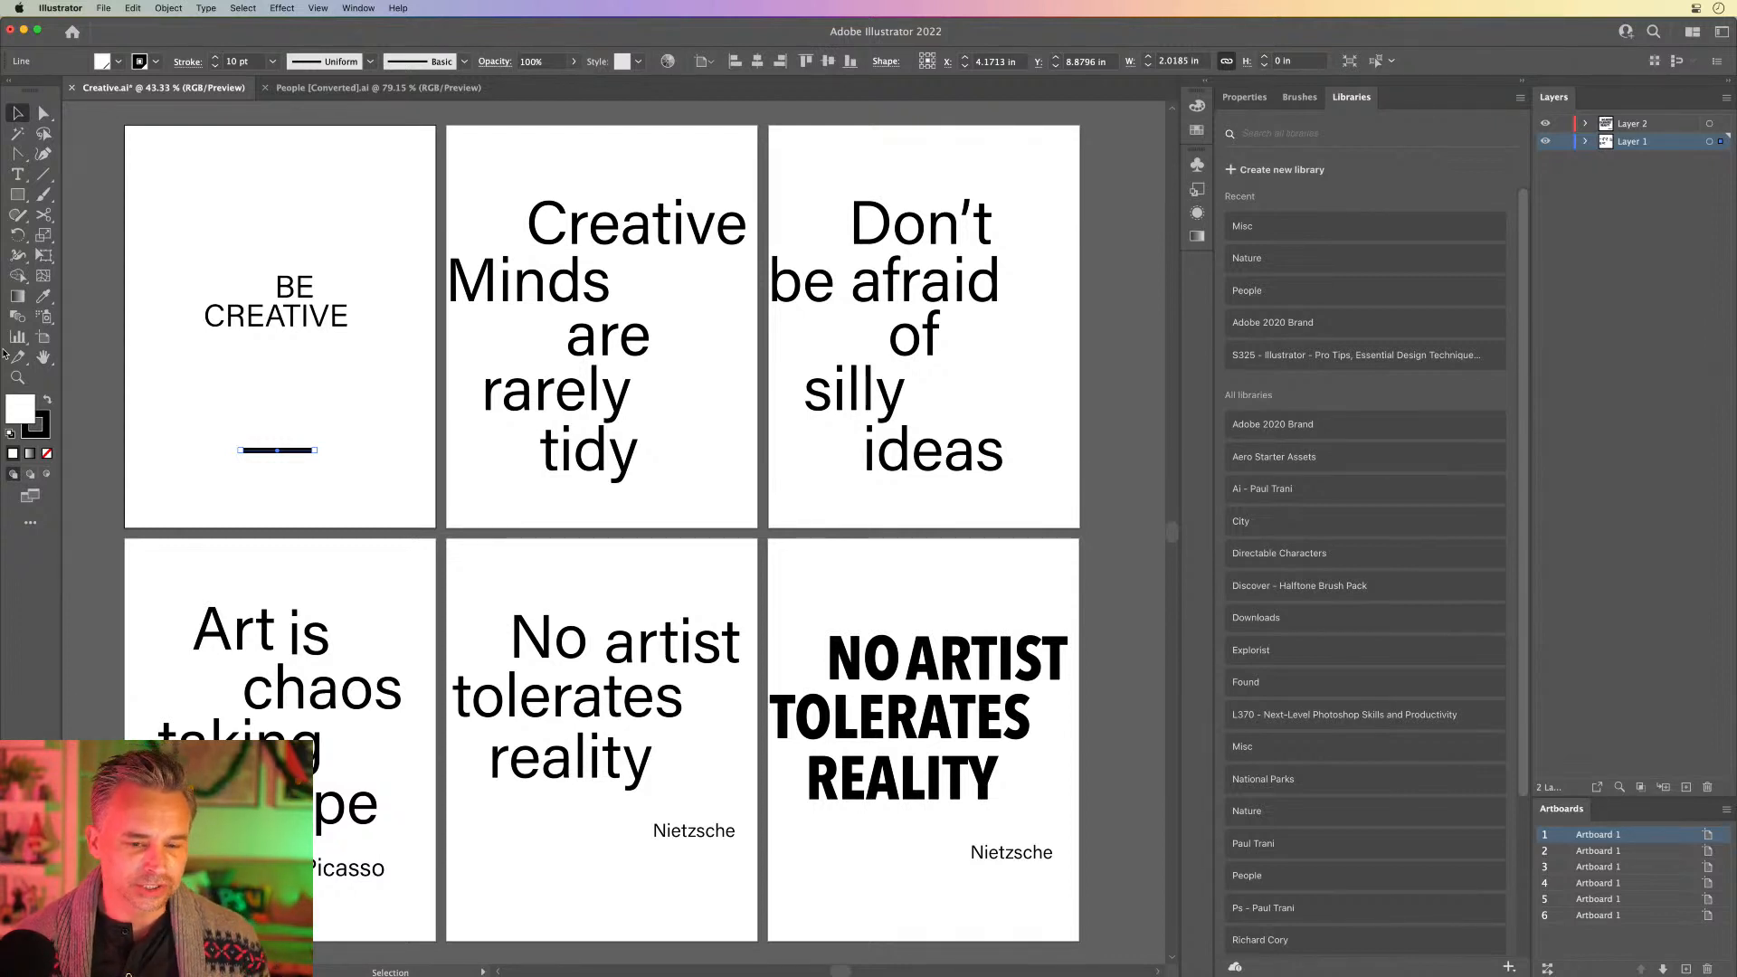
Step: Collapse the expanded Libraries panel group to free canvas space and fit all artboards in view
scroll(220, 282, right, 1)
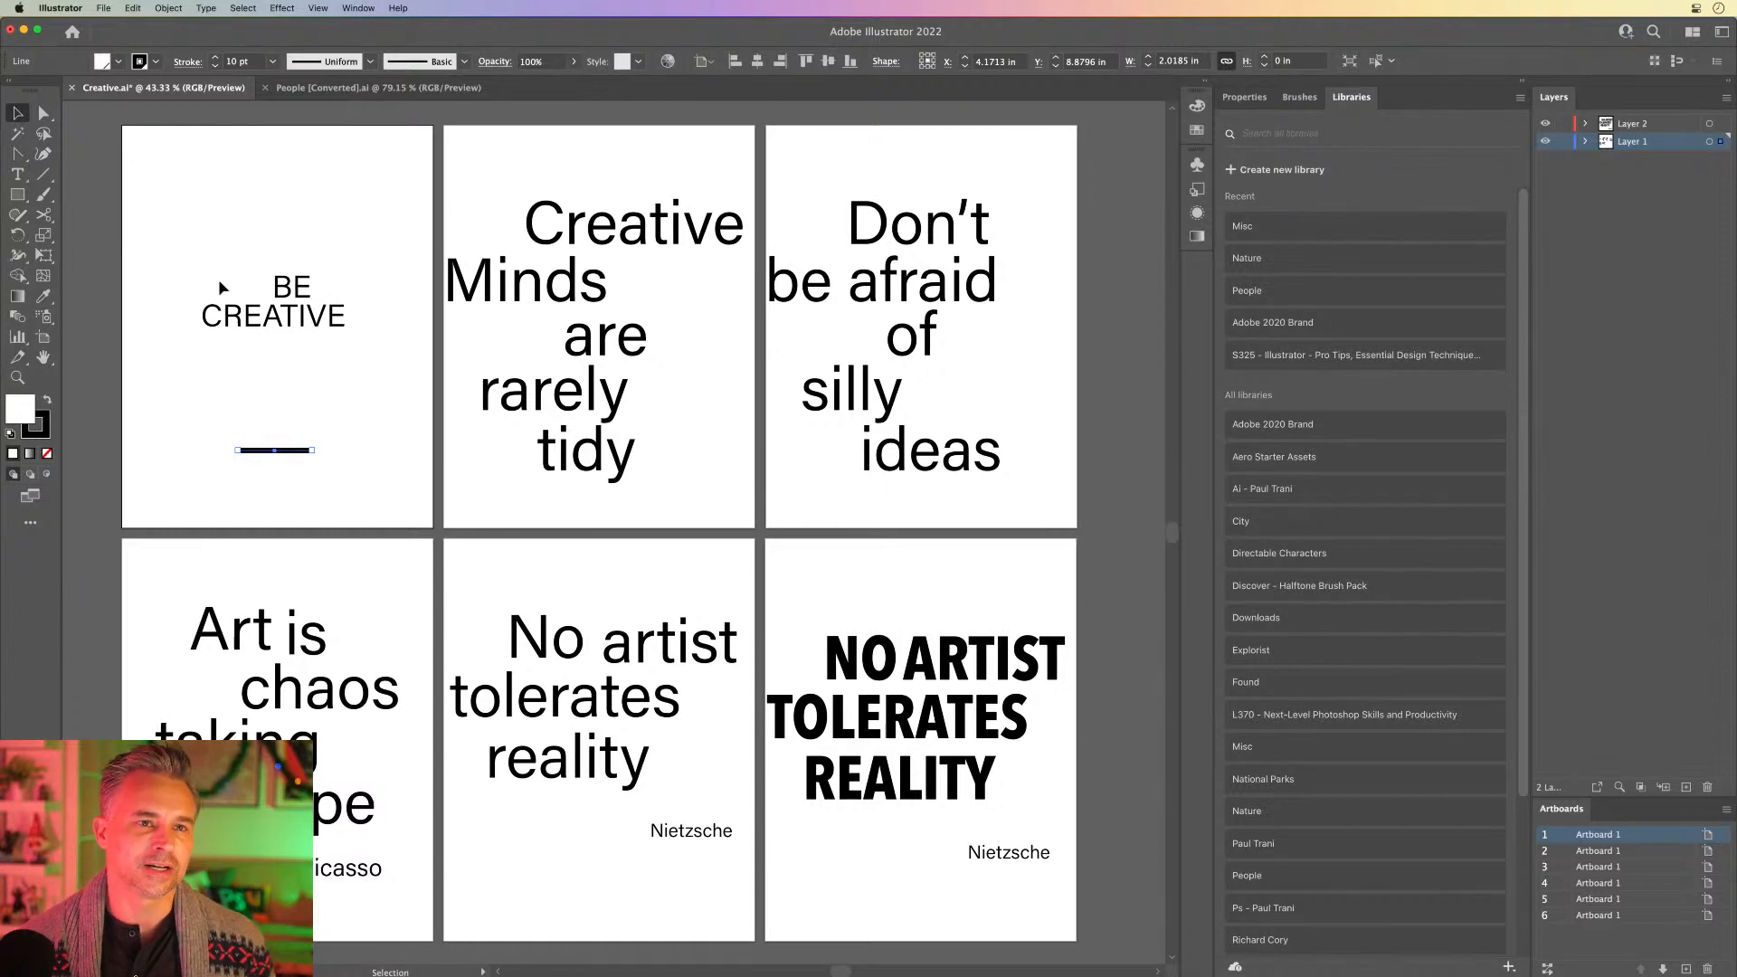
click(1517, 82)
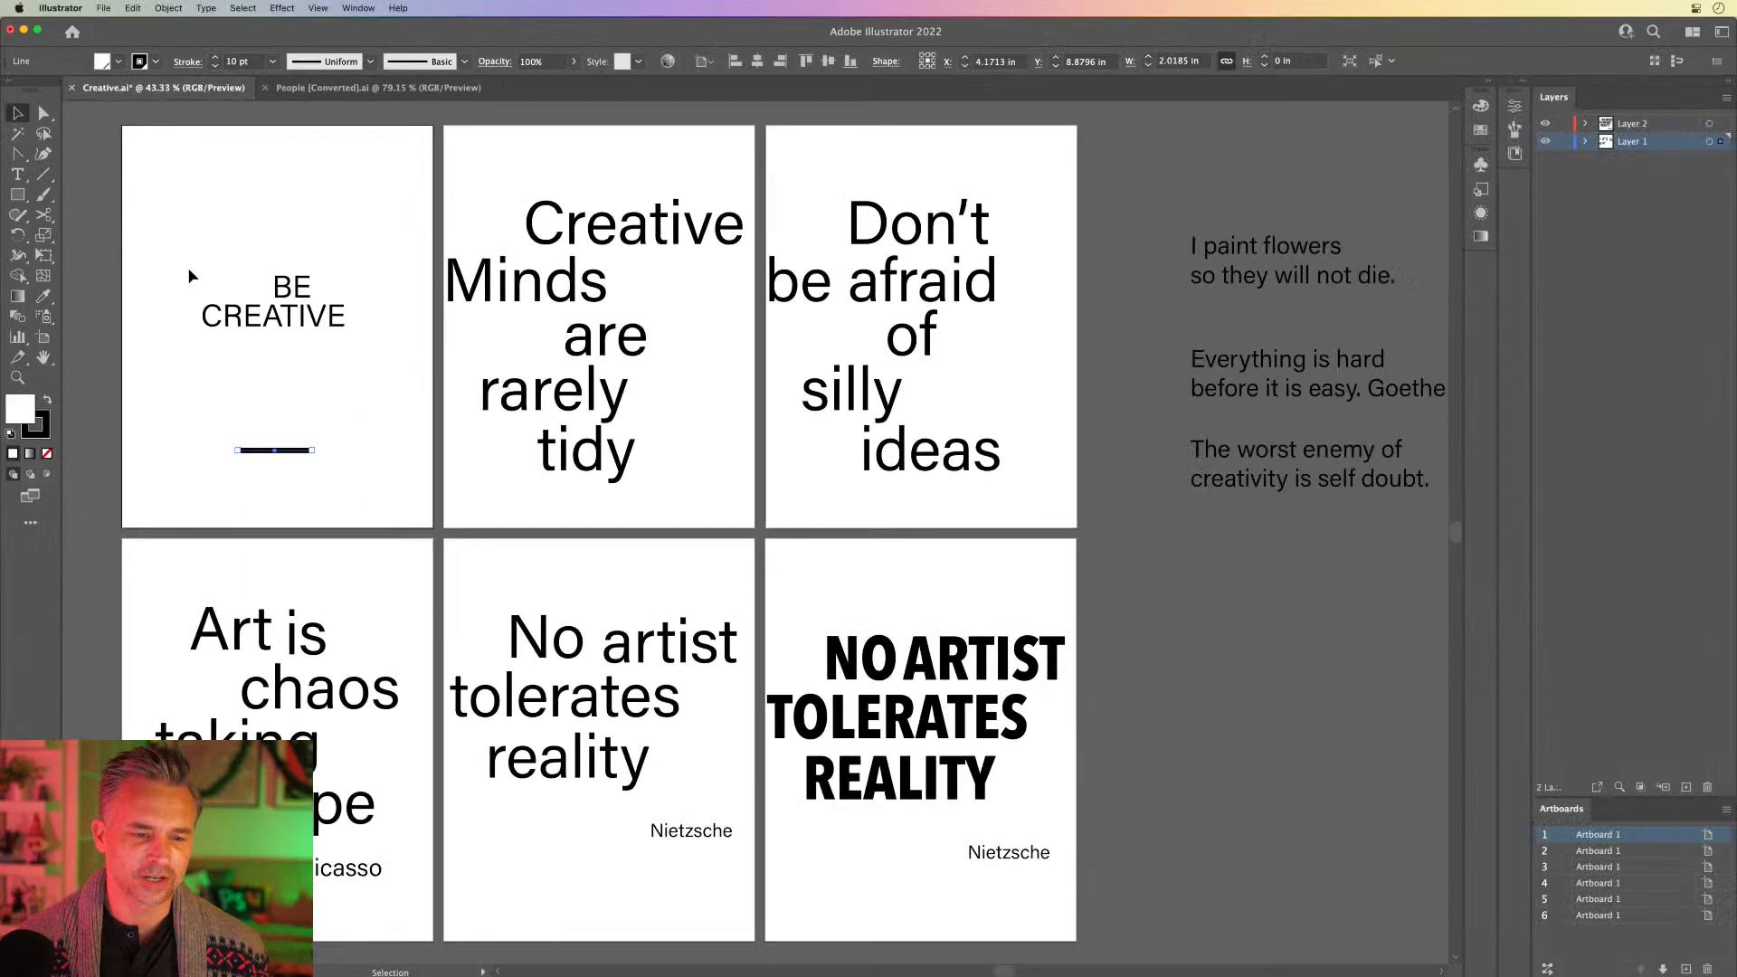
click(17, 377)
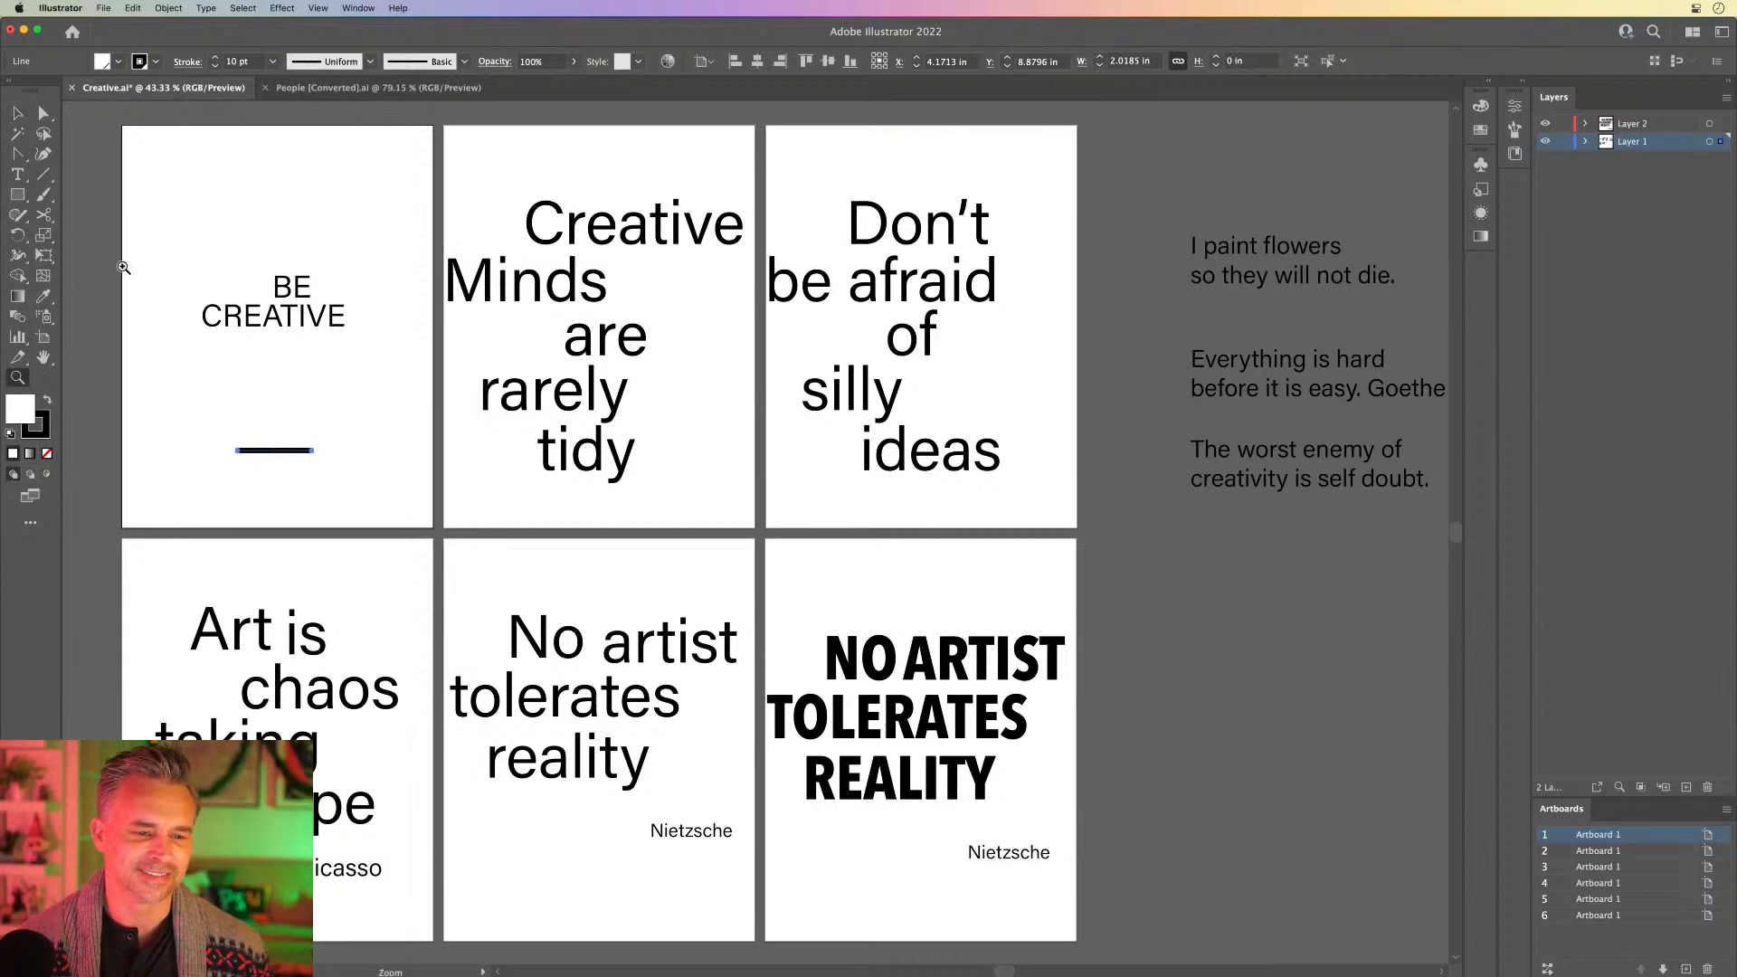
click(217, 287)
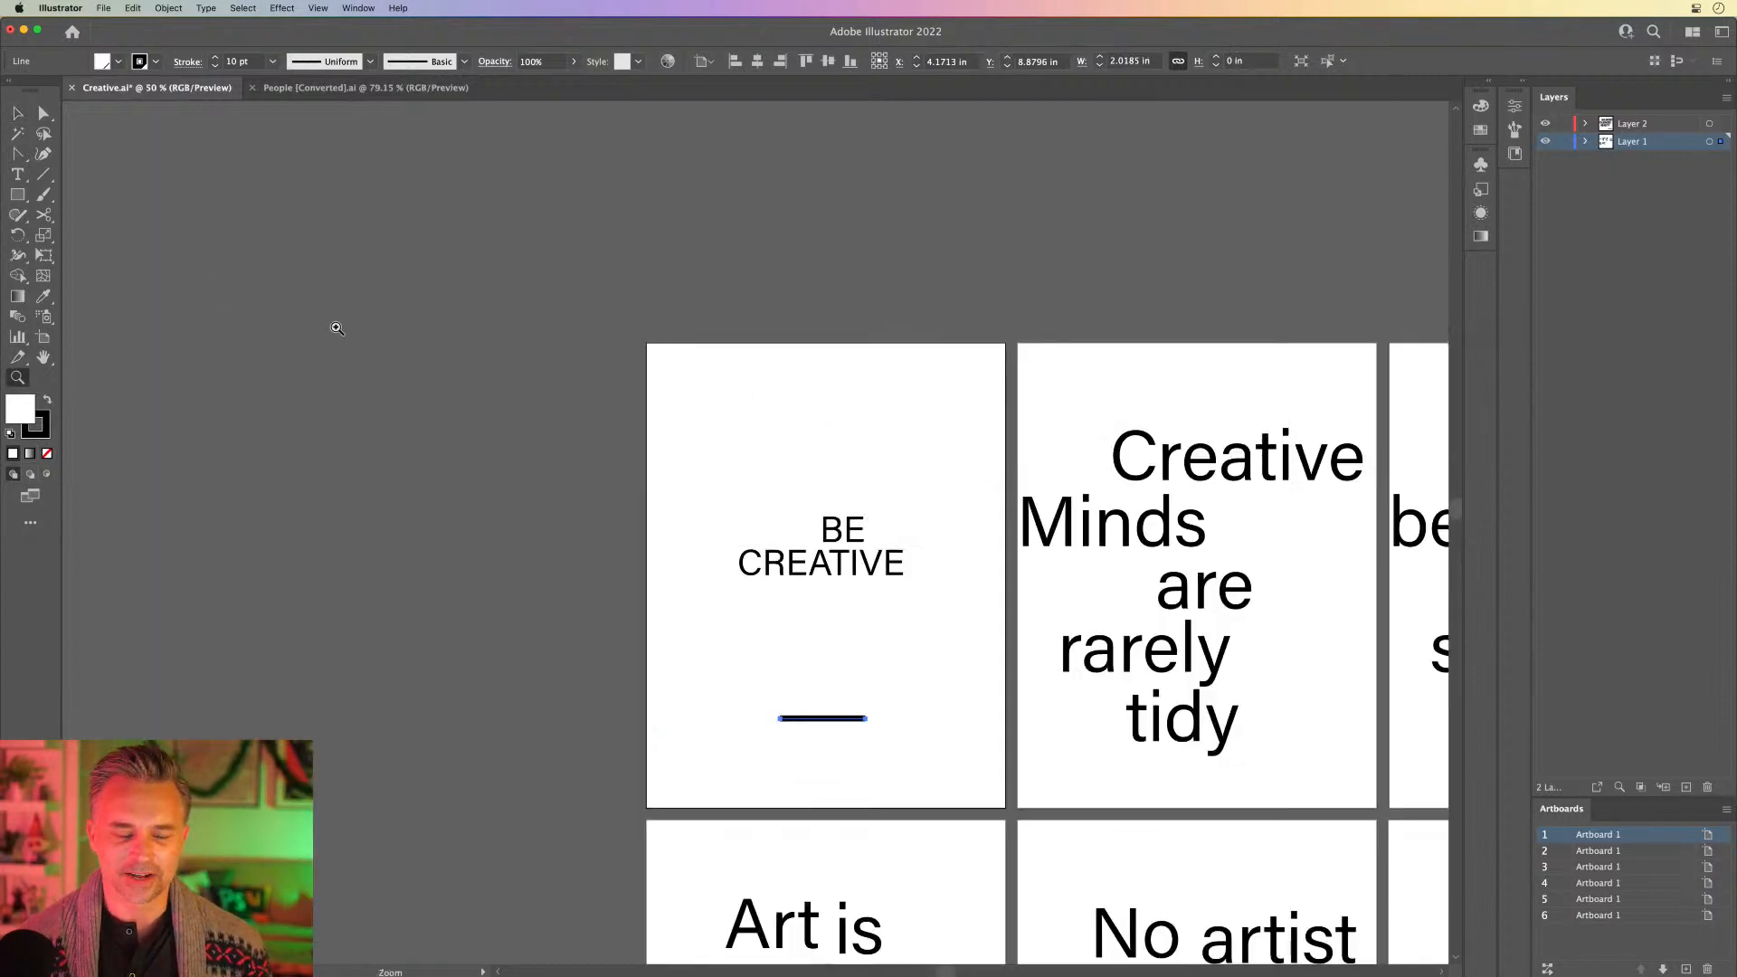
key(super)
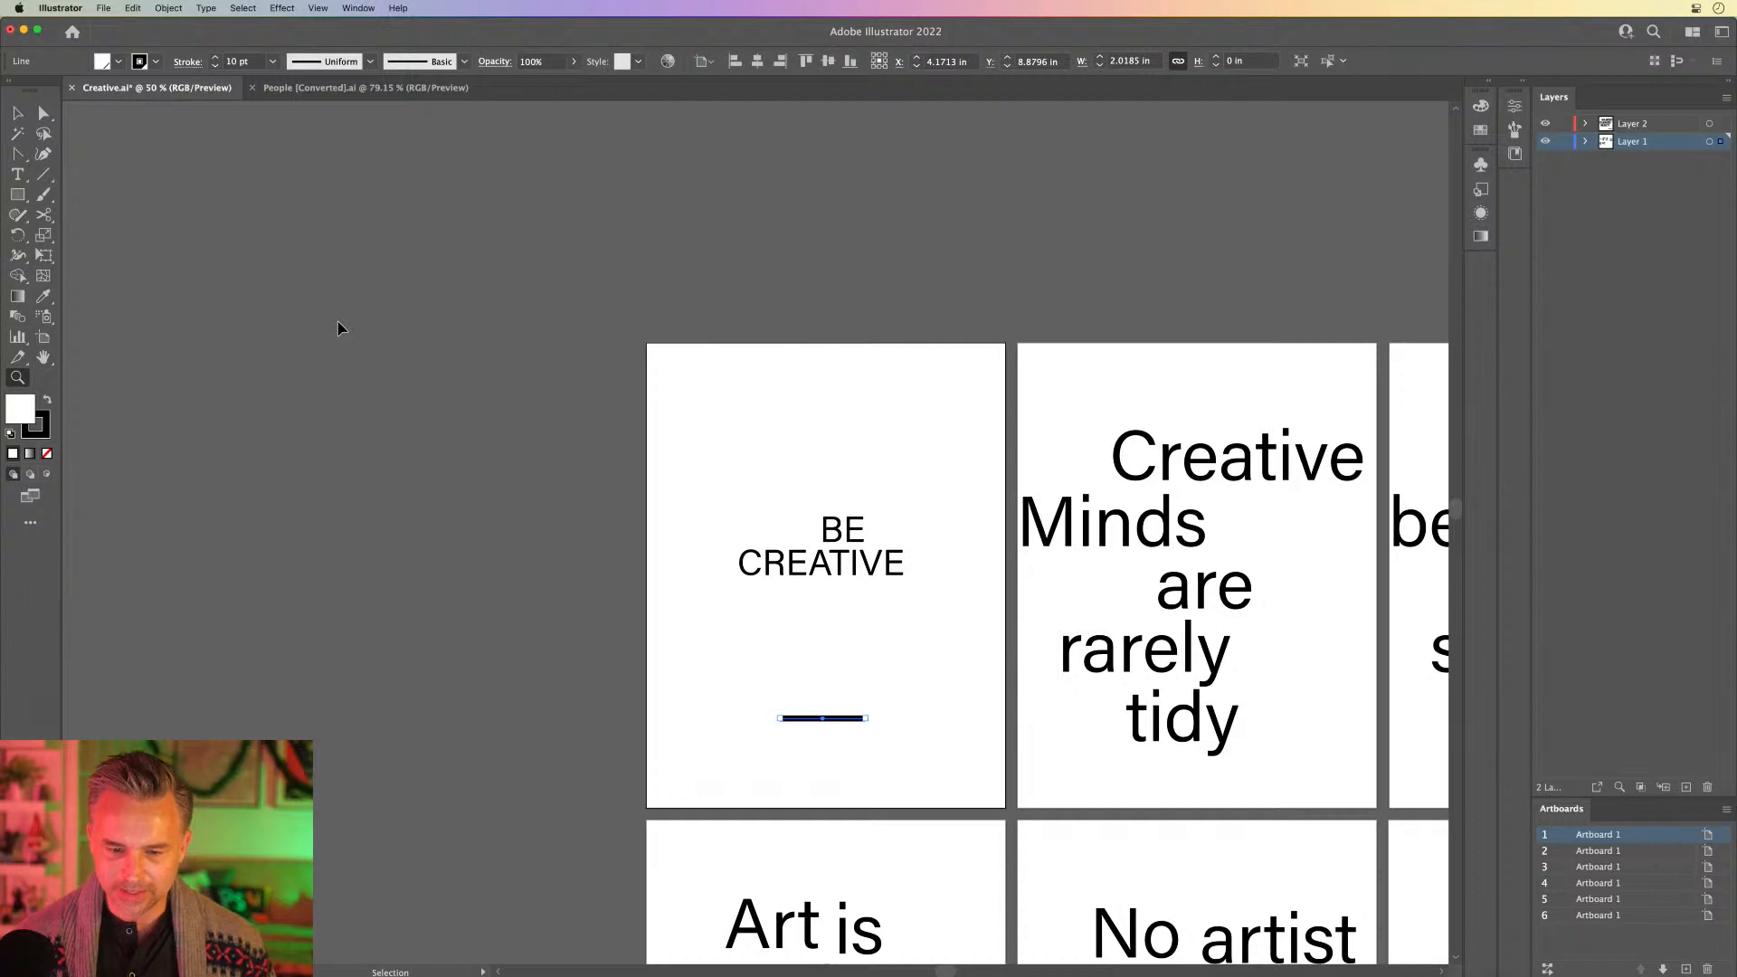
click(16, 113)
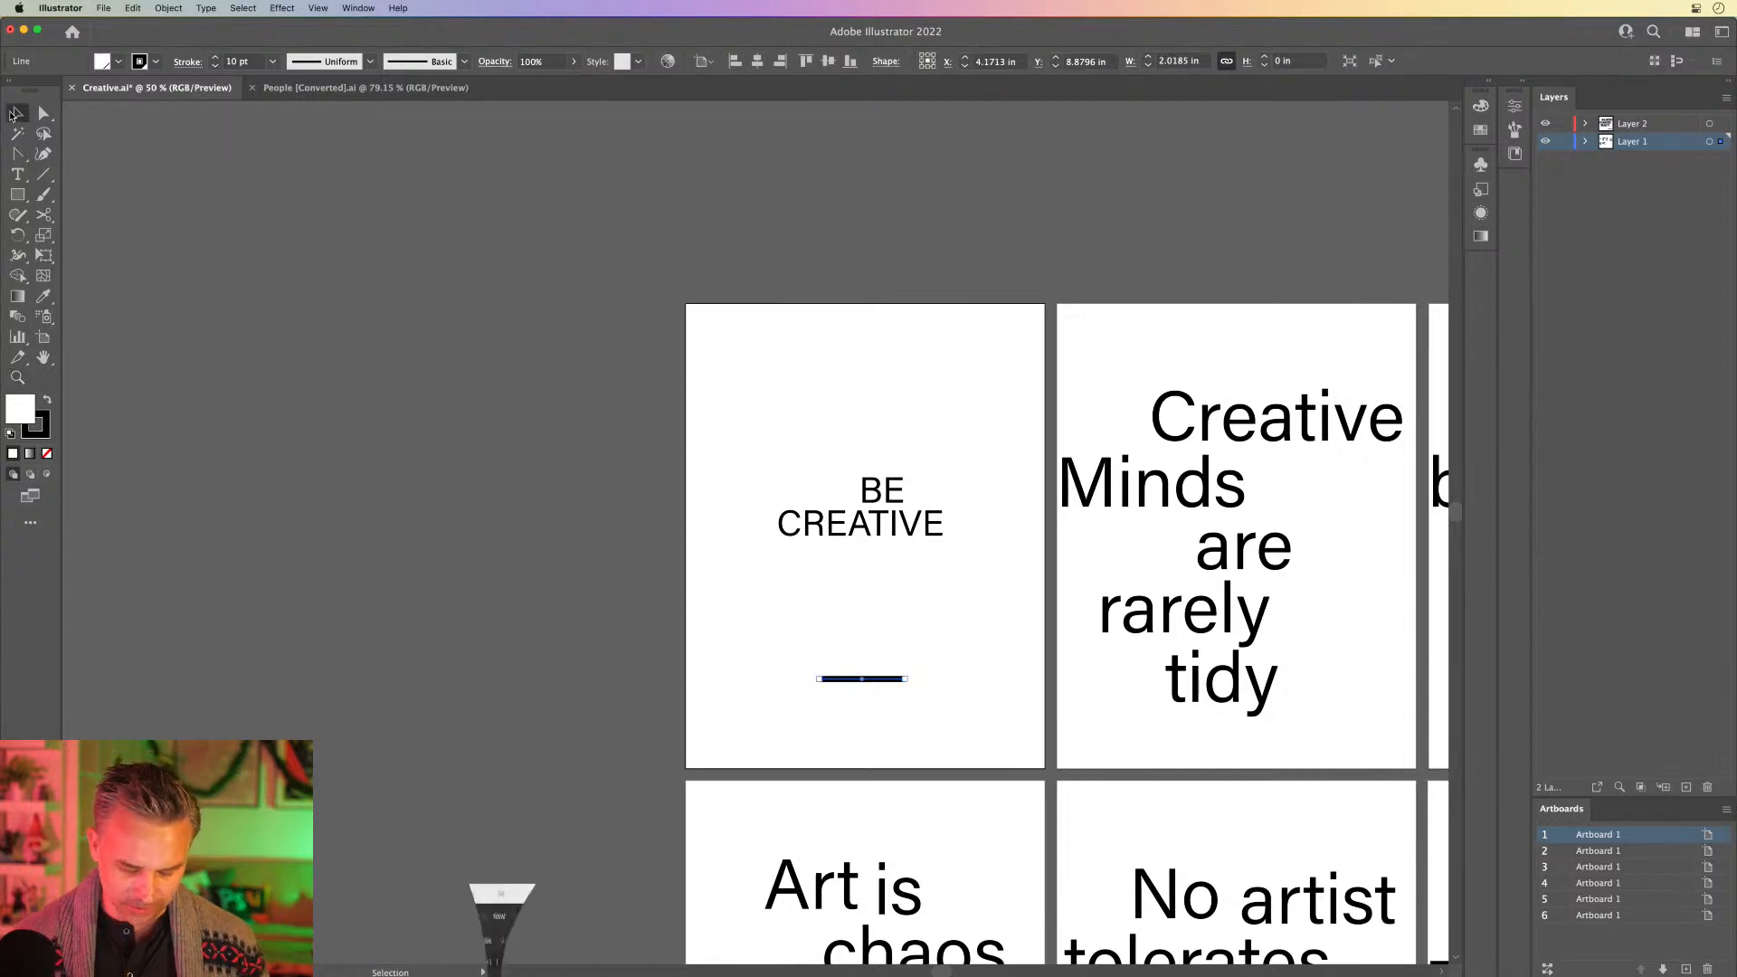
key(super+alt+0)
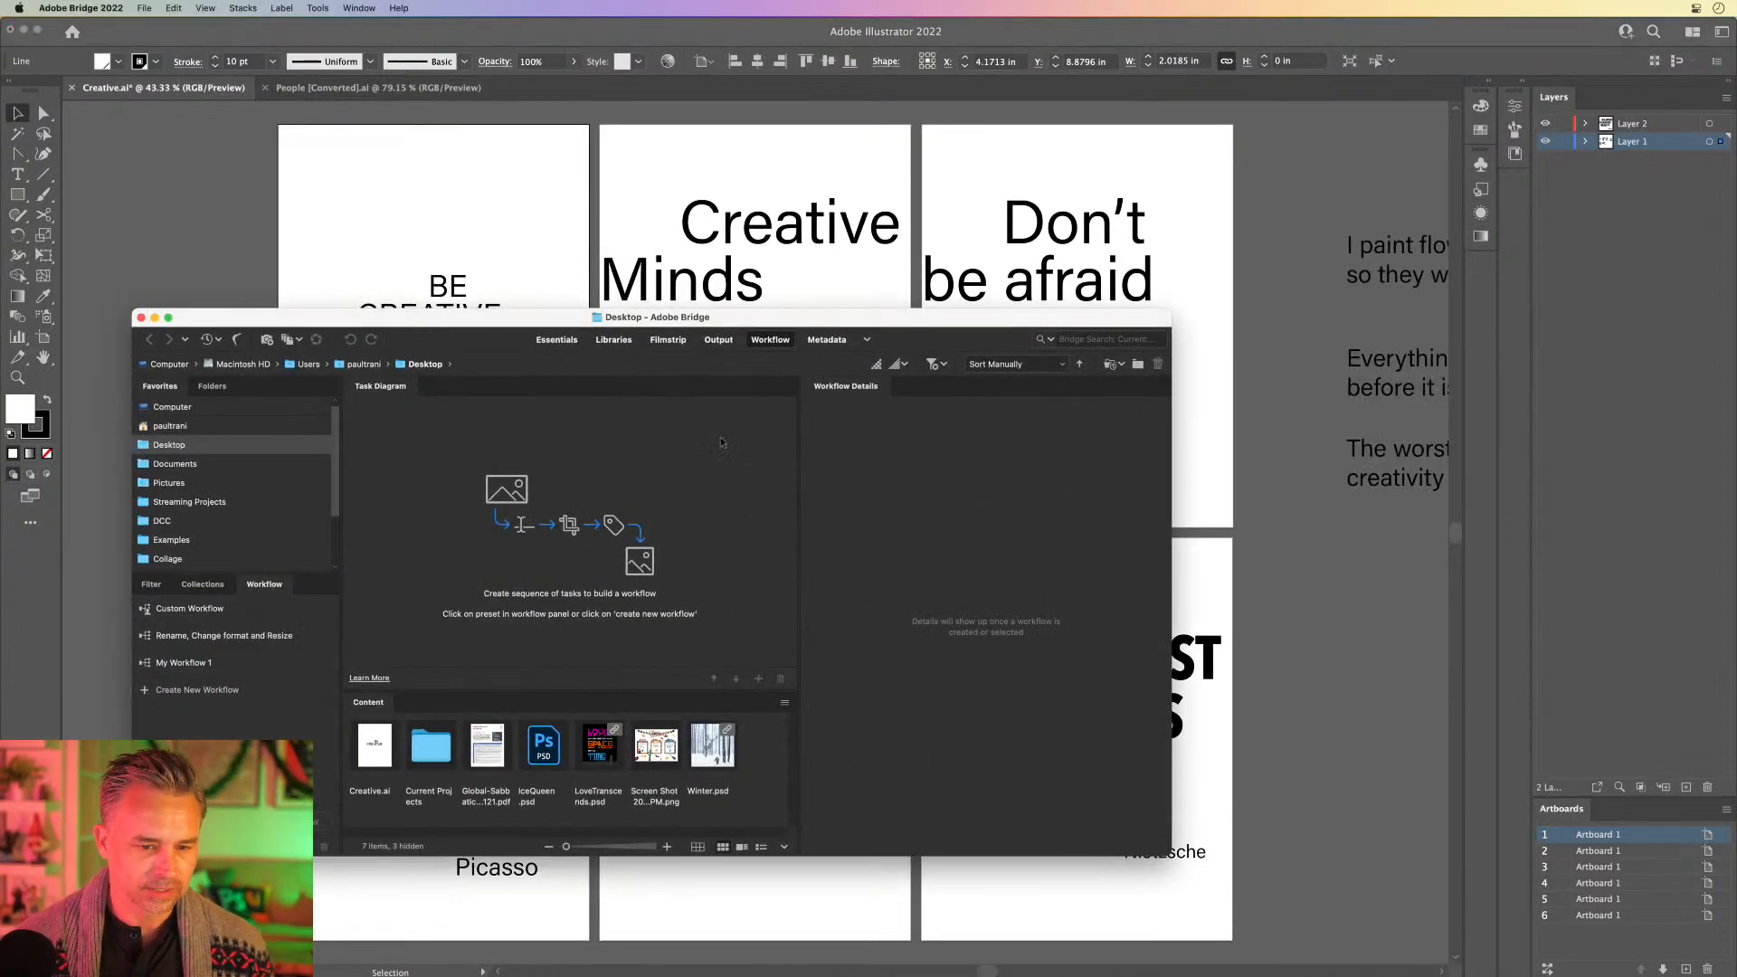
Step: Quit Adobe Bridge and return to the Creative.ai document in Illustrator
drag(495, 318, 646, 288)
click(90, 8)
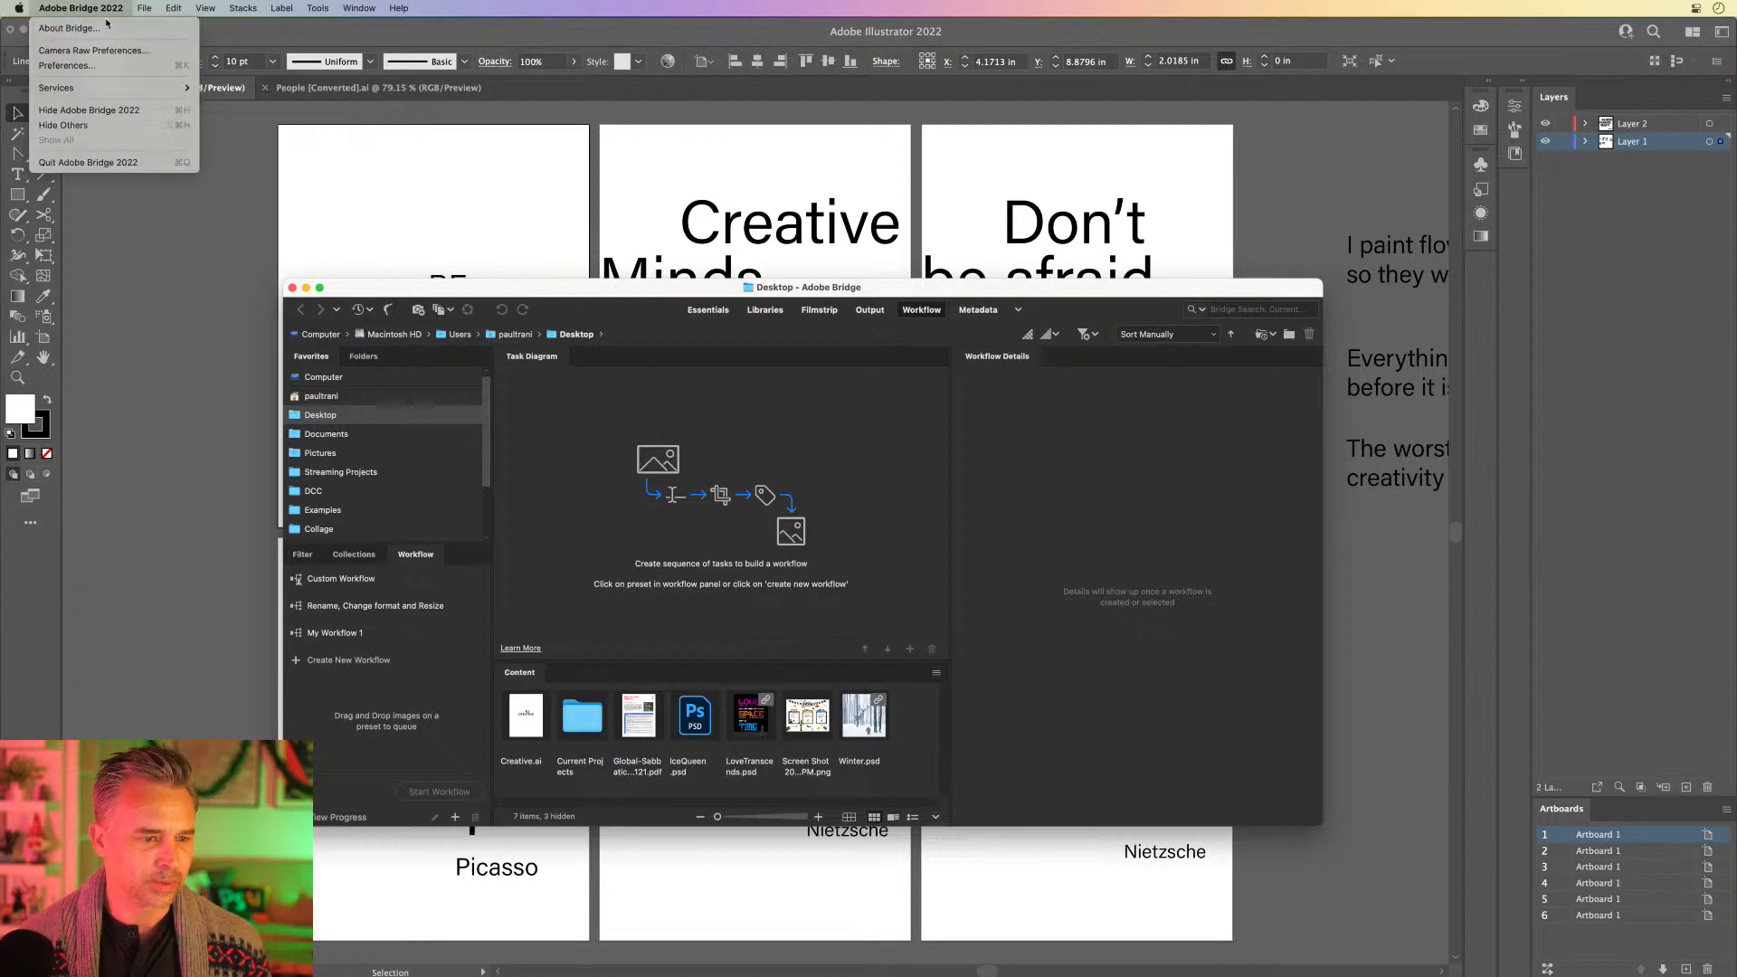
click(98, 163)
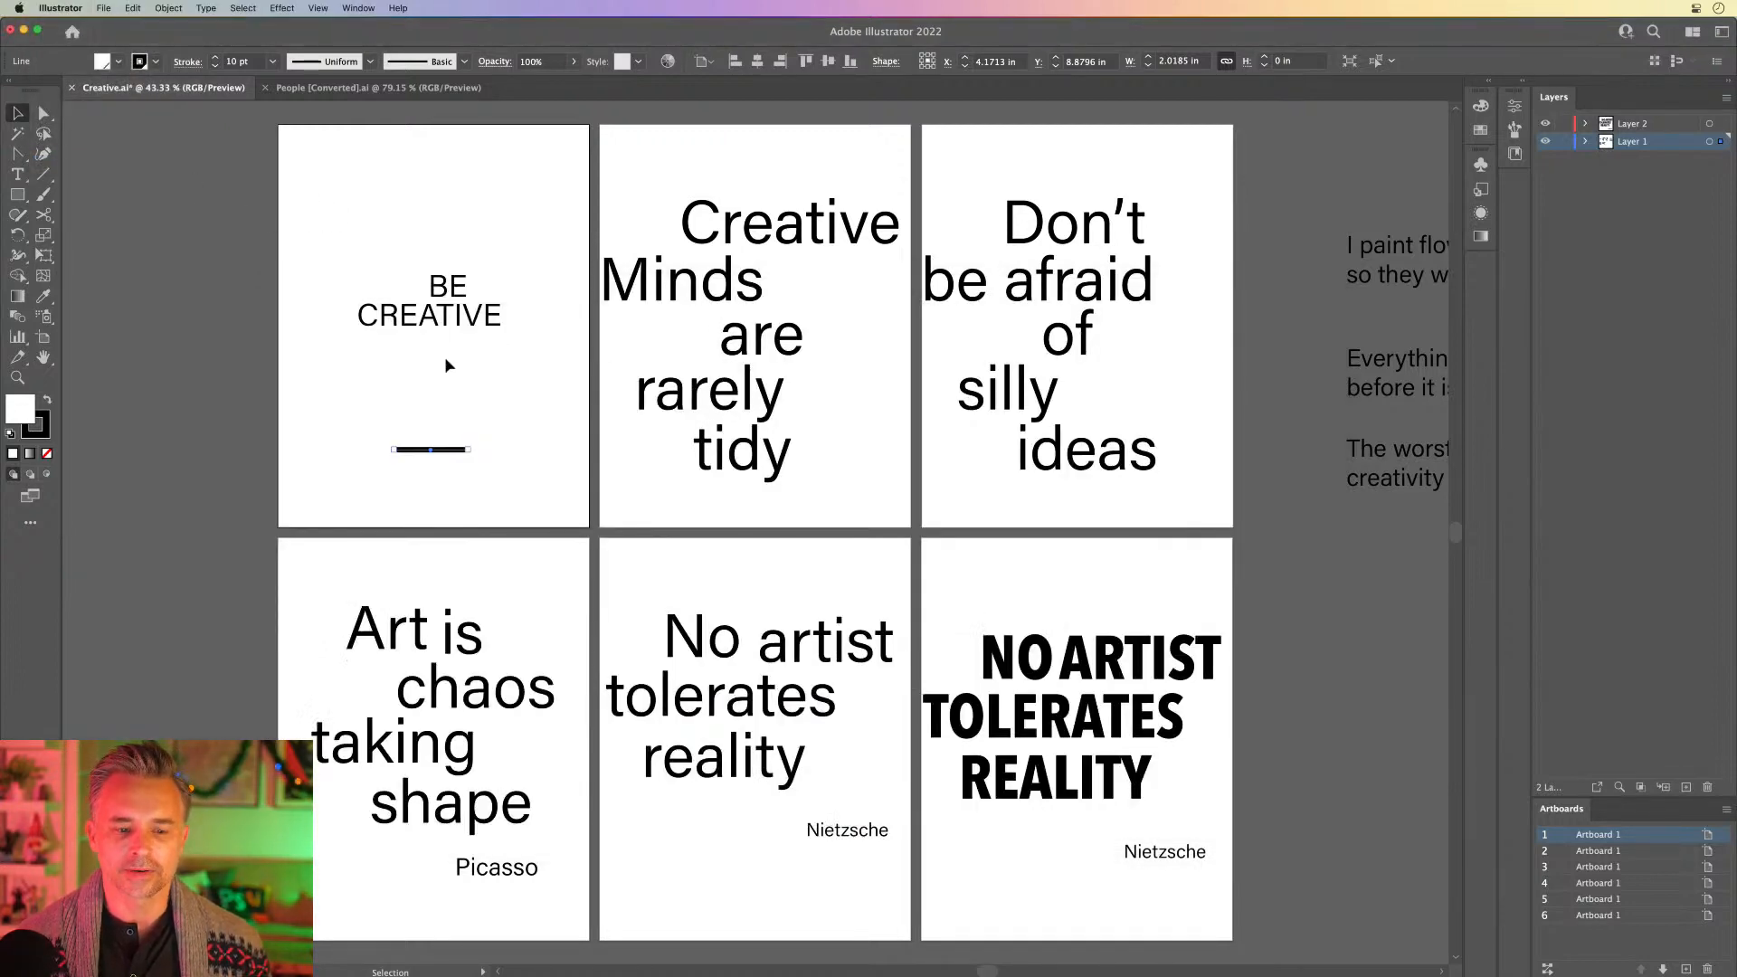
Step: Examine the quote artboards up close, comparing the staggered text layouts and the spacing around the words
drag(432, 359, 493, 359)
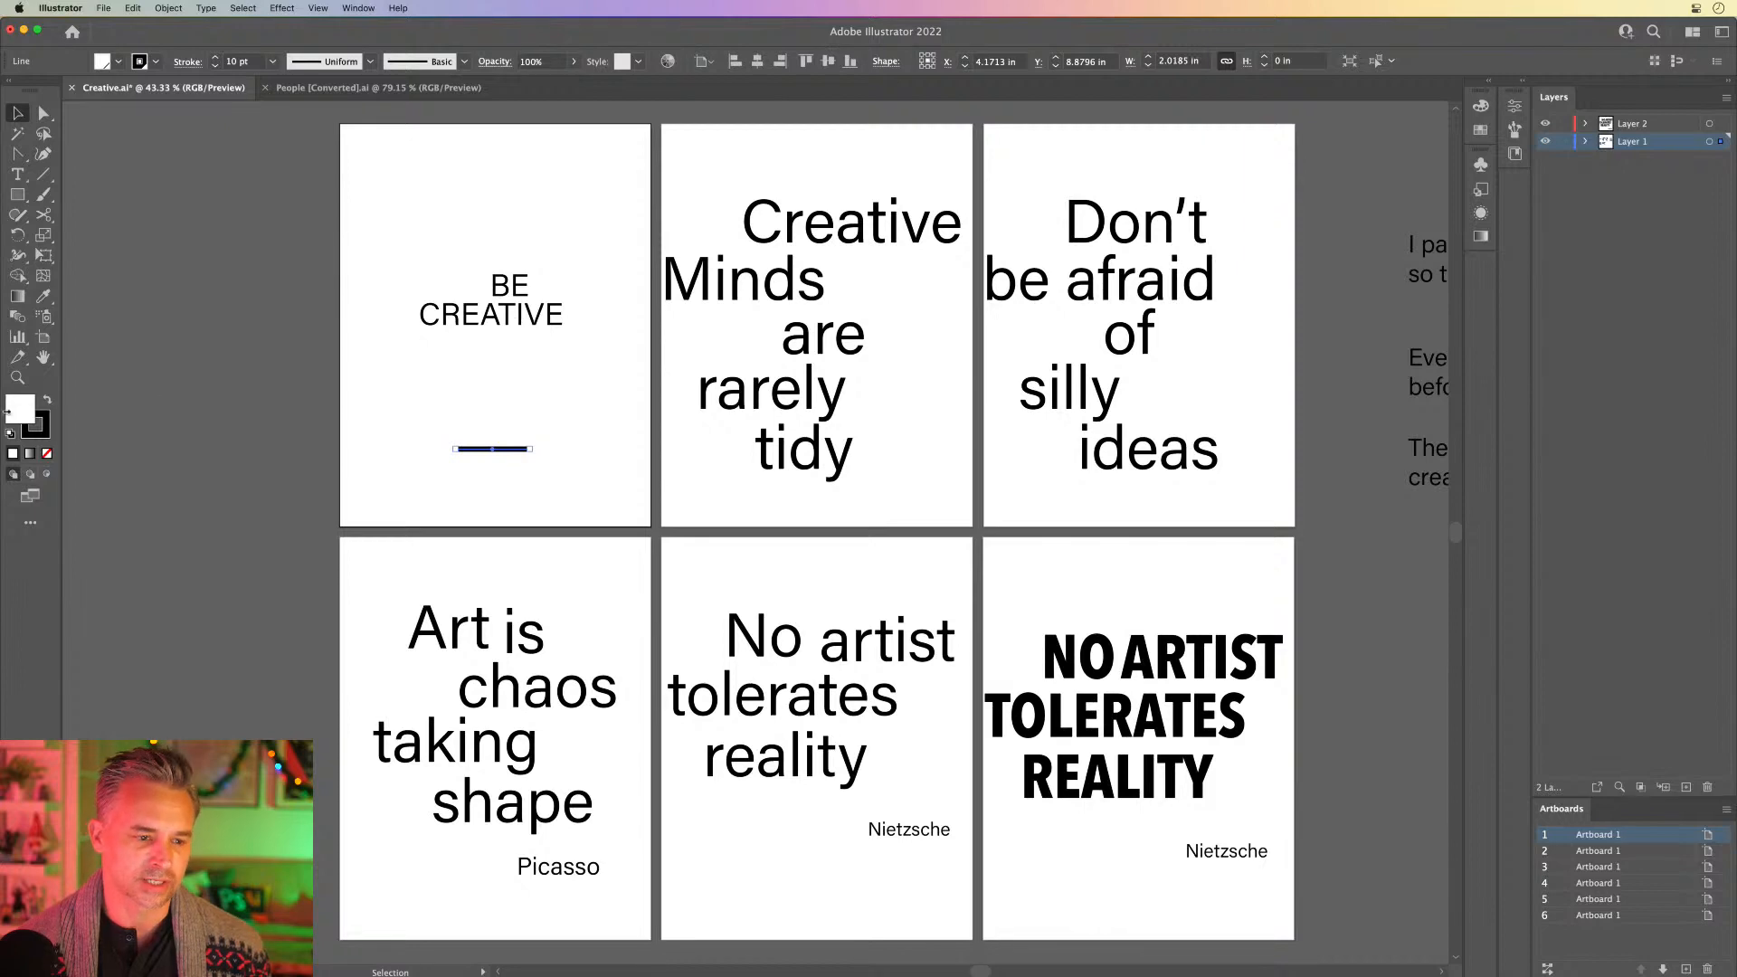
click(17, 378)
drag(394, 264, 414, 233)
drag(657, 336, 538, 346)
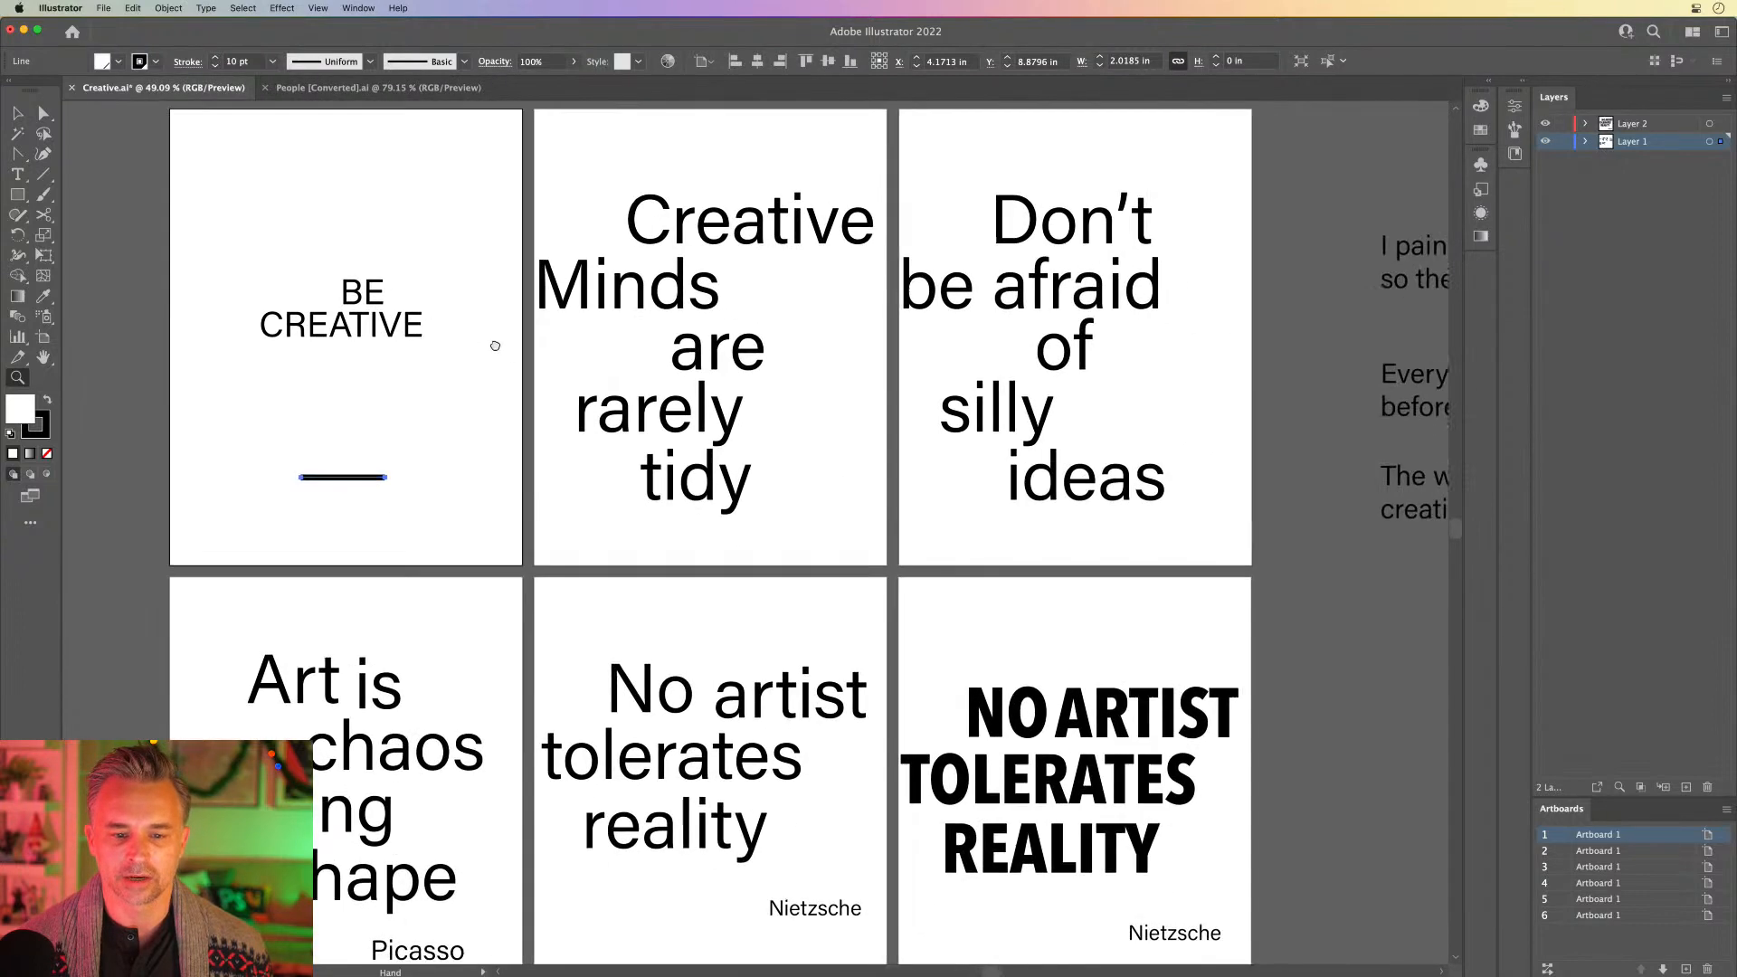
drag(749, 327, 419, 271)
drag(446, 576, 756, 217)
drag(537, 468, 233, 174)
drag(370, 499, 701, 449)
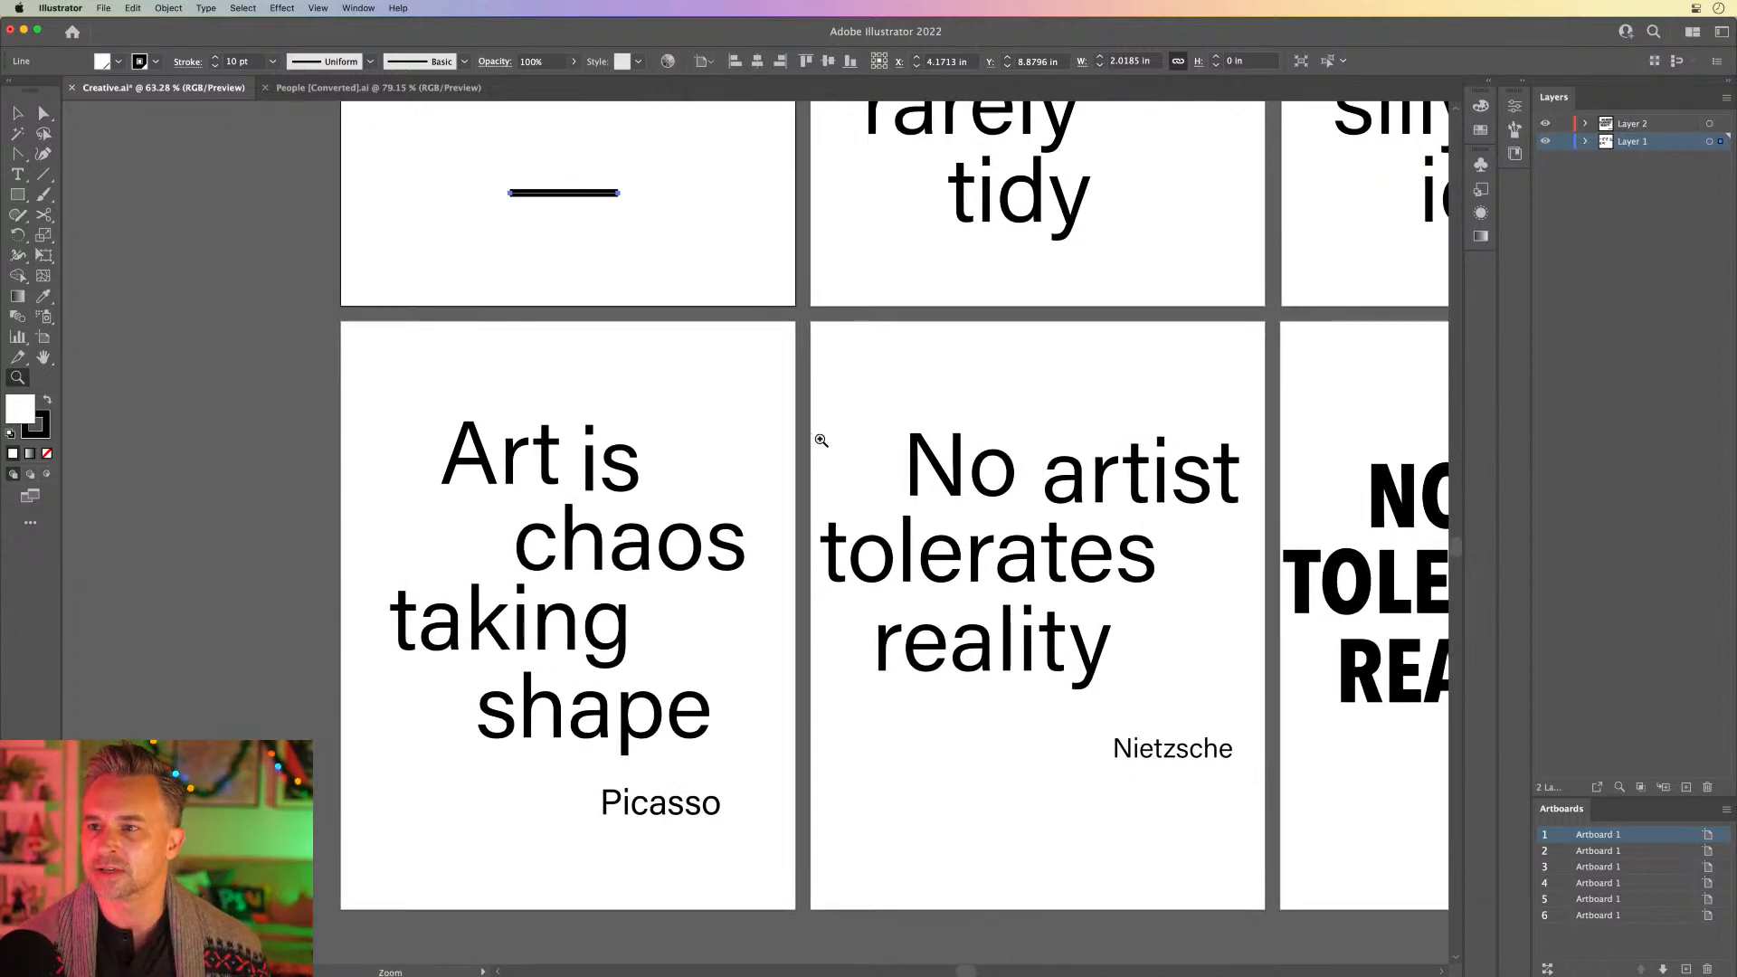
drag(845, 492, 707, 522)
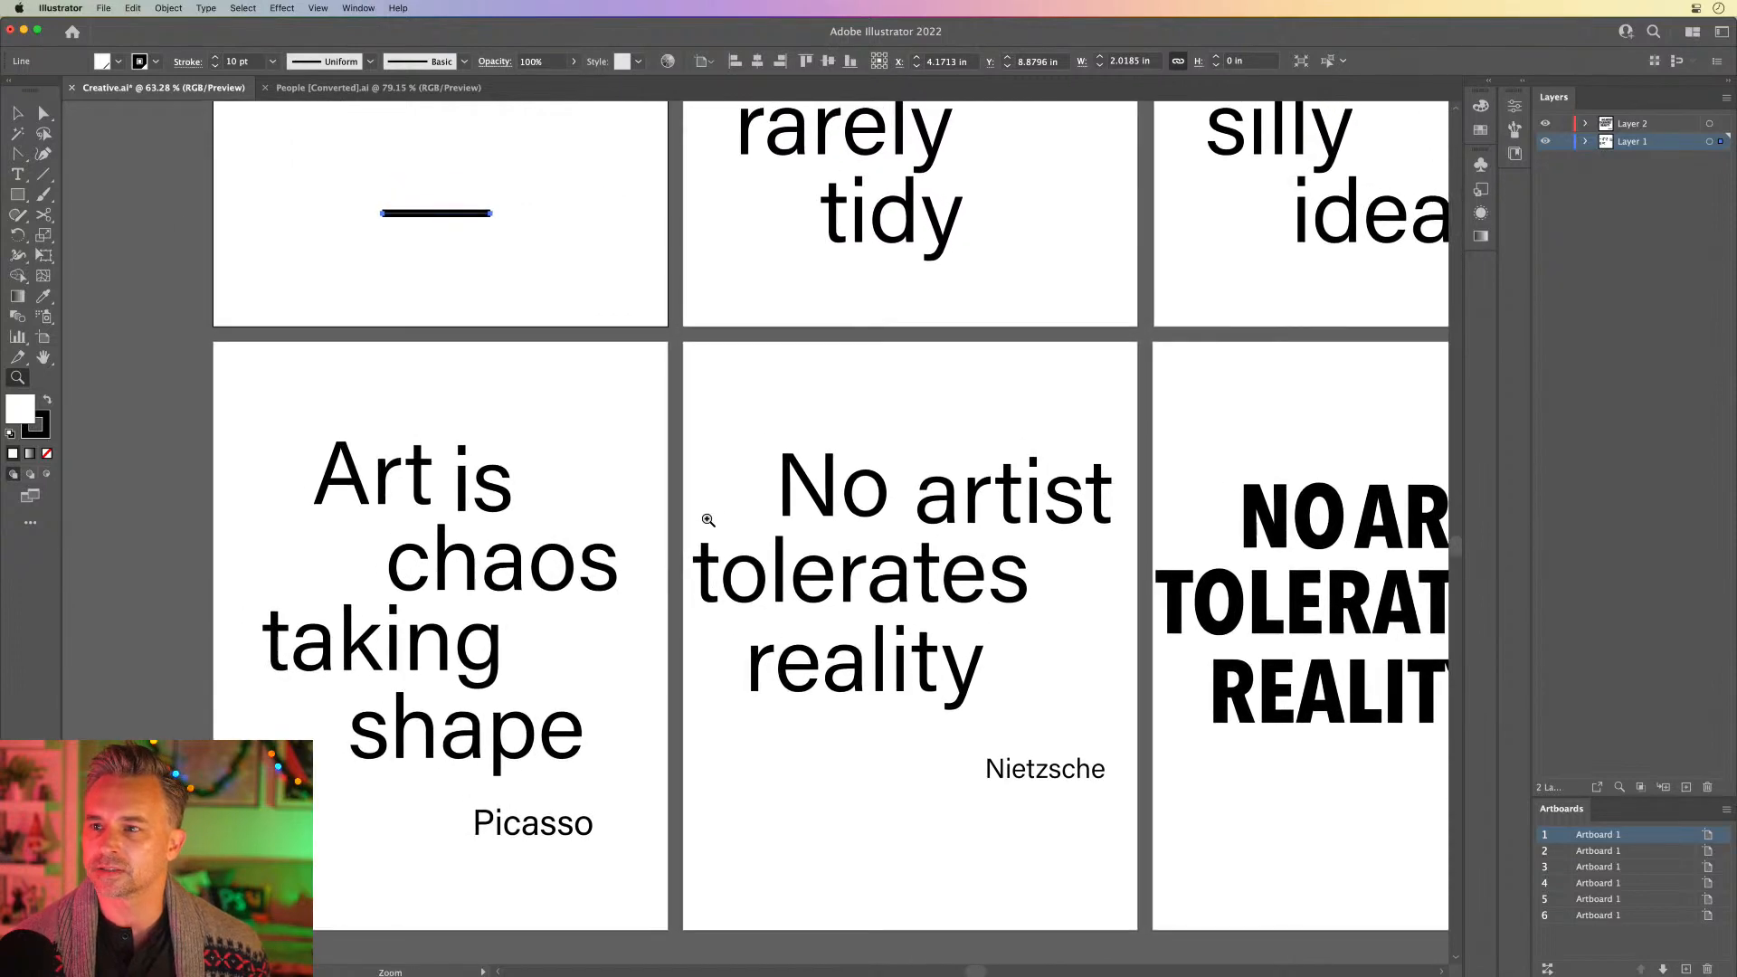
drag(800, 551, 557, 553)
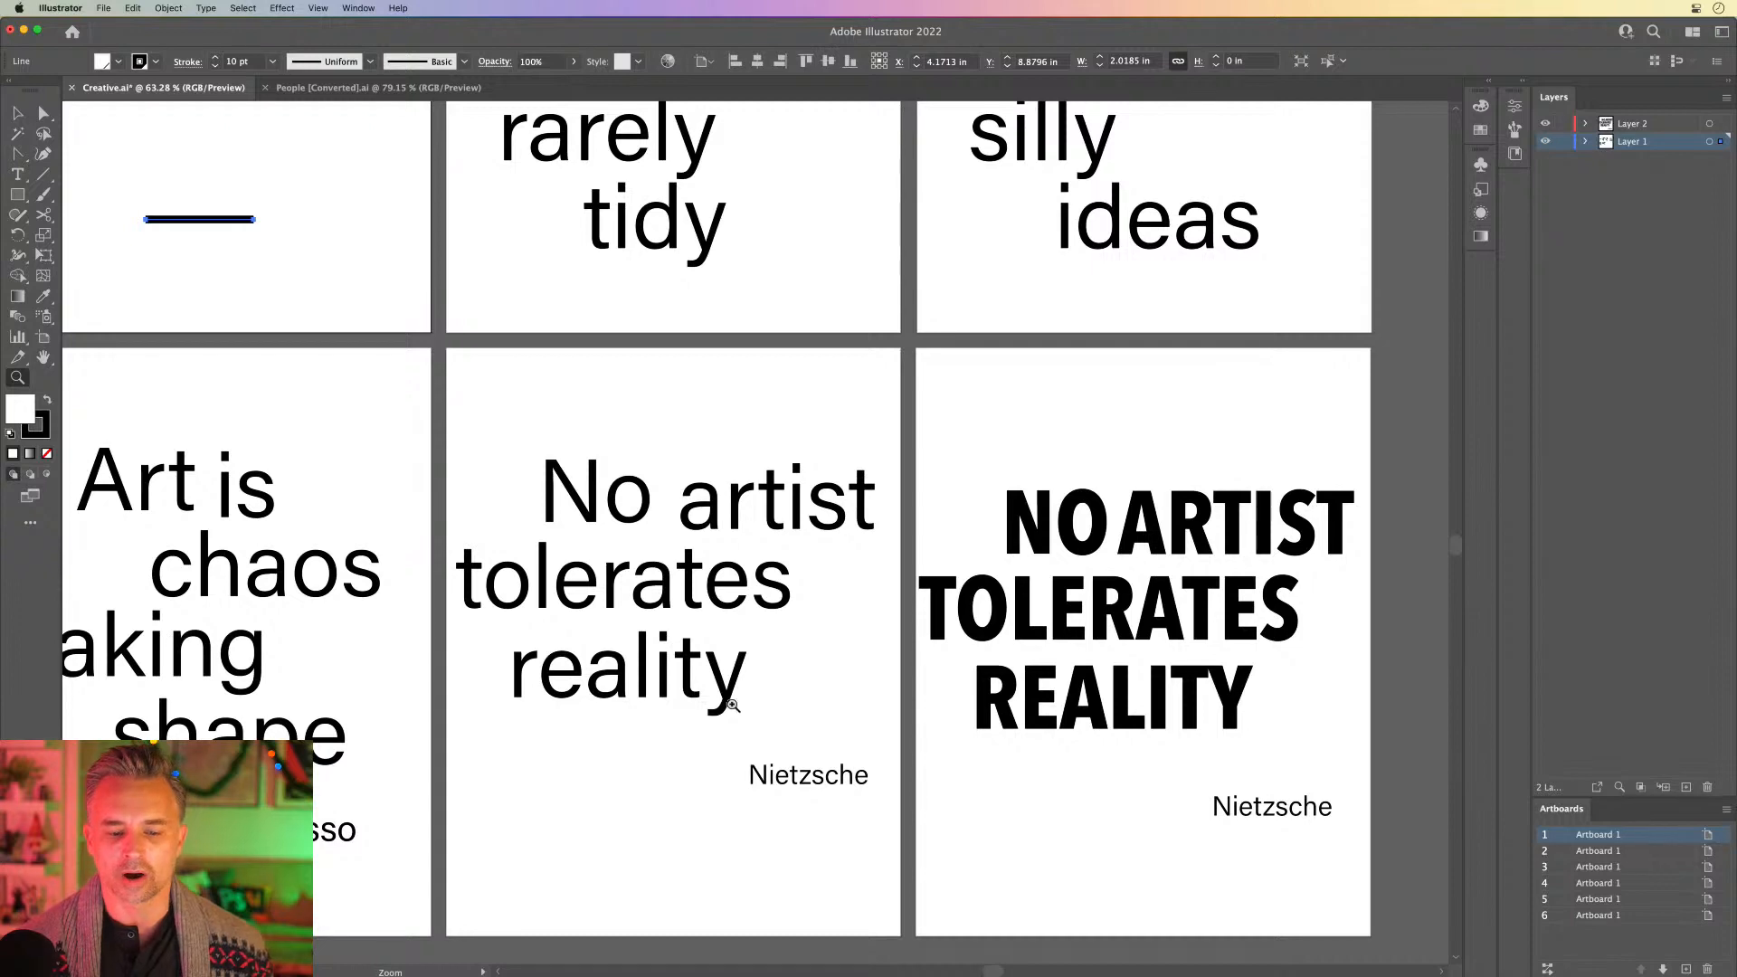
drag(676, 671, 787, 825)
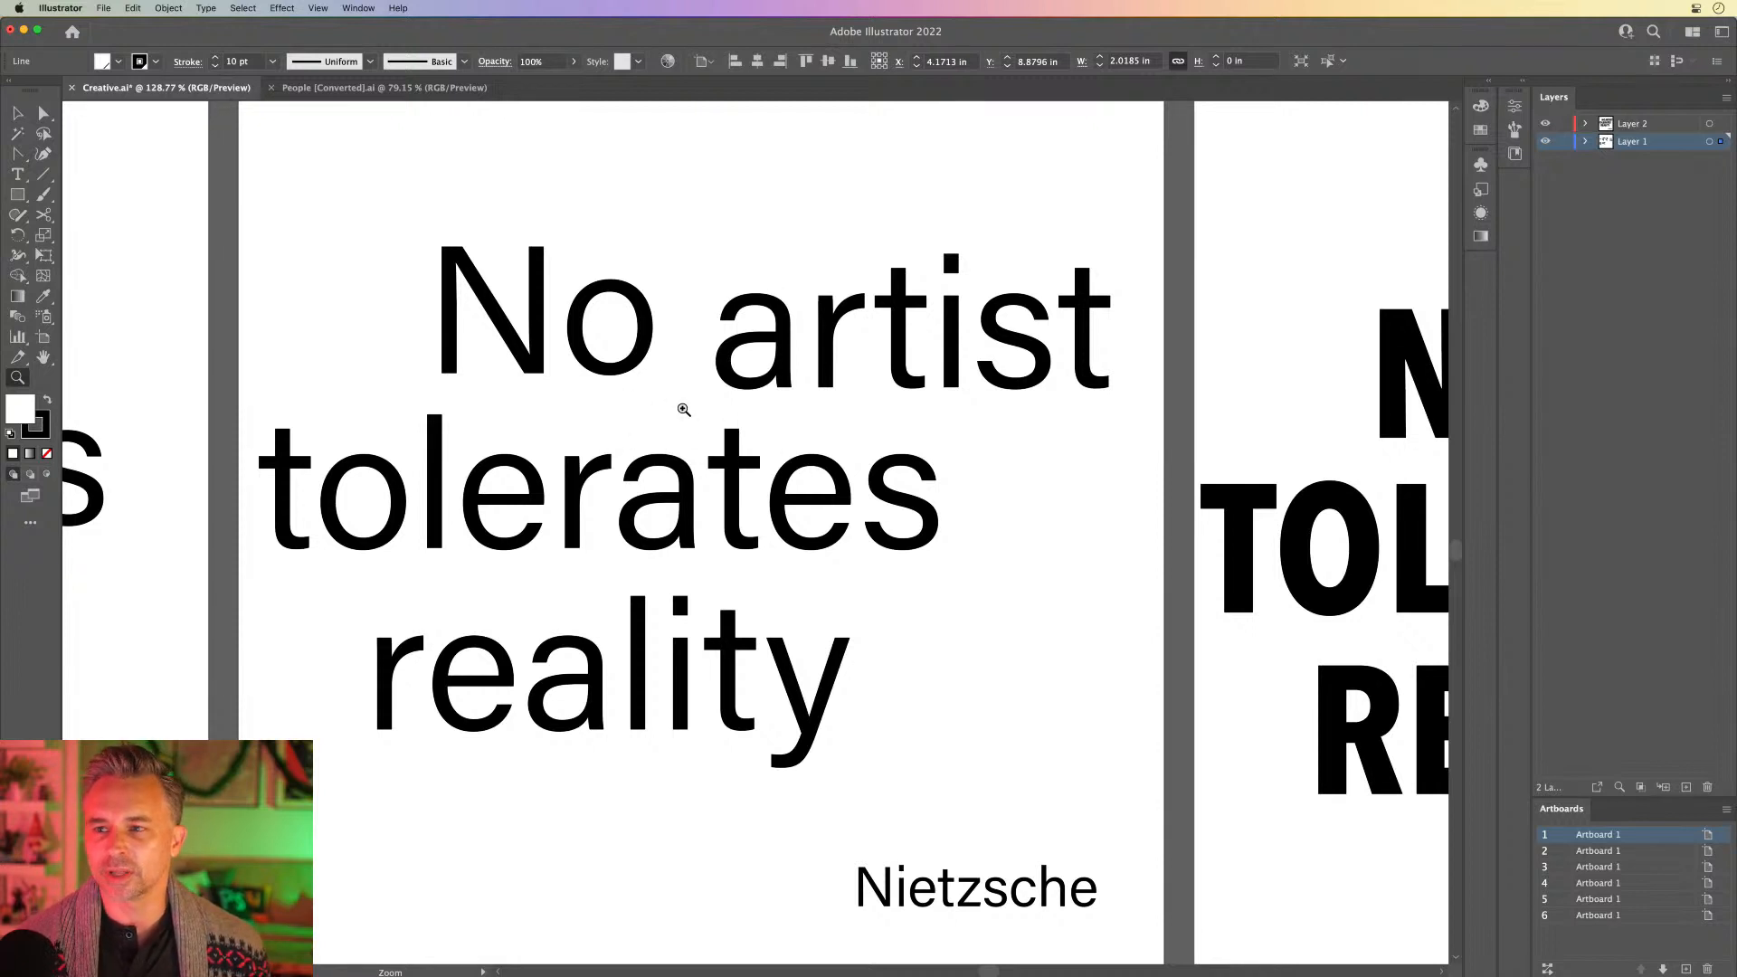
drag(651, 417, 581, 409)
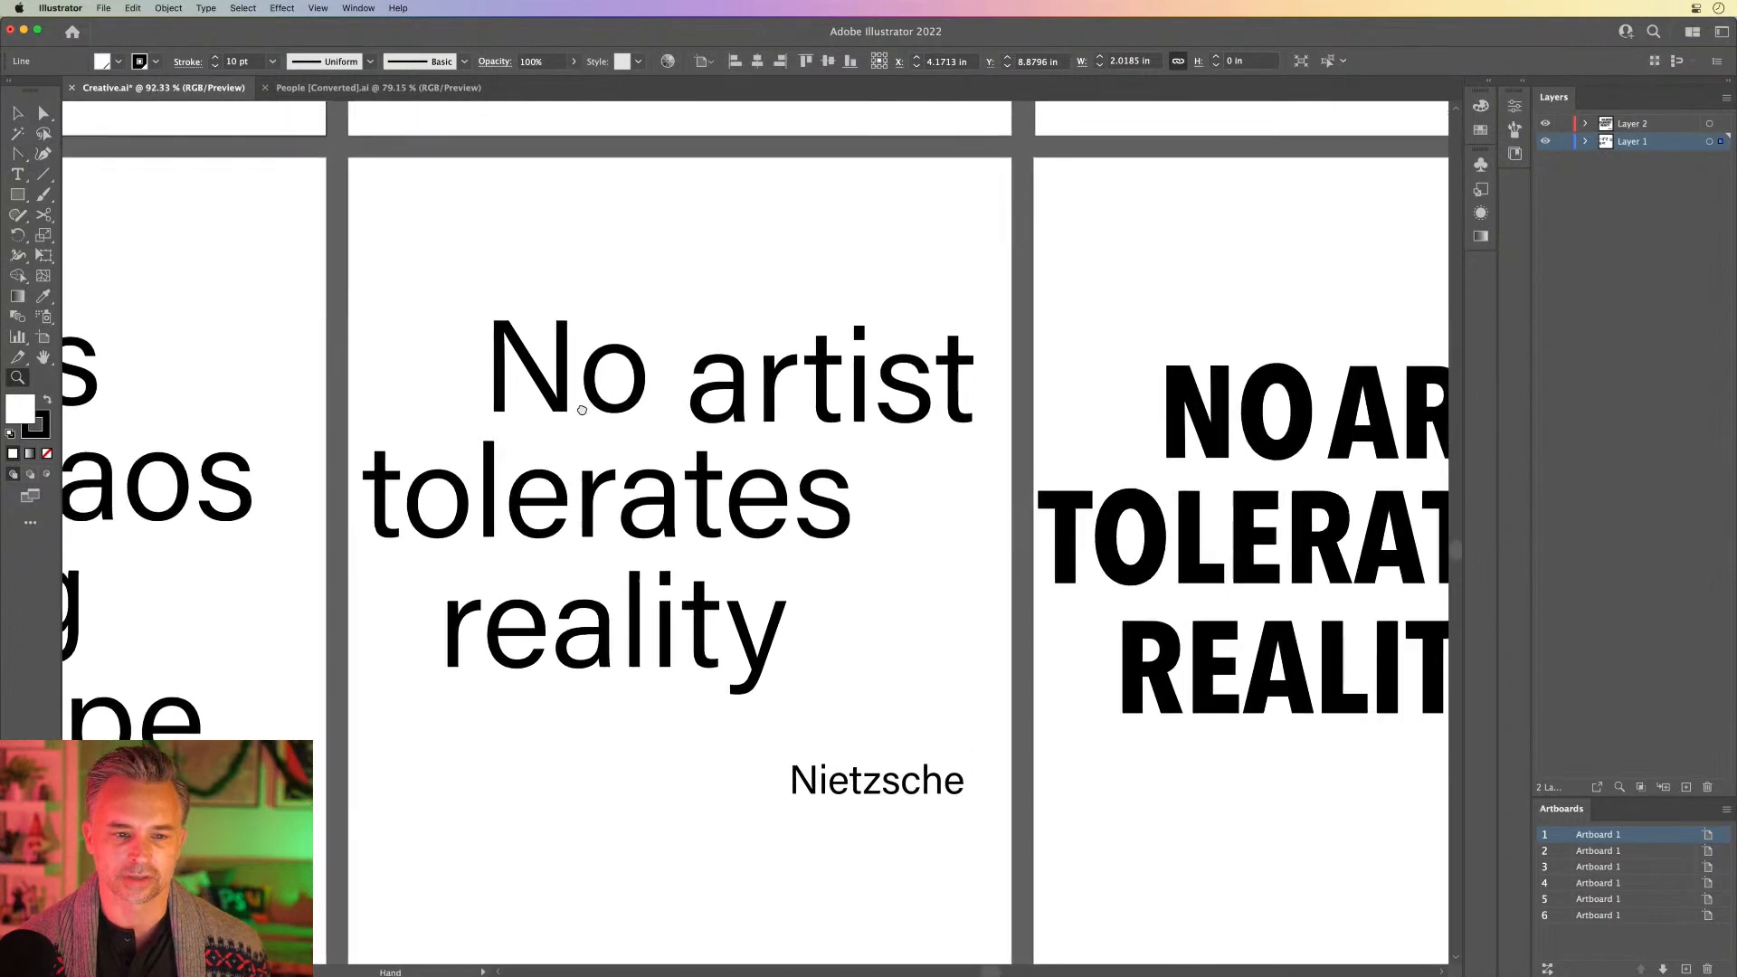
Step: Copy the sixth walking silhouette in the first row of the People document and paste it into Creative.ai
click(318, 89)
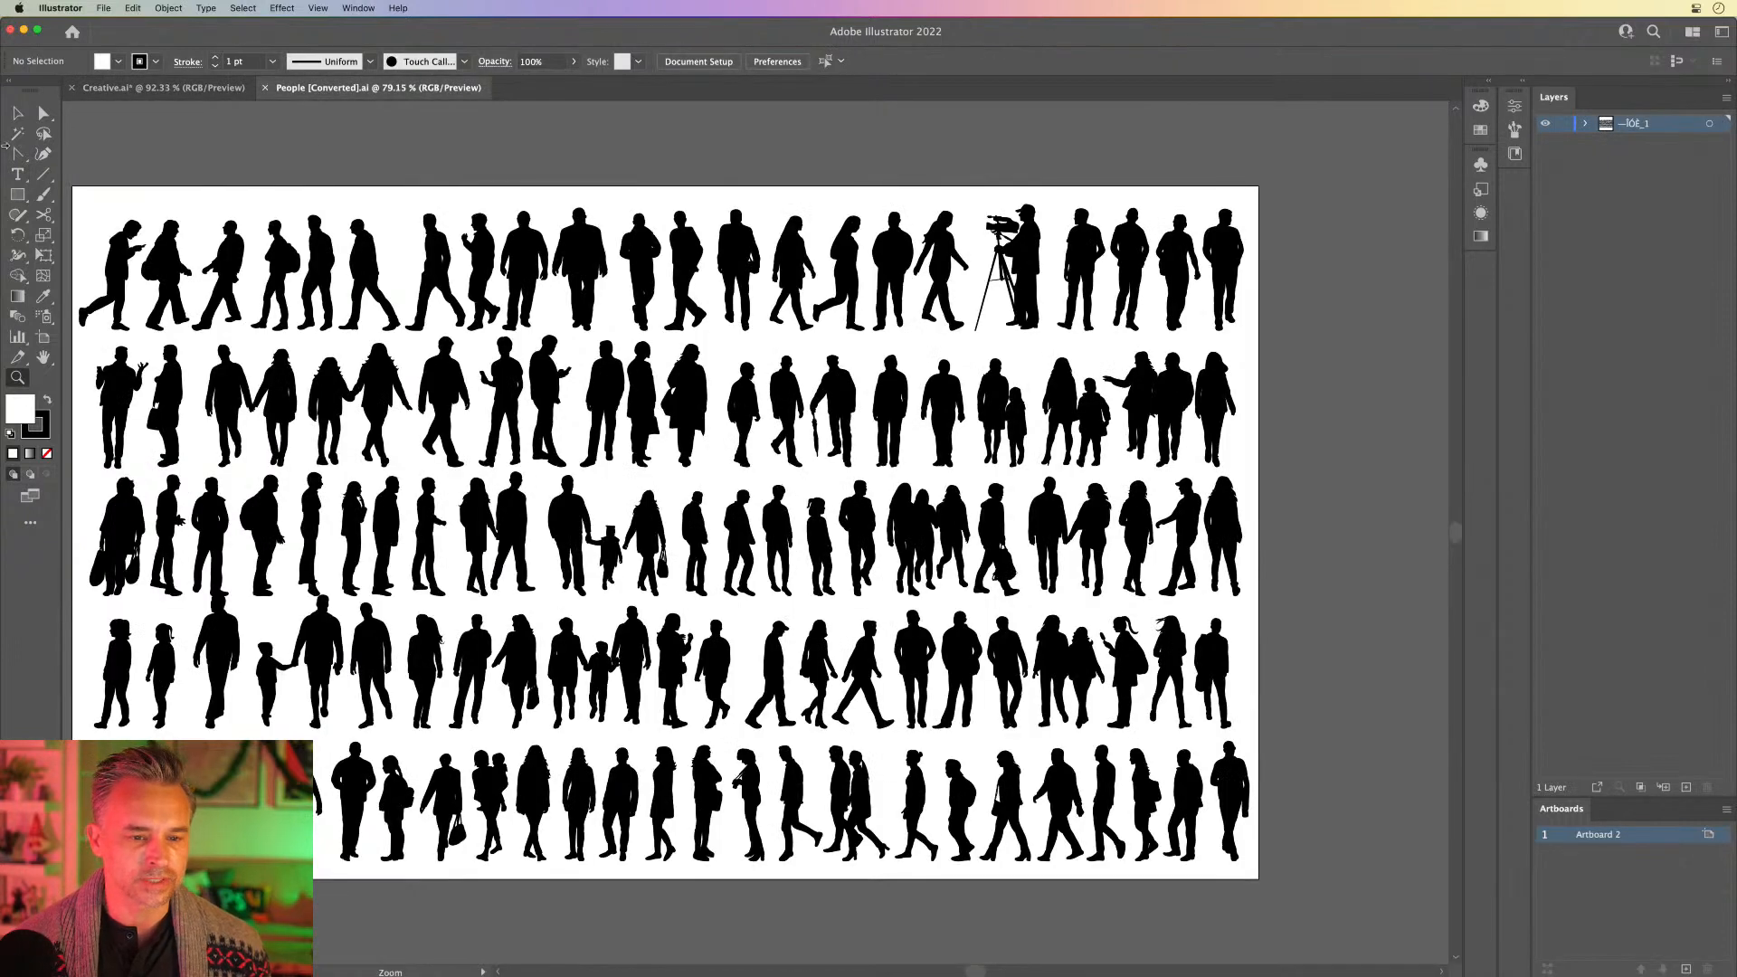
click(16, 113)
click(355, 271)
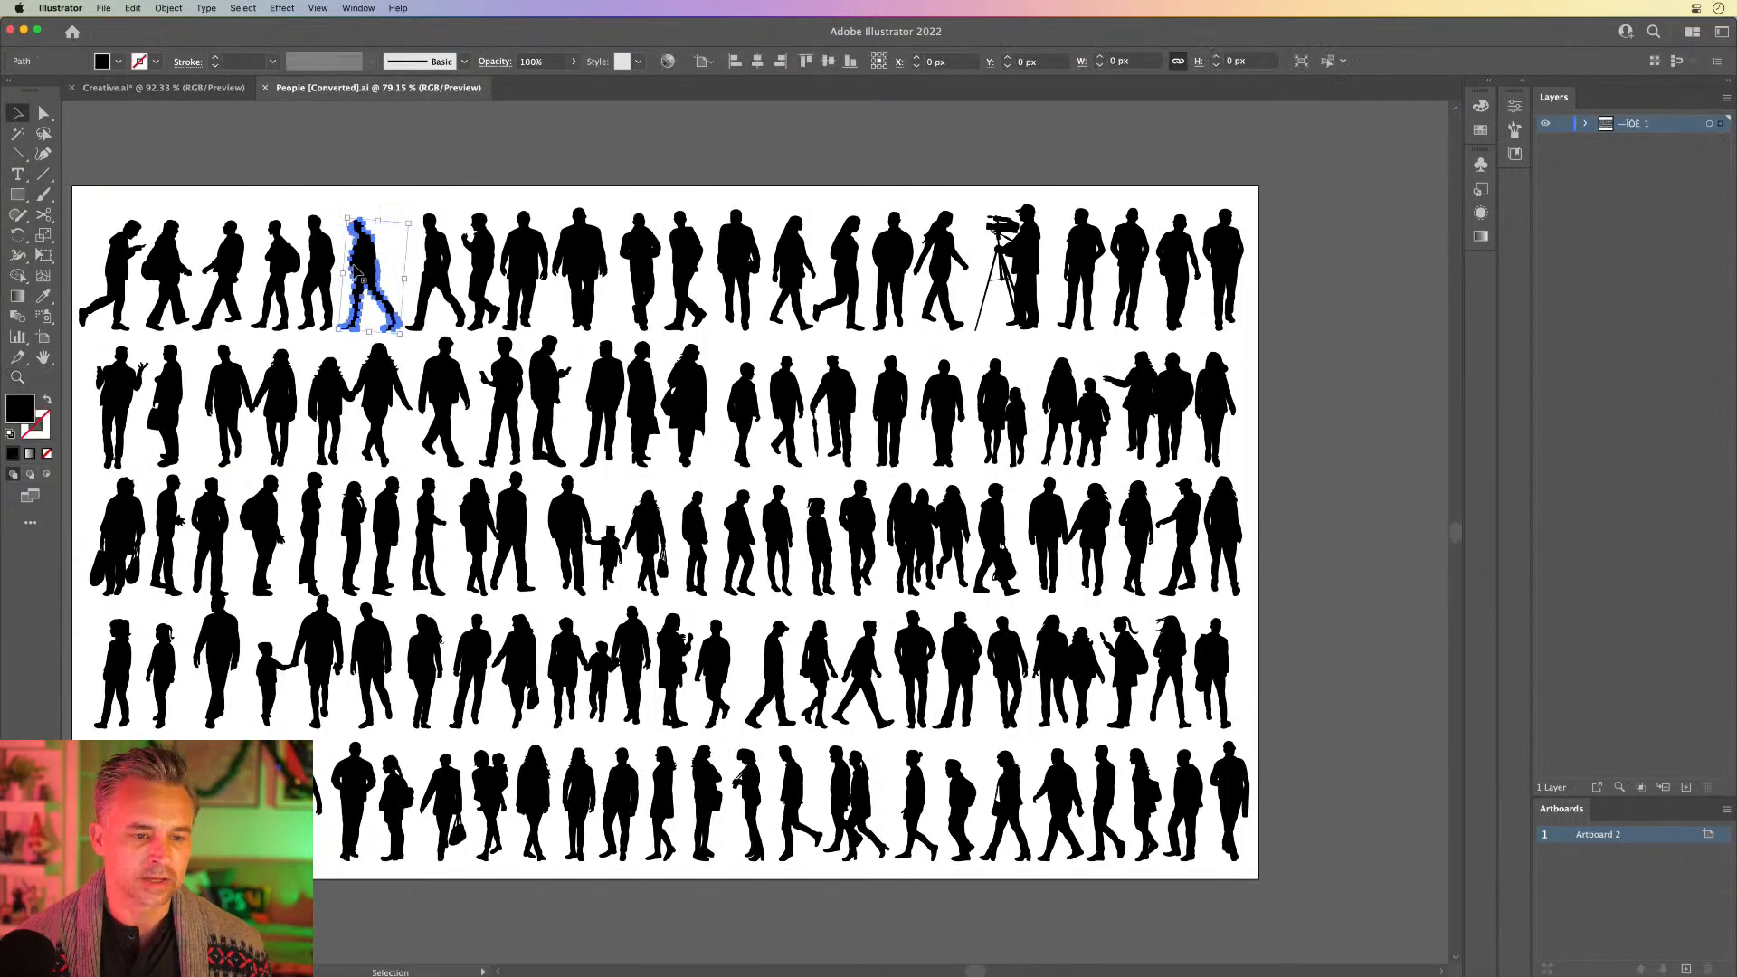
key(super+c)
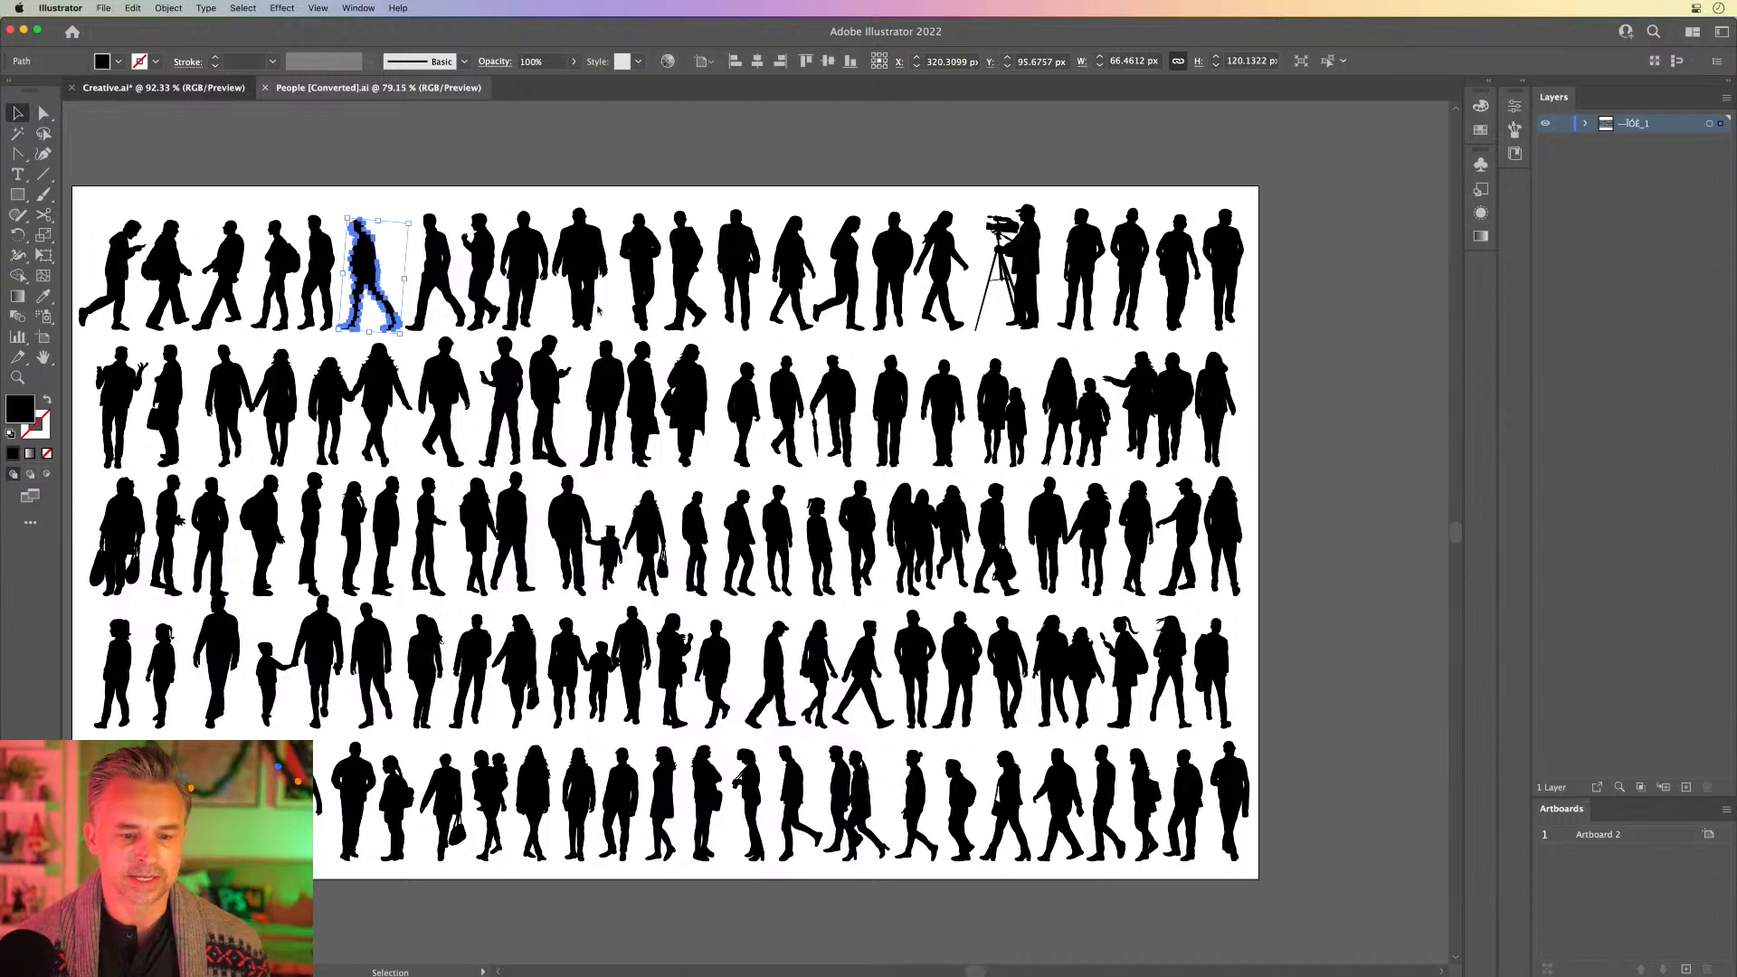
key(super+grave)
key(super+v)
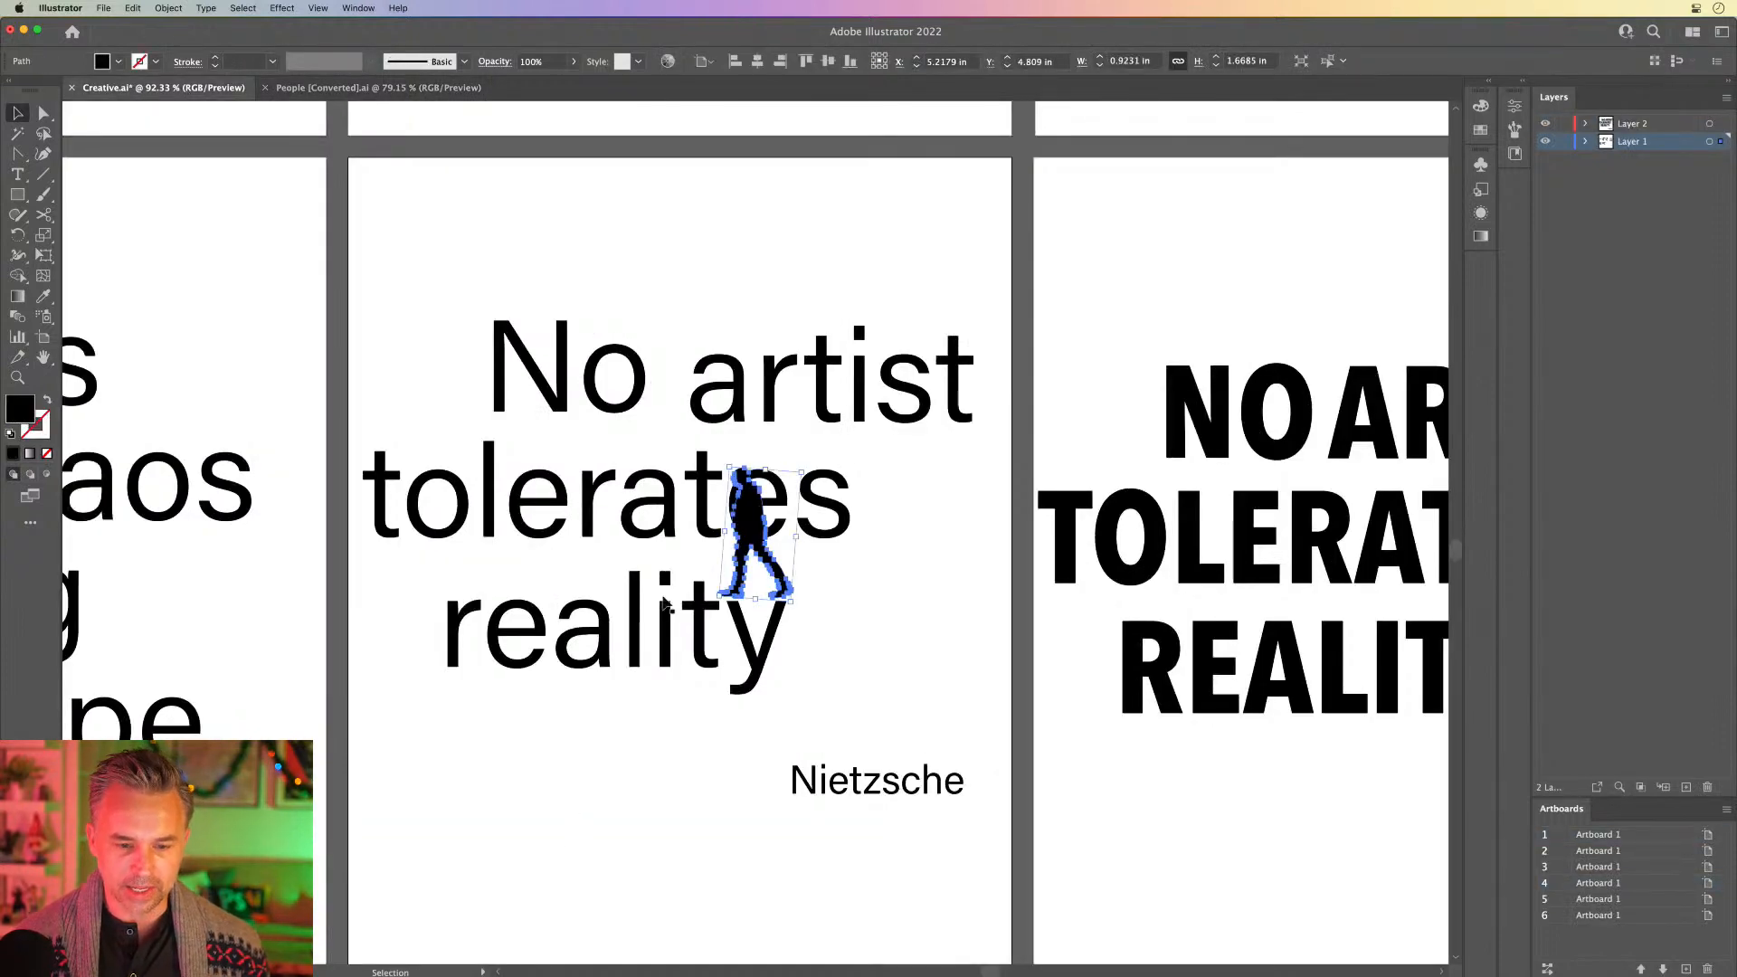
Step: Shrink the silhouette, turn it sideways, and place copies against the N of "No" and the y of "reality"
drag(740, 530, 654, 783)
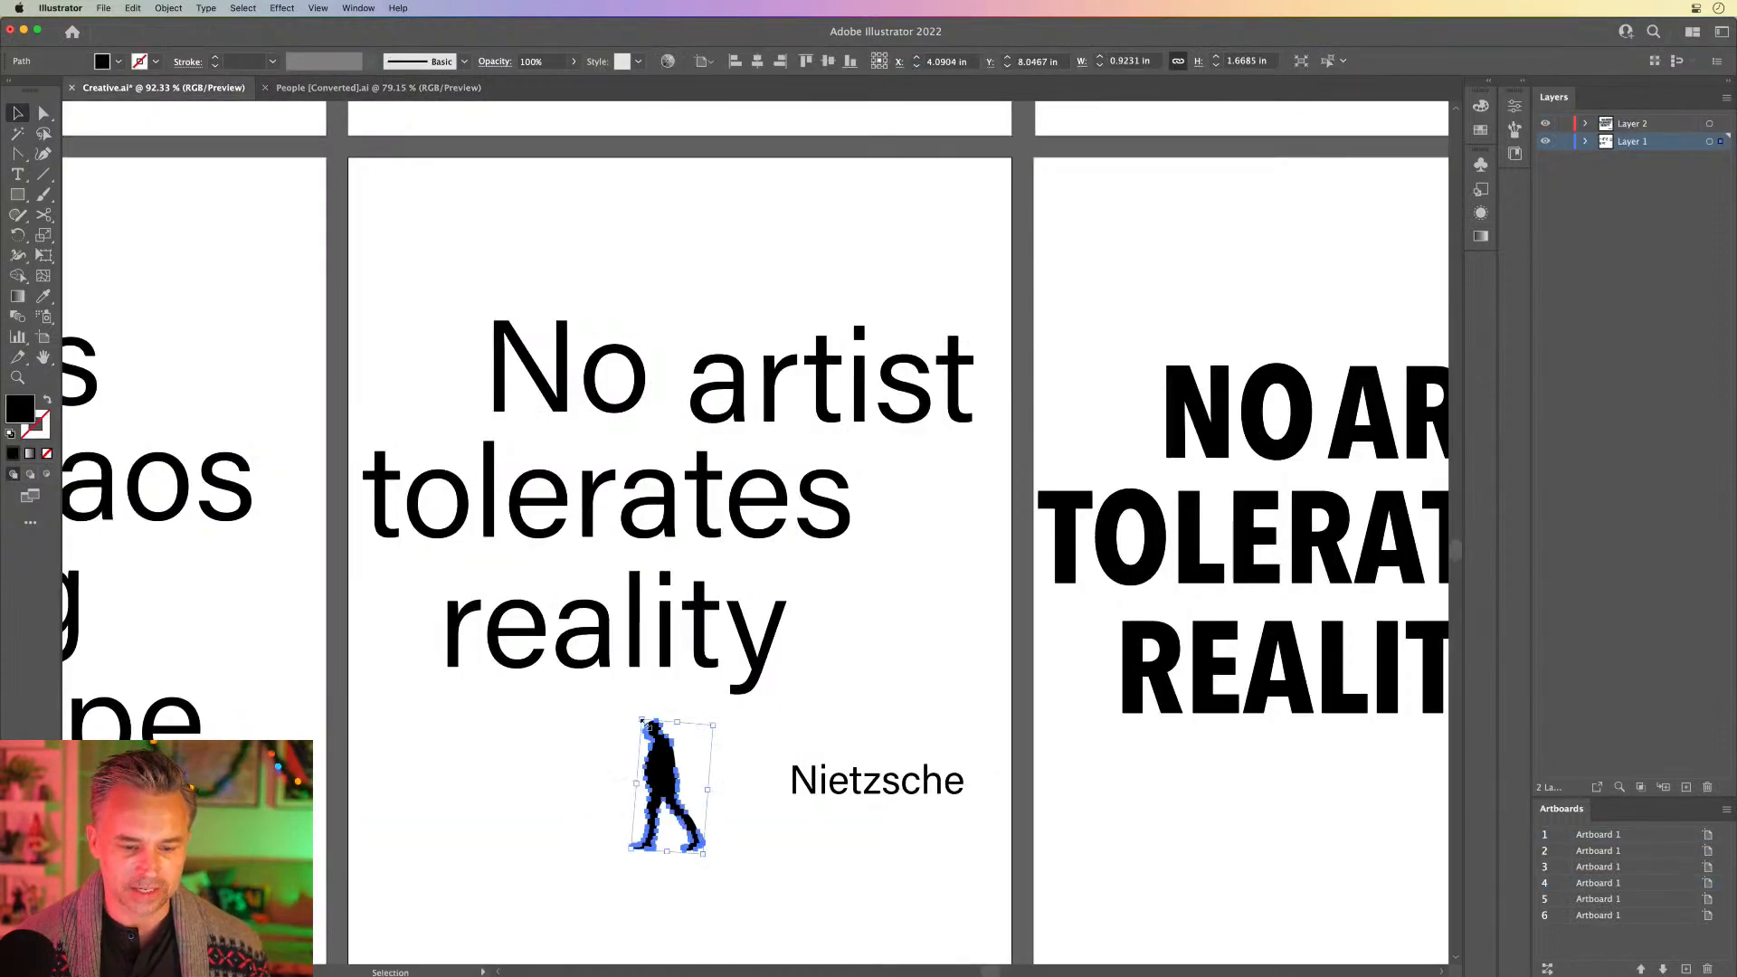
drag(641, 721, 925, 366)
click(681, 798)
drag(801, 262, 455, 355)
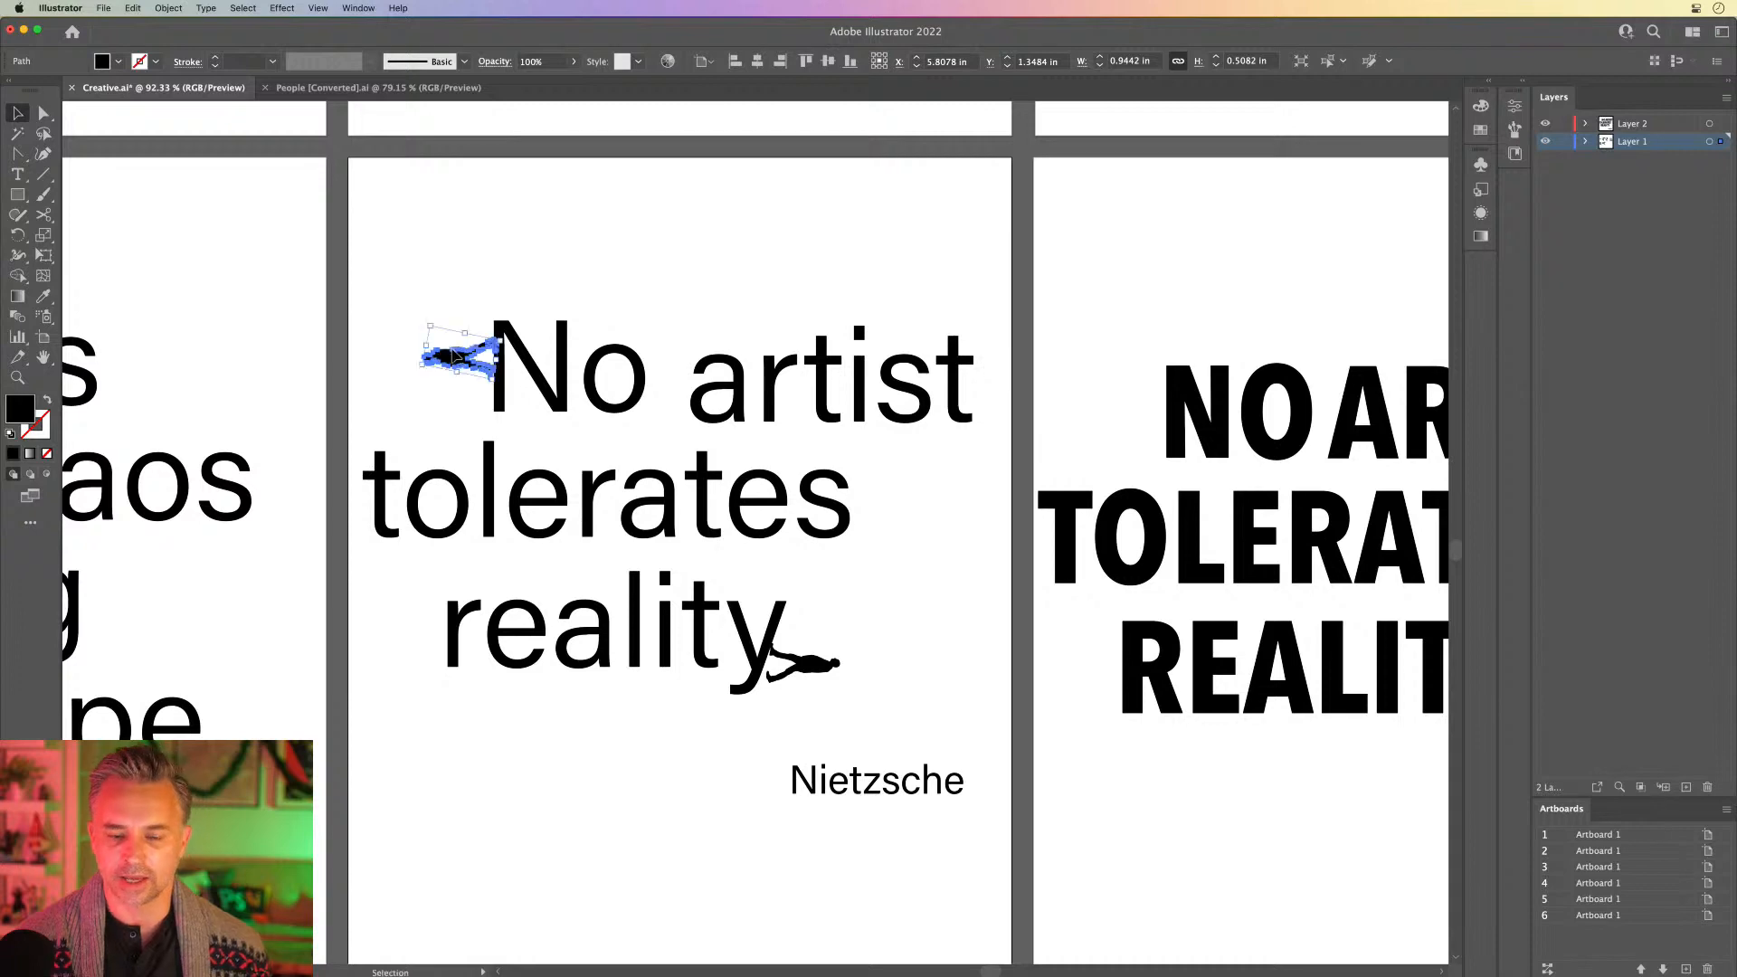
click(342, 270)
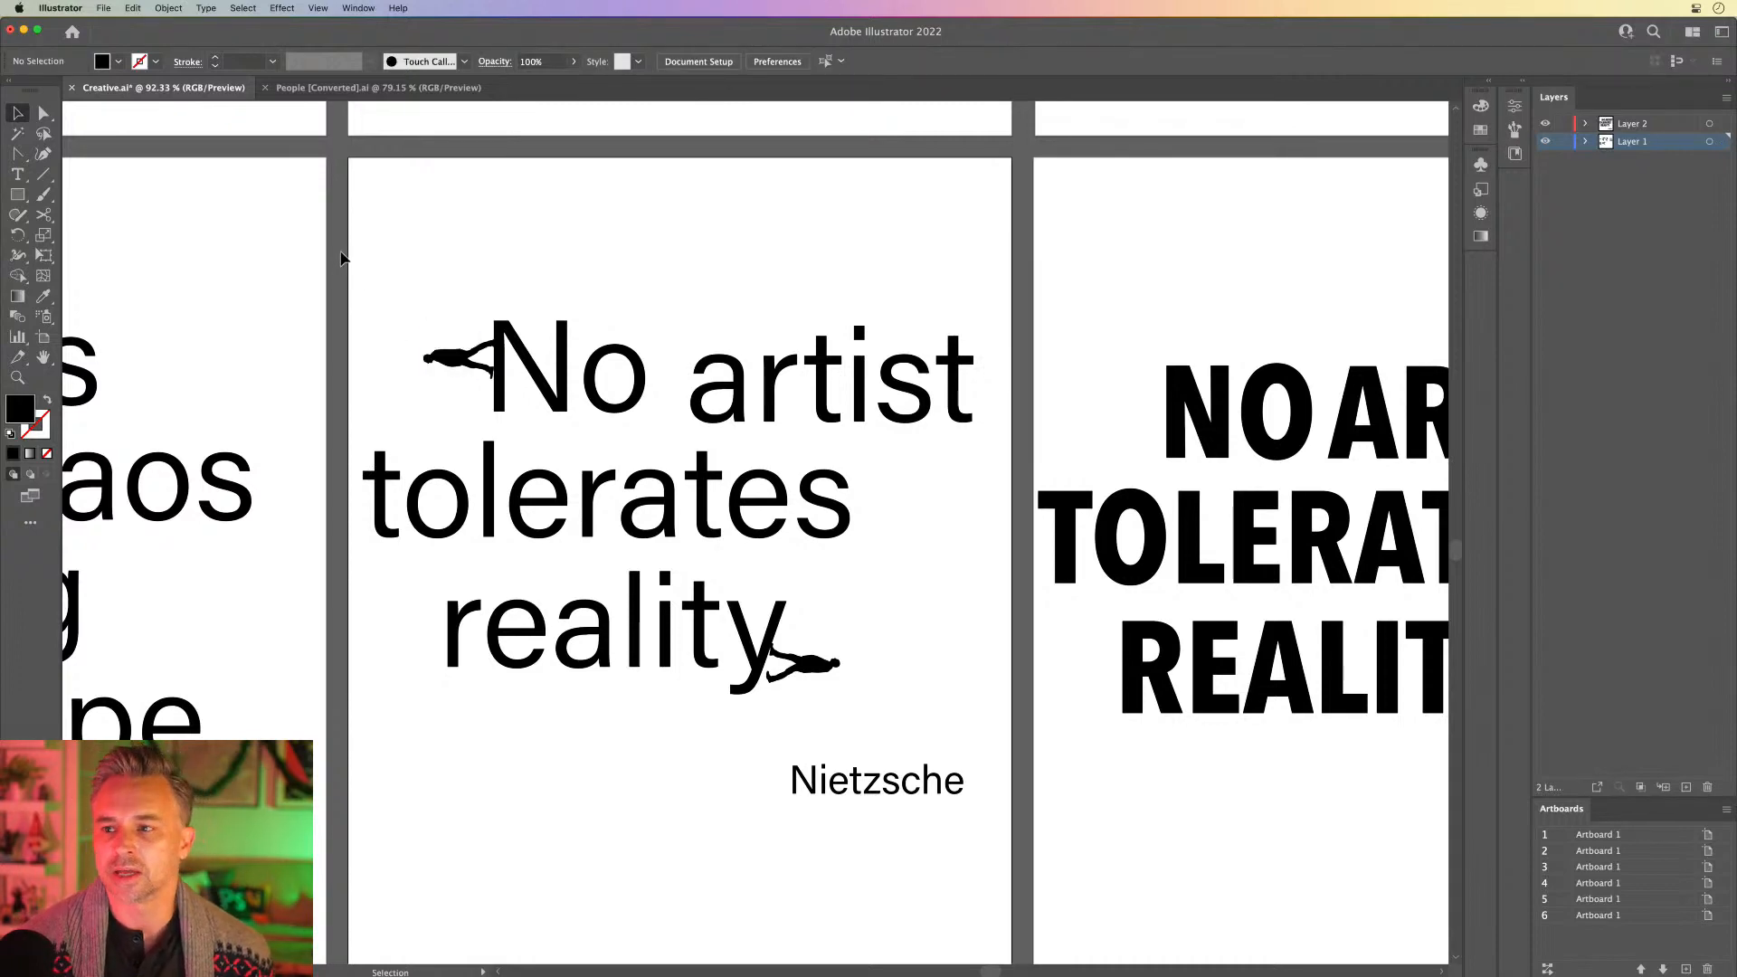
Step: Enlarge the "BE CREATIVE" text to about 107 pt and reposition it near the artboard's horizontal center
drag(272, 239, 853, 790)
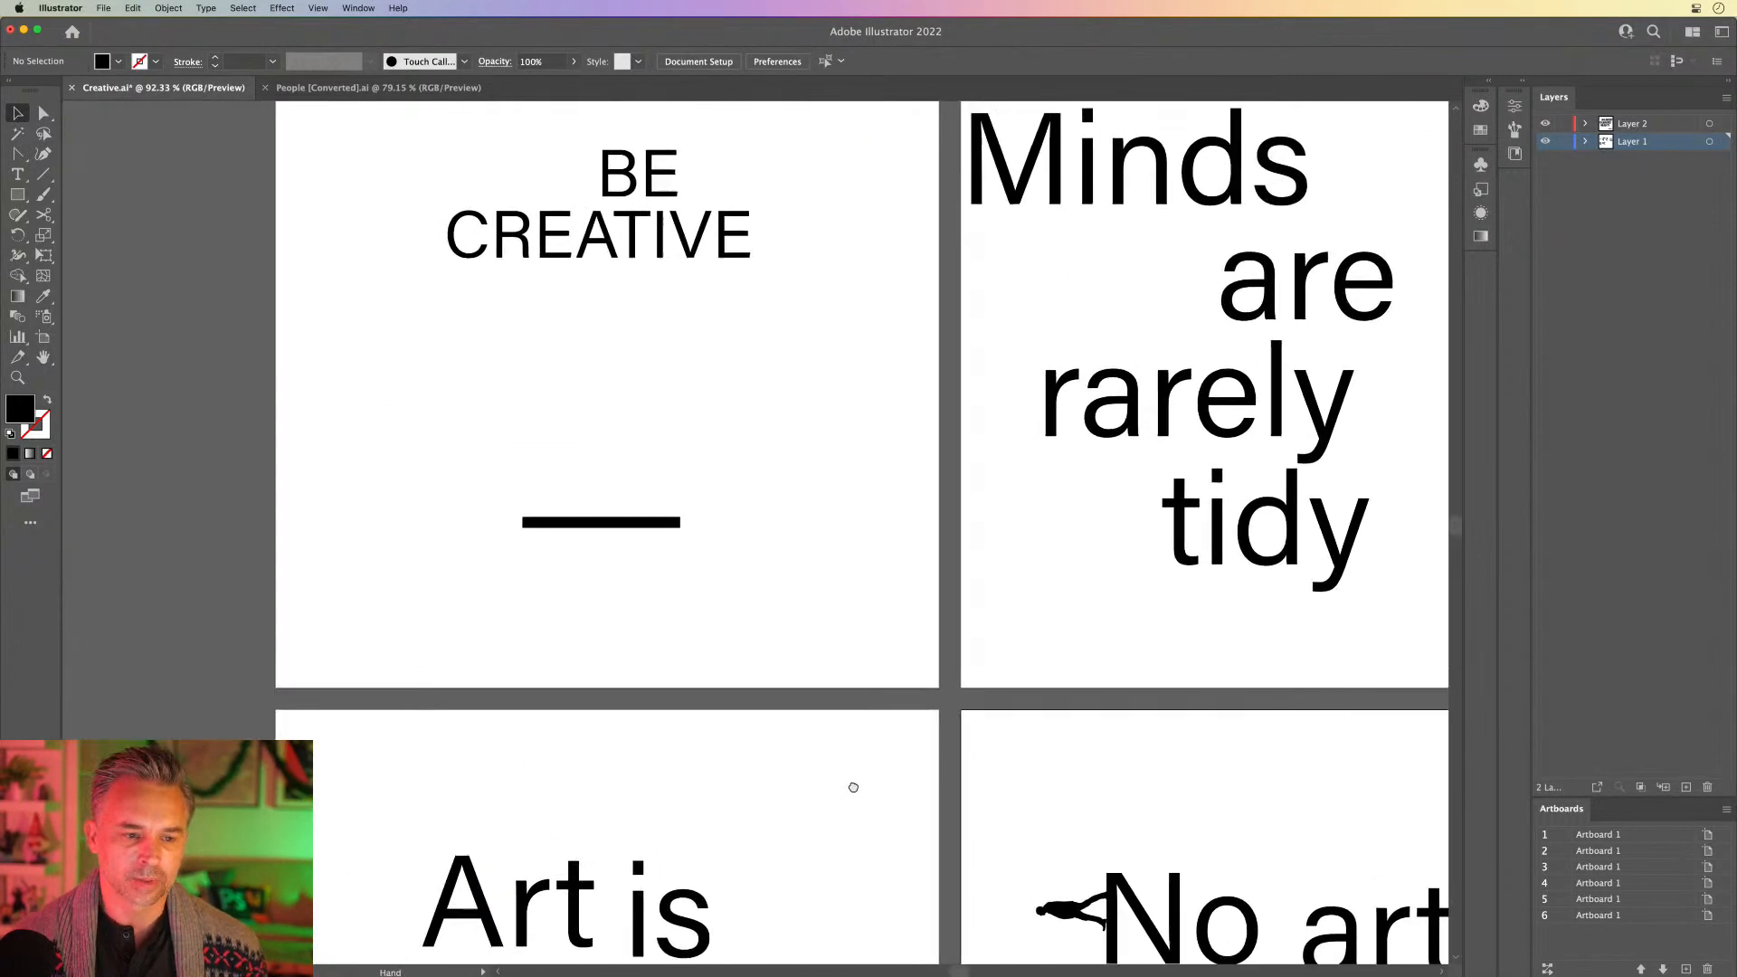
drag(574, 477, 746, 700)
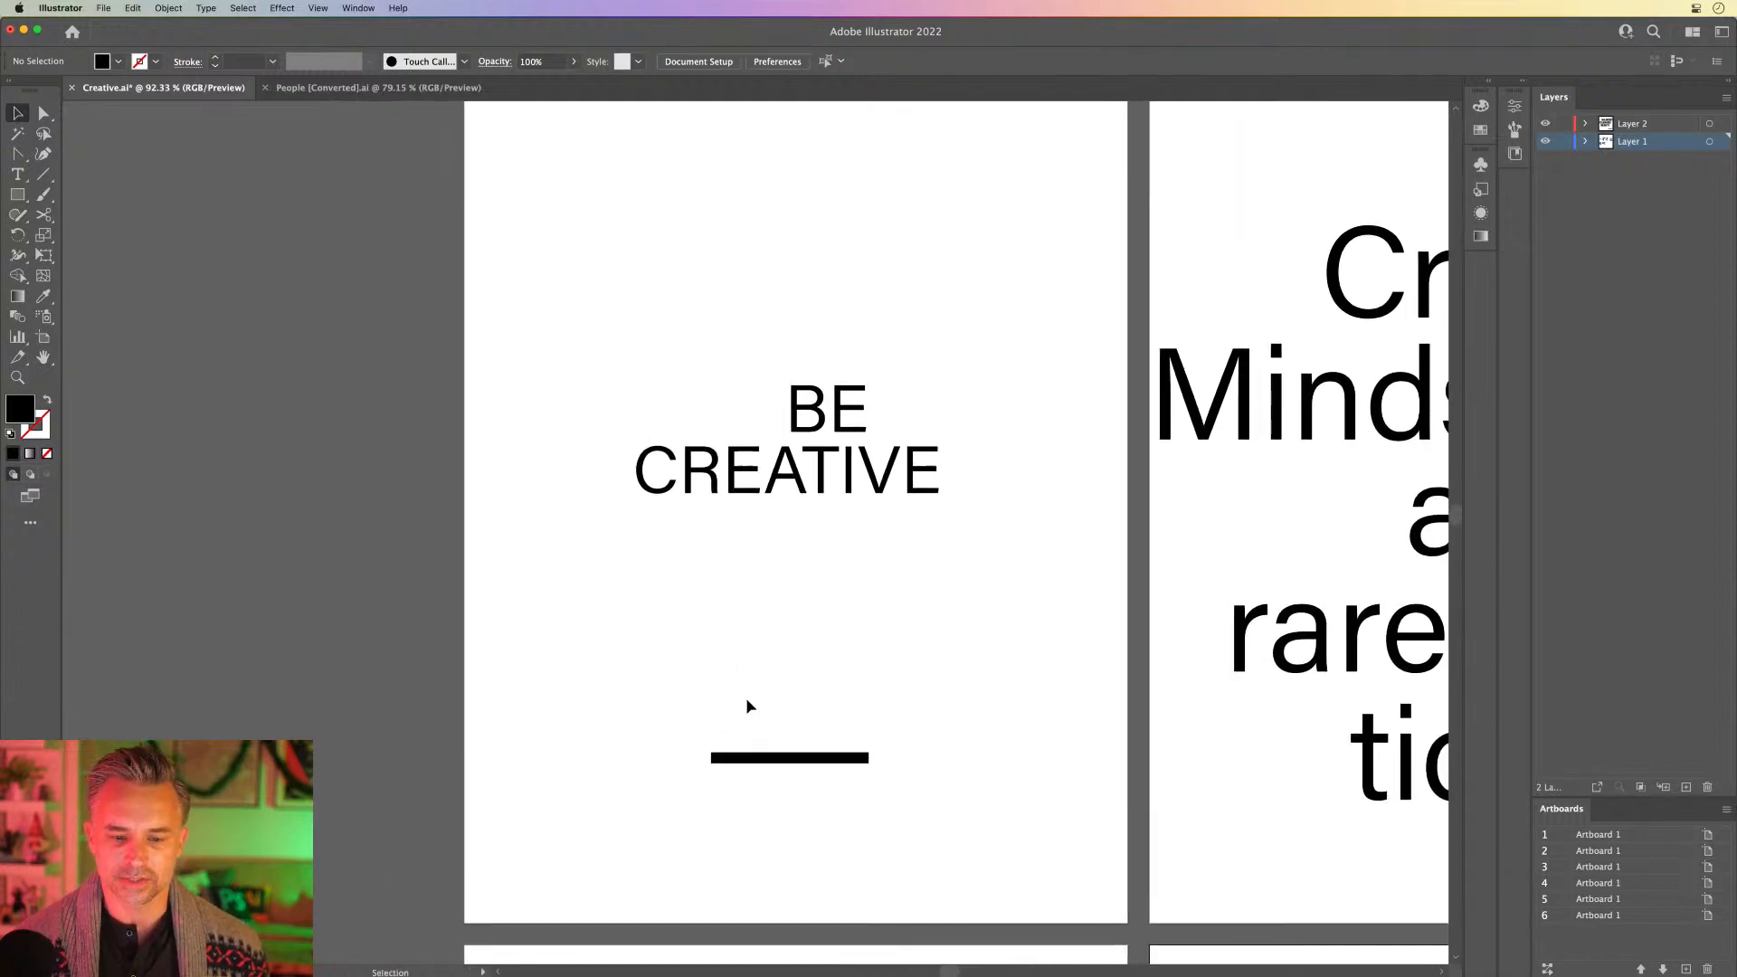
drag(569, 360, 967, 539)
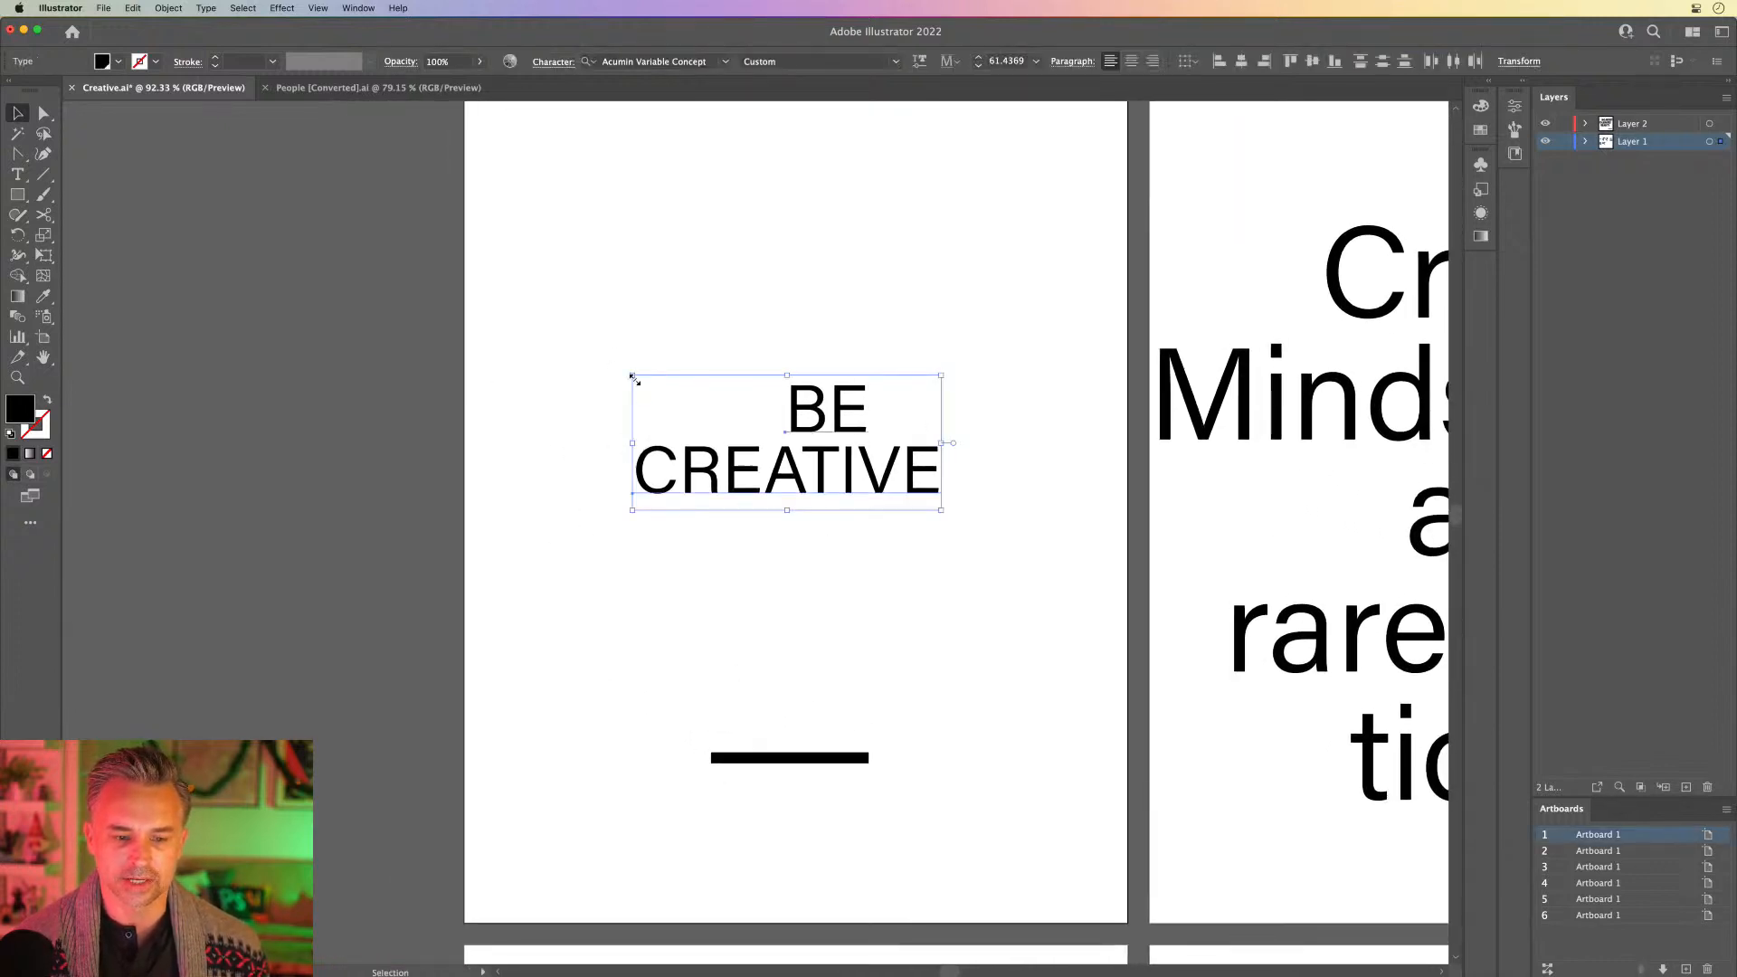
drag(632, 373, 399, 272)
drag(579, 428, 673, 433)
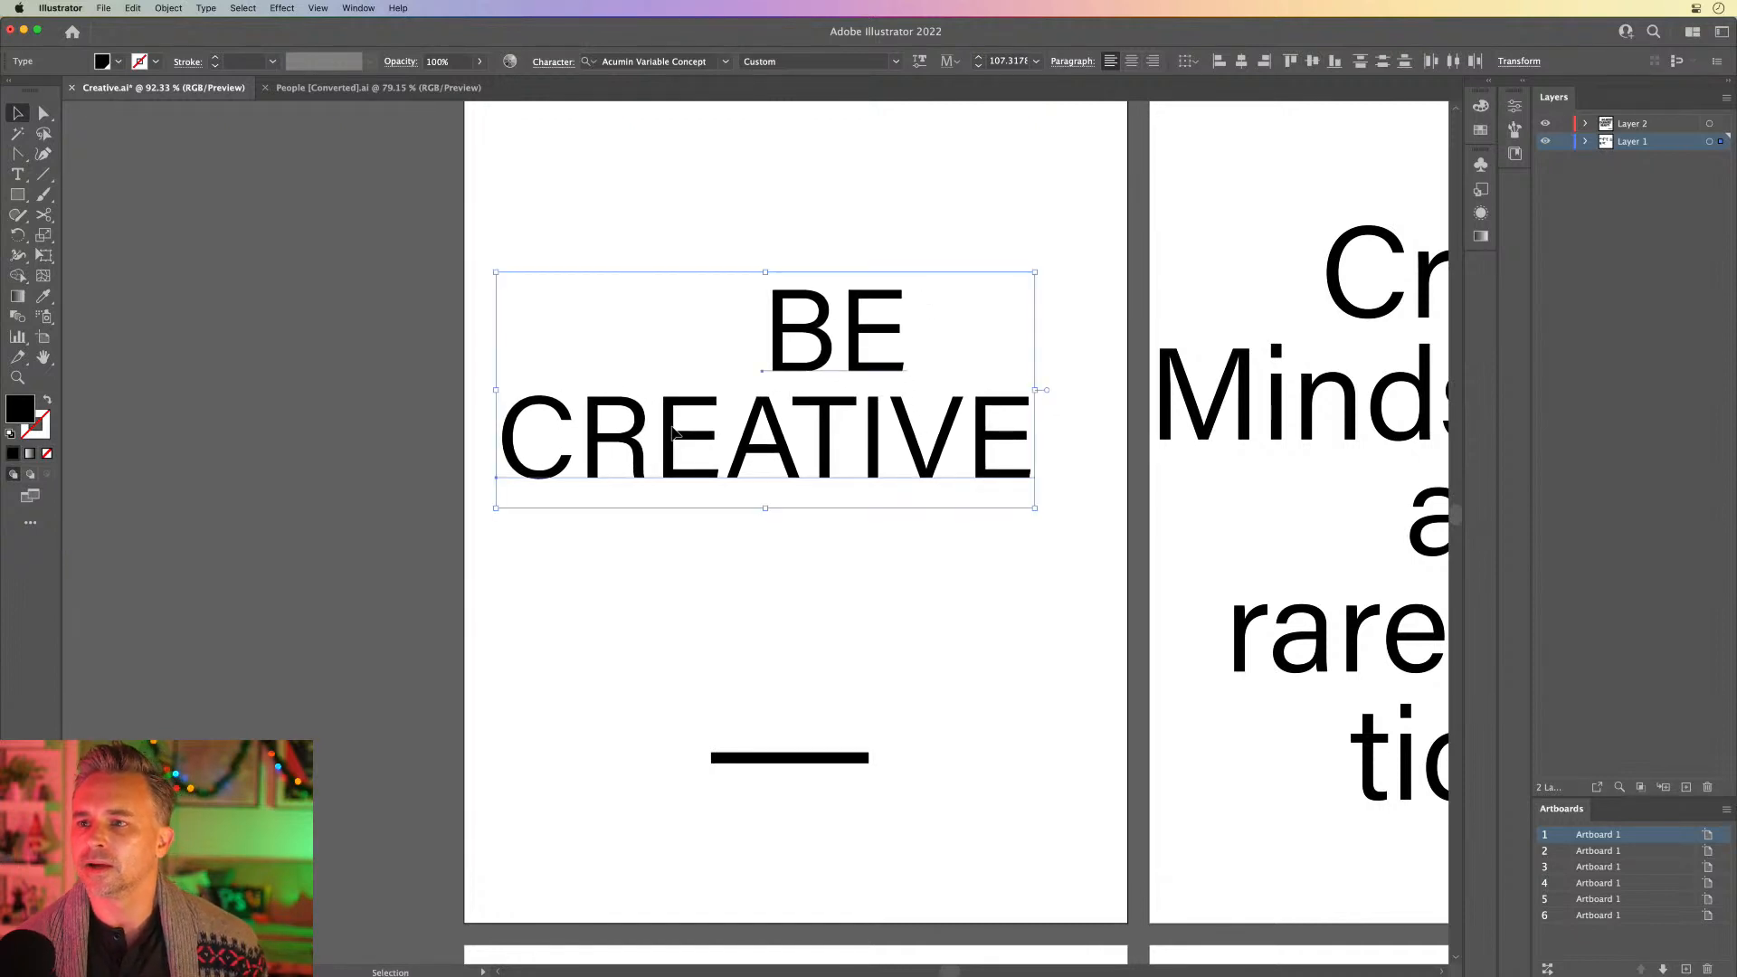
Step: Hide the artboard boundaries so the designs sit on a plain white canvas
key(space)
drag(659, 299, 555, 324)
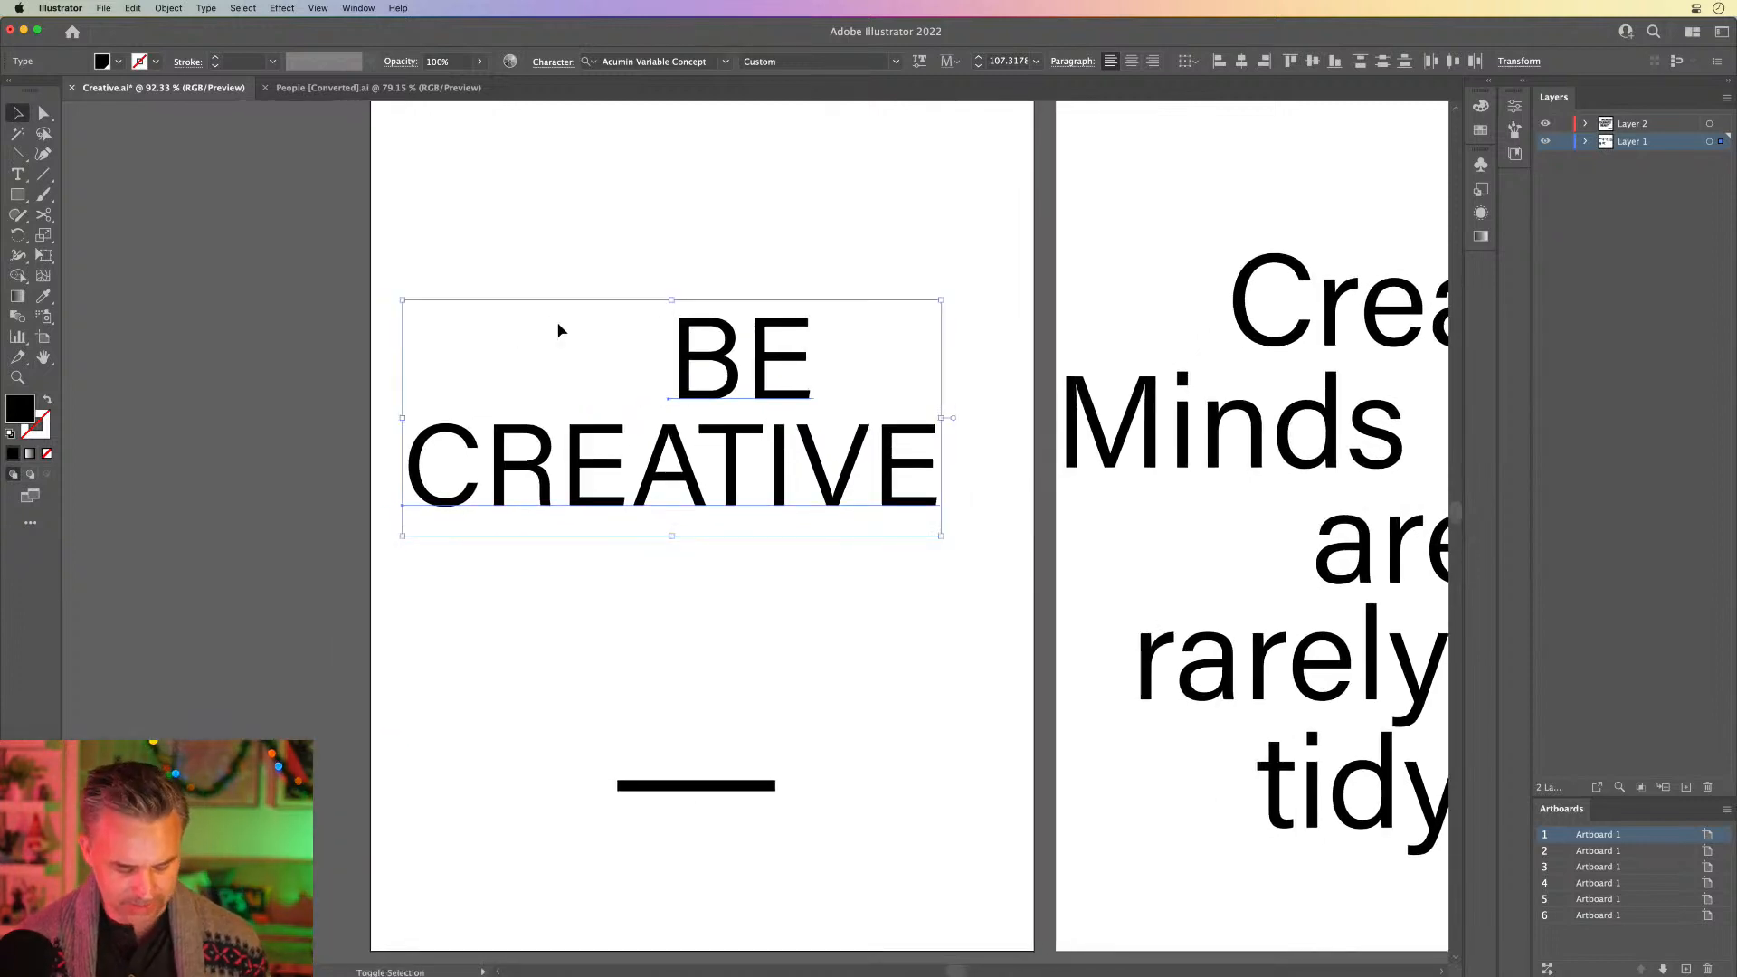
key(super)
key(super+shift+h)
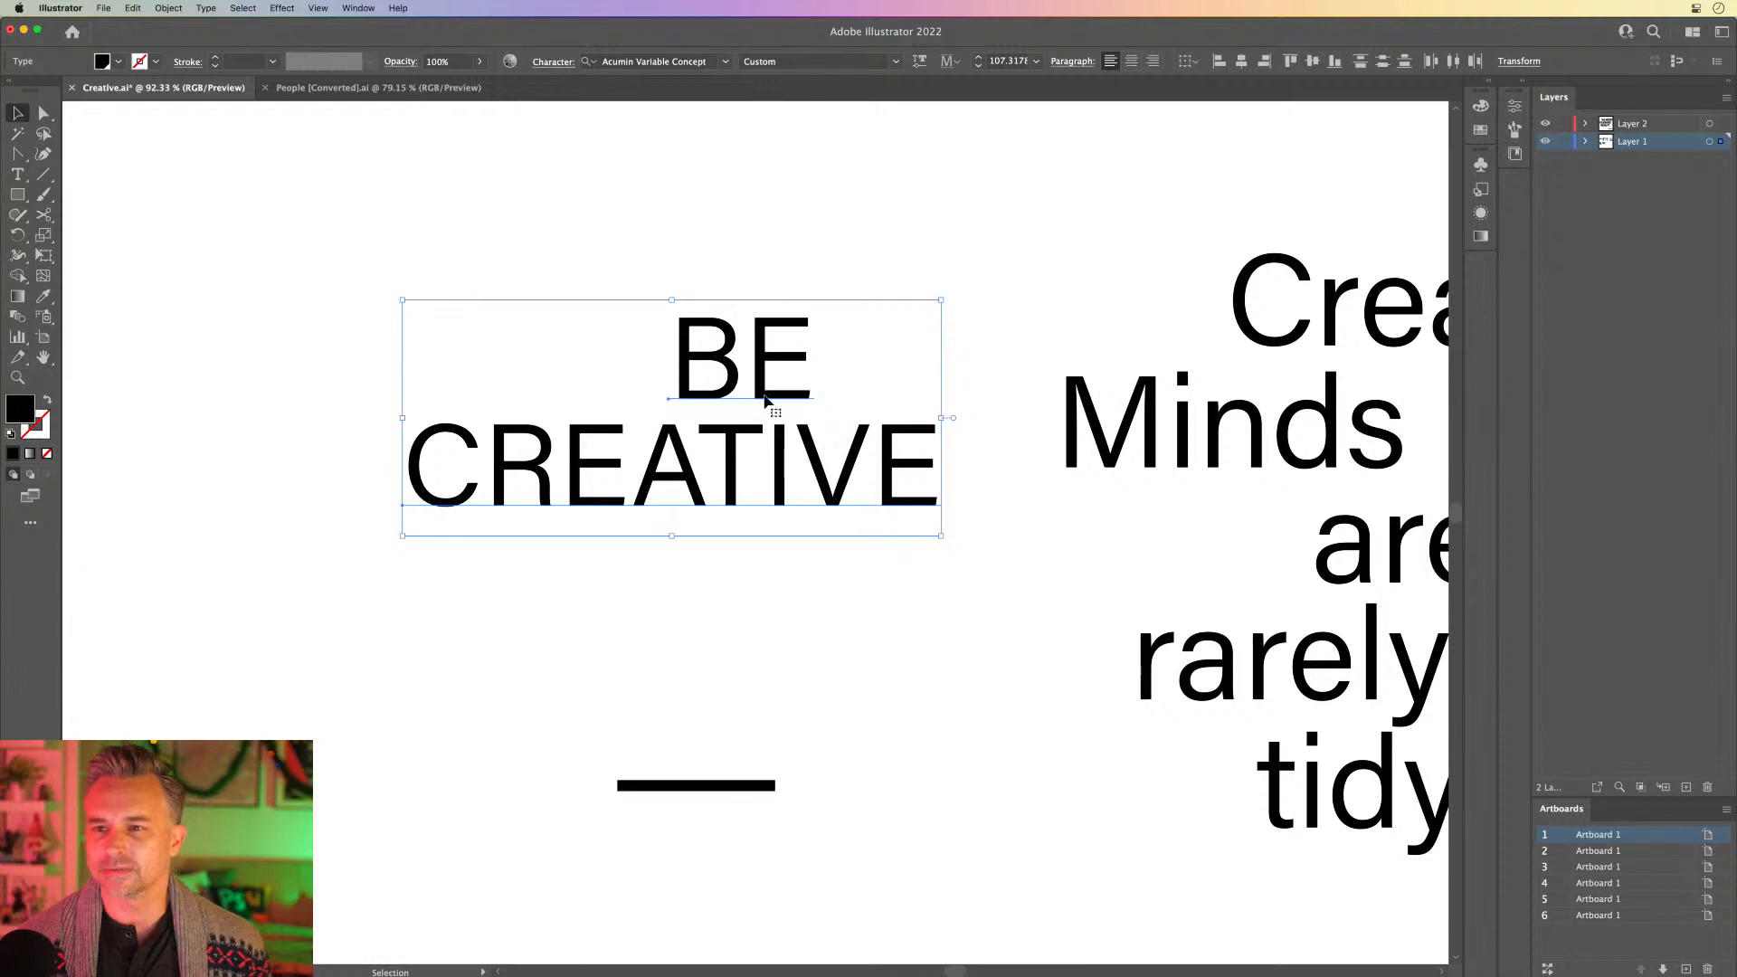
key(space)
drag(585, 263, 725, 261)
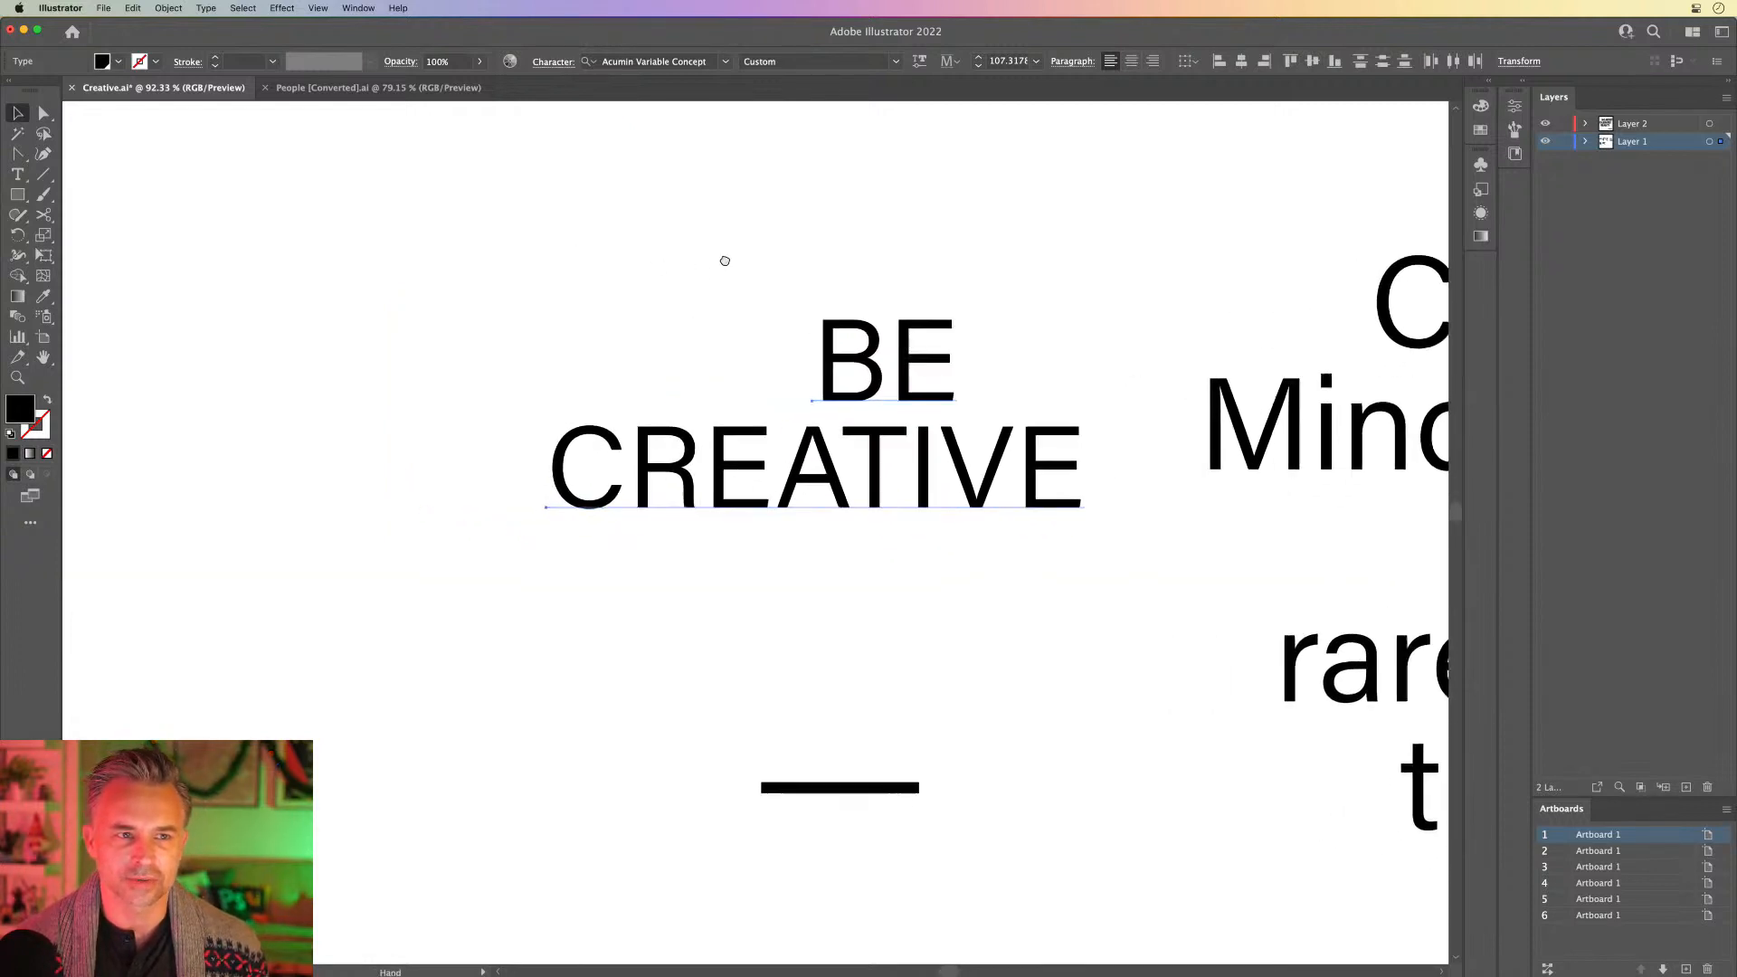
Step: Move the "BE CREATIVE" text and the black line beneath it left, away from the neighboring quote
drag(487, 270, 969, 825)
drag(827, 472, 515, 454)
key(space)
drag(455, 337, 680, 395)
click(478, 289)
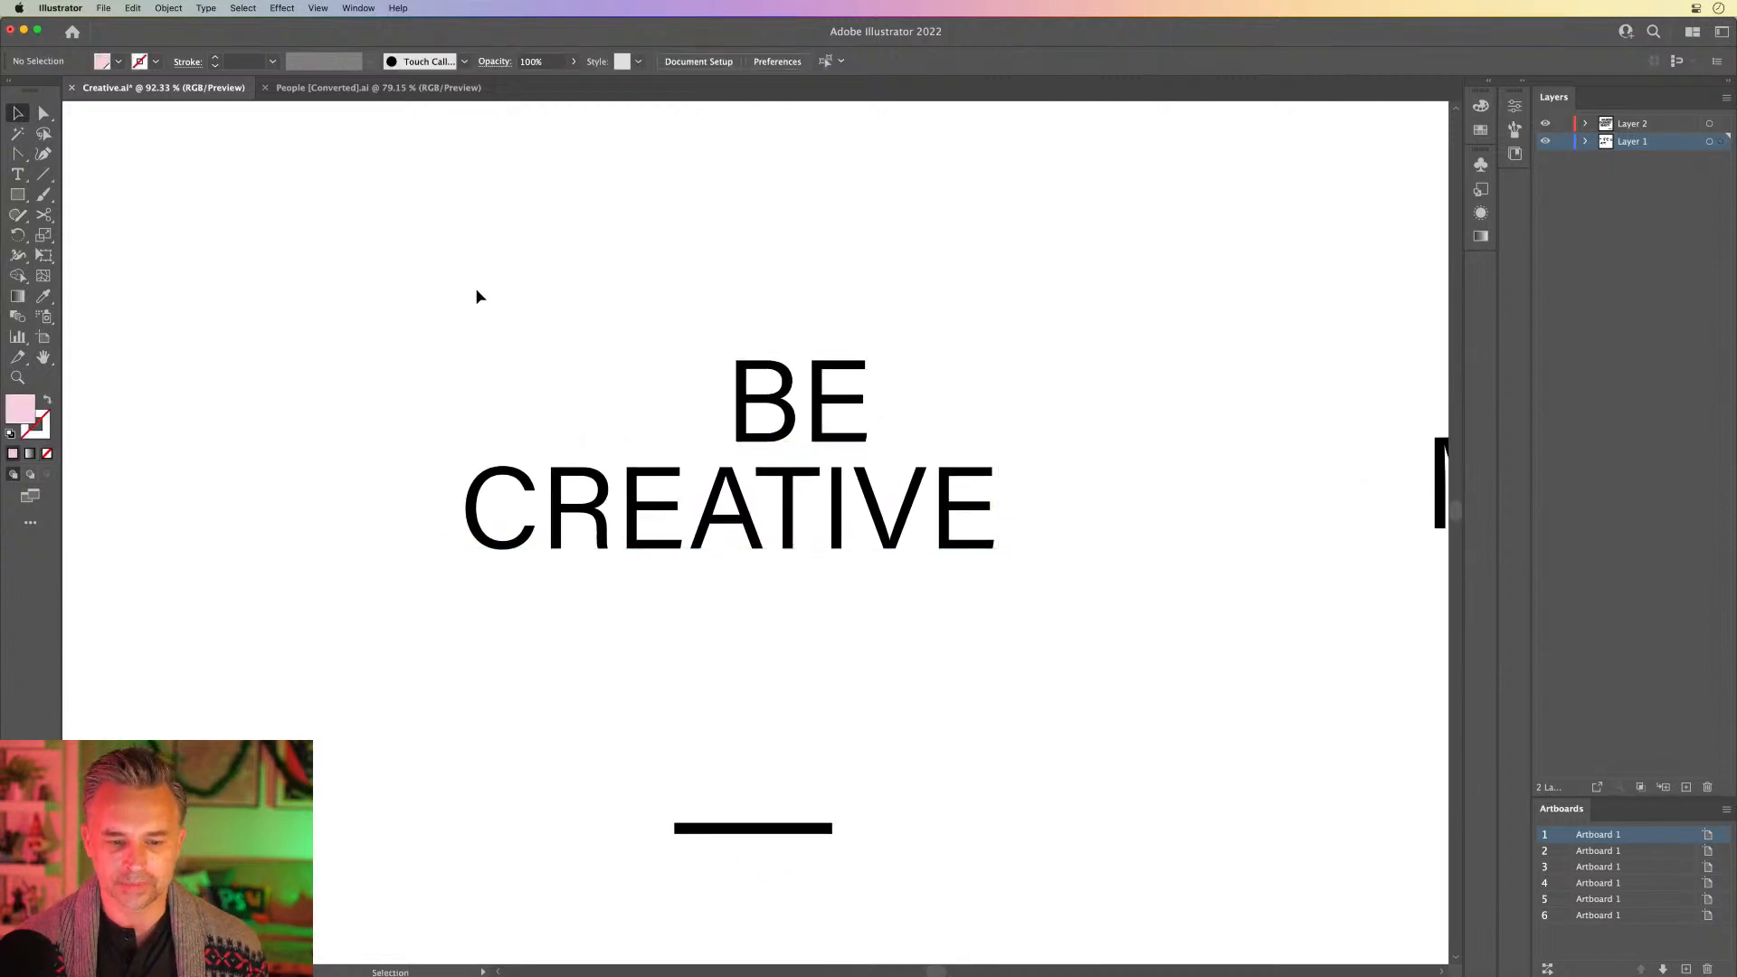
scroll(593, 318, left, 3)
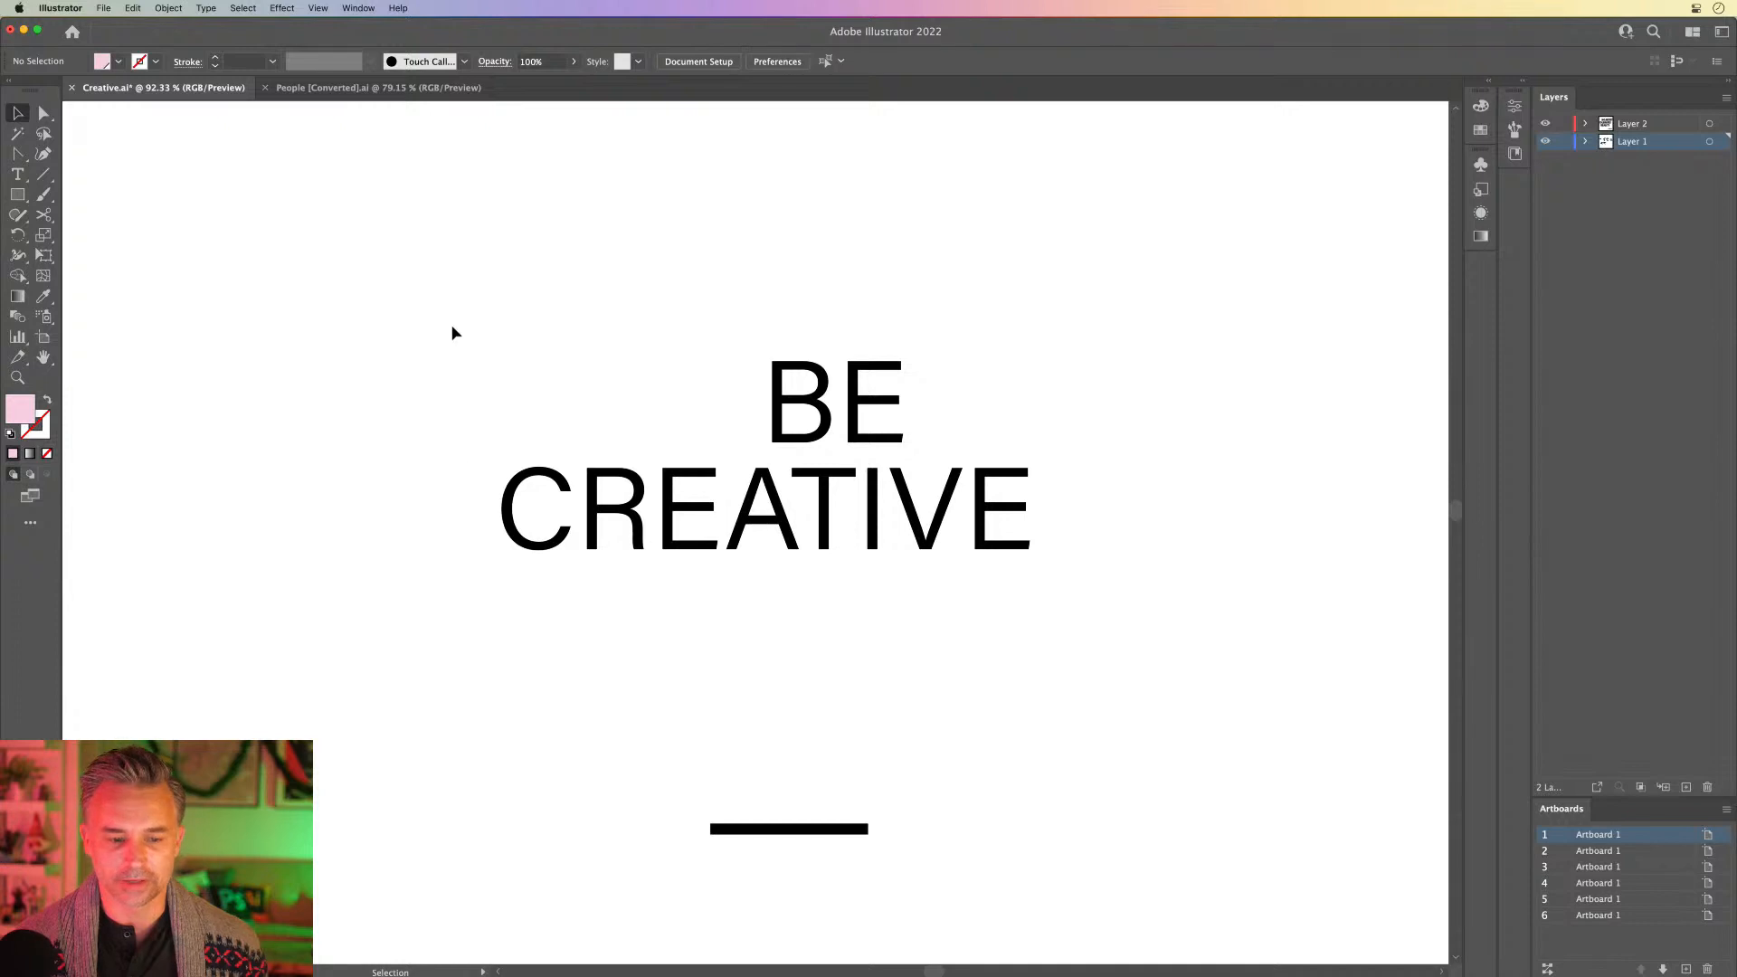
Step: Reduce the variable-font weight of the "BE CREATIVE" text to 100
drag(439, 331, 986, 588)
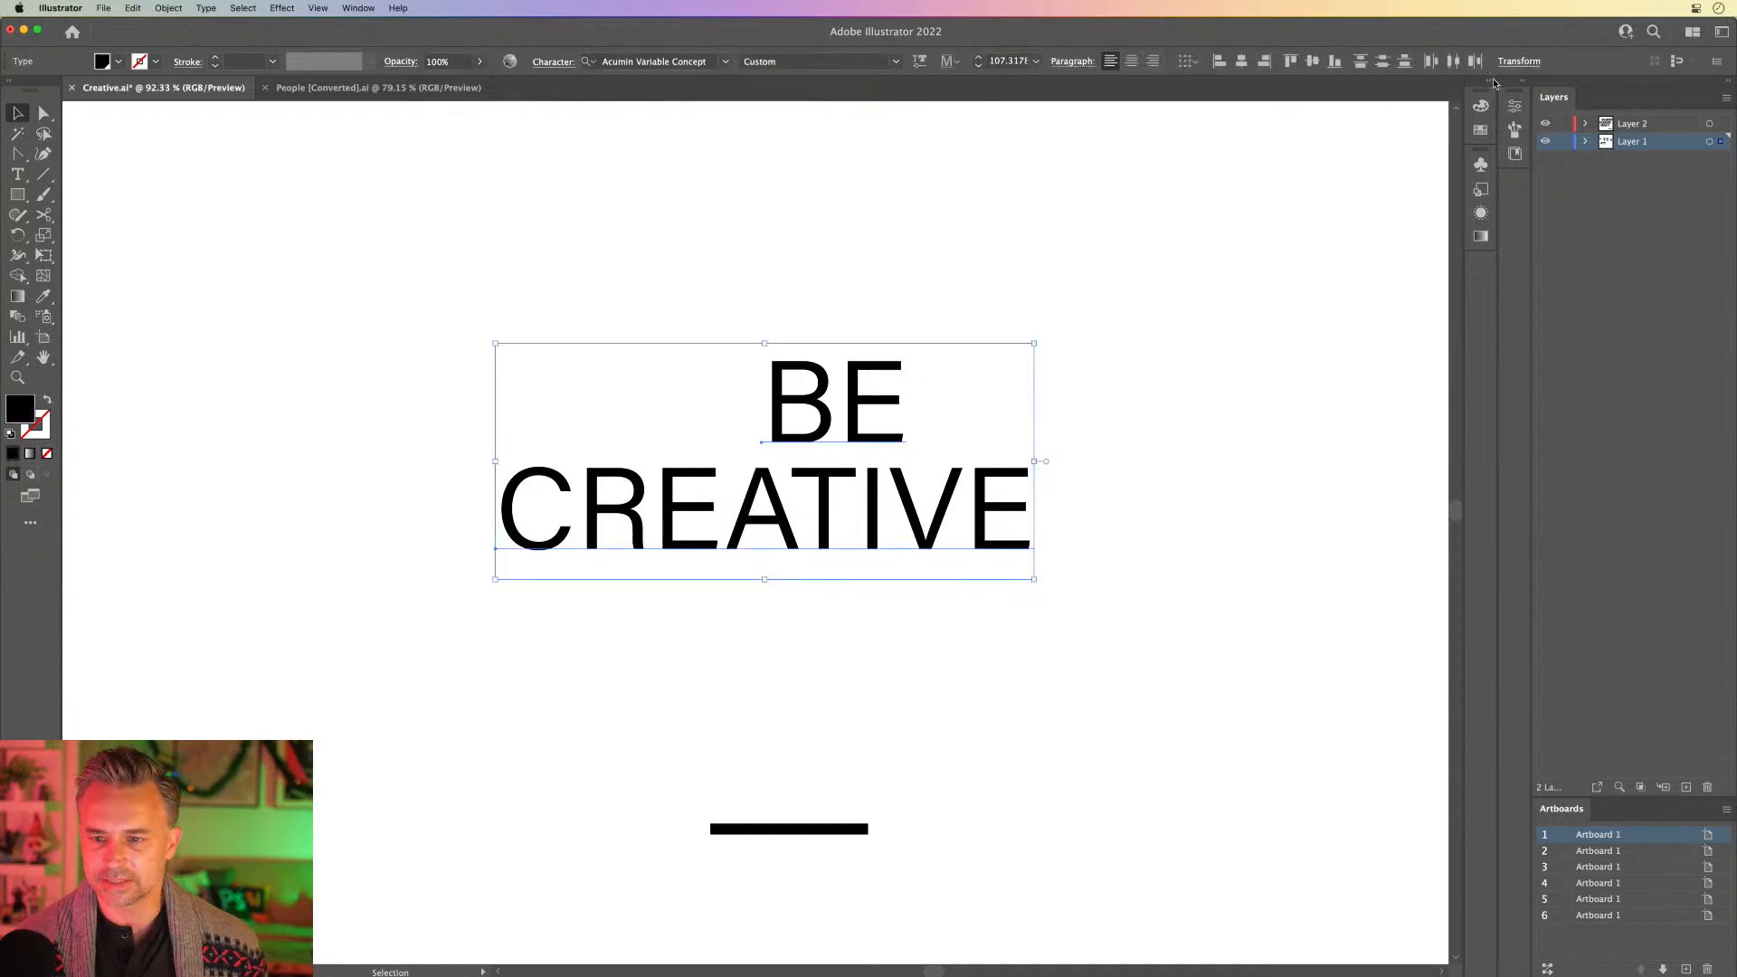
click(1524, 86)
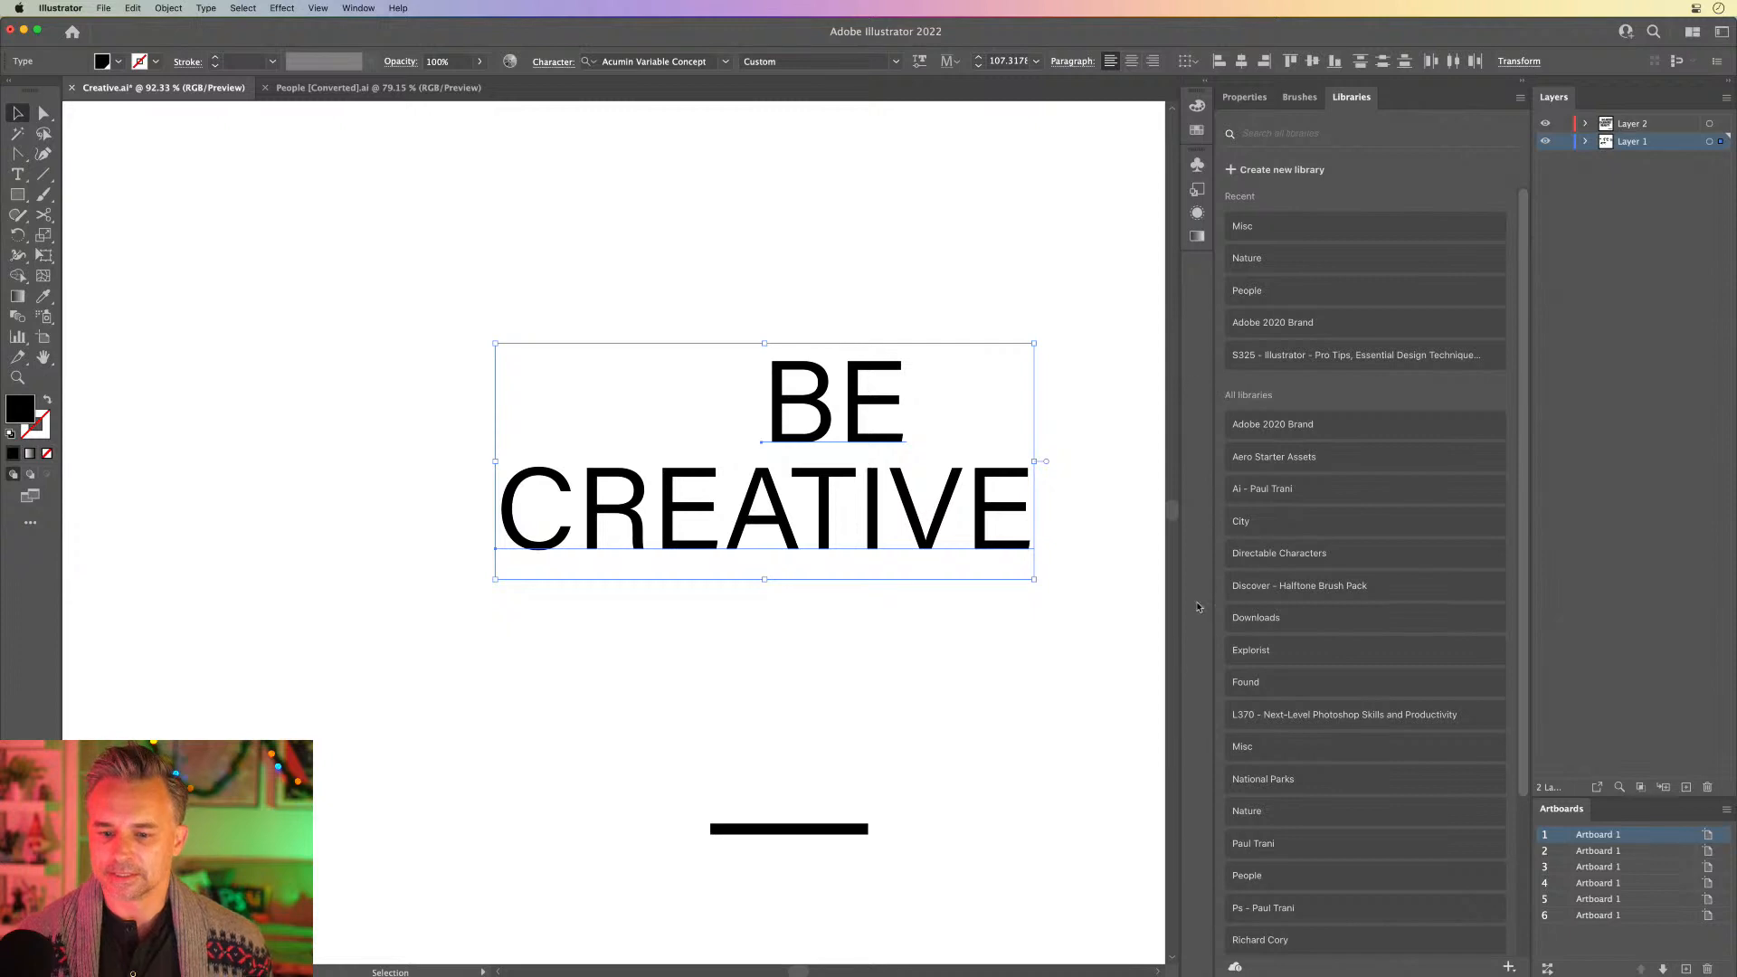
click(1244, 97)
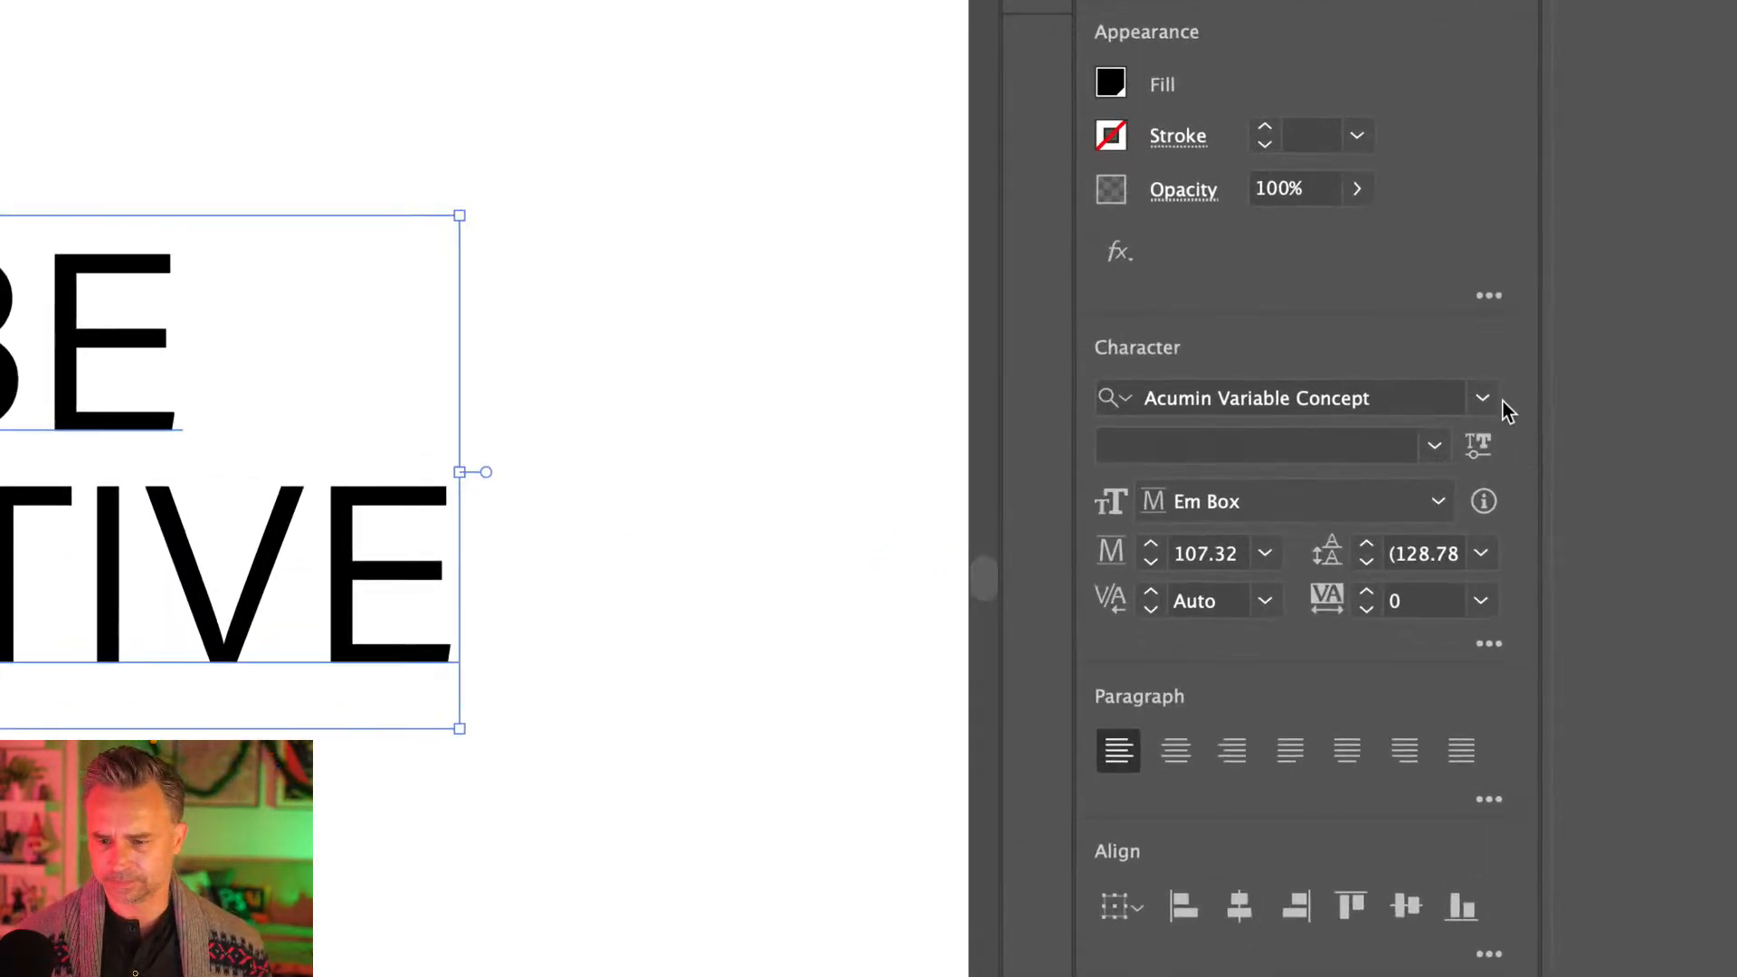
click(1478, 445)
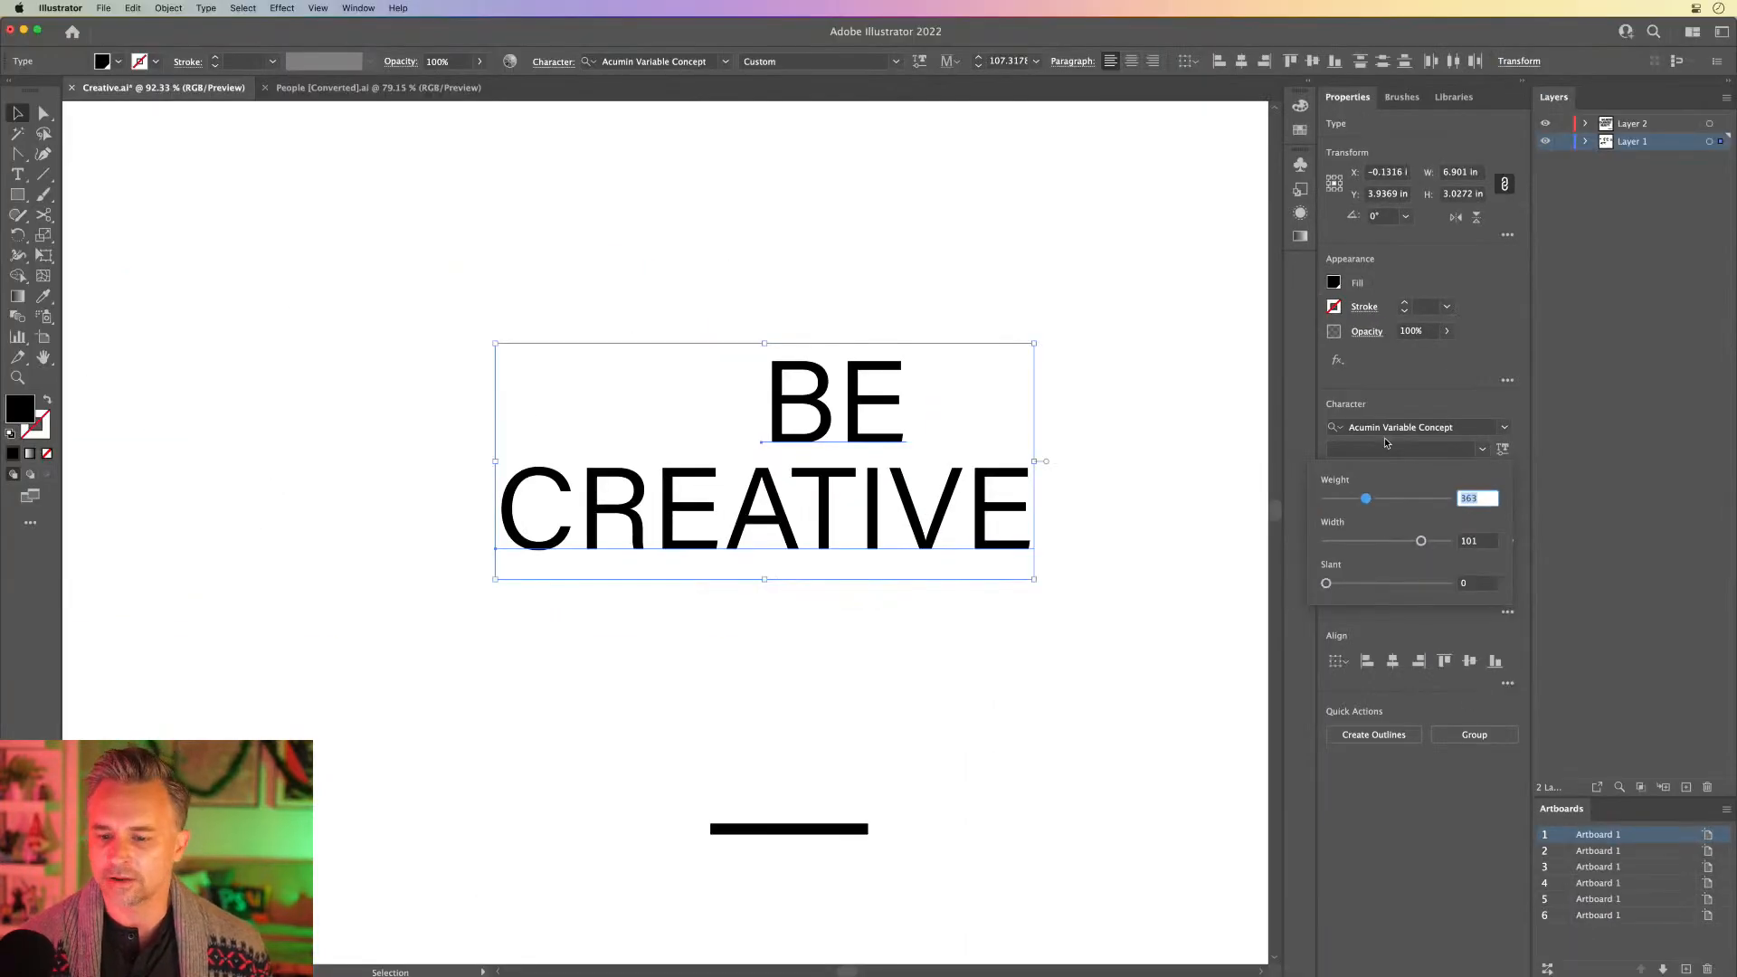
drag(1366, 499, 1306, 497)
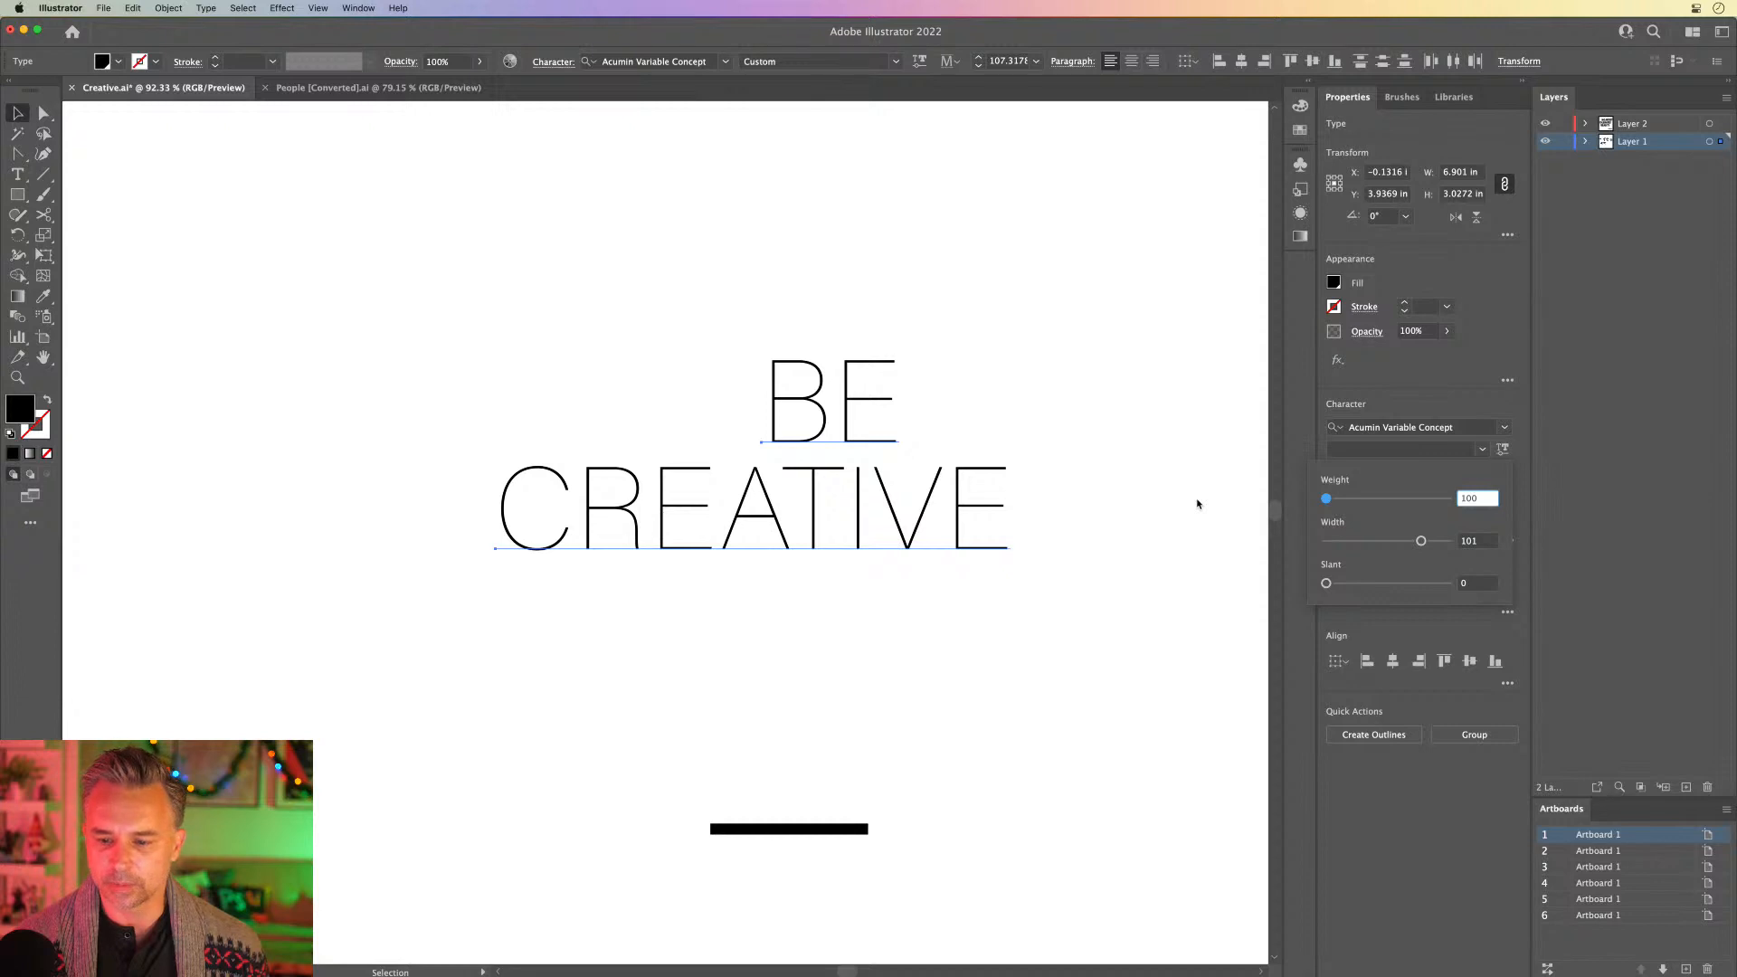
click(817, 404)
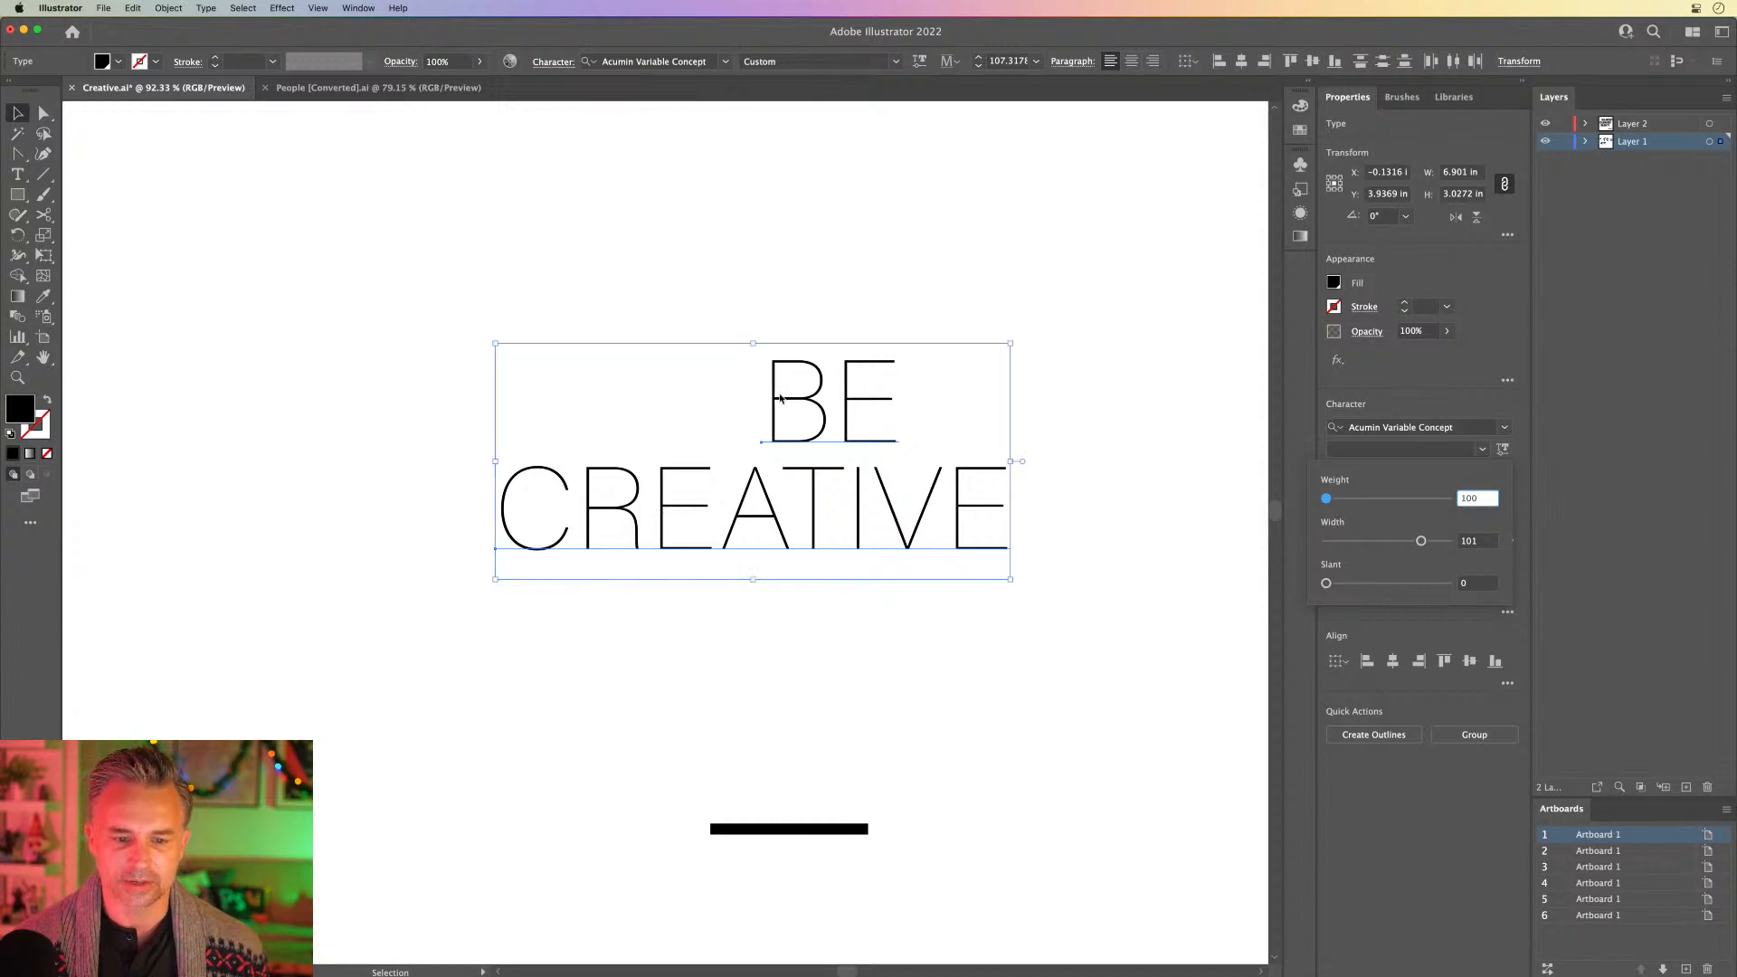
click(780, 398)
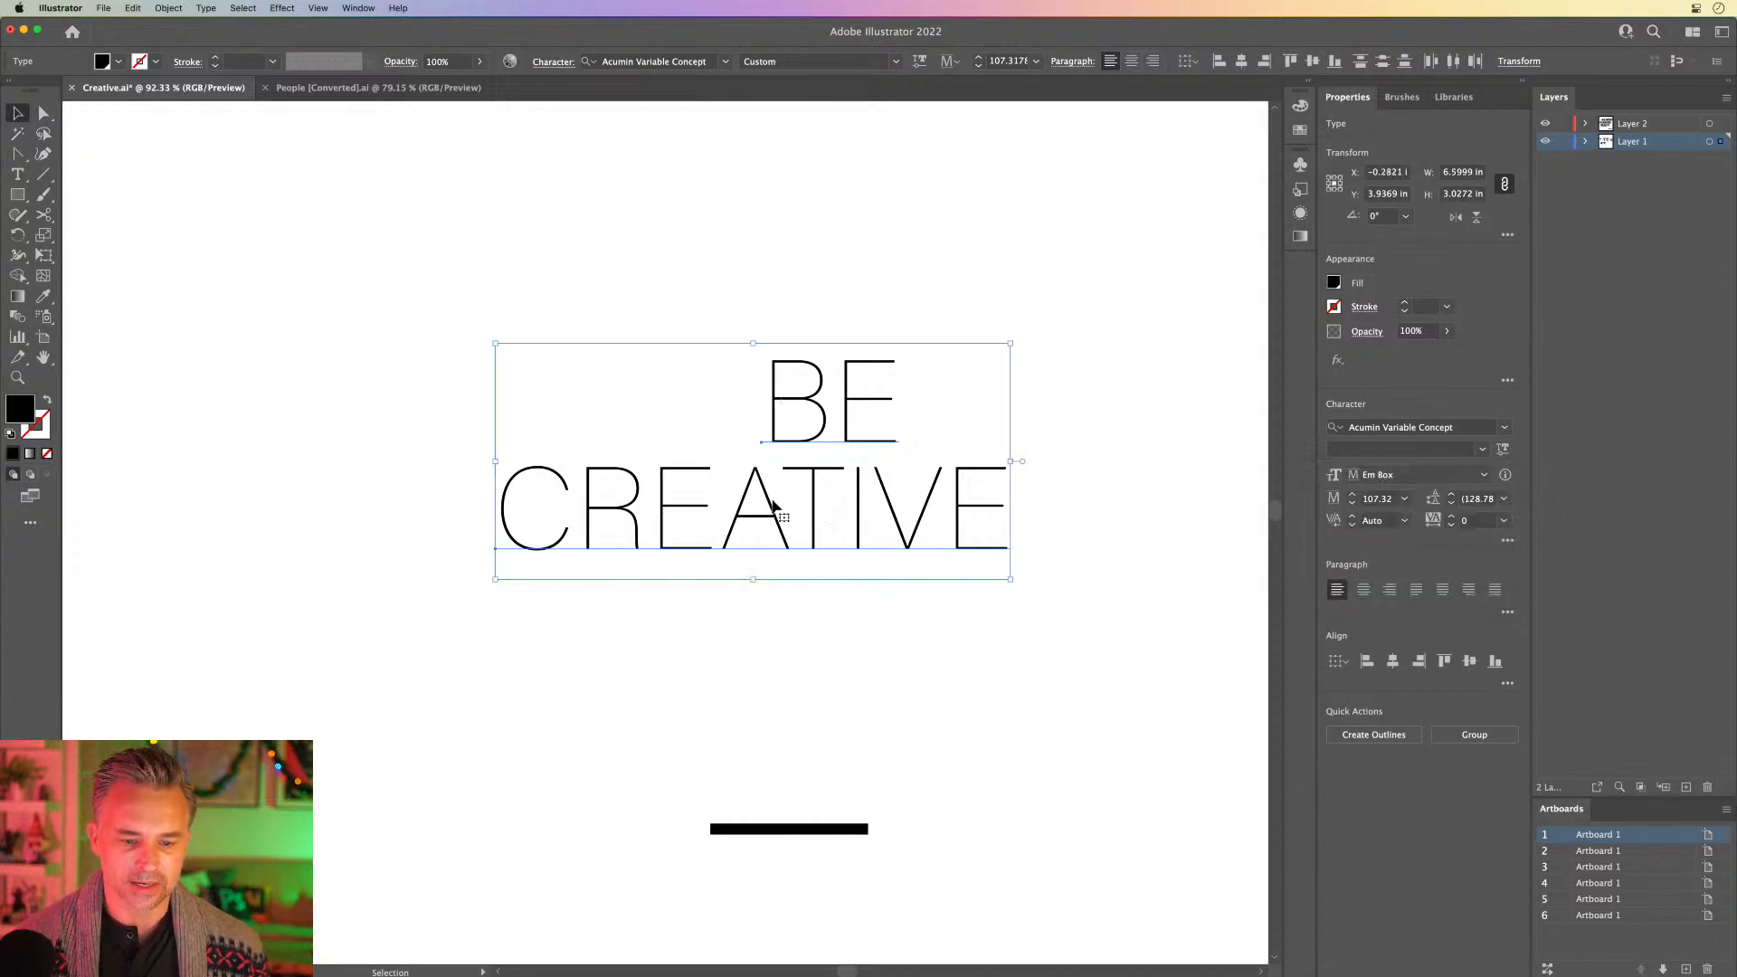
Step: Duplicate the "BE CREATIVE" text vertically and insert an R after the A in the upper copy to spell "CREARTIVE"
drag(773, 505, 811, 392)
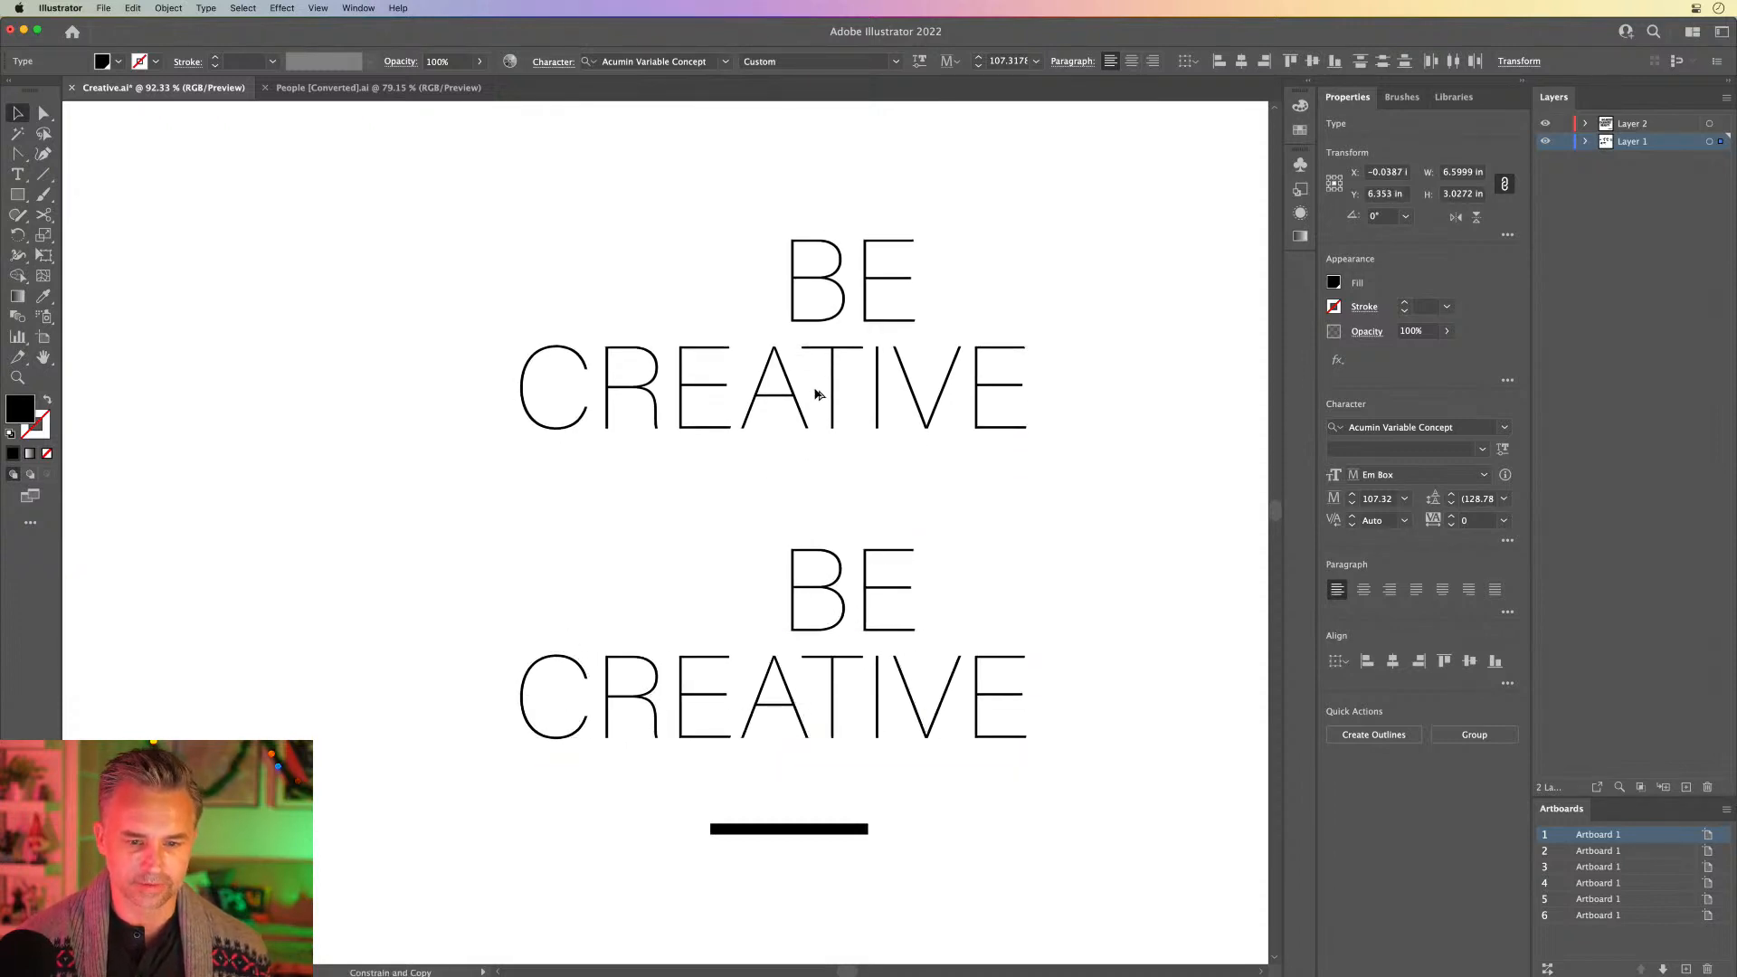
double_click(768, 403)
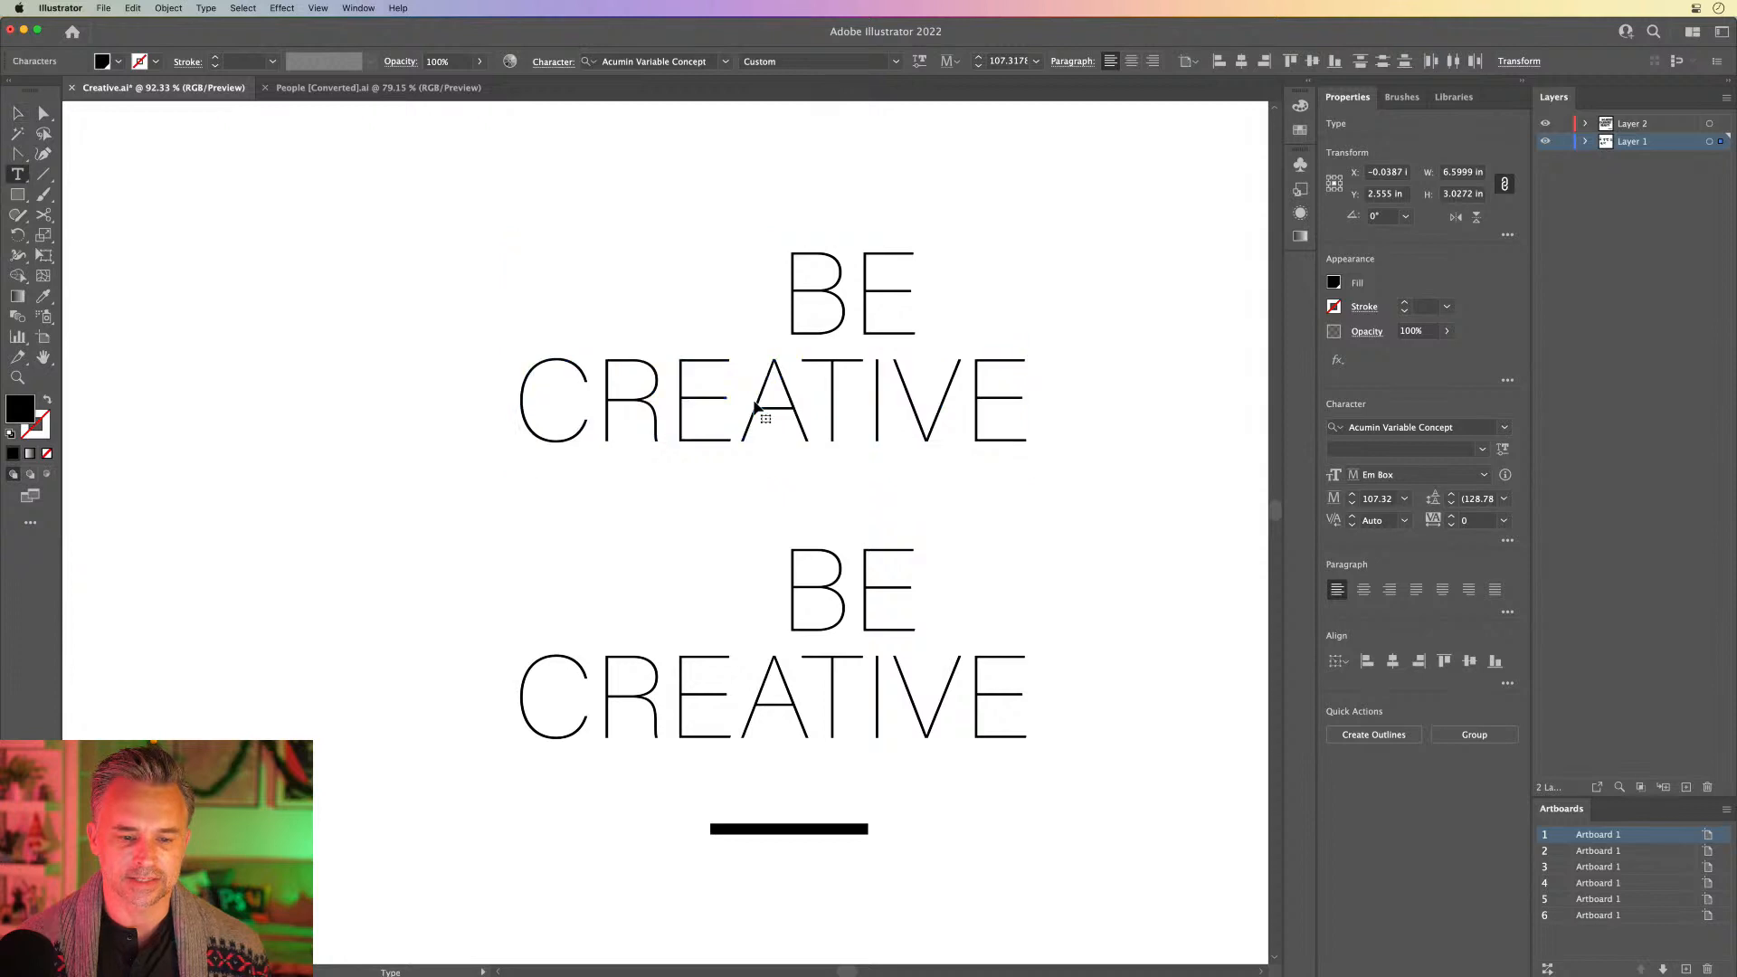
double_click(763, 410)
click(793, 389)
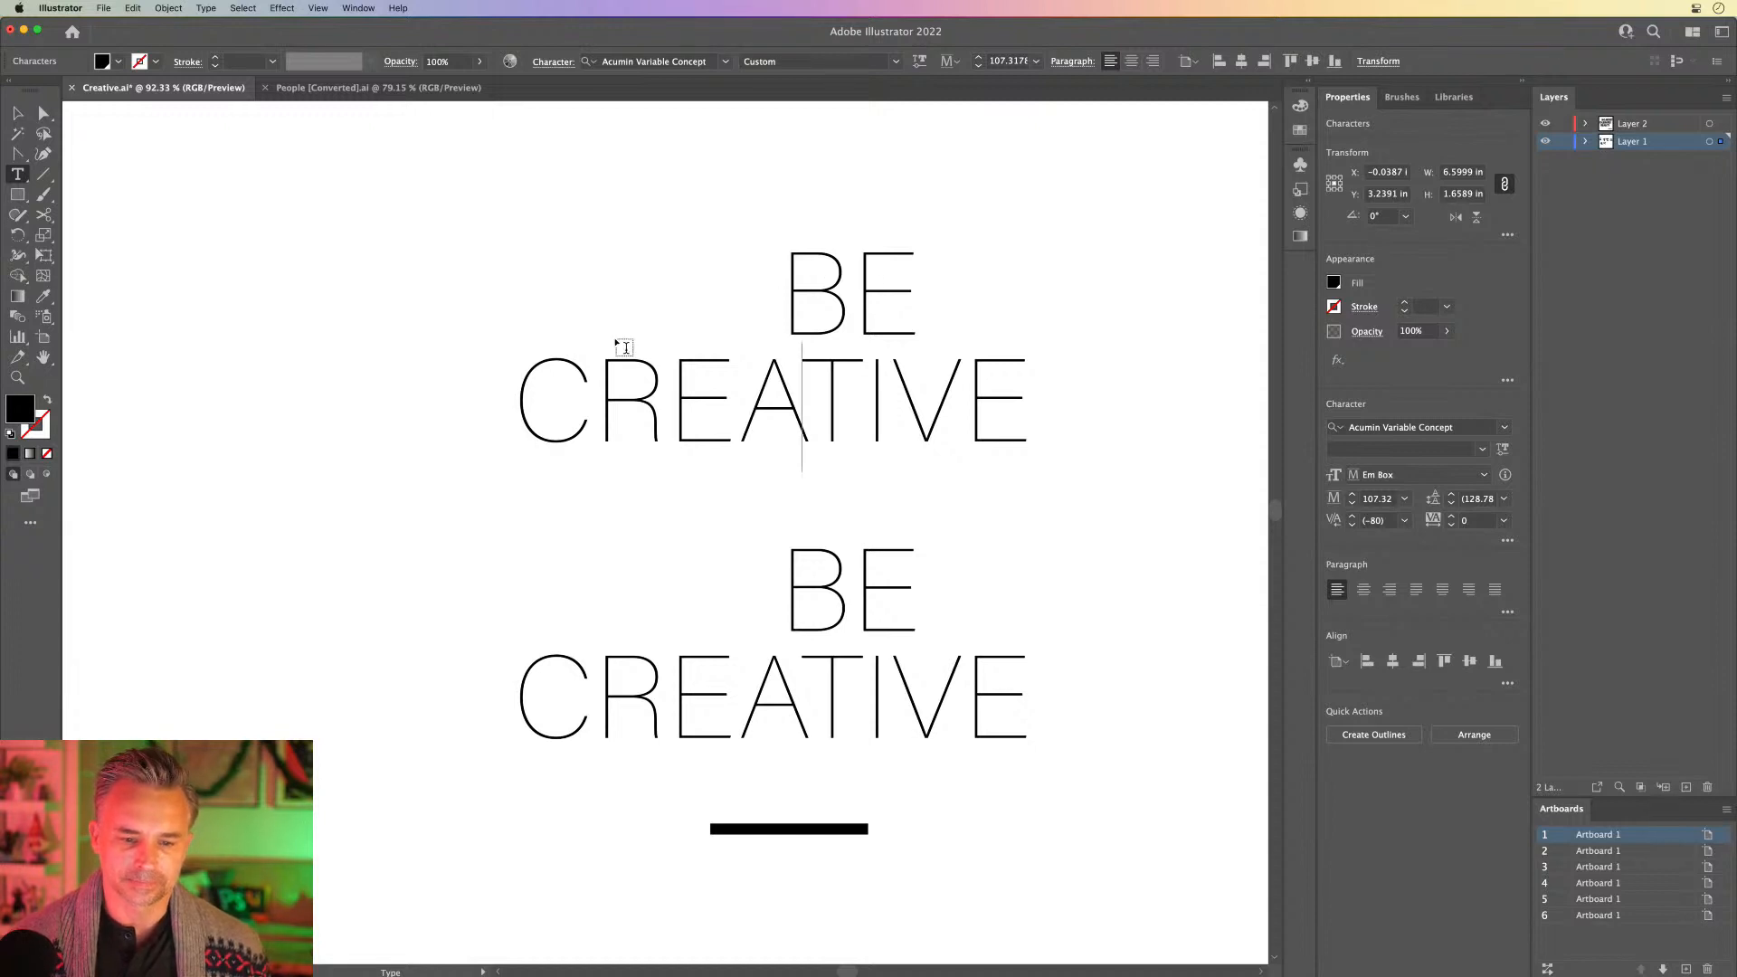
text(R)
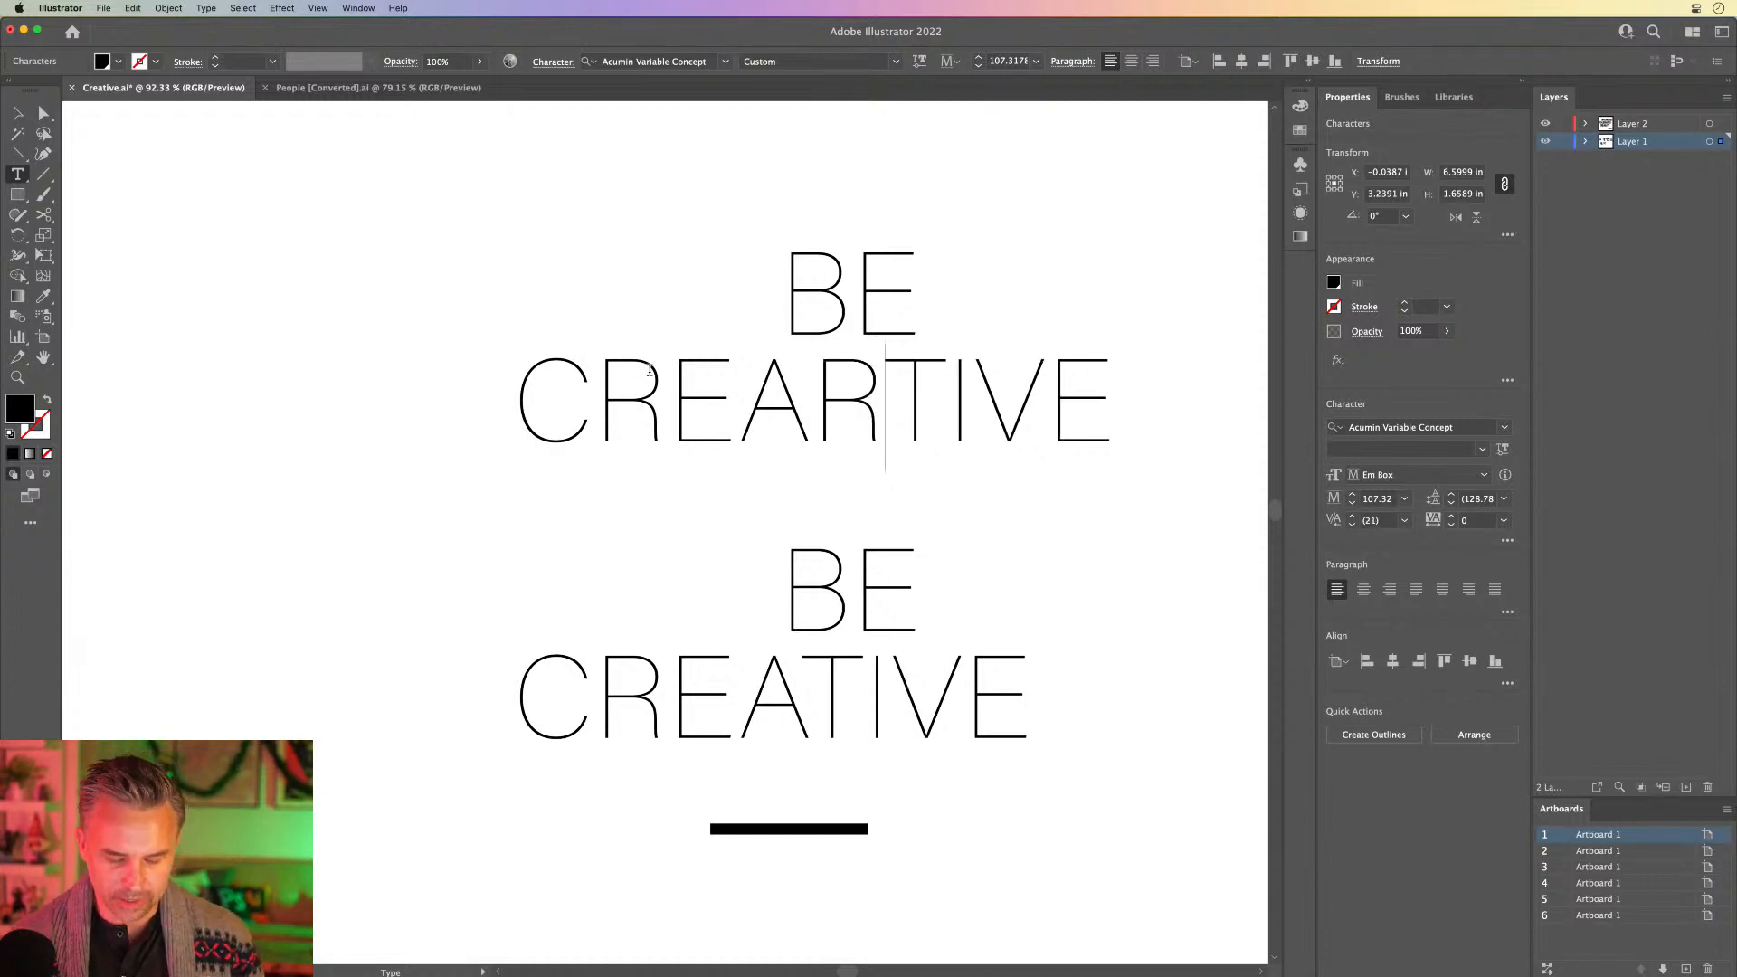
Step: Set the variable-font weight of the letters "ART" within "CREARTIVE" to 525
drag(748, 394, 948, 398)
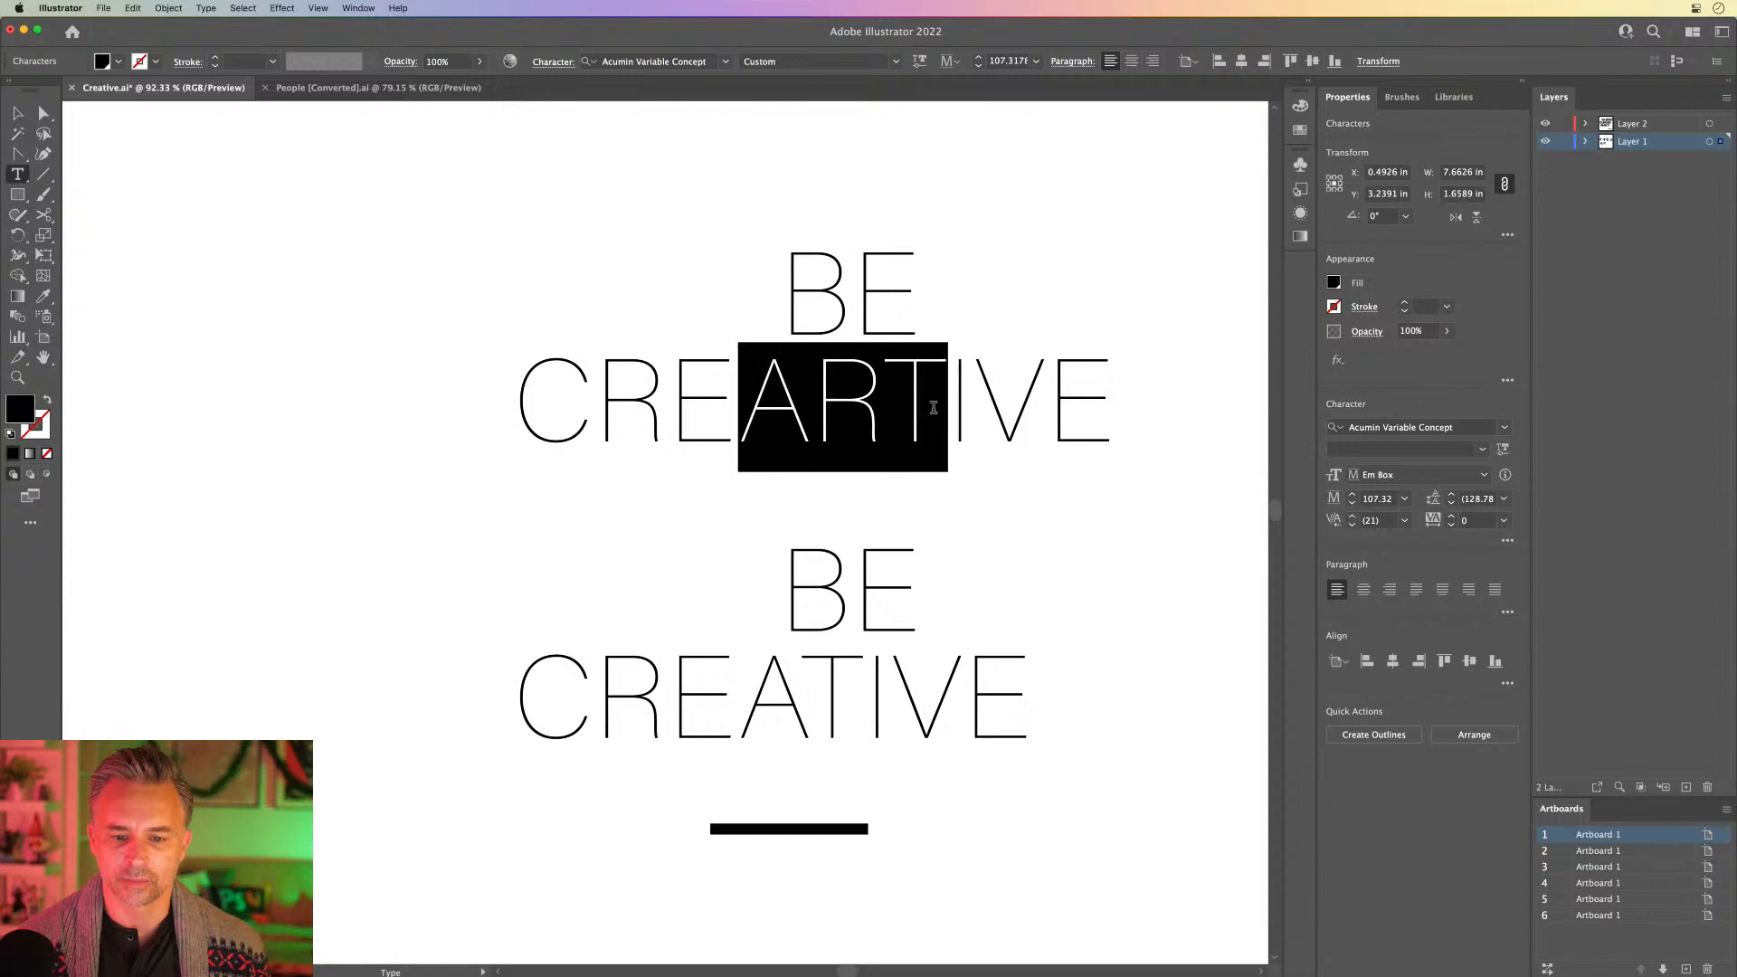
click(1502, 449)
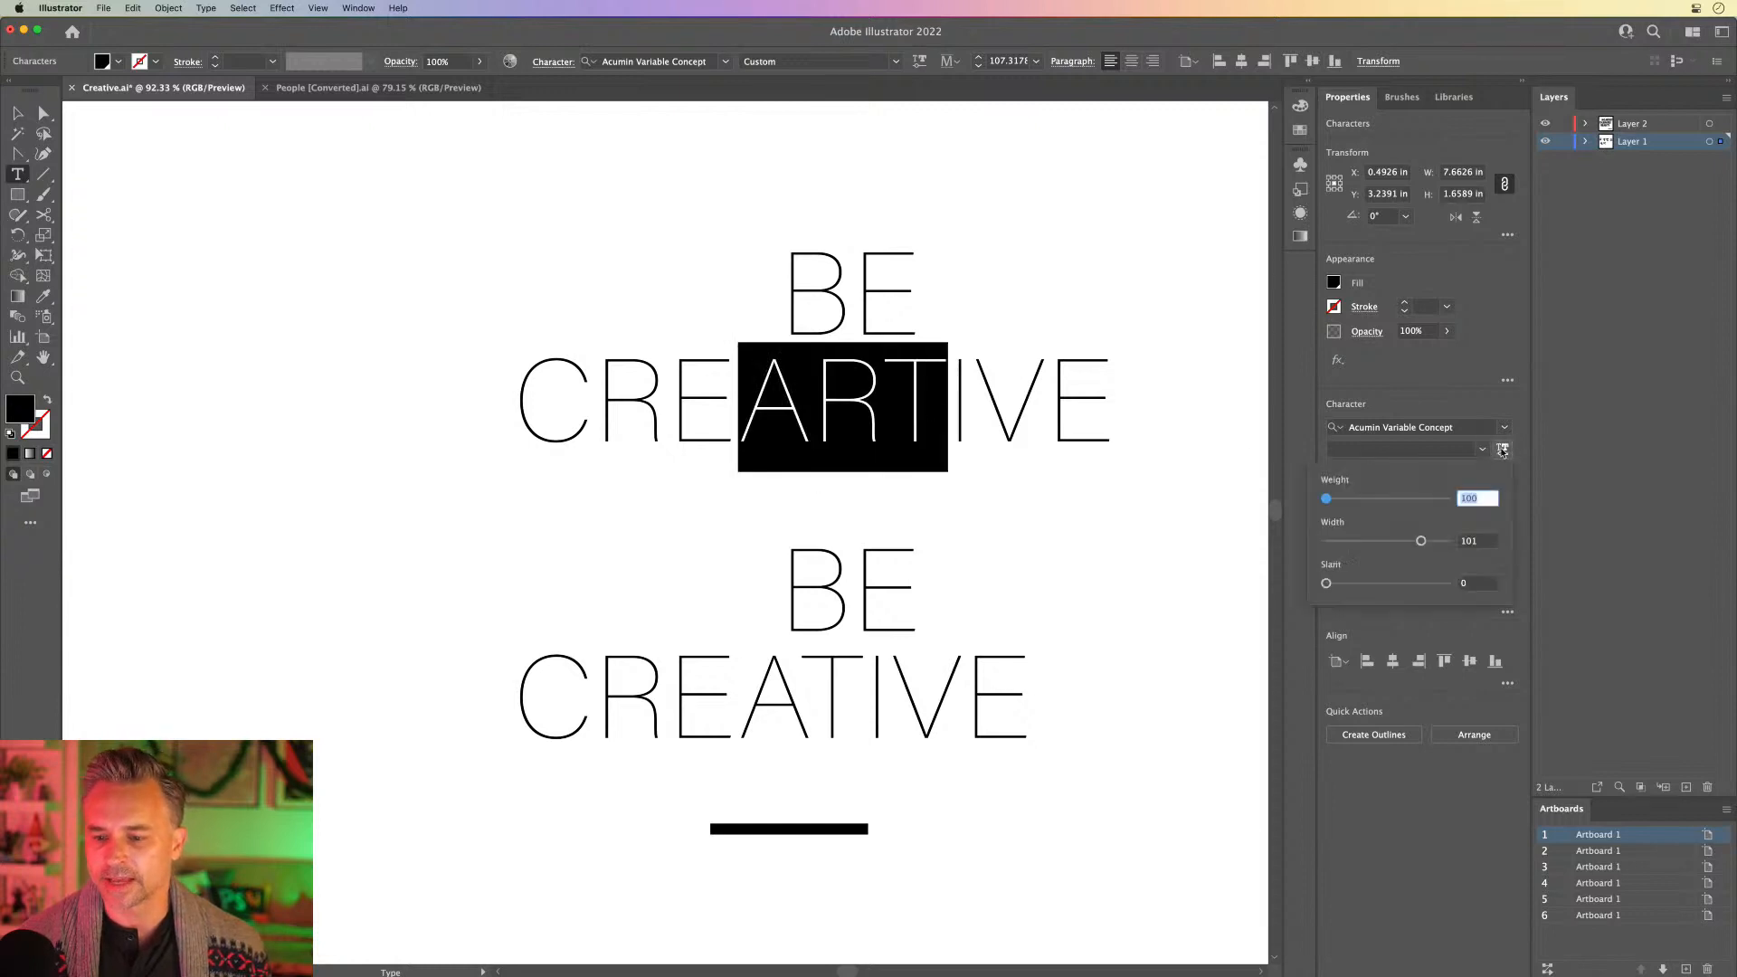
drag(1327, 498, 1393, 503)
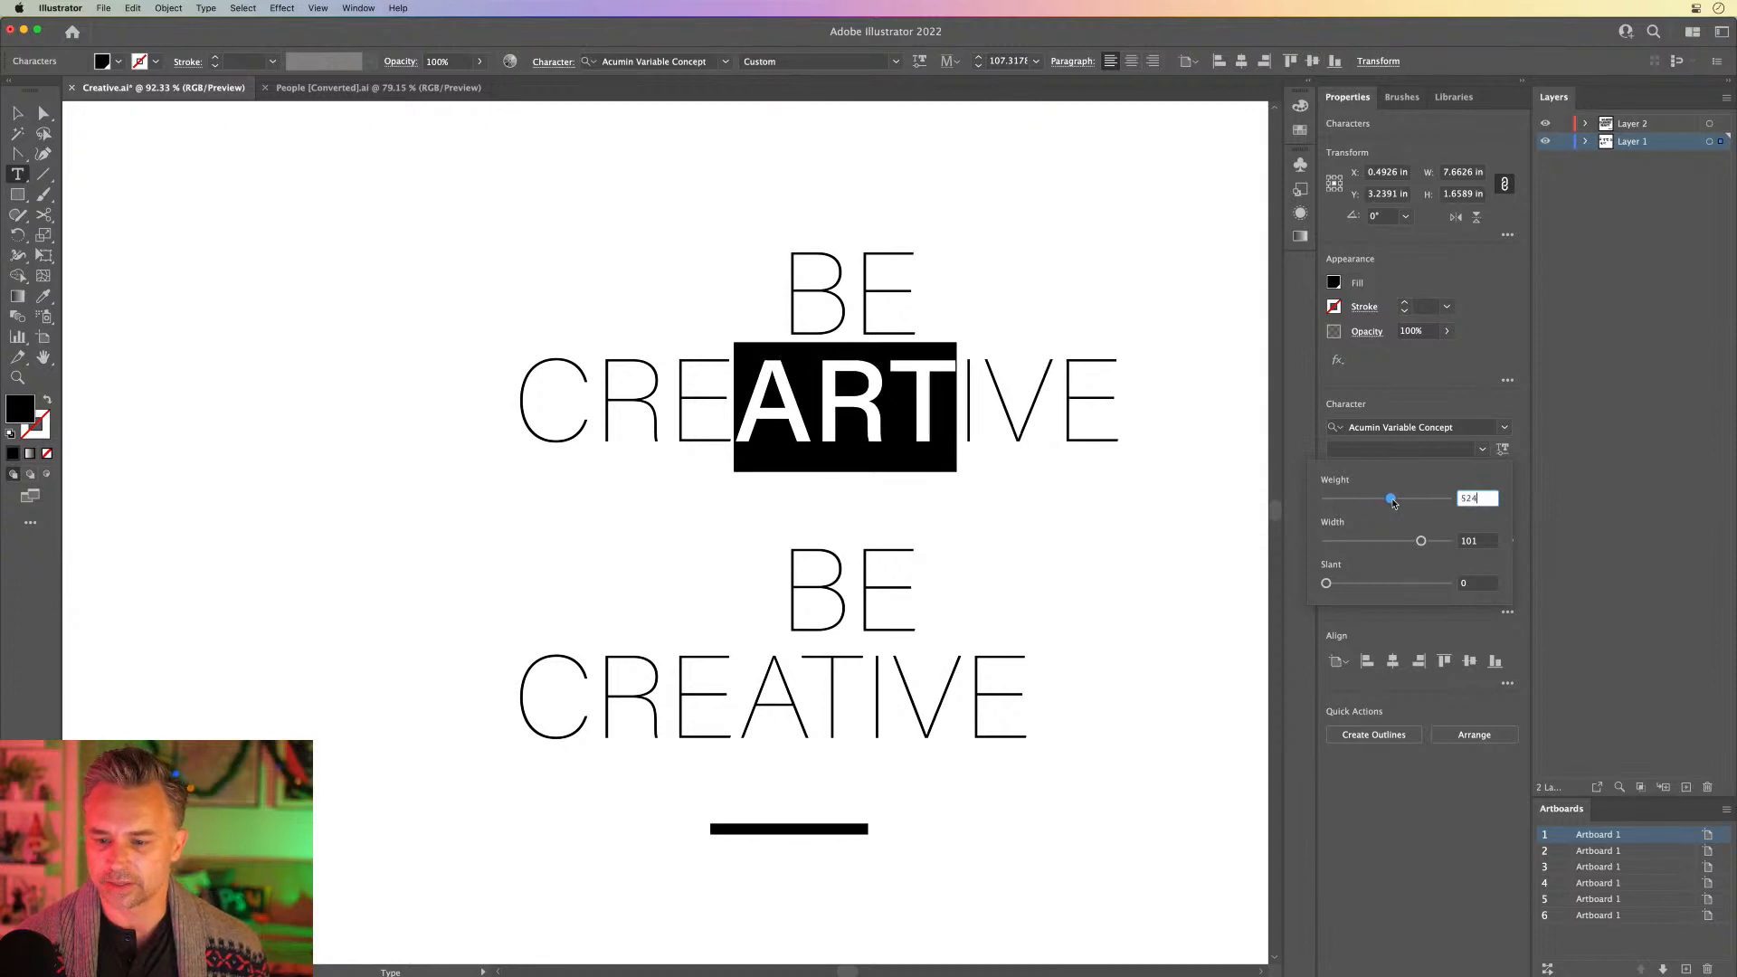
key(Tab)
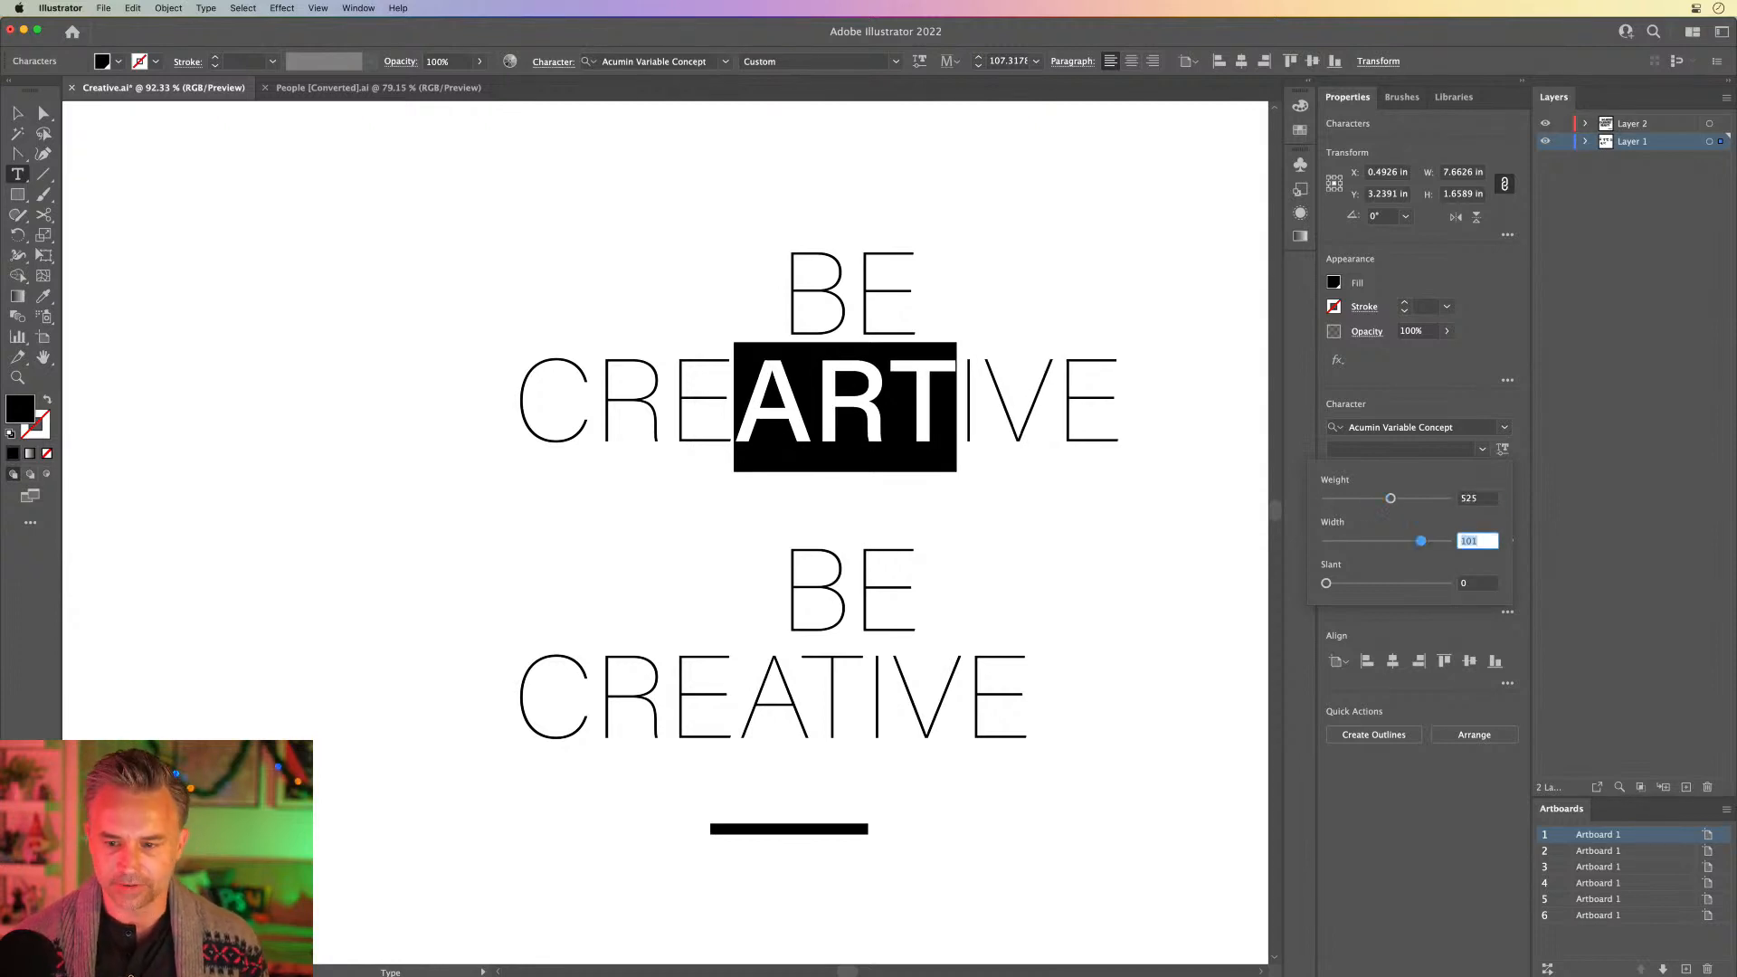
key(Escape)
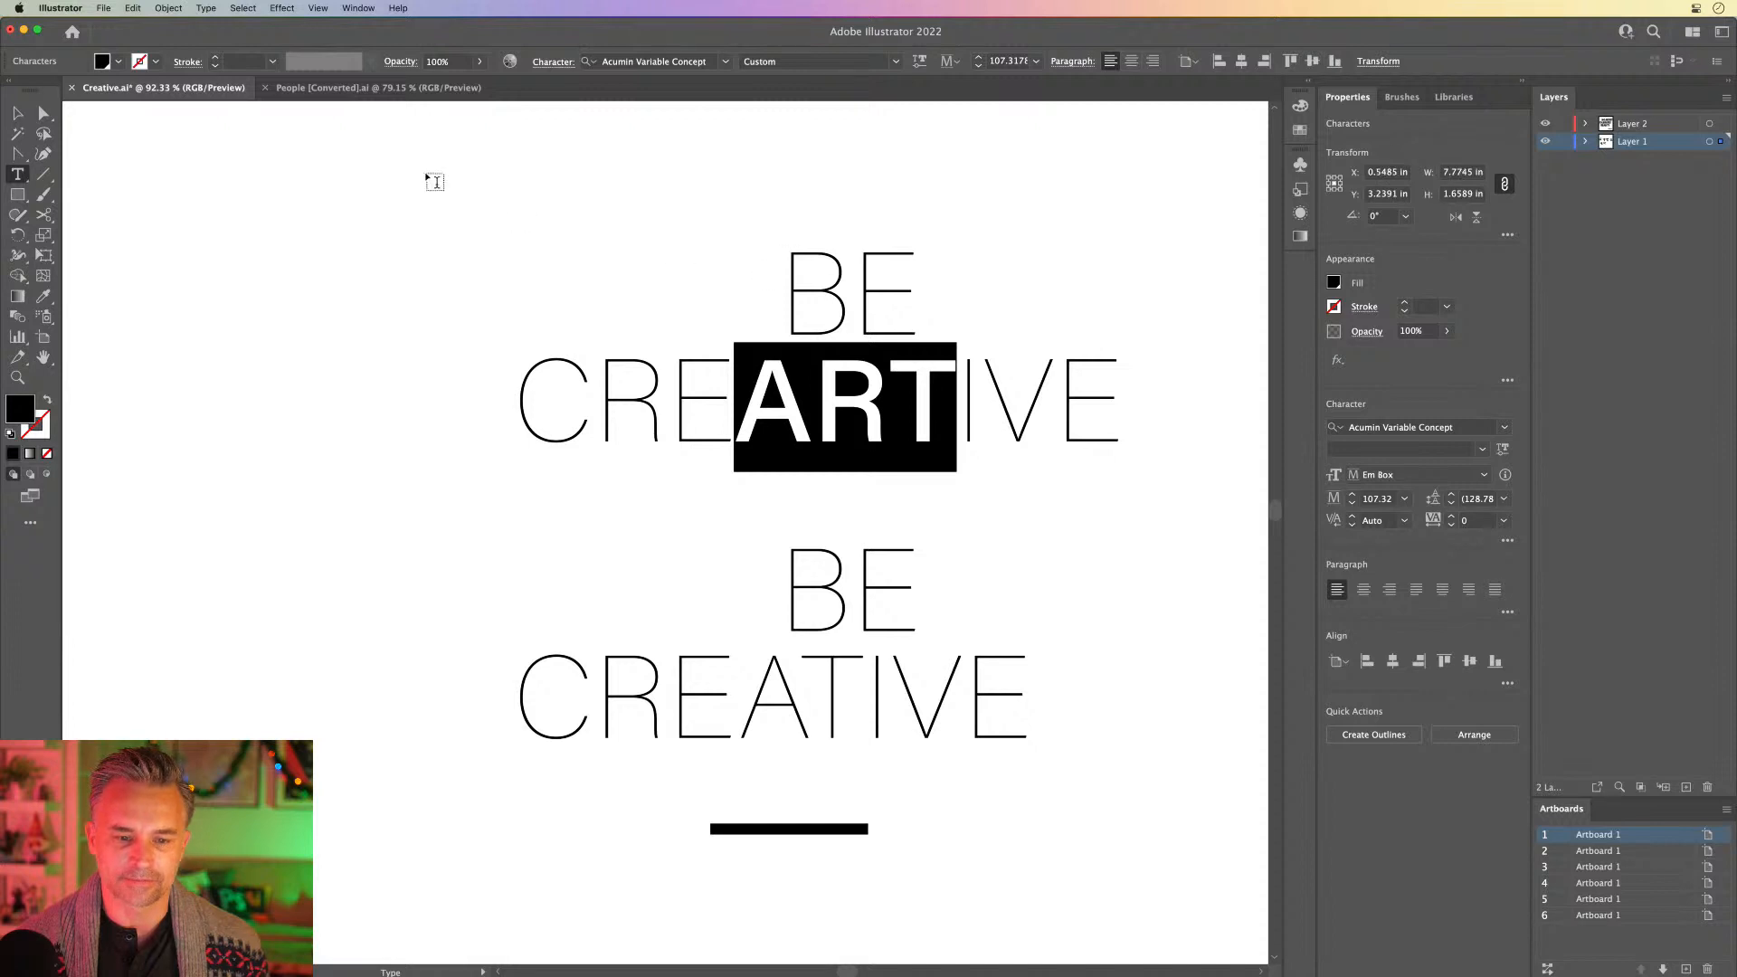
Step: Set the variable-font weight of the word "BE" above "CREARTIVE" to 525 and deselect it
click(17, 112)
click(816, 296)
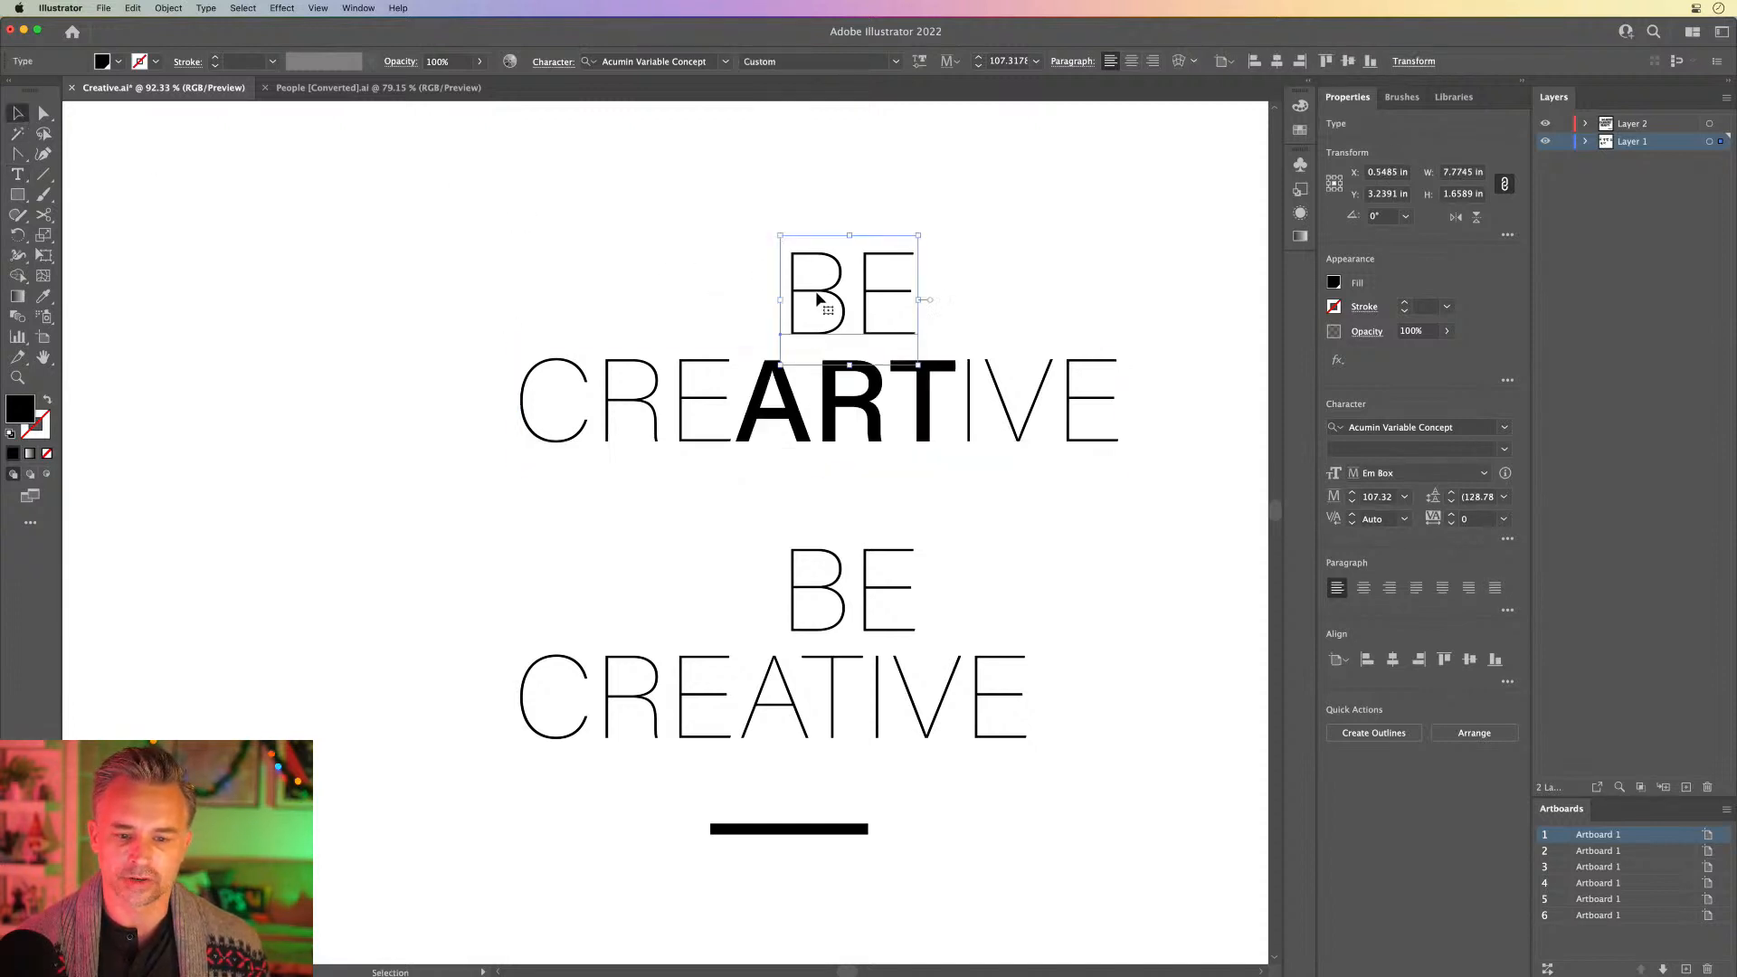
click(1503, 474)
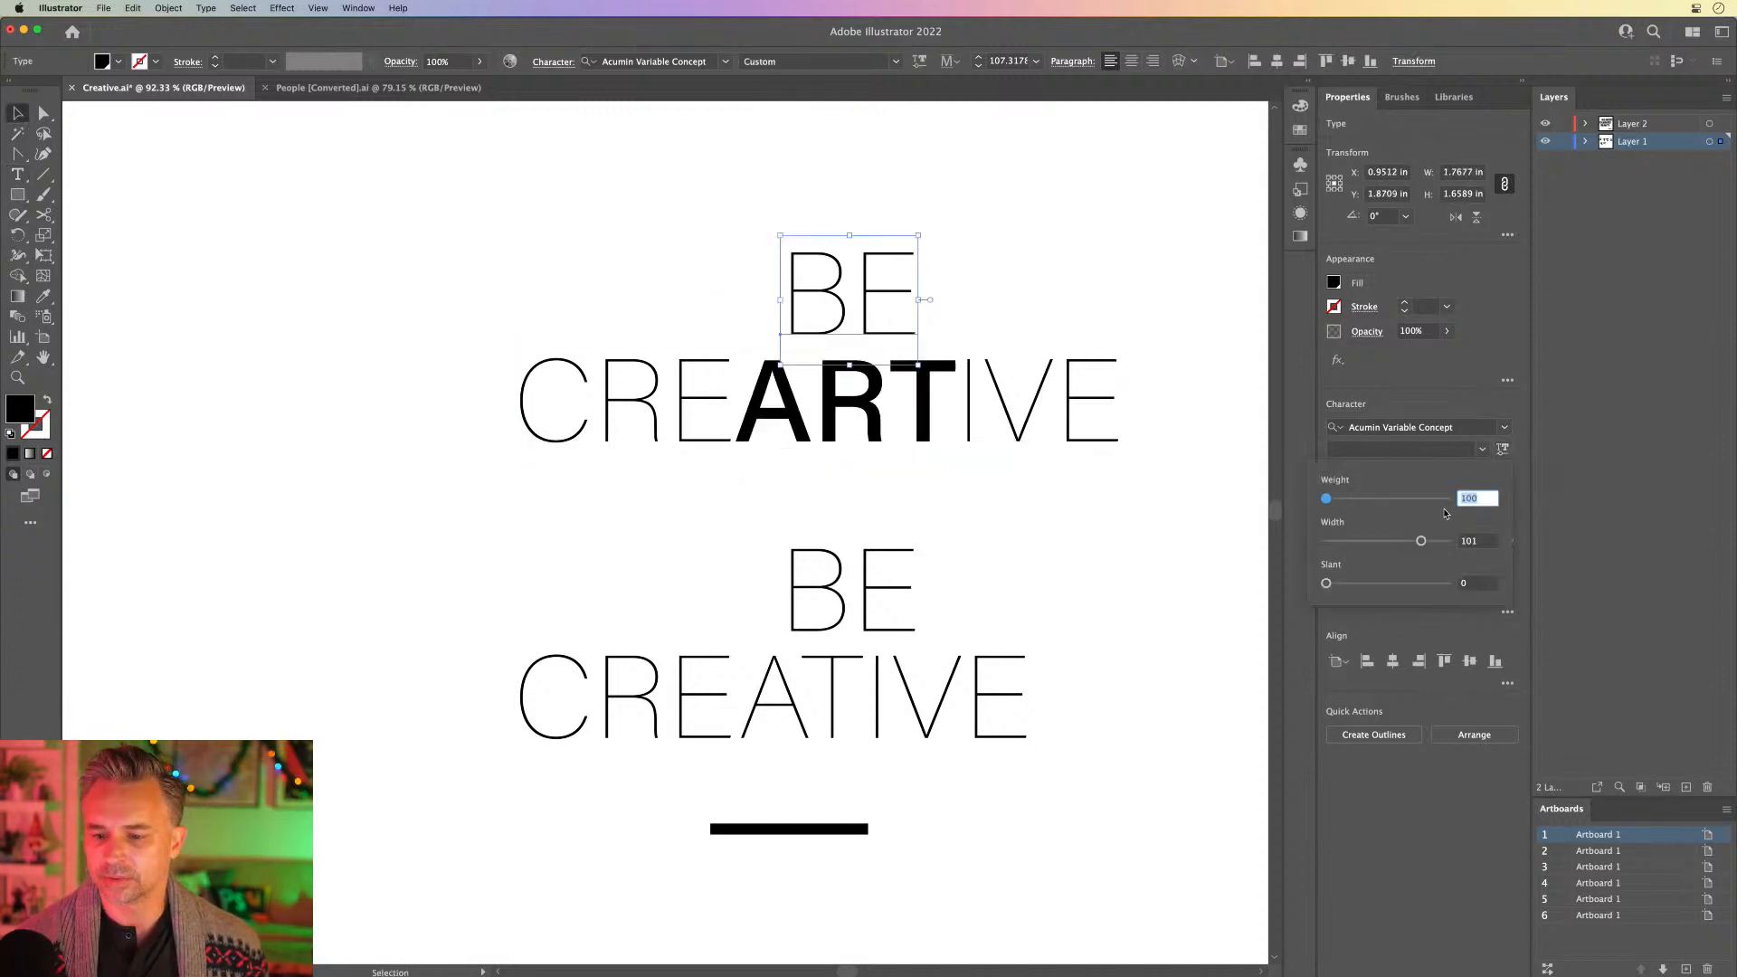
text(500)
key(Return)
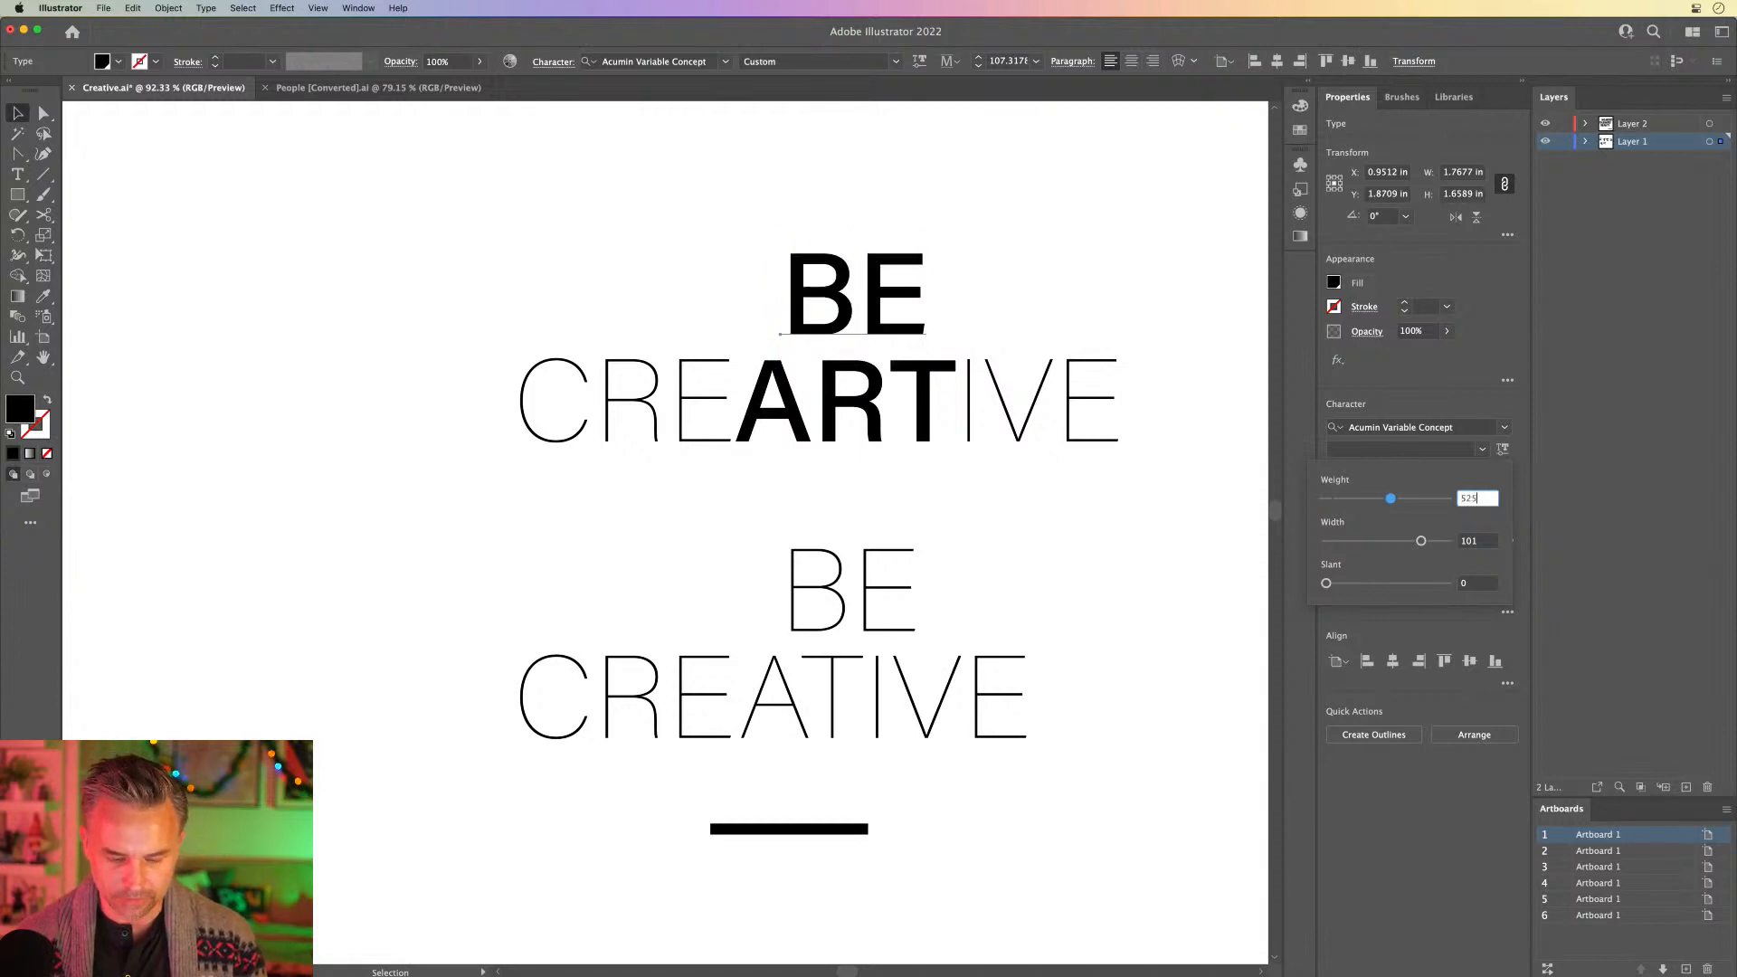
click(174, 217)
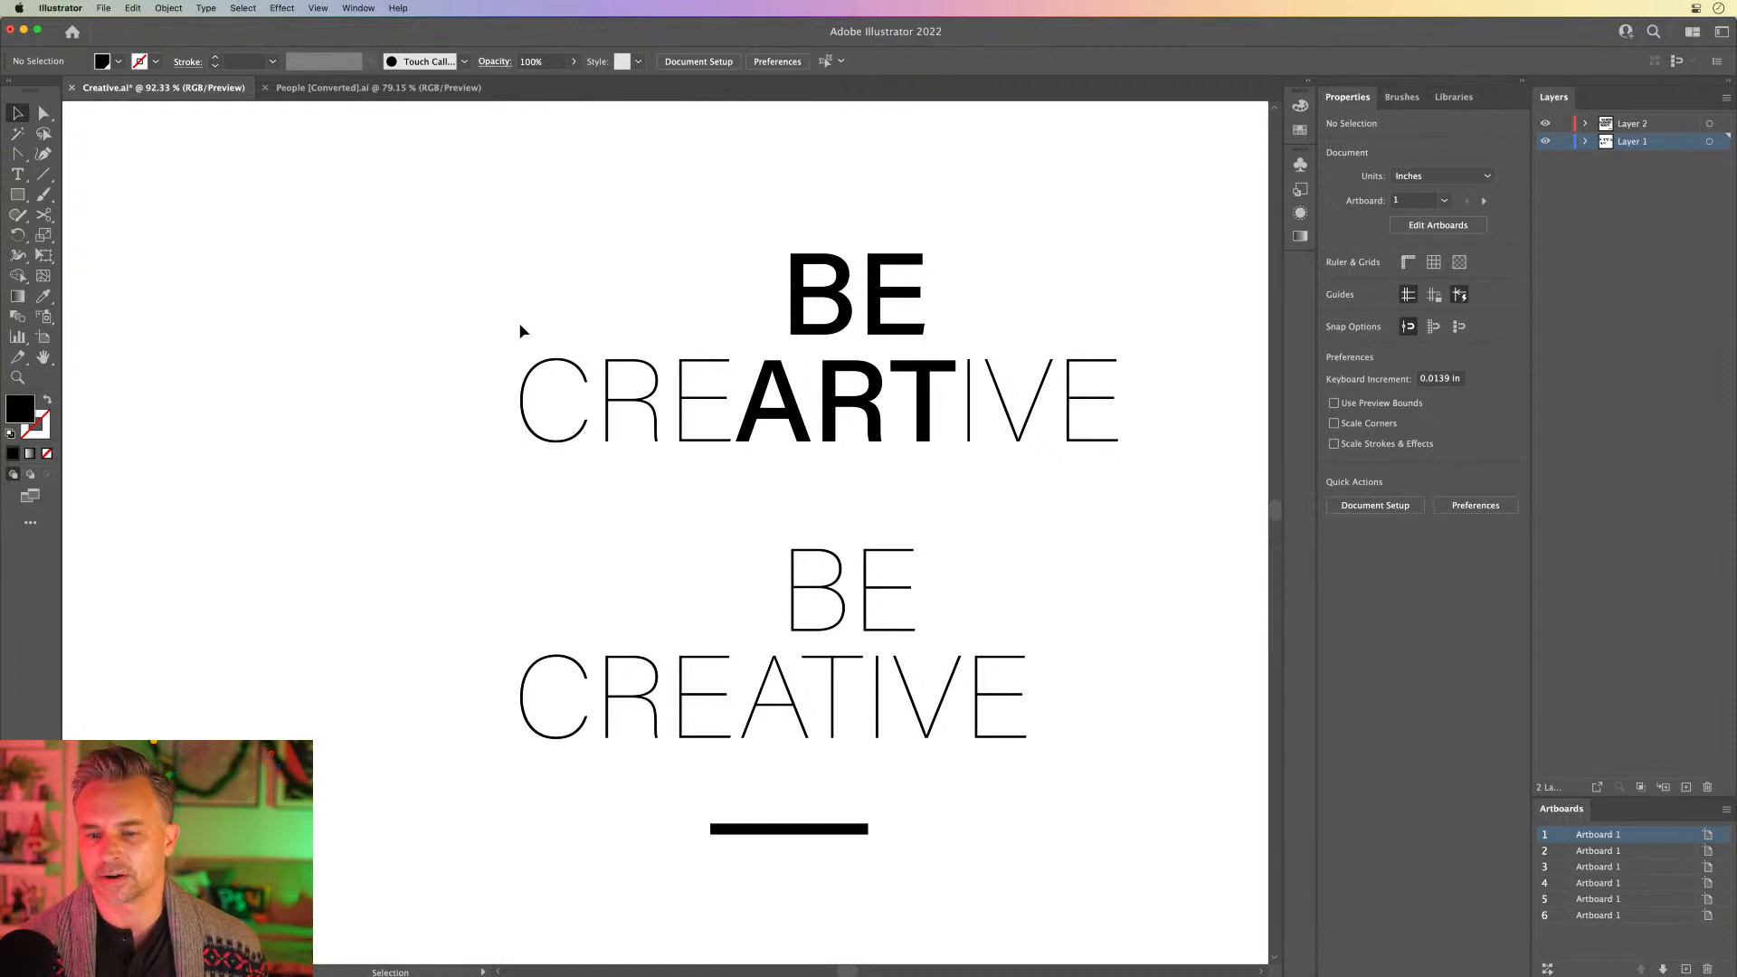
Step: Move the "BE CREARTIVE" text up and to the left, clear of the lower "BE CREATIVE" copy
drag(465, 259, 1135, 496)
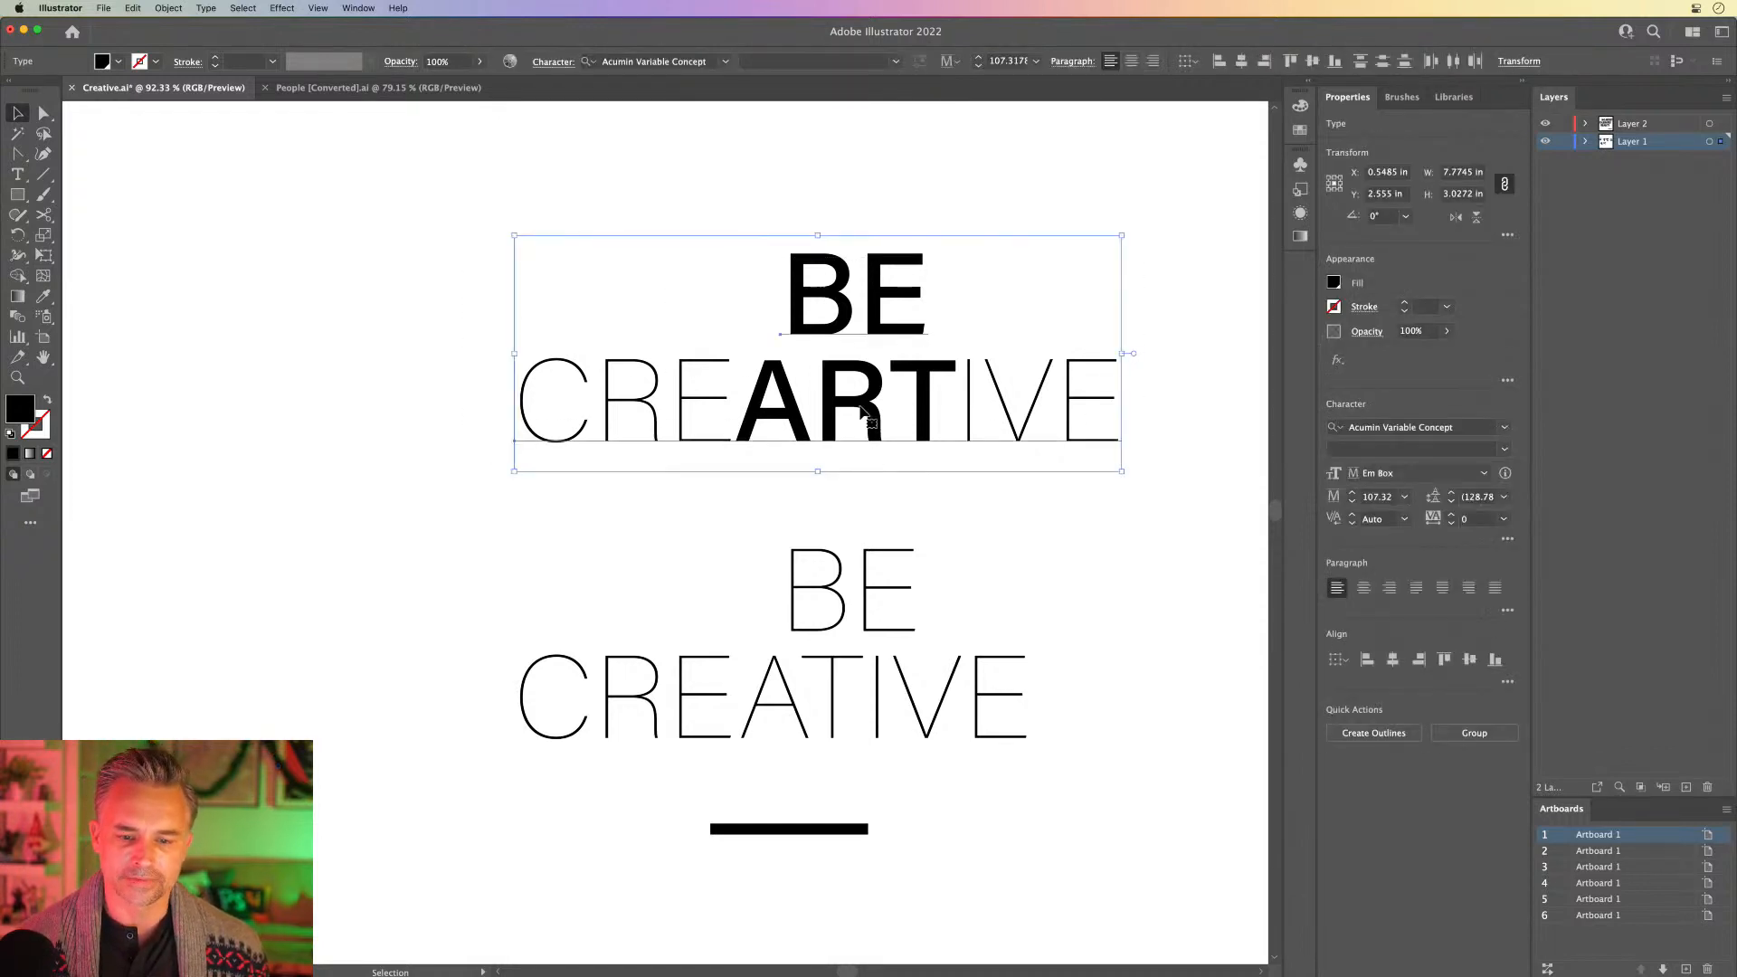
drag(864, 415, 506, 286)
click(530, 615)
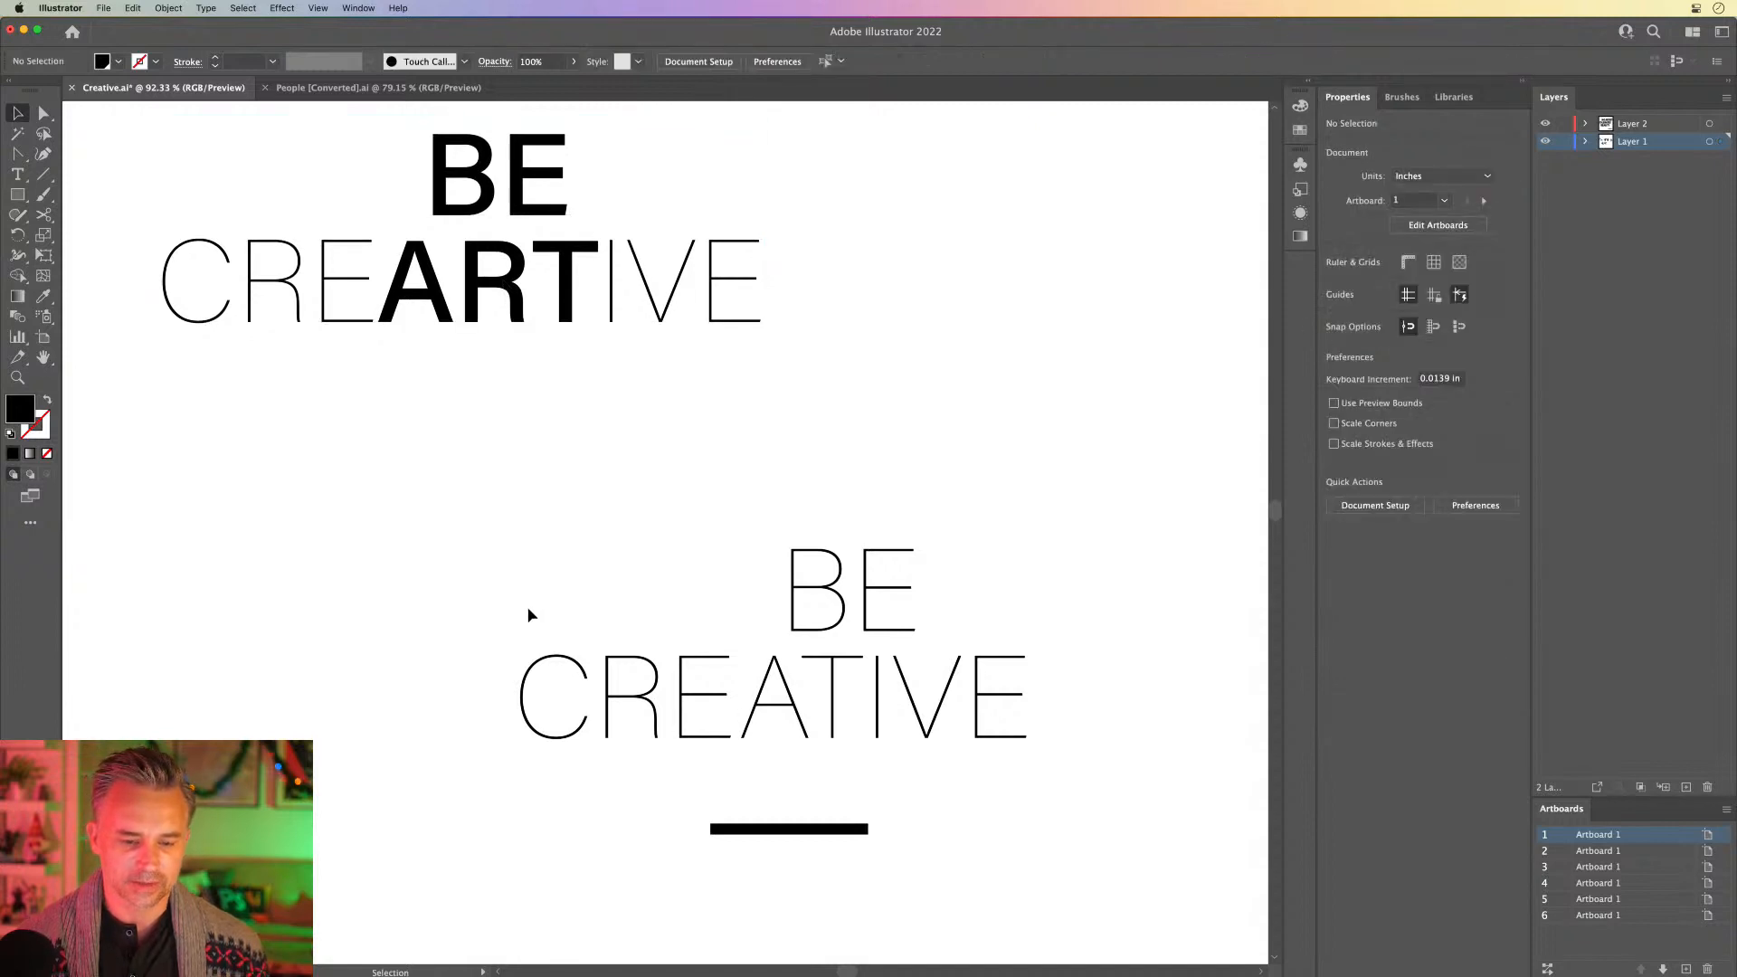
Step: Enlarge the "BE CREATIVE" text to about 125 pt and move the black line farther below it
key(space)
drag(531, 612, 487, 469)
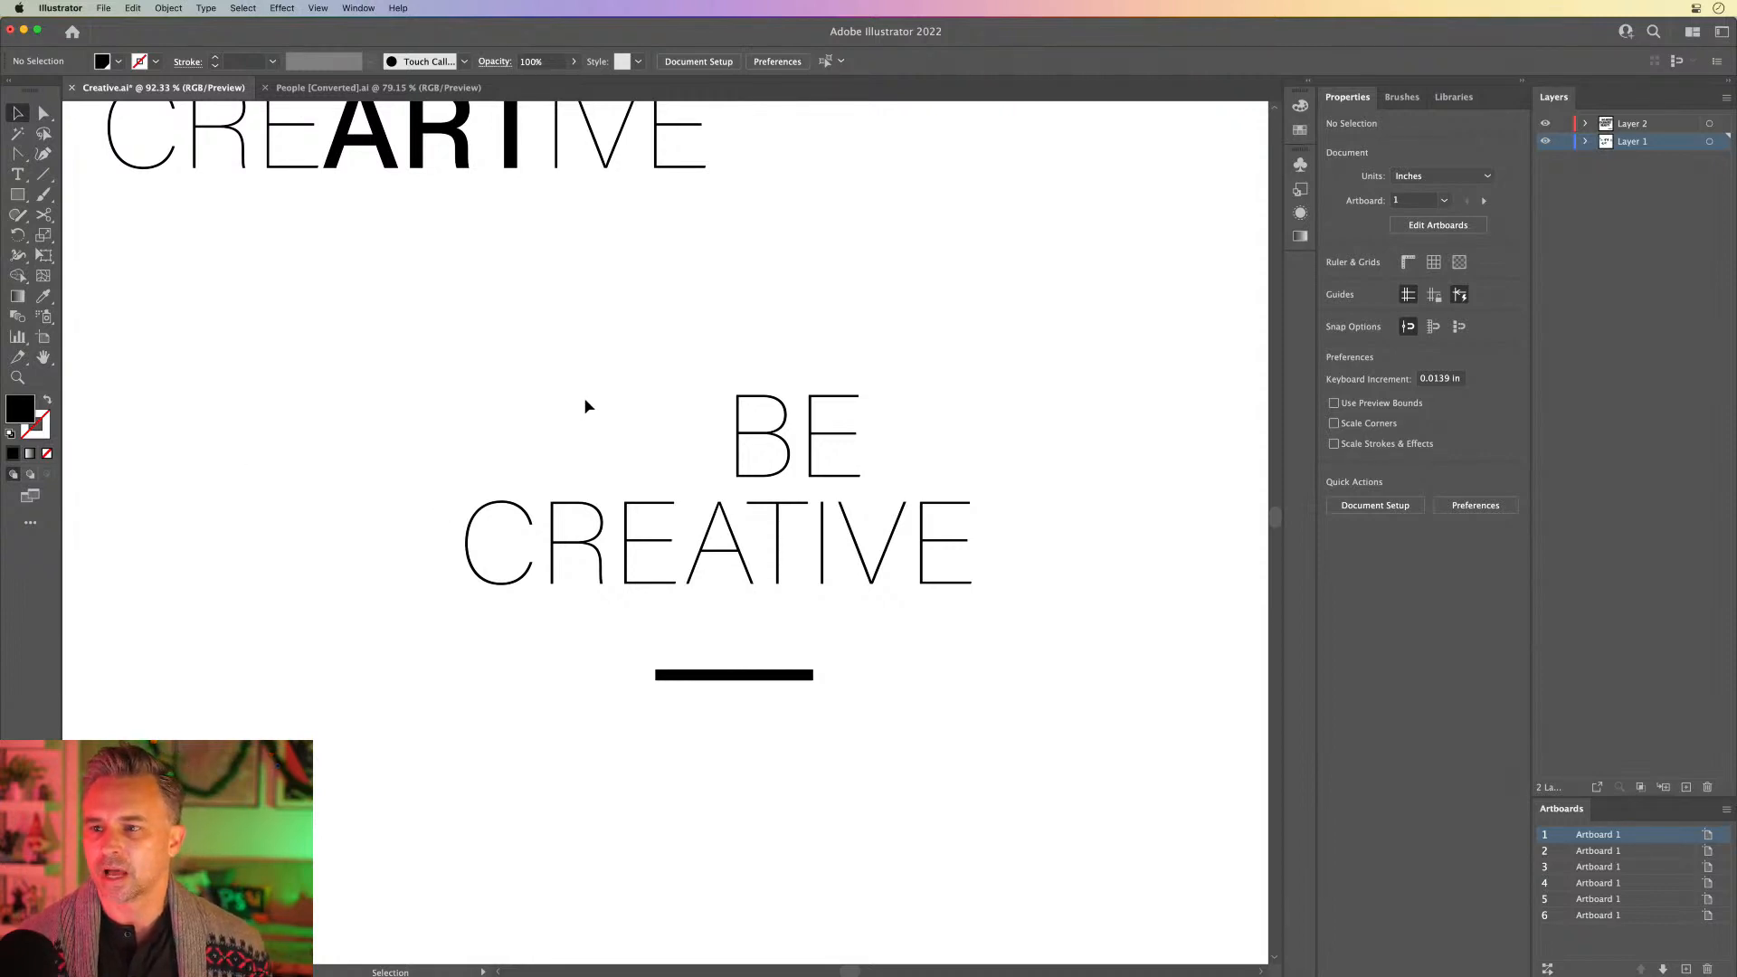
drag(381, 384, 1062, 672)
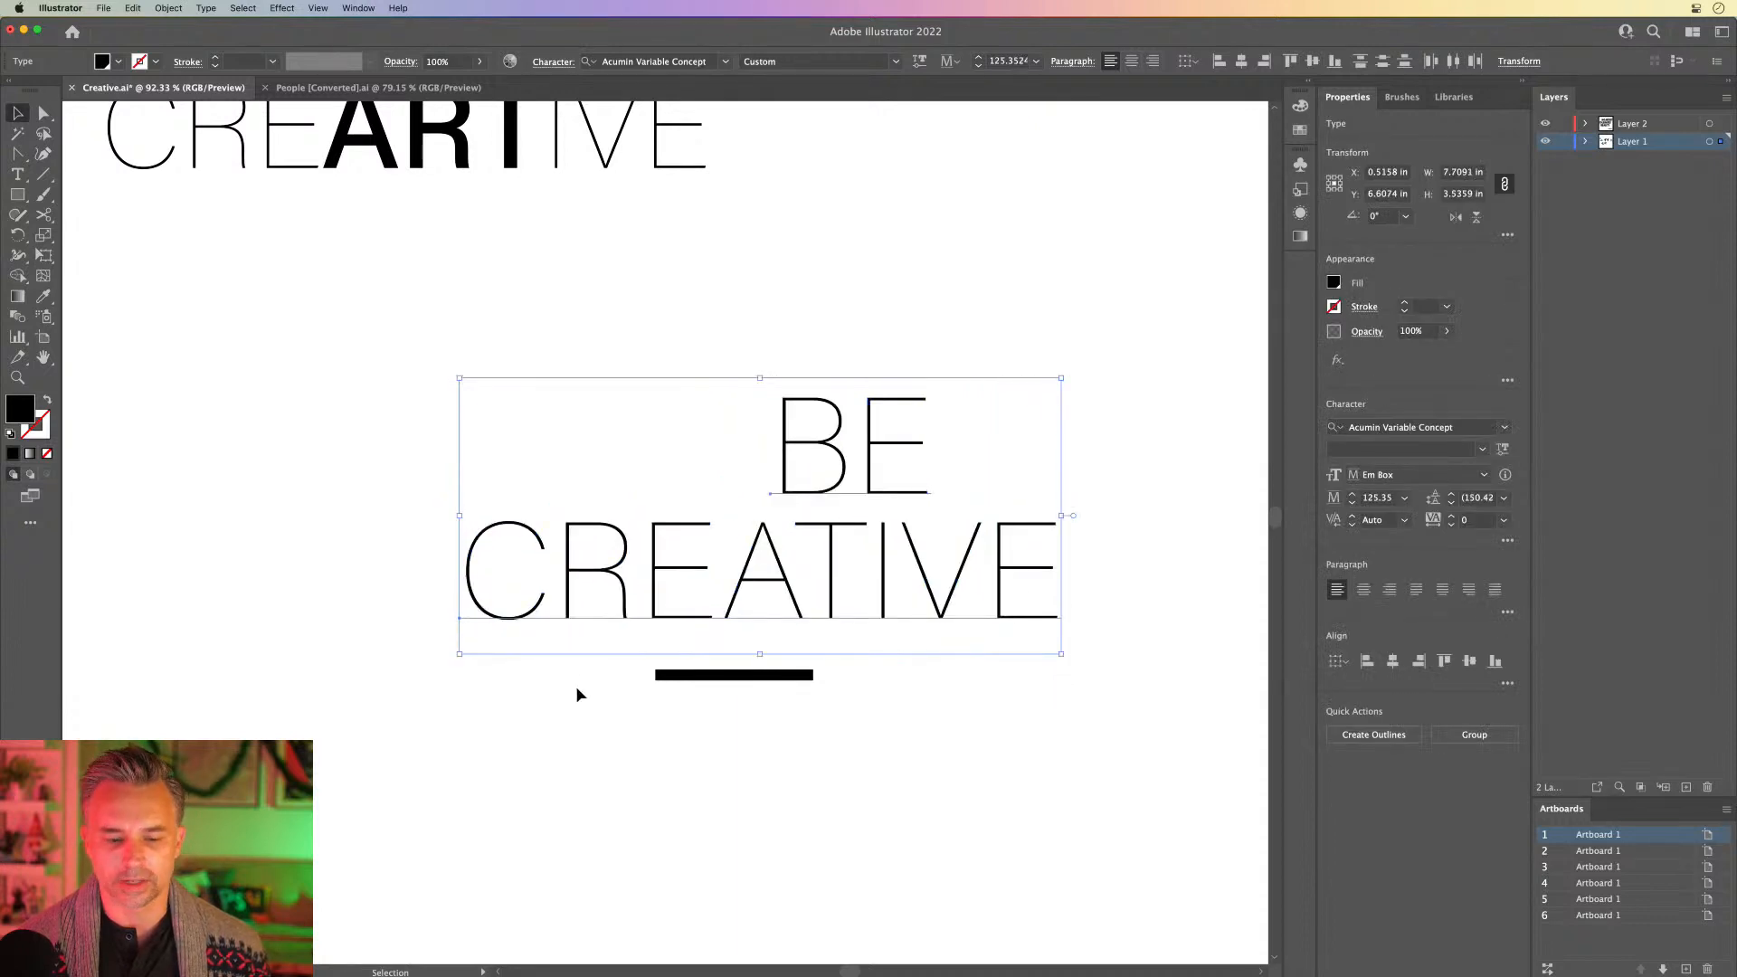
click(674, 695)
drag(692, 678, 753, 775)
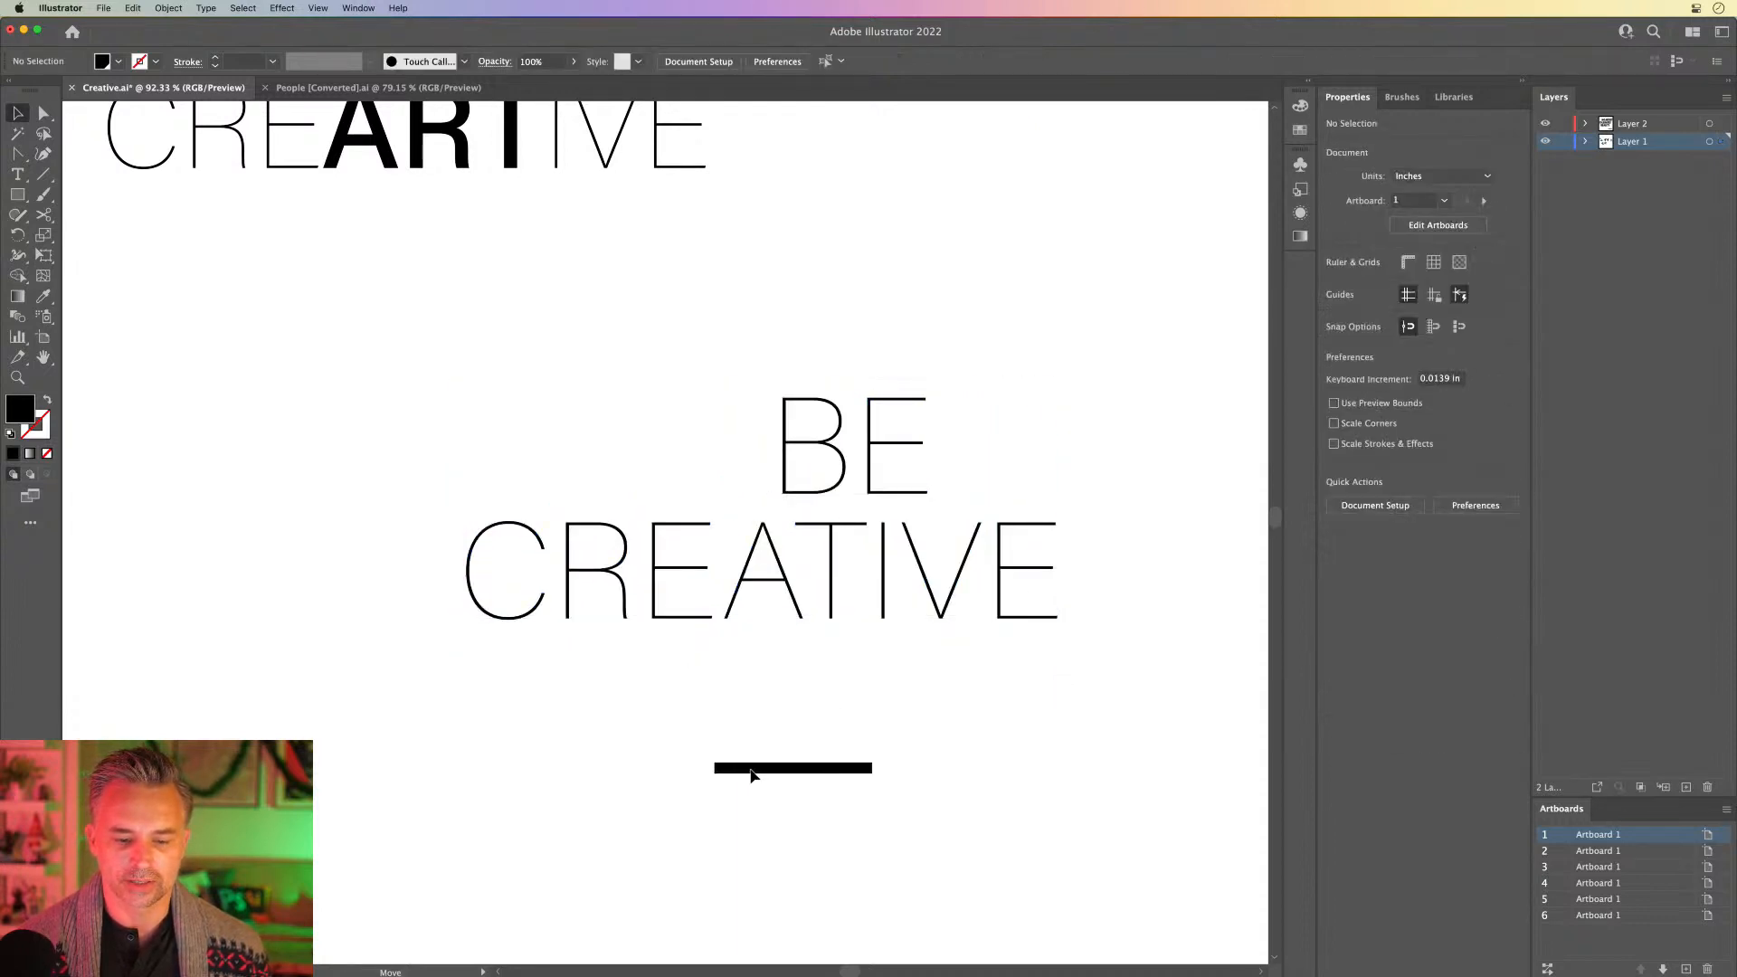
click(322, 329)
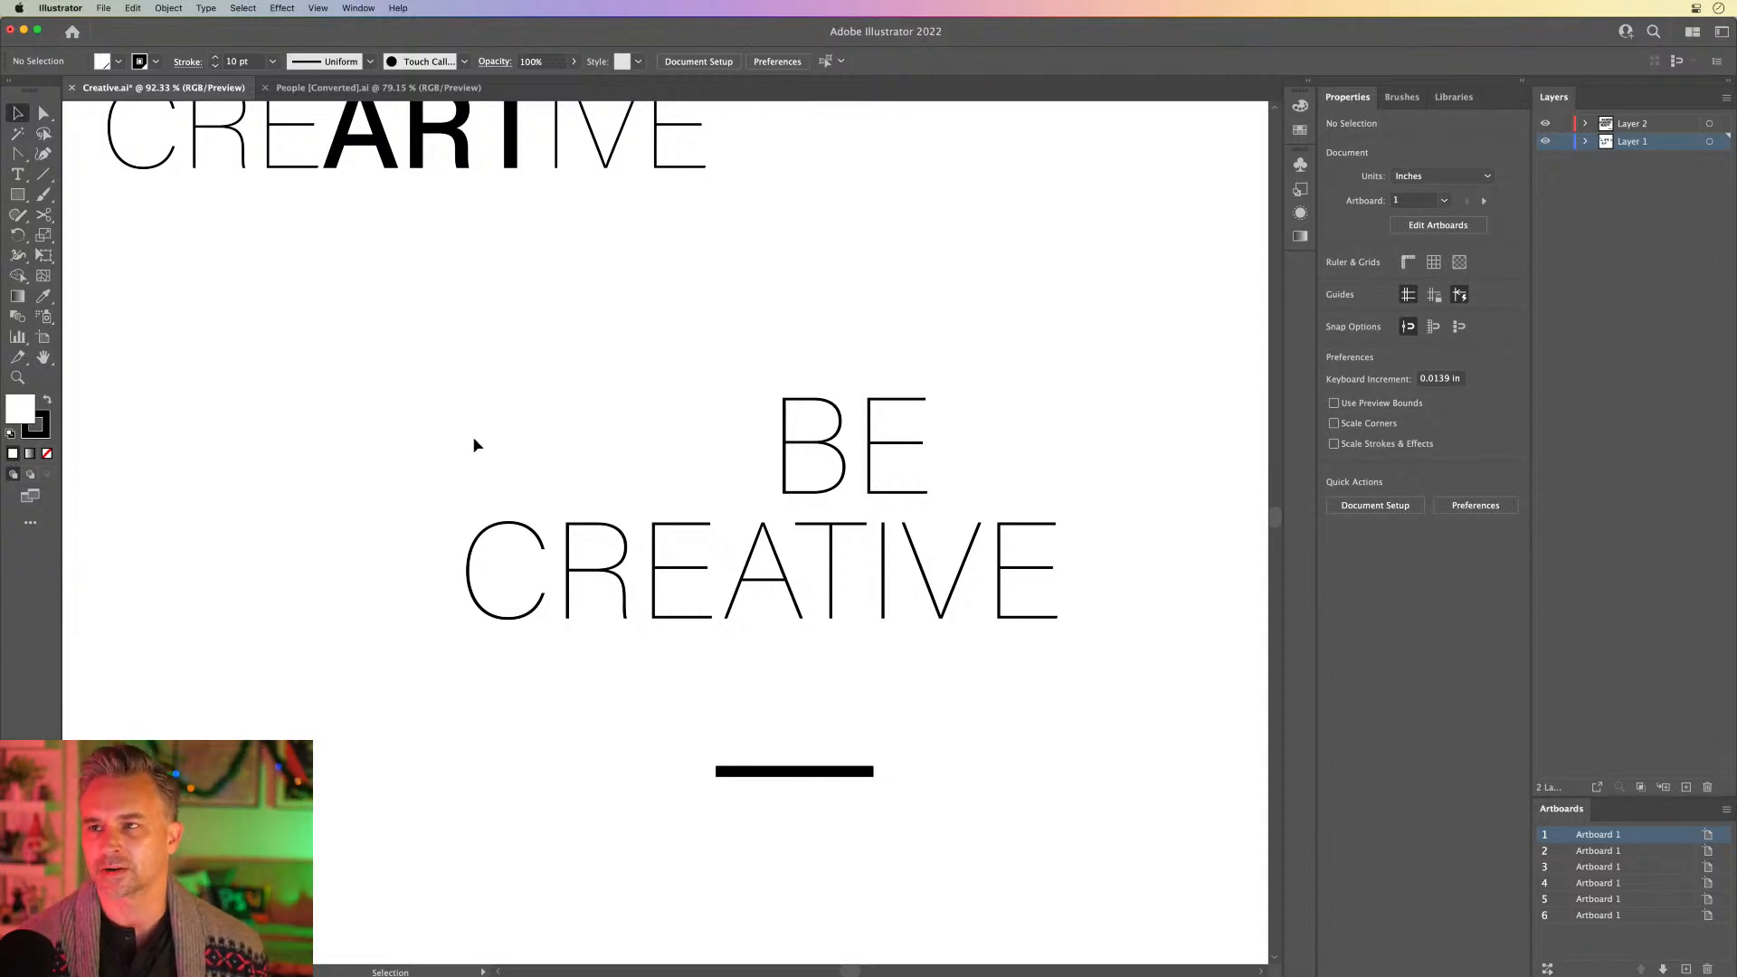
Step: Convert both words of the thin "BE CREATIVE" text to outlines
click(504, 532)
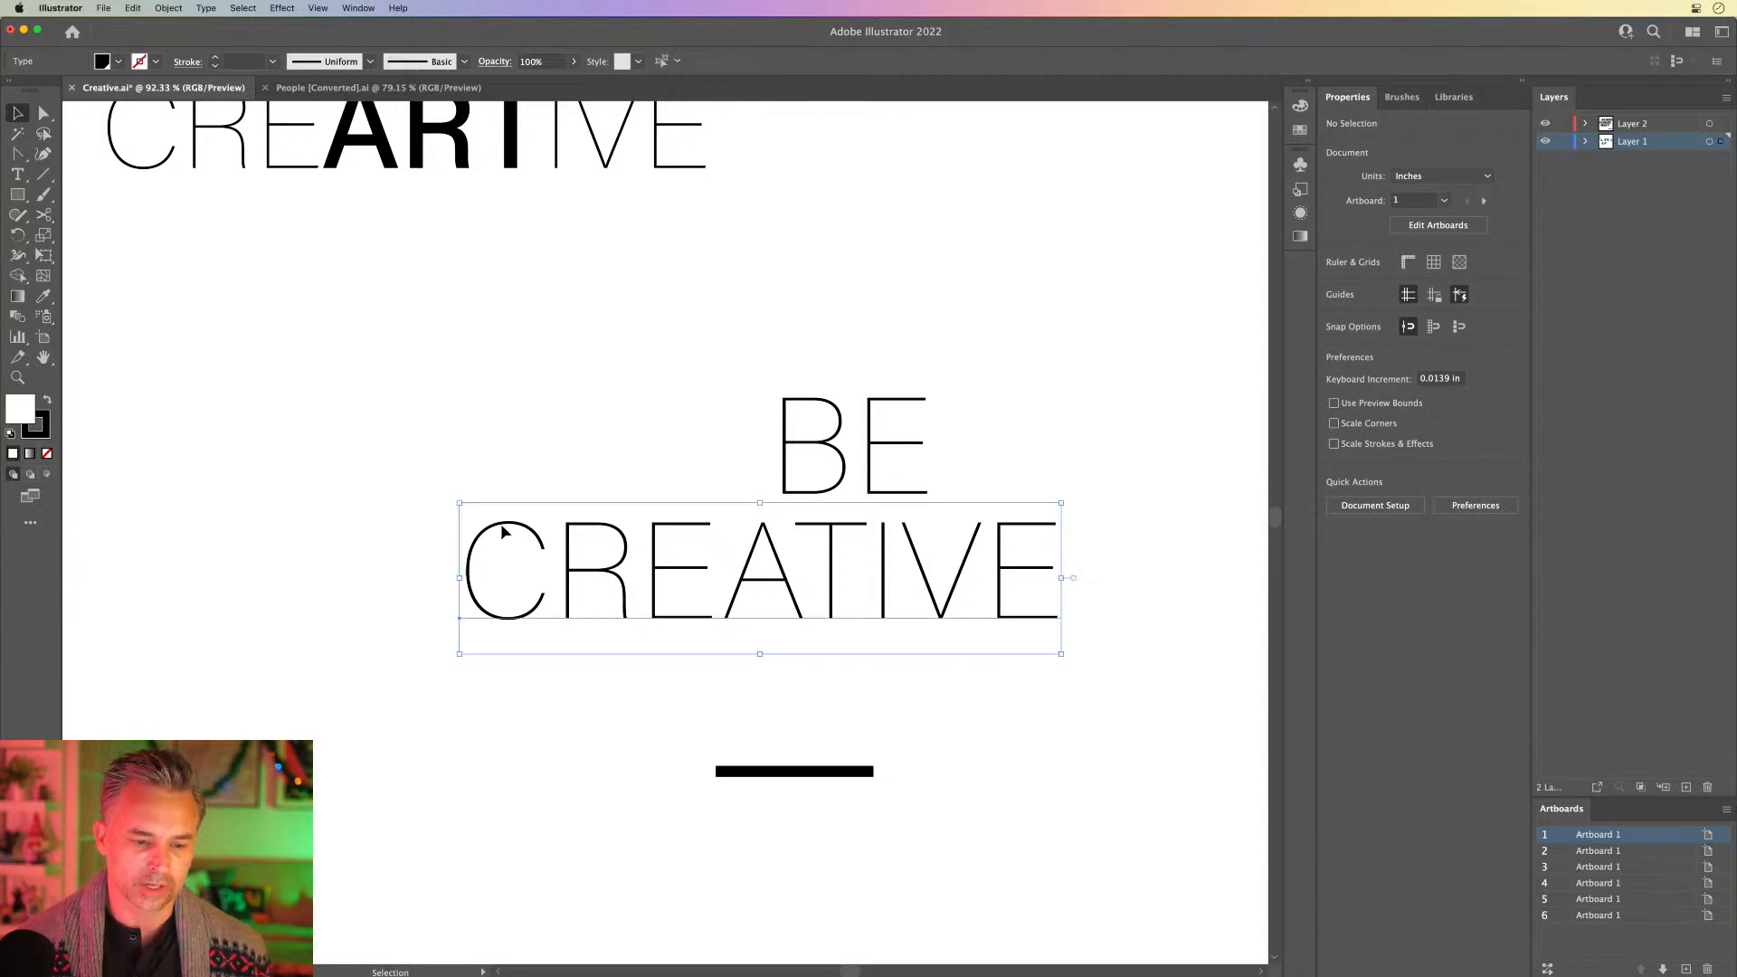
drag(384, 362, 1145, 699)
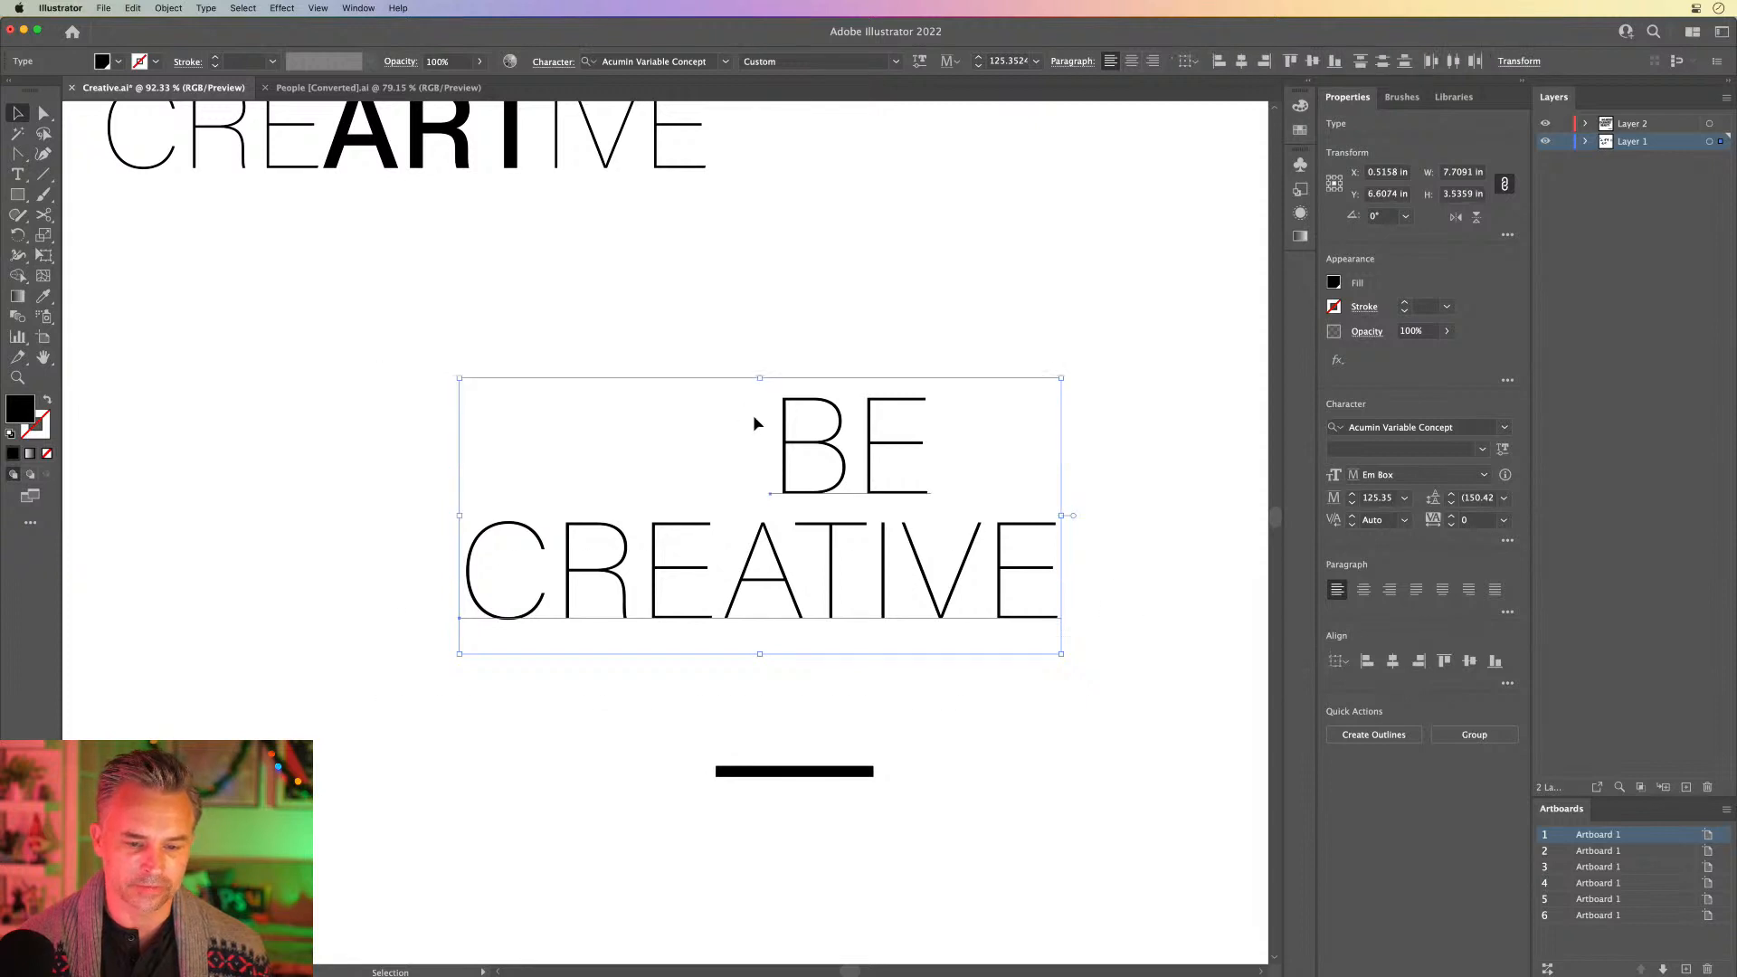
right_click(808, 447)
click(902, 574)
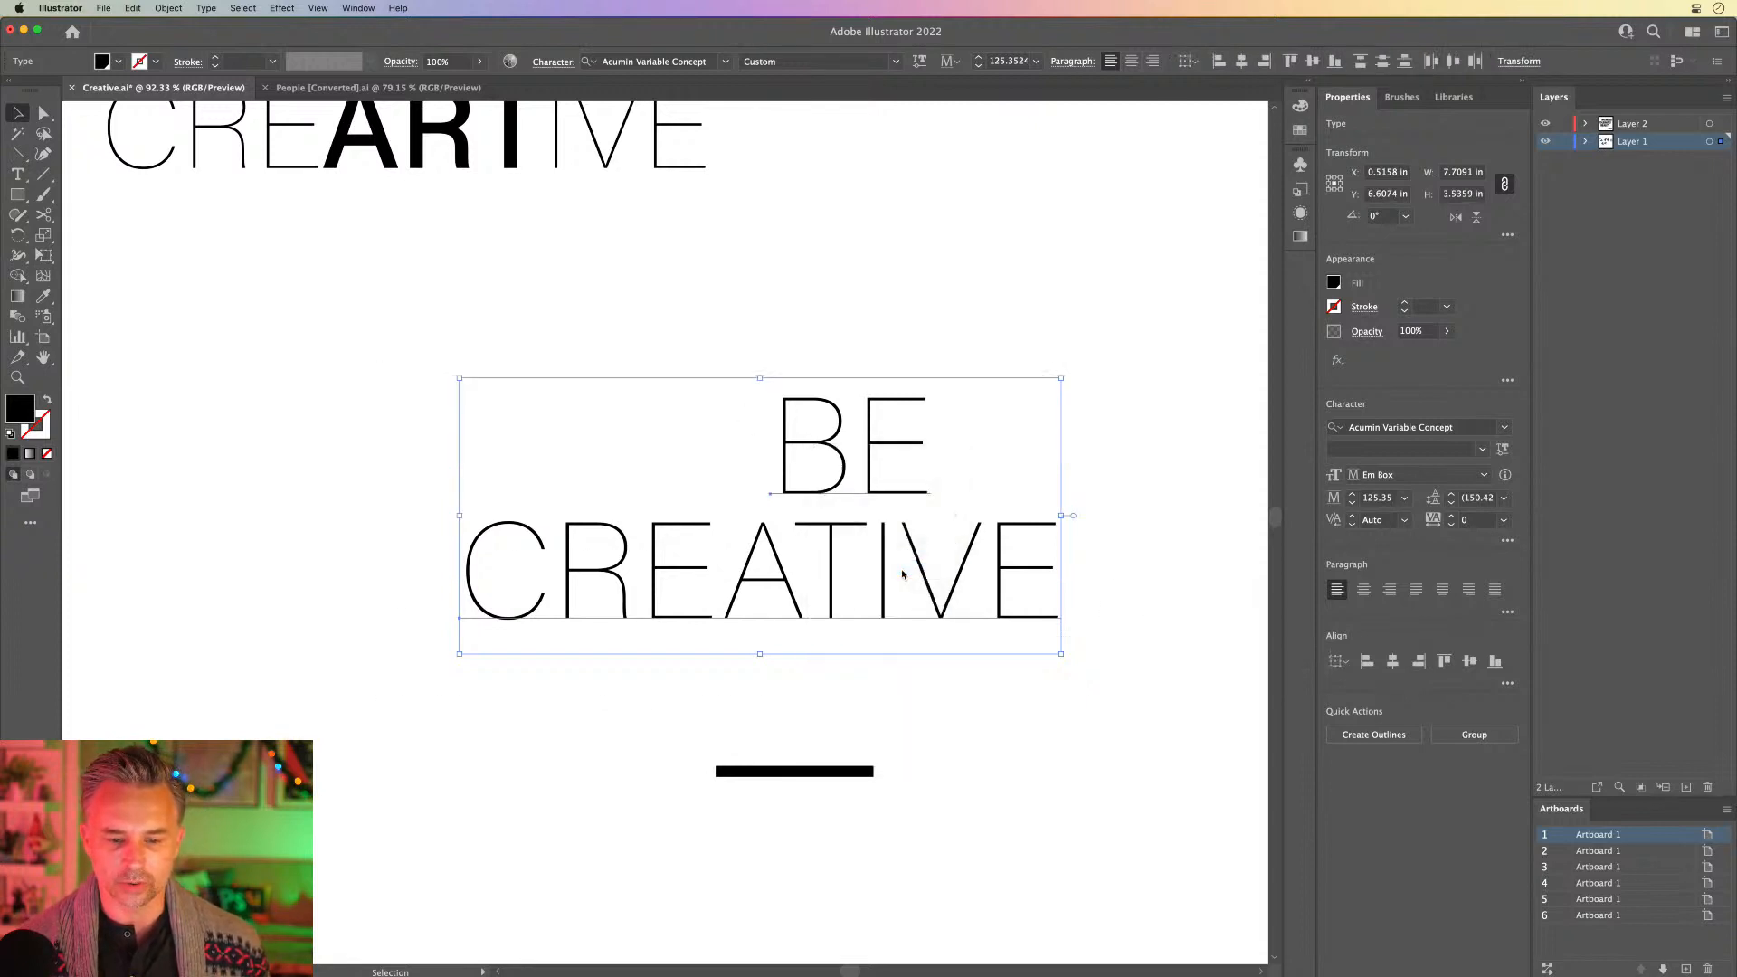
Step: Deselect the outlined letters and display the artwork in Outline view, ready for direct selection of anchor points
key(a)
click(445, 274)
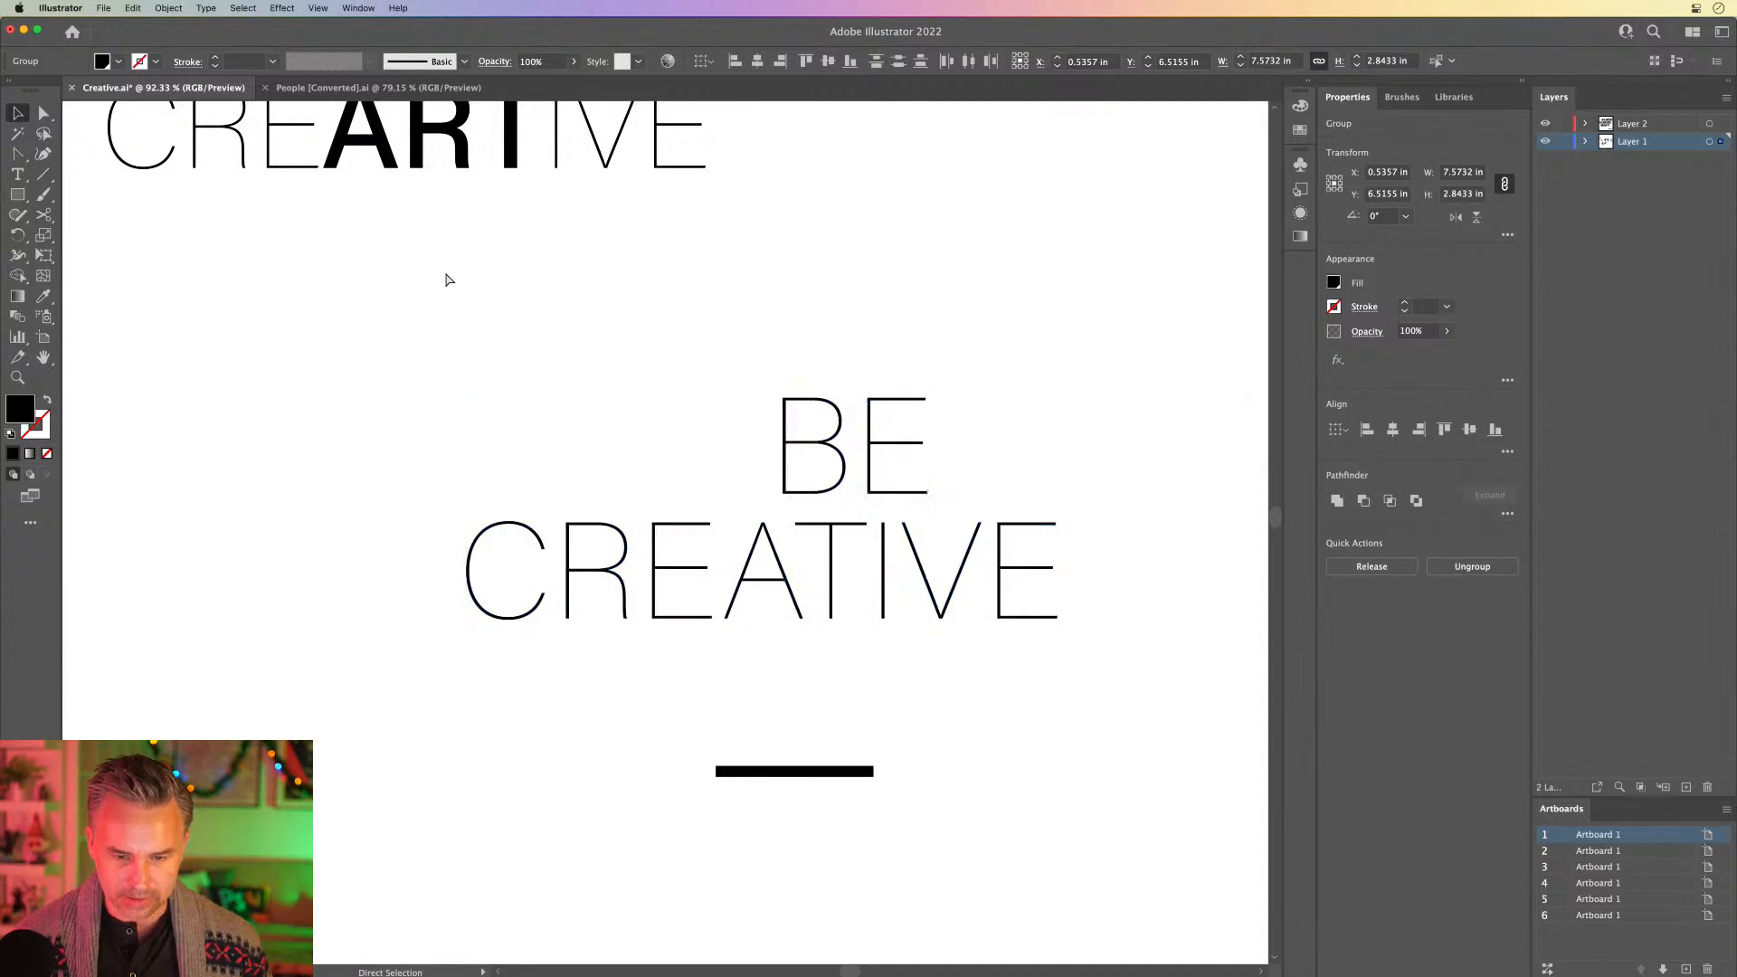
key(super+y)
key(v)
key(super+equal)
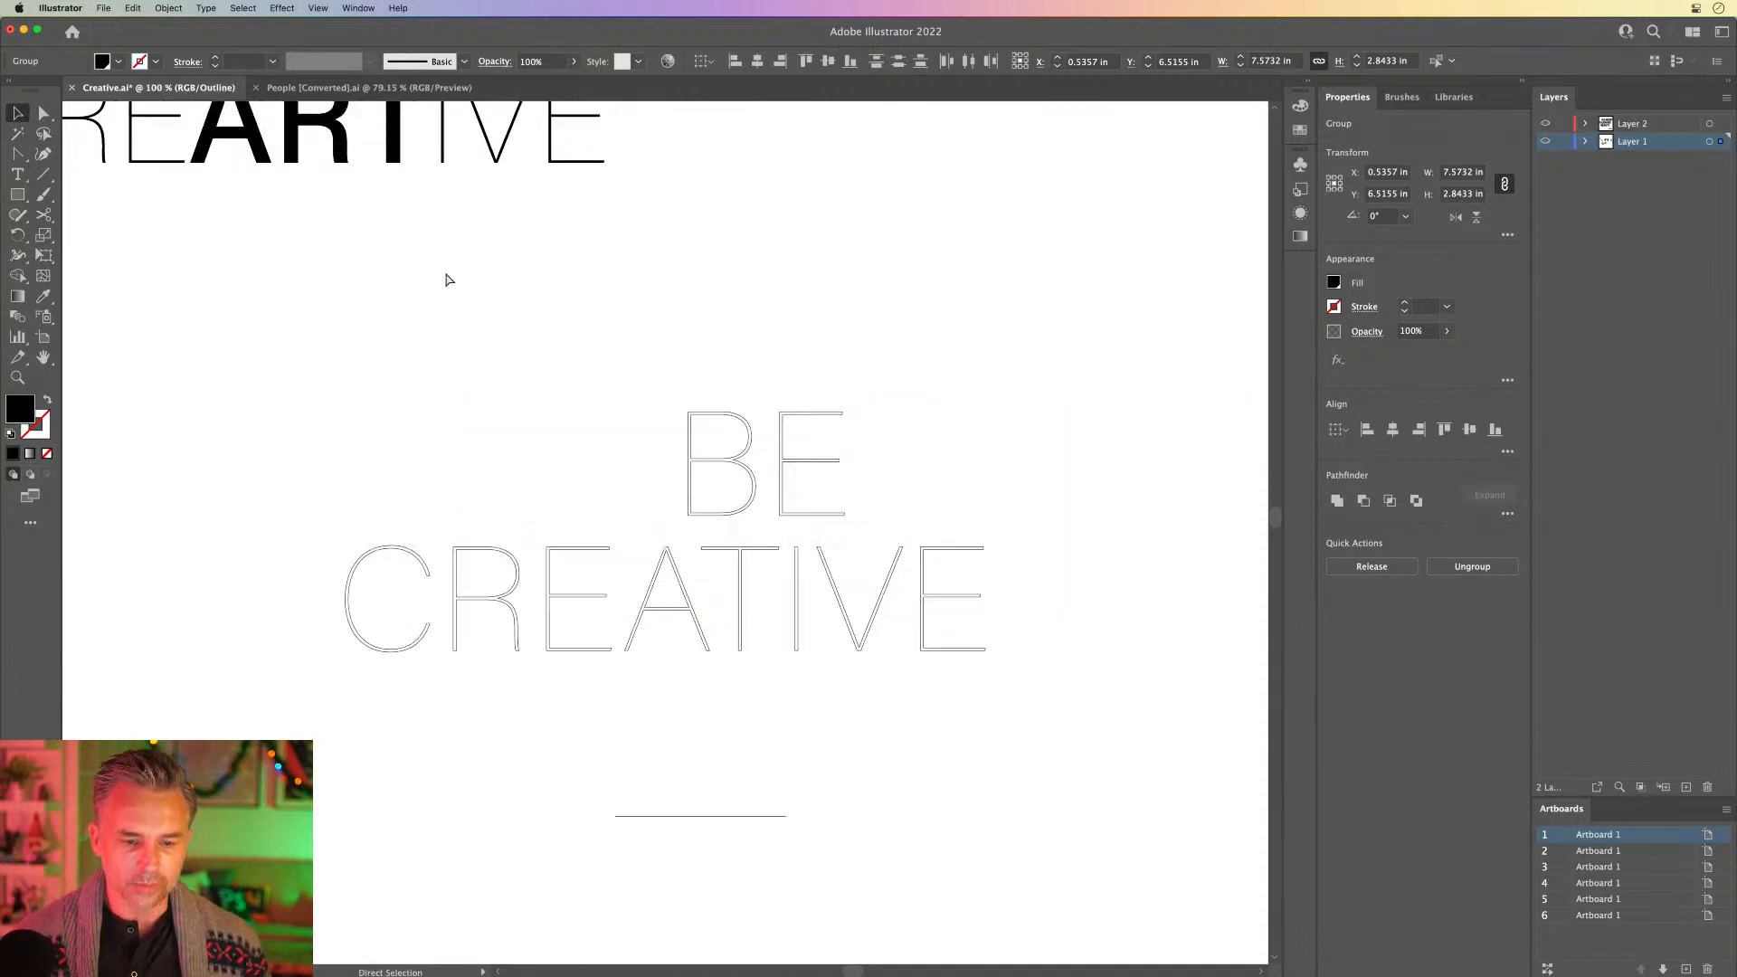
key(super+equal)
click(43, 112)
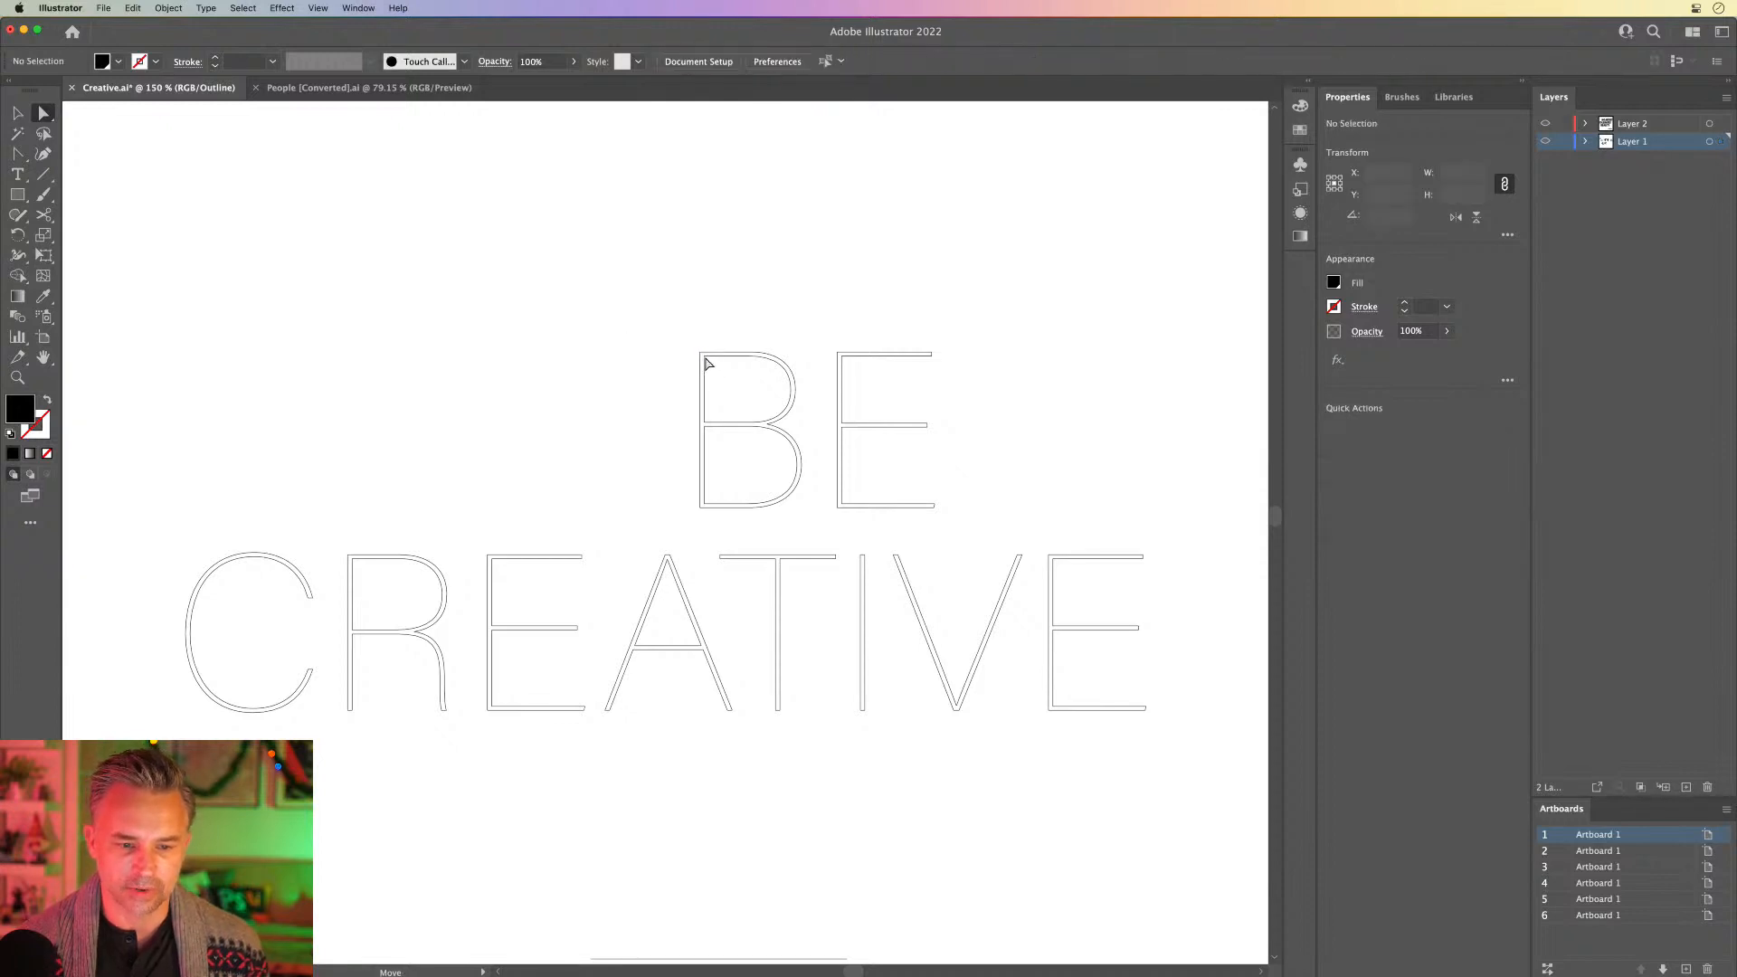
Step: Delete the upper and lower inner counter paths of the letter B, leaving only its outer contour
click(704, 356)
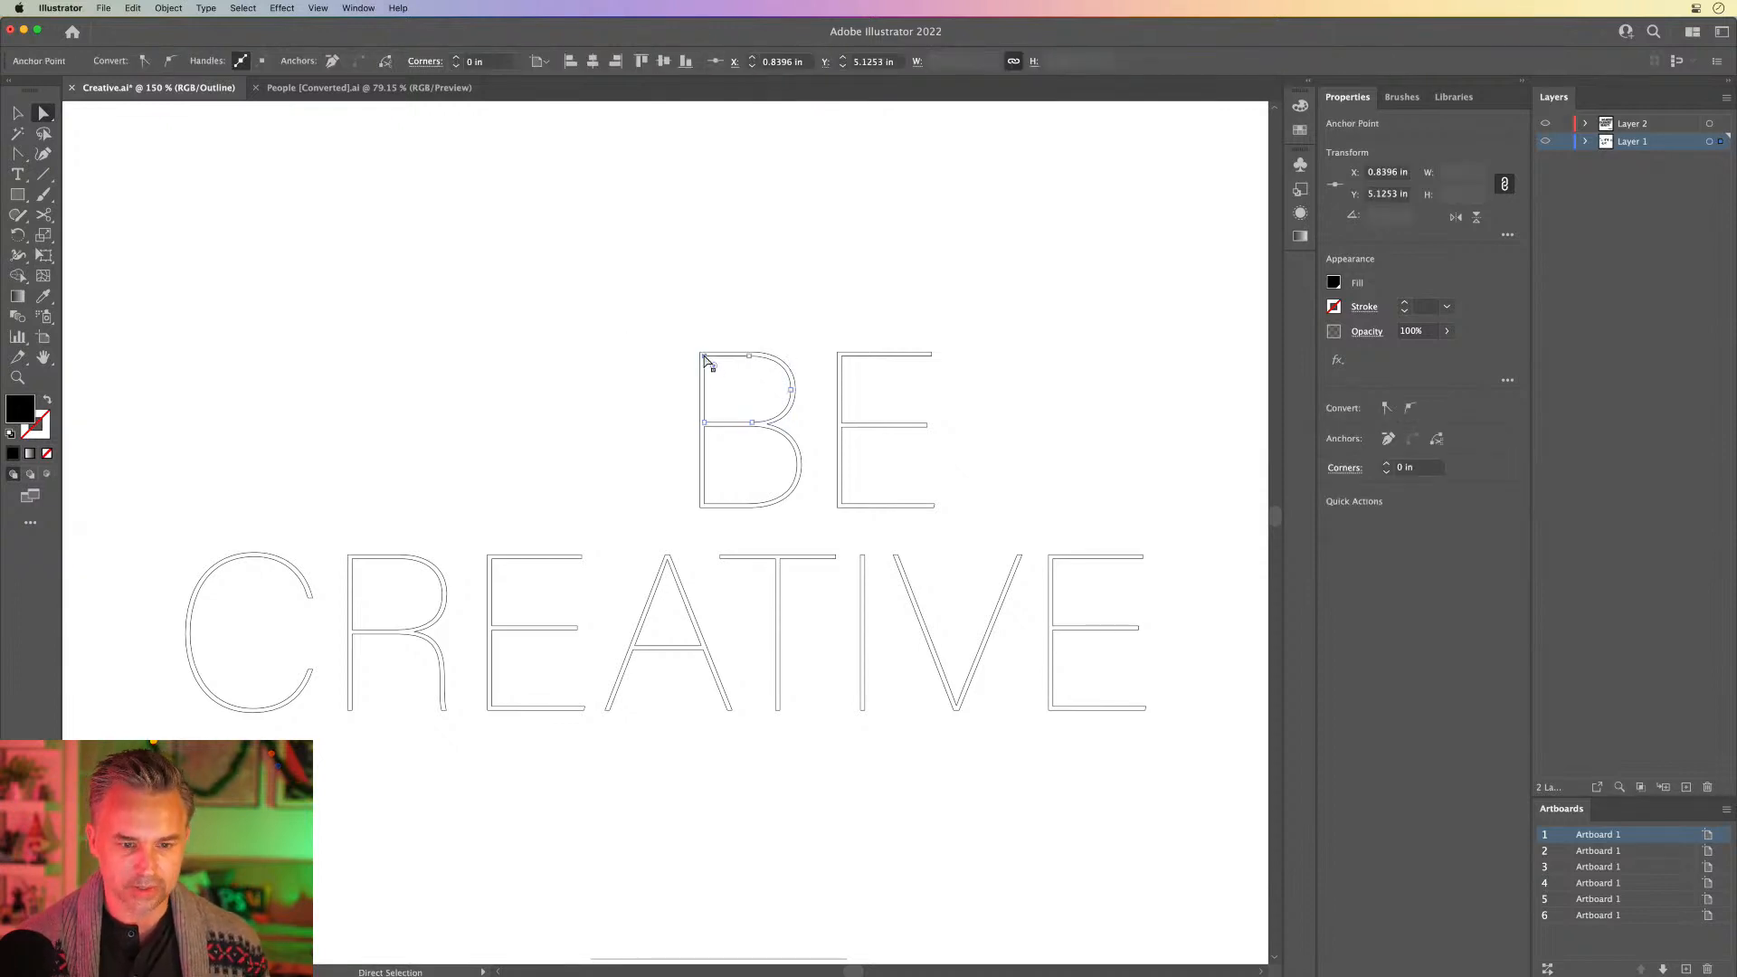
key(Delete)
key(Delete)
click(705, 429)
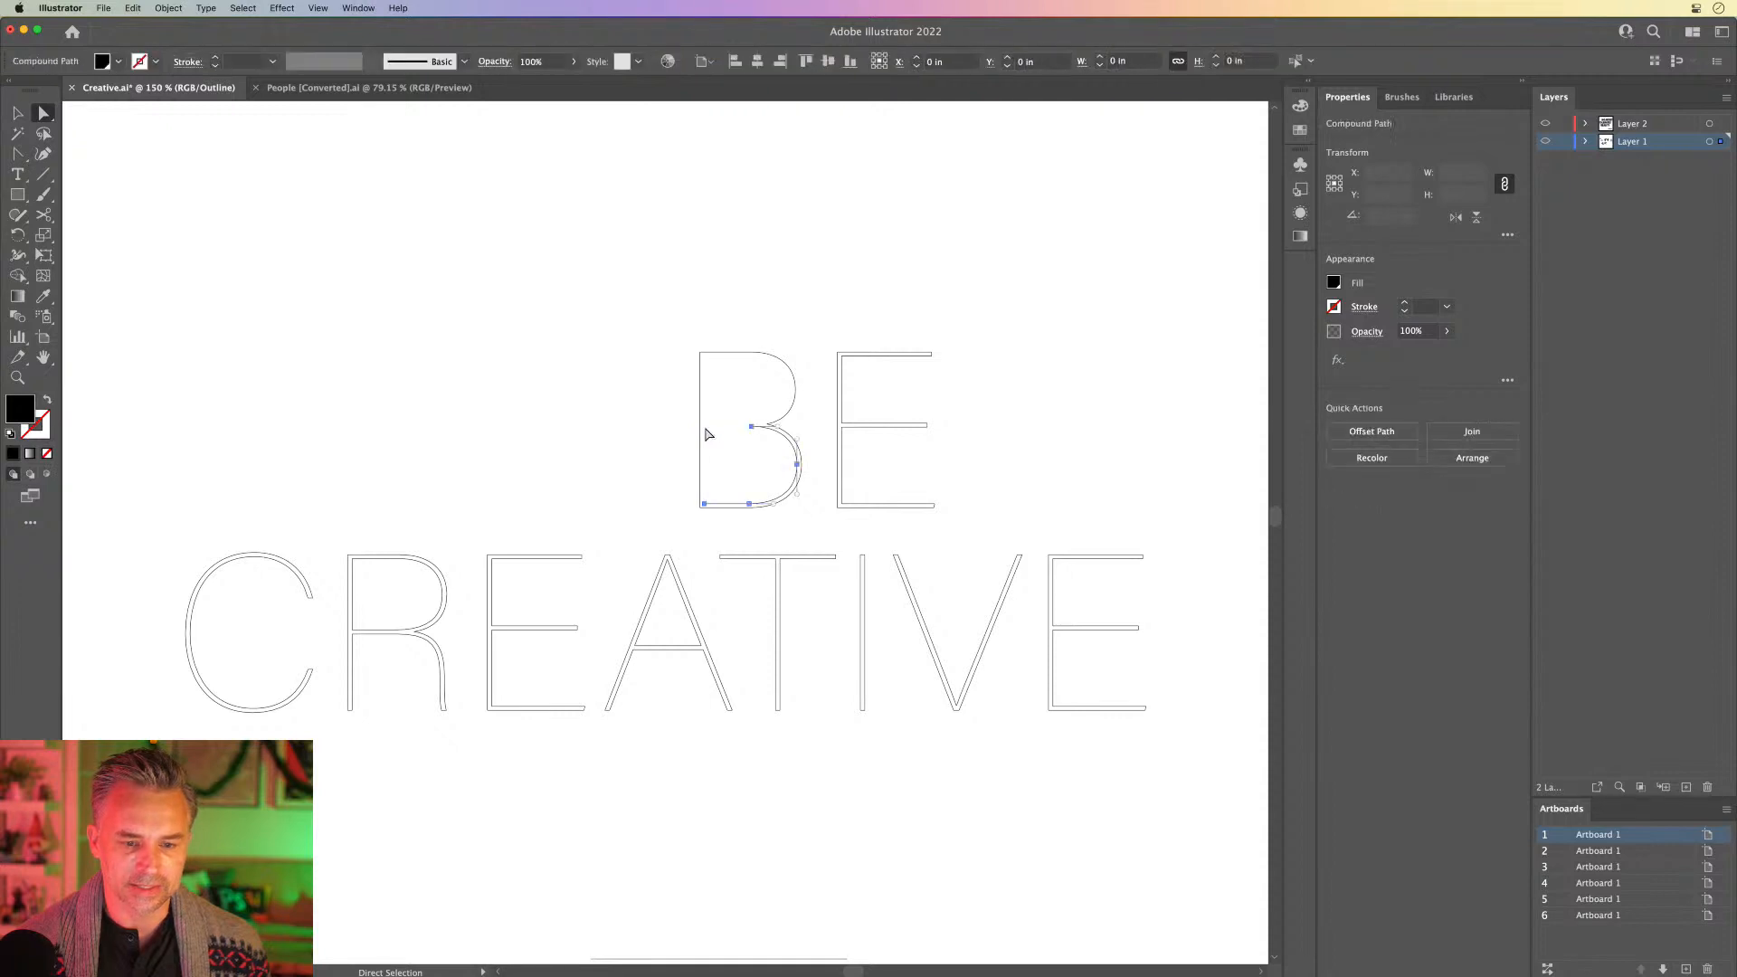
key(Delete)
key(Delete)
Step: Try deleting the upper inner anchor points of the E in "BE", and undo the deletion
click(841, 424)
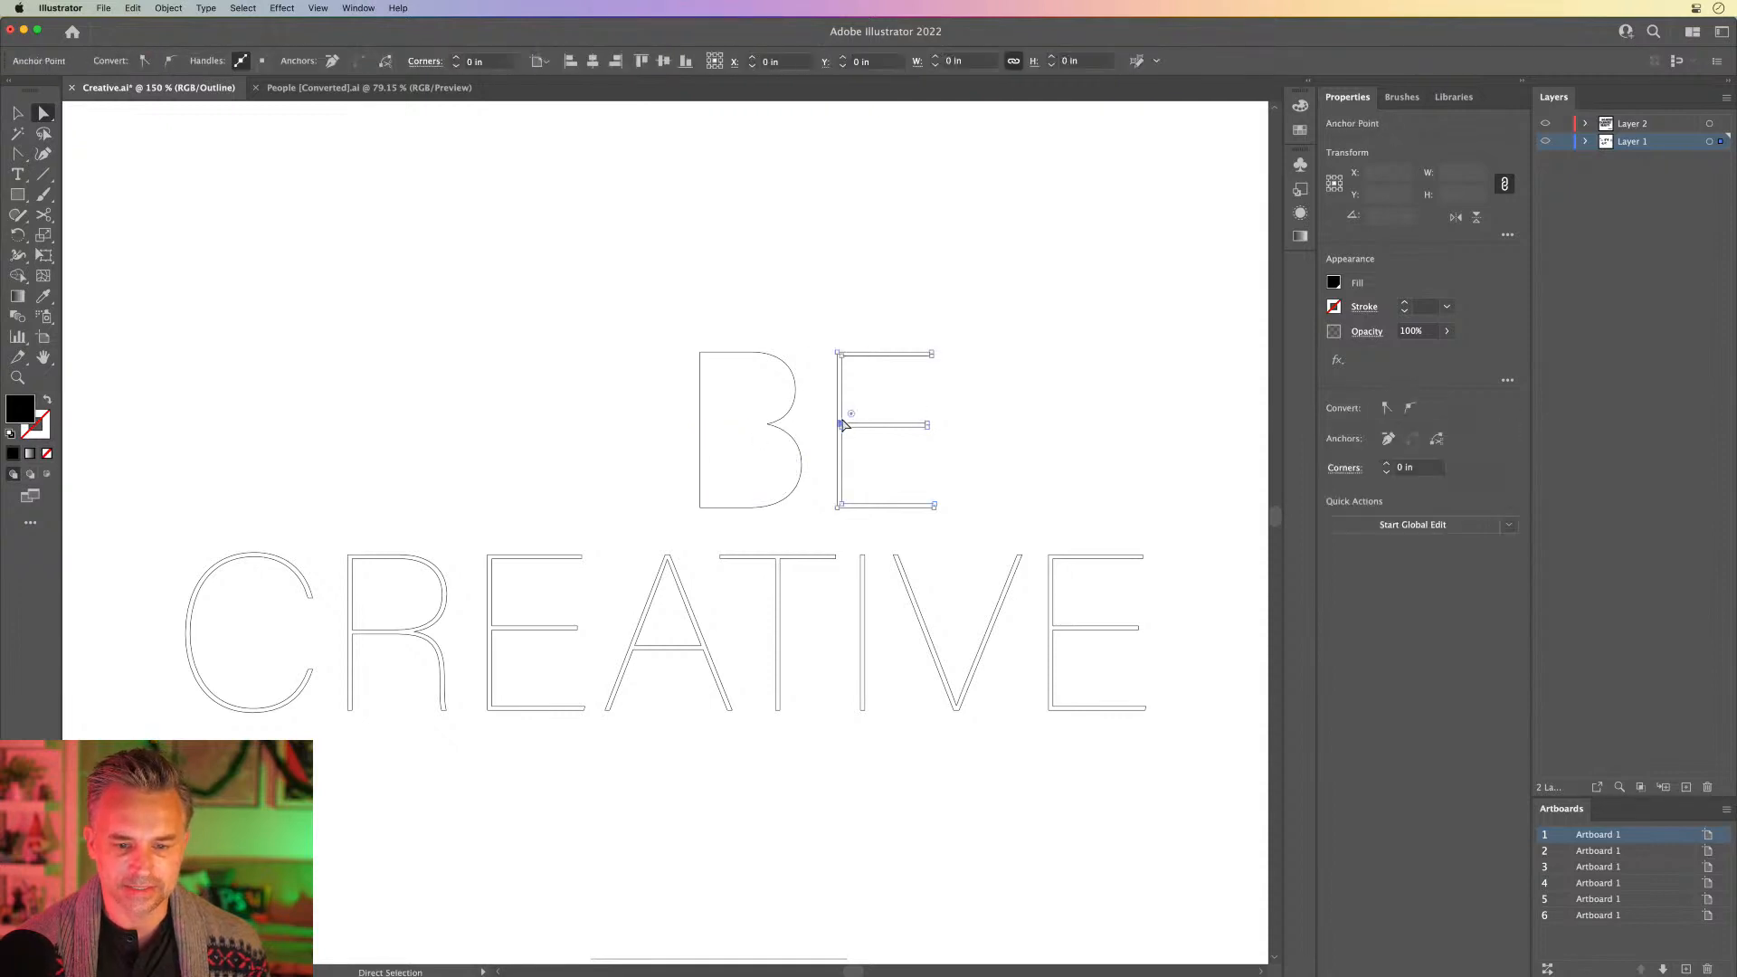
click(896, 382)
key(super+equal)
key(super+equal)
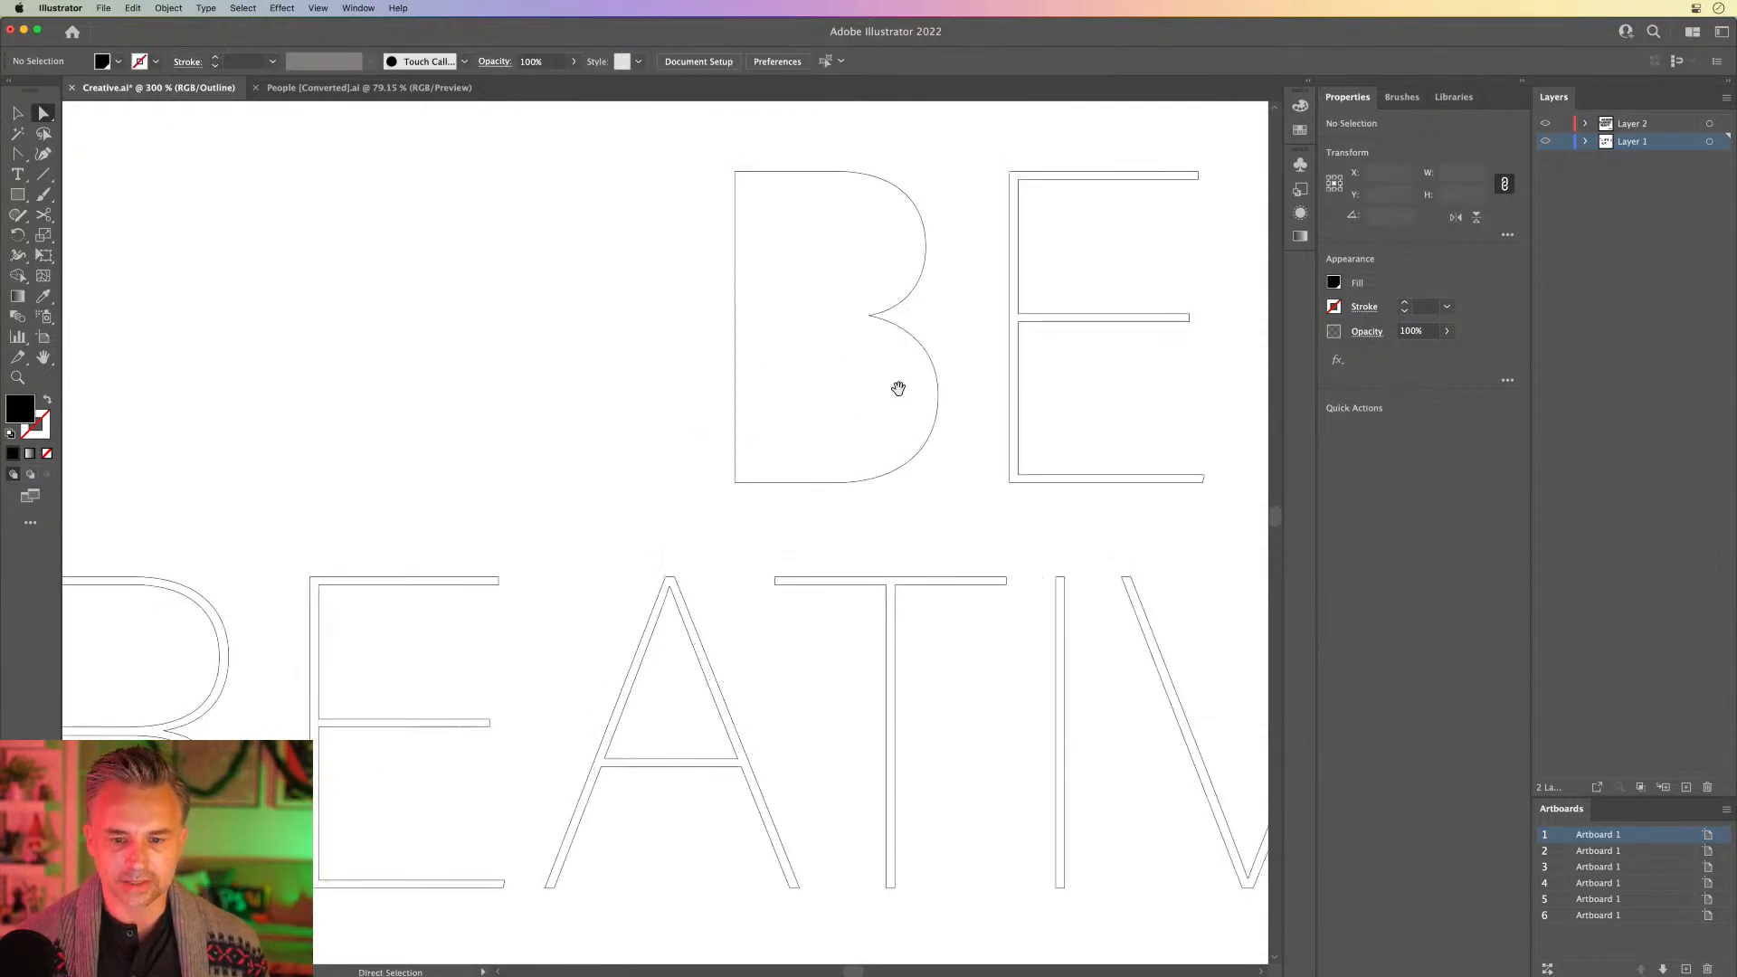
drag(896, 349, 634, 596)
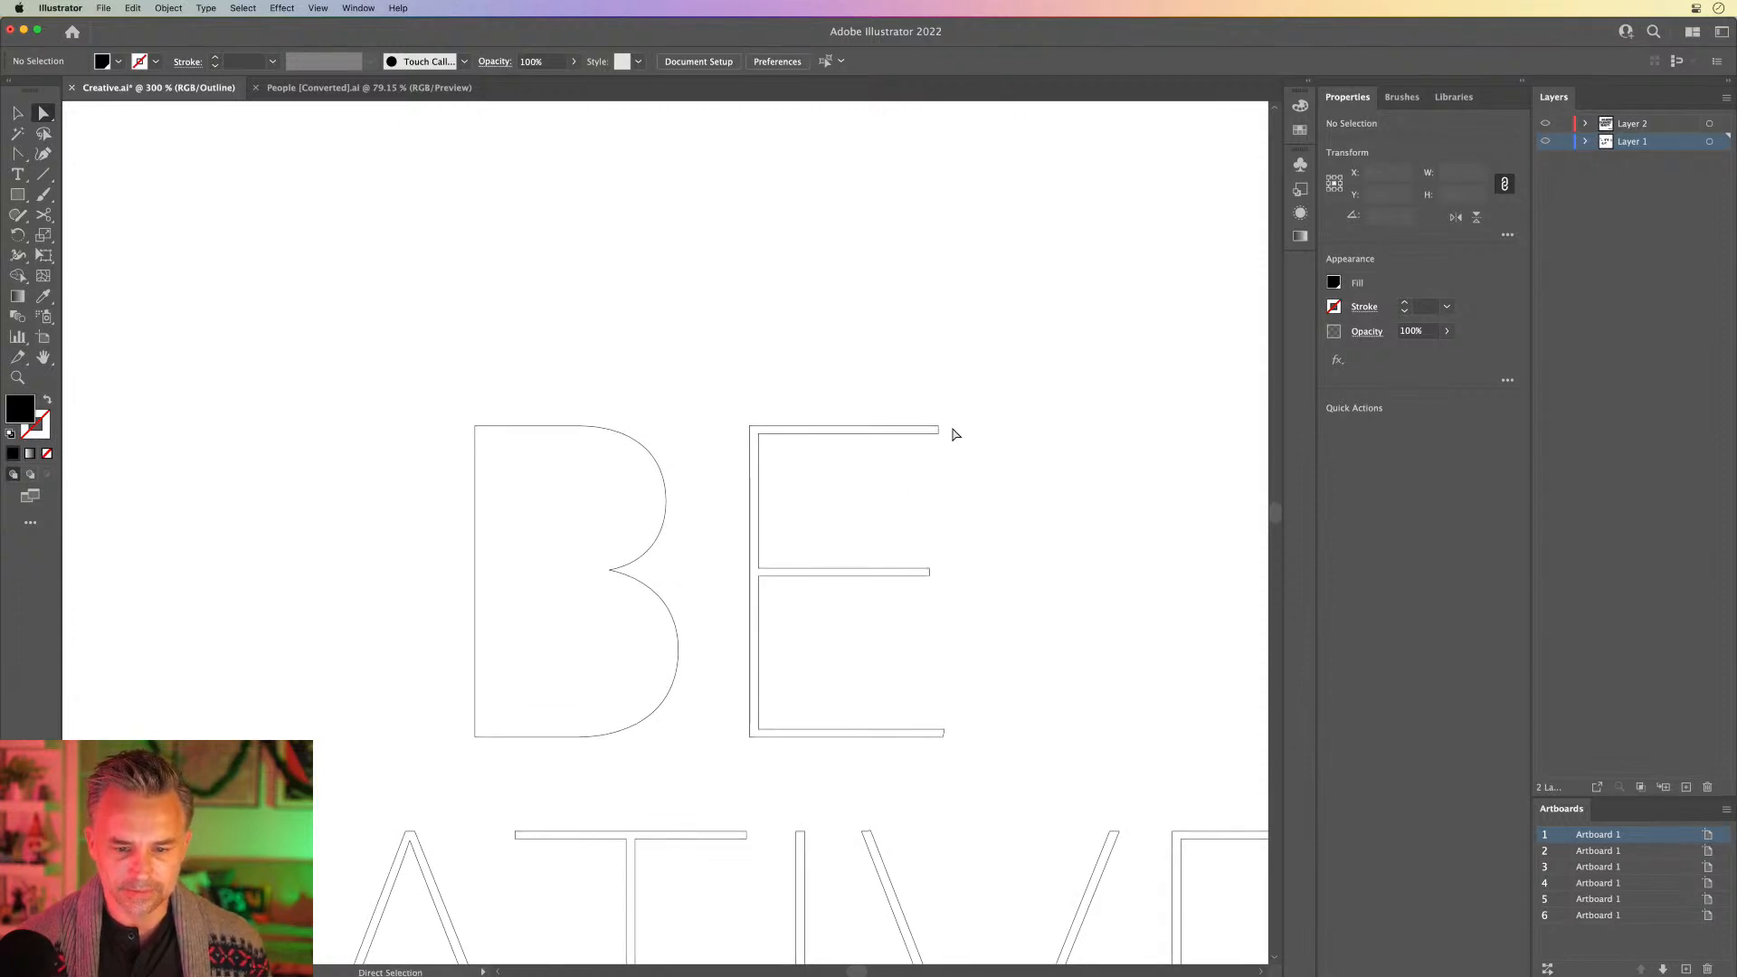
drag(953, 430, 759, 579)
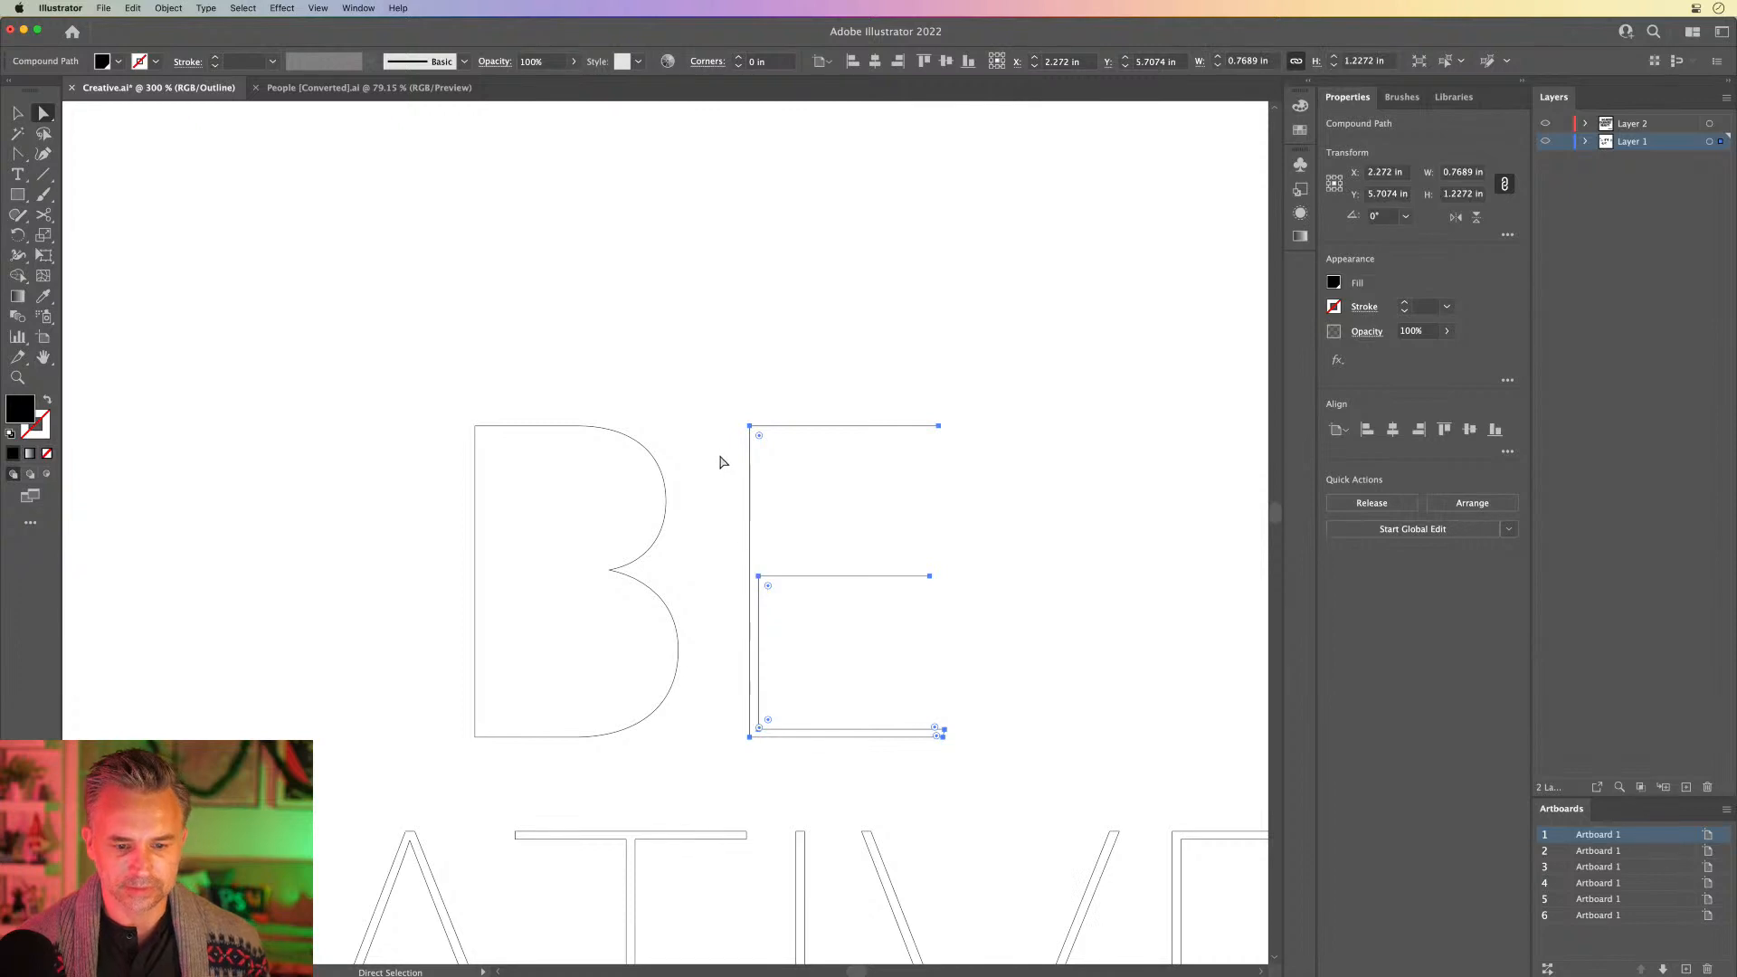
key(Delete)
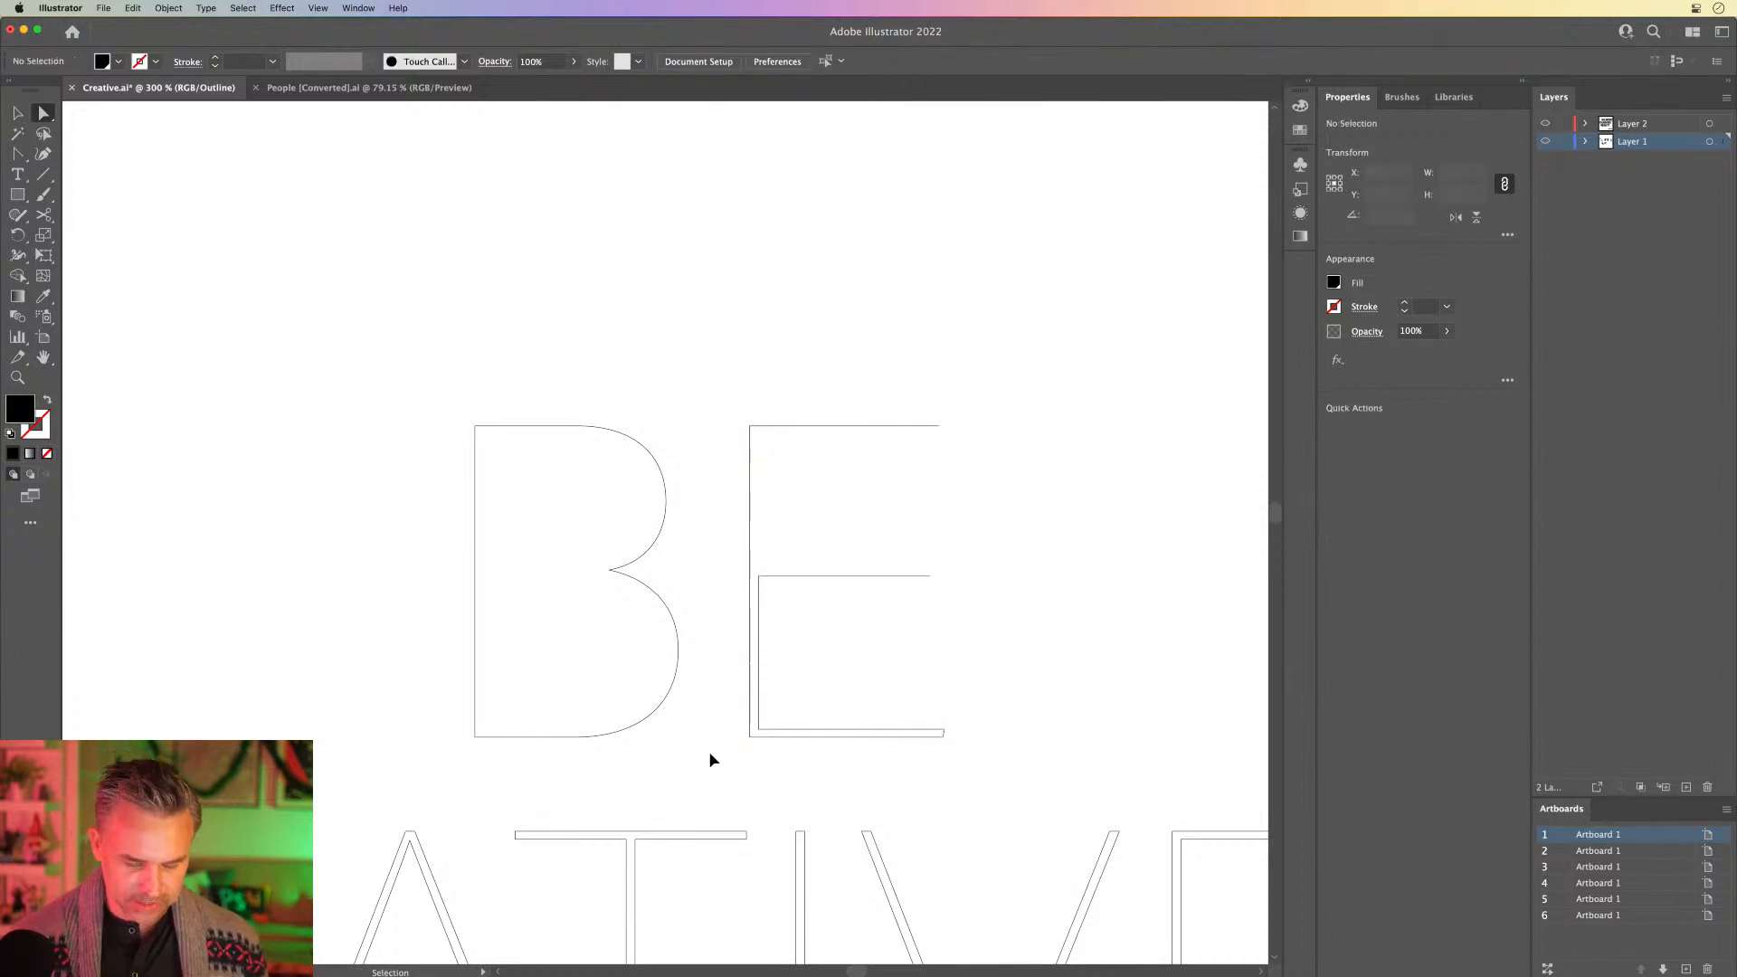
key(super+z)
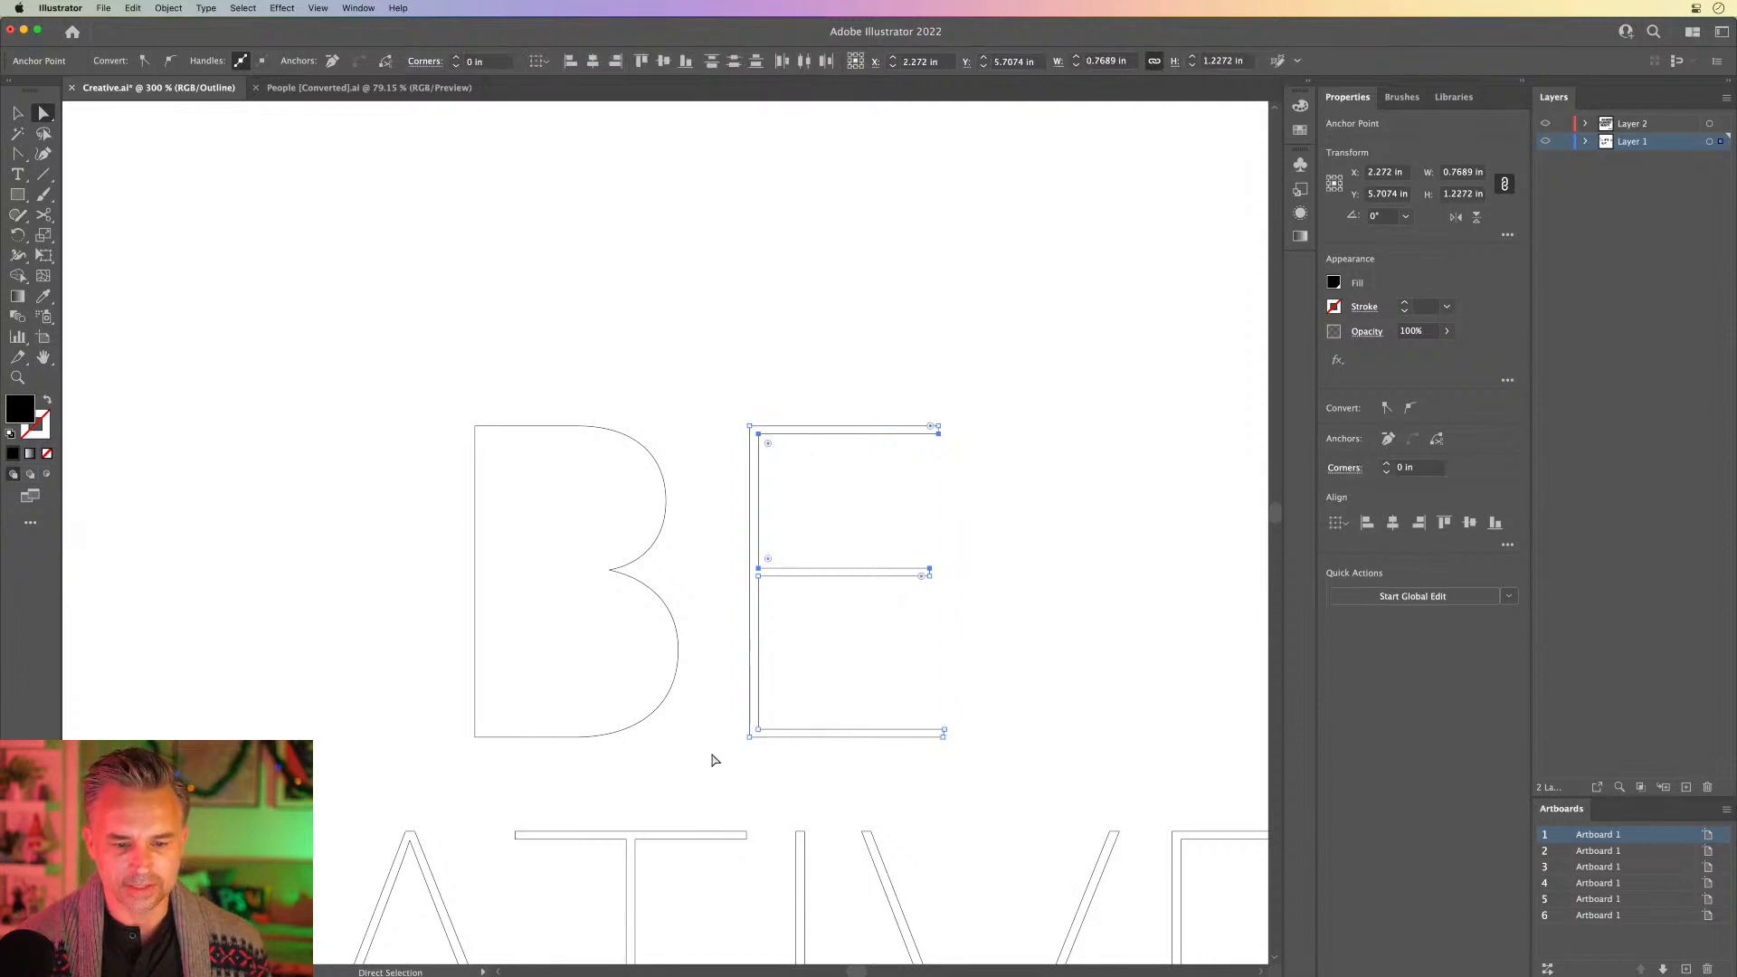
drag(709, 382, 870, 334)
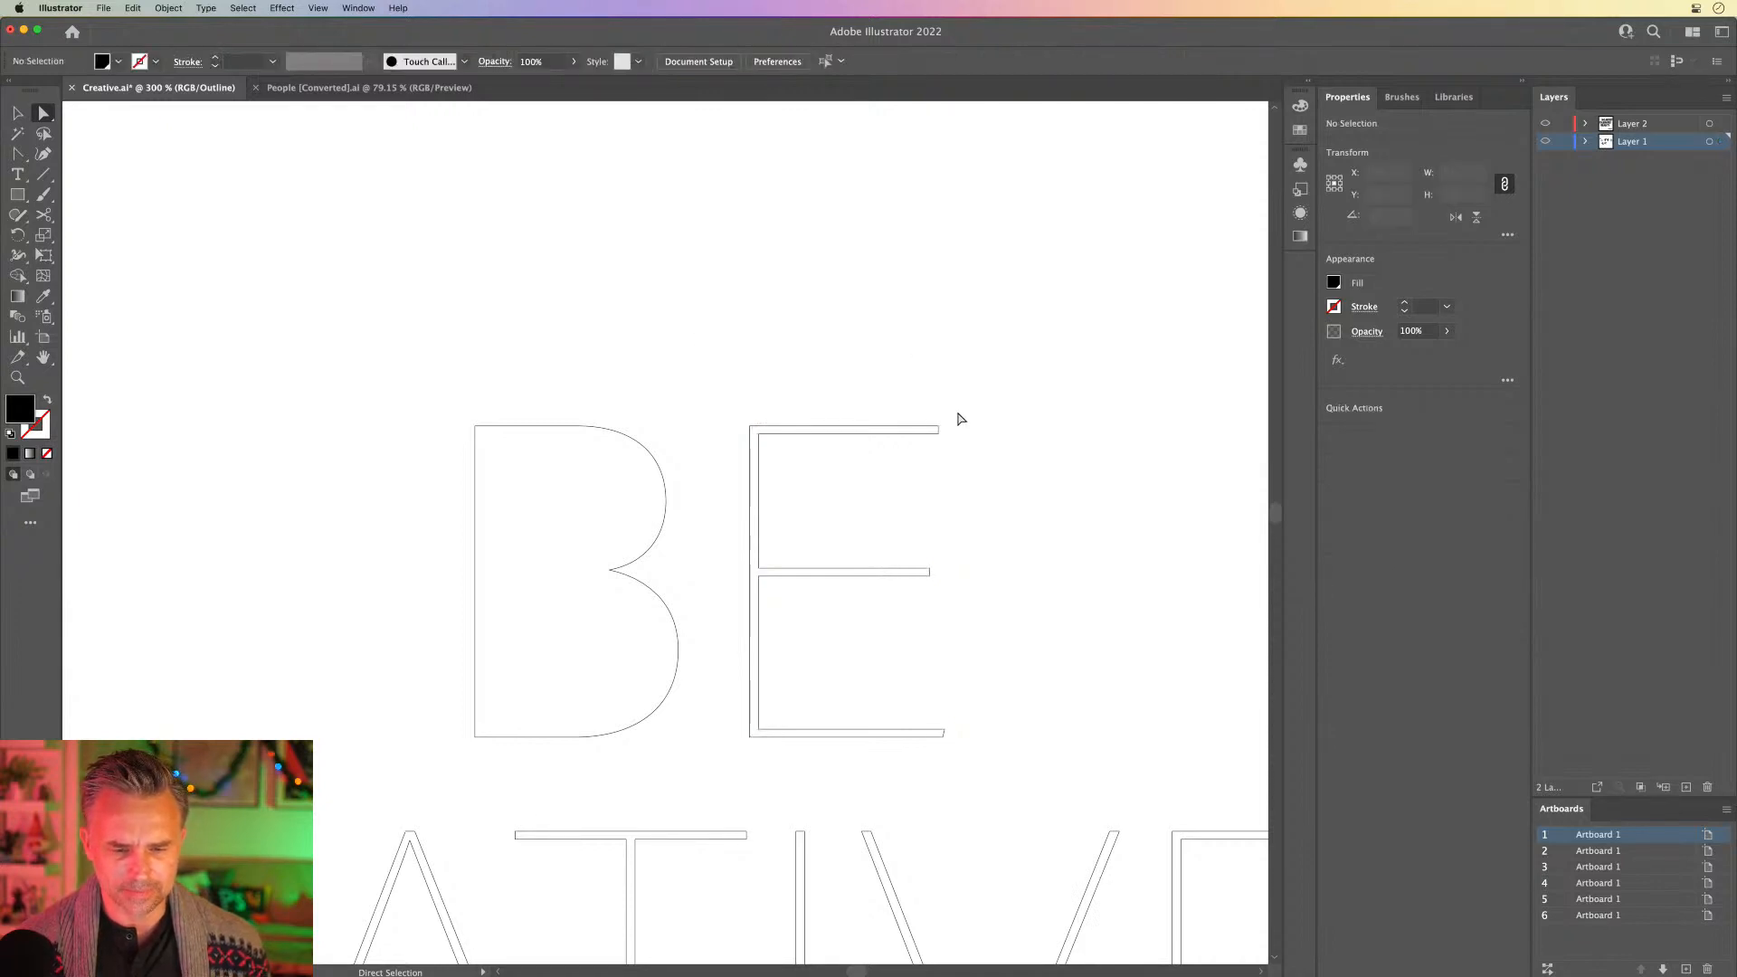
Step: Delete the E's redundant inner anchor points in "BE", leaving single lines for its outer contour and middle bar
drag(962, 431, 759, 572)
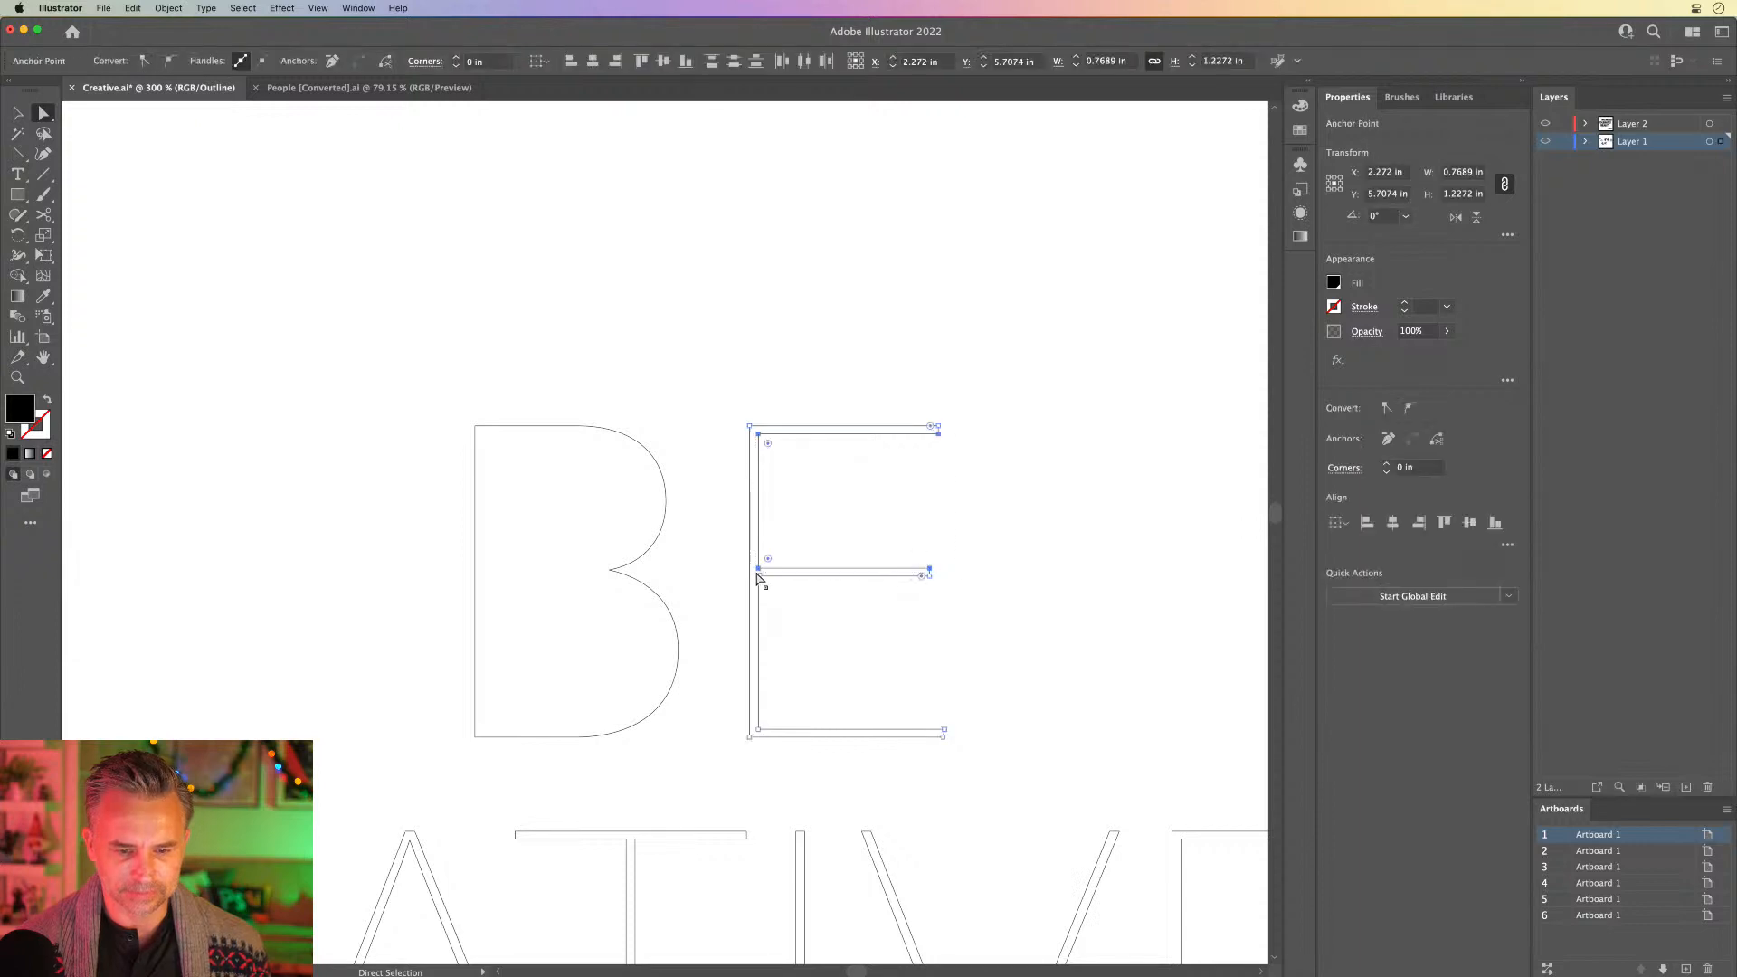
click(671, 470)
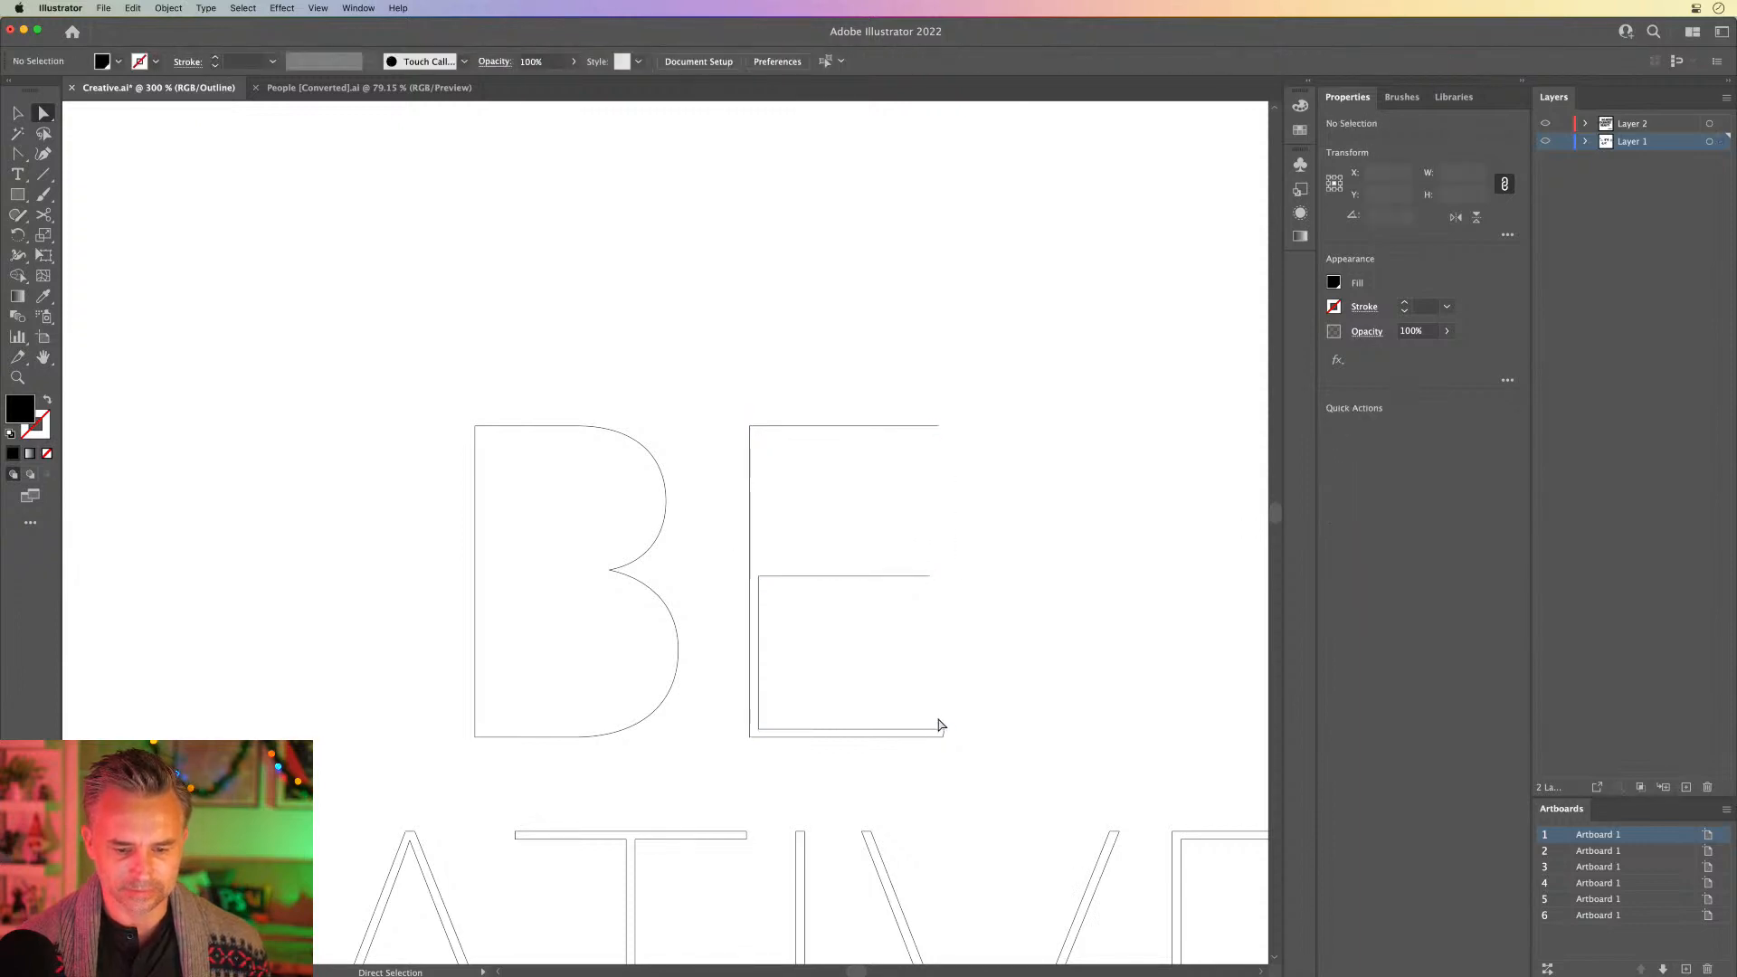
click(944, 737)
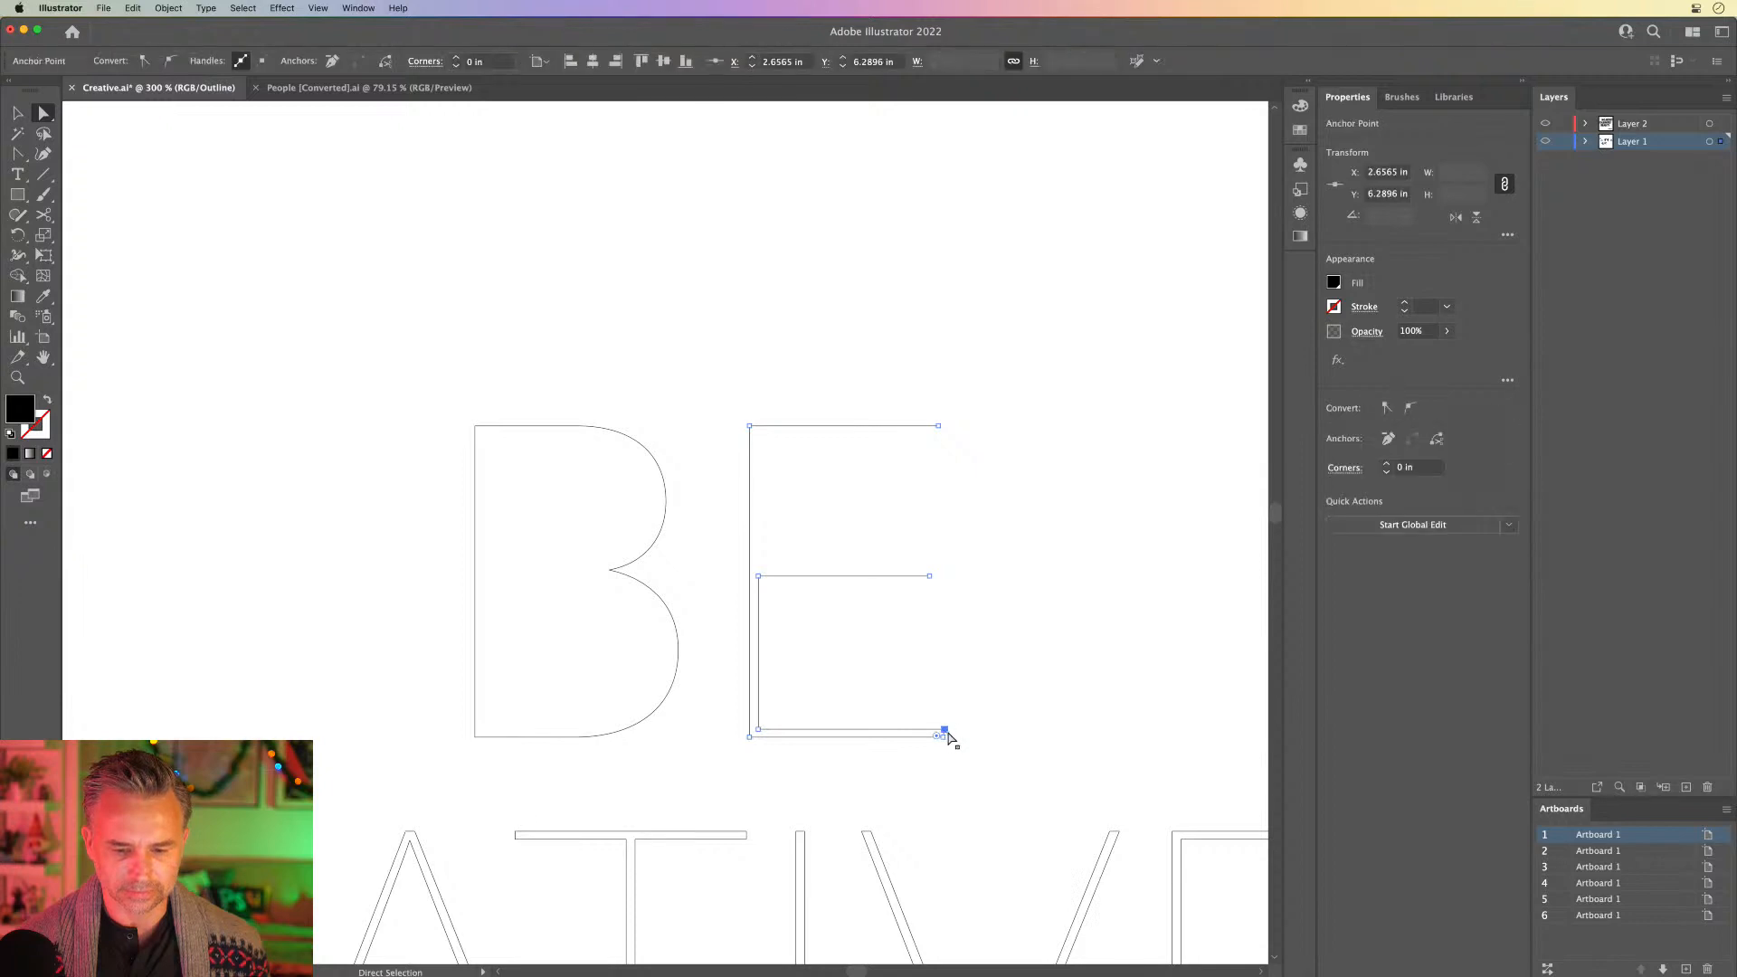
click(845, 683)
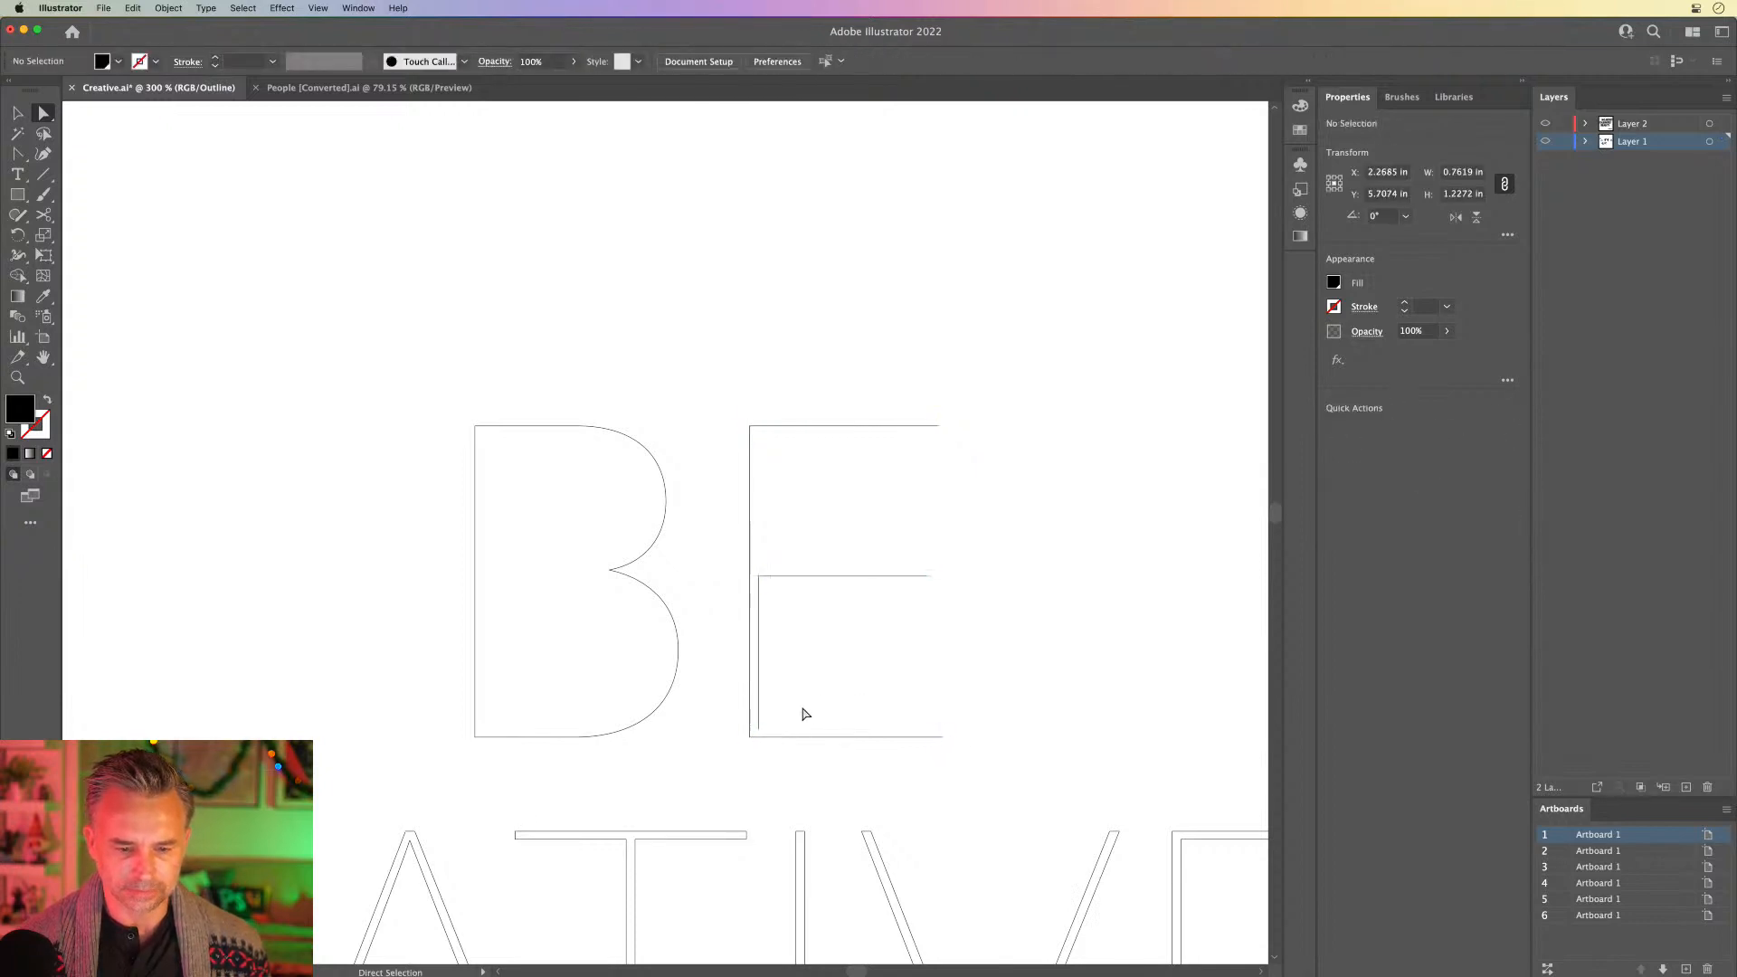
click(760, 730)
key(Delete)
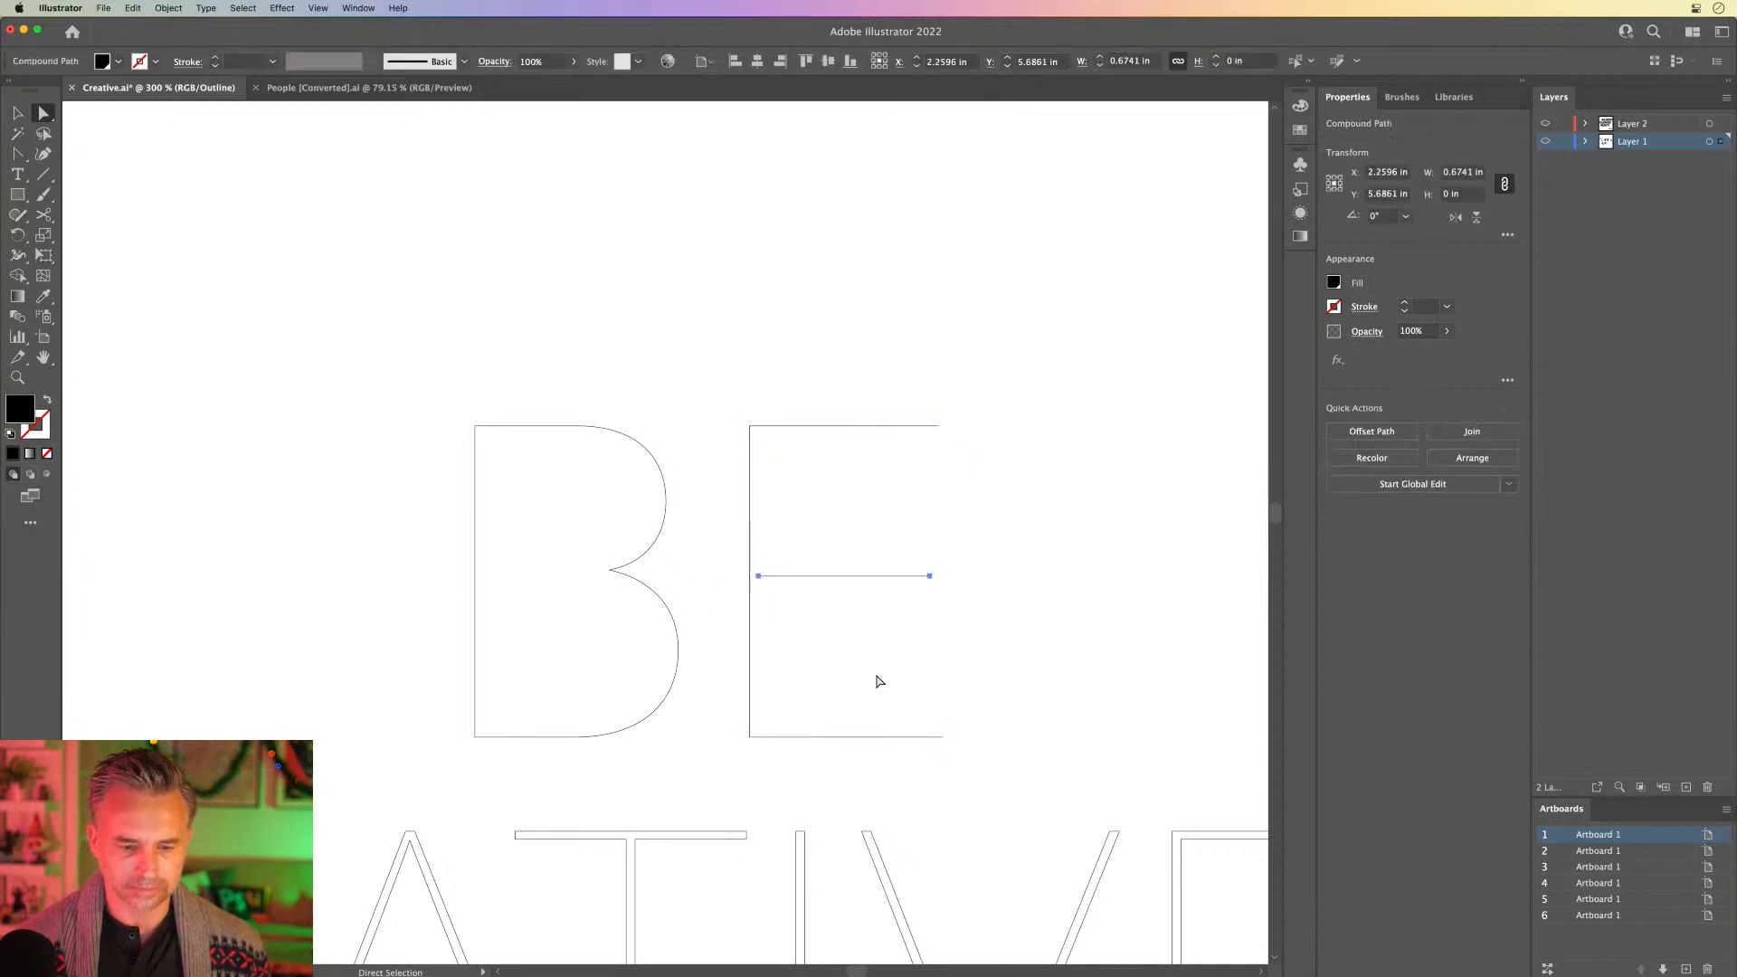
click(574, 435)
Step: Delete the inner contour's anchor points at the upper end, top and left side of the C in "CREATIVE"
key(super+minus)
key(super+minus)
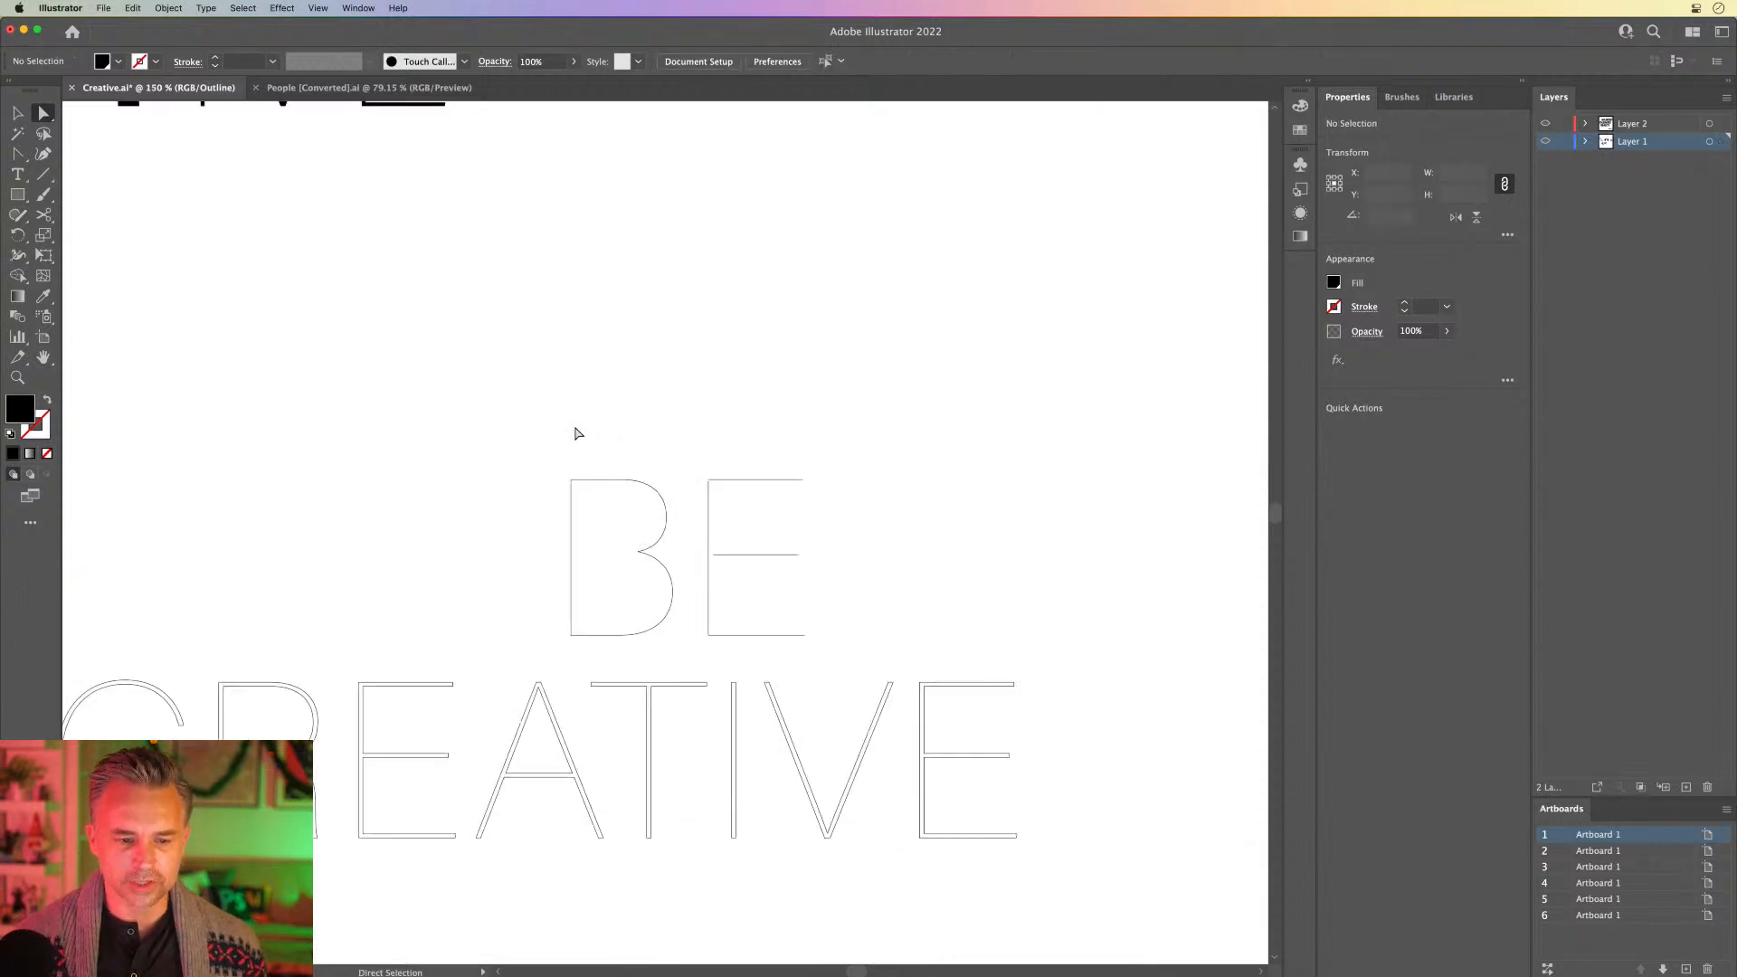
drag(500, 450, 835, 286)
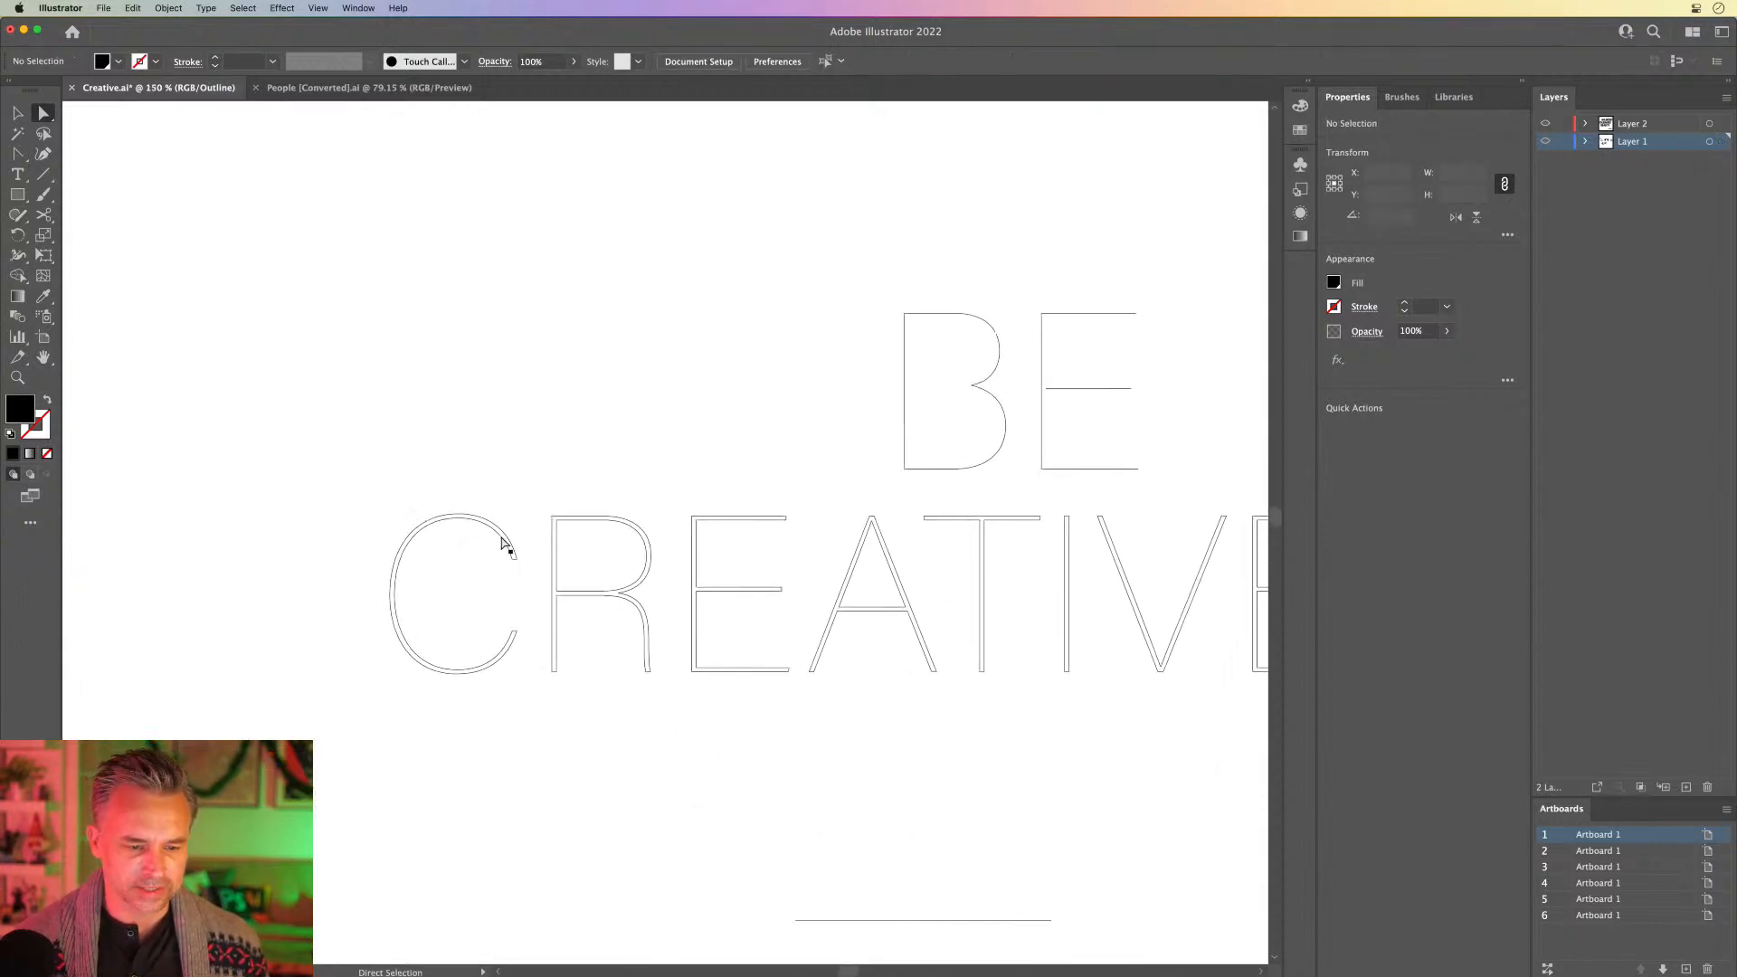
key(super+equal)
key(super+equal)
drag(422, 485, 849, 407)
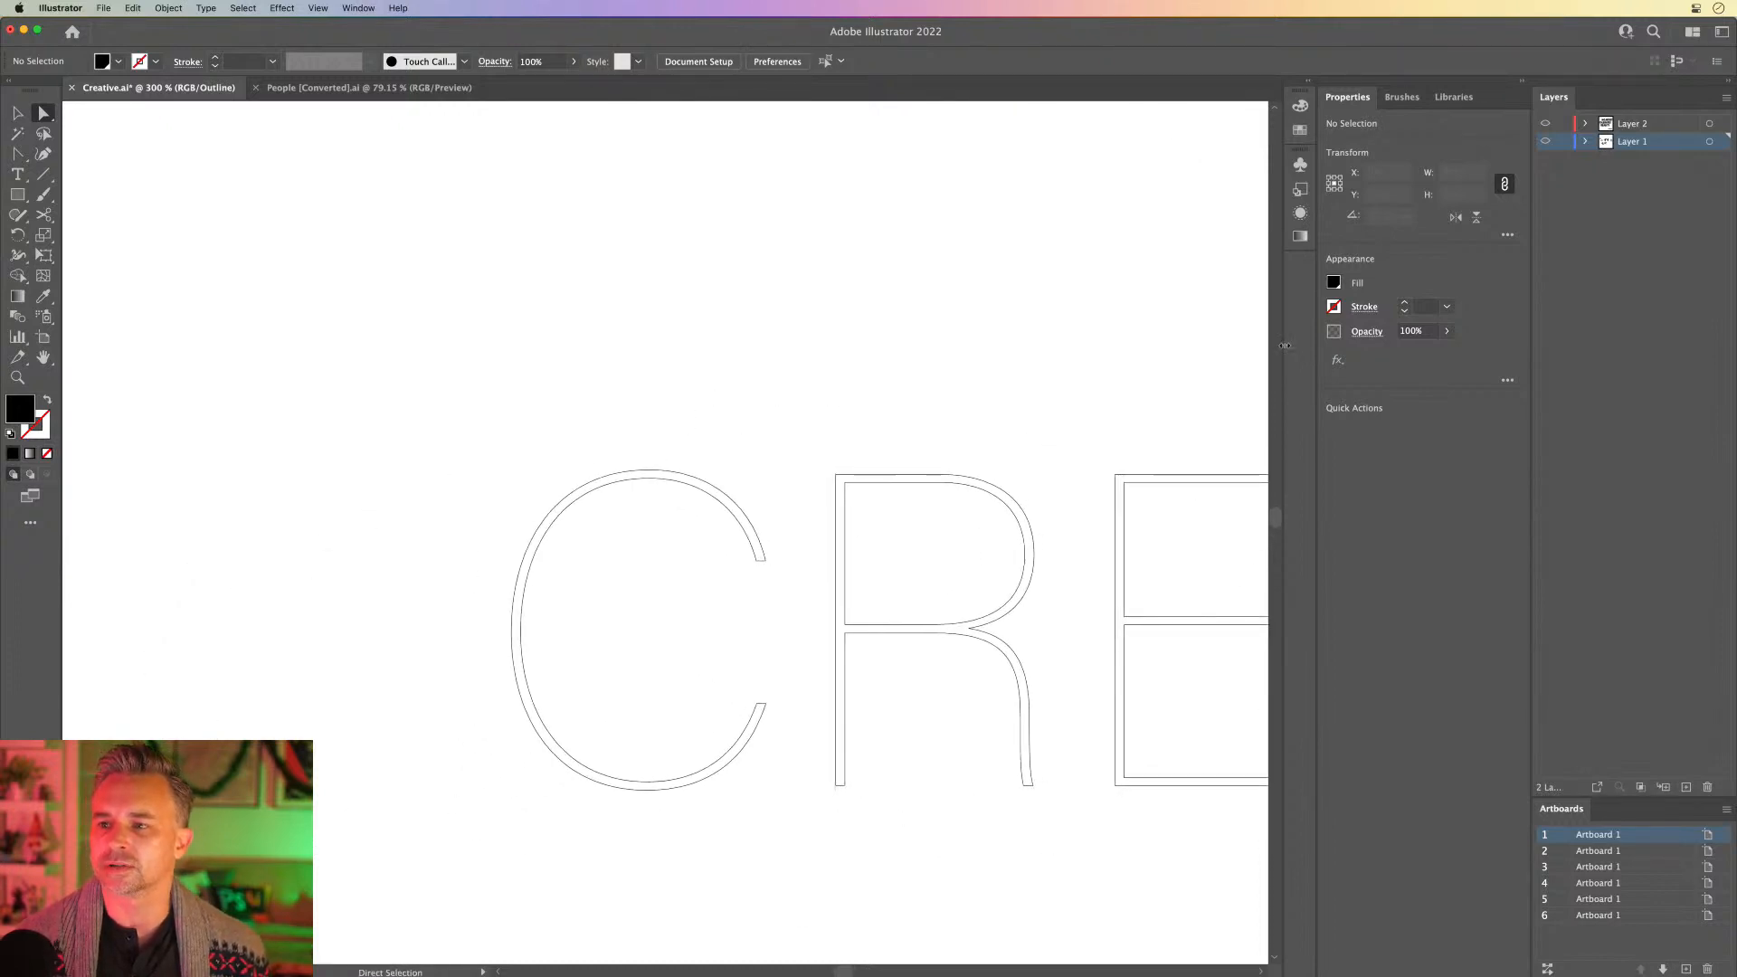
drag(814, 260, 717, 302)
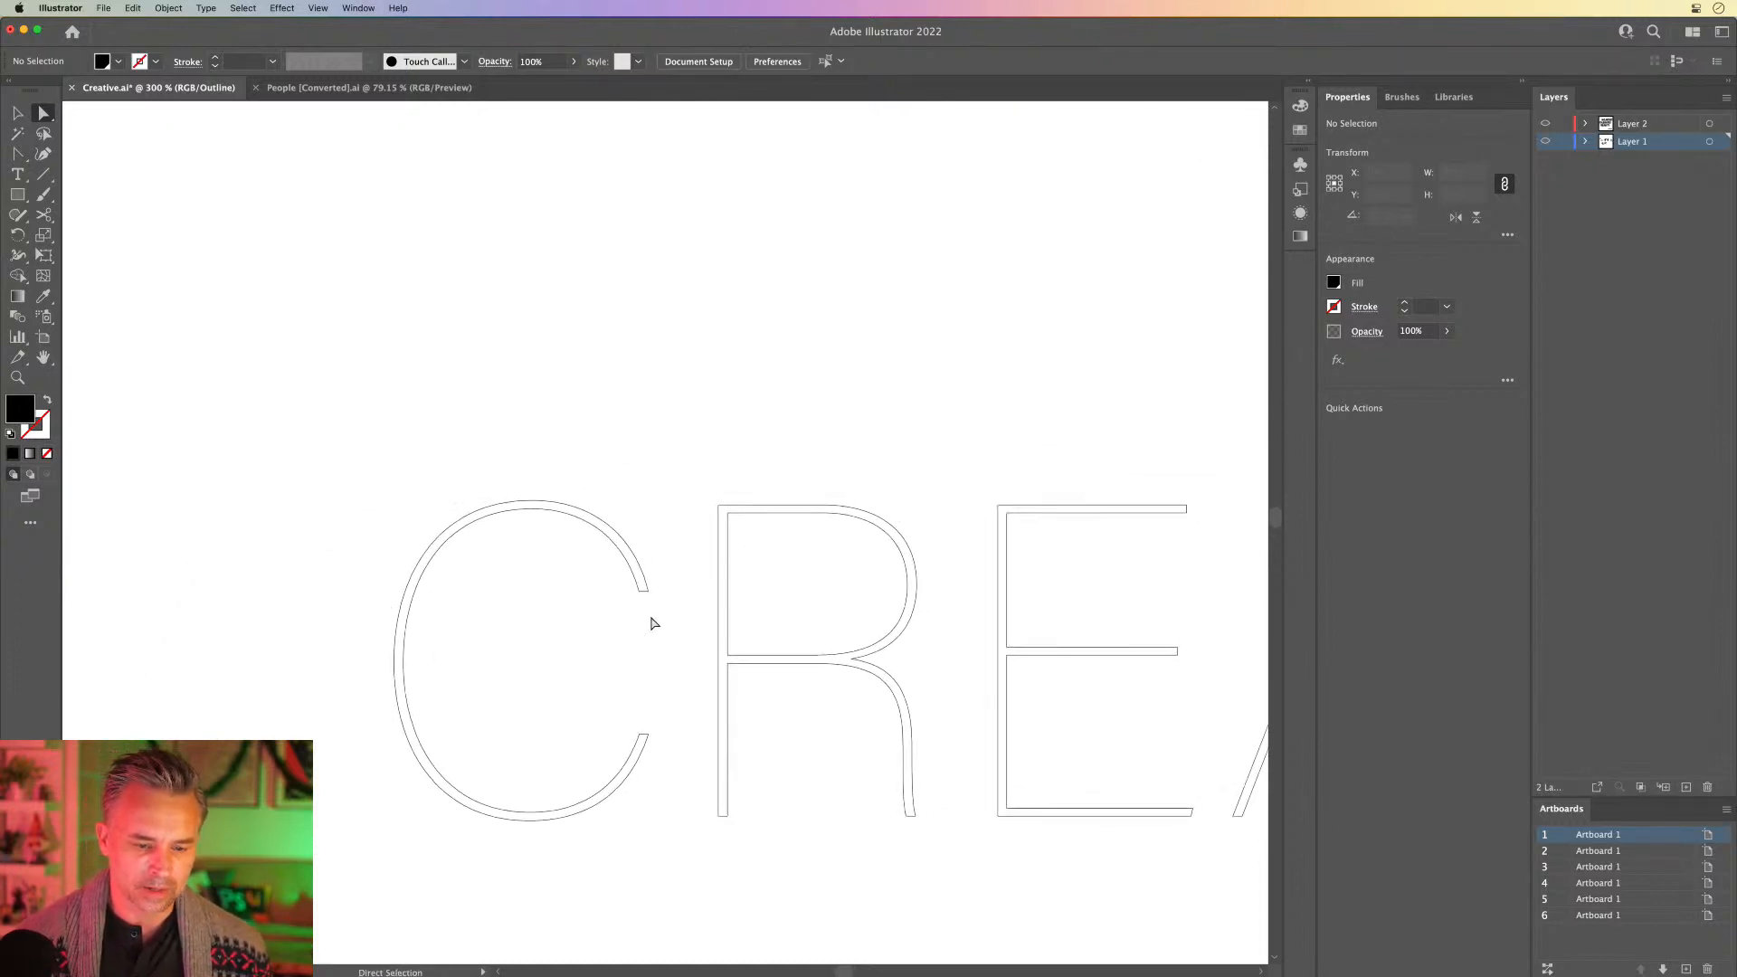
click(639, 589)
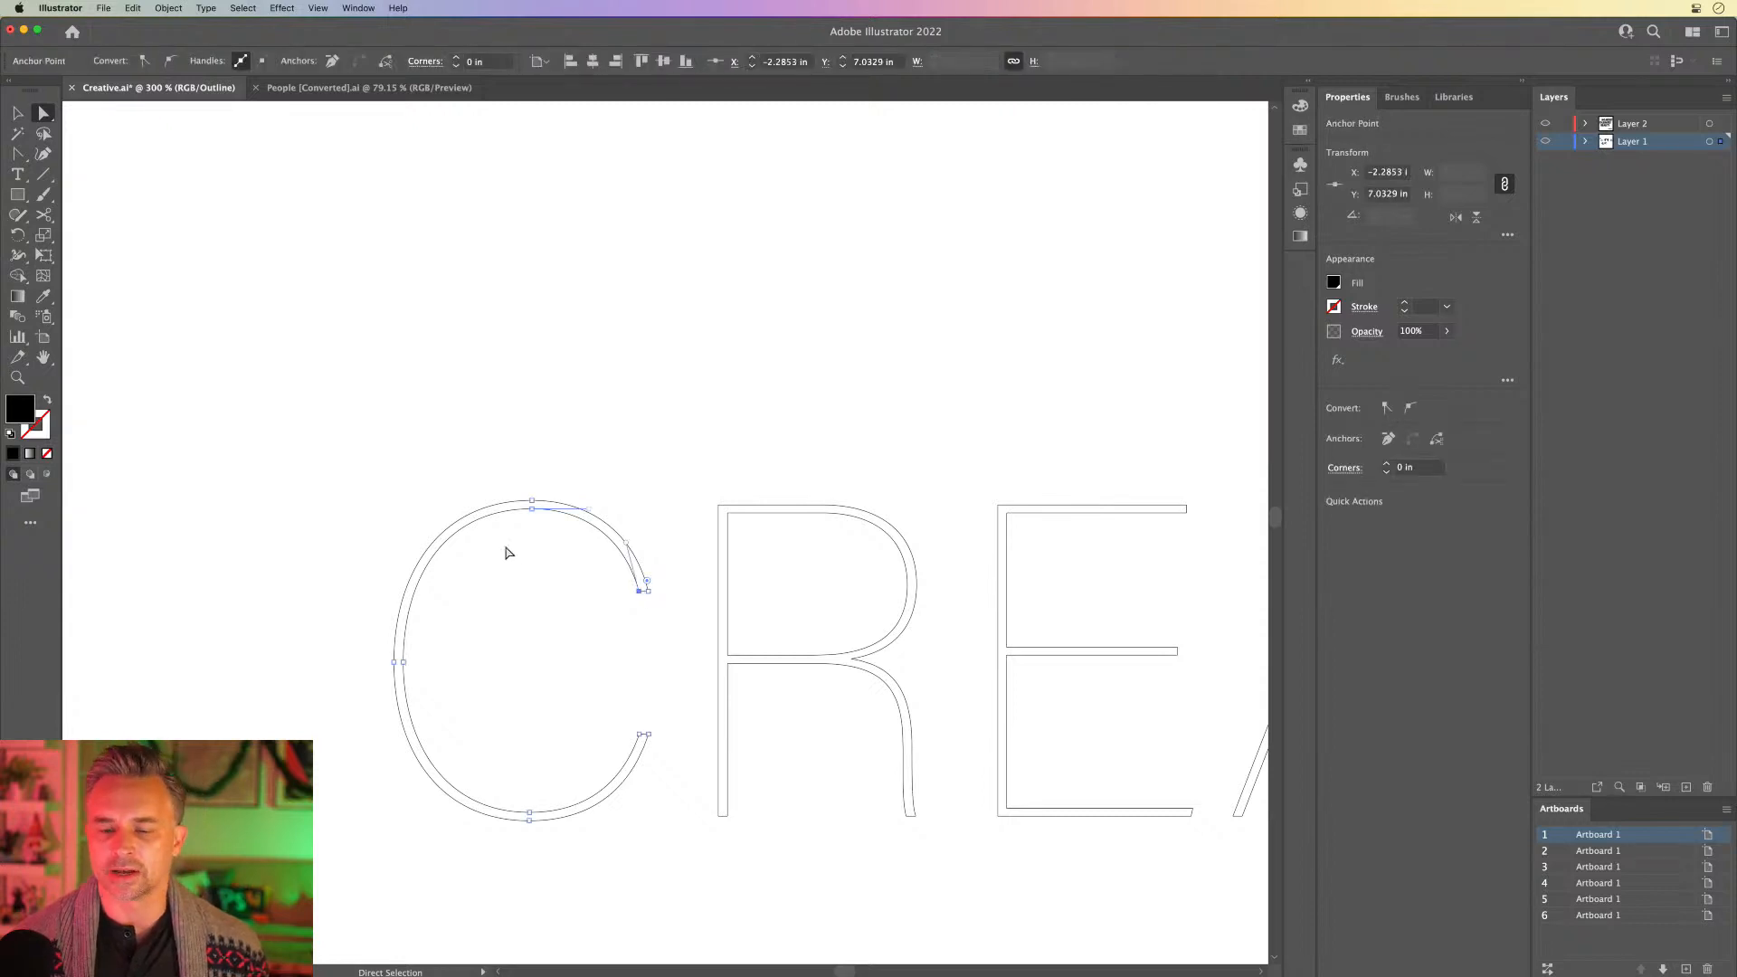
key(Delete)
click(532, 511)
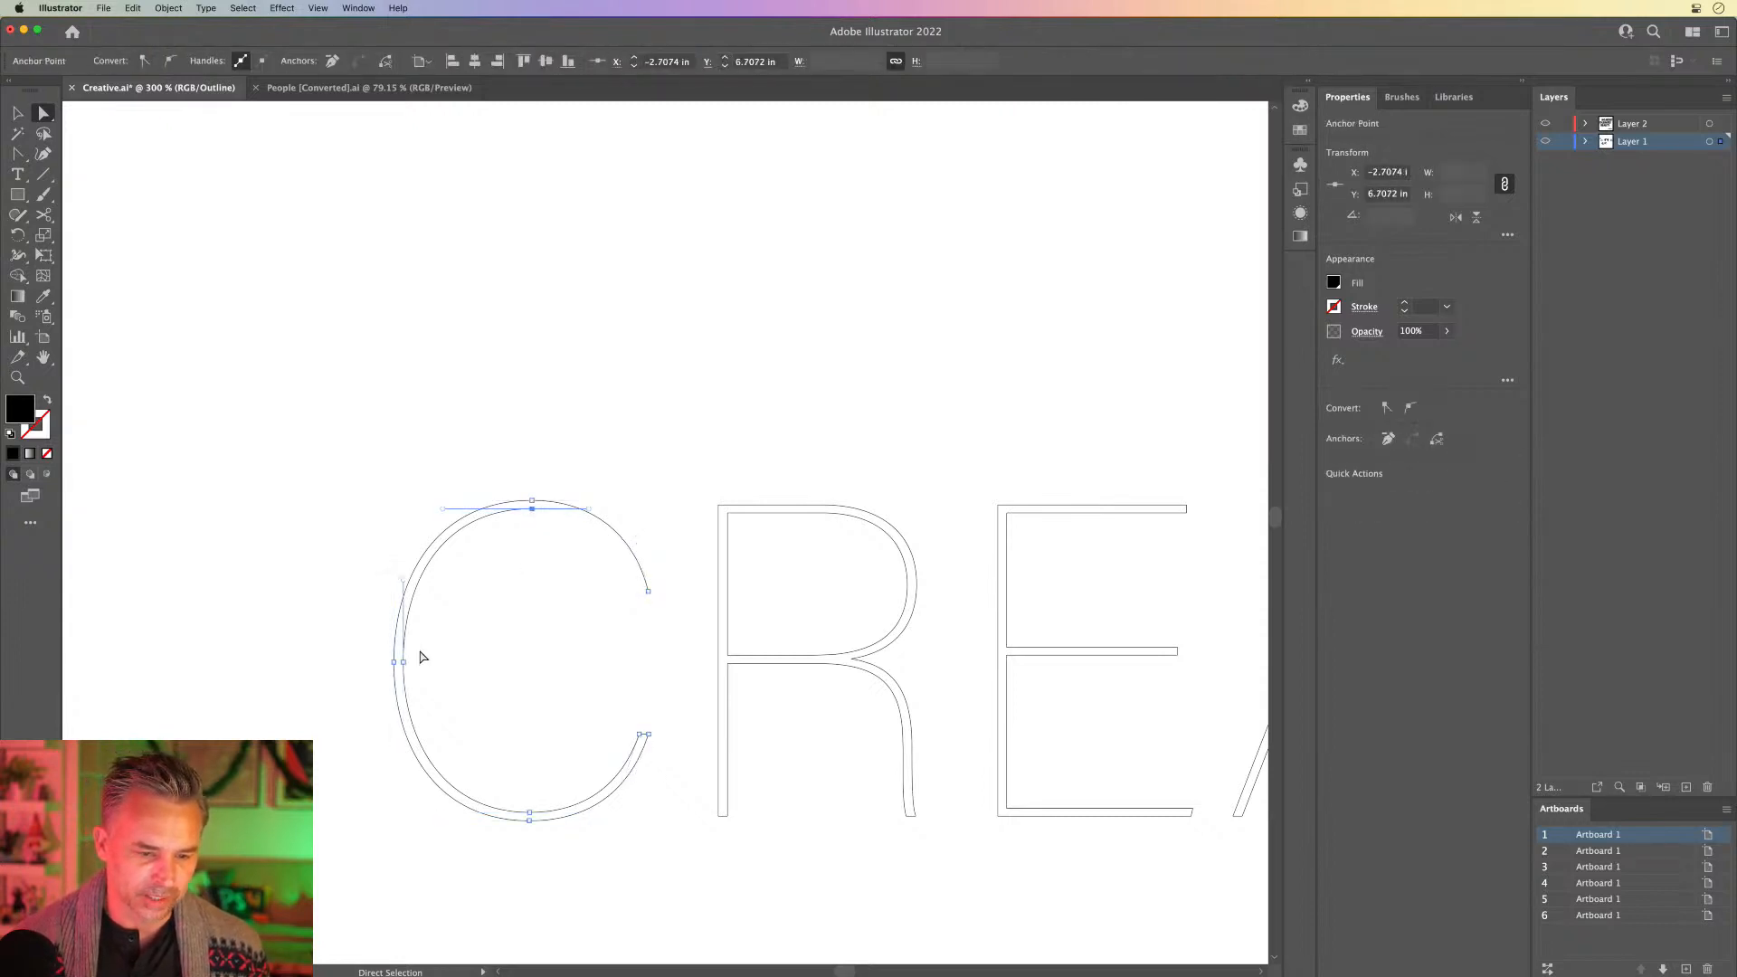
key(Delete)
click(404, 663)
key(Delete)
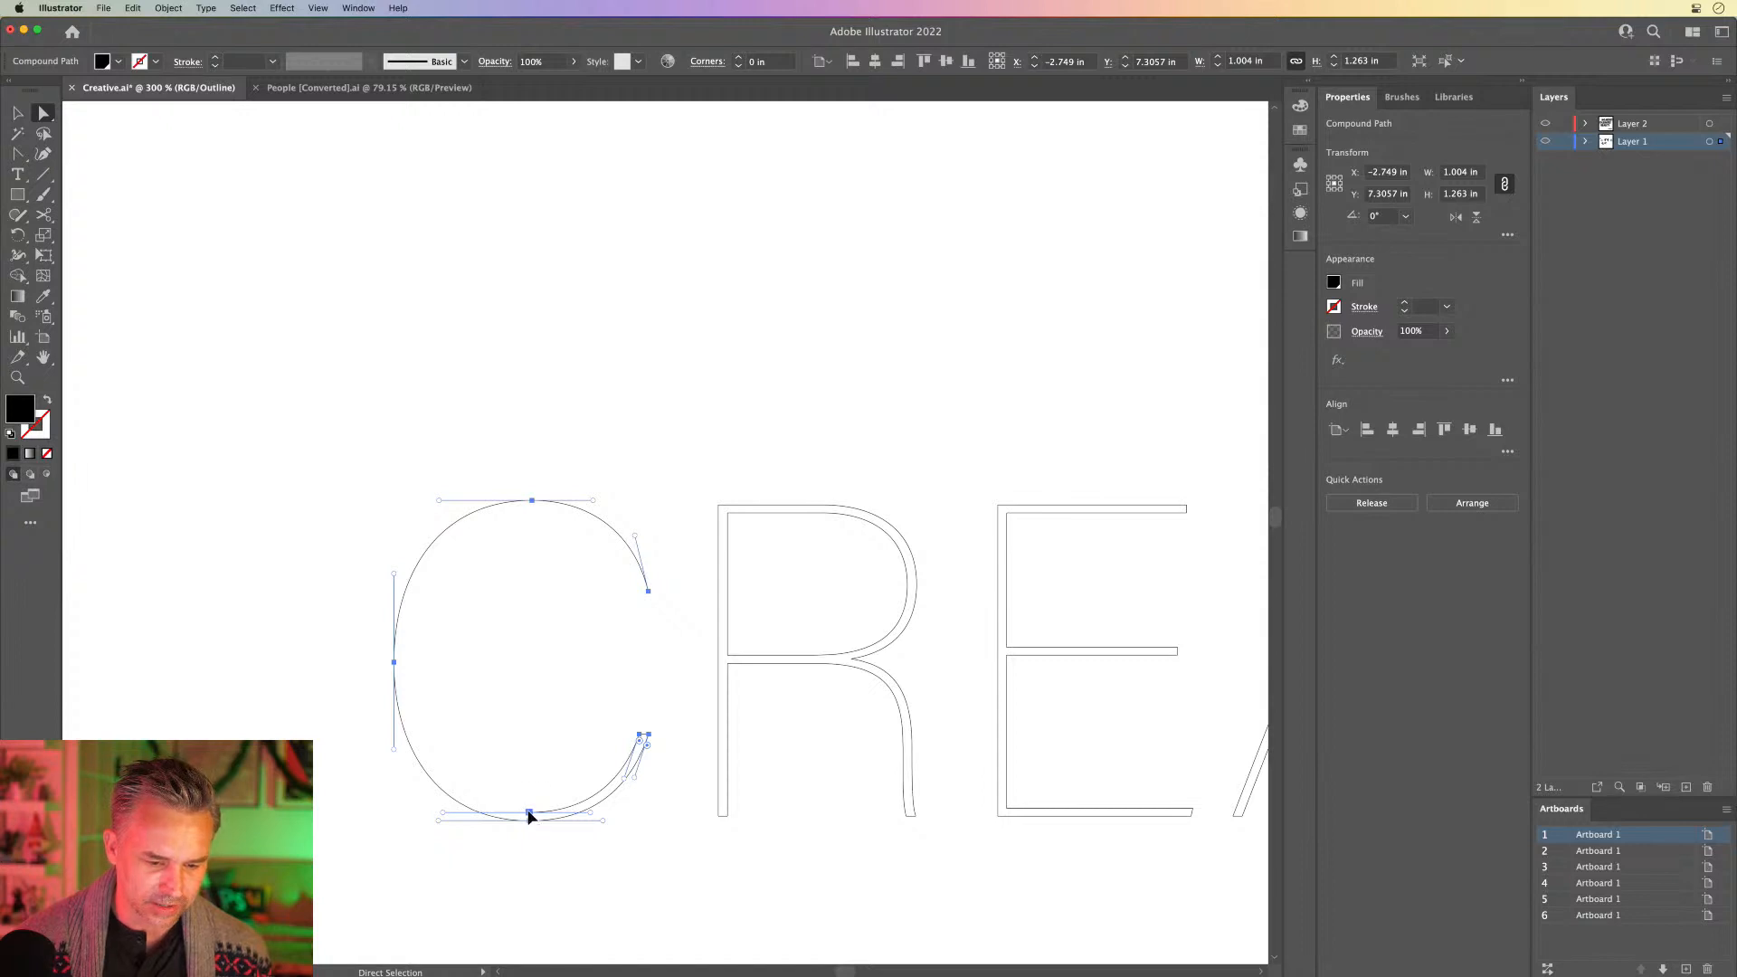
Step: Delete the inner anchor points at the base and lower end of the C, leaving only its outer curve
drag(529, 812, 527, 811)
key(Delete)
key(super+z)
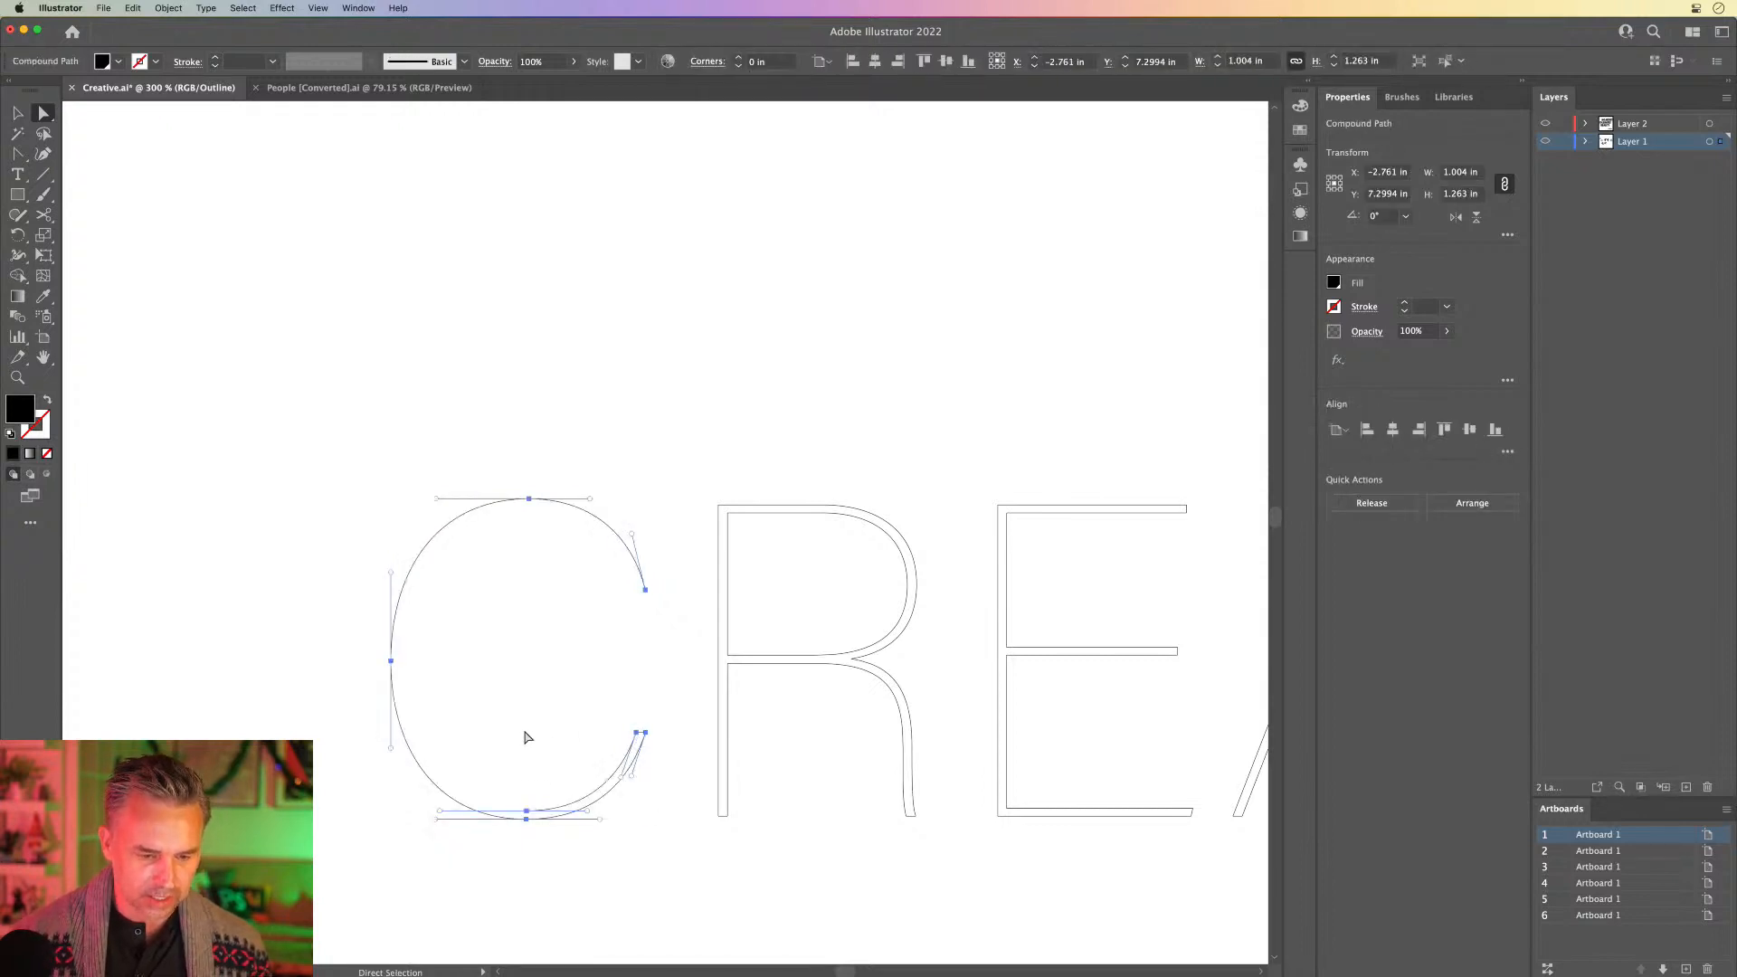
click(526, 735)
click(527, 813)
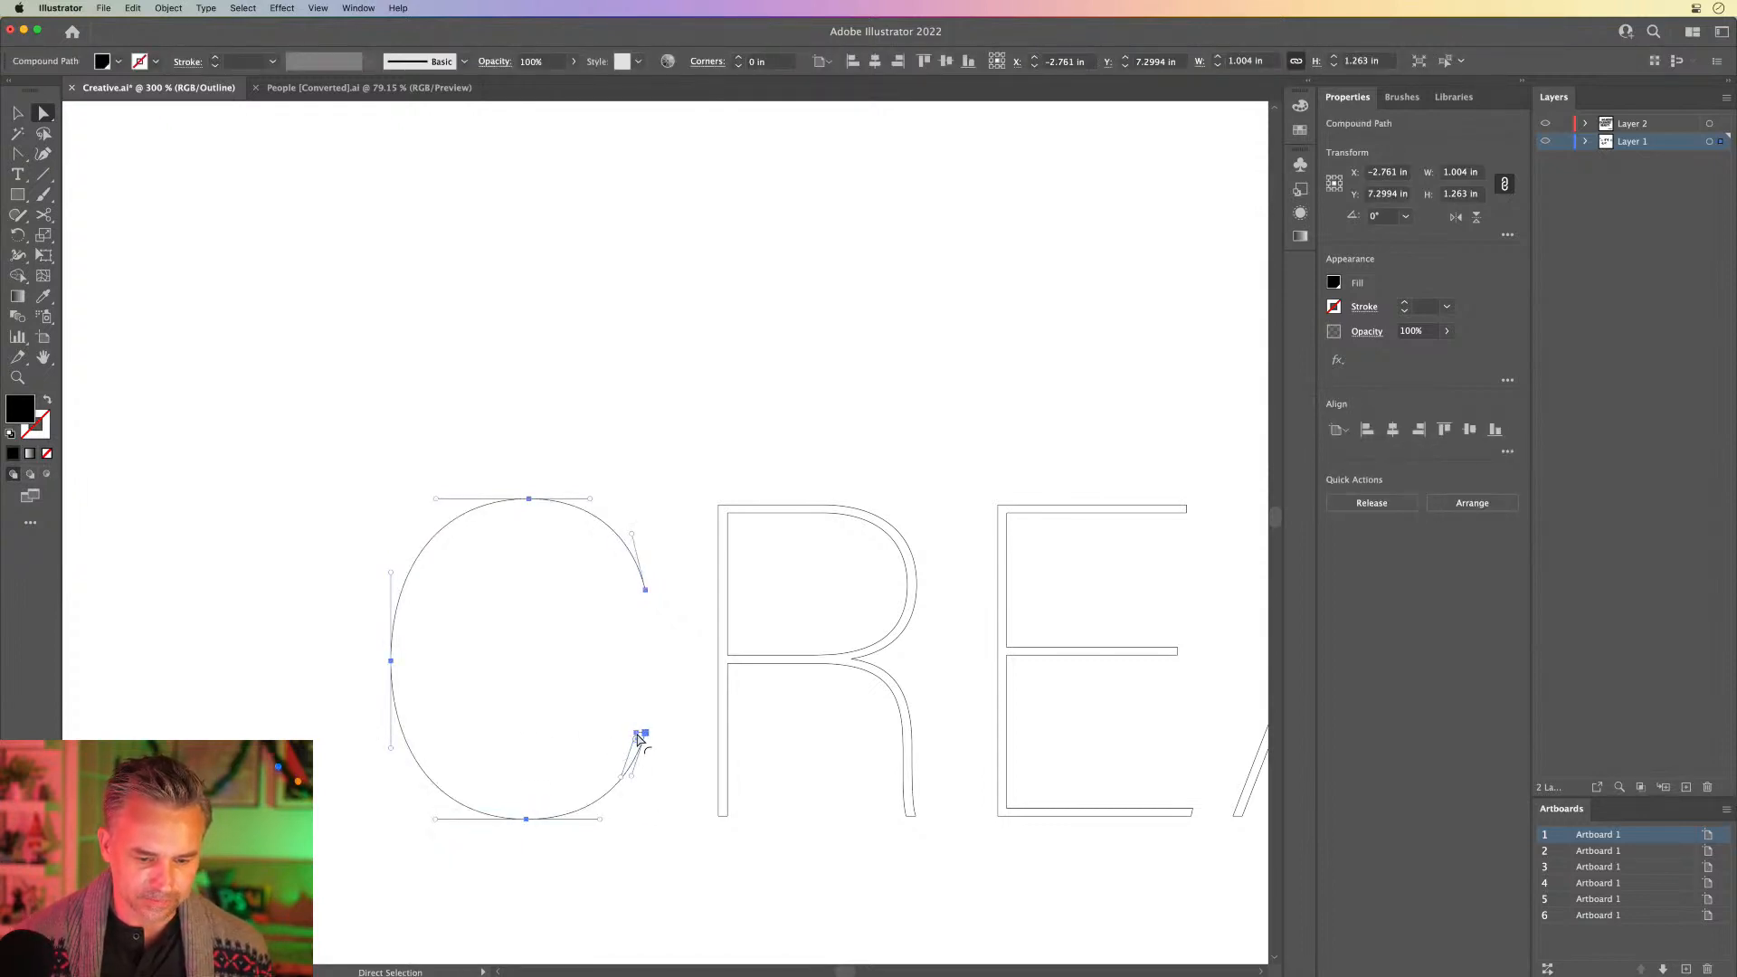
click(597, 702)
click(636, 733)
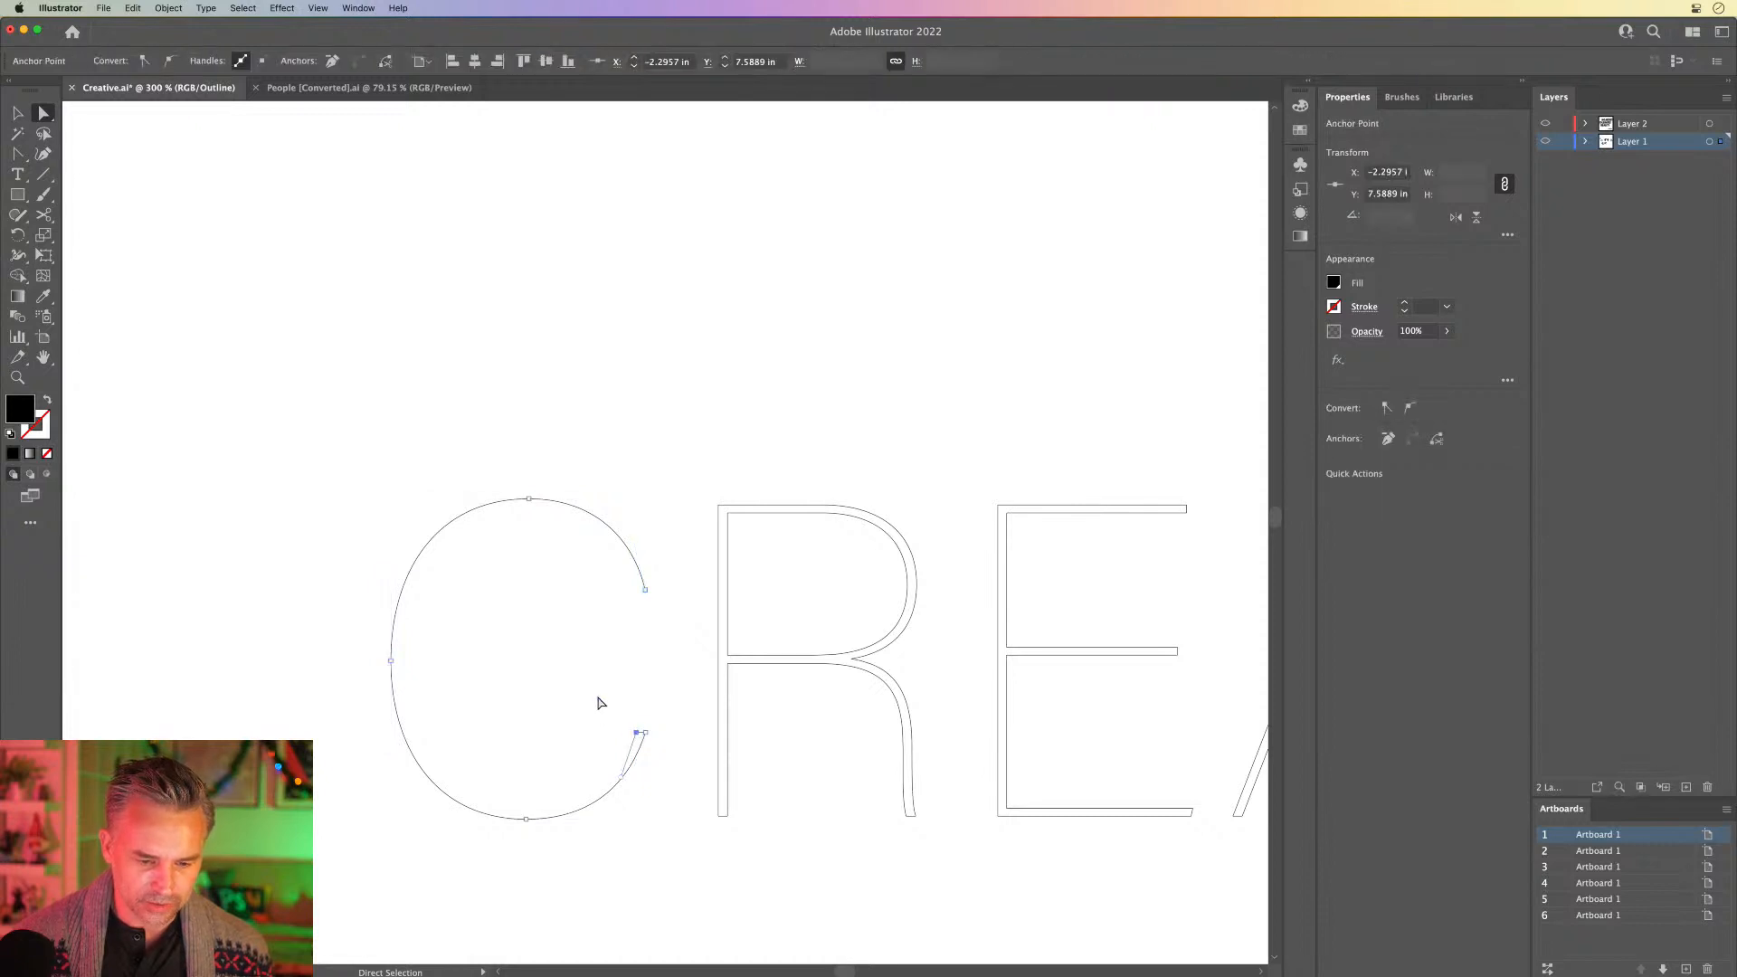
key(Delete)
click(595, 674)
Step: Delete the counter path inside the bowl of the R in "CREATIVE"
scroll(524, 453, right, 5)
scroll(515, 479, left, 2)
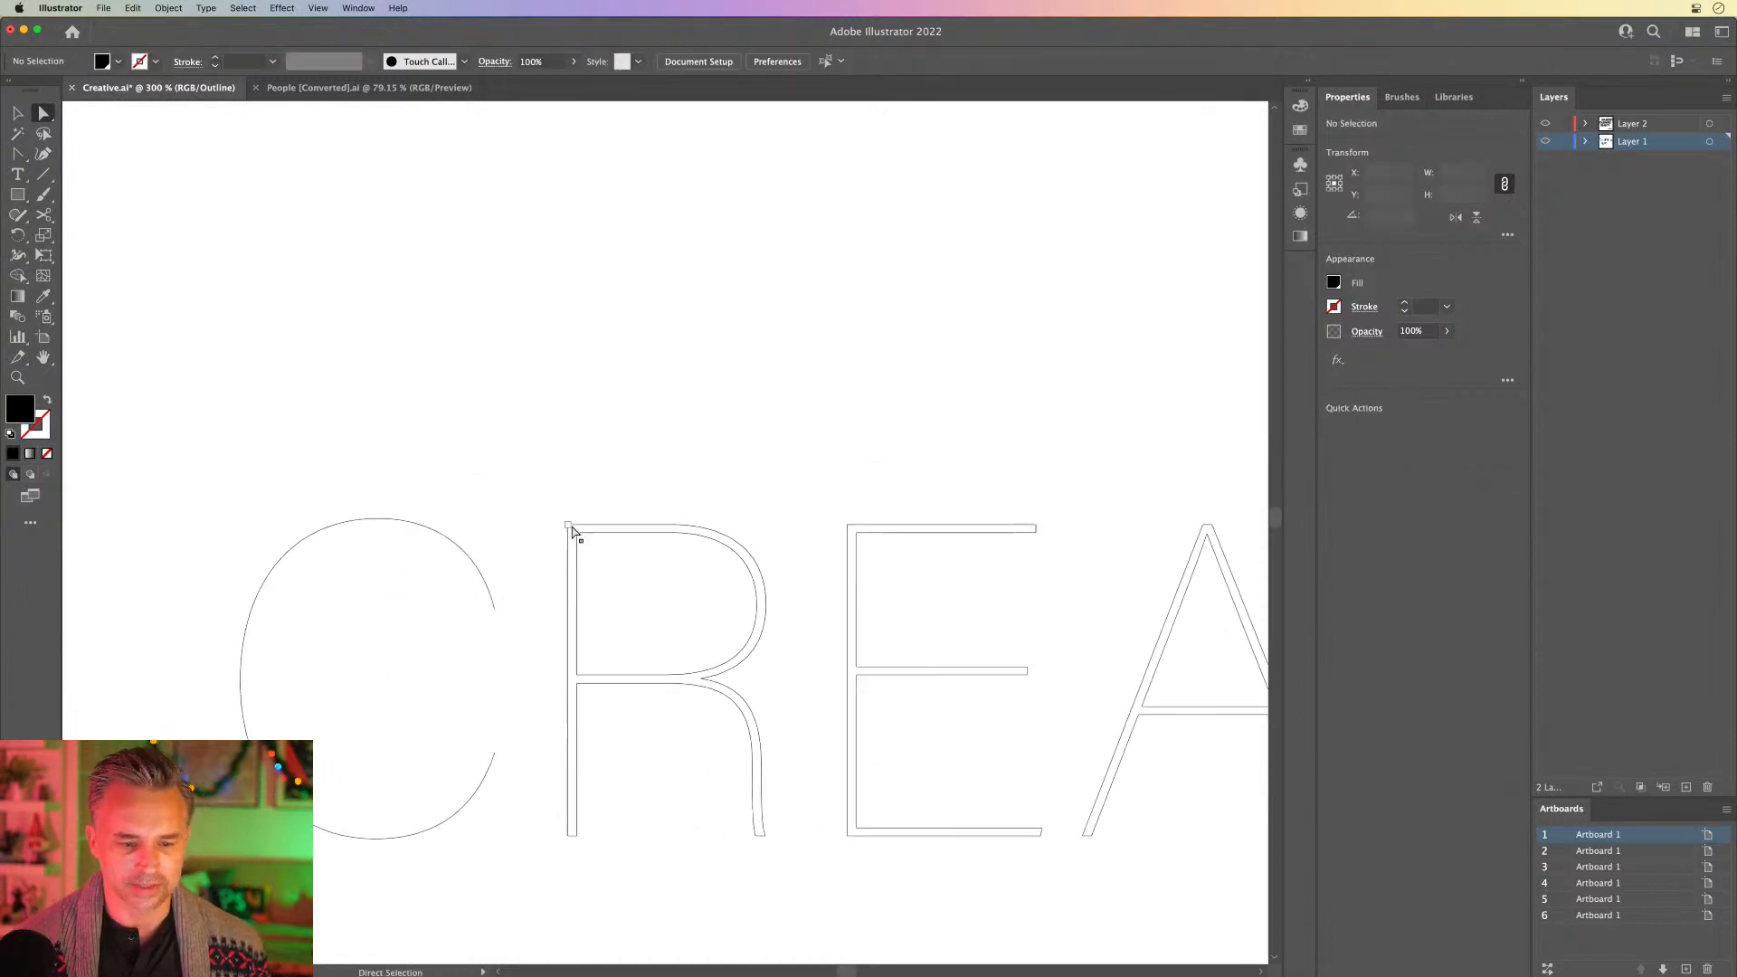
click(576, 533)
key(Delete)
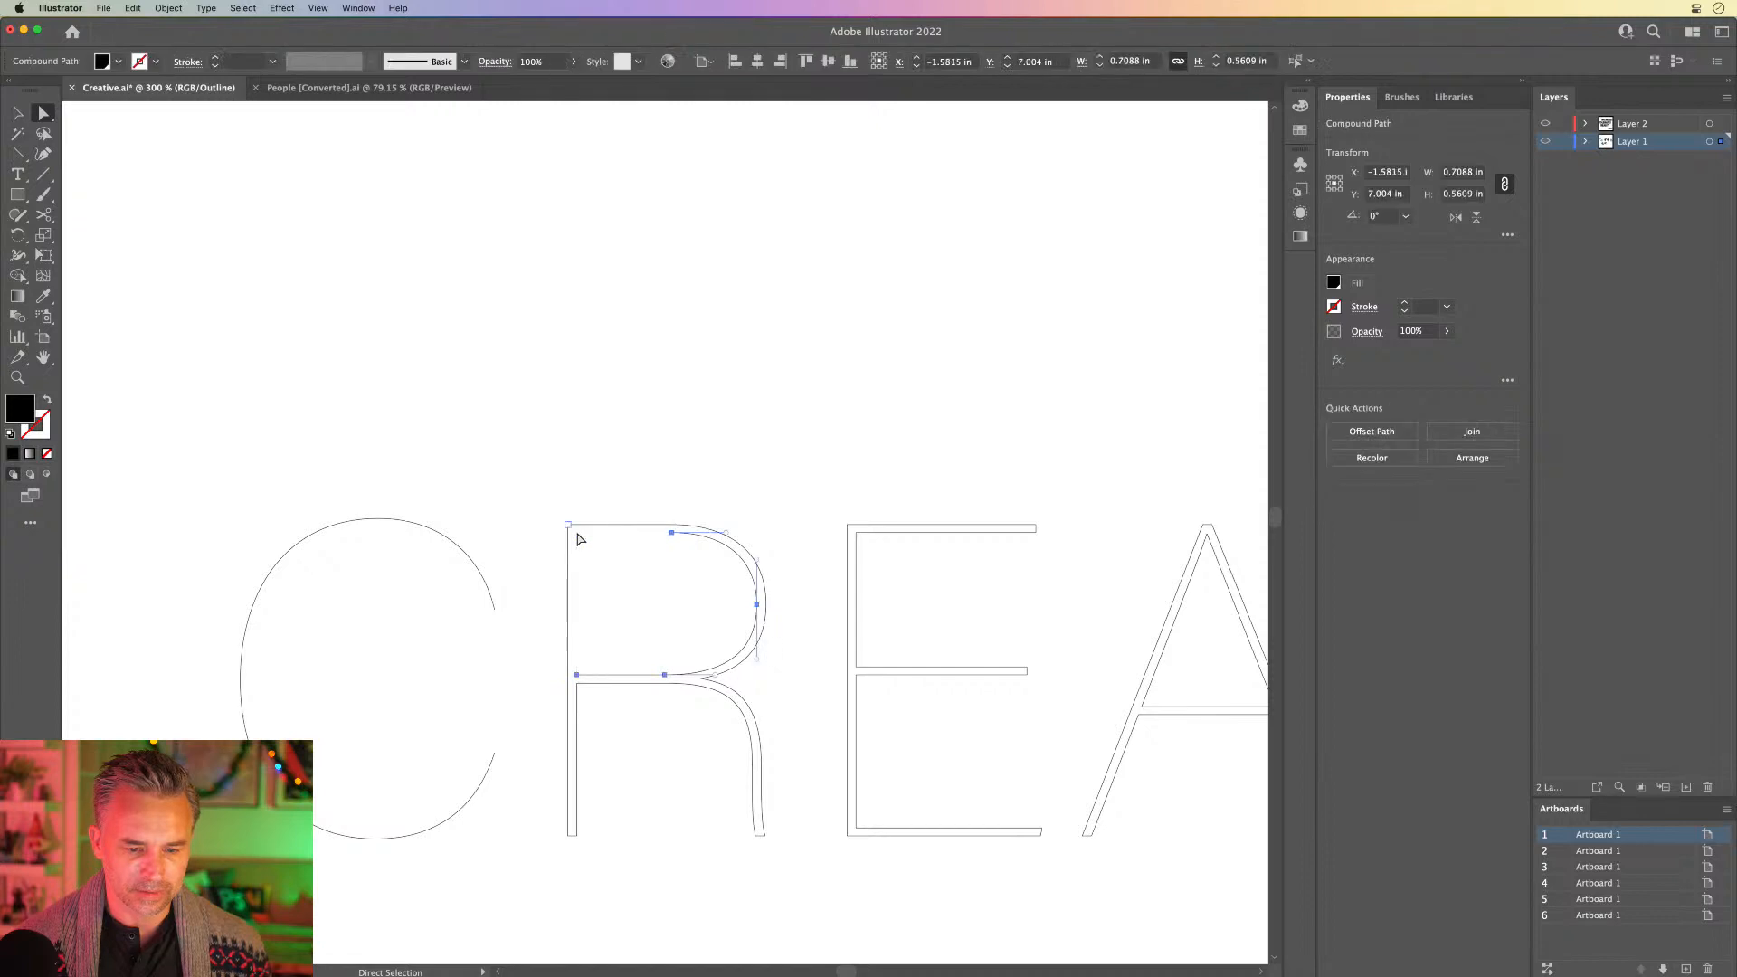
key(Delete)
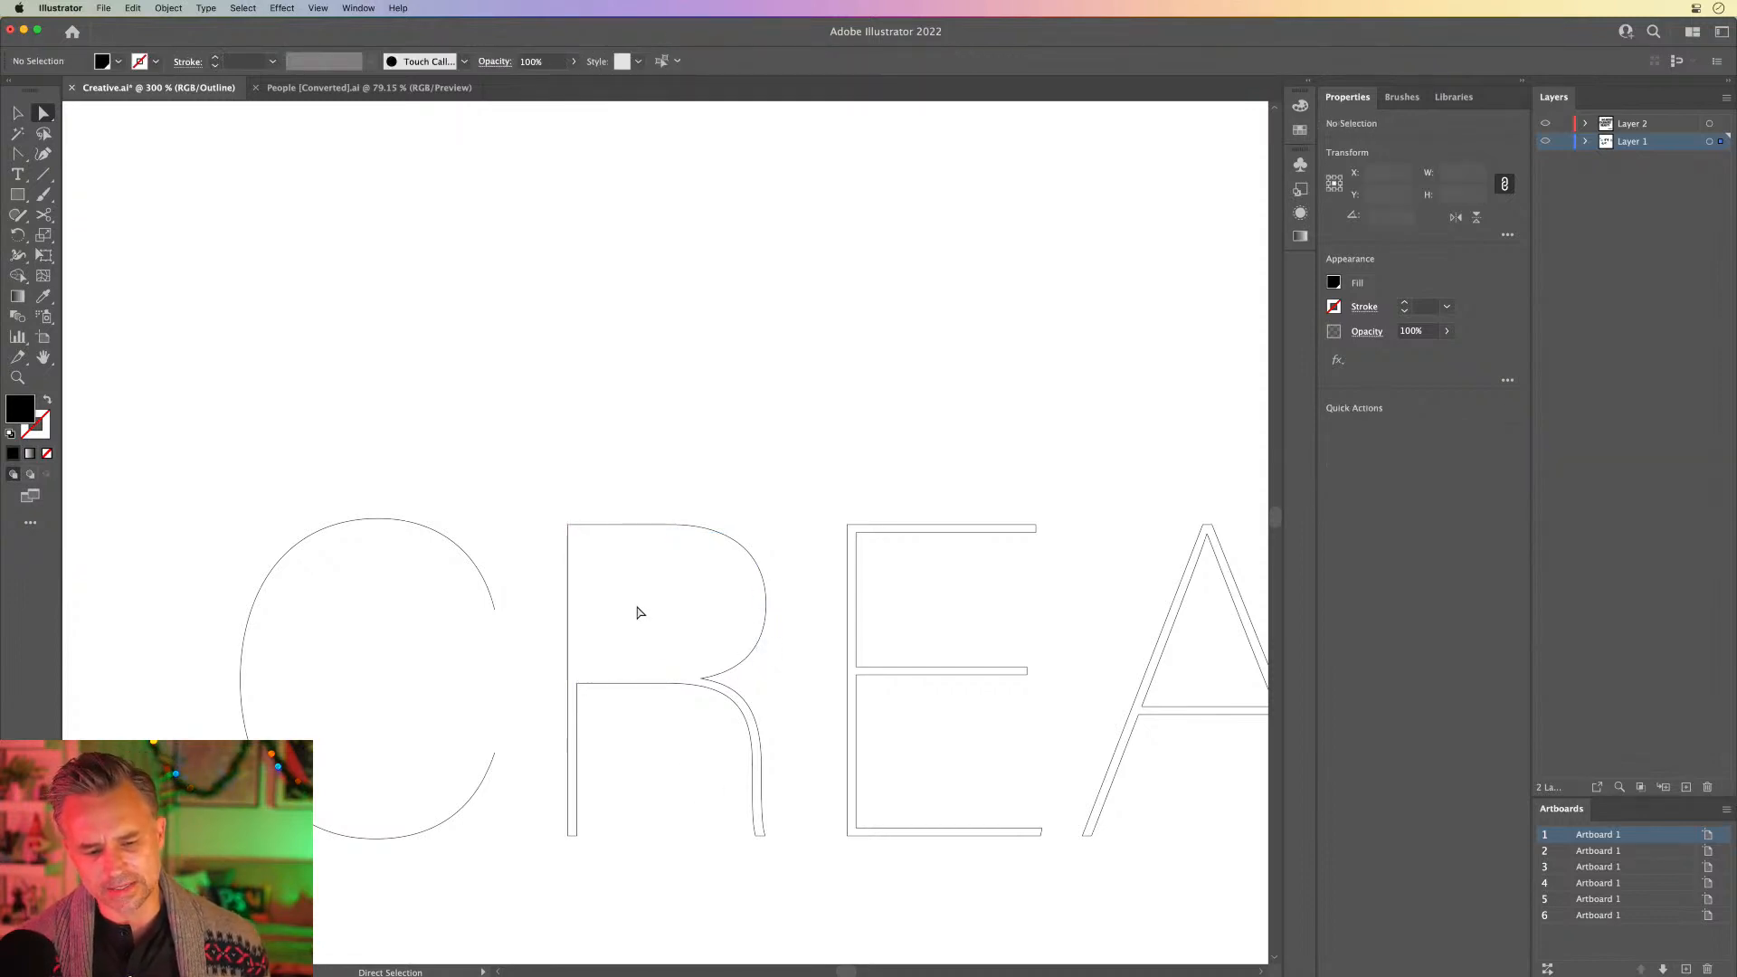
Step: Delete the inner stem anchor and the outer leg anchors of the R, reducing its stem and leg to single lines
click(573, 834)
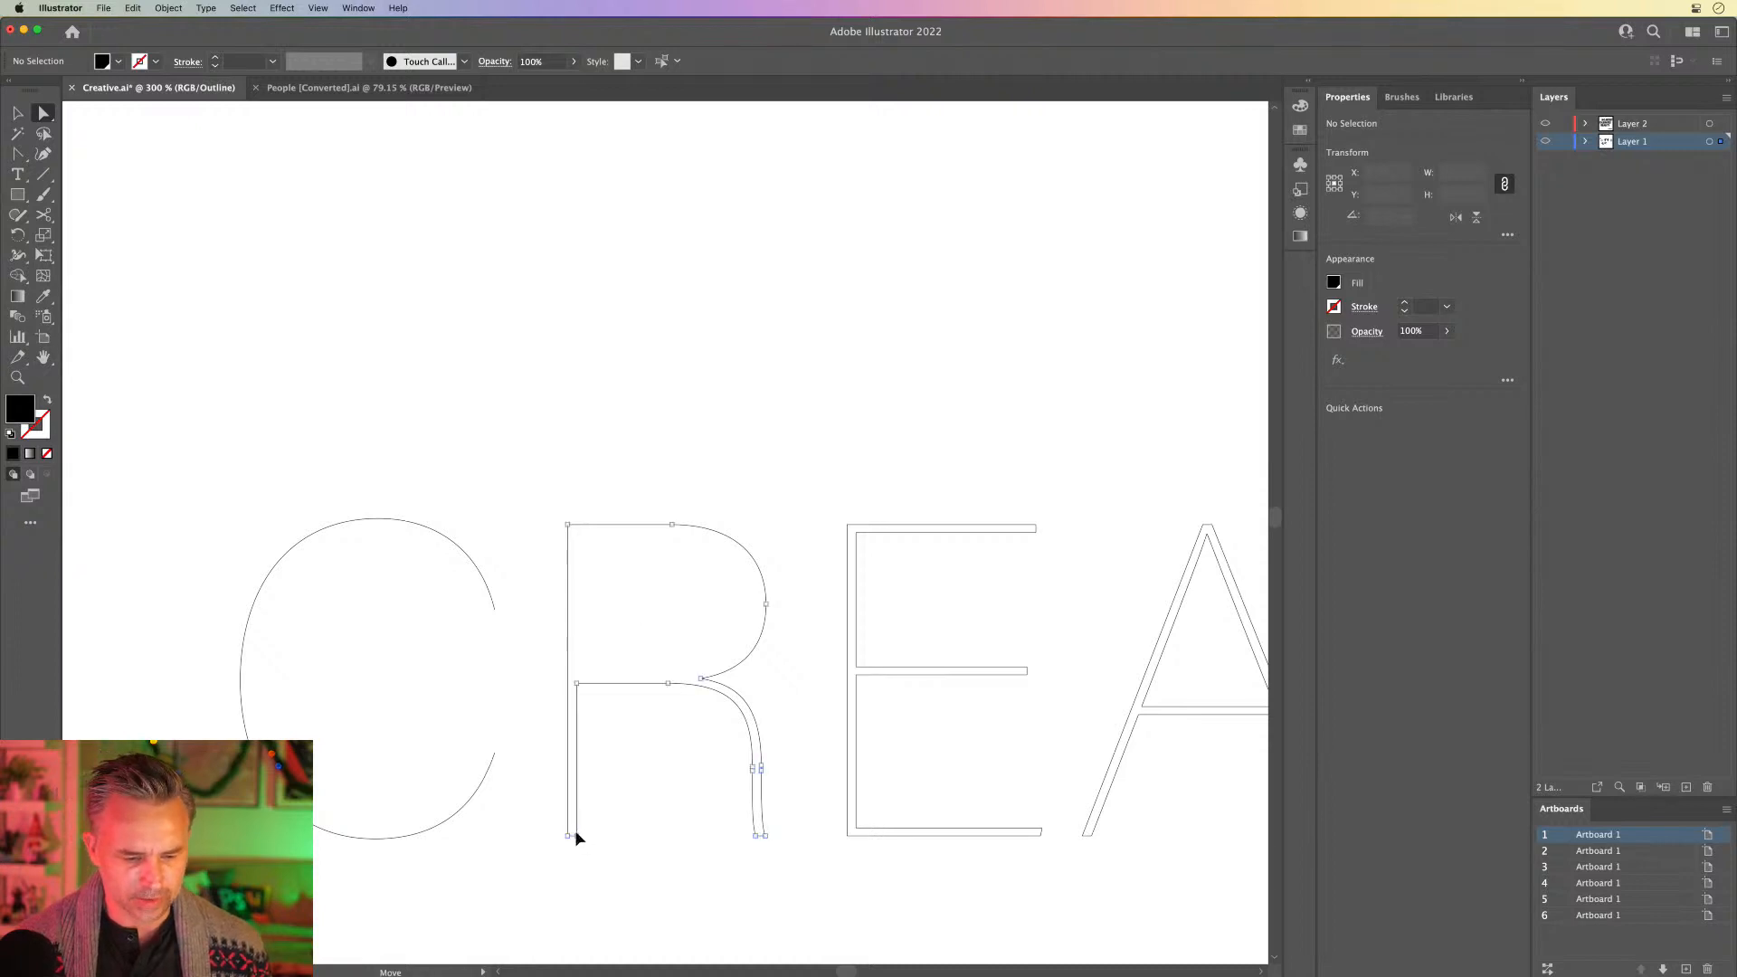
click(695, 809)
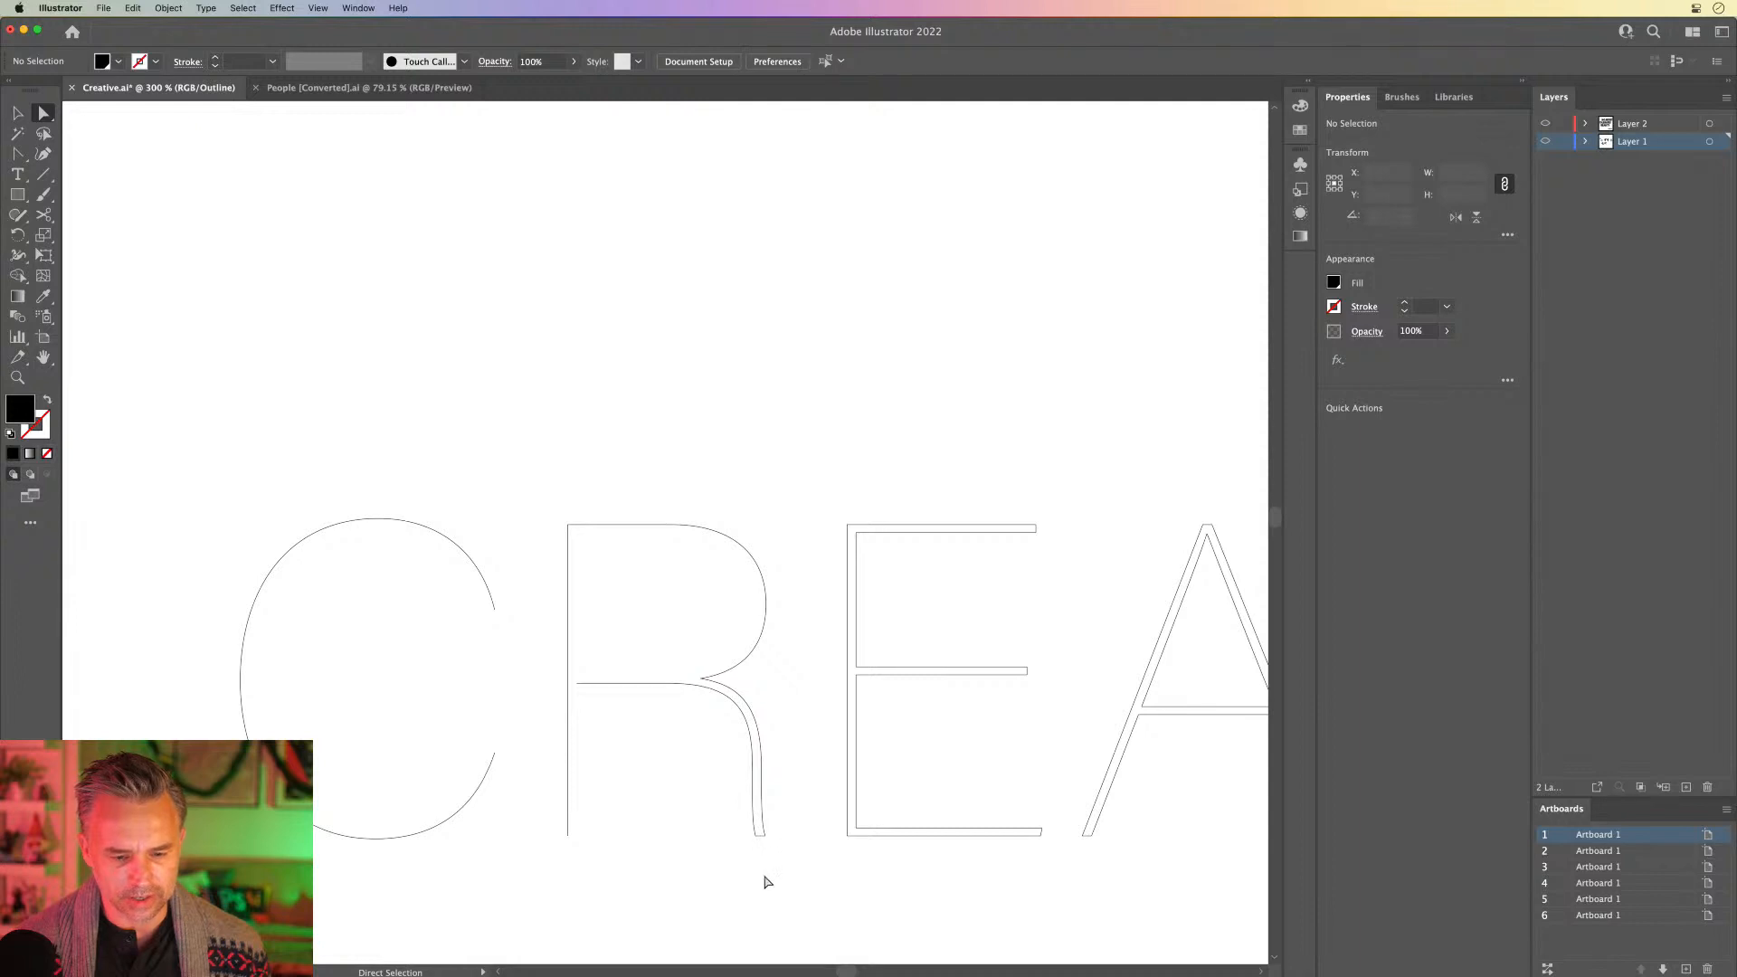
click(765, 837)
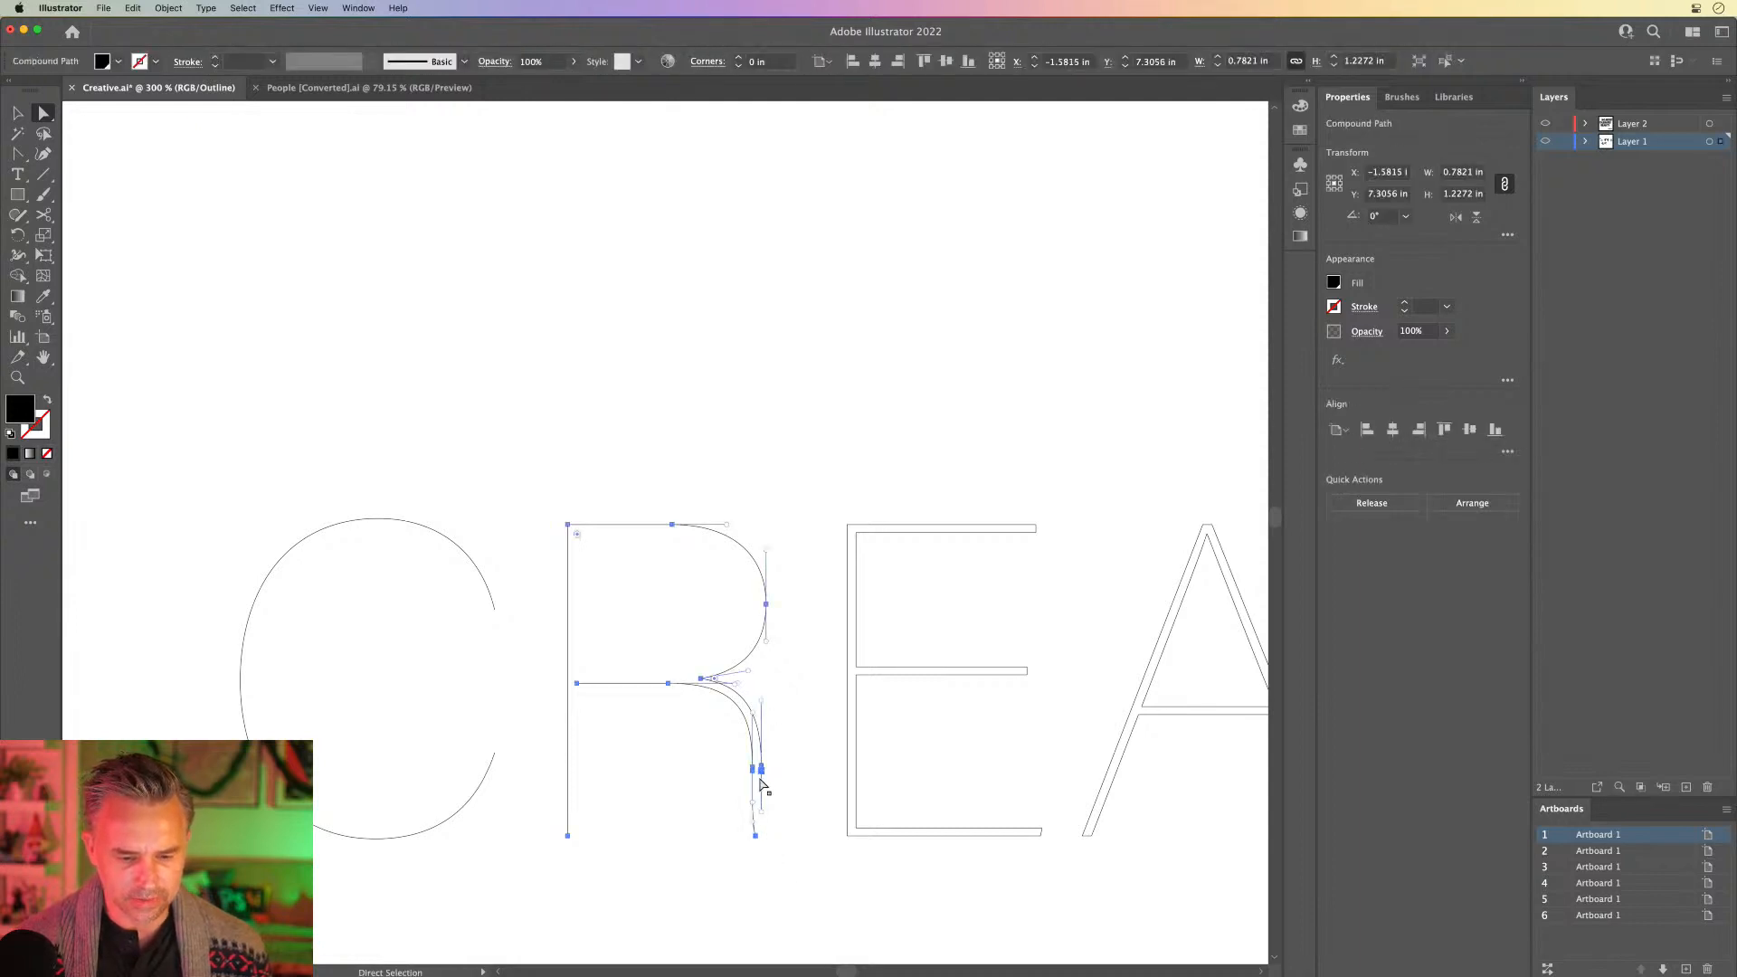
key(Delete)
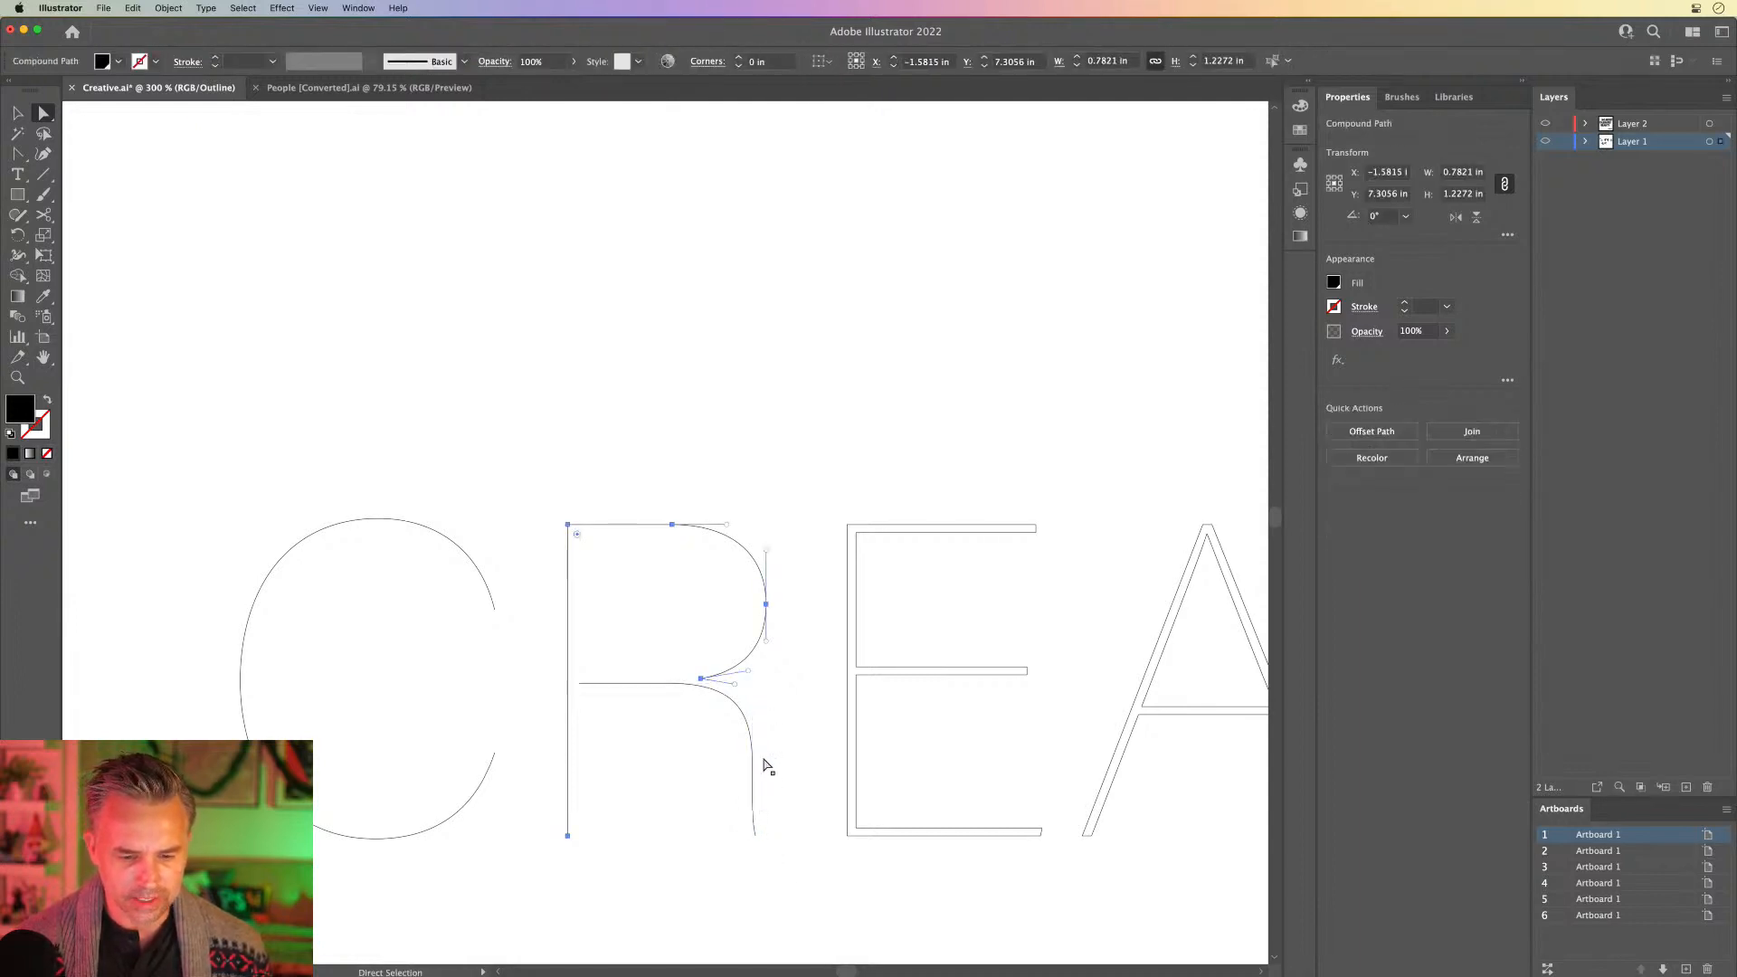
click(624, 620)
Step: Ungroup the letters of "CREATIVE" and delete its first double-line E
scroll(636, 566, down, 4)
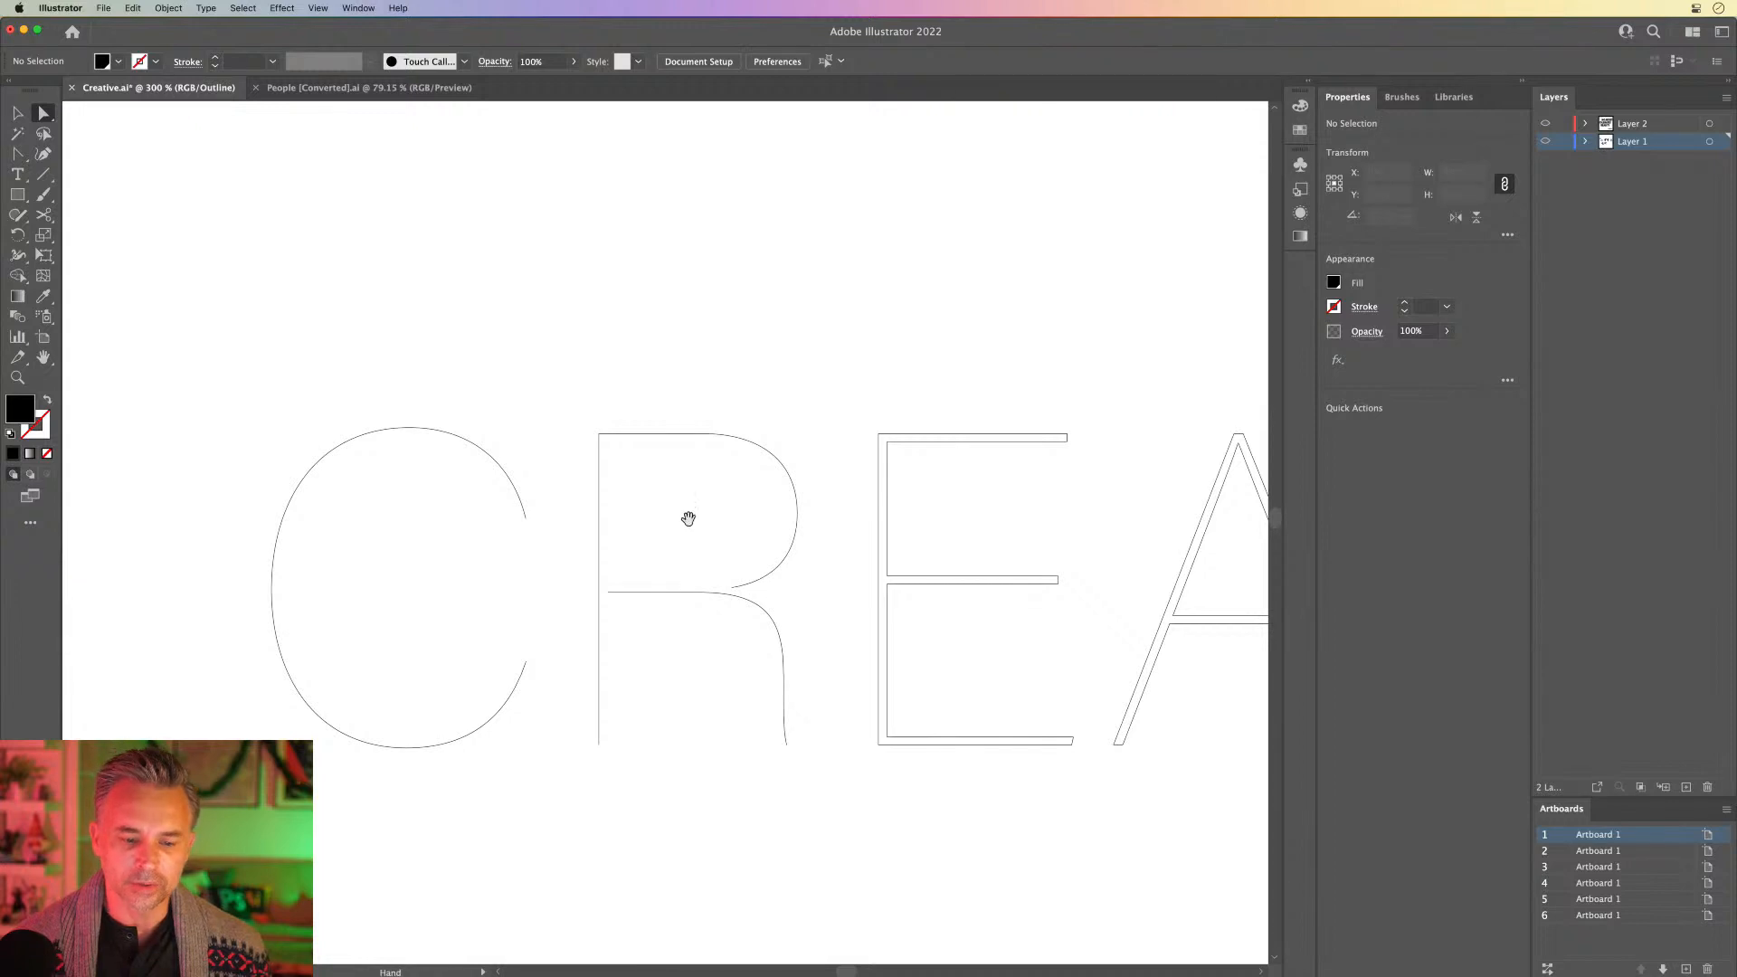
scroll(687, 516, right, 5)
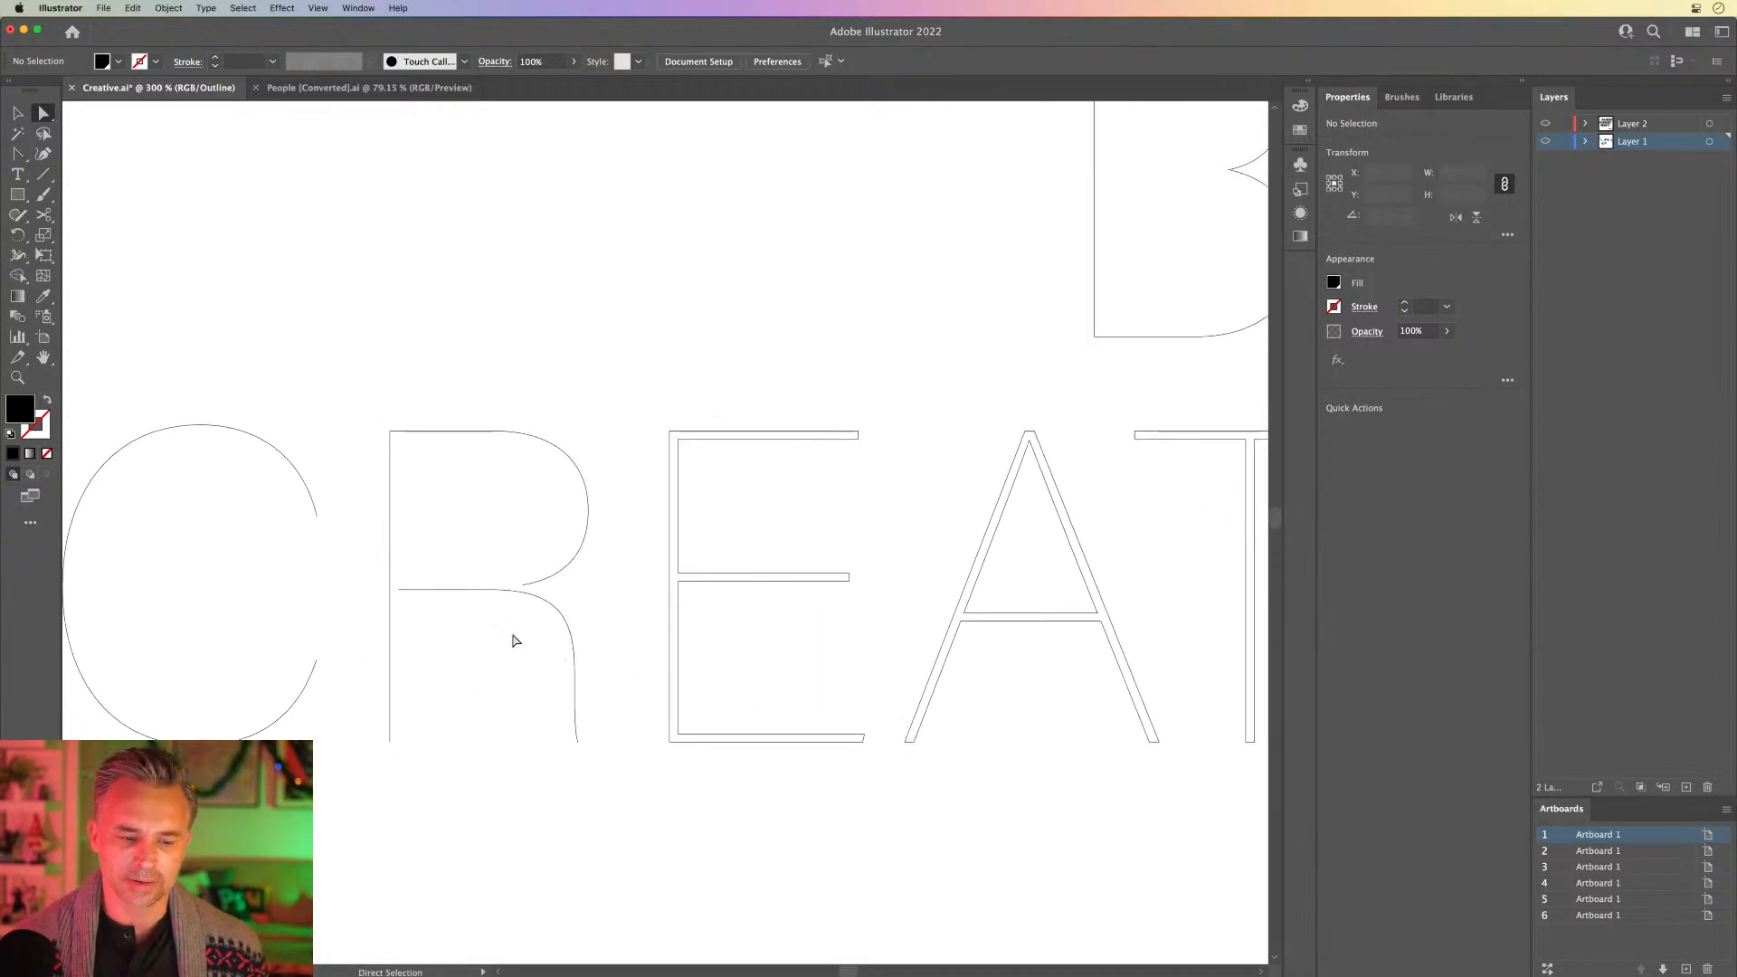
scroll(612, 492, up, 3)
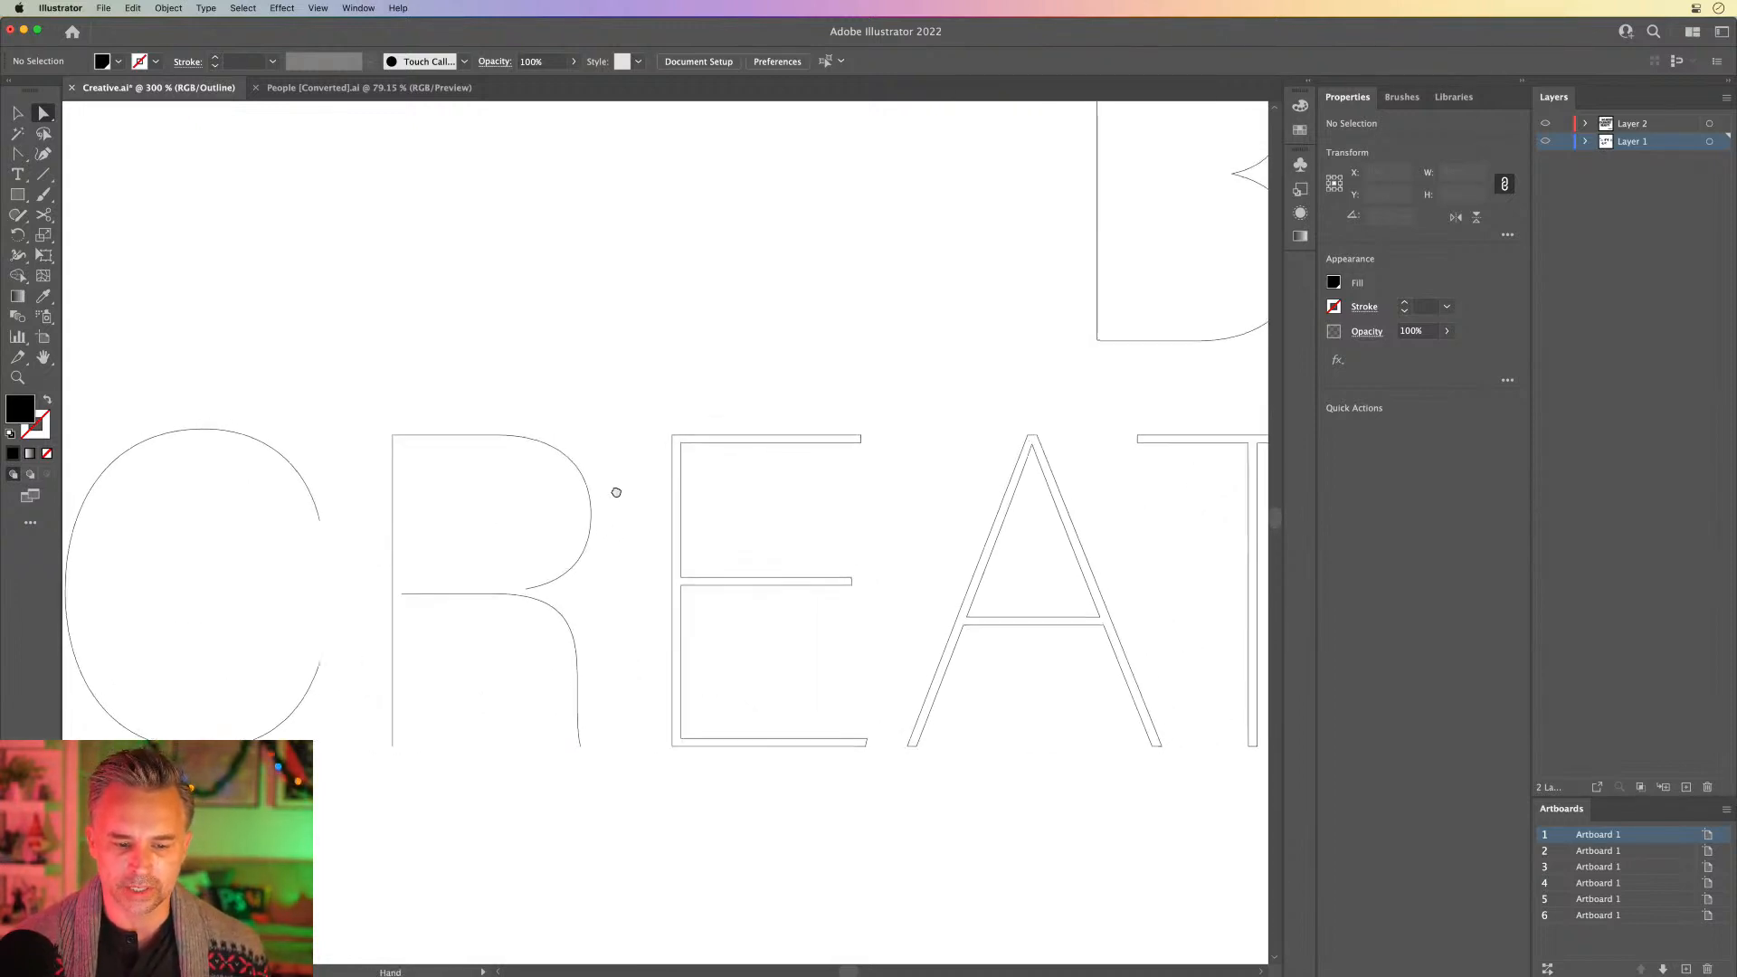
scroll(606, 524, down, 4)
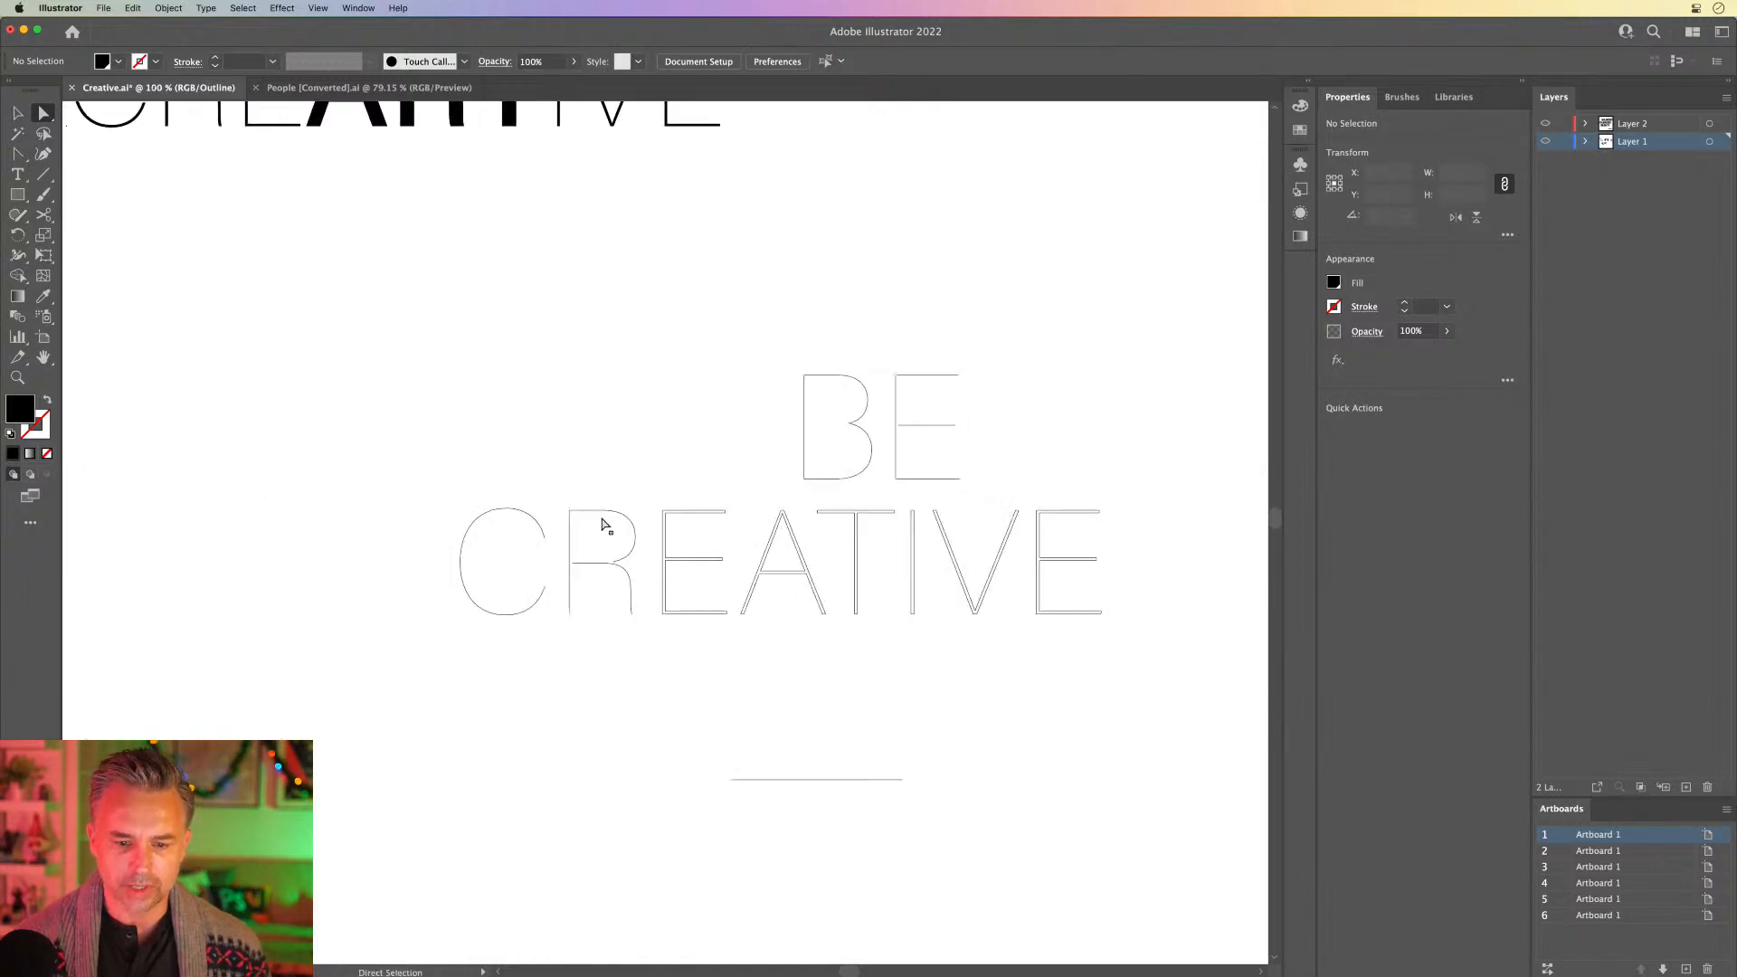
click(17, 113)
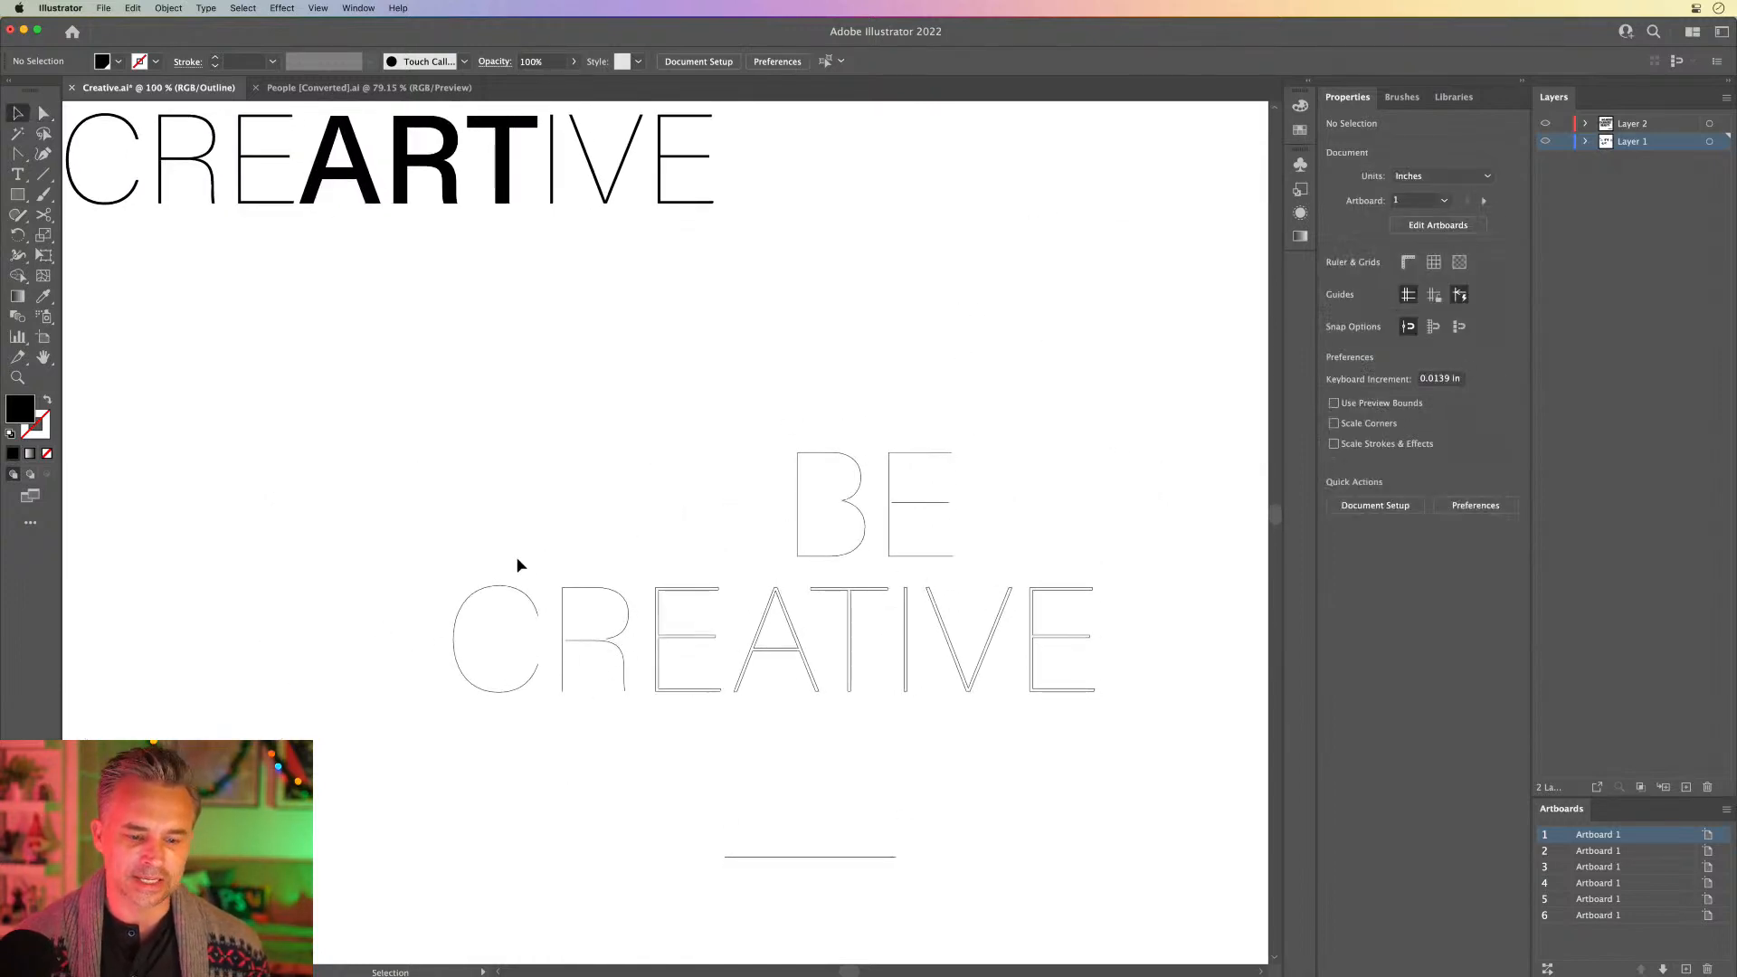
drag(719, 730, 773, 498)
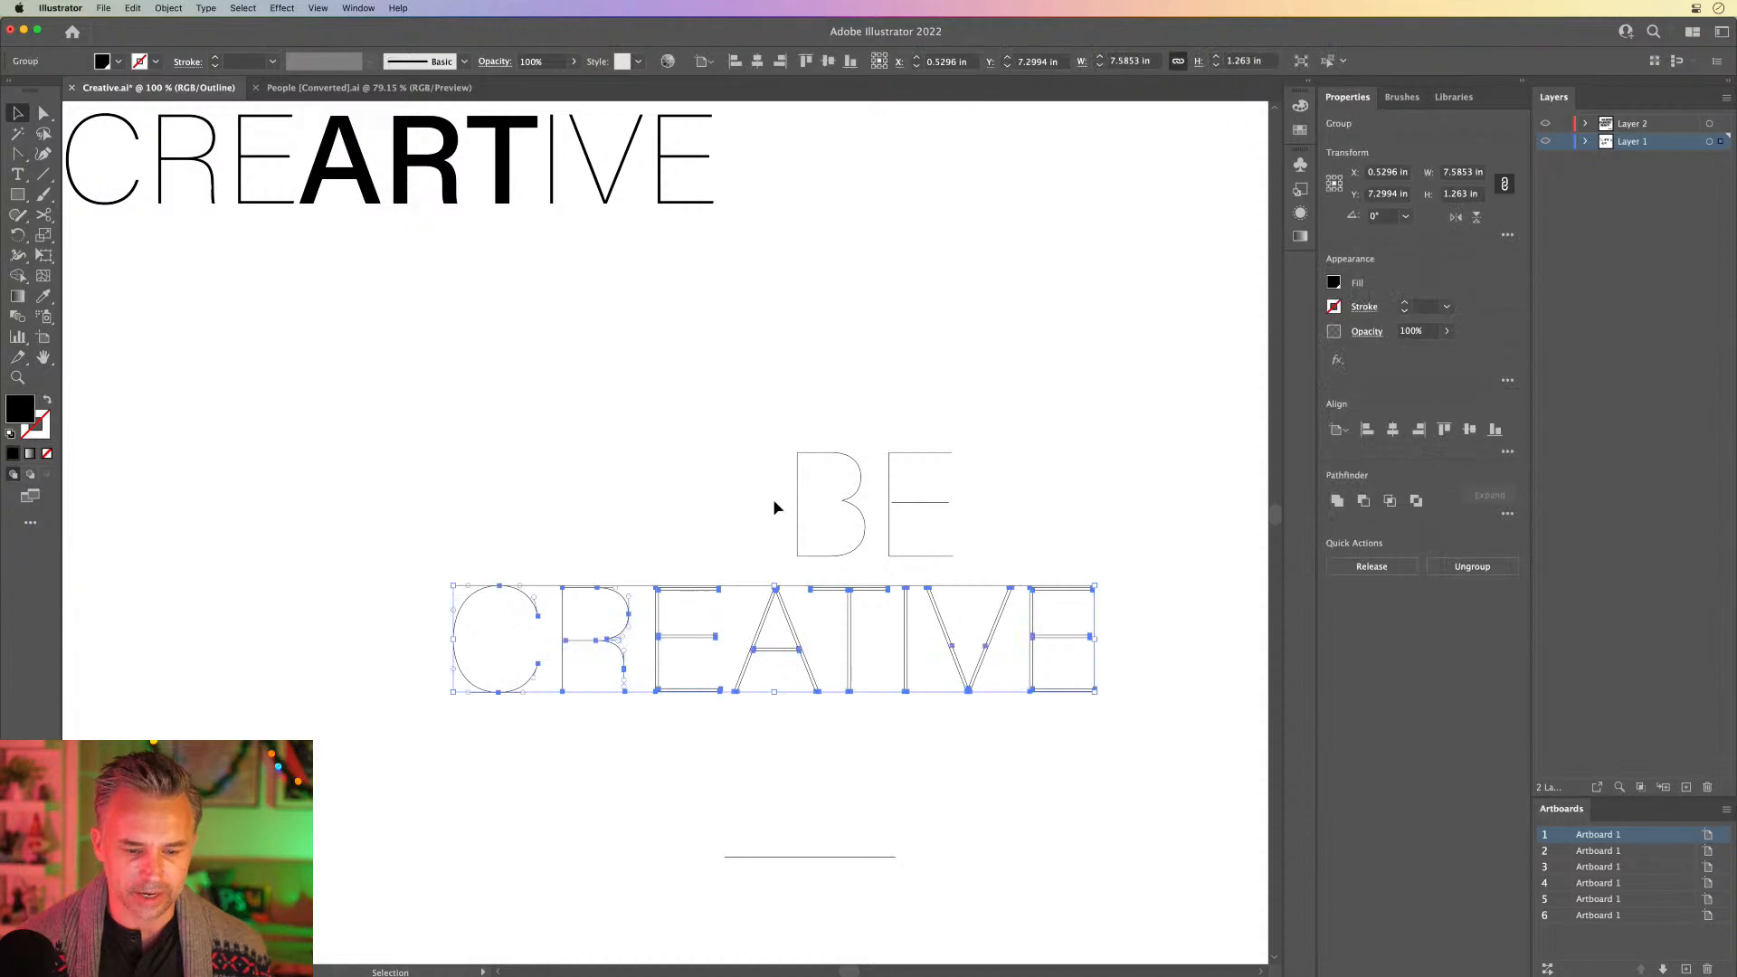
click(639, 626)
click(662, 614)
right_click(662, 614)
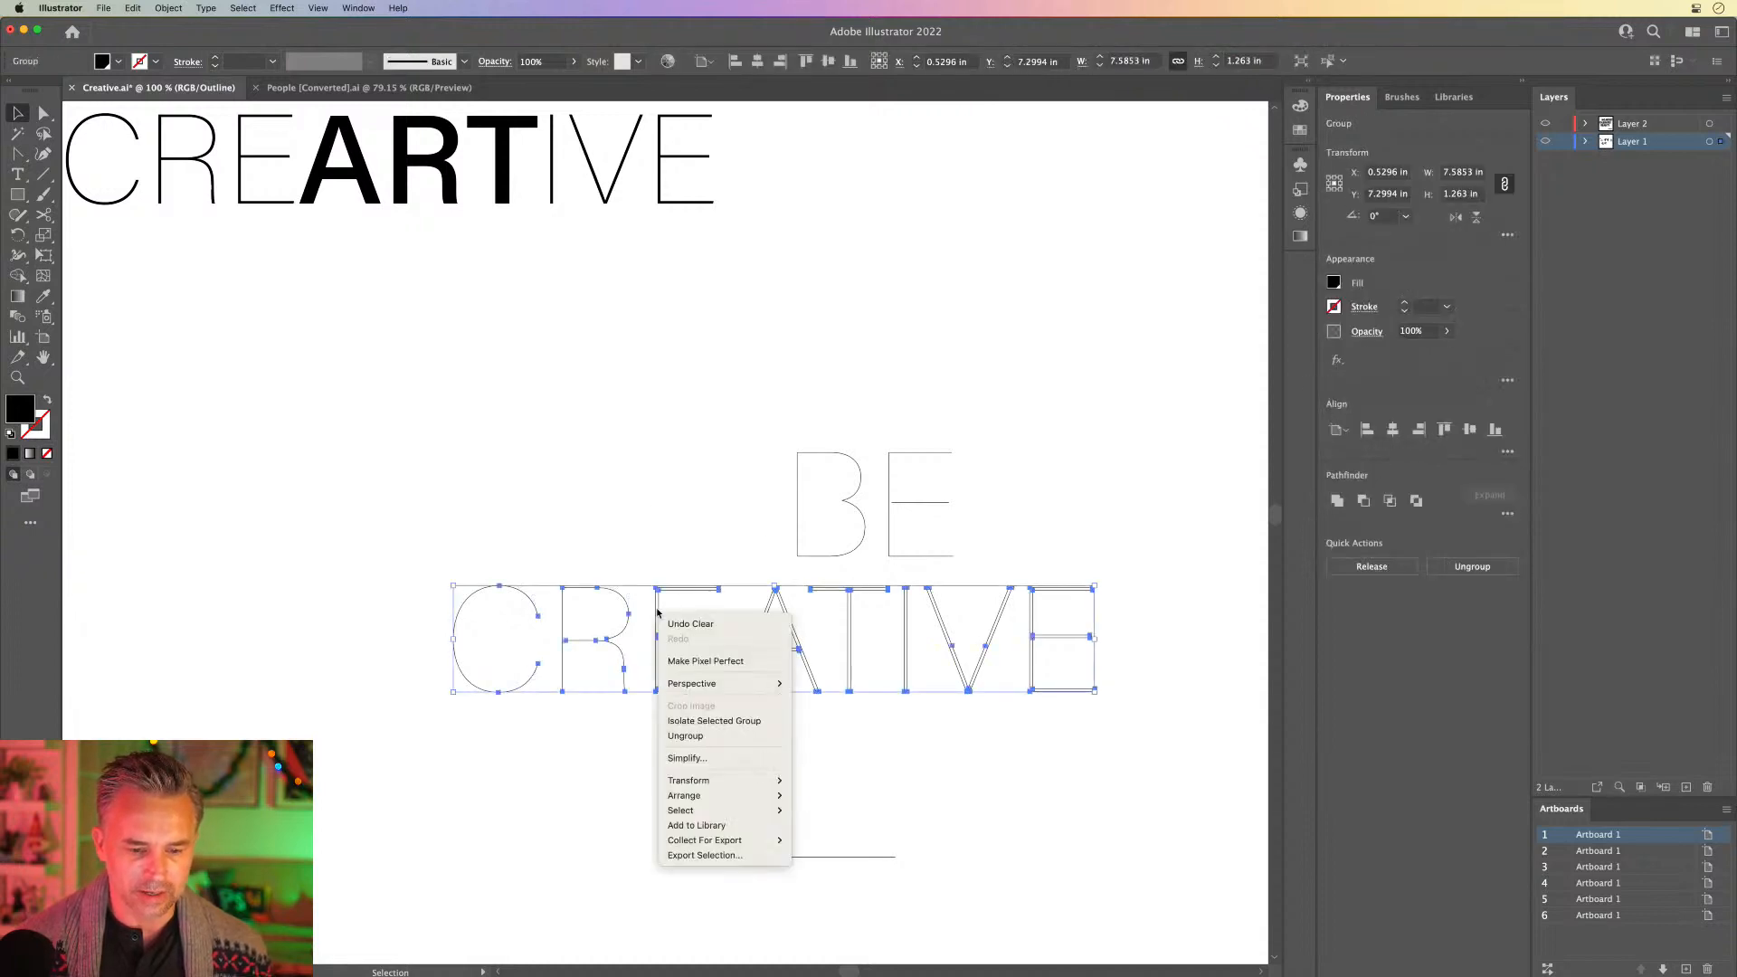
click(725, 735)
click(717, 427)
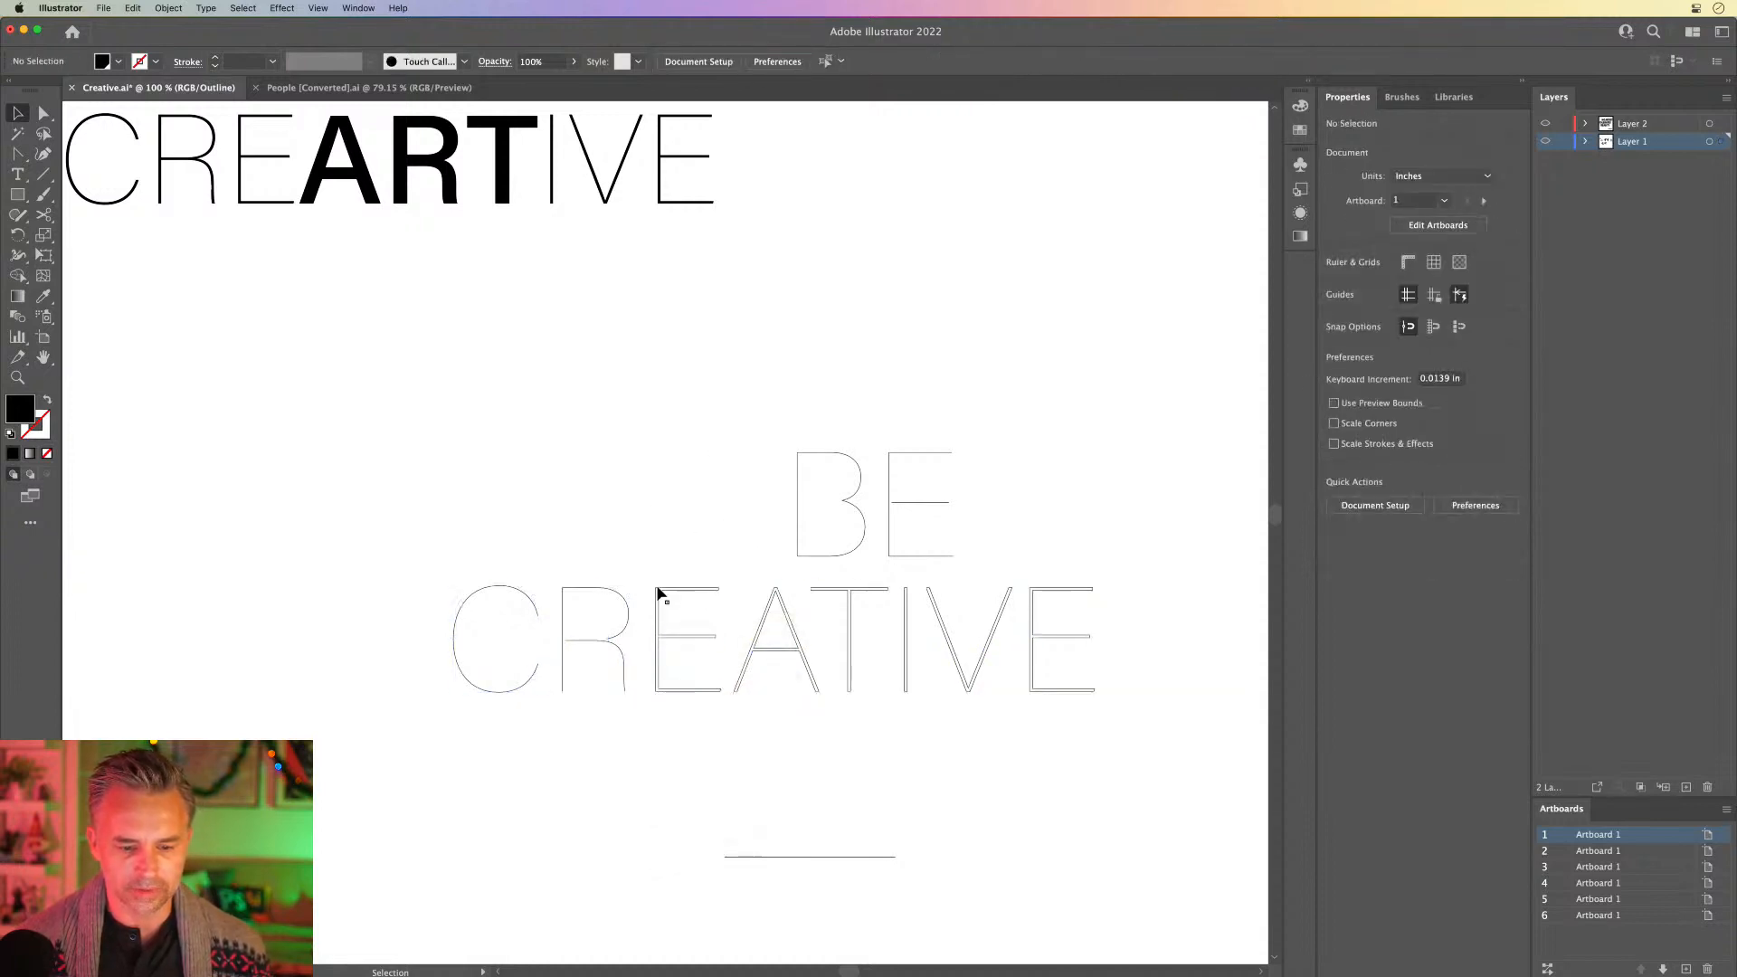
click(658, 592)
key(Delete)
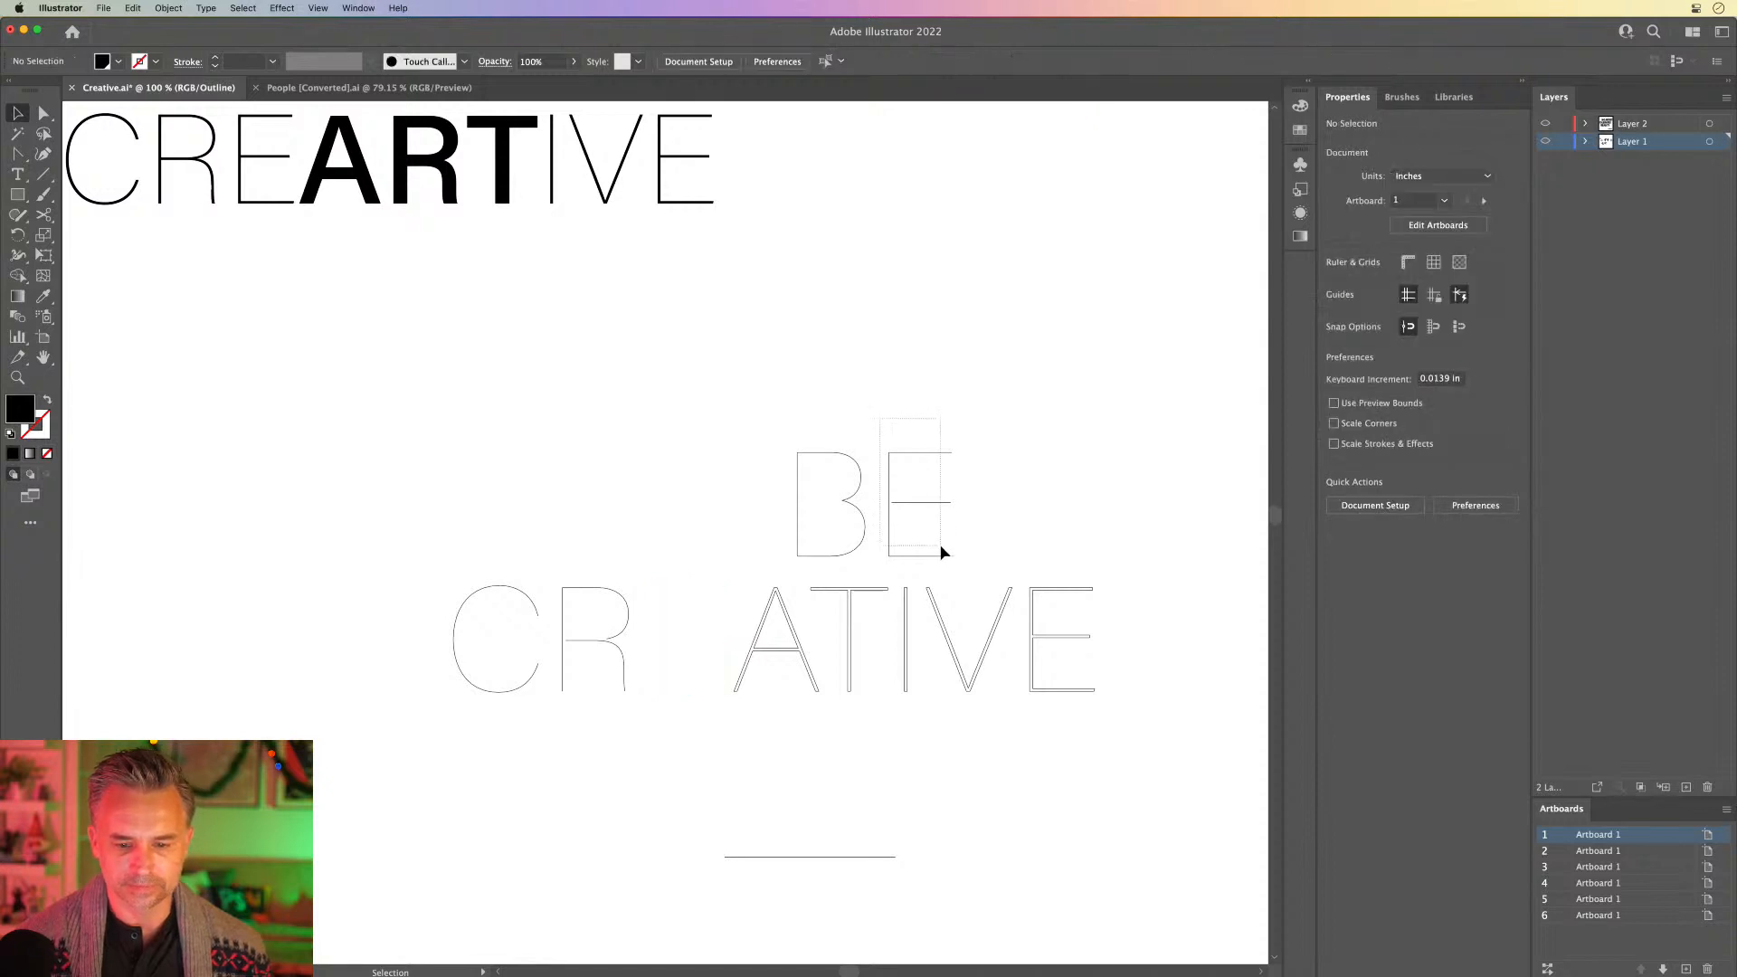
Step: Ungroup "BE" and place a copy of its single-line E in the gap between the R and A of "CREATIVE"
click(943, 555)
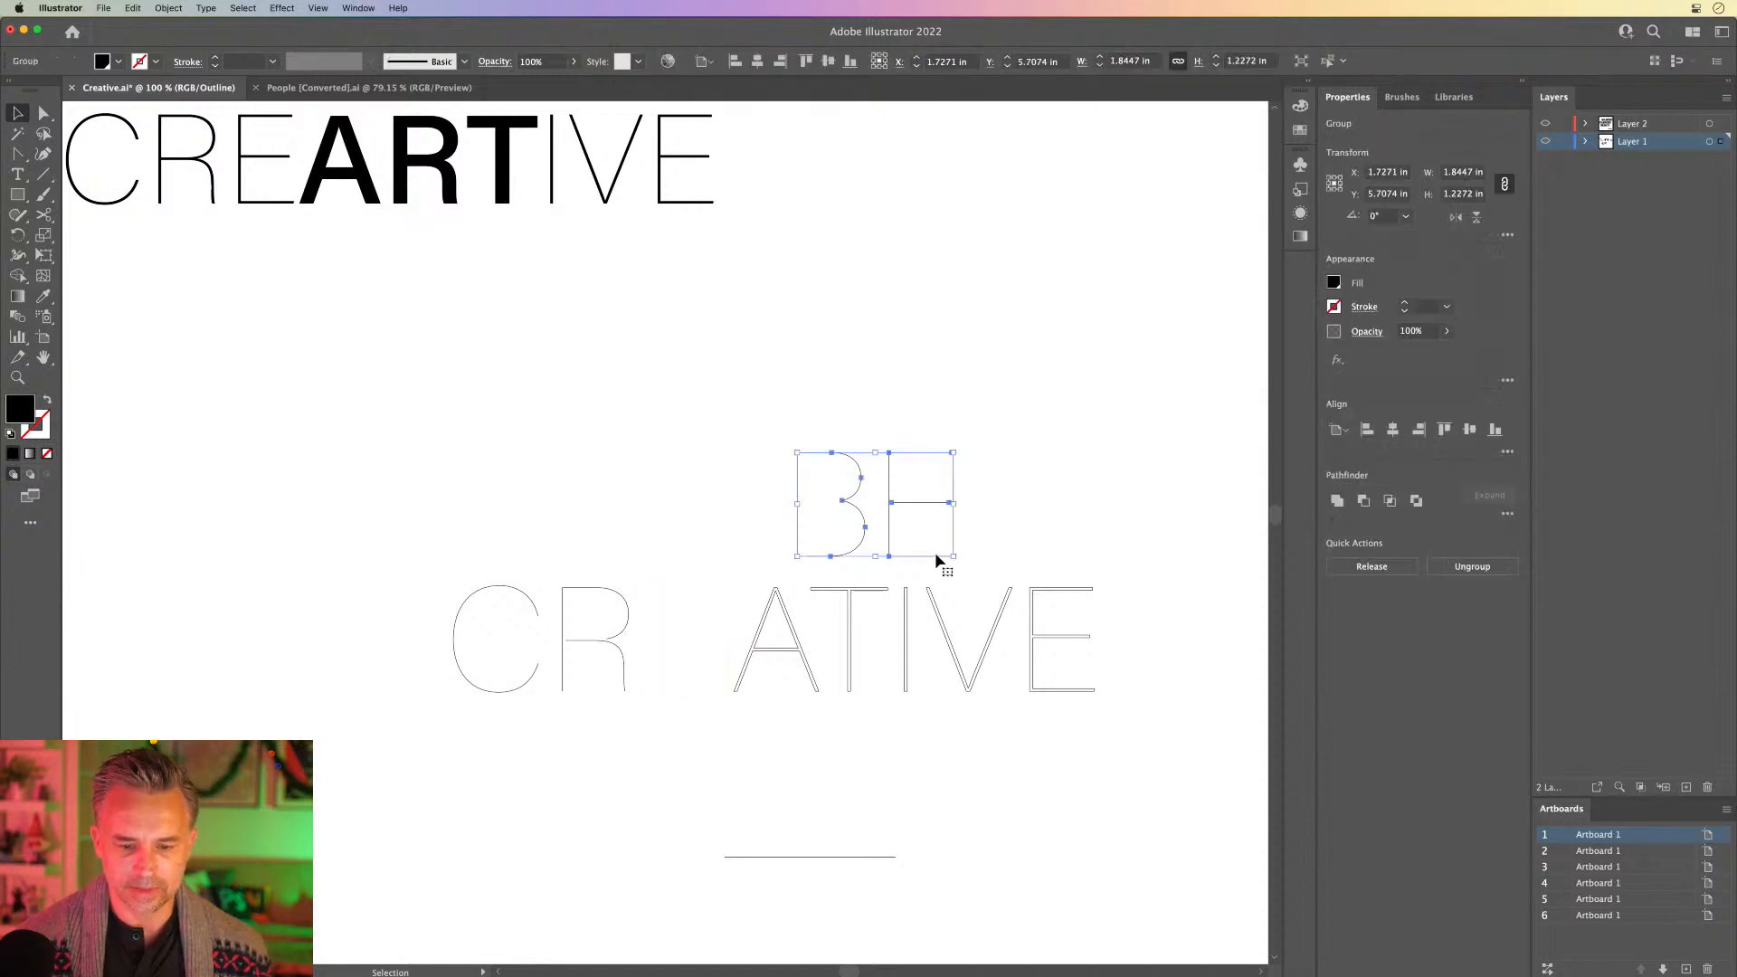
right_click(862, 480)
click(894, 601)
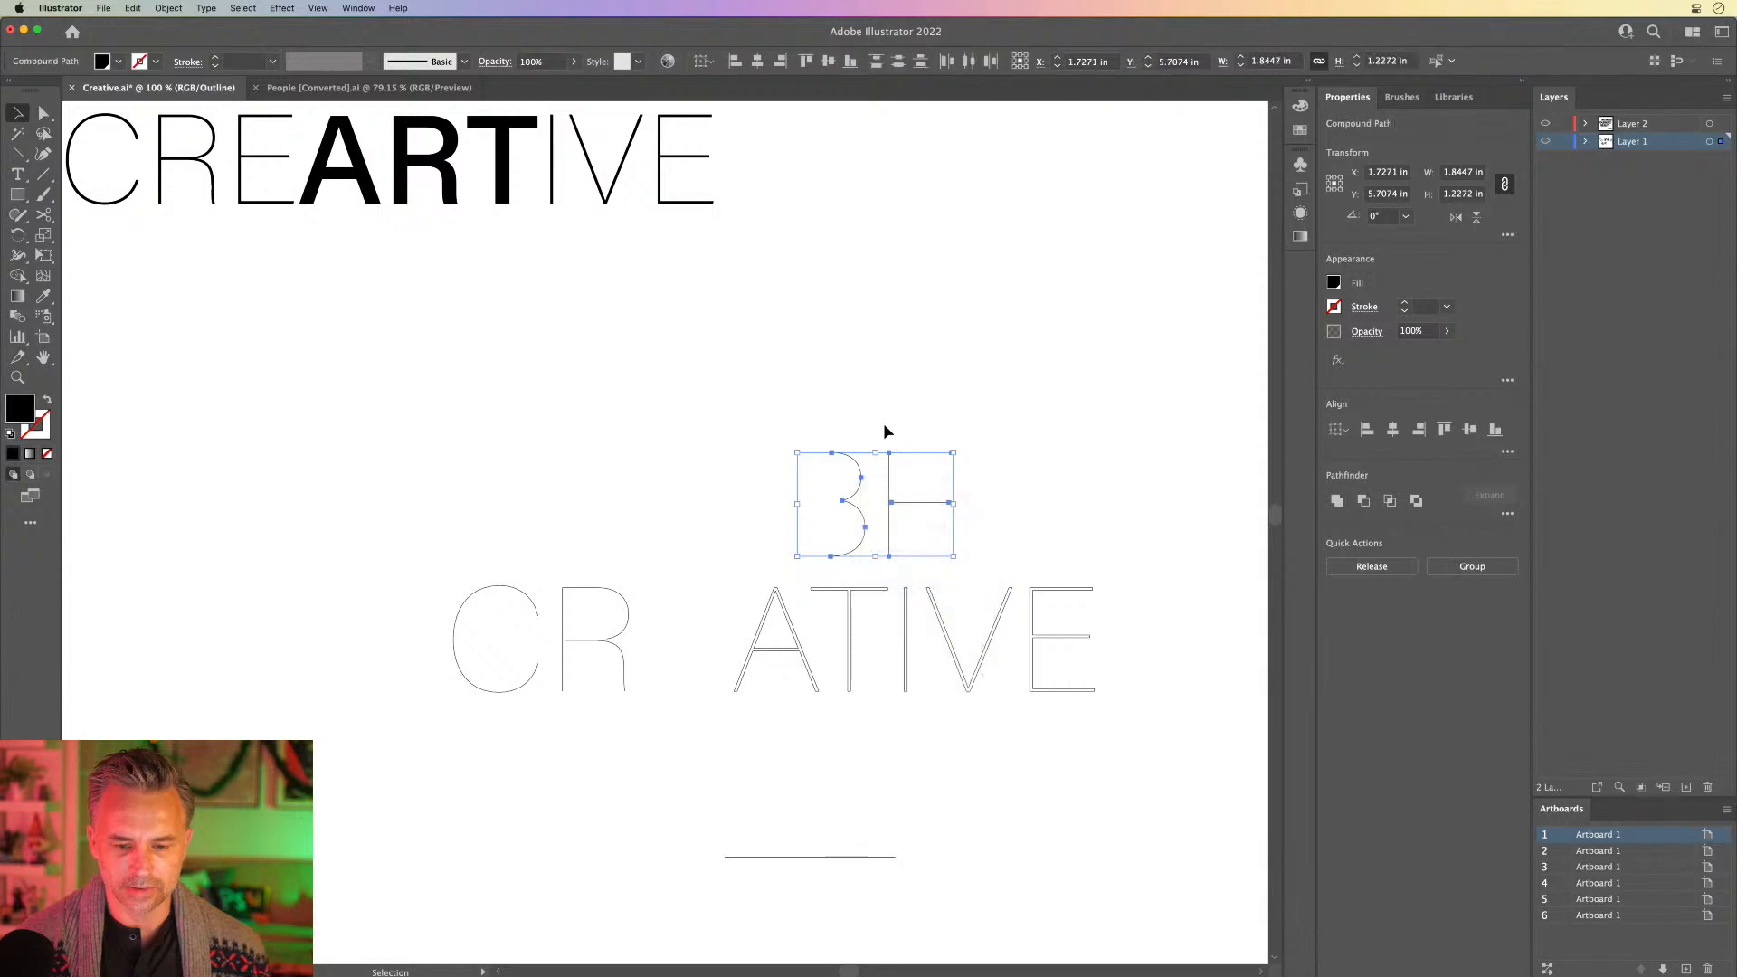
click(884, 425)
click(933, 557)
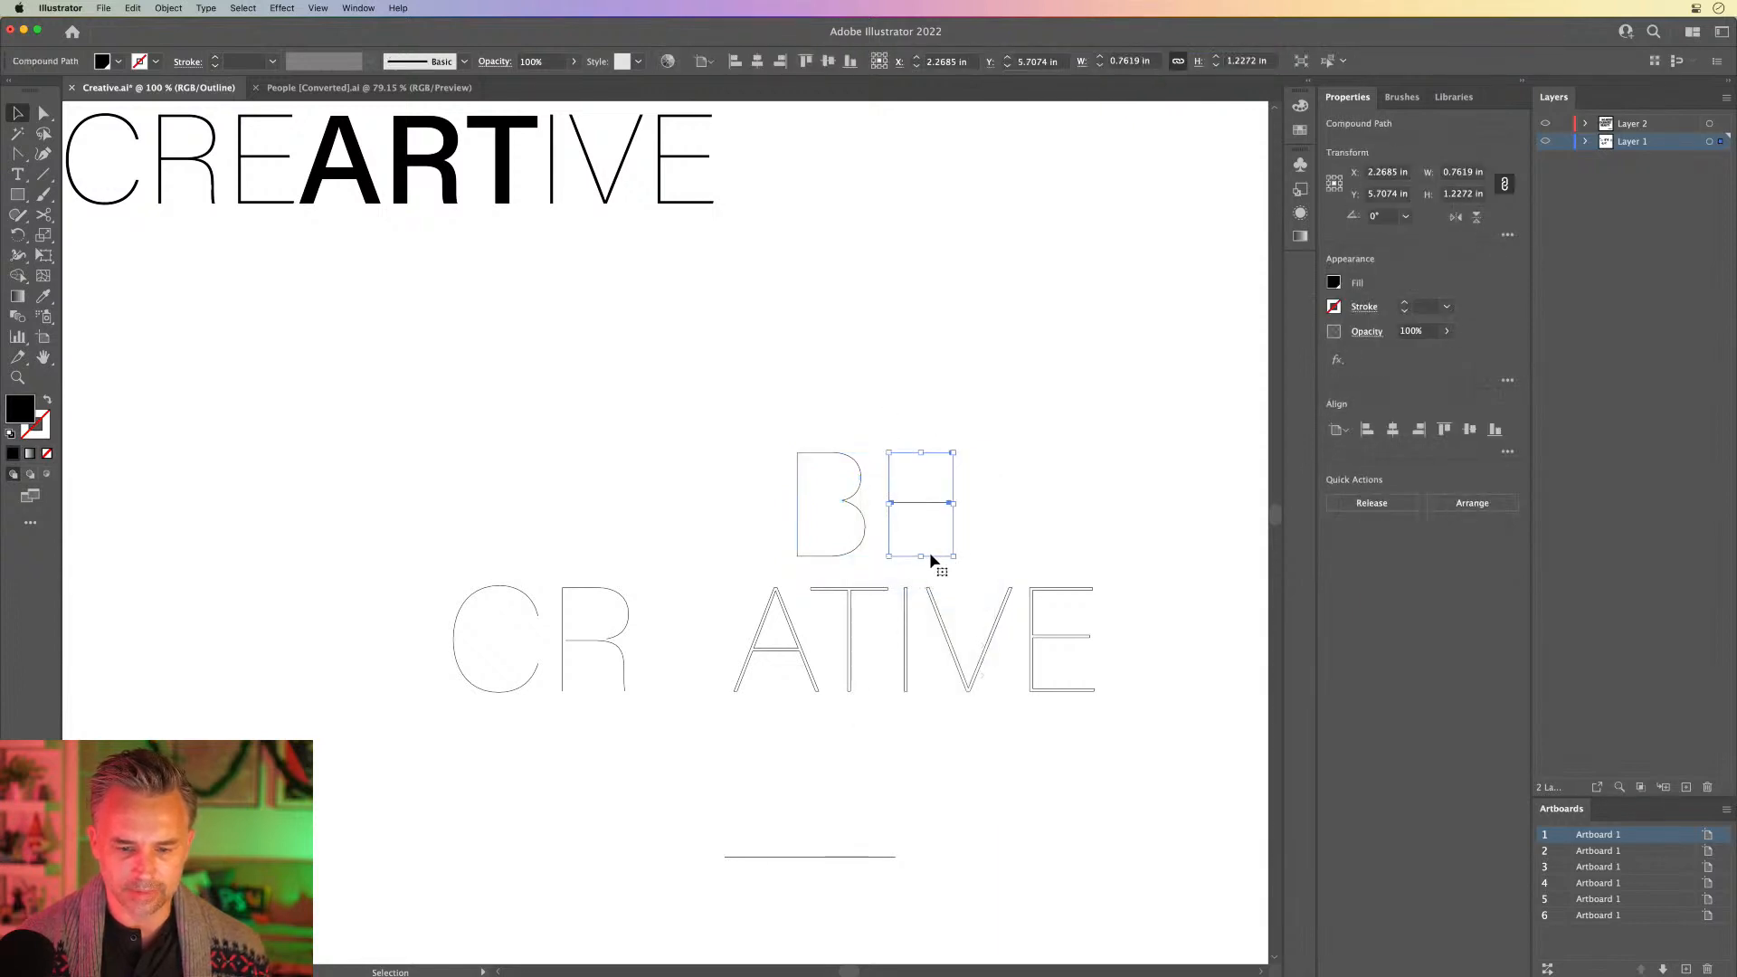
drag(918, 555, 689, 687)
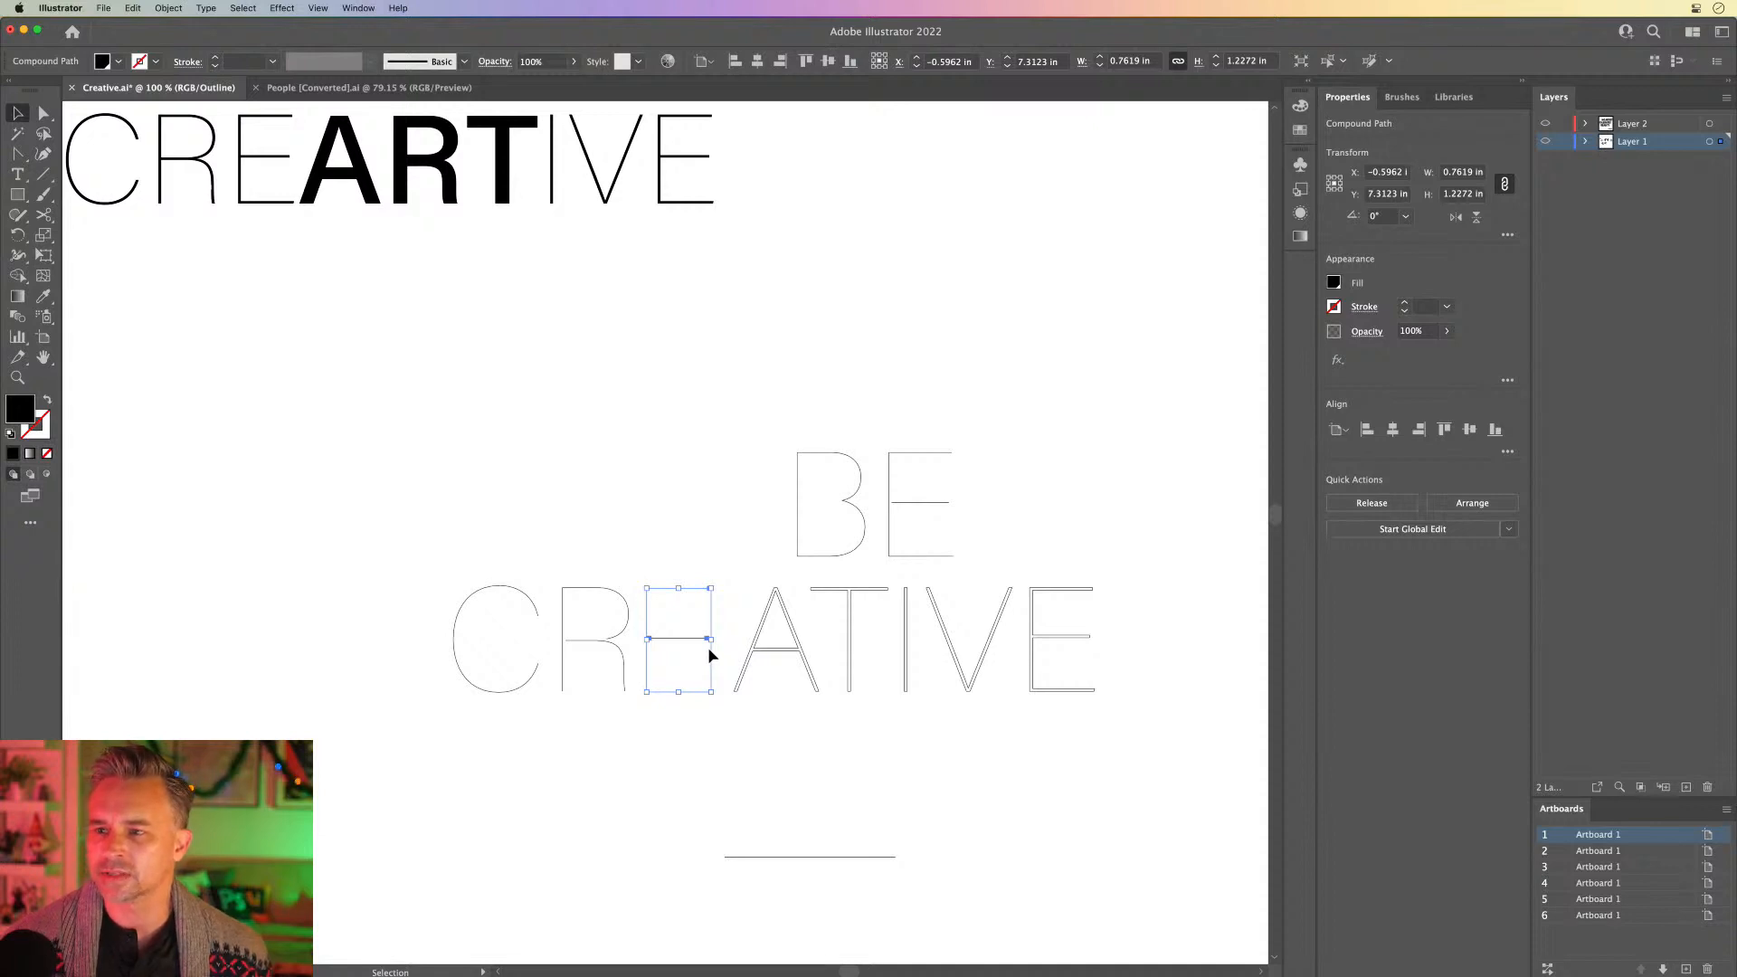
Step: Delete the triangular counter path inside the A of "CREATIVE"
key(super+equal)
key(super+equal)
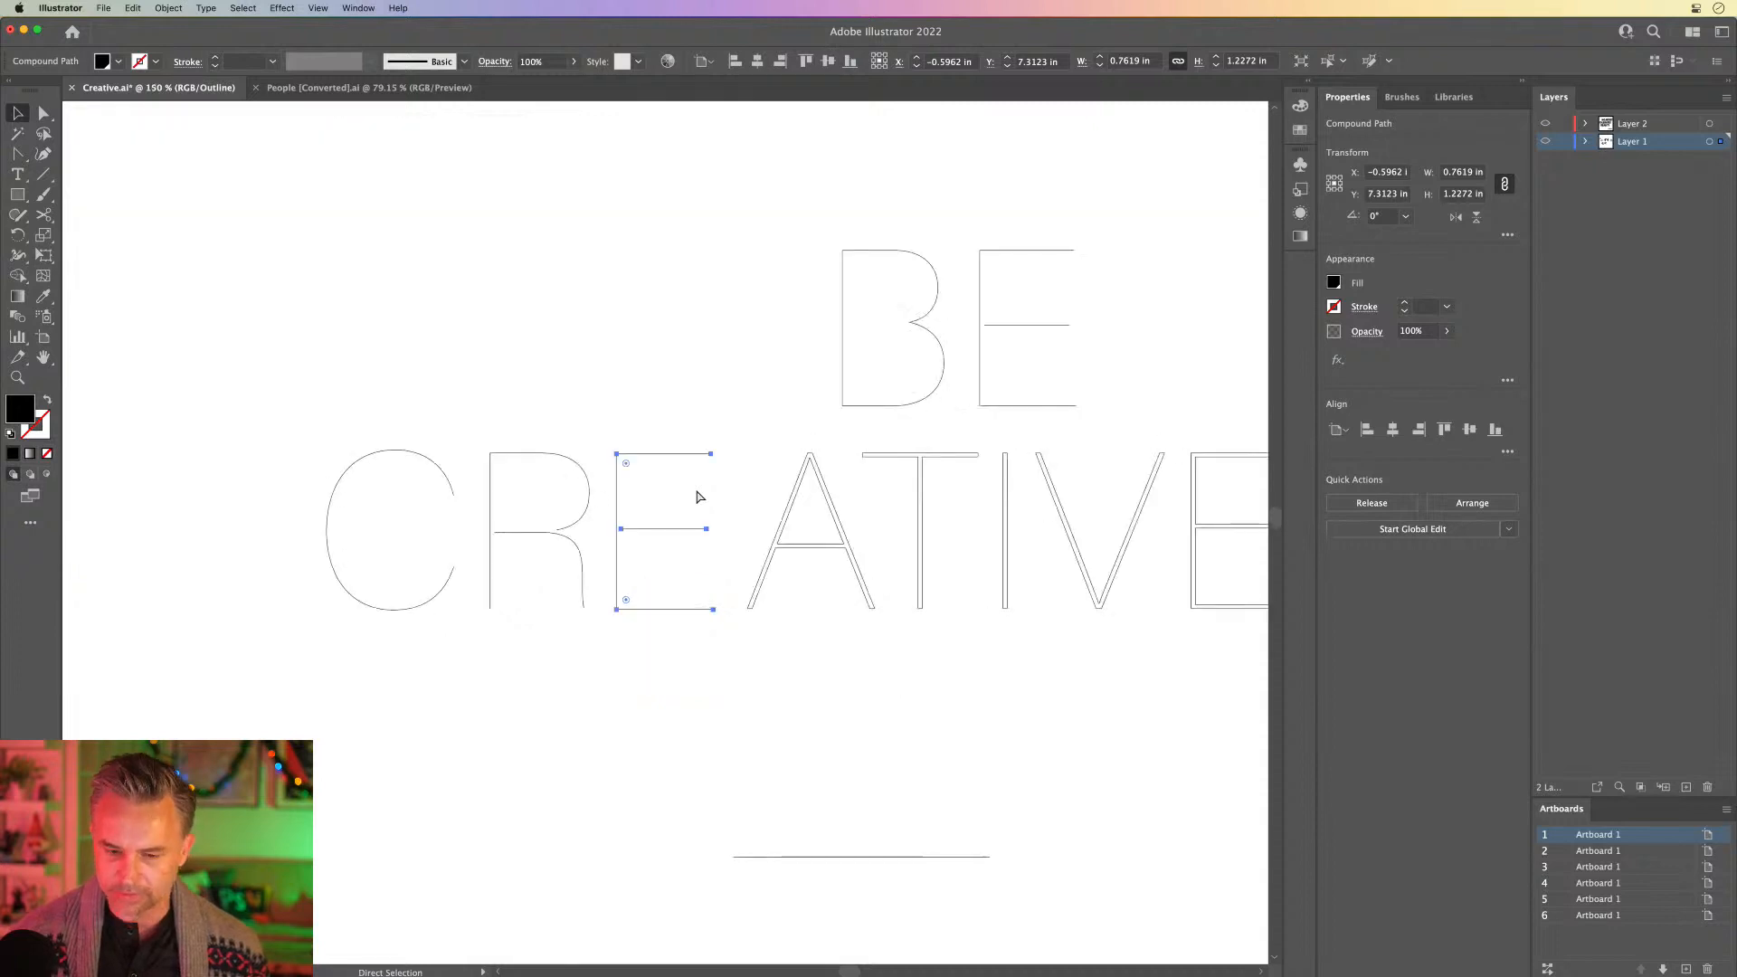
drag(800, 323, 745, 423)
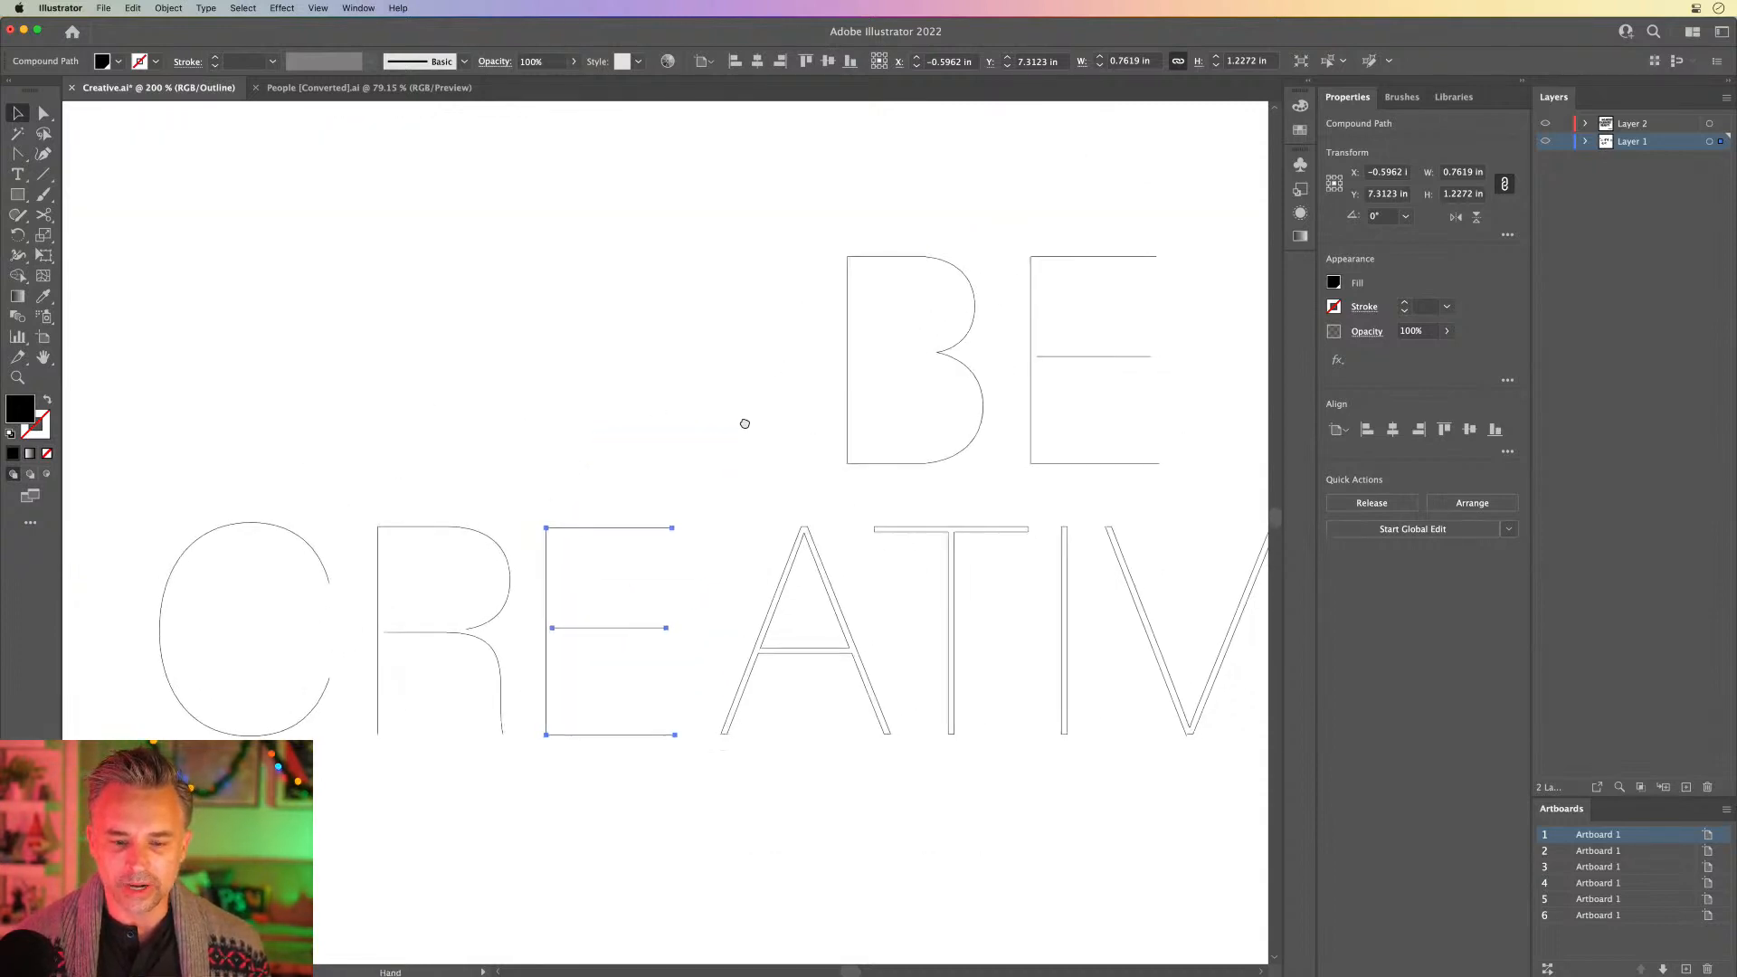
click(806, 533)
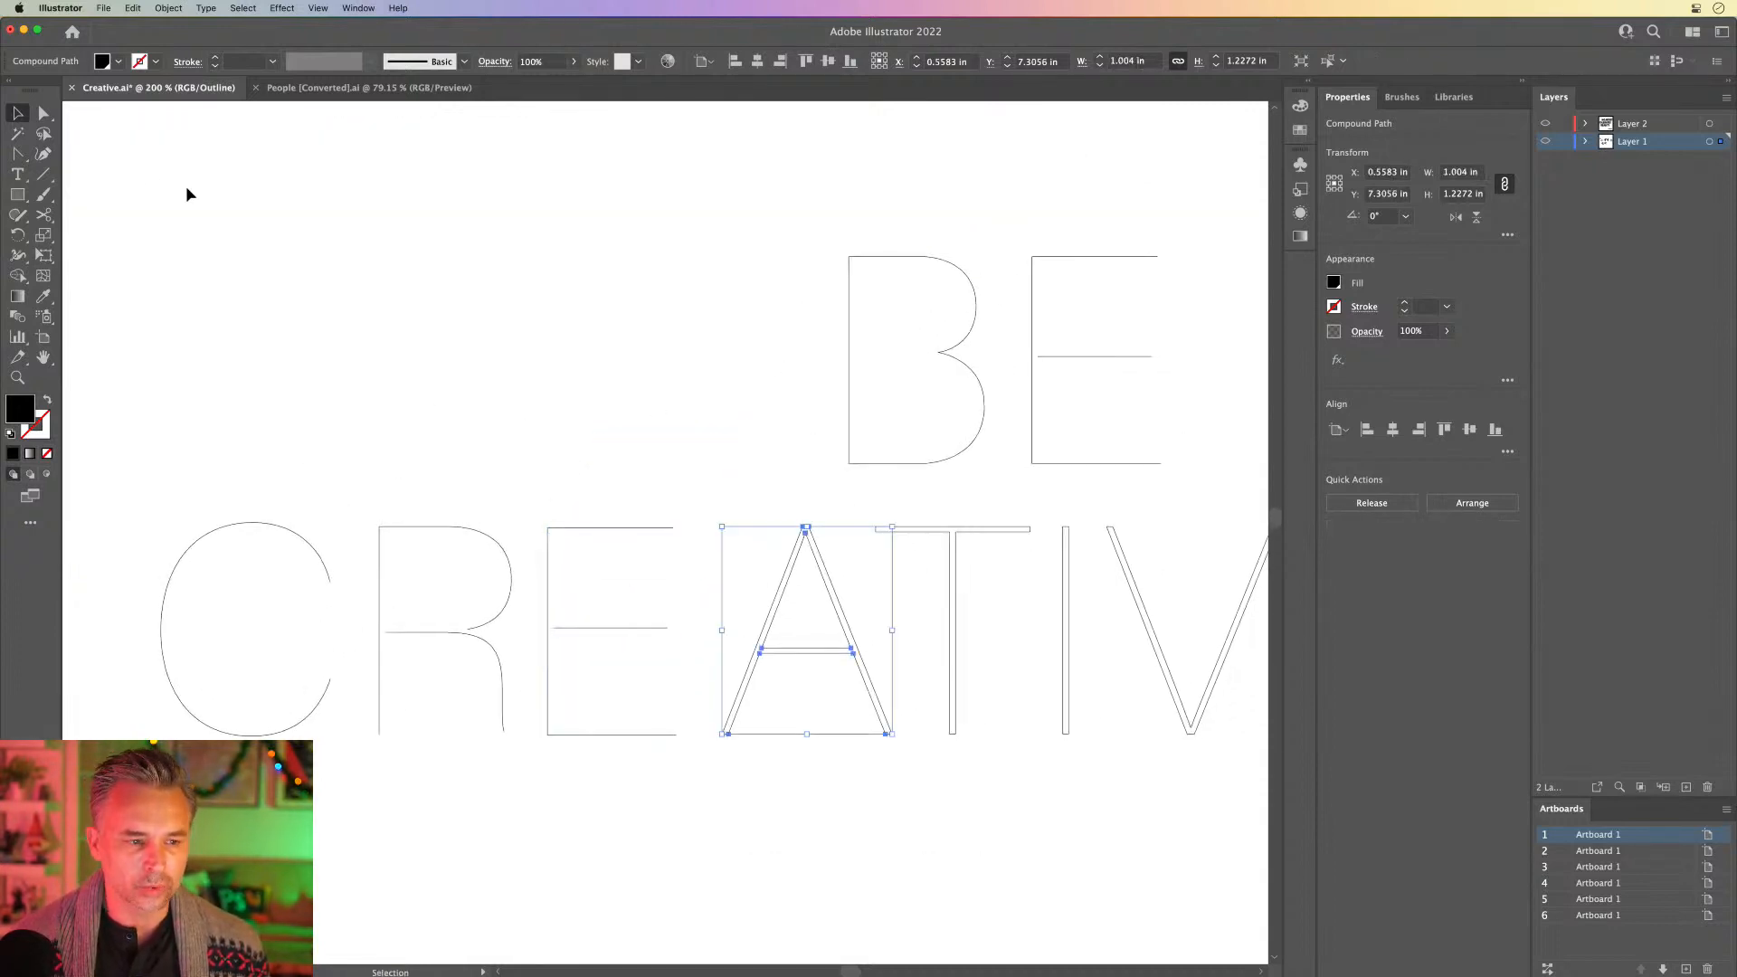
click(43, 112)
click(409, 307)
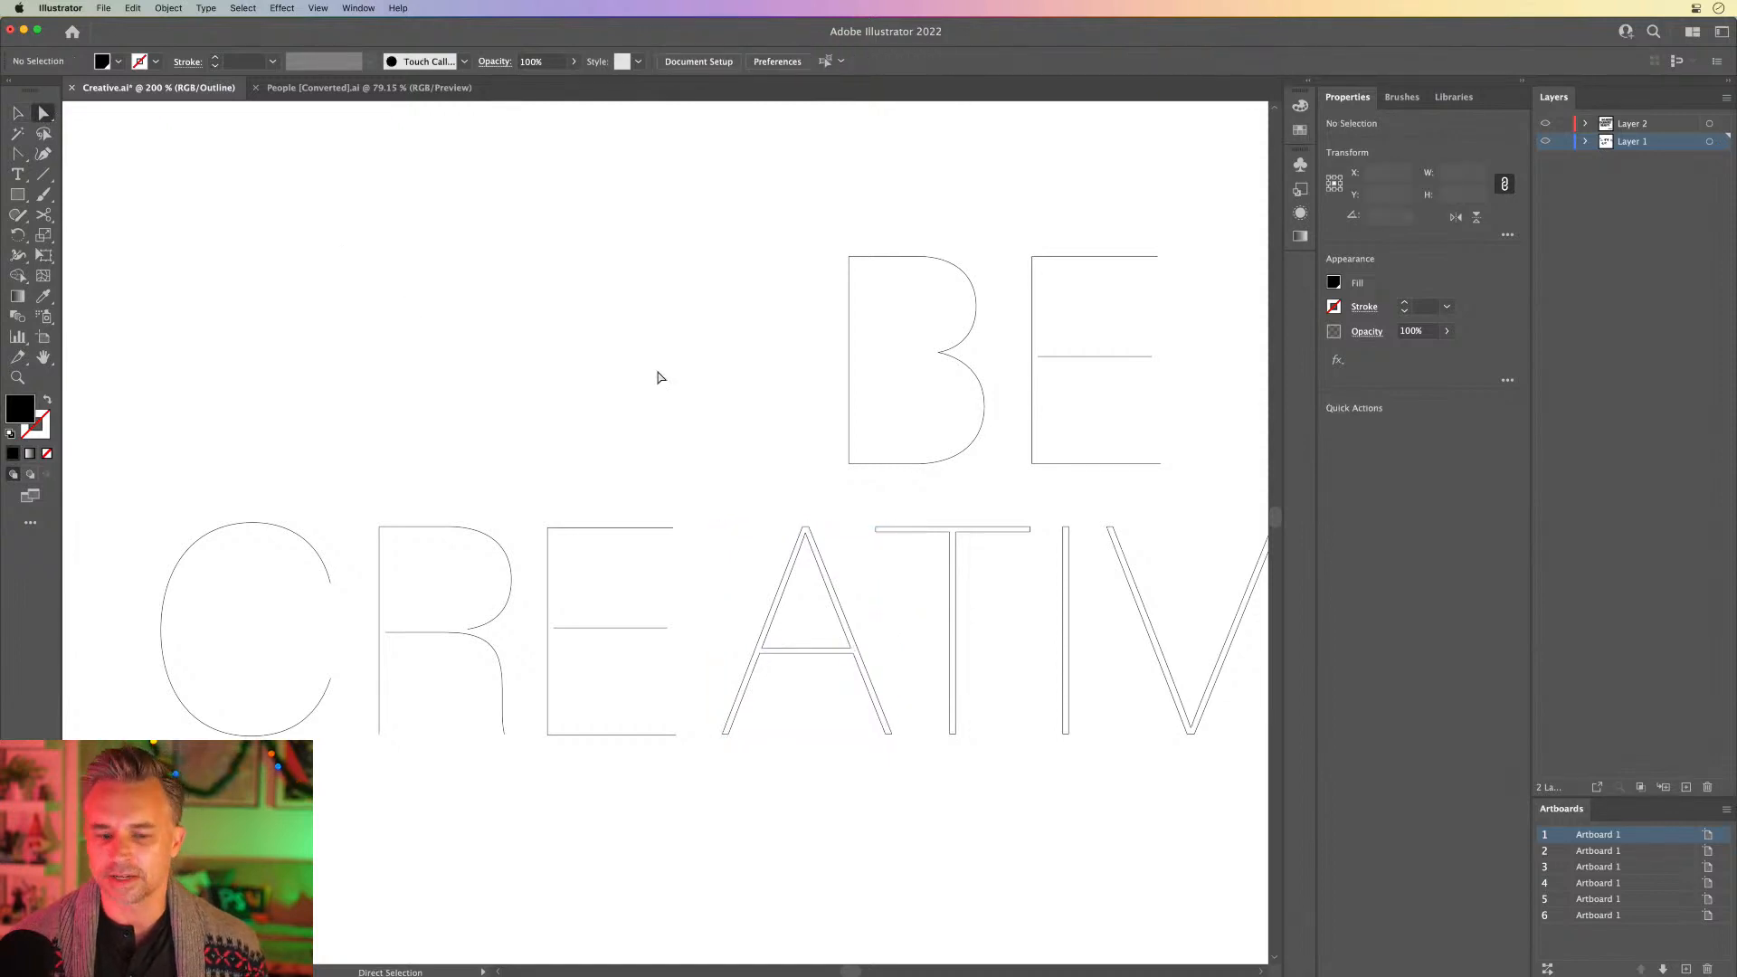
key(super+plus)
key(super+plus)
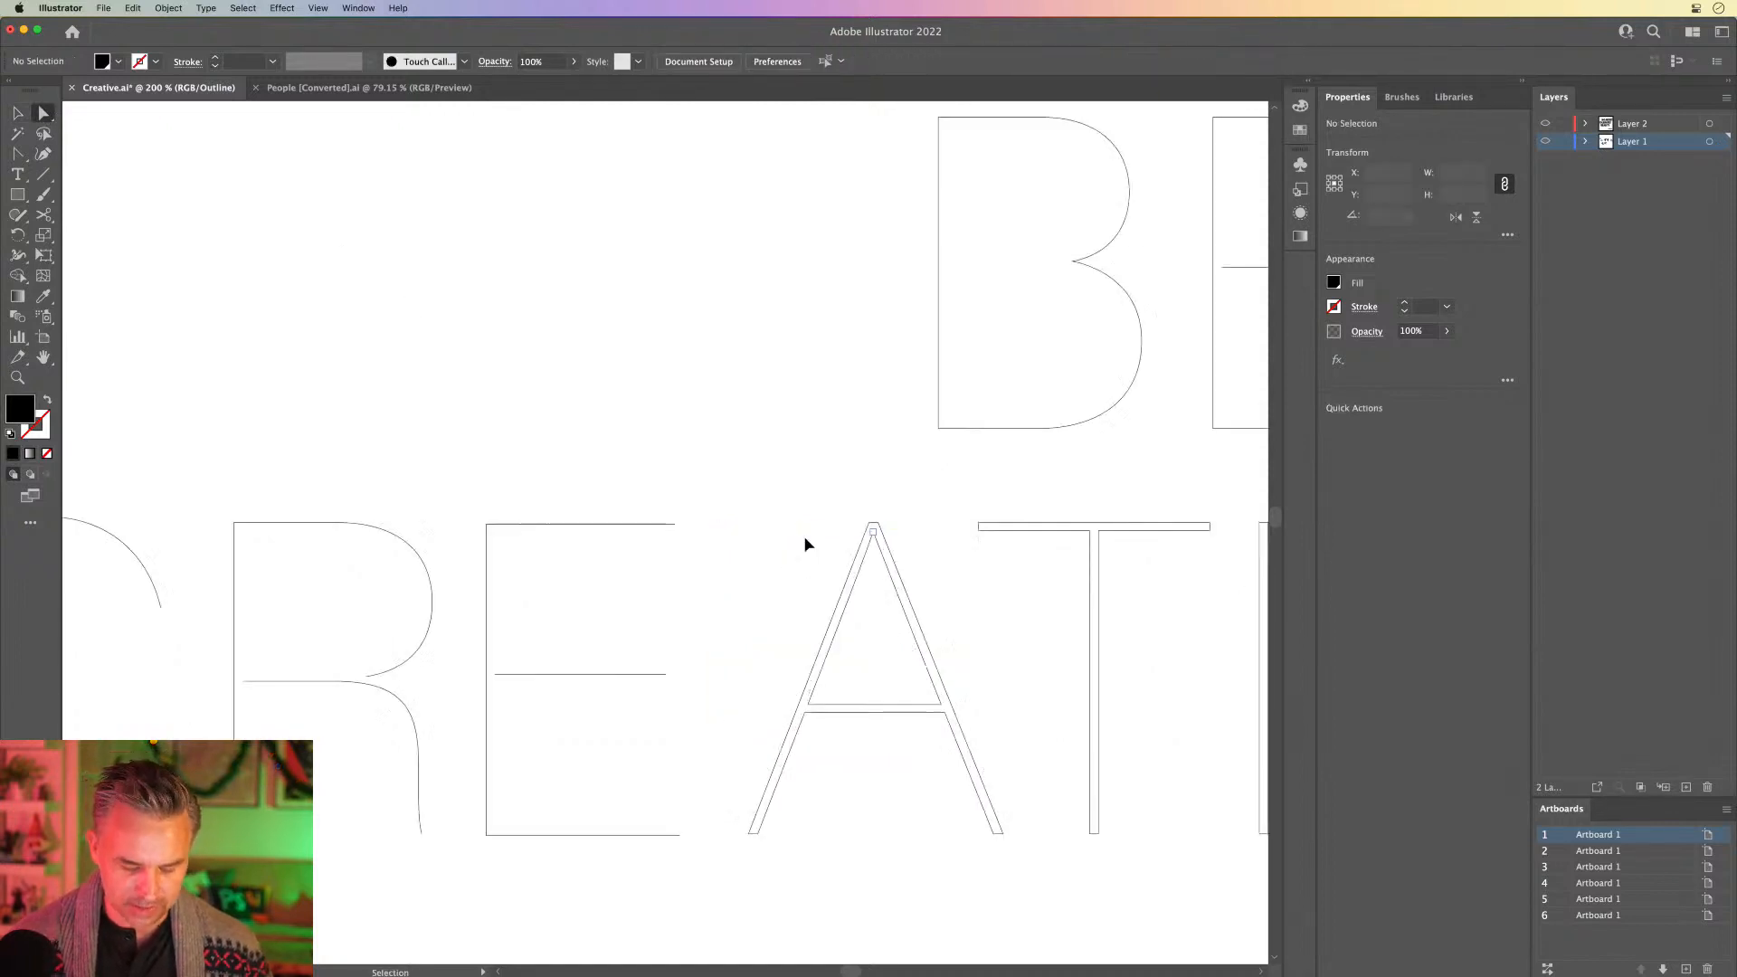
key(space)
drag(799, 525, 646, 377)
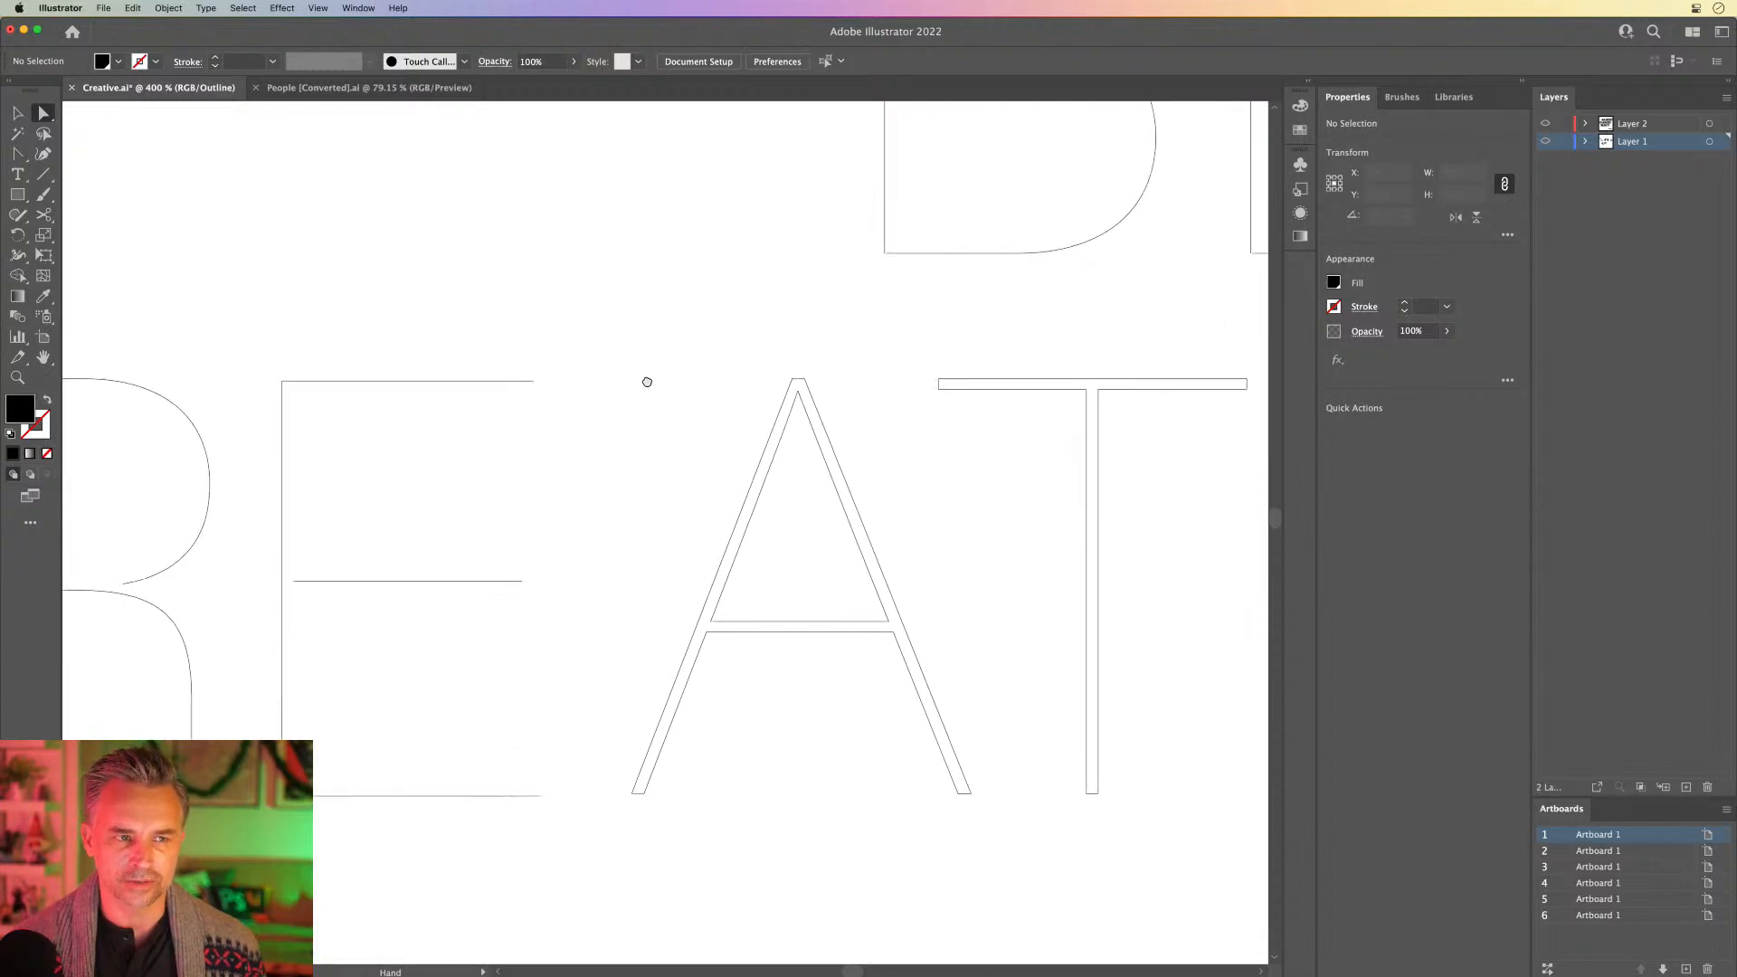
click(799, 397)
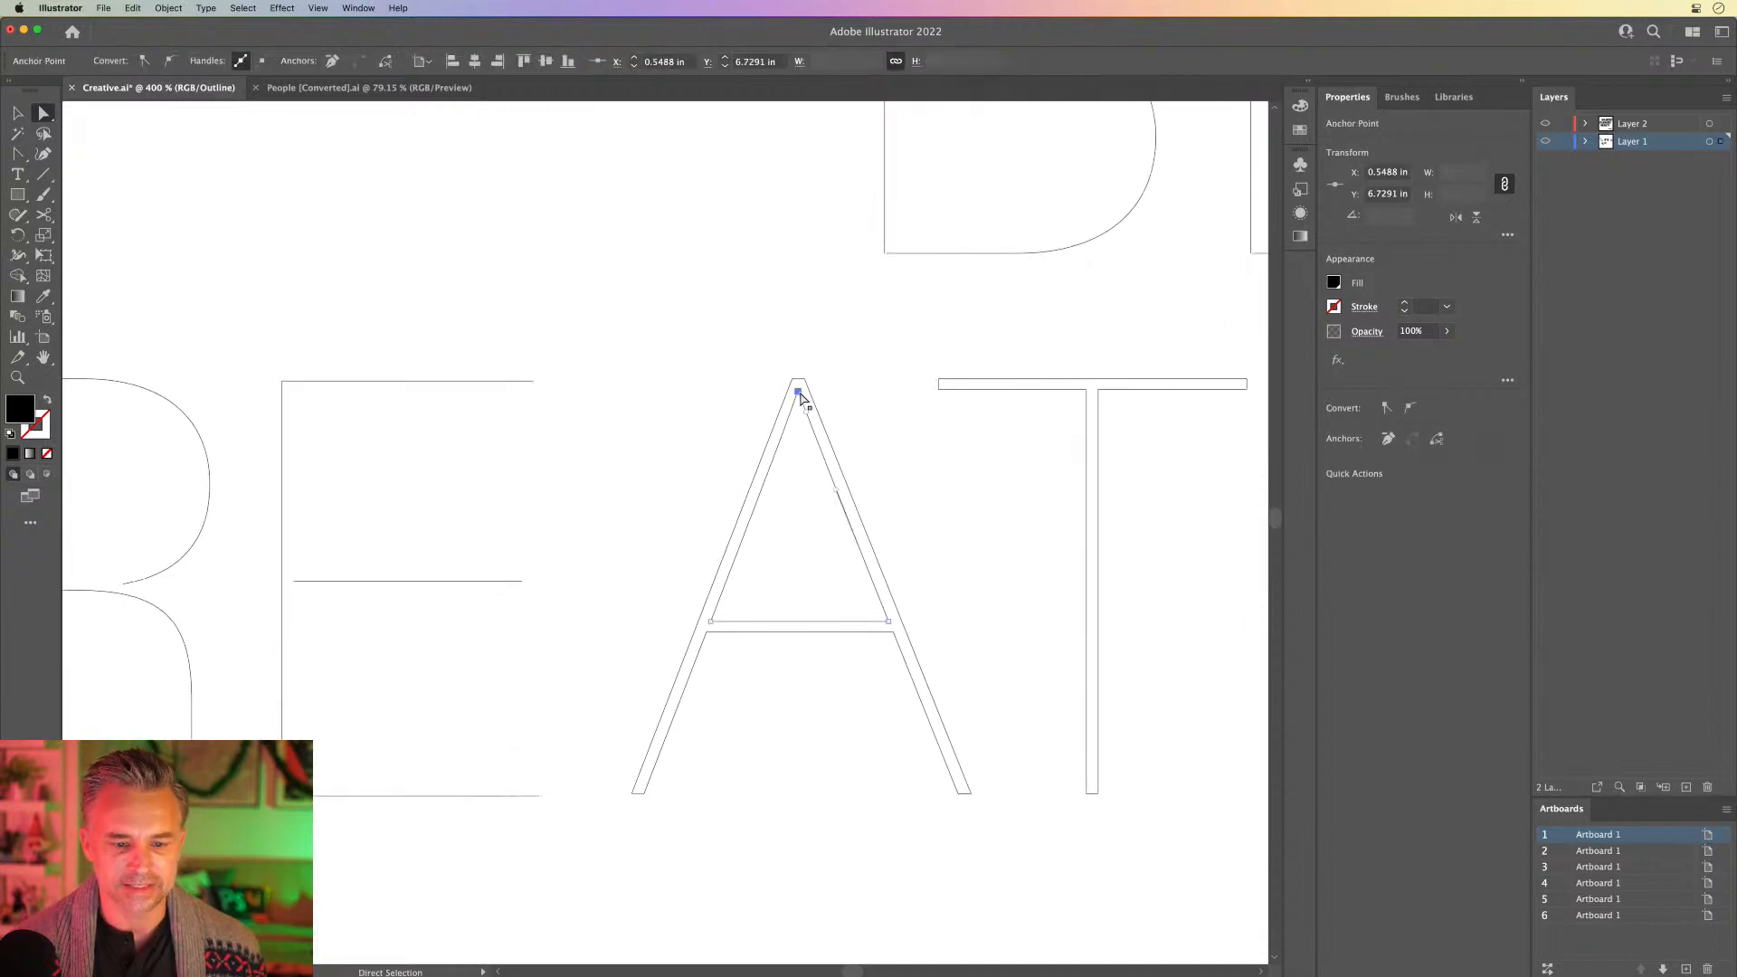
key(Delete)
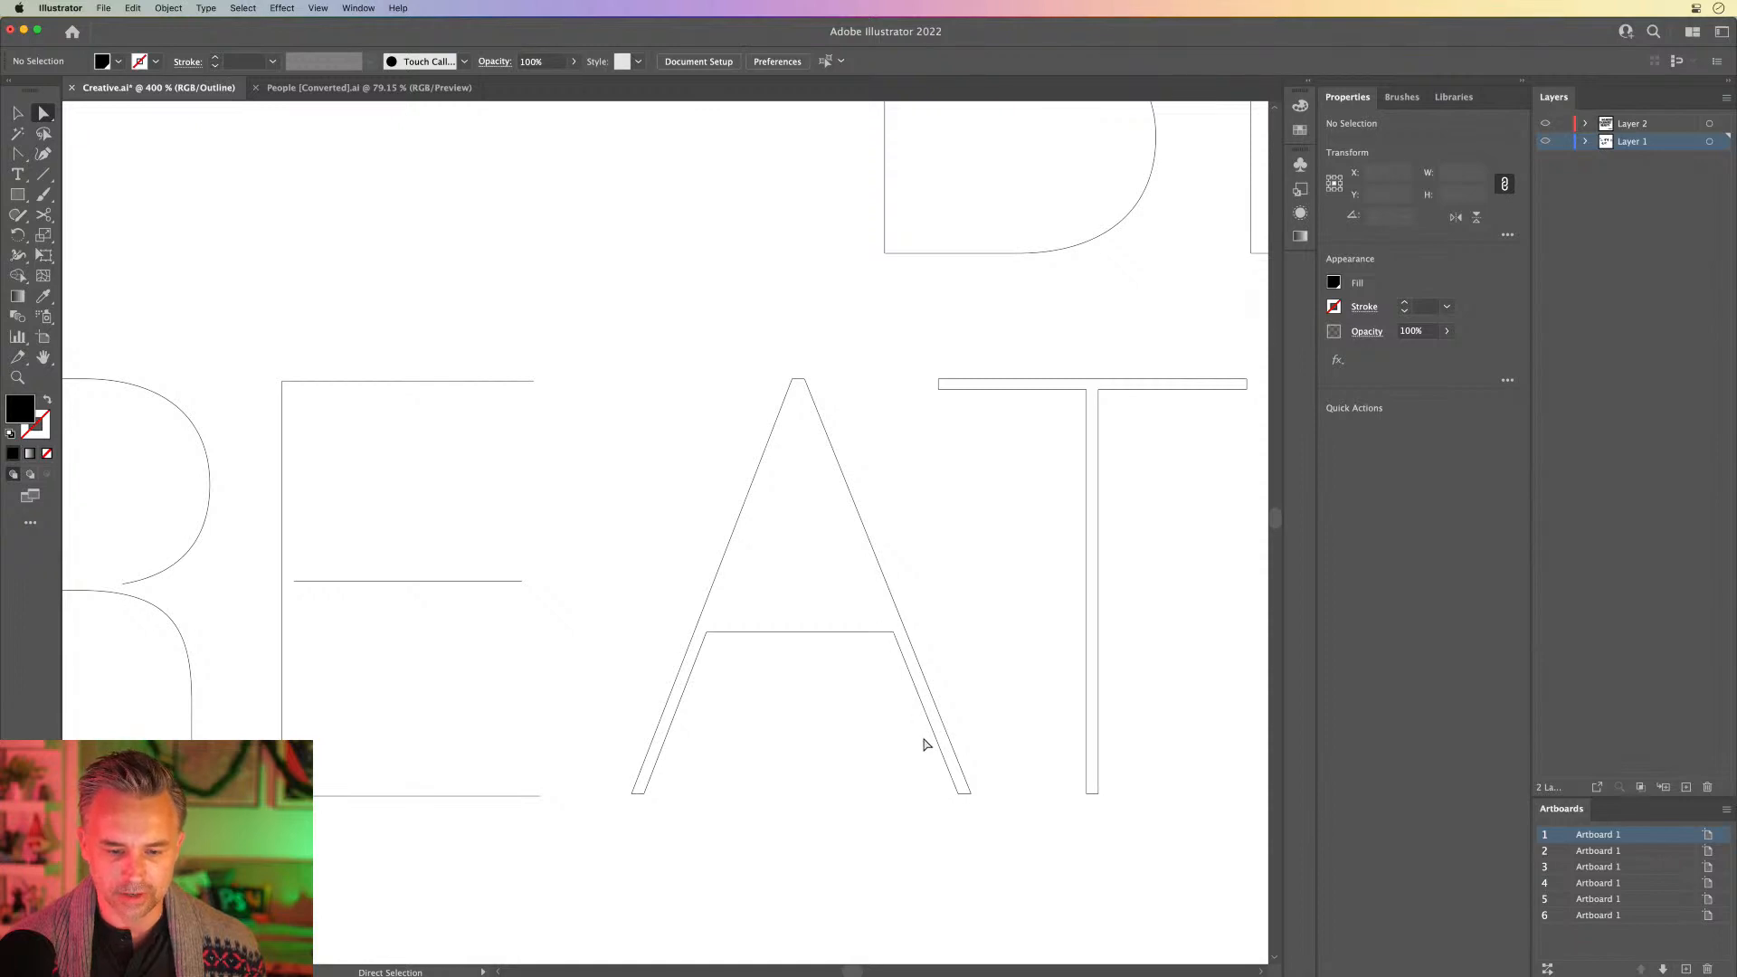
Step: Delete the inner foot anchor points of the A's right and left legs, leaving single-line legs and a separate crossbar
click(957, 795)
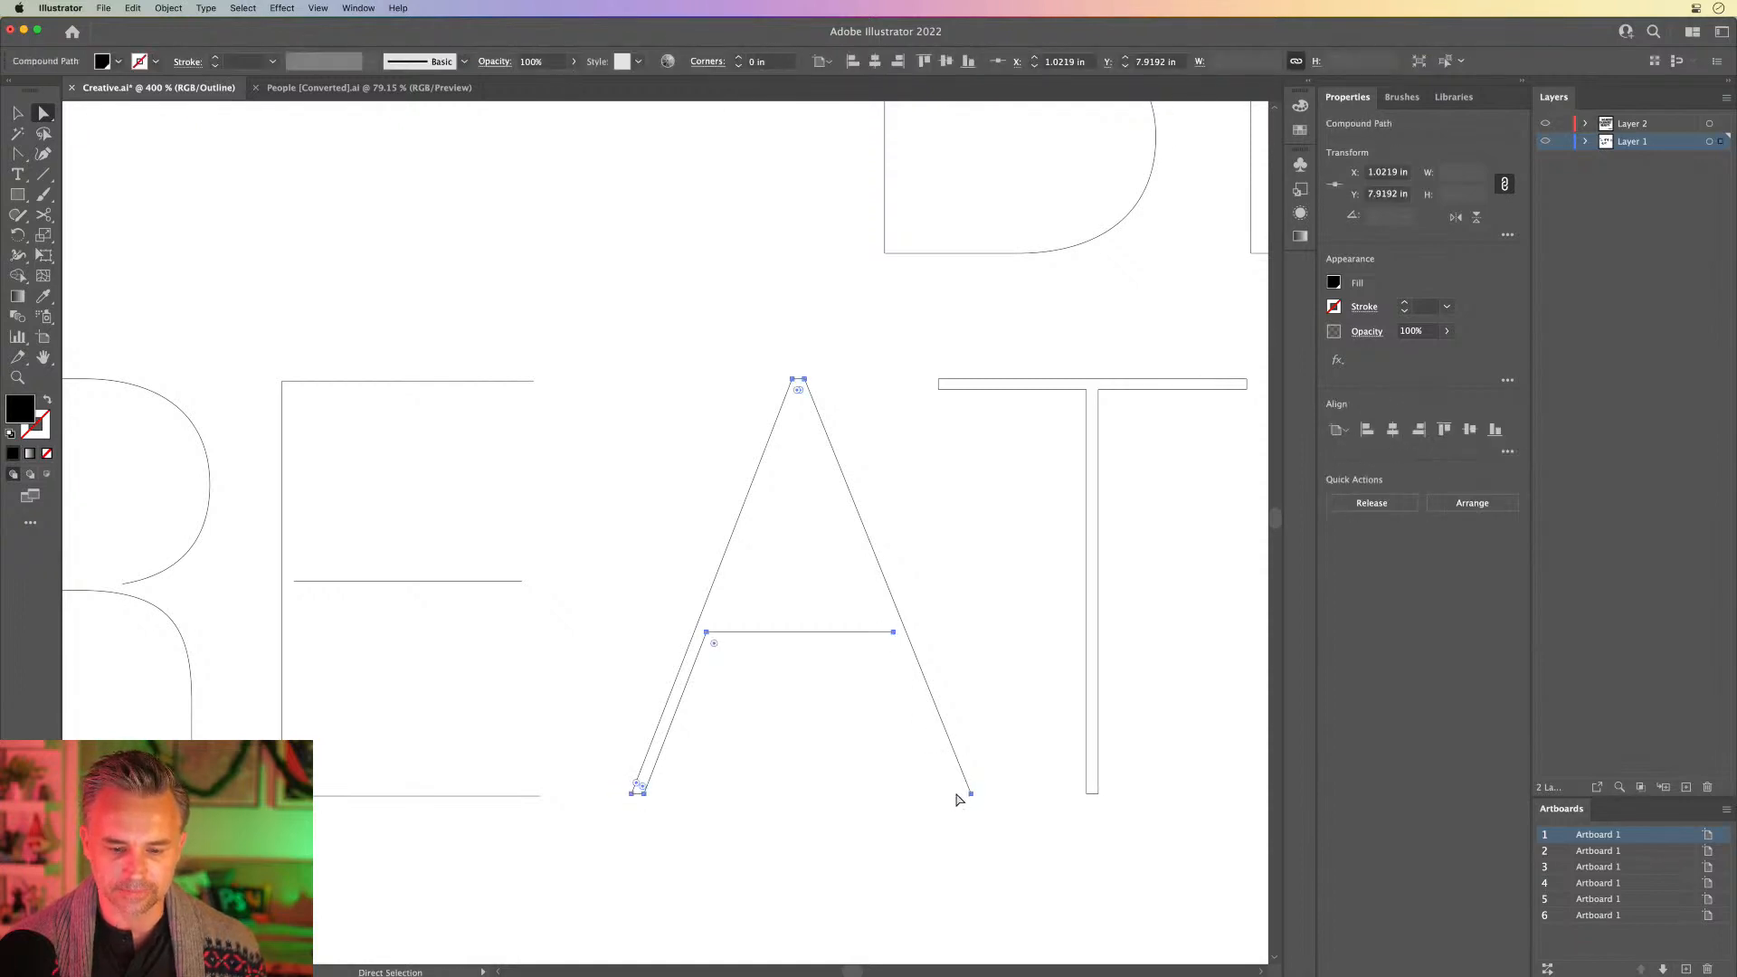
click(821, 732)
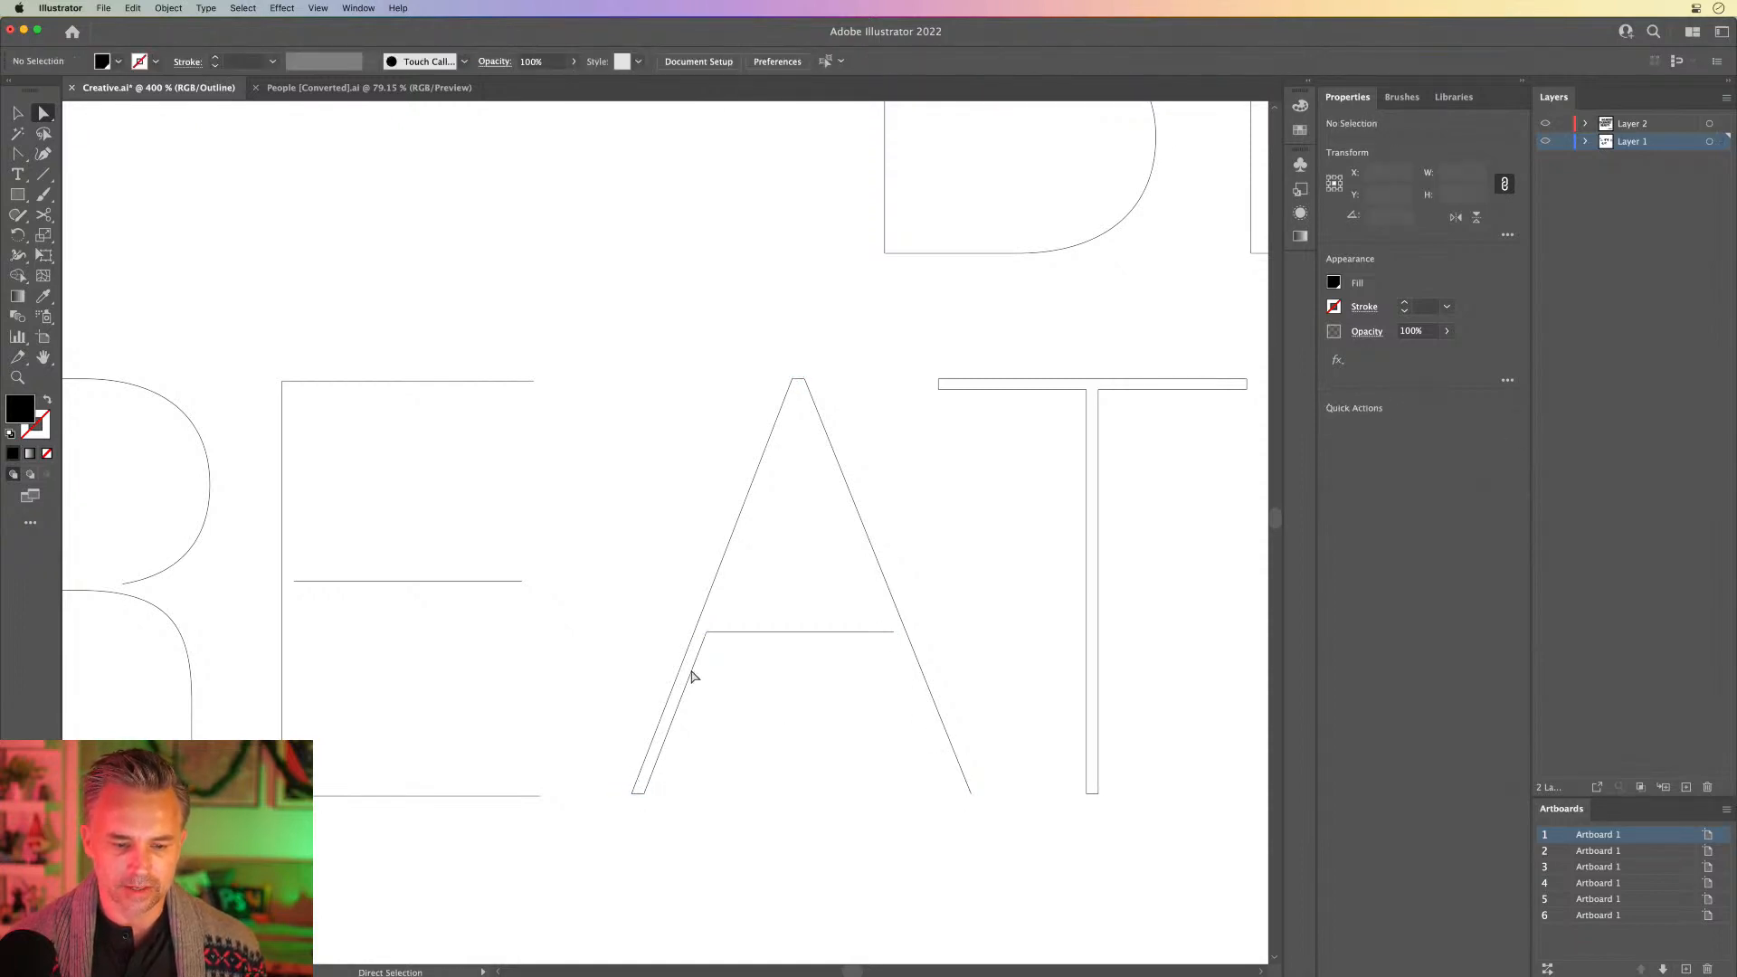
click(642, 795)
click(714, 828)
Step: Delete the upper and lower anchor points on the right side of the T's stem, reducing it to one line
drag(902, 701, 489, 742)
click(682, 433)
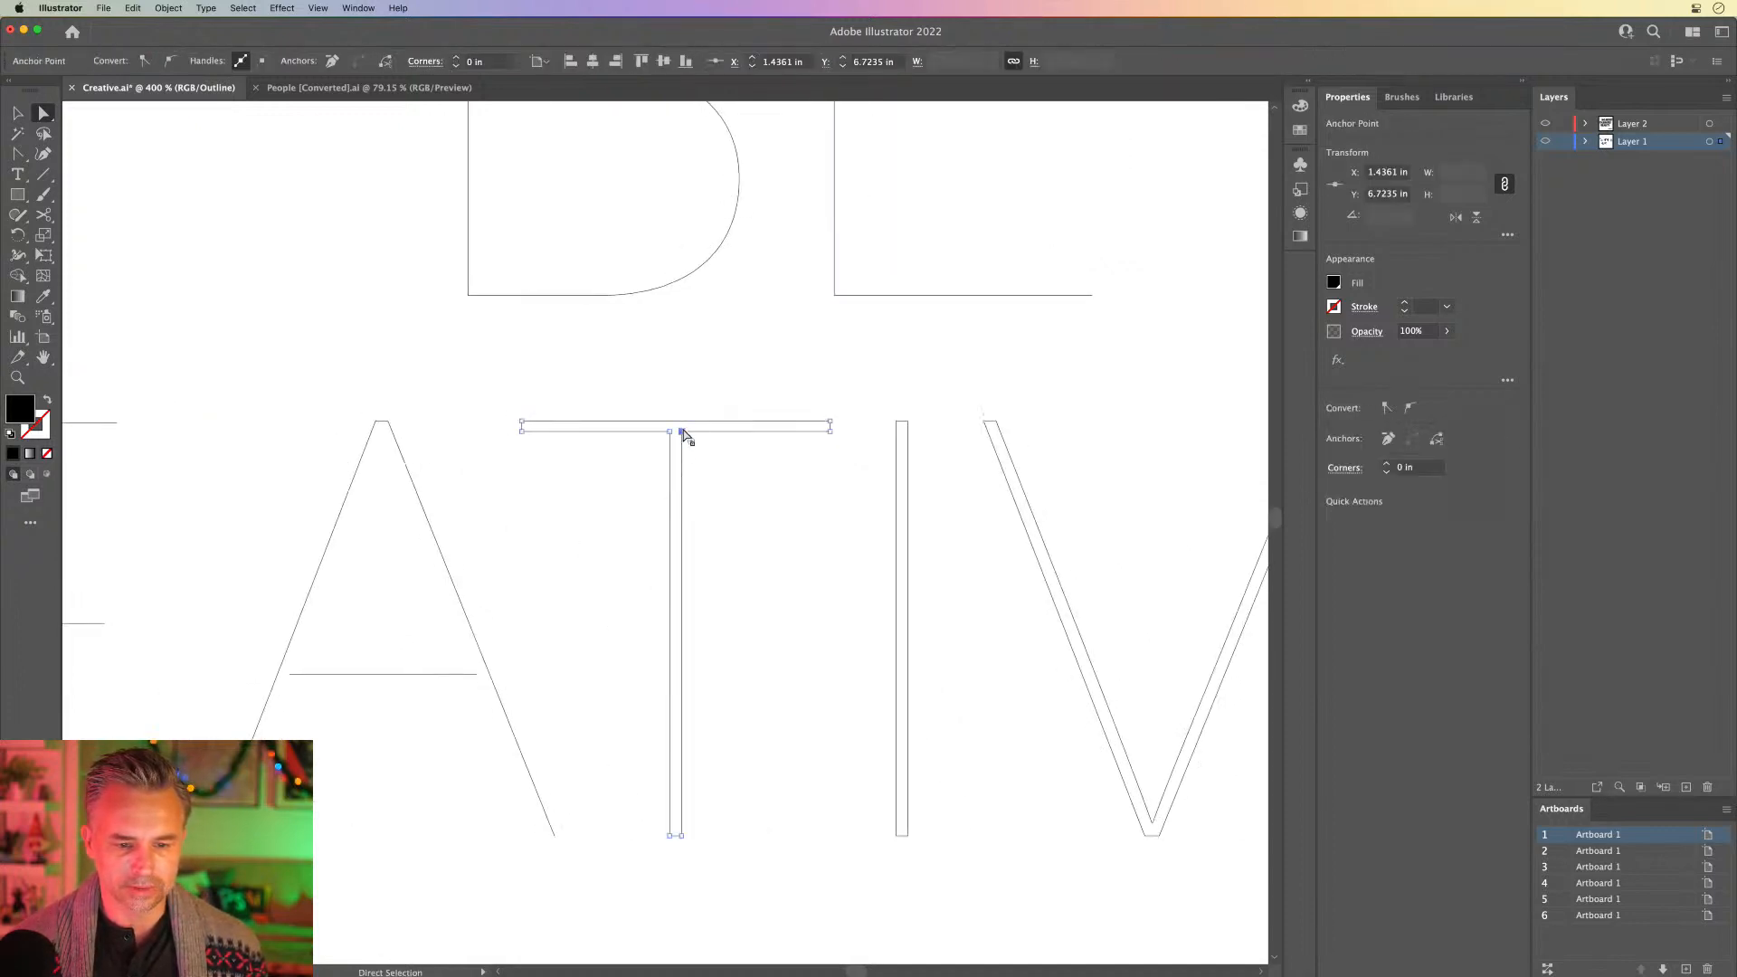
key(Delete)
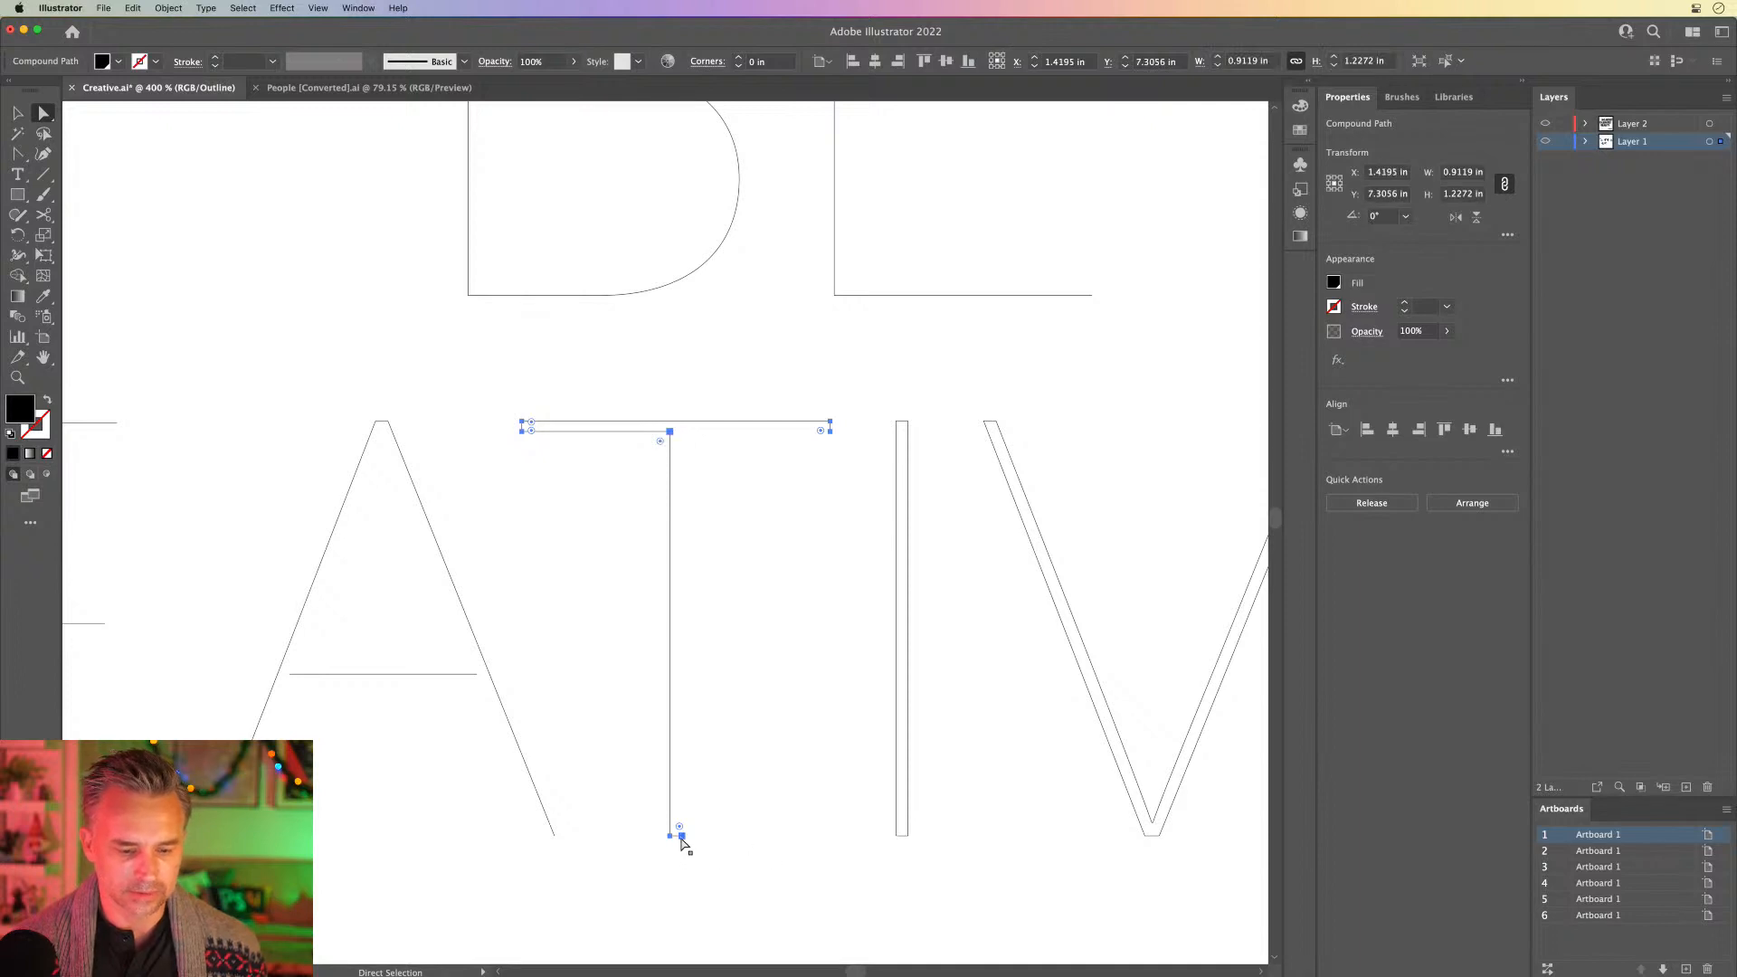
click(680, 833)
key(Delete)
Step: Delete the lower anchor points at both ends of the T's crossbar, leaving only its upper line
click(522, 431)
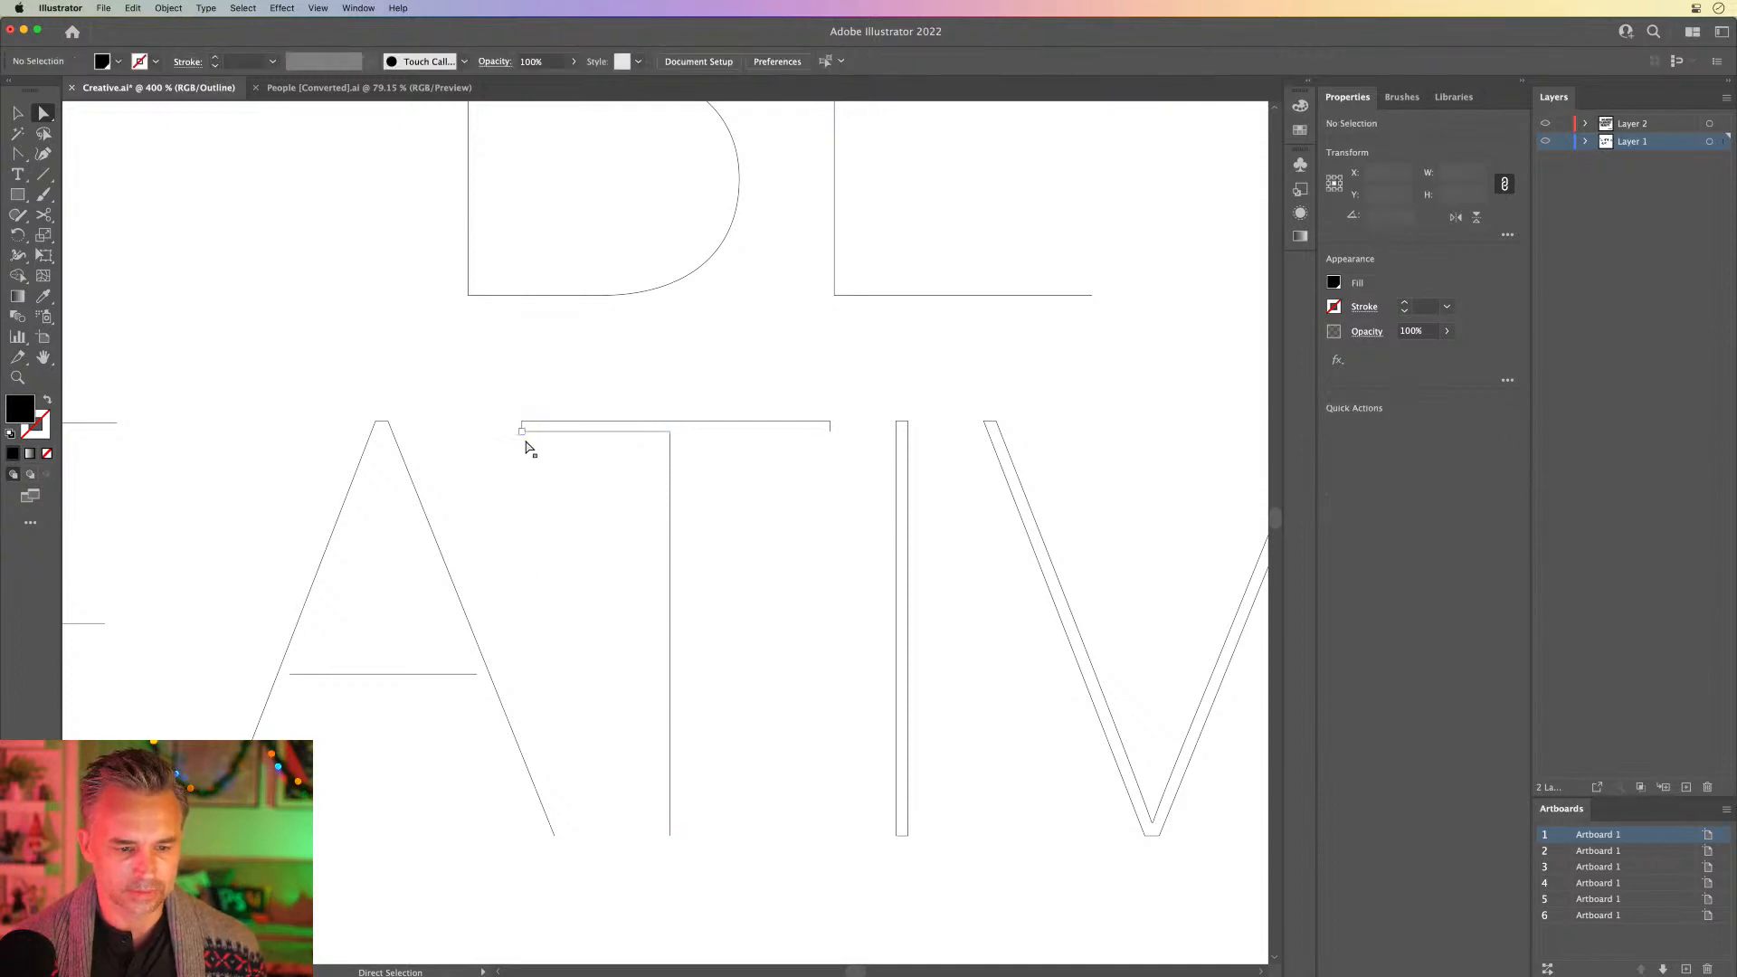
key(Delete)
click(766, 466)
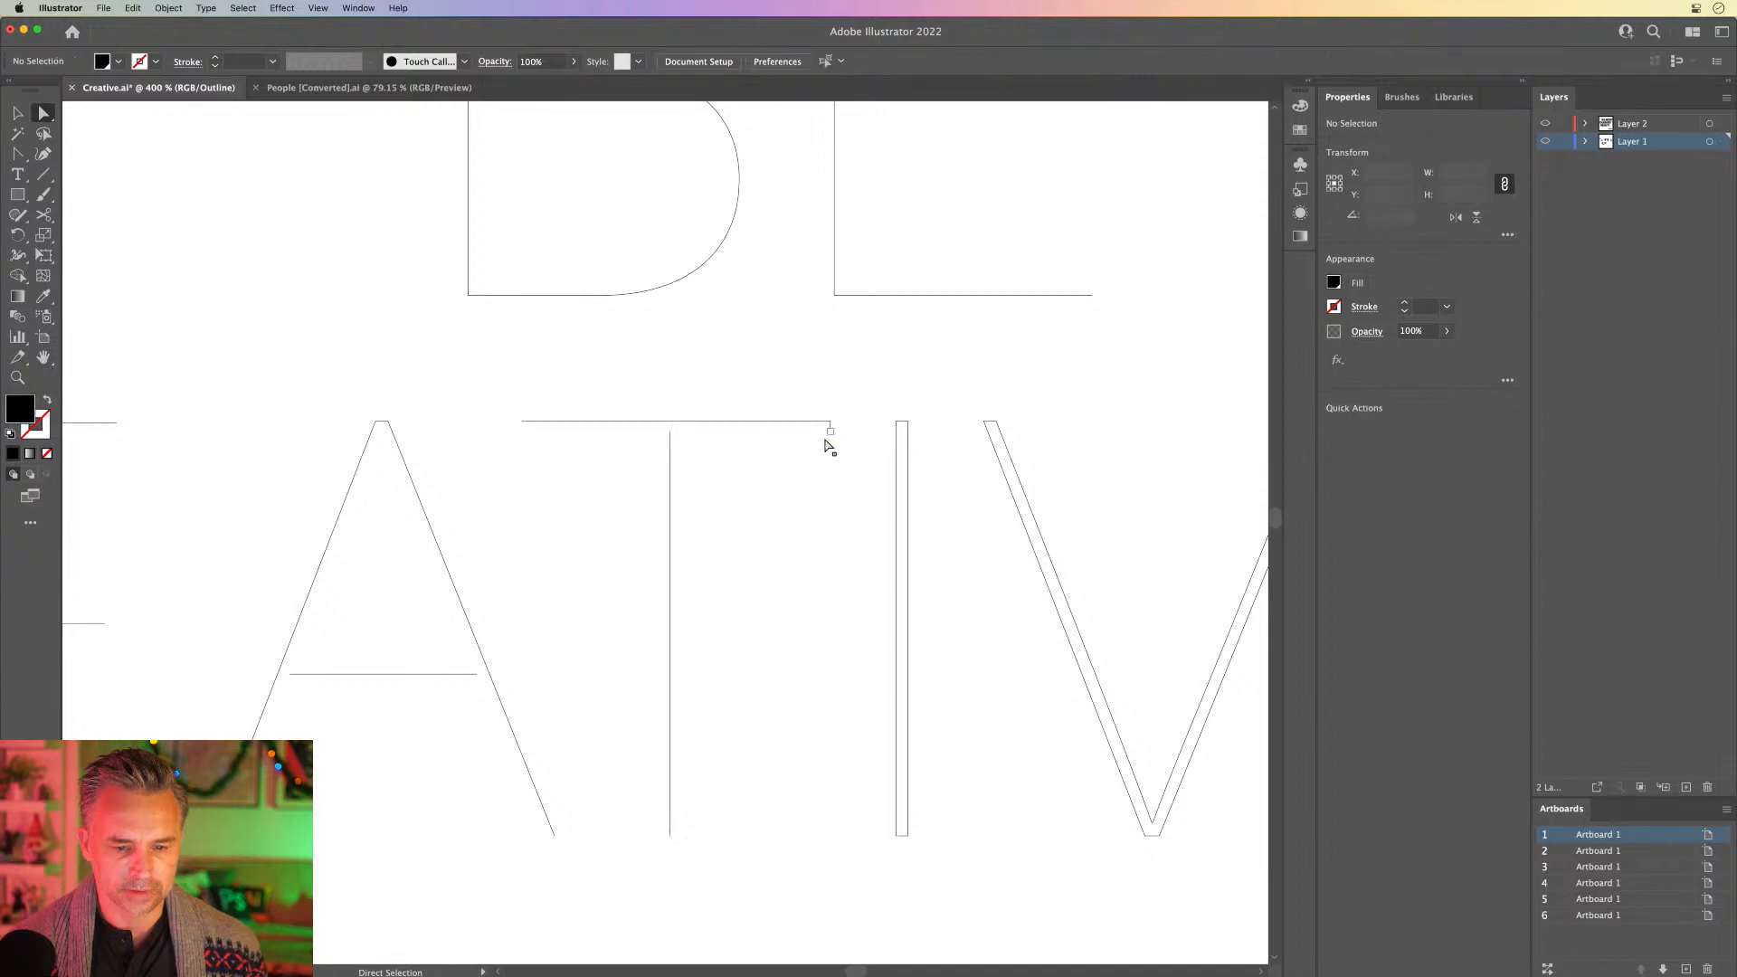
click(830, 431)
key(Delete)
click(828, 554)
Step: Delete the left-side anchor points of the I, reducing it to a single vertical line
drag(851, 490, 748, 454)
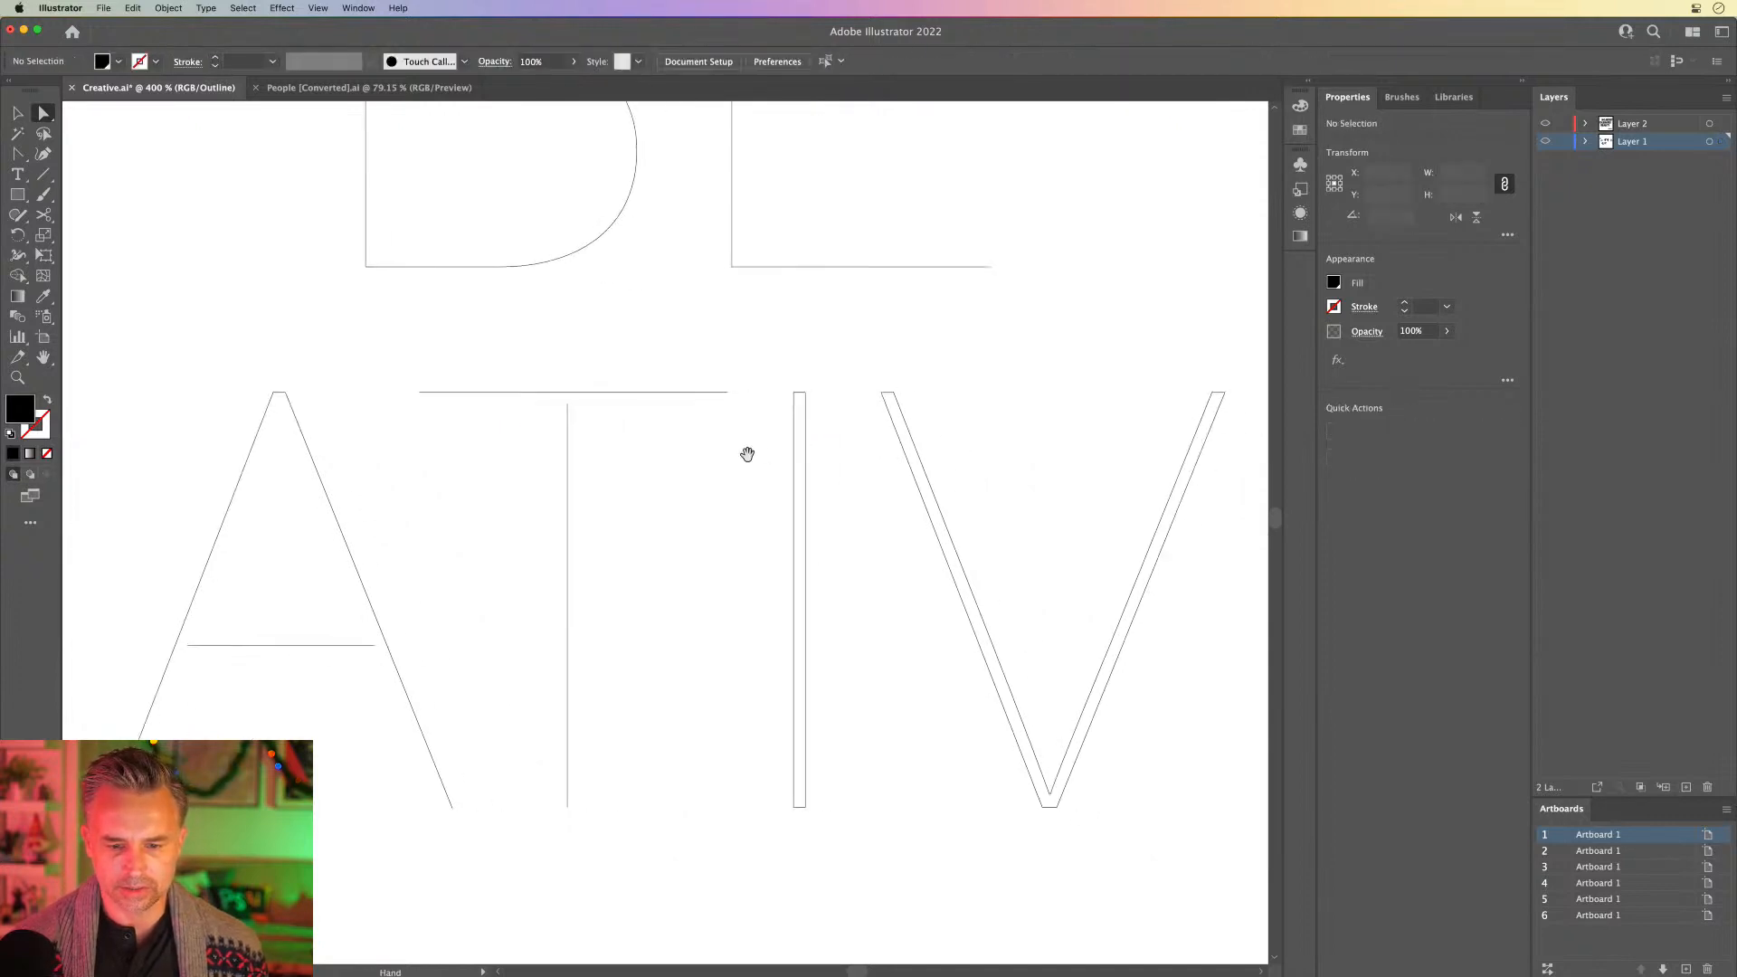
drag(765, 362, 799, 833)
key(Delete)
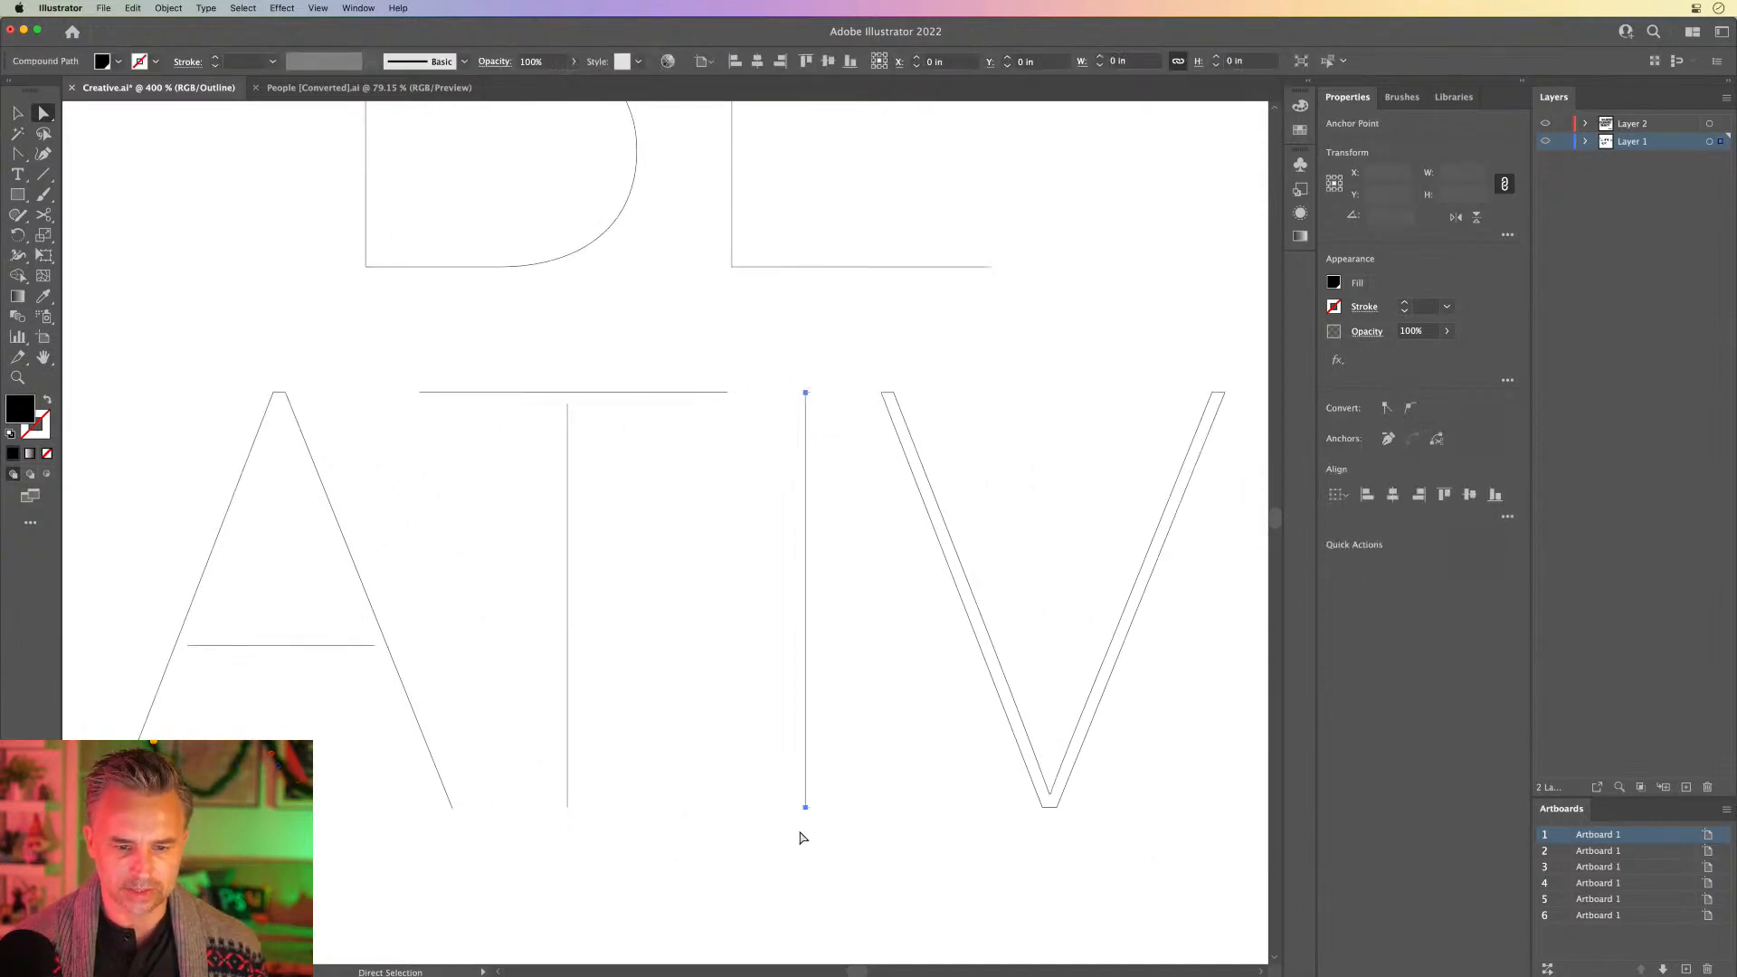
click(904, 713)
Step: Try to delete the inner anchor points of the V's left stroke, and undo the V and I deletions
drag(903, 713, 624, 721)
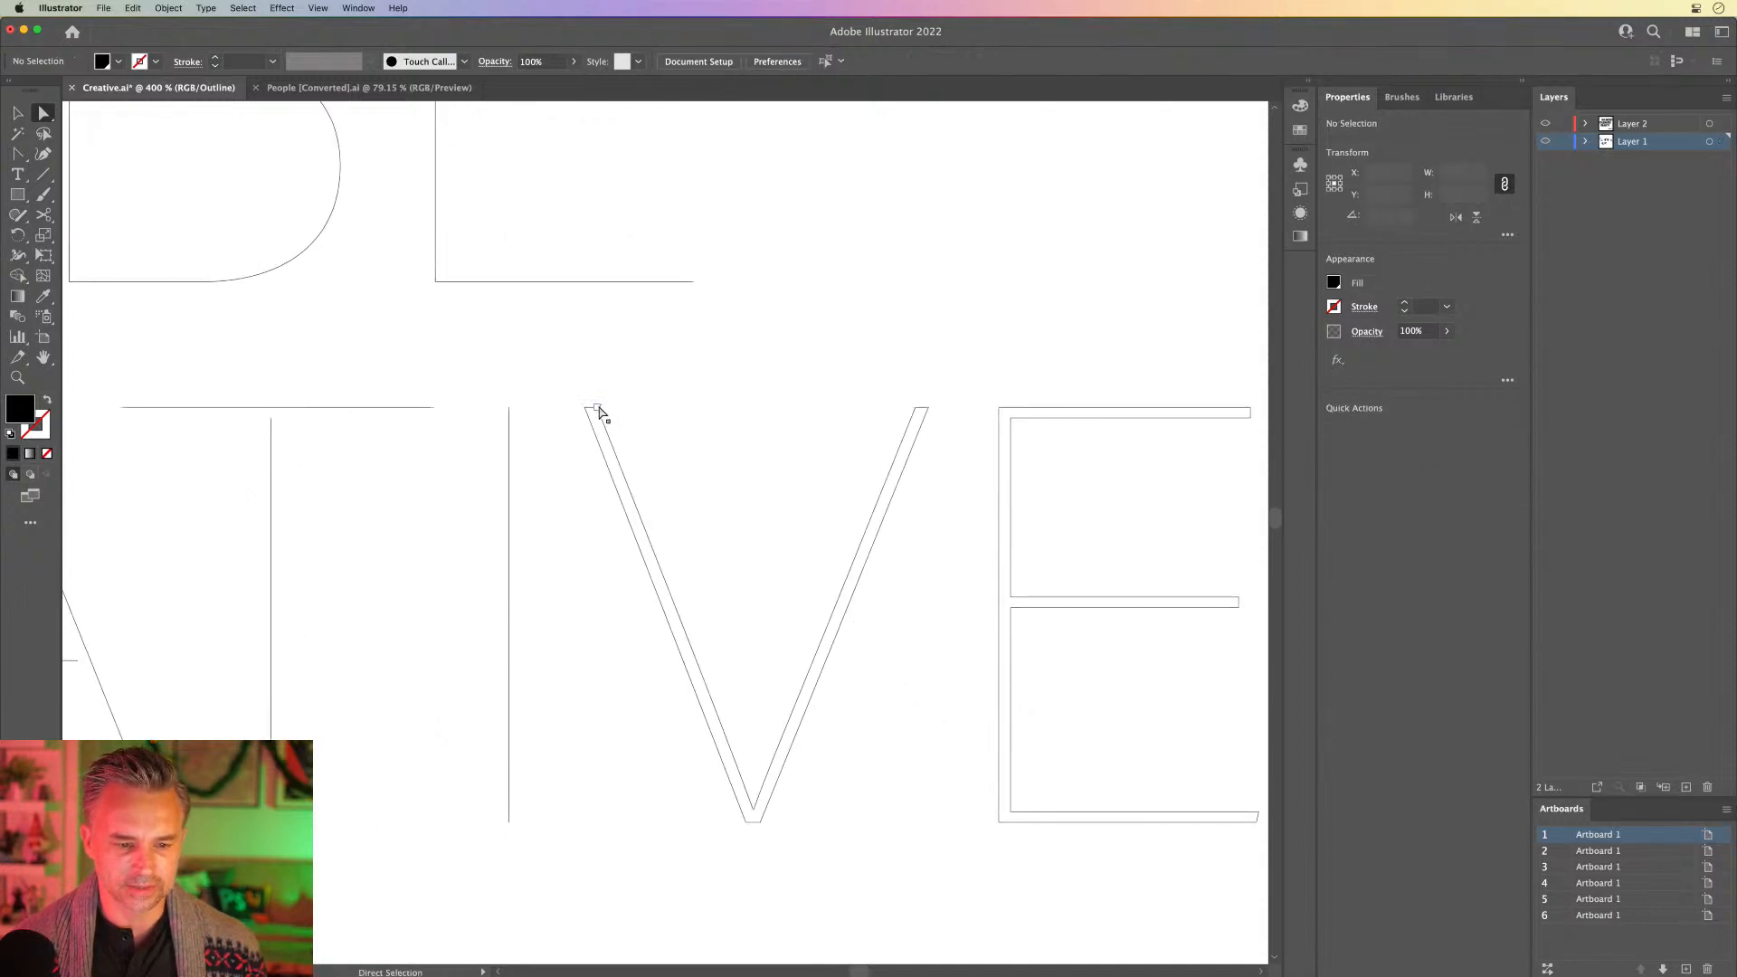
mouse_move(597, 407)
mouse_down()
mouse_move(688, 642)
mouse_move(817, 645)
mouse_up()
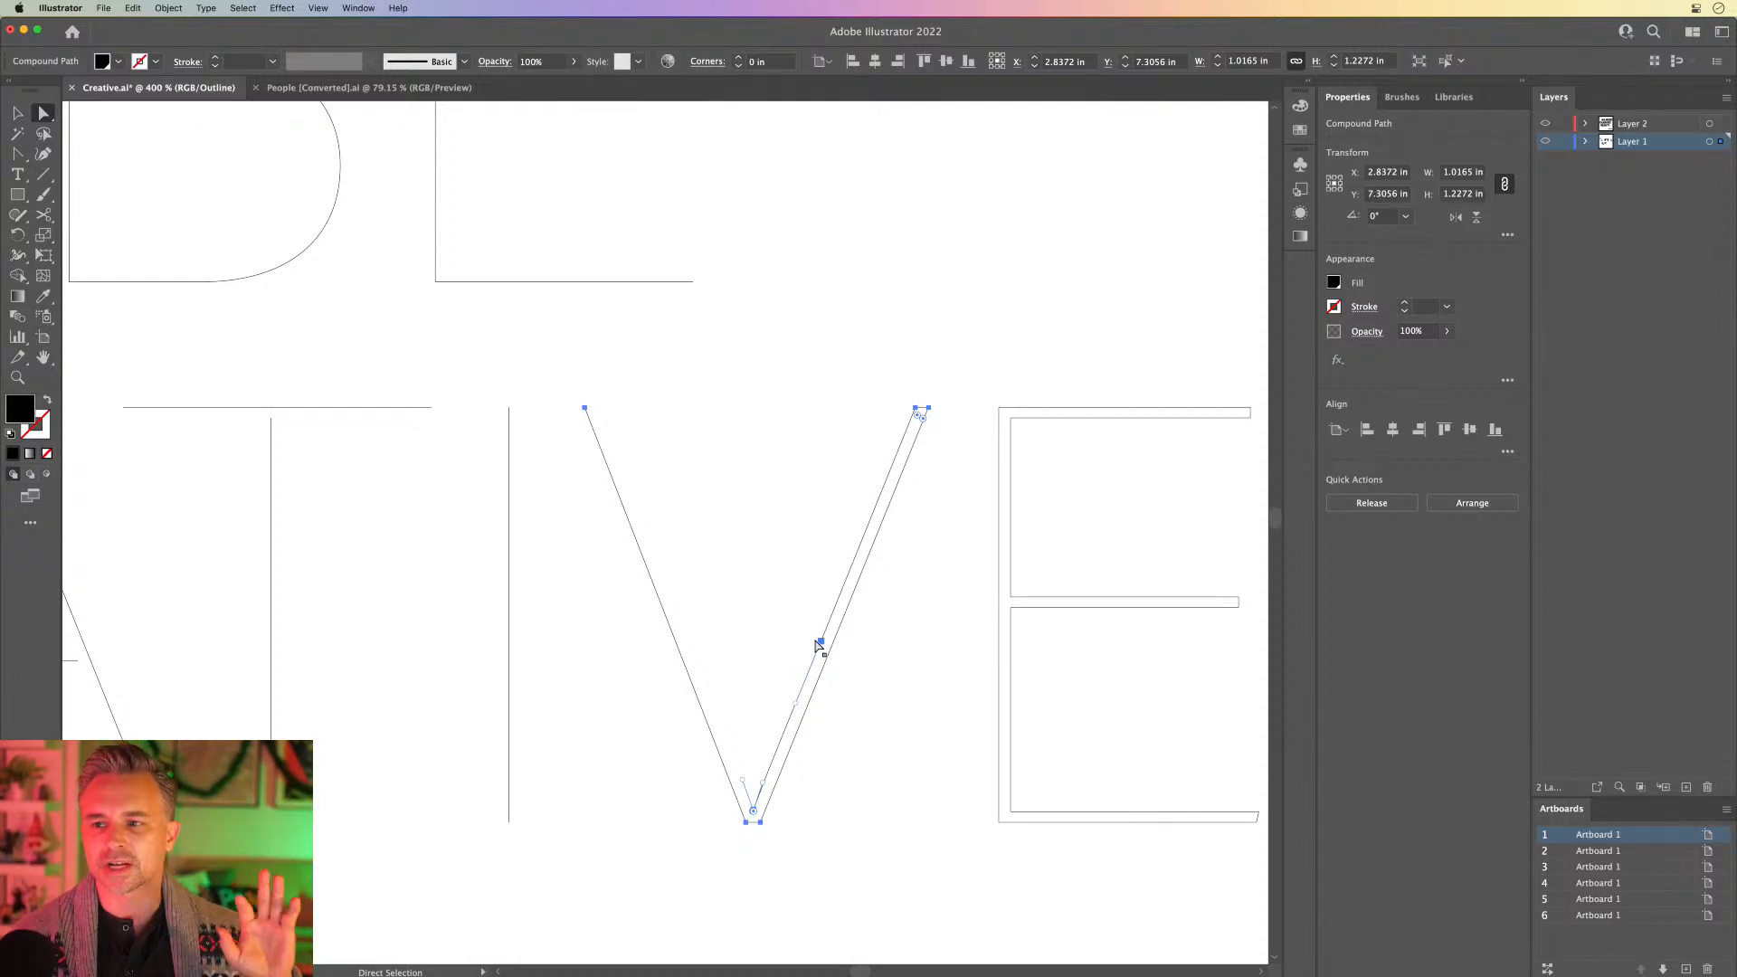
key(super+z)
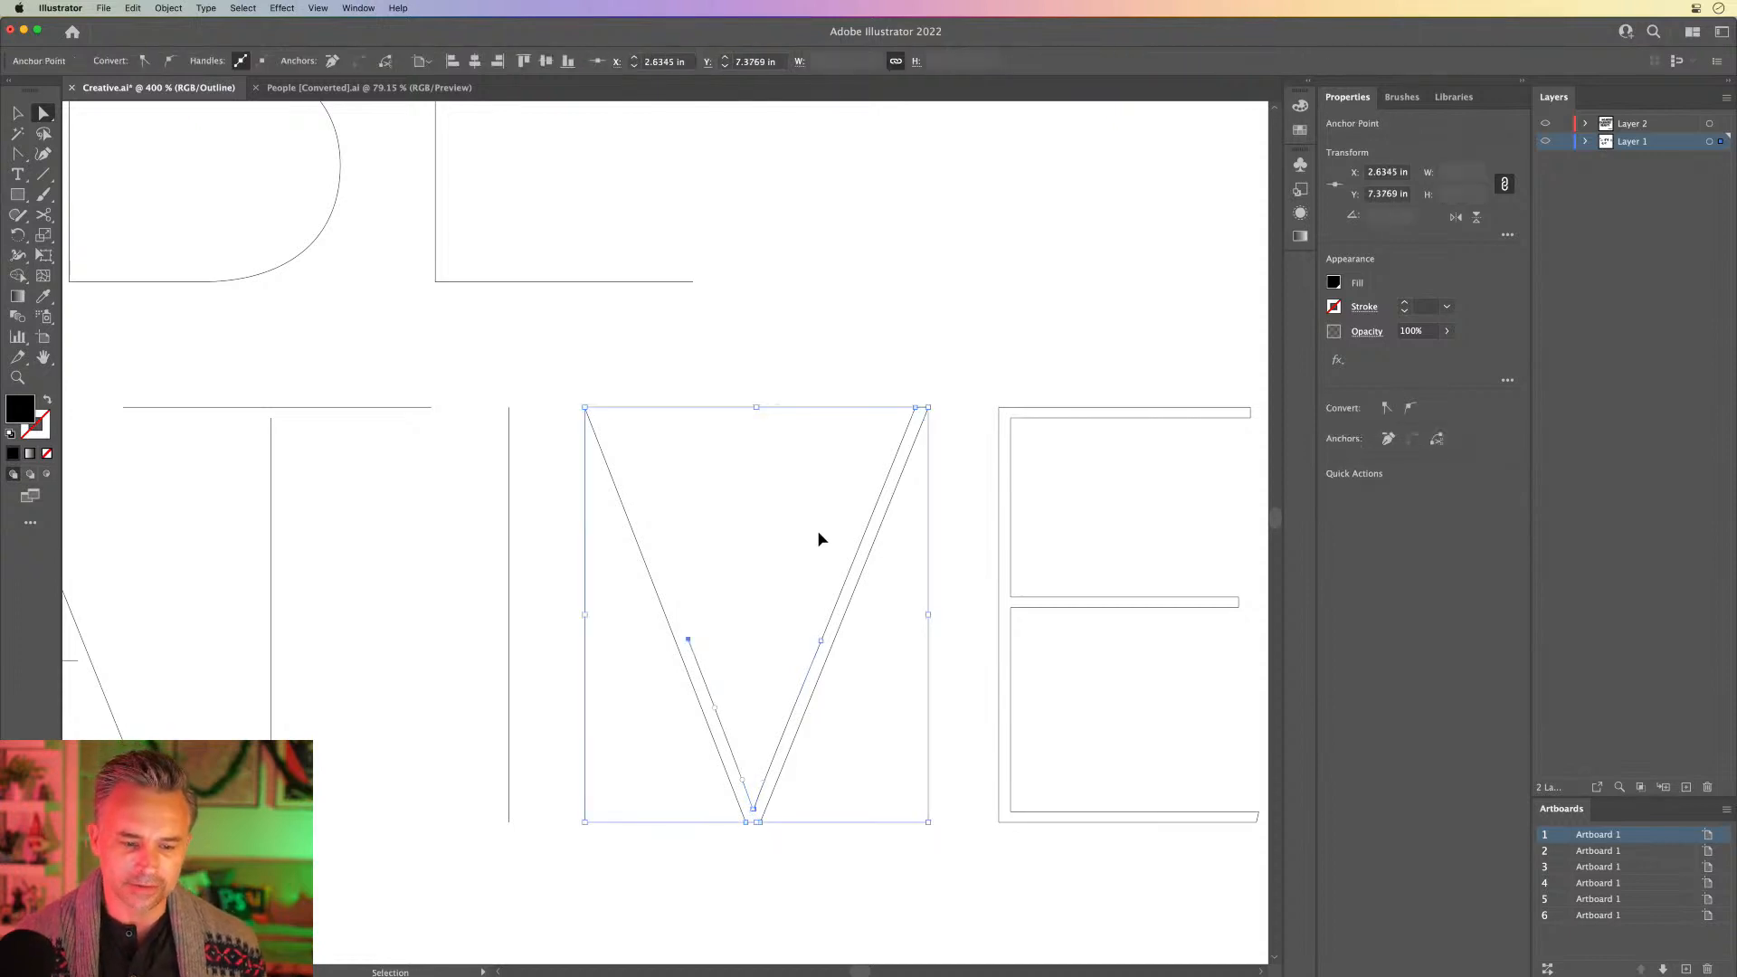
key(super+z)
key(super+z)
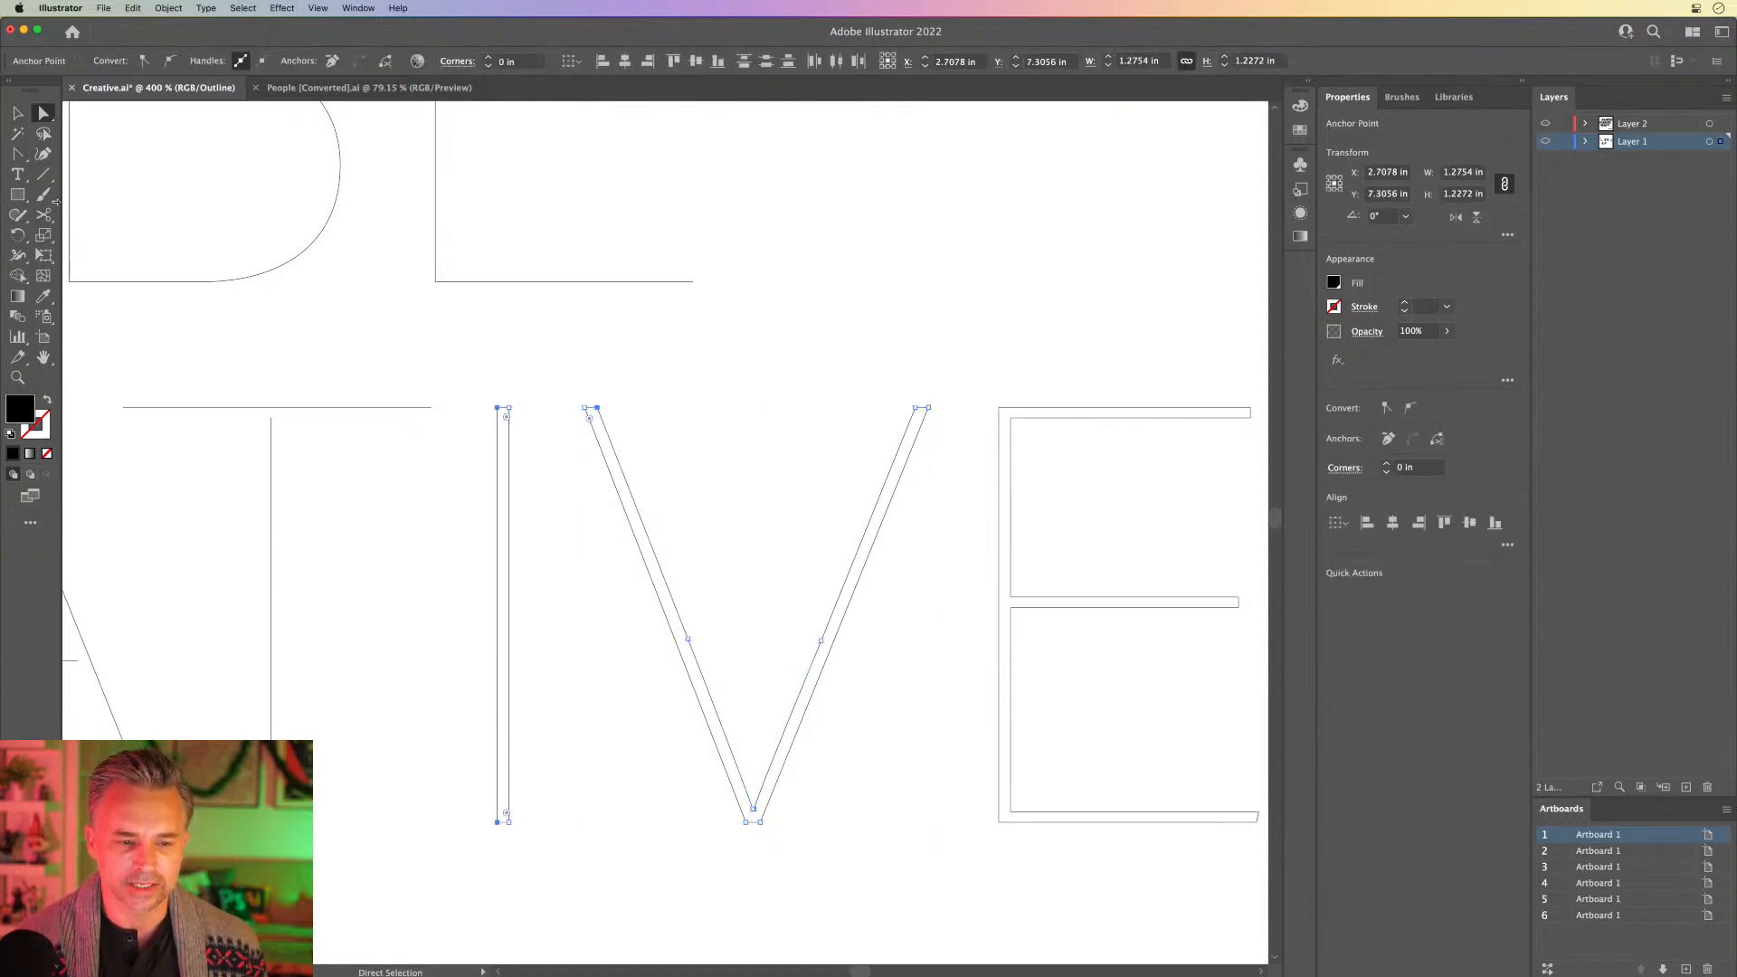
Step: Remove the left edge of the restored I and select the inner edge of the V's left stroke
click(508, 364)
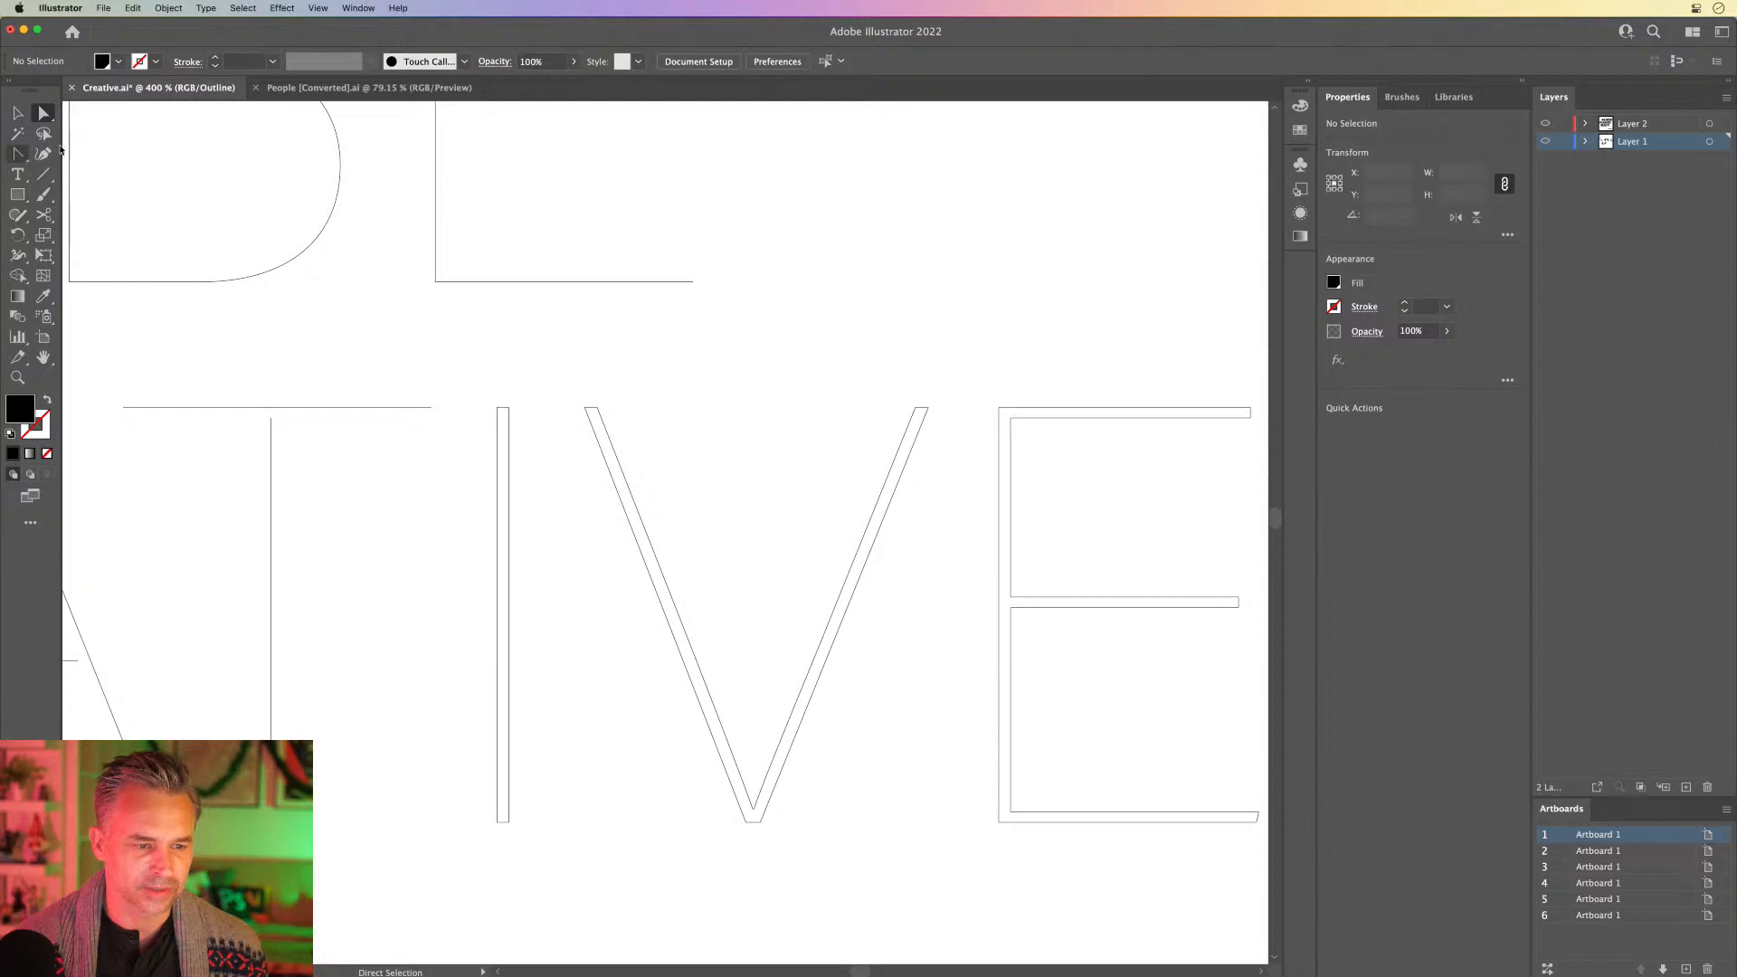
mouse_move(485, 379)
mouse_down()
mouse_move(480, 850)
mouse_move(503, 861)
mouse_up()
key(Delete)
click(546, 426)
click(597, 449)
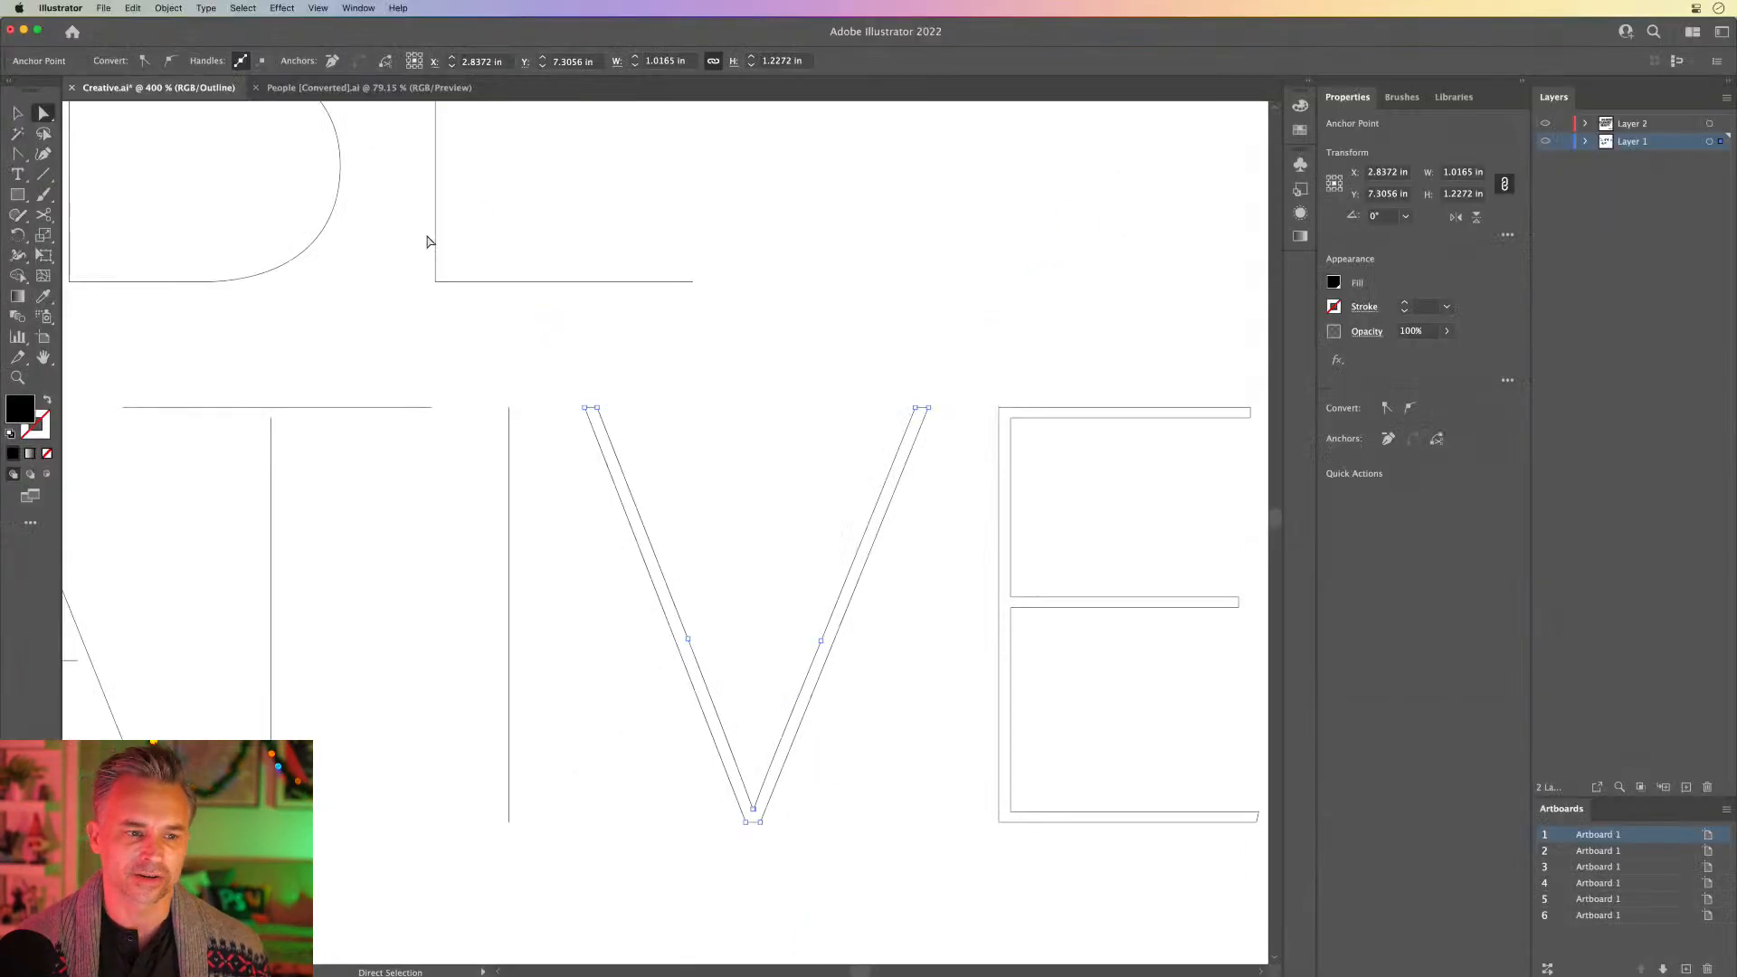
Step: Try to simplify the V through its selected anchor points, lowering the Simplify amount to 0 points
click(168, 7)
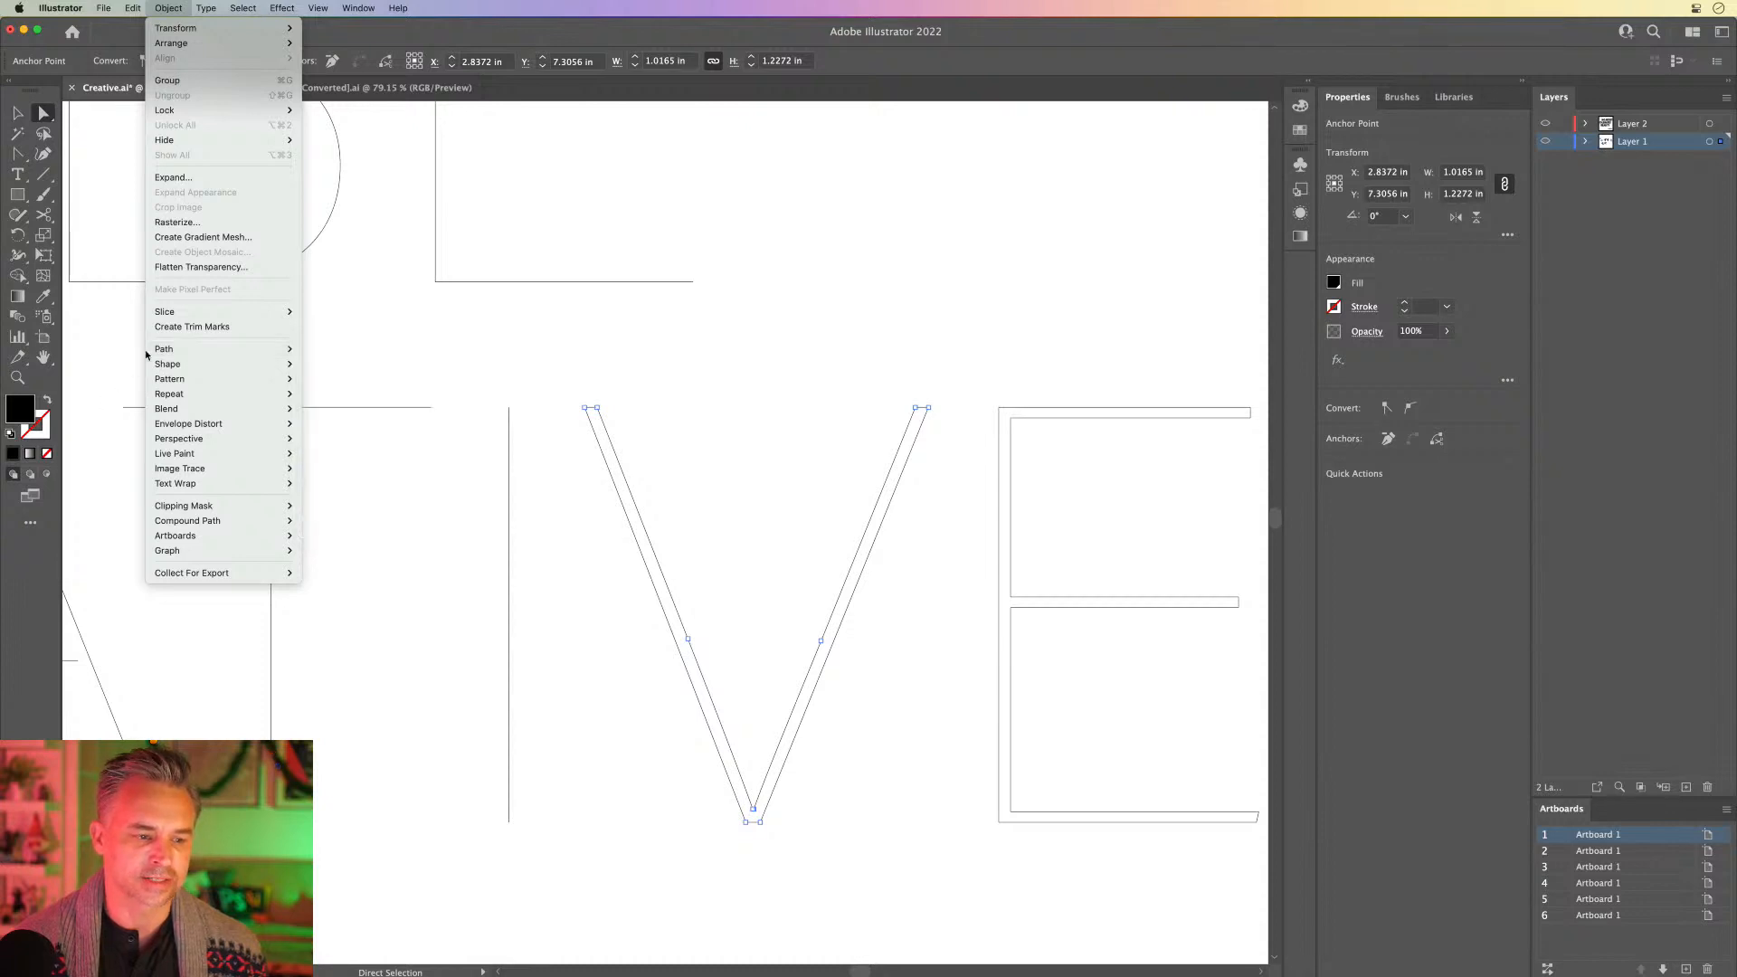
mouse_move(151, 350)
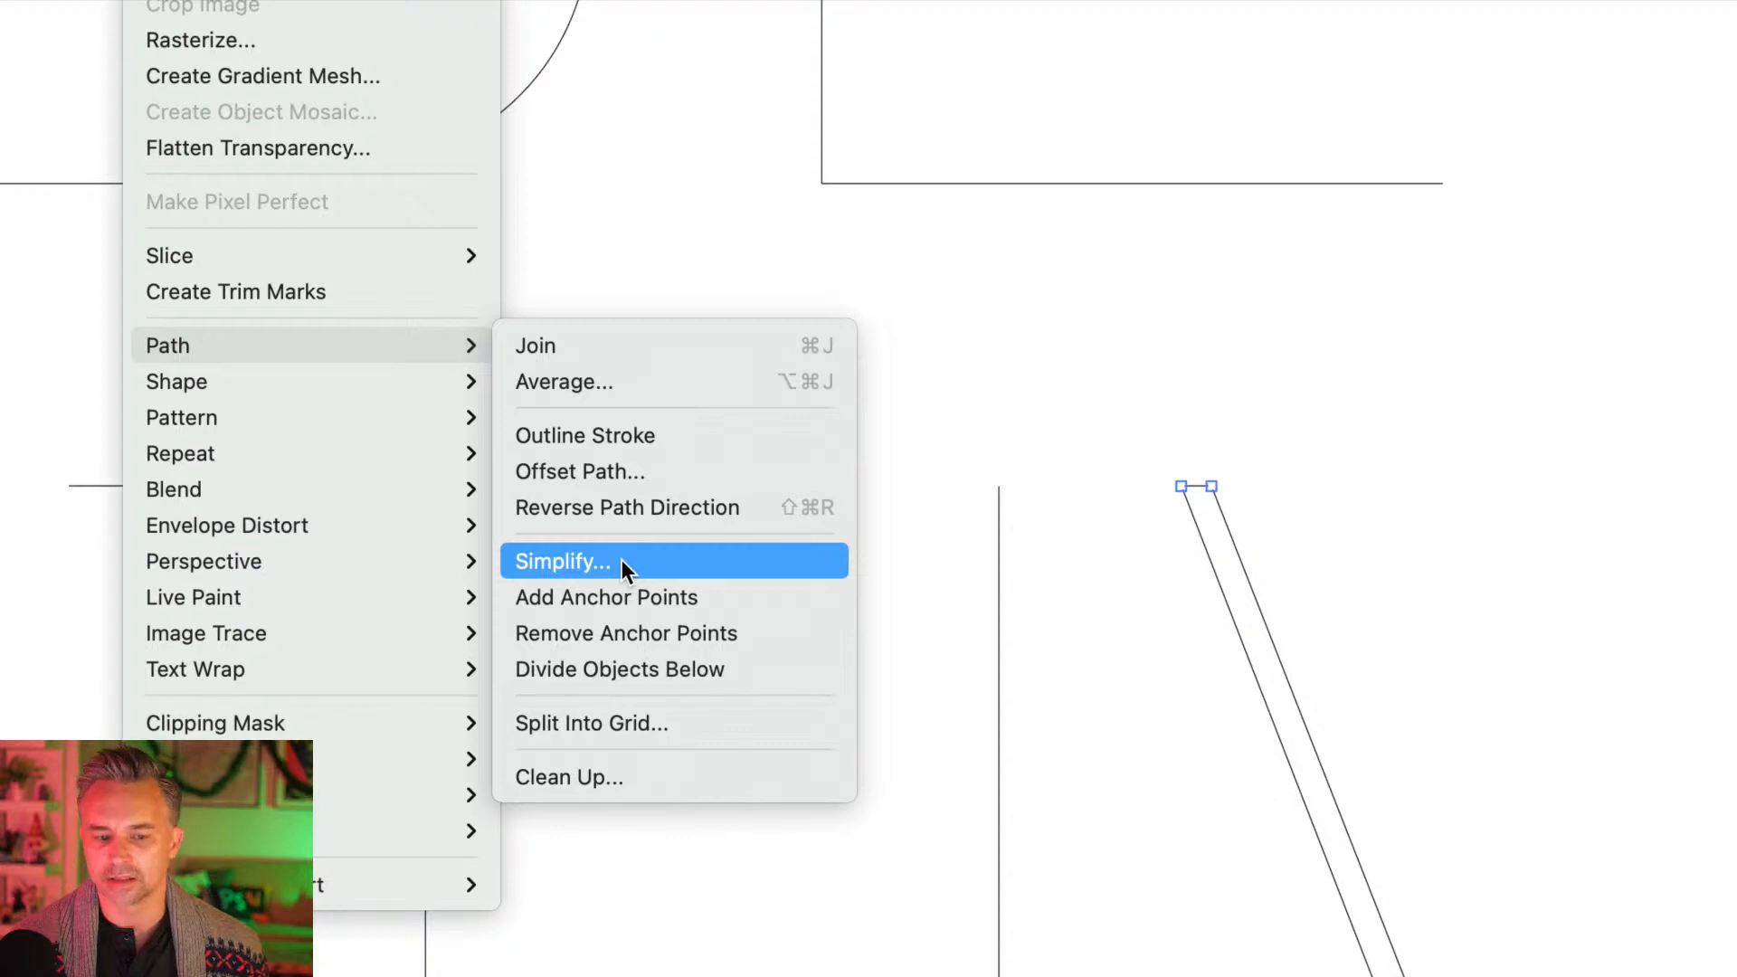
click(626, 559)
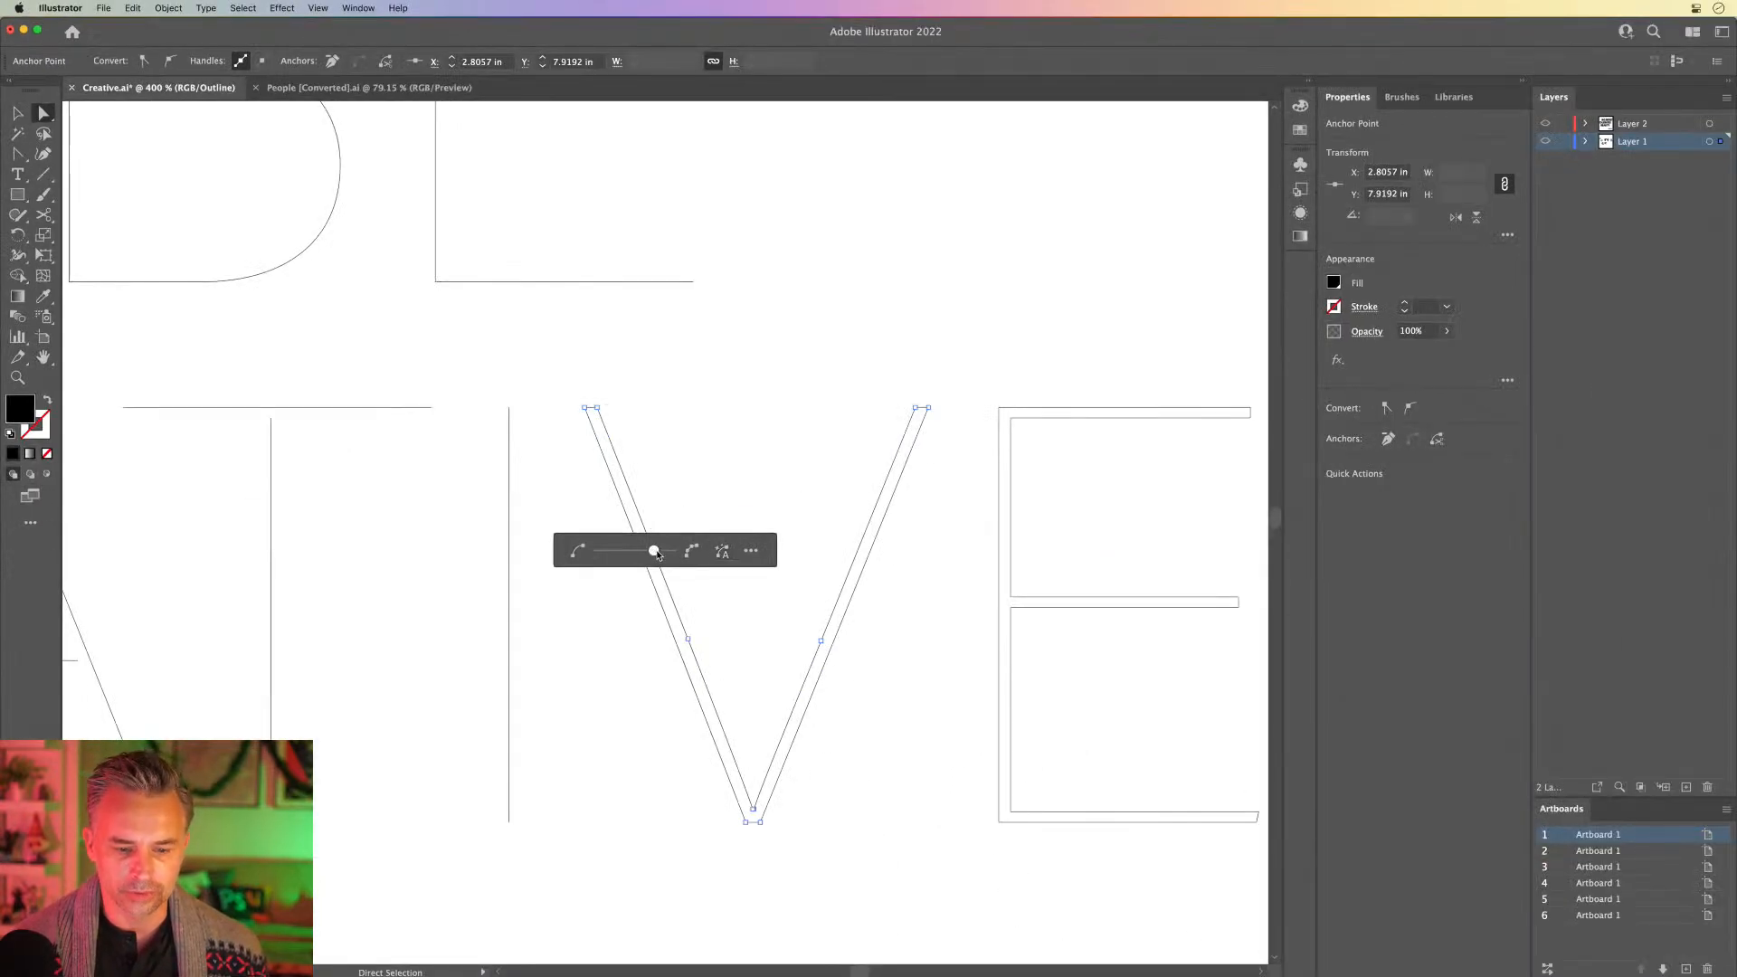
drag(653, 552, 597, 554)
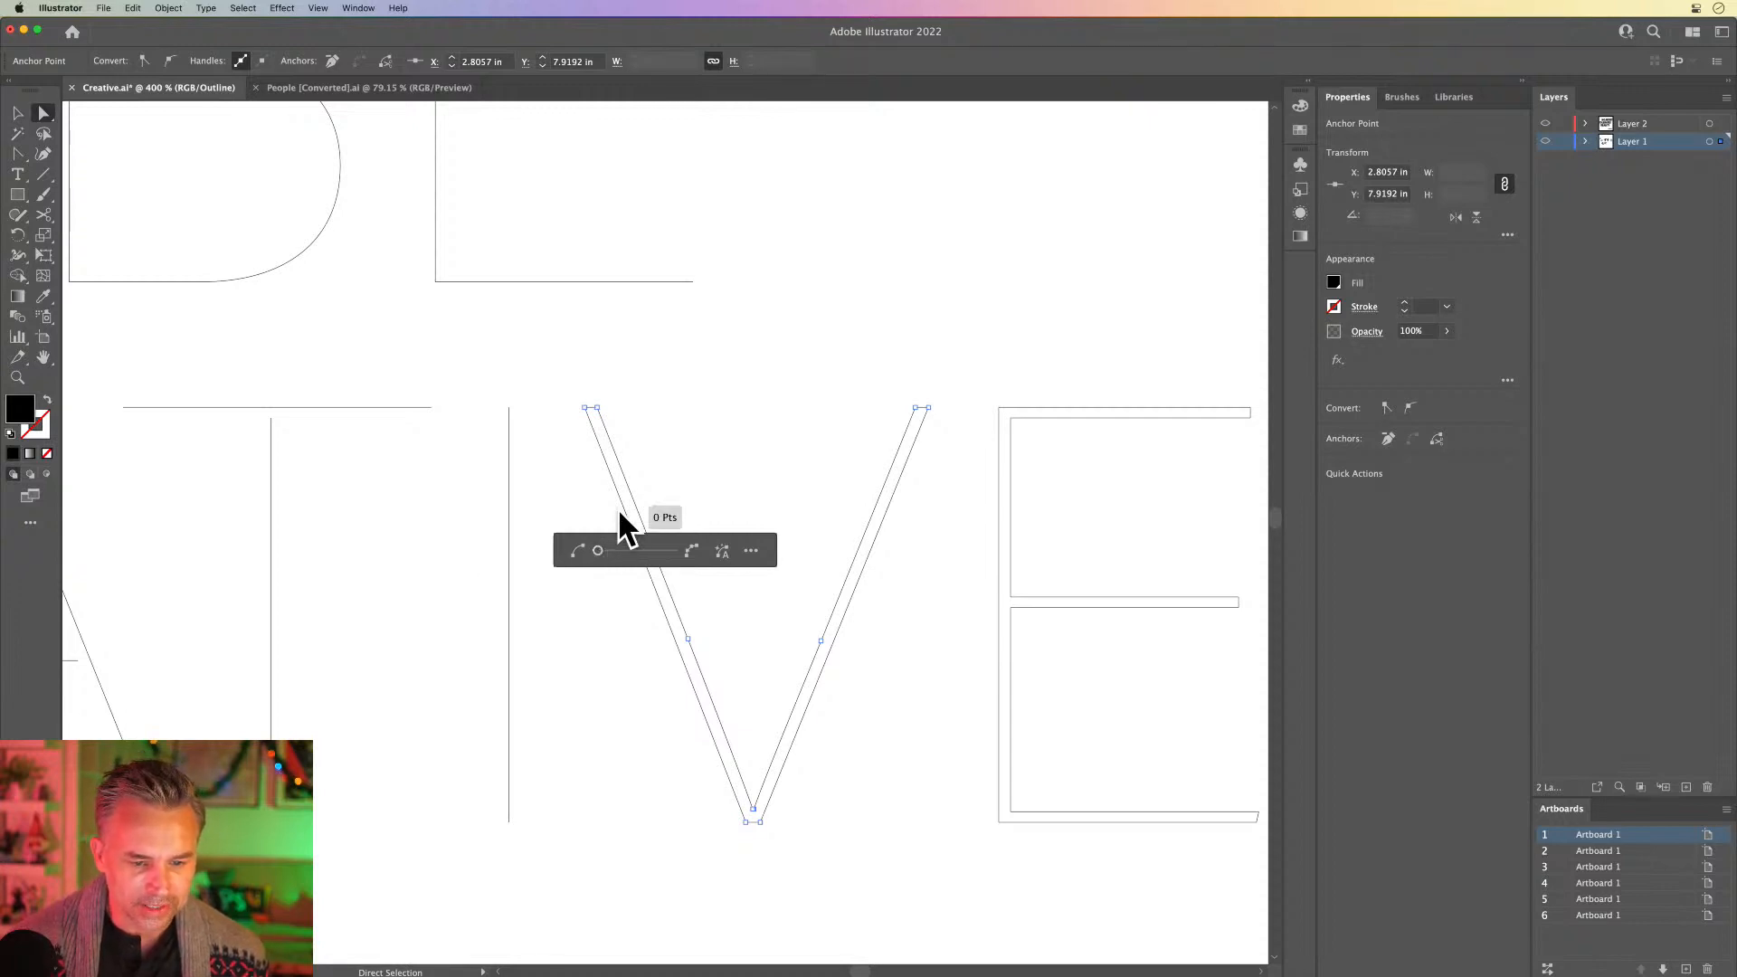
click(651, 431)
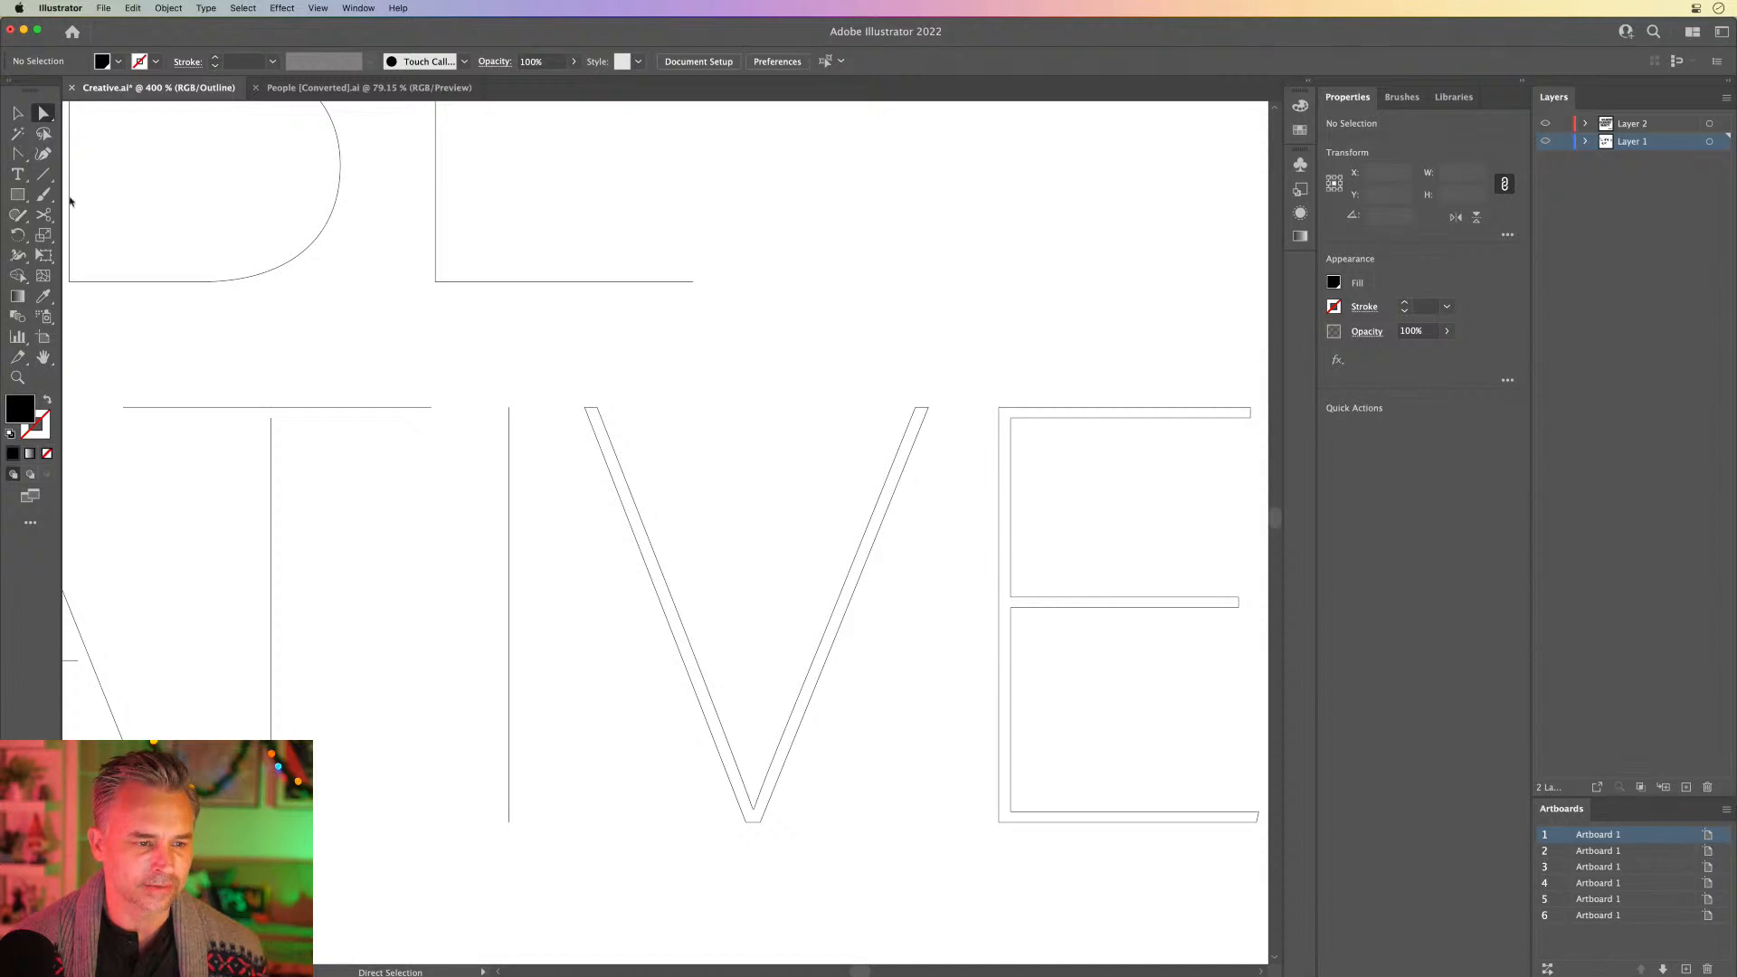
Step: Try to simplify the V again with its whole compound path selected
click(18, 112)
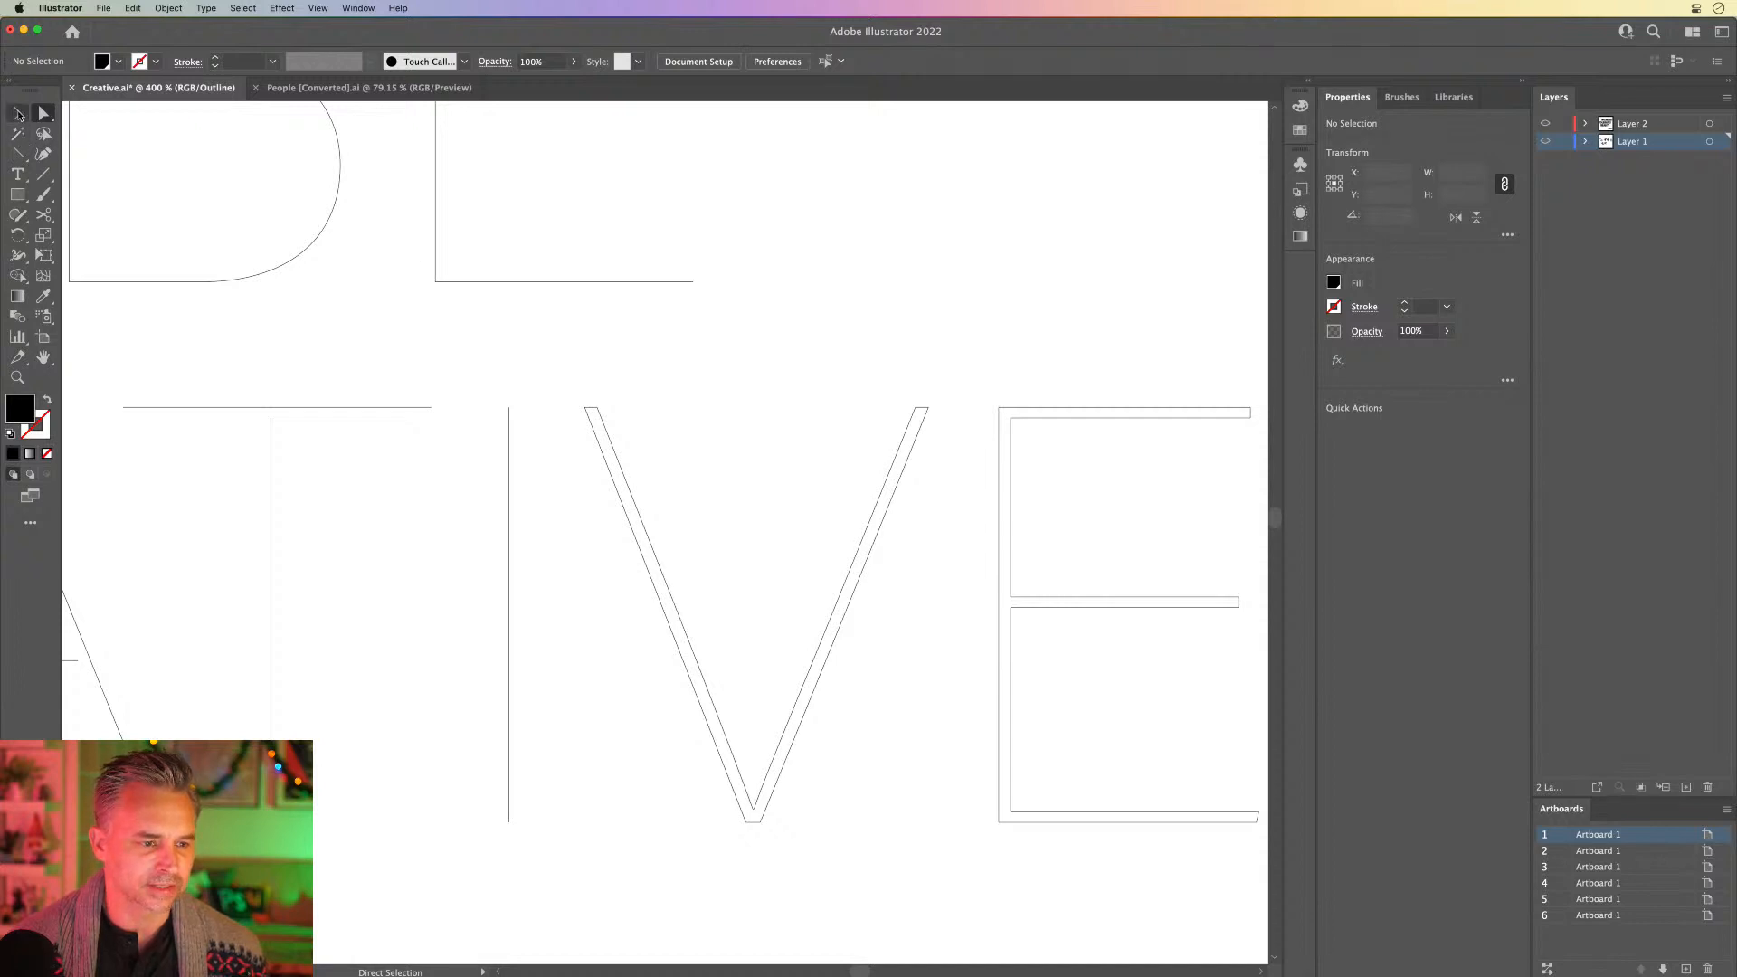
click(625, 483)
click(169, 8)
mouse_move(217, 350)
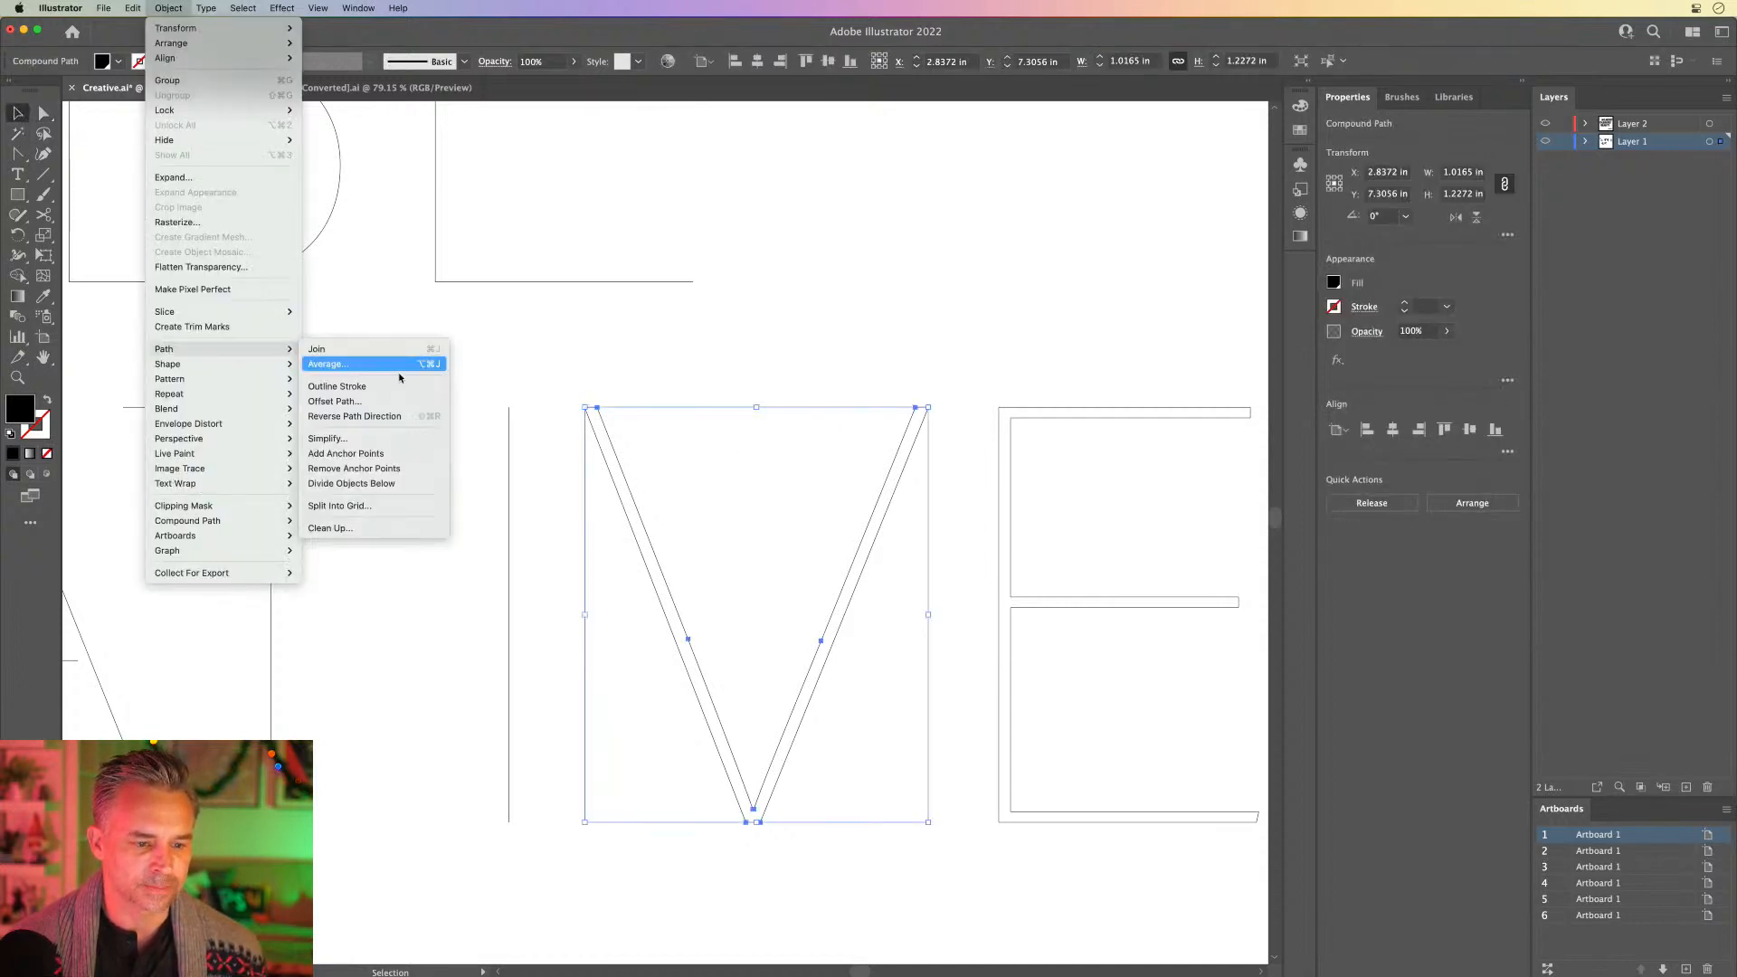
click(380, 438)
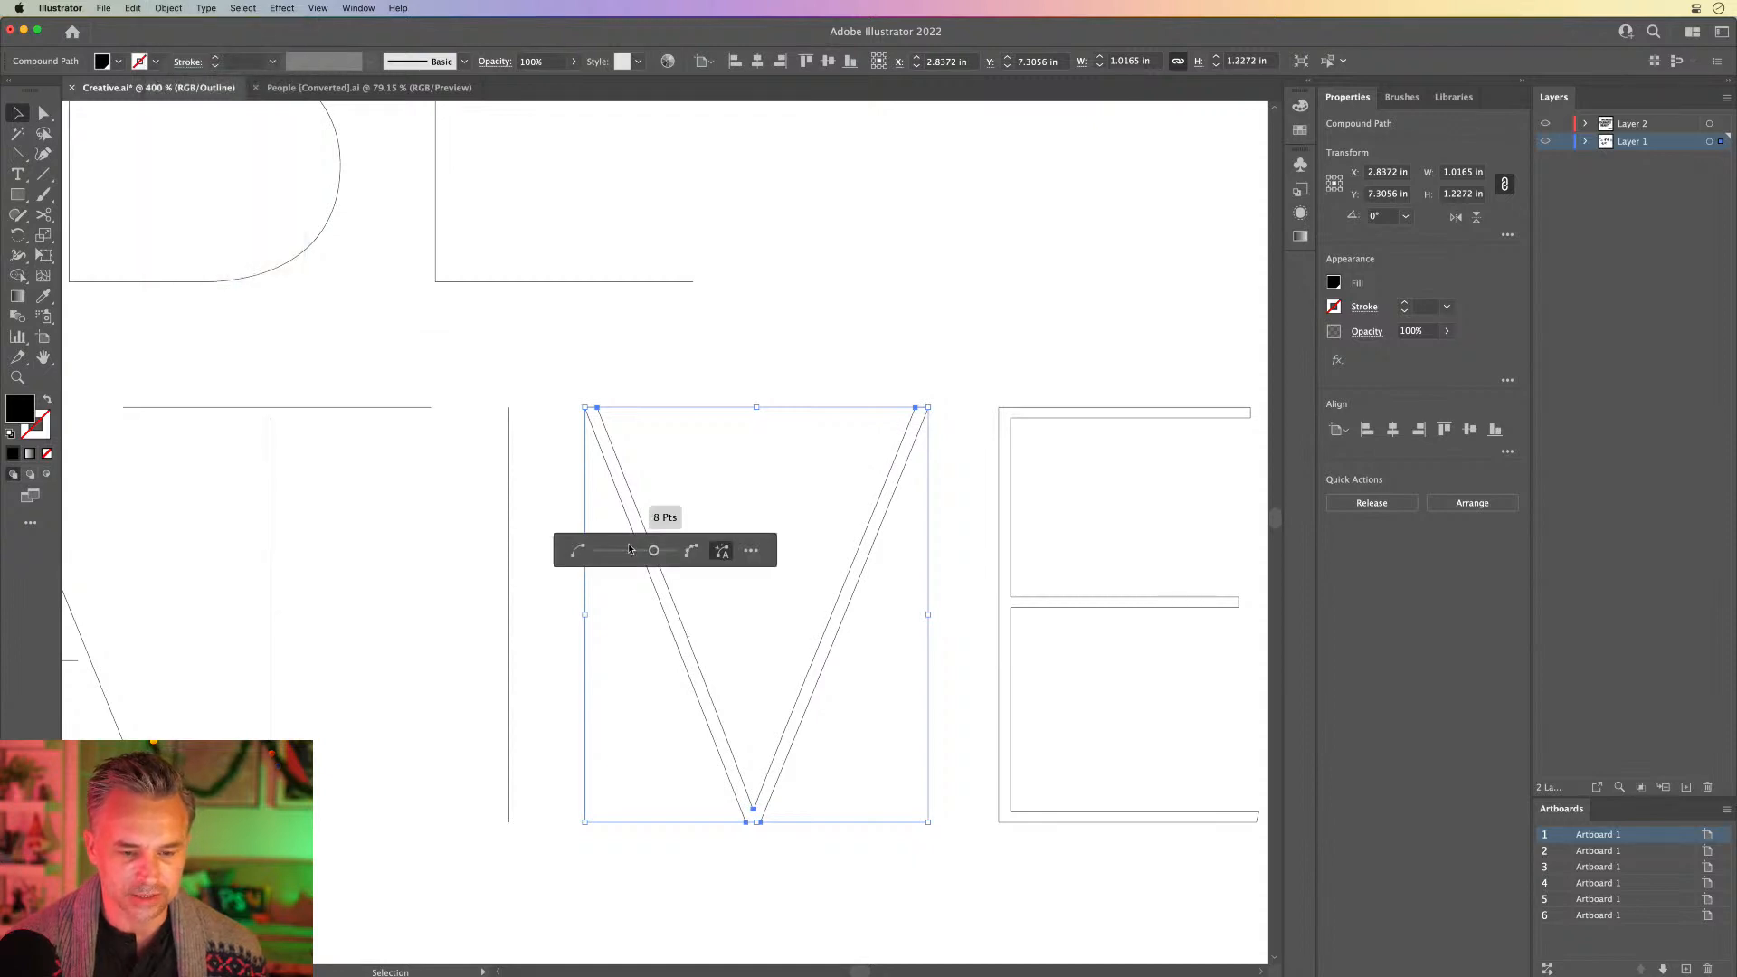
click(758, 357)
Step: Delete the inner anchor points at both upper ends of the V, and select the leftover inner vertex
key(a)
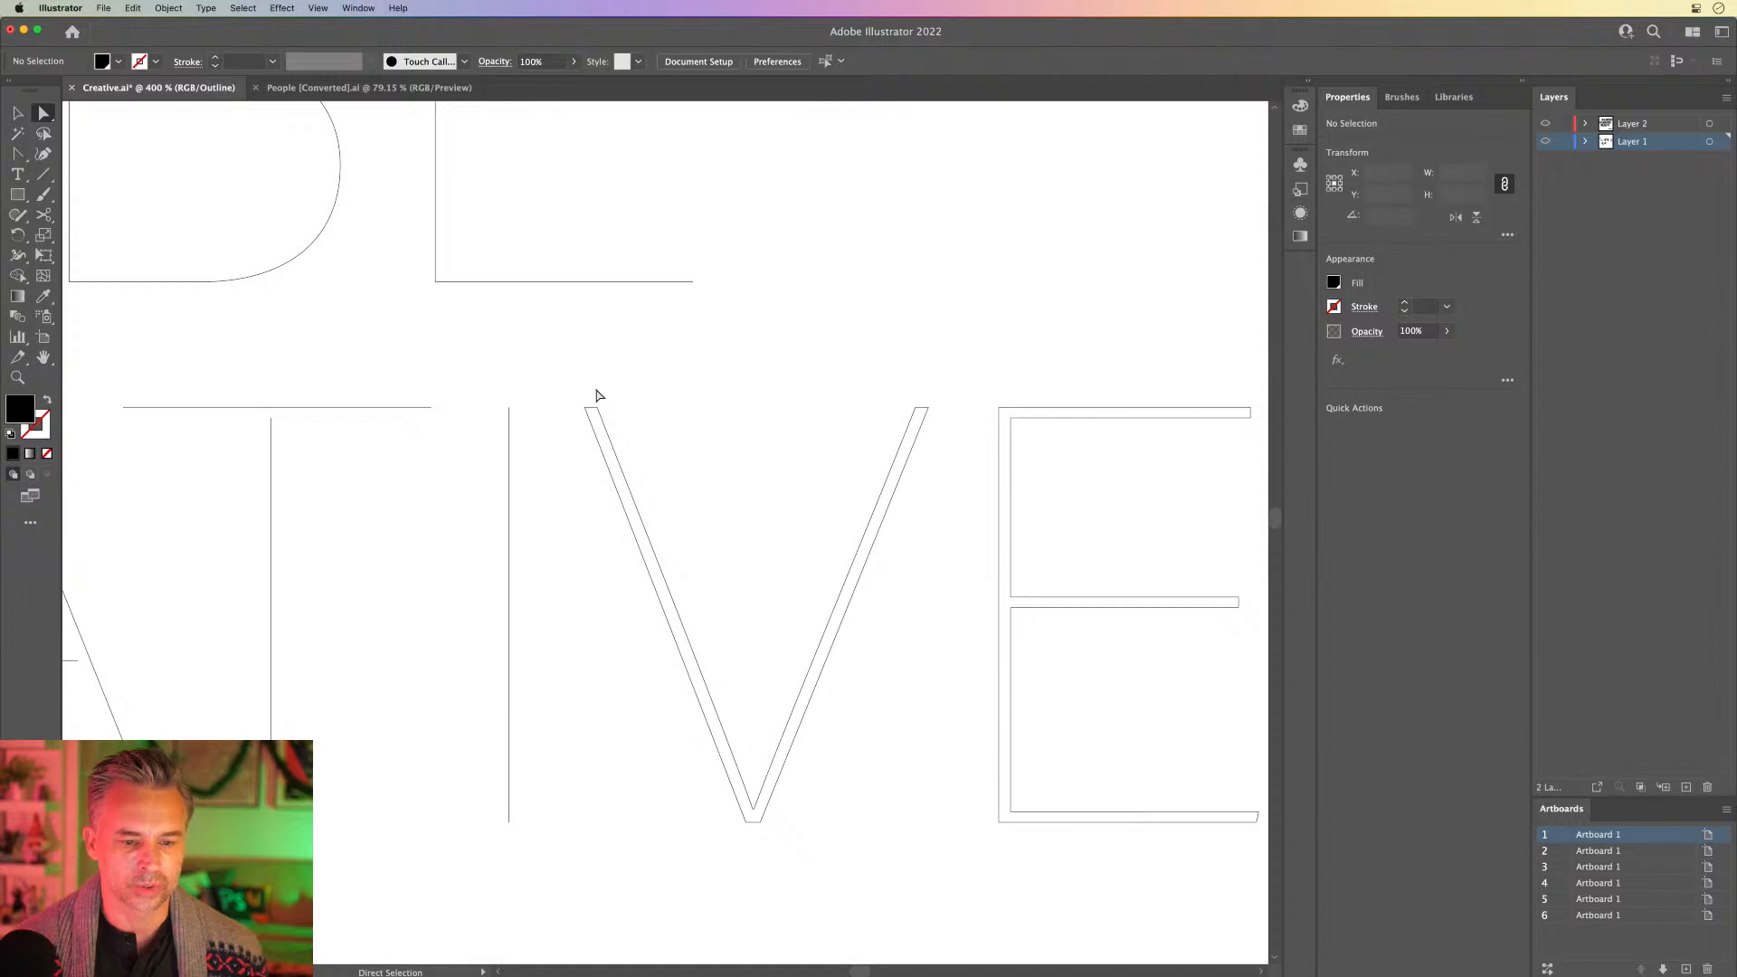
drag(592, 393, 611, 414)
key(Delete)
drag(883, 387, 919, 421)
key(Delete)
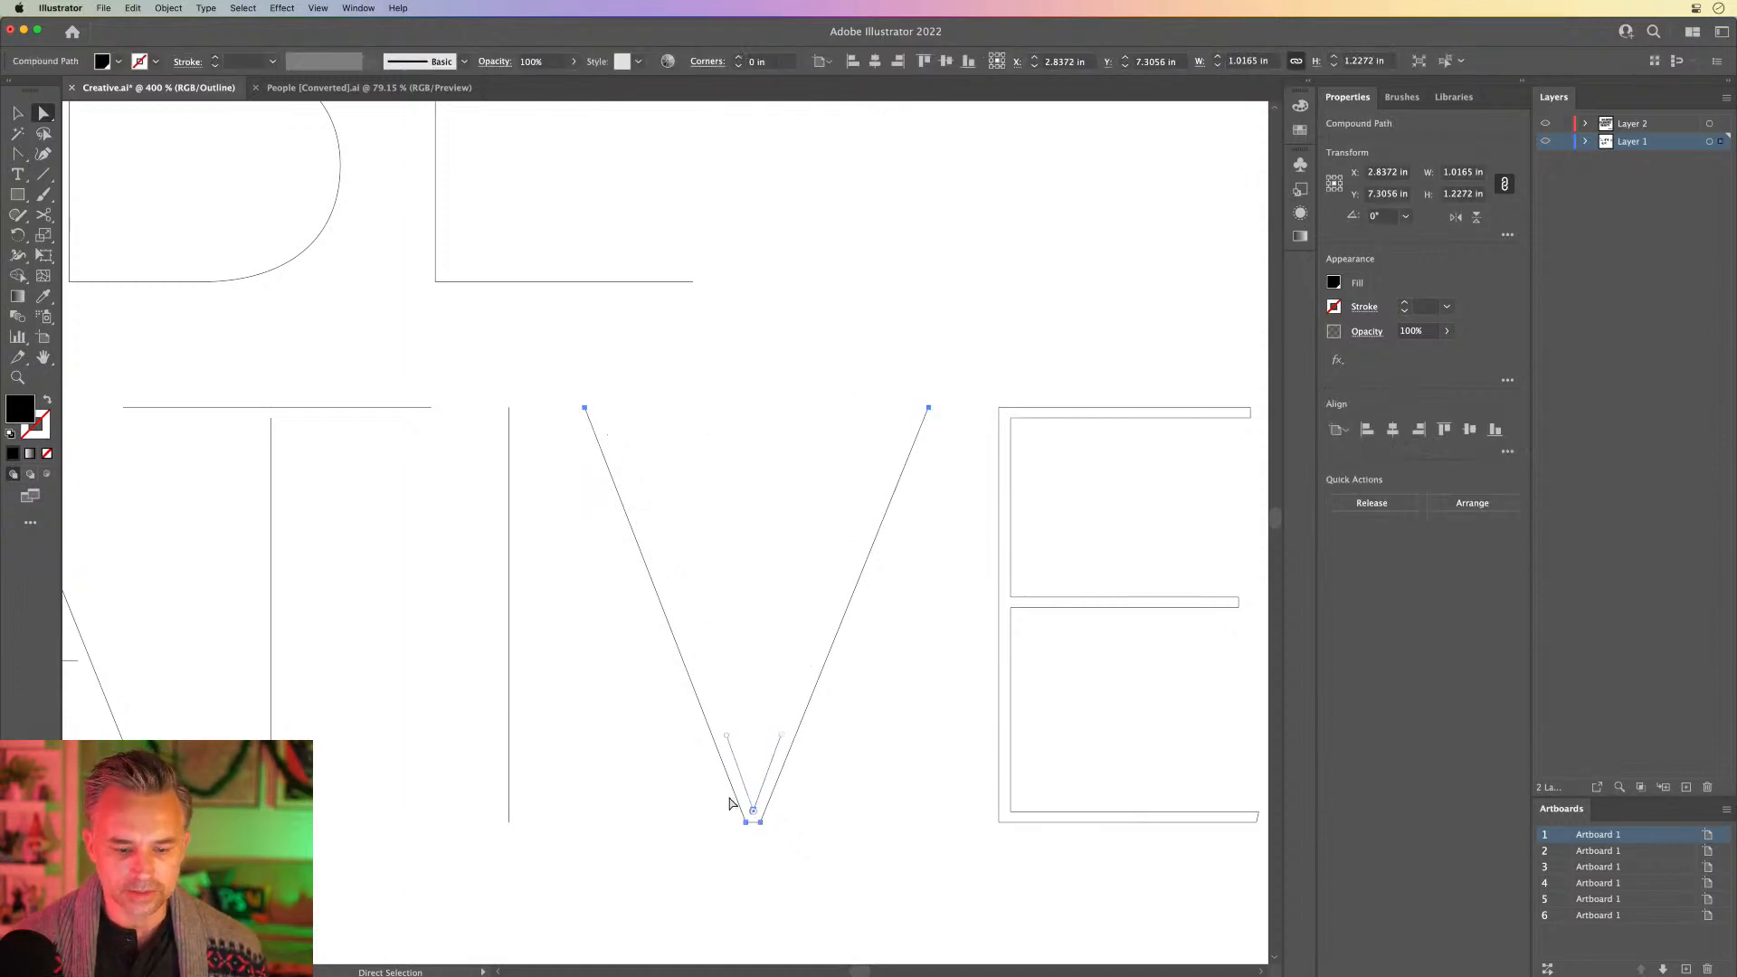
click(748, 662)
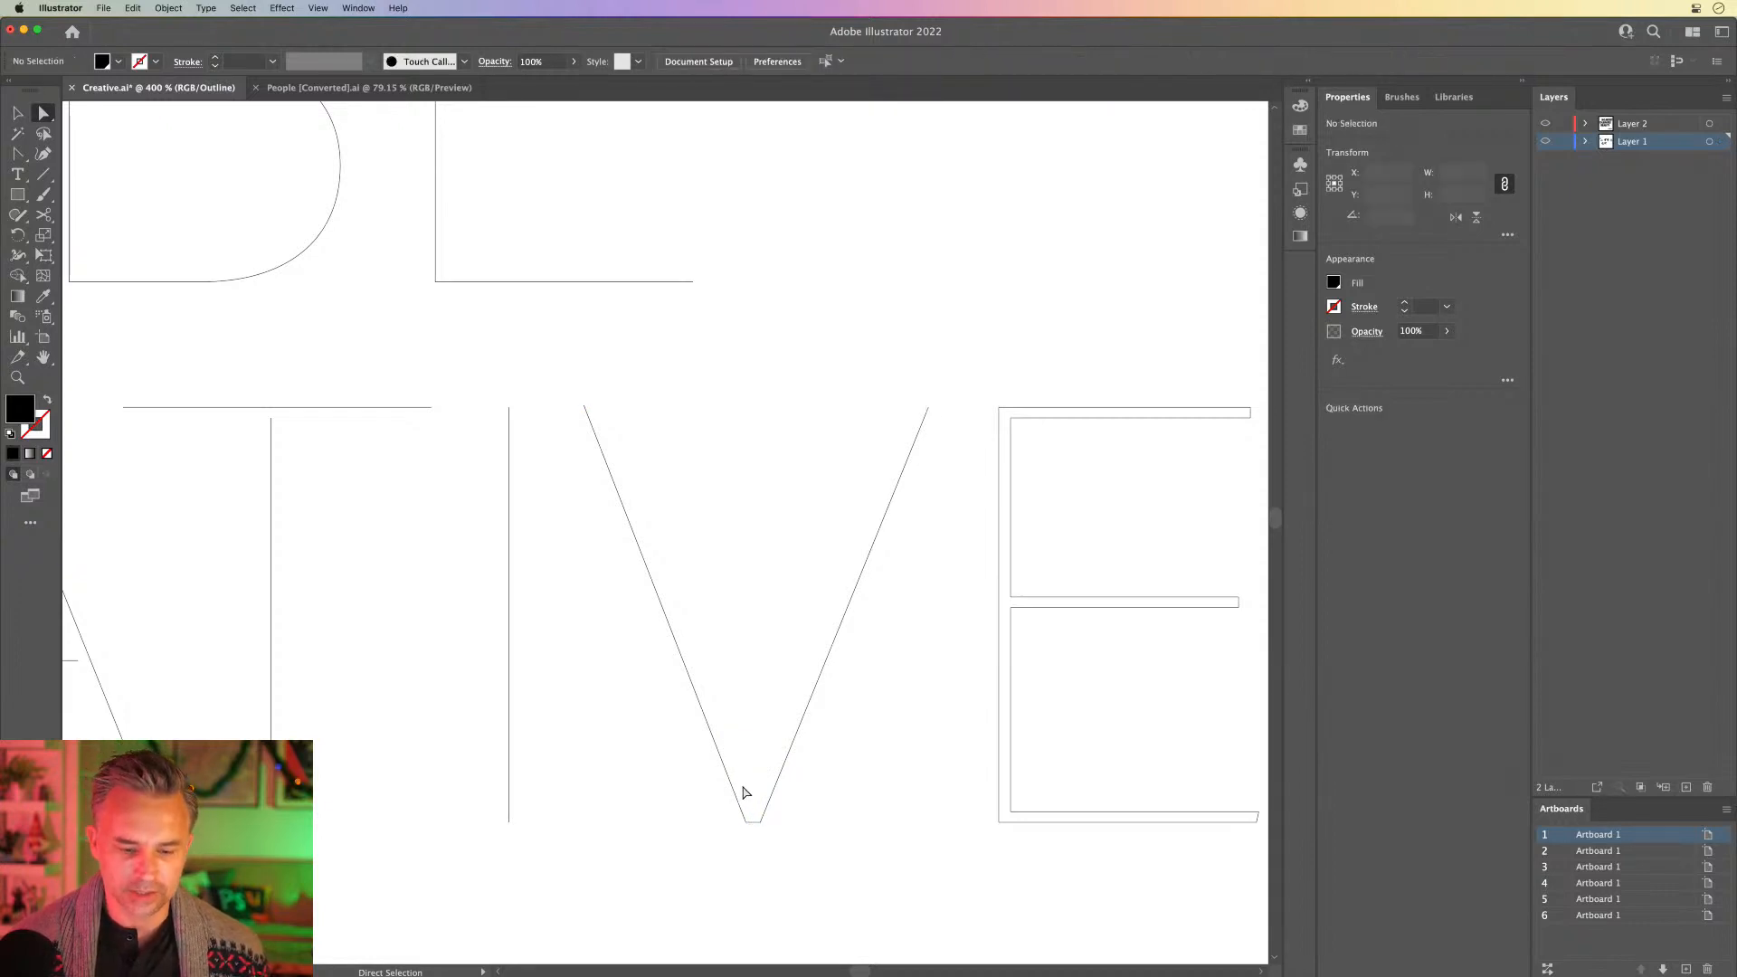
click(752, 807)
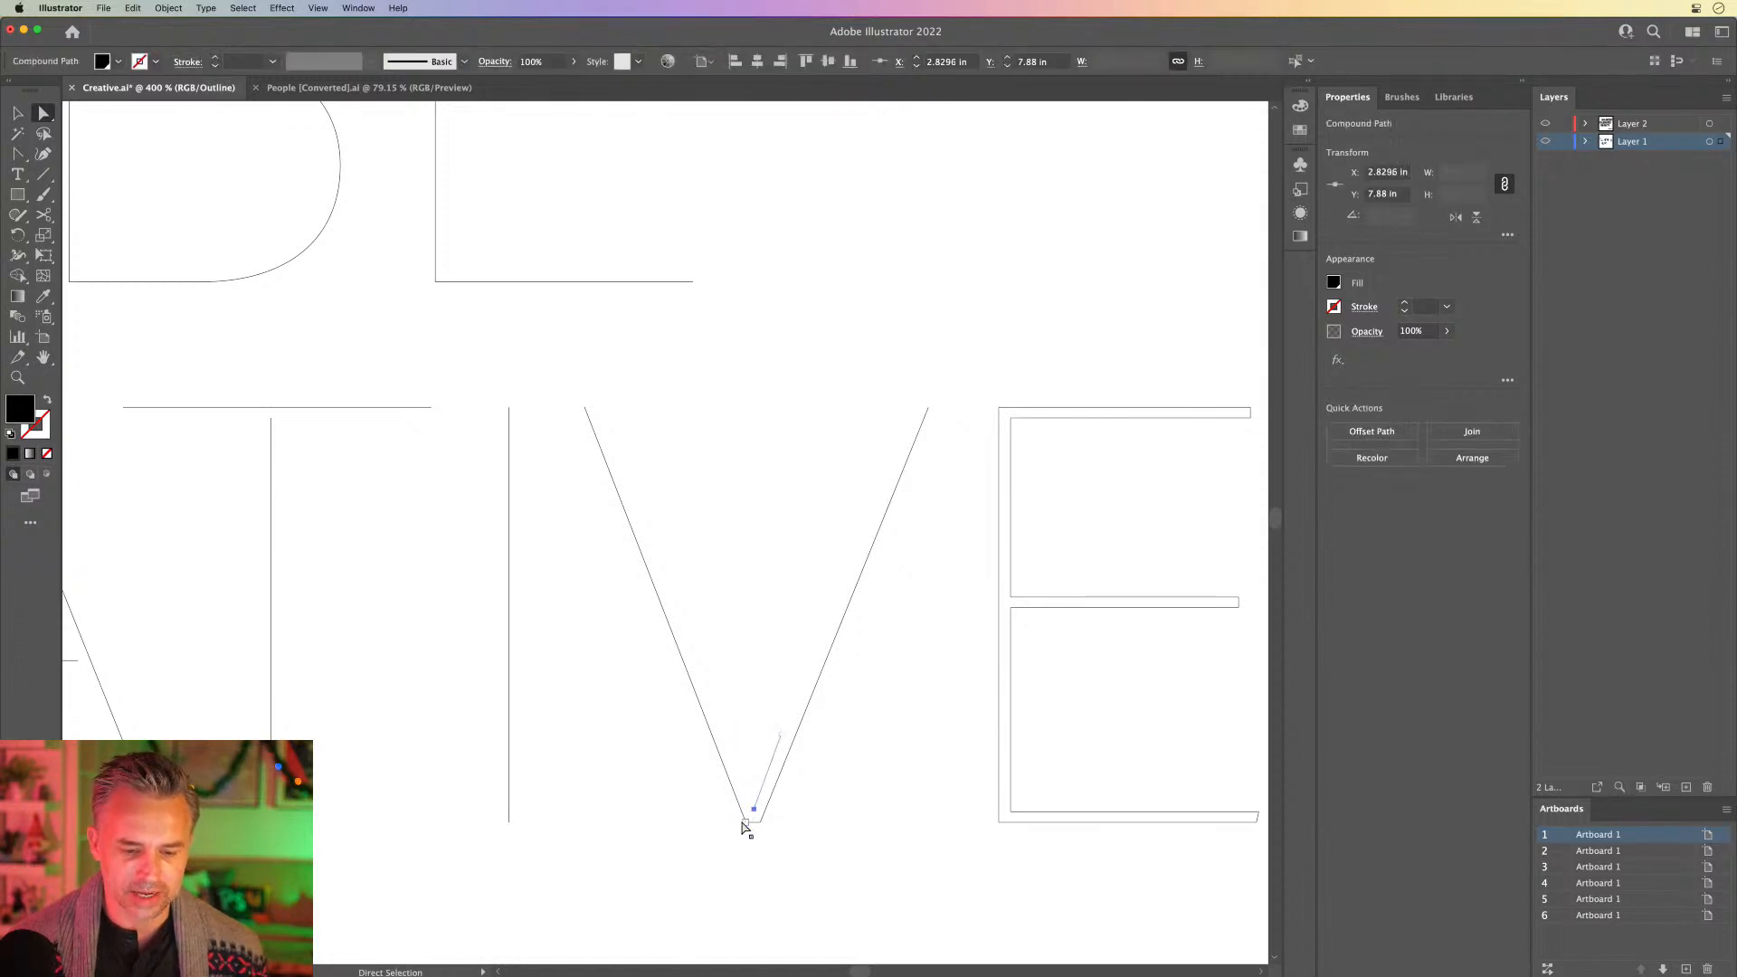
Step: Delete the short horizontal segment joining the V's two strokes at its base
click(742, 825)
key(super+equal)
key(super+equal)
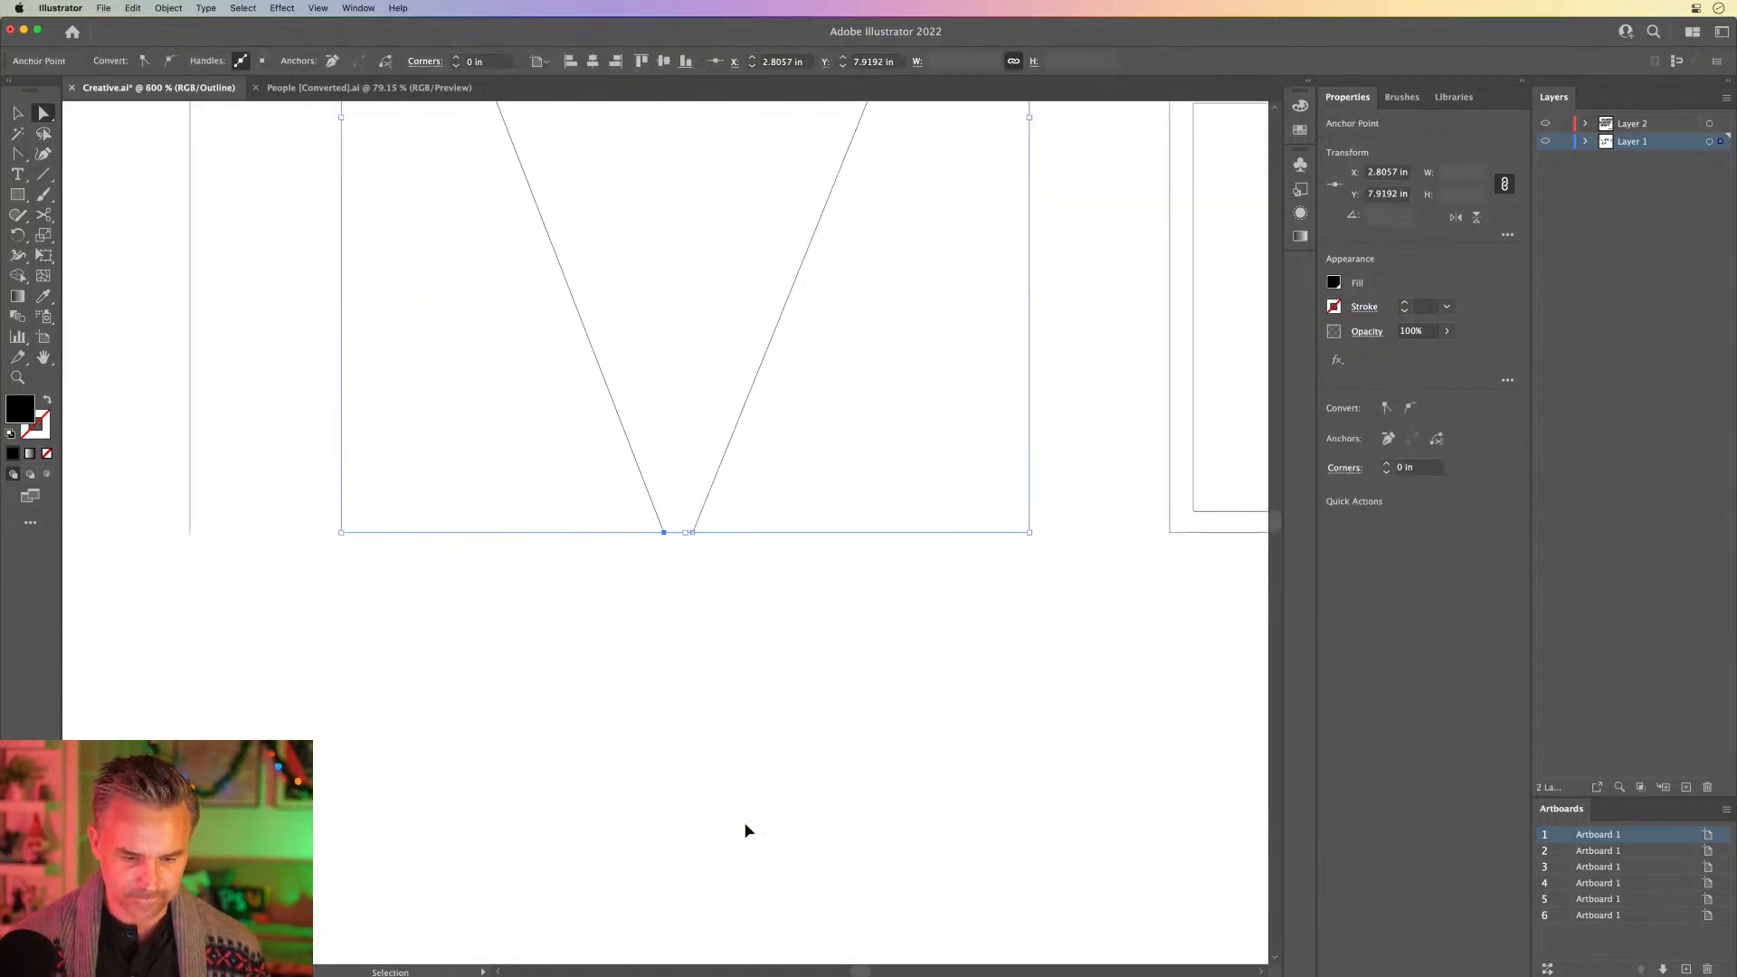
key(super+equal)
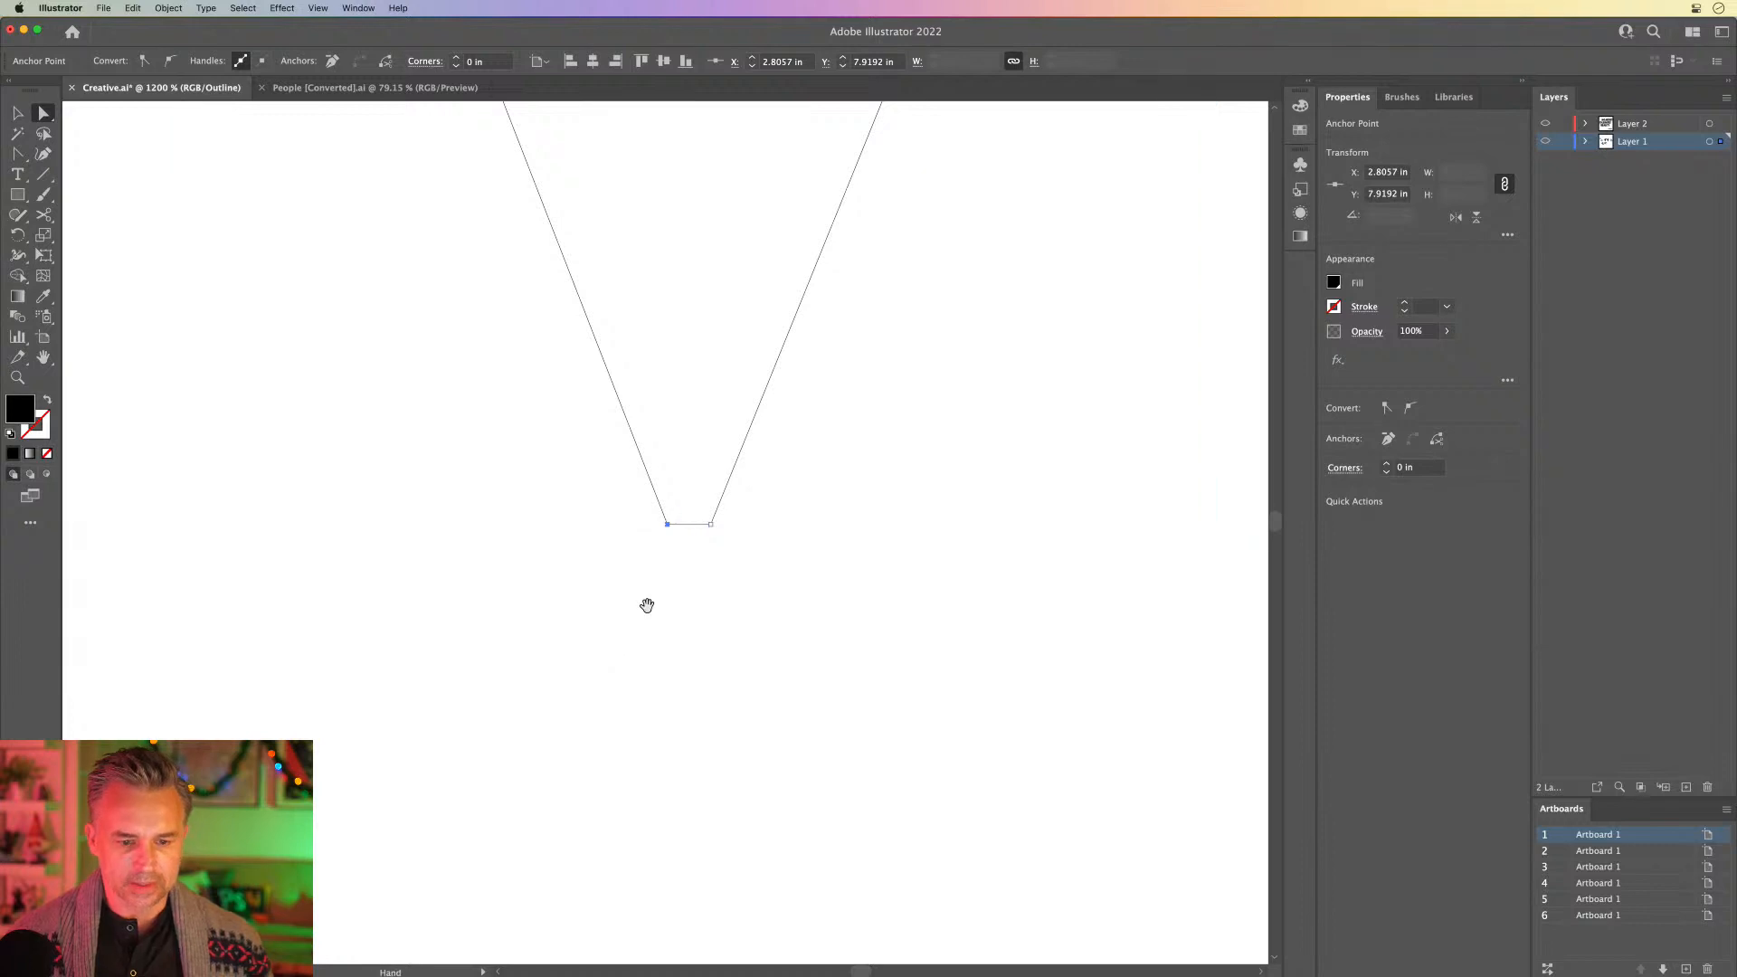
drag(646, 605, 713, 778)
click(771, 649)
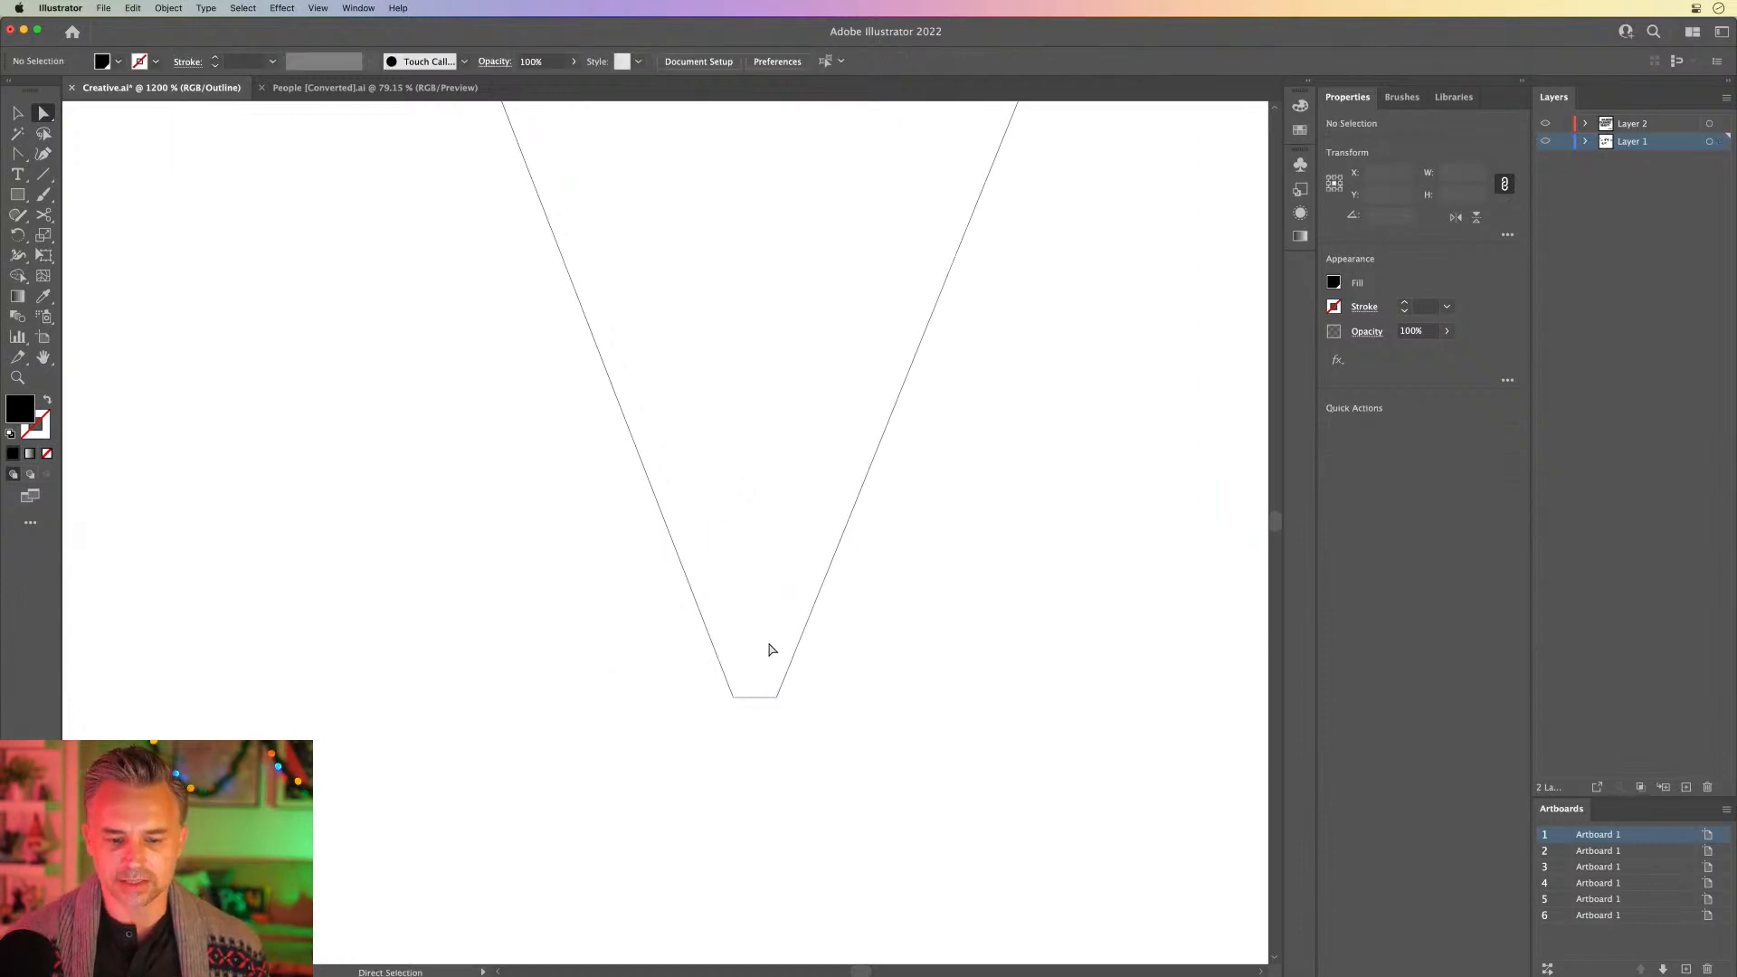
key(super+a)
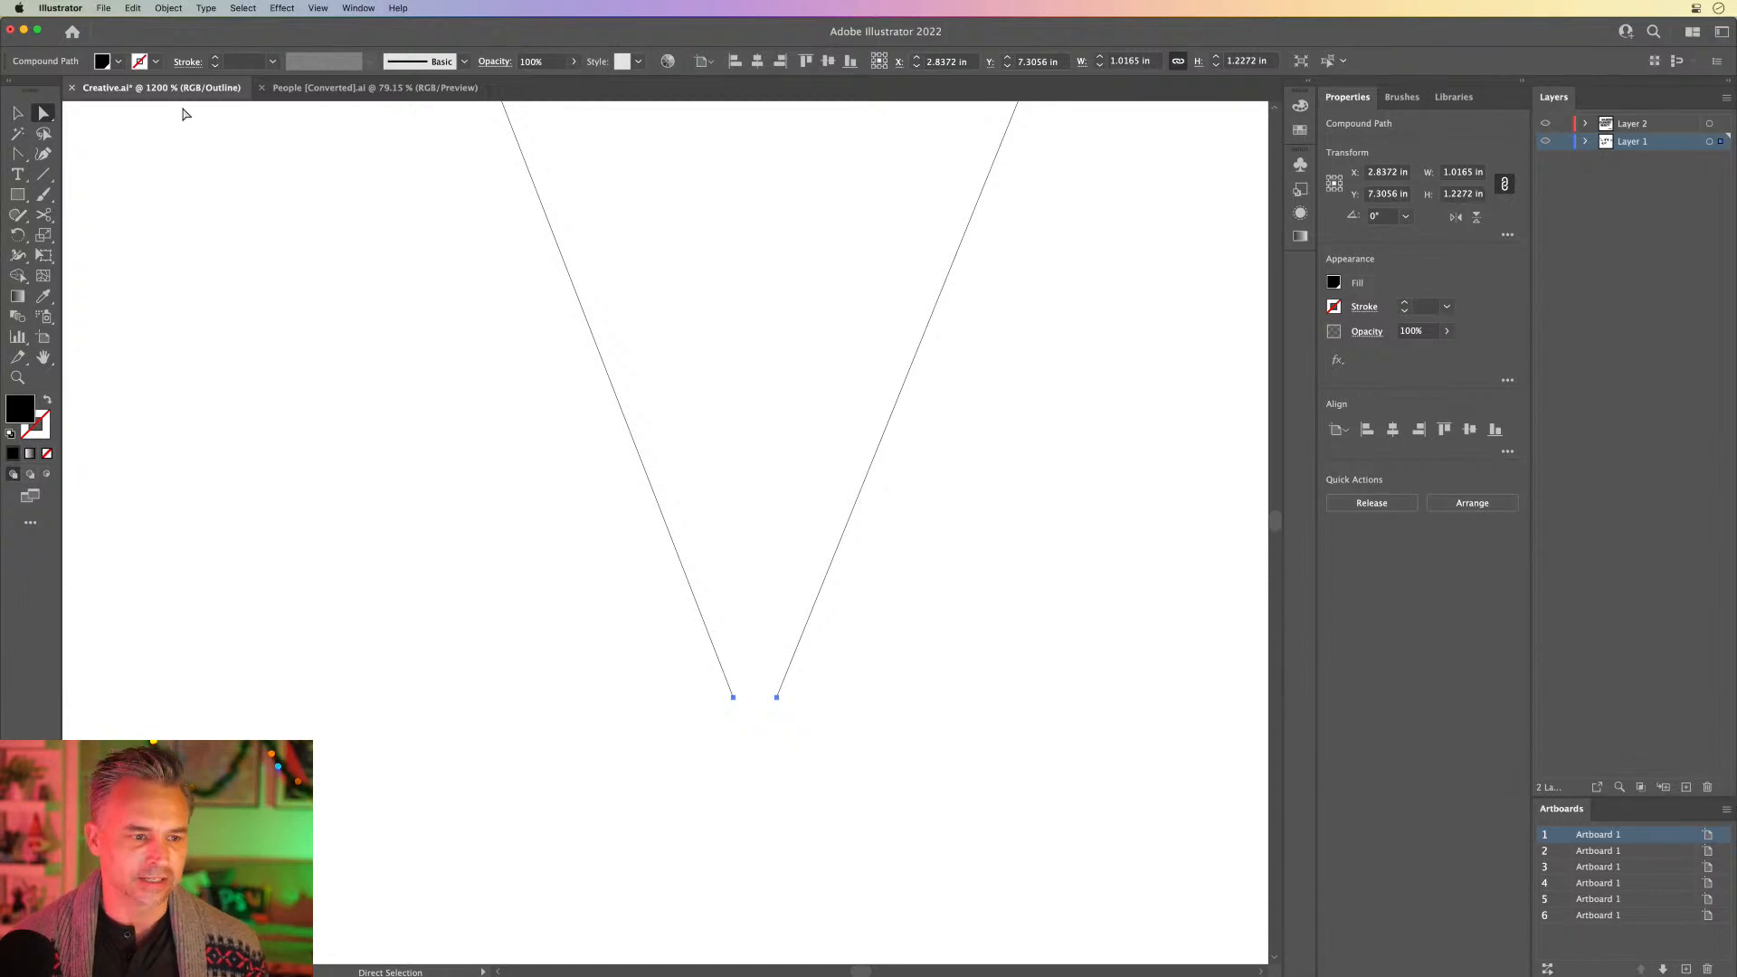
Step: Move the V's left stroke sideways until its lower end meets the right stroke in a sharp point
click(201, 224)
drag(587, 322, 631, 330)
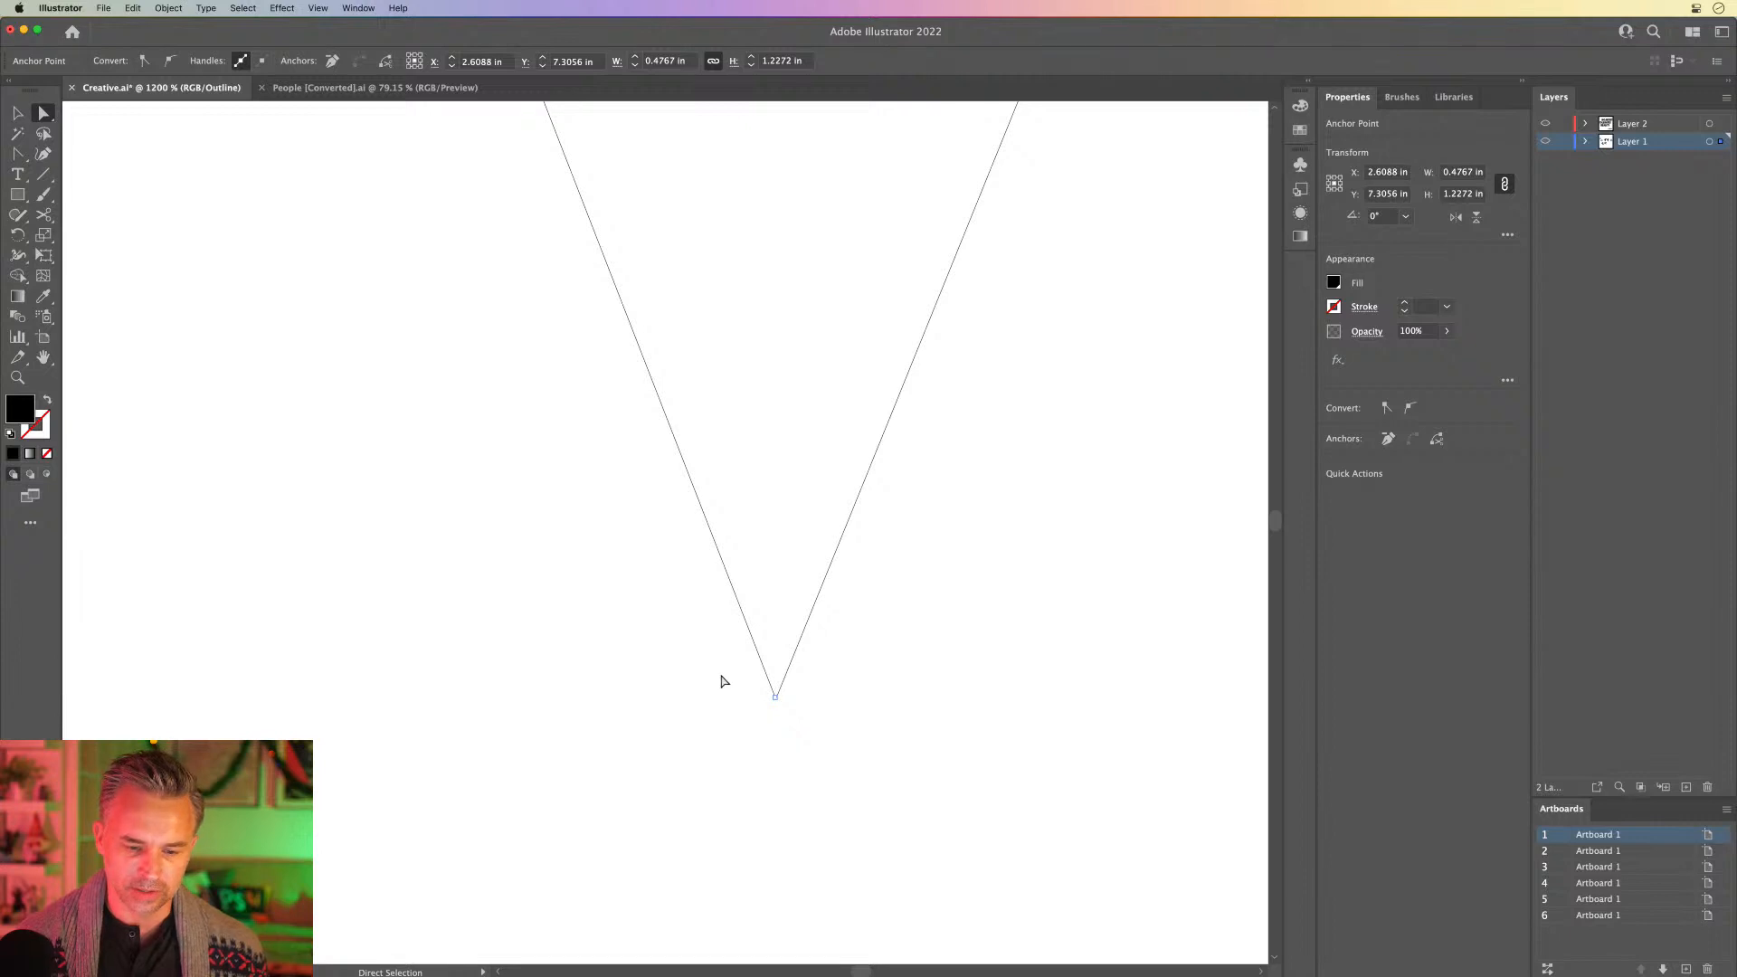
drag(724, 680, 833, 764)
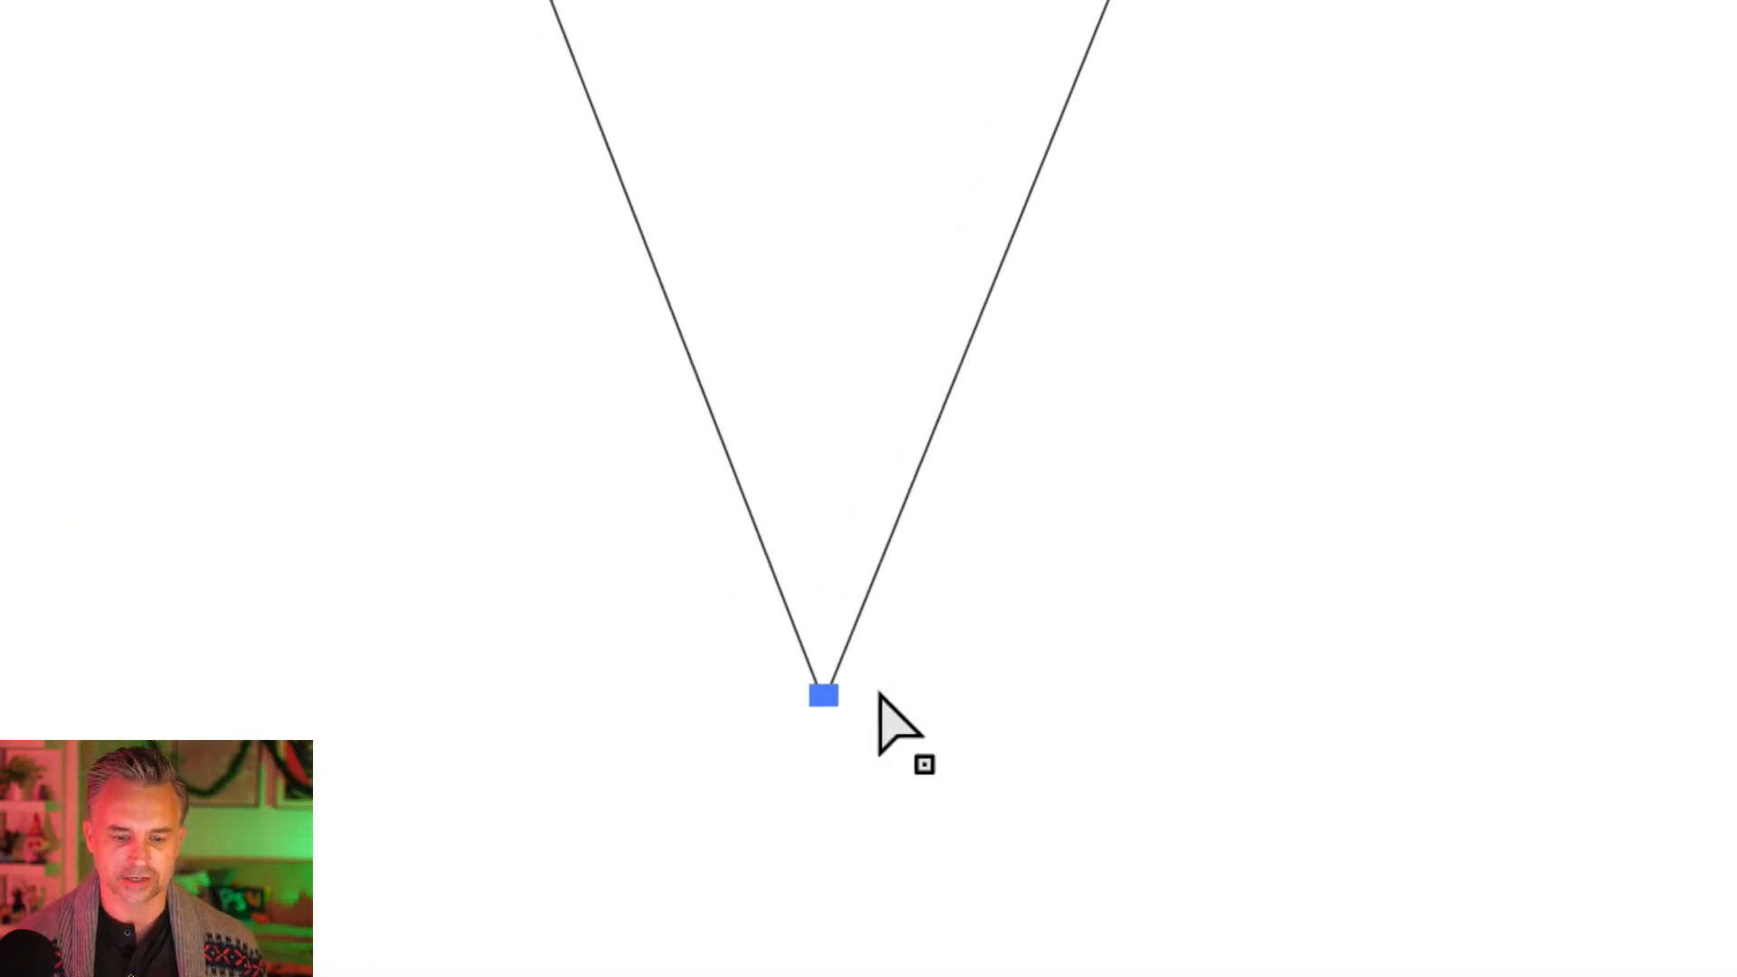
key(p)
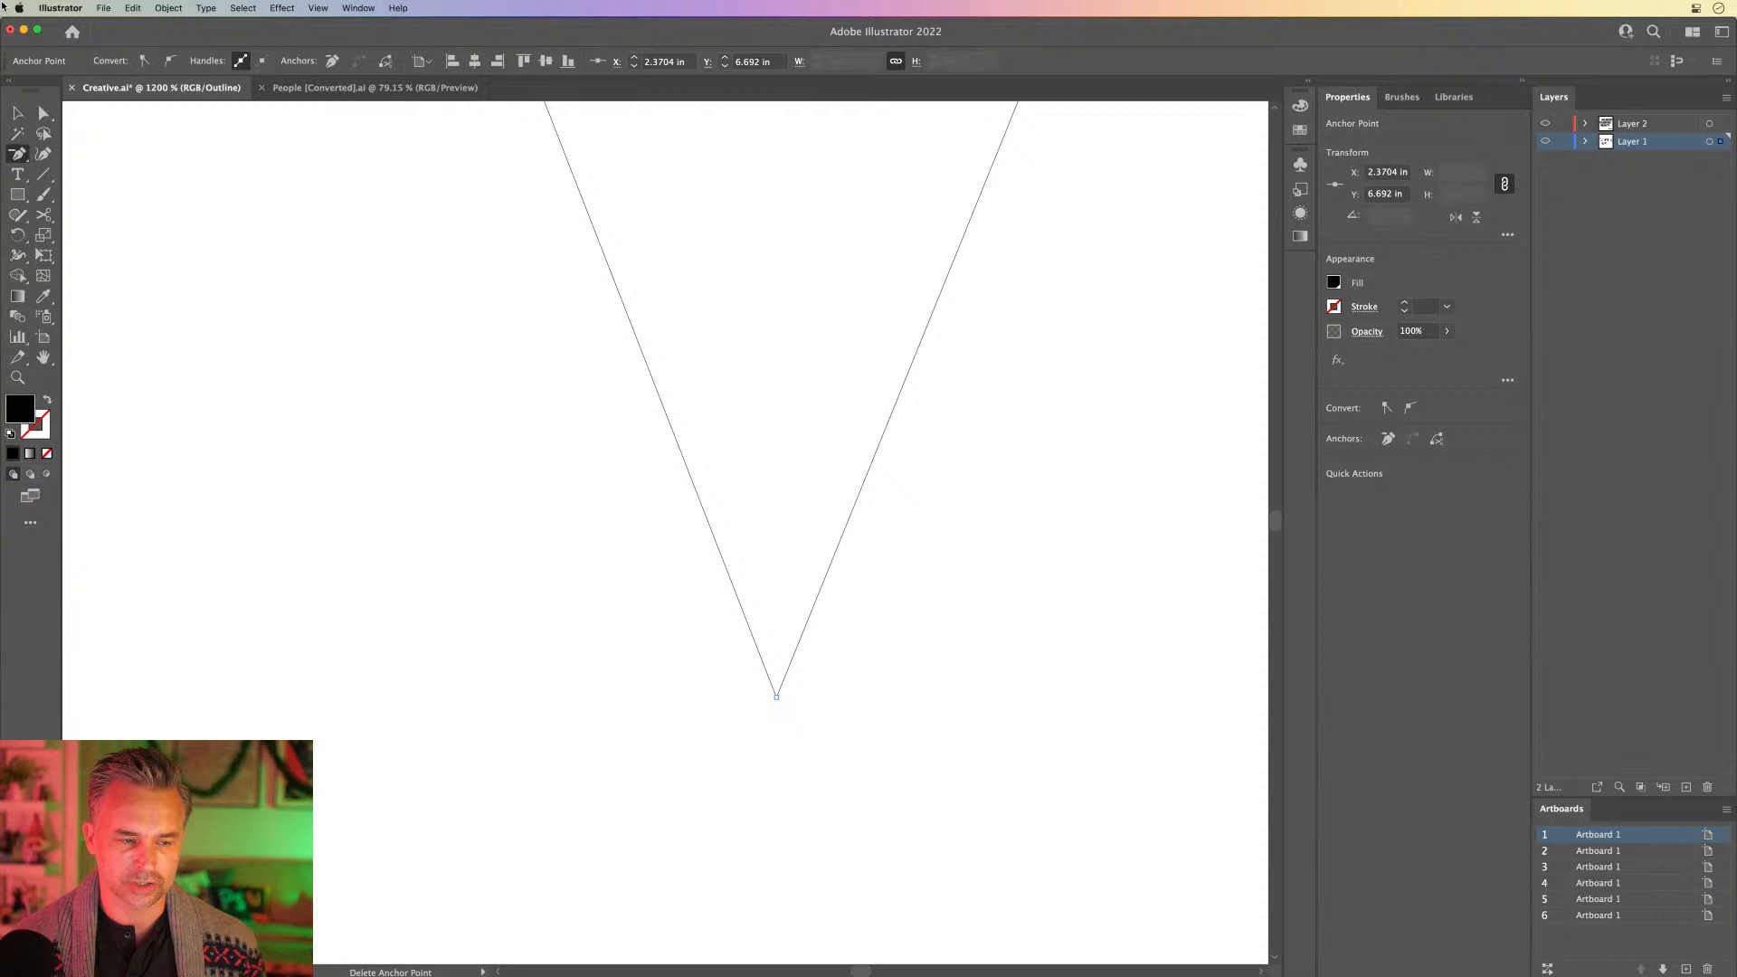
click(17, 114)
click(290, 361)
Step: Delete the double-outlined final E of CREATIVE
key(super+minus)
key(super+minus)
key(super+minus)
key(super+minus)
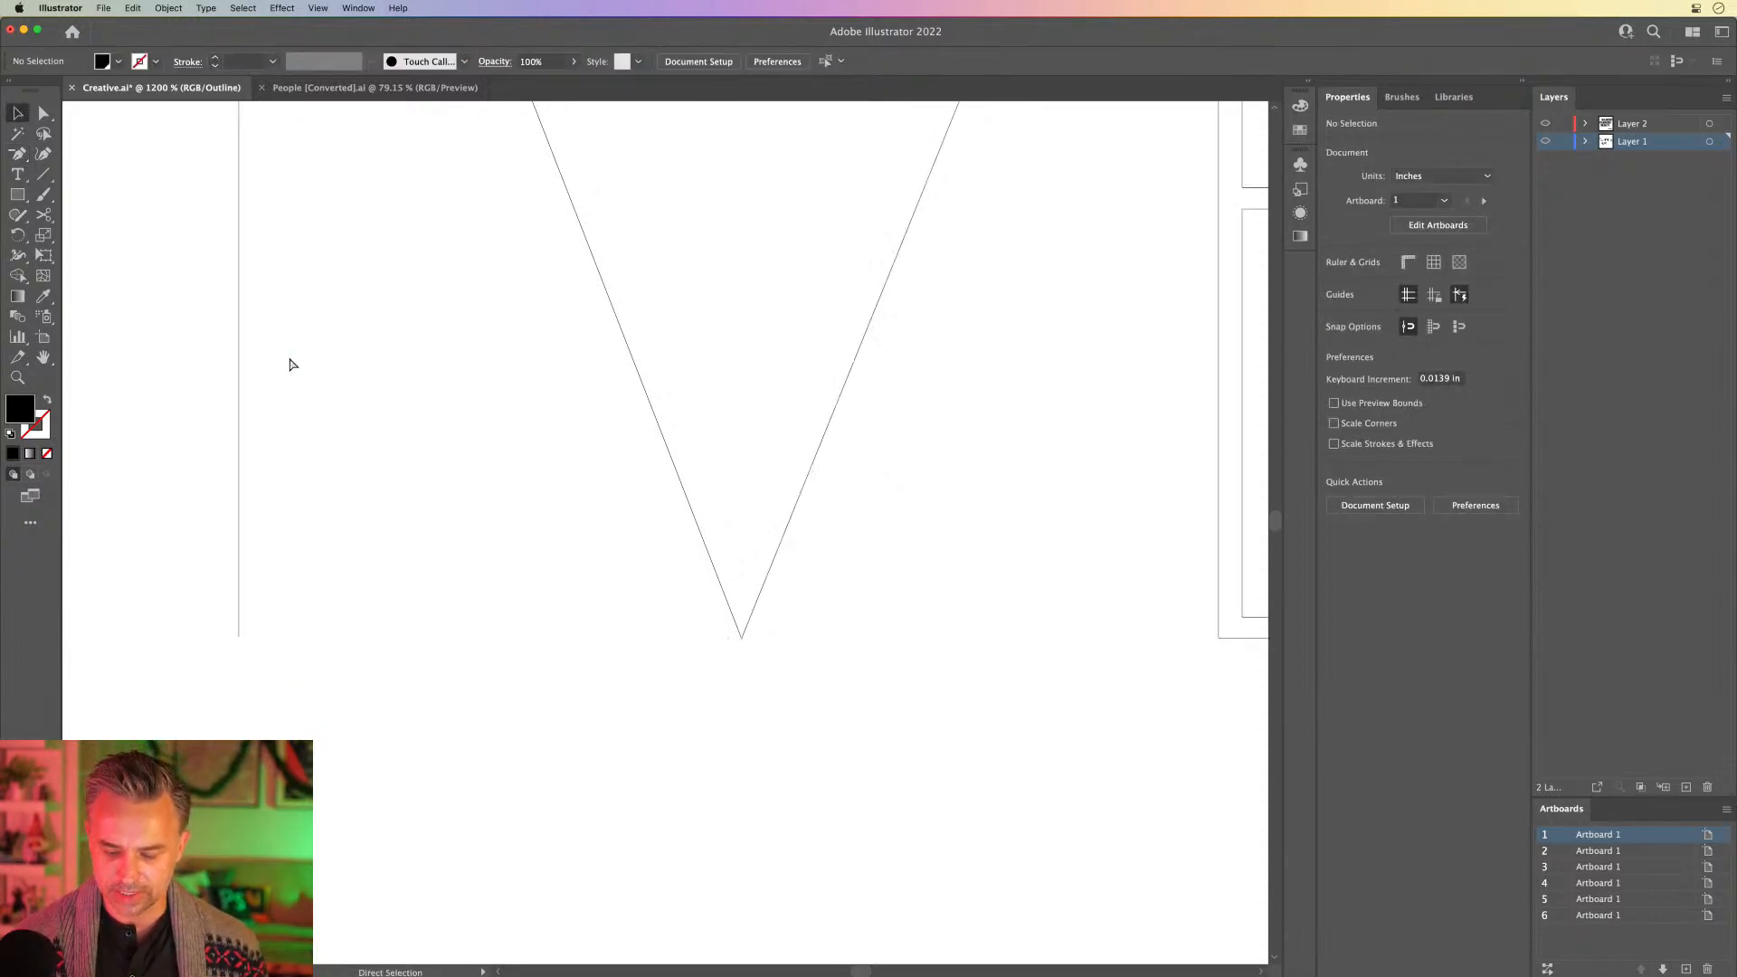
drag(766, 342, 840, 504)
drag(961, 507, 1163, 811)
key(Delete)
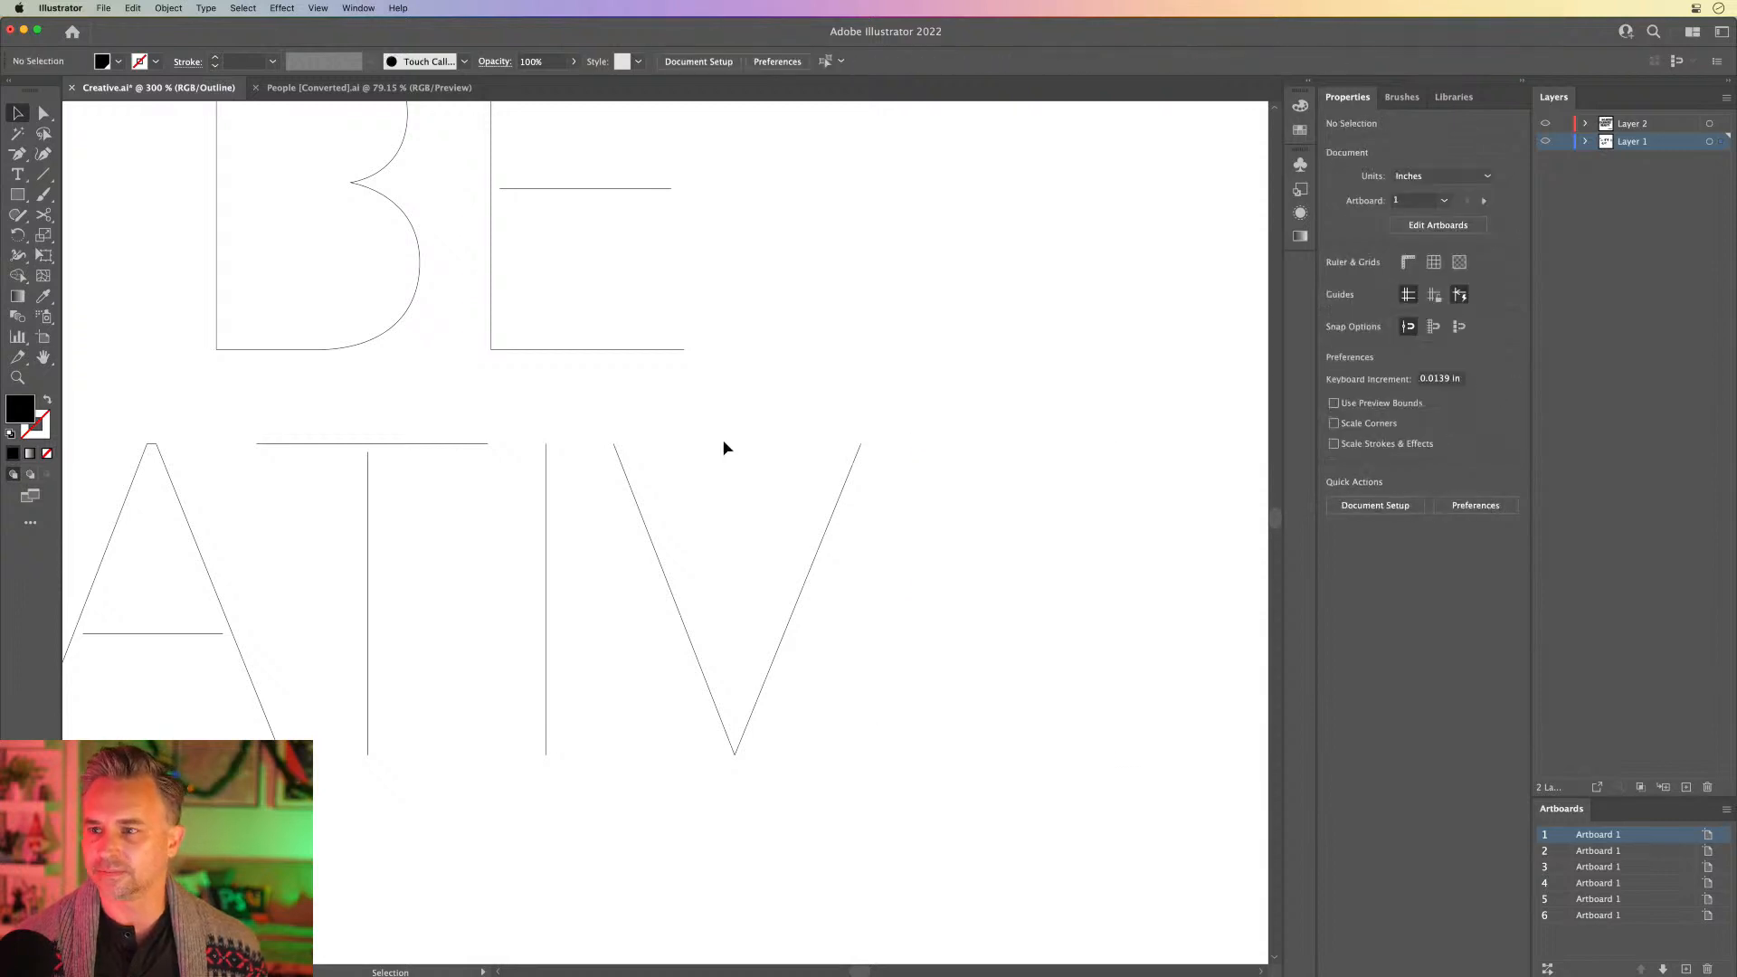
Step: Duplicate the single-line E of BE and place the copy after the V as the last letter of CREATIVE
drag(801, 421, 664, 479)
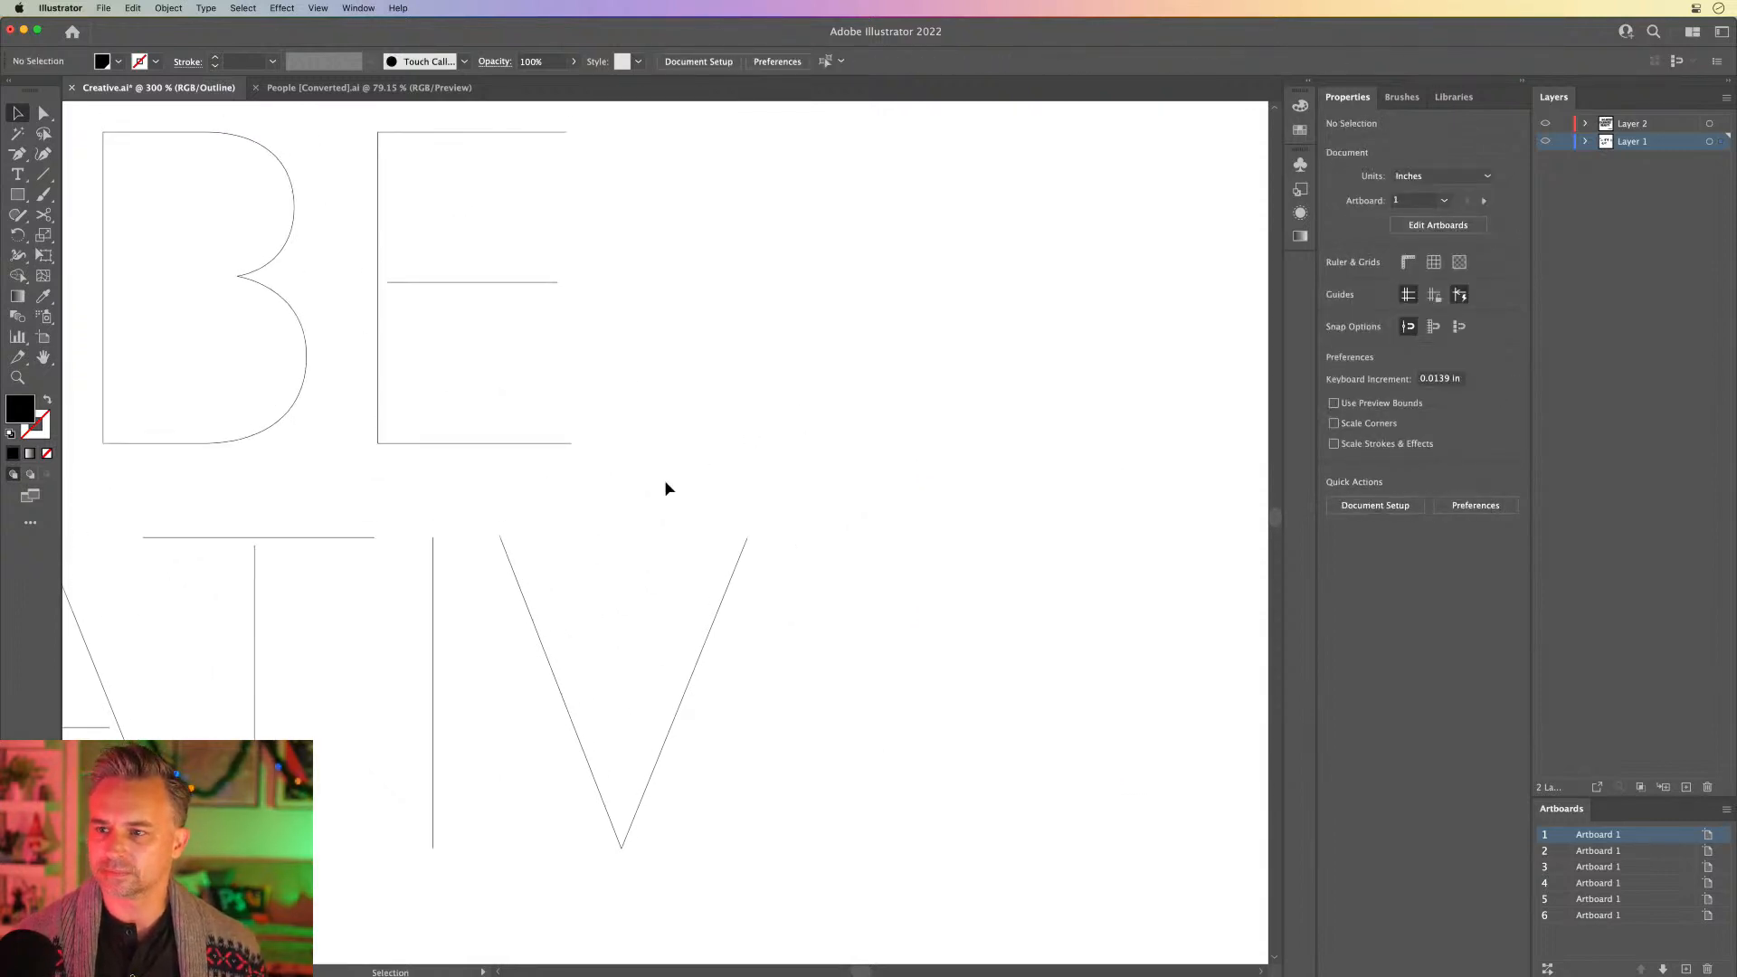
key(super+minus)
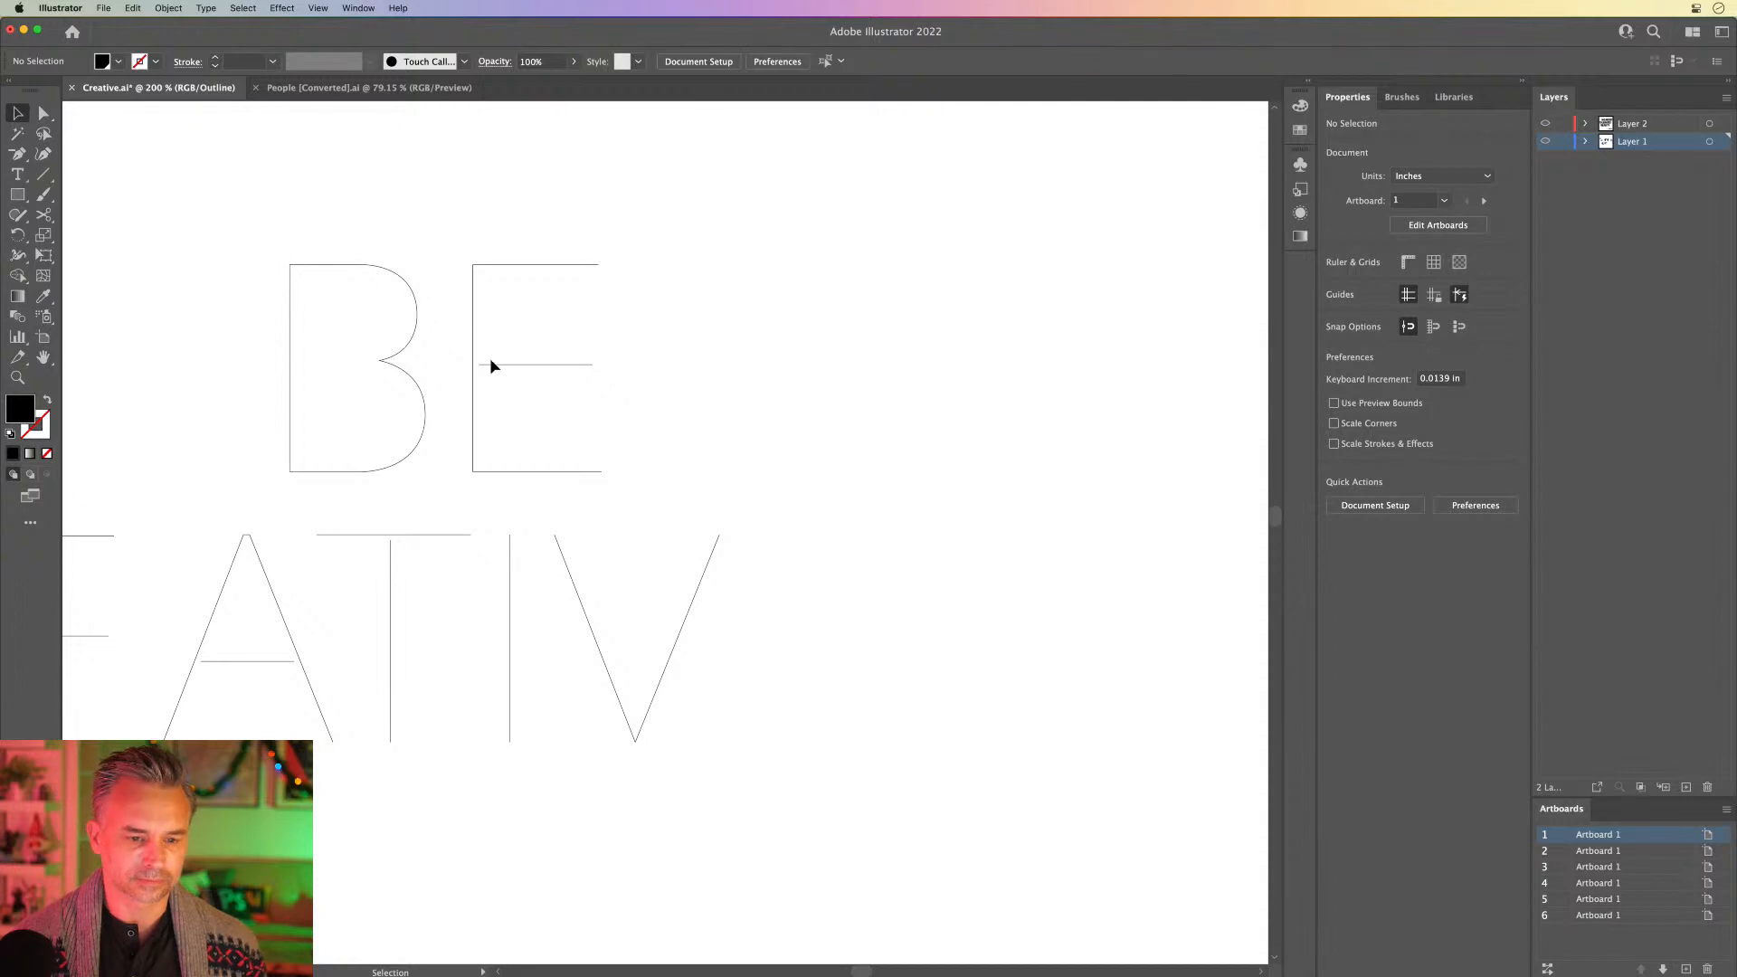
drag(491, 365, 806, 655)
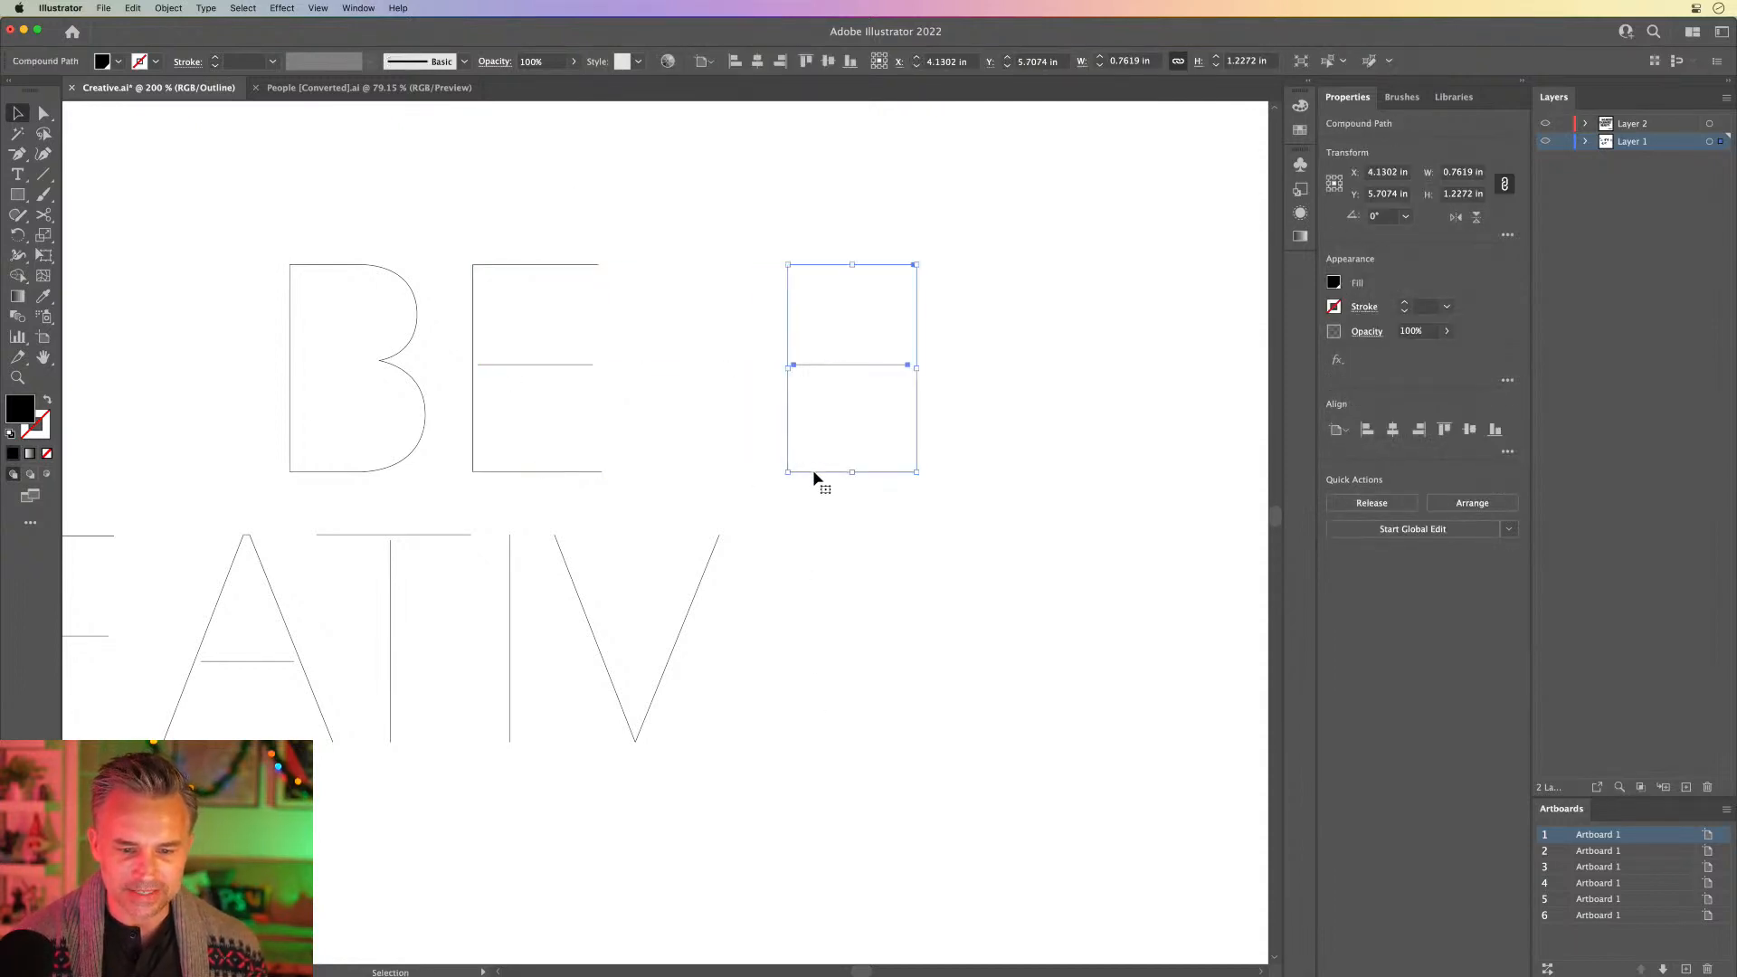
drag(813, 472, 794, 740)
key(Up)
key(Up)
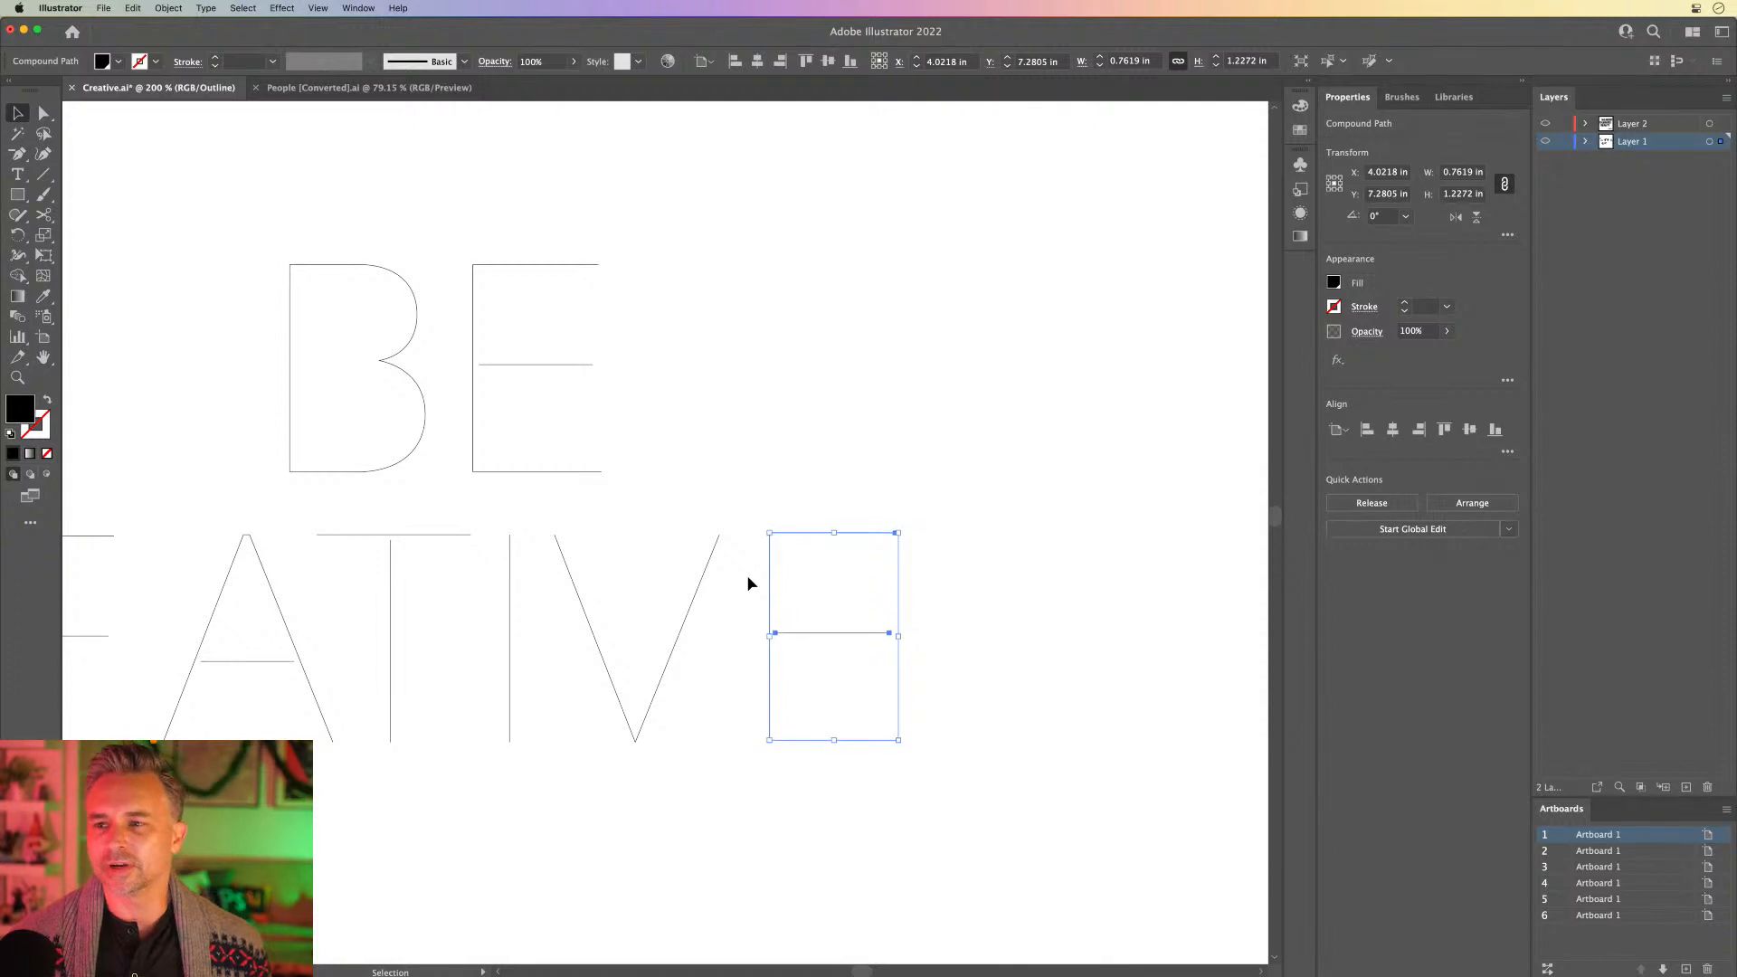
Step: Nudge the copied final E about 0.028 in down and 0.028 in to the right to align it with CREATIVE
click(742, 433)
key(super+1)
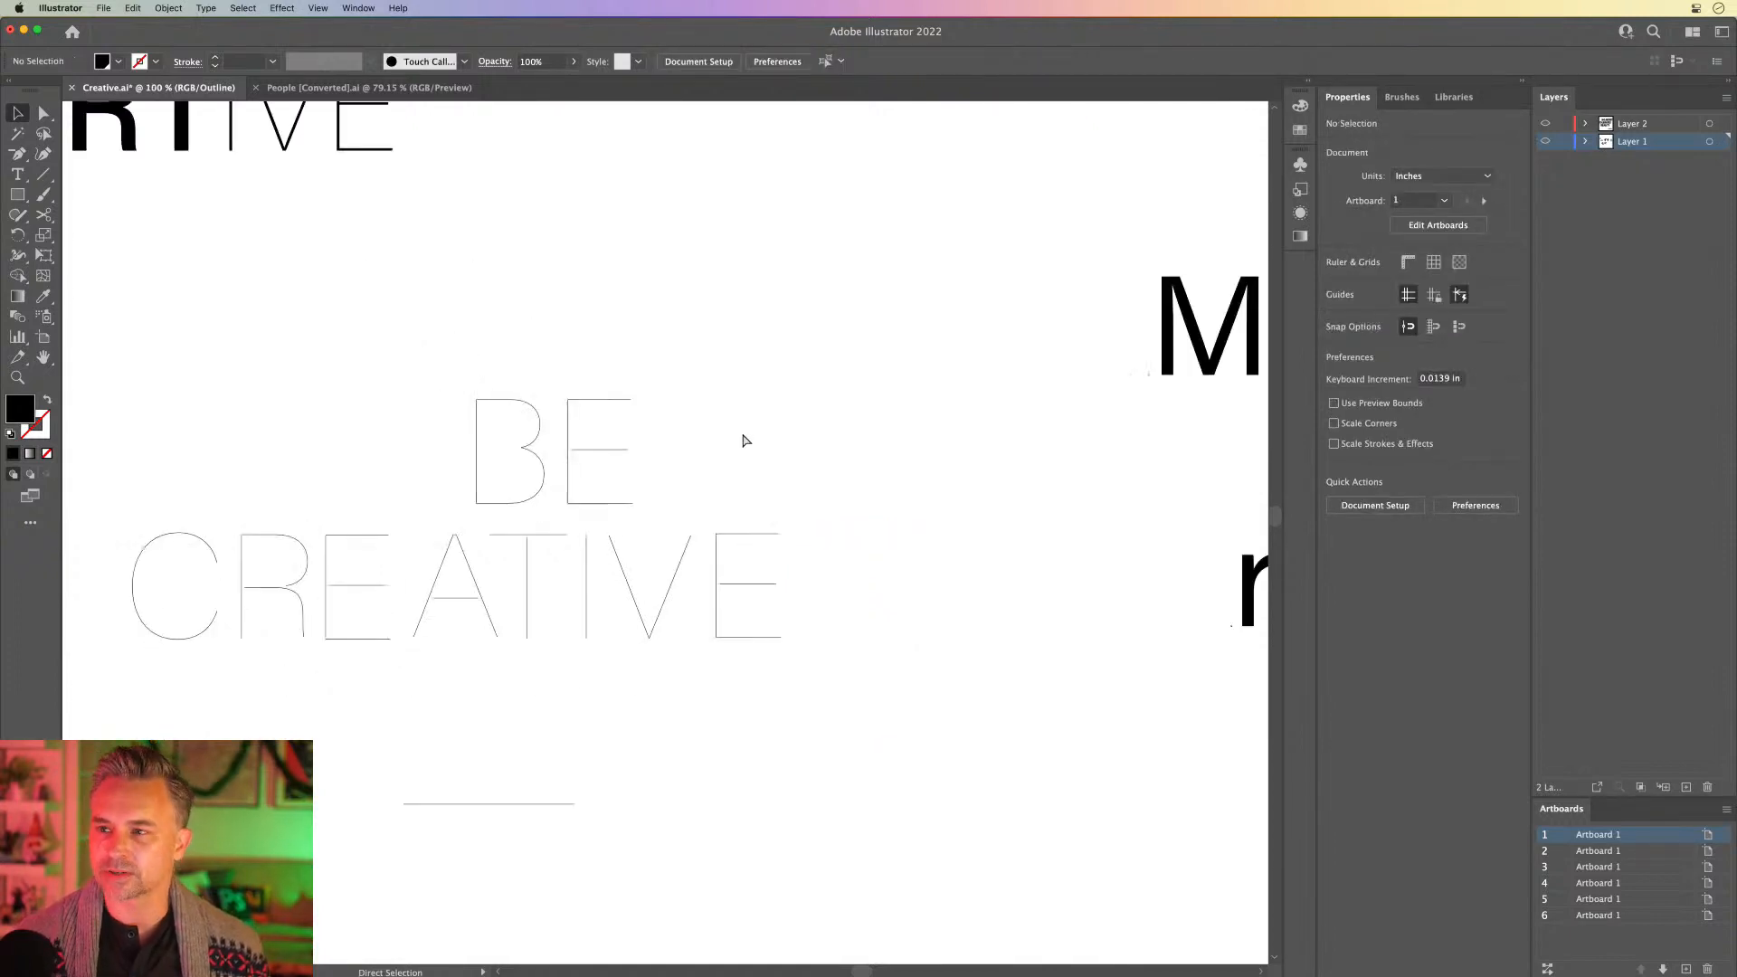
key(space)
drag(671, 433, 804, 445)
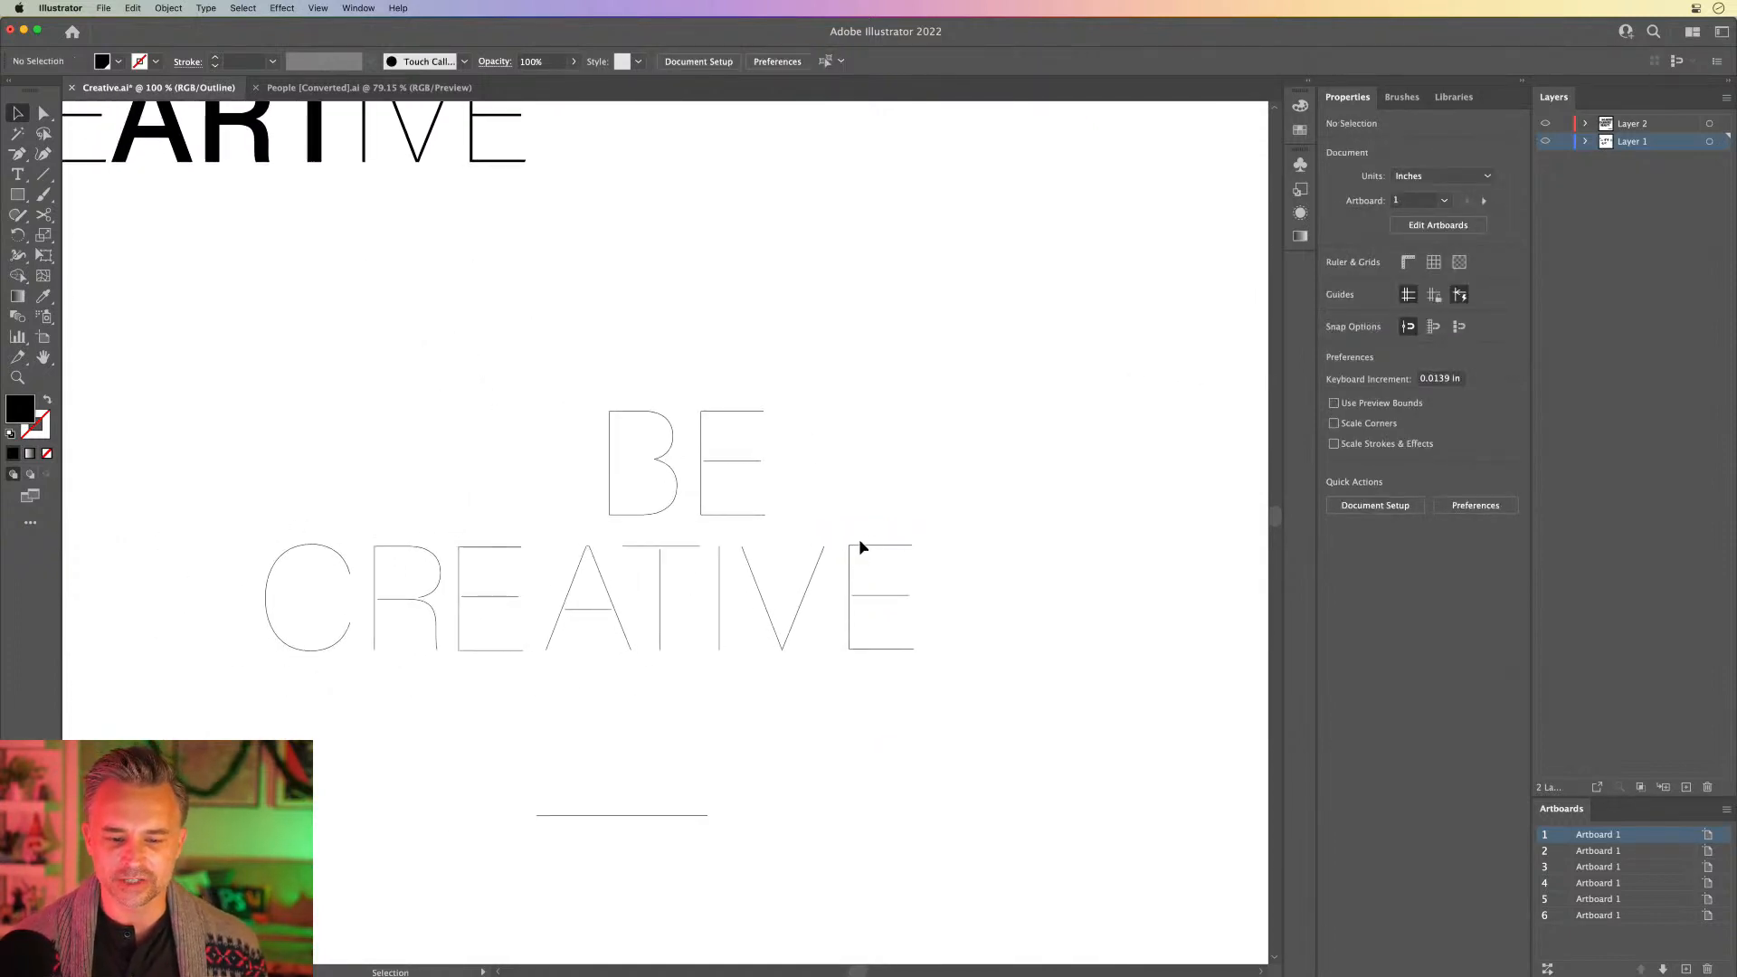
click(859, 544)
key(Down)
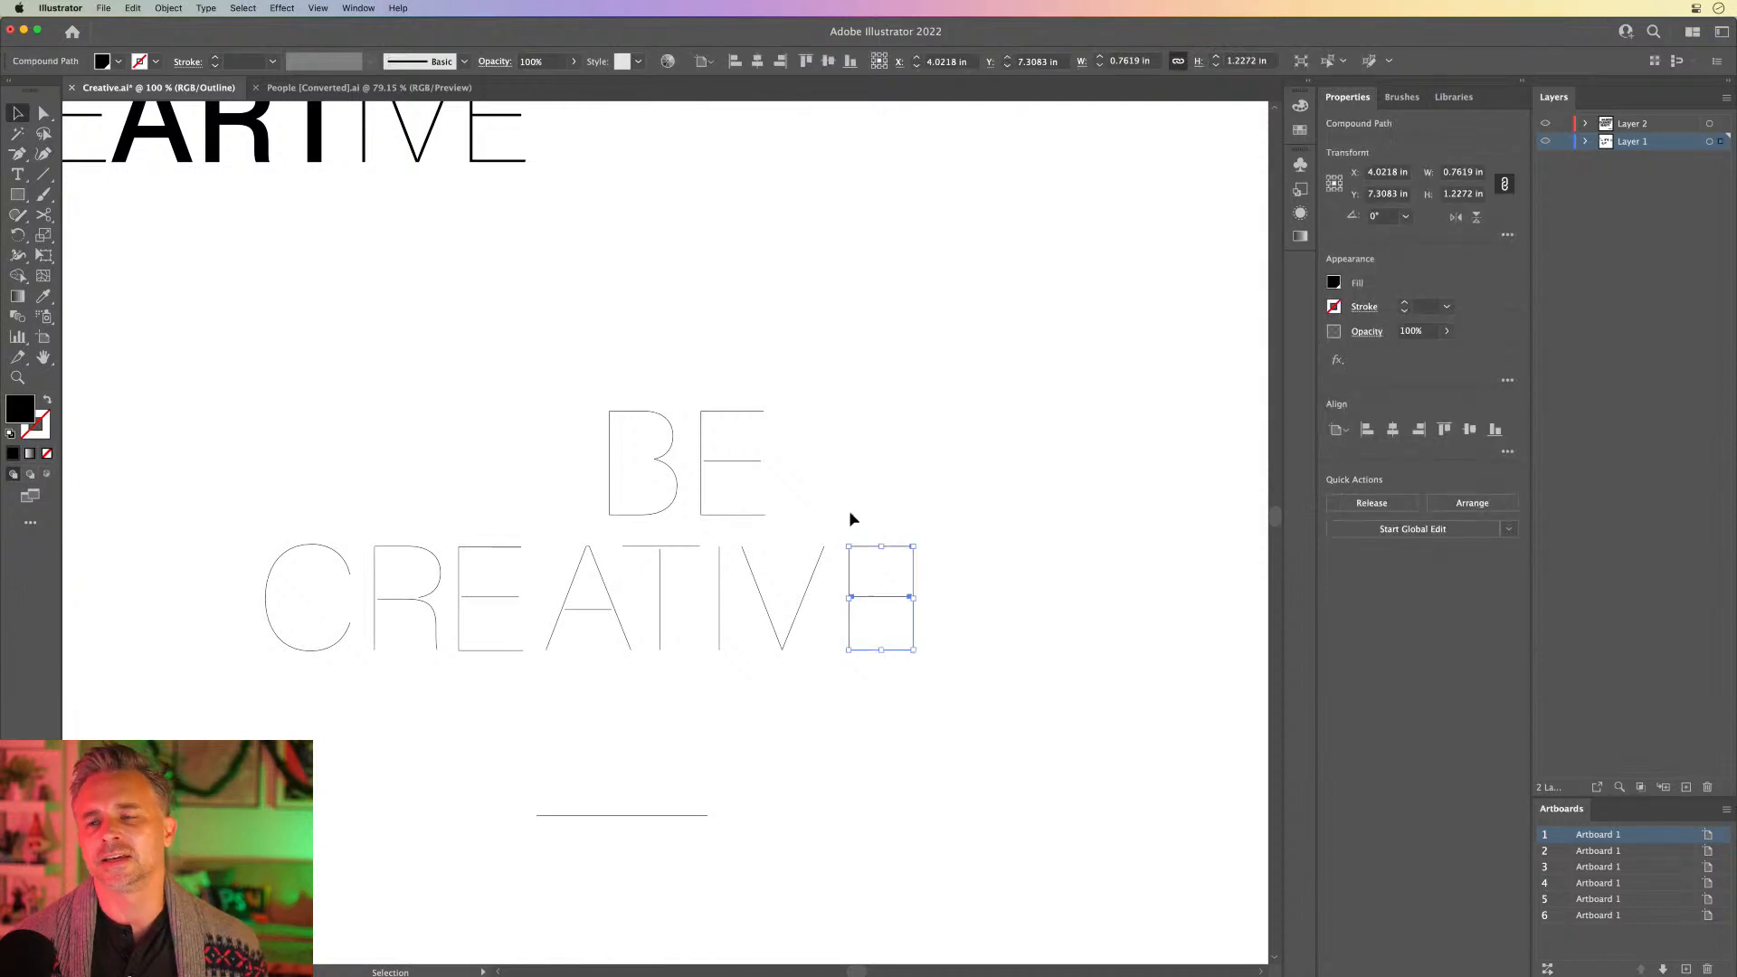
key(Right)
key(Right)
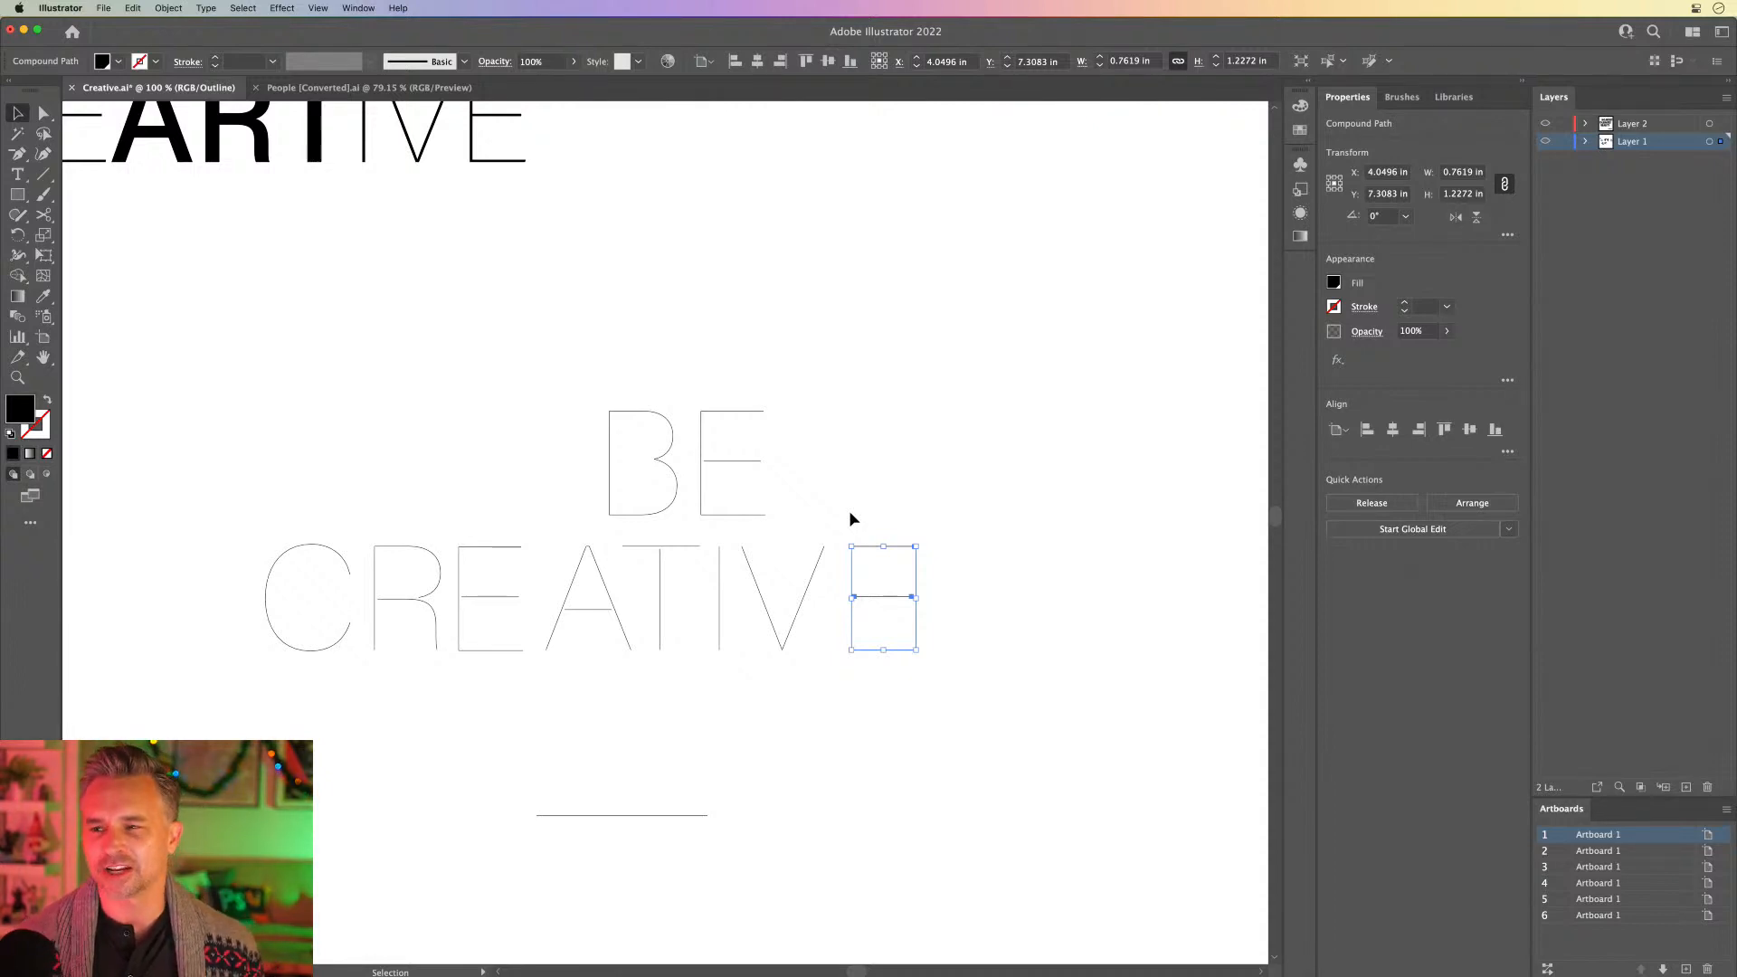
Step: Display the brush library, switch the artwork from Outline to Preview mode, and select all the BE CREATIVE letters
click(262, 429)
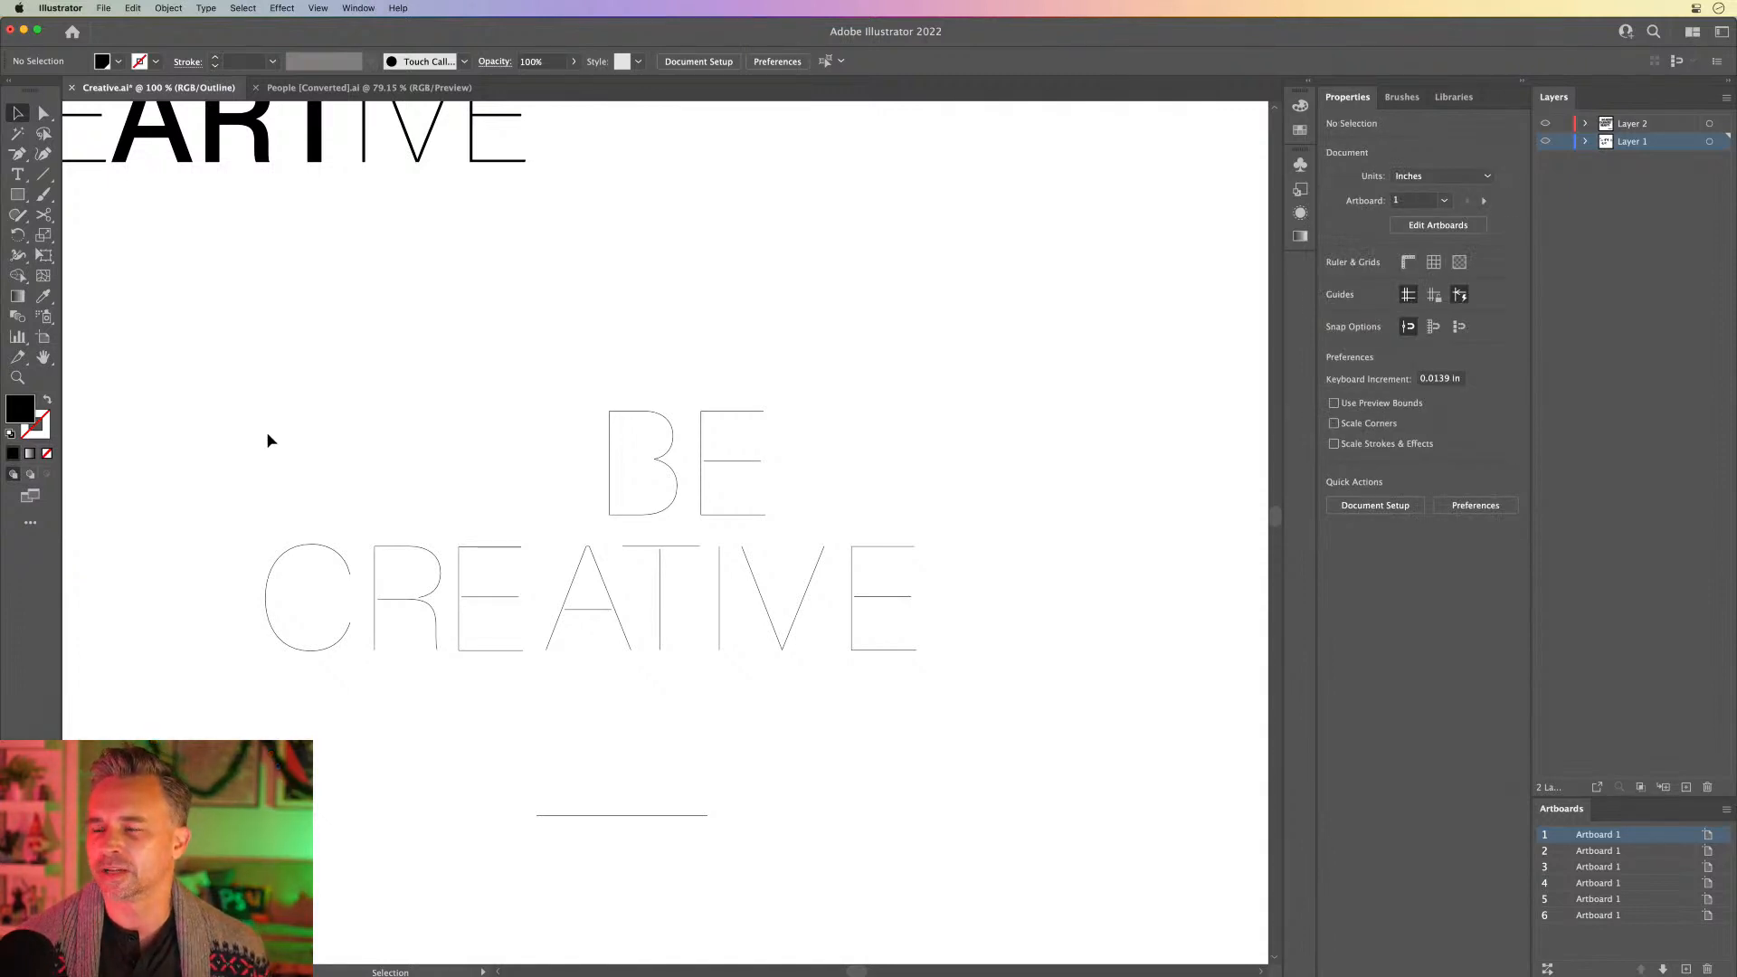
drag(349, 469, 916, 659)
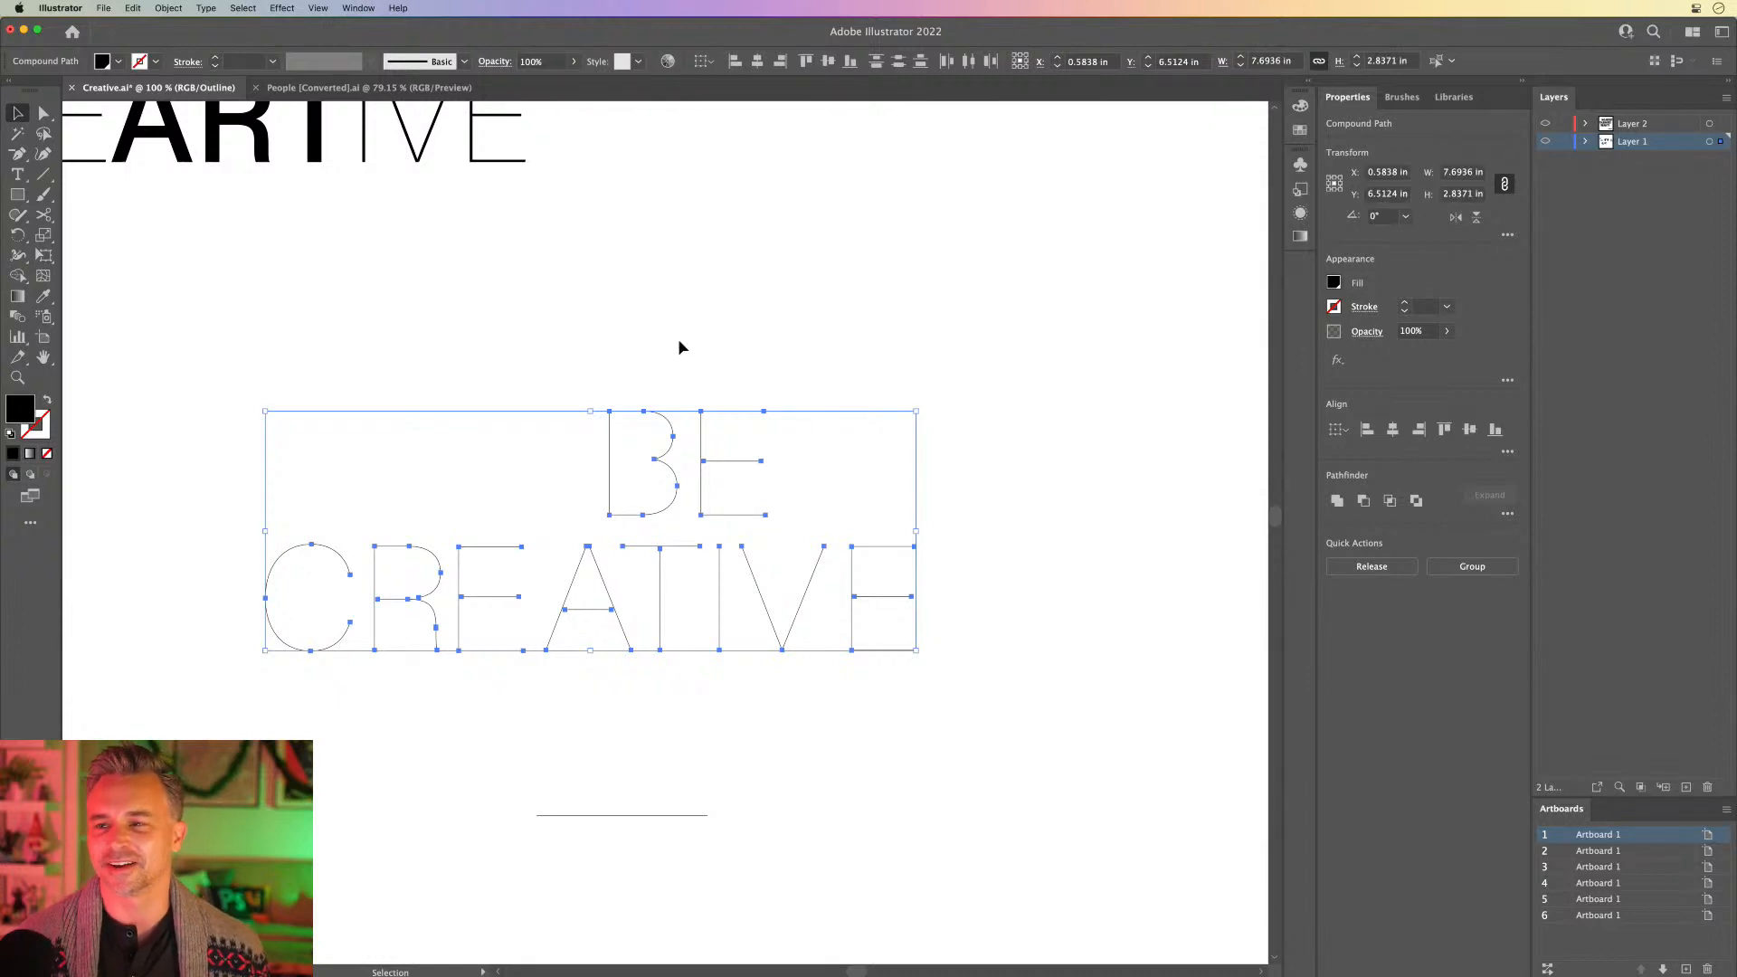
click(1401, 97)
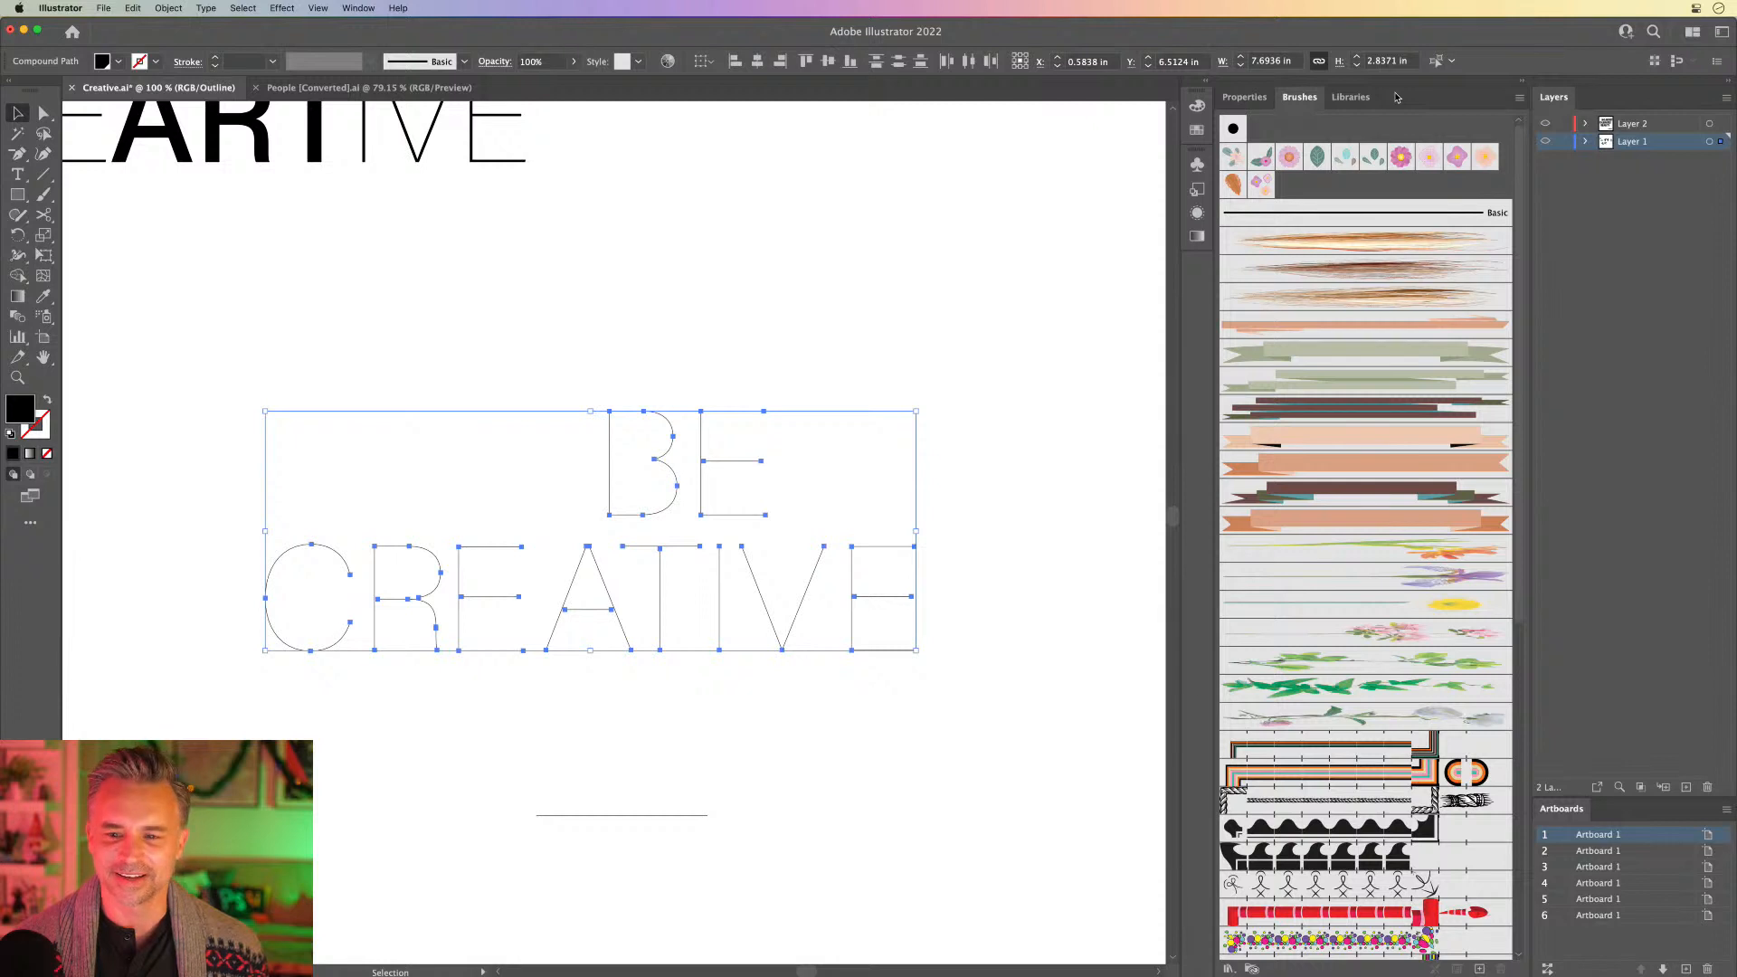
click(698, 199)
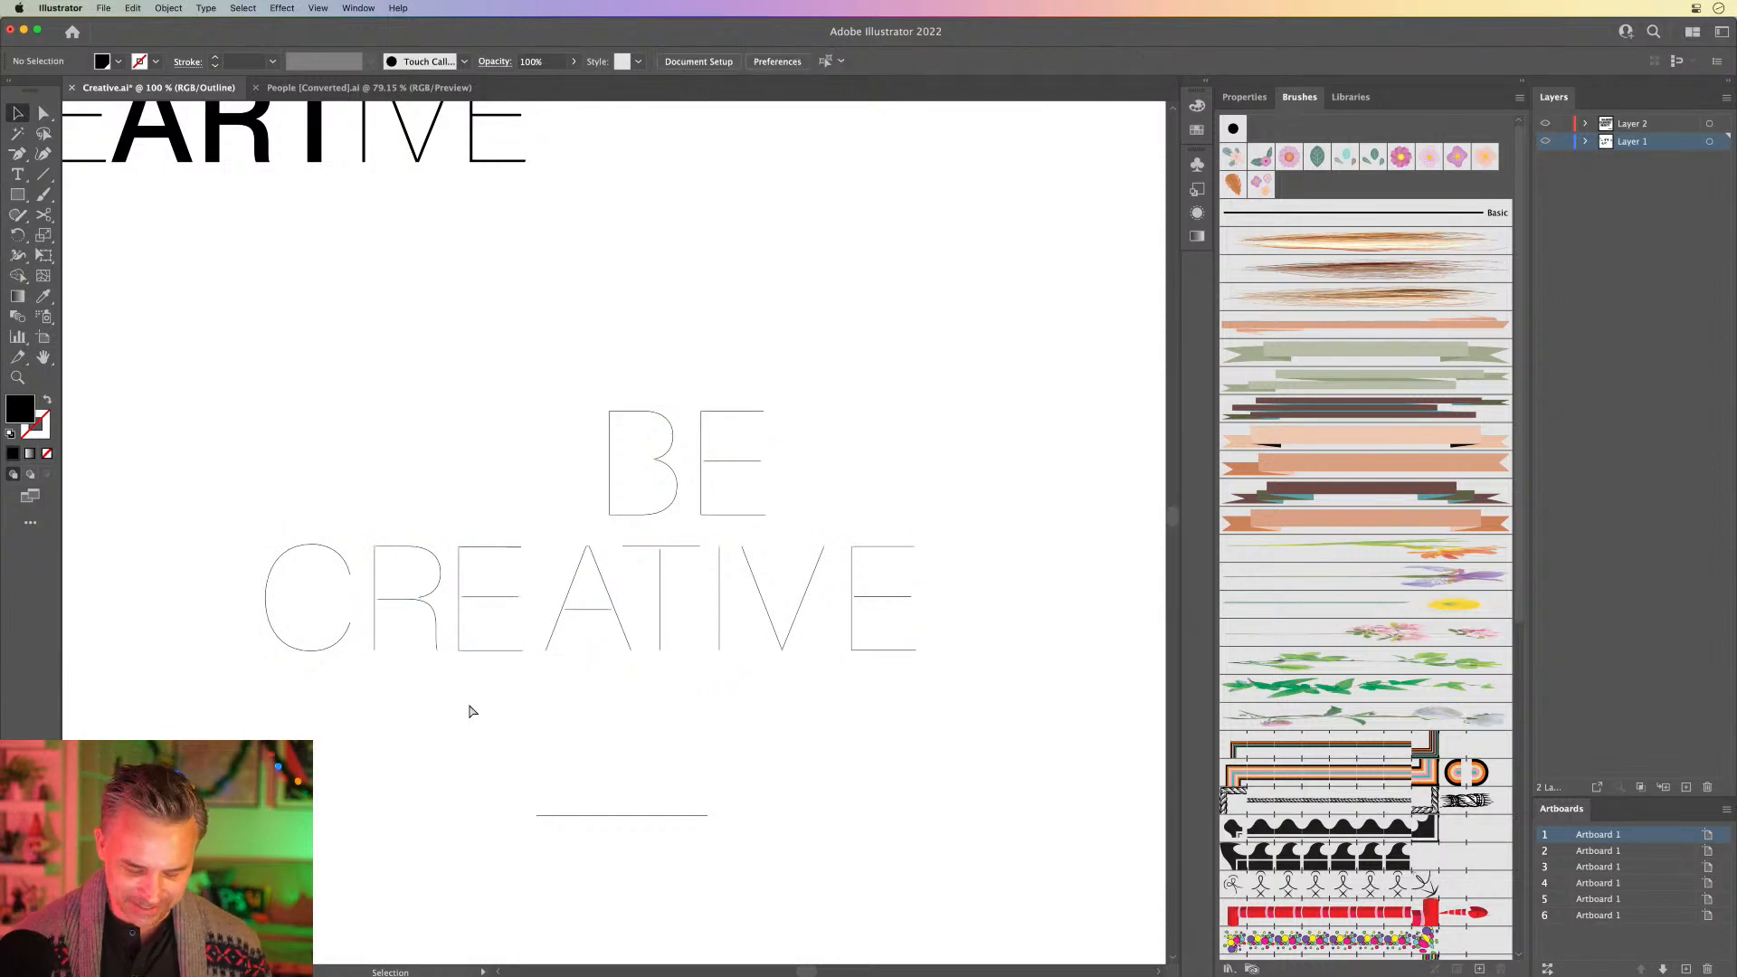
key(super+y)
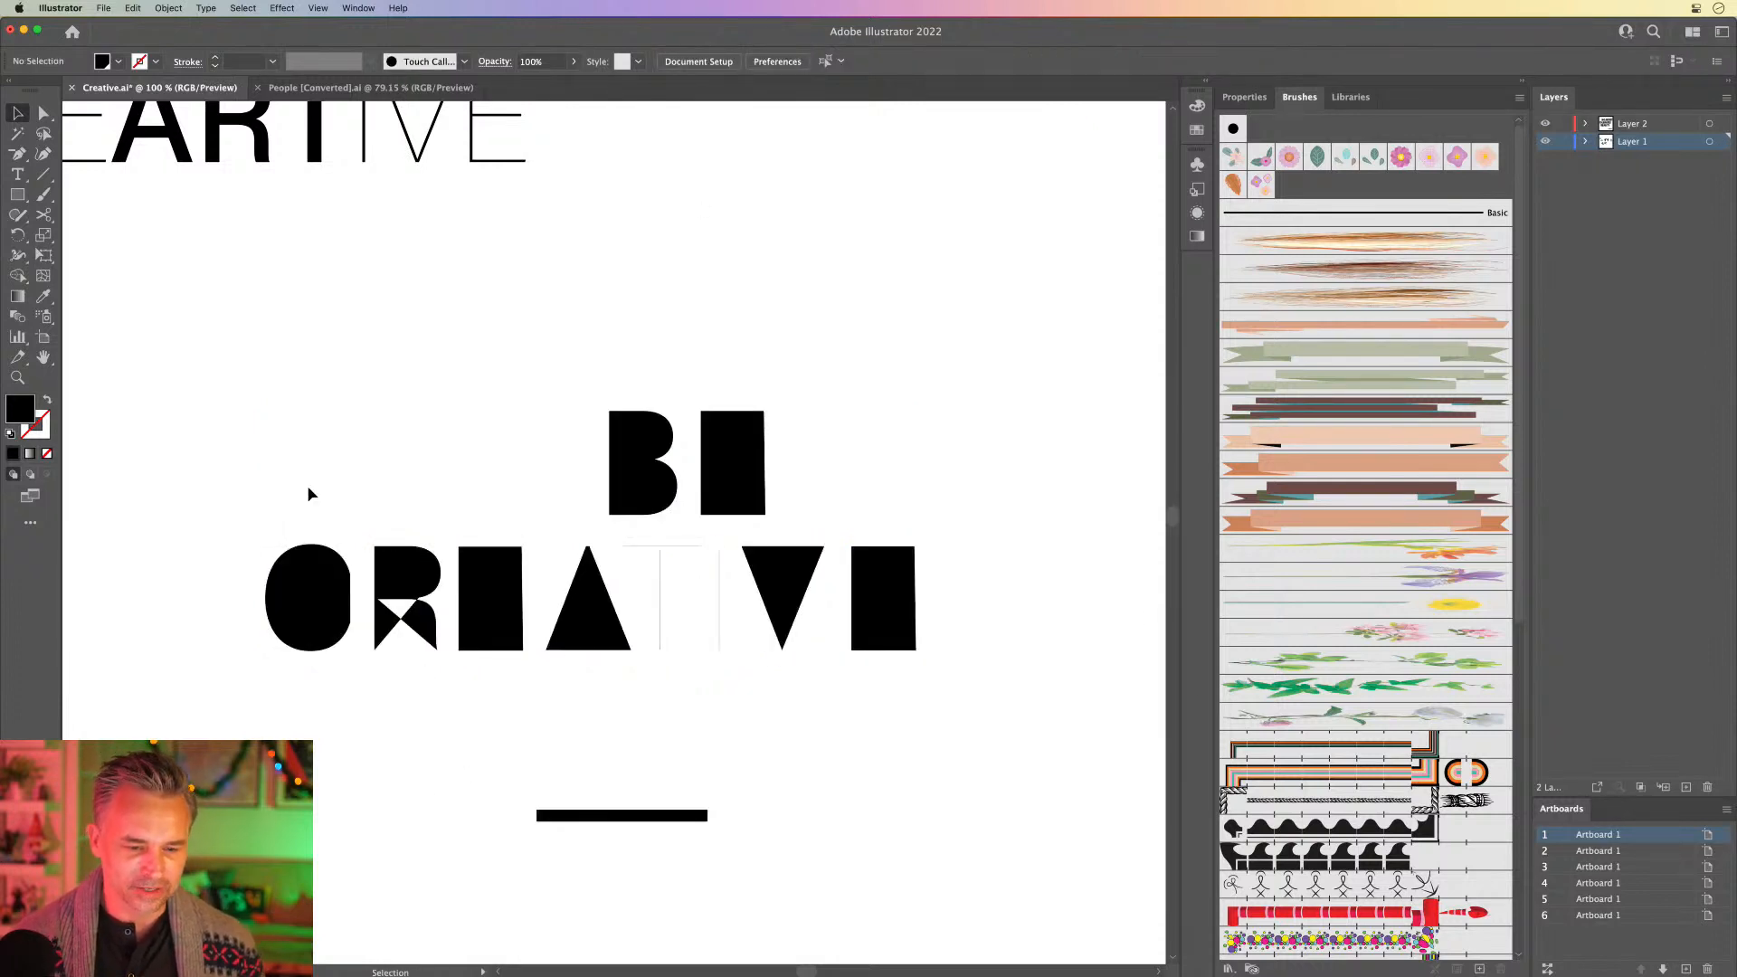
drag(201, 342, 798, 691)
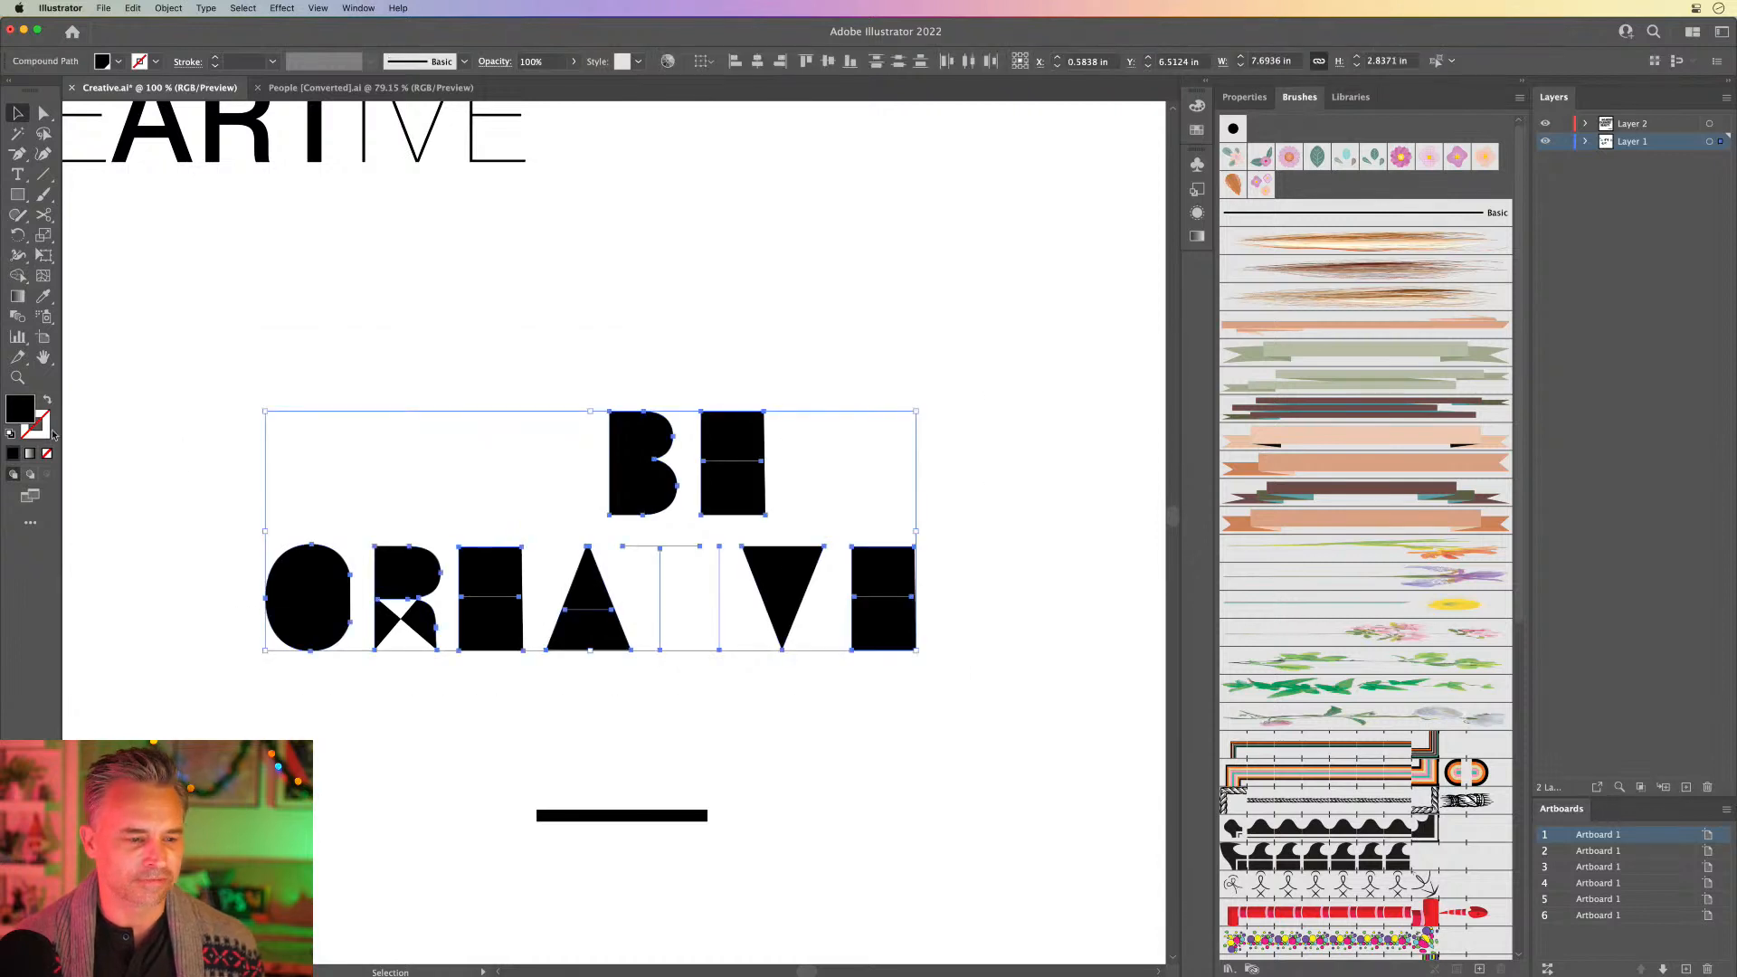
Step: Swap the BE CREATIVE letters' fill and stroke, set their stroke weight to 6 pt, and deselect them
click(47, 401)
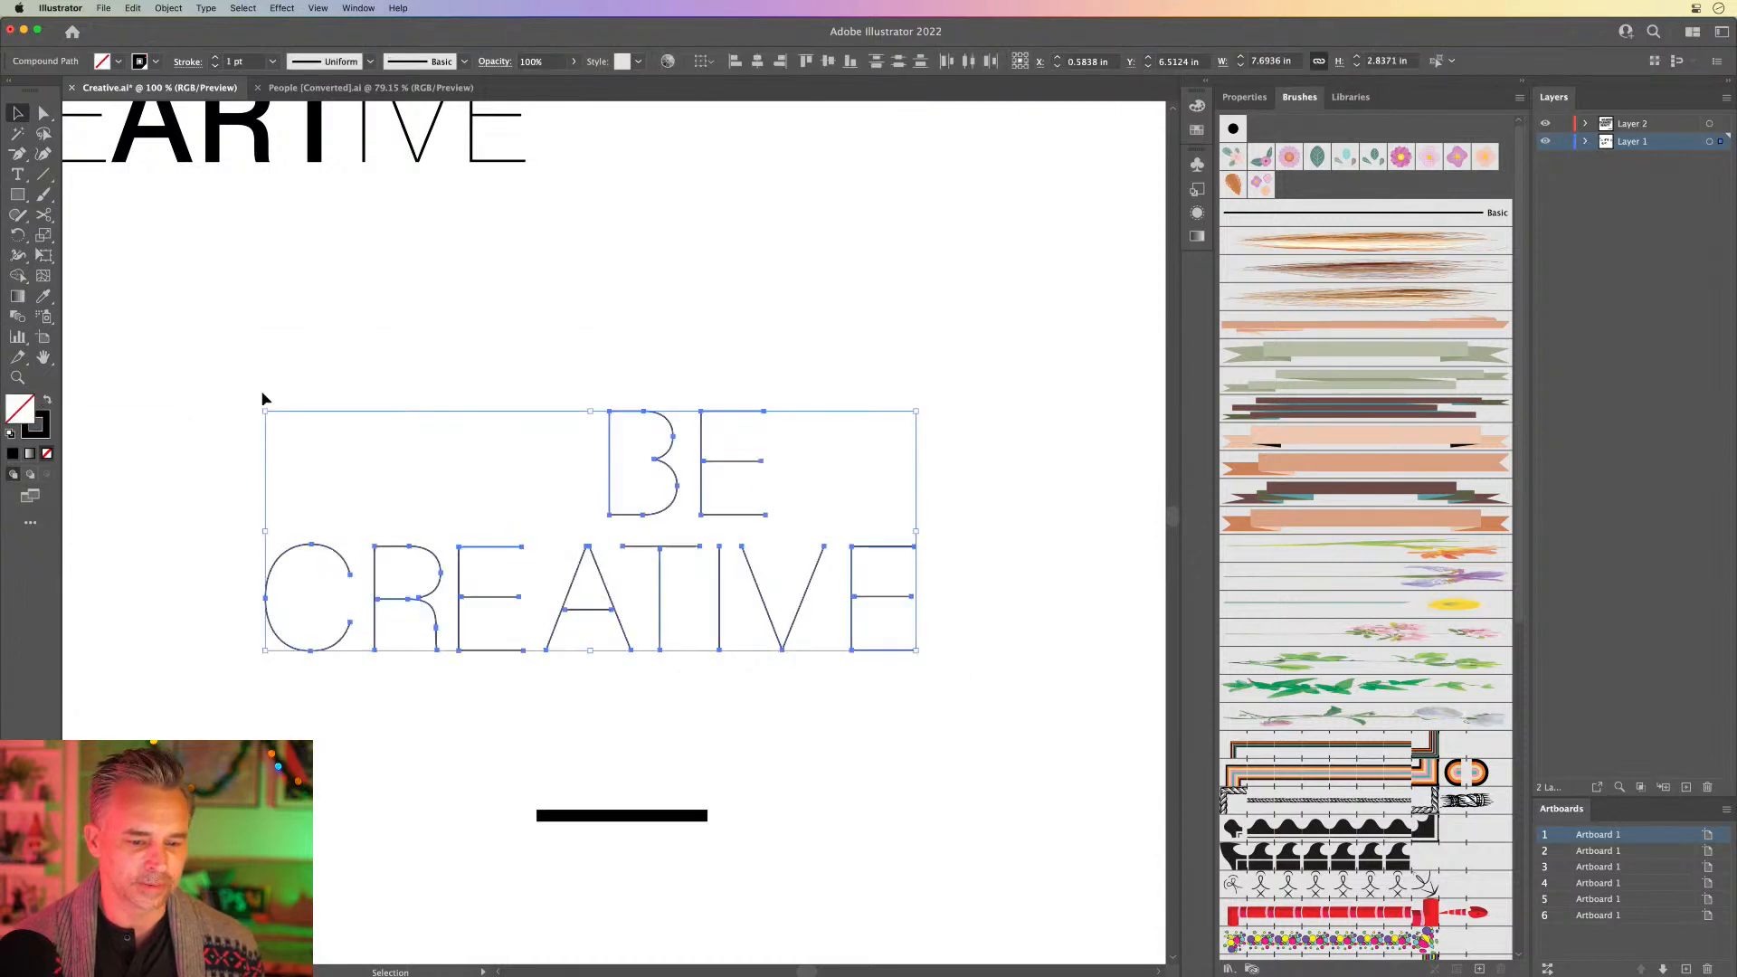
click(214, 58)
click(214, 57)
click(215, 58)
click(215, 58)
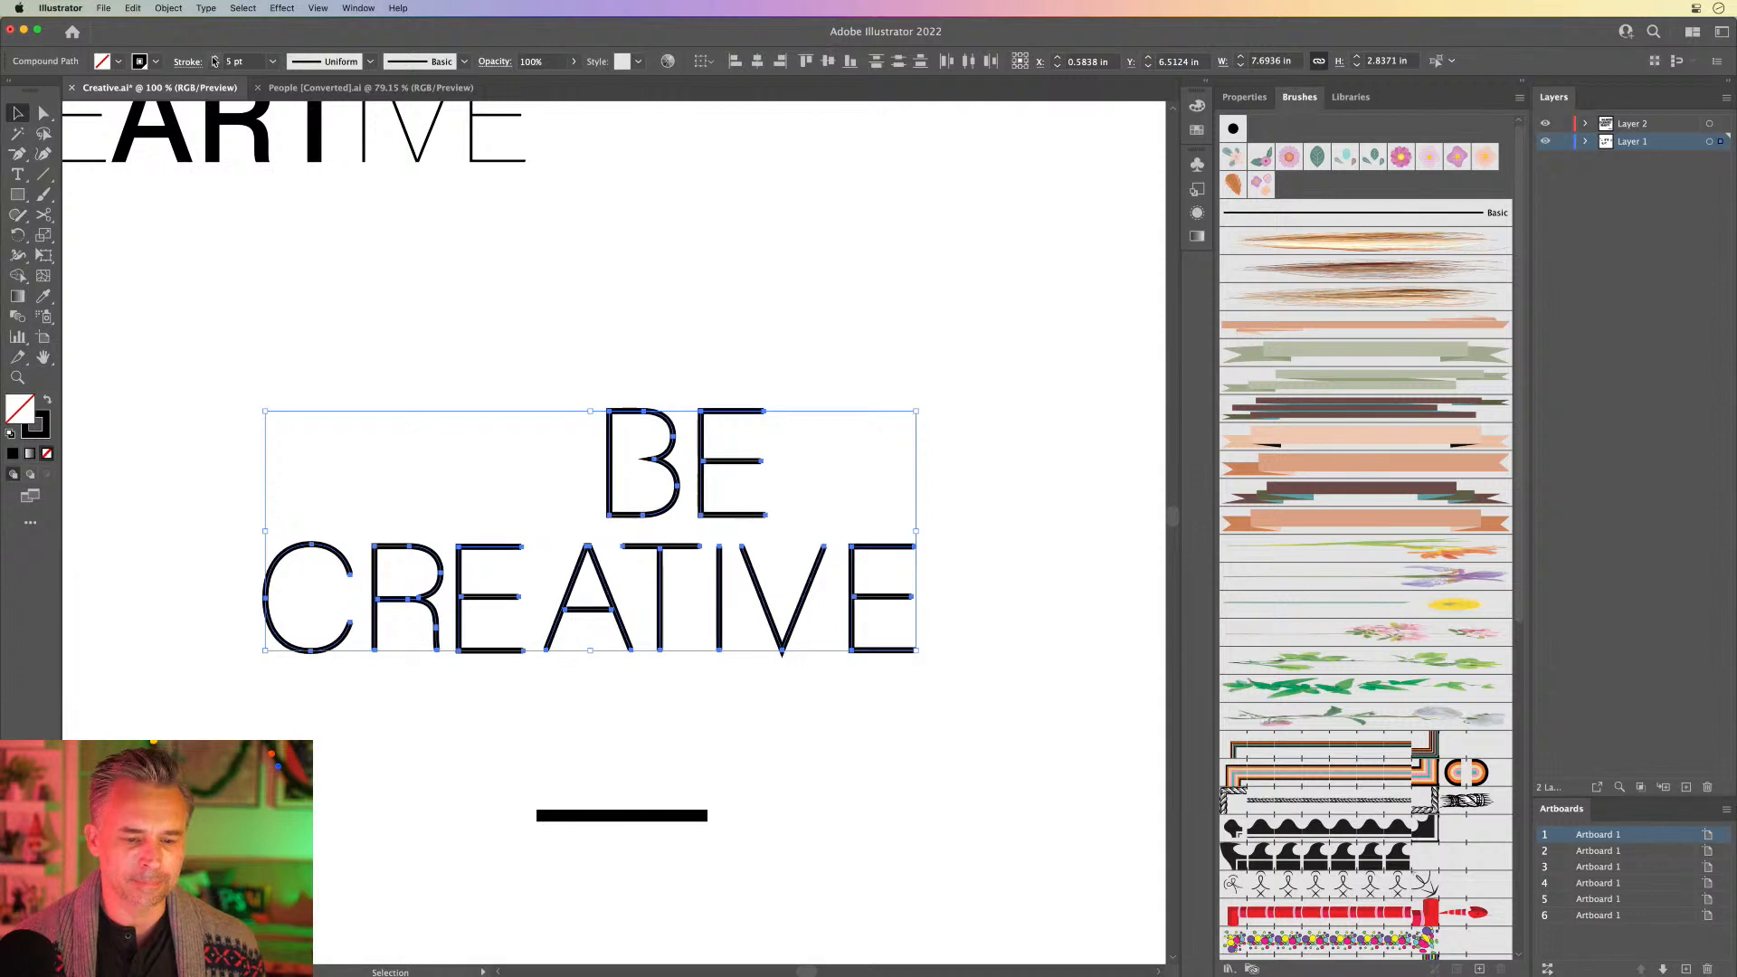
click(214, 58)
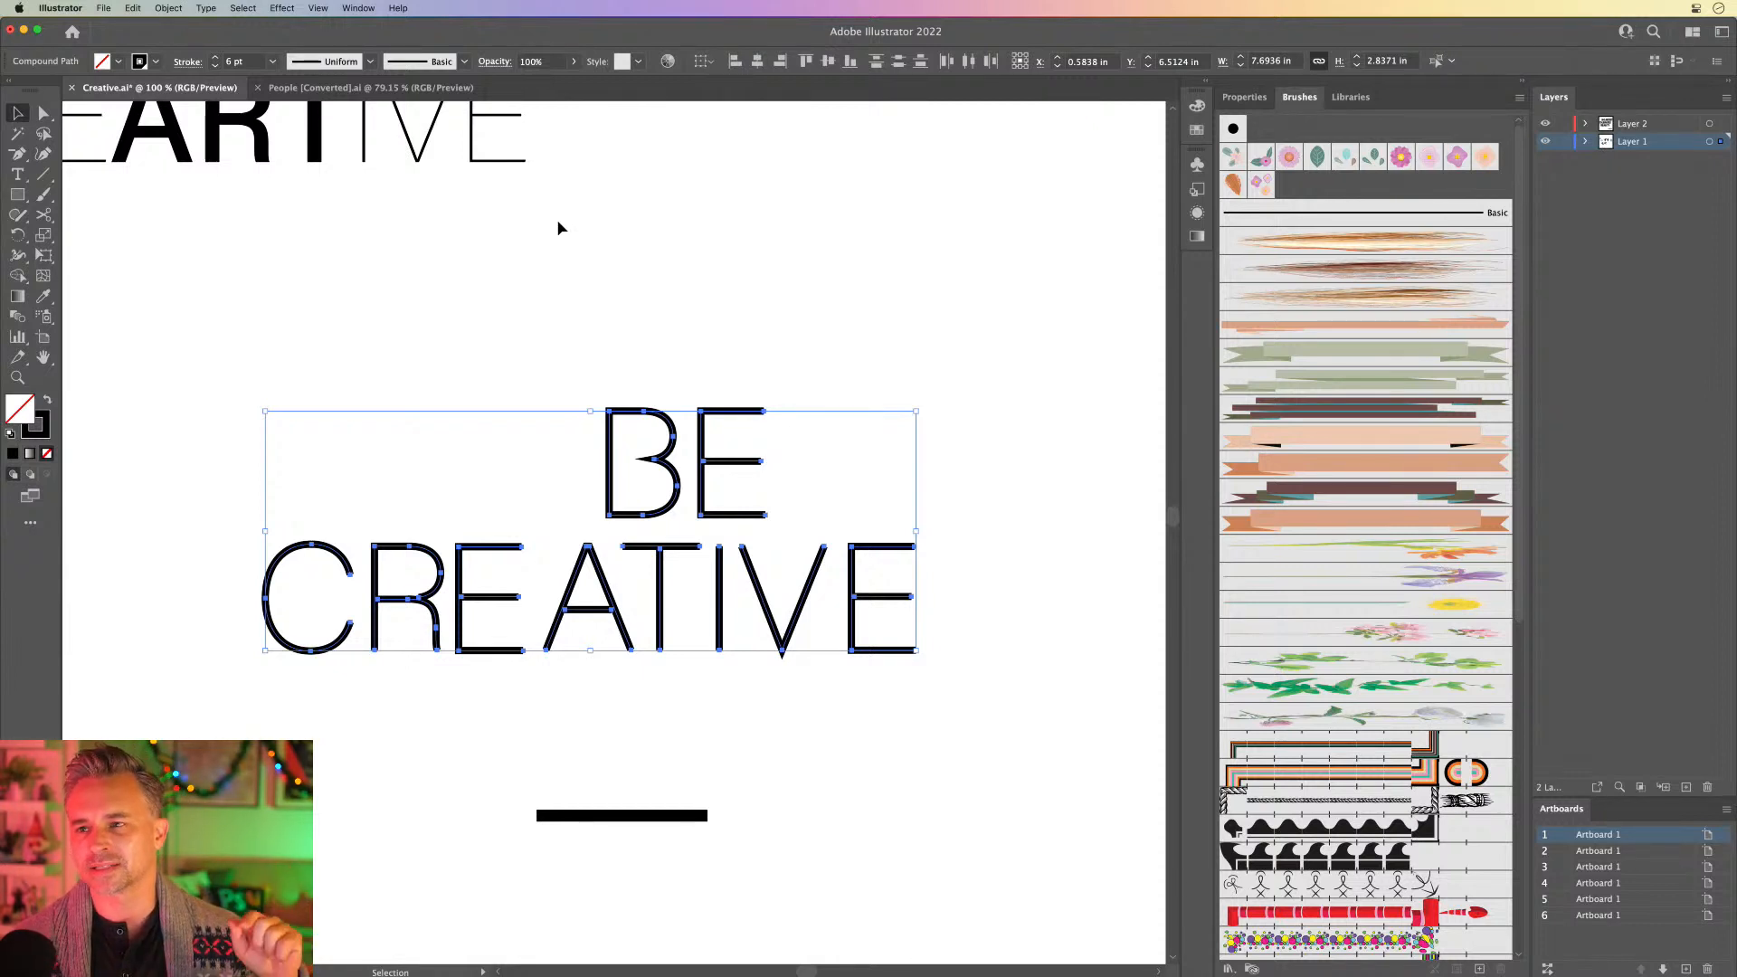
click(673, 288)
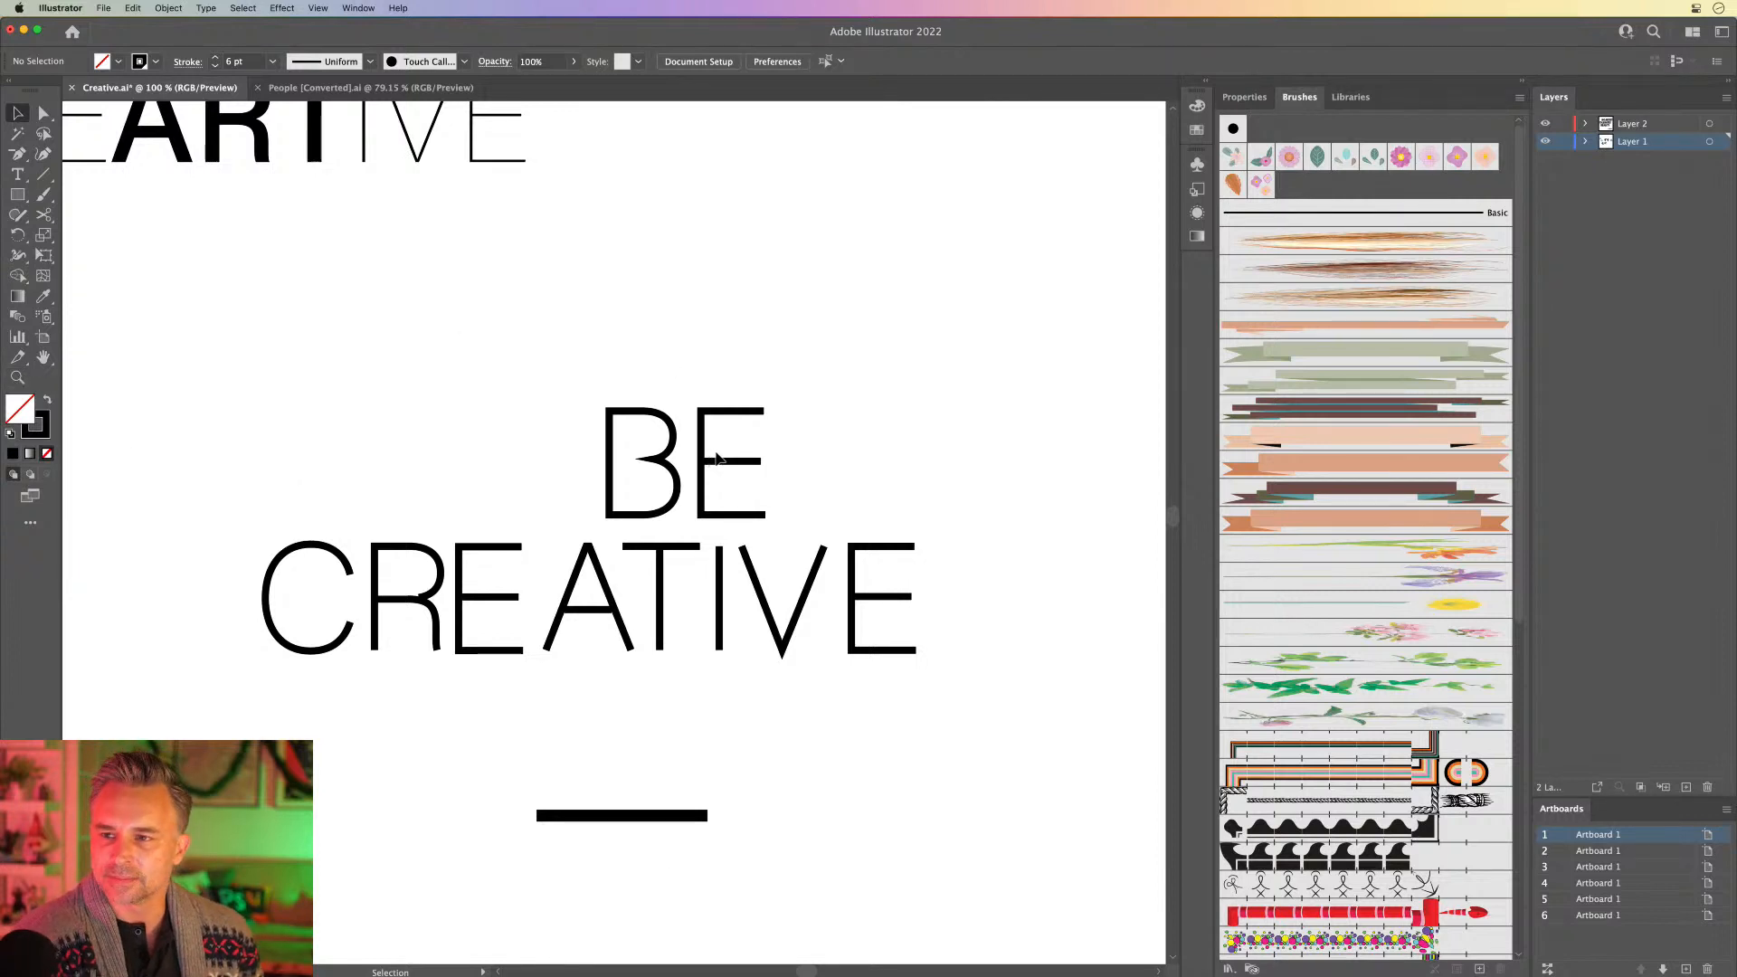
Step: Place two copies of the short thick line above the original and nudge the middle copy against it
click(644, 817)
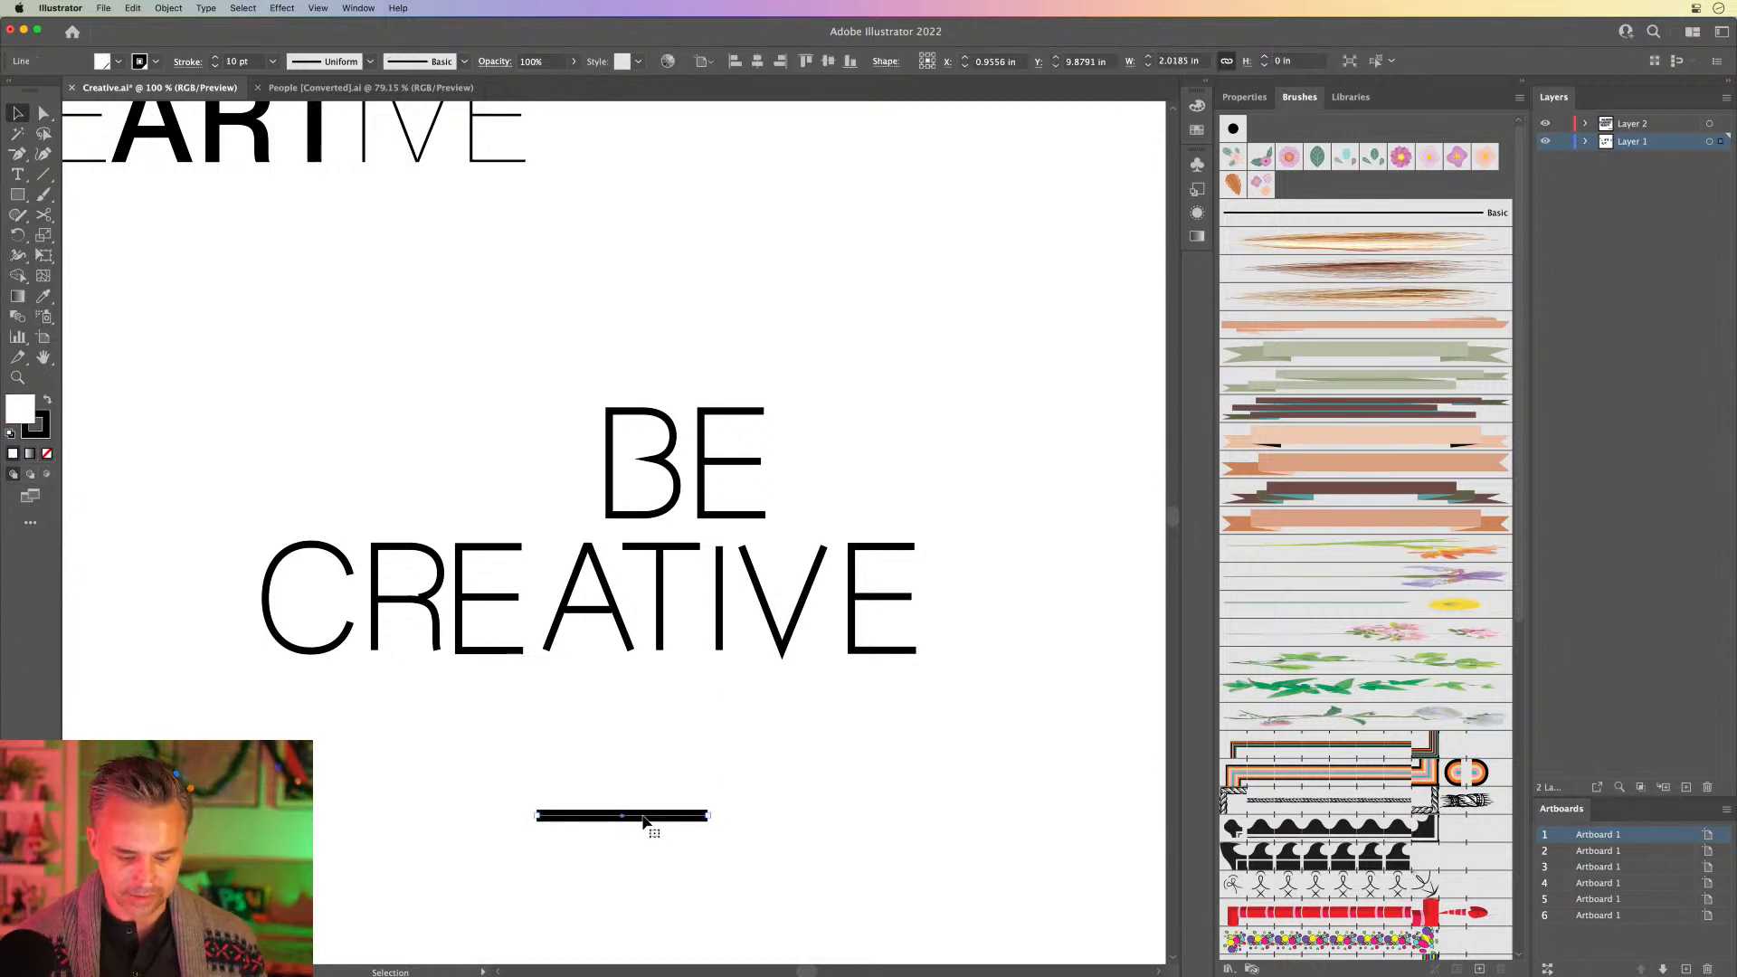
key(super+equal)
key(super+equal)
key(super+equal)
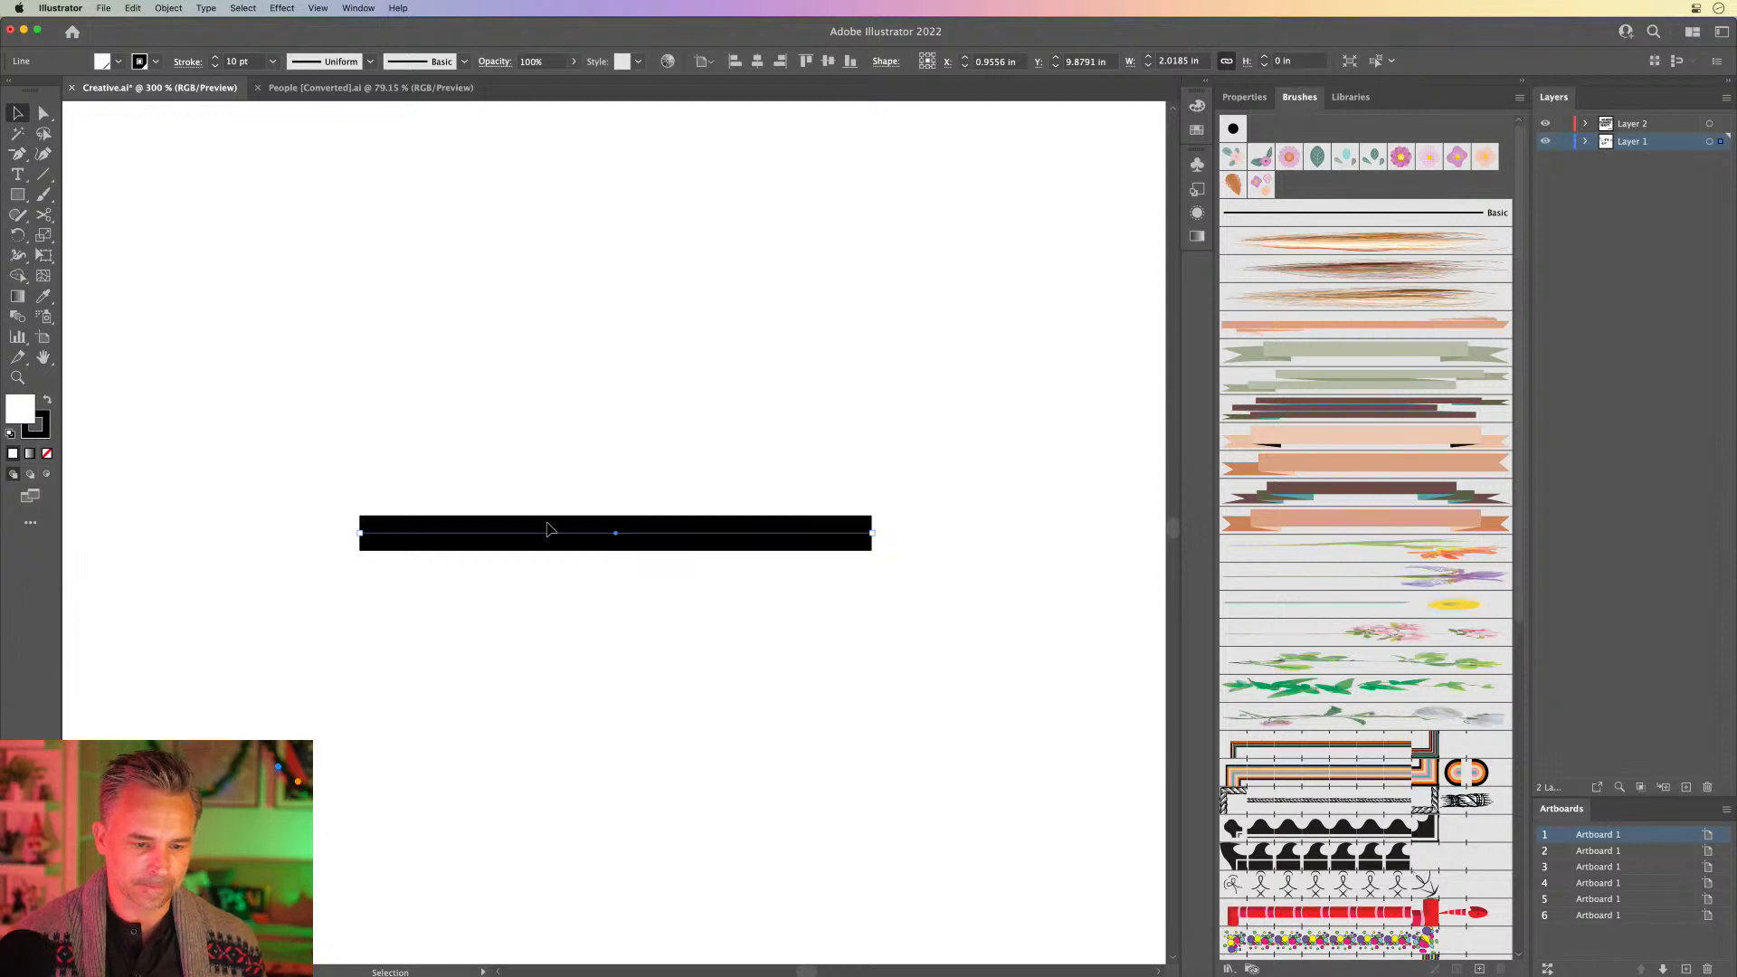
drag(554, 540, 555, 490)
key(Down)
key(Down)
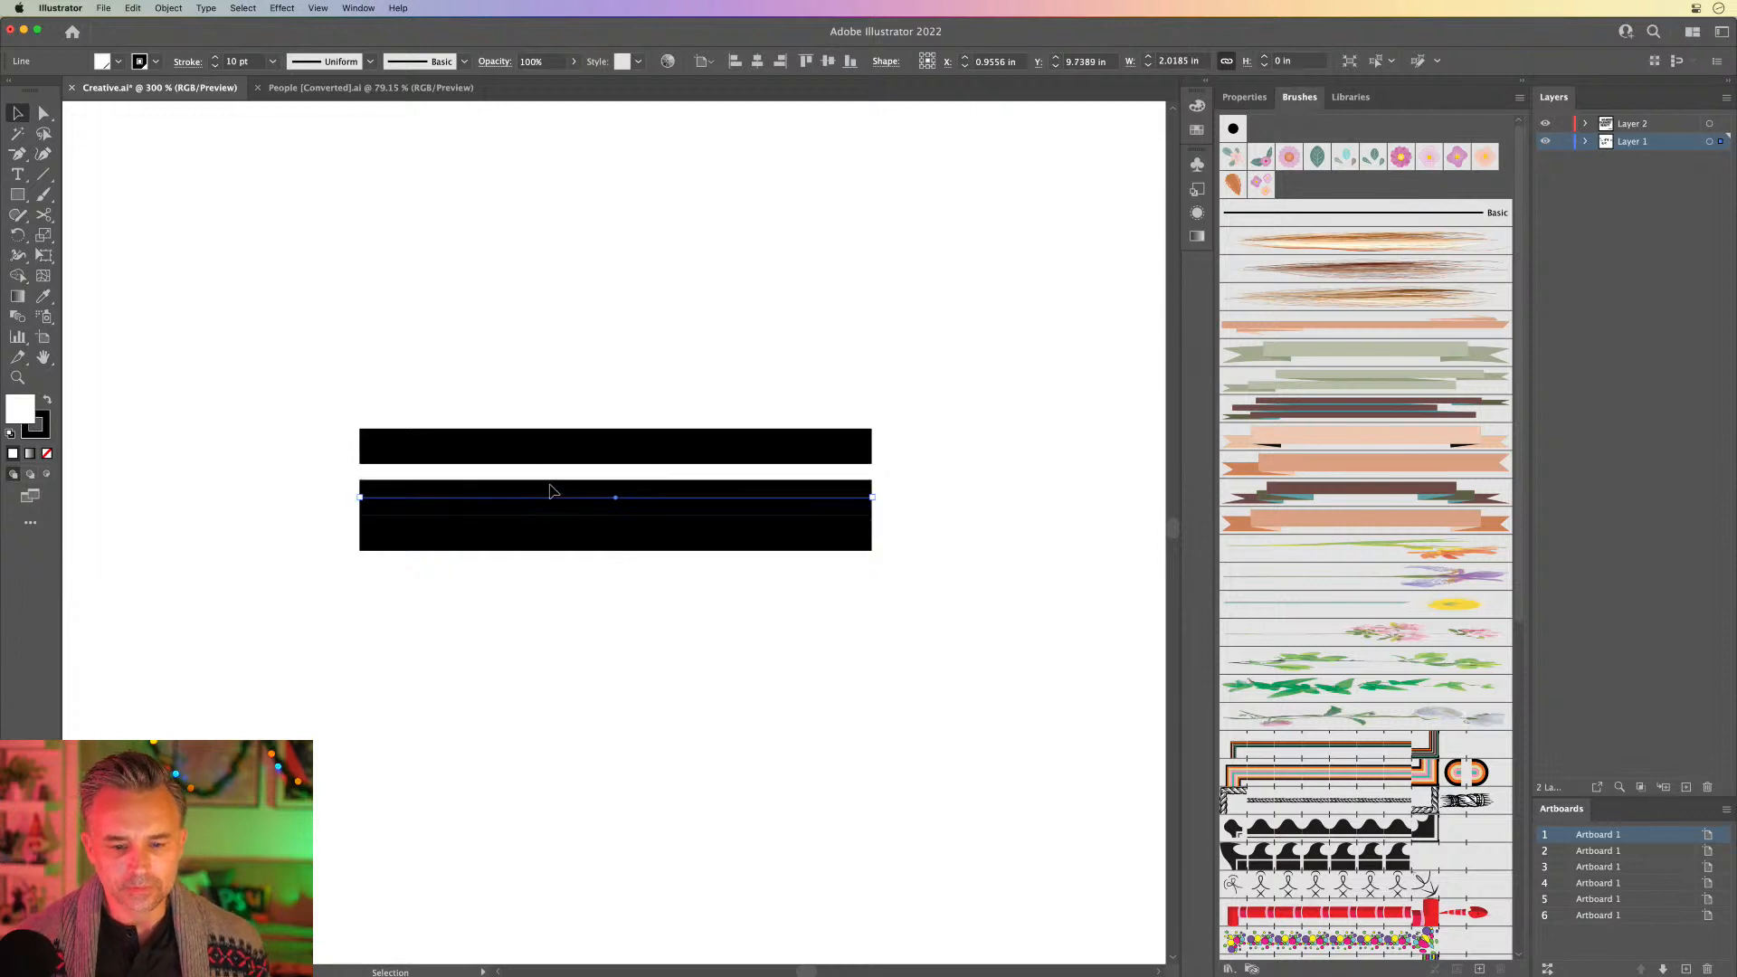
Step: Nudge the topmost line copy so the three lines stack into one solid black block, and reselect the middle one
key(Up)
key(Up)
key(Up)
key(Up)
key(Up)
key(Up)
key(Up)
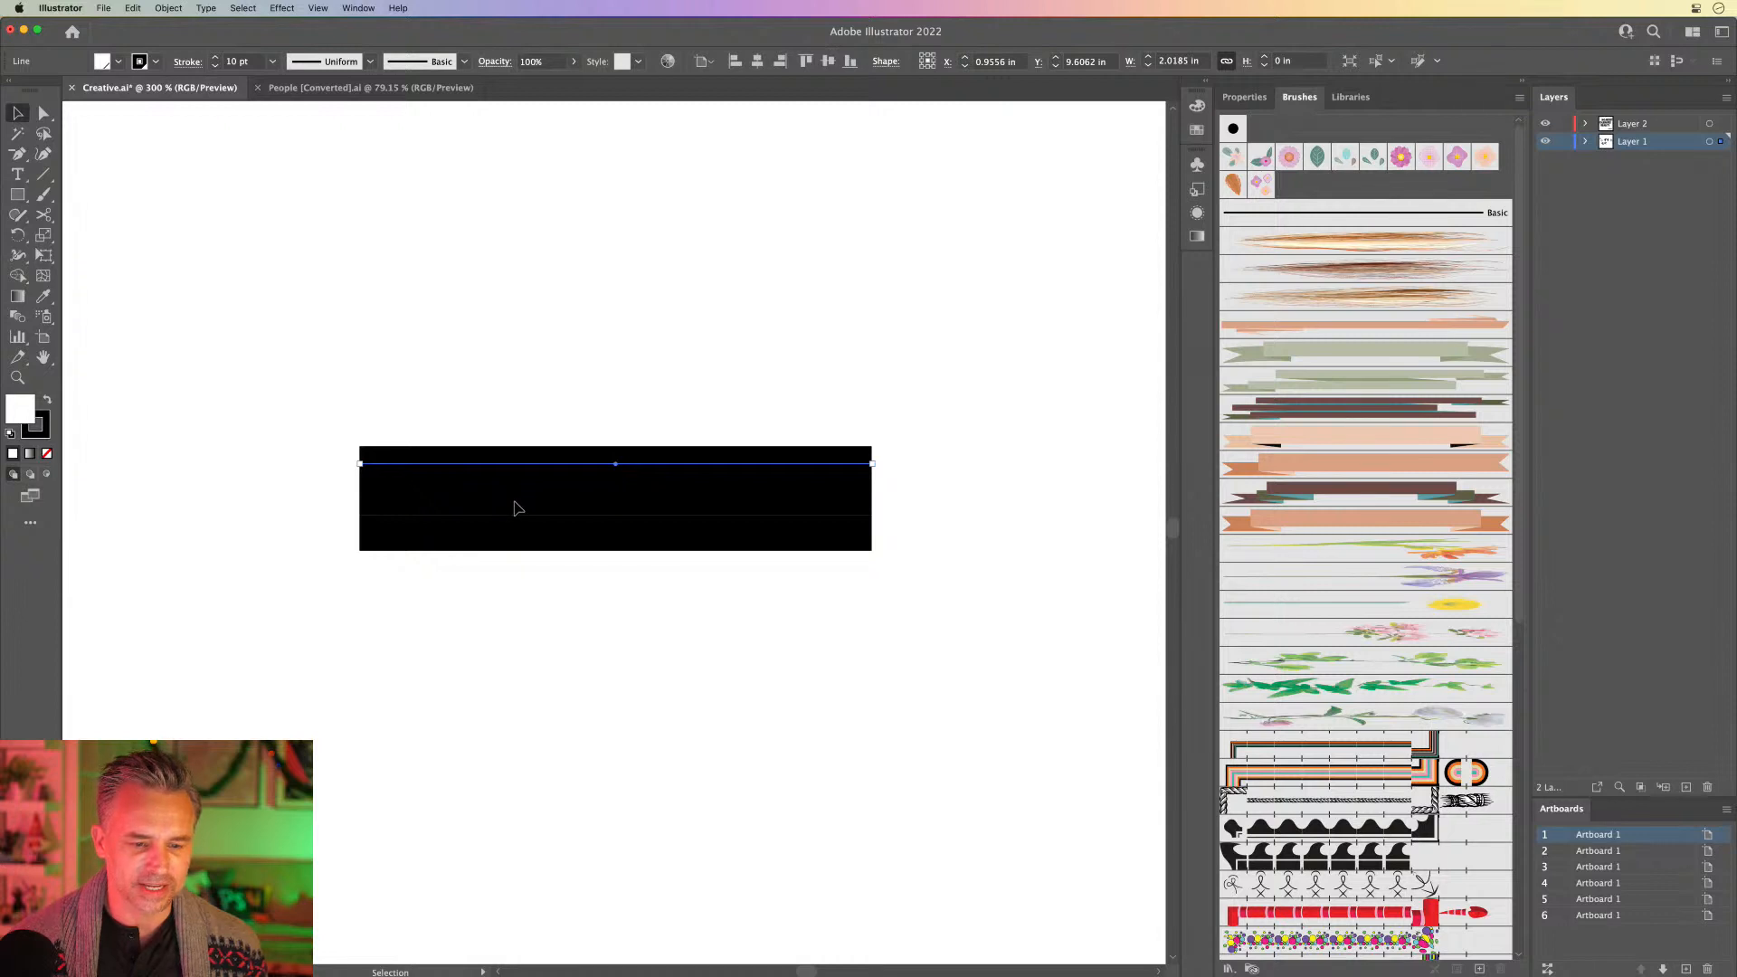
key(super+shift+a)
click(547, 501)
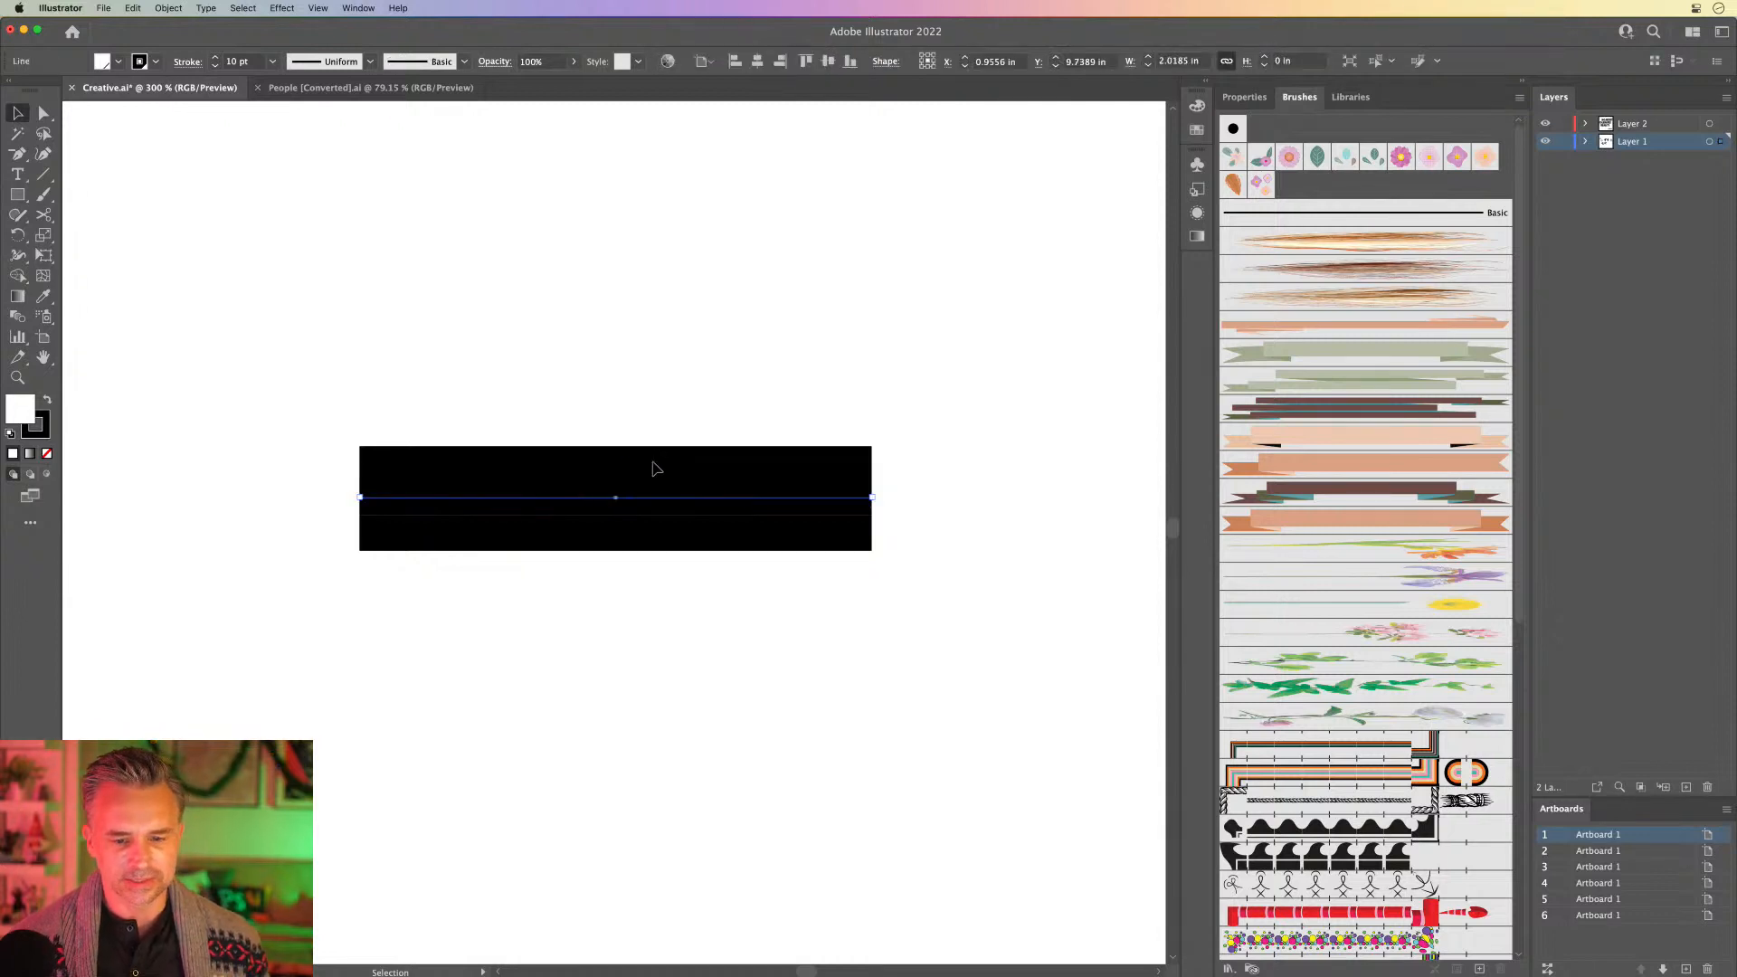
key(Up)
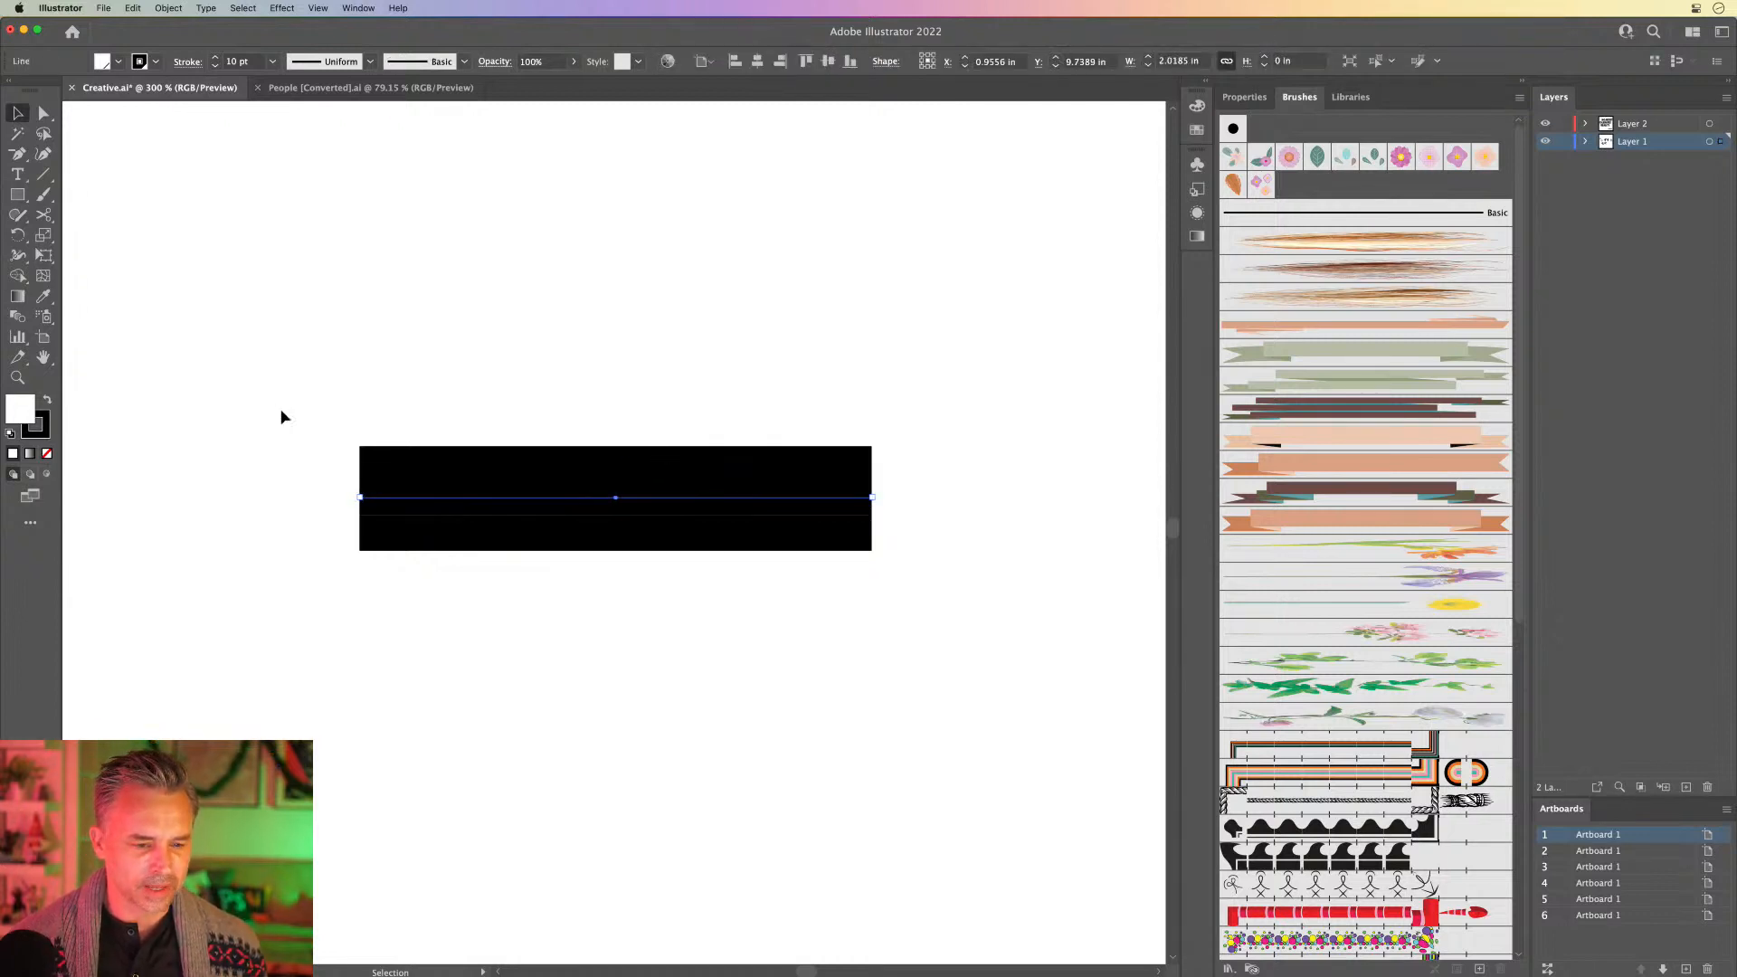
Step: Delete all three stacked black lines
drag(287, 405, 430, 447)
drag(898, 588, 898, 588)
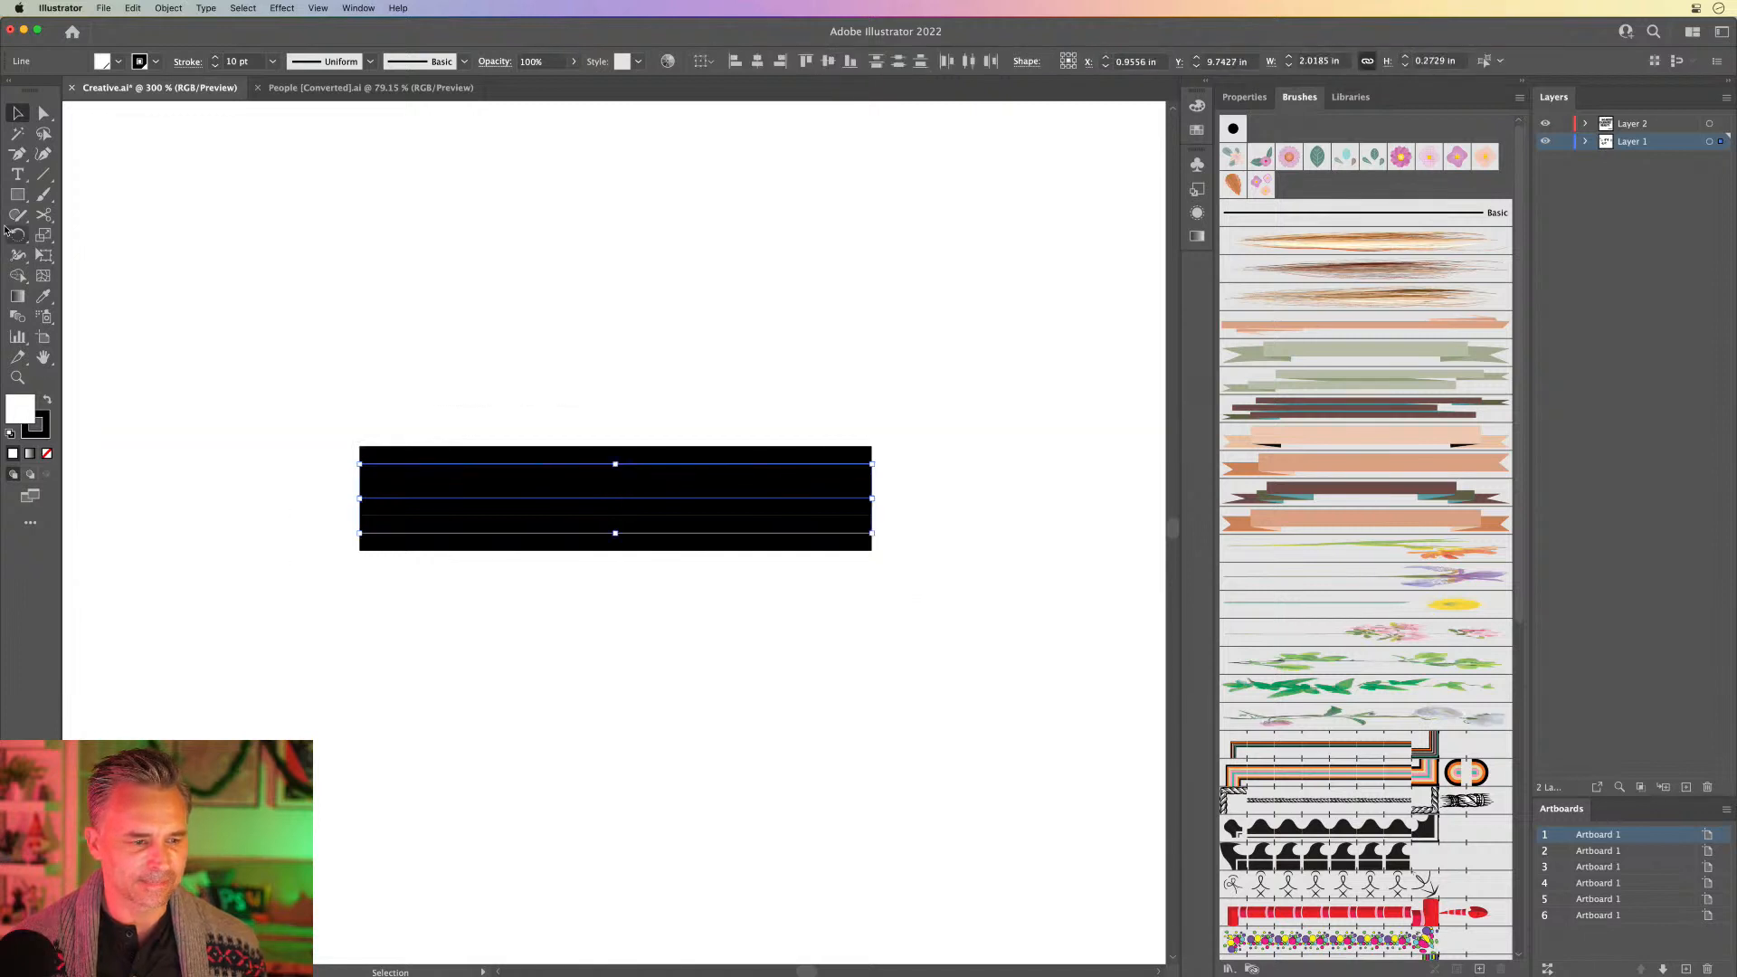
key(Delete)
Step: Draw a rectangle about 2.17 in wide and 0.22 in high, filled black with no stroke
key(m)
drag(372, 402, 921, 460)
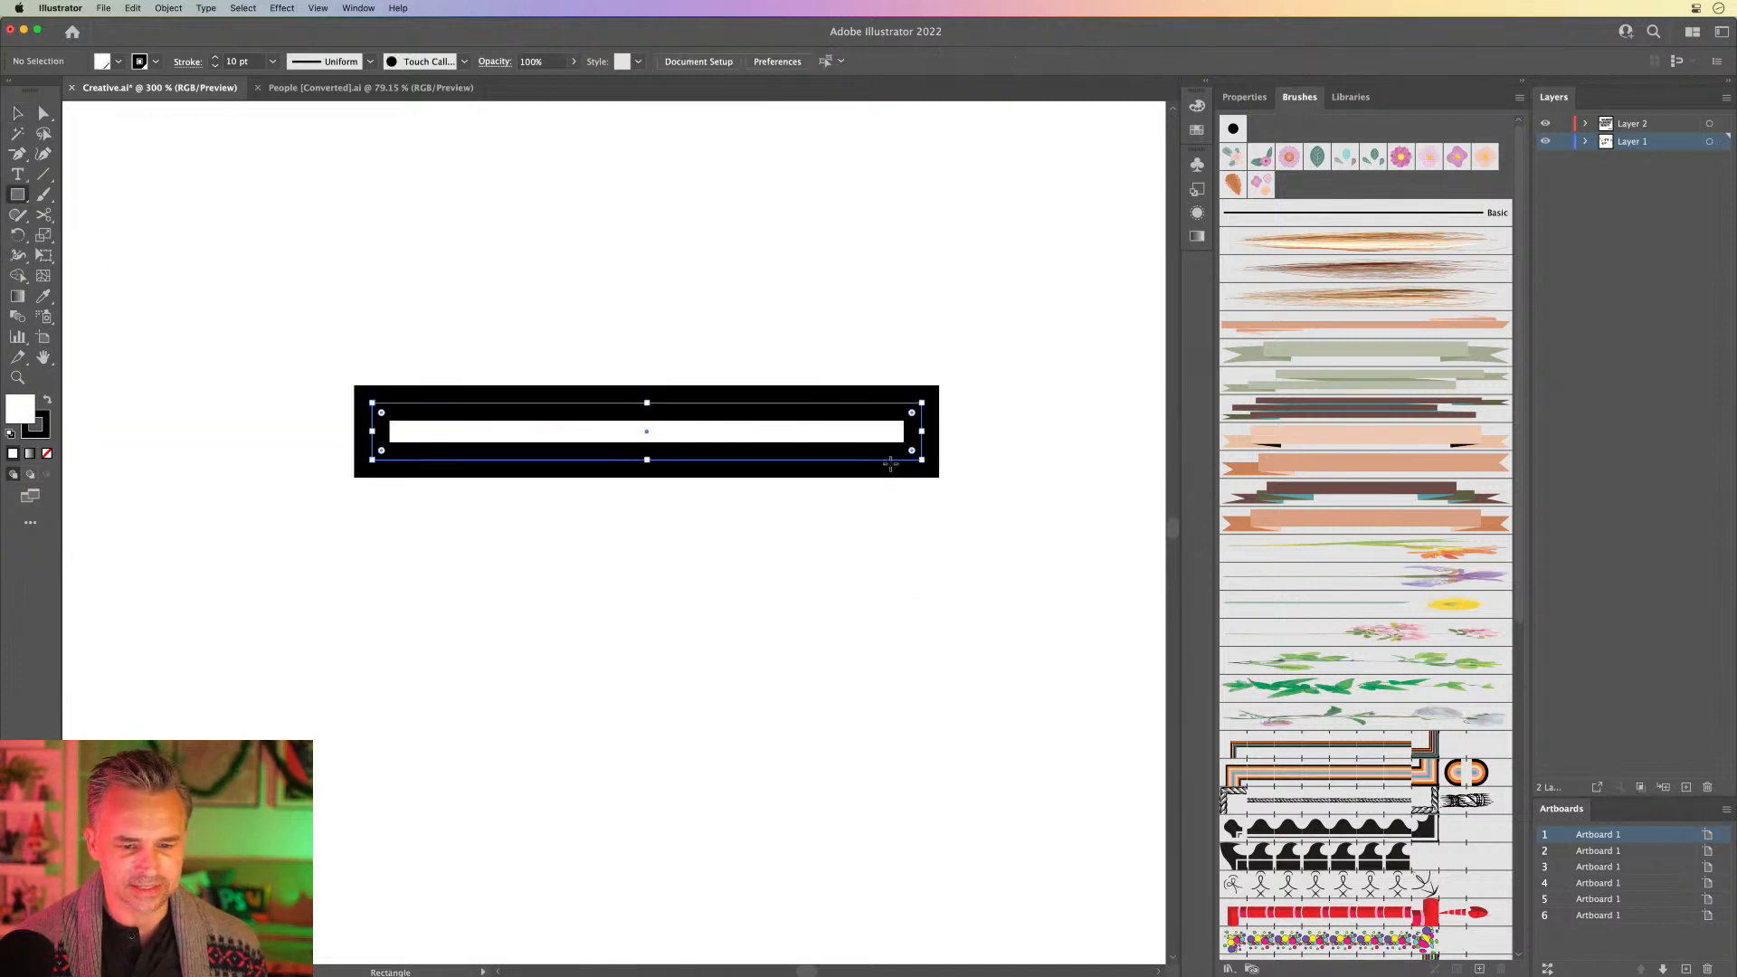
click(49, 400)
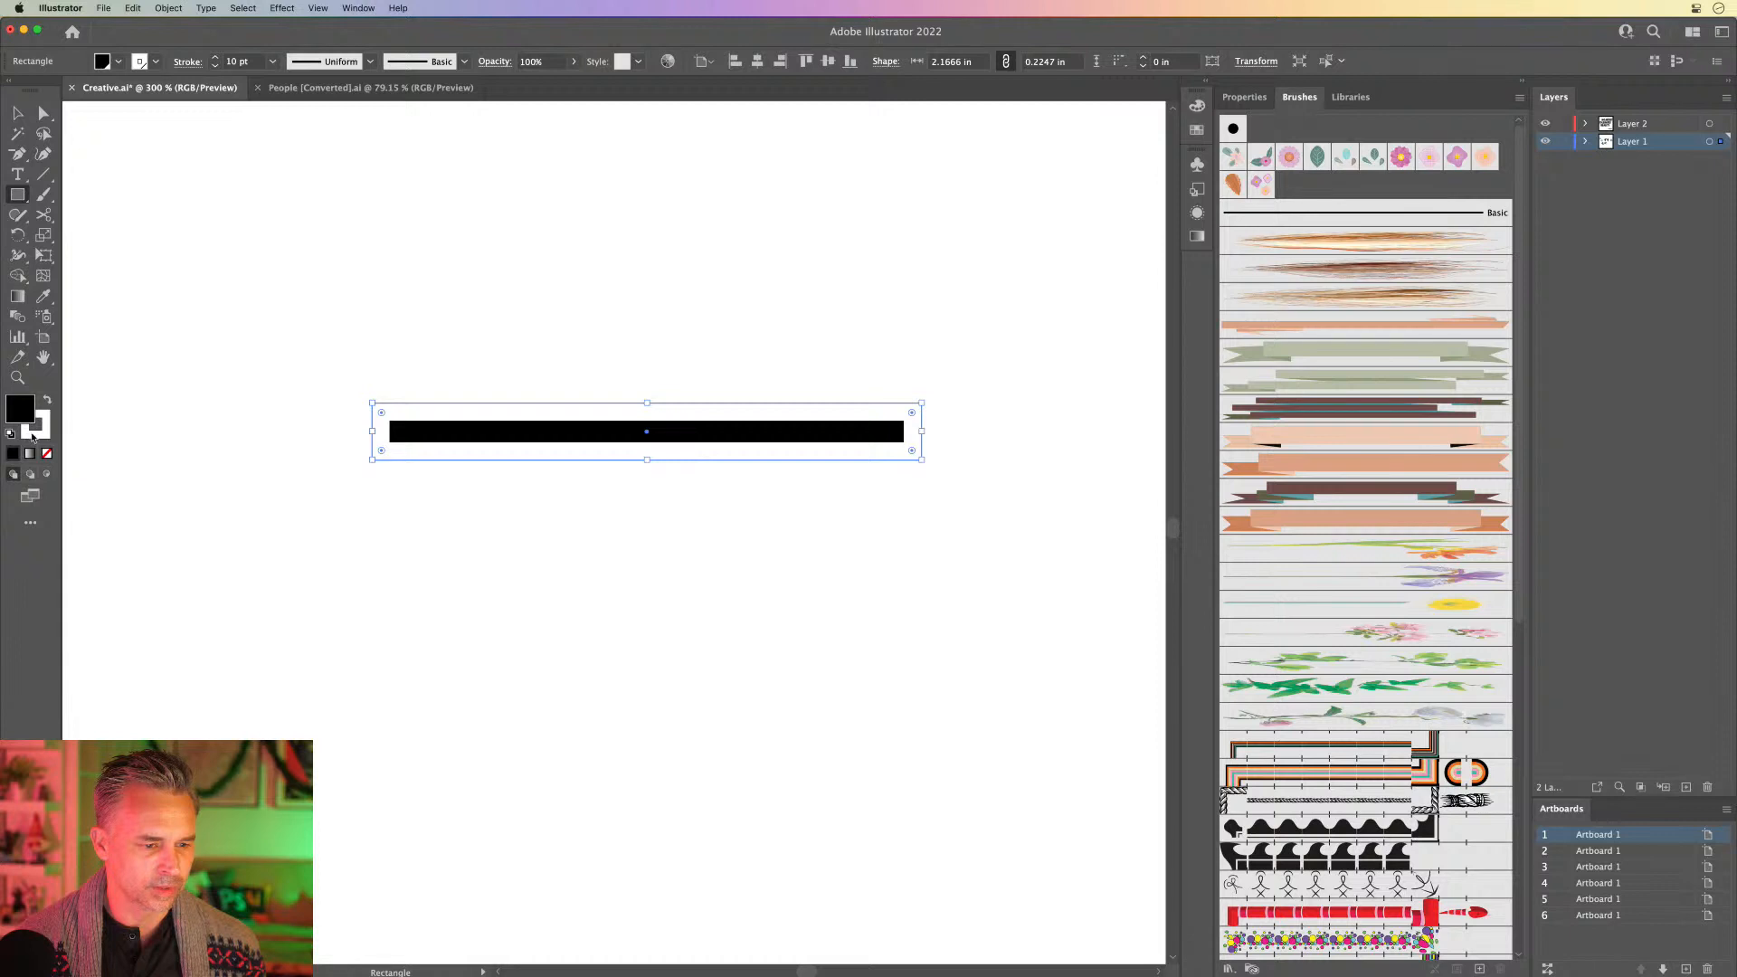
click(32, 436)
click(47, 453)
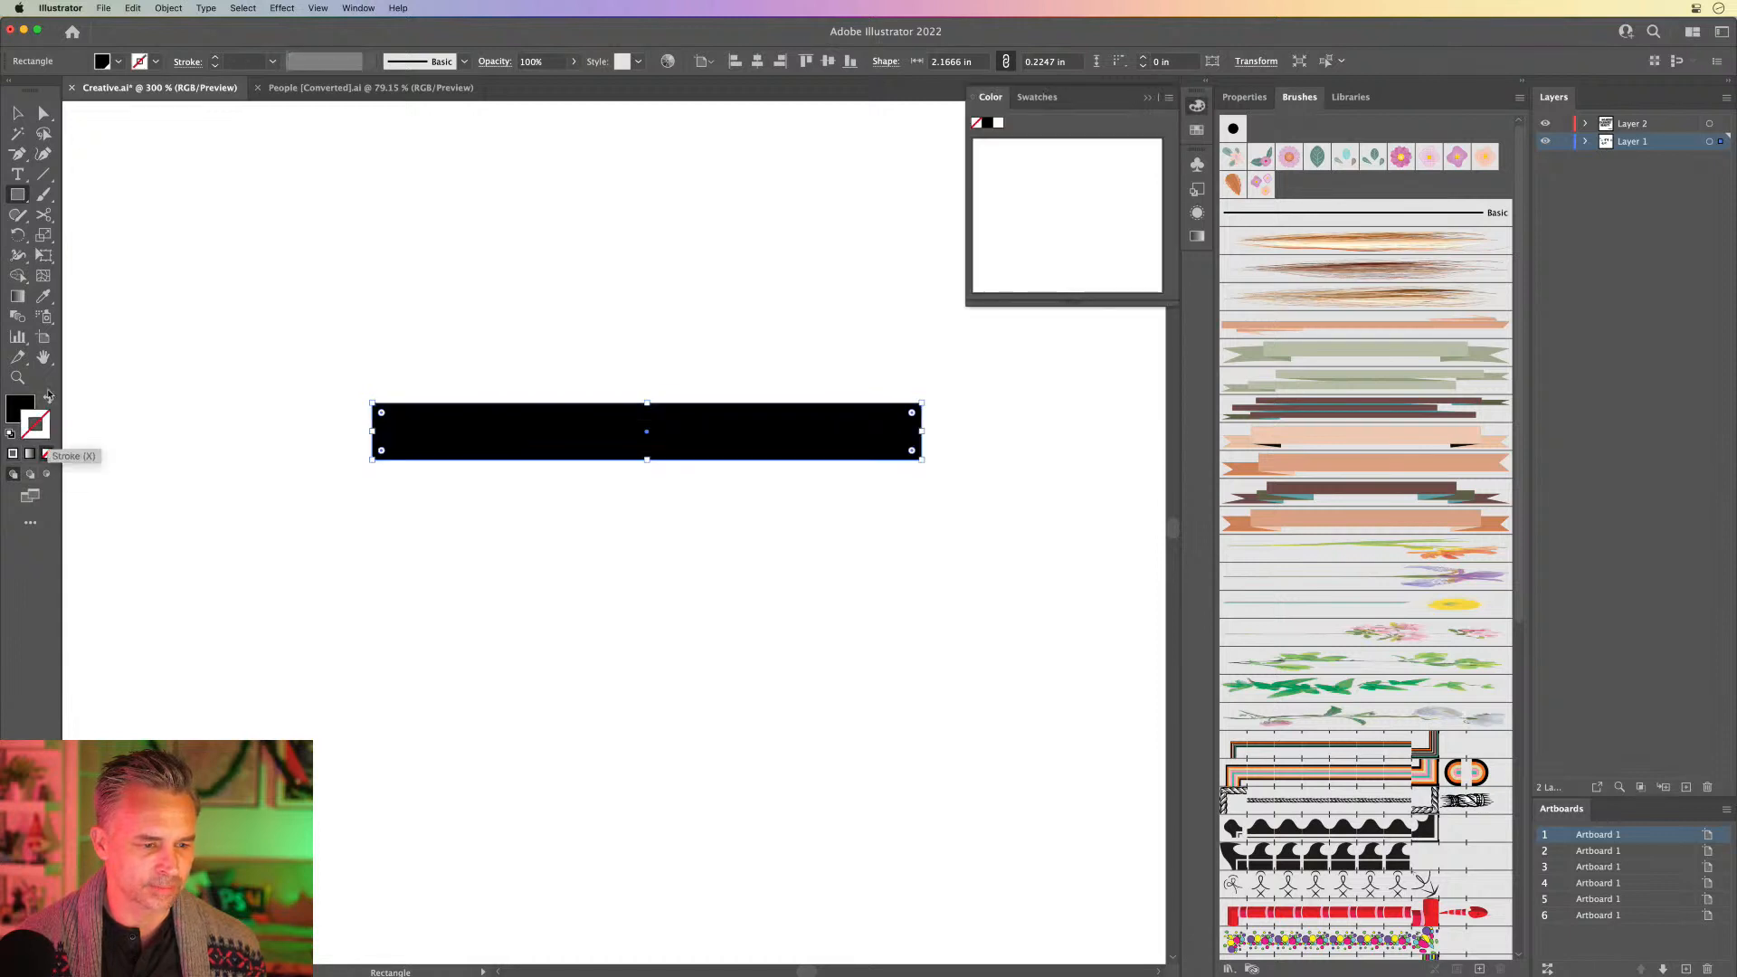
Step: Stack two copies of the black rectangle directly below the original, edge to edge
click(18, 114)
alt+shift+drag(555, 426, 537, 485)
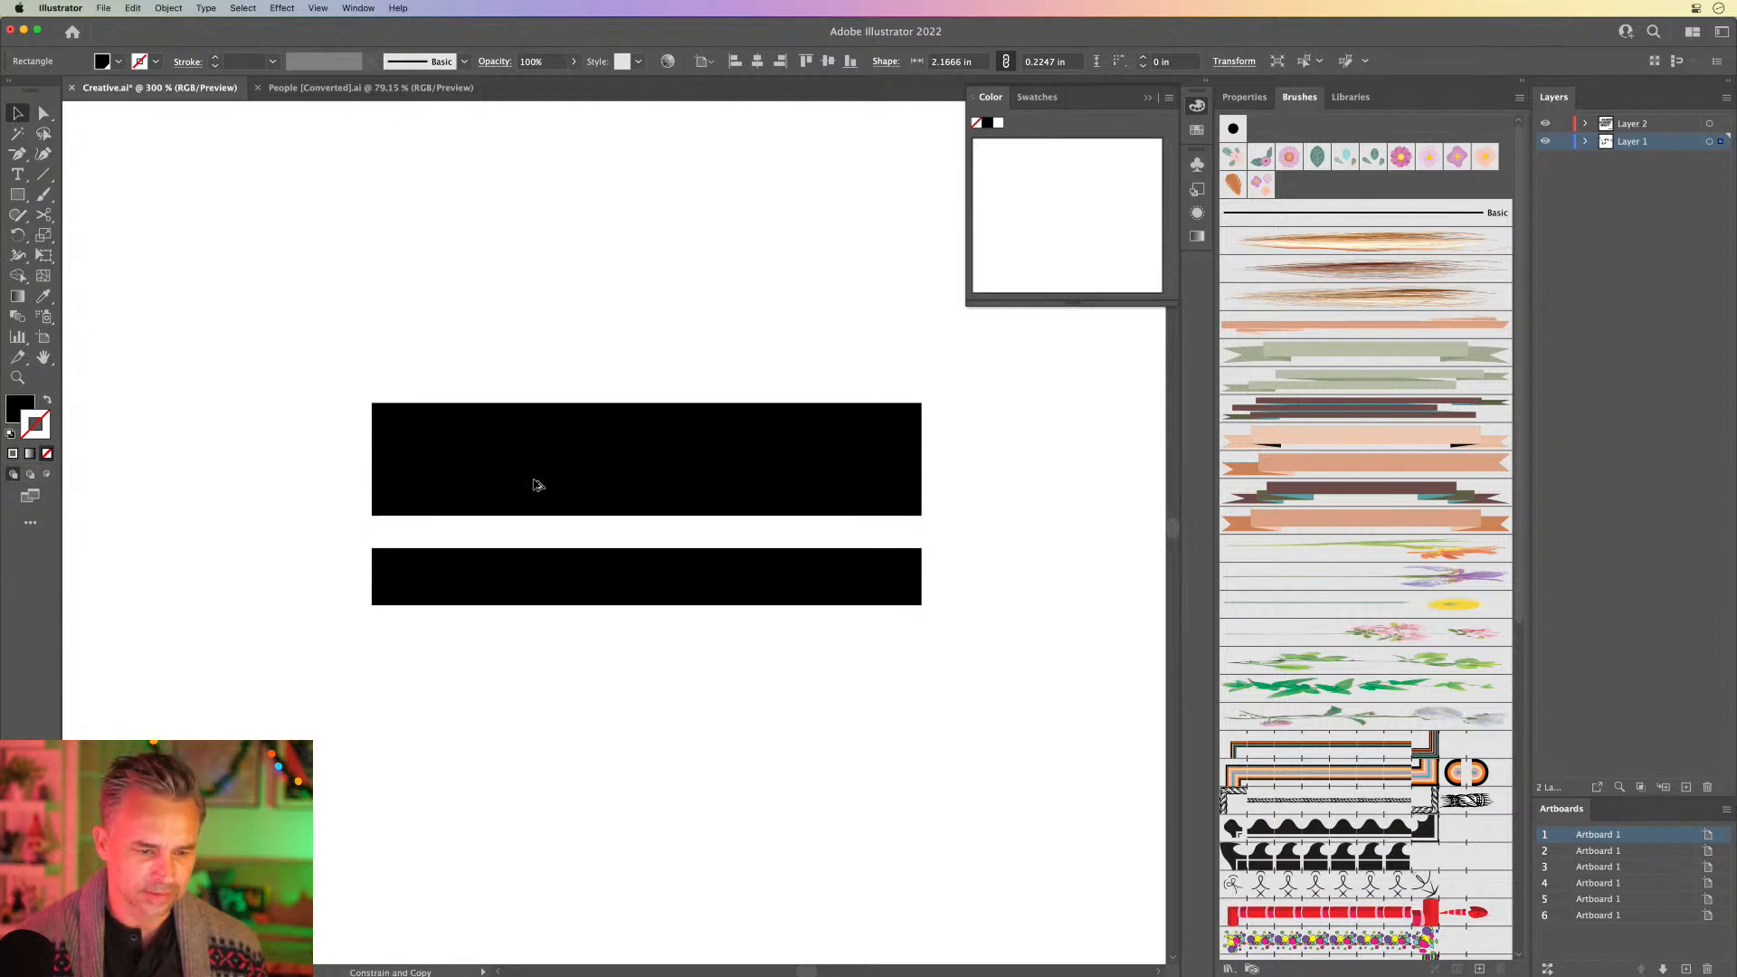
drag(527, 582, 521, 540)
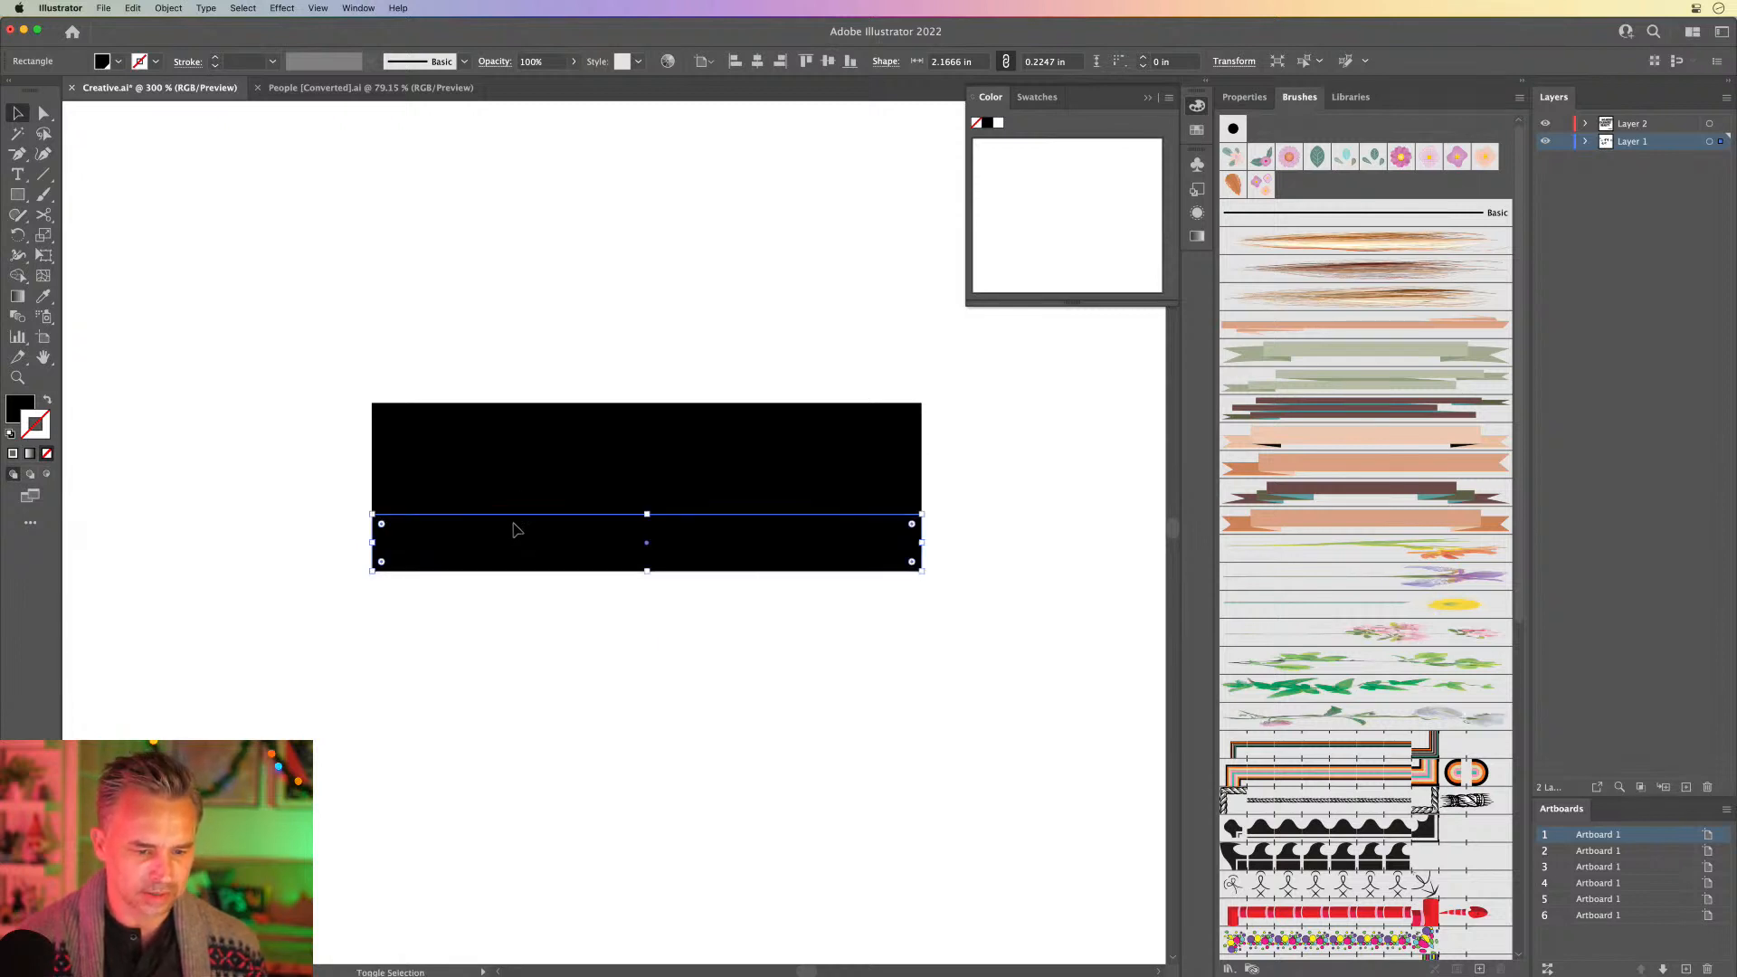
Step: Fill the middle rectangle white with no stroke and deselect it
click(524, 494)
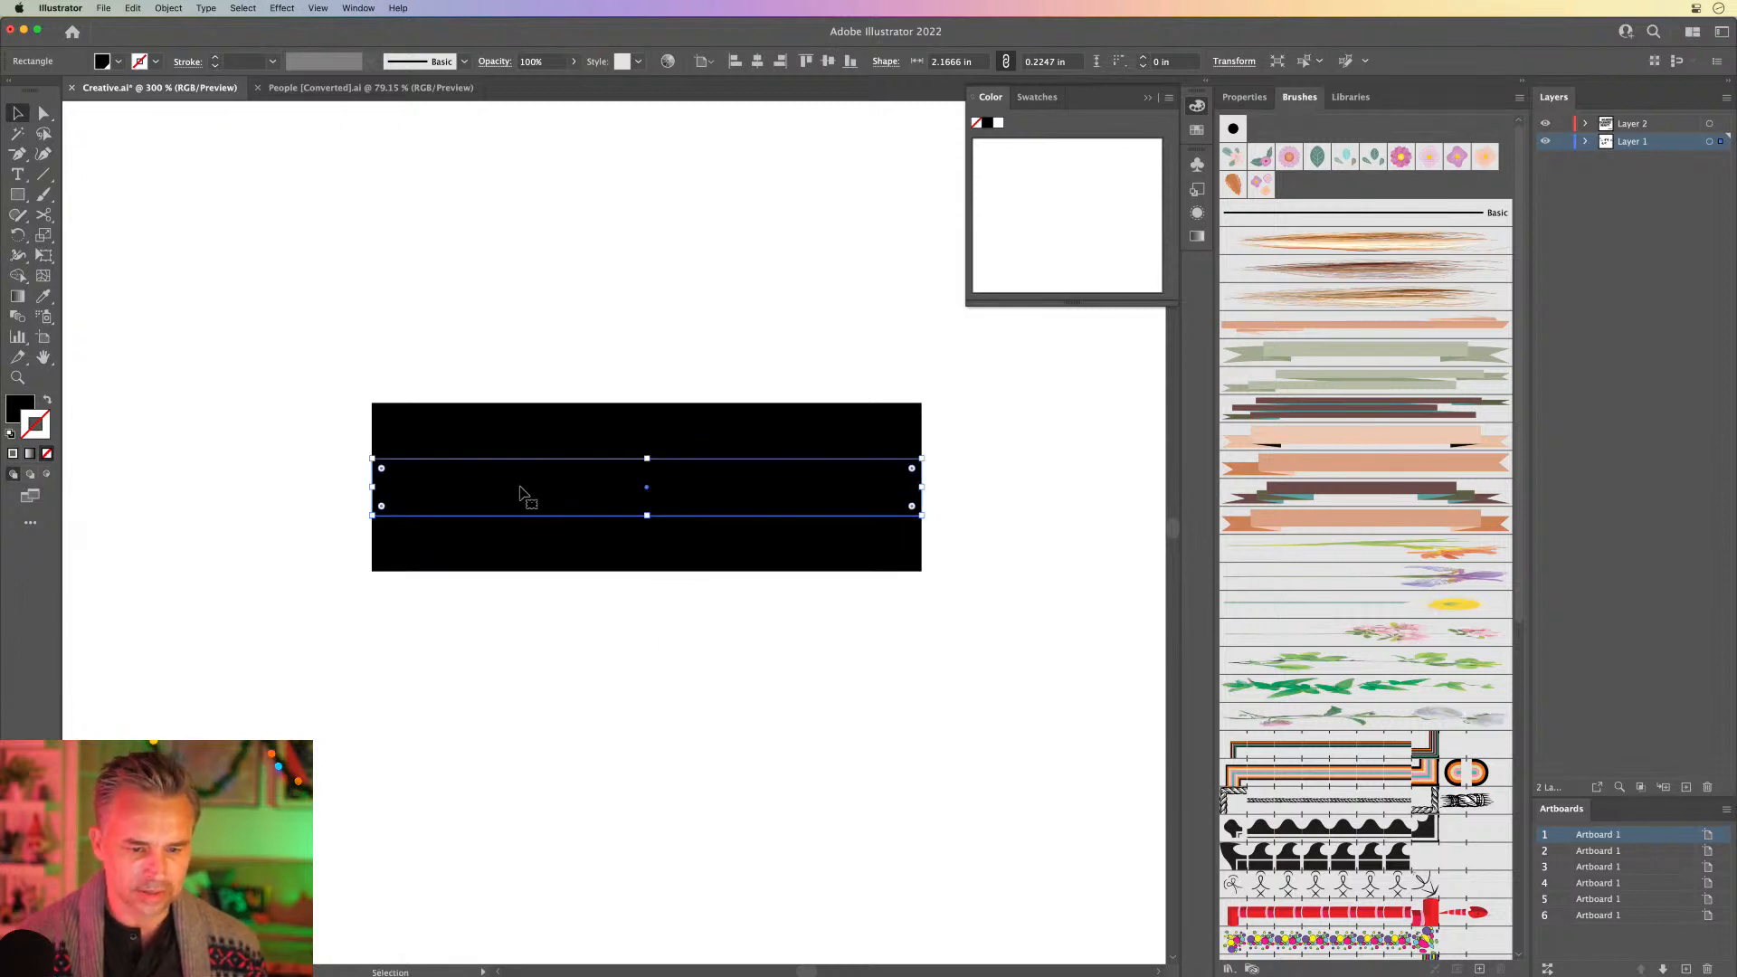
click(996, 124)
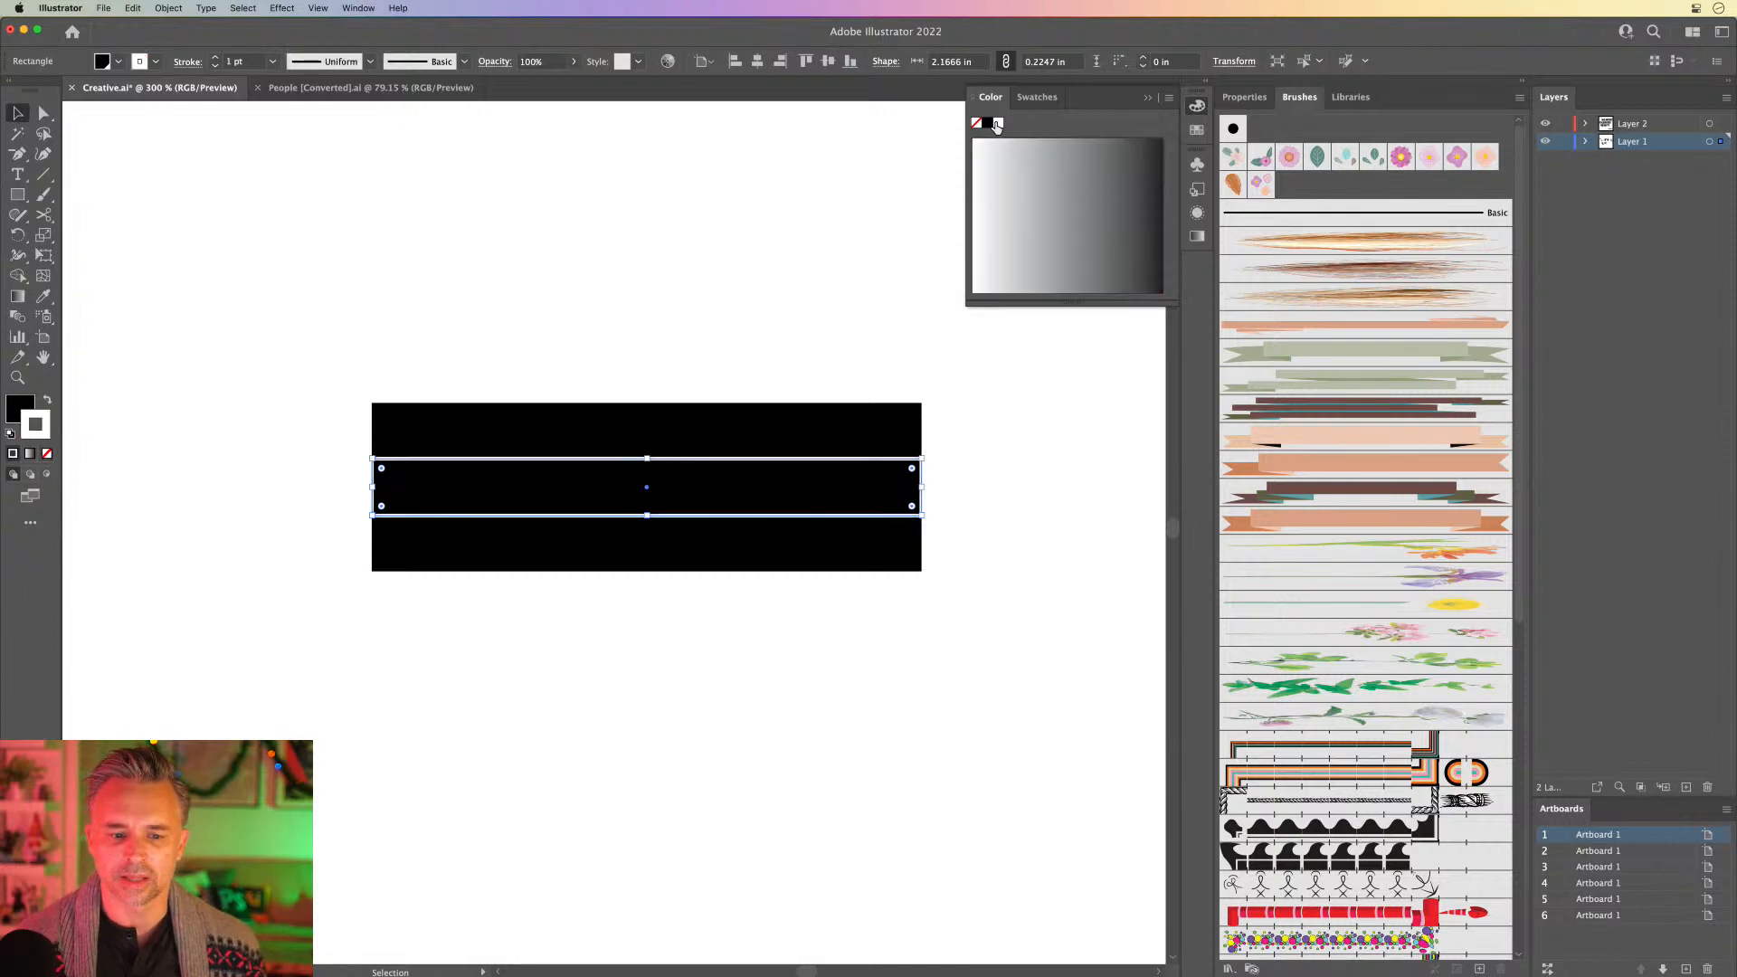
click(46, 400)
click(47, 453)
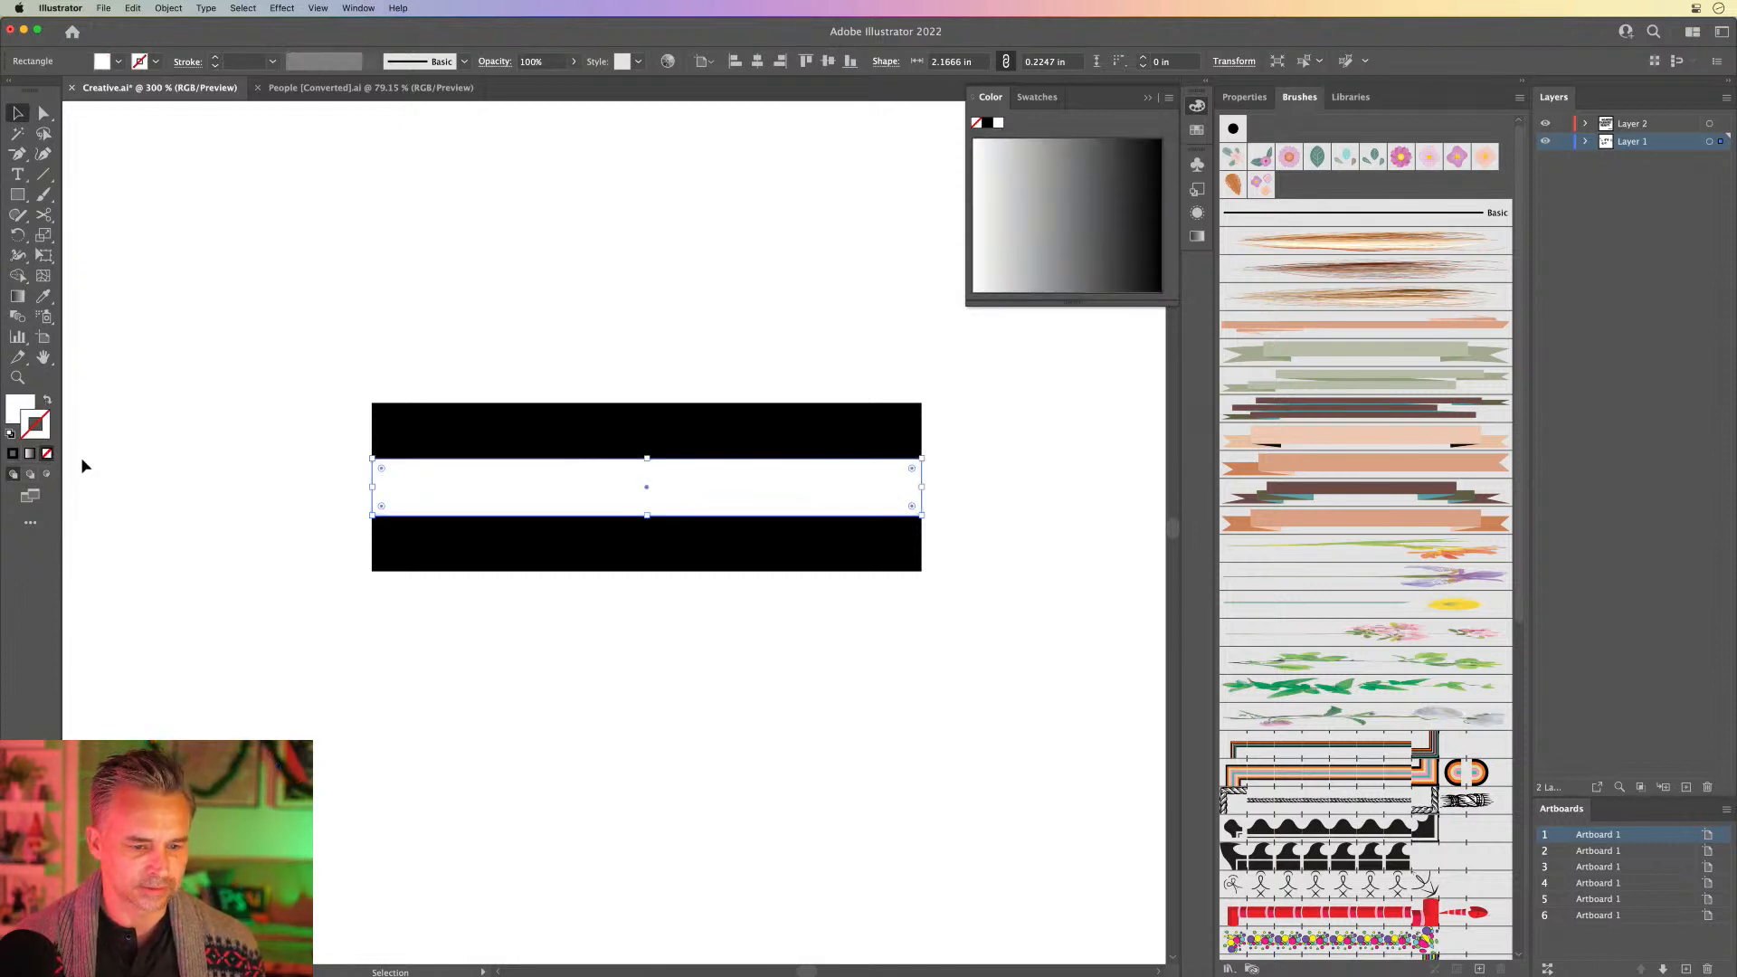
click(262, 436)
Step: Duplicate the upper black stripe together with the white stripe and place the pair directly above the stack
drag(287, 353, 1000, 648)
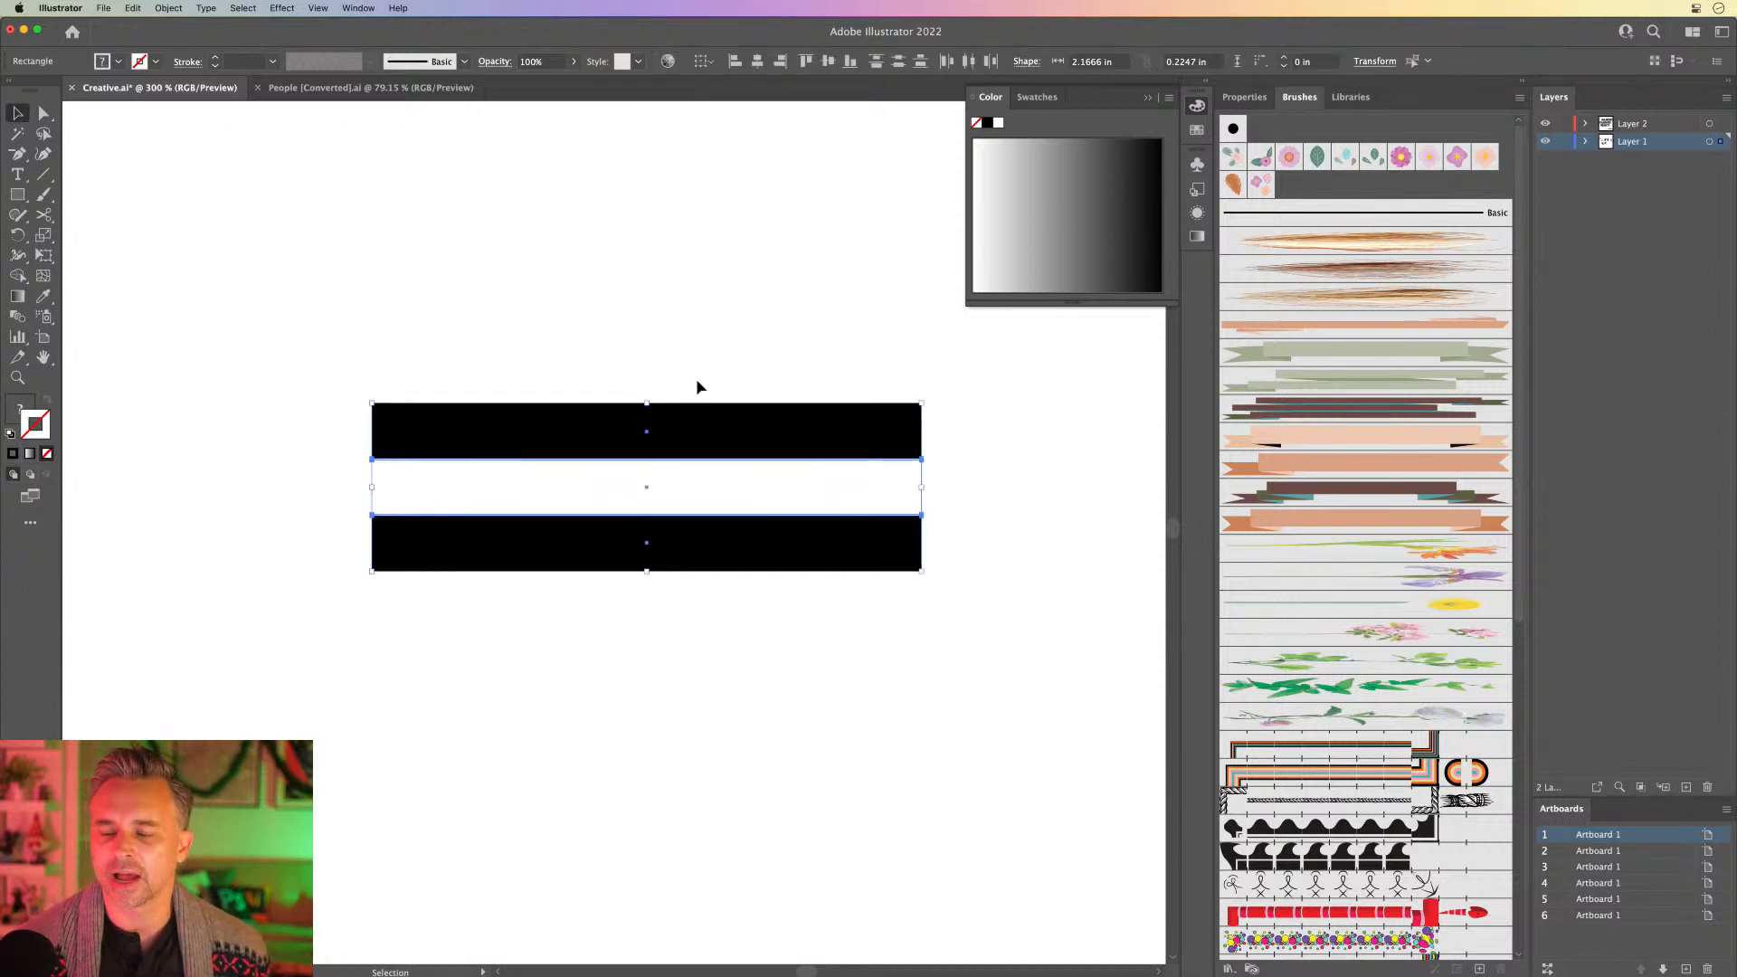
click(516, 302)
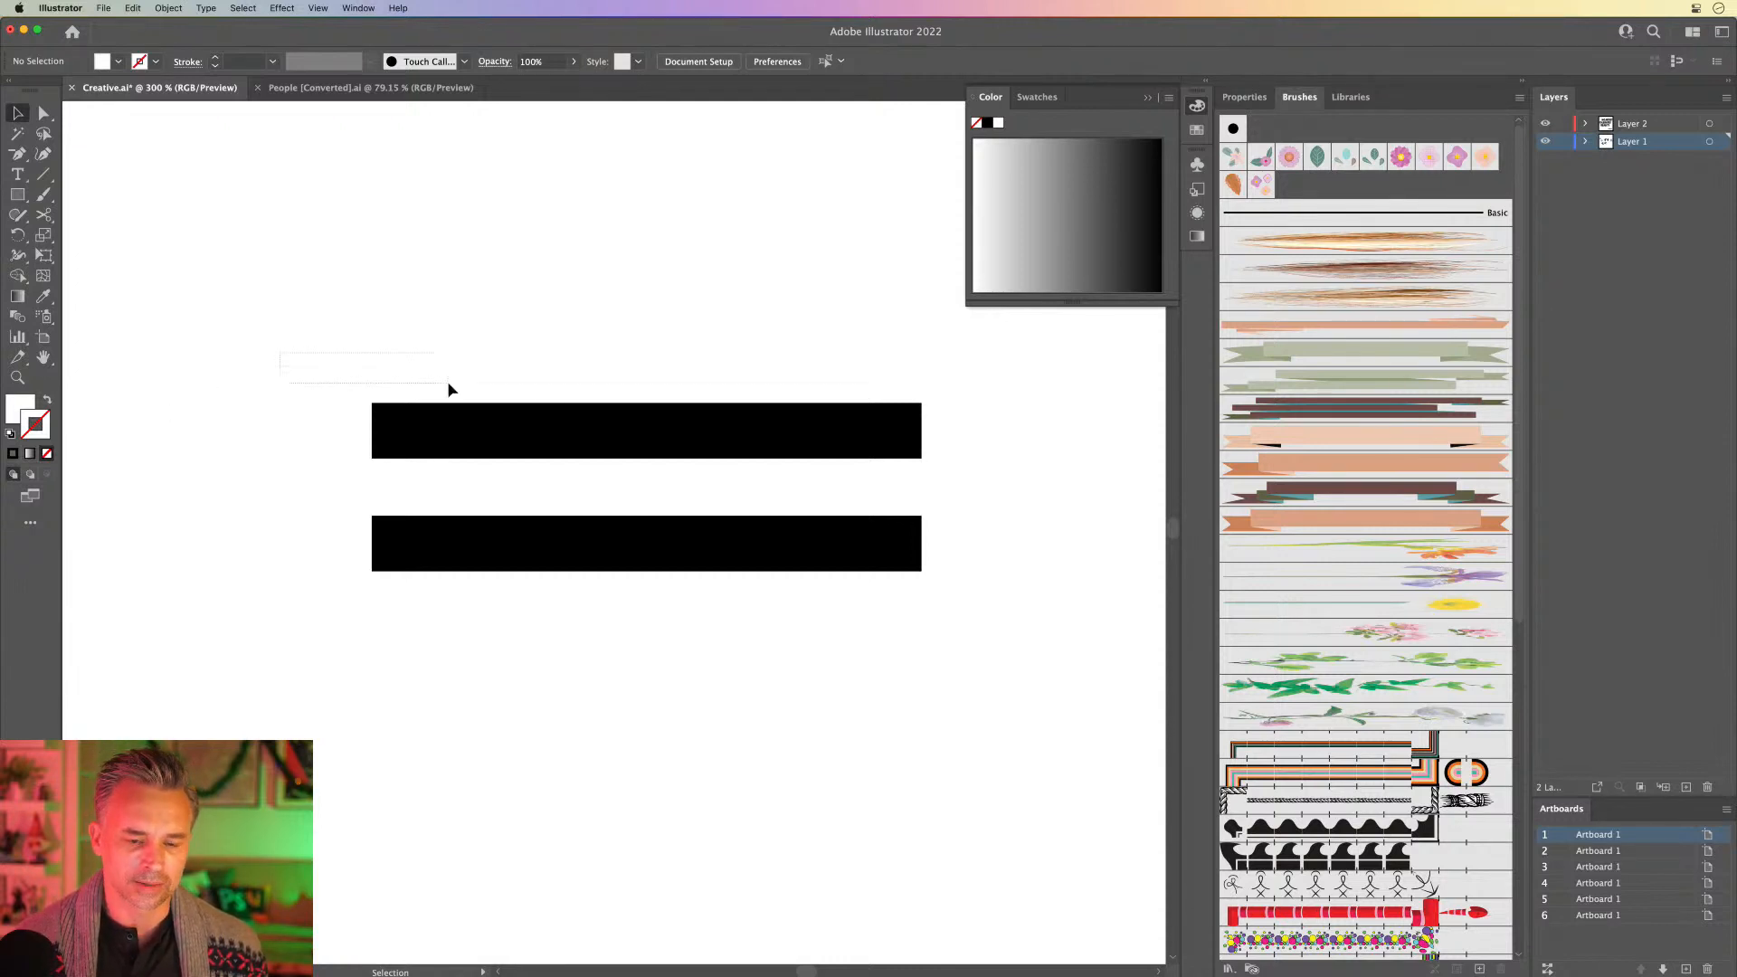
drag(450, 384, 980, 491)
drag(463, 450, 476, 326)
click(253, 298)
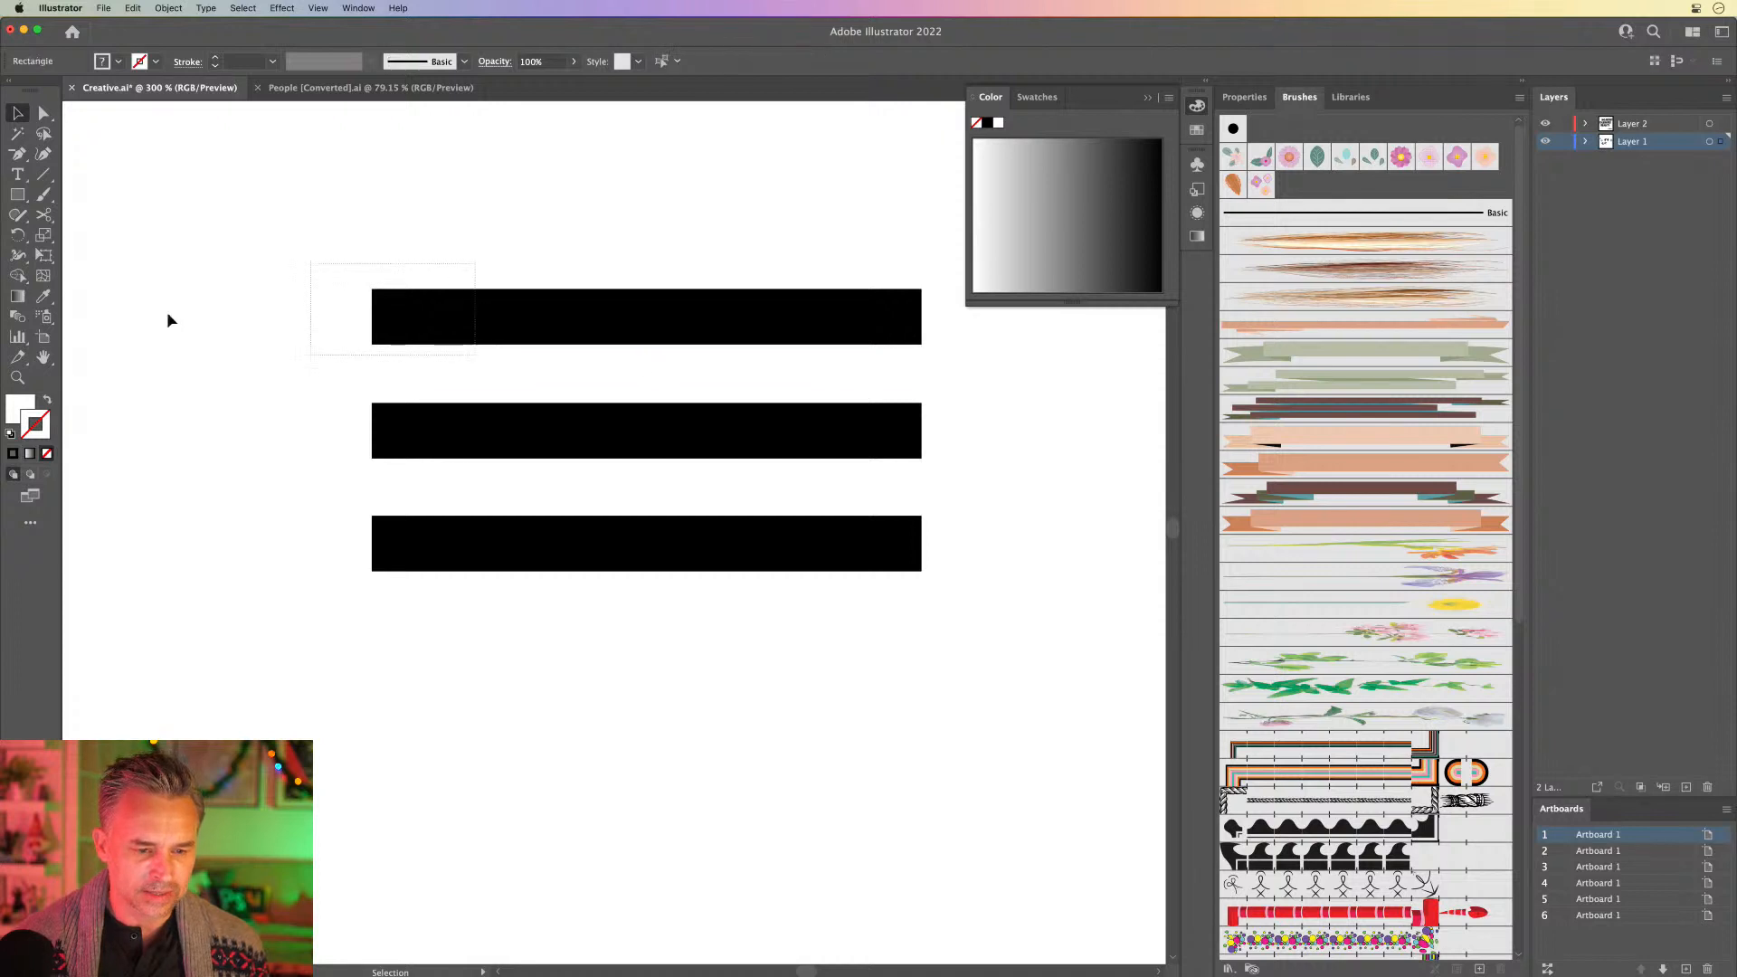
Step: Fill the upper white stripe red with no stroke and the lower white stripe purple
click(543, 381)
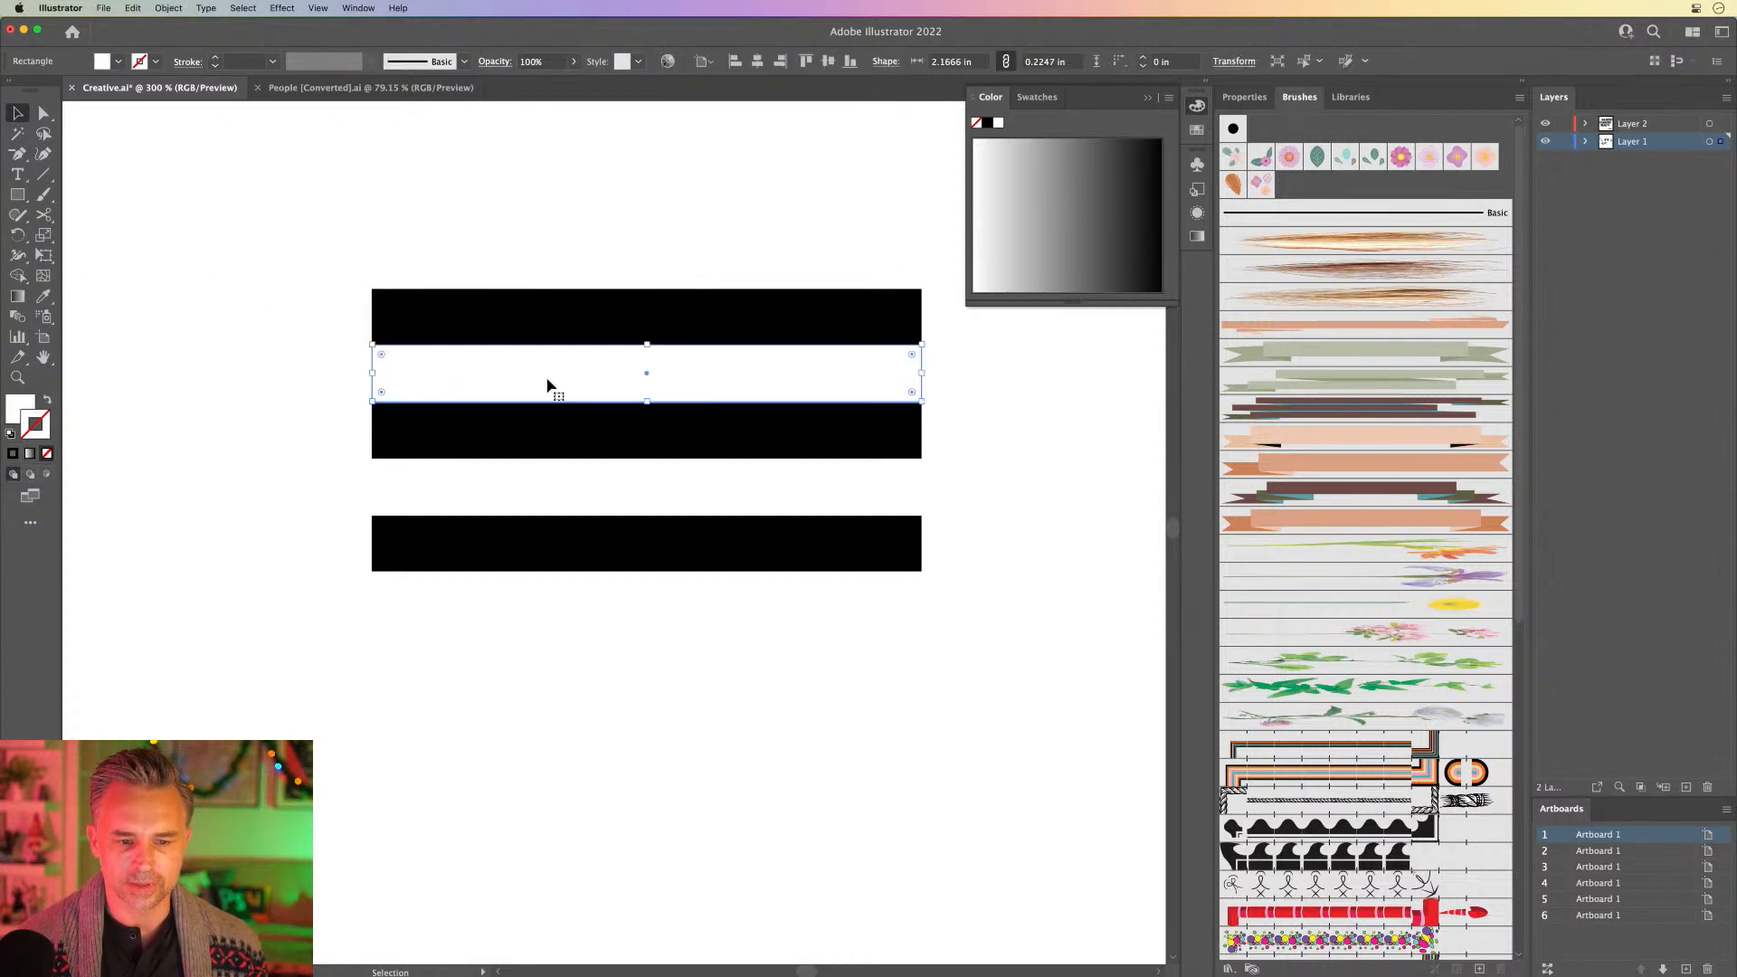
click(1034, 97)
click(1047, 155)
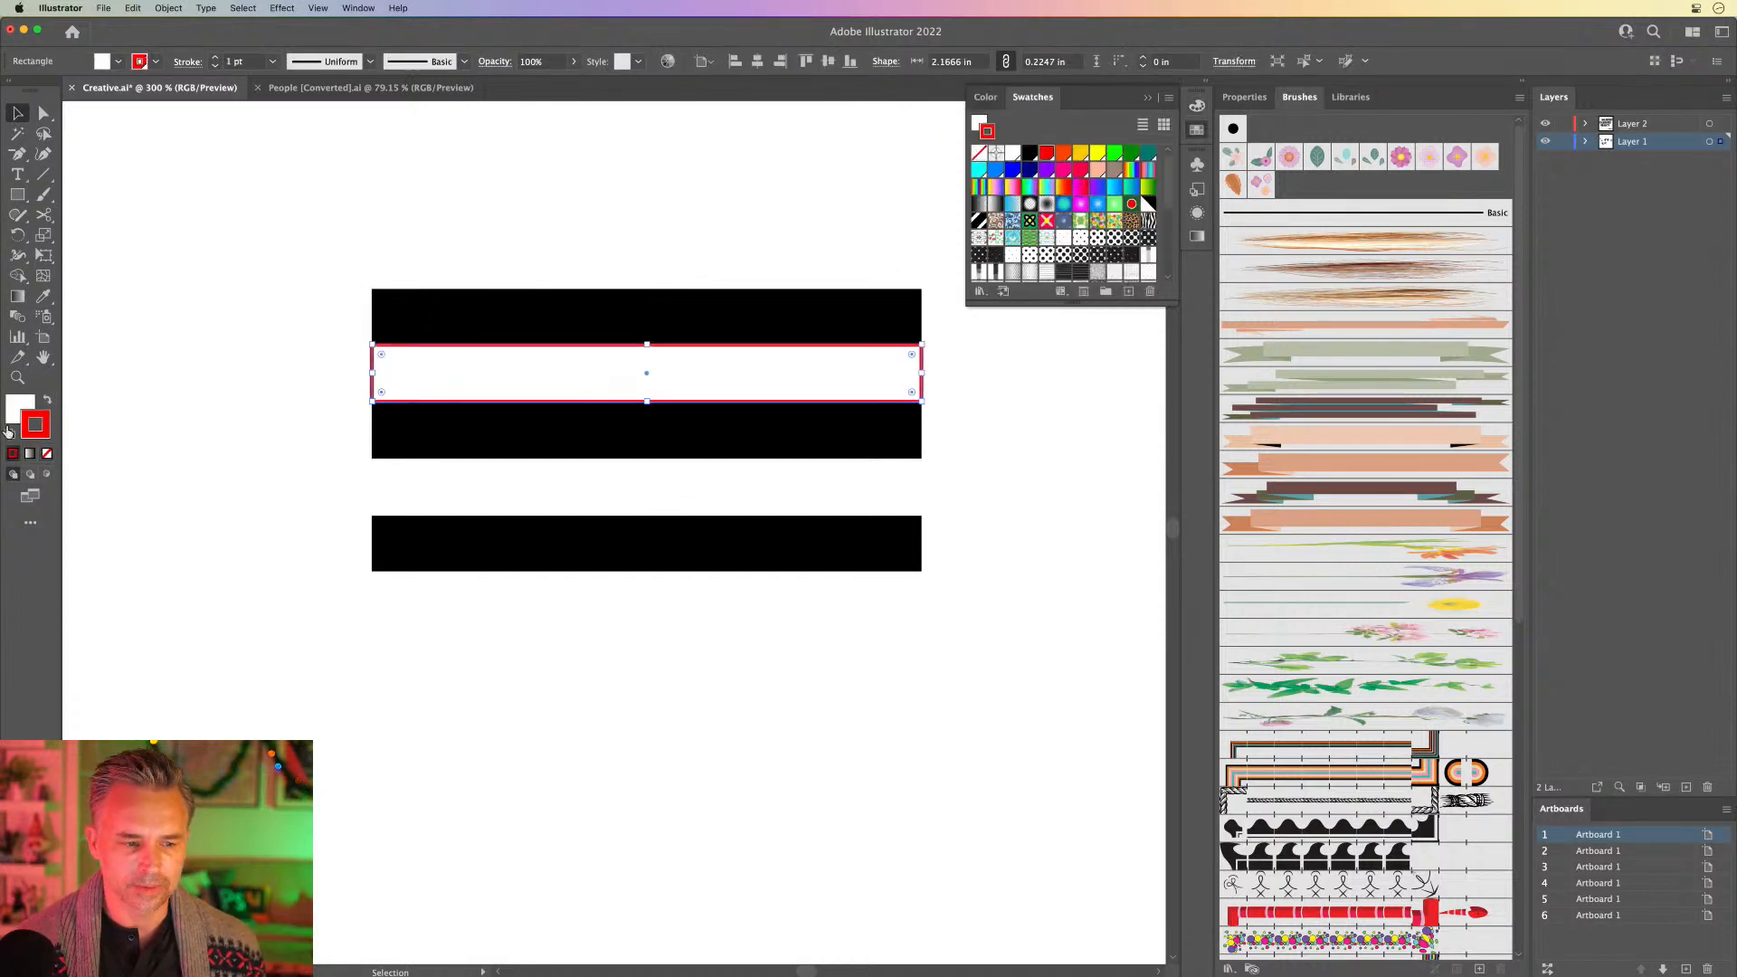
key(slash)
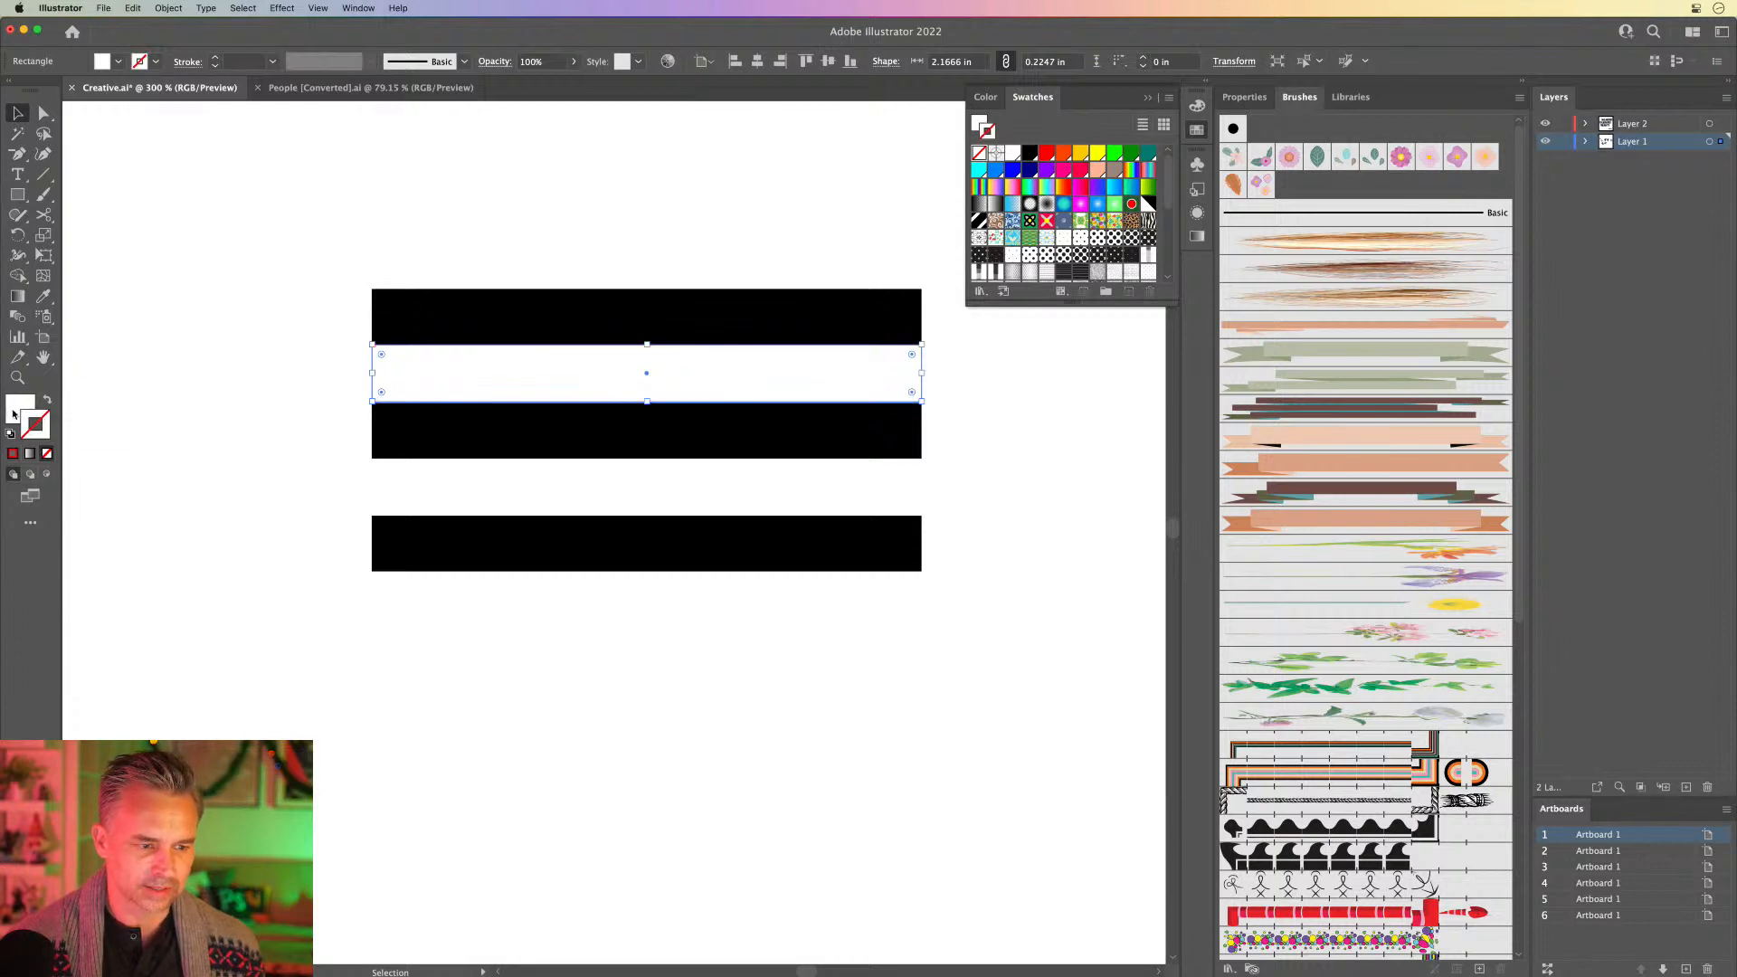
click(18, 409)
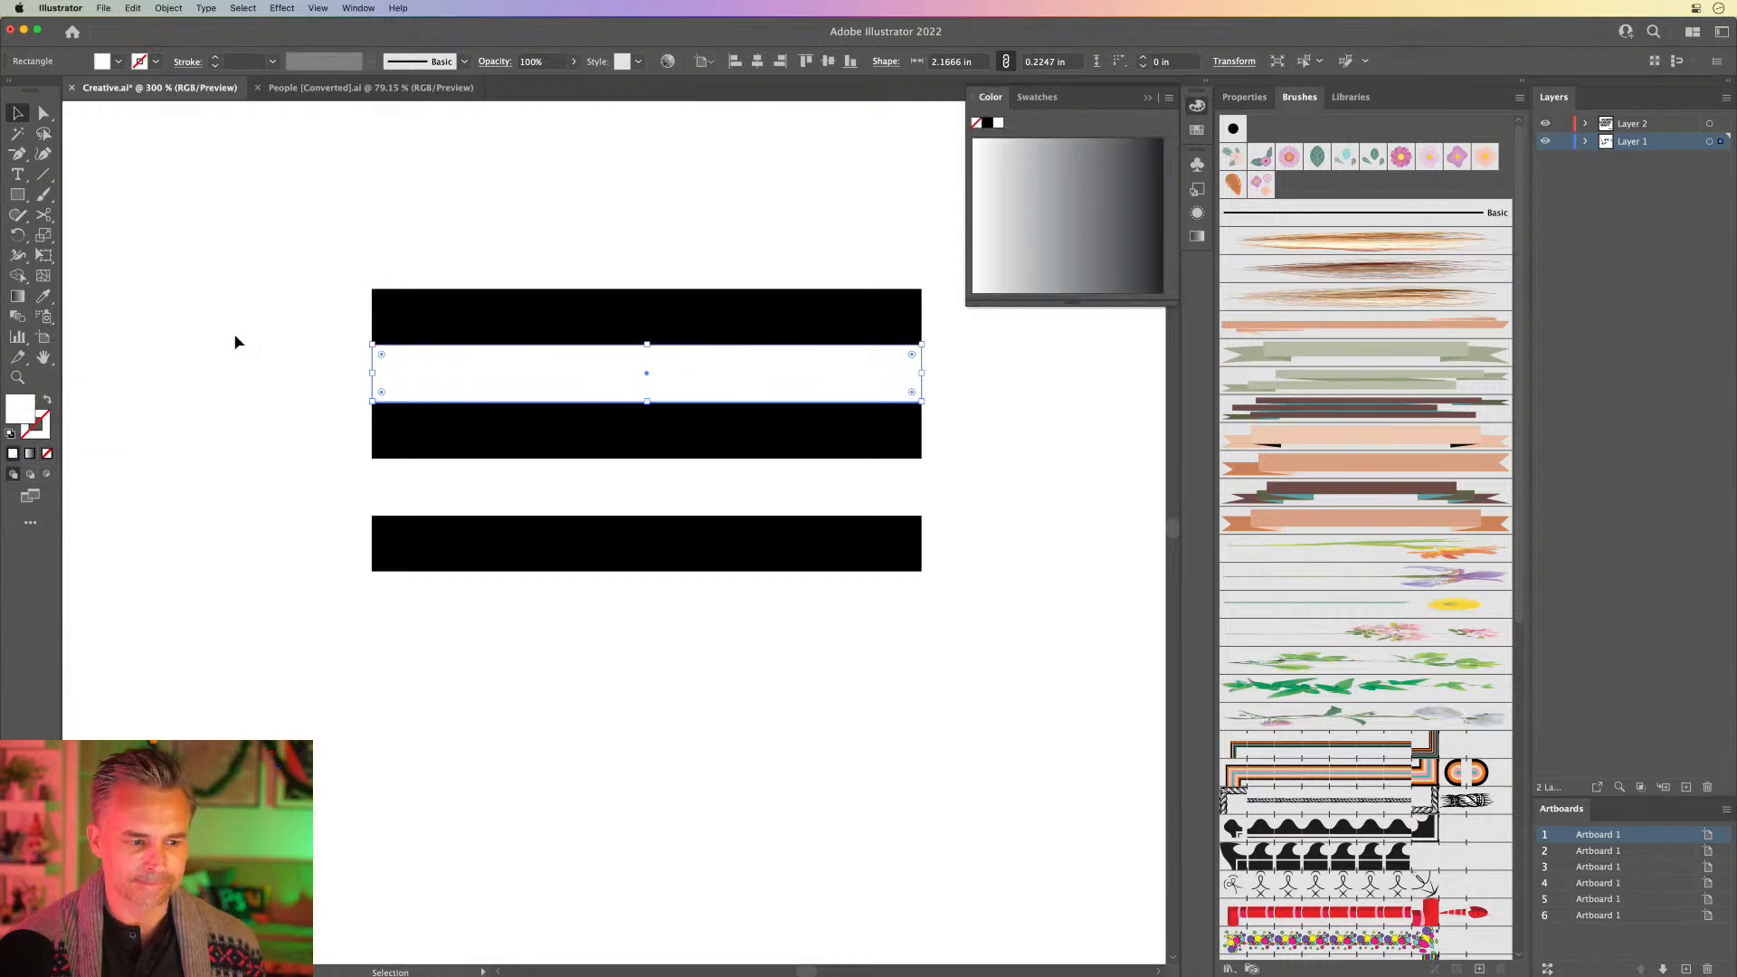
click(1032, 96)
click(1047, 155)
click(752, 504)
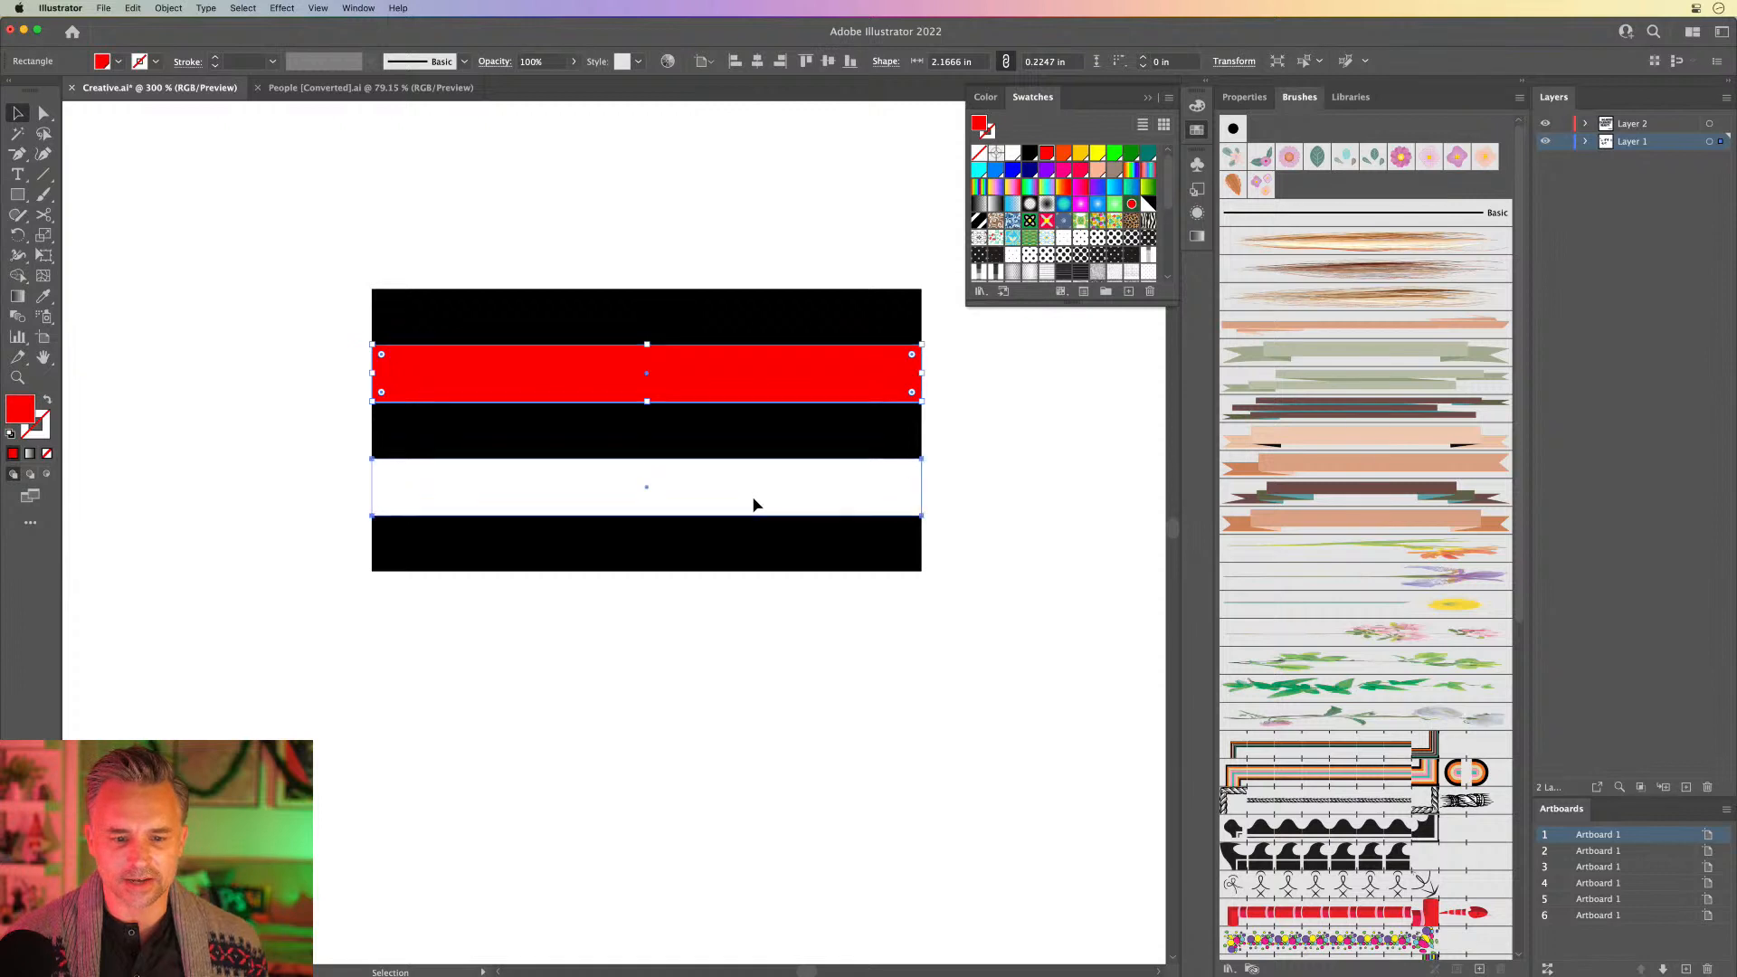
click(1047, 172)
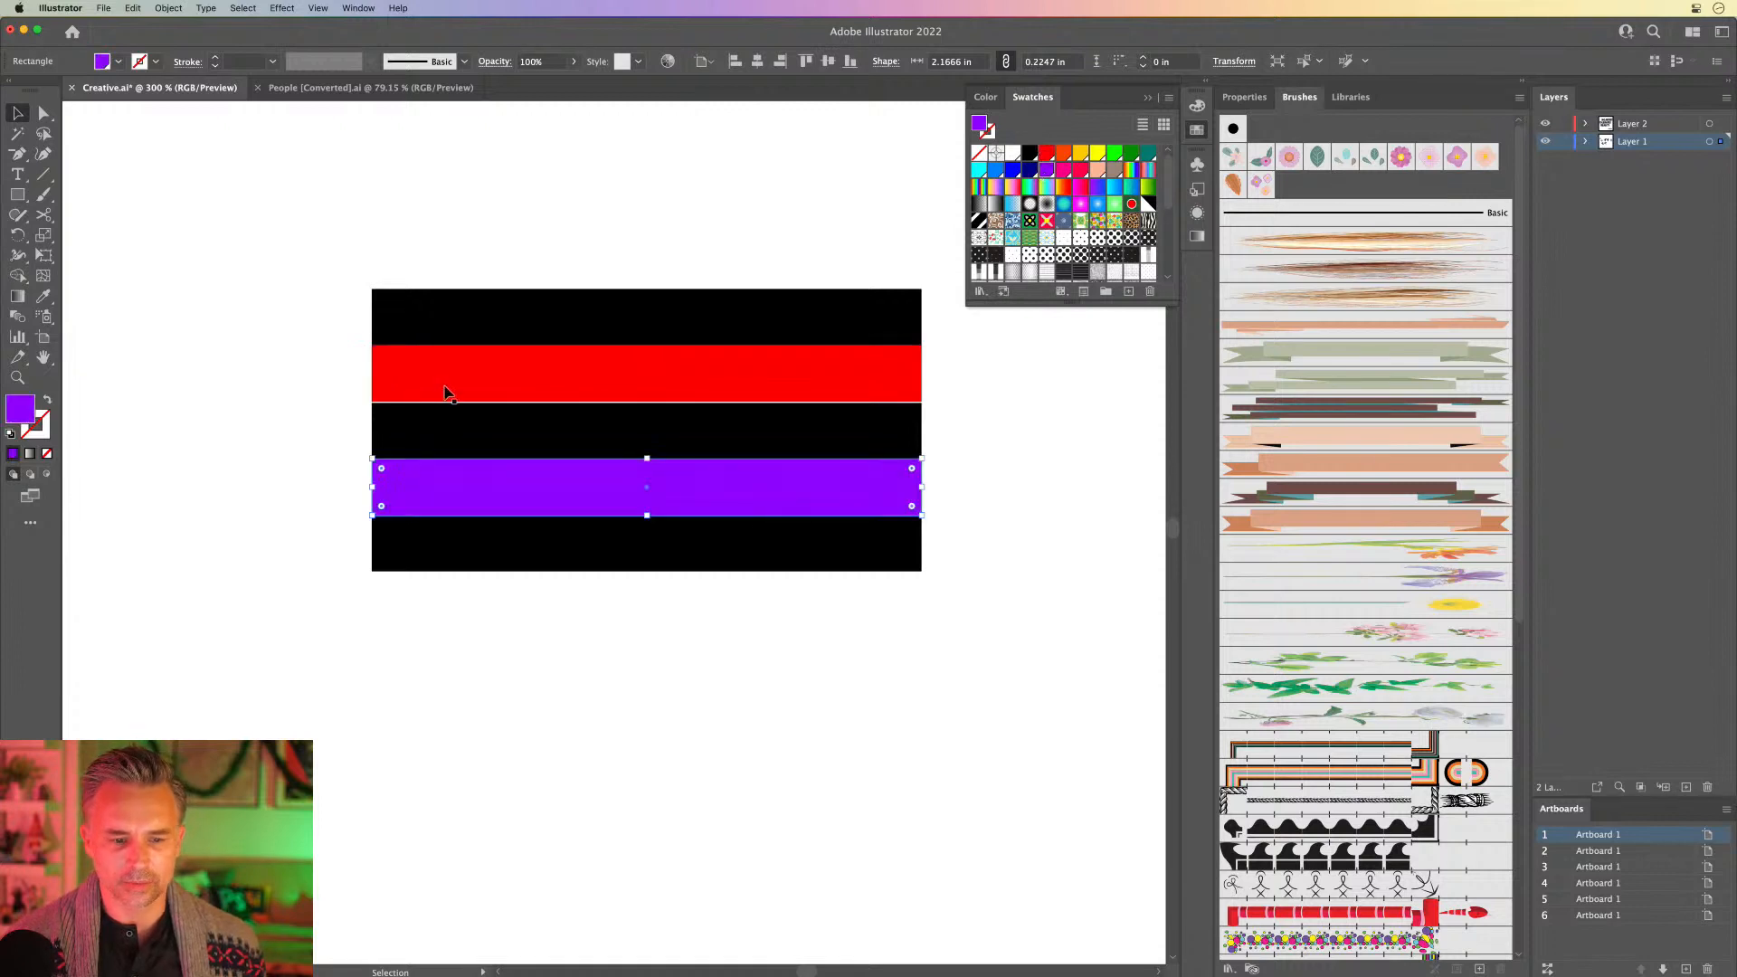
Step: Adjust the top black and red stripes together to sit flush against the middle black stripe
drag(288, 248, 1075, 376)
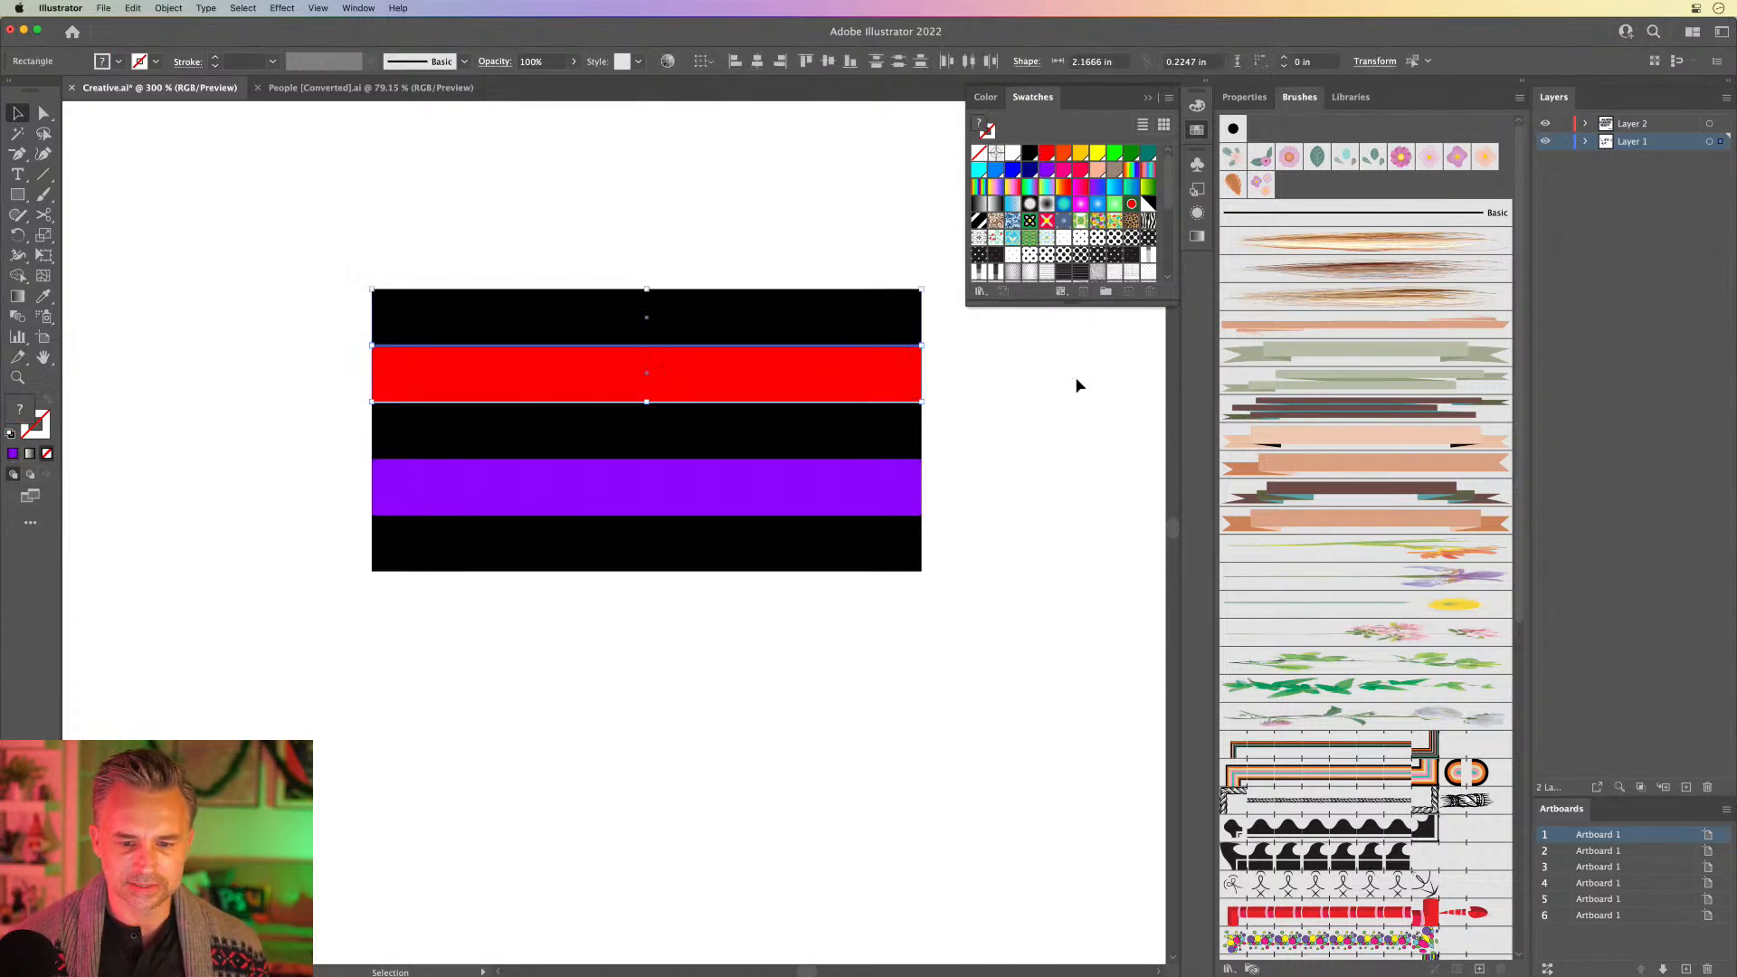
key(Down)
key(super+equal)
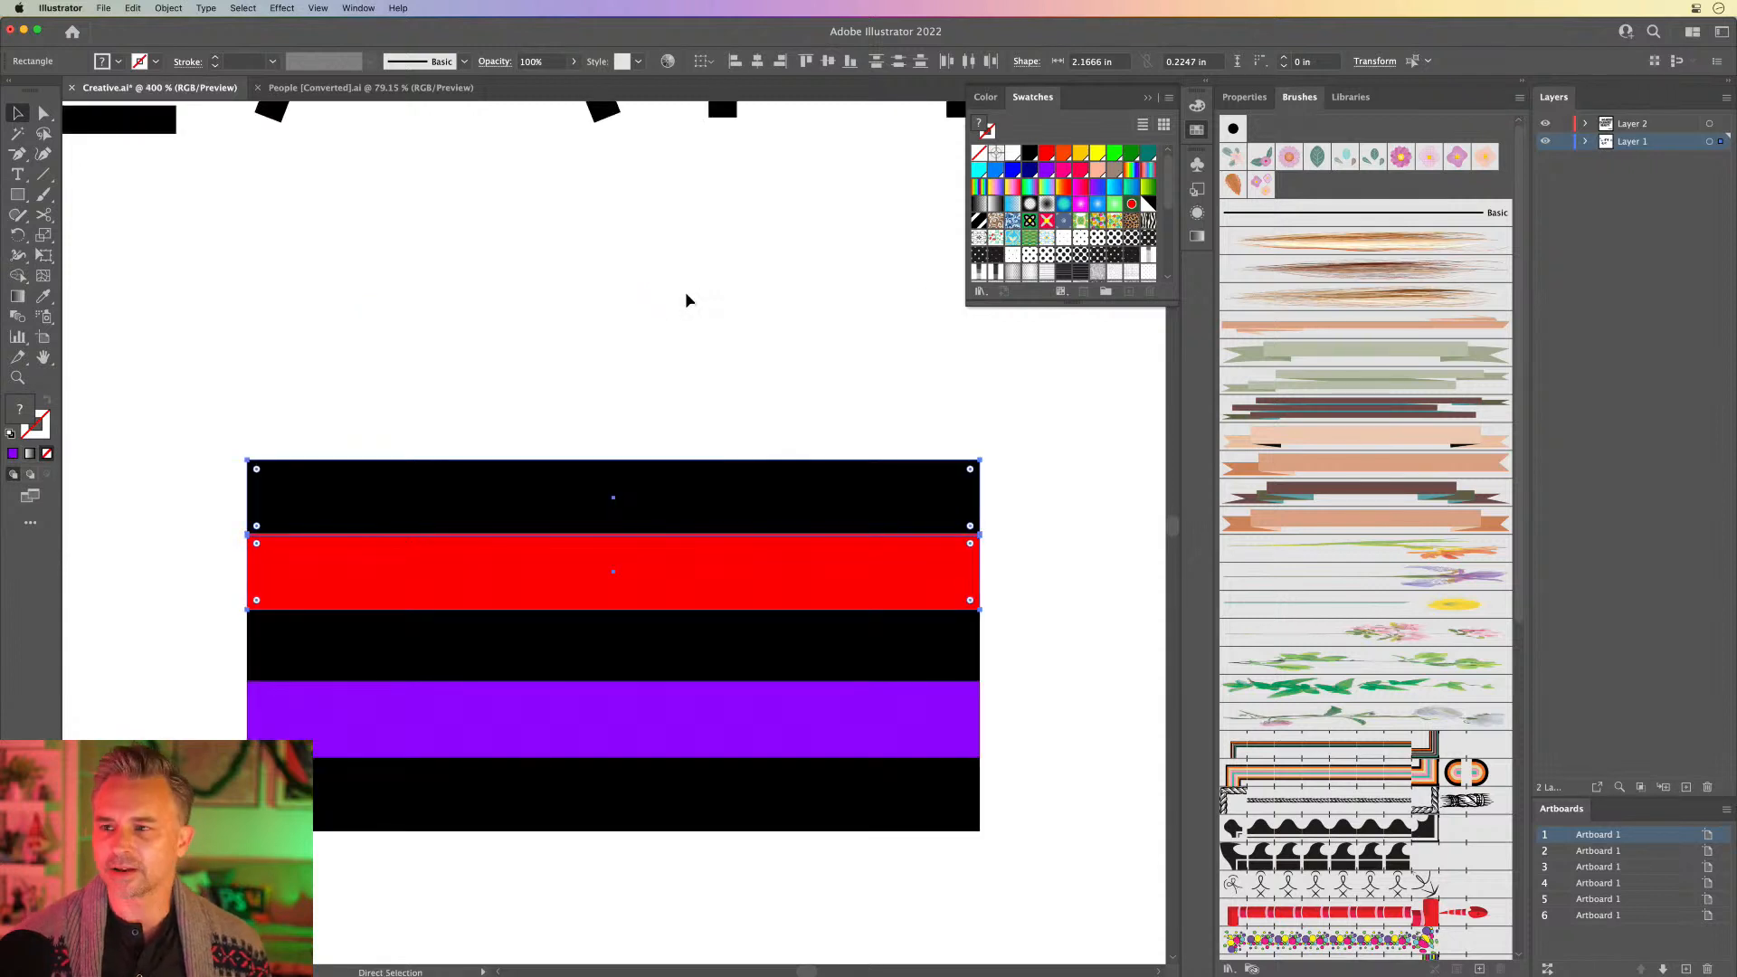
mouse_move(381, 534)
mouse_down()
mouse_move(382, 502)
mouse_move(384, 528)
mouse_up()
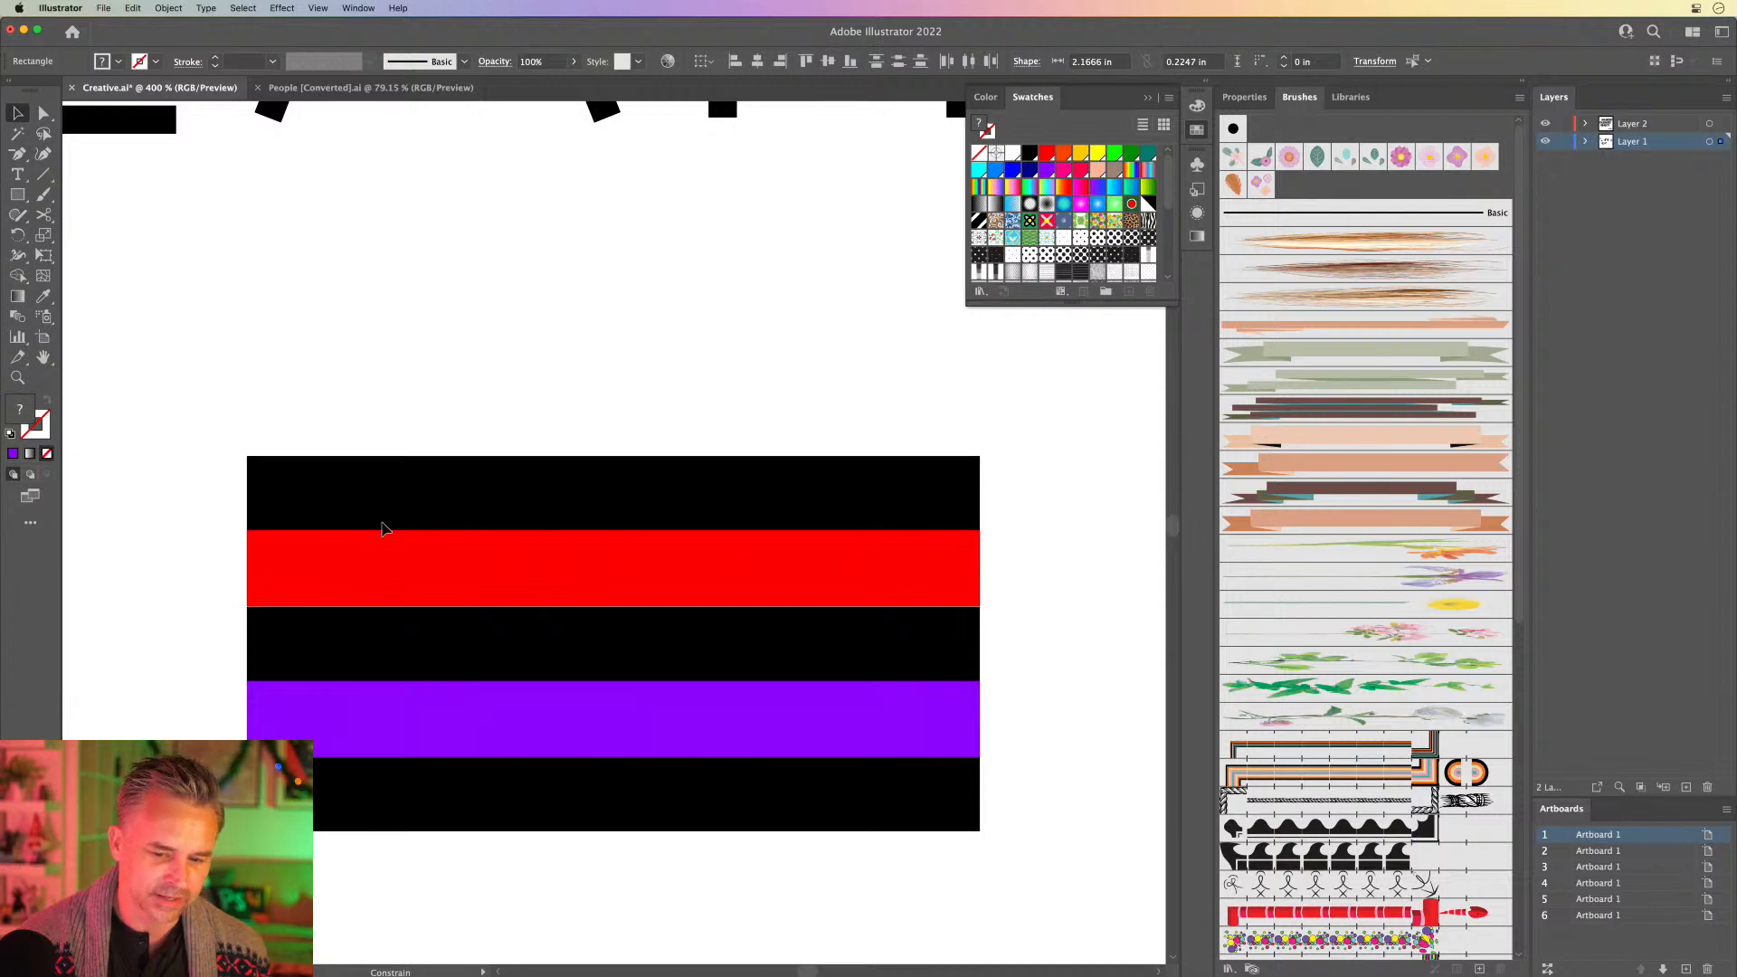
click(205, 382)
Step: Create a pattern brush from the five stacked stripes and assign an automatically generated inner corner tile
drag(205, 383, 1022, 870)
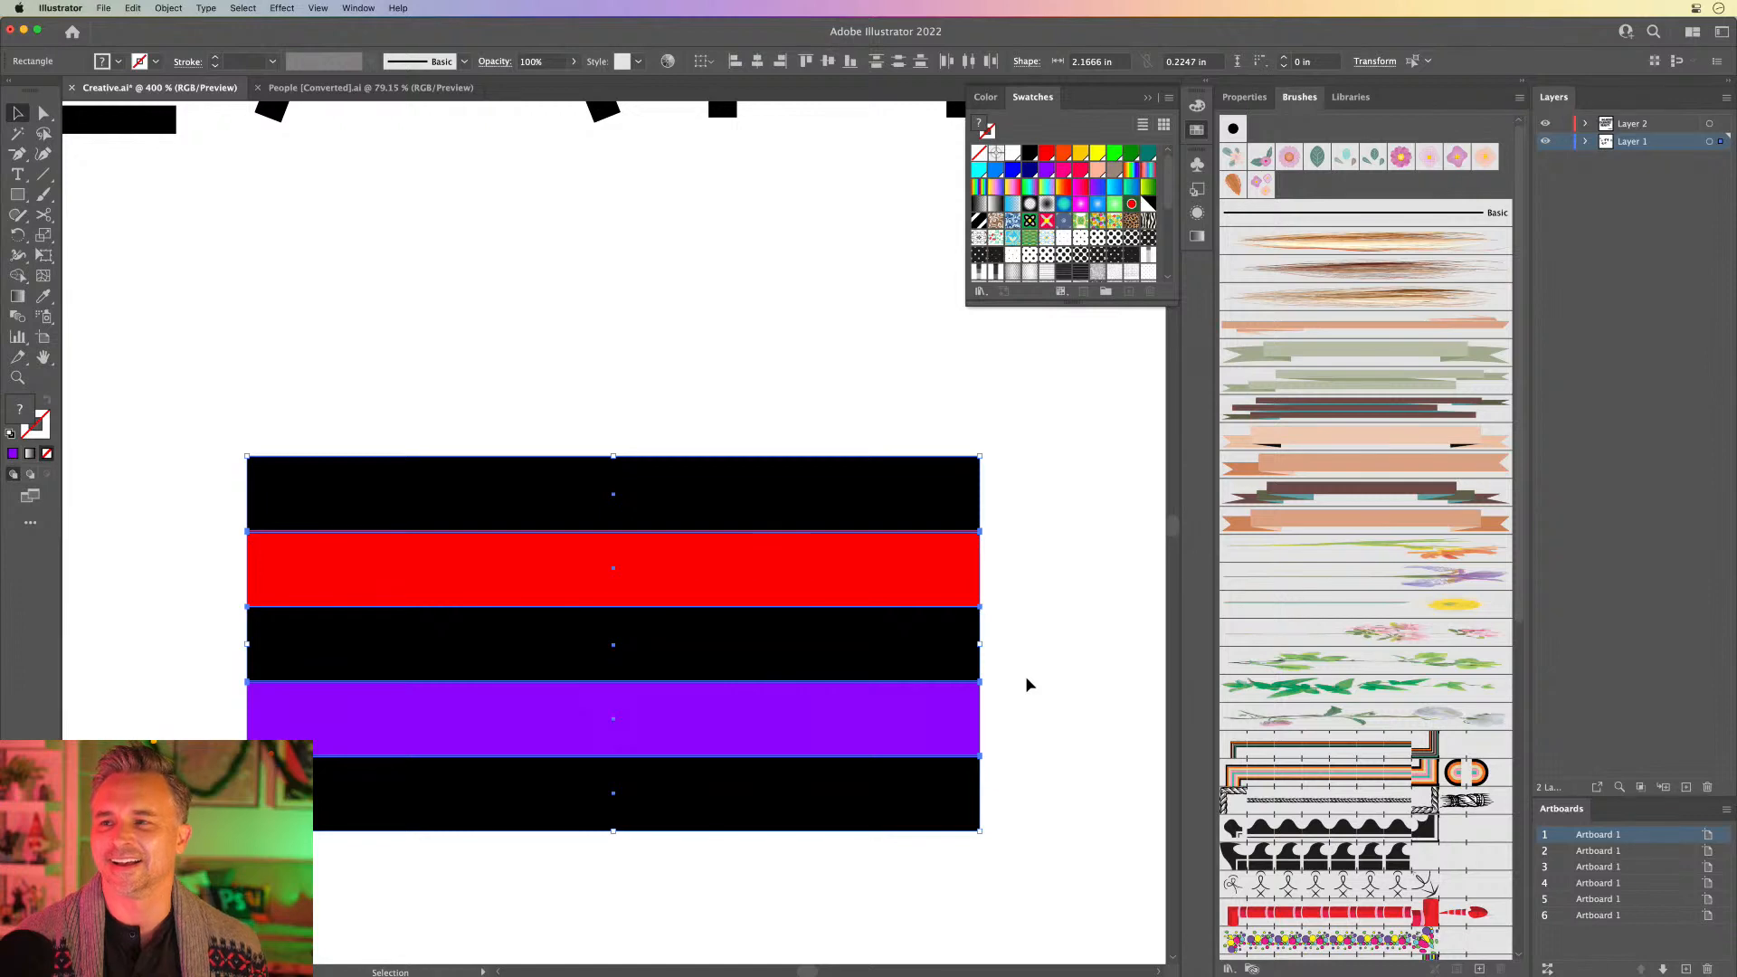
scroll(1229, 318, down, 10)
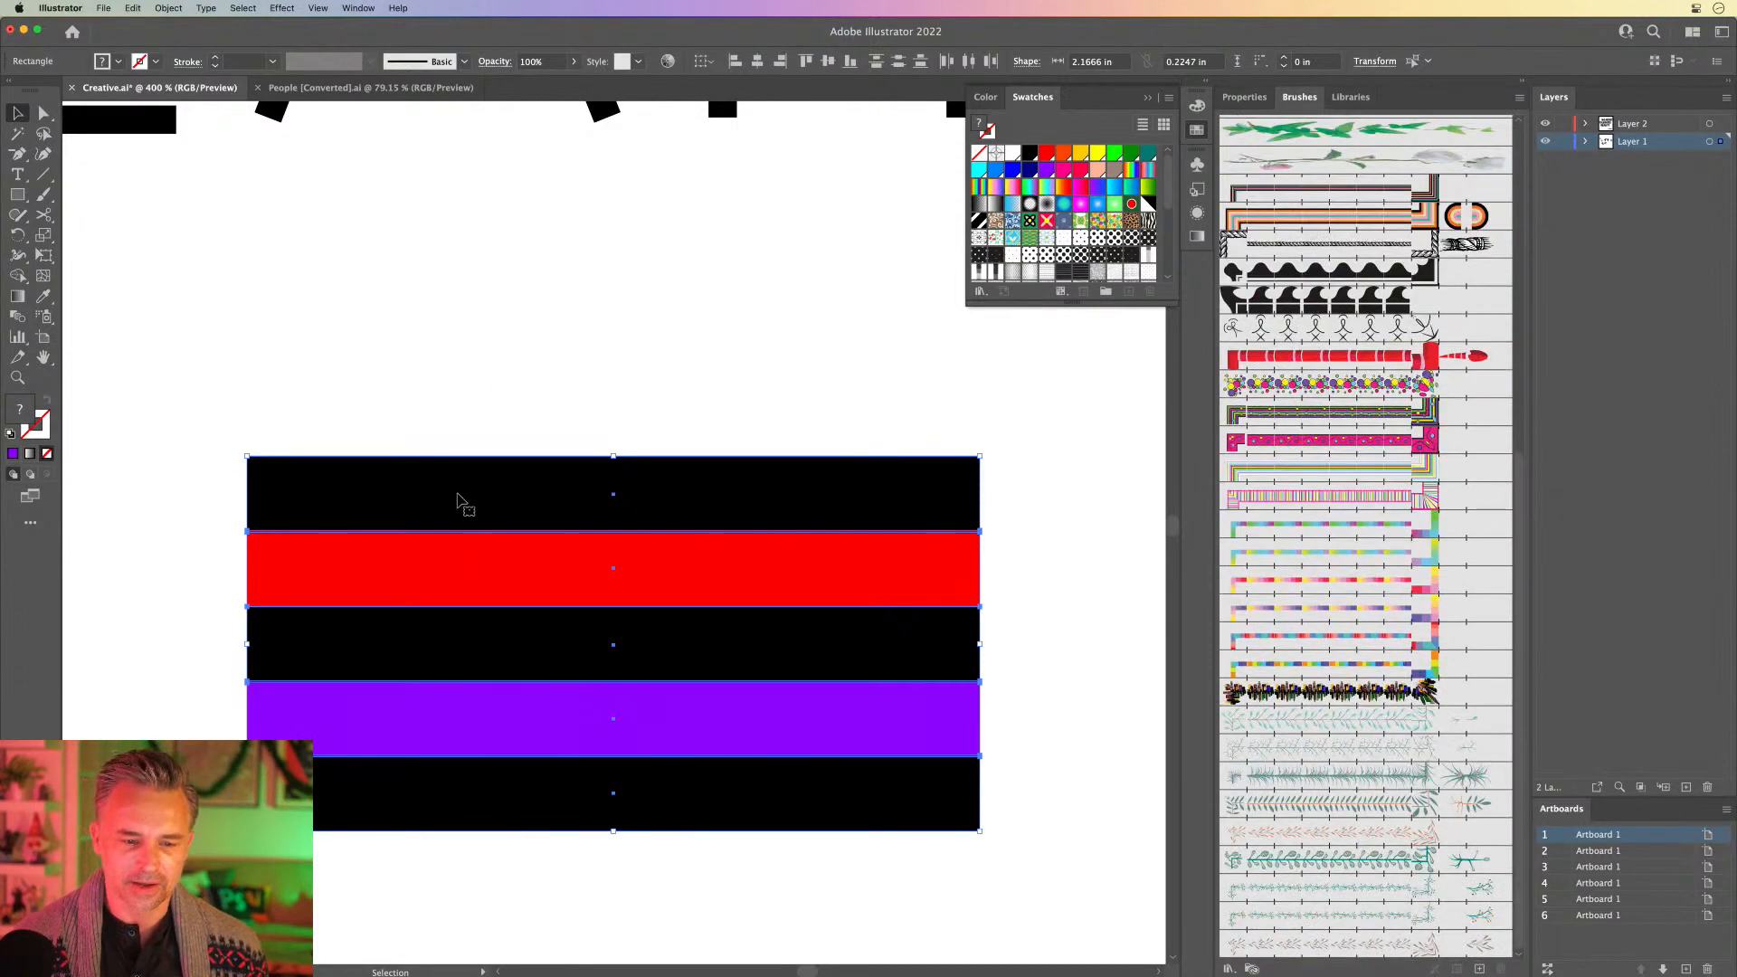
drag(457, 496, 1293, 830)
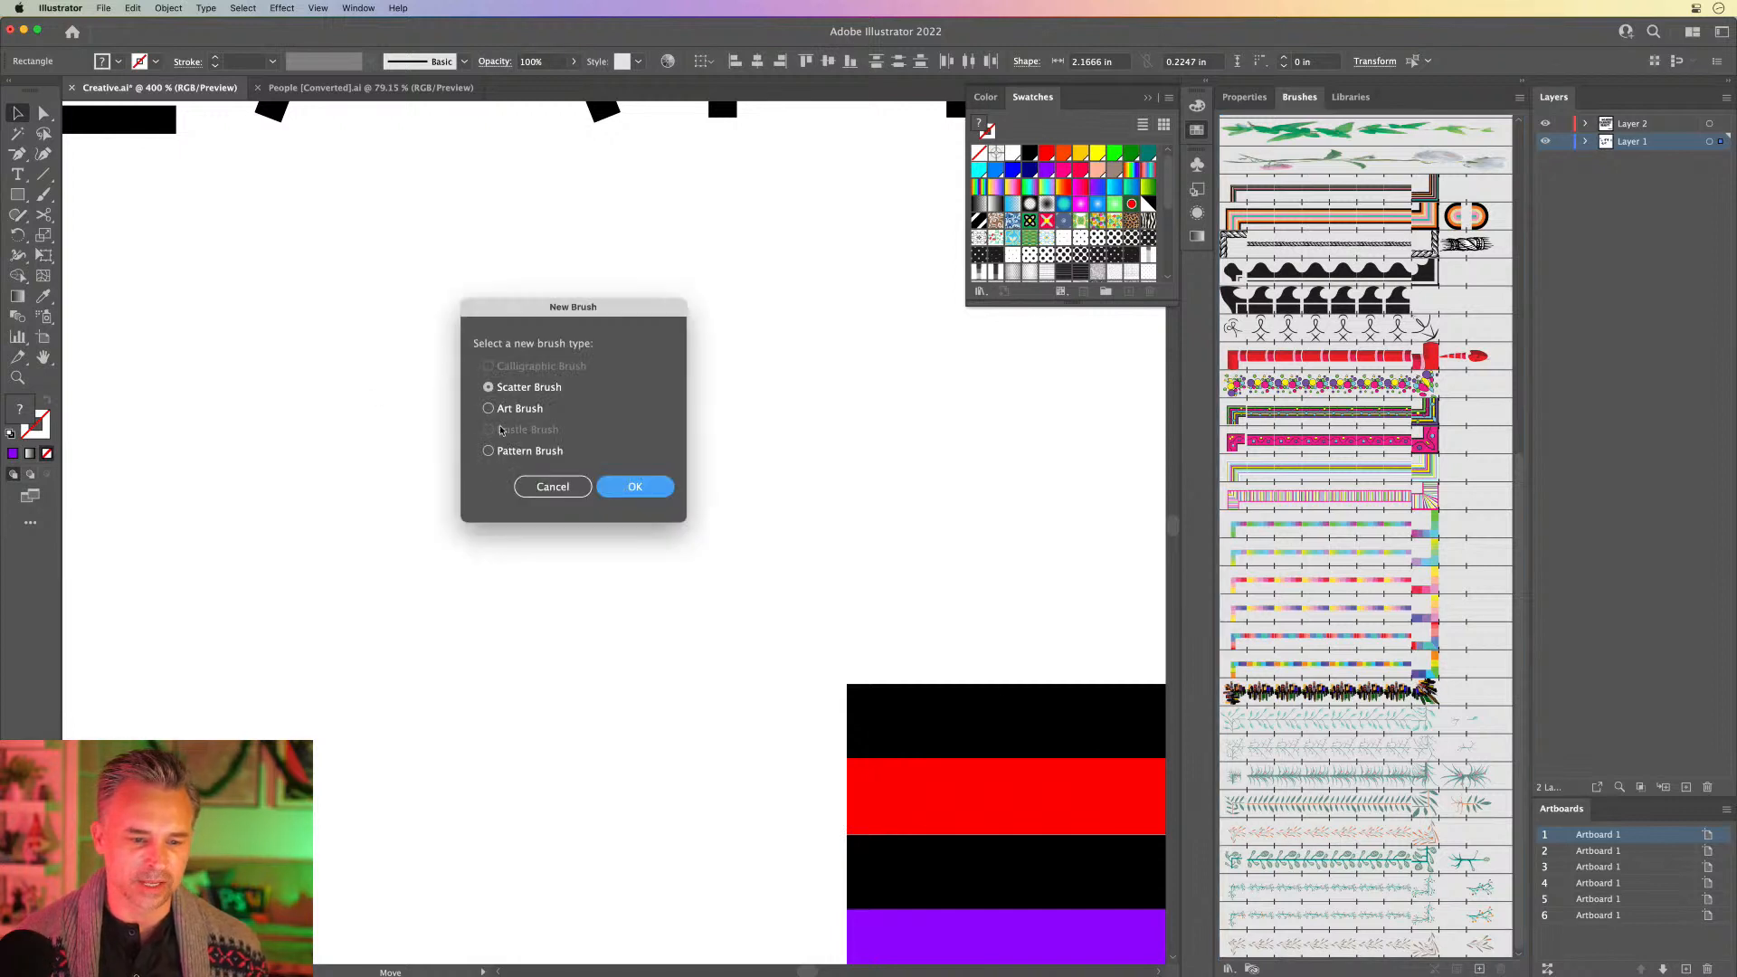
click(504, 451)
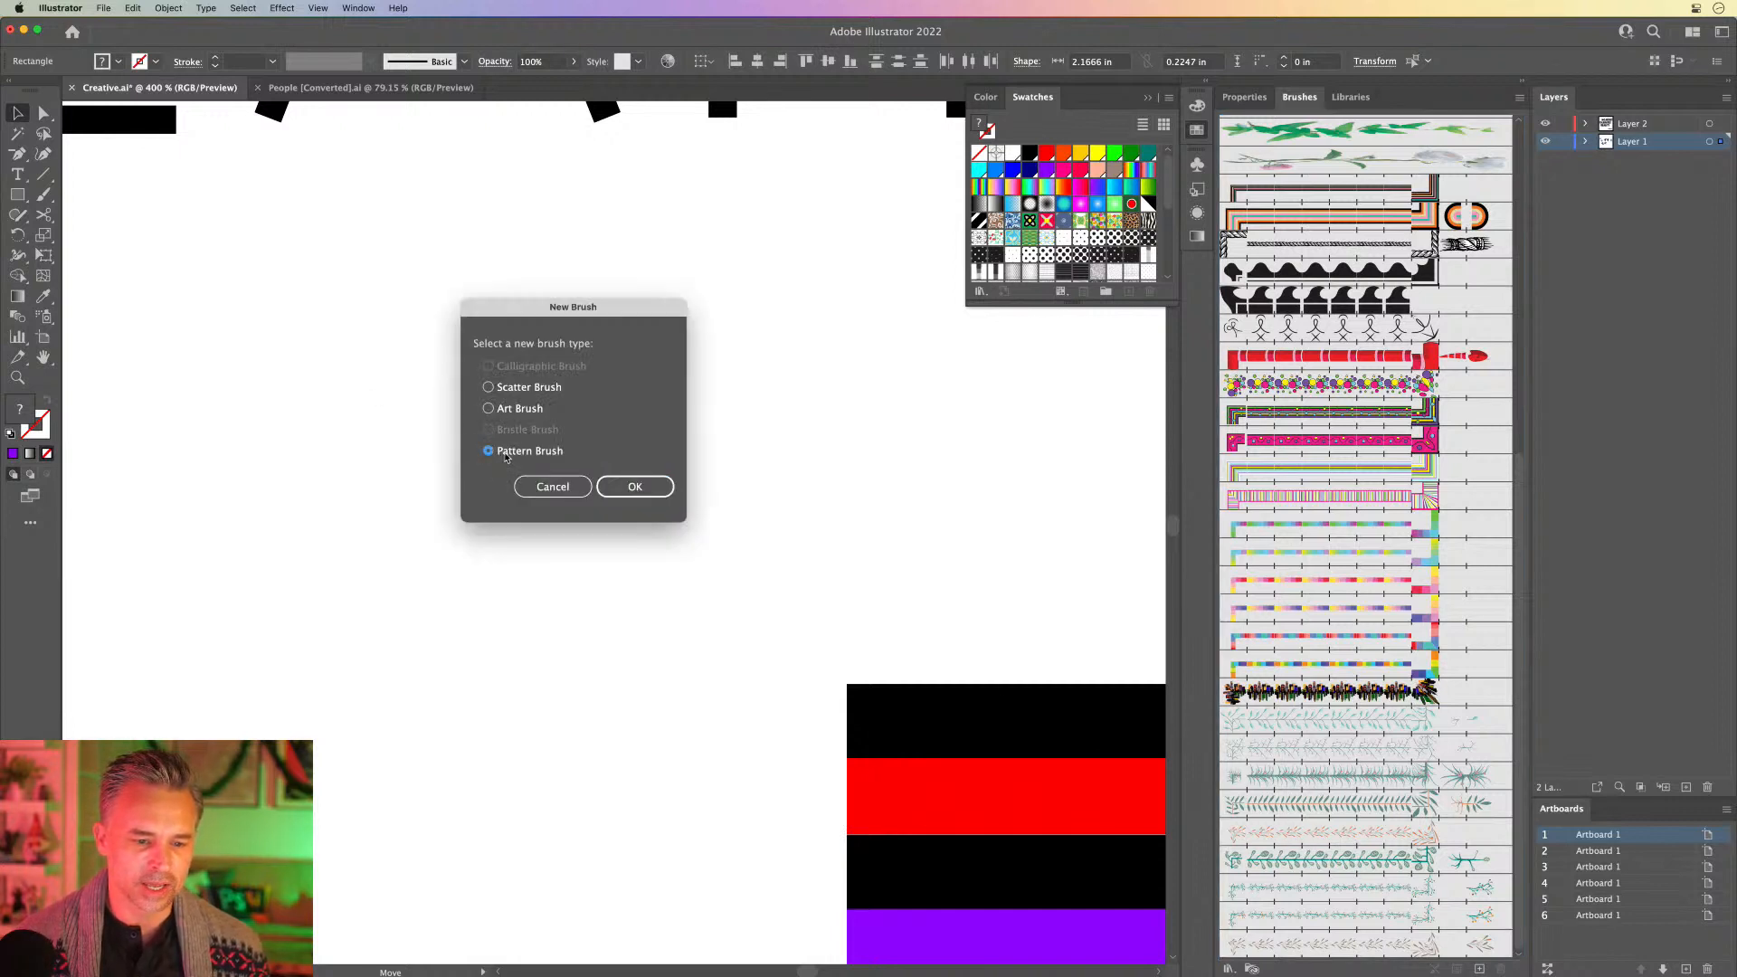
click(622, 488)
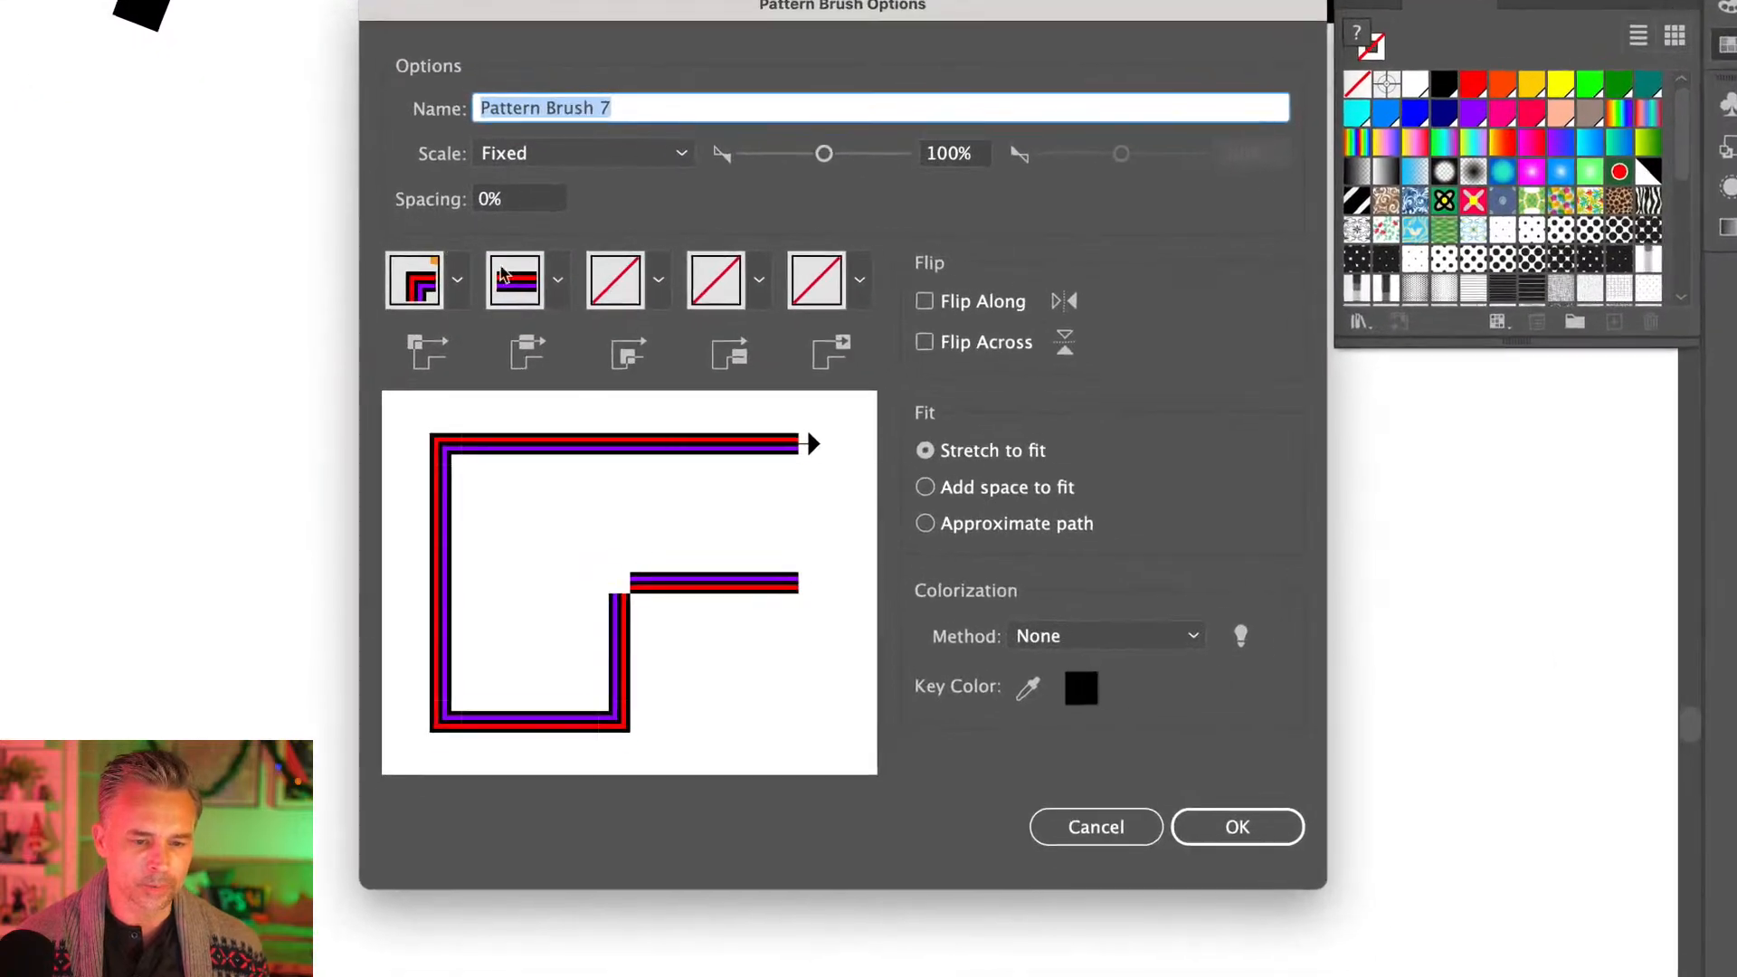
click(572, 267)
click(416, 540)
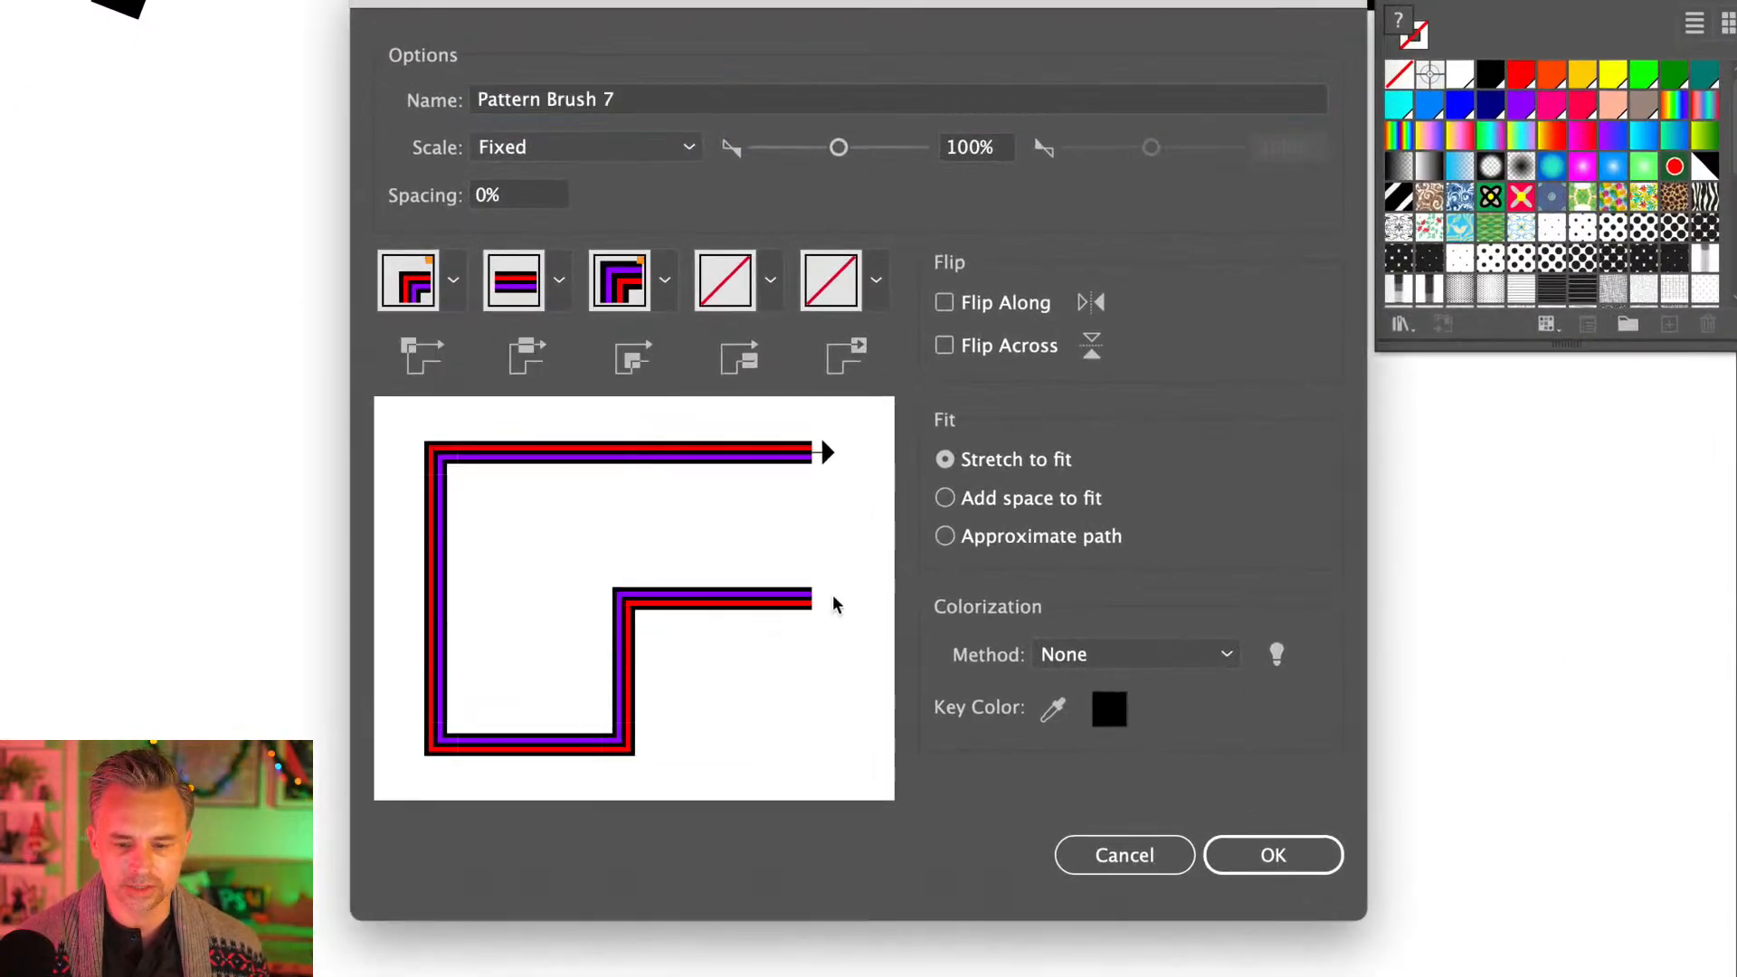
Step: Sample the red stripe as the key color, set the pattern brush's colorization method to Hue Shift, and accept the options
click(1052, 709)
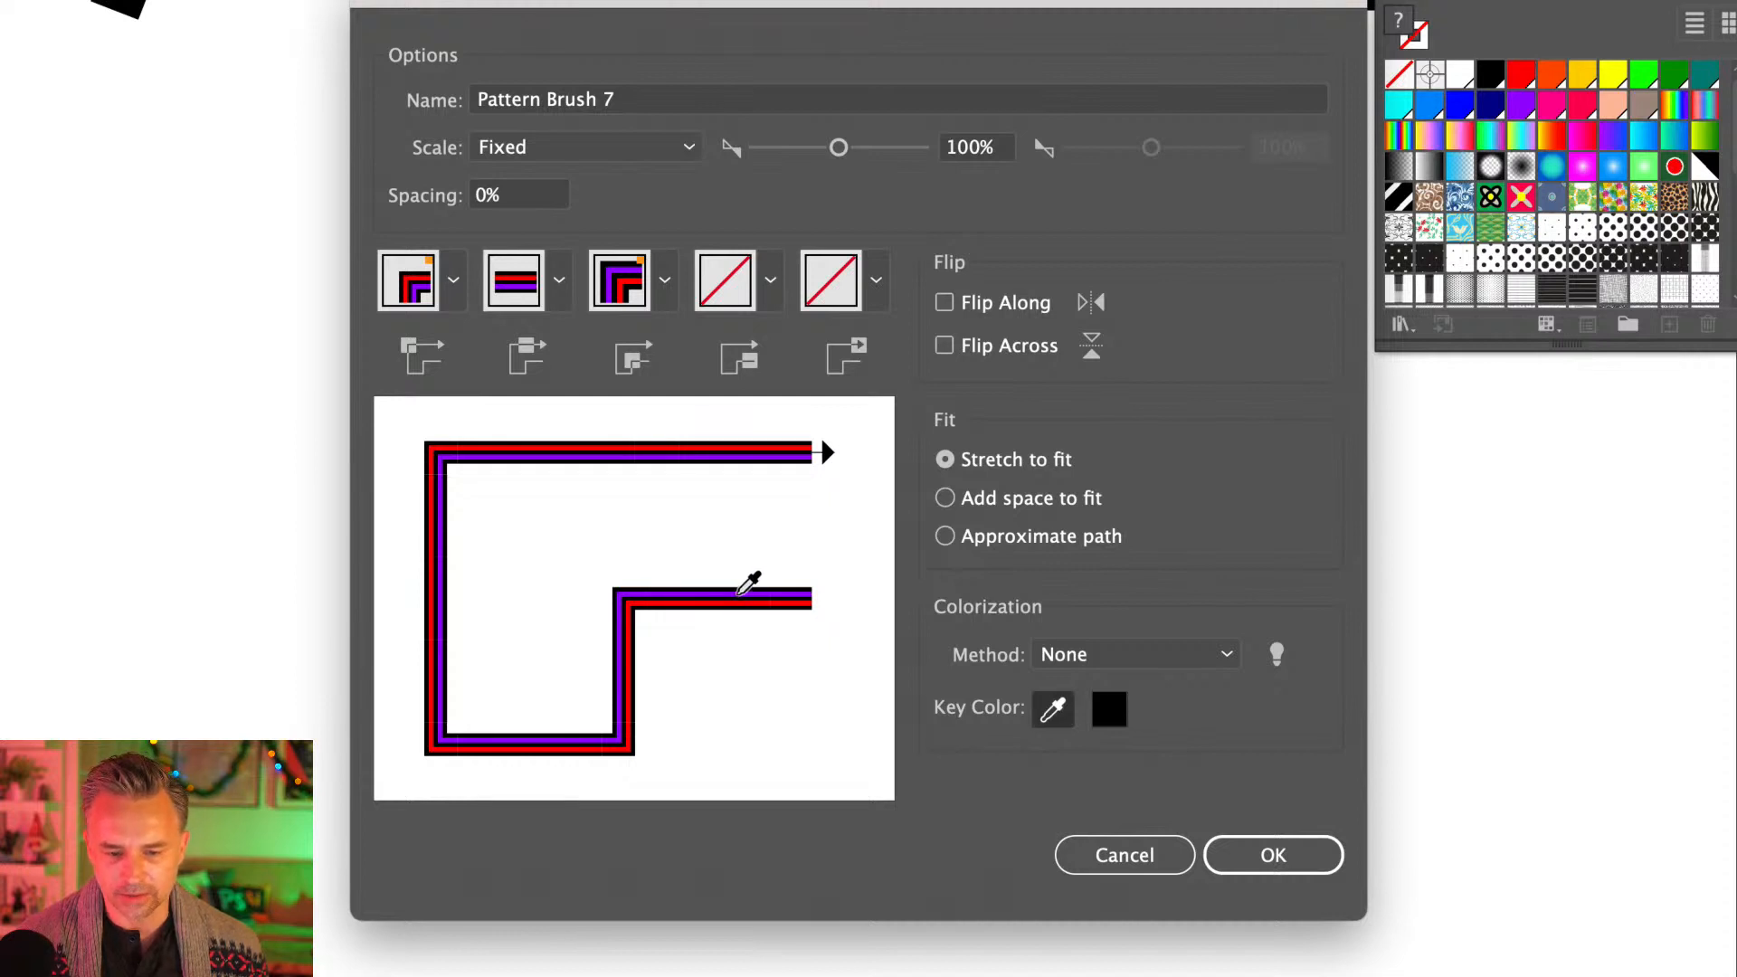
click(747, 603)
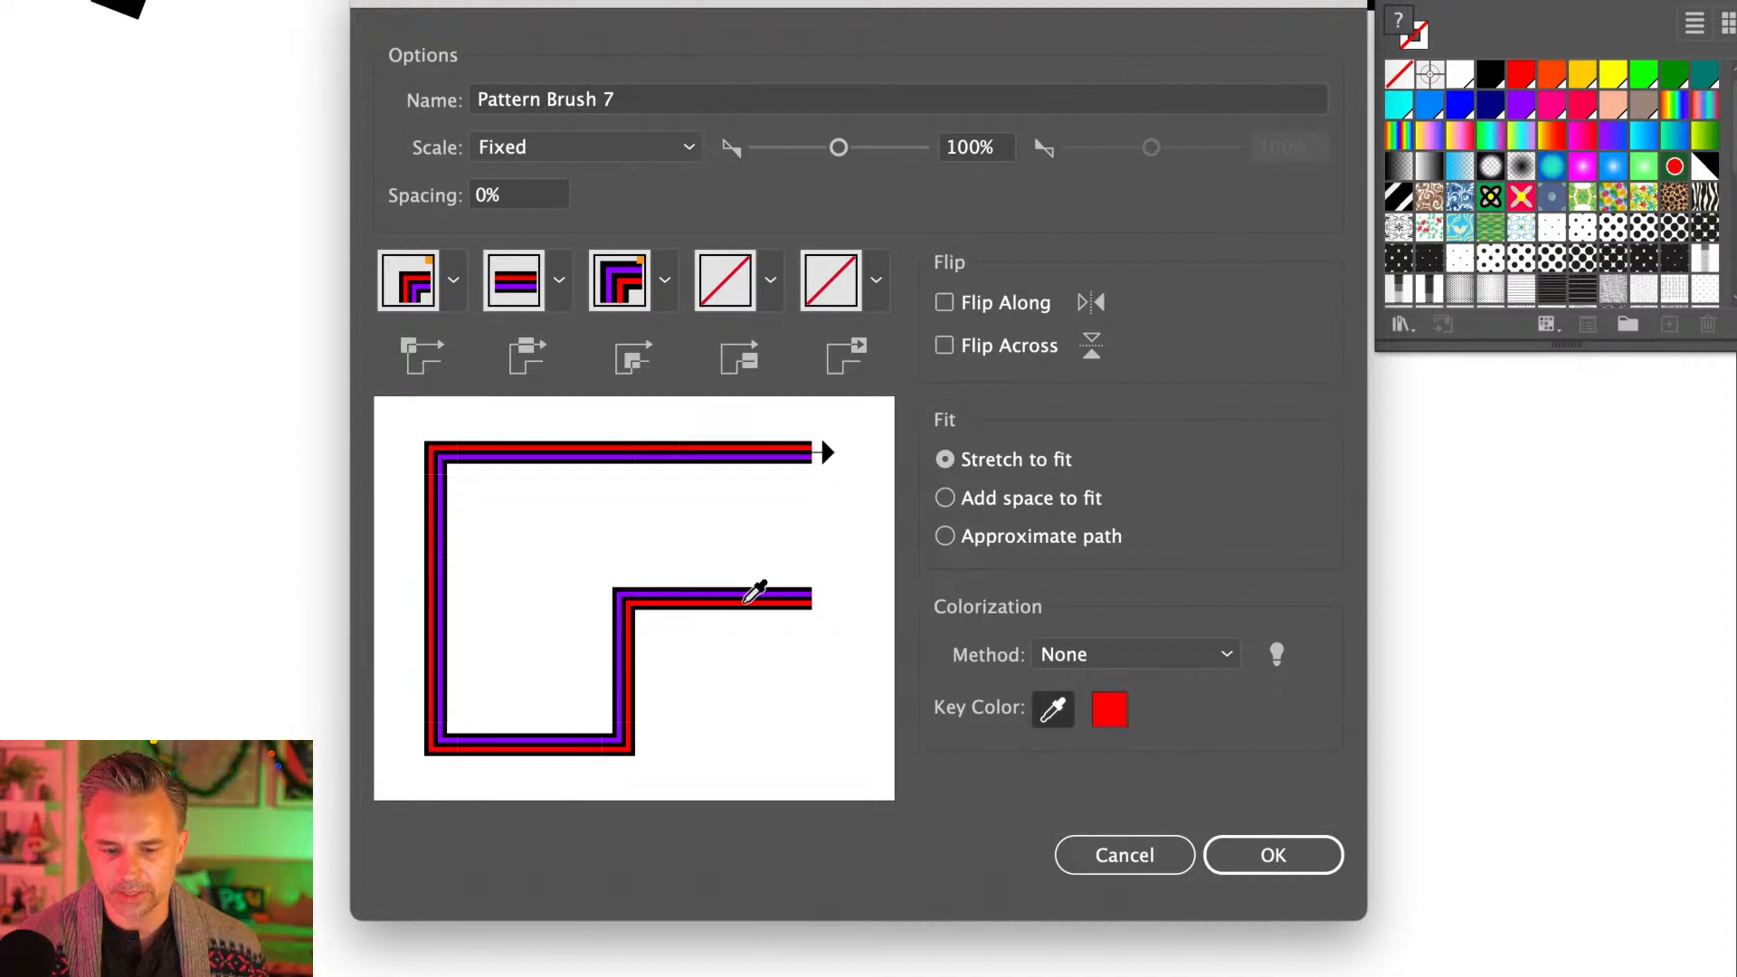
click(1105, 661)
click(1111, 785)
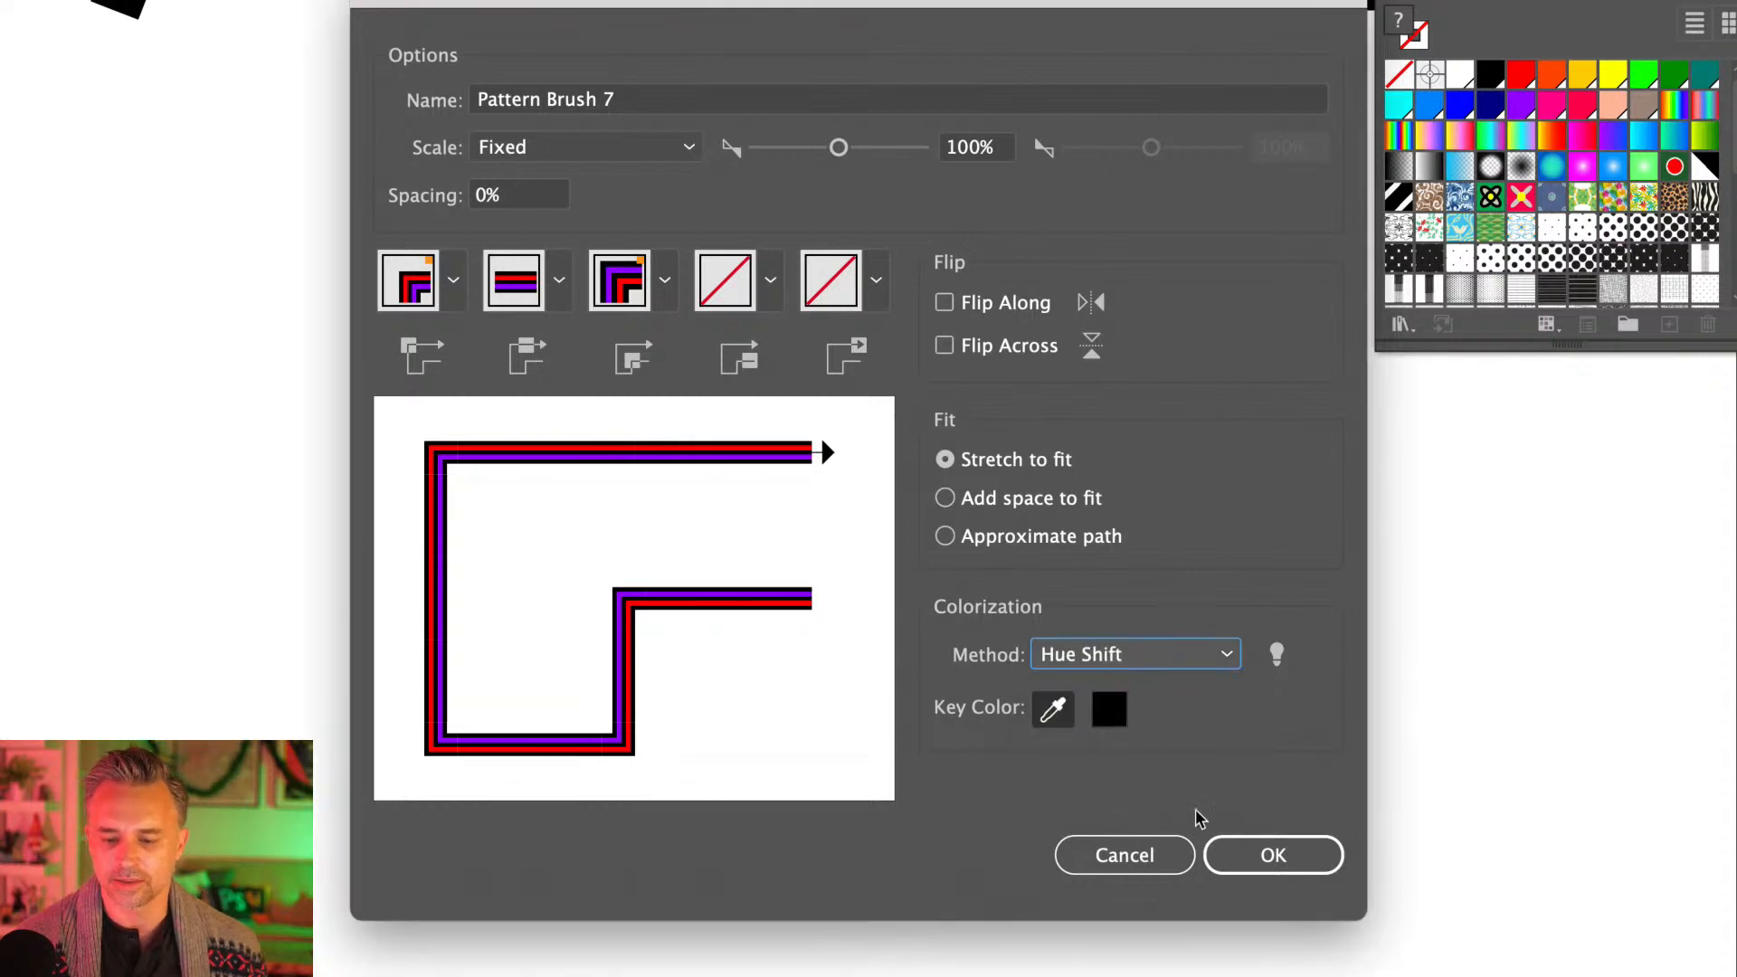
click(1259, 854)
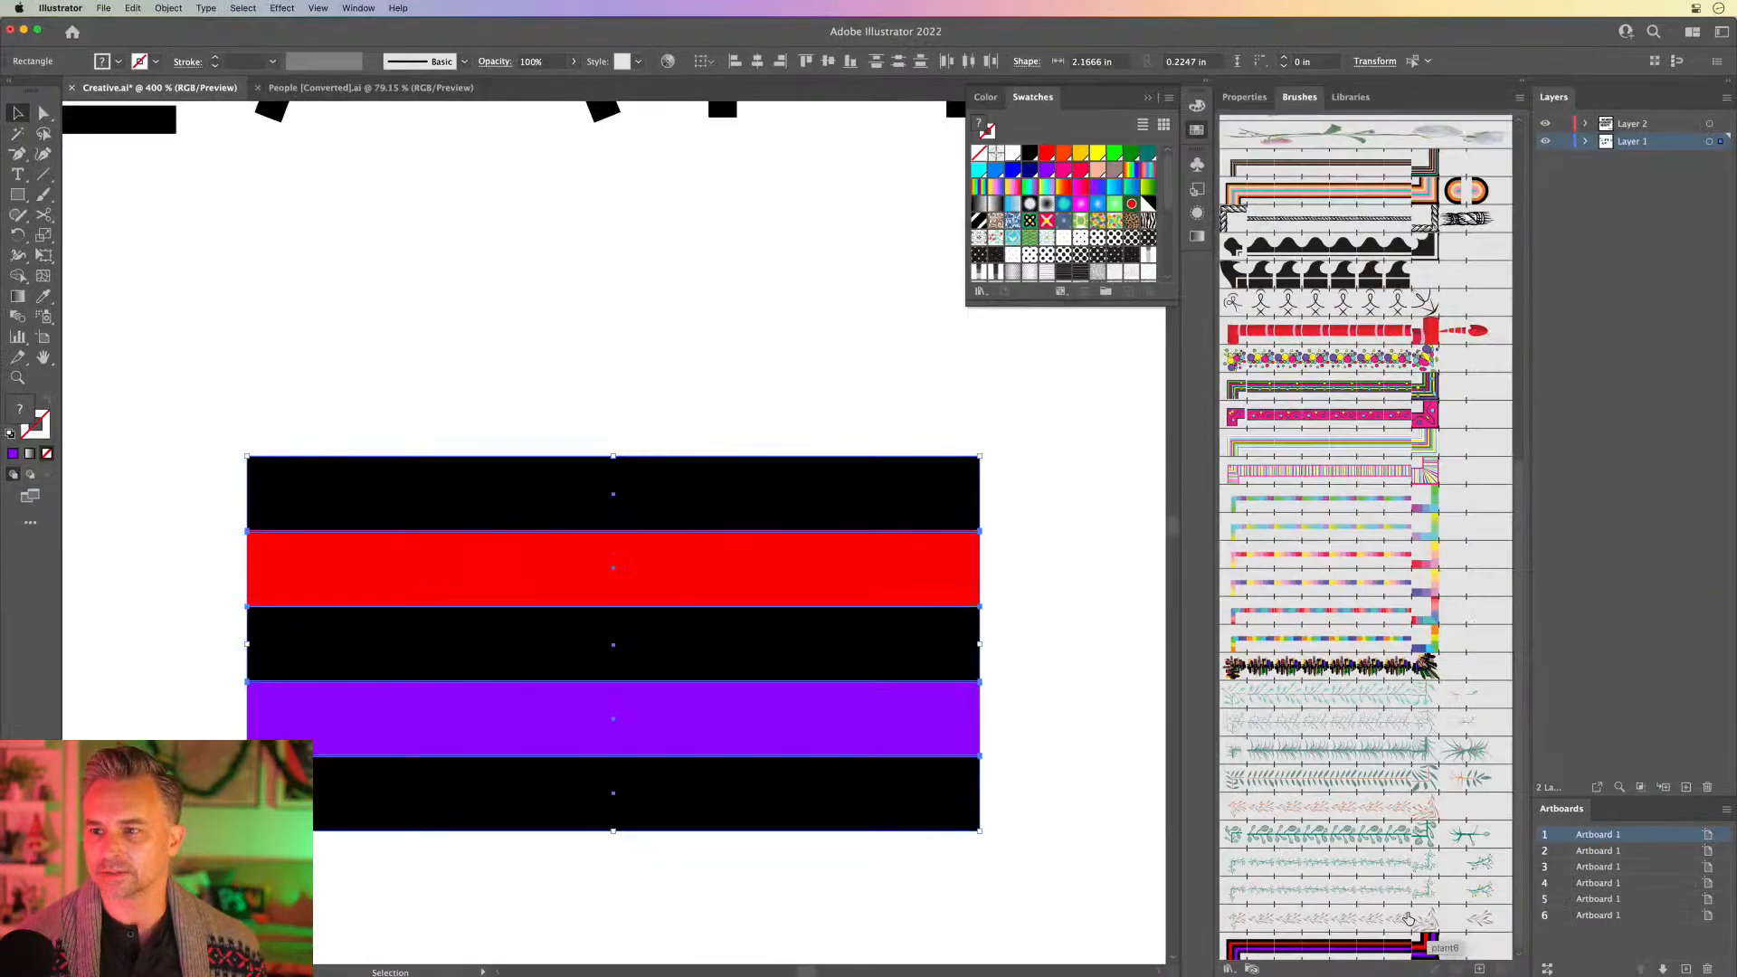
Step: Delete the anchor point partway down the curved leg of the R in CREATIVE
key(super+minus)
key(super+minus)
key(super+minus)
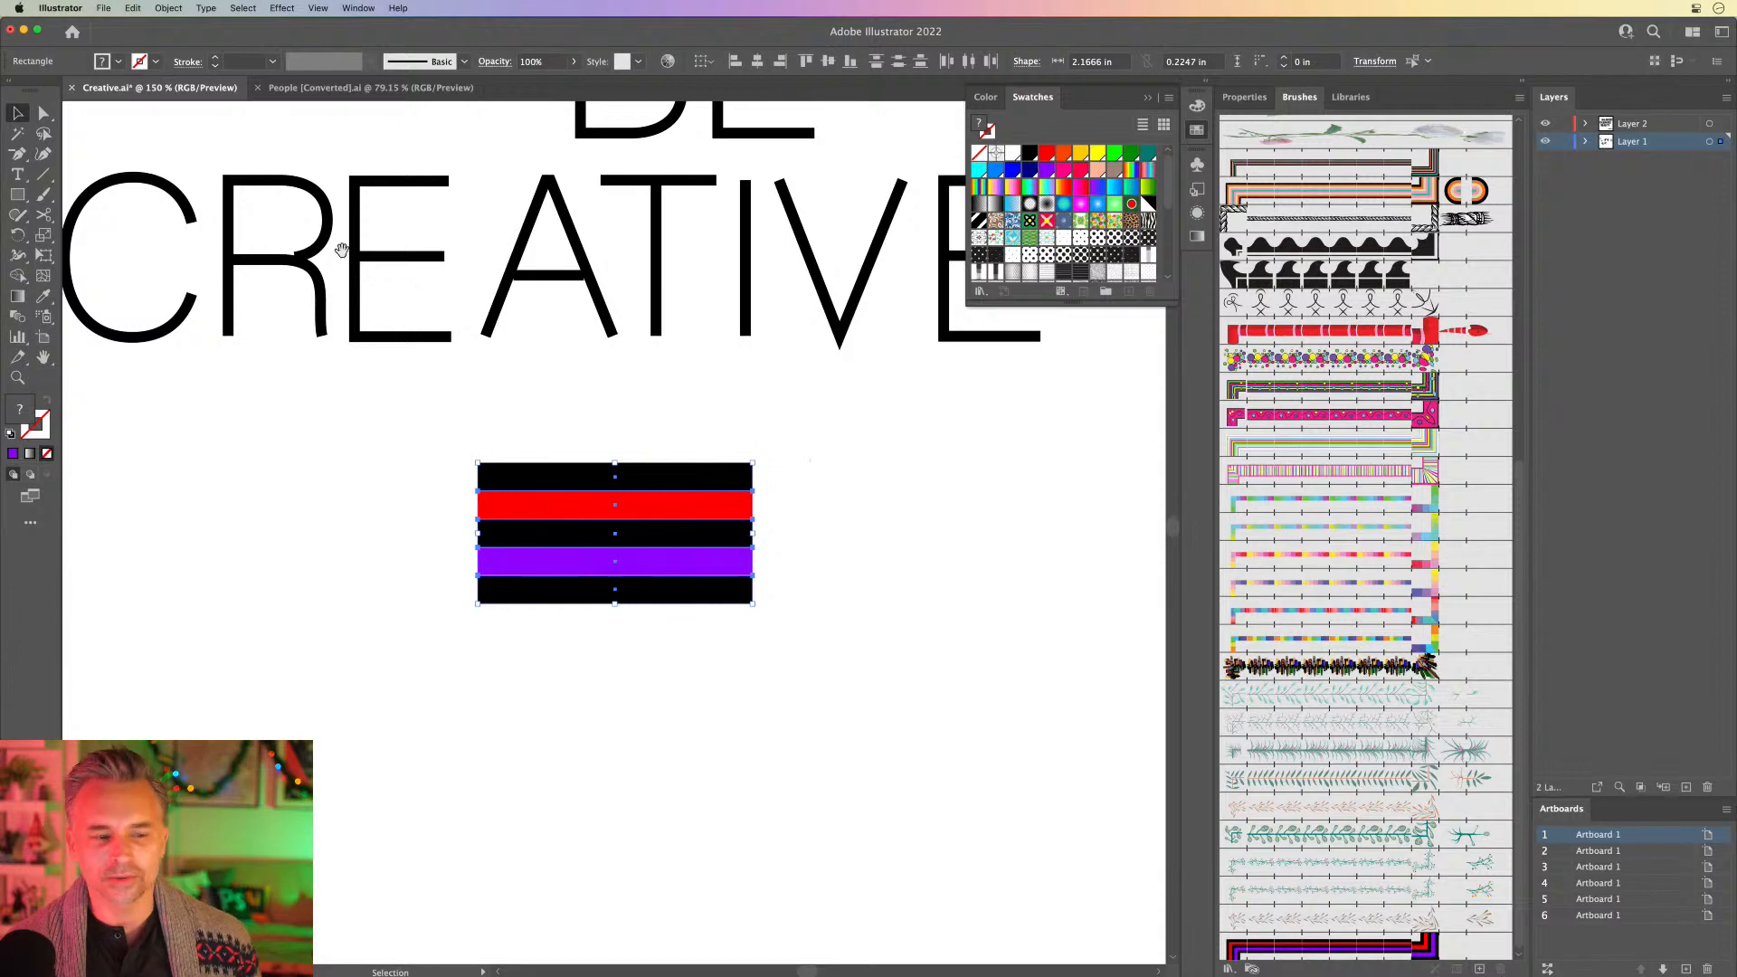
scroll(556, 525, up, 5)
scroll(556, 525, left, 5)
click(26, 382)
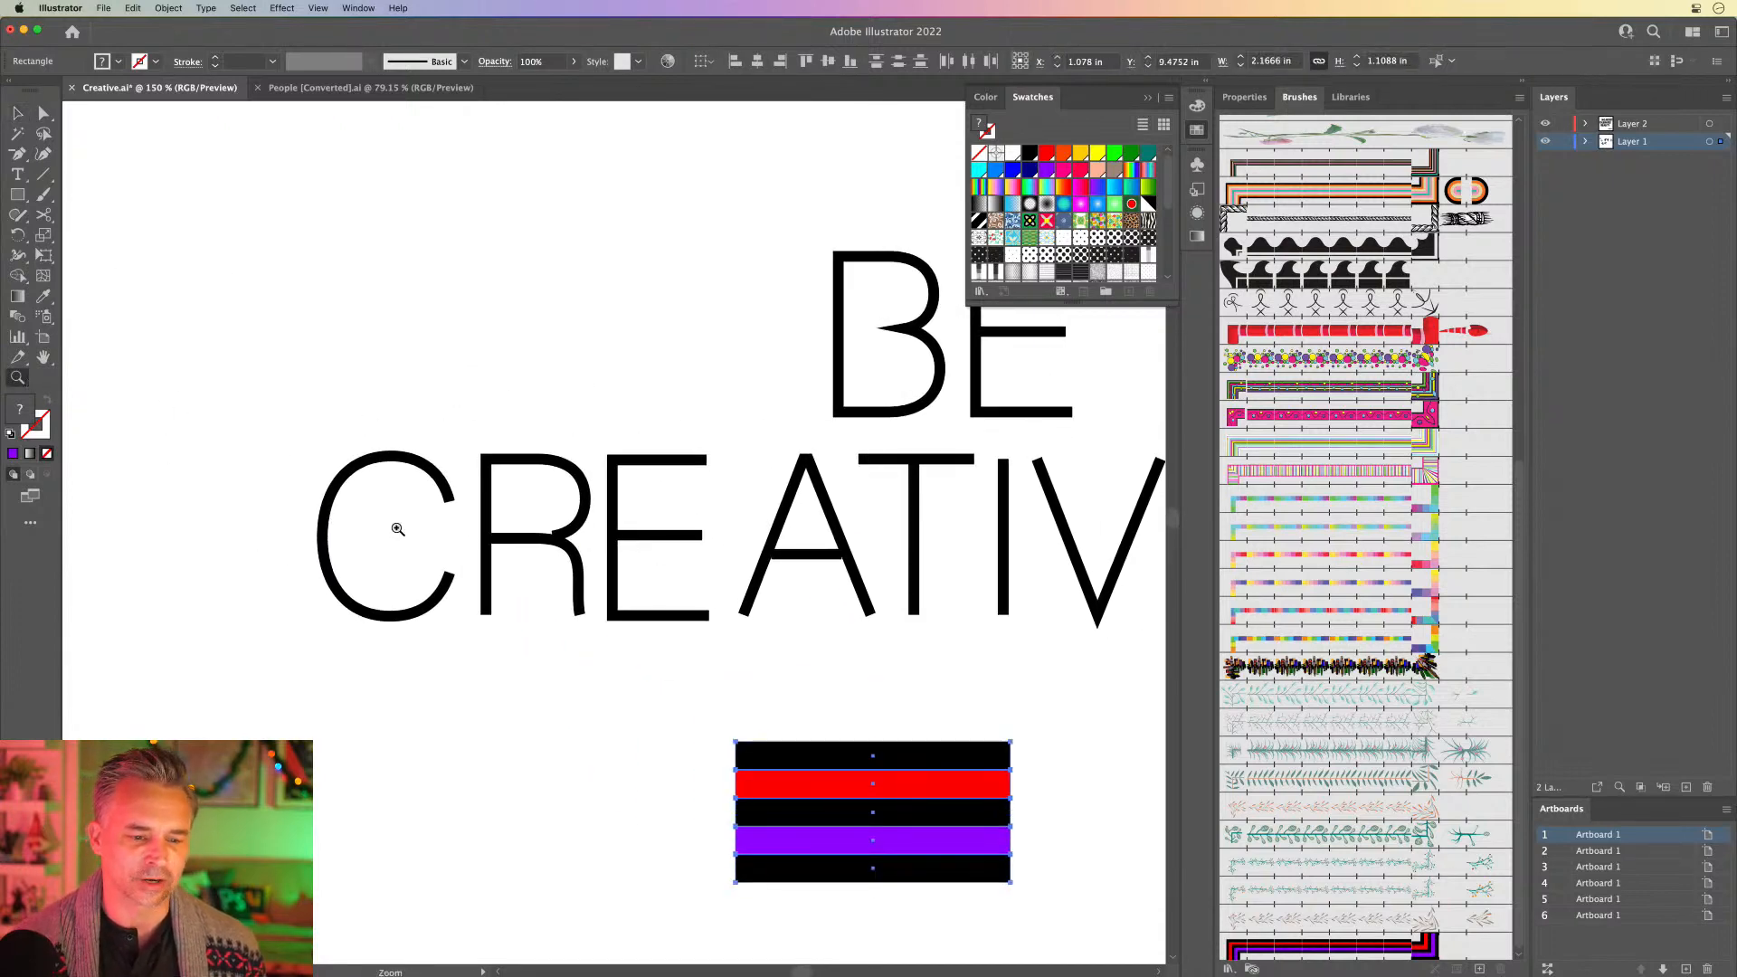
click(547, 525)
click(383, 560)
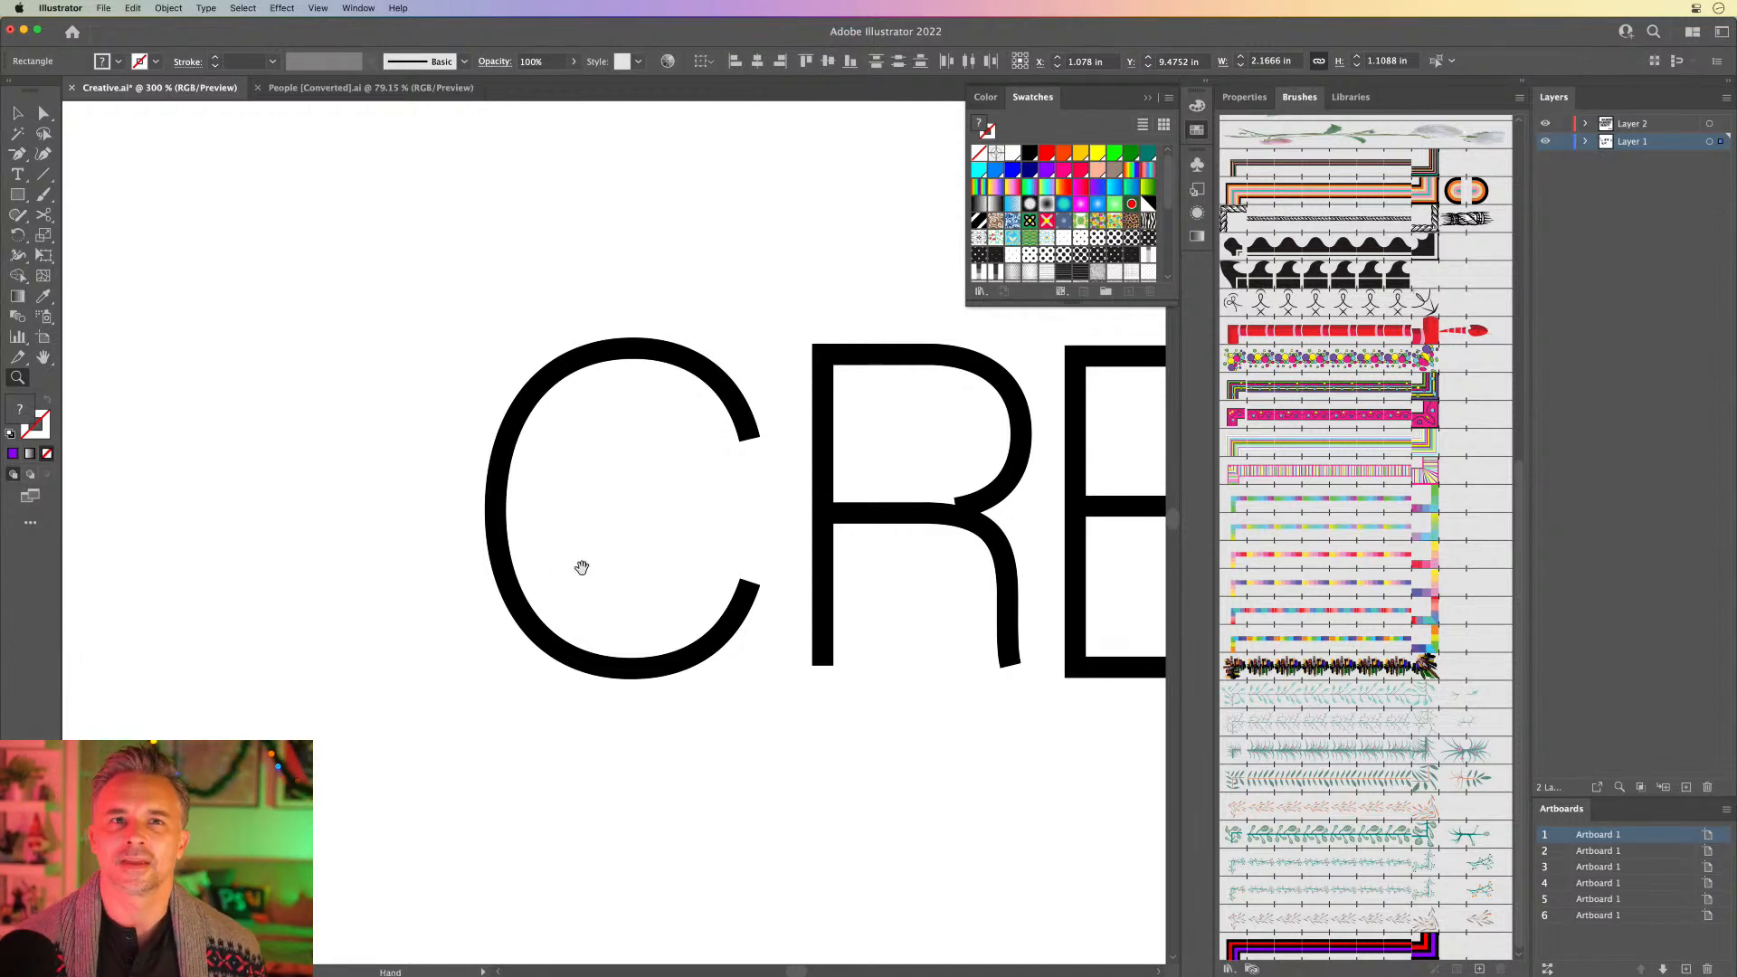
drag(632, 562, 490, 569)
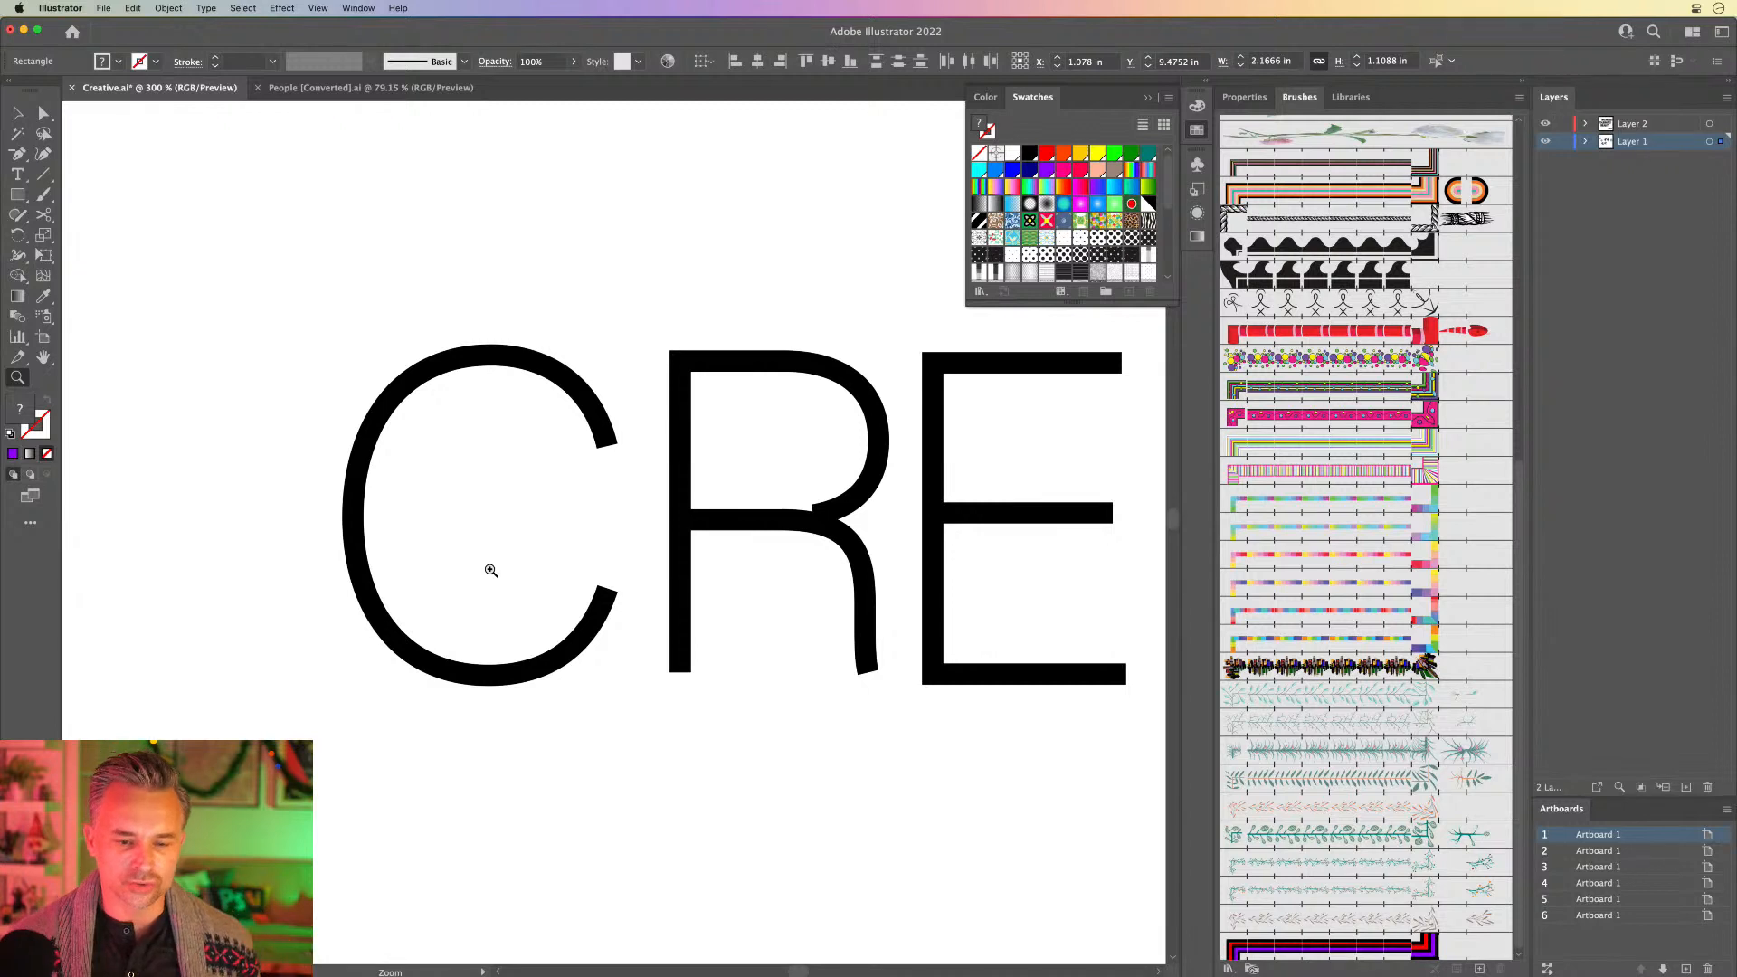
click(43, 113)
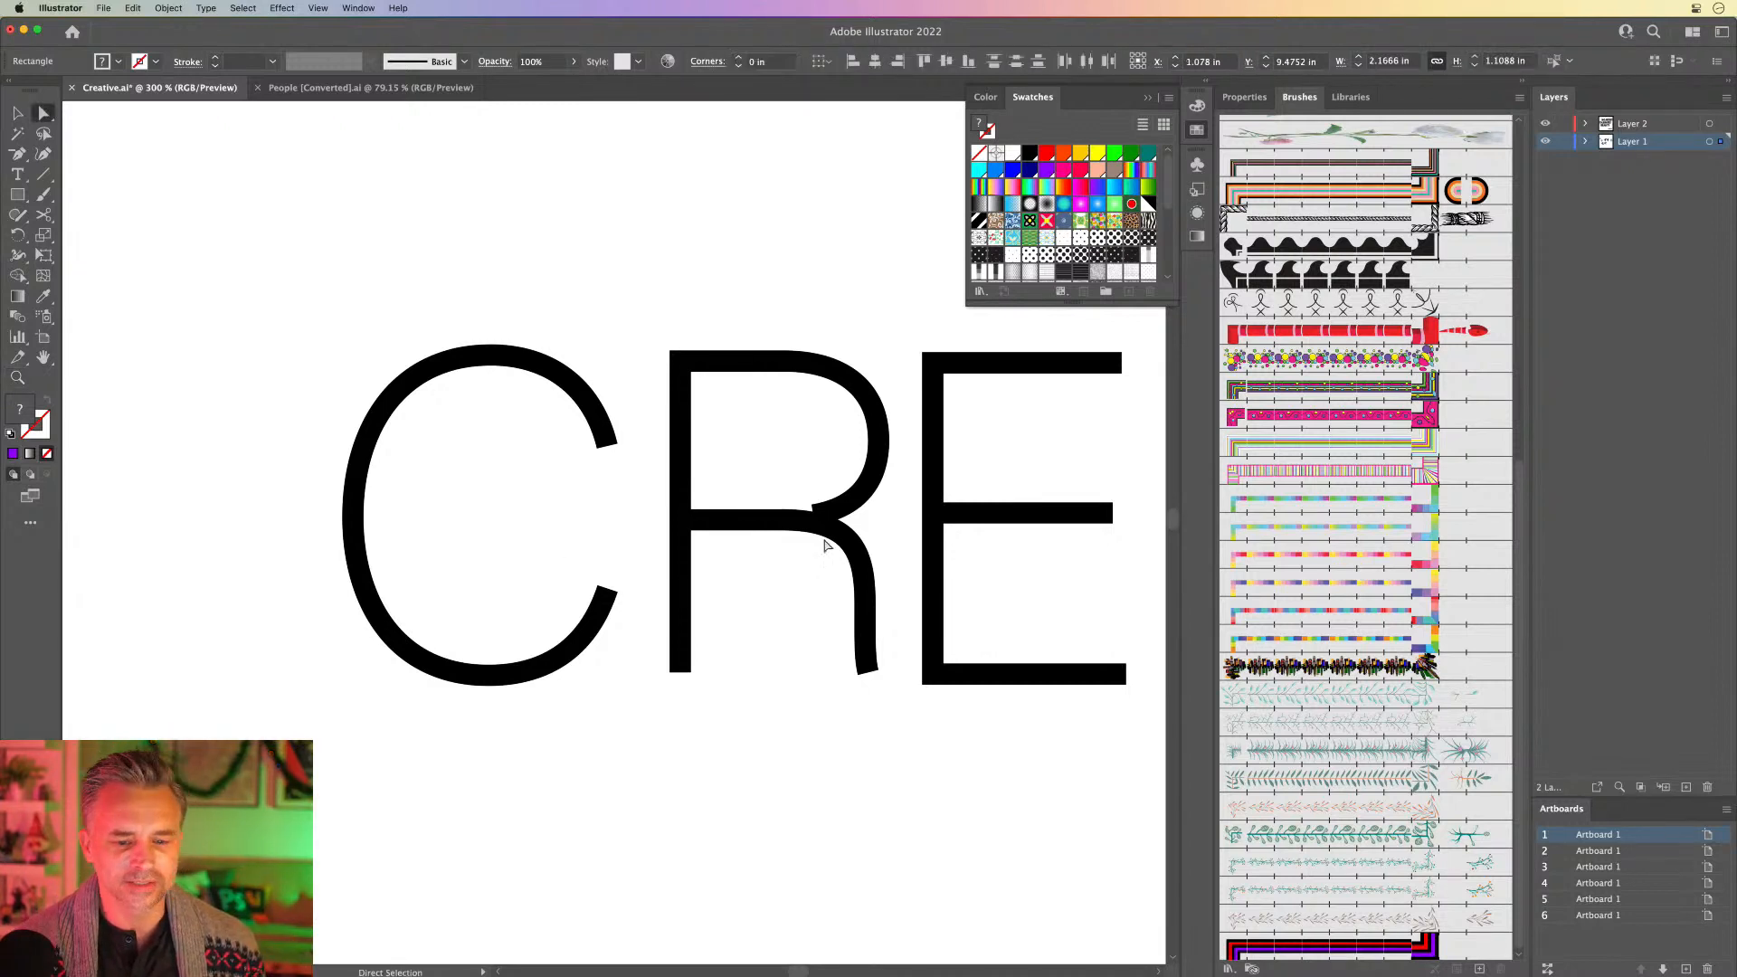
click(763, 524)
click(762, 523)
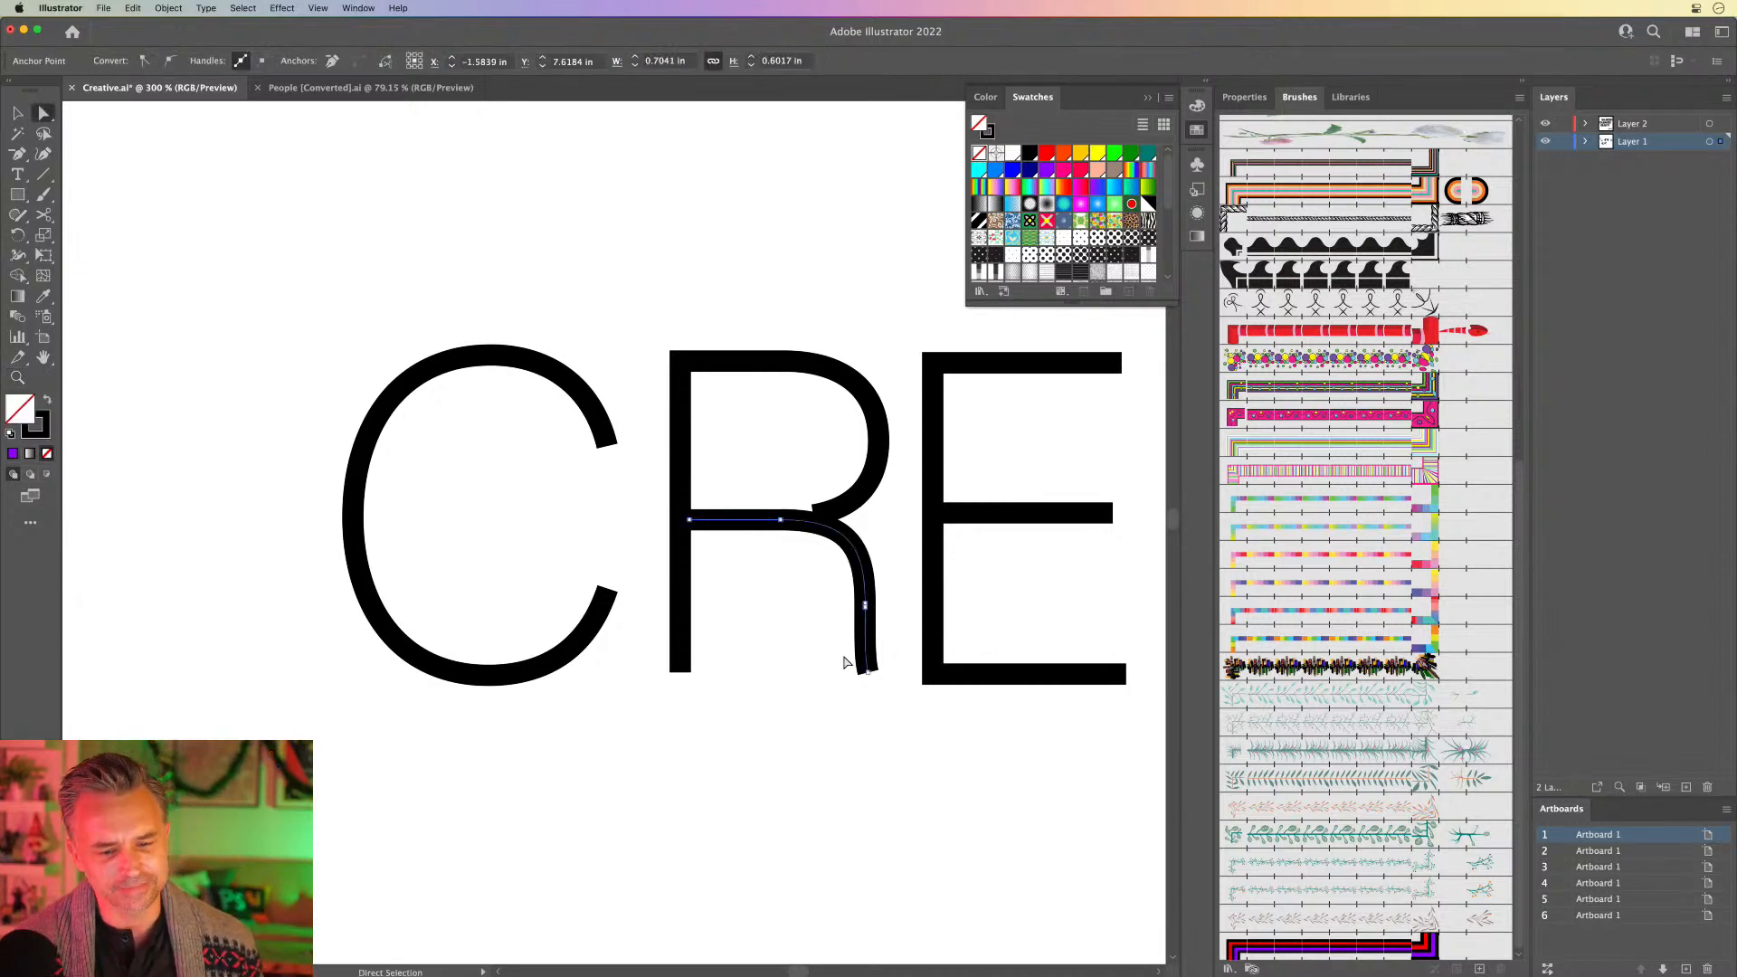
key(p)
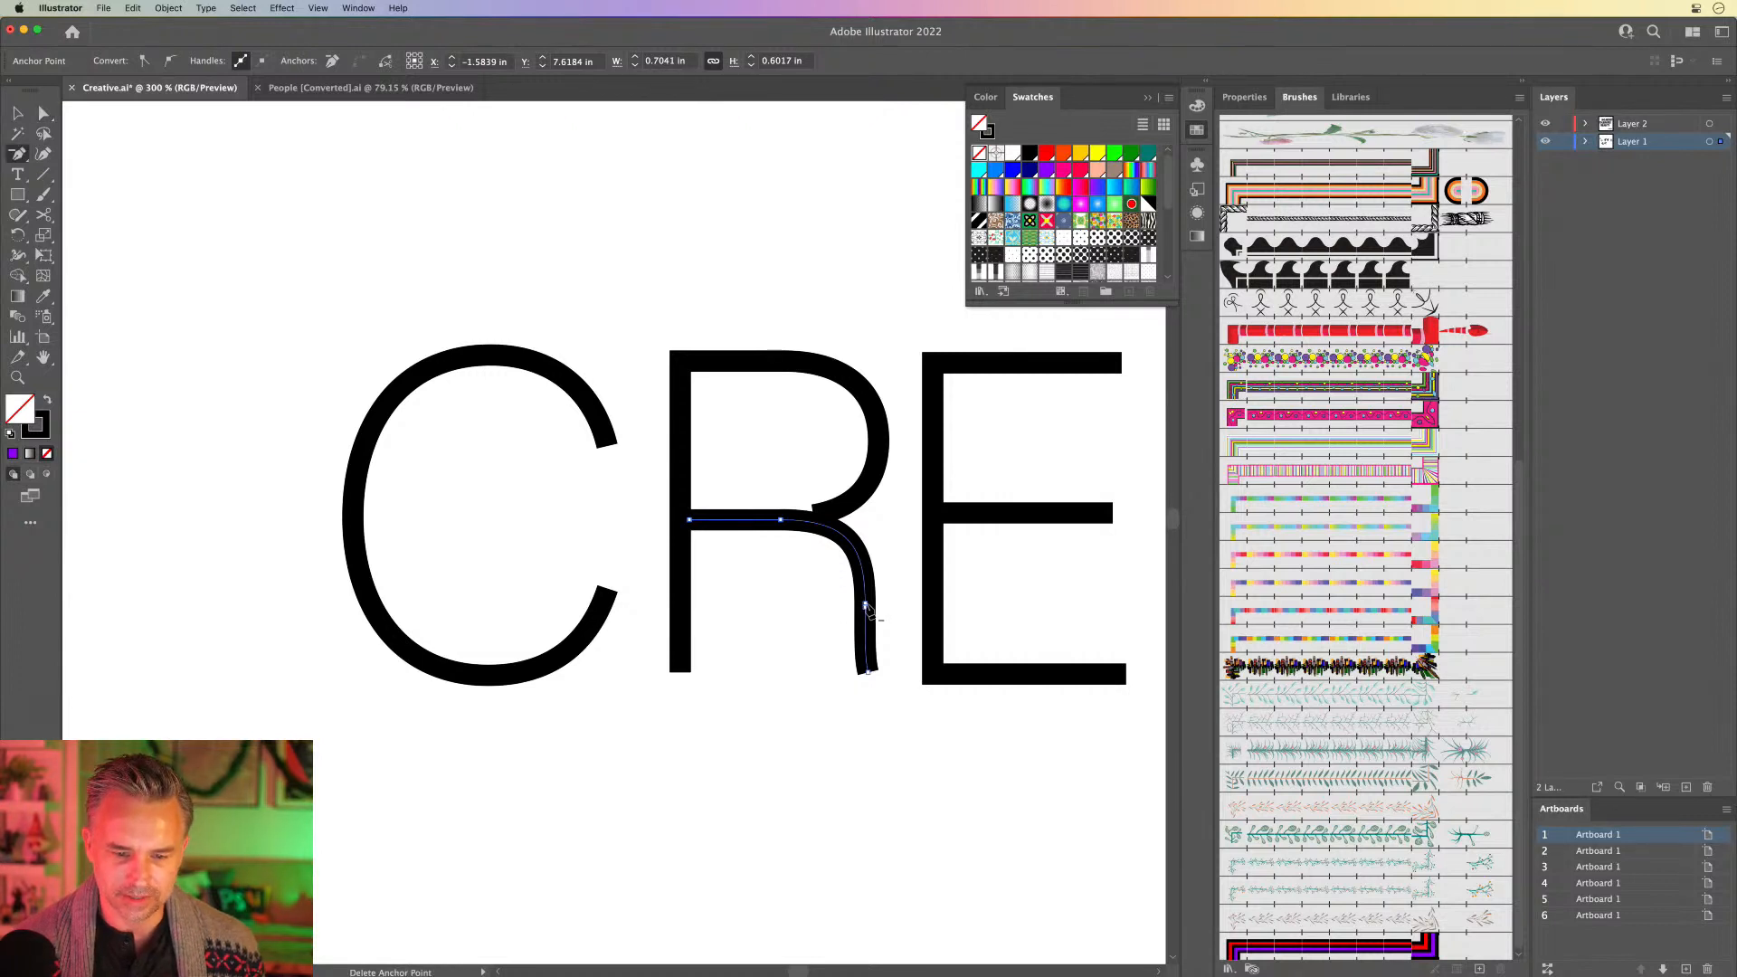
click(865, 609)
click(865, 612)
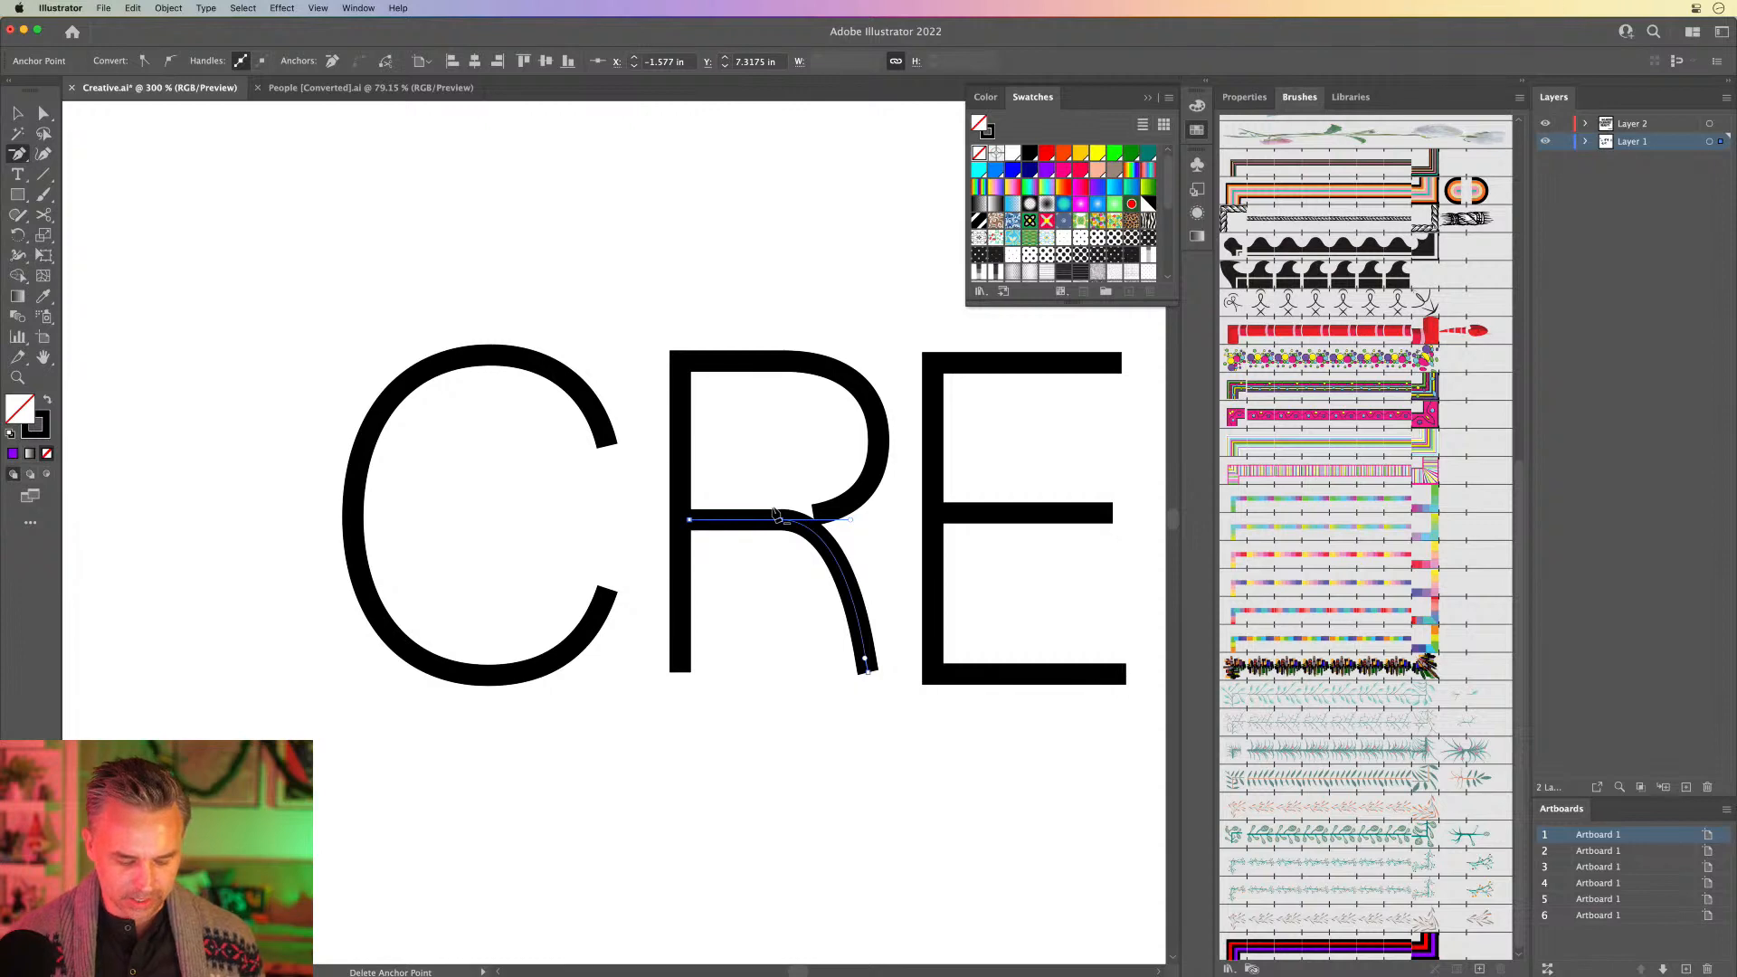
Step: Convert the R leg's bend and end anchors to corner points so the leg runs as a straight diagonal
key(shift+c)
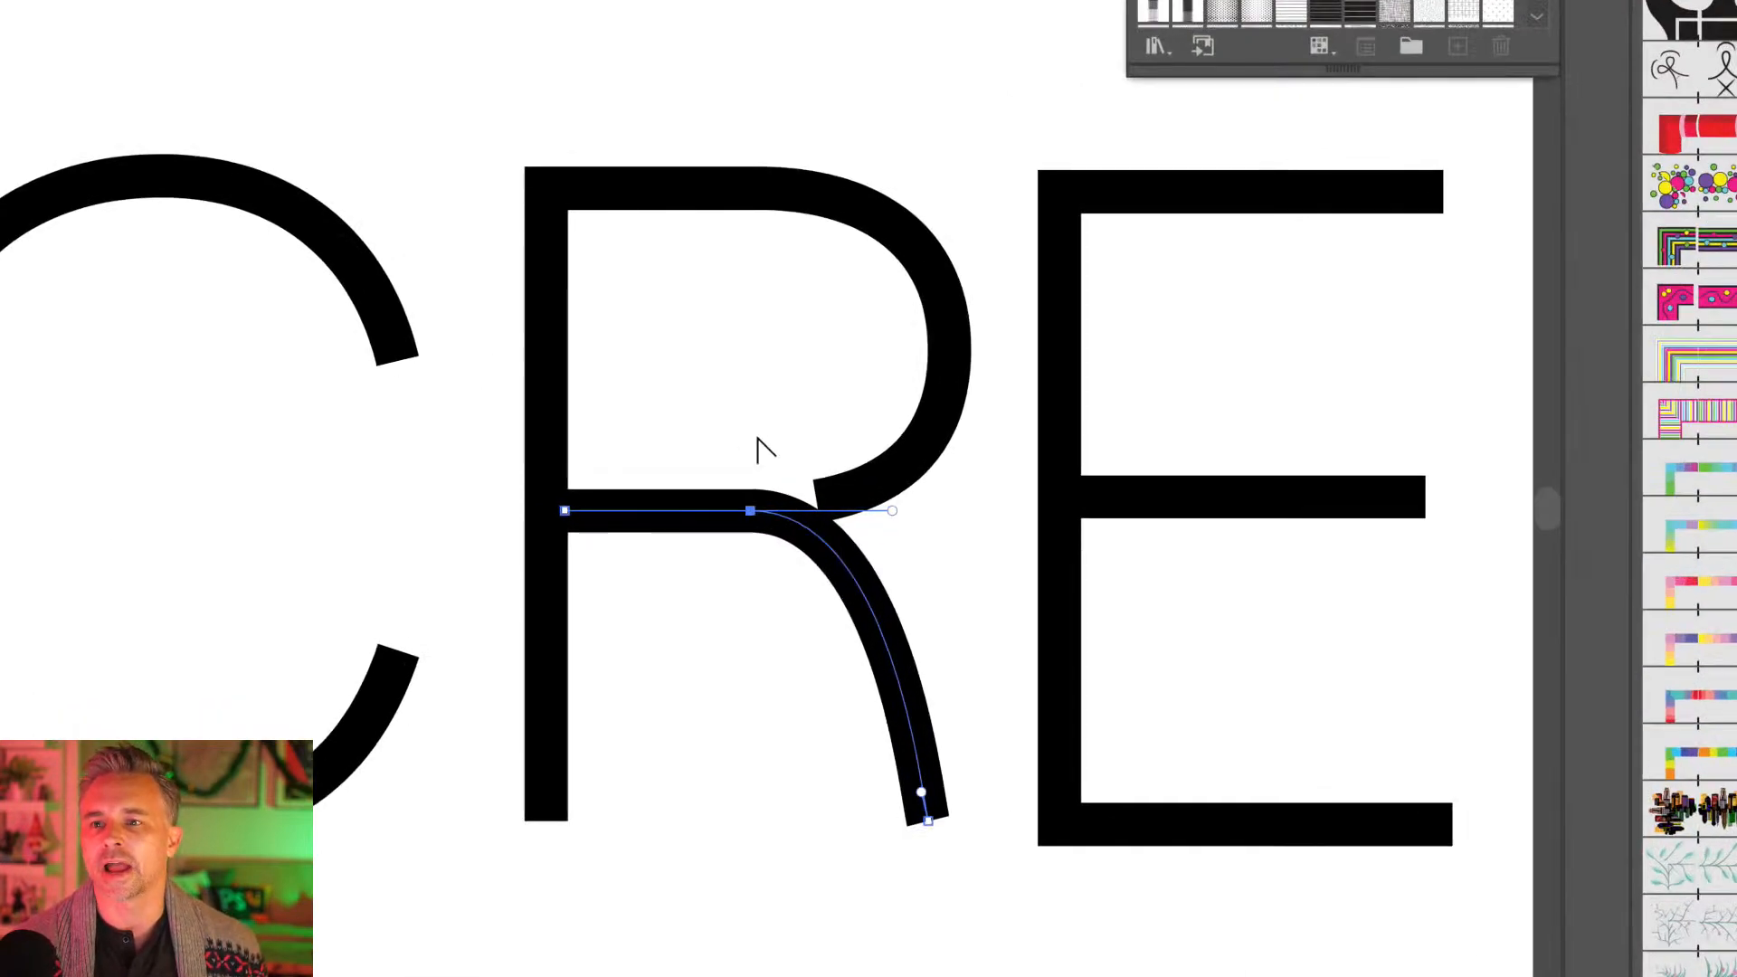
click(750, 511)
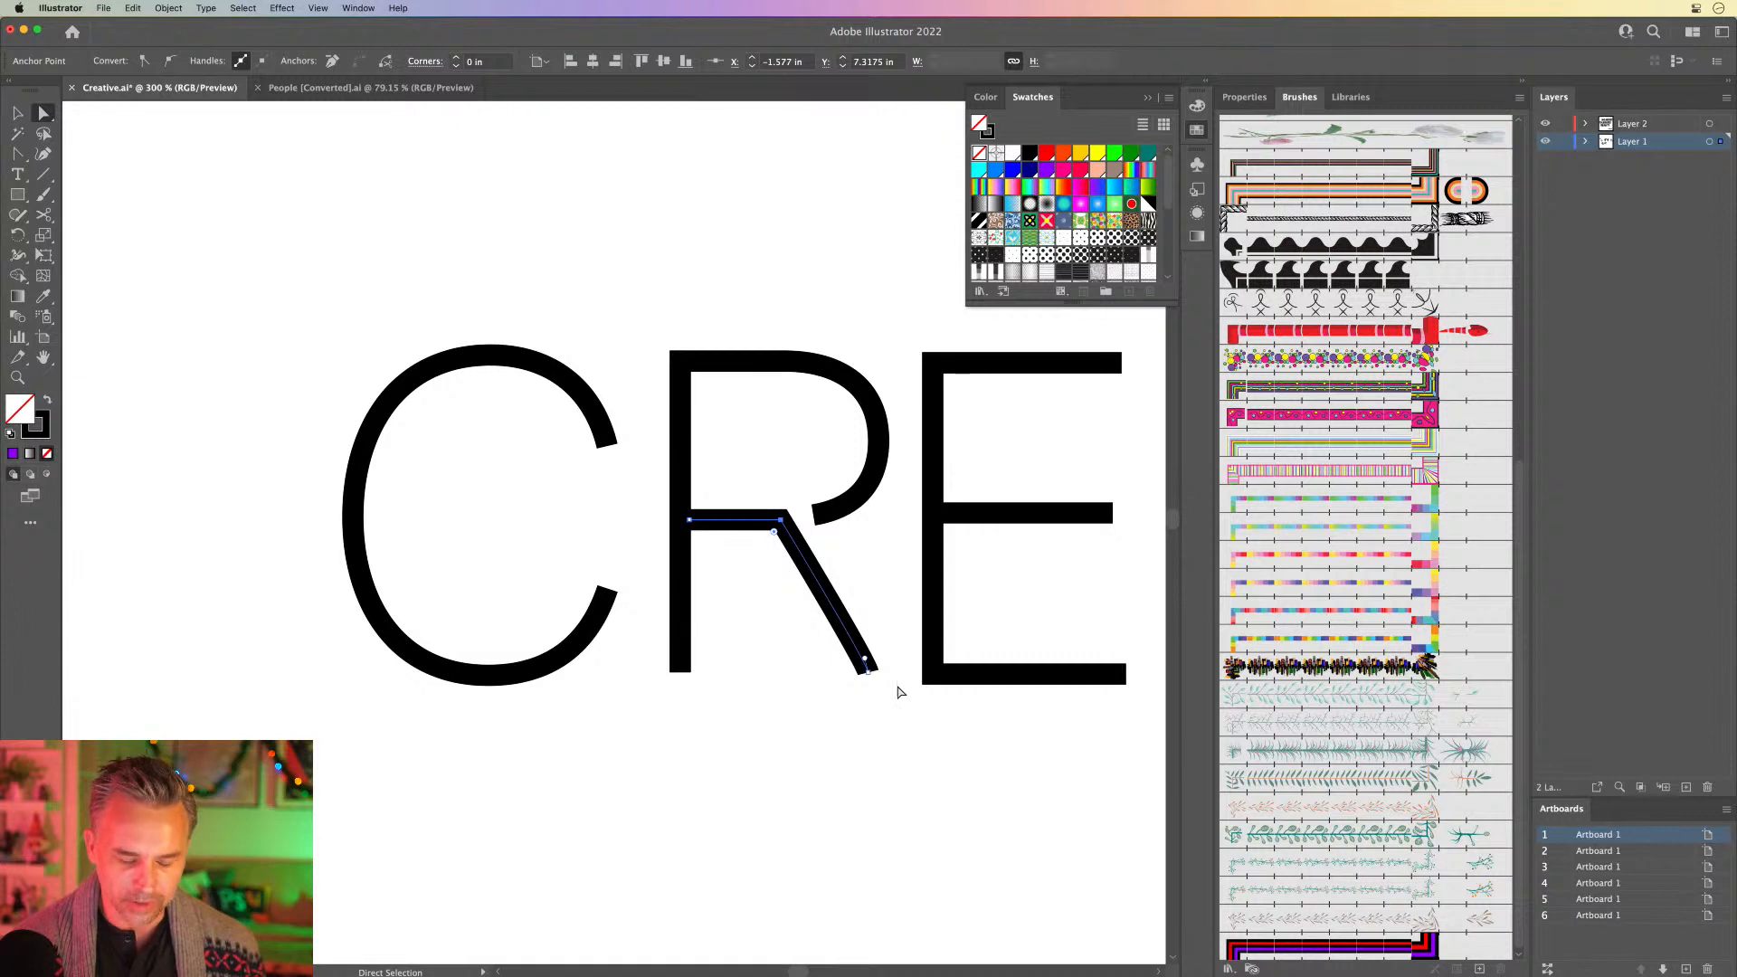
key(shift+c)
click(866, 671)
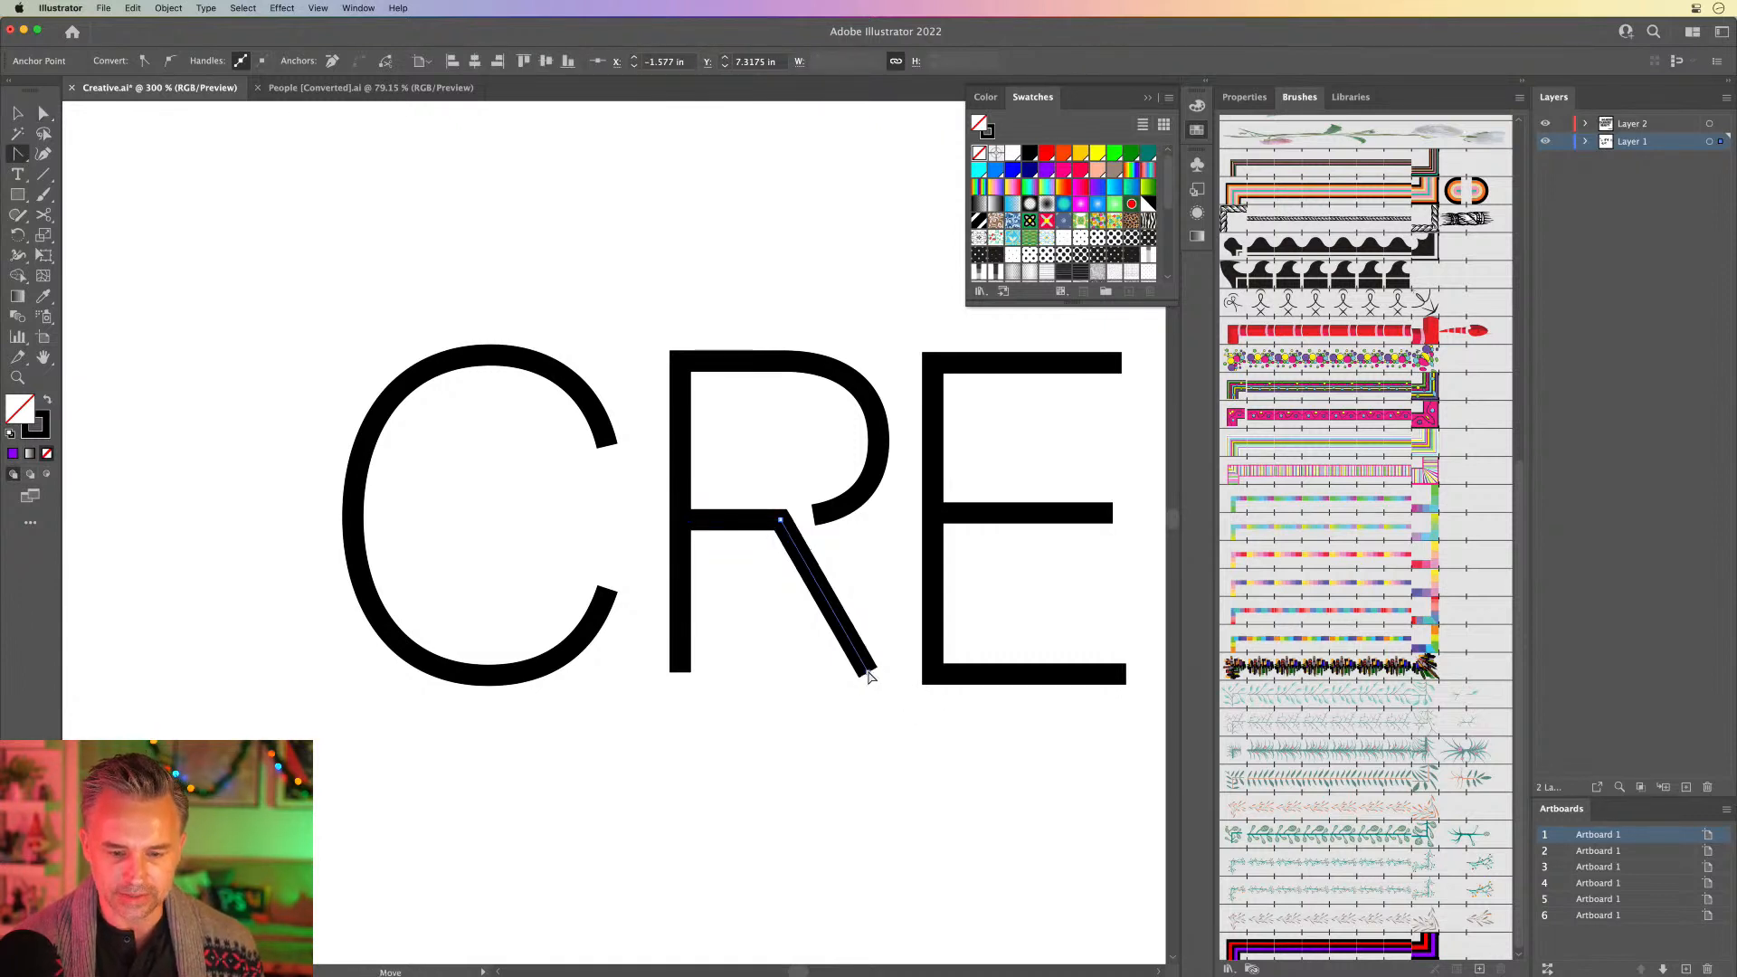
Step: Extend the R's diagonal leg at the same angle well below the baseline, under the neighbouring E, and deselect it
click(17, 114)
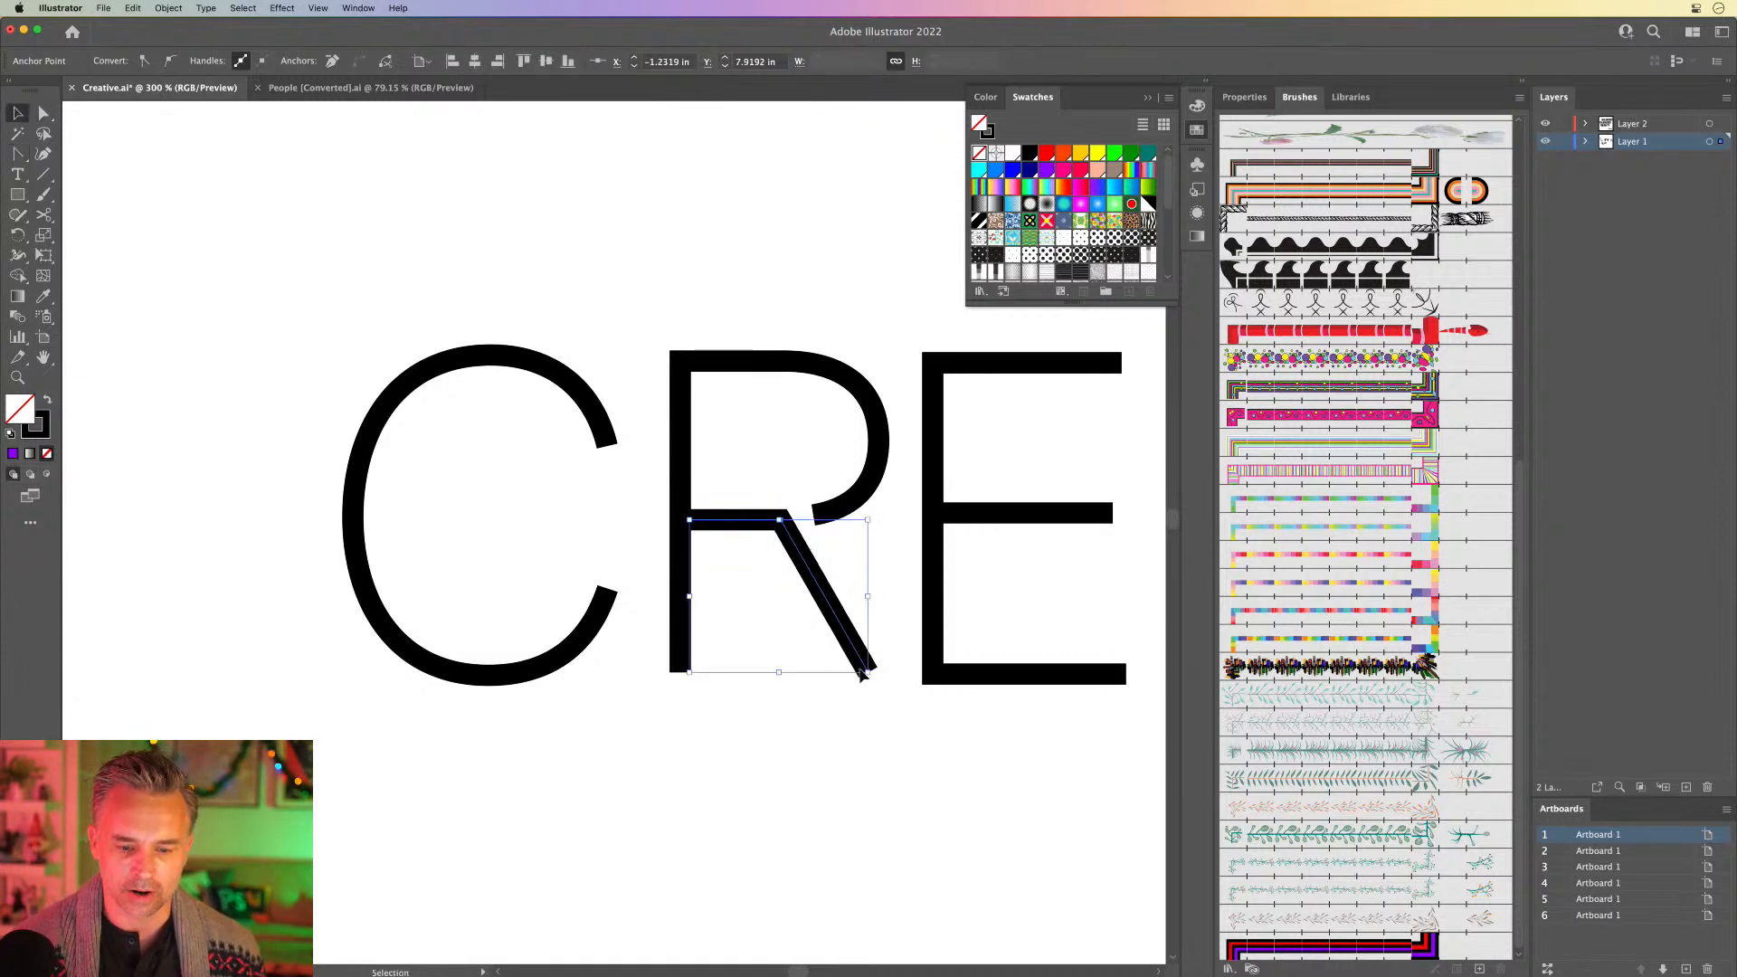
click(43, 113)
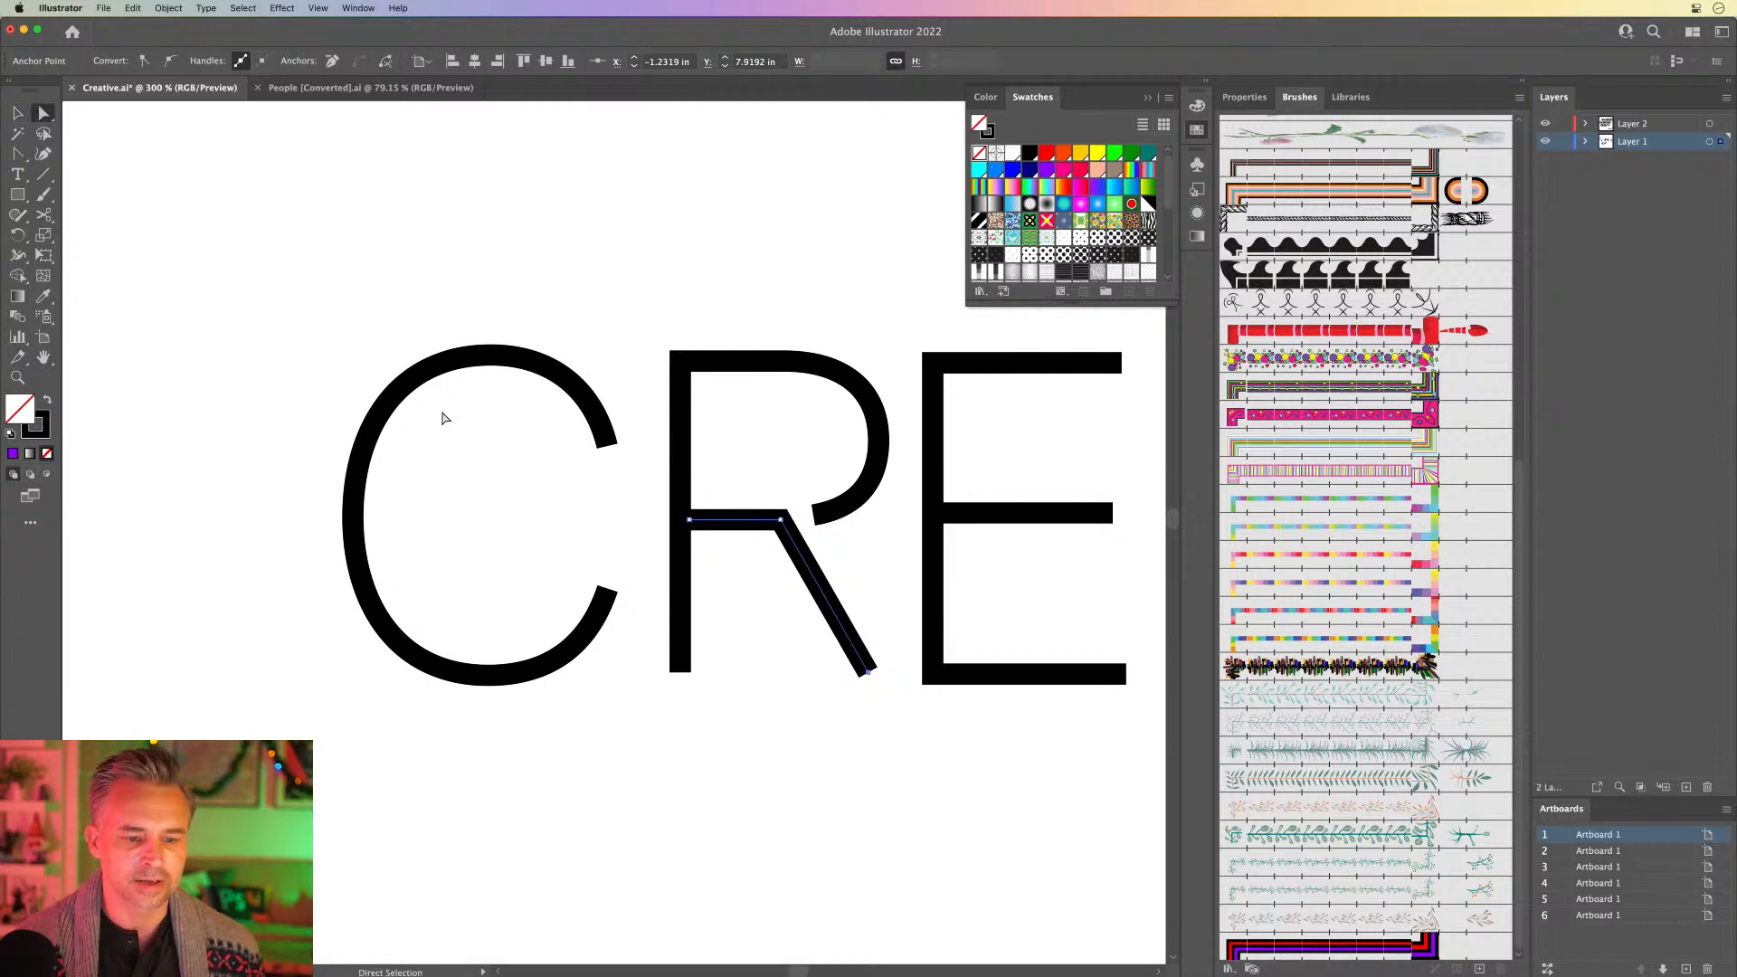
click(725, 622)
click(869, 672)
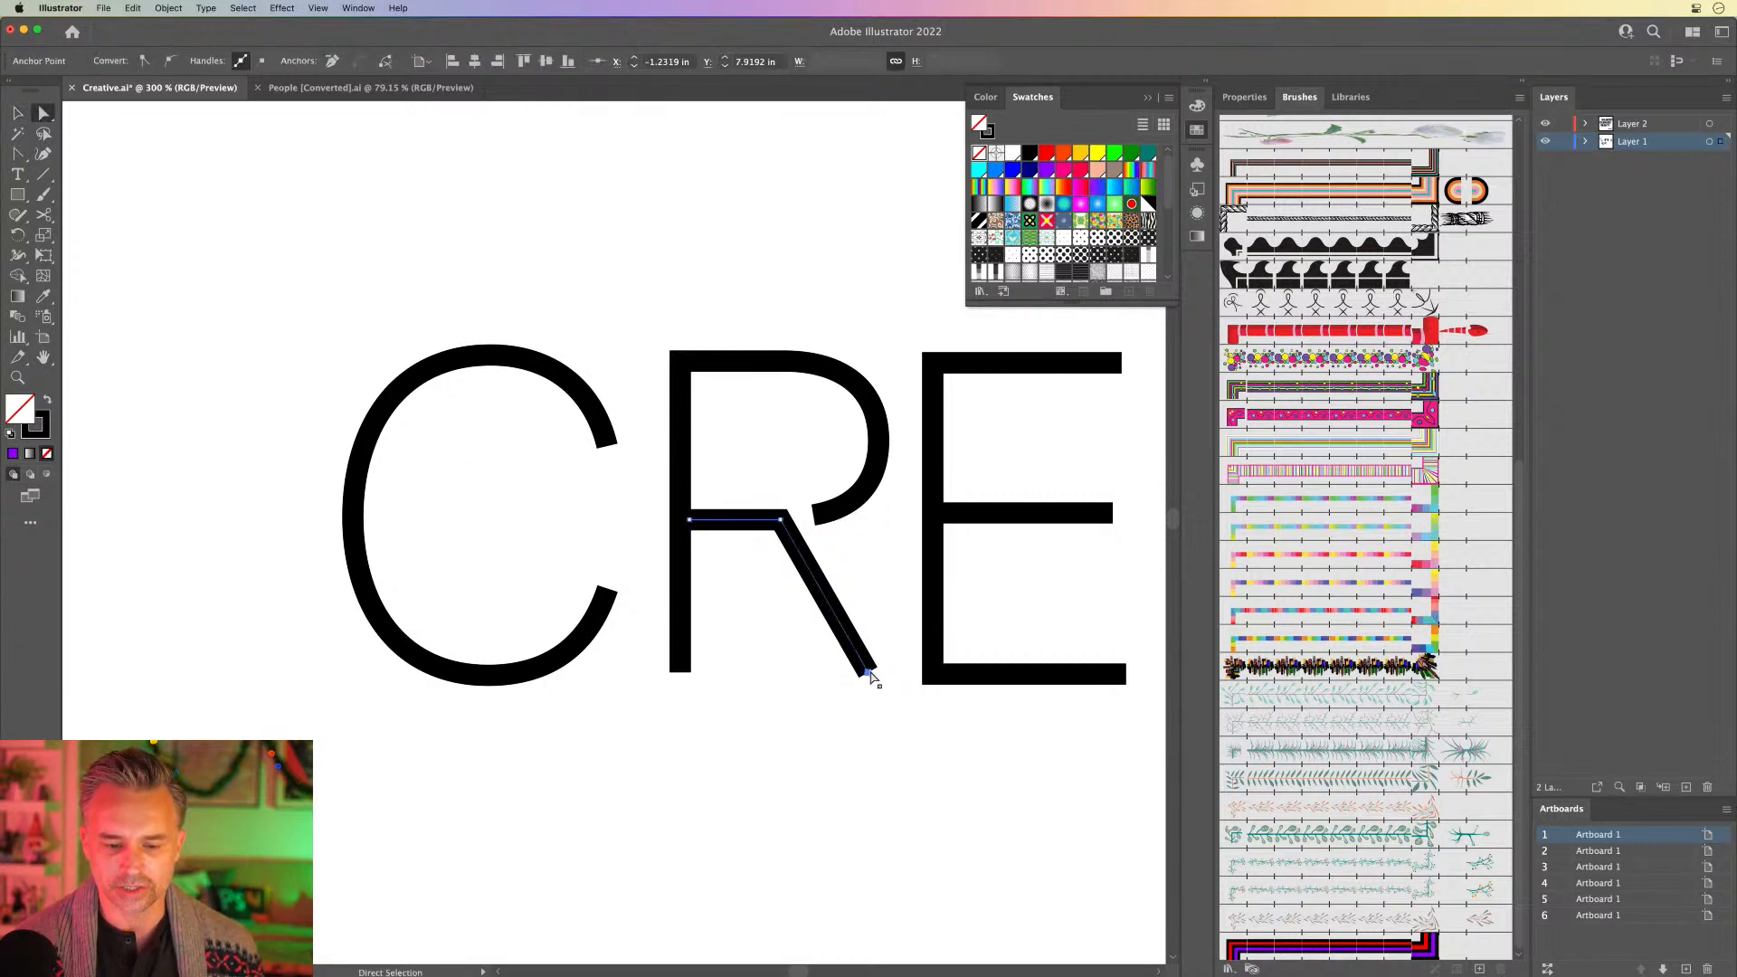
drag(869, 674, 947, 812)
click(744, 776)
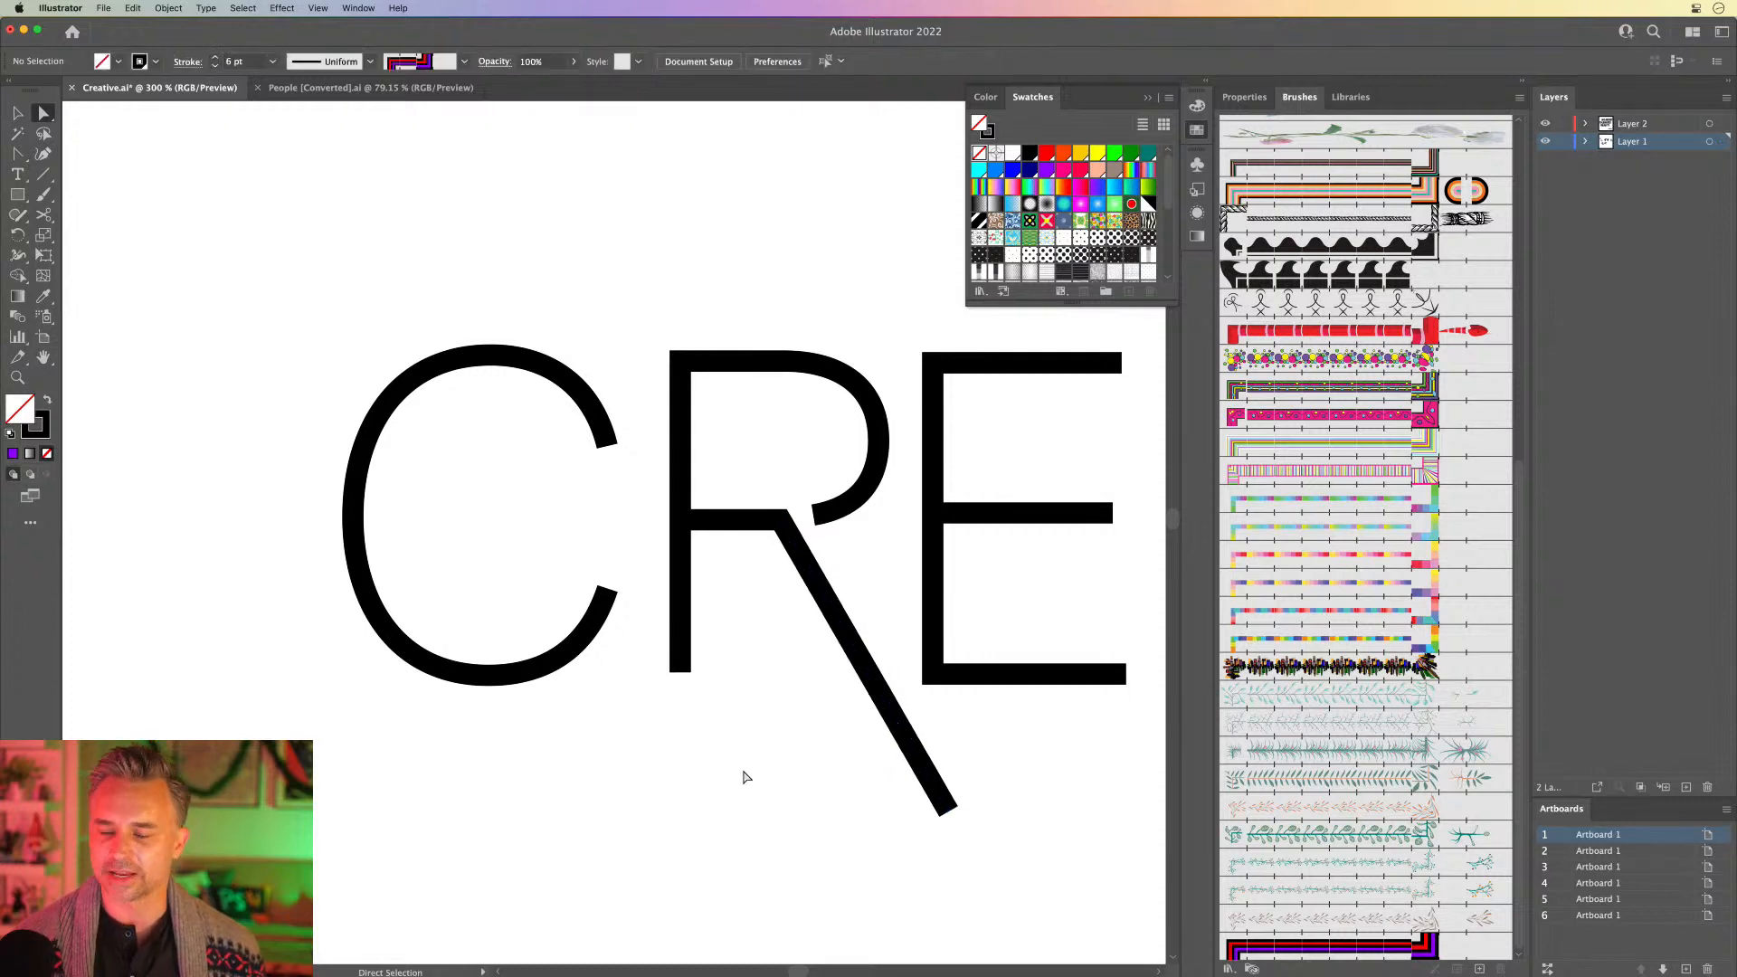
Step: Move the word BE sideways so it sits above the R, E and A of CREATIVE, closer to that word's start
key(super+minus)
key(super+minus)
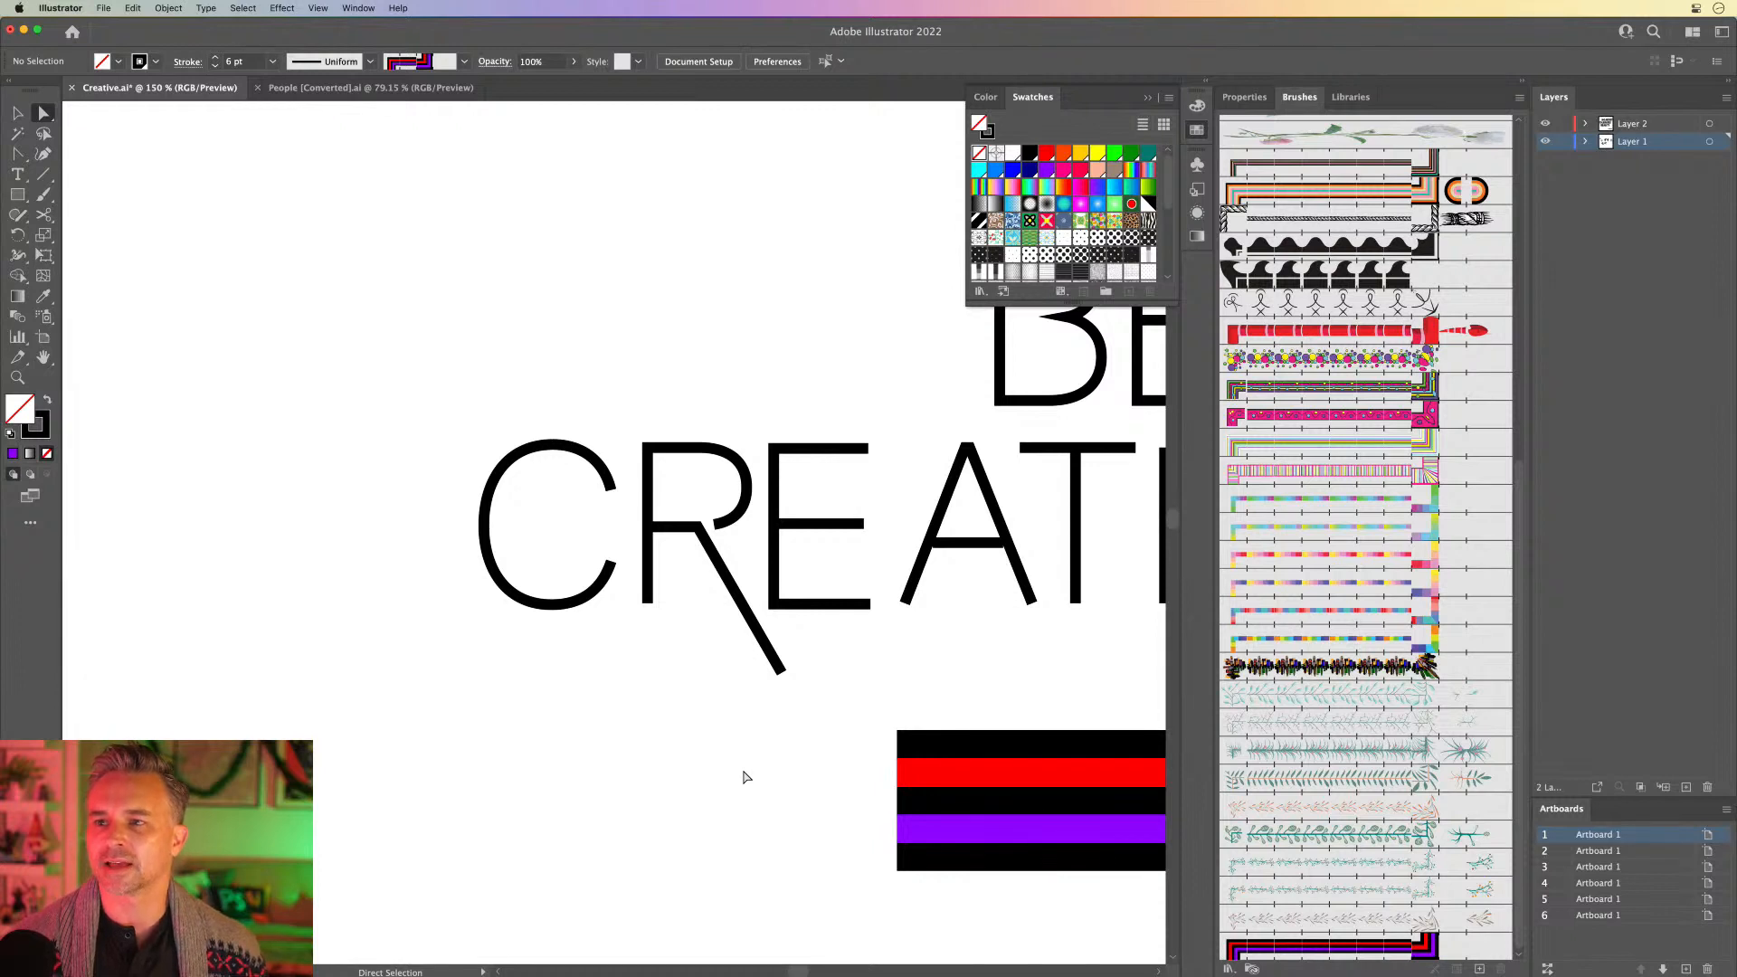
drag(686, 260, 319, 377)
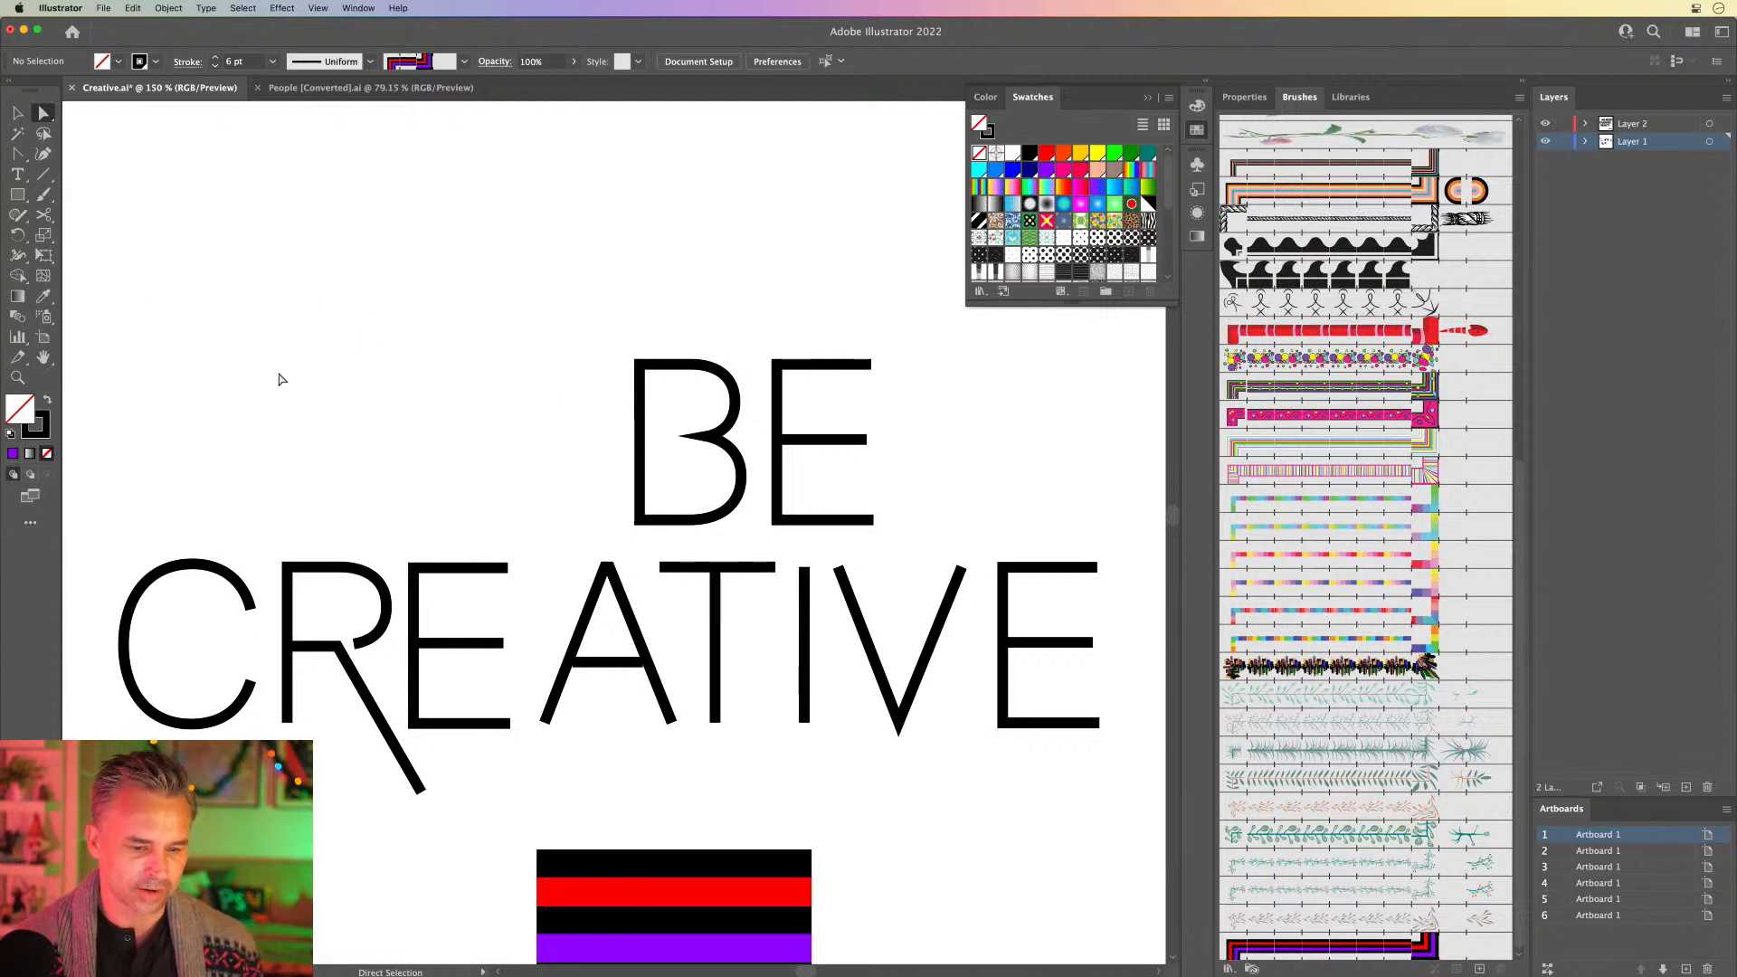
click(17, 113)
drag(482, 342, 915, 480)
drag(809, 446, 595, 433)
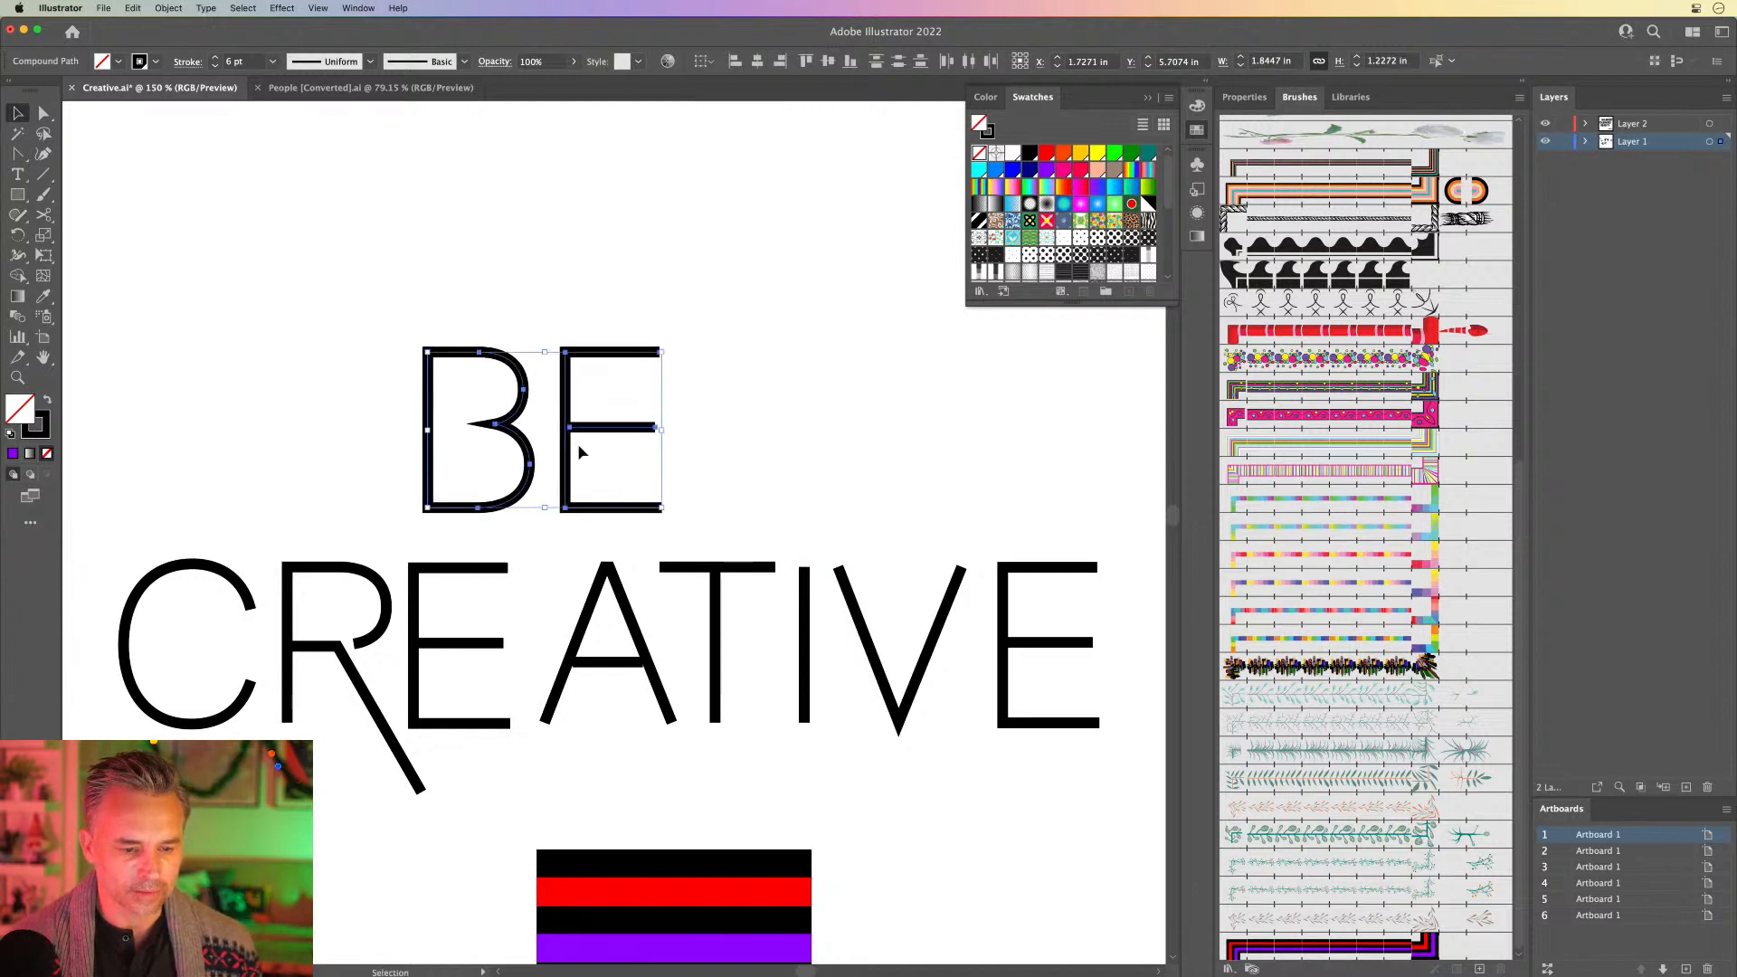
Step: Apply the new striped pattern brush with a 1 pt stroke to all letters of BE CREATIVE
drag(616, 538, 650, 522)
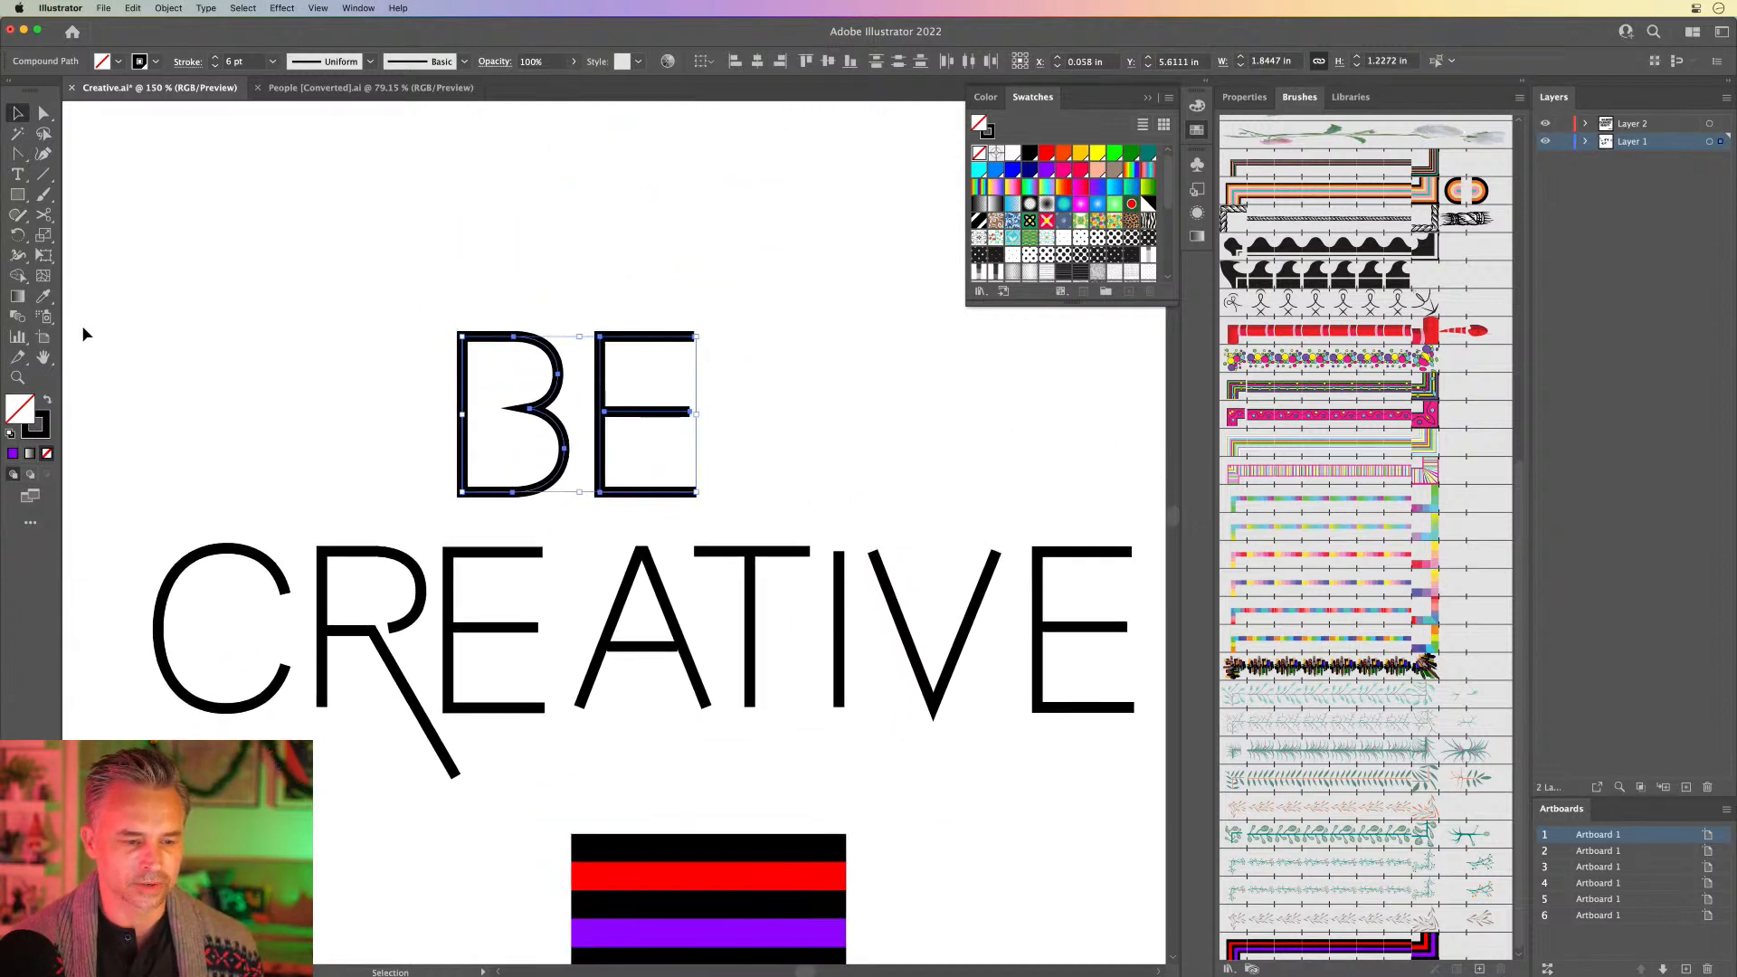
drag(88, 305, 1158, 792)
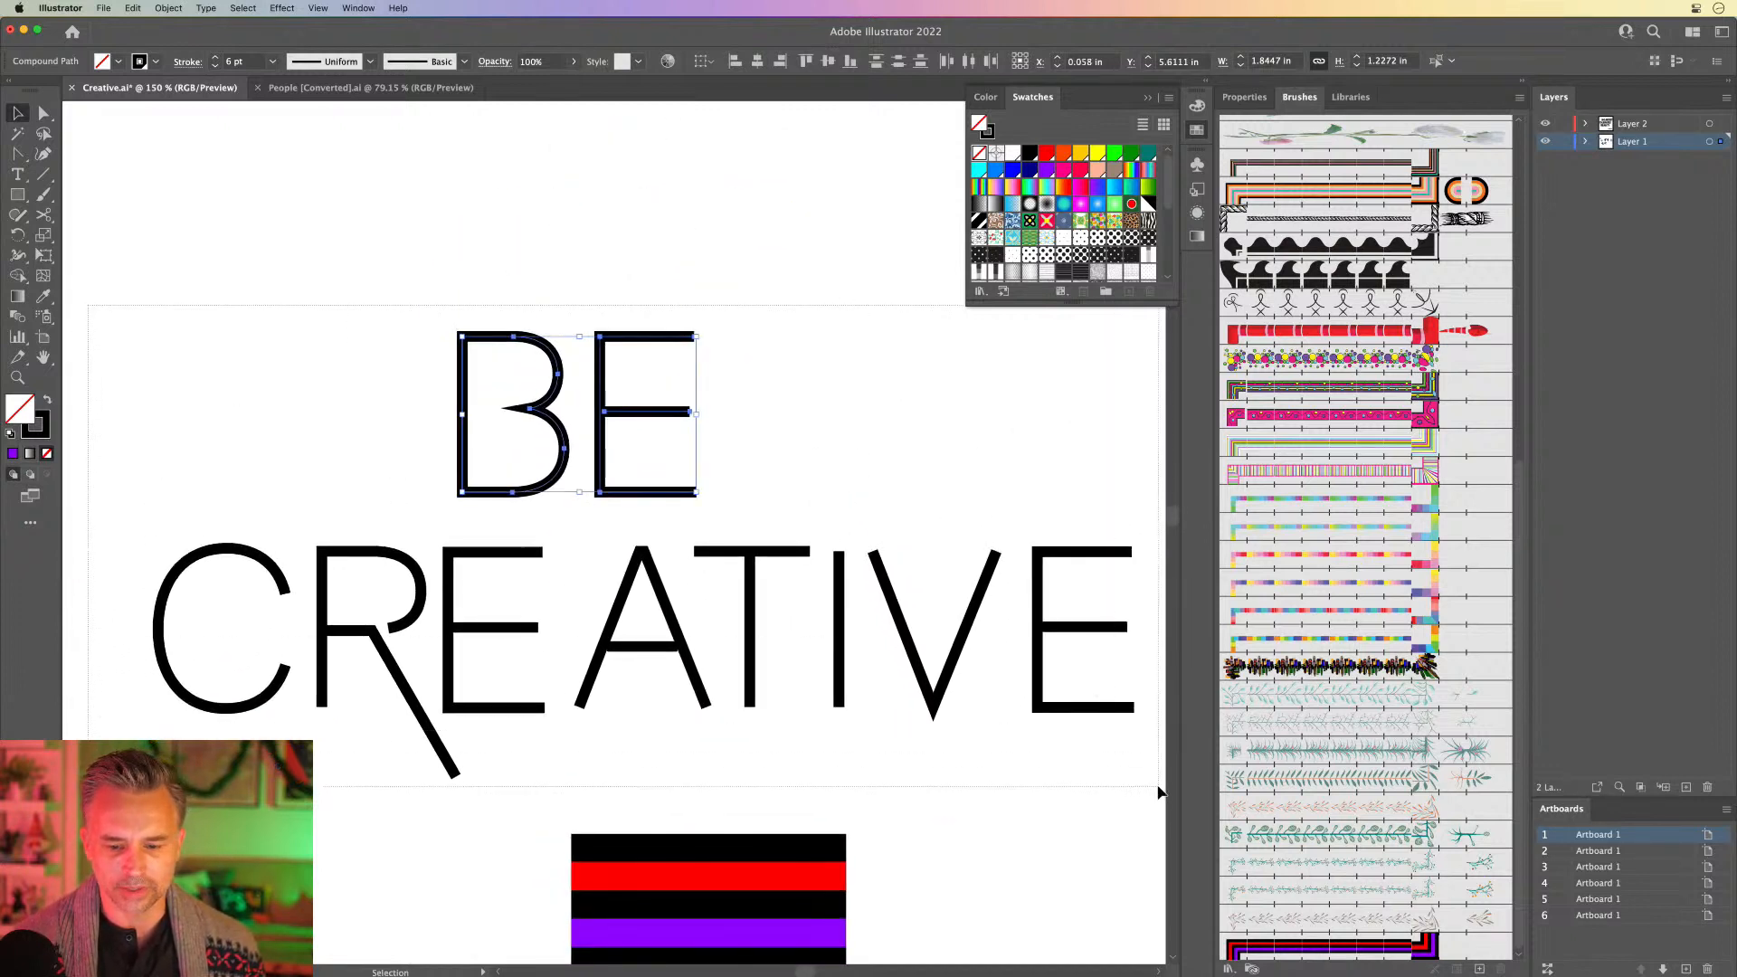
click(24, 438)
click(1300, 949)
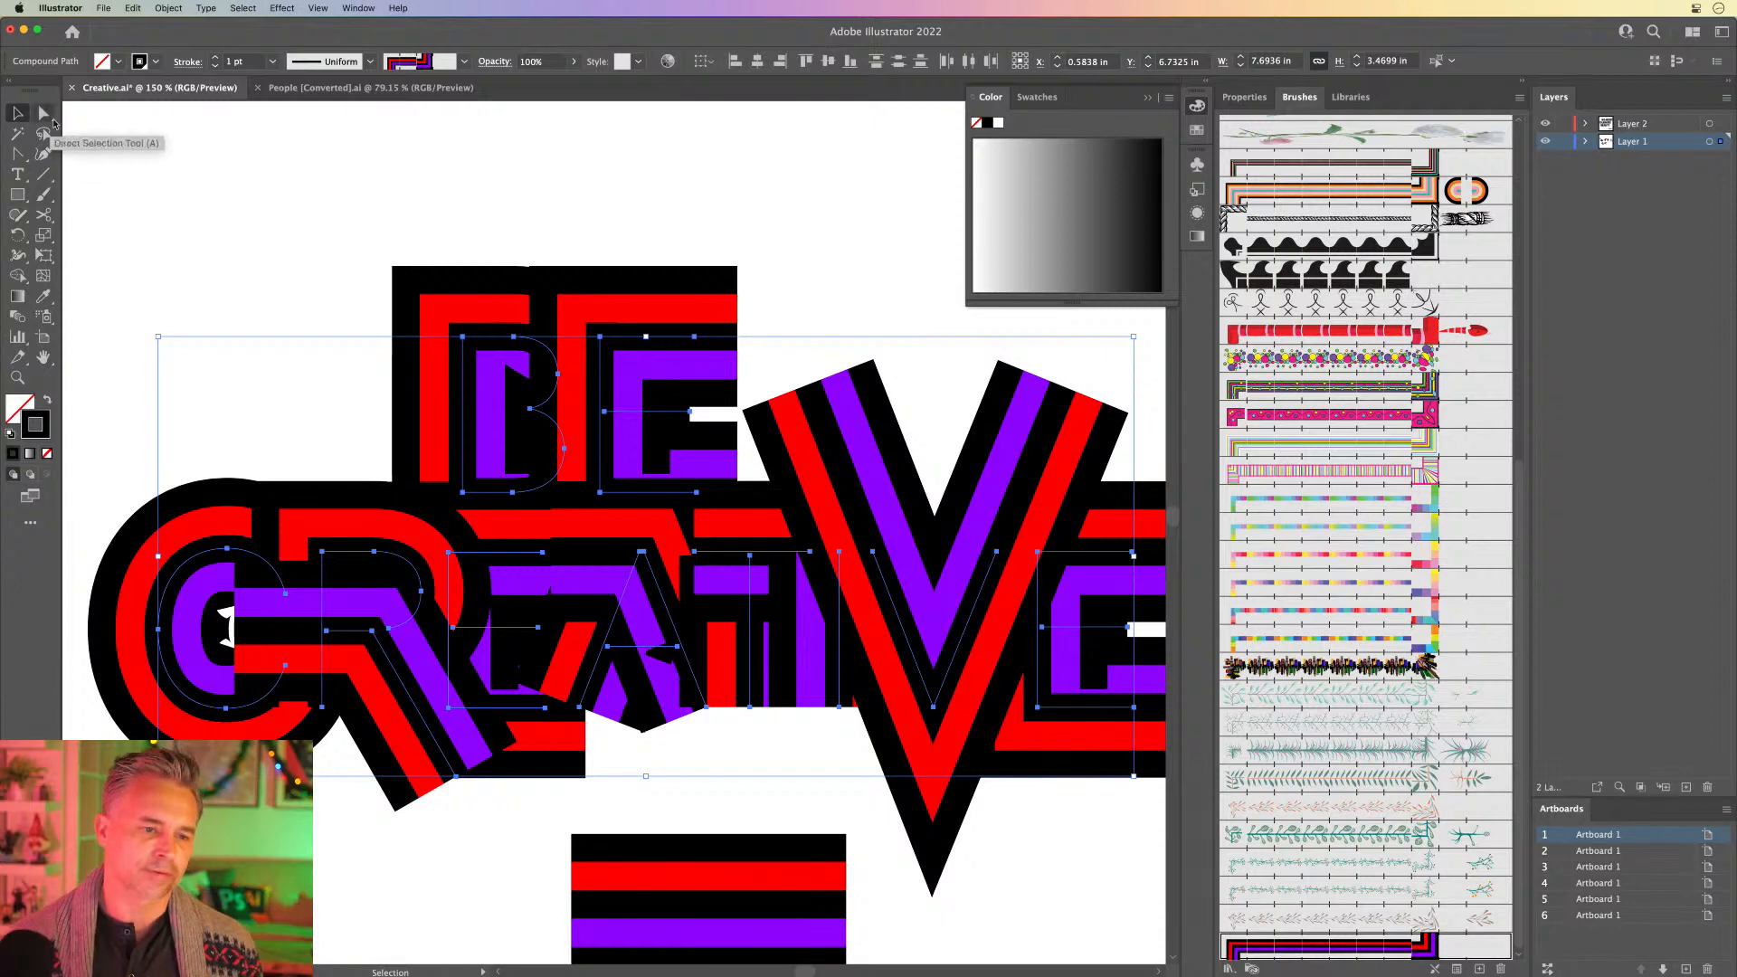
Step: Open the options of the striped pattern brush and set its fixed scale to 40%, keeping the lettering in view
double_click(1351, 947)
drag(620, 109, 856, 285)
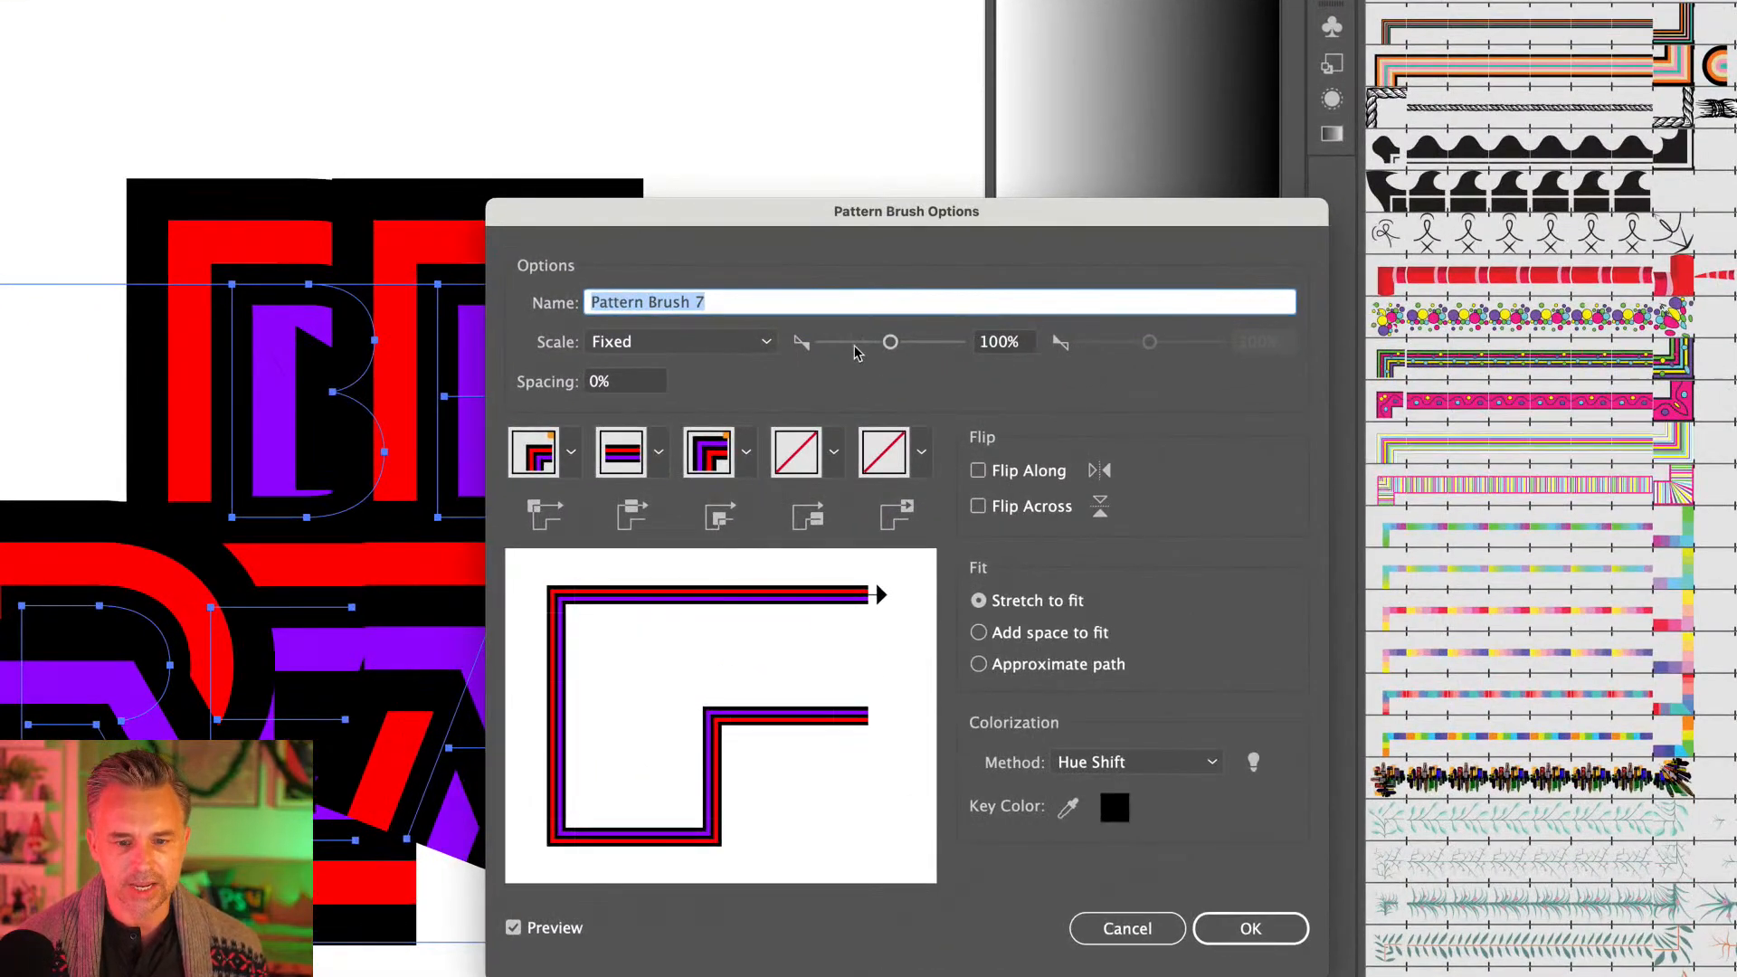
click(1015, 344)
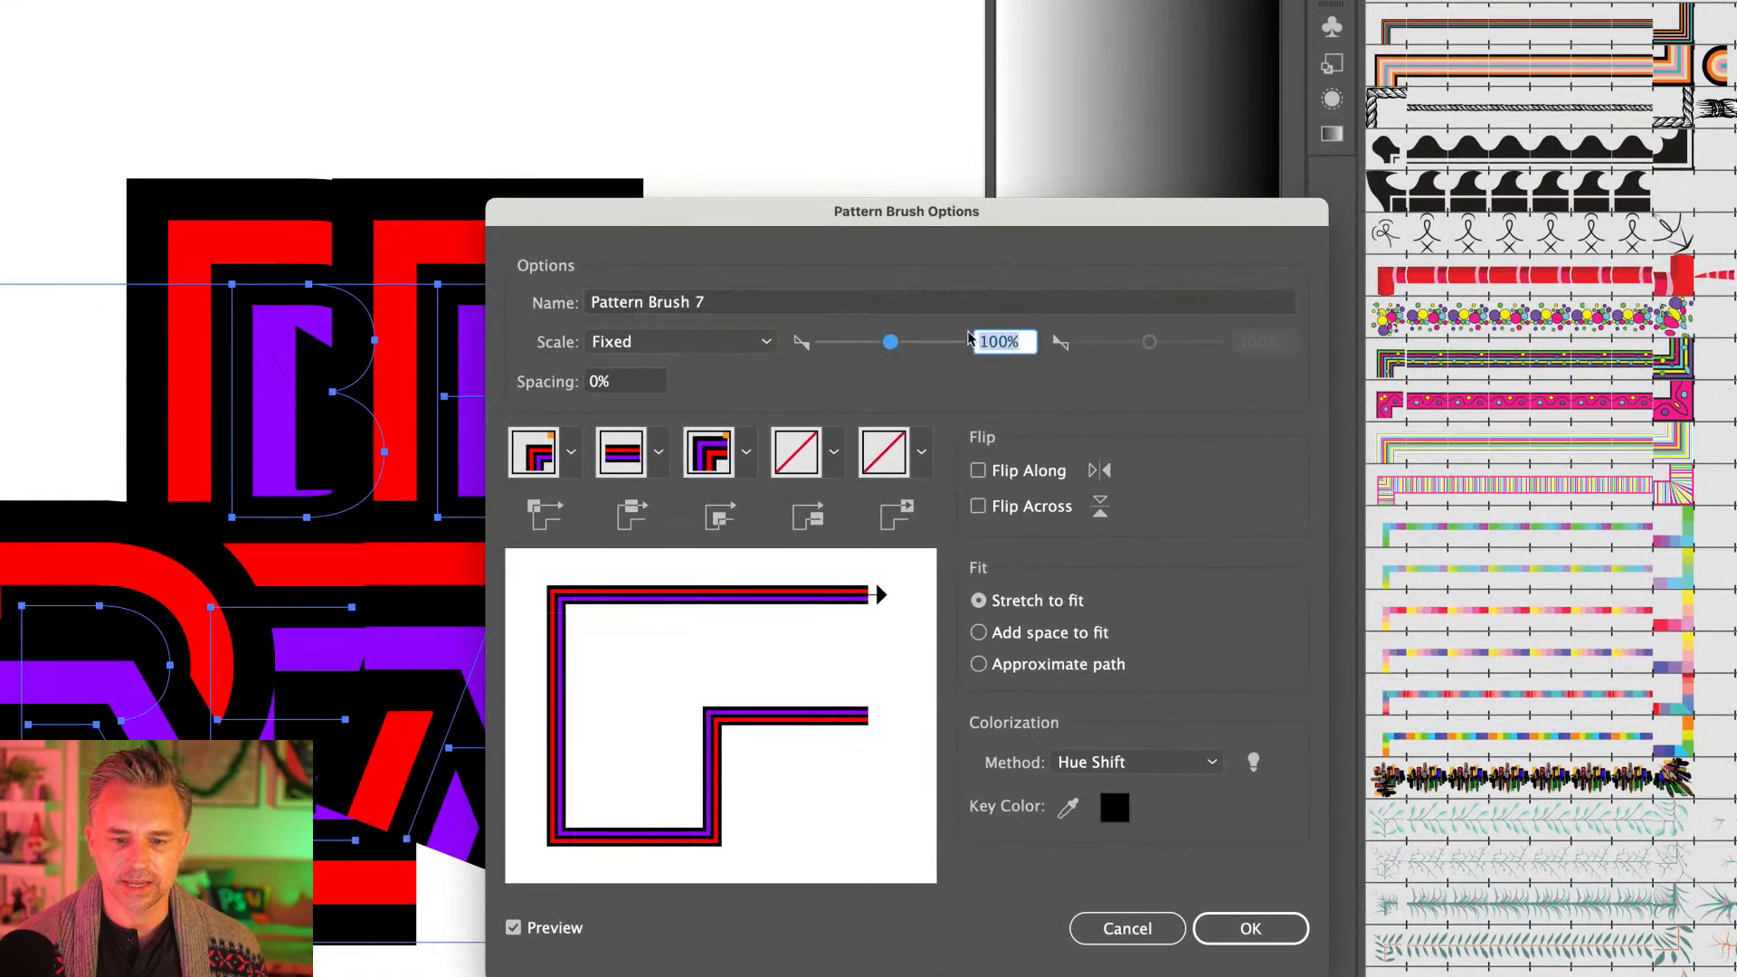
text(40)
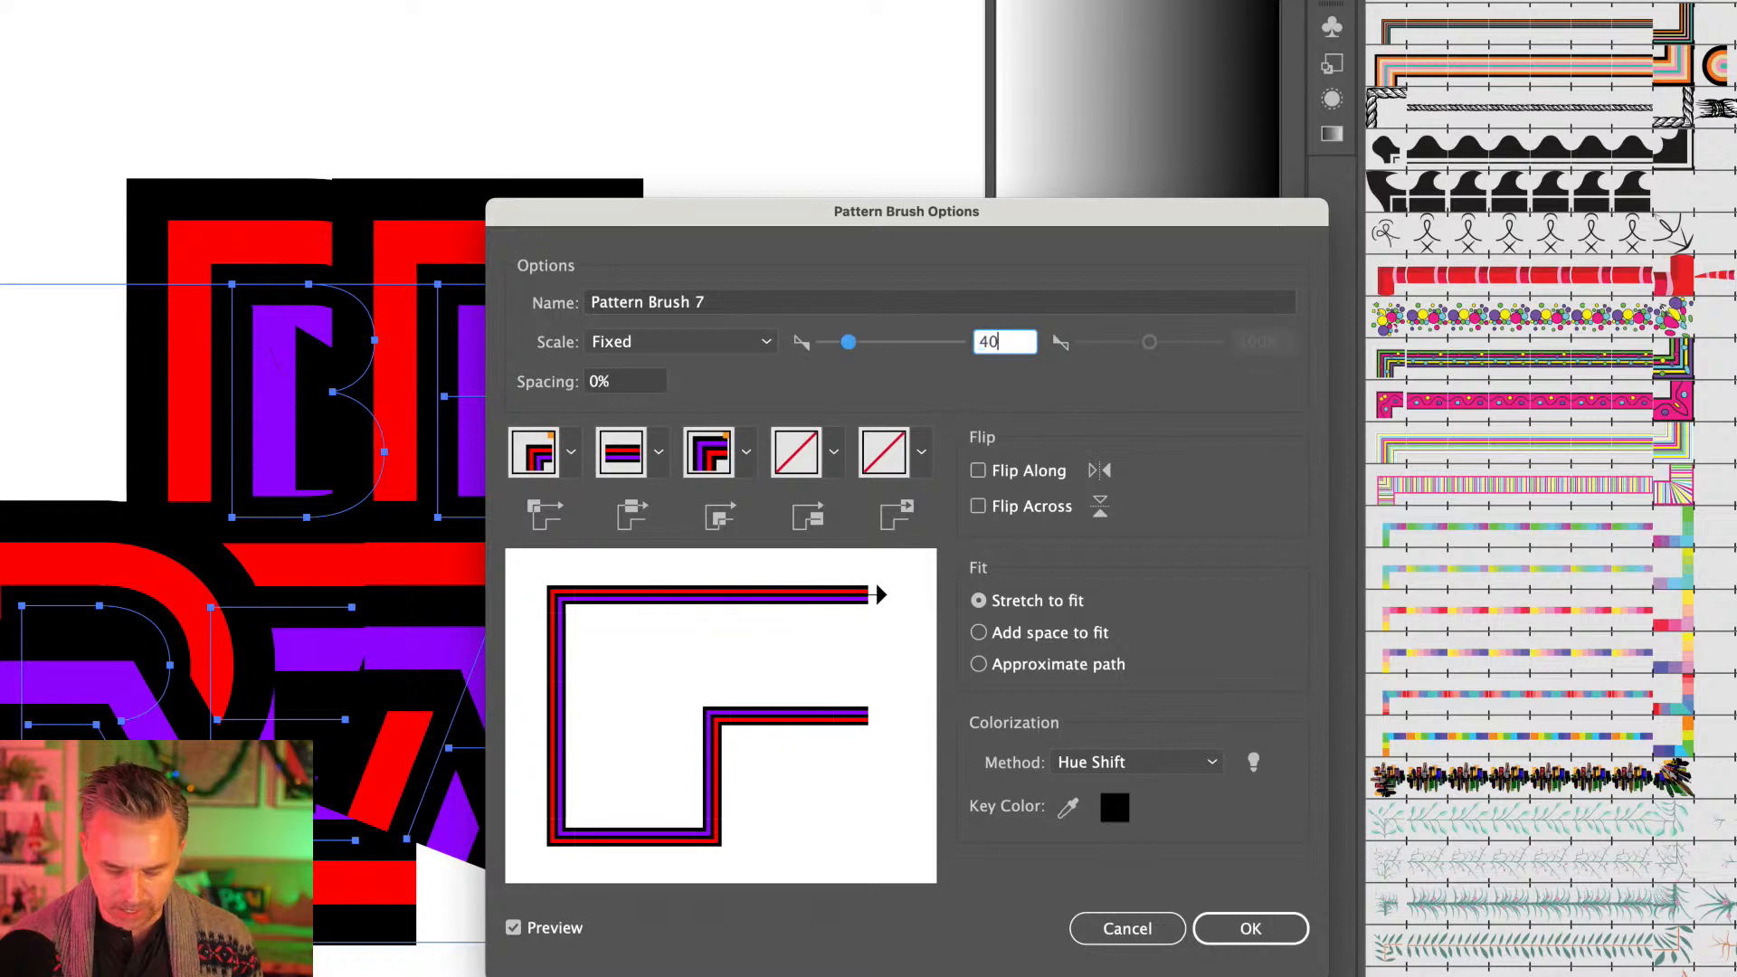
key(Tab)
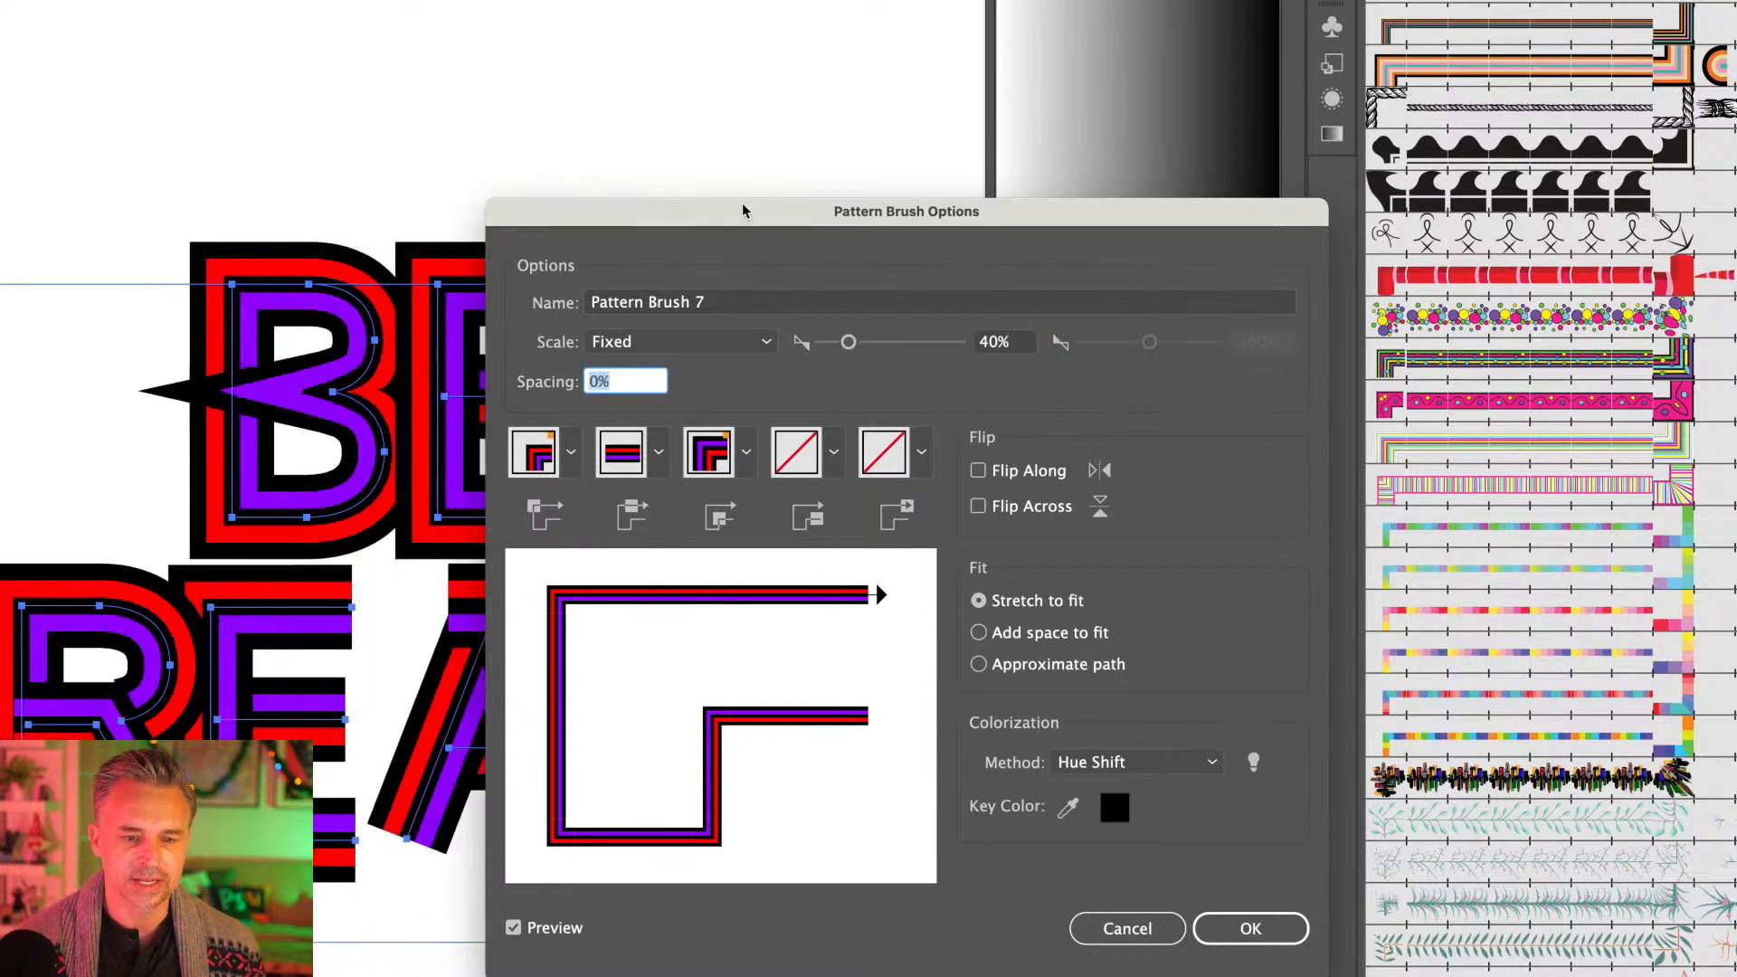
drag(736, 205, 896, 103)
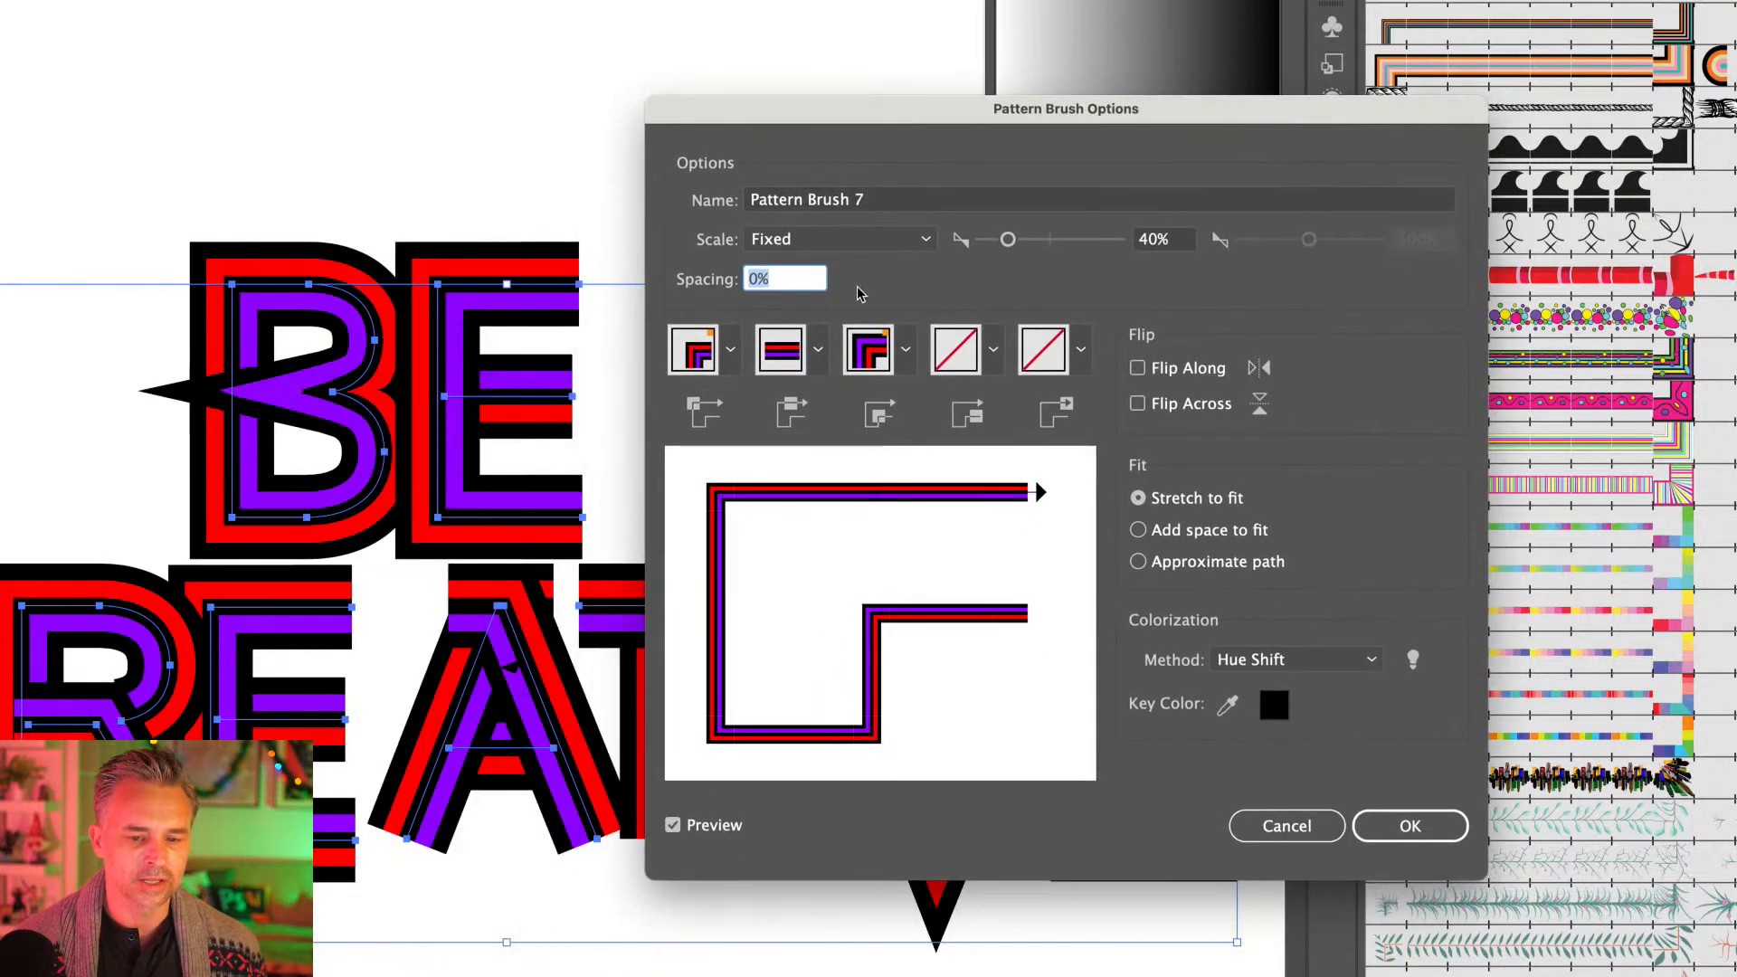
Step: Set the striped brush's scale to 20%, apply the change to the existing strokes, and deselect the lettering
click(1172, 240)
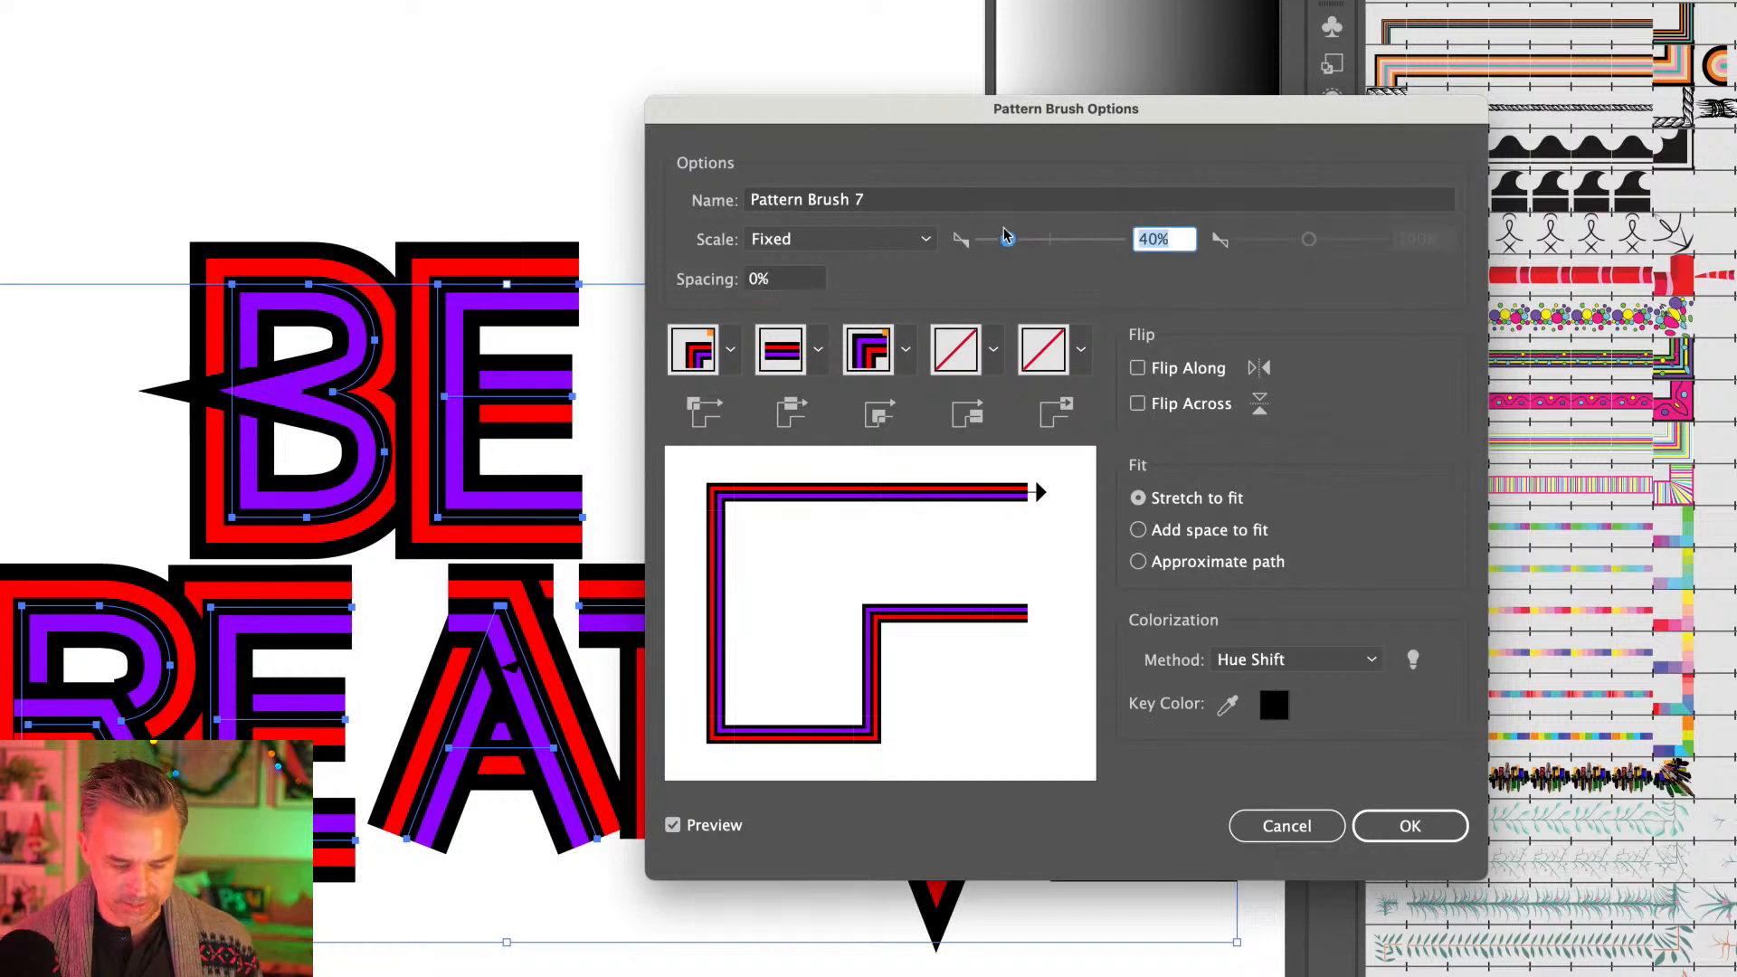
text(20)
key(Tab)
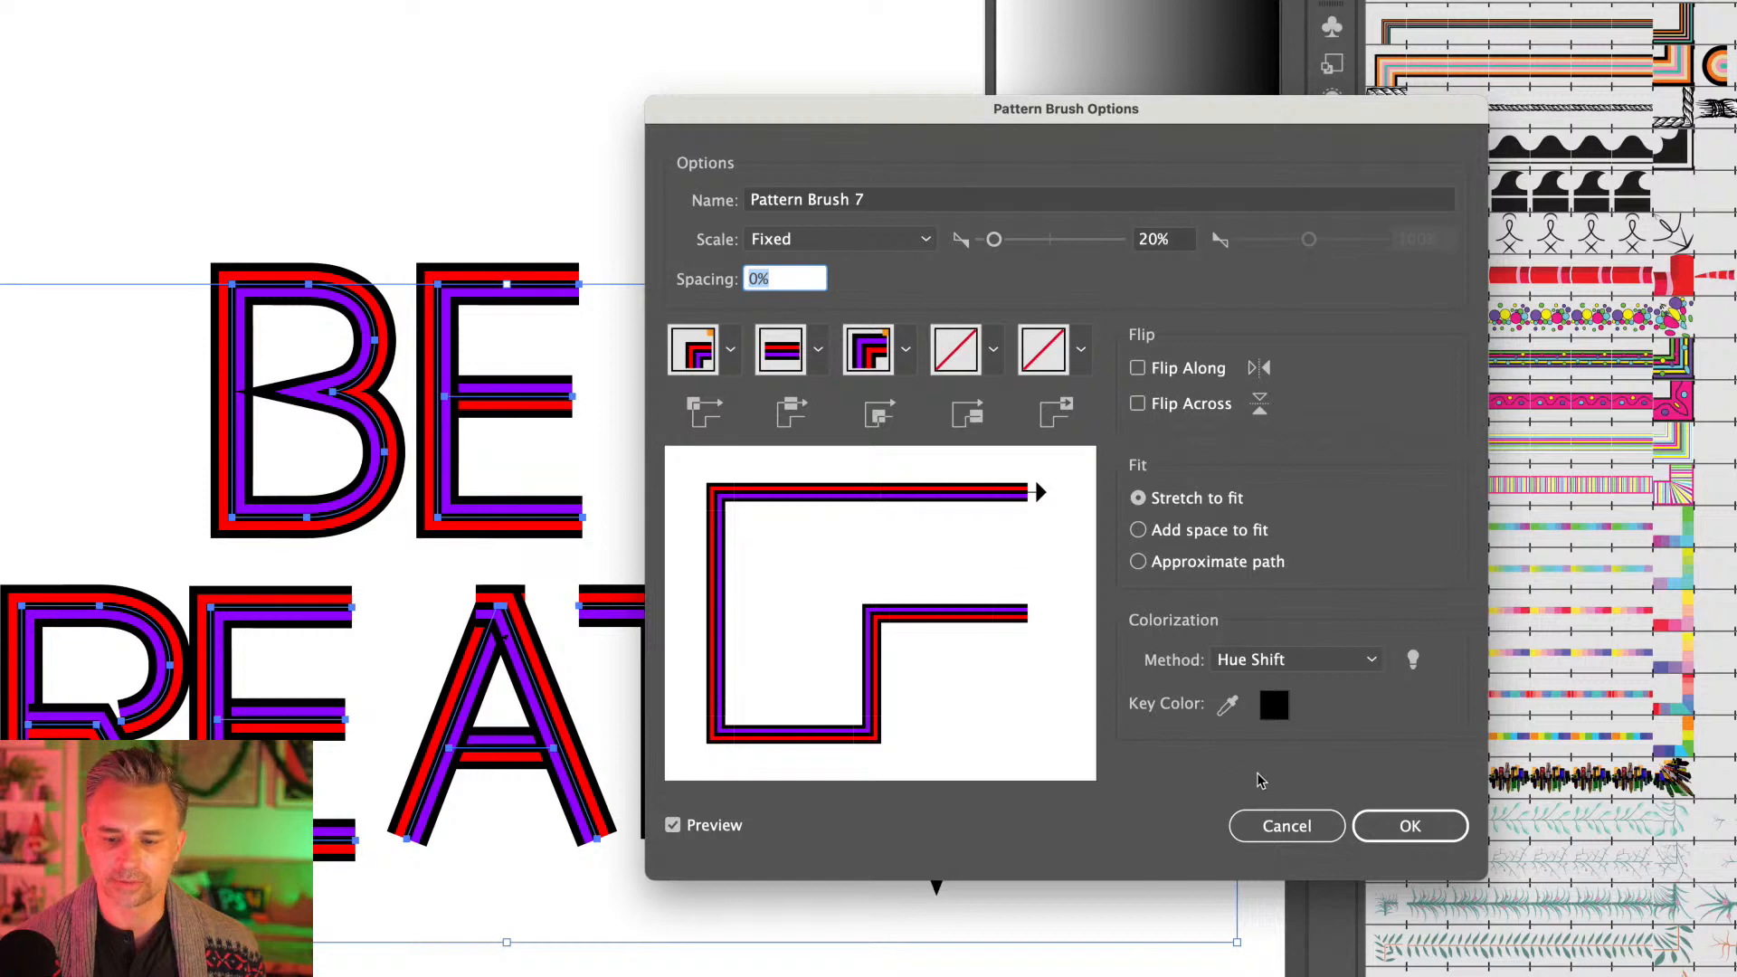
click(1366, 823)
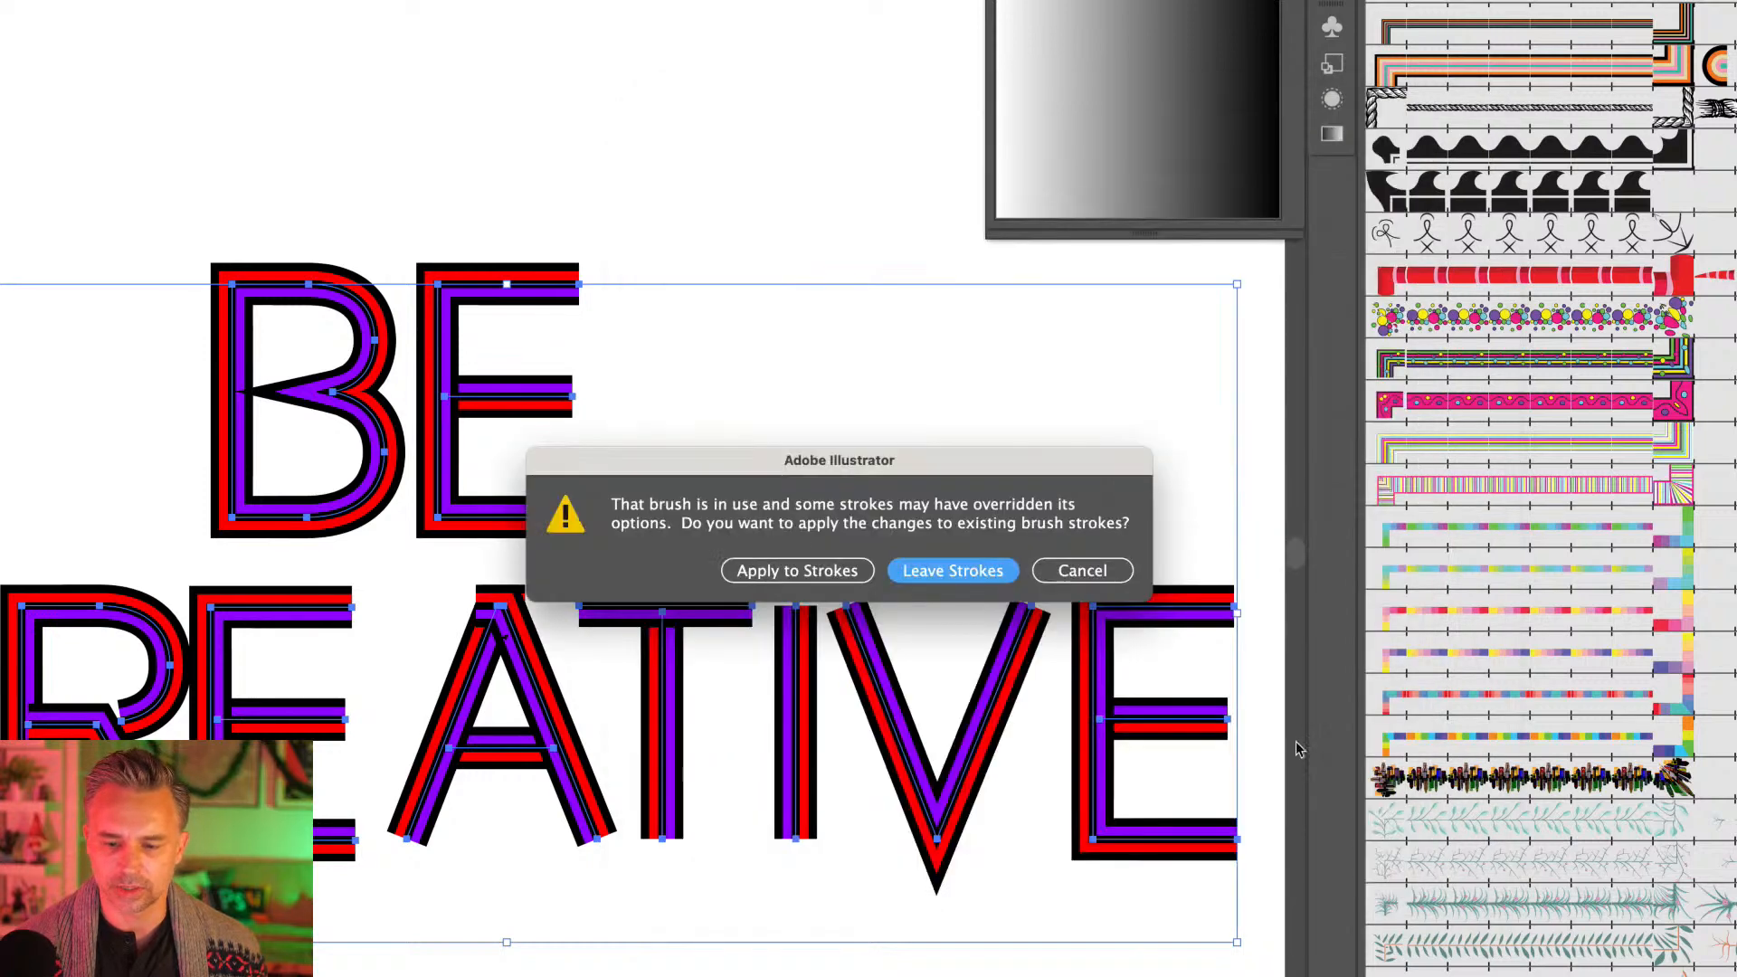
click(817, 568)
click(784, 481)
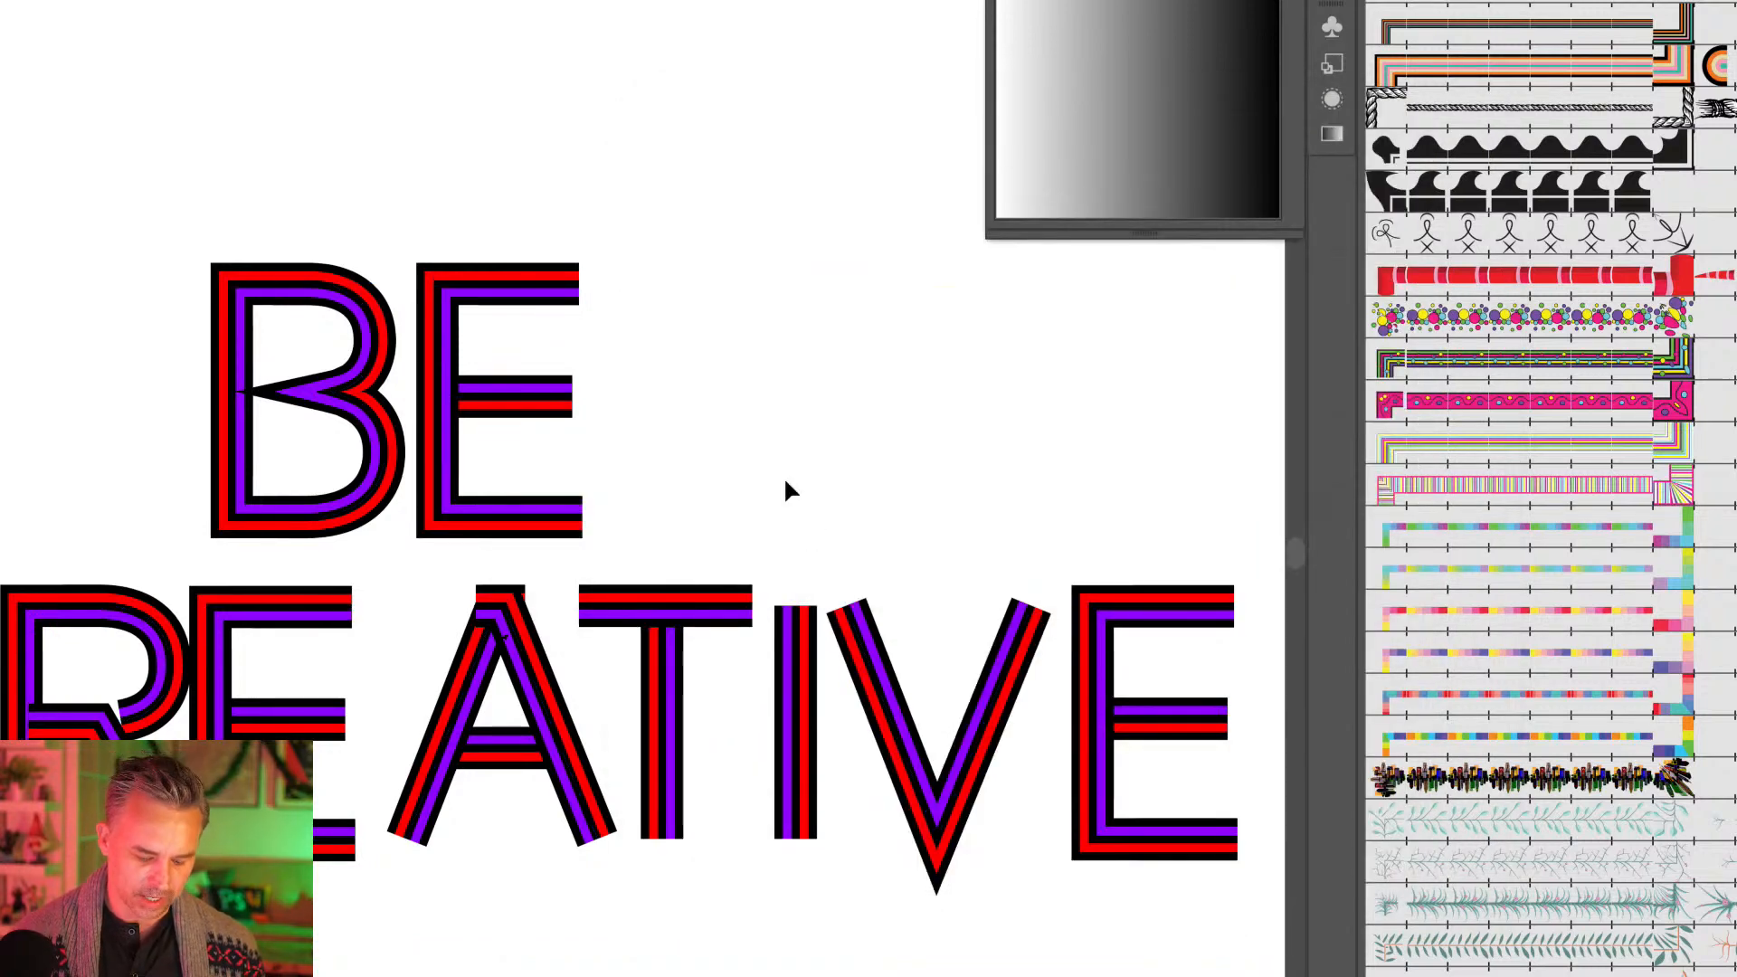
Step: Delete the extra anchor point at the apex of the A in CREATIVE so its two legs meet in a single point
drag(425, 604, 722, 487)
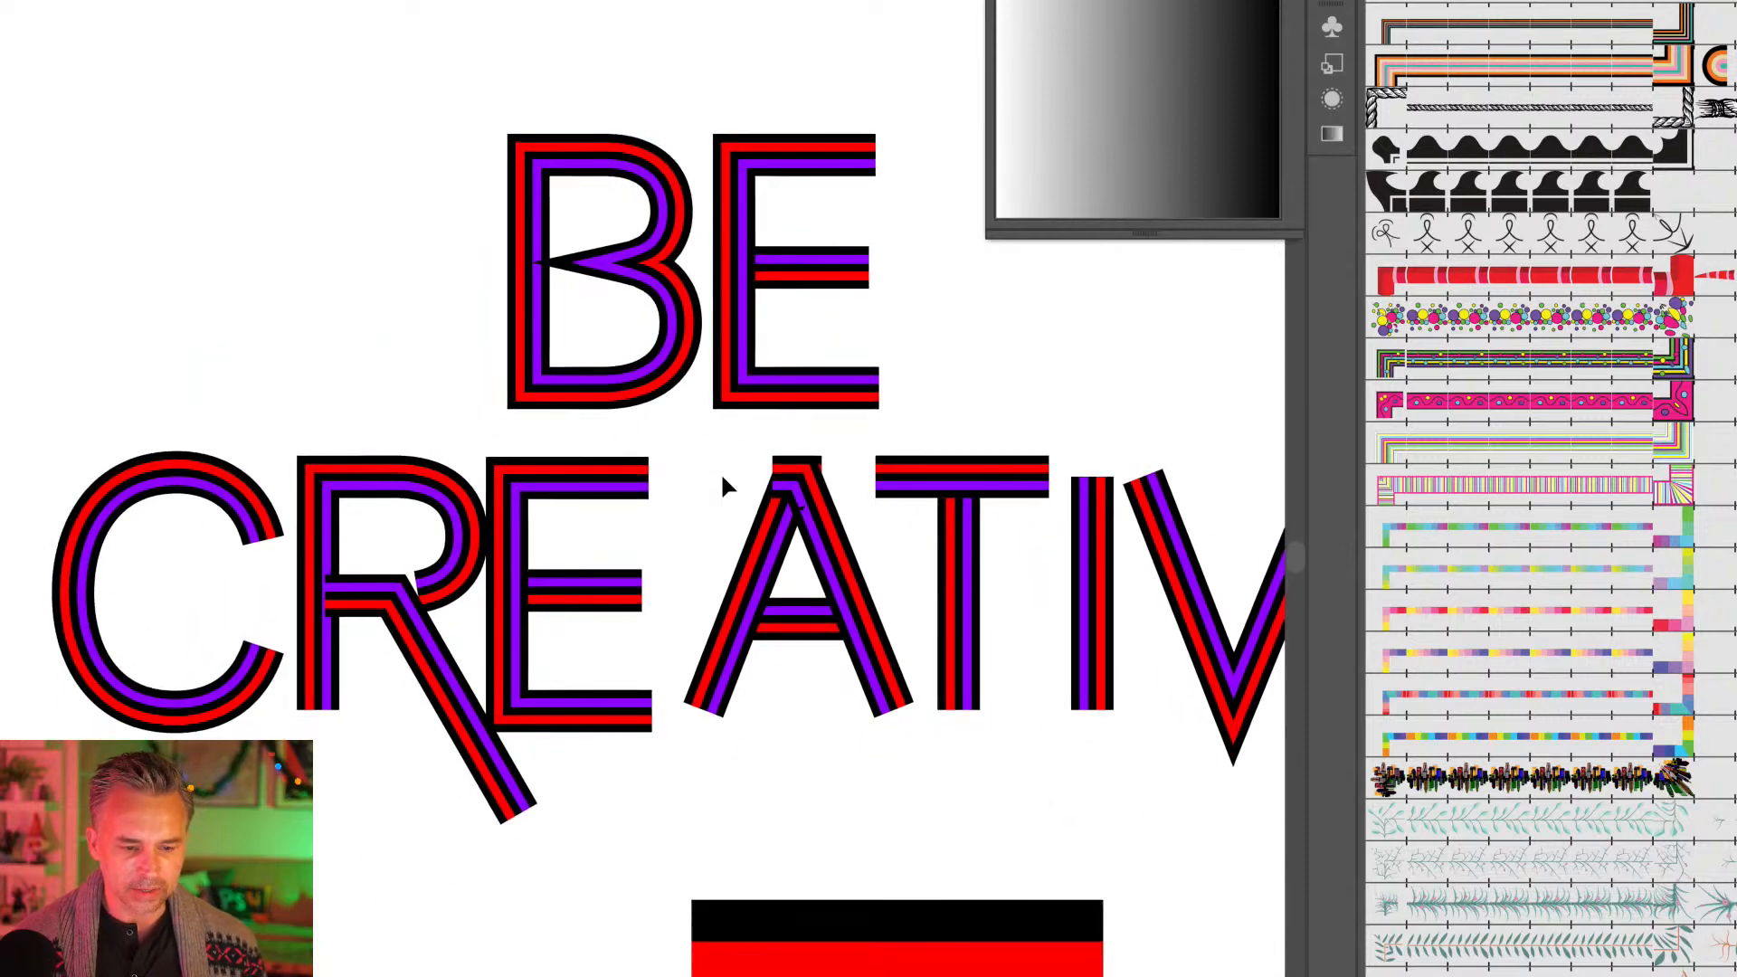
scroll(721, 487, up, 5)
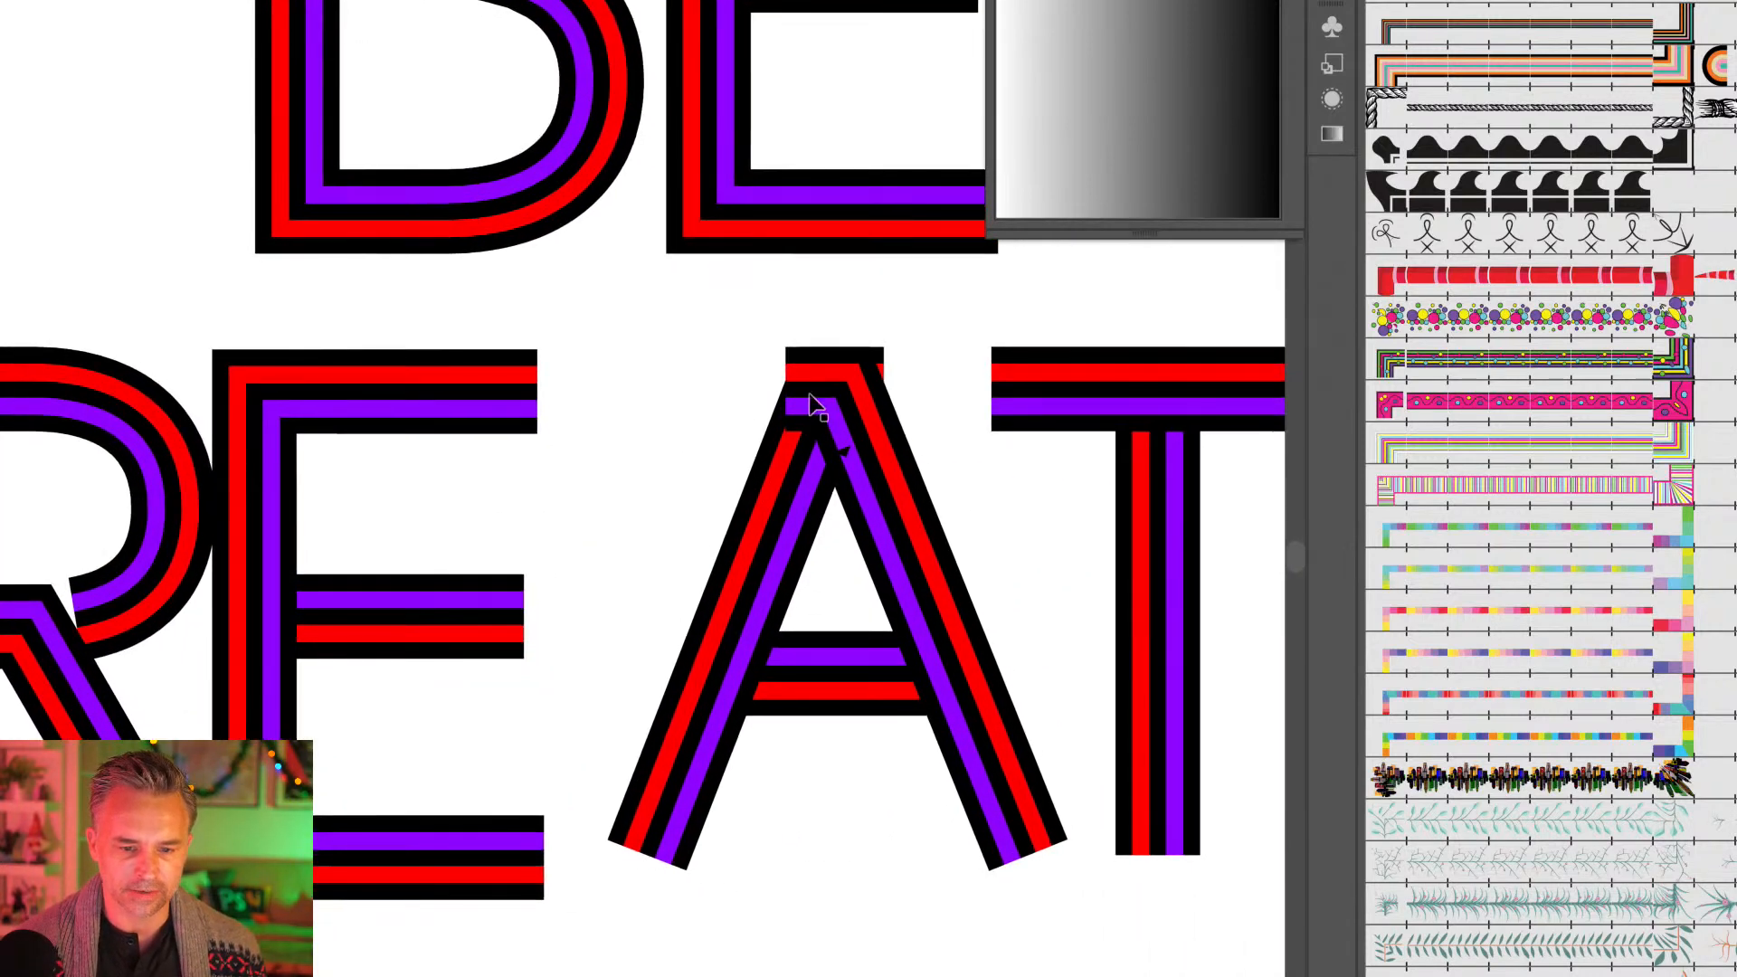
click(817, 394)
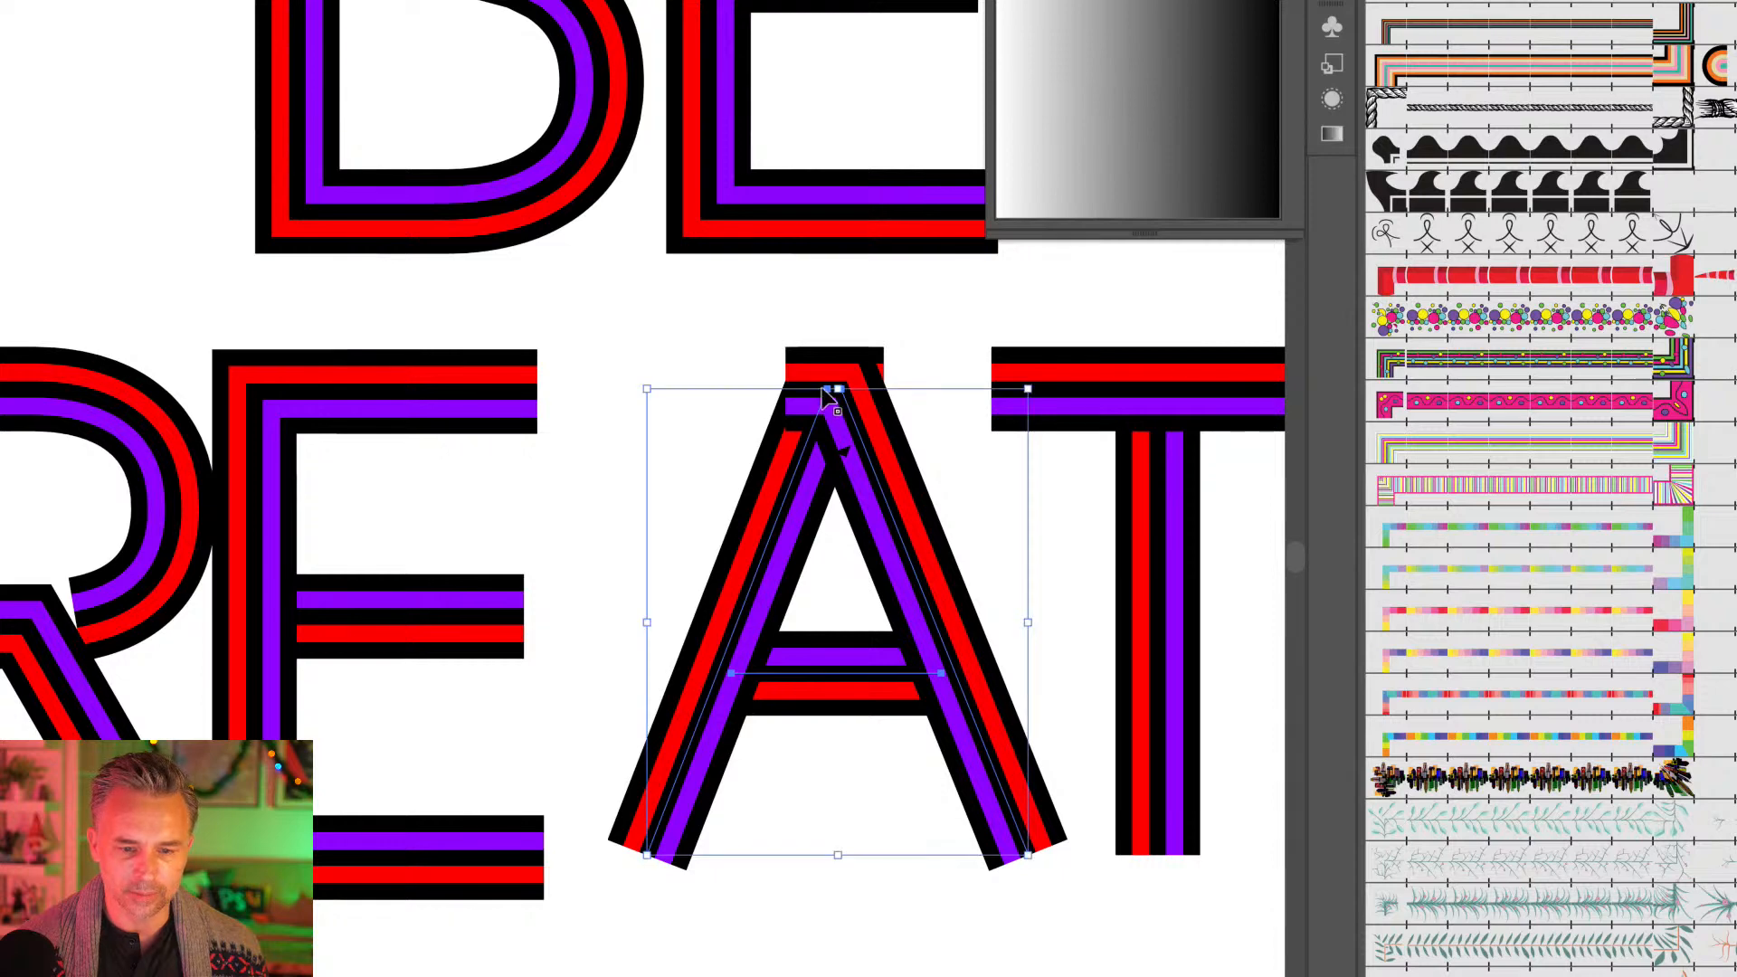
key(ctrl+plus)
drag(734, 363, 988, 464)
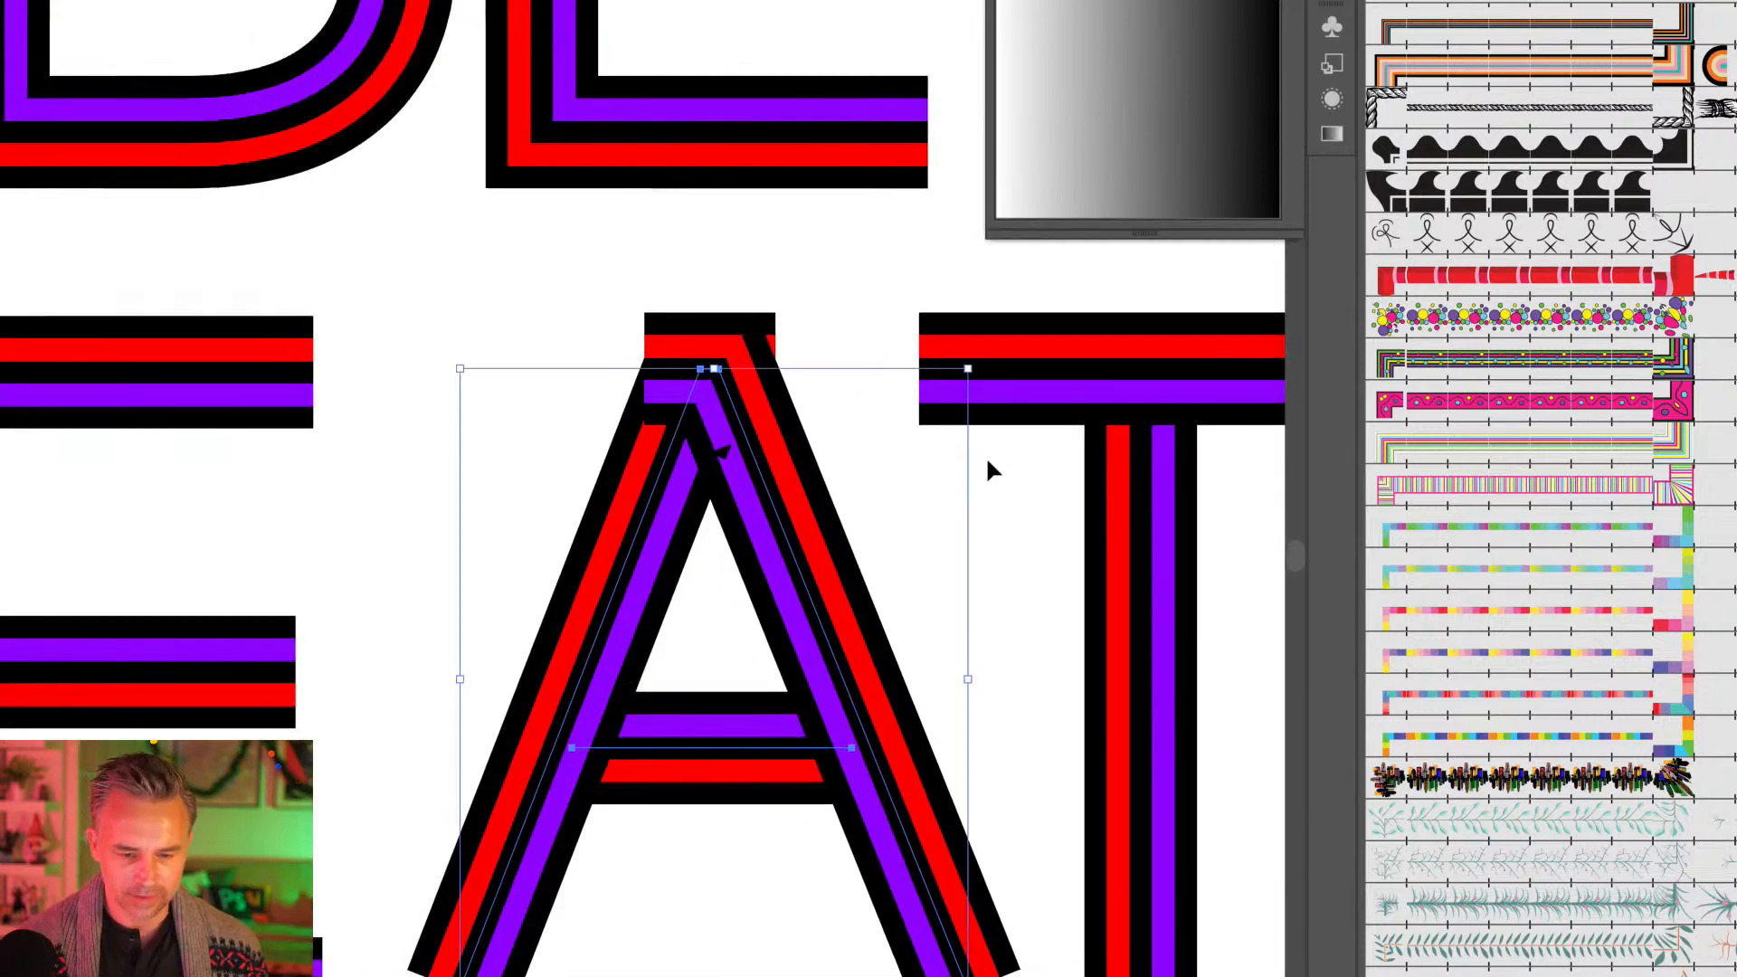
key(p)
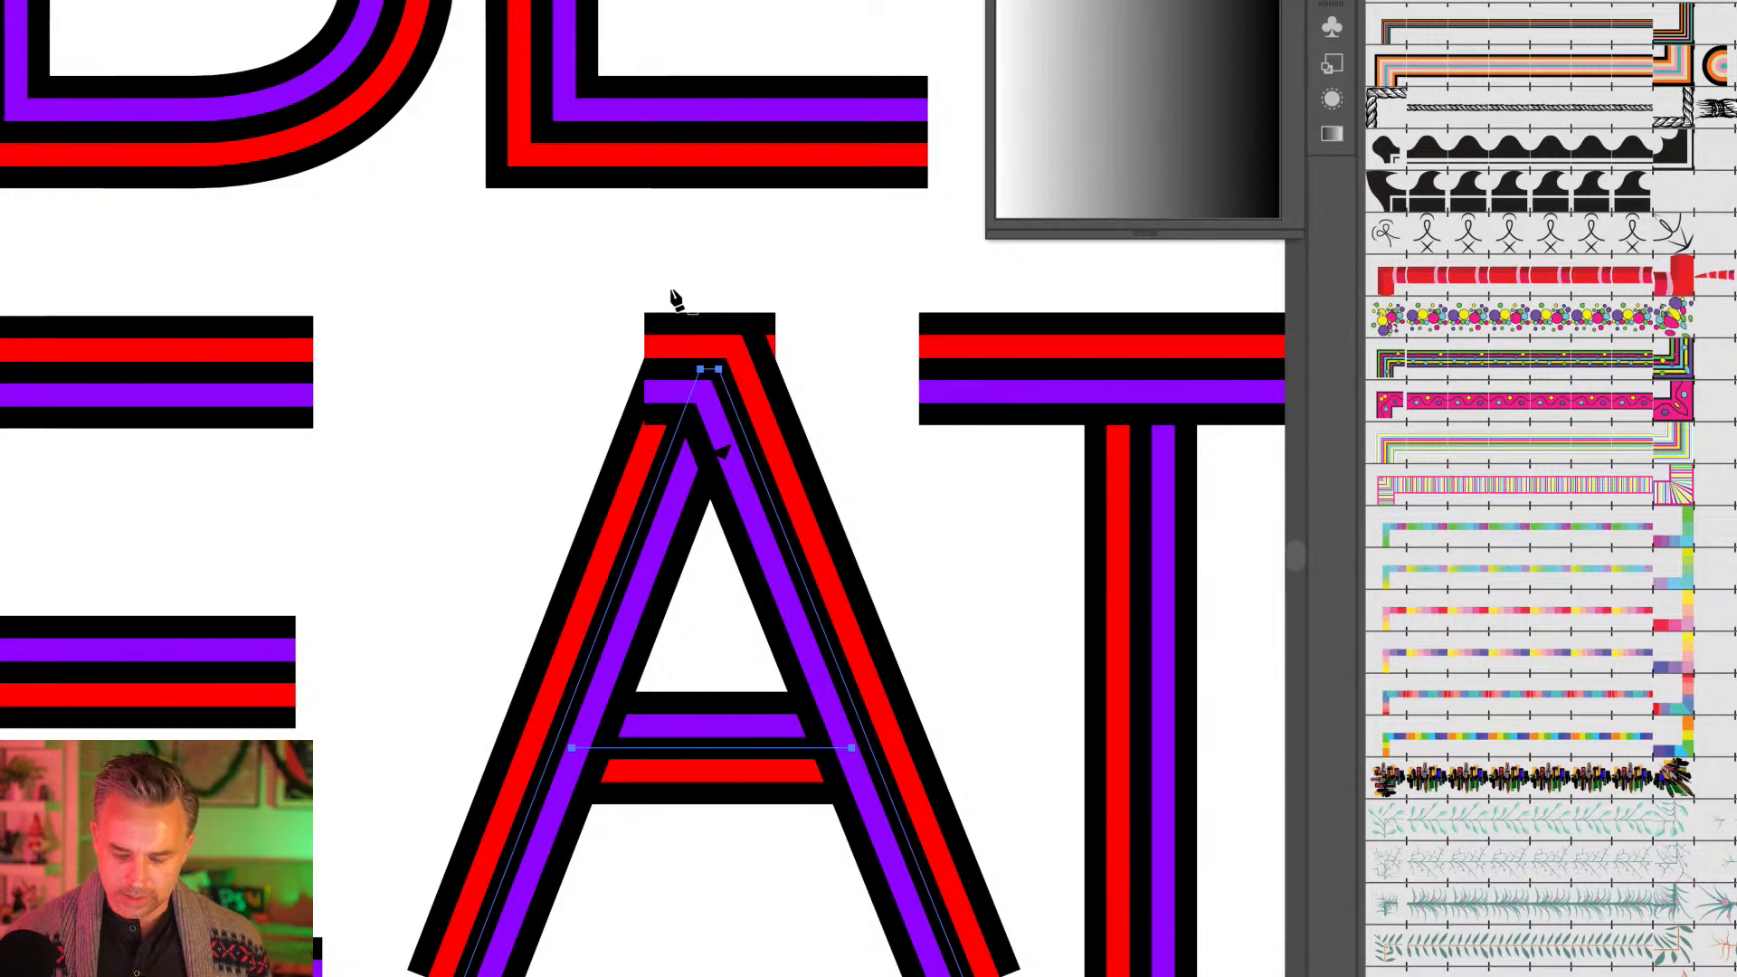
click(699, 370)
key(v)
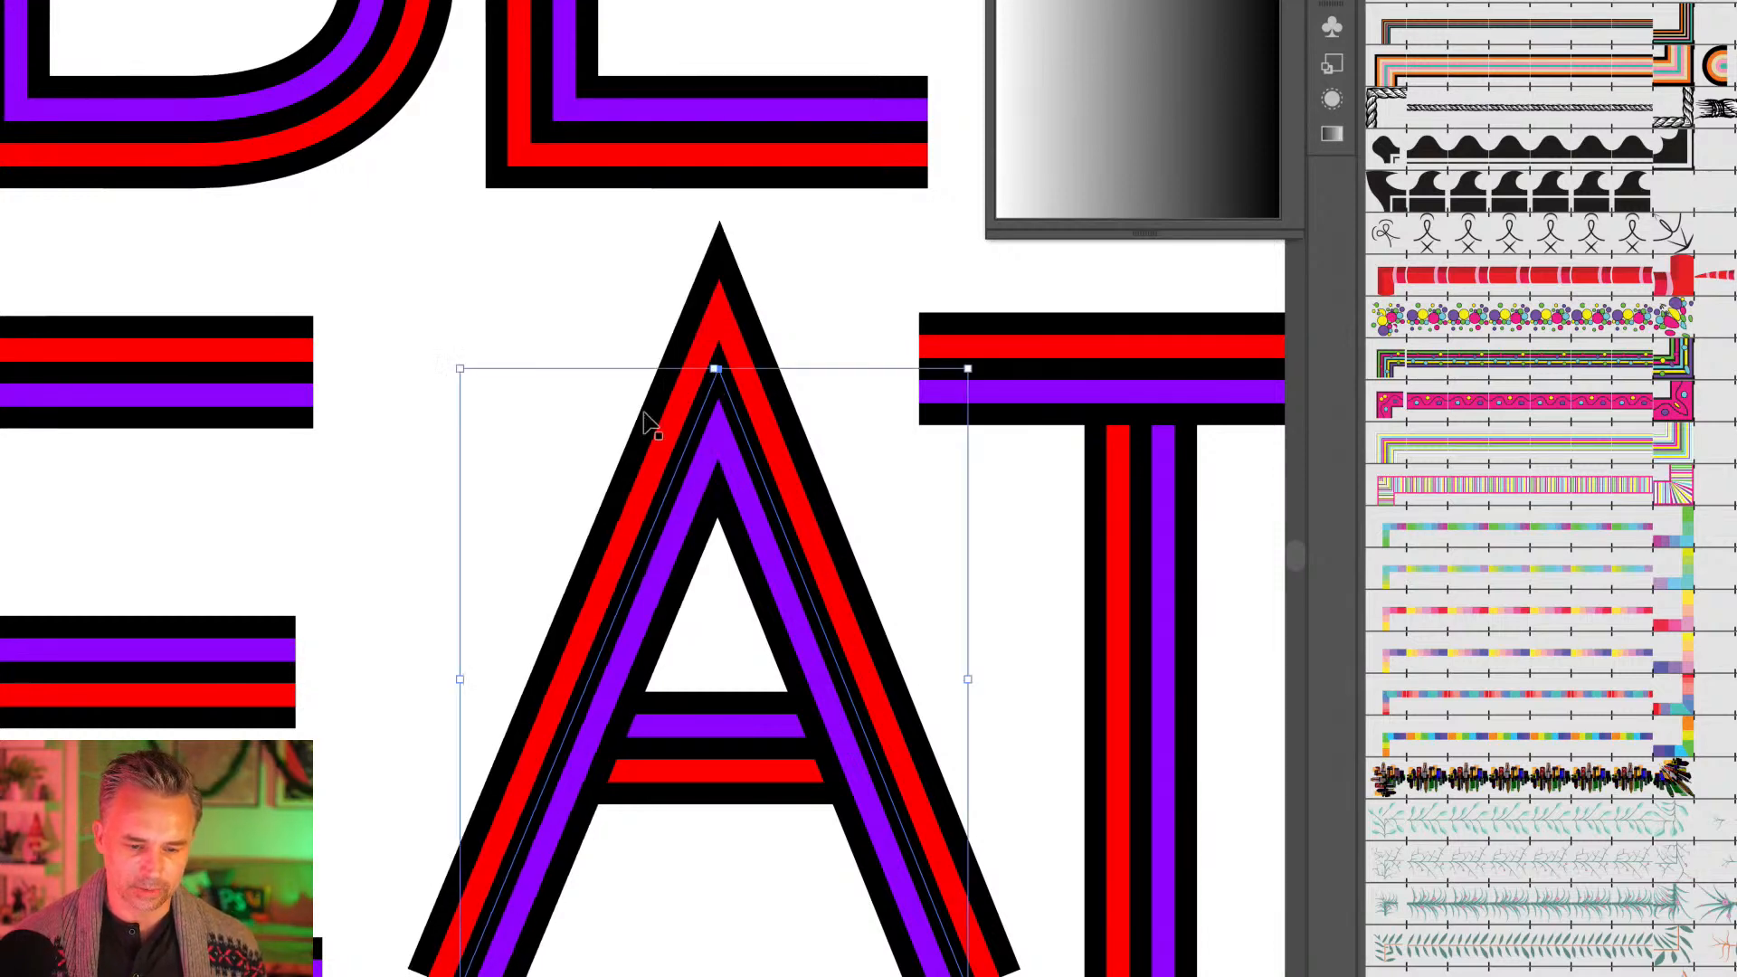
Step: Move the striped swatch rectangles from beneath CREATIVE out to the blank area left of the word, and deselect them
key(ctrl+minus)
key(ctrl+minus)
key(ctrl+minus)
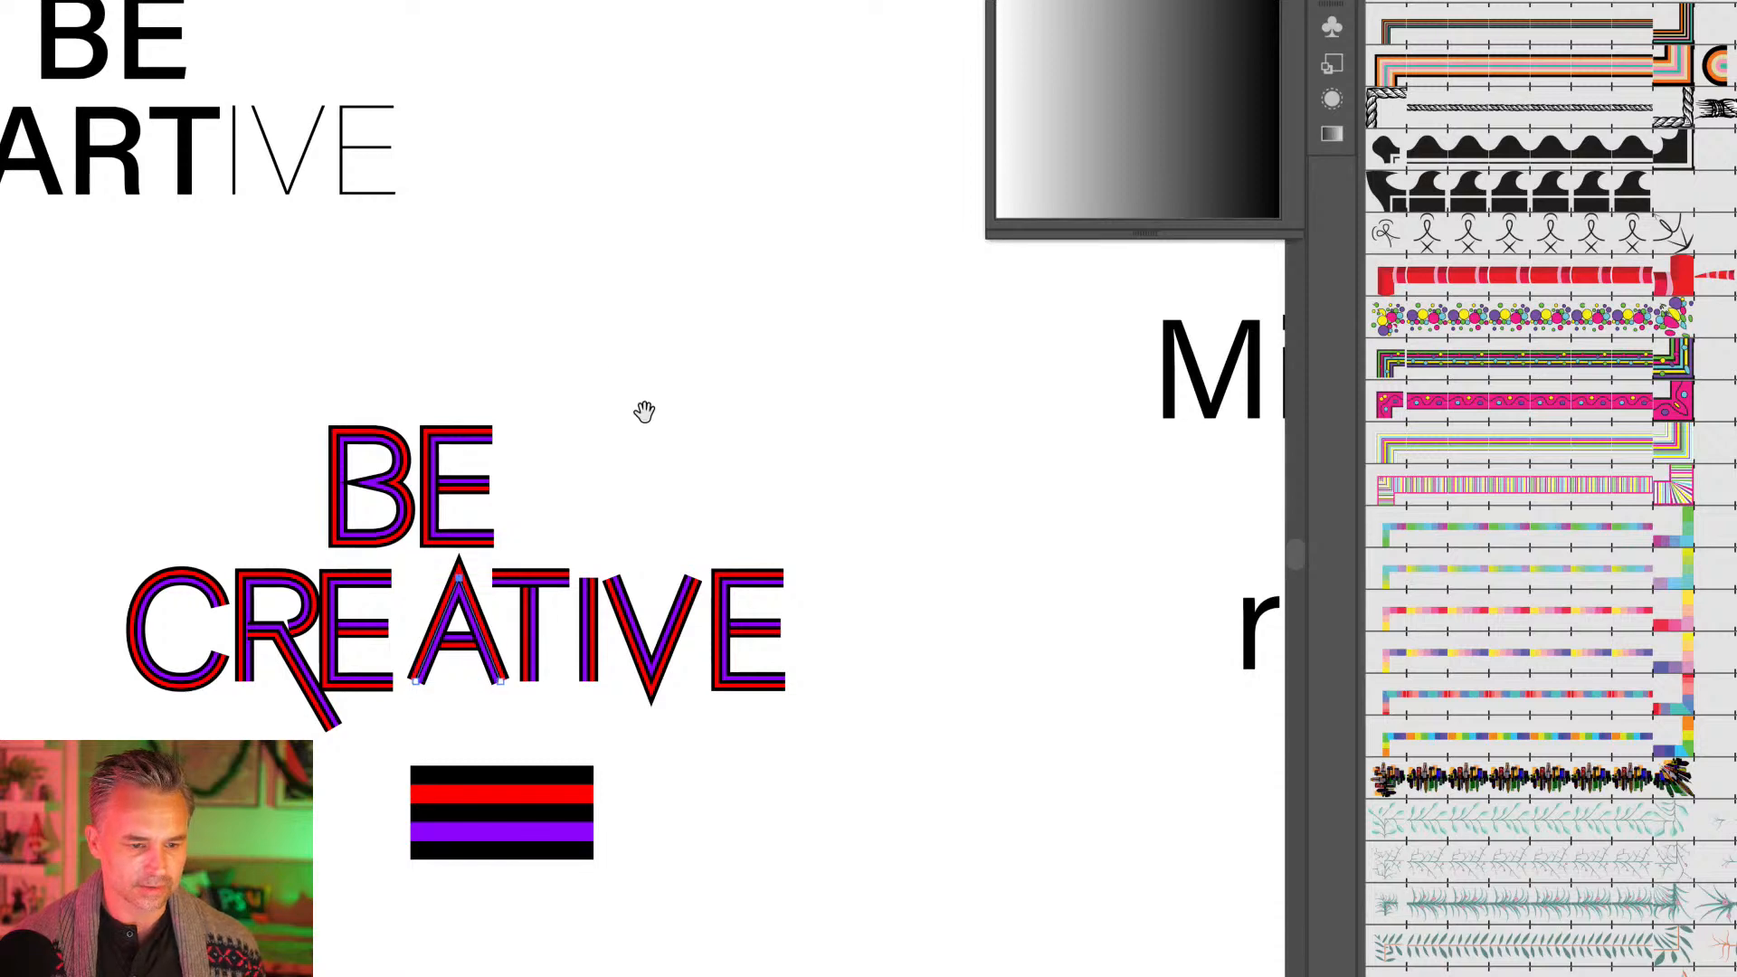
drag(643, 411, 908, 326)
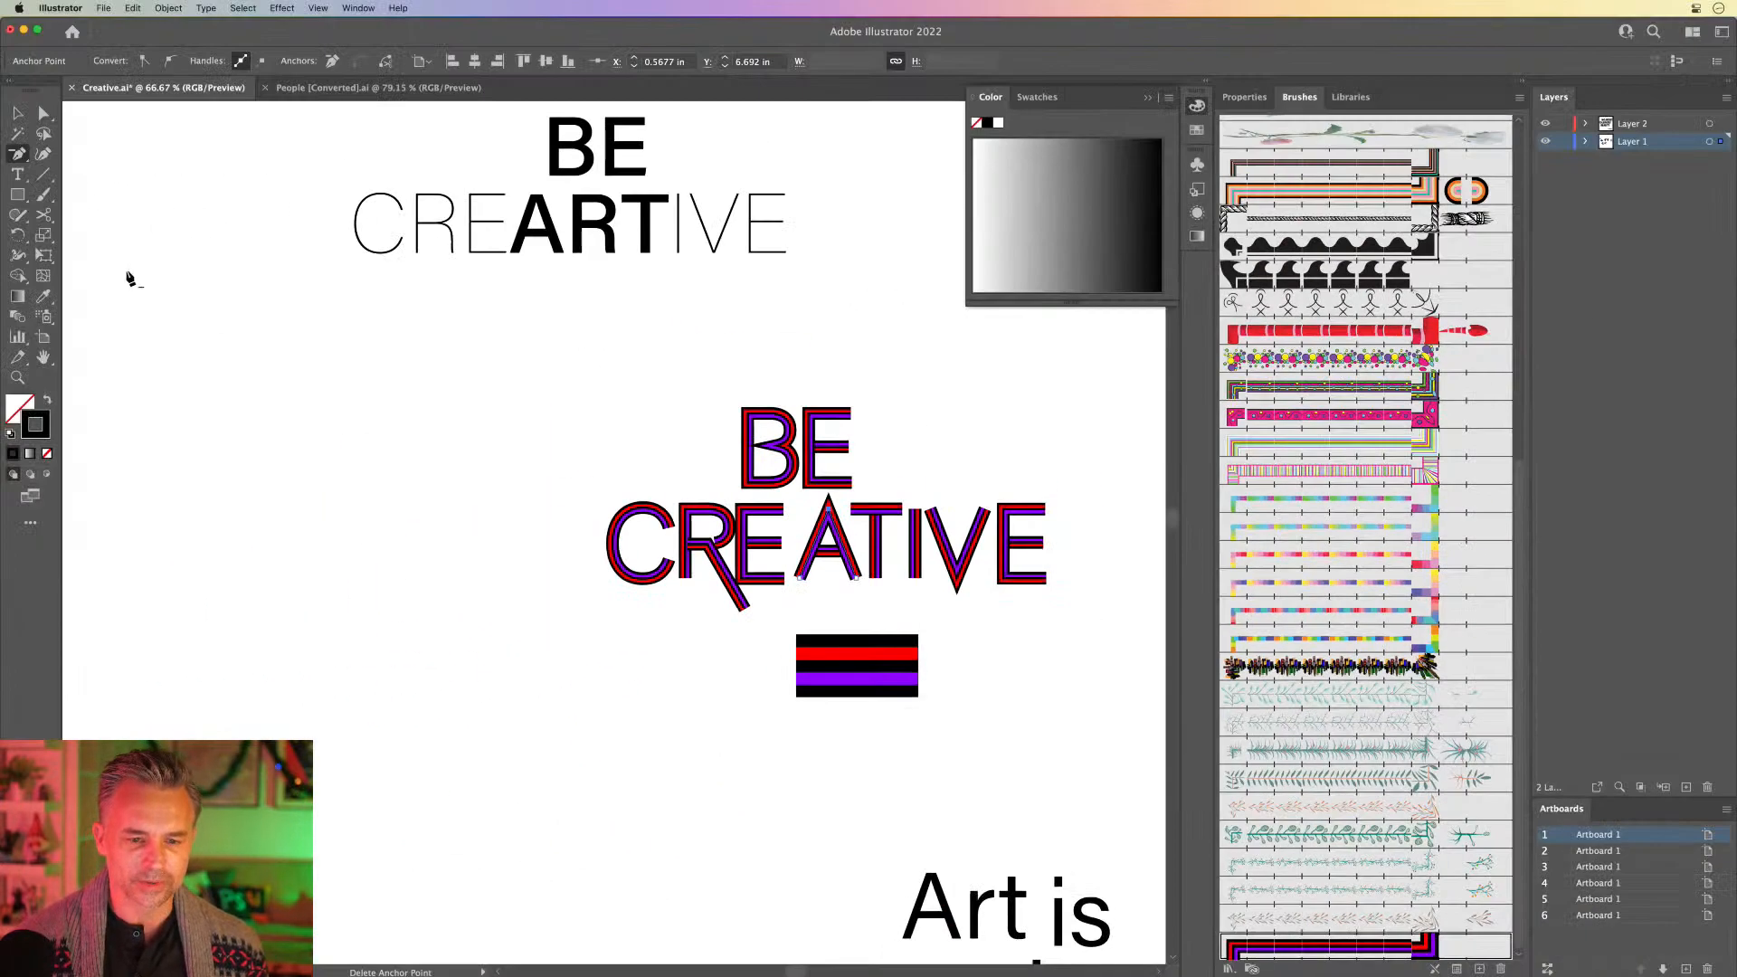
key(v)
click(526, 548)
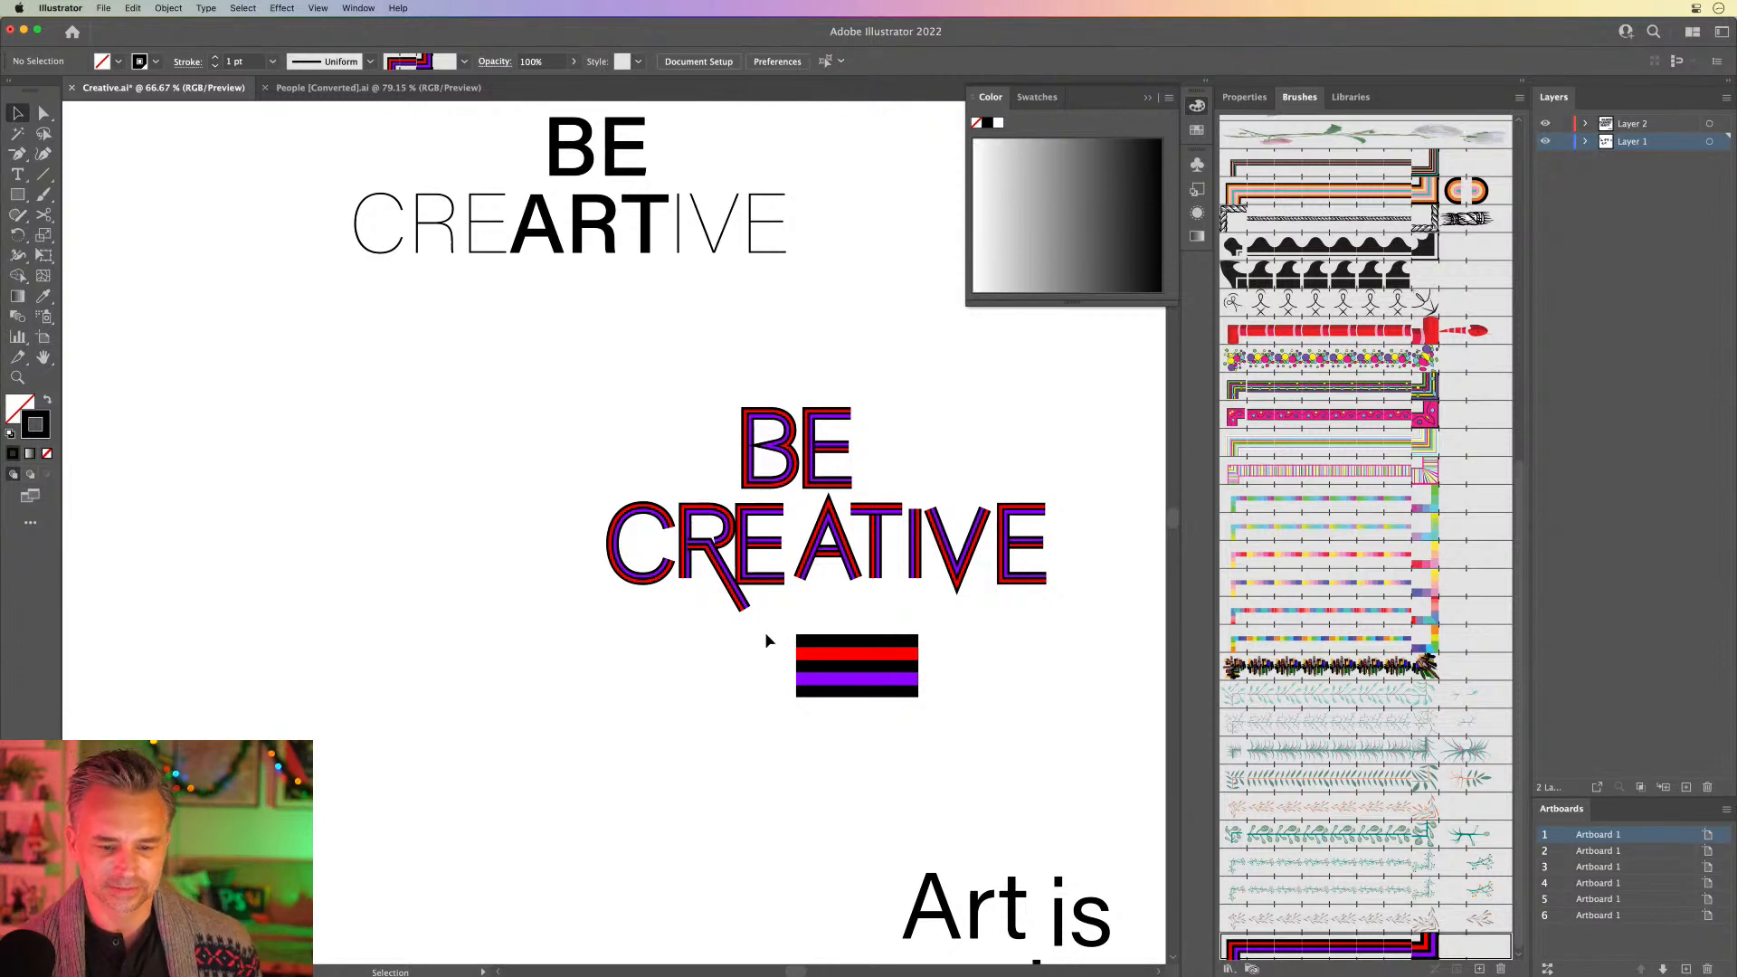
click(889, 690)
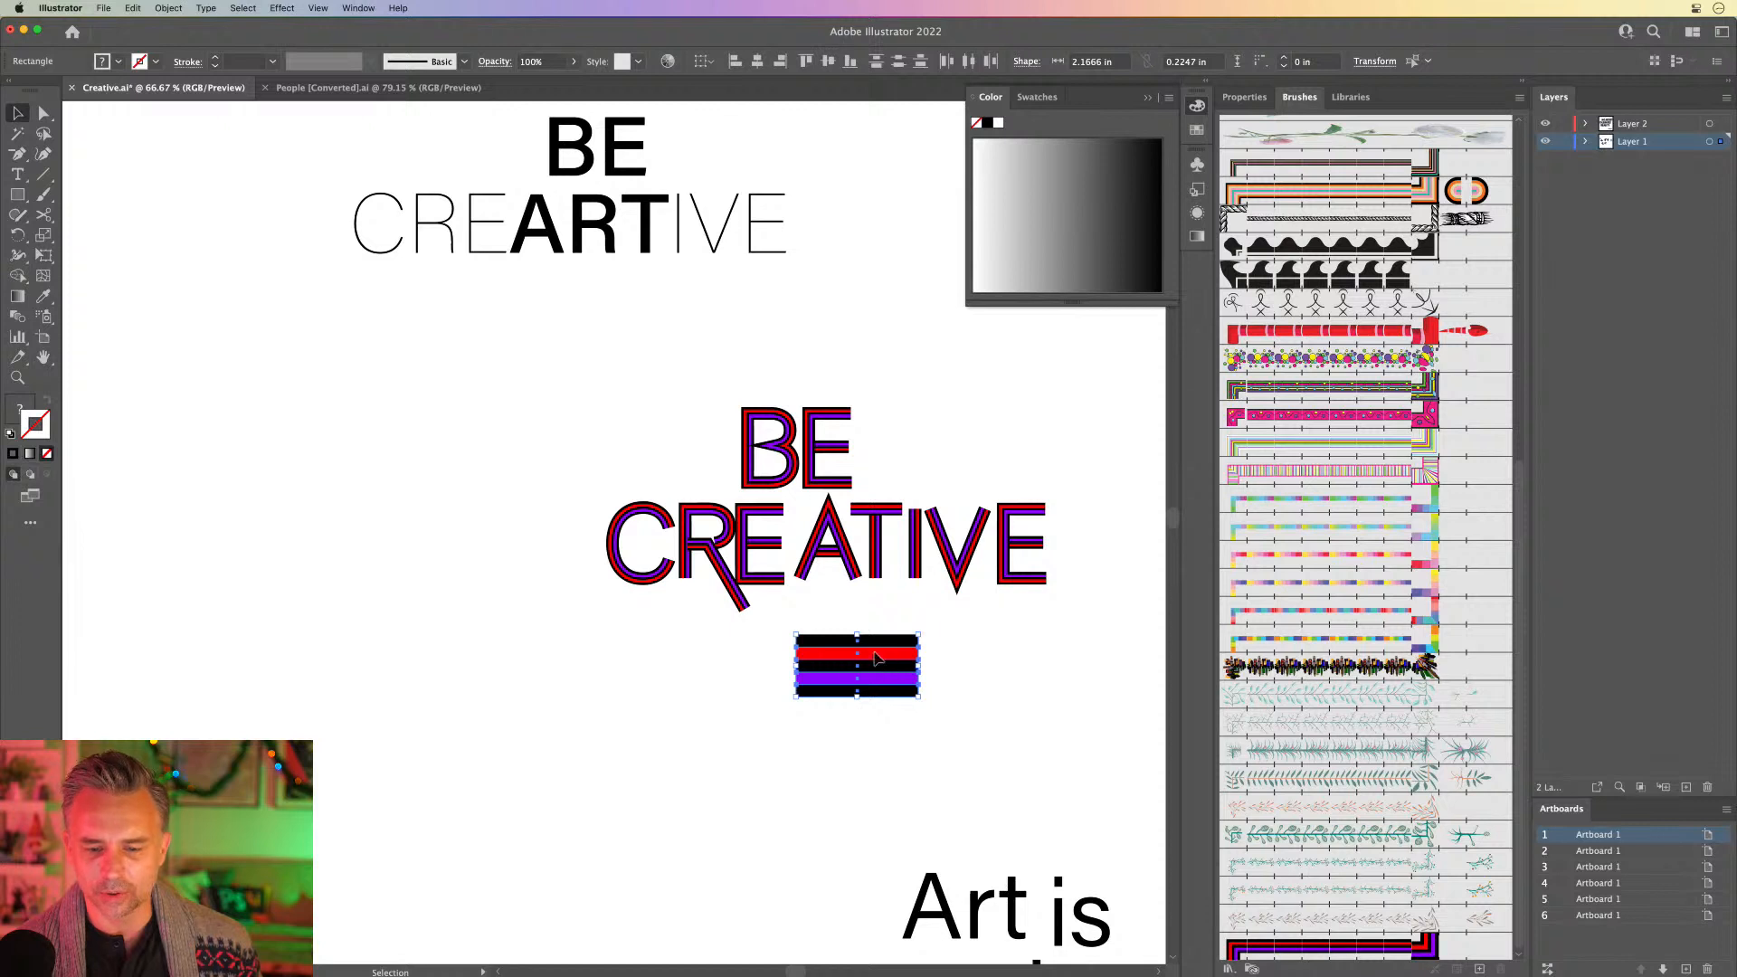
drag(877, 656, 417, 646)
click(454, 496)
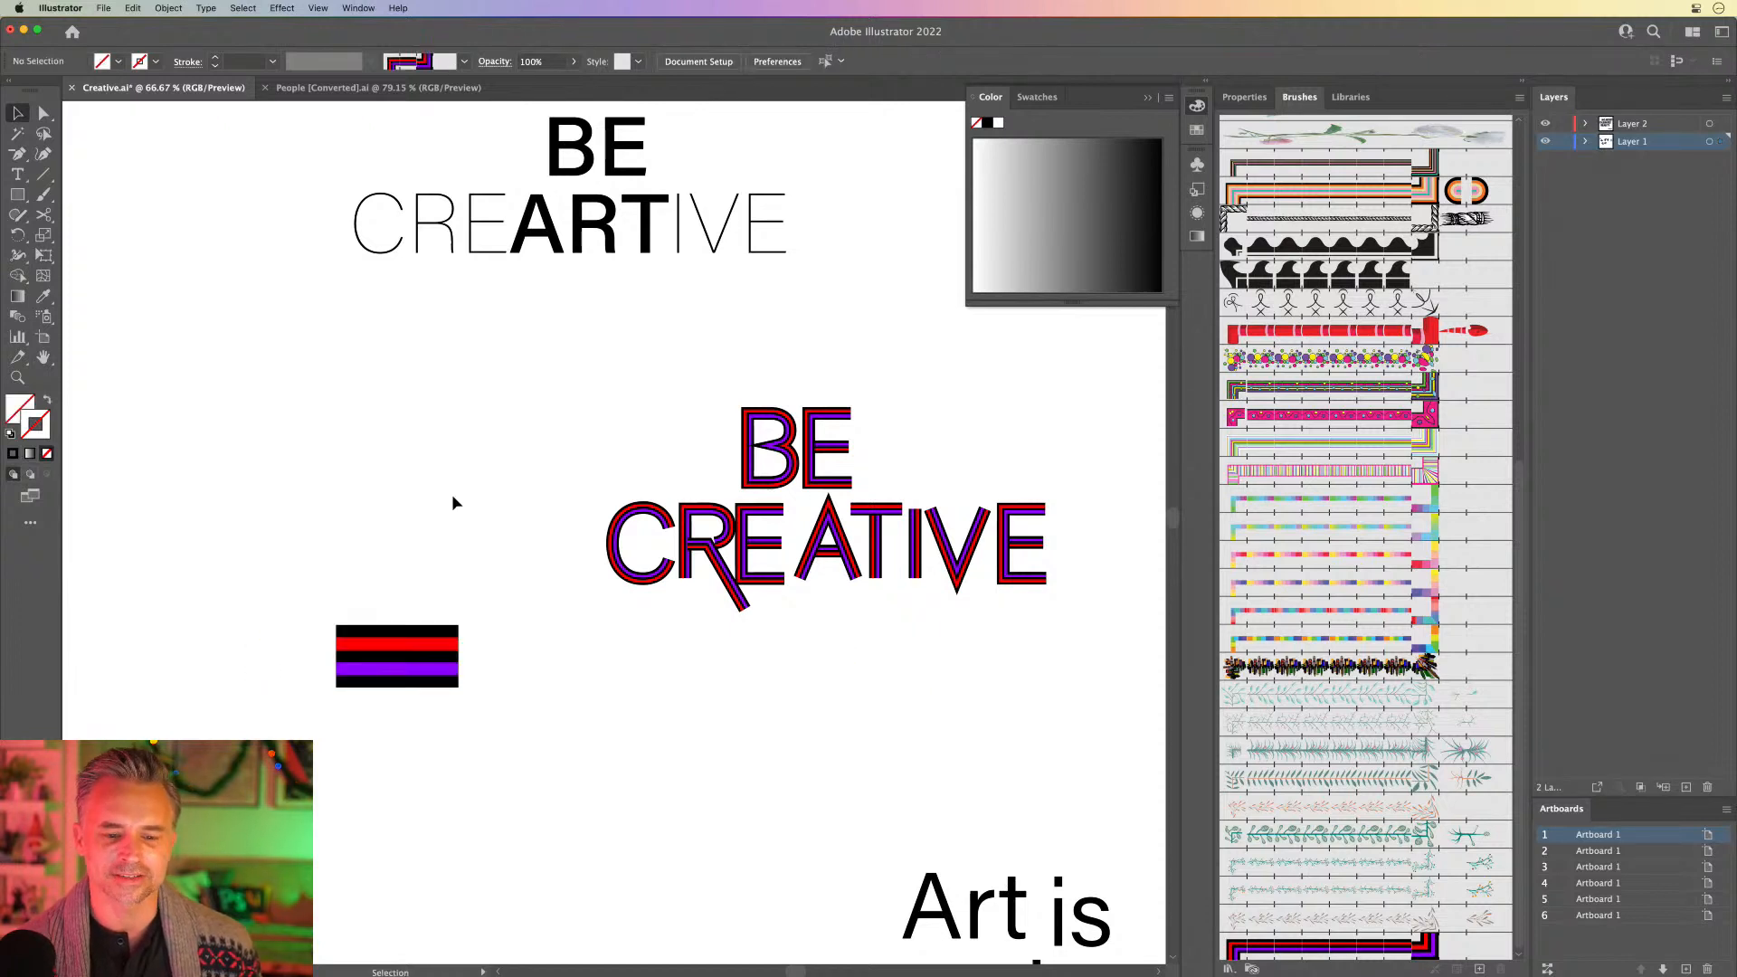
Step: Move the striped word BE away from CREATIVE to the blank area above the striped swatch, and deselect it
drag(694, 400, 891, 499)
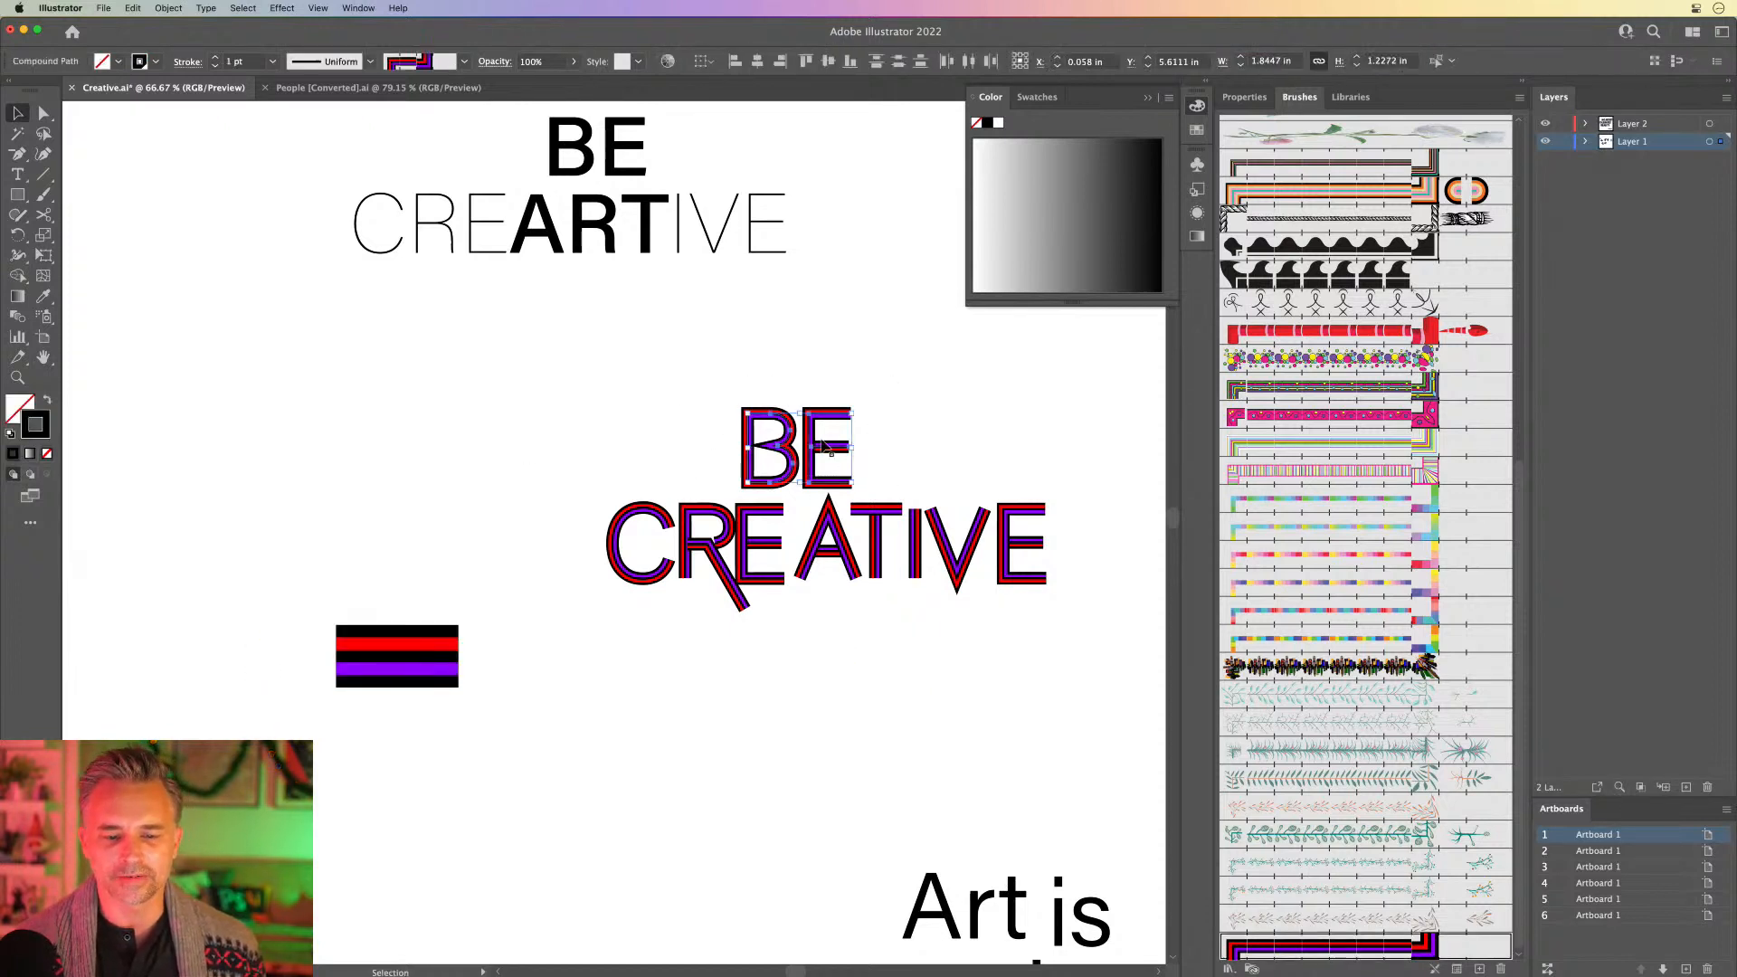
drag(823, 446, 444, 449)
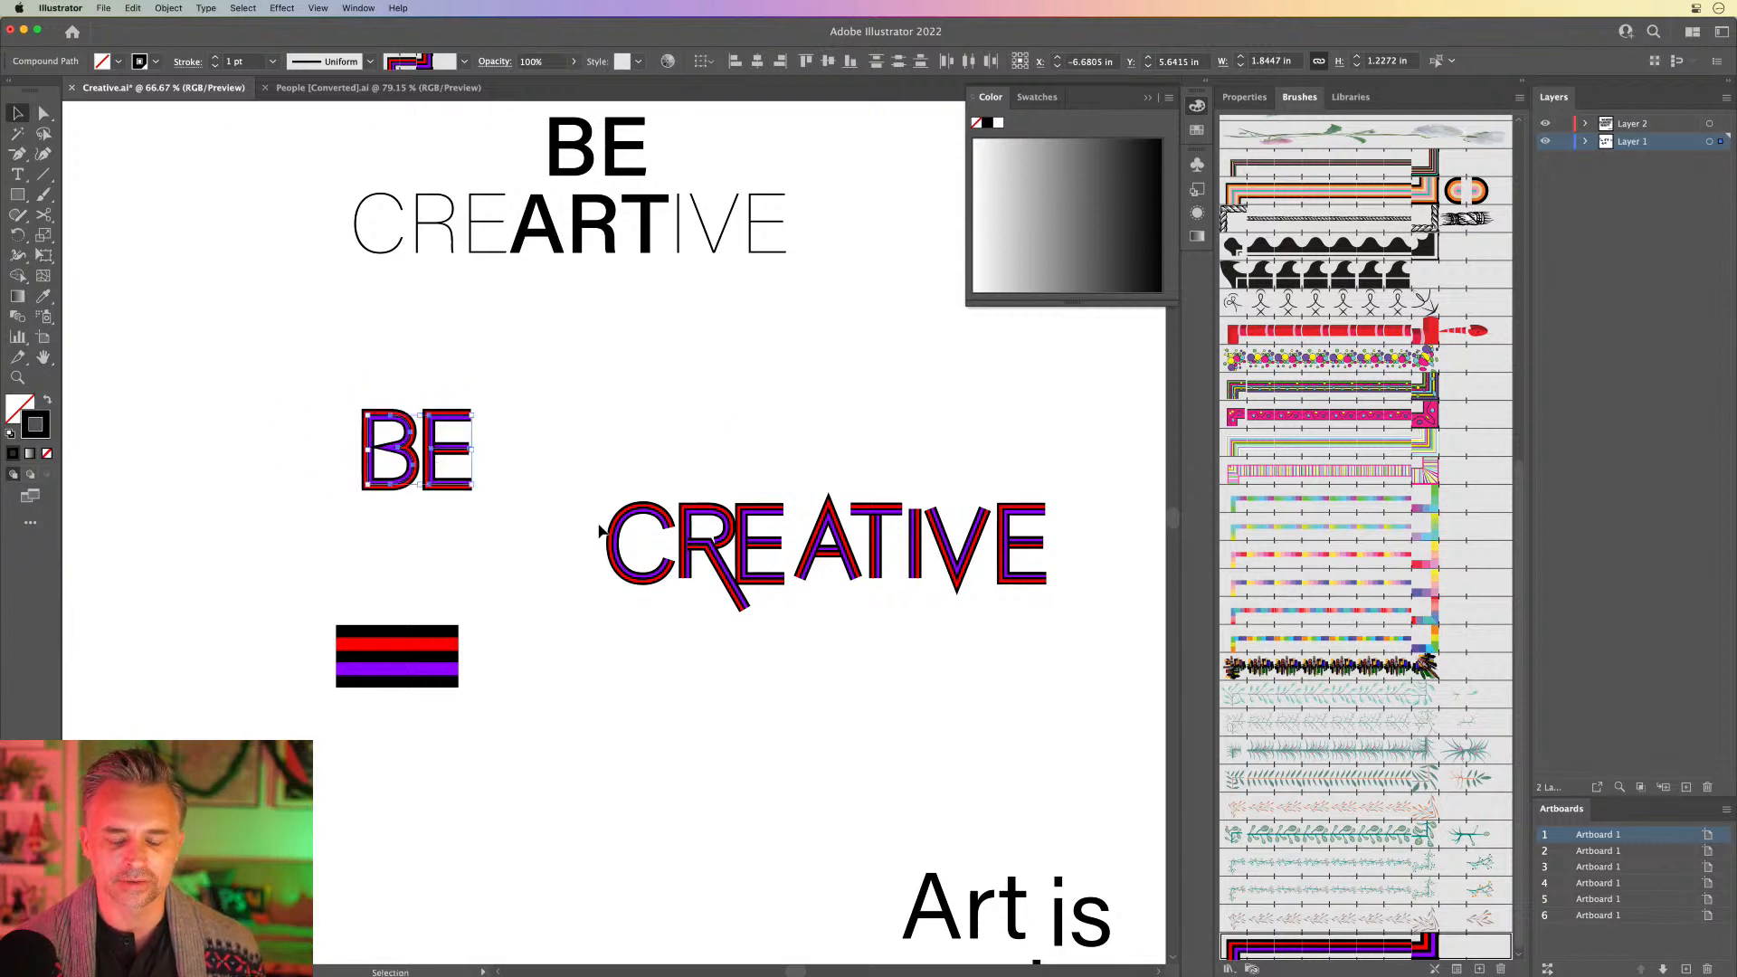
click(628, 471)
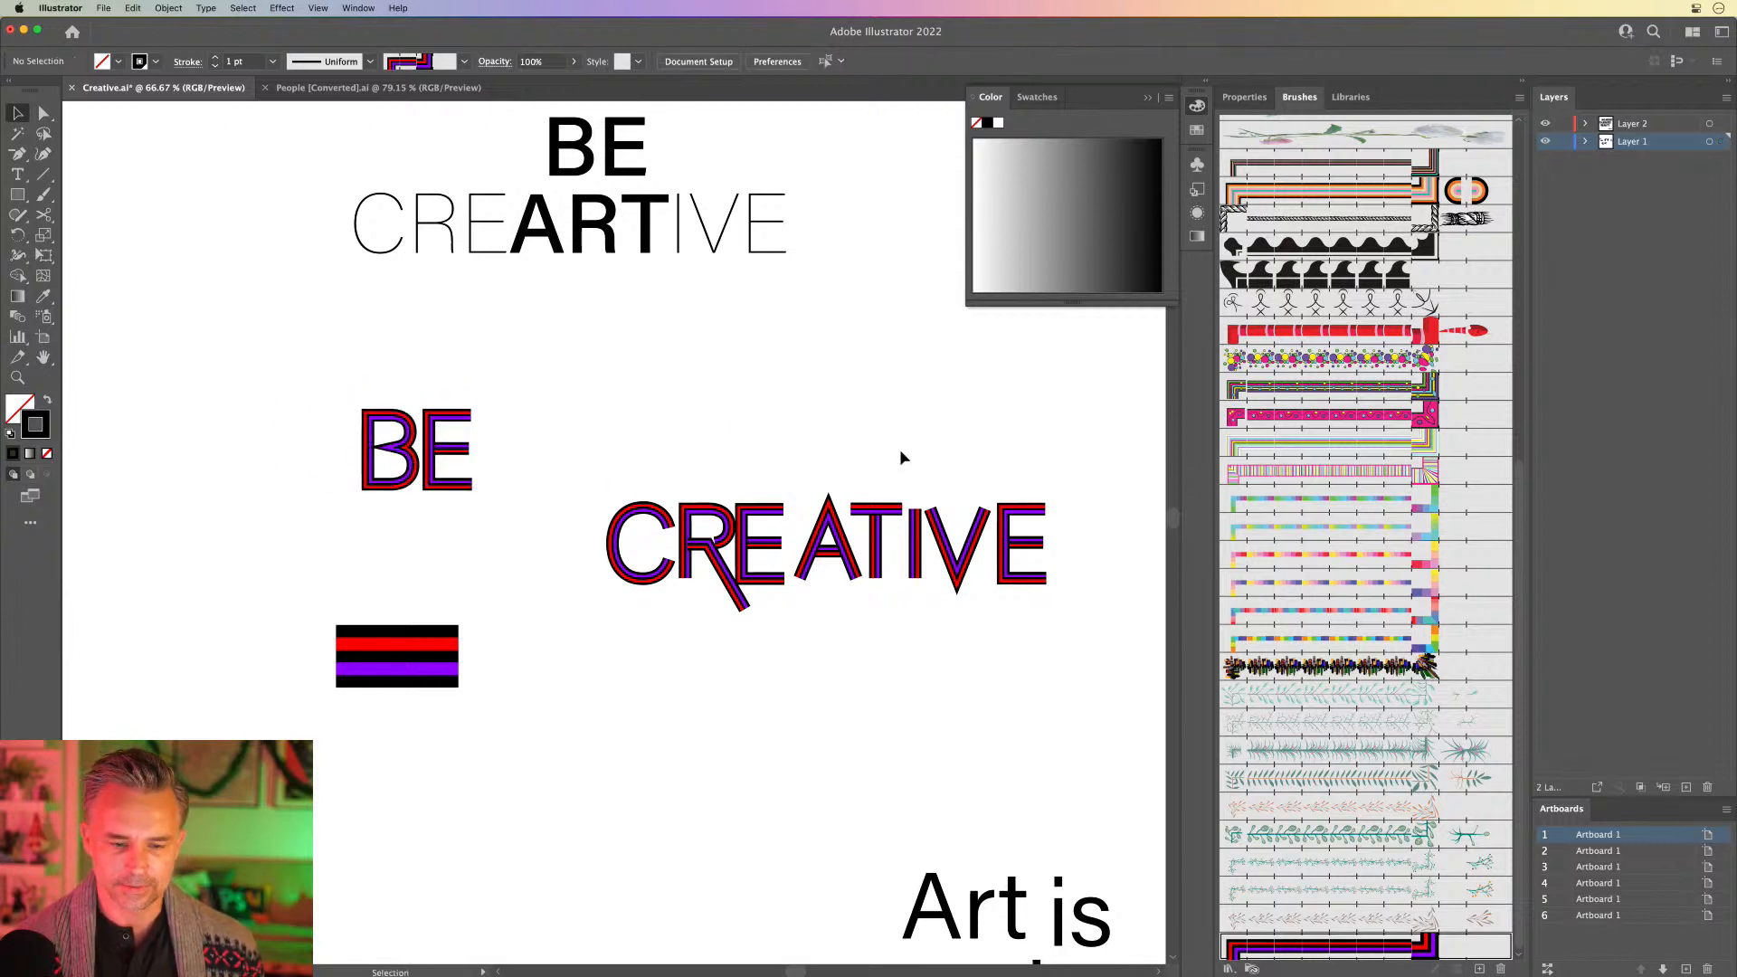
Step: Shift the letters ATIVE slightly closer to CRE to tighten the spacing within CREATIVE, and deselect them
drag(791, 457, 1113, 628)
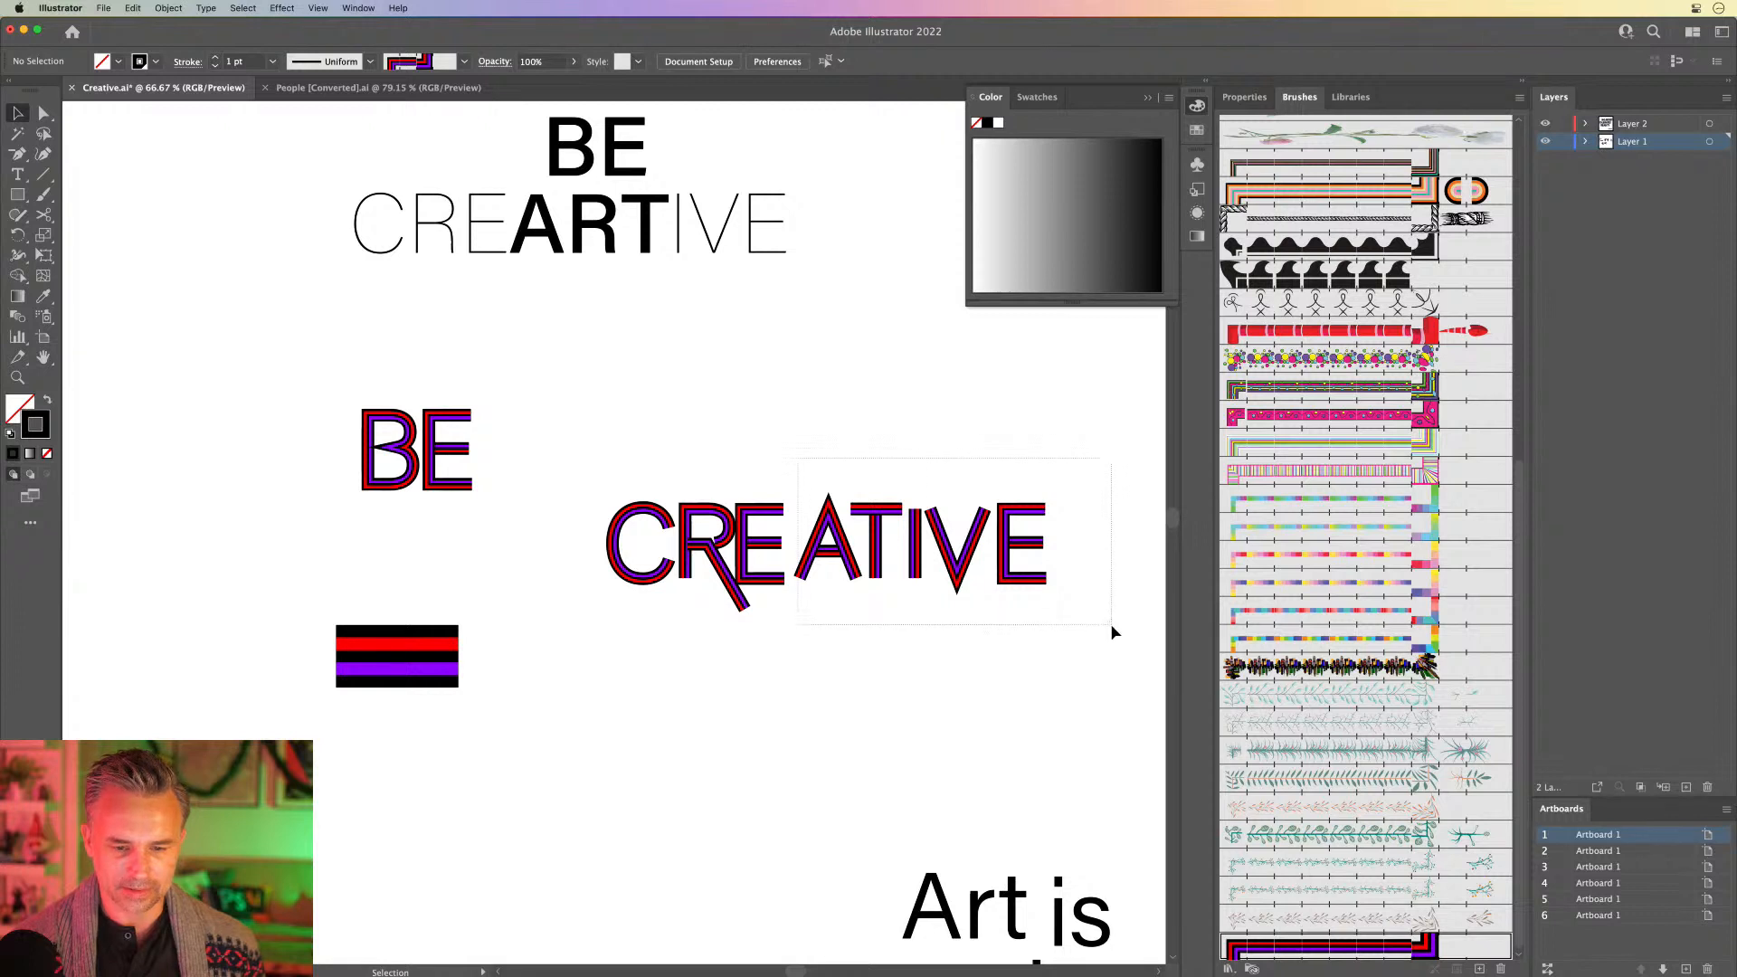
drag(827, 509, 824, 514)
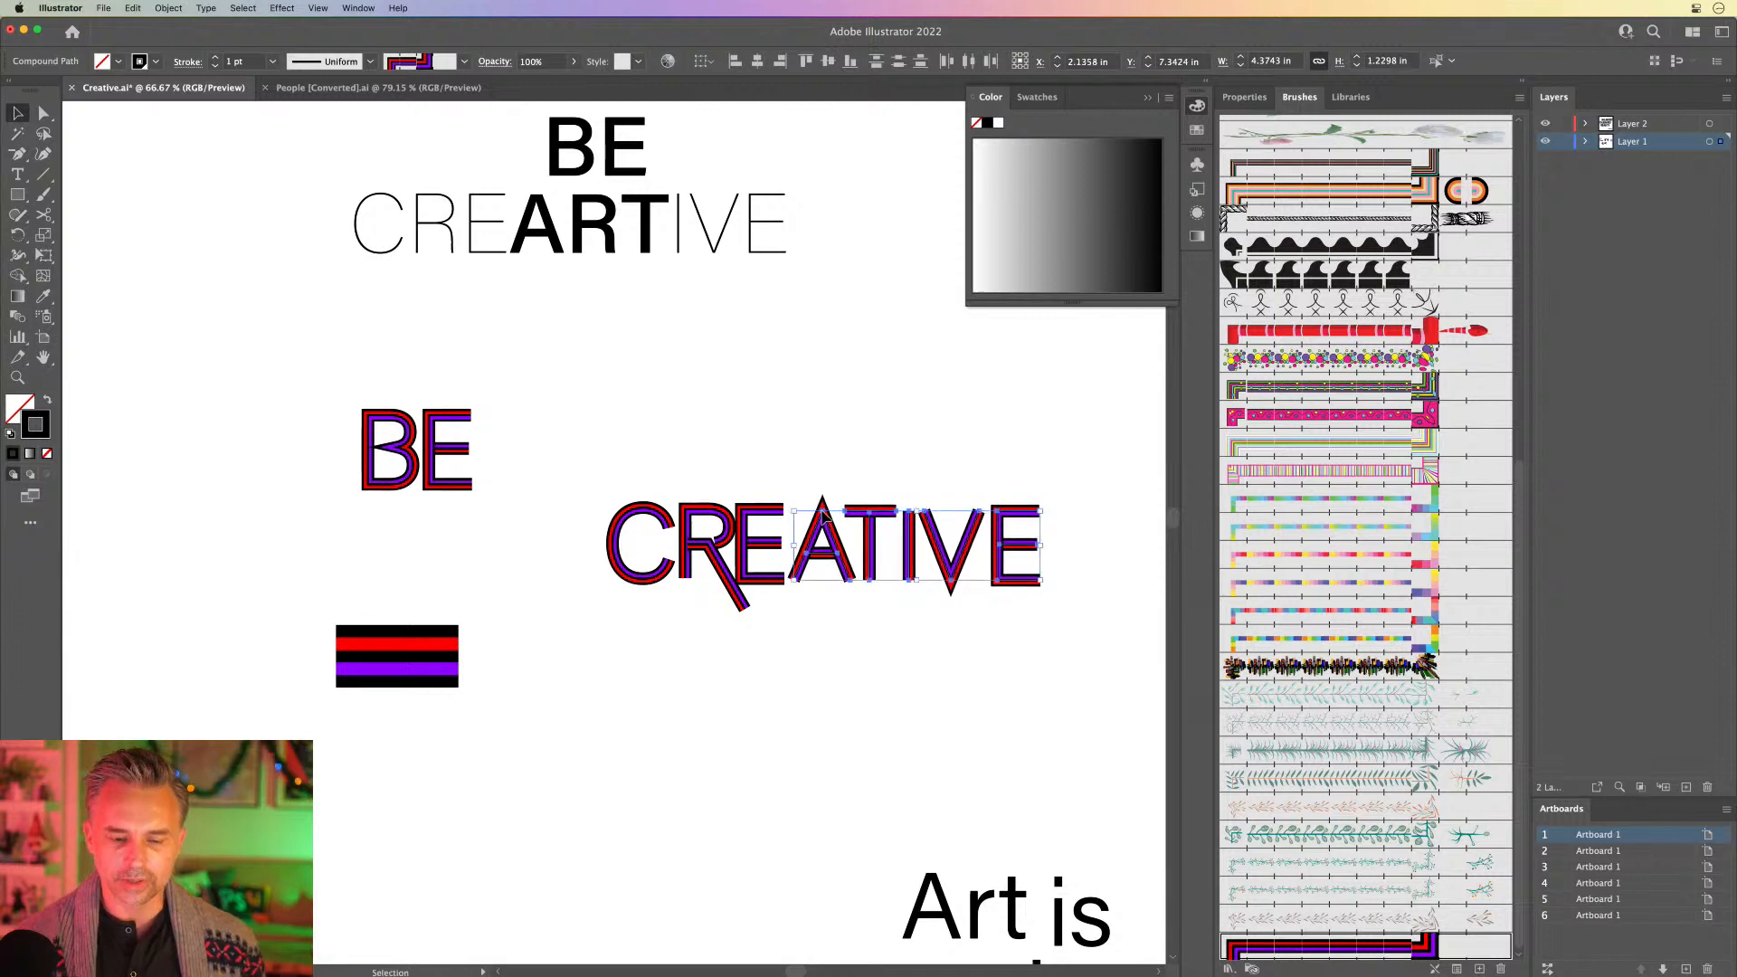
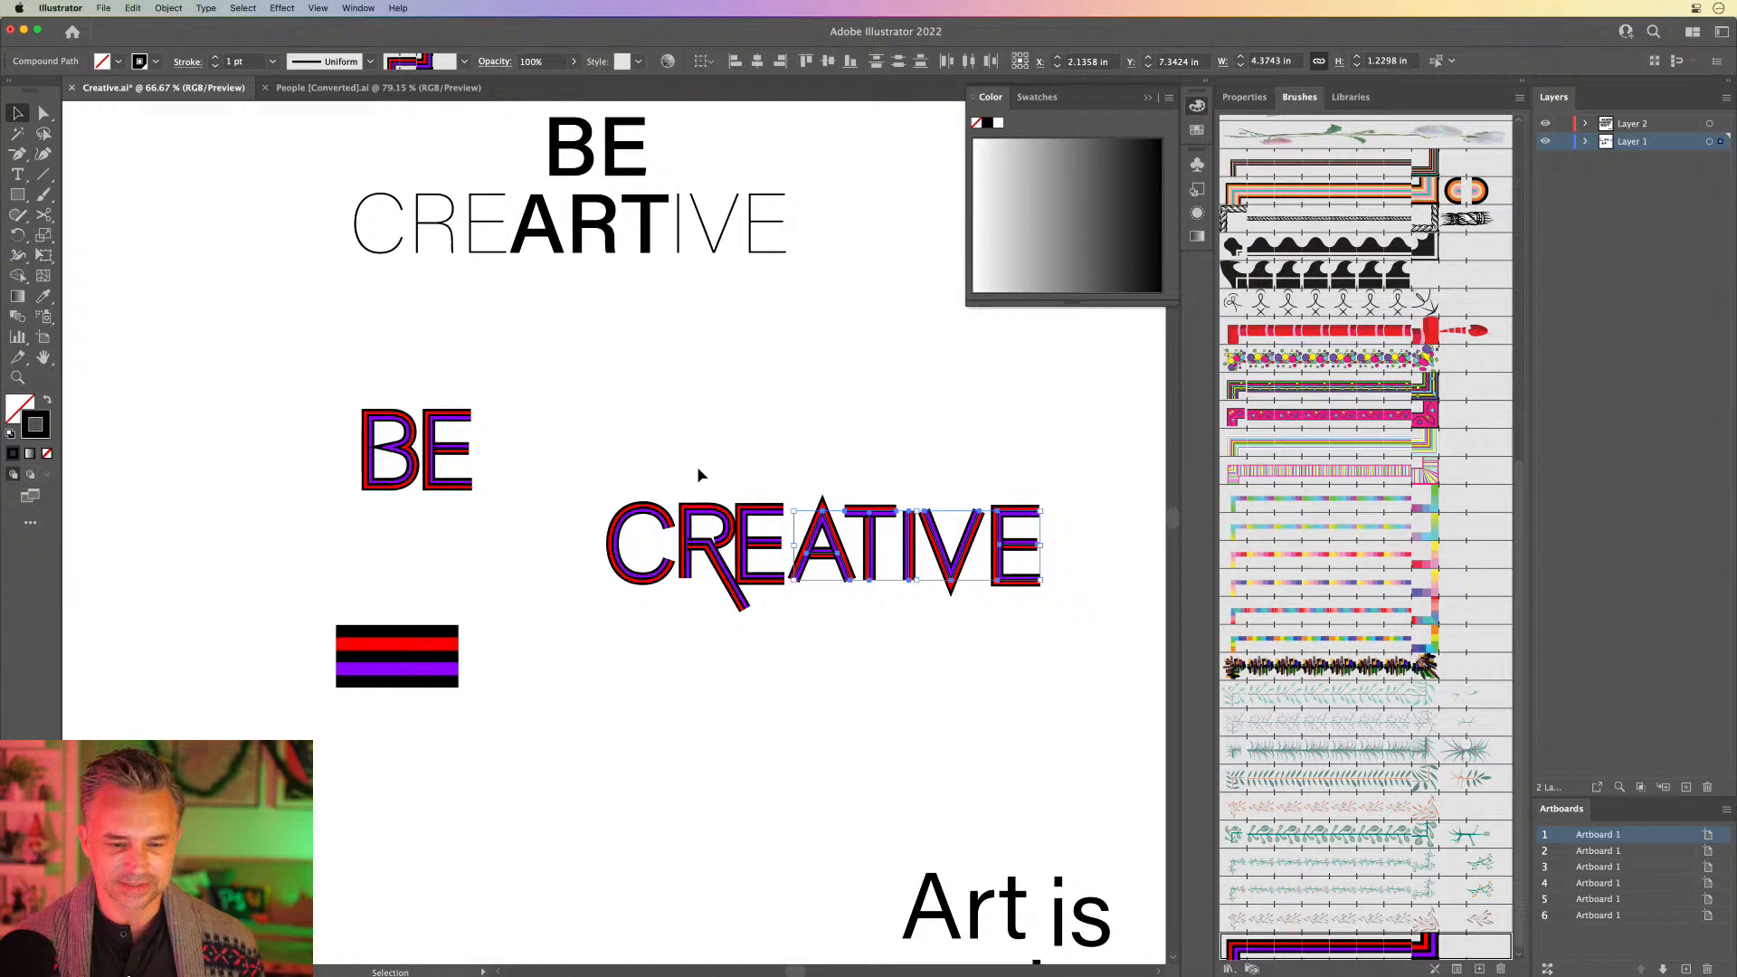
click(662, 465)
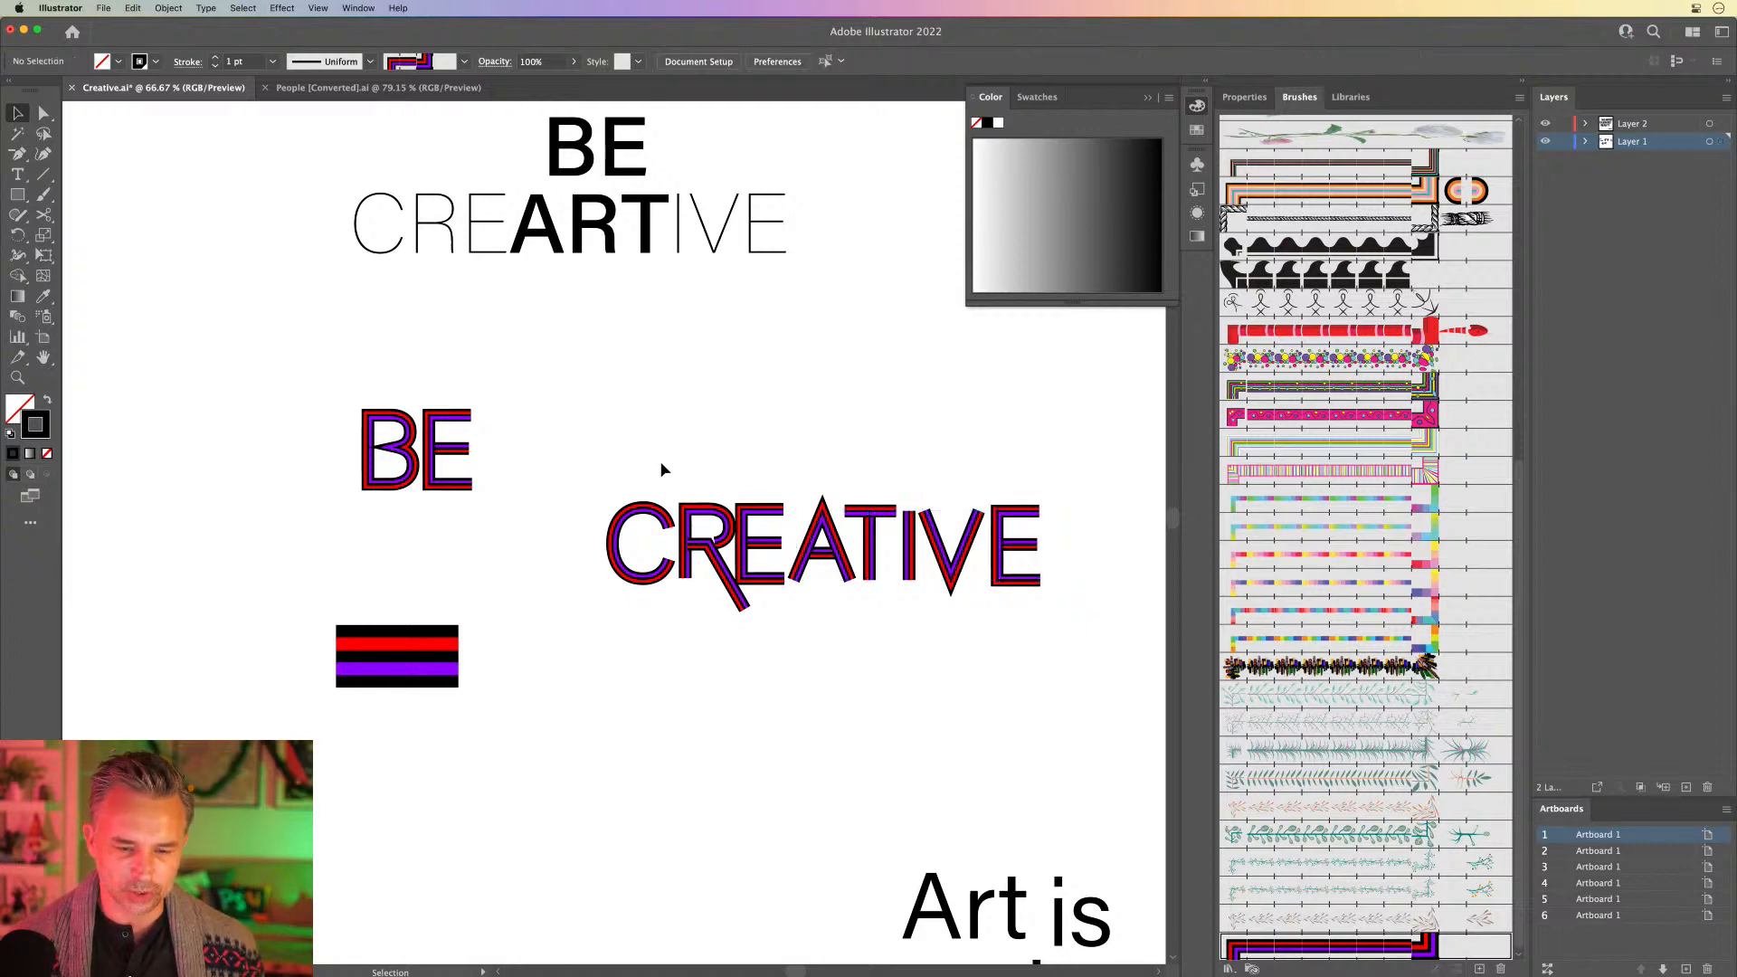
Step: Examine the striped letters of CREATIVE up close, checking the stripe direction, stroke ends and overlaps from C to V
key(super+1)
key(super+equal)
drag(714, 476, 590, 465)
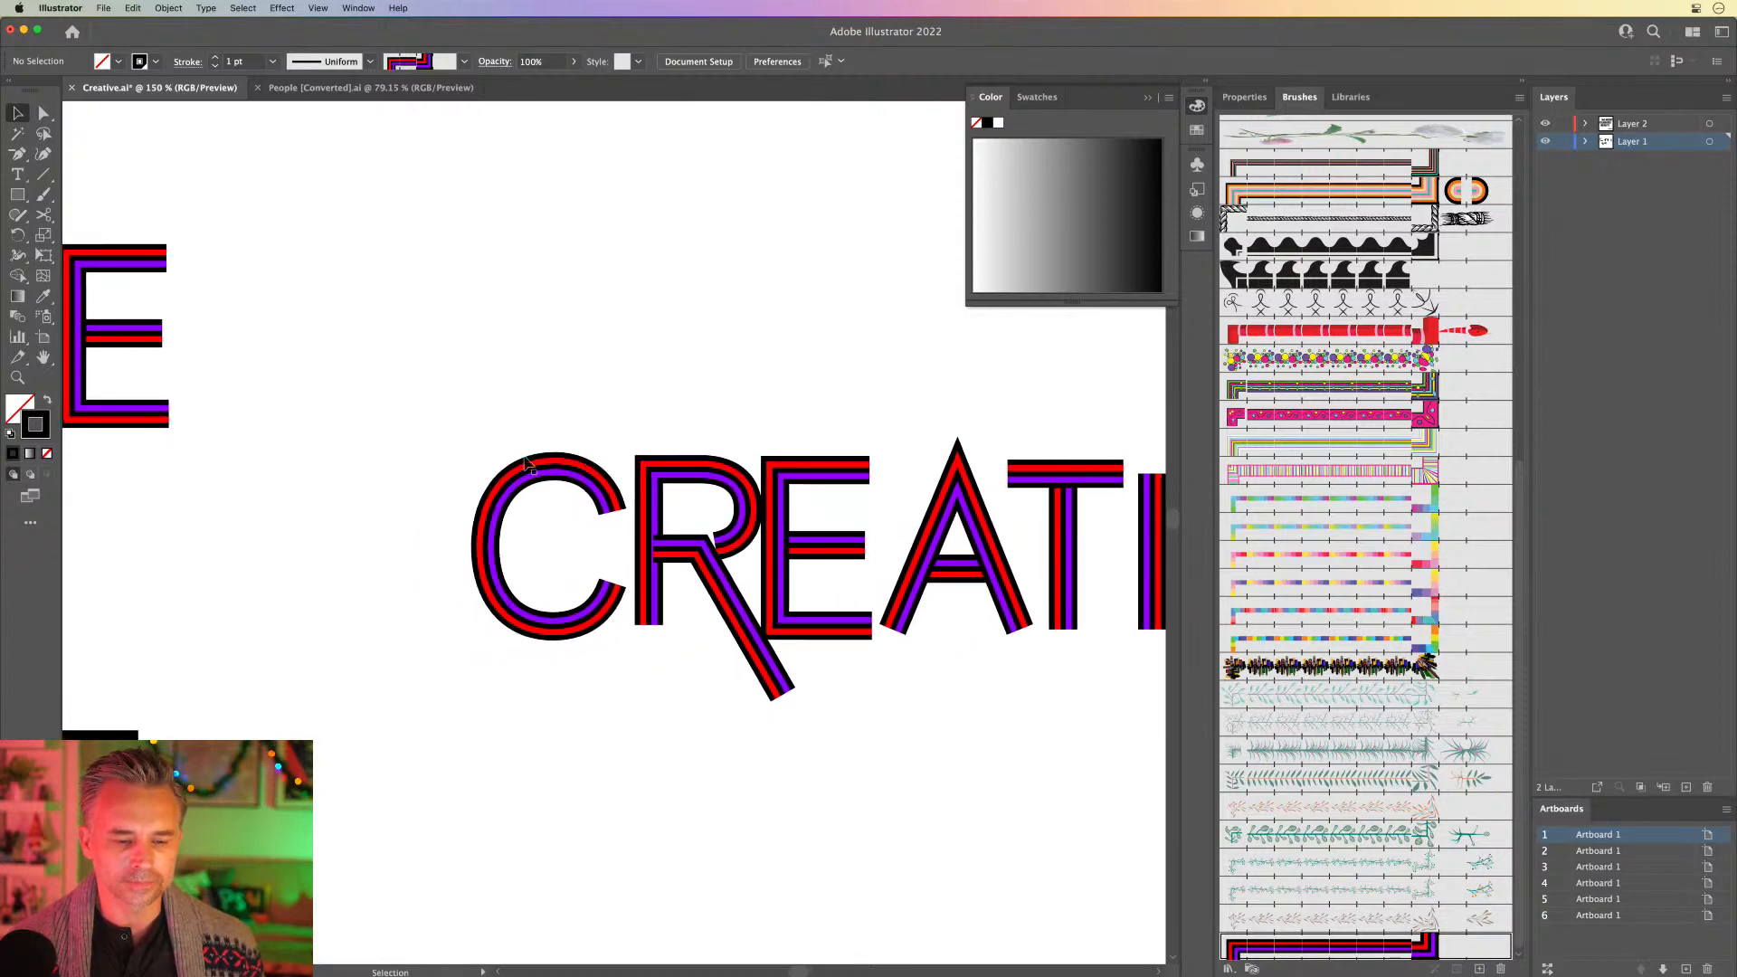
key(super+equal)
key(super+equal)
key(super+equal)
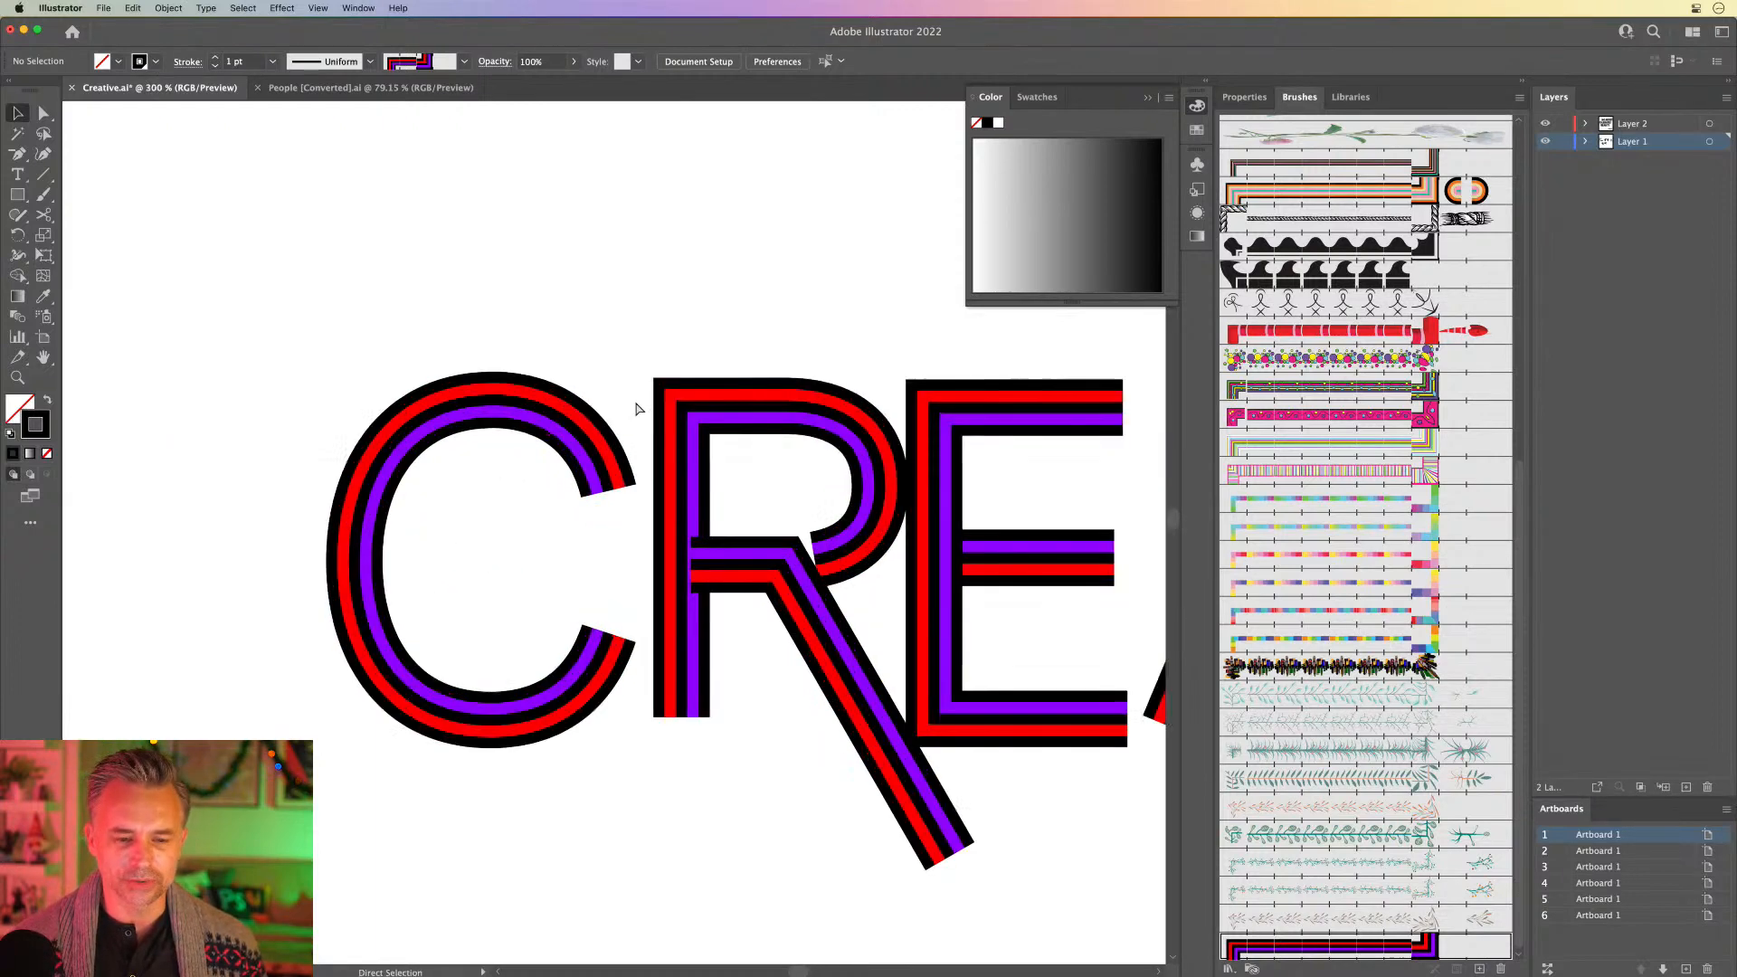
drag(633, 400, 17, 373)
drag(764, 376, 264, 389)
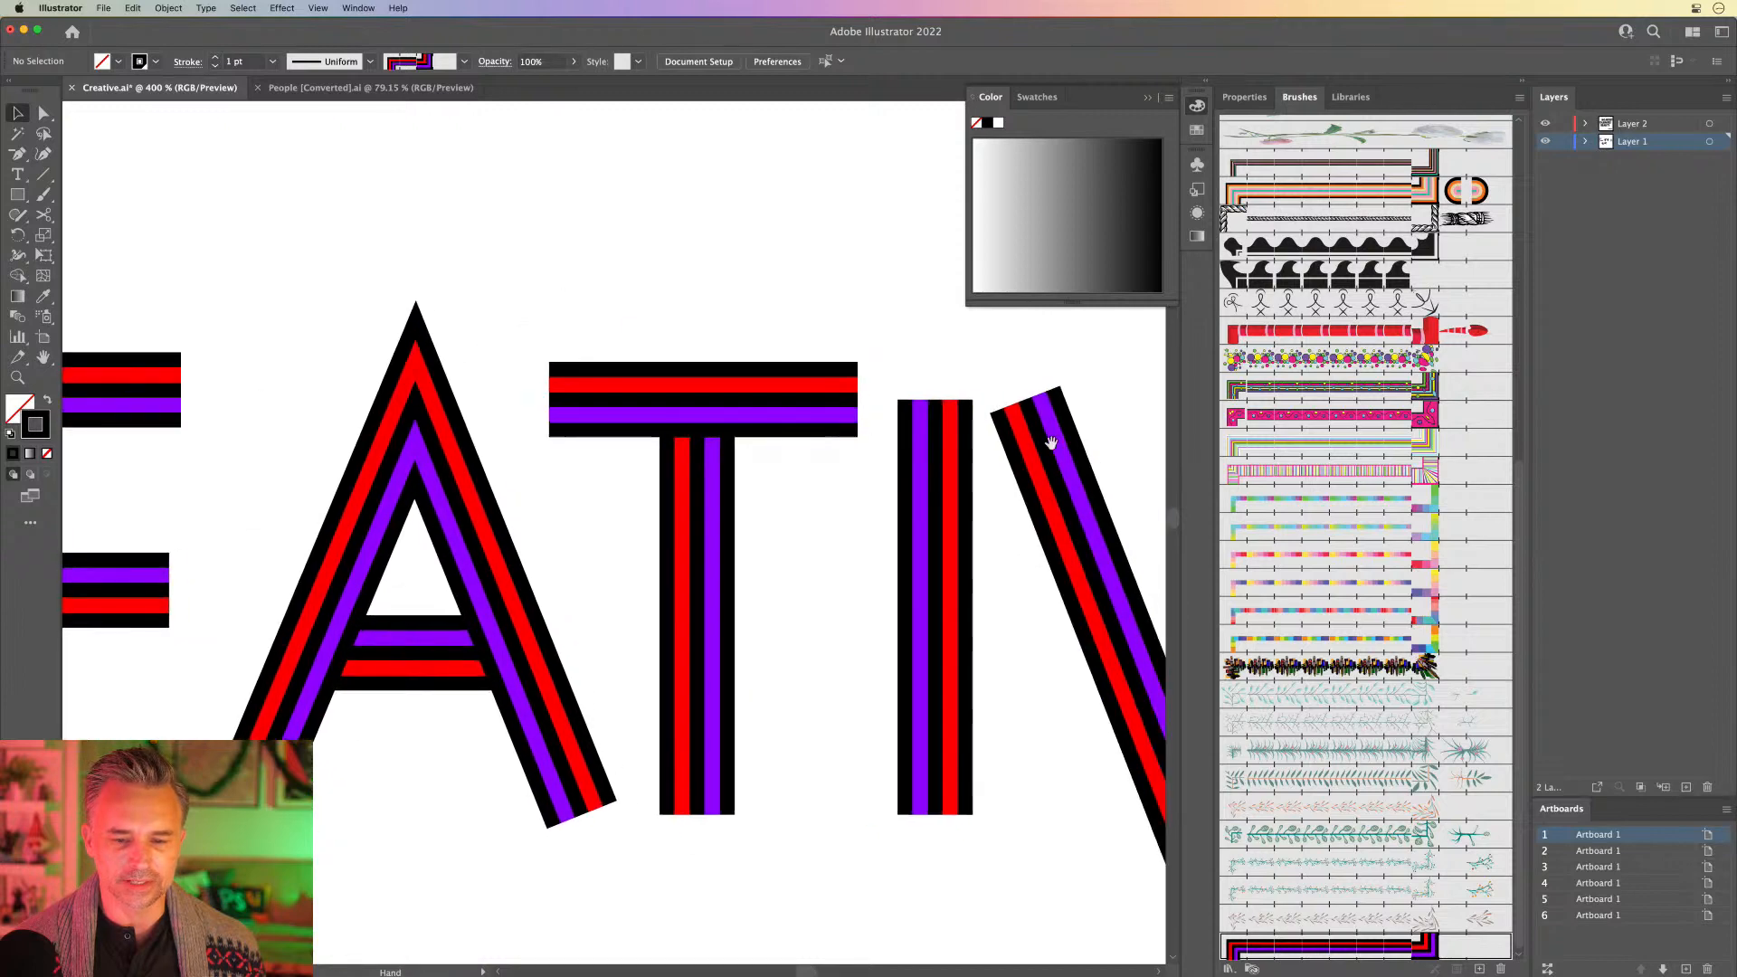
drag(1046, 438, 1407, 425)
drag(580, 403, 487, 441)
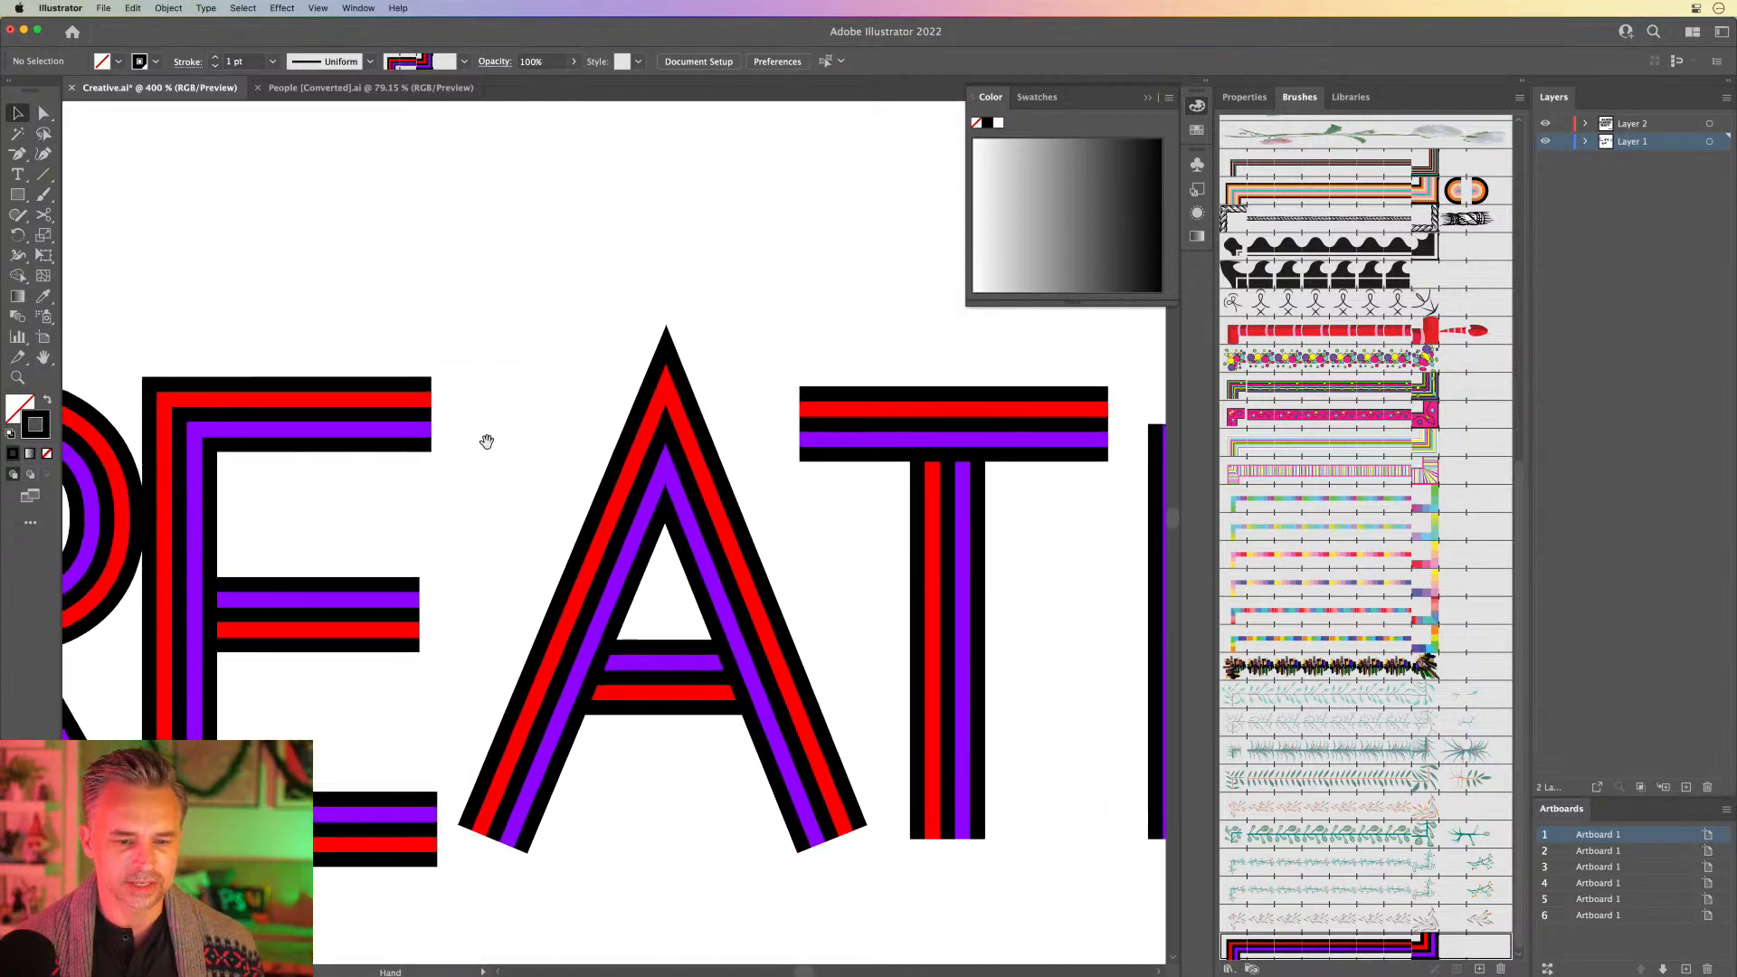
drag(327, 351, 904, 376)
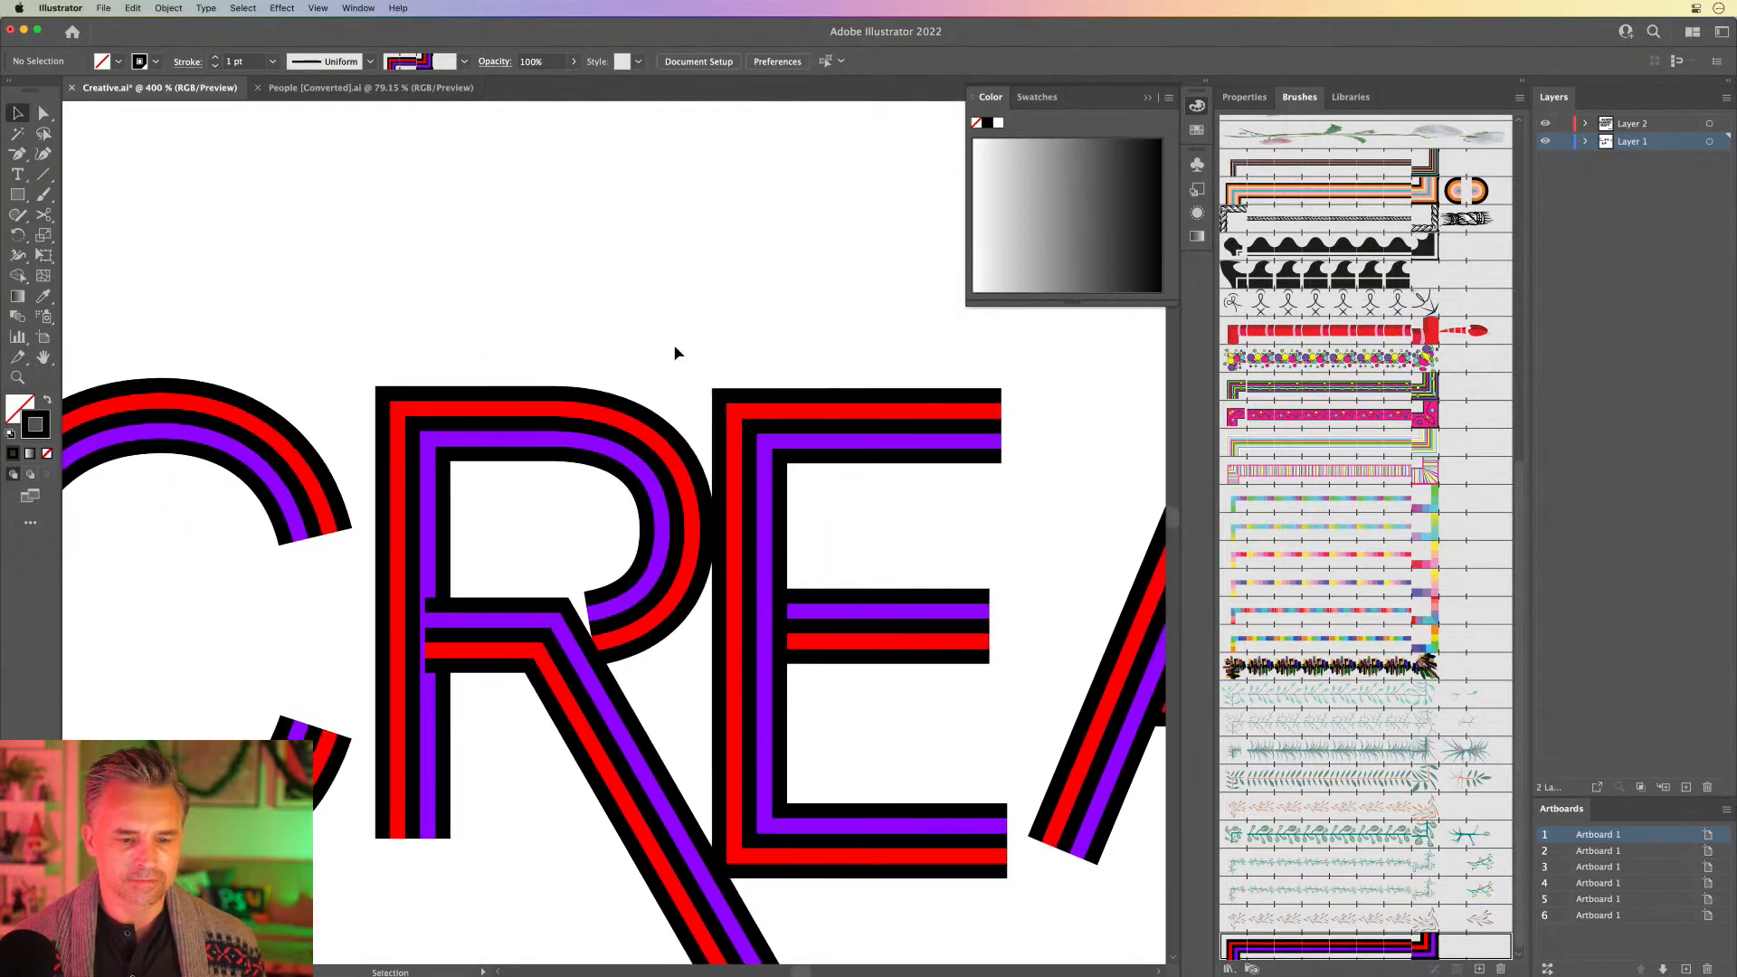
Step: Reverse the path direction of the first E in the striped CREATIVE to swap its stripe order, and deselect it
click(818, 442)
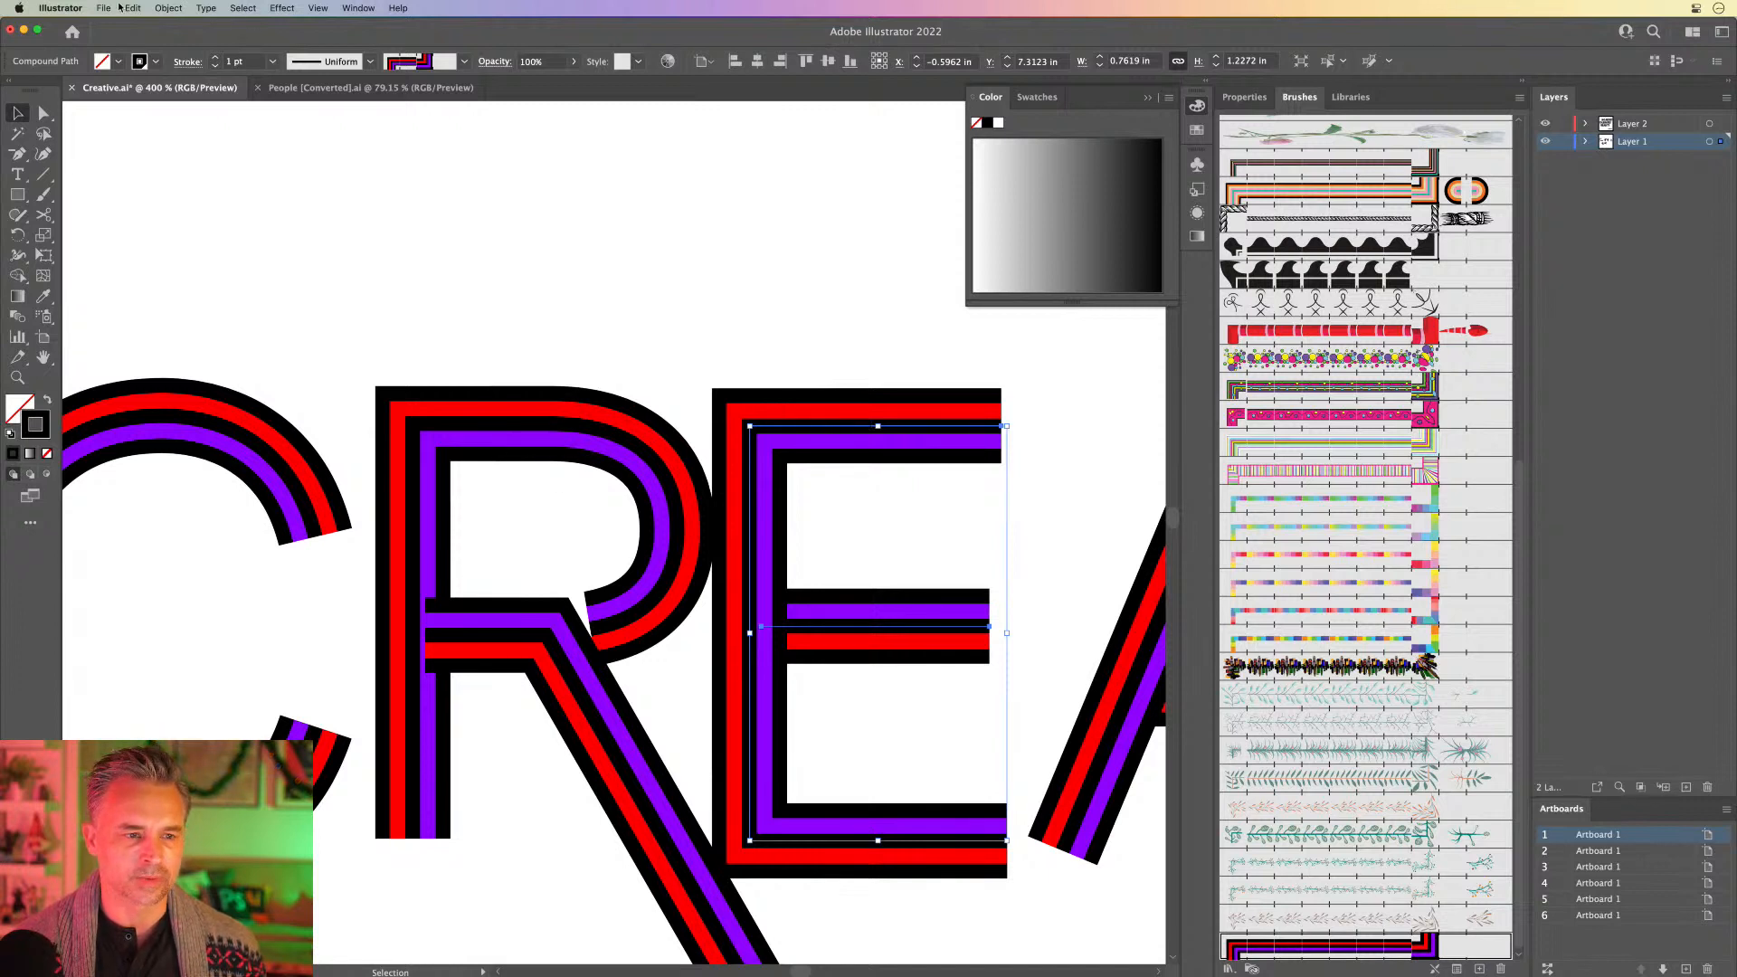
click(176, 11)
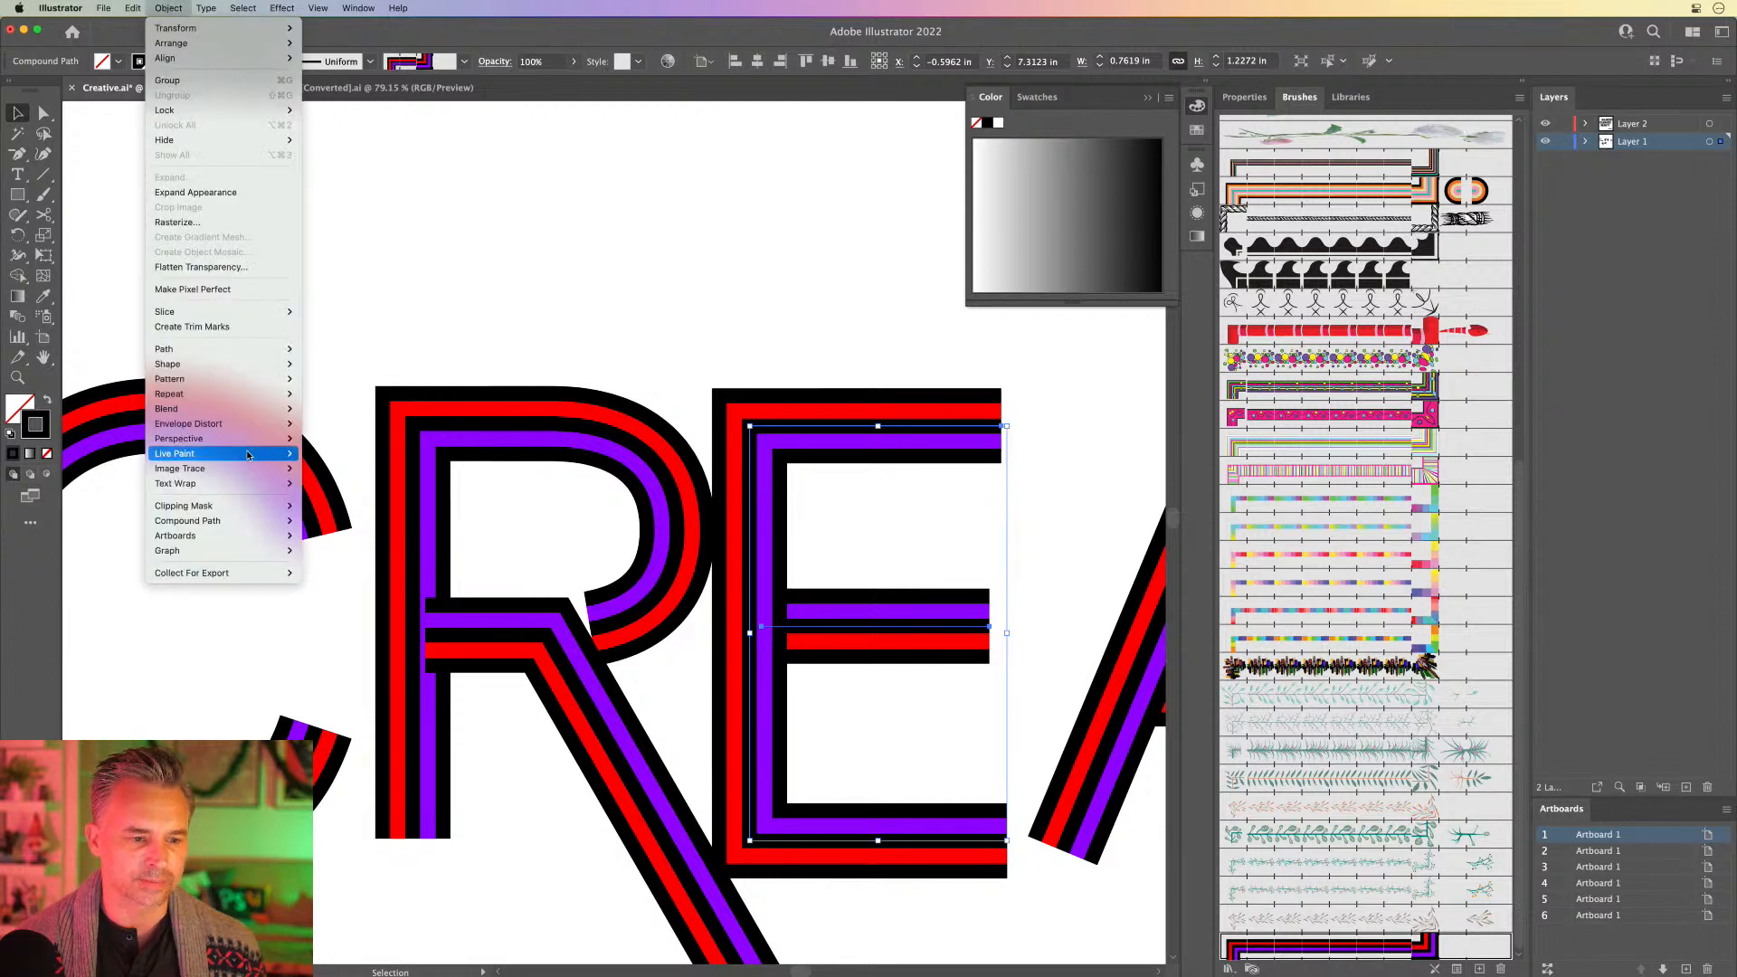
mouse_move(206, 351)
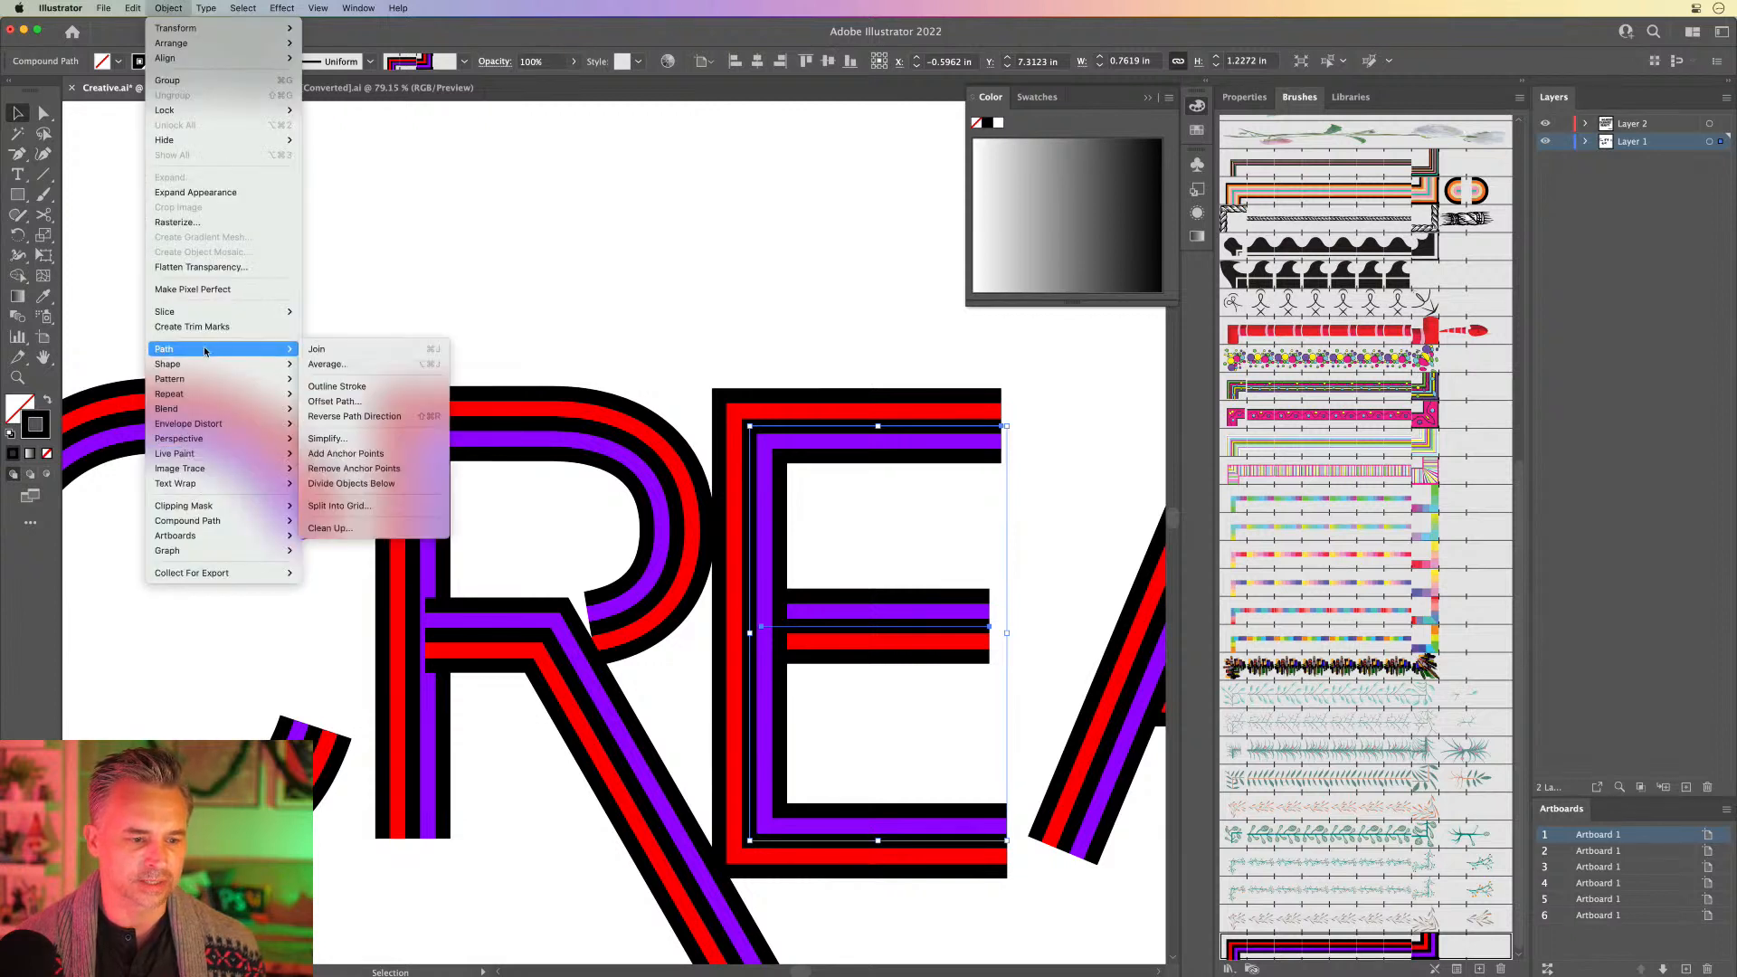
click(334, 416)
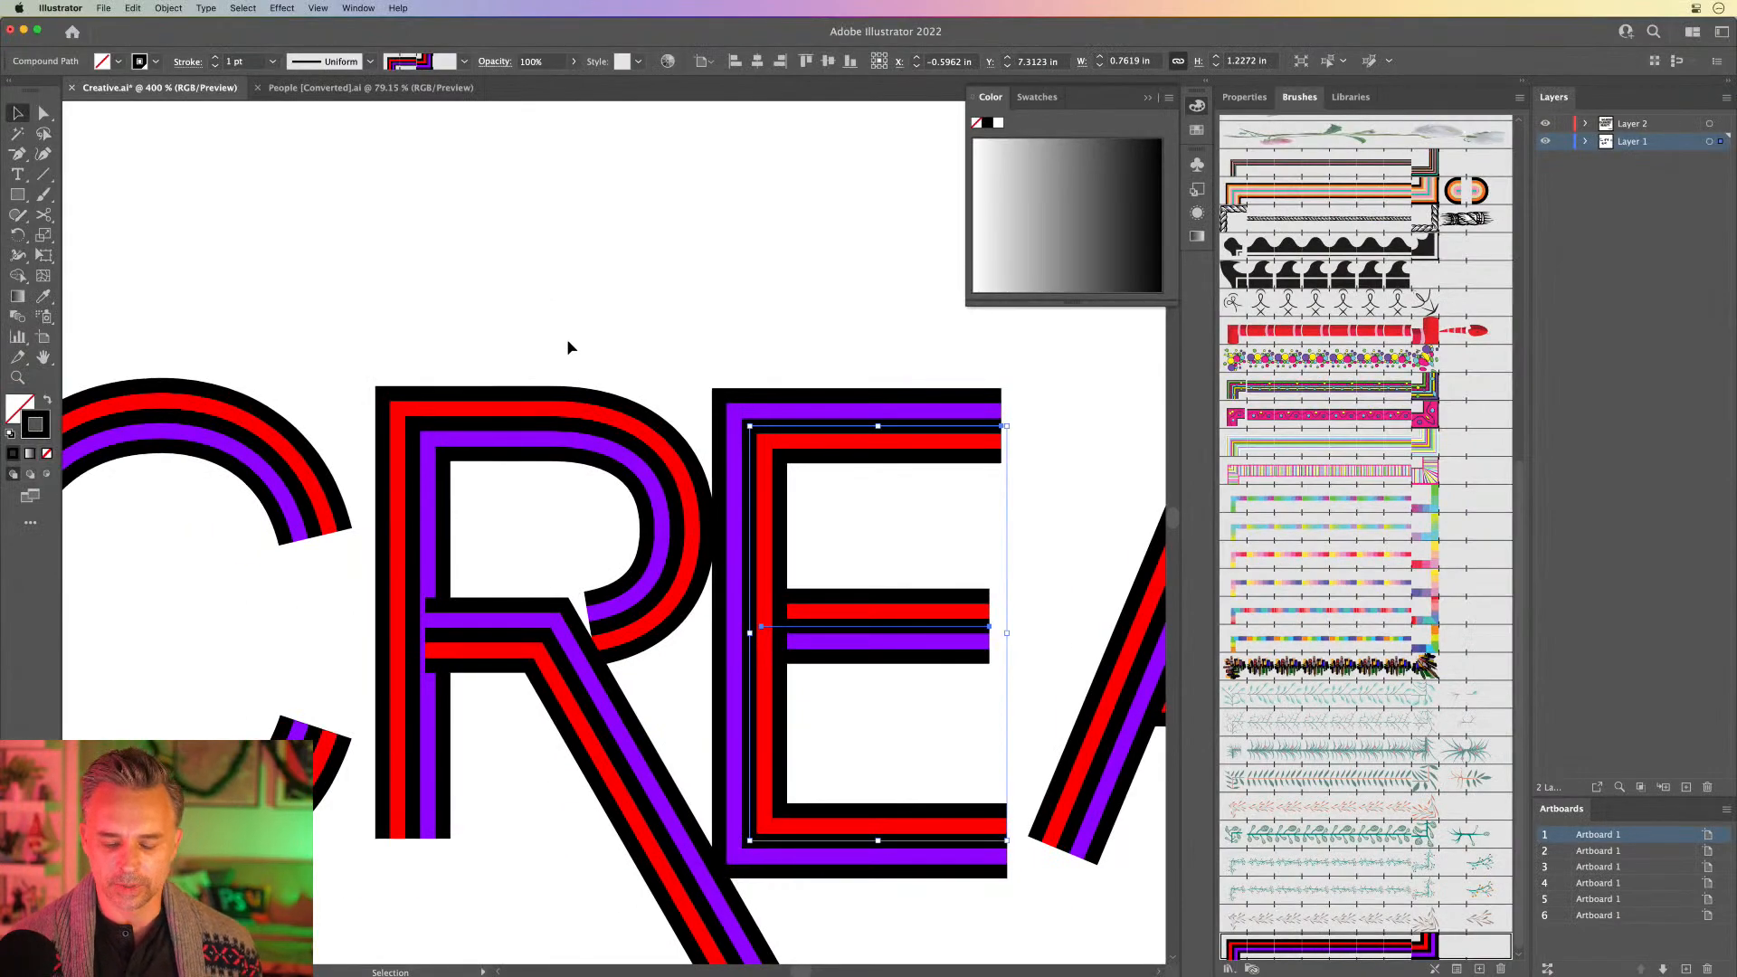
key(super+minus)
key(super+minus)
key(super+minus)
key(super+minus)
key(super+minus)
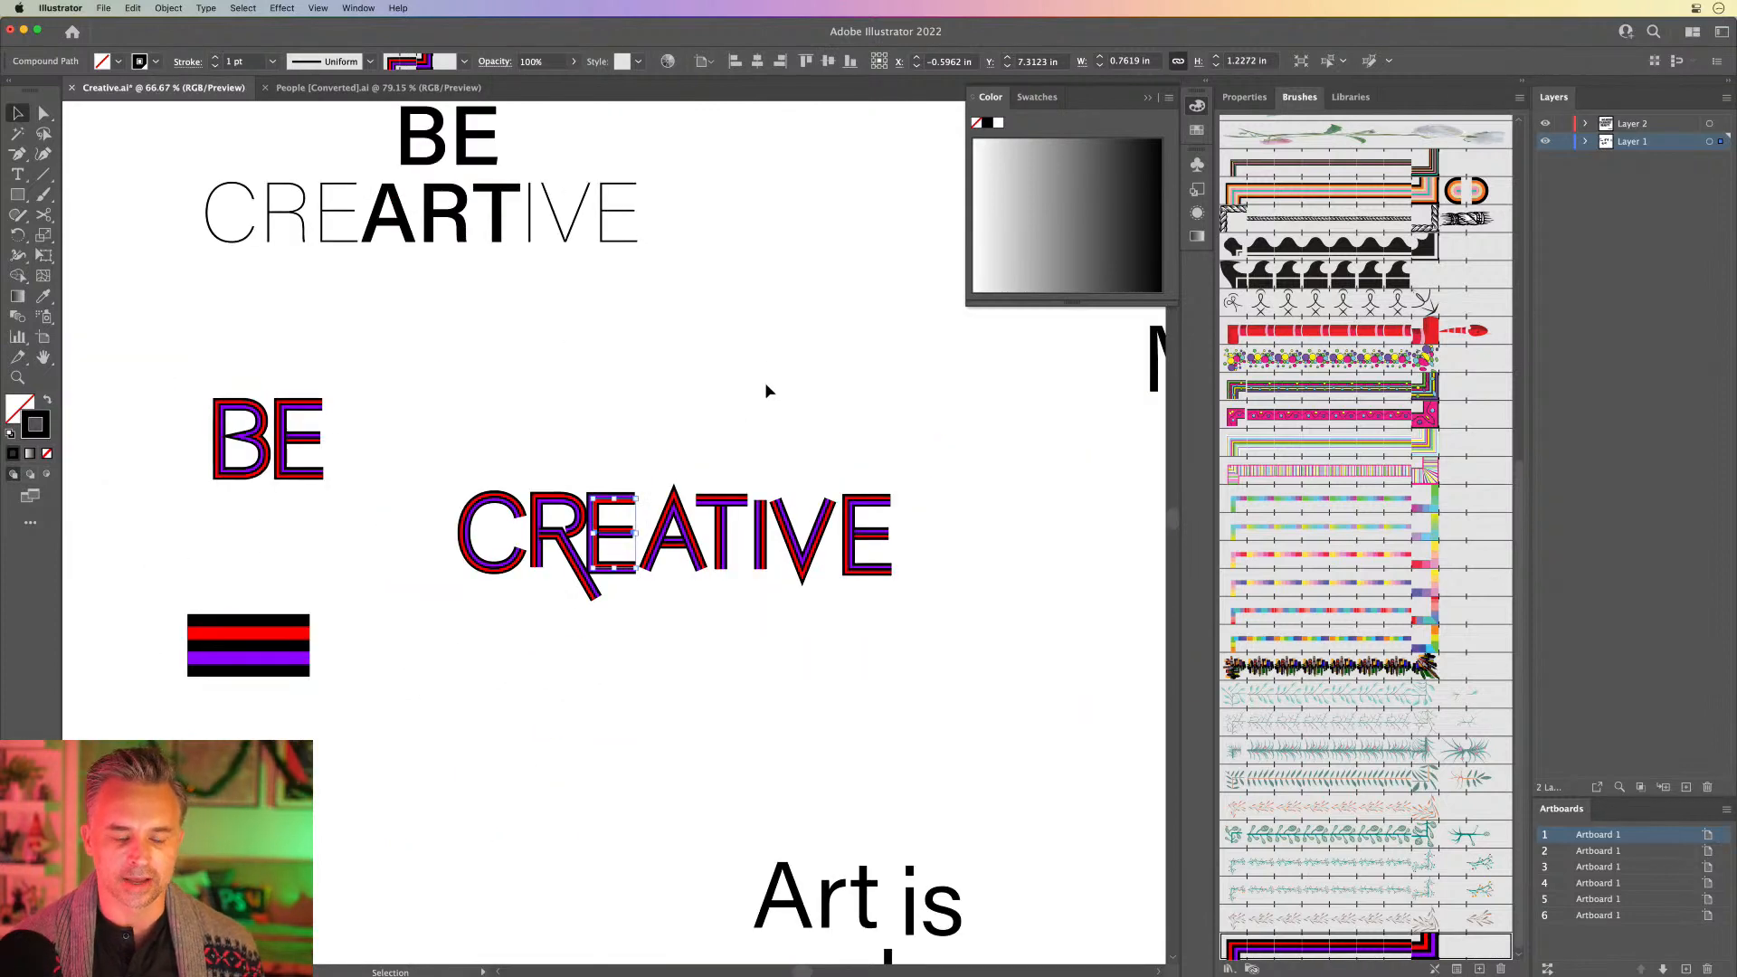
click(827, 685)
Step: Move the letters TIVE onto a second line beneath CREA, and deselect them
drag(725, 703, 564, 418)
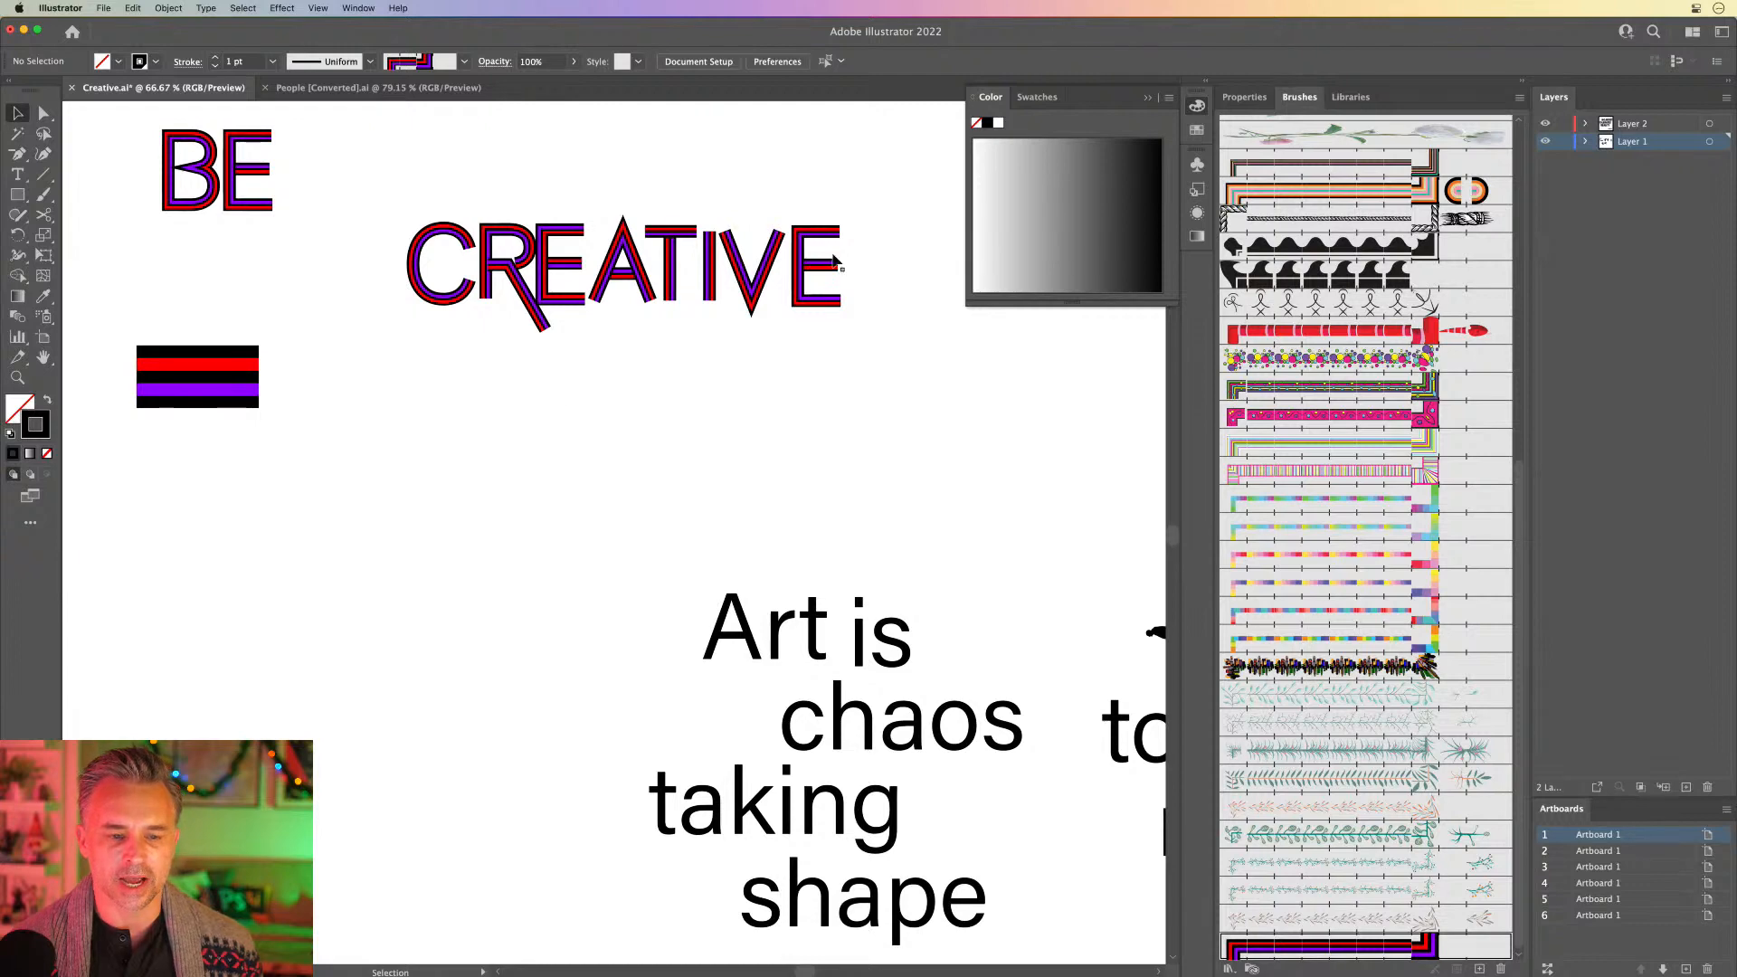
drag(654, 348, 864, 800)
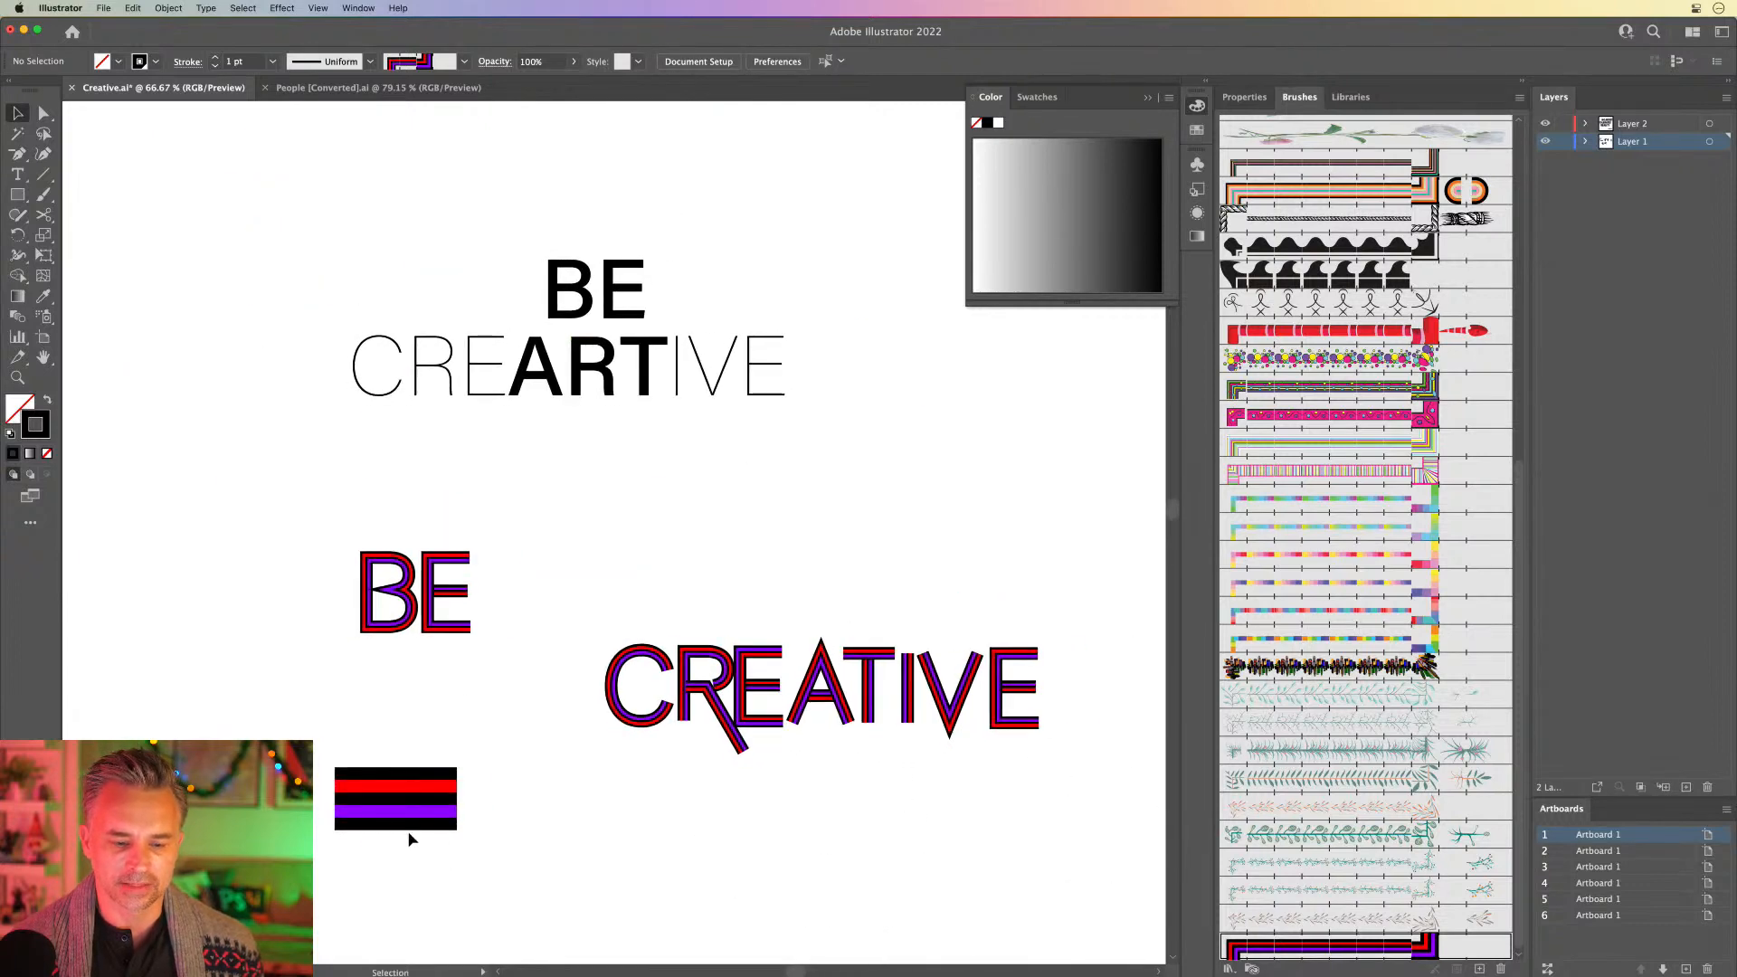
key(super+equal)
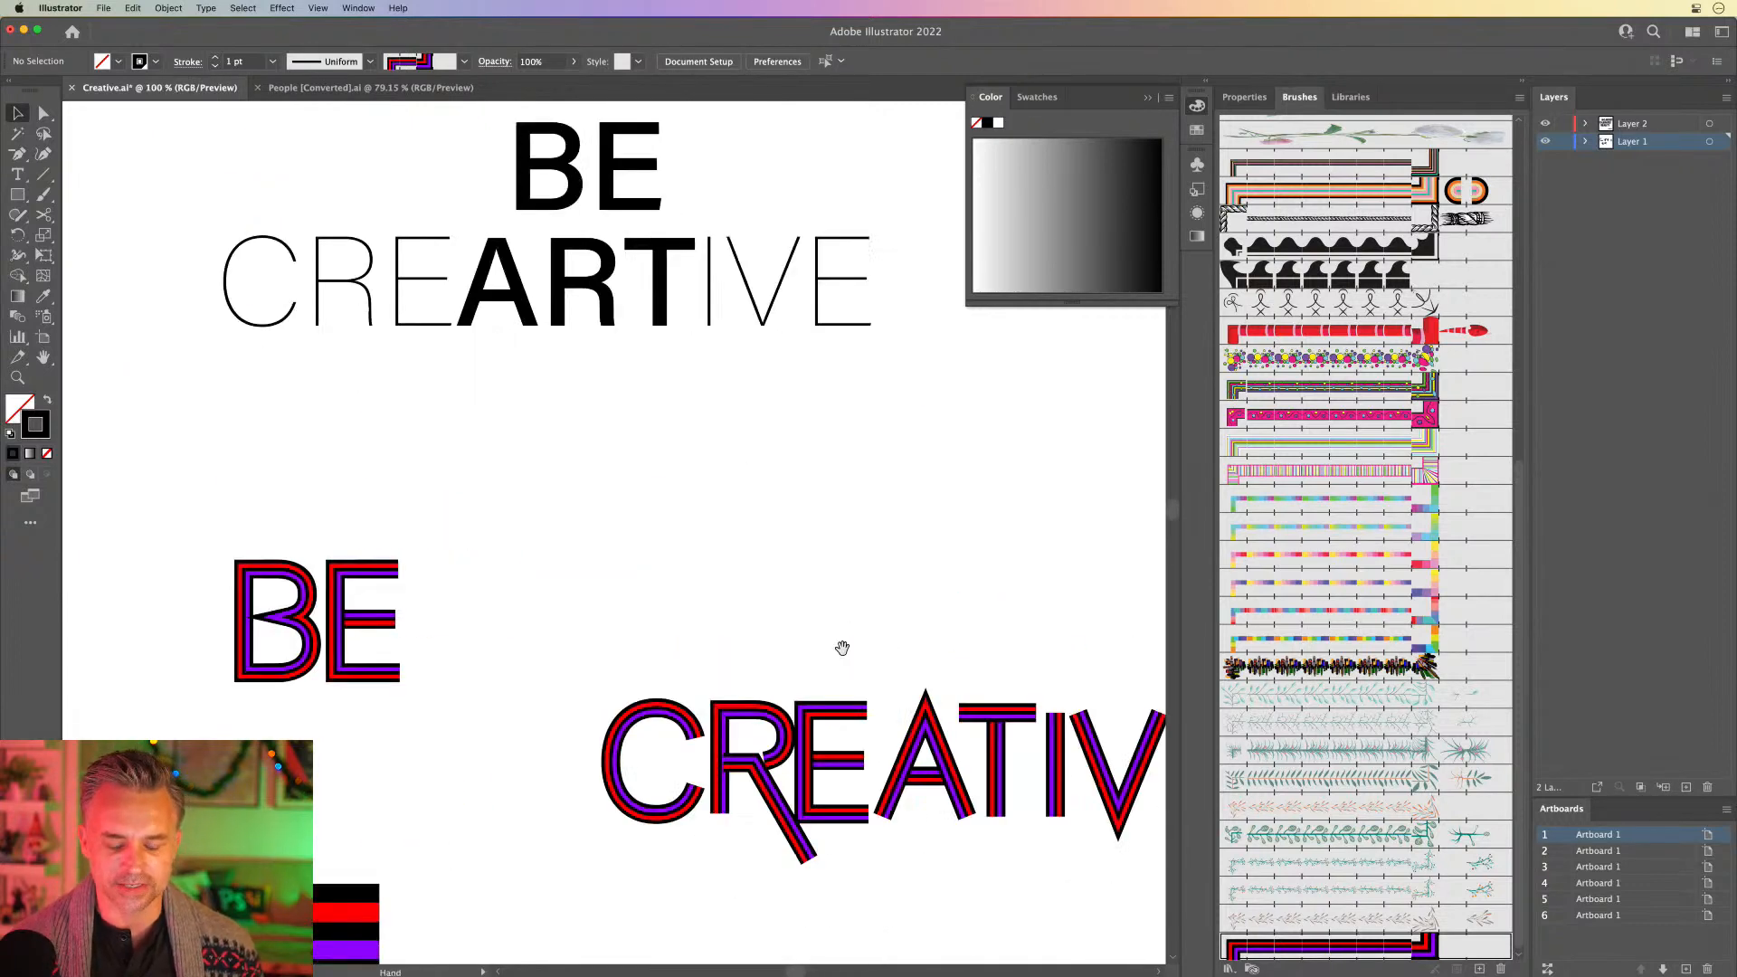
drag(841, 647, 737, 471)
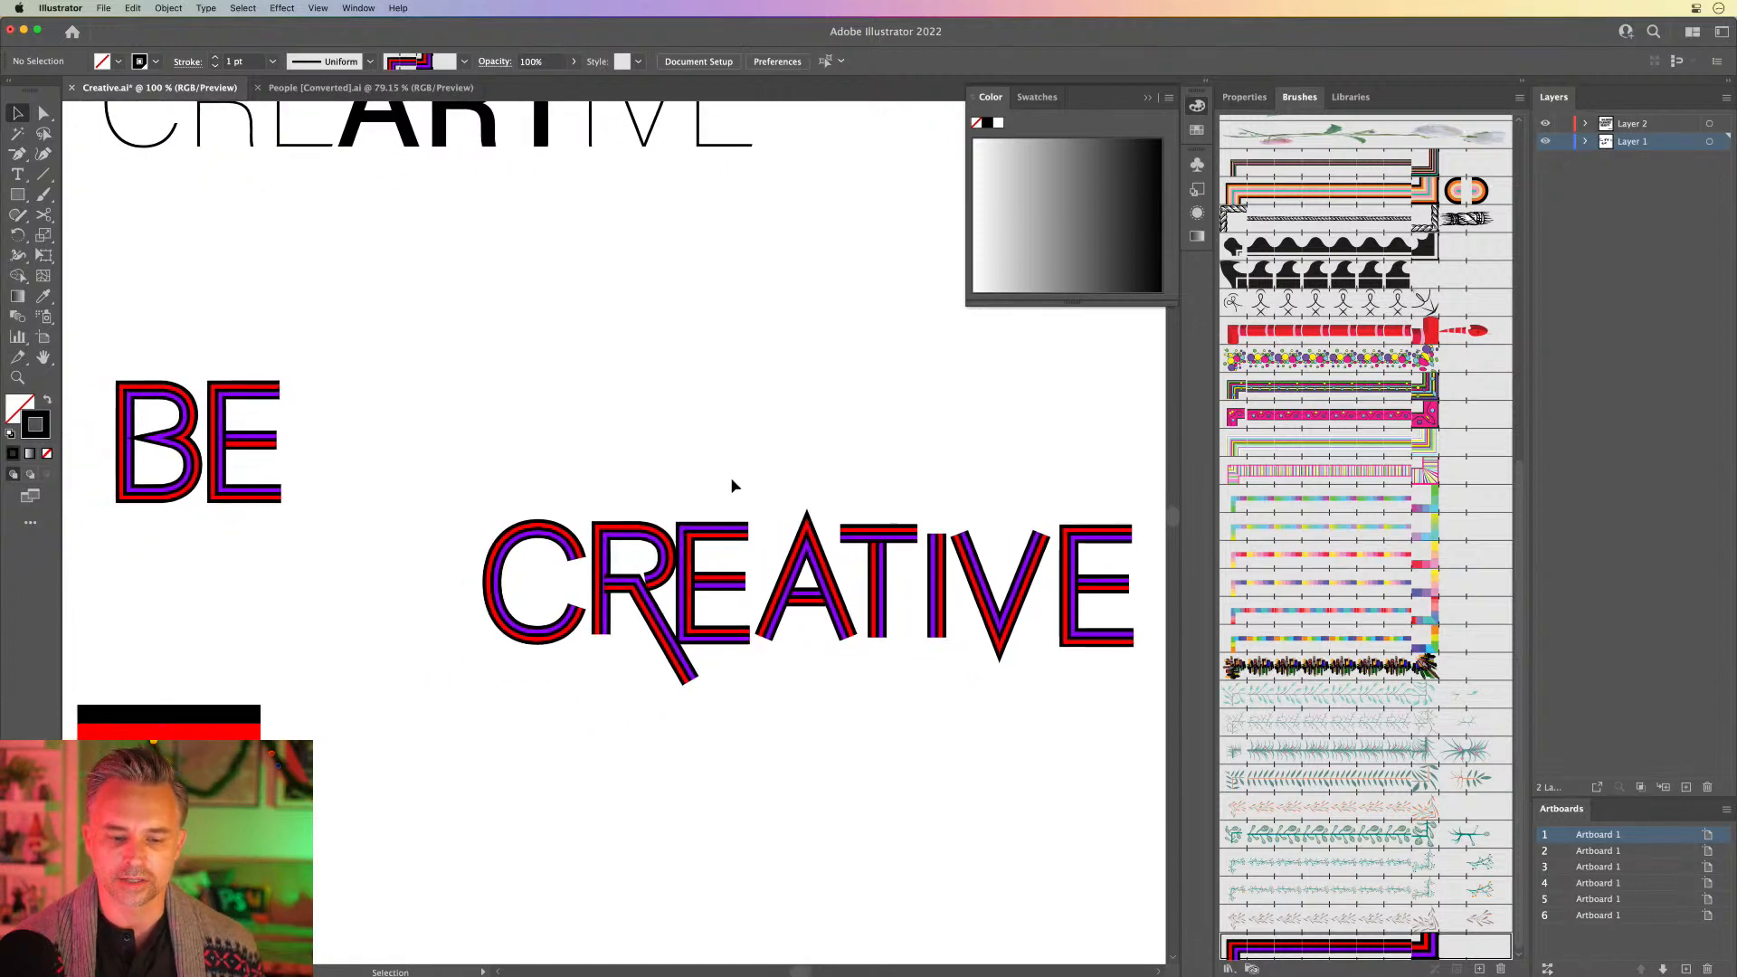
drag(991, 659, 1113, 702)
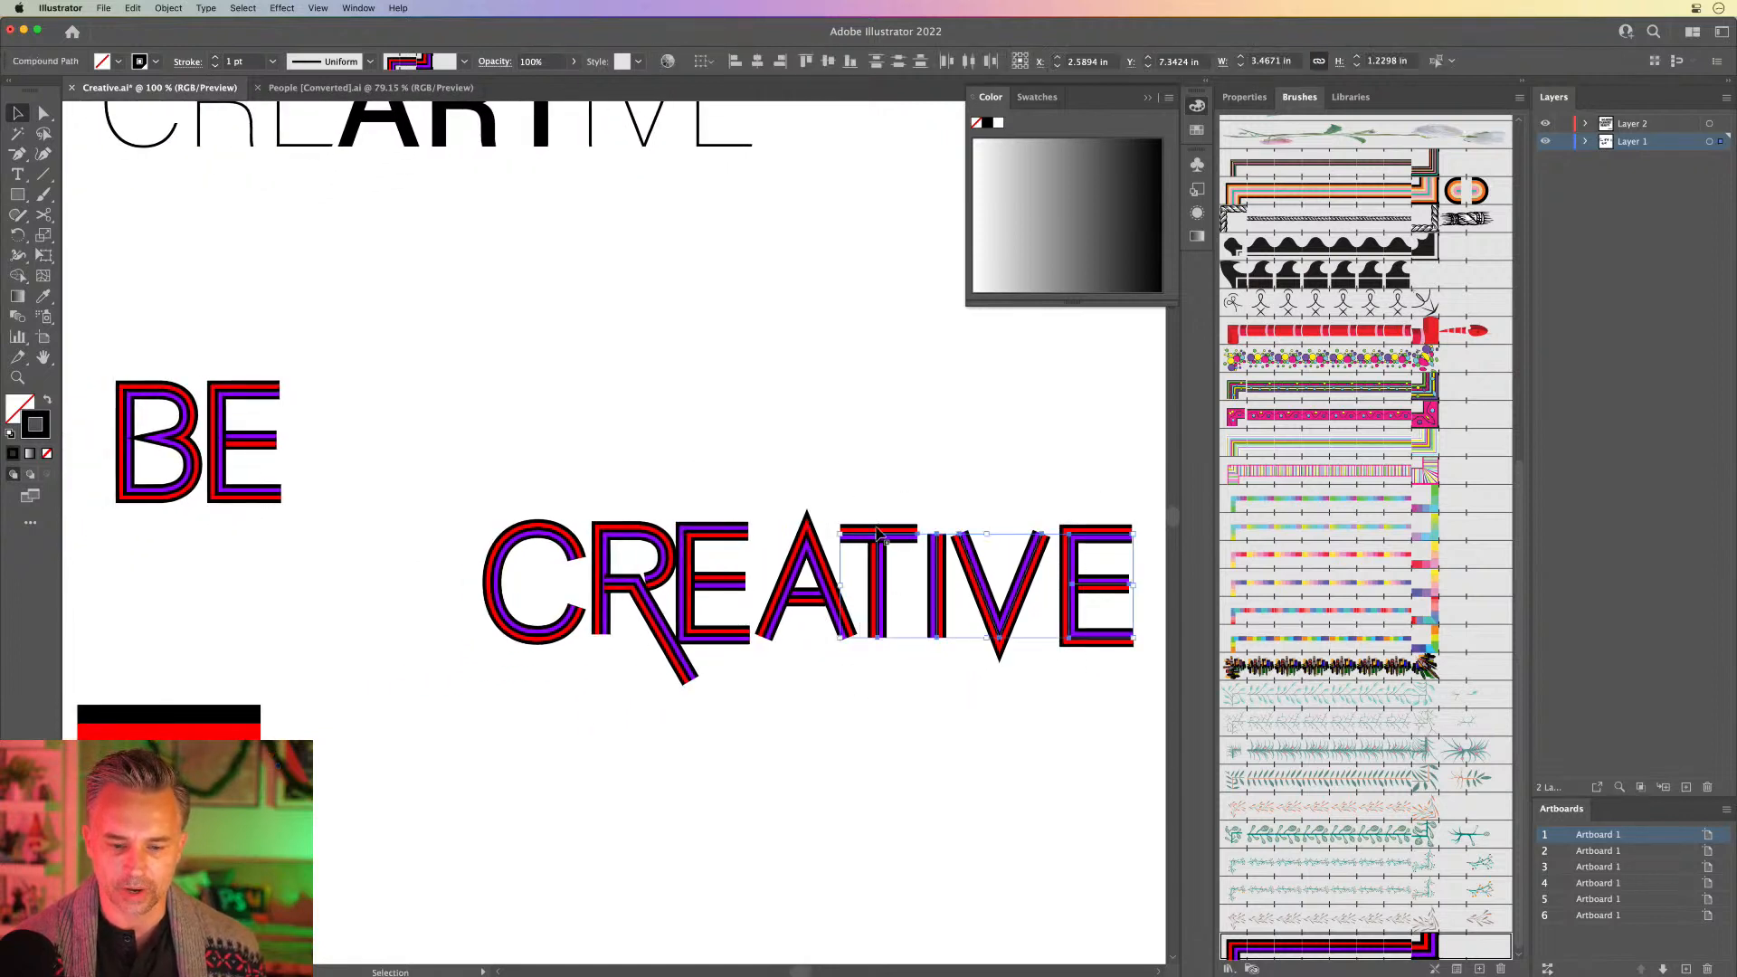
drag(879, 546, 555, 685)
click(472, 448)
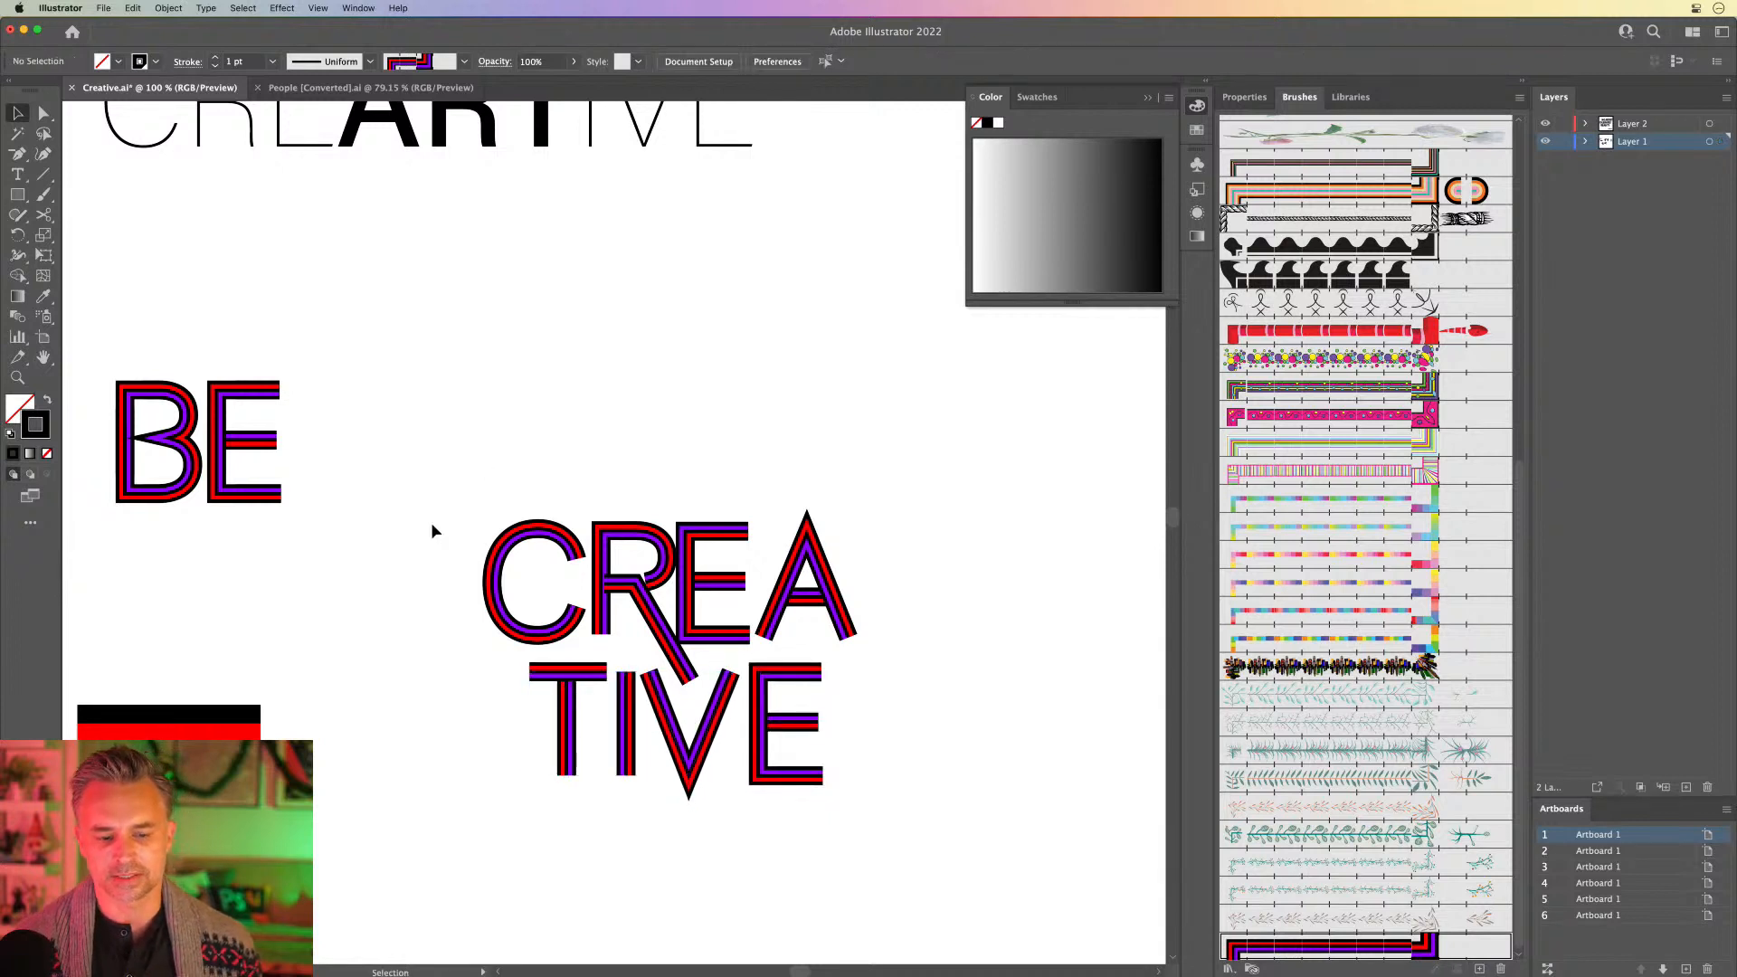
Step: Move the stacked CREA/TIVE lettering up and farther away from the striped BE, and deselect it
drag(454, 440, 941, 841)
drag(635, 616, 791, 514)
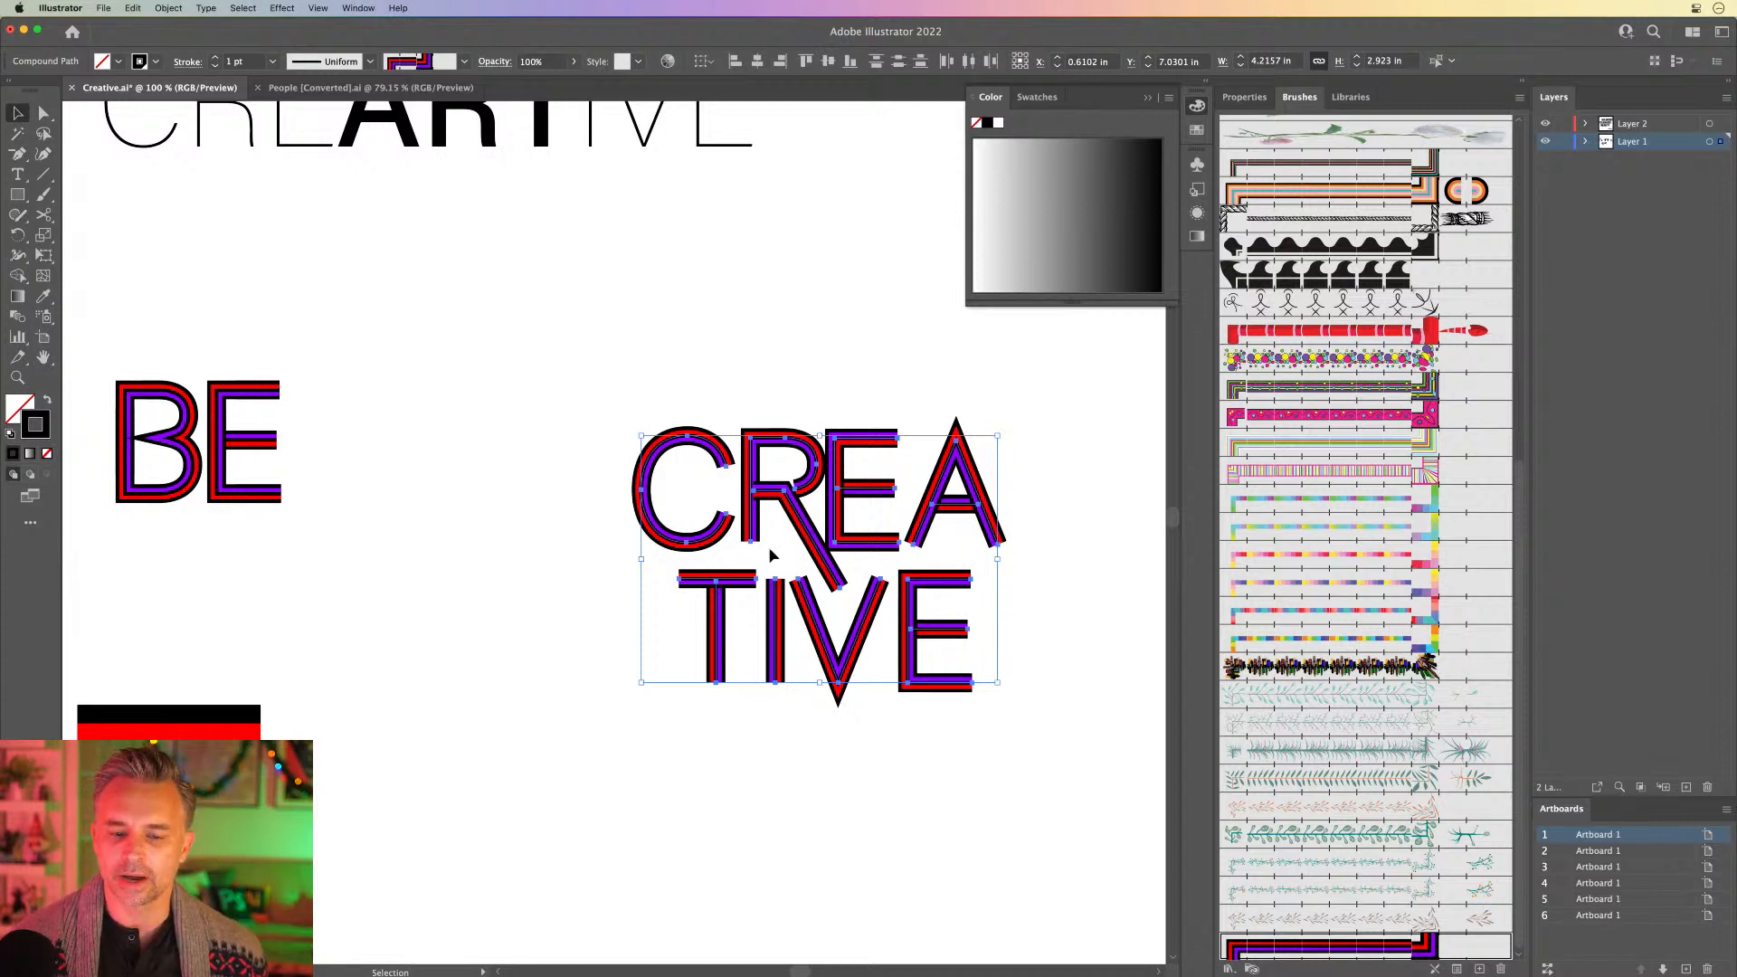
click(780, 557)
Step: Extend the diagonal leg of the R downward so its end reaches in between the arms of the V below
key(super+equal)
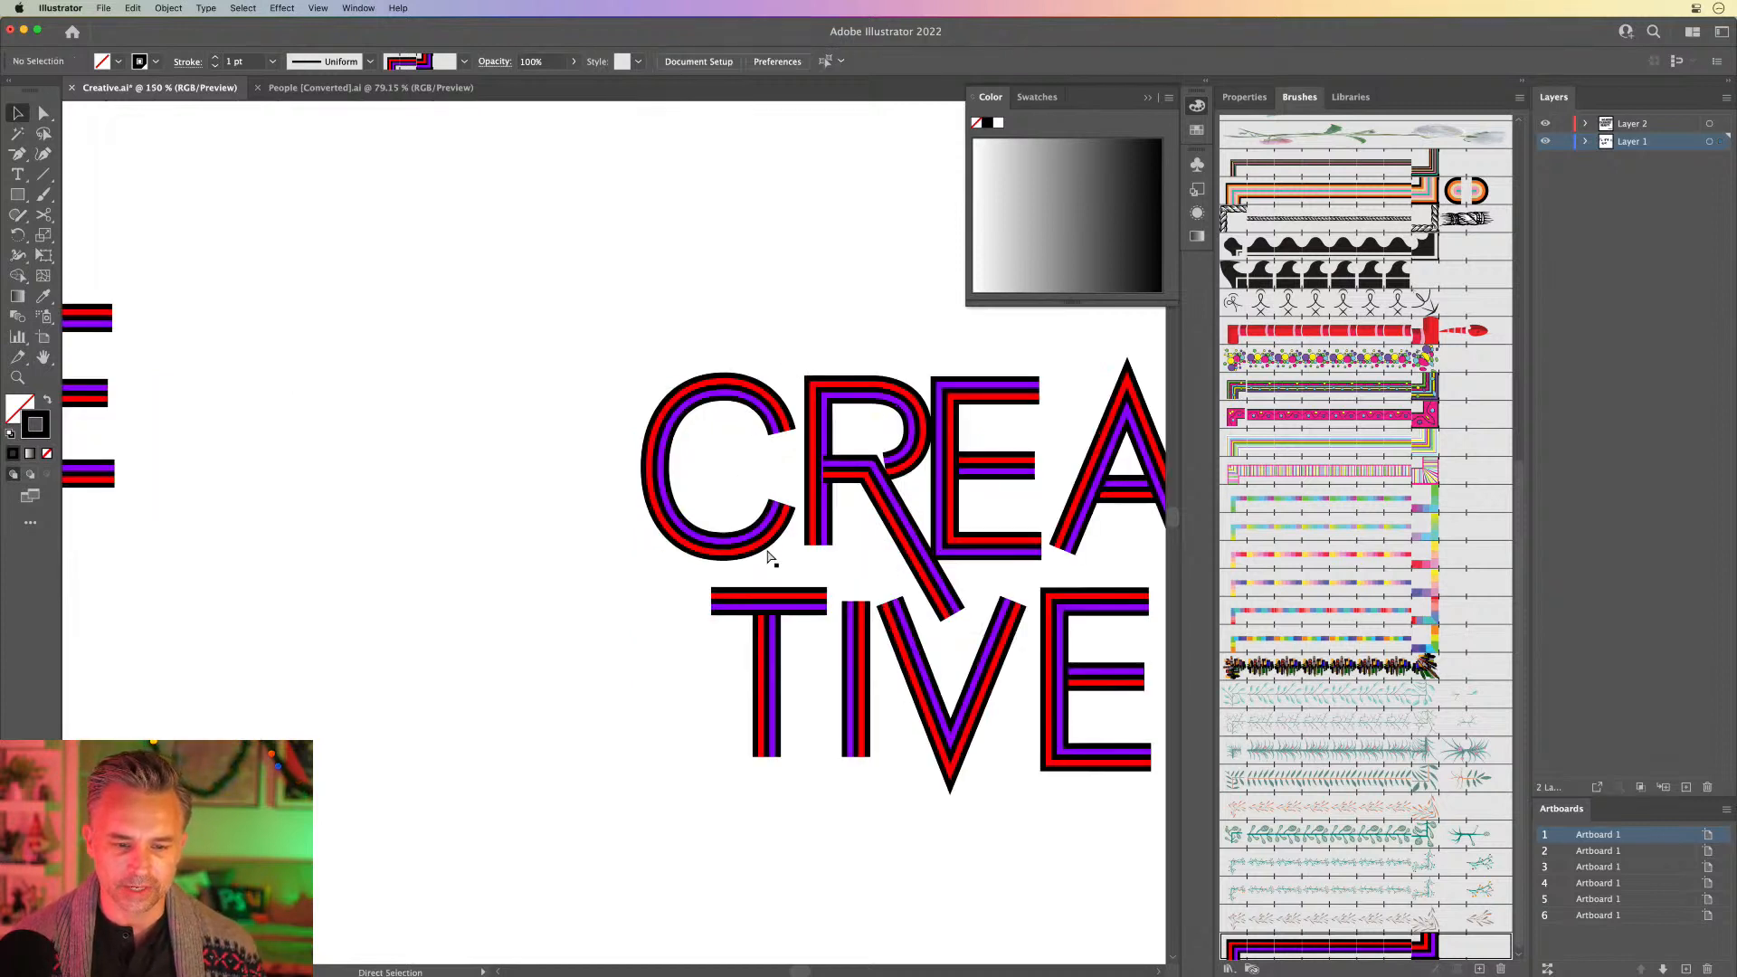
drag(772, 559, 584, 579)
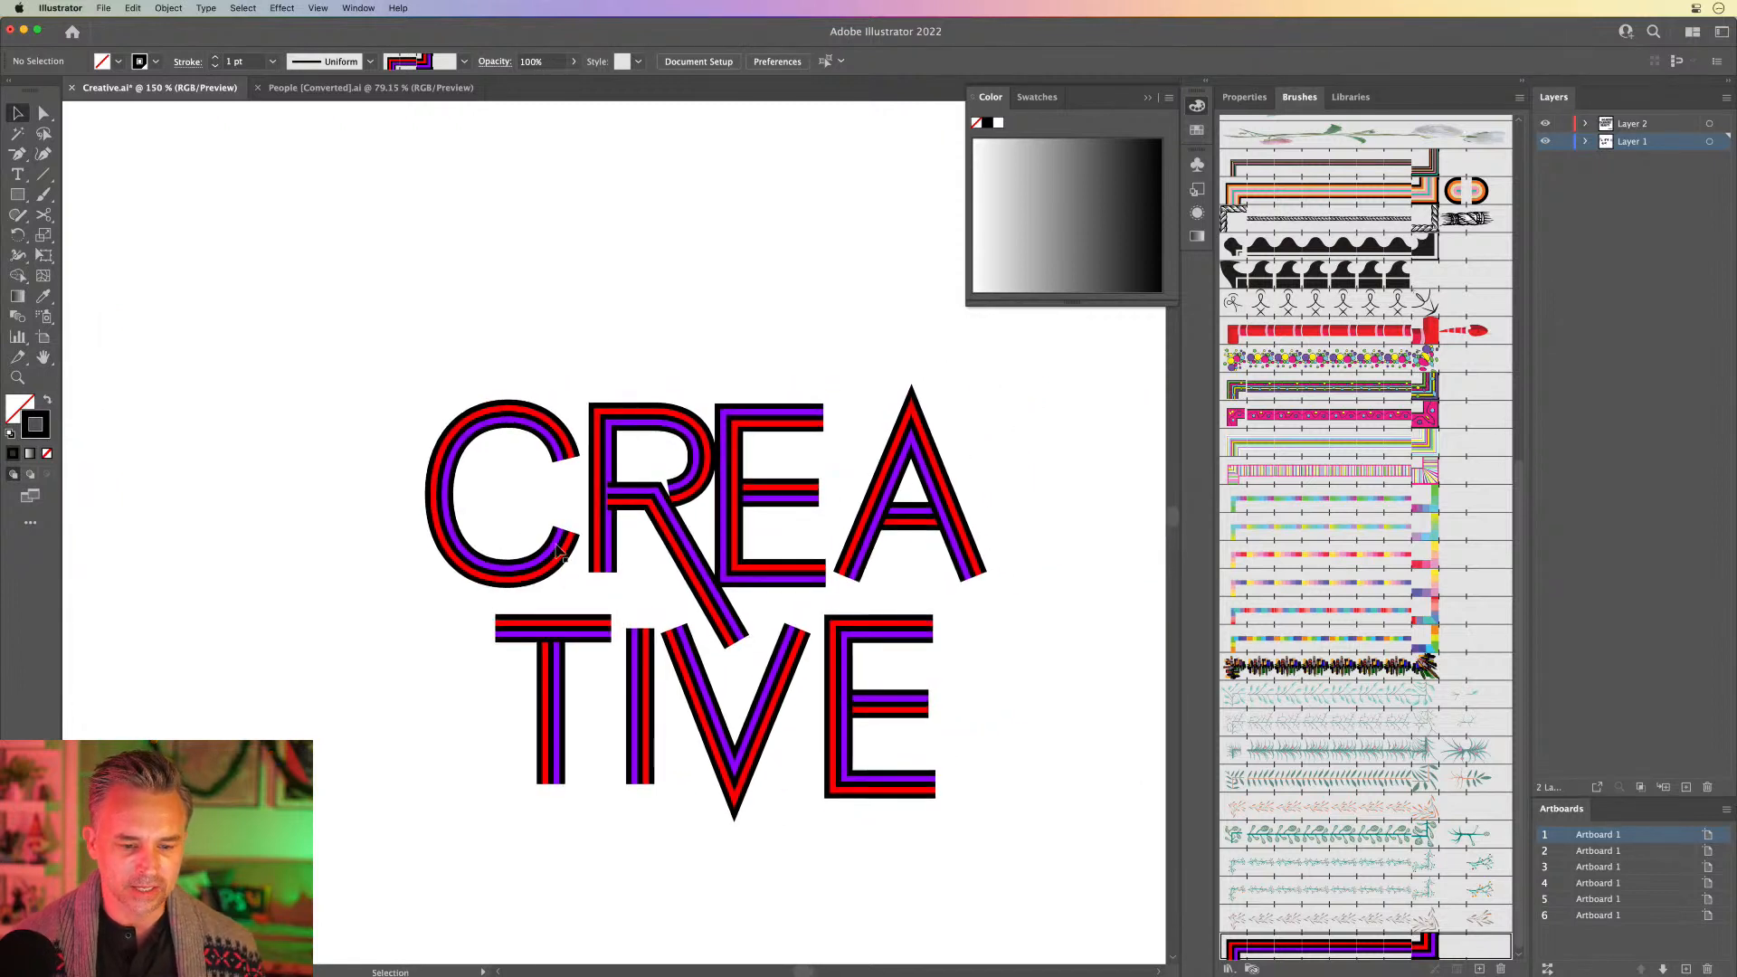
click(42, 114)
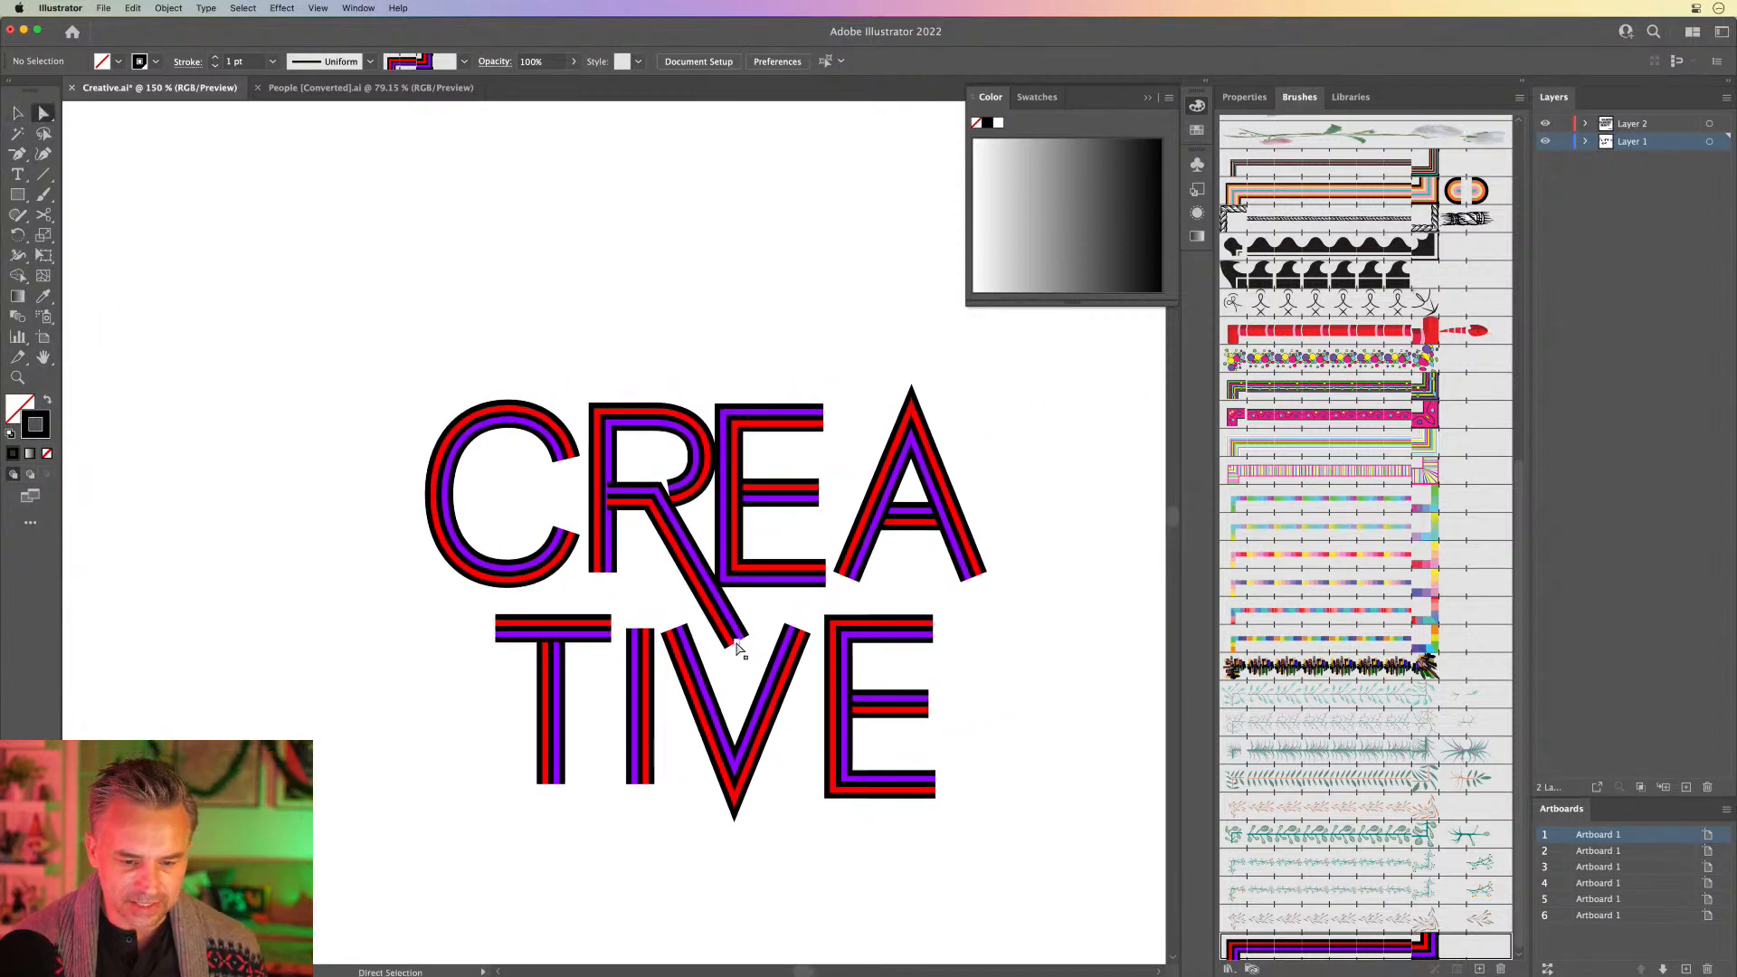
click(737, 643)
drag(737, 642, 731, 681)
click(18, 112)
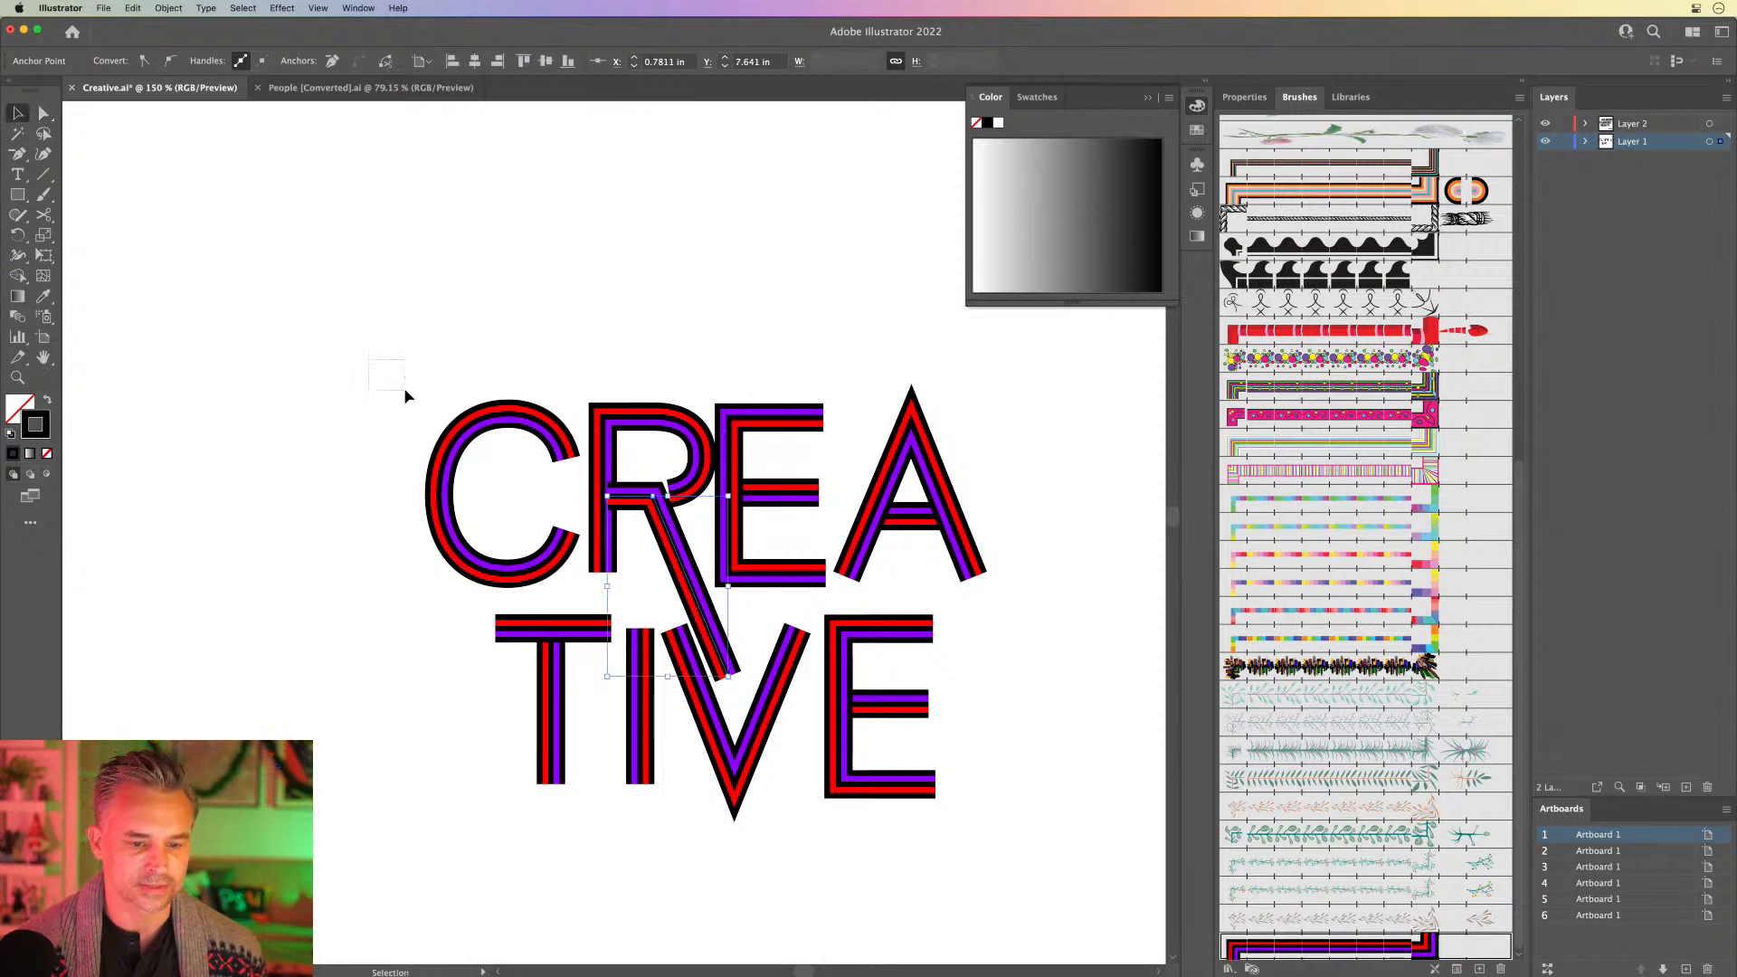
Step: Nudge the CREA line slightly to the right so the R's leg sits inside the V, and deselect it
drag(404, 387, 993, 568)
key(shift+Right)
key(shift+Right)
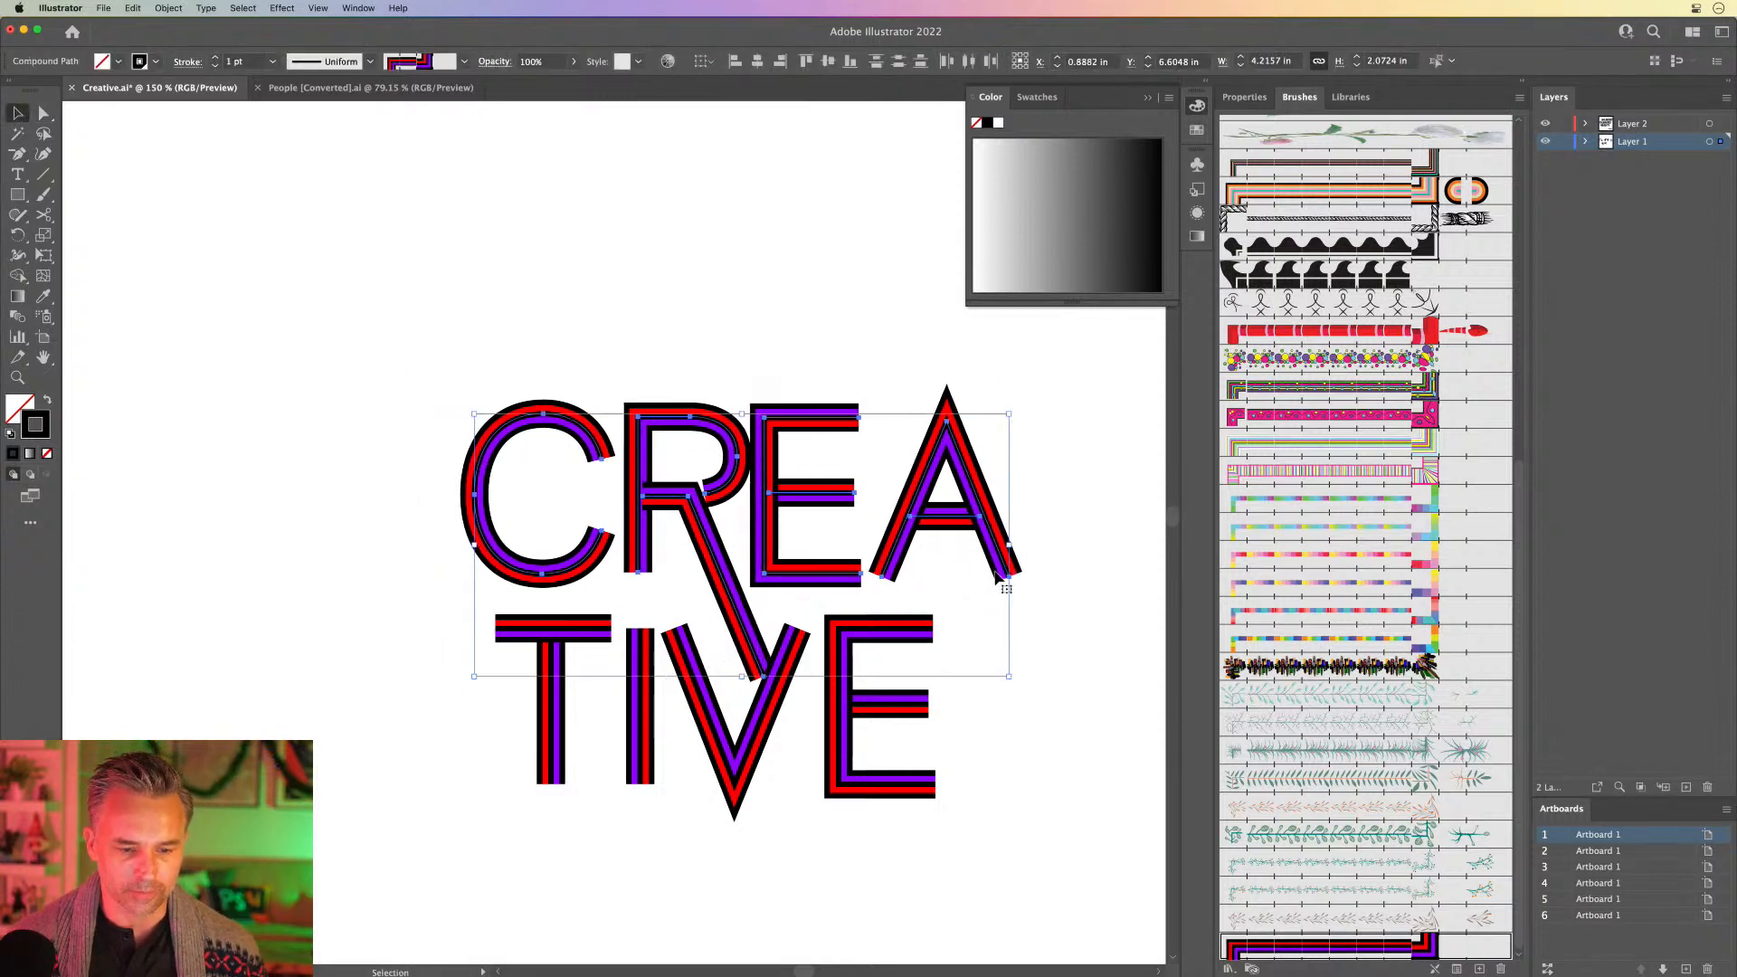
key(shift+Left)
key(Left)
key(Left)
key(Left)
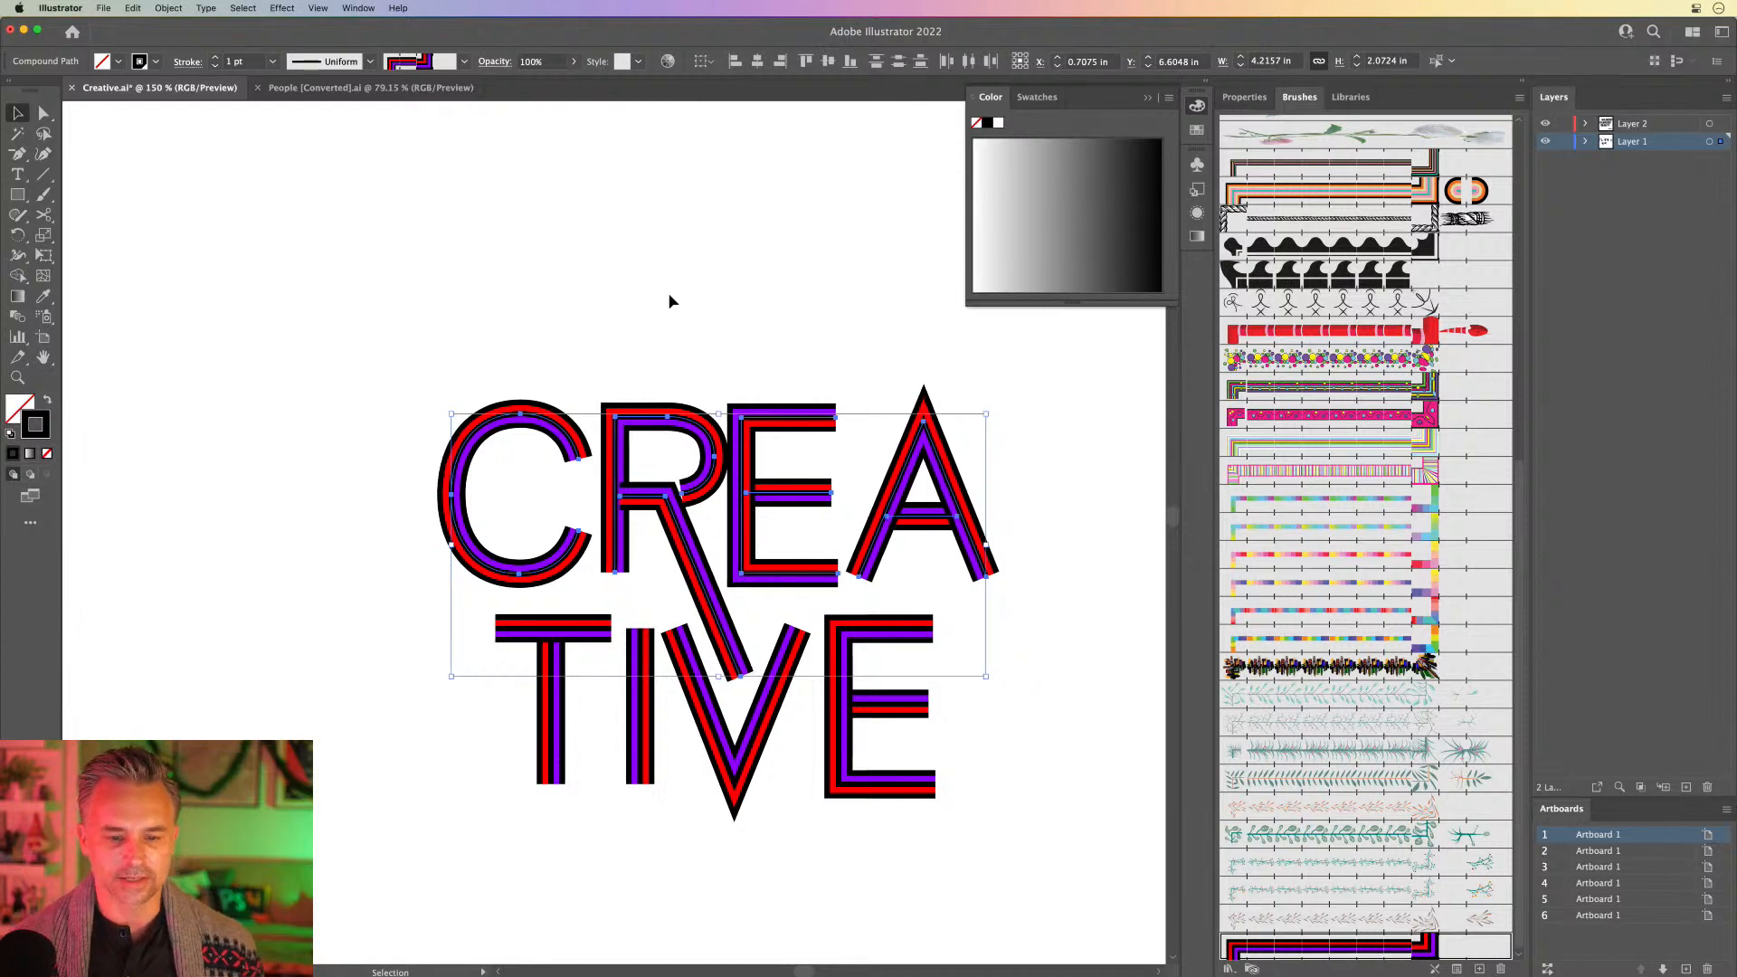
click(670, 301)
Step: Move the whole letter A, including its crossbar, closer to the E so its foot overlaps the E's lower arm
click(43, 113)
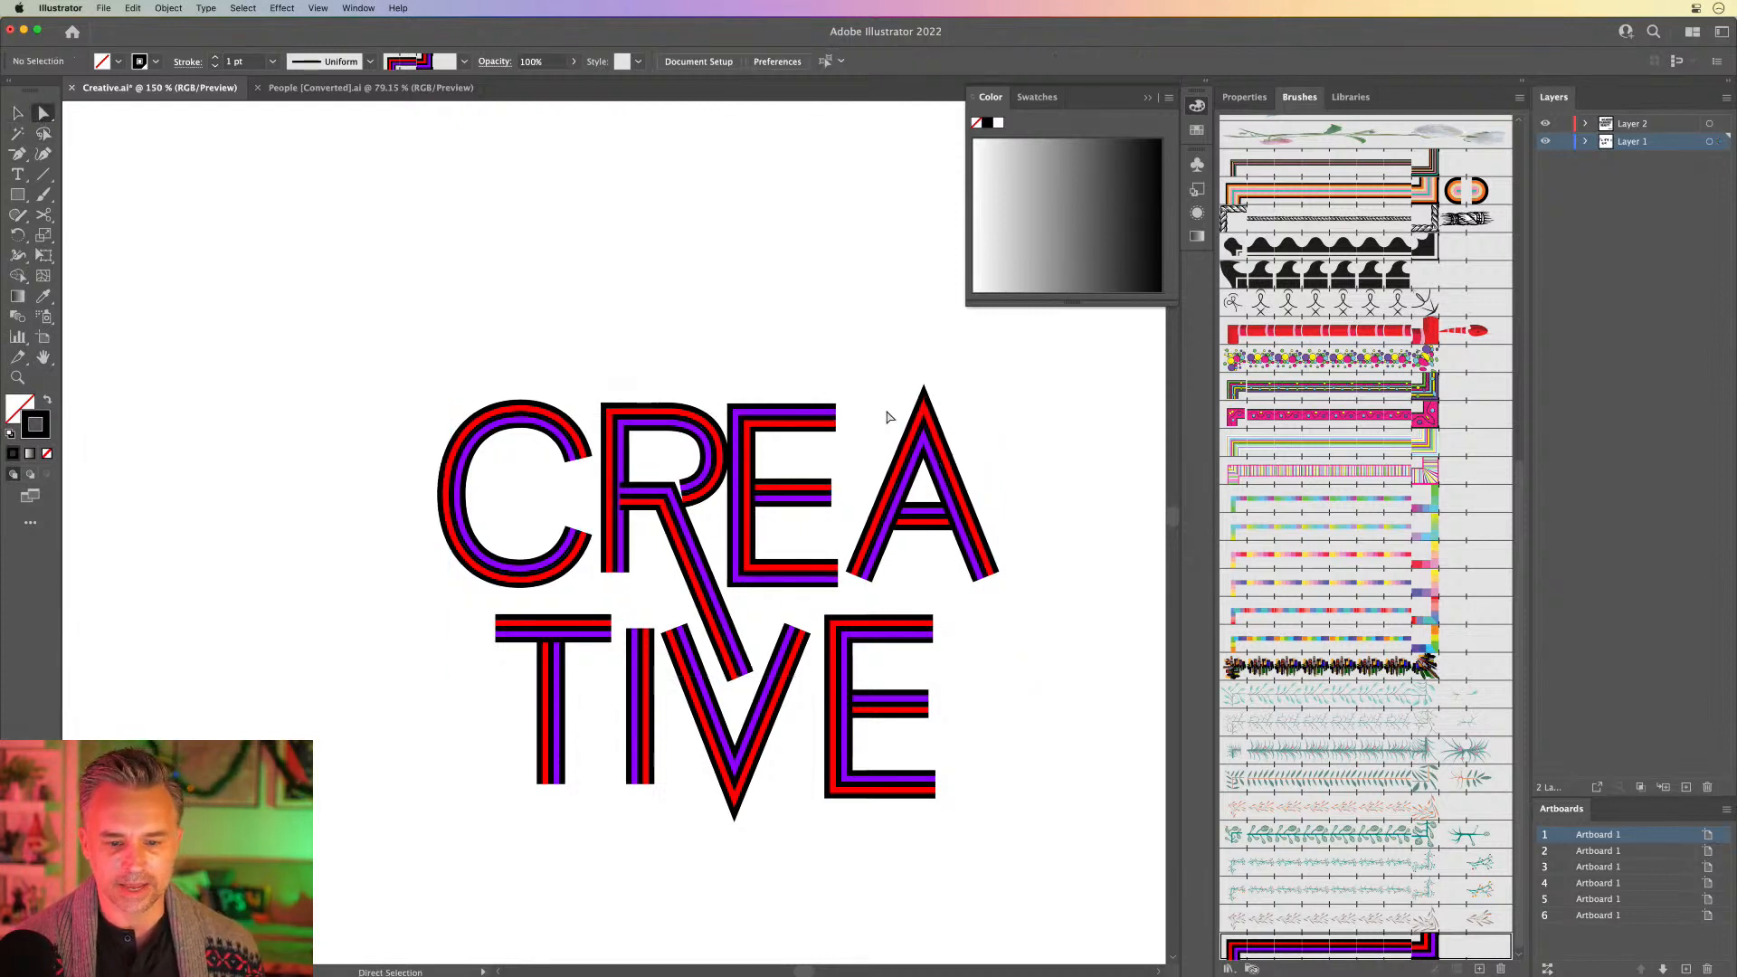
drag(874, 367, 1006, 588)
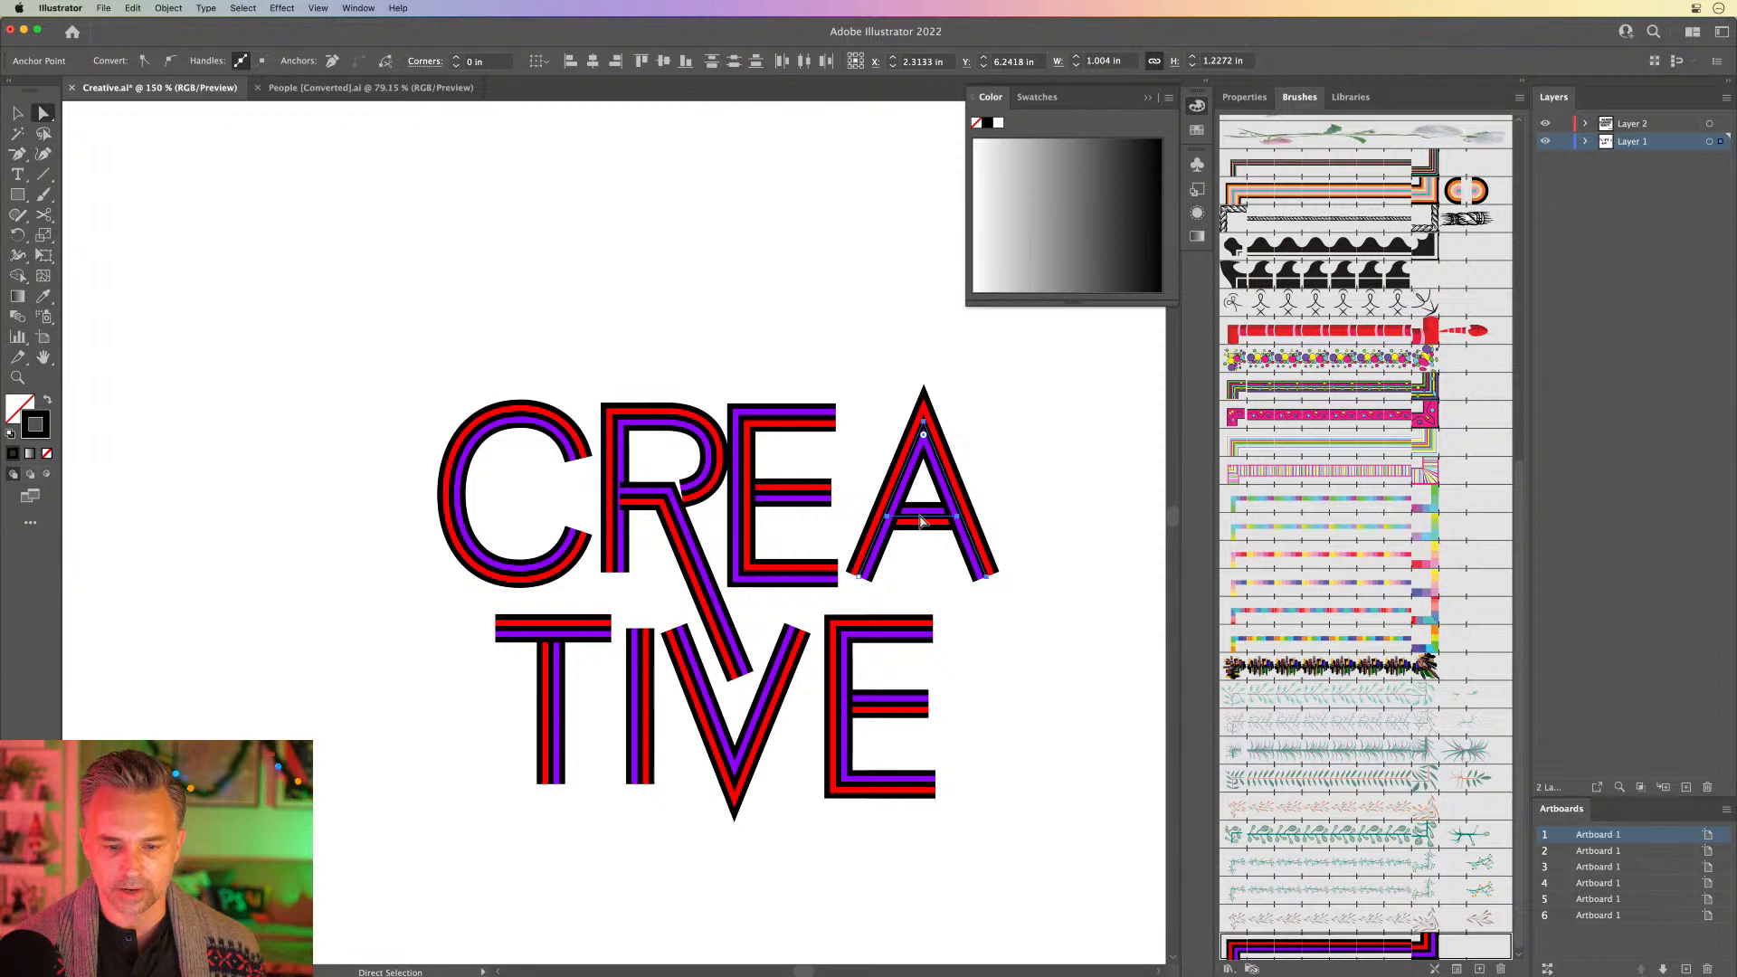
drag(921, 520, 883, 516)
key(super+z)
click(15, 118)
key(a)
click(884, 599)
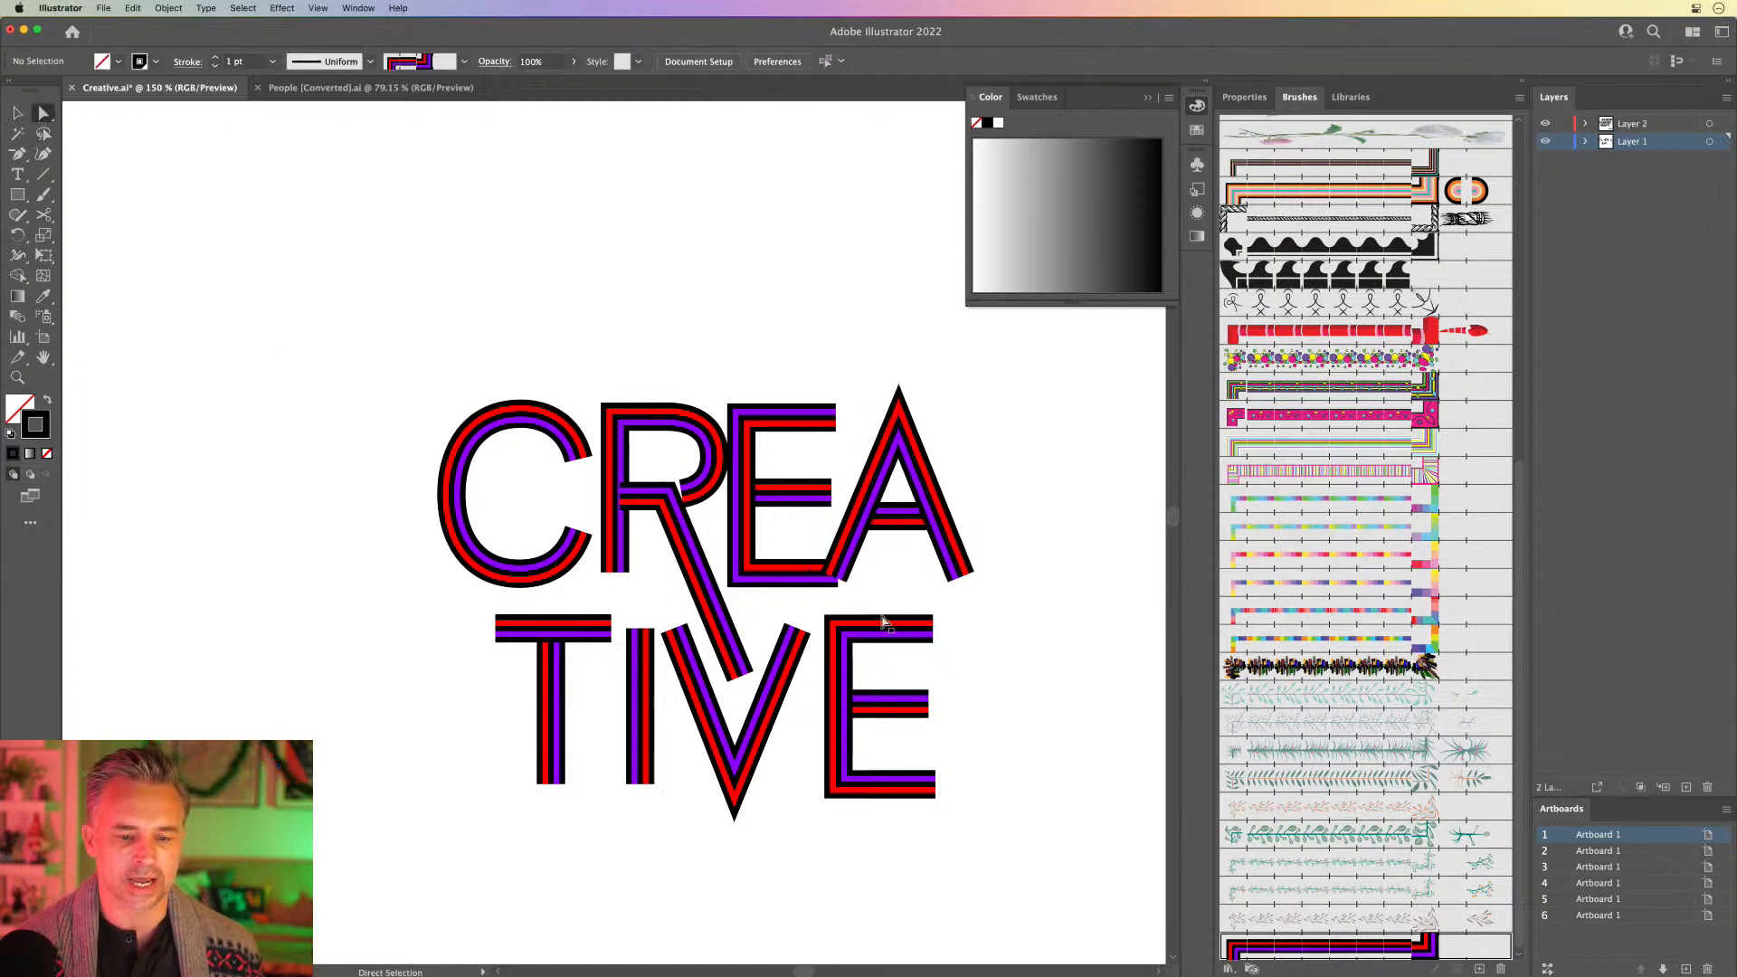
Step: Shorten the A's left leg so it ends above the bottom arm of the E, and deselect it
drag(839, 576, 846, 558)
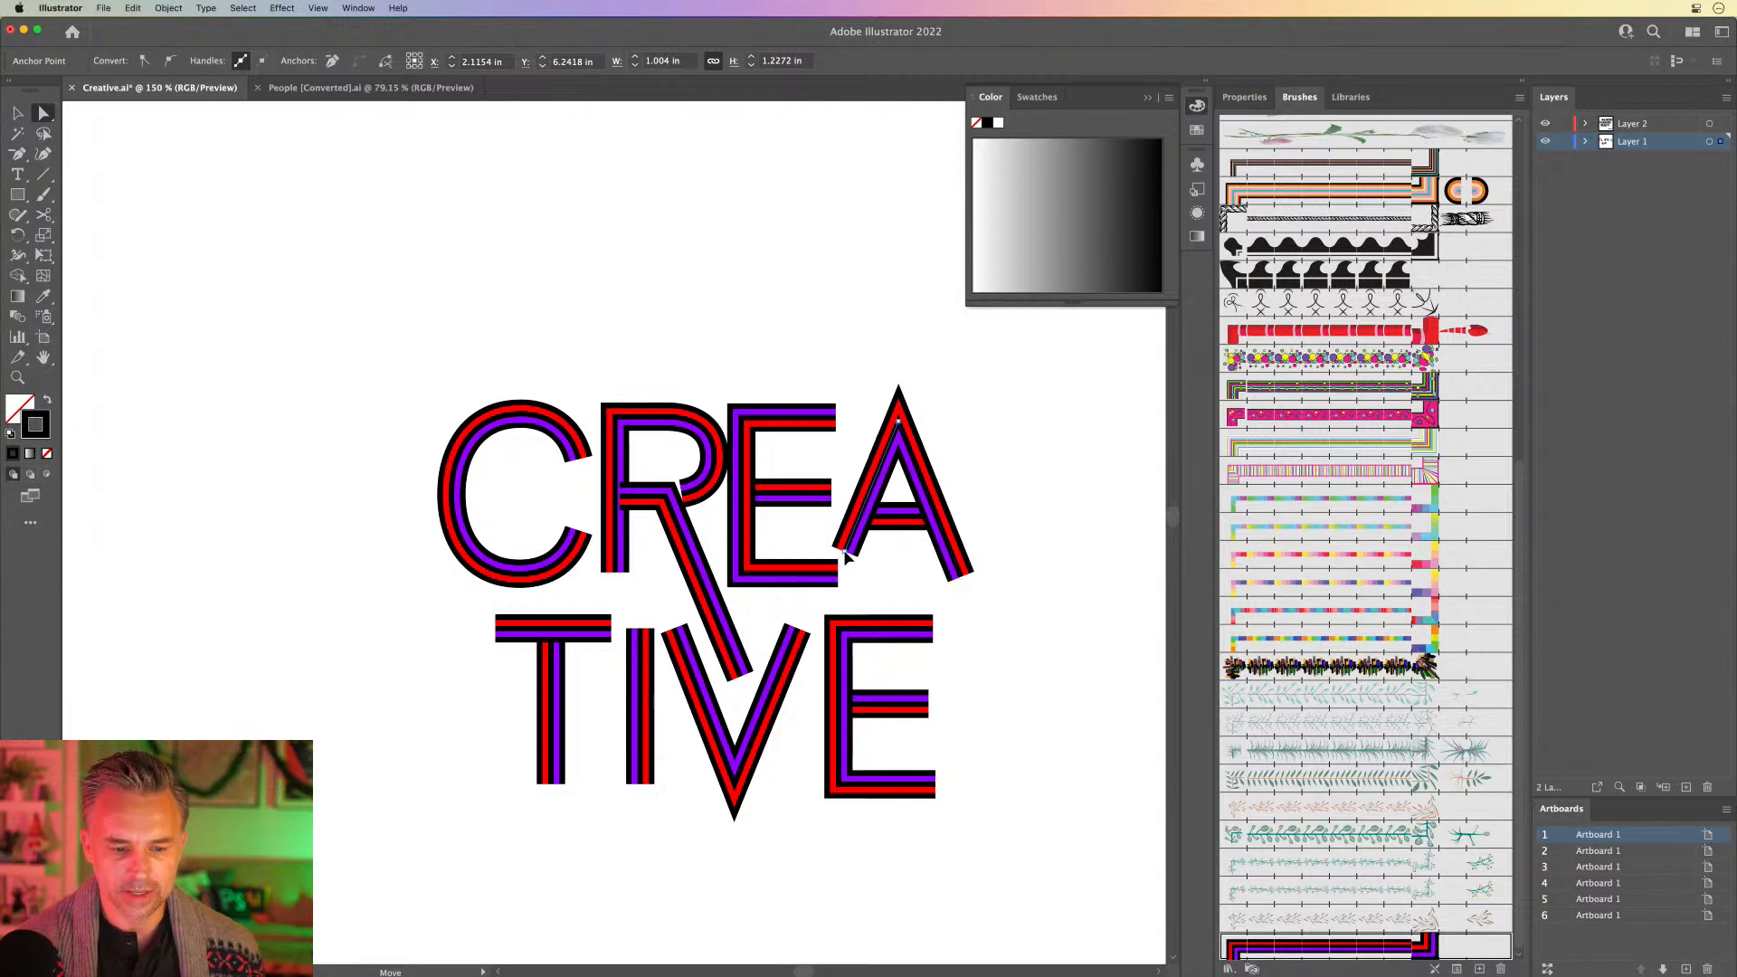
click(18, 114)
click(220, 199)
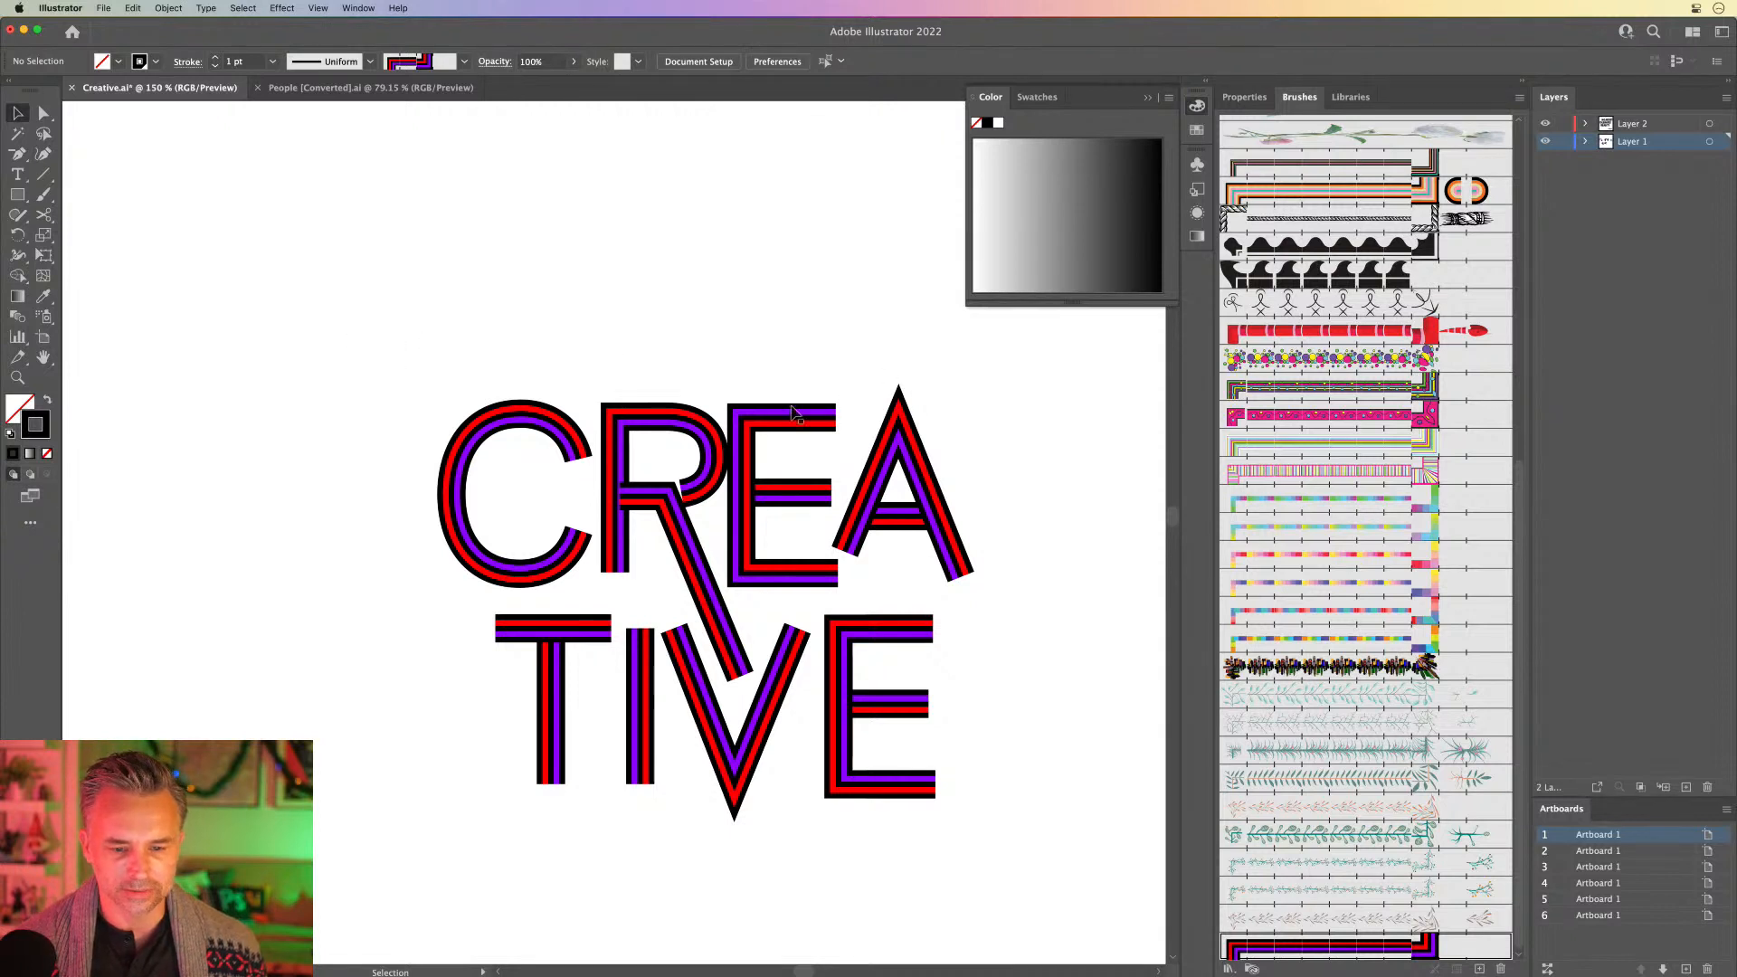
Step: Nudge the E in CREA slightly away from the R toward the A, and deselect it
drag(799, 510, 799, 511)
key(Right)
key(Right)
key(Right)
key(Right)
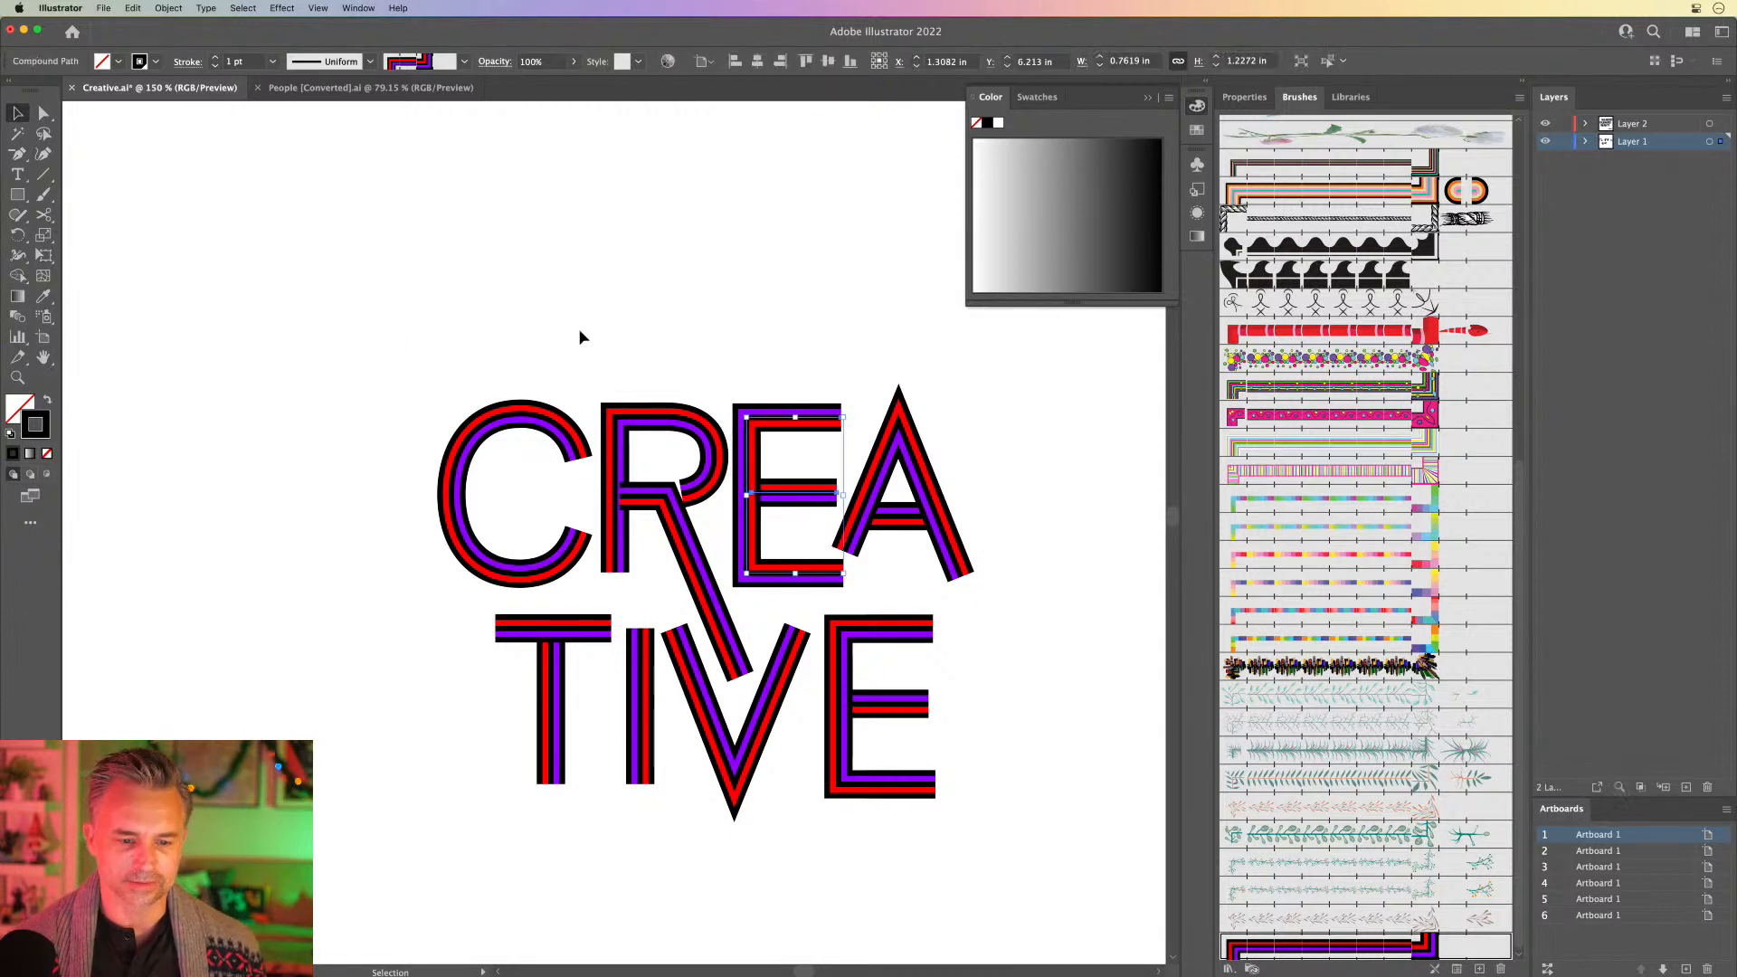
click(580, 330)
Step: Duplicate the stacked CREA/TIVE lettering into the blank area below the striped swatch
key(super+equal)
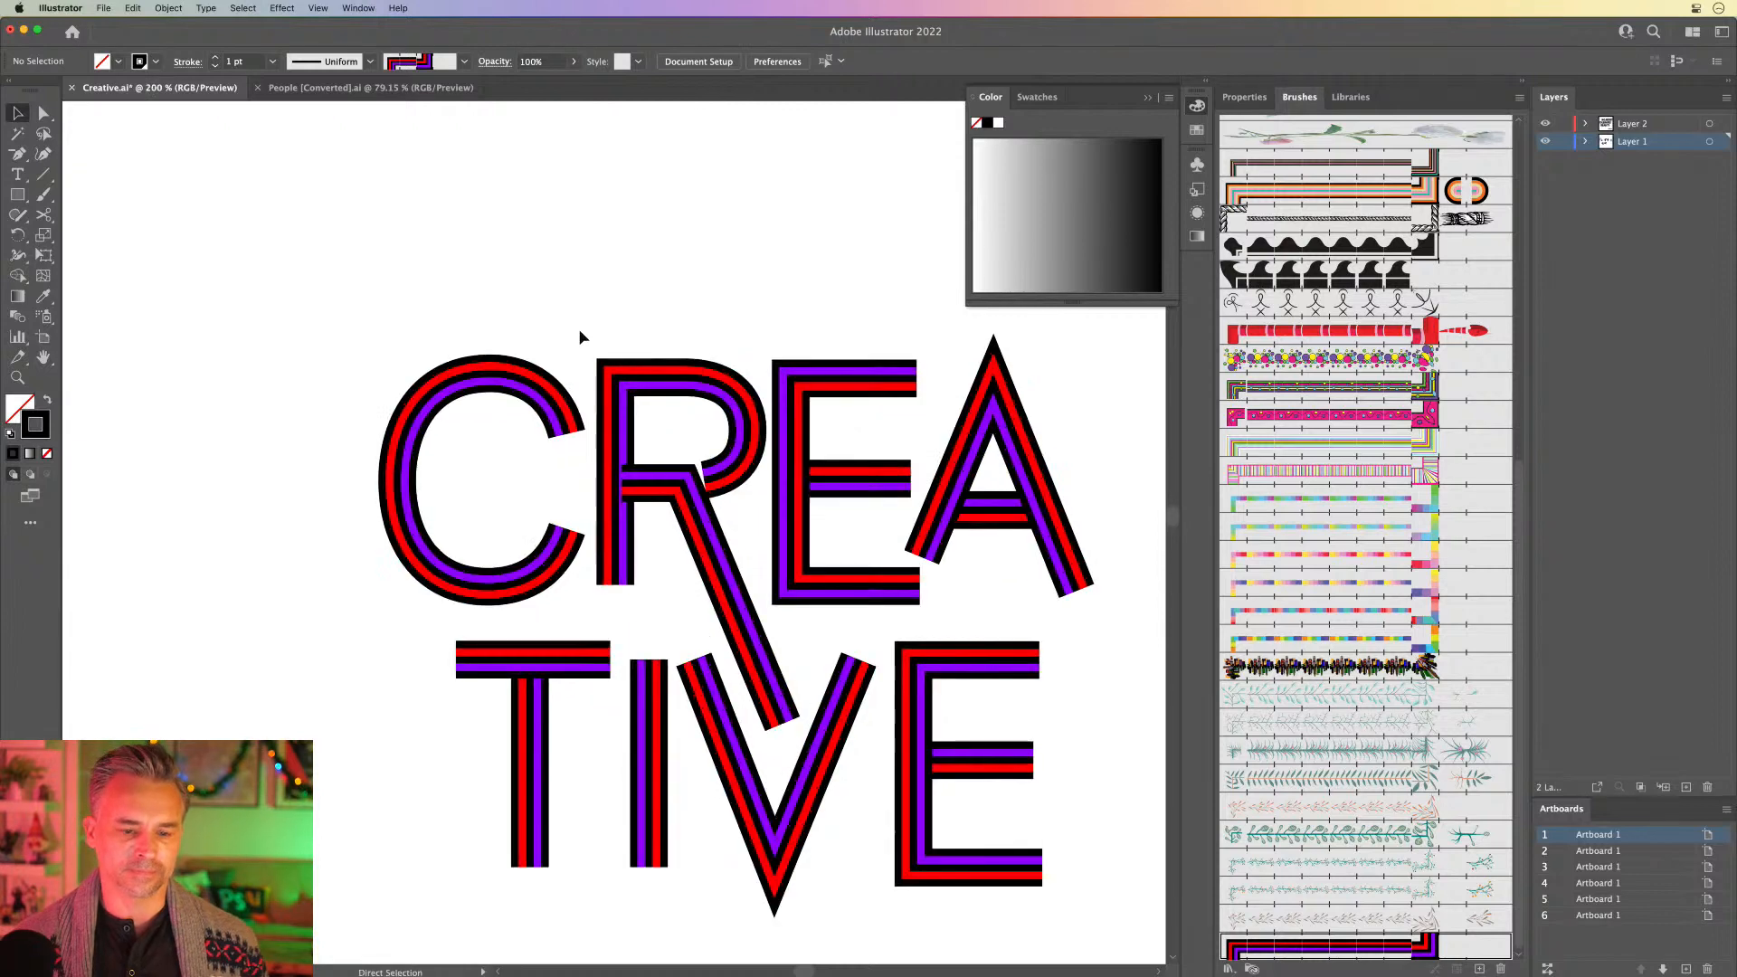
drag(580, 336, 483, 245)
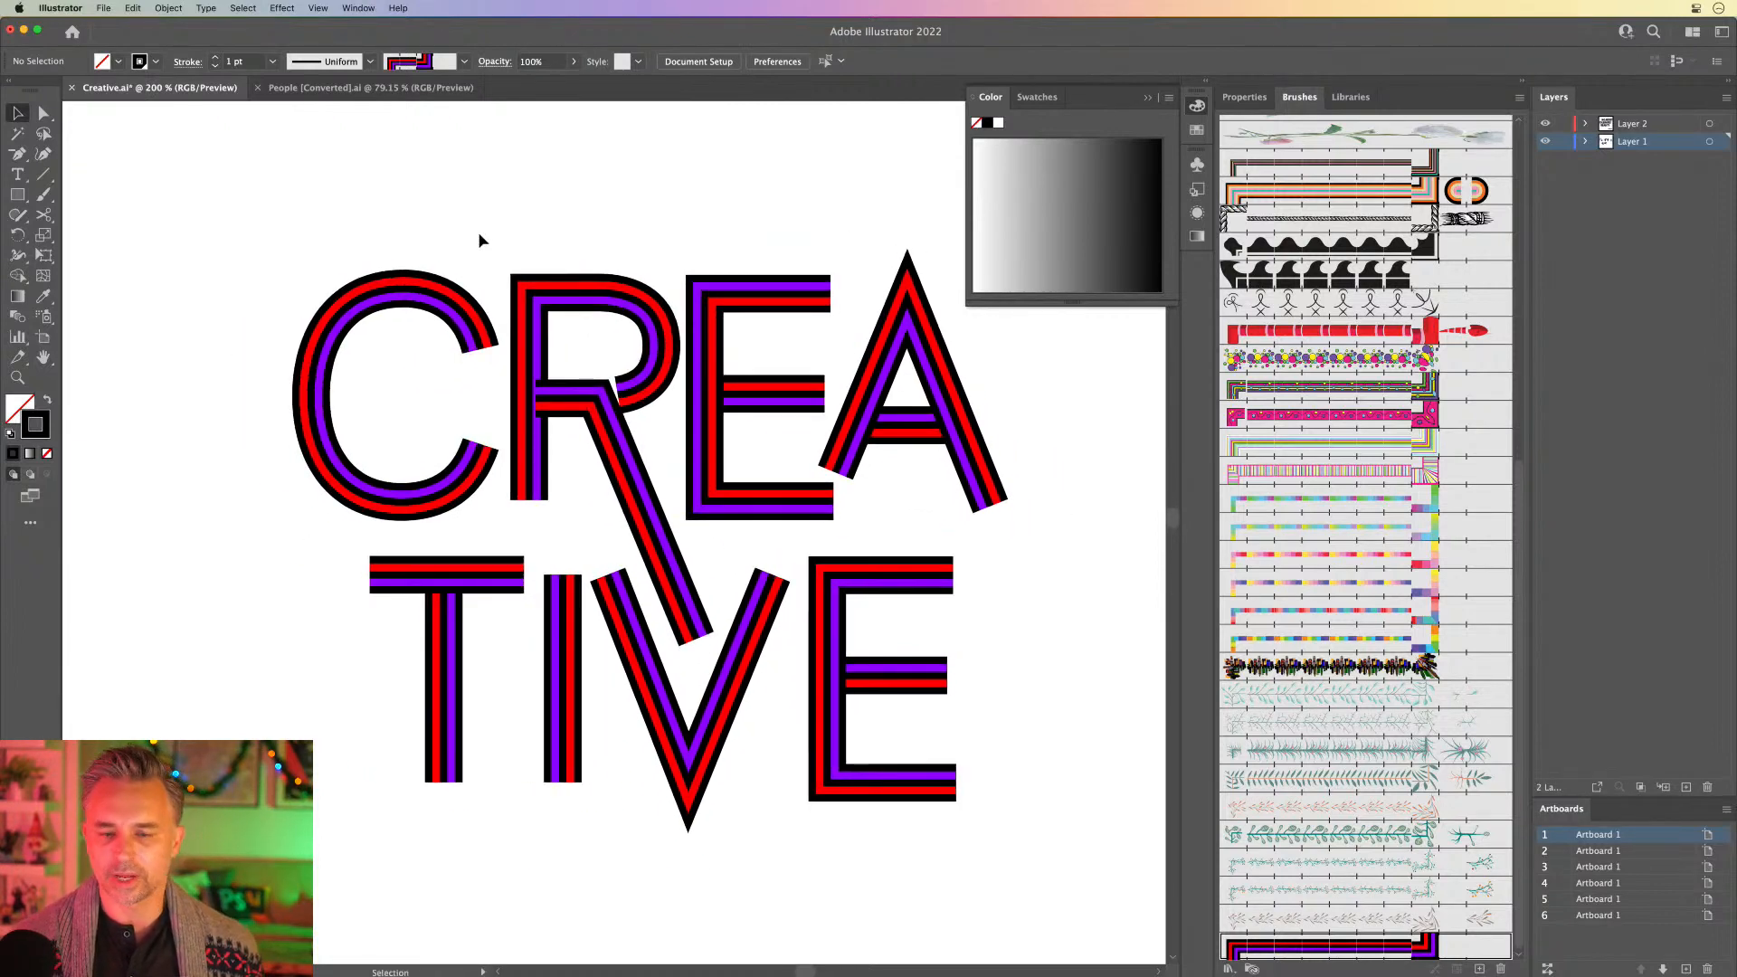
key(super+minus)
key(super+minus)
key(super+minus)
key(super+minus)
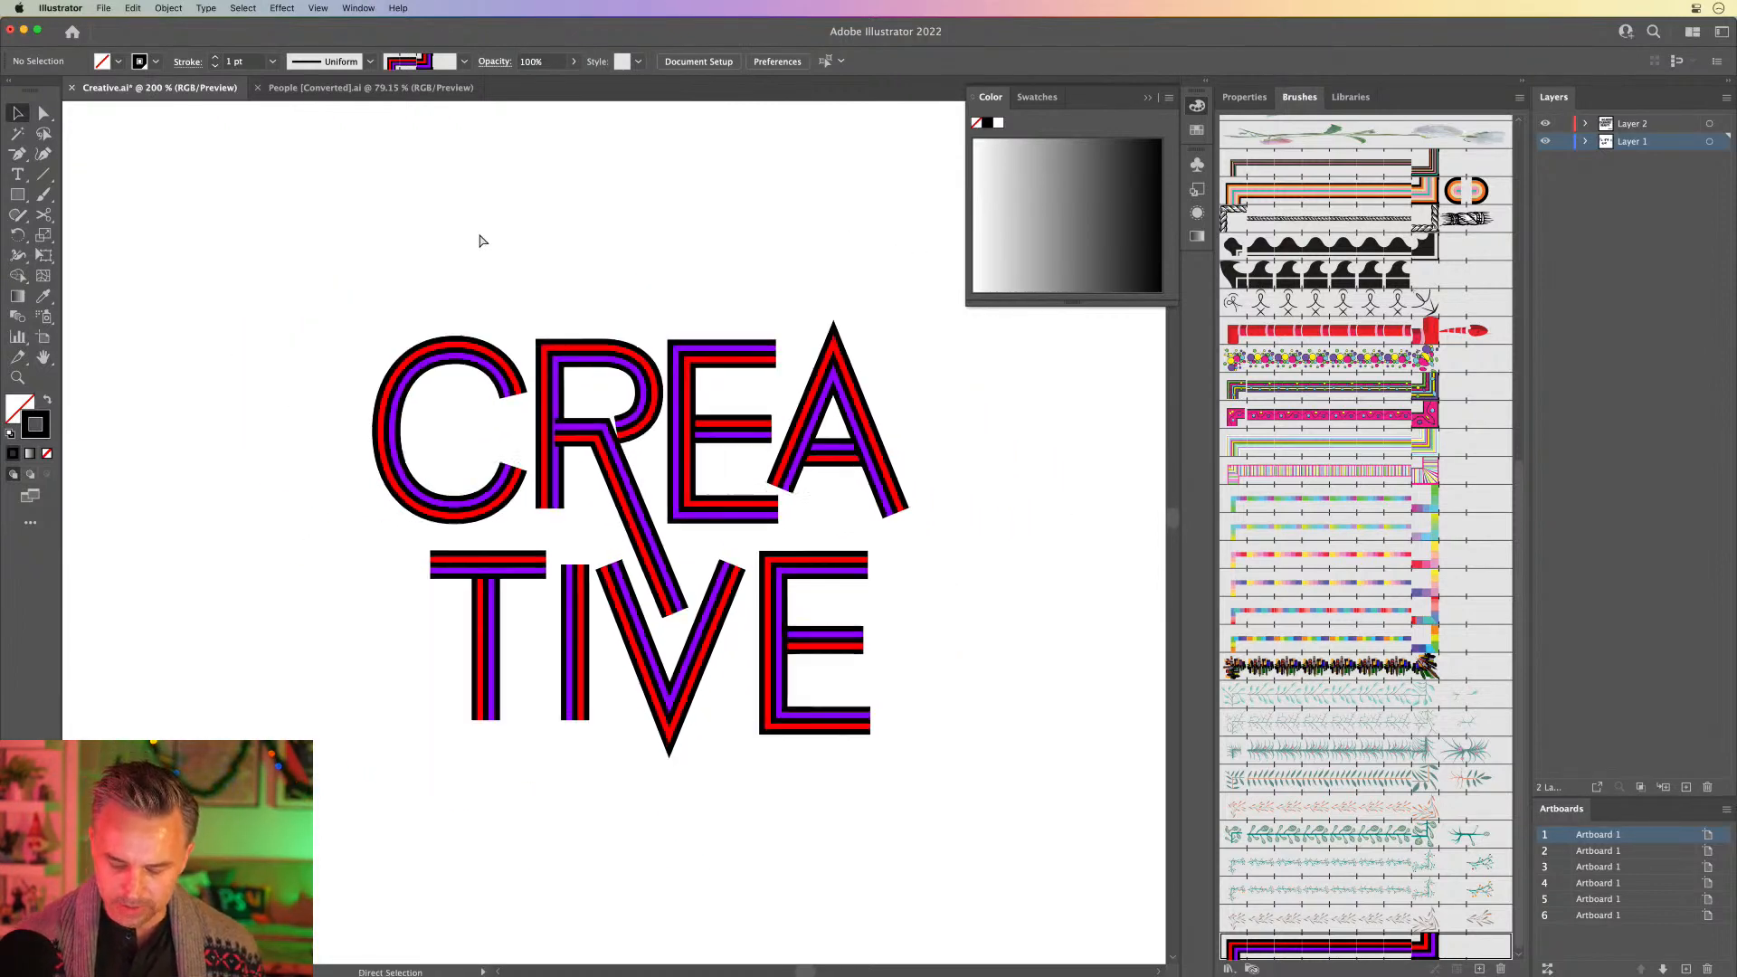
drag(529, 422, 774, 642)
drag(624, 531, 453, 733)
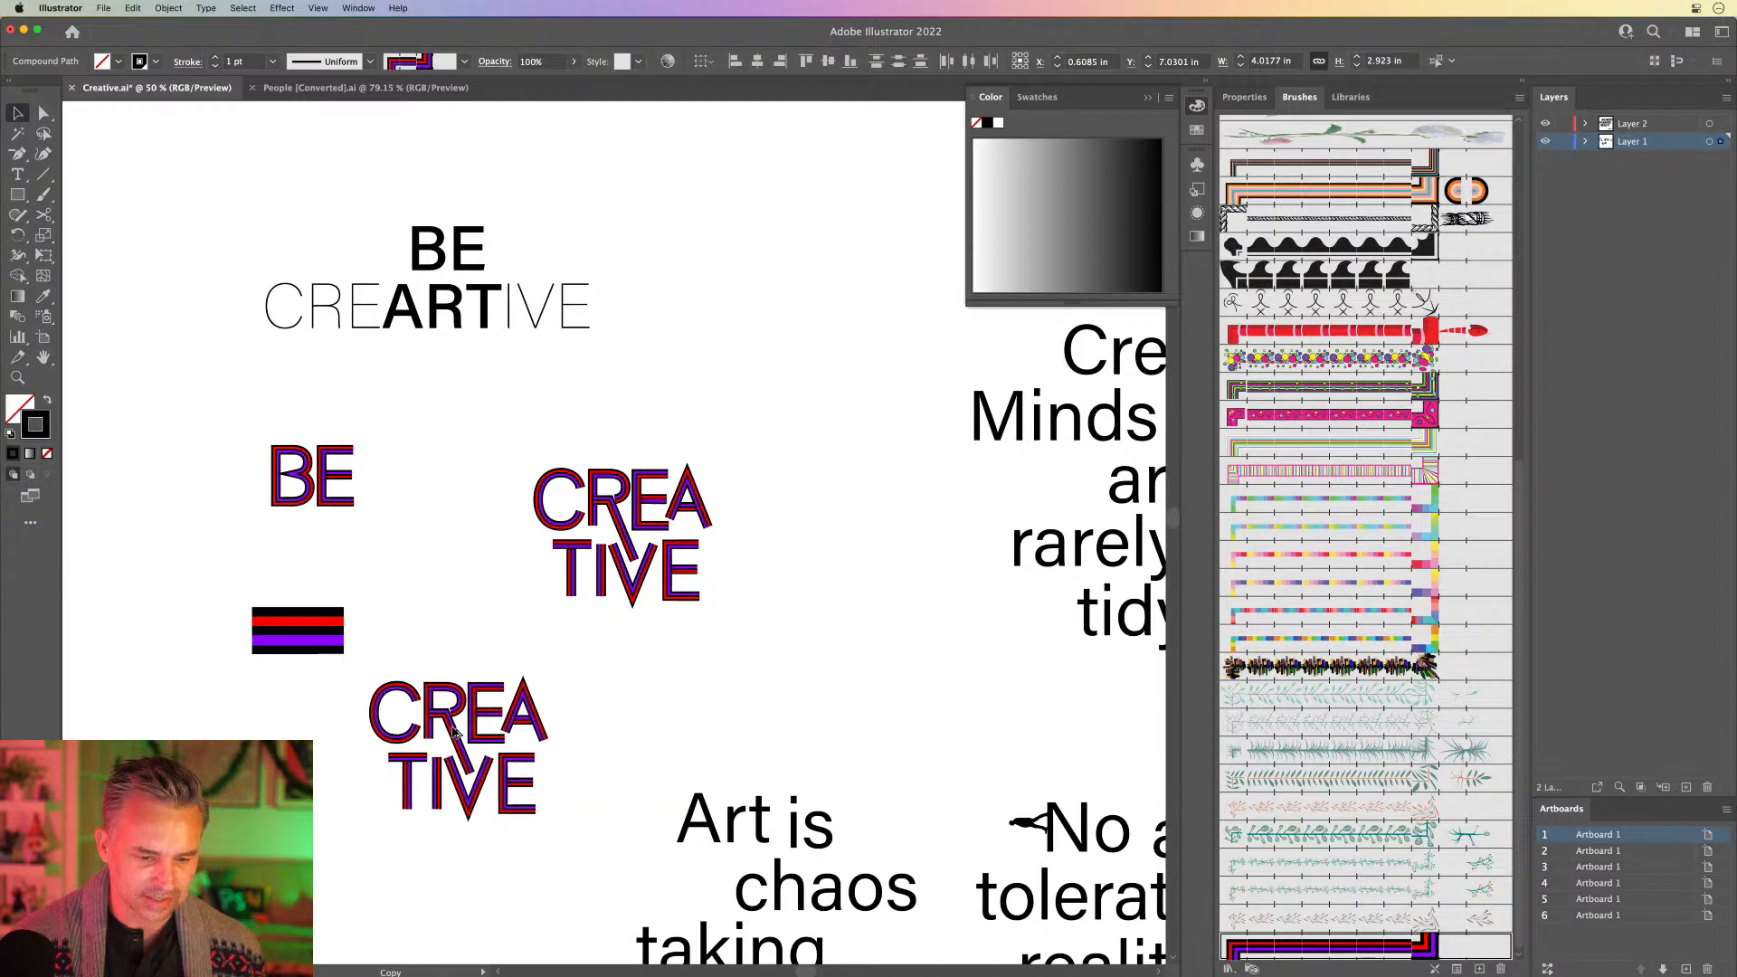
Step: Examine the striped CREATIVE lettering up close, particularly how the R's leg meets the V
click(496, 473)
click(19, 377)
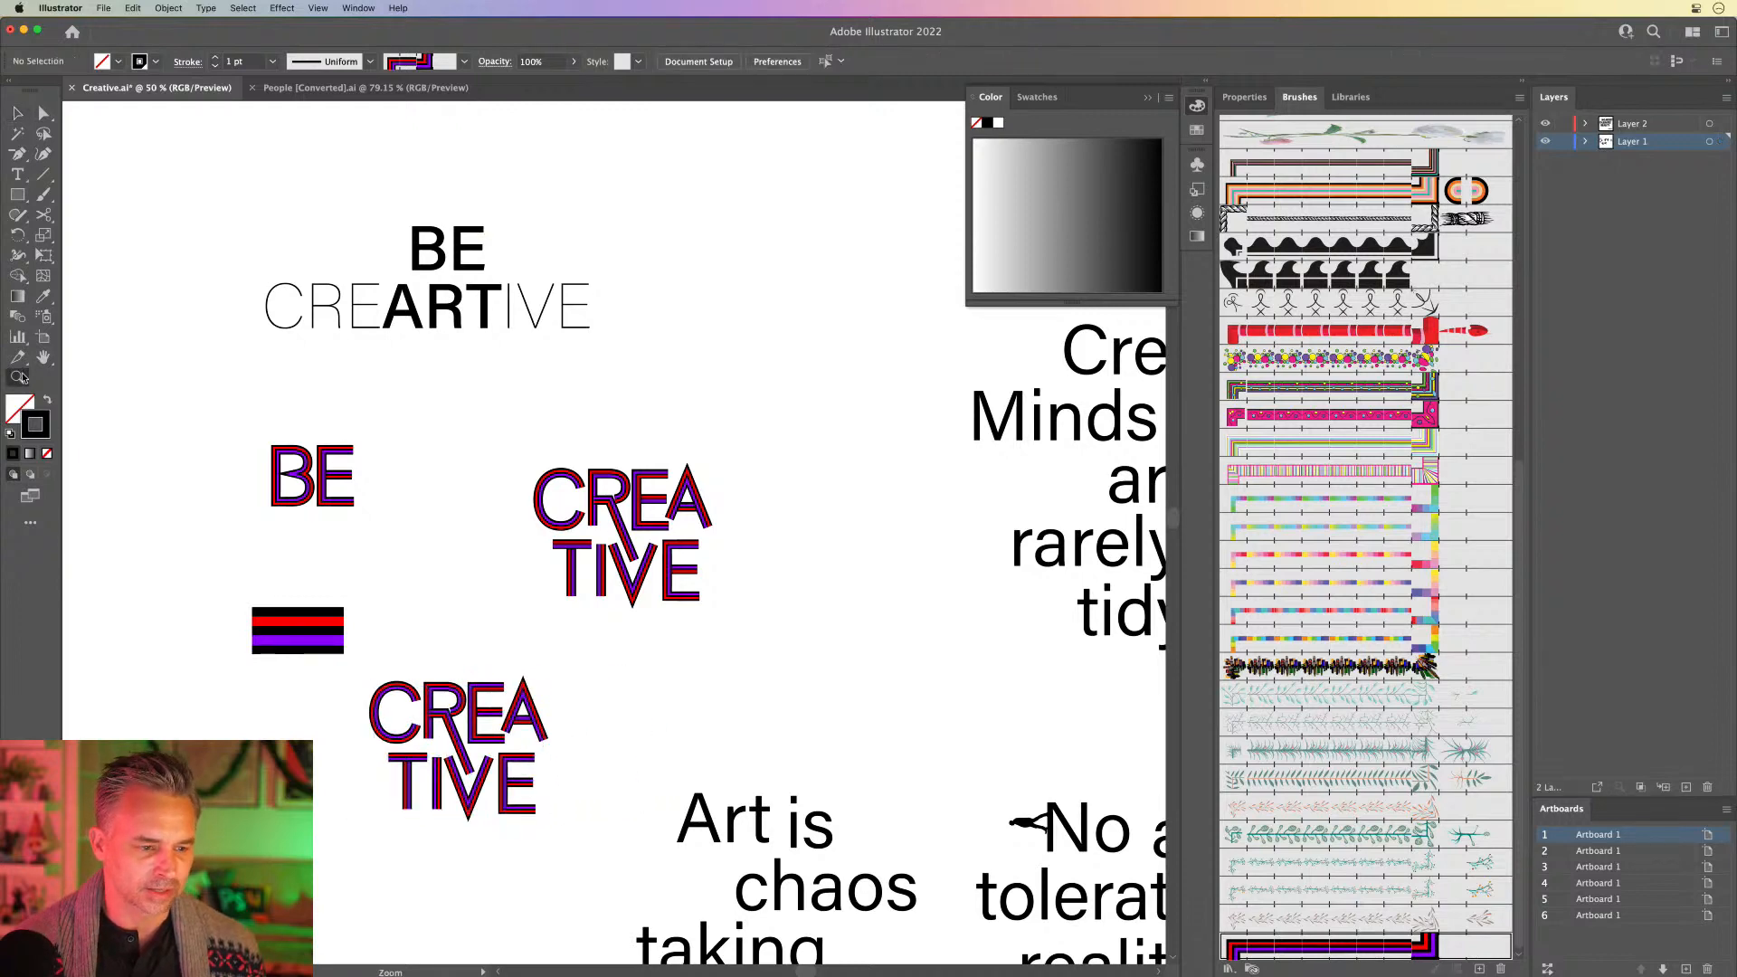
click(605, 525)
click(611, 532)
click(607, 539)
scroll(607, 539, left, 3)
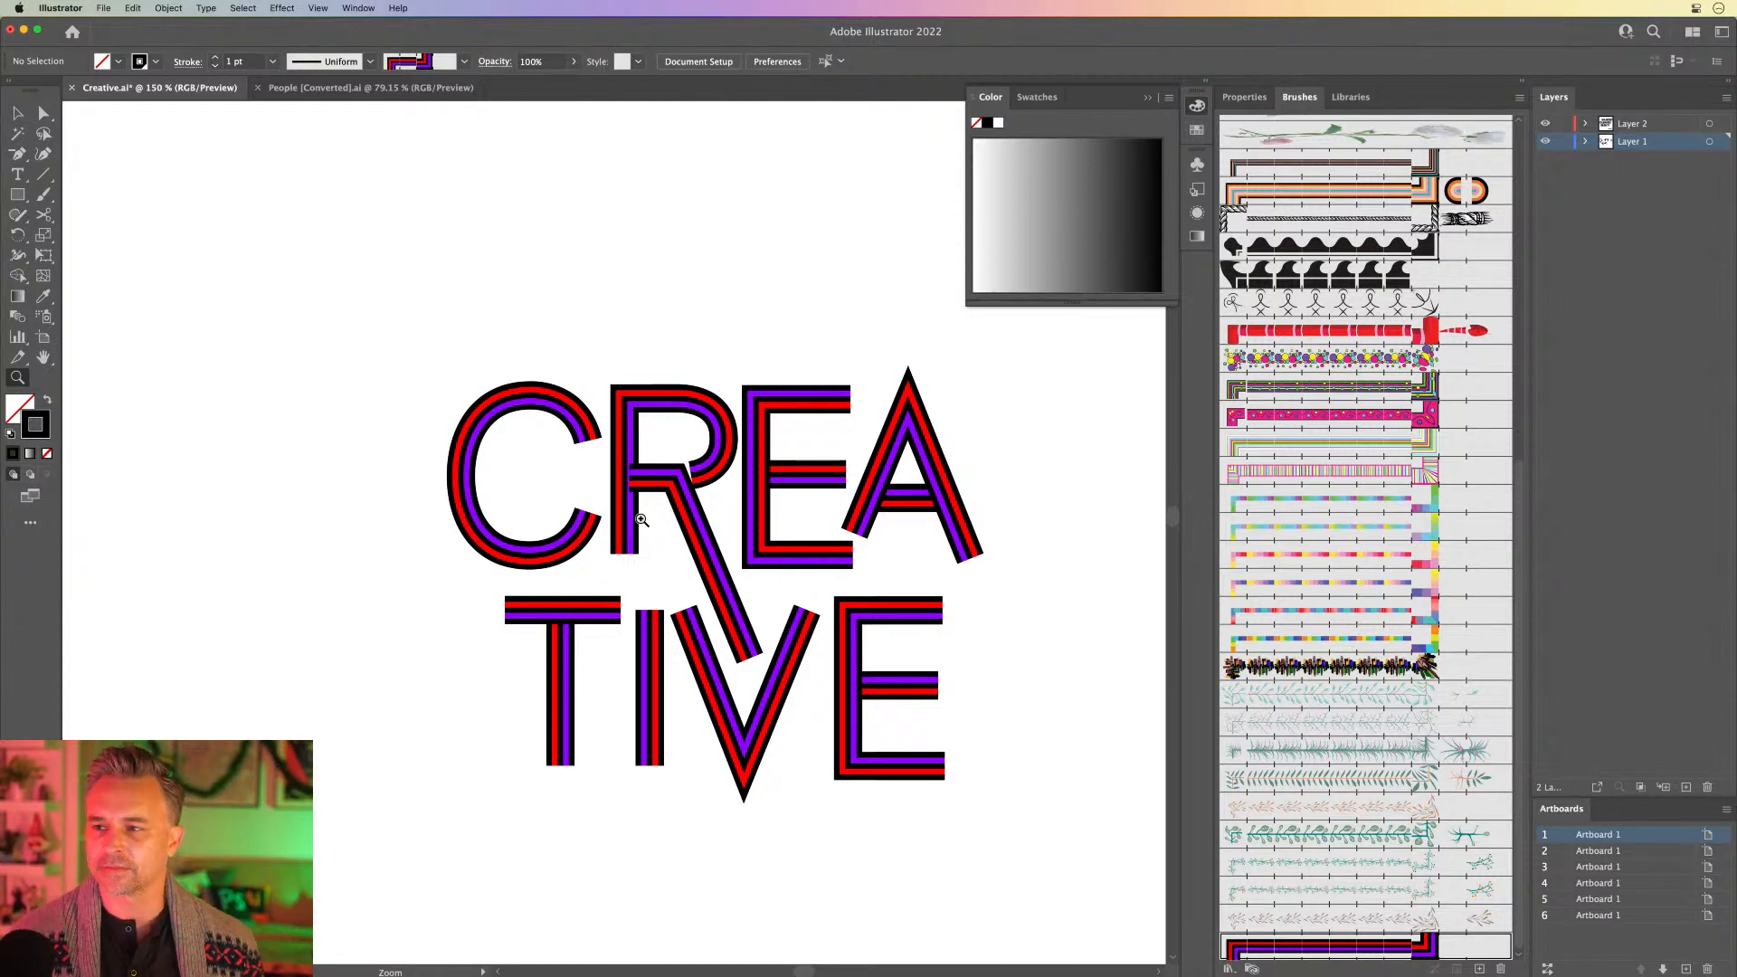
click(17, 113)
drag(382, 402, 633, 423)
key(super+minus)
key(super+minus)
key(super+minus)
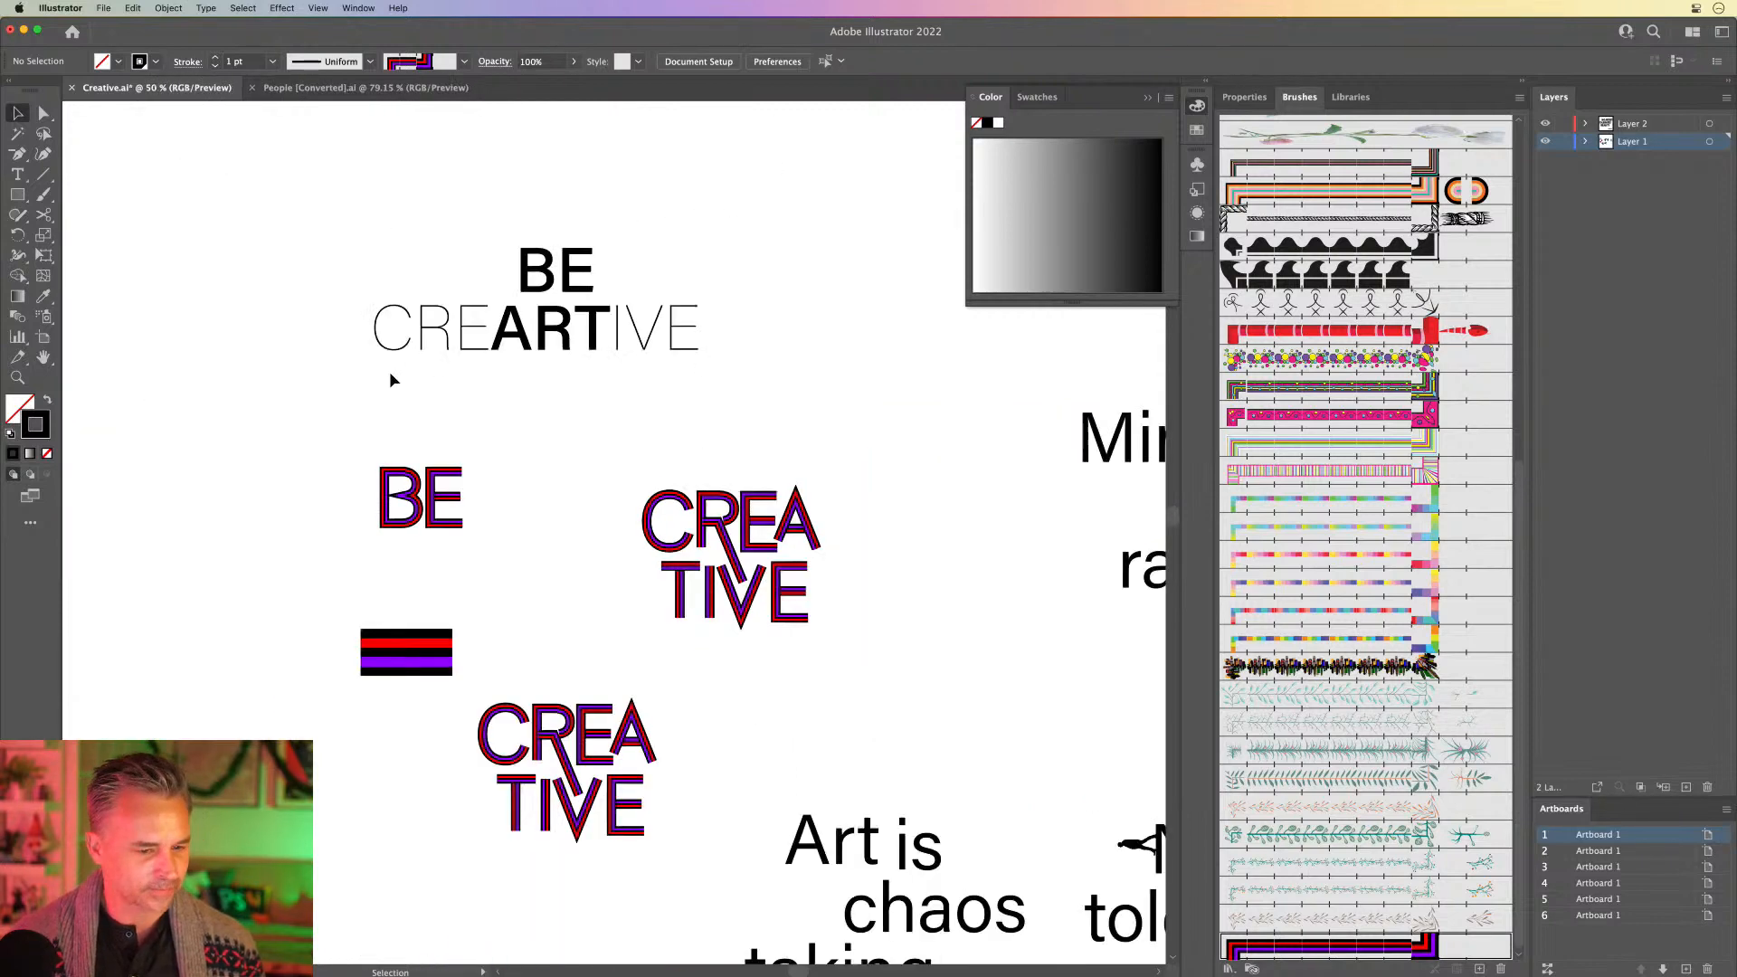
Step: Move the BE lettering and stripe sample left, then duplicate the upper CREATIVE lettering horizontally to its left
drag(325, 458, 501, 699)
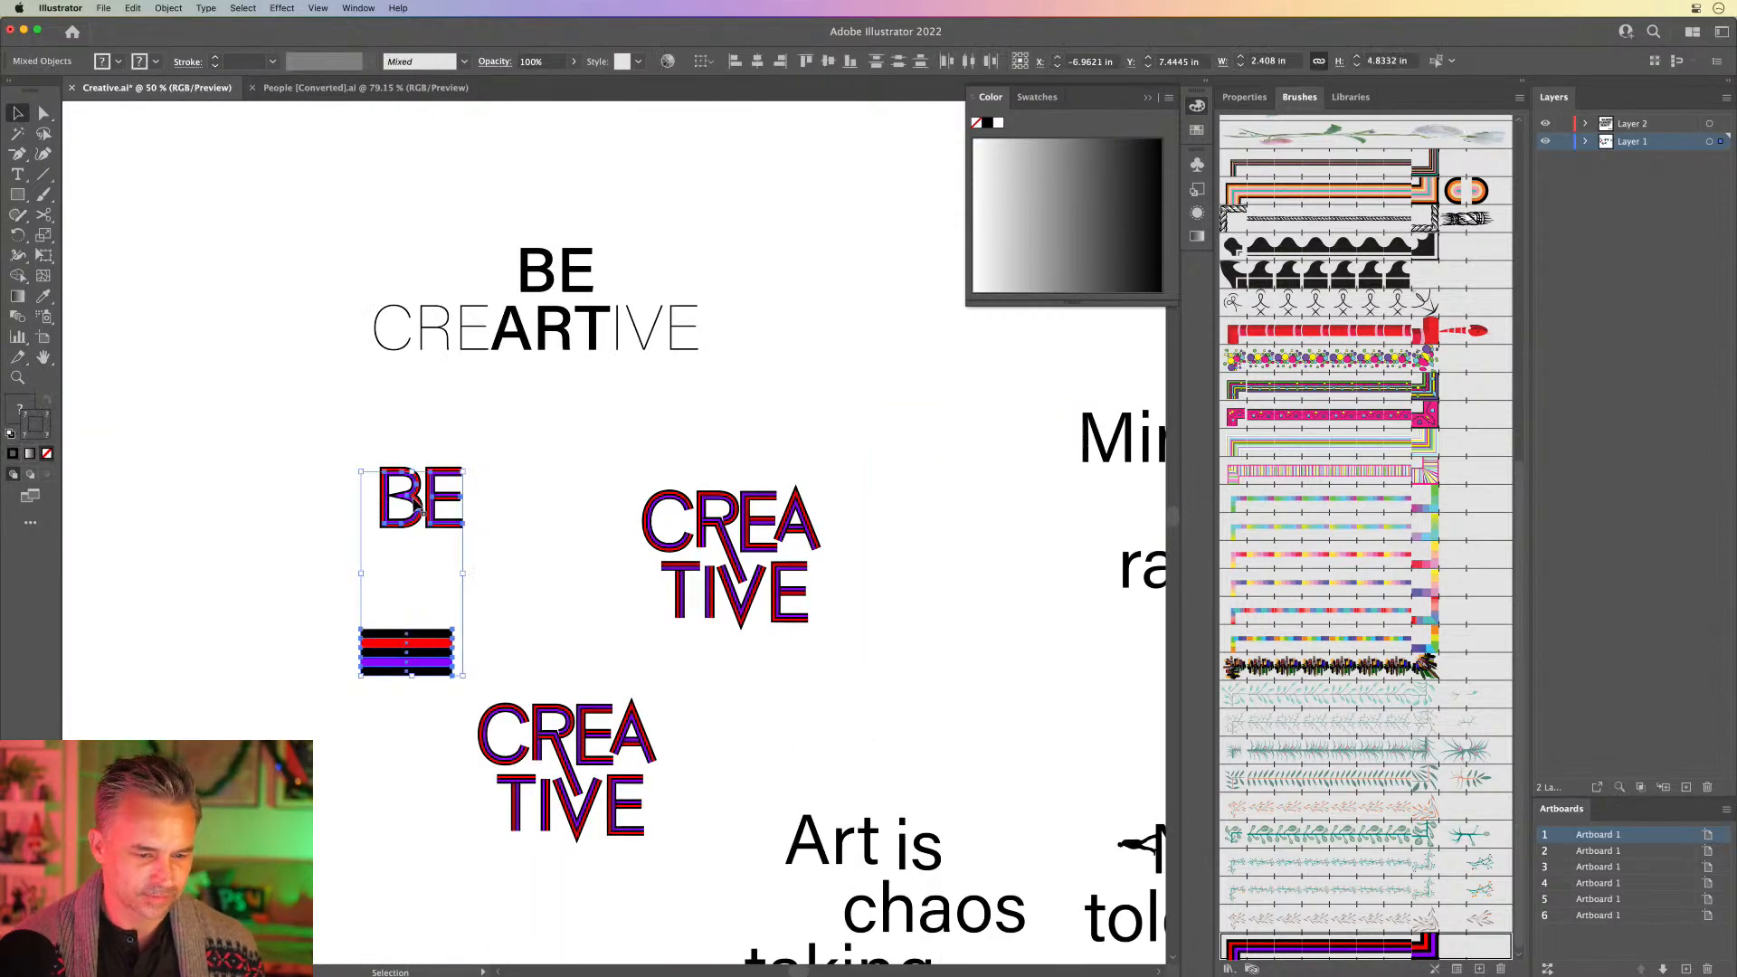
drag(405, 496, 254, 496)
drag(554, 453, 853, 643)
drag(706, 527, 463, 527)
Step: Shift the CREA row of the original lettering left so the R's leg lines up with the V's left stroke
key(z)
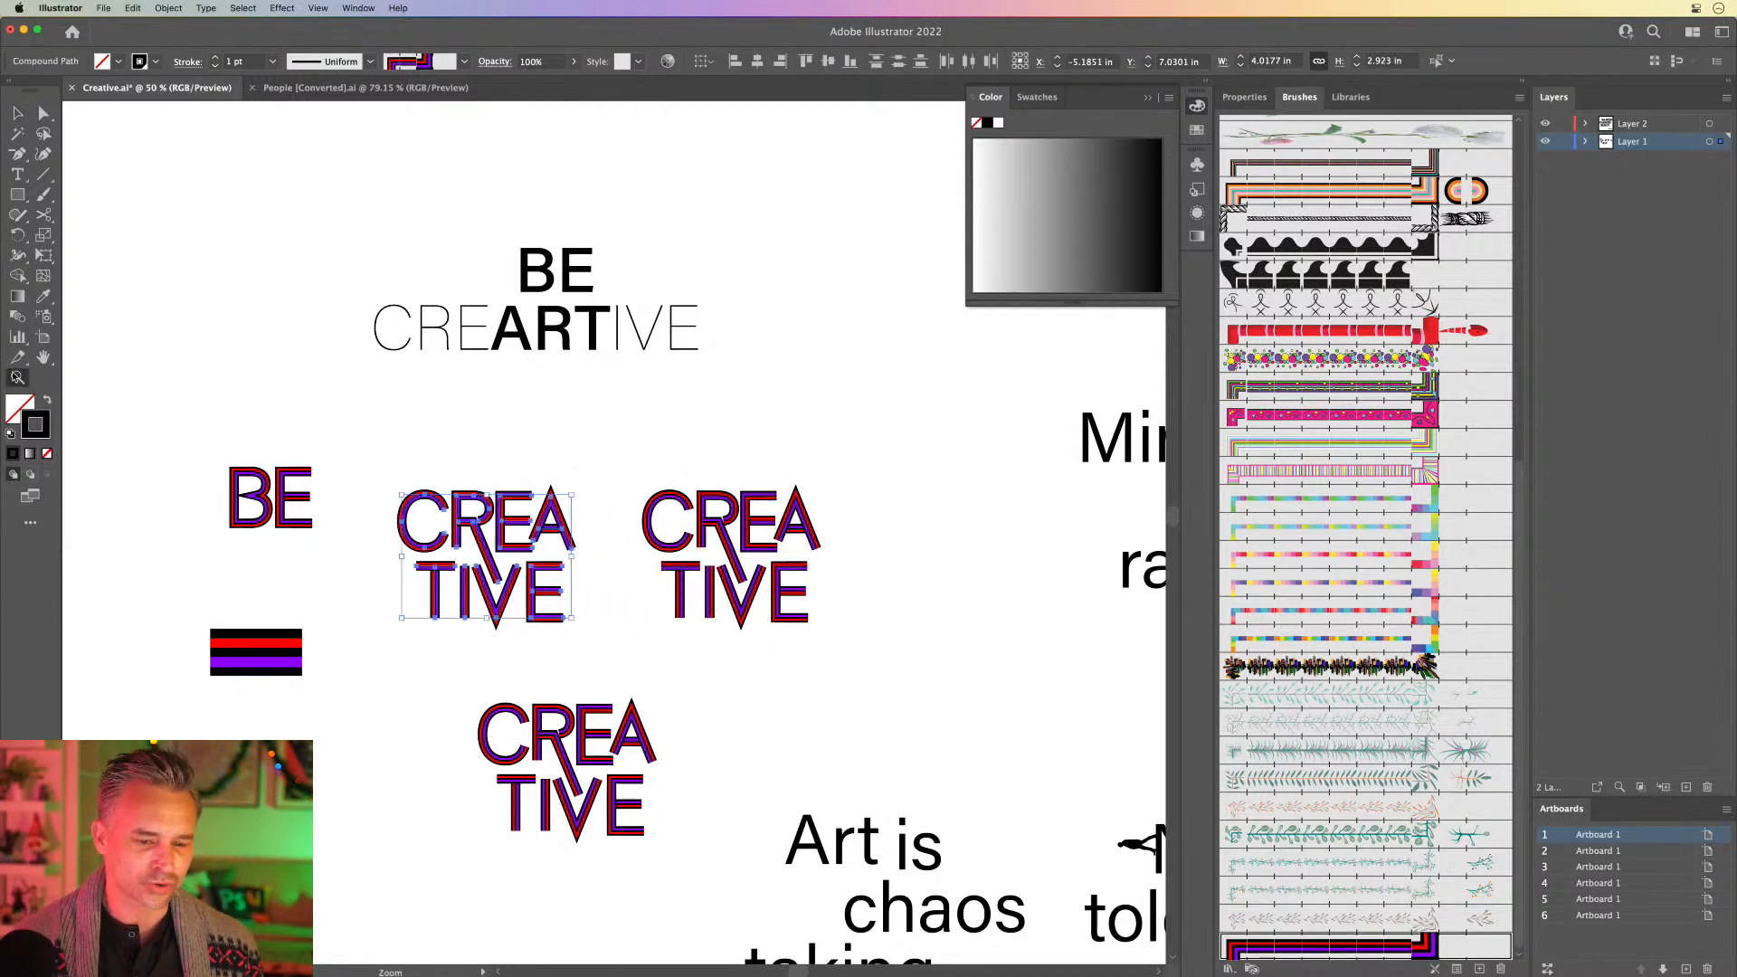
click(708, 553)
click(610, 537)
click(609, 536)
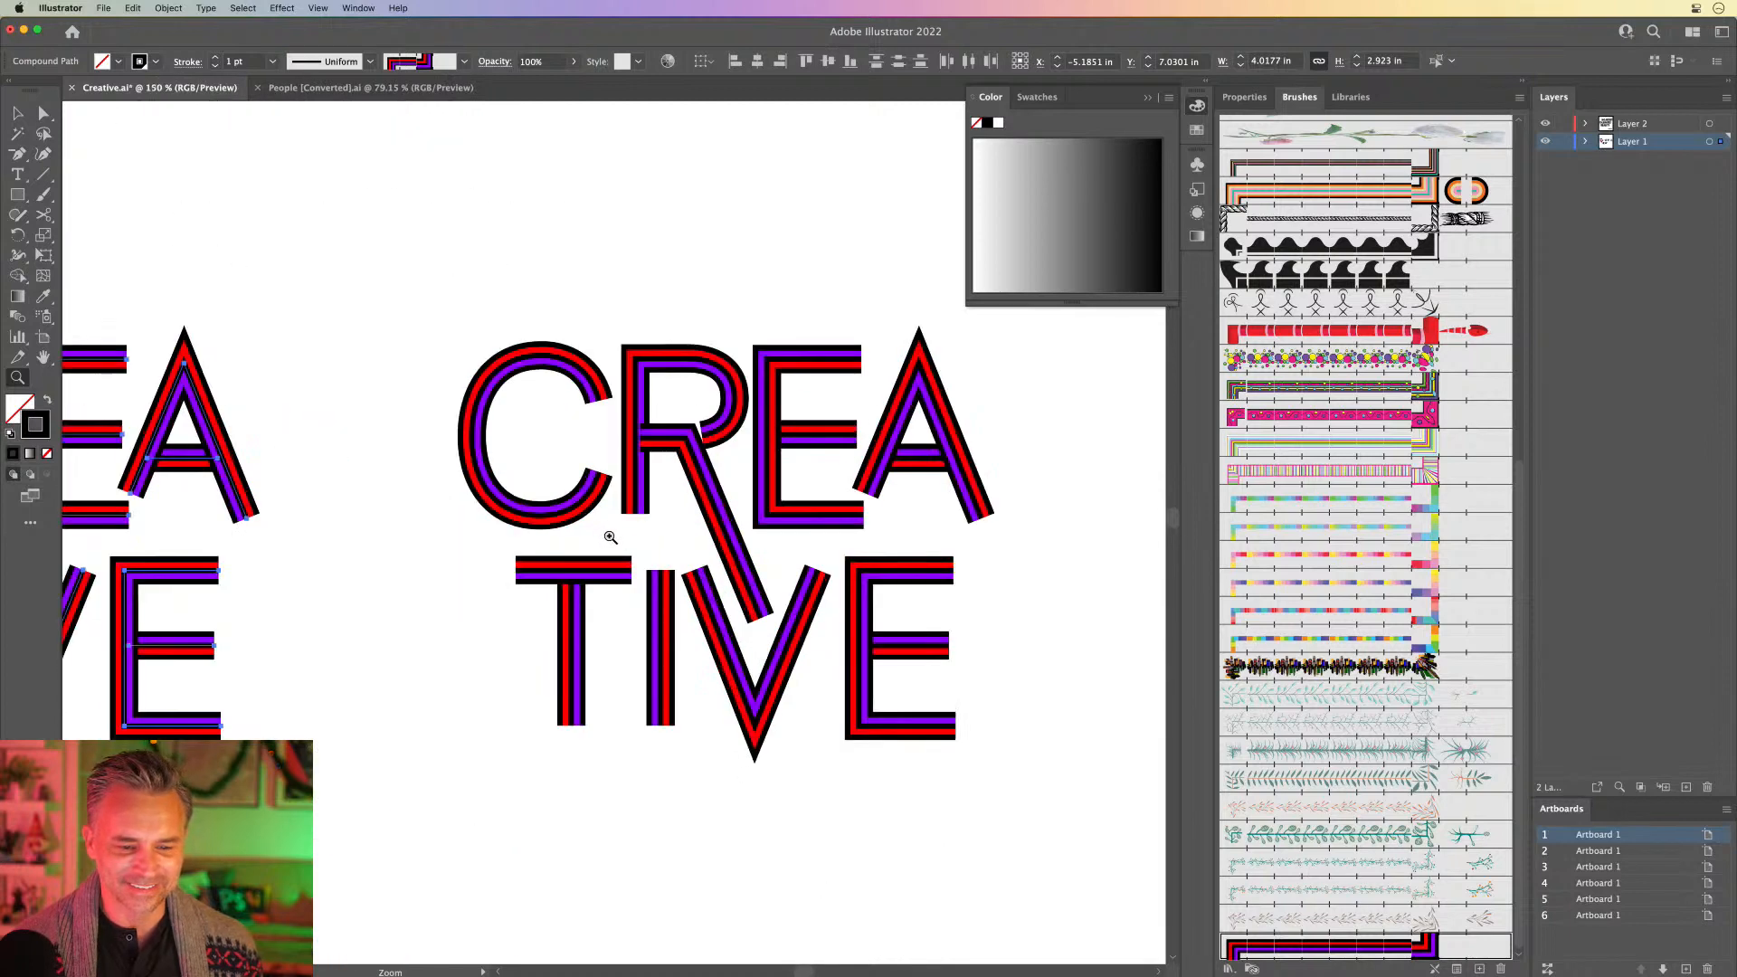
key(v)
drag(420, 298, 1004, 532)
drag(695, 463, 651, 461)
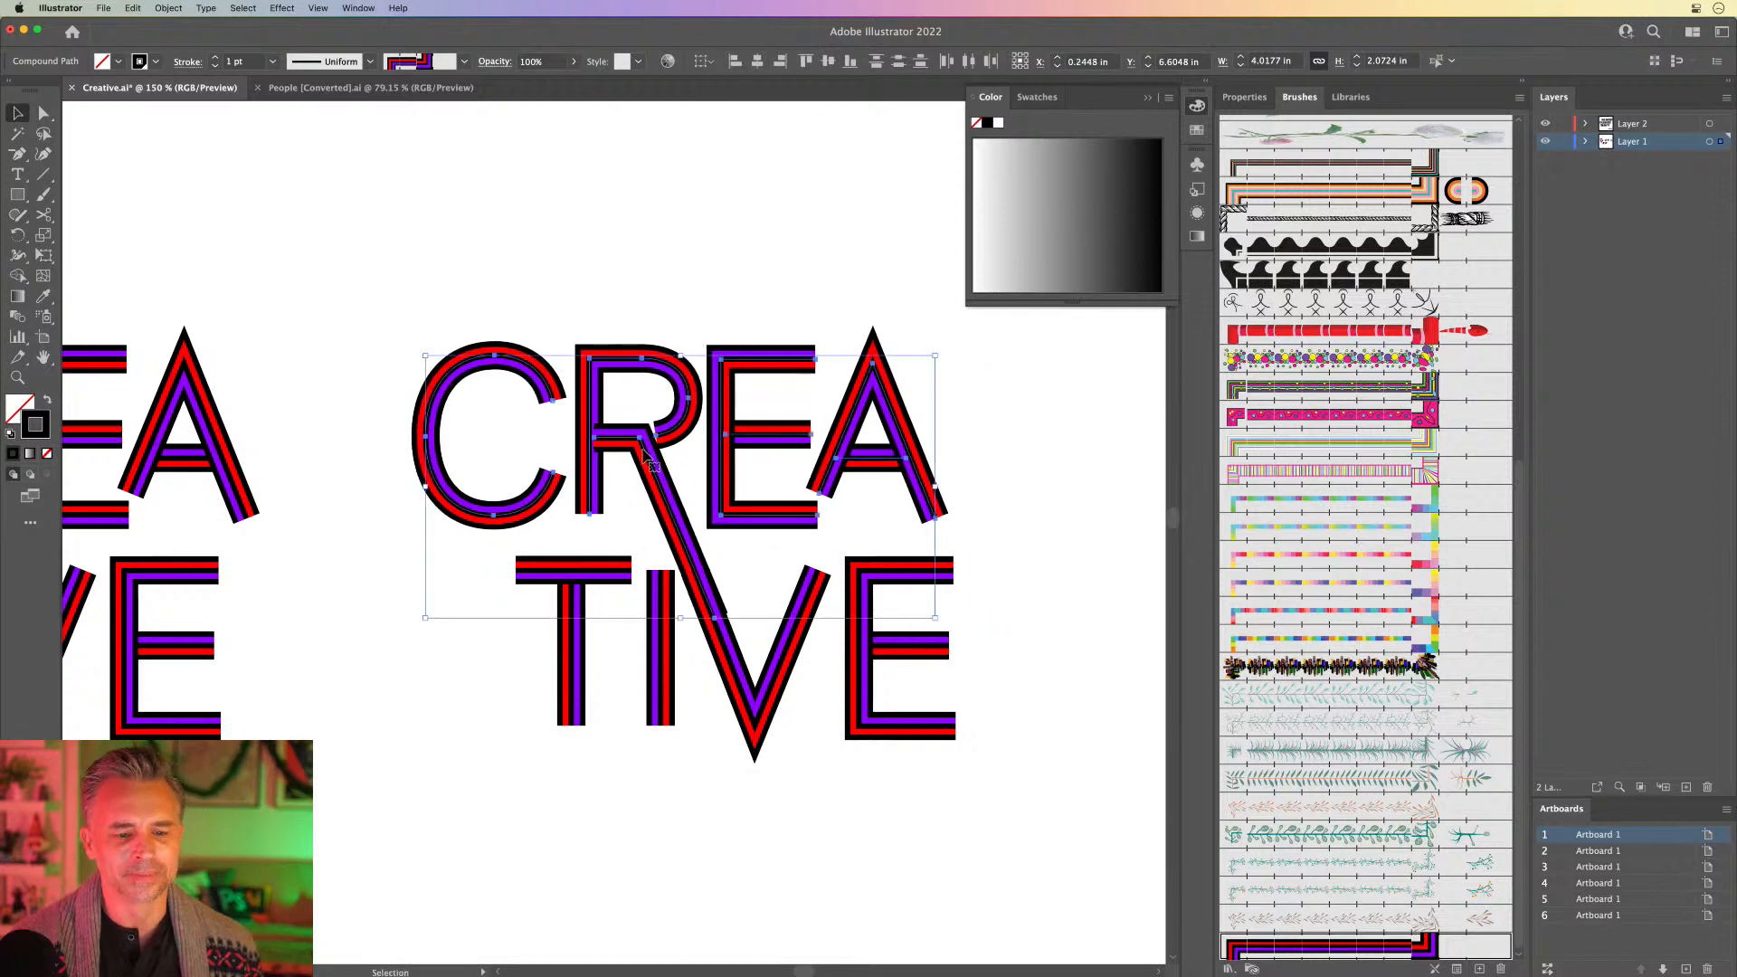
click(717, 235)
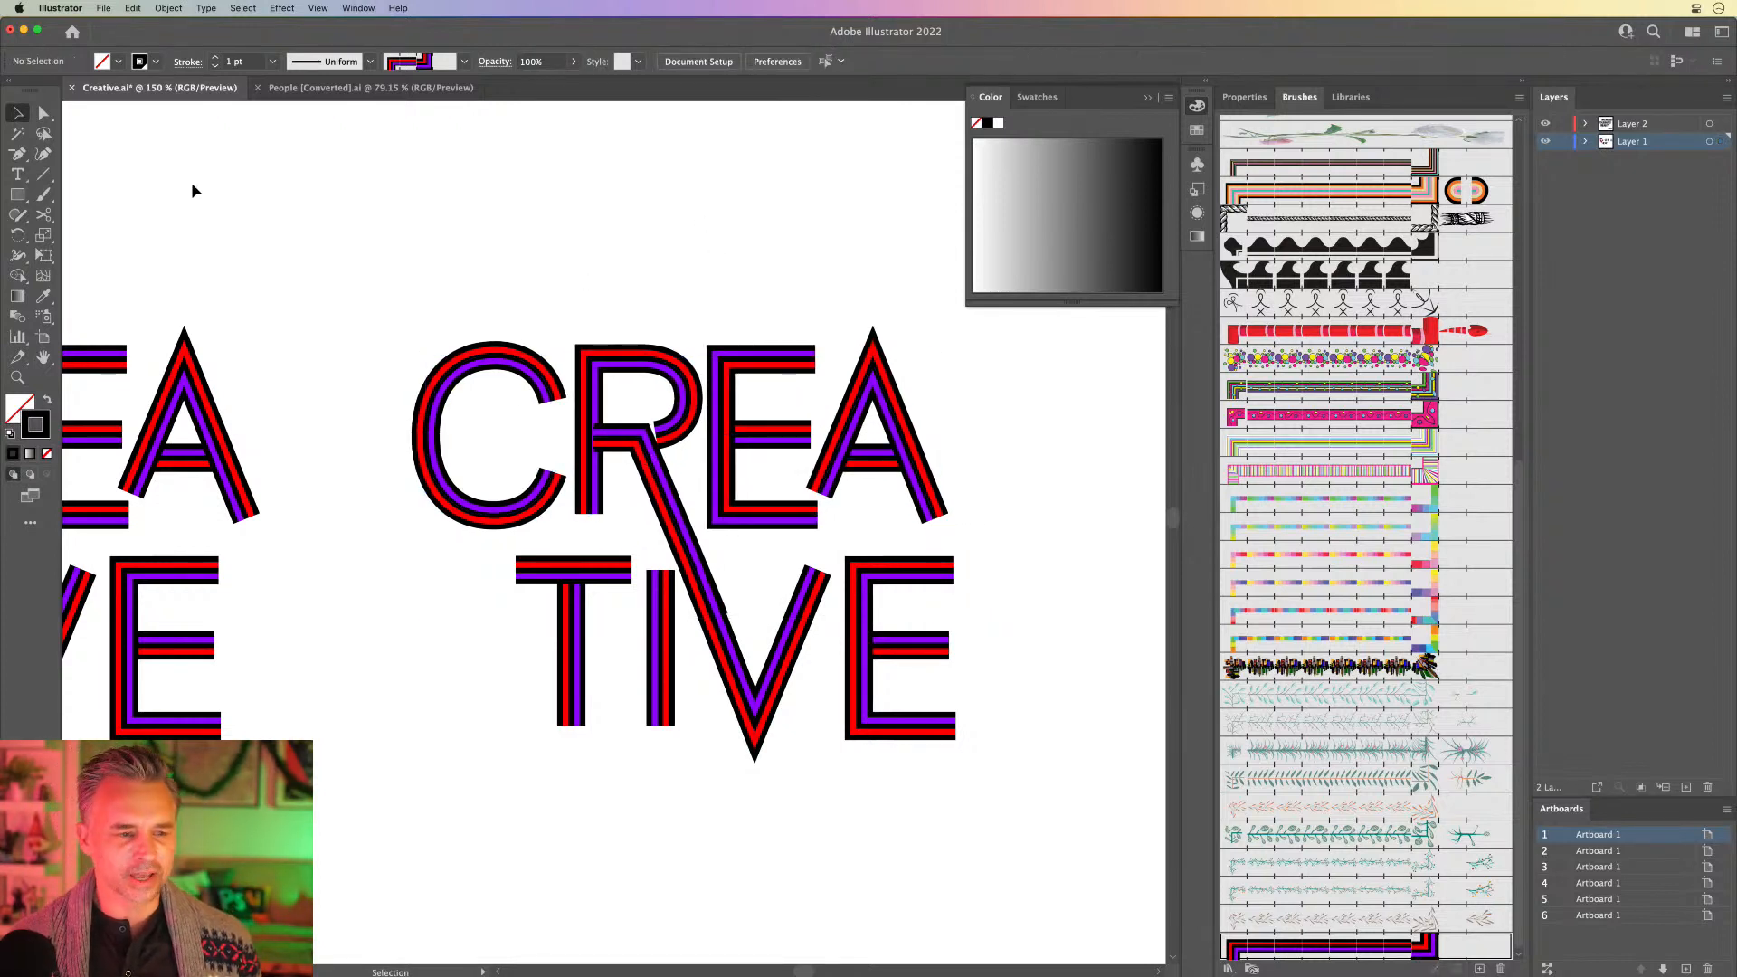
key(a)
key(super+equal)
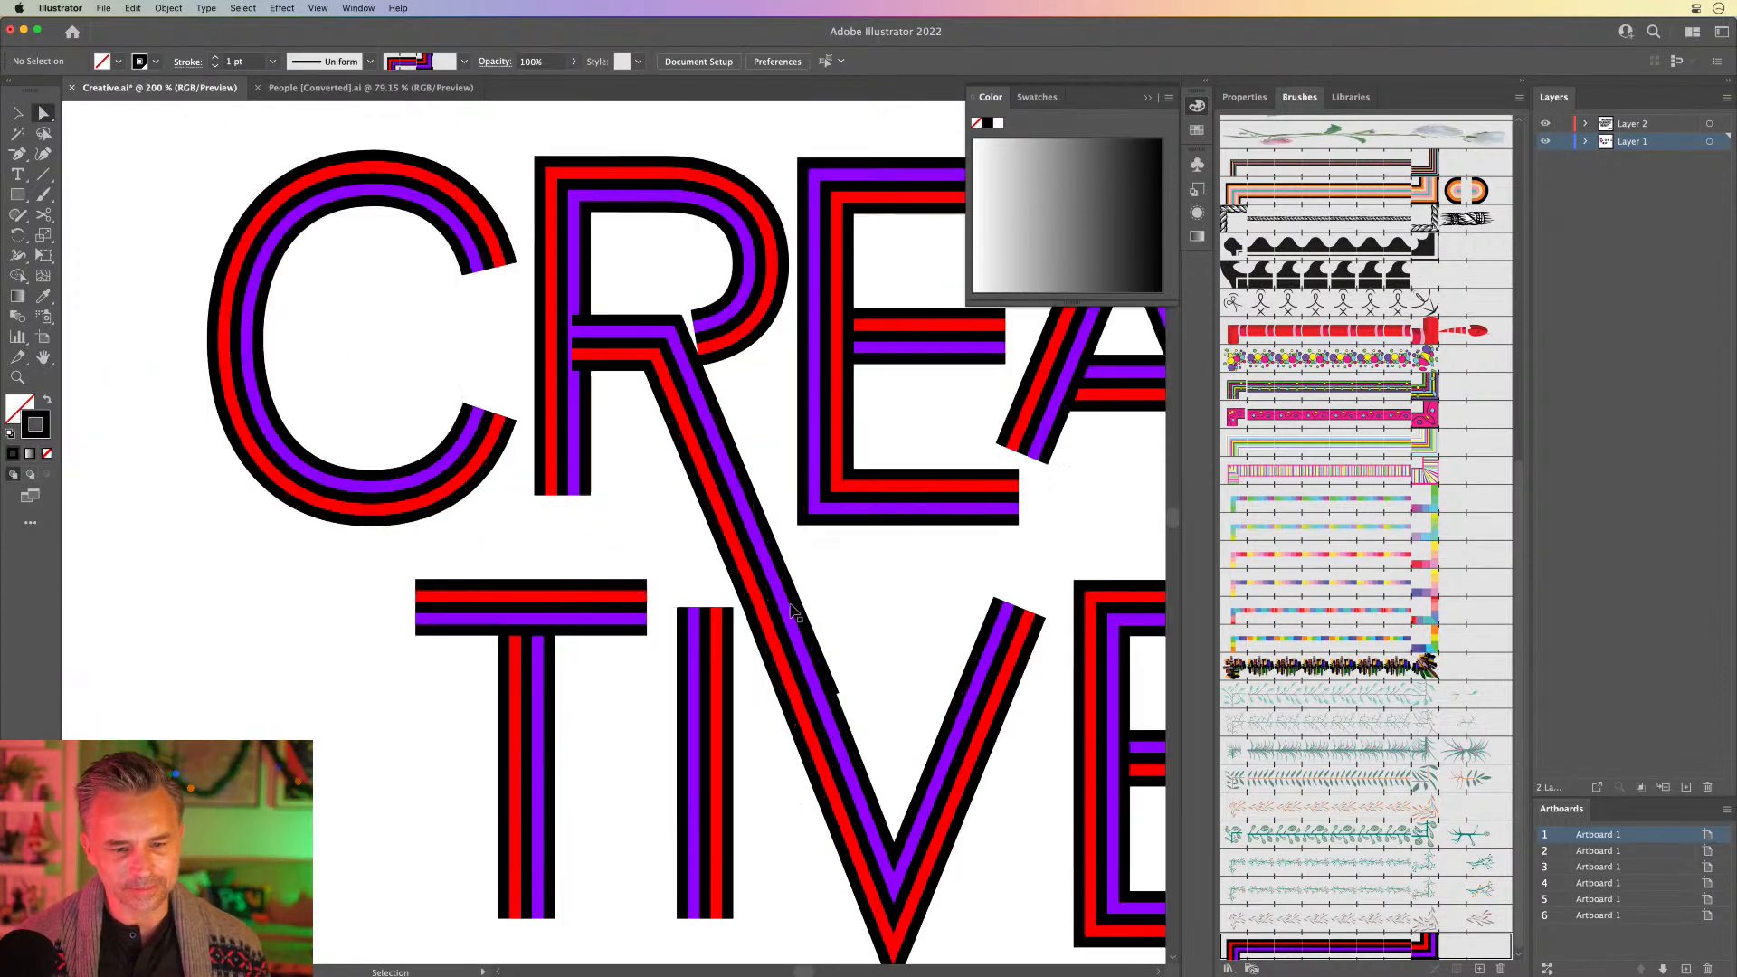
click(812, 709)
key(super+equal)
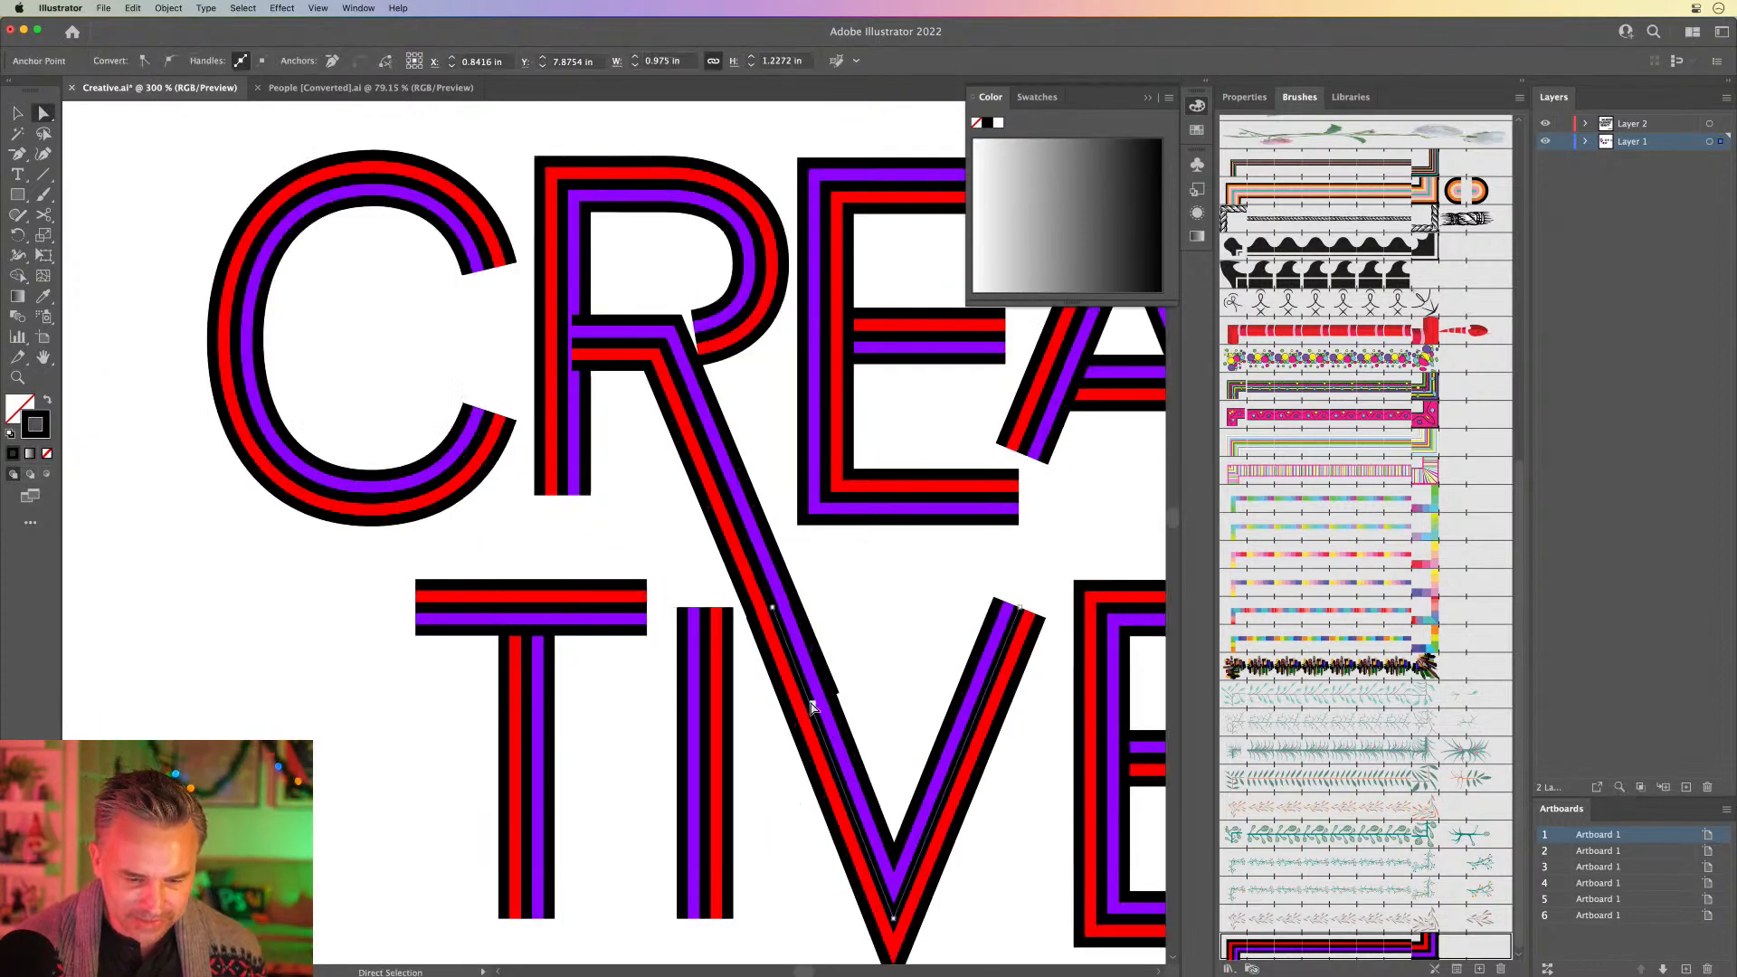
drag(811, 708, 779, 627)
key(super+z)
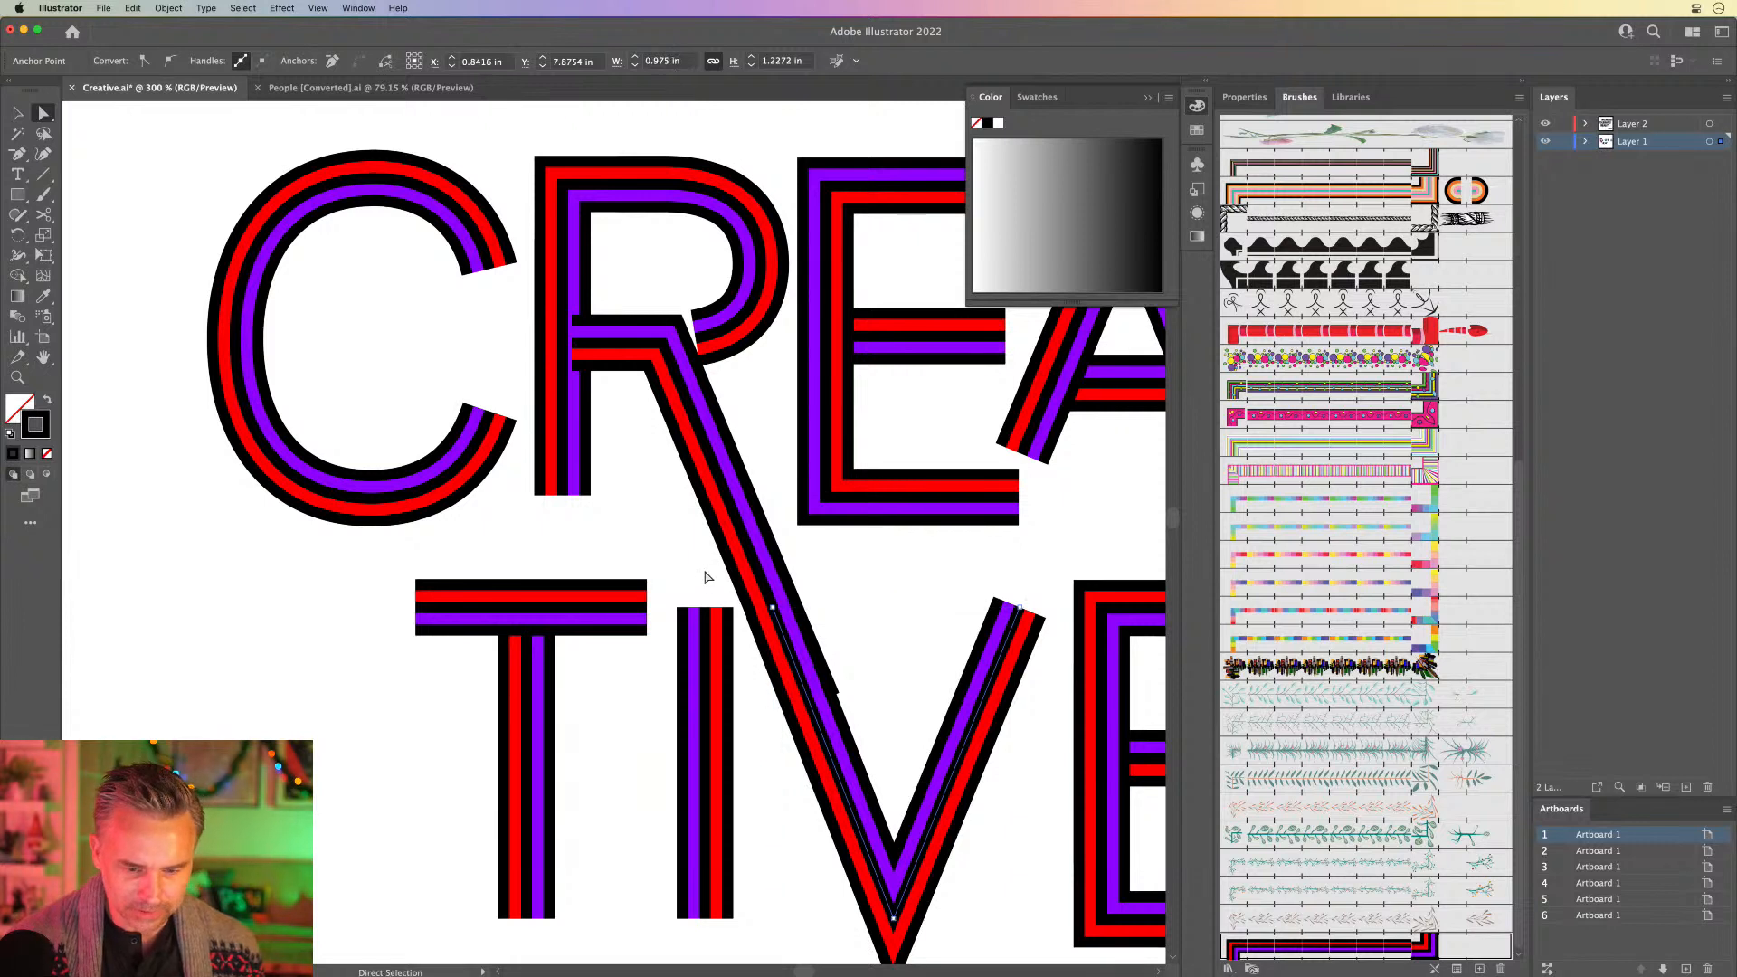
click(707, 578)
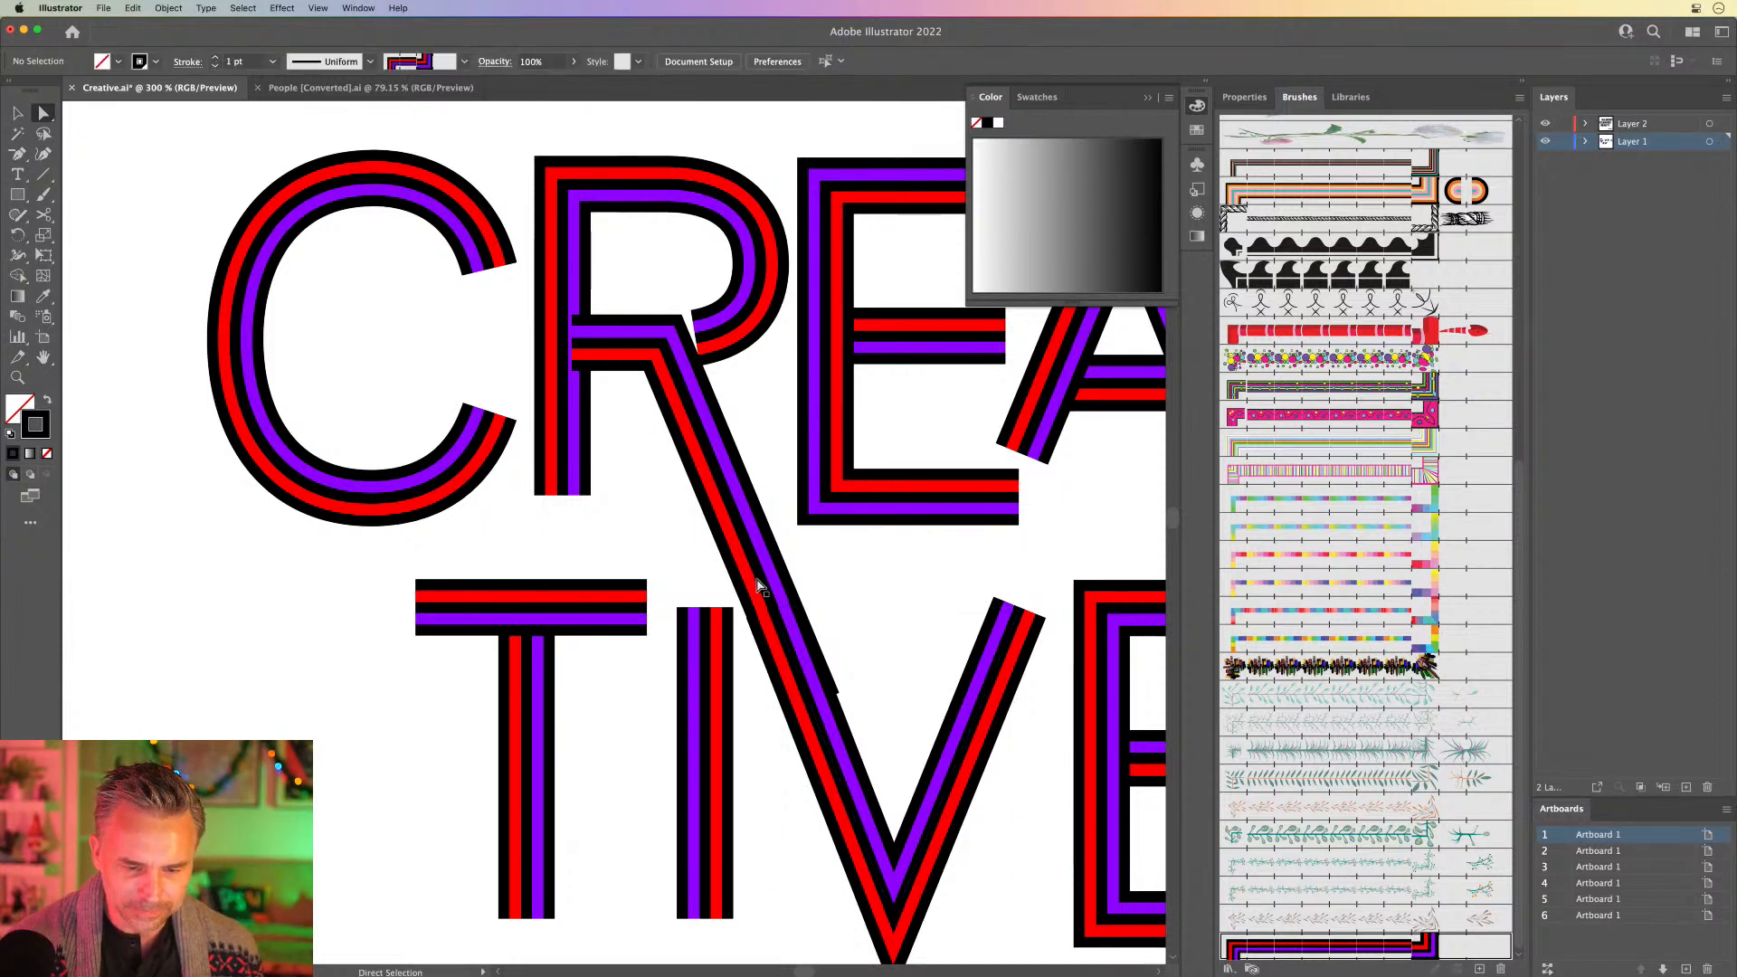
Step: Snap the R's leg endpoint onto the V's upper-left endpoint, join the paths, and delete the redundant anchor point between them
click(764, 587)
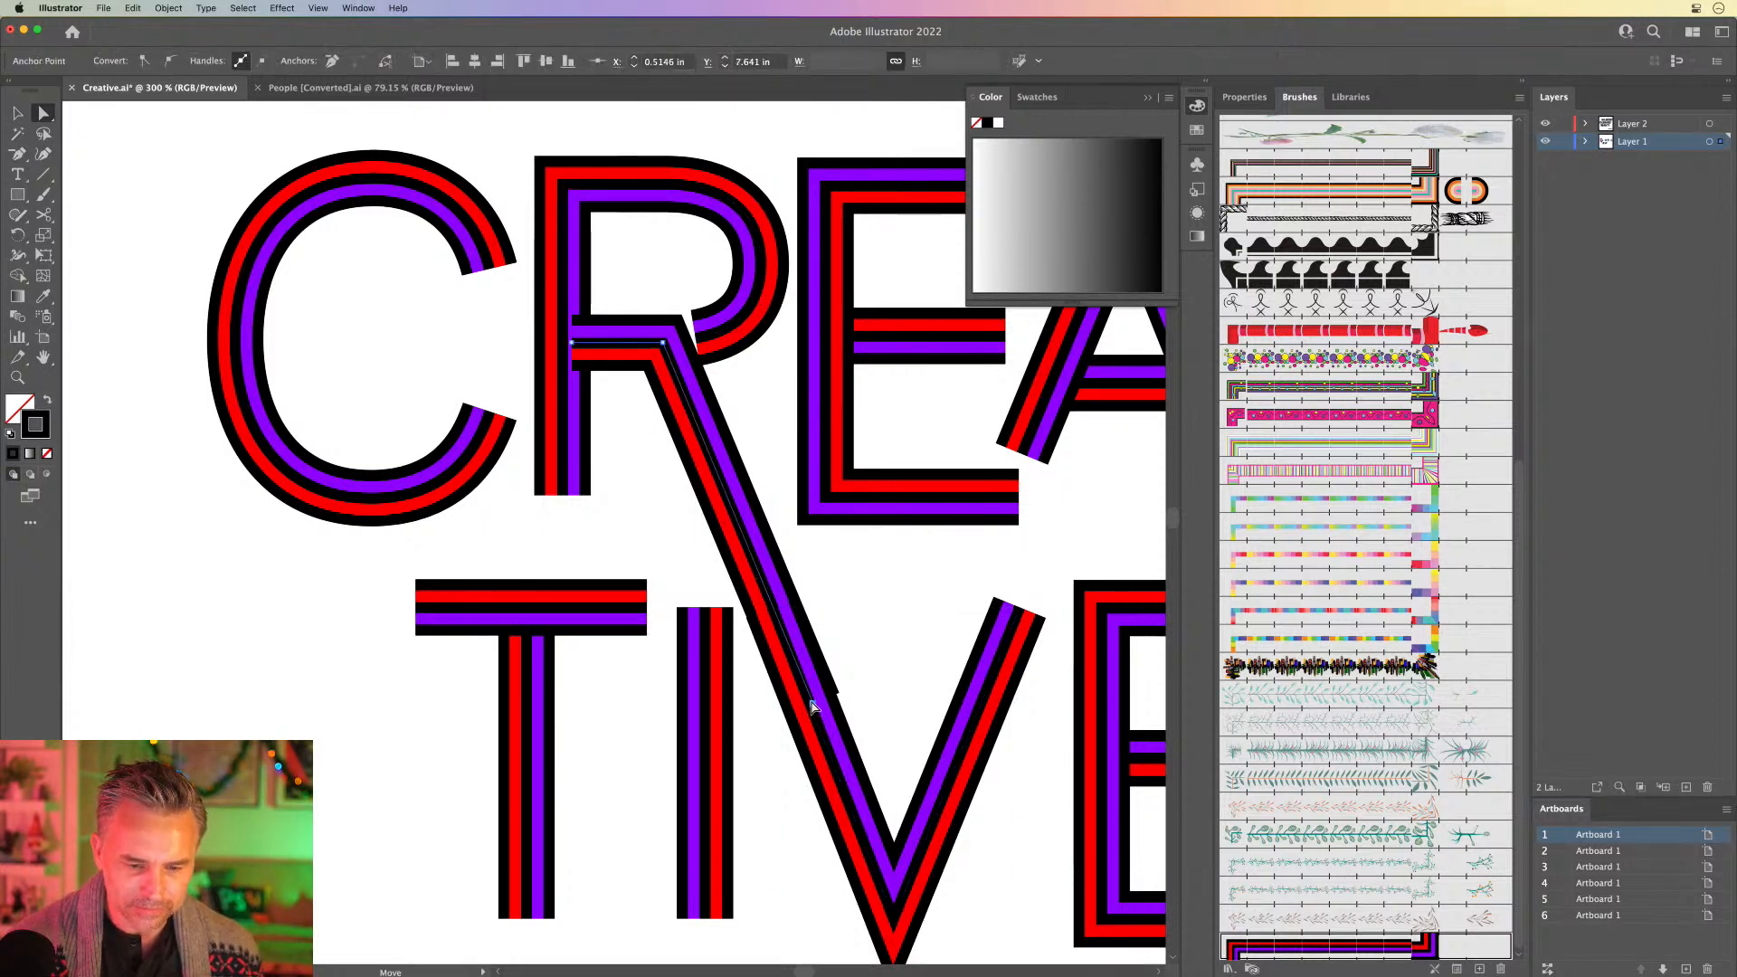
drag(812, 709, 767, 624)
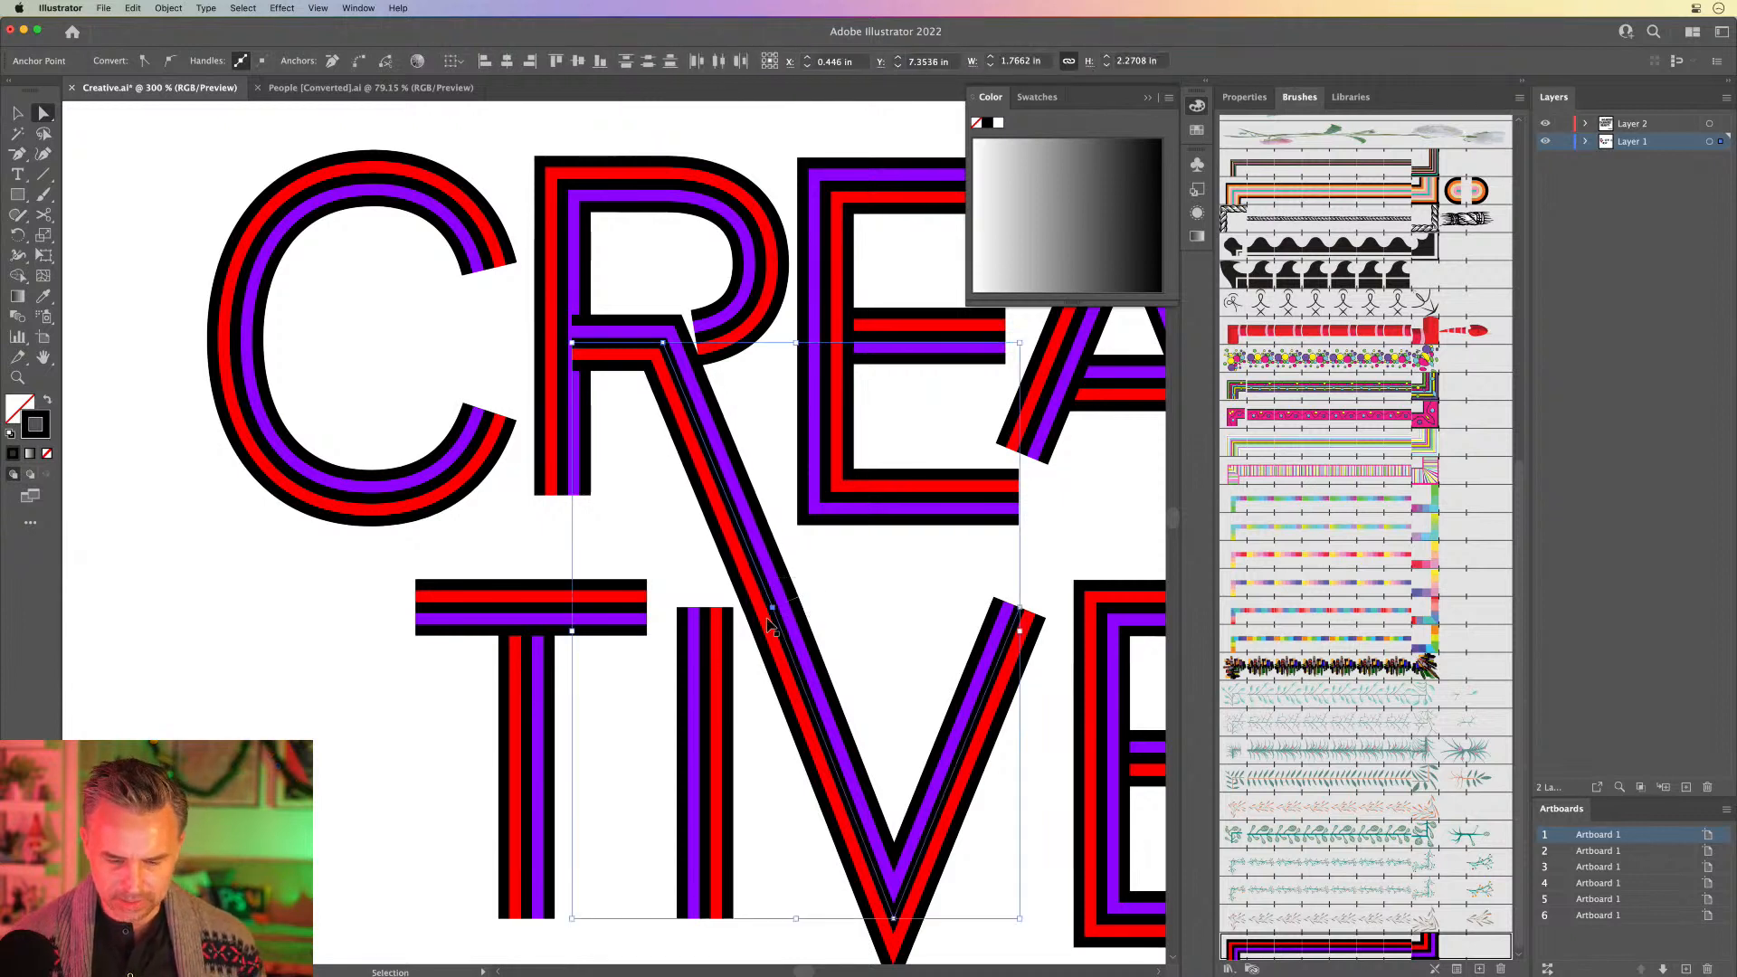
key(super+j)
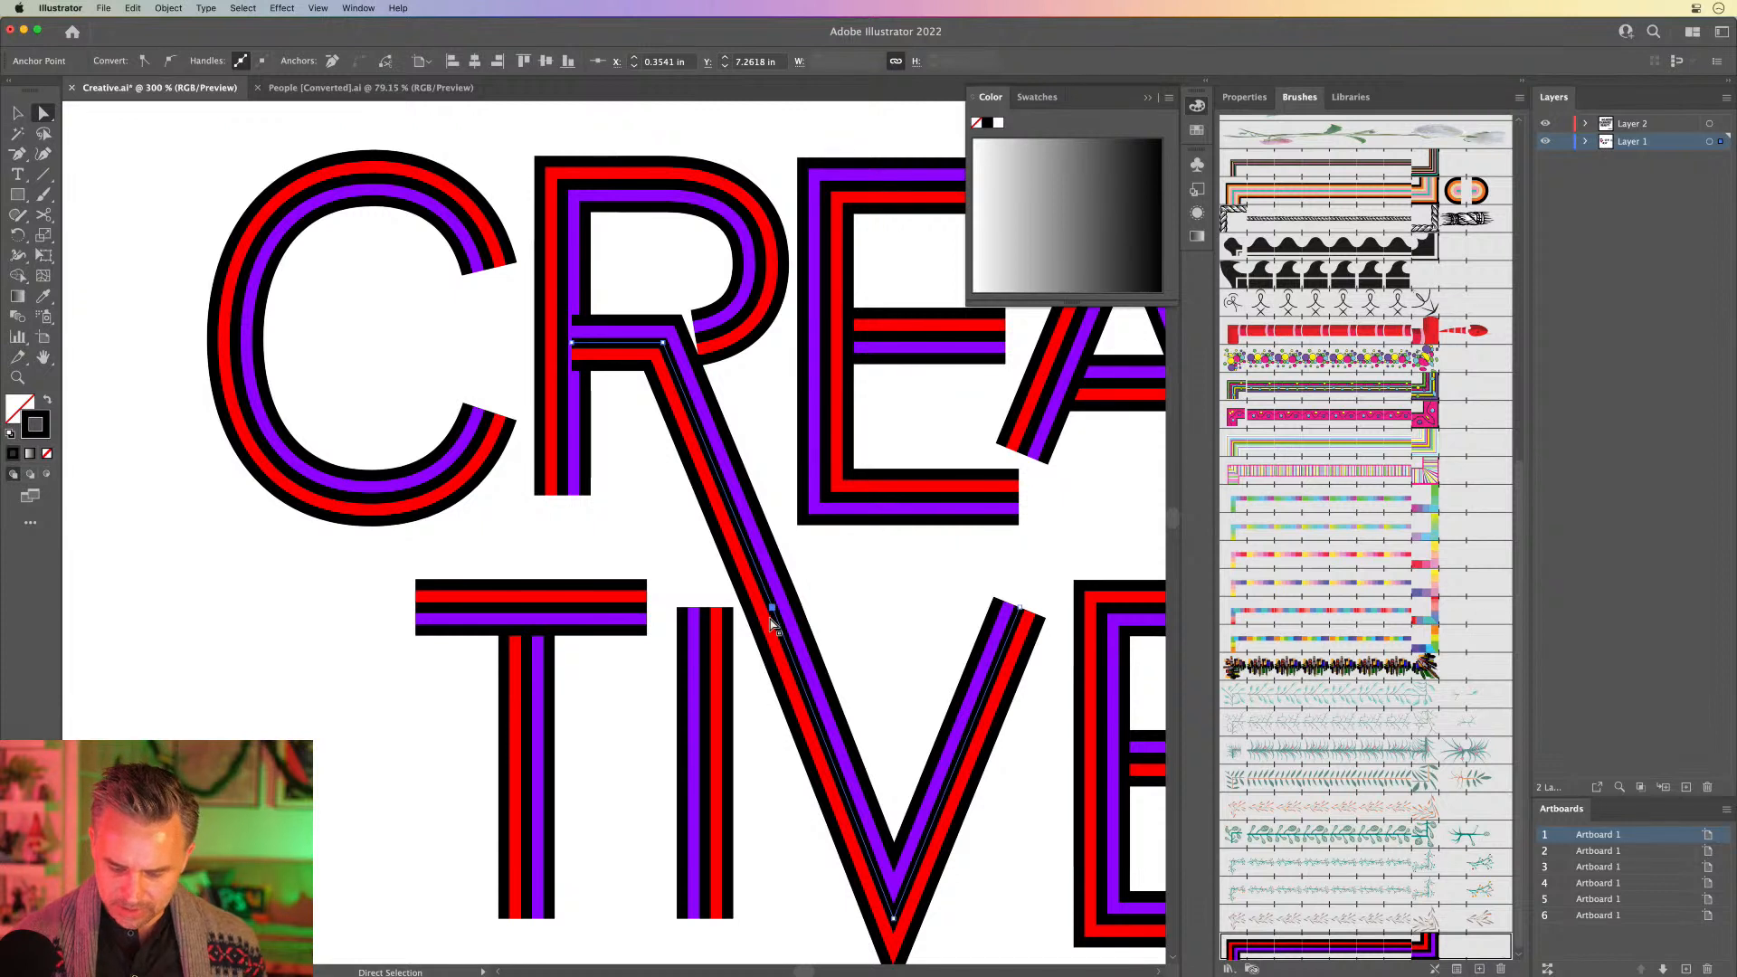
key(p)
click(771, 623)
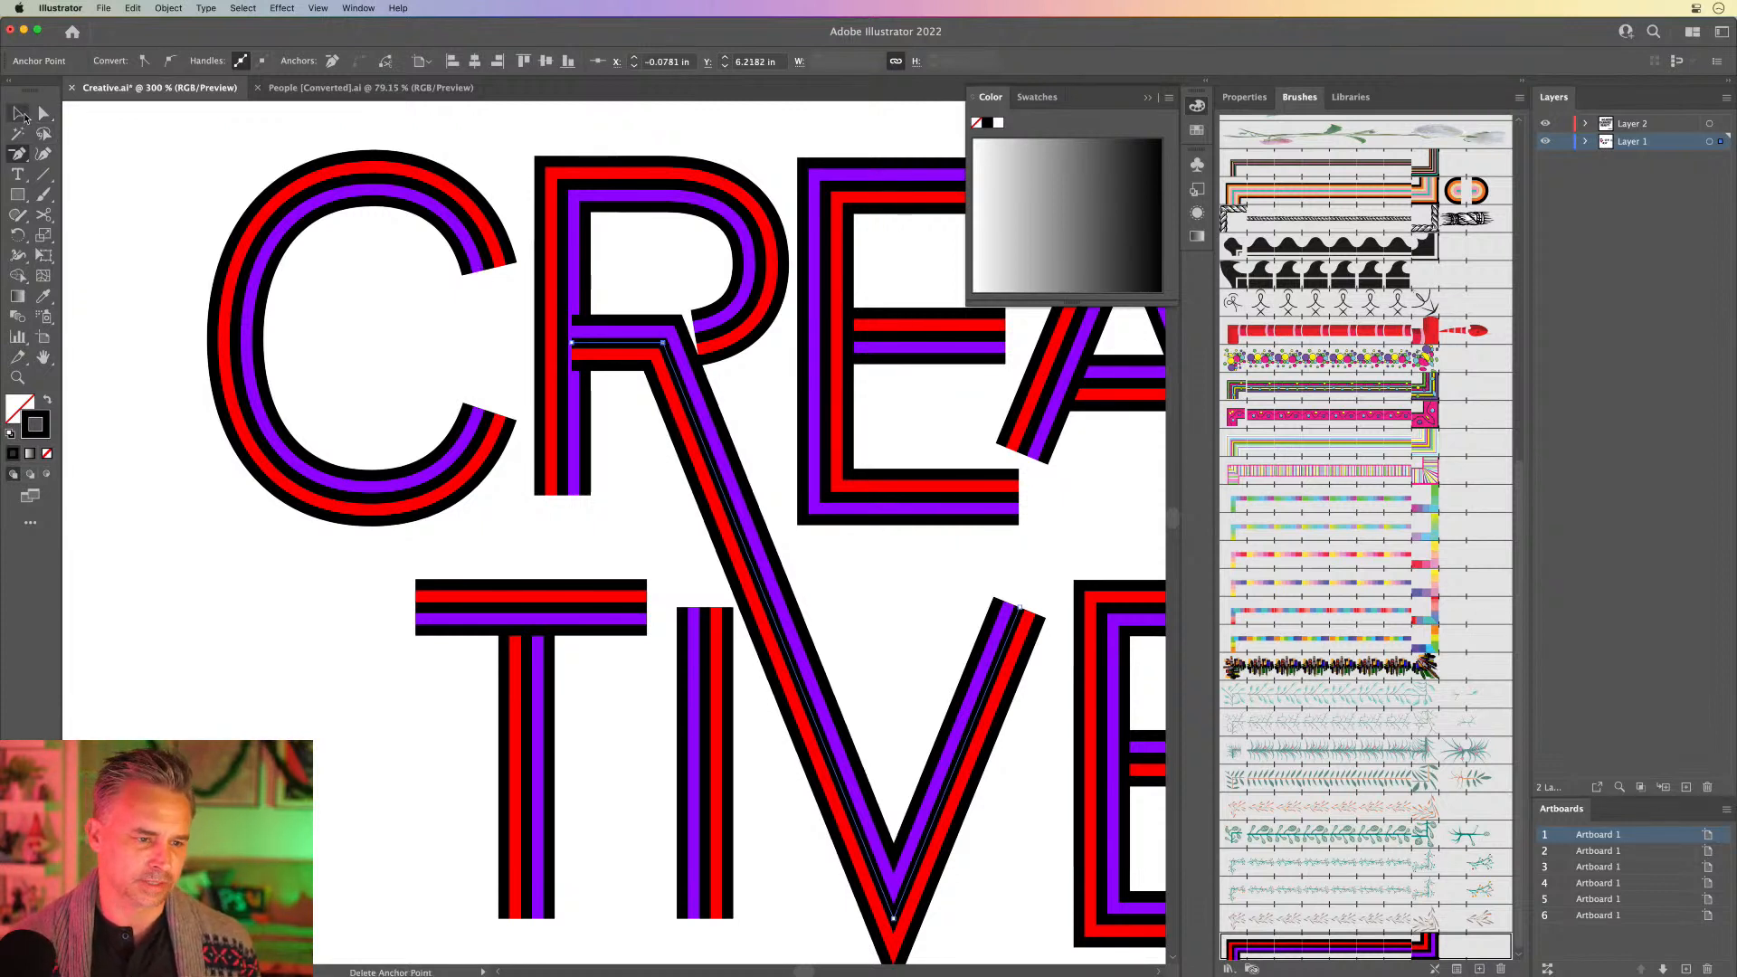
click(20, 115)
click(331, 671)
Step: Extend the T's crossbar leftward in the edited CREATIVE lettering by nudging its left endpoint
key(super+minus)
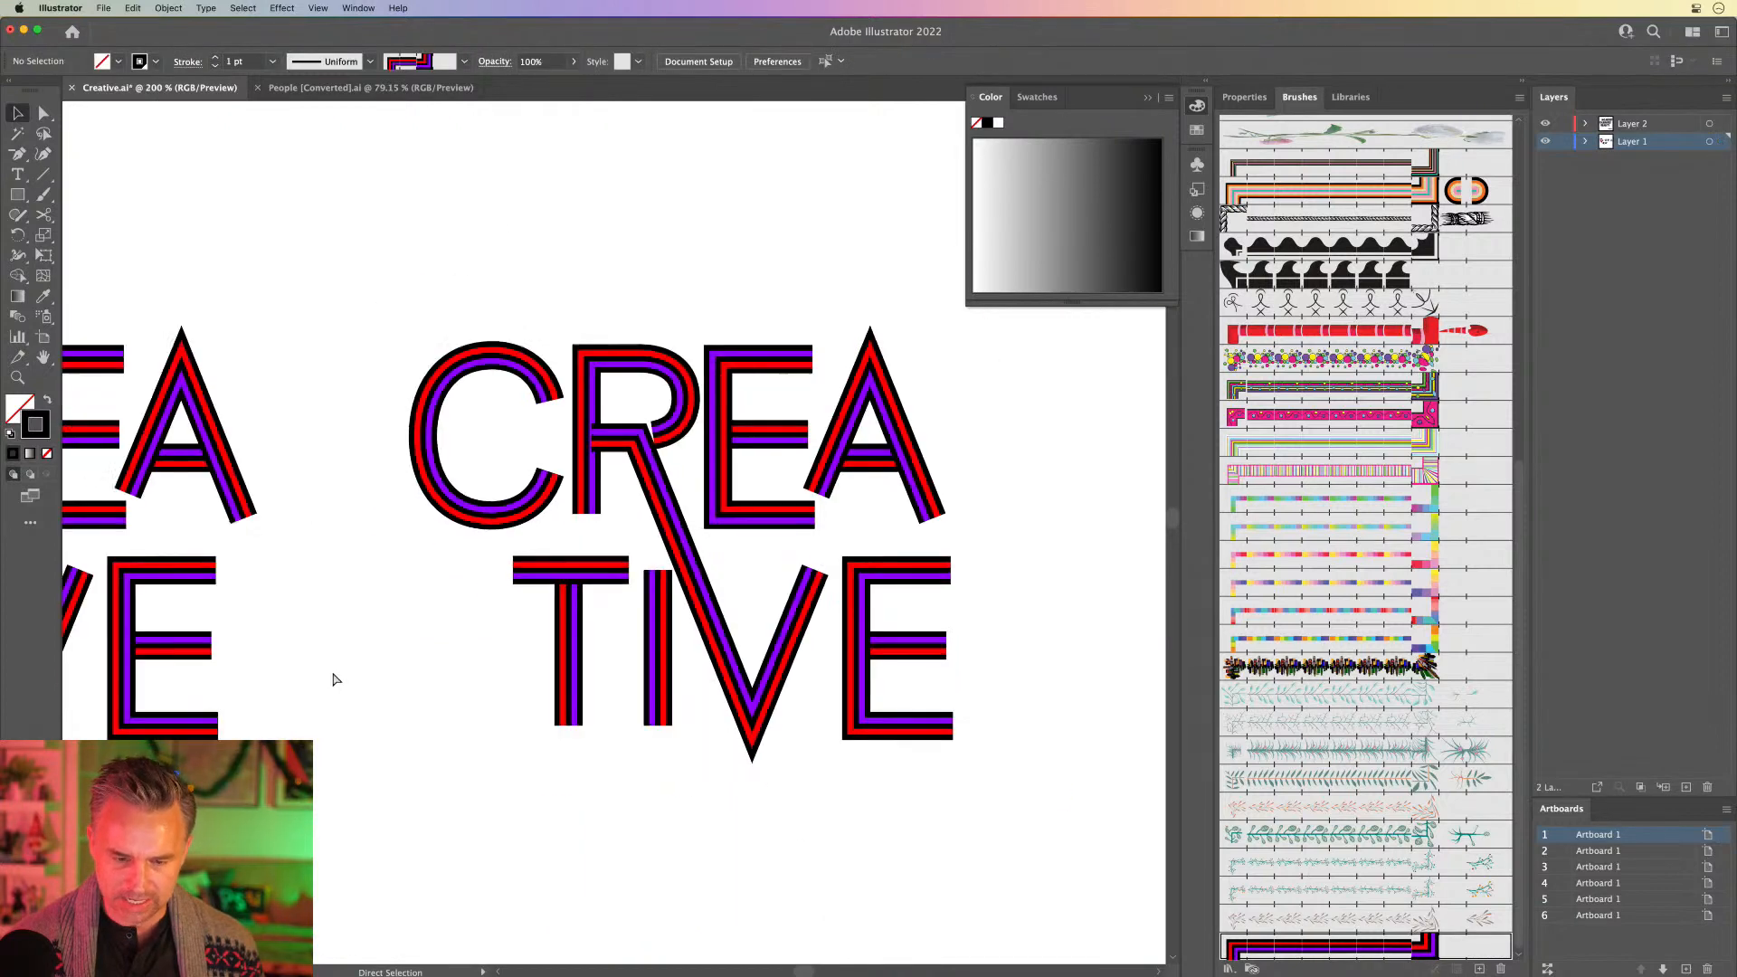
key(super+minus)
drag(403, 624, 558, 698)
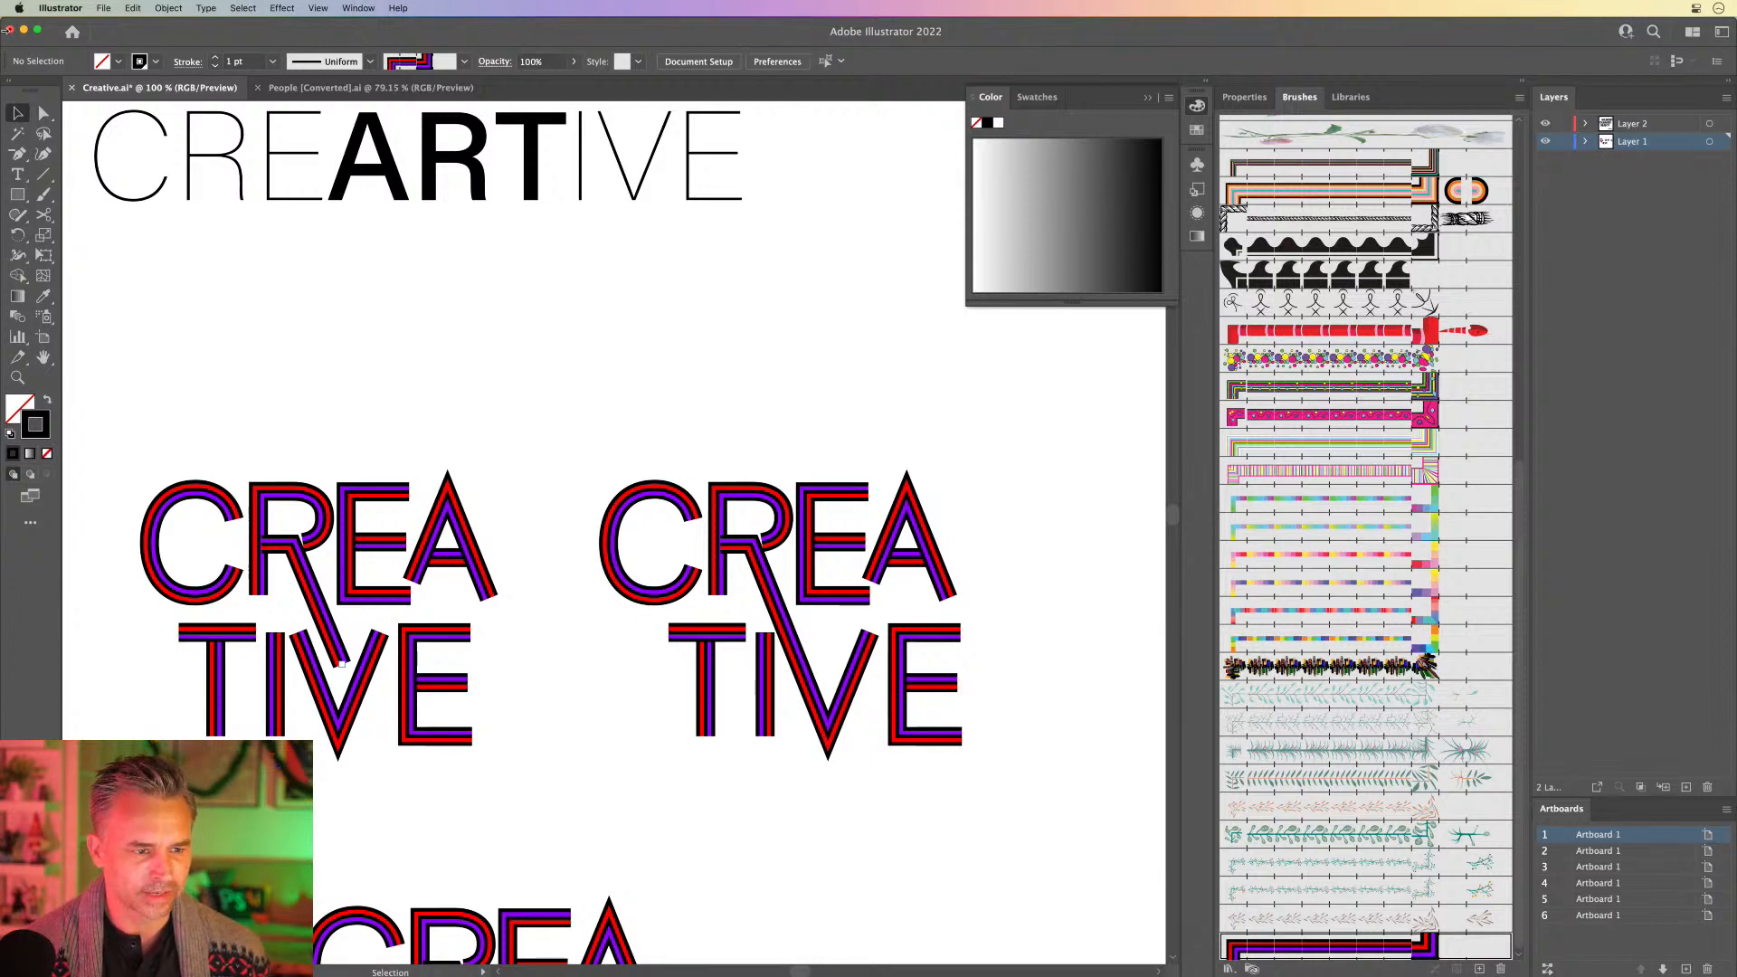
key(a)
drag(650, 621, 675, 665)
key(shift+Left)
key(shift+Left)
key(shift+Left)
key(shift+Left)
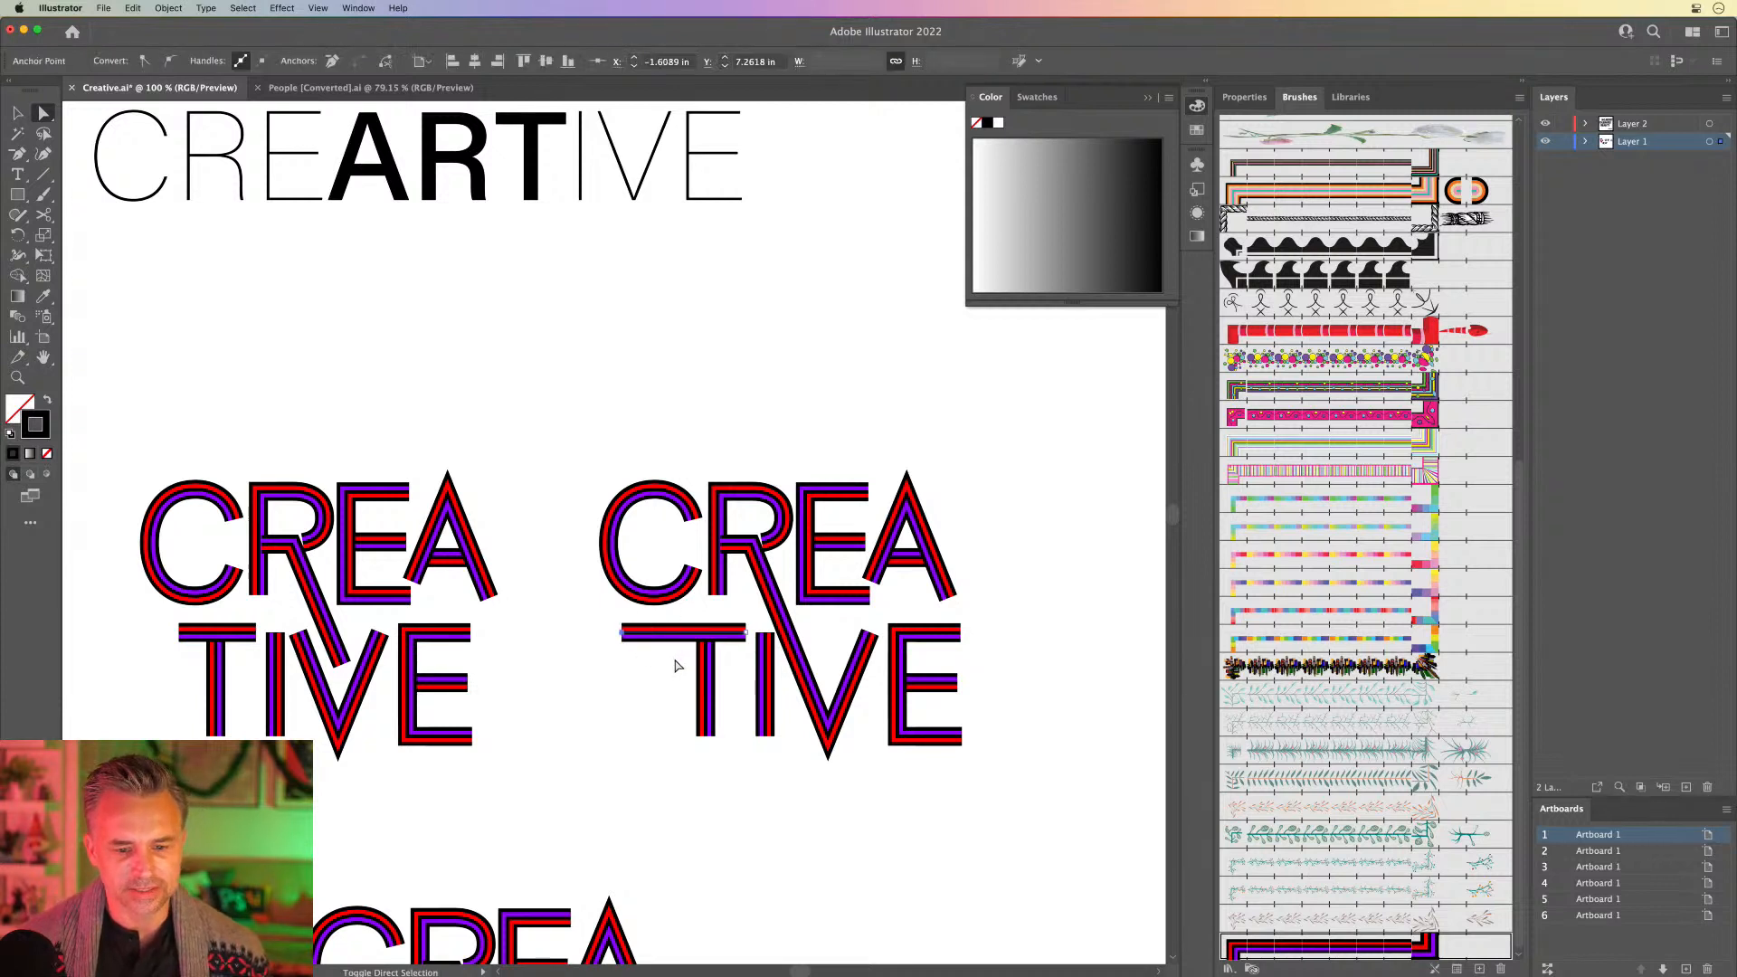
Step: Lengthen the right leg of the A slightly downward in the edited CREATIVE lettering
drag(980, 577, 956, 616)
click(629, 378)
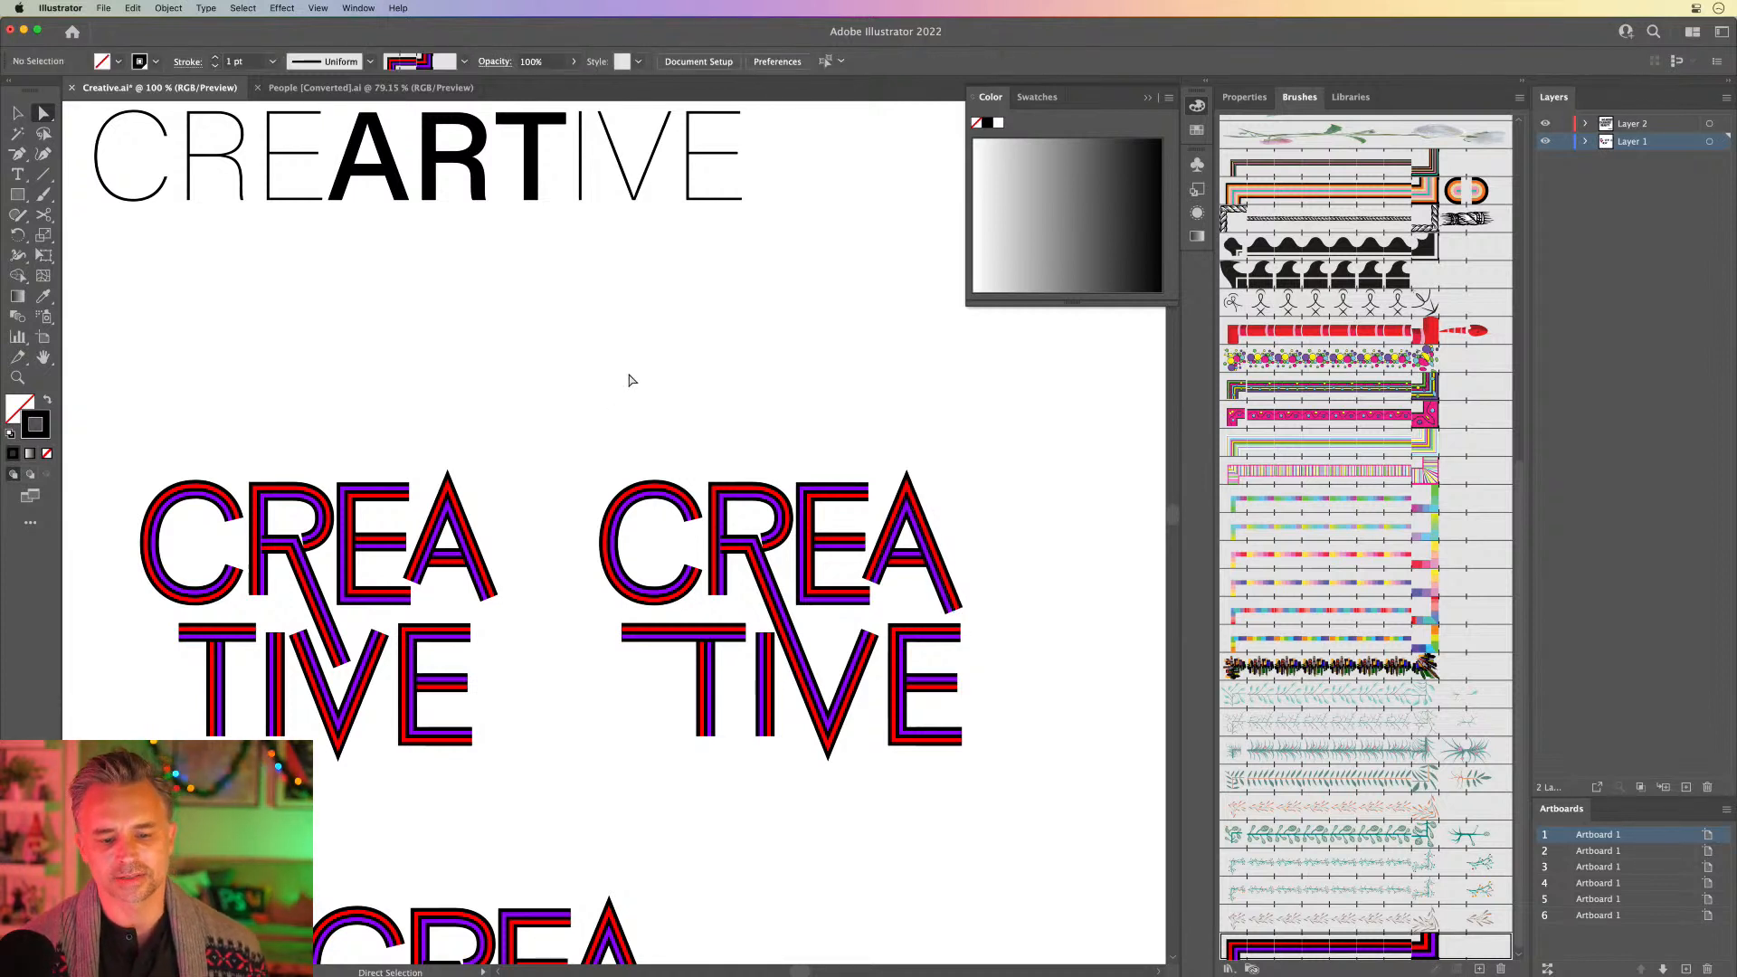
click(17, 113)
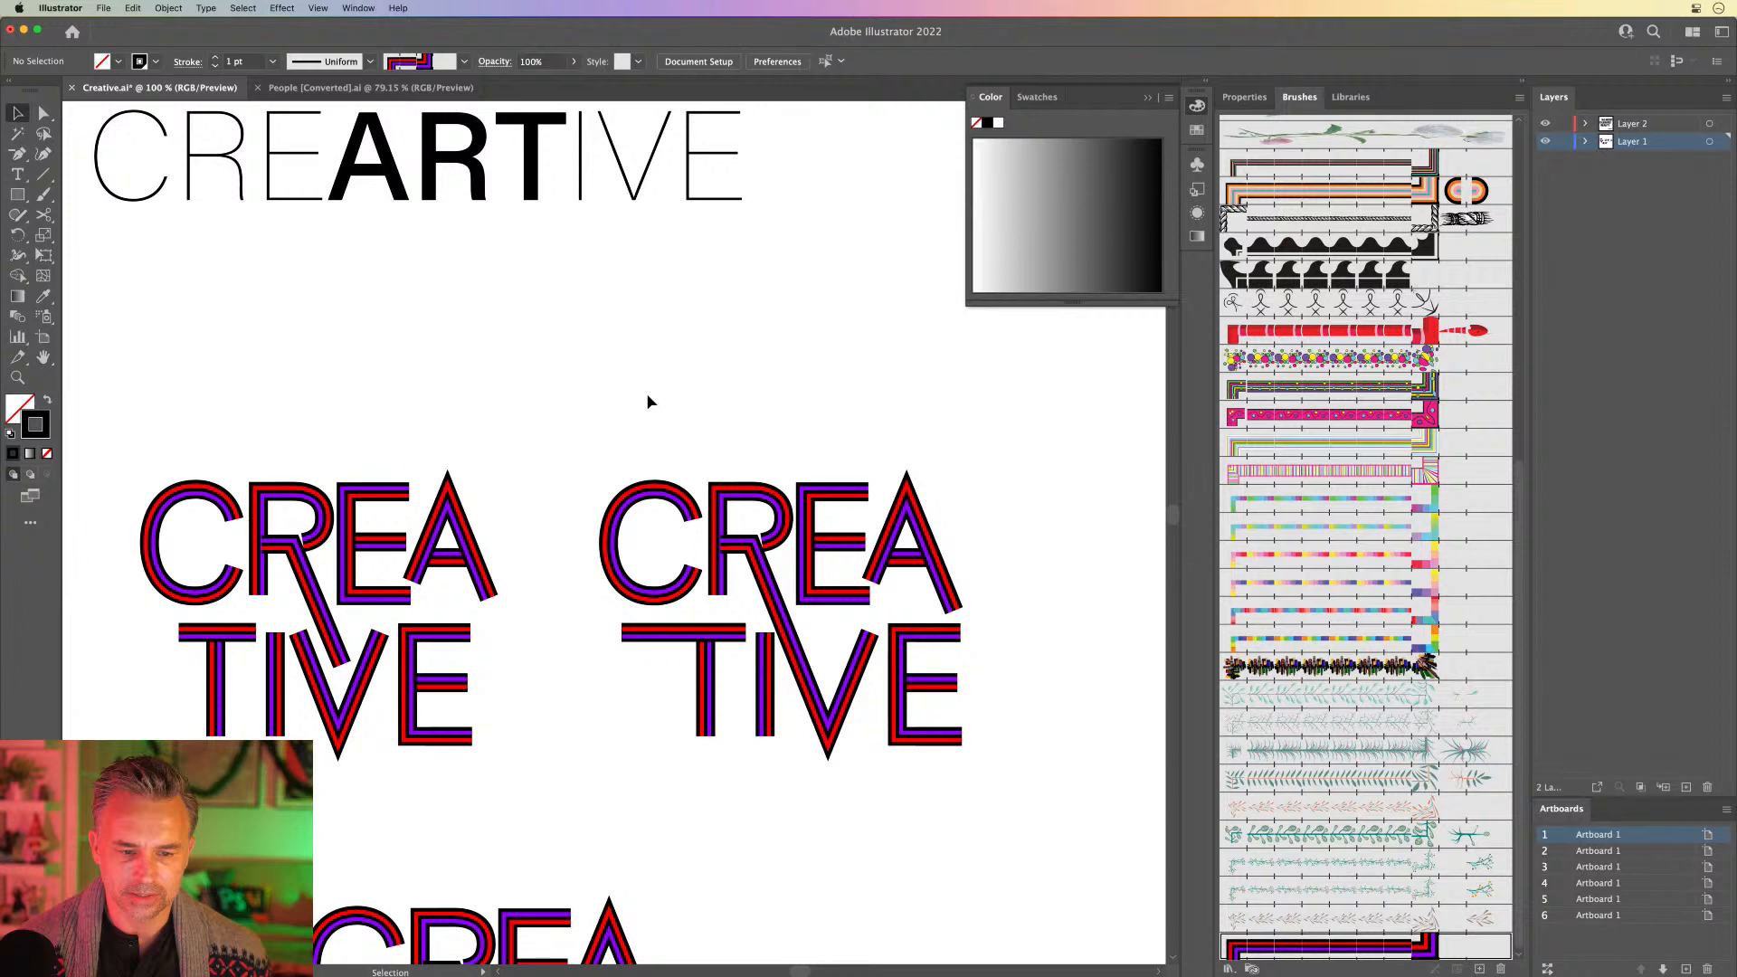
click(17, 195)
click(90, 233)
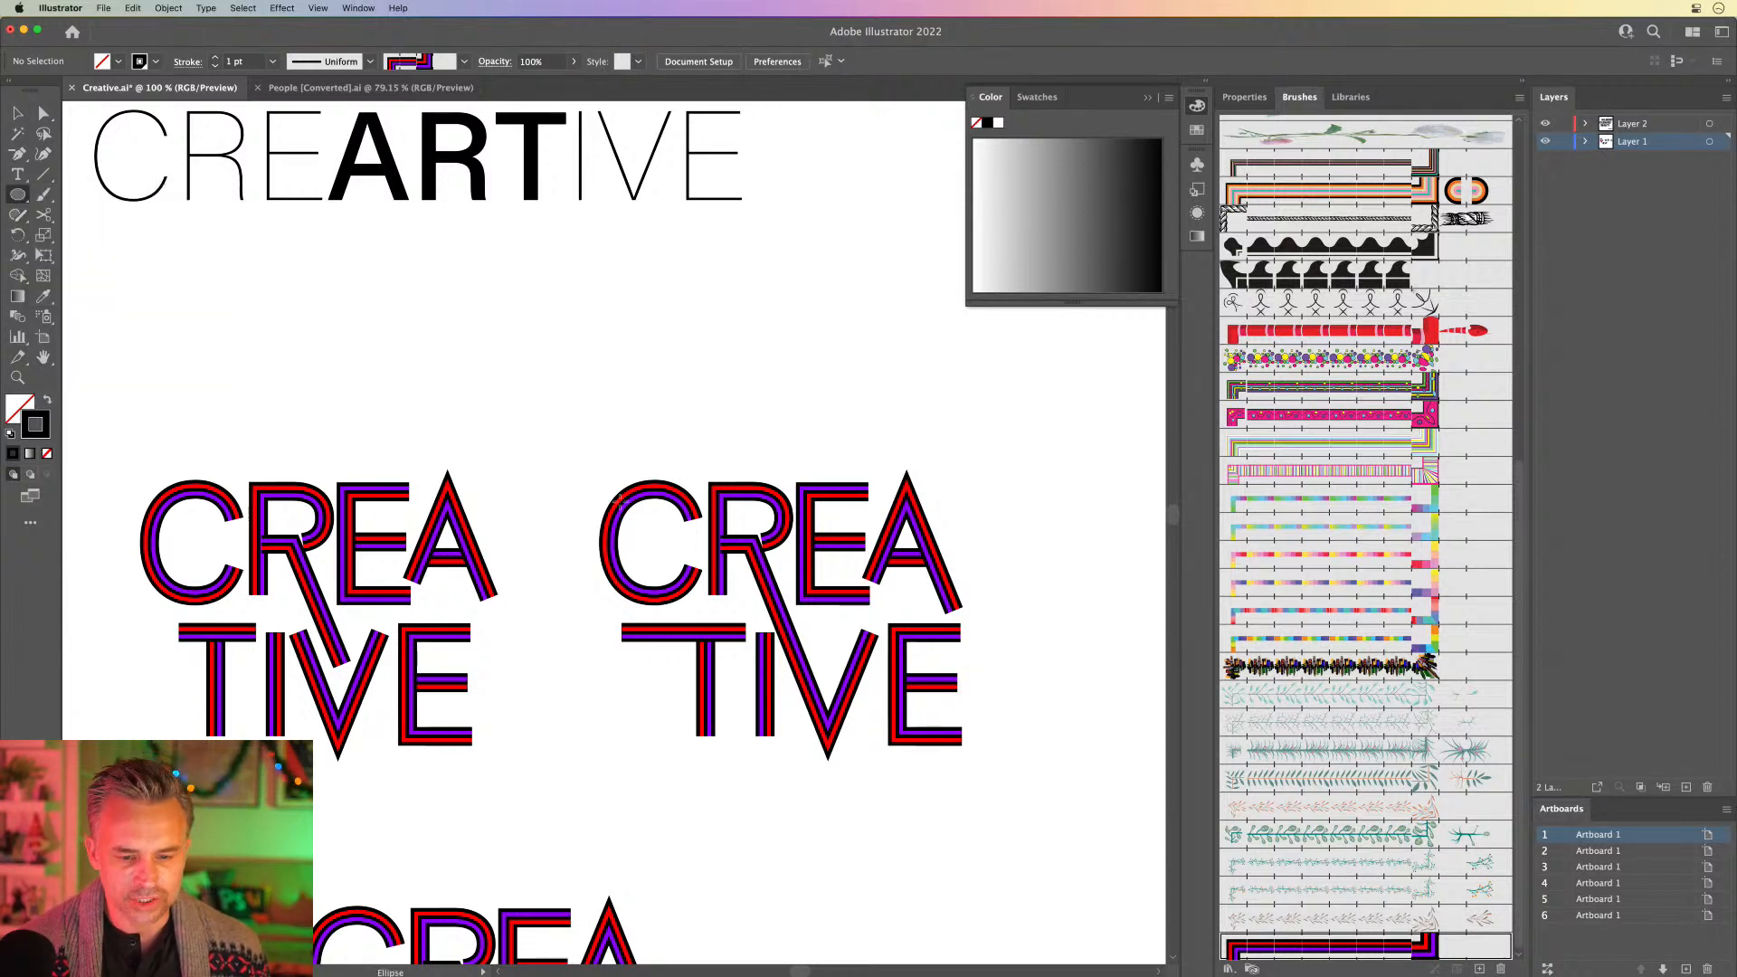
click(17, 113)
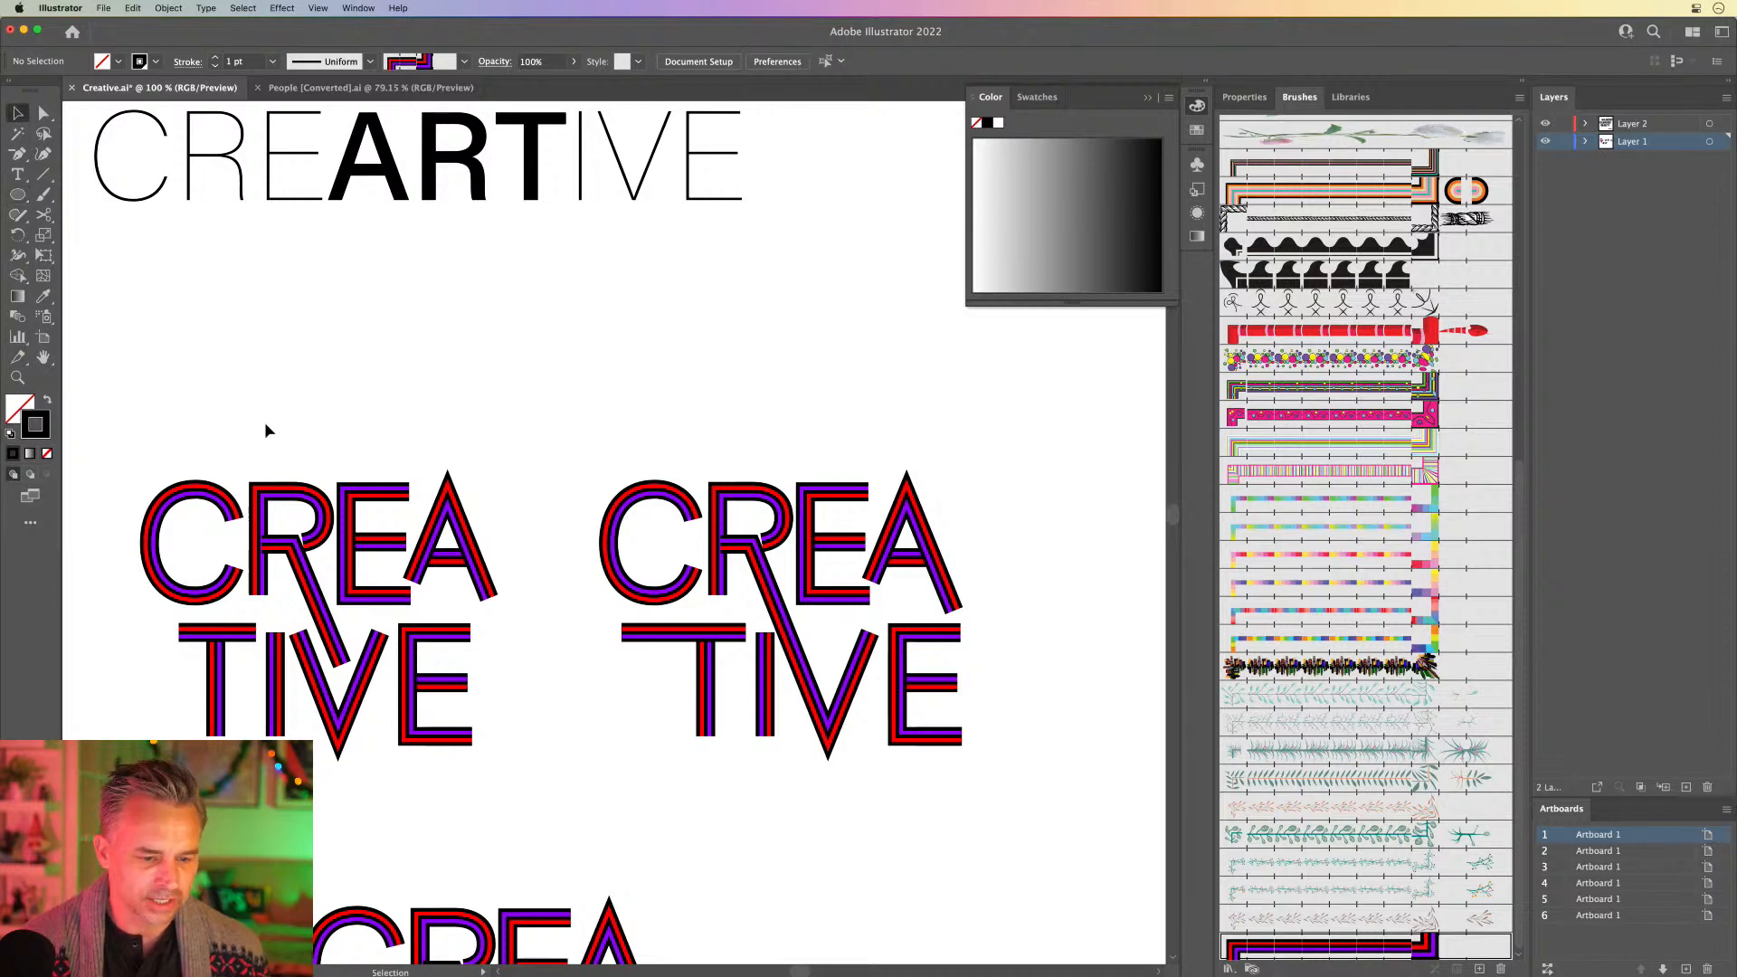
Step: Delete the unedited CREATIVE lettering between BE and the edited version
drag(271, 394, 478, 373)
drag(345, 378, 713, 794)
key(Delete)
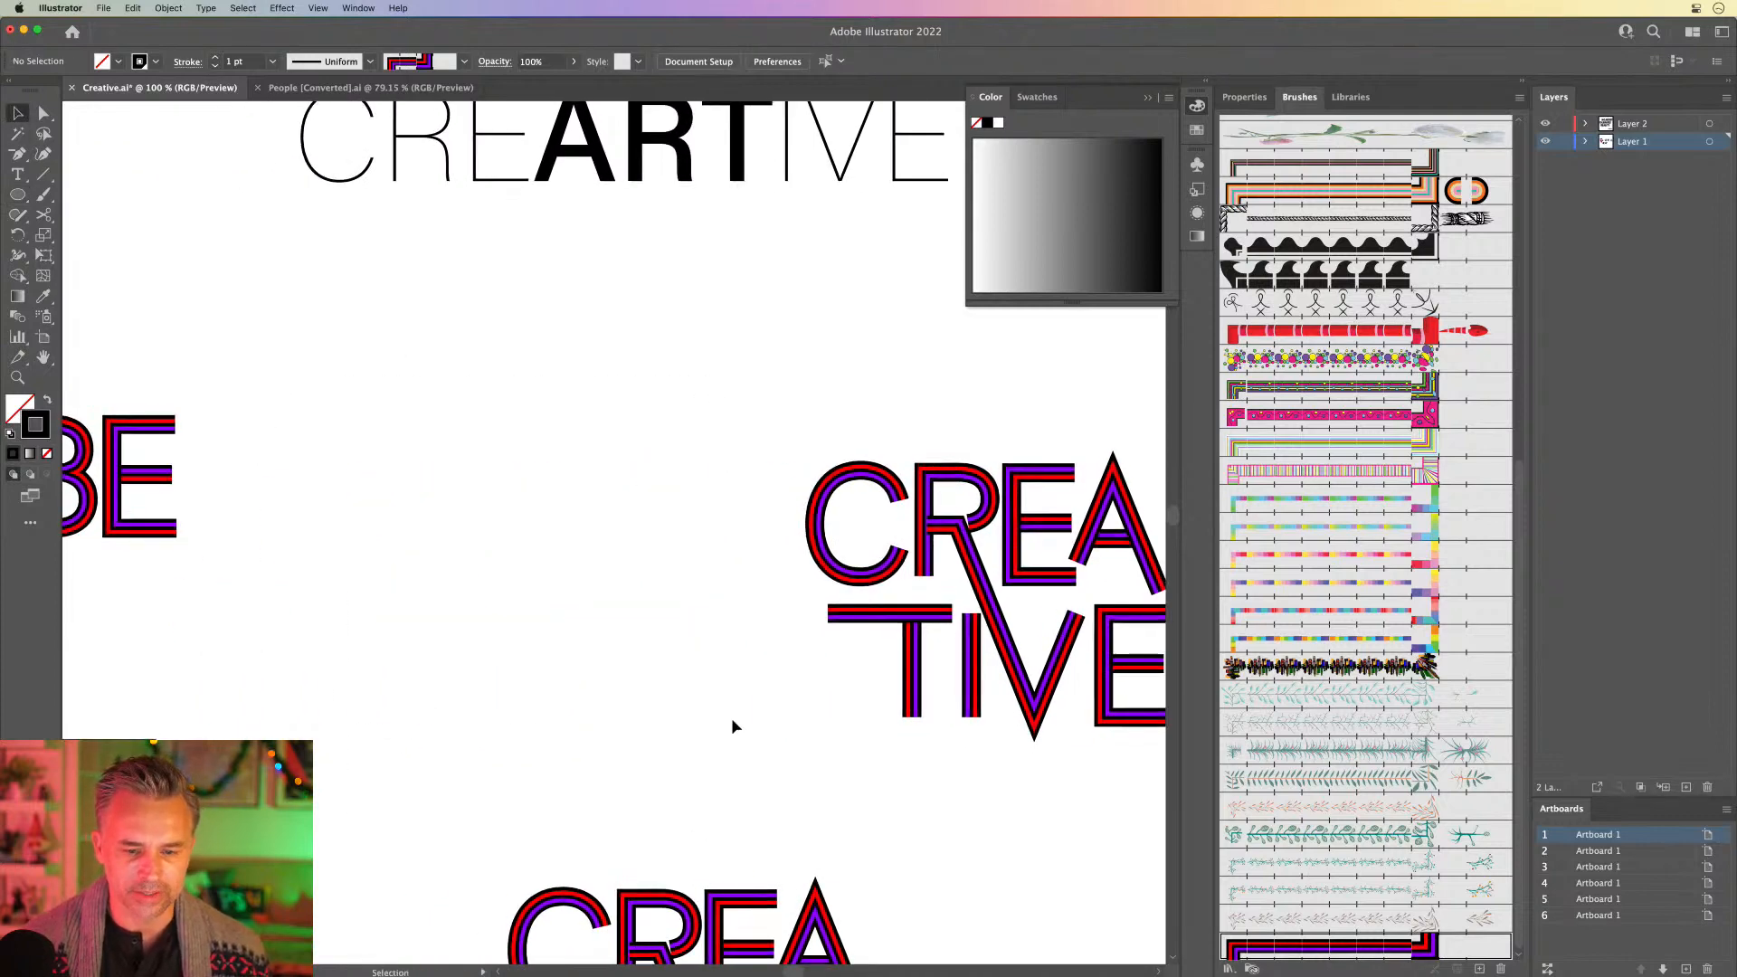
Step: Duplicate the edited CREATIVE lettering horizontally to the left of the original
drag(740, 512, 531, 501)
drag(541, 392, 1039, 775)
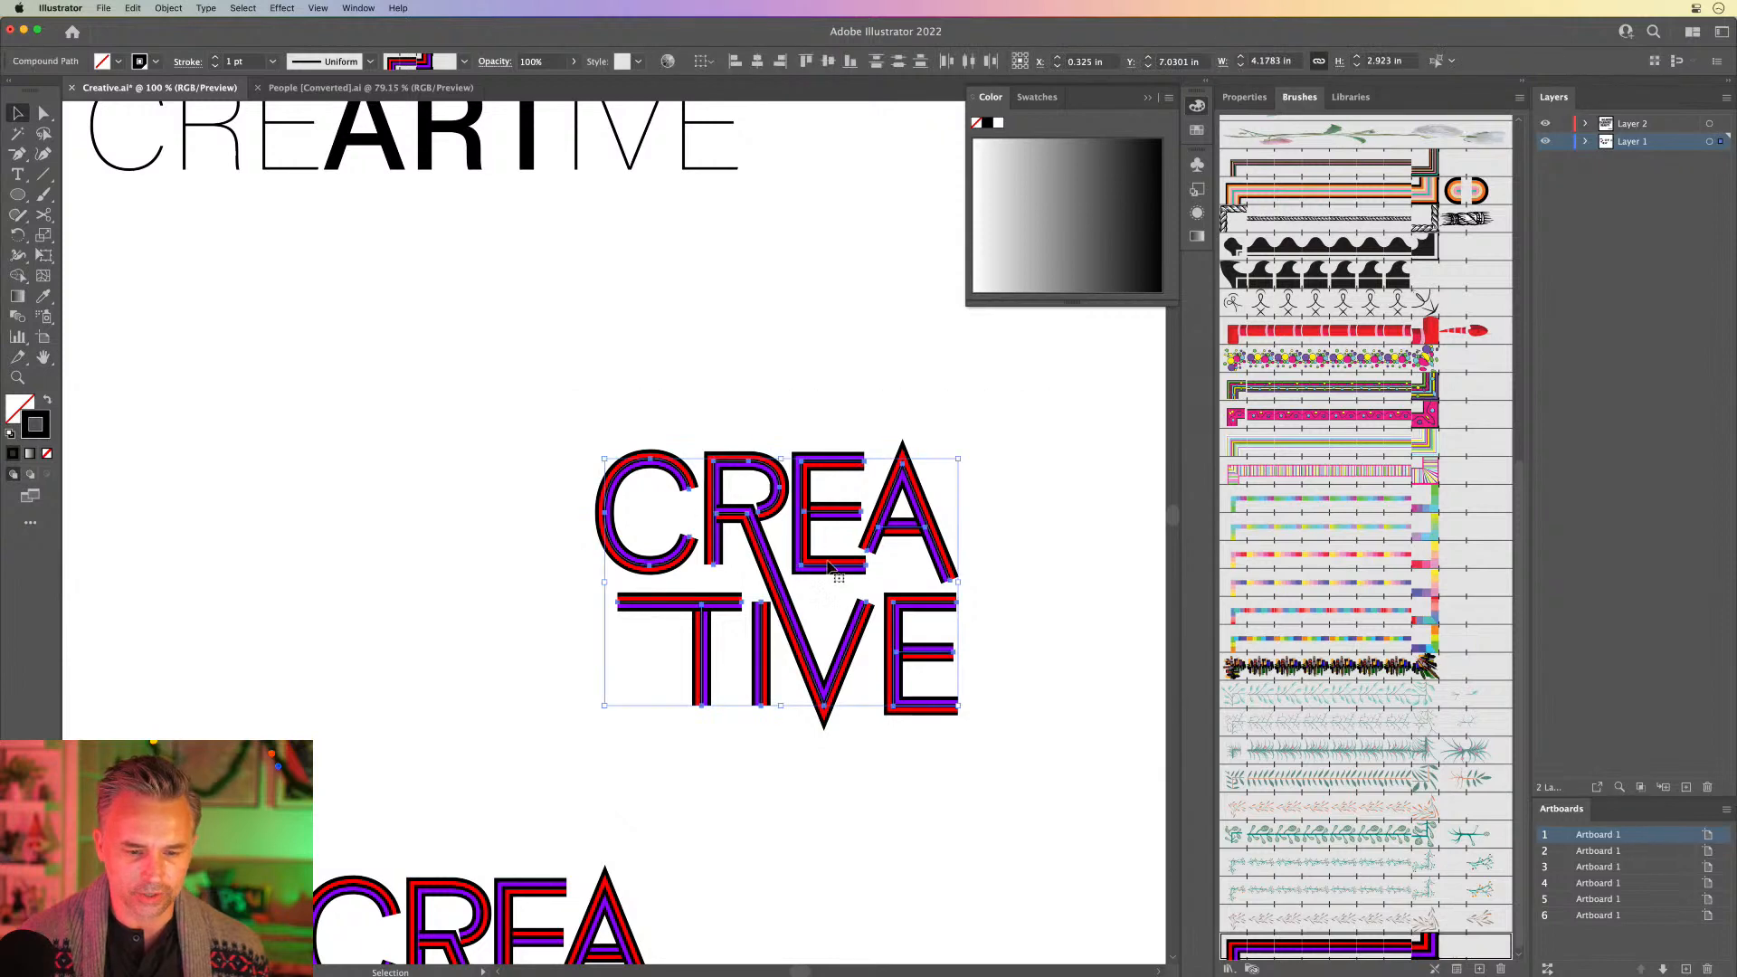
drag(624, 580, 122, 580)
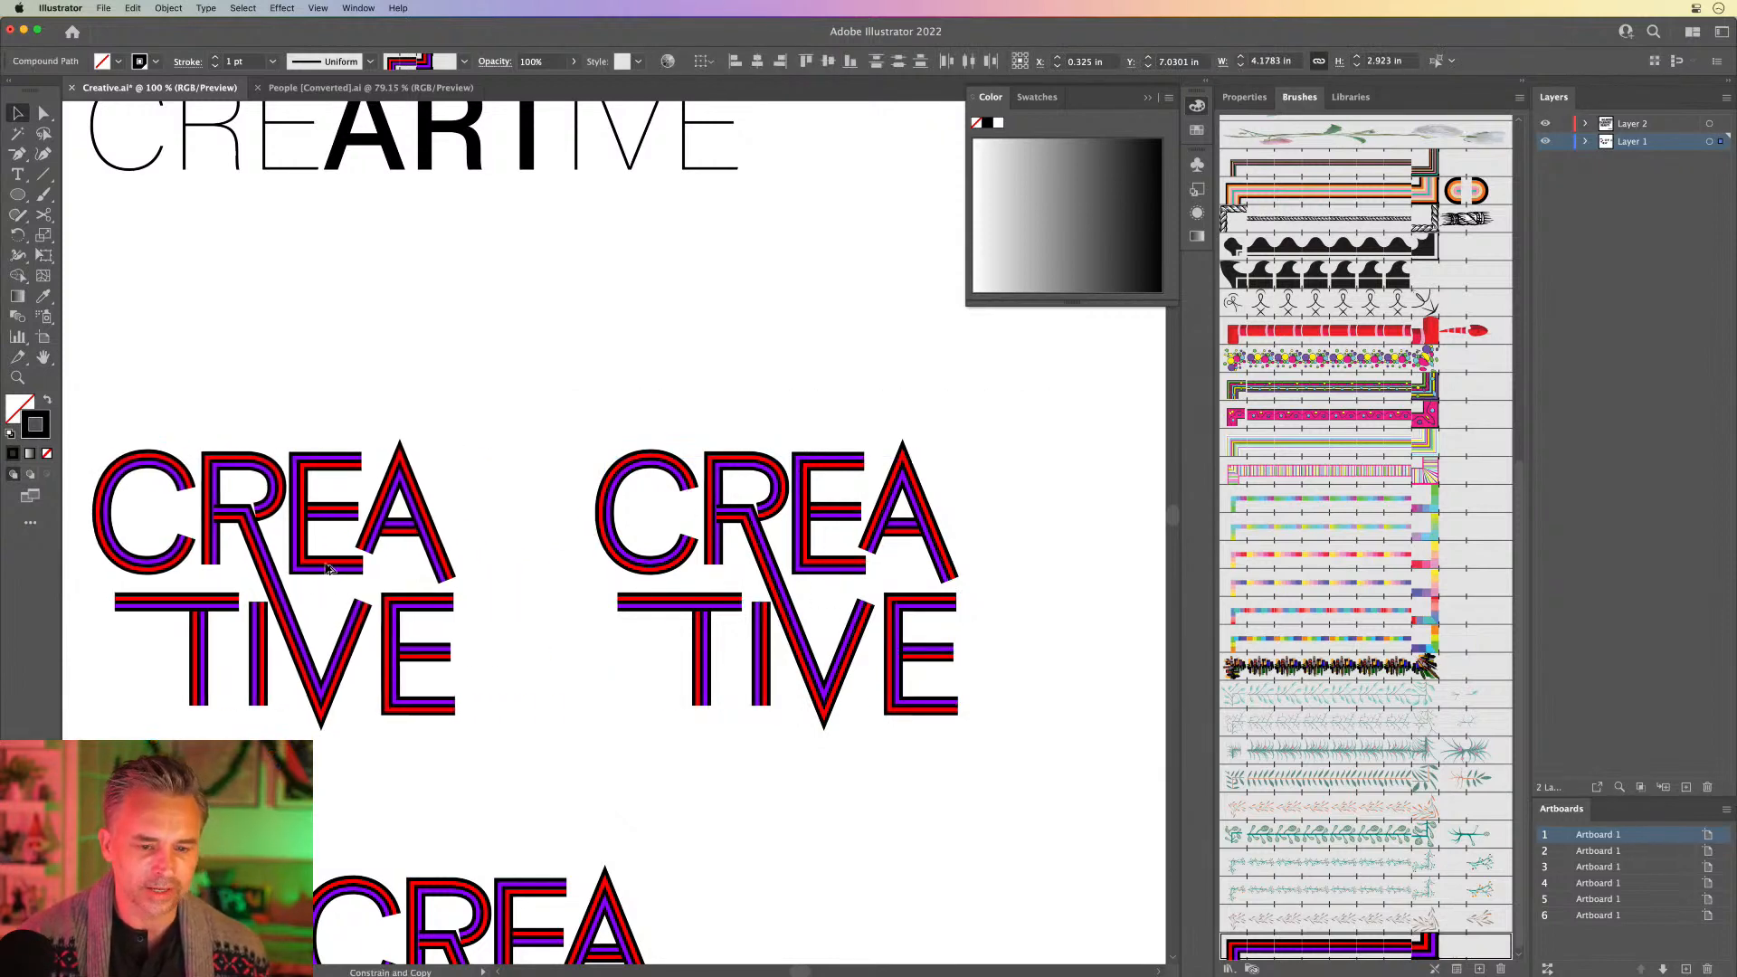
click(613, 361)
Step: Set the striped pattern brush to Hue Shift colorization with its red stripe as key color, applying the change to existing strokes
key(super+equal)
key(super+equal)
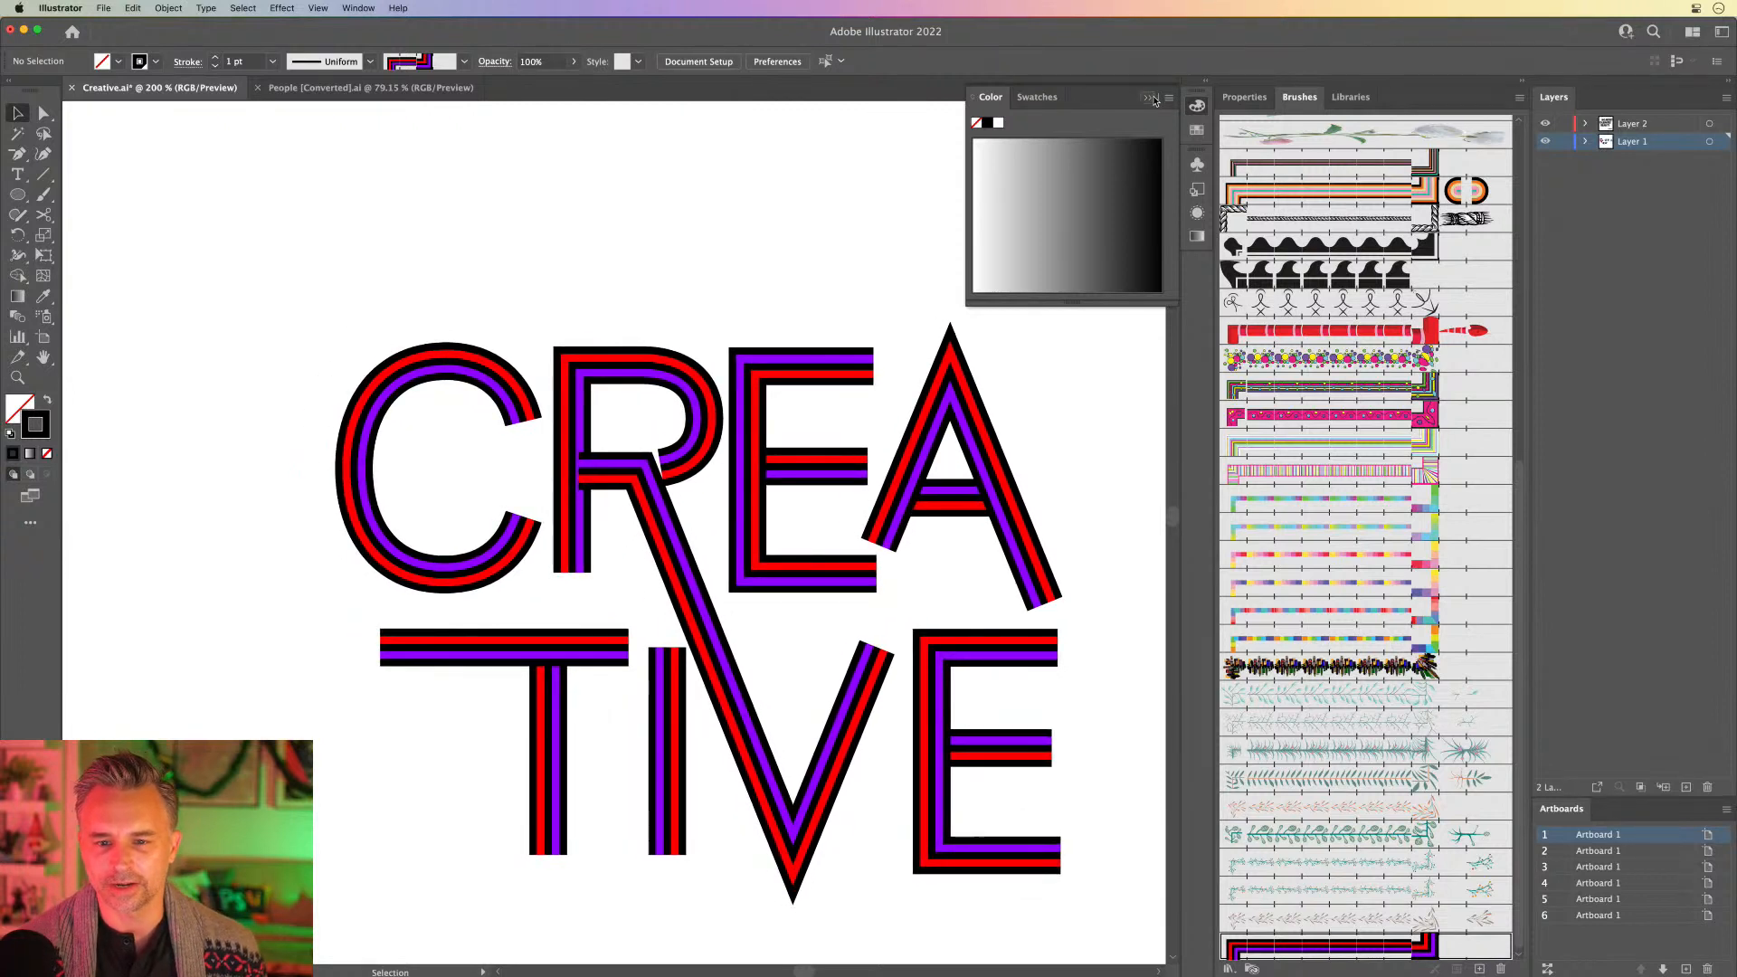
click(1151, 99)
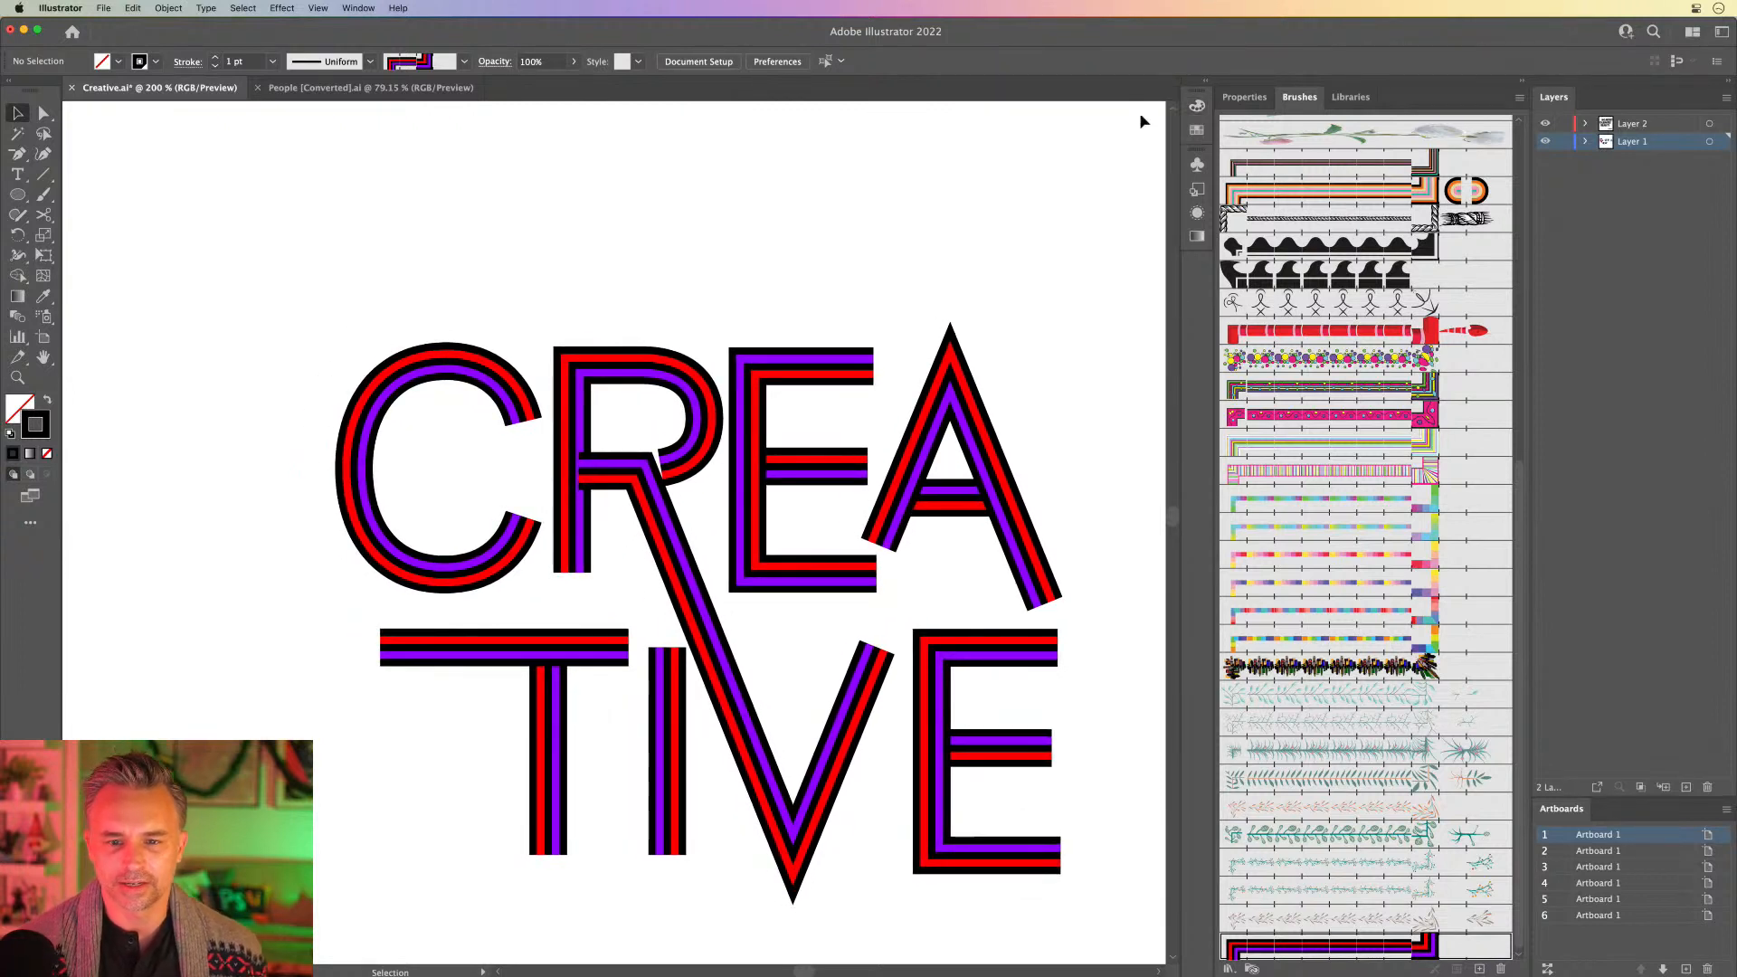
click(592, 371)
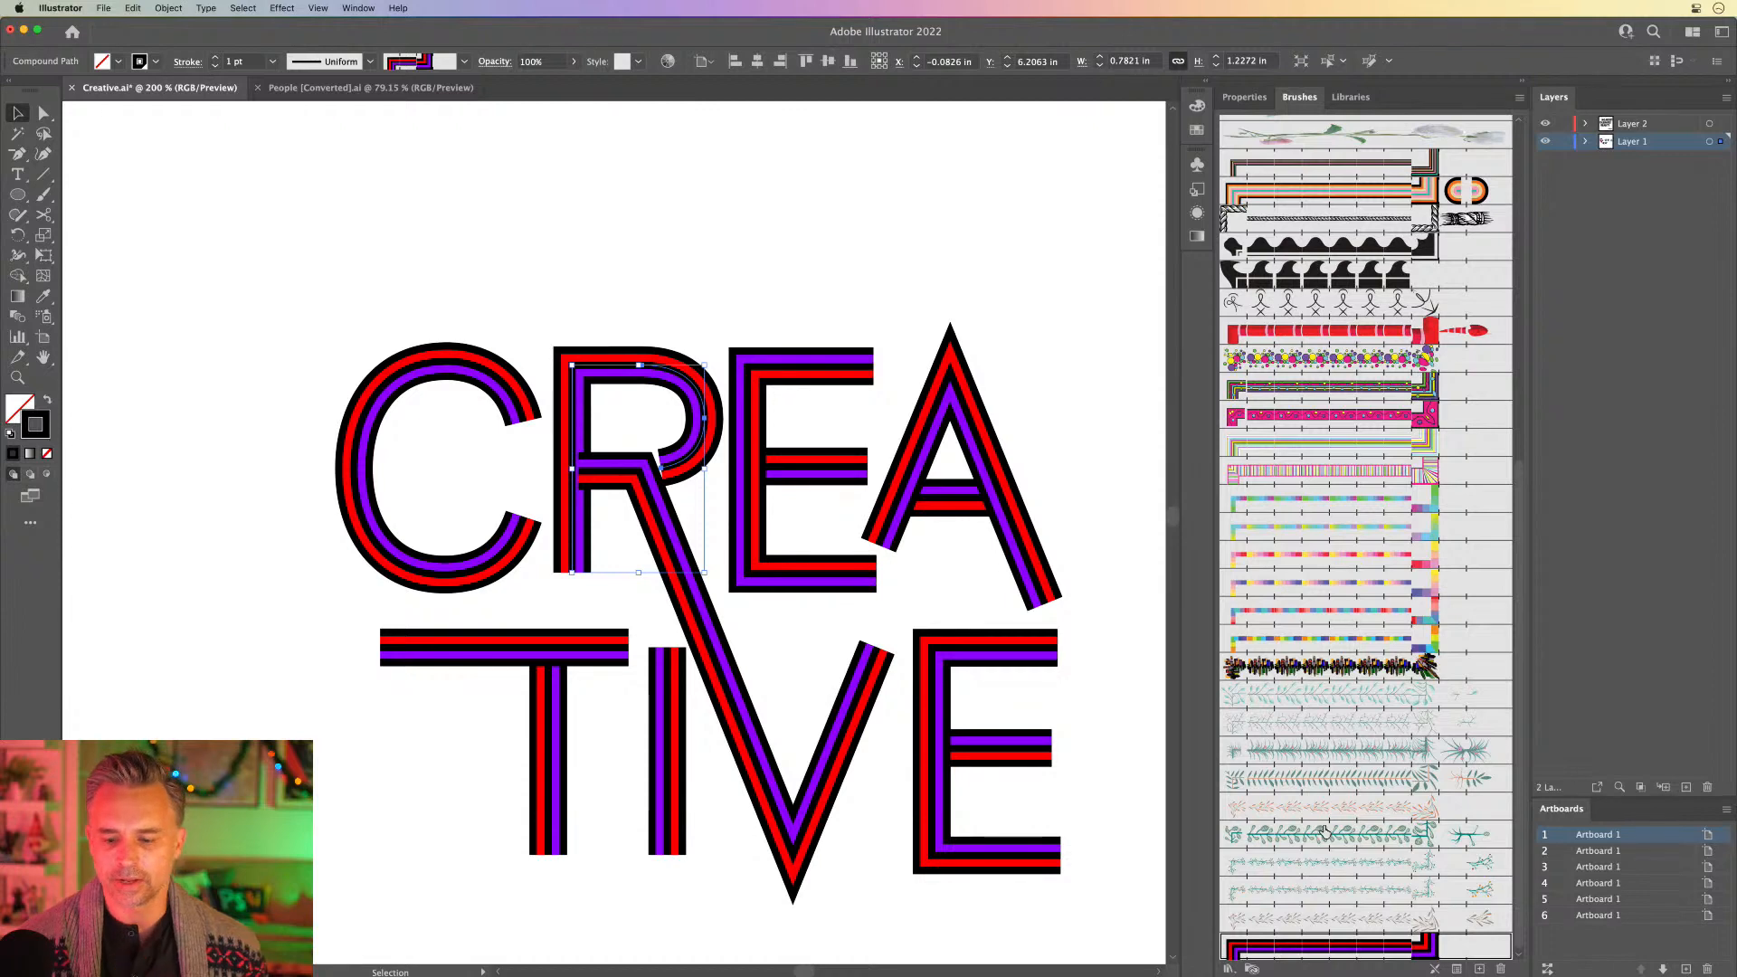
double_click(1354, 946)
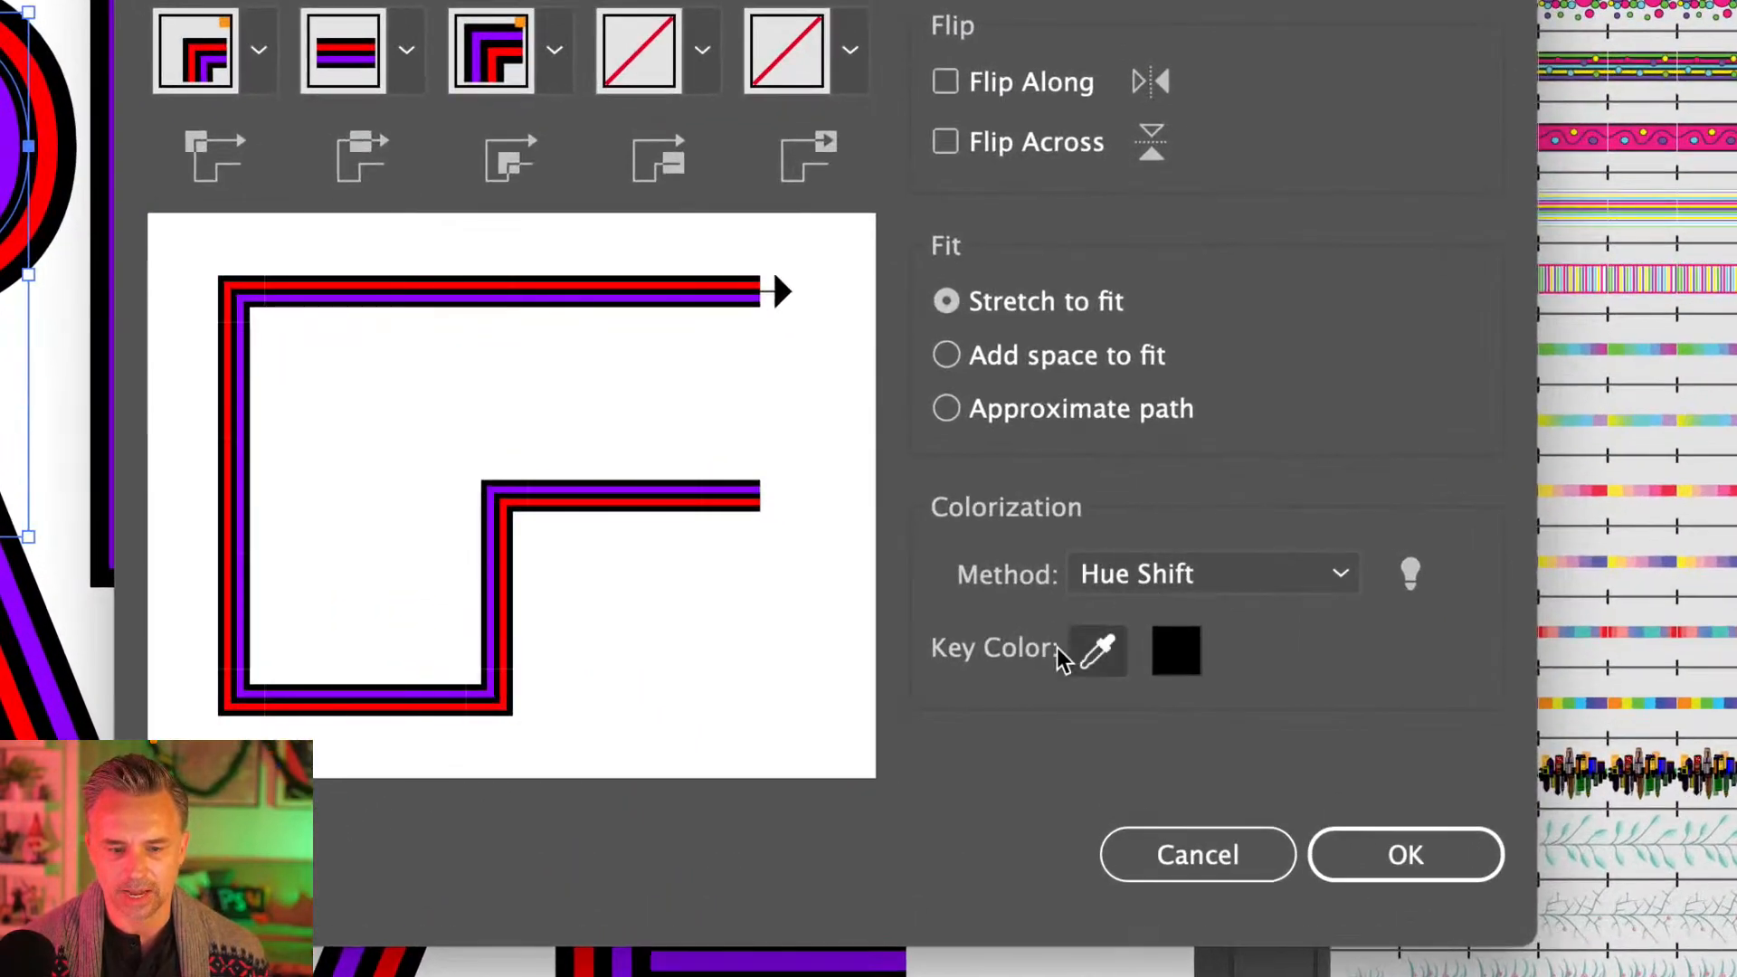
click(1090, 652)
click(724, 500)
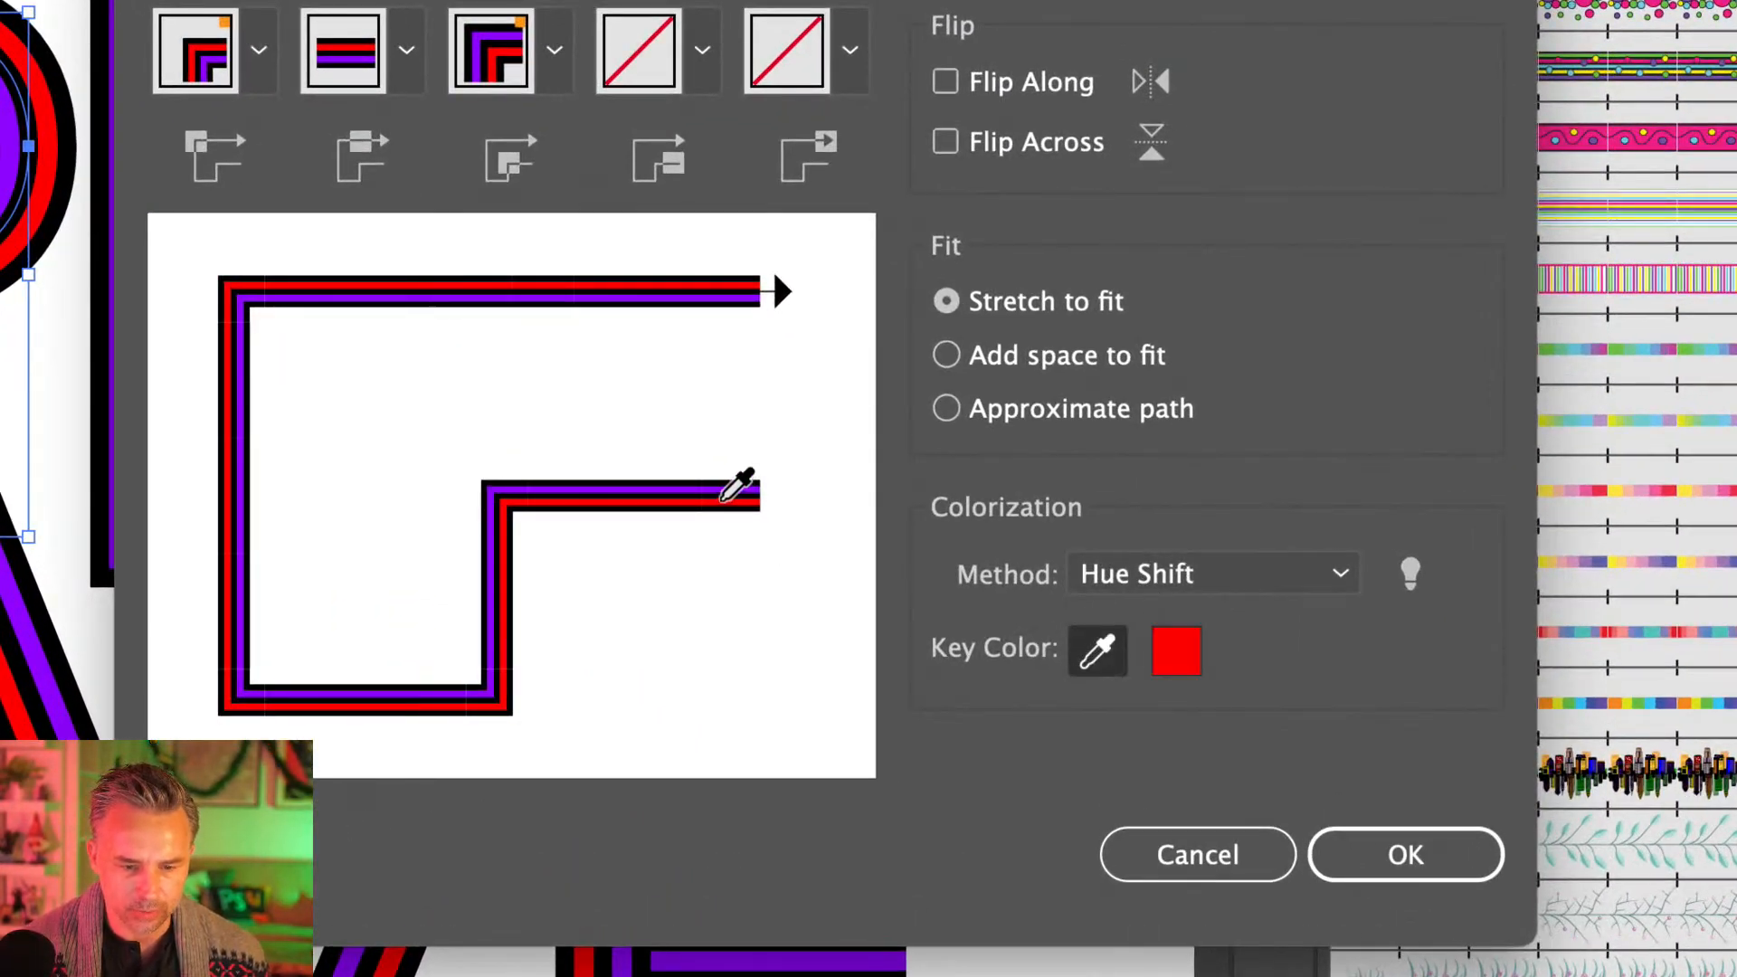
click(1438, 864)
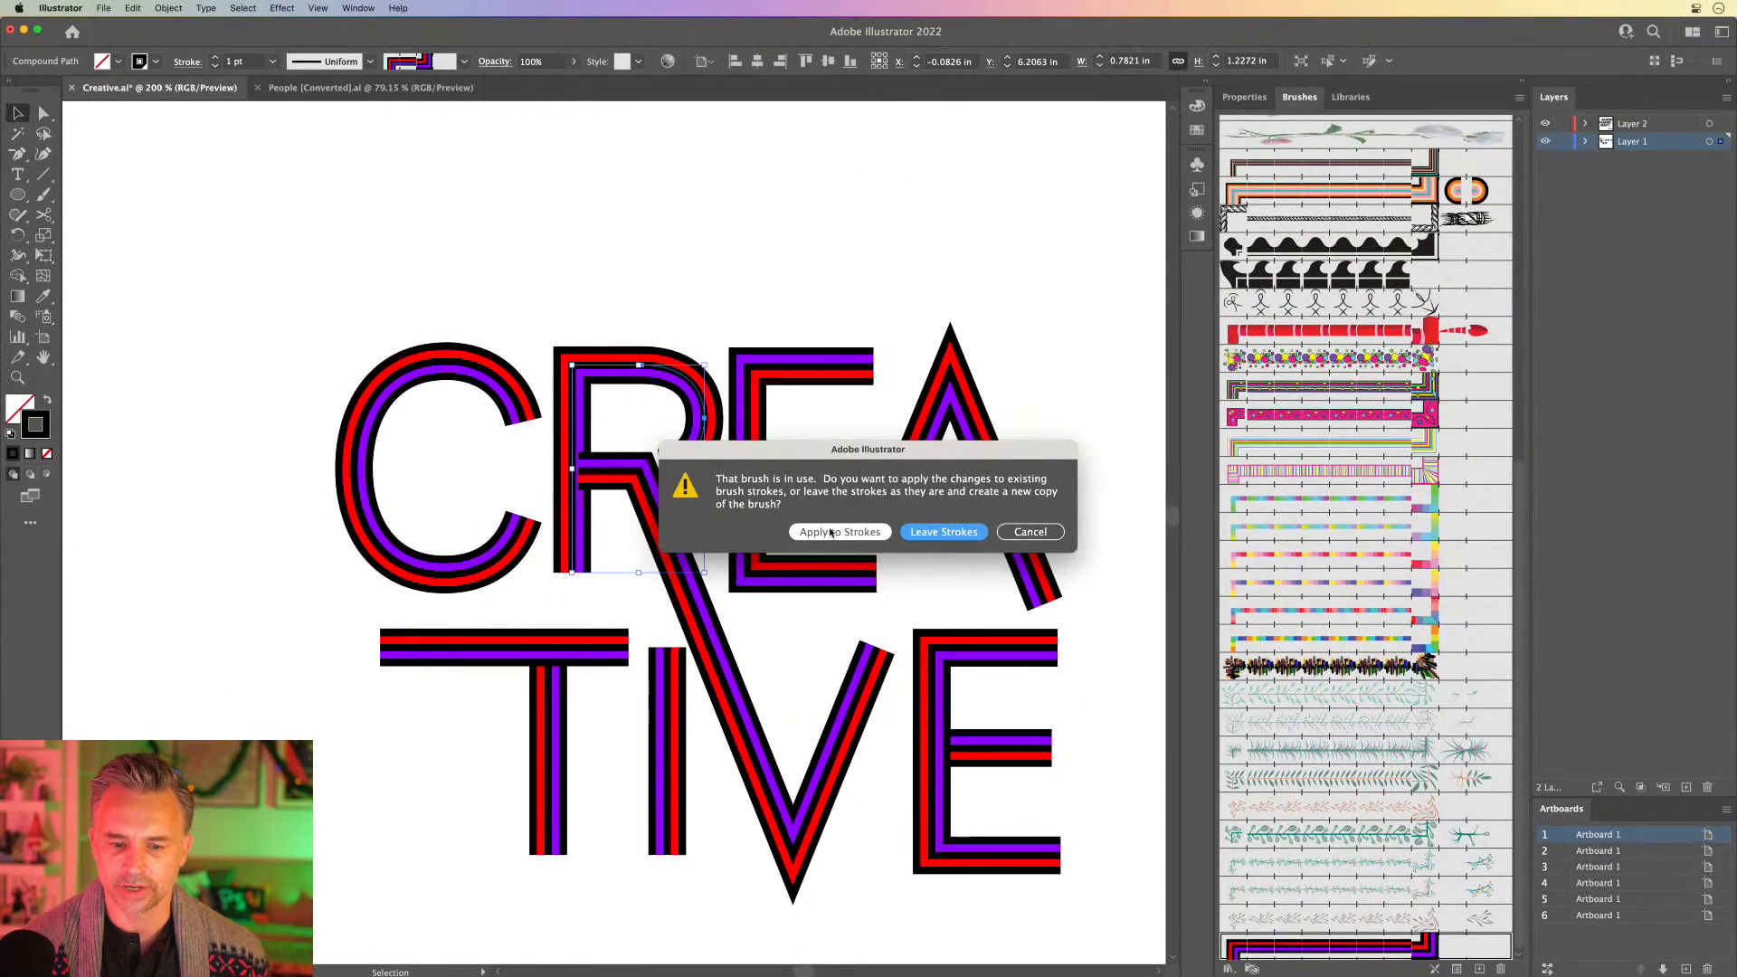
click(831, 533)
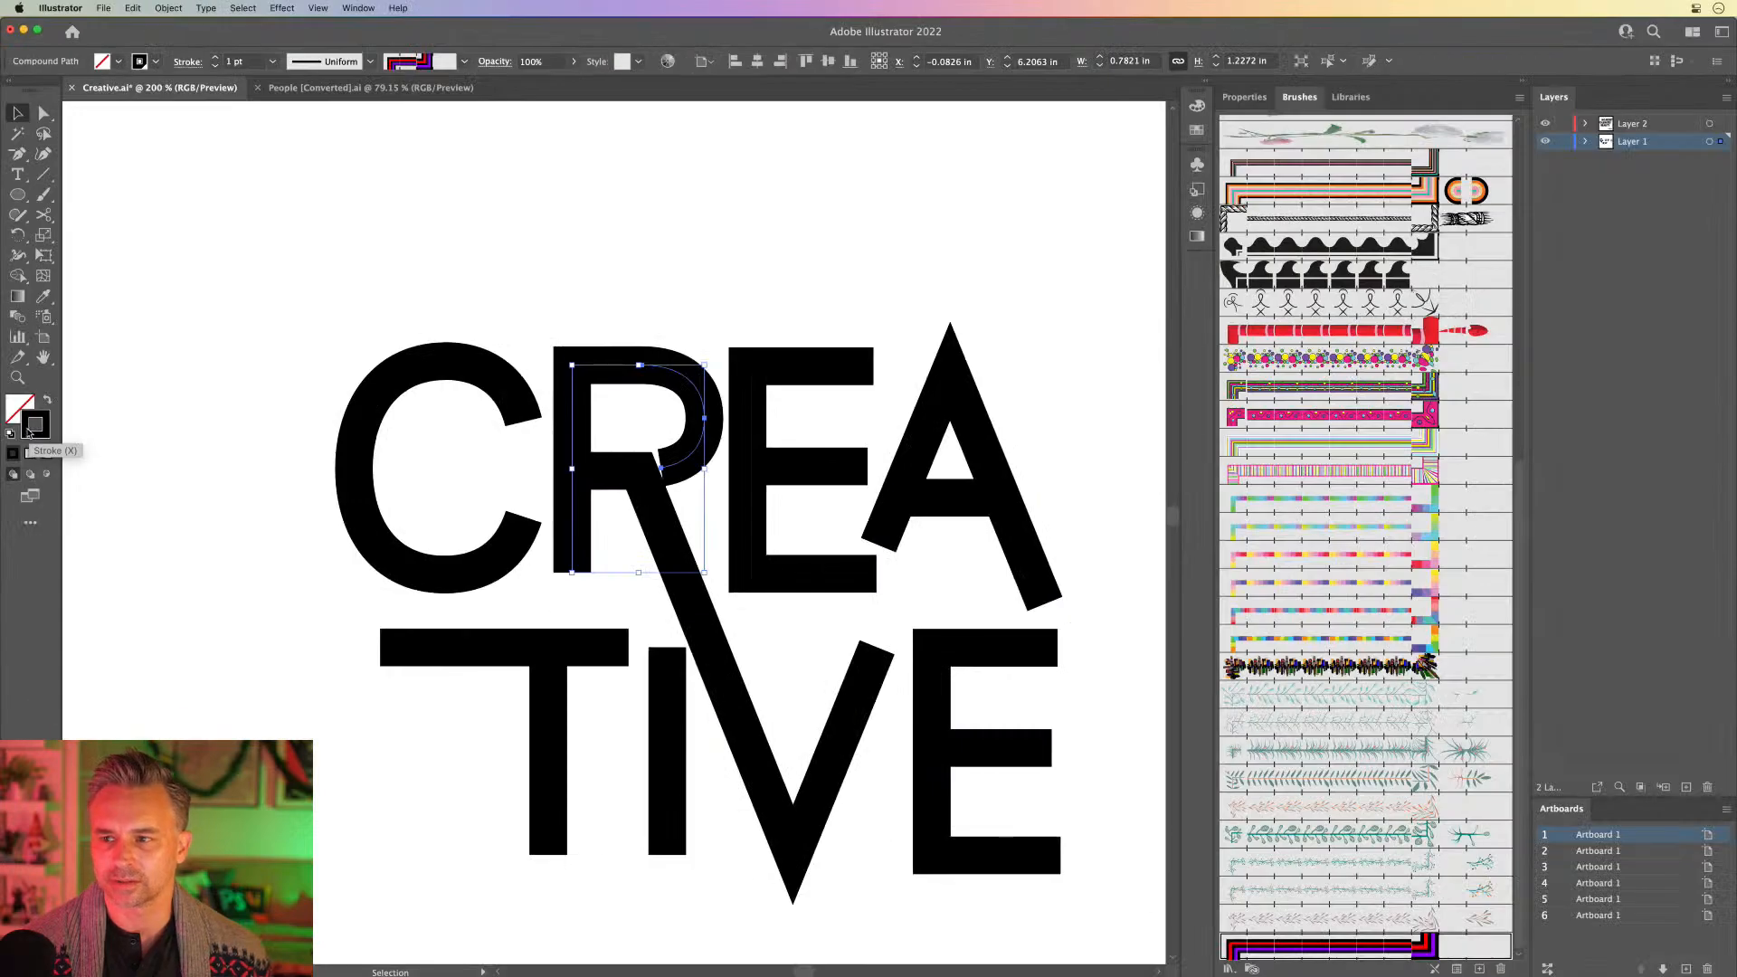
Step: Try to shift the stroke color of the upper part of the R to a red hue
double_click(25, 434)
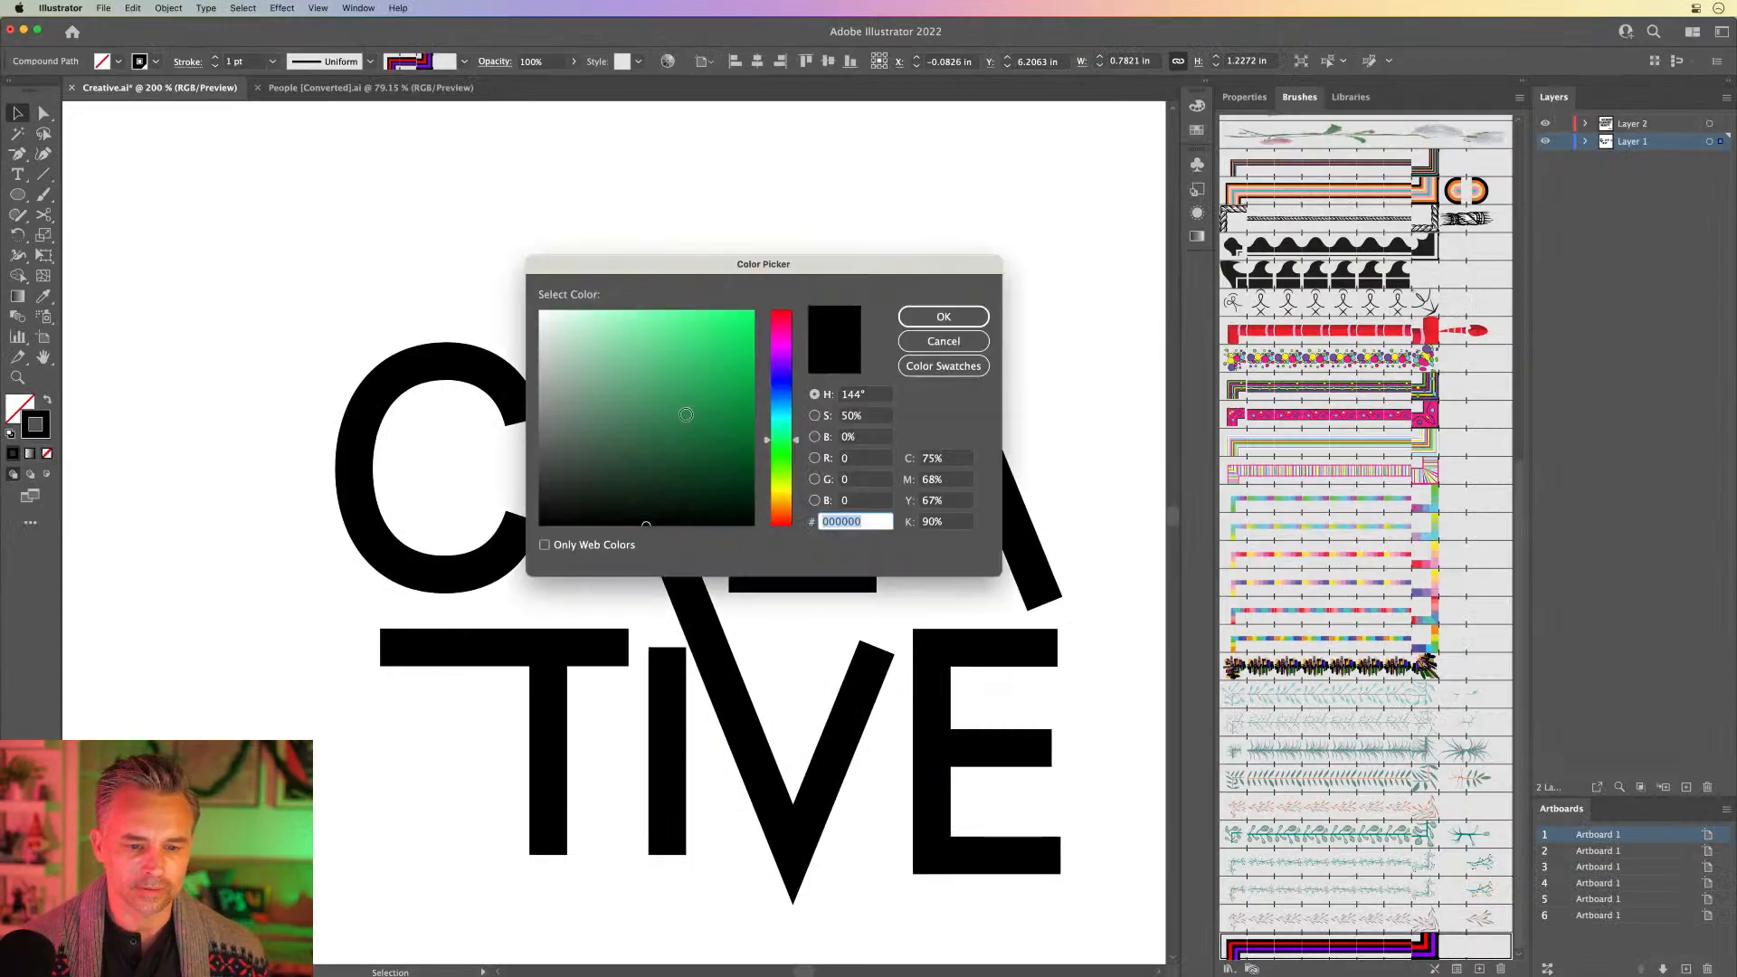
drag(788, 321, 789, 298)
drag(656, 341, 788, 287)
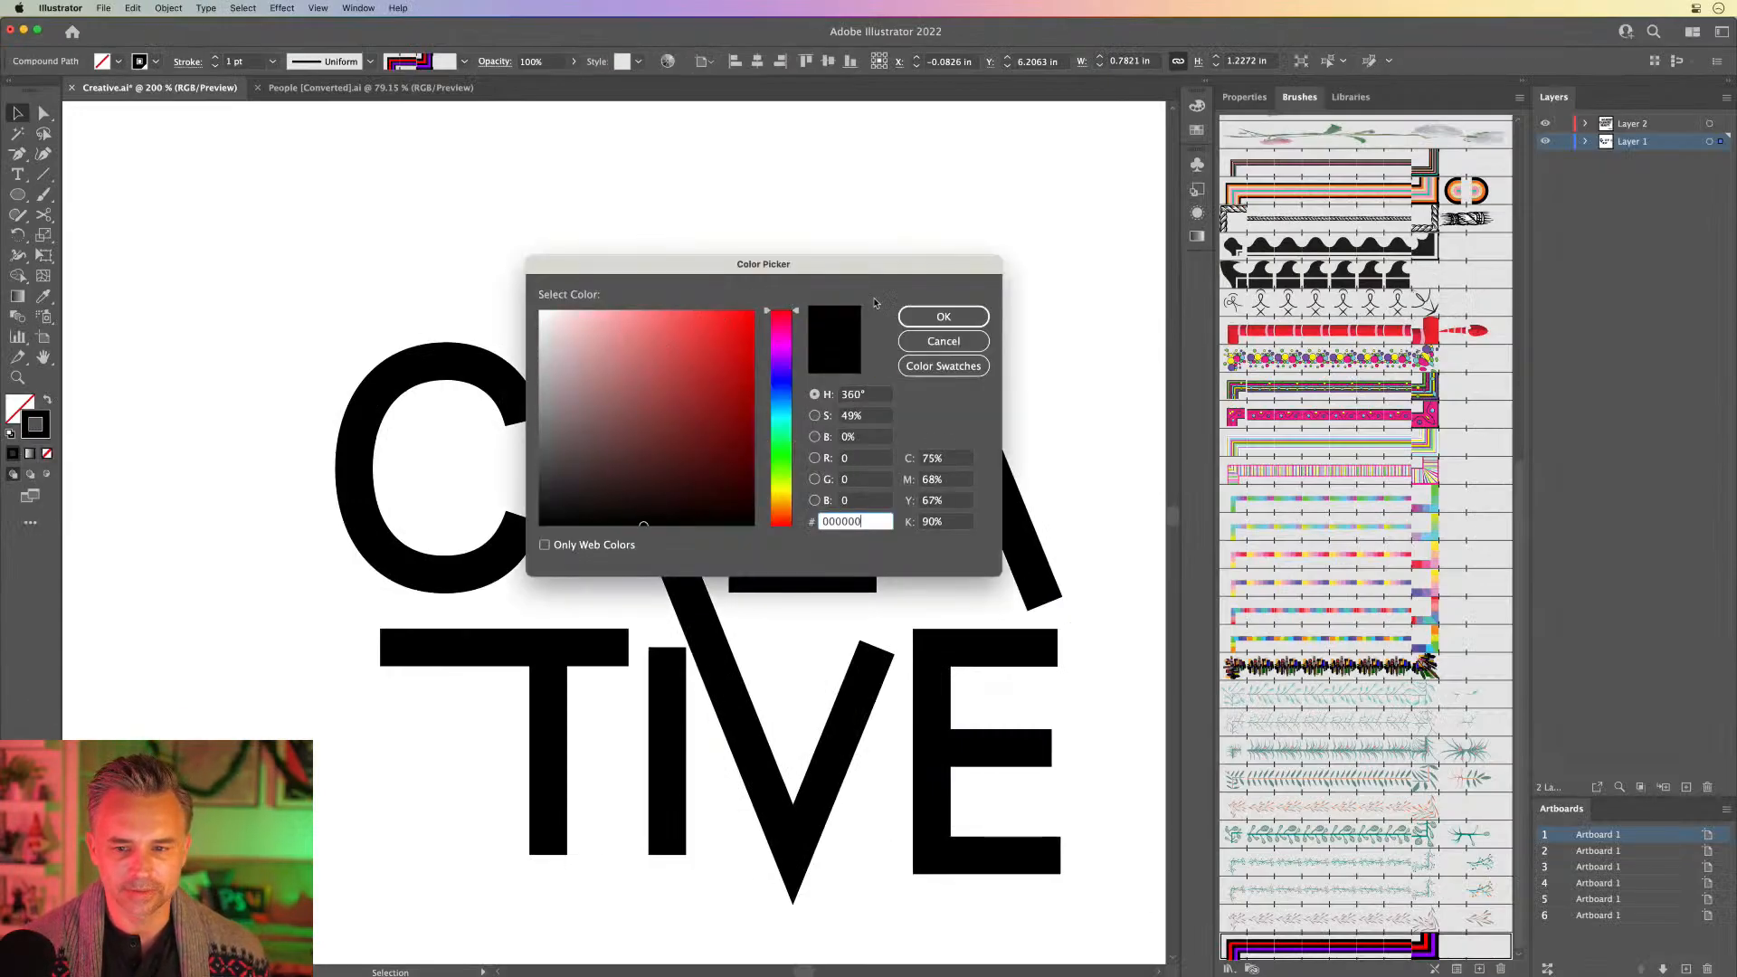
click(943, 316)
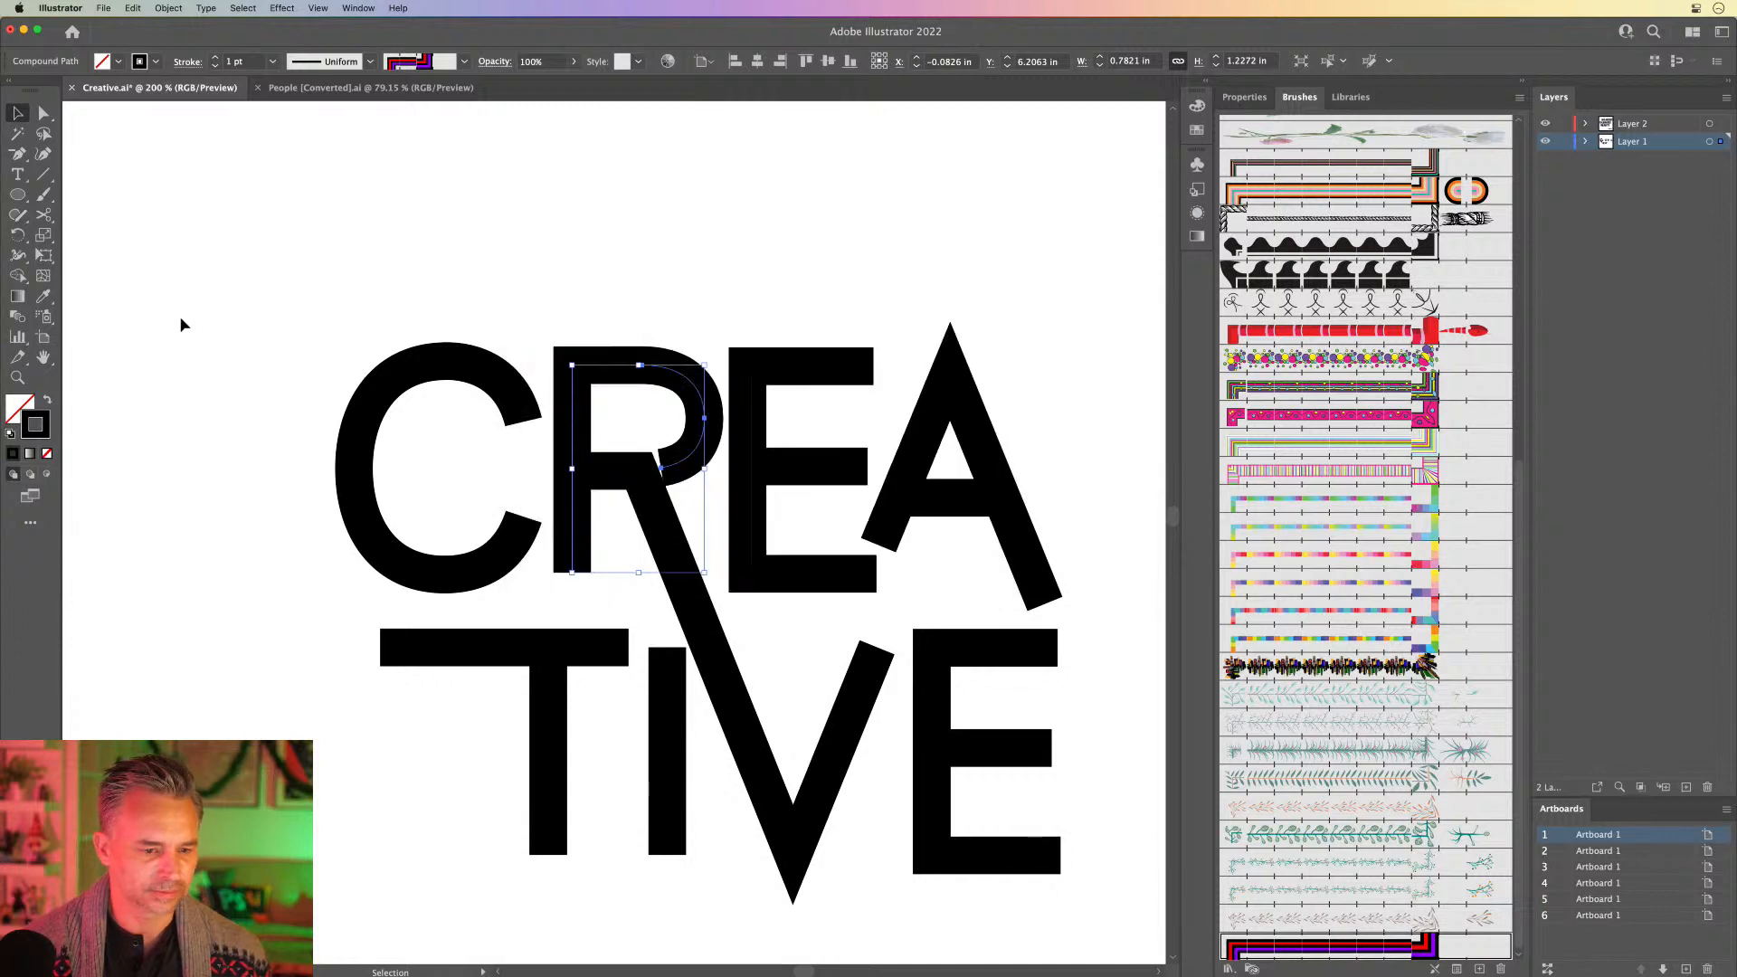
Step: Set the stroke color of all letters in the edited CREATIVE lettering to FF0000
key(super+a)
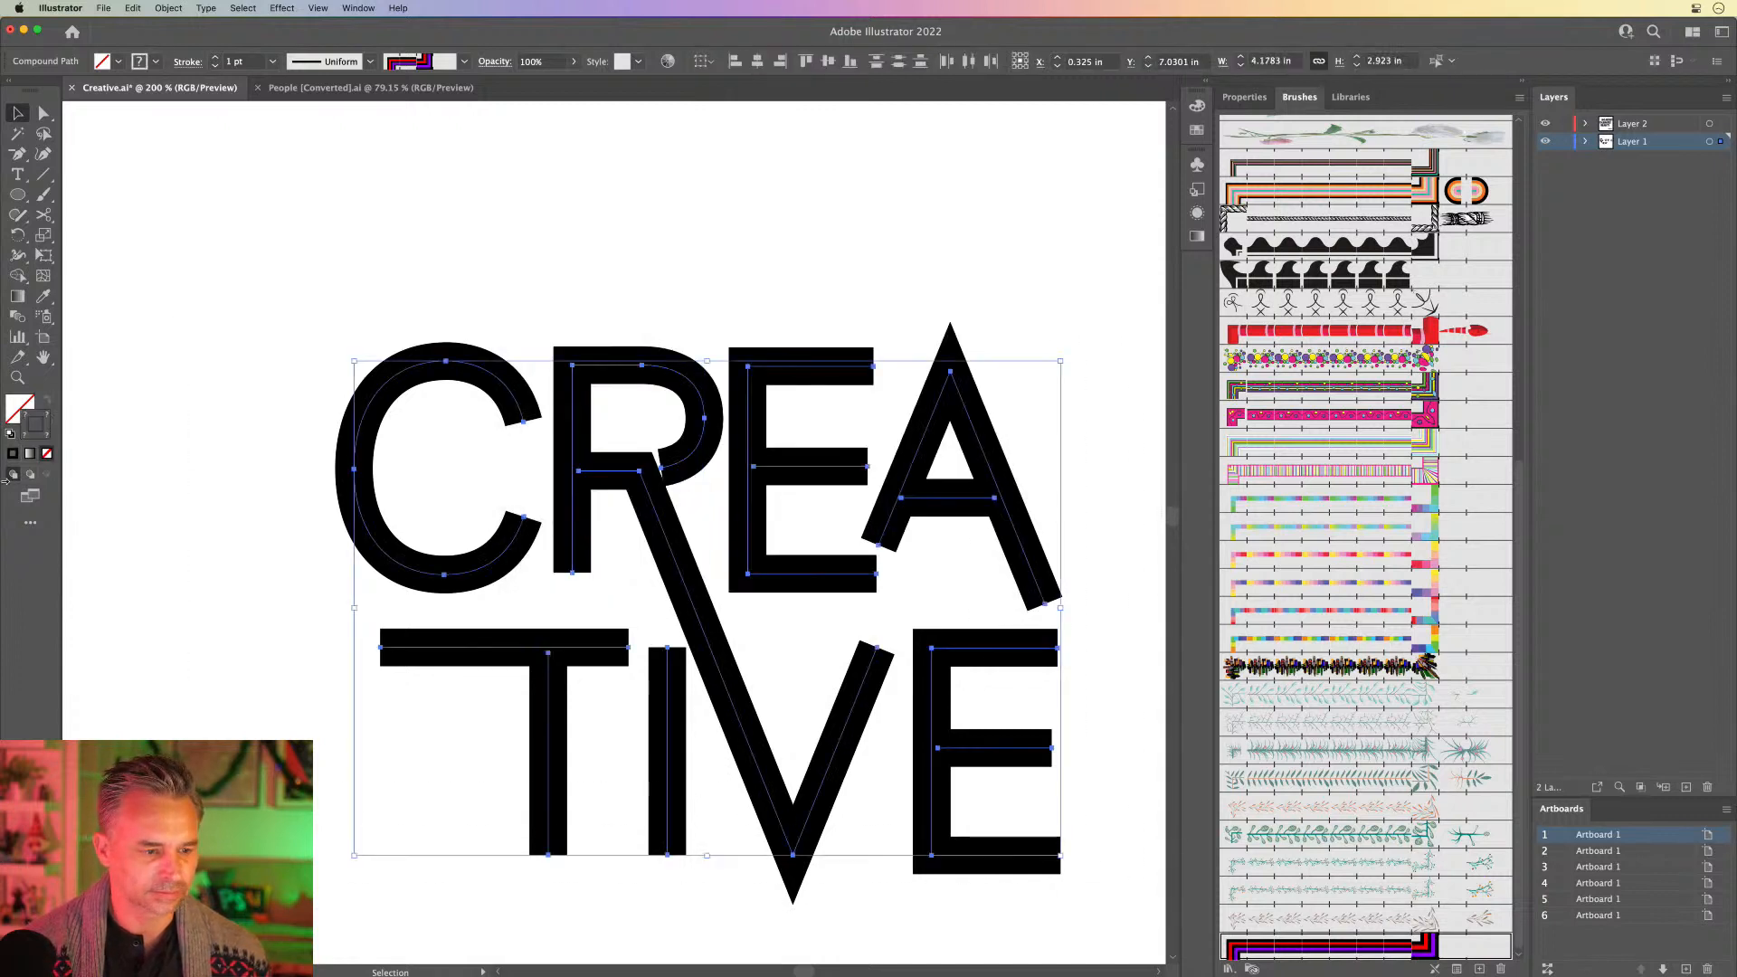
double_click(31, 436)
click(777, 312)
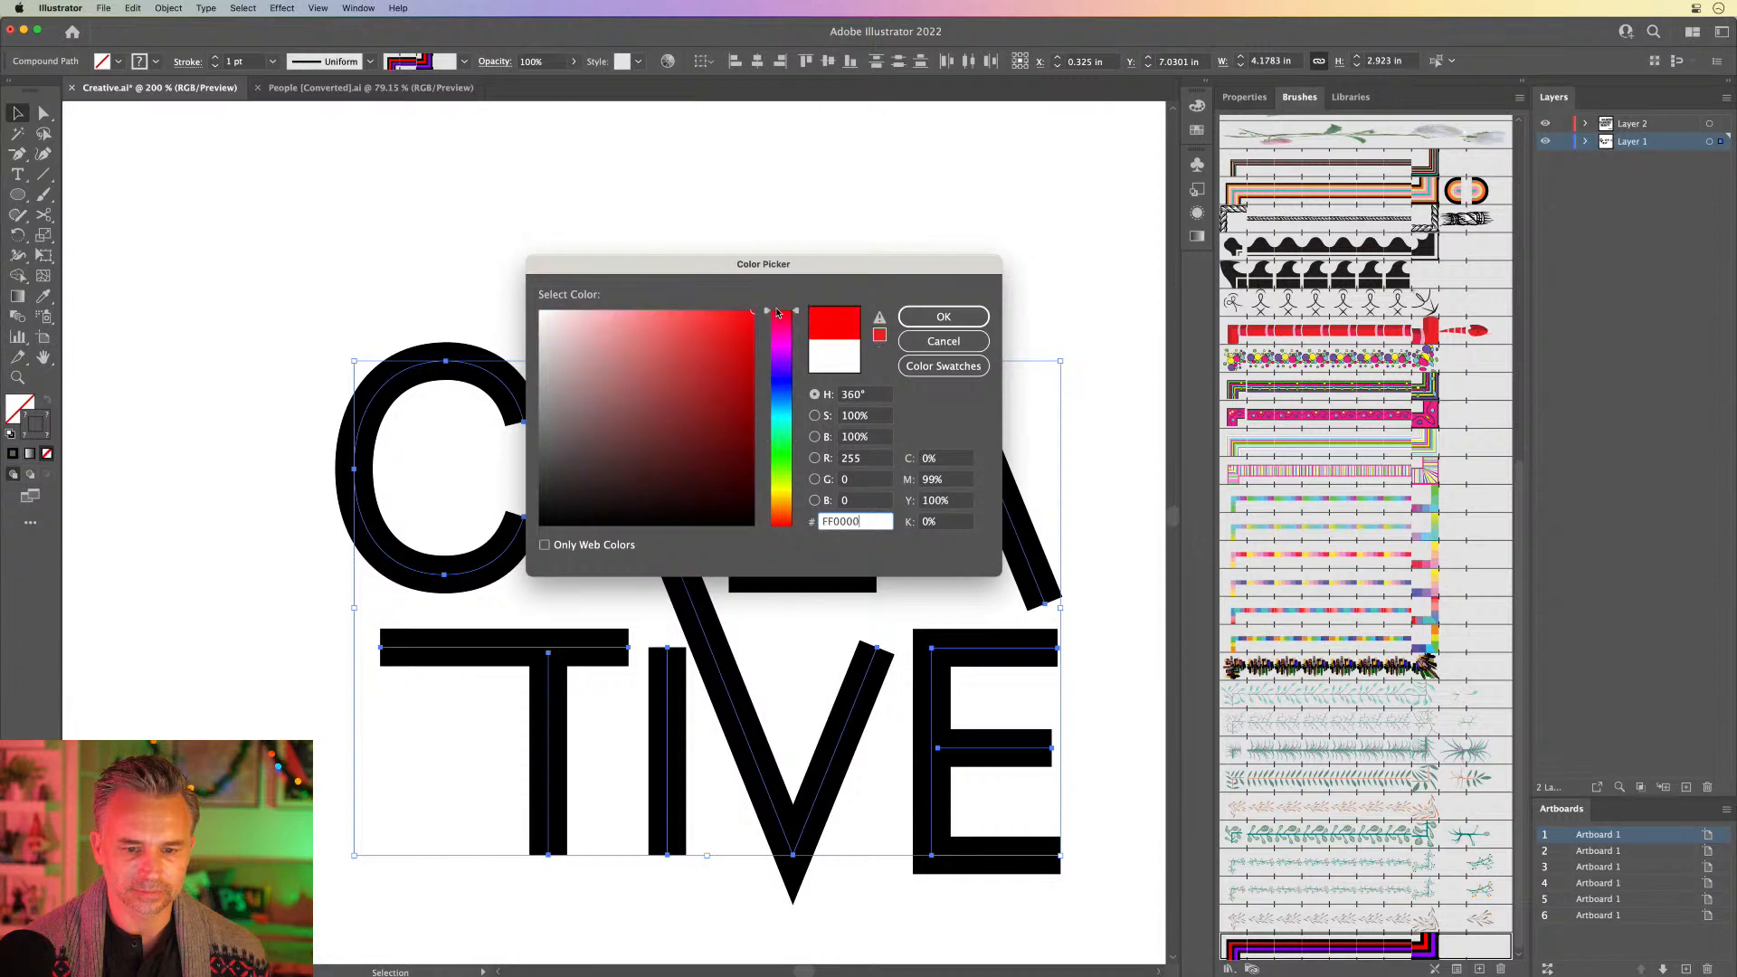
click(943, 317)
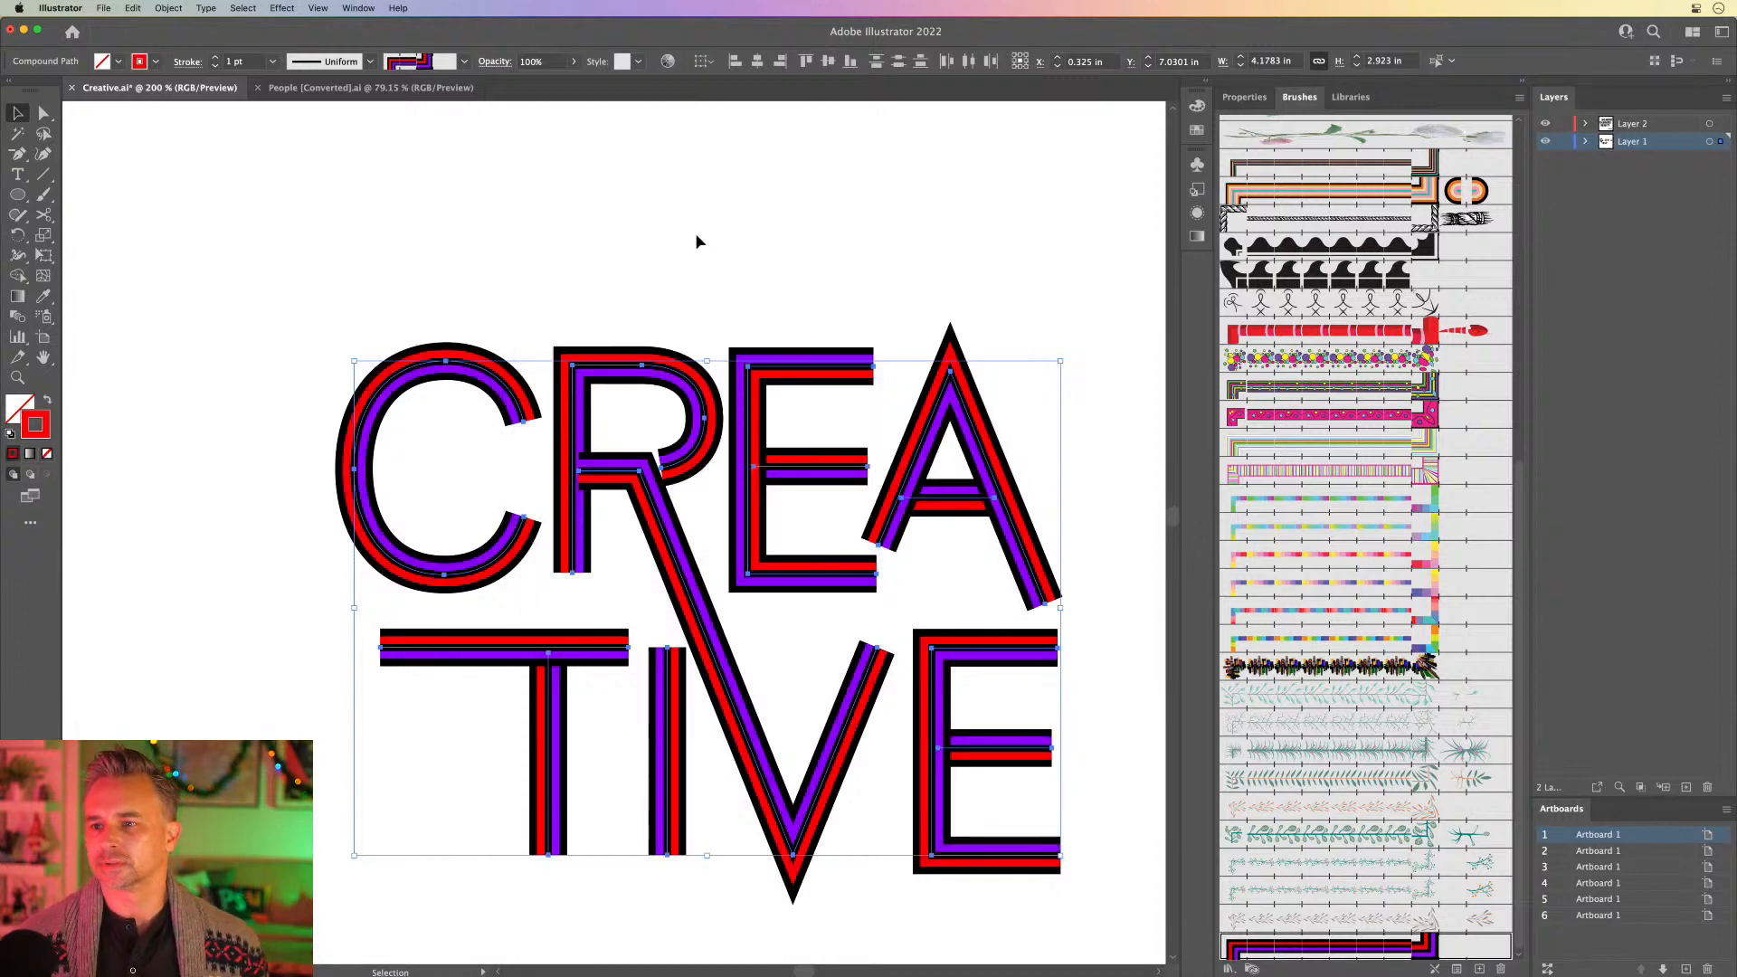
key(shift+super+a)
Step: Set the strokes of the two remaining black CREATIVE letterings to FF0000
key(super+minus)
key(super+minus)
key(super+minus)
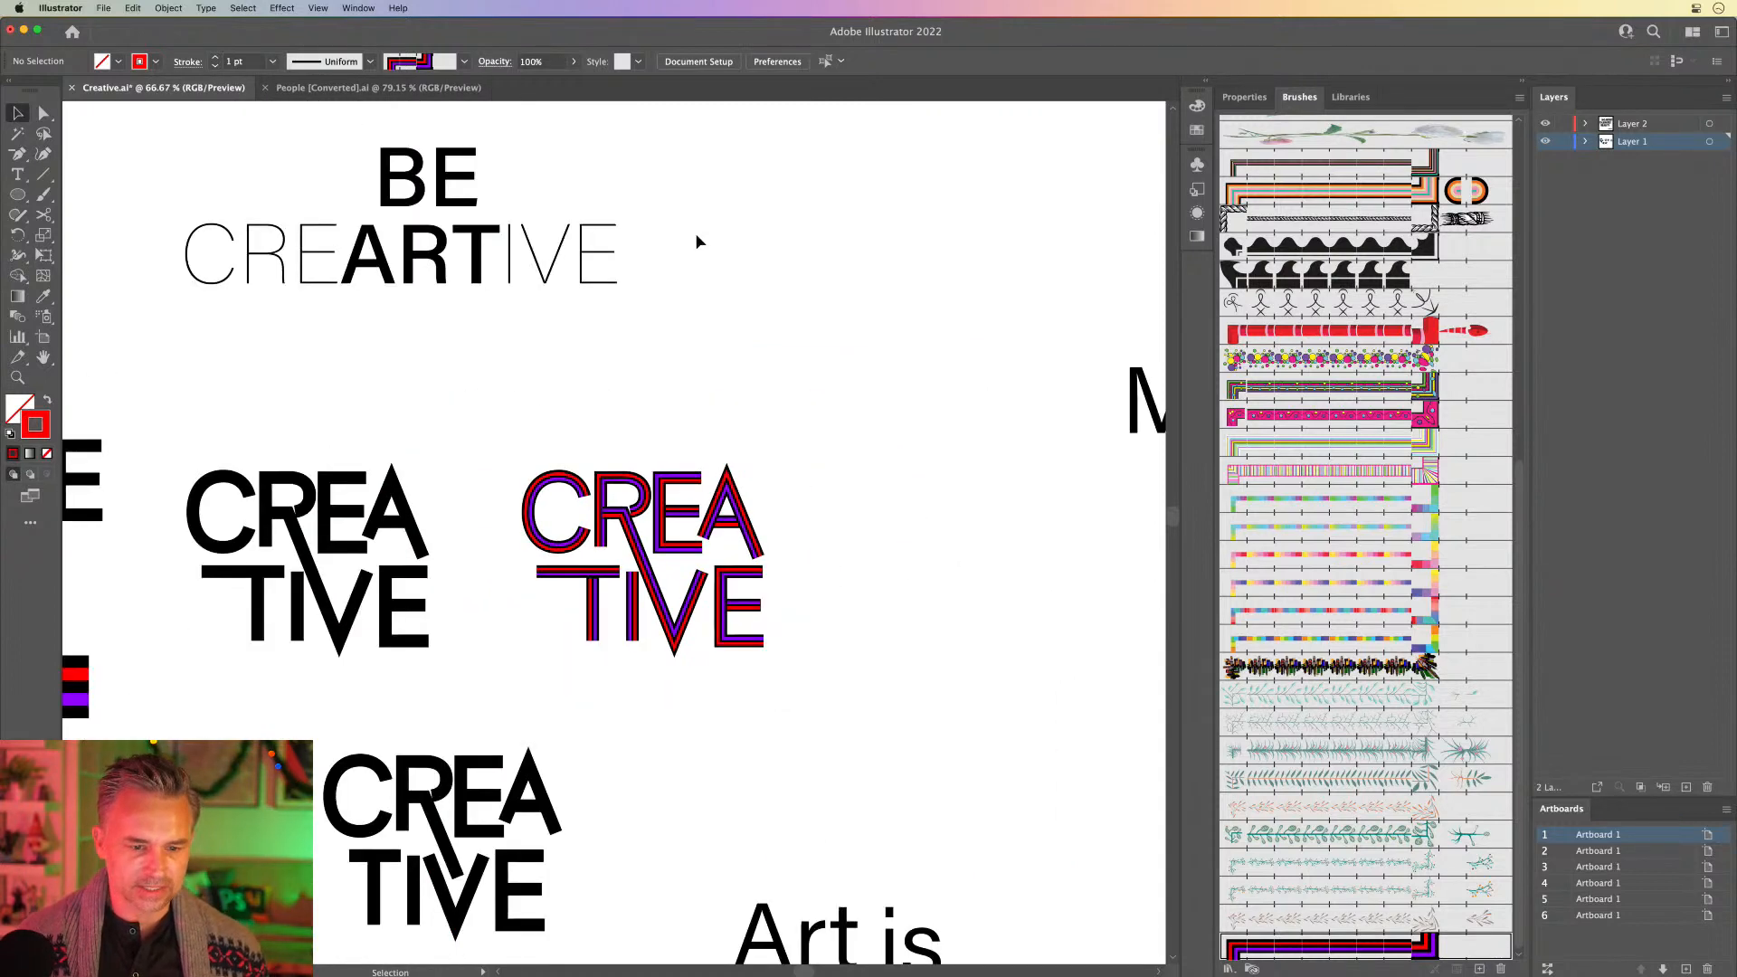
scroll(562, 365, left, 5)
scroll(562, 364, down, 2)
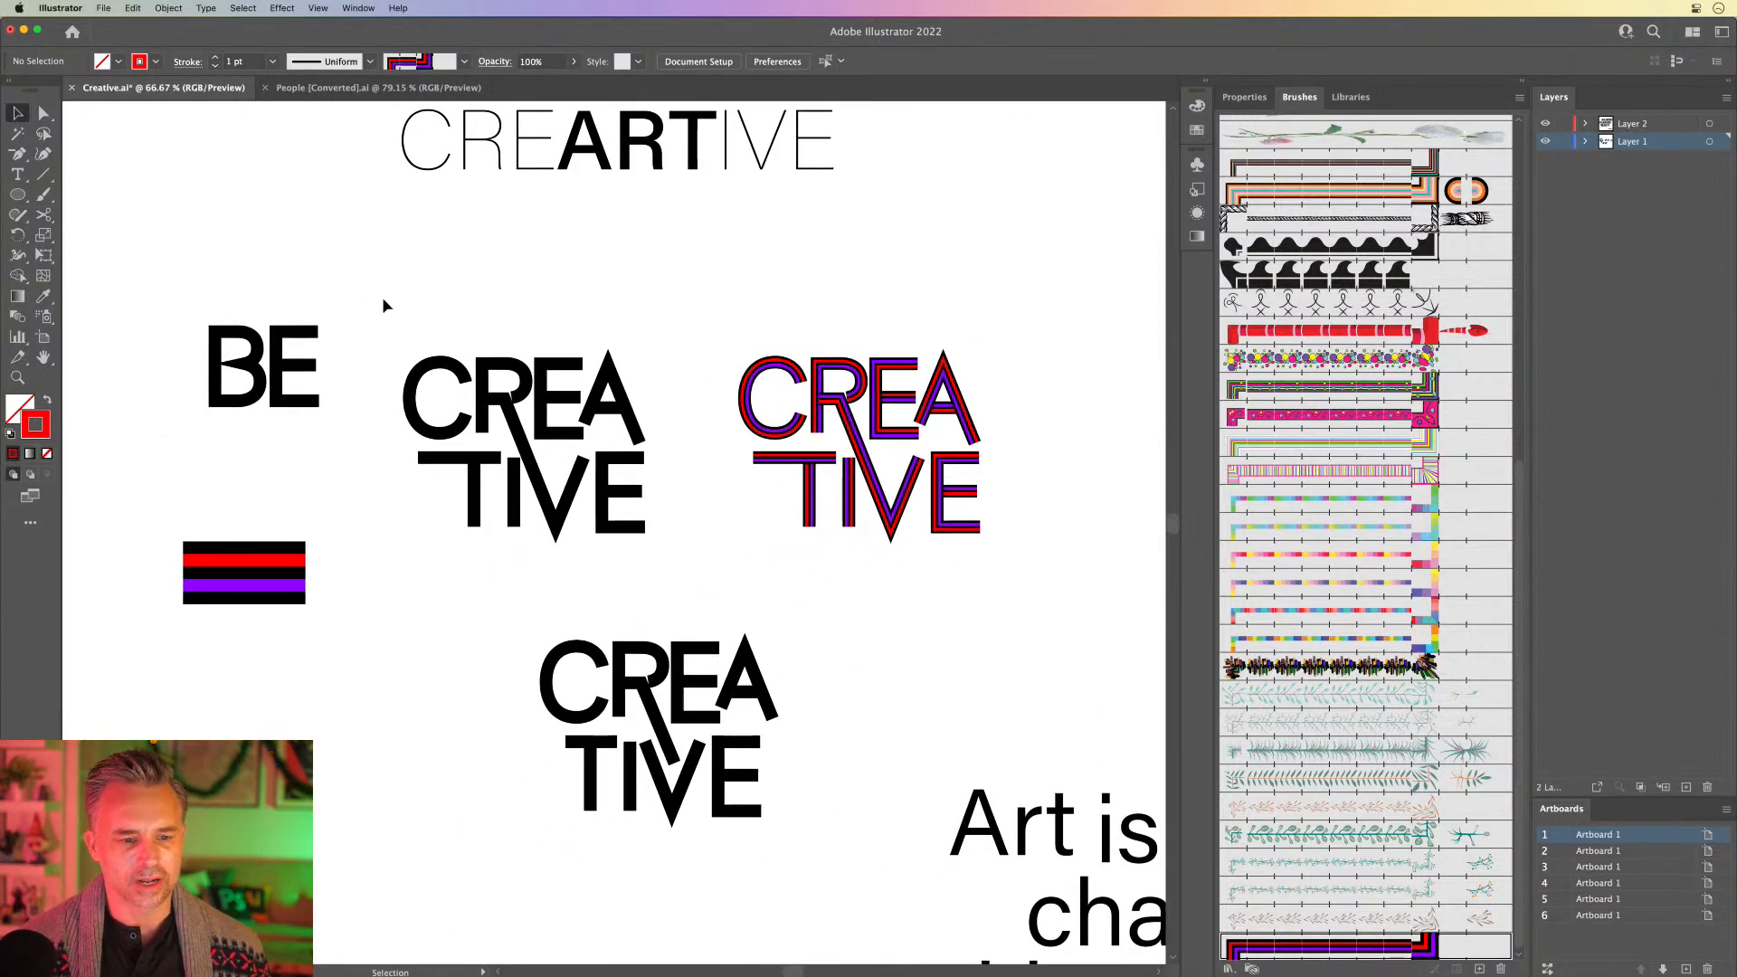
drag(405, 299, 725, 814)
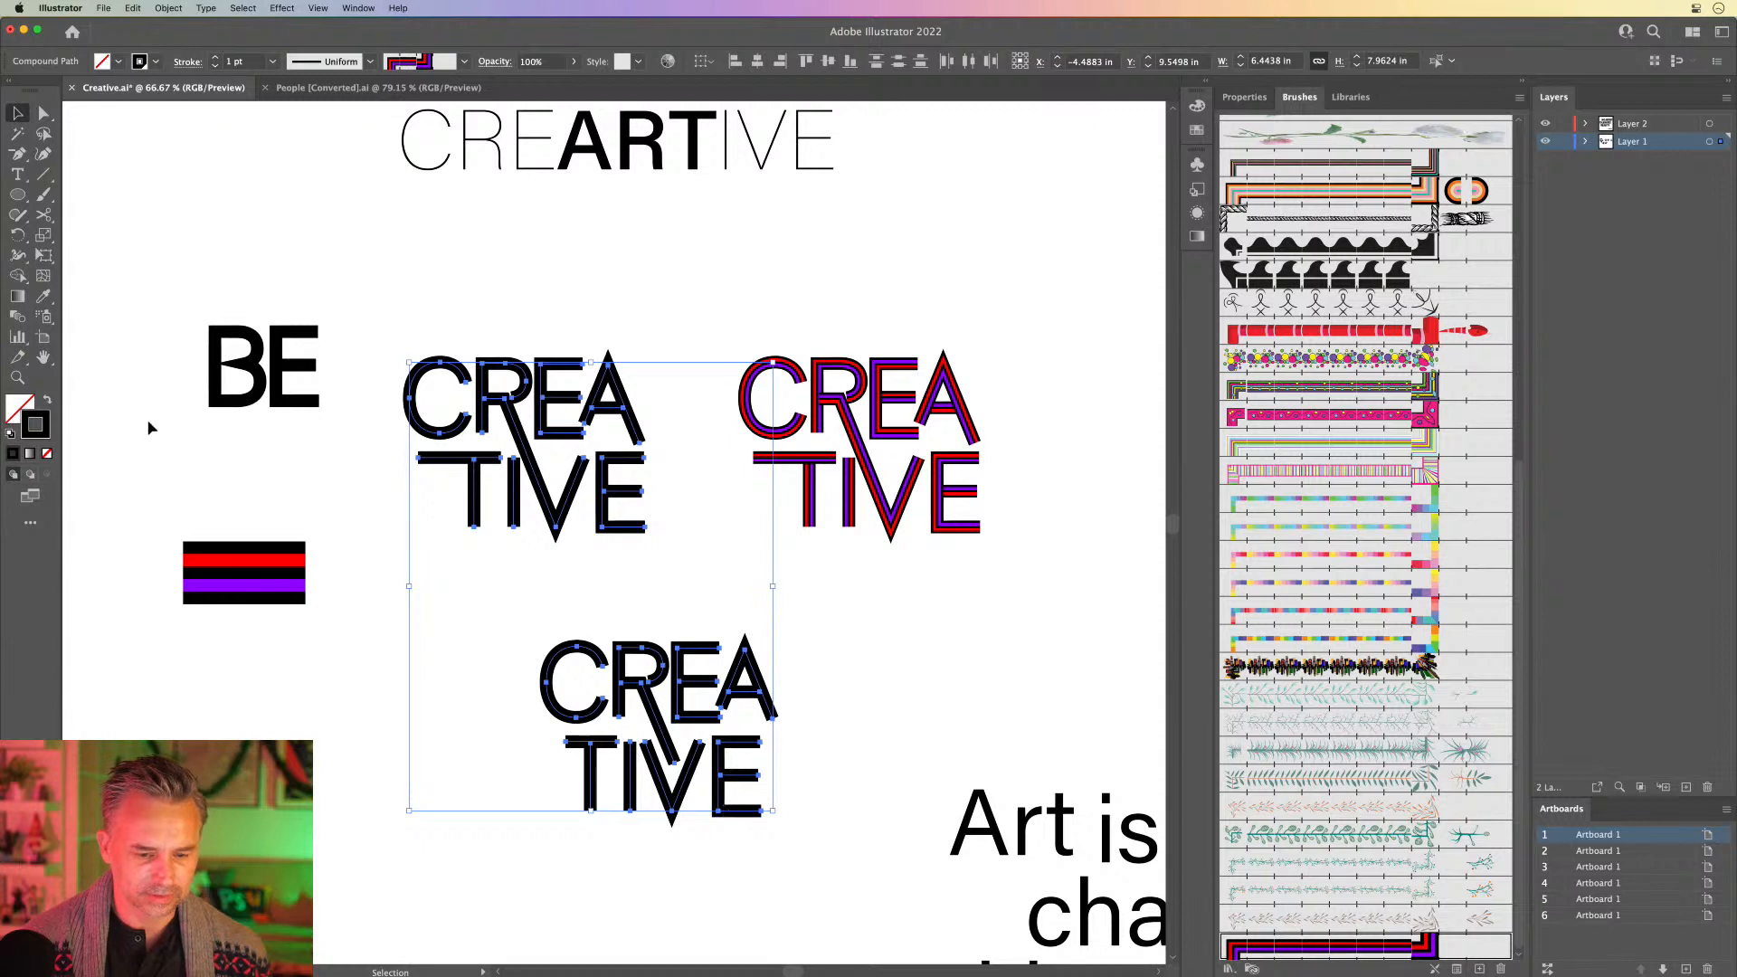
double_click(30, 417)
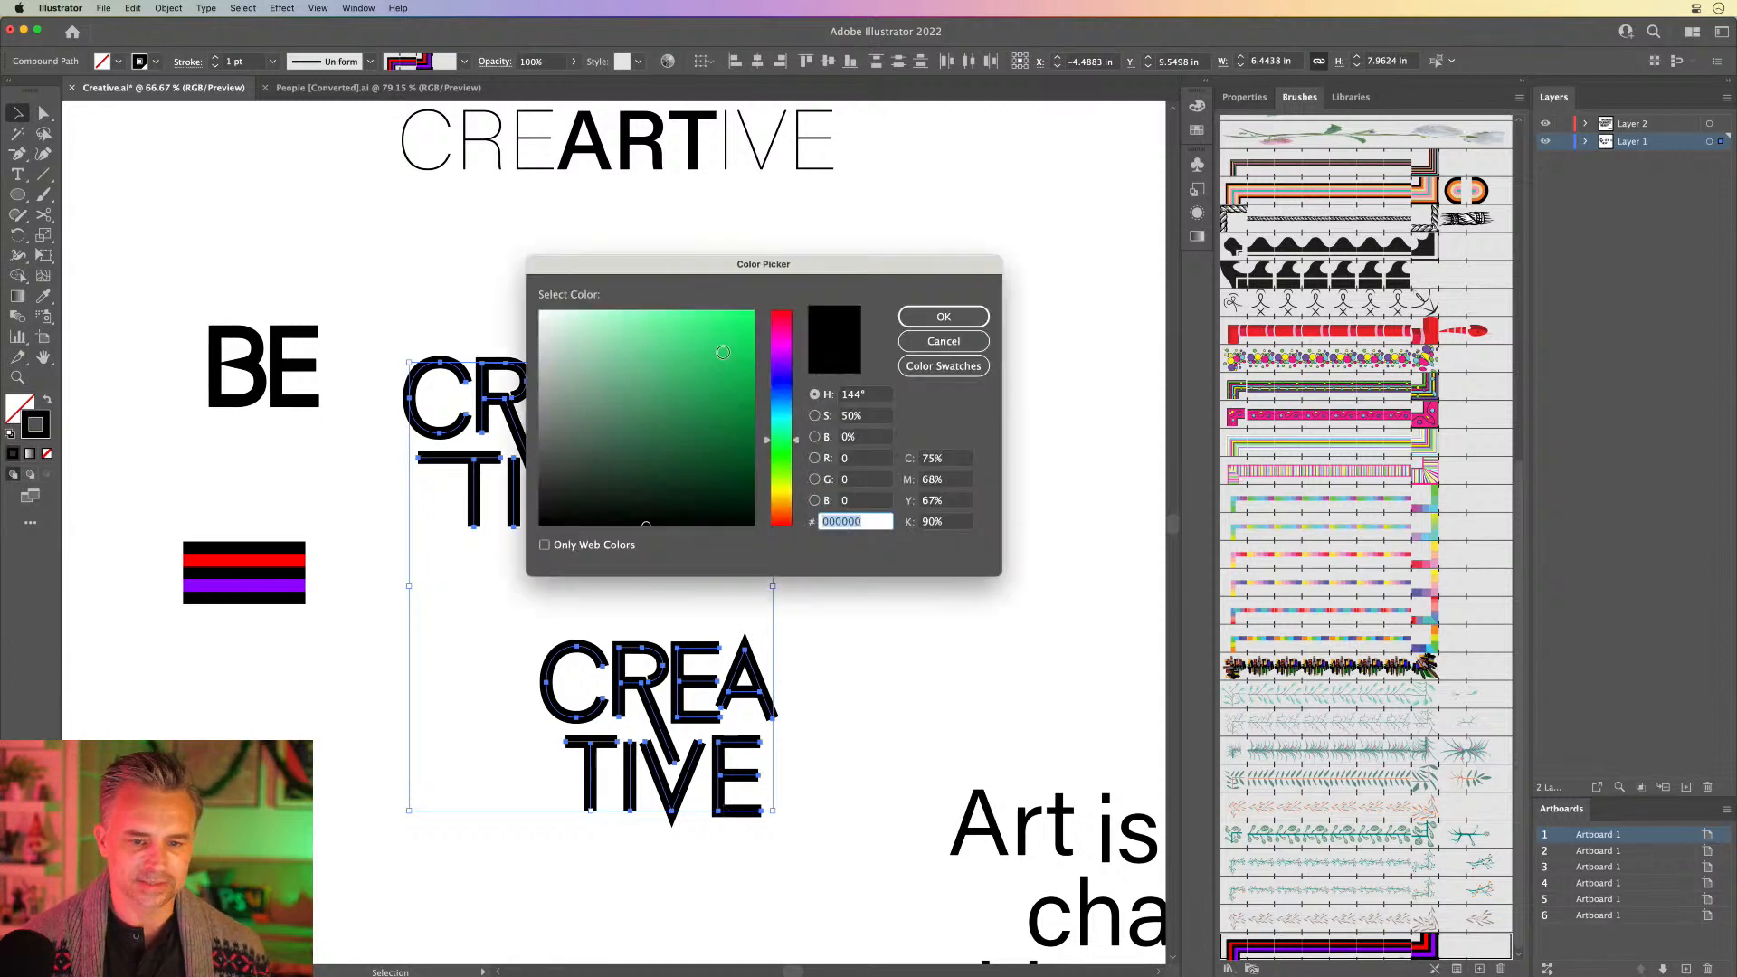
text(FF0000)
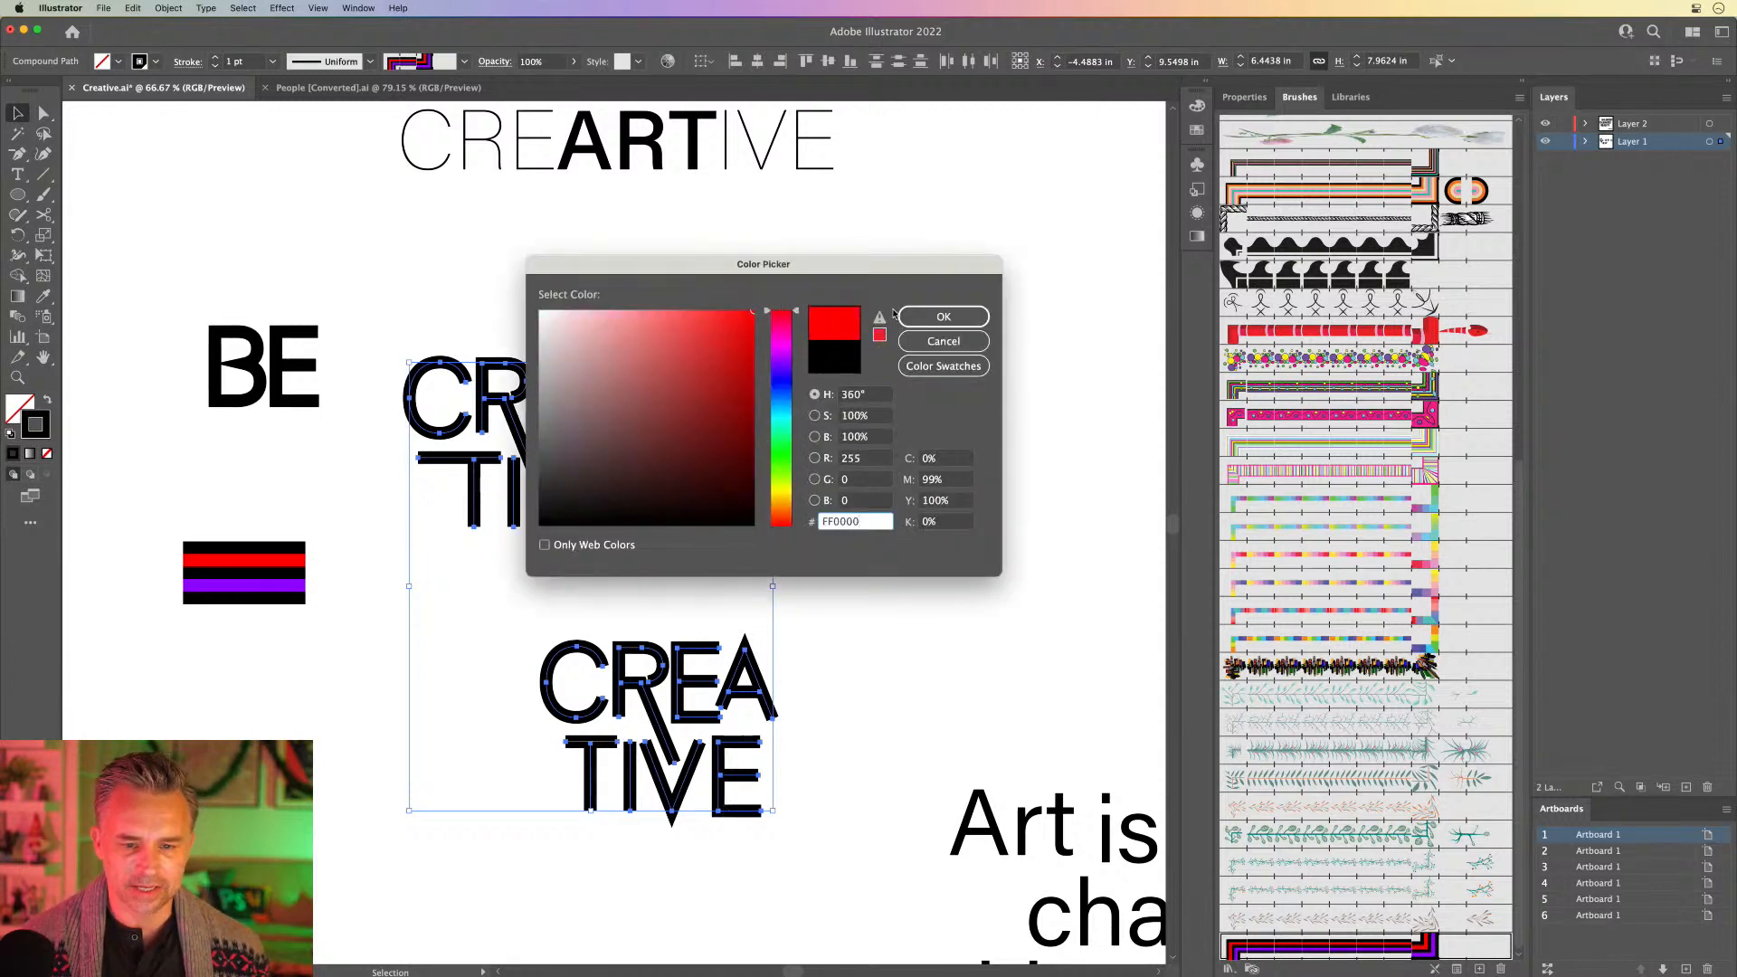
click(905, 316)
click(754, 282)
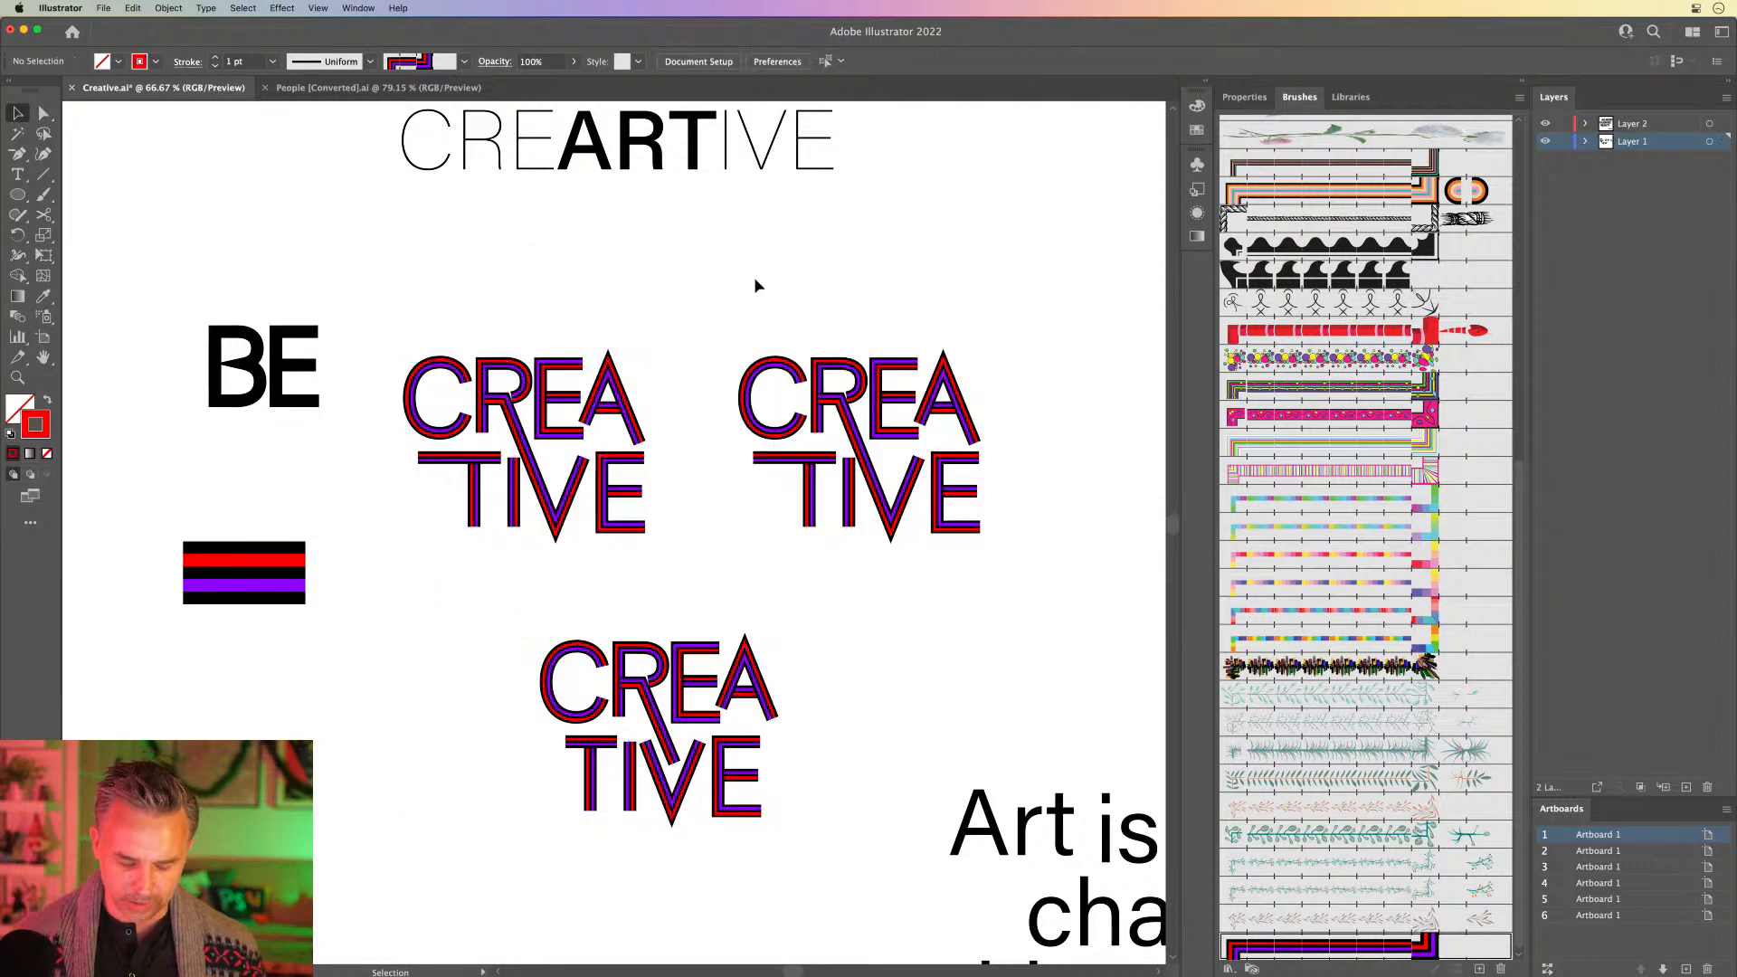
Step: Recolor both parts of the linked R and V in the edited CREATIVE lettering with the green stroke color 00FF00
key(super+equal)
key(super+equal)
scroll(752, 279, up, 5)
scroll(543, 407, left, 5)
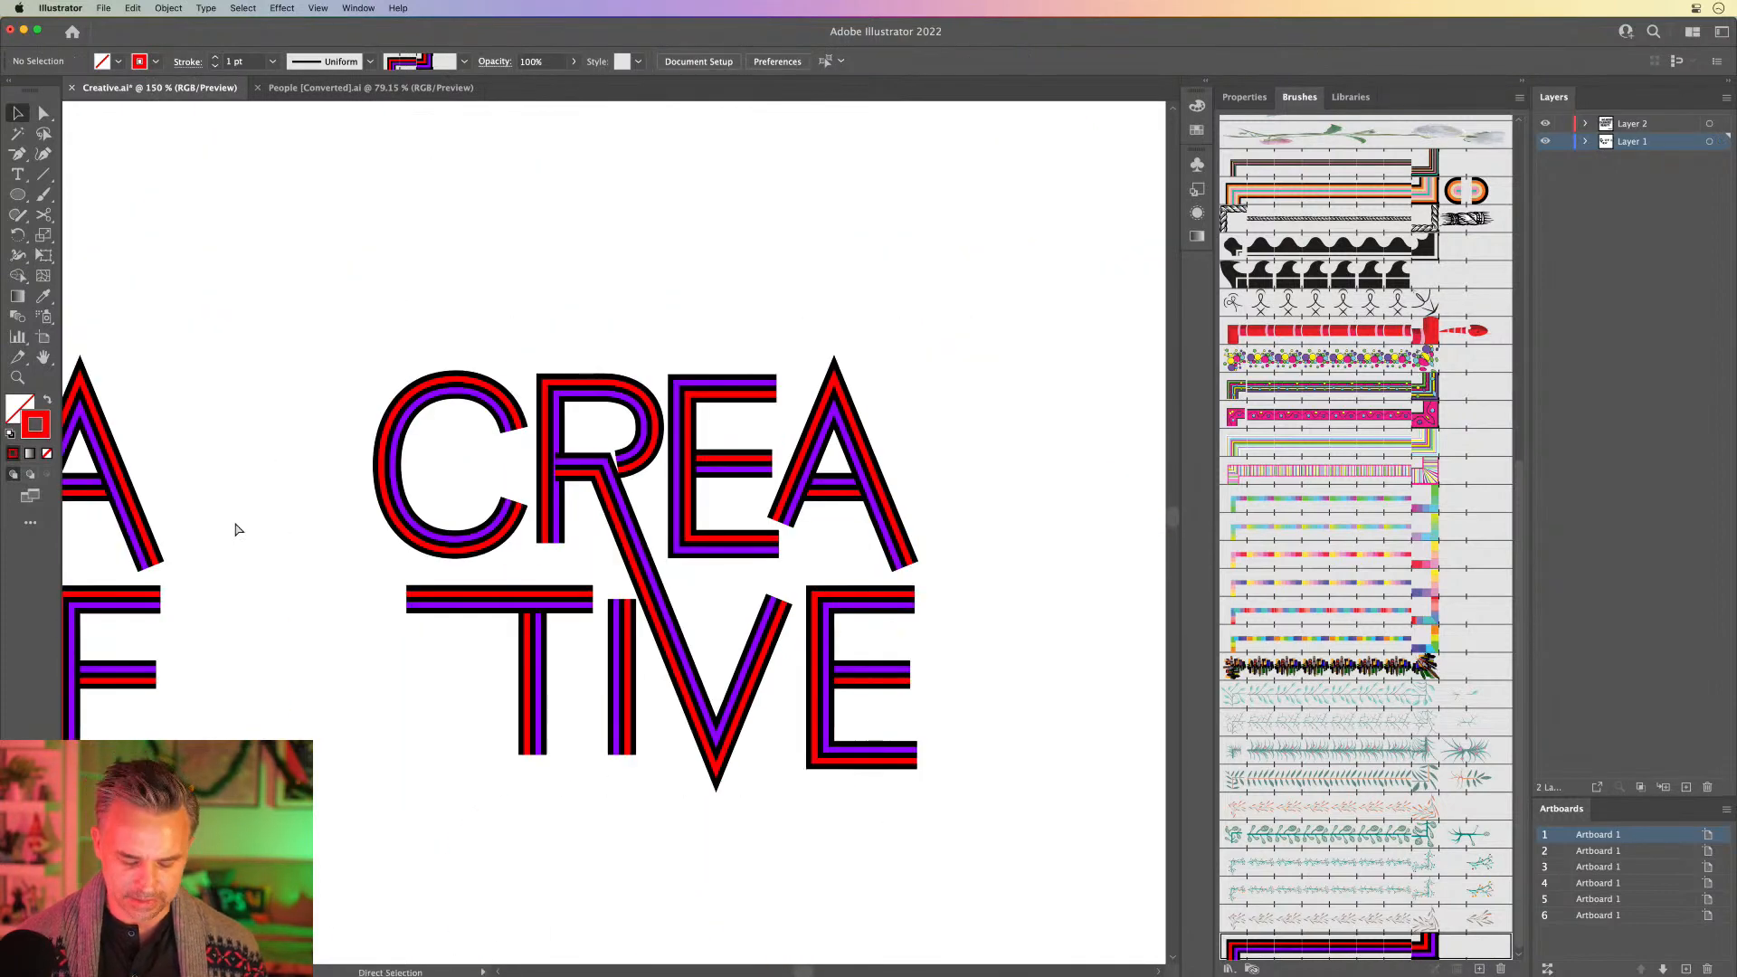
key(super+equal)
scroll(557, 458, down, 1)
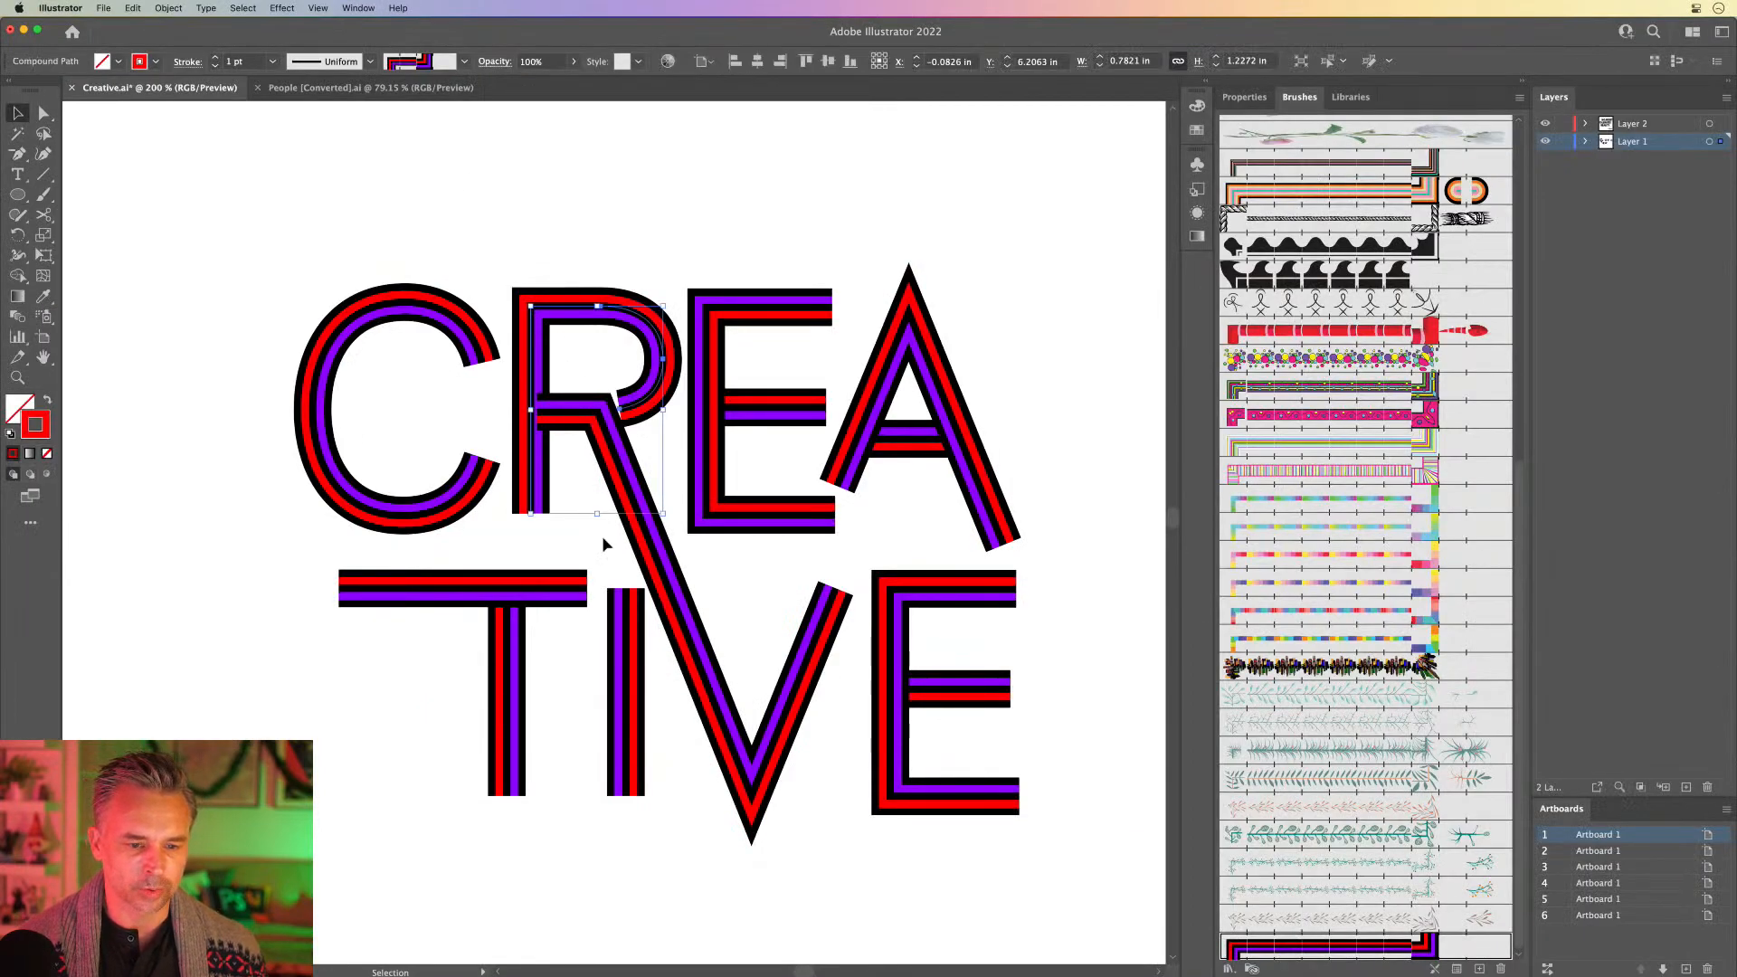
click(579, 422)
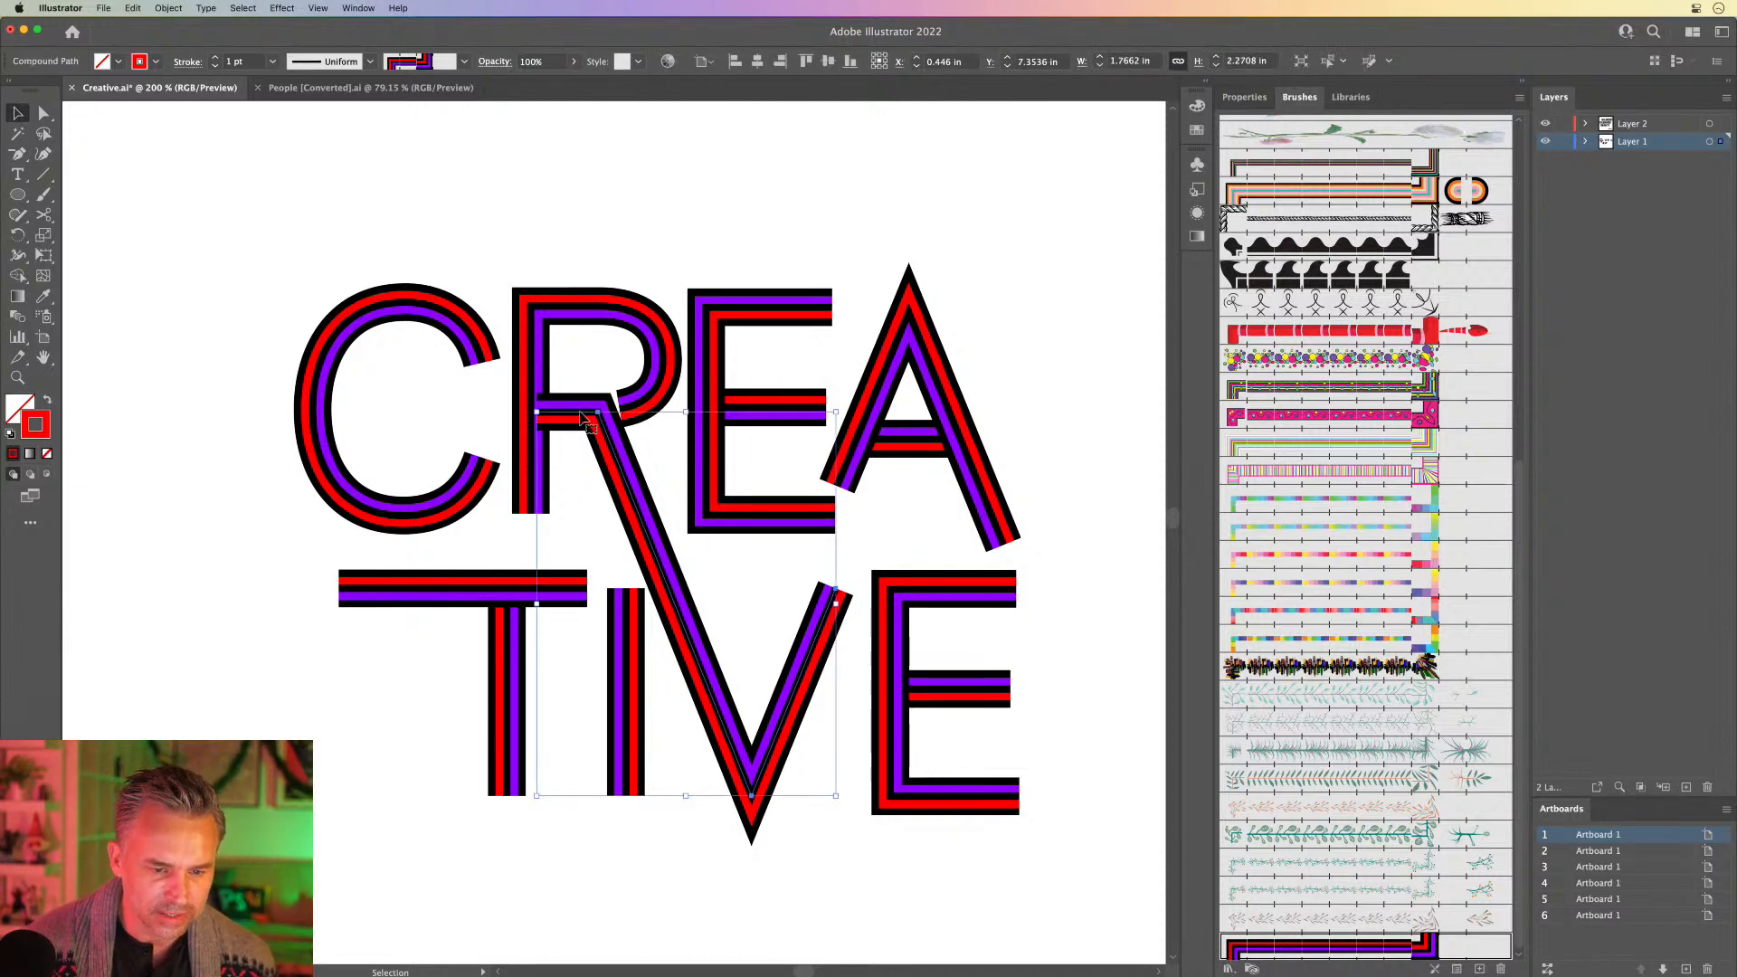
drag(545, 230, 644, 465)
double_click(36, 421)
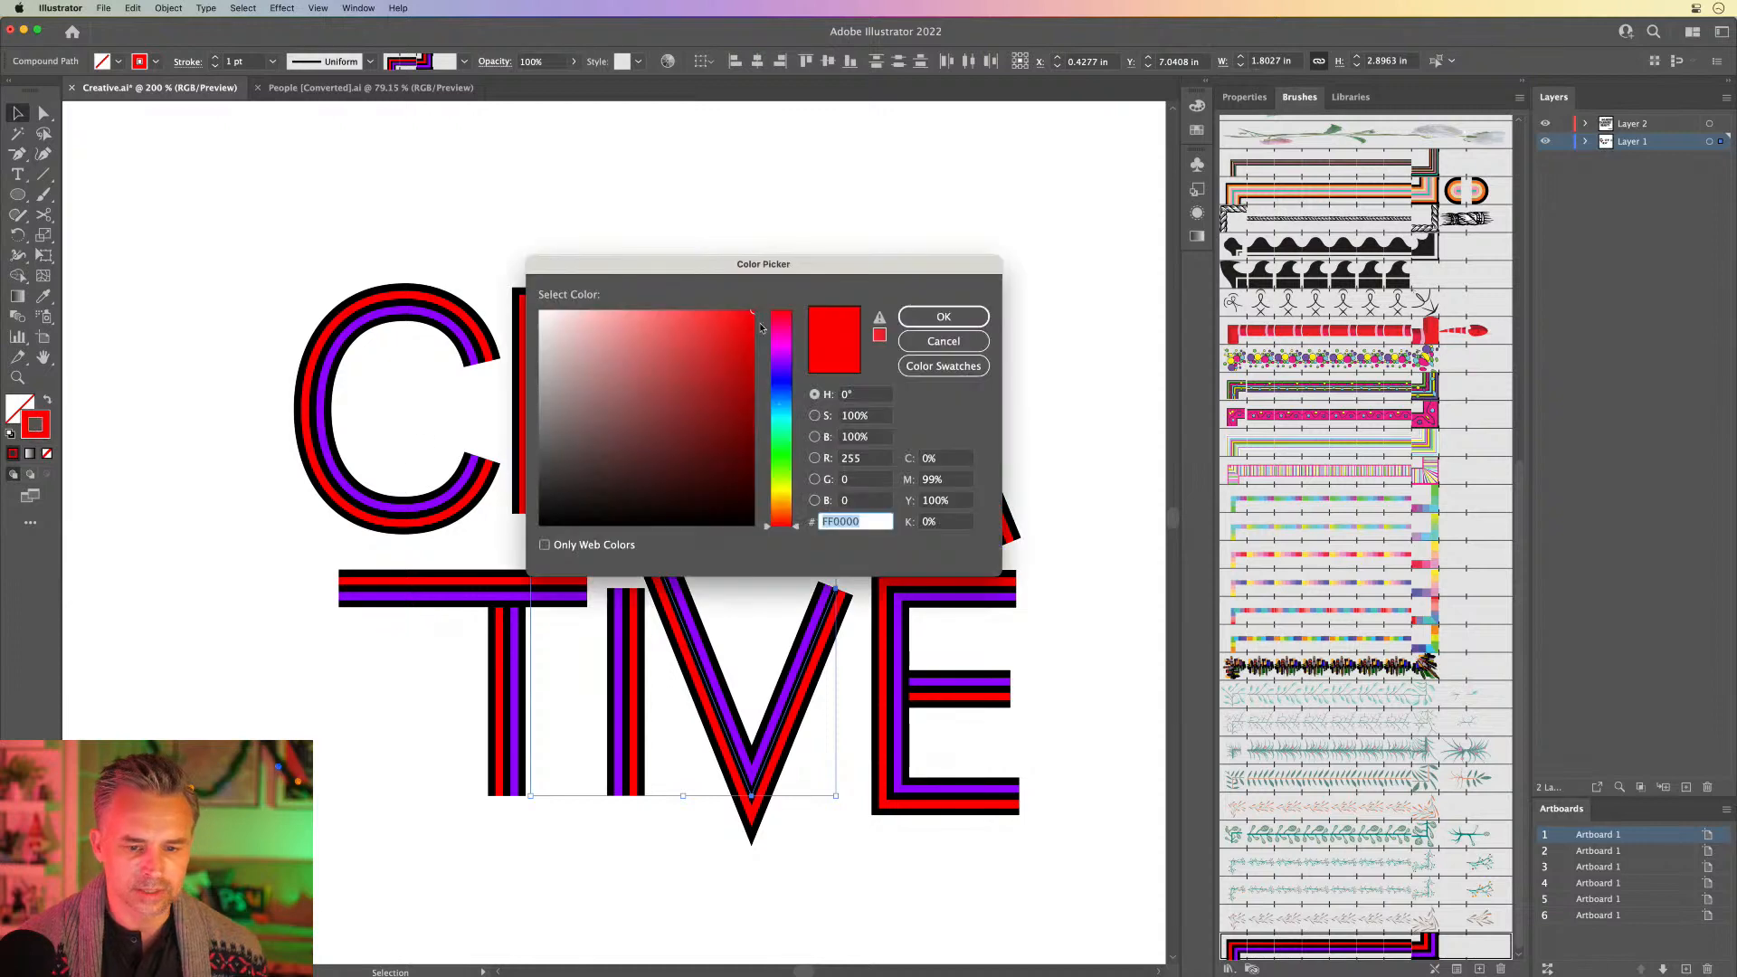
drag(772, 466, 782, 461)
drag(788, 278, 1177, 314)
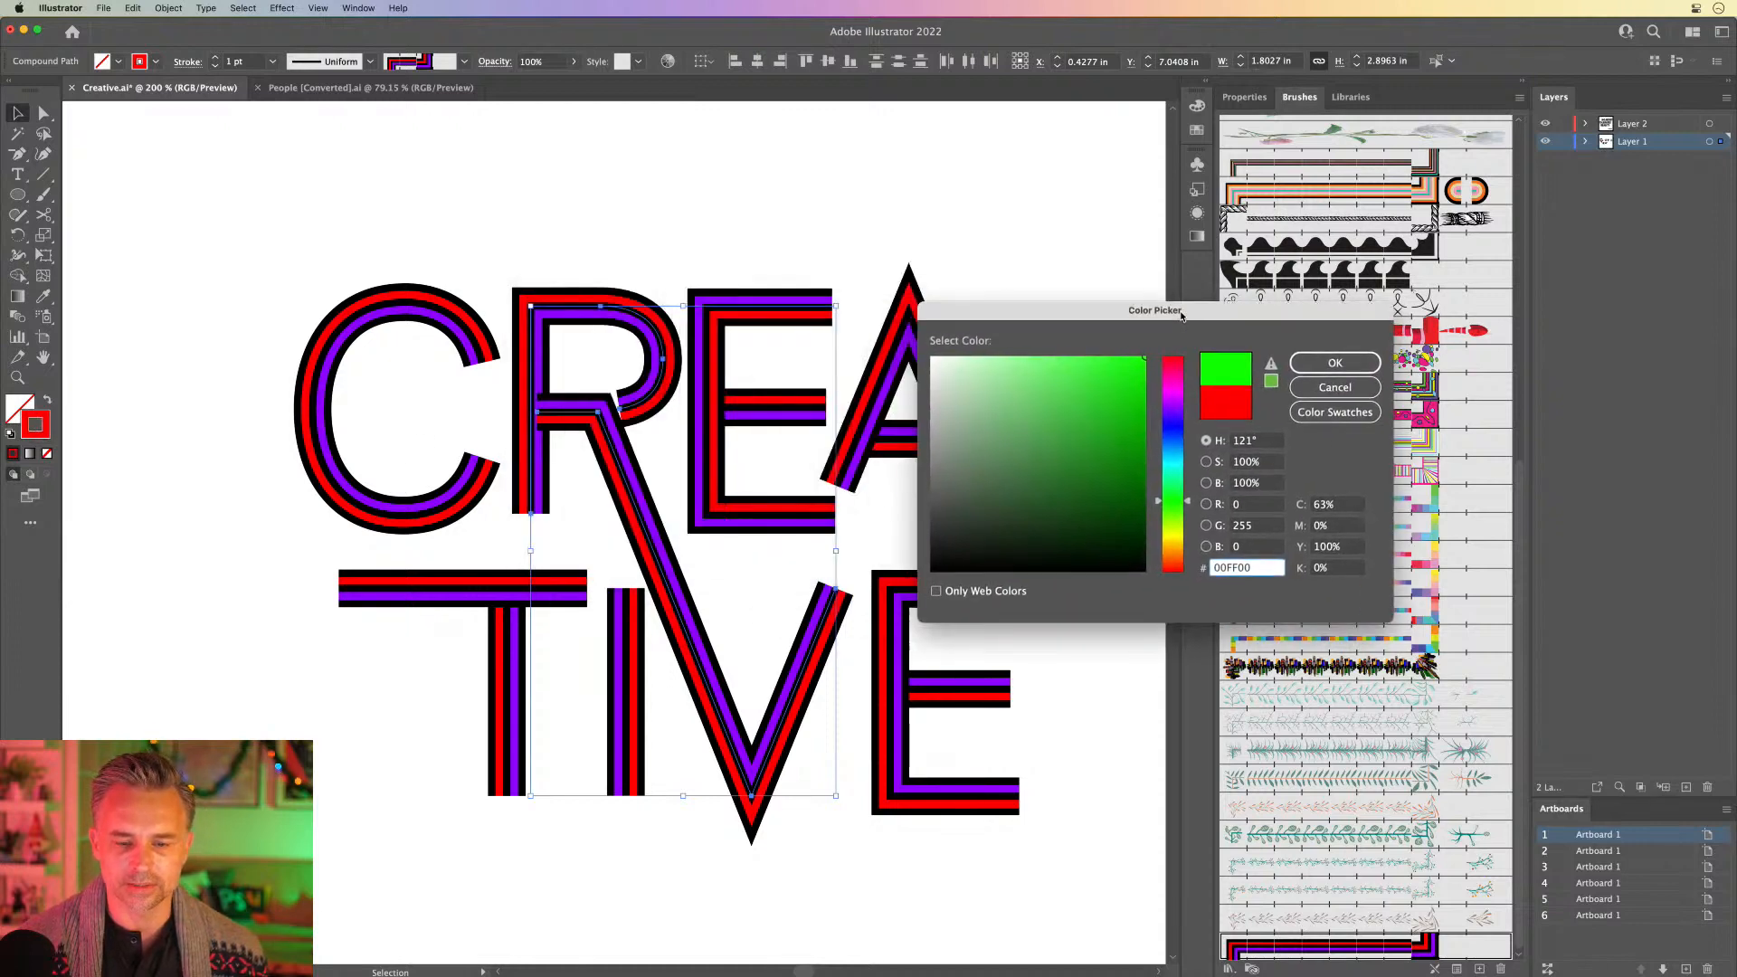
click(1333, 351)
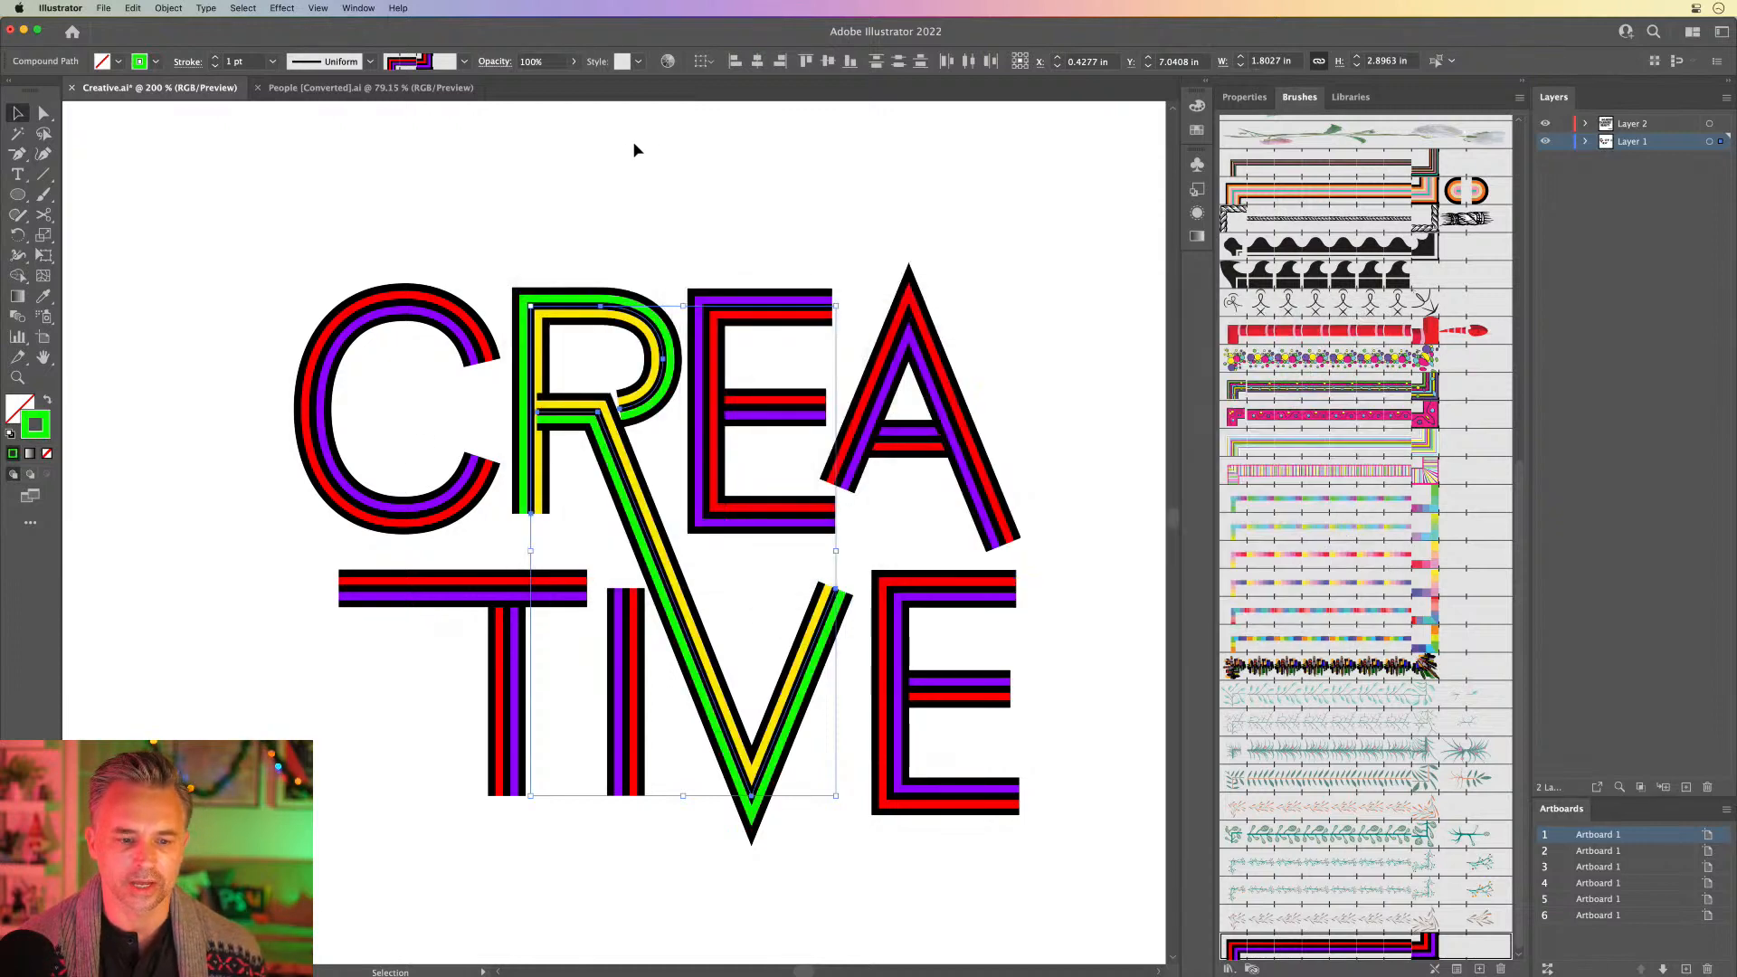
click(594, 201)
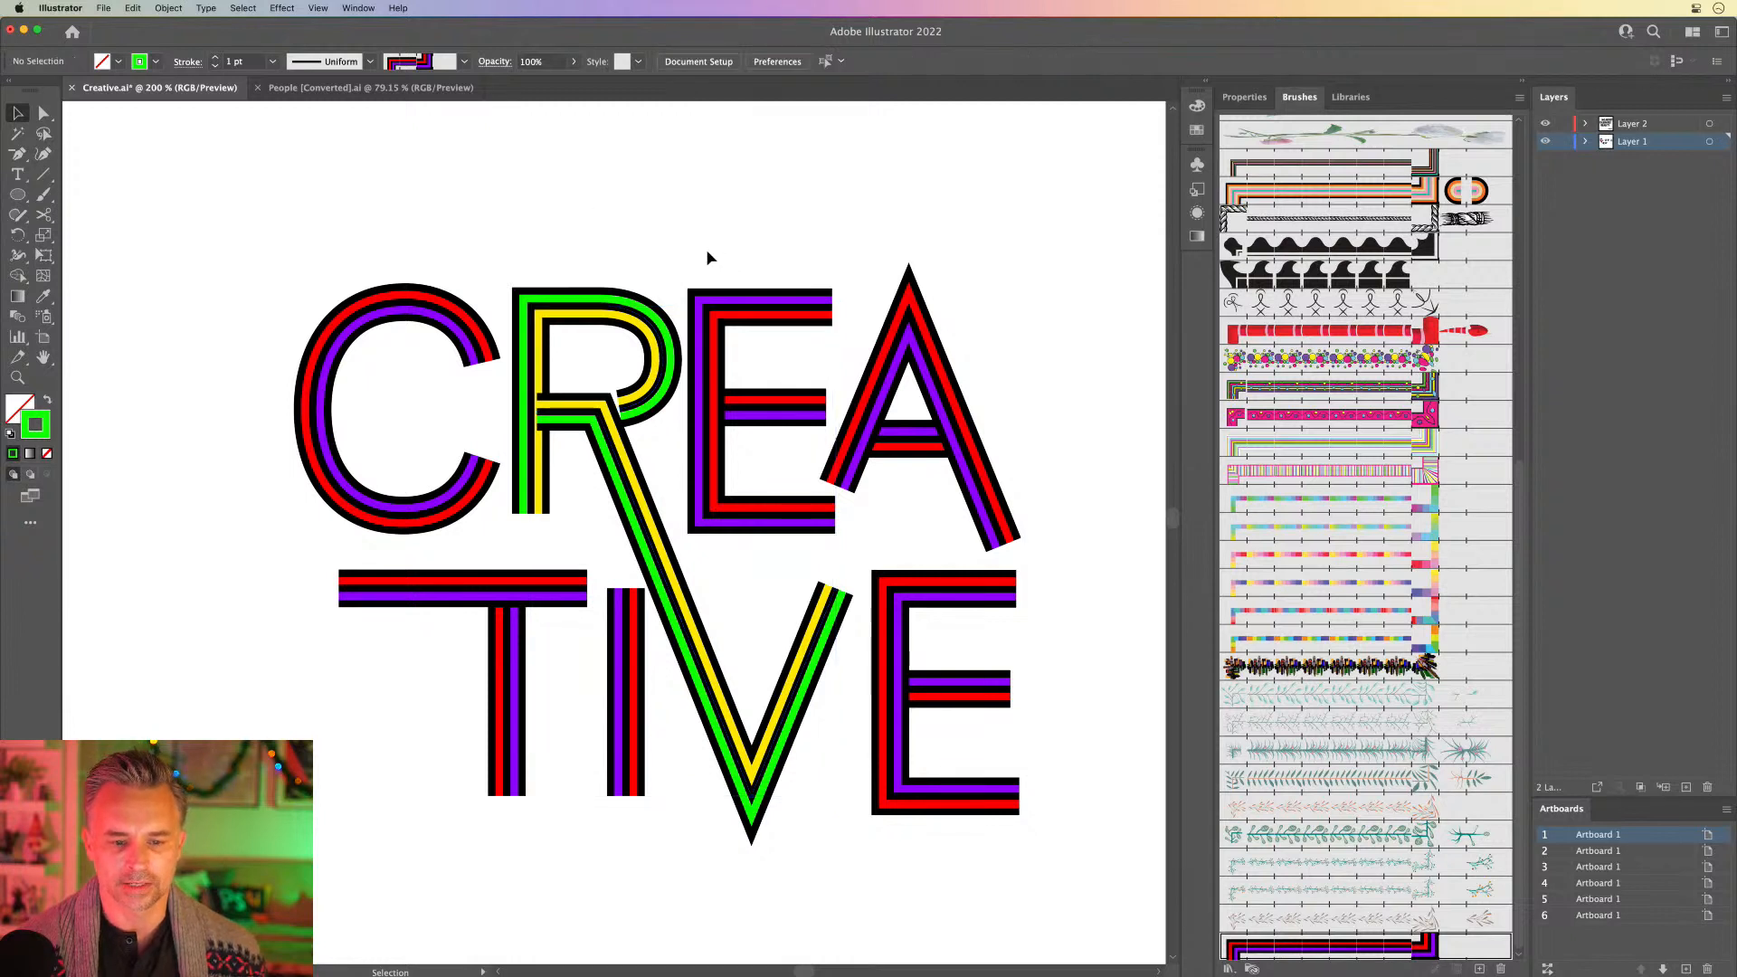
Step: Try the cyan stroke color 00E1FF on the E in the upper row of the lettering
click(786, 416)
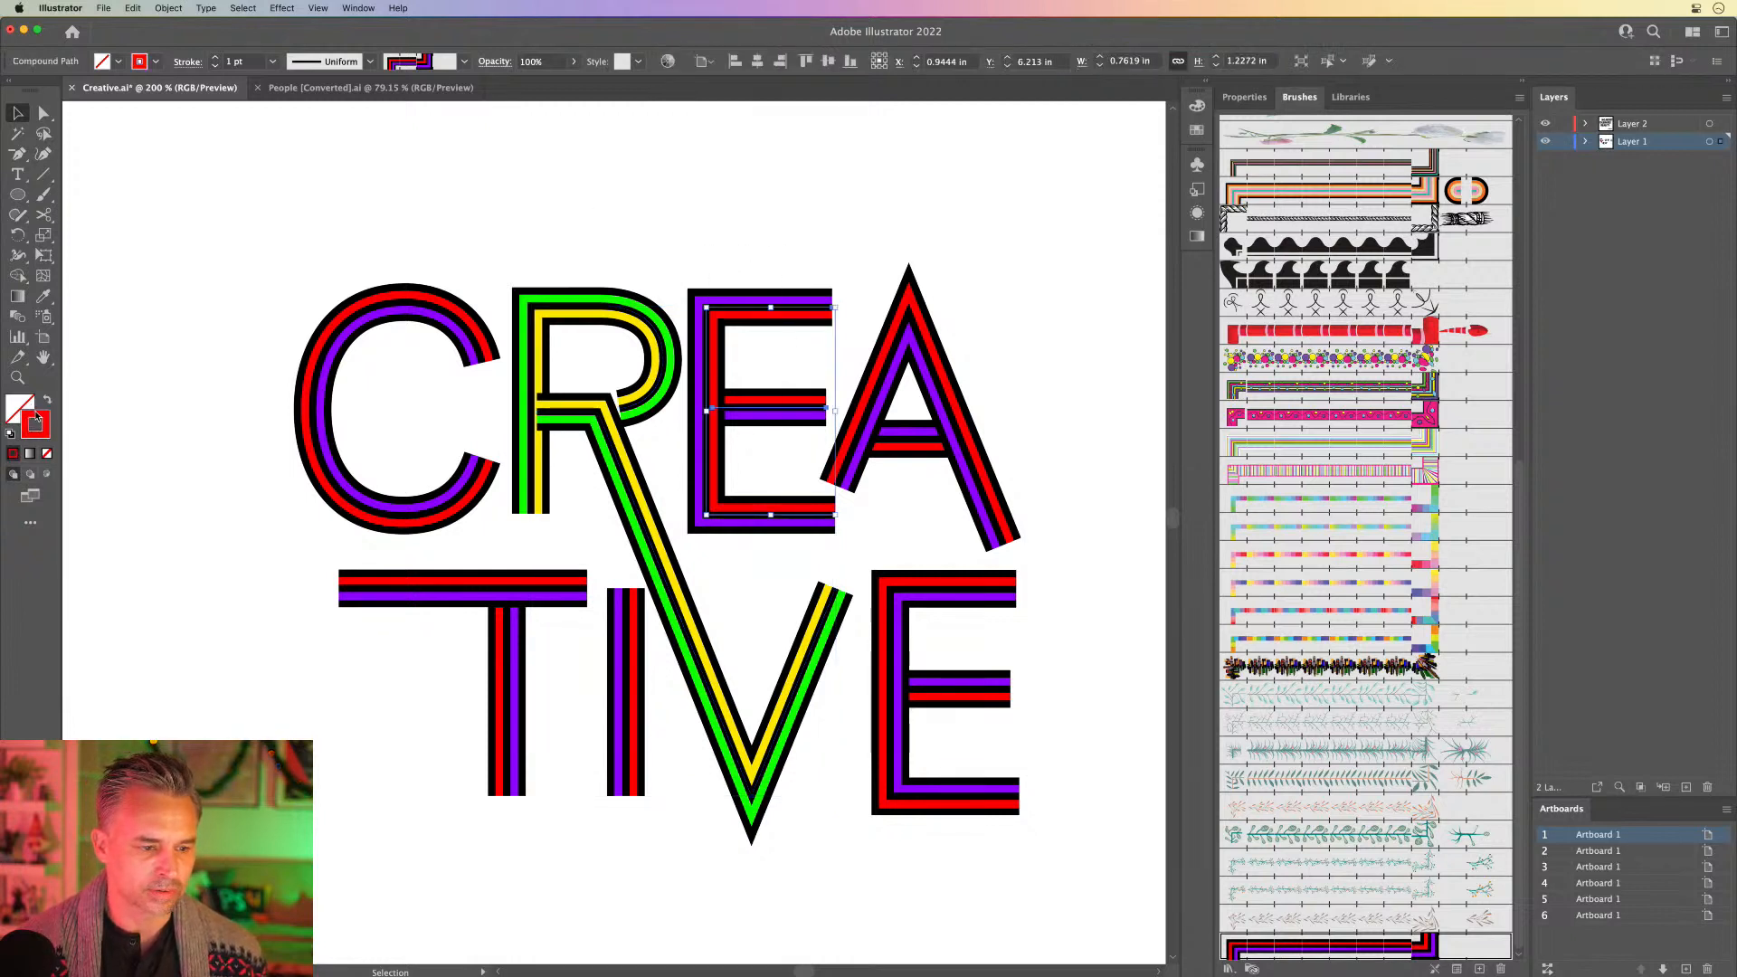
double_click(37, 421)
click(1170, 460)
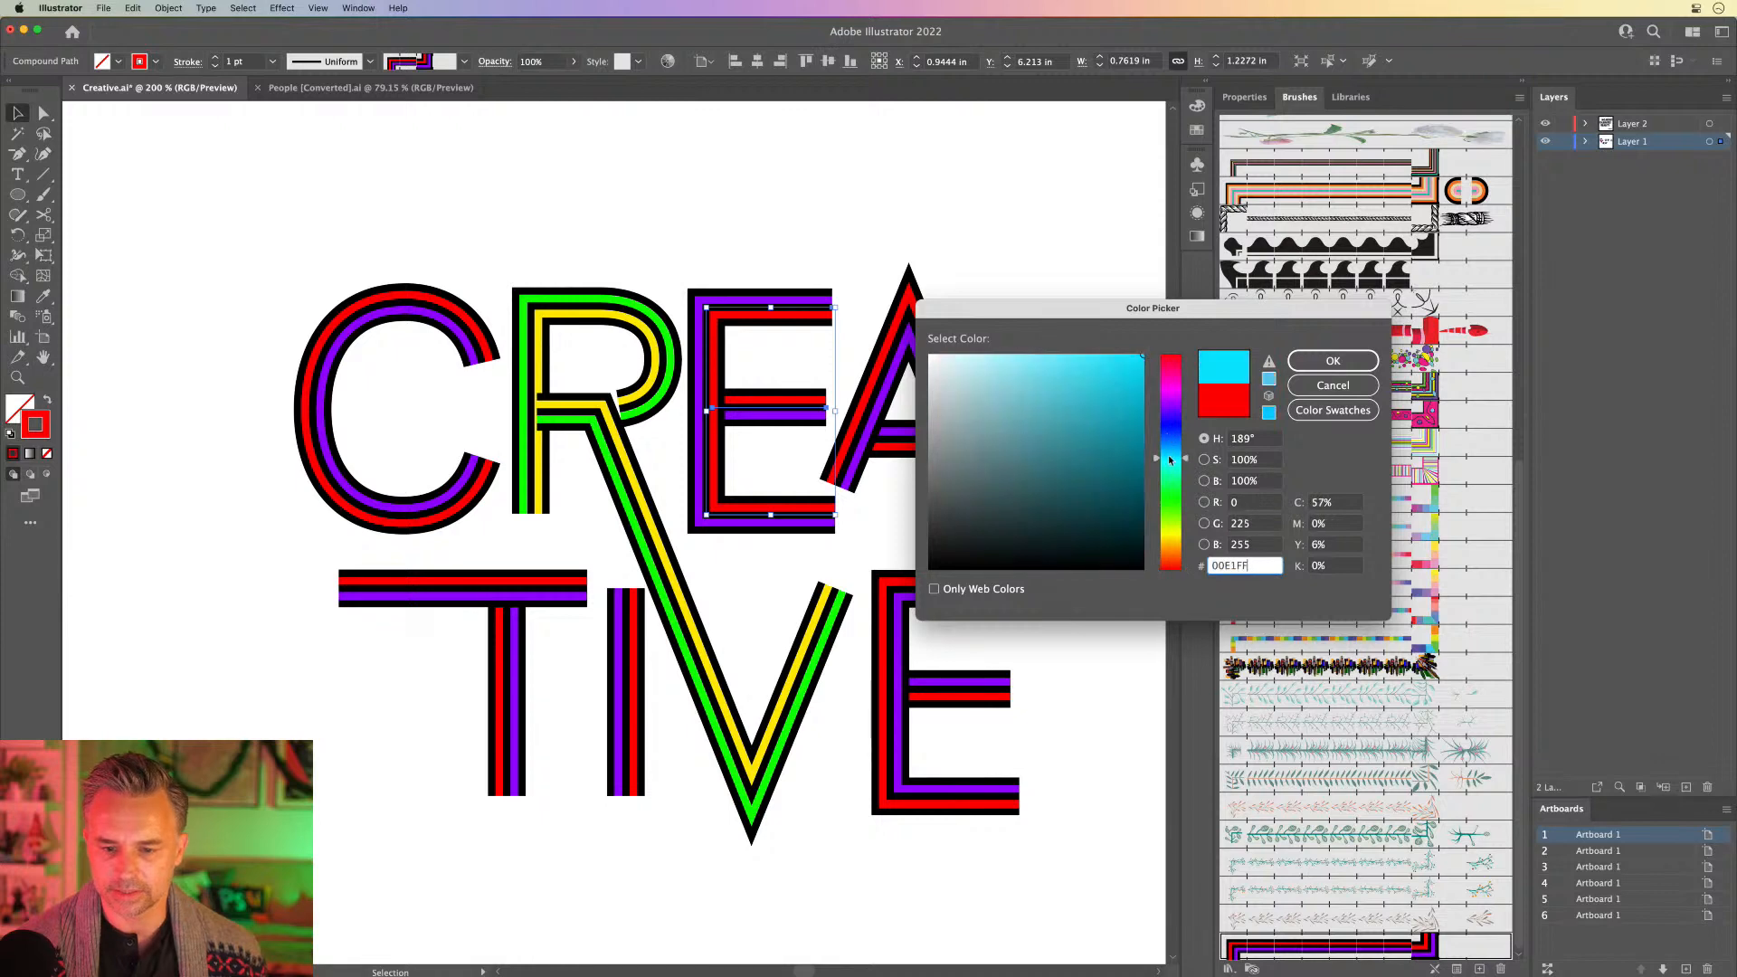
click(1333, 360)
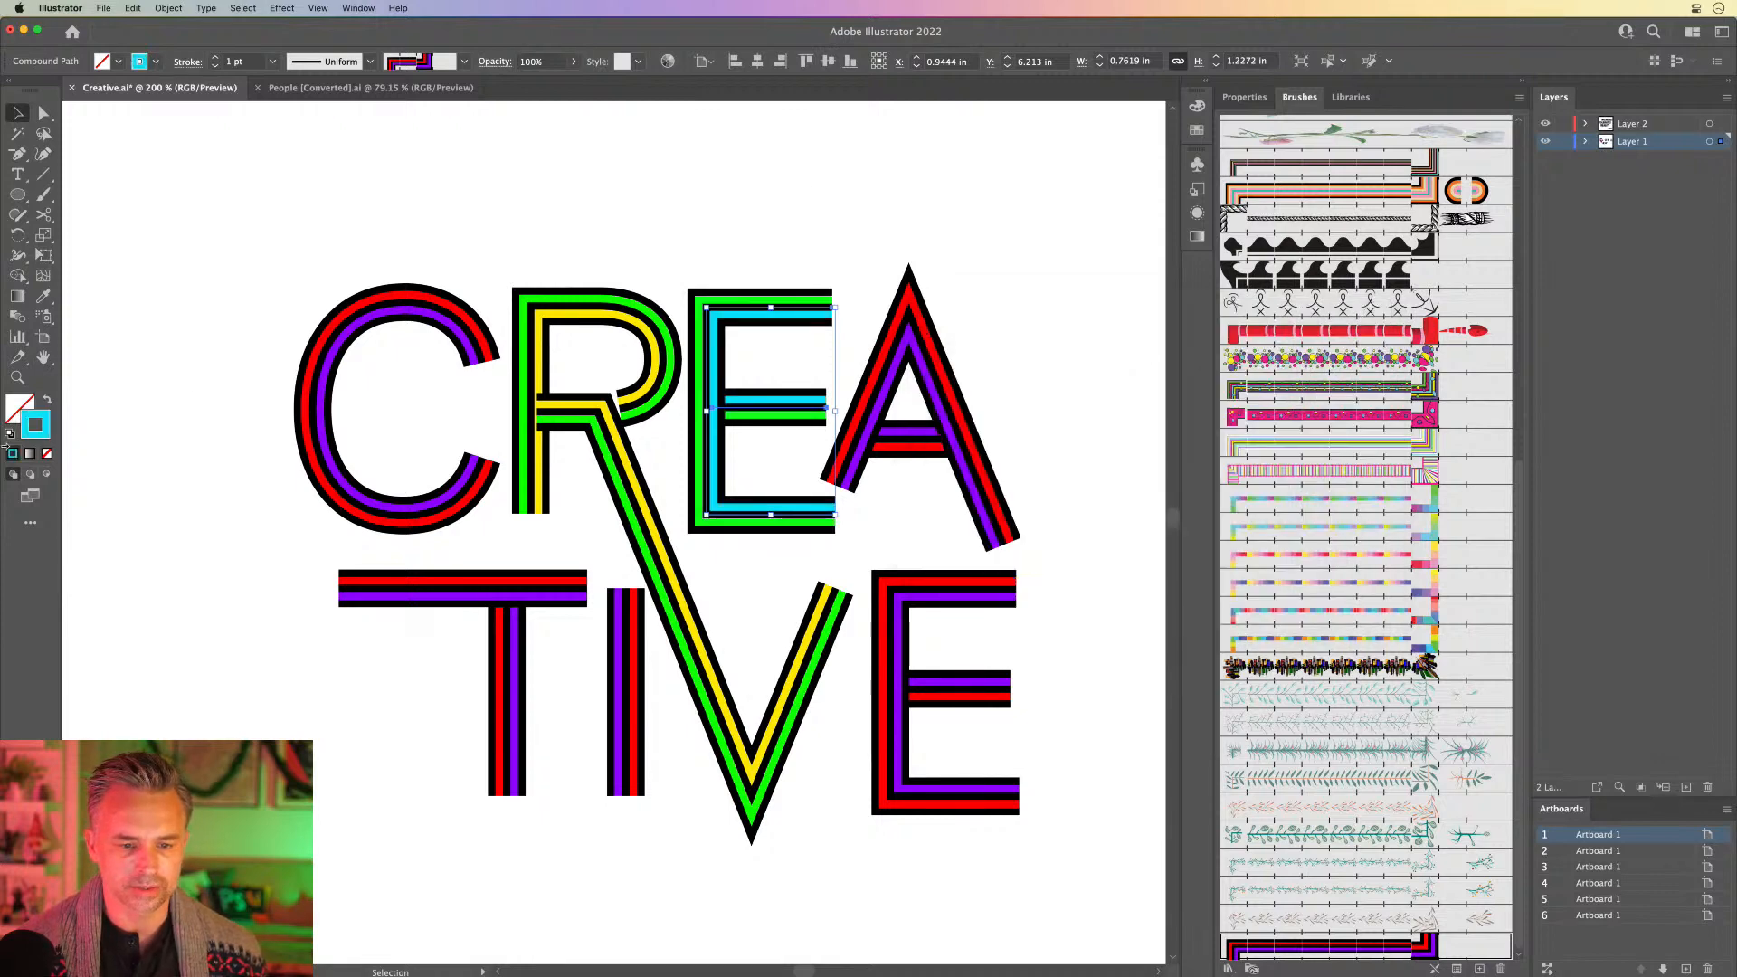
Step: Try a blue stroke color on the upper-row E, and undo both of its color changes
double_click(30, 418)
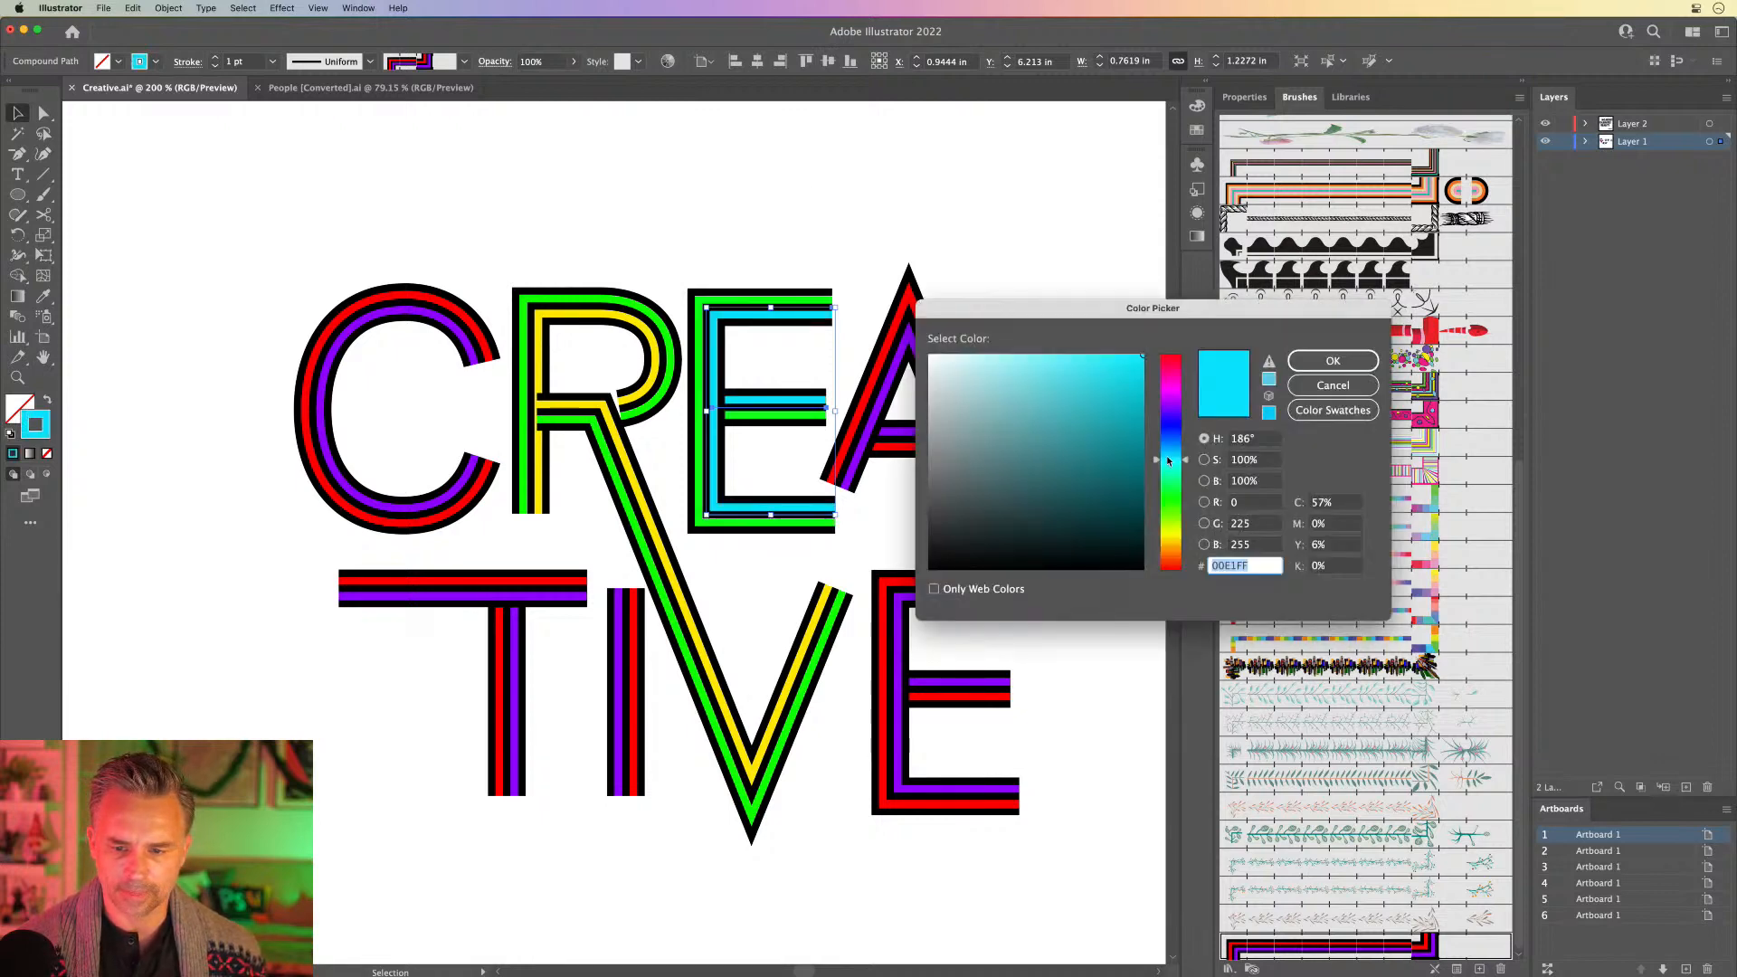
drag(1168, 461, 1168, 428)
click(1331, 360)
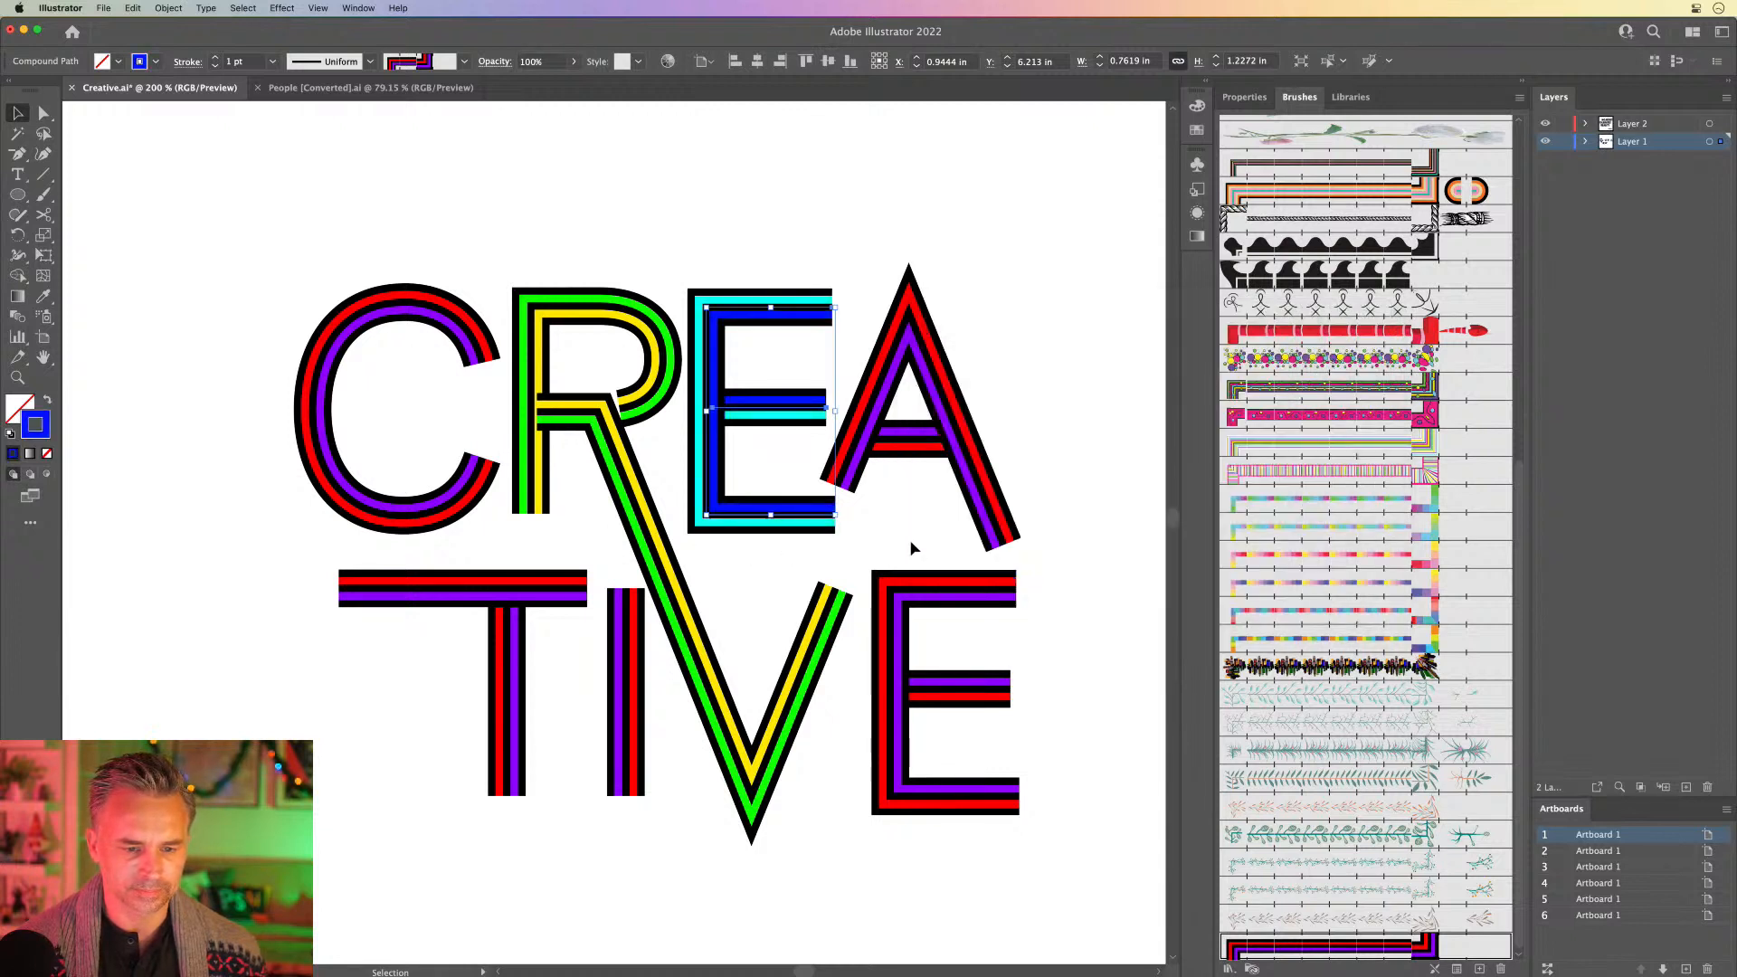
click(905, 522)
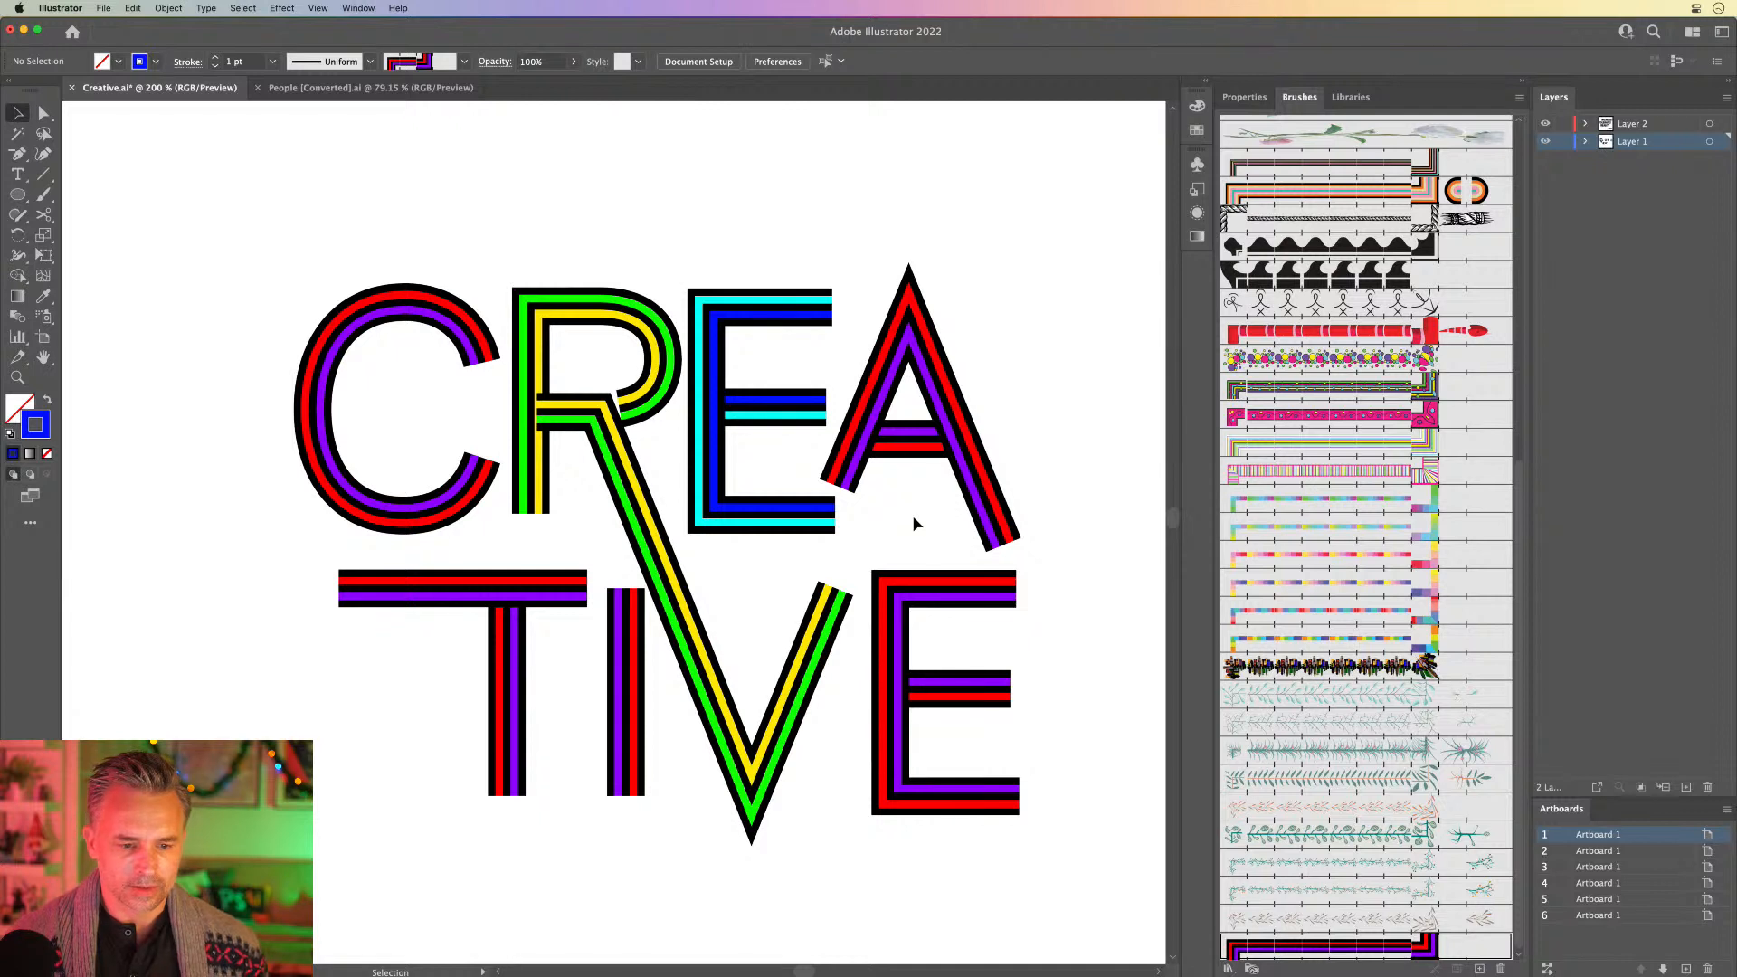
key(super+z)
key(super+z)
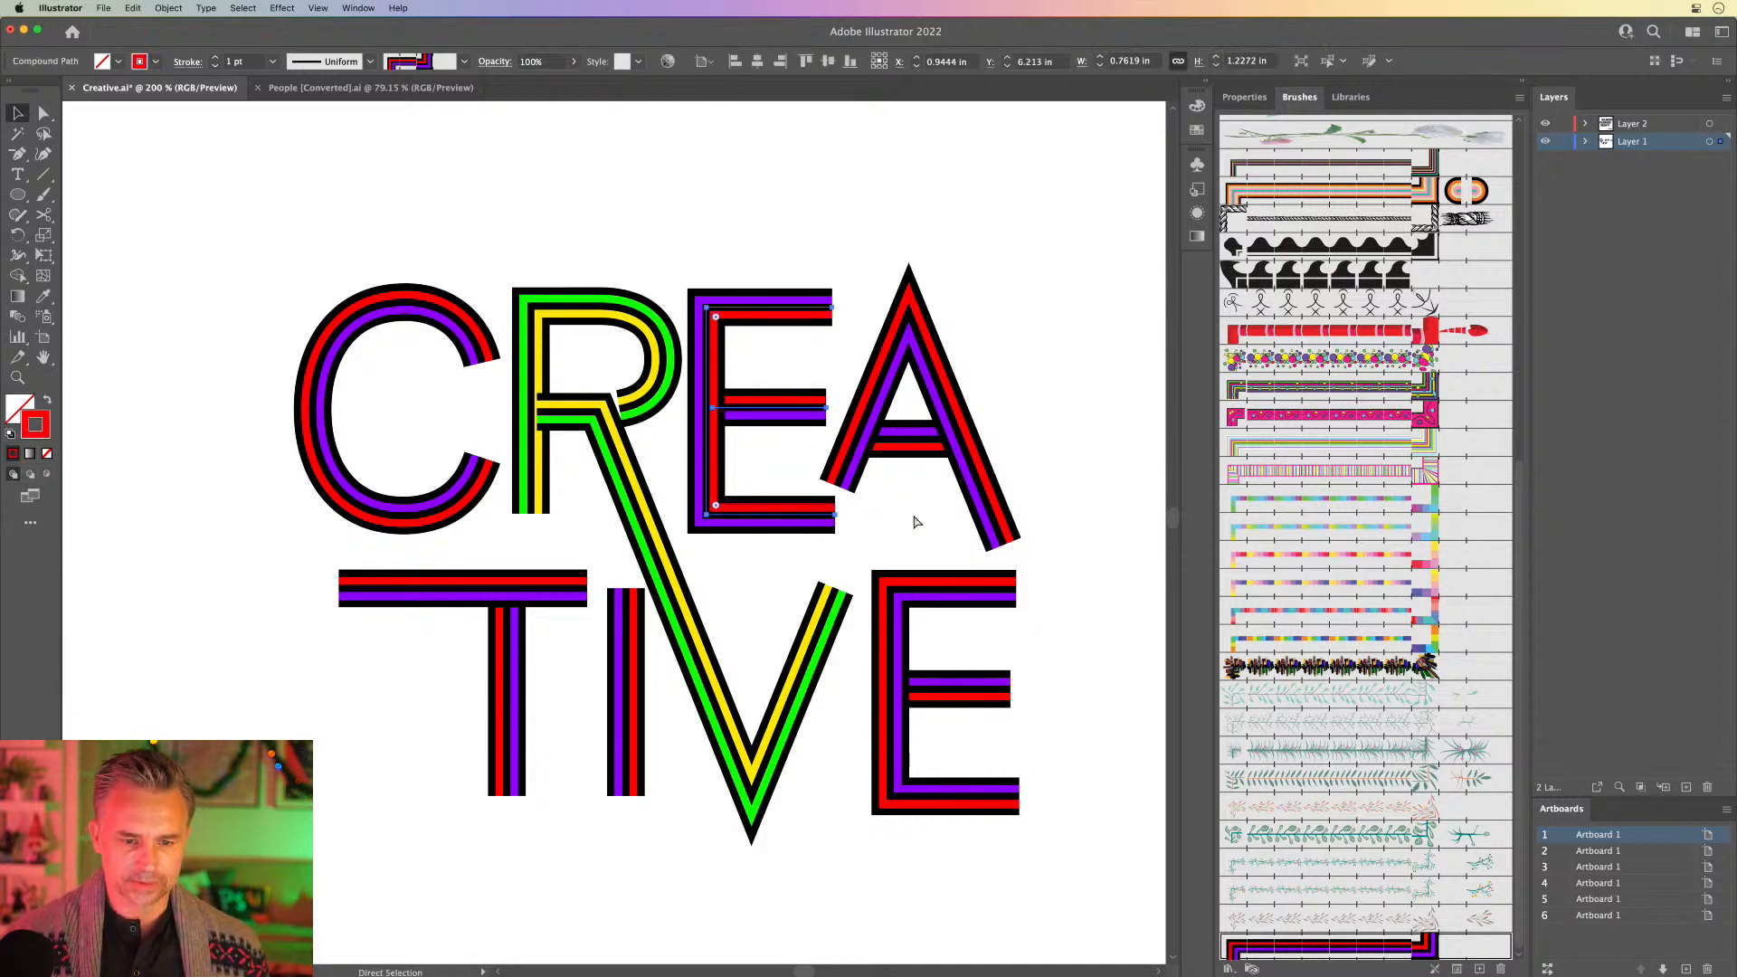
Step: Recolor the A of the edited lettering by setting its stroke color to yellow
click(966, 284)
drag(892, 493, 890, 495)
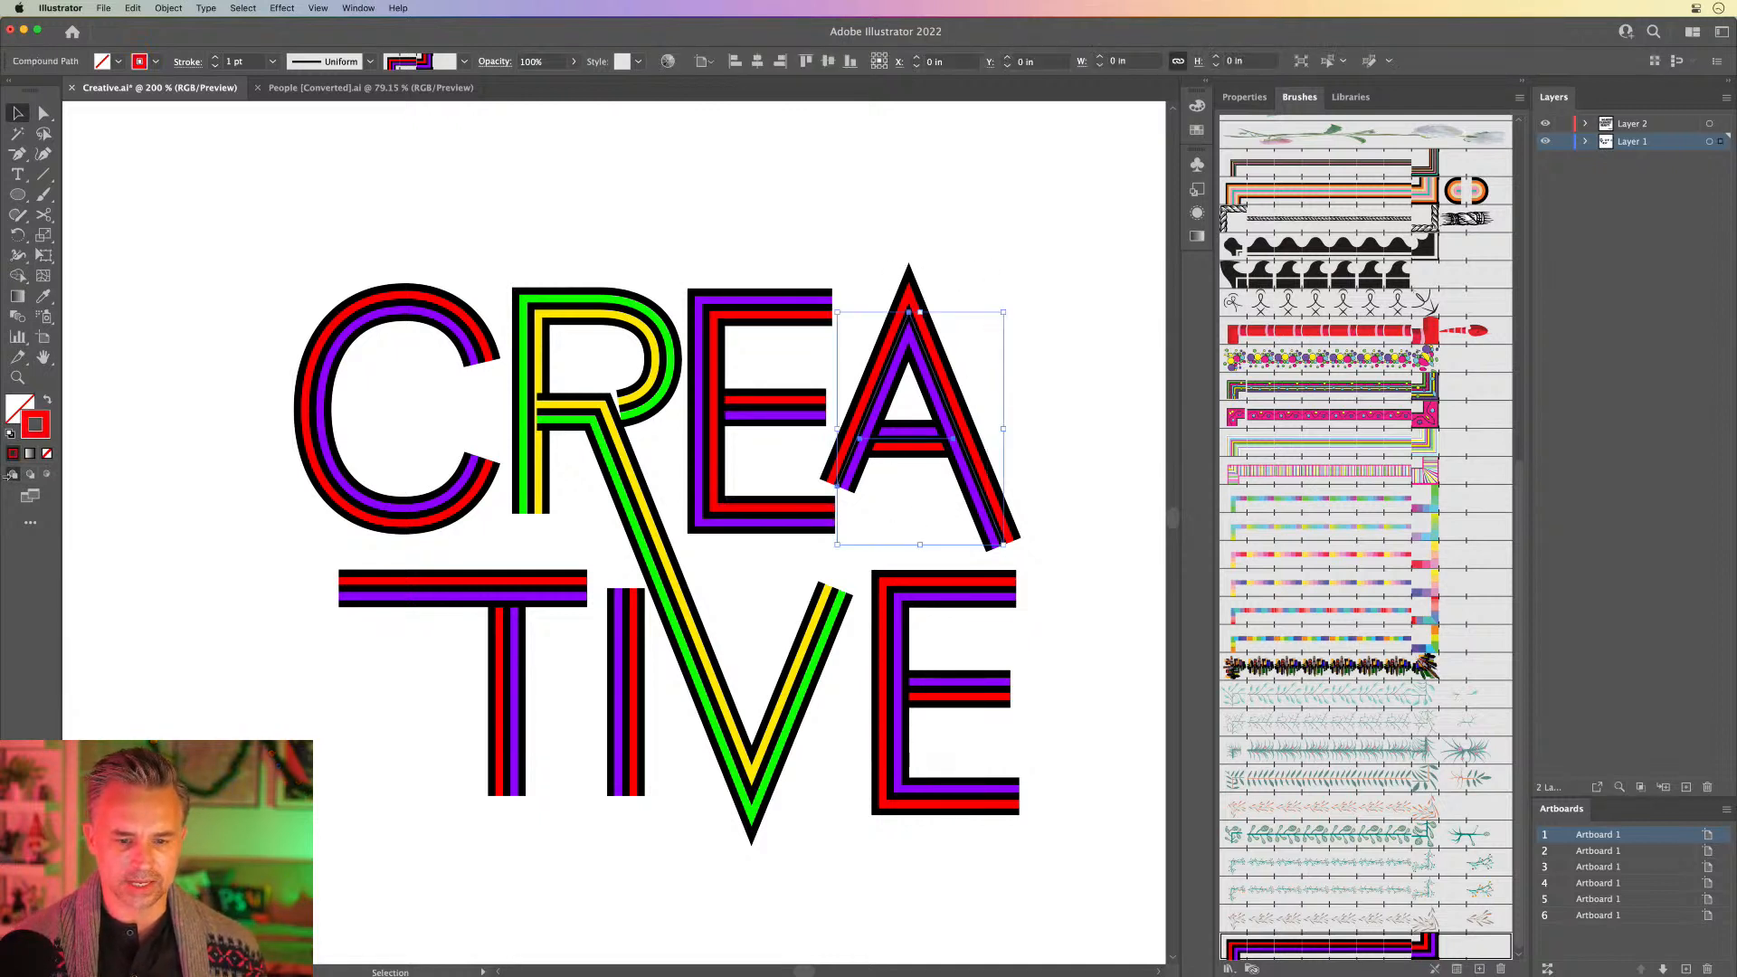
double_click(36, 425)
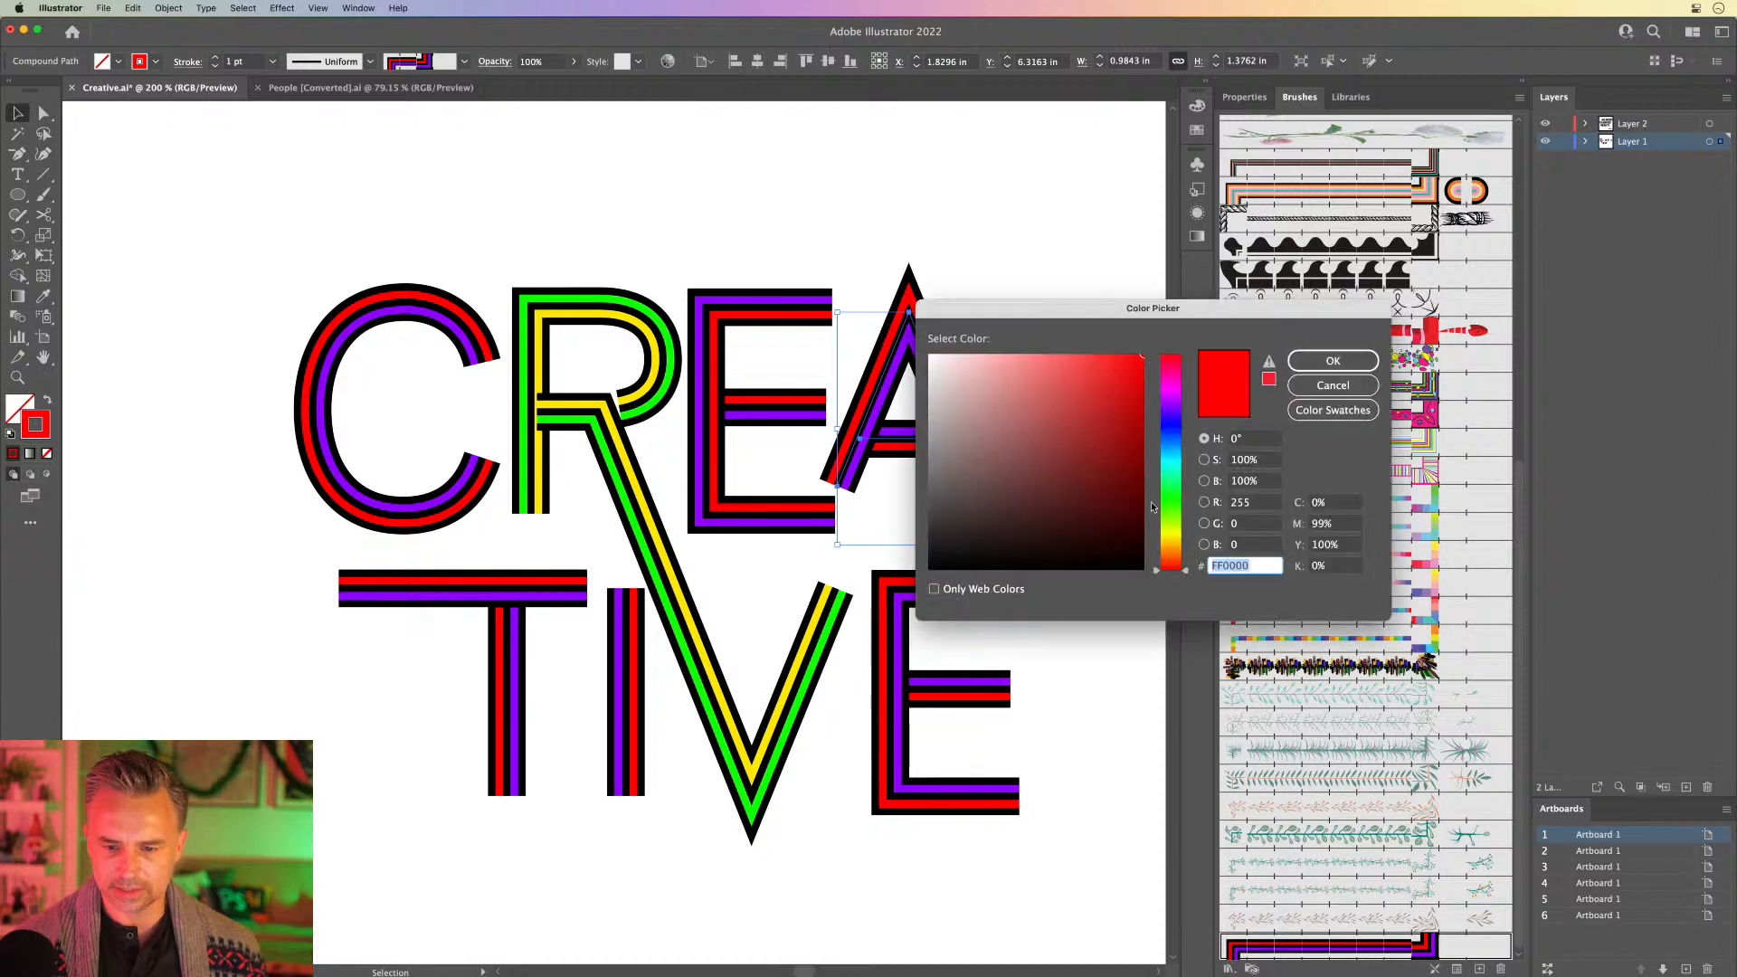
click(1171, 535)
click(1332, 360)
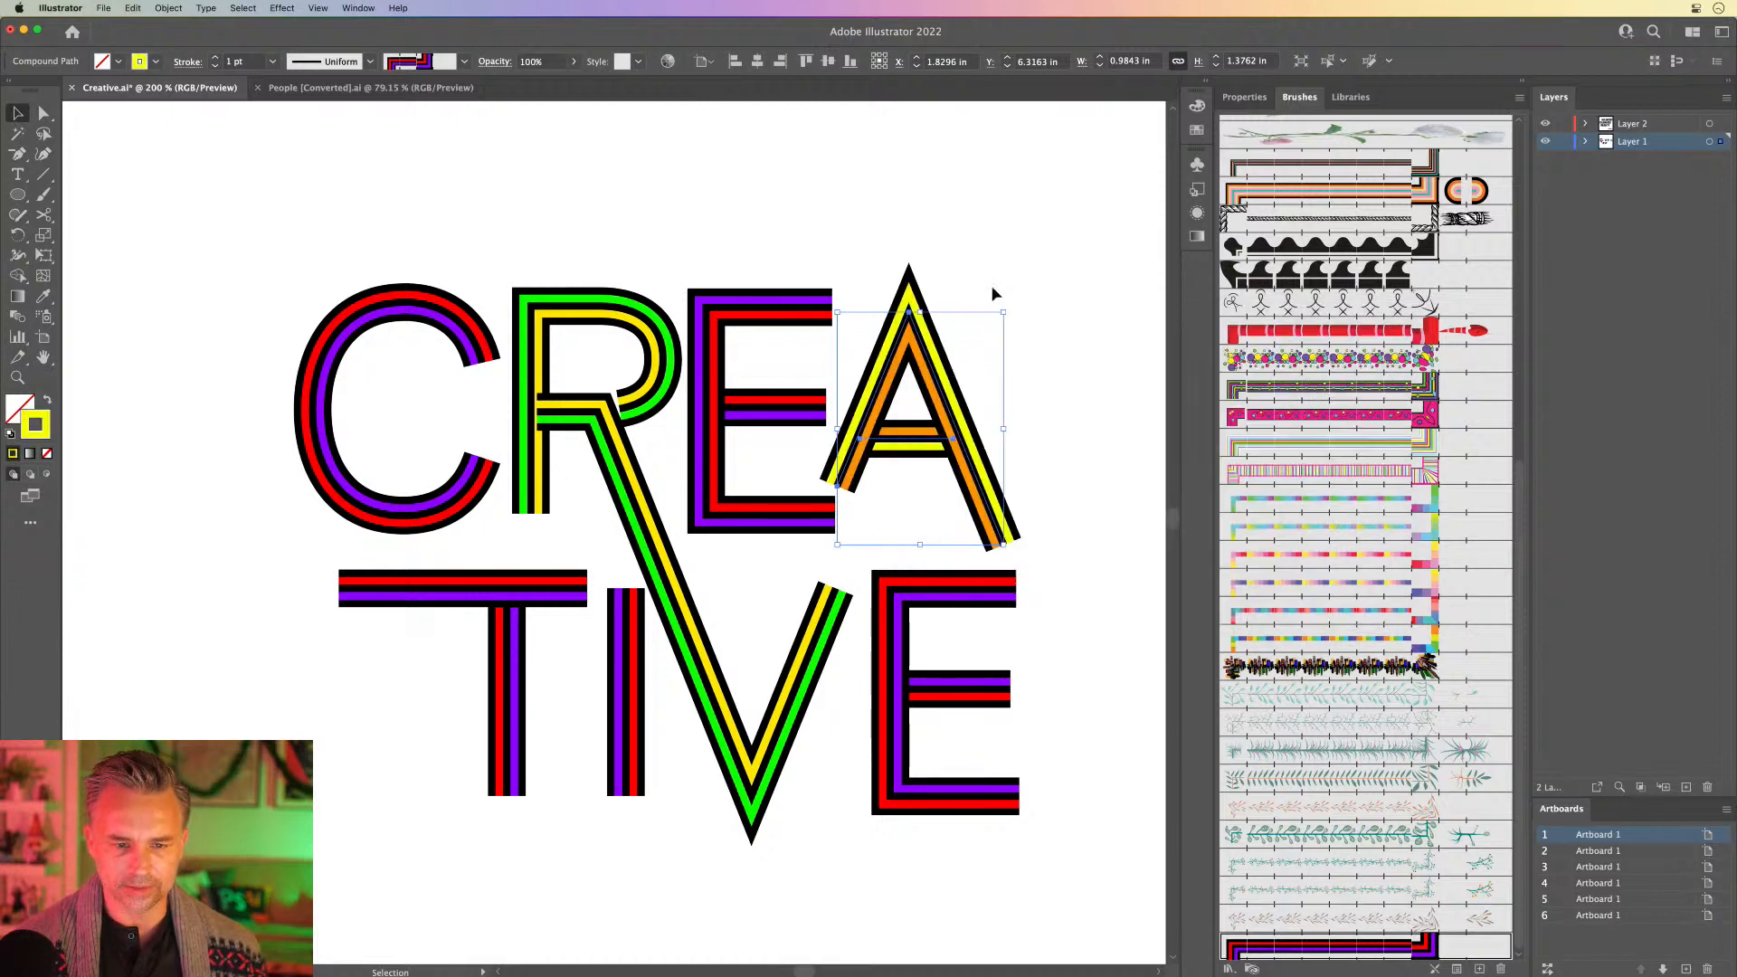
click(536, 705)
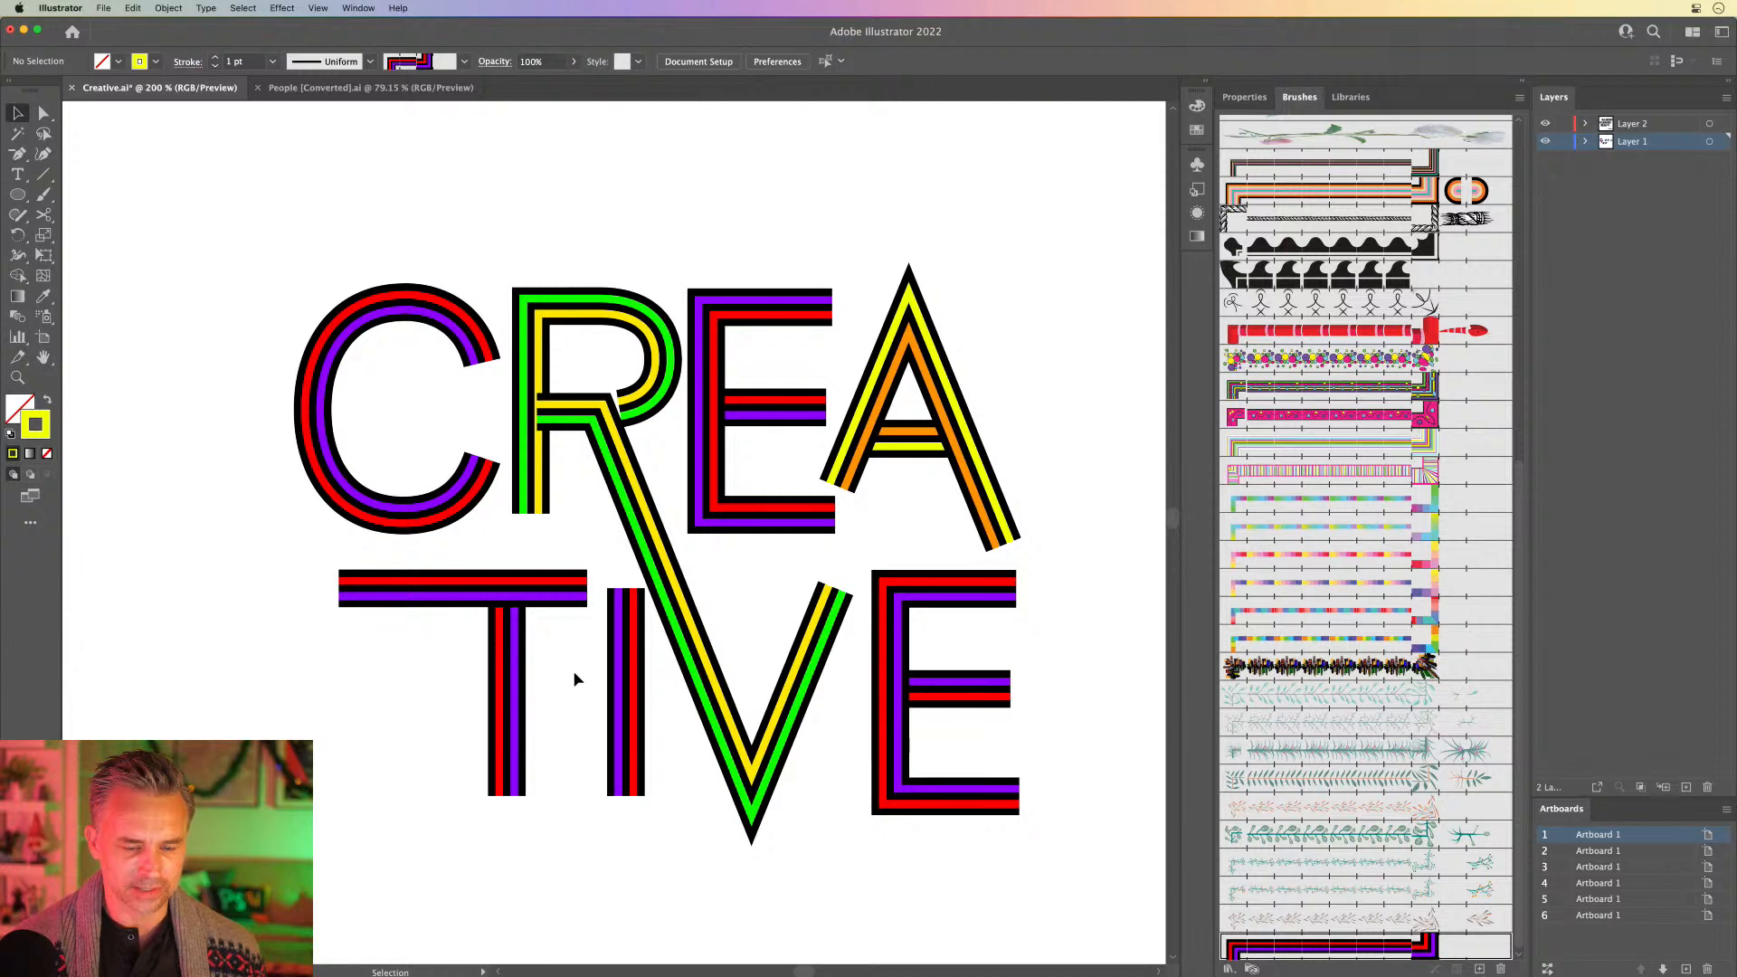
Step: Copy the A's yellow stroke appearance onto the letter I with the Eyedropper
click(648, 790)
key(i)
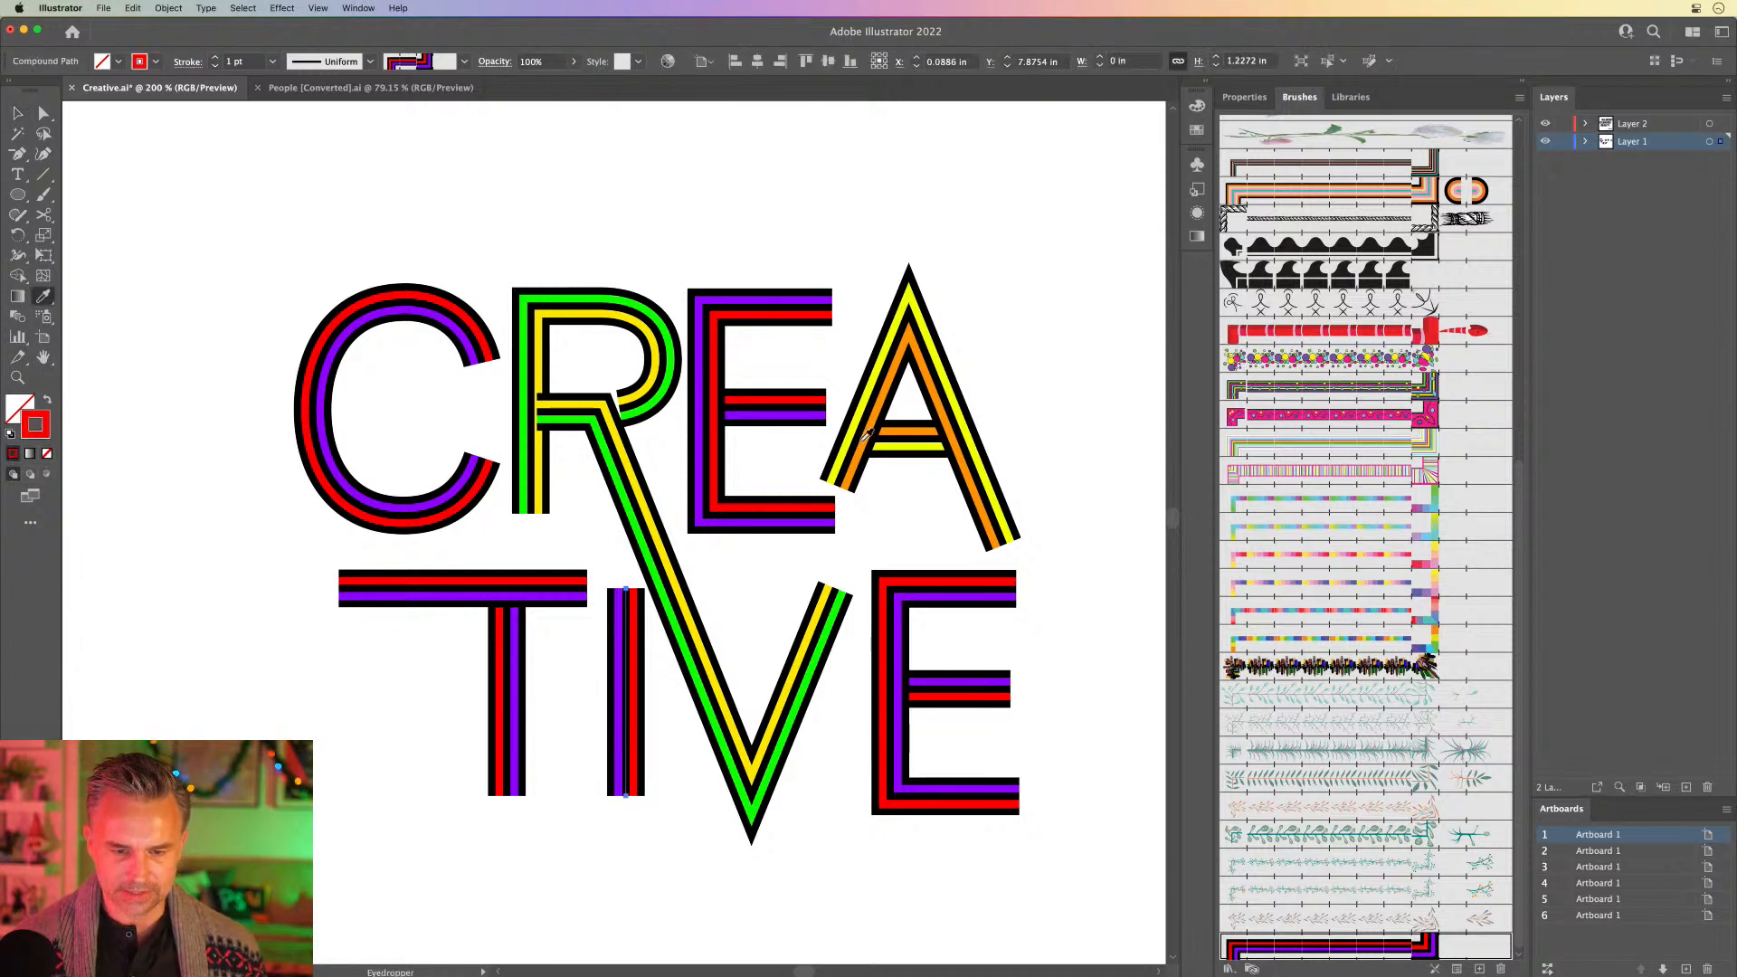
click(857, 436)
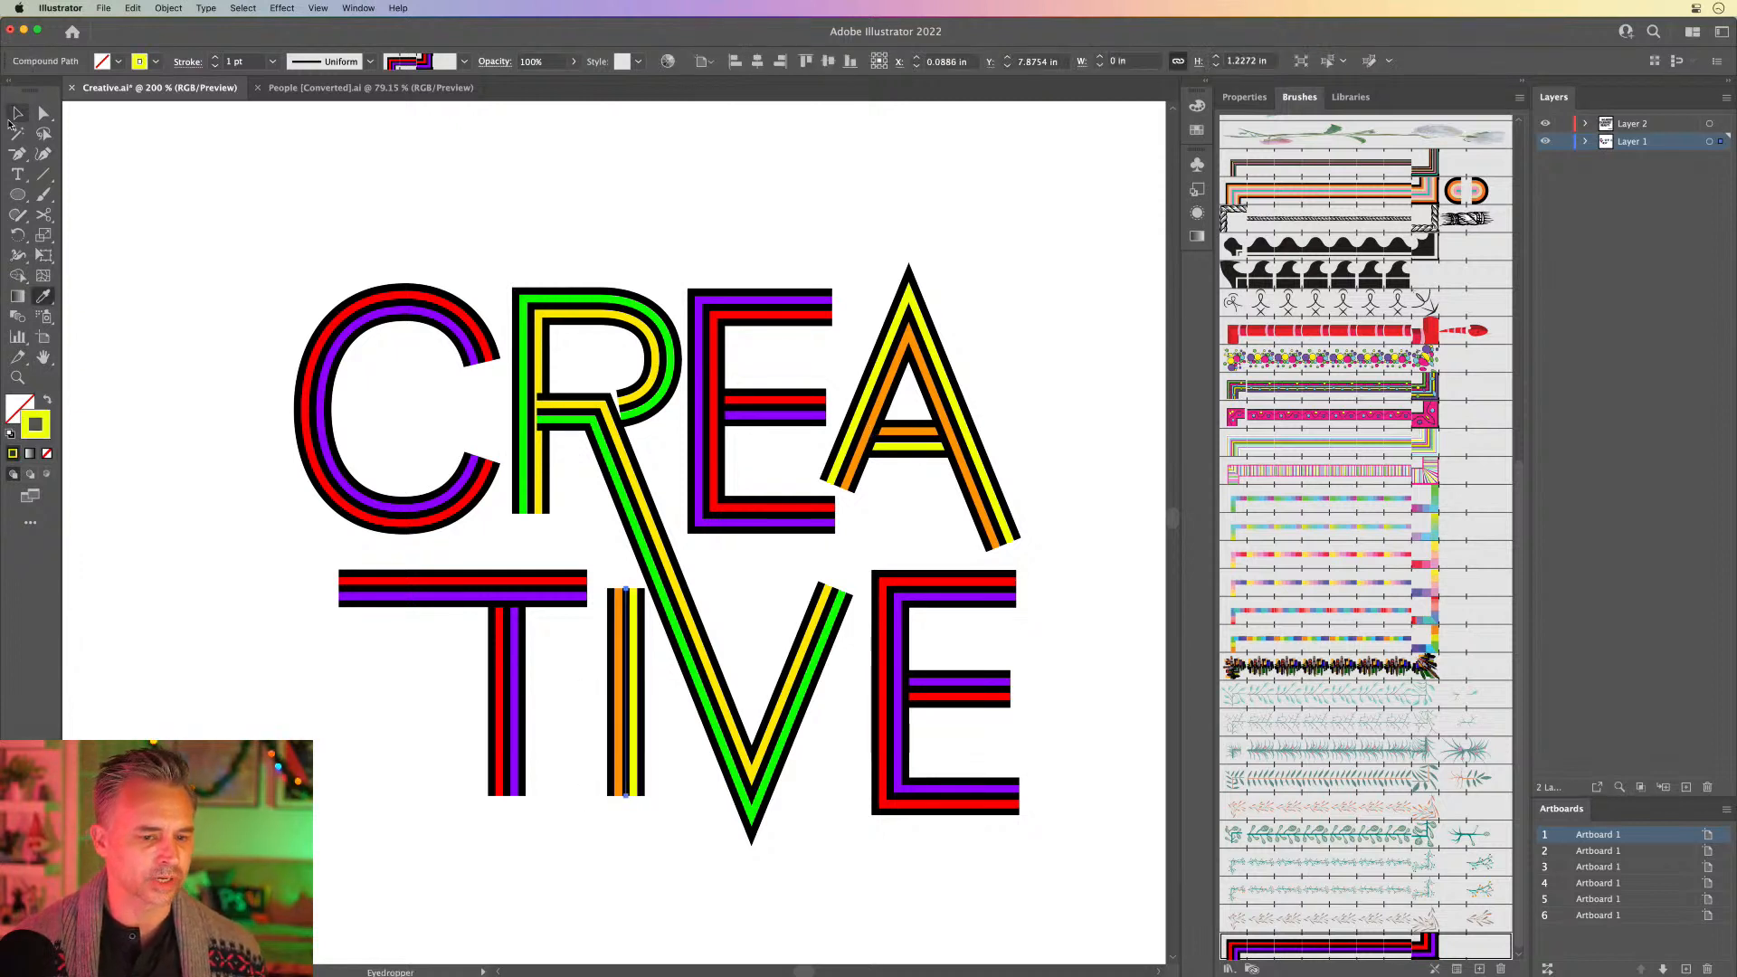
Step: Set the stroke color of the letter T to the purple BA00FF
click(15, 113)
drag(350, 600, 566, 720)
double_click(39, 418)
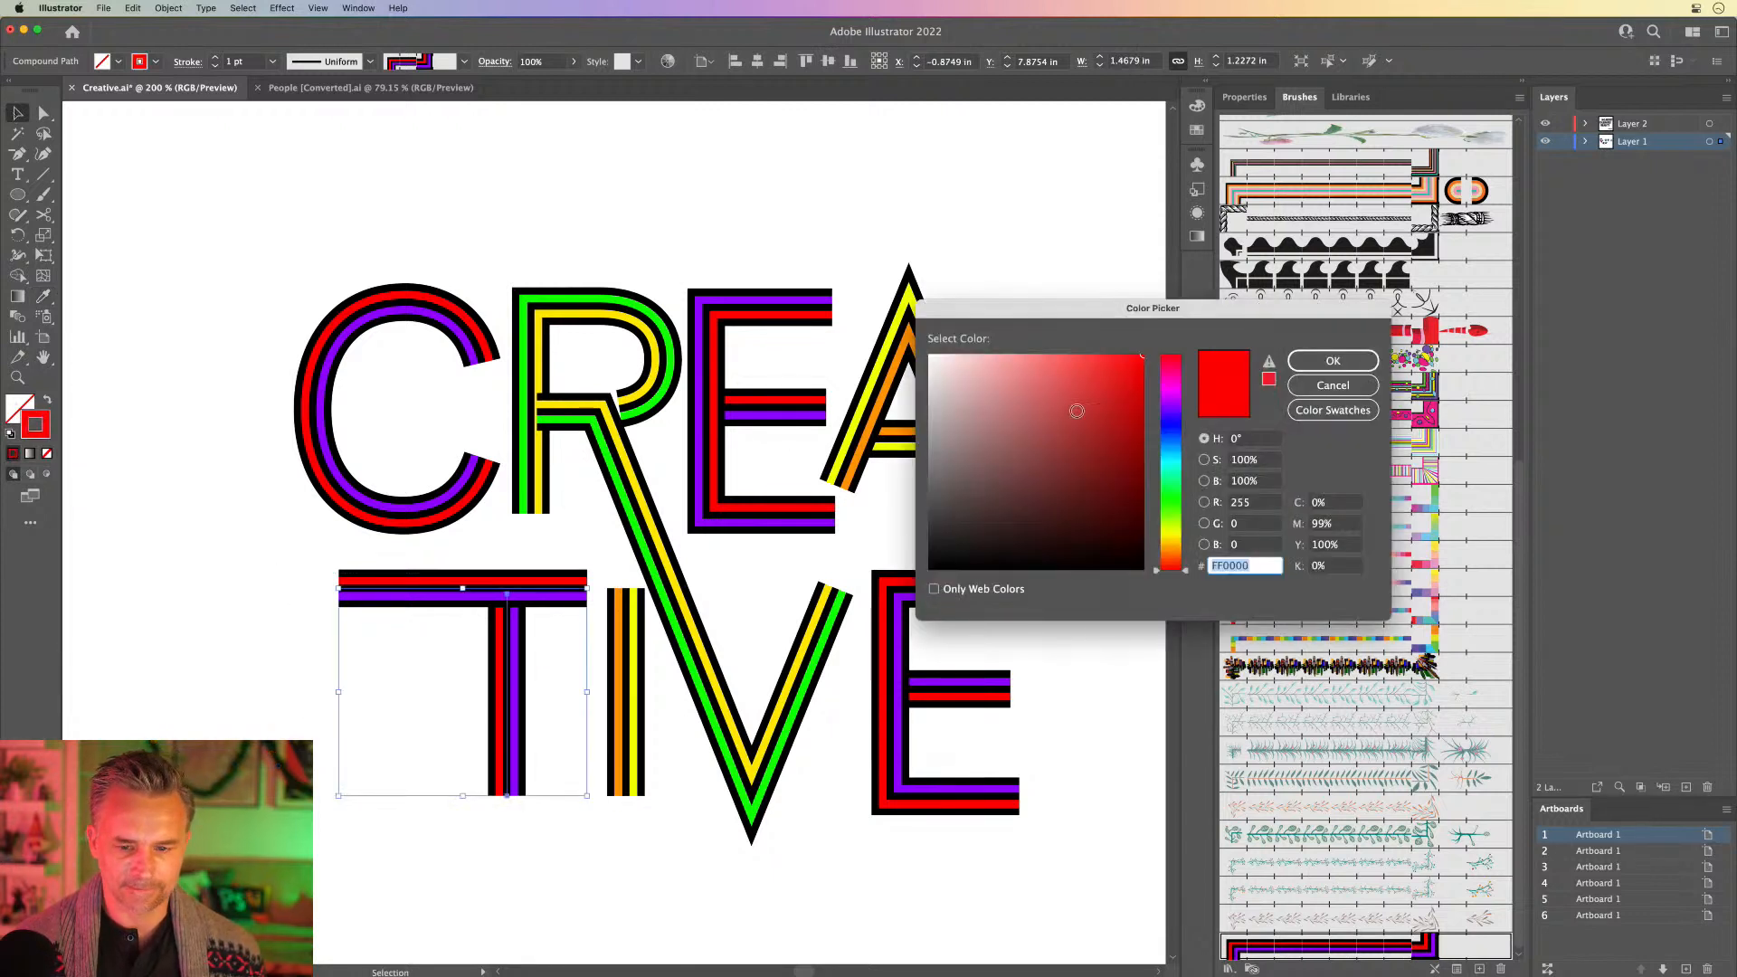
click(1170, 504)
drag(1170, 504, 1130, 403)
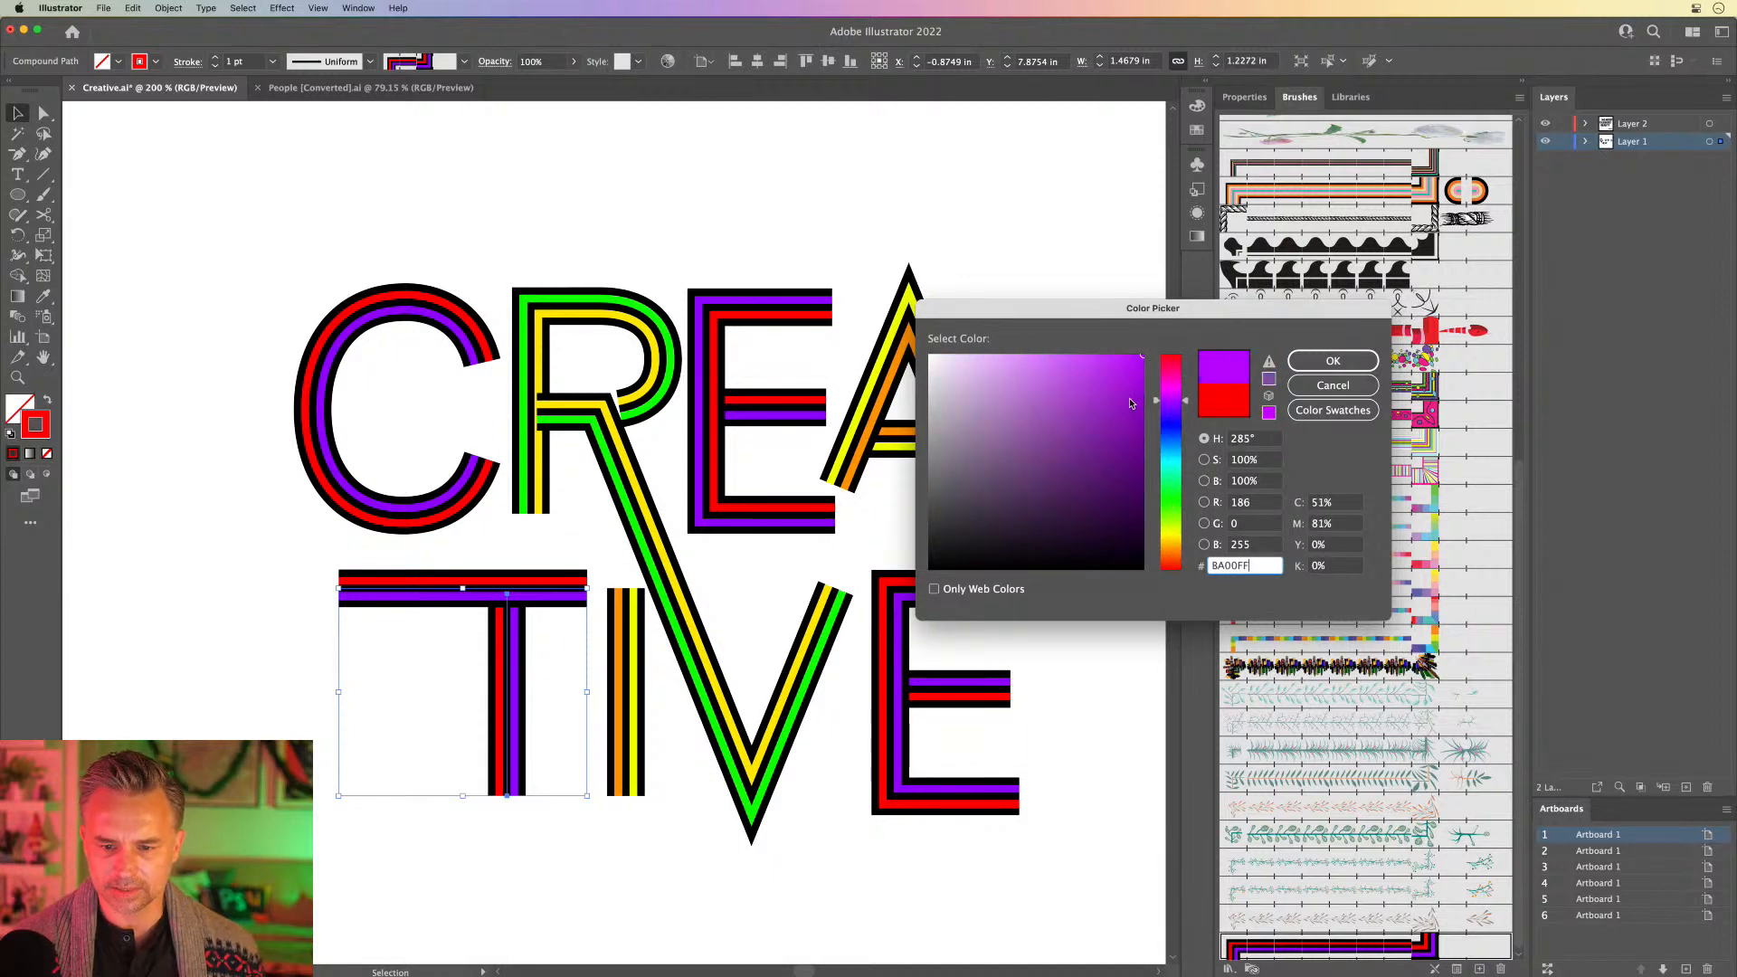
click(1342, 365)
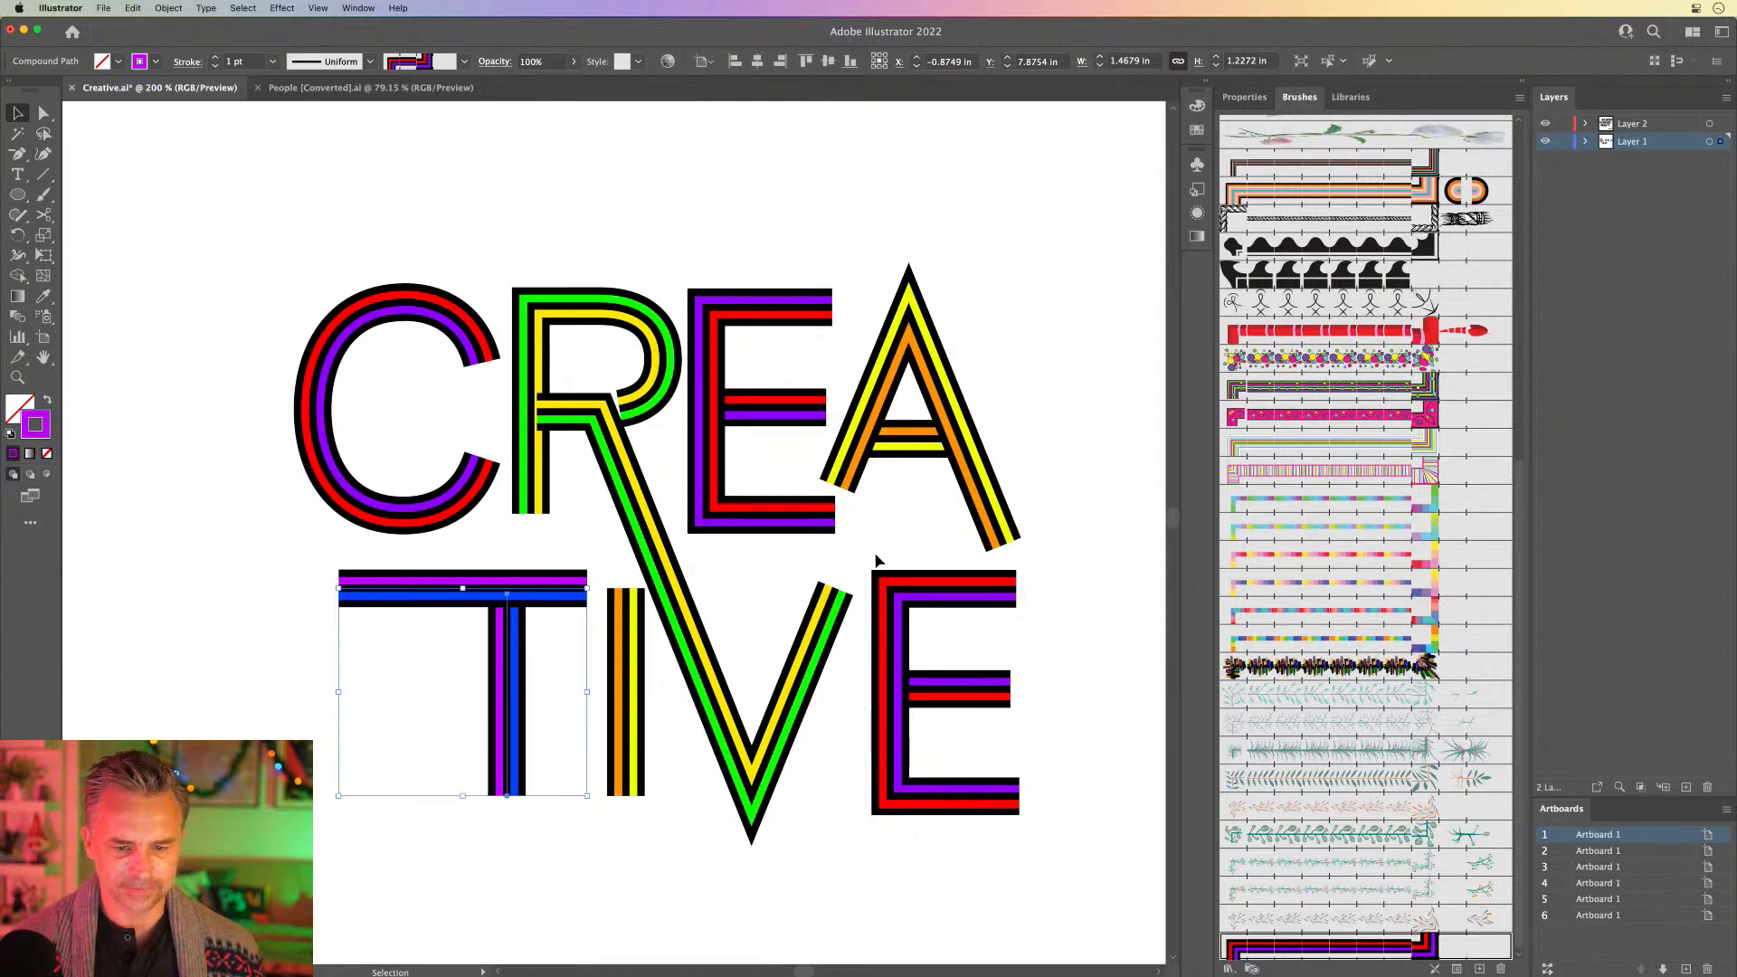
Step: Recolor the lower-row E of the edited lettering by setting its stroke color to light blue
click(941, 698)
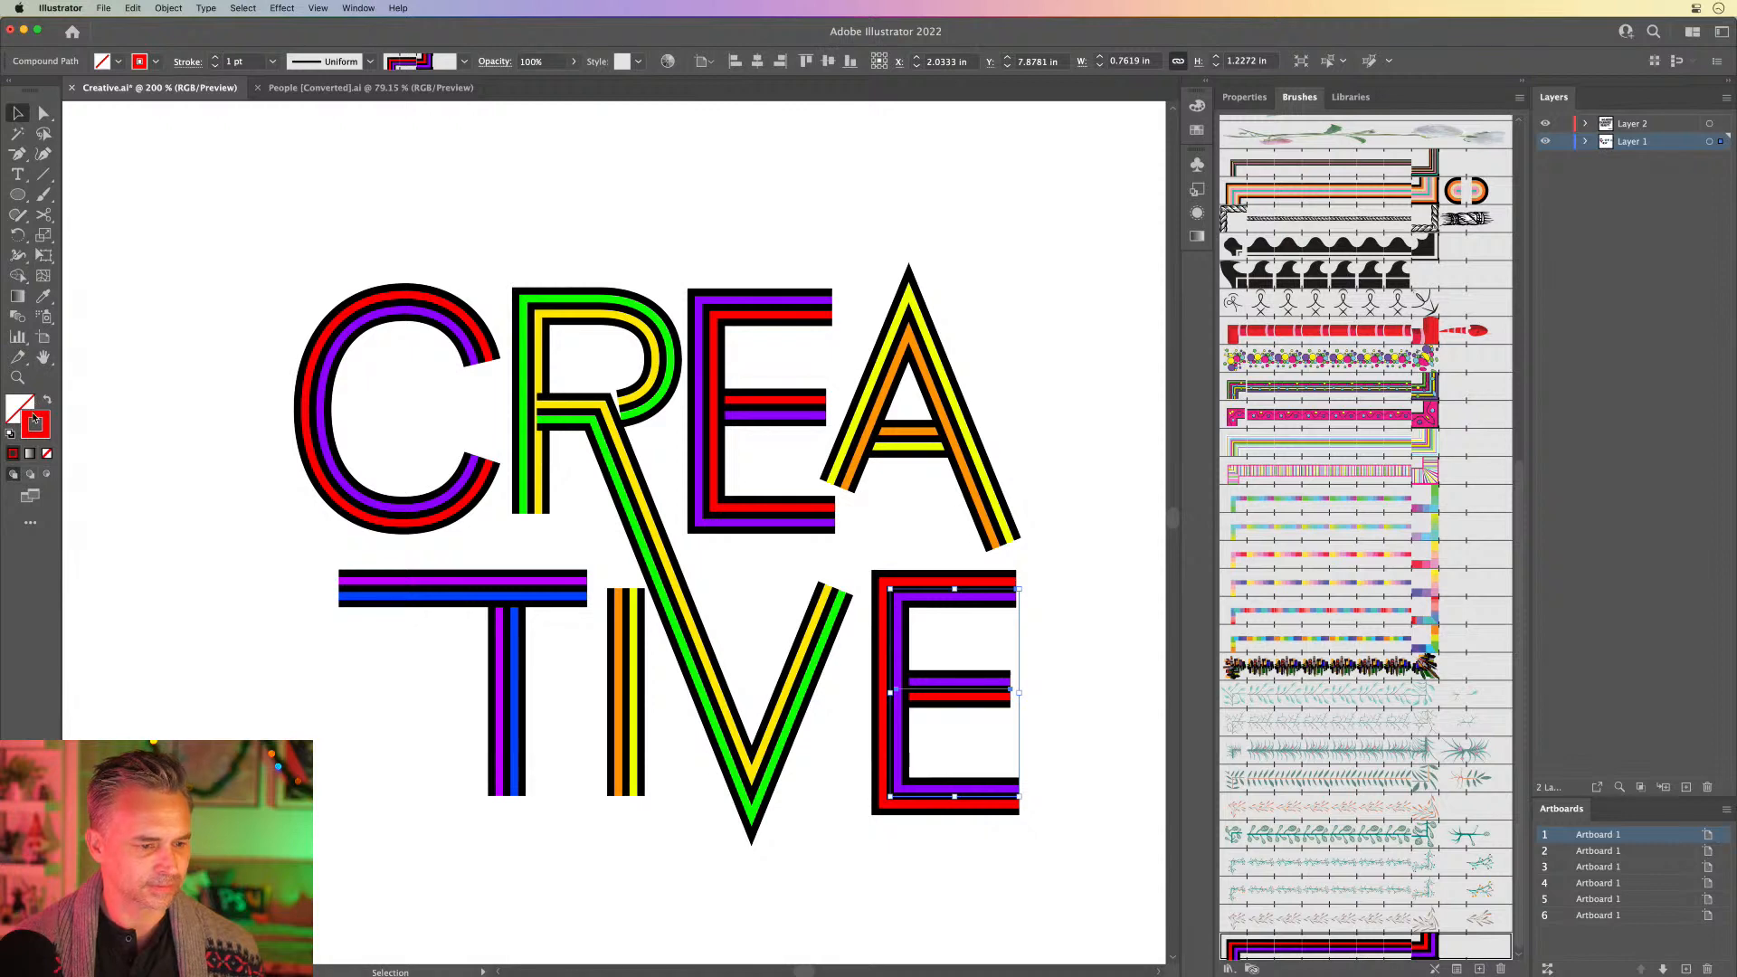
double_click(34, 418)
drag(1164, 431, 1168, 457)
click(1332, 361)
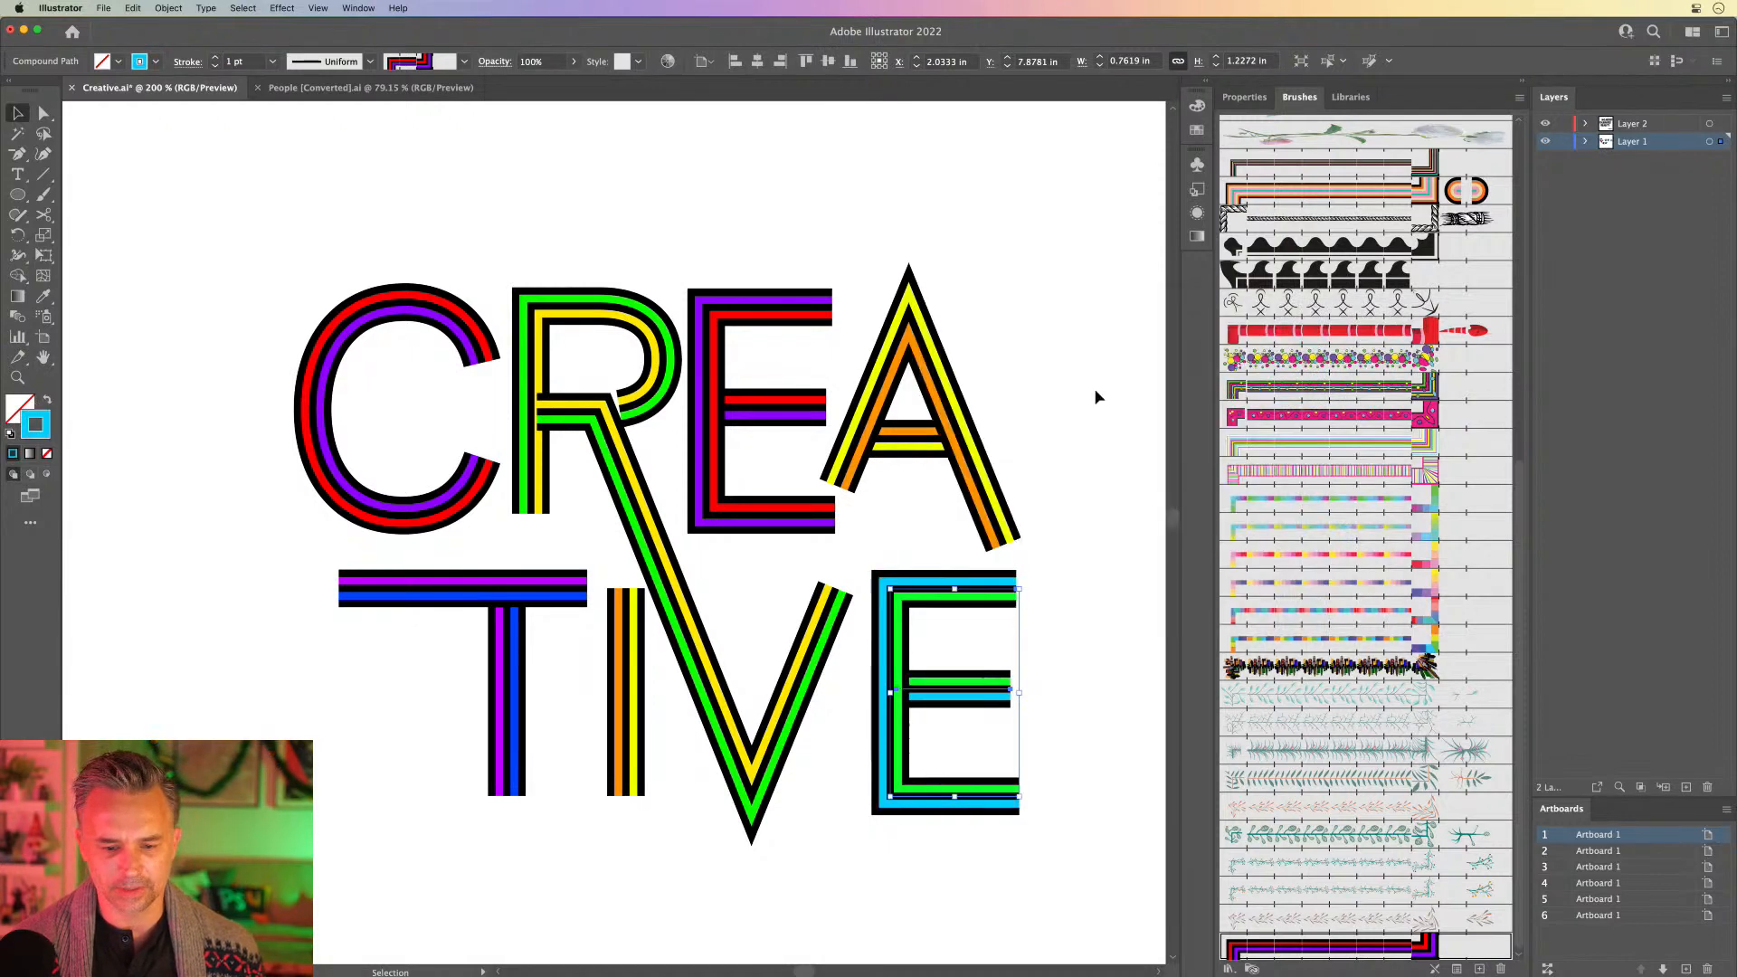
click(225, 337)
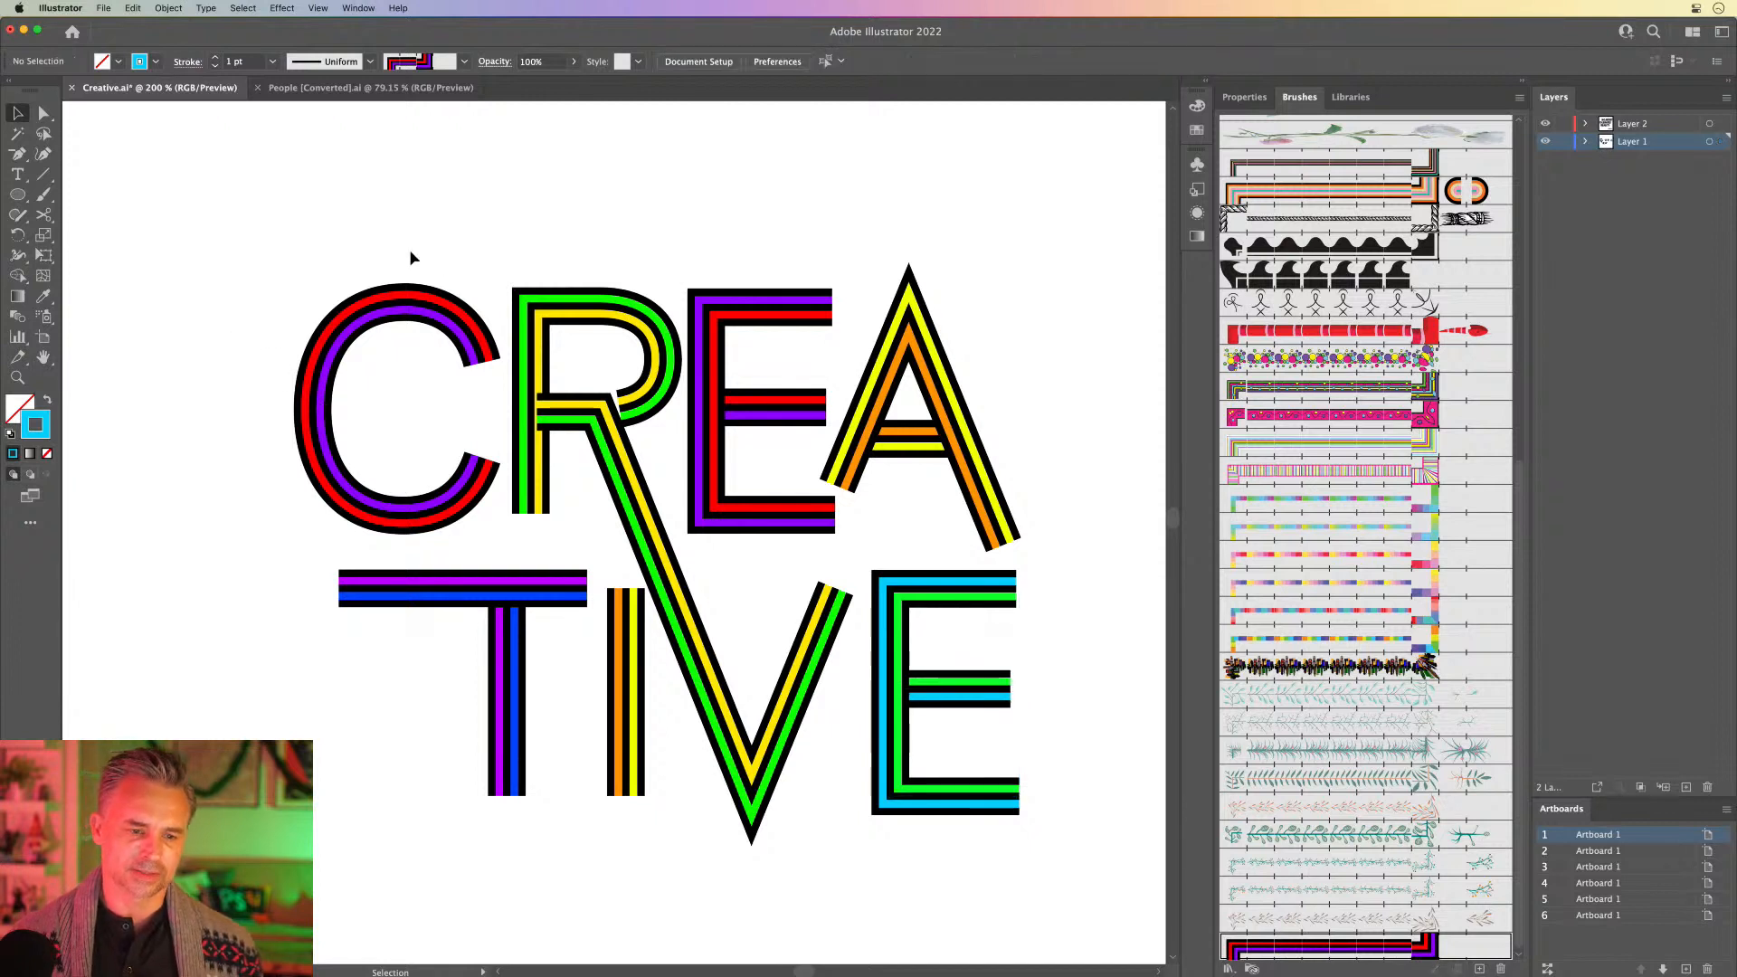
Step: Try a turquoise green stroke color on the letter C, and undo the color change
click(402, 308)
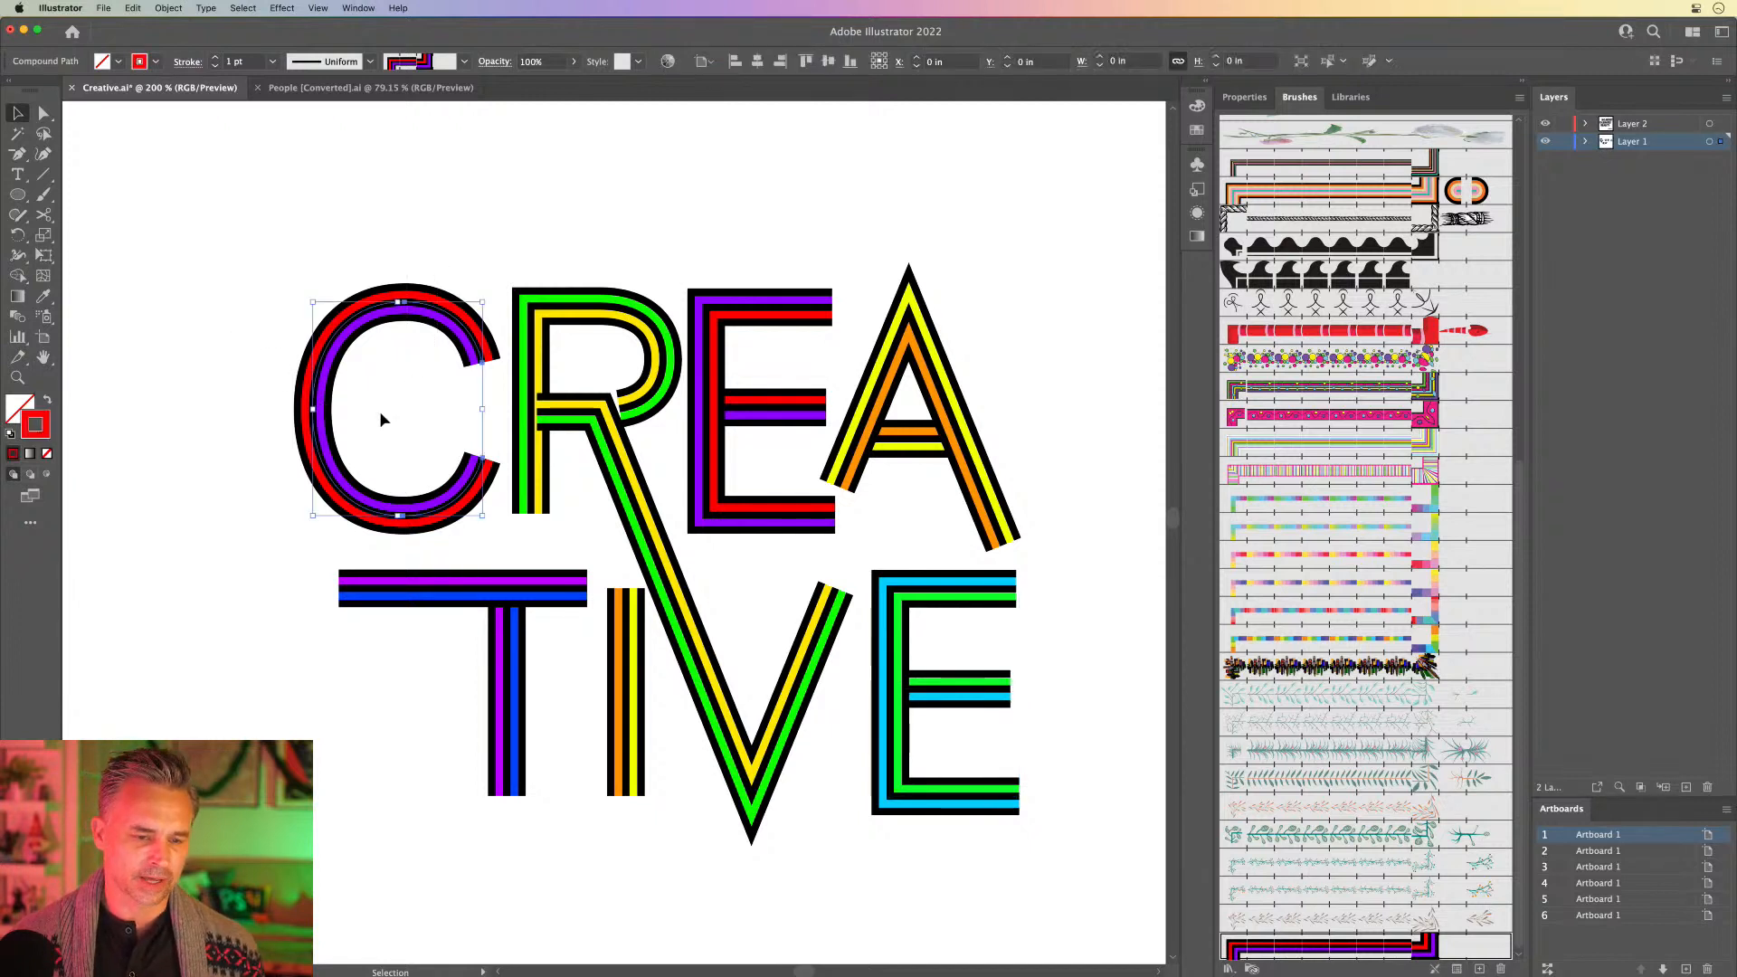
double_click(35, 418)
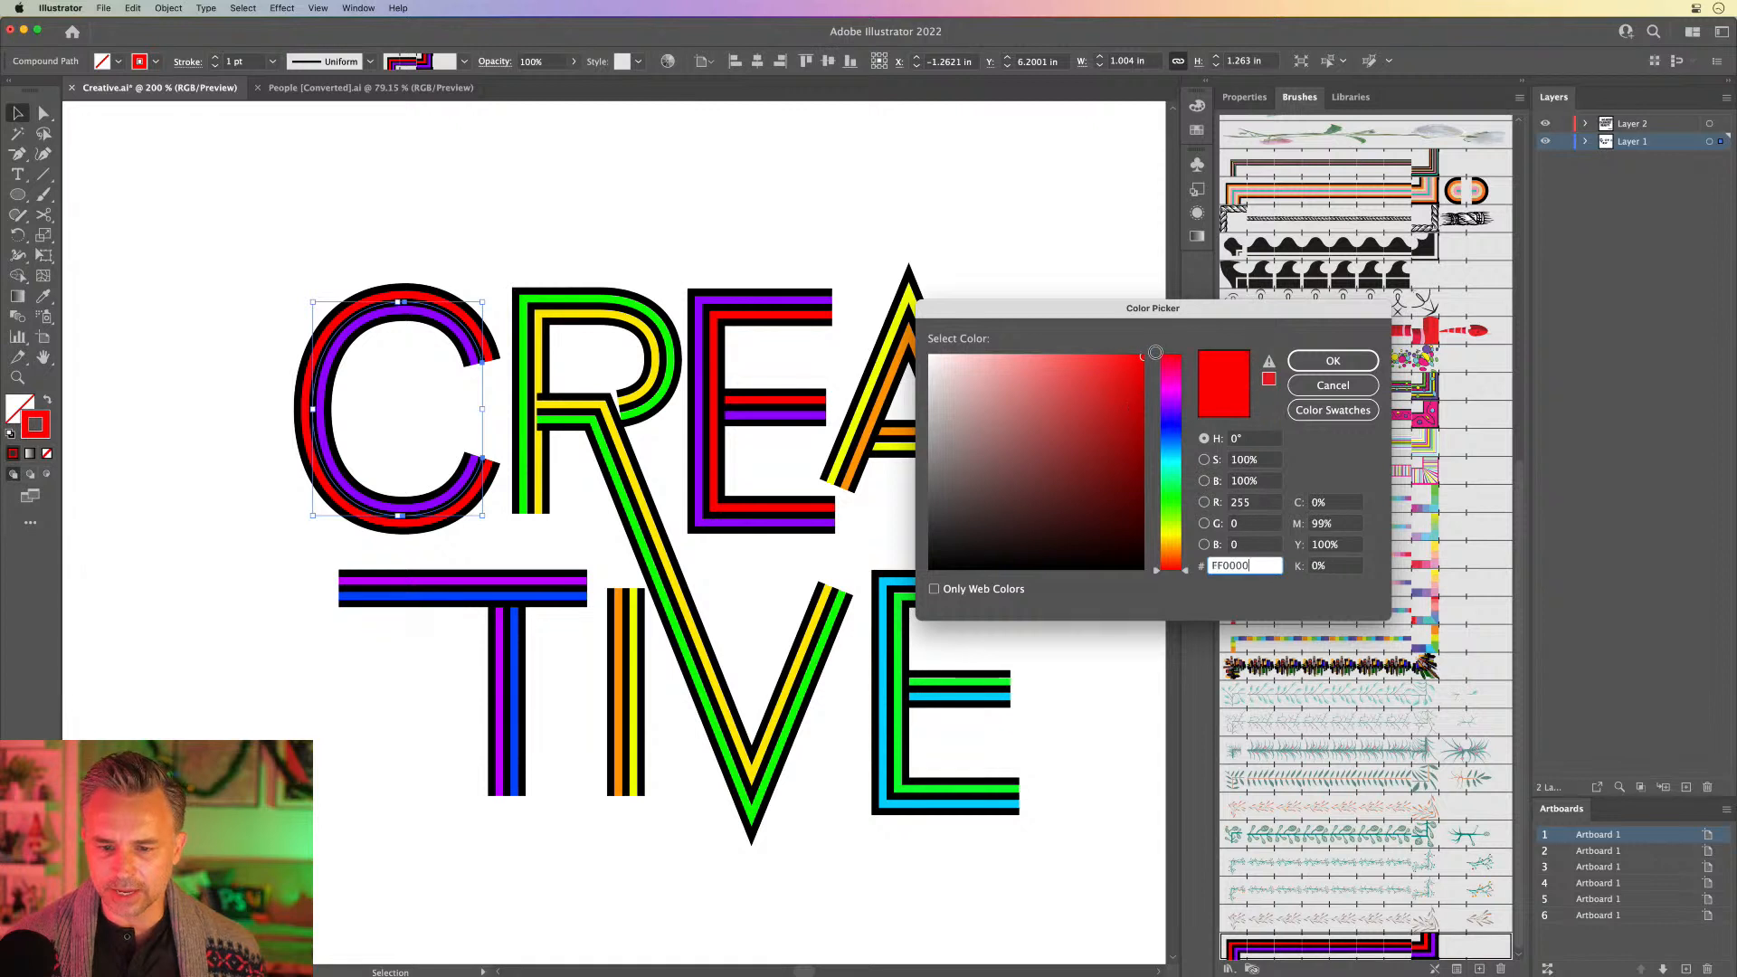
drag(1171, 353, 1177, 479)
click(1333, 360)
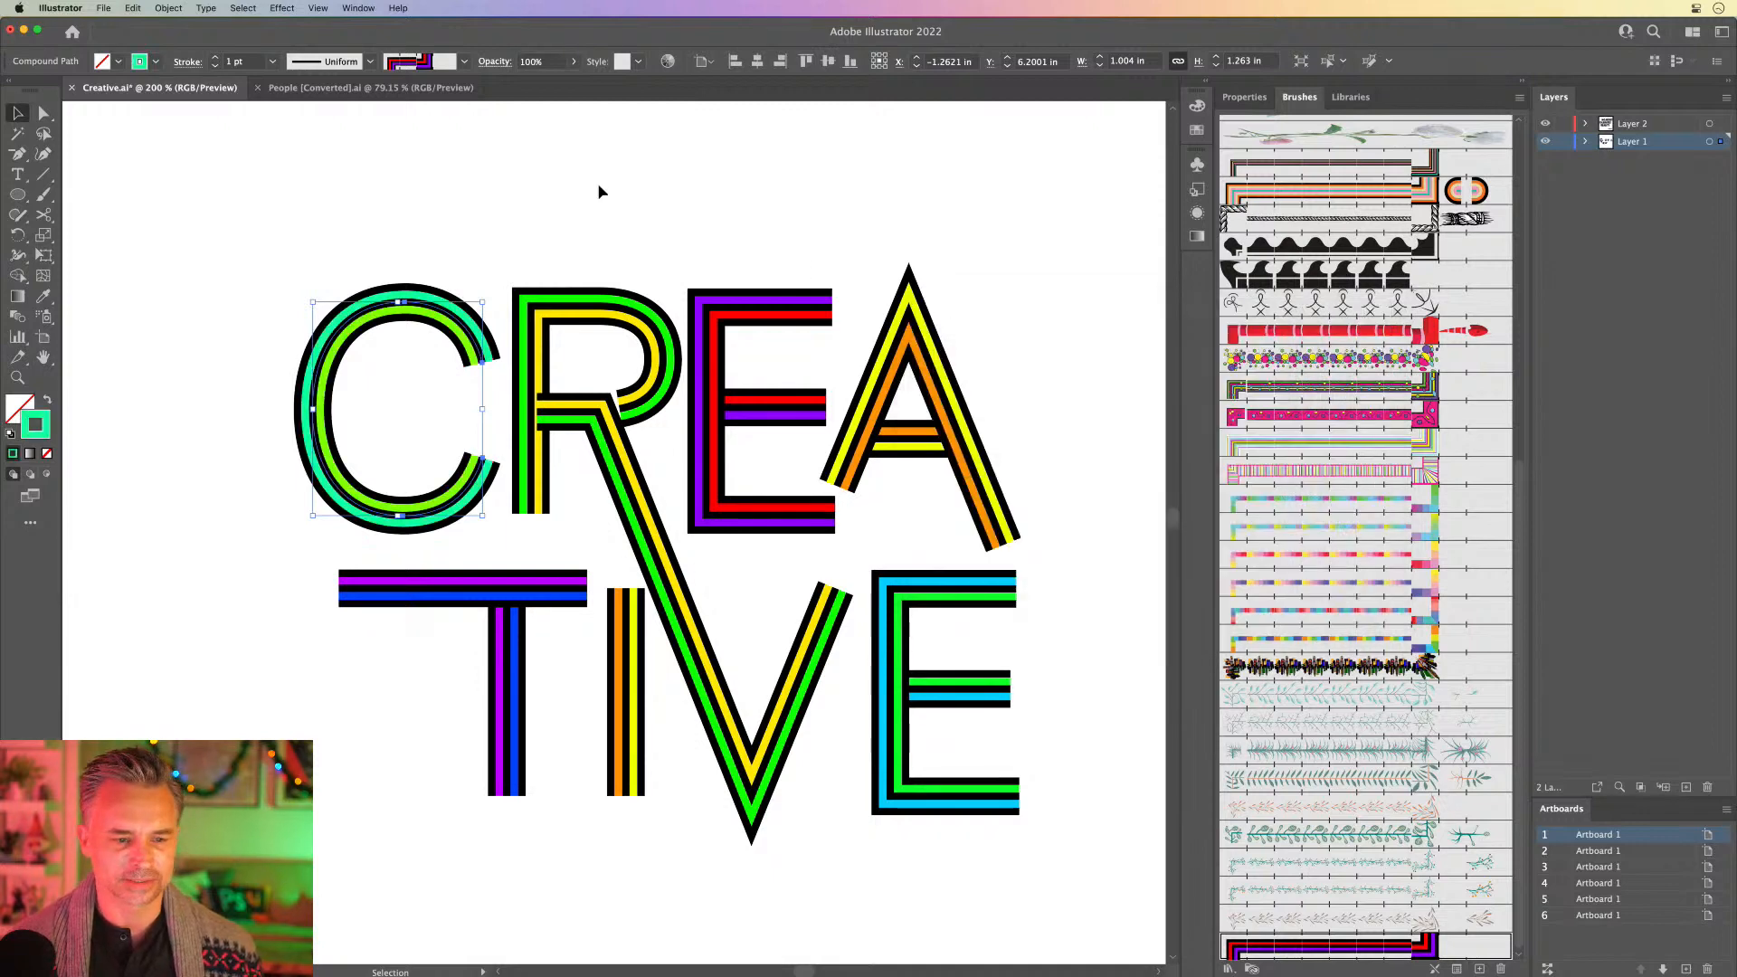
click(594, 183)
key(super+minus)
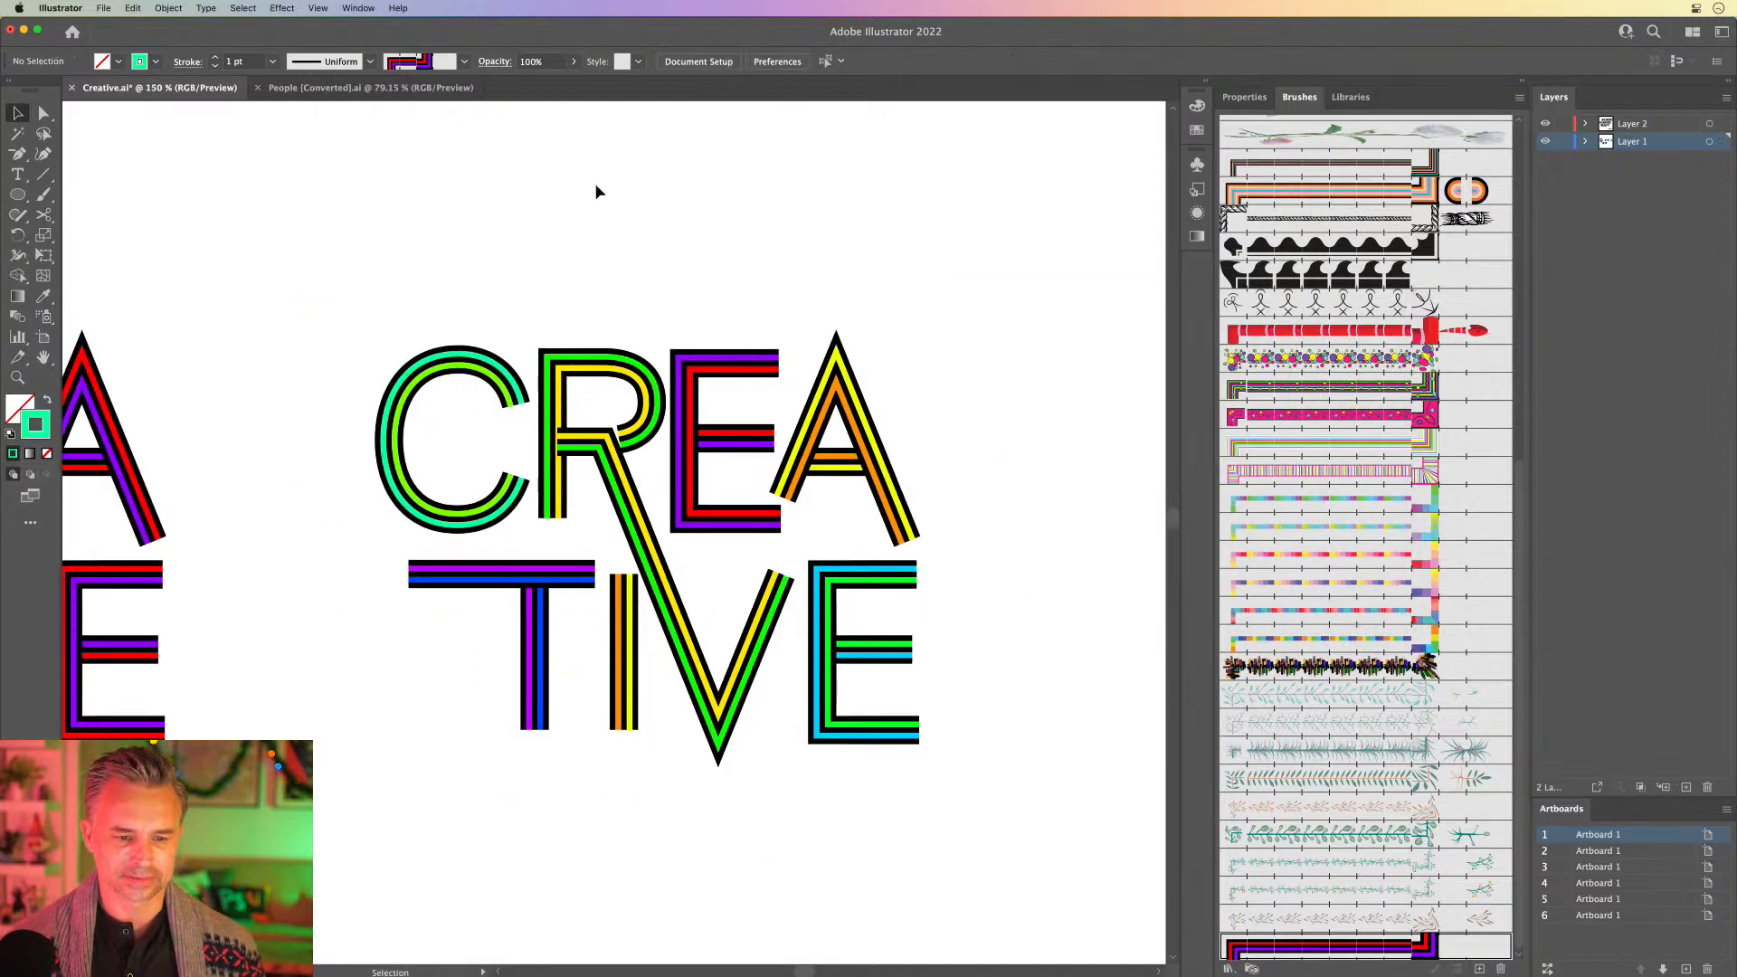
key(super+z)
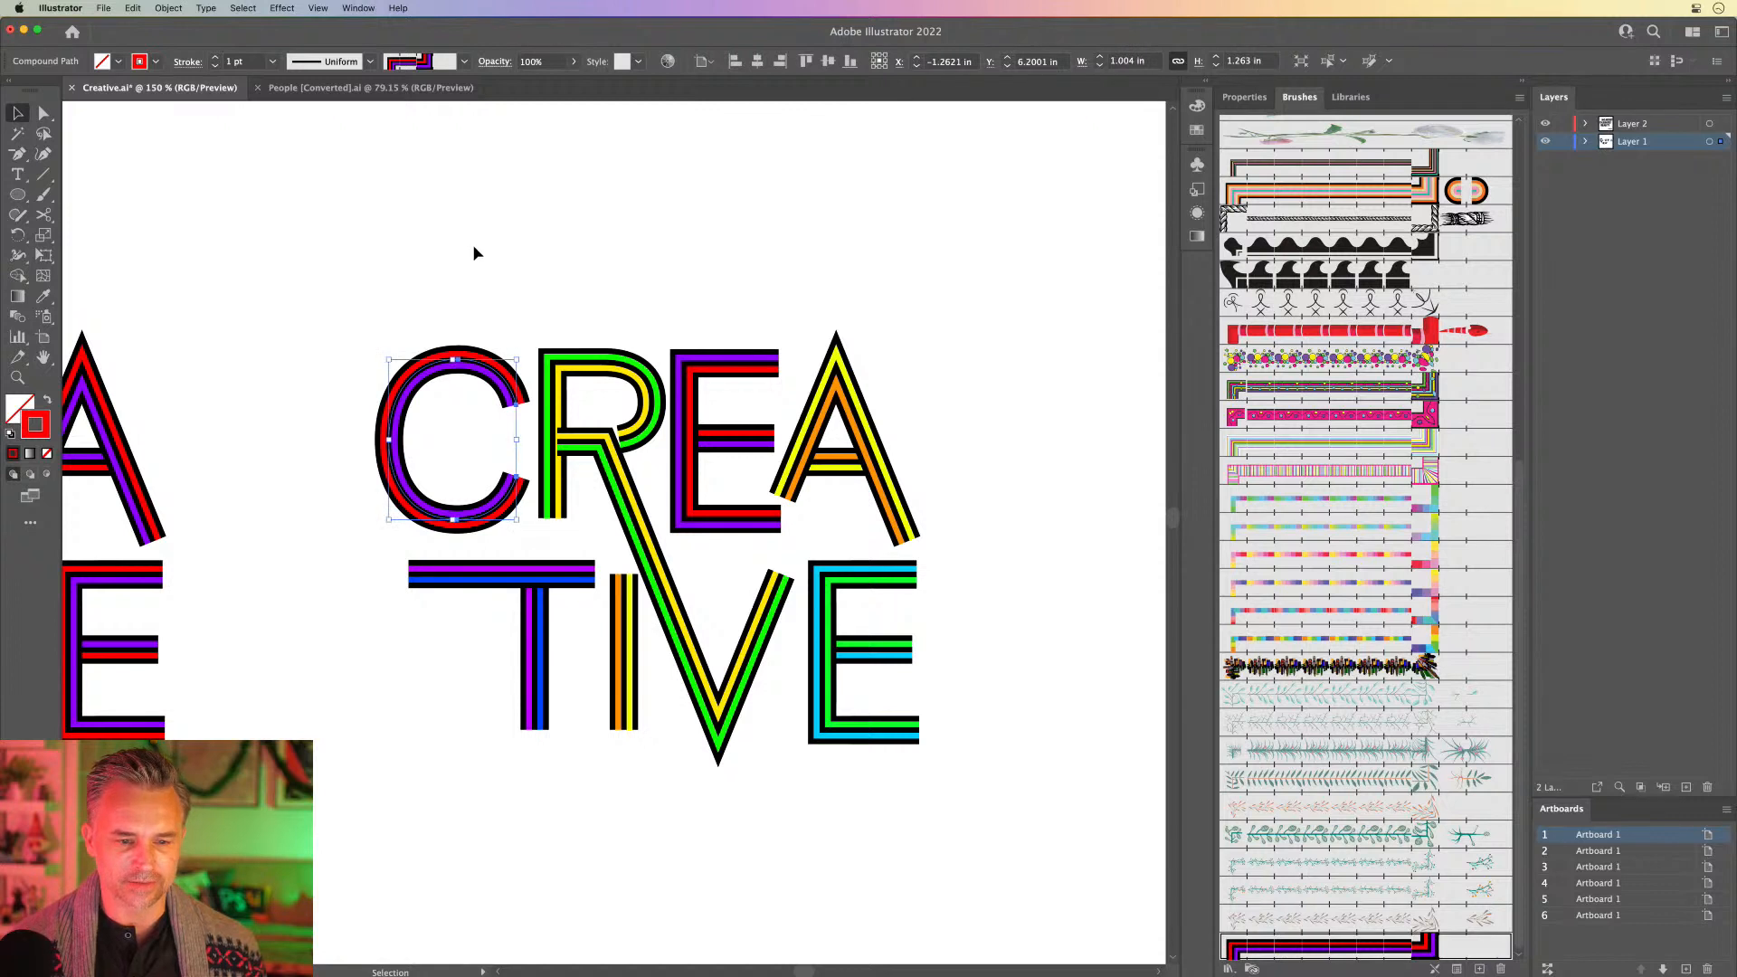
drag(472, 244, 517, 240)
click(502, 236)
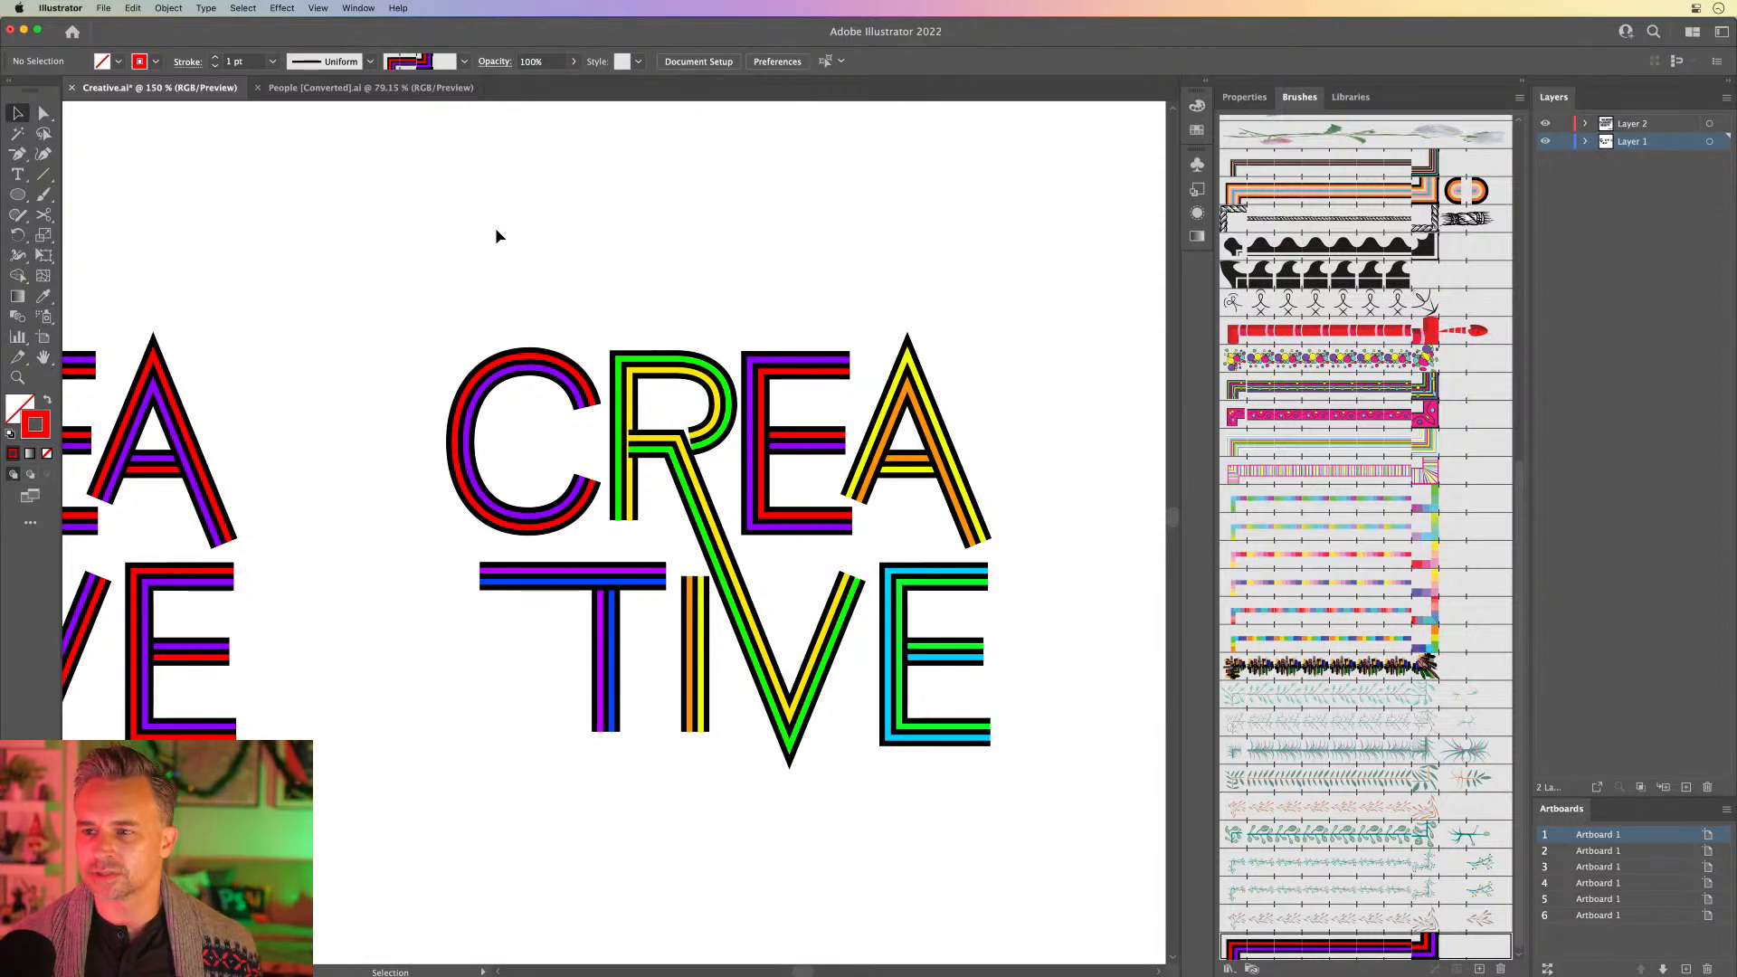
Step: Select the red, purple and black stripe rectangles of the brush artwork and duplicate them beside the original
drag(237, 432, 925, 284)
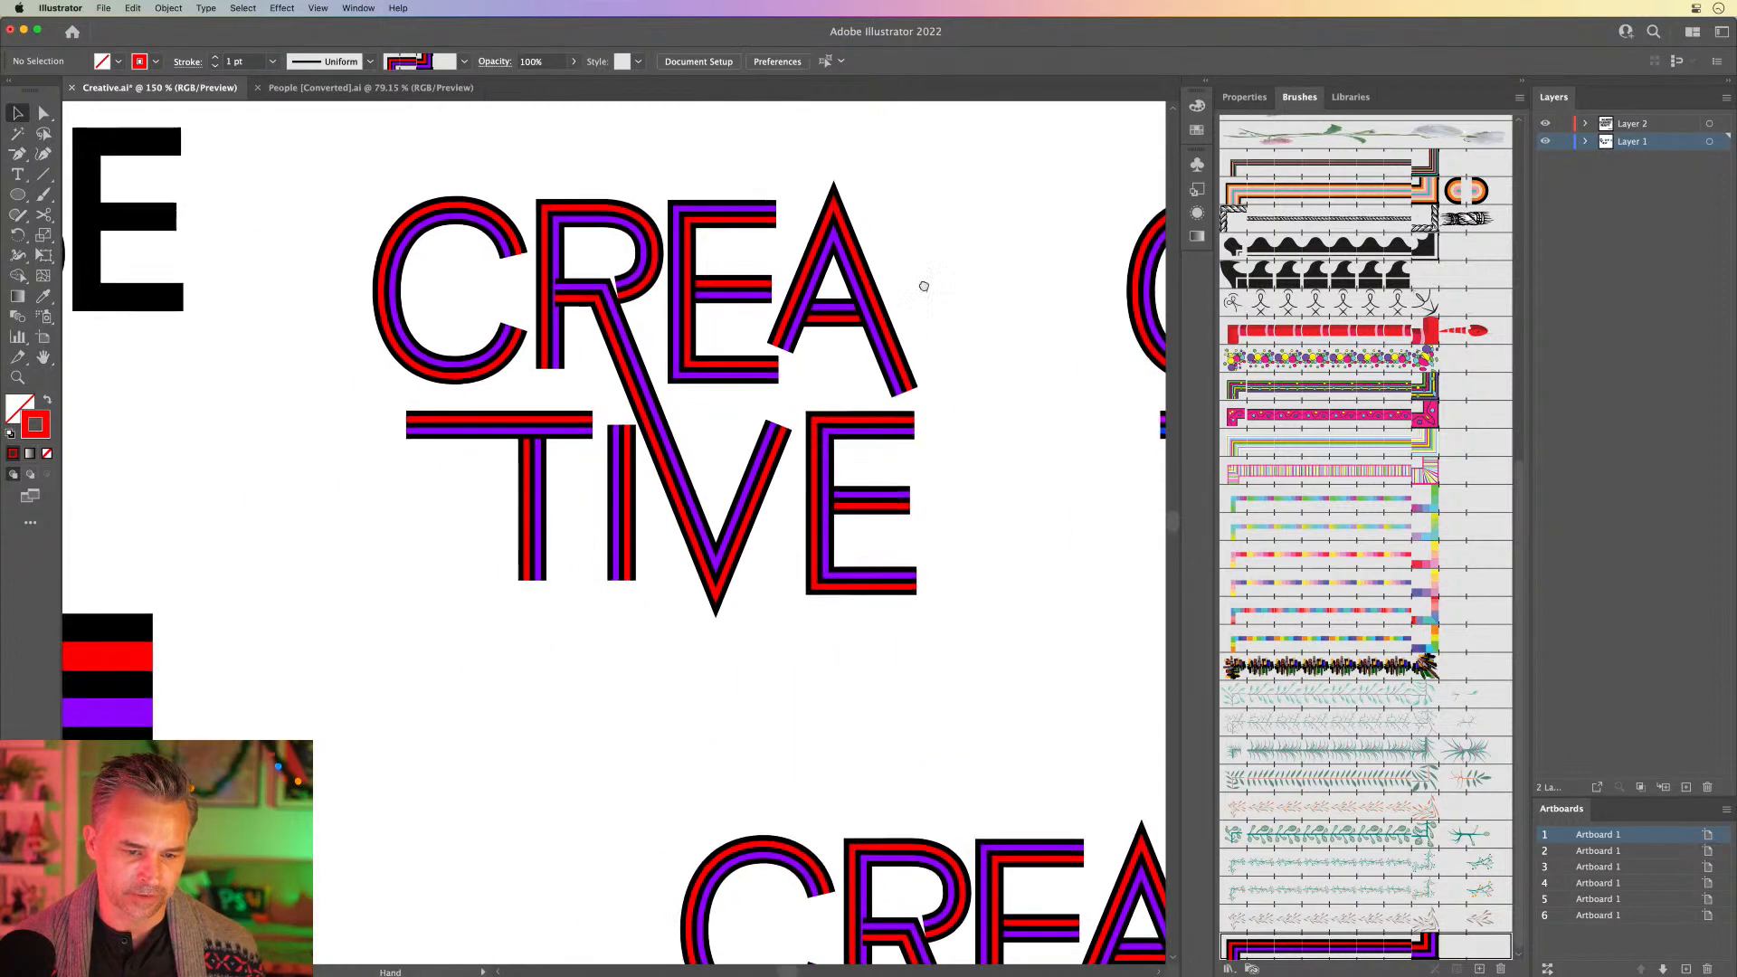
drag(425, 470, 998, 429)
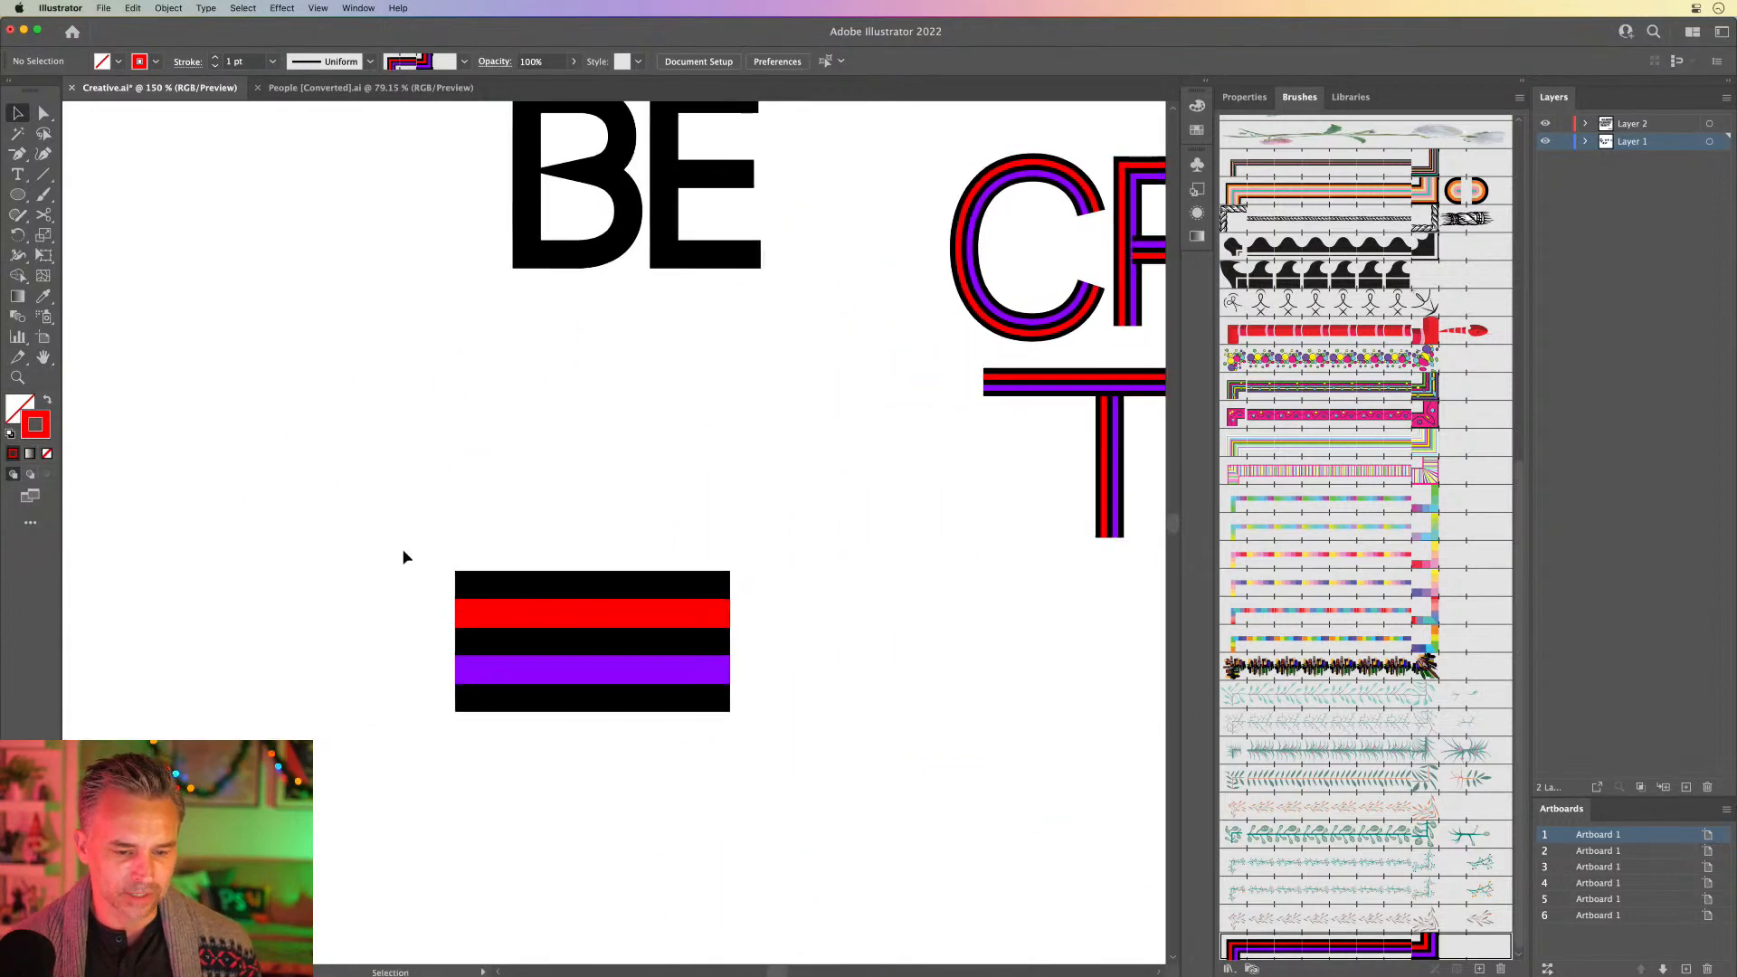
drag(403, 554, 812, 752)
drag(423, 399, 743, 414)
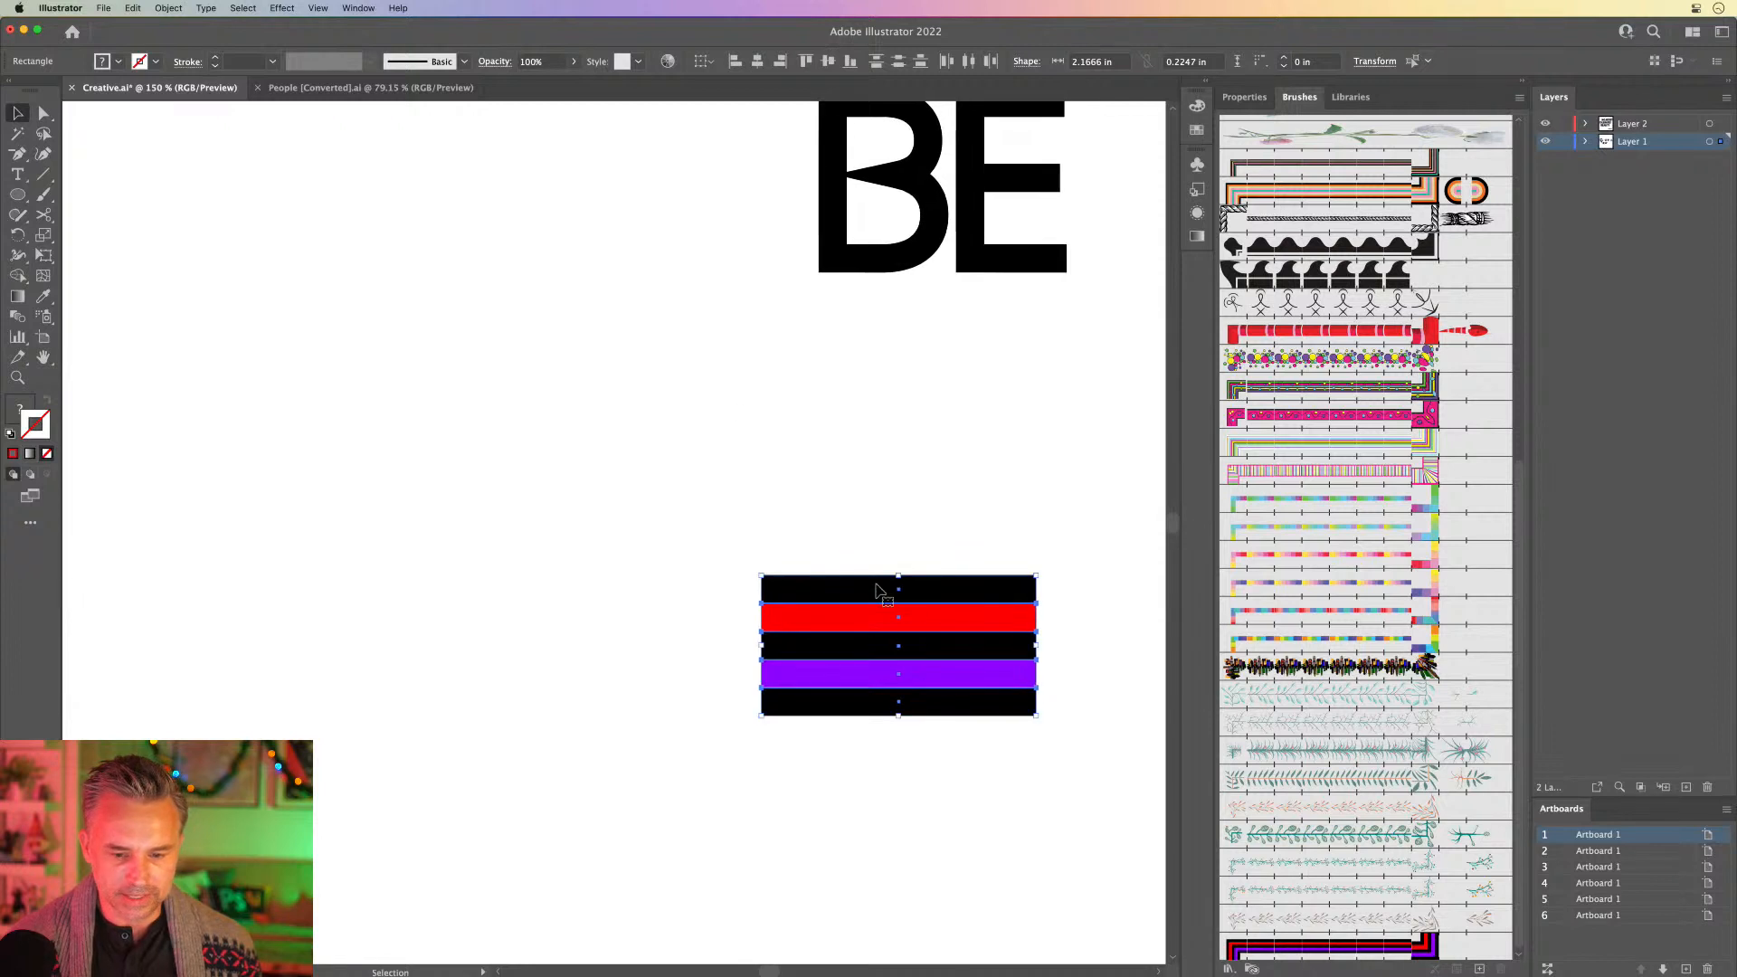
drag(862, 599, 744, 583)
drag(517, 470, 709, 486)
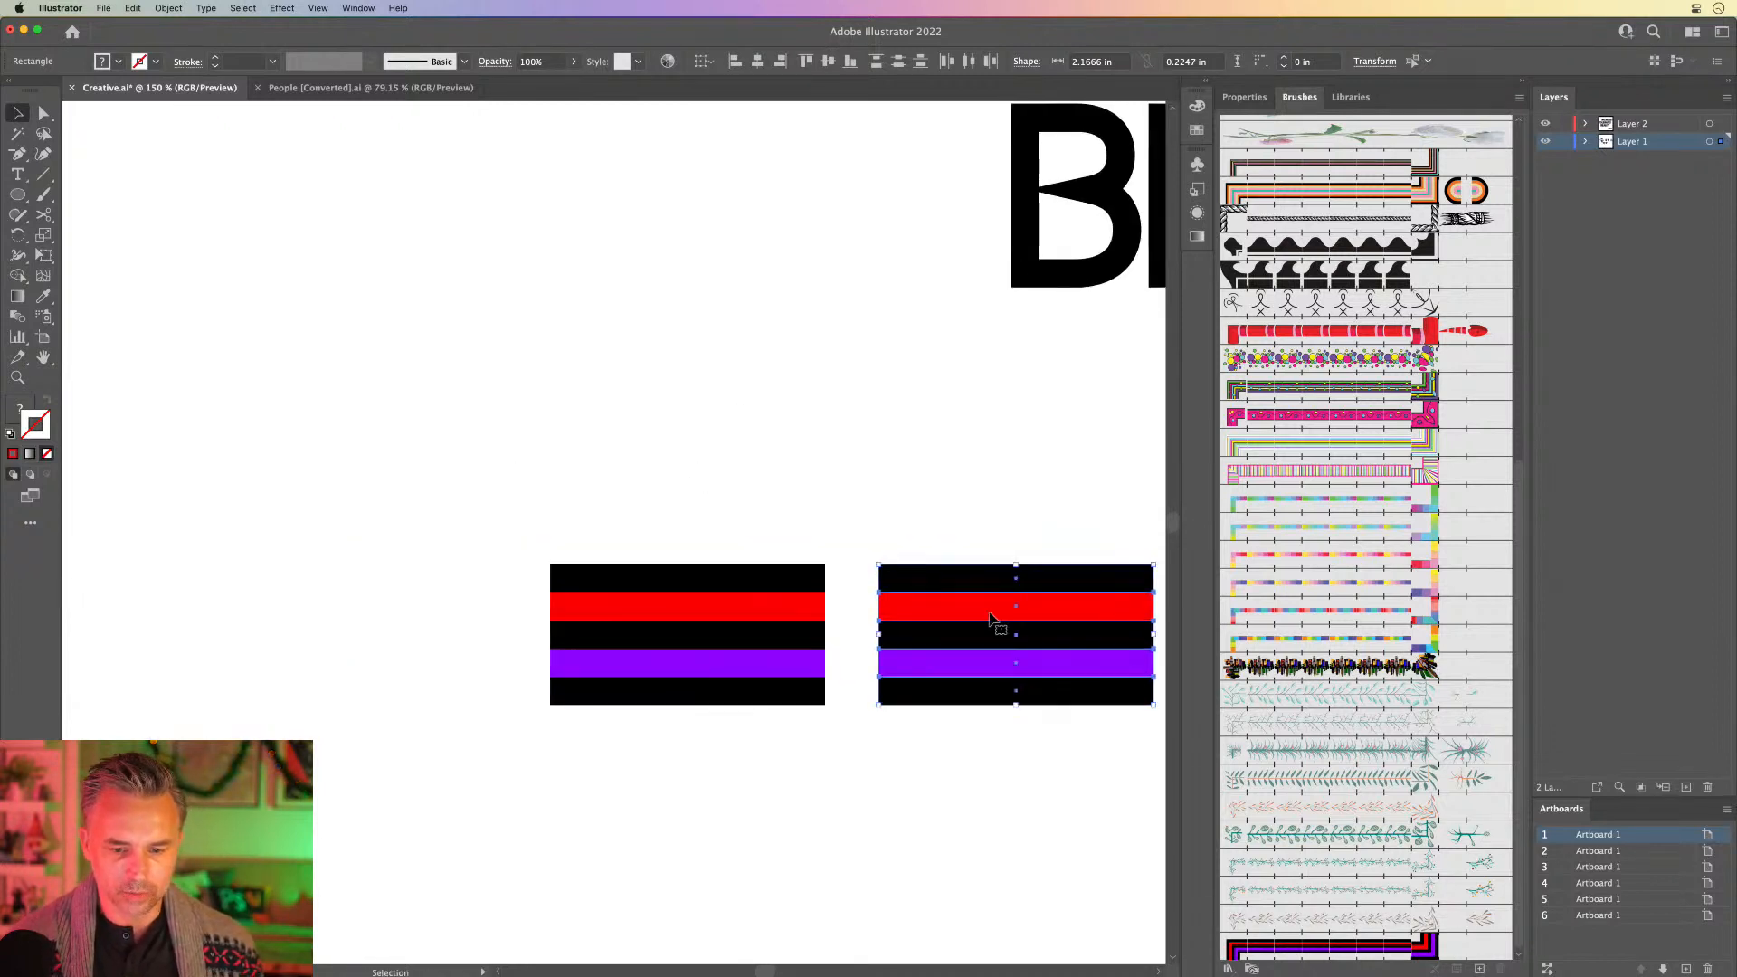
Step: Shorten the right-hand set of stripes from its right edge to about 0.66 in wide
drag(1157, 637, 962, 637)
key(super+equal)
key(super+equal)
key(super+equal)
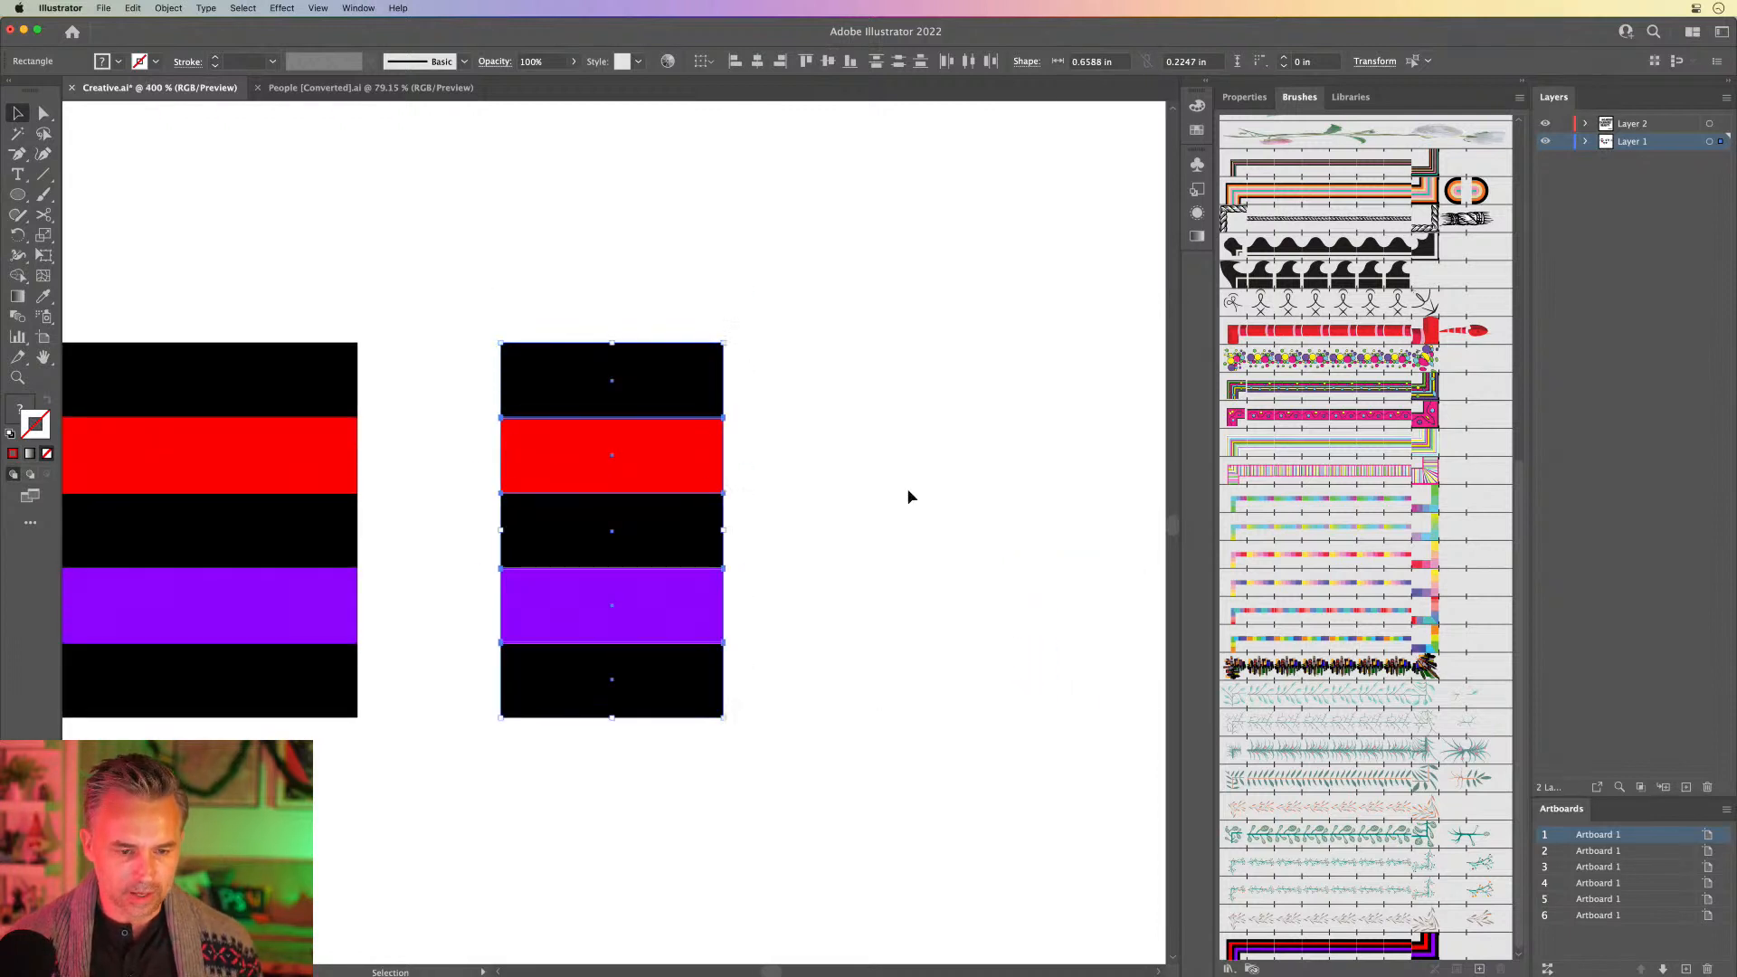
click(380, 242)
drag(433, 251, 516, 297)
Step: Fully round the two right corners of the short set's middle black stripe, to a radius of 0.1123 in
click(733, 588)
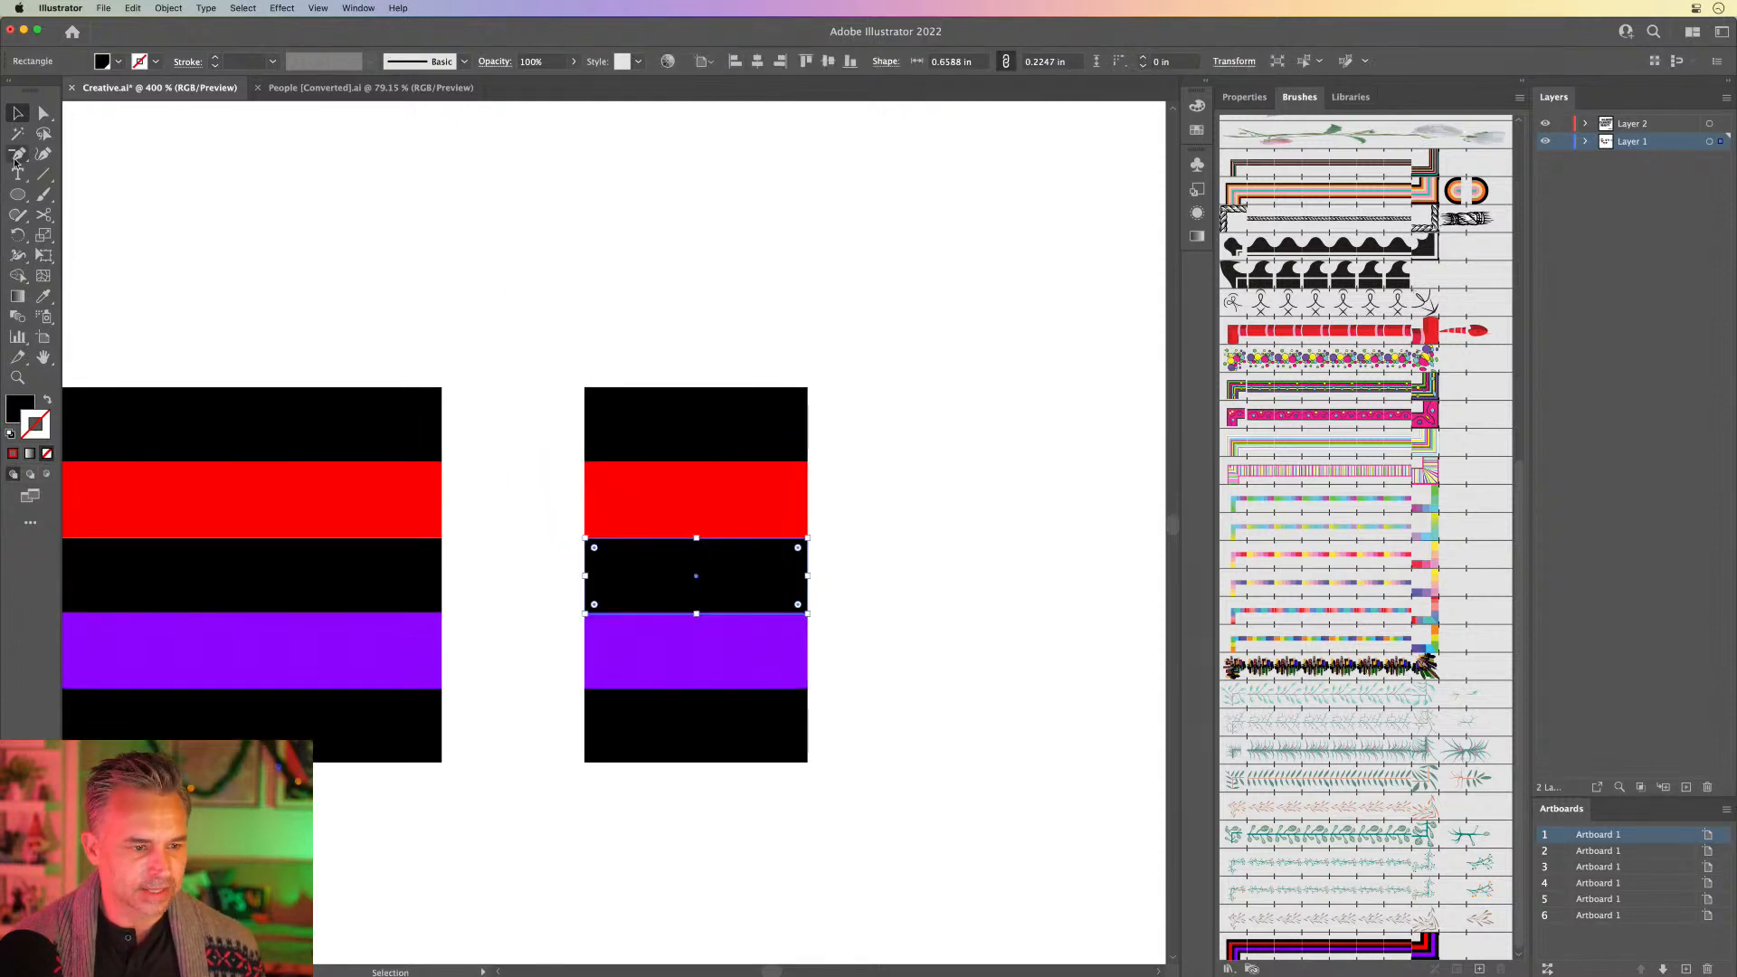
key(a)
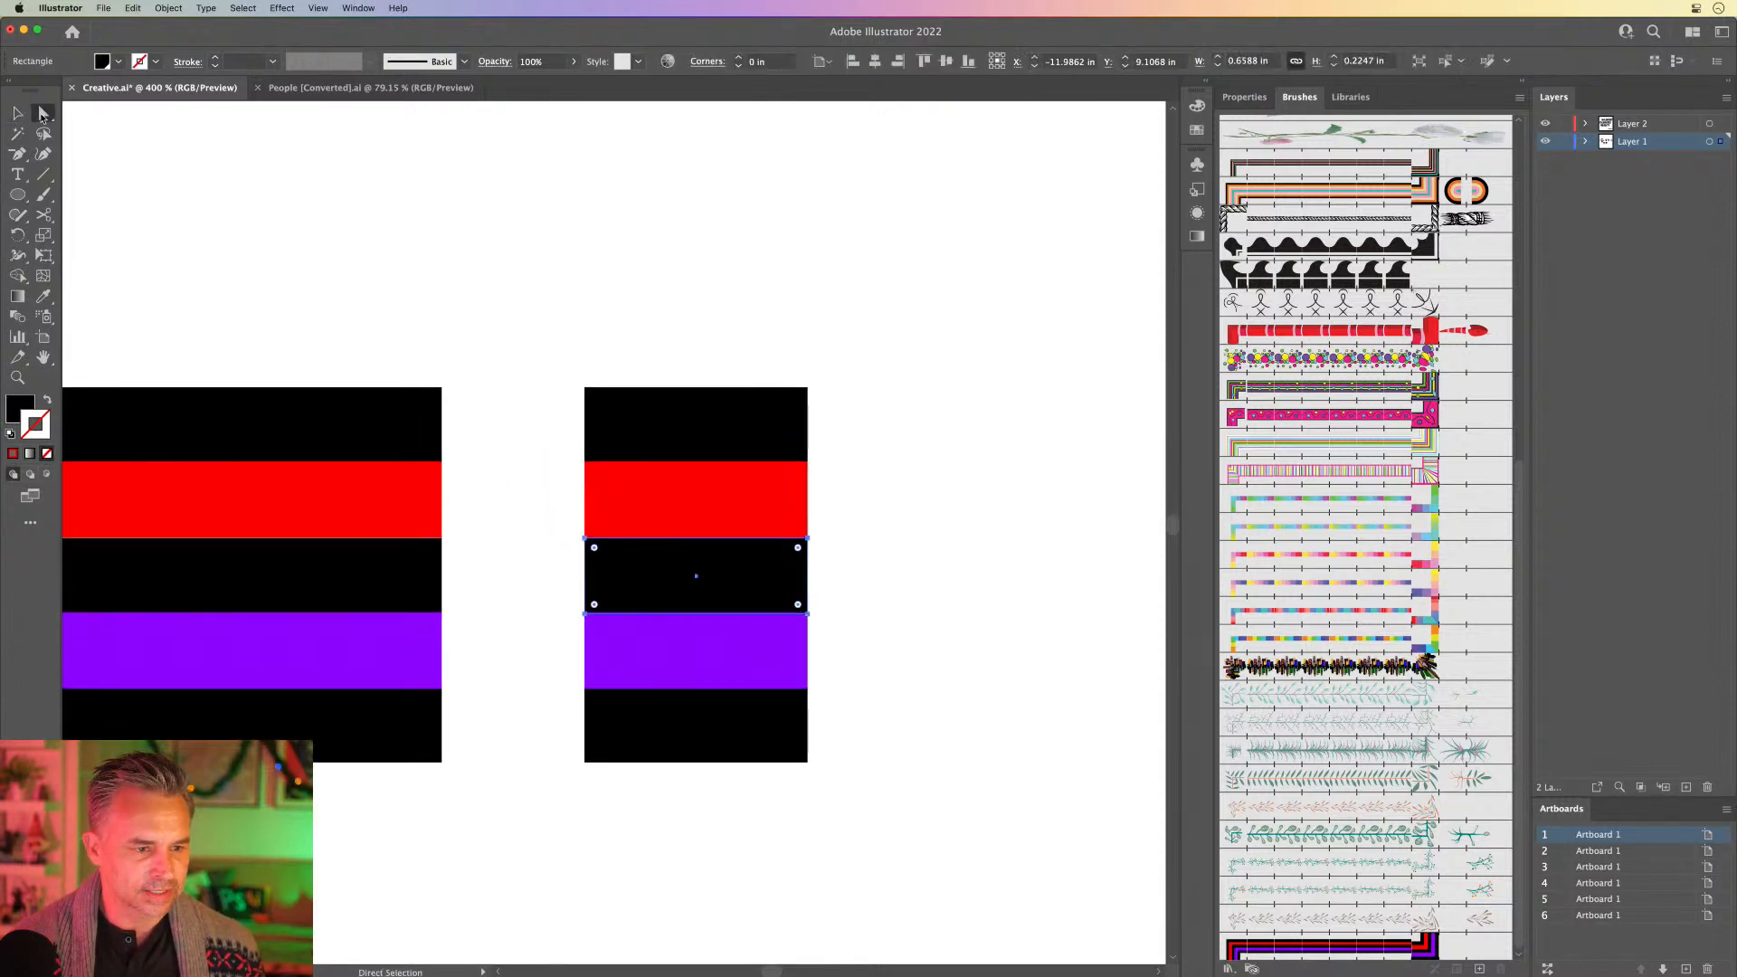
click(806, 538)
shift+click(807, 614)
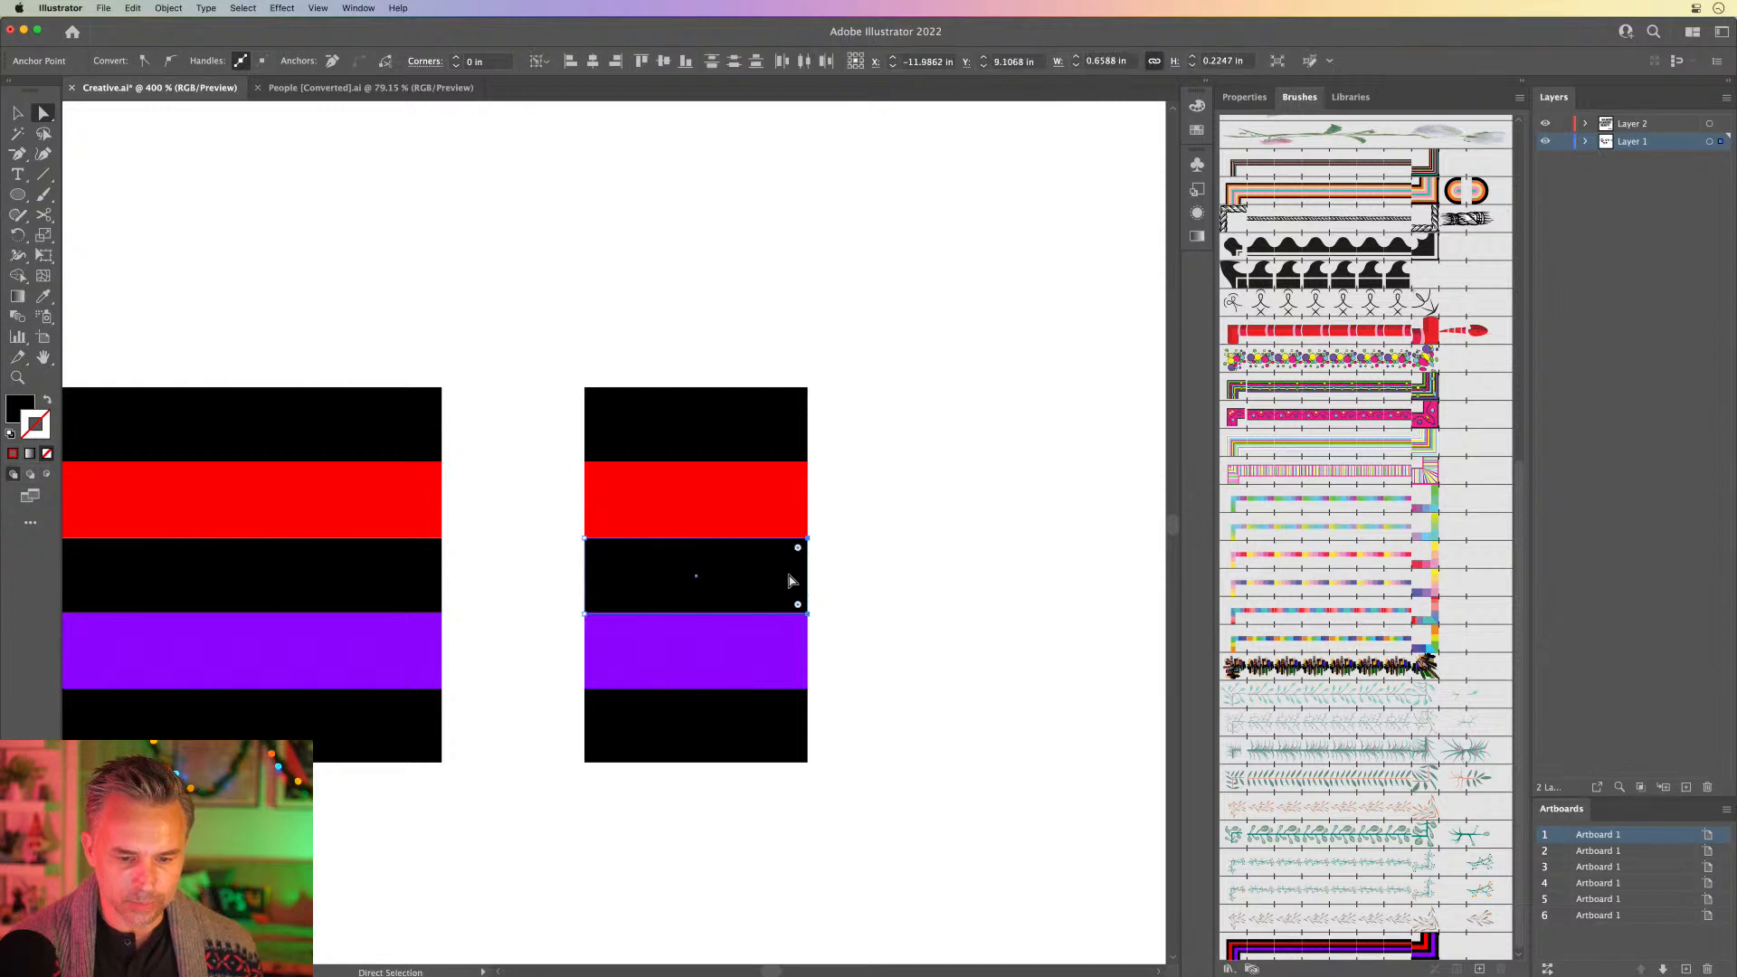
drag(800, 553, 770, 568)
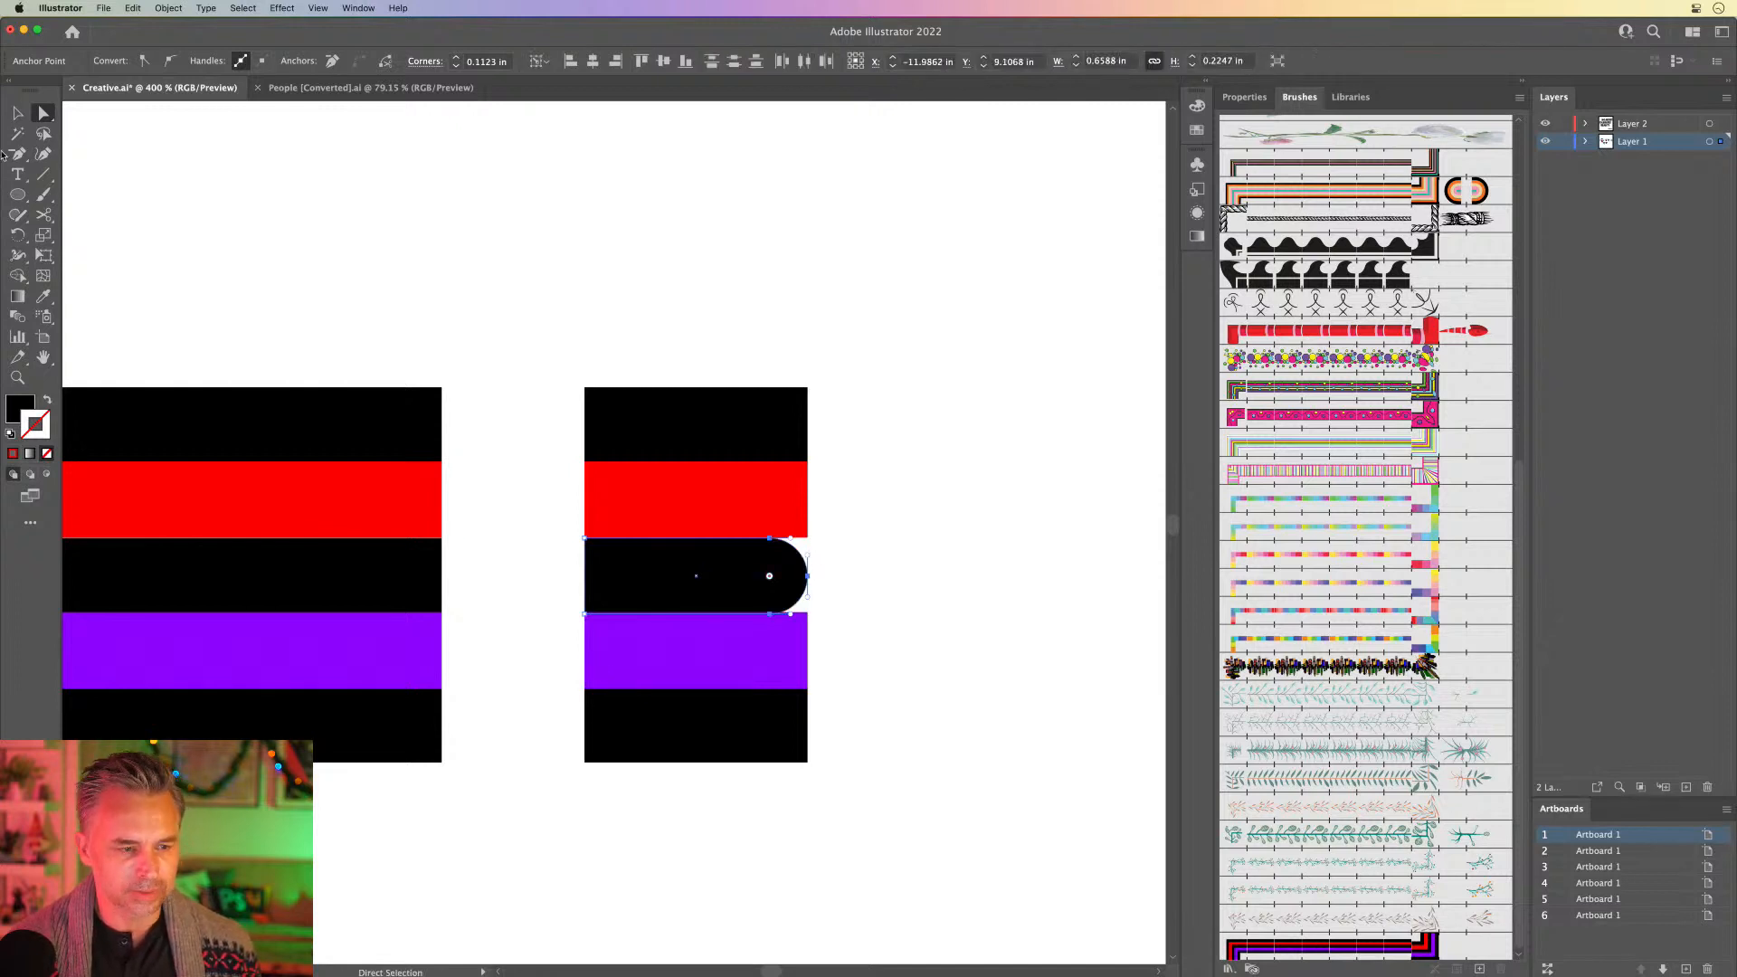
key(v)
click(572, 371)
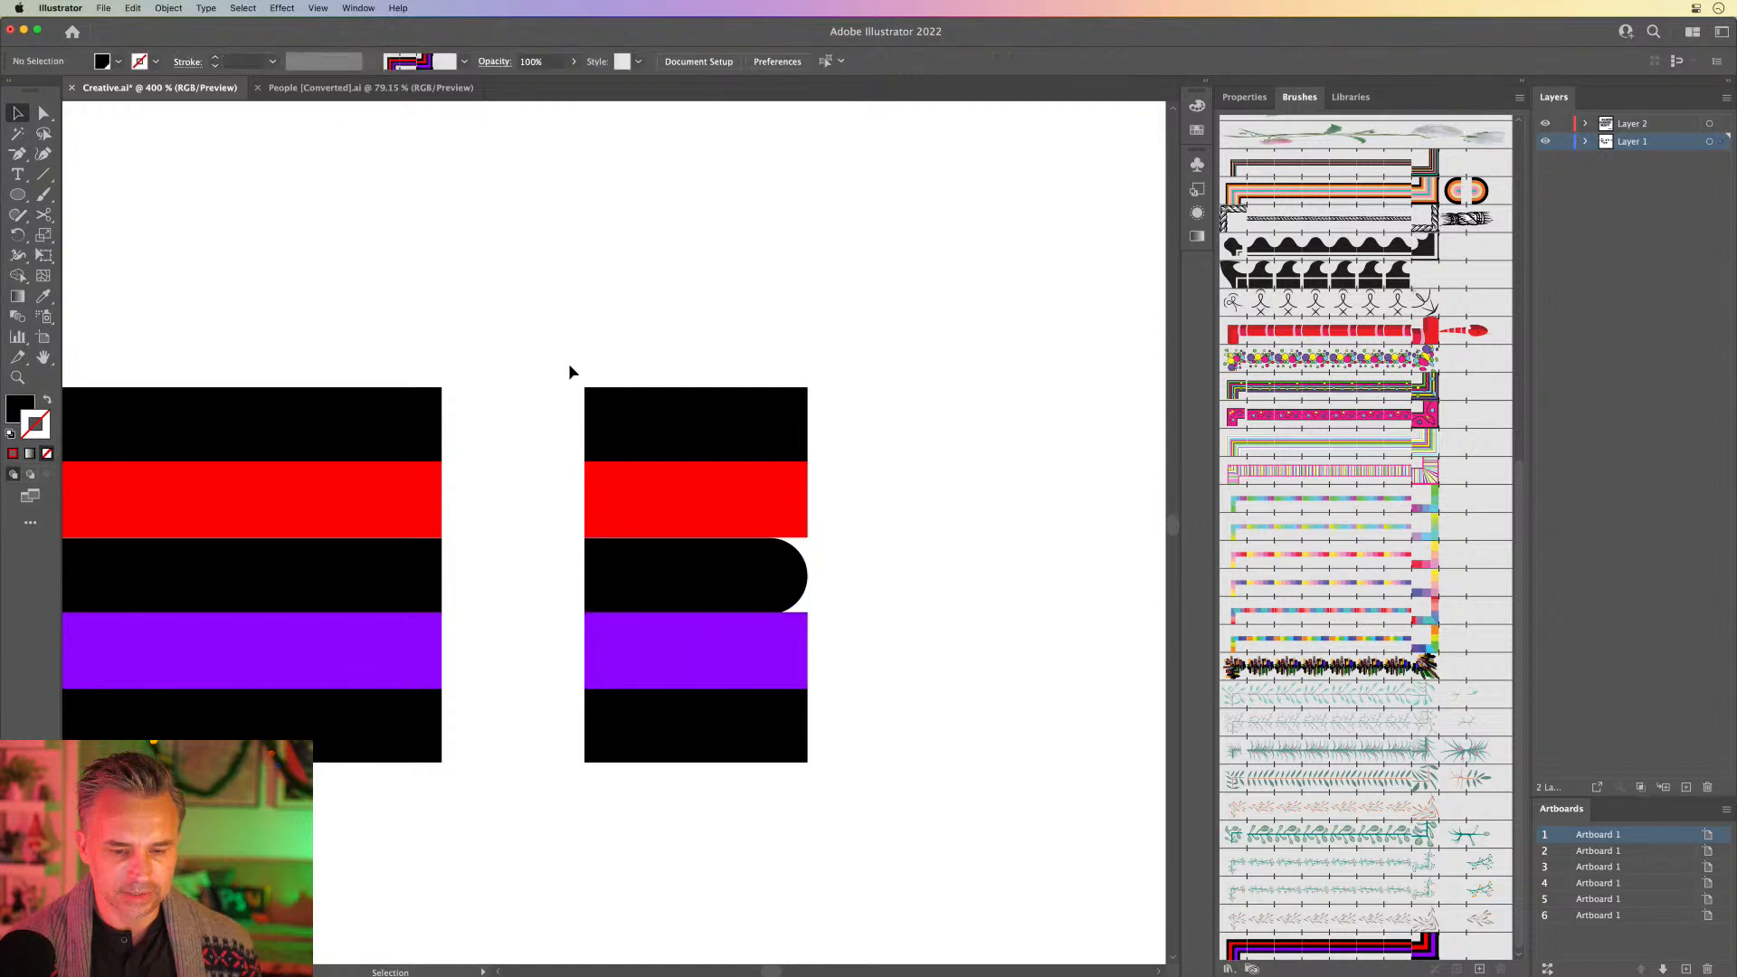
Step: Draw a black circle about 1.11 in wide at the right end of the short stripes, matching their height, and enable Smart Guides
click(659, 422)
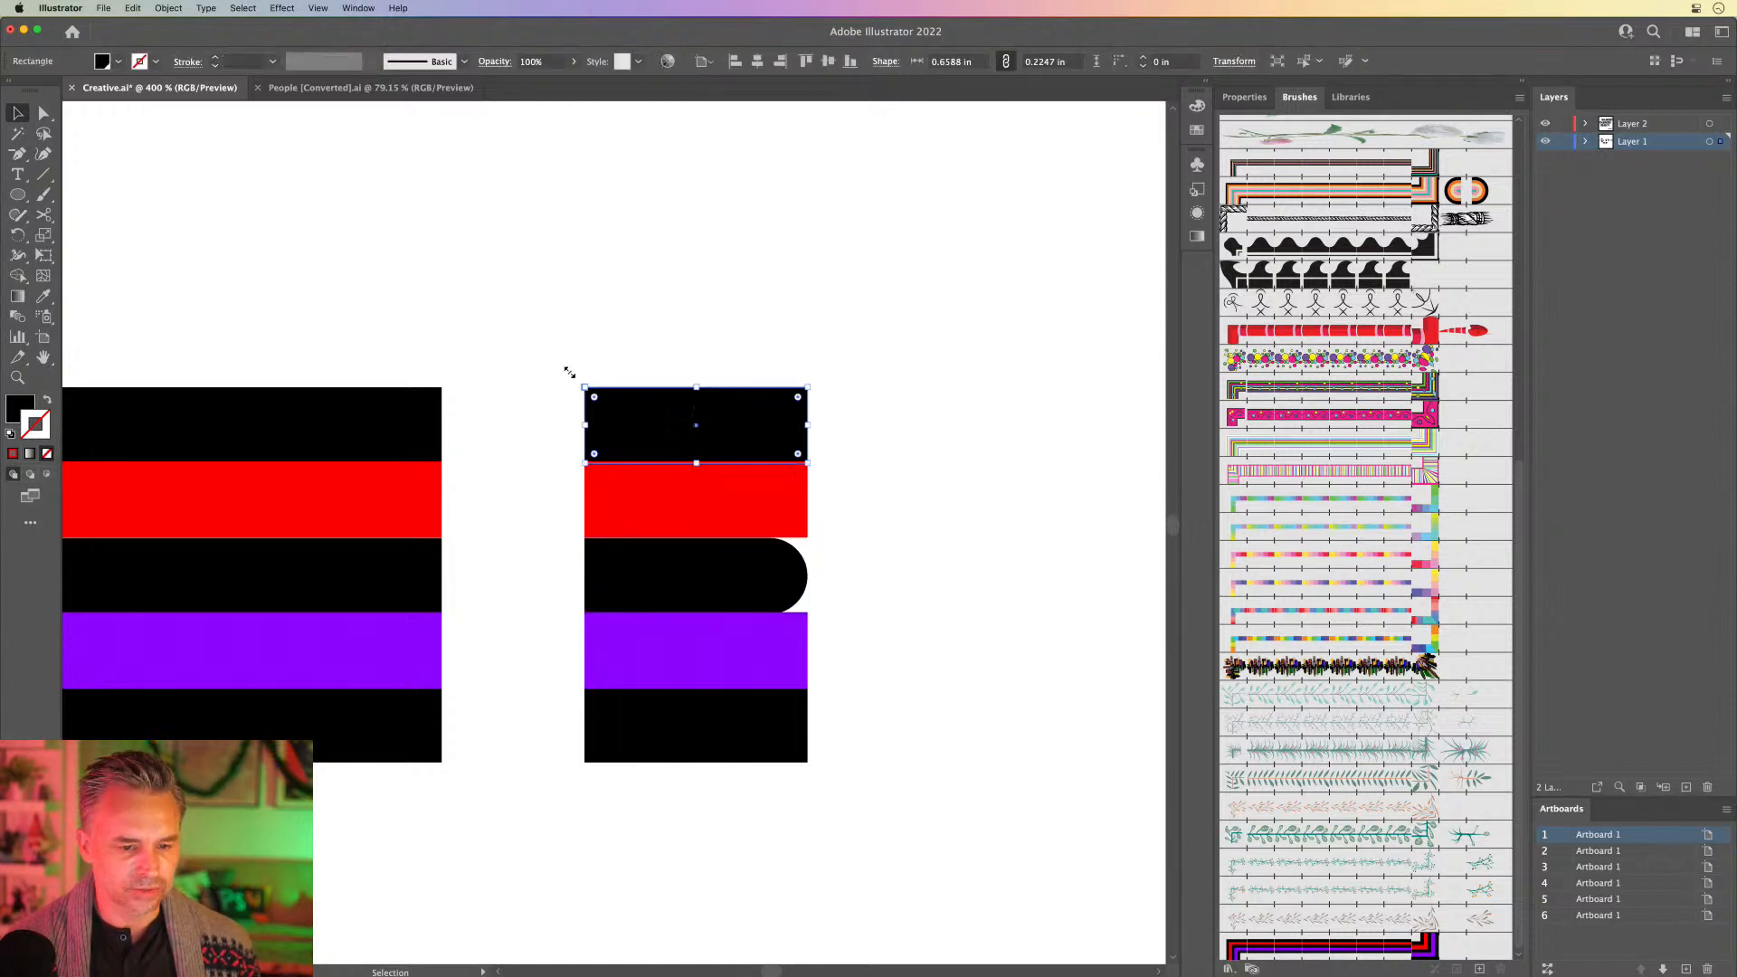
key(l)
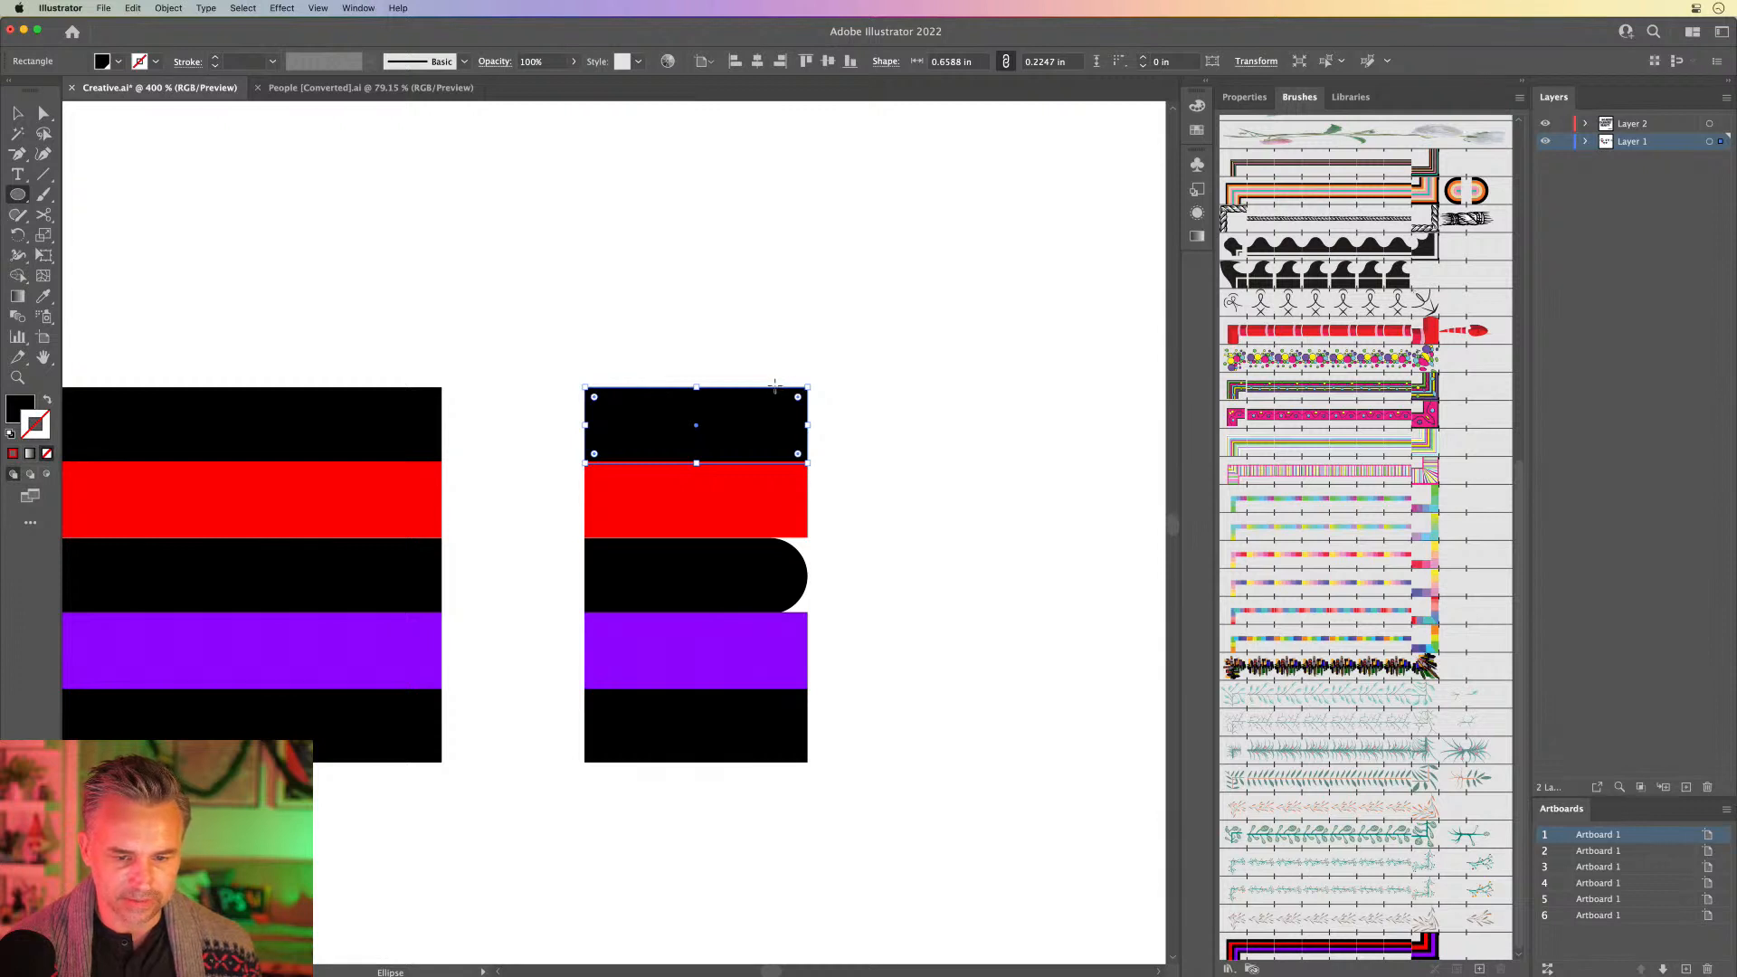
drag(774, 386, 1023, 765)
click(358, 8)
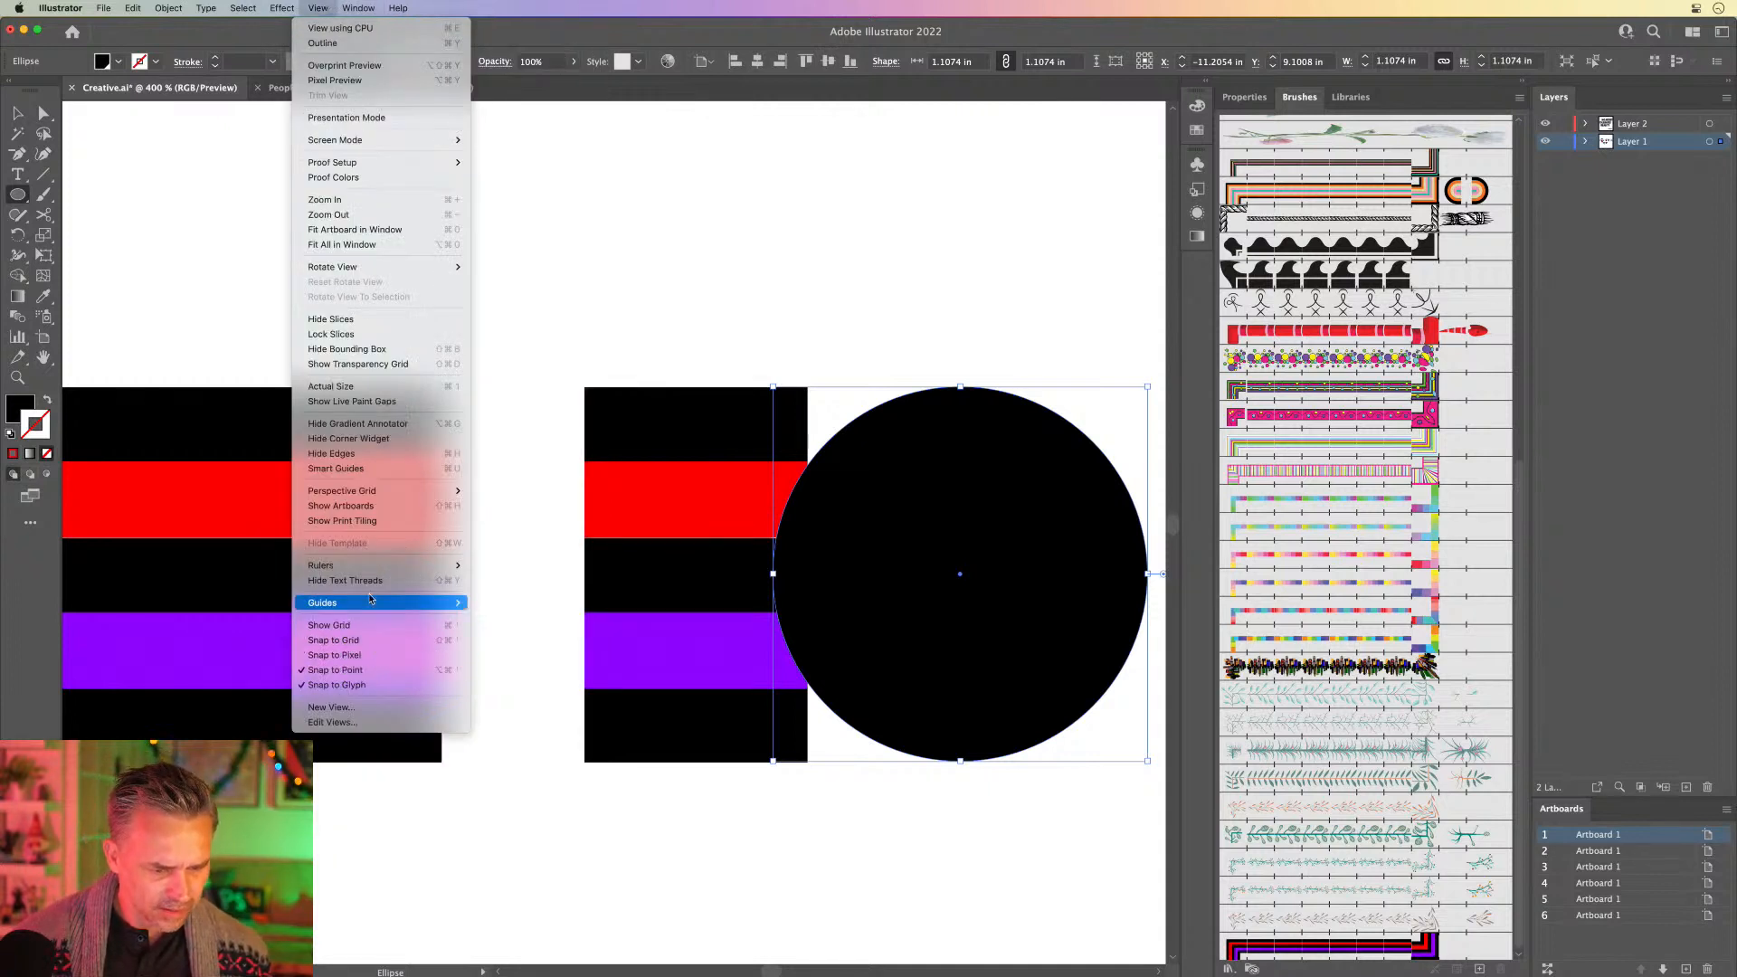
mouse_move(372, 604)
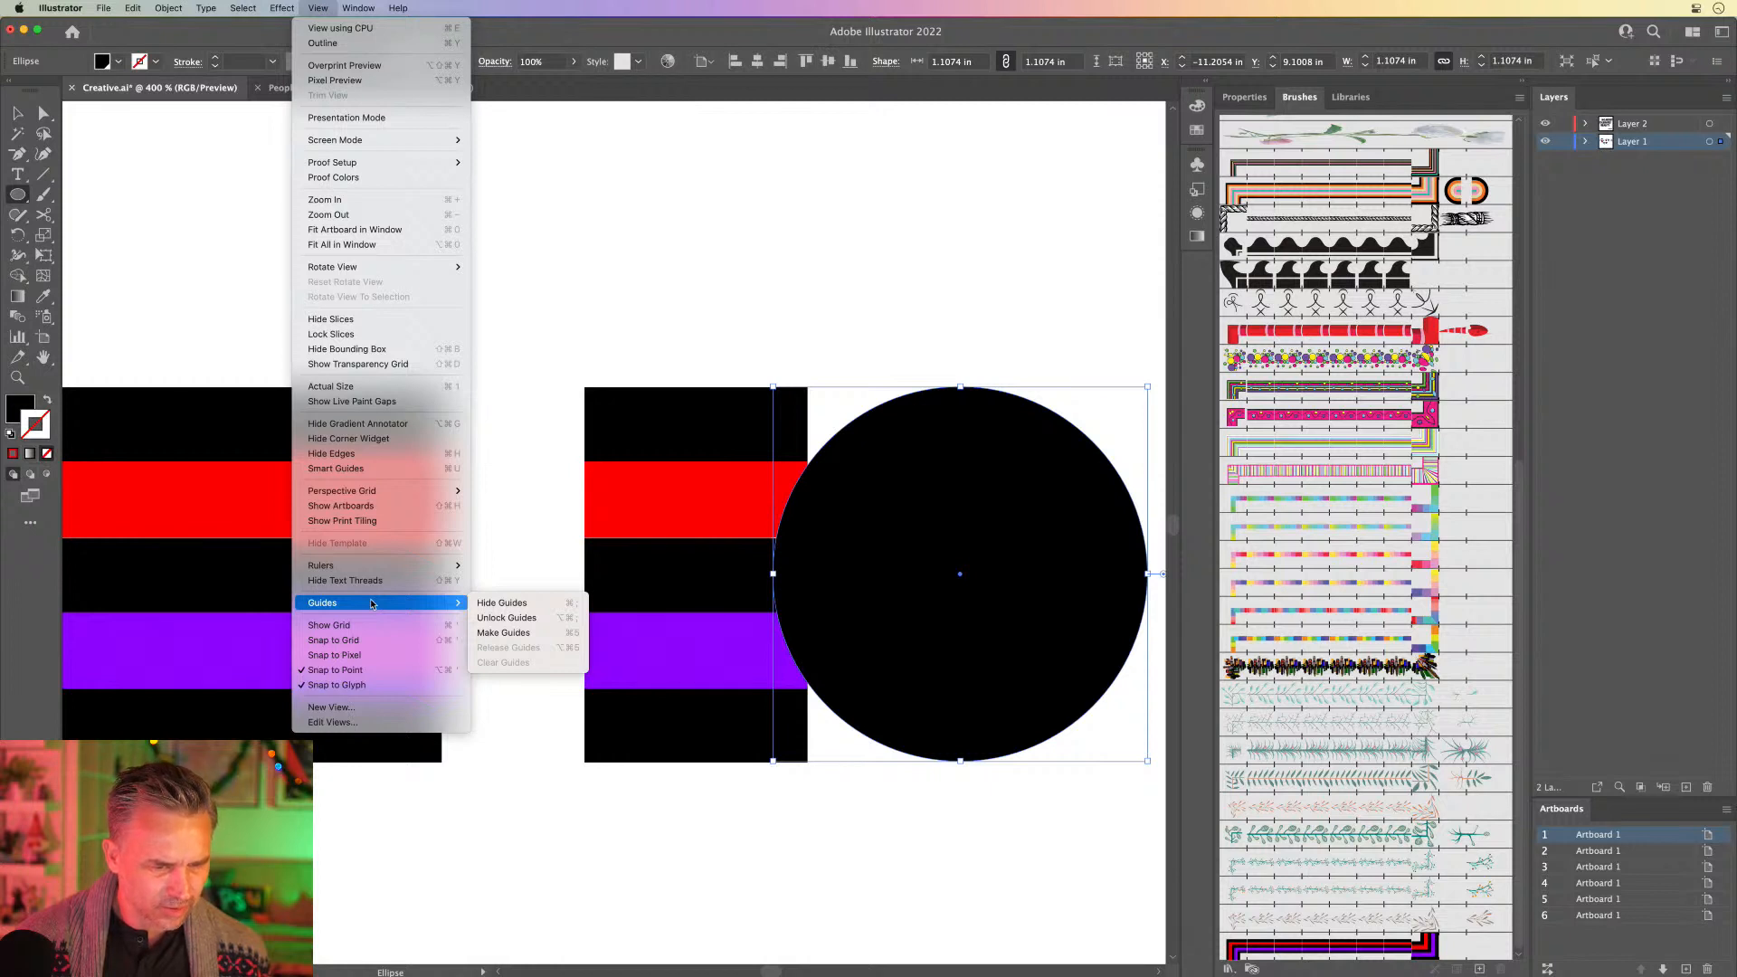
click(370, 468)
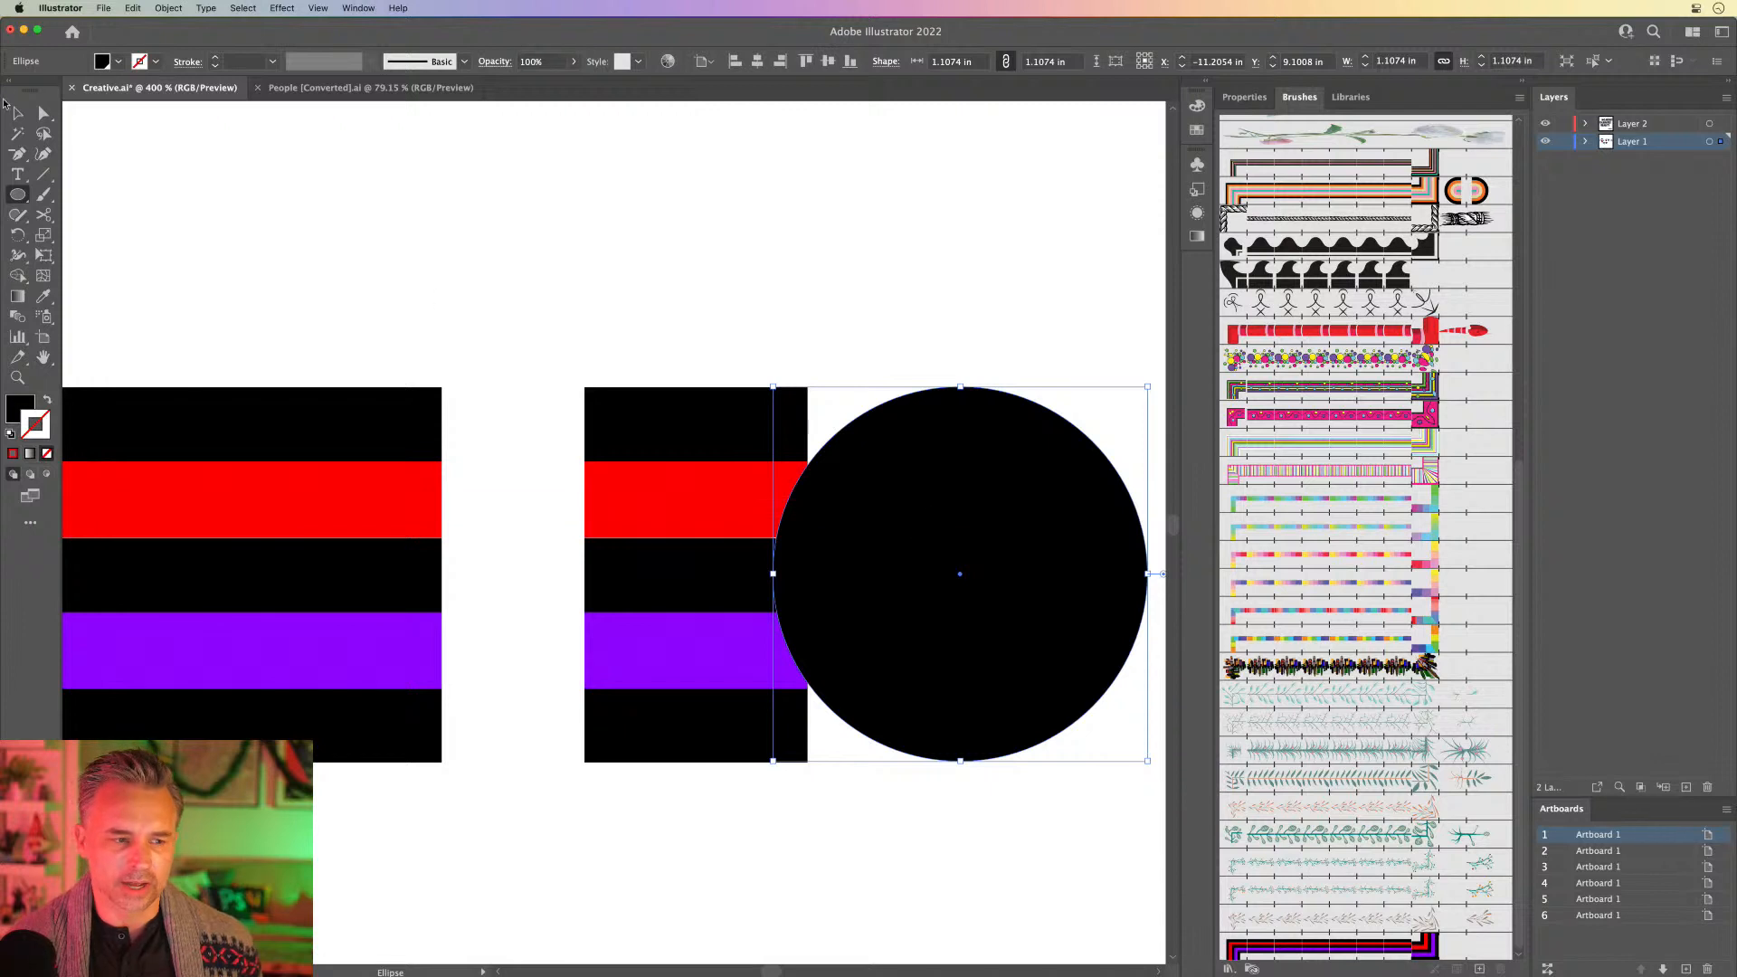
Step: Fit the black circle over the end of the short stripes at 1.1107 in wide, and send it to the back
key(v)
drag(965, 507, 834, 520)
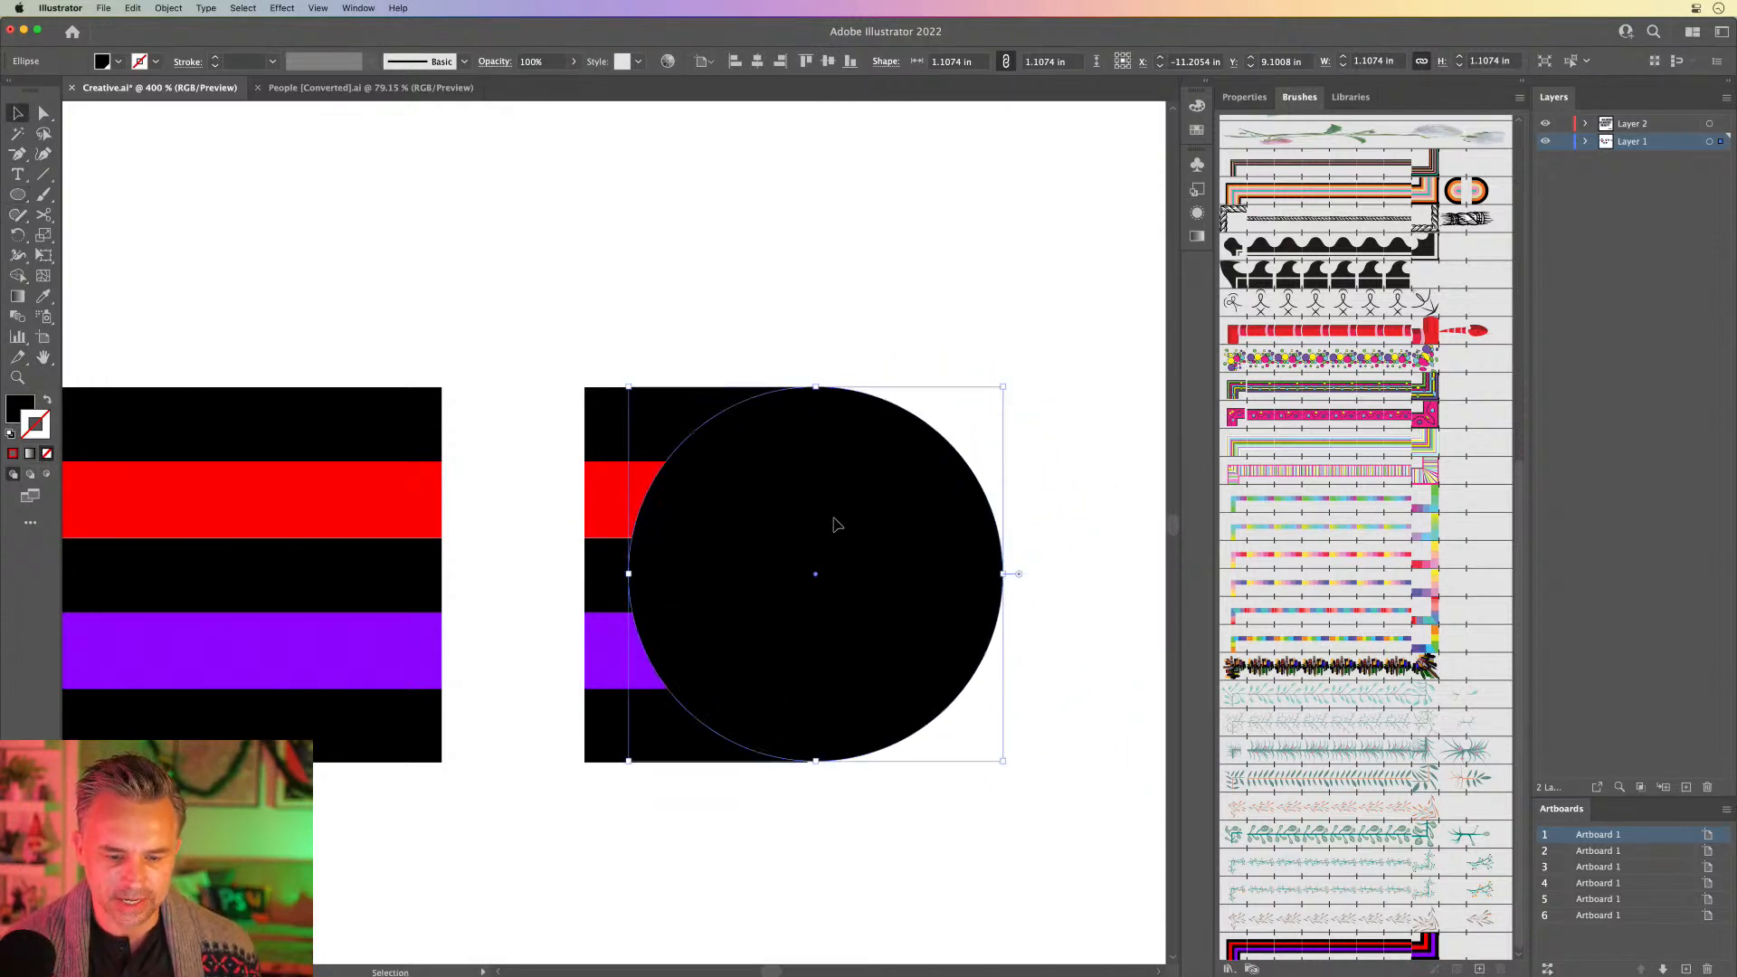
drag(1002, 760, 1010, 766)
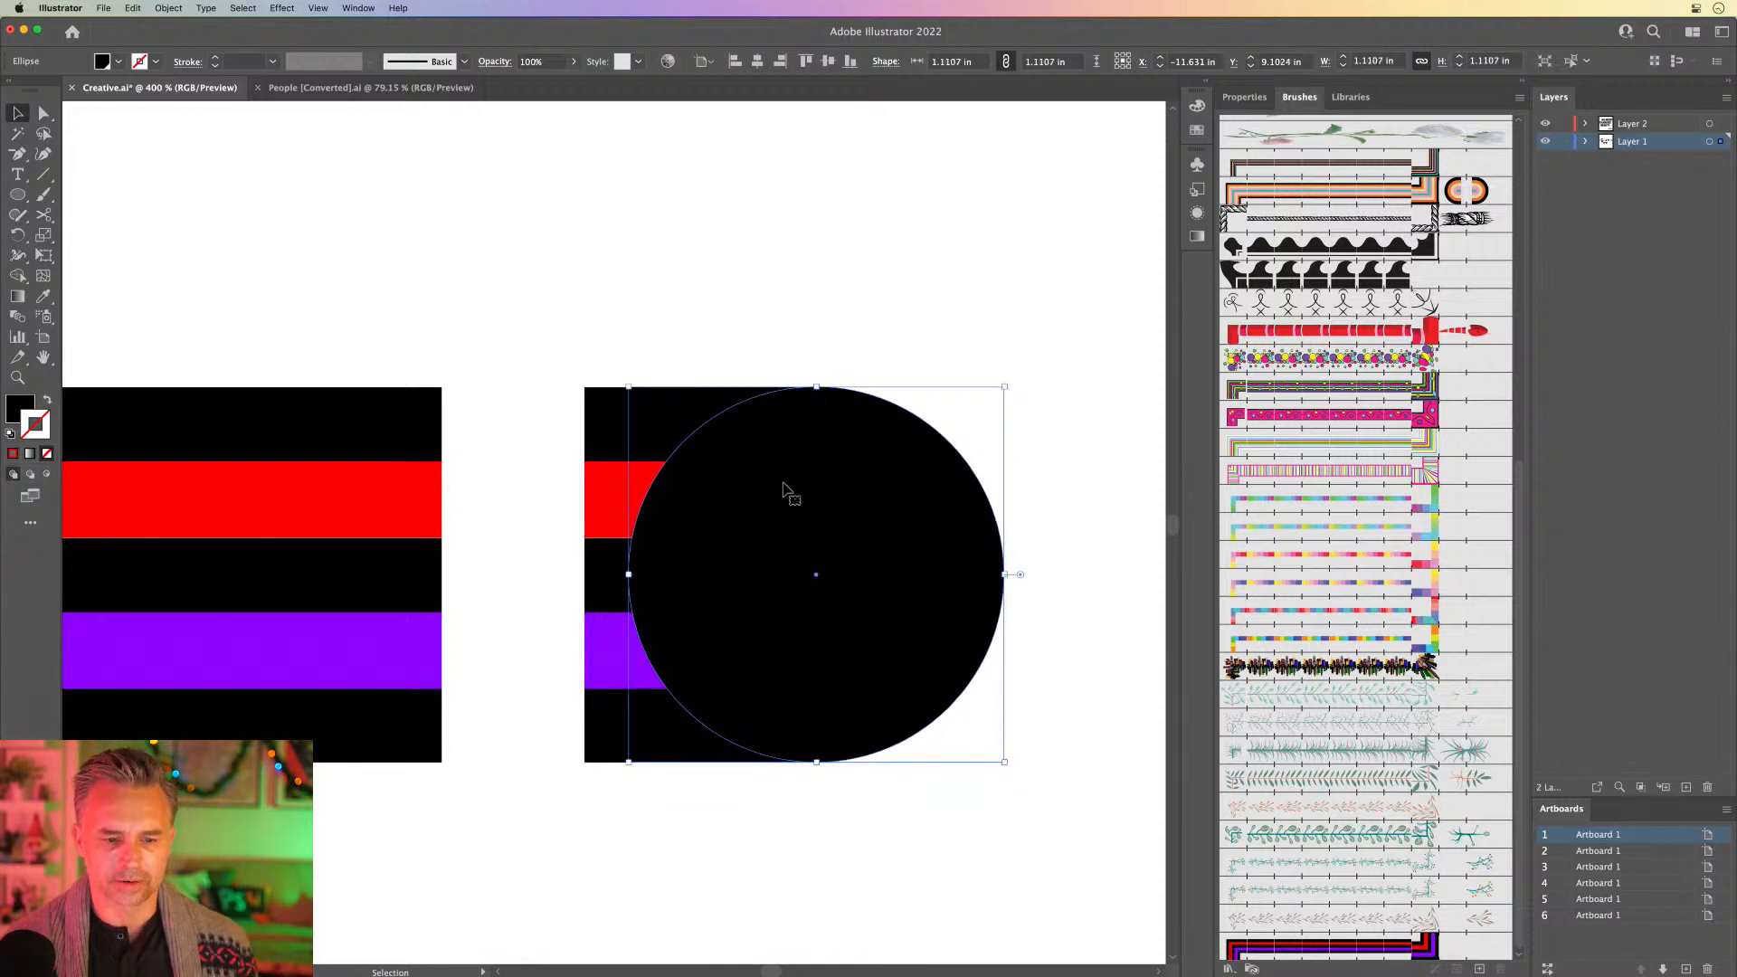
key(super+shift+bracketleft)
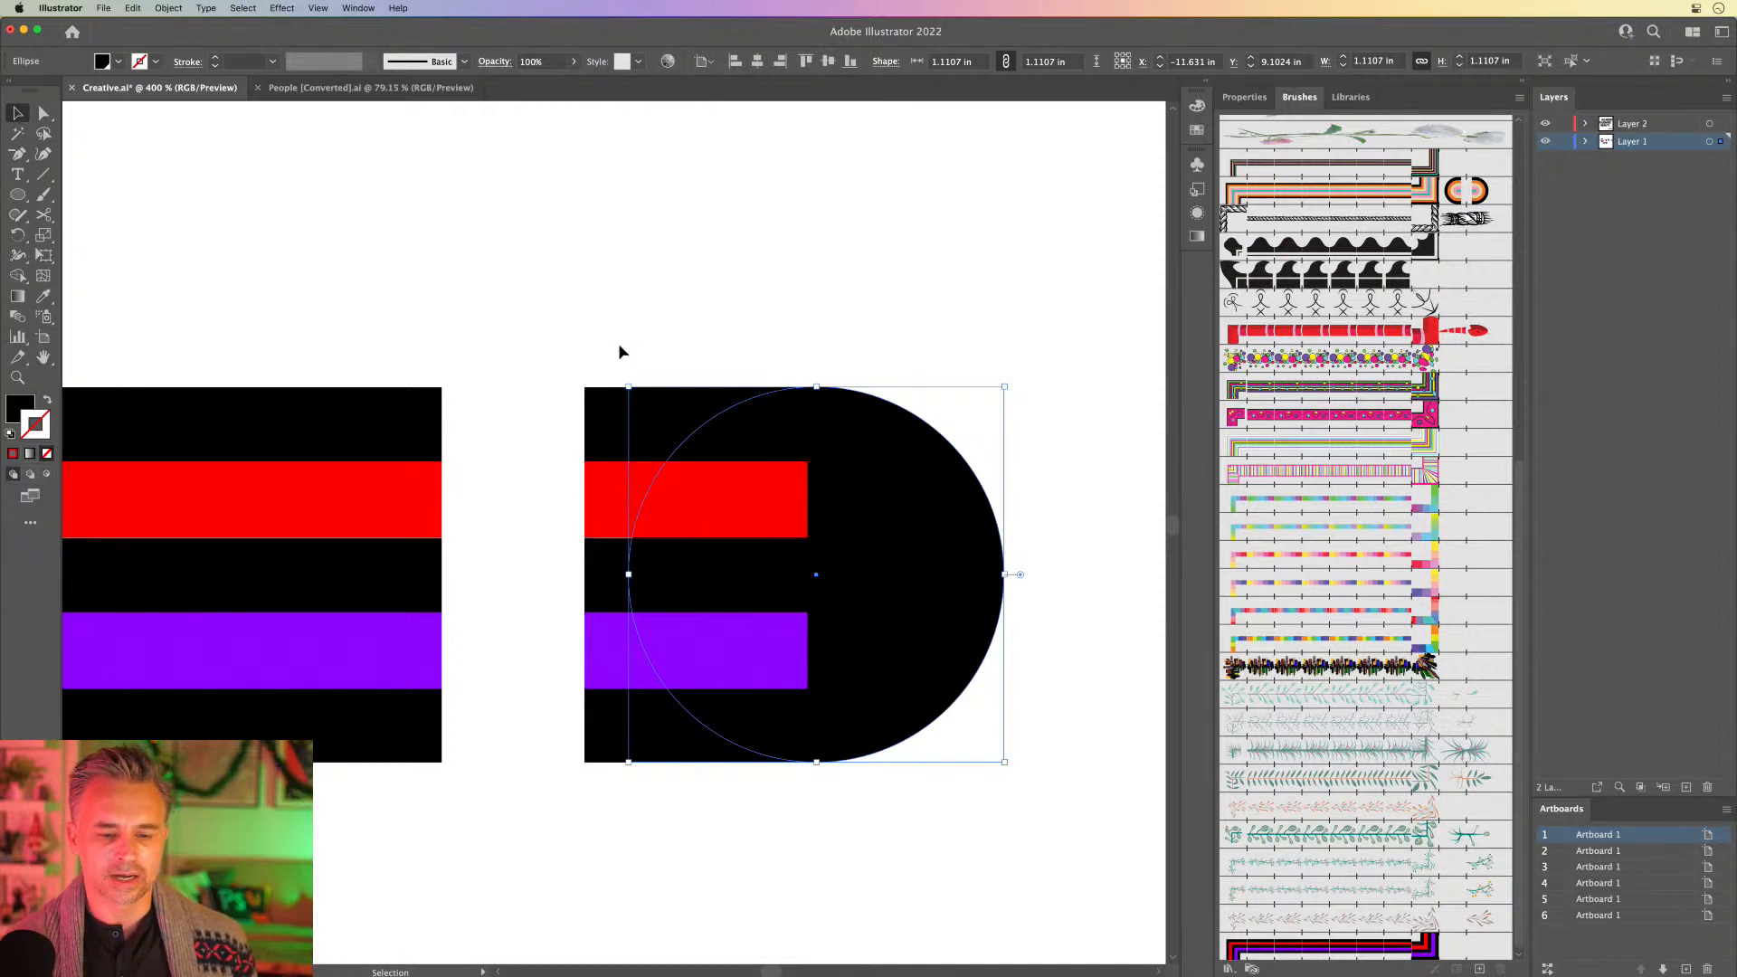
Step: Round the upper right corner of the short red stripe and the lower right corner of the short purple stripe to 0.2247 in
click(699, 516)
click(44, 113)
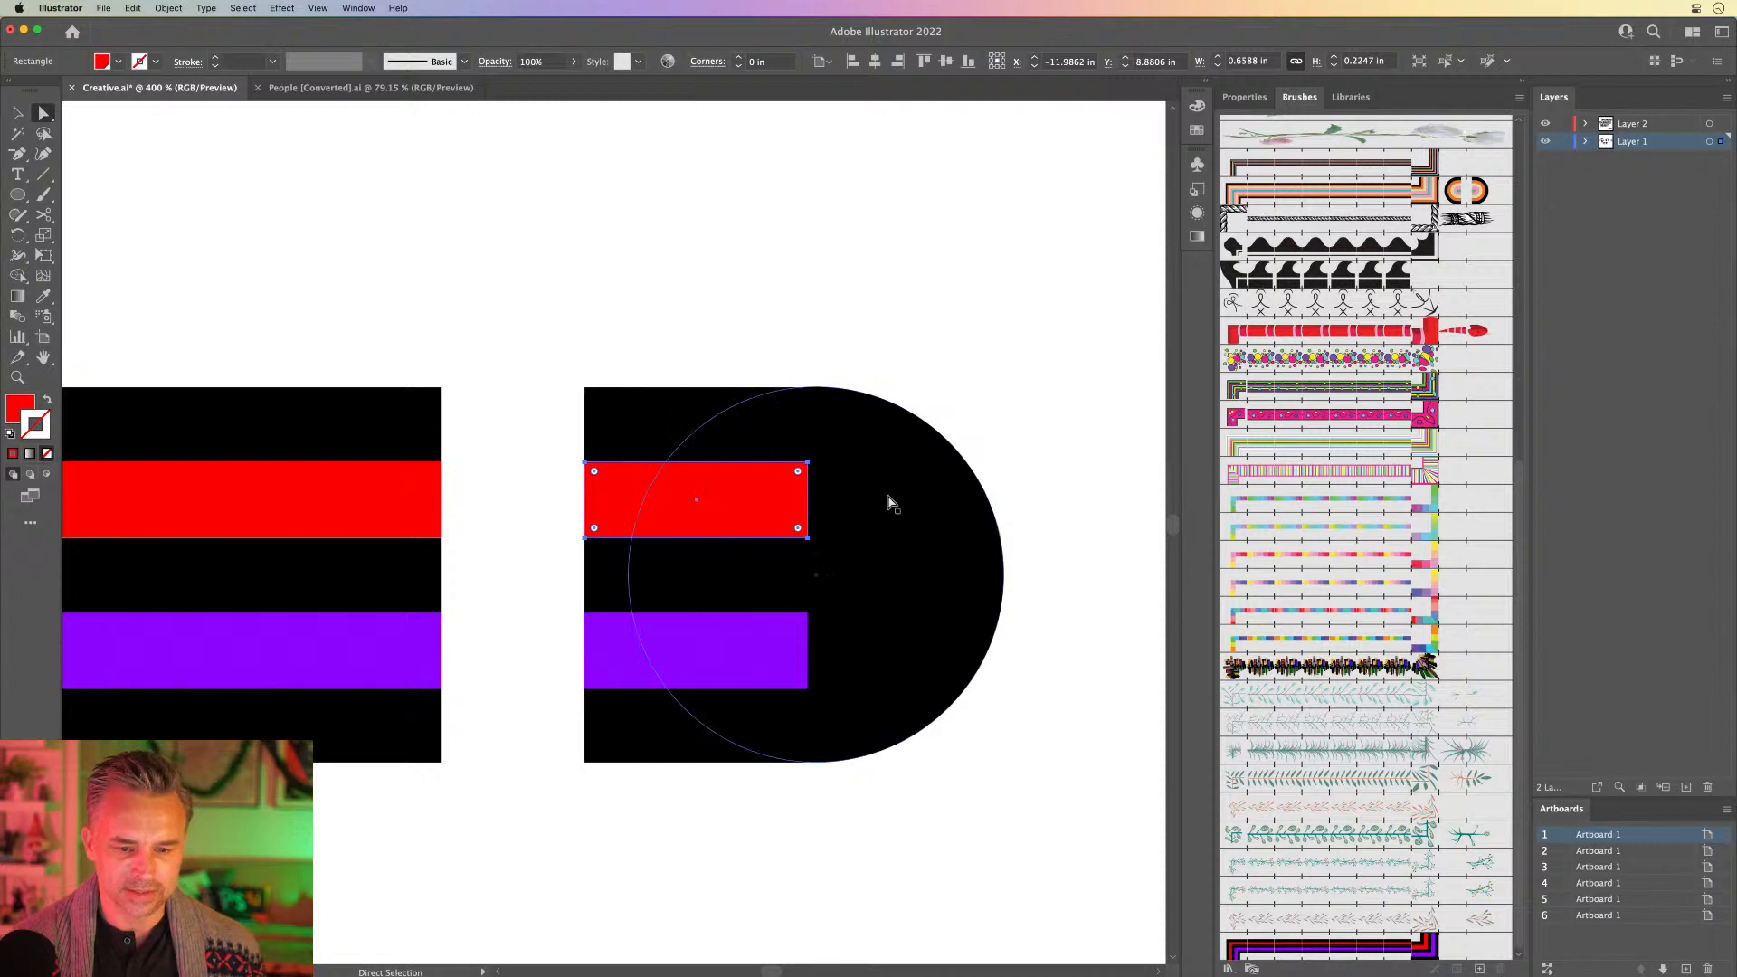
click(806, 462)
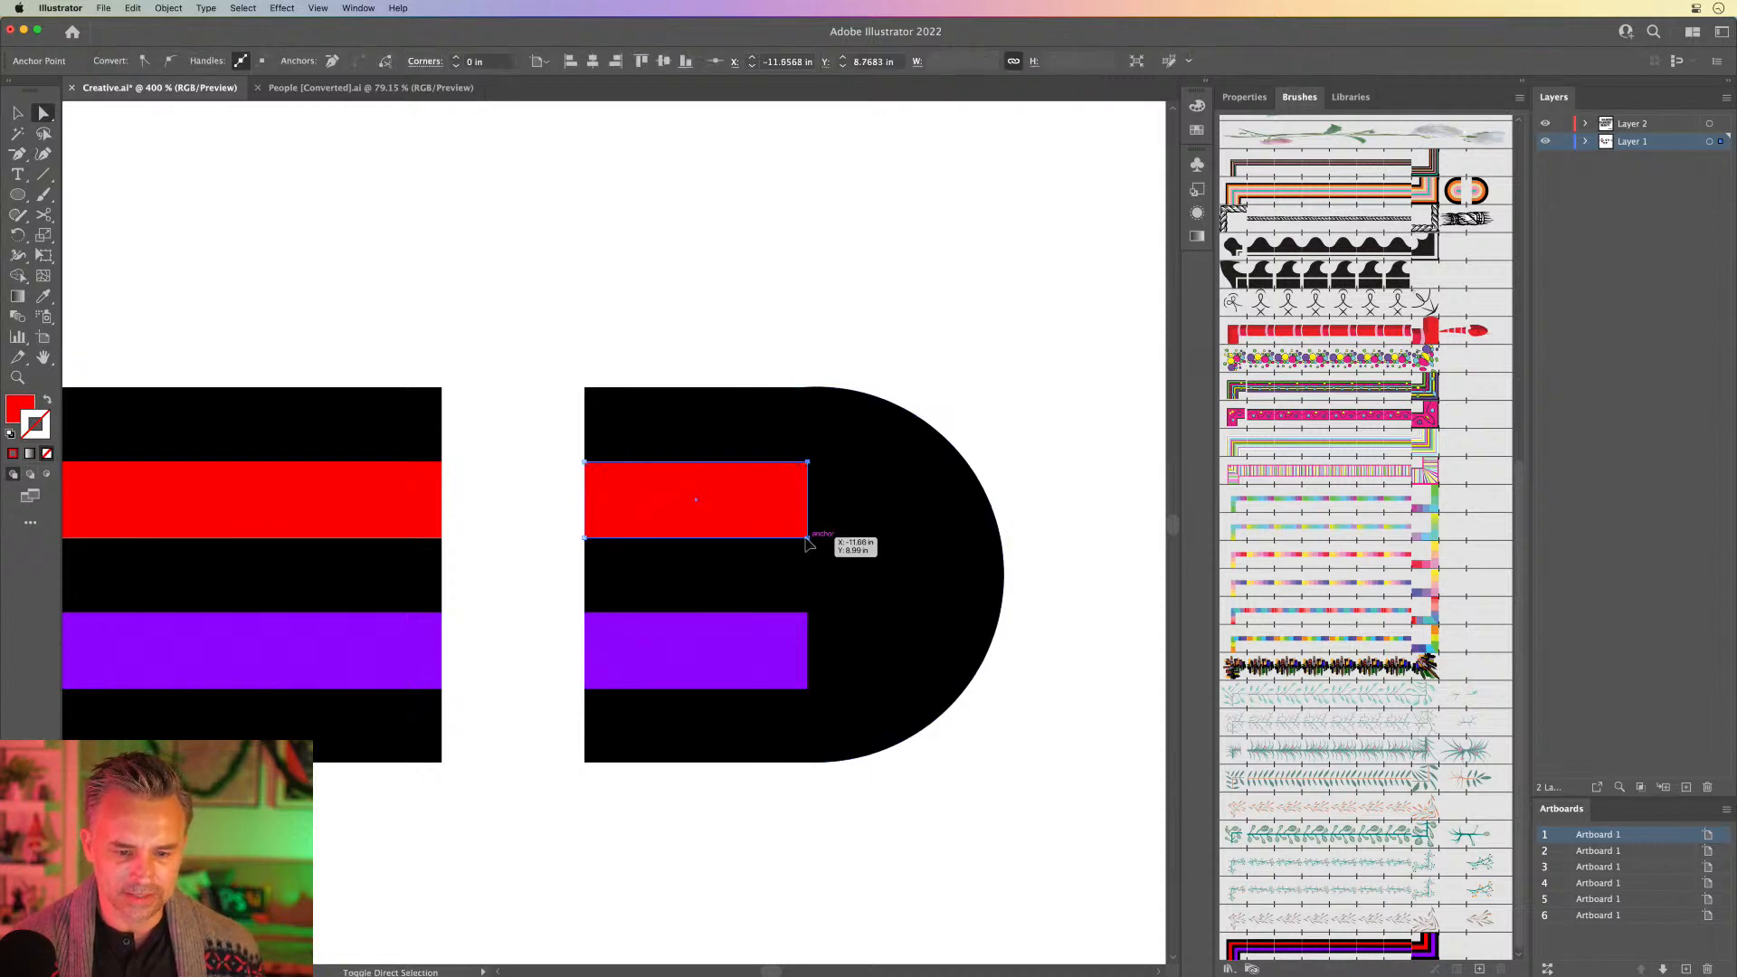
click(805, 535)
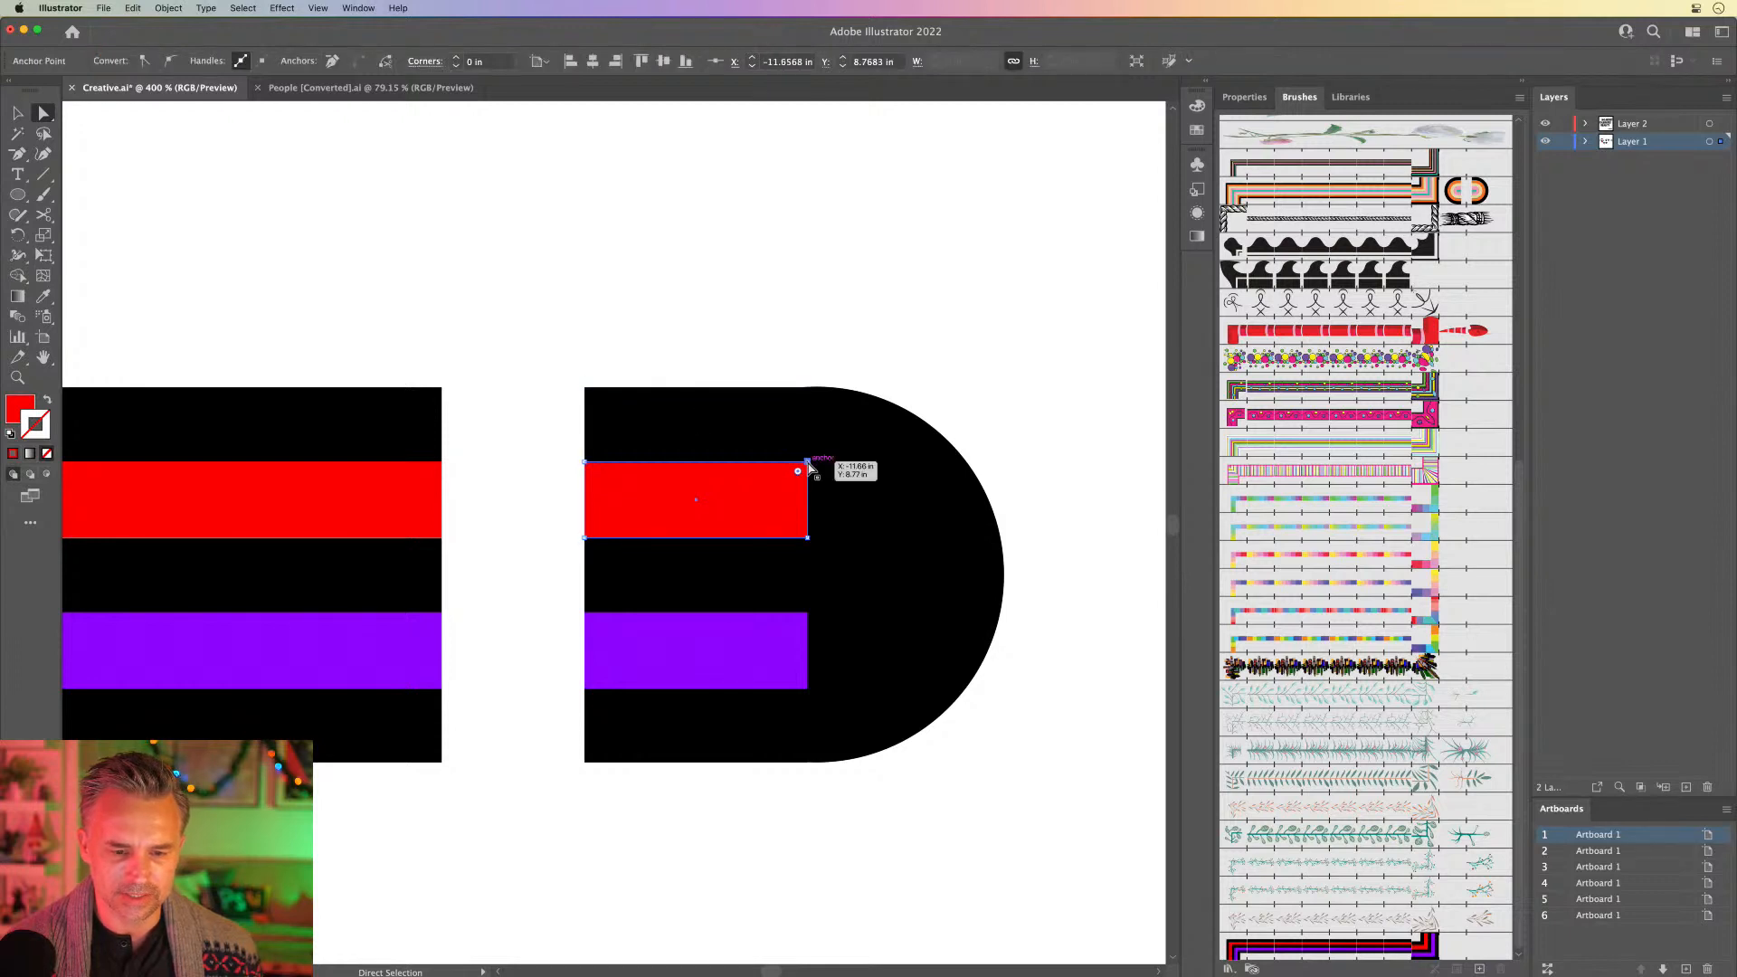
drag(799, 470, 692, 597)
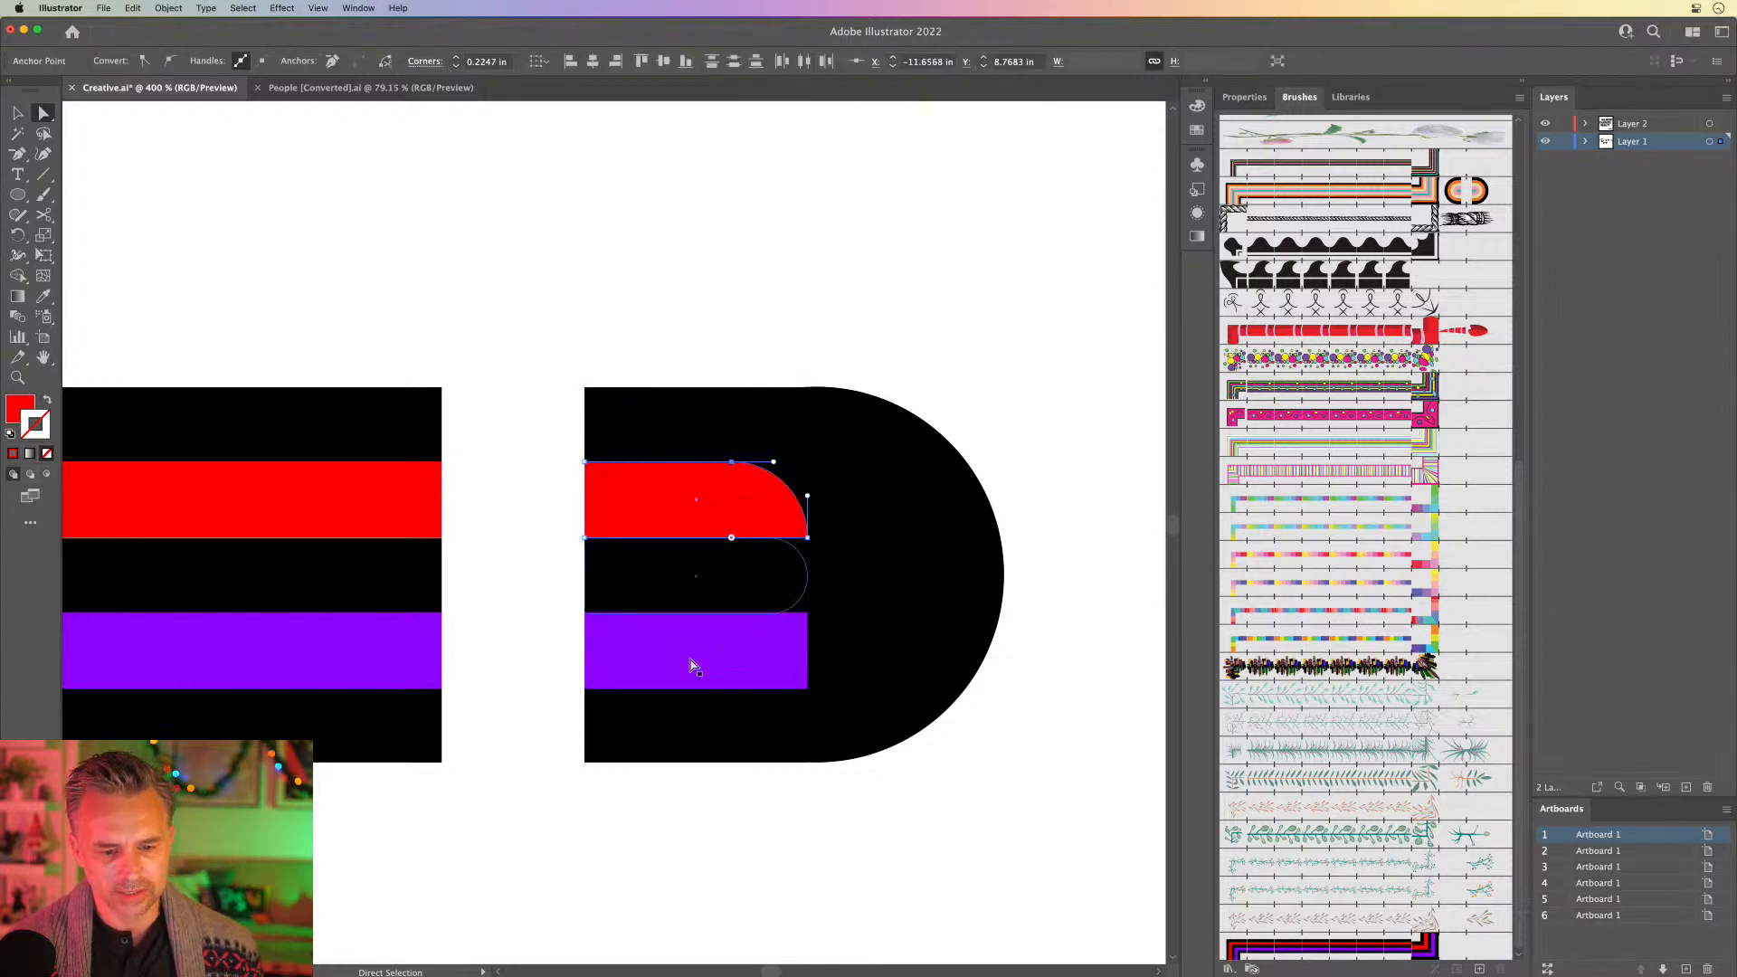
click(806, 689)
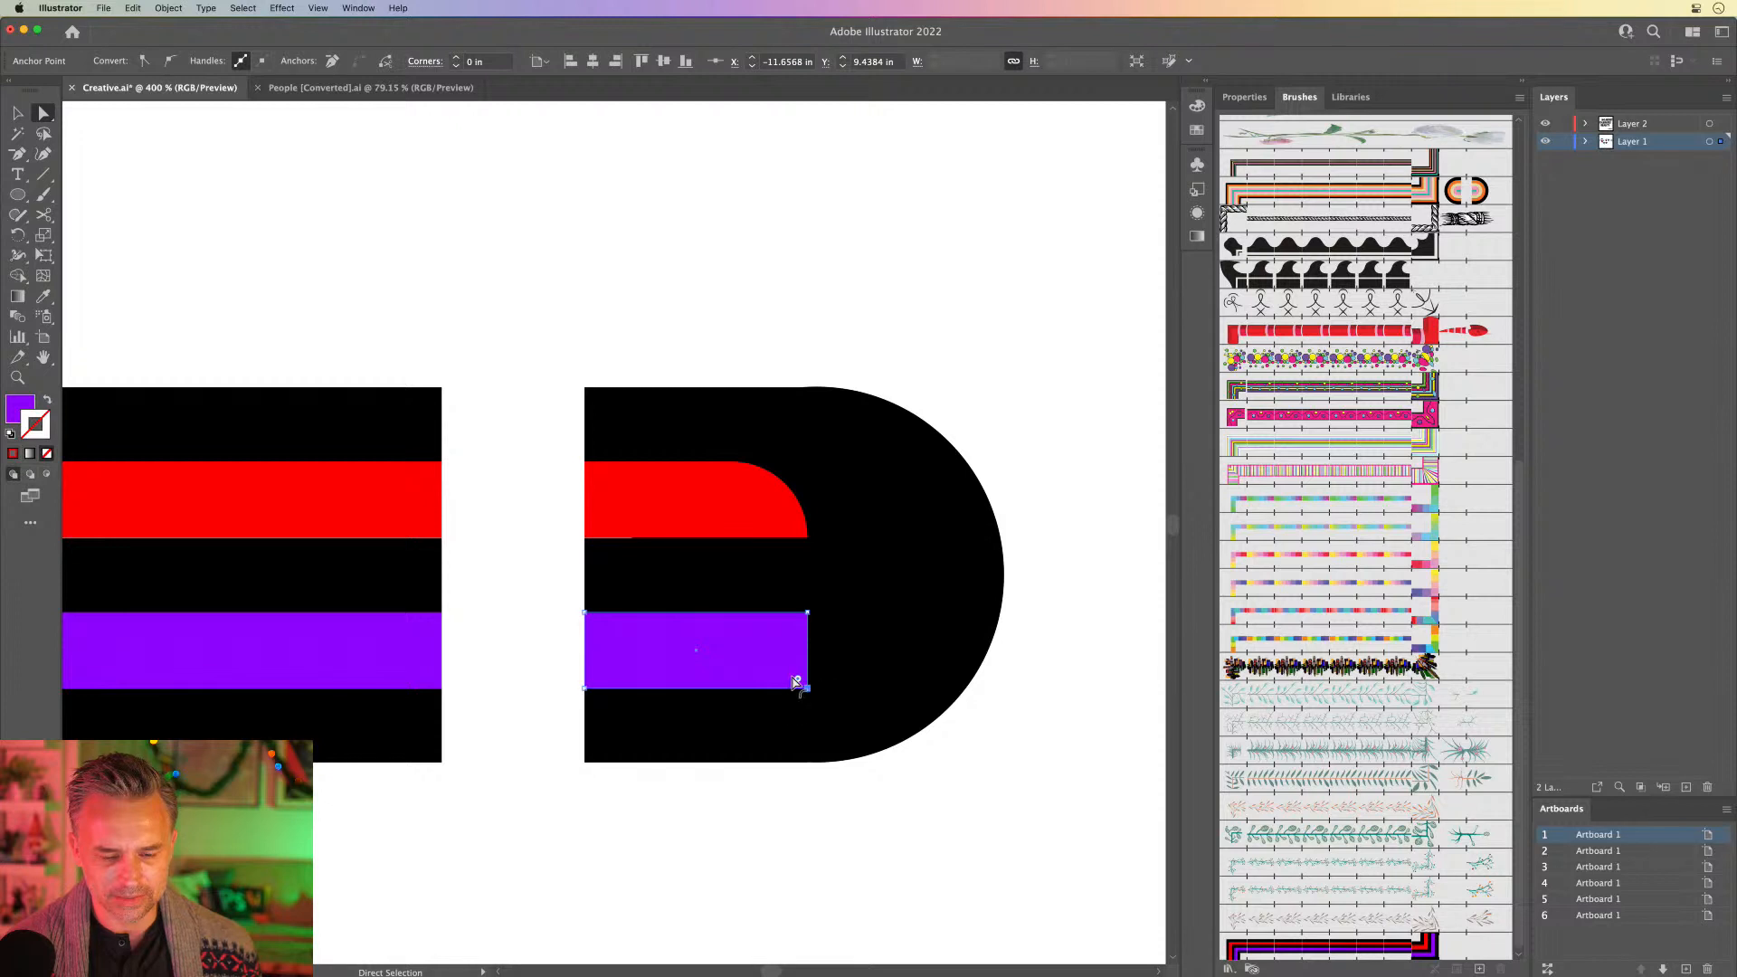
drag(797, 678, 621, 566)
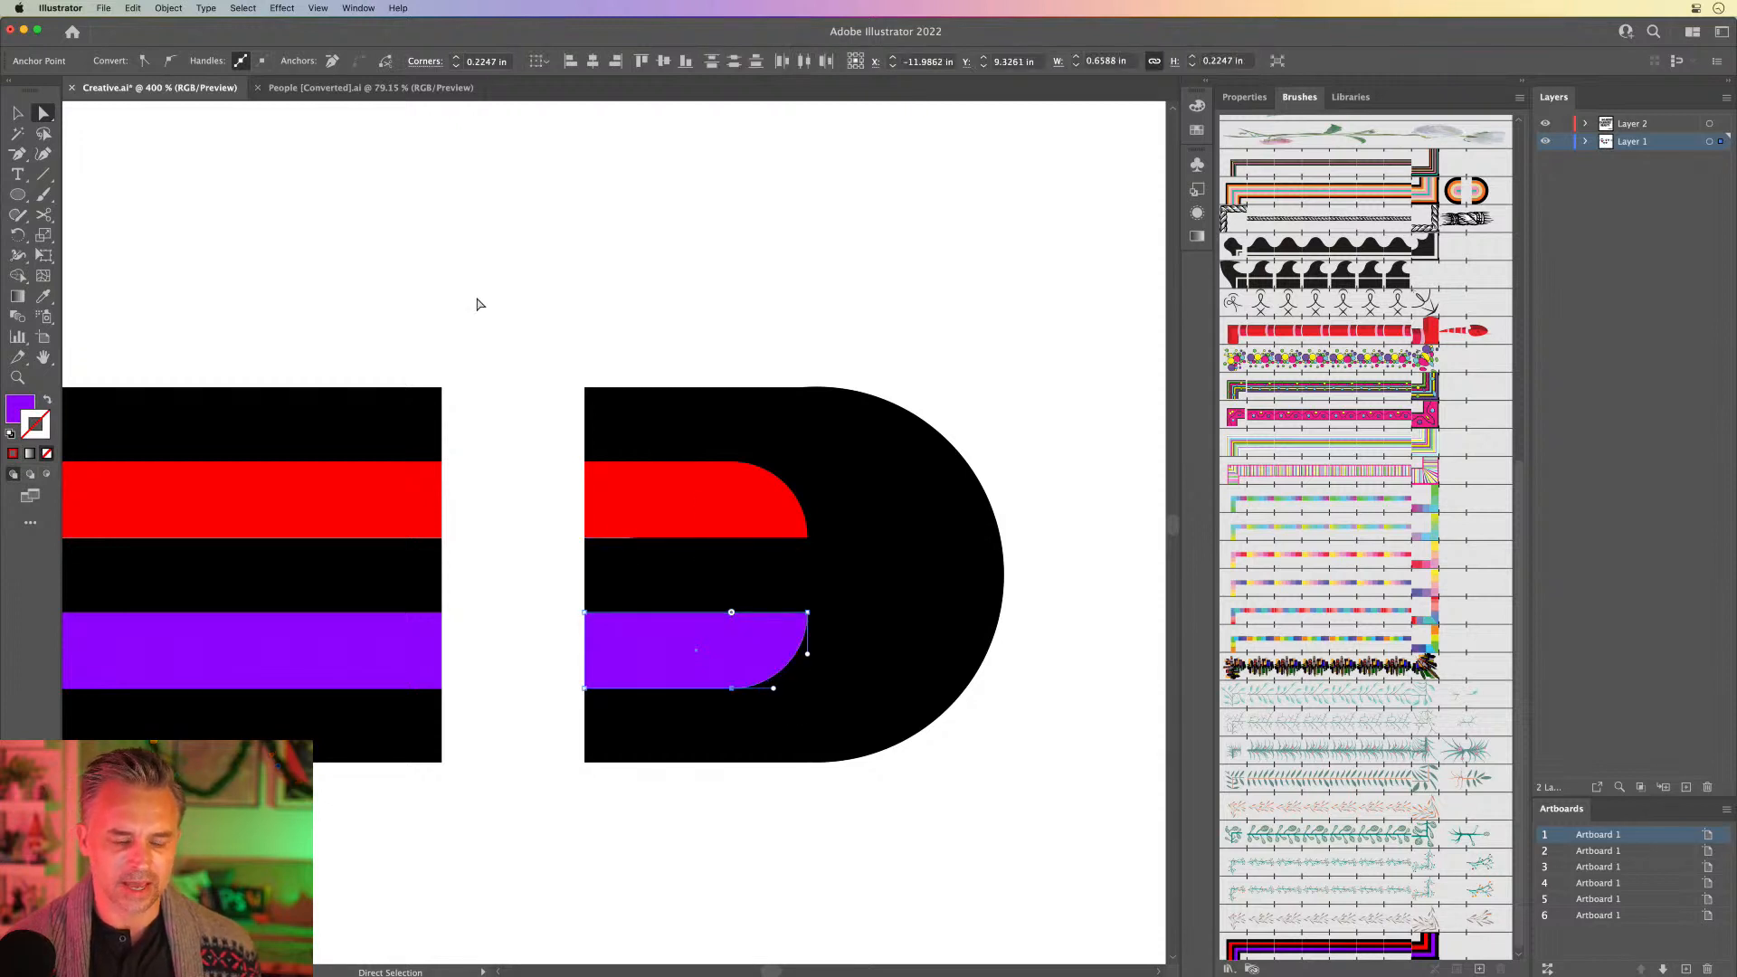
Step: Move the black circle left beneath the short stripes, leaving a narrower black margin beyond their rounded ends
key(v)
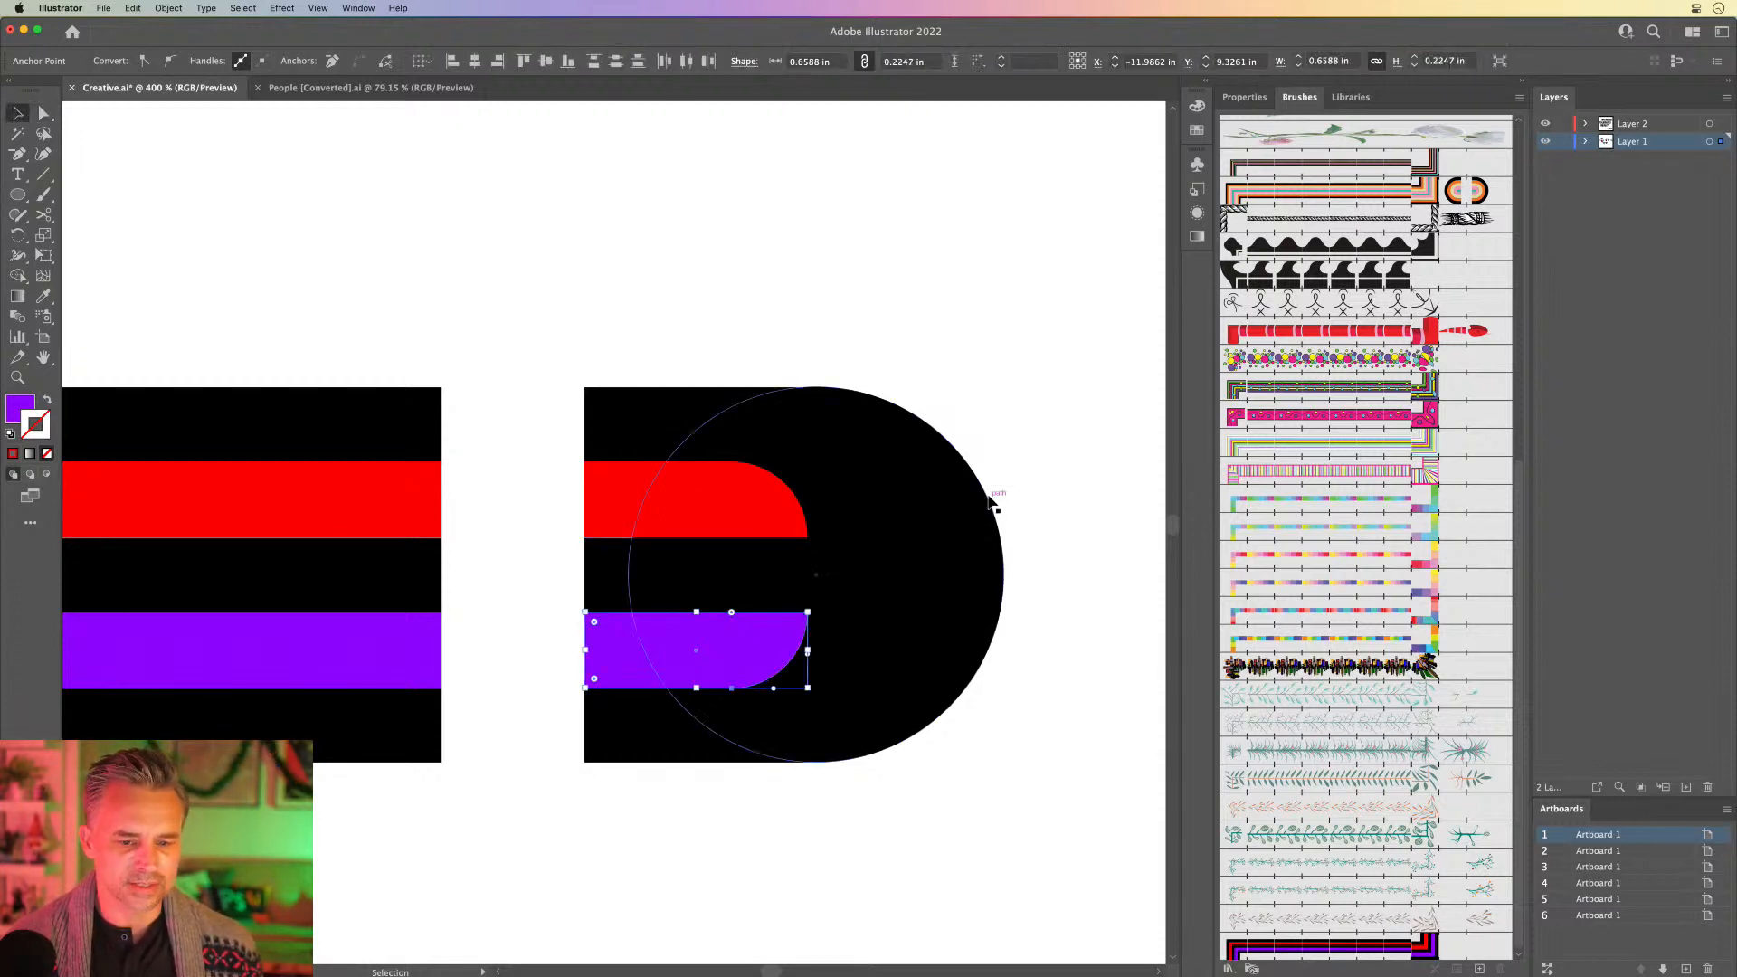
click(914, 529)
drag(925, 534, 833, 535)
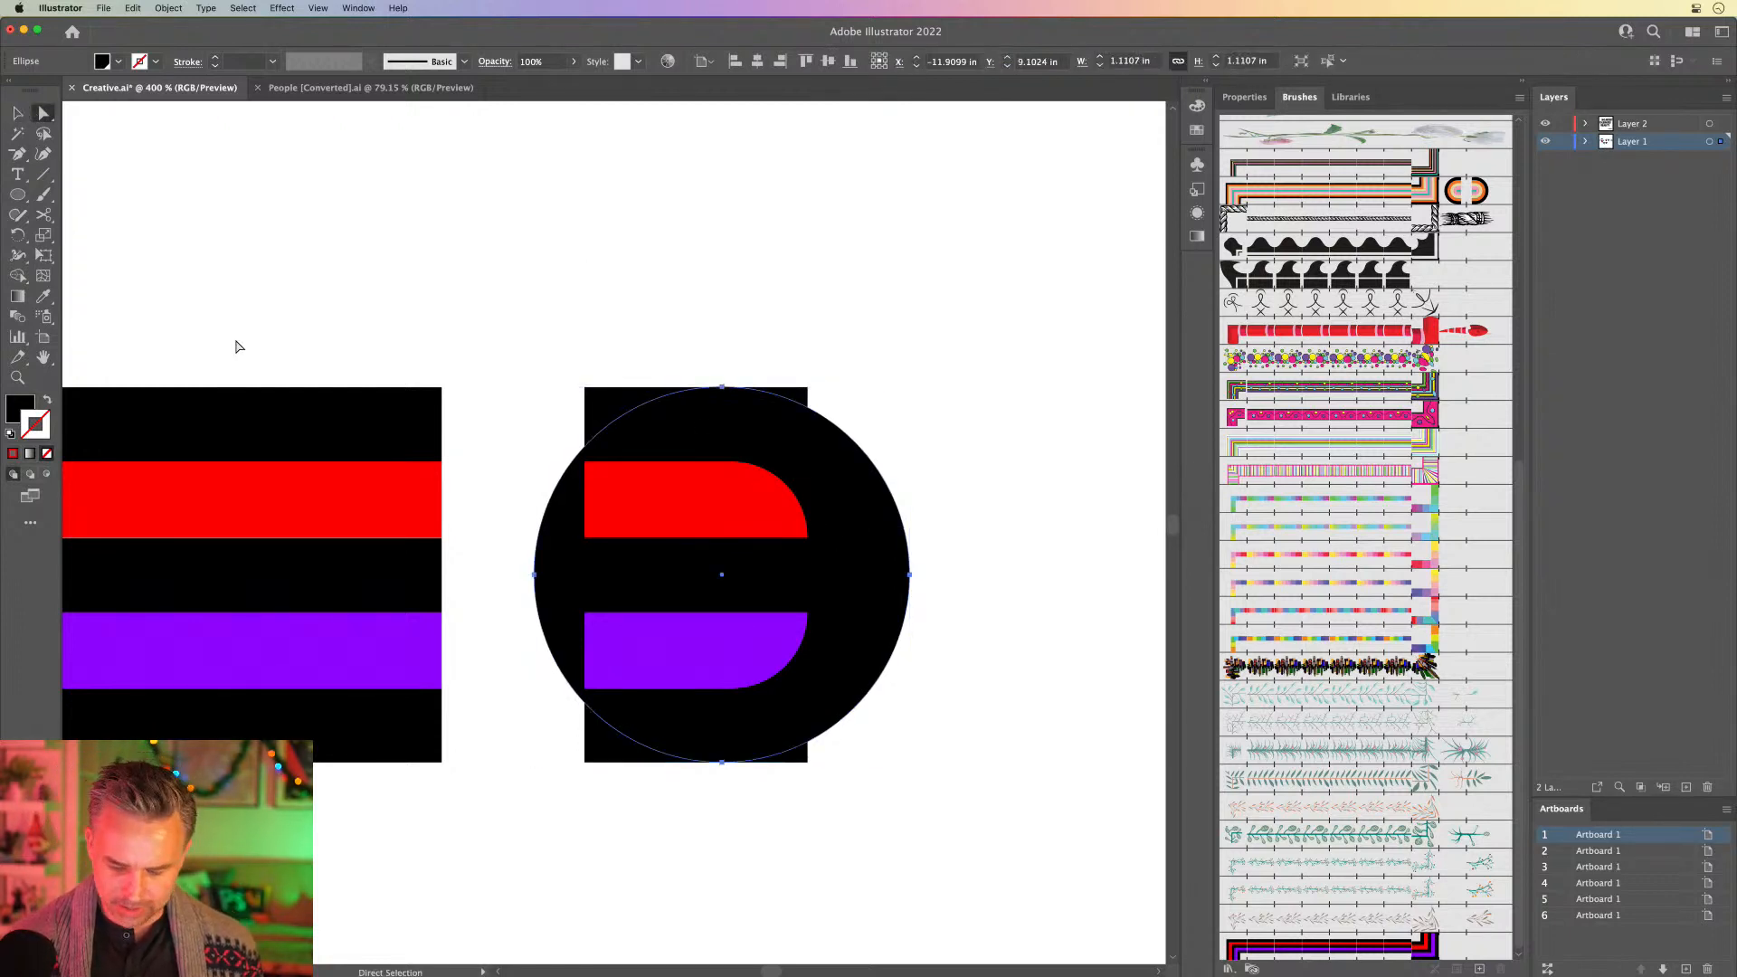
Step: Delete the leftmost anchor point of the black circle behind the short stripes
key(p)
click(535, 575)
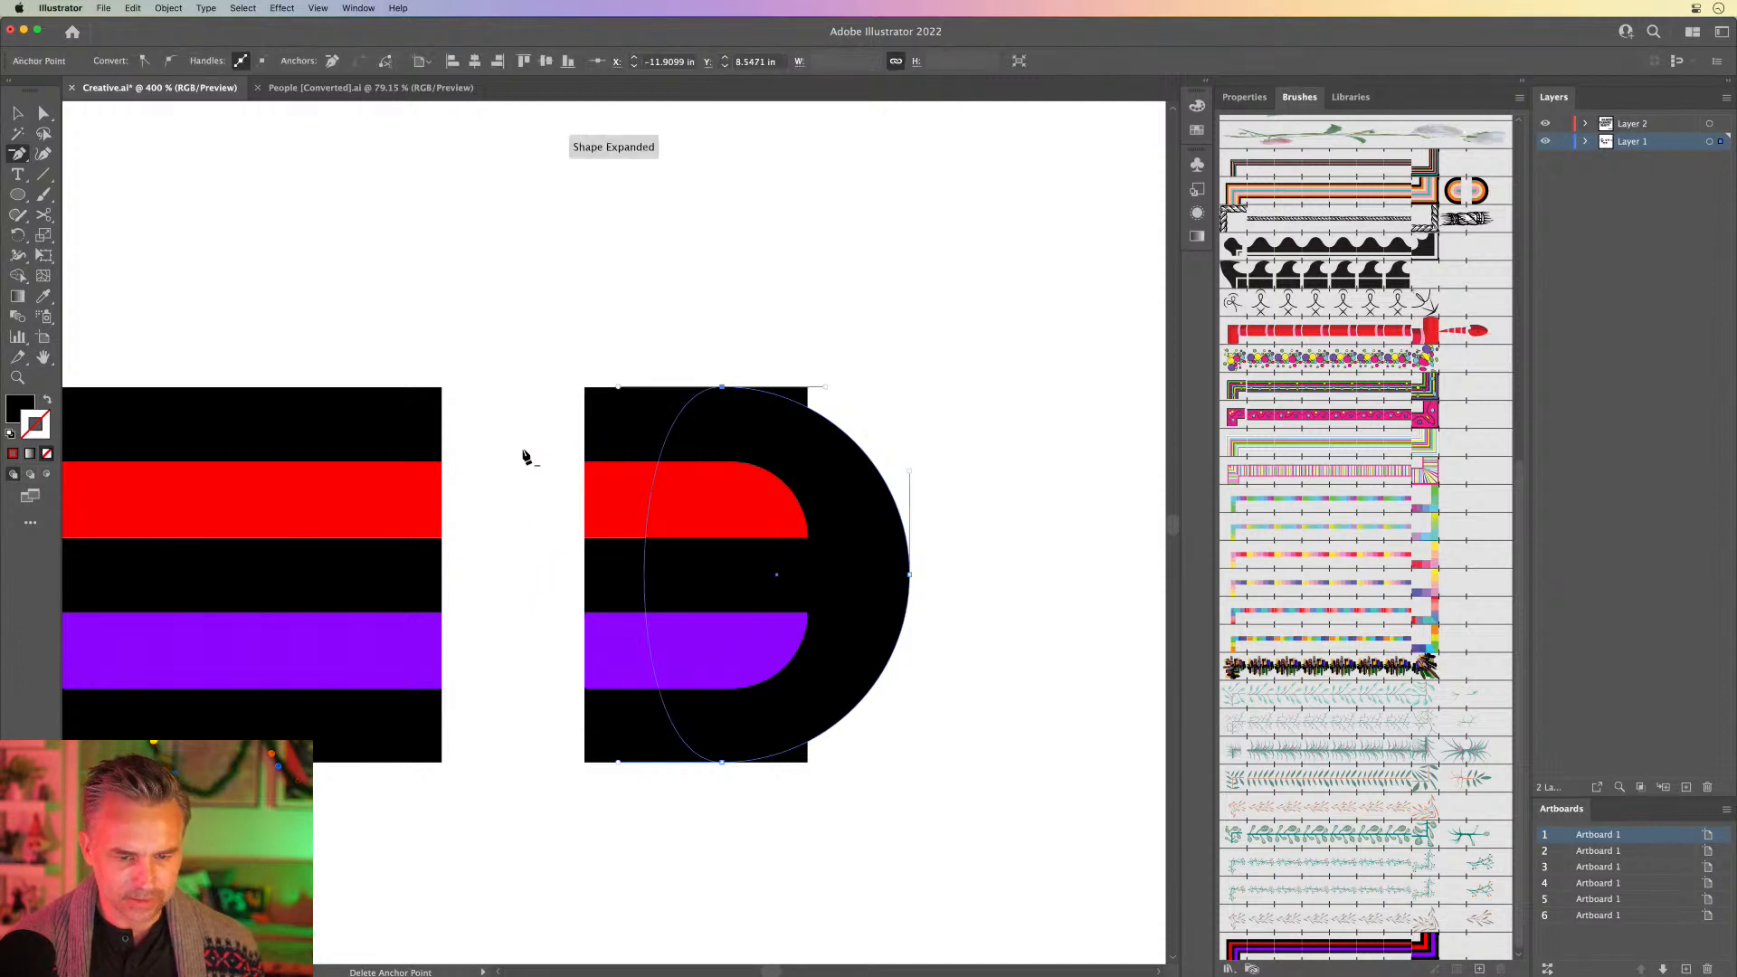
click(27, 117)
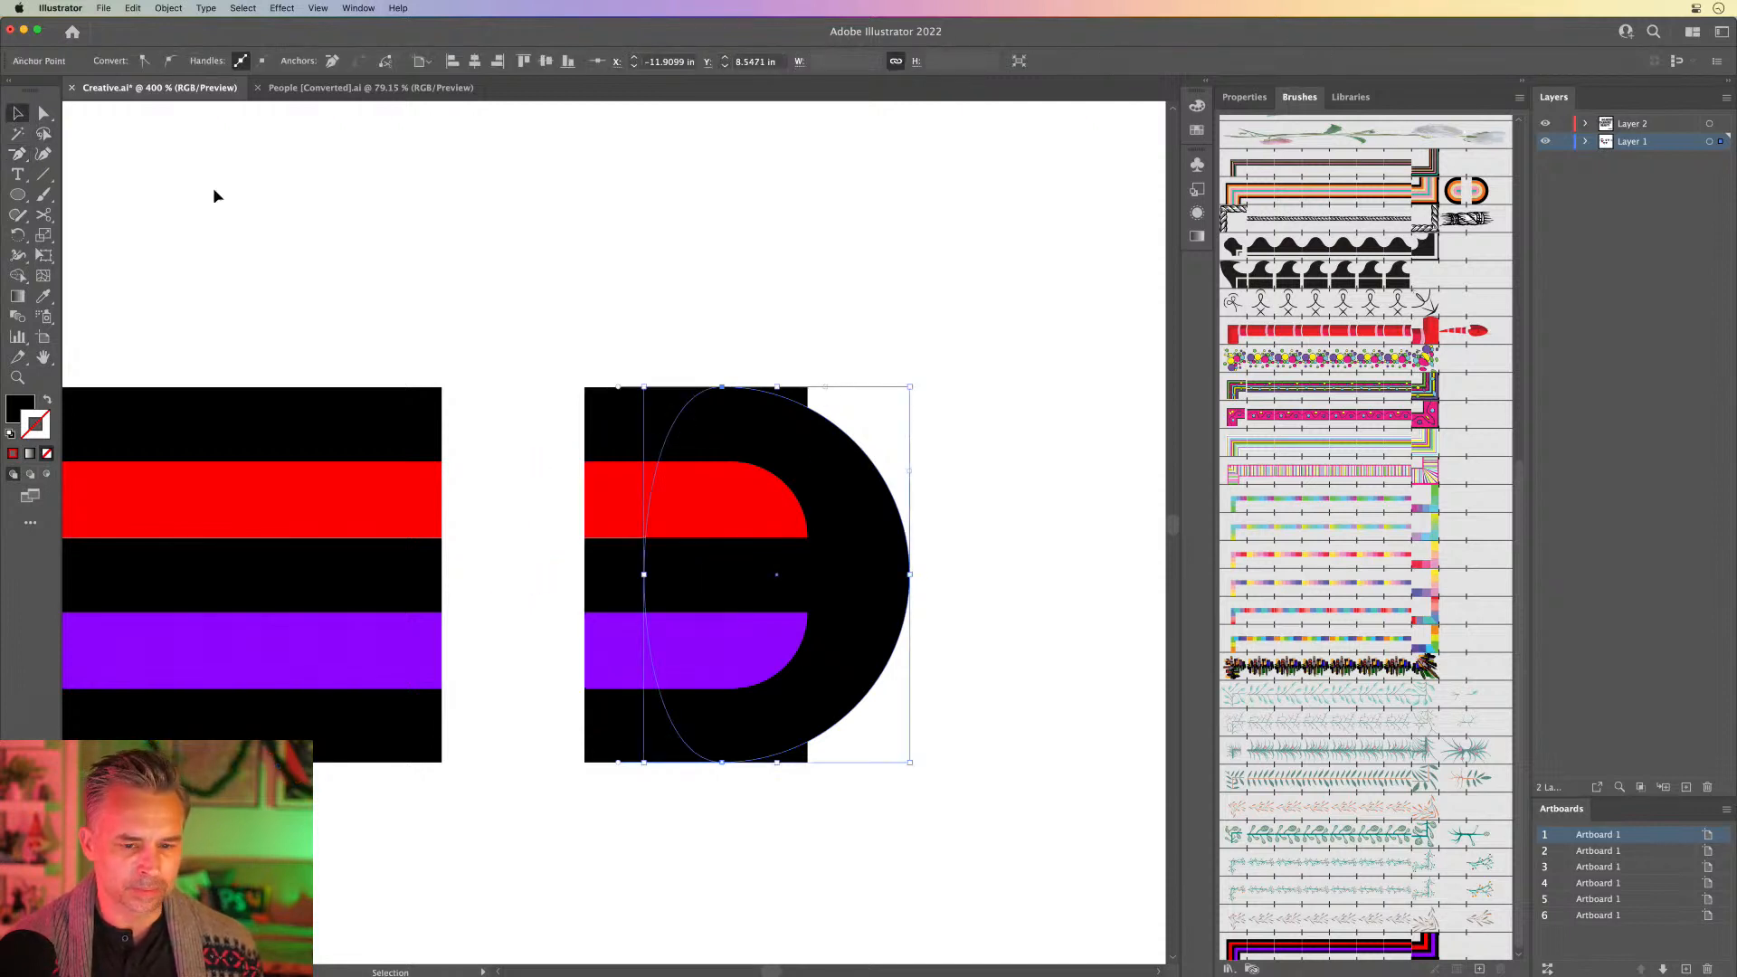
Step: Shorten the upper and lower black rectangles of the end cap to where the red and purple stripes' curves begin
click(800, 391)
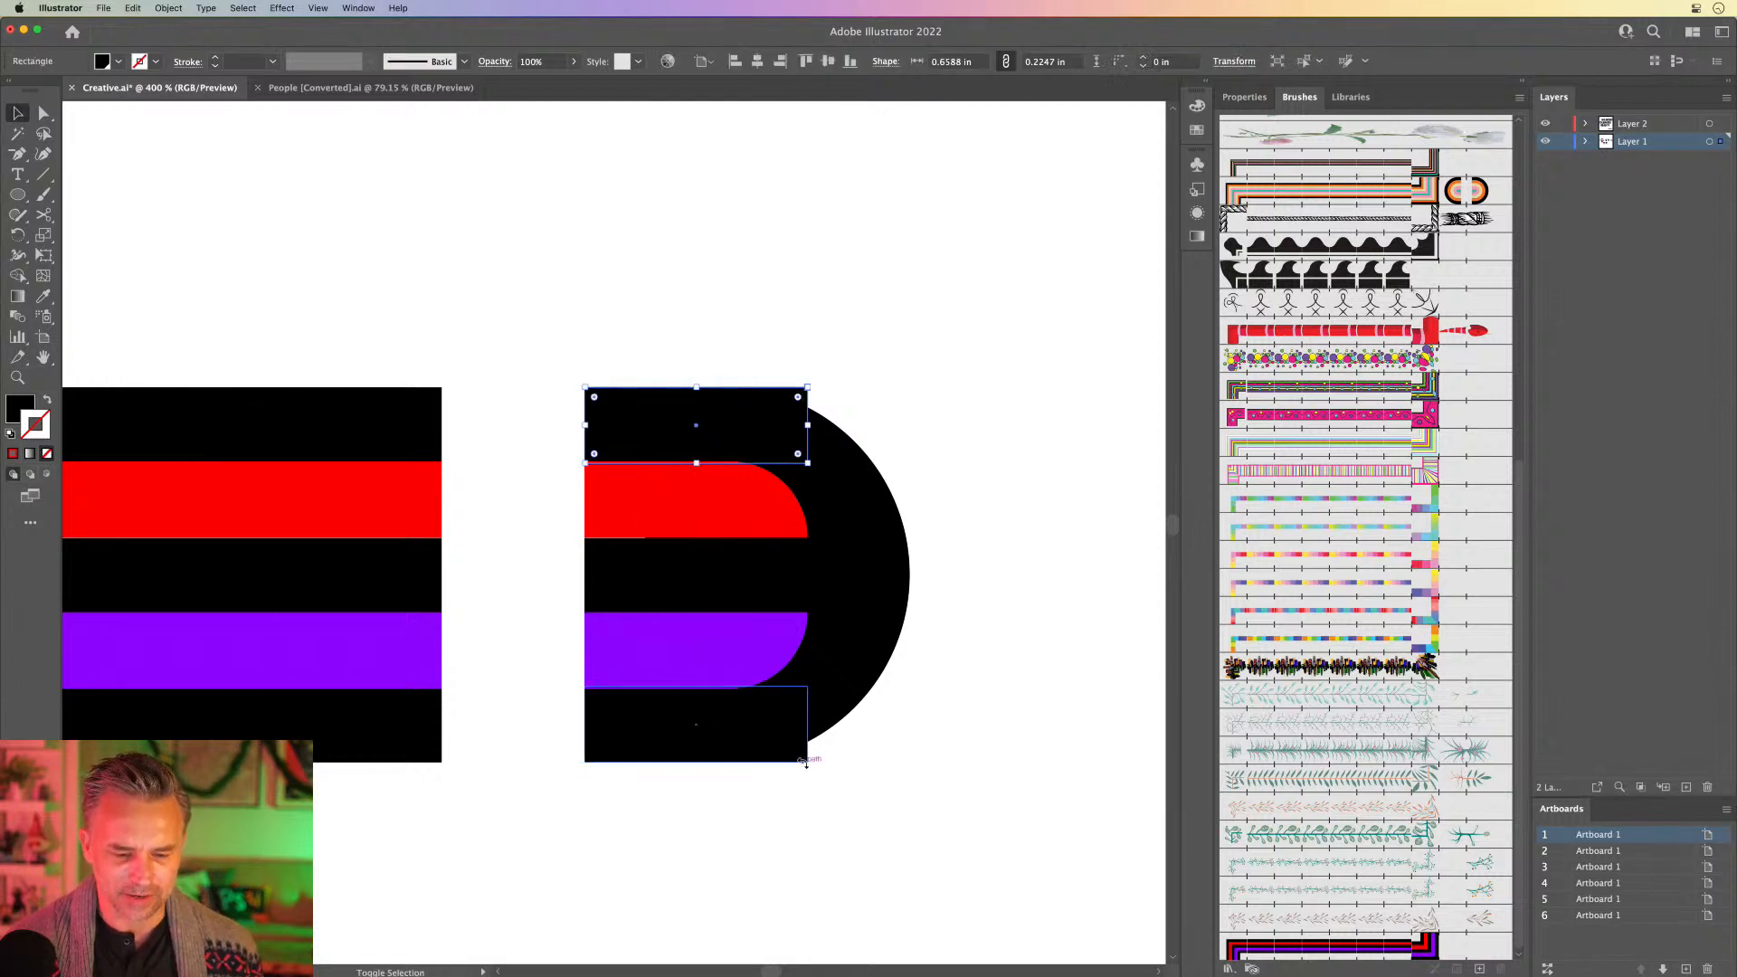
key(super+equal)
drag(799, 764, 816, 451)
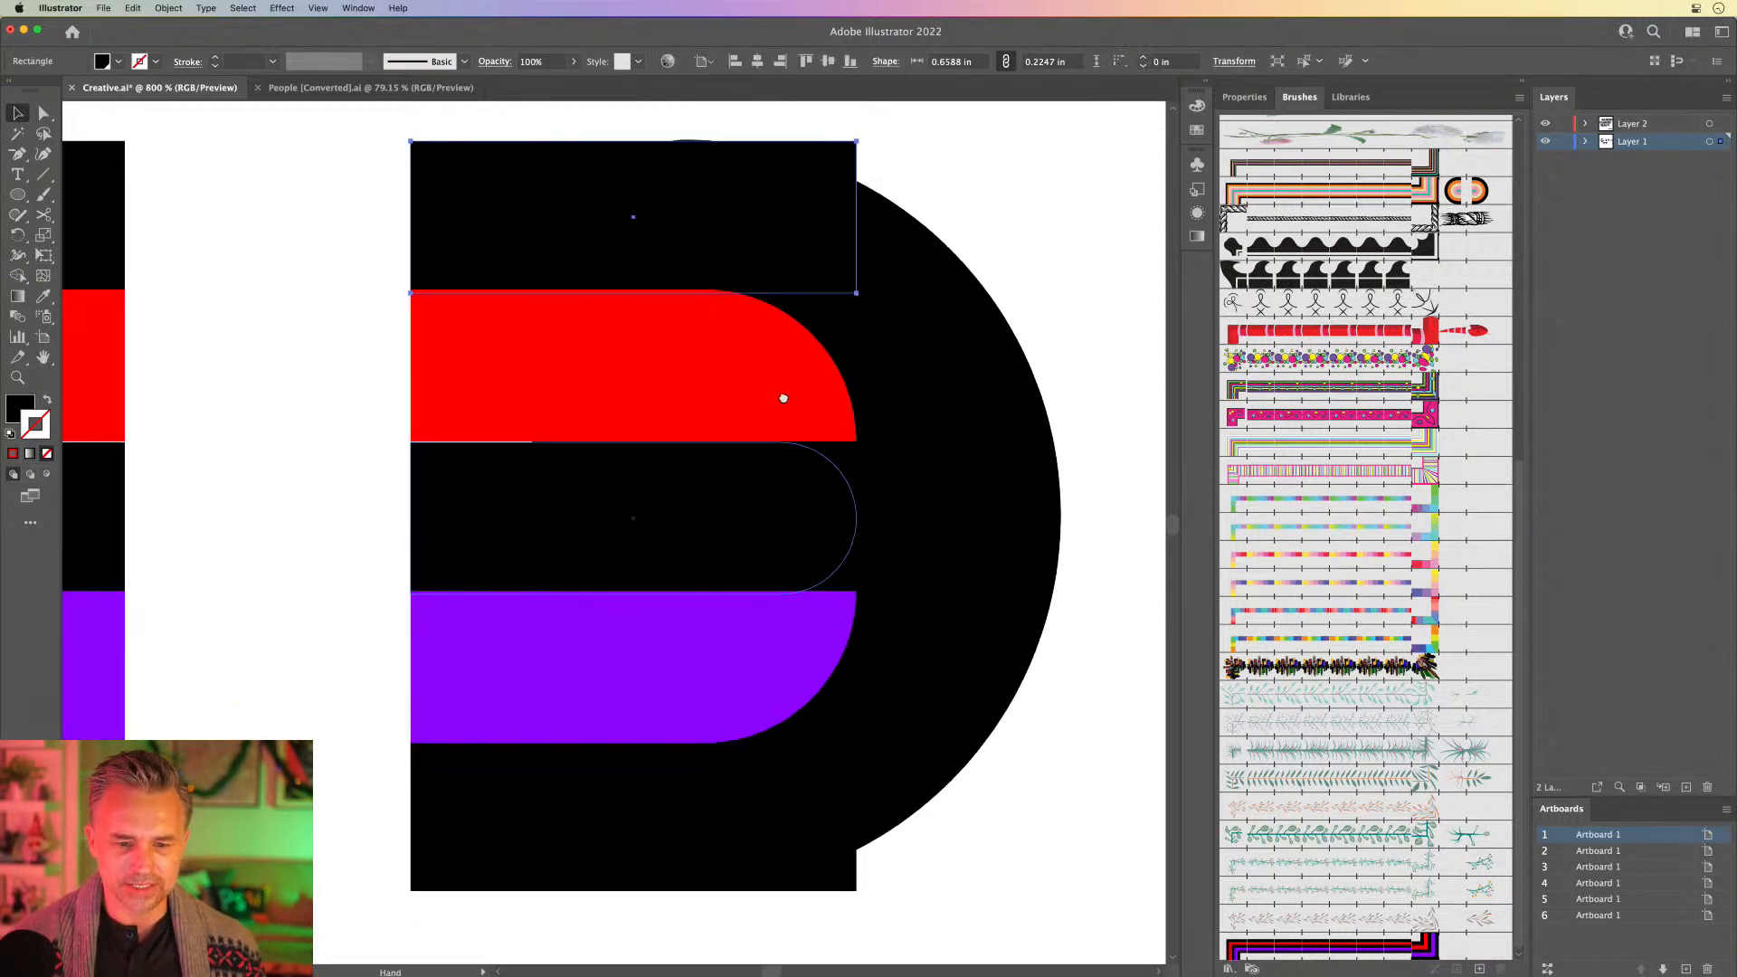
shift+click(845, 814)
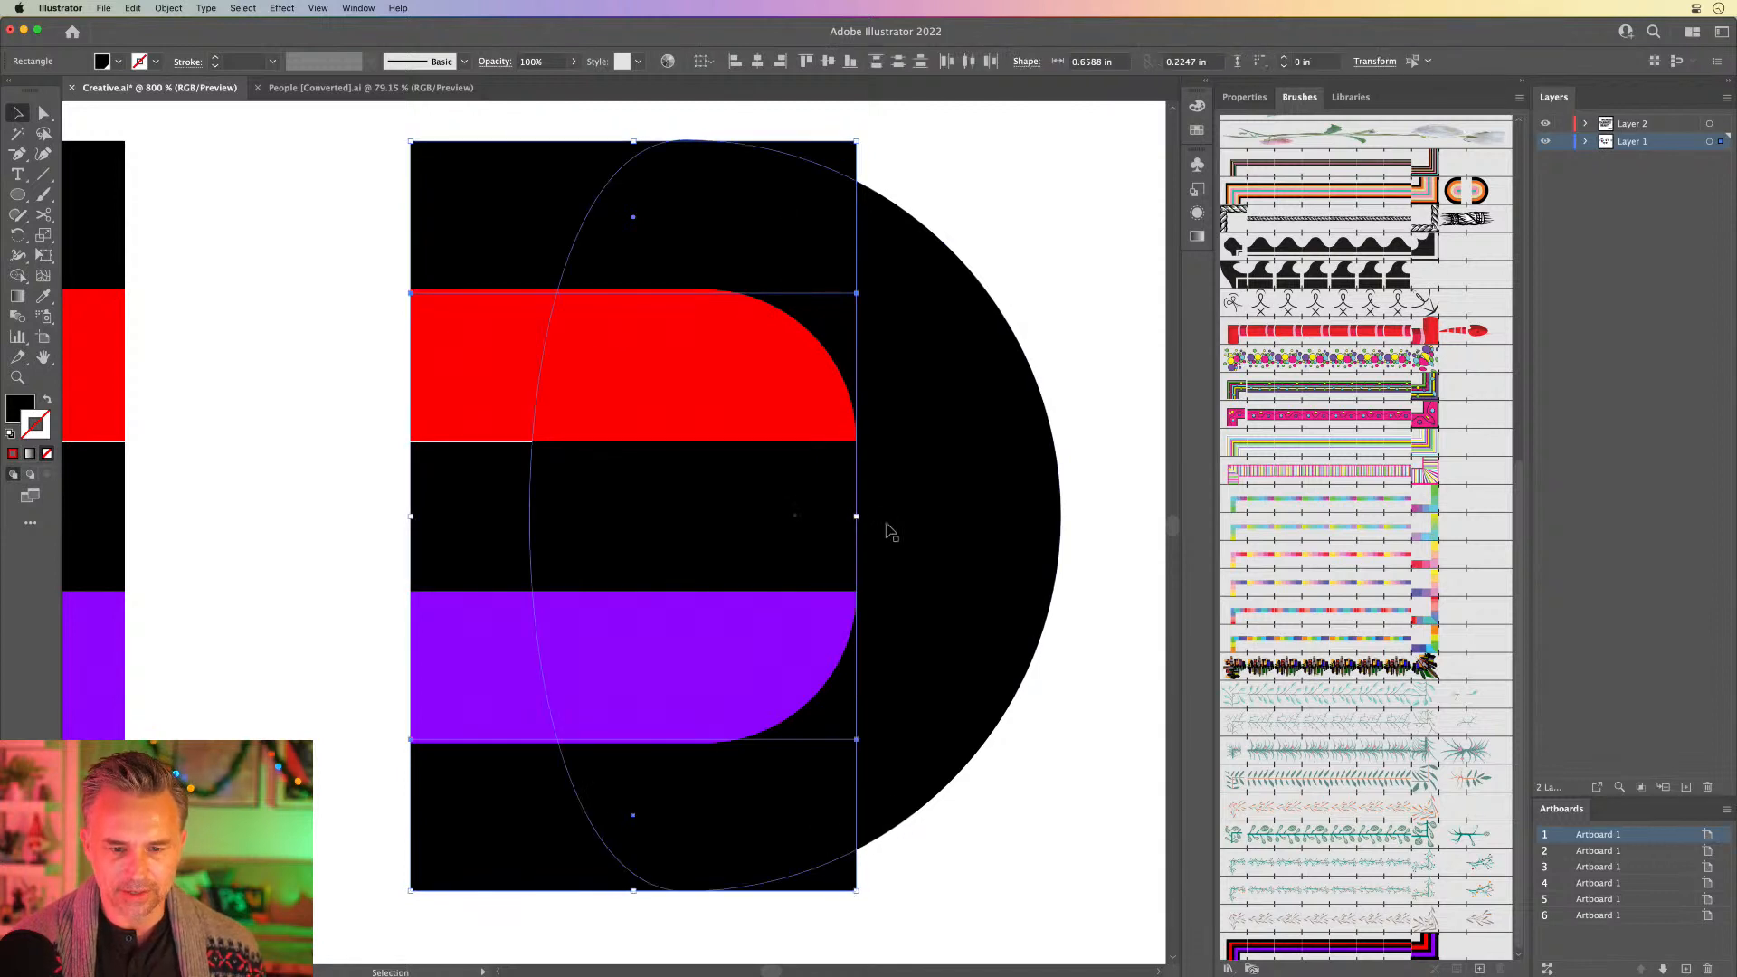
drag(855, 518, 704, 518)
click(302, 270)
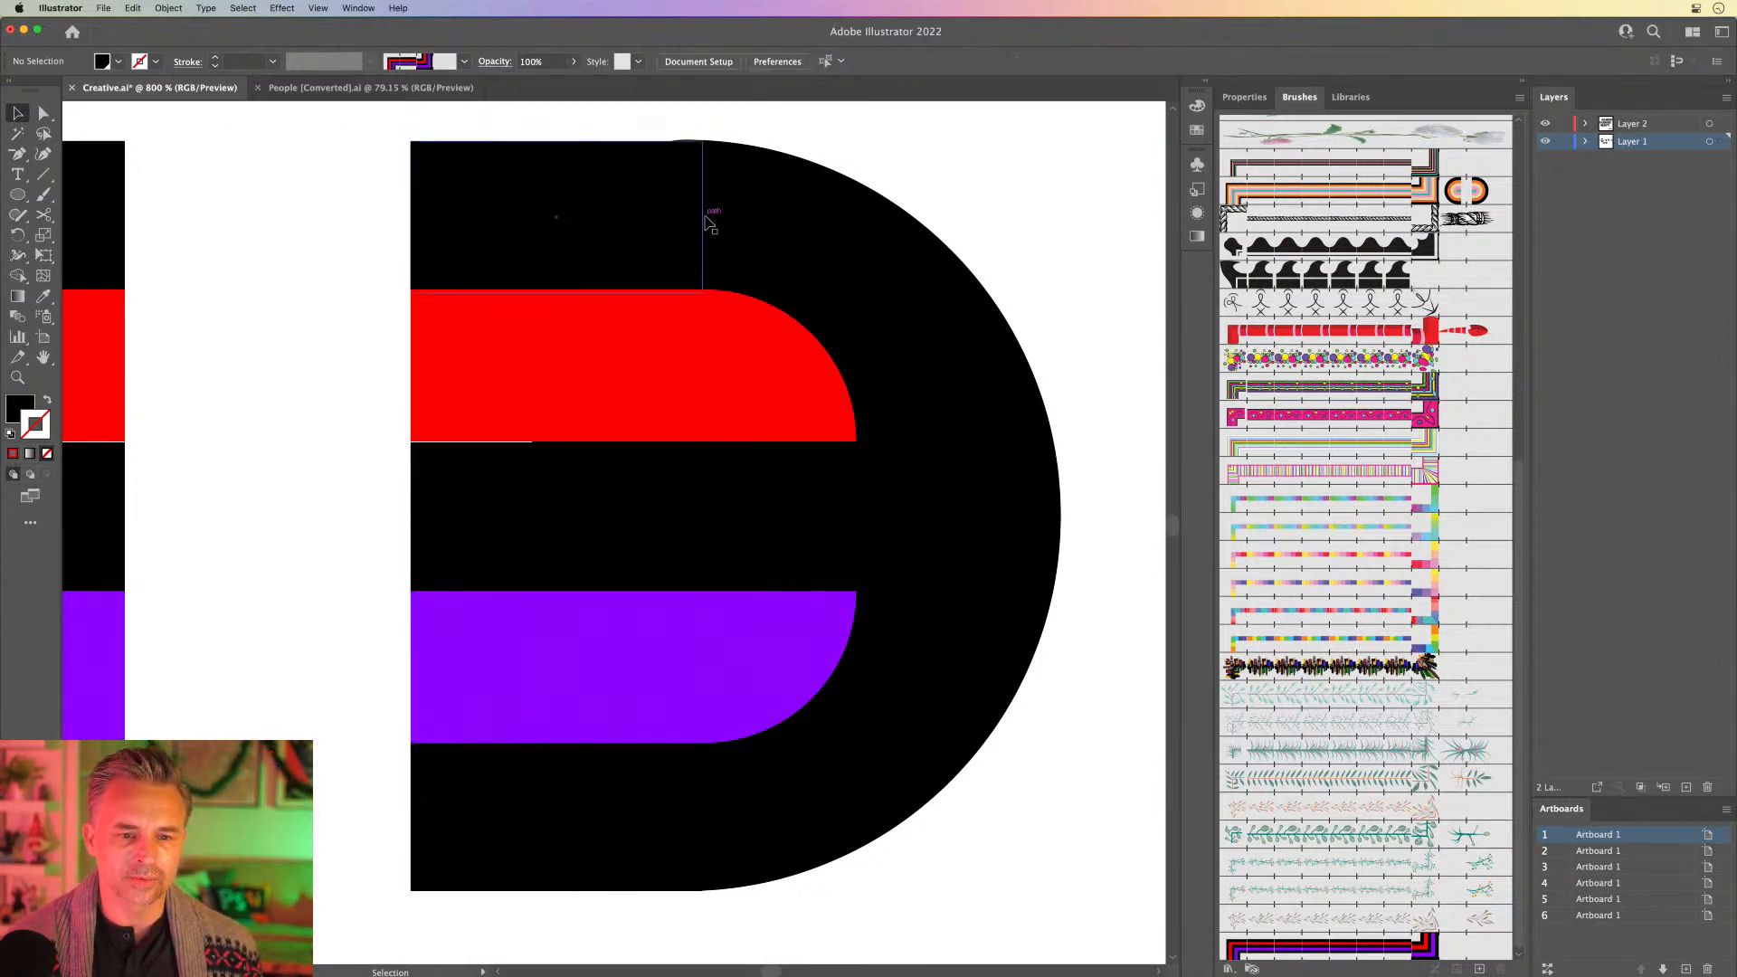
Step: Resize the black rounded shape slightly so its upper edge lines up with the top black rectangle
click(850, 234)
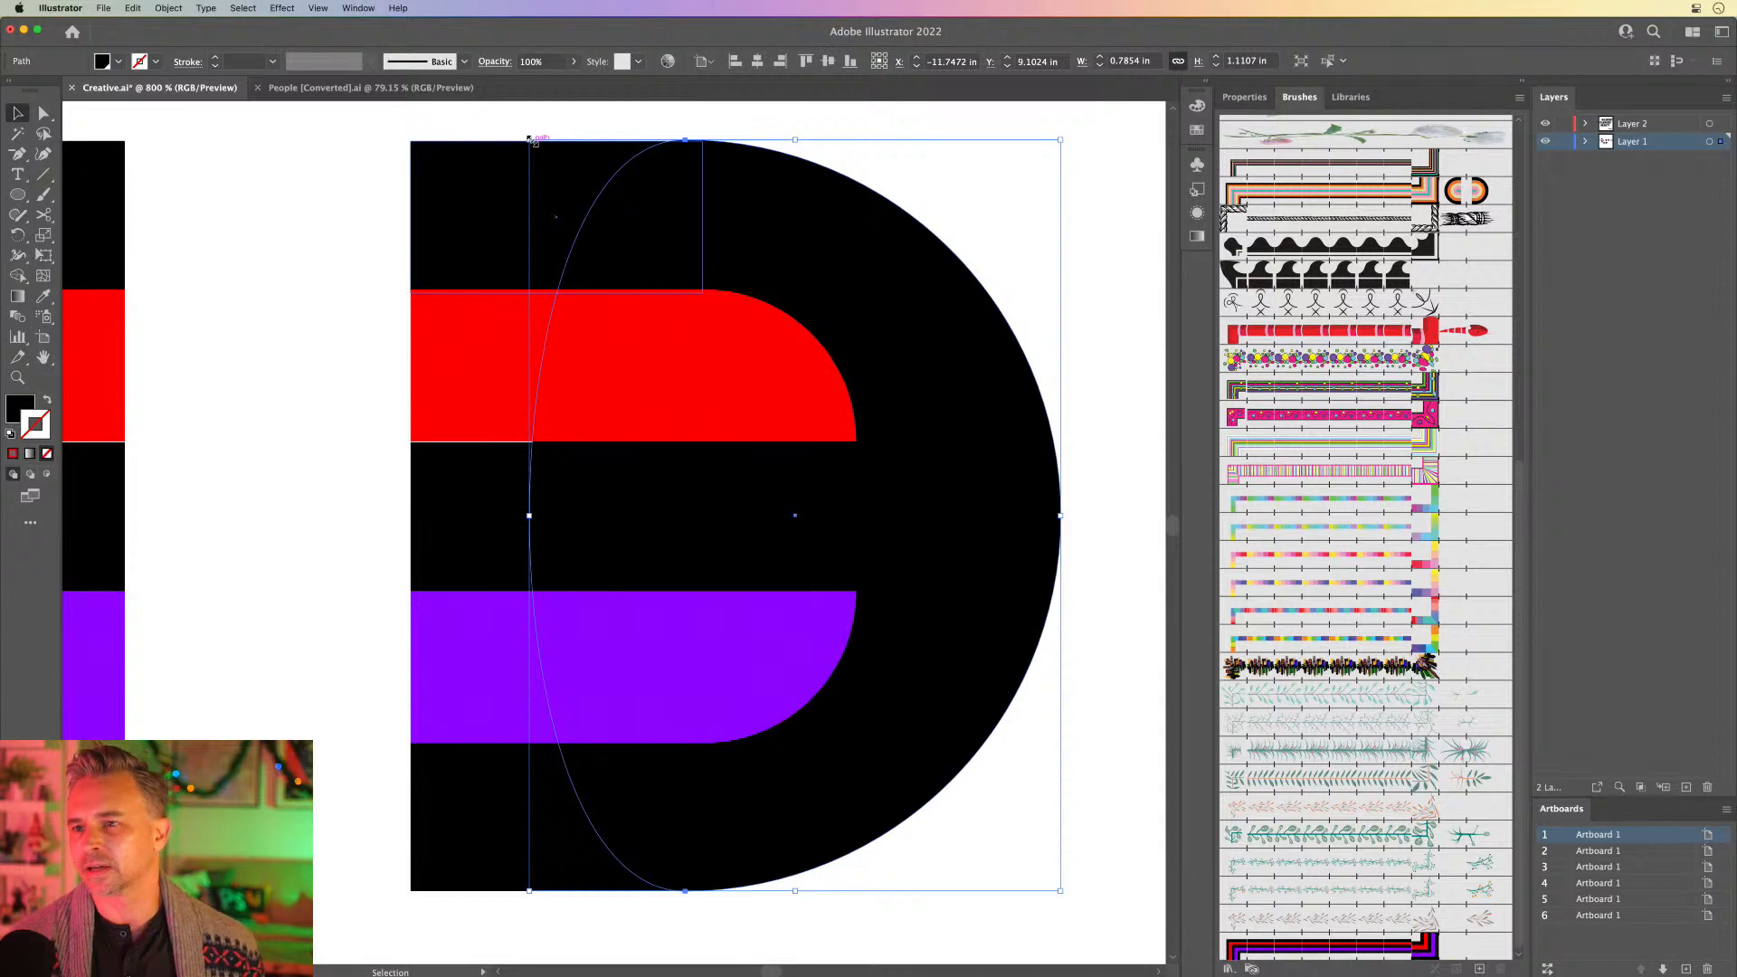
drag(531, 140, 531, 141)
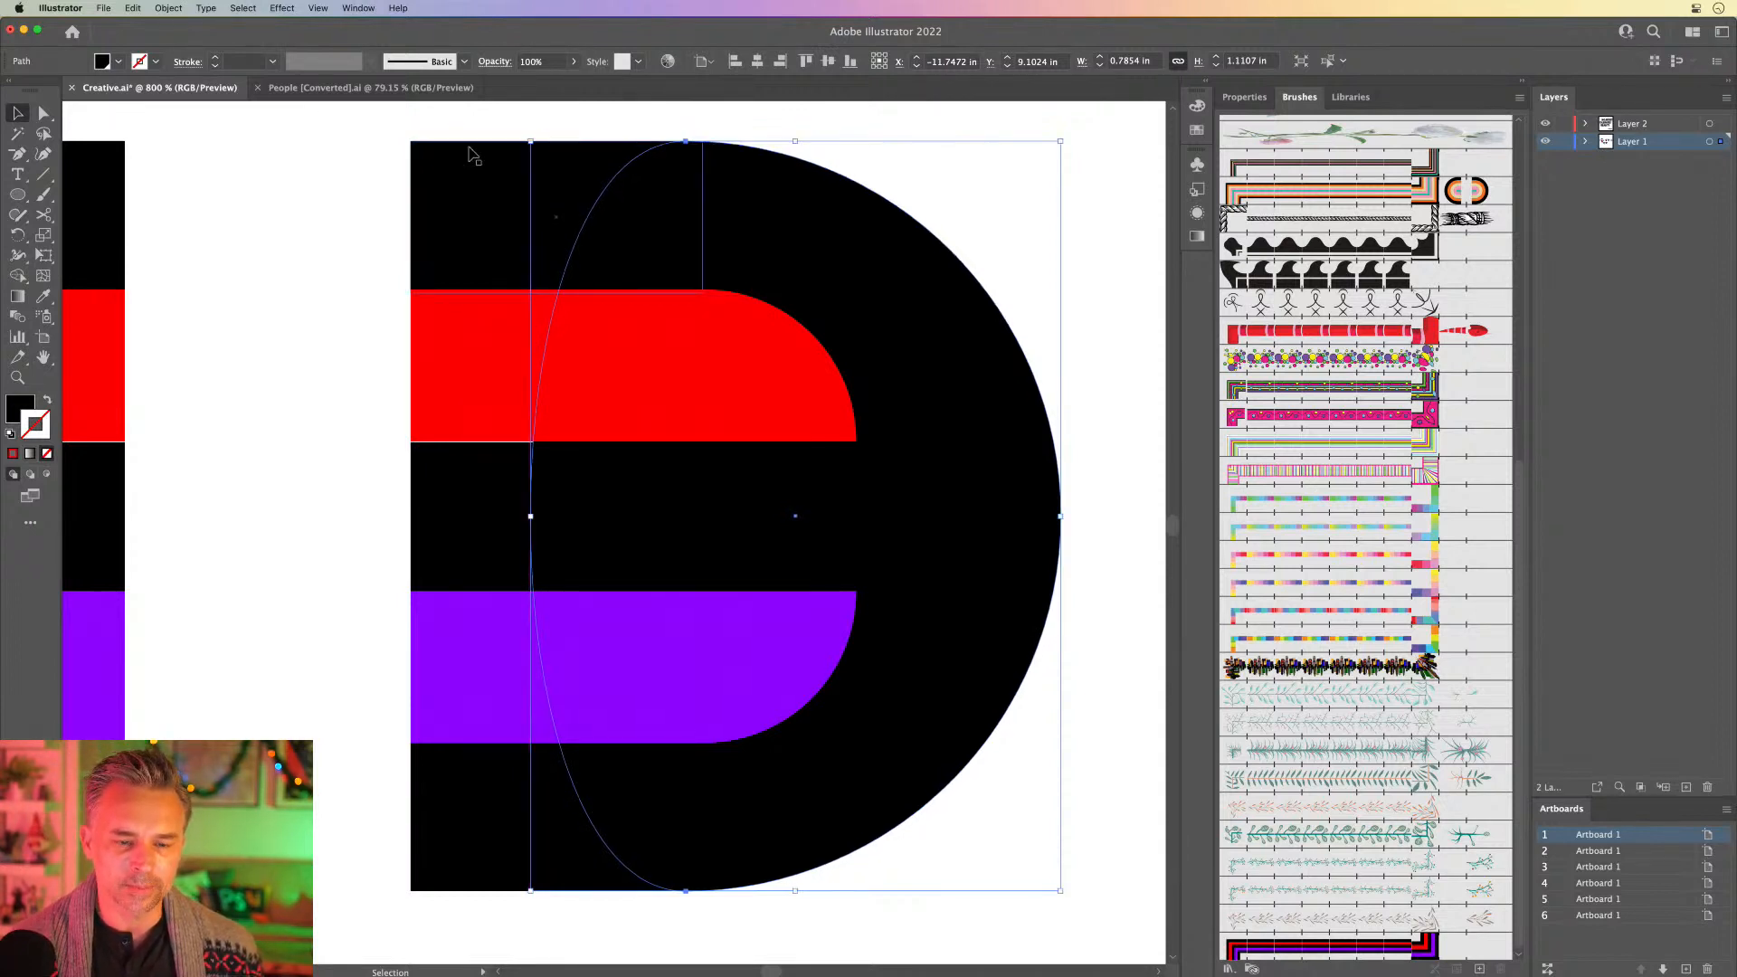
click(335, 155)
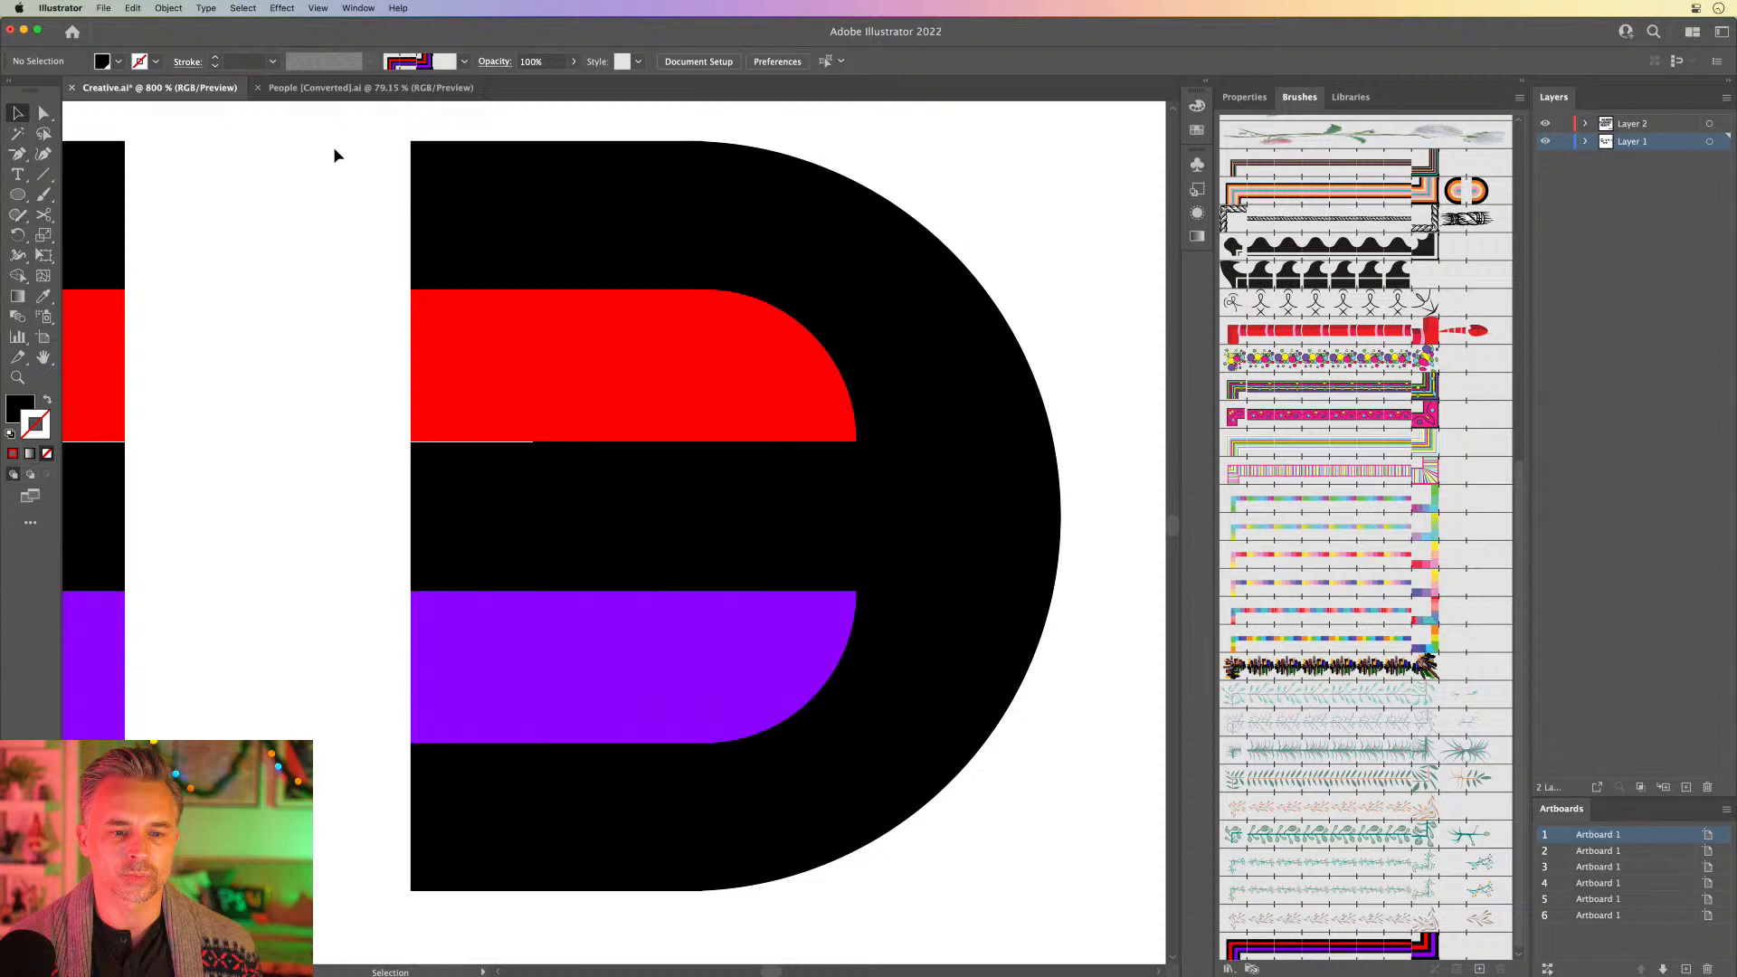
Step: Extend the short red stripe's lower edge to a height of about 0.2303 in, covering the thin white gap
click(497, 389)
drag(633, 443, 633, 447)
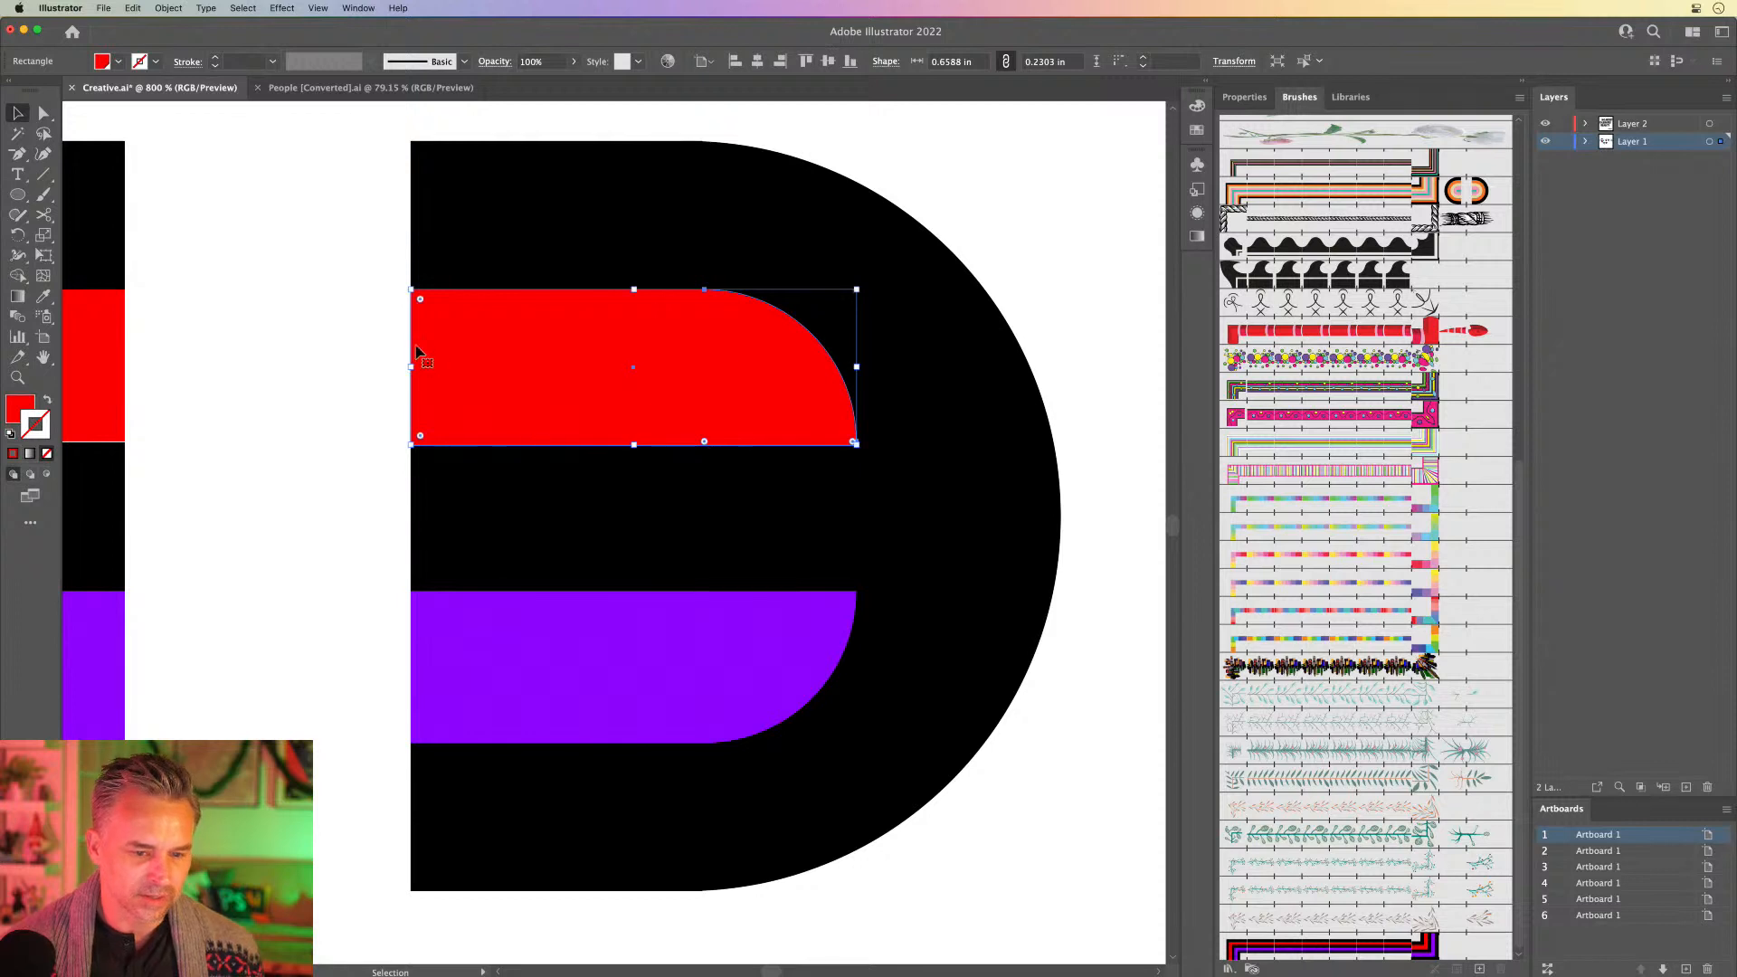
click(330, 312)
Step: Place a copy of the whole rounded end cap to the left of the long stripe tile
key(super+1)
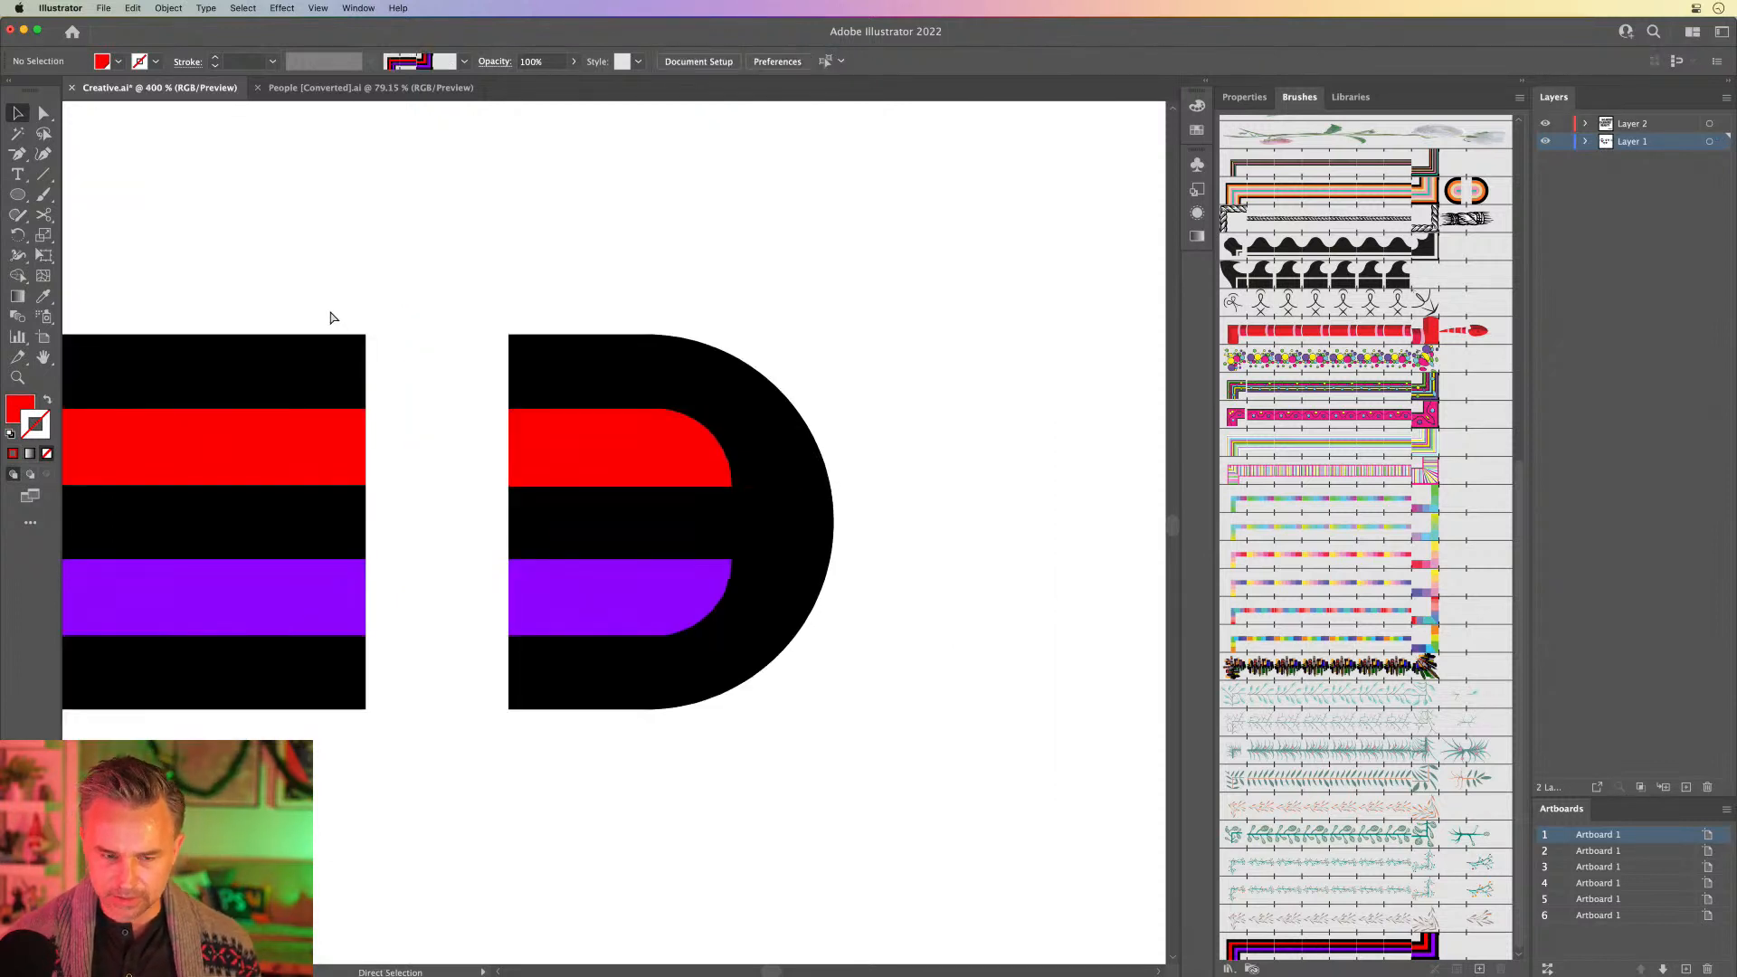
drag(1011, 395, 1118, 376)
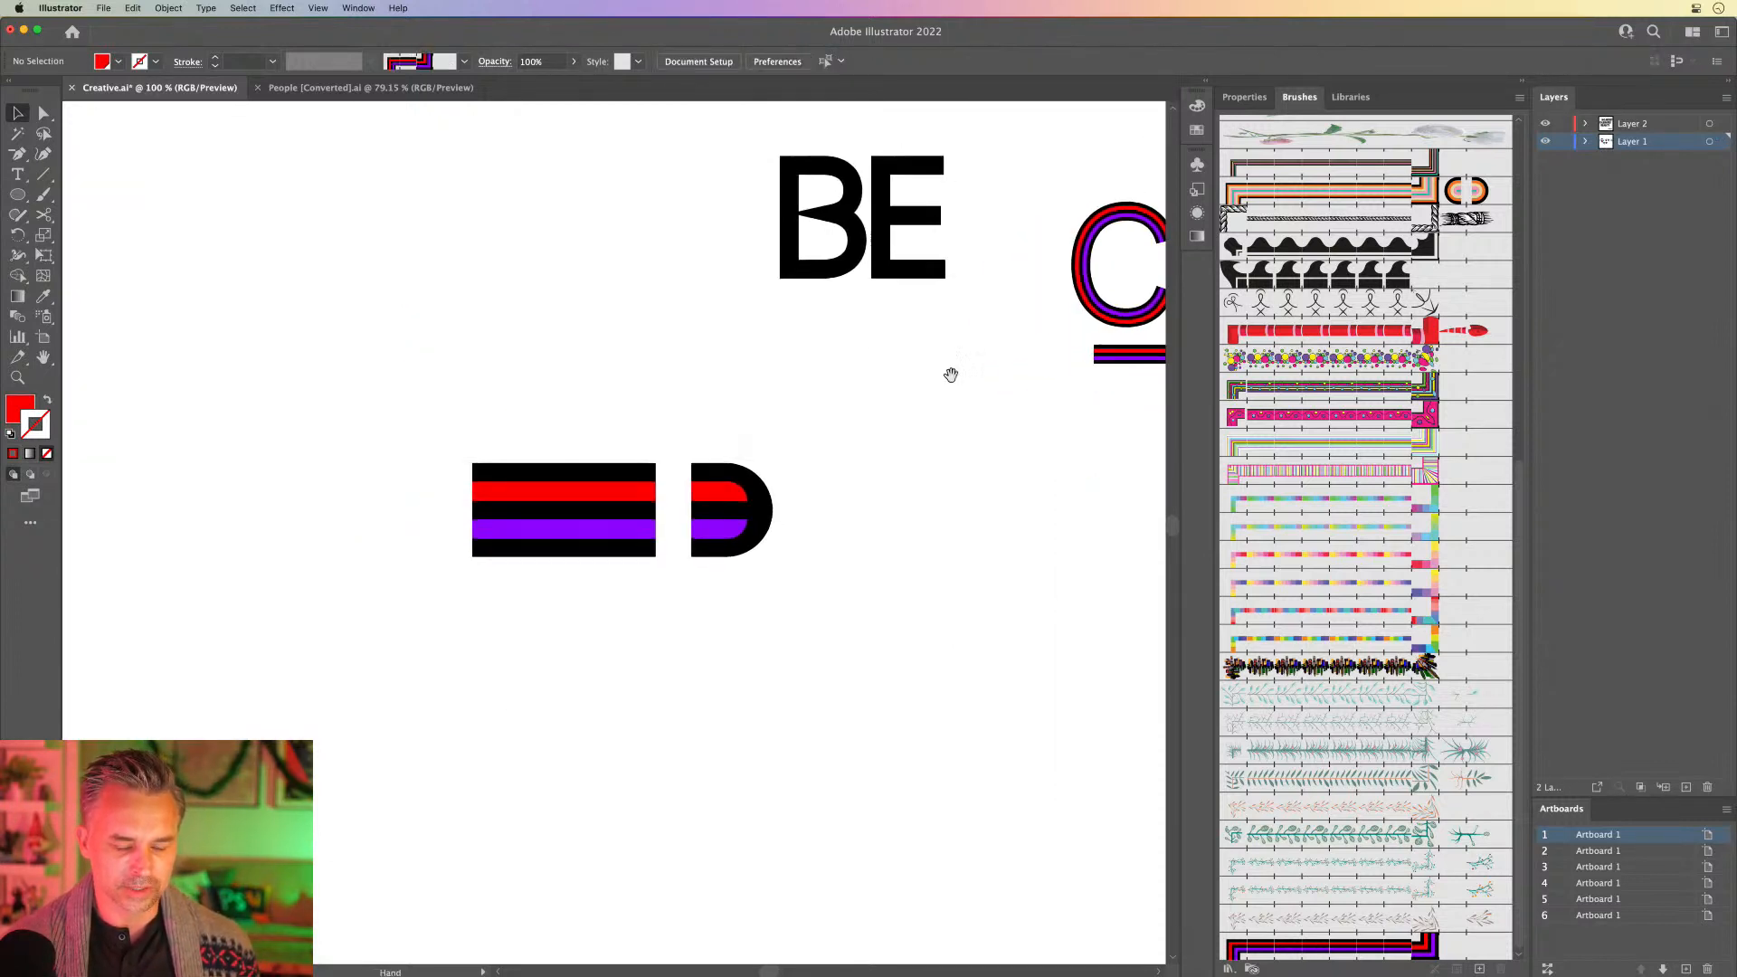
drag(683, 452, 414, 518)
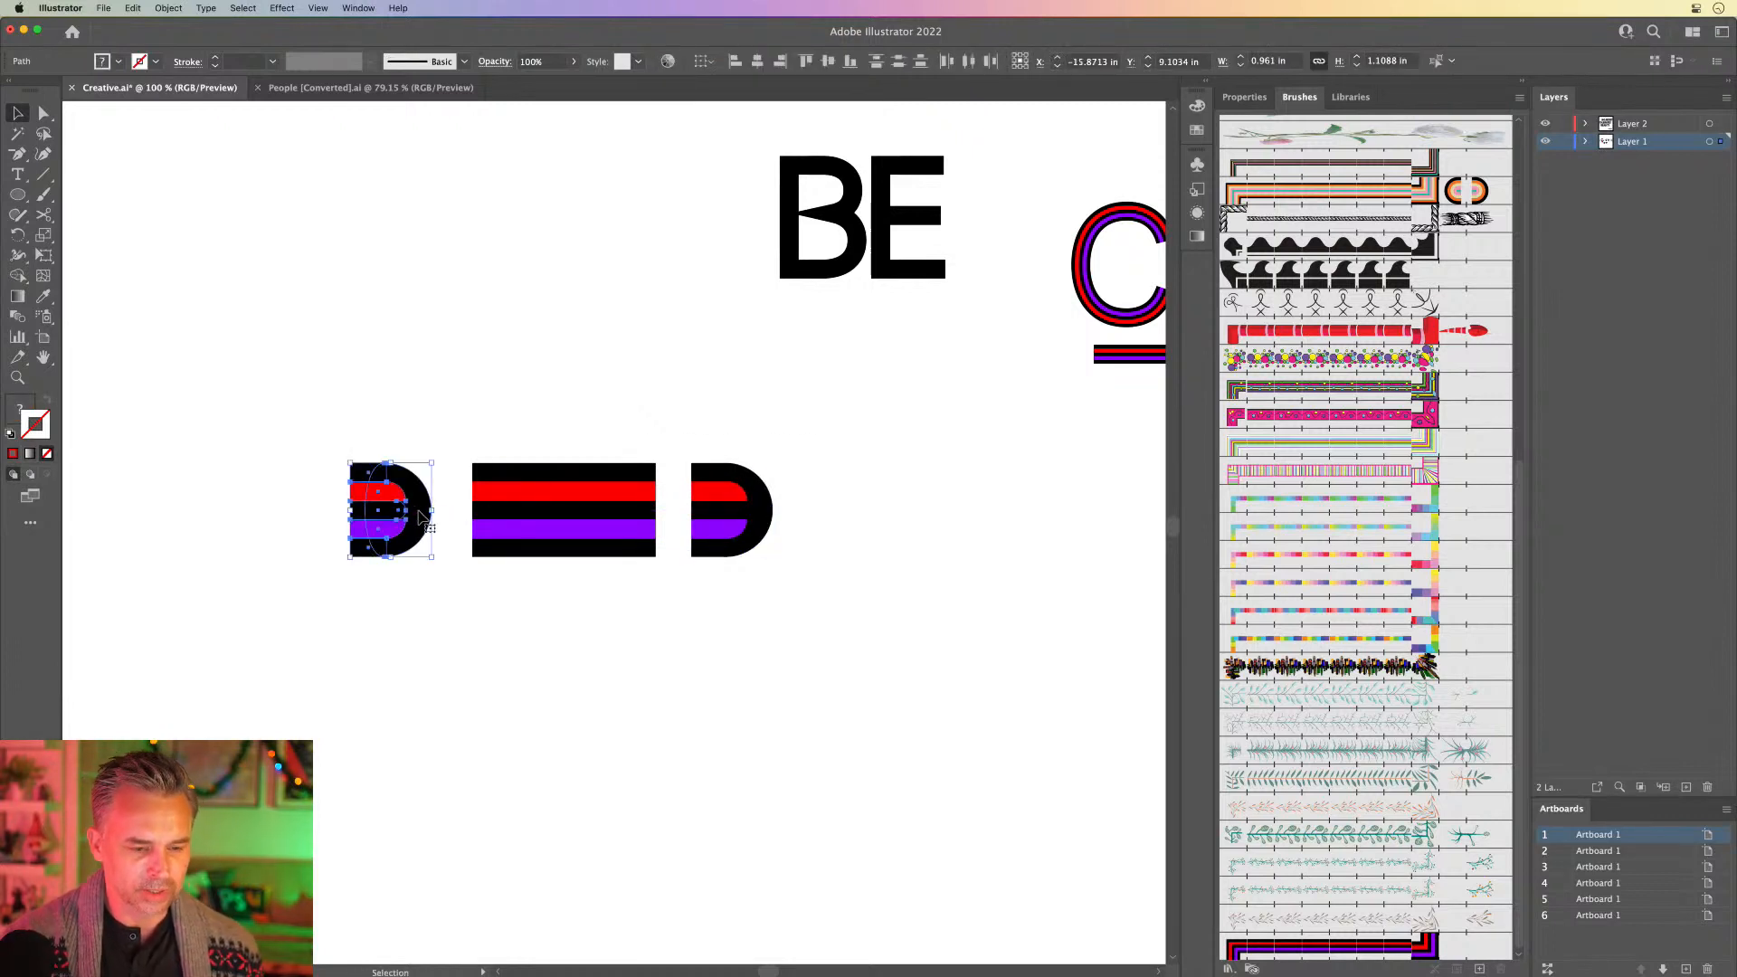
double_click(17, 239)
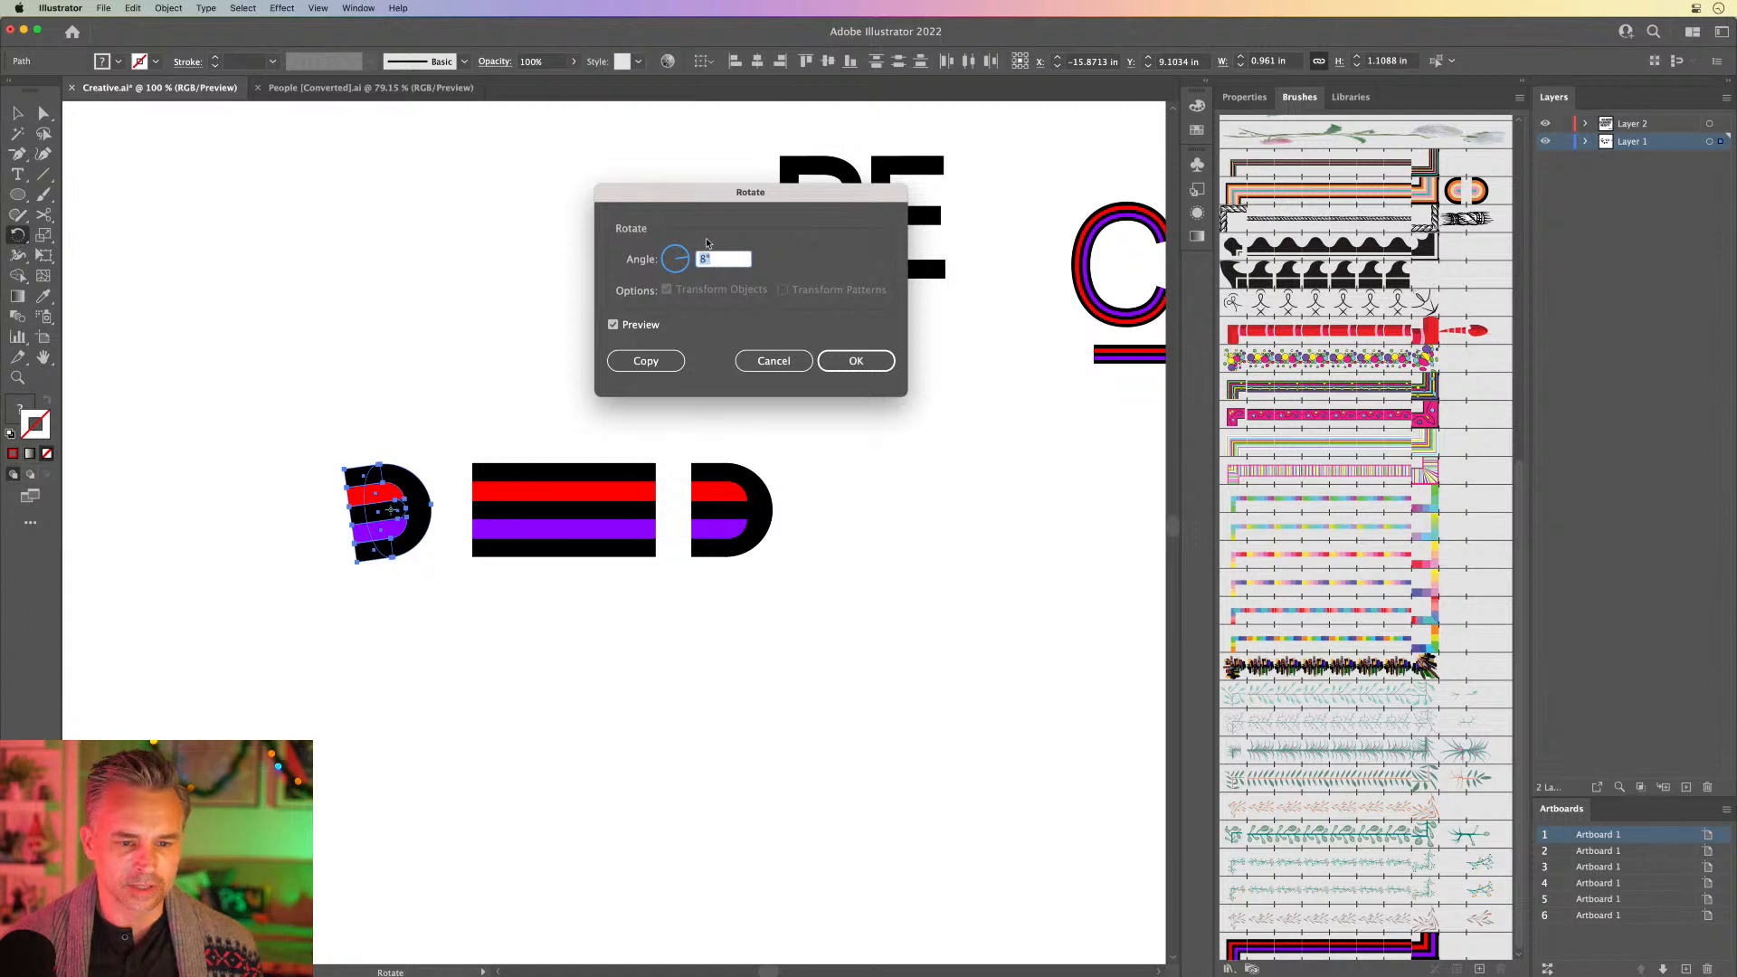
drag(667, 259, 689, 262)
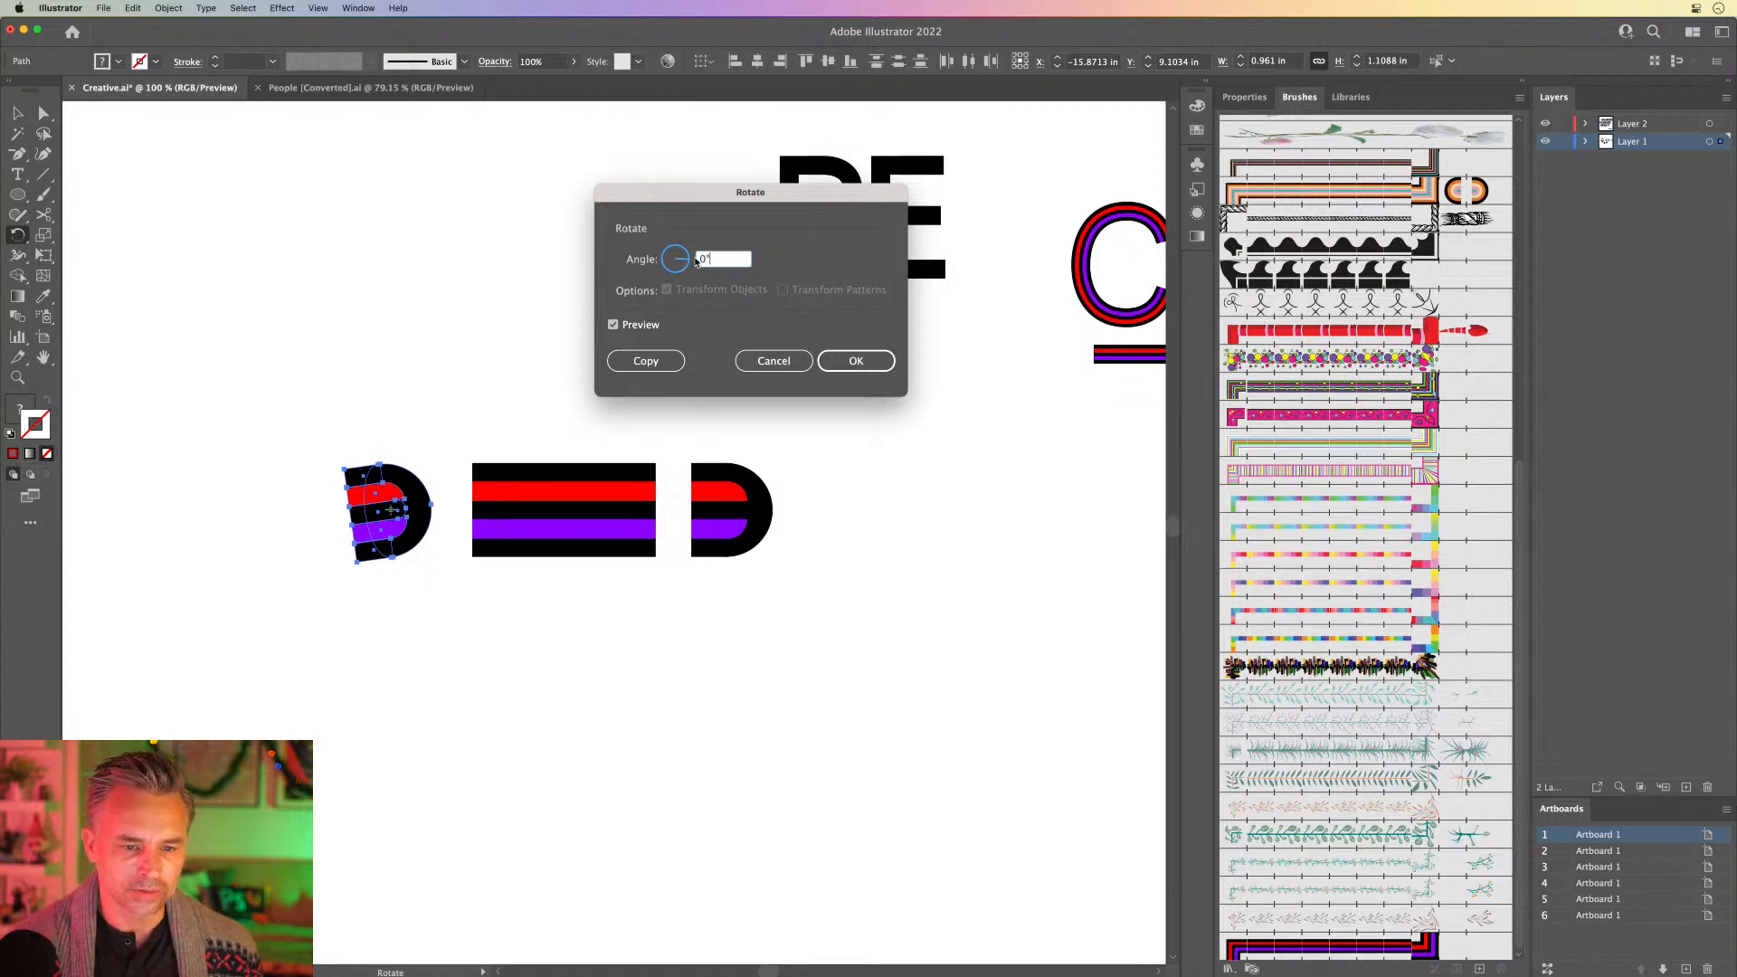
click(773, 361)
Step: Reflect the copied end cap across the vertical axis so its rounded end faces left
drag(12, 237, 68, 256)
double_click(15, 235)
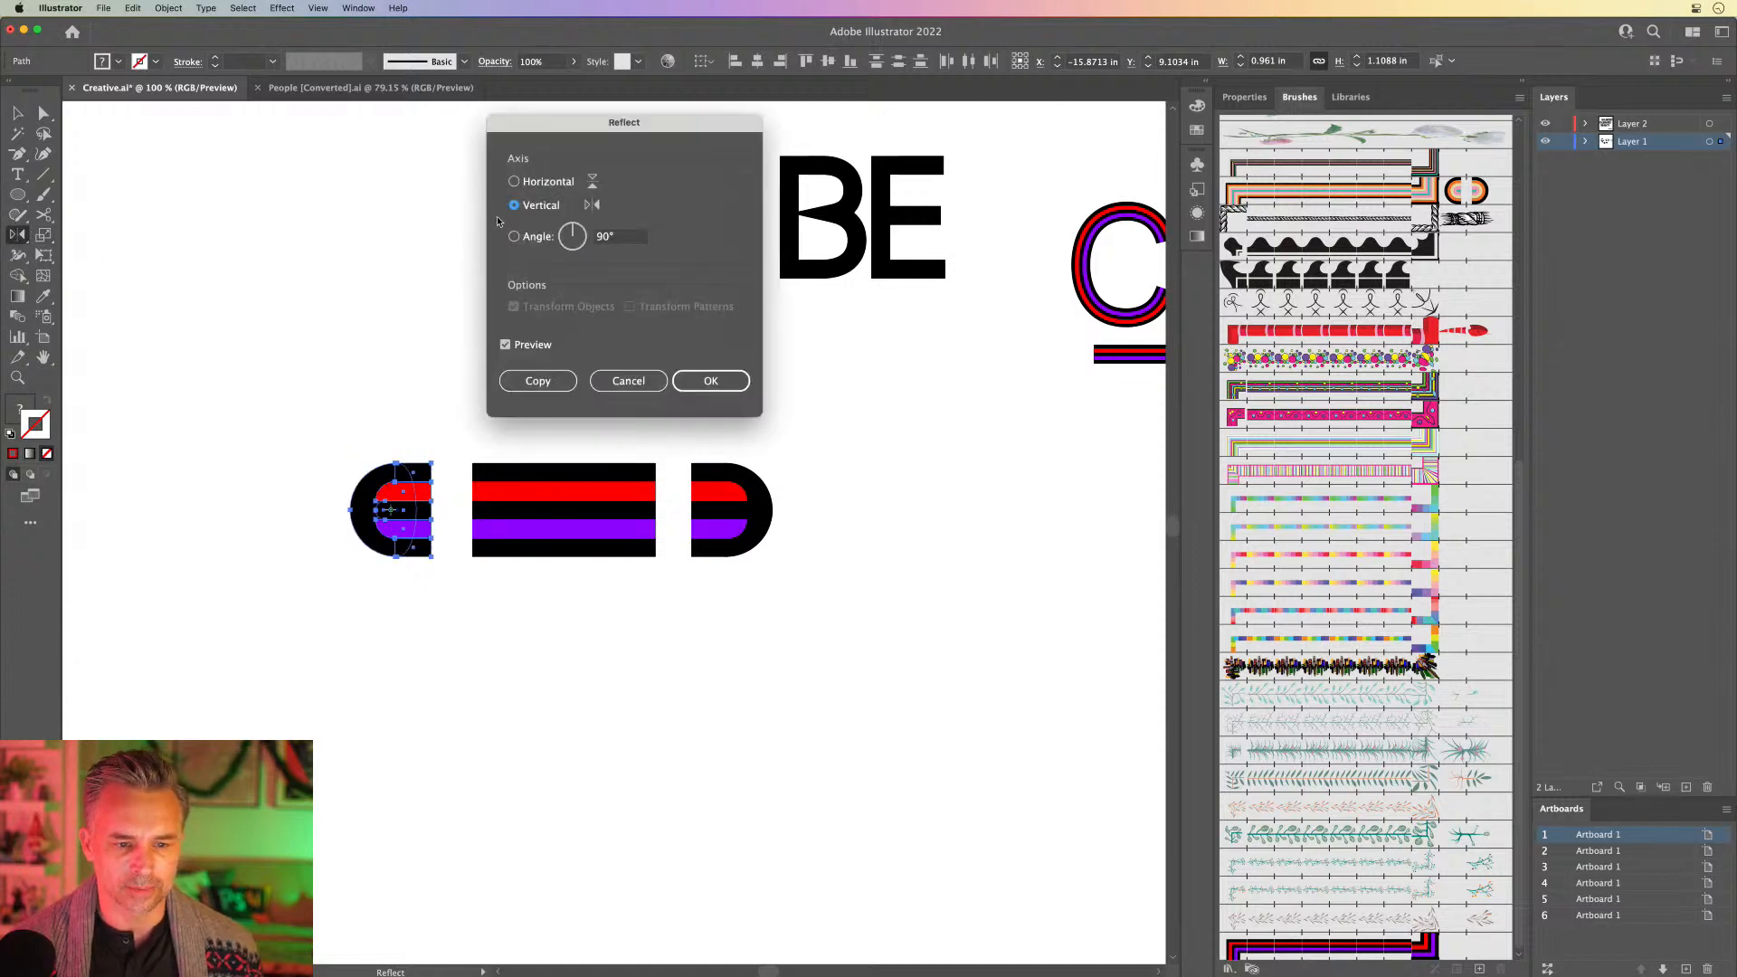
click(711, 381)
key(v)
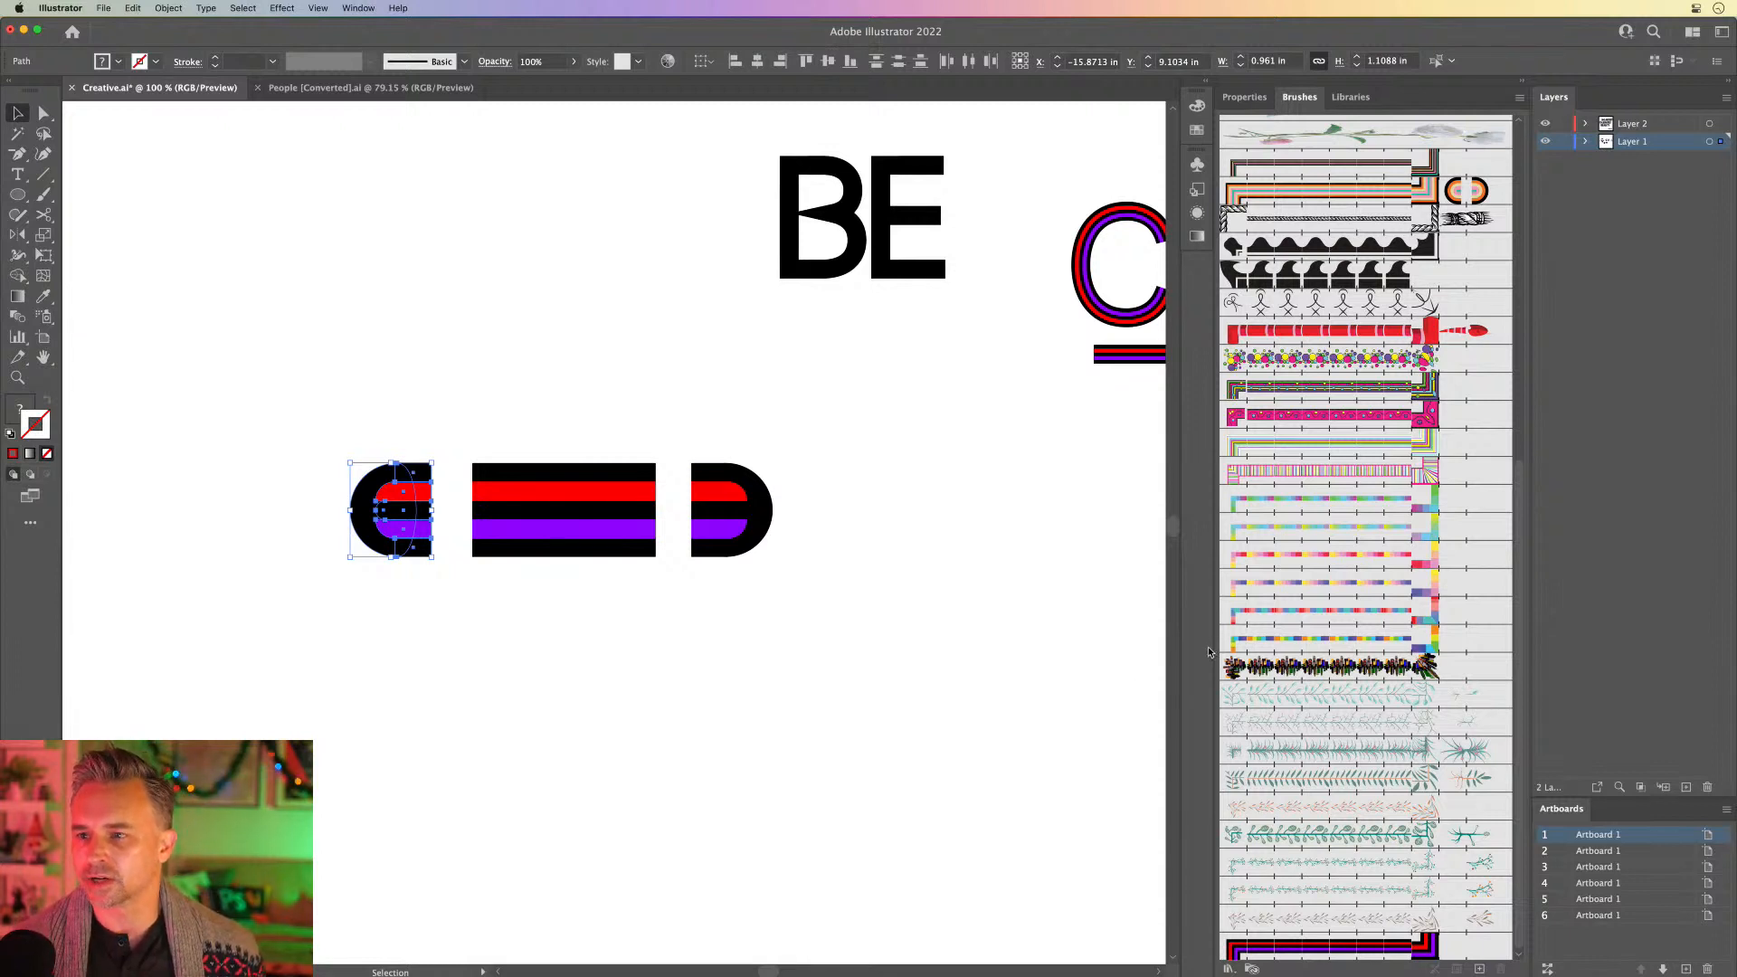
click(17, 377)
drag(325, 422, 459, 507)
drag(764, 504, 552, 517)
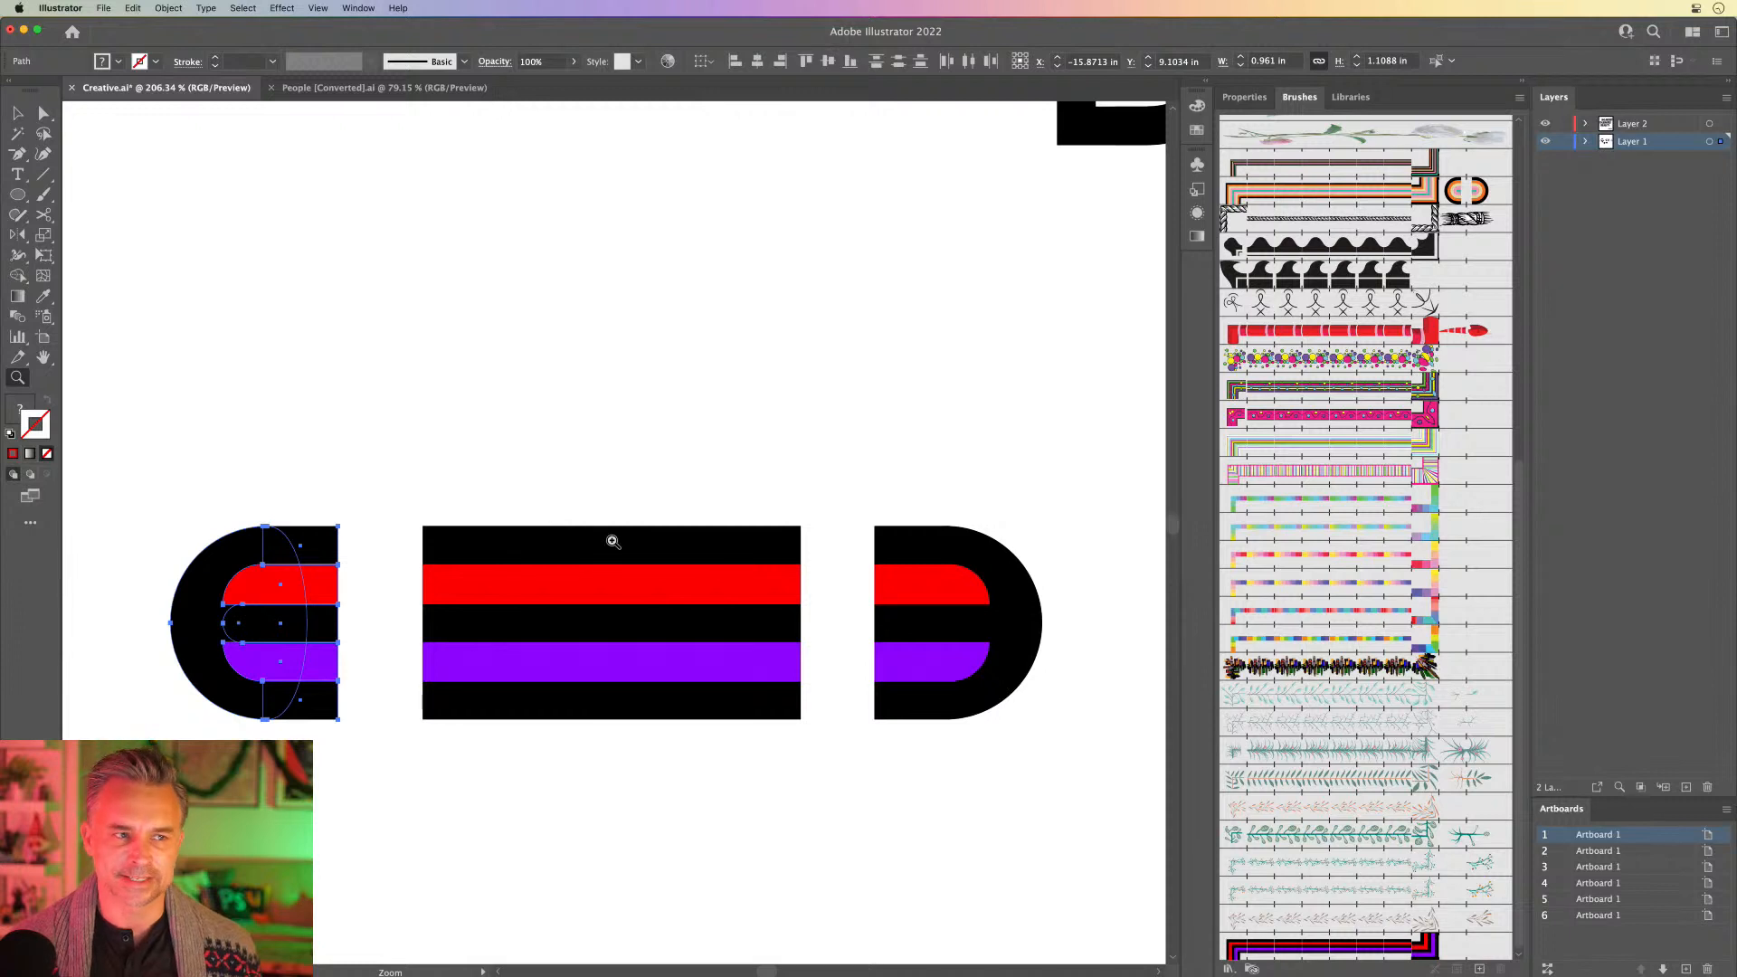
click(18, 111)
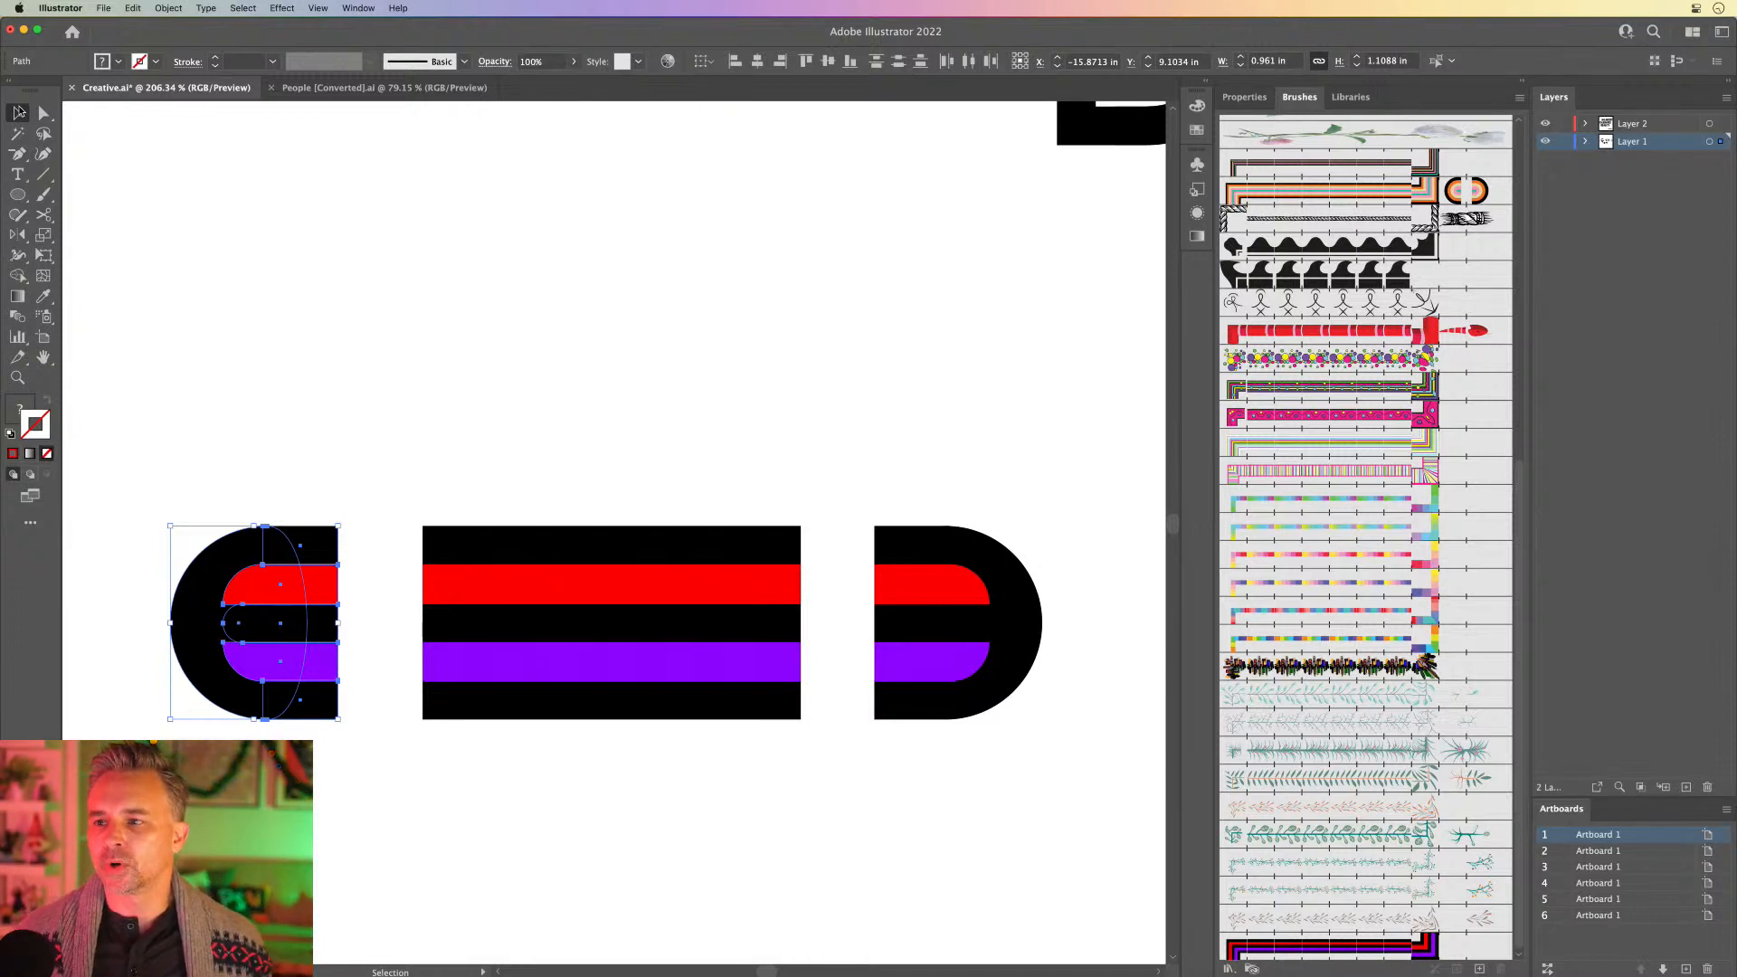
click(528, 331)
Step: Move the start anchor of the R's leg right to the inner edge of the R's vertical stem
key(space)
drag(804, 353, 217, 718)
drag(728, 769, 527, 667)
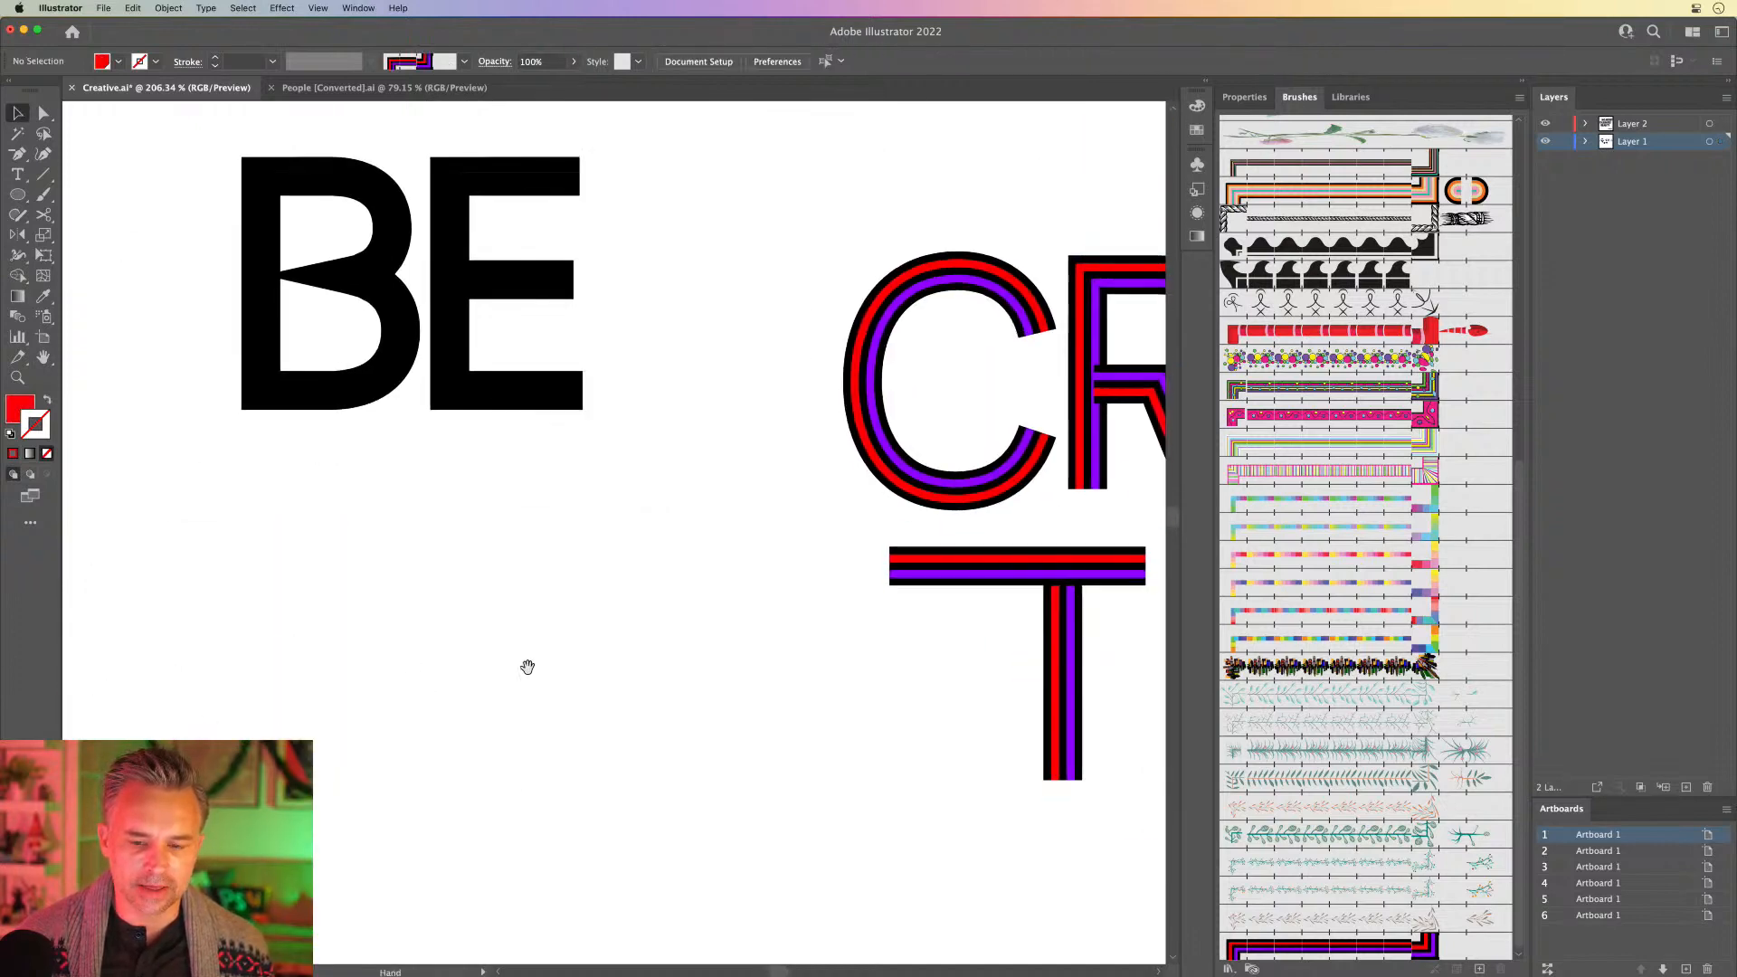
drag(637, 661, 216, 719)
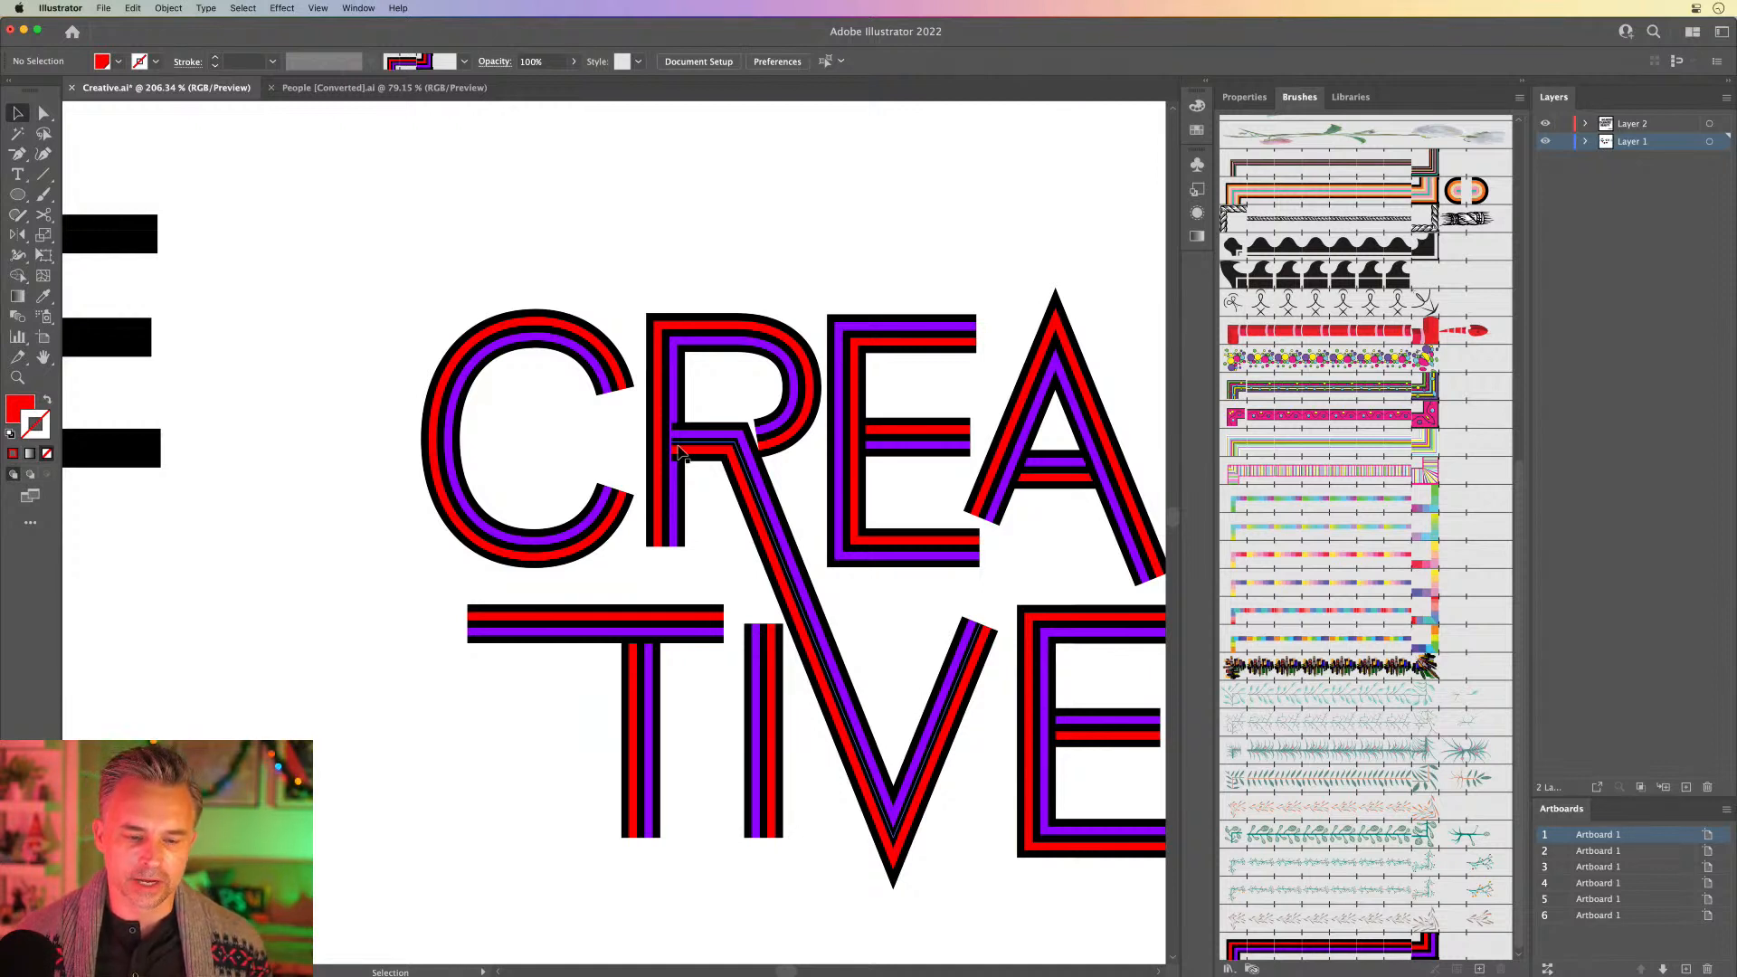
key(super+equal)
key(super+equal)
key(super+equal)
key(space)
drag(1124, 264, 1049, 592)
key(a)
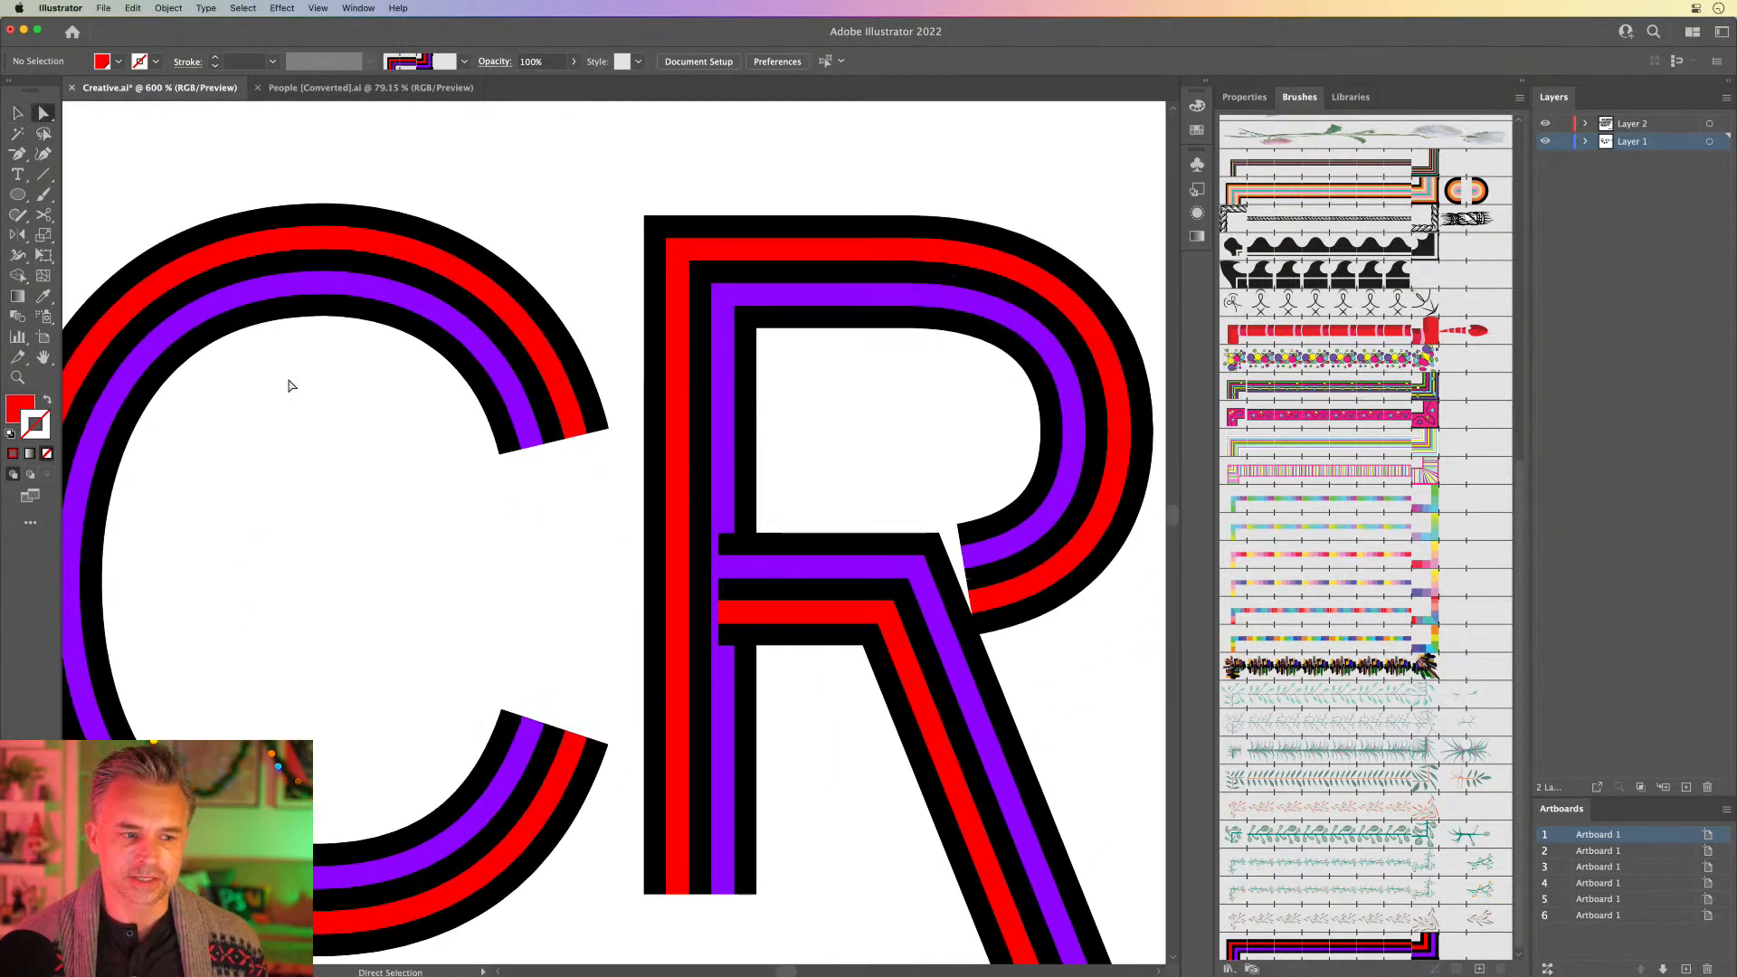
click(721, 592)
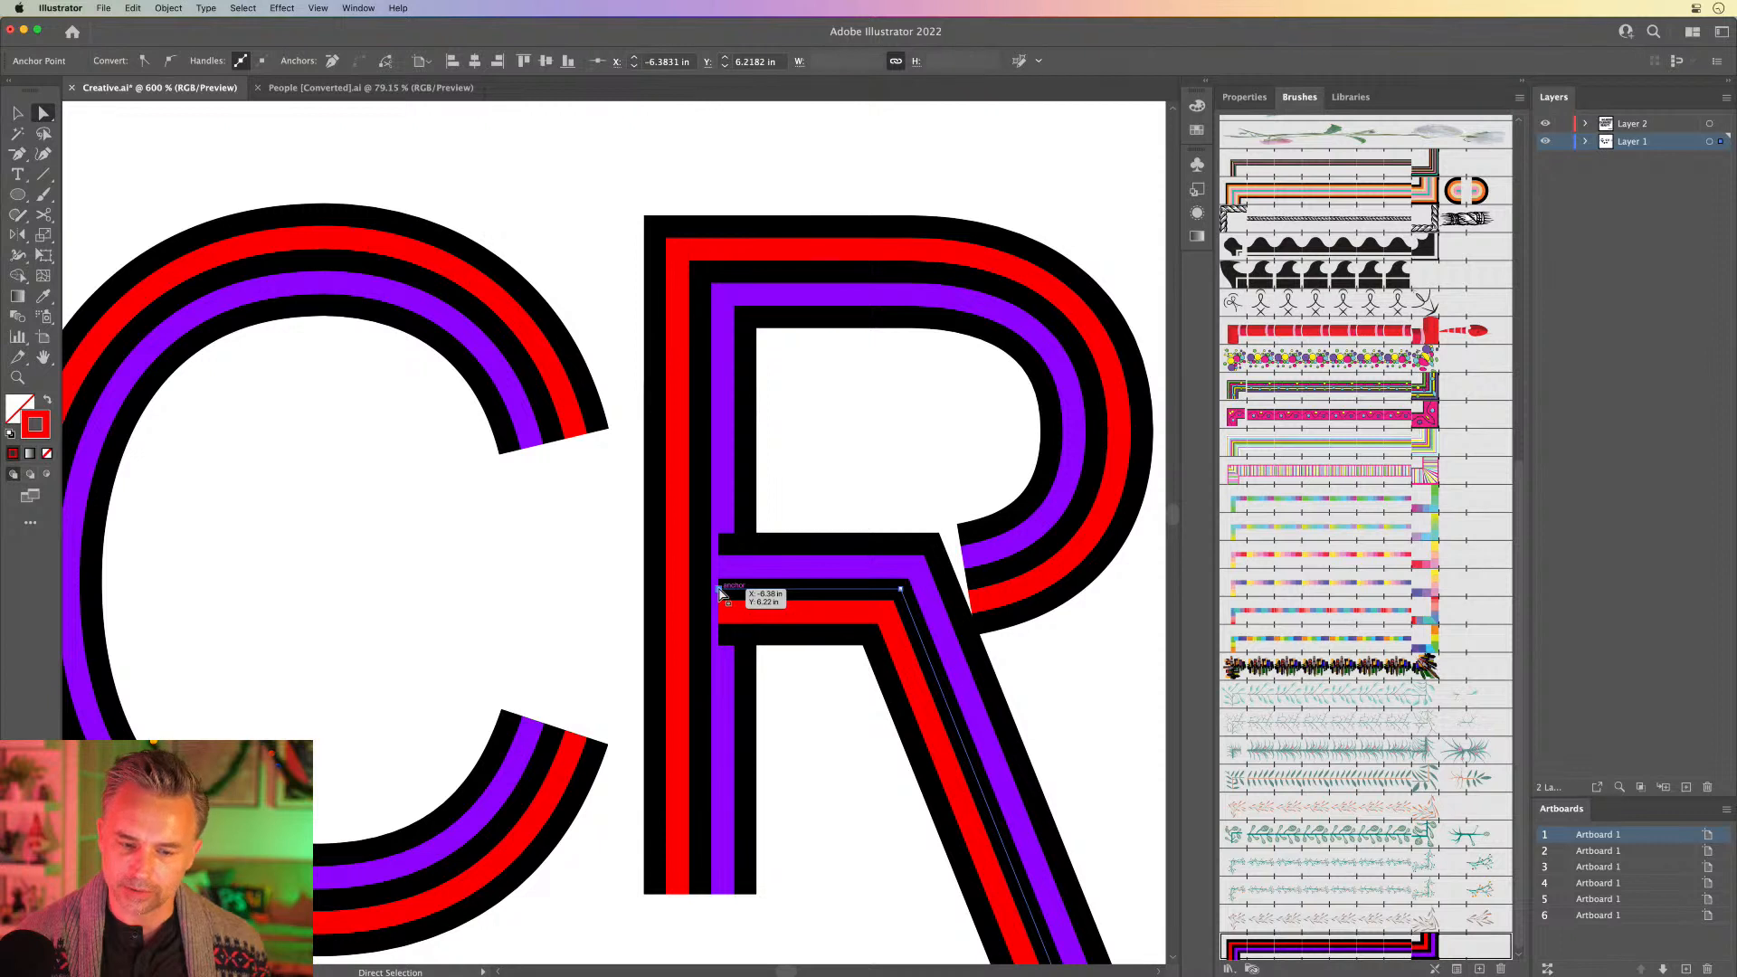
drag(721, 592, 754, 591)
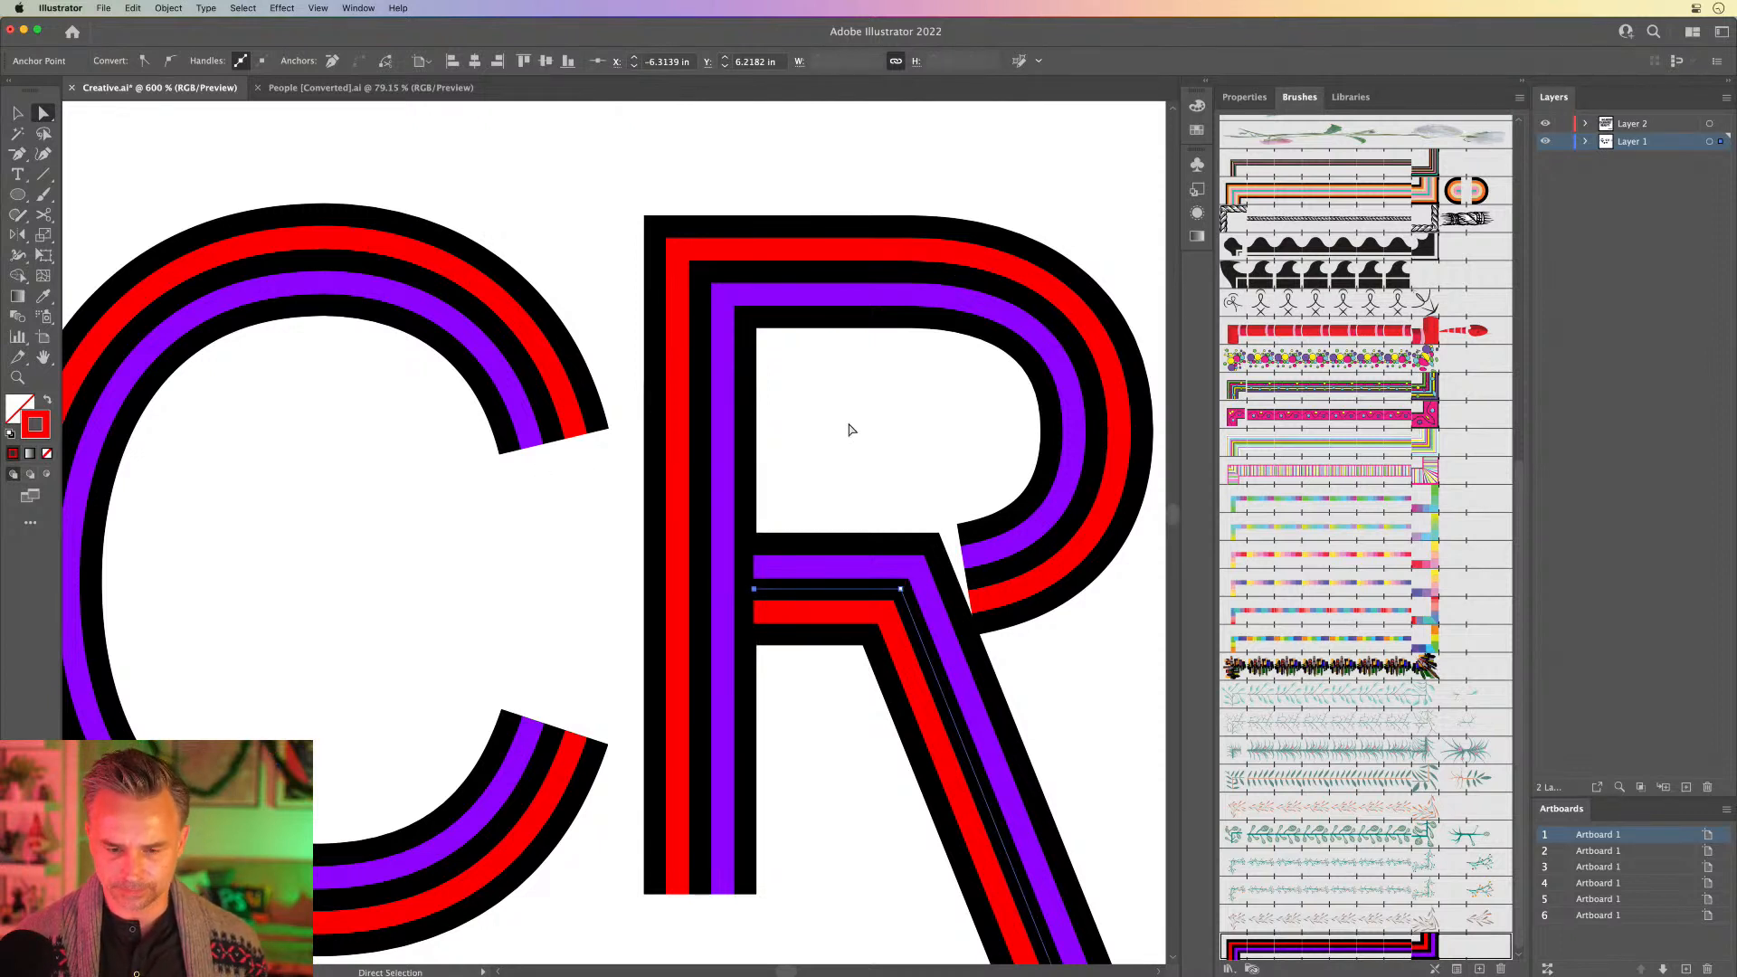
Step: Move the end anchor of the R's bowl slightly down and left, and raise its curve handle to straighten the bowl's end
click(969, 582)
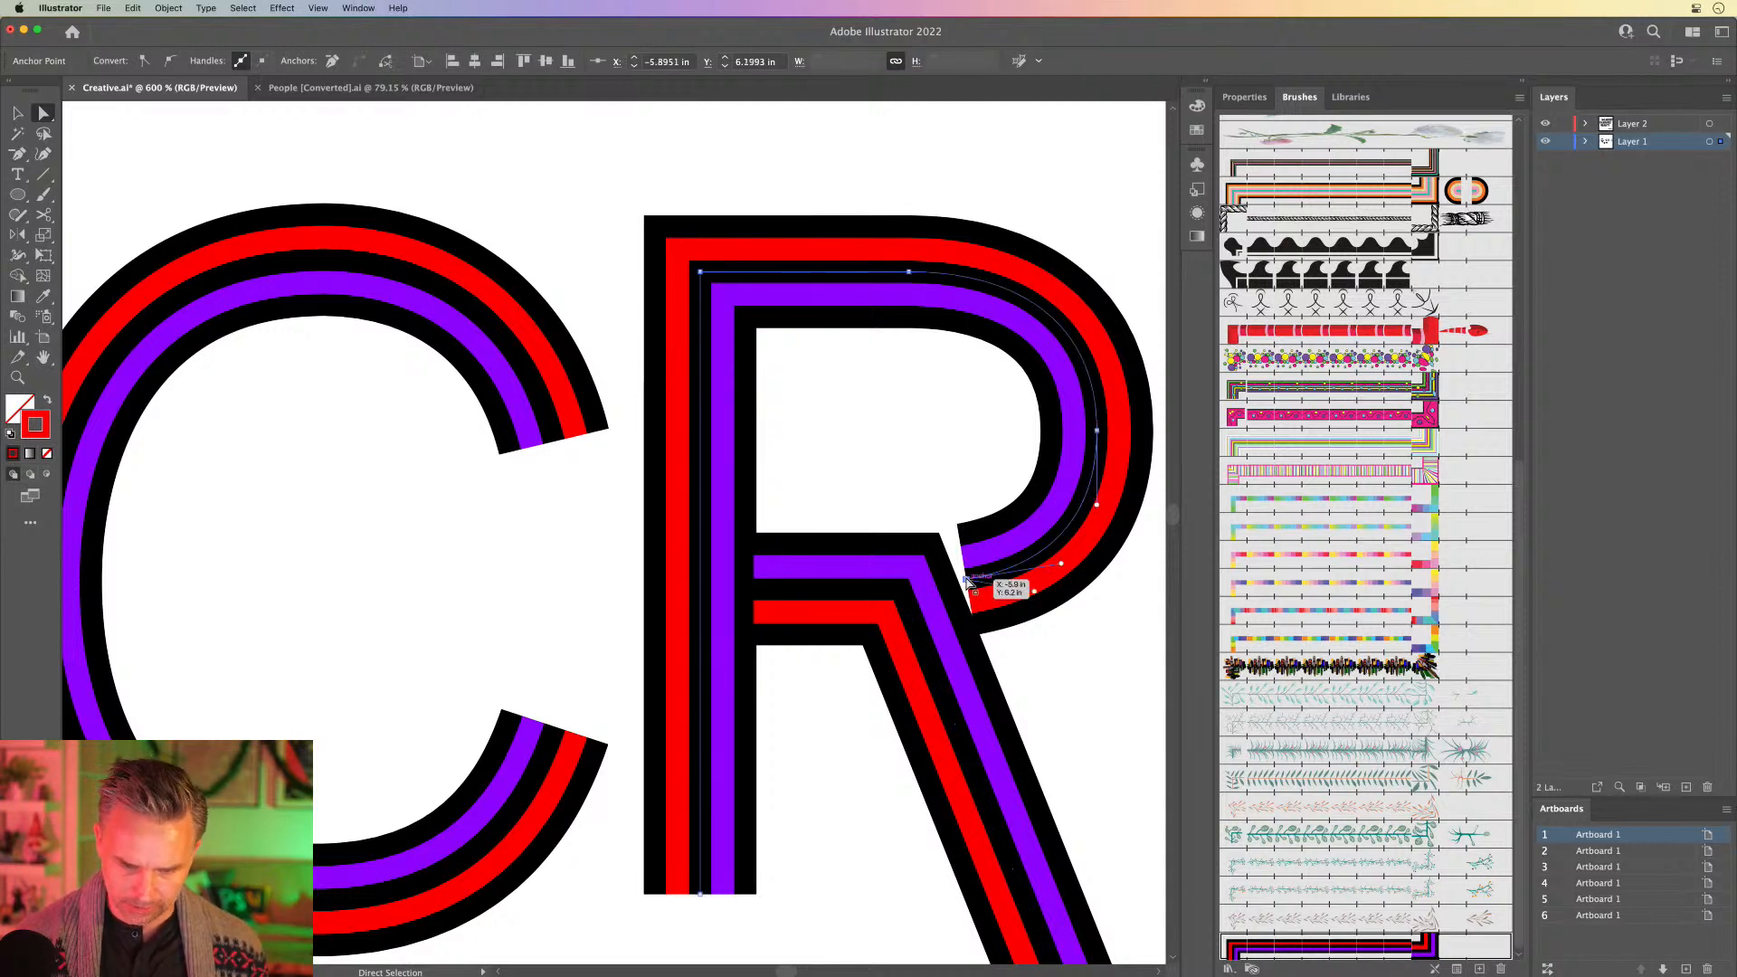
drag(970, 583, 1055, 573)
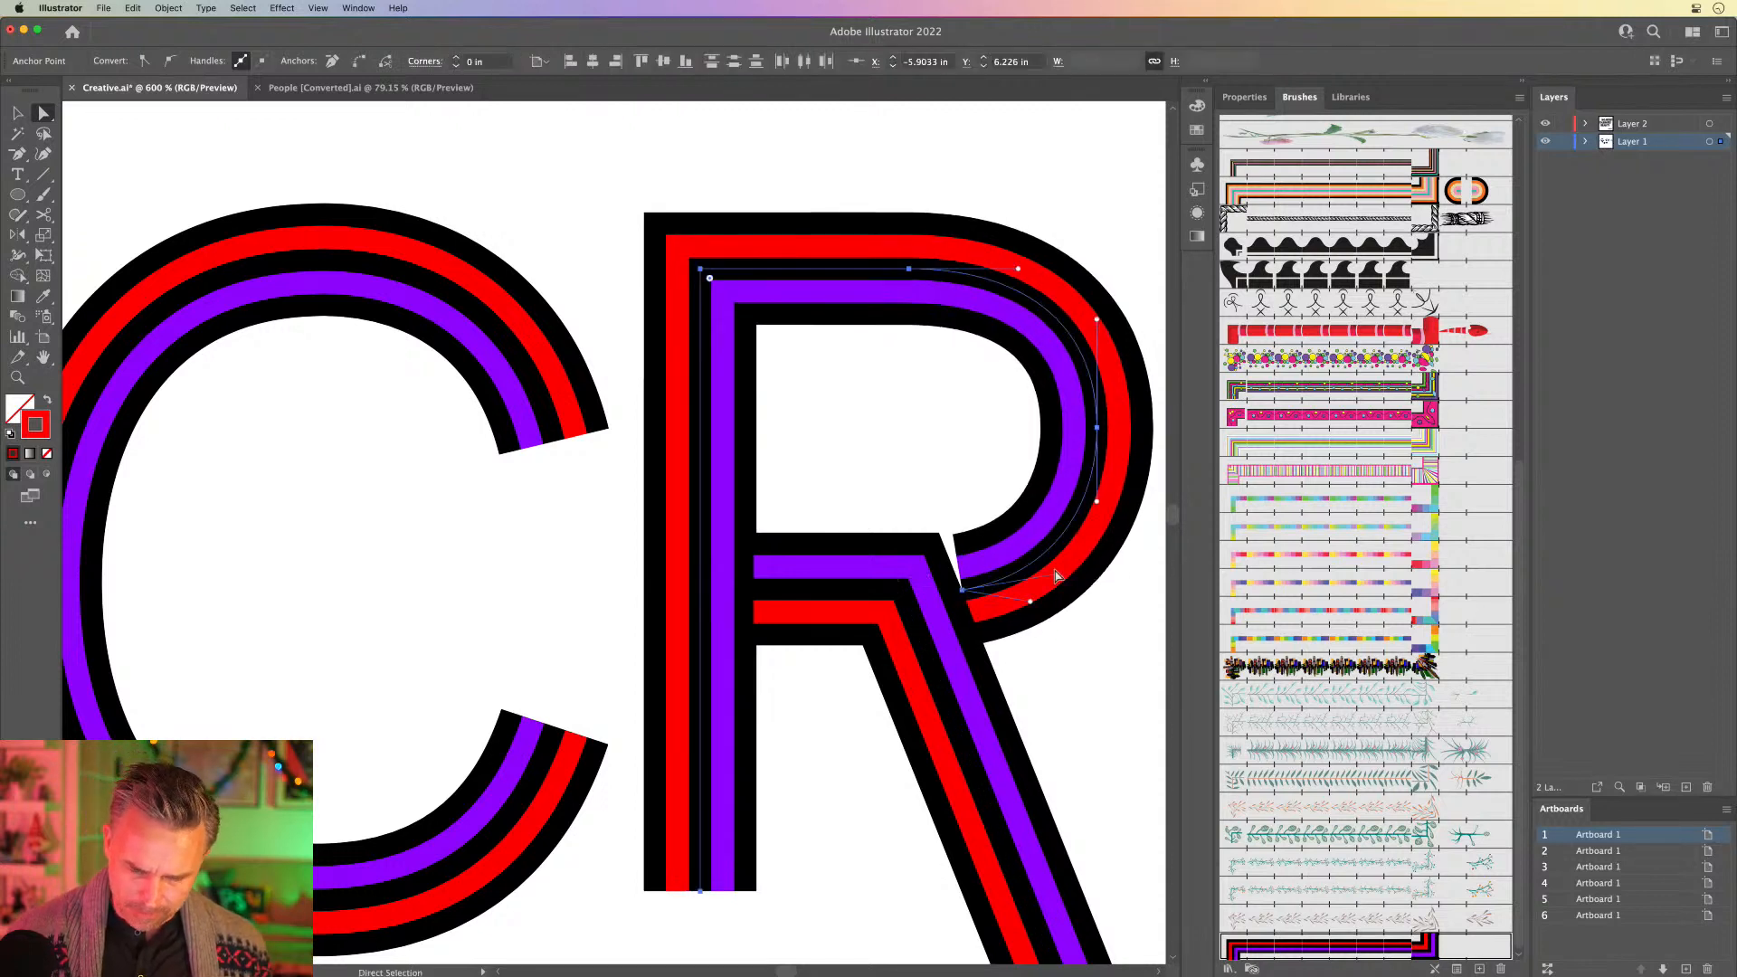
key(super+z)
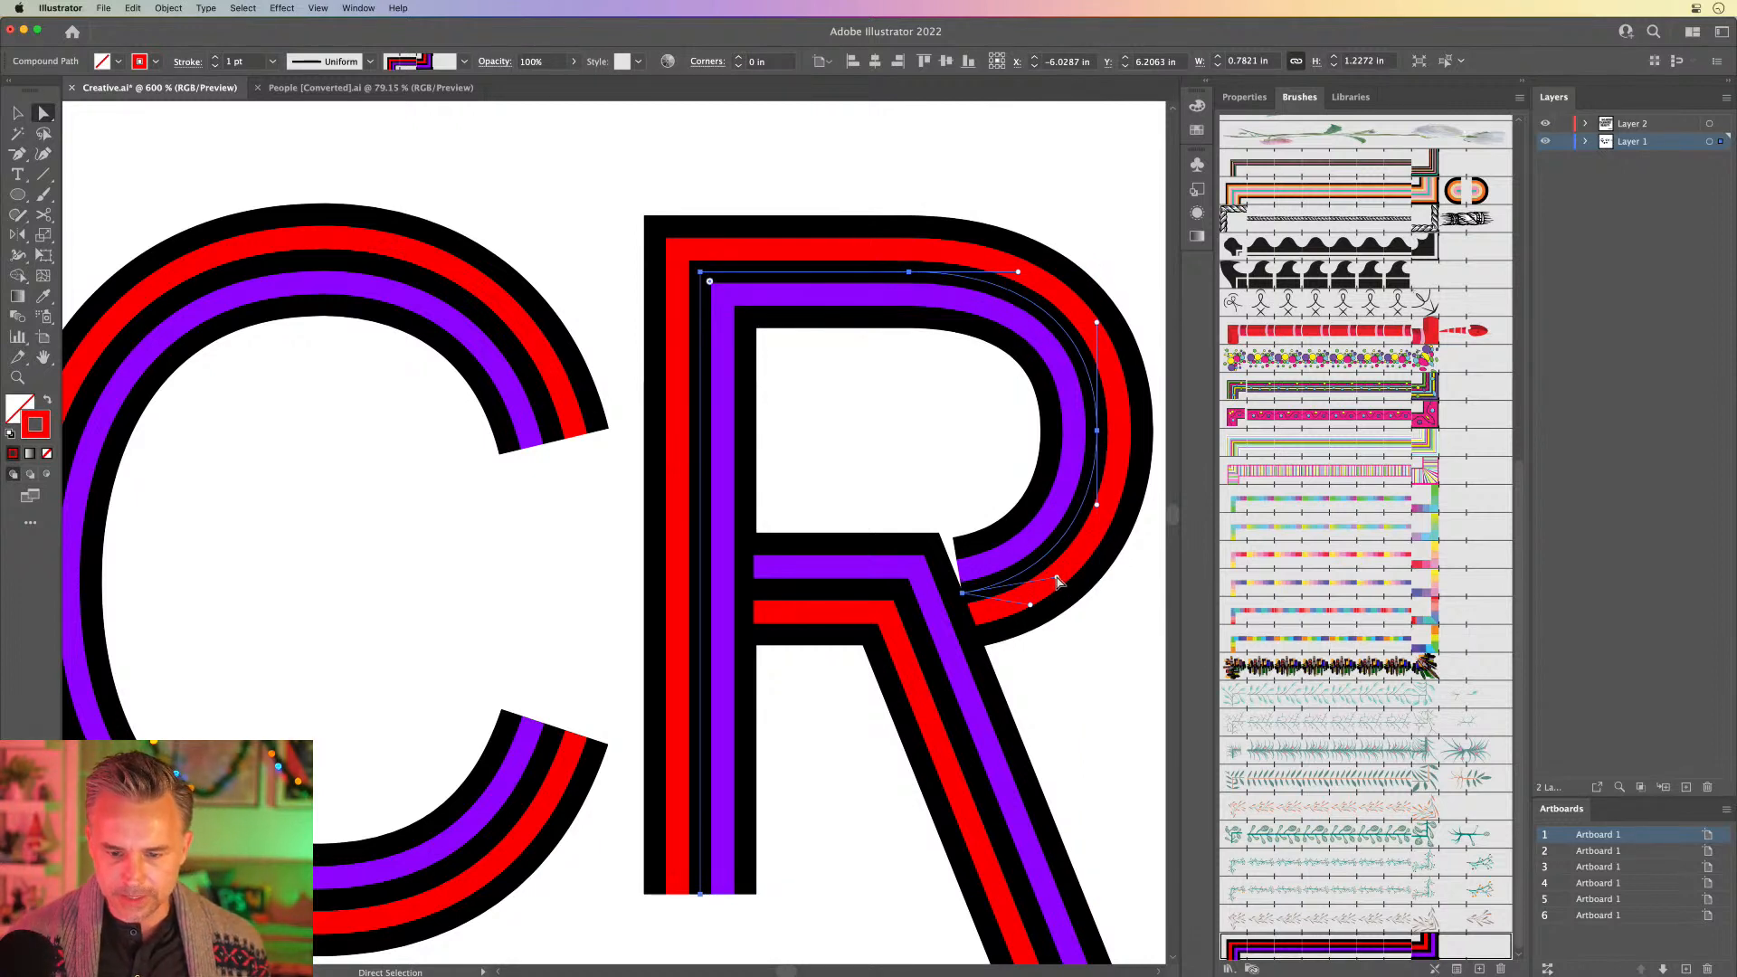
drag(1058, 581, 1056, 560)
click(971, 587)
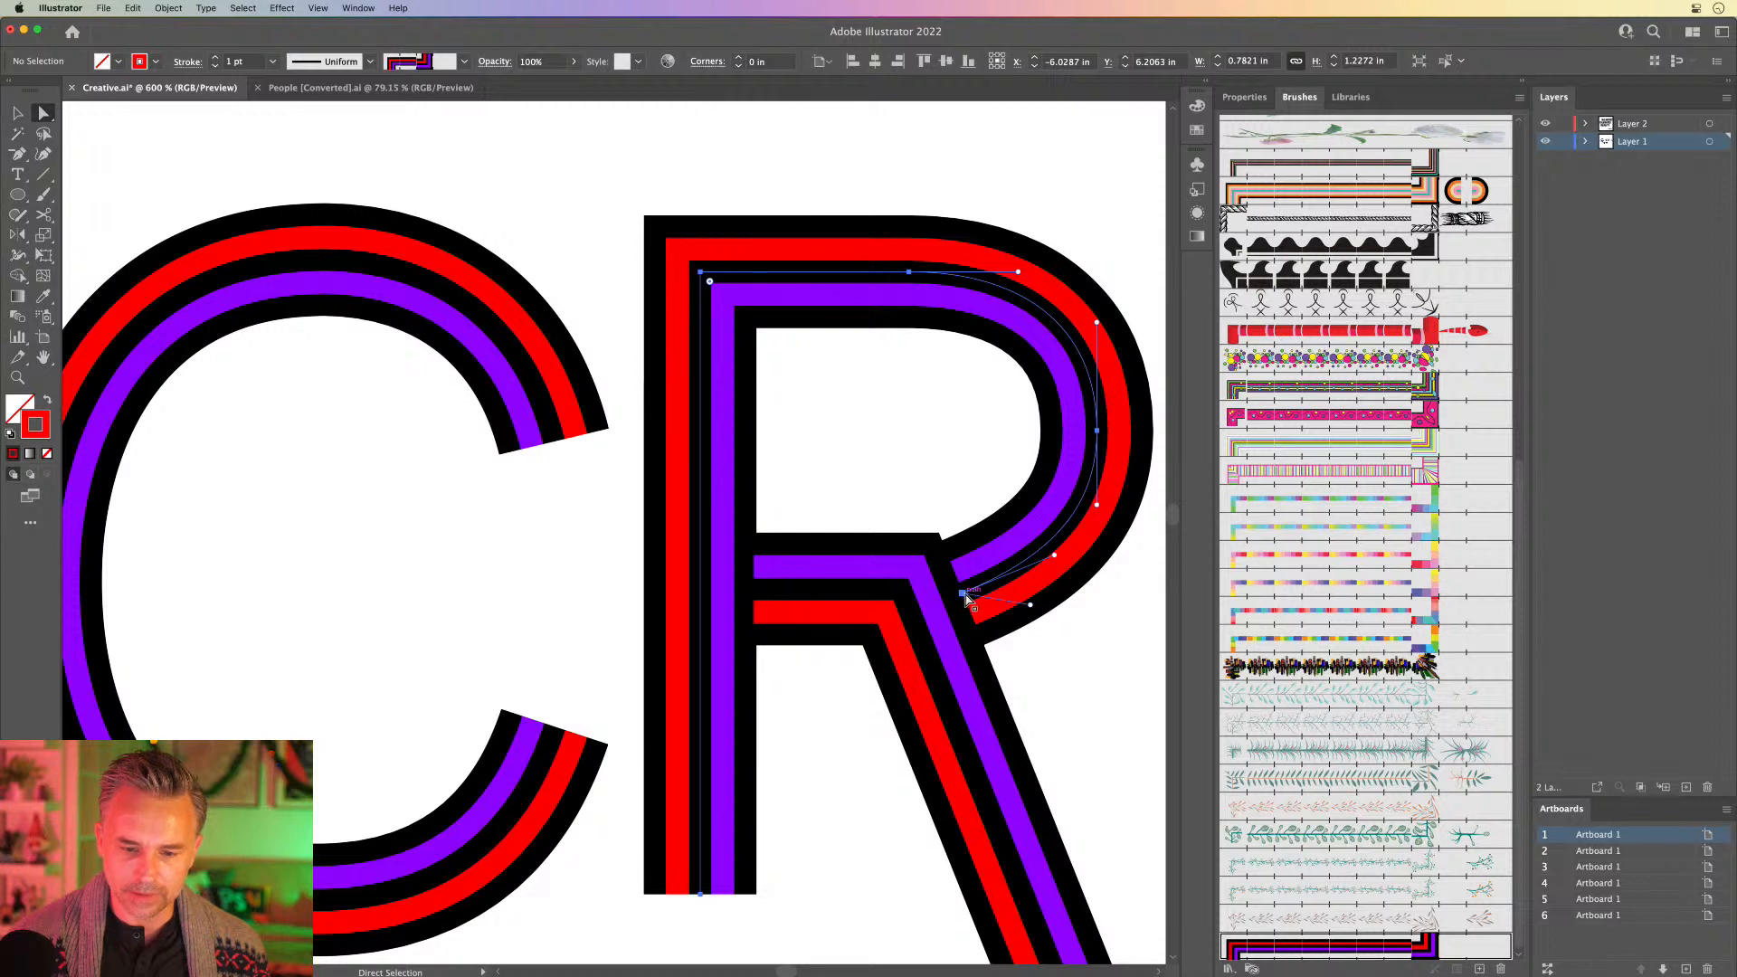
drag(965, 594, 969, 592)
key(super+z)
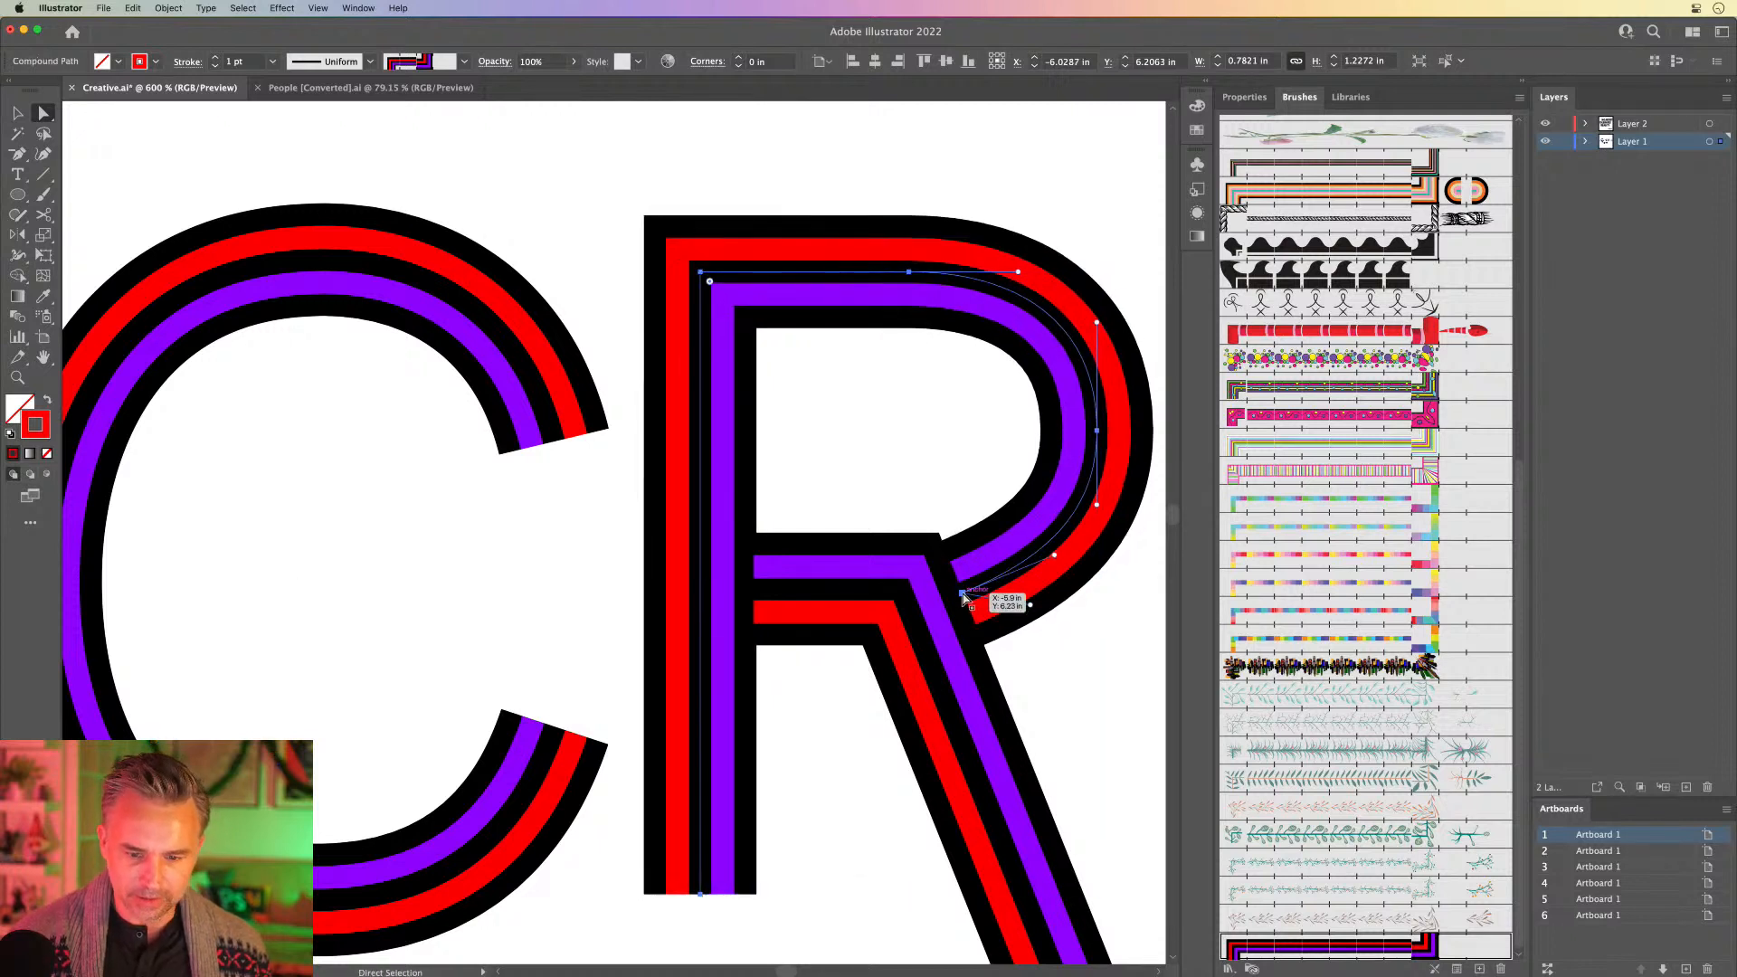
Step: Move the end anchor of the R's bowl slightly up and left so the bowl meets the leg's corner
click(927, 473)
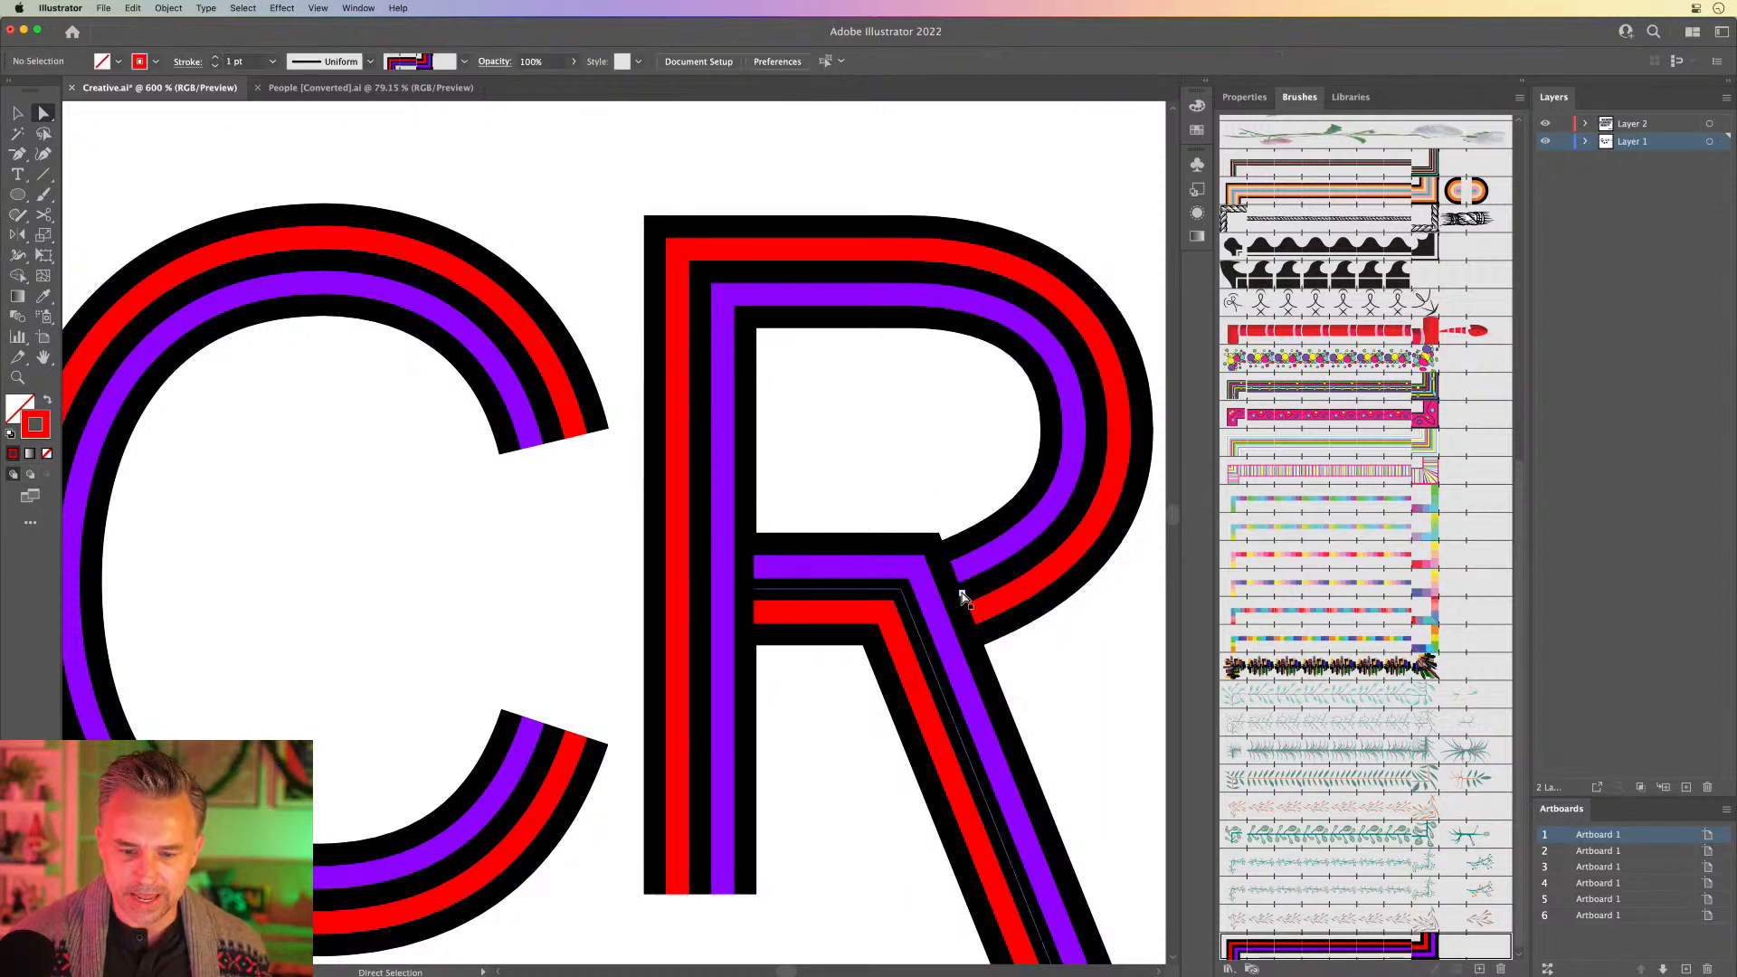
click(963, 595)
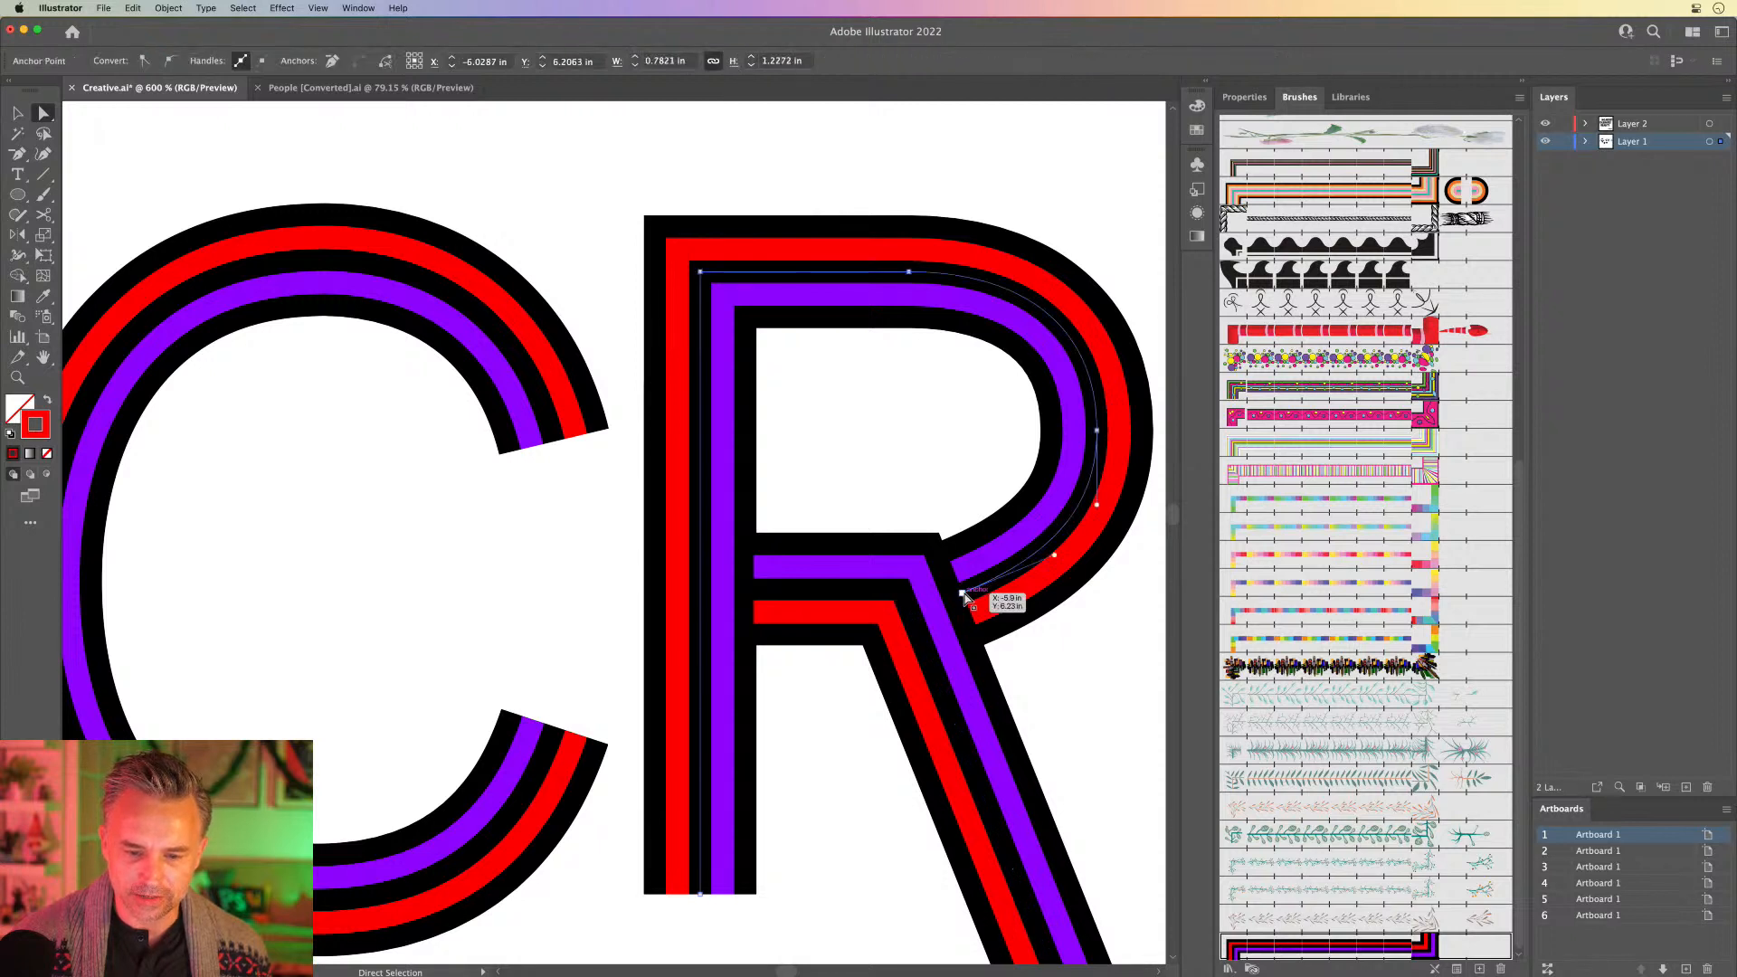
drag(967, 597, 959, 586)
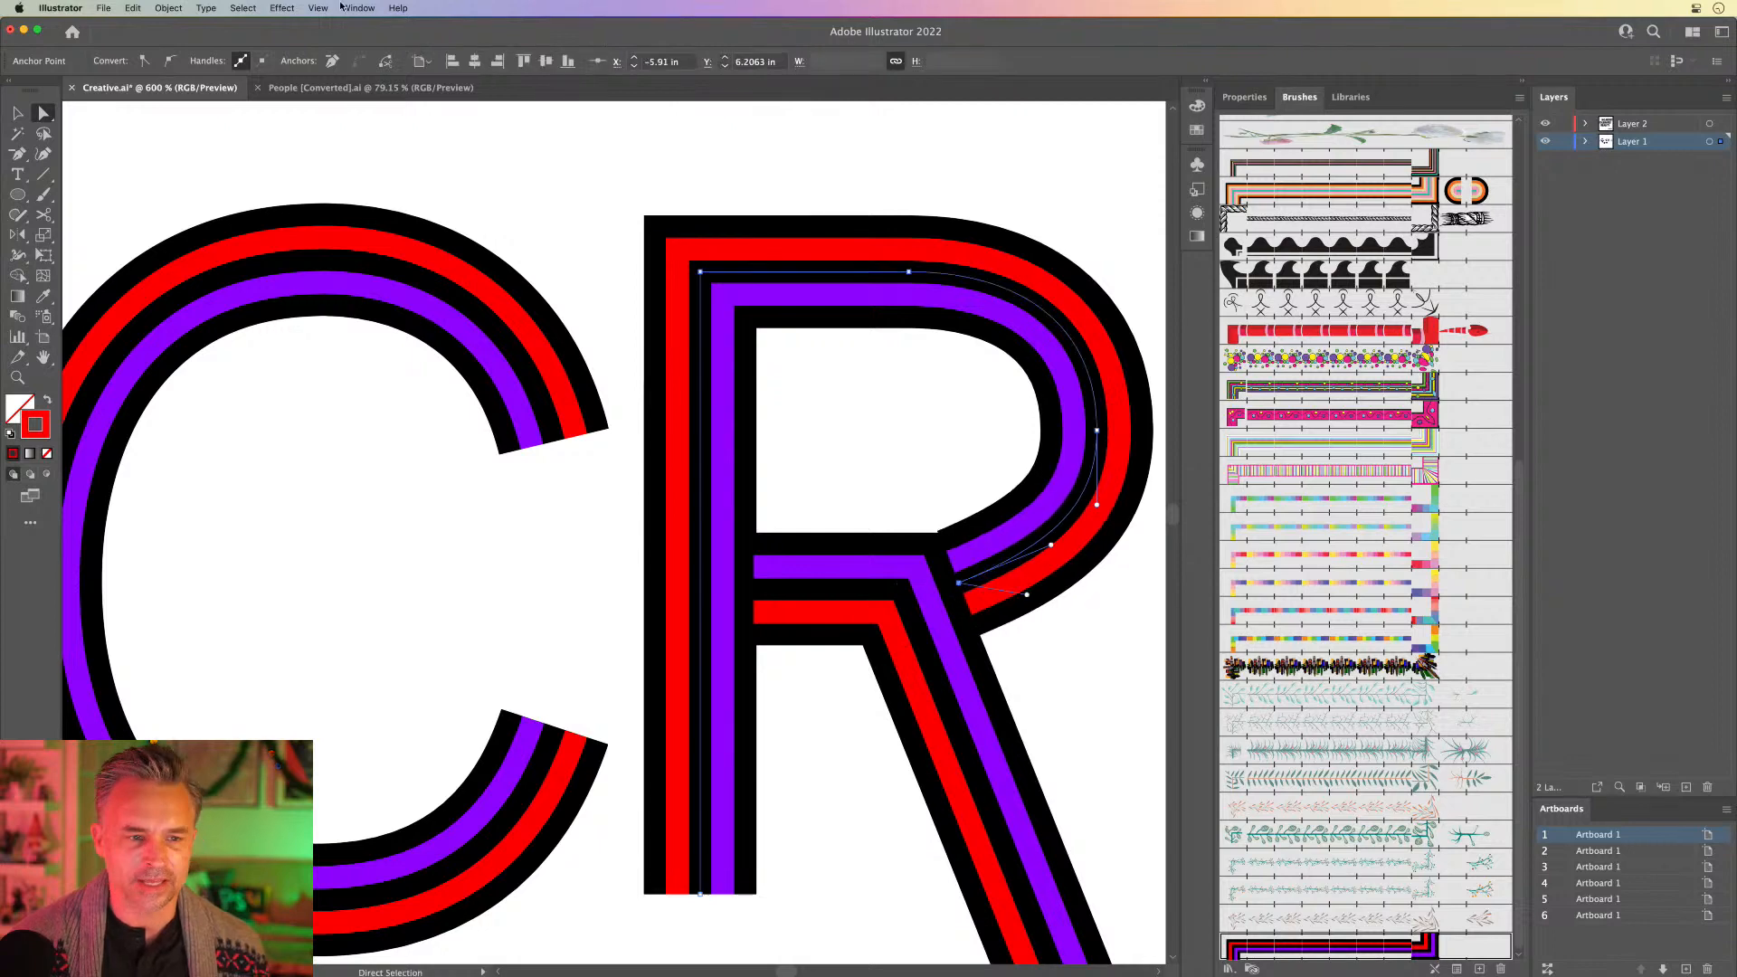
Step: Turn off Smart Guides and Snap to Point
click(318, 7)
click(358, 468)
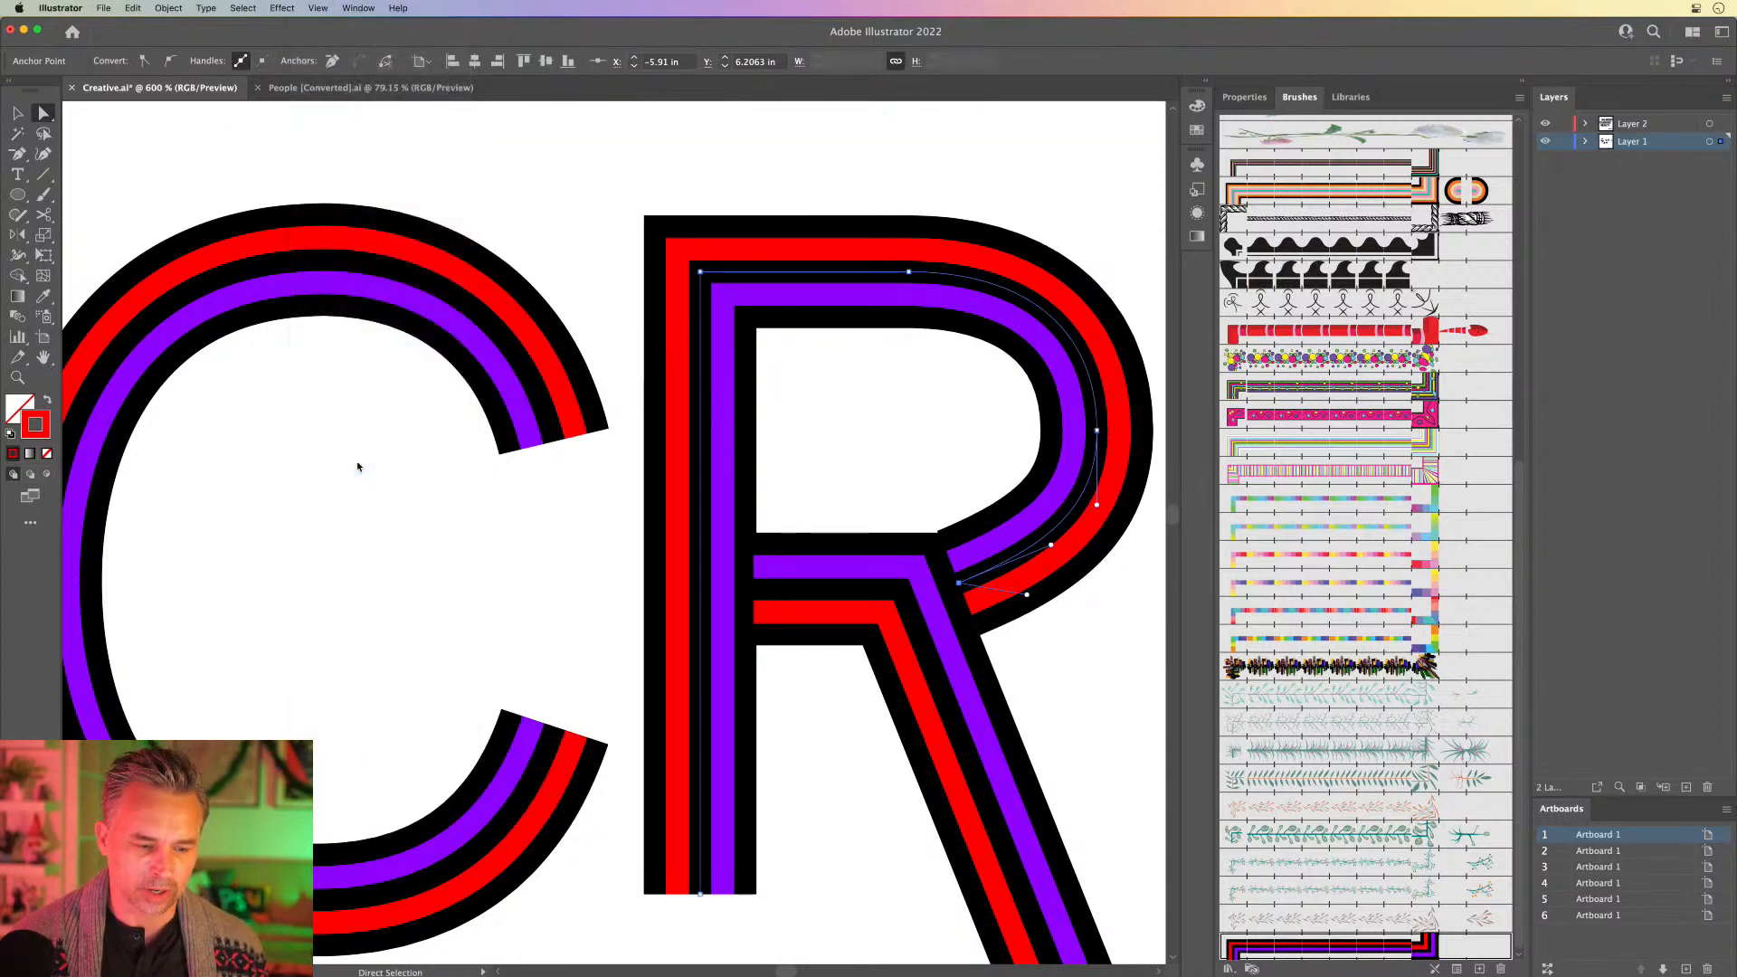
click(309, 7)
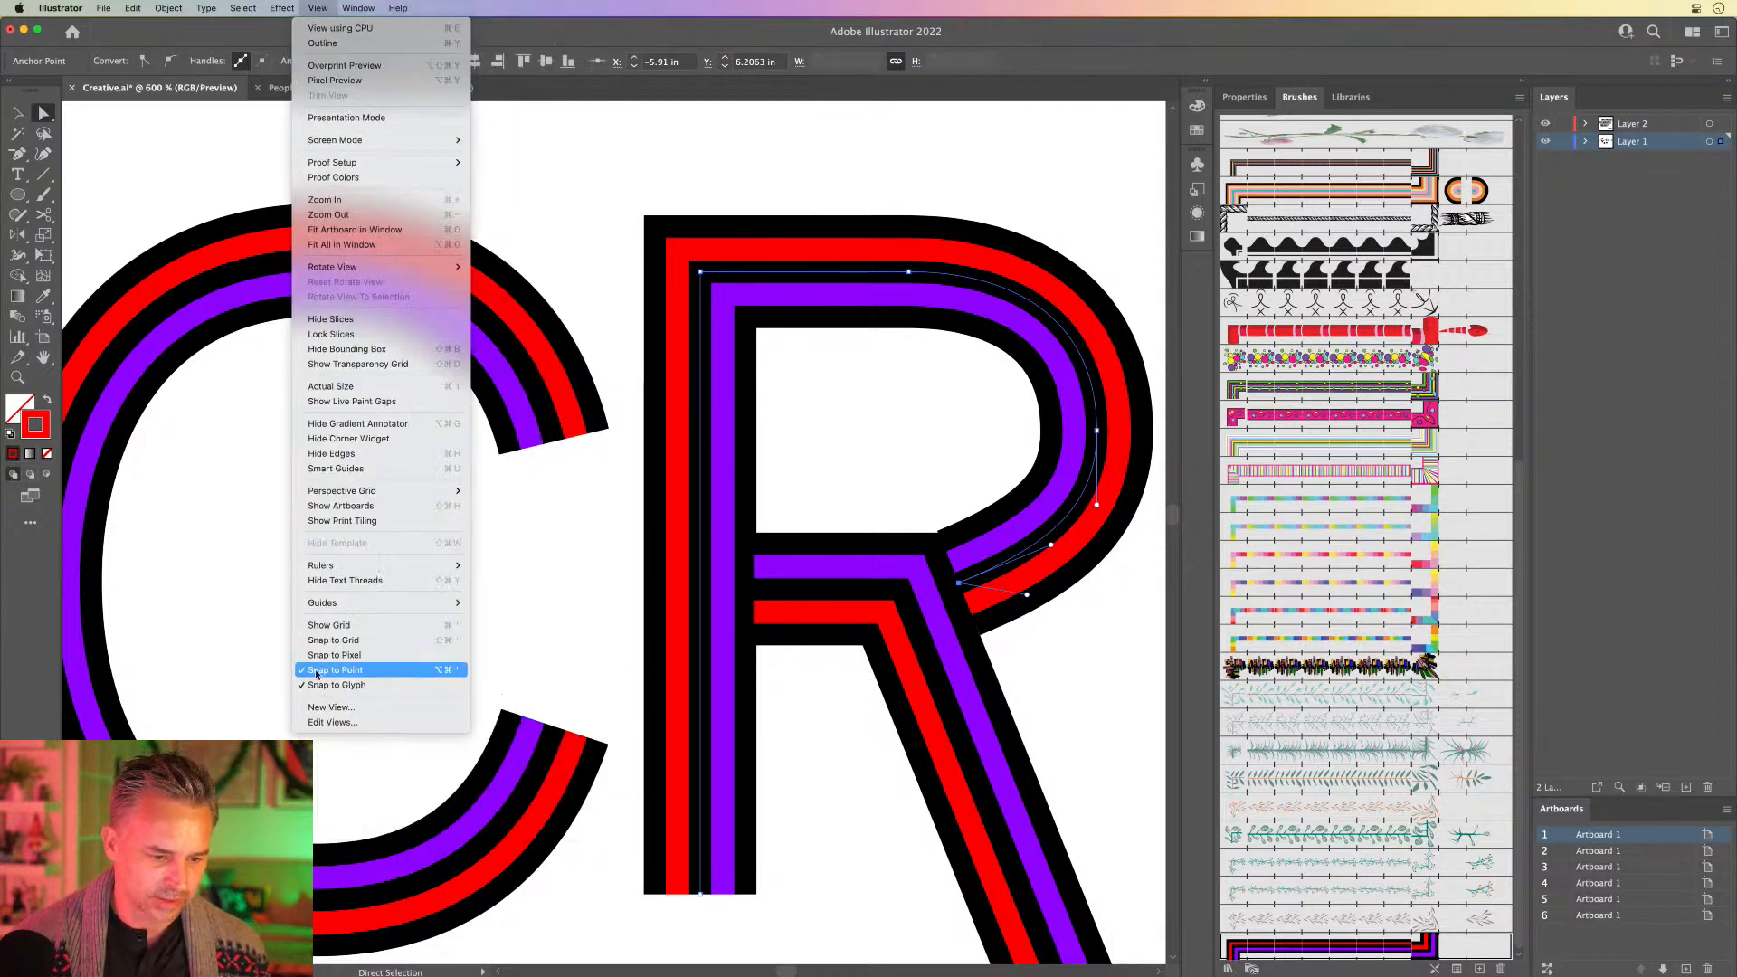
click(335, 669)
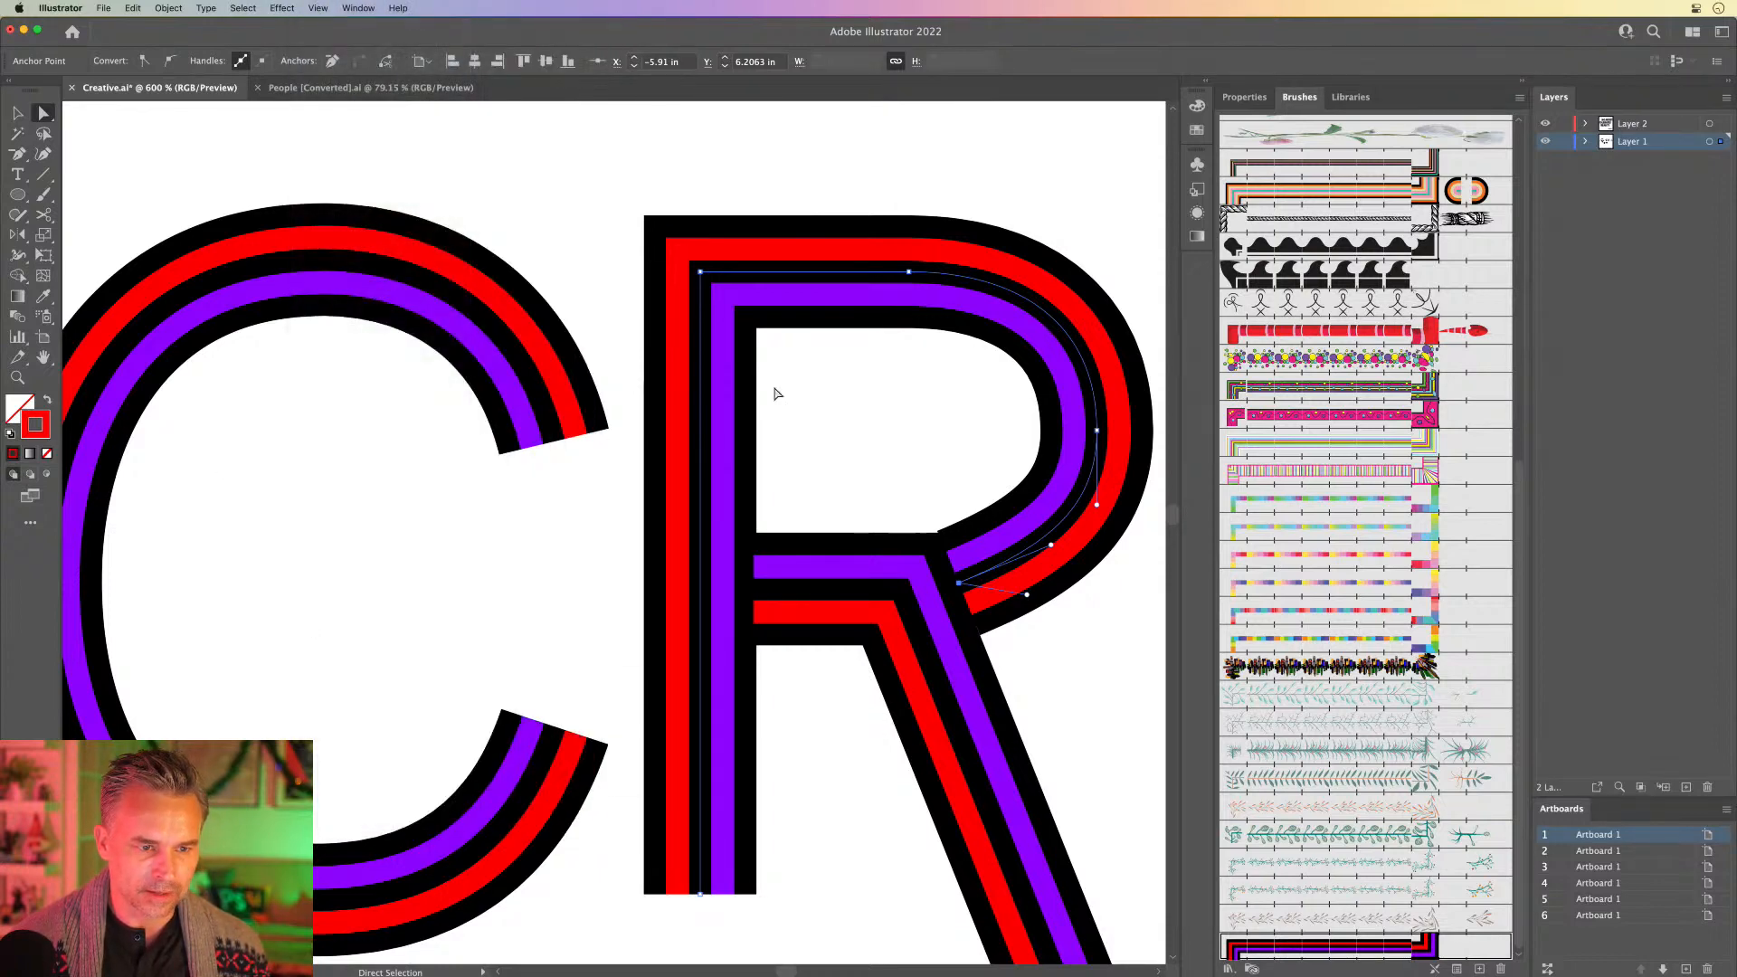
Step: Move the end anchor of the R's bowl slightly down and left and lower its curve handle so the bowl tucks against the leg
drag(958, 583, 957, 584)
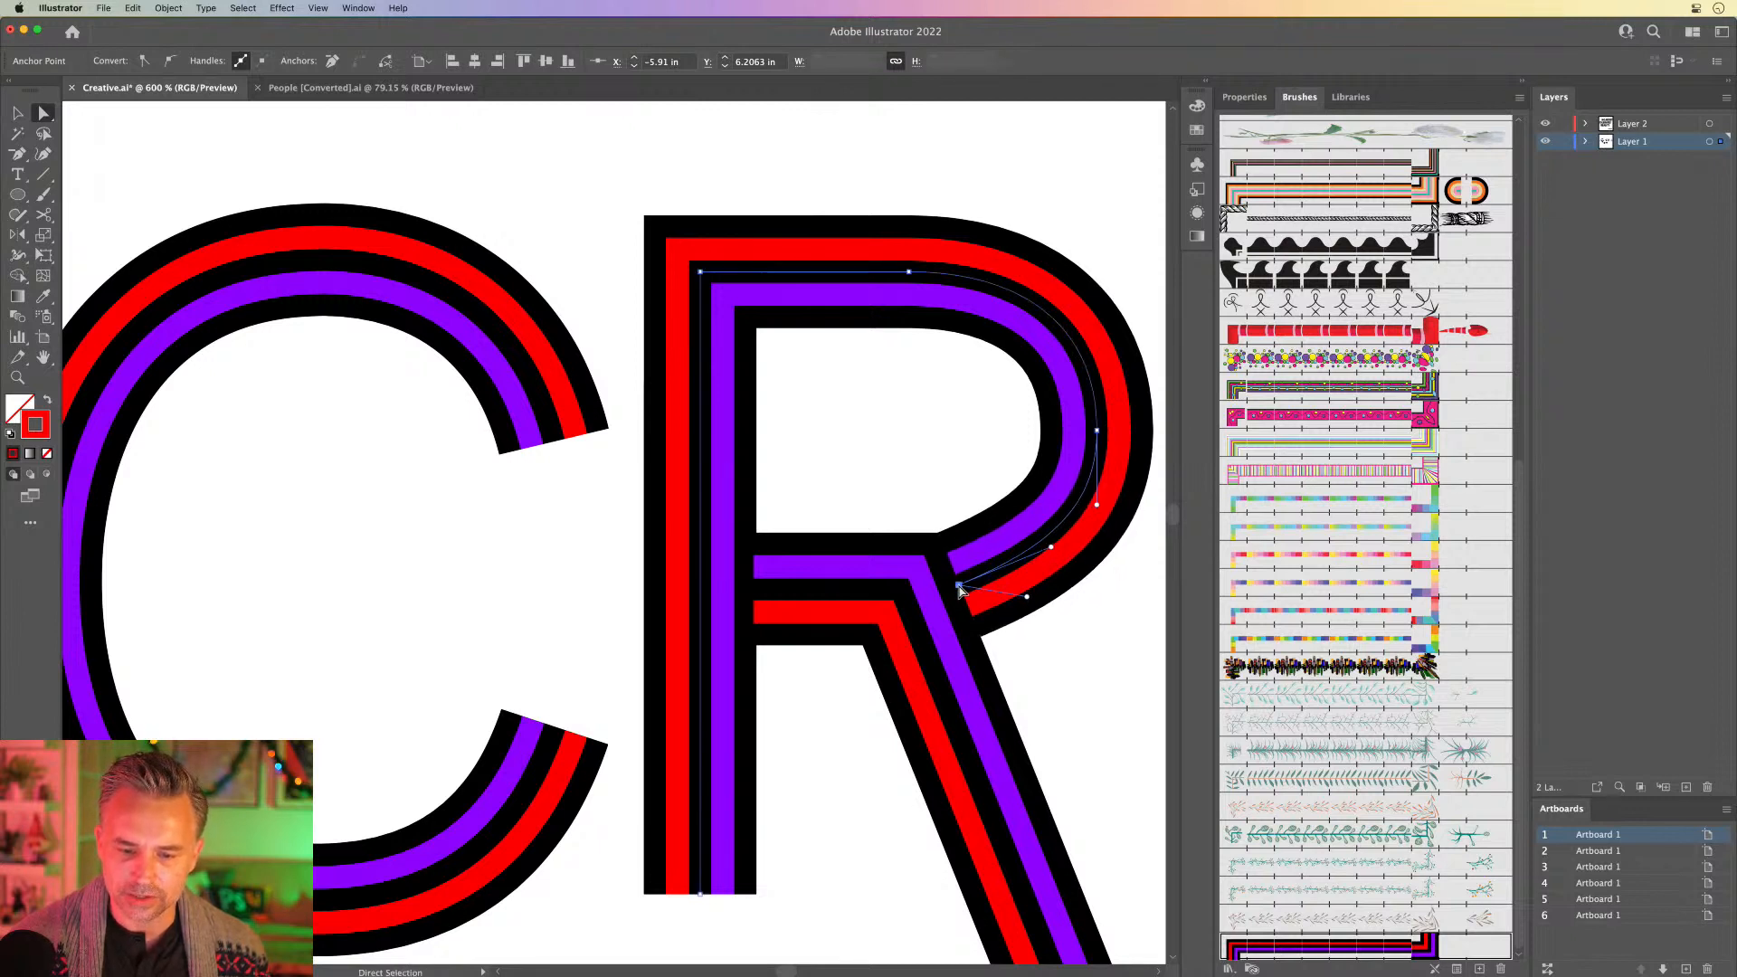
click(545, 542)
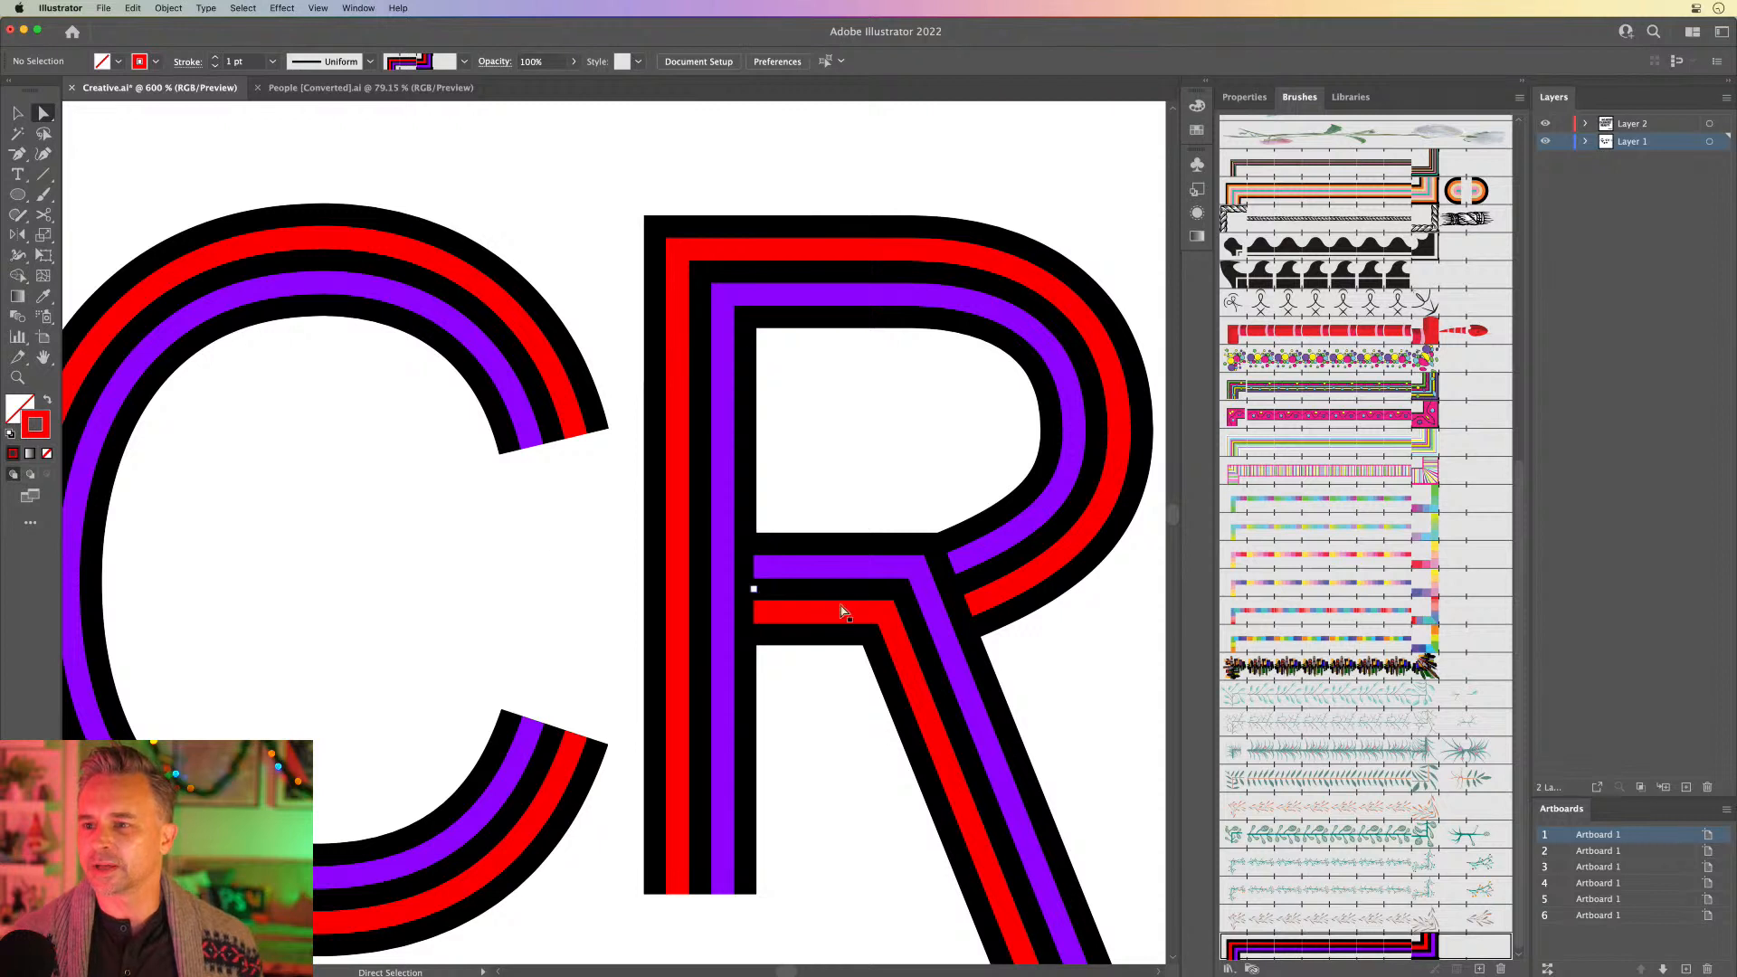
click(957, 585)
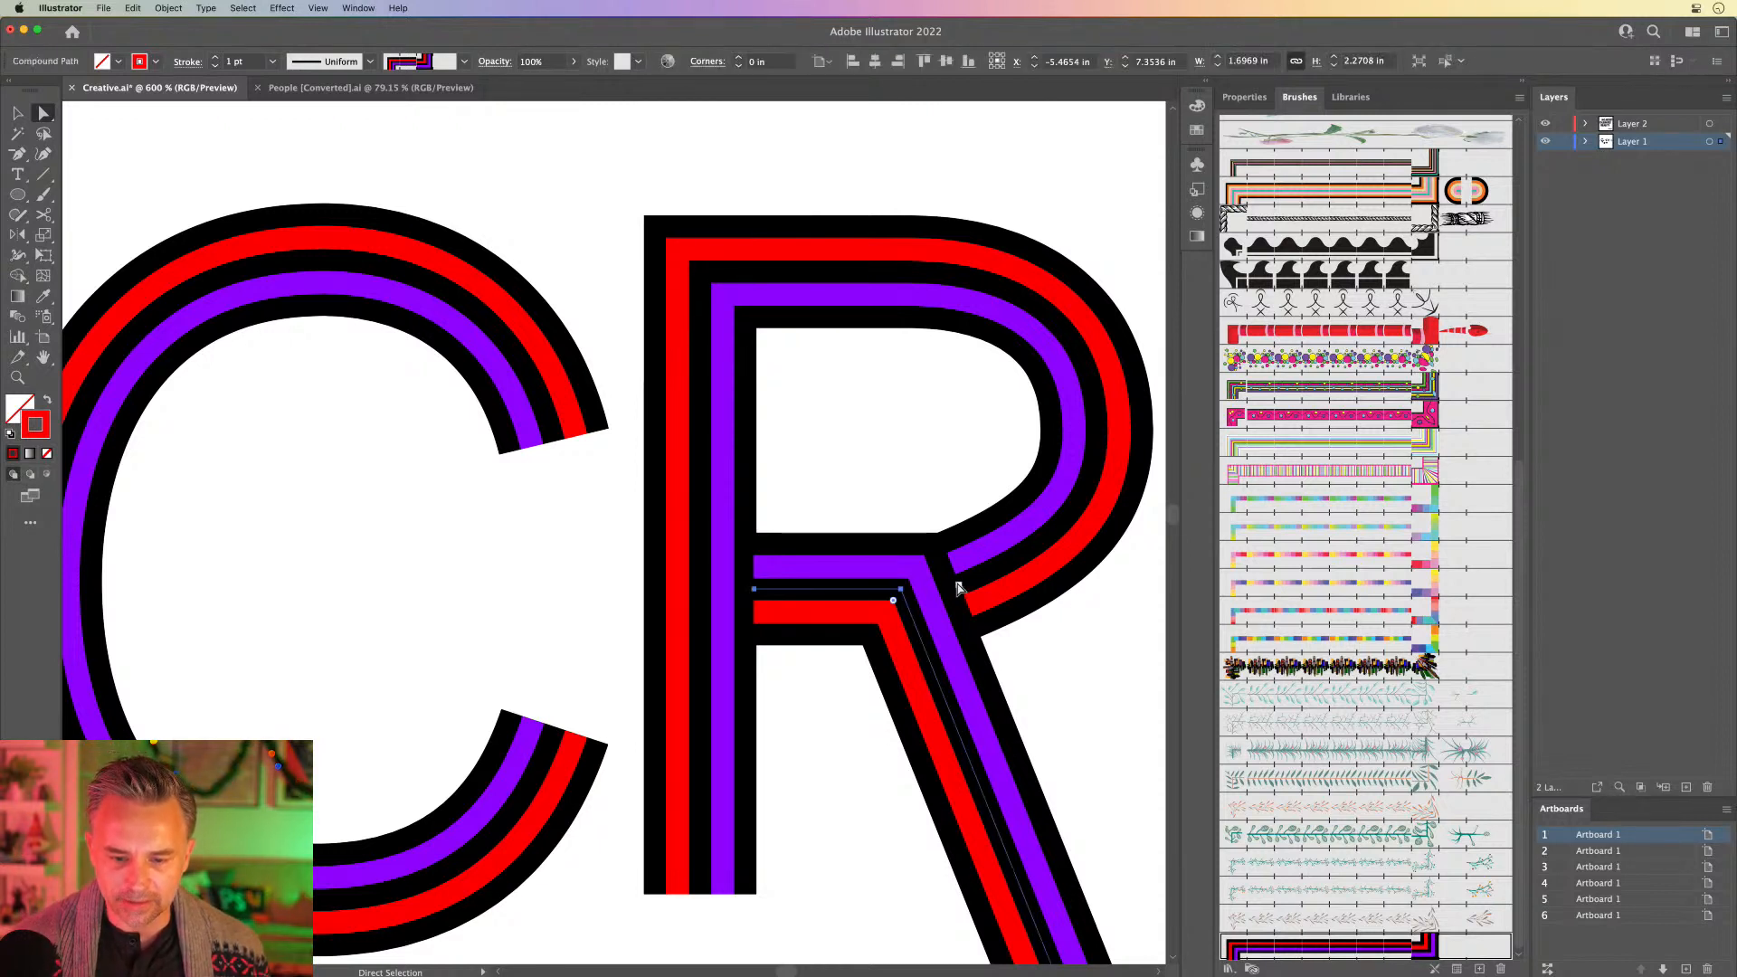
click(959, 586)
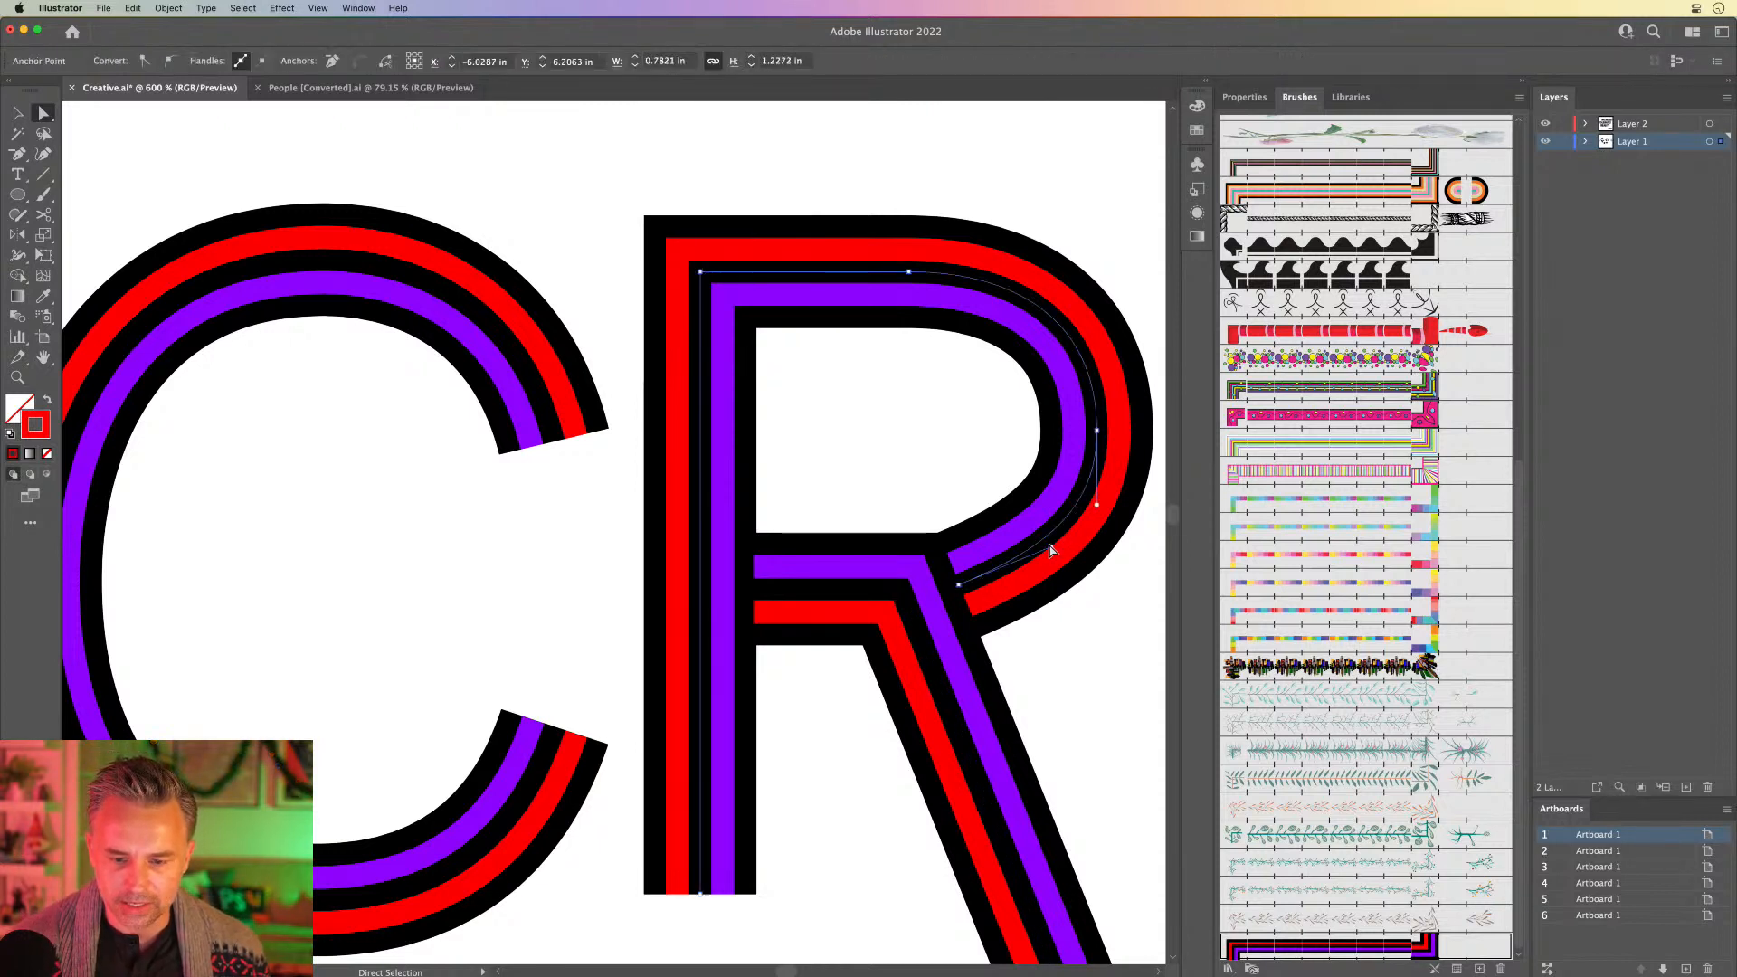
drag(1049, 551, 1040, 562)
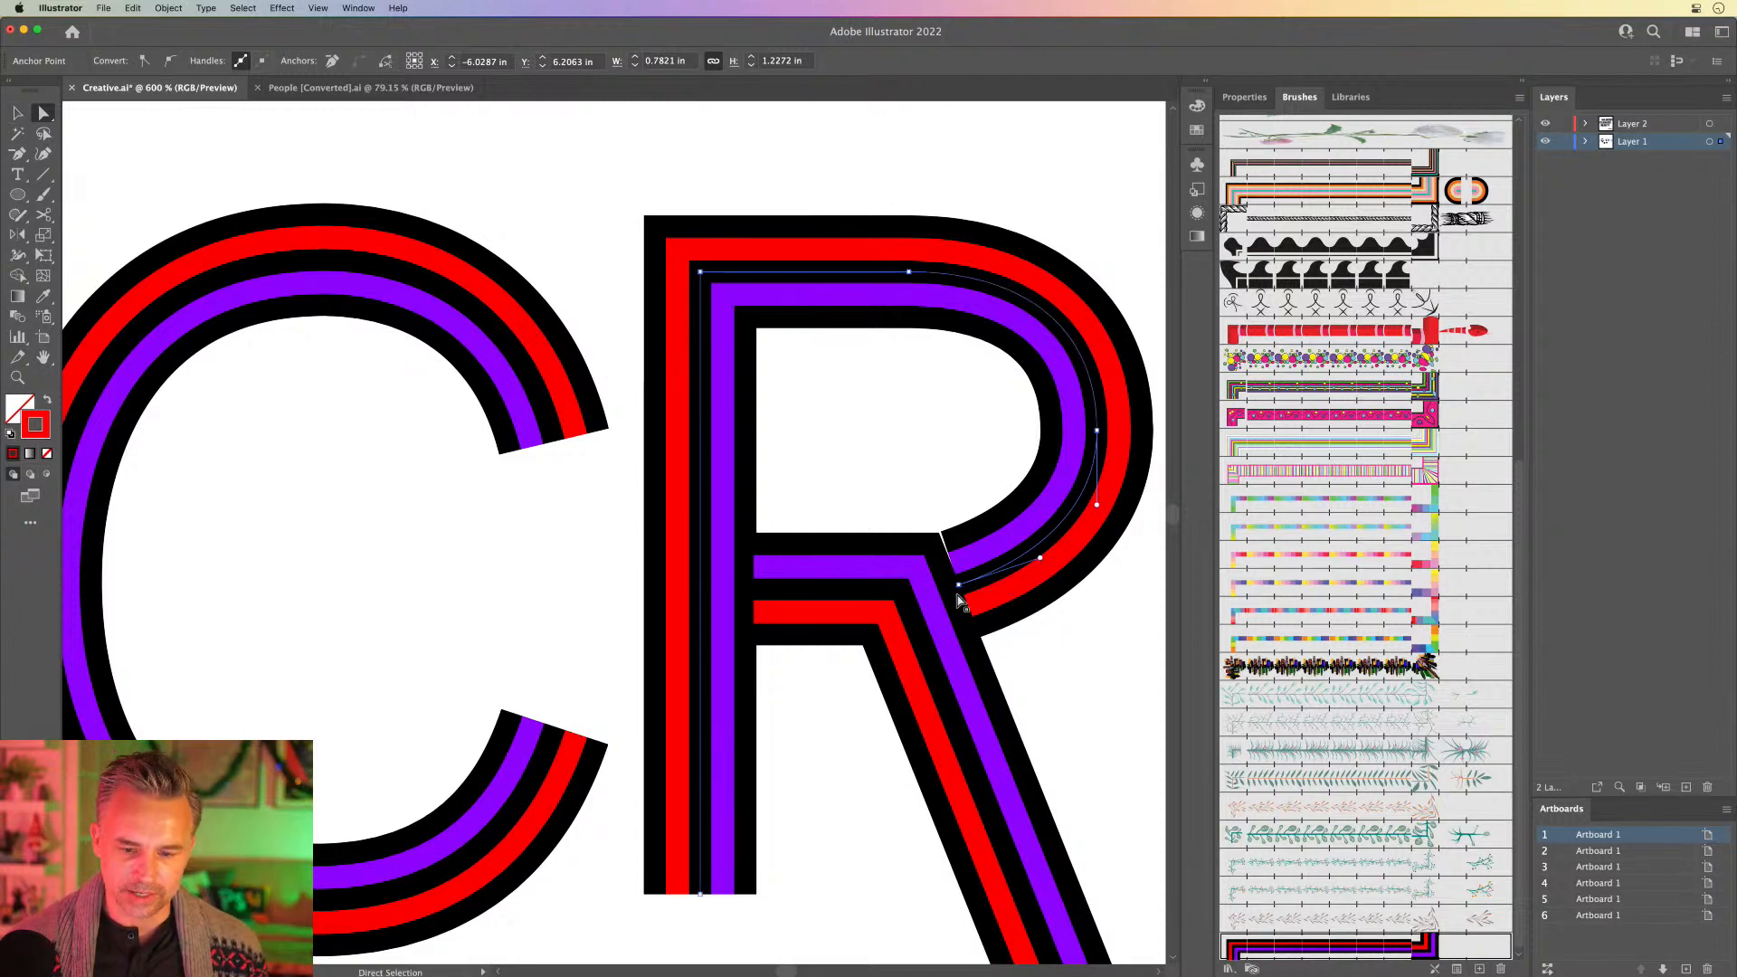
drag(959, 590, 1039, 564)
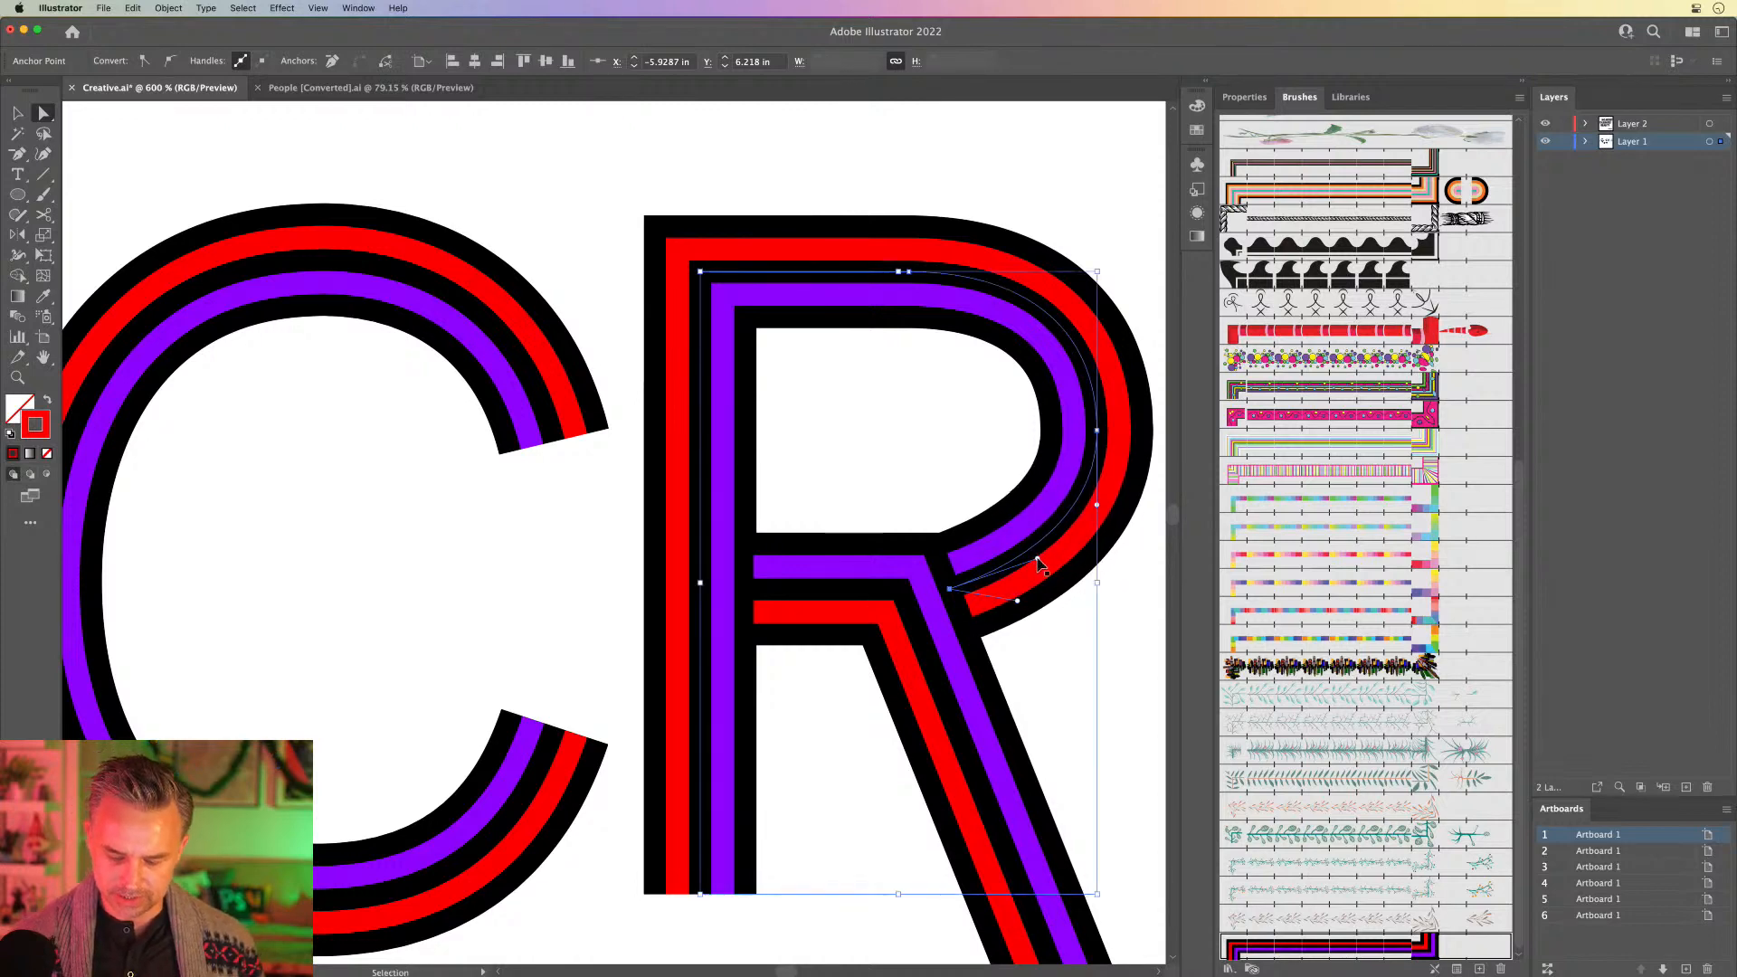
key(super+minus)
key(super+minus)
key(super+minus)
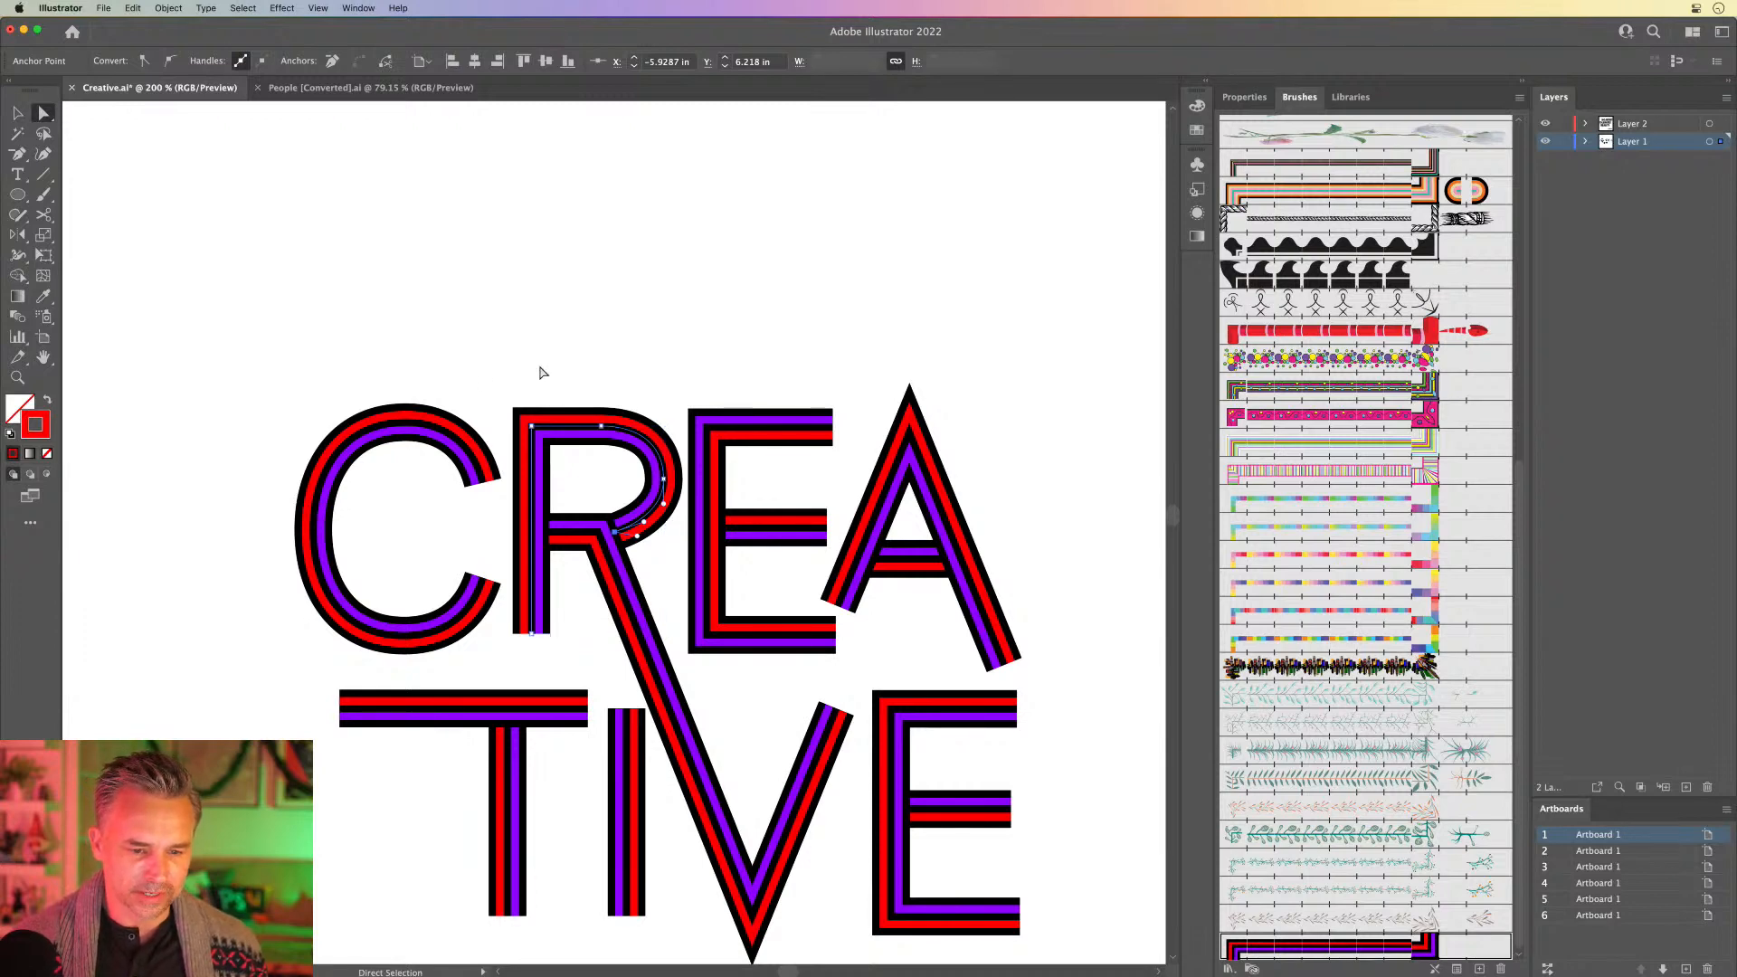
click(542, 373)
Step: Try creating a pattern brush from the middle stripe tile with an Auto-Centered inner corner tile
drag(395, 317, 486, 249)
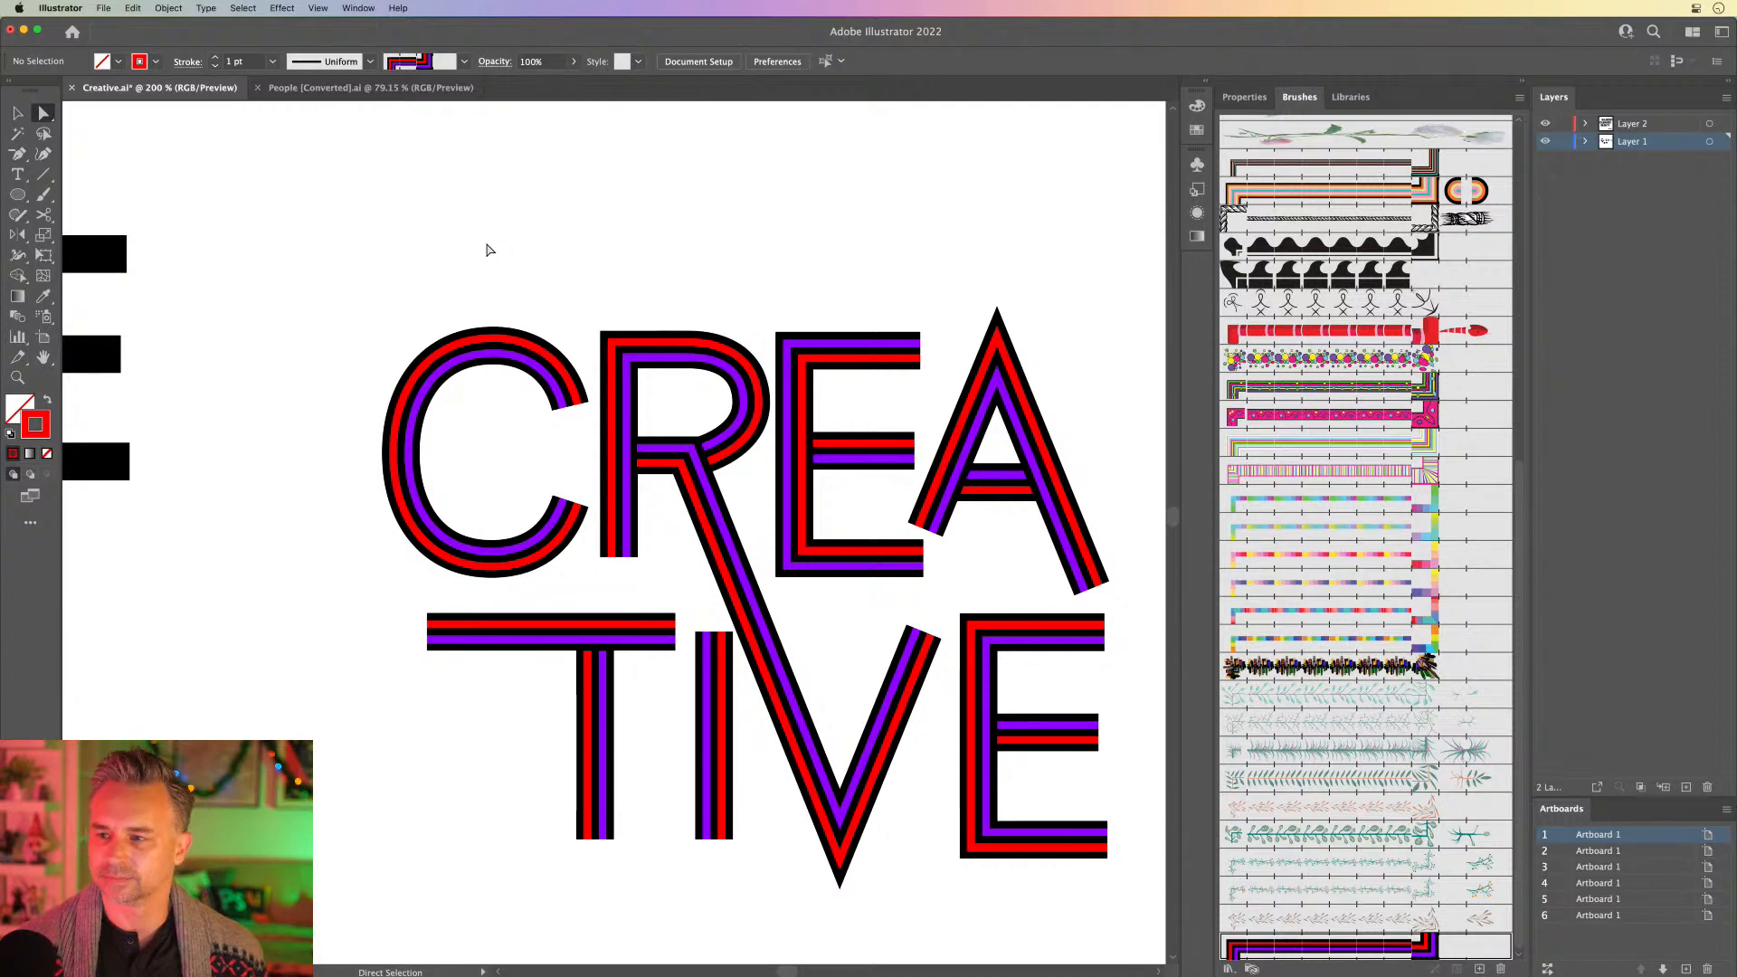
mouse_move(332, 335)
mouse_down()
mouse_move(729, 326)
mouse_move(826, 349)
mouse_up()
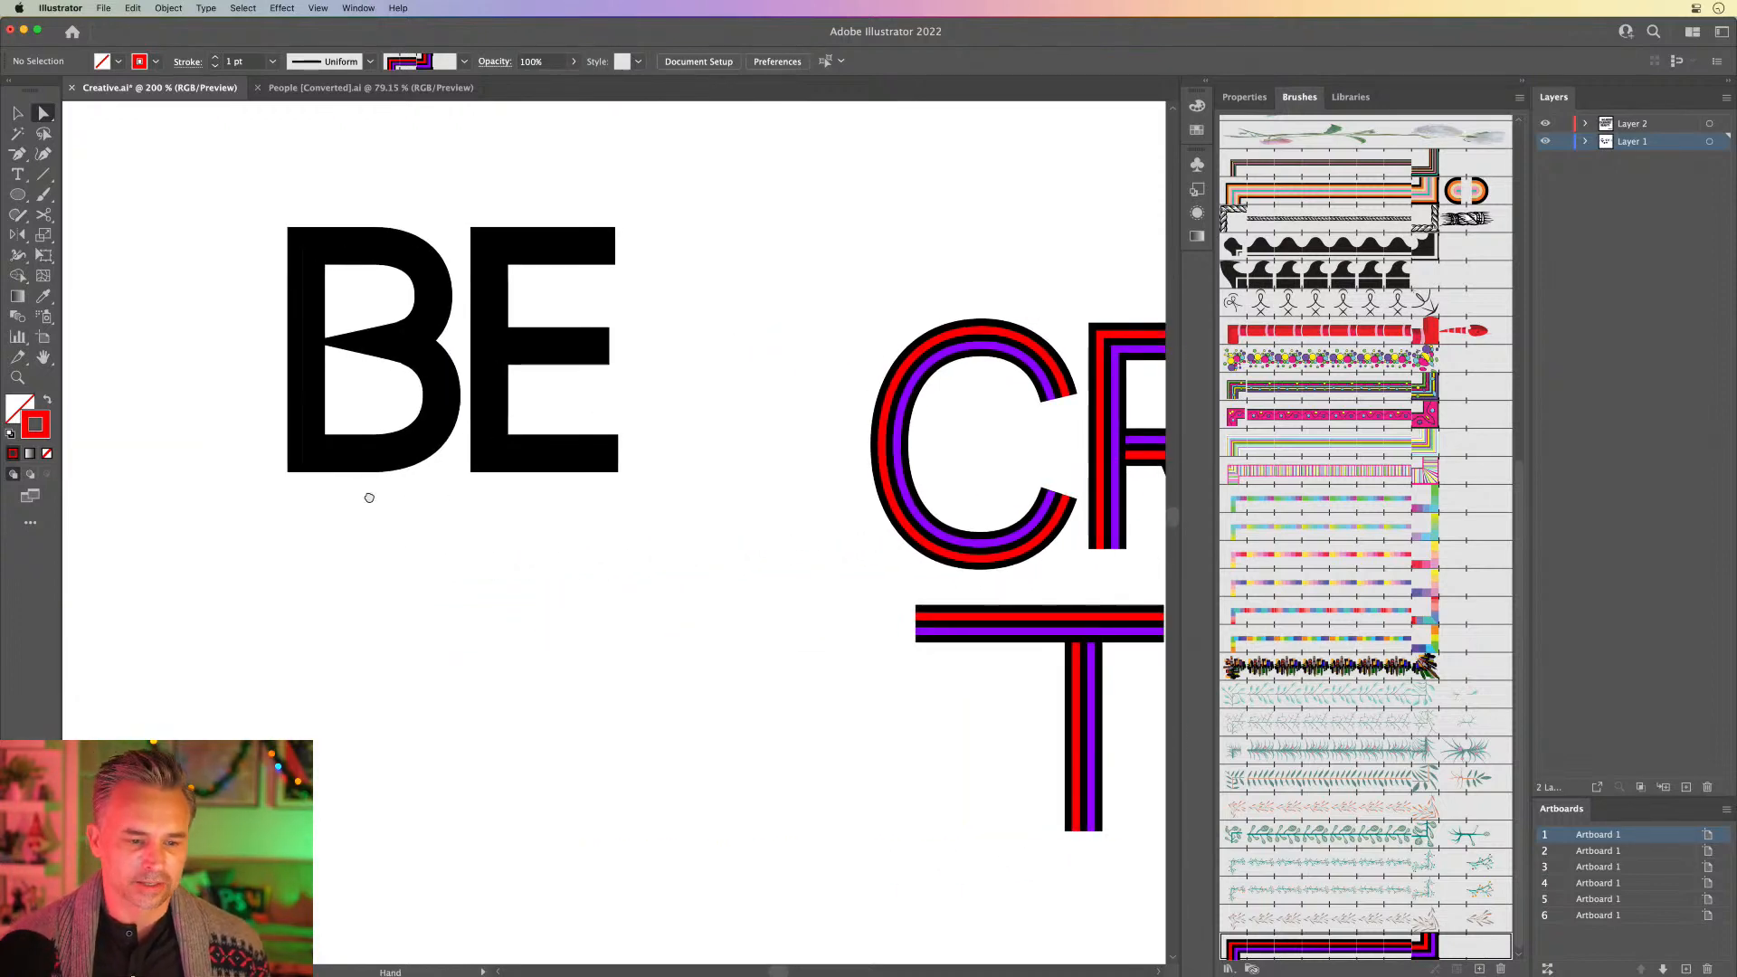
drag(362, 506, 891, 108)
drag(588, 378, 814, 443)
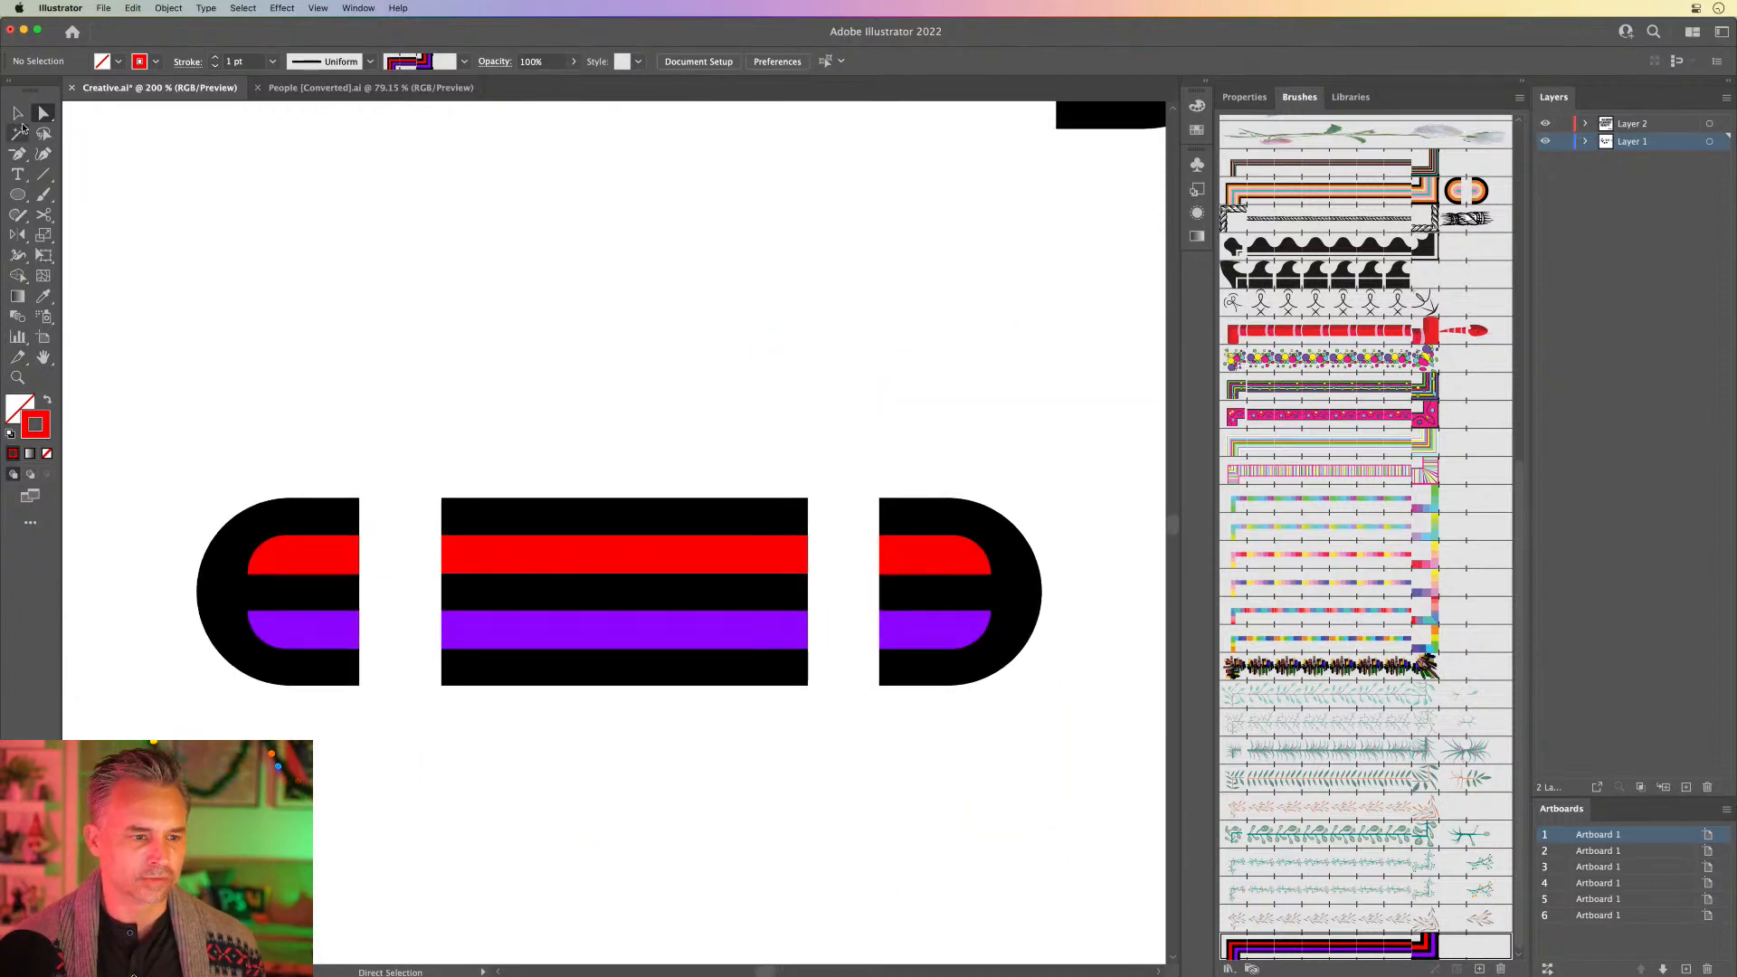
key(v)
drag(452, 538, 816, 736)
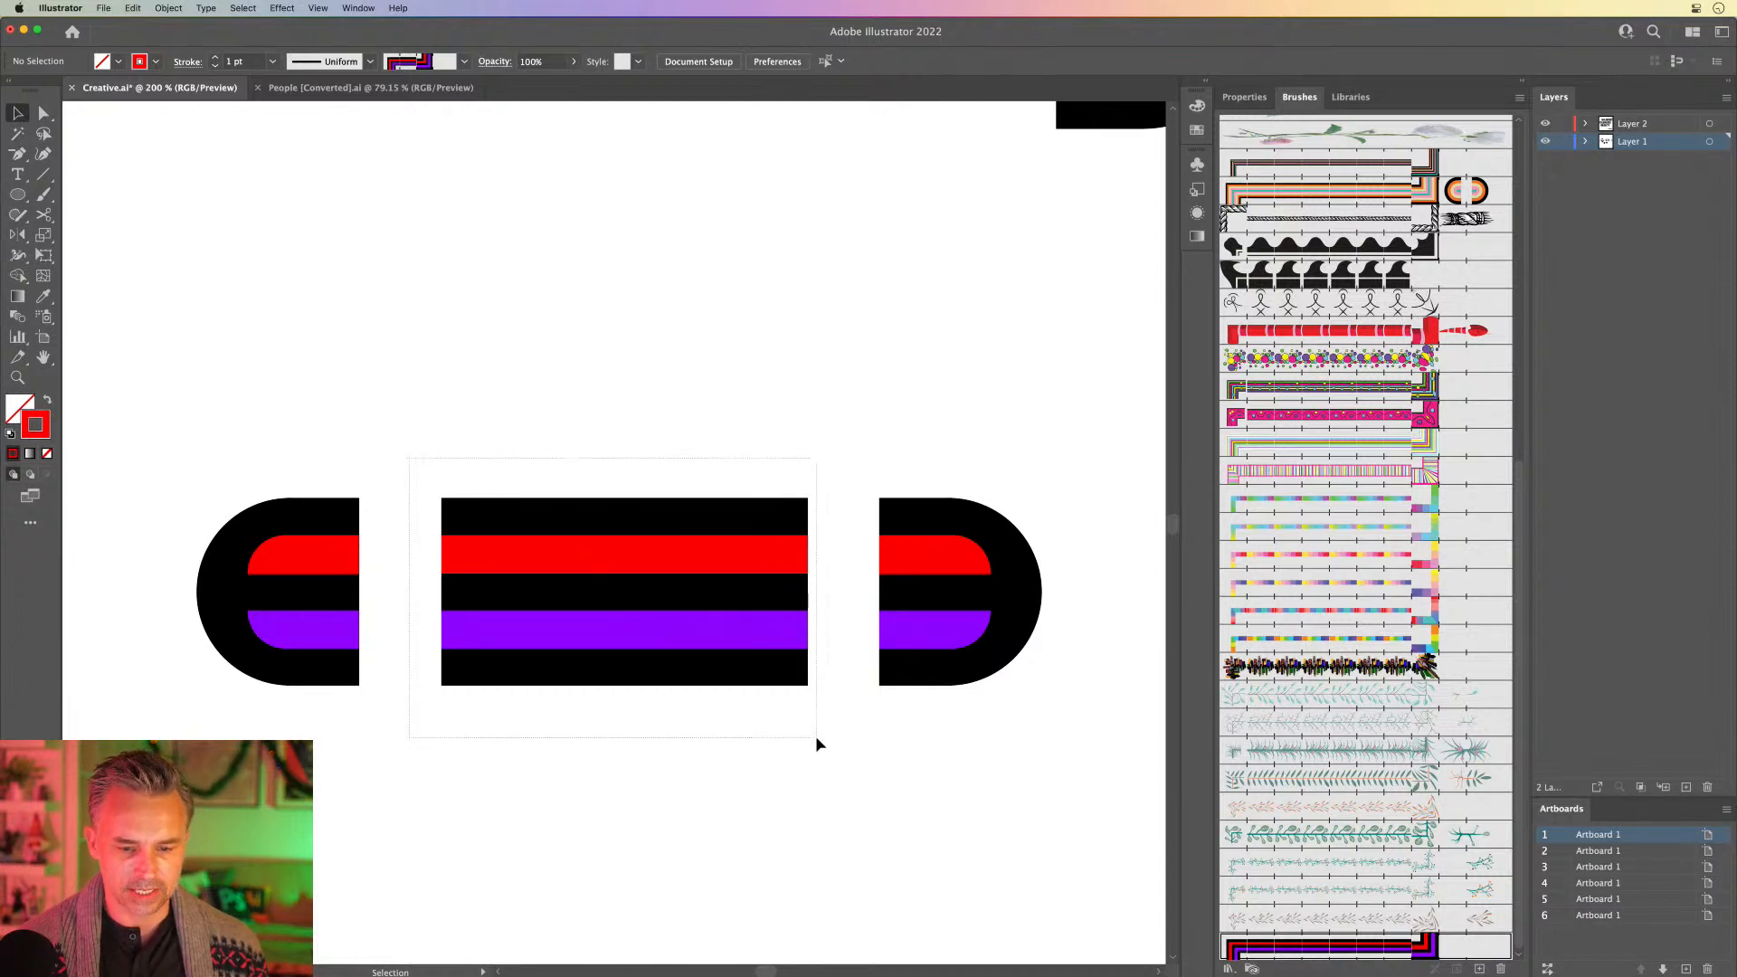
mouse_move(750, 624)
mouse_down()
mouse_move(1262, 914)
mouse_move(1256, 946)
mouse_up()
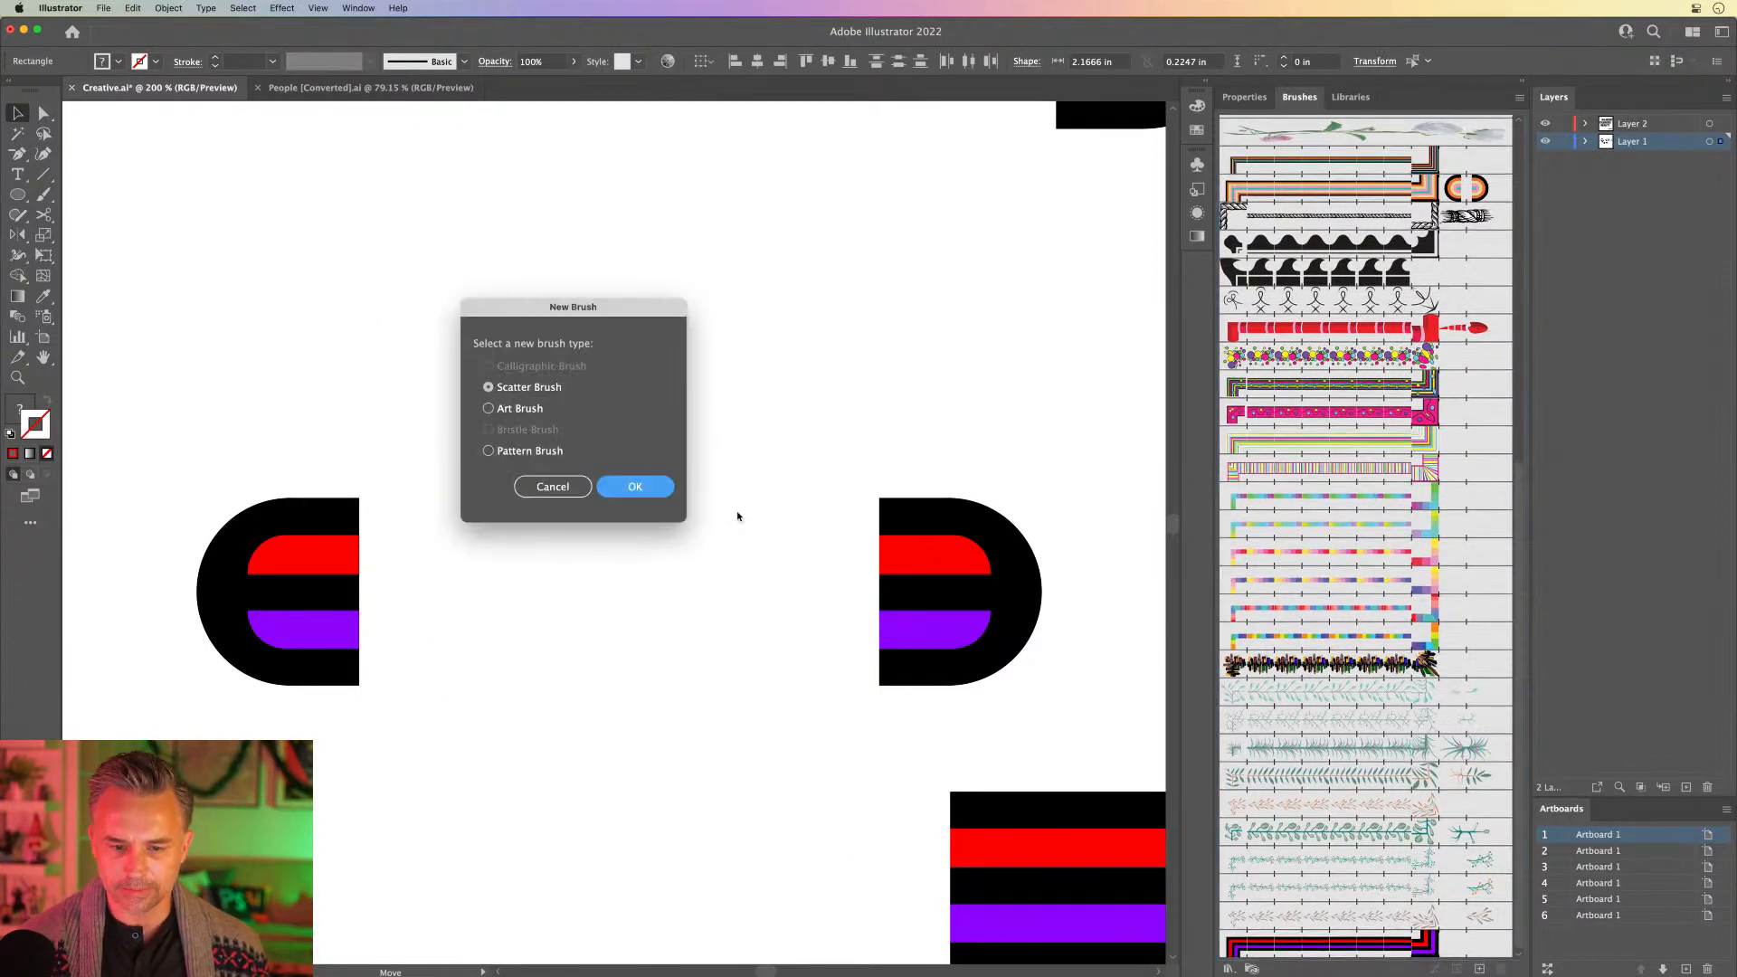
click(496, 452)
click(634, 491)
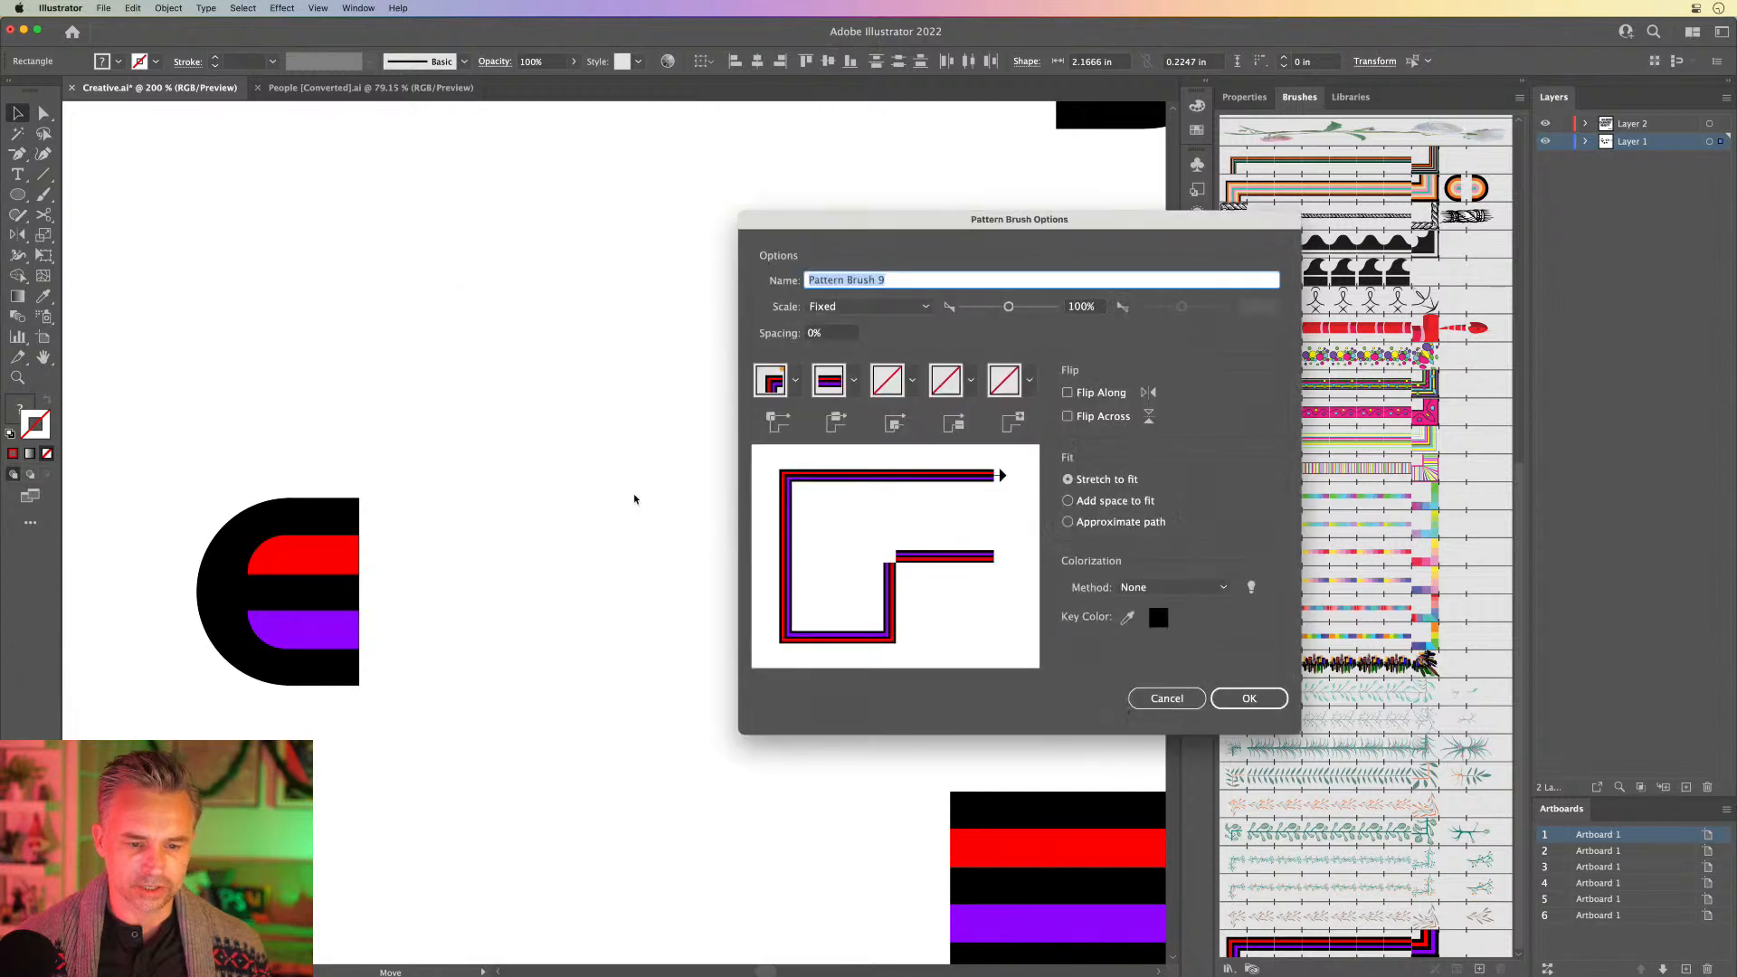
click(912, 380)
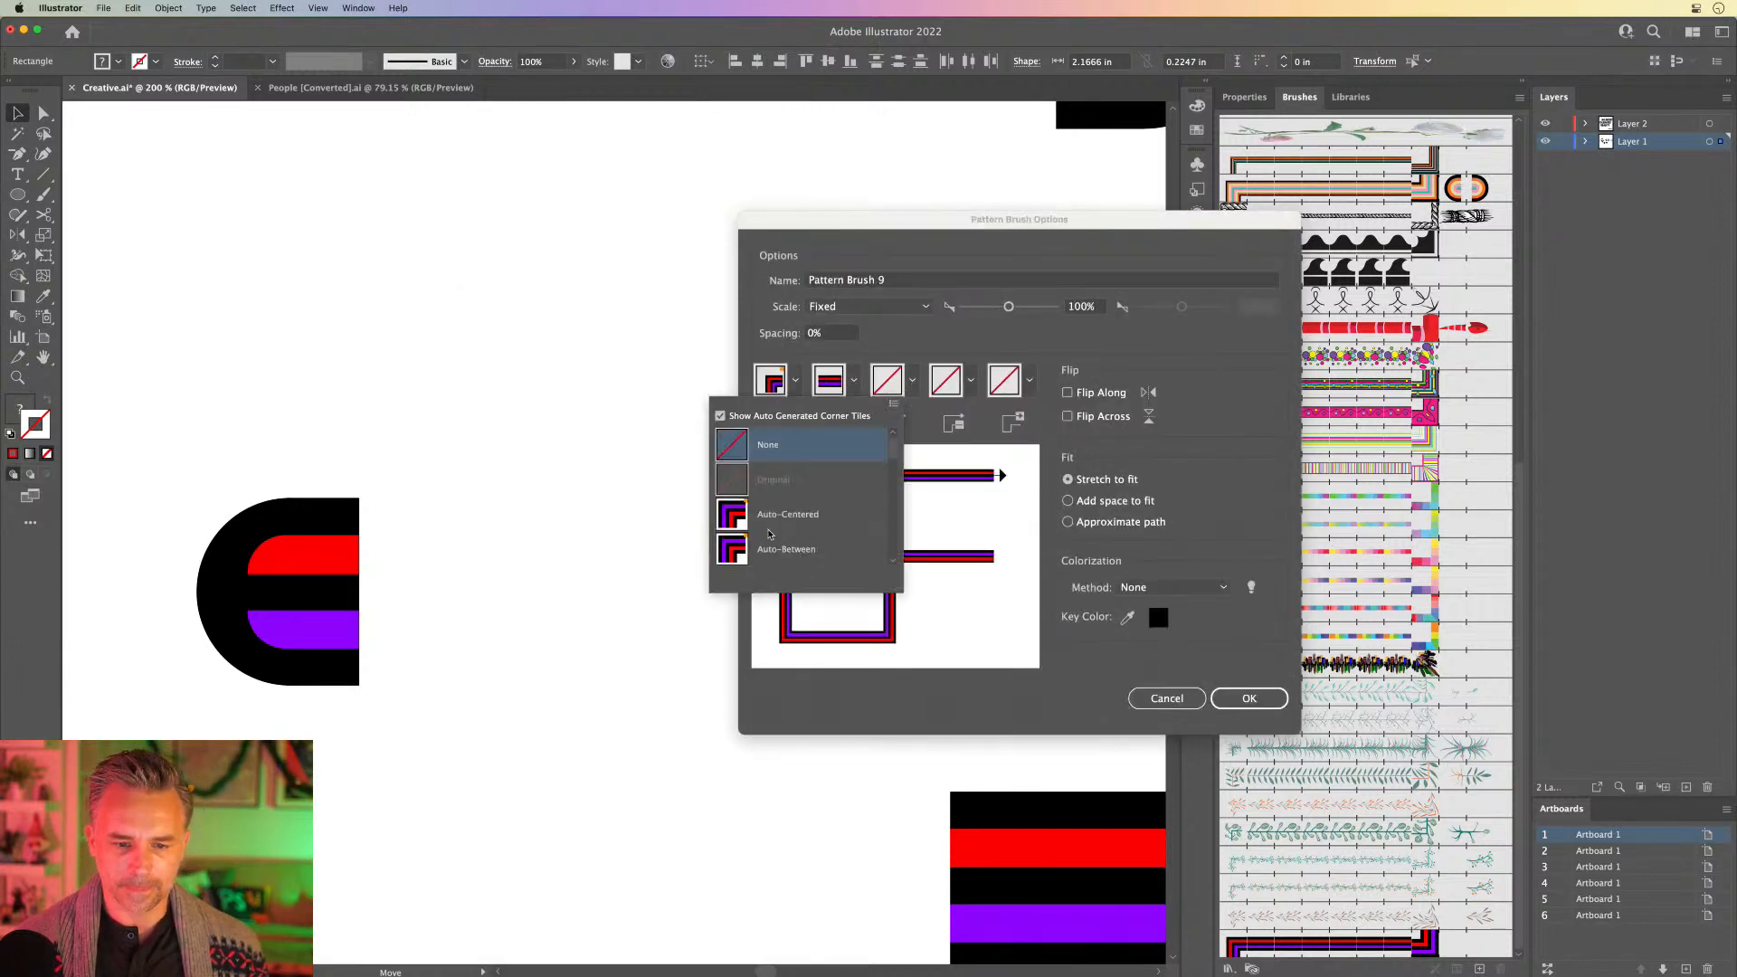
click(768, 519)
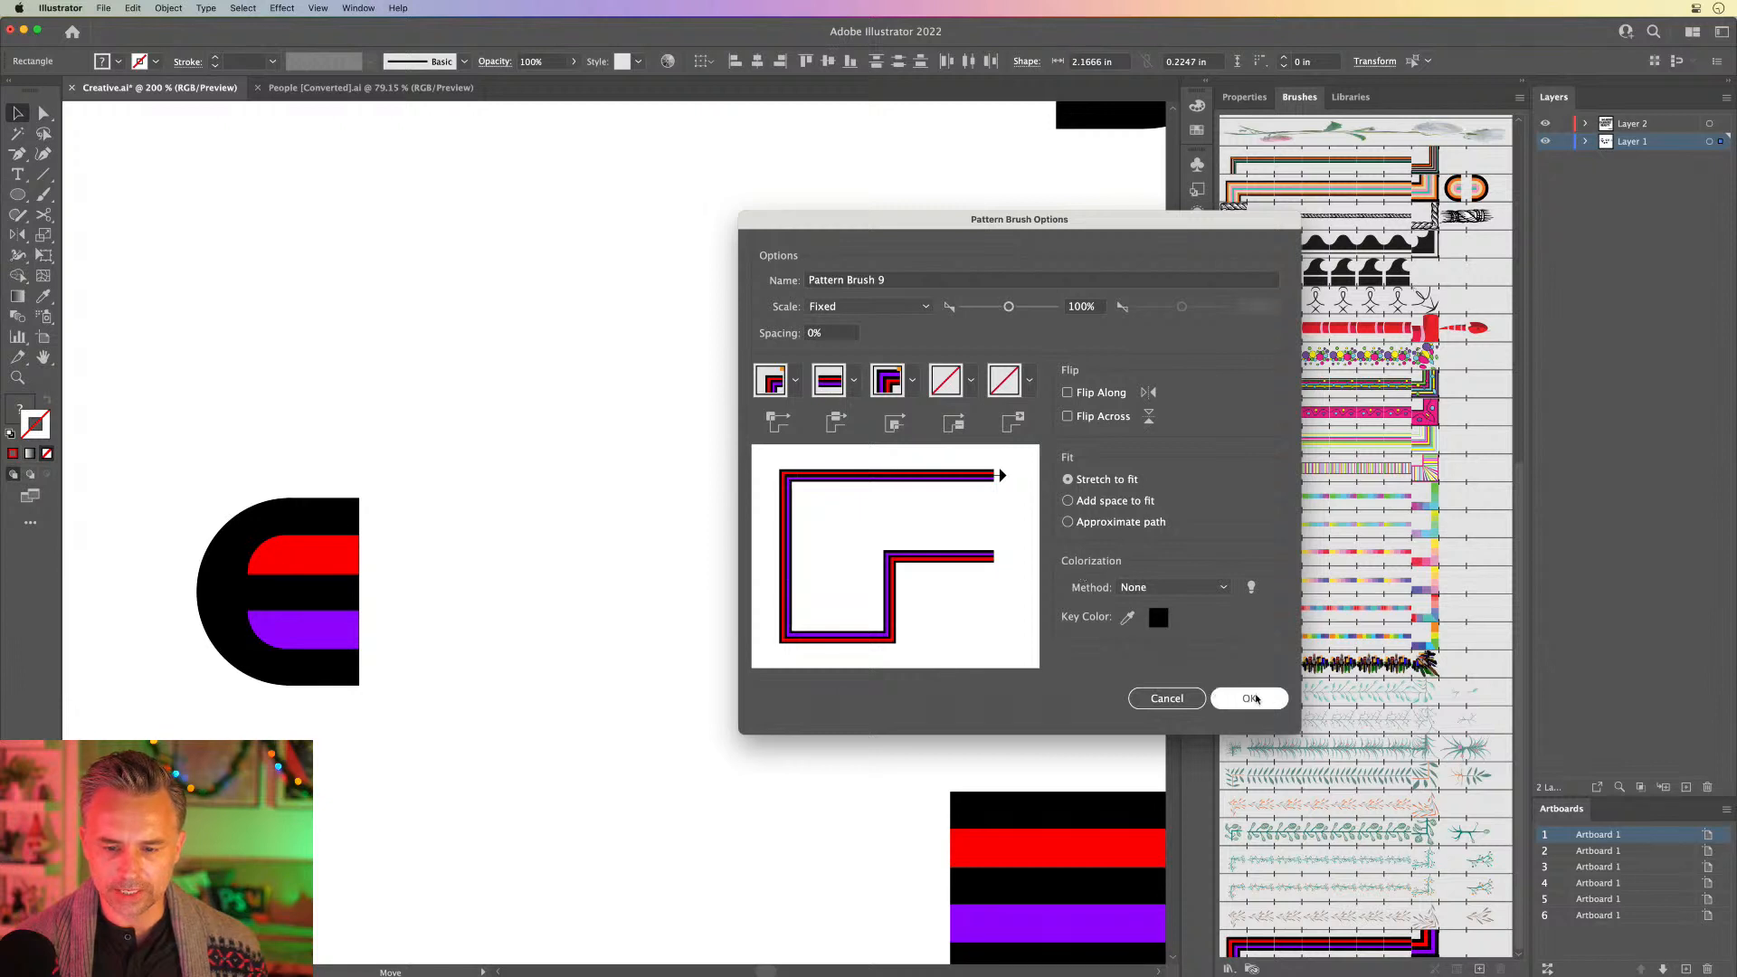
click(1145, 701)
click(597, 693)
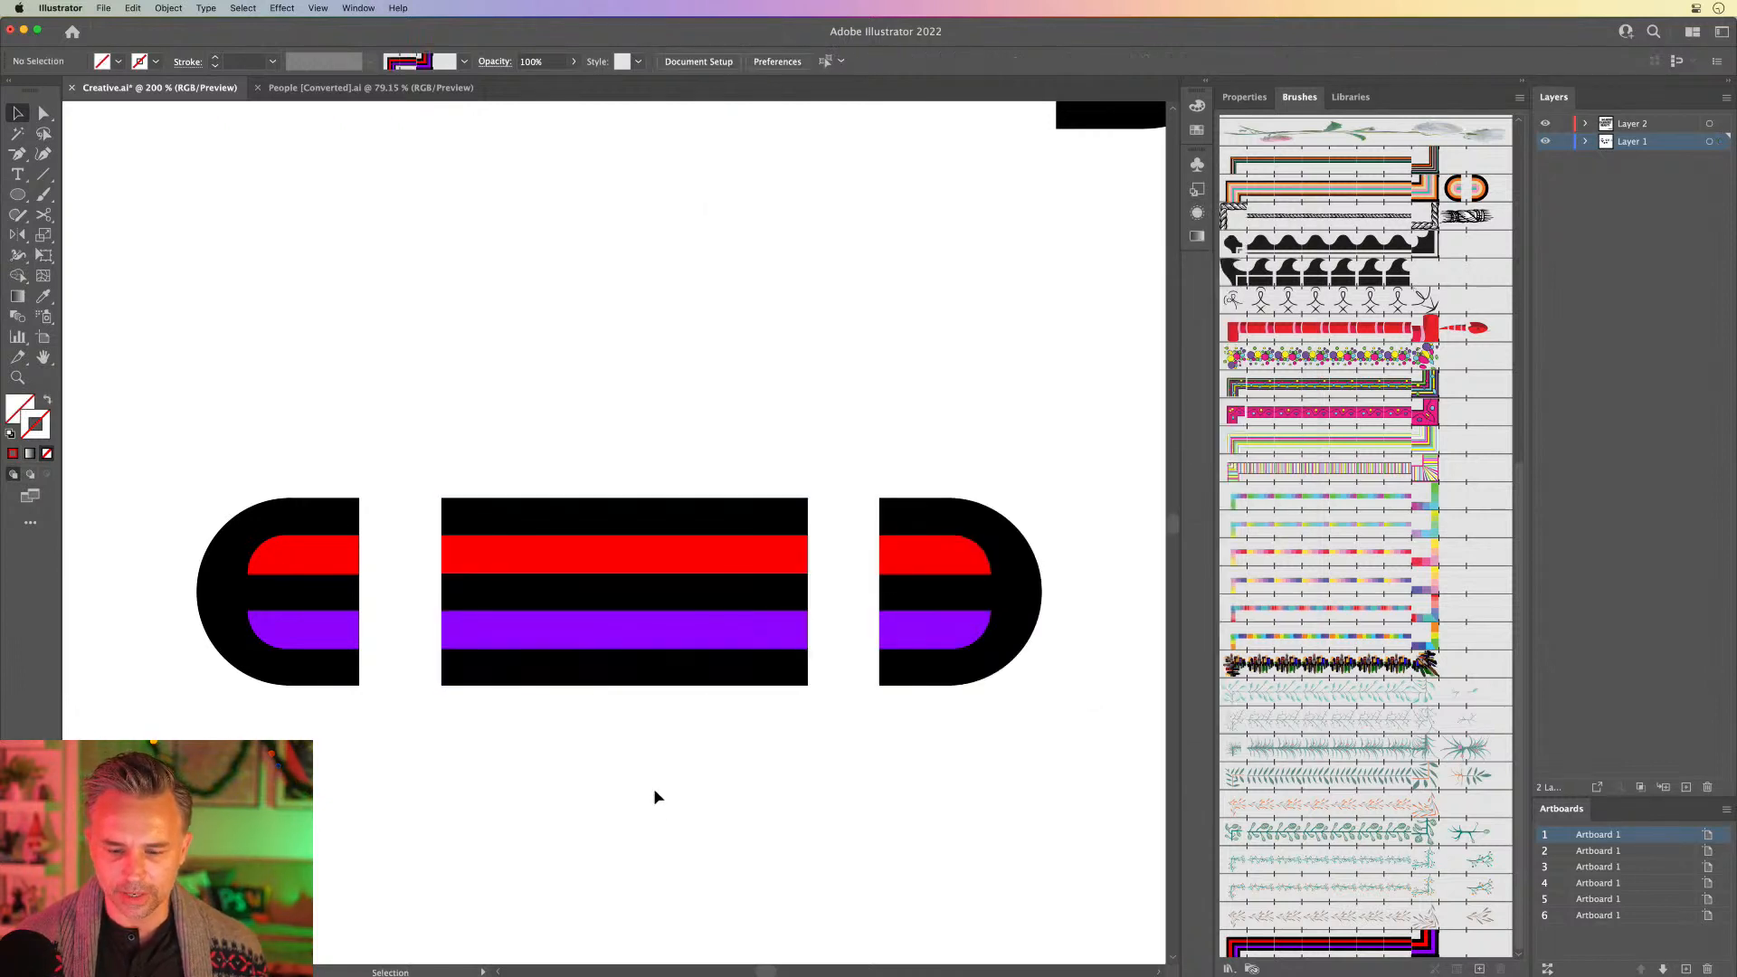
Step: Display the document's swatches beside the artwork
click(1204, 84)
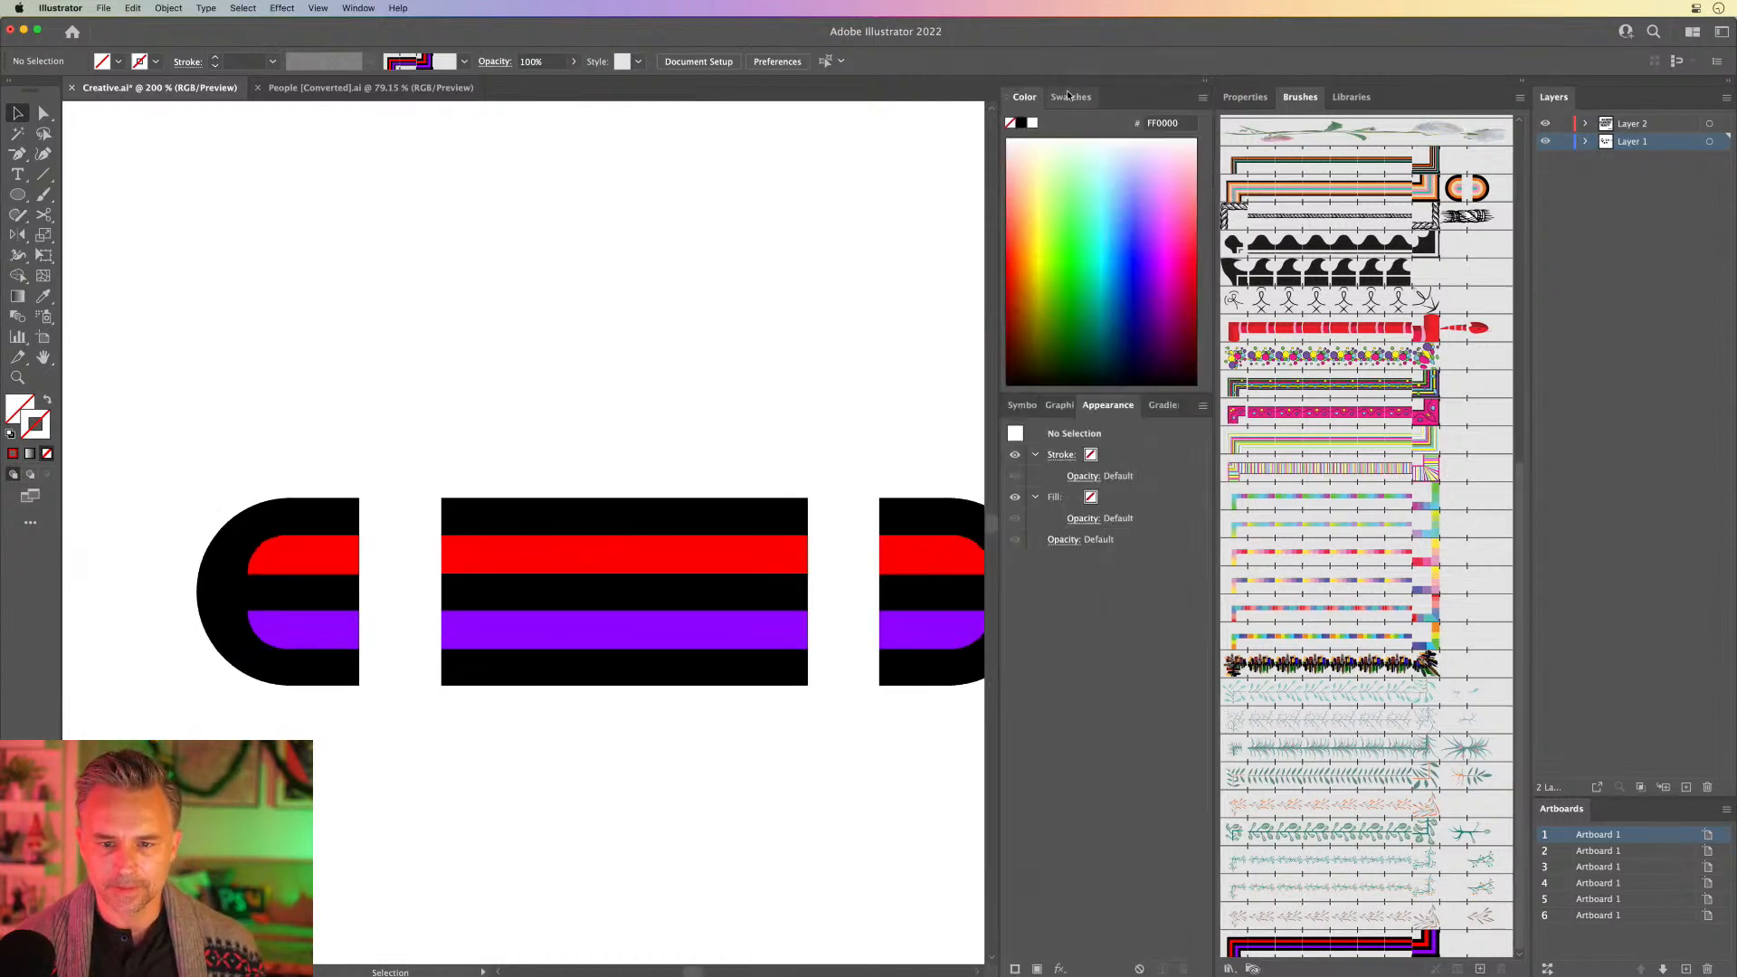
drag(704, 269, 497, 263)
drag(656, 438, 857, 756)
click(787, 458)
Step: Nudge the black rounded ends of the two cap tiles slightly inward
click(808, 577)
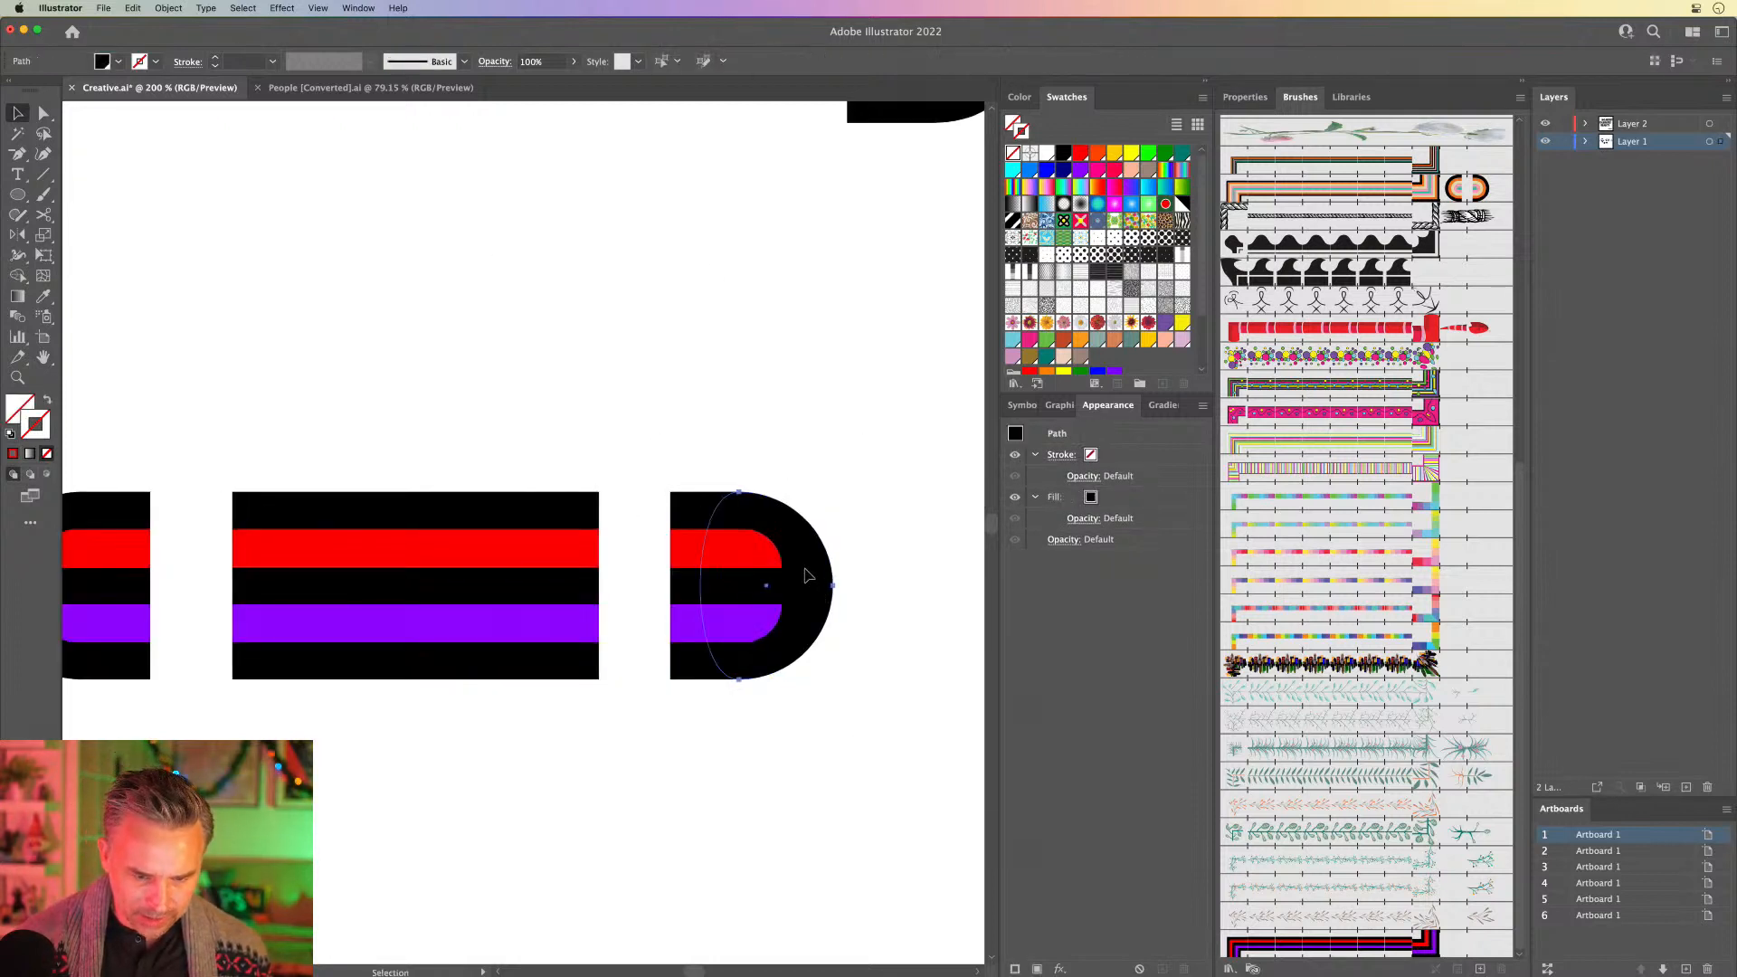
key(Left)
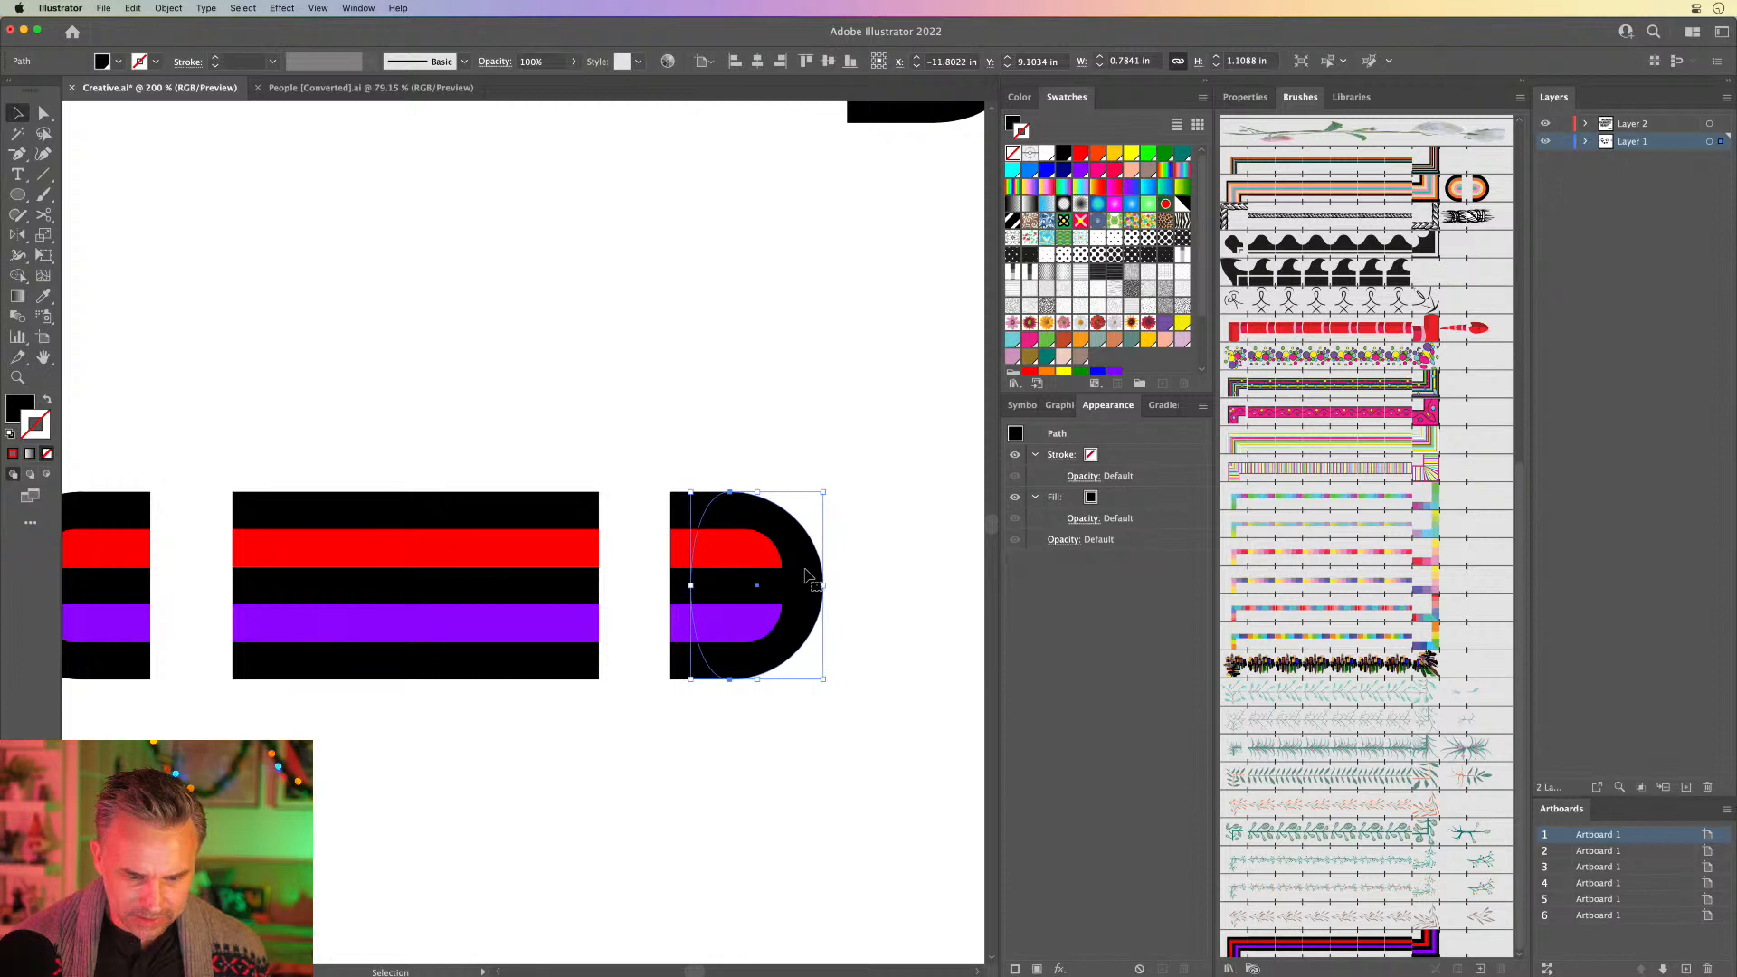
click(707, 422)
scroll(525, 415, left, 3)
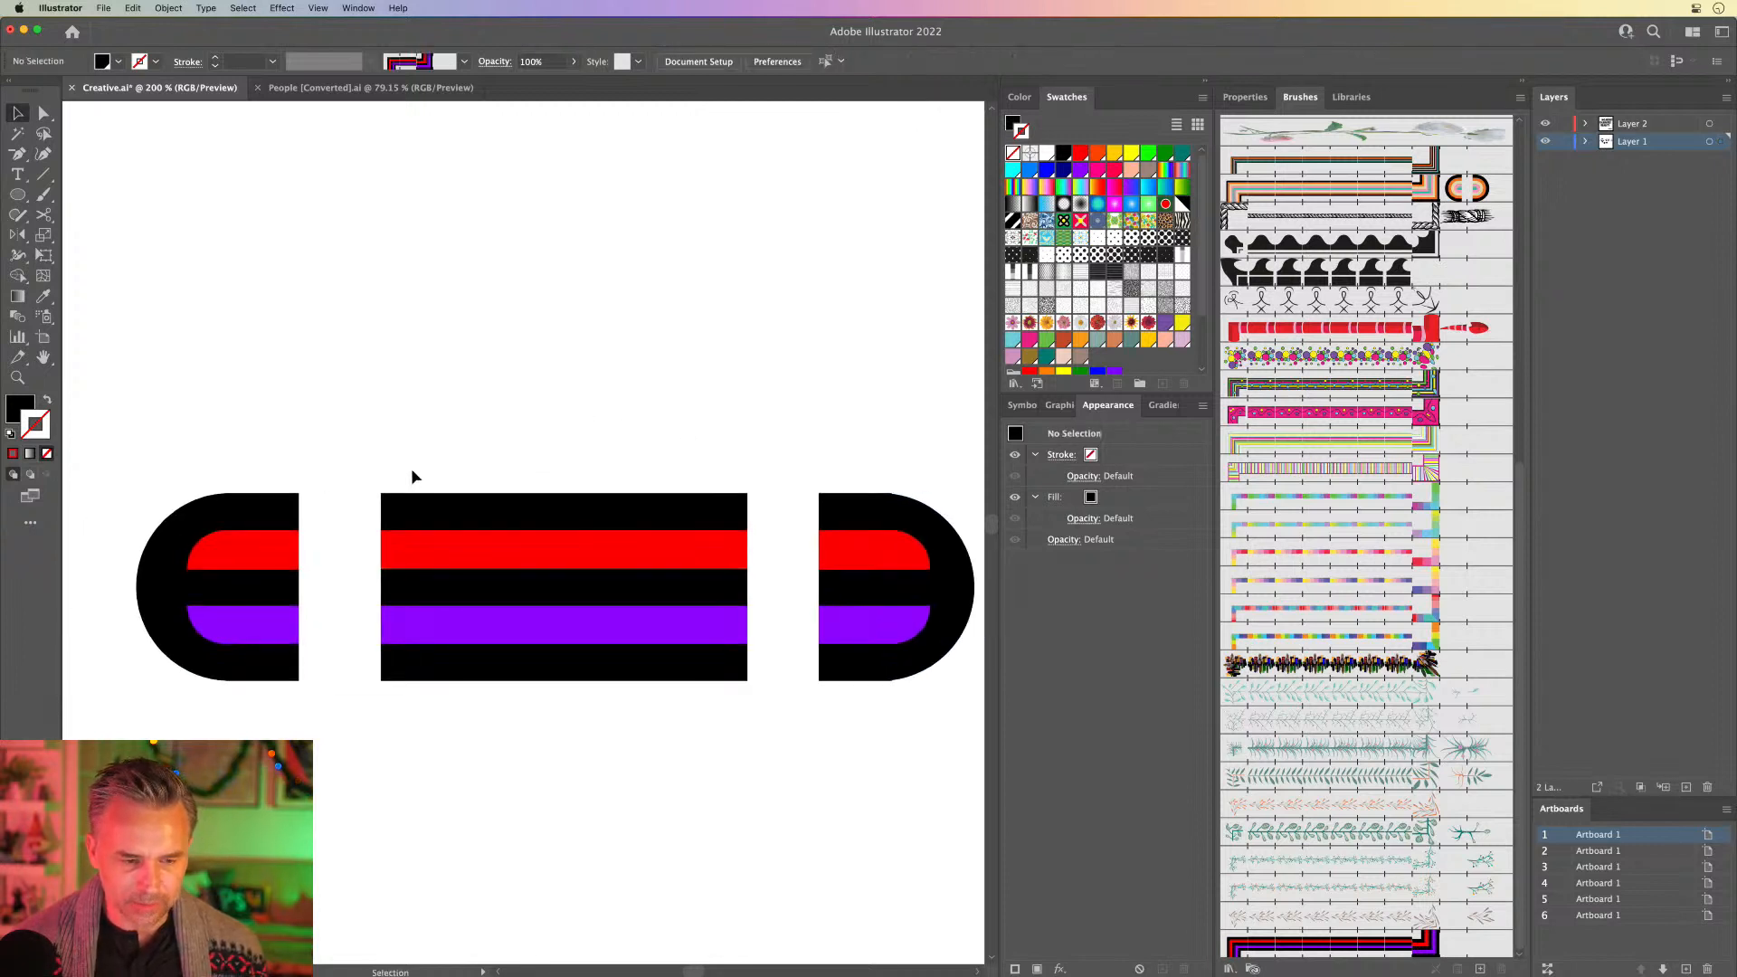
click(168, 557)
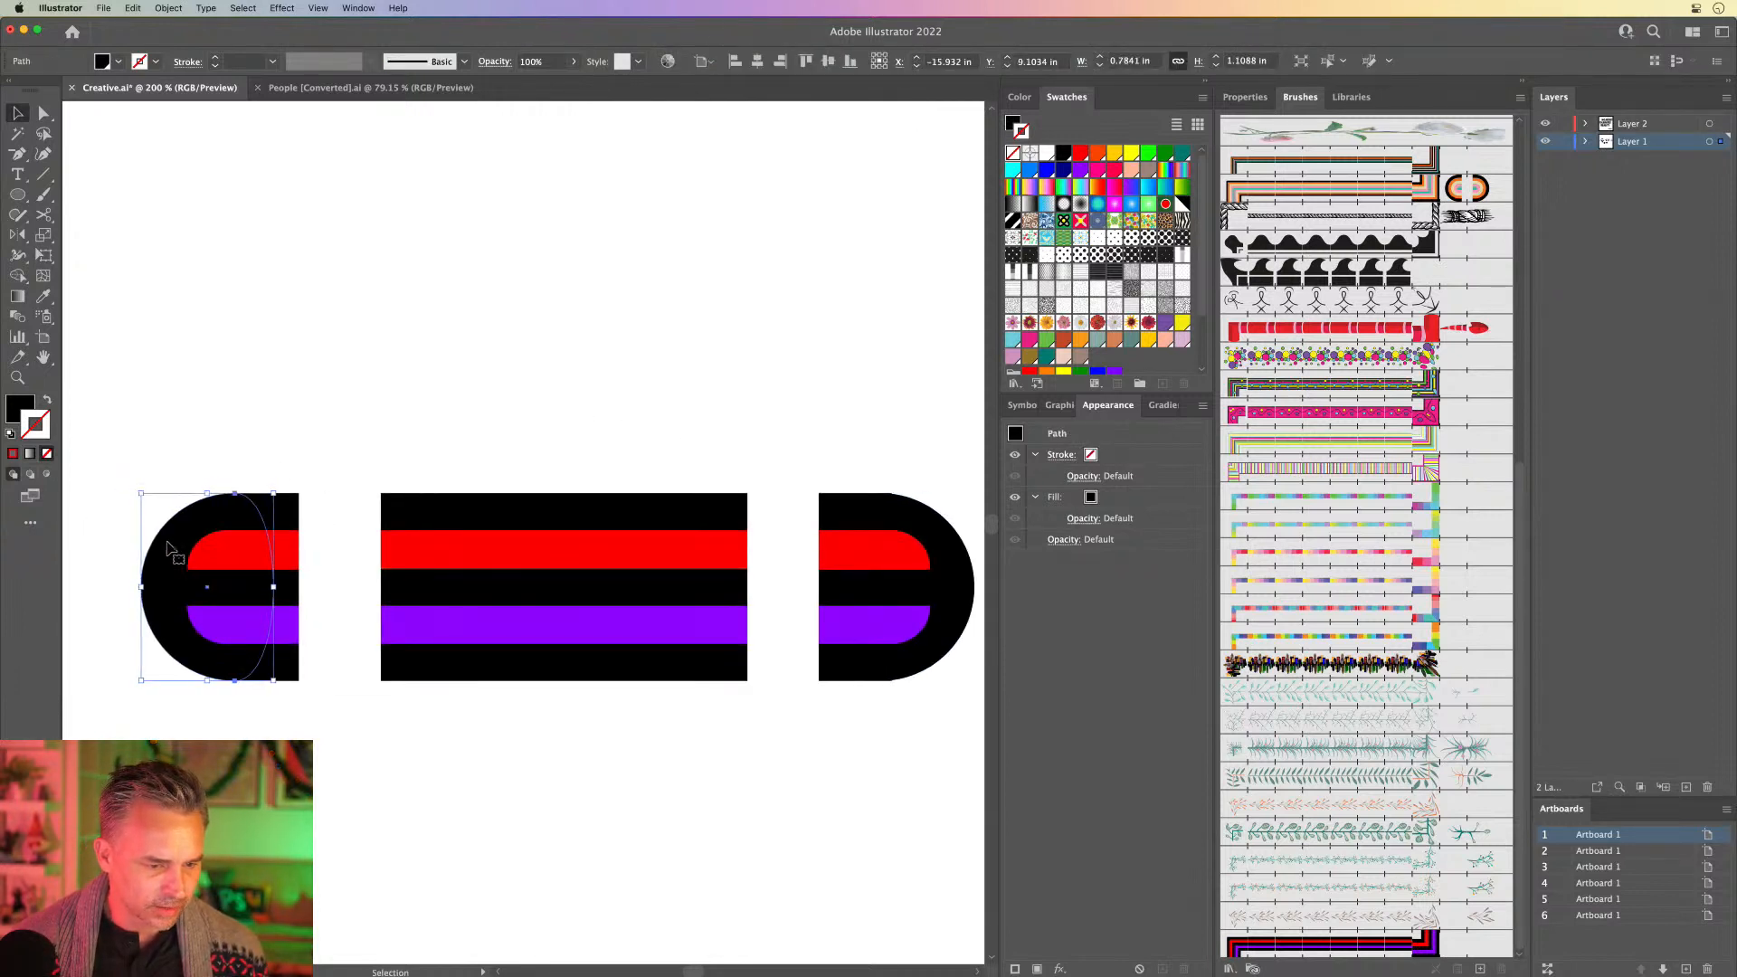
click(209, 415)
drag(838, 388, 757, 391)
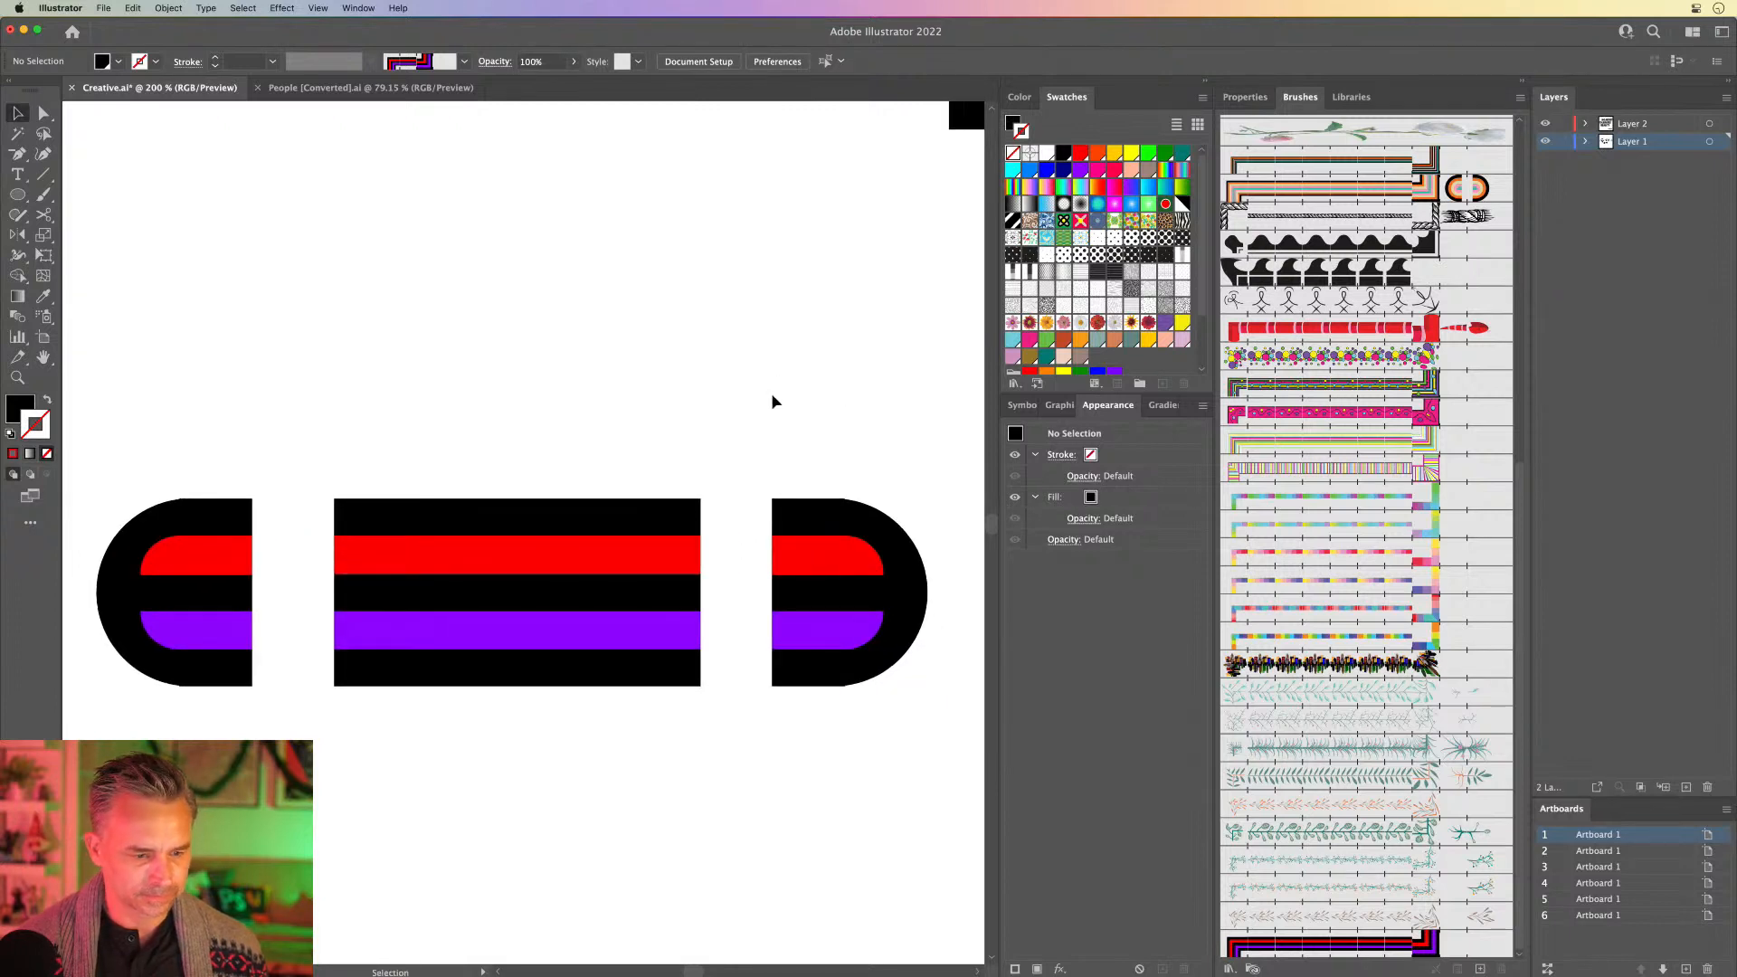
Step: Undo the nudges on the black rounded ends of both cap tiles
key(super+z)
key(super+z)
key(super+z)
key(super+z)
key(super+z)
key(super+z)
key(super+z)
key(super+z)
key(super+z)
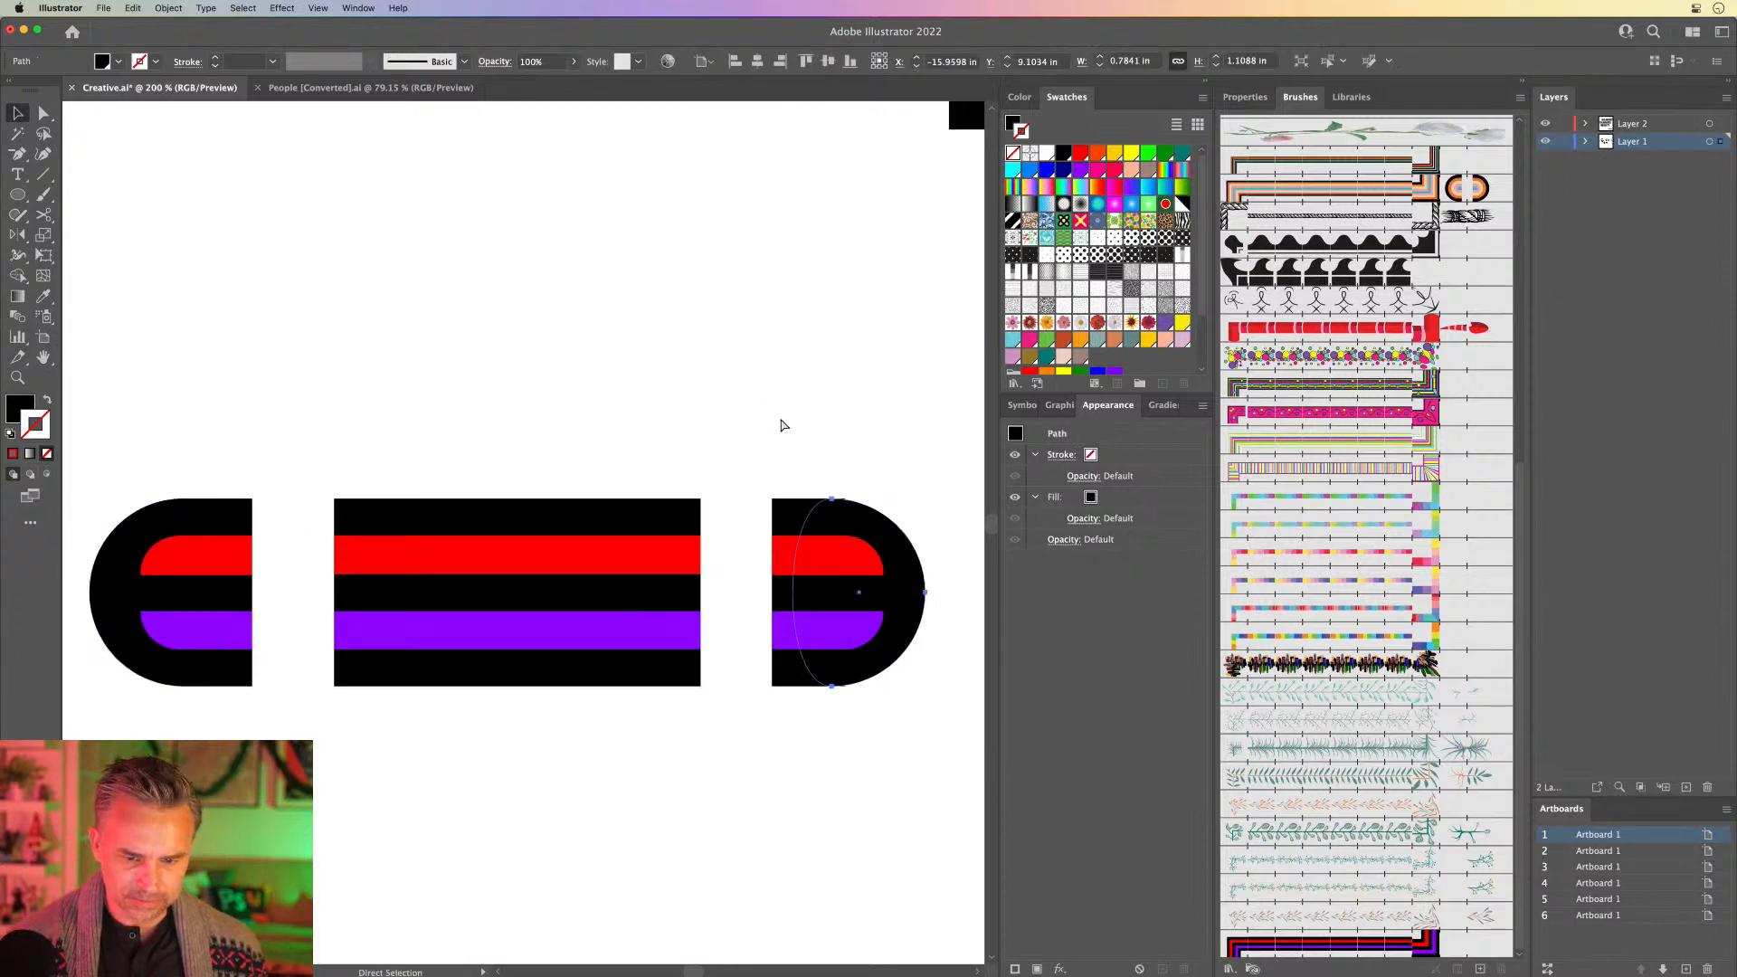
Step: Save the right and left rounded cap tiles as two separate pattern swatches
drag(804, 459, 958, 790)
drag(849, 595, 1120, 348)
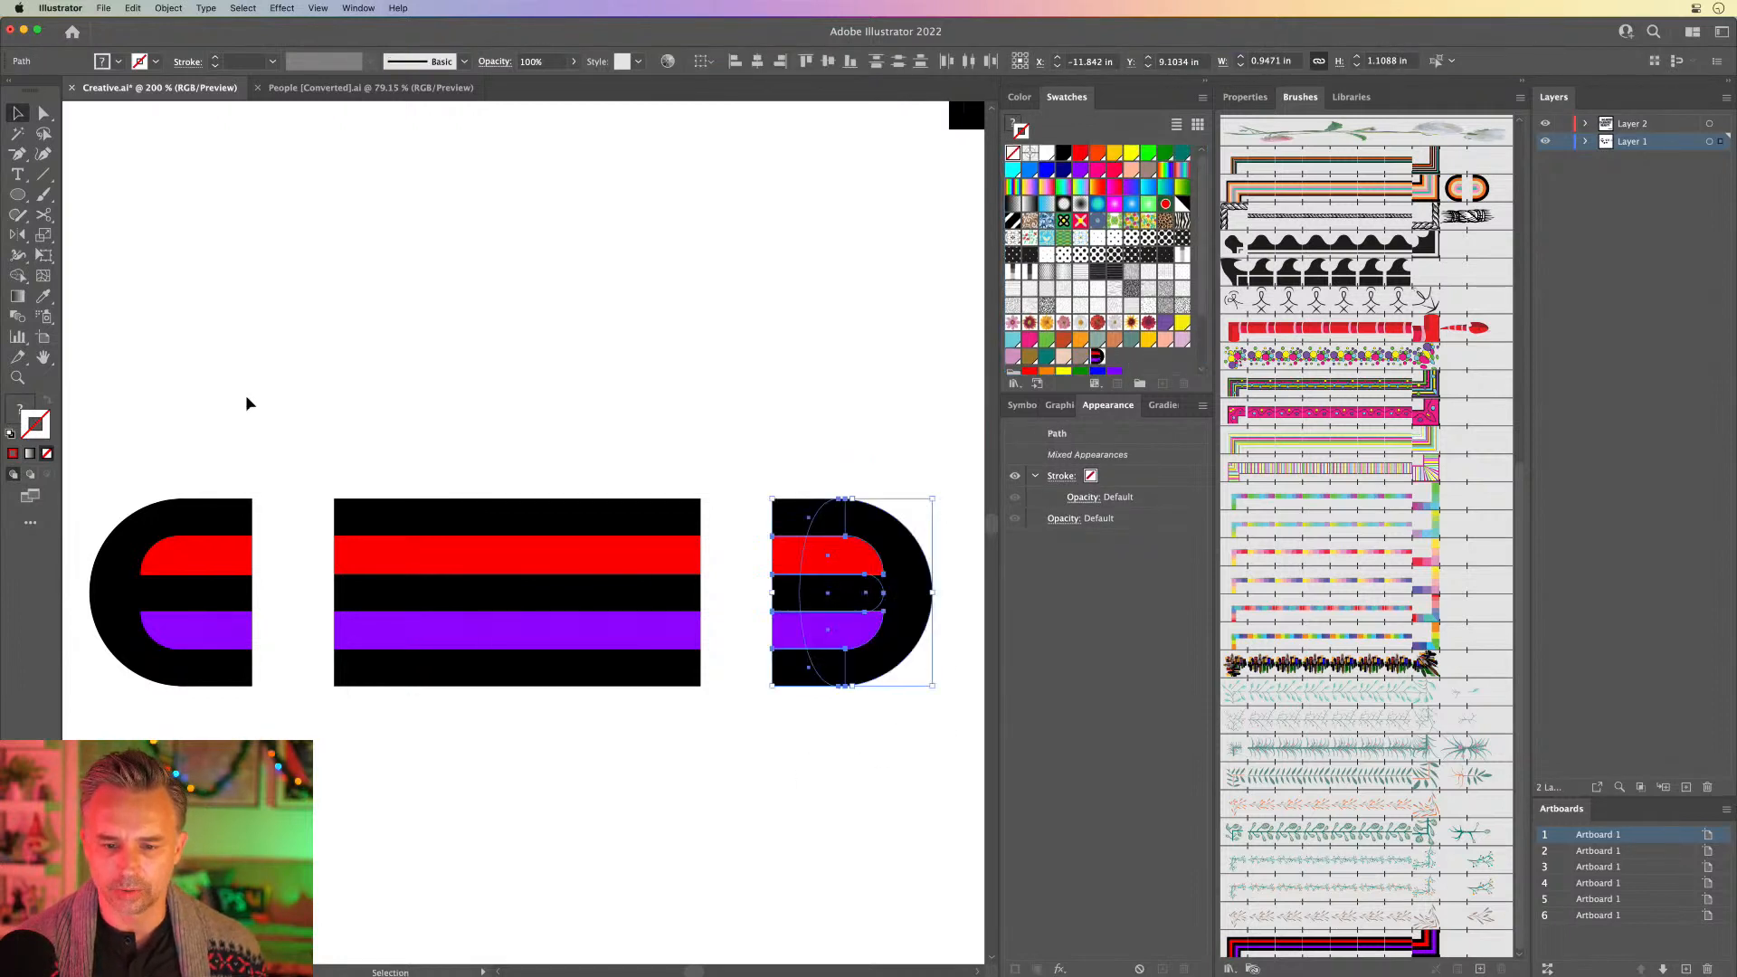
drag(195, 579, 1118, 361)
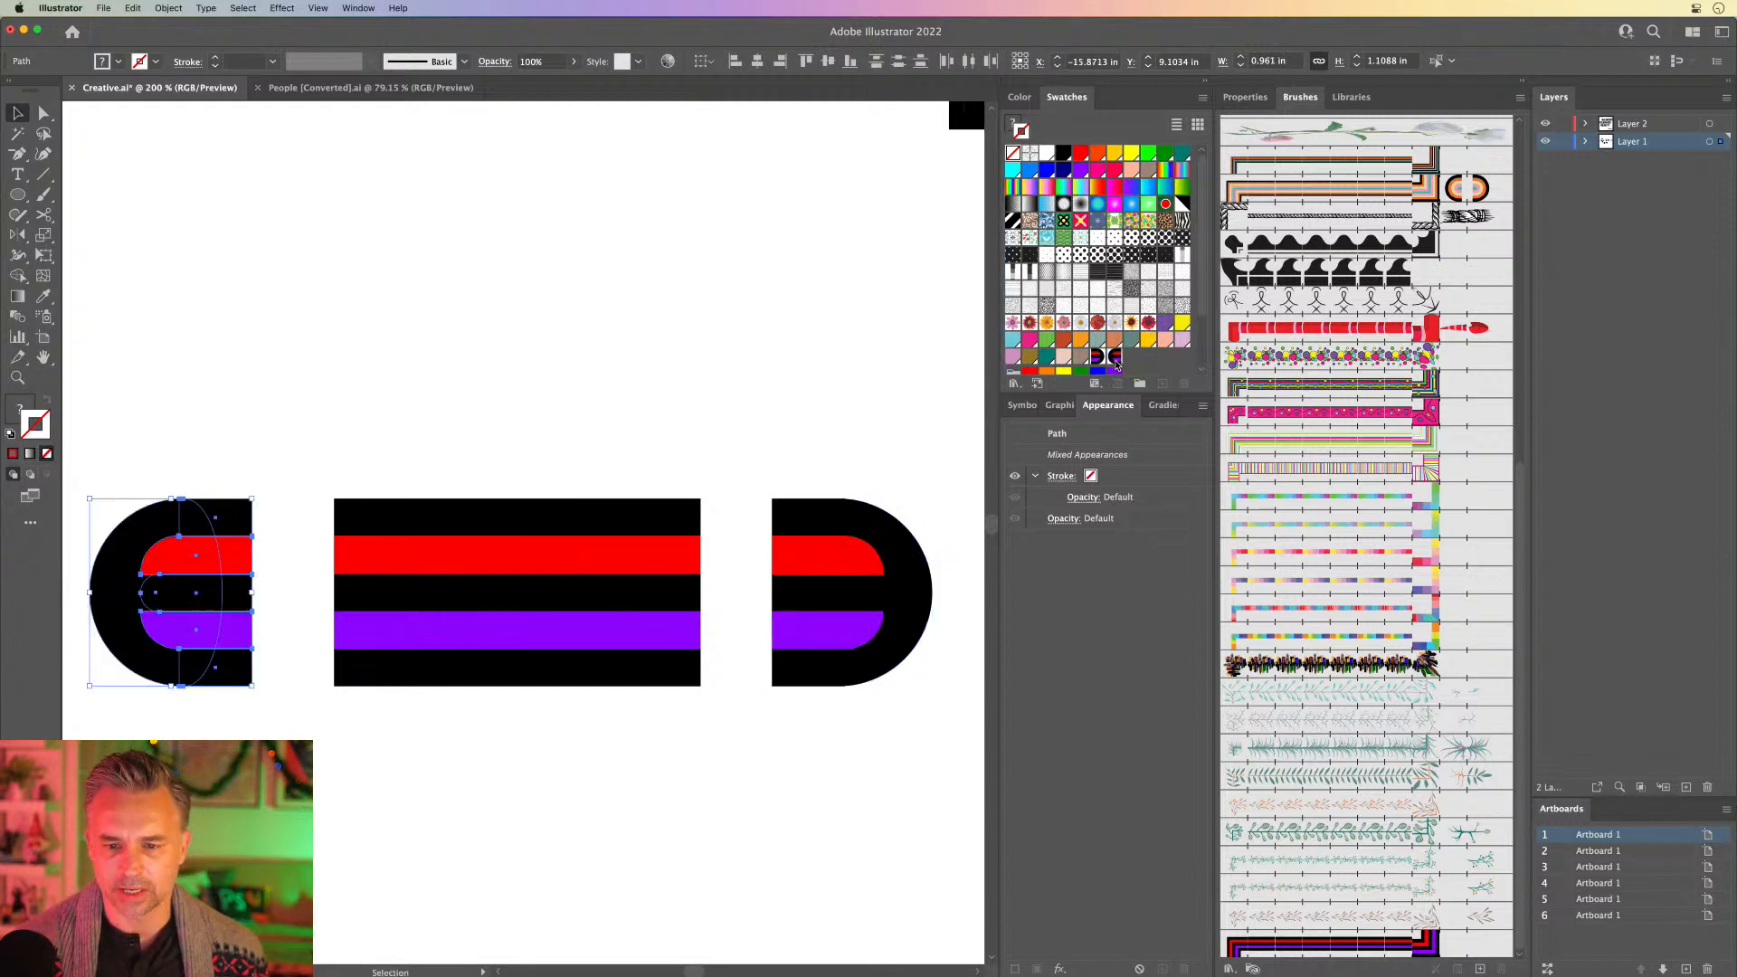
click(791, 360)
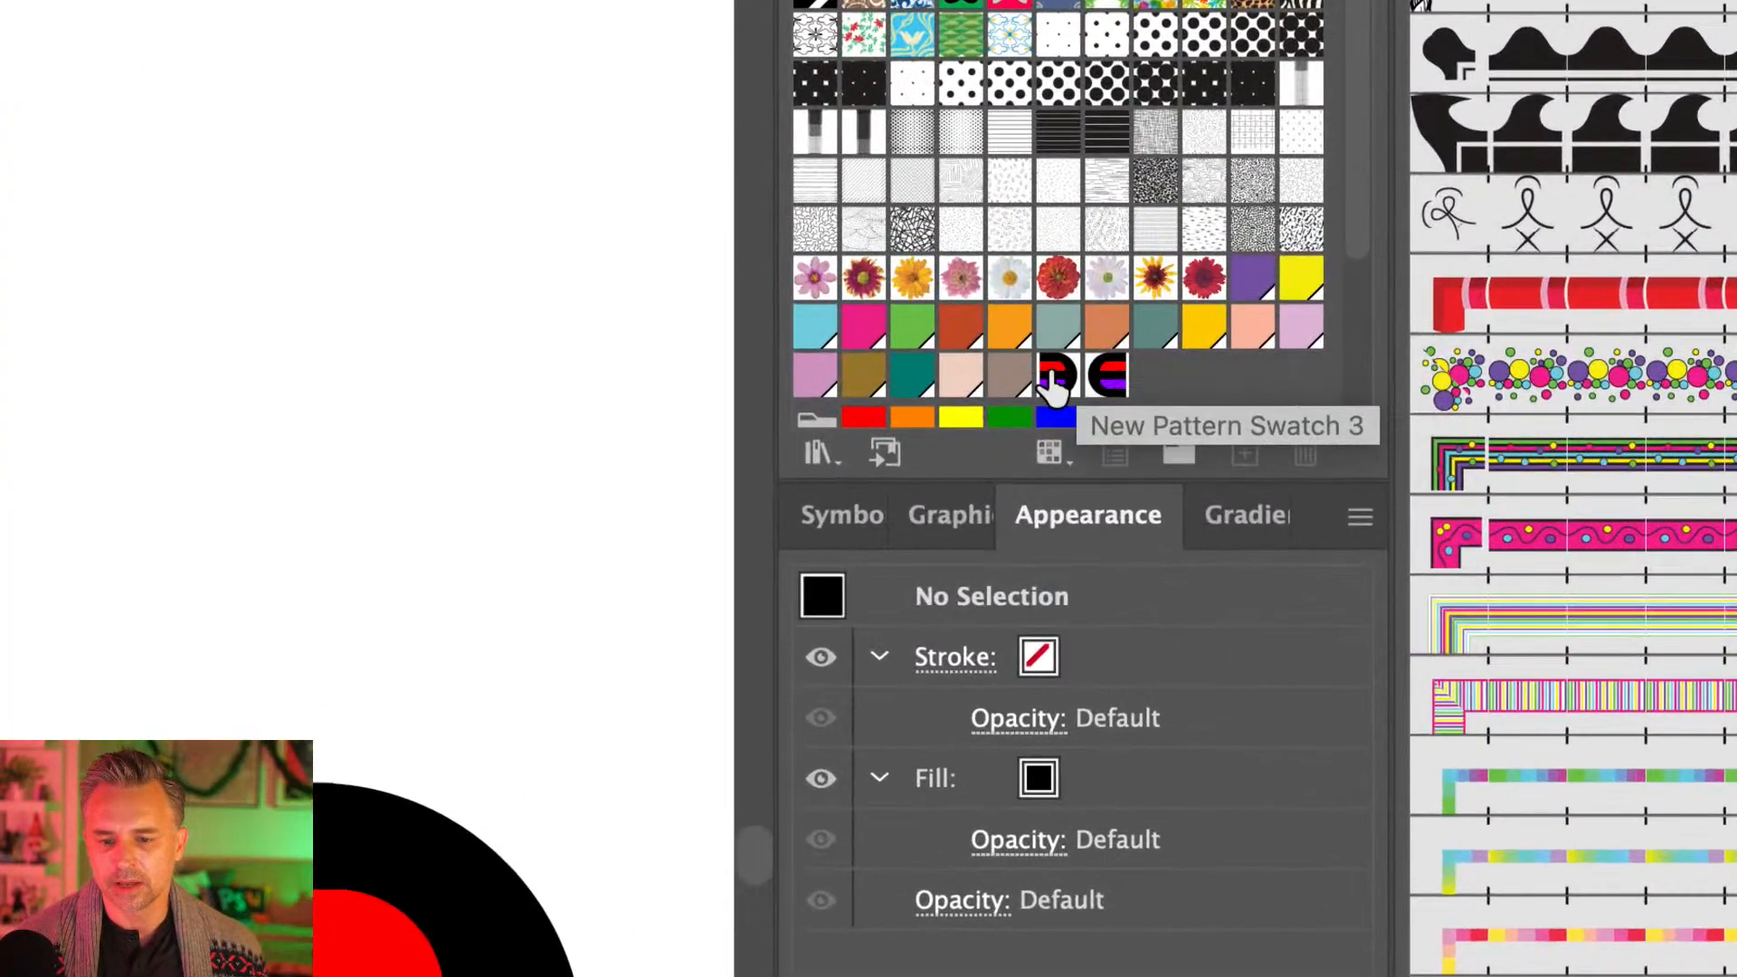
Step: Rename the pattern swatch of the right-hand cap as 1 Start Brush
double_click(1054, 375)
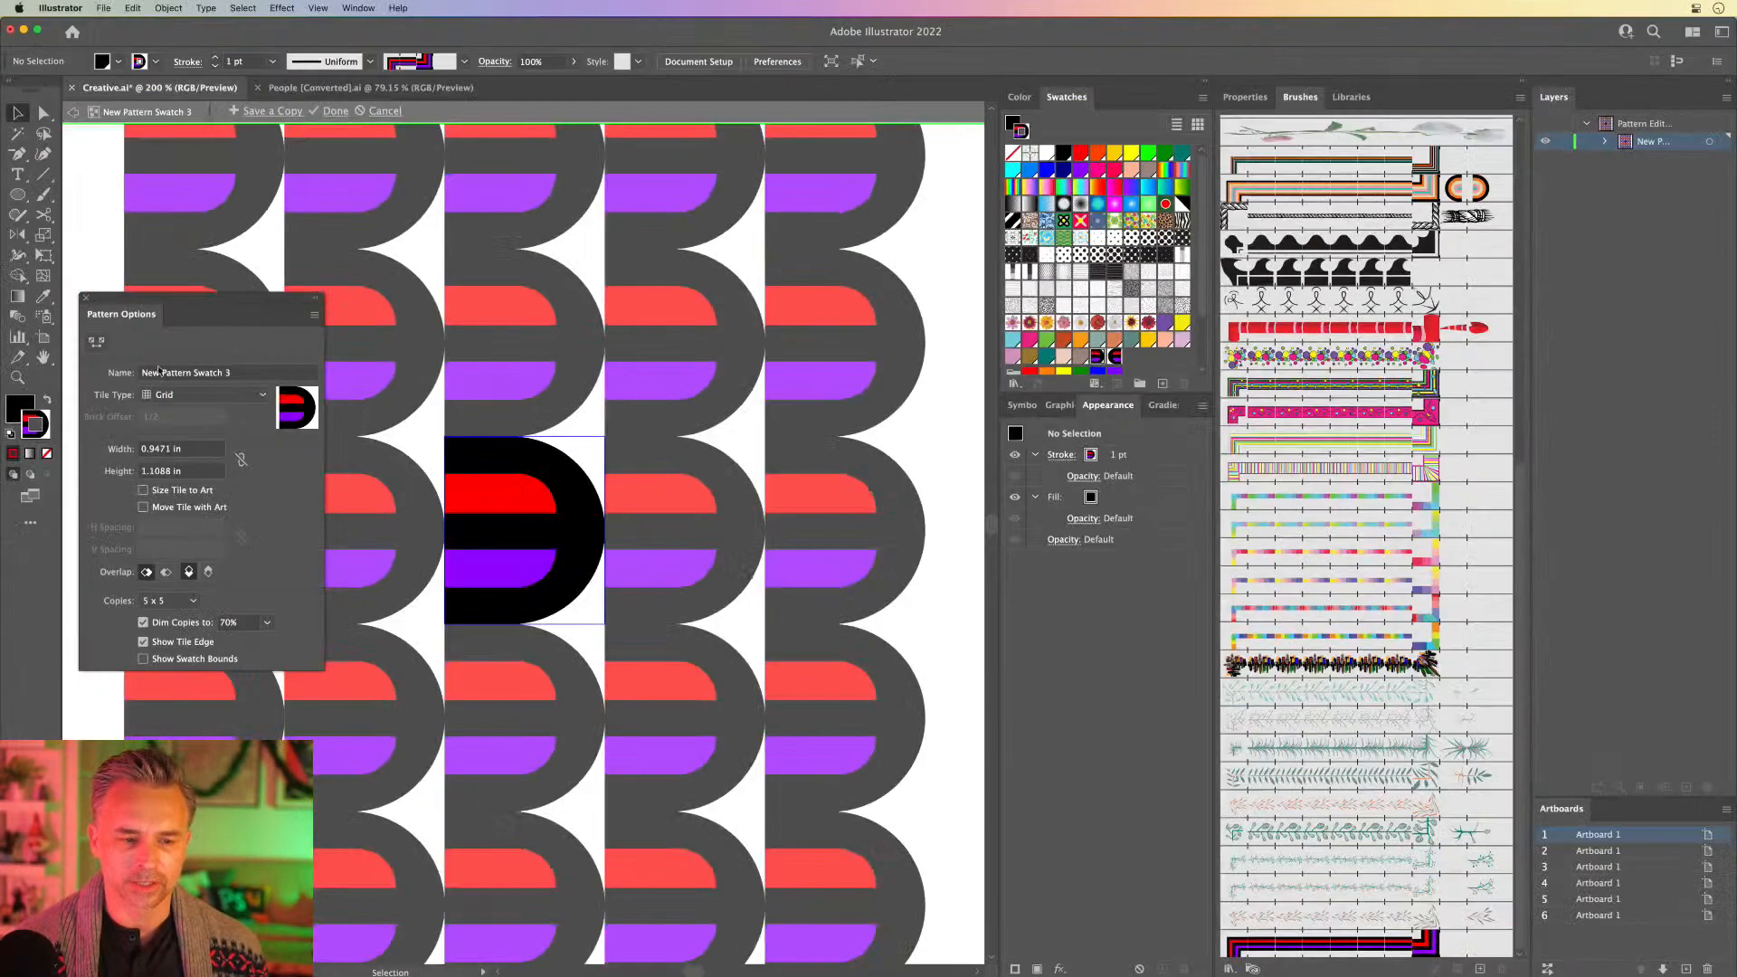
click(252, 378)
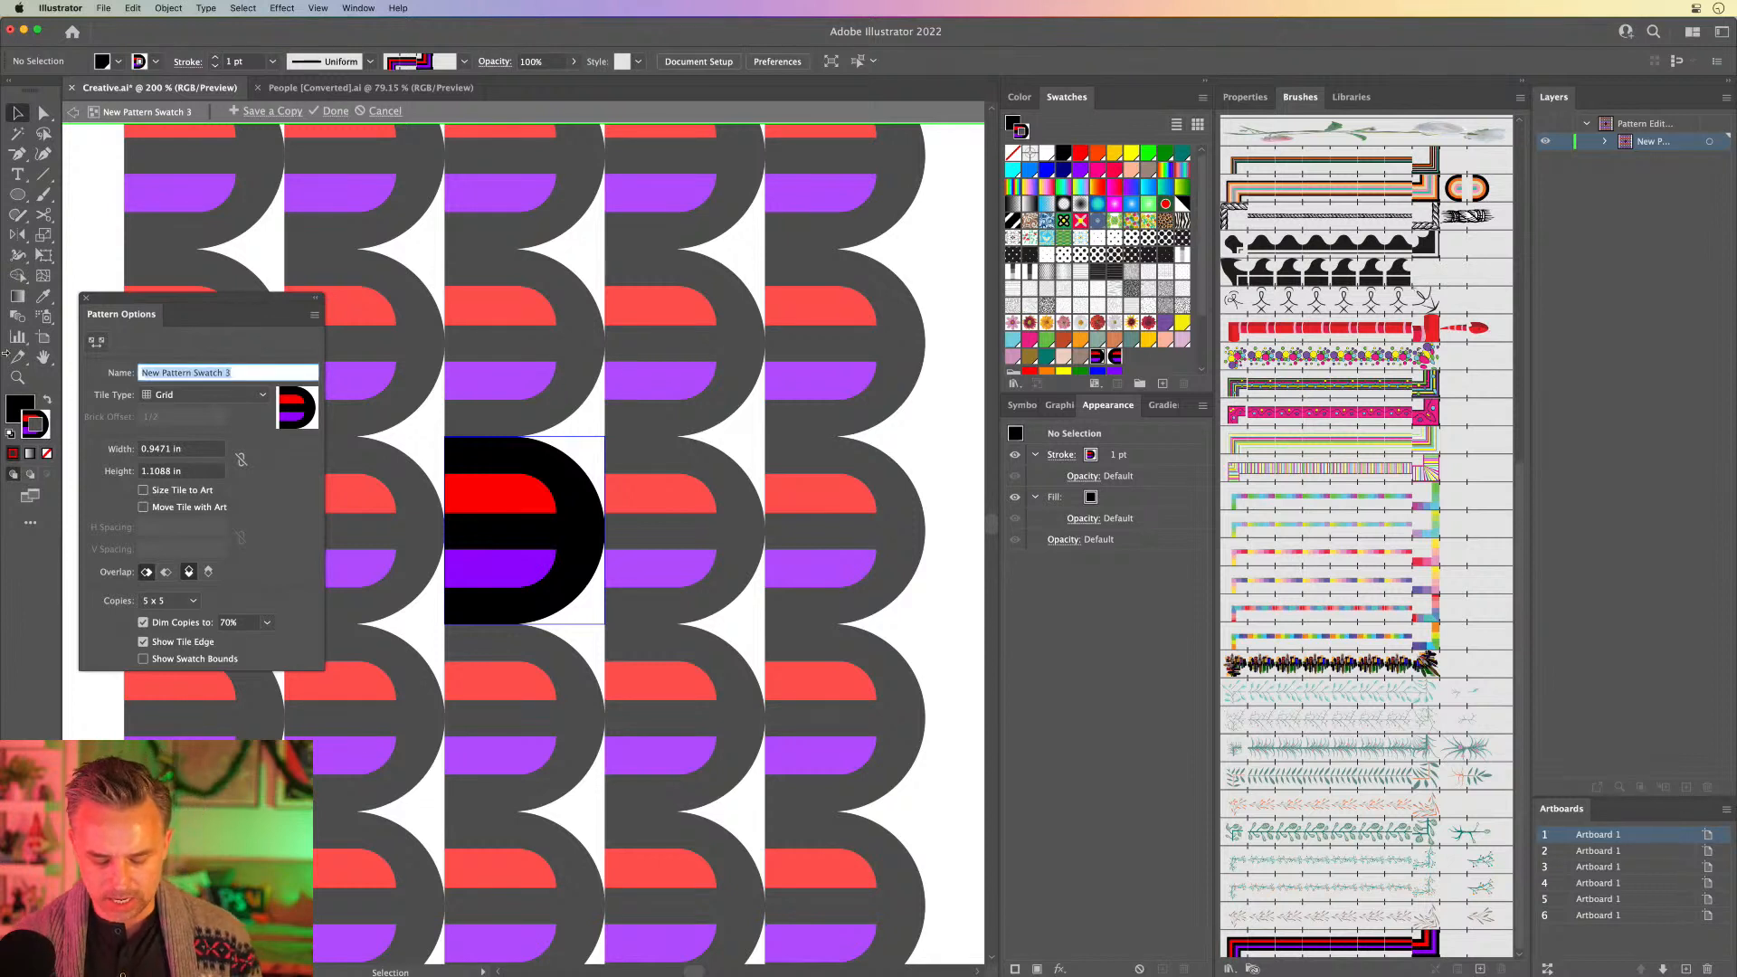
text(1 Start Brush)
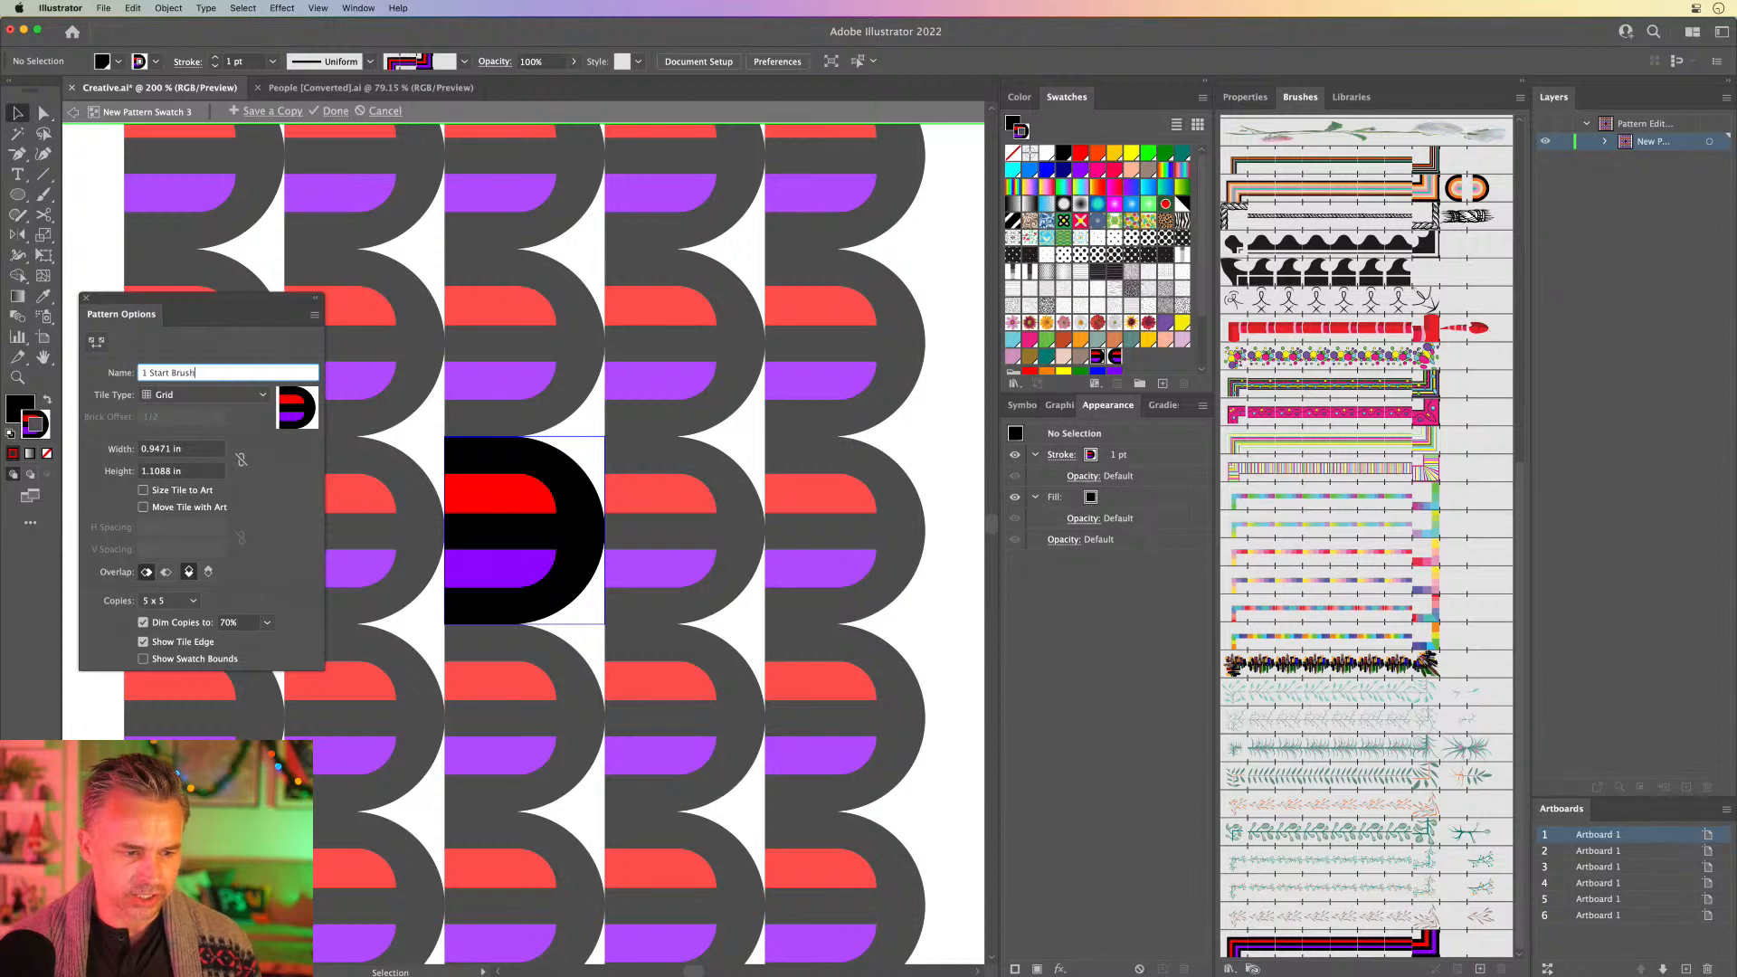
key(Return)
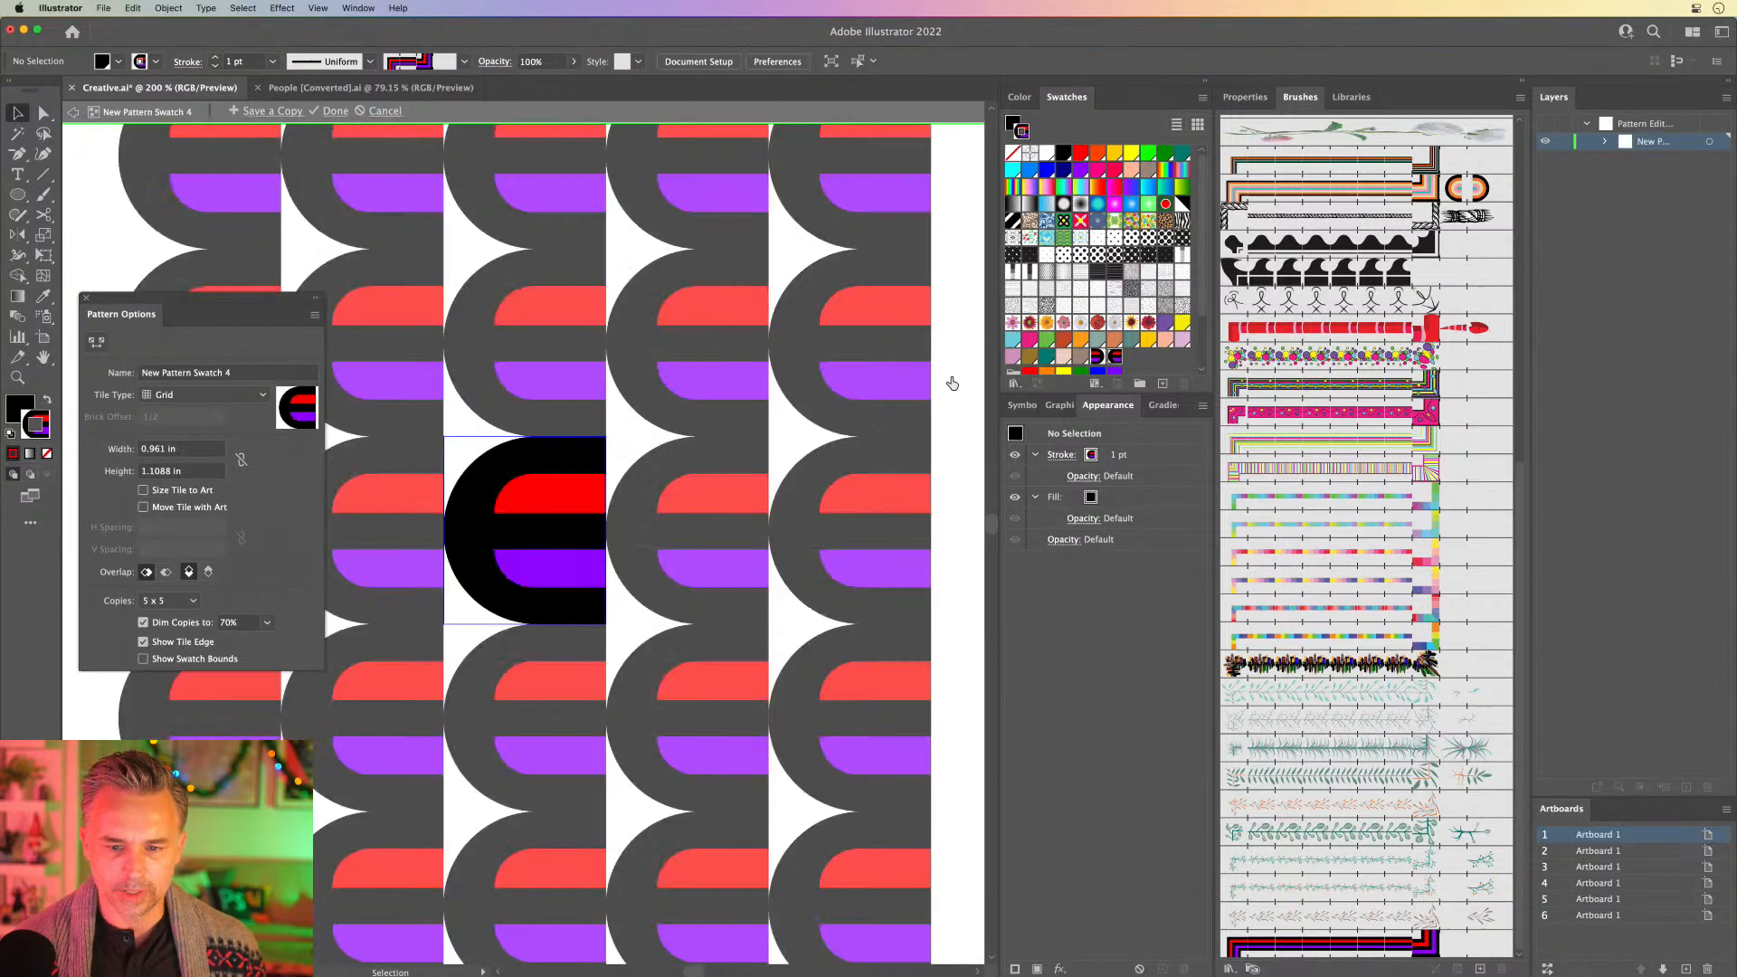
Step: Rename the pattern swatch of the left-hand cap as 1 End Brush and finish editing the pattern
click(226, 373)
text(1 End Brush)
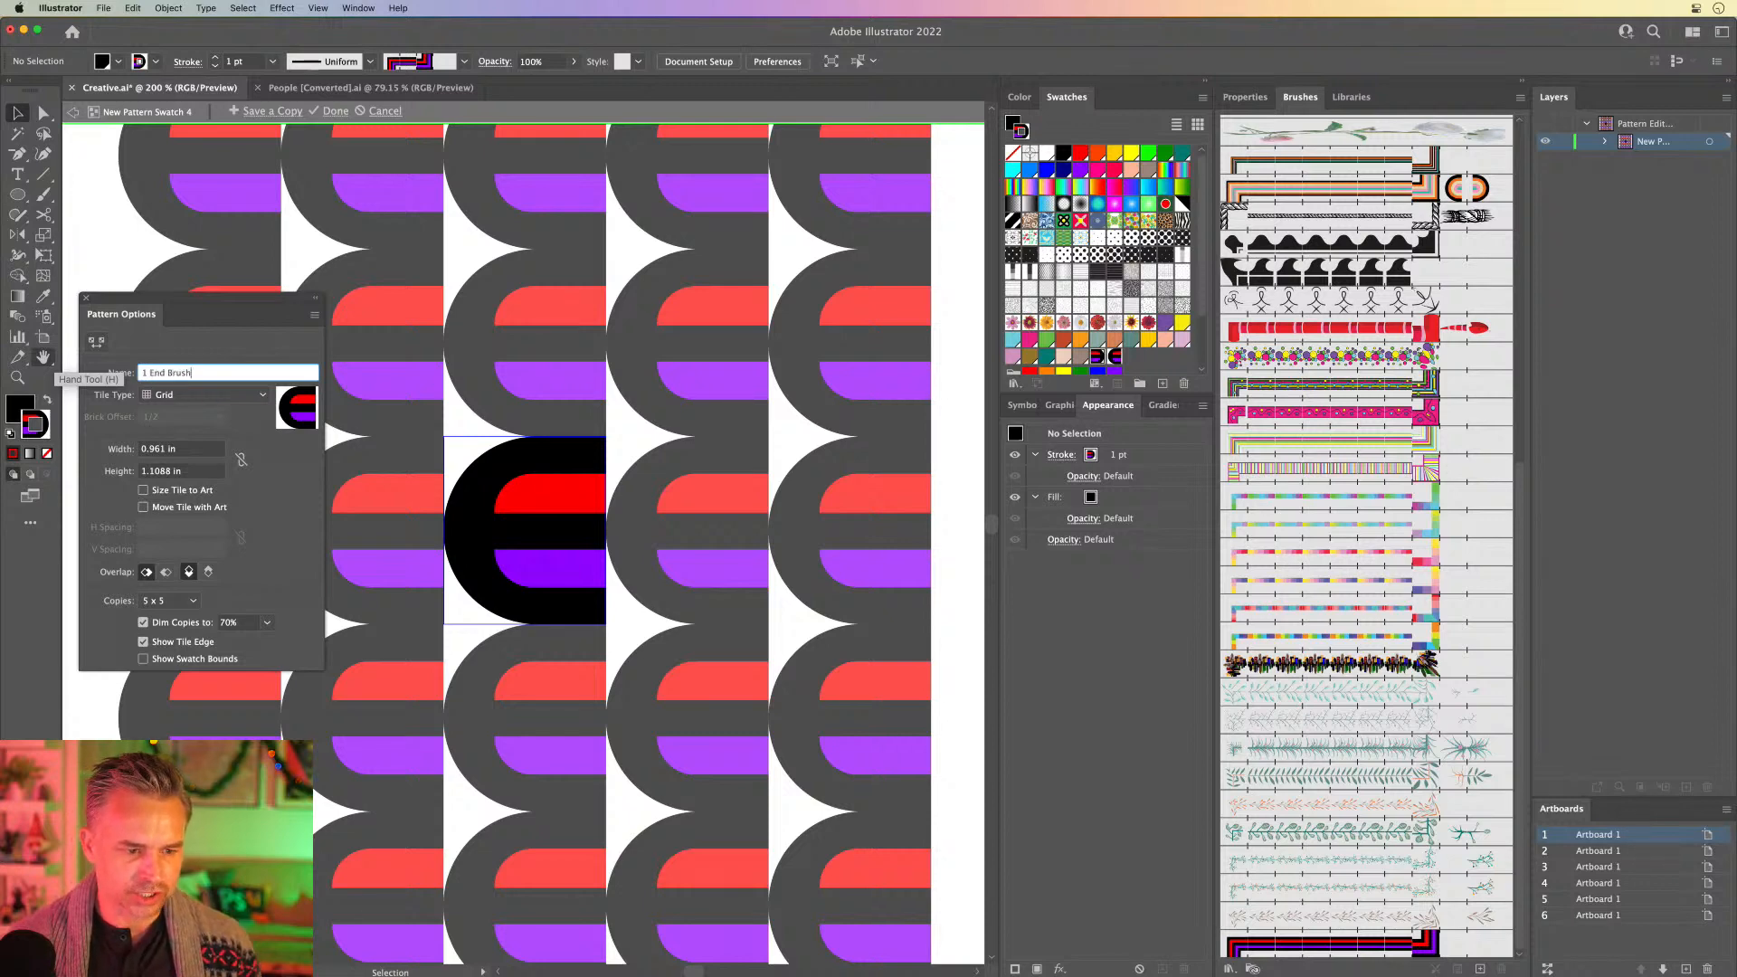
key(Return)
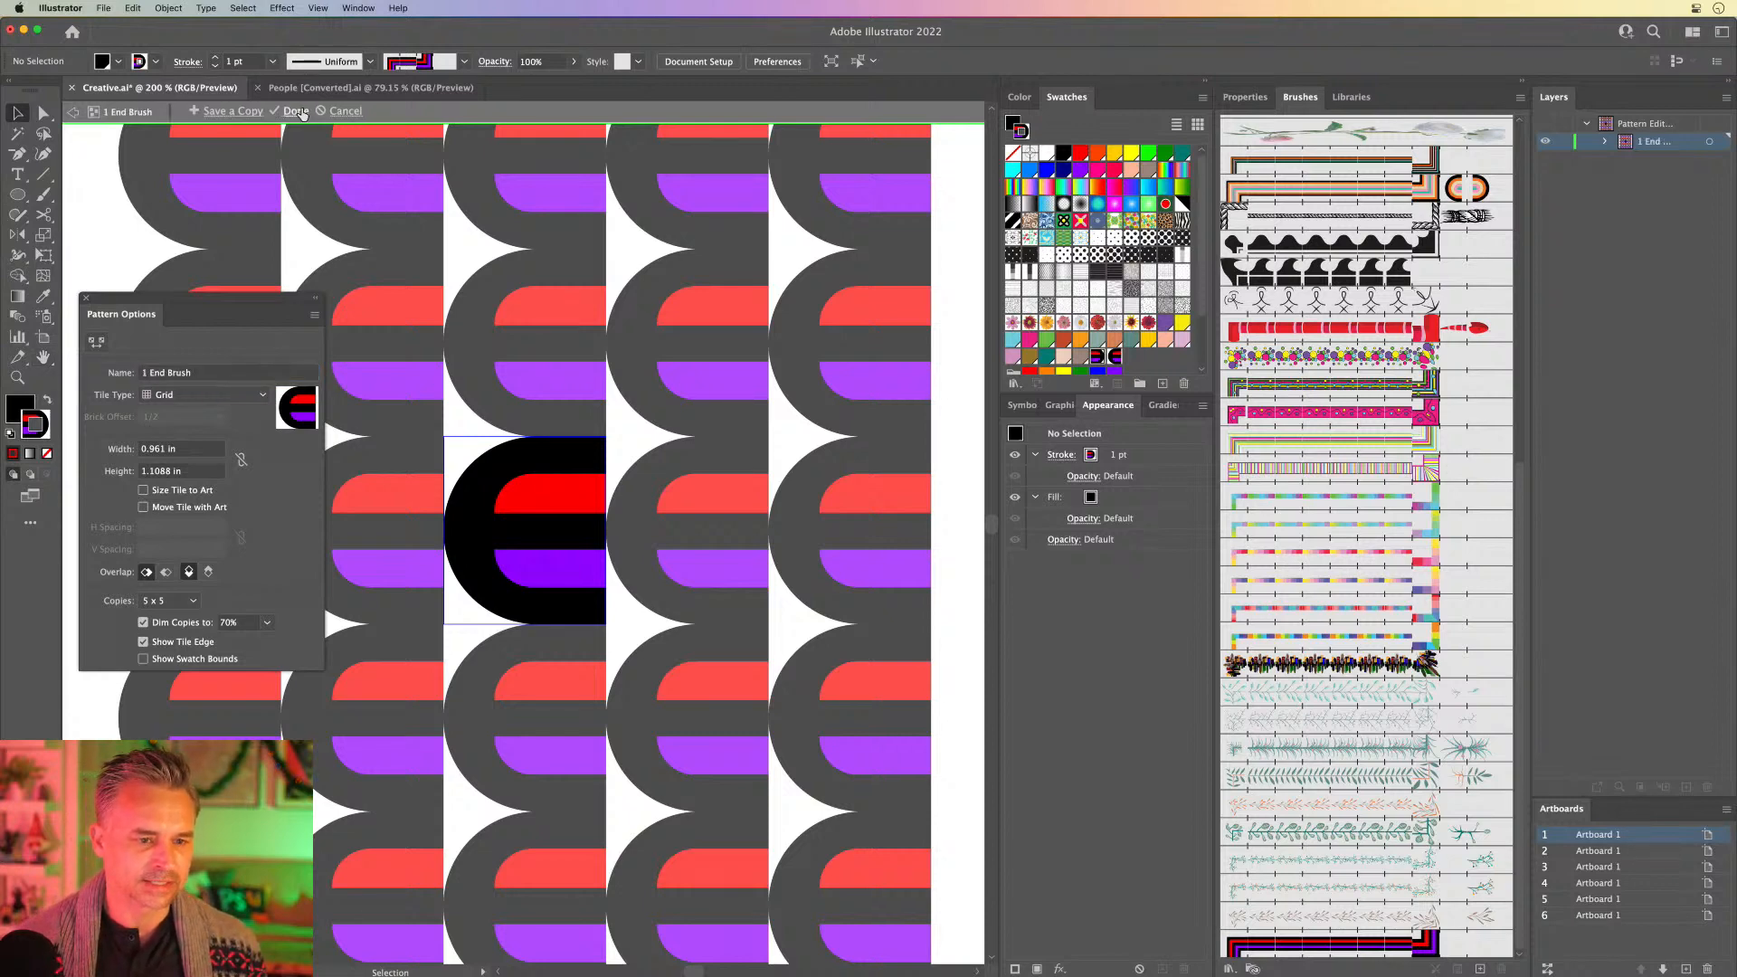
click(292, 112)
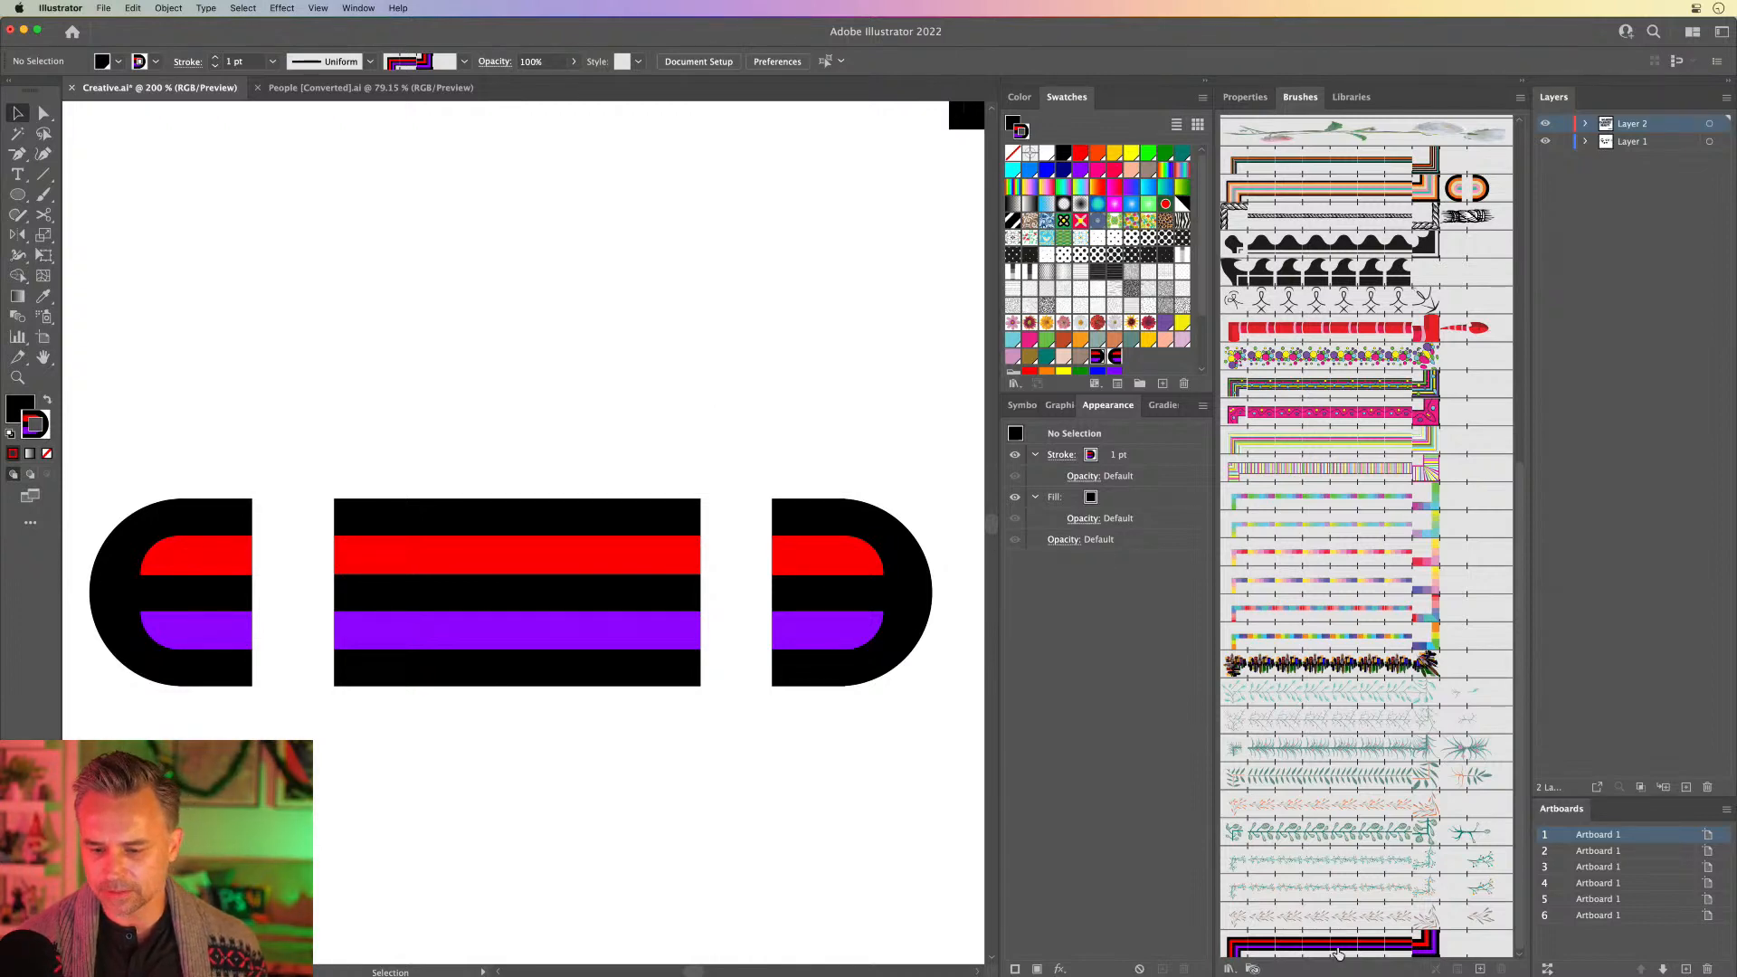
Step: Set the start tile of the striped pattern brush to the 1 End Brush swatch
double_click(1337, 945)
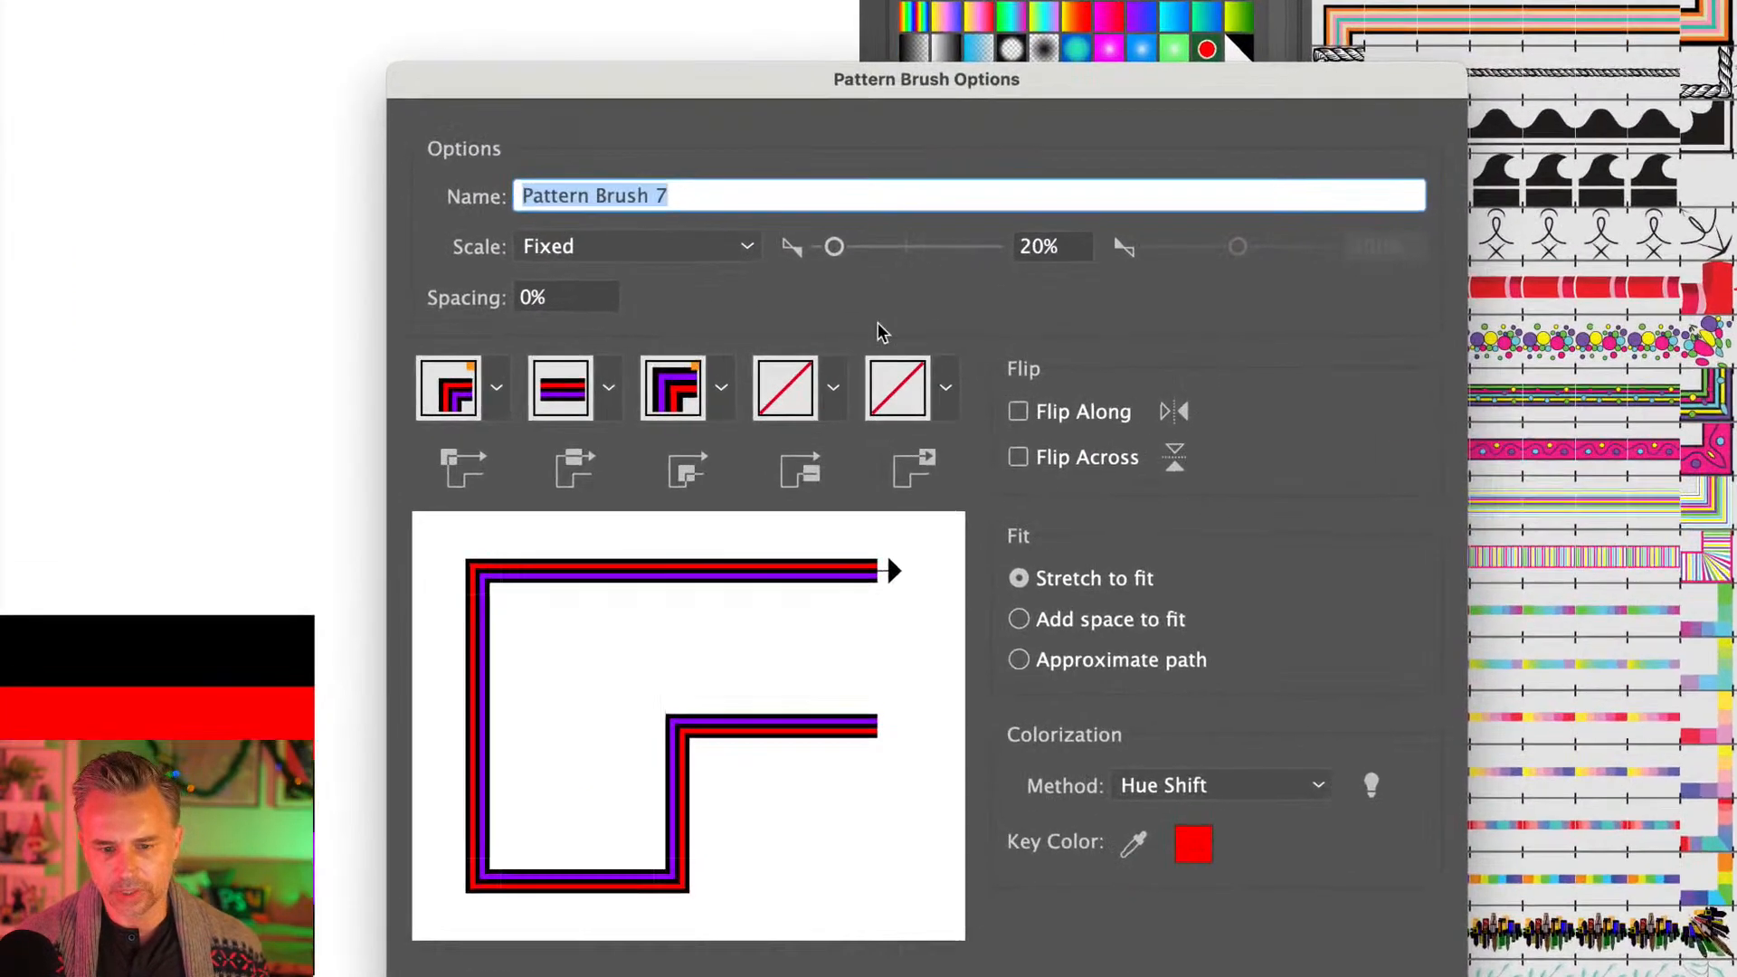
click(833, 387)
scroll(630, 561, down, 5)
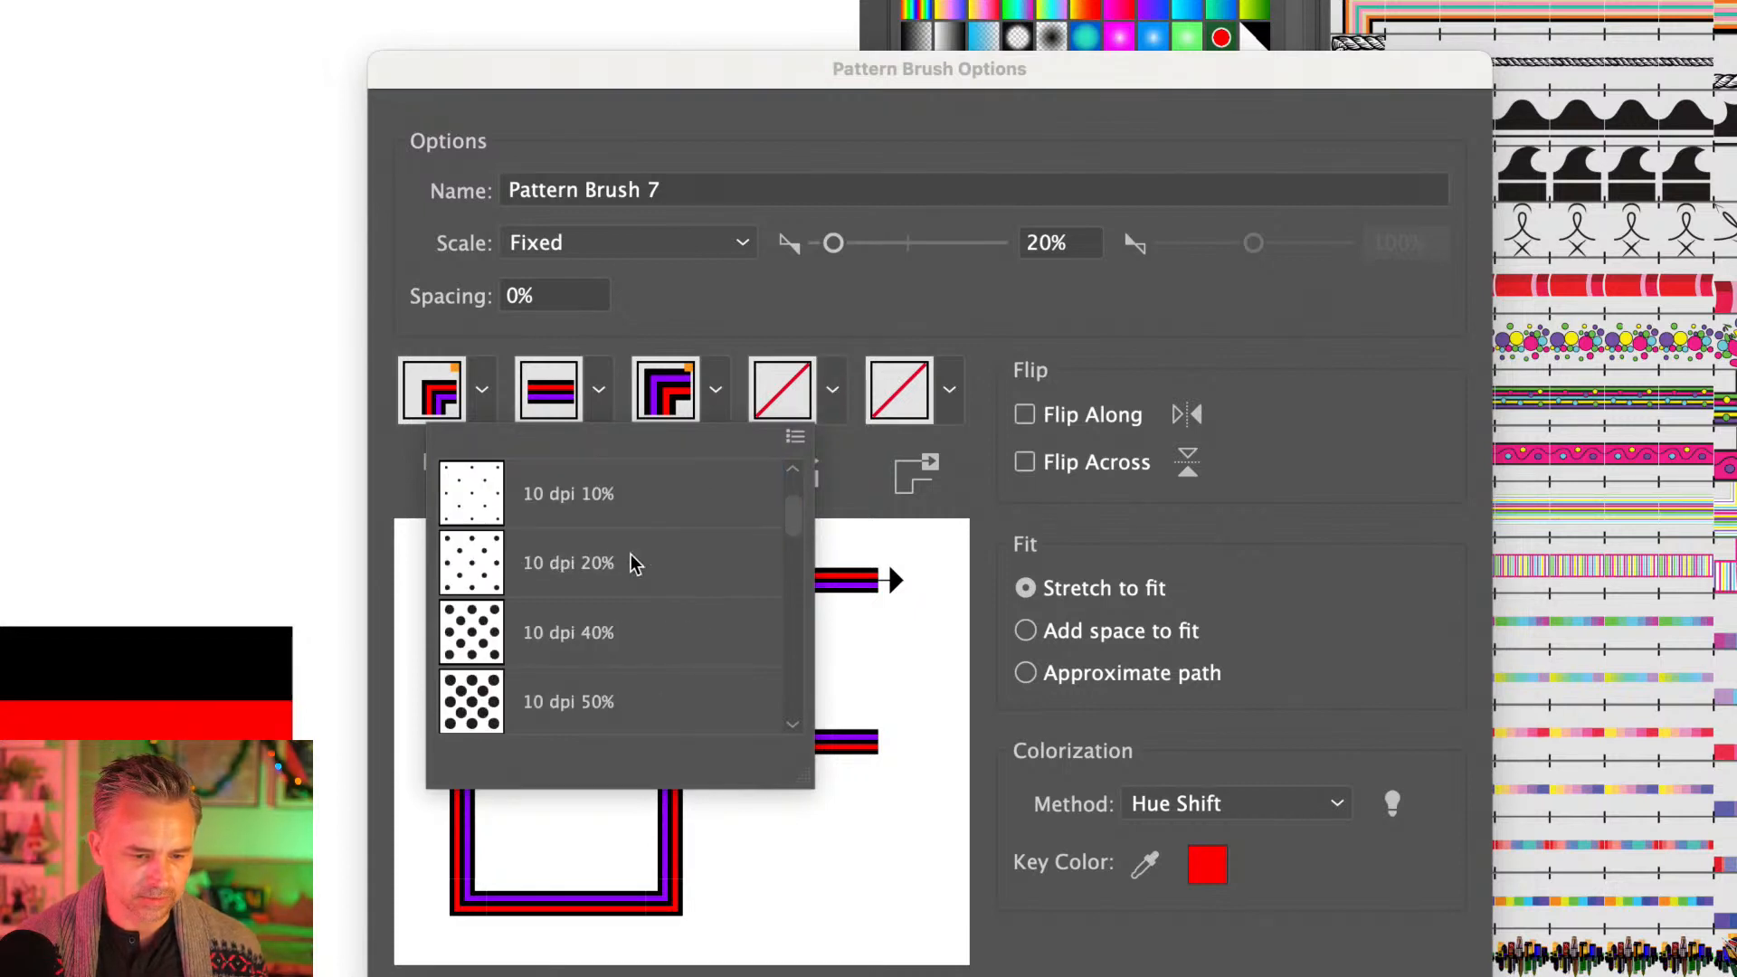
scroll(631, 562, up, 4)
scroll(614, 633, down, 1)
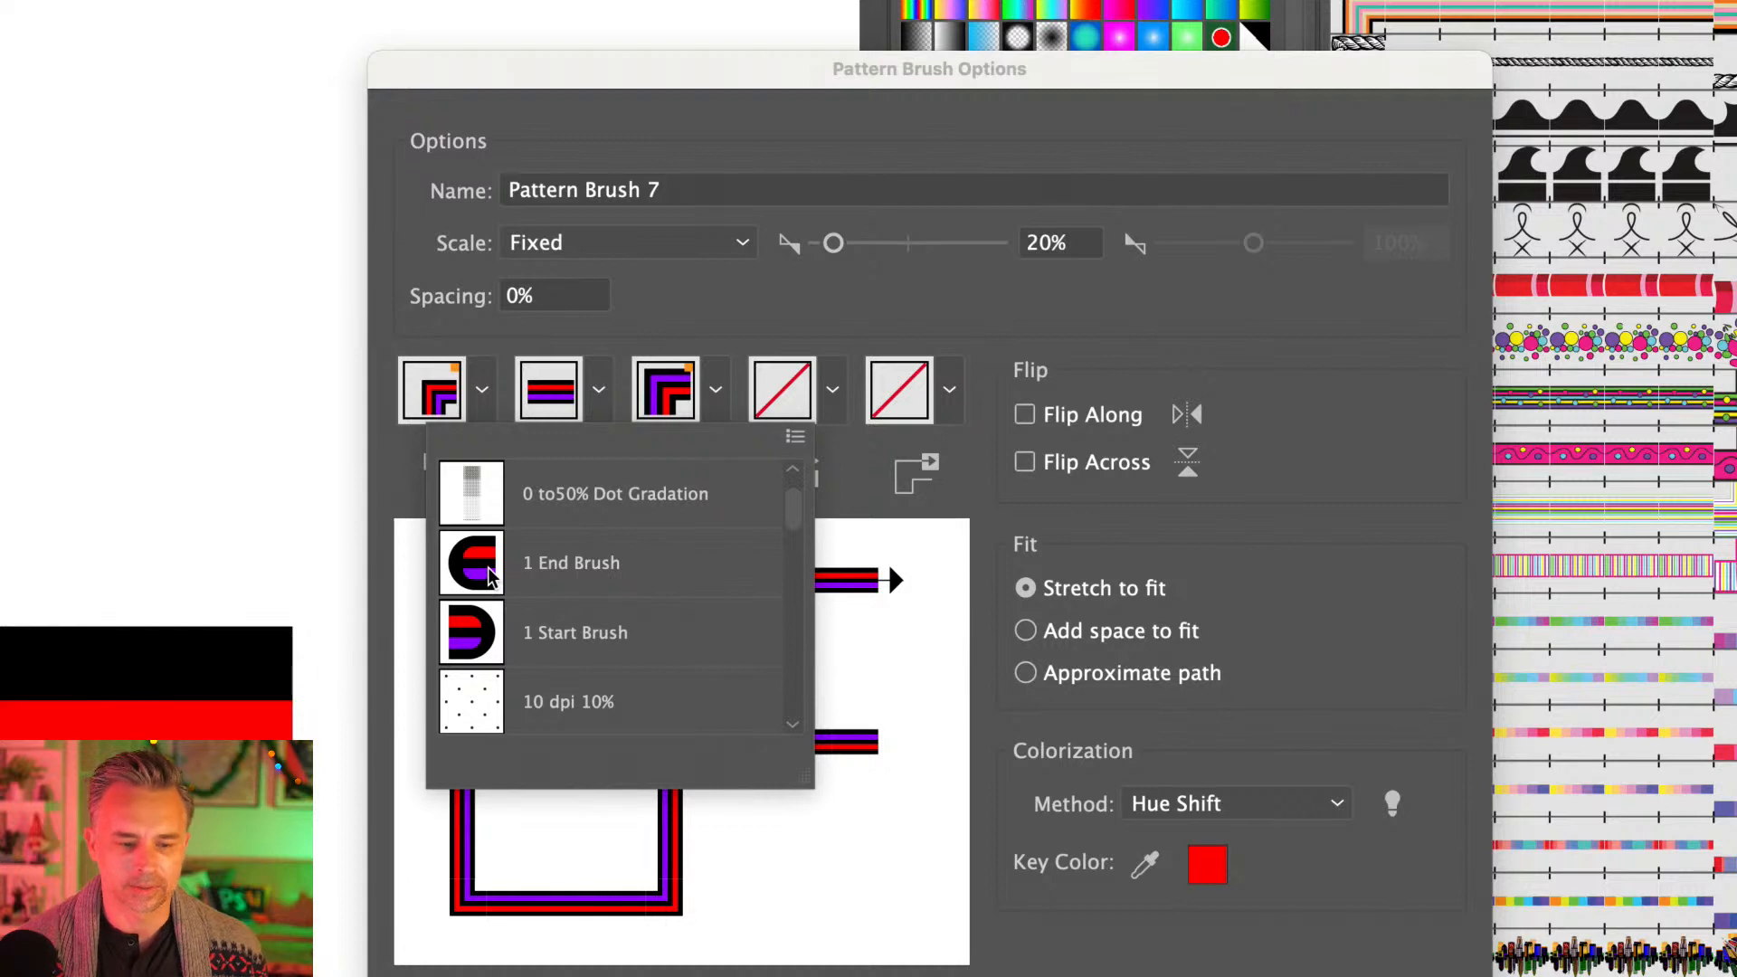
click(527, 565)
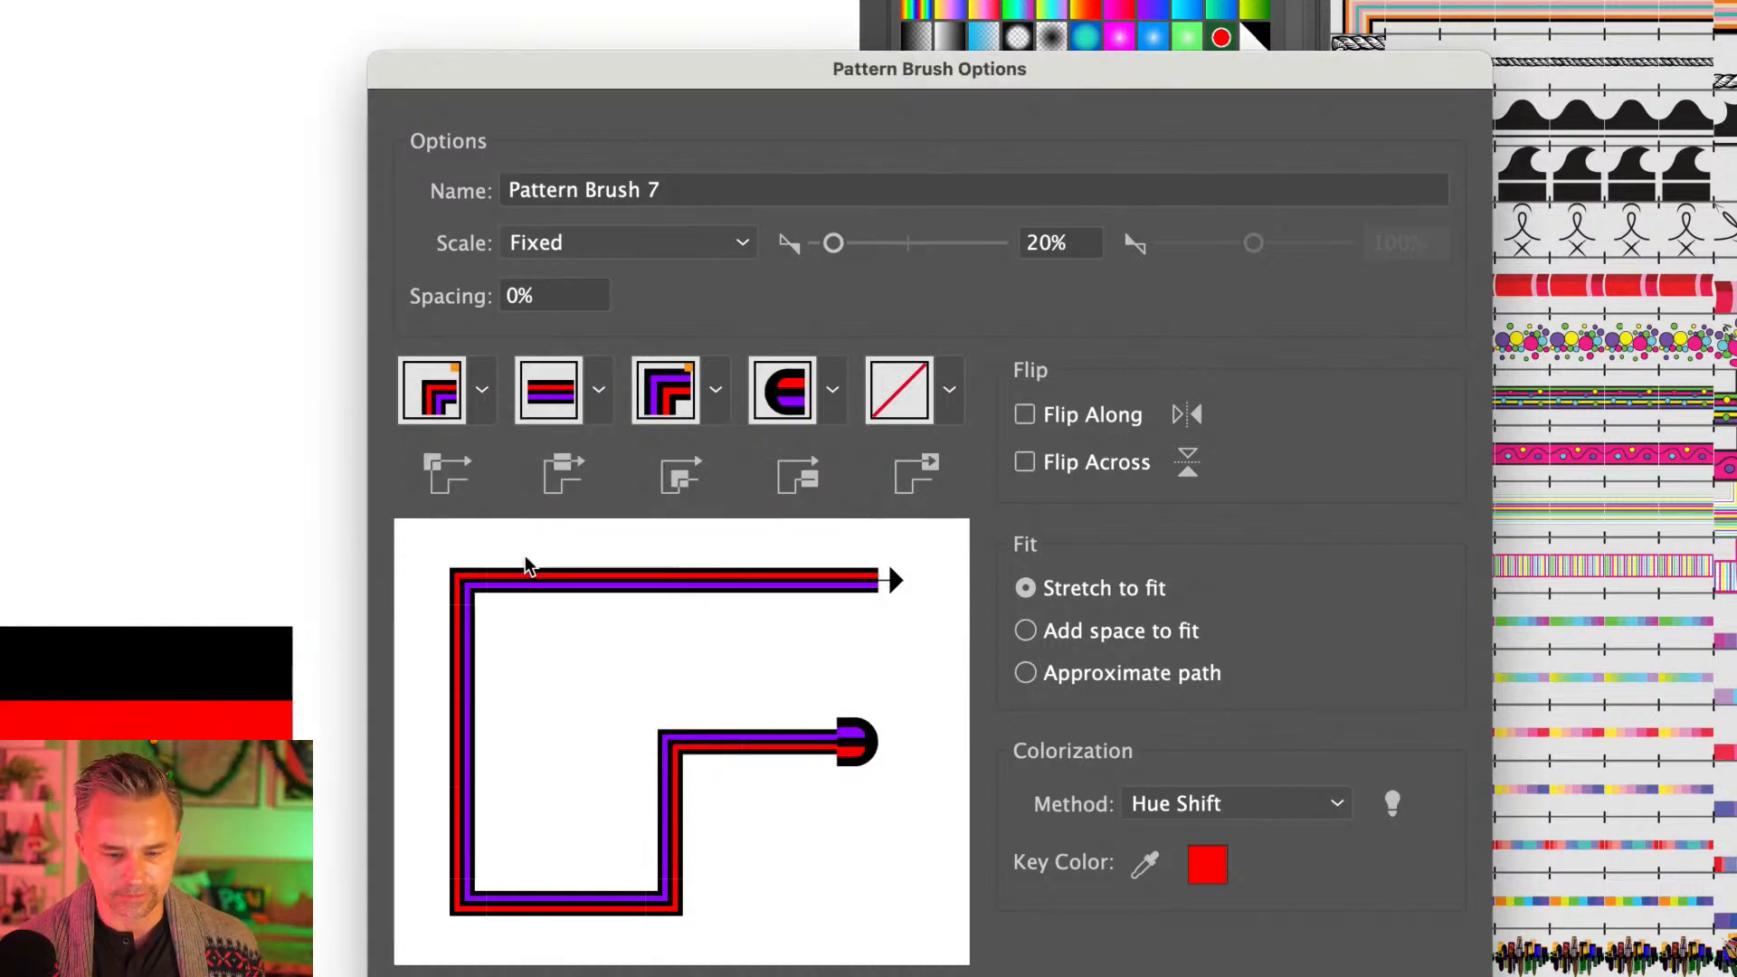
Step: Set the striped brush's end tile to the 1 Start Brush swatch and apply the brush options
click(949, 389)
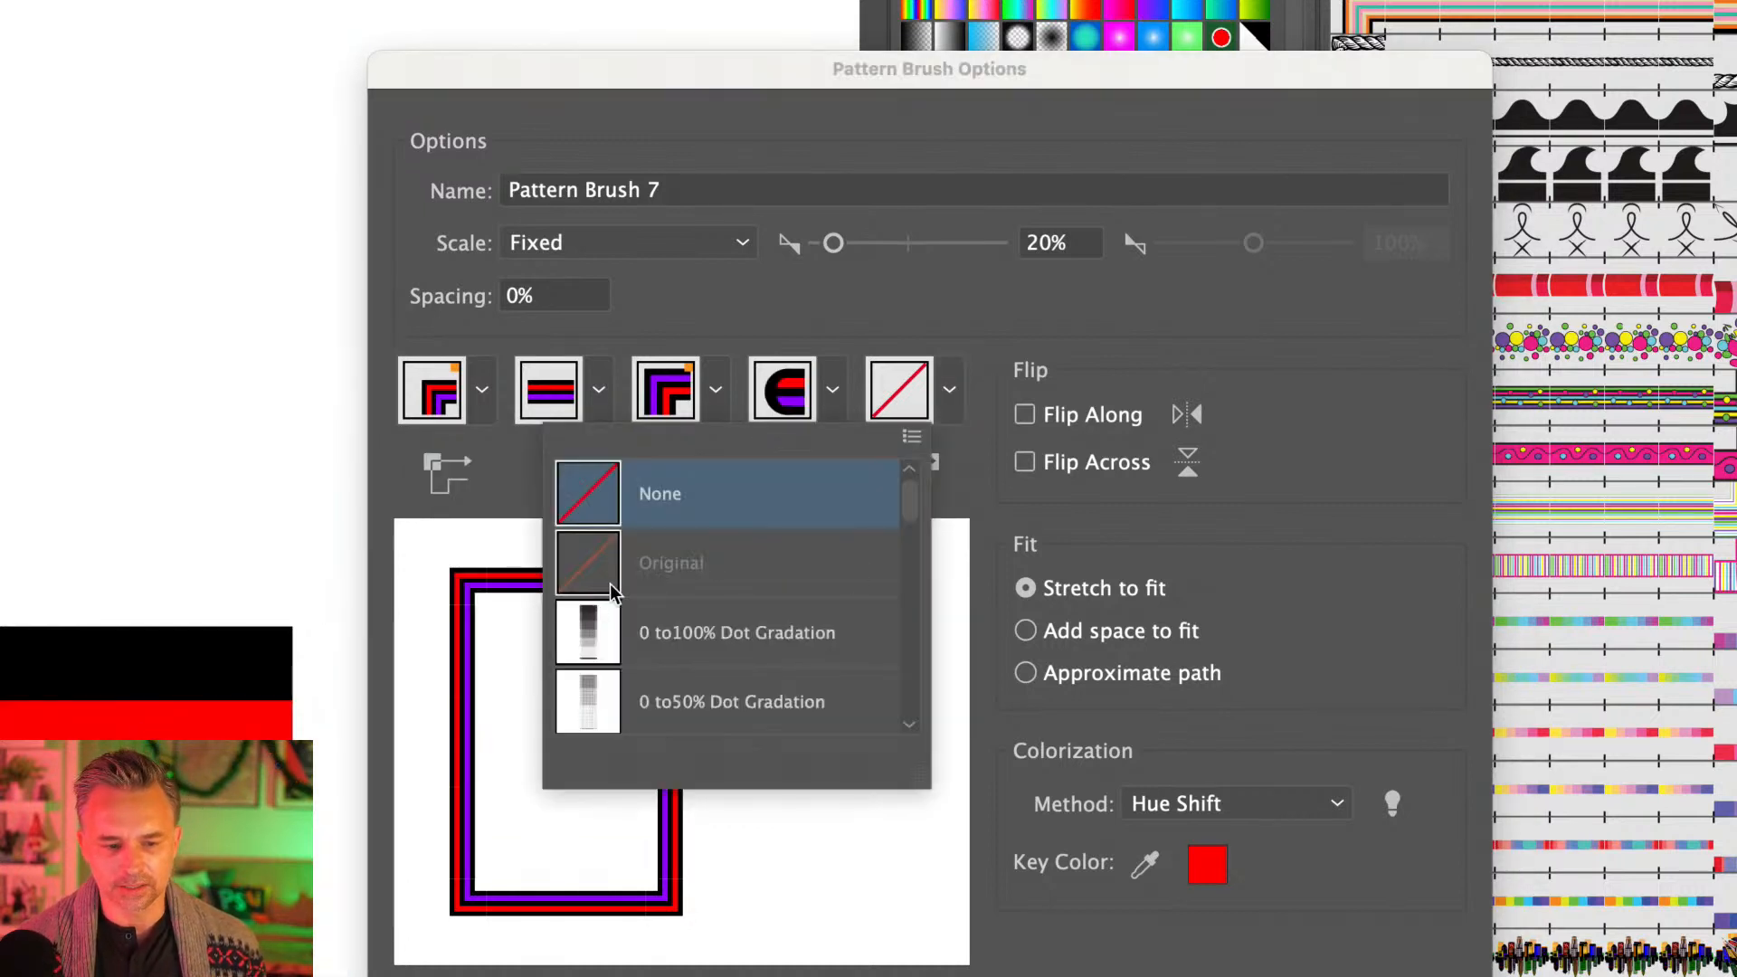
scroll(624, 588, down, 5)
click(640, 575)
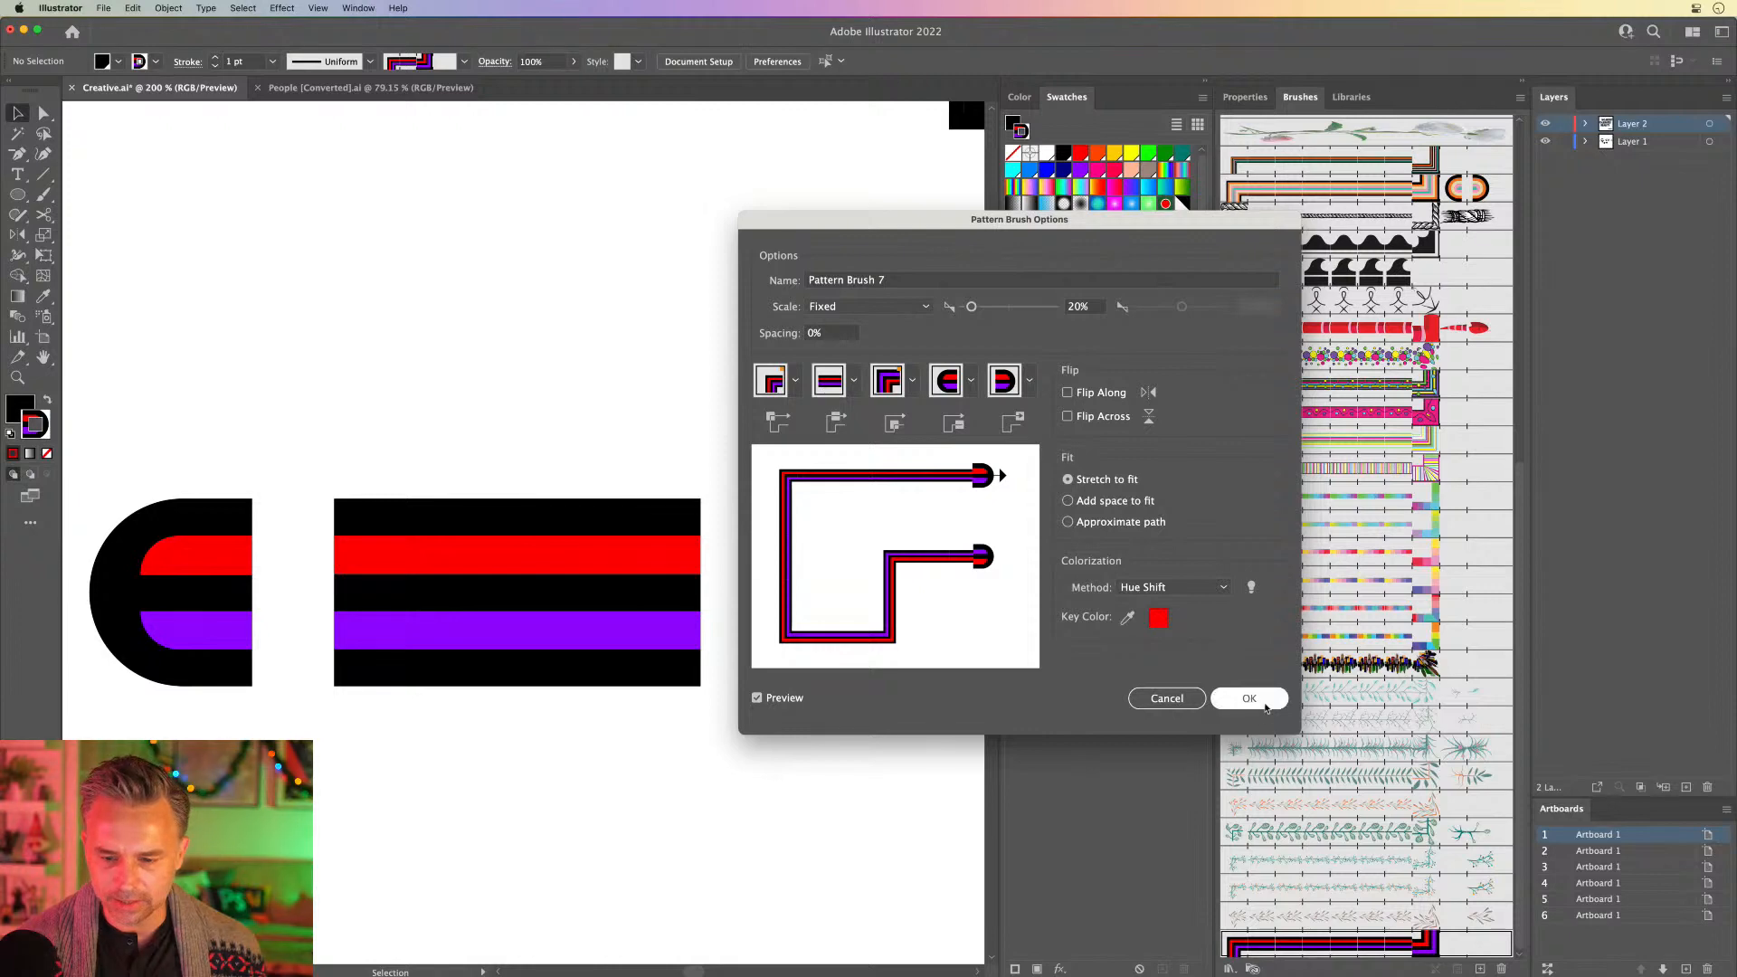
click(1237, 694)
click(814, 533)
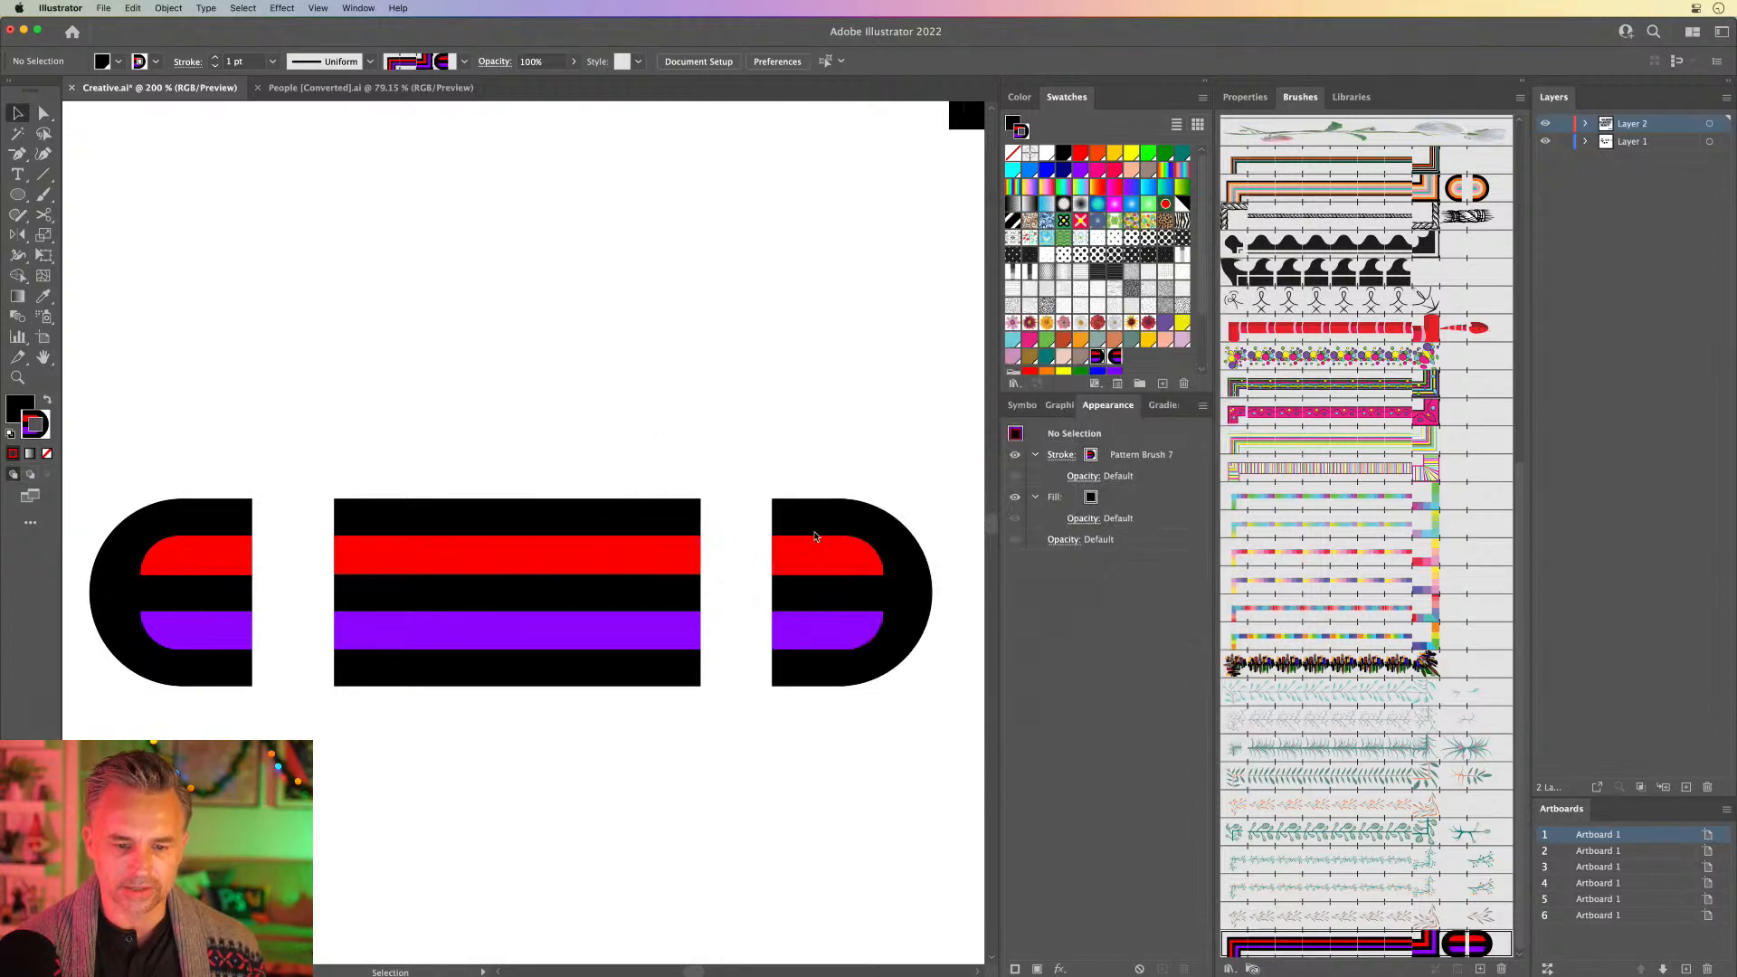
Step: Examine the rounded caps on the rainbow CREATIVE lettering, especially where the R's leg meets its stem
key(super+minus)
key(super+minus)
key(super+minus)
key(super+minus)
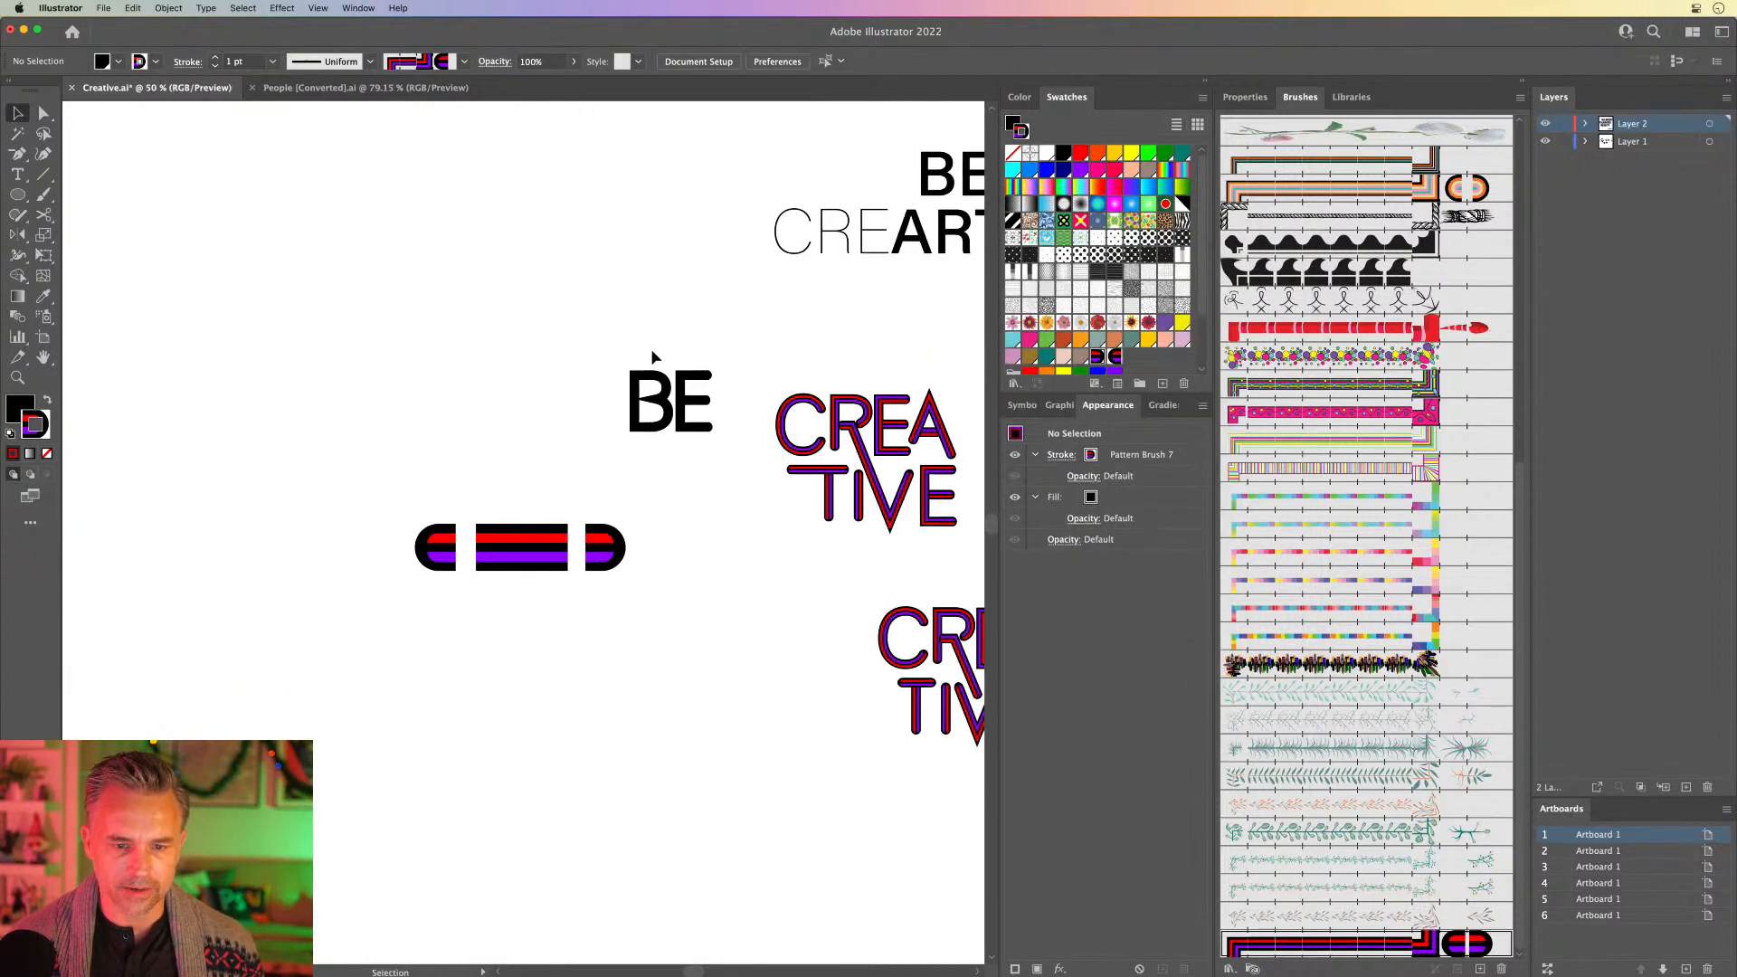
drag(808, 380, 637, 492)
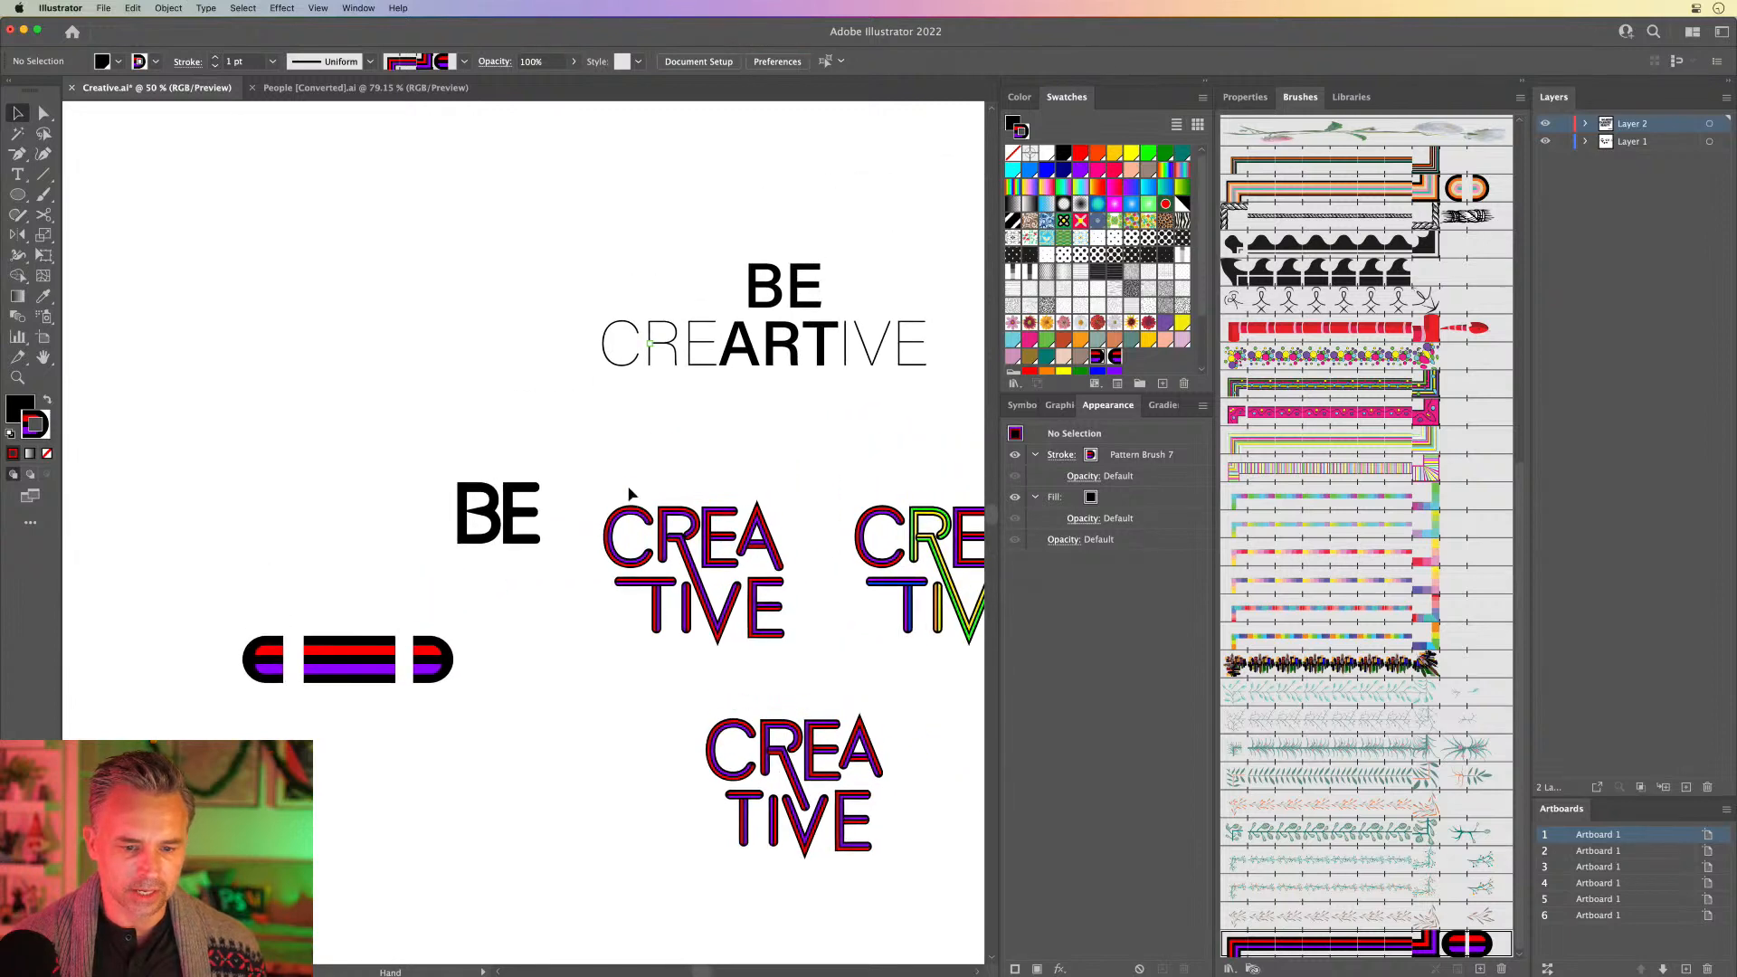
click(19, 378)
click(710, 564)
click(707, 560)
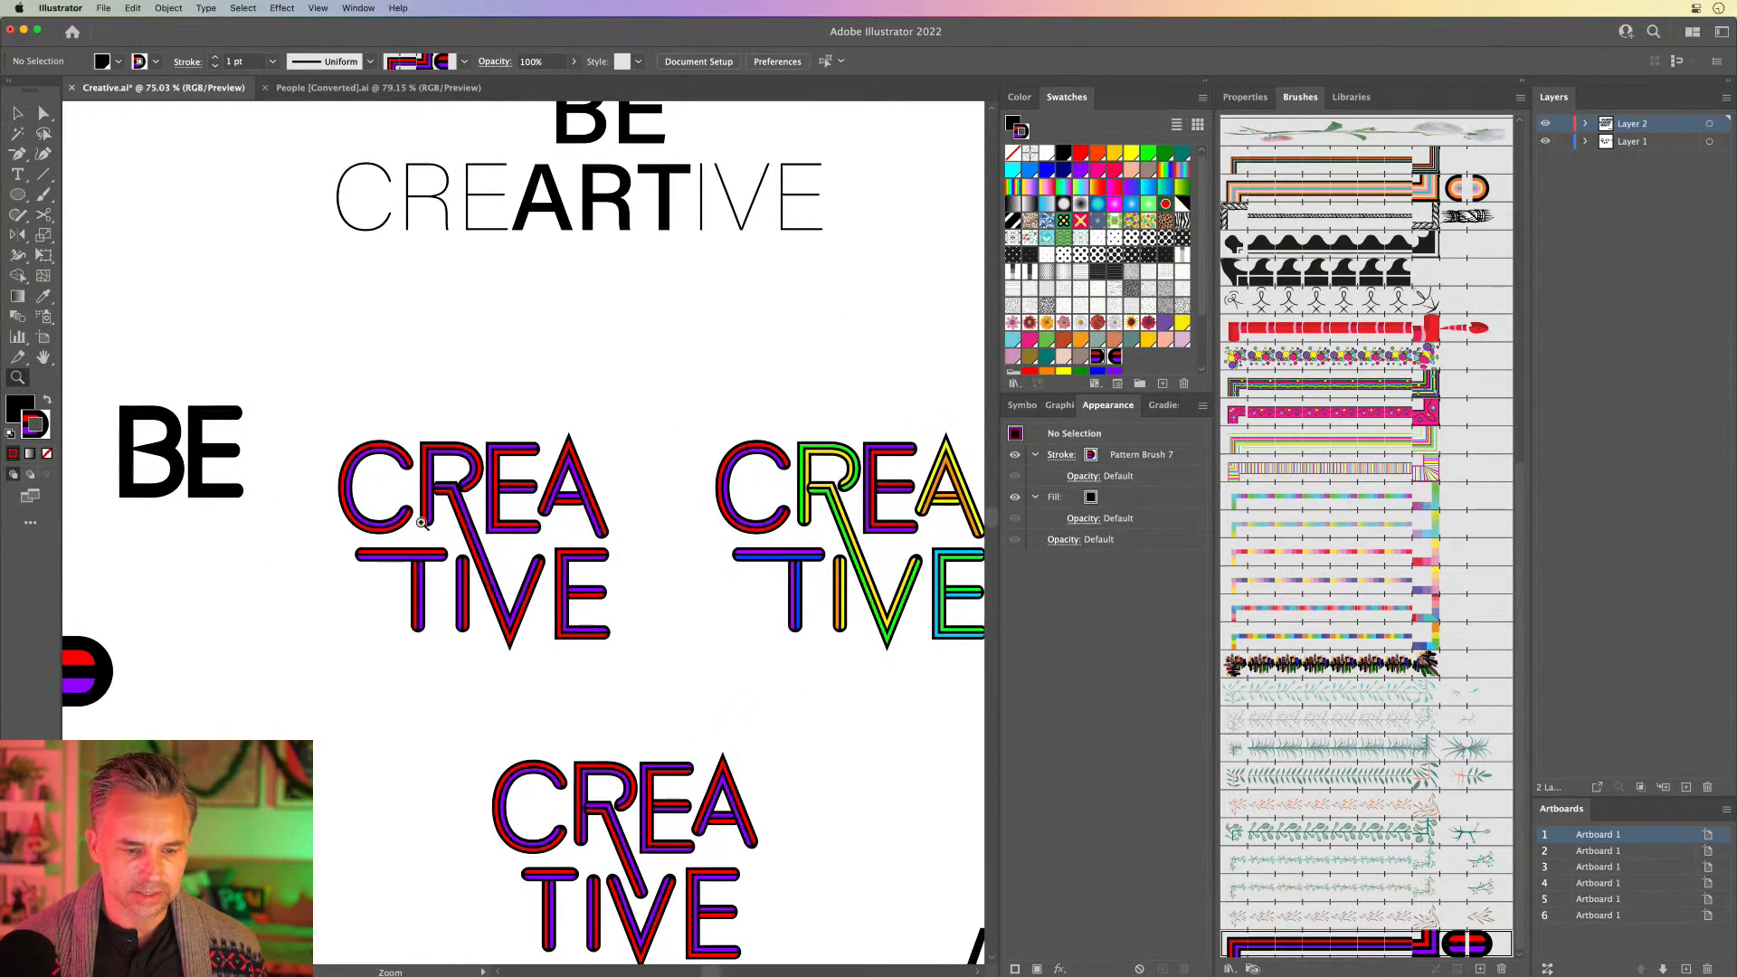
drag(701, 510, 497, 519)
click(669, 544)
click(668, 545)
drag(308, 458, 651, 454)
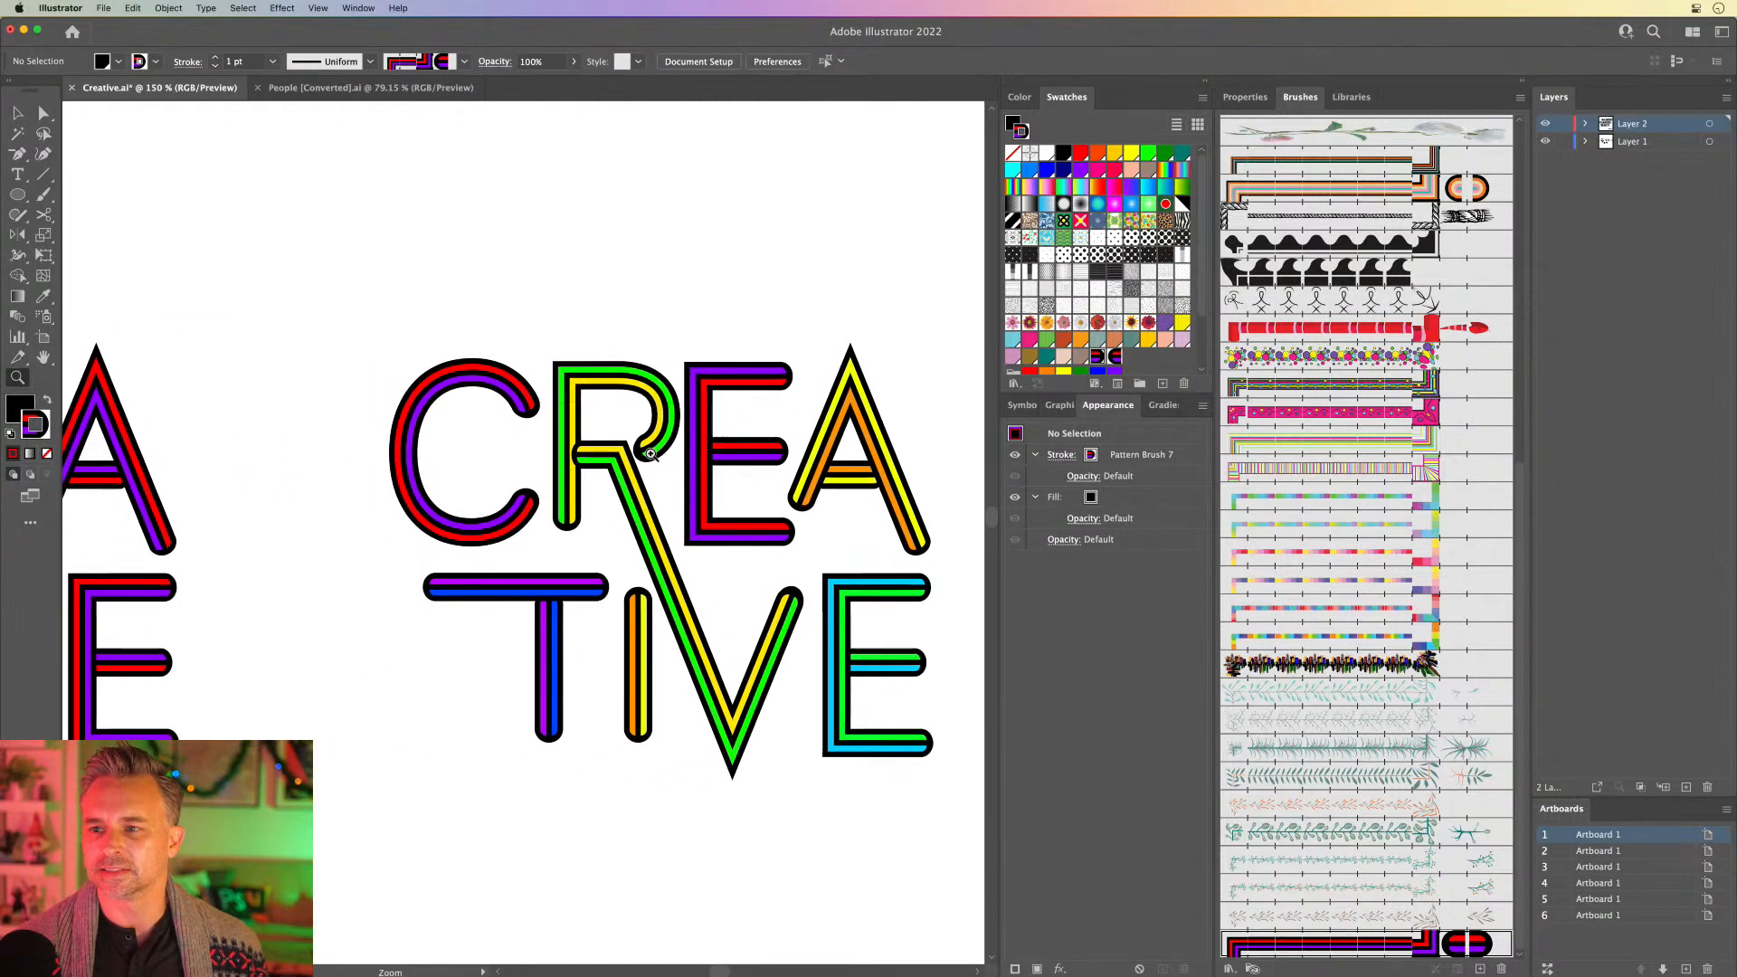
click(659, 544)
drag(385, 322, 504, 365)
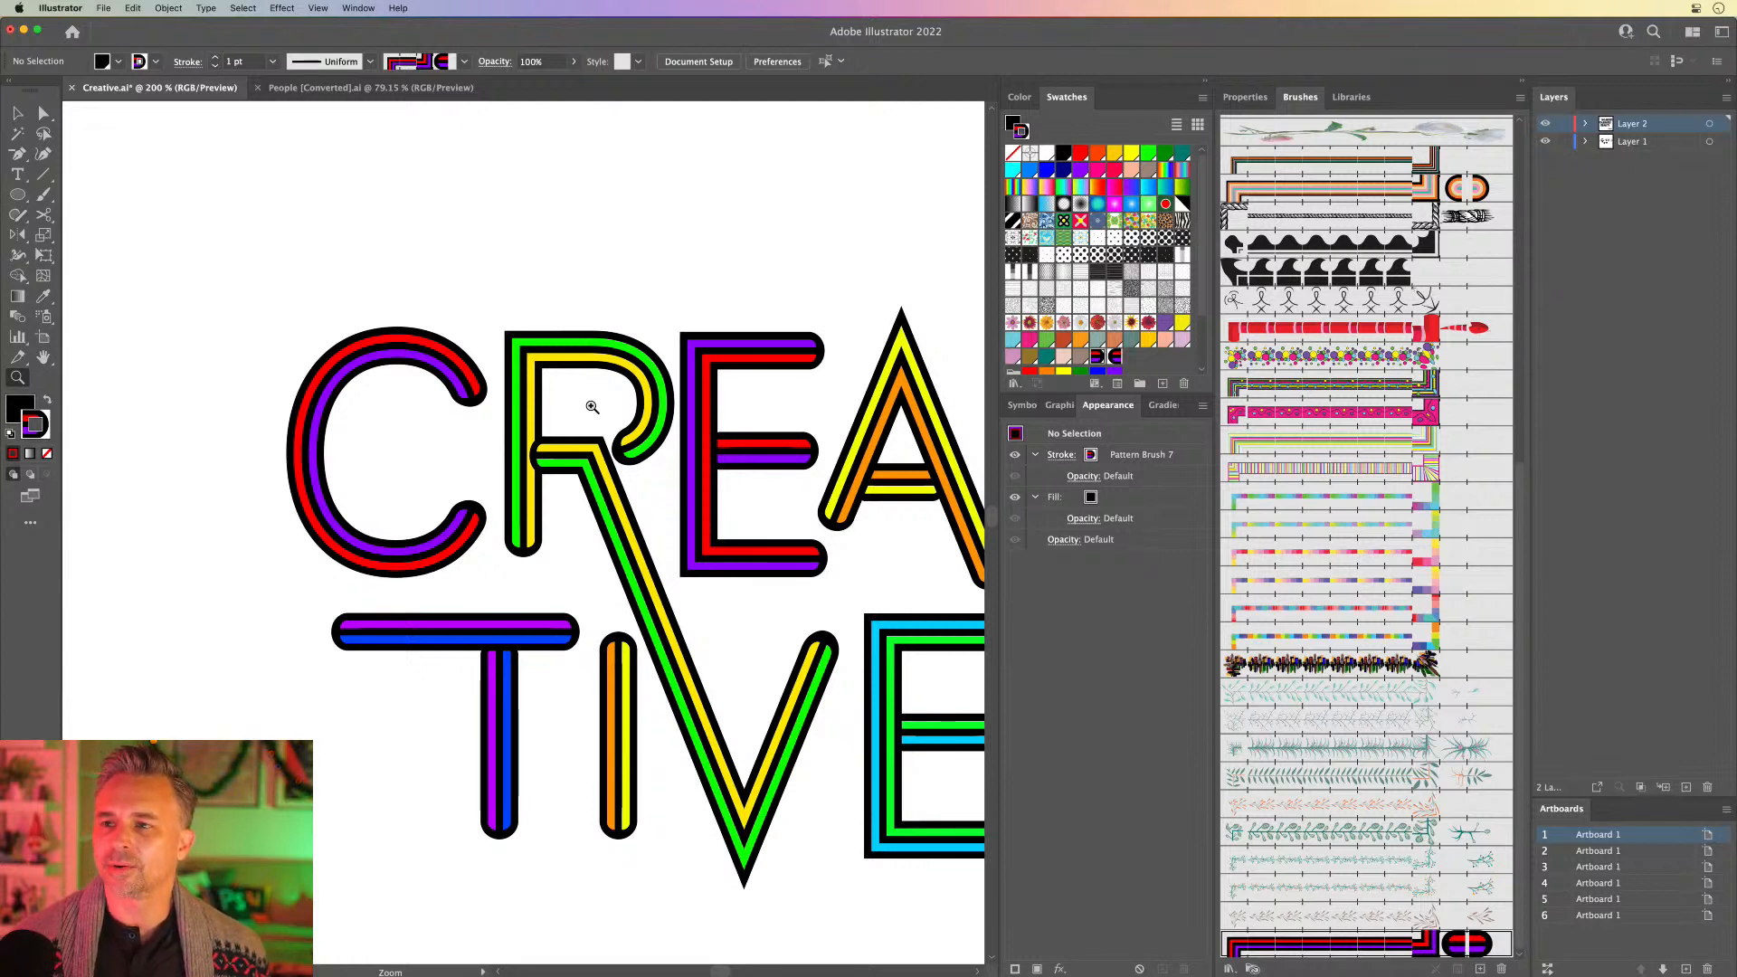
click(776, 438)
drag(398, 453, 763, 399)
click(580, 482)
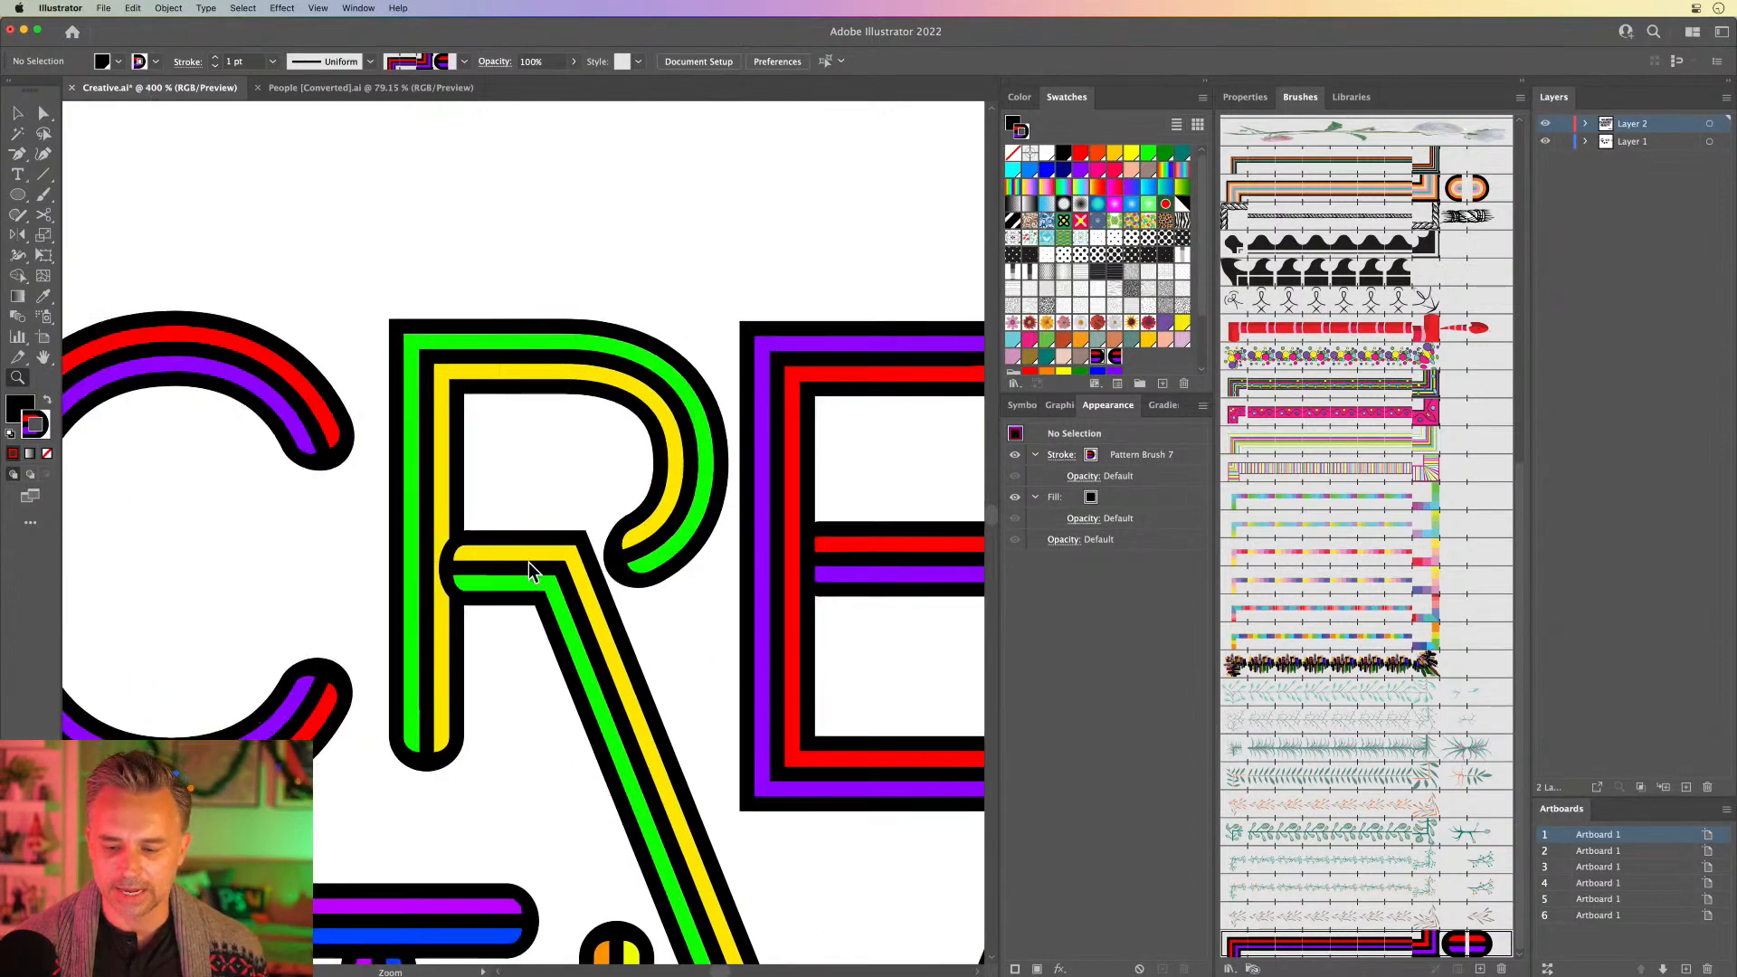
Step: Duplicate the striped pattern brush and set the copy's end tile to None, keeping only the start cap
click(15, 112)
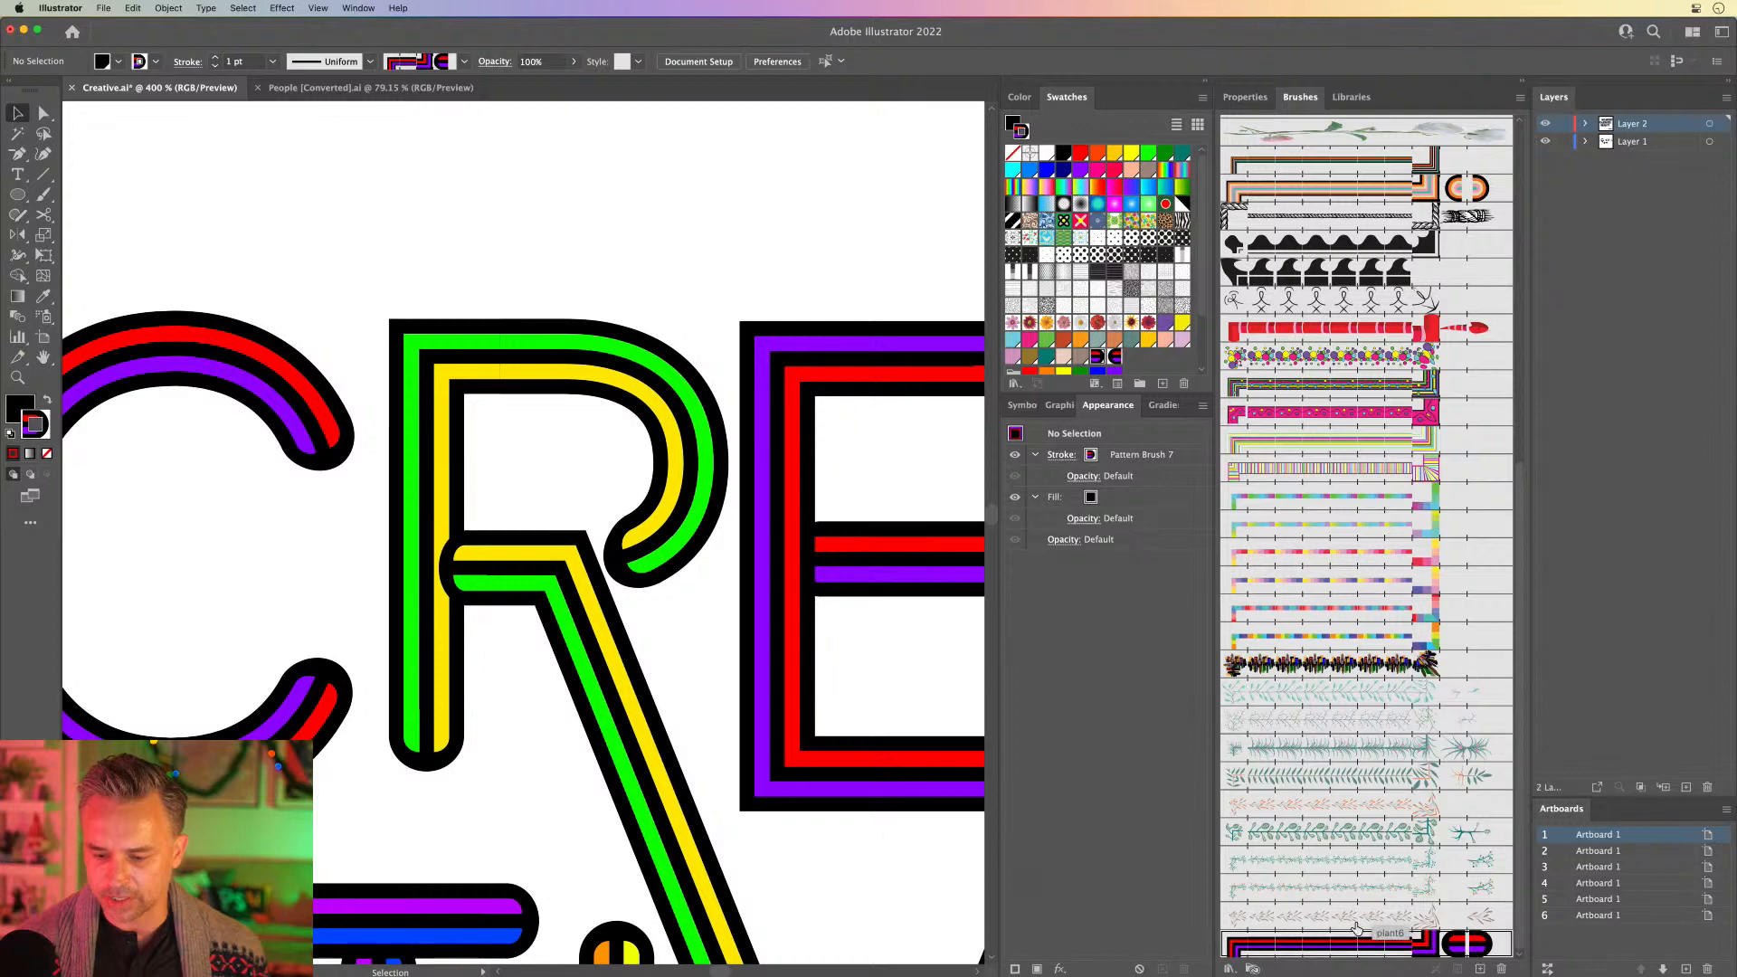
drag(1371, 942, 1484, 968)
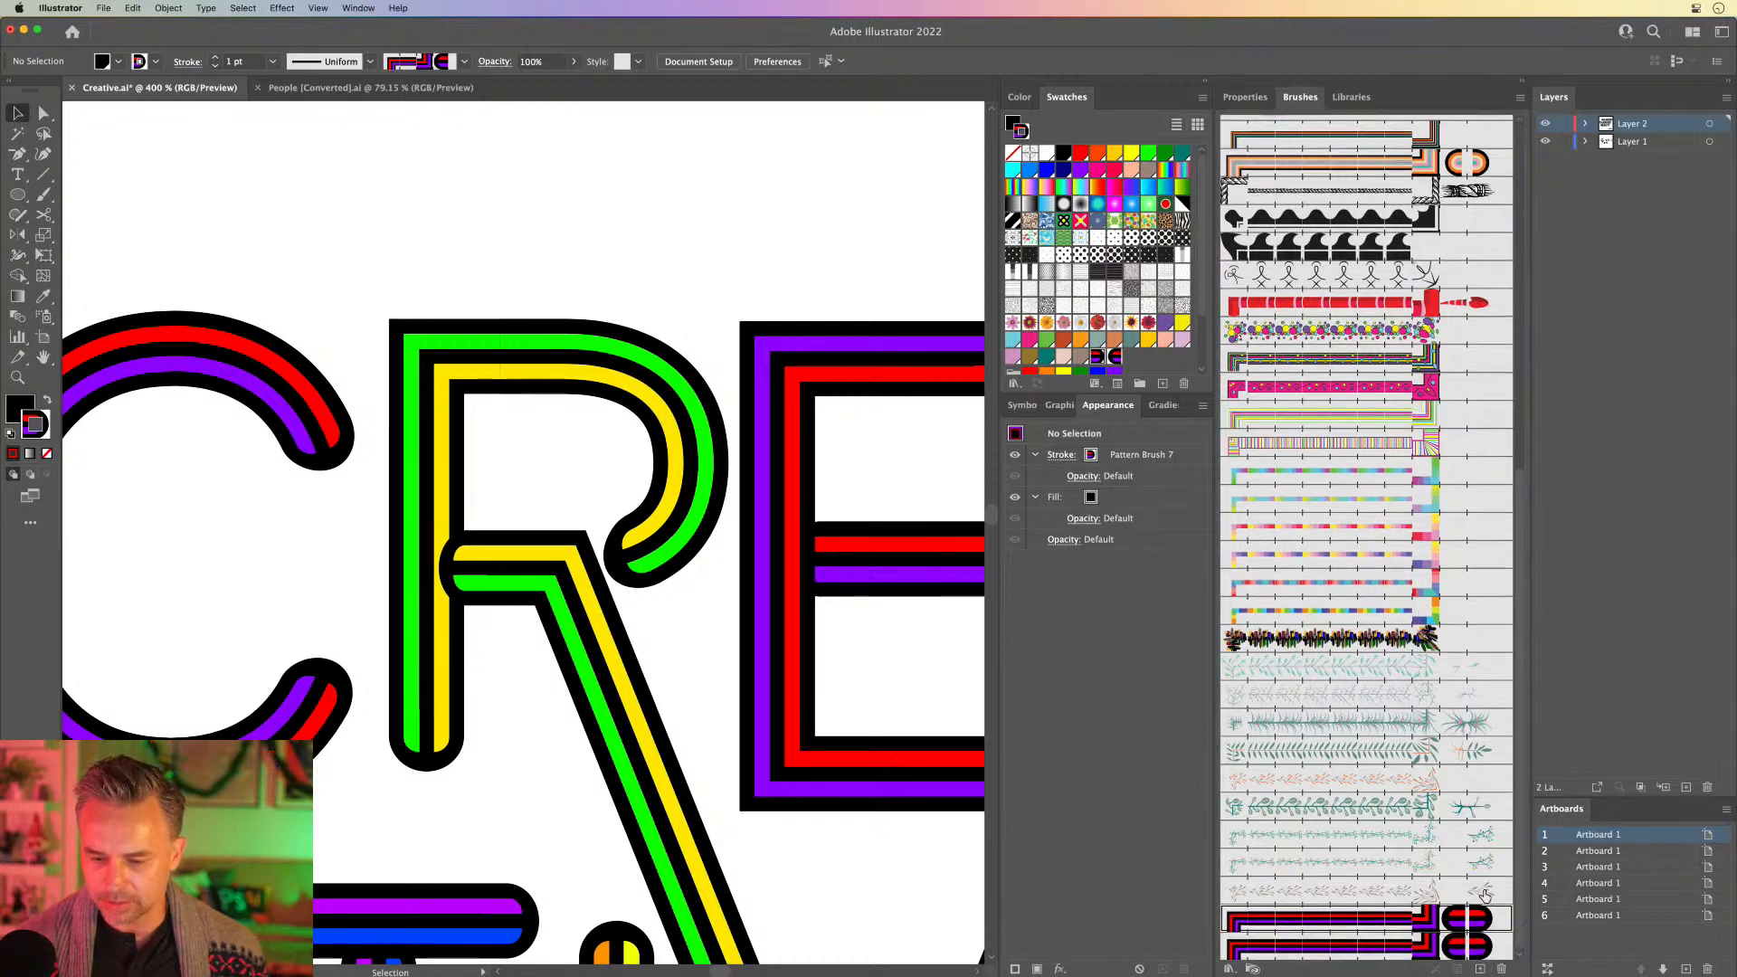
double_click(1317, 946)
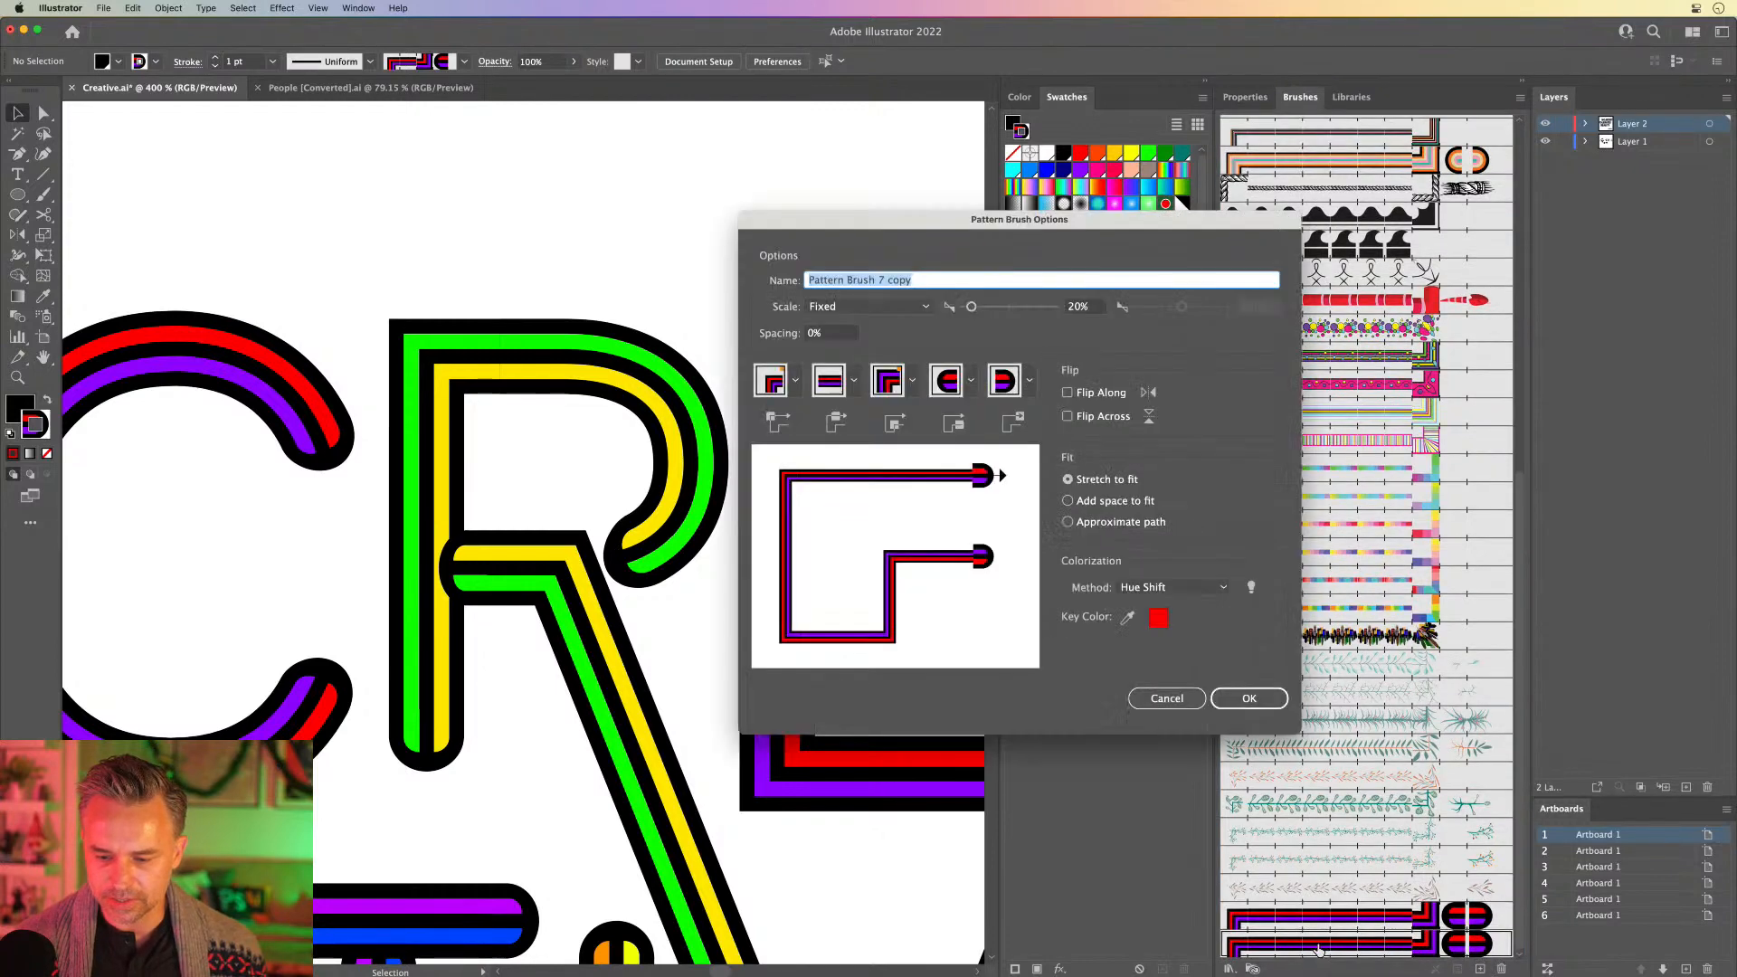
click(1029, 380)
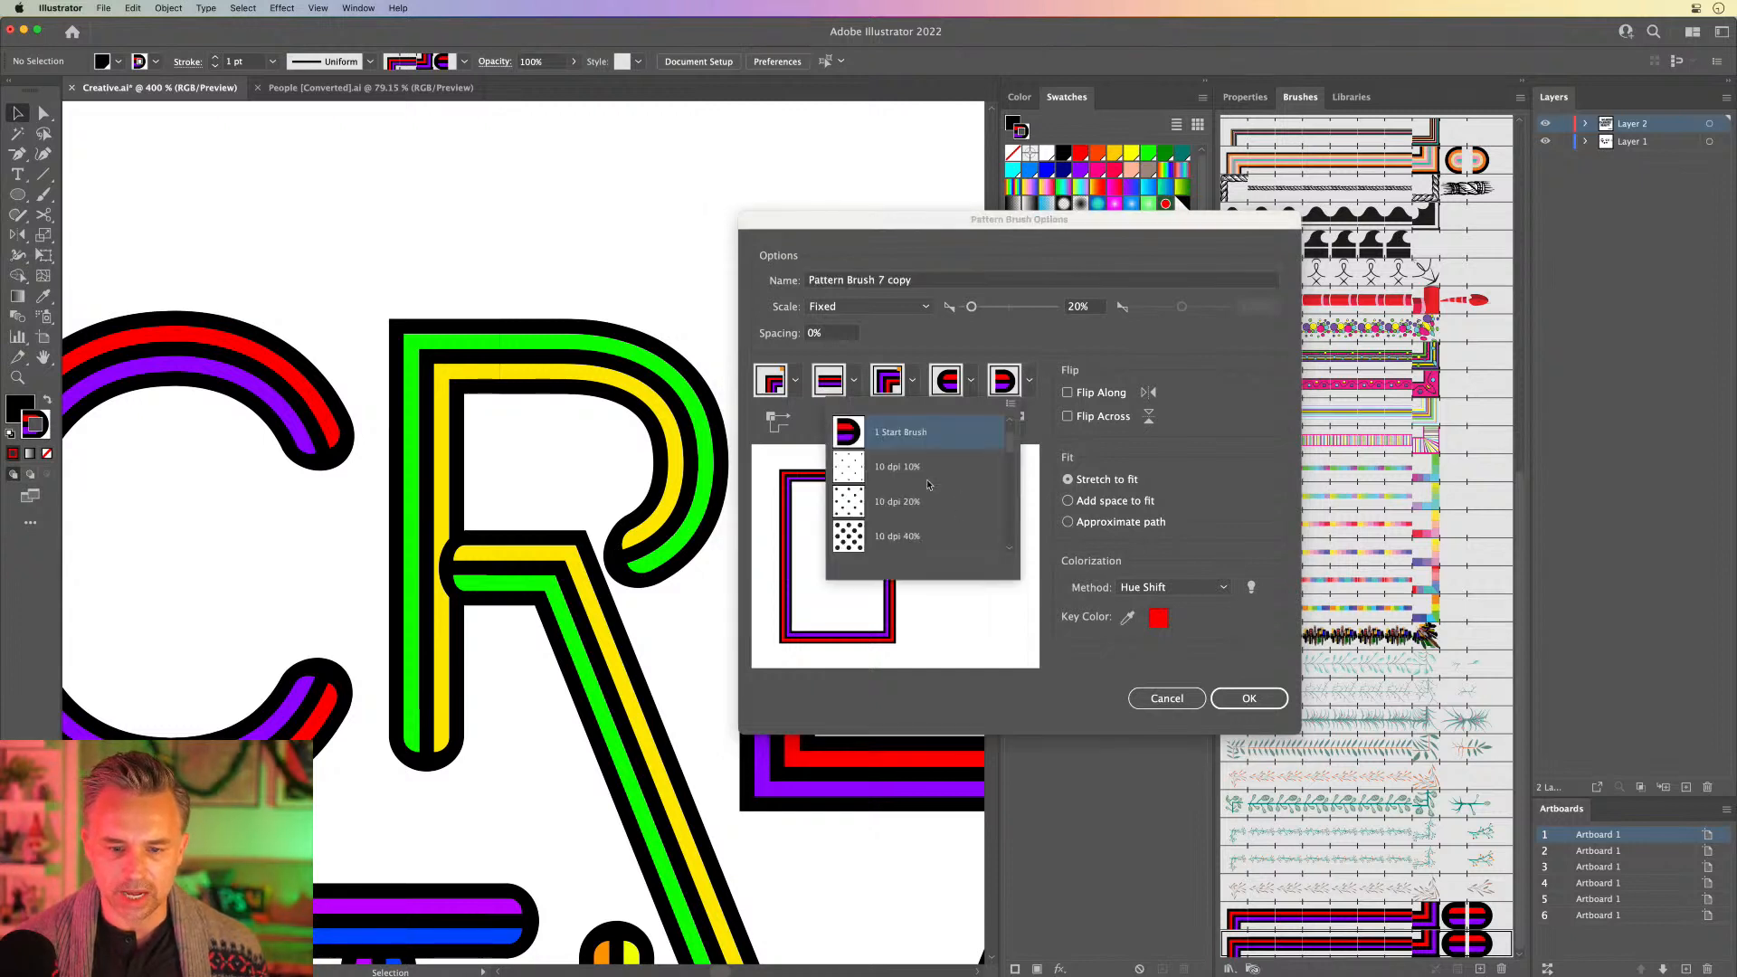
scroll(917, 459, up, 5)
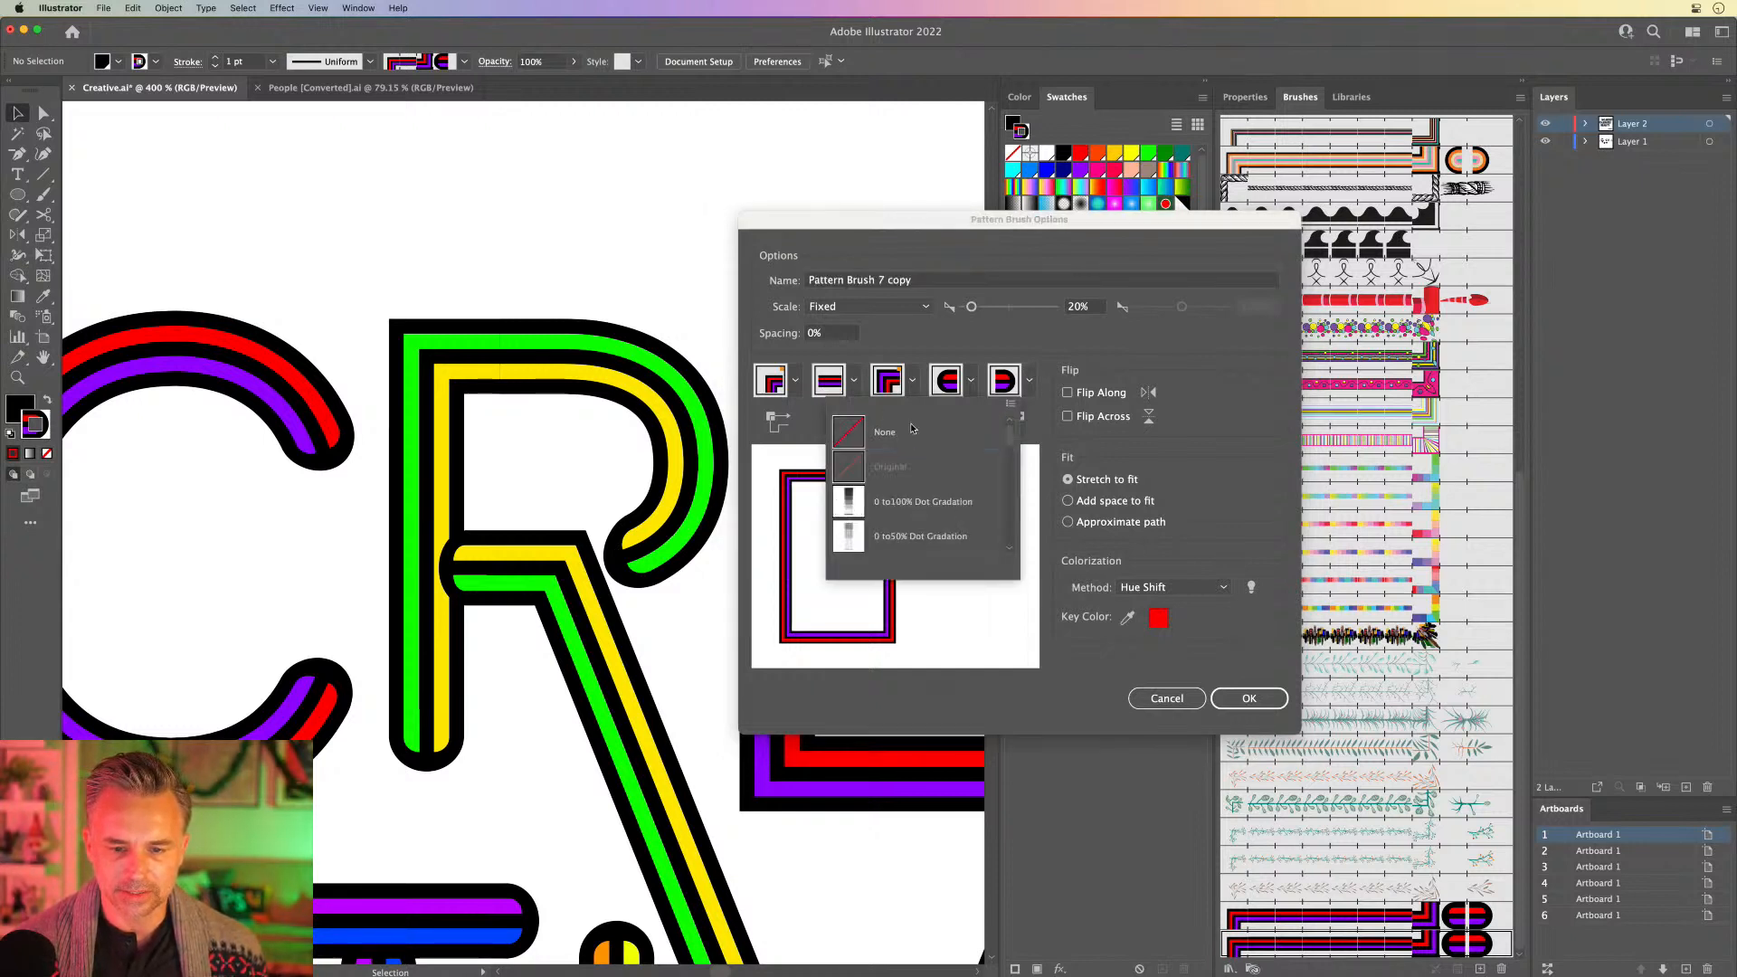
click(912, 430)
click(1249, 697)
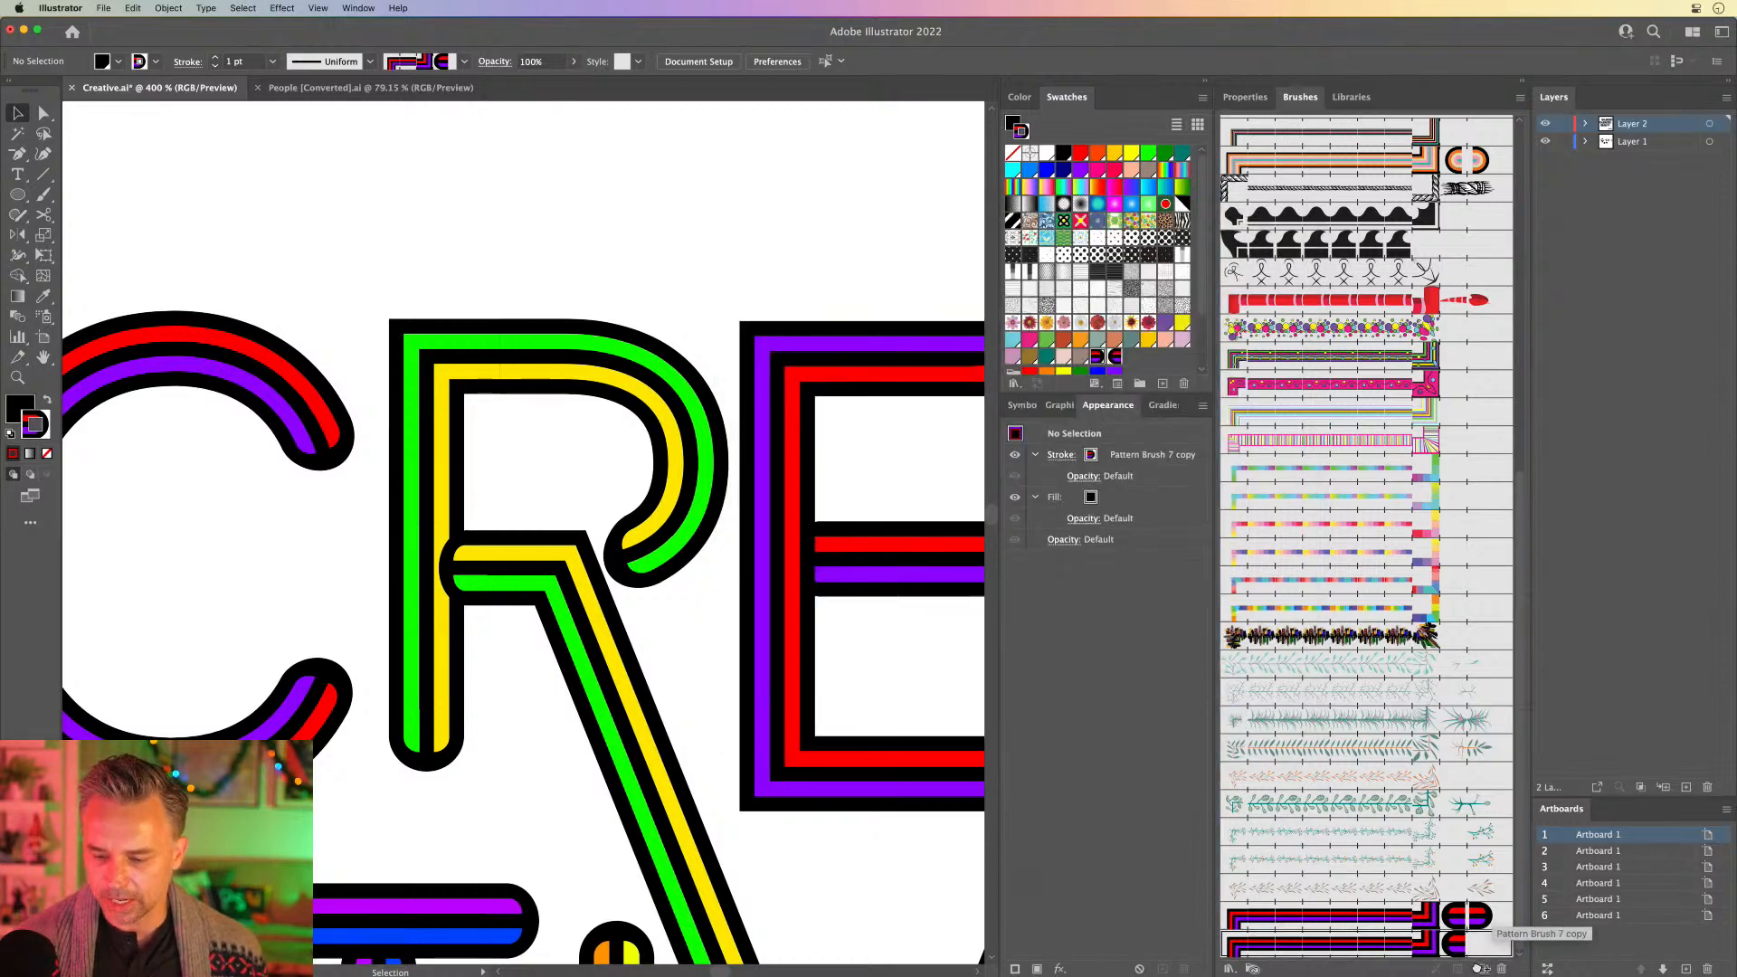
Step: Duplicate the brush that has only a start cap and set the new copy's end tile to 1 Start Brush
scroll(1474, 950, down, 1)
click(1374, 948)
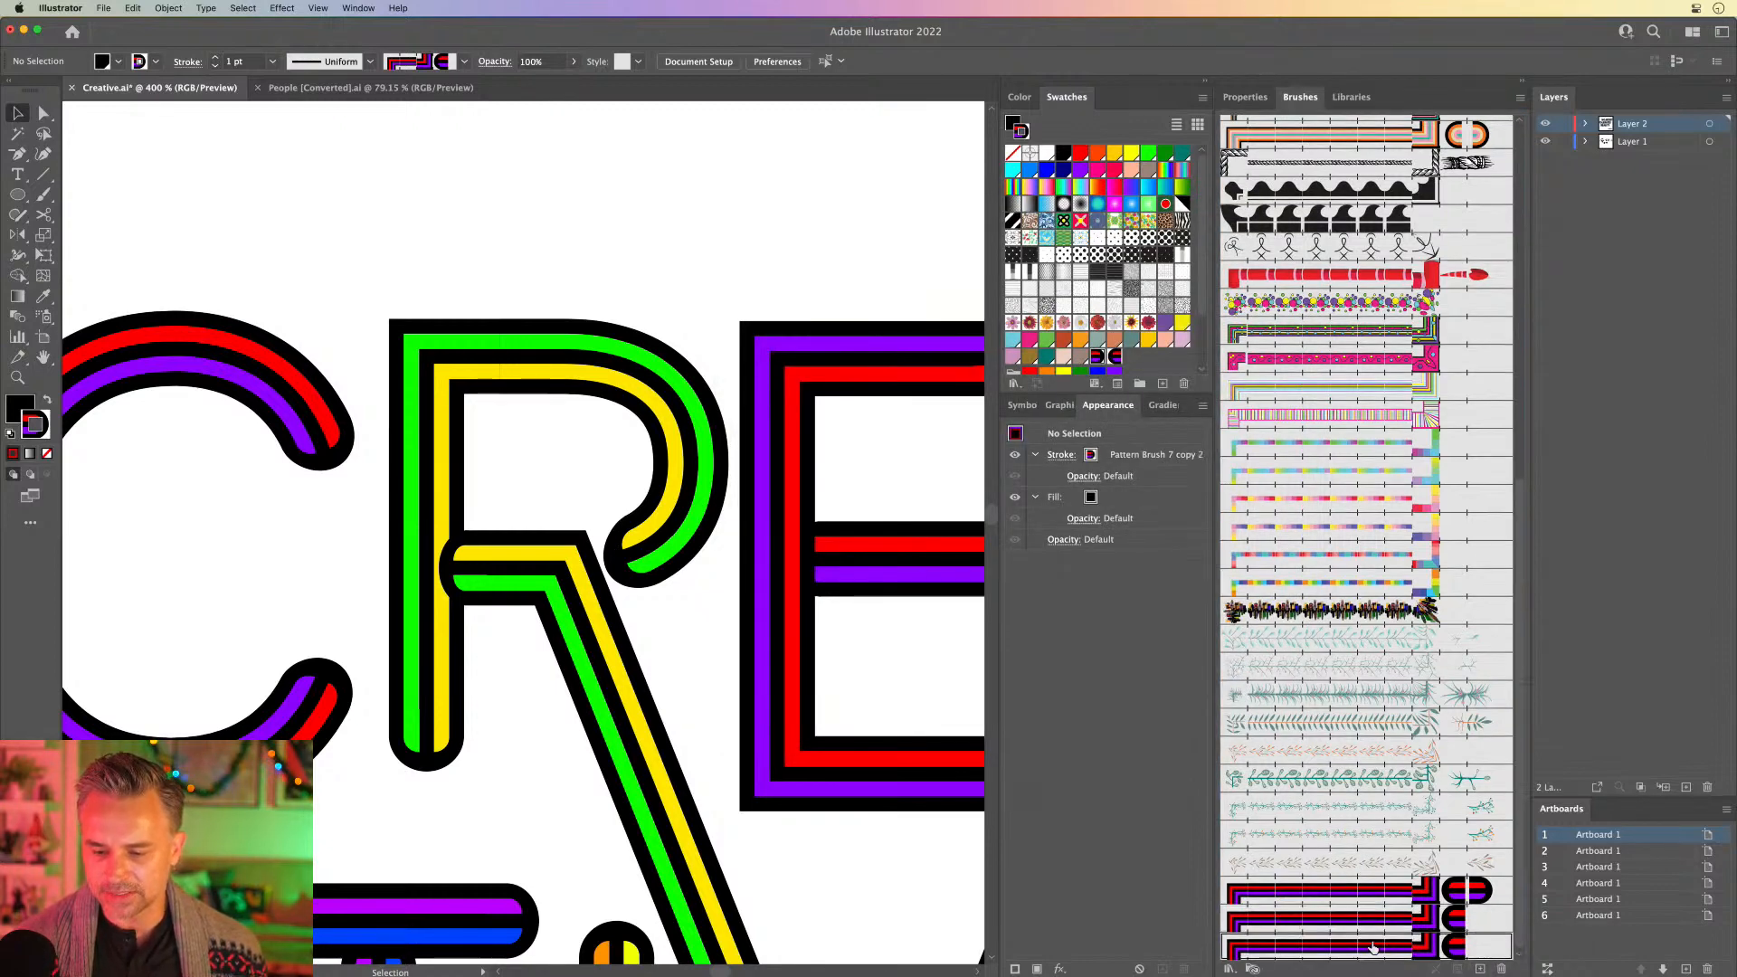
double_click(1373, 947)
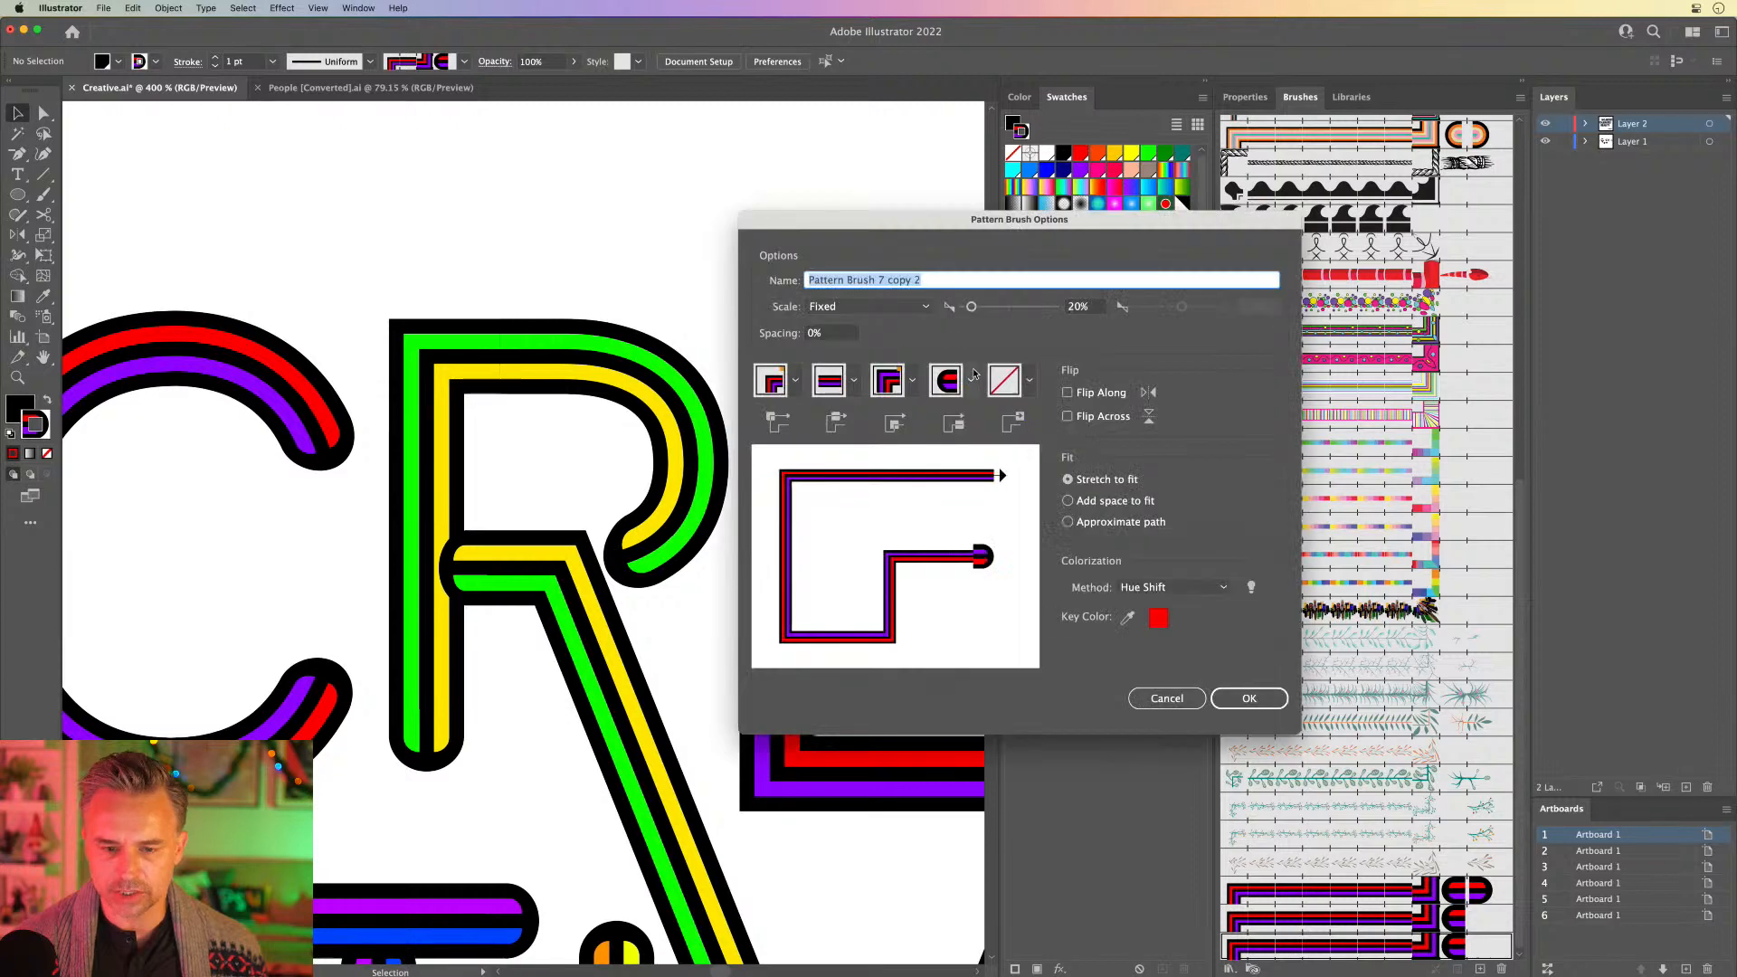
click(1029, 380)
scroll(945, 495, down, 2)
click(900, 467)
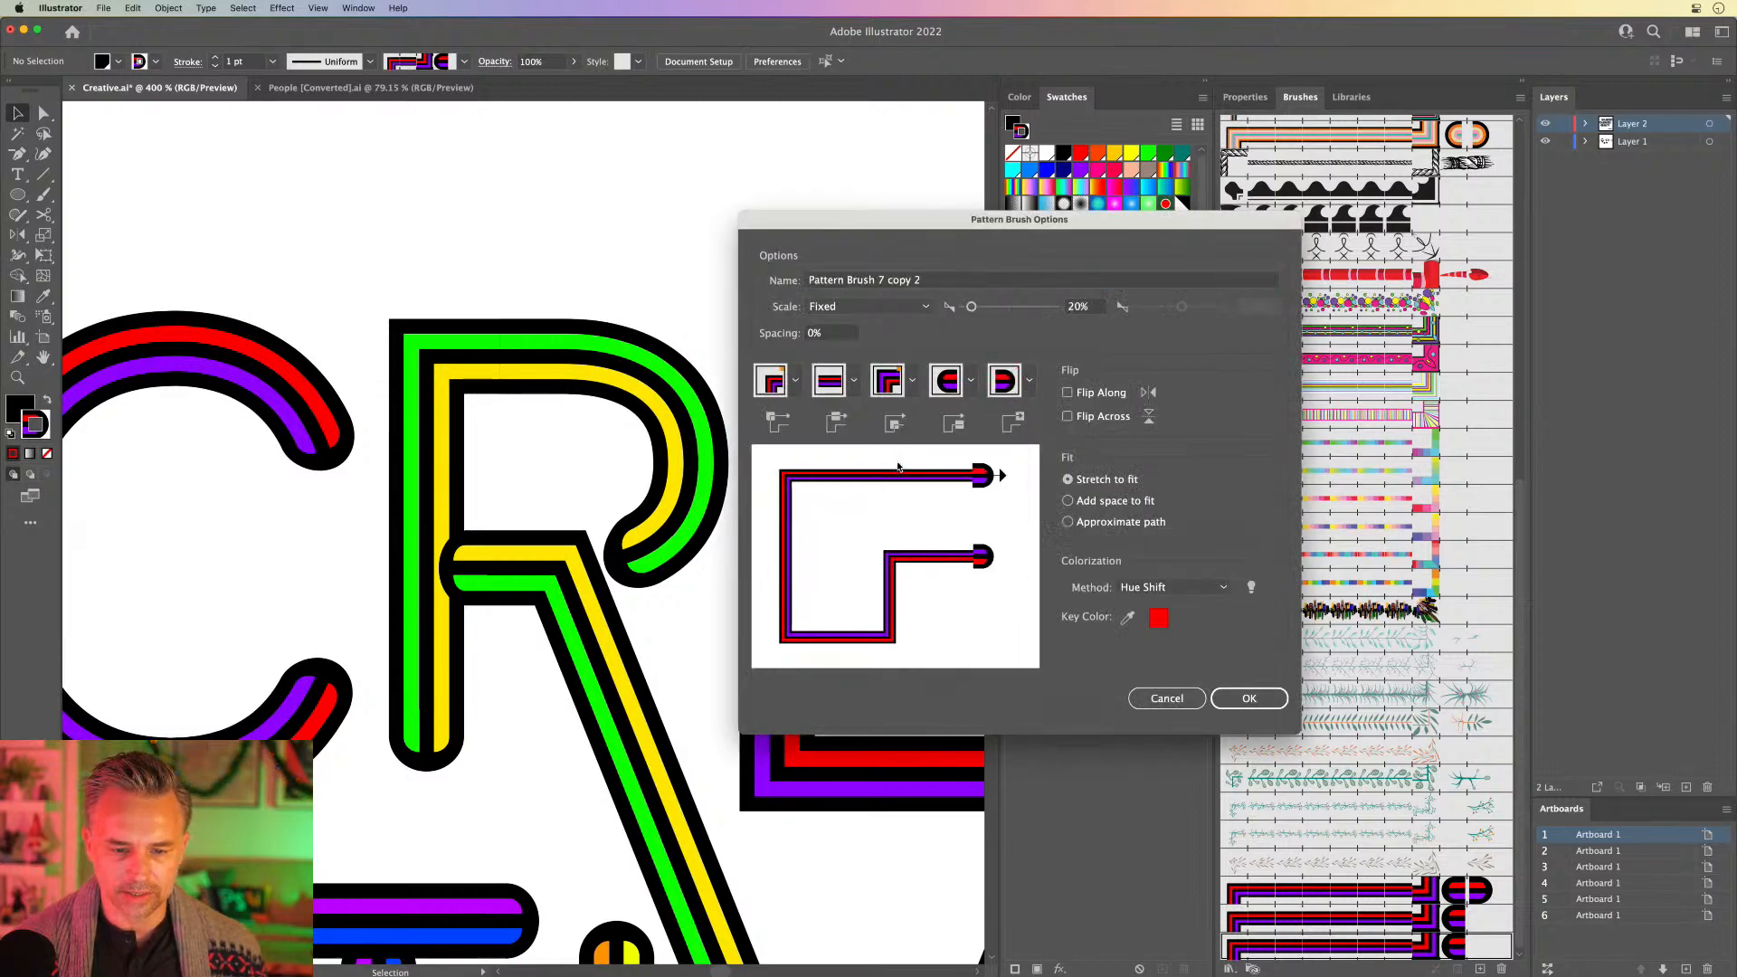
Step: Set the start tile of the second brush copy to None and apply its options
click(971, 381)
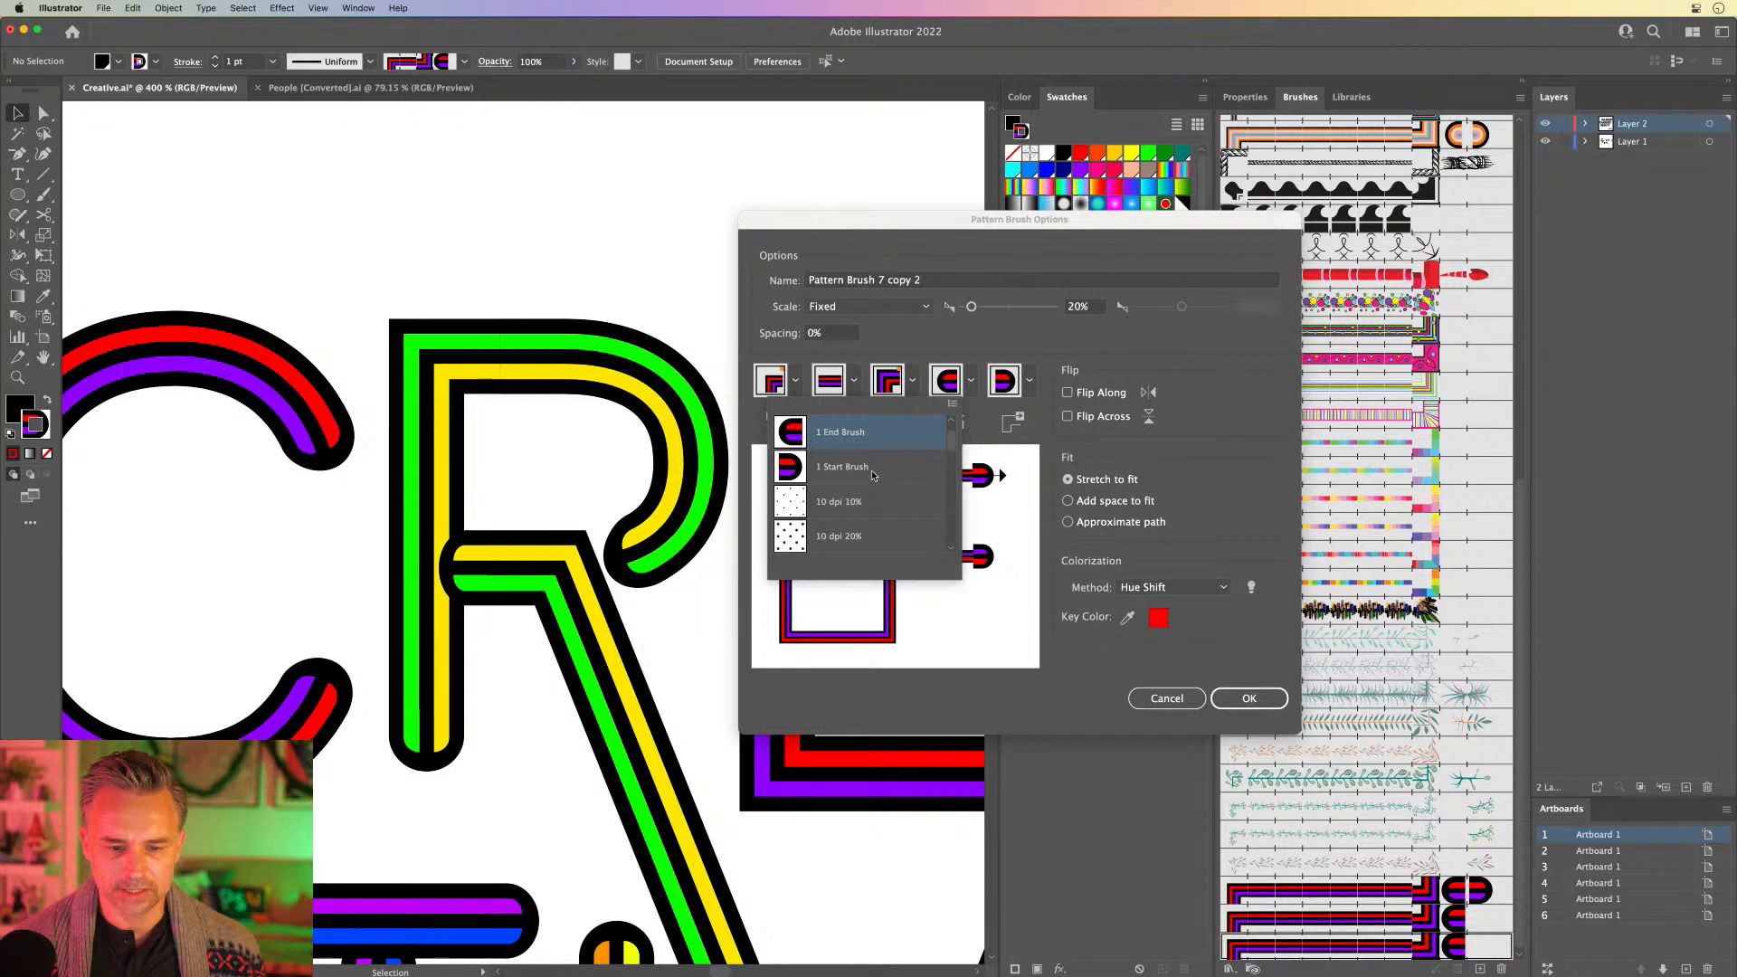
scroll(871, 469, up, 3)
click(848, 432)
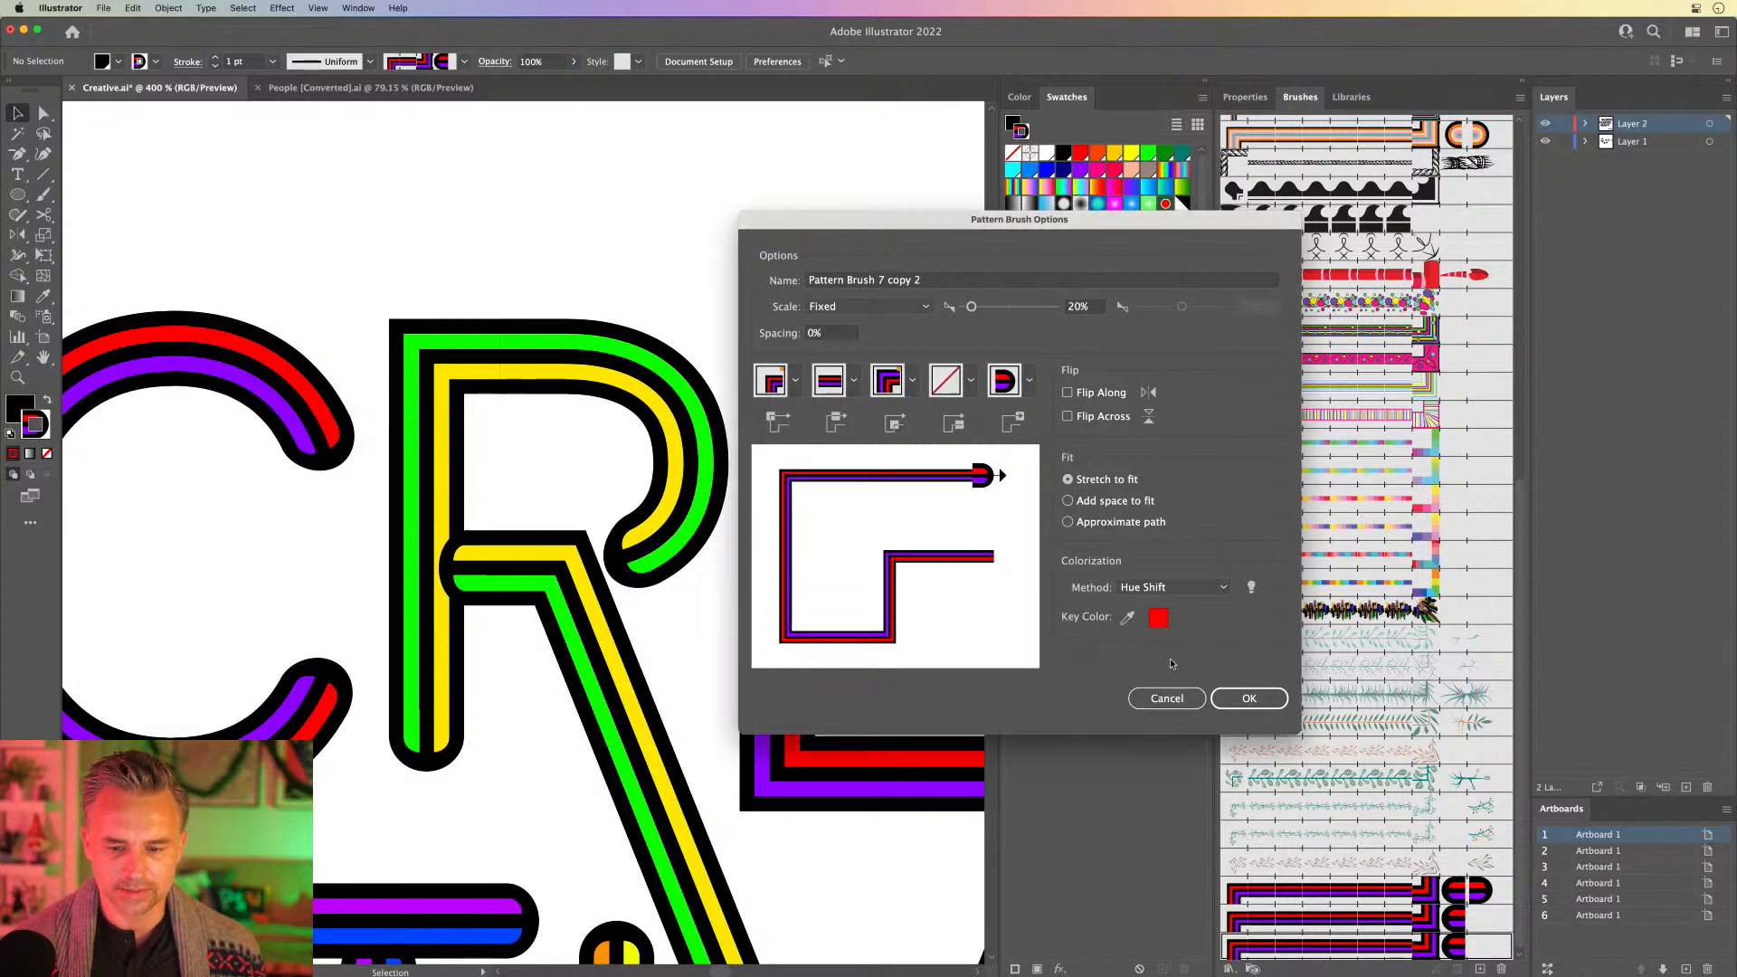
click(1248, 698)
Step: Apply the Pattern Brush 7 copy brush to the rainbow lettering's path that forms the R's leg and the V
drag(327, 226, 378, 206)
click(586, 546)
drag(512, 479, 494, 279)
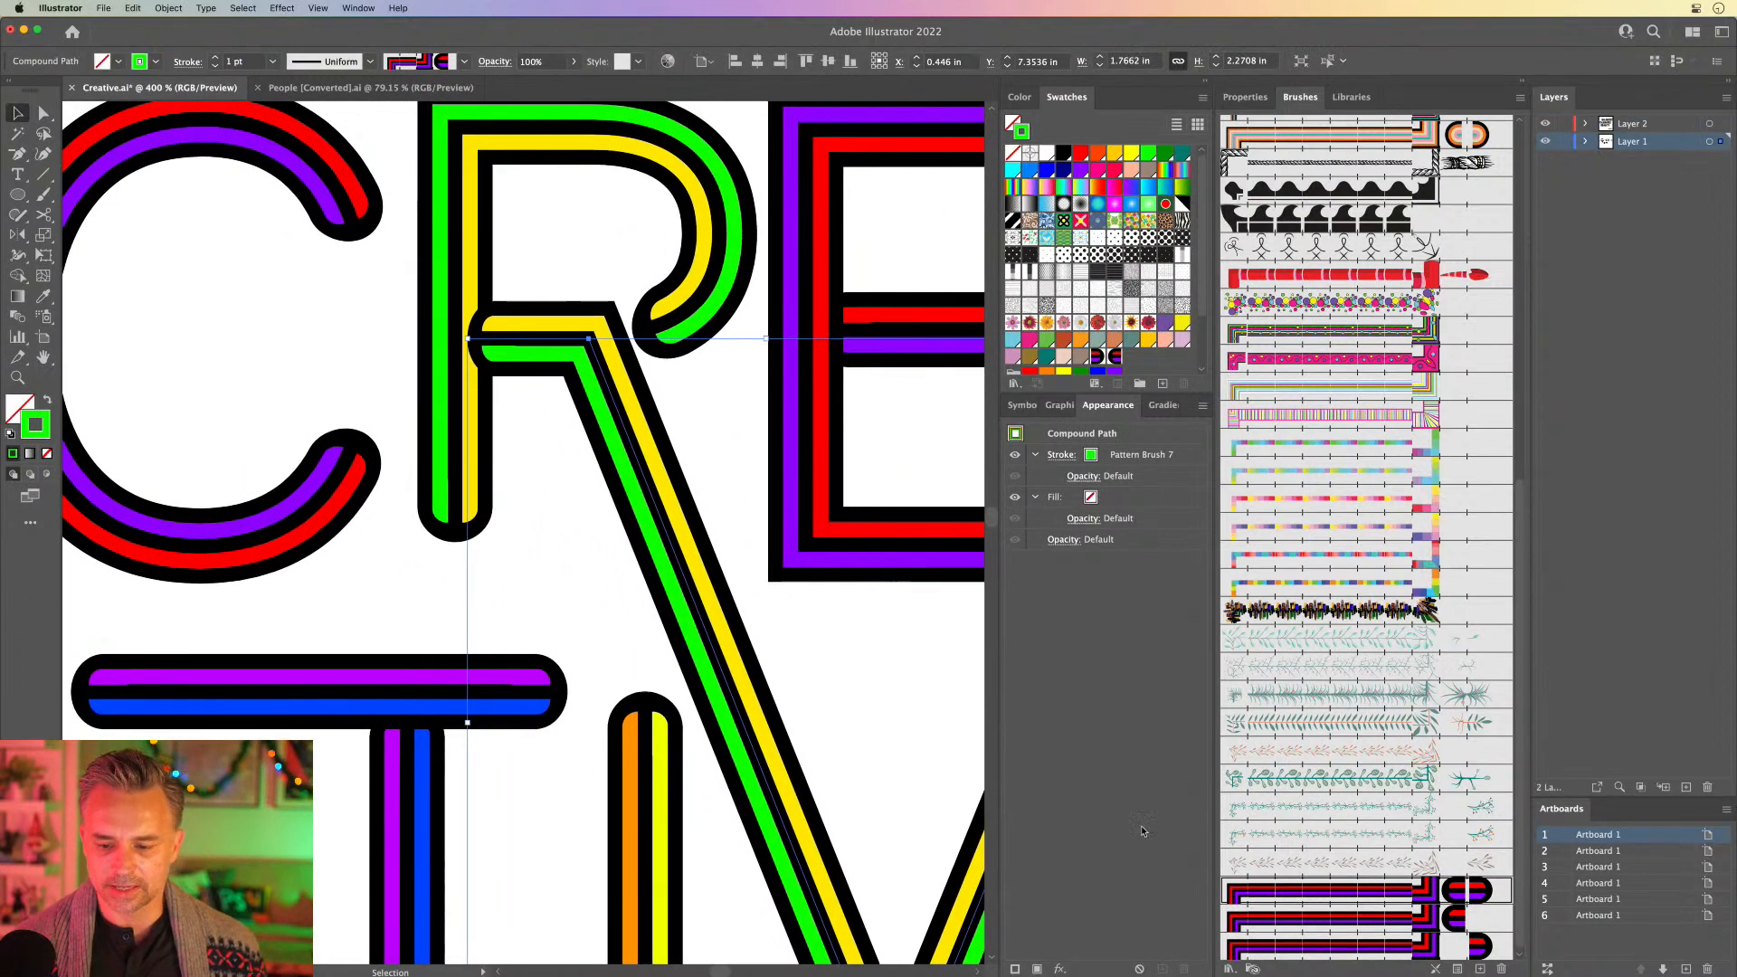
click(1357, 920)
drag(627, 509, 787, 659)
Step: Move the leg path's open end anchor slightly inward so it meets the inner edge of the R's stem
click(44, 113)
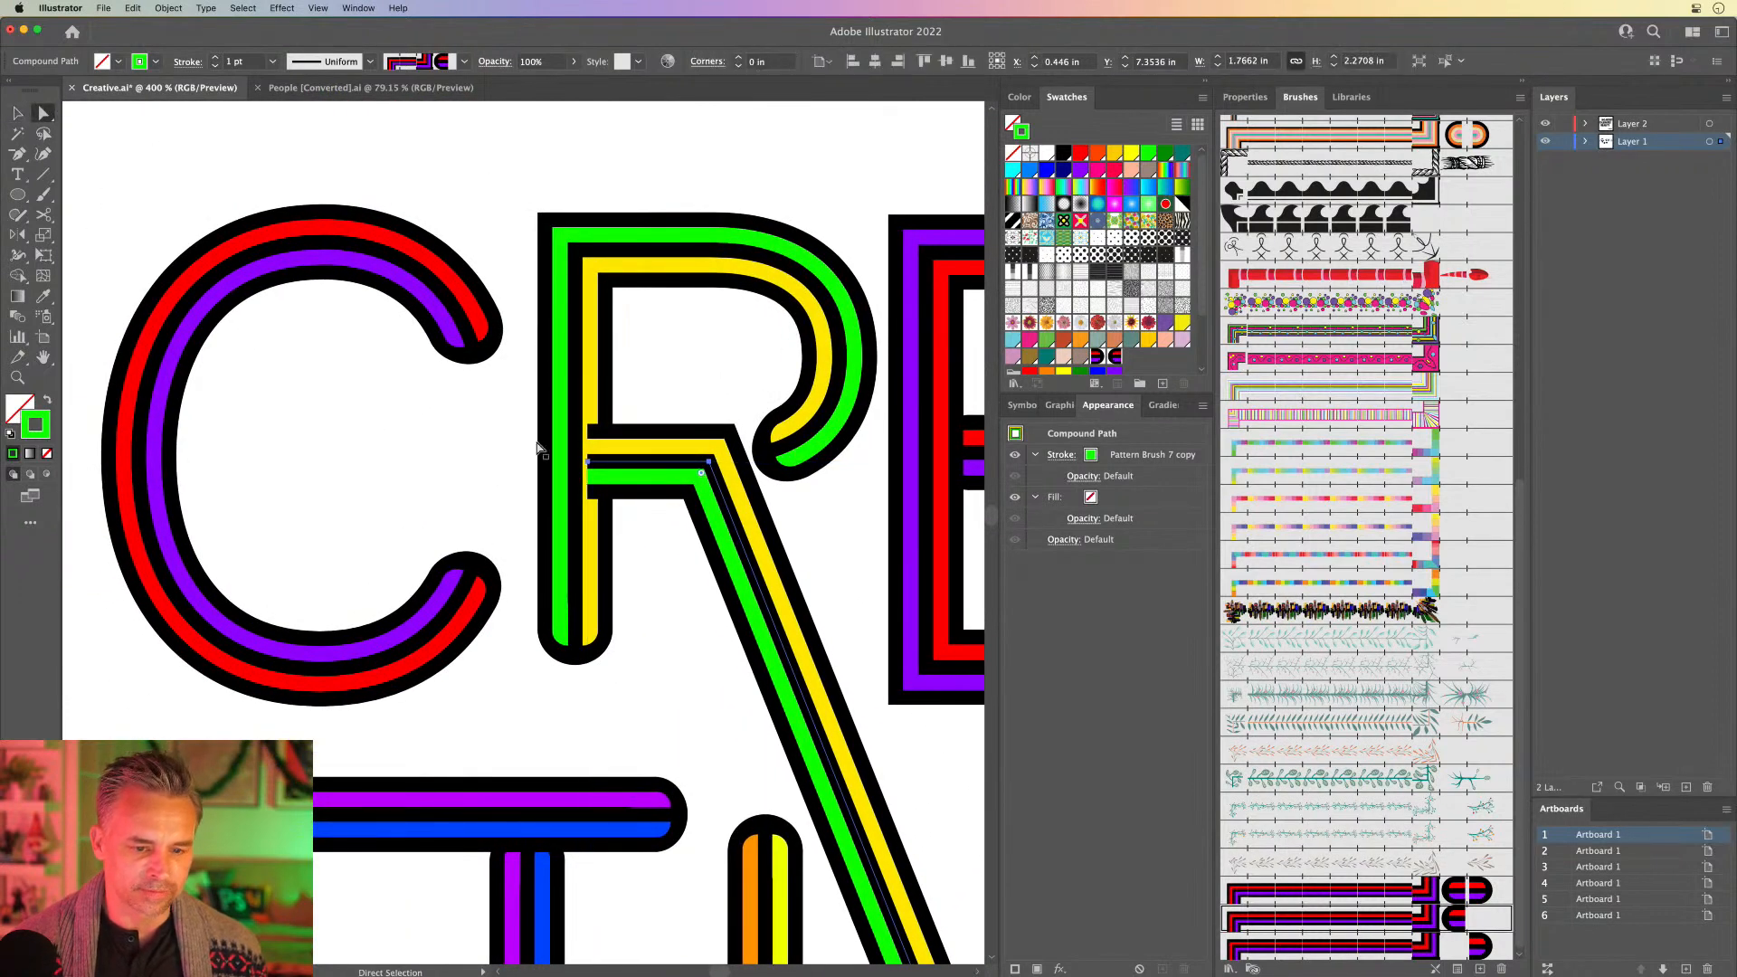
drag(589, 462, 610, 466)
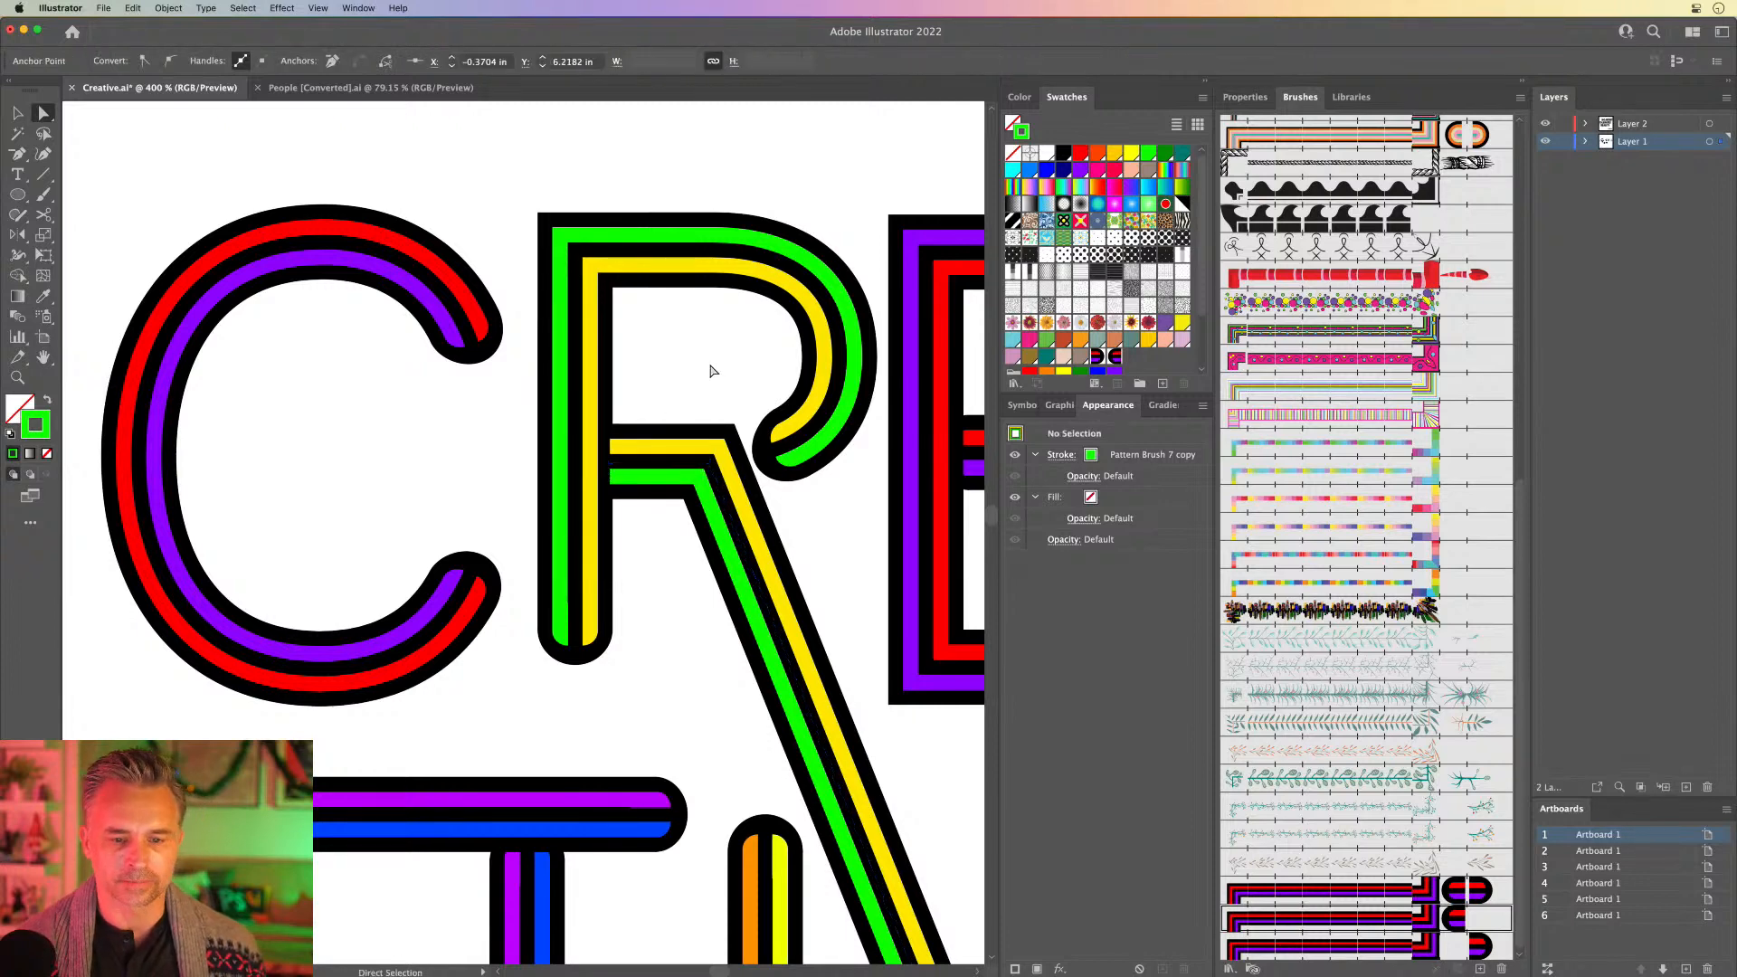
click(240, 377)
click(579, 374)
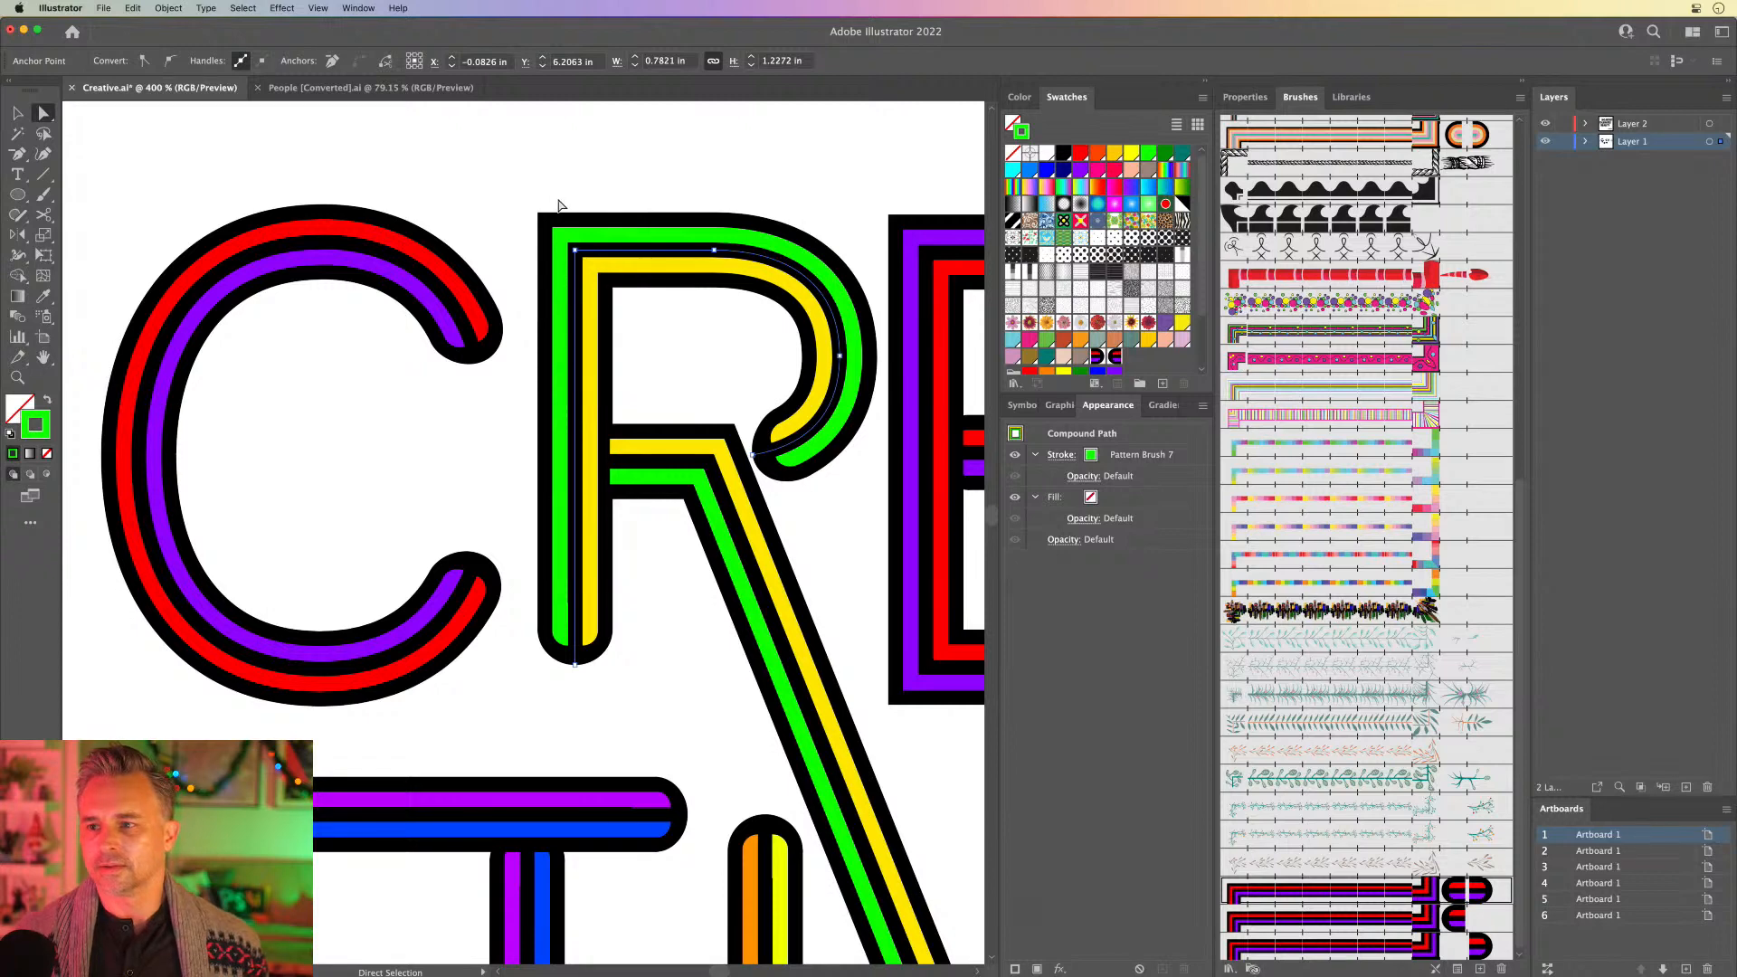
click(426, 171)
Step: Duplicate the R with its joined V, then the T, placing the copies after the A to spell CREART
key(super+1)
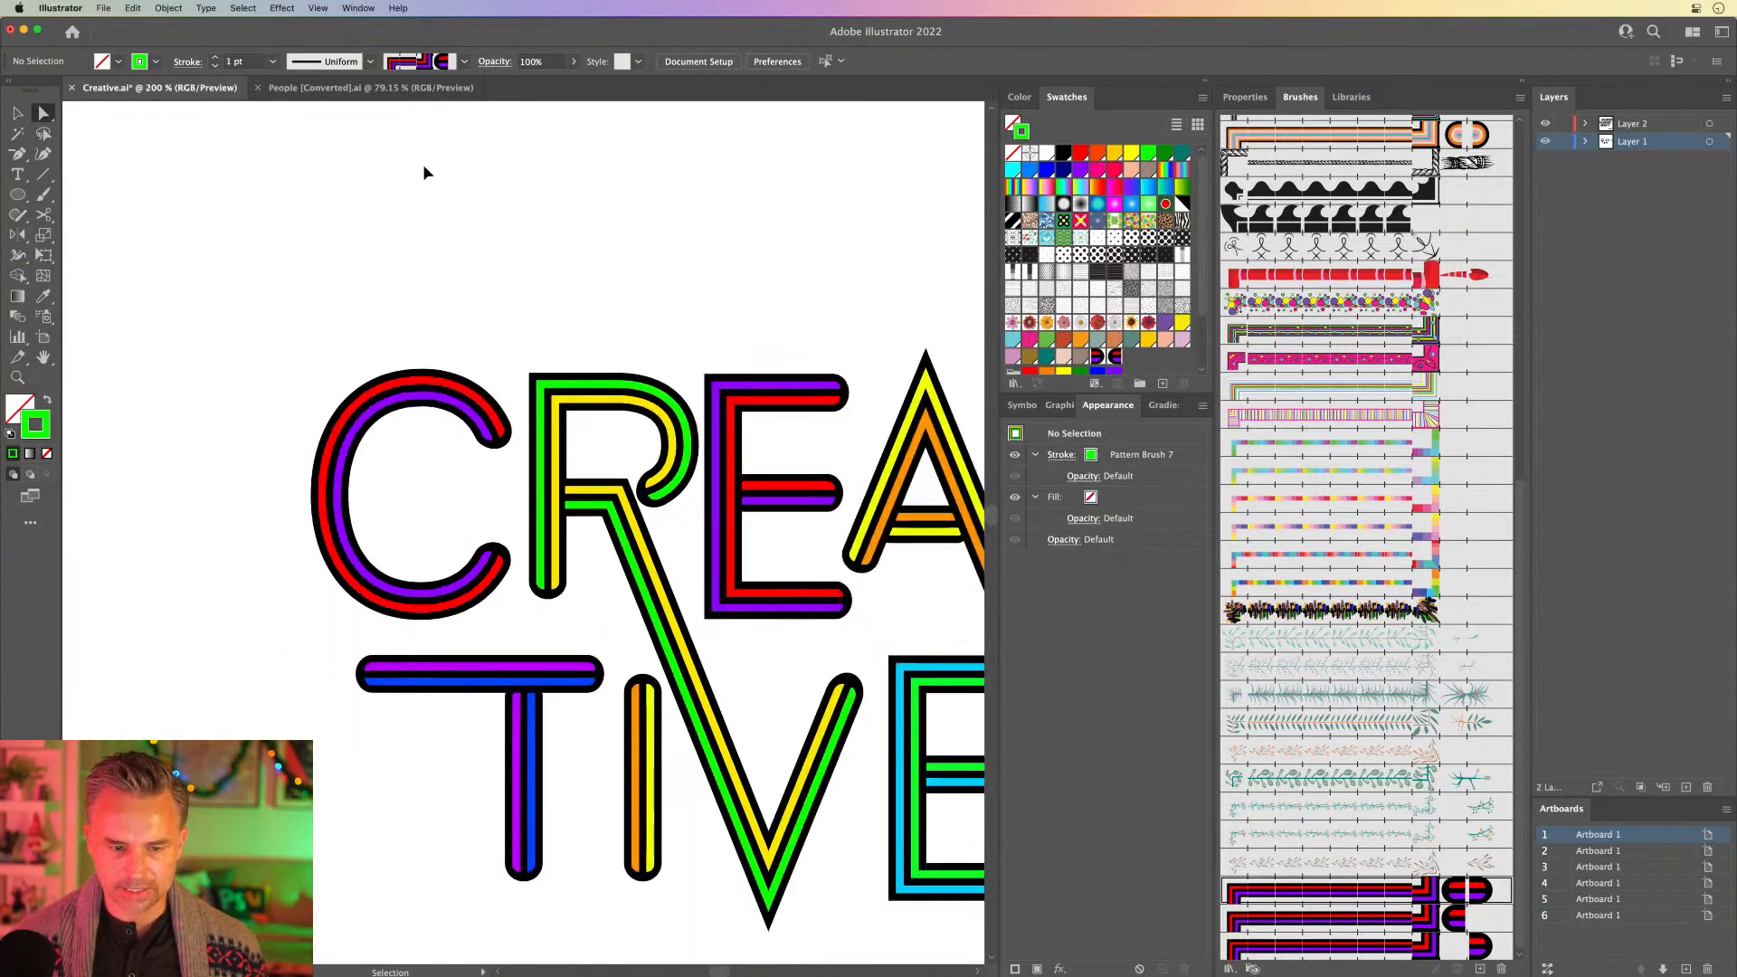
click(17, 112)
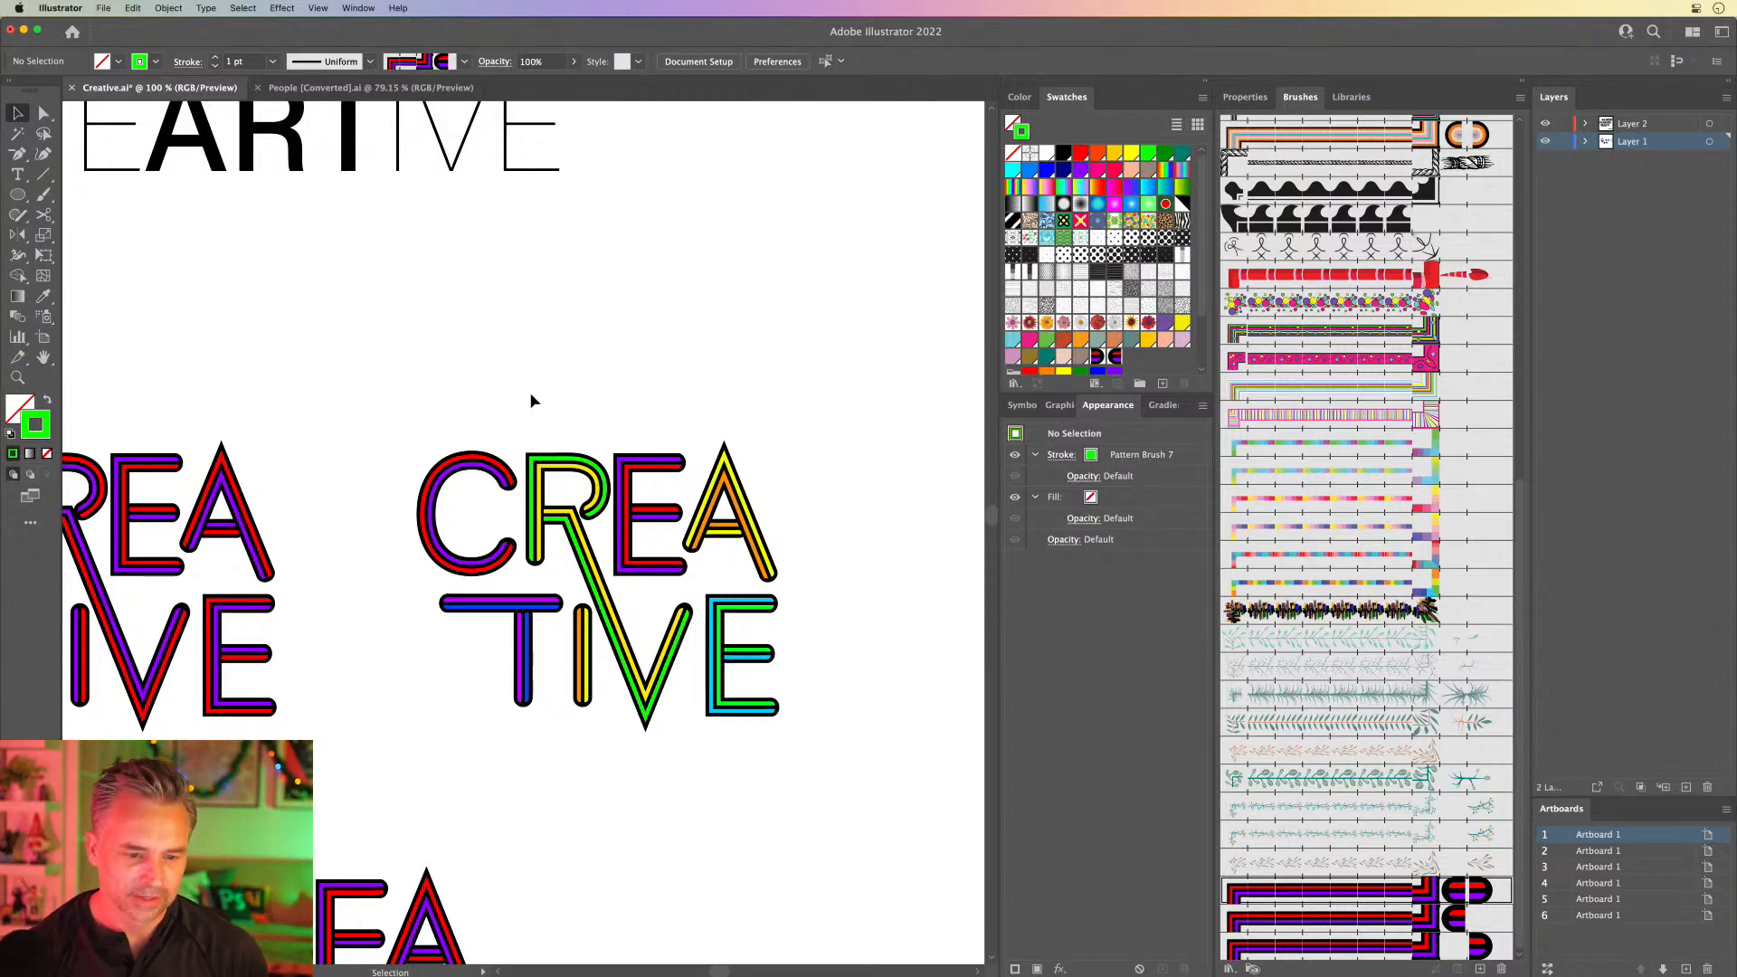
key(super+equal)
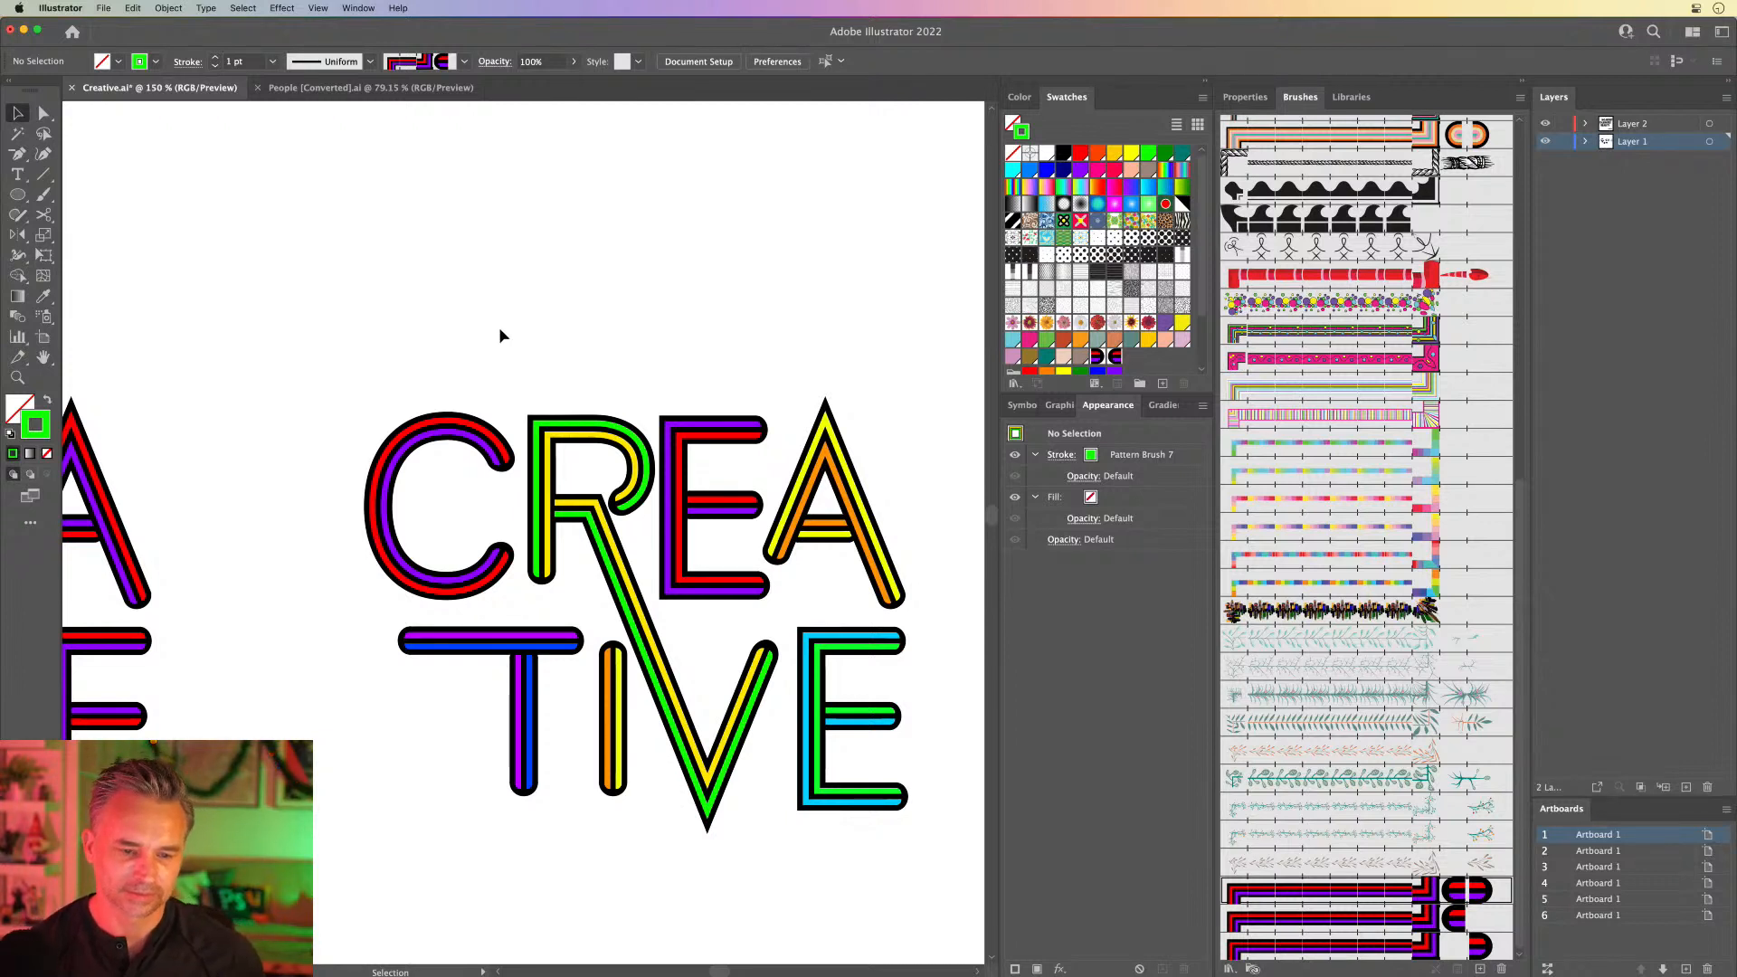
drag(500, 335, 377, 326)
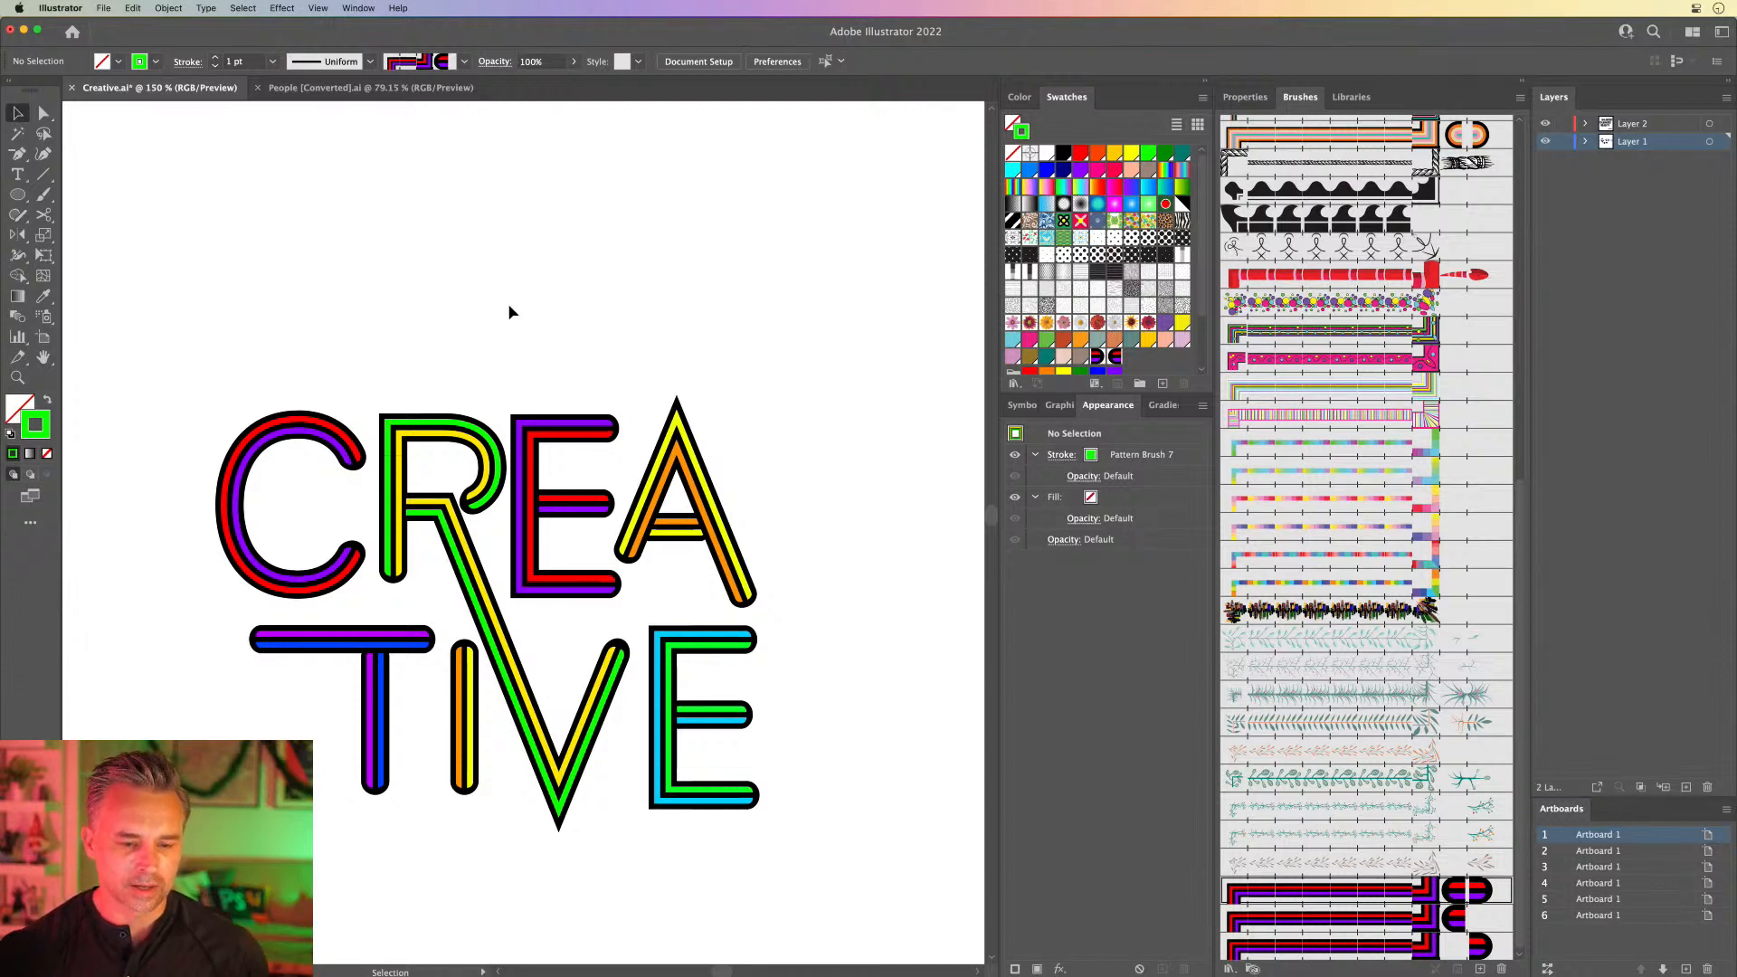
drag(390, 386, 468, 581)
drag(427, 514, 817, 530)
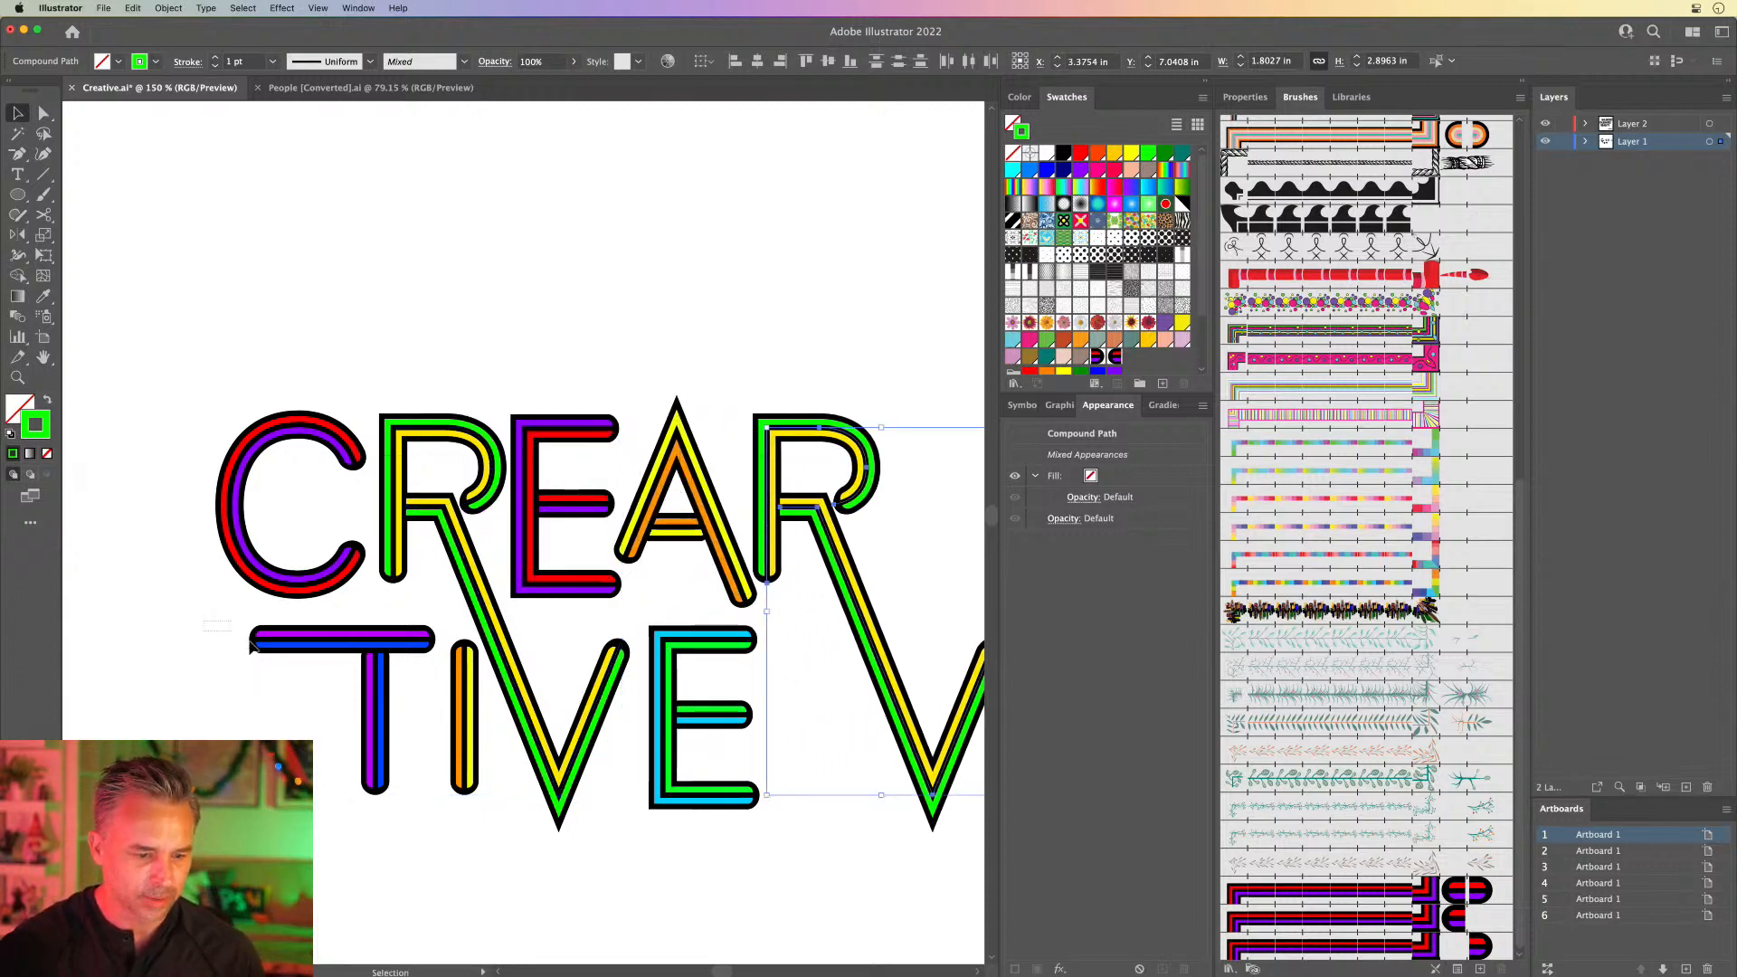
drag(252, 645, 415, 747)
drag(317, 635, 938, 431)
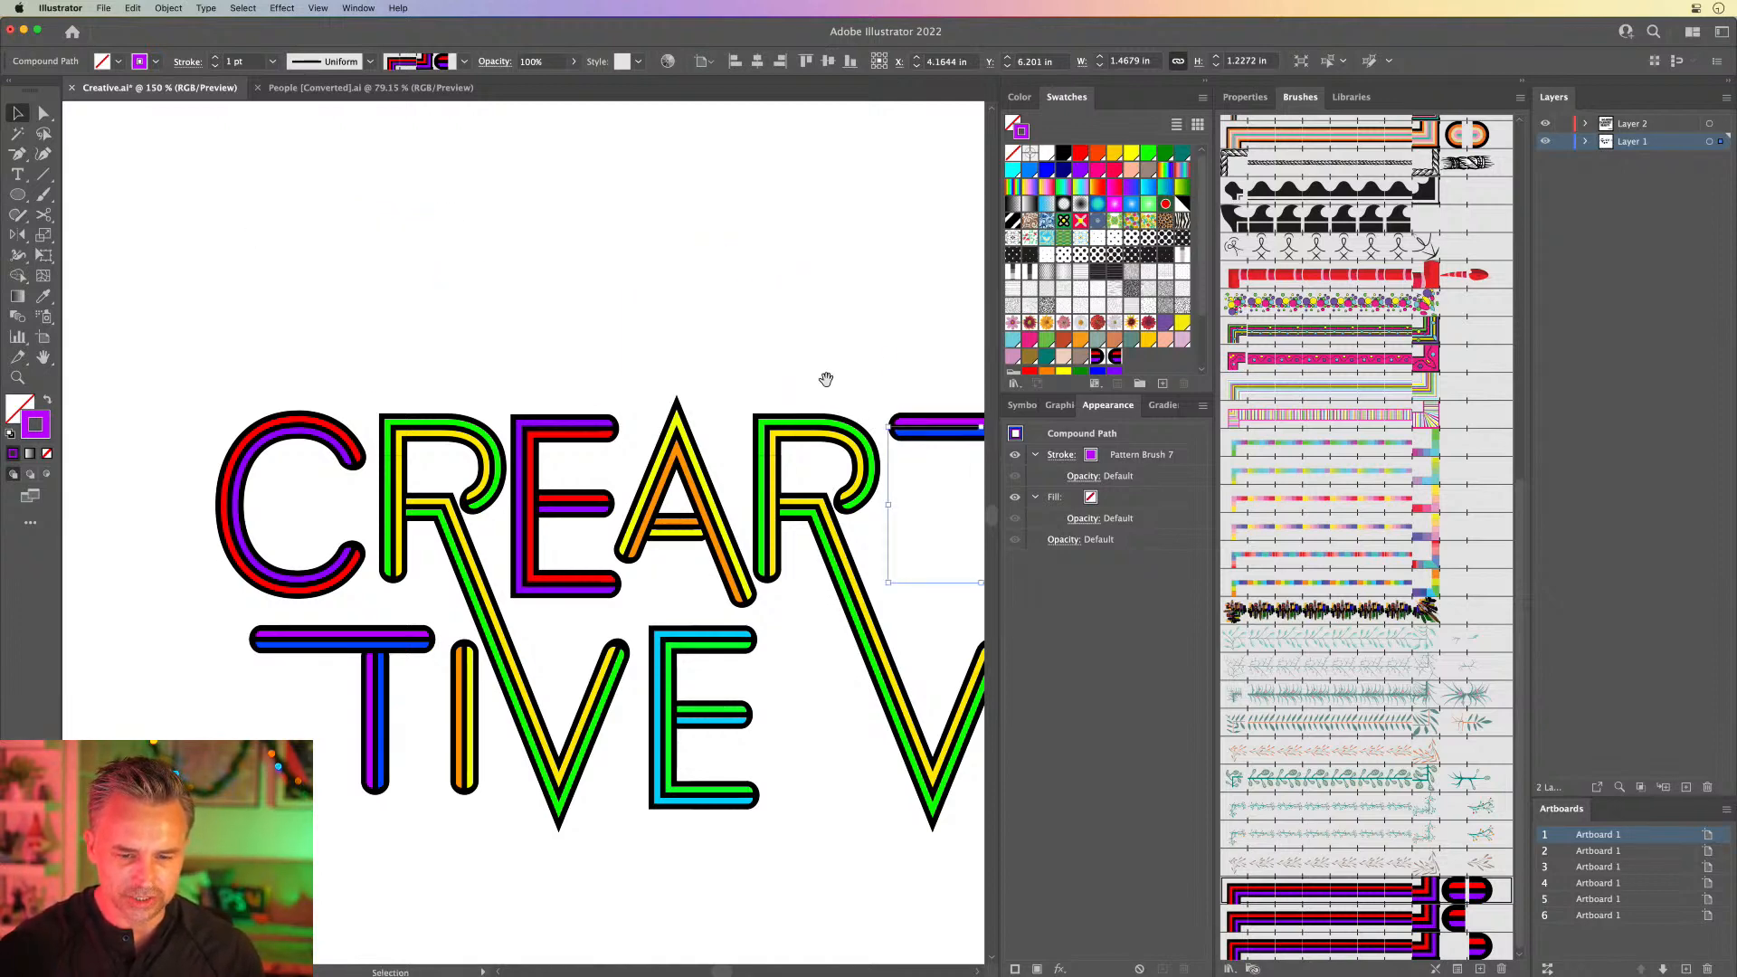
Step: Move the entire rainbow CREART TIVE lettering up into the empty space above the BE CREARTIVE text
drag(822, 376, 917, 475)
key(super+minus)
key(super+minus)
drag(326, 550, 838, 778)
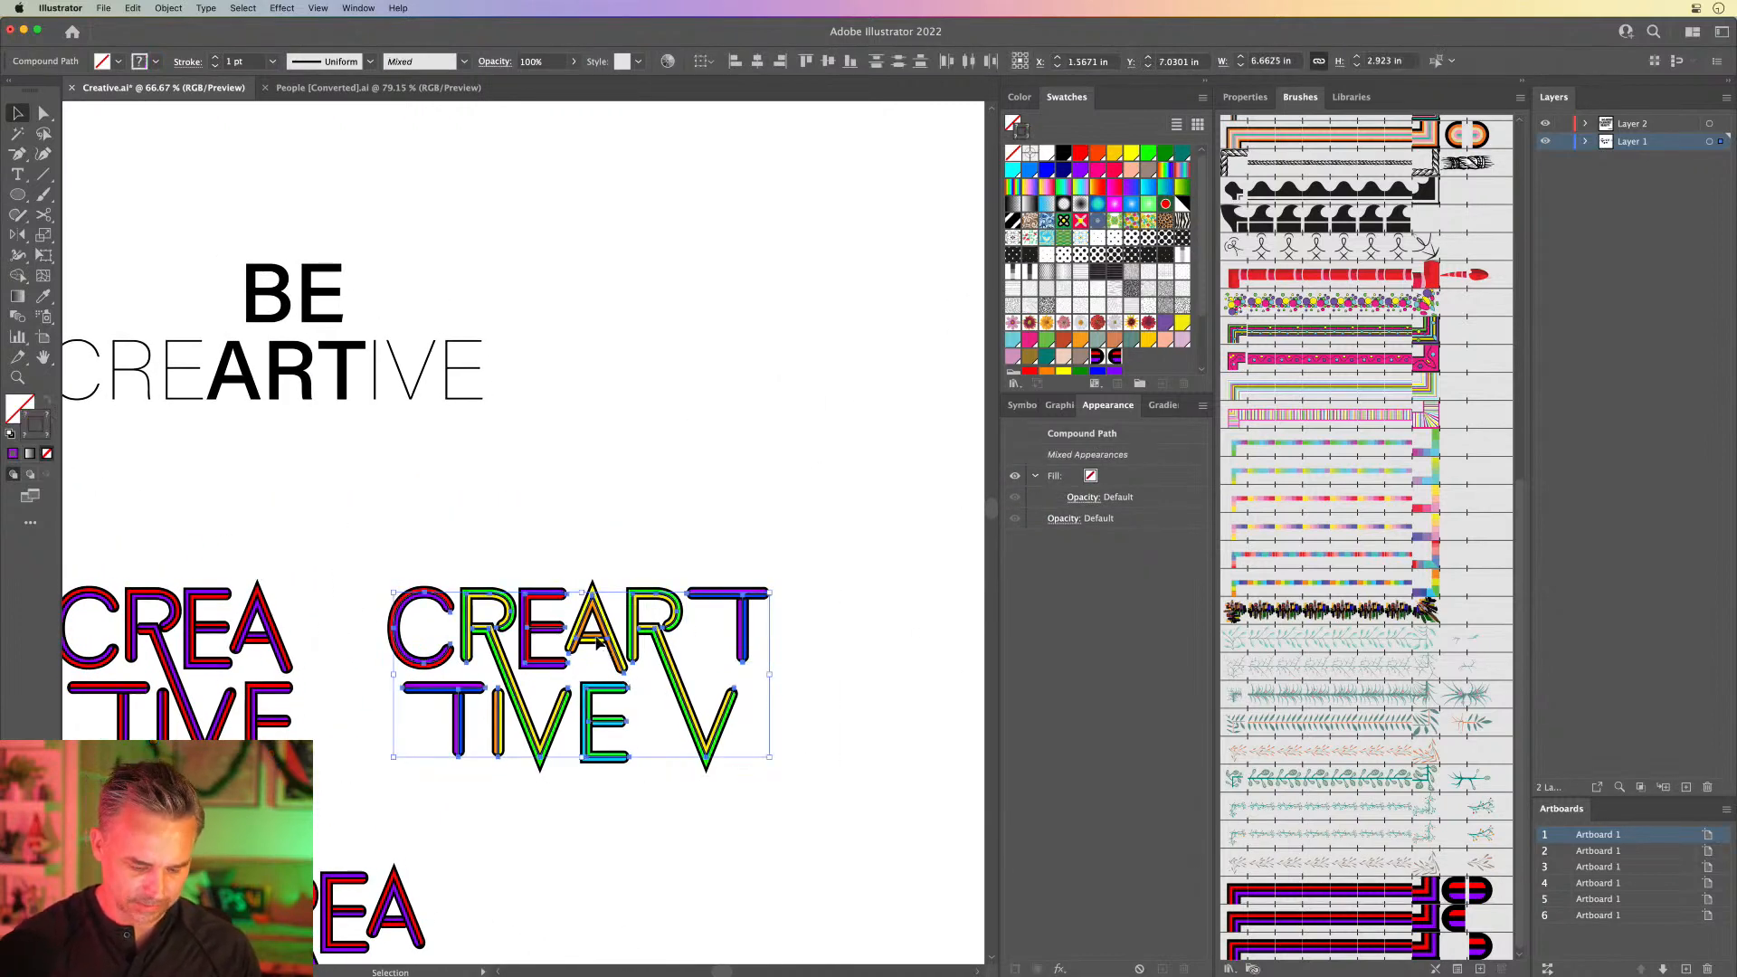
drag(597, 640, 597, 188)
scroll(500, 592, up, 5)
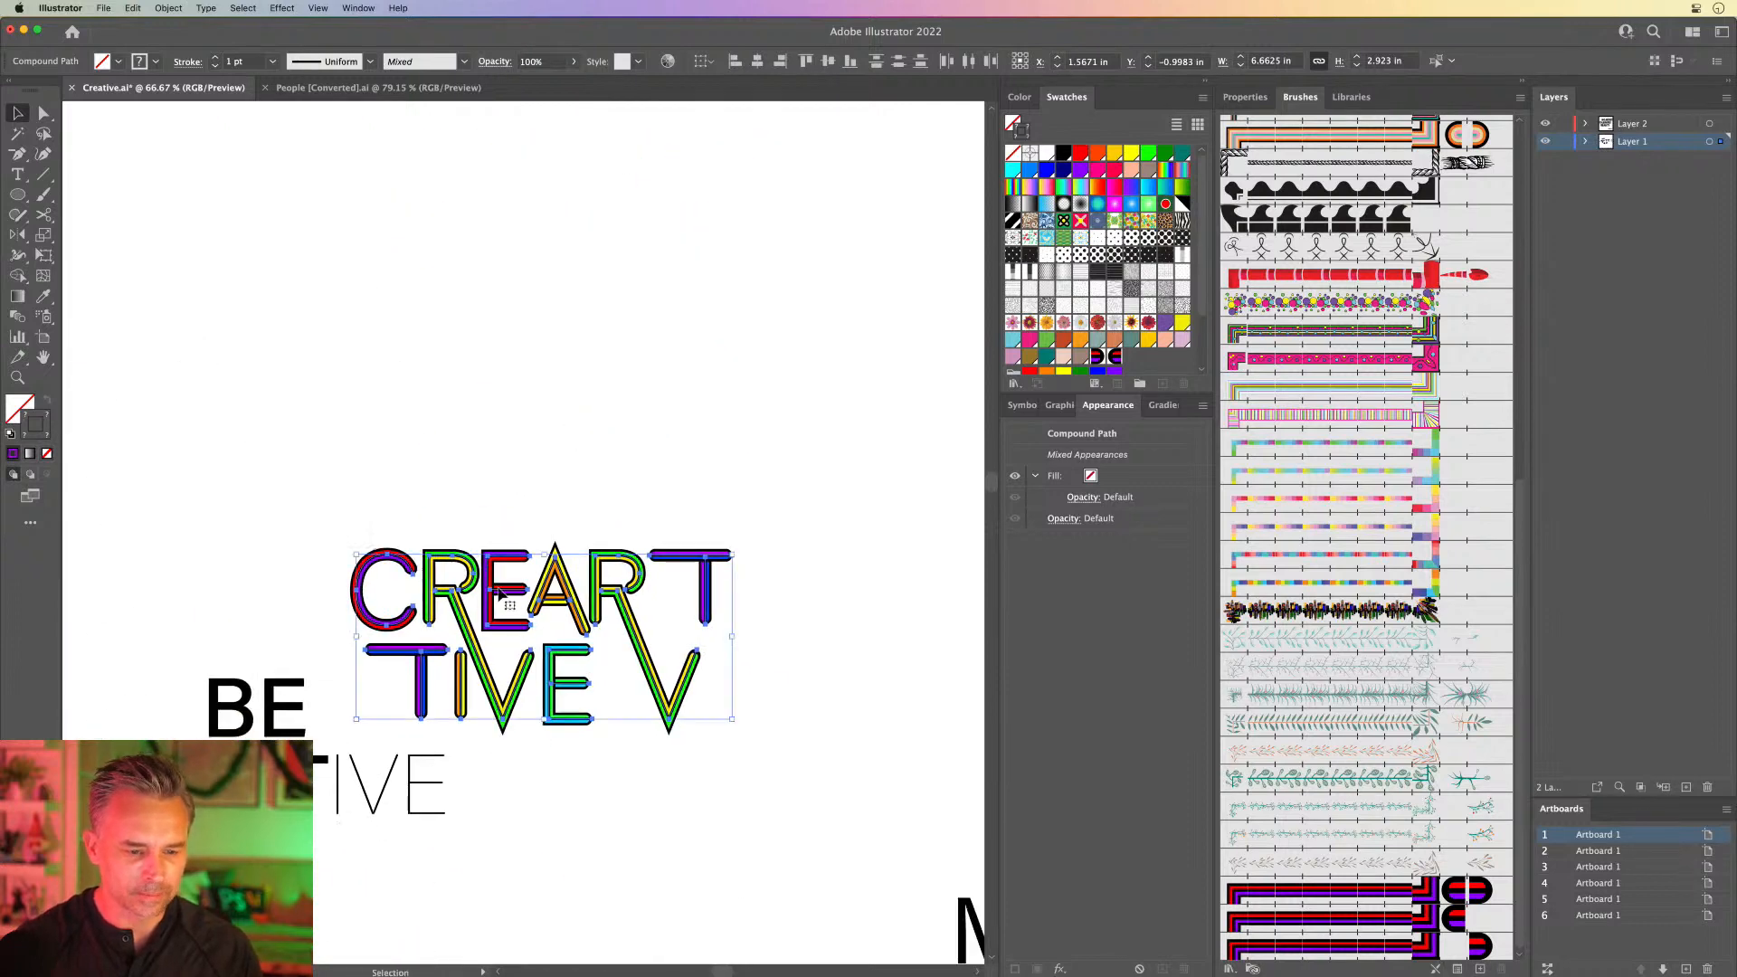
drag(631, 503, 631, 503)
drag(287, 509, 746, 697)
click(405, 485)
click(561, 602)
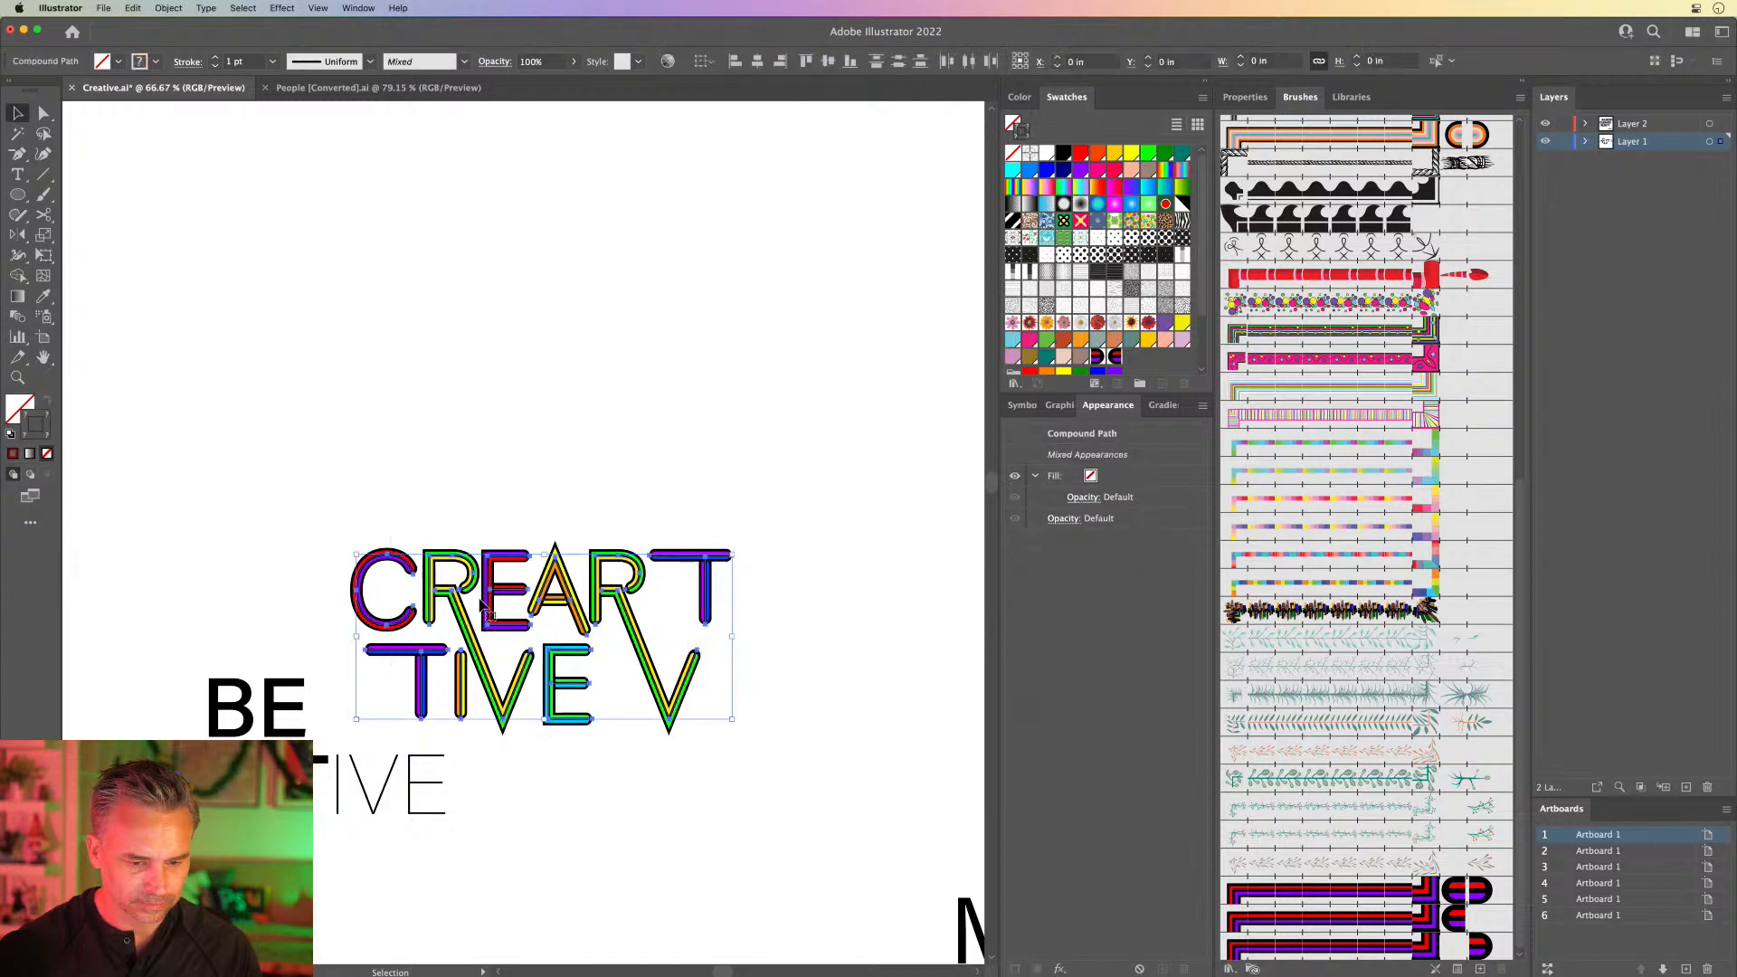
drag(561, 602, 720, 543)
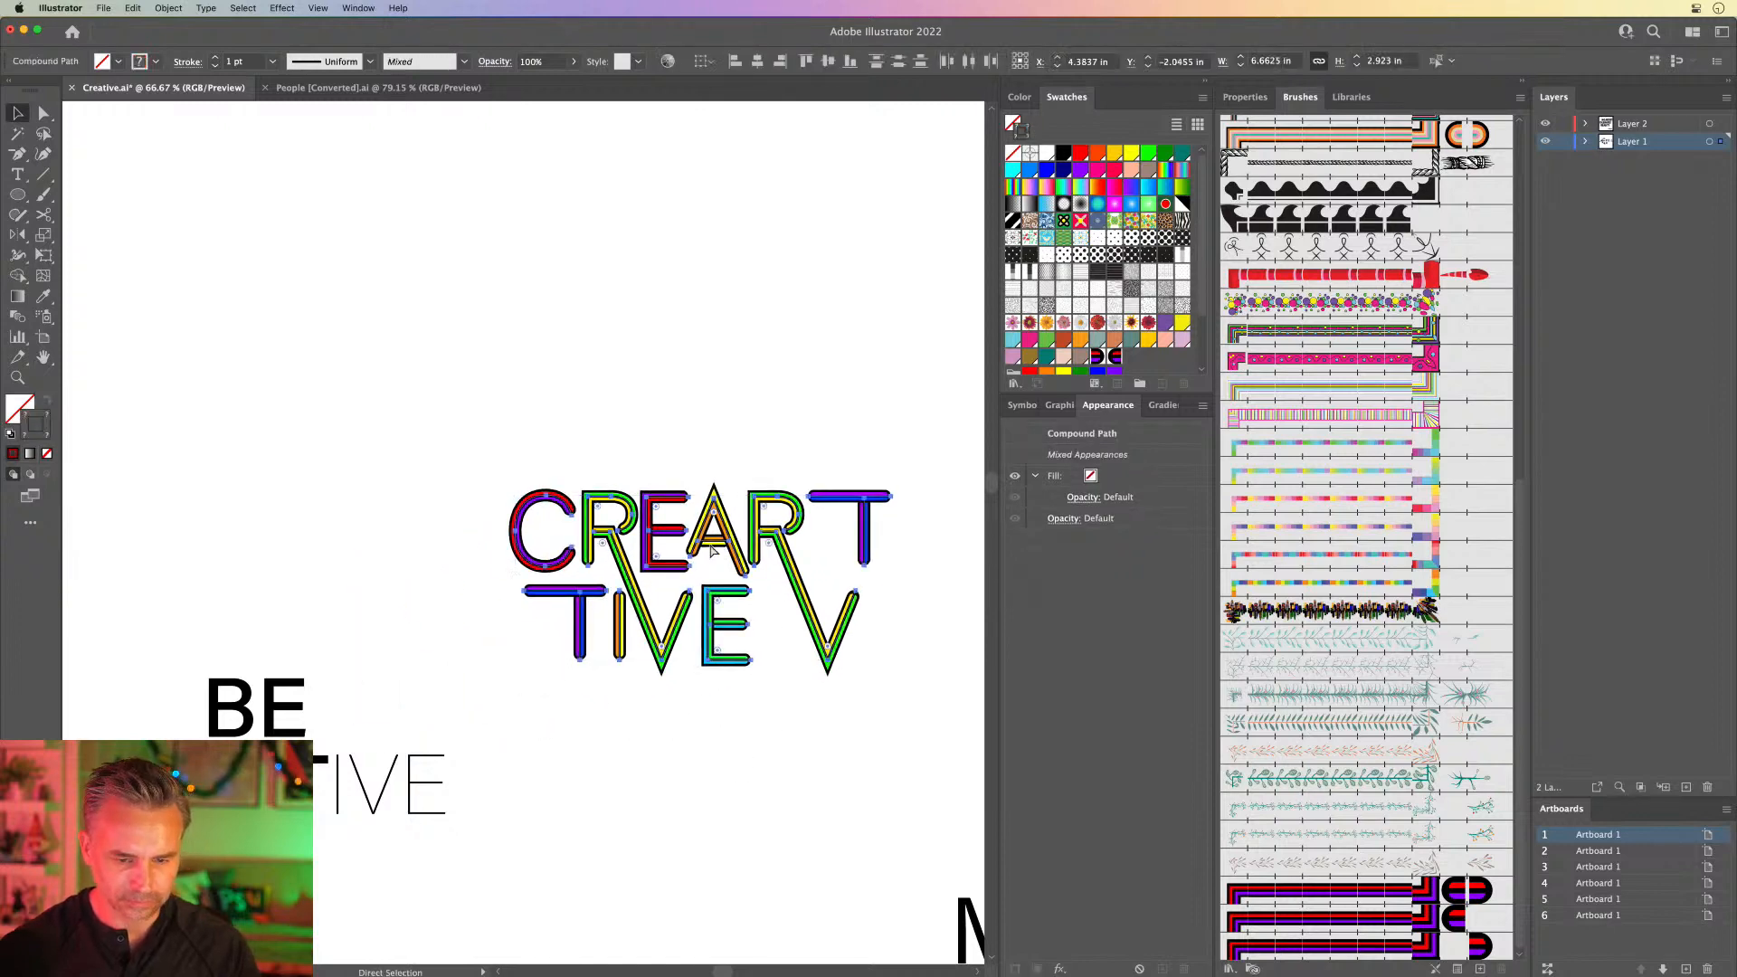
key(super+equal)
key(super+equal)
drag(432, 475, 479, 516)
click(263, 277)
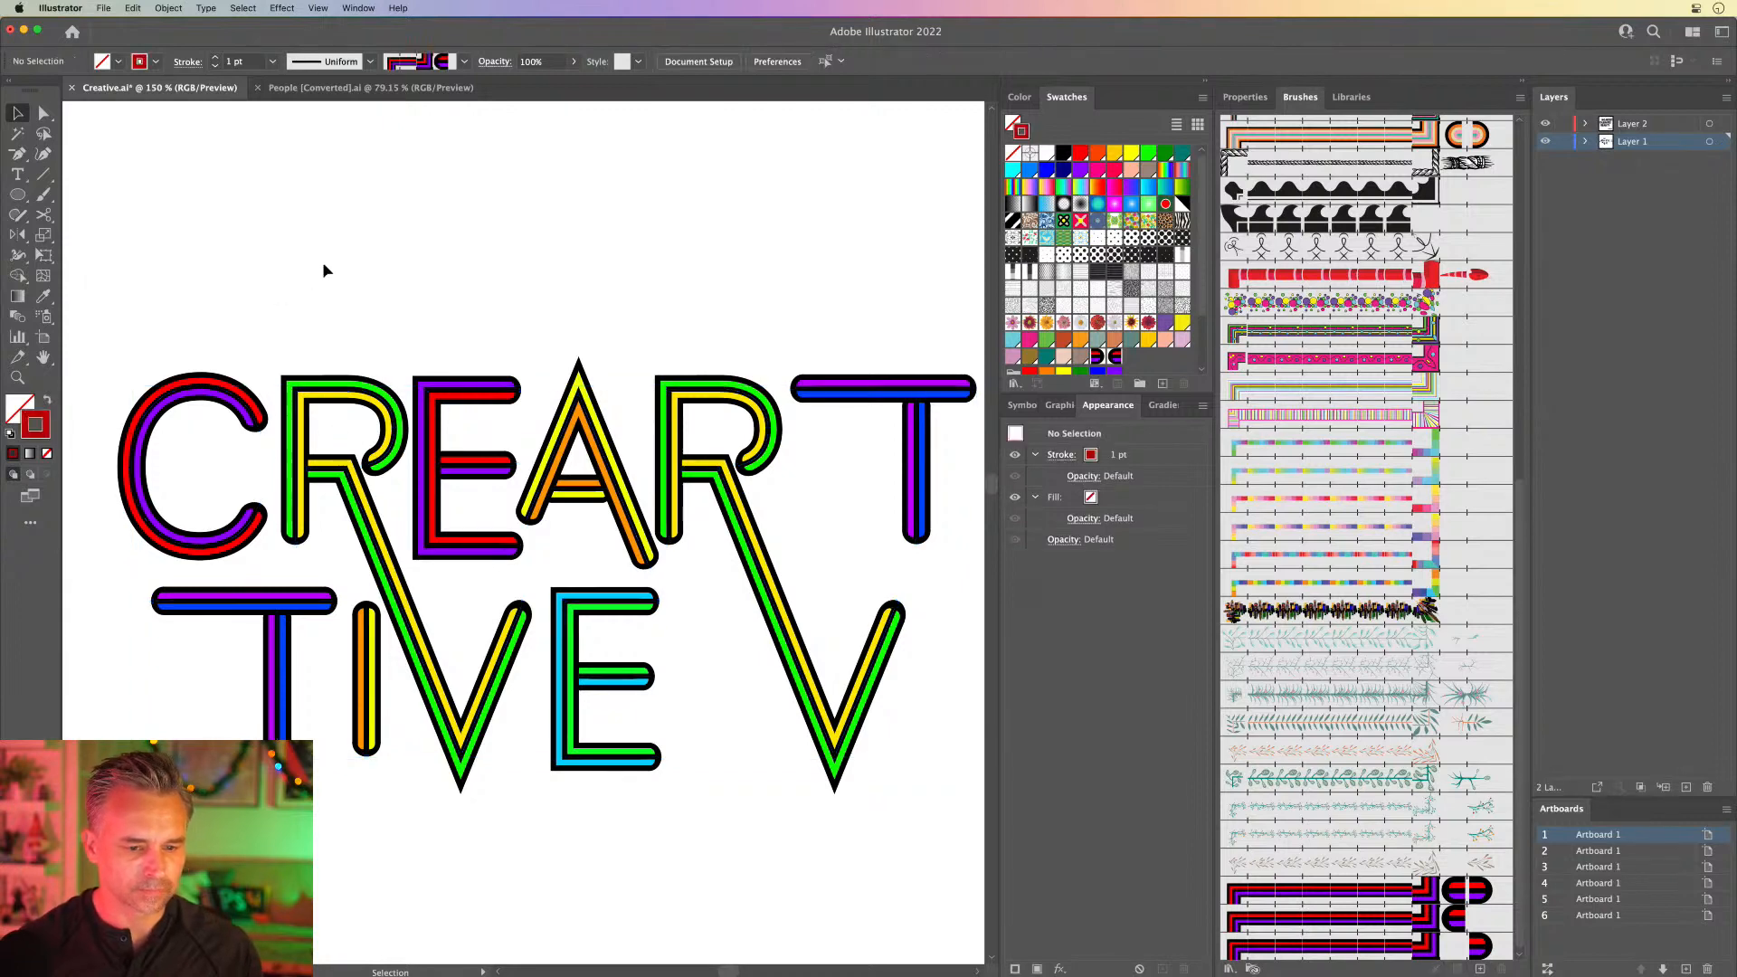
Step: Add an anchor point partway down the second R's leg and delete the duplicate V below it
drag(143, 280, 579, 773)
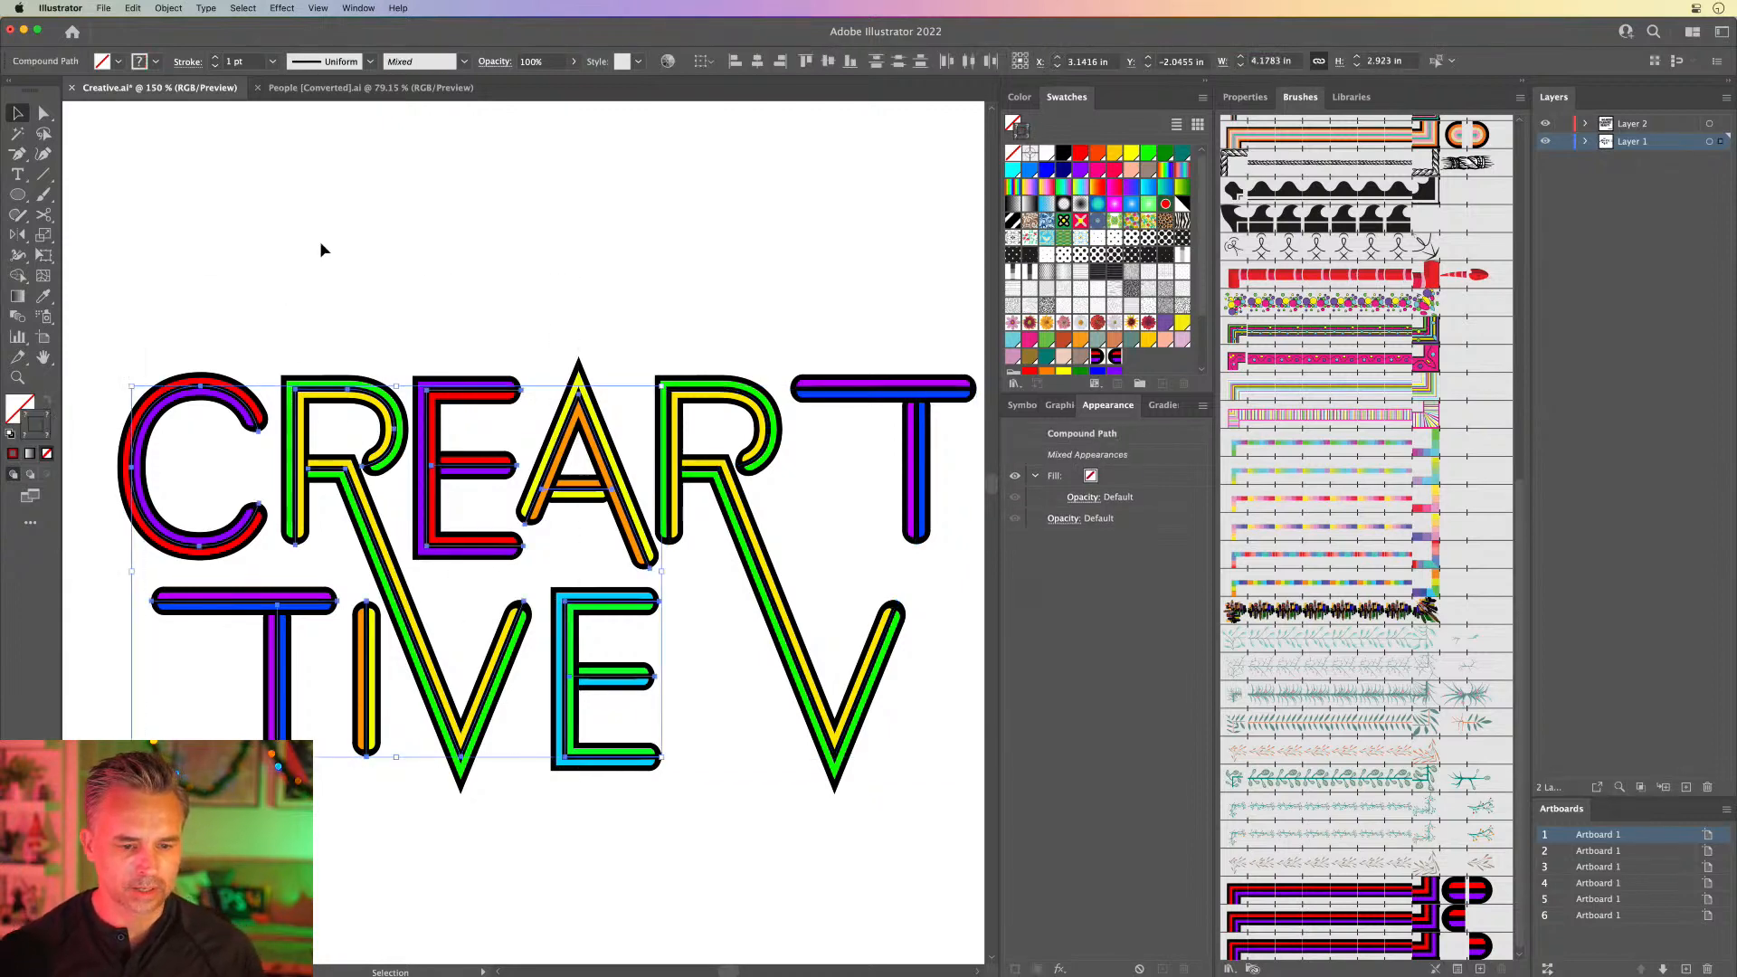
click(319, 241)
click(45, 112)
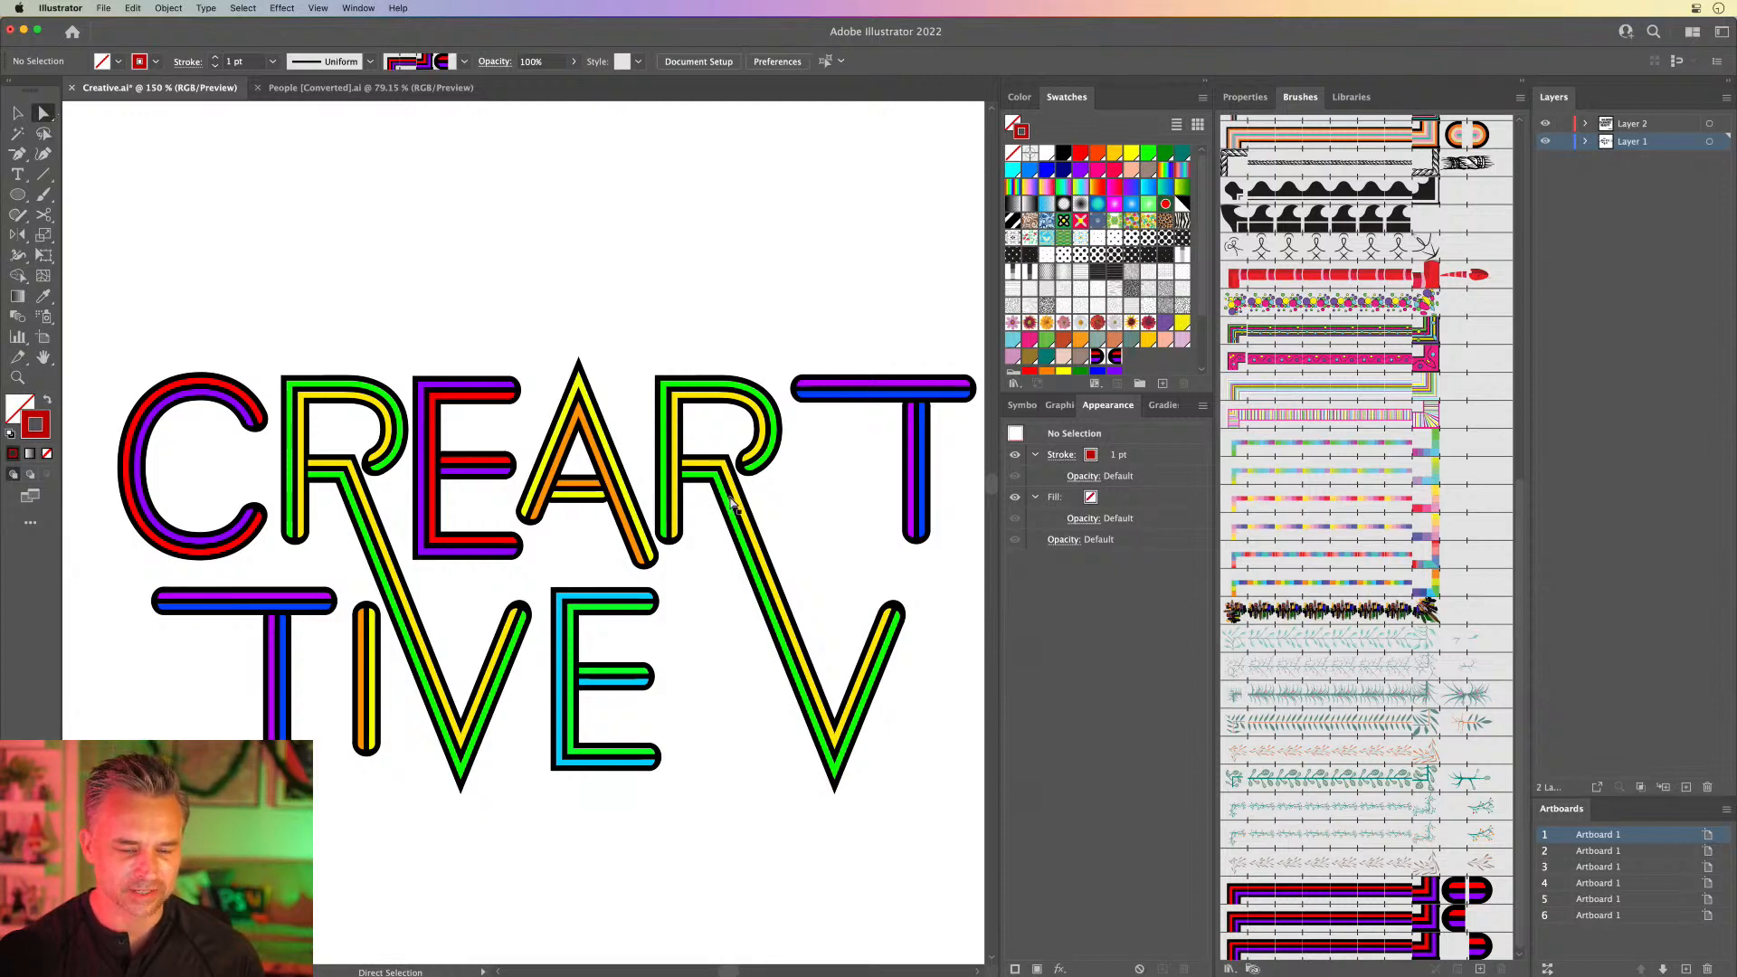
click(755, 563)
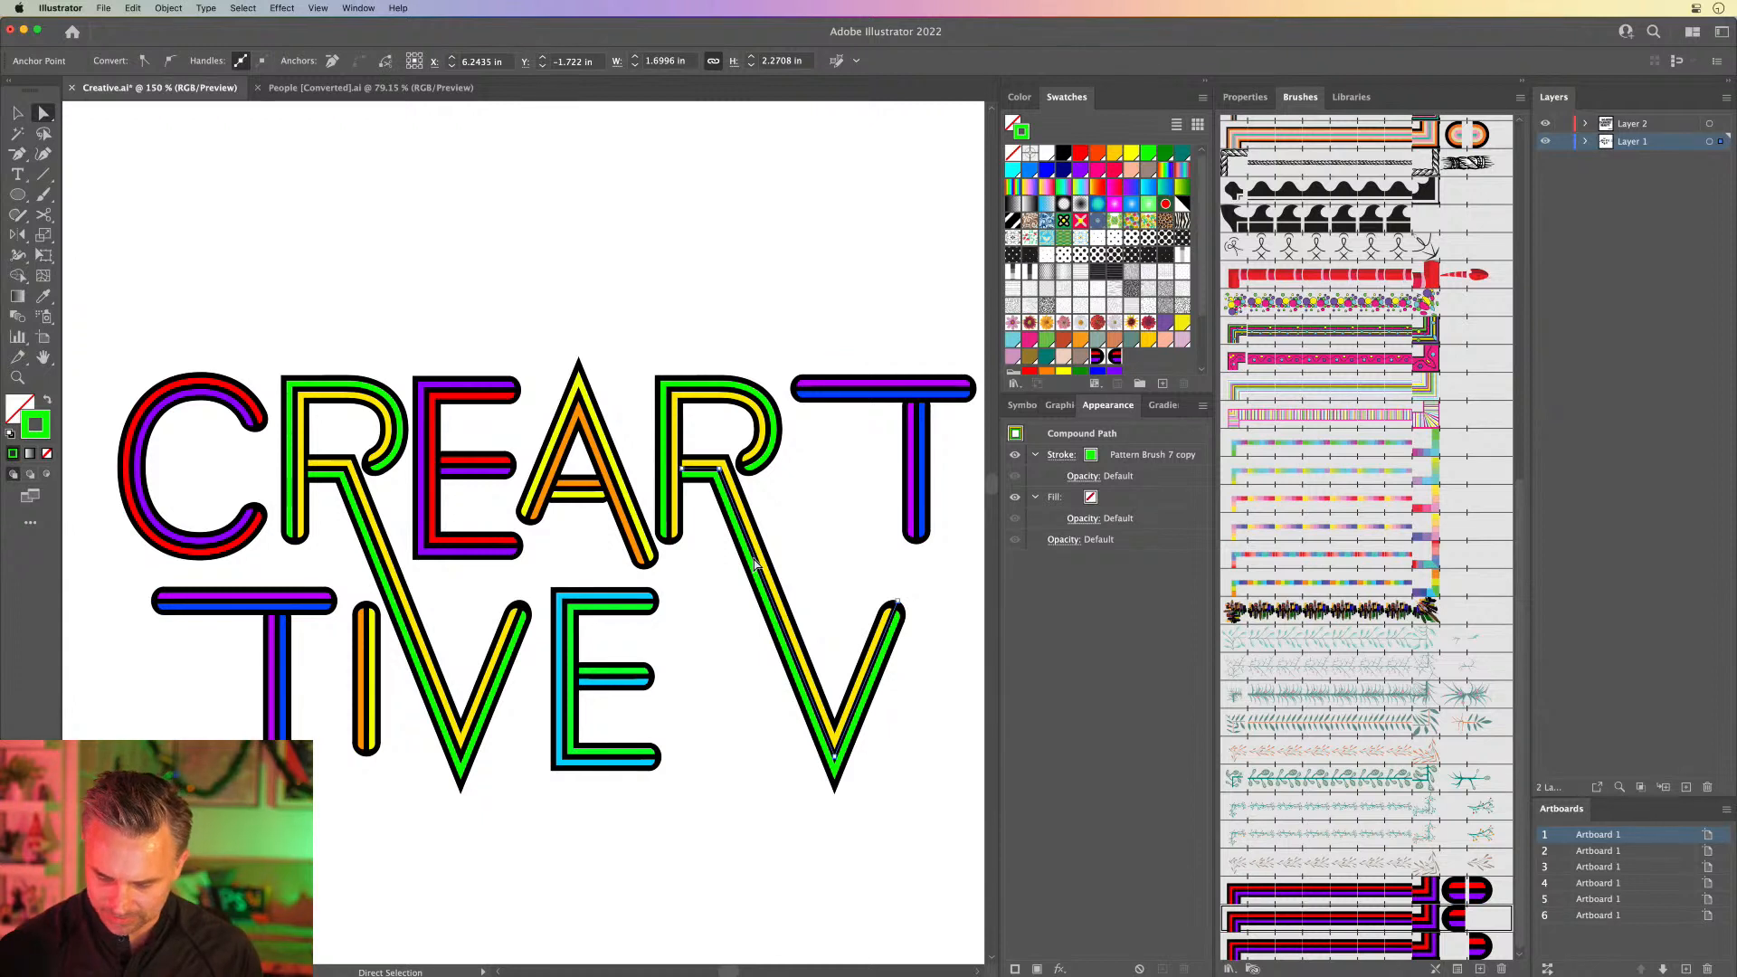
key(plus)
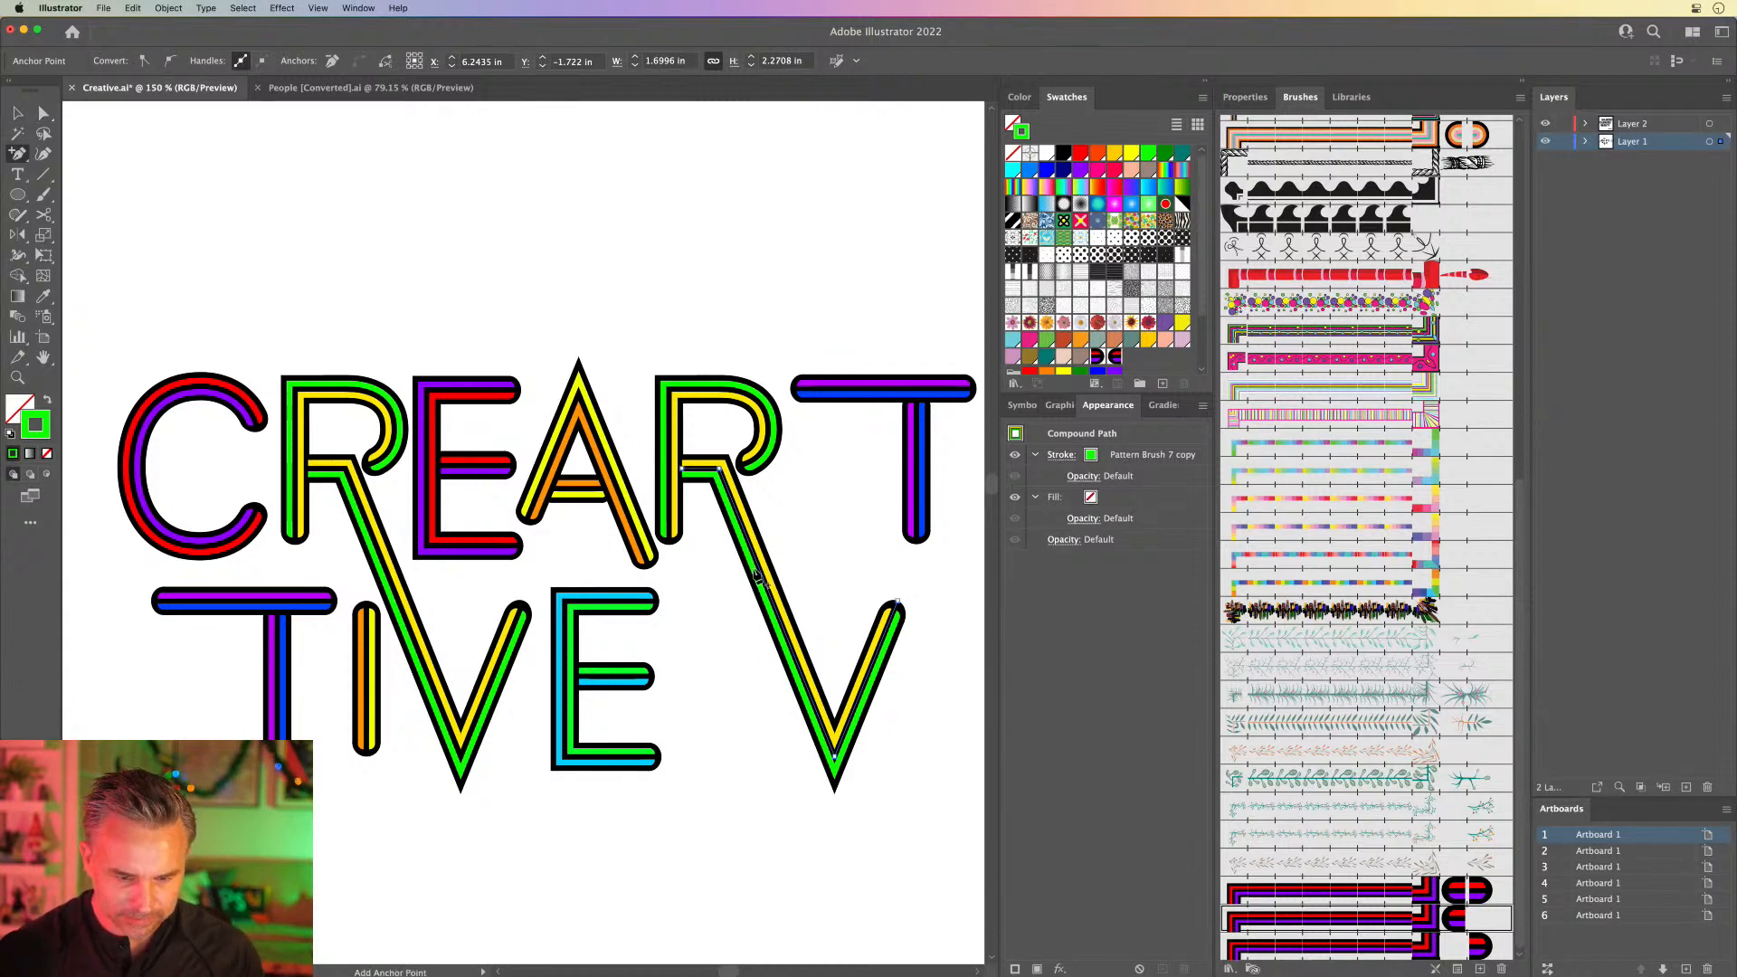
click(767, 588)
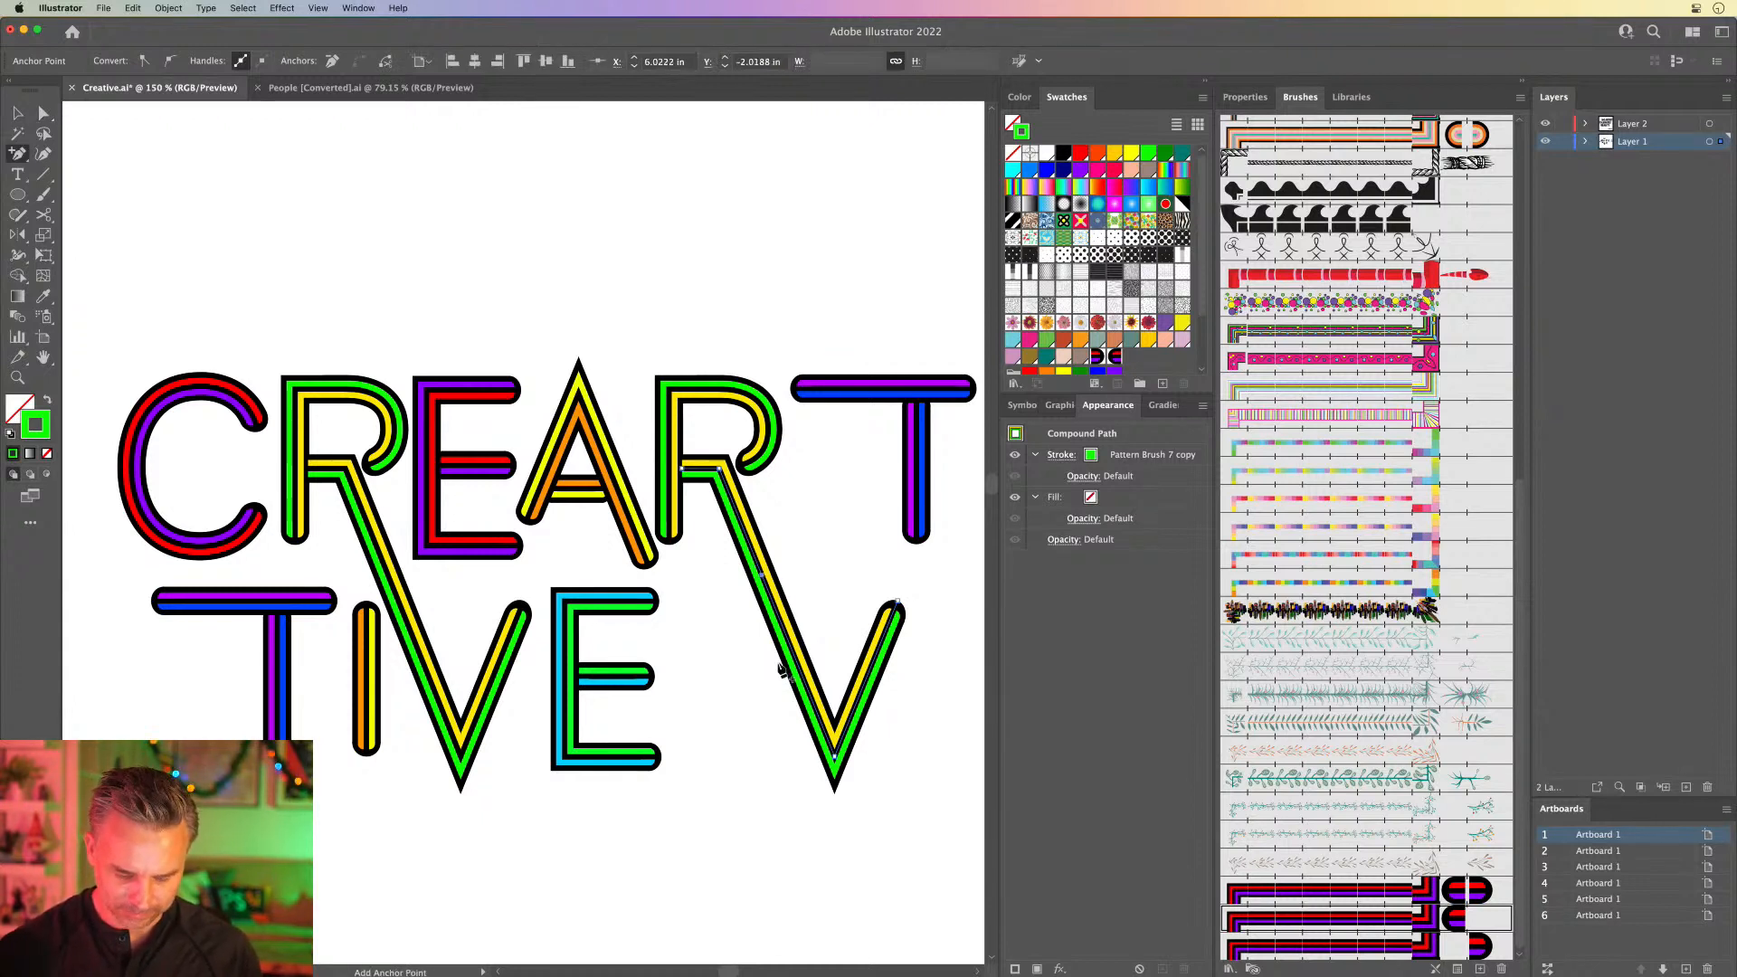
key(a)
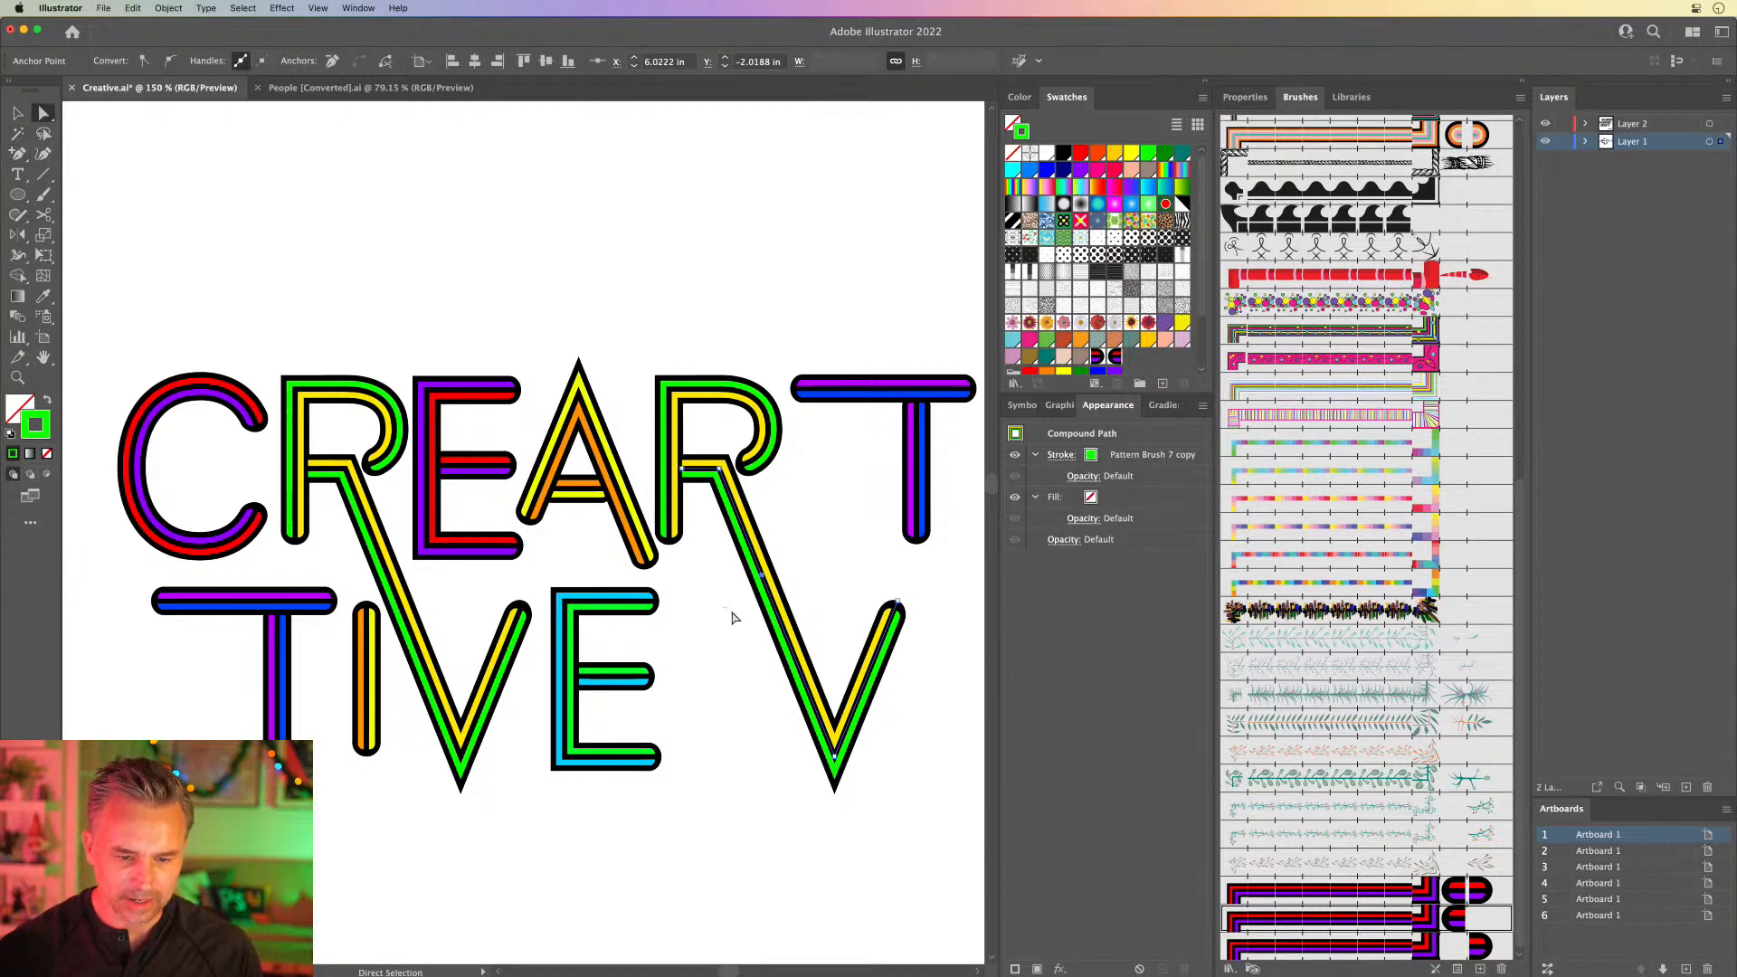
drag(729, 615, 966, 825)
key(Delete)
click(905, 674)
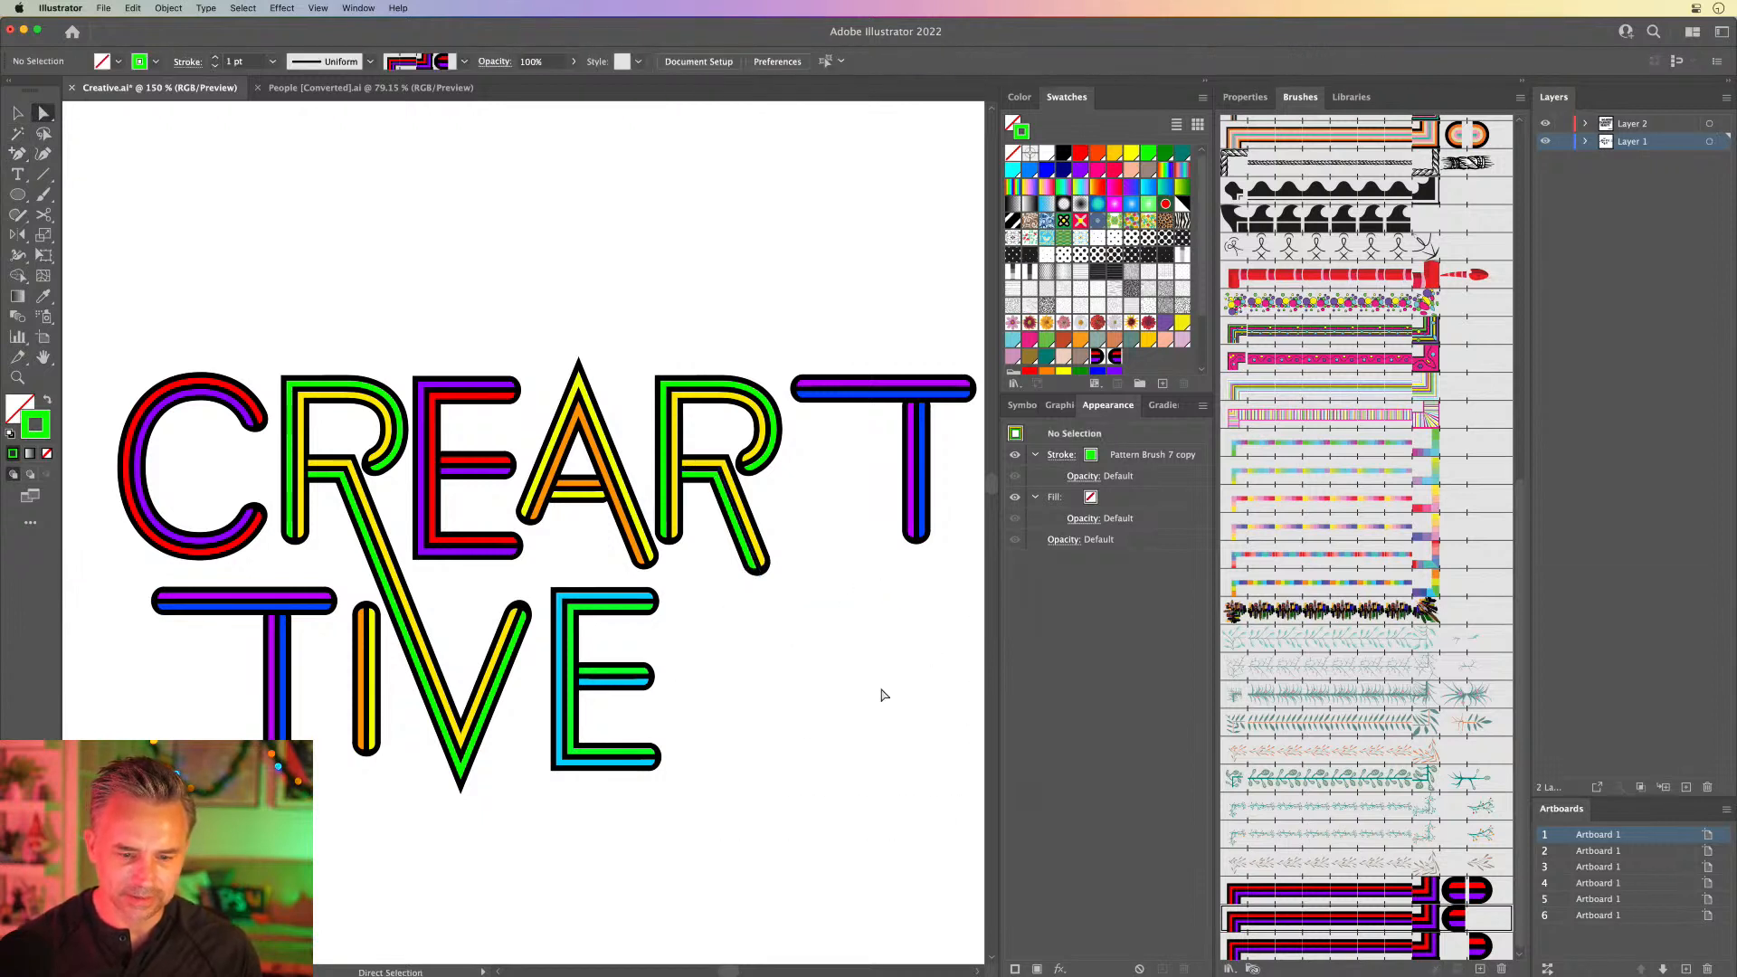
Step: Shorten the left half of the upper T's crossbar to match the length of its right half
drag(841, 335, 932, 507)
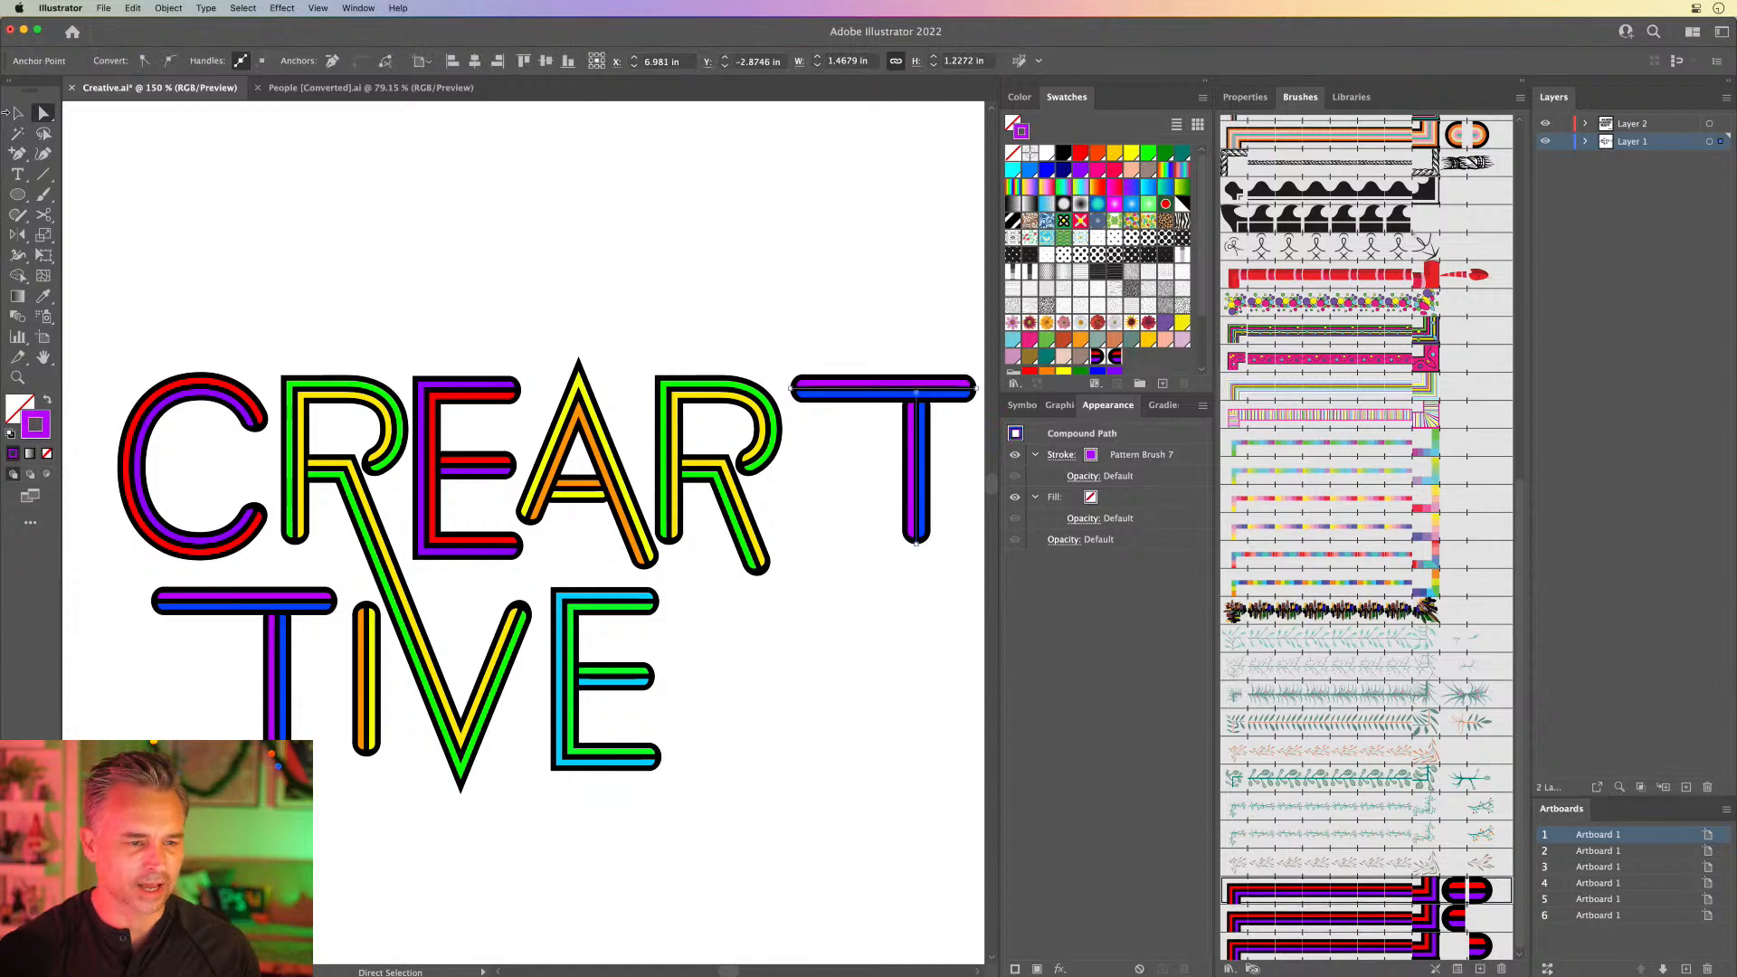
key(v)
click(784, 353)
drag(798, 365, 861, 391)
key(a)
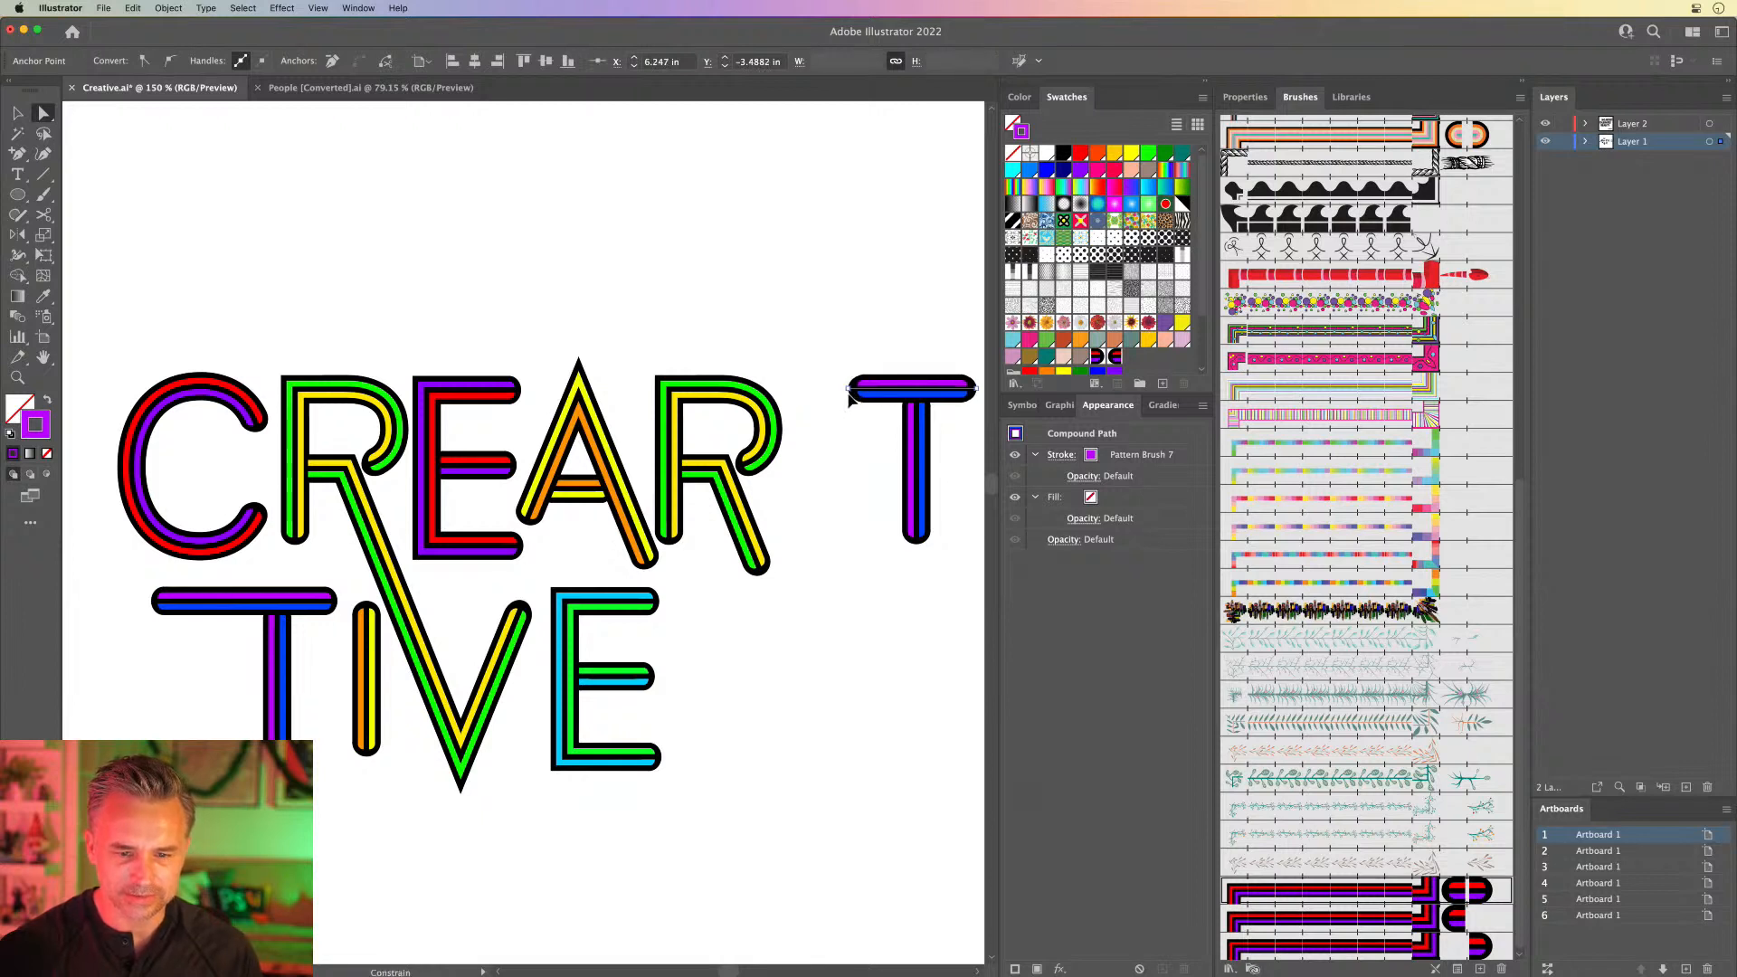
click(18, 113)
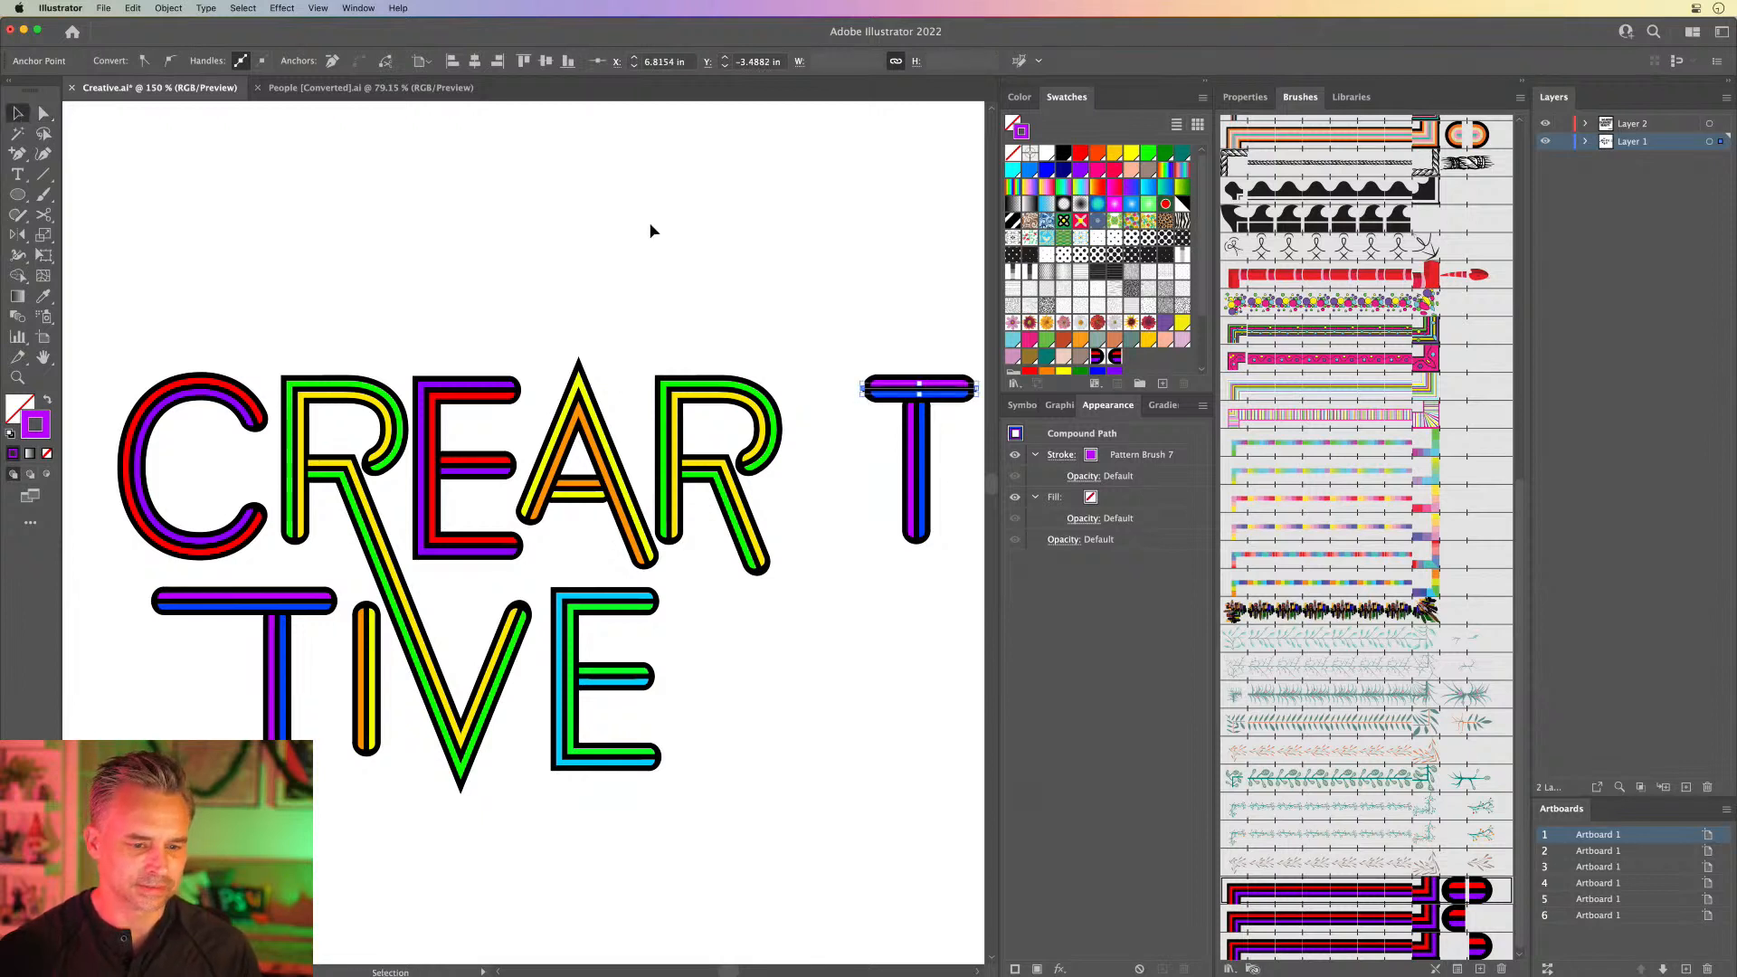
click(648, 220)
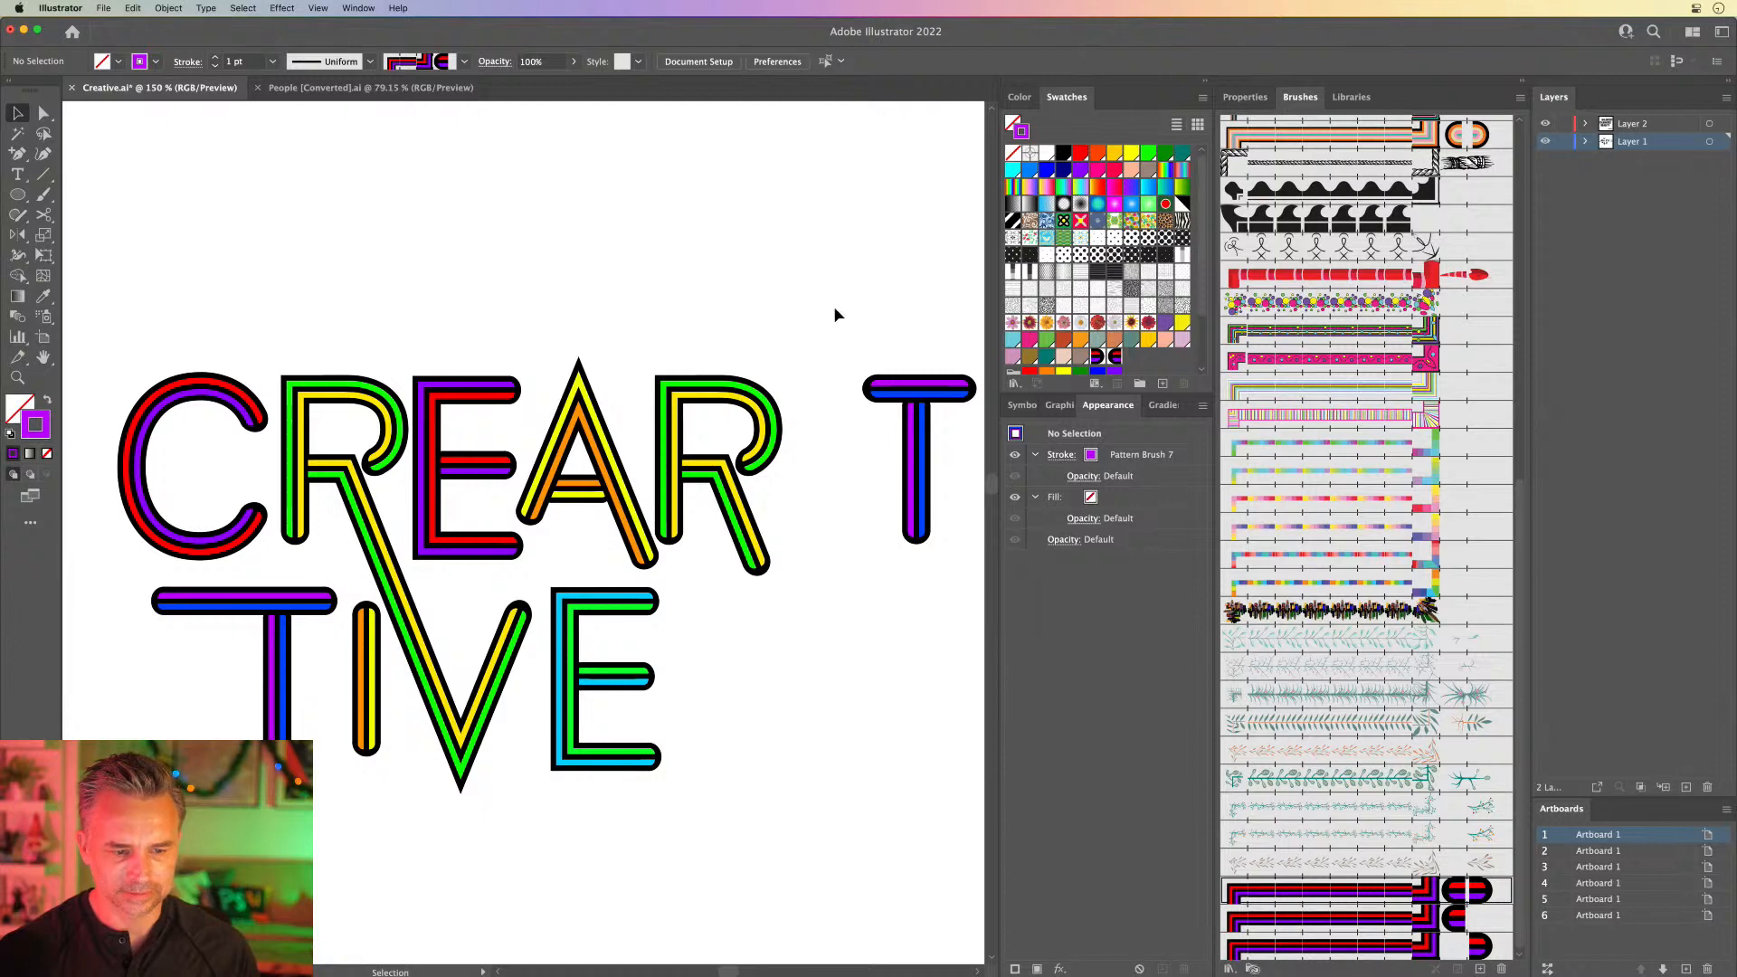
Step: Move the upper T closer to the second R to close the gap in CREART
drag(837, 313, 935, 454)
drag(900, 392, 821, 393)
click(534, 270)
Step: Recolor the strokes of the A, R and T in CREART with the yellow-orange swatch
drag(420, 280, 471, 287)
drag(629, 348, 910, 538)
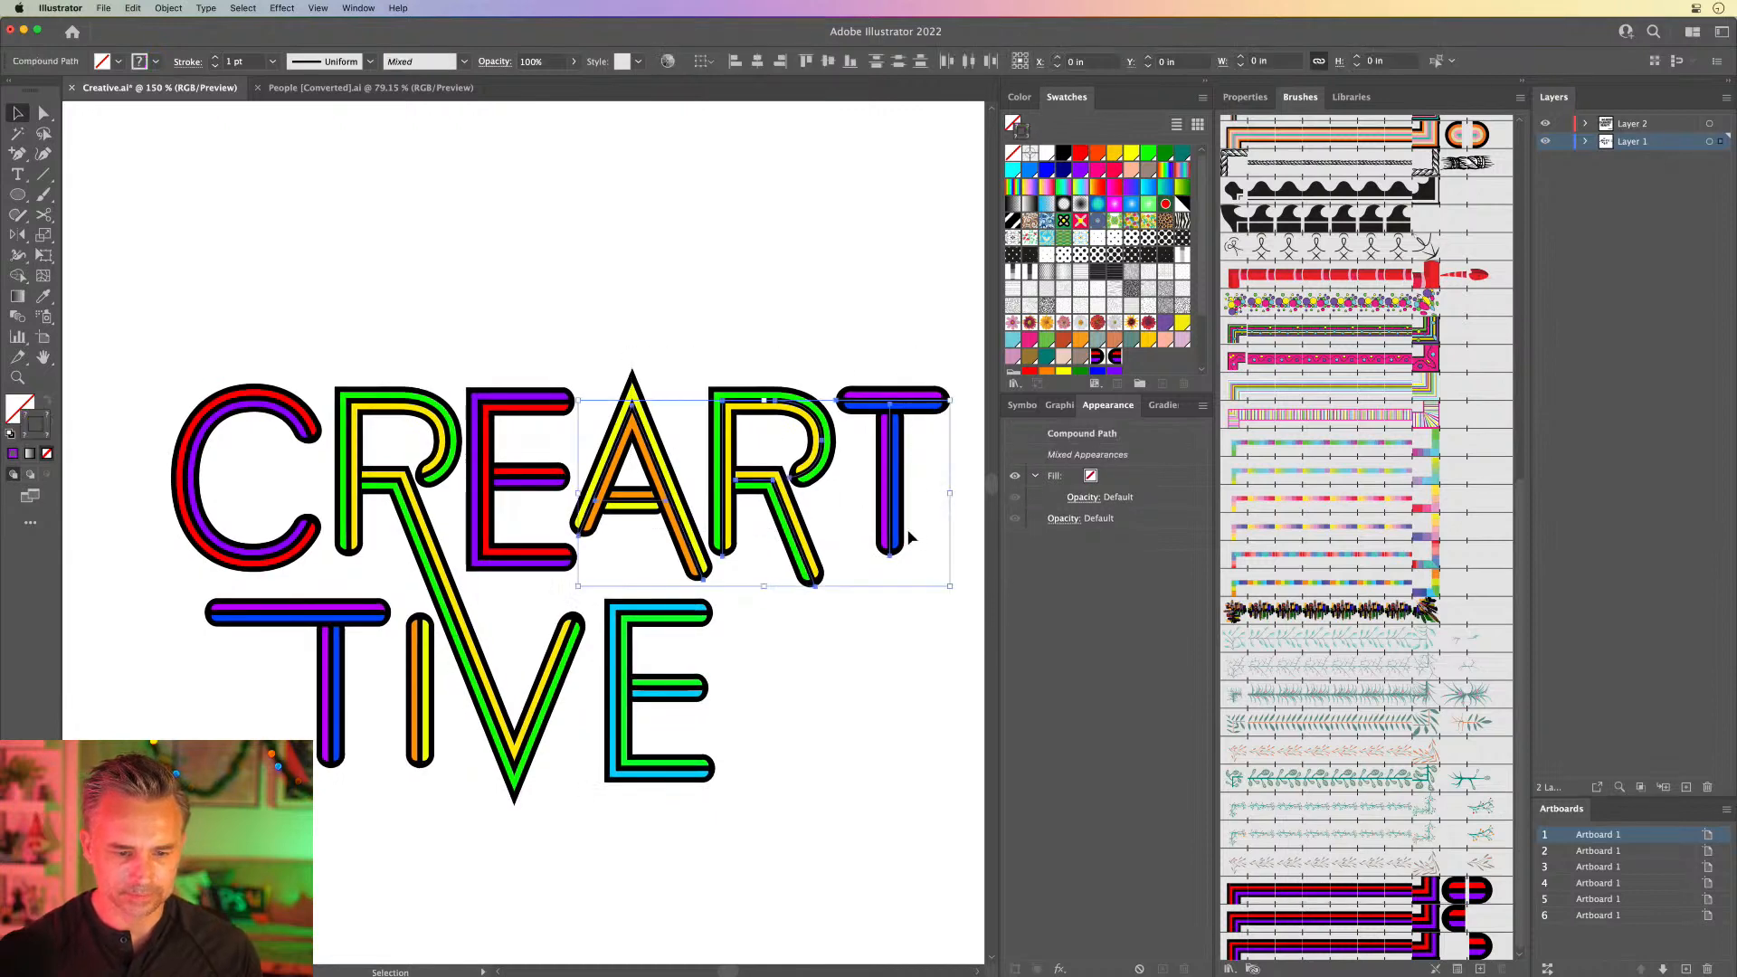
click(1081, 153)
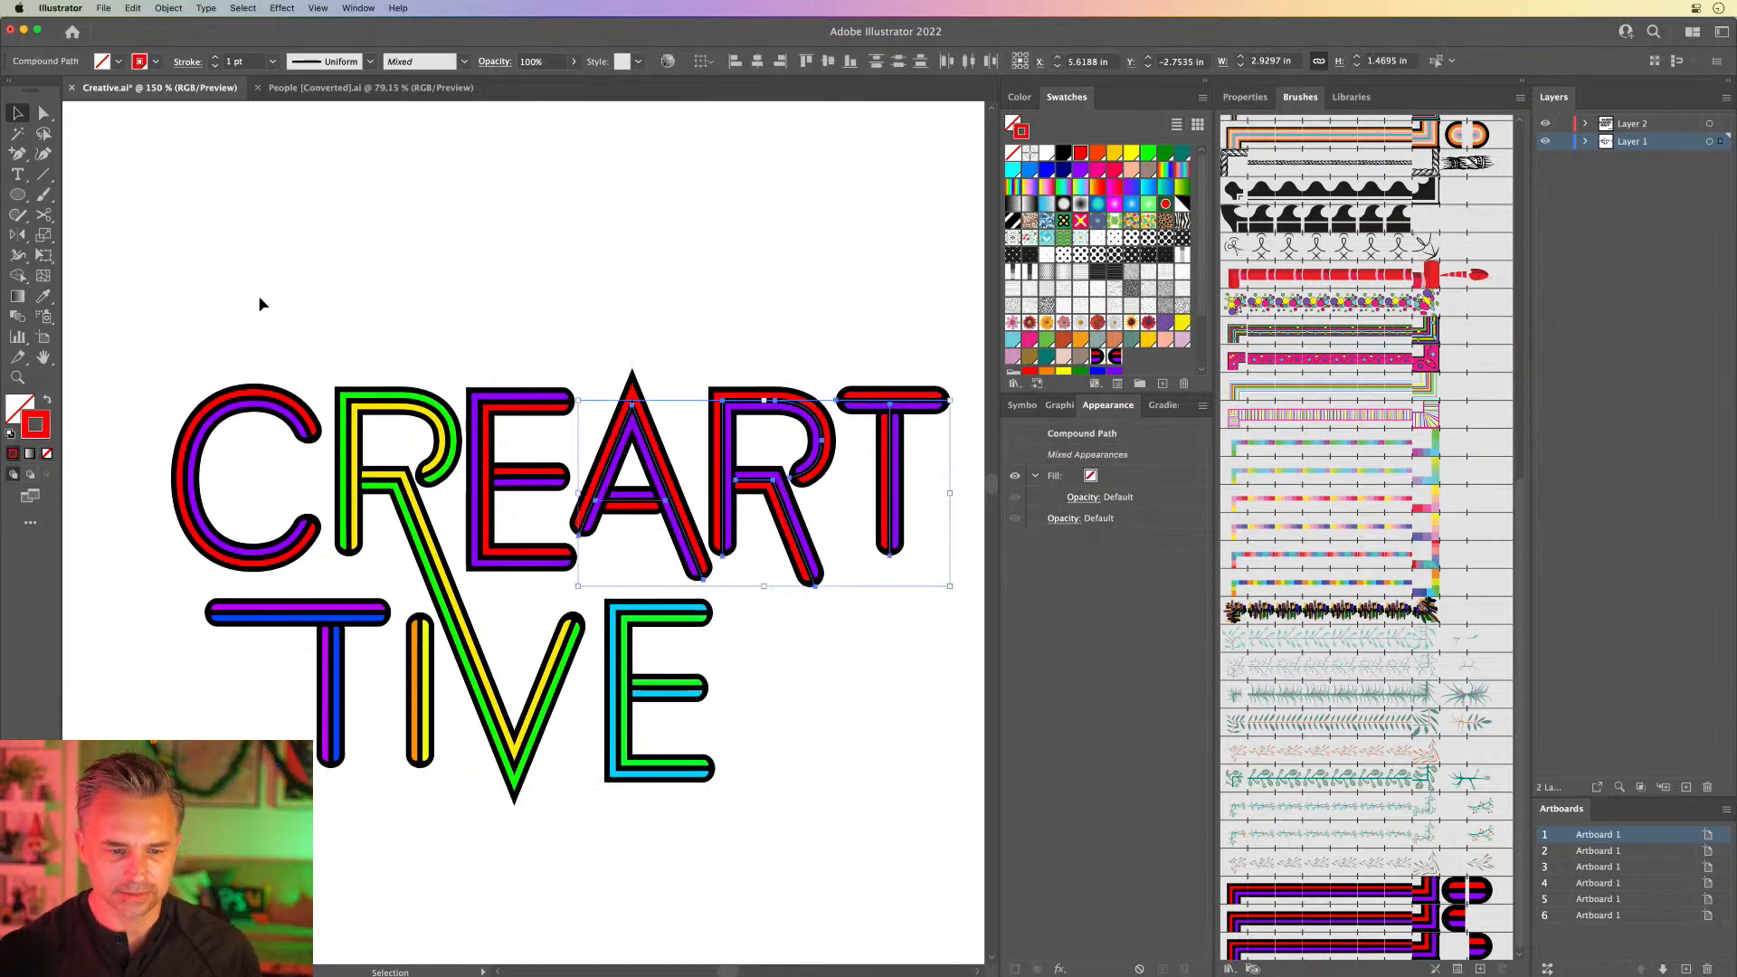
click(1114, 153)
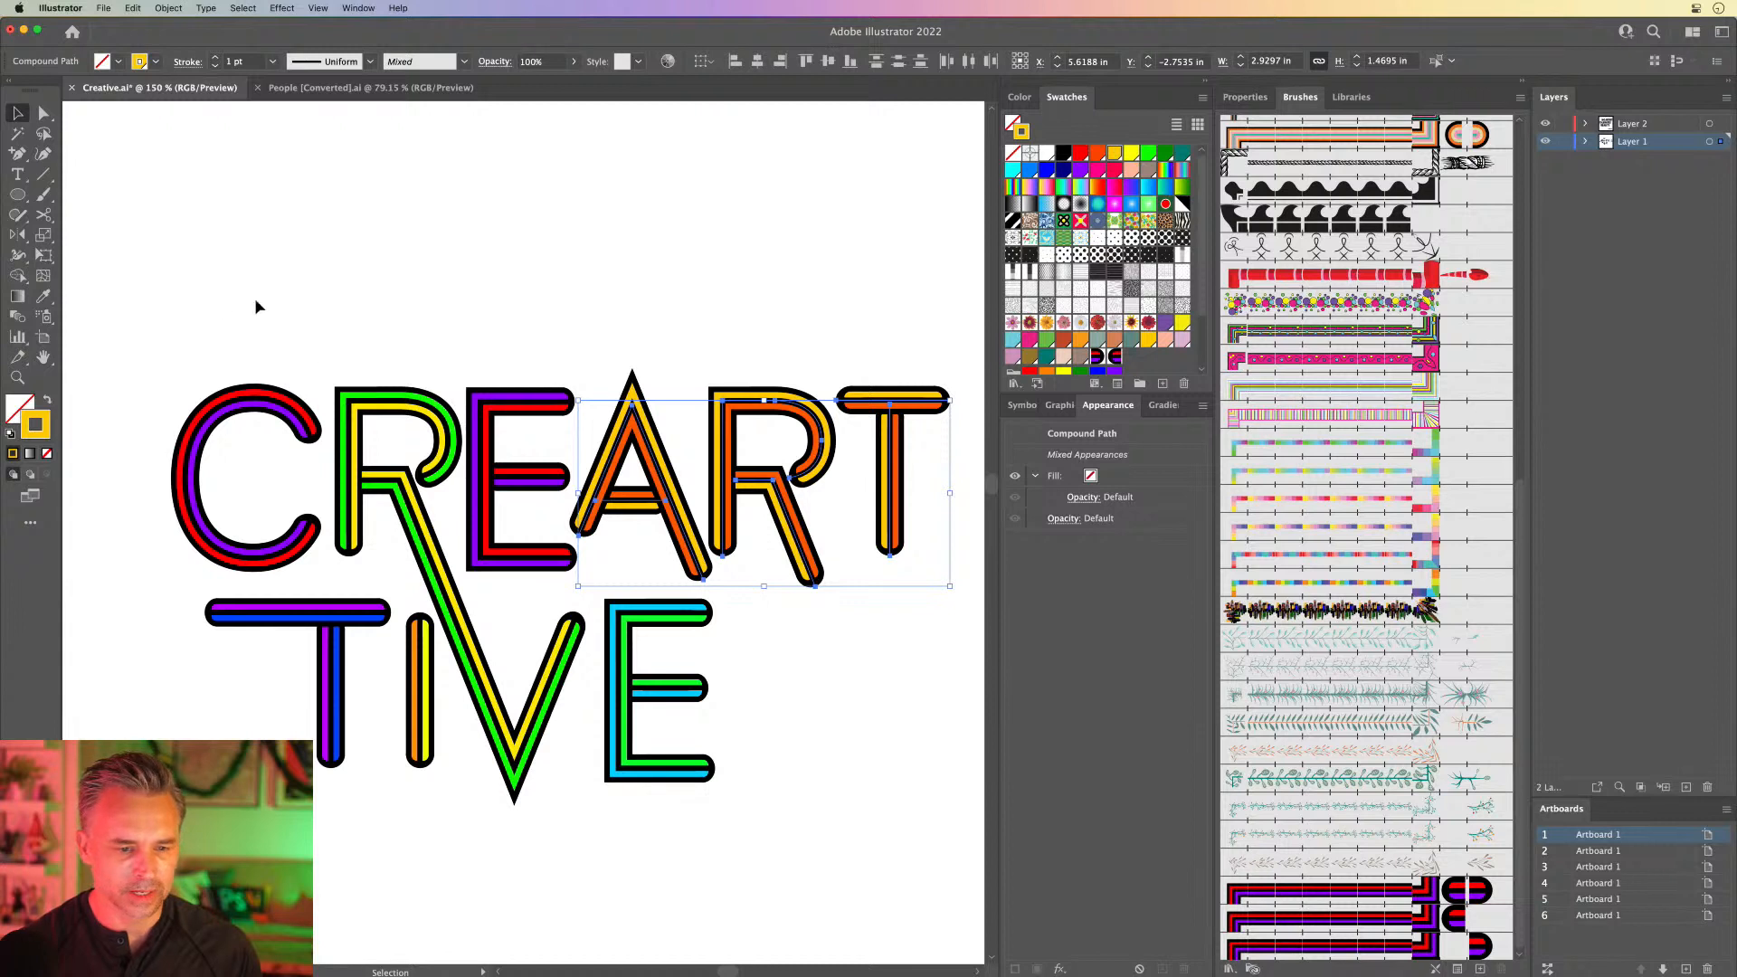
Step: Recolor the strokes of the C, R, E and the TIVE letters with CMYK Red
drag(180, 300, 497, 811)
drag(774, 787, 626, 613)
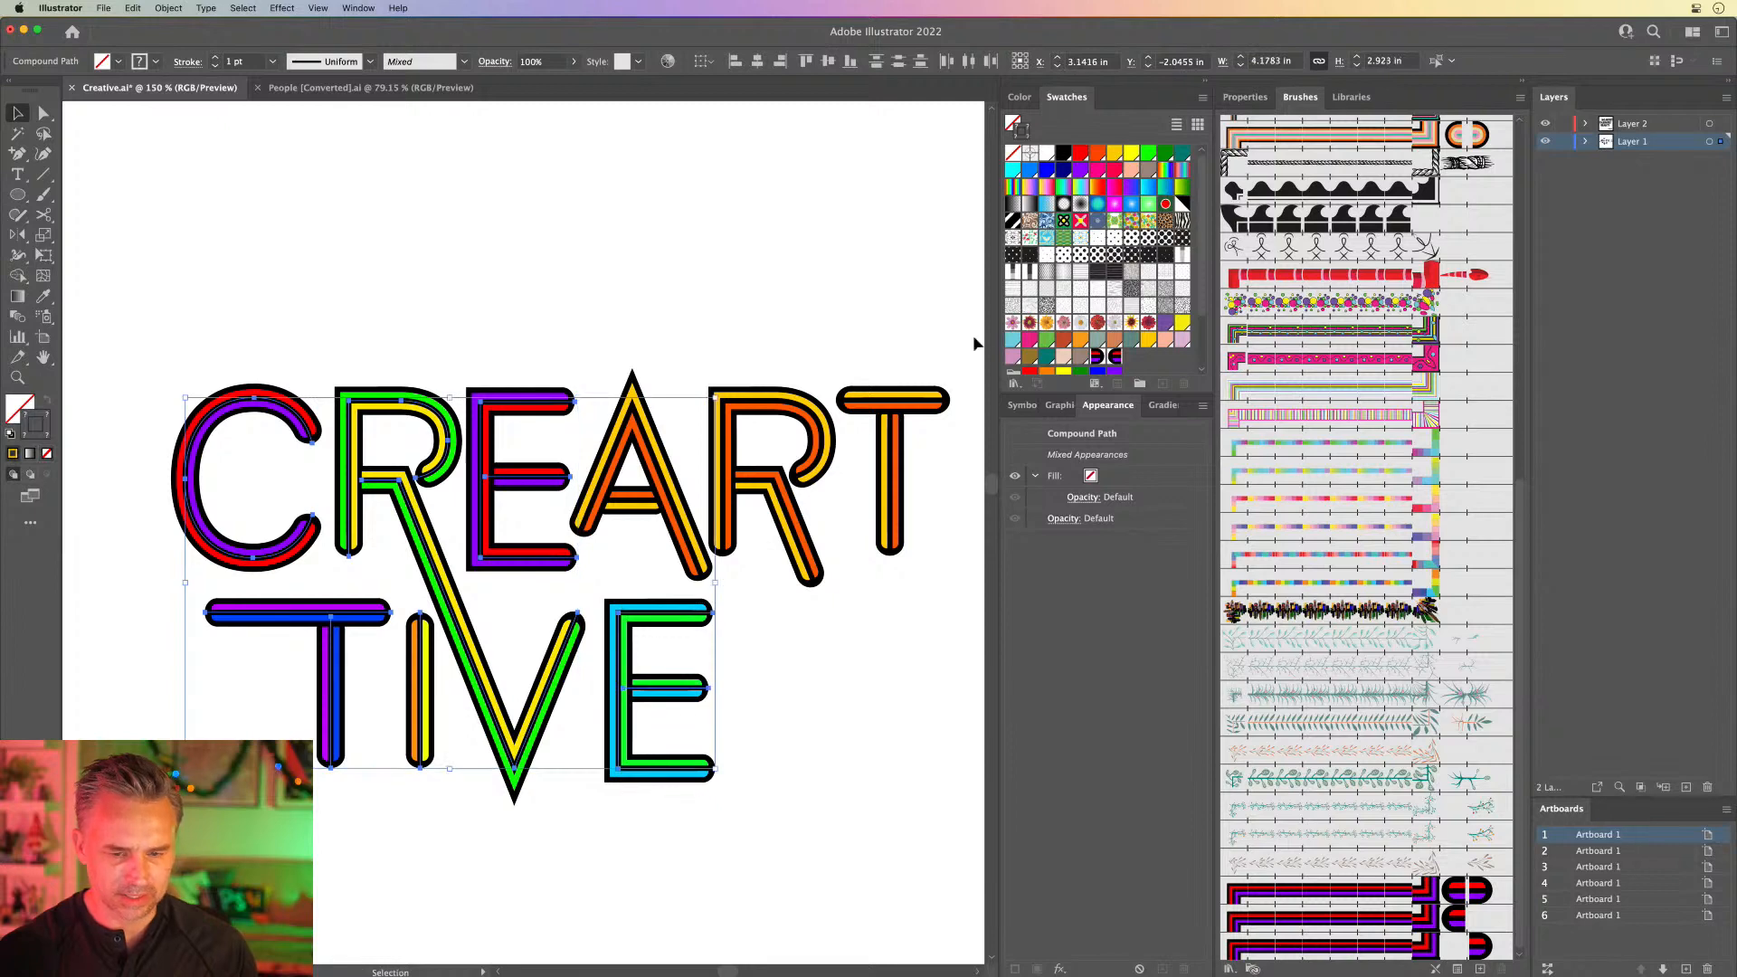
click(1080, 154)
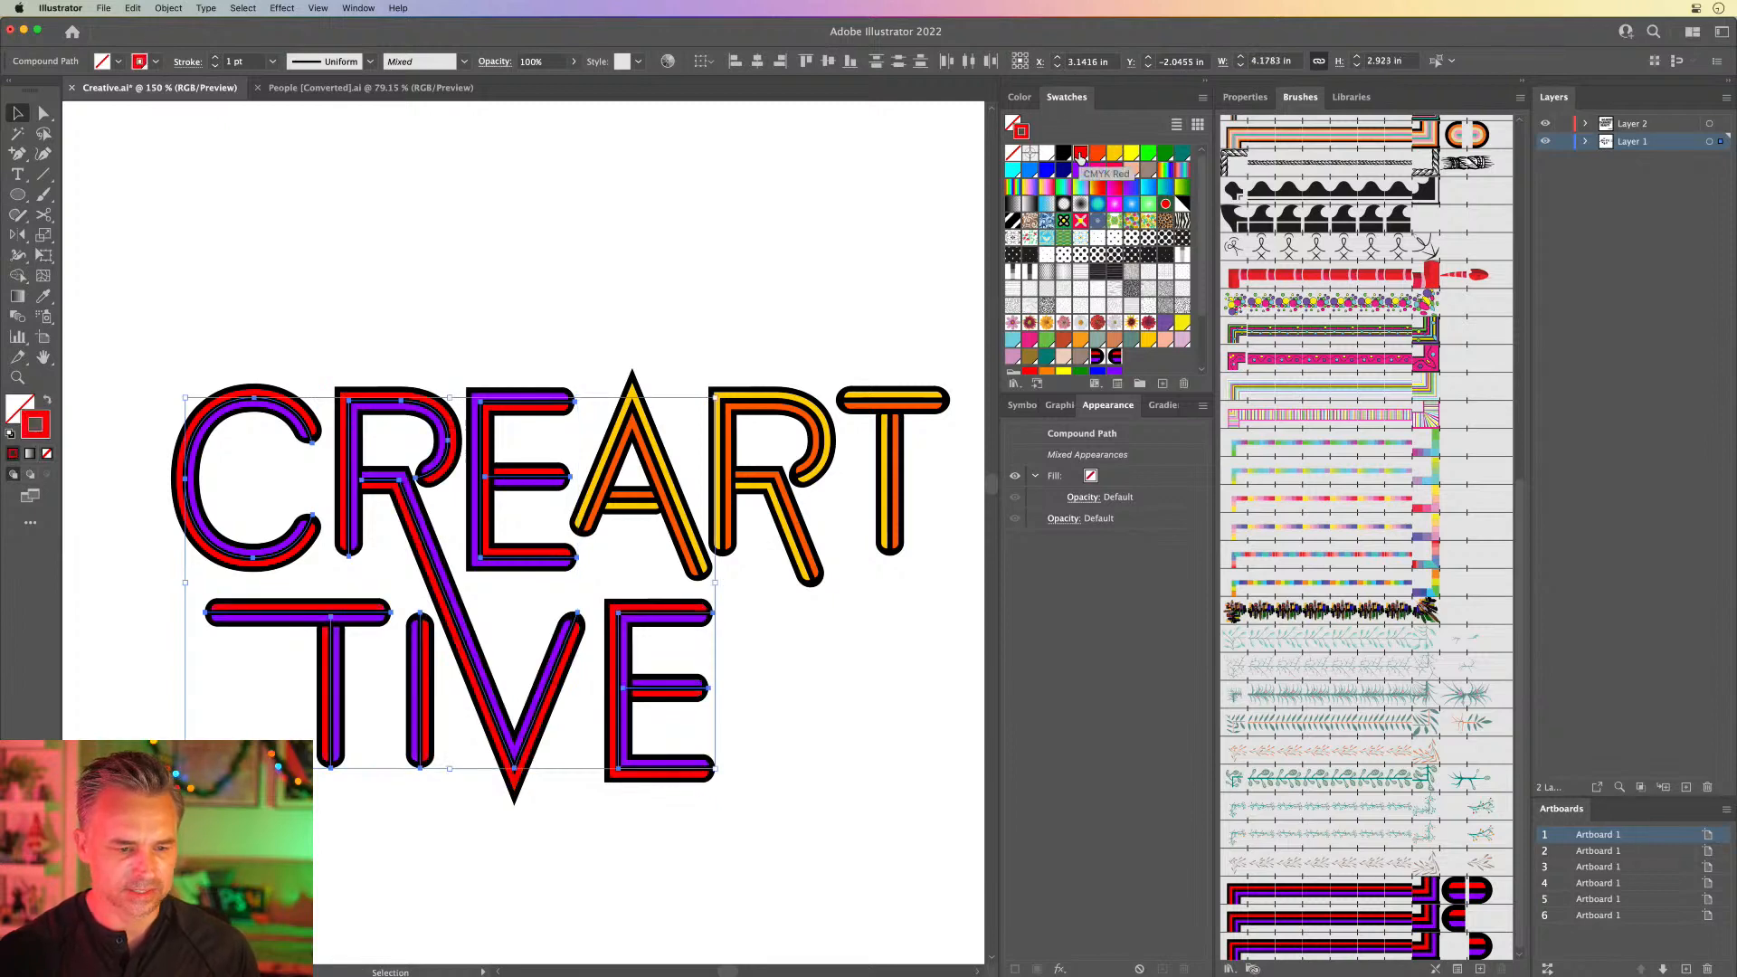
click(555, 285)
key(super+minus)
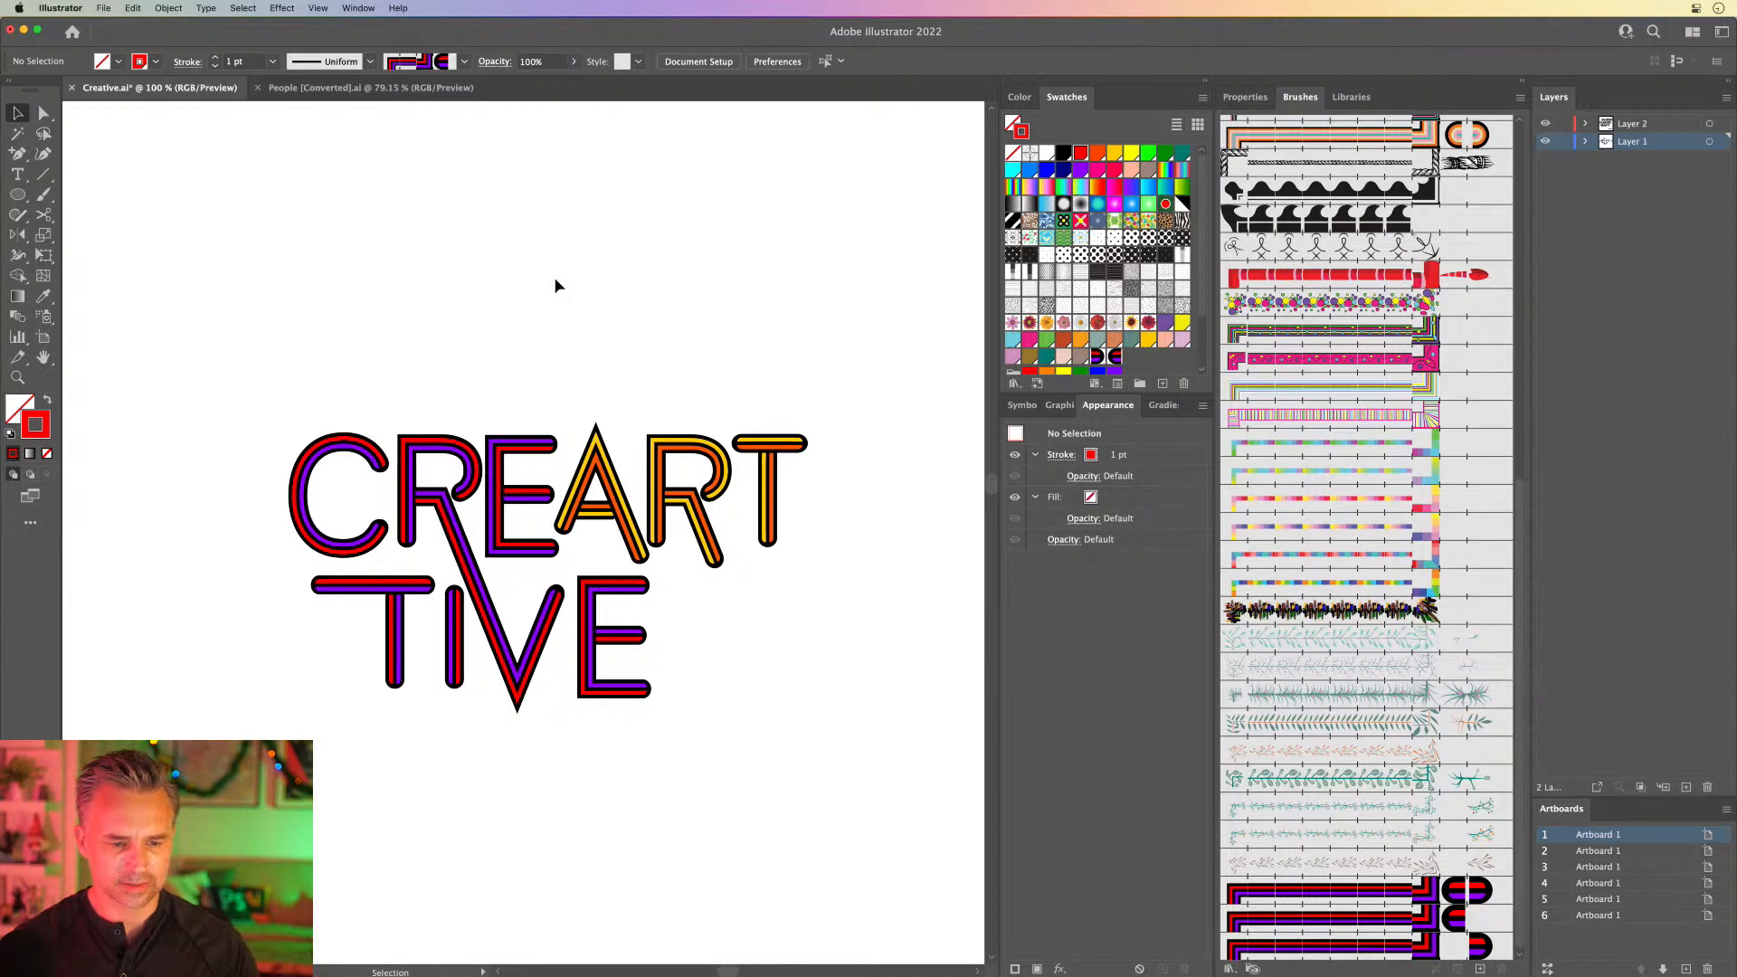
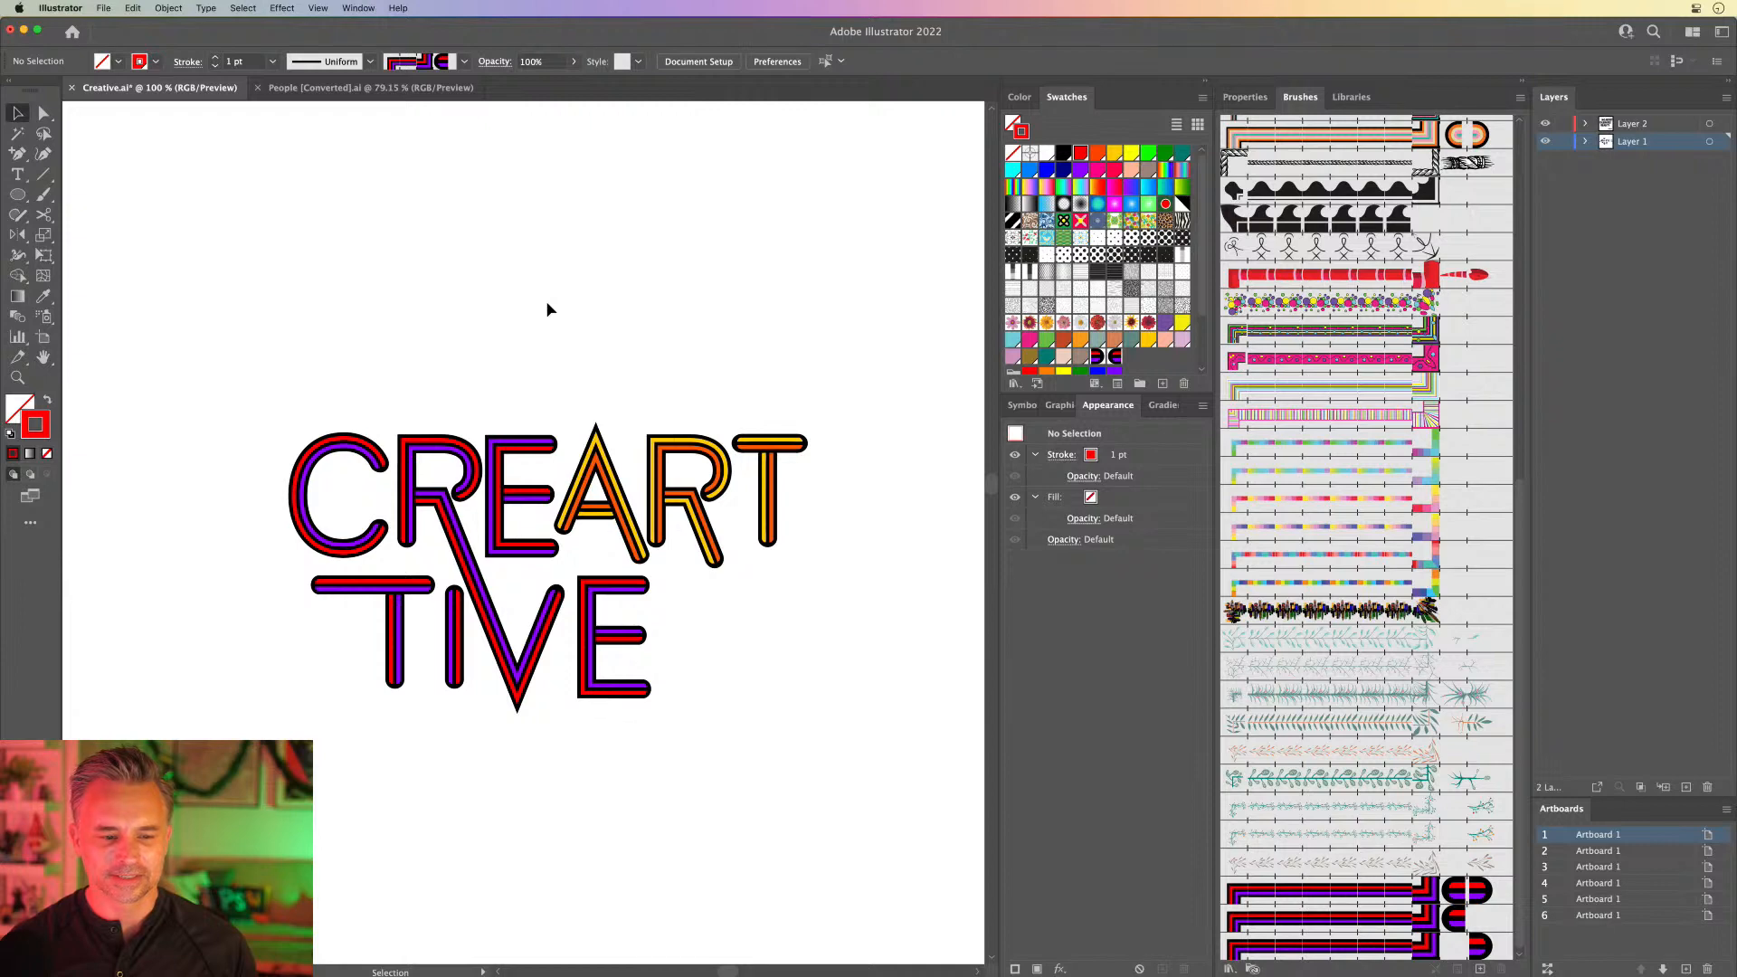
Step: Duplicate the two-tone CREART TIVE lettering above the original and shift the copy slightly up and left
key(space)
drag(356, 333, 347, 386)
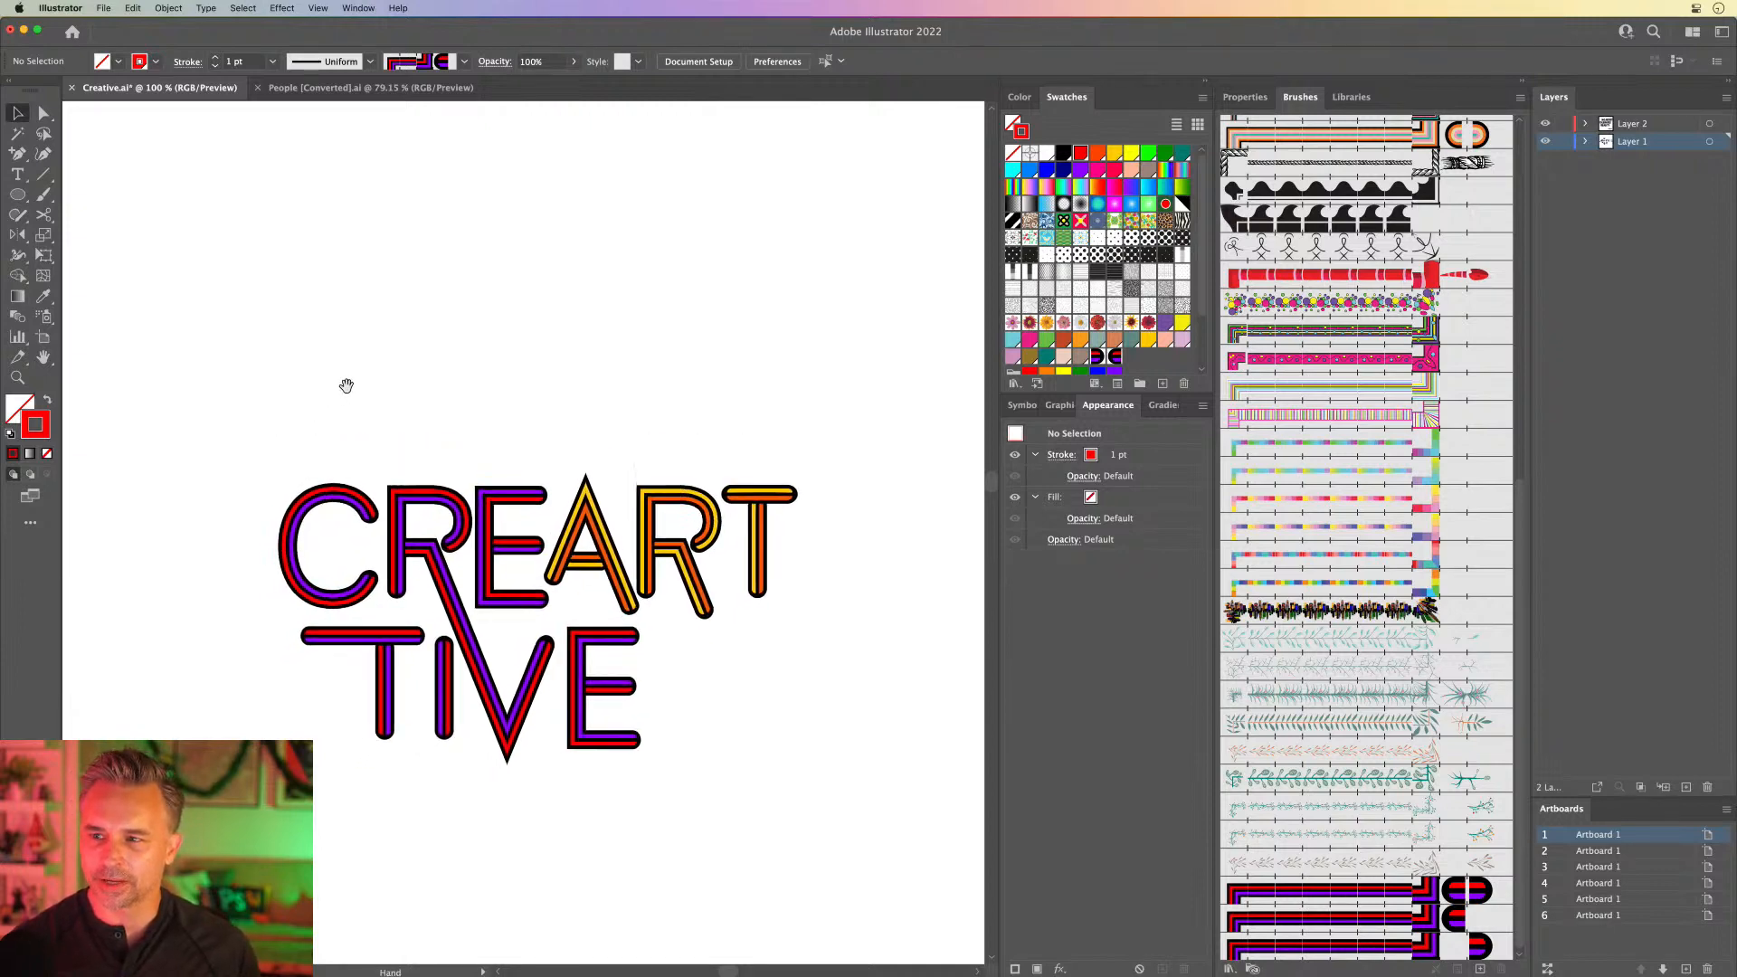
drag(202, 376, 814, 773)
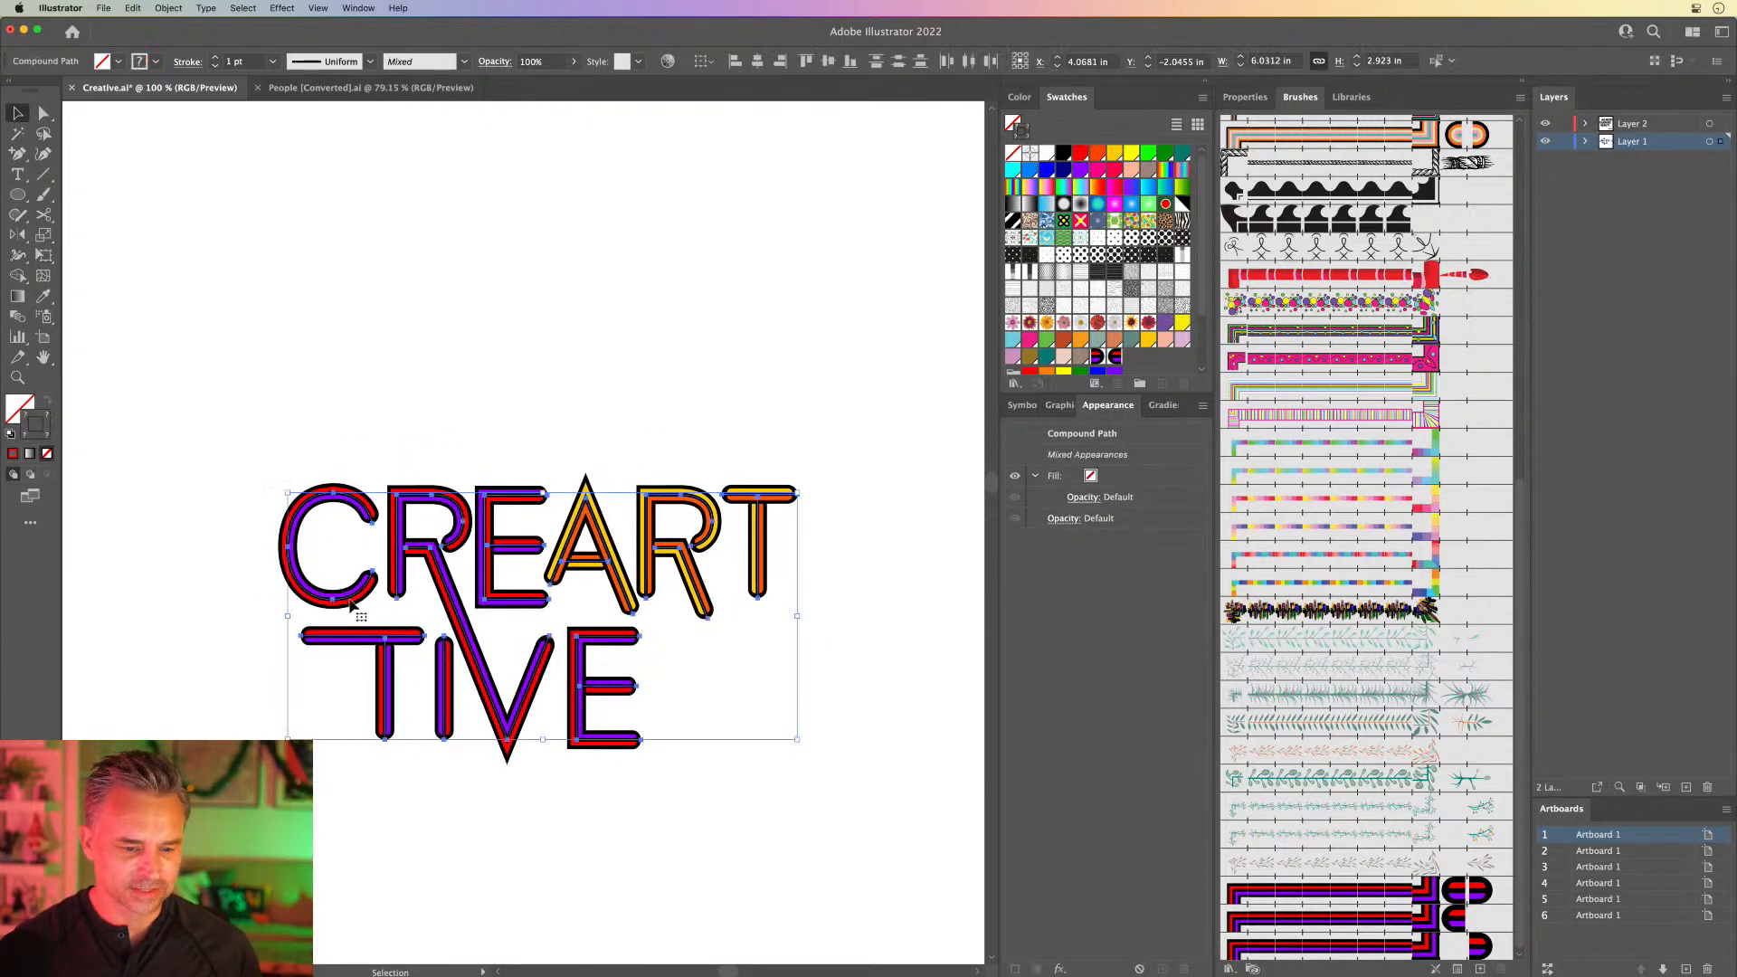
drag(457, 606, 460, 304)
scroll(416, 484, up, 5)
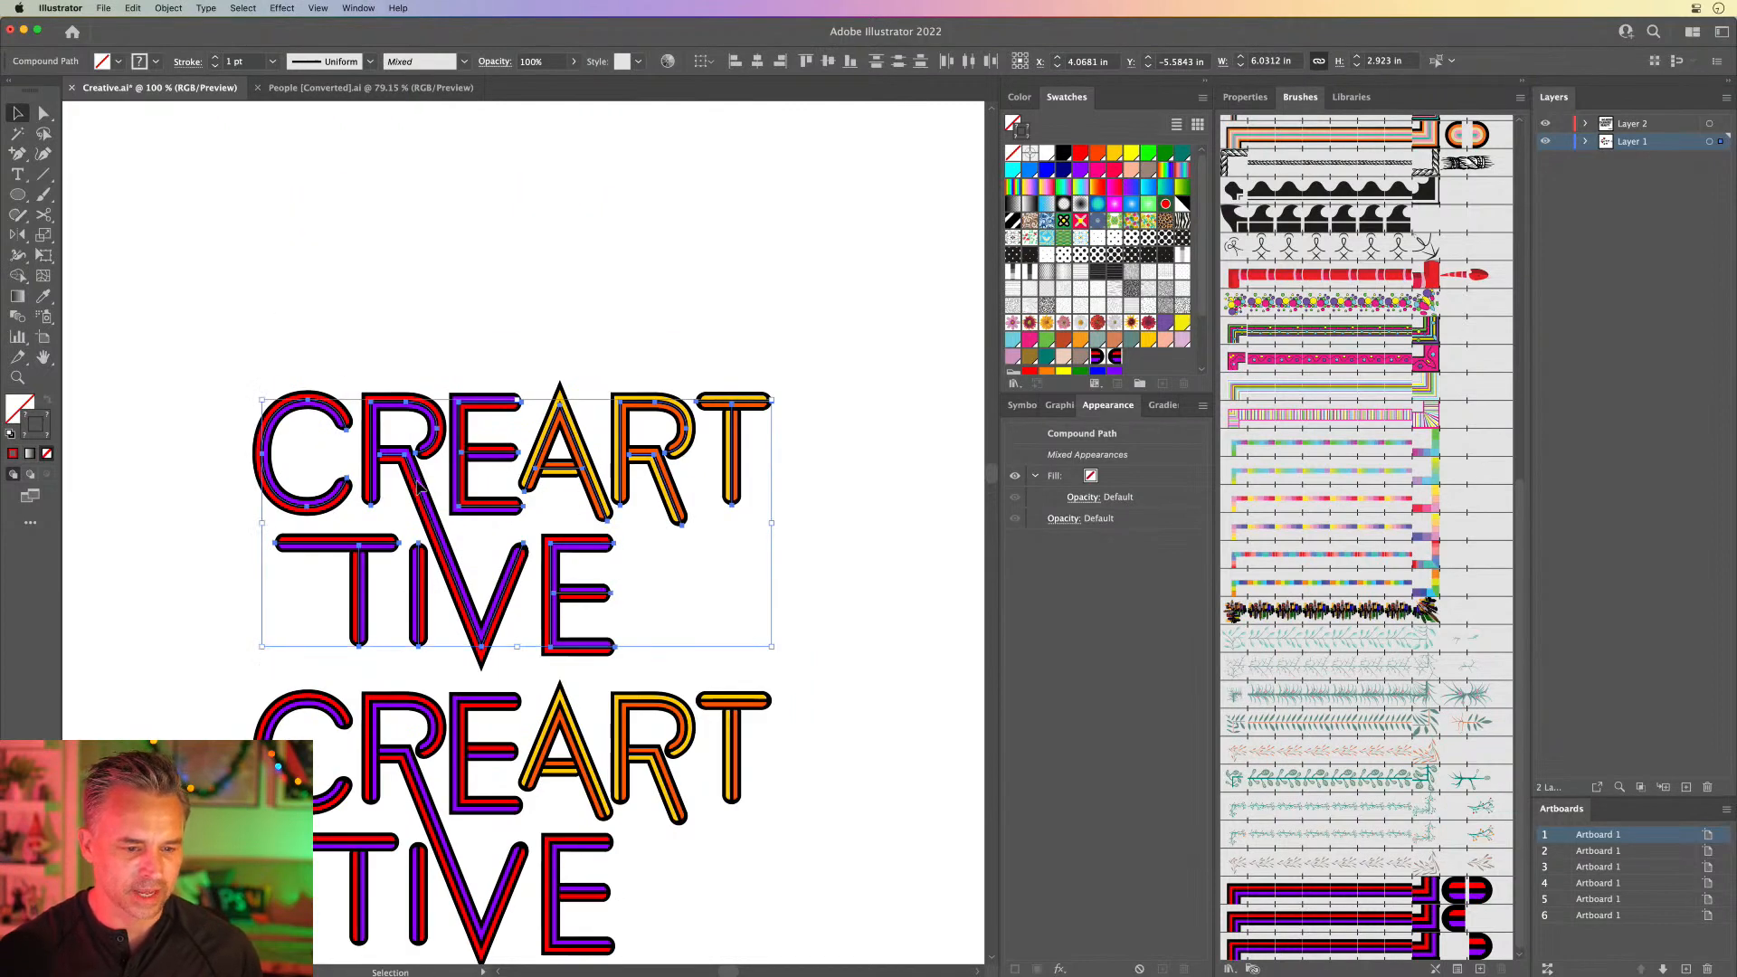
drag(418, 484, 386, 393)
click(152, 356)
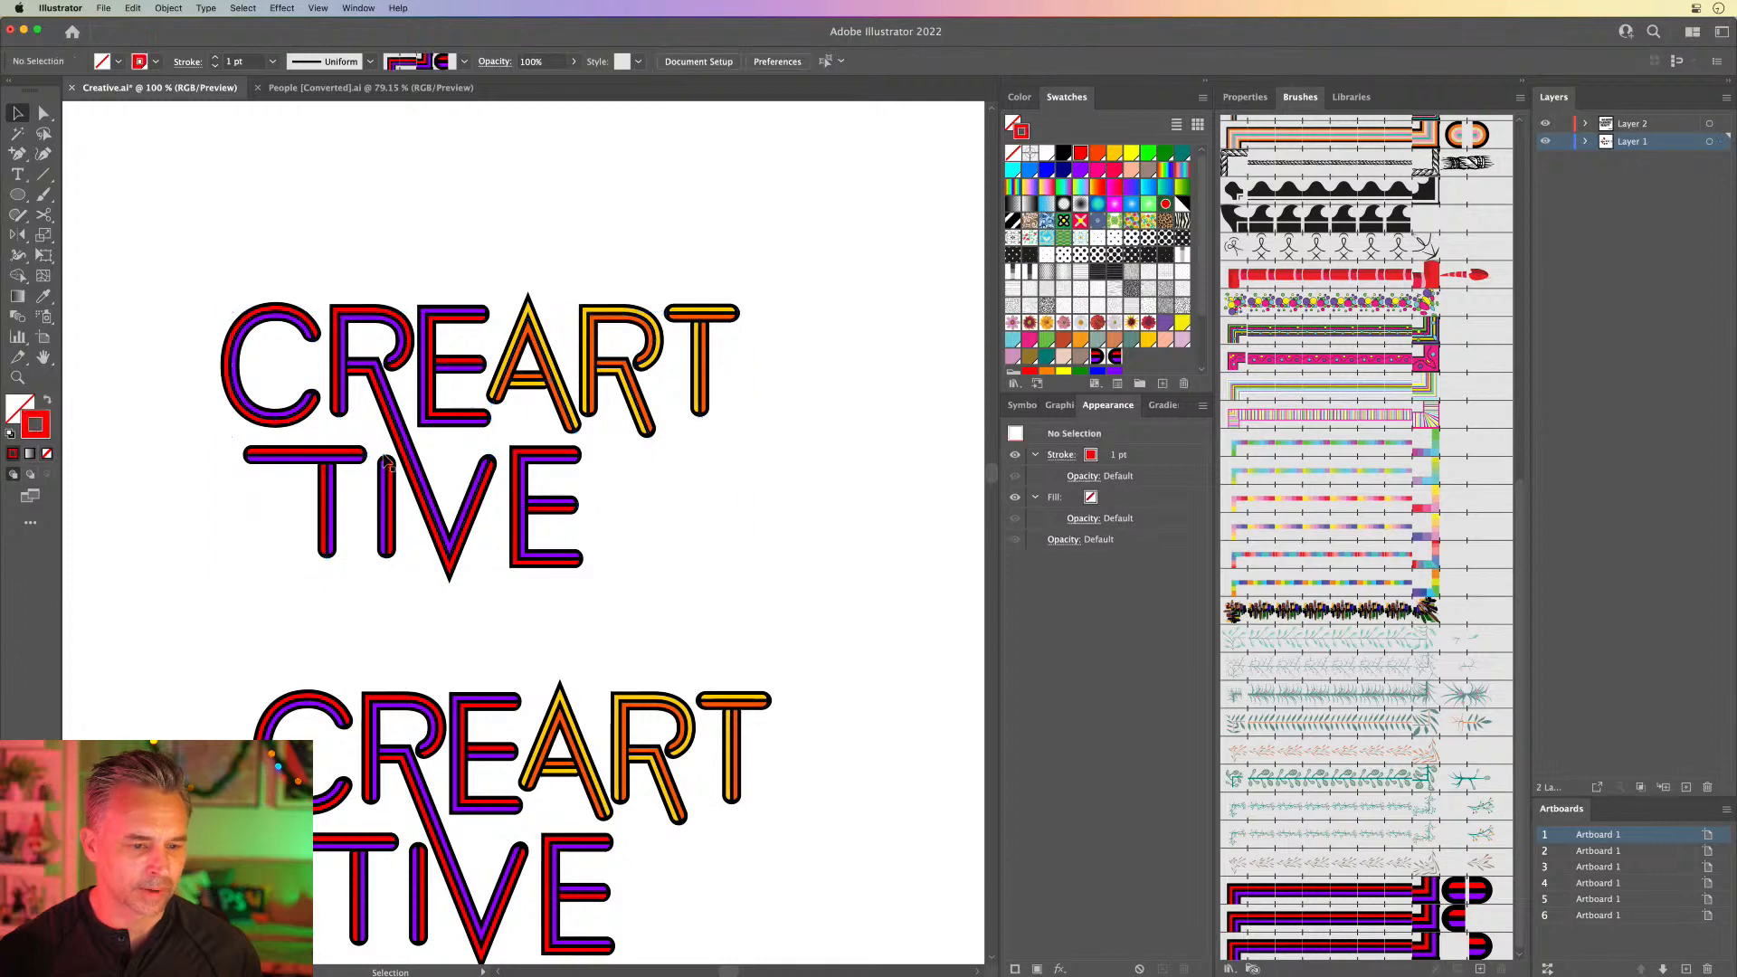
Step: Split the joined R and V path in the upper copy with the Scissors tool at the R's foot
key(c)
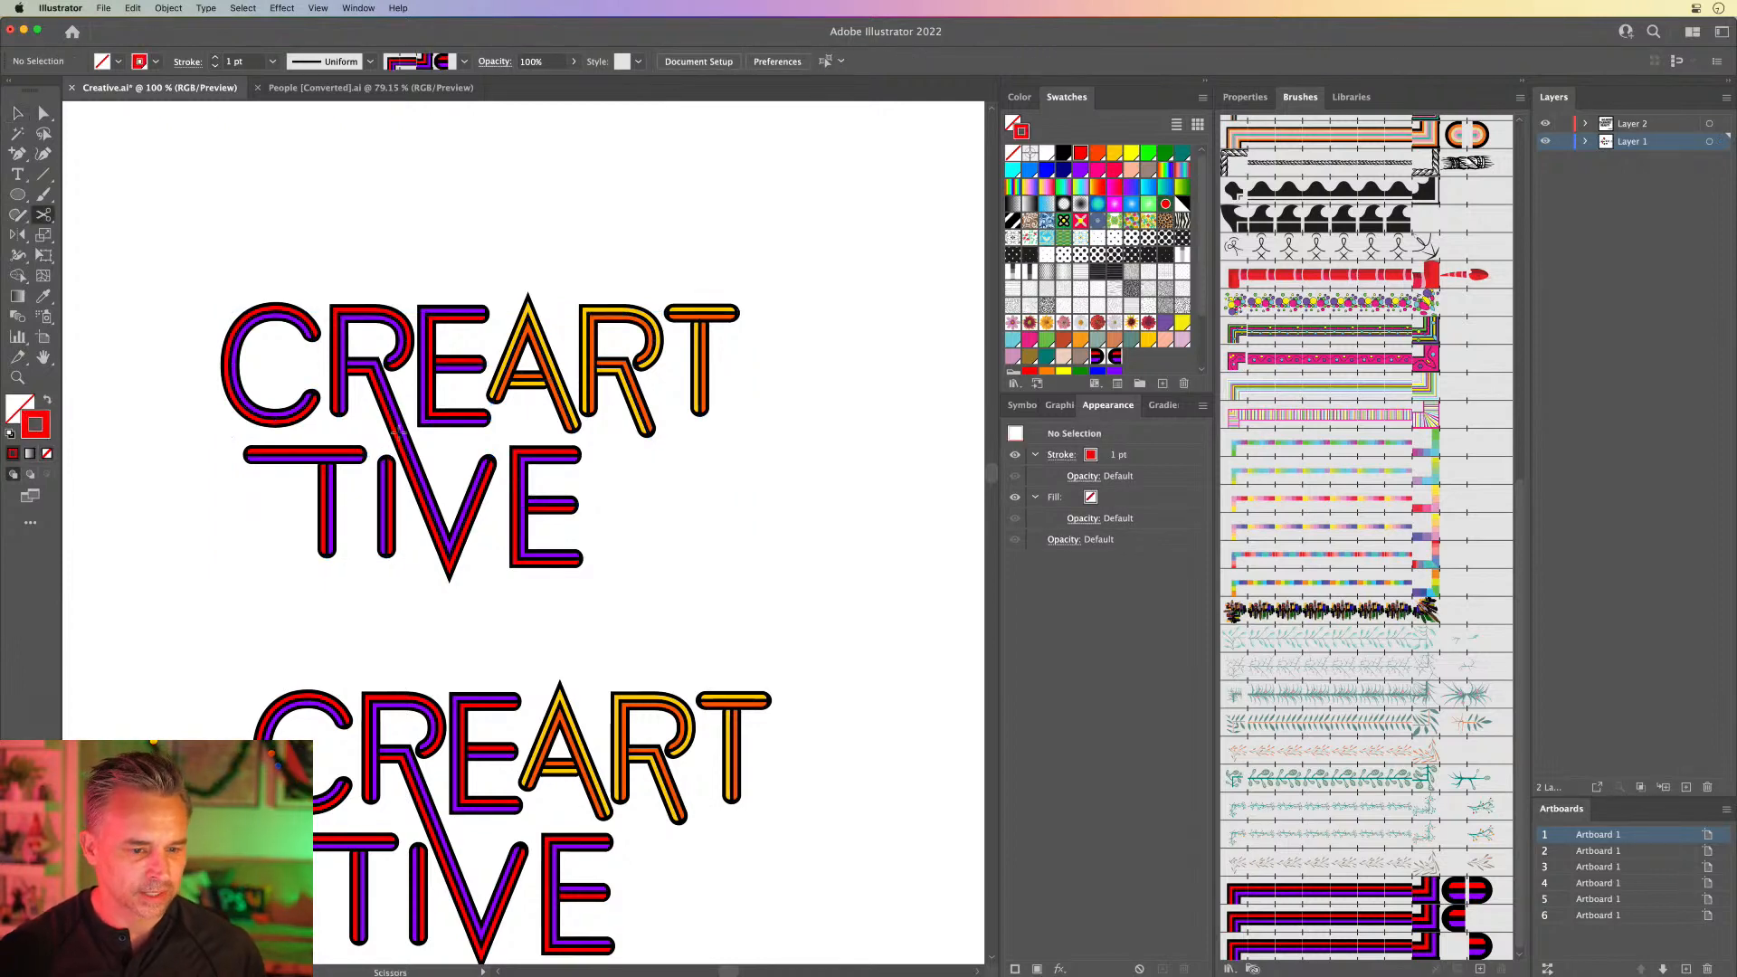
click(399, 436)
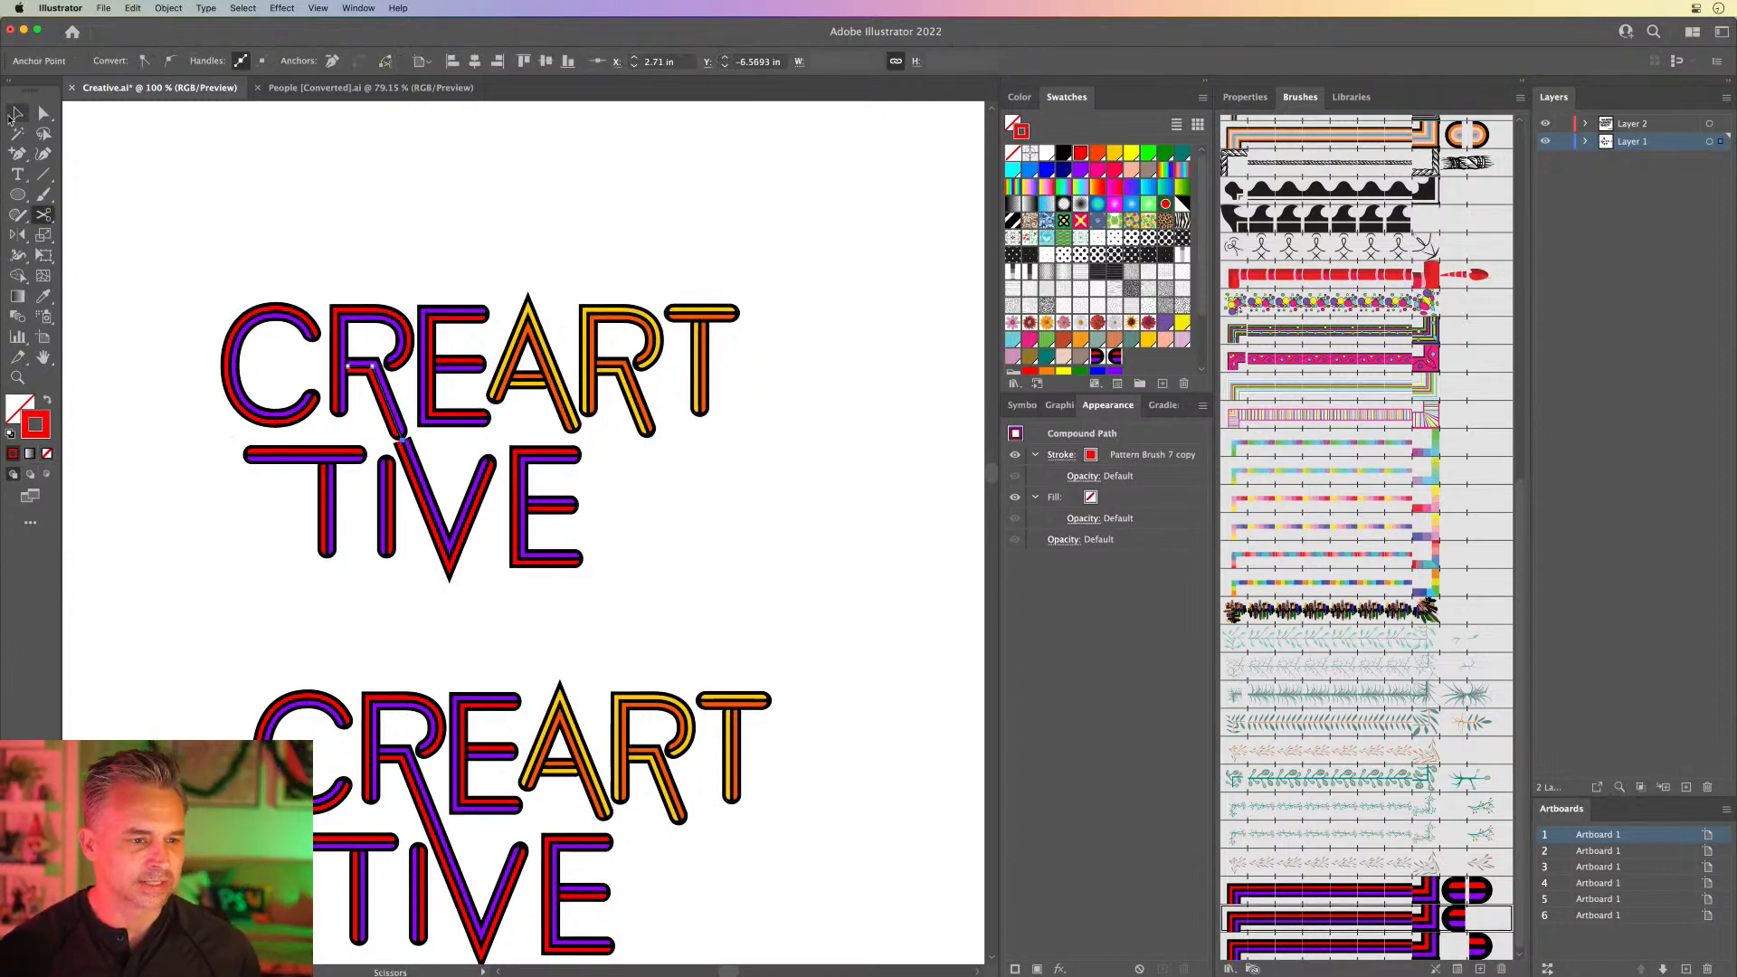
click(12, 114)
click(186, 461)
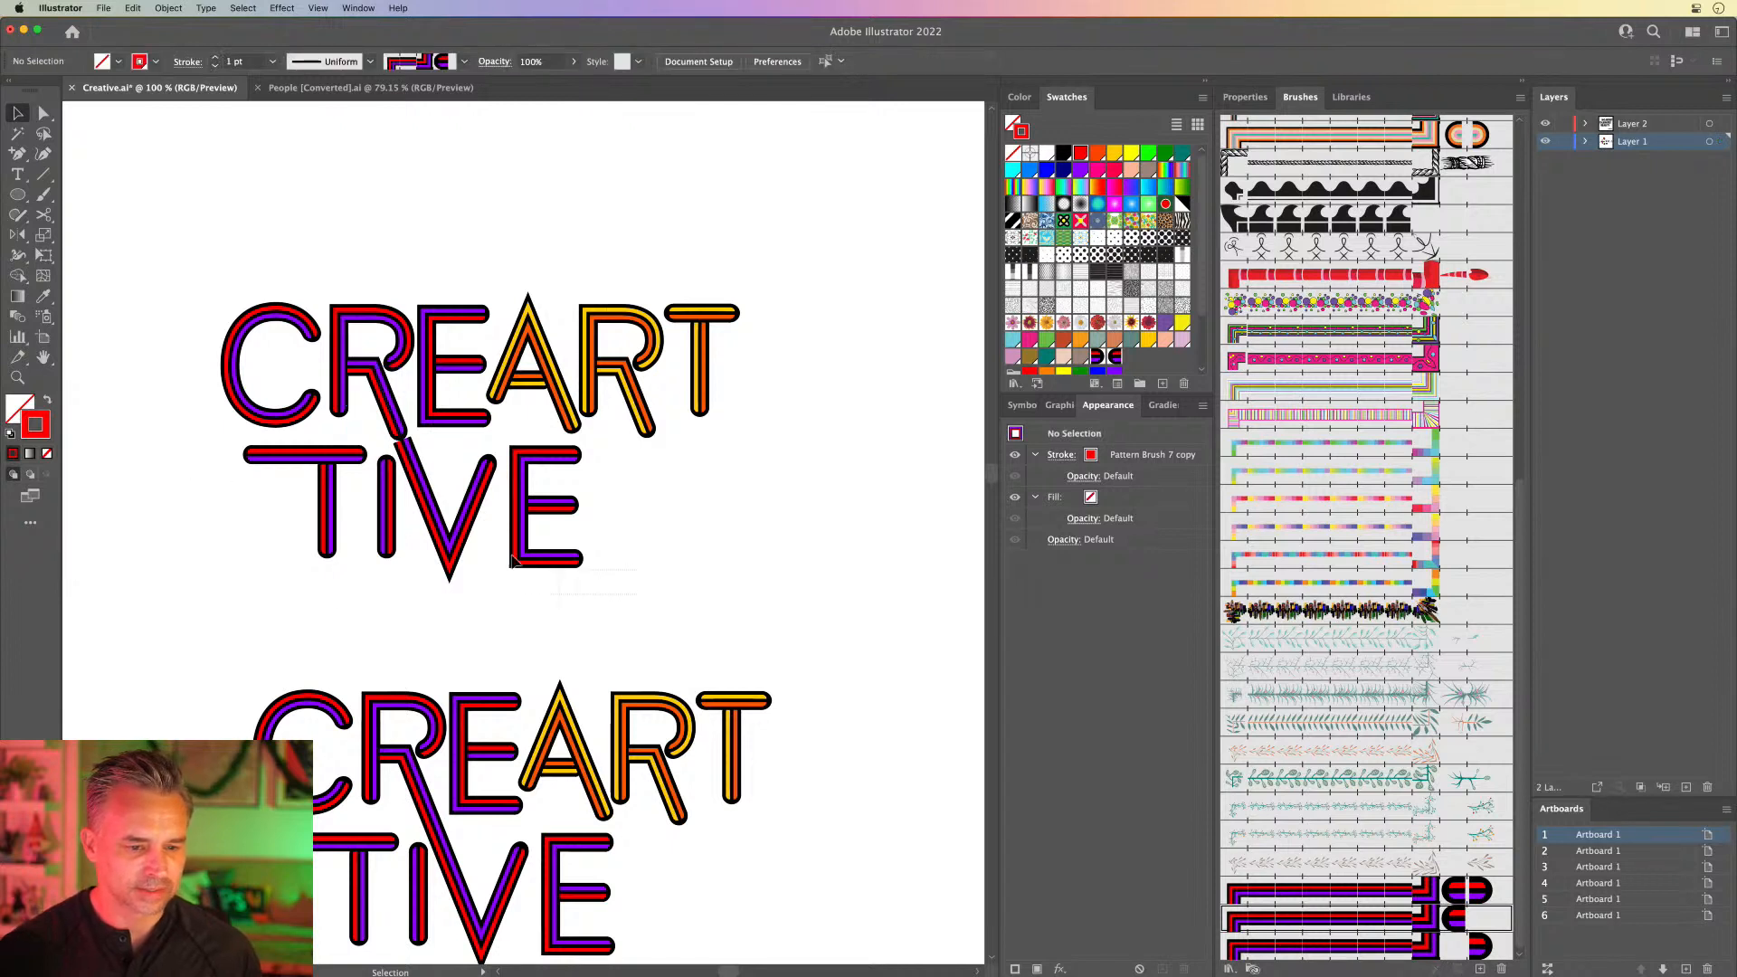
click(423, 502)
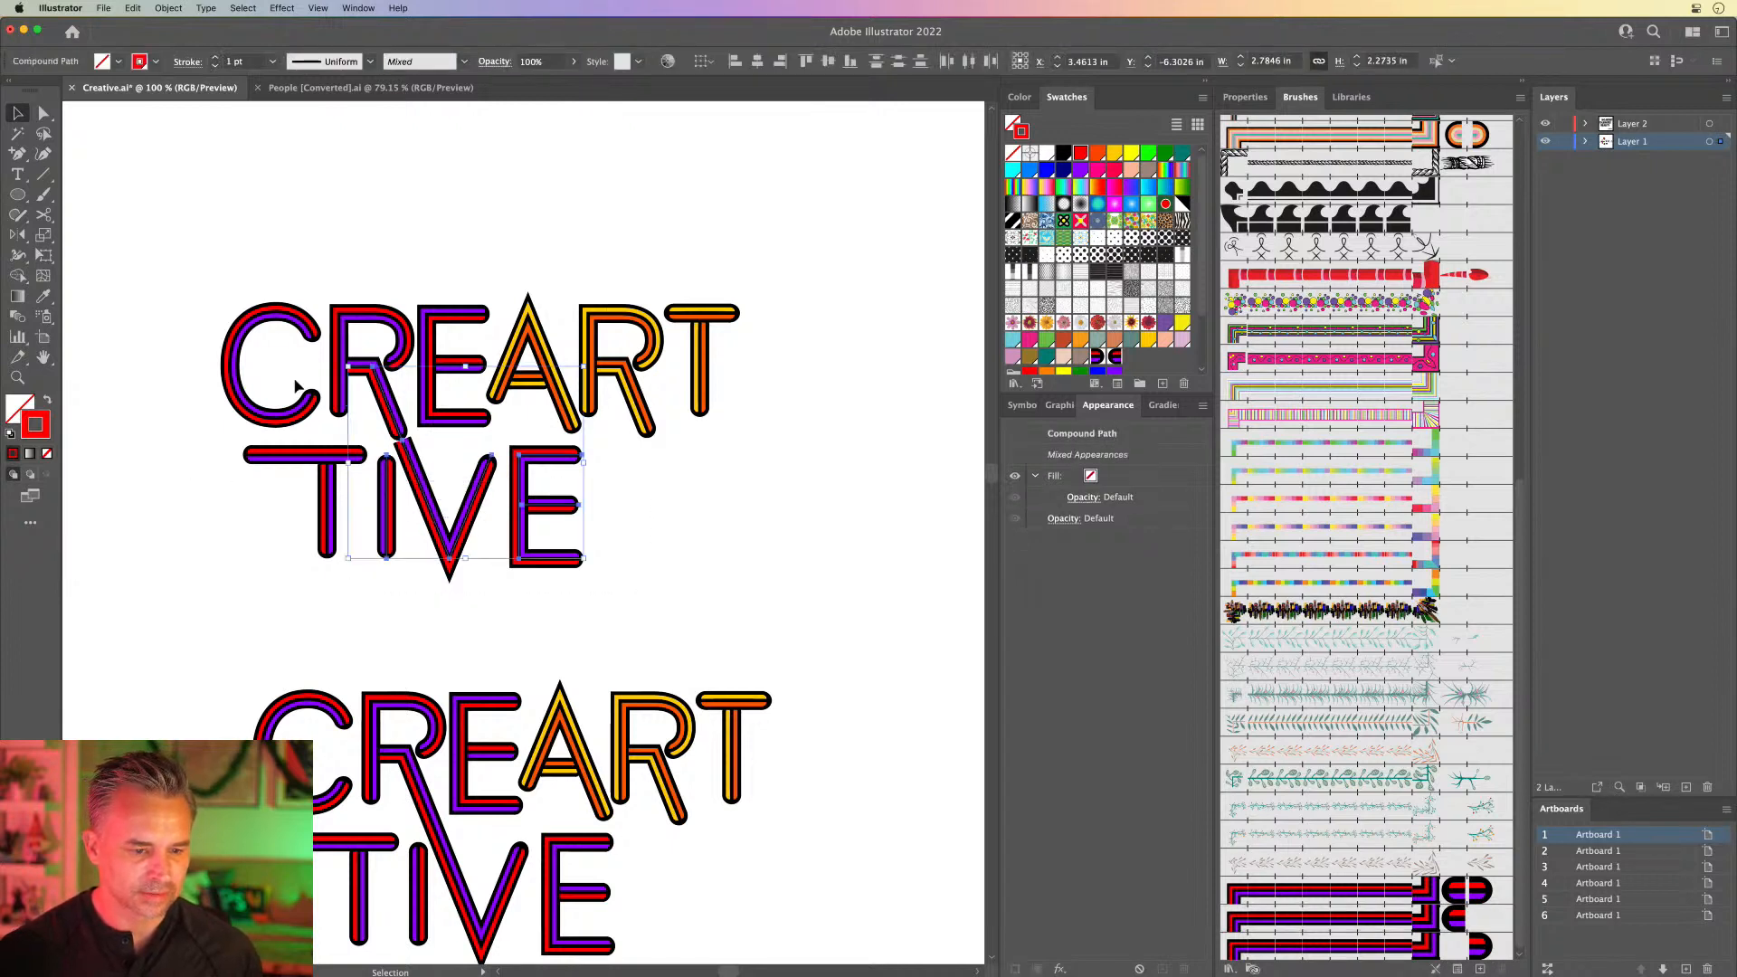
right_click(390, 407)
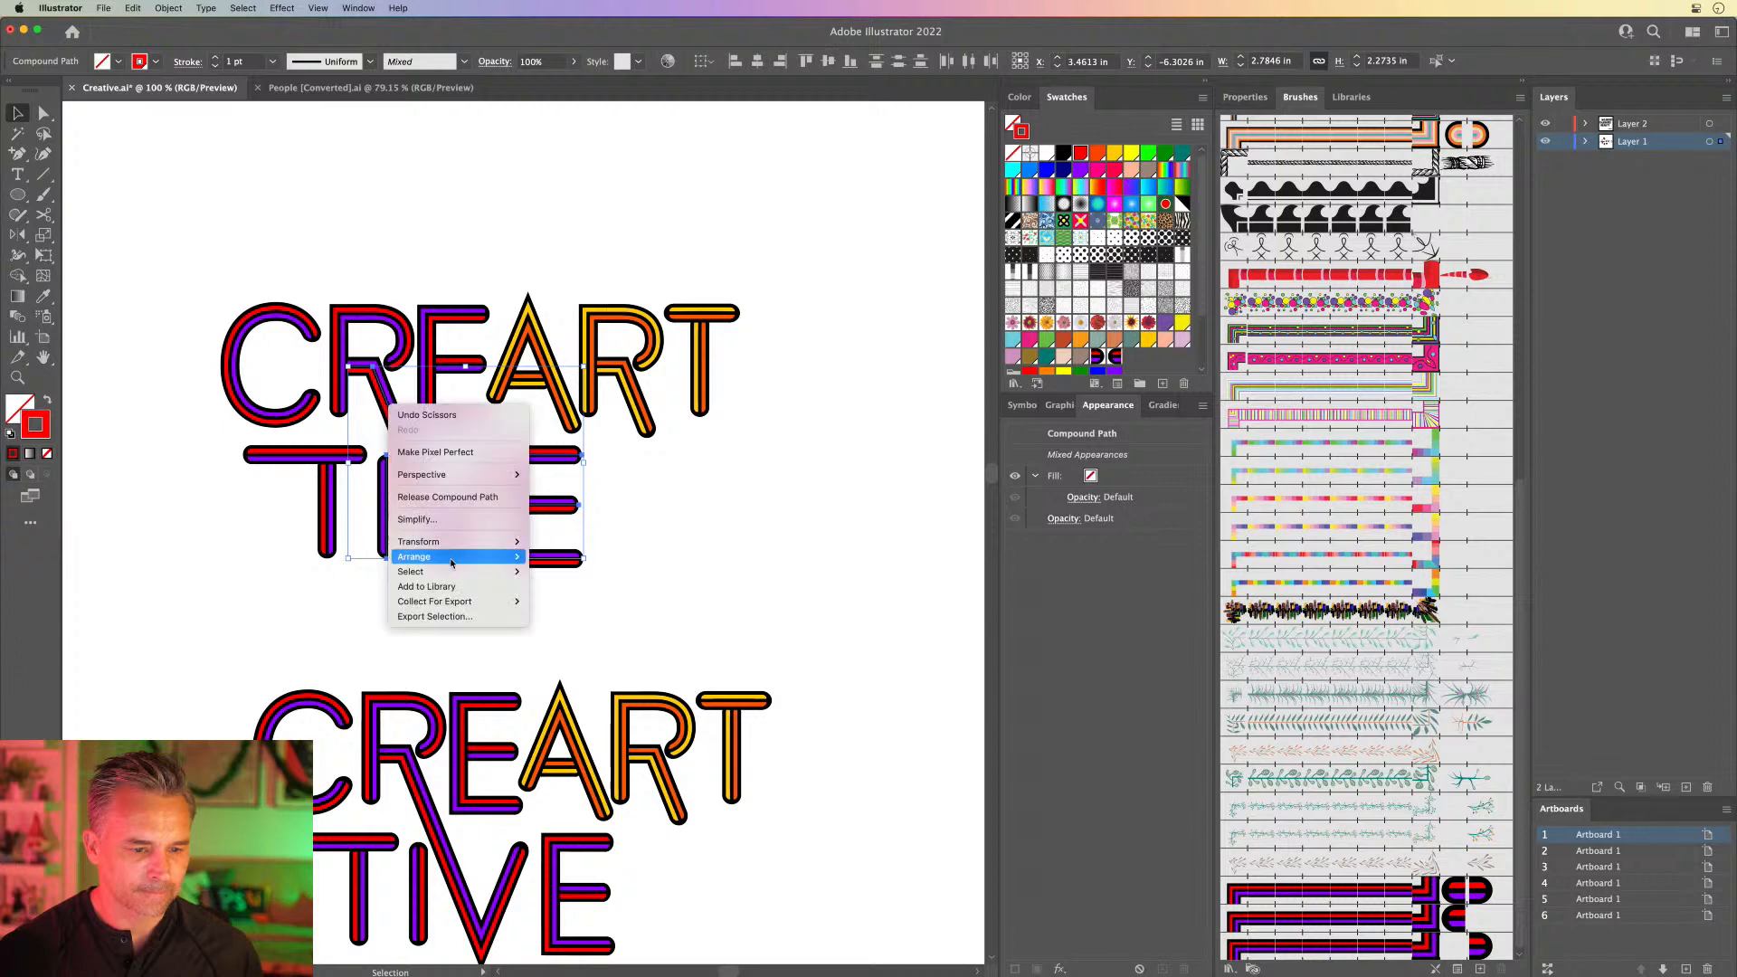
click(327, 419)
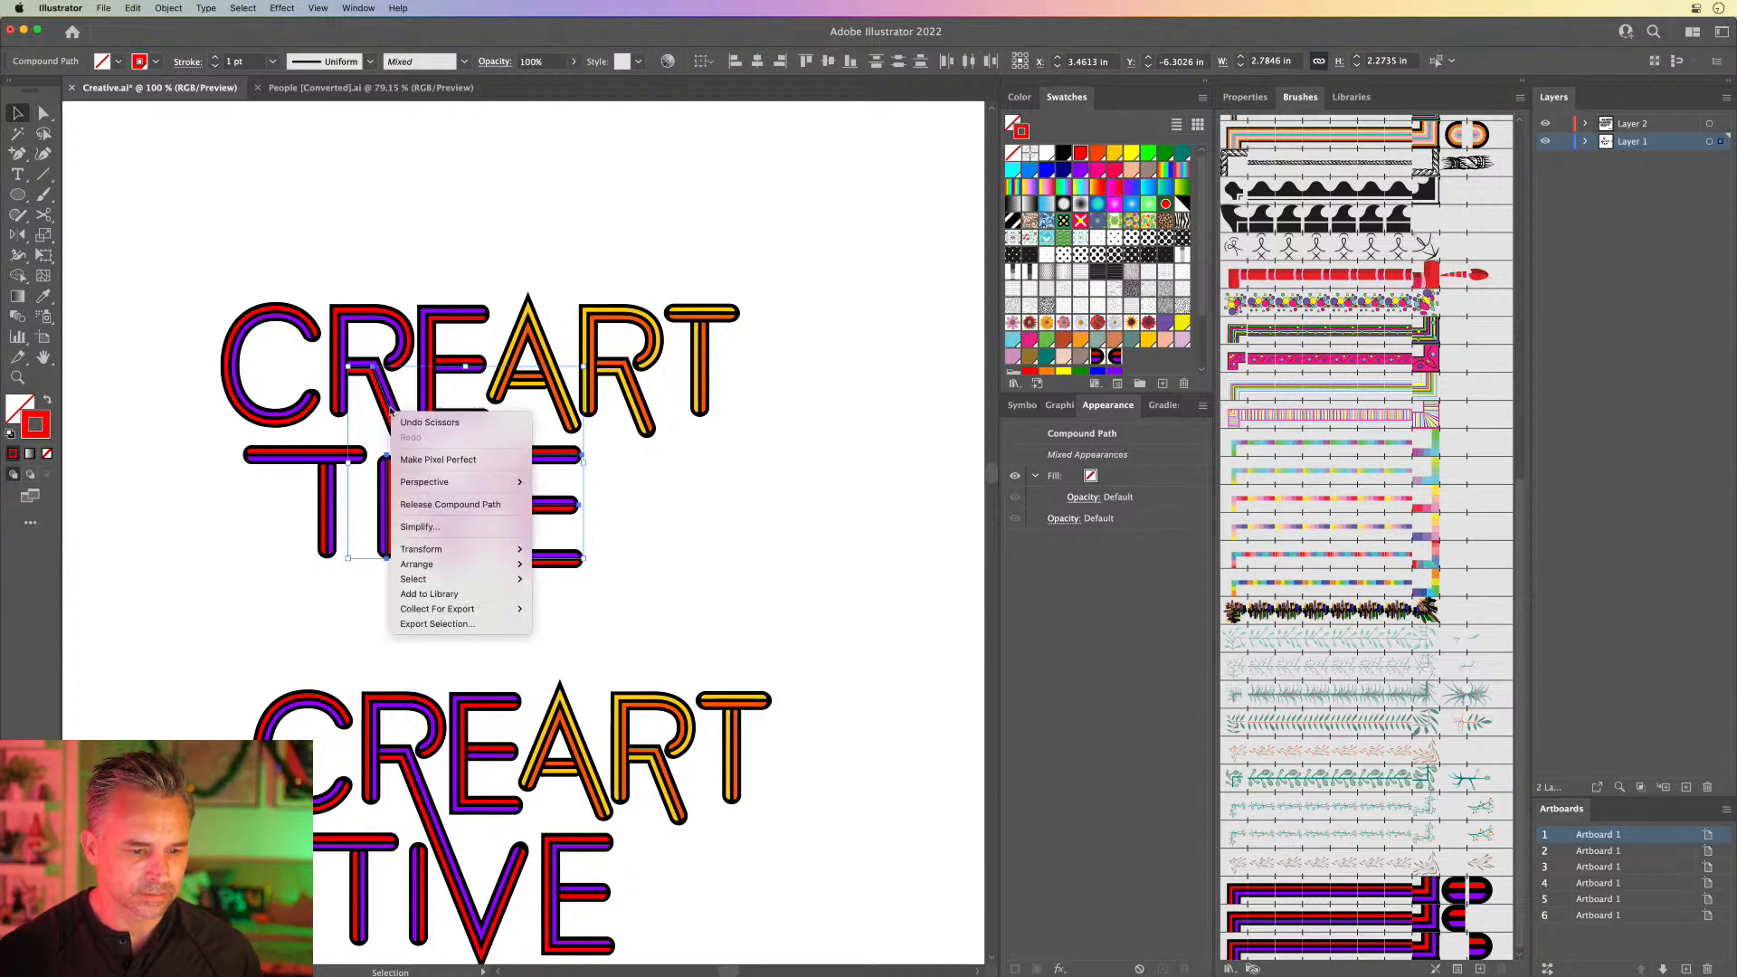
right_click(393, 413)
click(193, 540)
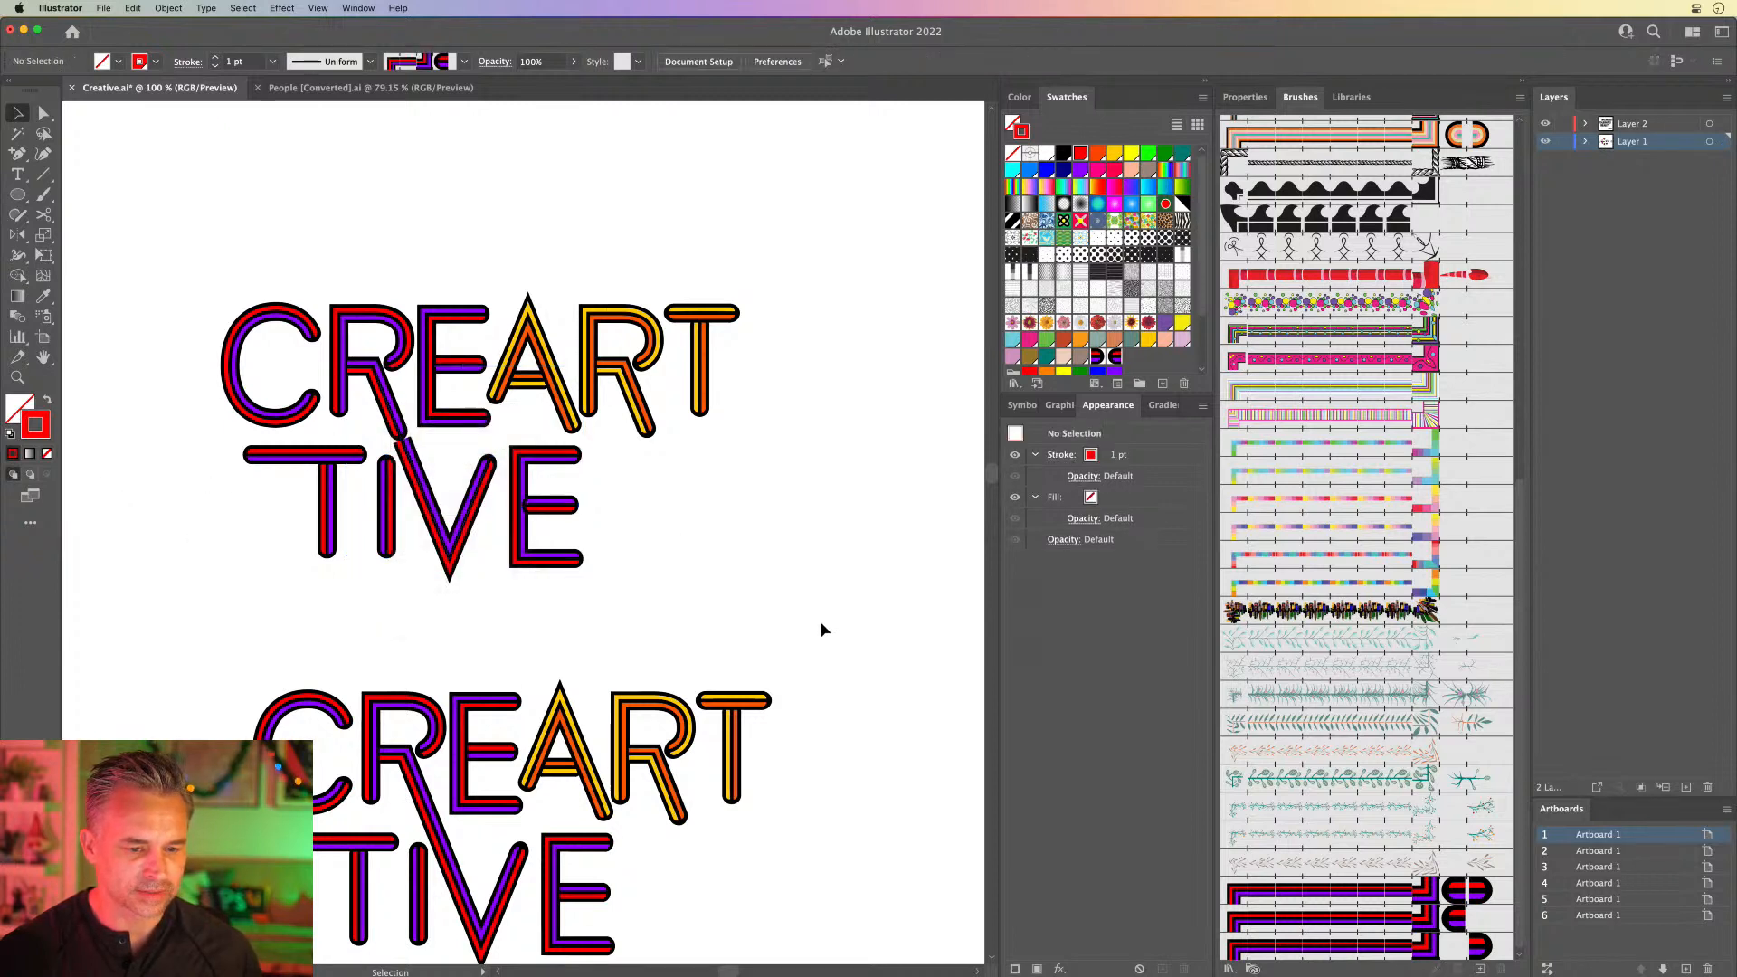
Step: Move the I, V and E of the upper copy up beside CREART and delete the leftover second-line T
drag(640, 594, 784, 364)
drag(453, 556, 272, 453)
key(Delete)
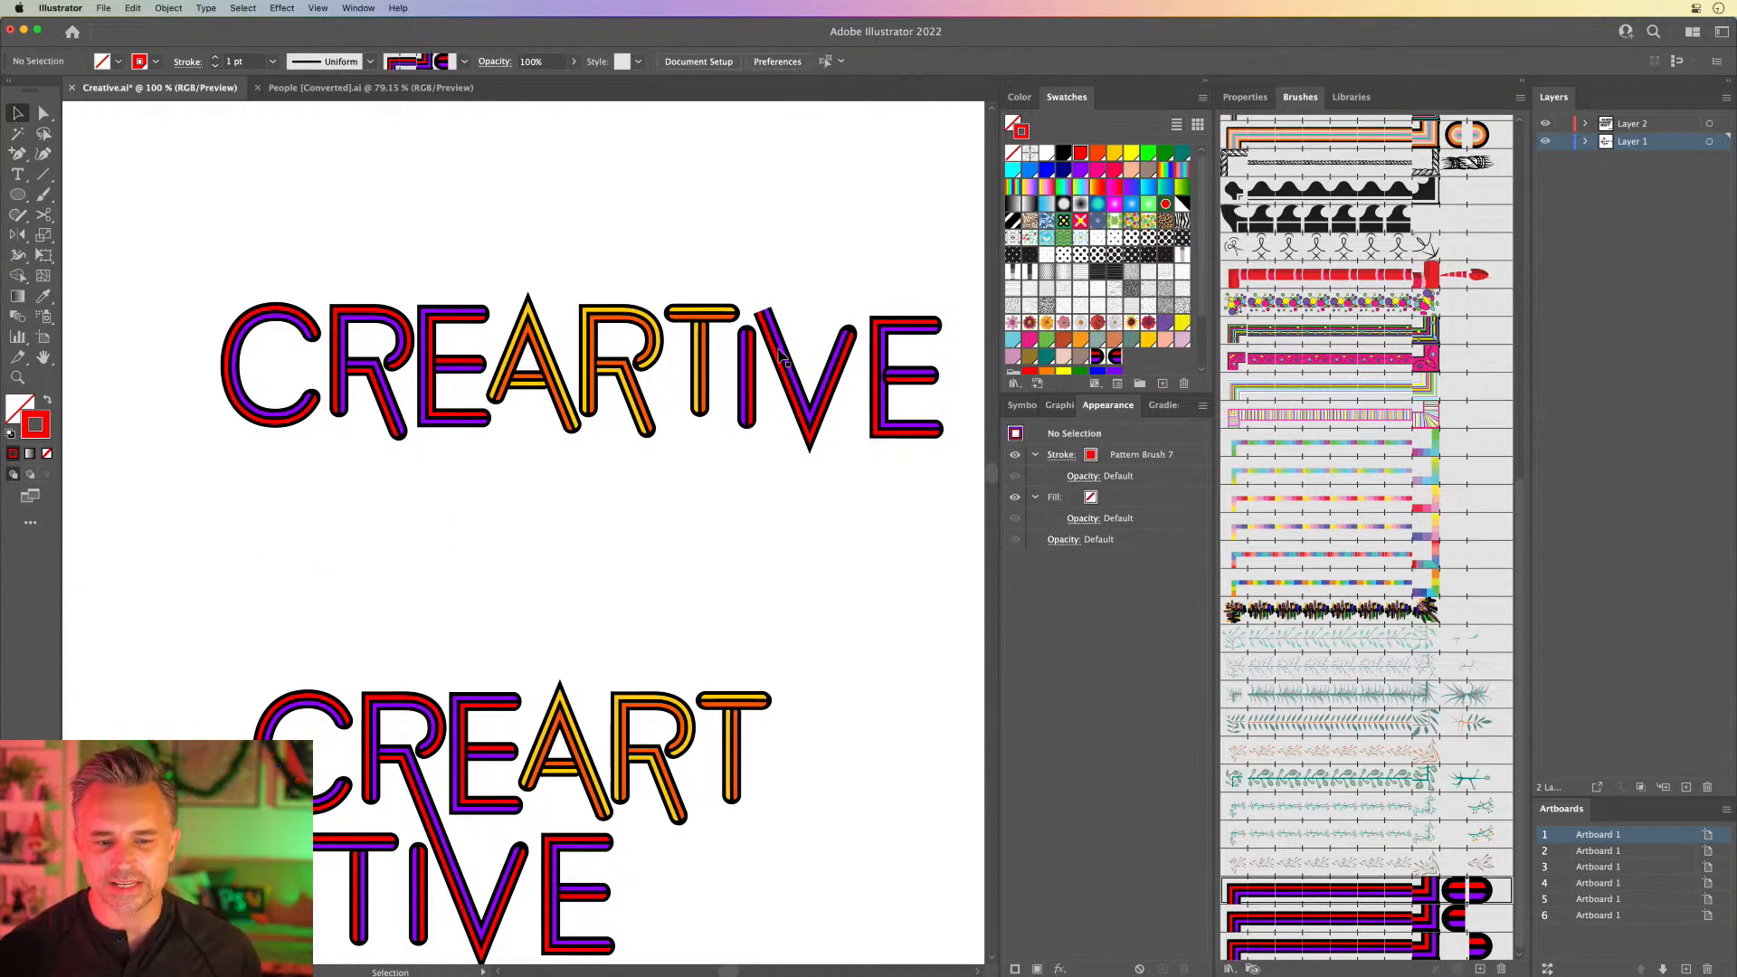
Step: Apply the Pattern Brush 7 striped stroke to the V of the single-line CREARTIVE lettering
click(774, 356)
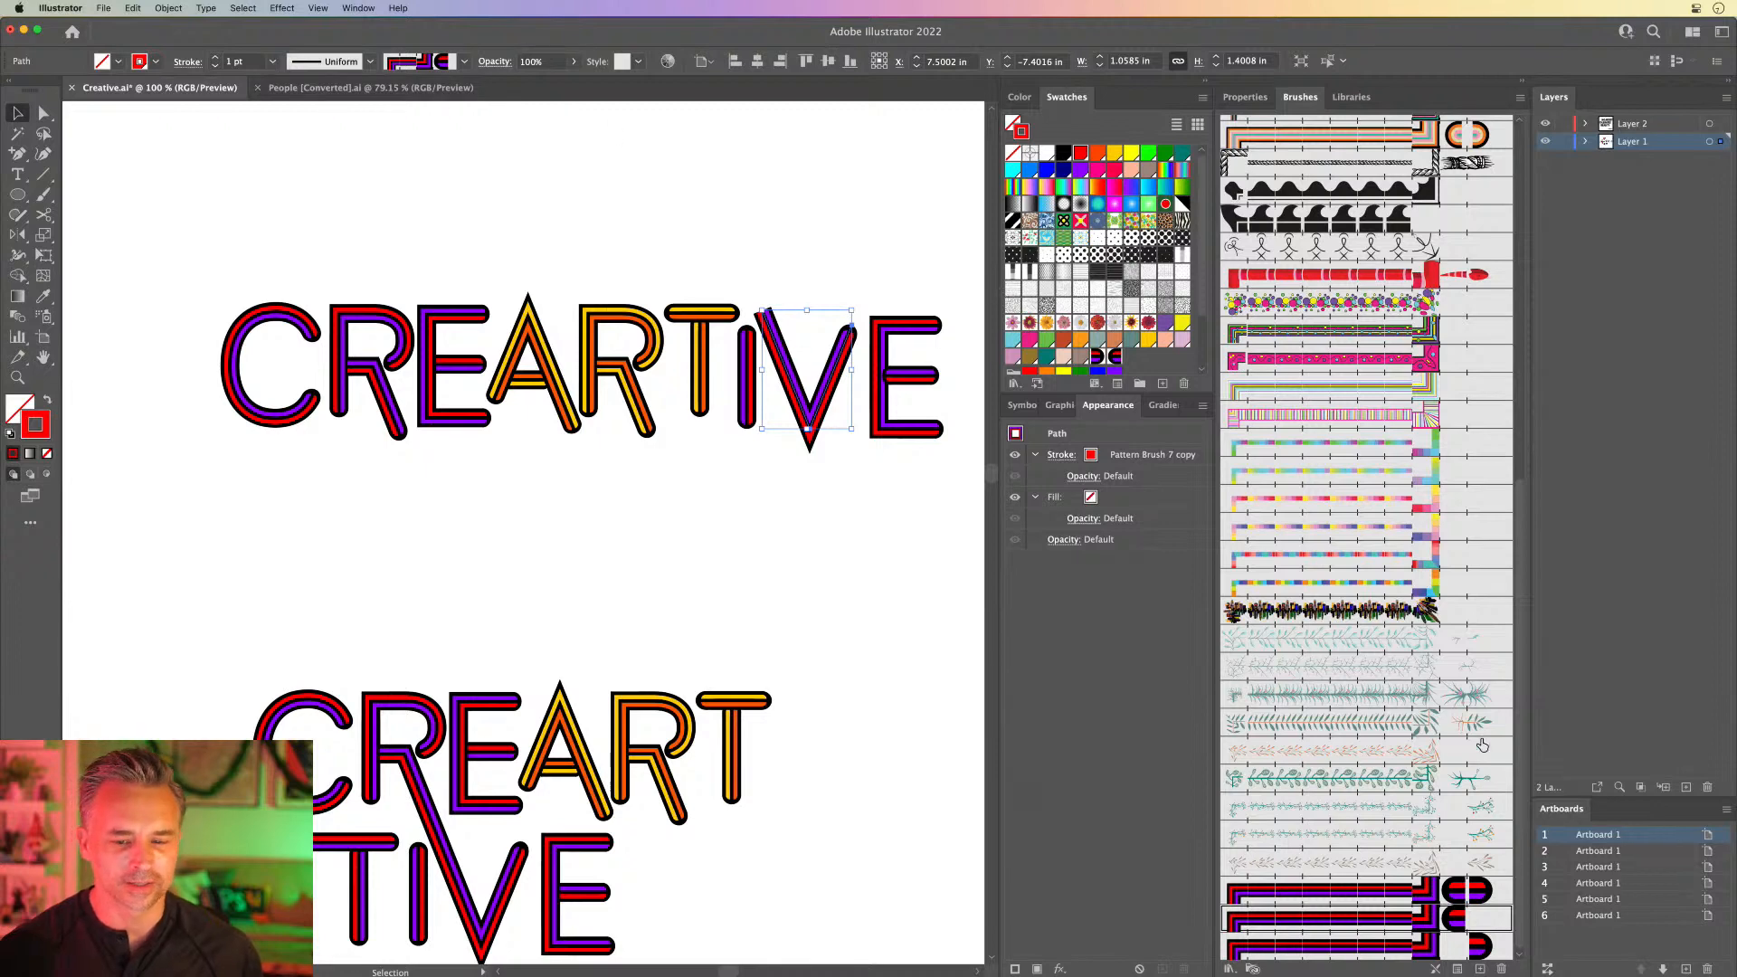
click(1317, 891)
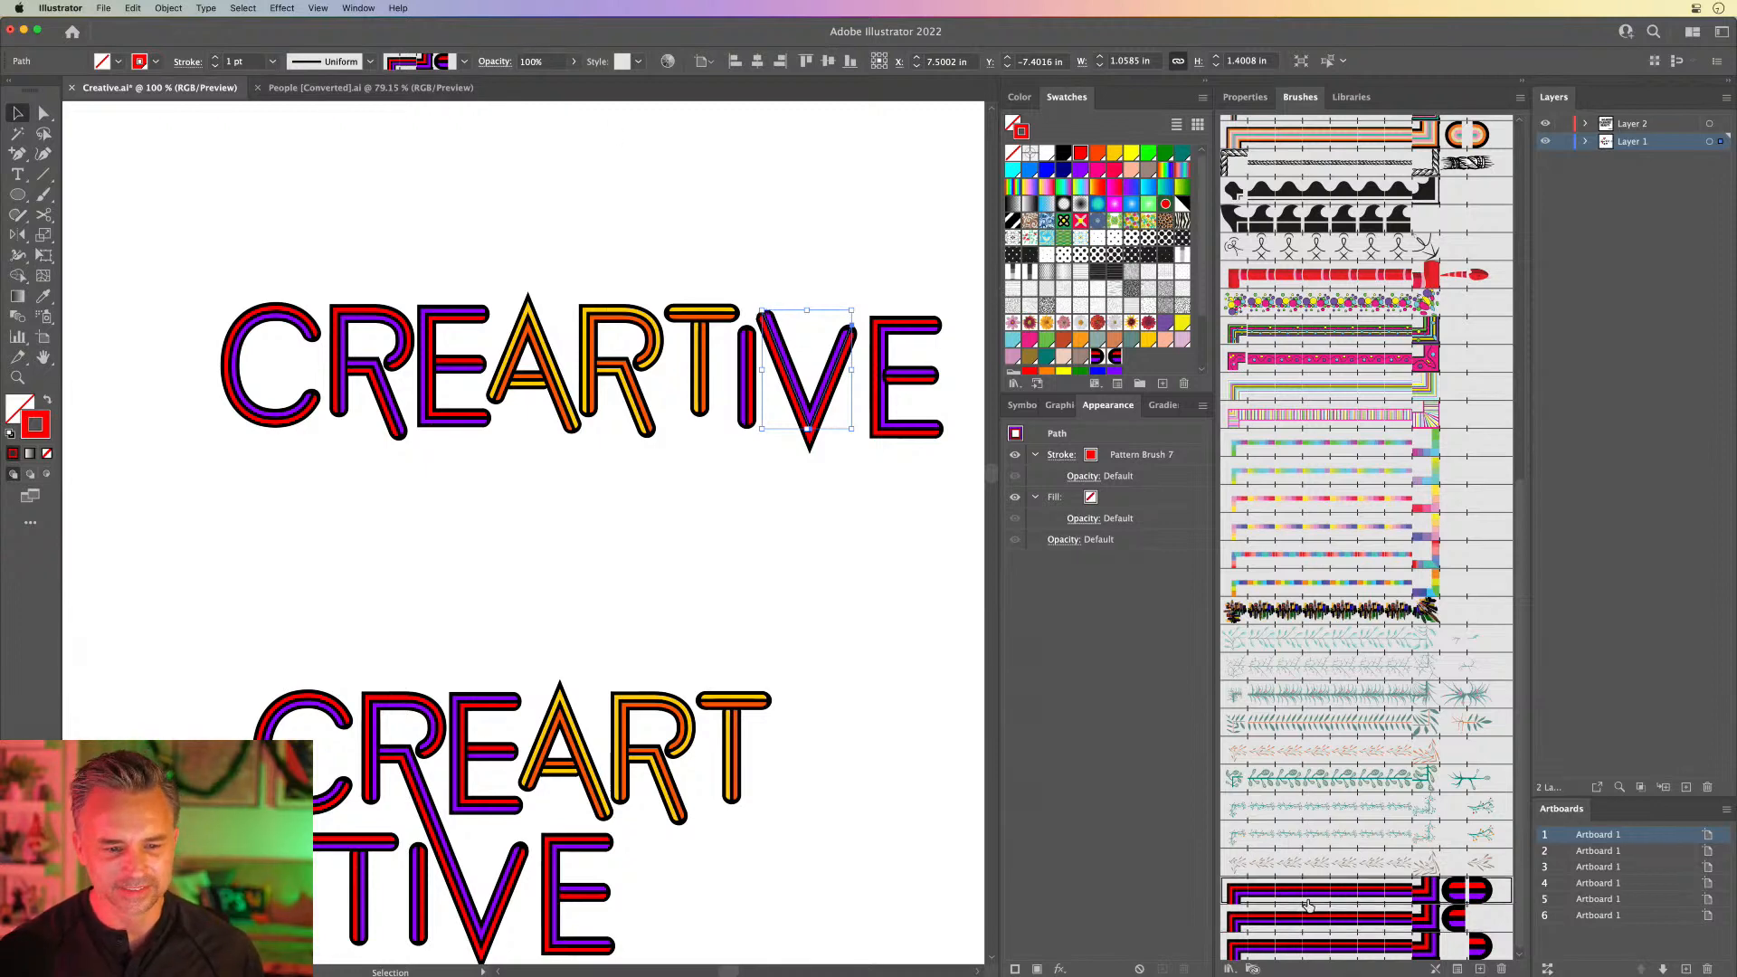
click(580, 557)
Step: Remove the extra R, T and V from the multicolored CREART TIVE copy below the other lettering
key(super+minus)
key(super+minus)
key(super+minus)
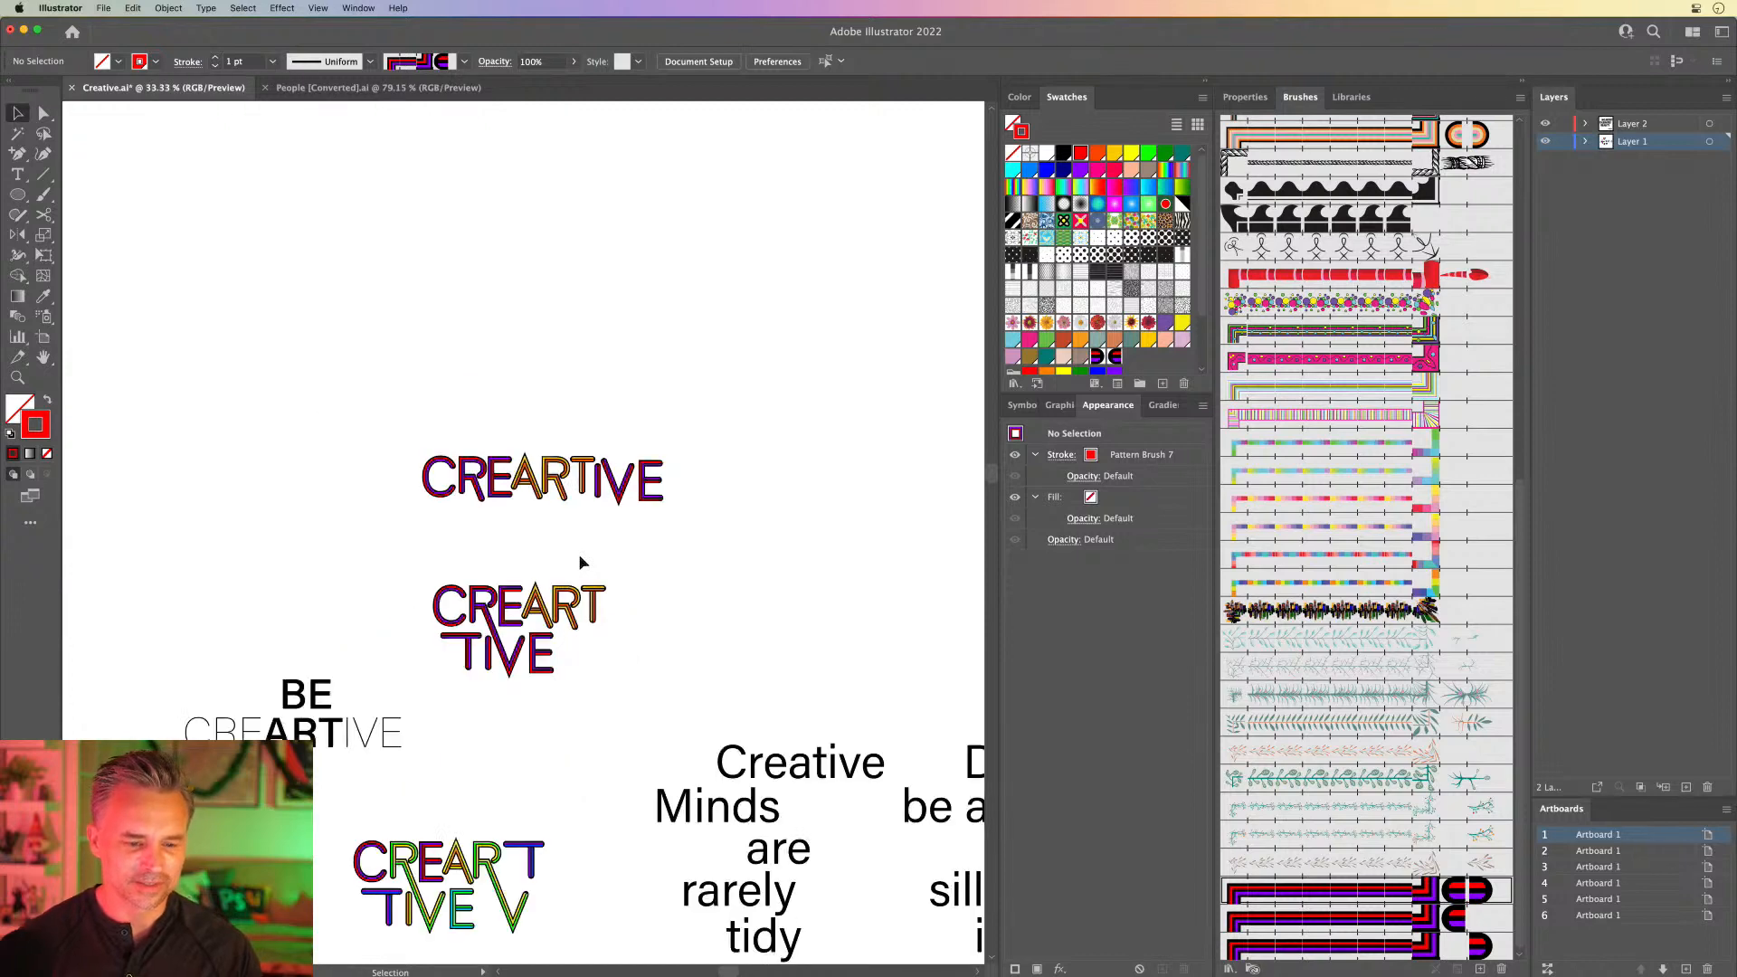
drag(578, 554, 665, 534)
drag(670, 608, 801, 428)
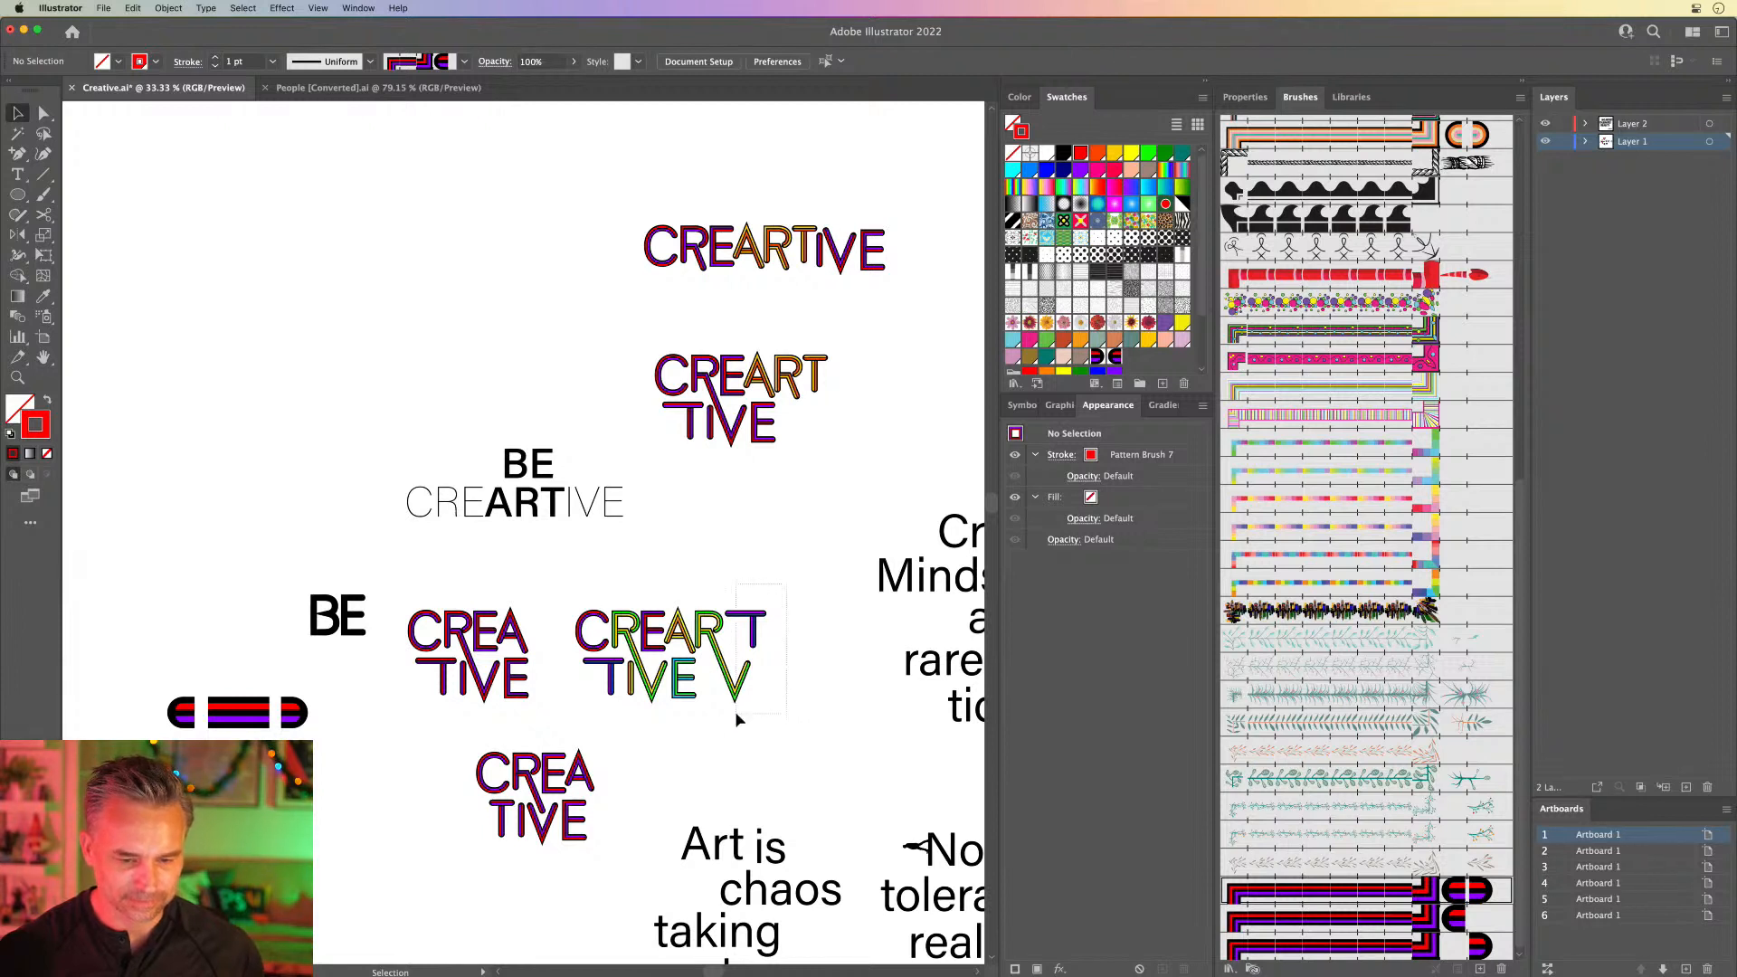
key(super+z)
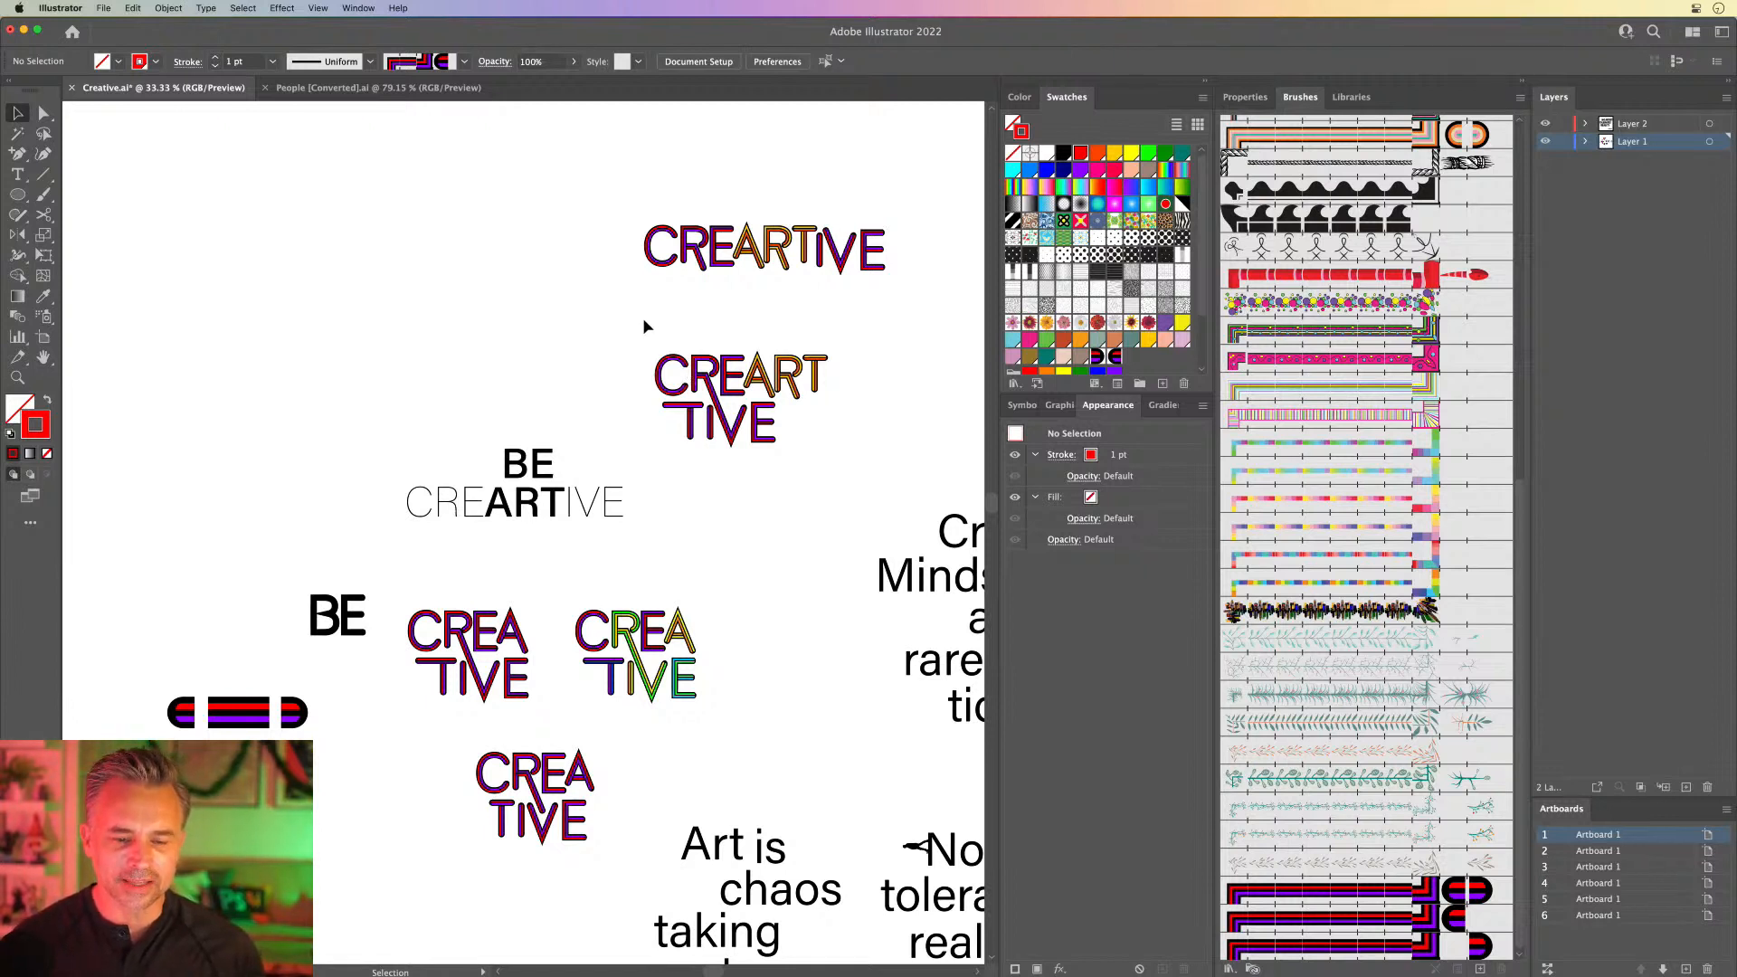
Step: Examine the two-line CREART TIVE lettering up close and compare it with the single-line version
key(super+equal)
key(super+equal)
drag(606, 328, 132, 586)
key(super+equal)
key(super+equal)
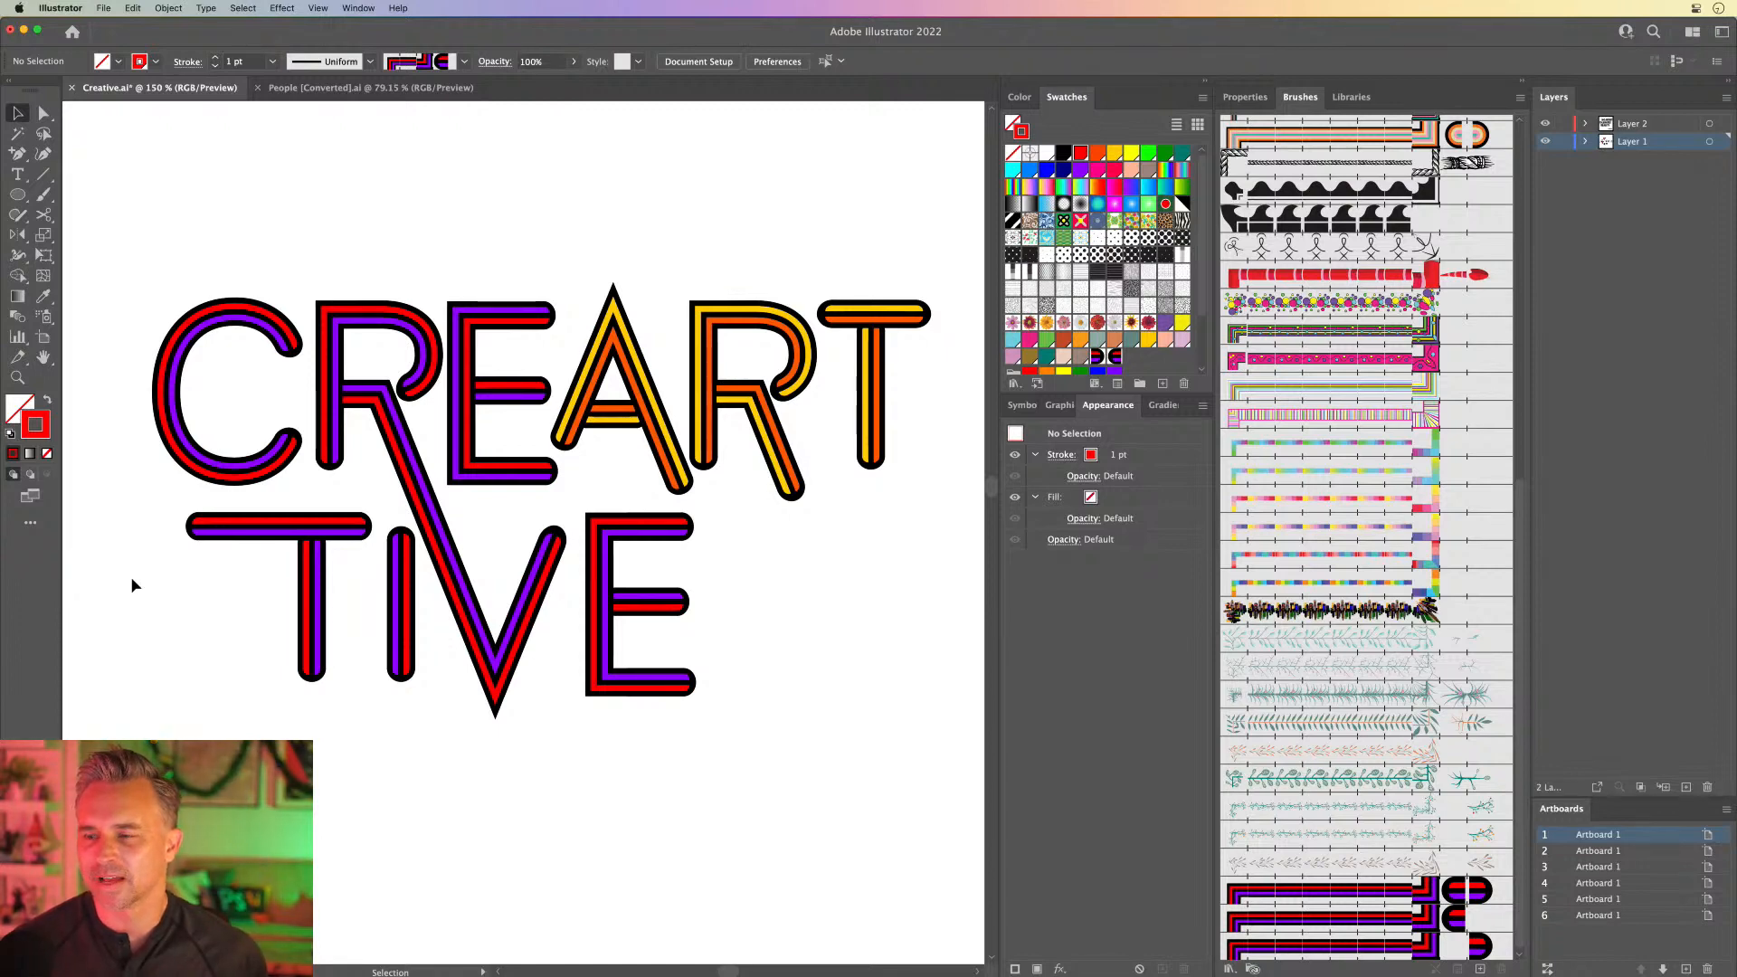
key(super+minus)
key(super+minus)
key(super+minus)
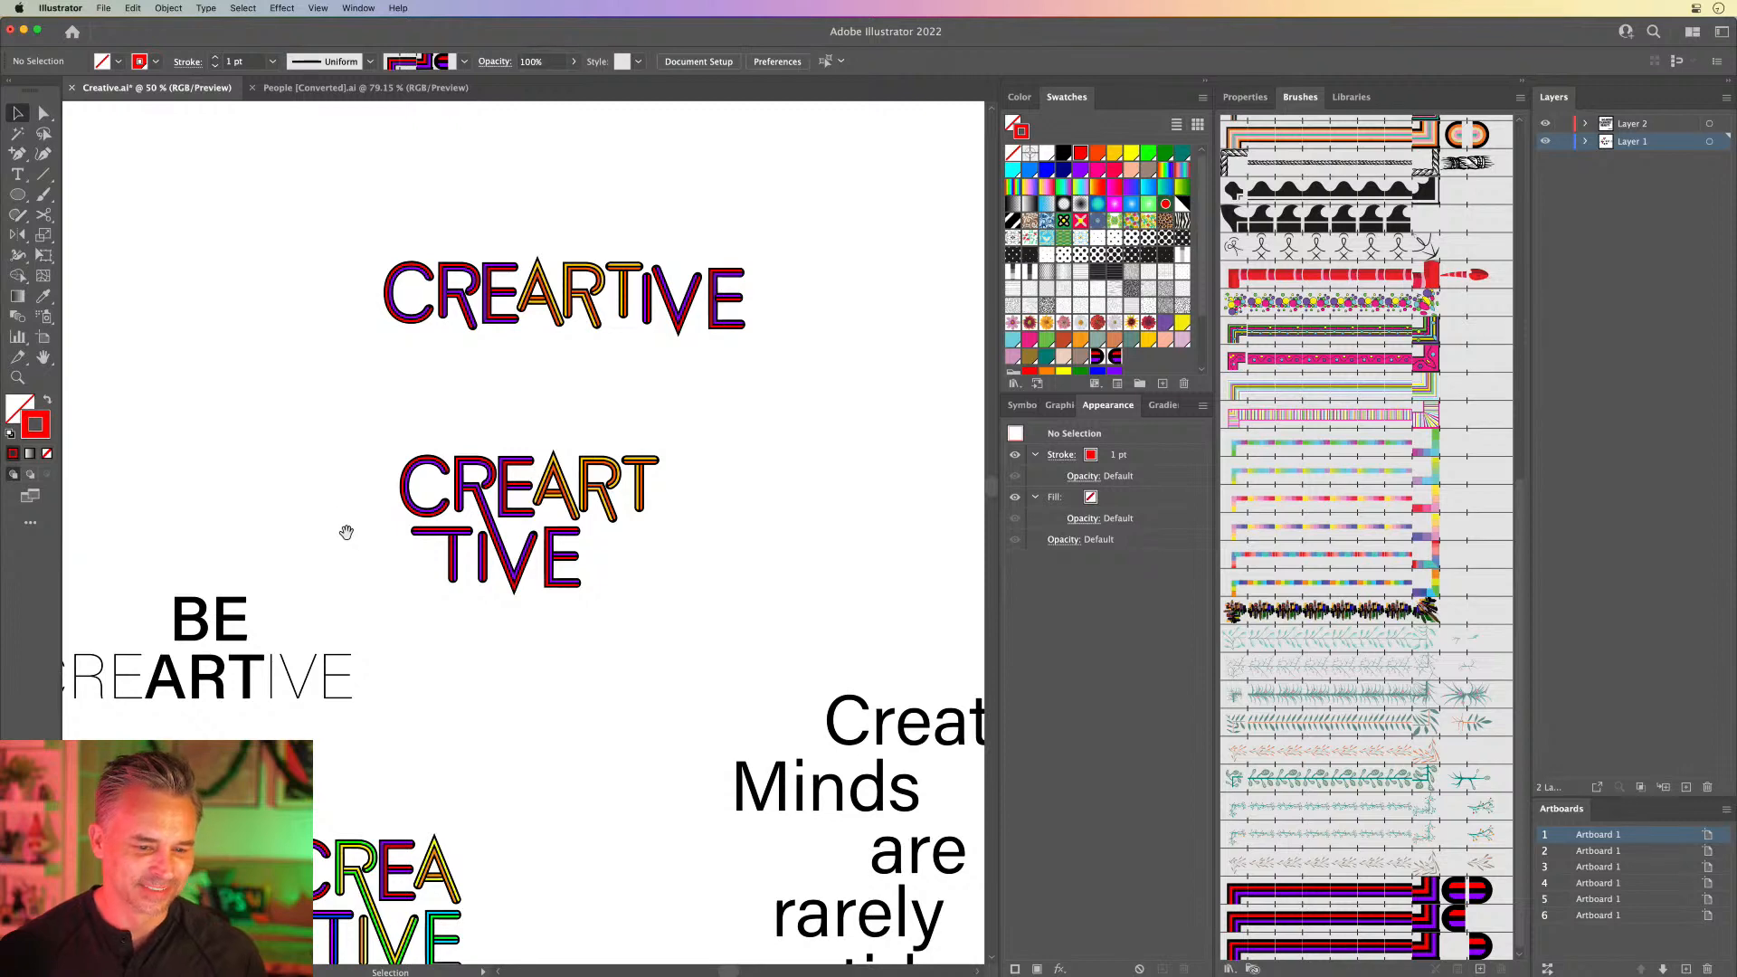
drag(345, 531, 419, 449)
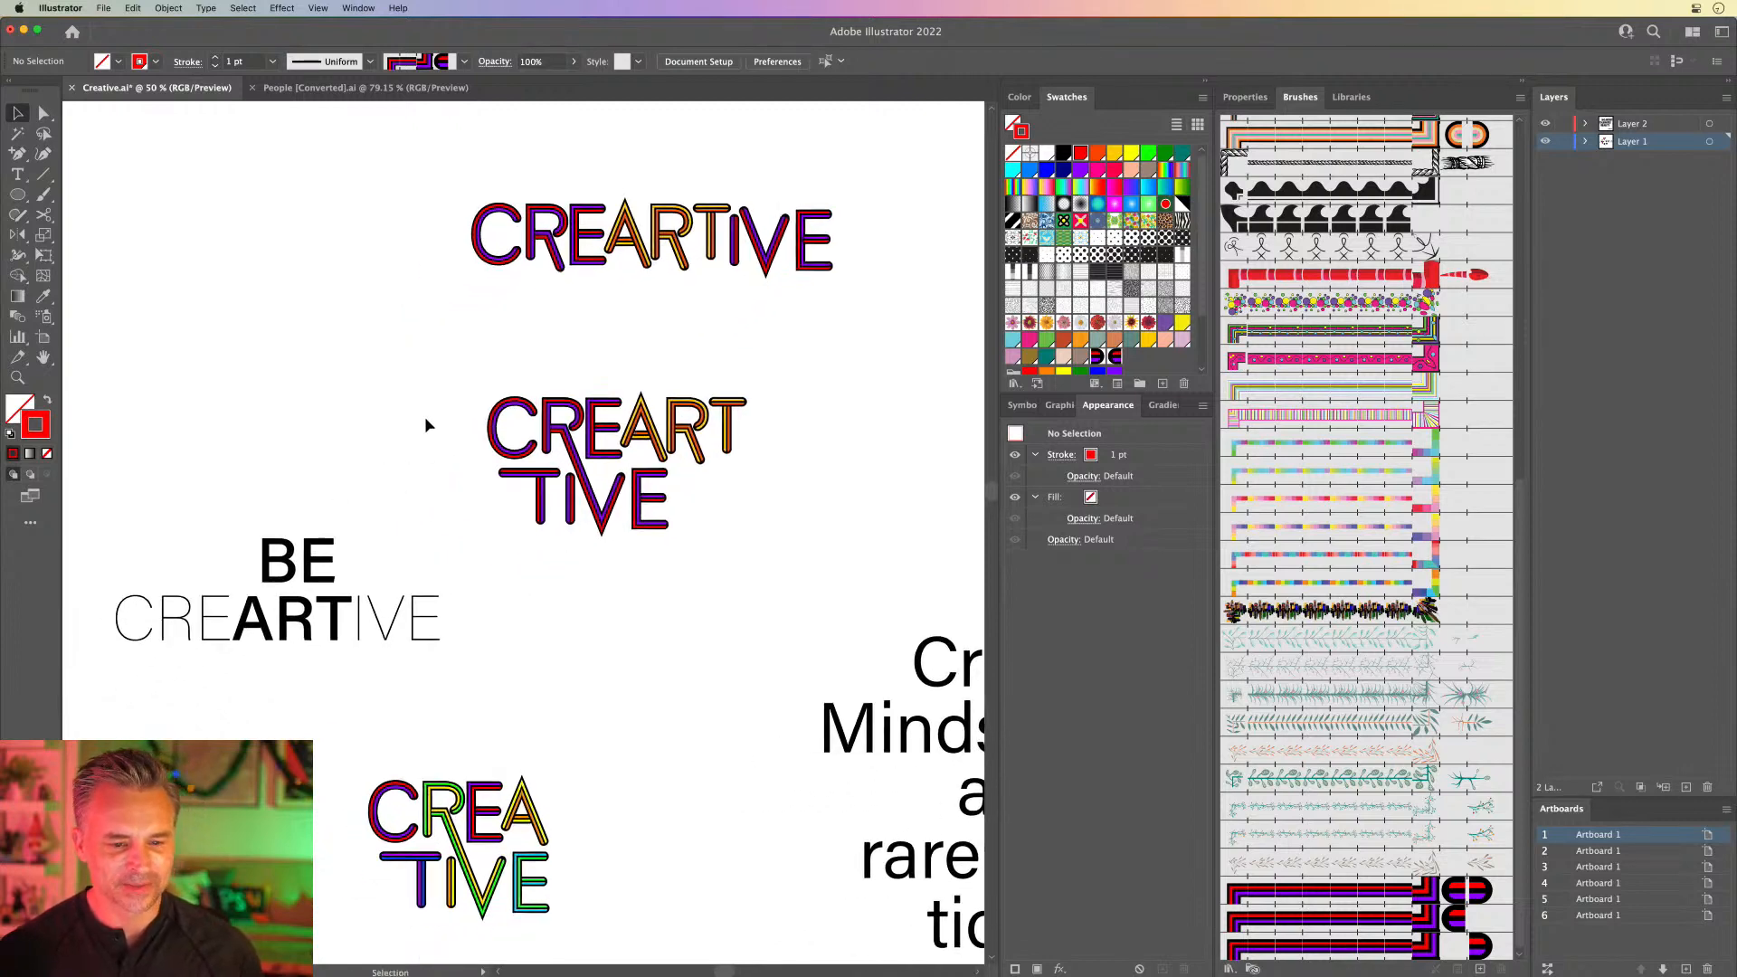
click(702, 513)
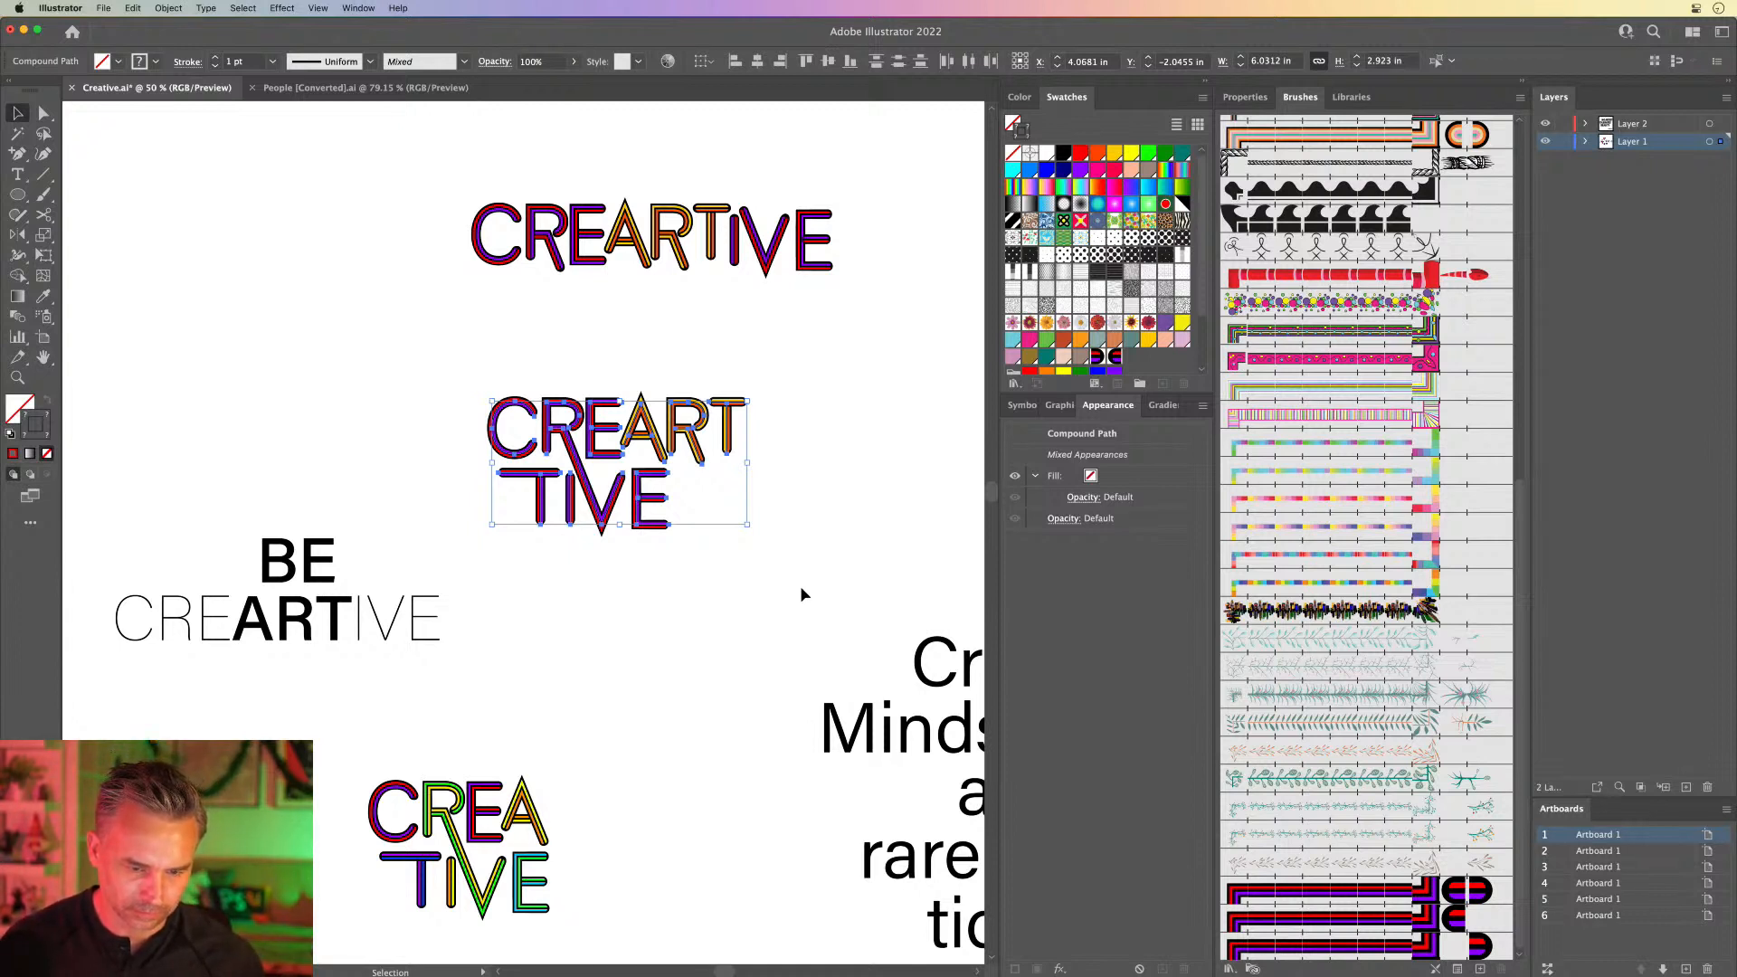
click(704, 642)
key(super+equal)
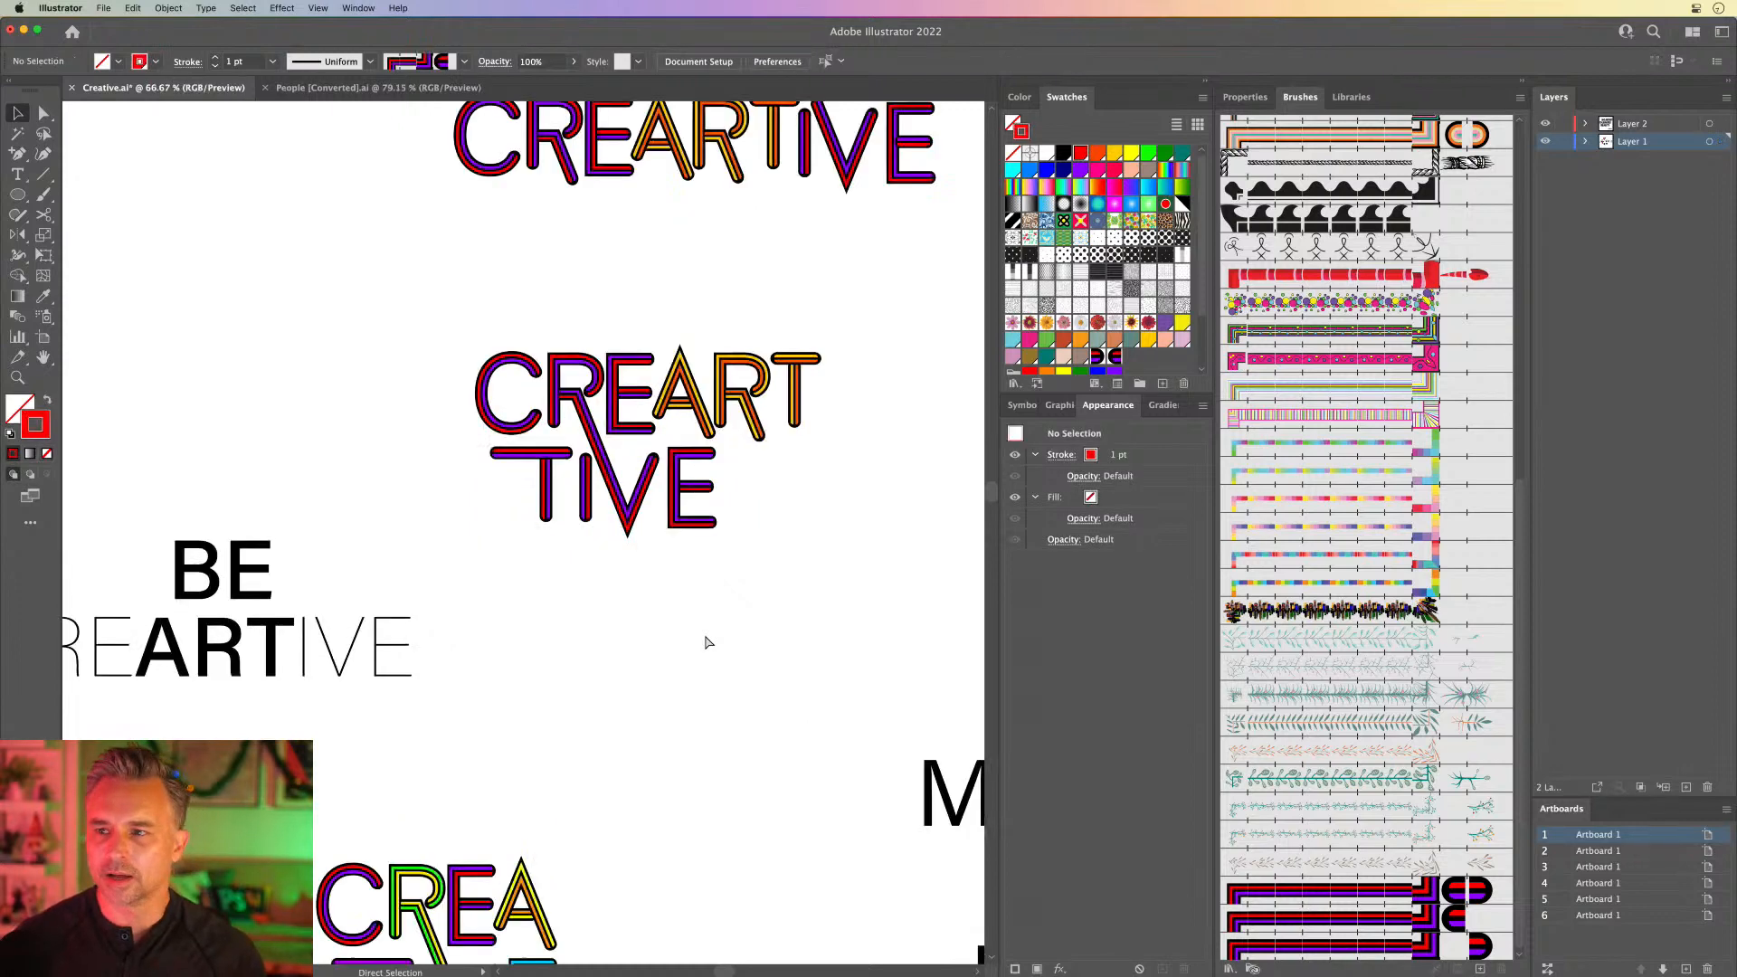
scroll(704, 640, right, 5)
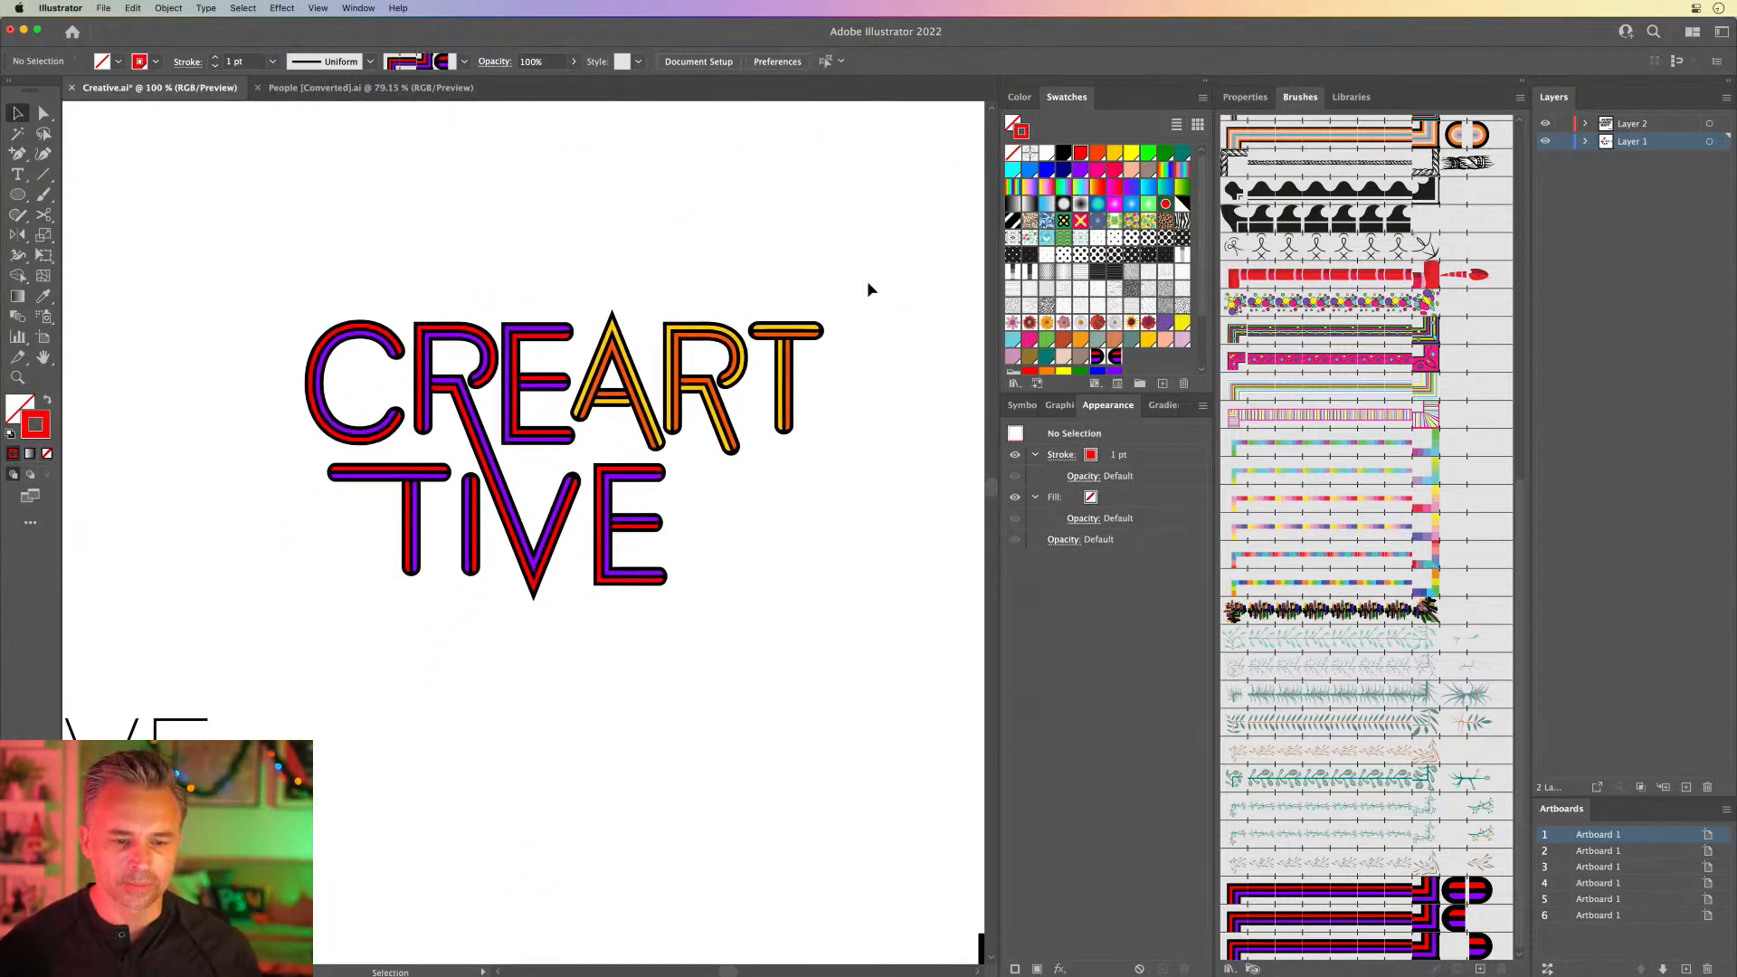
Step: Try moving the yellow-orange R down beside TIVE and the T lower still to its right
click(689, 390)
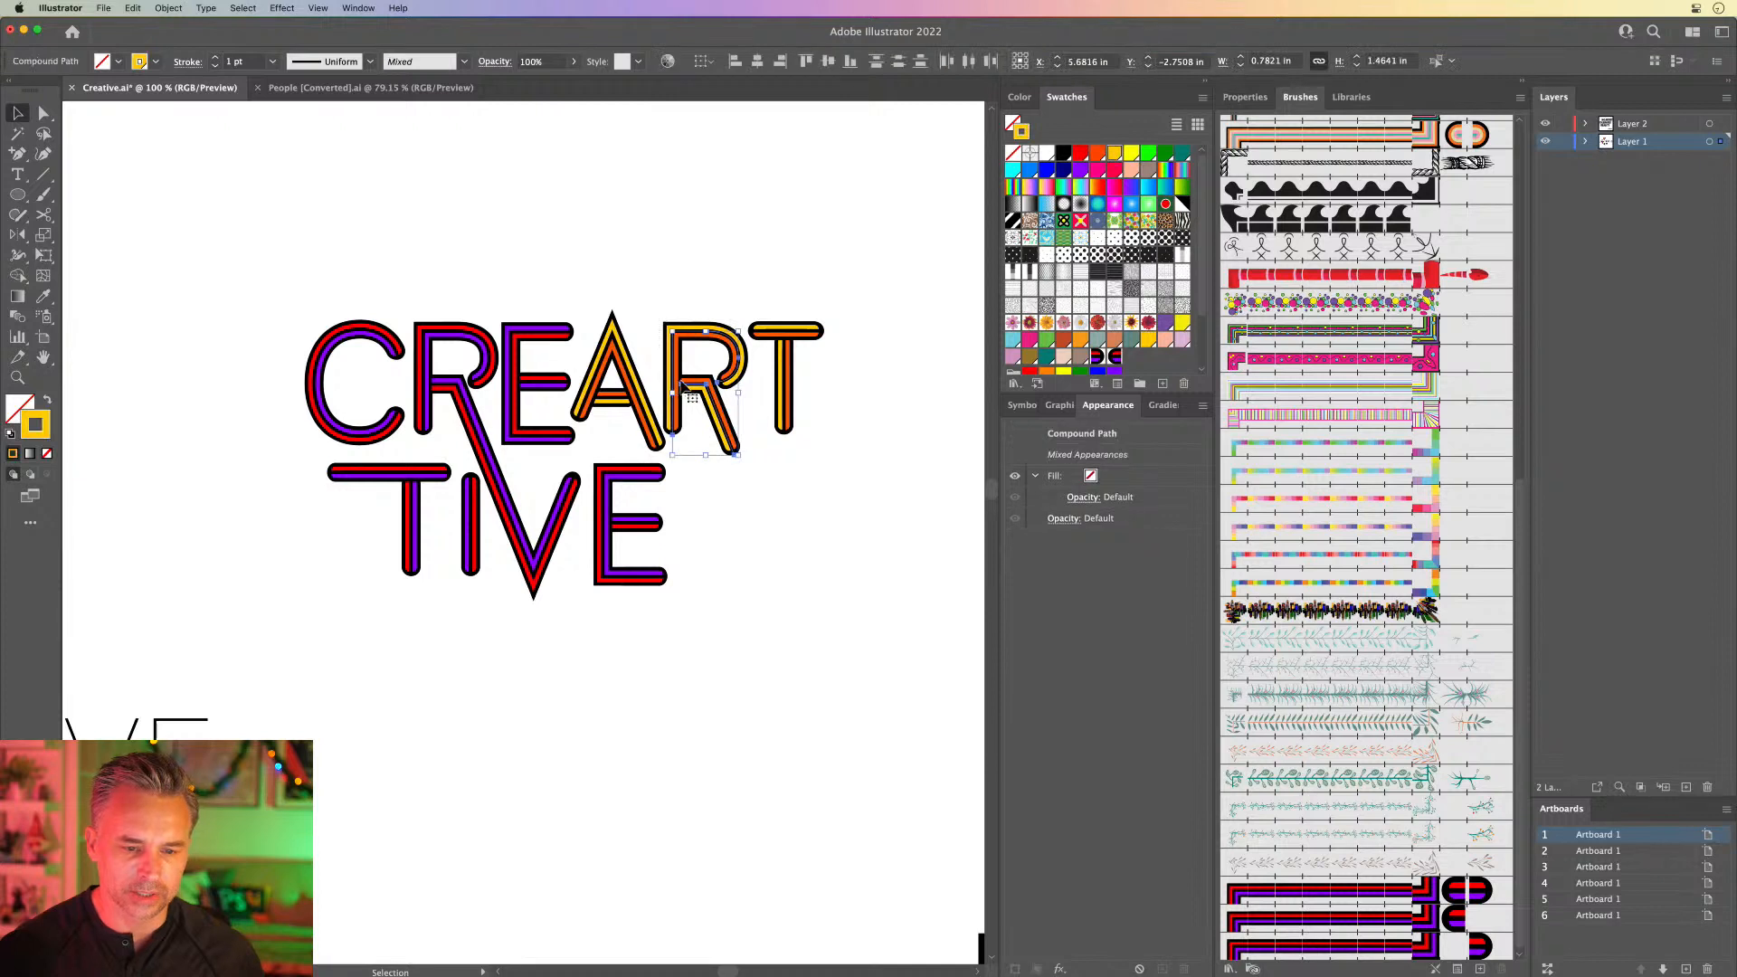
drag(689, 391, 697, 541)
key(super+z)
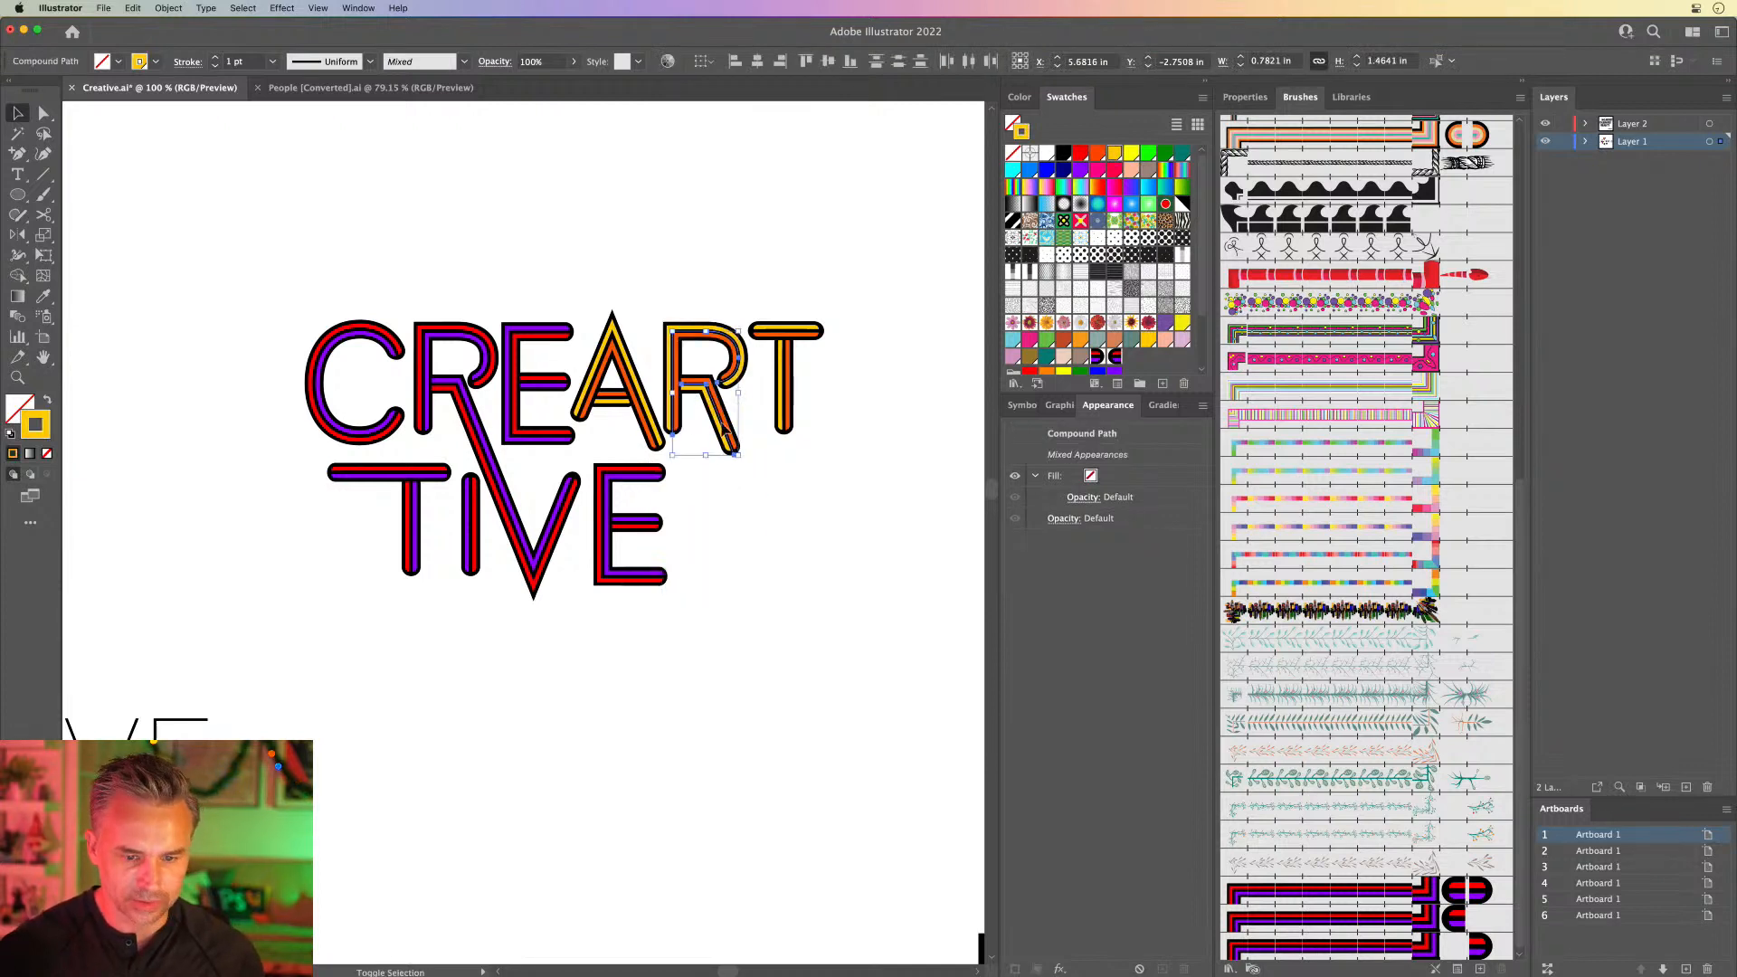
click(752, 480)
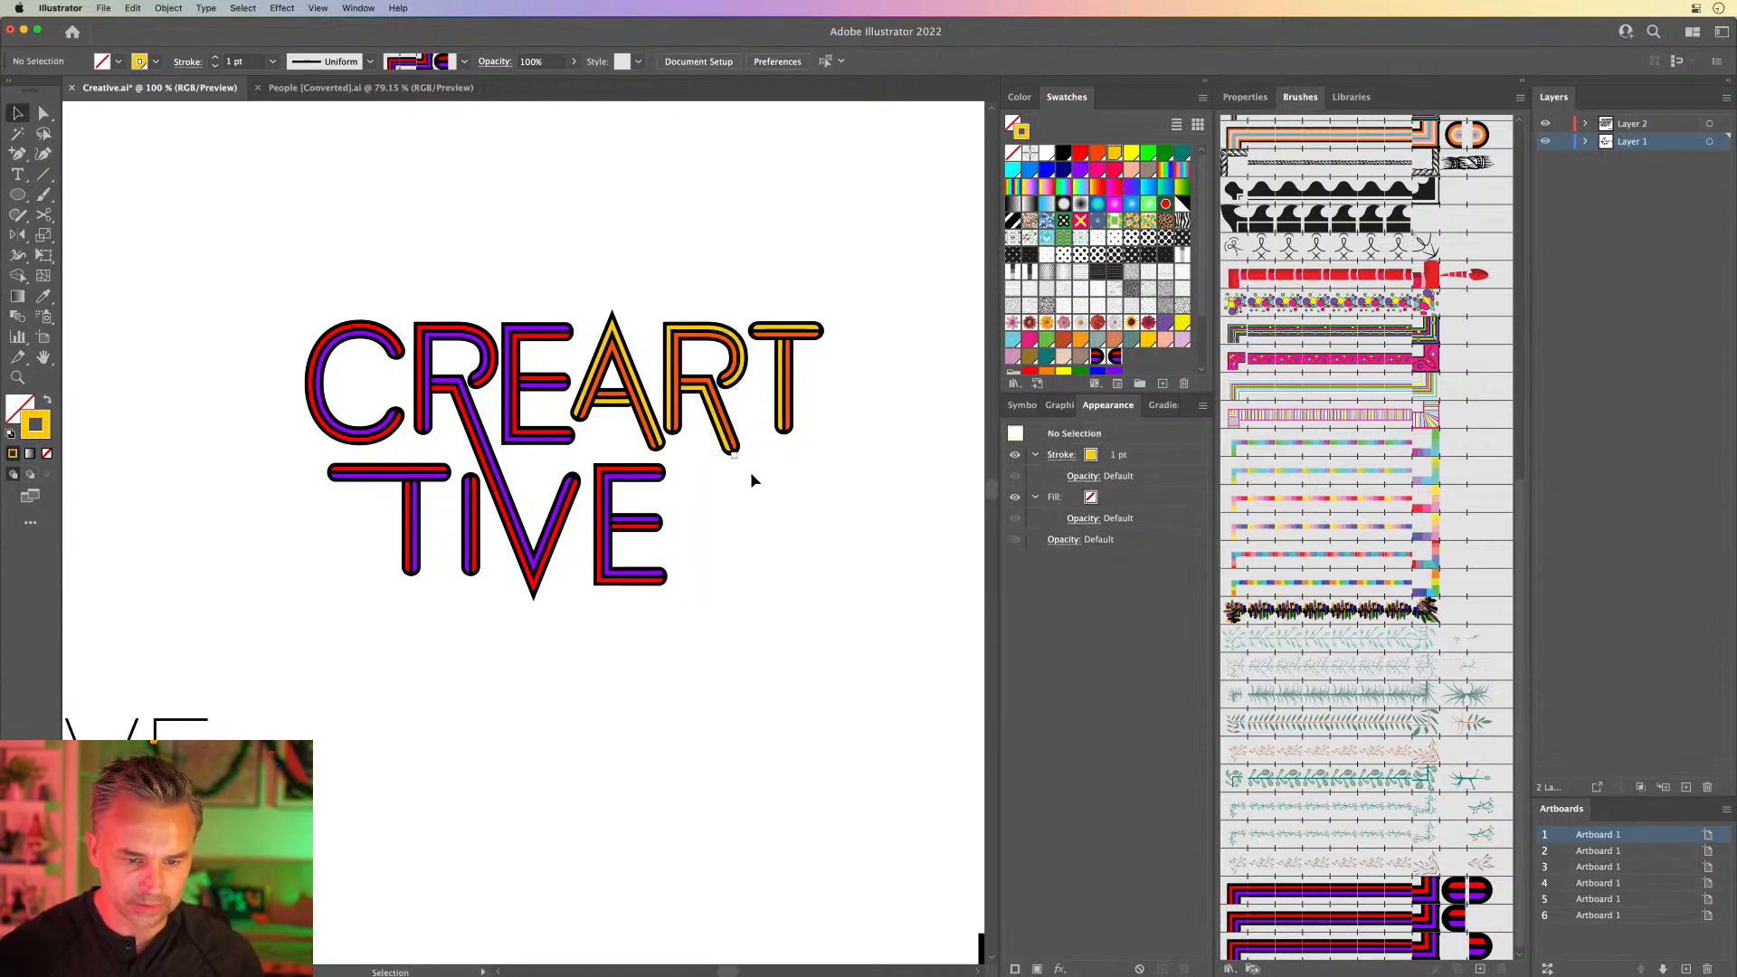
click(687, 366)
drag(733, 378, 739, 516)
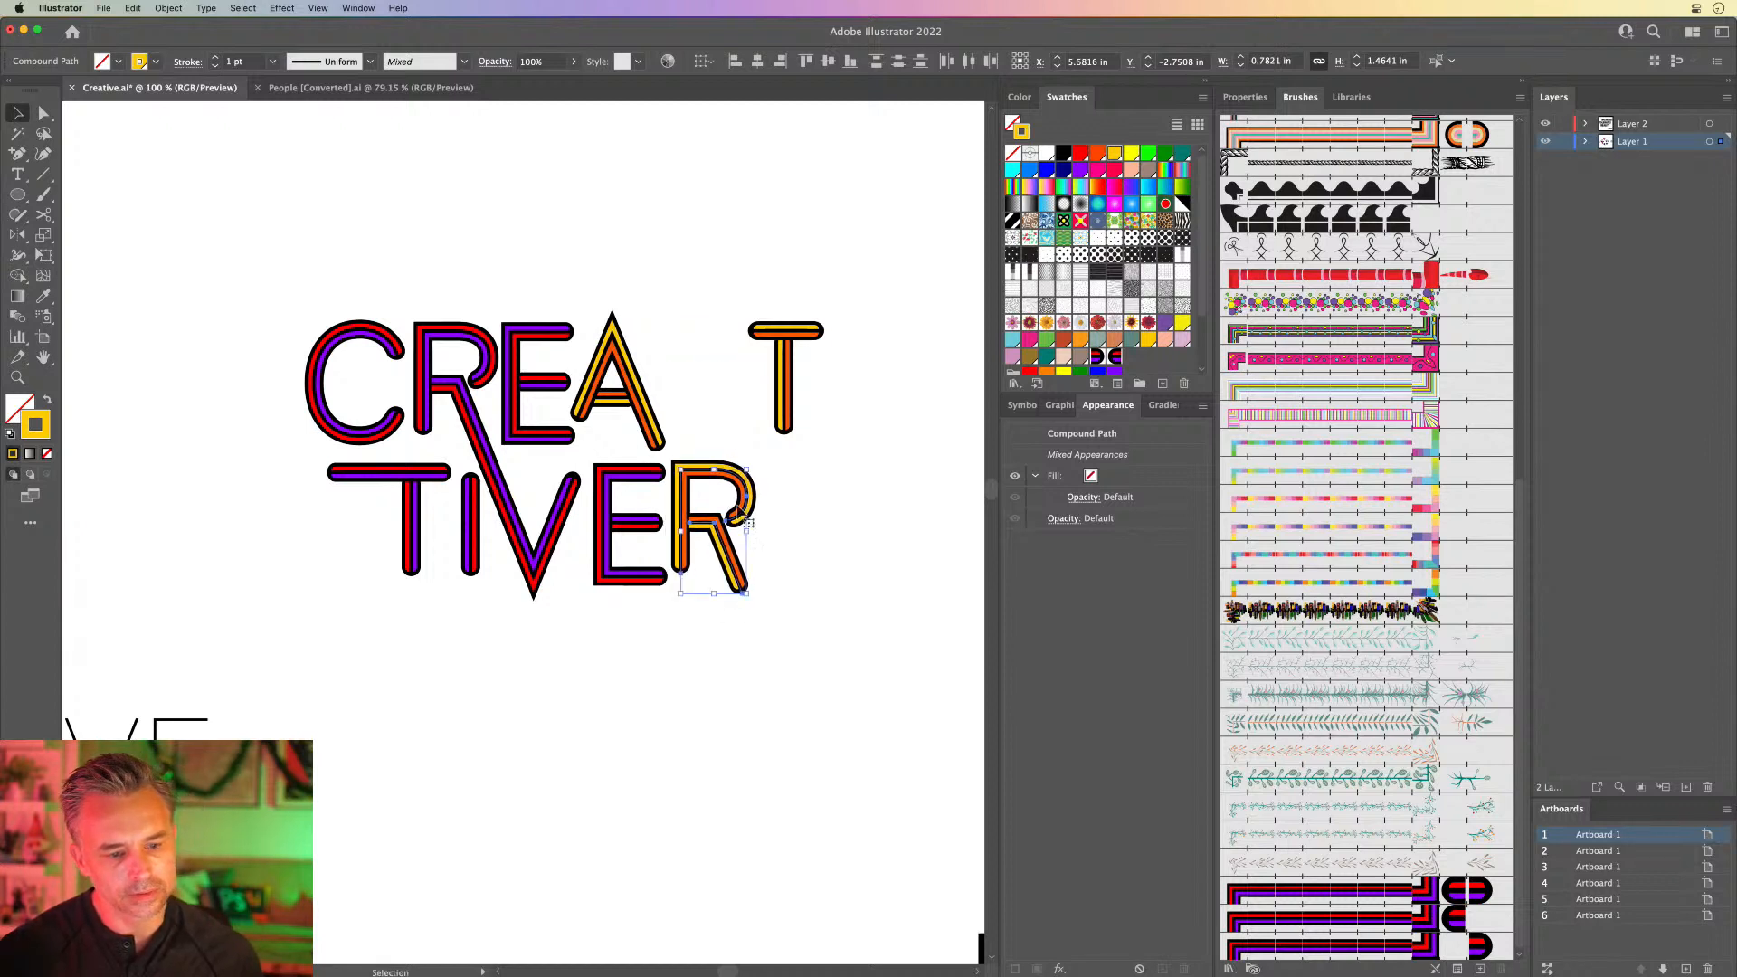
click(785, 393)
drag(785, 393, 783, 626)
click(512, 249)
key(super+minus)
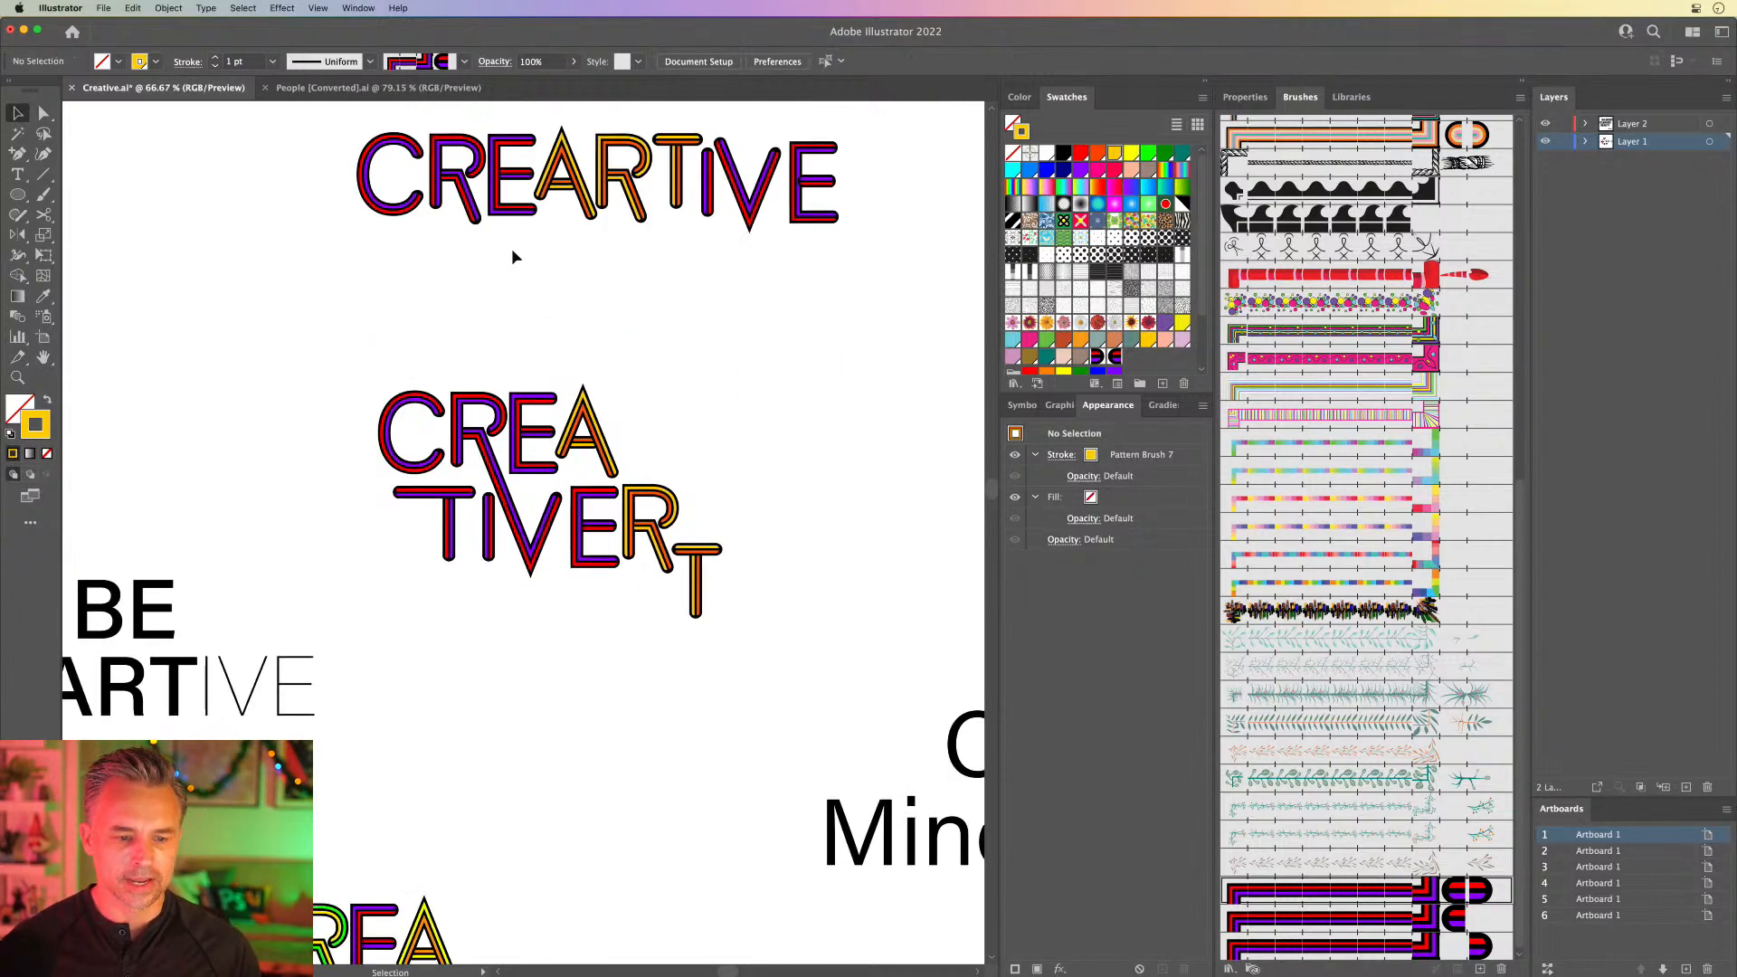
drag(516, 307, 640, 307)
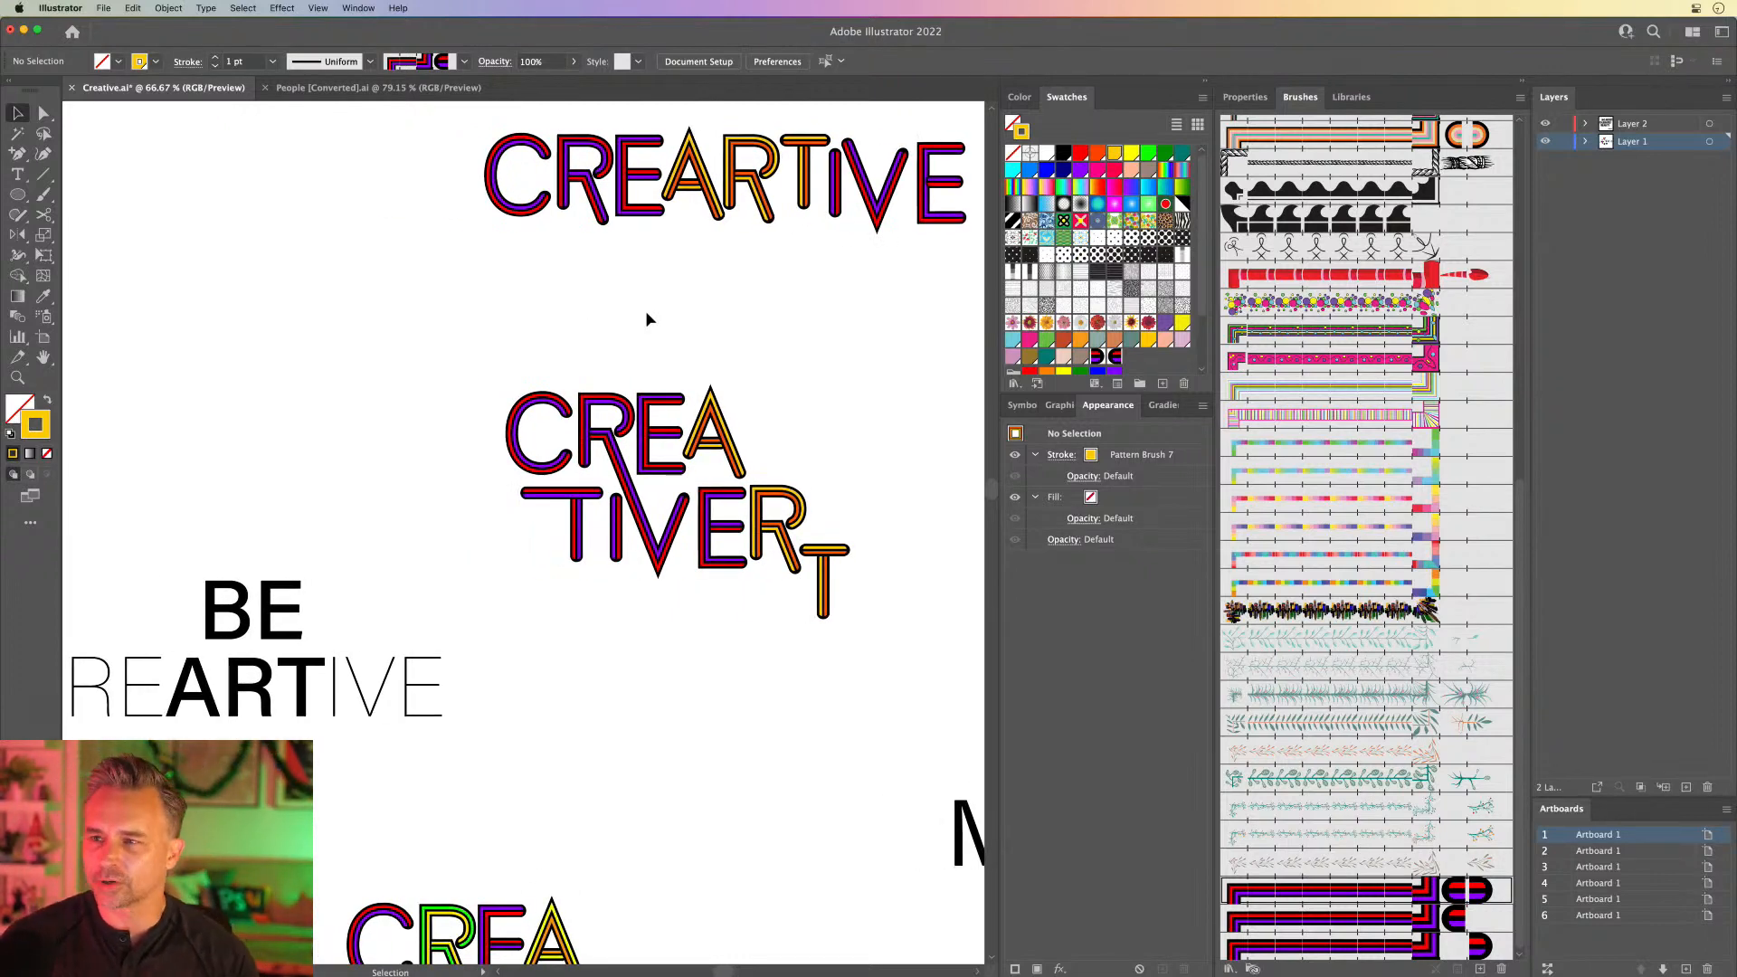
Step: Undo the moves of the yellow-orange R and T and the removal of letters from the multicolored copy
key(super+z)
key(super+z)
key(super+z)
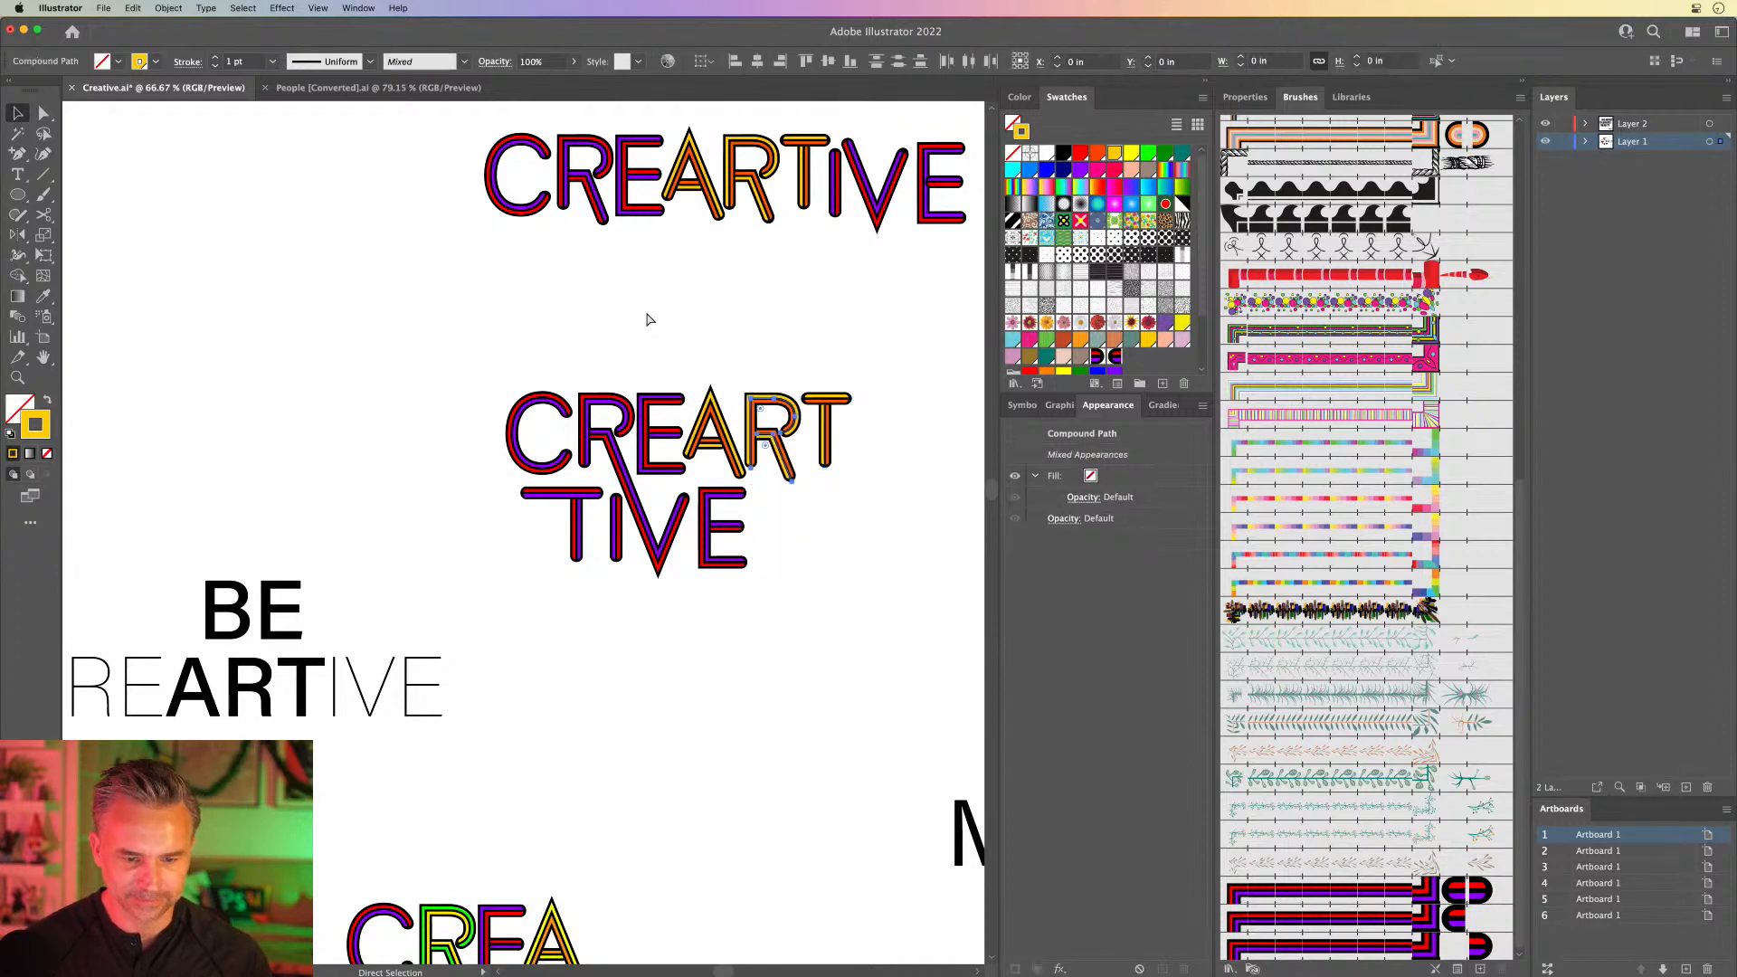
click(648, 319)
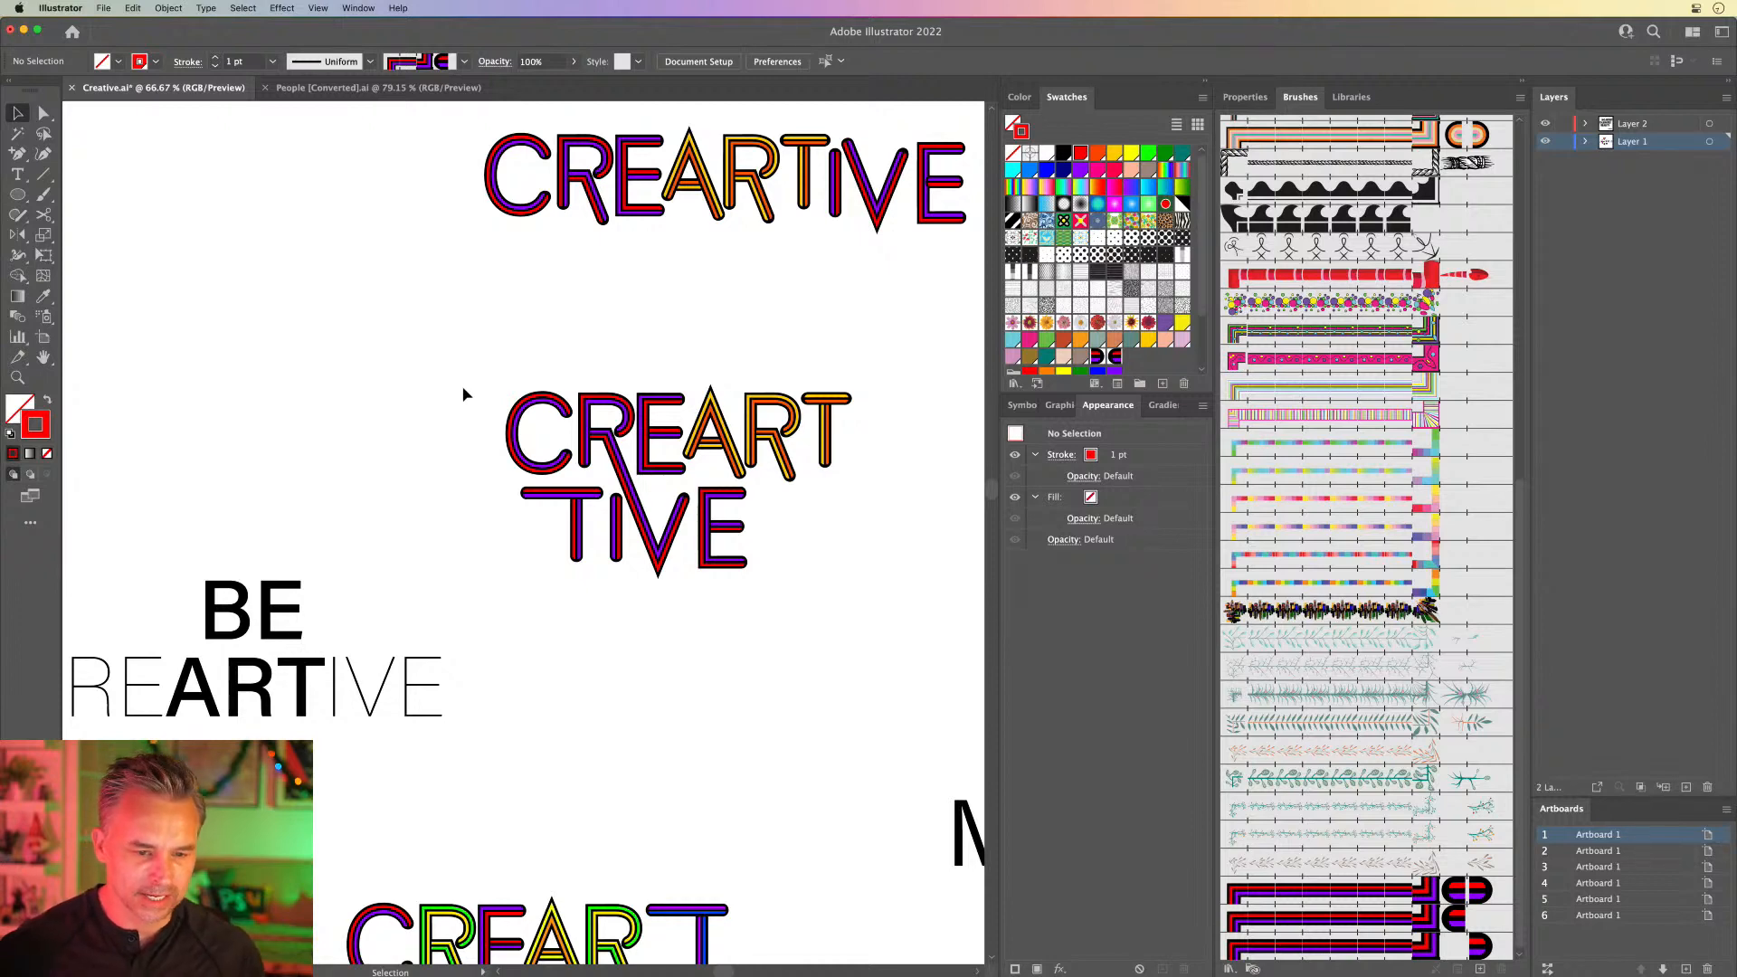
Step: Draw a circle about 3.49 in wide above BE CREARTIVE and apply the Pattern Brush 7 striped stroke to it
drag(414, 396, 637, 481)
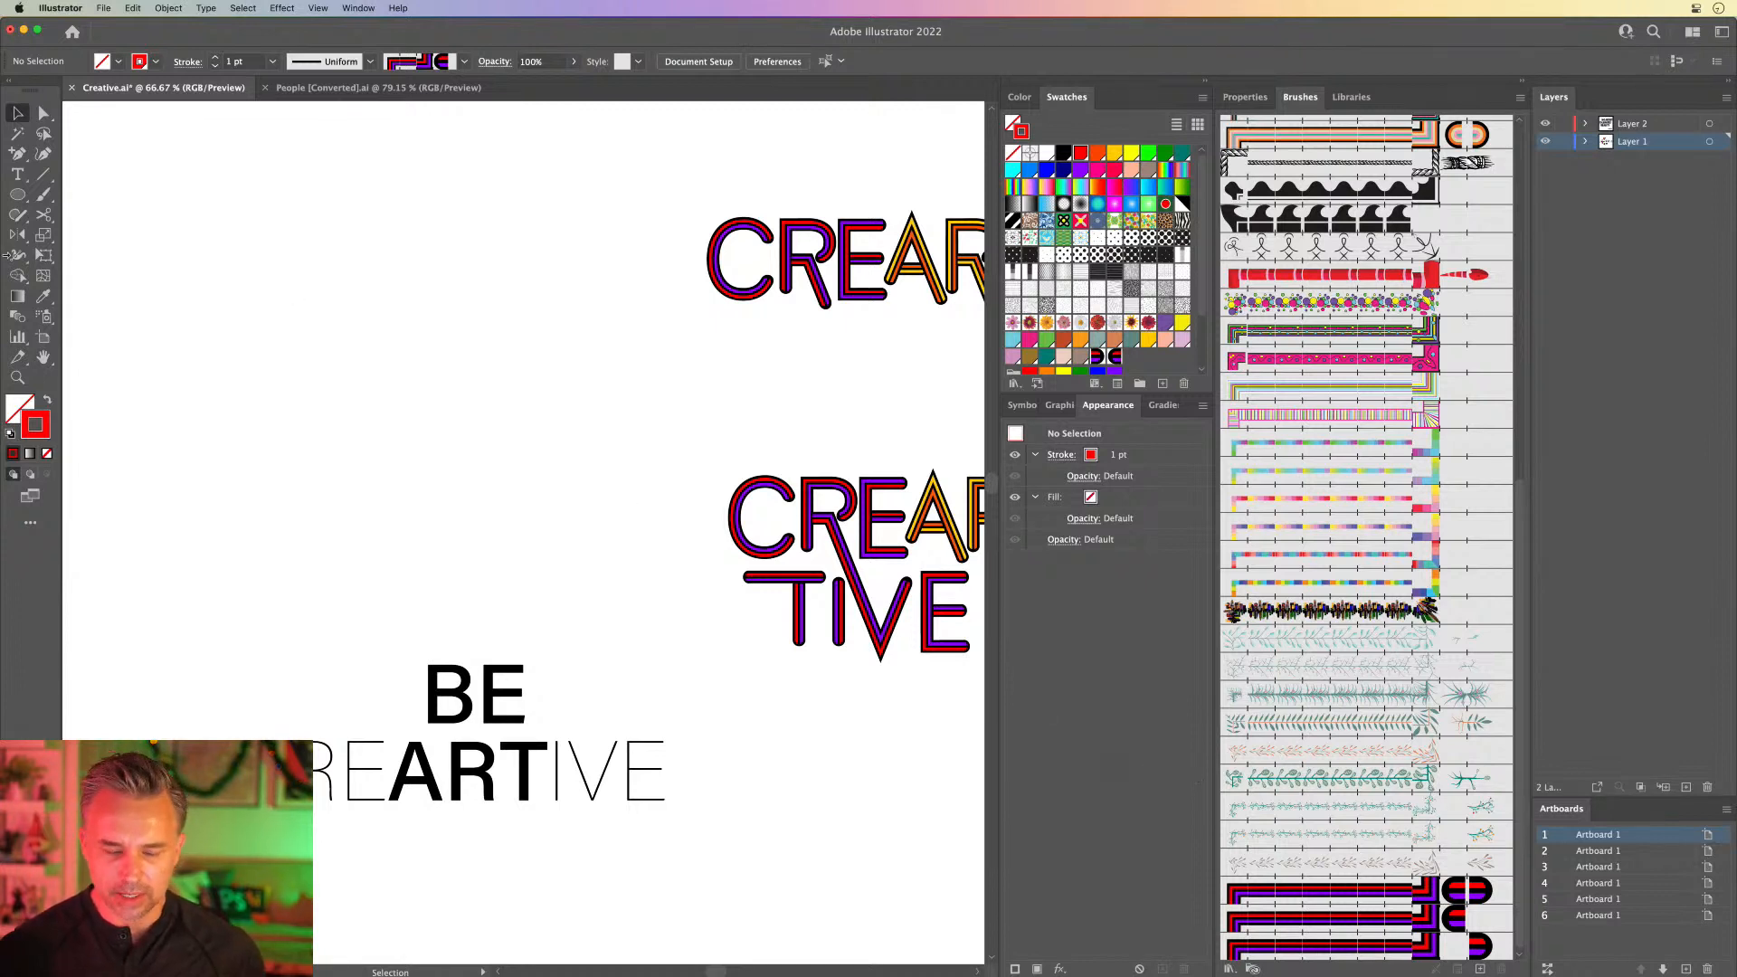
click(17, 194)
drag(349, 347, 520, 544)
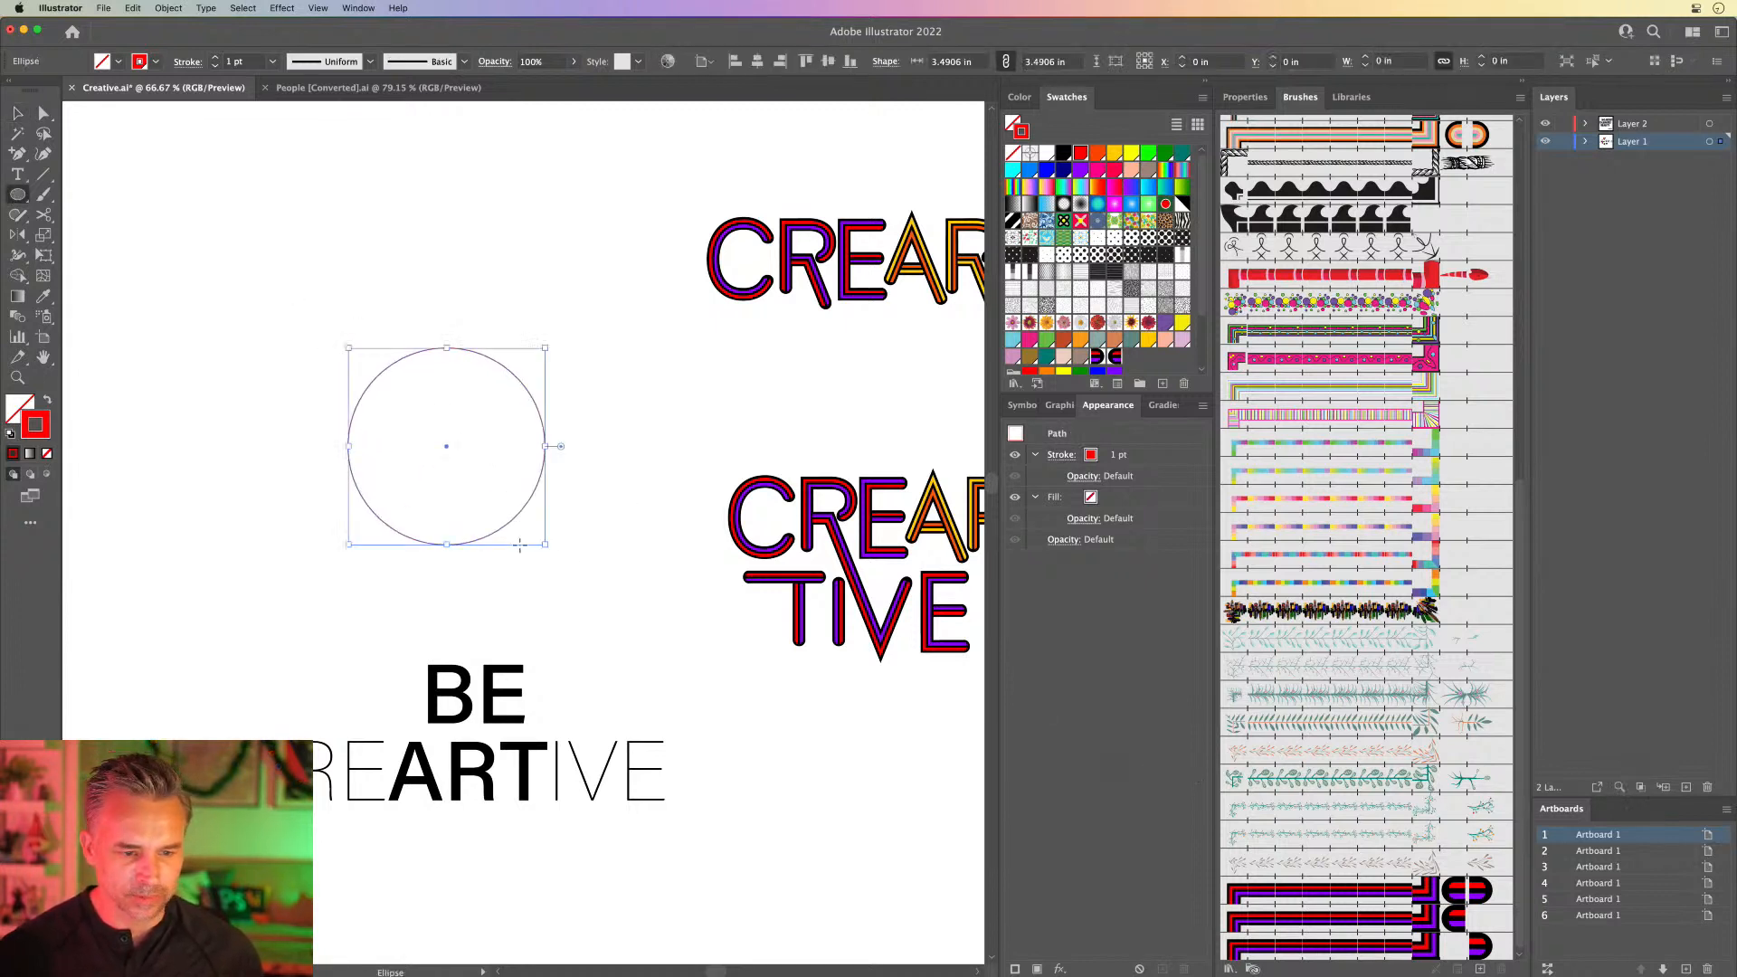
click(1363, 892)
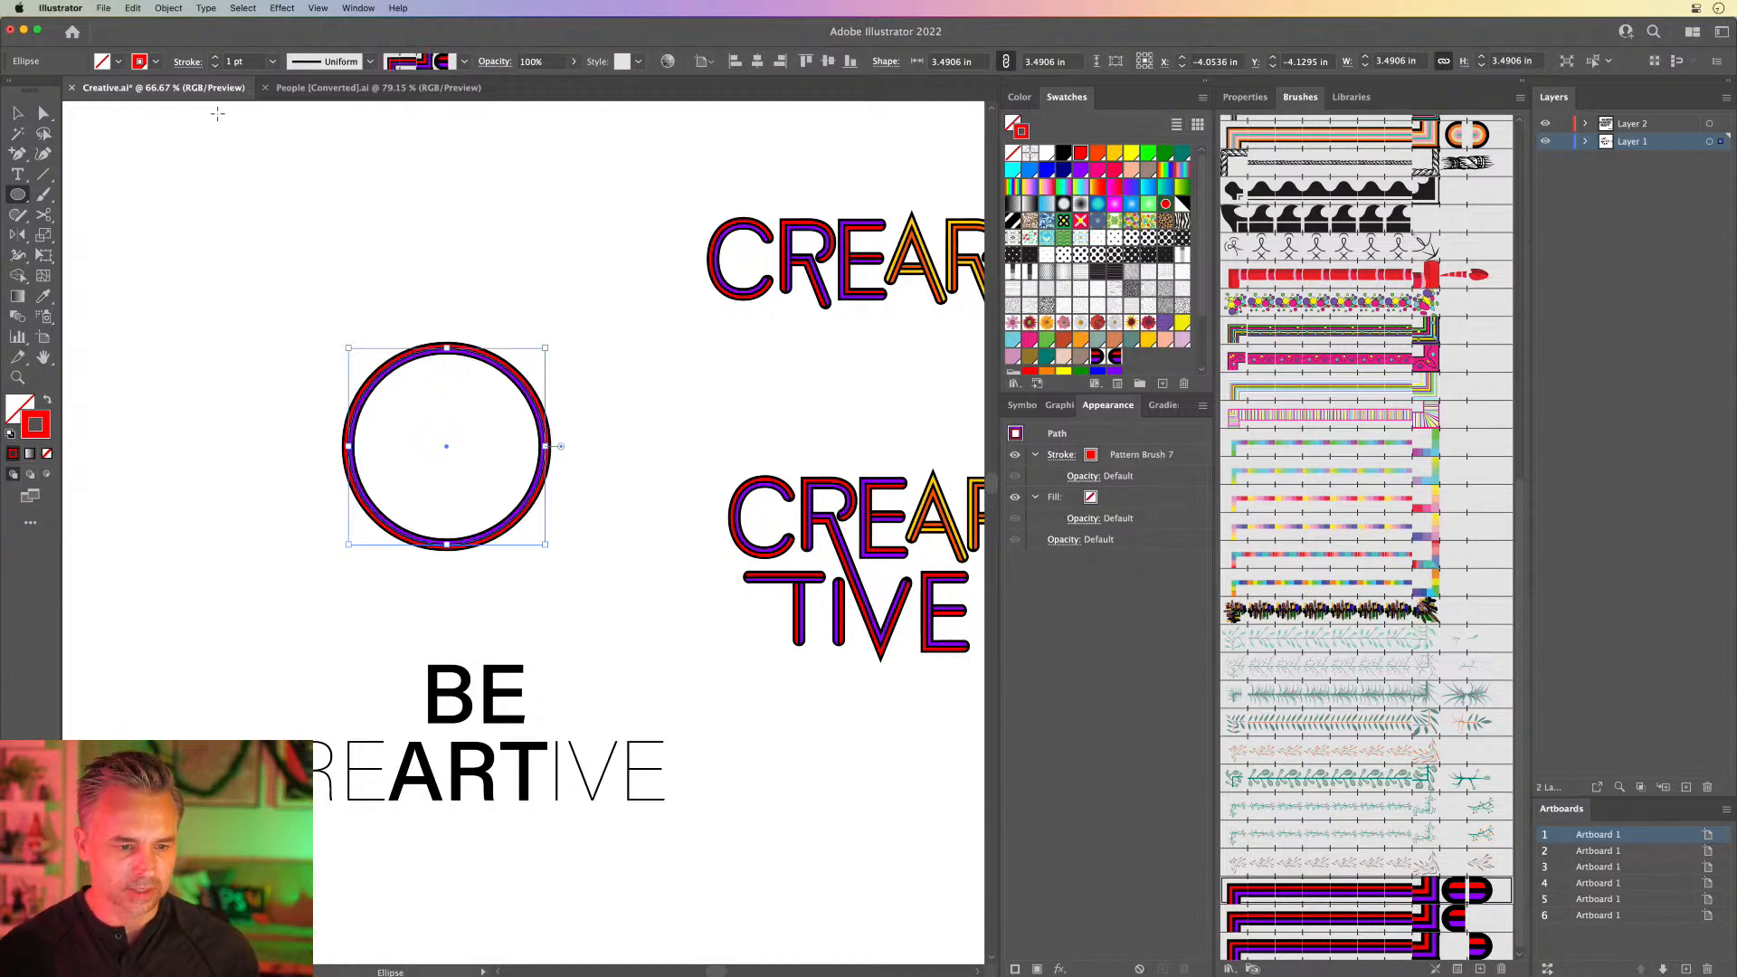
key(super+equal)
key(super+equal)
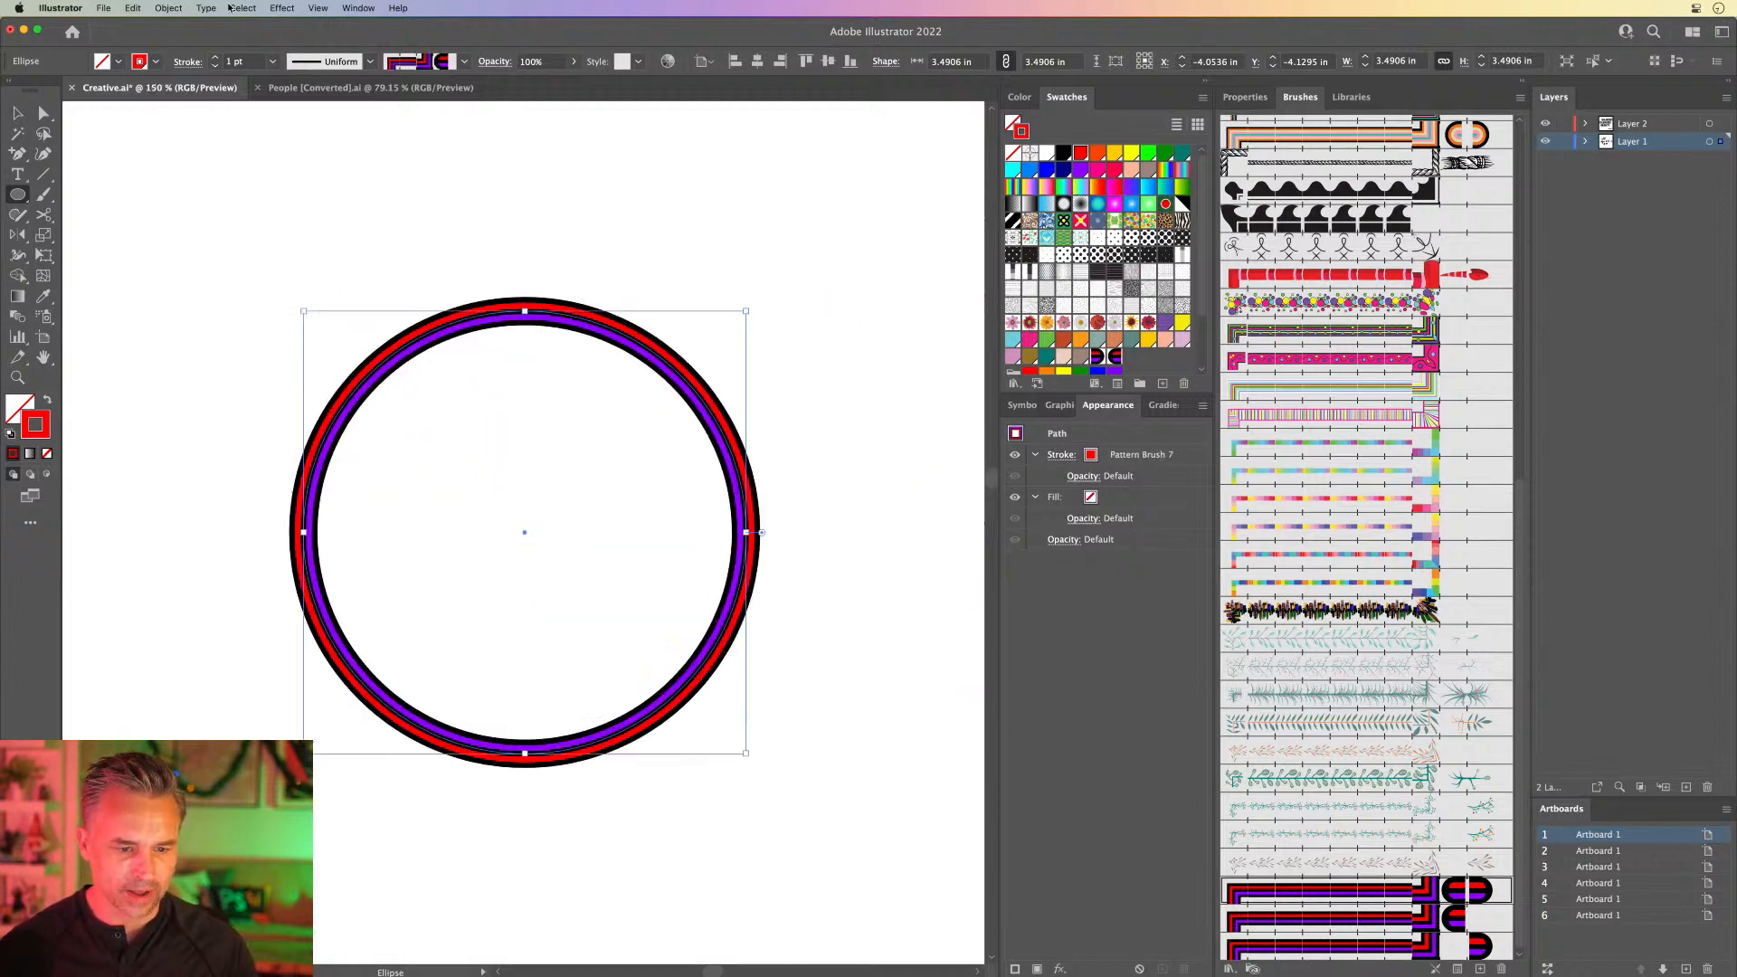
Step: Set the circle's stroke color to white (FFFFFF) and deselect it
click(17, 115)
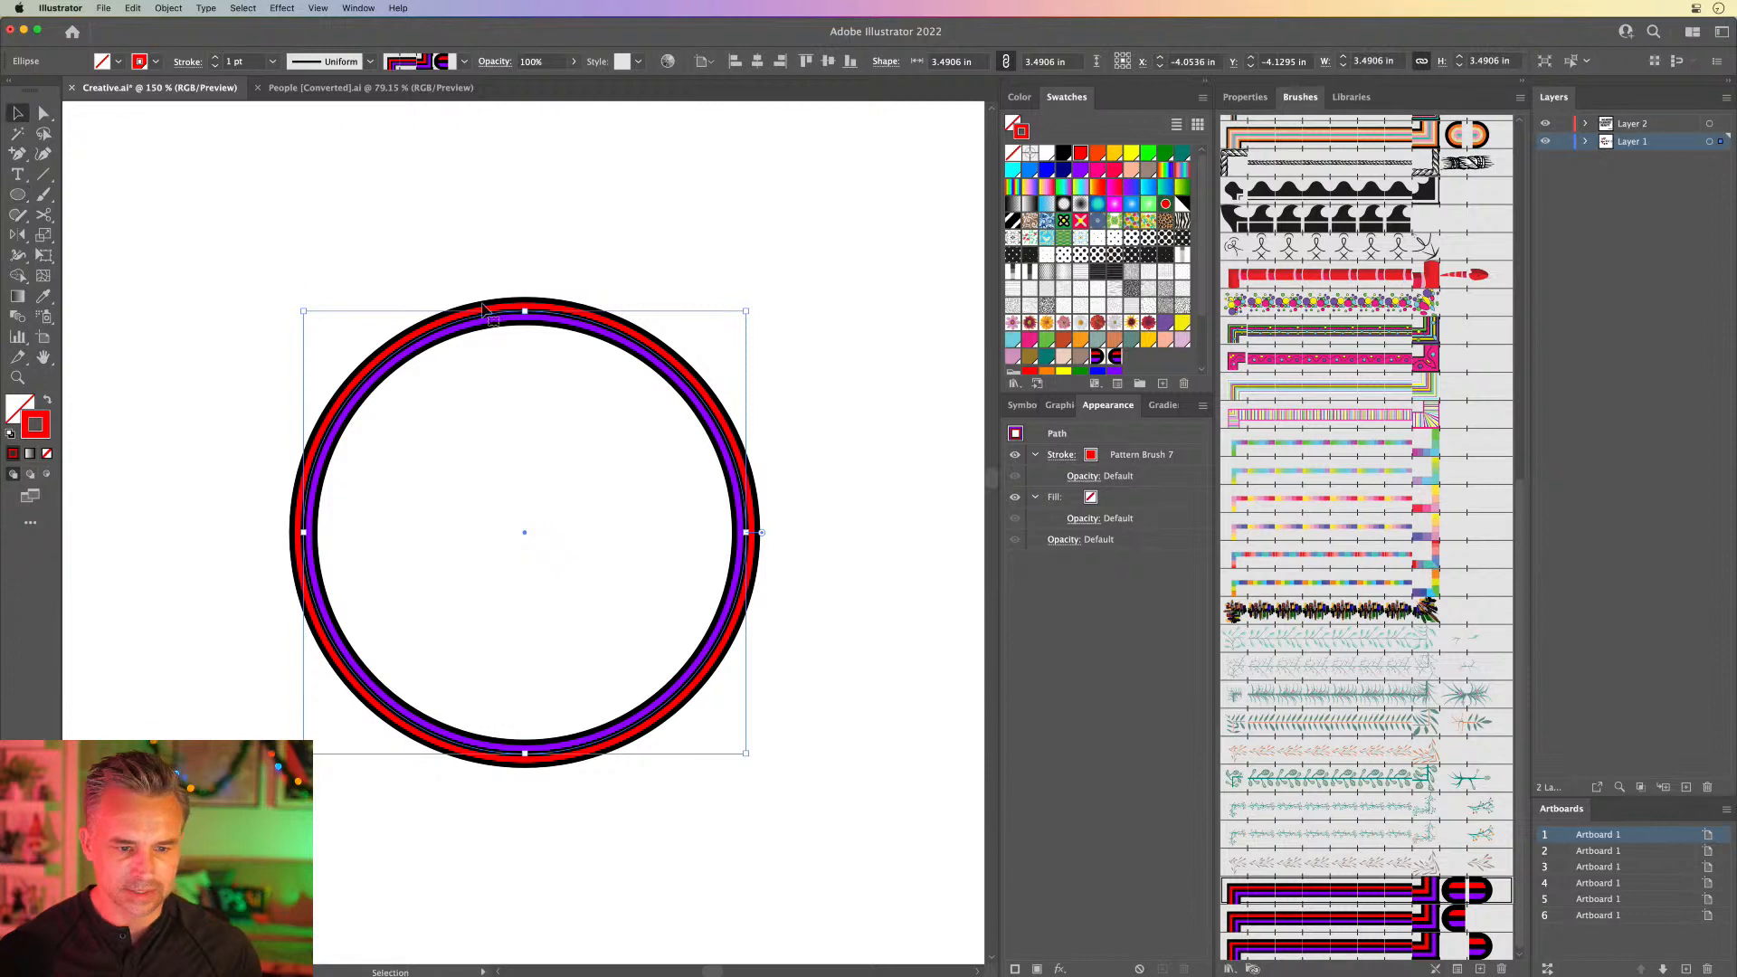
double_click(41, 415)
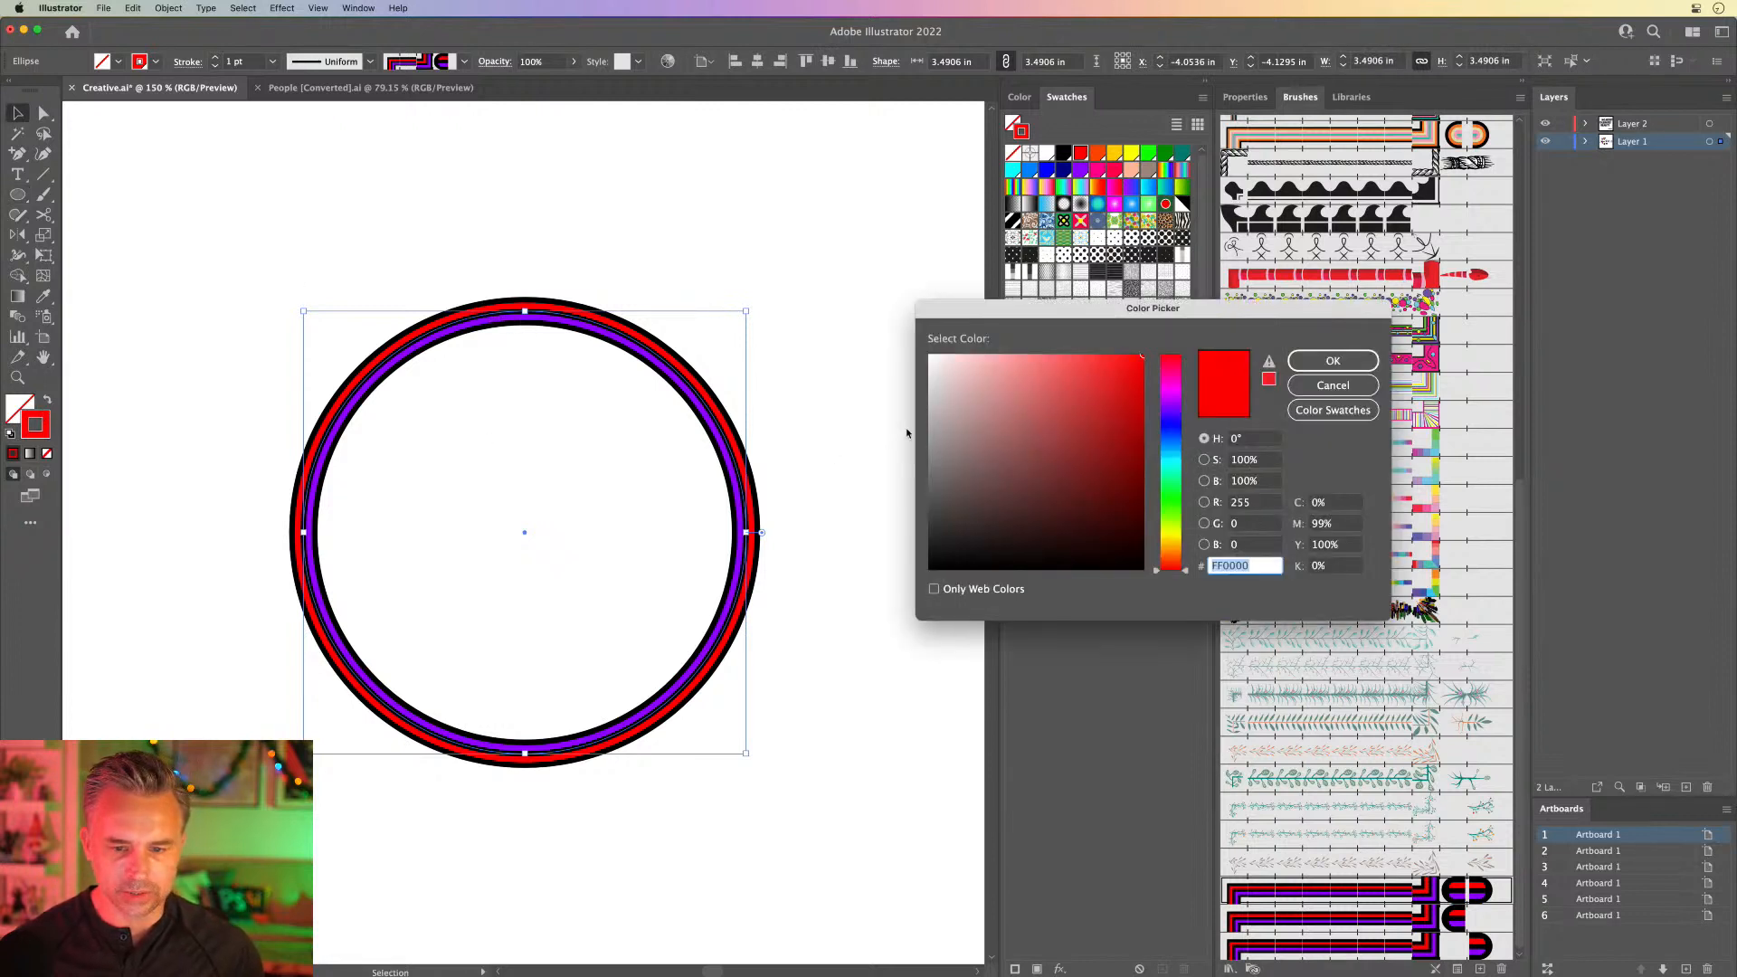
click(962, 399)
key(super+z)
drag(930, 363, 930, 353)
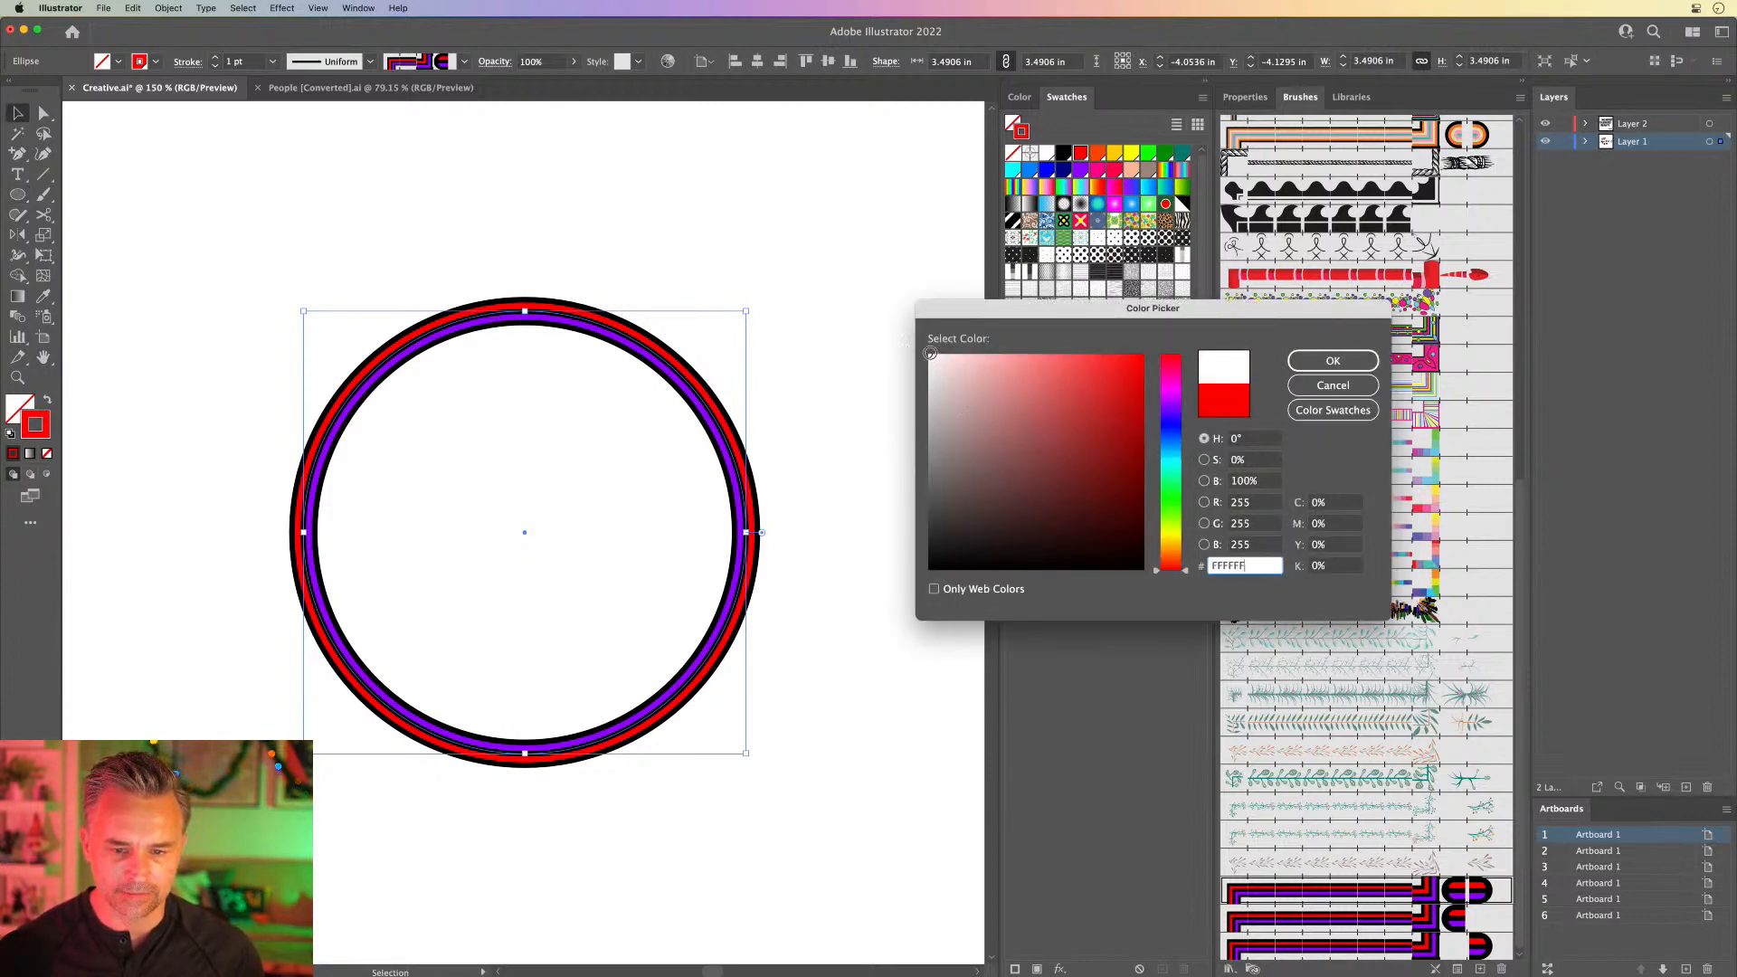
key(Return)
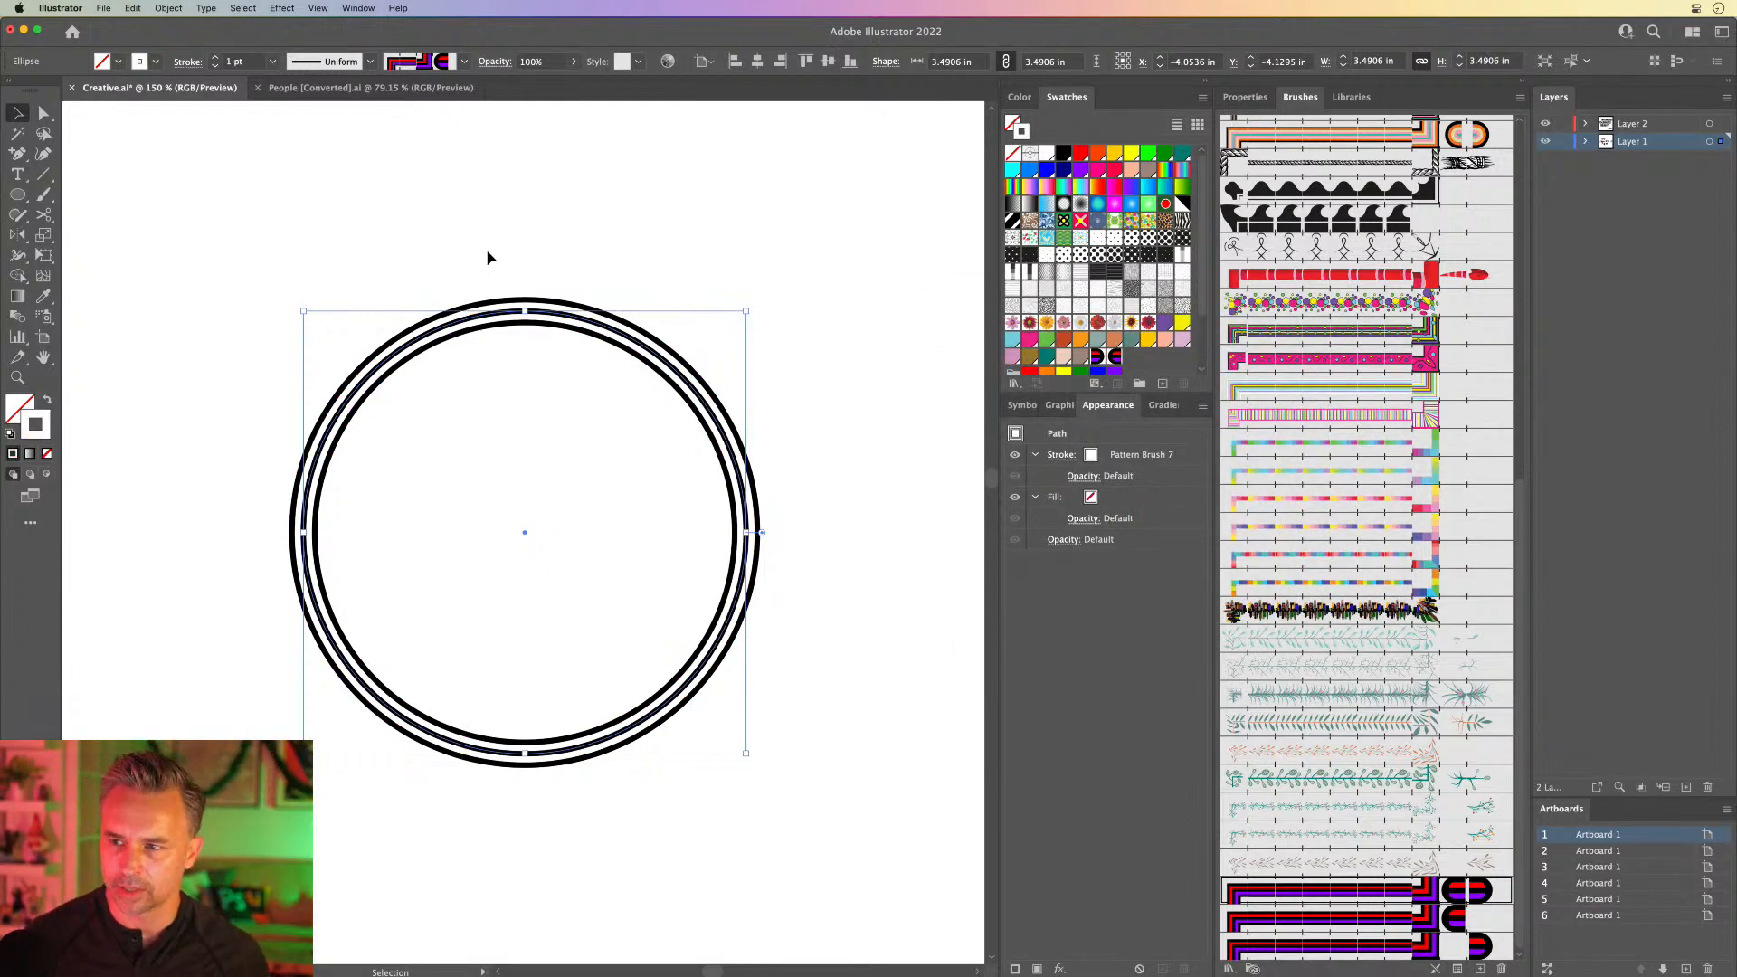
key(super+minus)
key(super+minus)
key(super+minus)
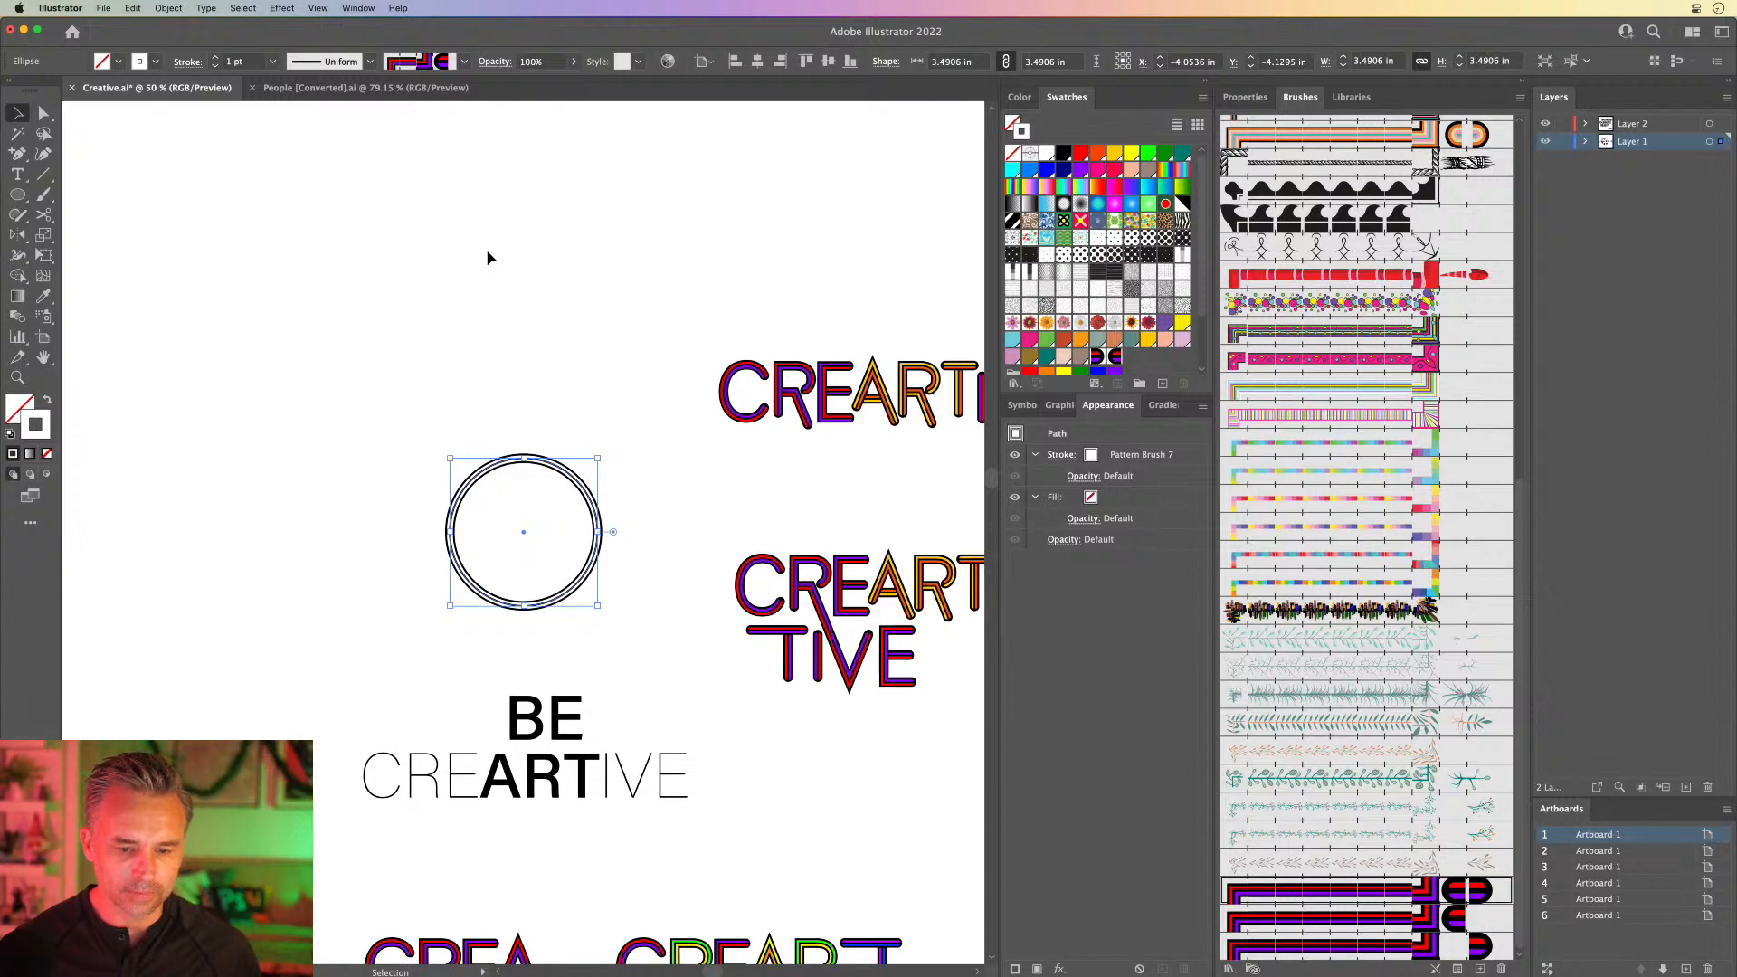
click(487, 272)
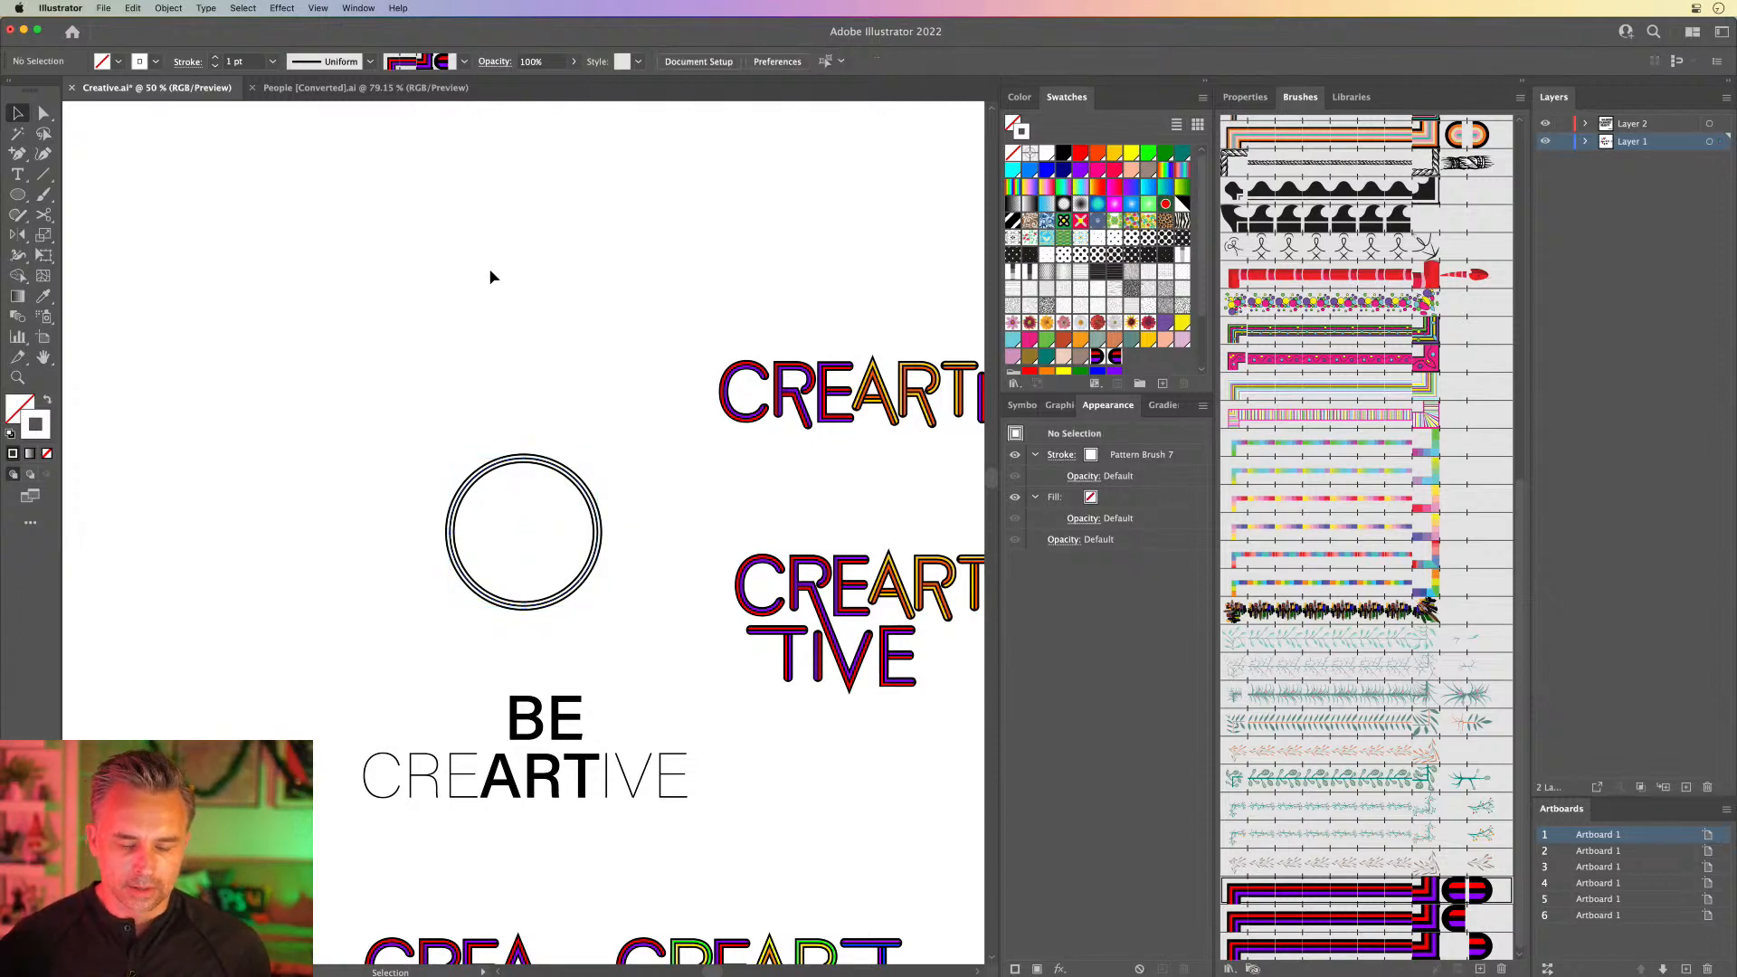
Step: Place the whole two-line CREART TIVE lettering above the white-striped circle and deselect it
scroll(585, 547, right, 3)
drag(903, 689, 899, 695)
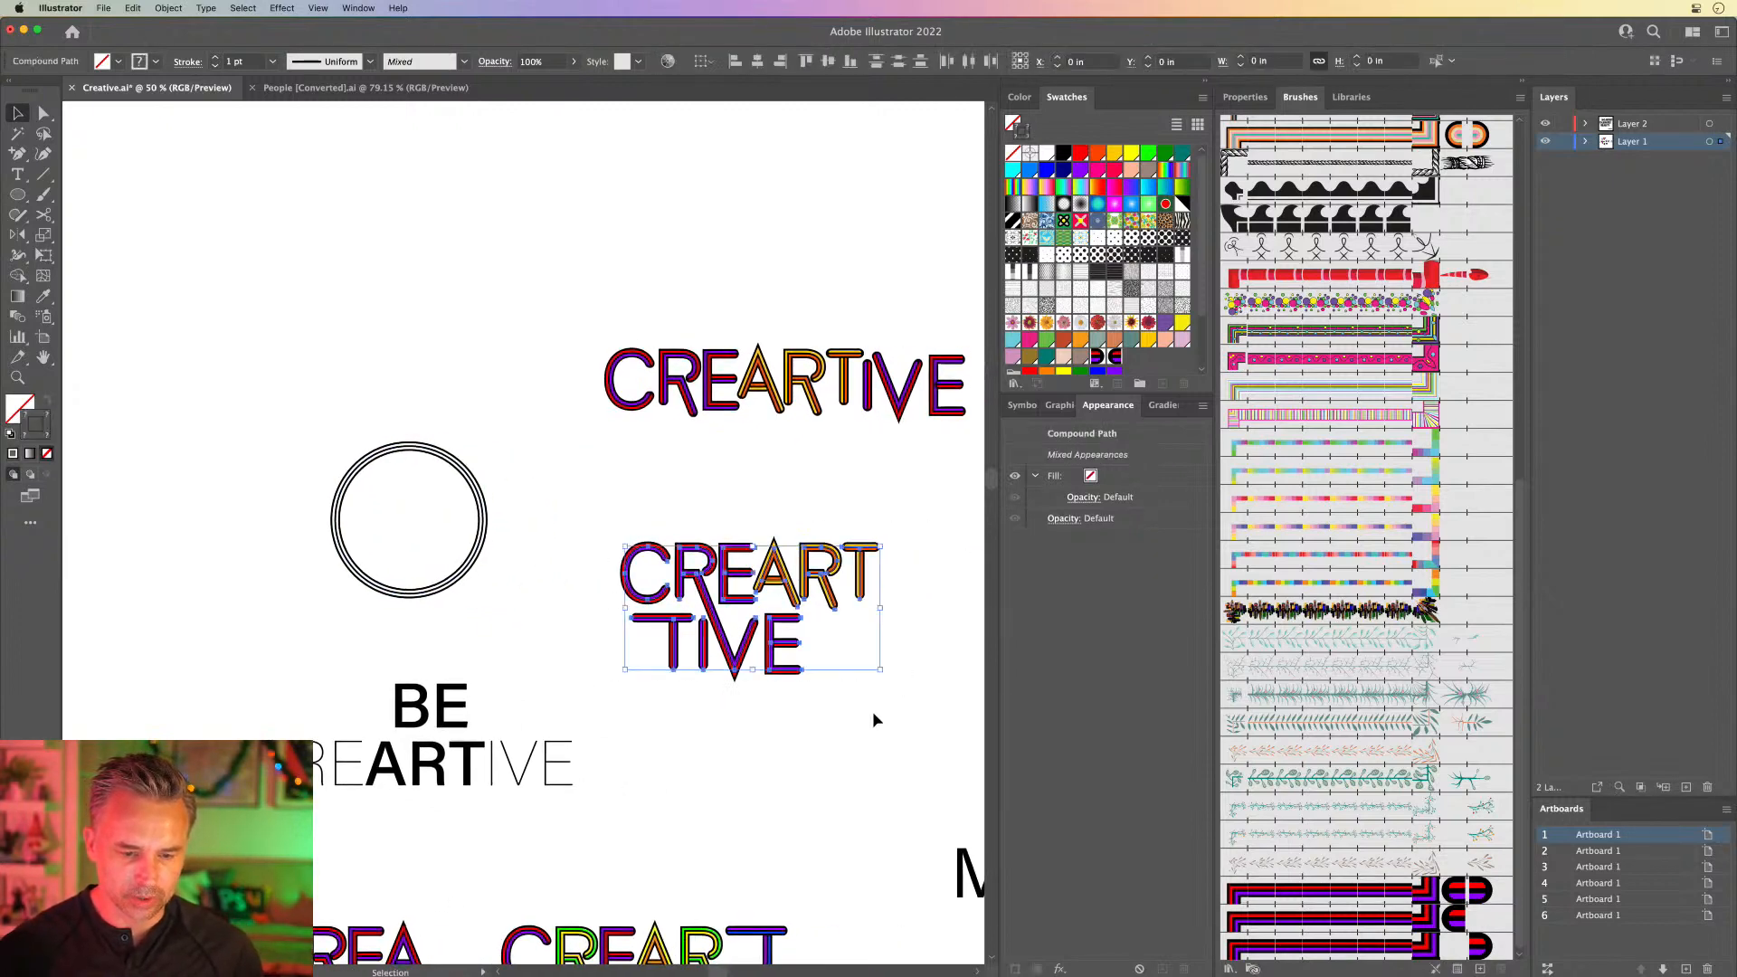
drag(742, 611, 457, 163)
key(super+equal)
key(super+equal)
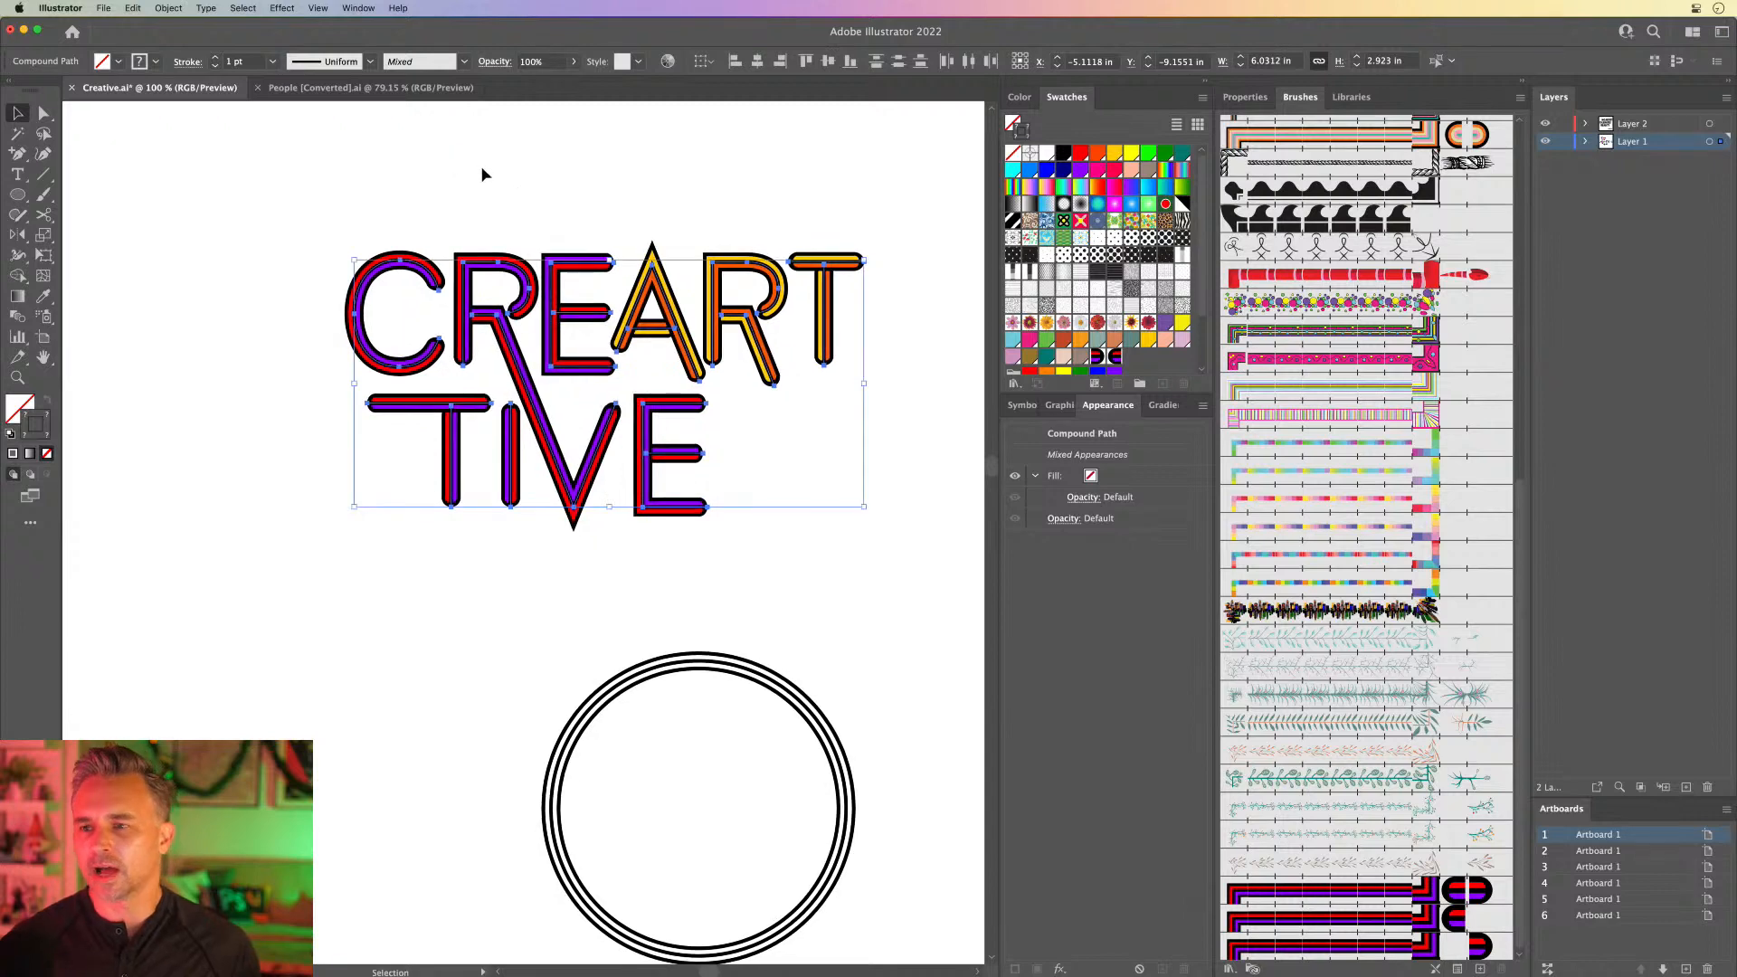
click(605, 667)
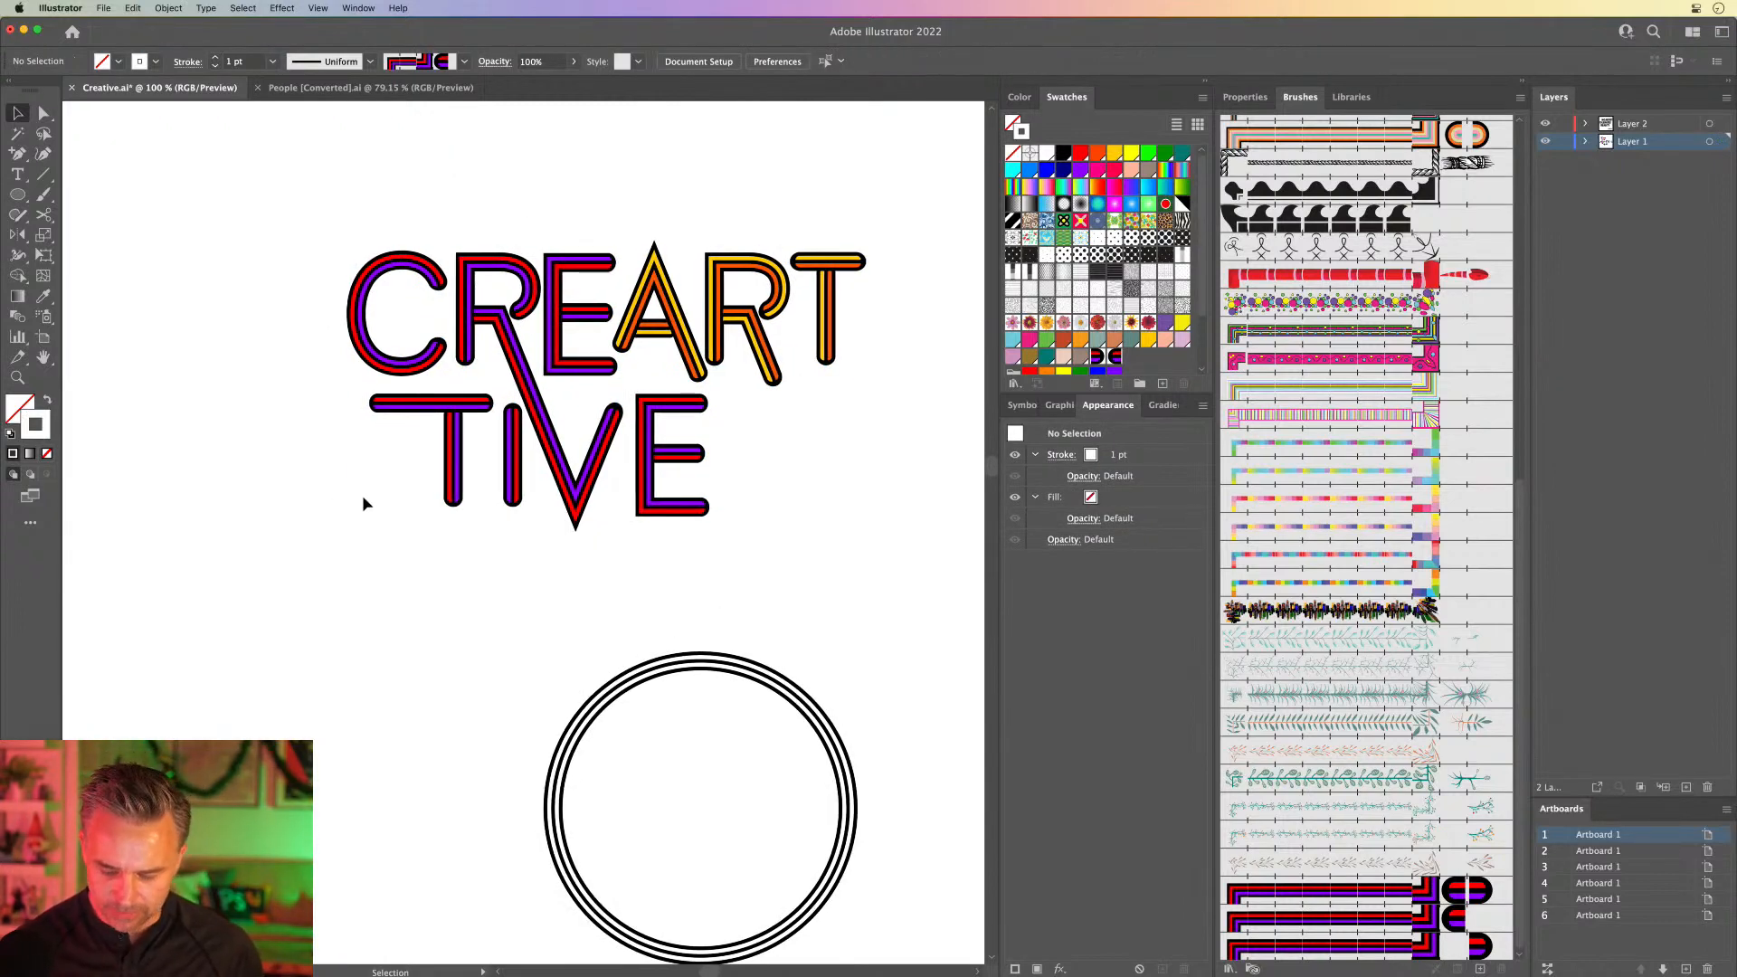
Step: Draw a right-angled path about 0.96 by 1.13 in beneath the T bar and beside its stem in TIVE, with the circle's white-striped stroke
key(p)
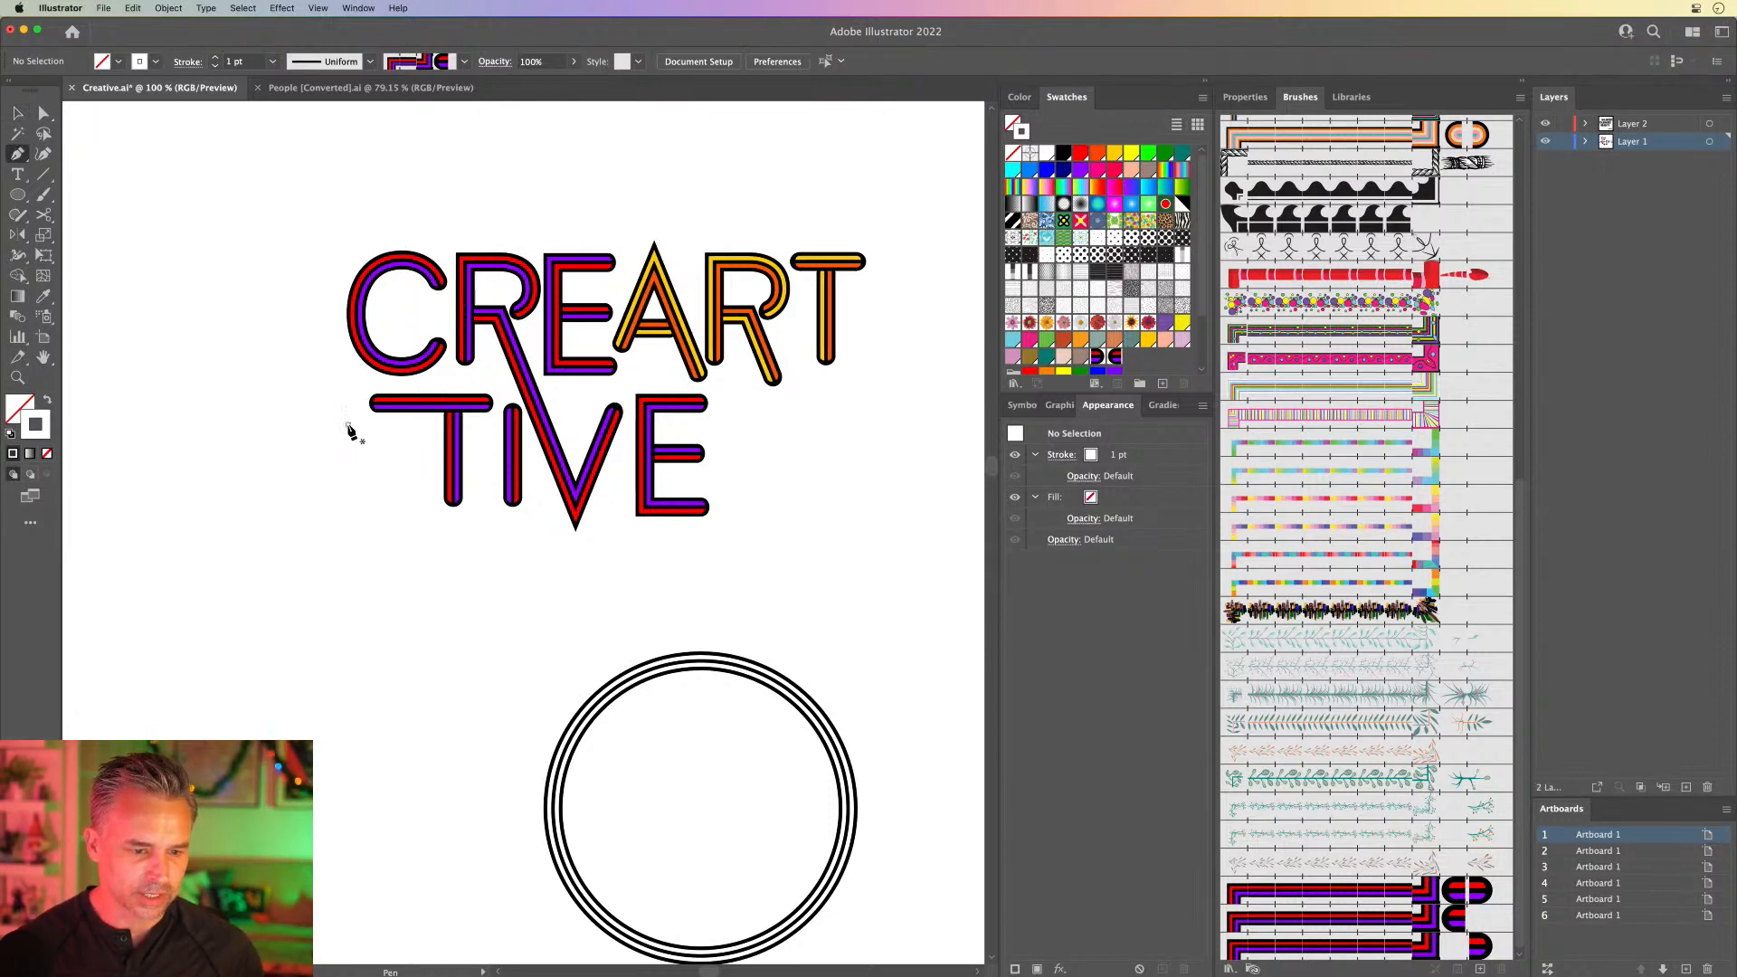
click(348, 424)
click(429, 424)
shift+click(428, 521)
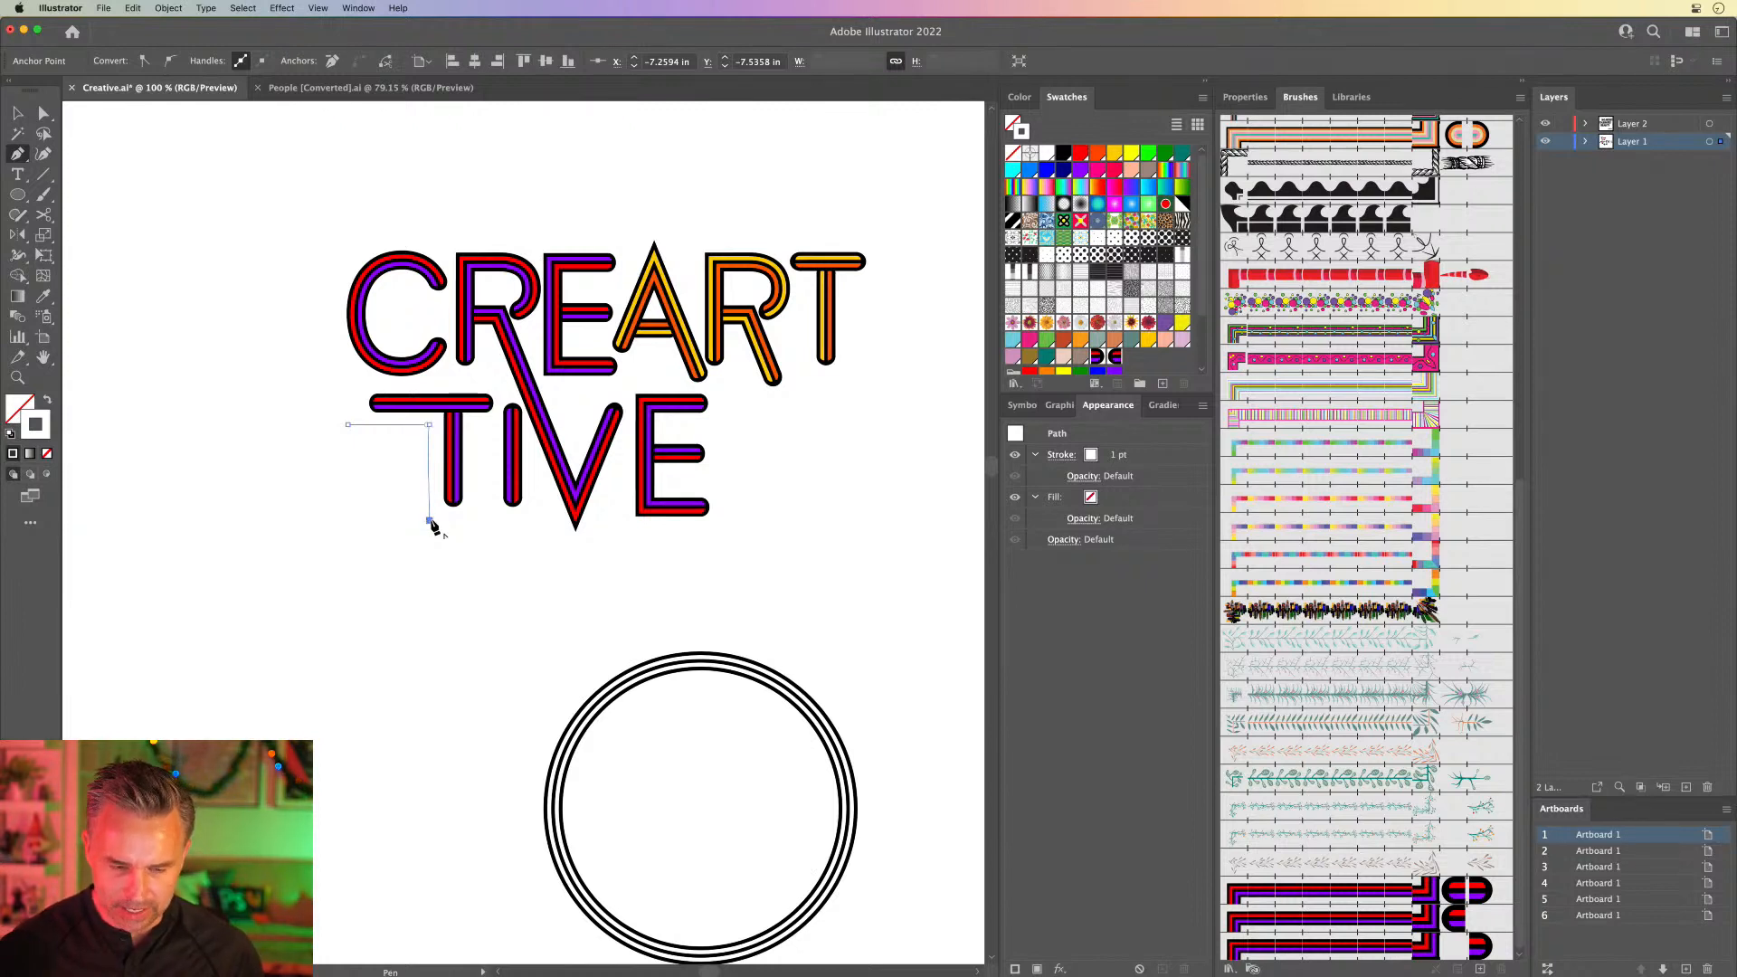
key(i)
click(682, 652)
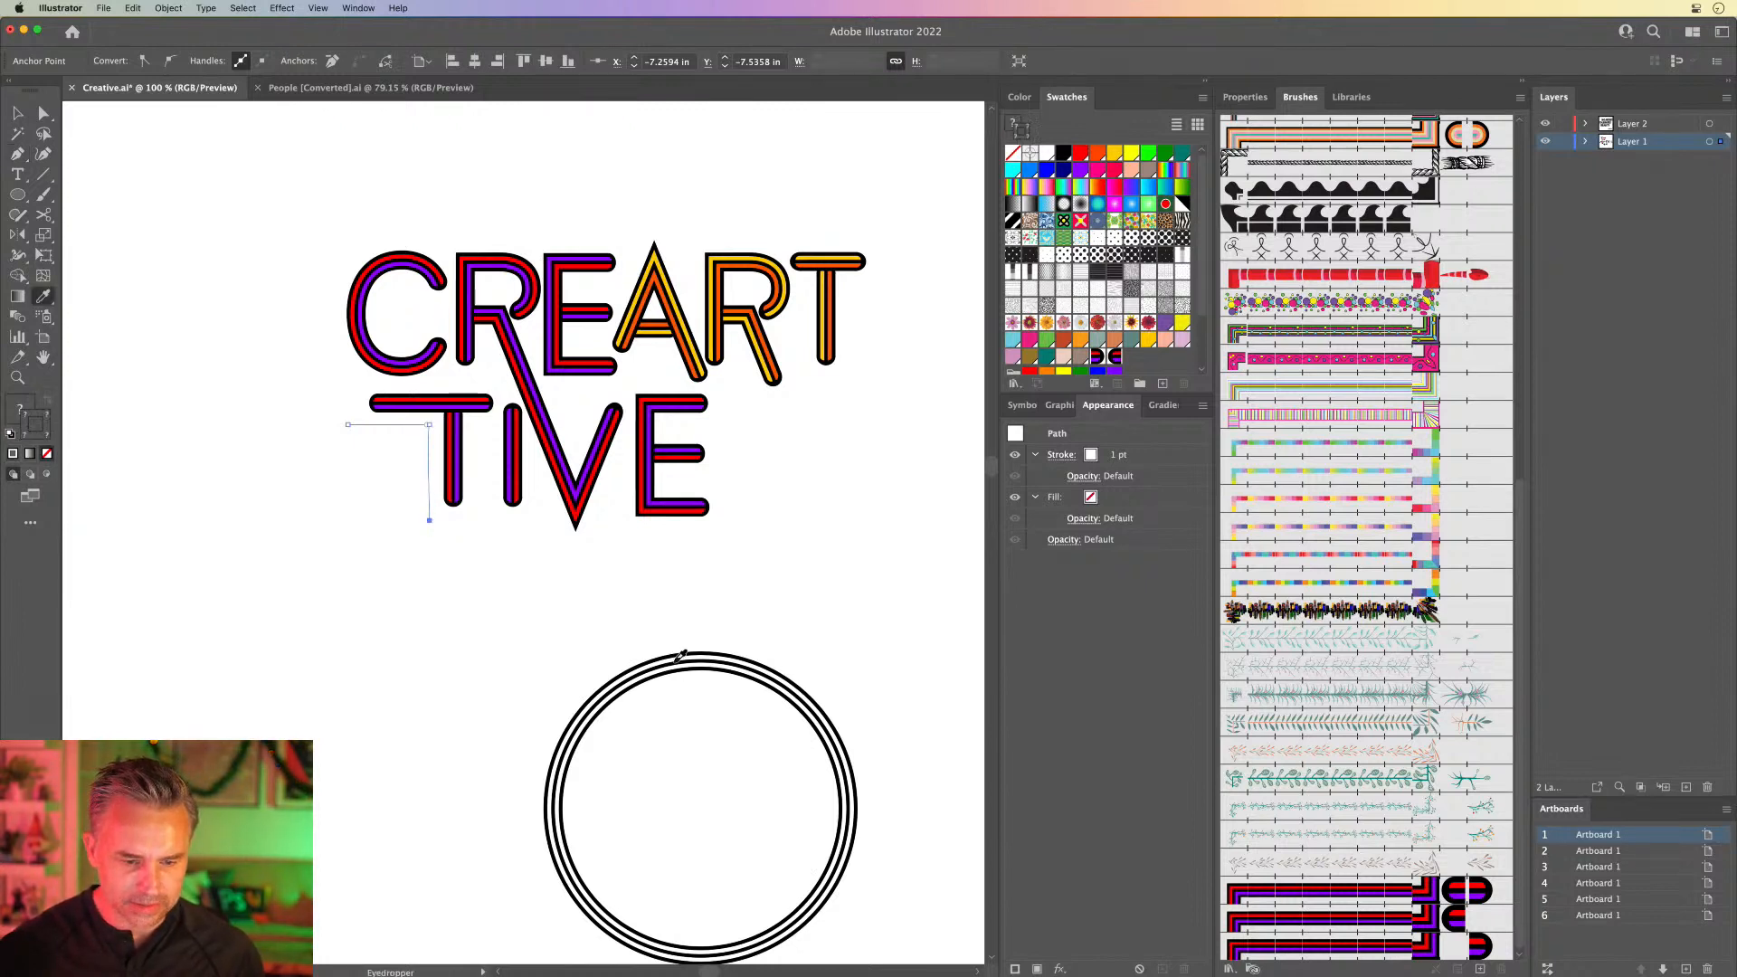
key(v)
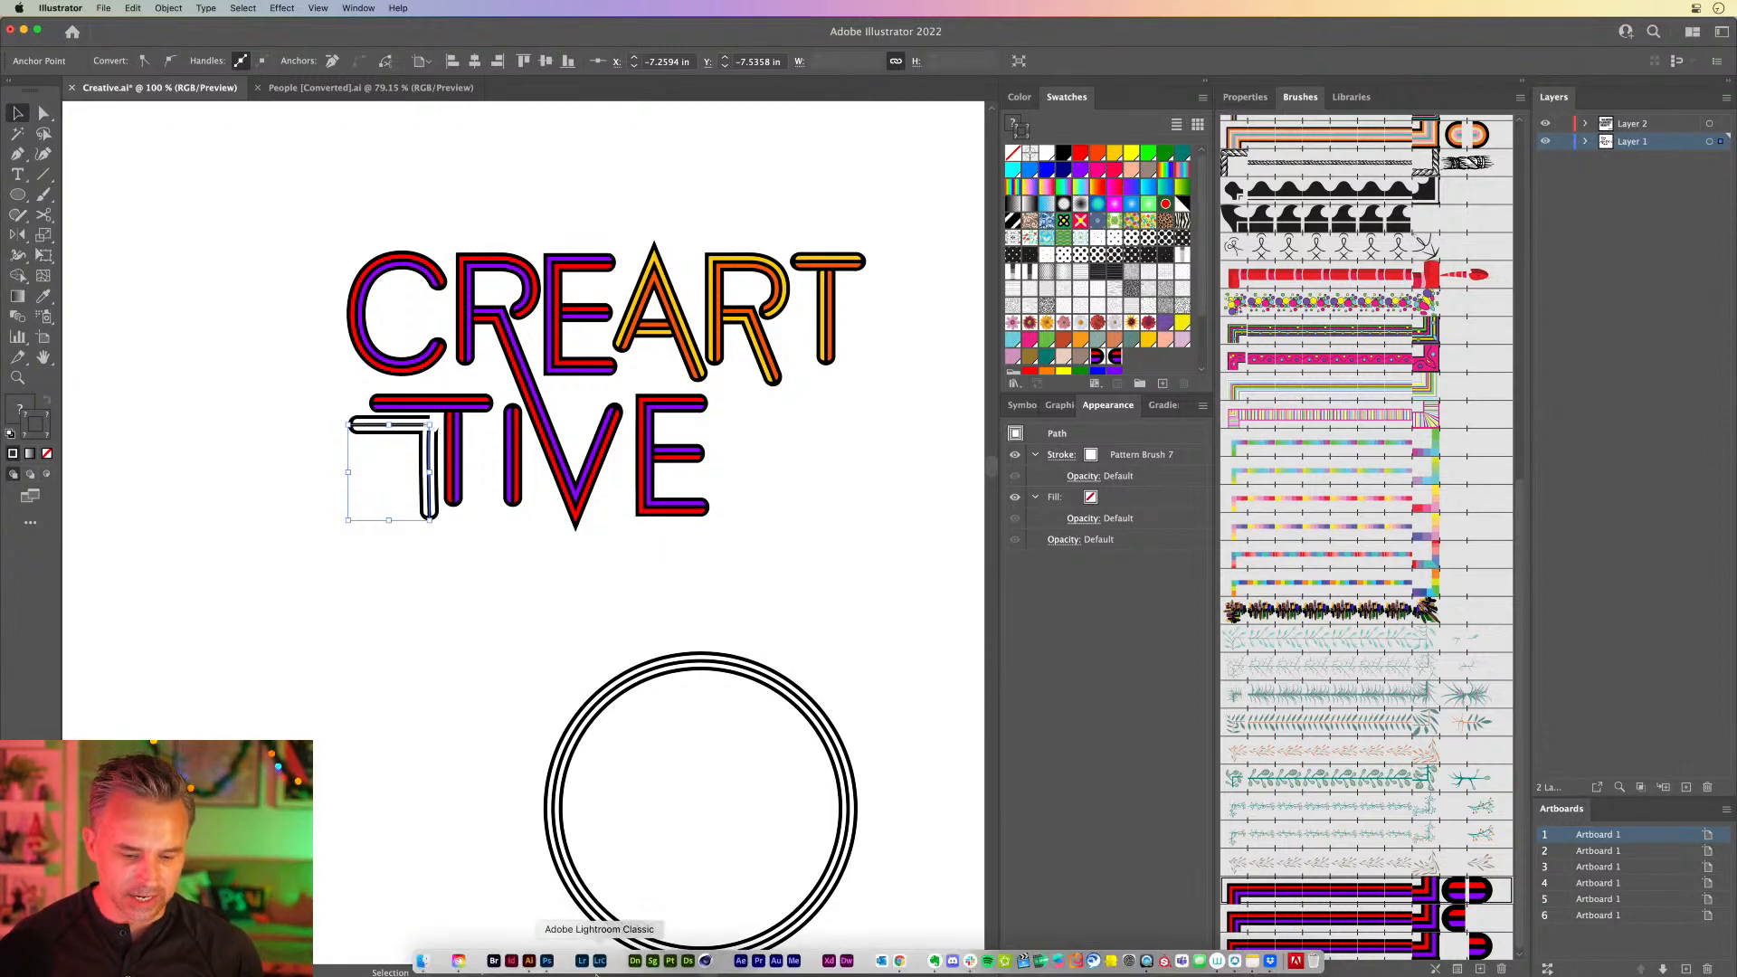
click(444, 606)
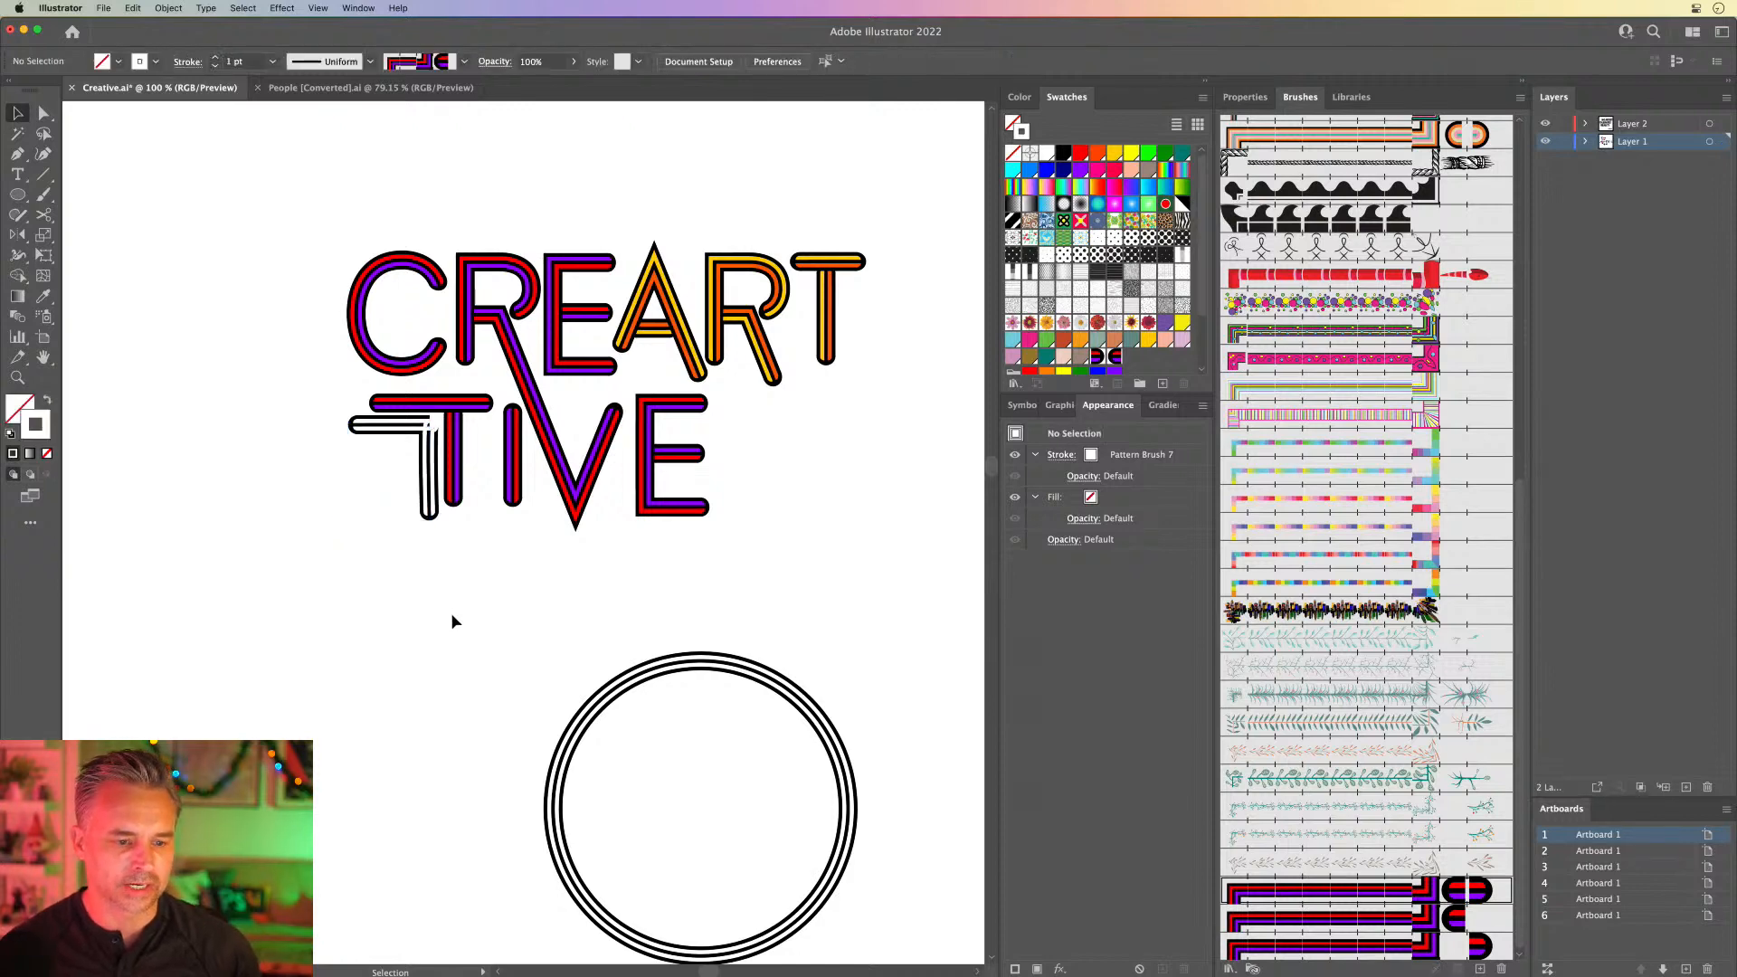
Step: Convert the bend of the white-striped path beside the T to a sharp corner point and deselect the path
click(380, 425)
key(super+equal)
key(super+equal)
key(super+equal)
key(super+equal)
key(super+equal)
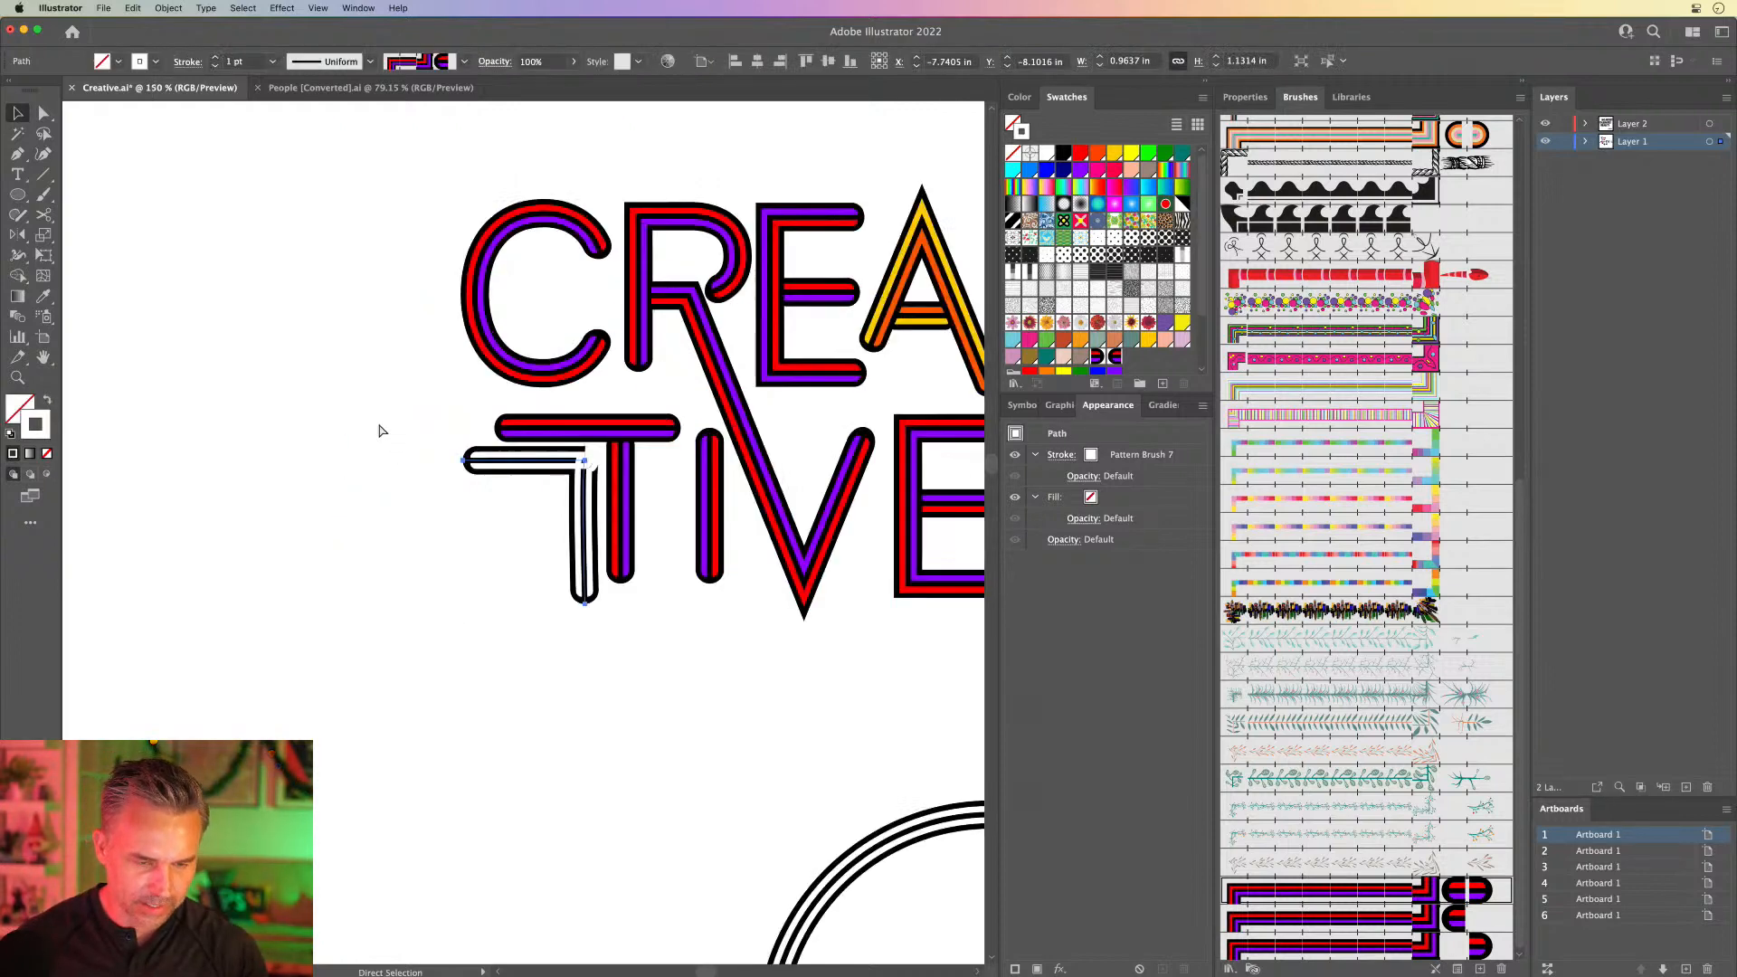
drag(573, 356, 548, 390)
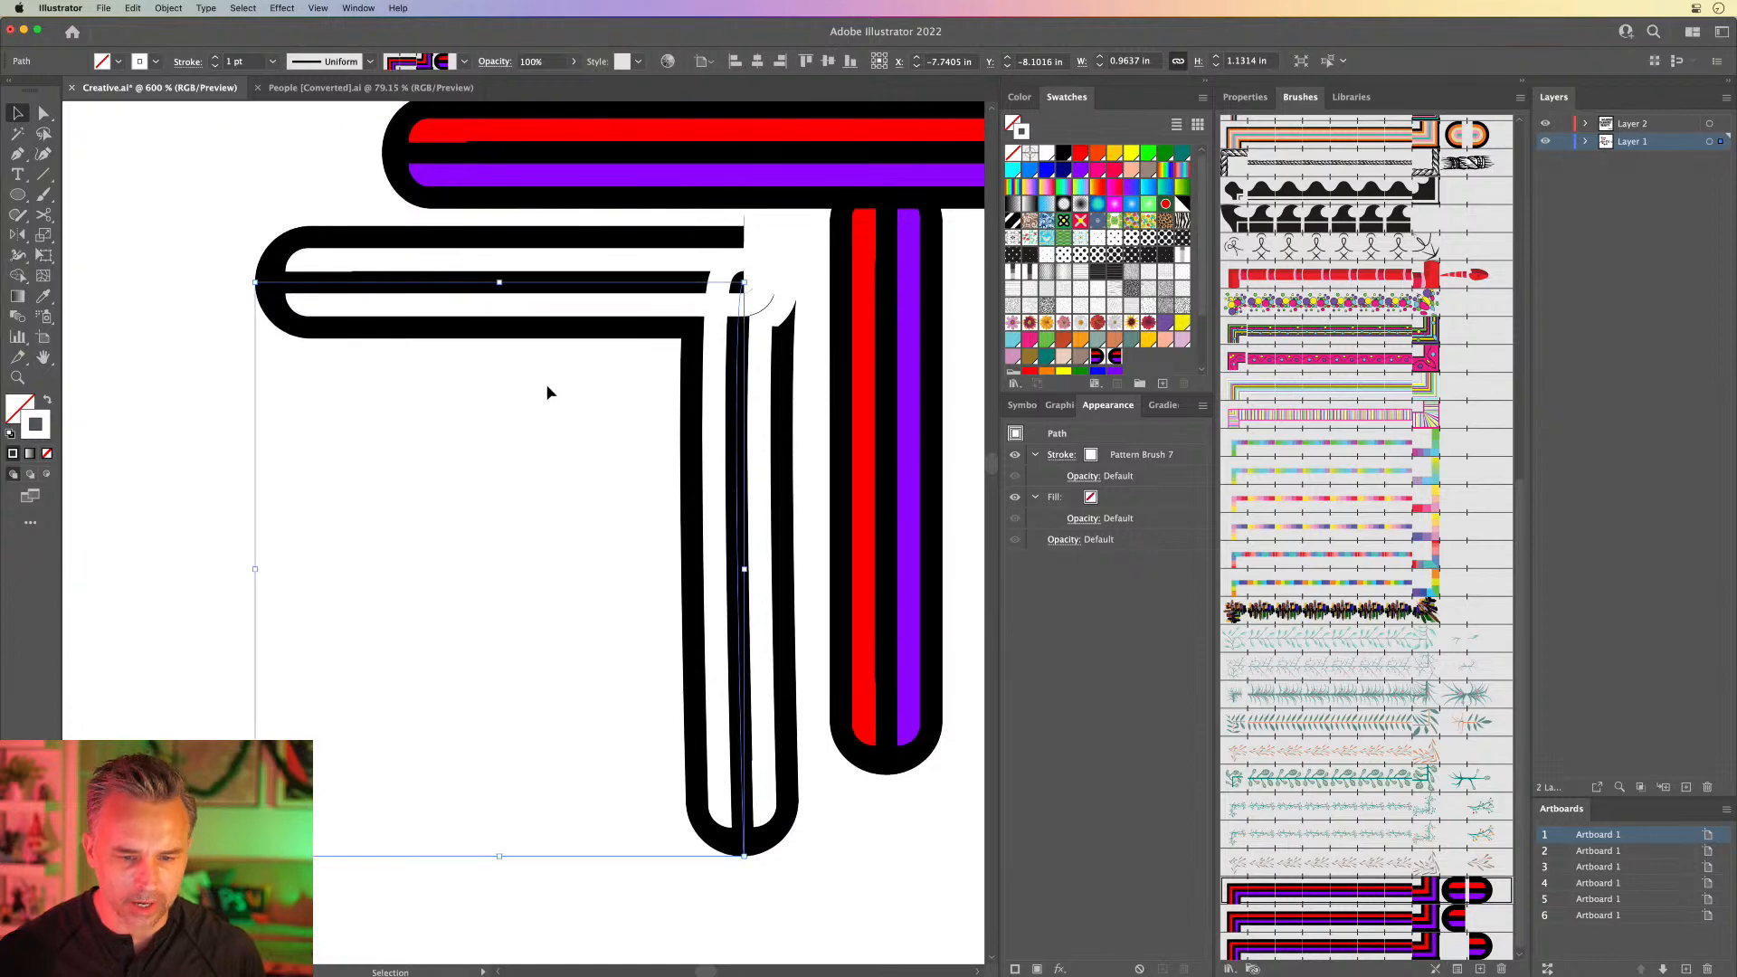
key(shift+c)
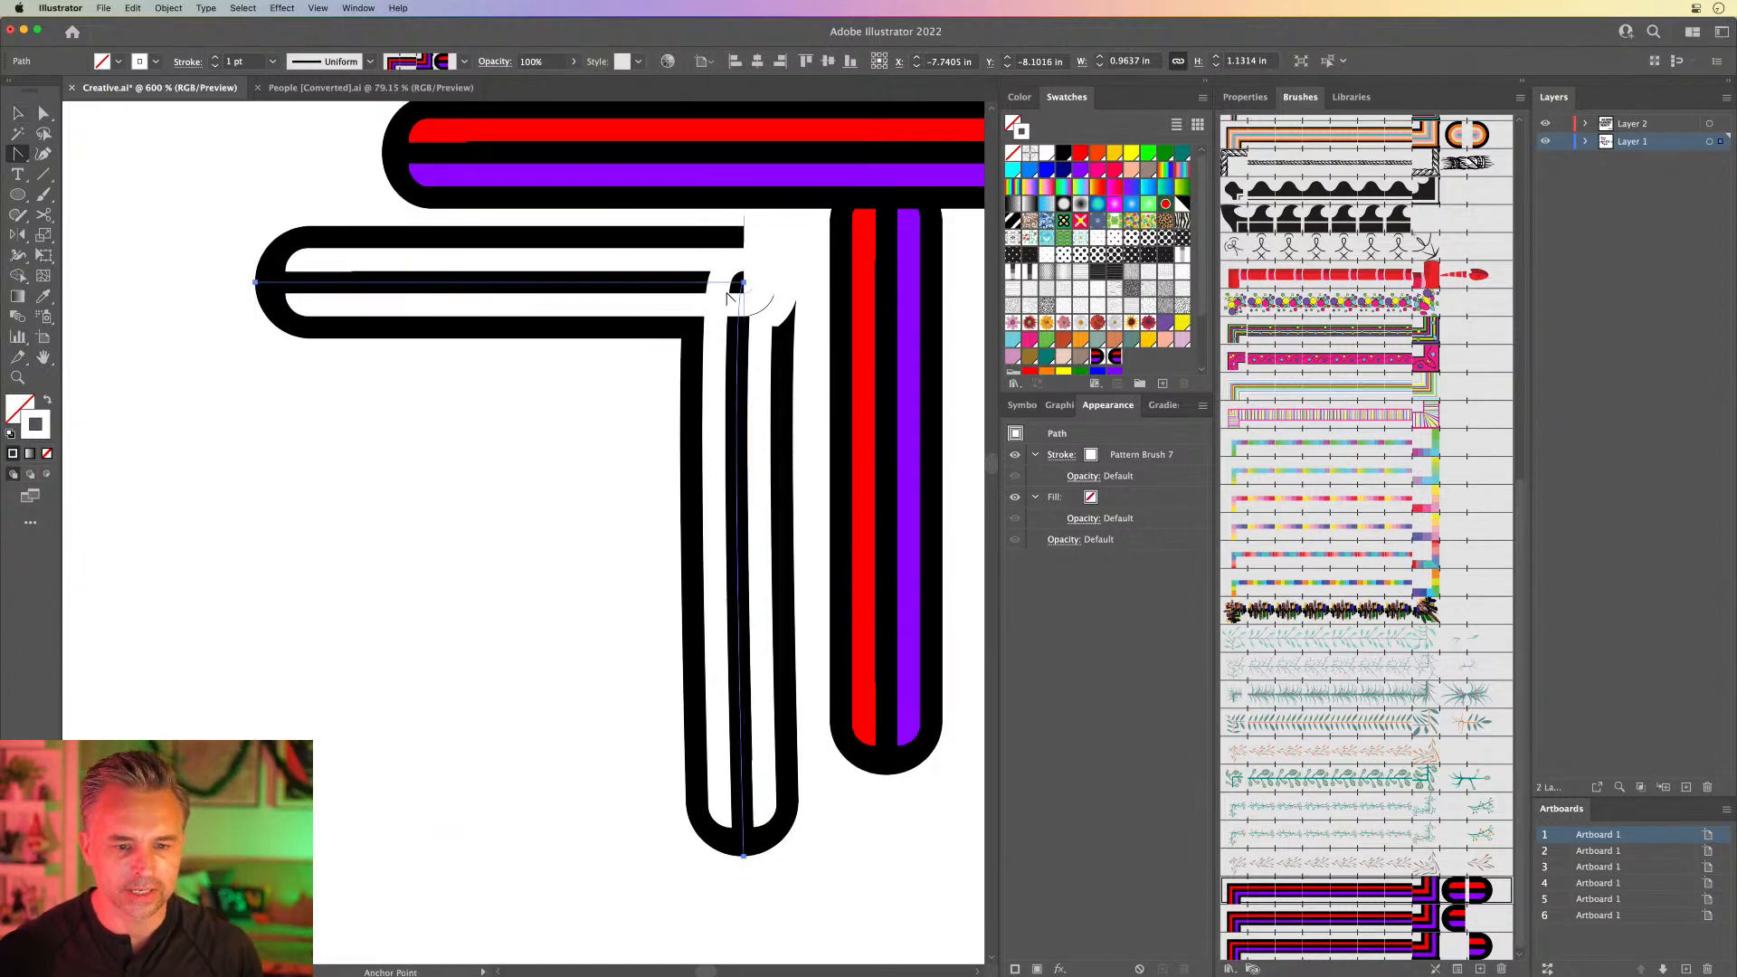
click(744, 286)
key(super+minus)
key(super+minus)
key(super+minus)
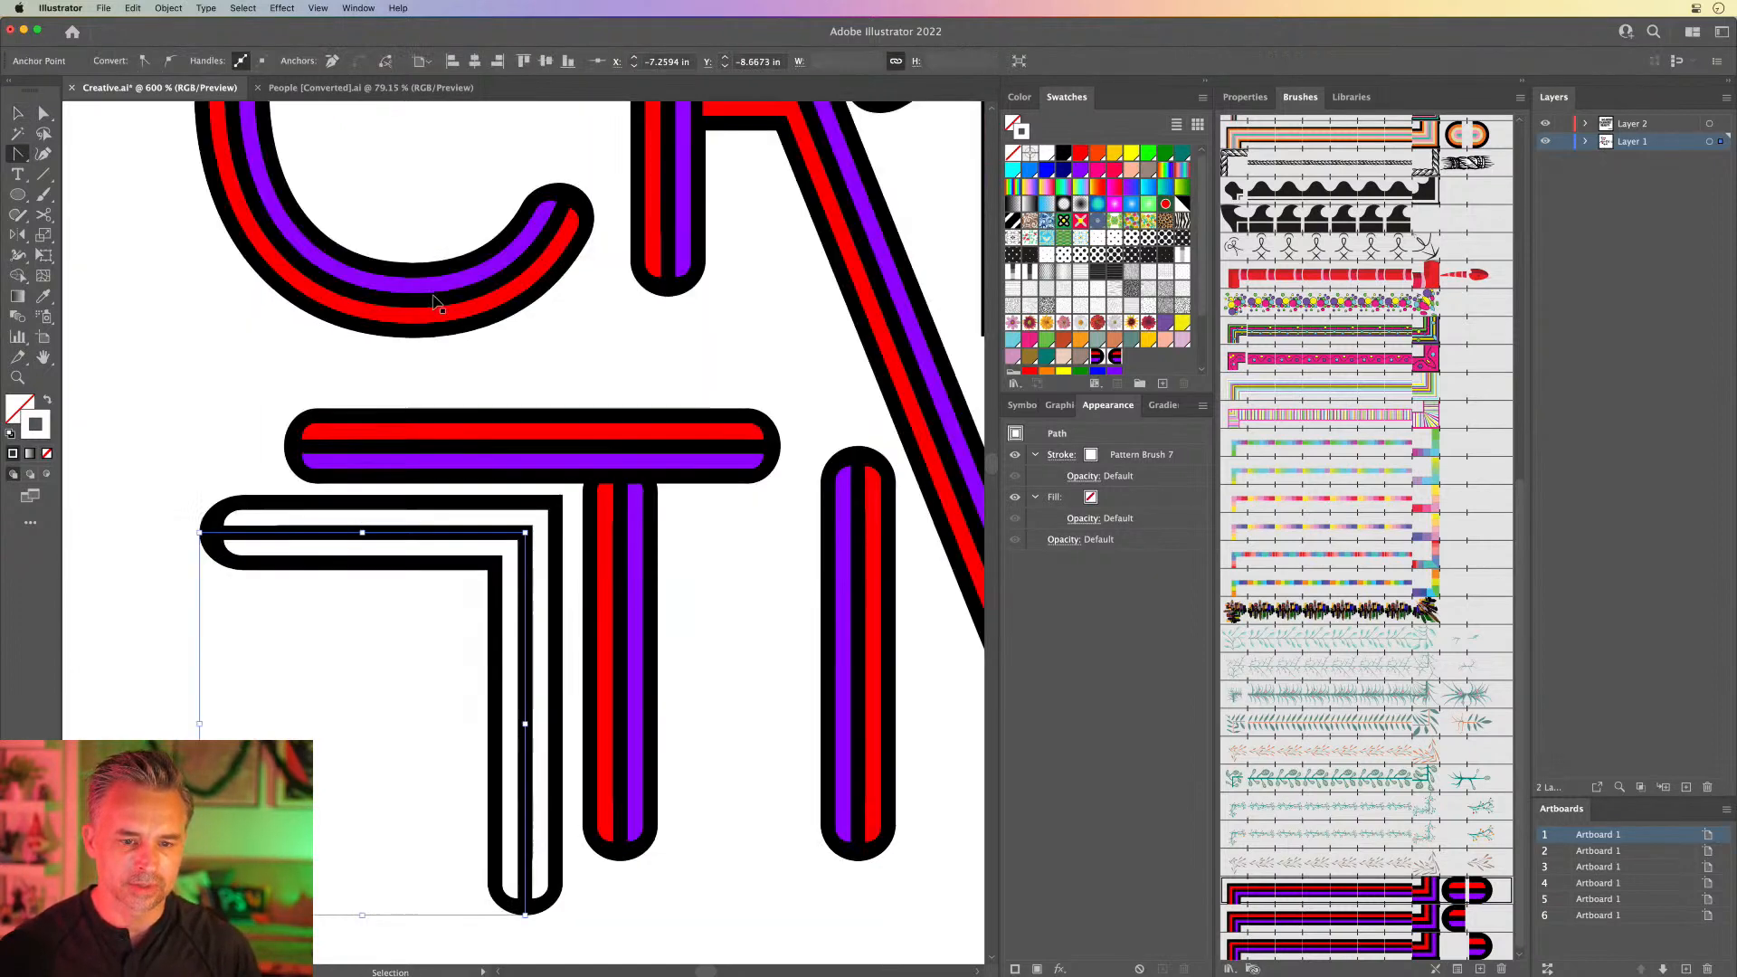
key(super+minus)
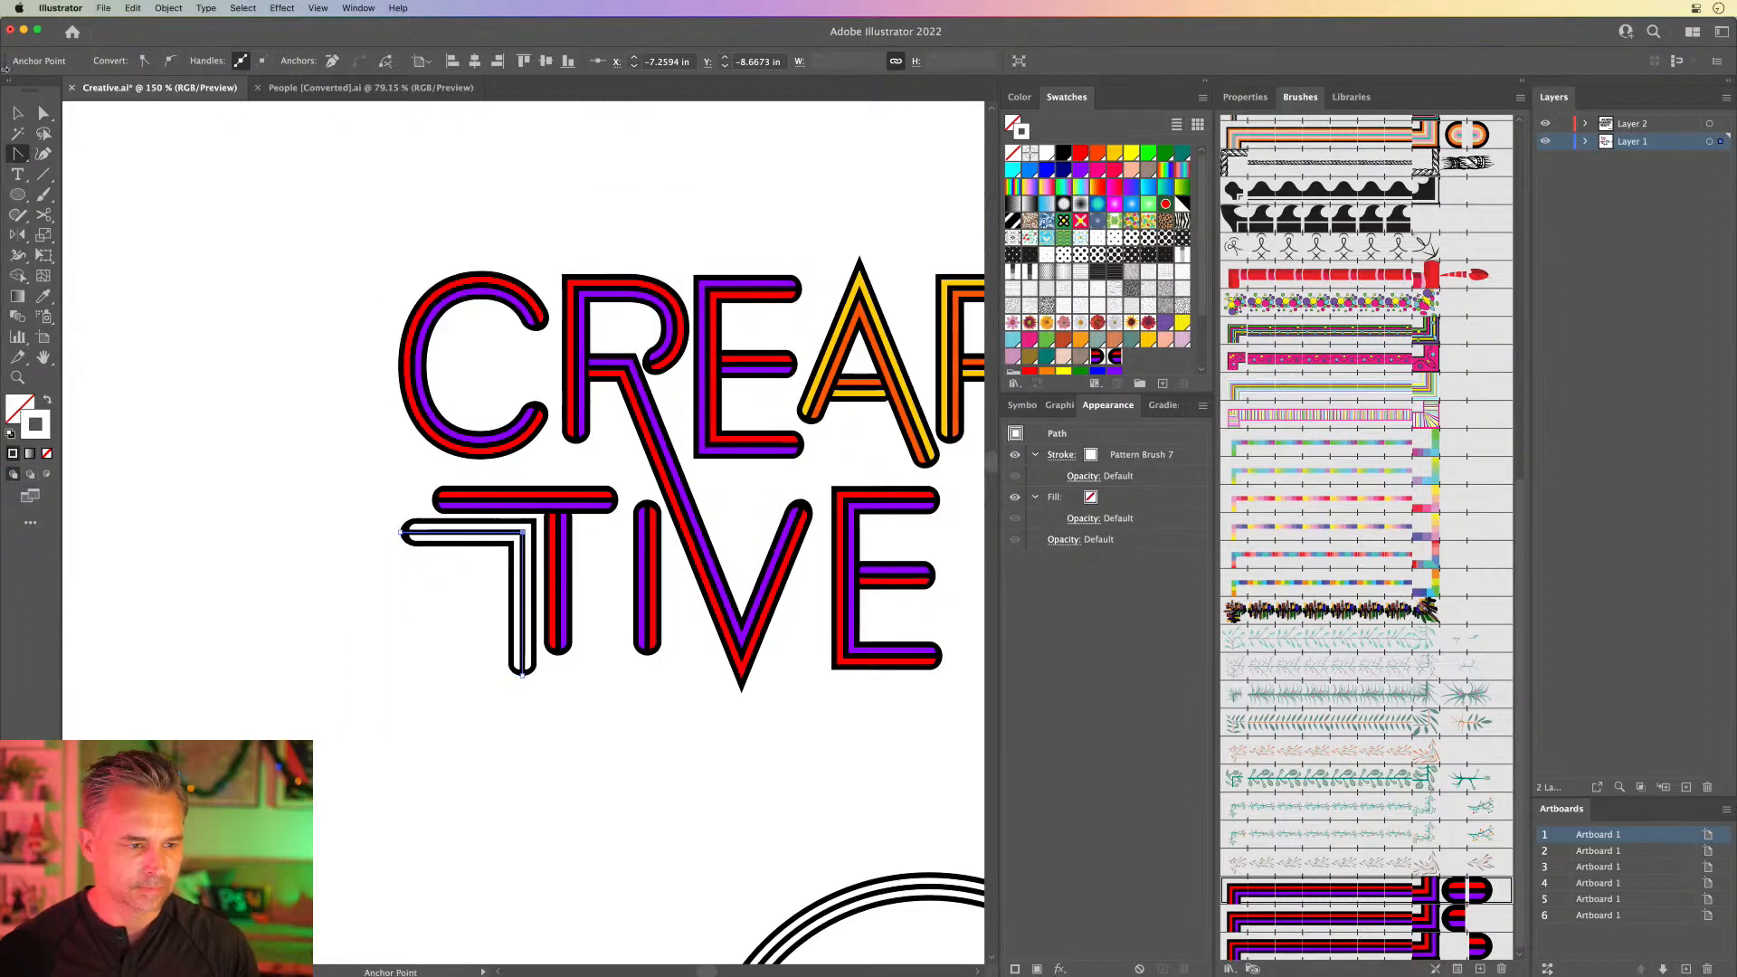
click(17, 113)
click(250, 329)
drag(252, 329, 39, 311)
key(super+minus)
drag(188, 313, 308, 316)
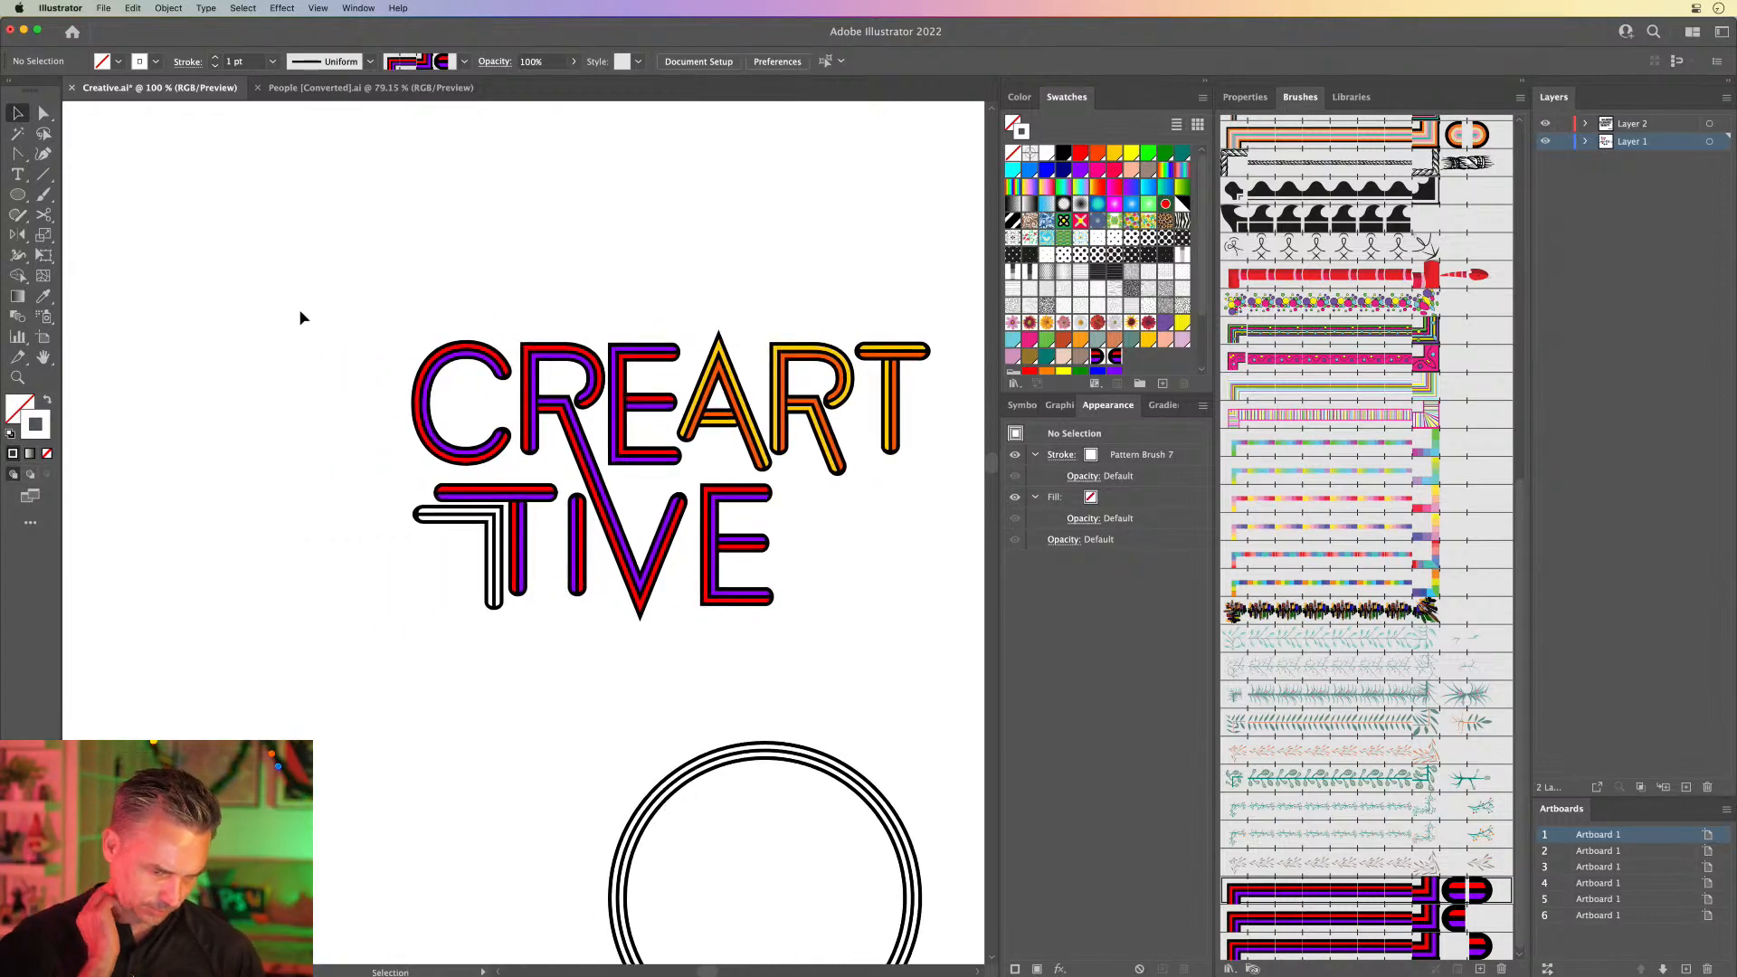
Step: Draw a white-striped Pen path from between T and I, under the I, up beside the V, around its point and up toward the E
key(p)
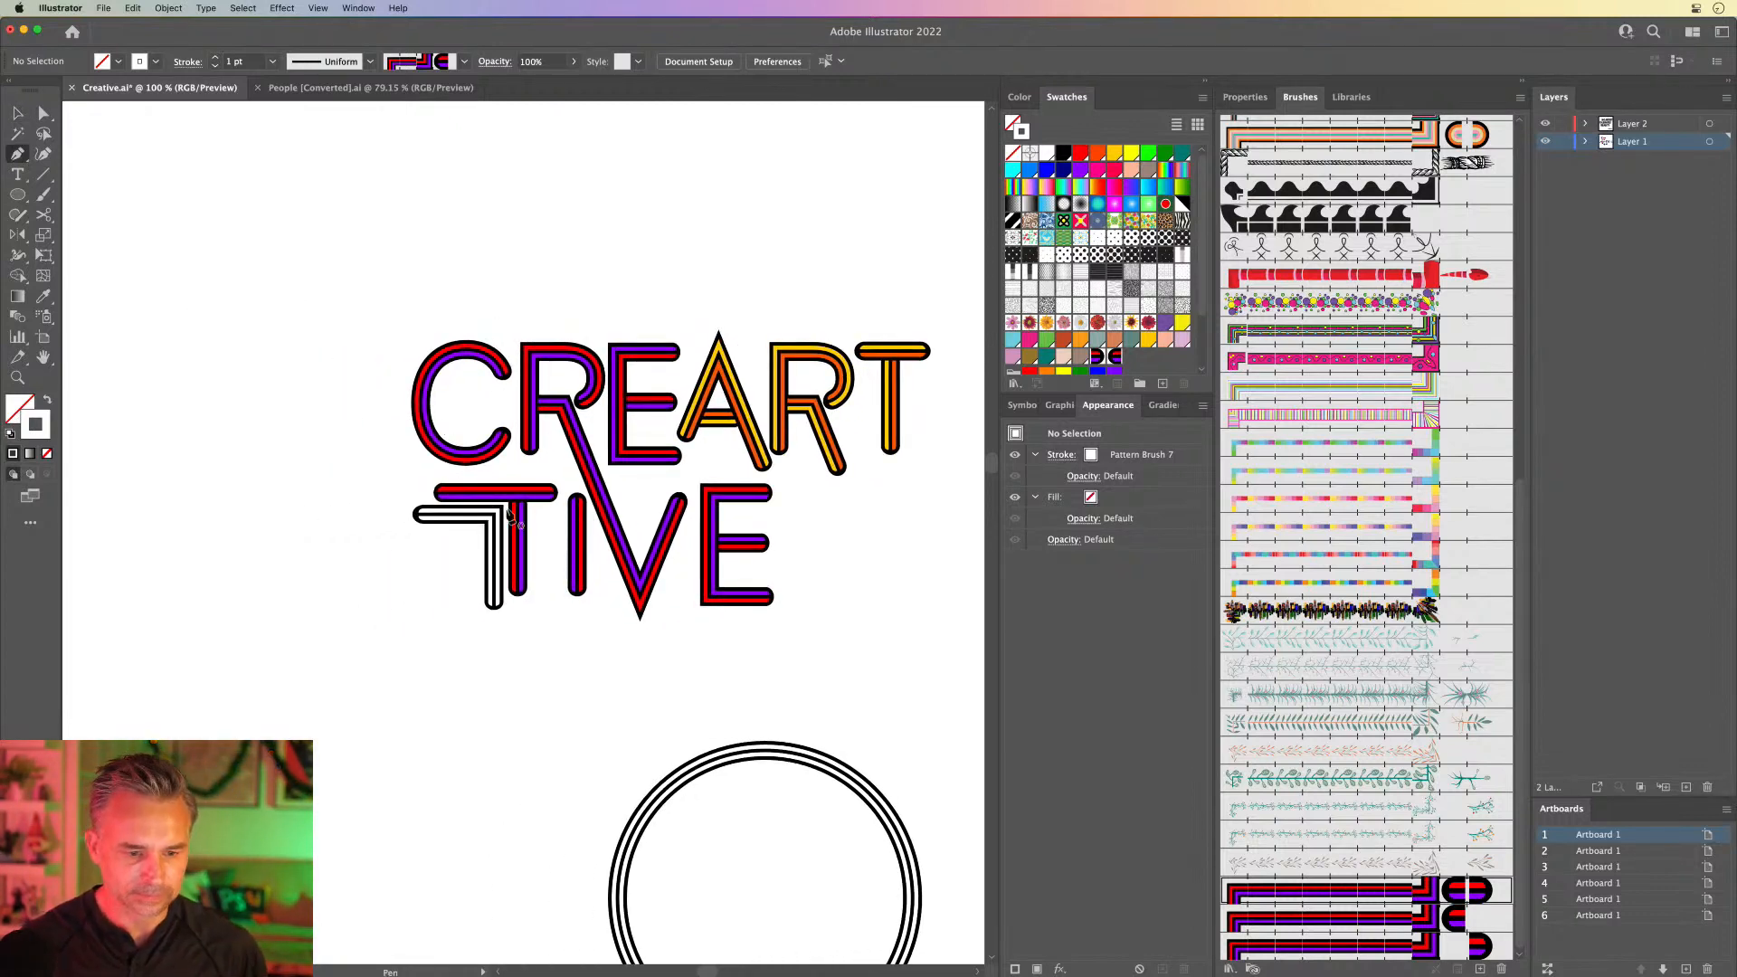
click(547, 519)
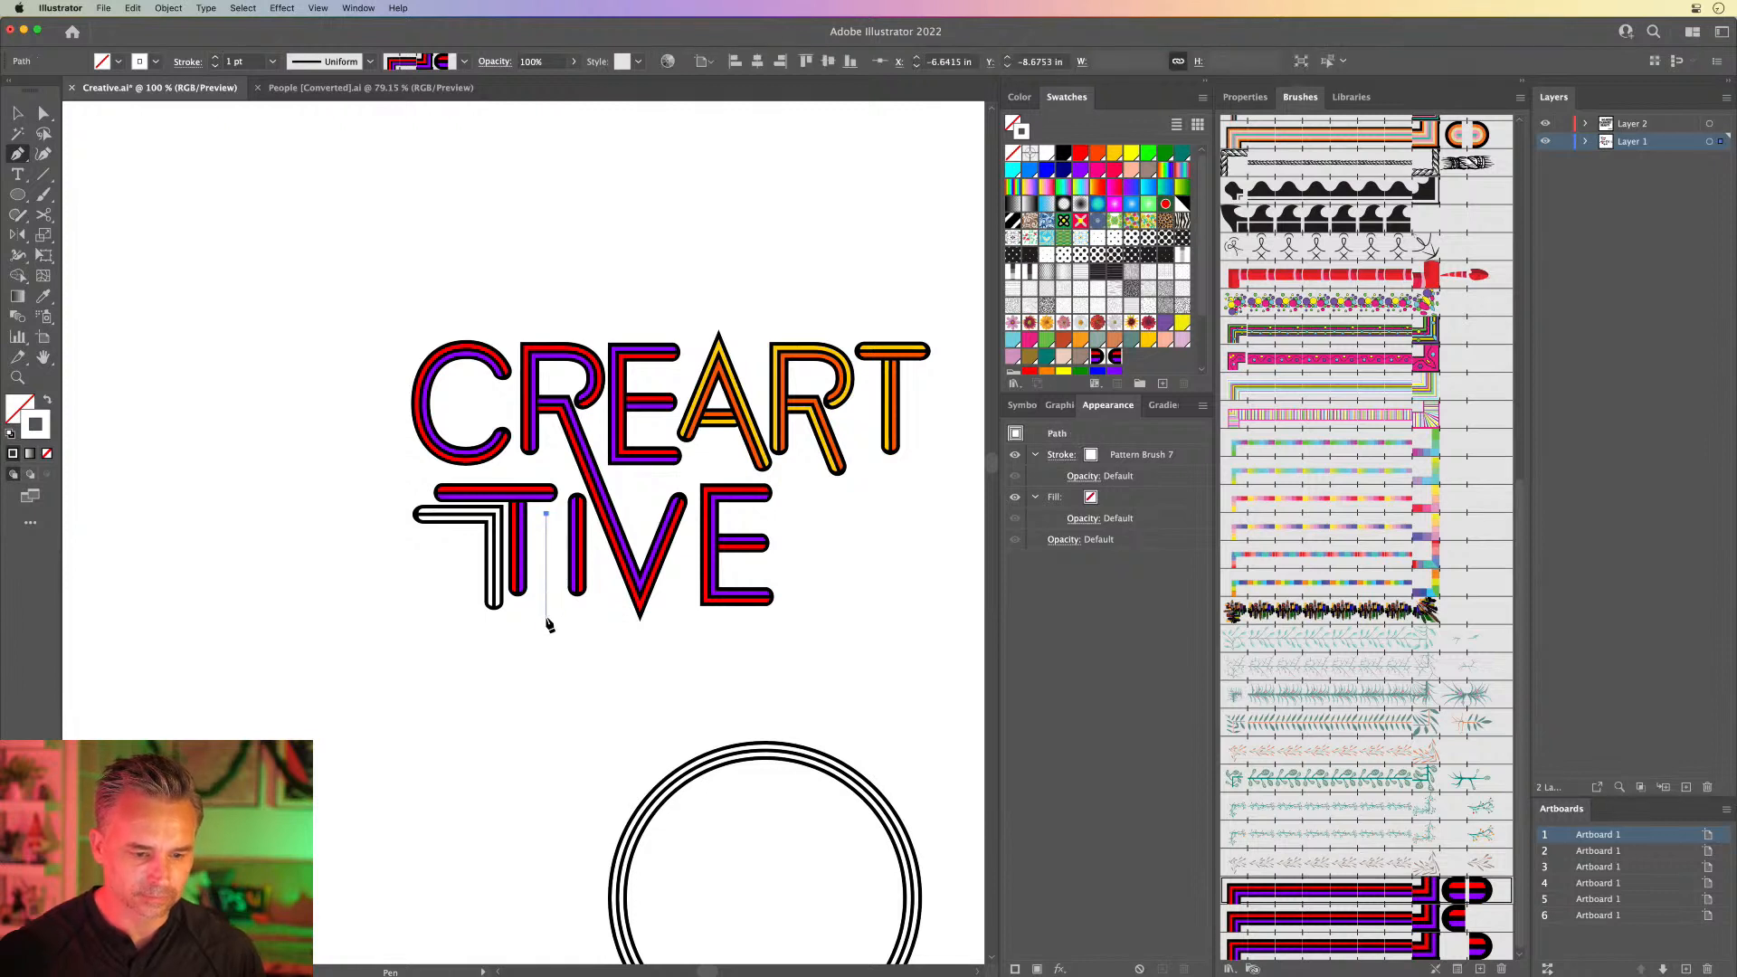
click(546, 617)
click(606, 617)
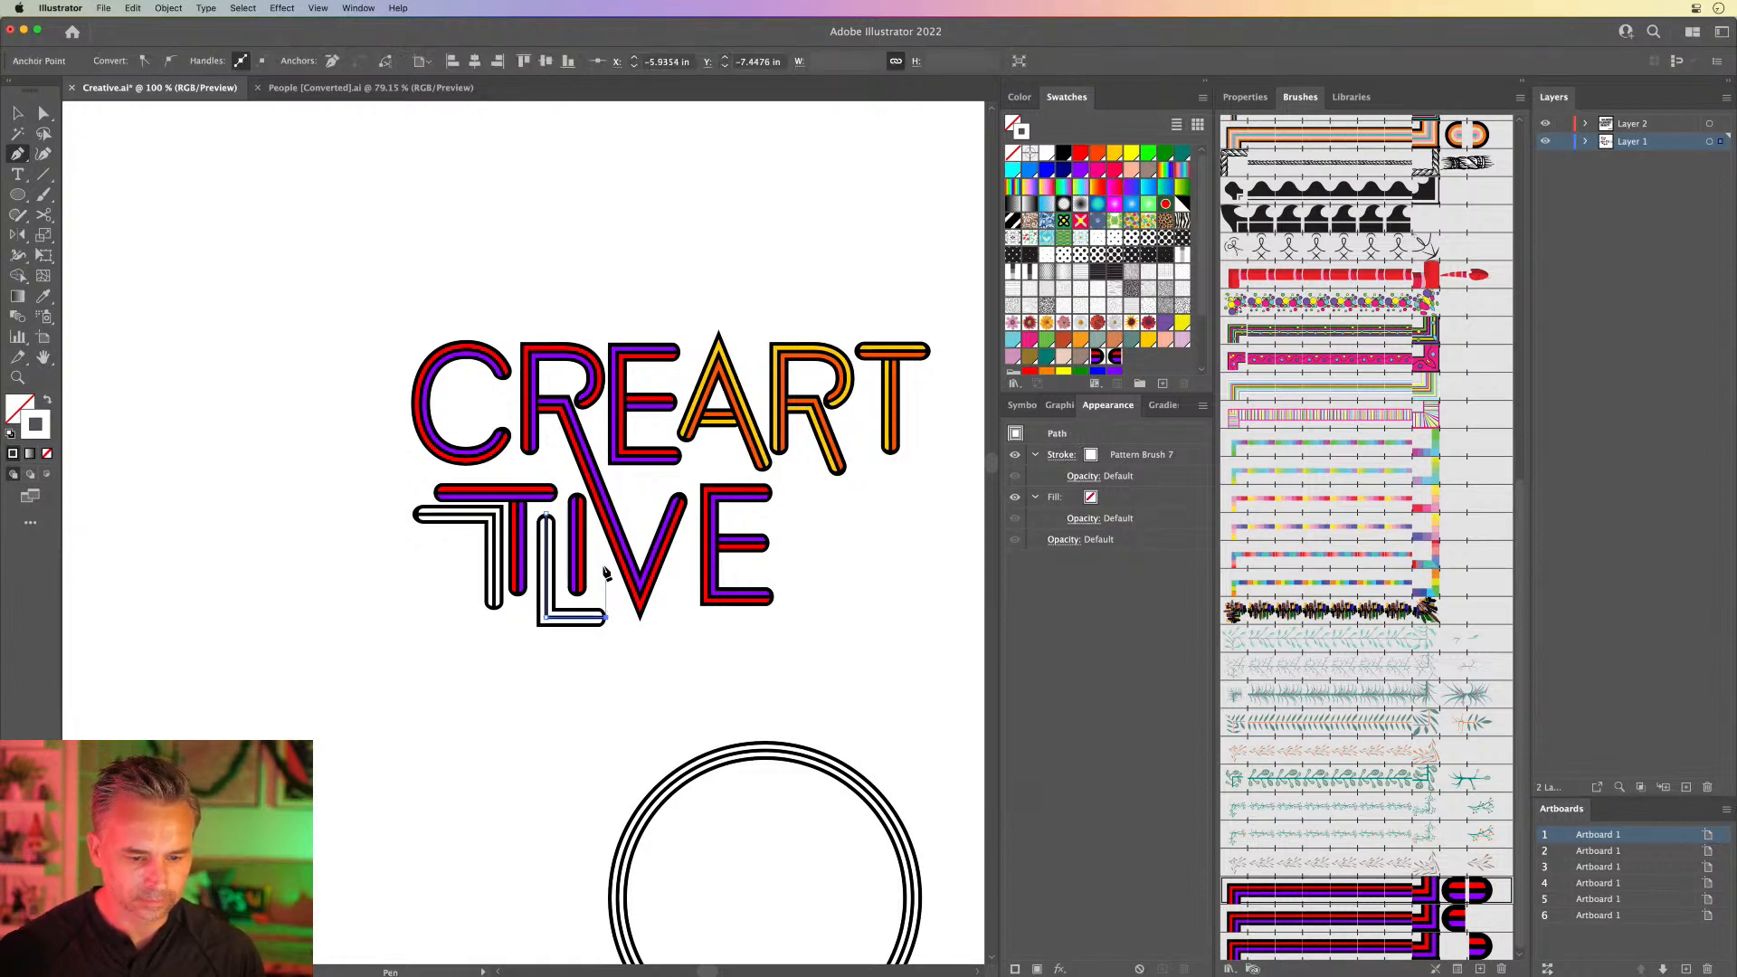
click(606, 563)
click(639, 669)
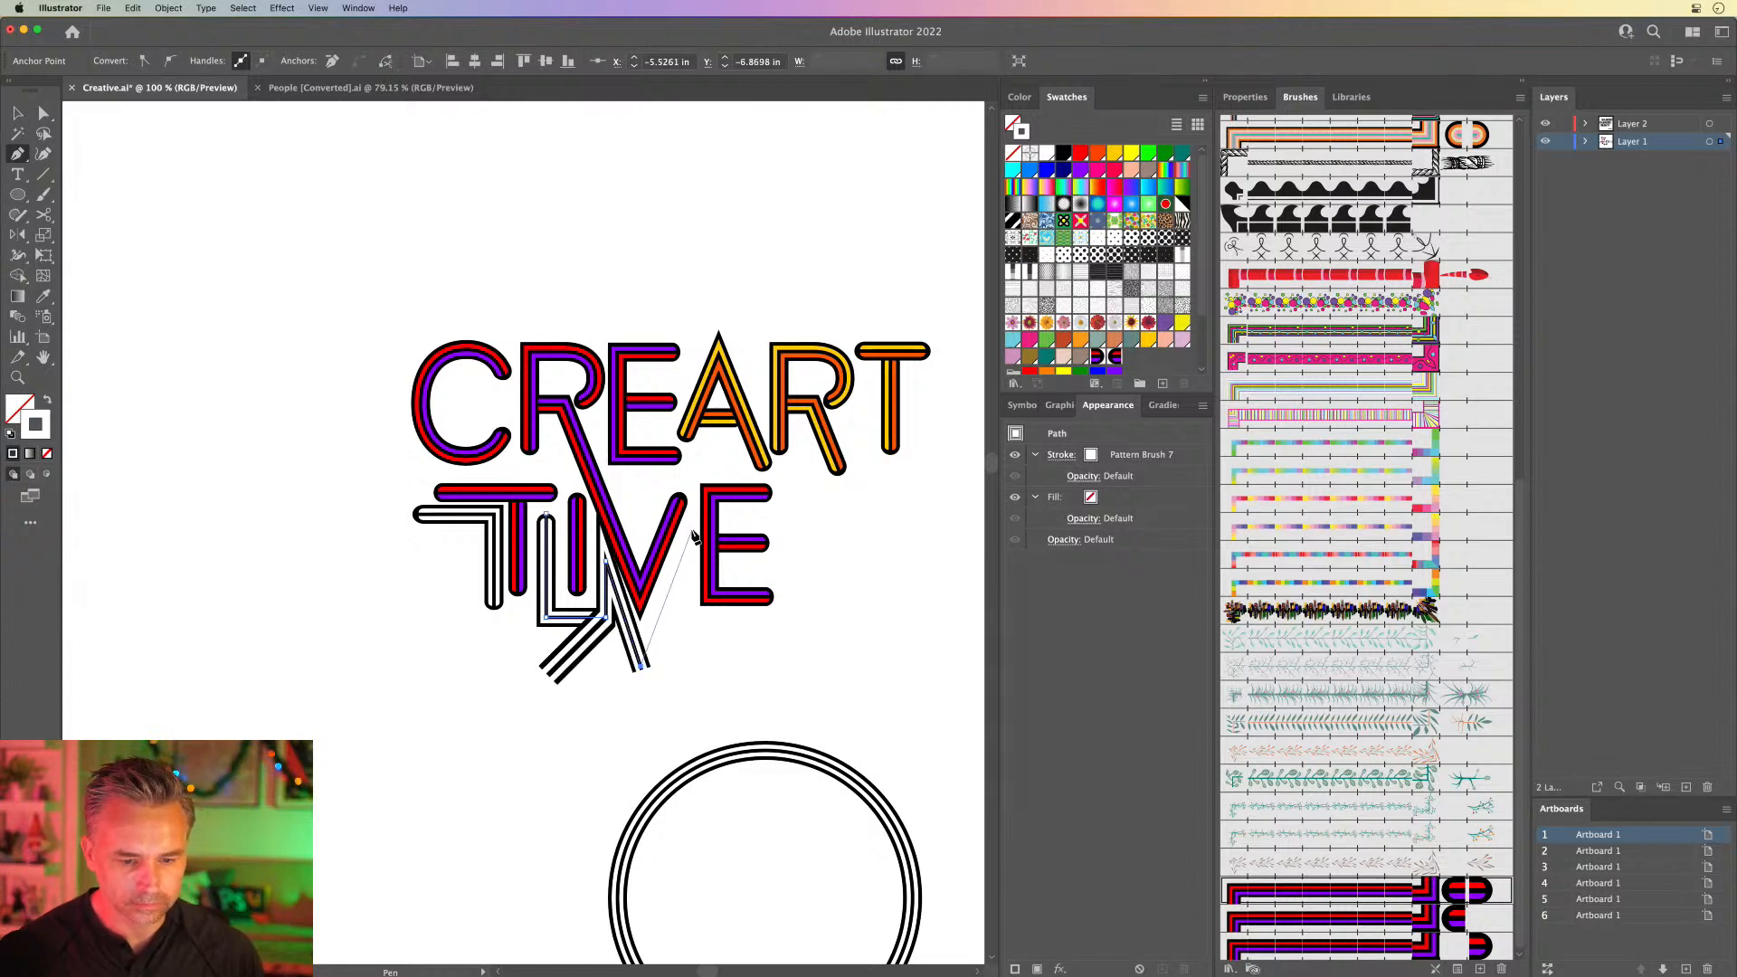
click(691, 533)
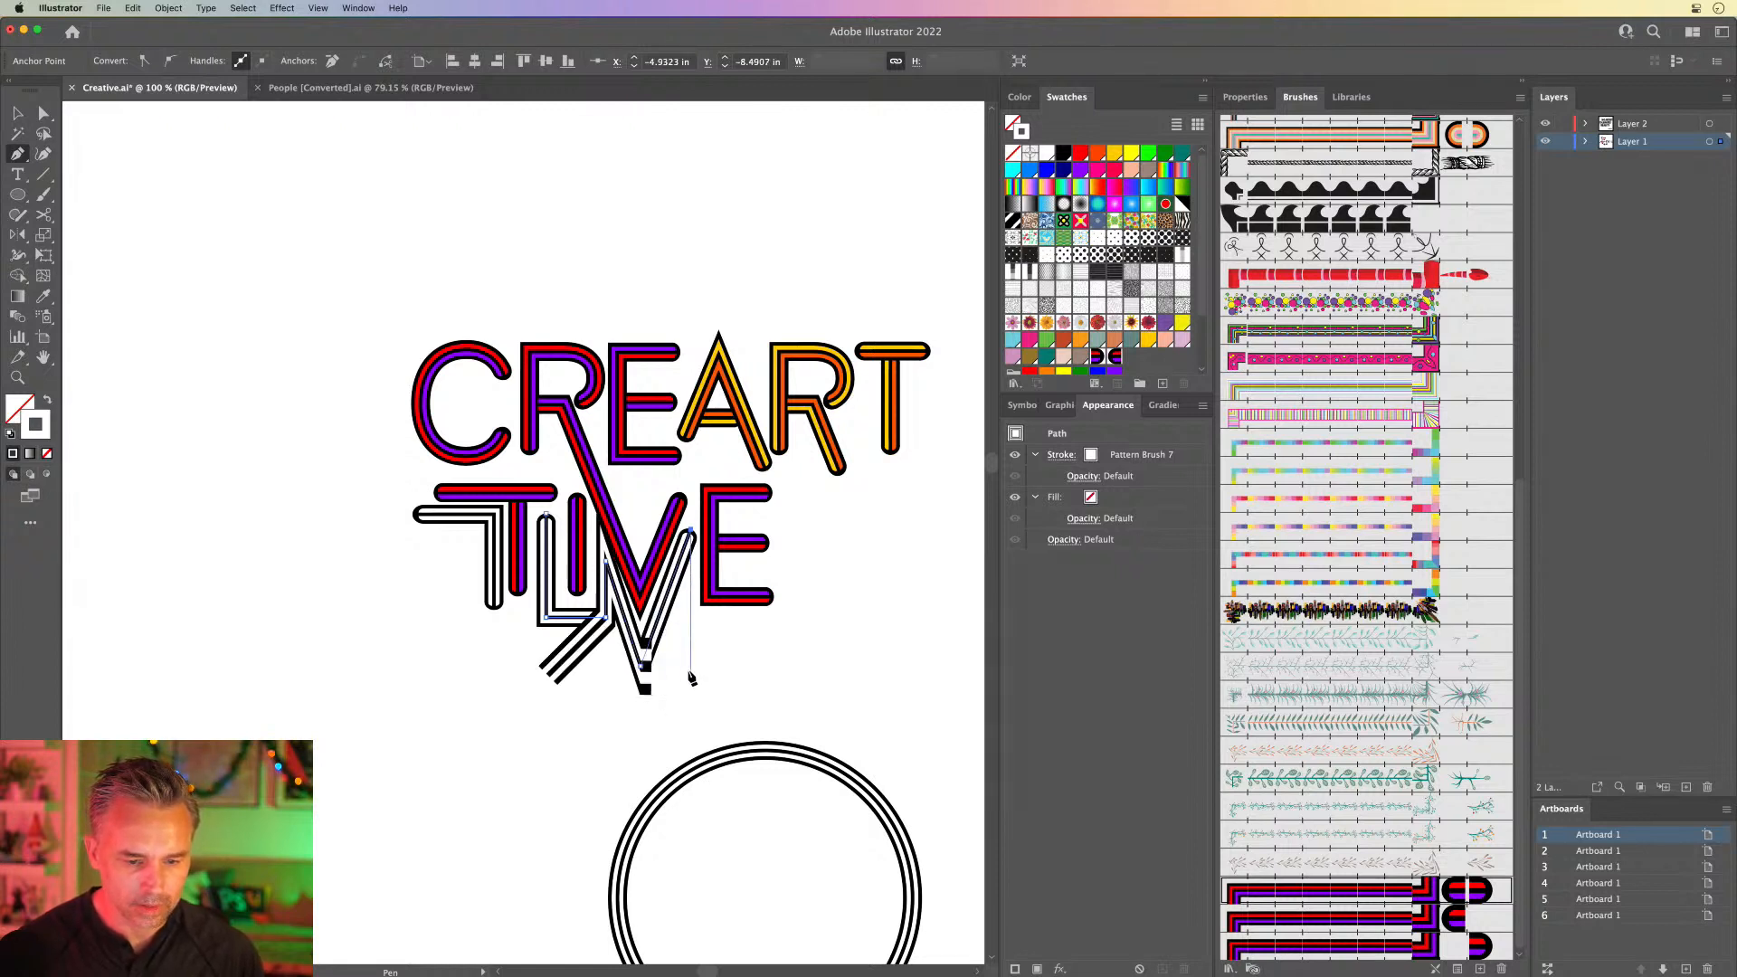
Step: Extend the open Pen path from the M with four straight segments running down, right, up and right around the E
click(690, 673)
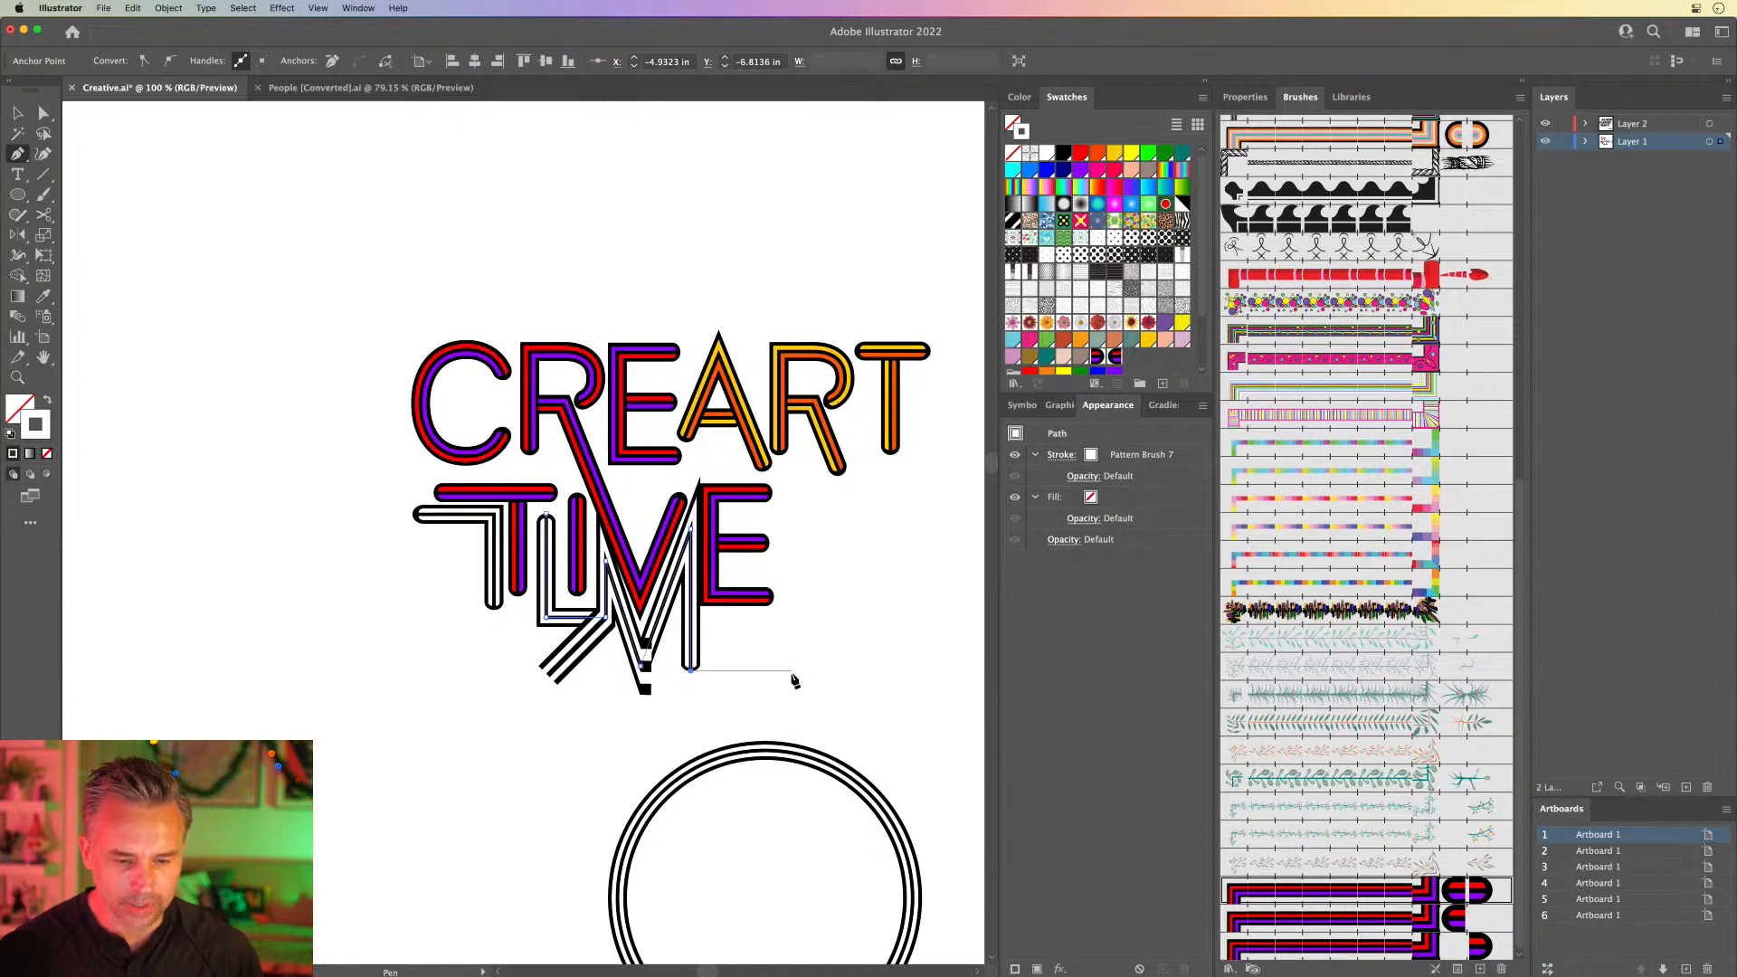
click(792, 671)
click(792, 534)
click(868, 536)
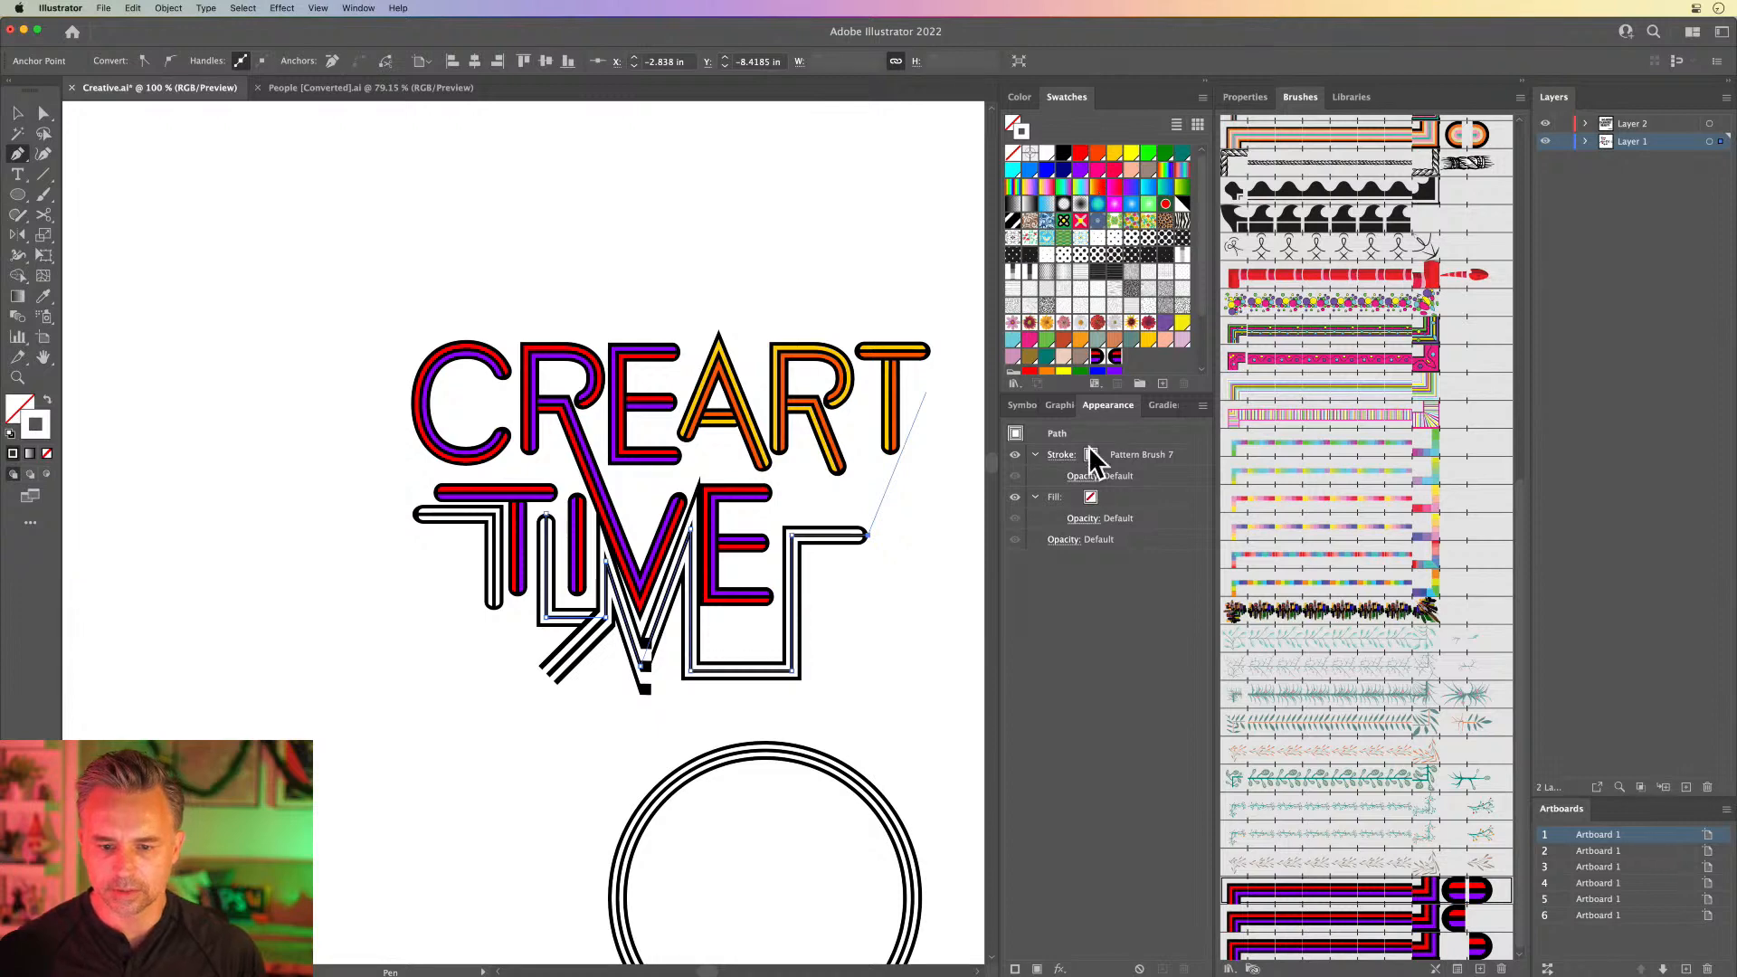
Step: Give the new path's stroke round caps and round joins, and finish drawing it
click(1244, 97)
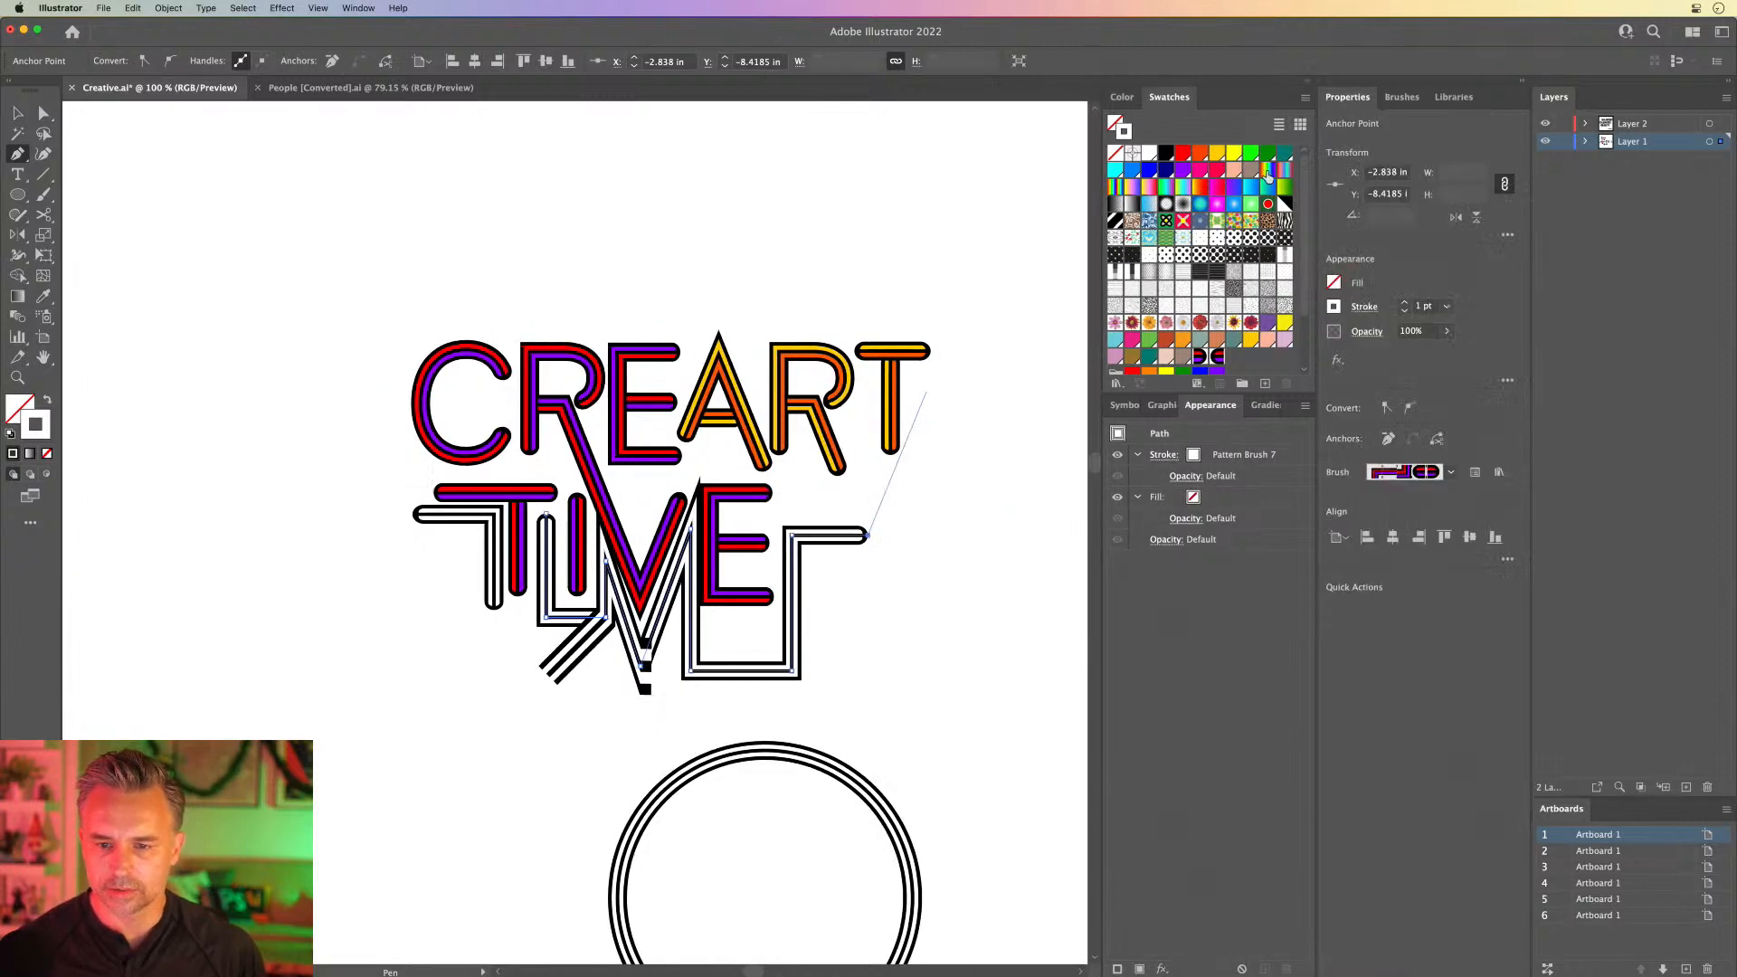
click(1365, 308)
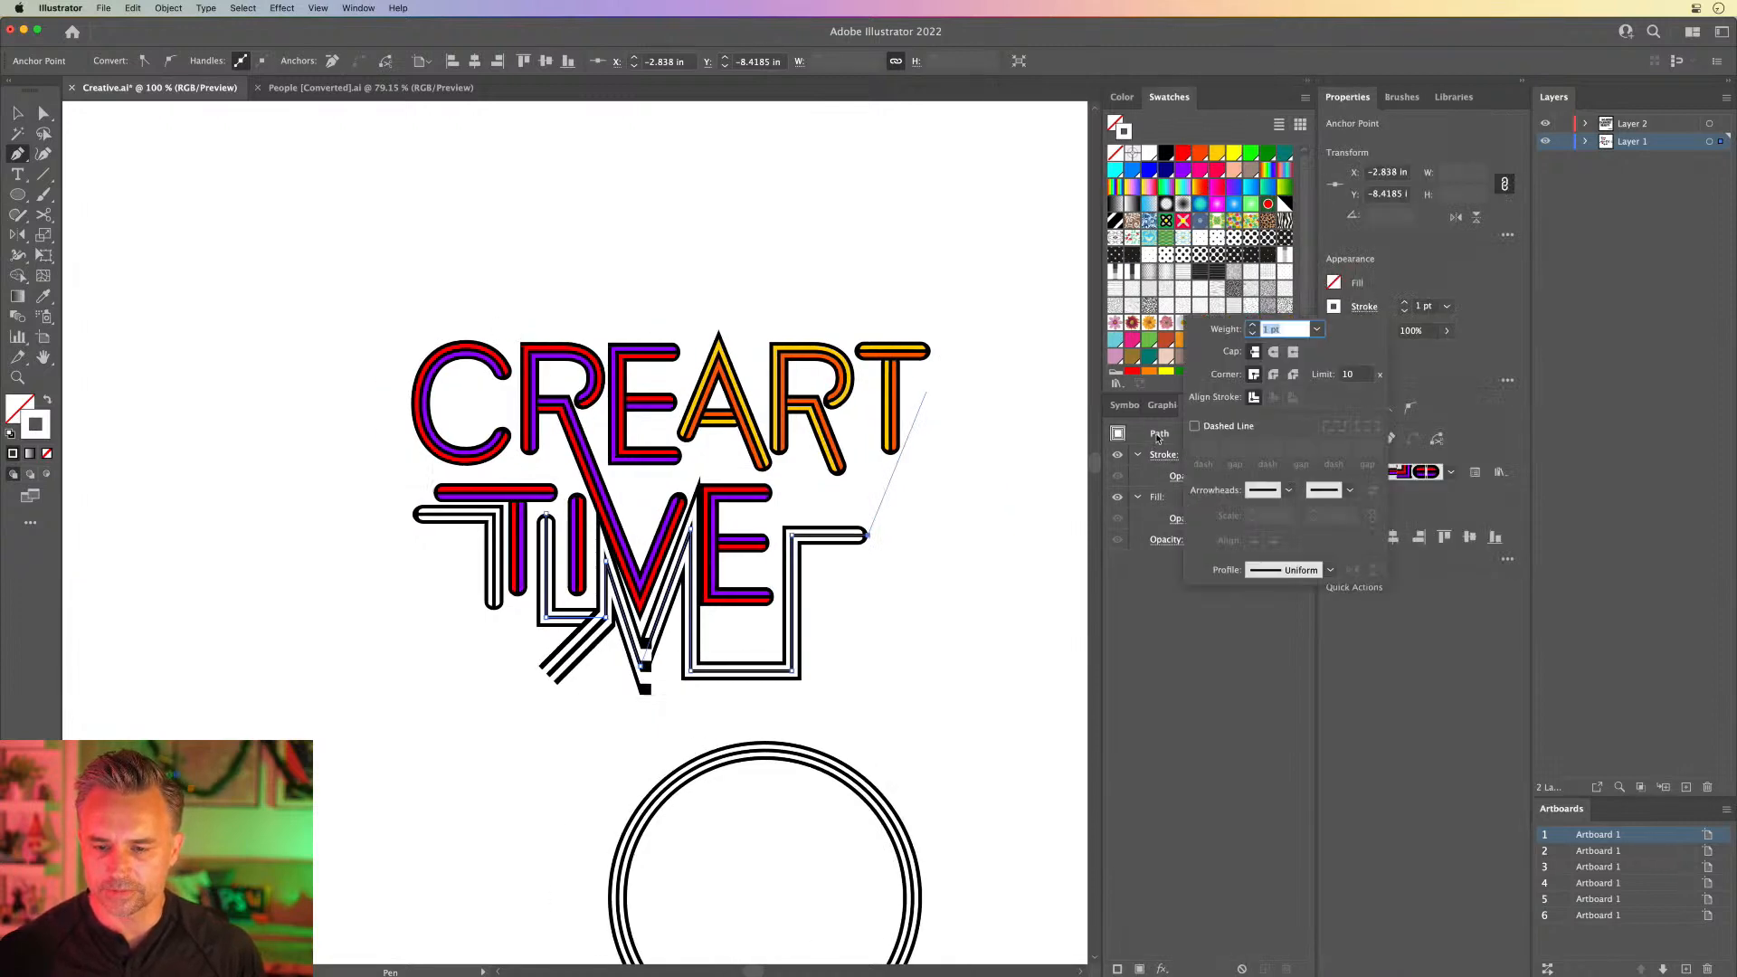
click(1273, 351)
click(1273, 374)
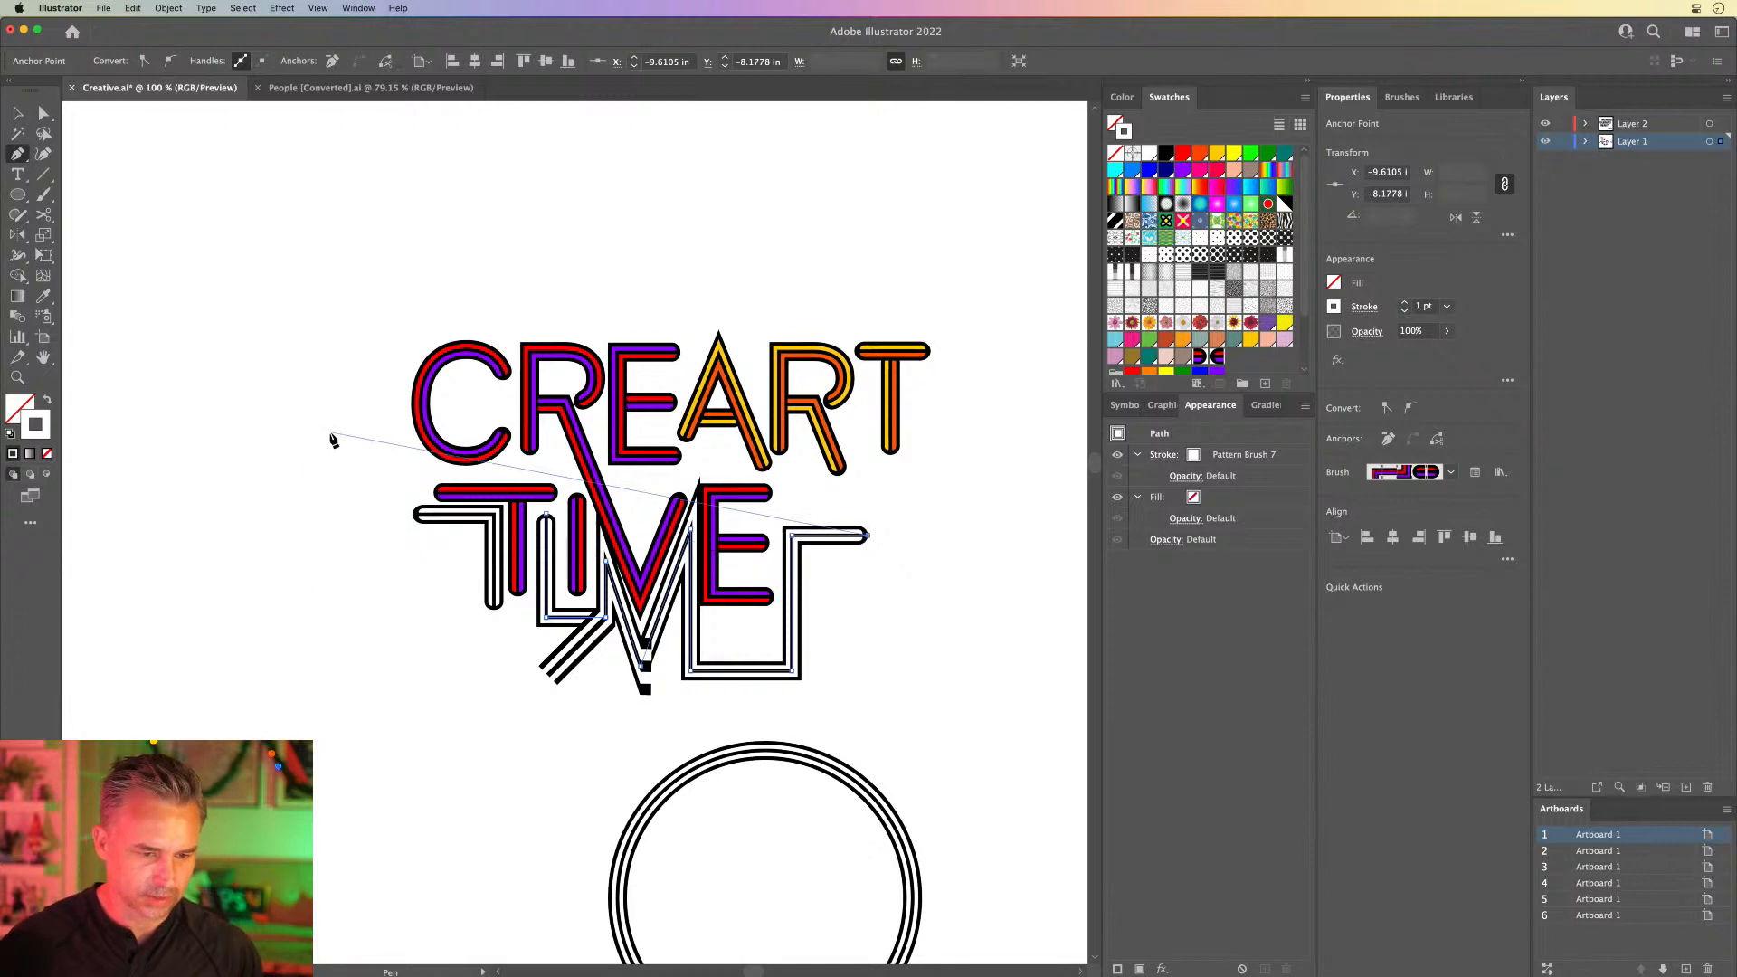
click(17, 113)
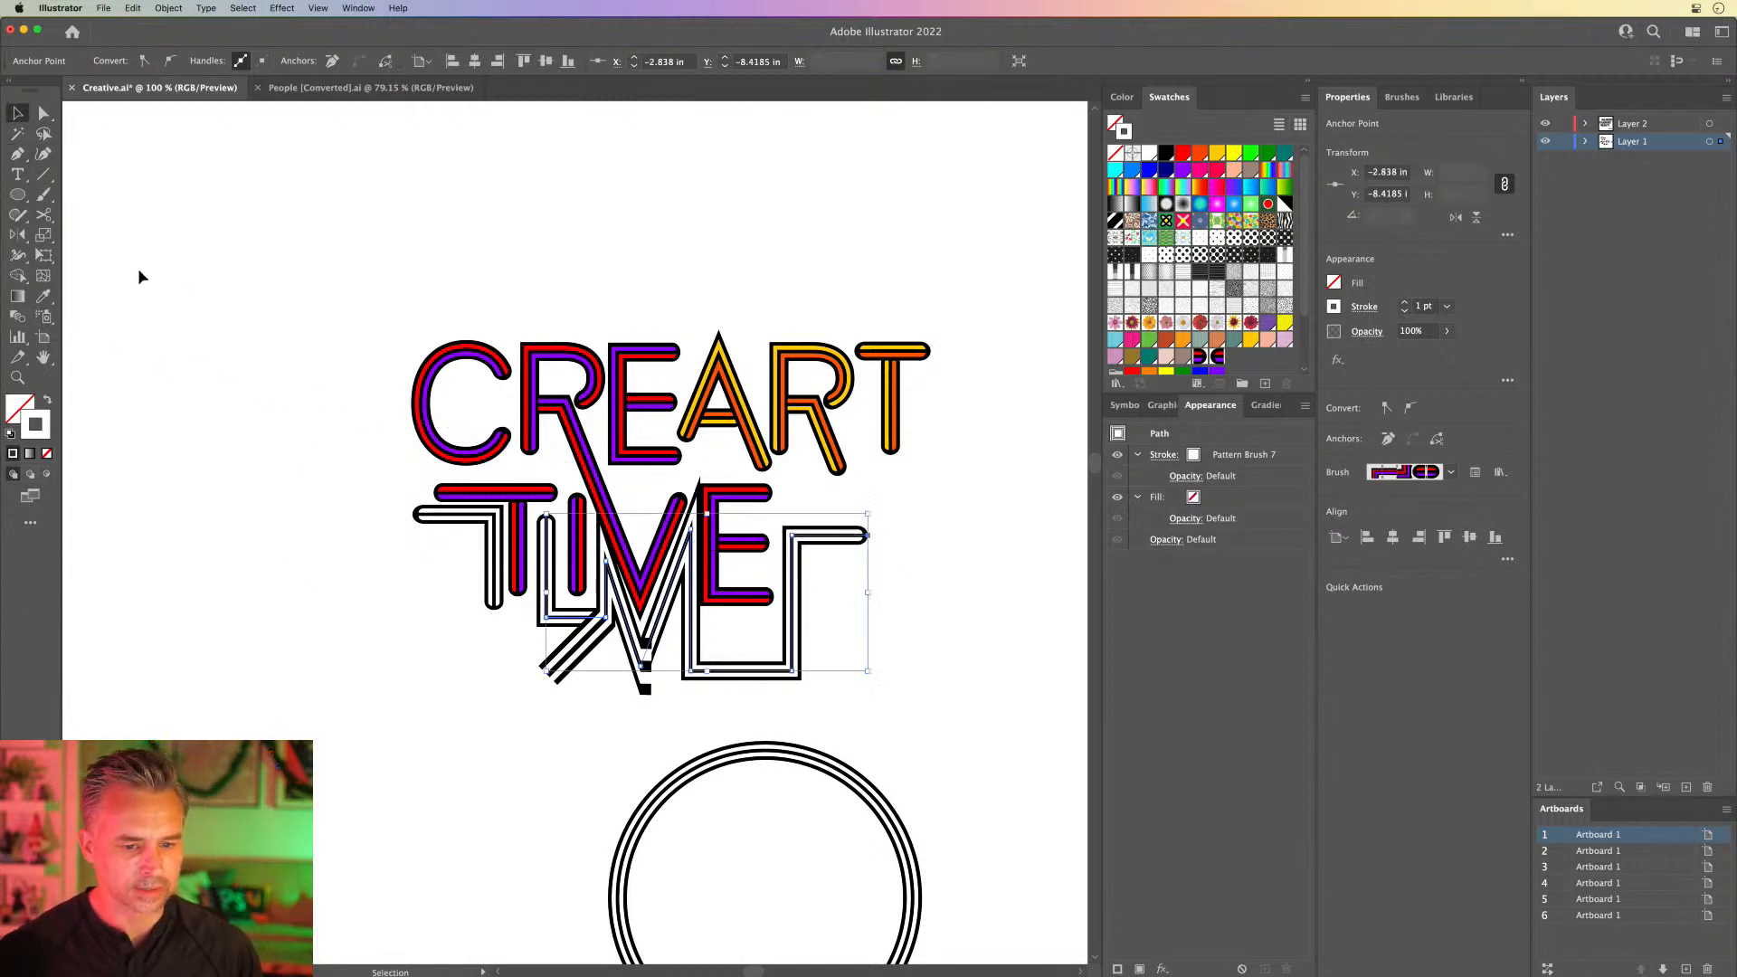
click(321, 396)
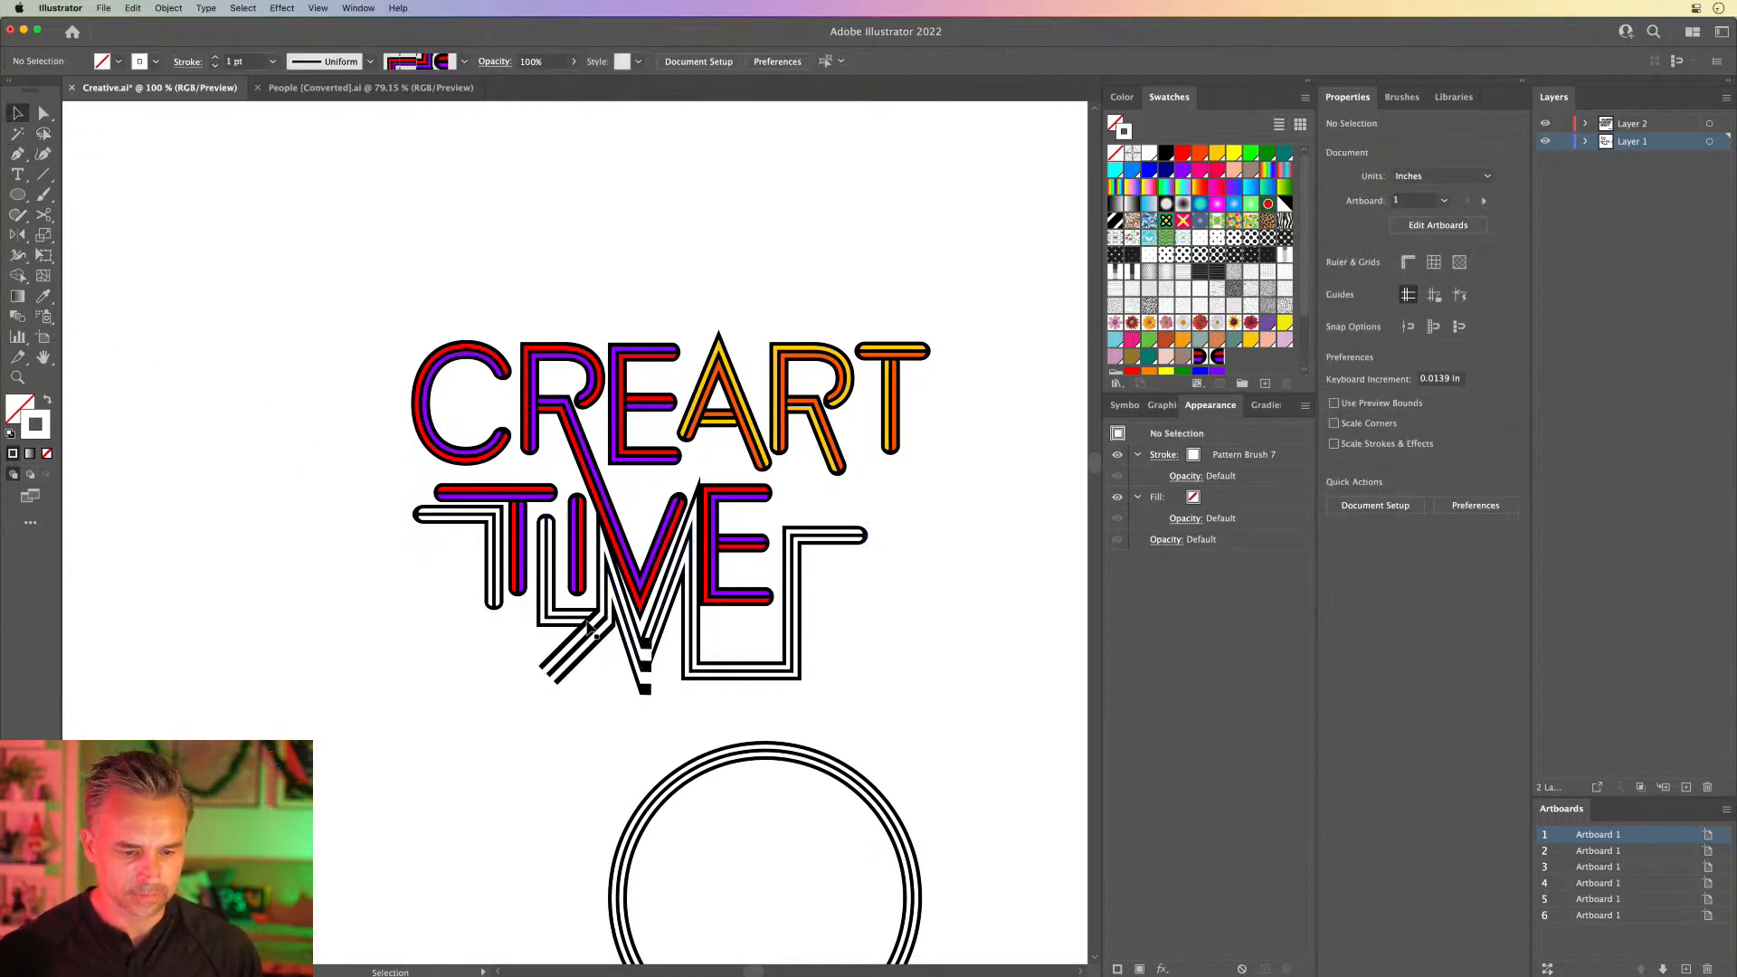
Step: Check the new path's stroke options and examine its brushed corners up close
click(589, 625)
click(1362, 308)
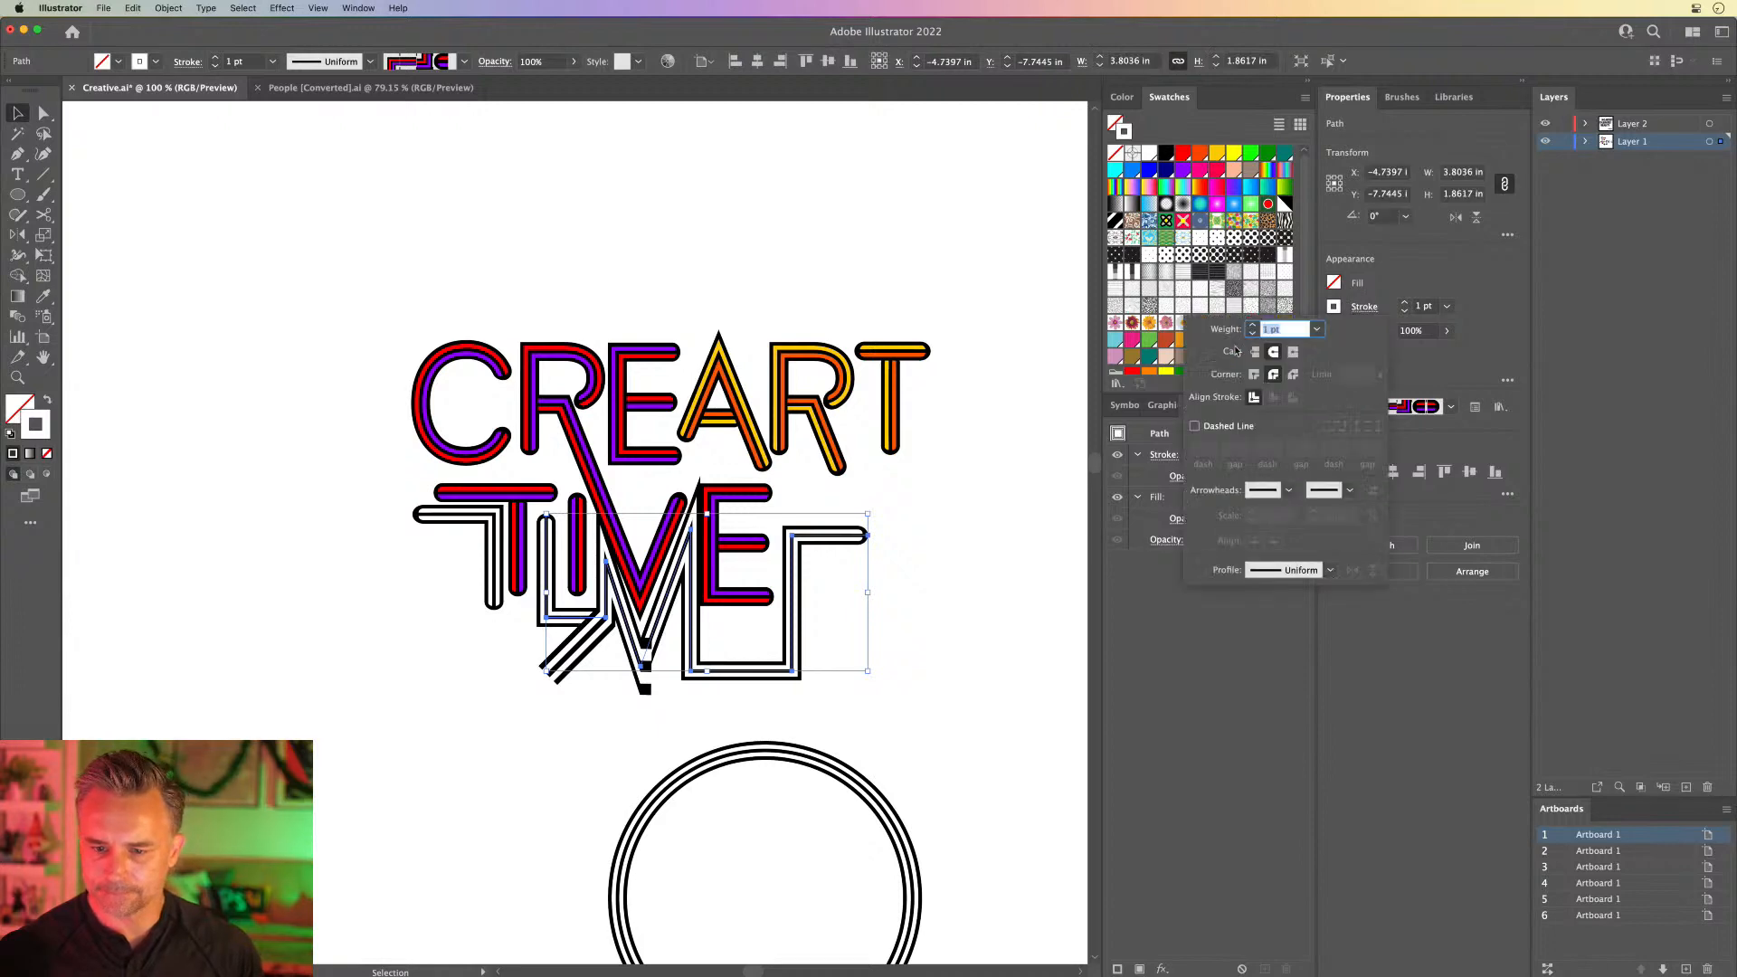
click(398, 588)
key(super+equal)
key(super+equal)
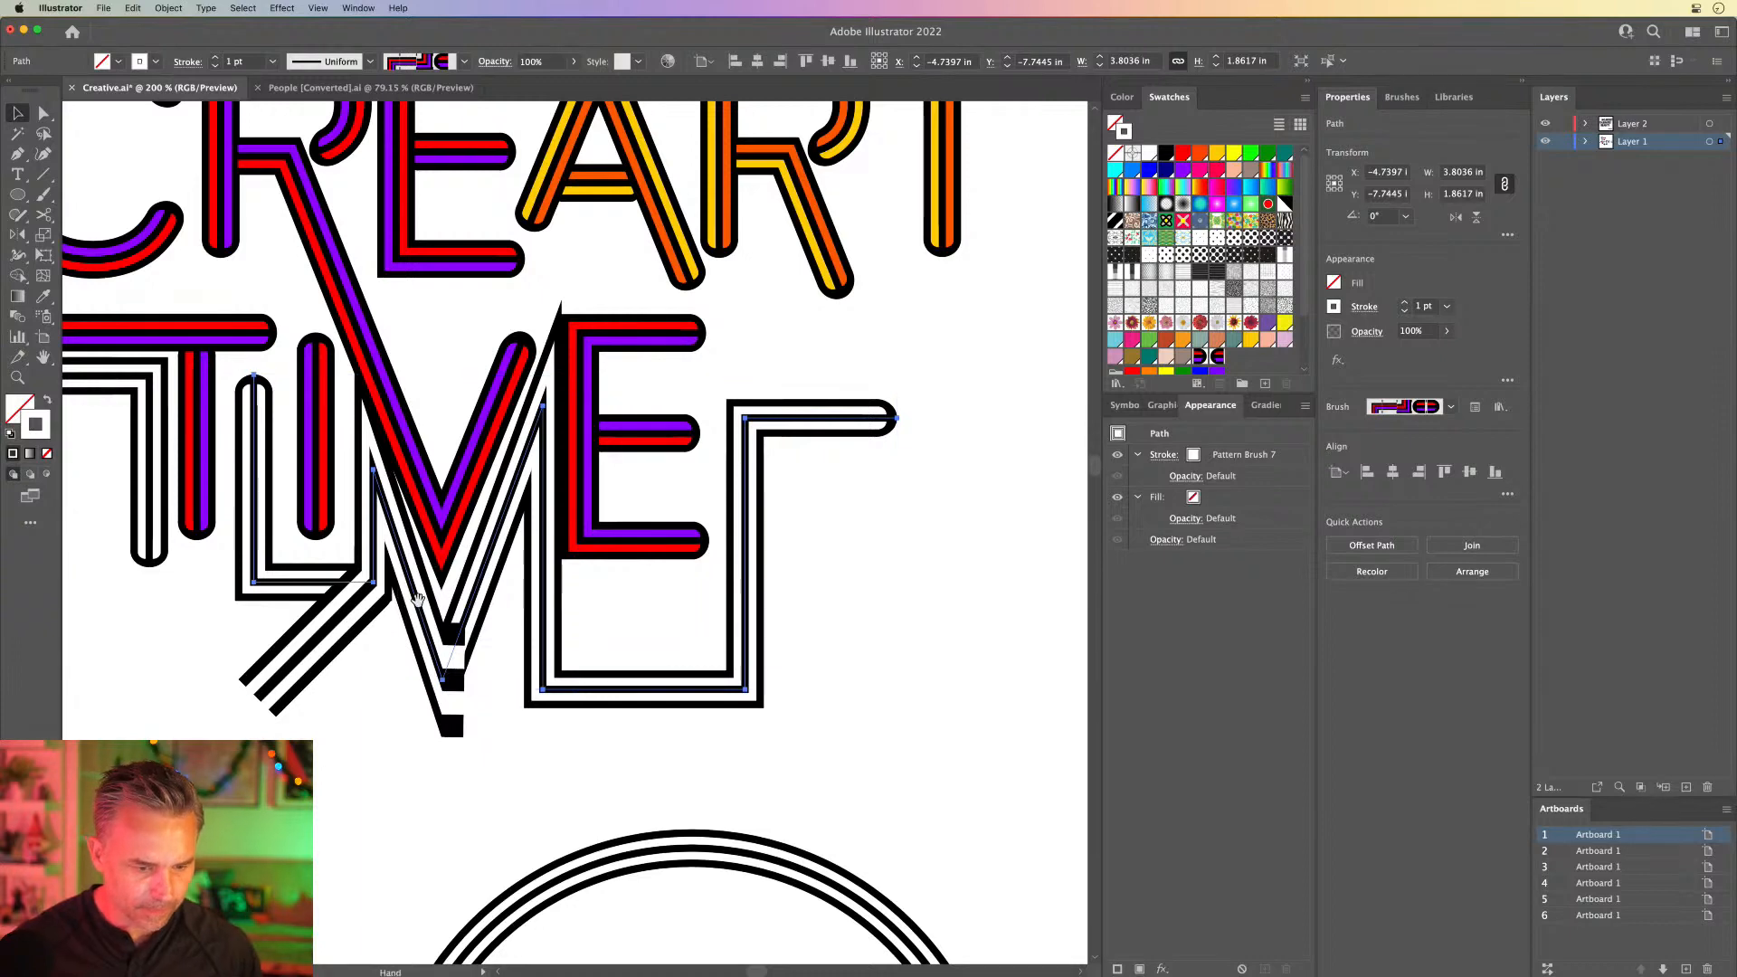
drag(419, 601, 613, 587)
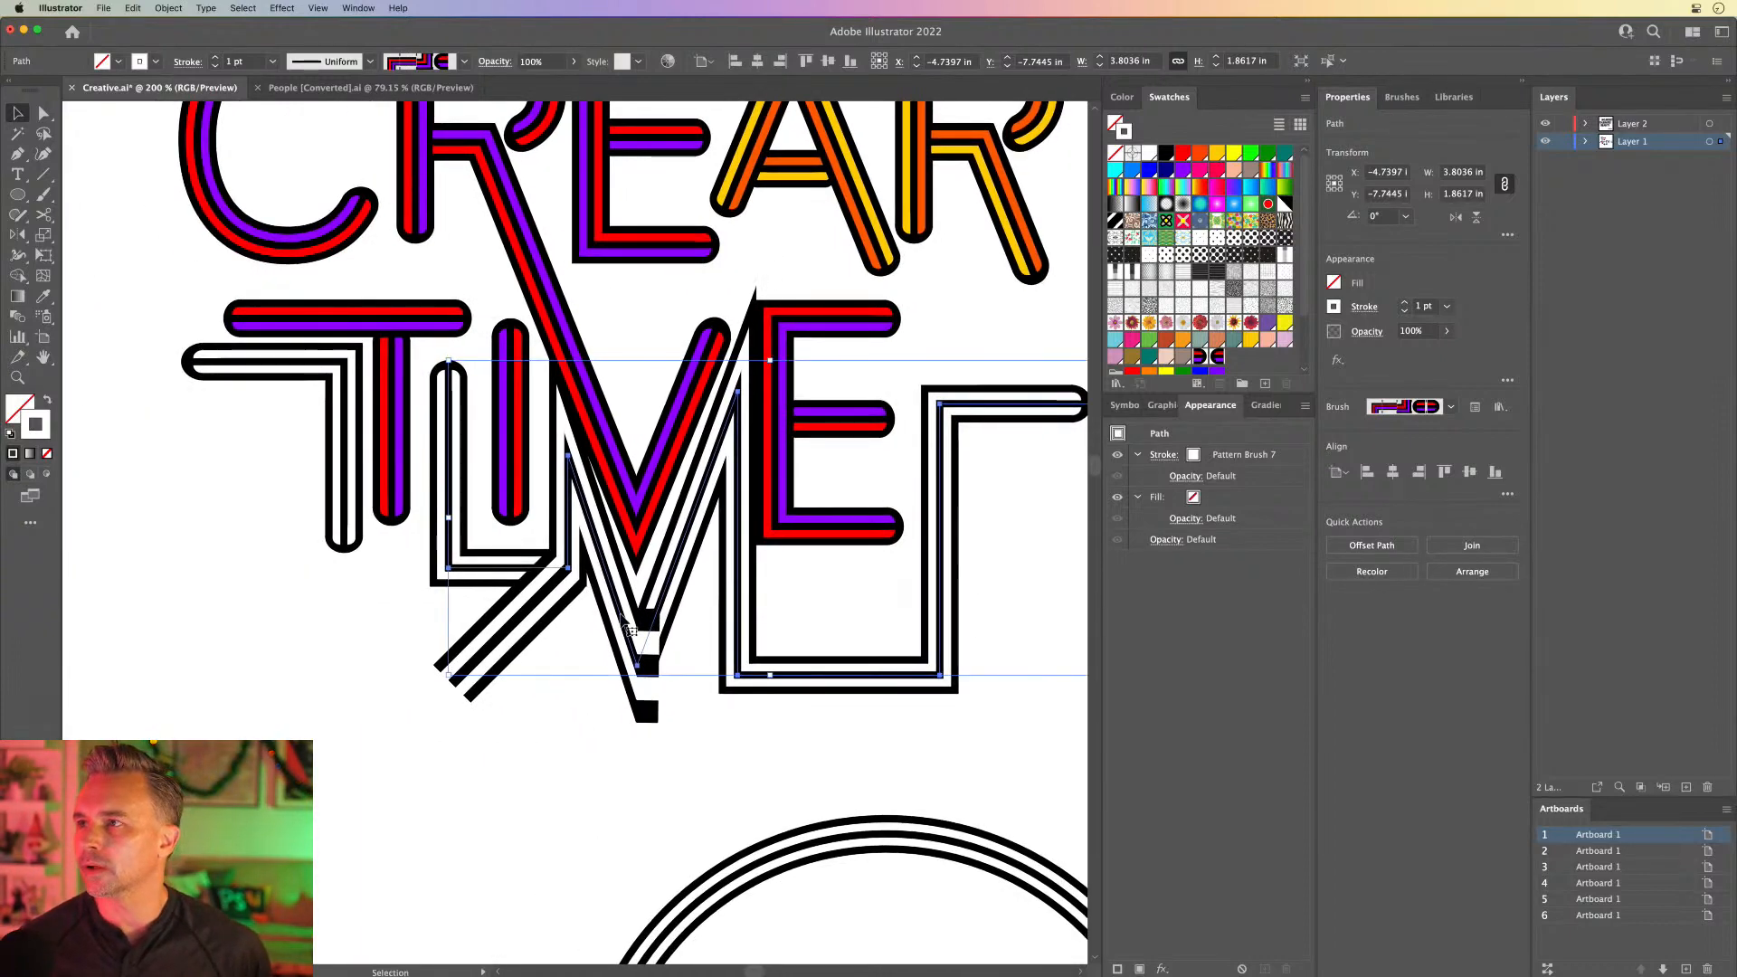
key(a)
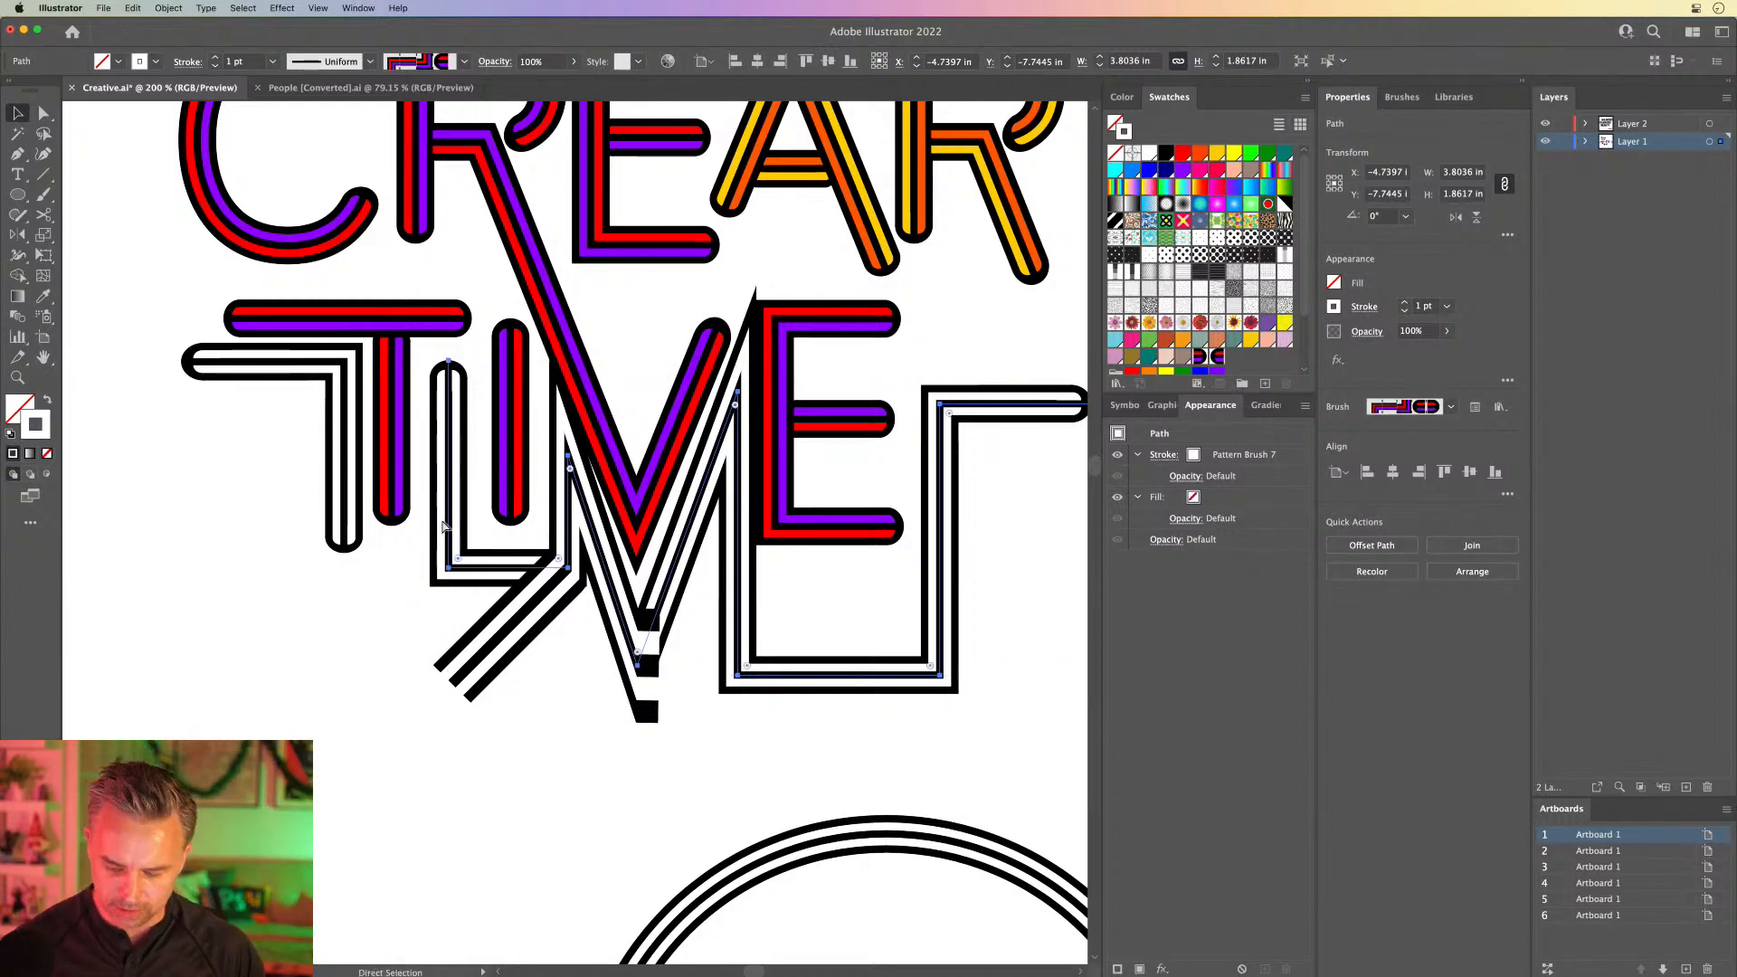
key(super+minus)
key(super+minus)
drag(361, 386, 433, 412)
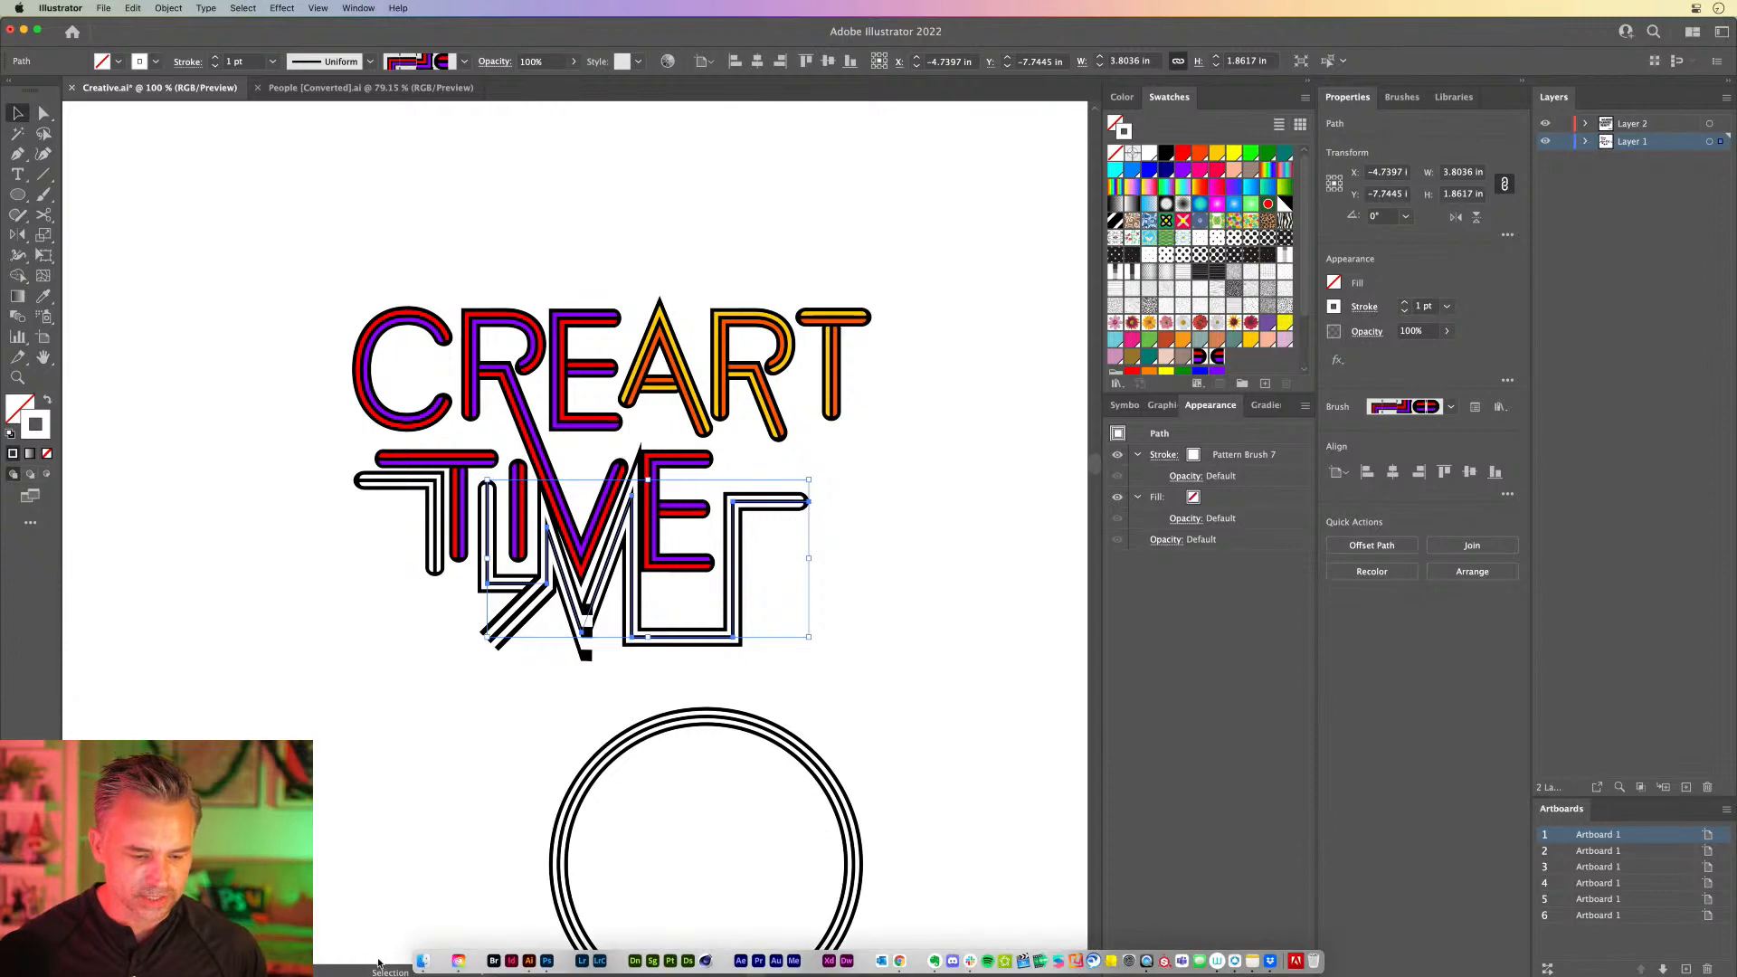
Step: Switch to Finder and open SacredGeometry.ai from the Sacred Geometry folder in Streaming Projects
click(424, 971)
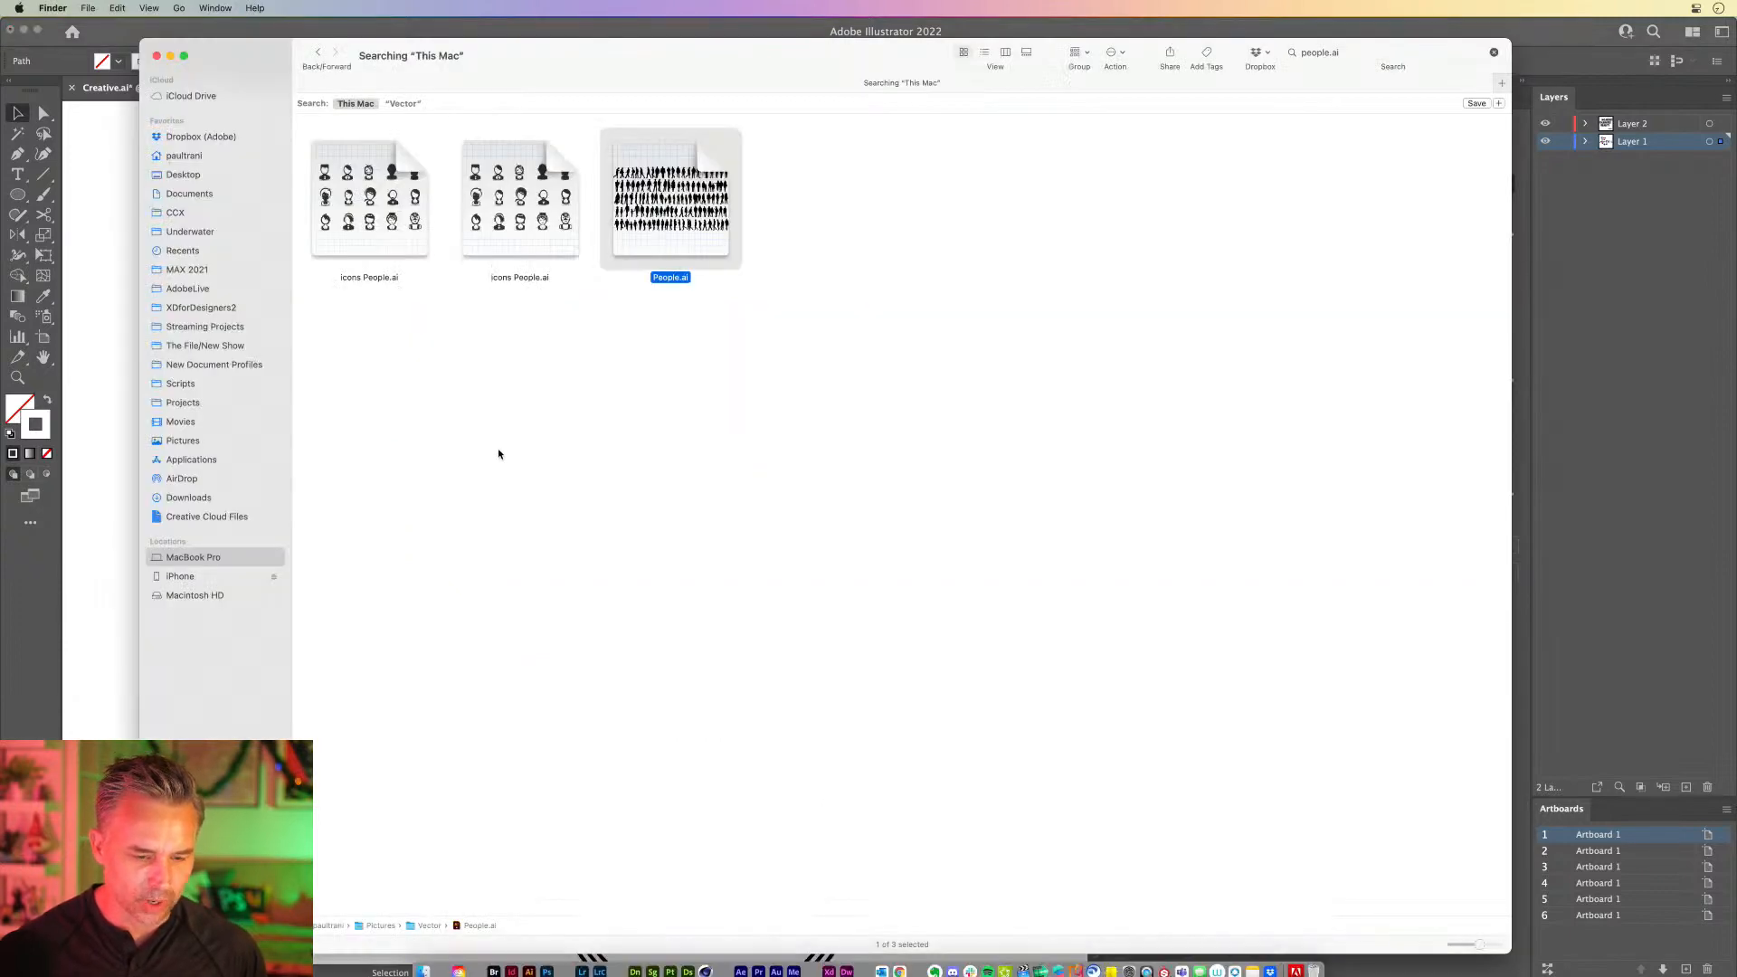
click(173, 404)
click(168, 328)
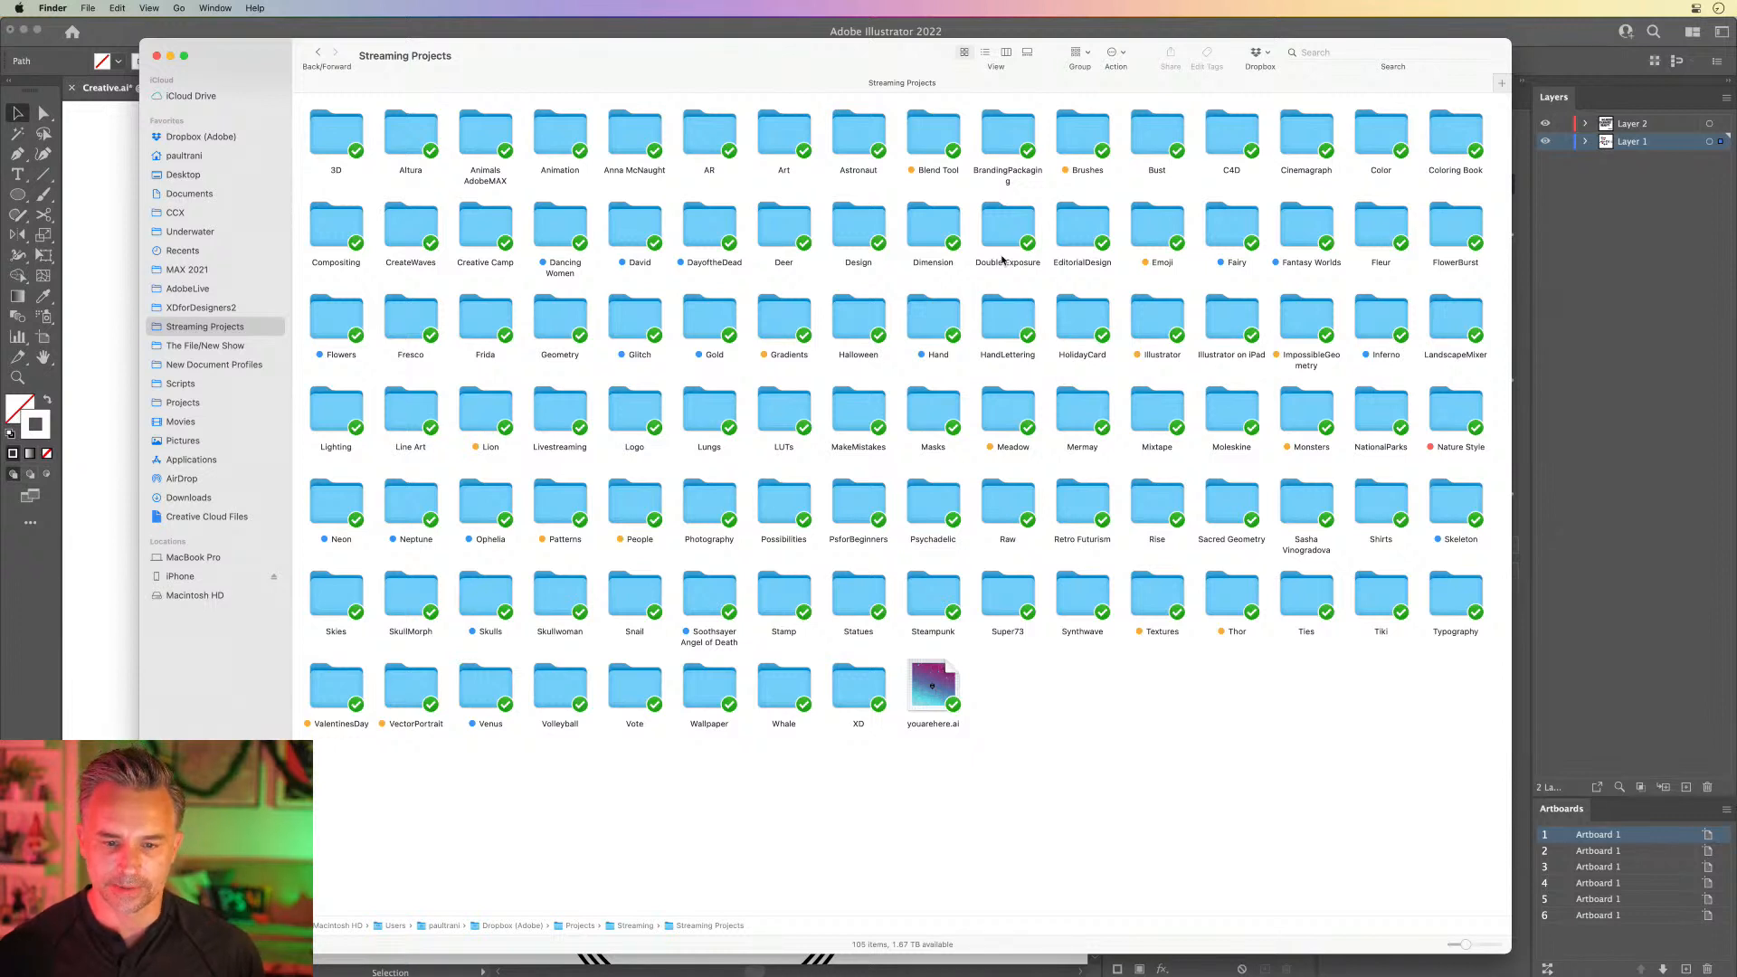
click(1242, 499)
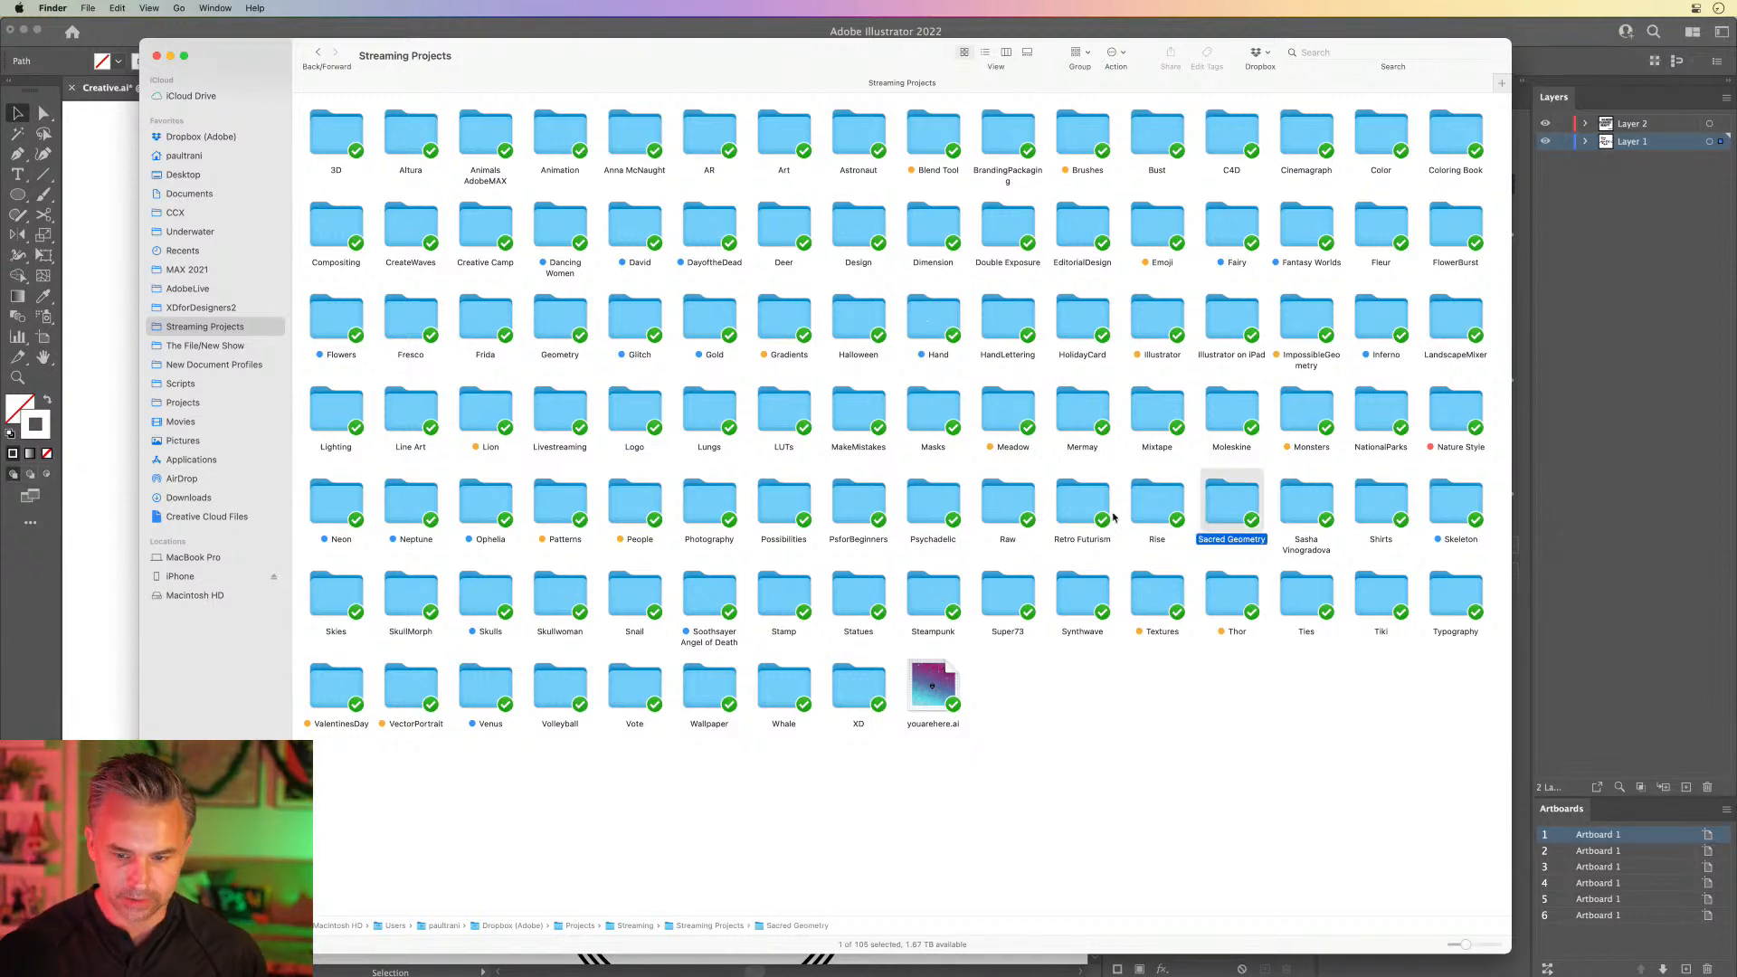
double_click(1244, 502)
double_click(406, 129)
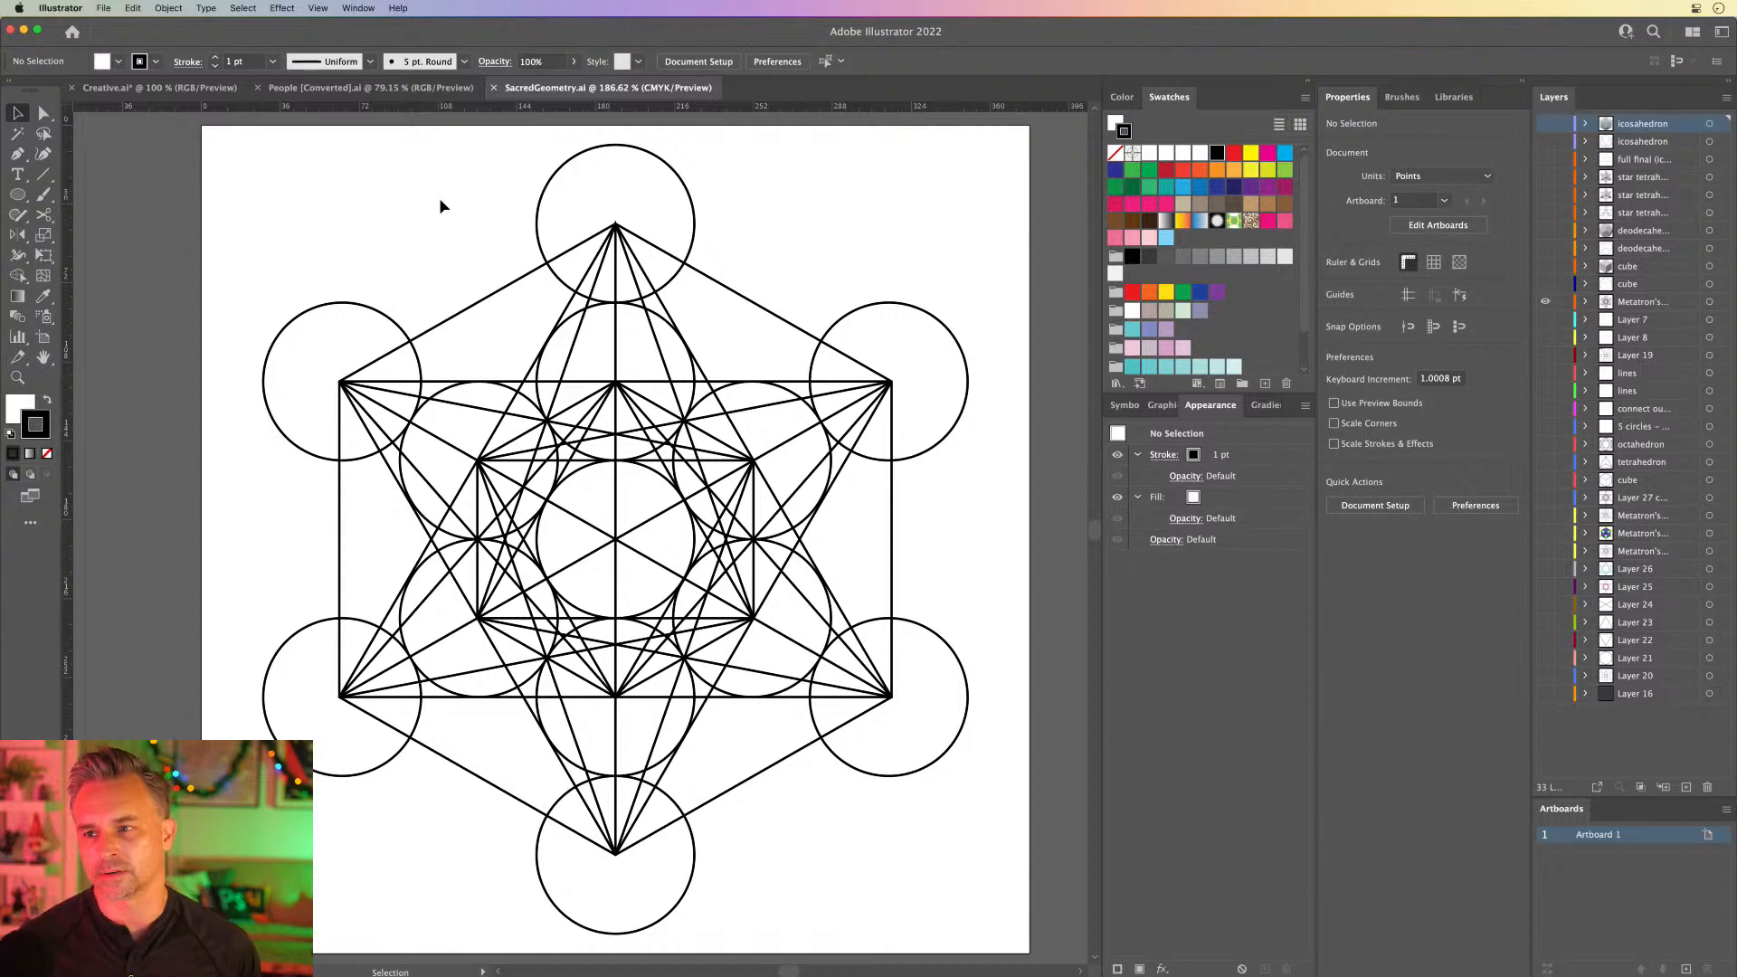
Step: Select and copy all the visible Metatron's cube artwork, and return to the Creative.ai document
drag(251, 174, 913, 881)
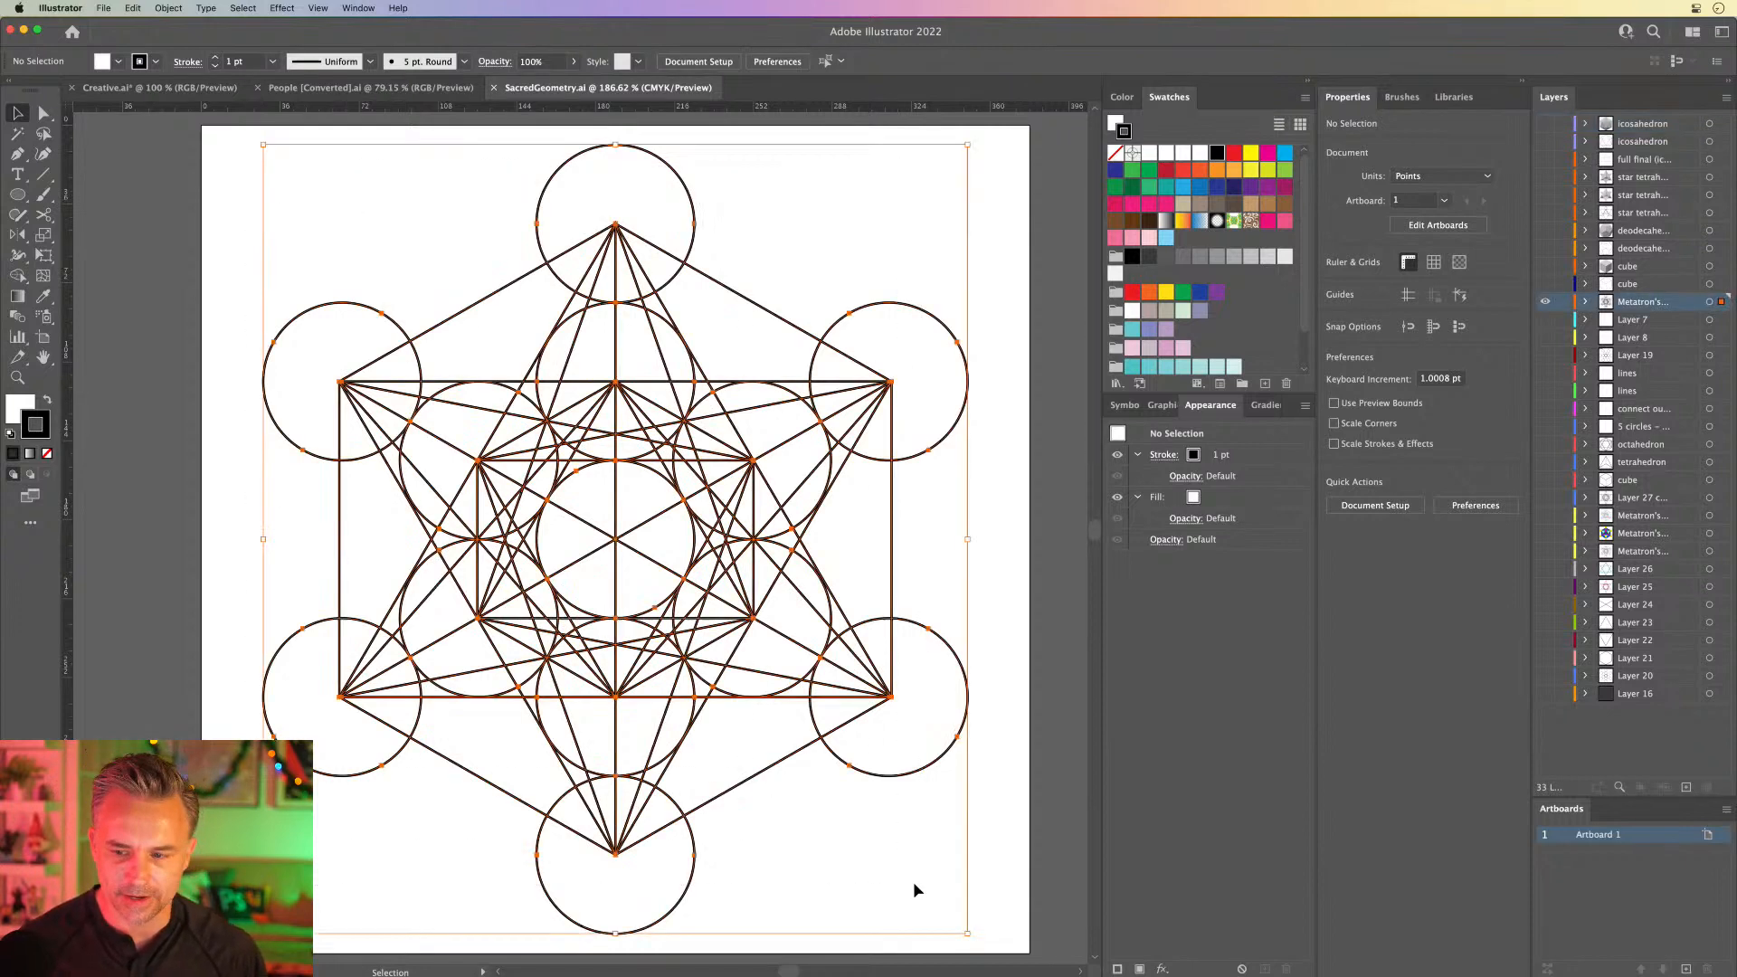
key(a)
key(v)
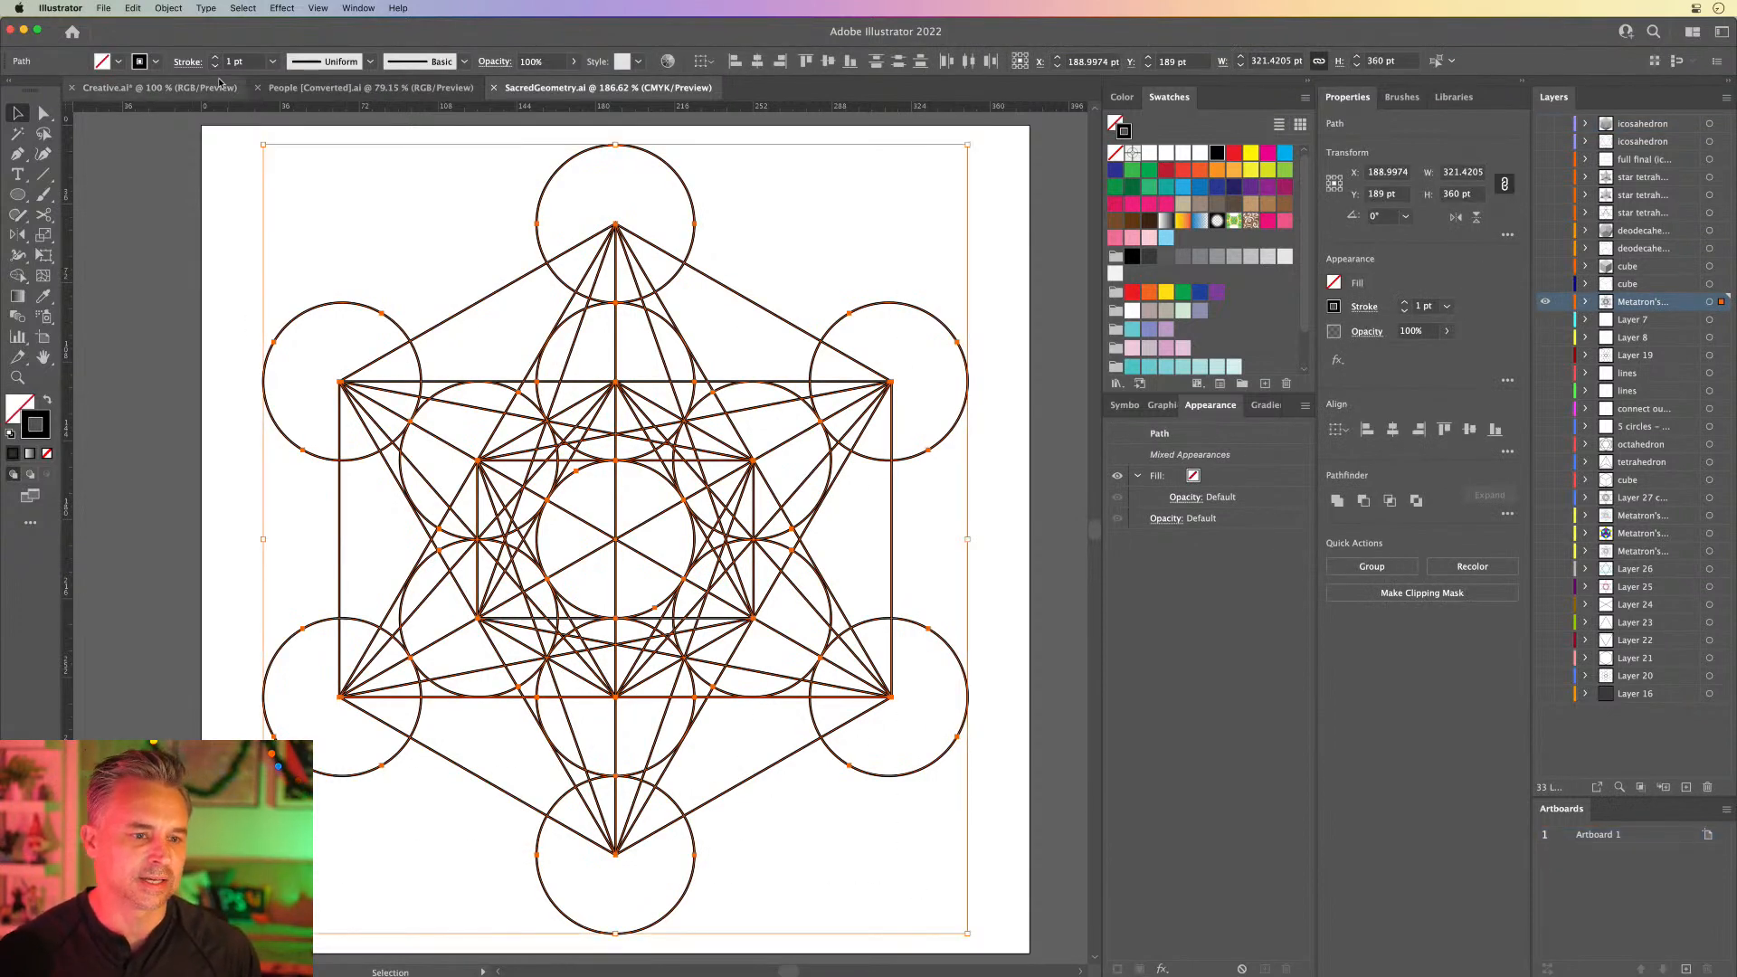
click(158, 87)
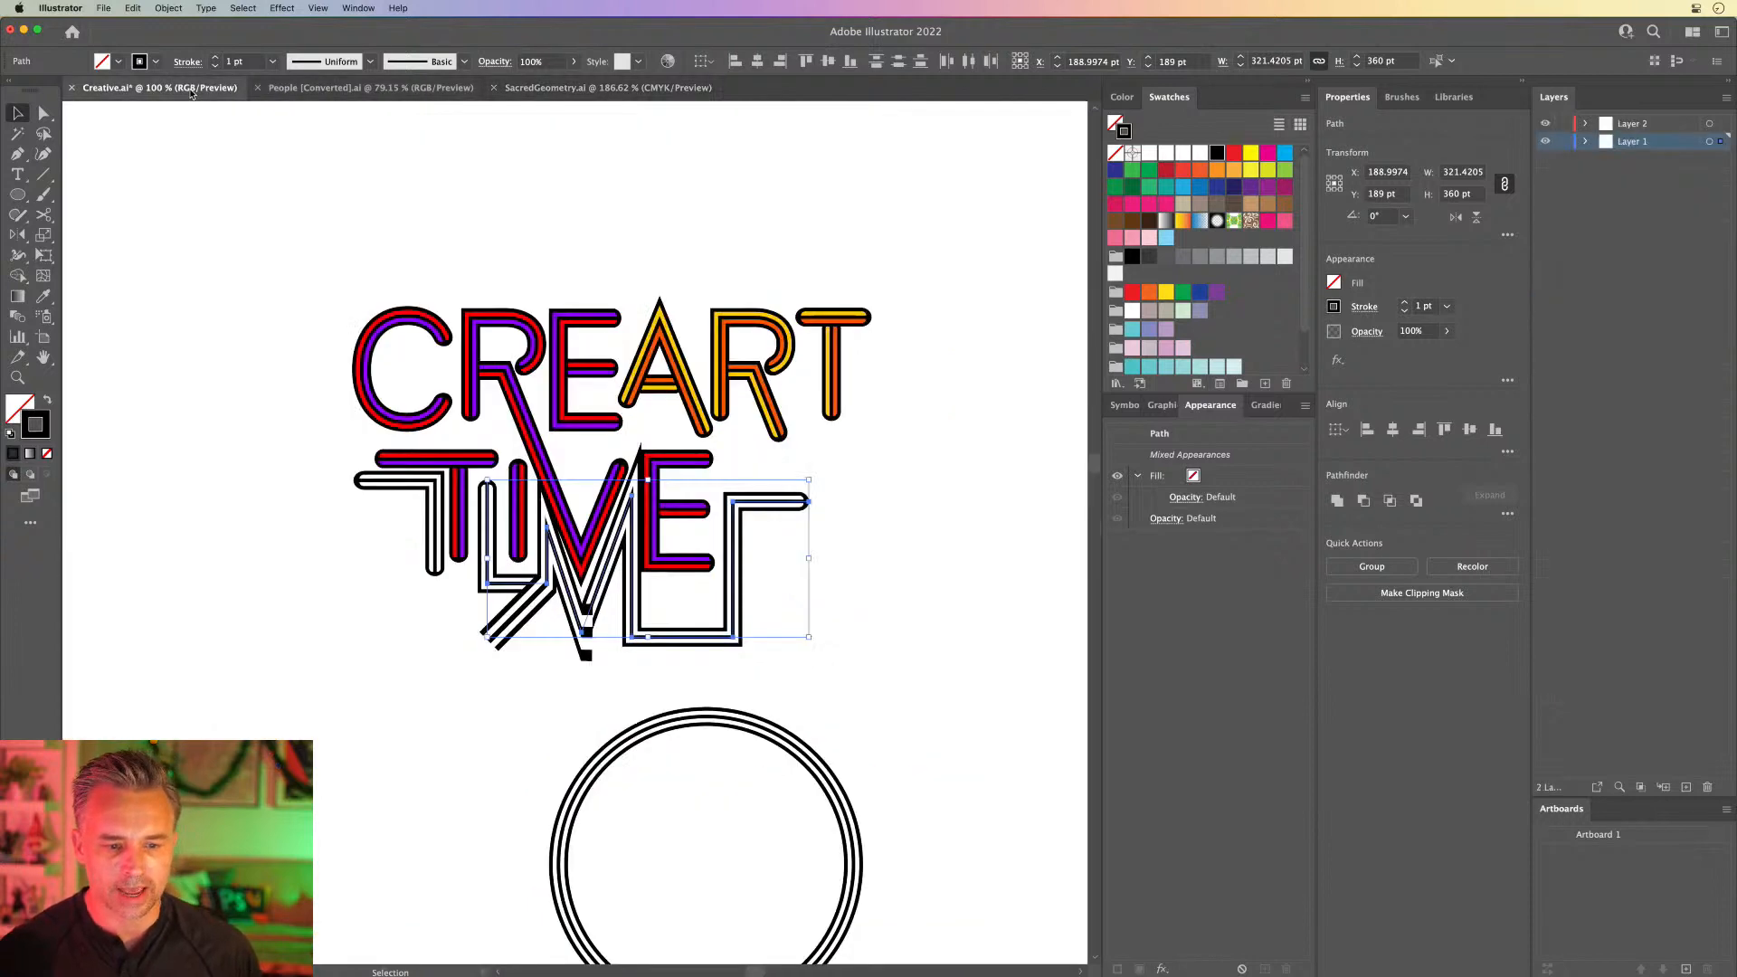
Step: Add a new layer above Layer 1, hide Layers 1 and 2, and paste the copied geometry into the new layer
key(super+minus)
key(super+minus)
key(super+minus)
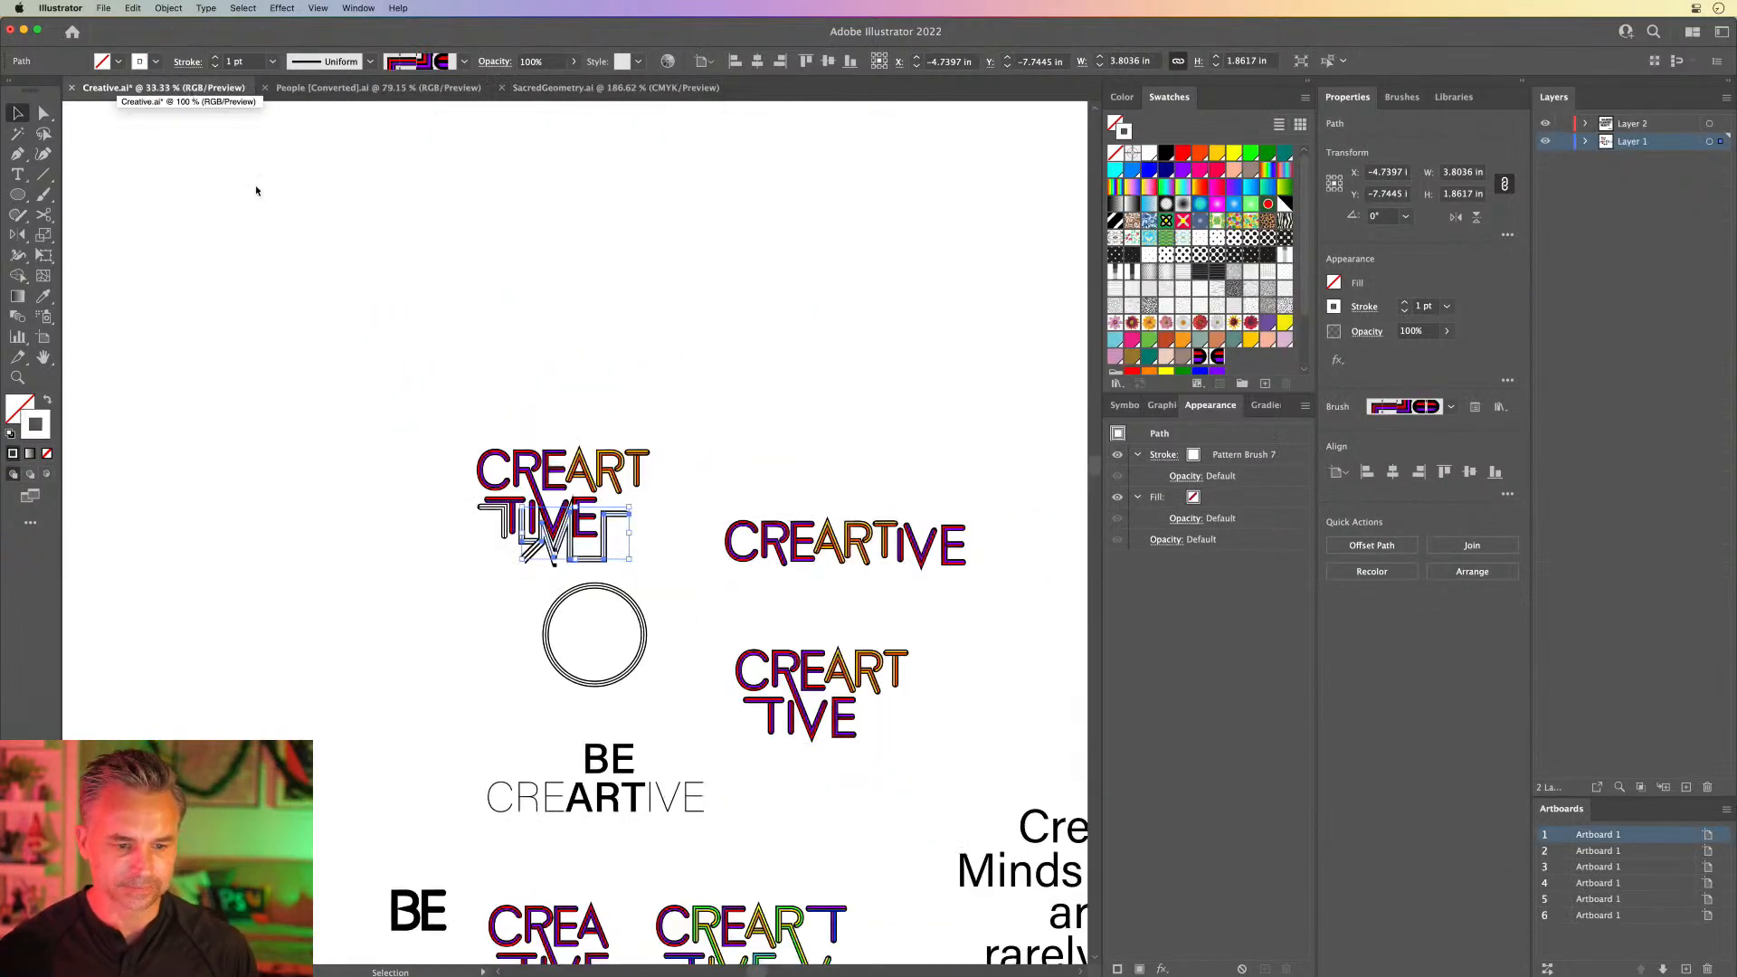
click(690, 303)
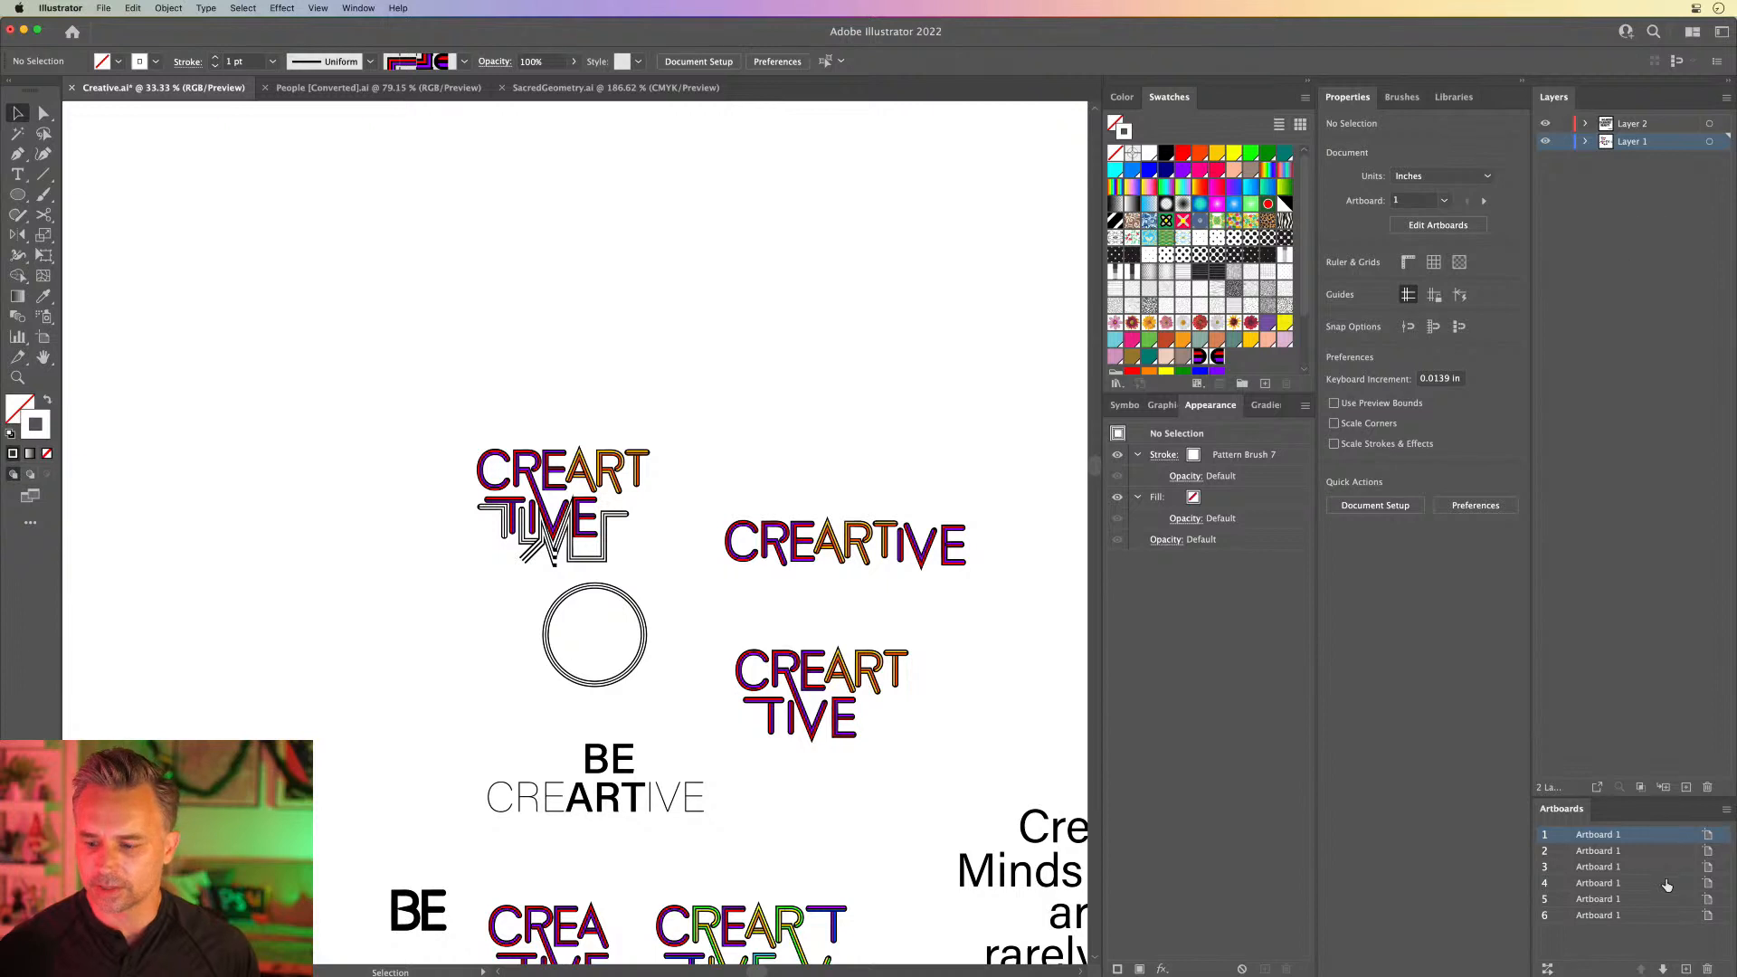
click(1686, 789)
click(1545, 123)
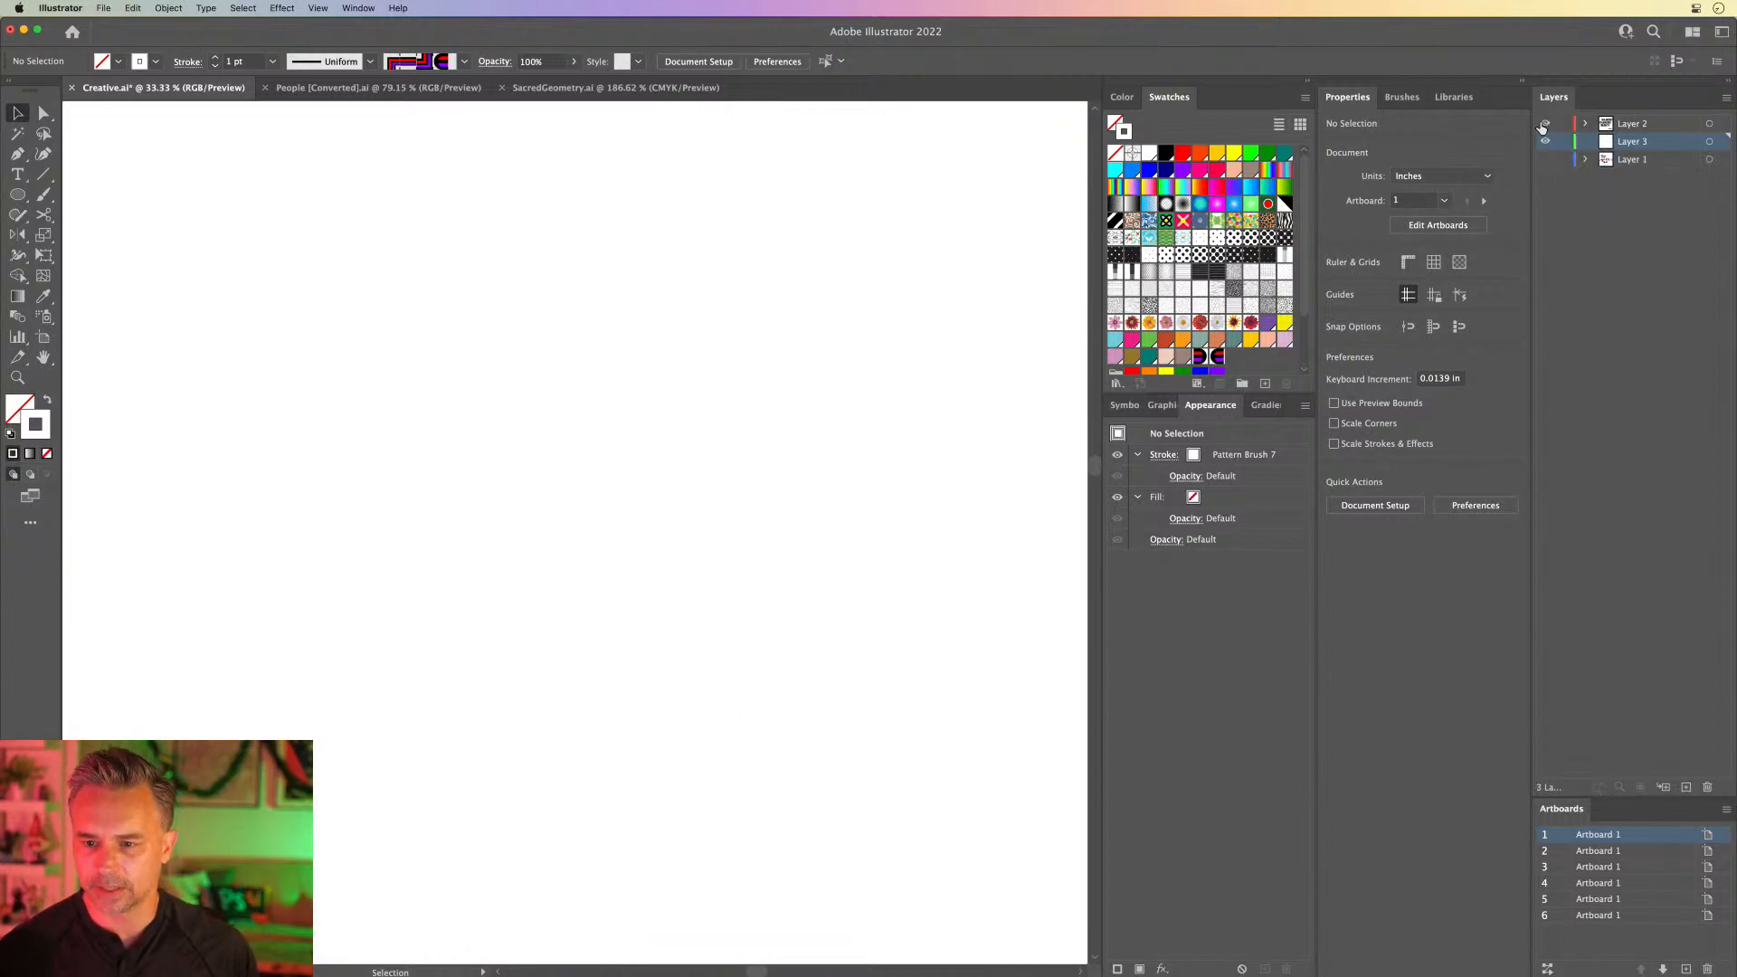
key(super+v)
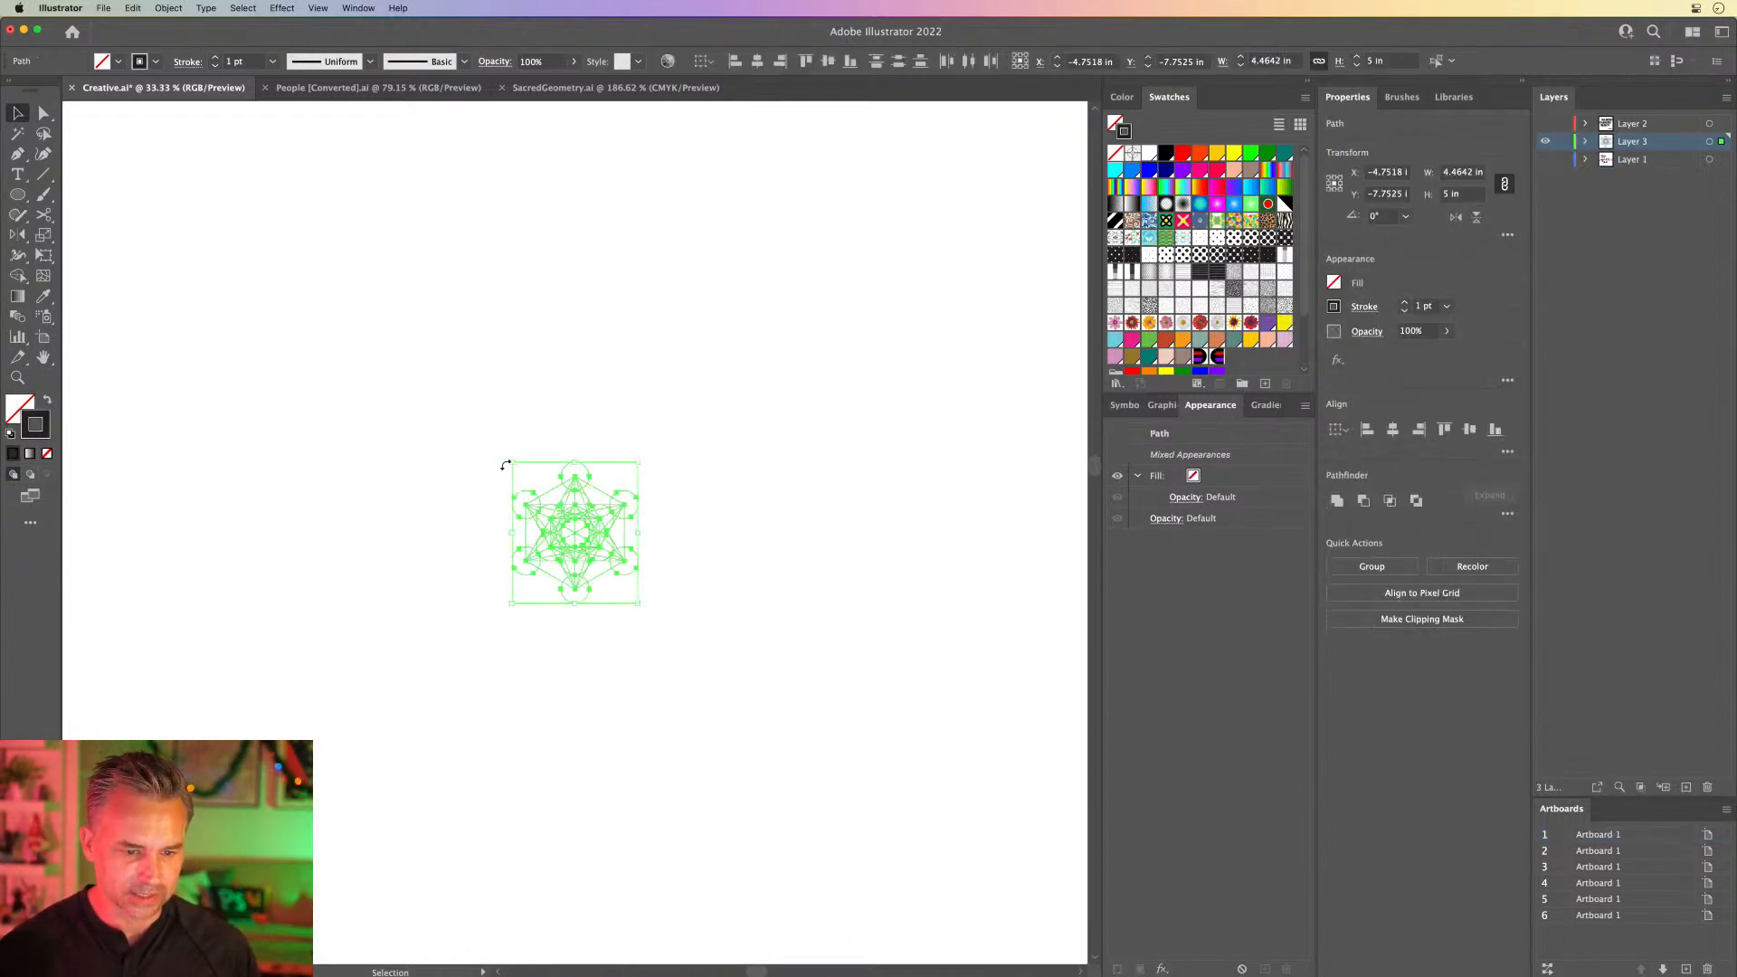
Step: Scale the pasted geometry proportionally from its centre to about 17.1 by 19.1 in, and reselect all of it
drag(509, 466, 213, 263)
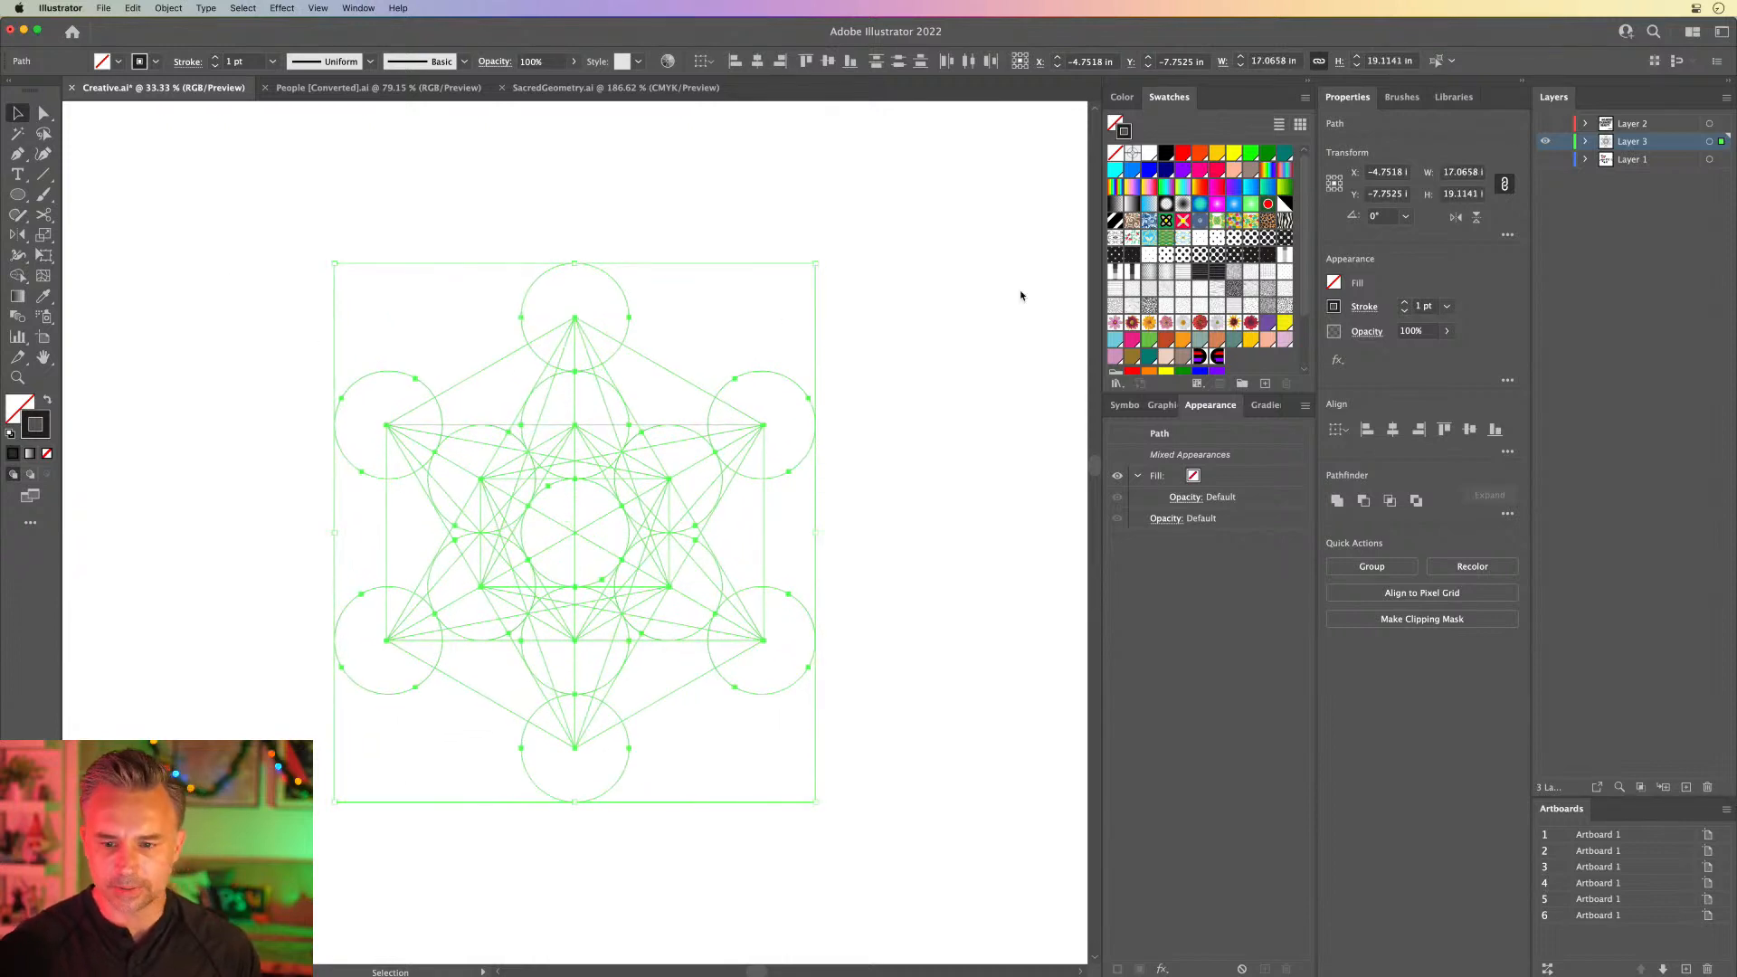
click(258, 371)
drag(302, 239, 902, 836)
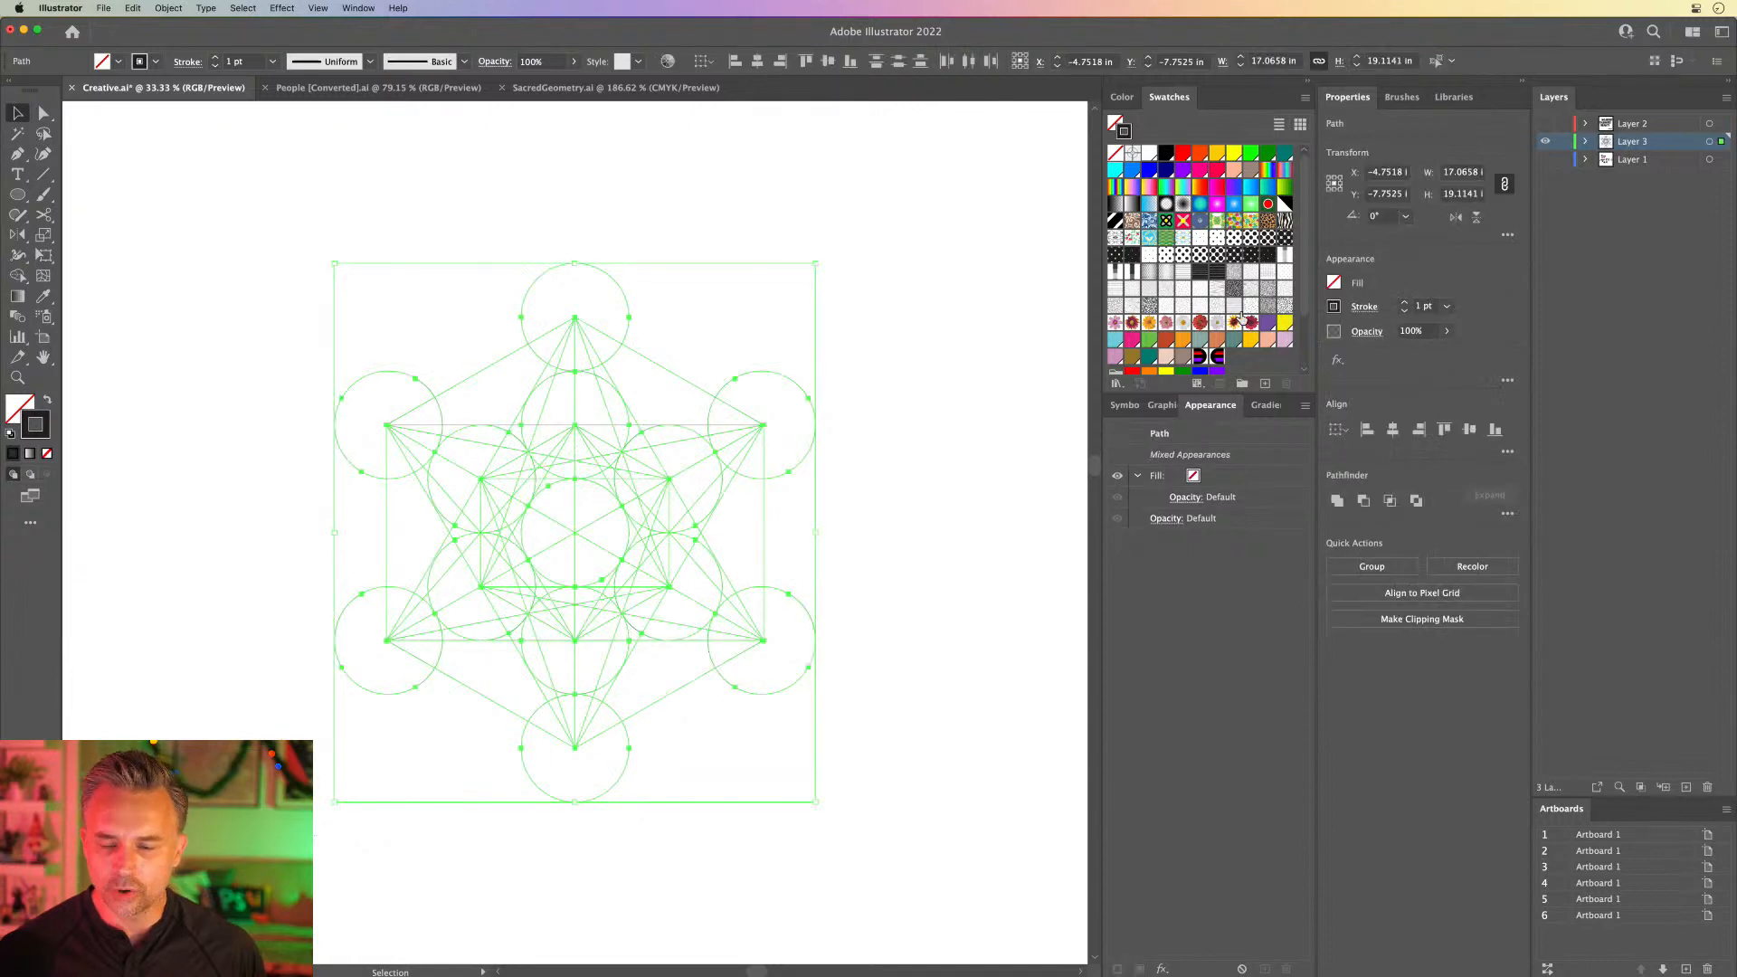
Step: Set the stroke colour of the selected geometry to white, FFFFFF
click(1392, 98)
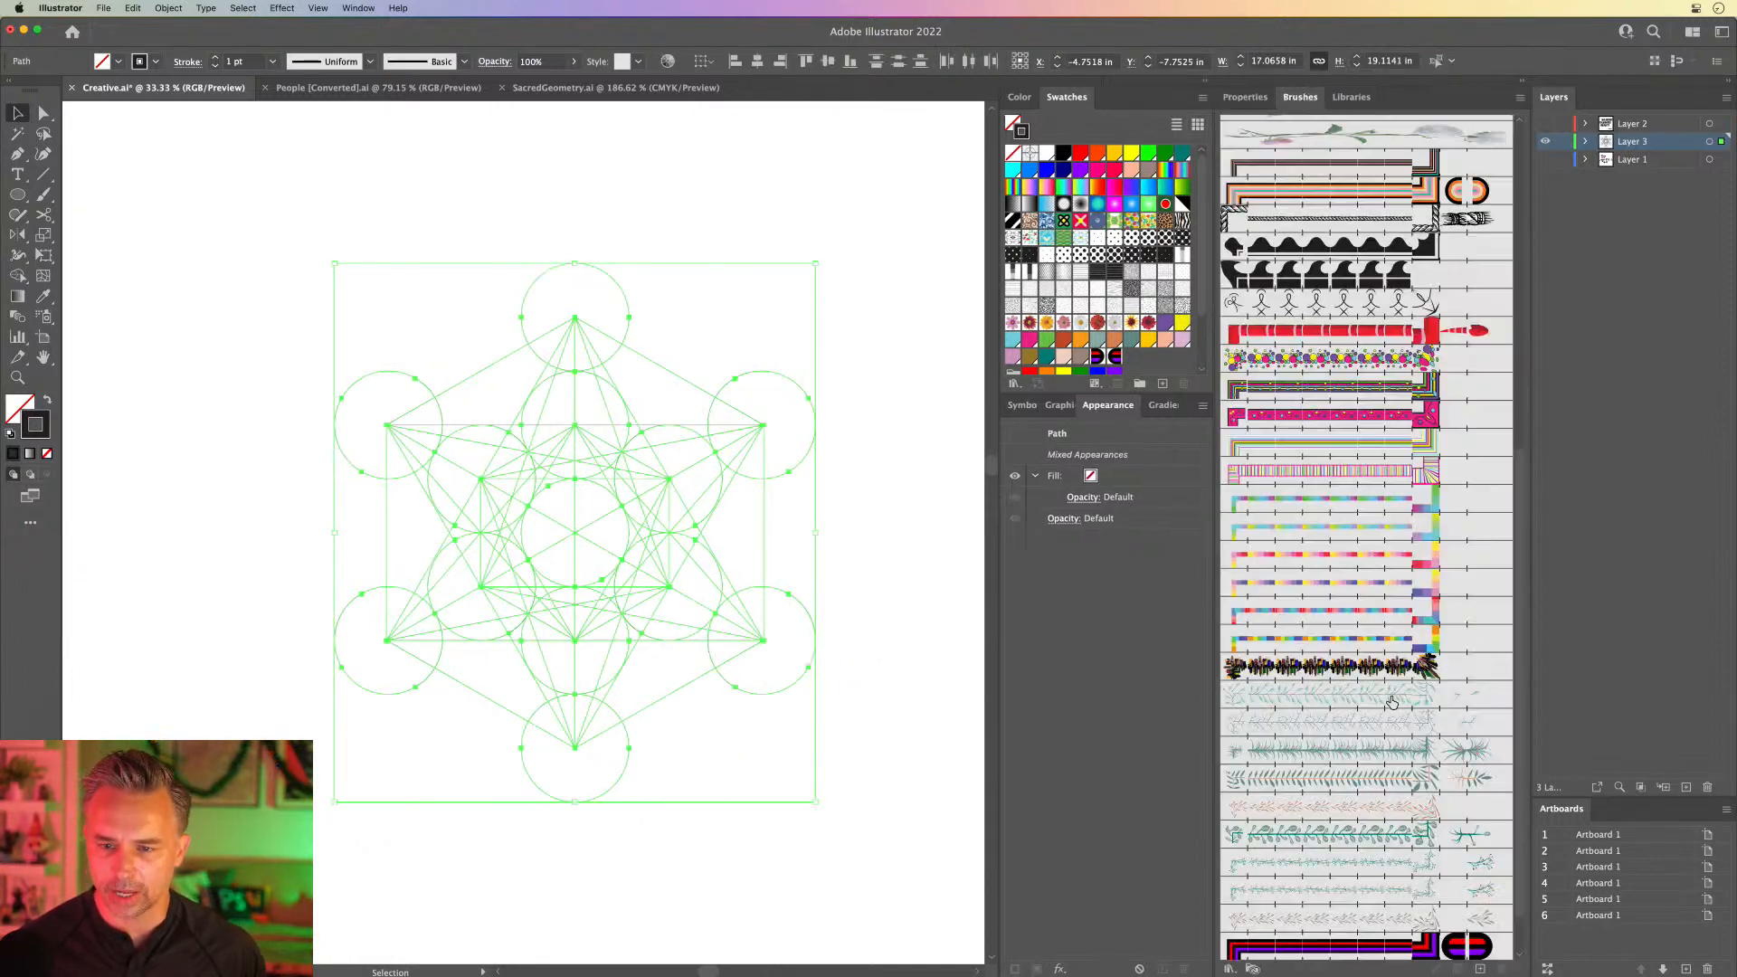
double_click(33, 416)
drag(959, 389, 899, 341)
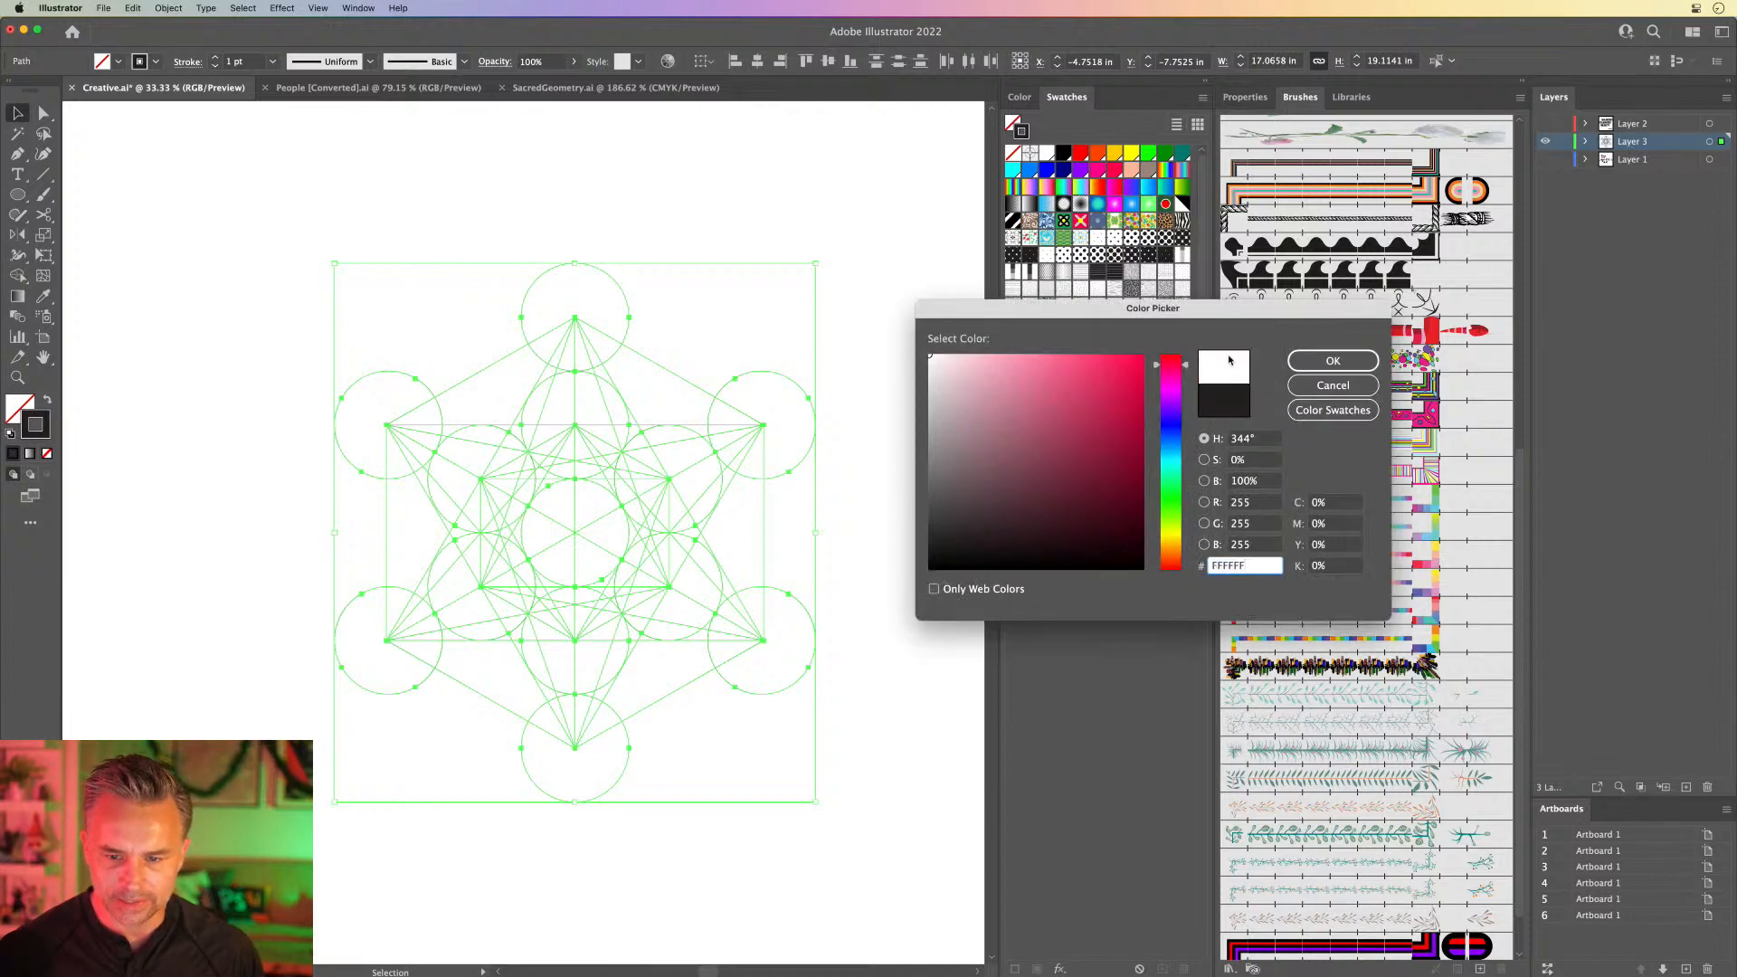
click(1332, 361)
Step: Apply the red, black and purple Pattern Brush 7 to the geometry, and inspect the resulting lines up close
scroll(1369, 887, down, 2)
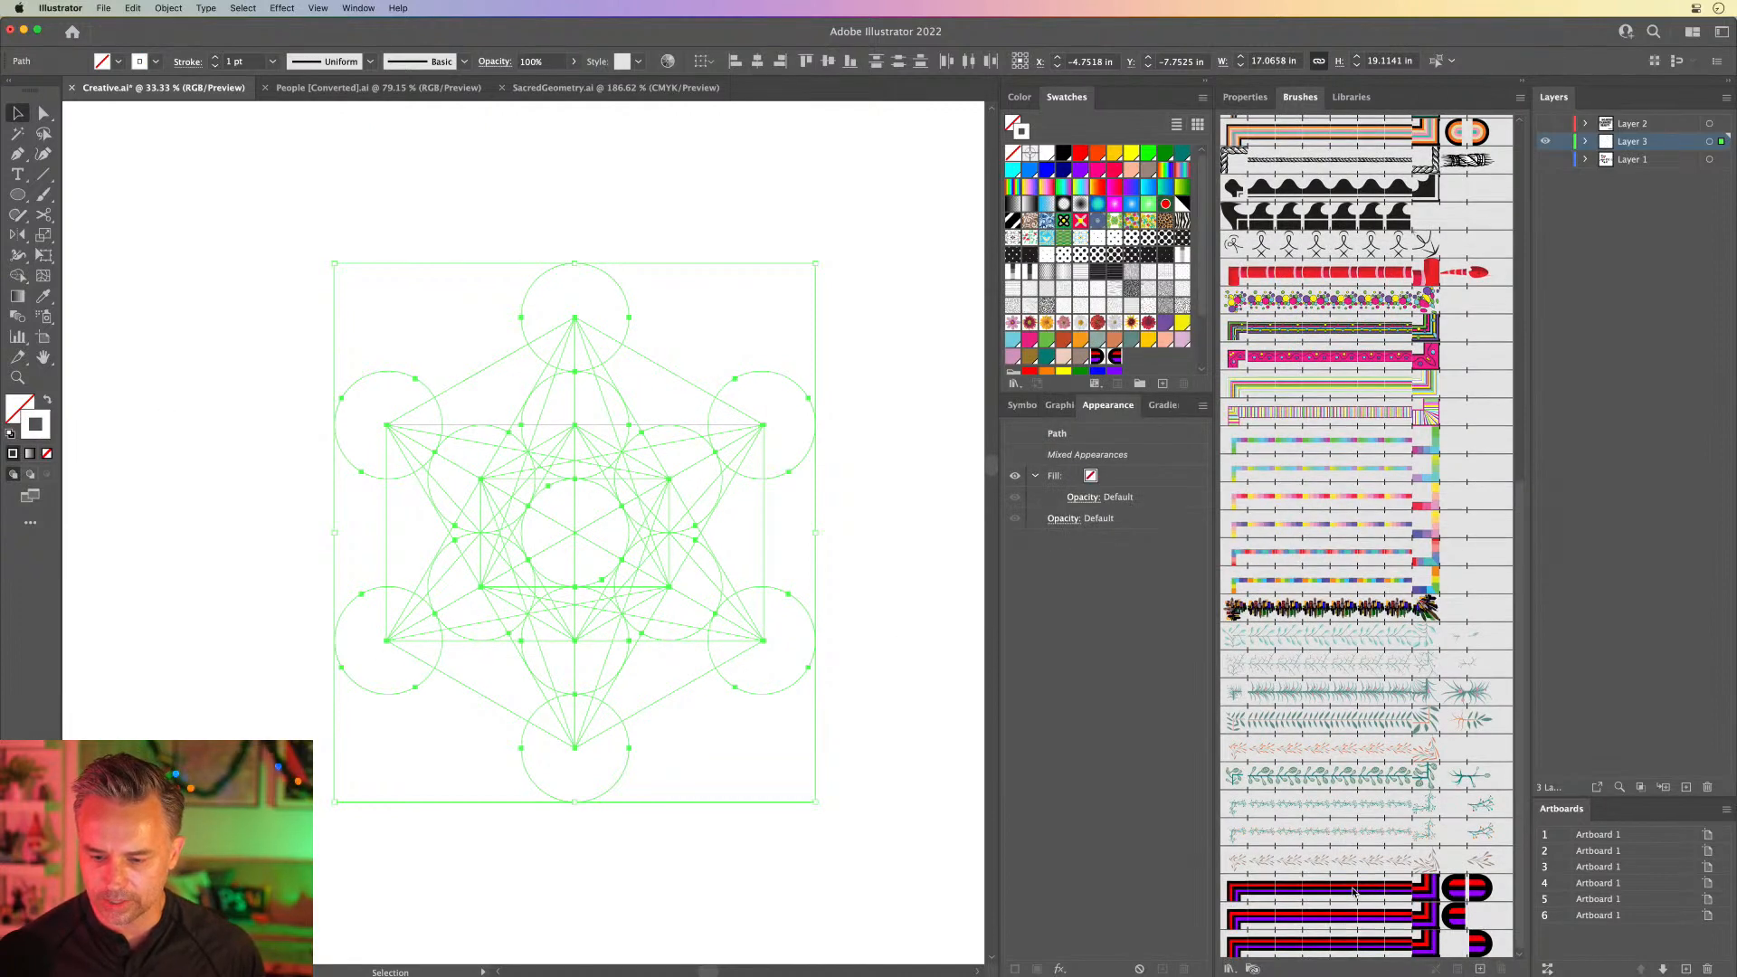
click(1368, 894)
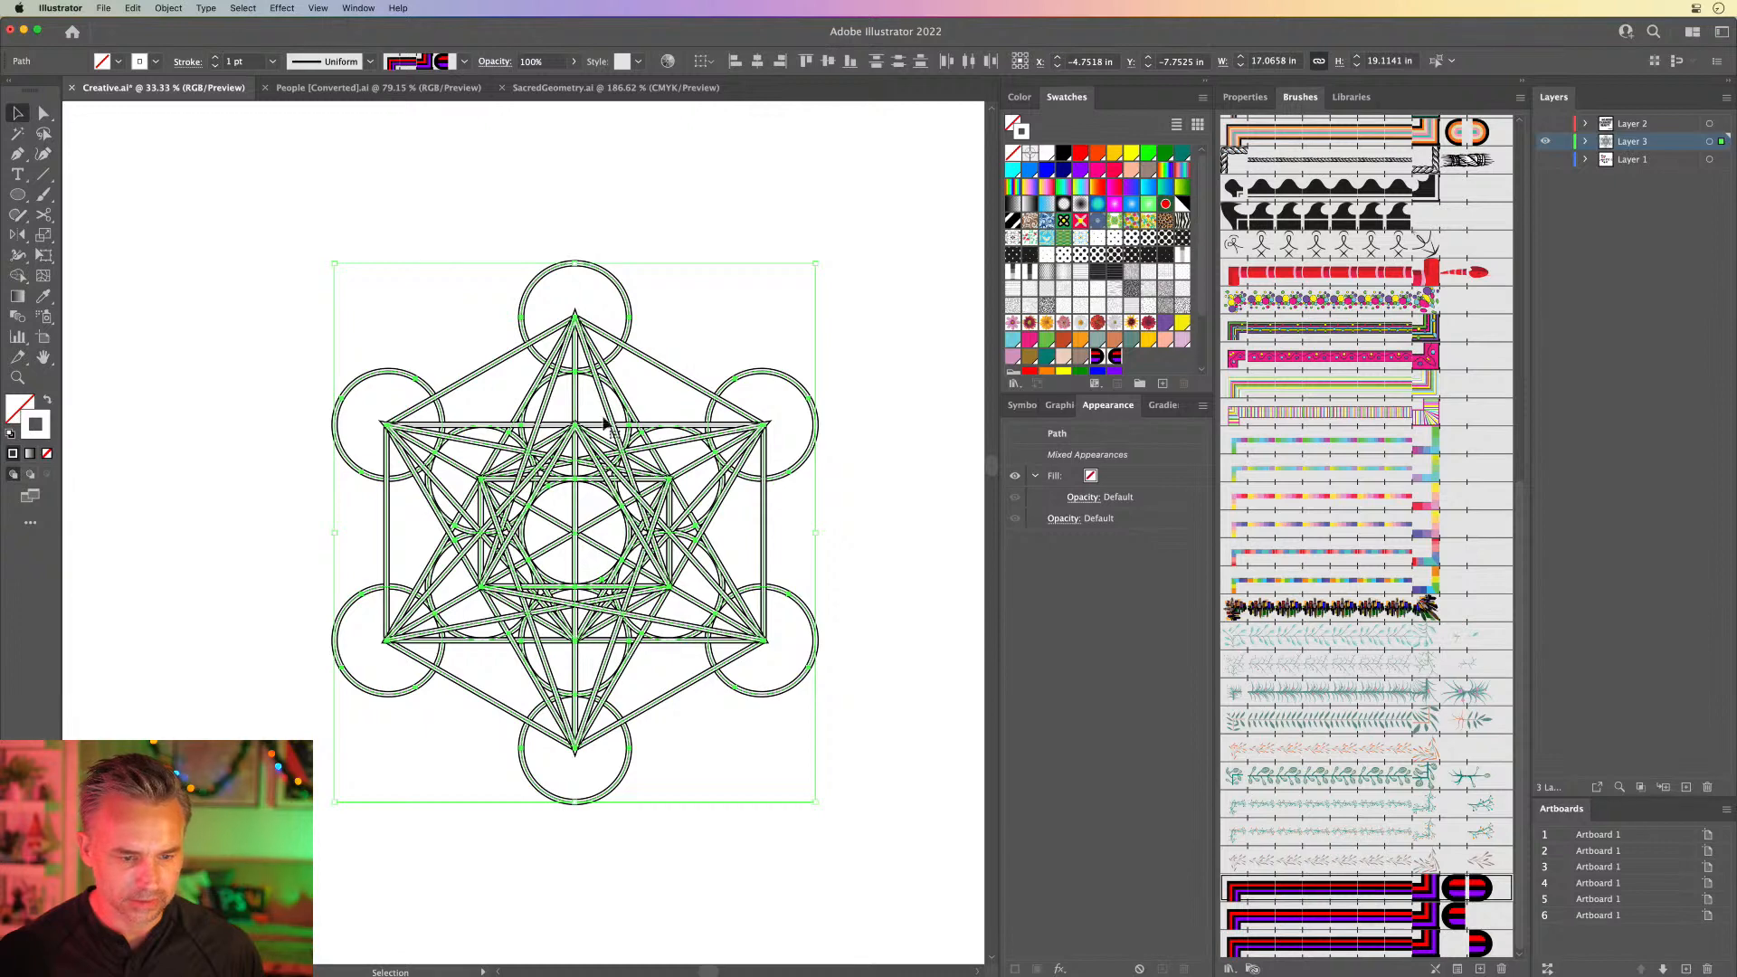
click(267, 369)
key(super+equal)
key(super+equal)
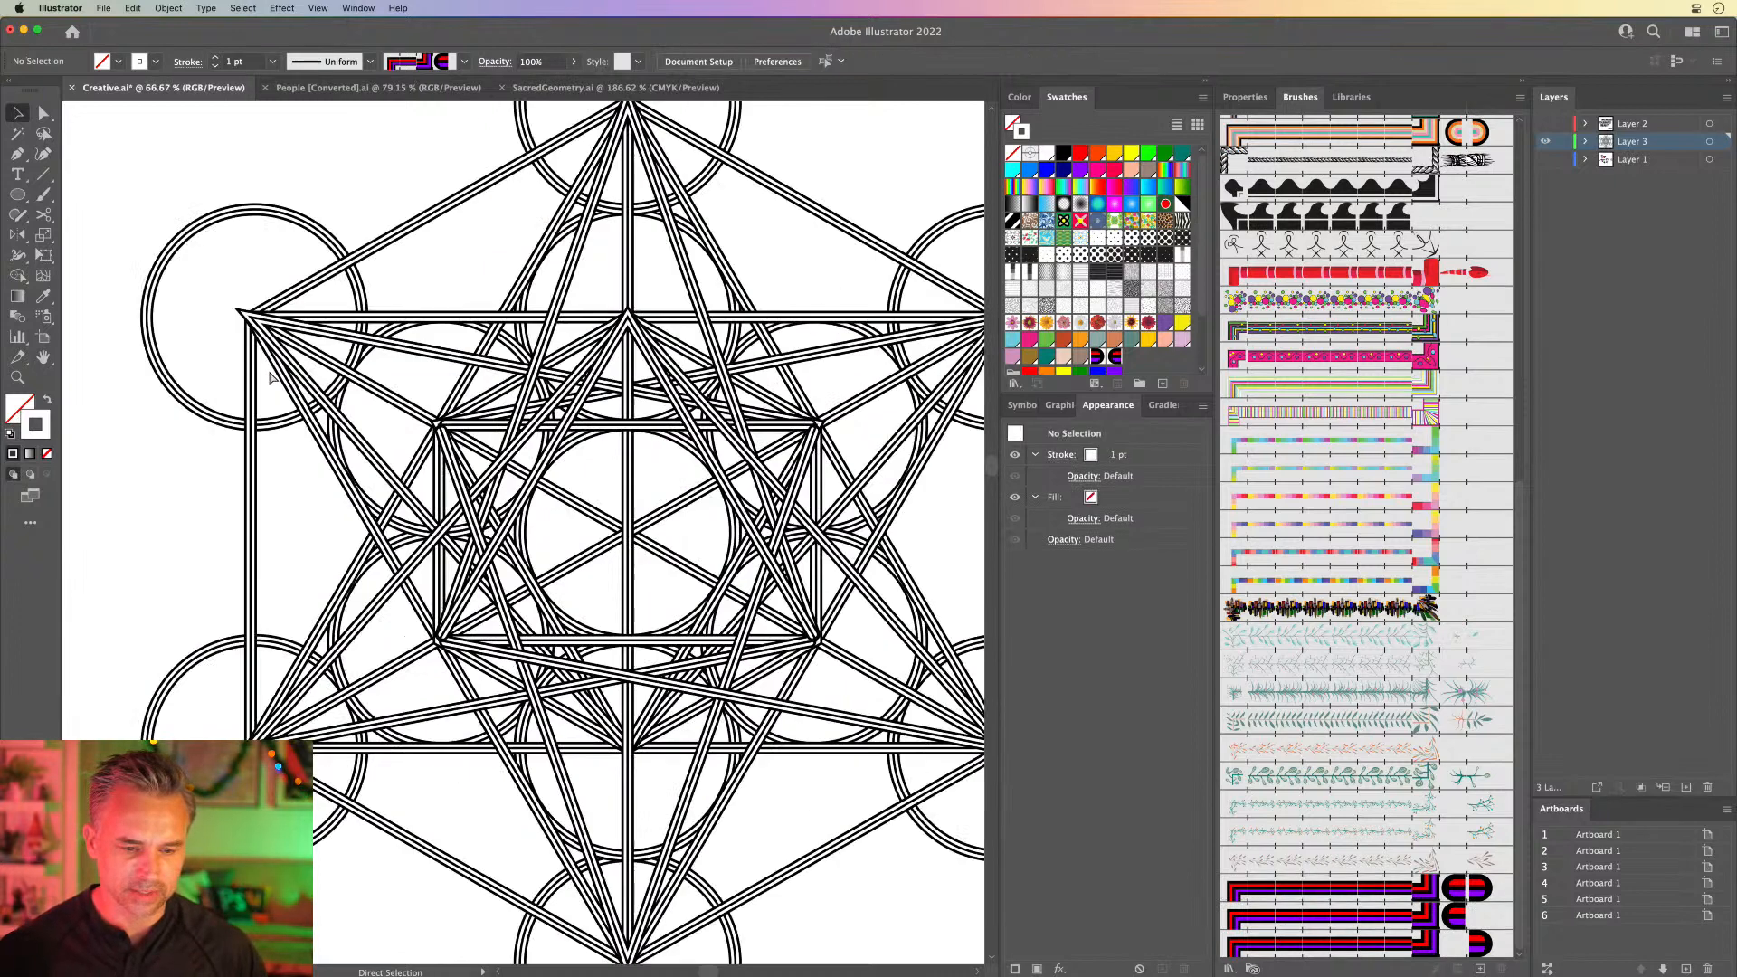
drag(383, 429, 446, 421)
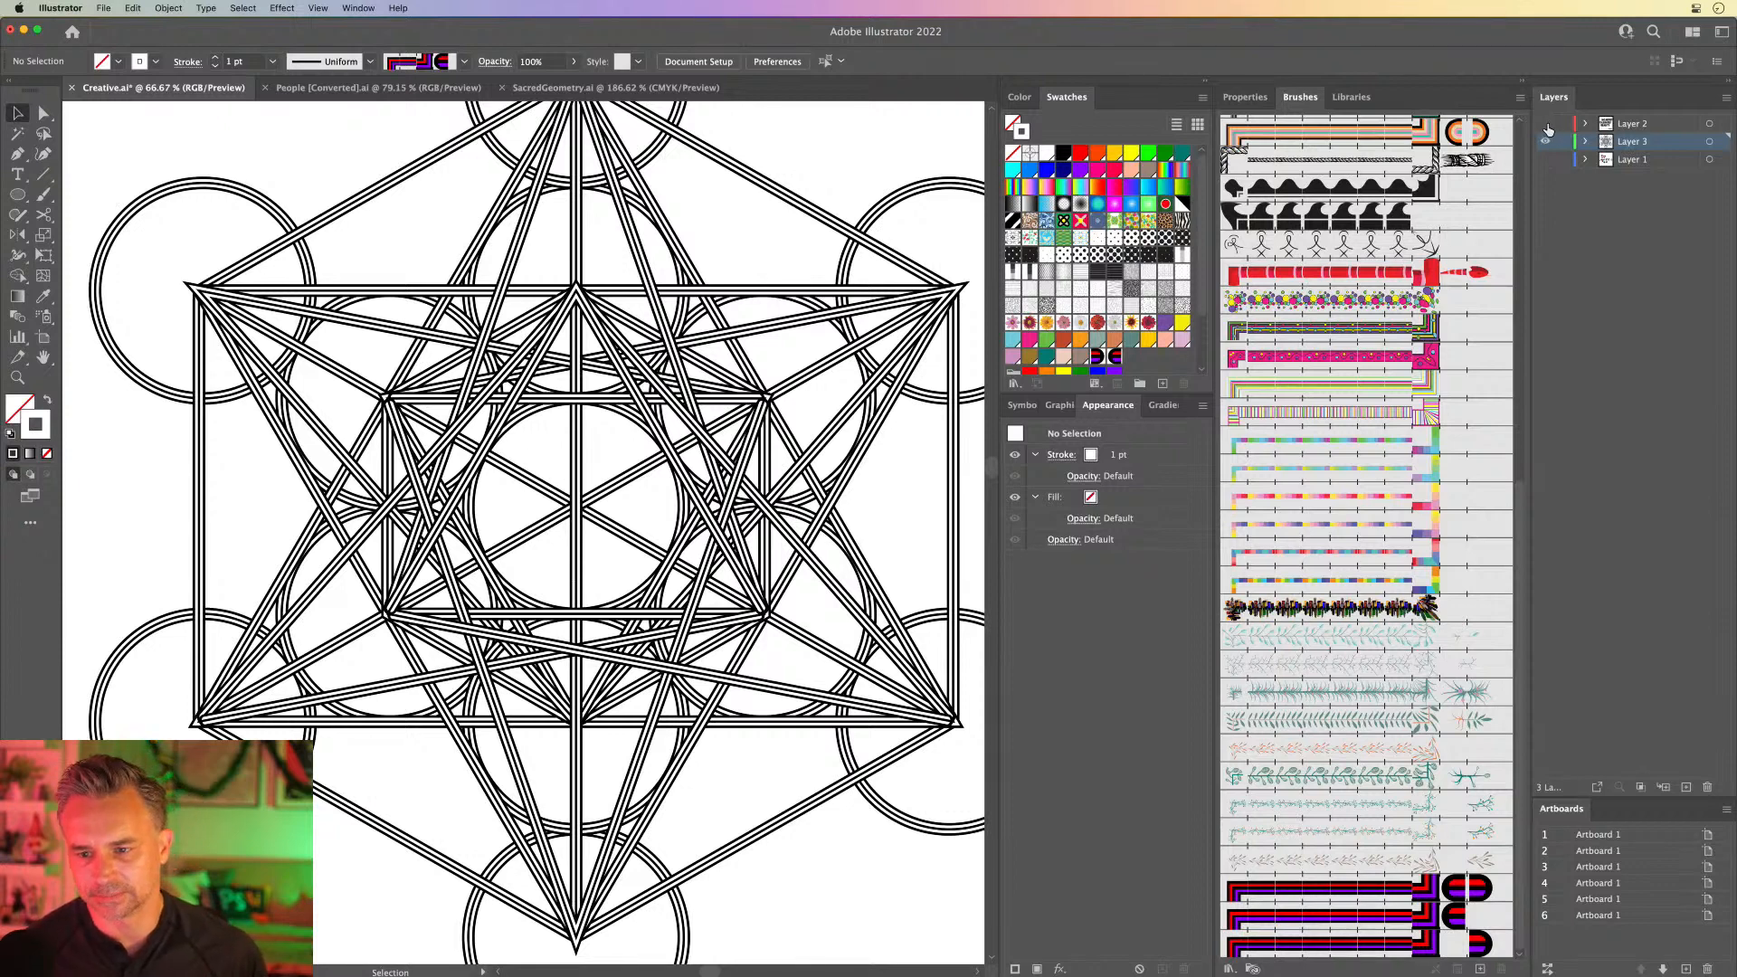
Step: Show Layers 2 and 1 again, and move Layer 3 to the bottom of the layer stack
click(1634, 125)
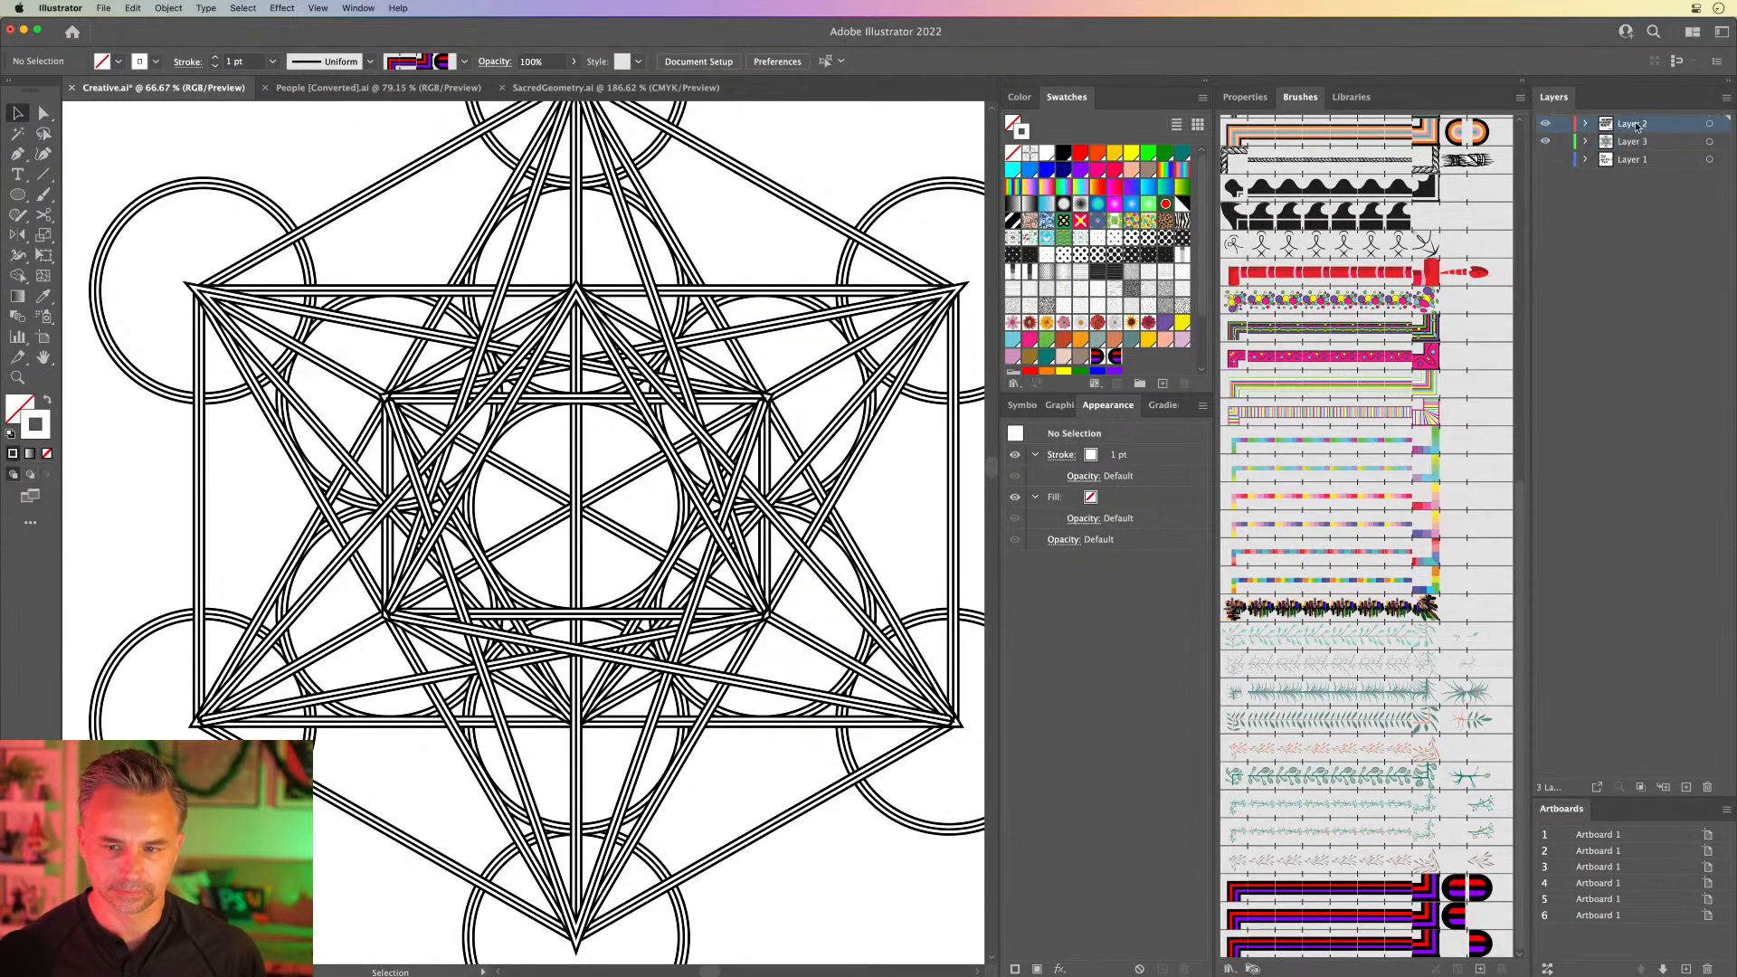
key(super+0)
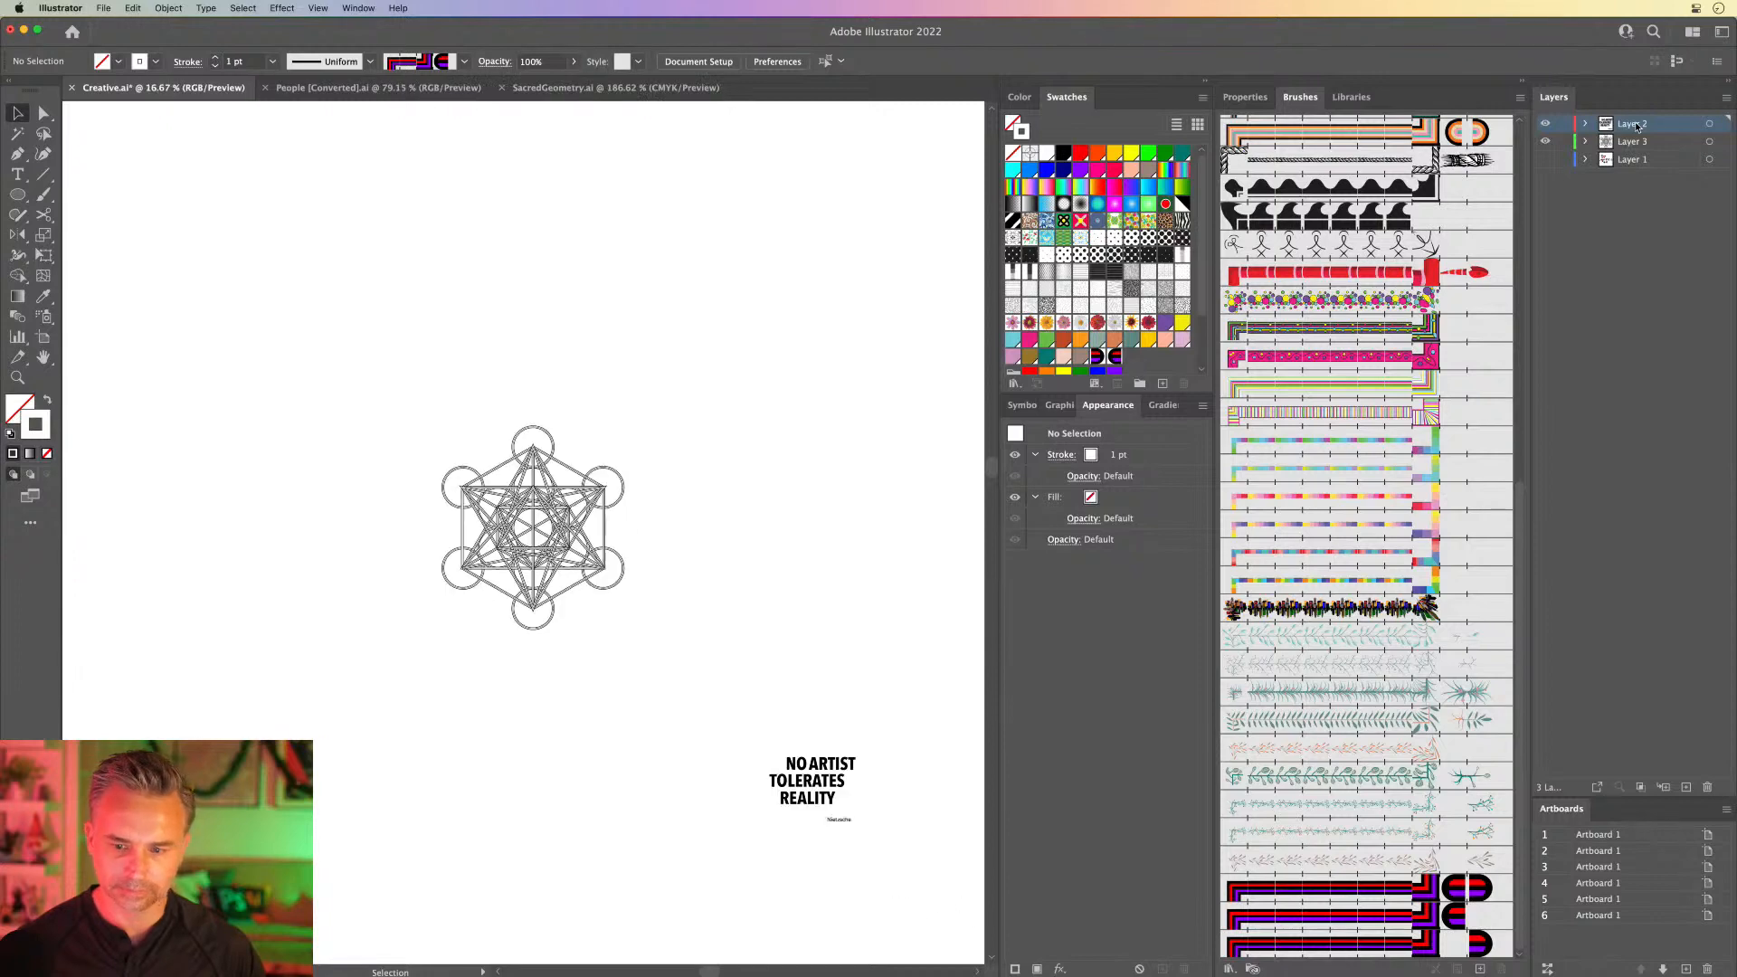
click(1545, 159)
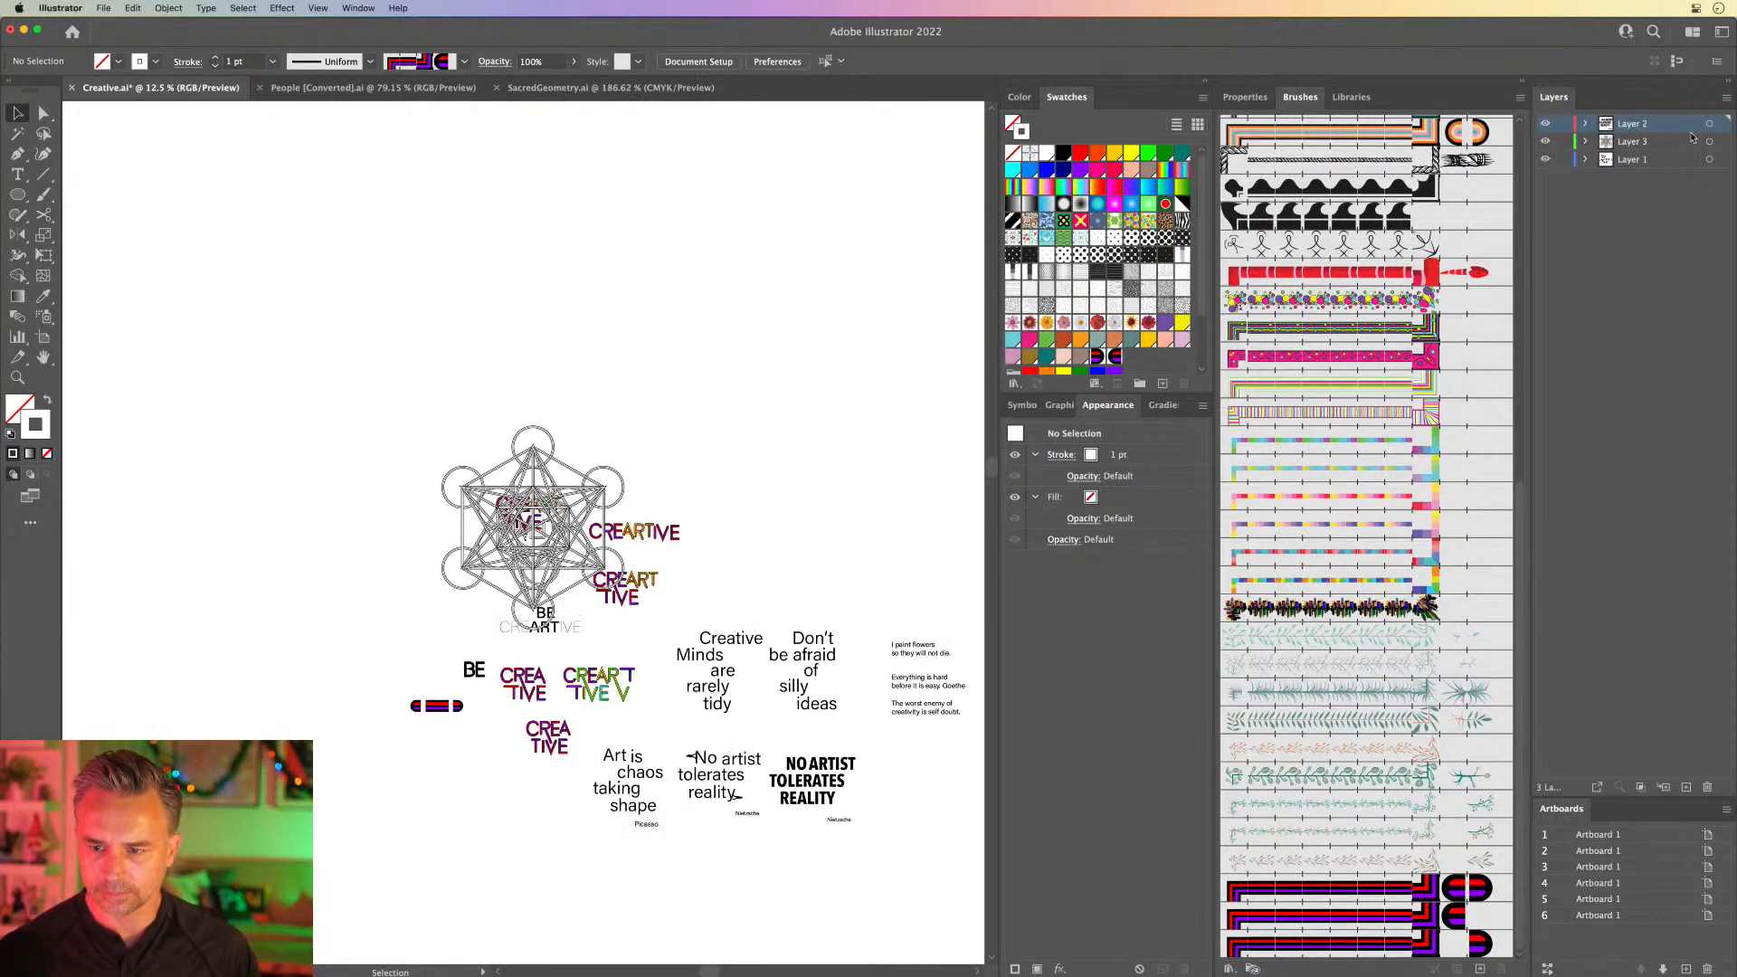
click(1644, 142)
drag(1658, 143, 1647, 166)
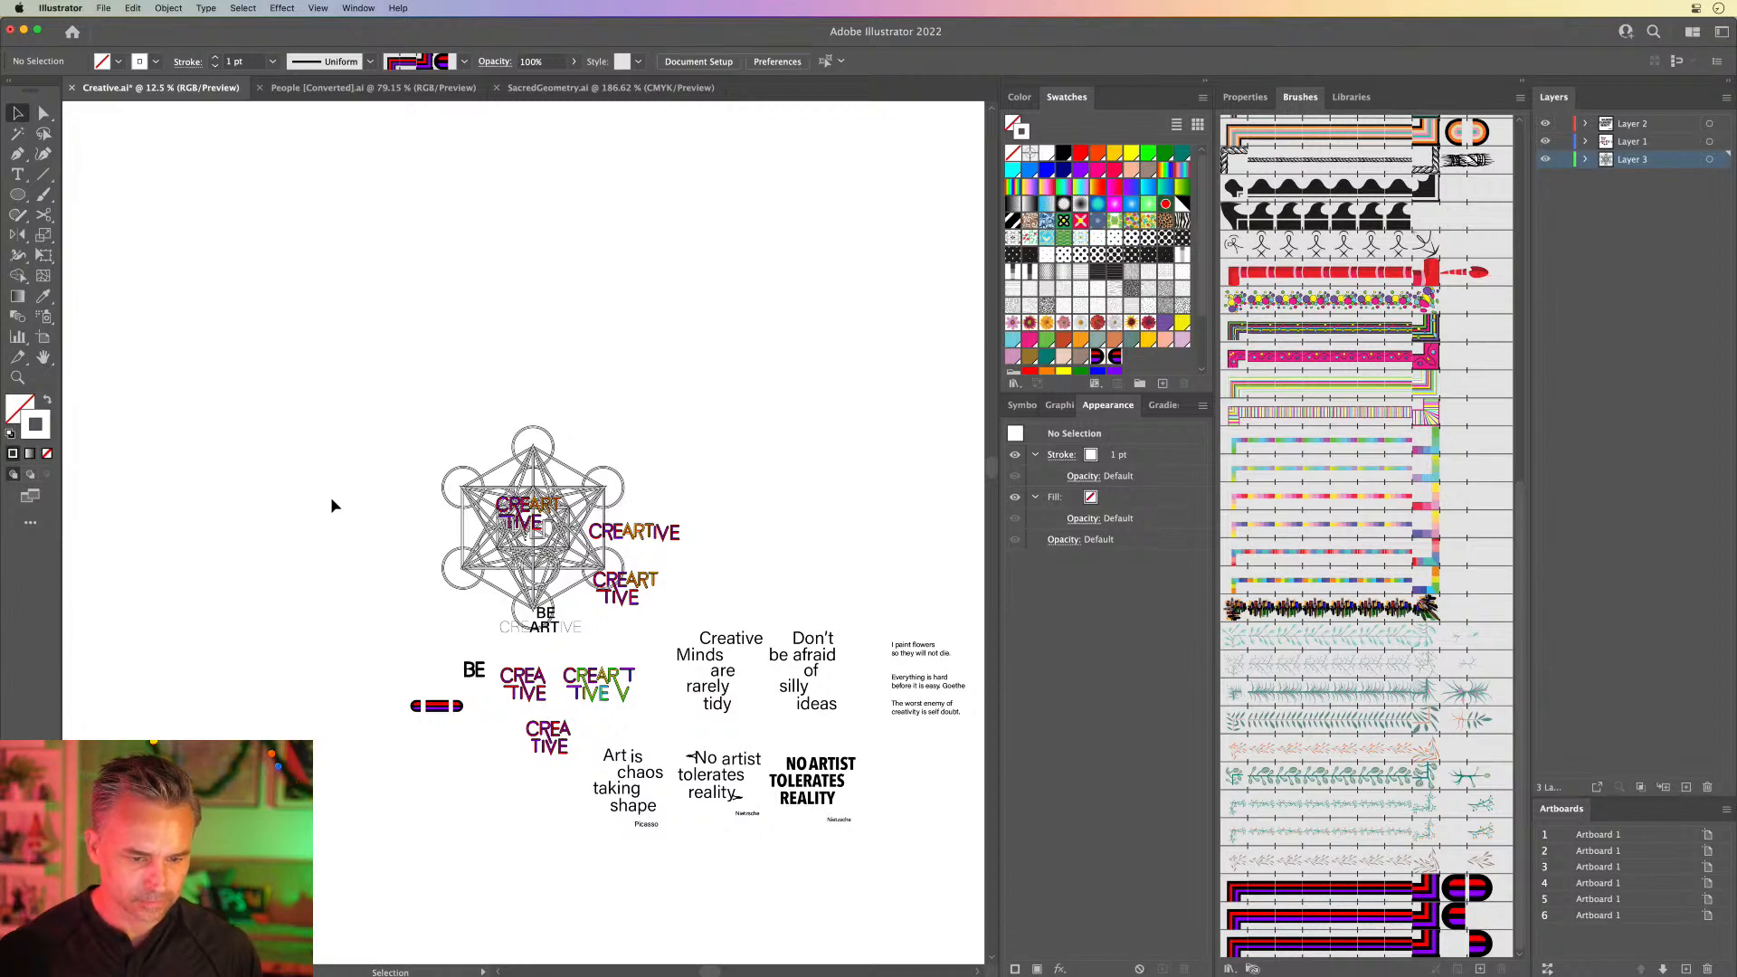
Step: Lock Layers 2 and 1, then move the geometry on Layer 3 so it is centred behind the CREARTIVE lettering
key(super+equal)
key(super+equal)
key(super+equal)
key(super+equal)
mouse_move(351, 481)
mouse_down()
mouse_move(429, 505)
mouse_move(443, 470)
mouse_up()
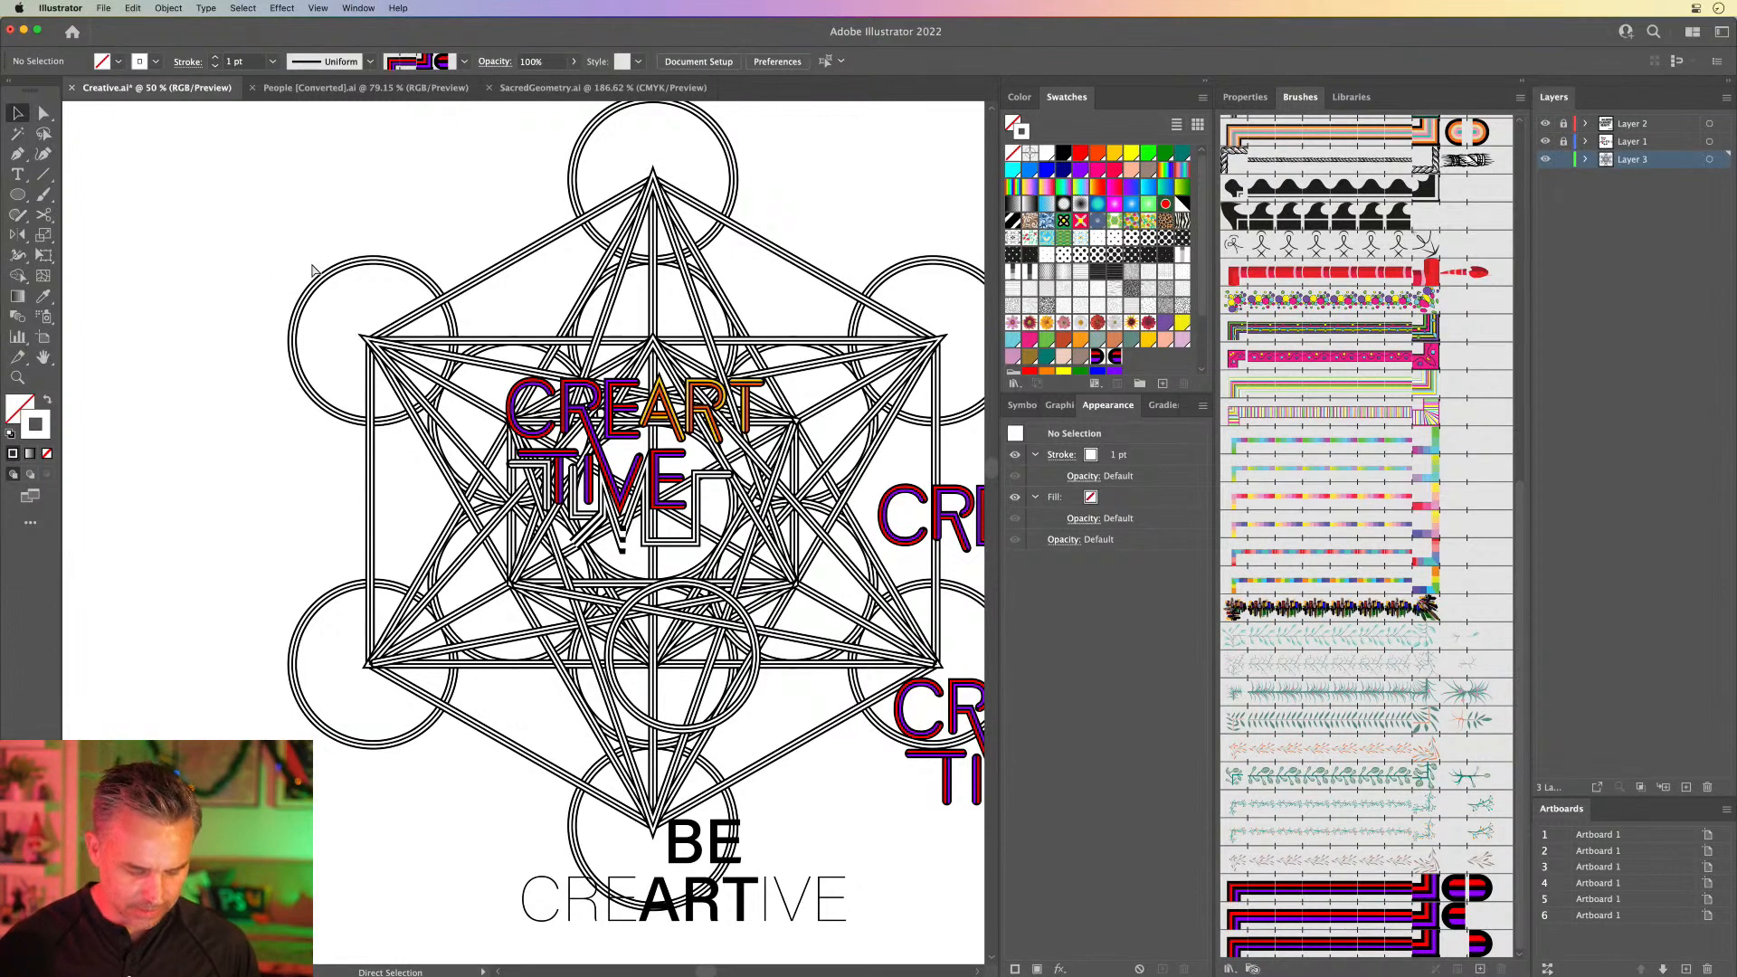
click(310, 273)
drag(513, 510, 487, 460)
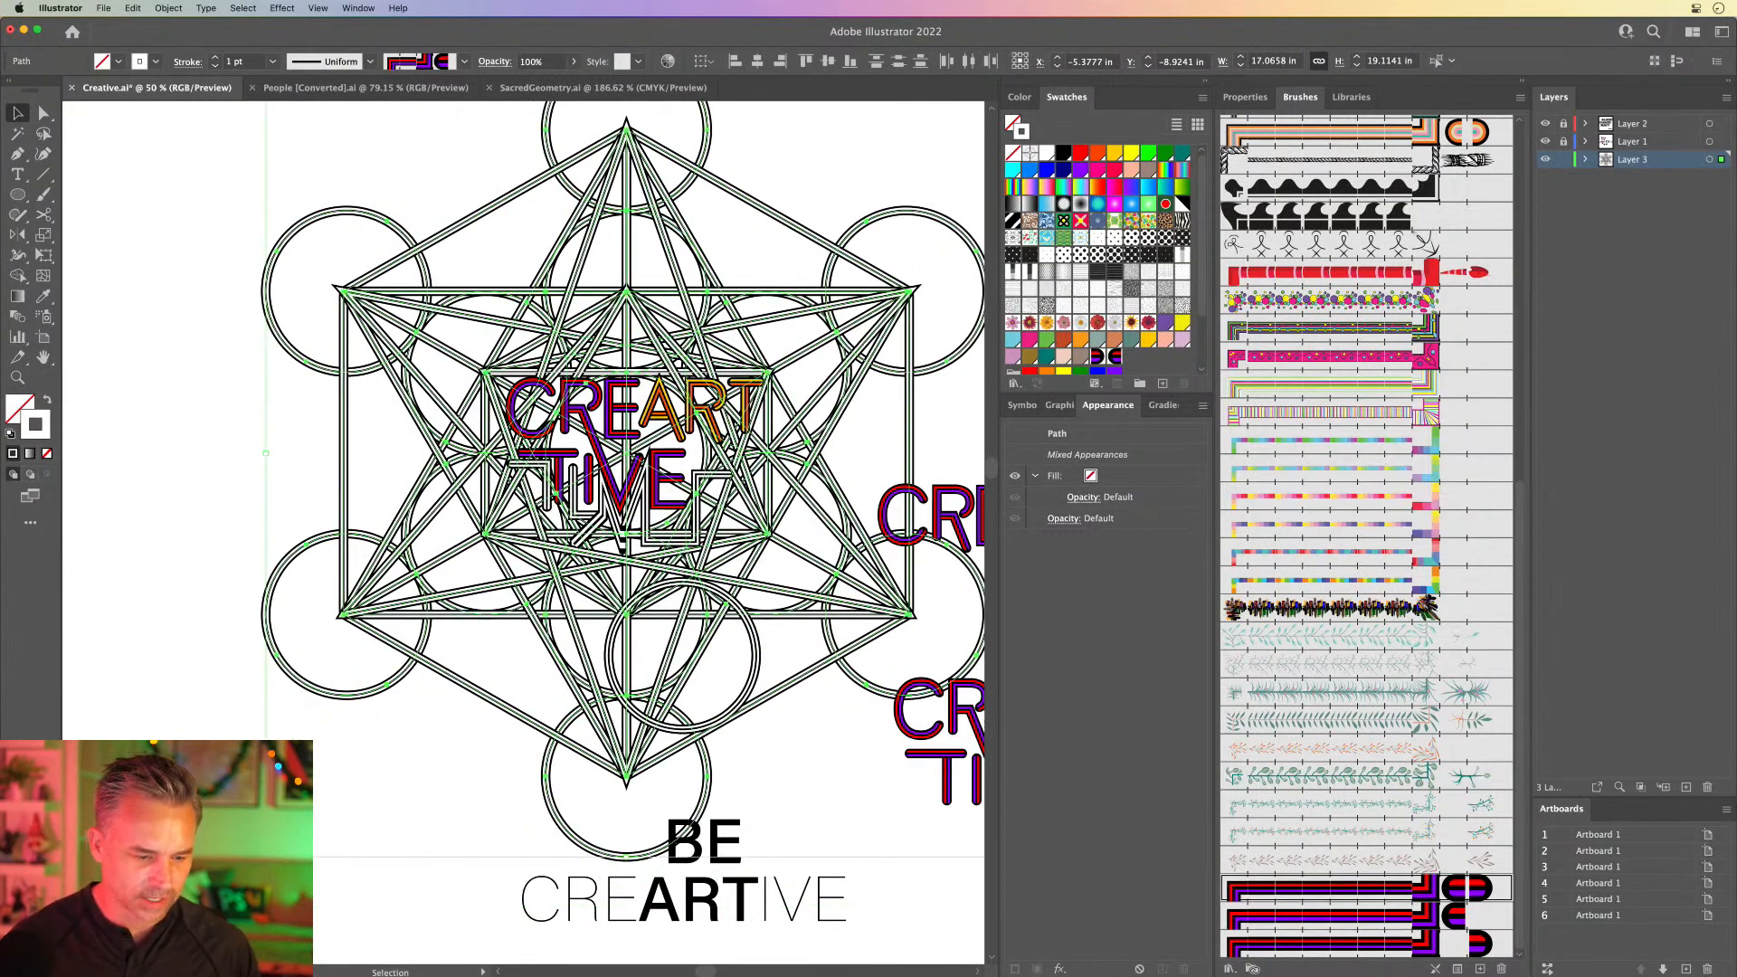
Step: Check the Scale Strokes & Effects option in the General preferences and close the preferences
click(59, 8)
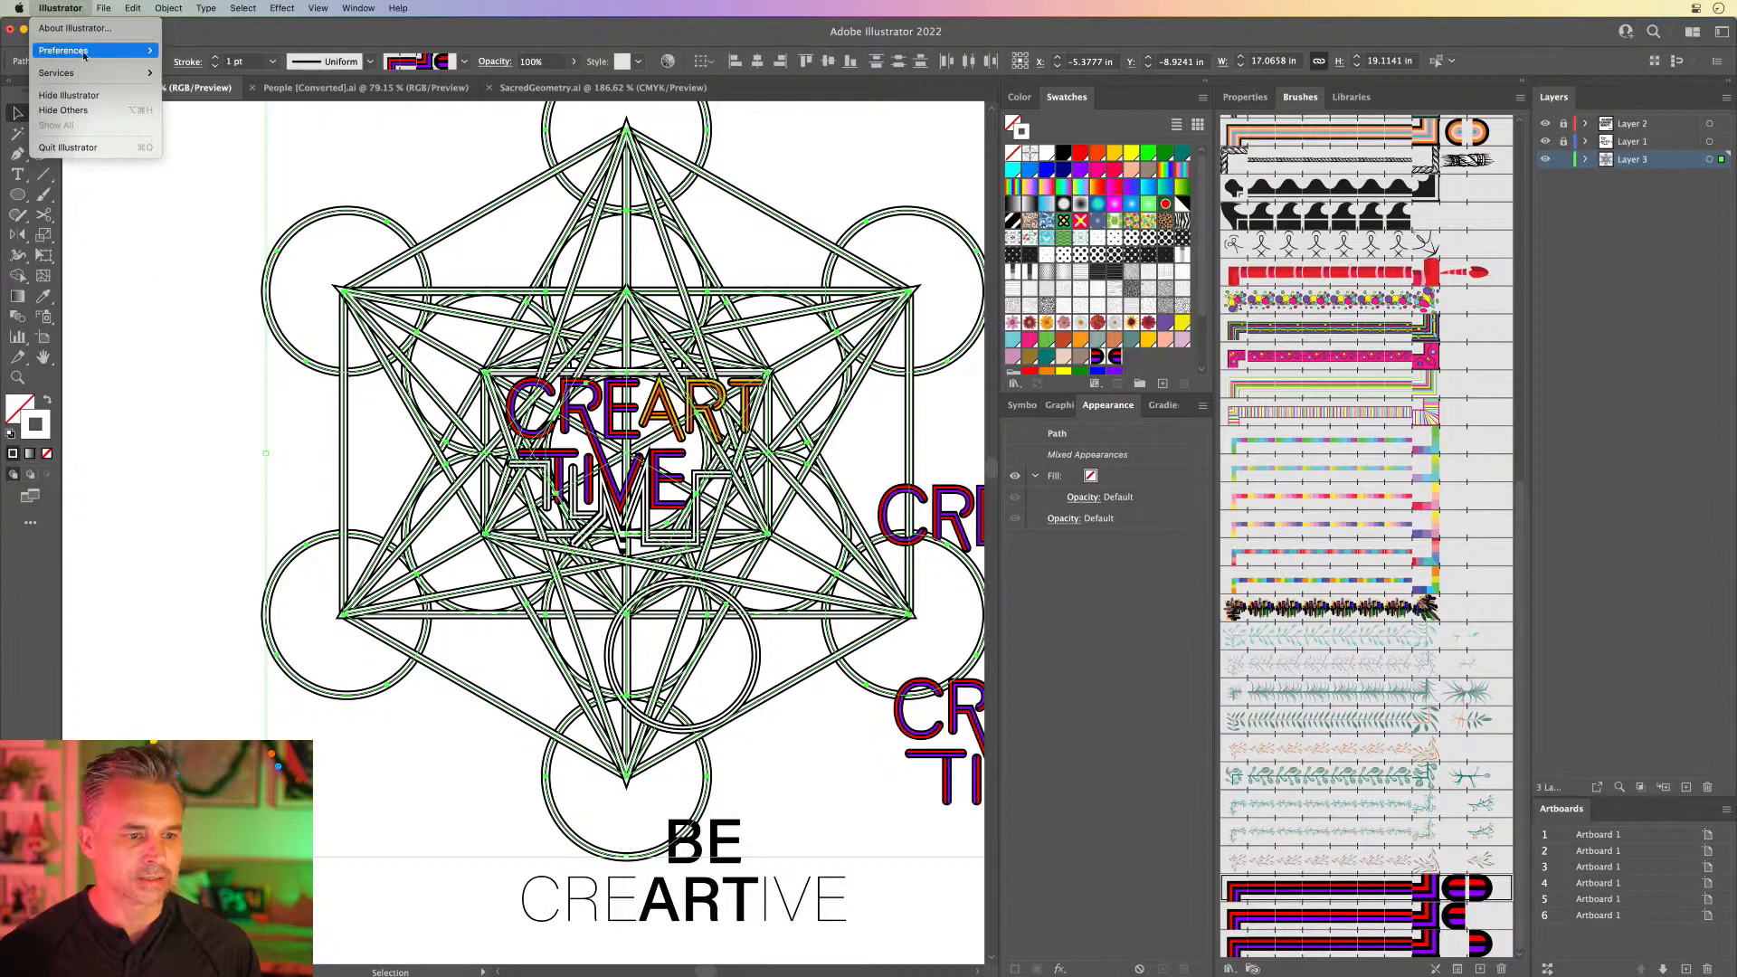
mouse_move(89, 50)
click(233, 52)
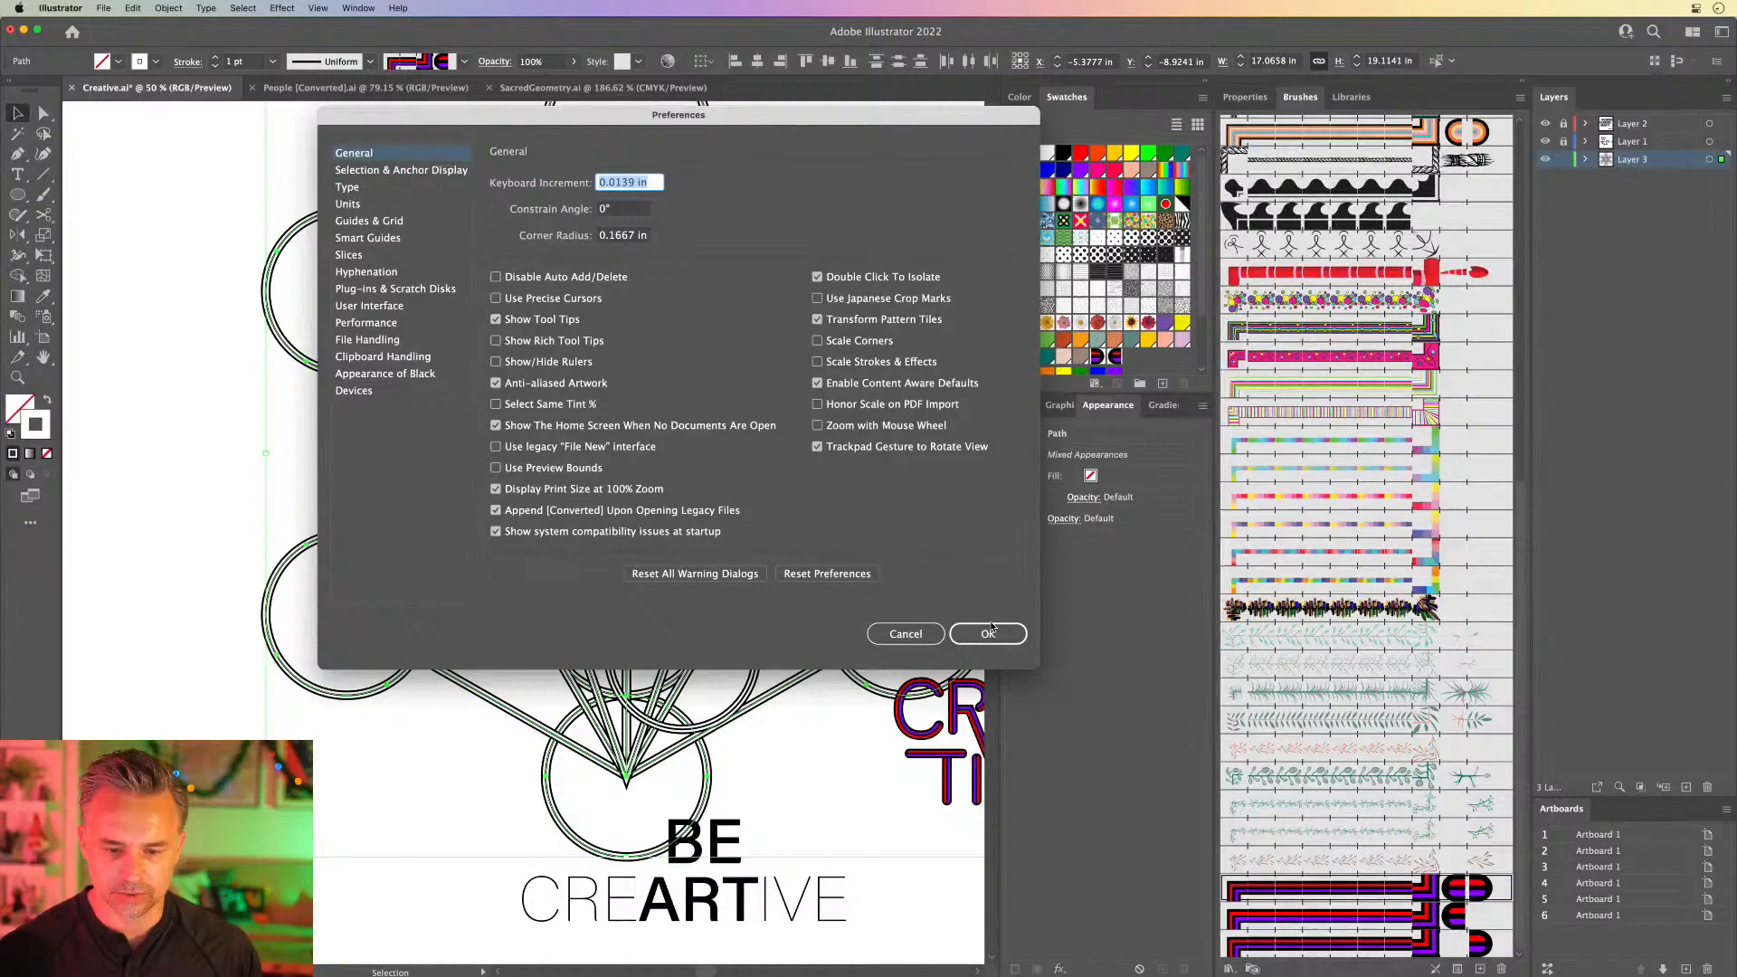
click(989, 632)
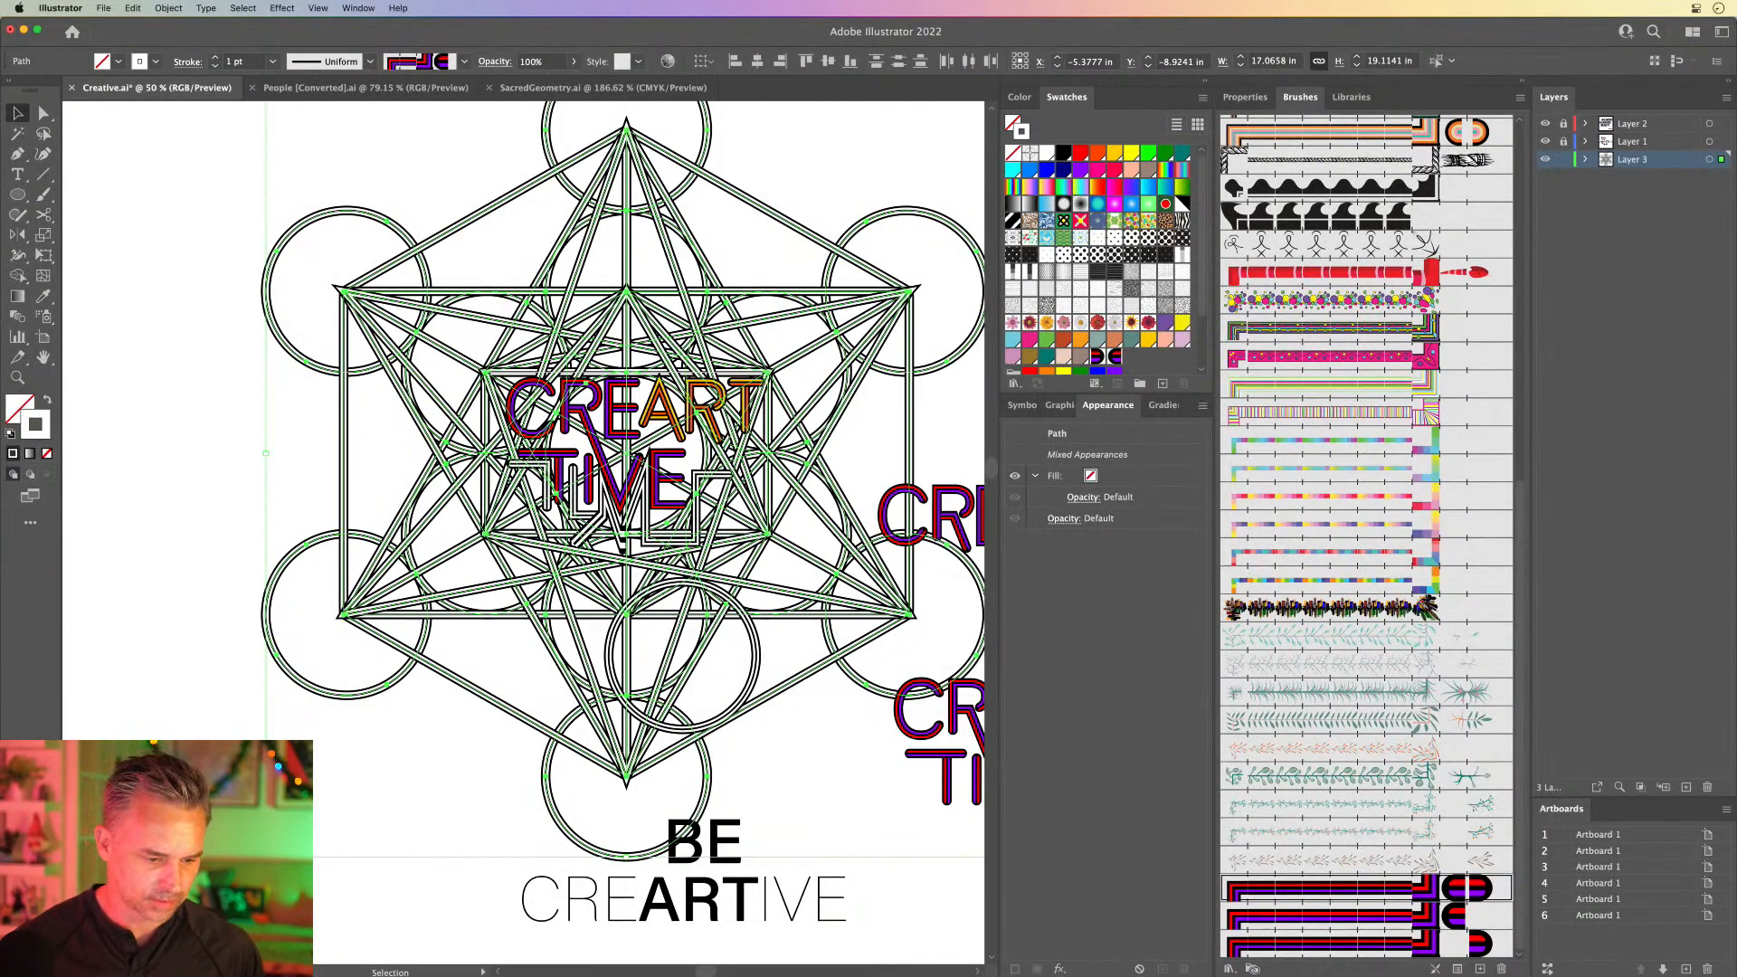
Step: Shrink the selected geometry proportionally from its centre, first to about 12.1 by 13.5 in and then slightly more, and inspect the lines around the lettering
drag(266, 857, 371, 739)
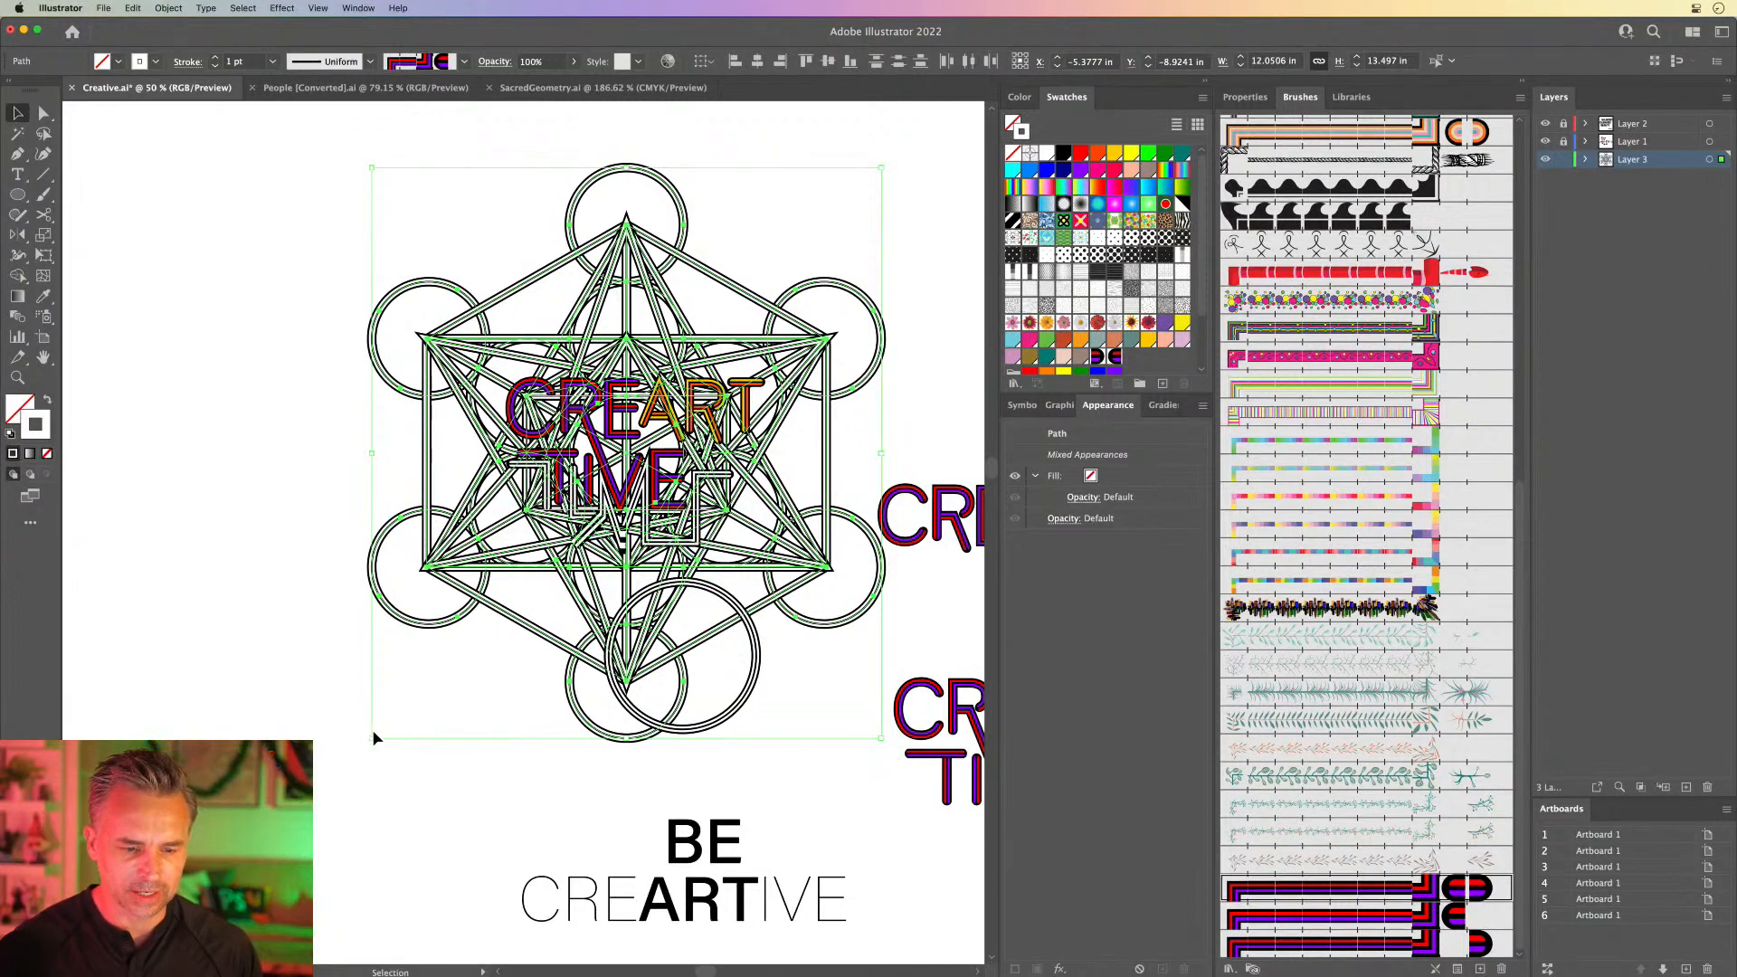
drag(372, 737, 390, 723)
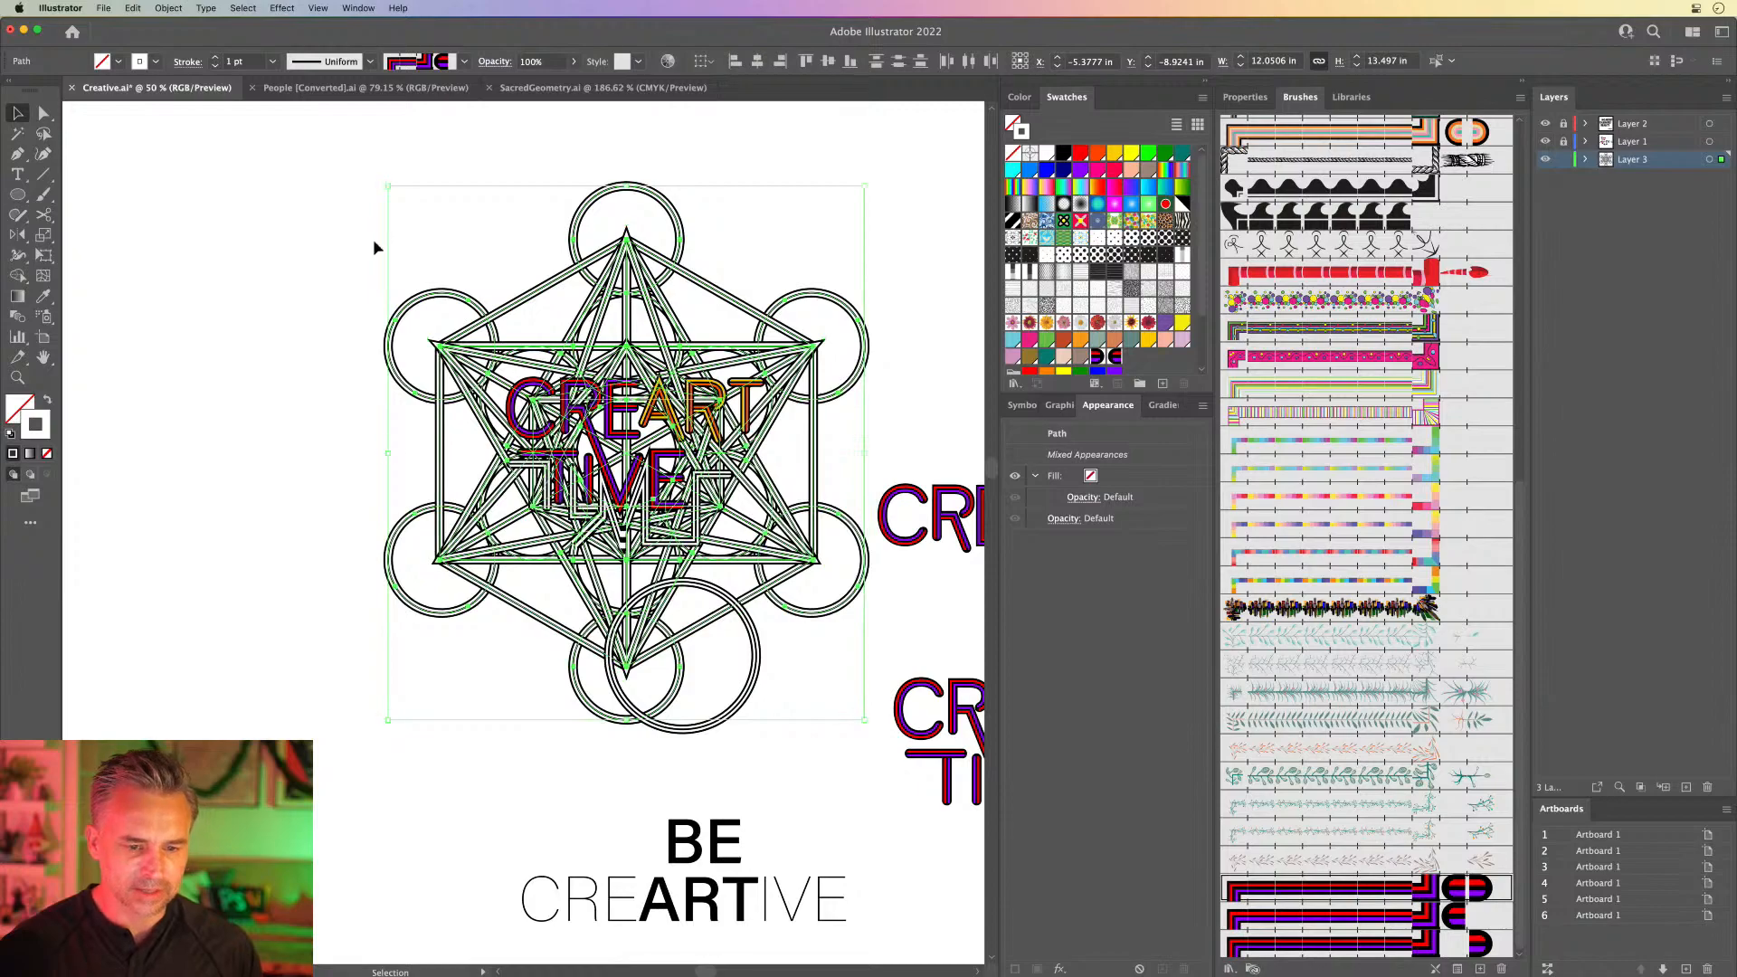
click(312, 260)
key(super+equal)
key(super+equal)
key(super+equal)
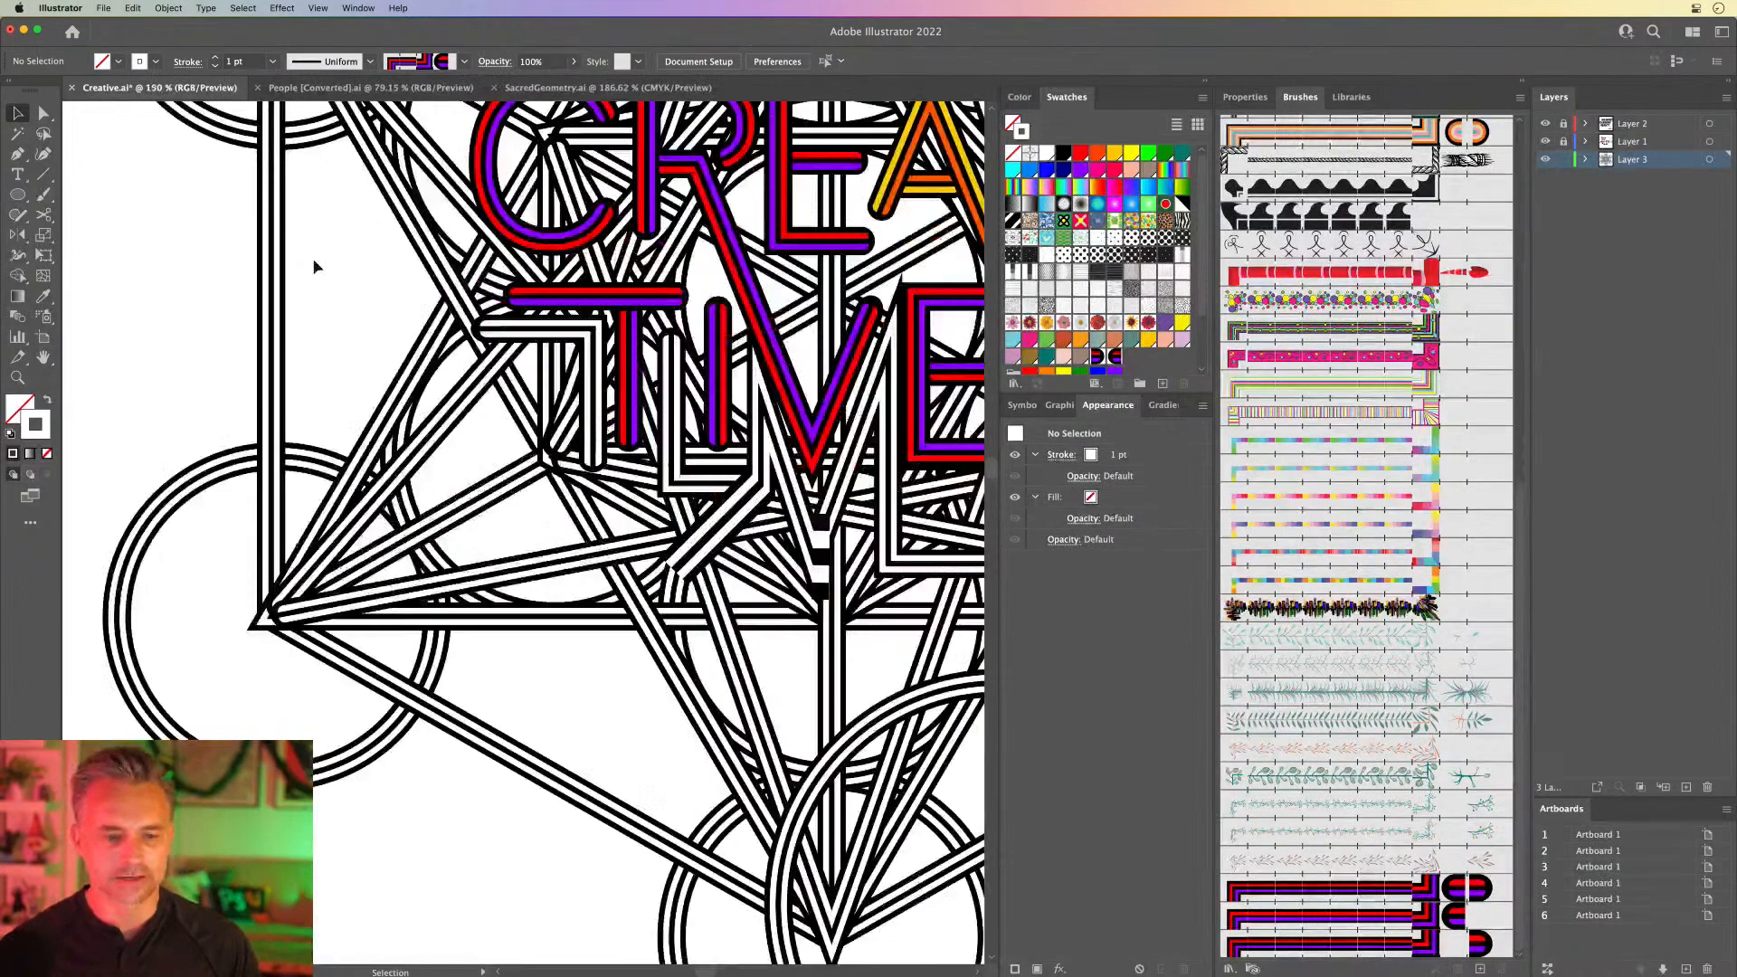
drag(652, 402, 369, 642)
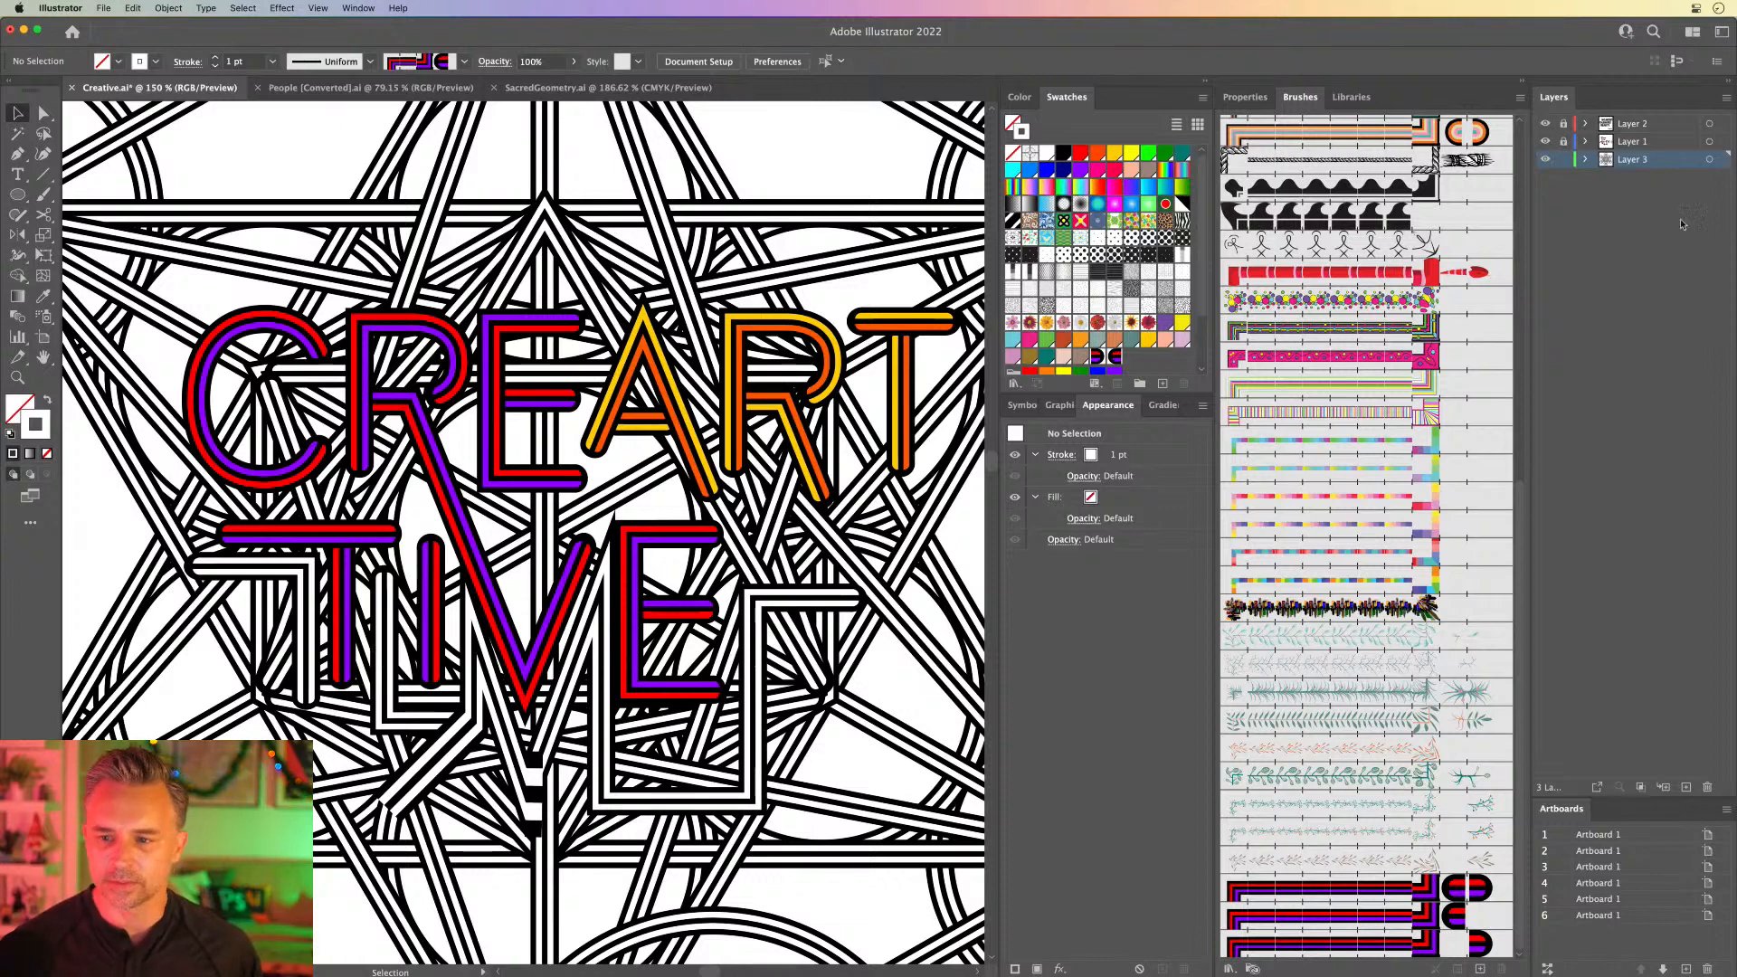
Step: Lock Layer 3, and on a new layer above it draw a straight horizontal path above the lettering with the Pen tool
click(1688, 786)
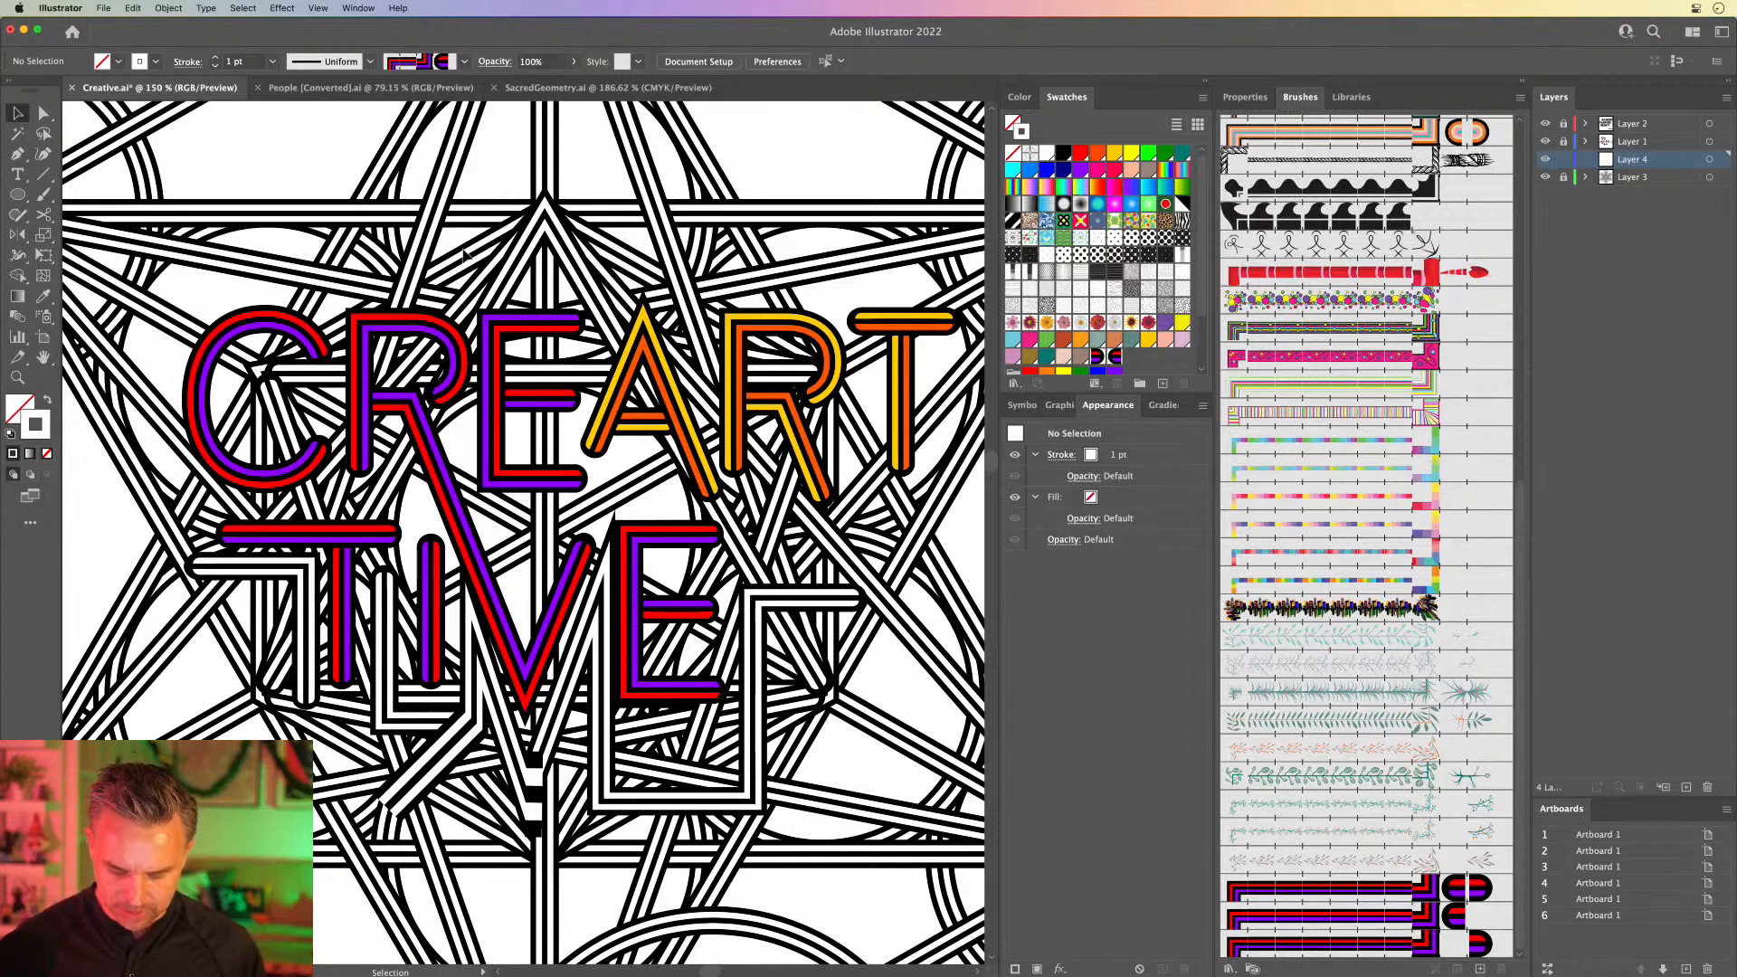
key(p)
click(183, 163)
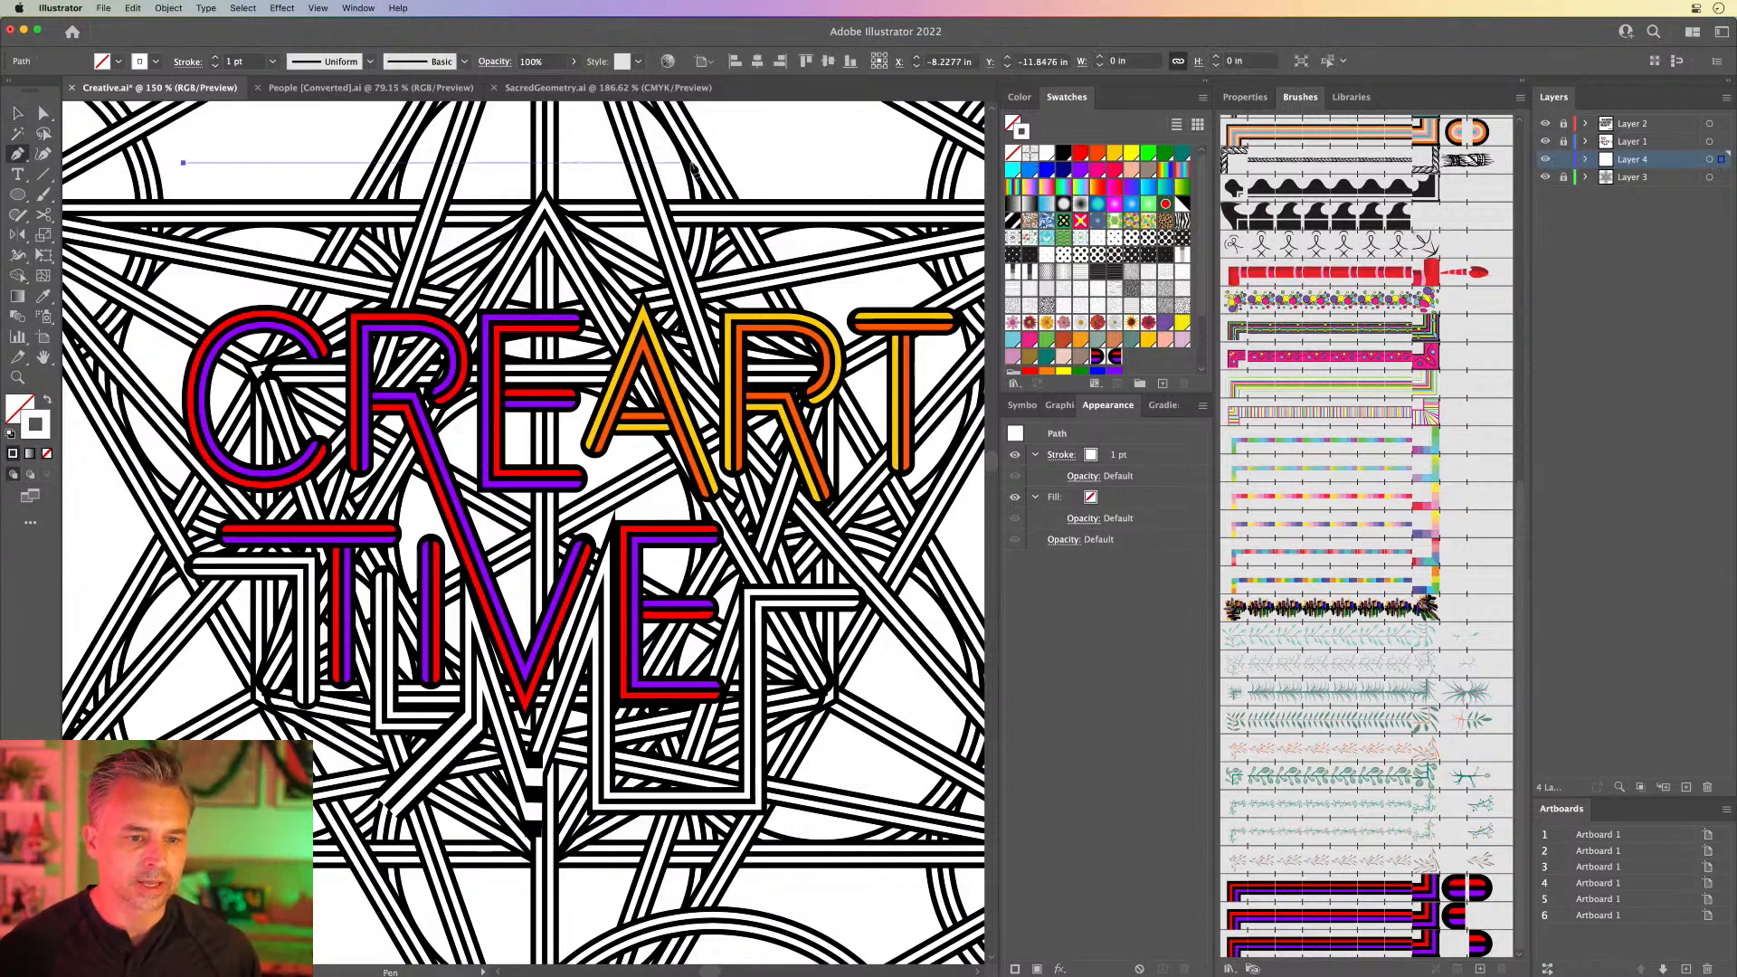
shift+click(890, 163)
Step: Try Pattern Brush 7 copy on the horizontal path, and settle on Pattern Brush 7
key(i)
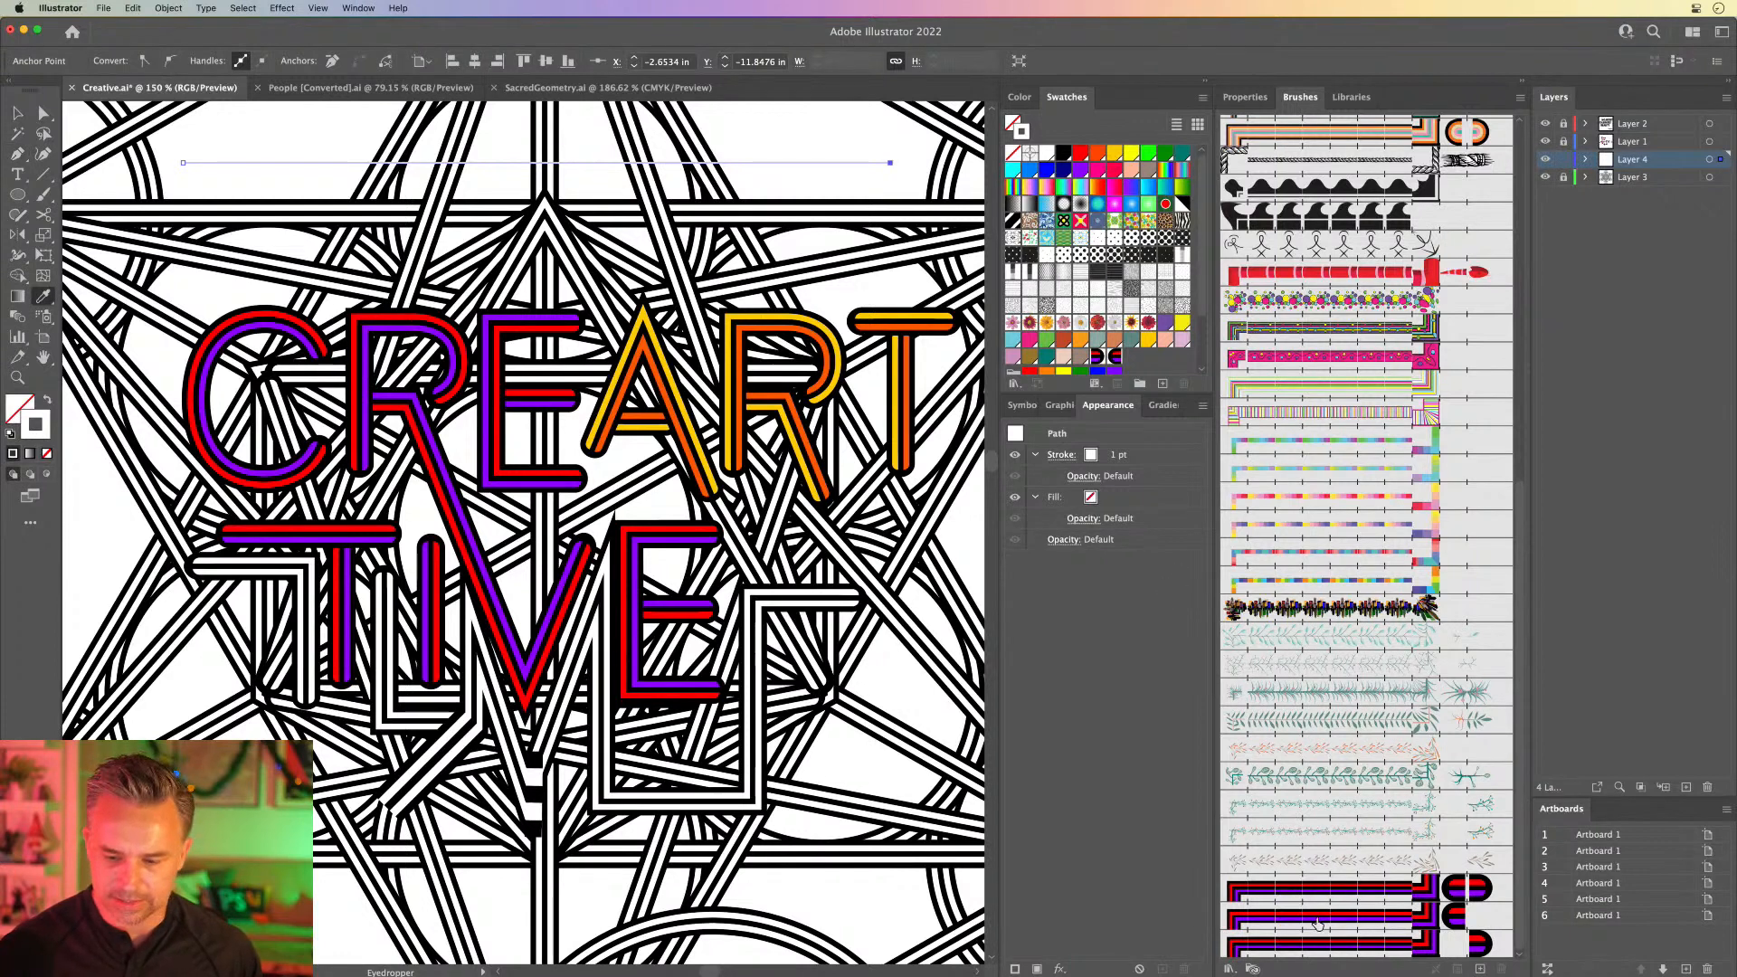
click(1318, 921)
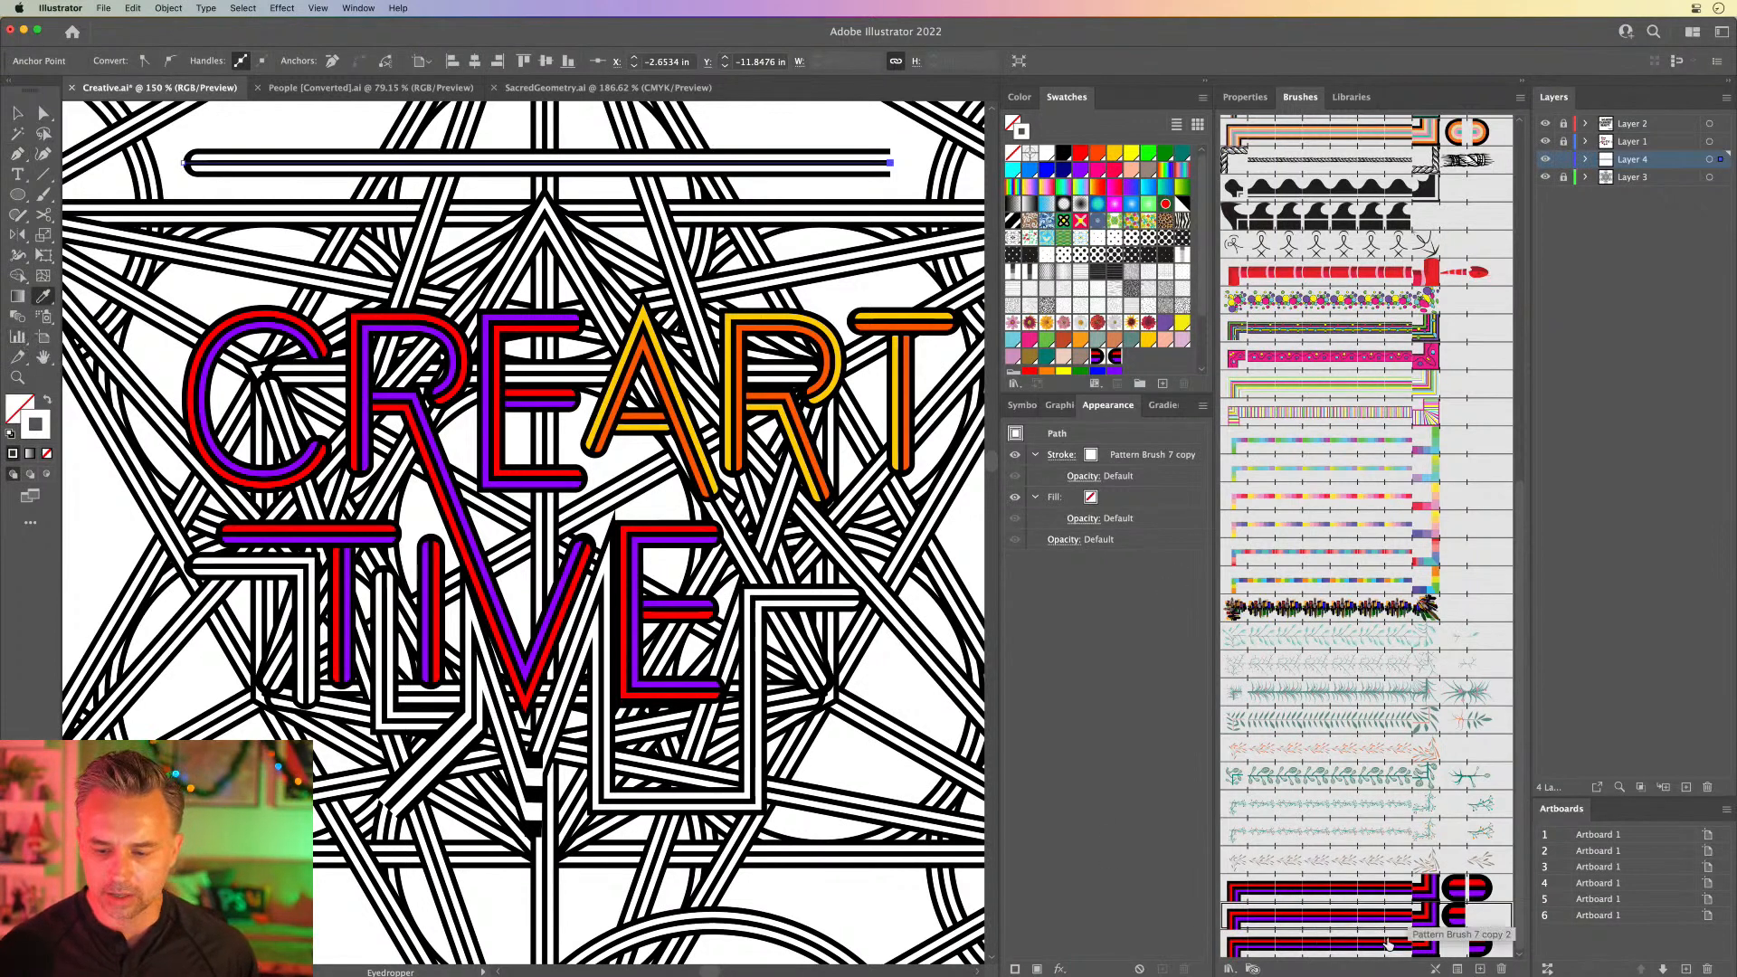
click(1374, 896)
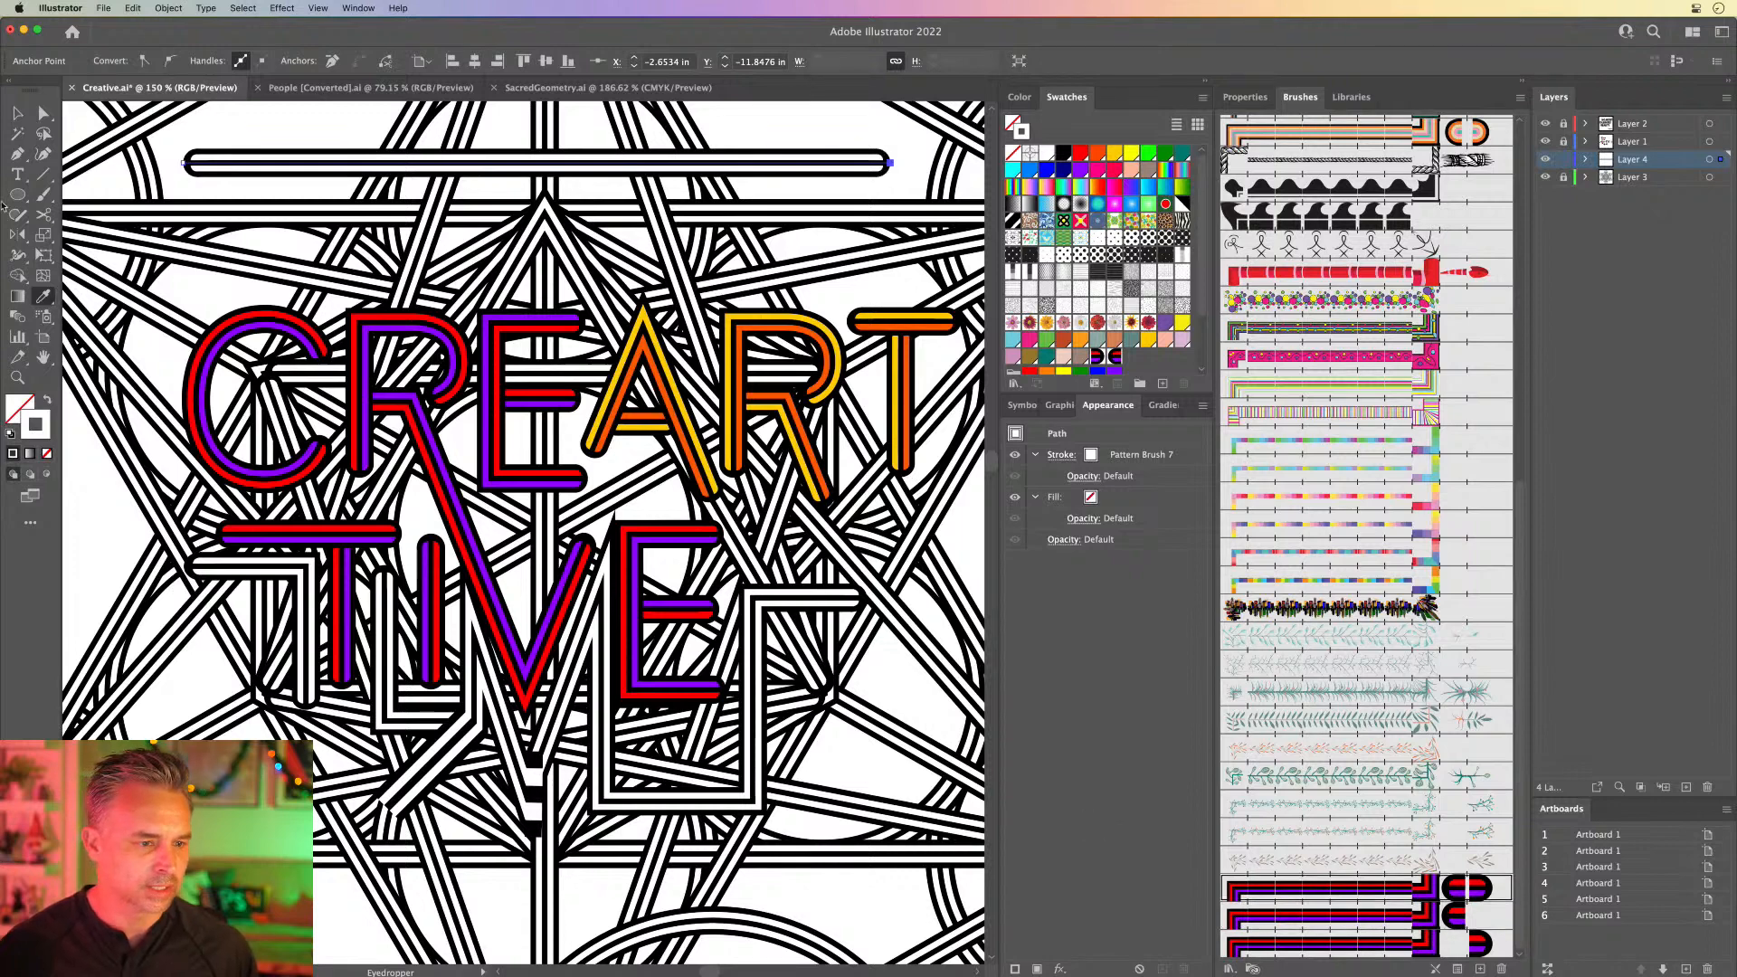
Step: Draw two overlapping brushed circles behind the lettering, each about 6.4 in across, the second offset to the right
click(17, 194)
drag(86, 144, 916, 915)
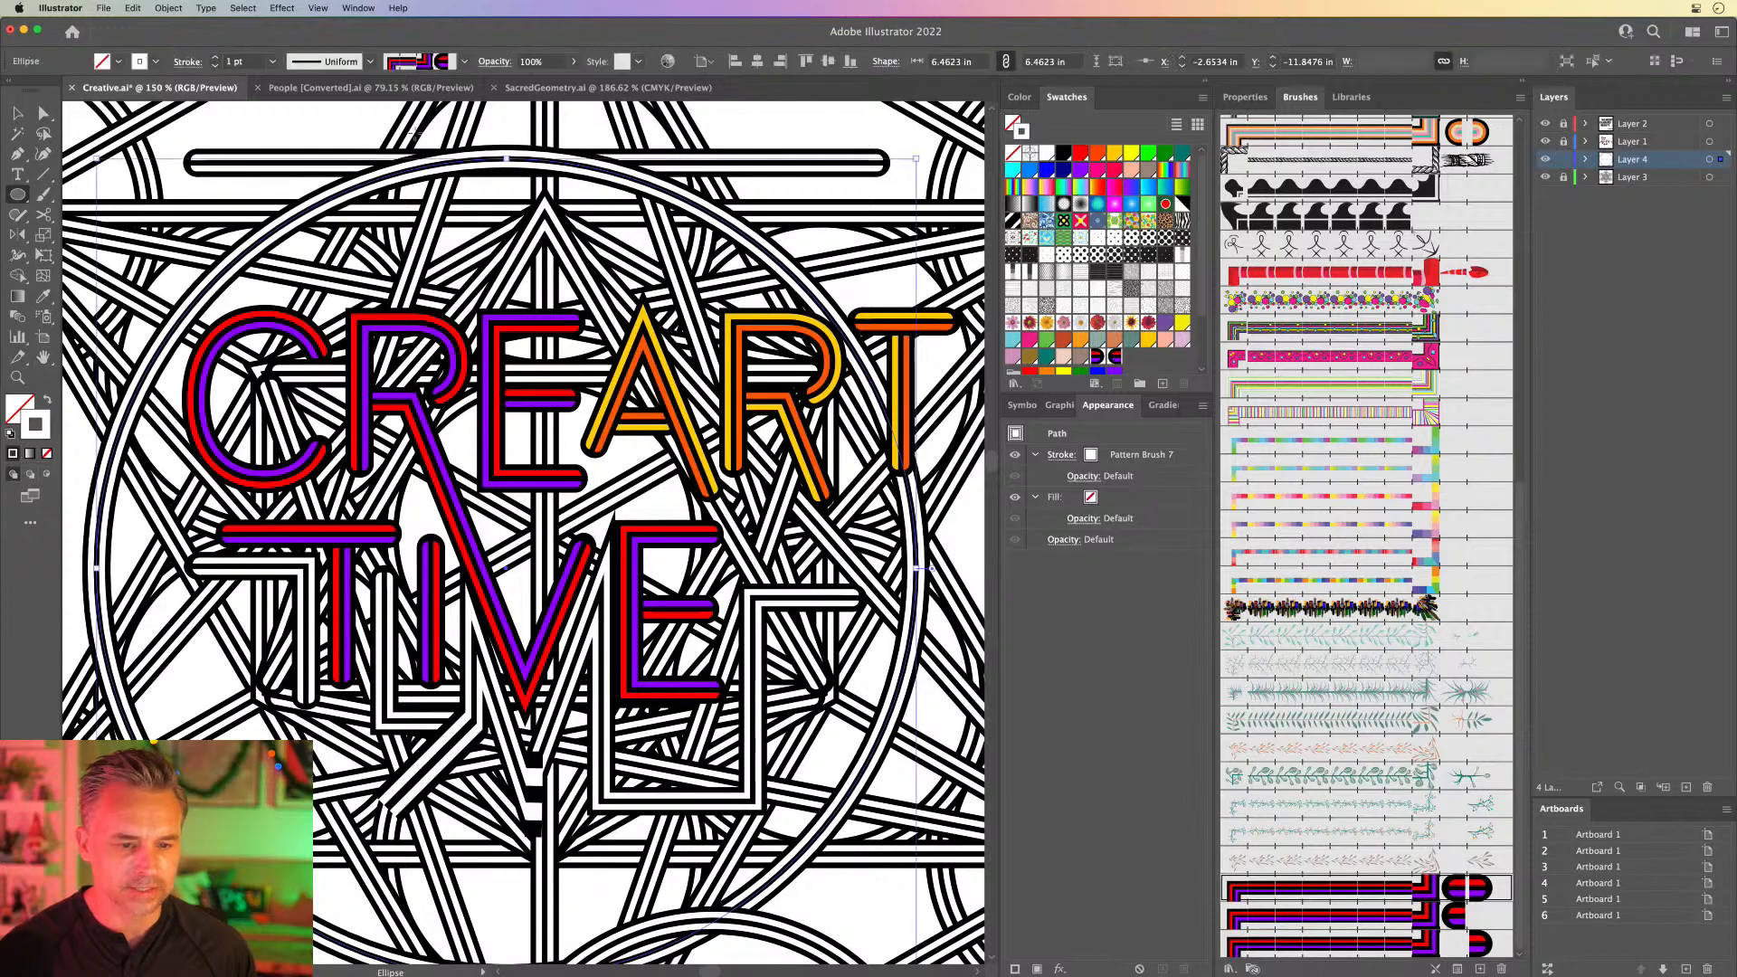
scroll(984, 740, right, 5)
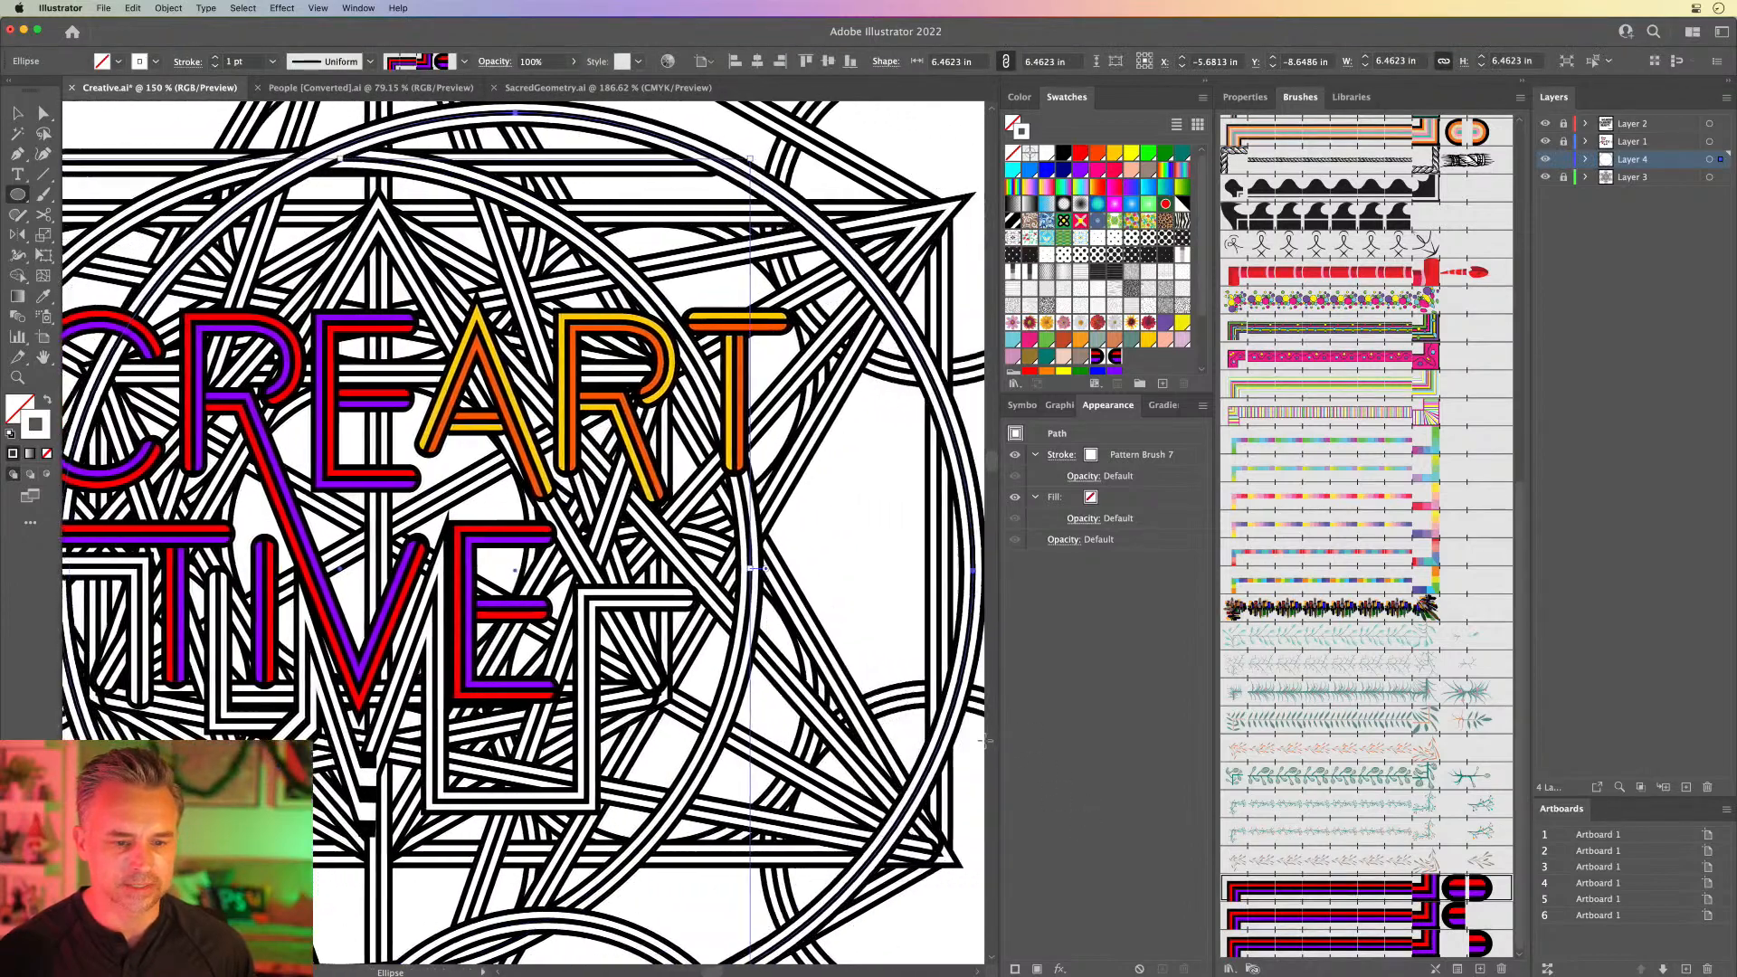
drag(984, 740, 838, 747)
key(space)
drag(337, 317, 548, 329)
Step: Draw two brushed rounded rectangles, about 7.3 by 5.3 in around the lettering and about 5.2 by 1.6 in across its right half
click(18, 195)
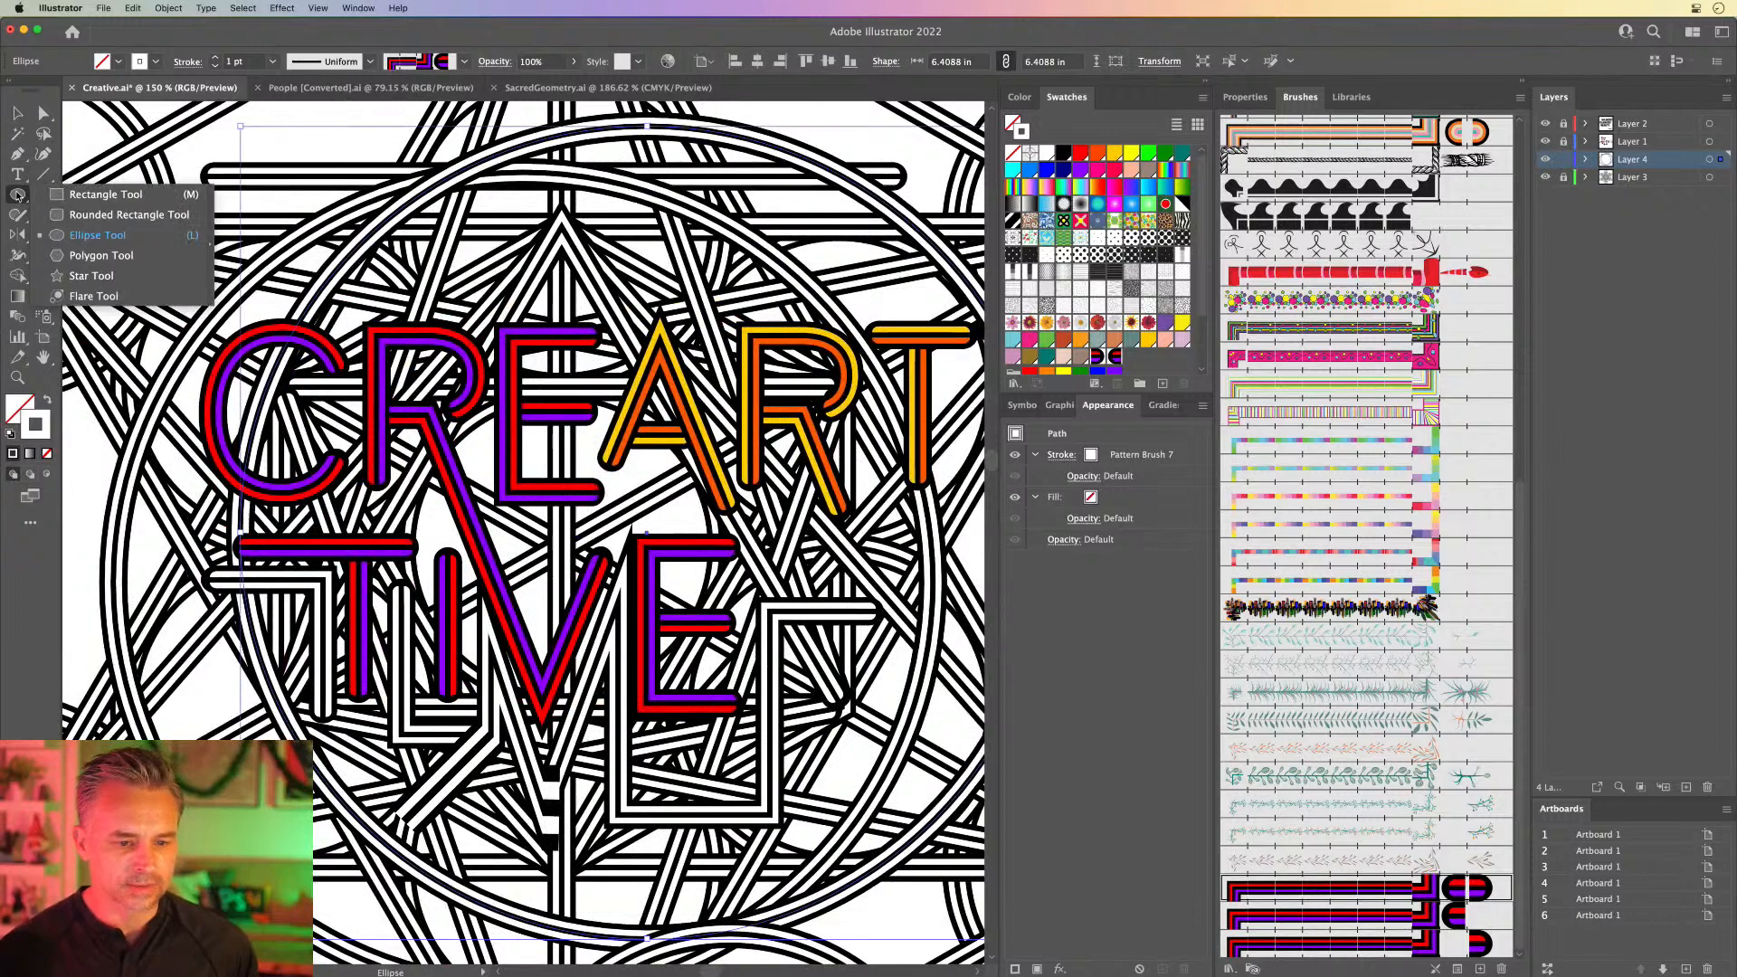
click(130, 214)
mouse_move(108, 165)
mouse_down()
mouse_move(500, 514)
mouse_move(969, 841)
mouse_move(633, 503)
mouse_move(955, 740)
mouse_up()
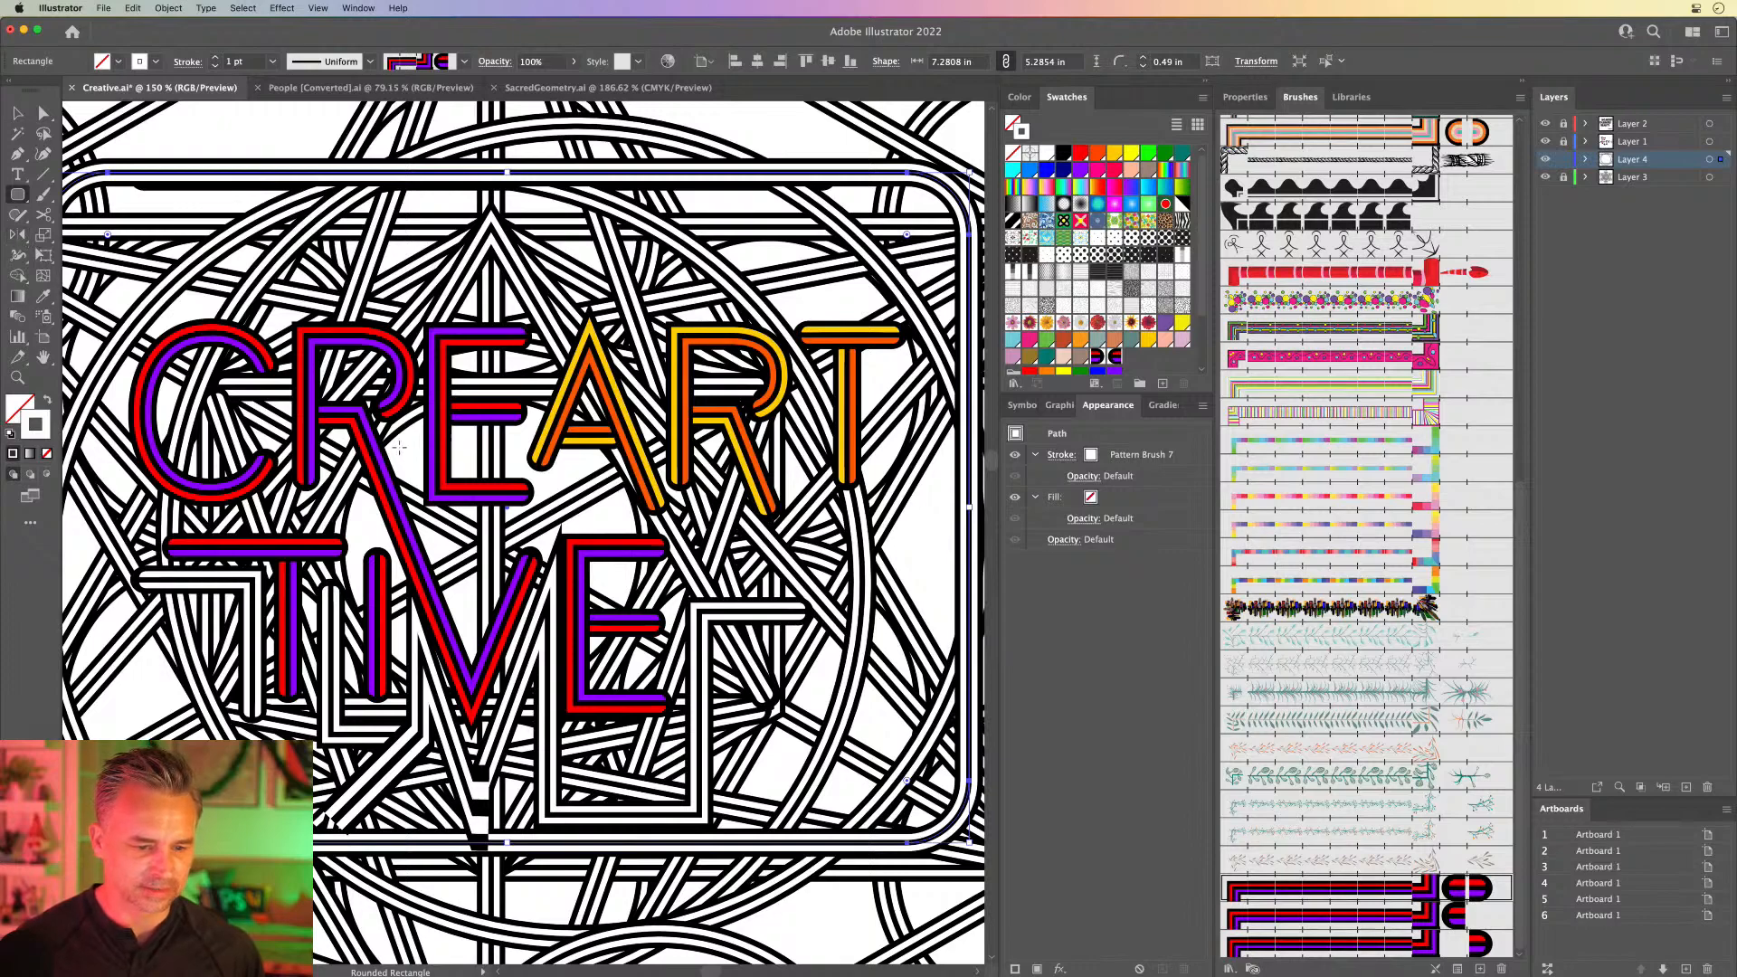
drag(399, 447, 964, 647)
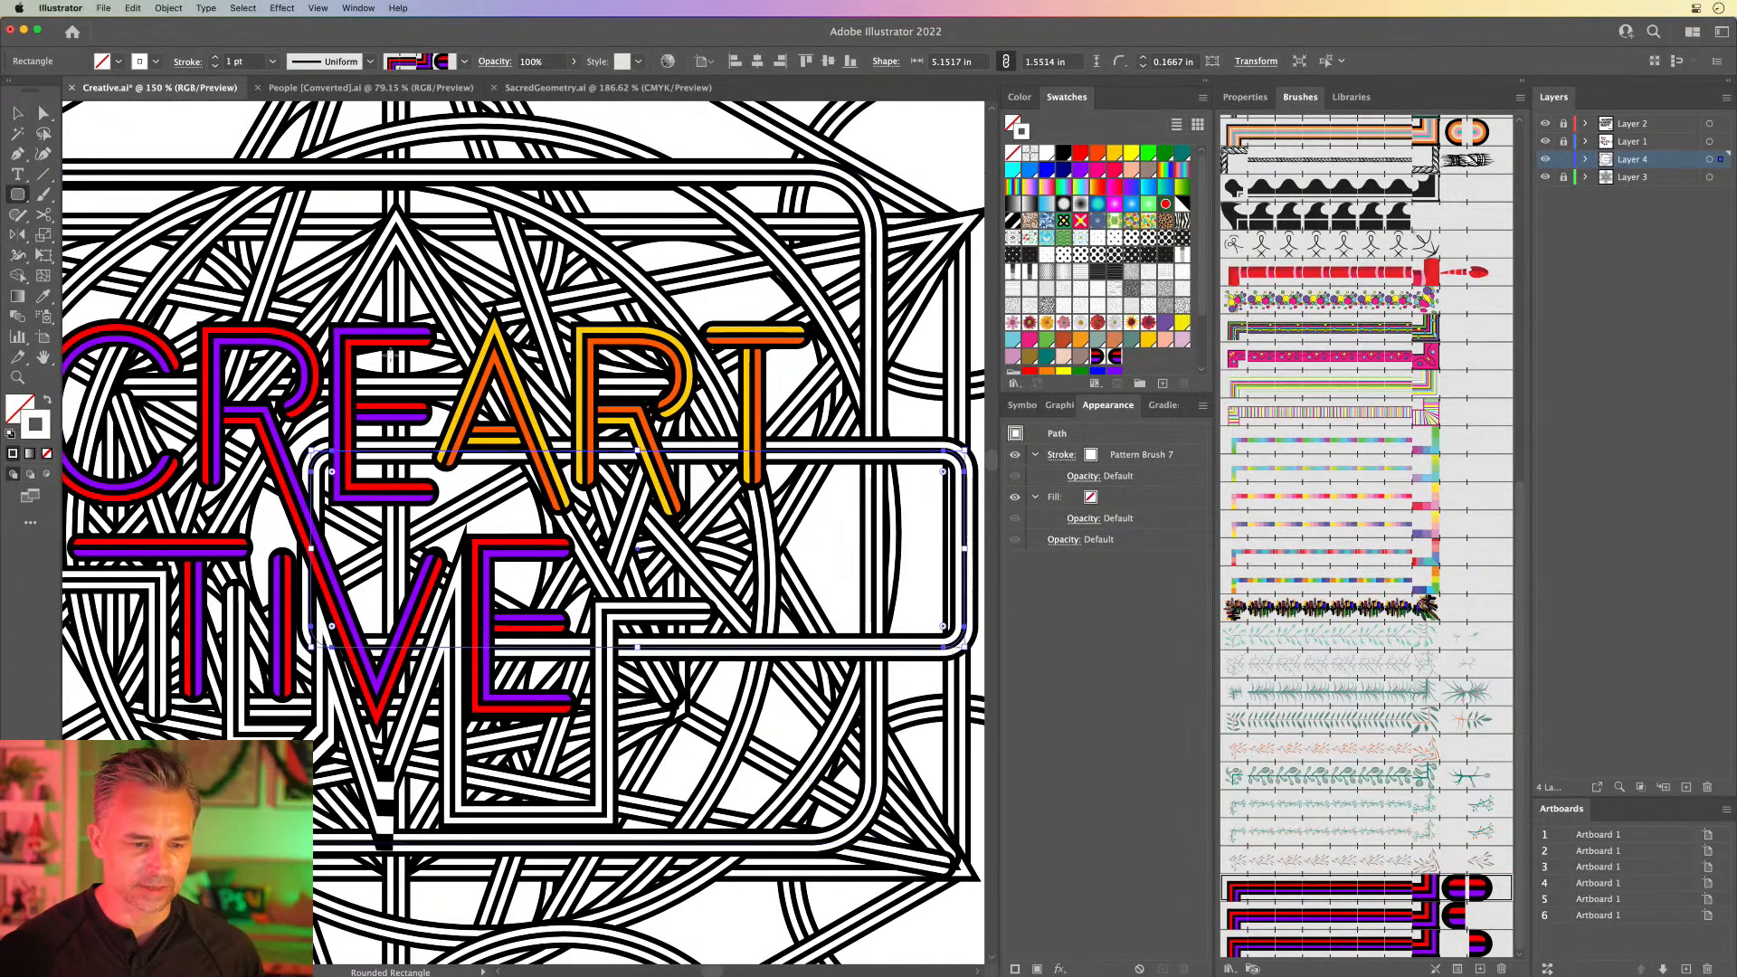
drag(346, 320, 483, 291)
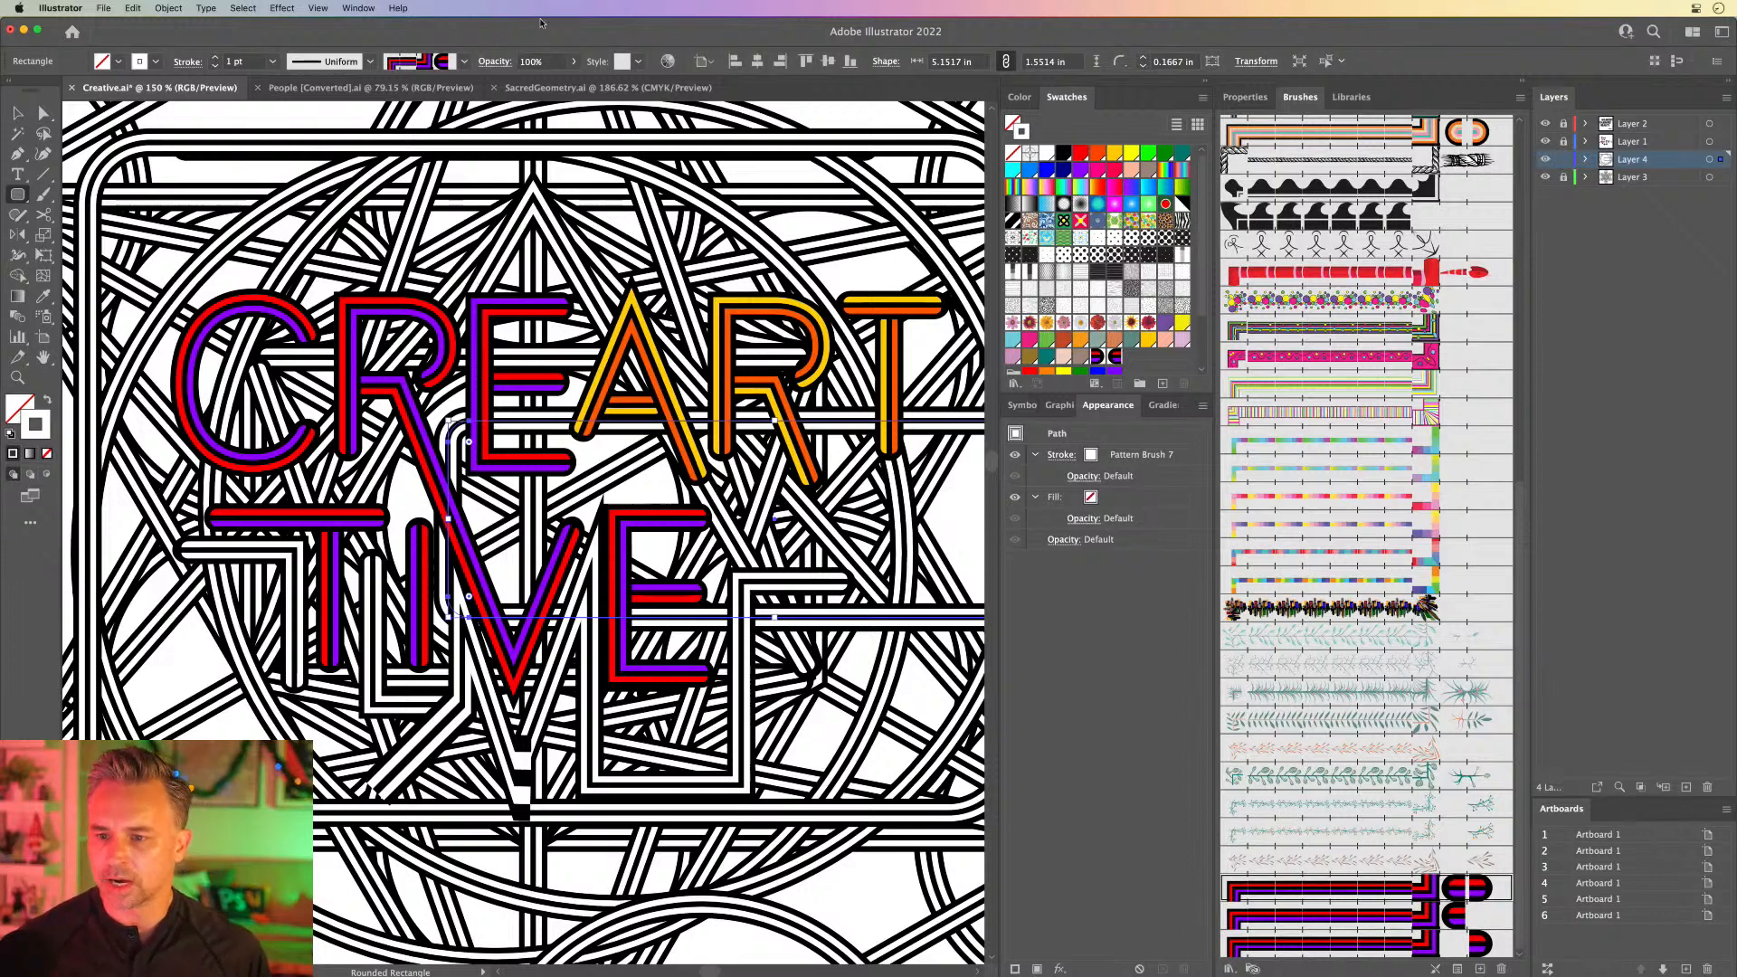
Step: Add a new layer at the bottom of the layer stack, lock Layer 4, and make the new layer active
click(1667, 178)
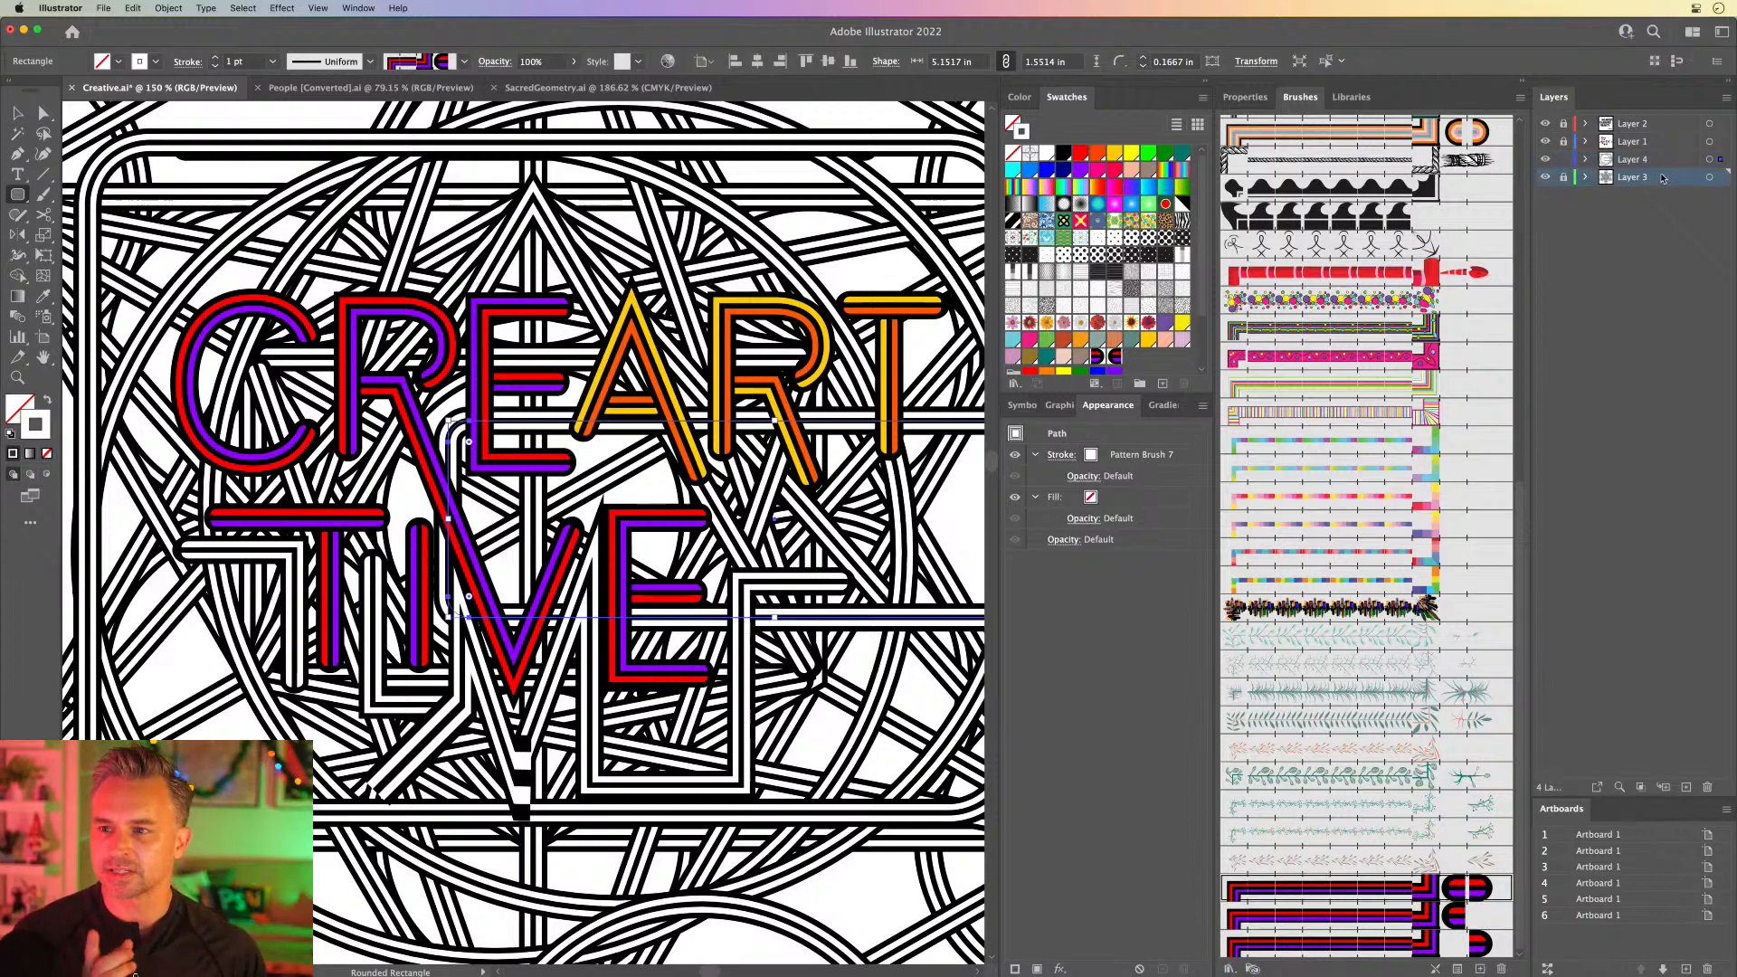
click(1685, 790)
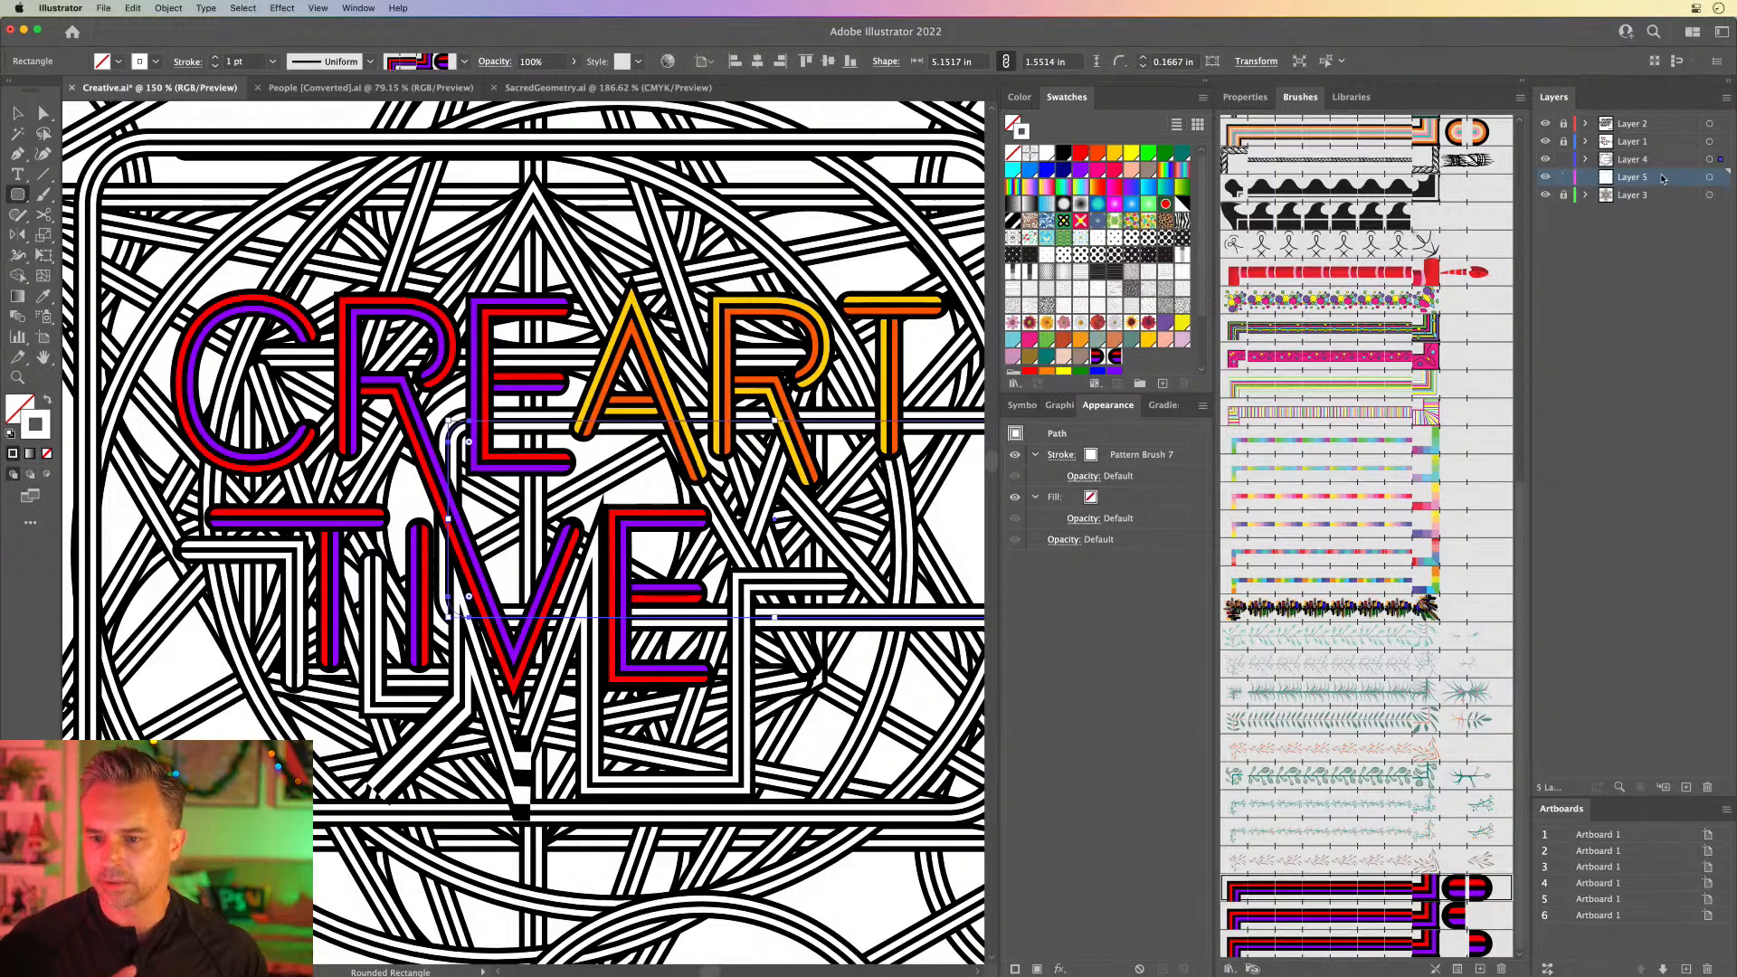
drag(1661, 178, 1663, 211)
click(1560, 161)
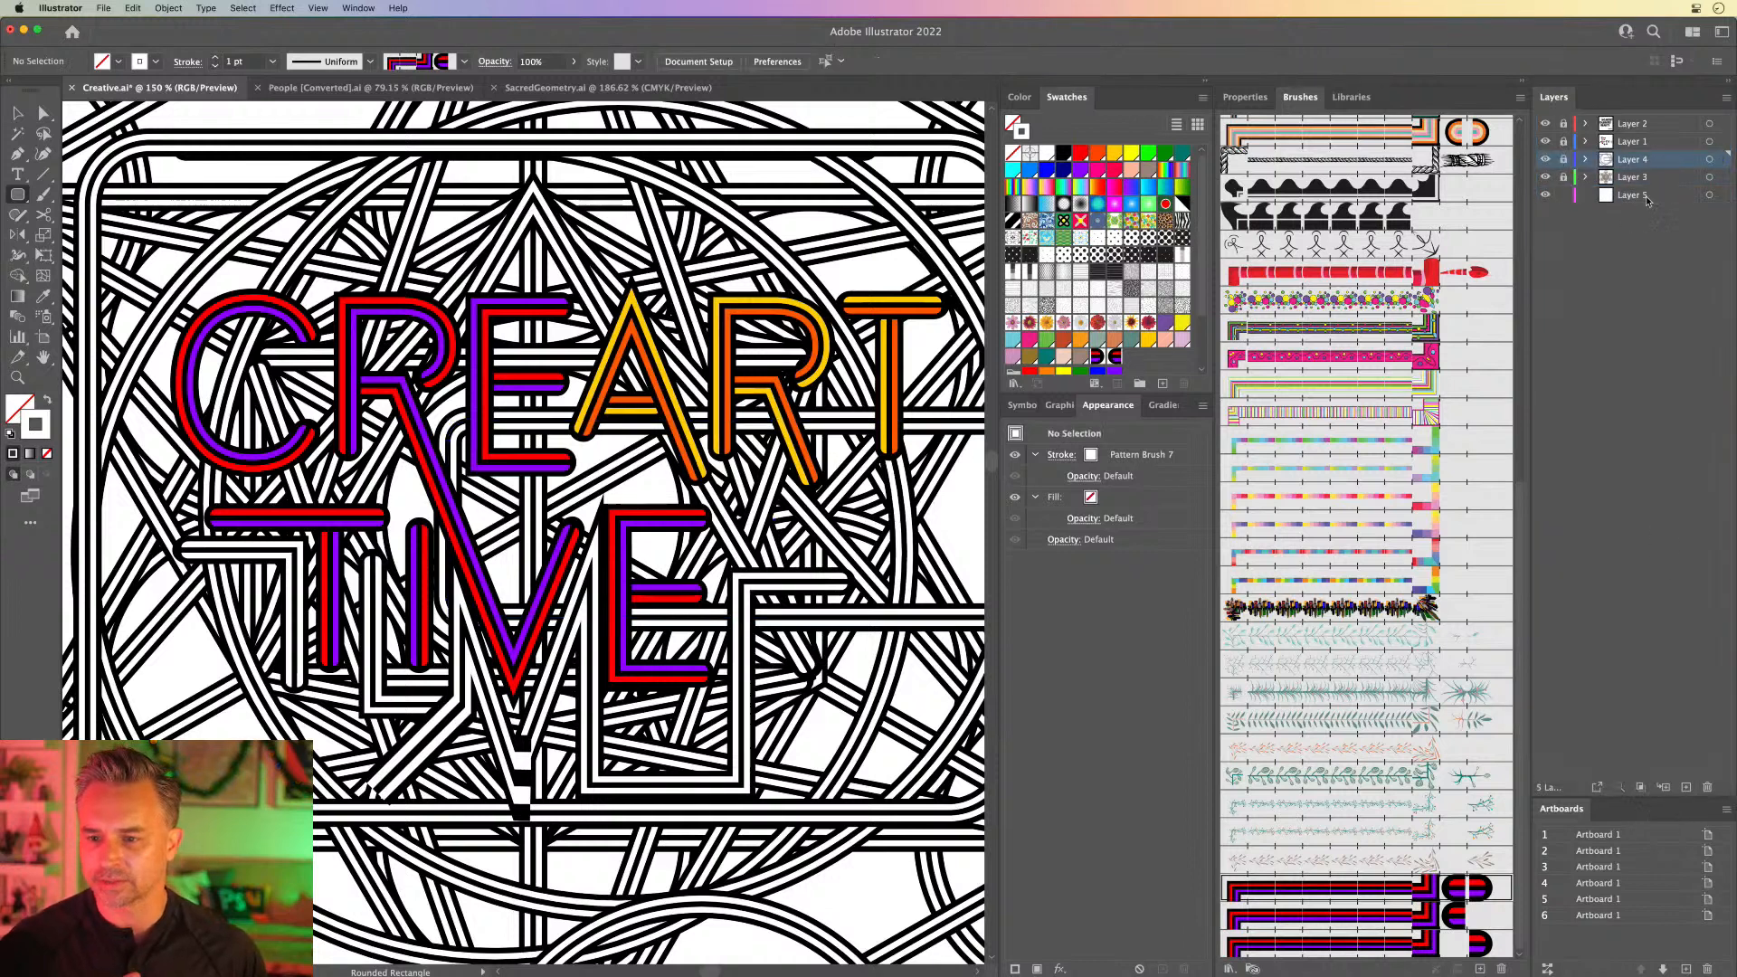
click(1647, 196)
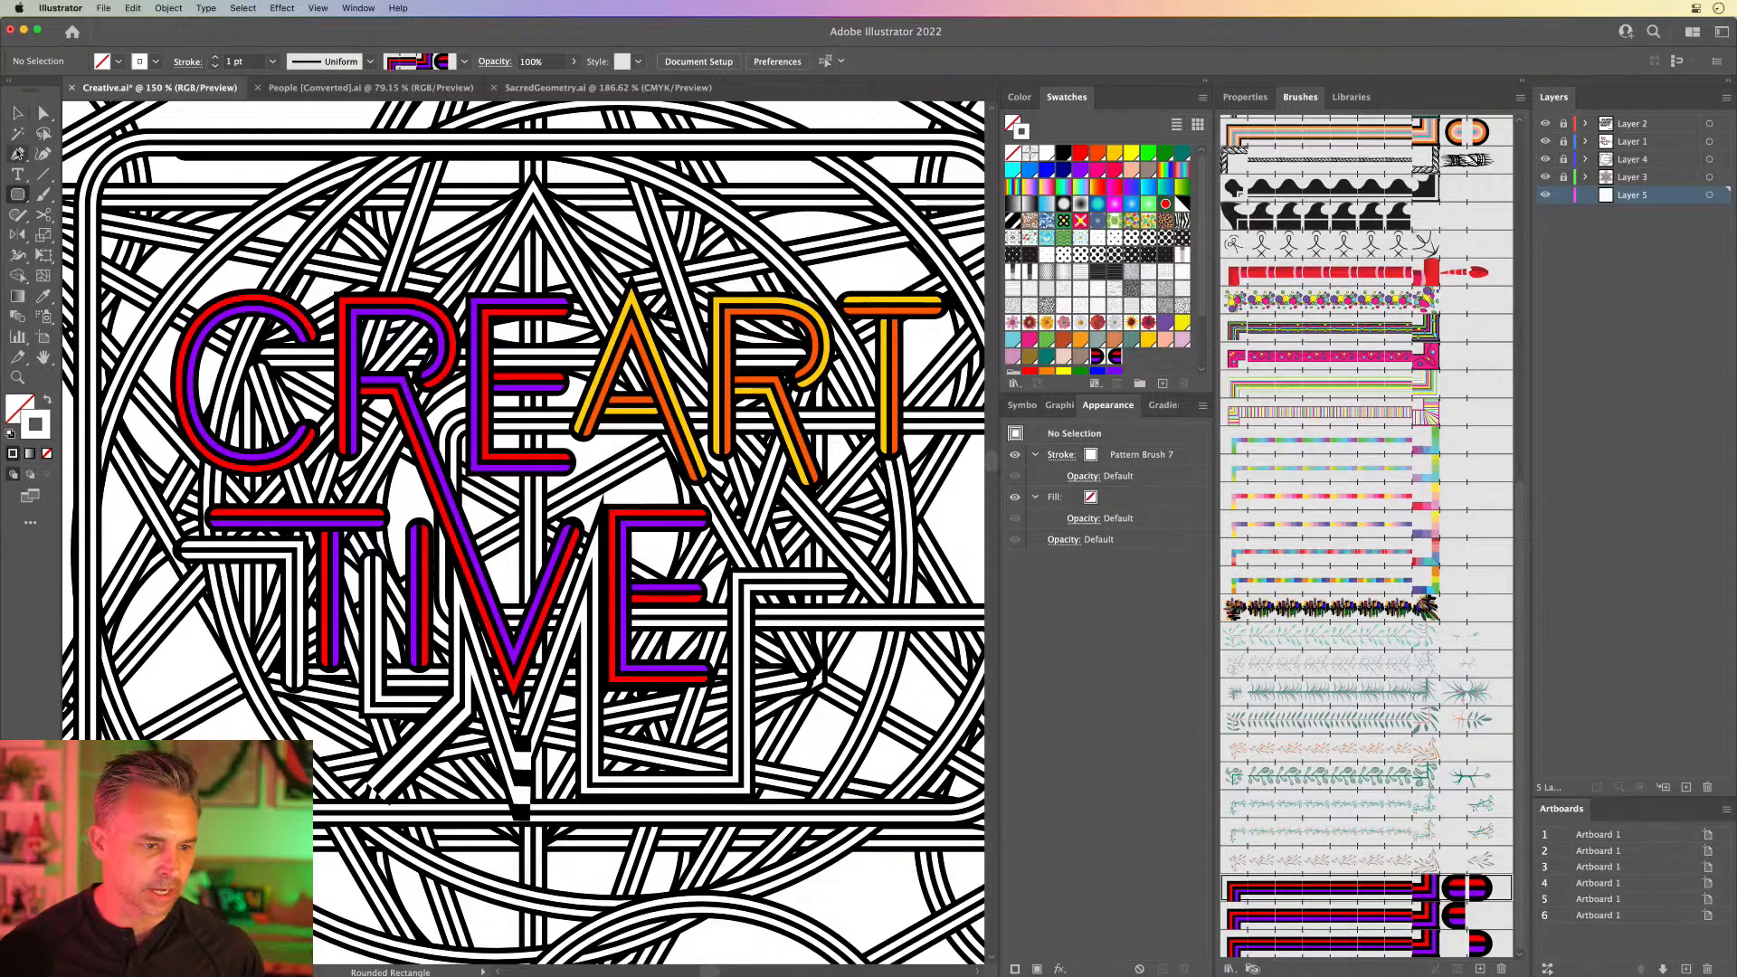
Step: Draw a rectangle about 9.8 by 8 in on Layer 5, covering the central area of the geometry
click(17, 194)
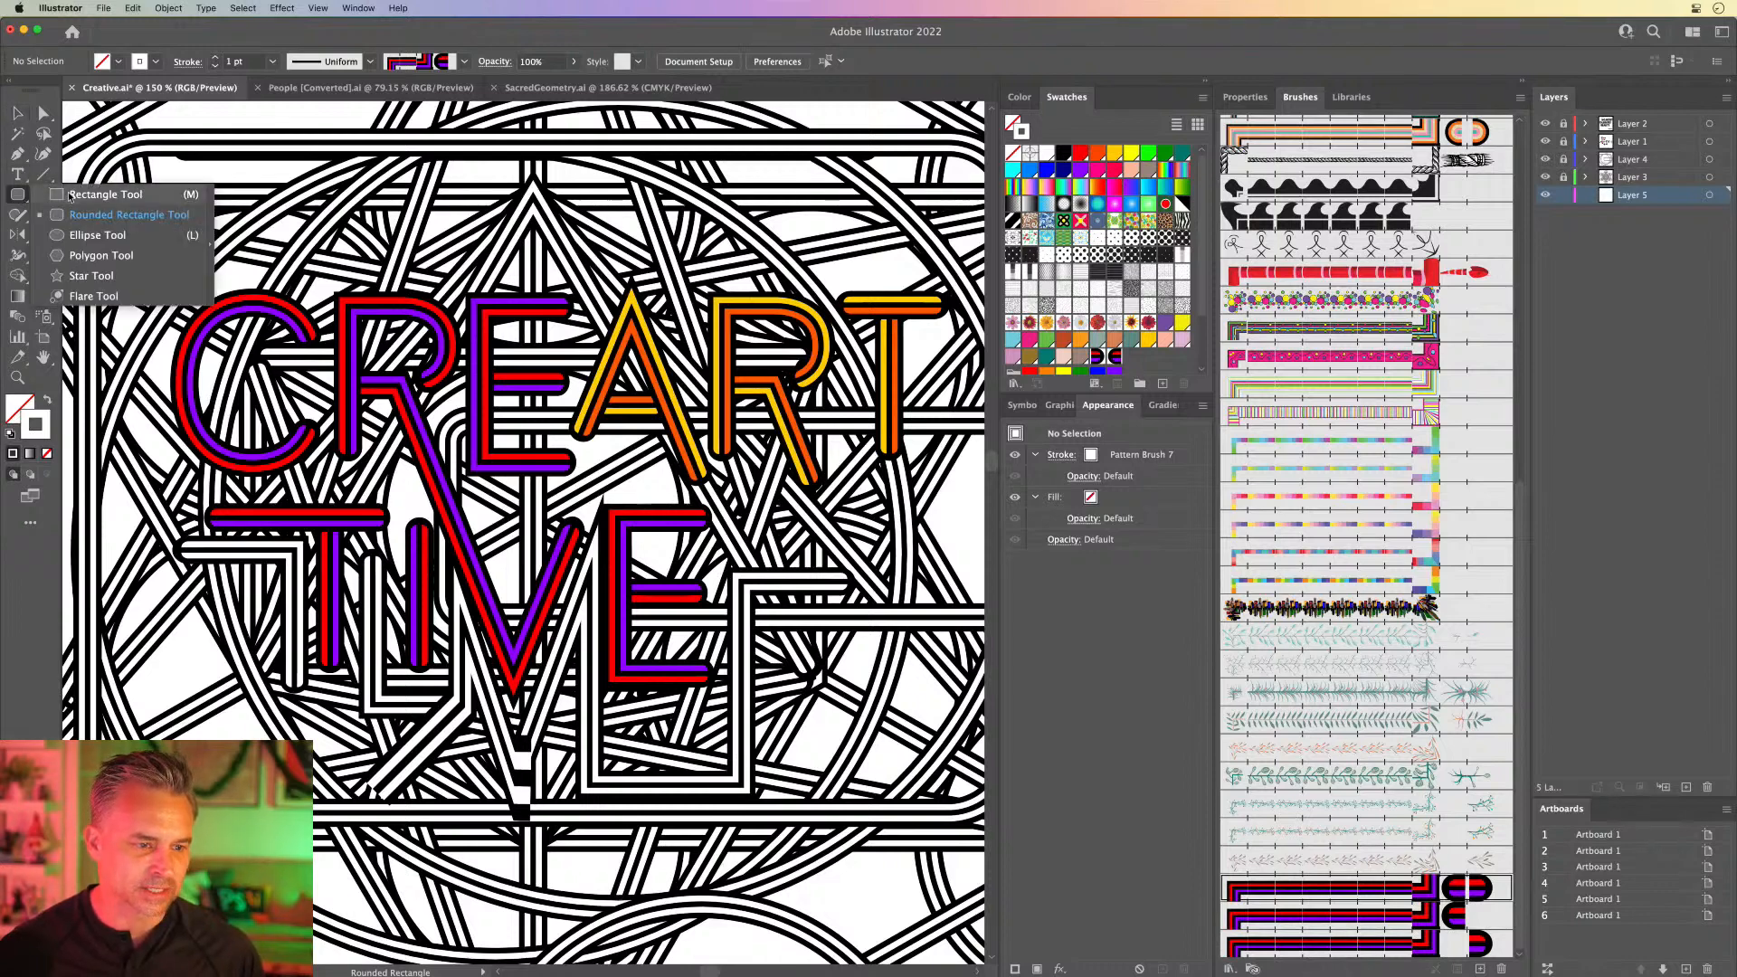
click(71, 195)
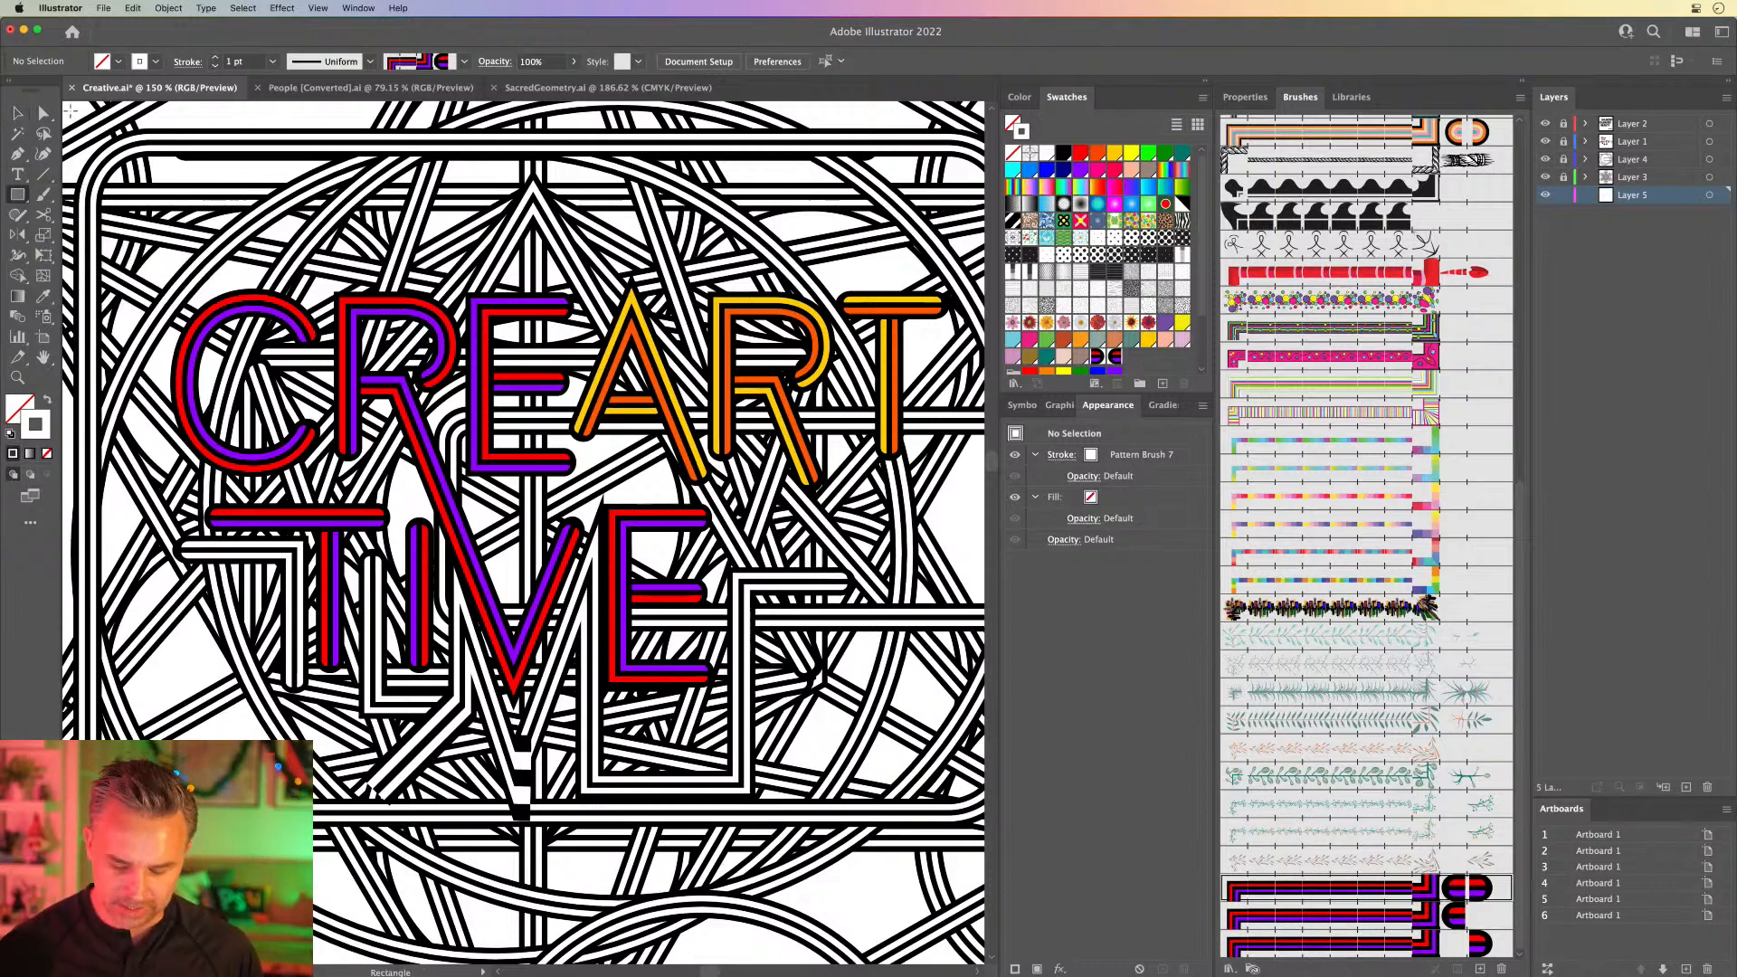
key(super+minus)
key(super+minus)
drag(270, 305, 826, 757)
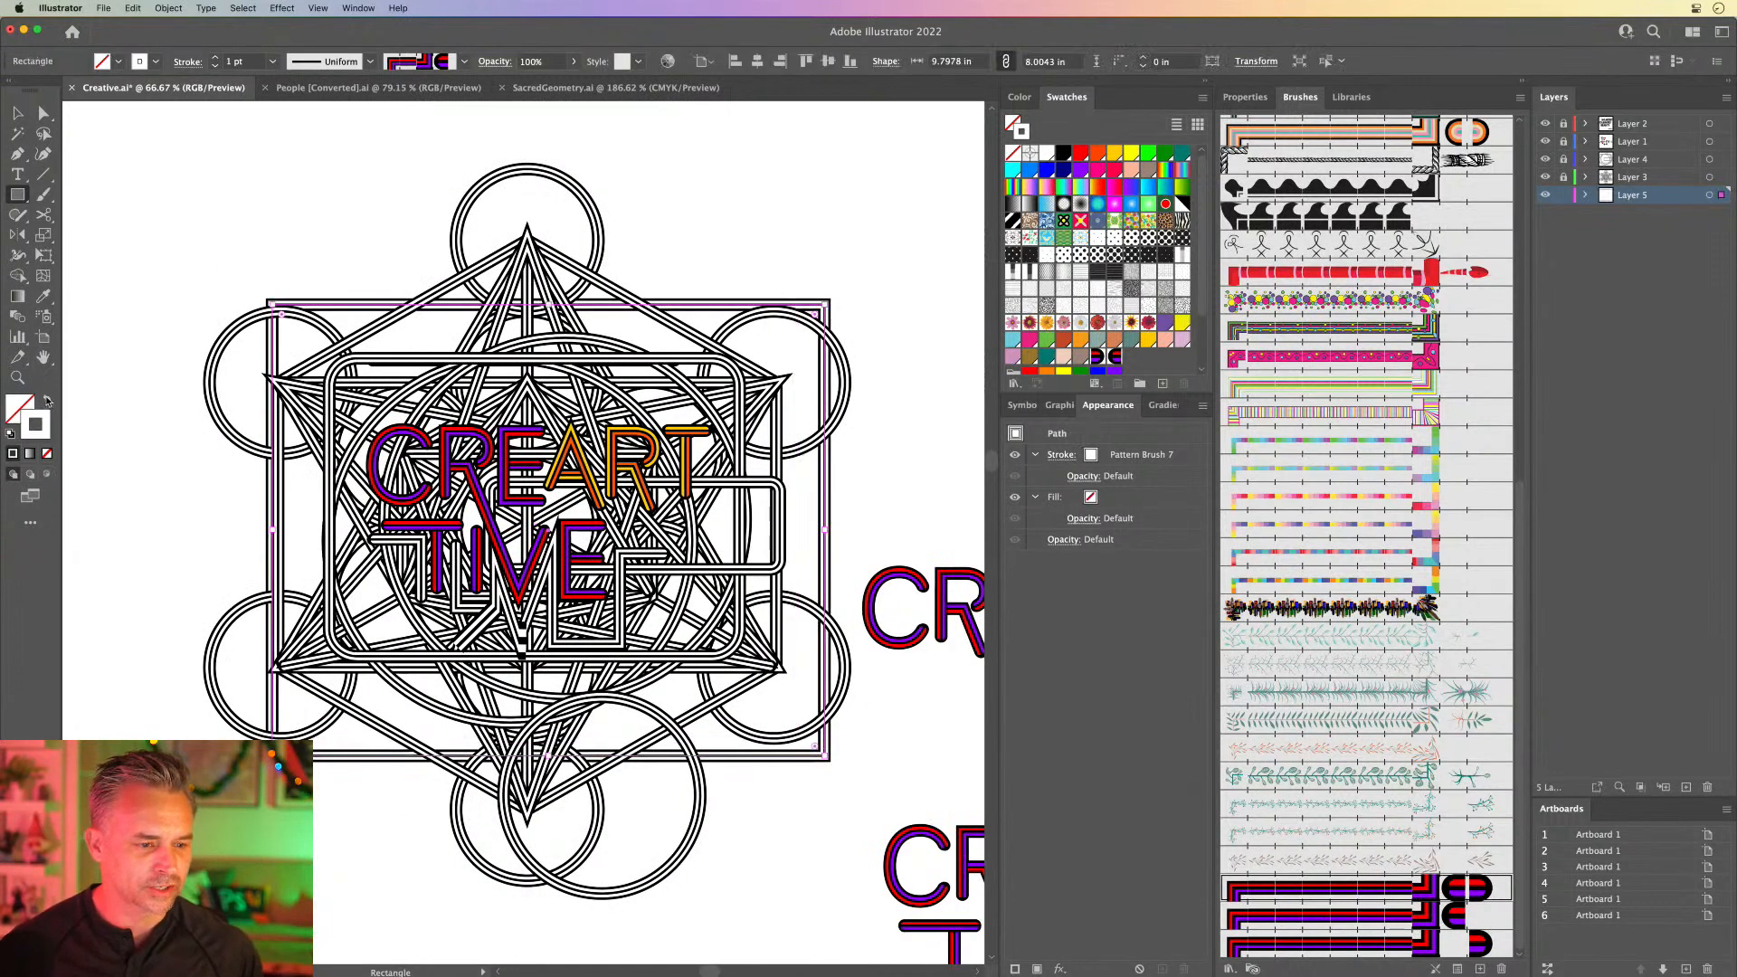
Step: Swap the rectangle's fill and stroke, set its fill to black, 000000, and inspect the artwork against it
click(47, 401)
click(22, 405)
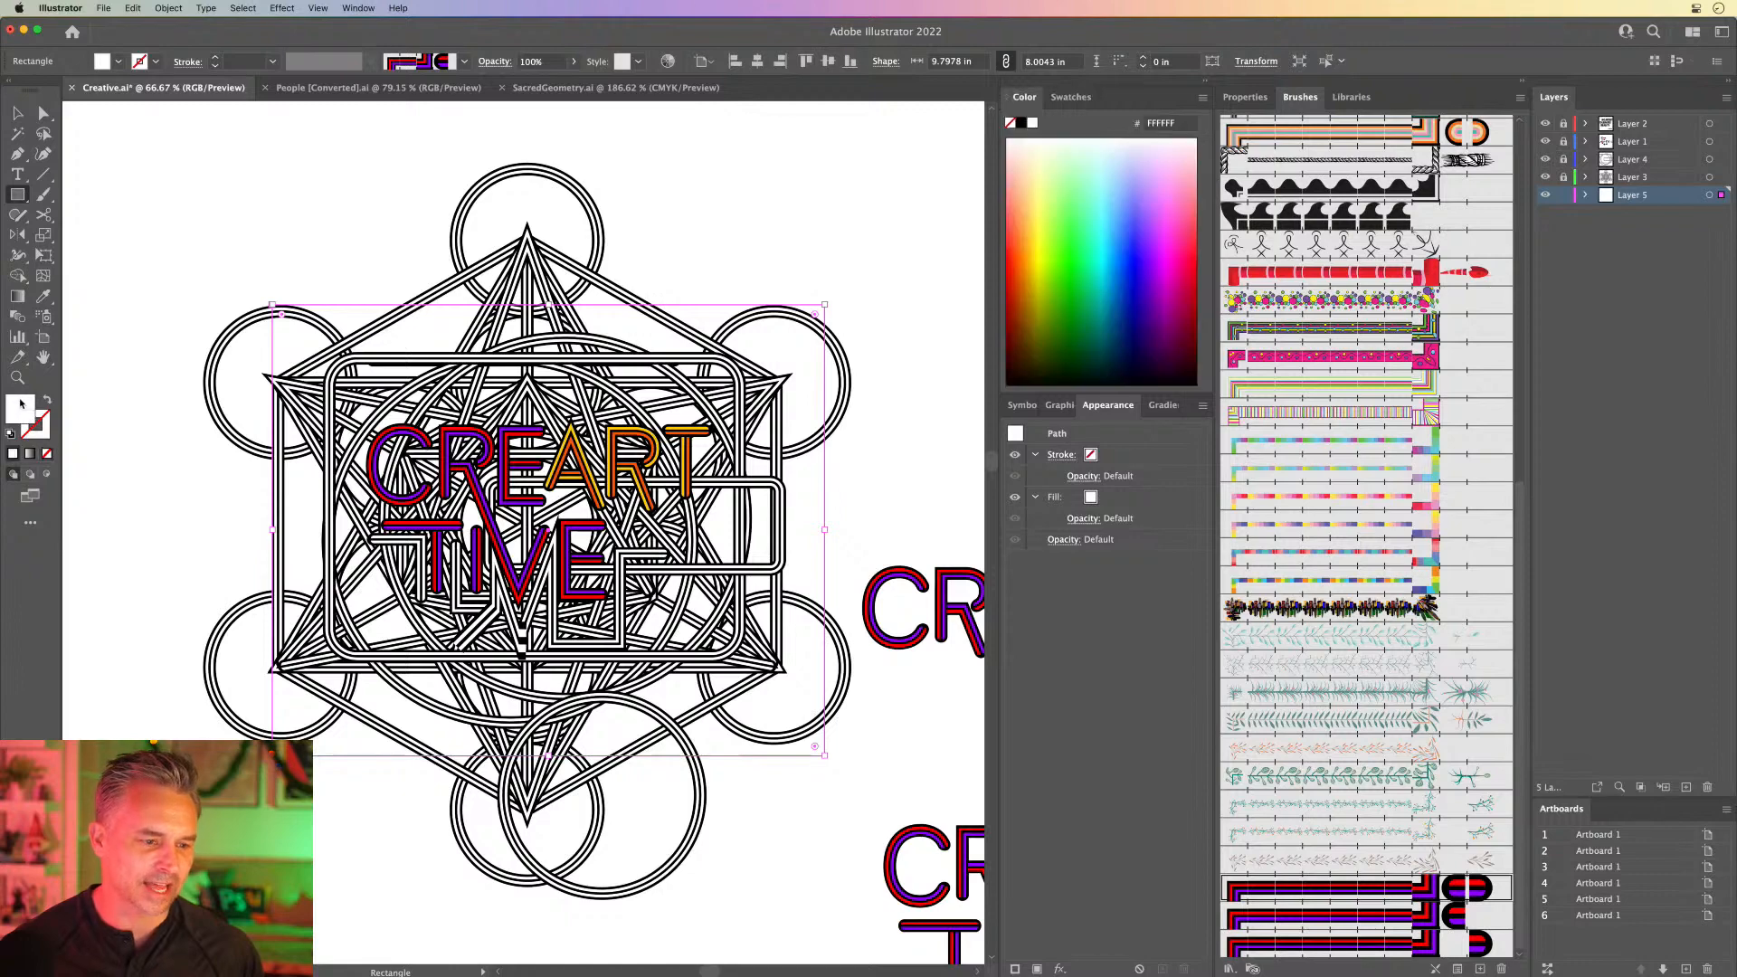
click(1020, 124)
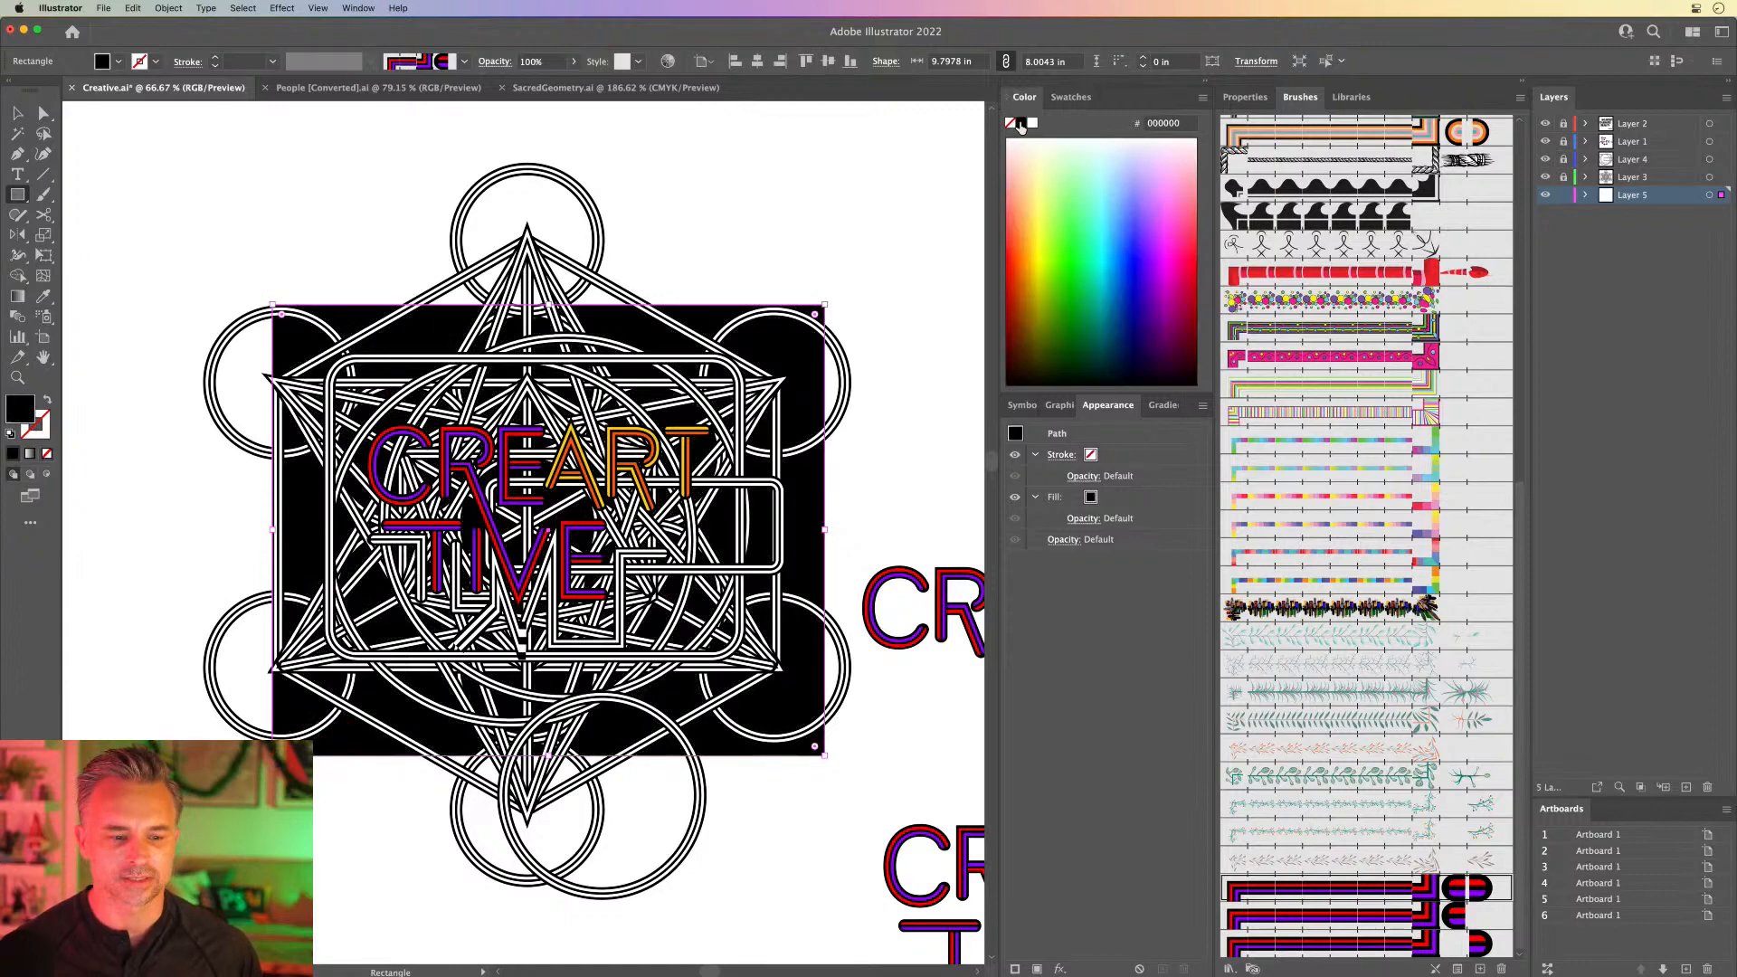
key(super+equal)
key(super+equal)
key(super+equal)
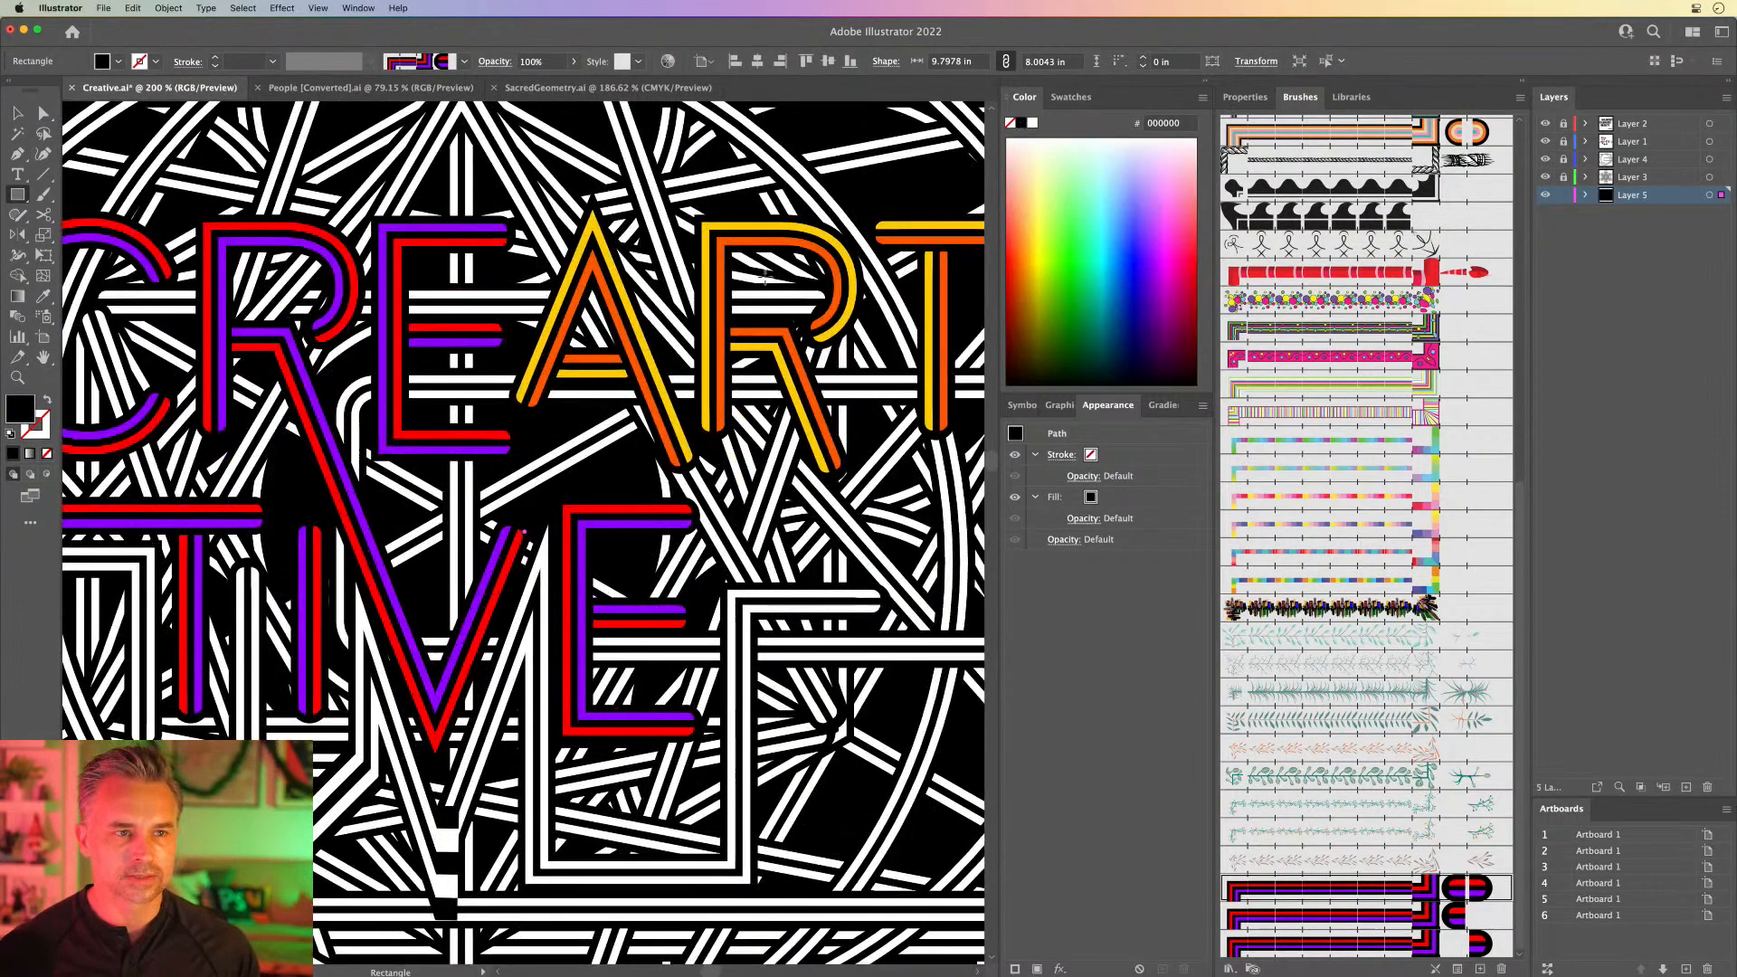
key(super+minus)
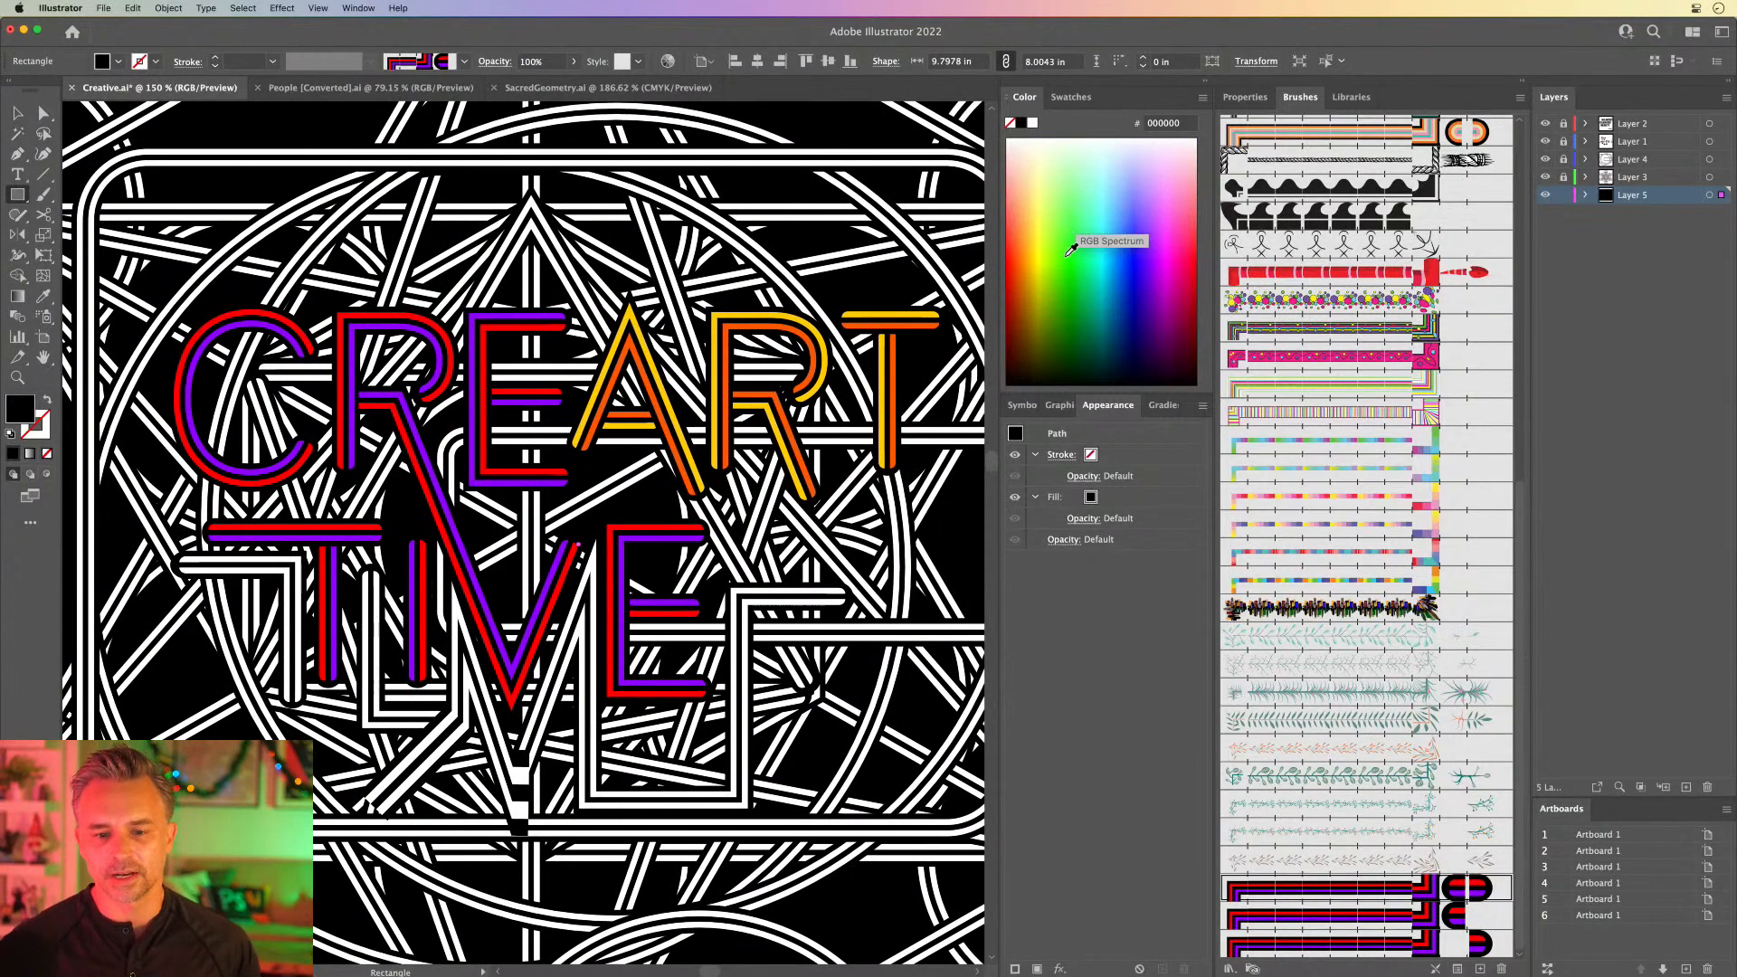
Step: Try a lime fill on the background rectangle, and settle on a bright pure green
click(1072, 256)
click(1050, 226)
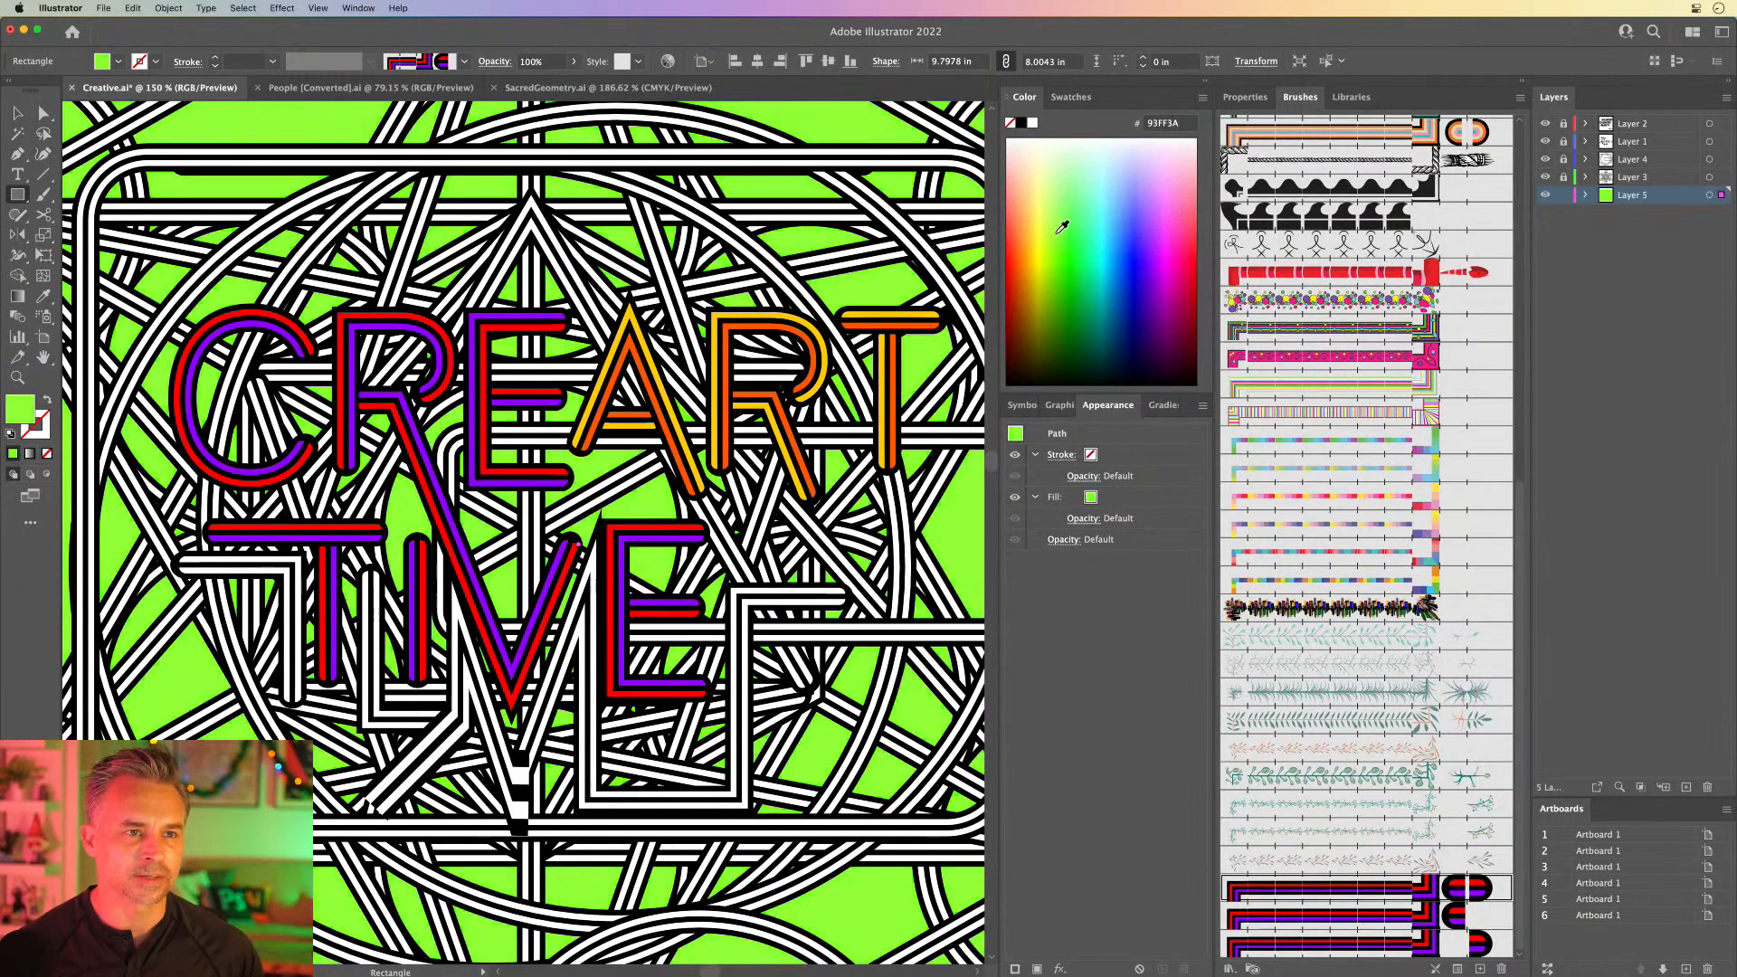
click(1070, 247)
click(1069, 247)
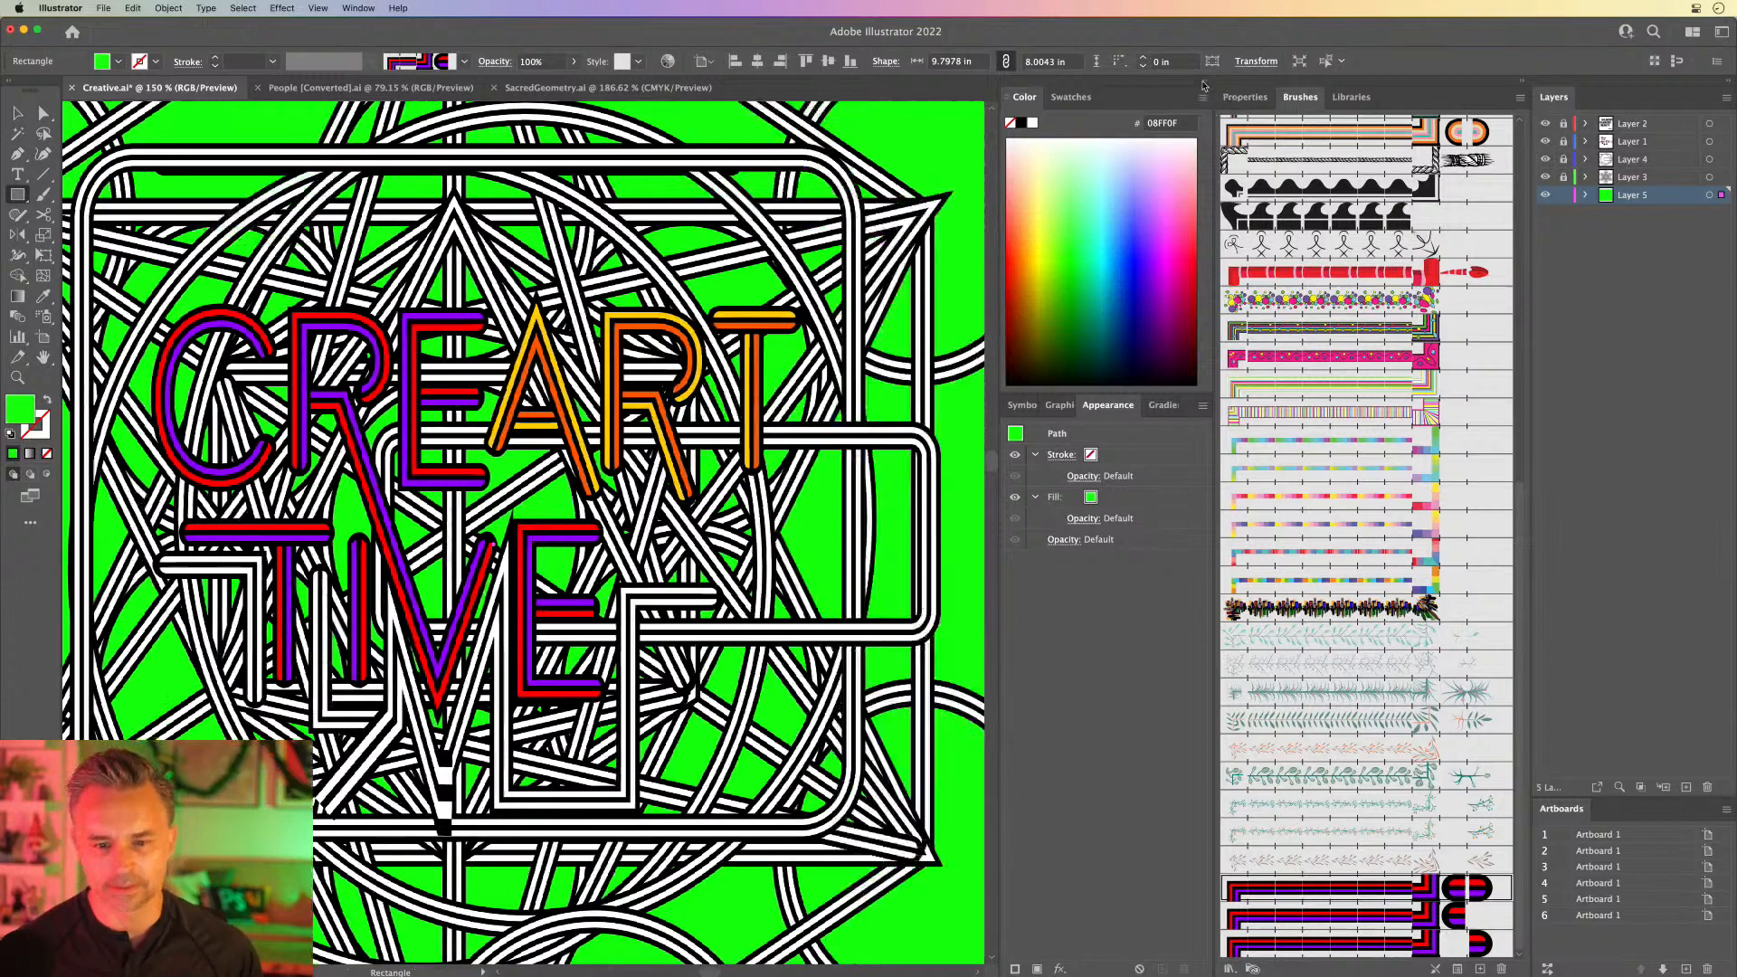
Step: Enlarge the canvas area by collapsing the colour and appearance panels, then lock Layer 5 and add a new layer above it
click(1203, 84)
drag(559, 252, 639, 254)
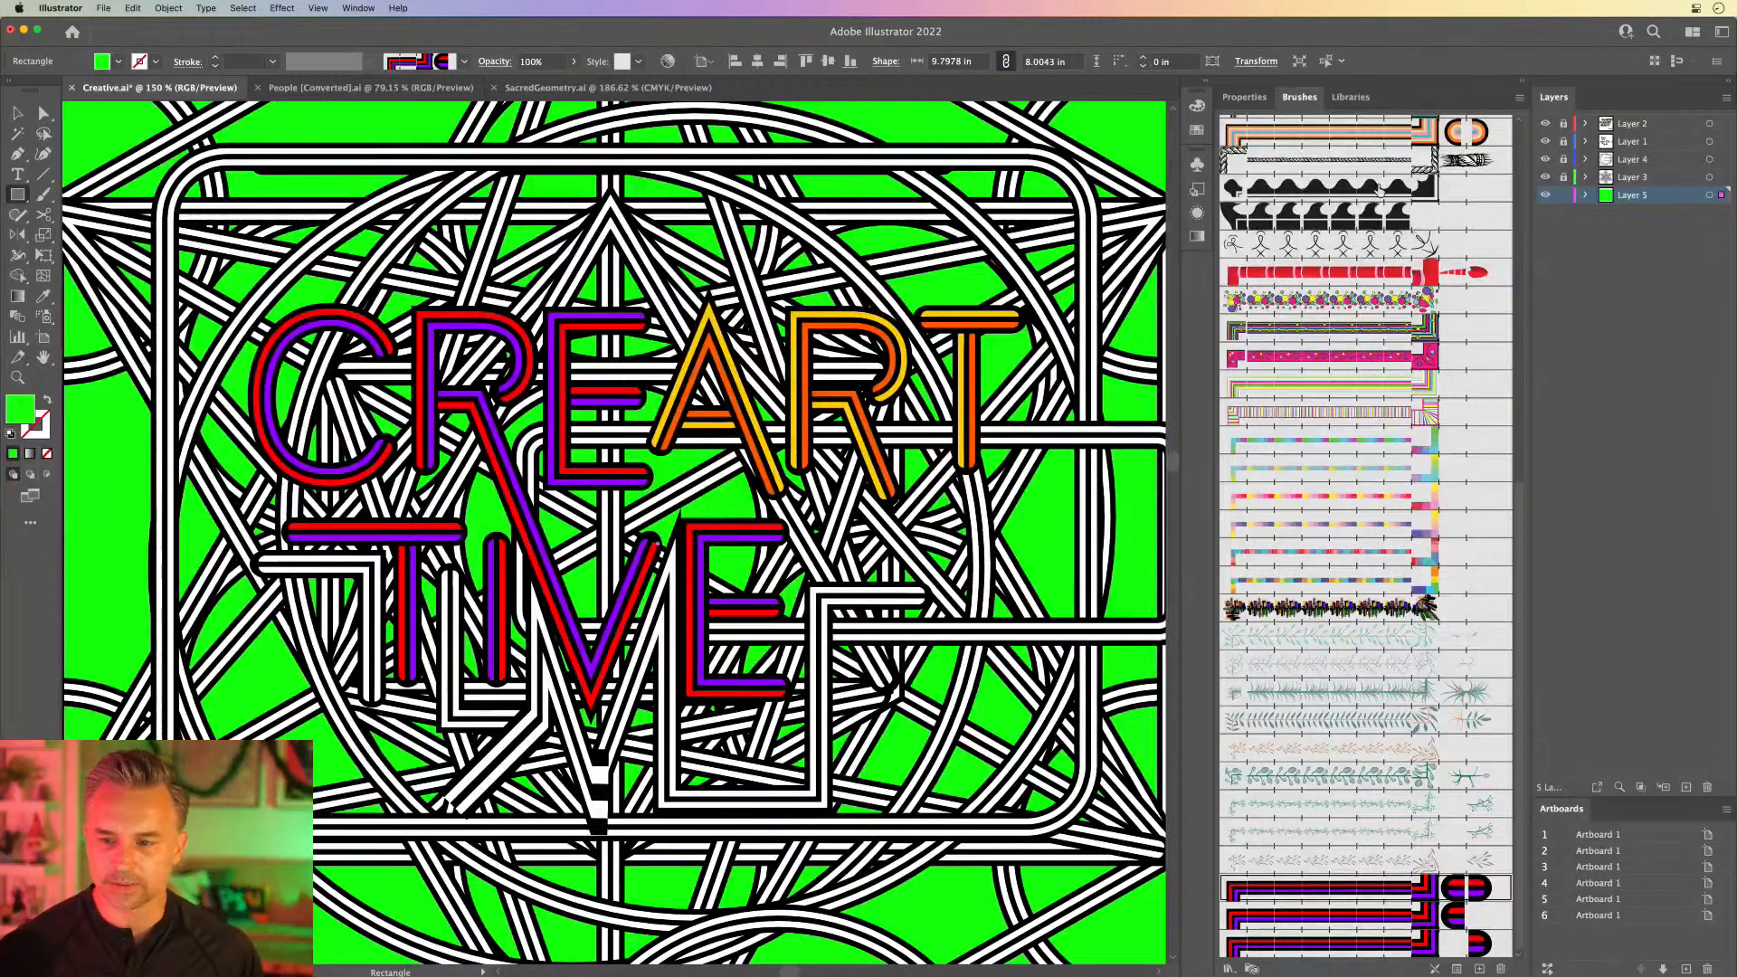
key(super+shift+a)
click(1685, 787)
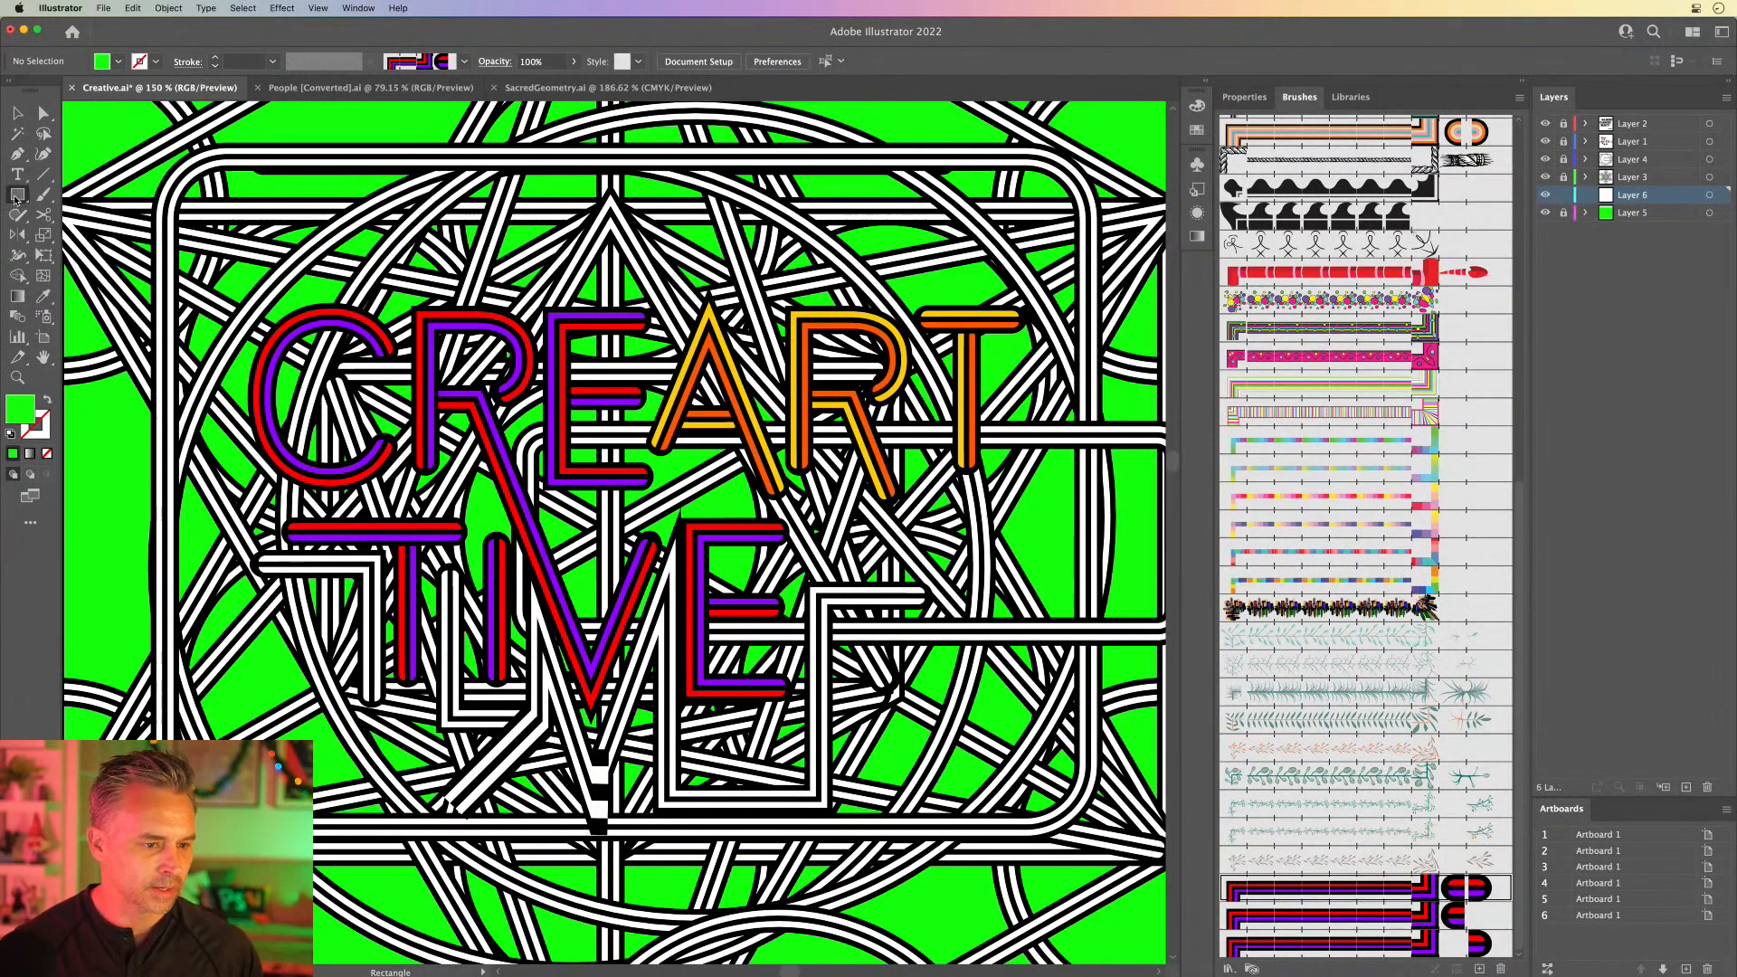
Step: Draw a star about 6 by 5.7 in on Layer 6 with no fill and a white stroke, FFFFFF
drag(15, 198, 144, 275)
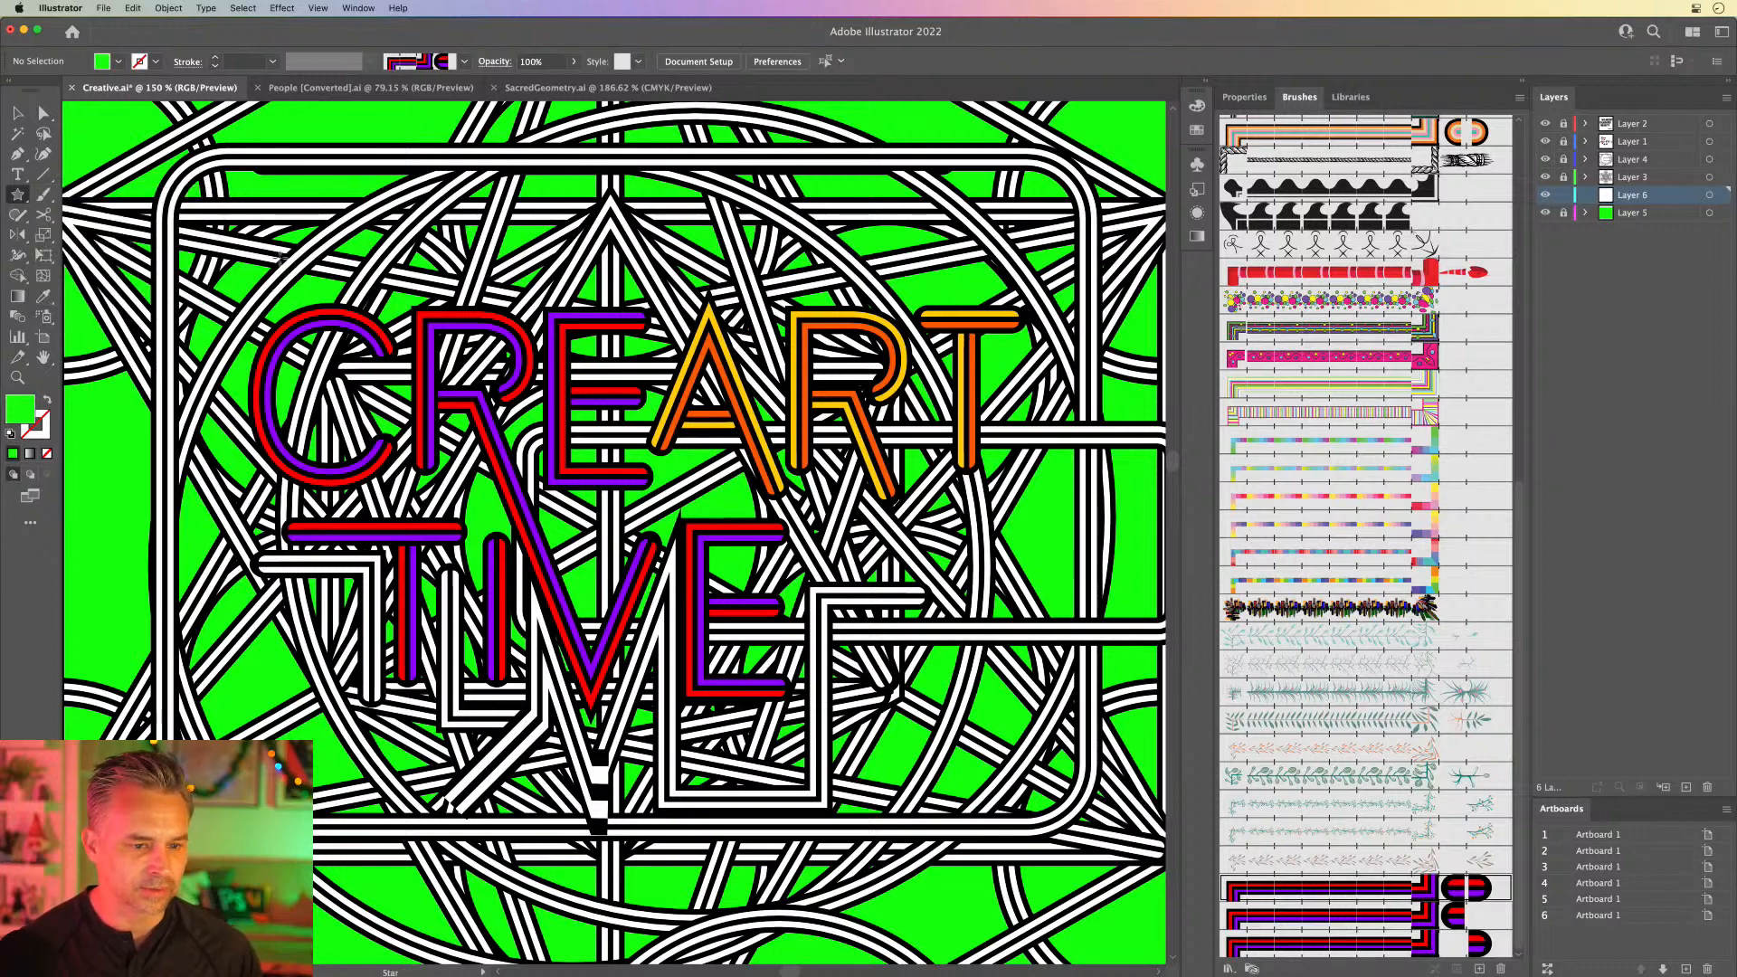
drag(212, 222, 444, 534)
drag(22, 410, 42, 426)
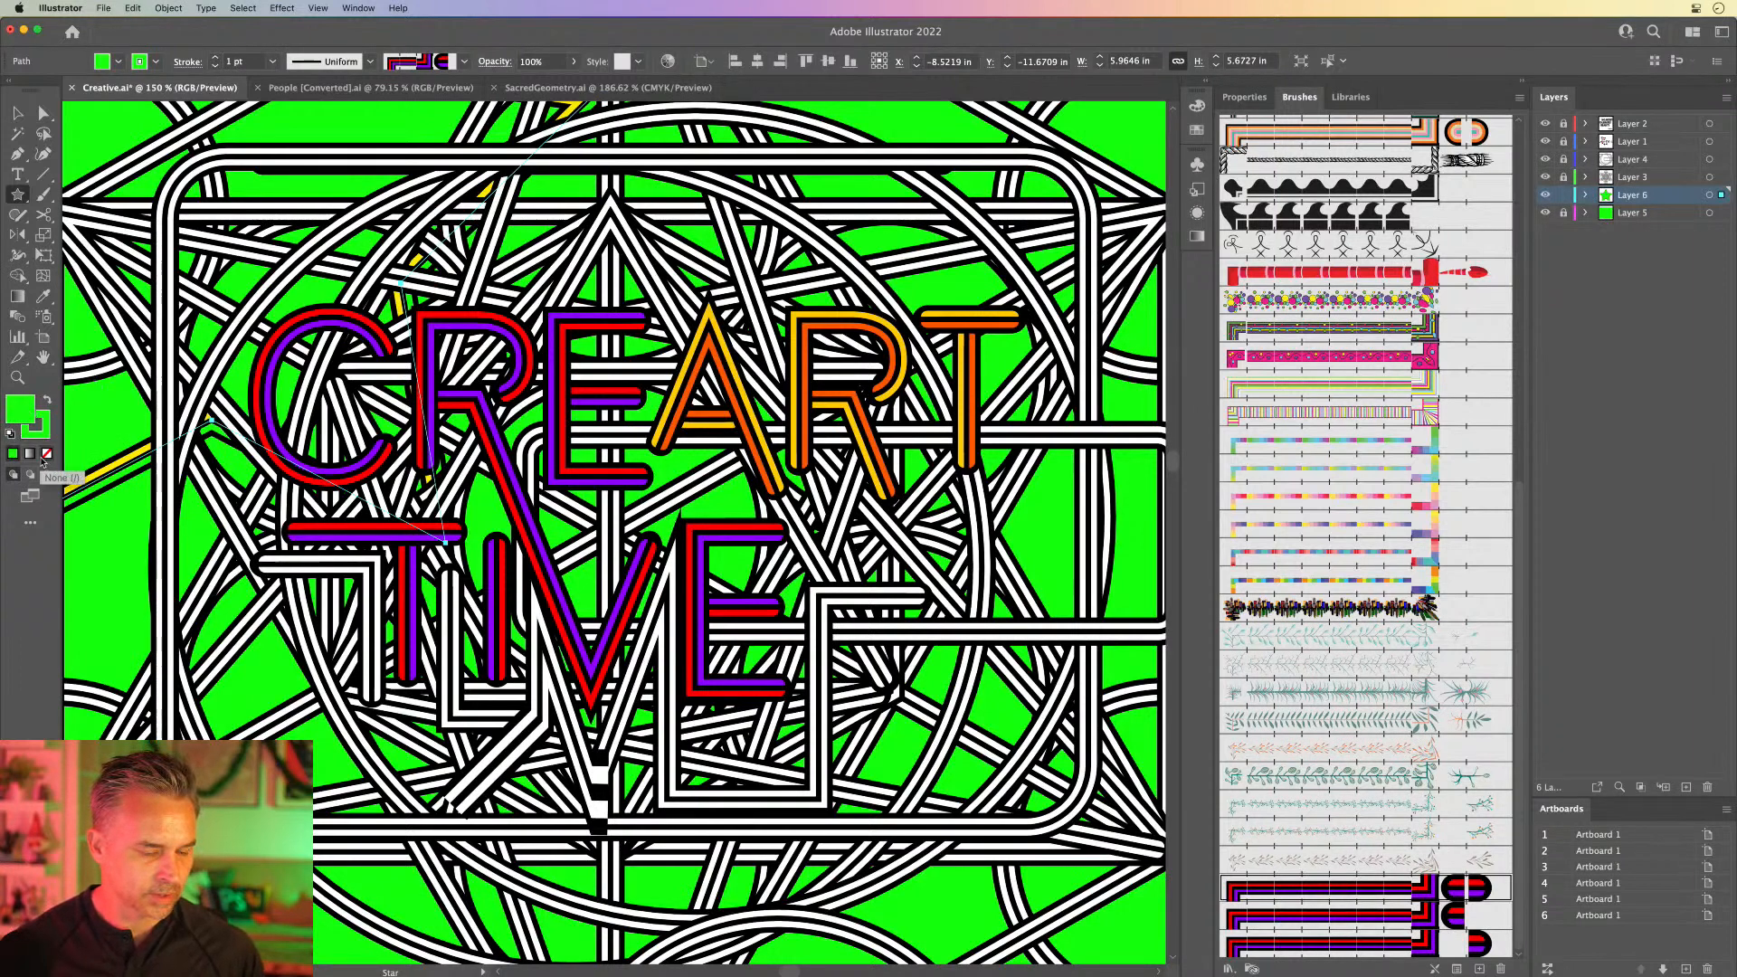
click(47, 453)
click(42, 423)
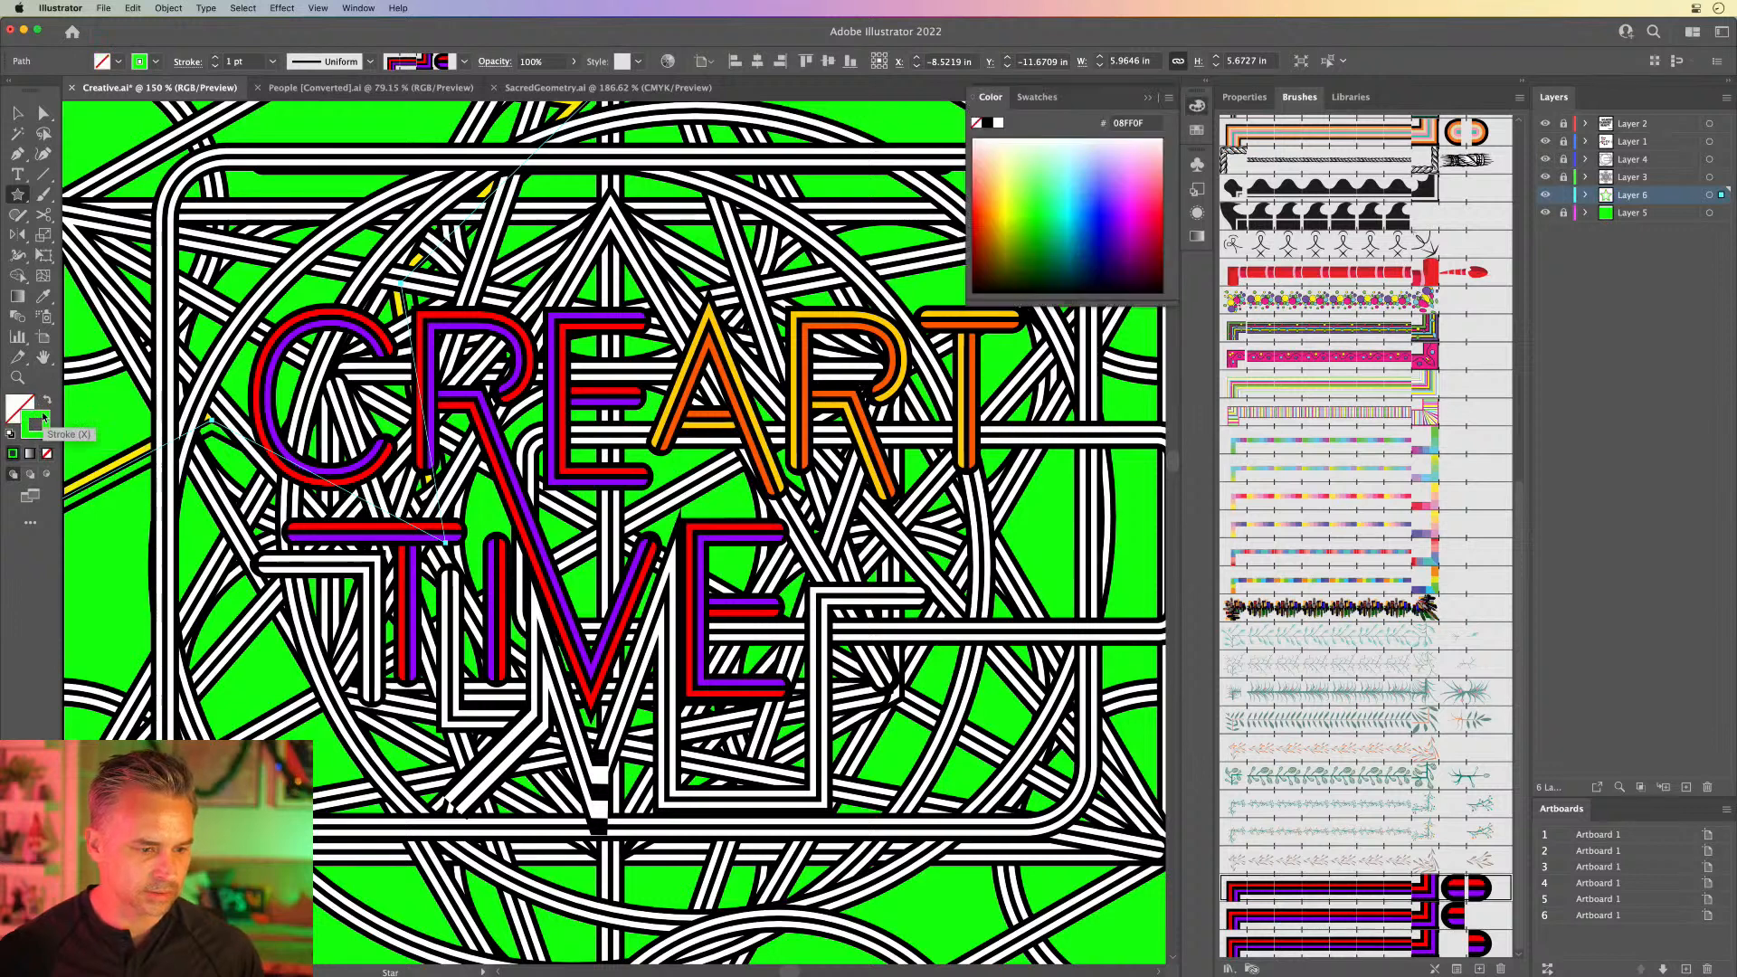
click(998, 123)
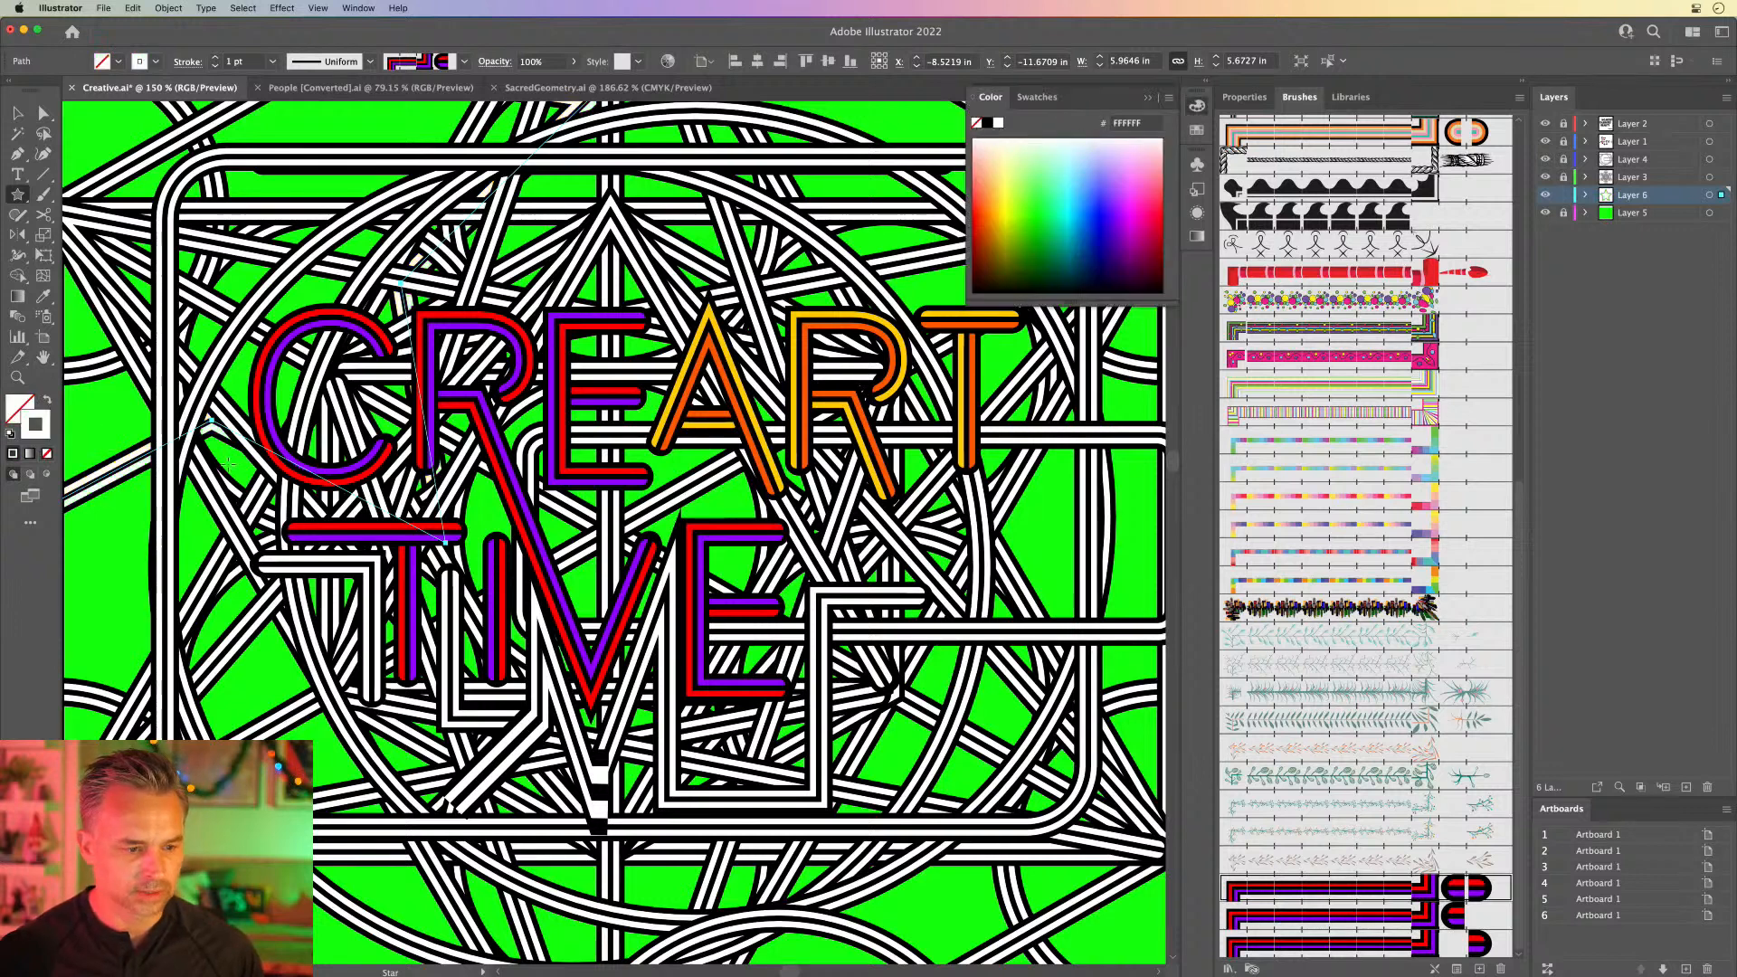
Step: Draw another star about 5.4 by 5.1 in in the lower-left part of the geometry and round its corners to about 0.38 in
drag(260, 697, 619, 697)
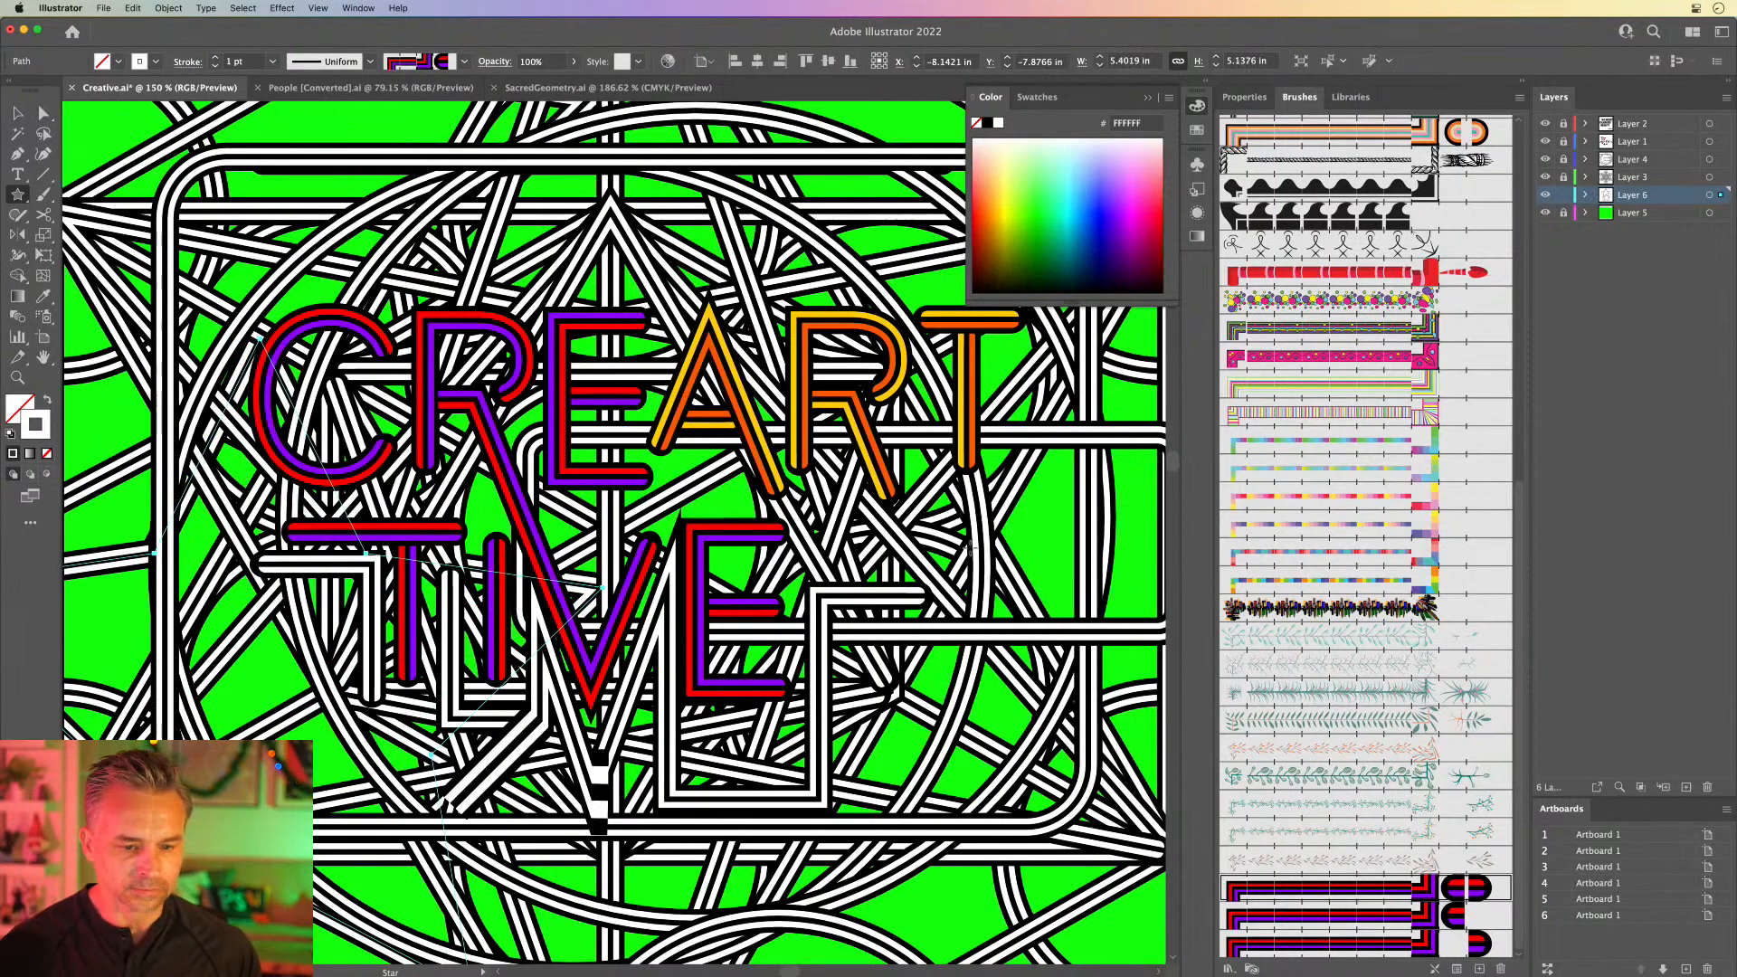
key(v)
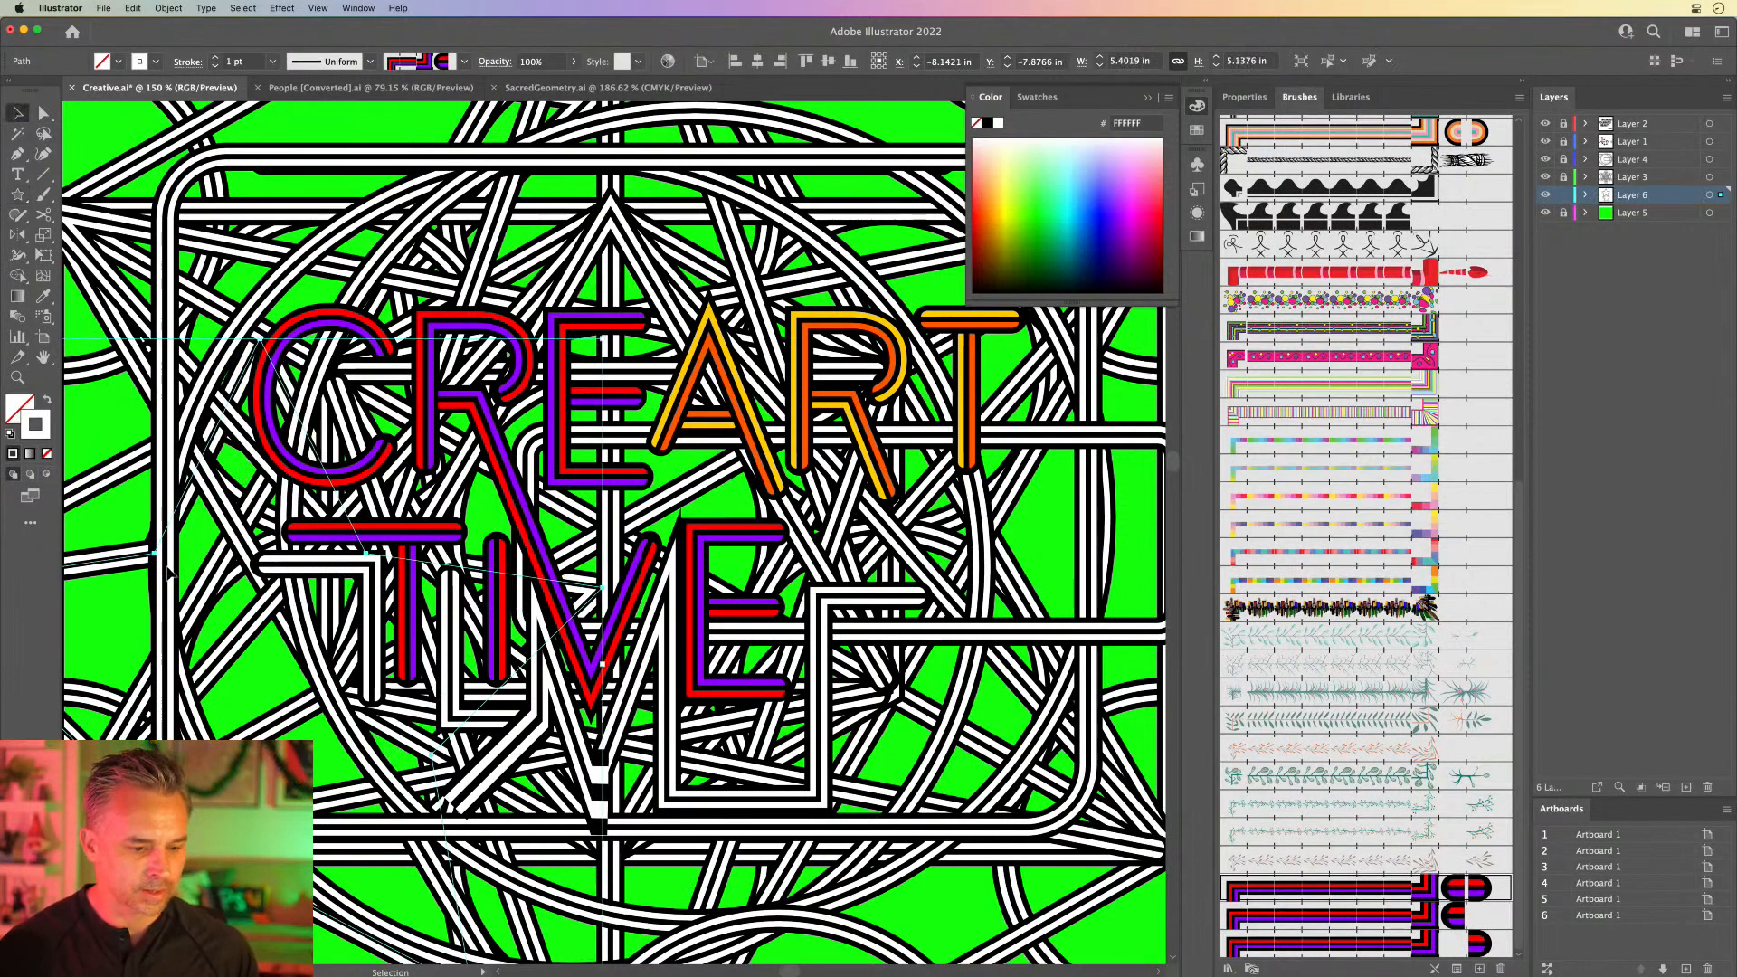
click(43, 112)
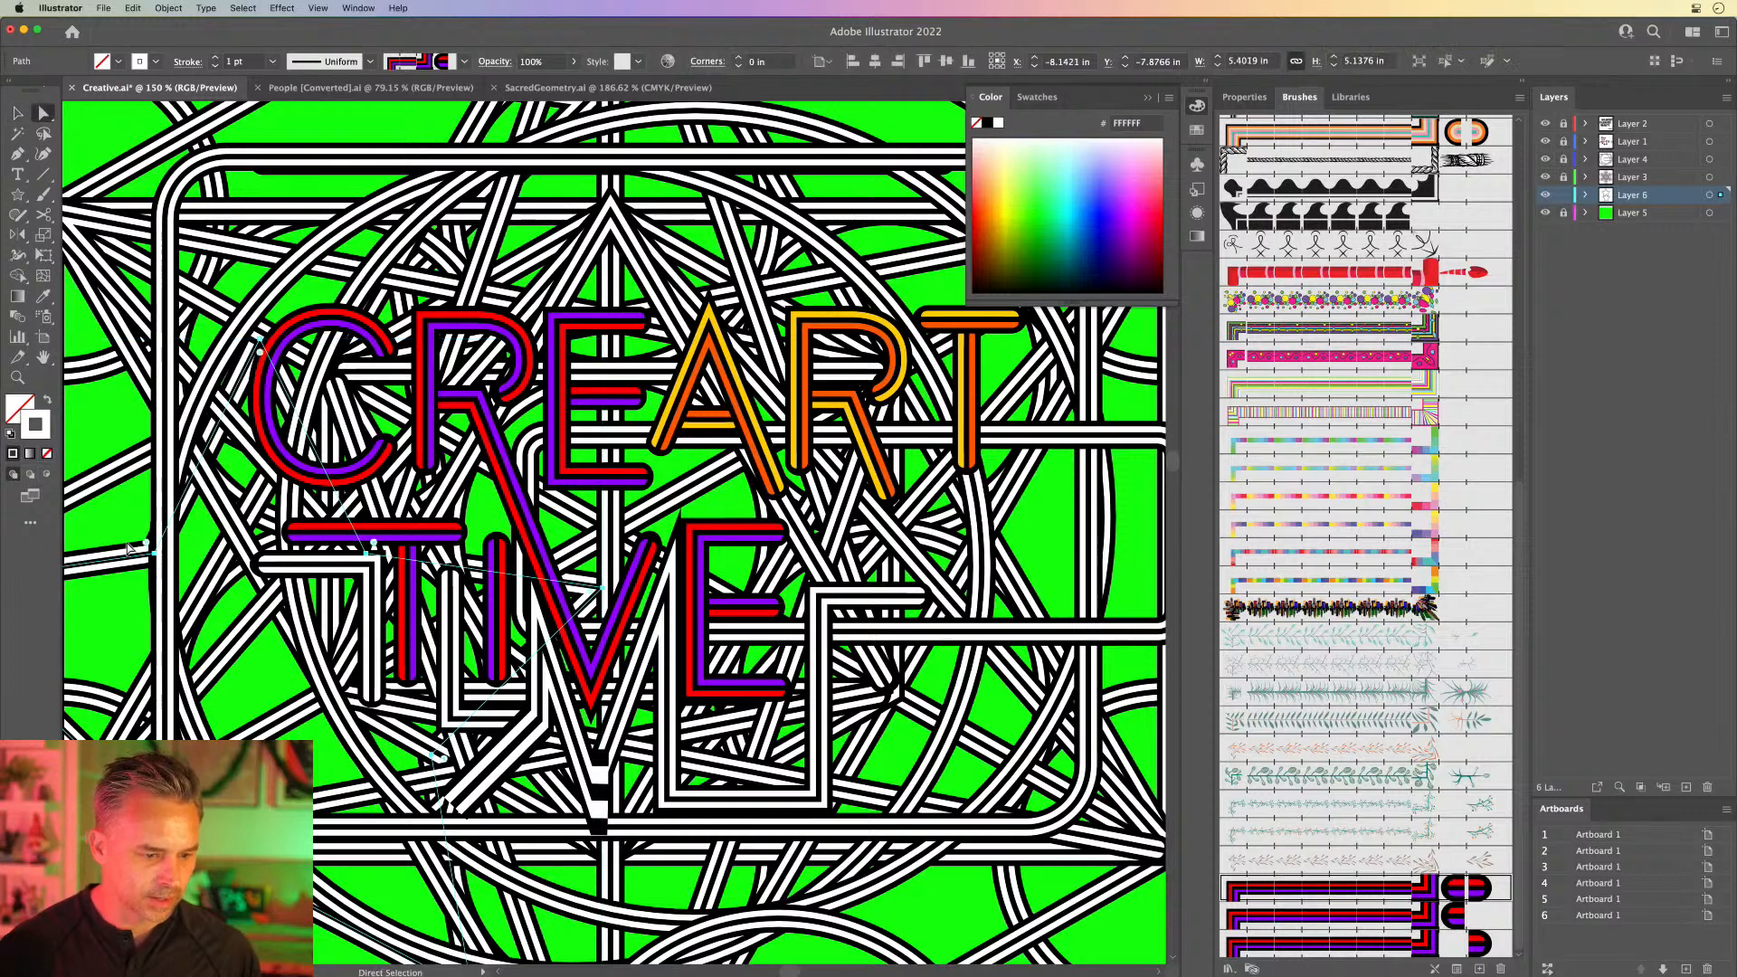
drag(130, 547, 134, 509)
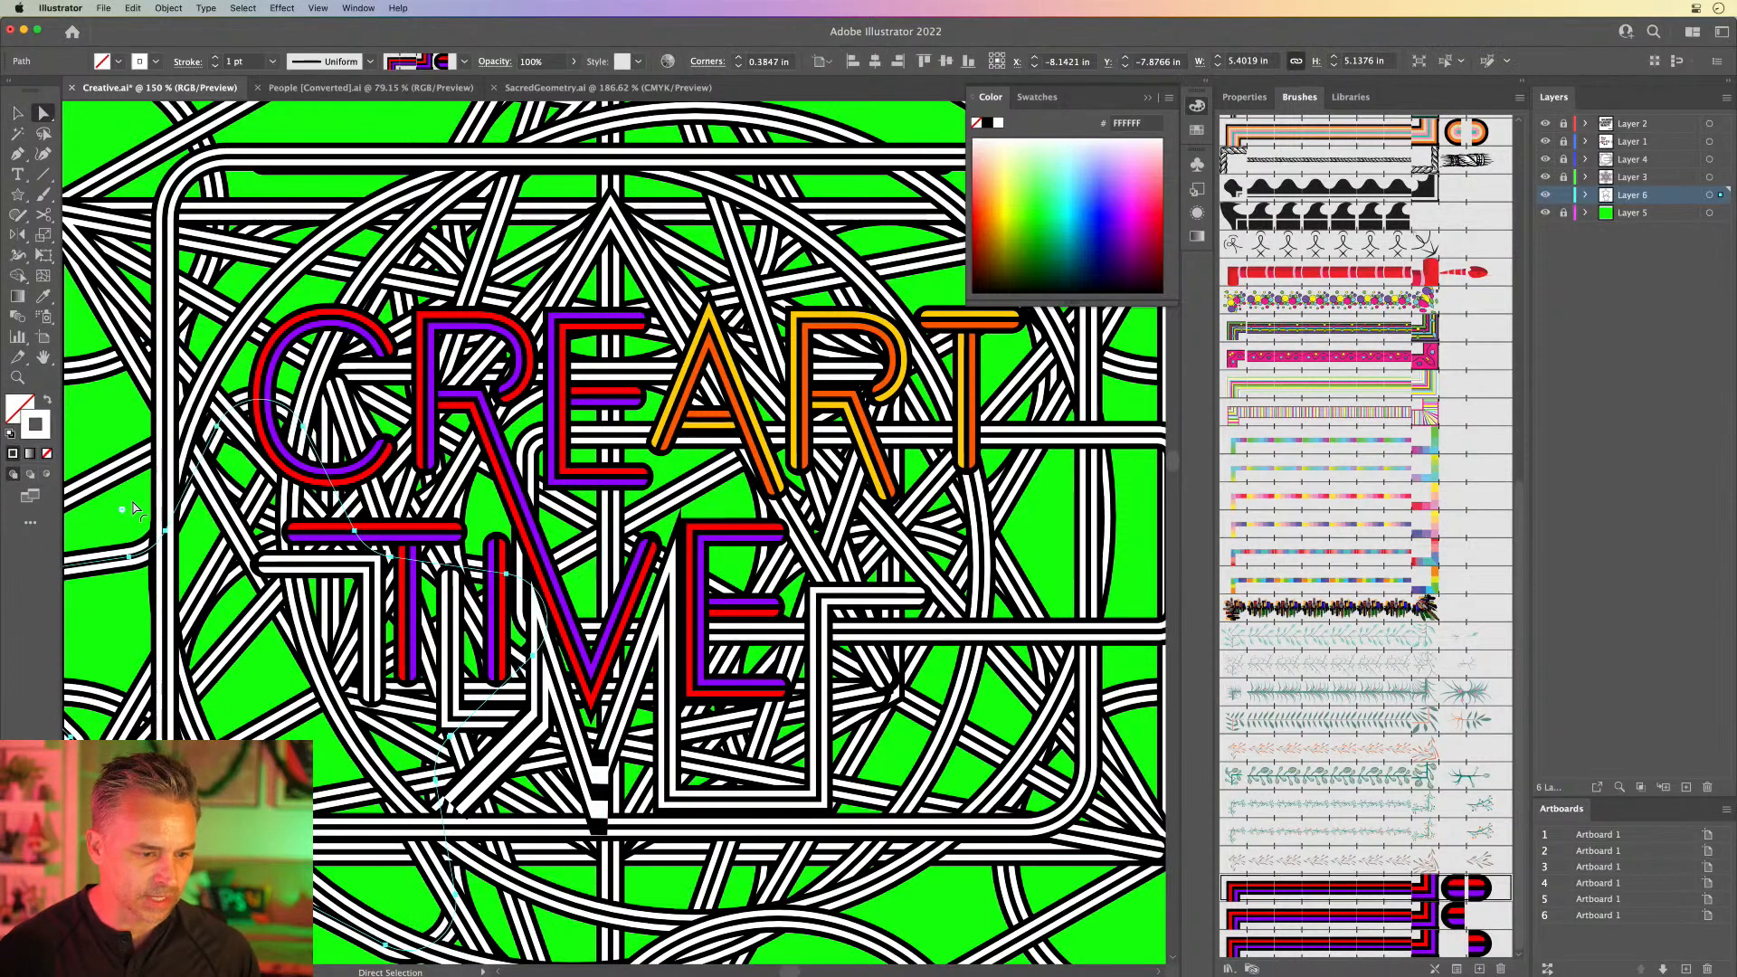
key(v)
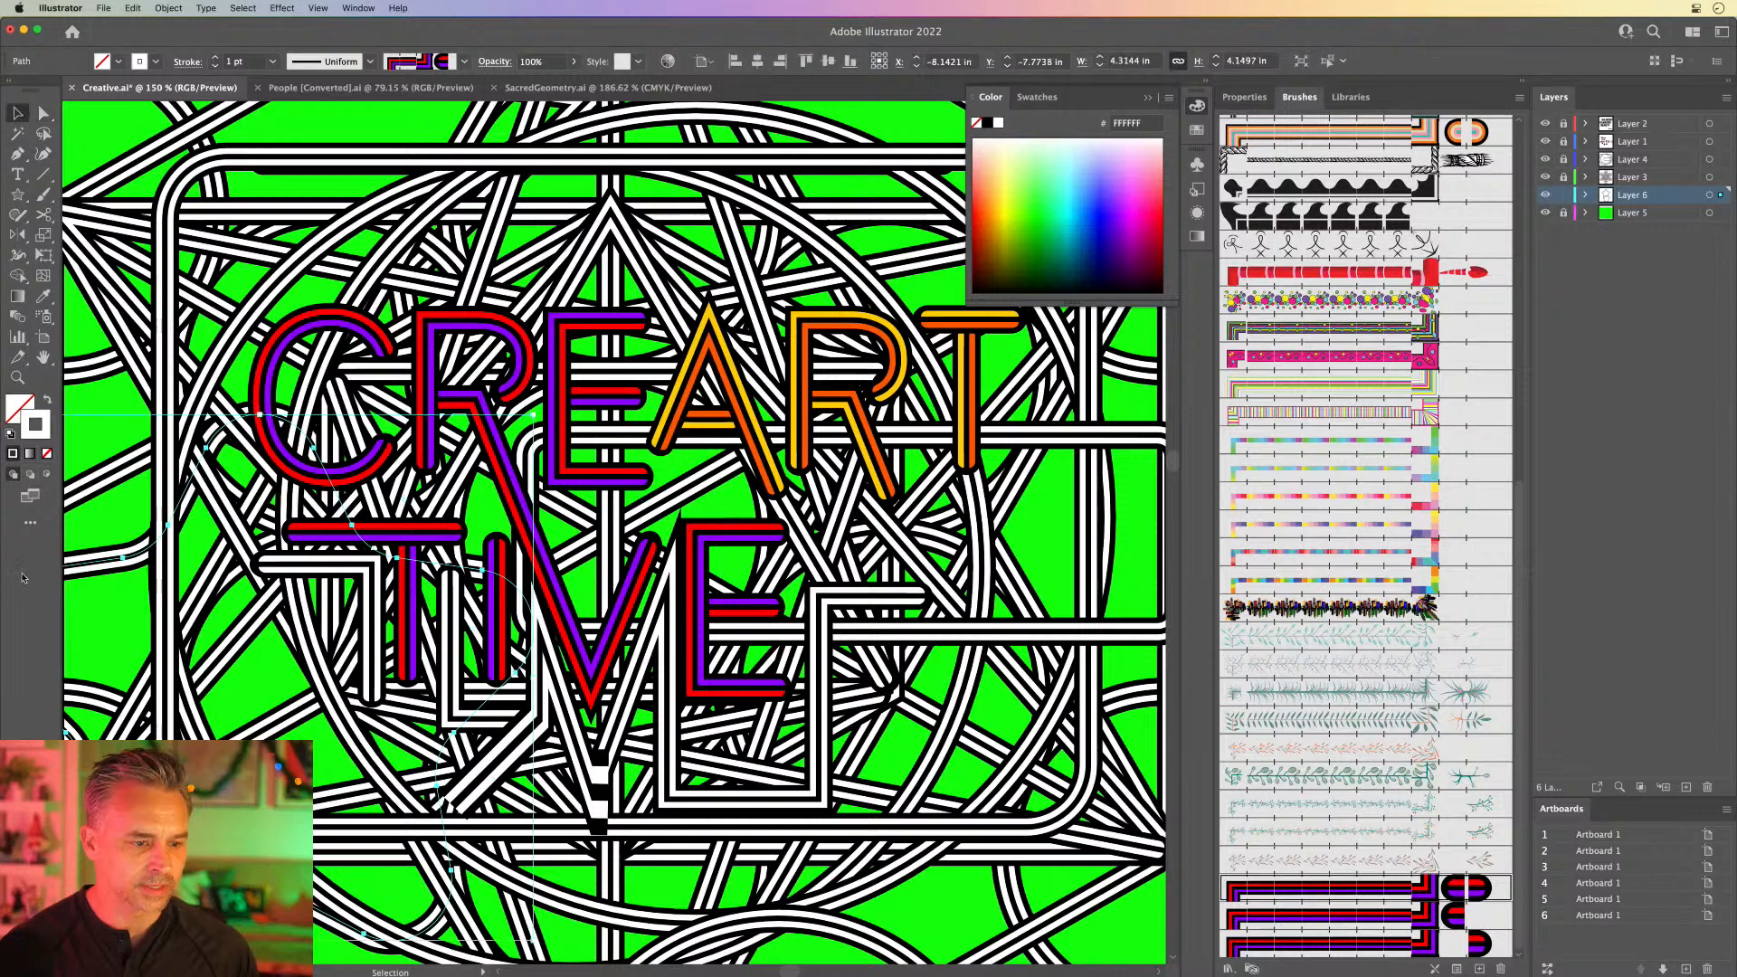
Step: Place copies of the rounded star around the right, lower, central and upper-left parts of the geometry, filling the green gaps
drag(106, 562, 639, 824)
drag(1060, 531, 1060, 176)
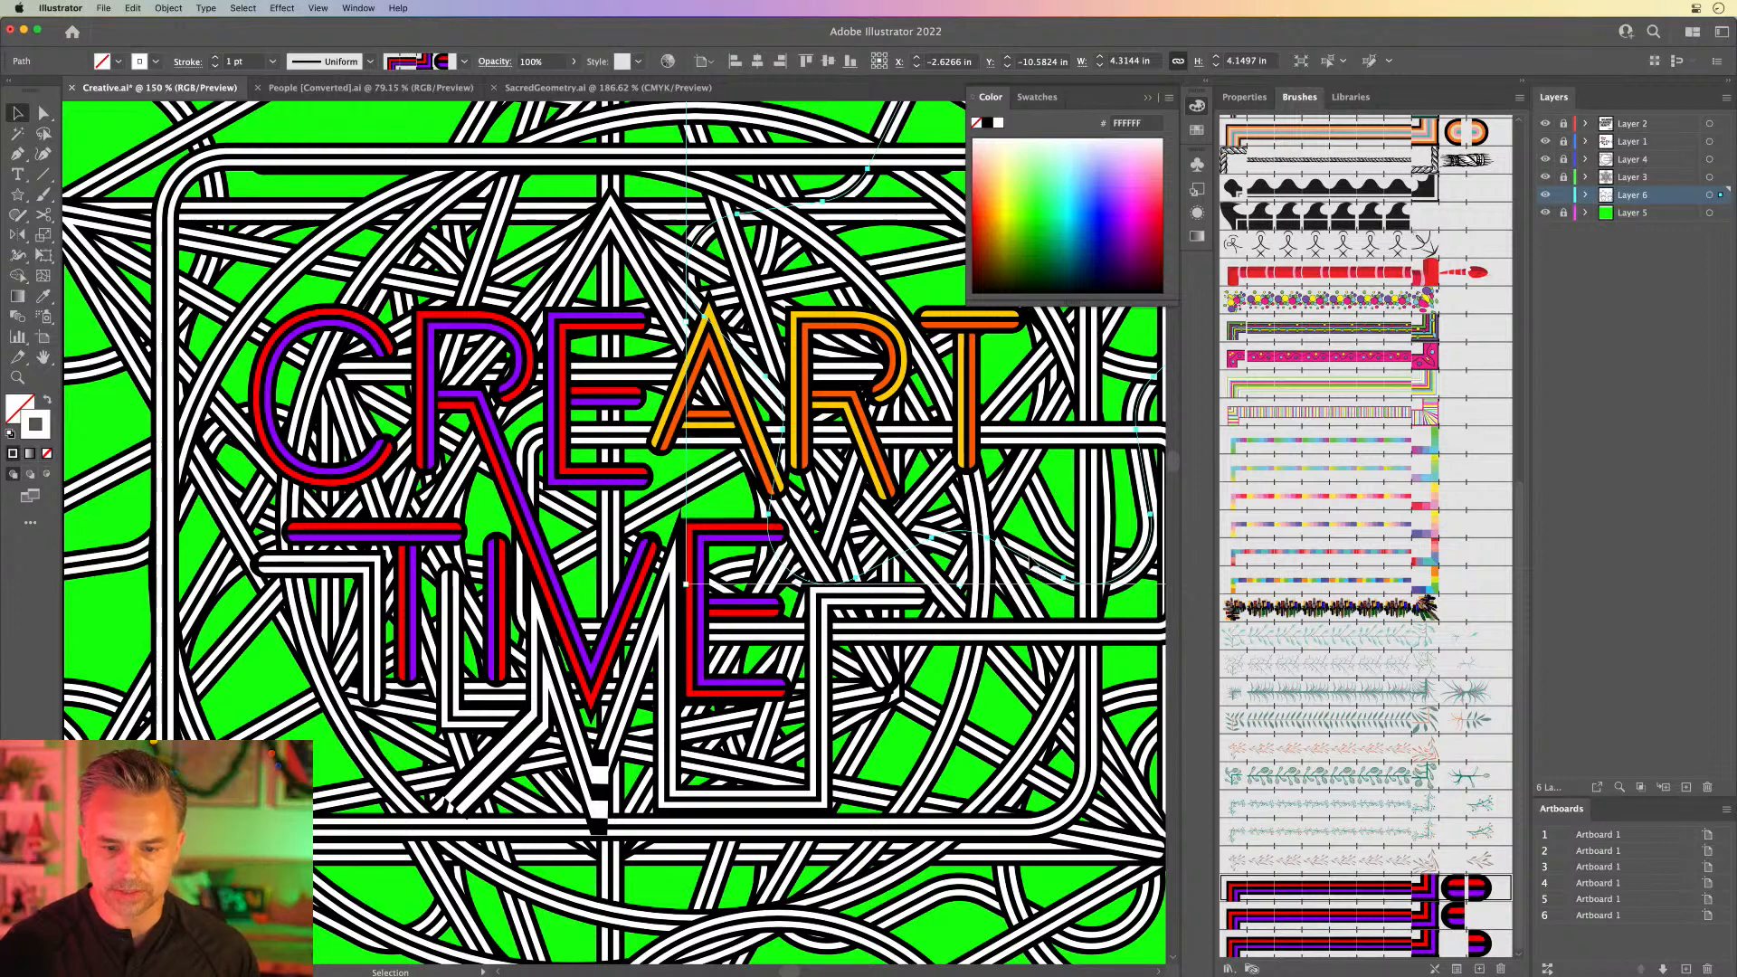
drag(1029, 562, 654, 938)
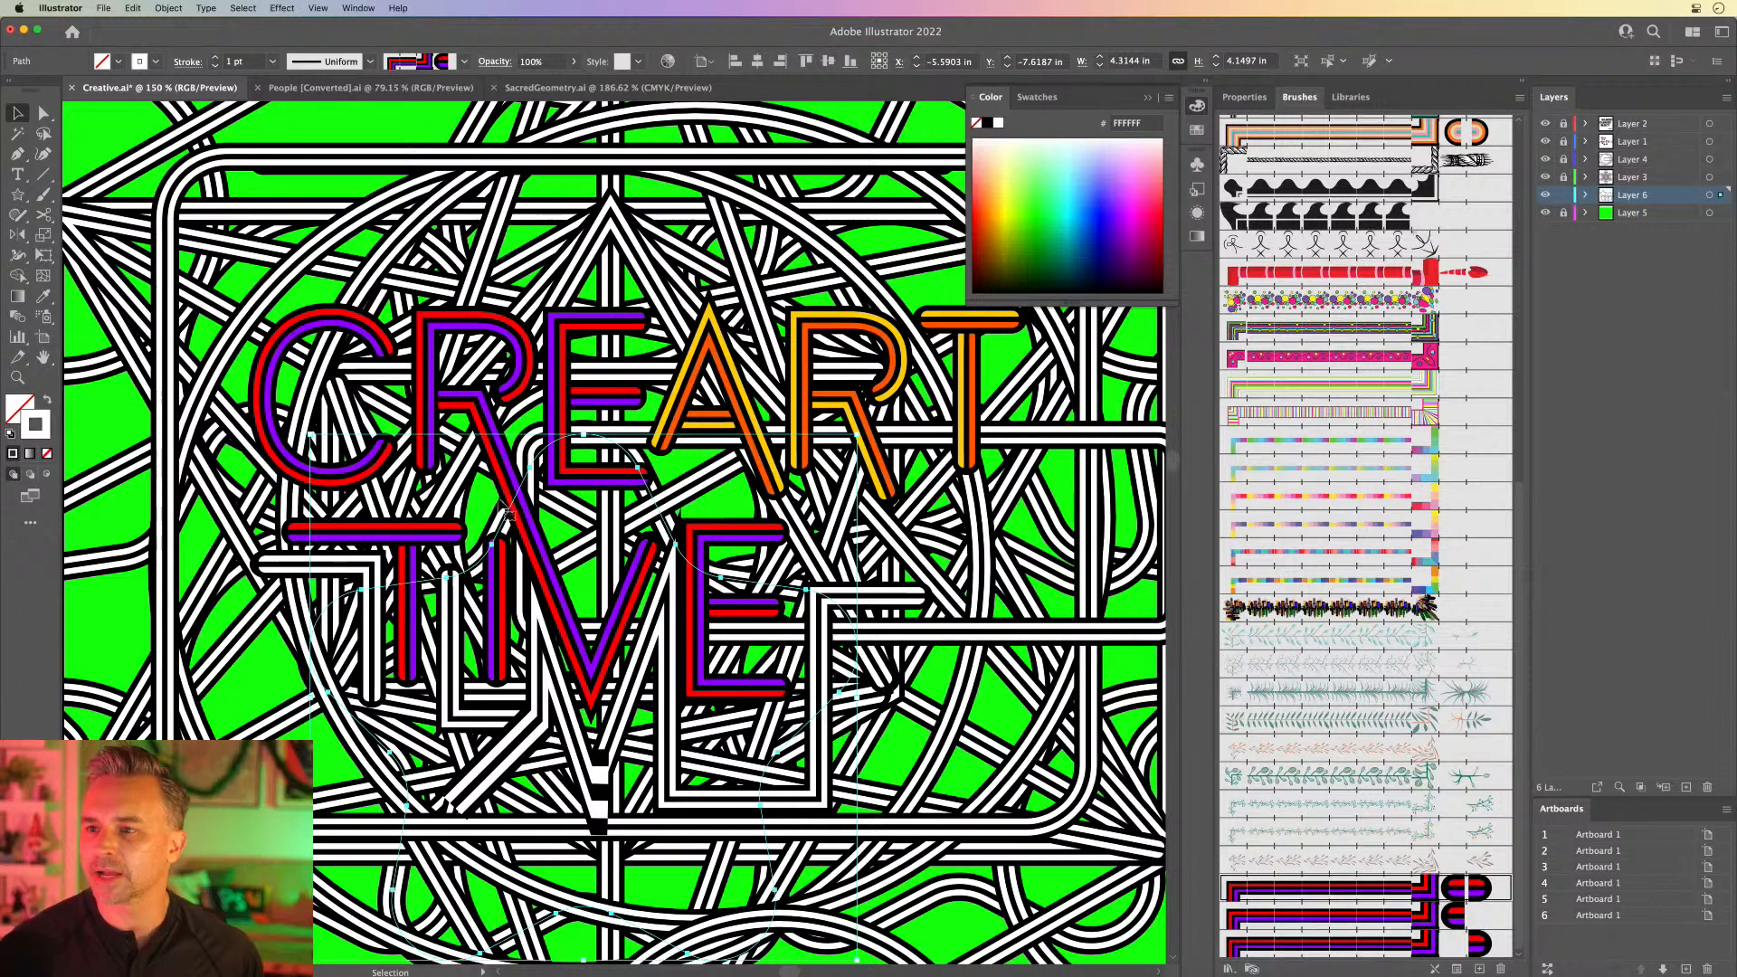
mouse_move(508, 515)
mouse_down()
mouse_move(615, 601)
mouse_move(316, 307)
mouse_move(780, 447)
mouse_move(702, 451)
mouse_move(983, 636)
mouse_move(1004, 605)
mouse_up()
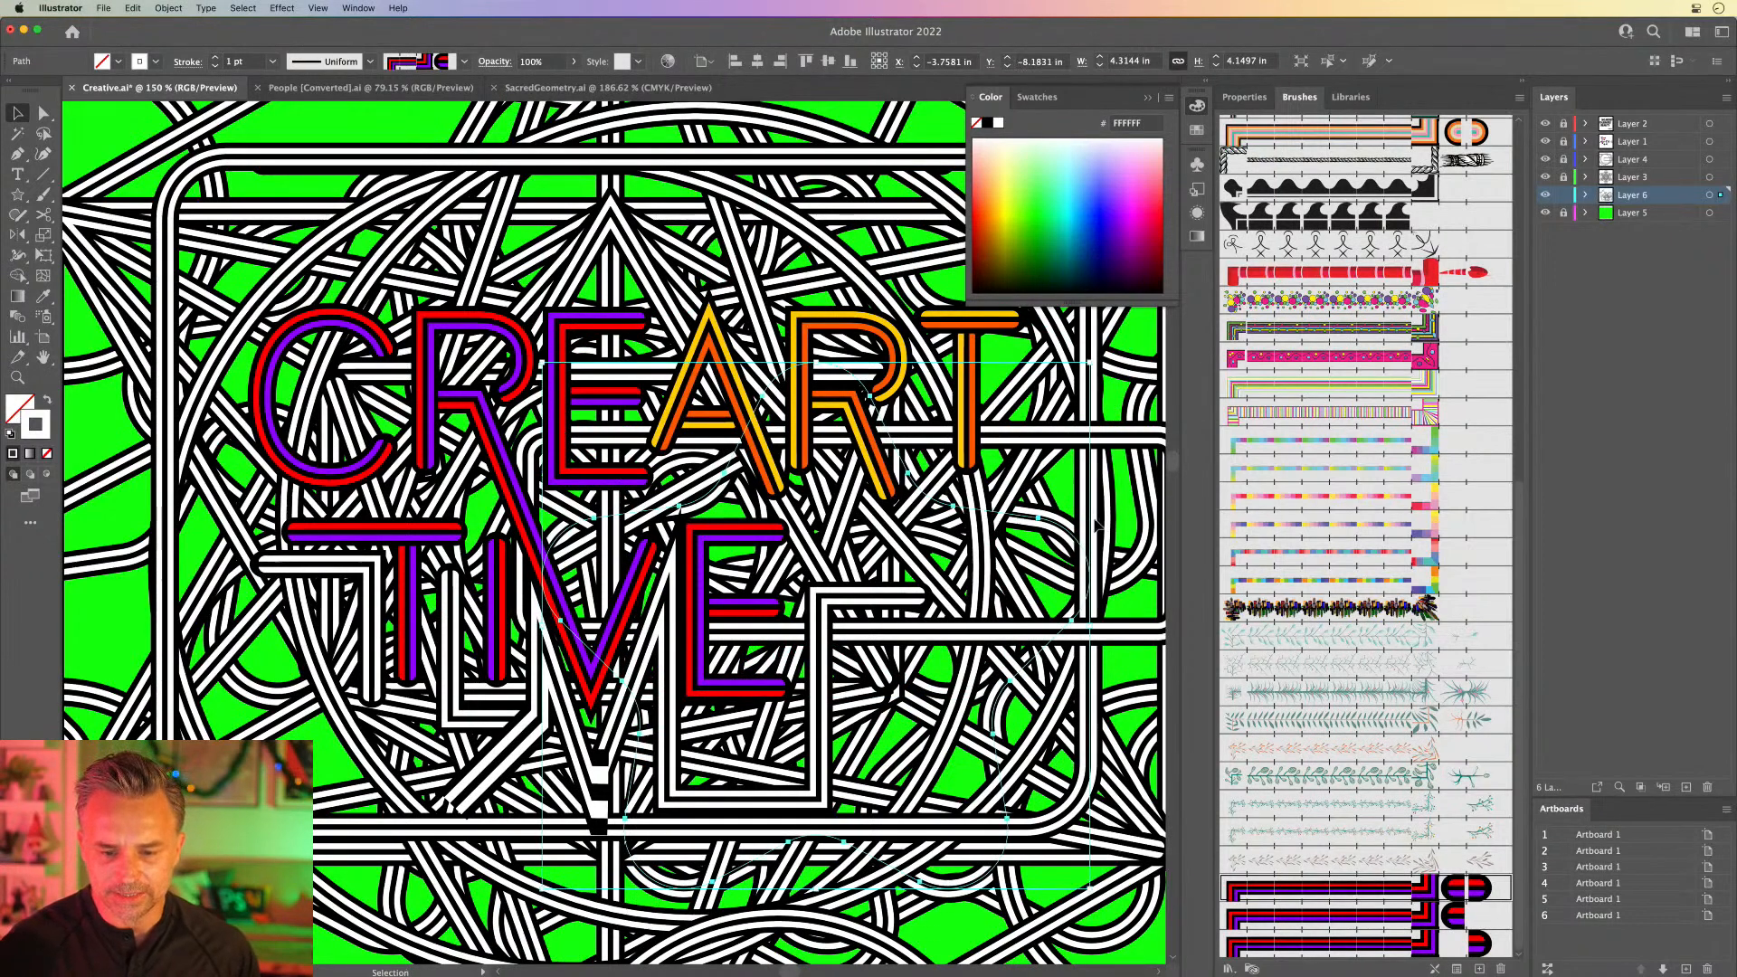
mouse_move(1057, 528)
mouse_down()
mouse_move(977, 579)
mouse_move(592, 704)
mouse_move(263, 665)
mouse_move(398, 796)
mouse_move(118, 541)
mouse_move(270, 364)
mouse_move(428, 369)
mouse_up()
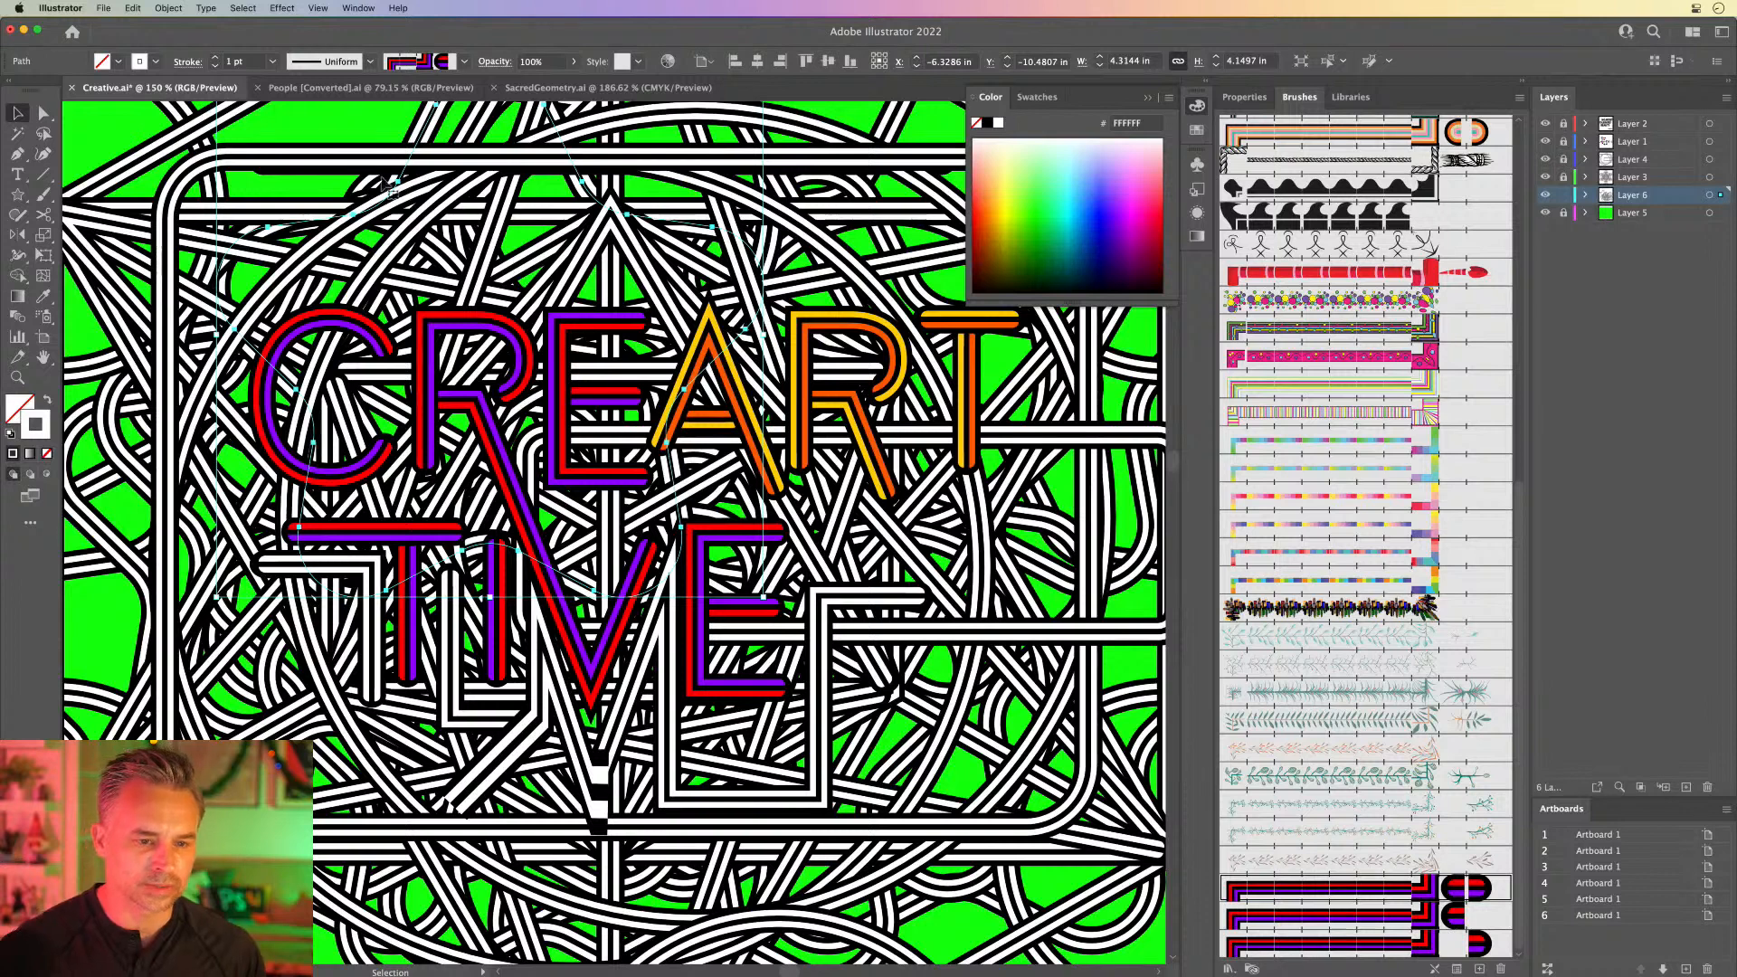
drag(405, 166, 1009, 295)
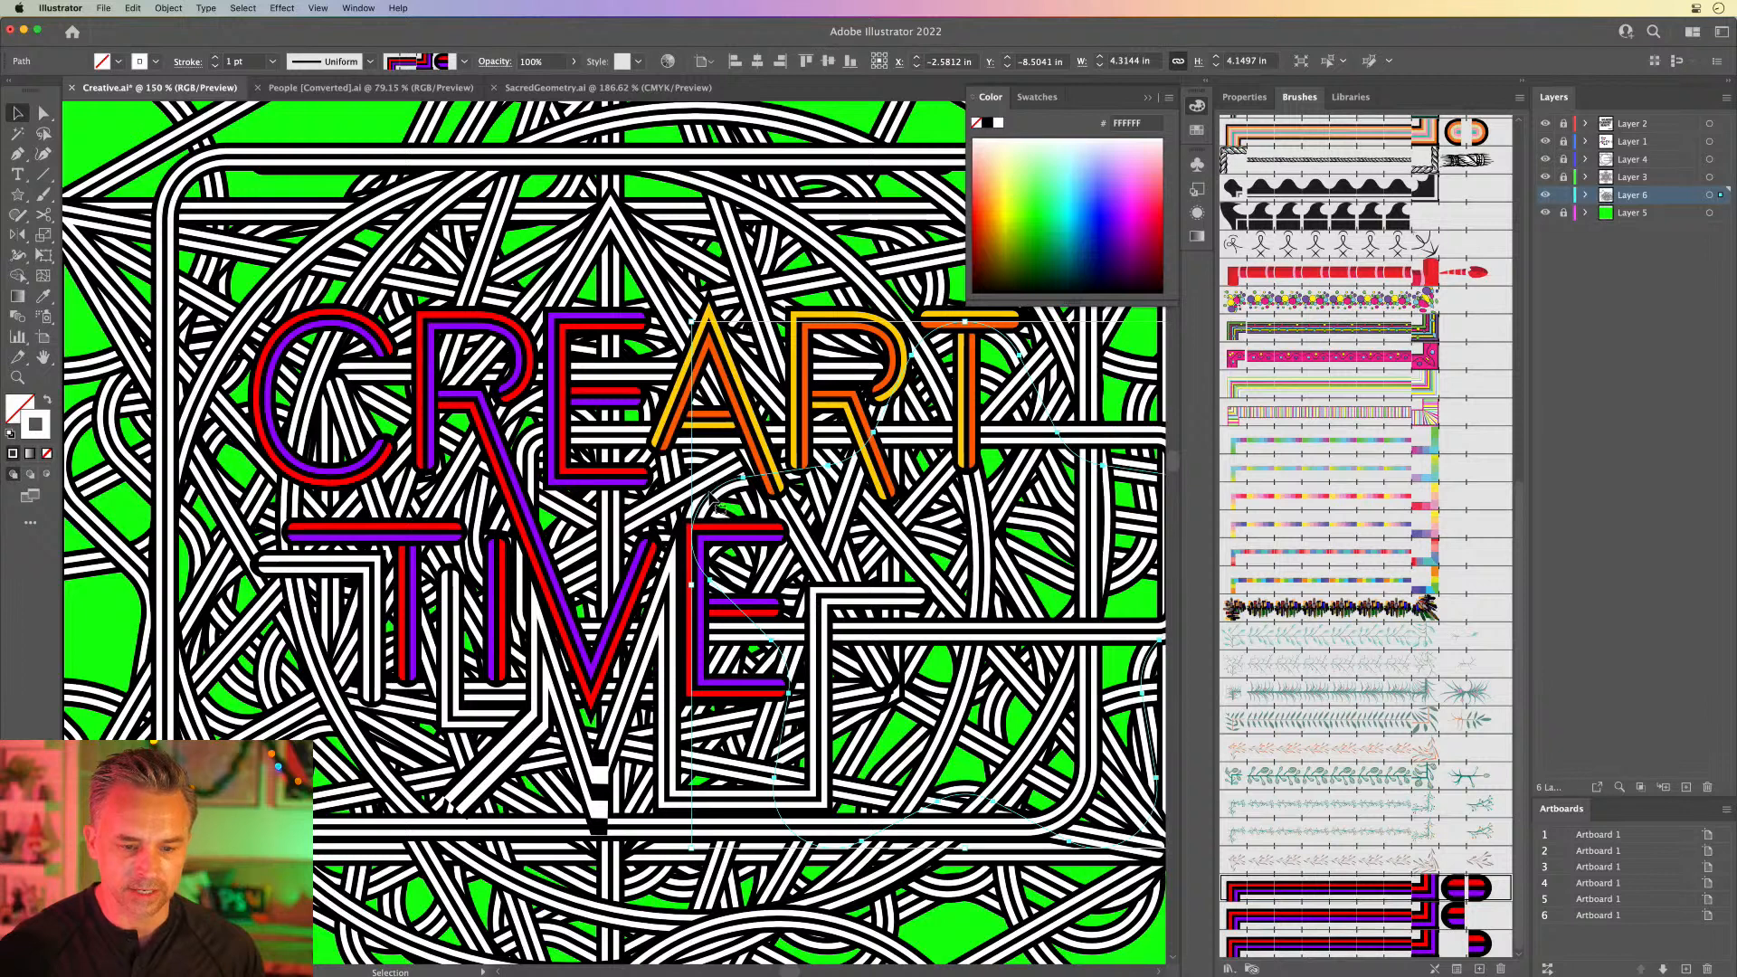
Step: Place further rounded star copies along the geometry's upper edge and on its lower-right side
drag(711, 495, 244, 262)
drag(331, 196, 357, 149)
scroll(294, 152, up, 1)
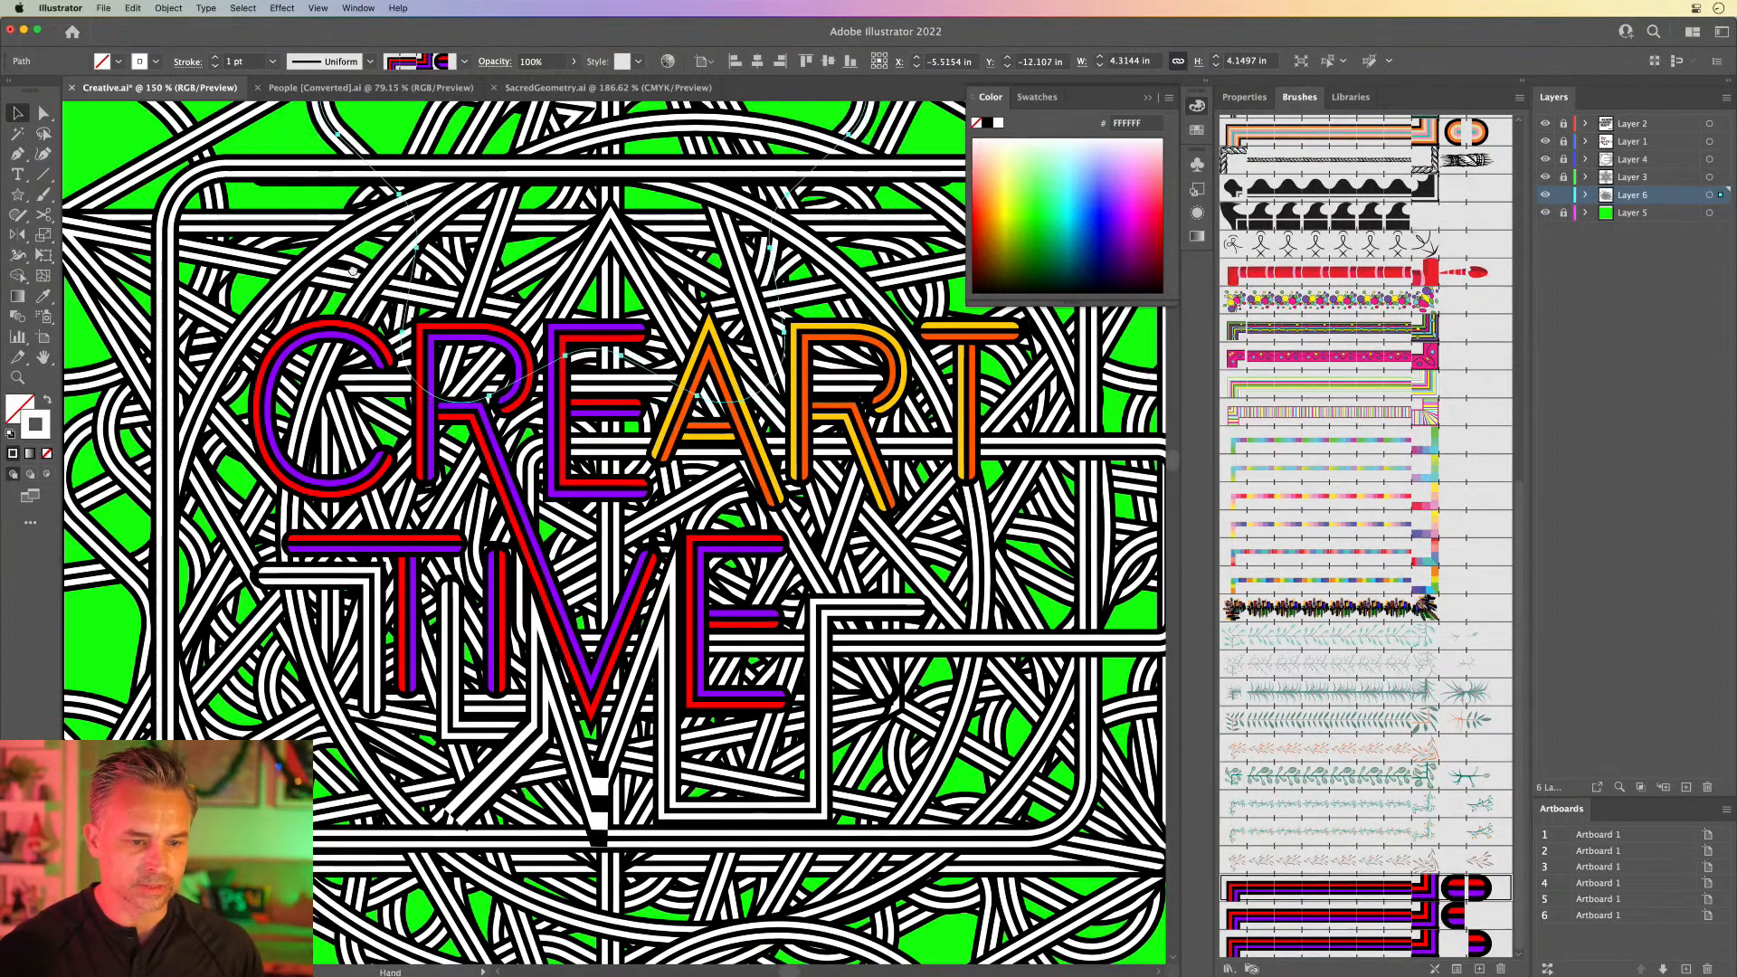
scroll(358, 149, up, 4)
drag(409, 241, 303, 163)
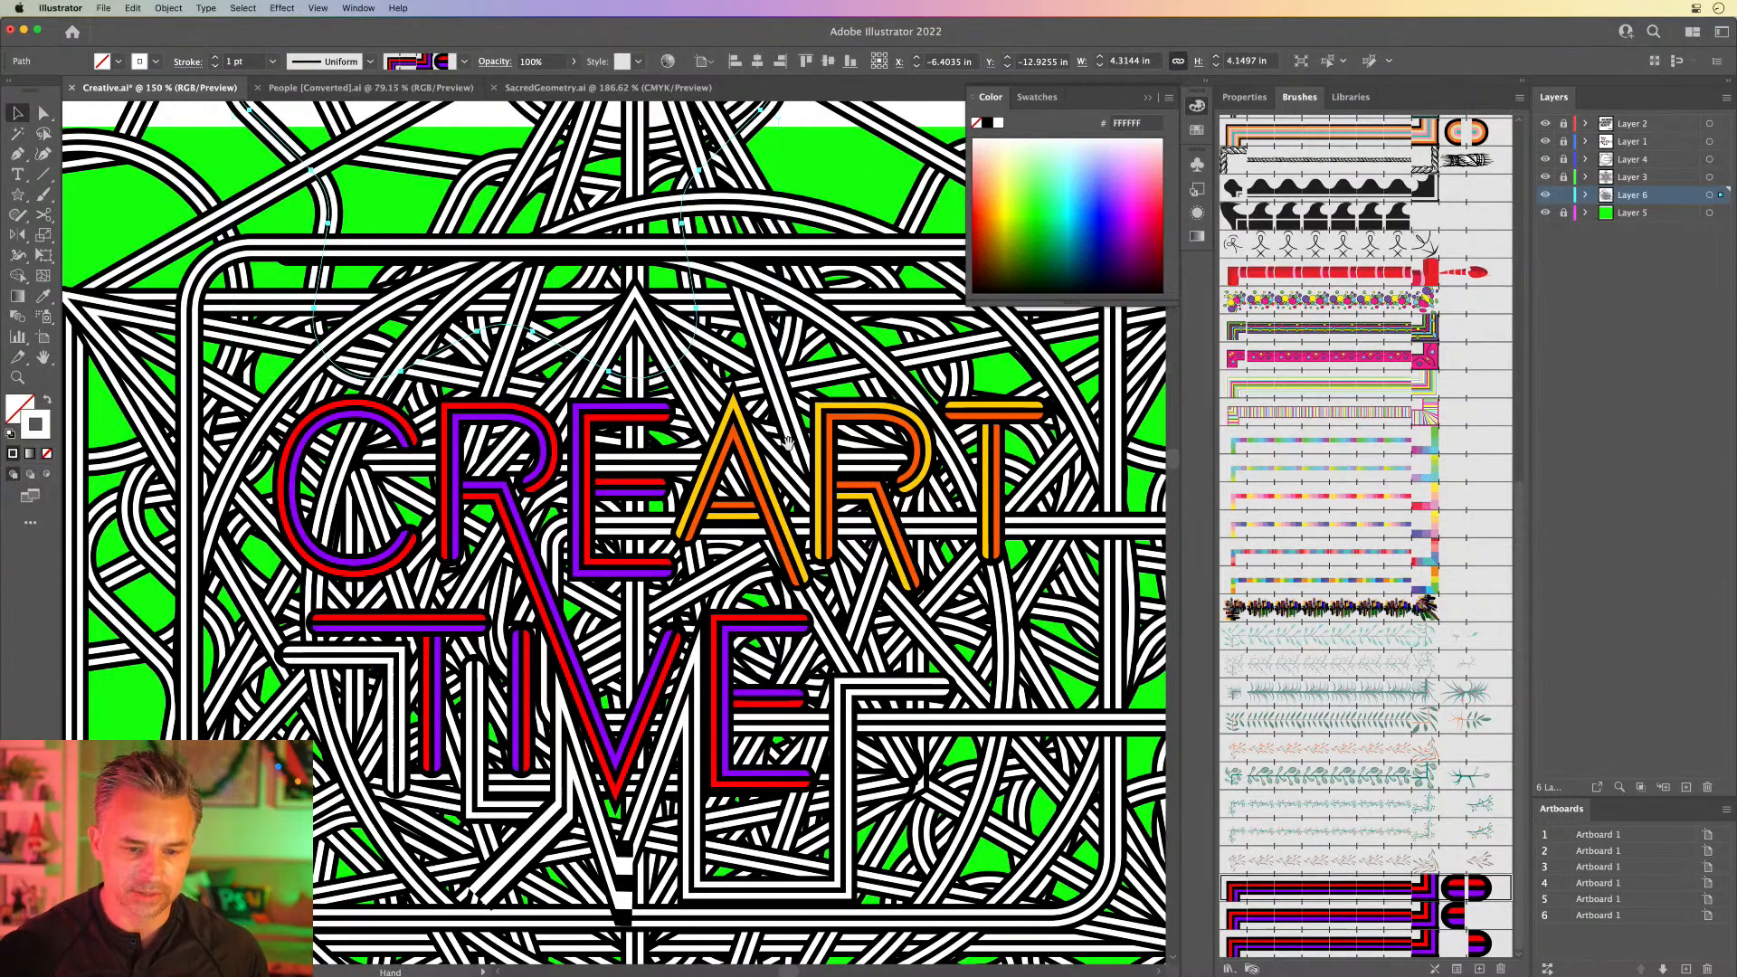
scroll(787, 443, down, 2)
scroll(787, 443, right, 1)
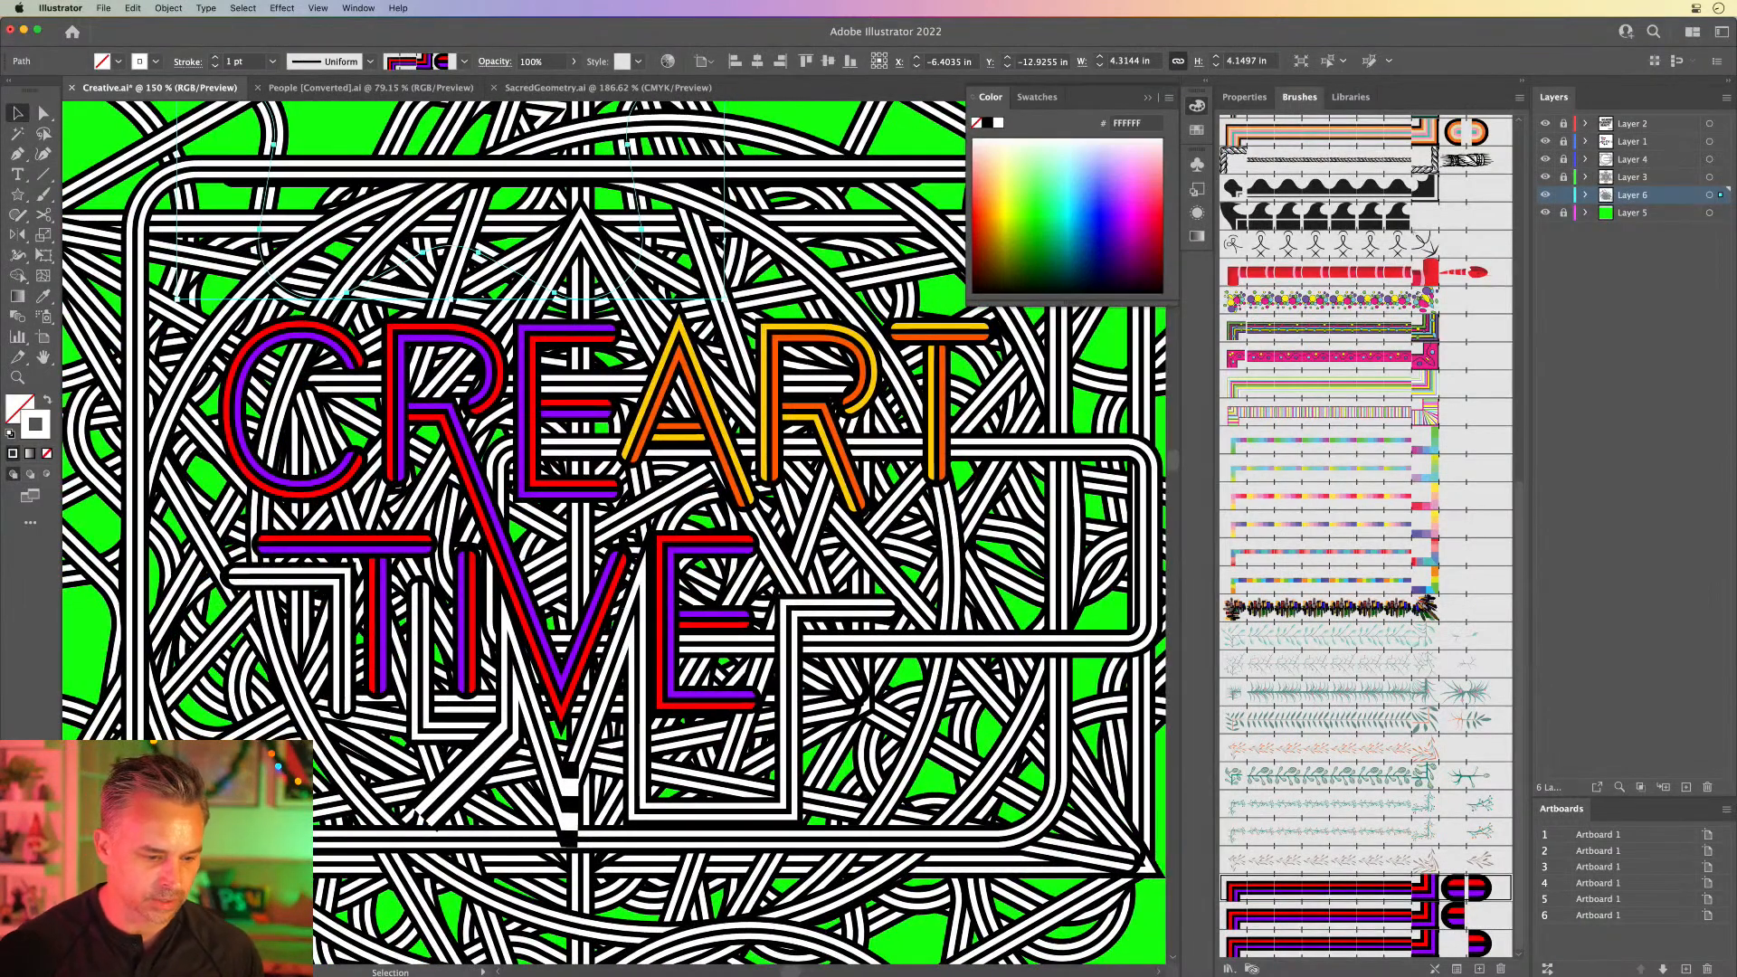
drag(588, 600, 604, 583)
mouse_move(956, 807)
mouse_down()
mouse_move(1081, 723)
mouse_move(1099, 739)
mouse_up()
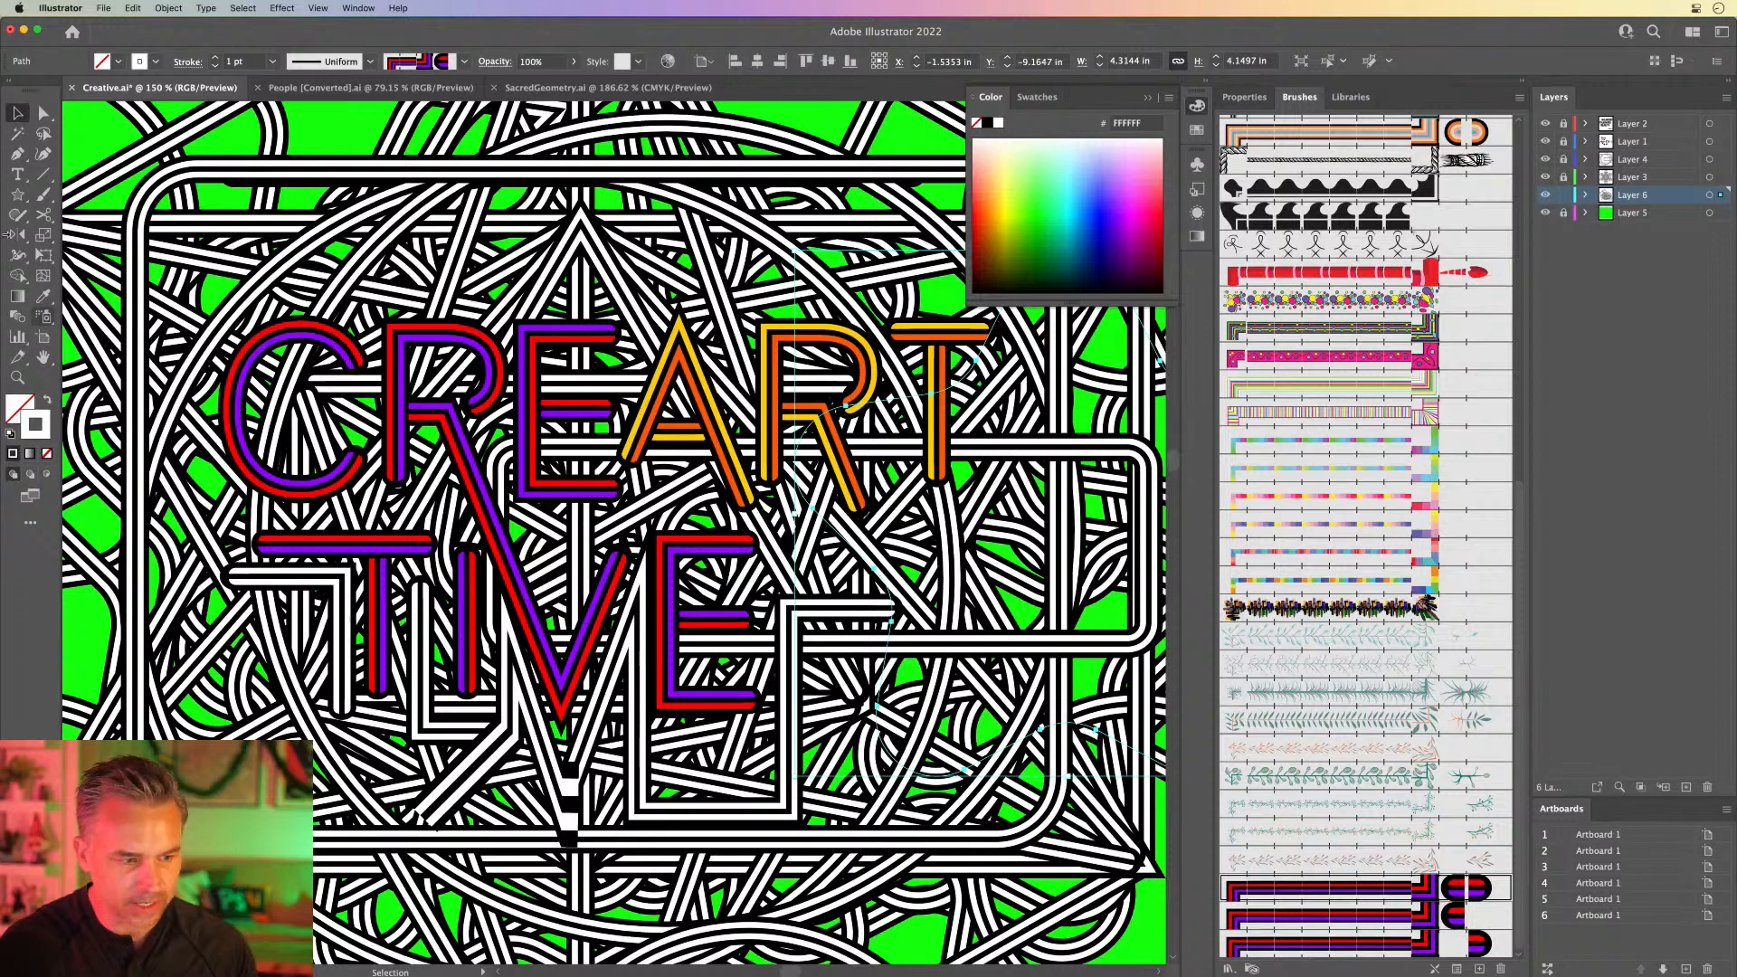
Step: Draw rounded rectangles about 2.9 by 4.3 in and 3.4 by 1.9 in behind the lettering's right side, and rotate the second nearly upright
click(16, 196)
drag(17, 196, 118, 215)
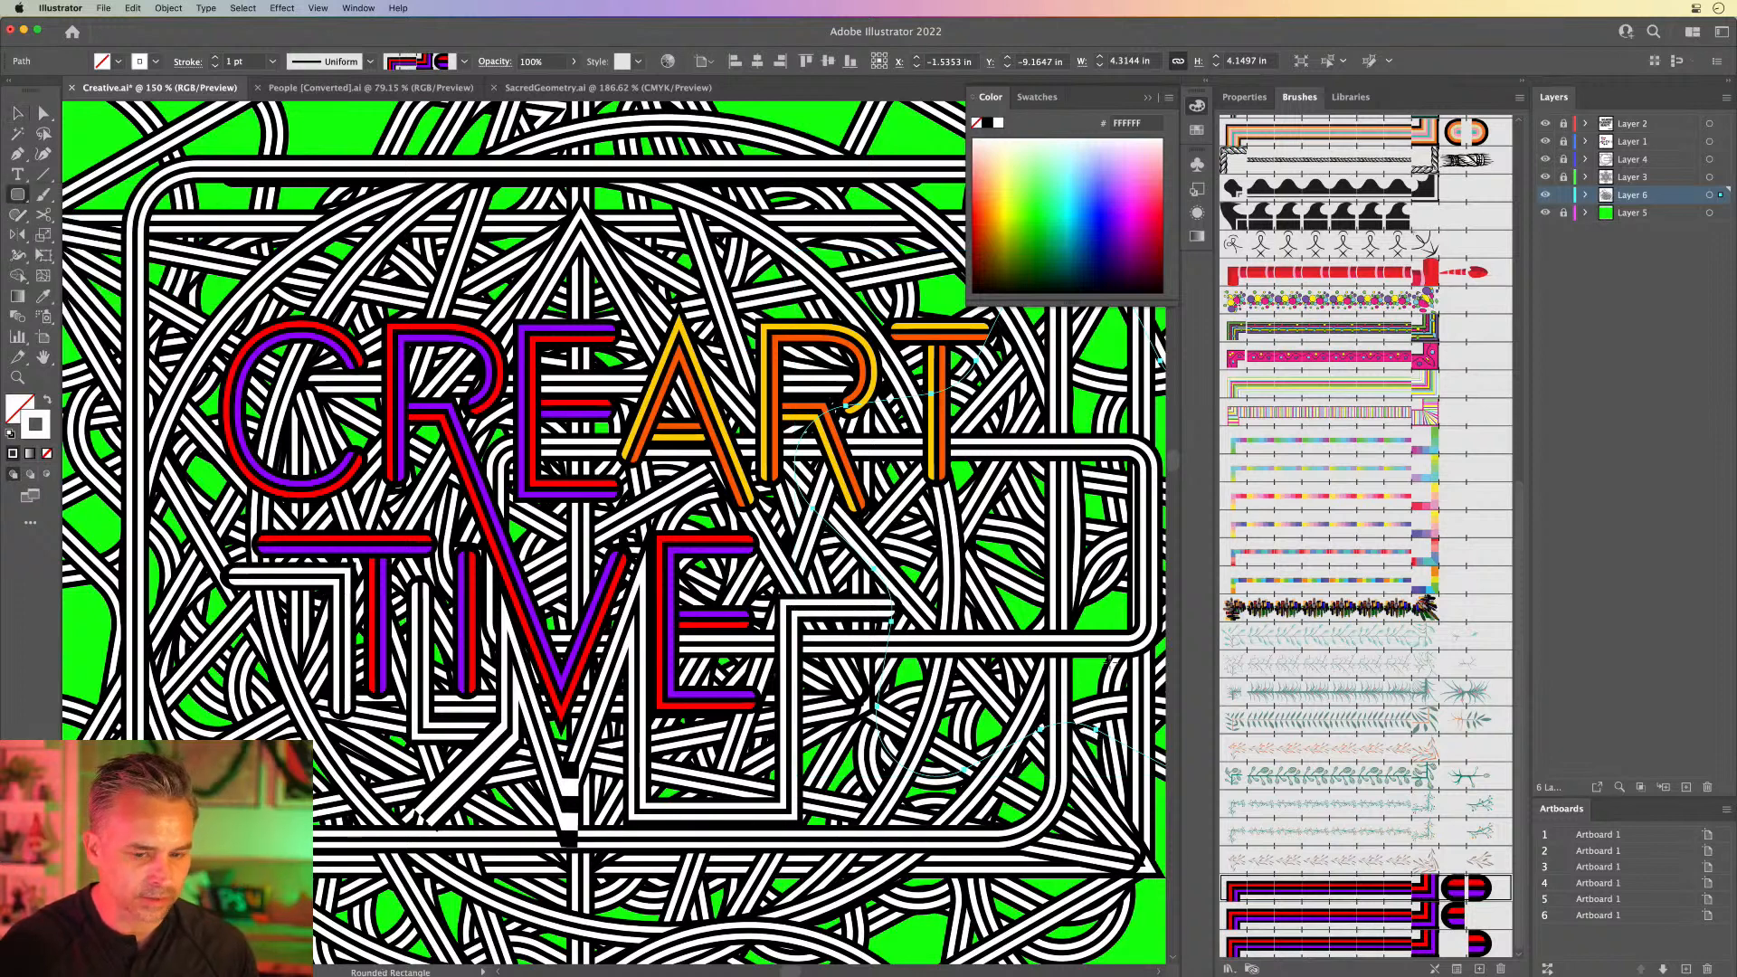
drag(734, 271, 1098, 821)
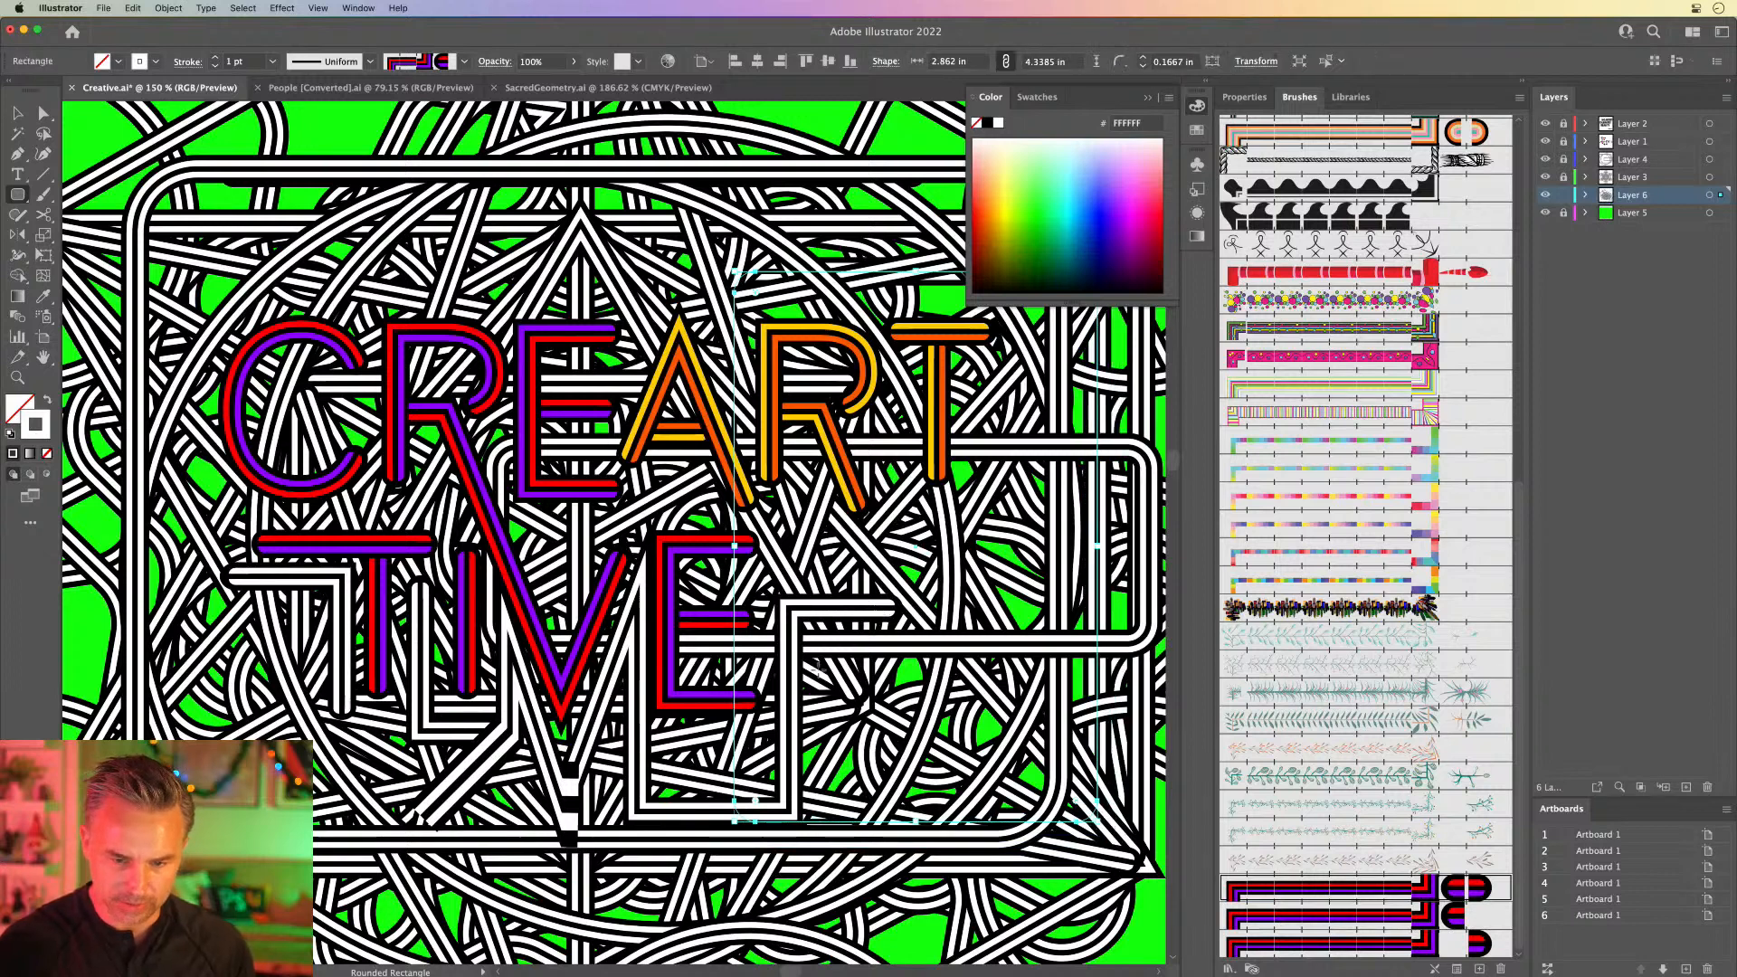
drag(683, 848, 1115, 606)
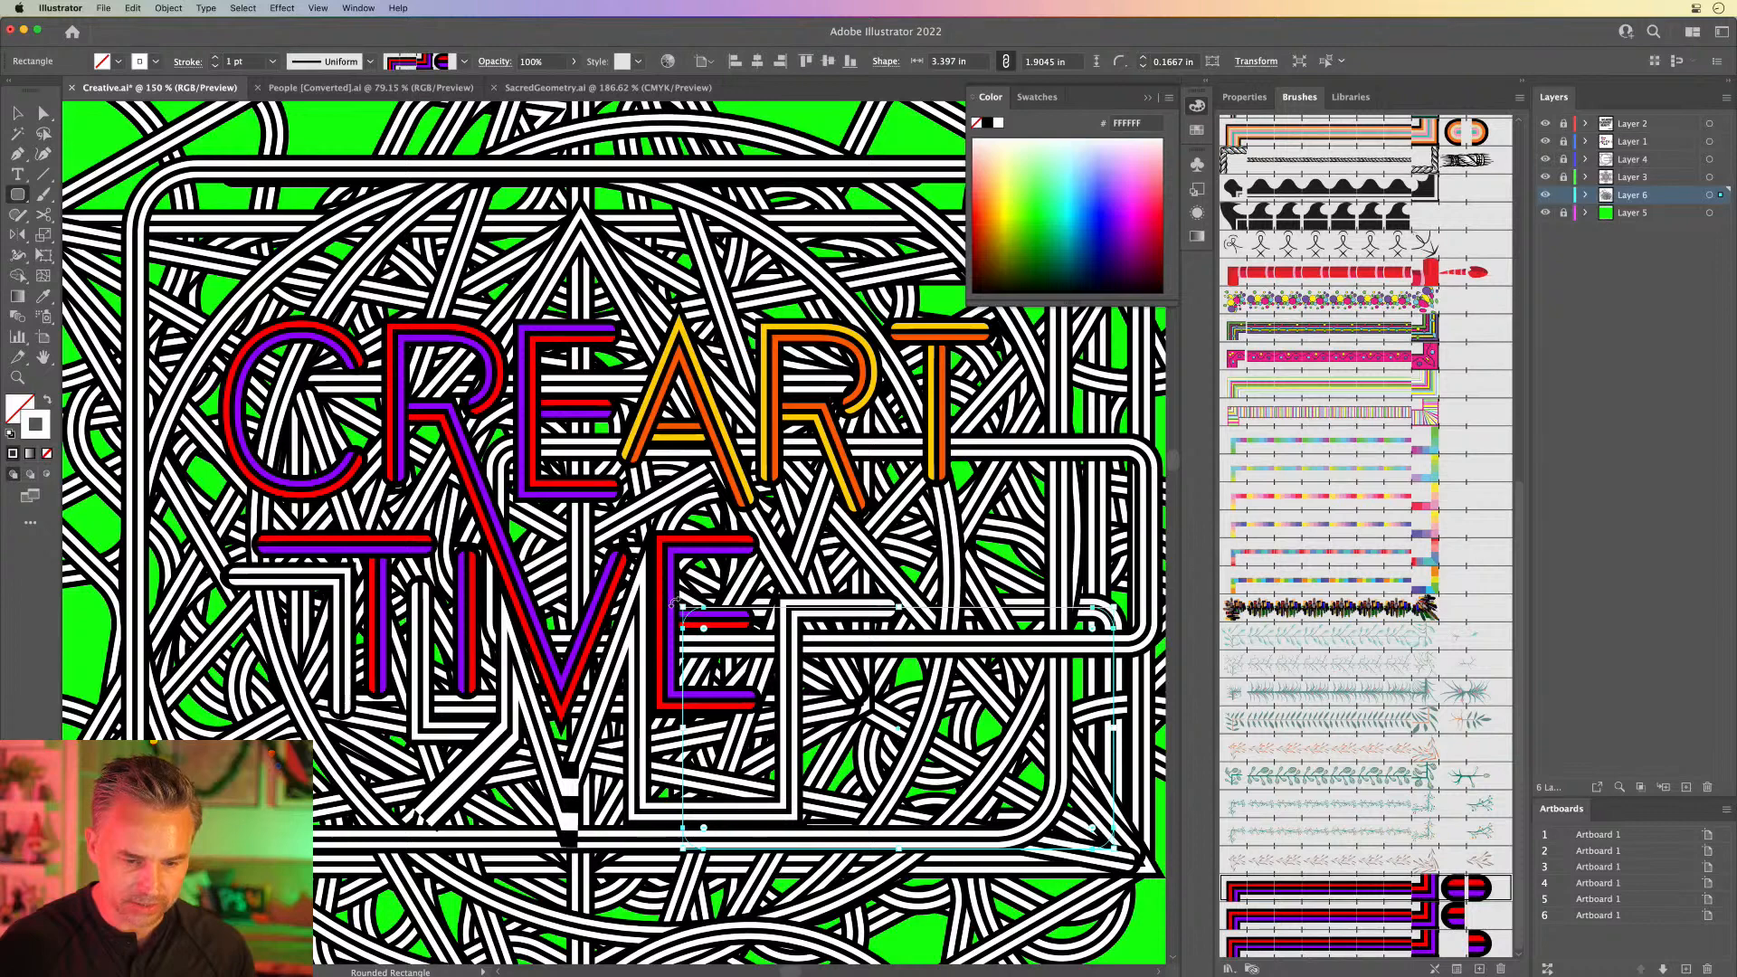
drag(675, 604, 995, 517)
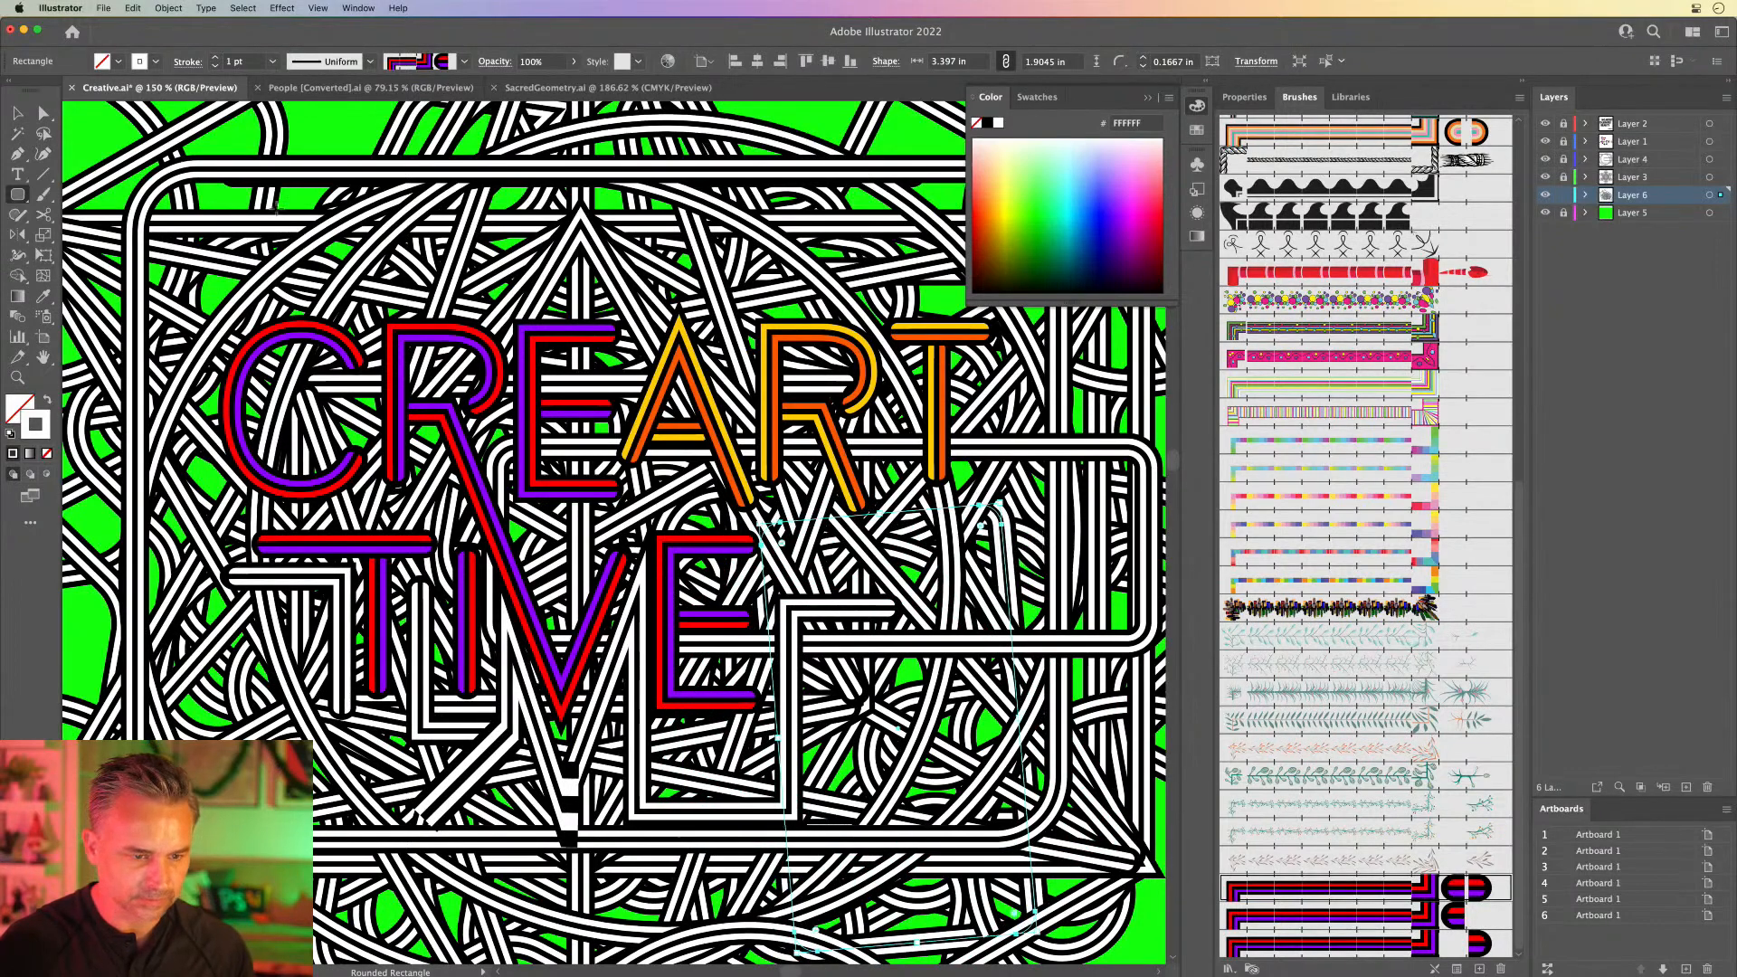
Step: Draw a rounded rectangle above the letter C and another about 1.76 by 2.64 in below it along the geometry's left side
mouse_move(80, 124)
mouse_down()
mouse_move(351, 279)
mouse_move(291, 376)
mouse_up()
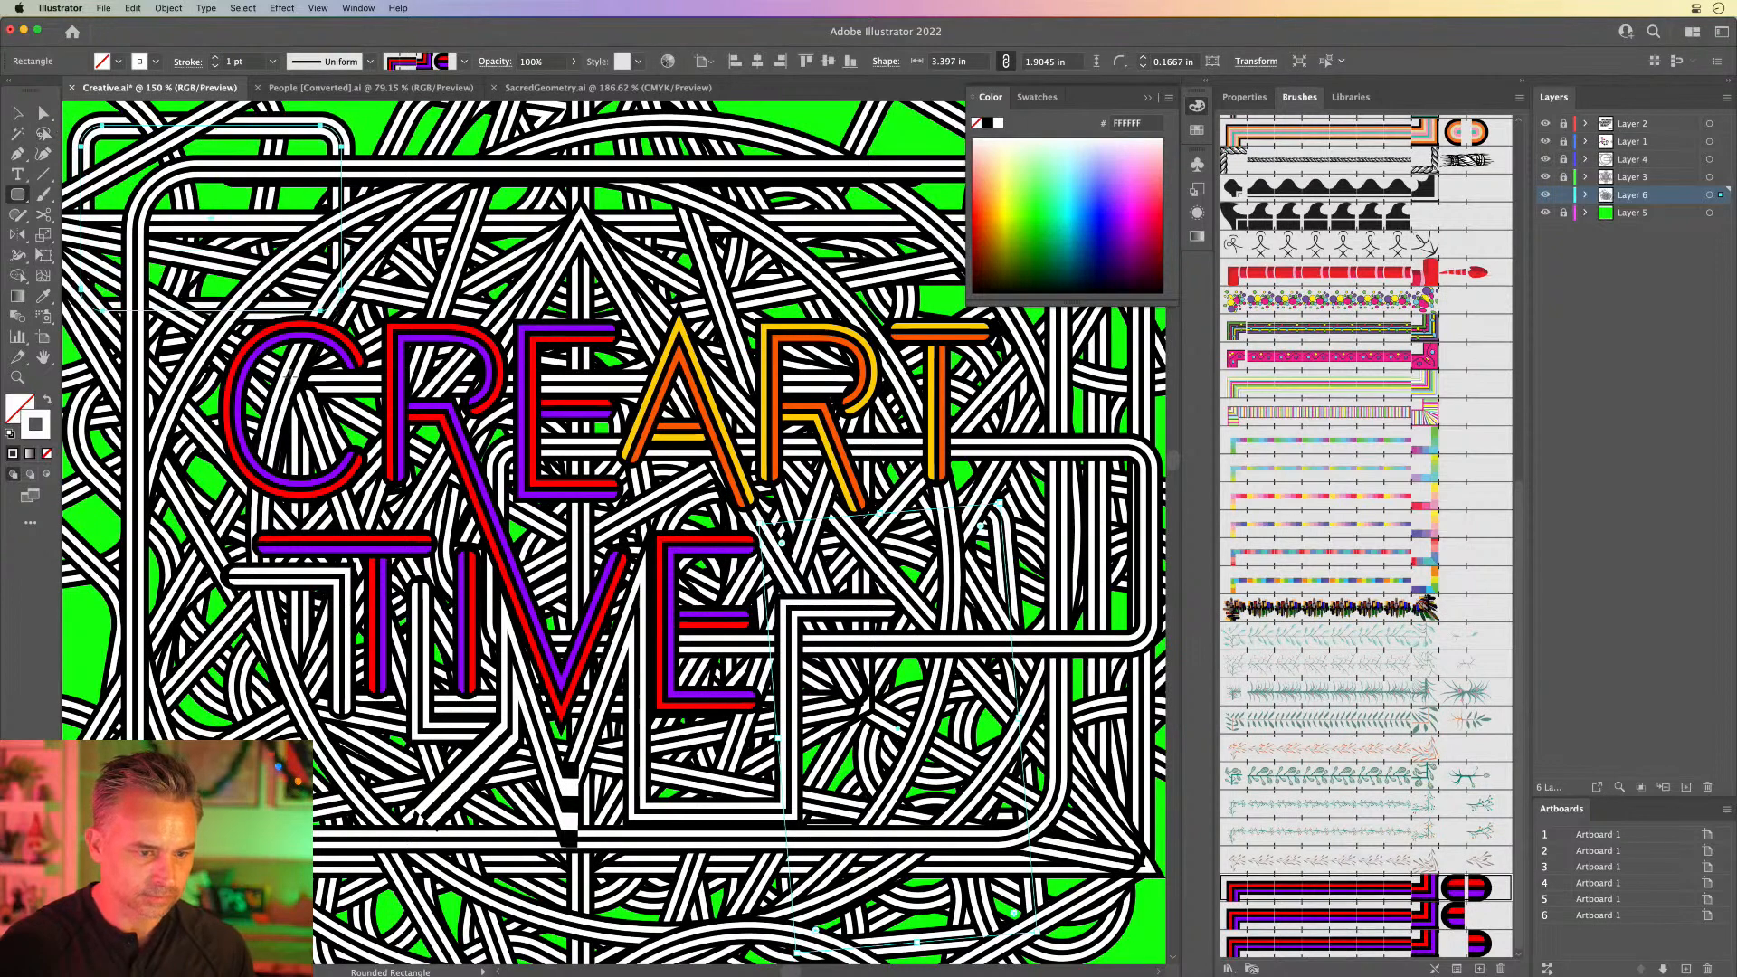
drag(80, 479, 304, 816)
key(space)
drag(397, 657, 455, 670)
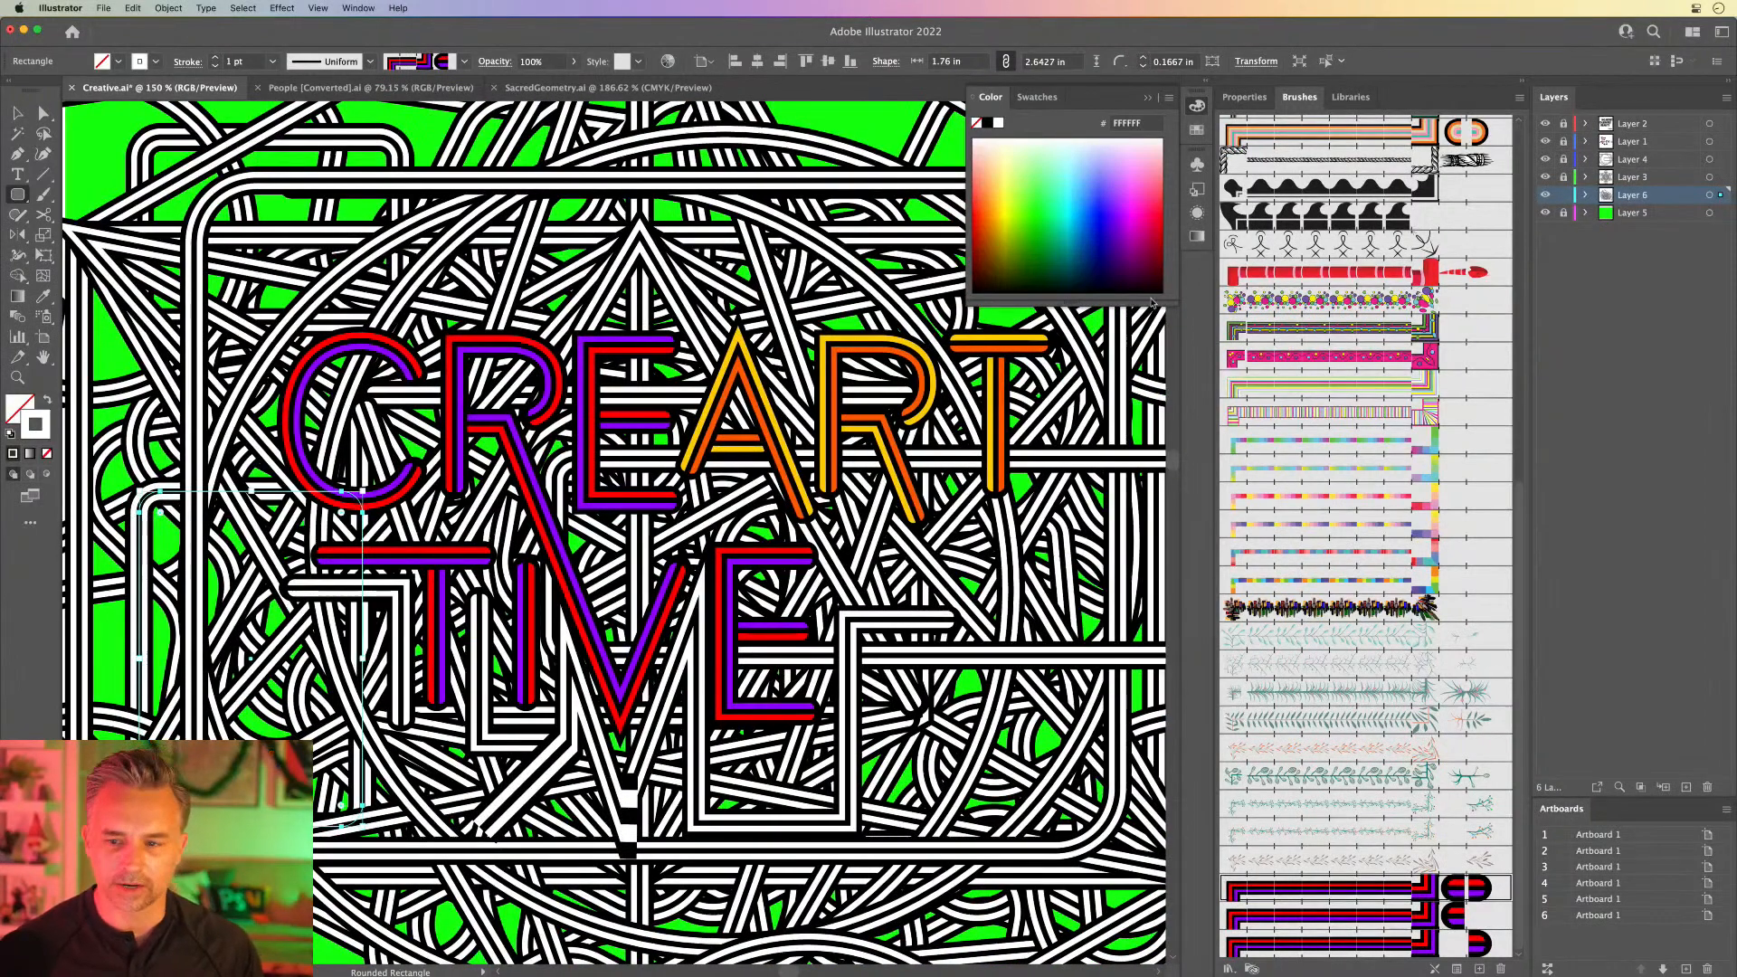
Step: Hide the green Layer 5 background, collapse the colour and brush panels, and inspect the black-and-white artwork up close
click(1546, 214)
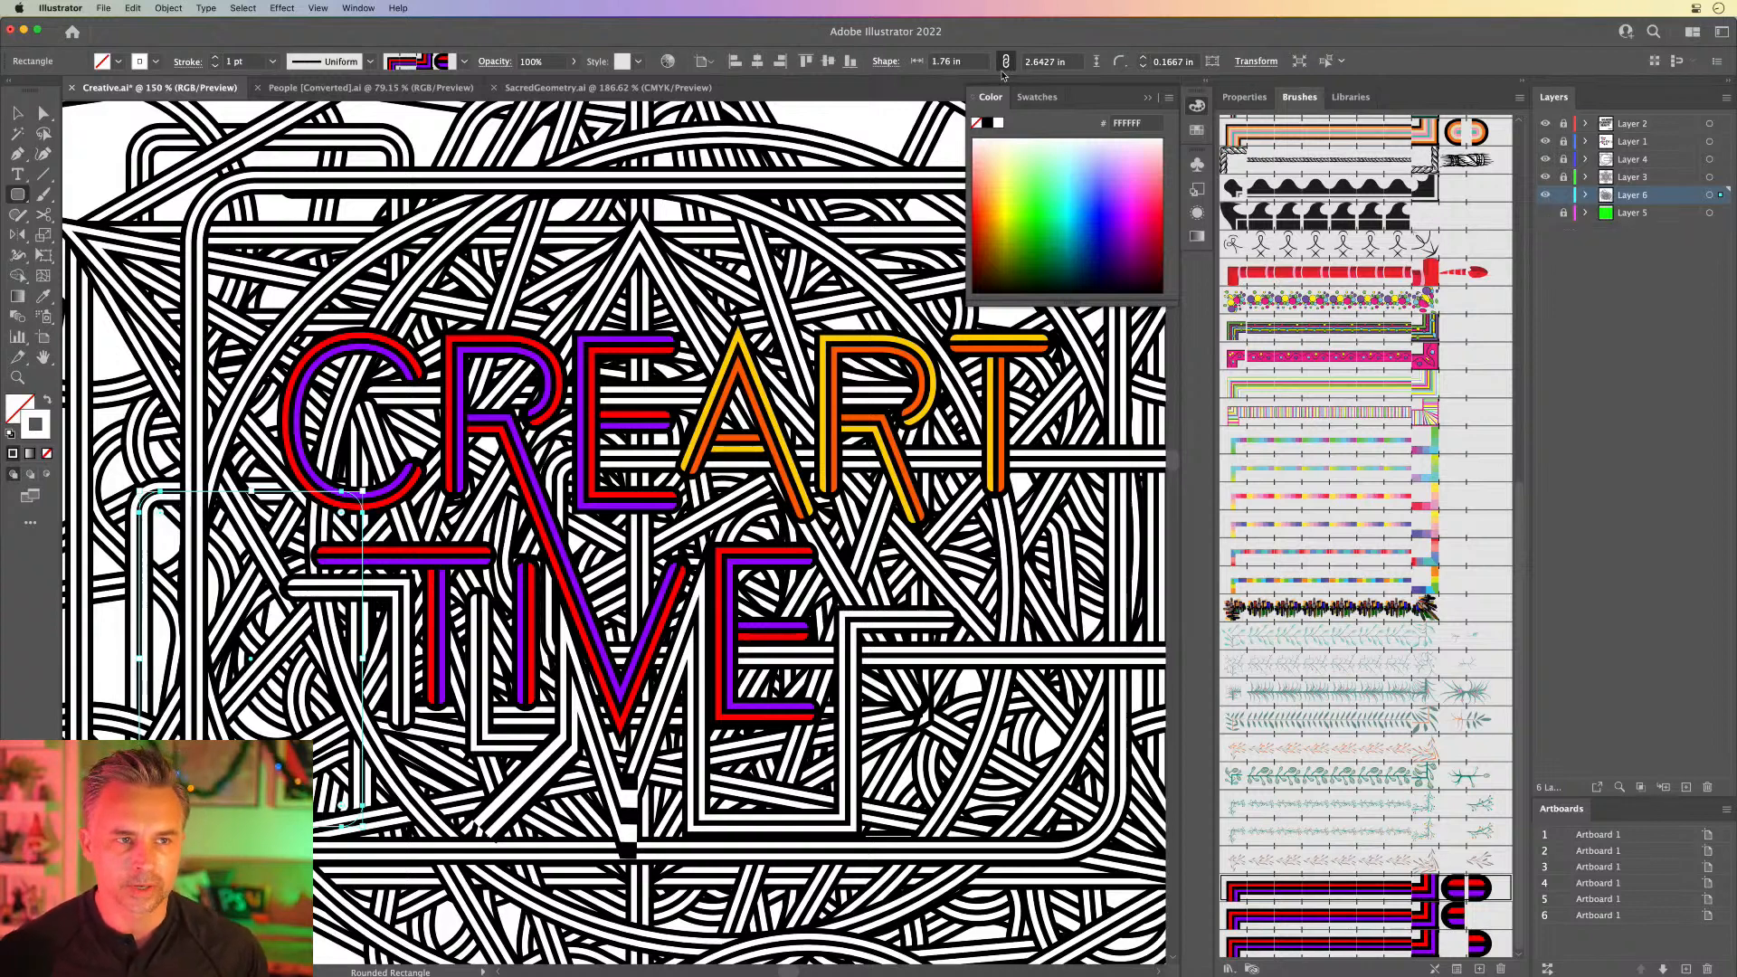
click(1148, 98)
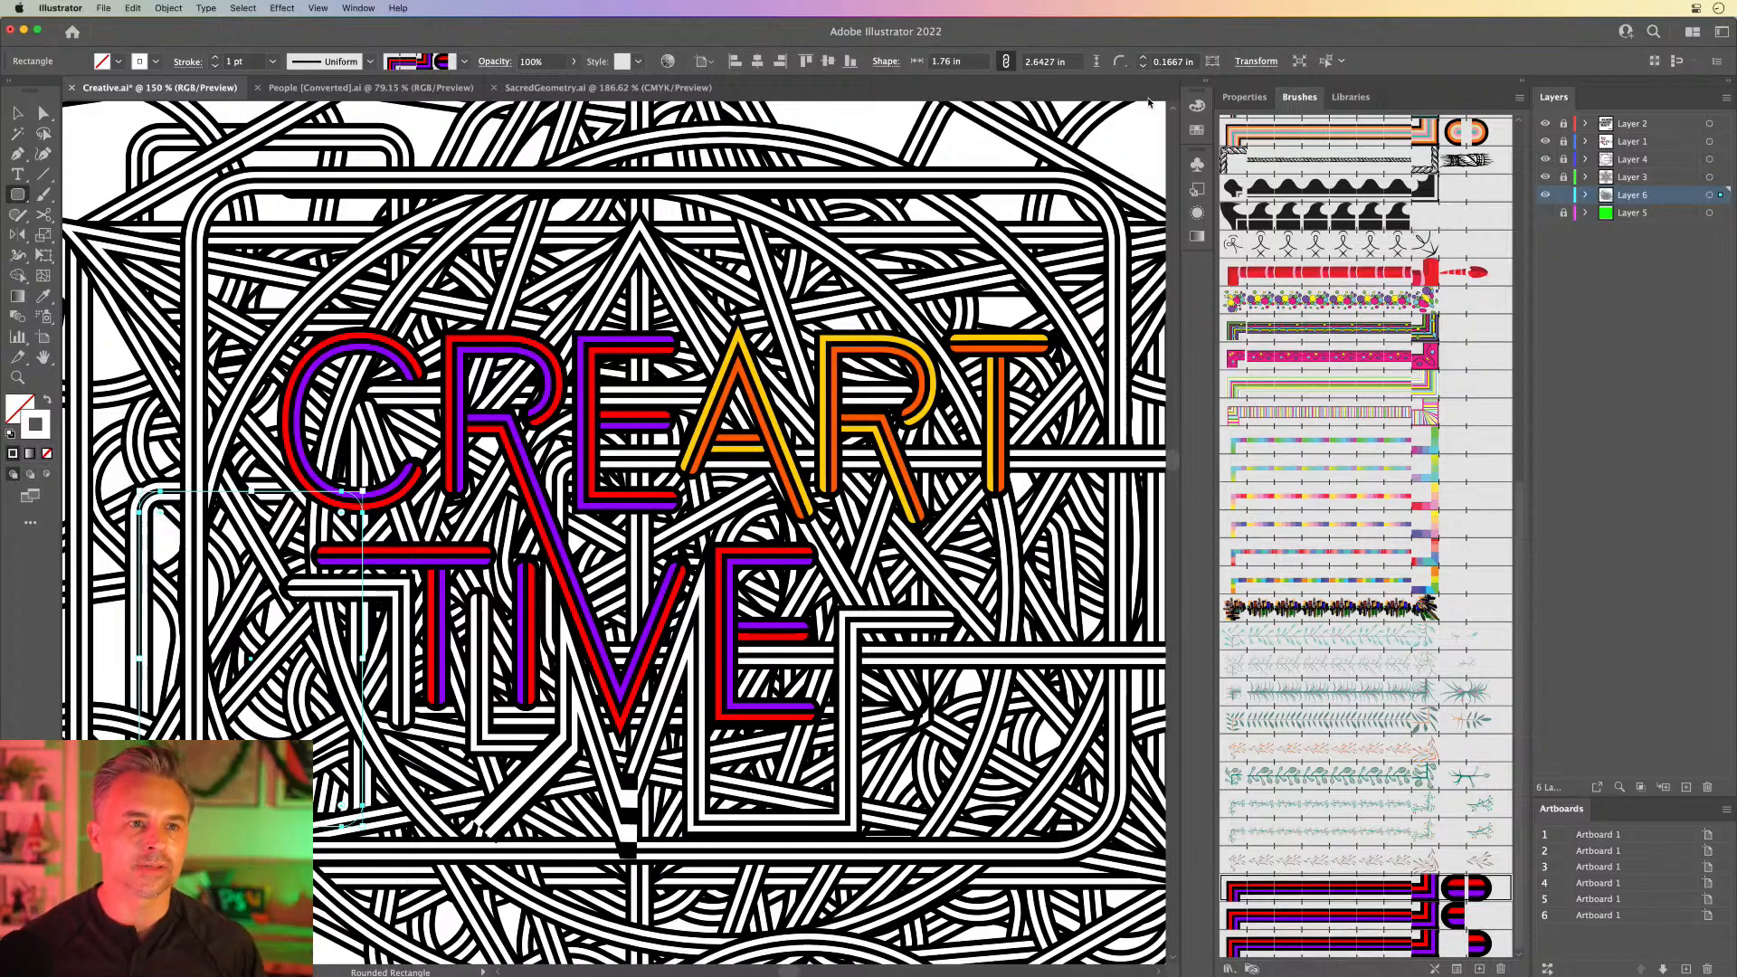
key(super+equal)
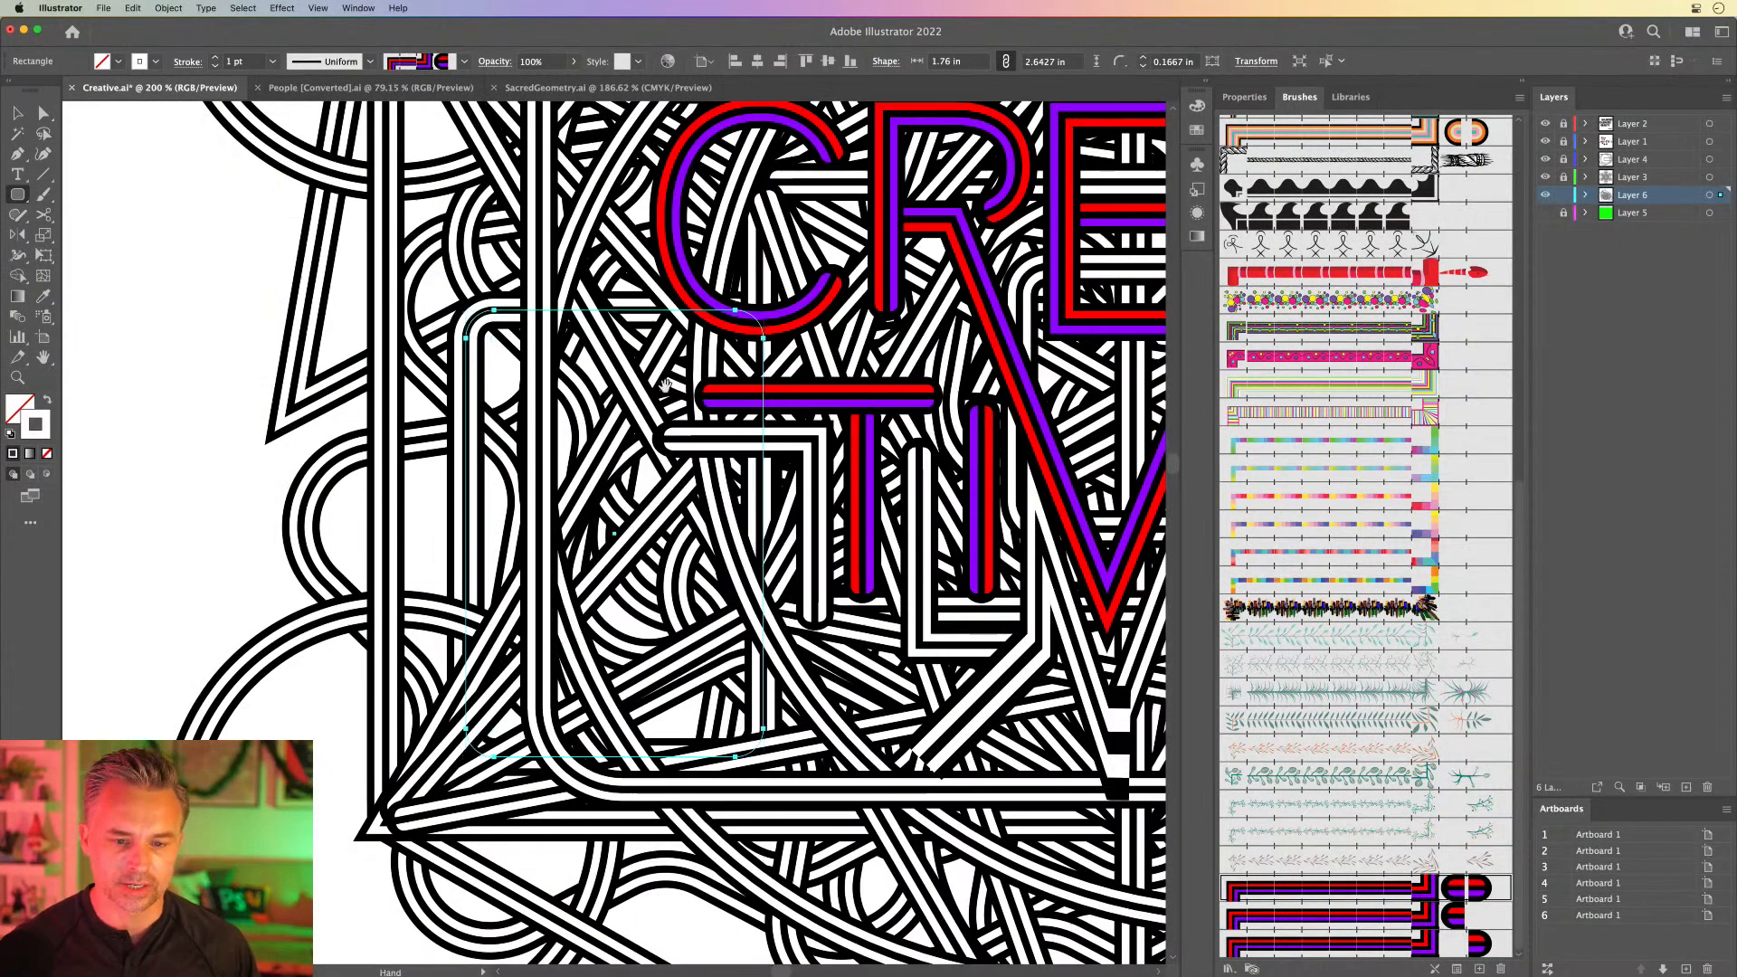
drag(843, 424, 309, 587)
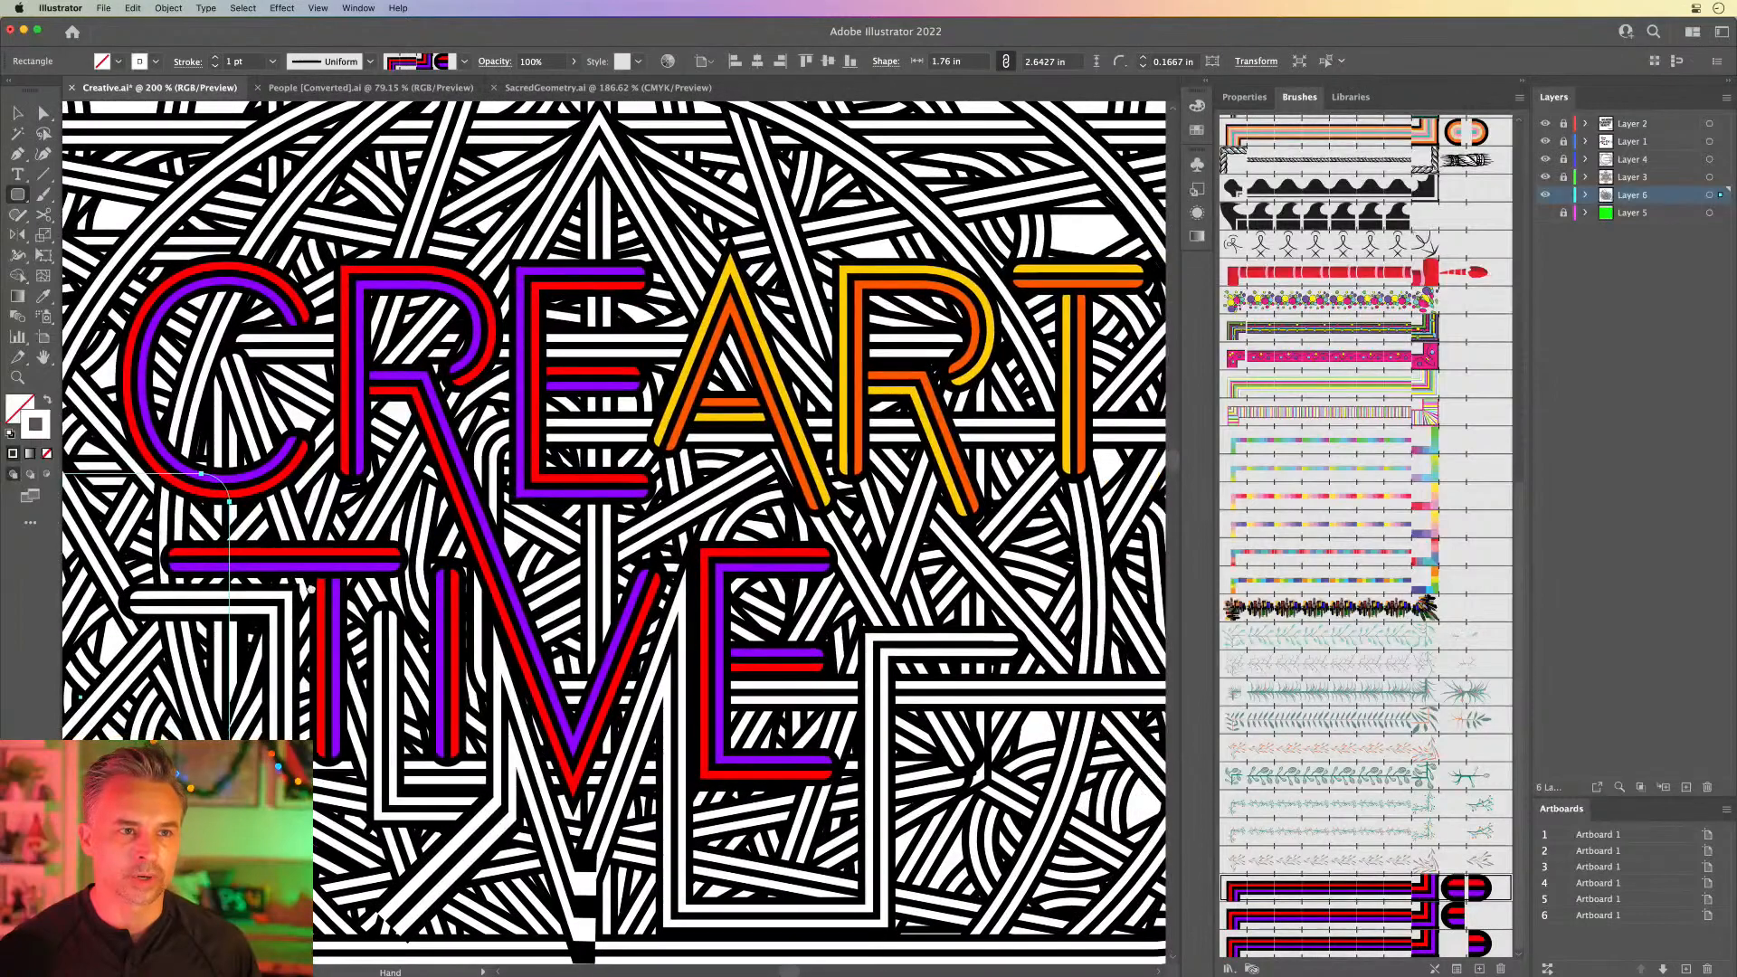
click(1517, 84)
mouse_move(424, 377)
mouse_down()
mouse_move(560, 359)
mouse_move(549, 371)
mouse_up()
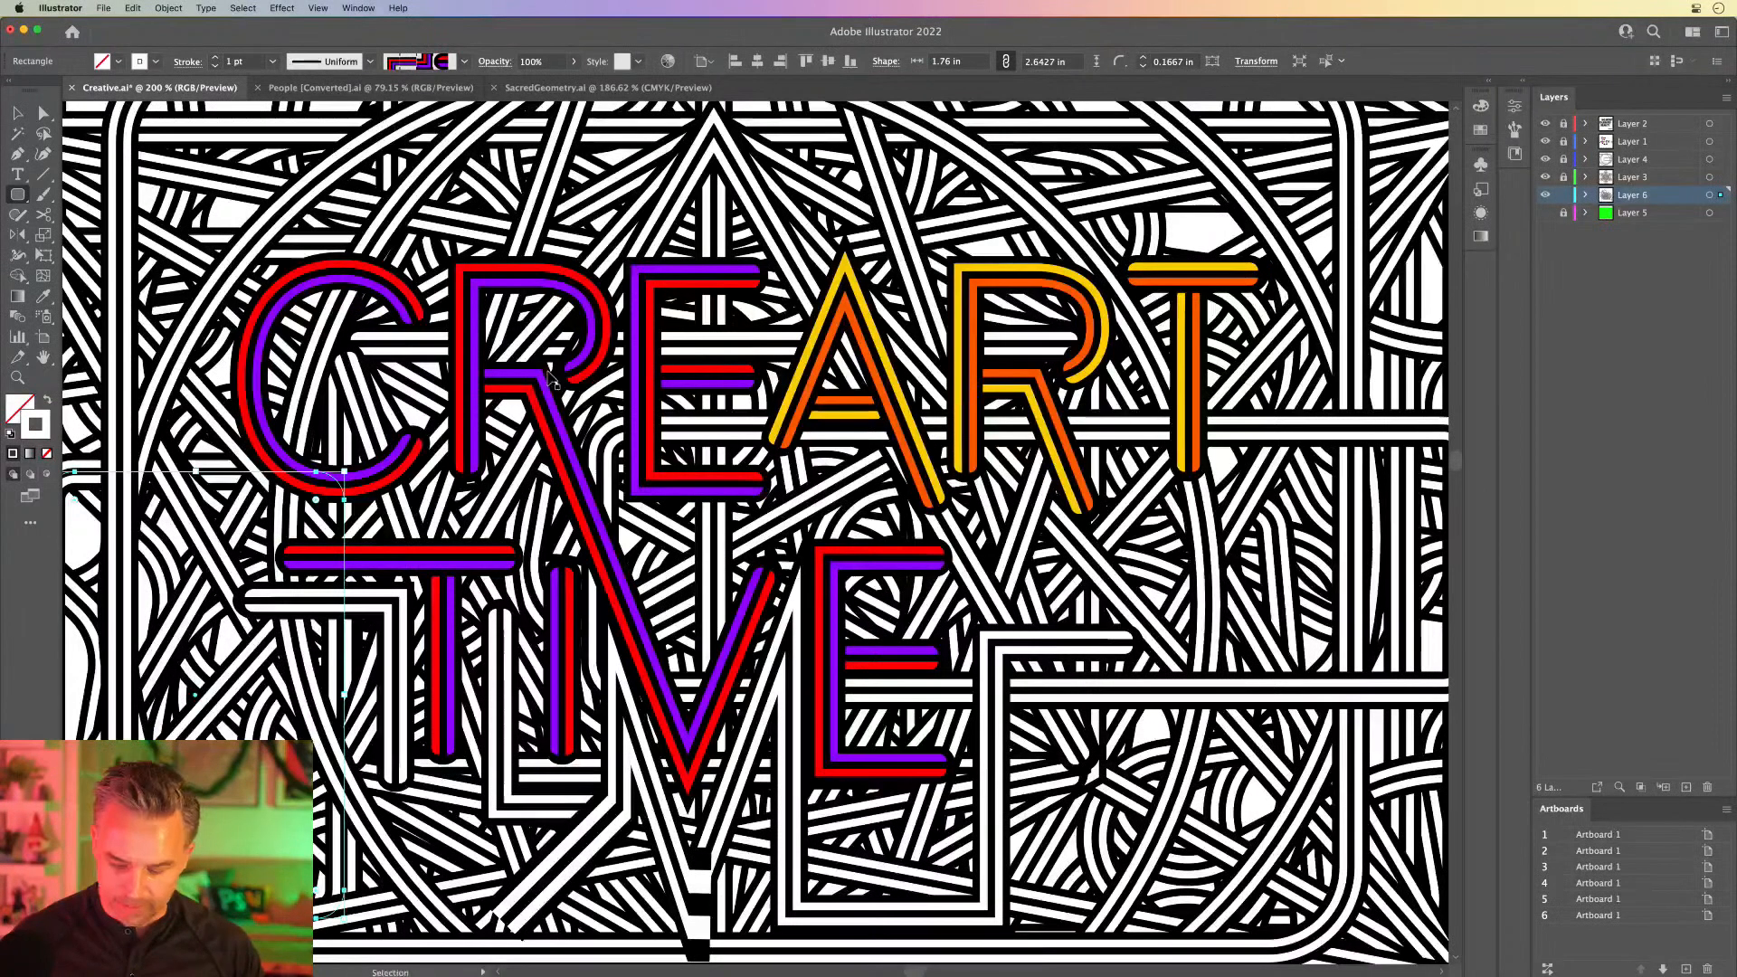
Step: Deselect the rounded rectangle and unlock Layers 2, 1, 4 and 3 with all the lettering and quotes in view
key(super+minus)
key(super+minus)
key(super+minus)
key(super+minus)
key(super+minus)
key(super+minus)
key(space)
drag(560, 477, 267, 236)
key(v)
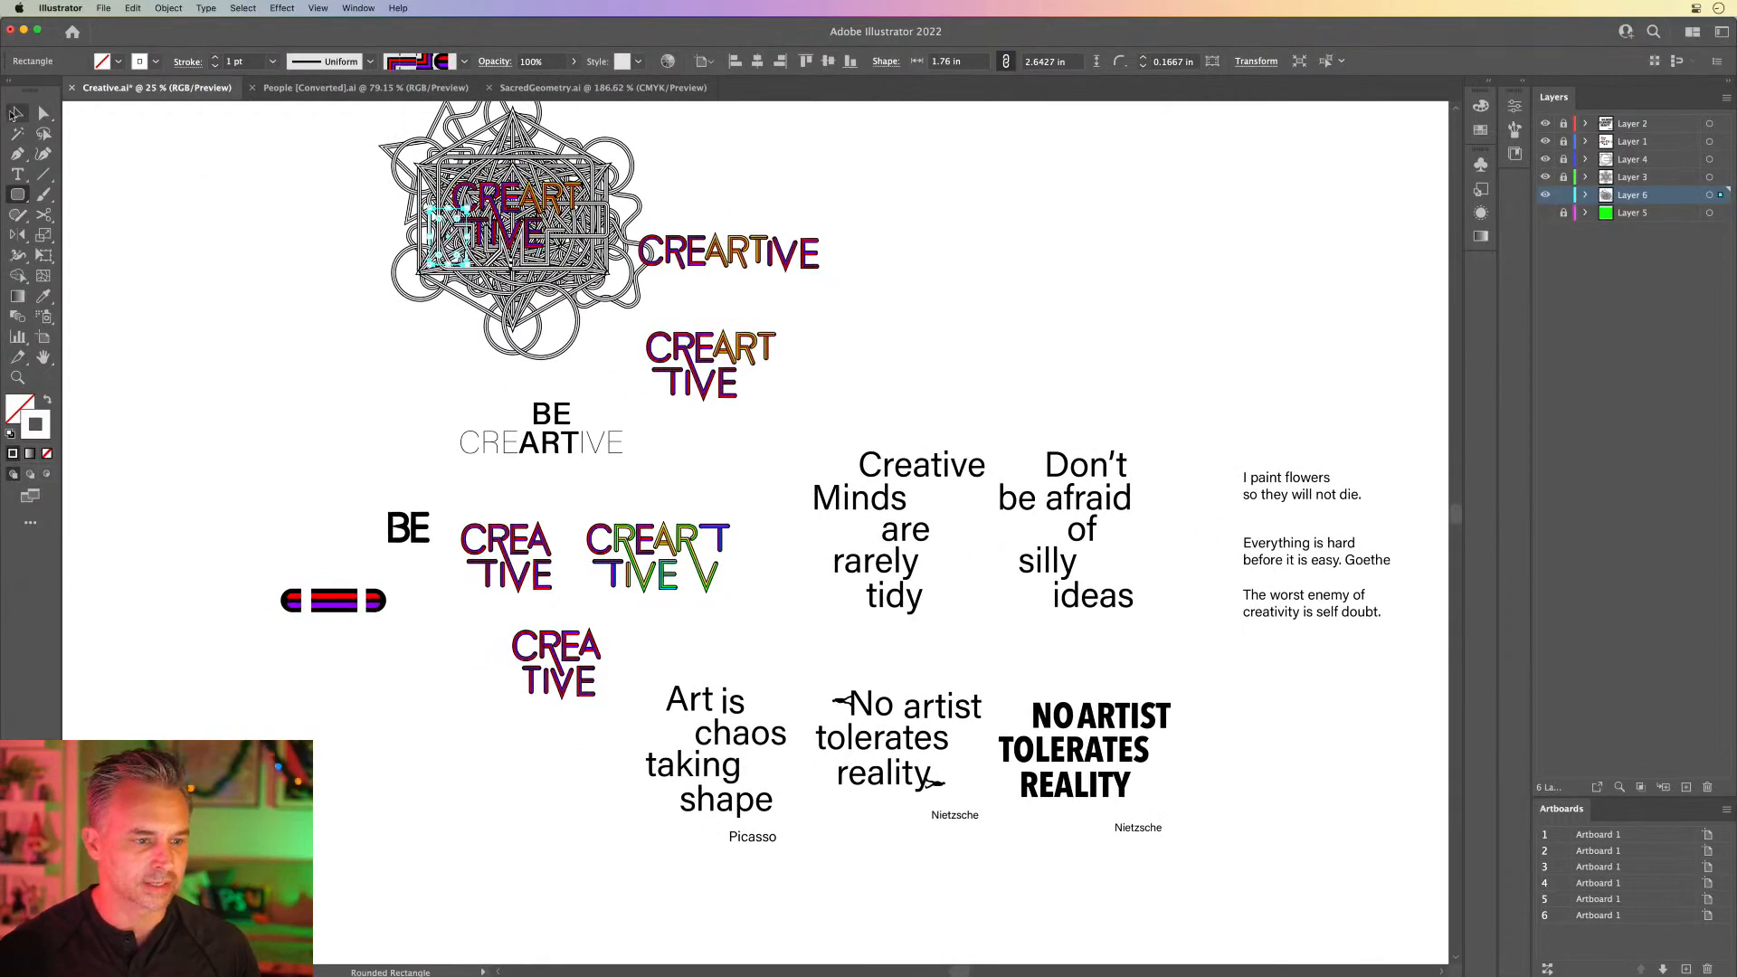
click(1294, 891)
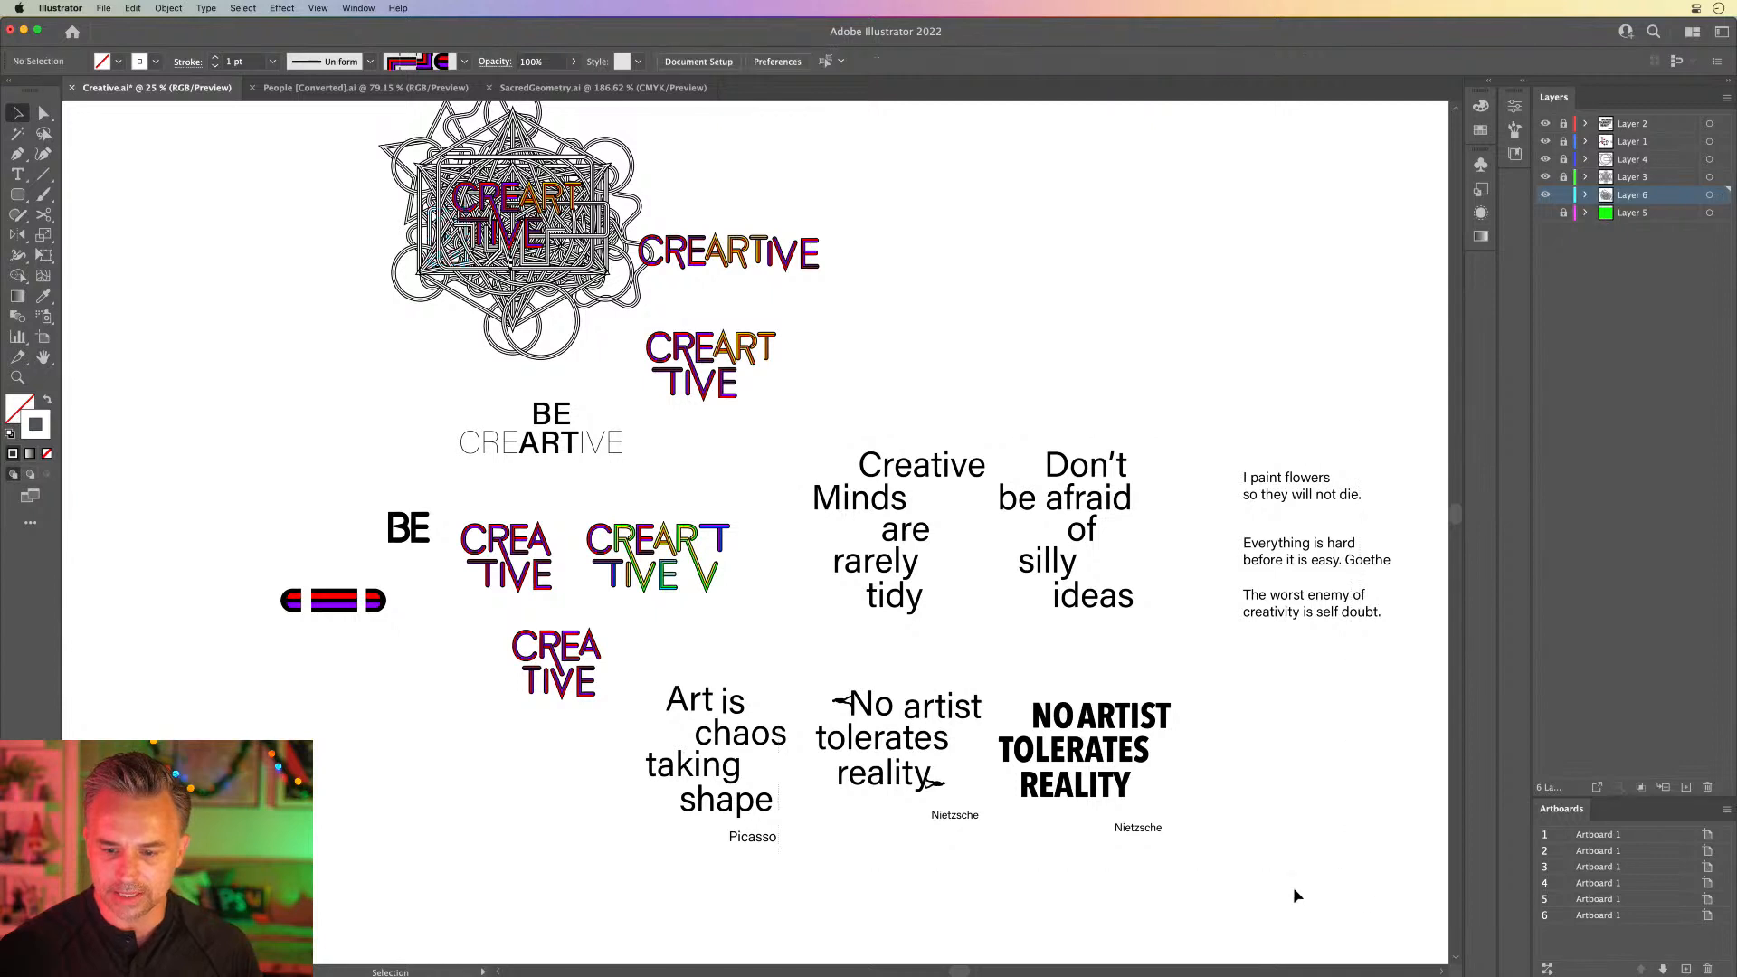
drag(1562, 124, 1563, 177)
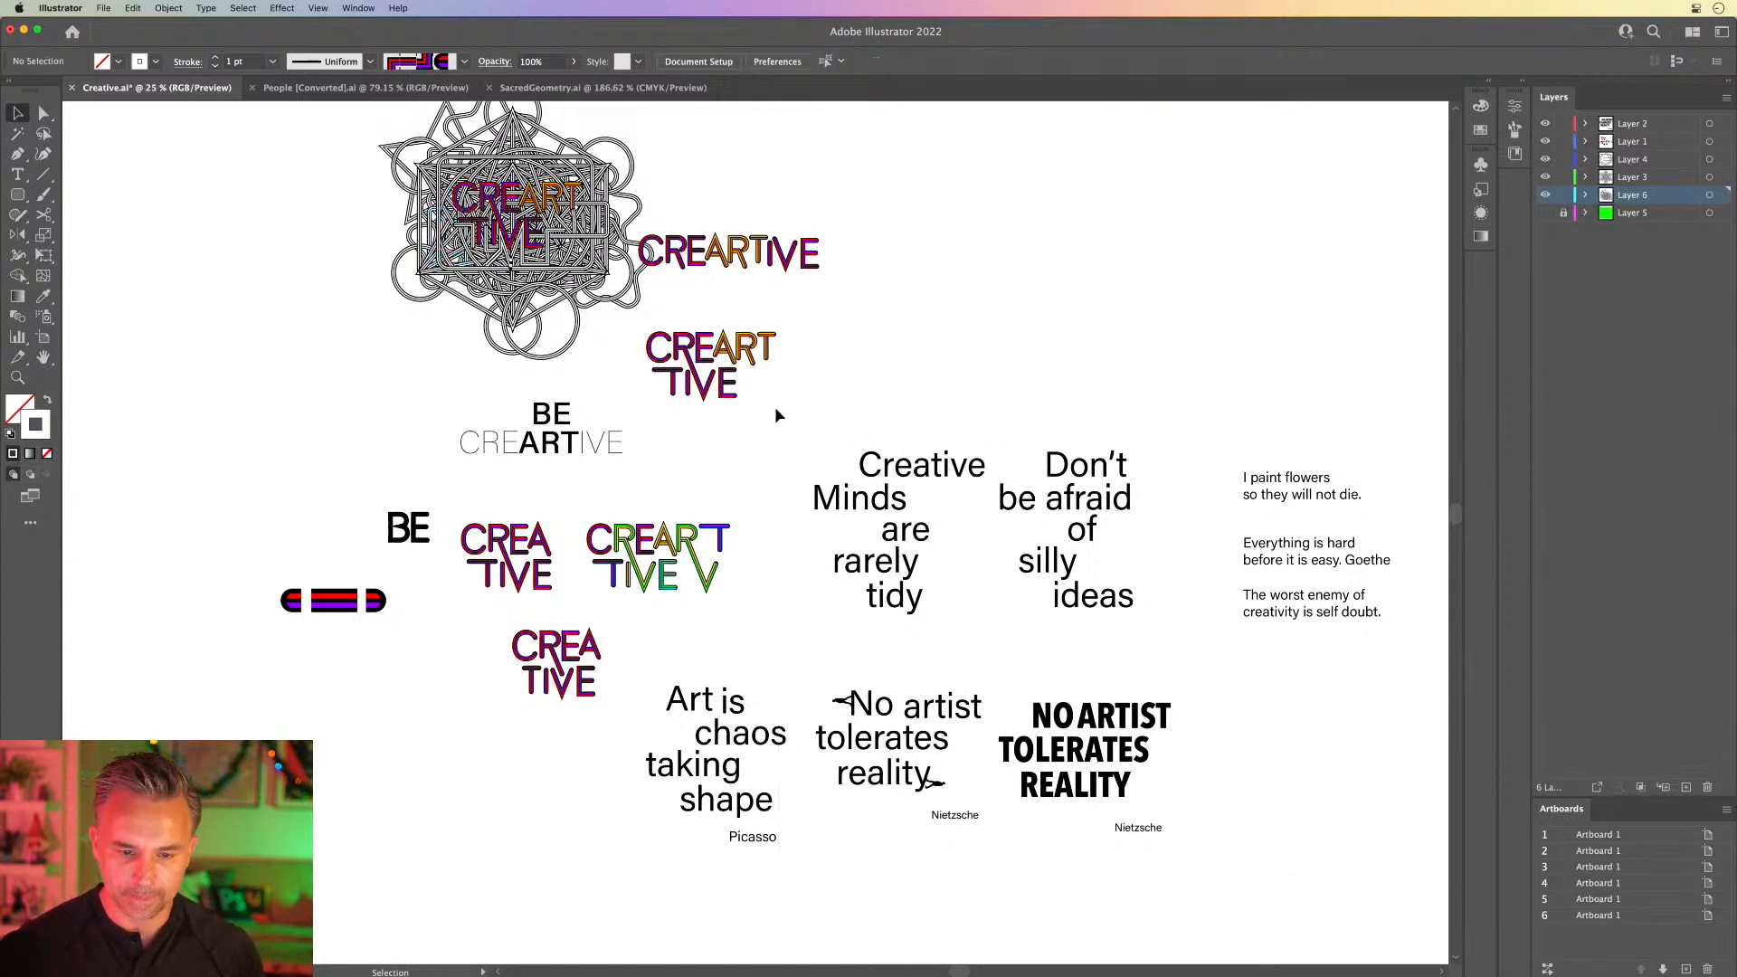
drag(778, 409, 1458, 805)
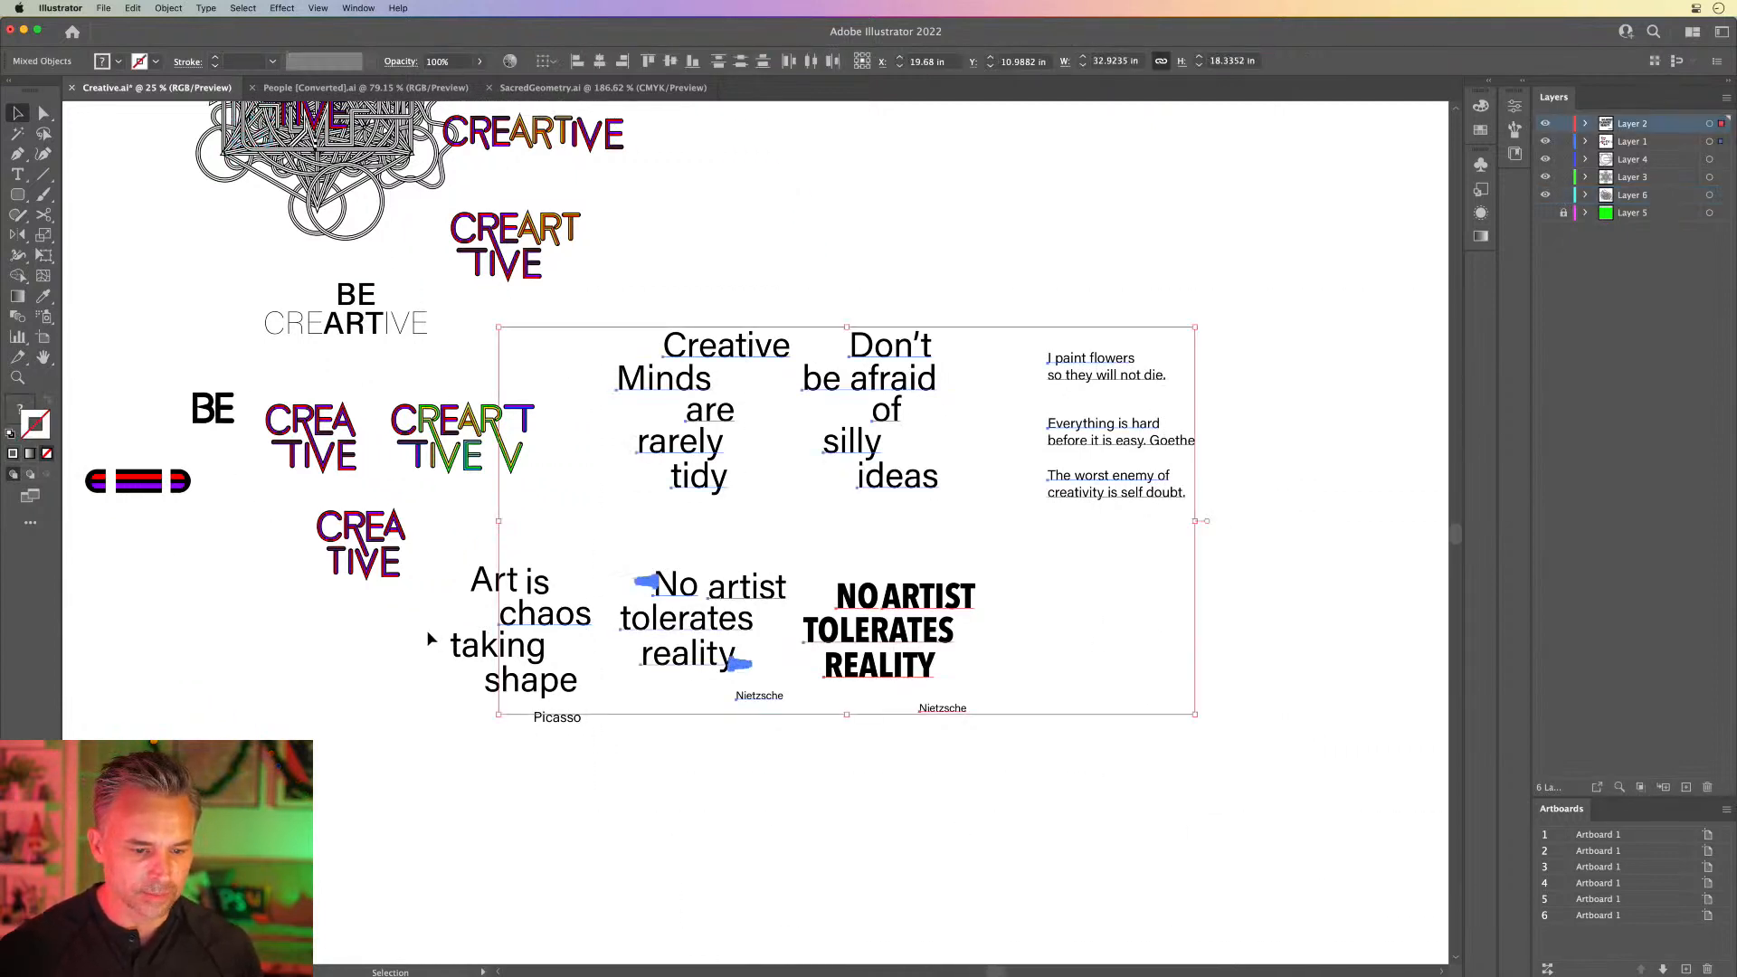
drag(441, 543, 1022, 794)
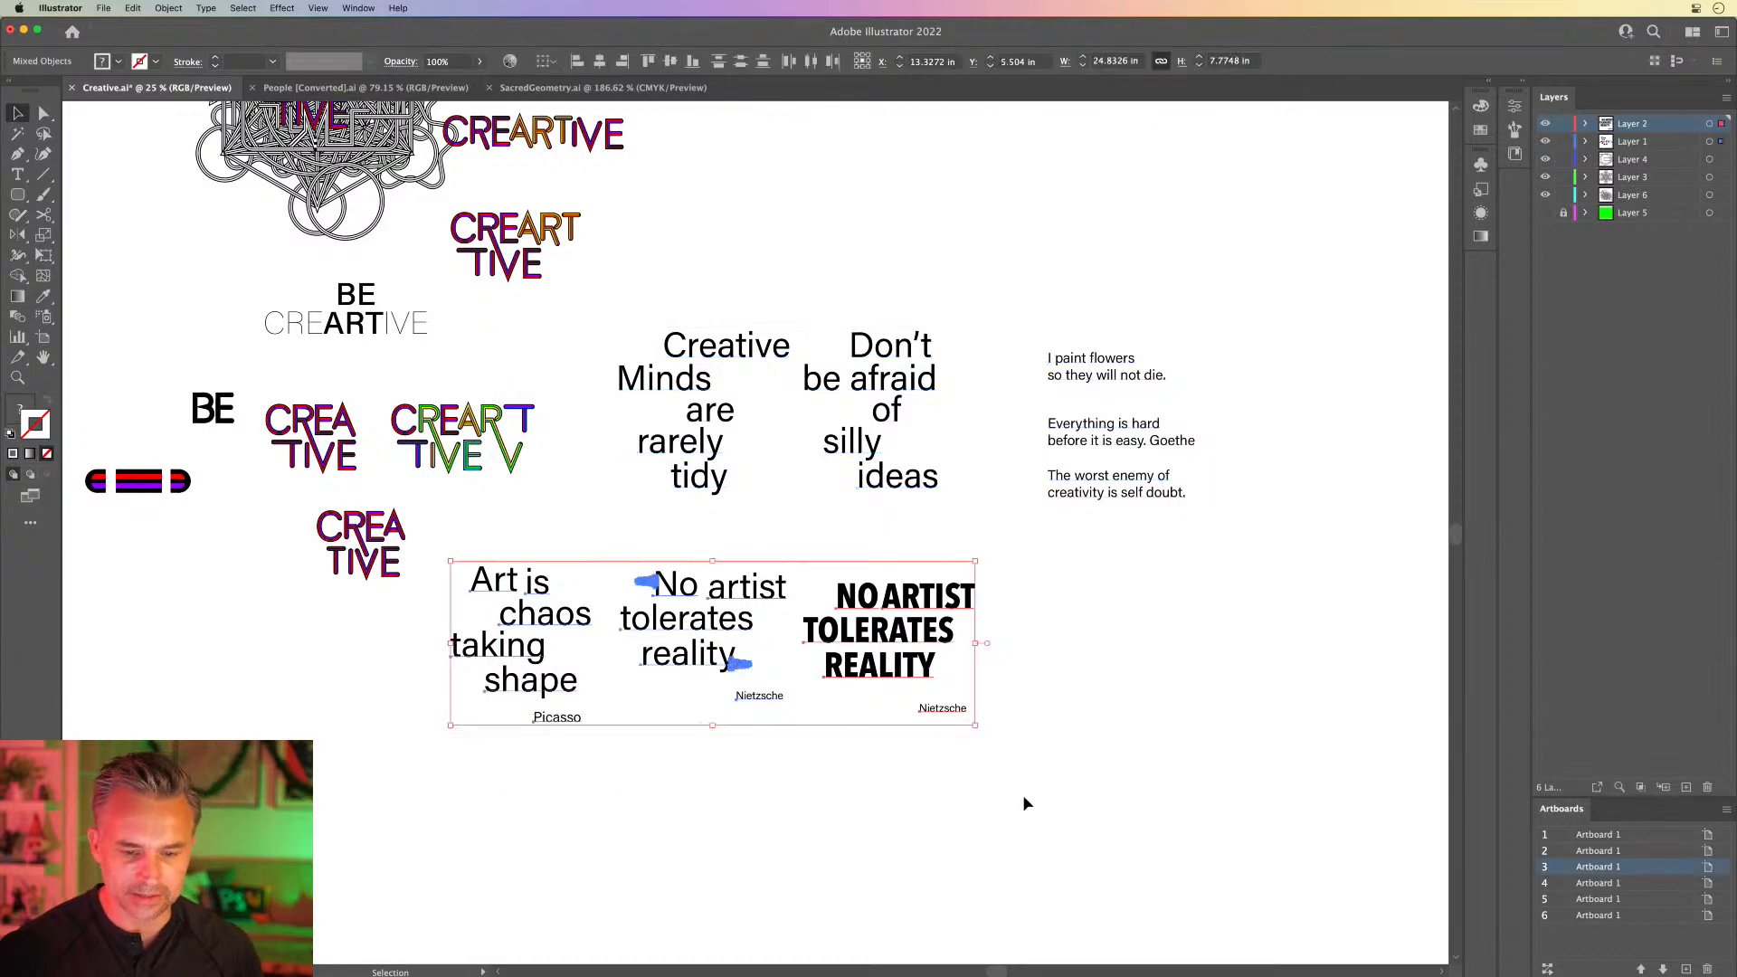
drag(621, 320, 1235, 521)
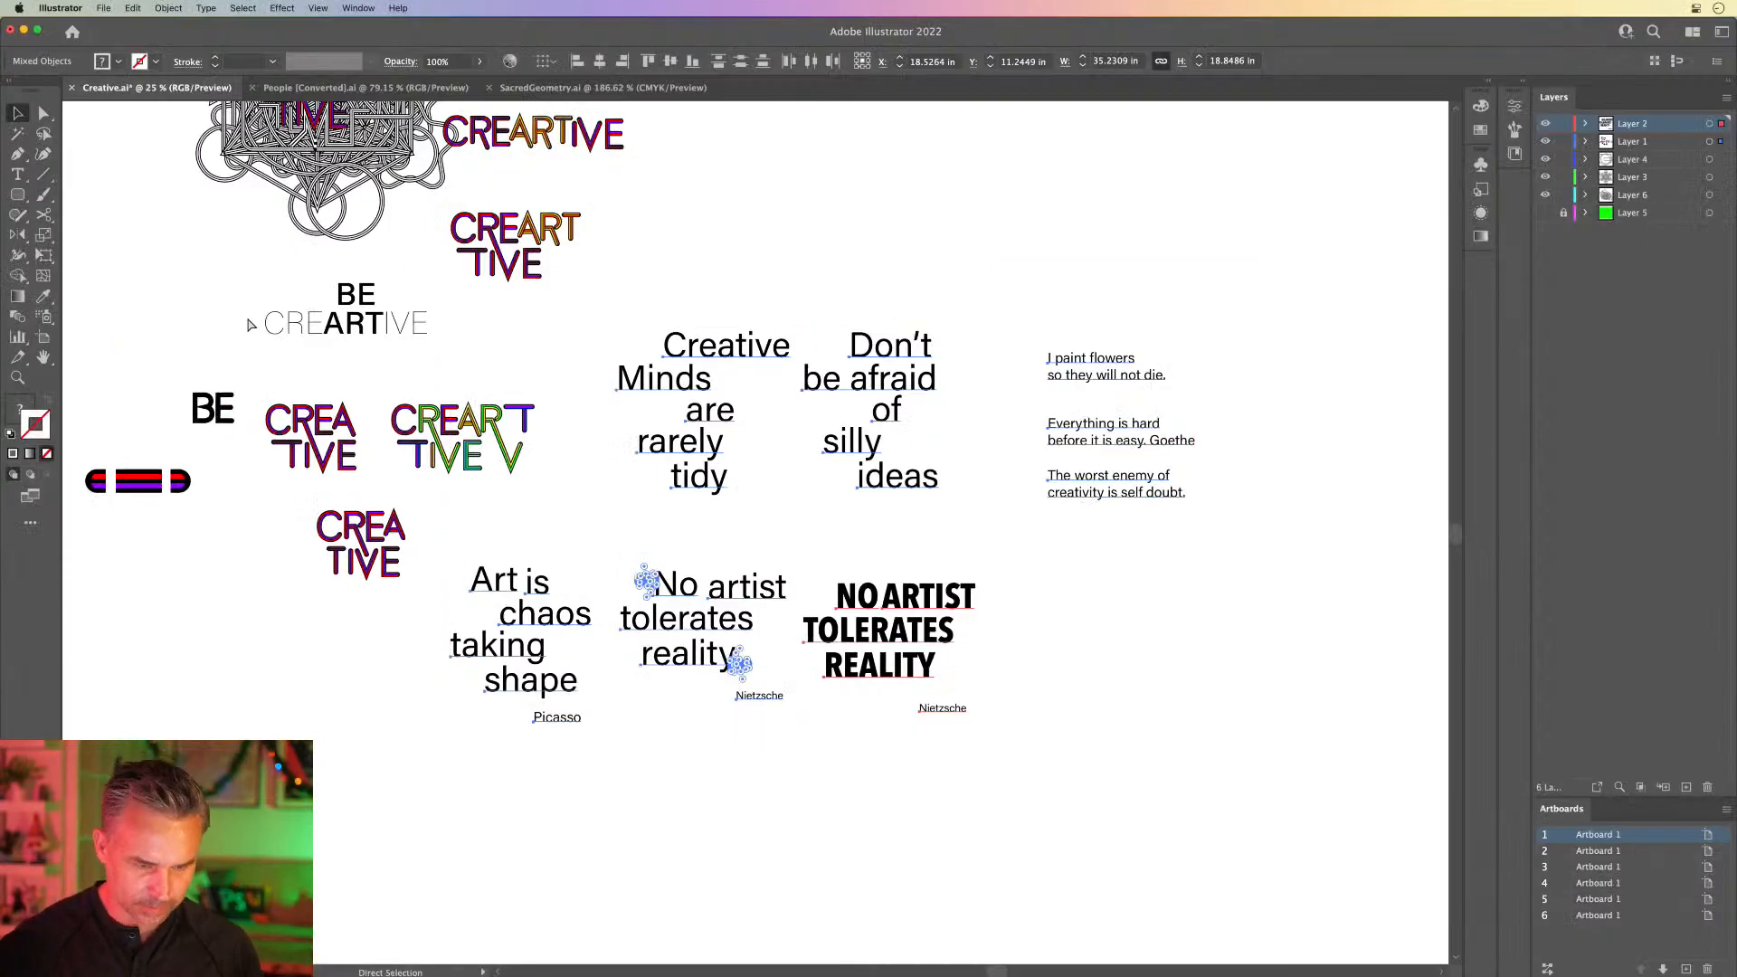
click(237, 282)
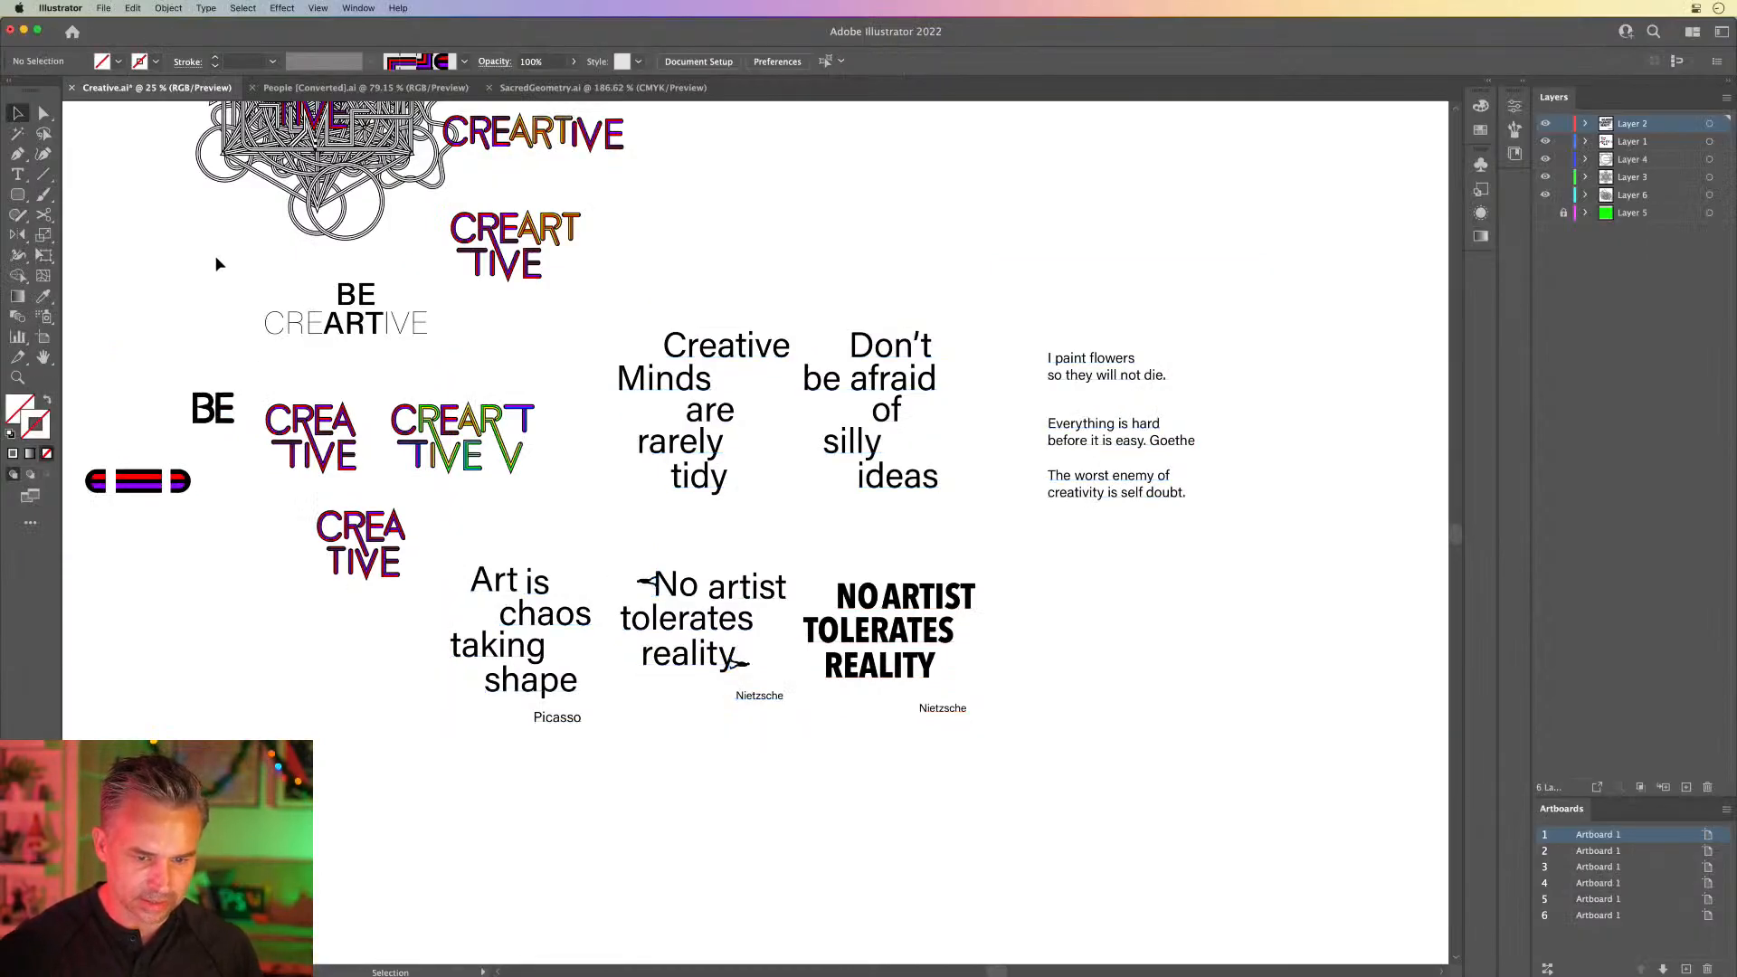
Step: Cut all the quotes beside and below the lettering and paste them in place on a new layer
drag(588, 311, 1248, 525)
drag(434, 552, 1089, 787)
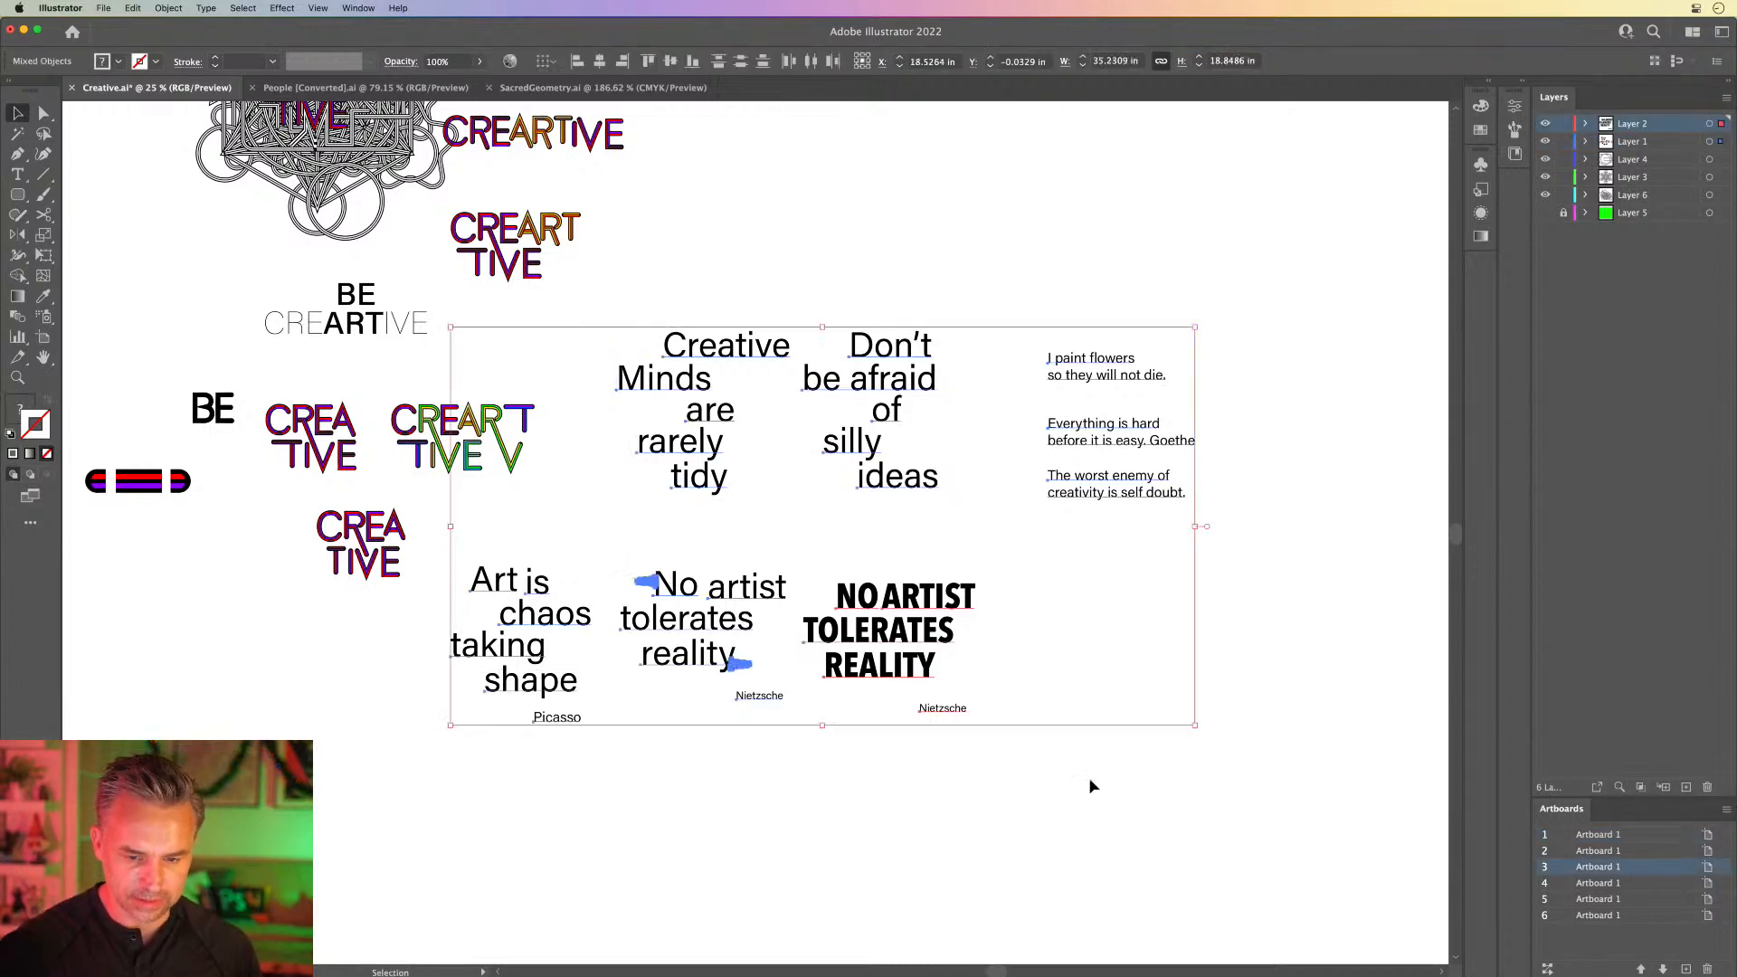
key(Delete)
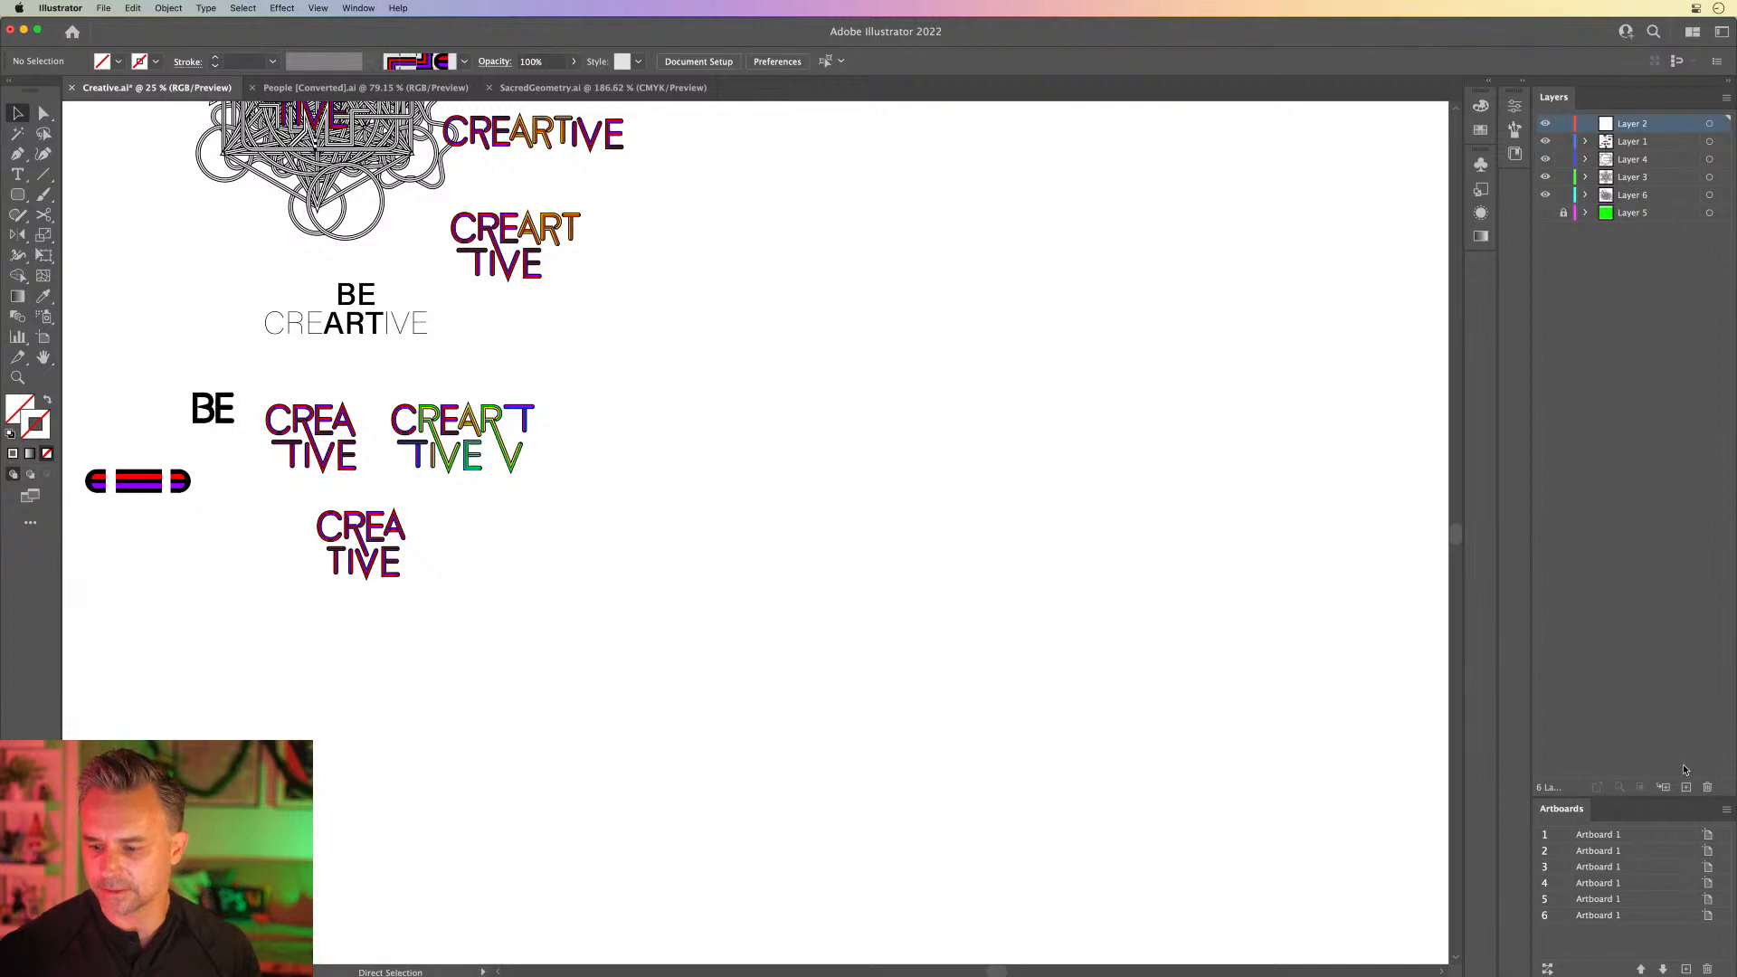
click(1686, 787)
key(super+shift+v)
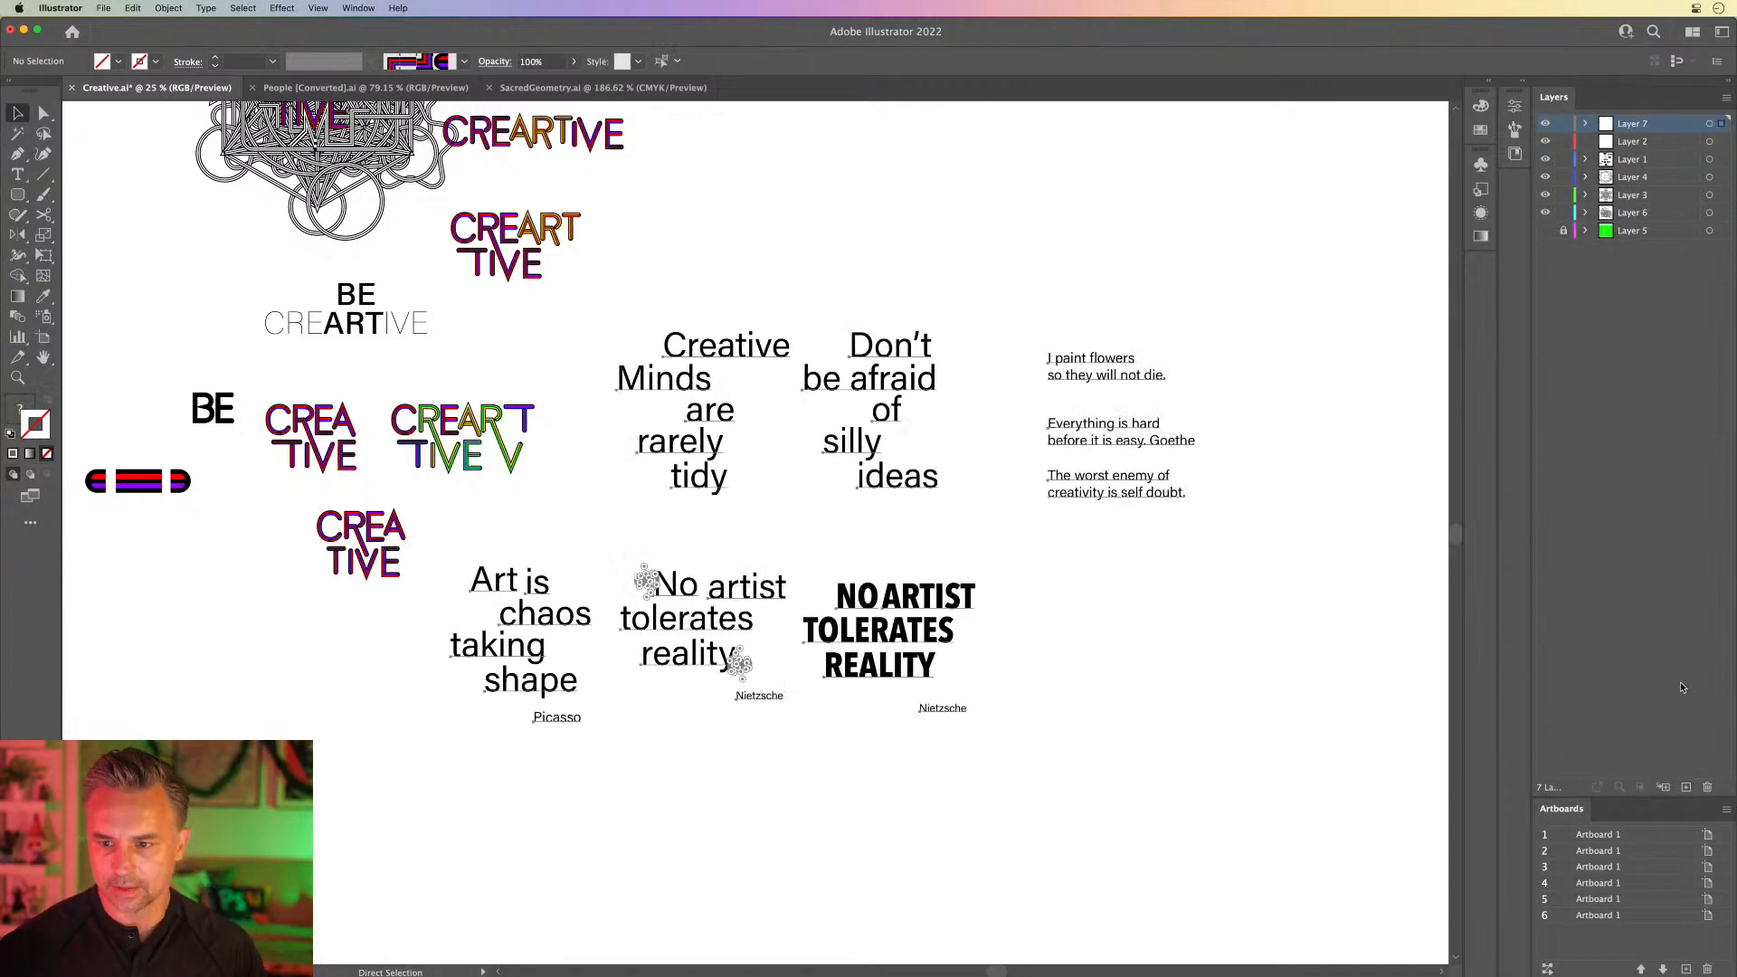
Step: Rename the new quotes layer "another day" and hide it
double_click(1634, 124)
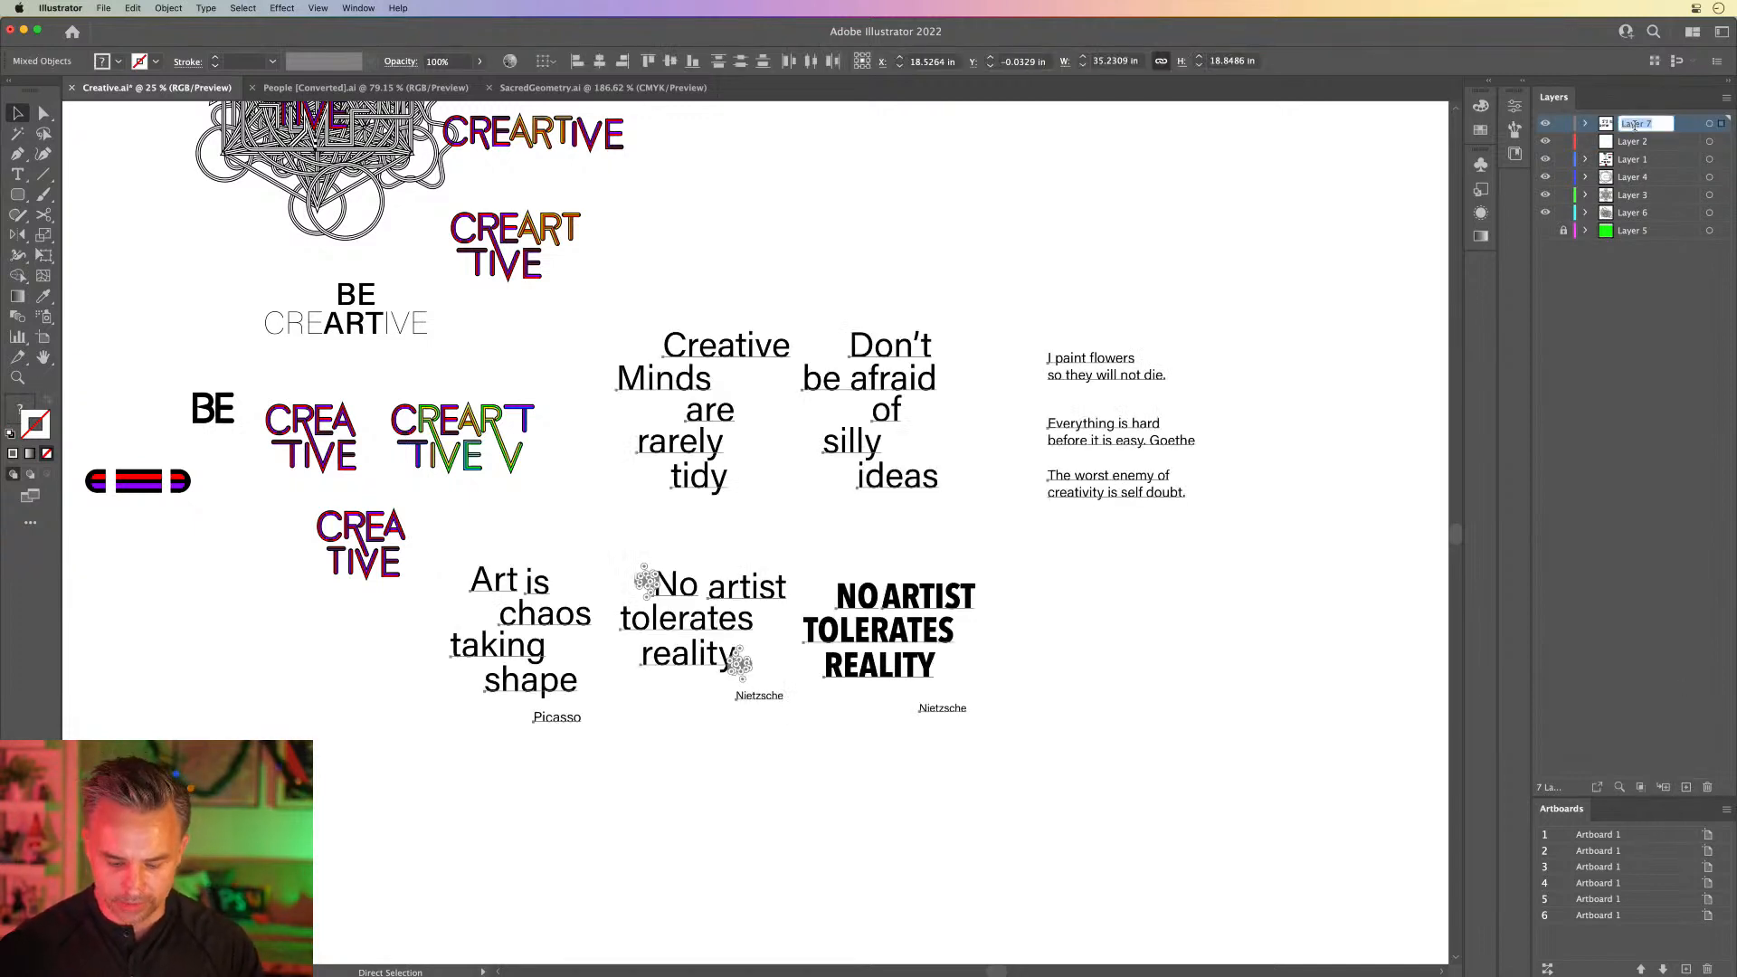
text(another day)
key(Return)
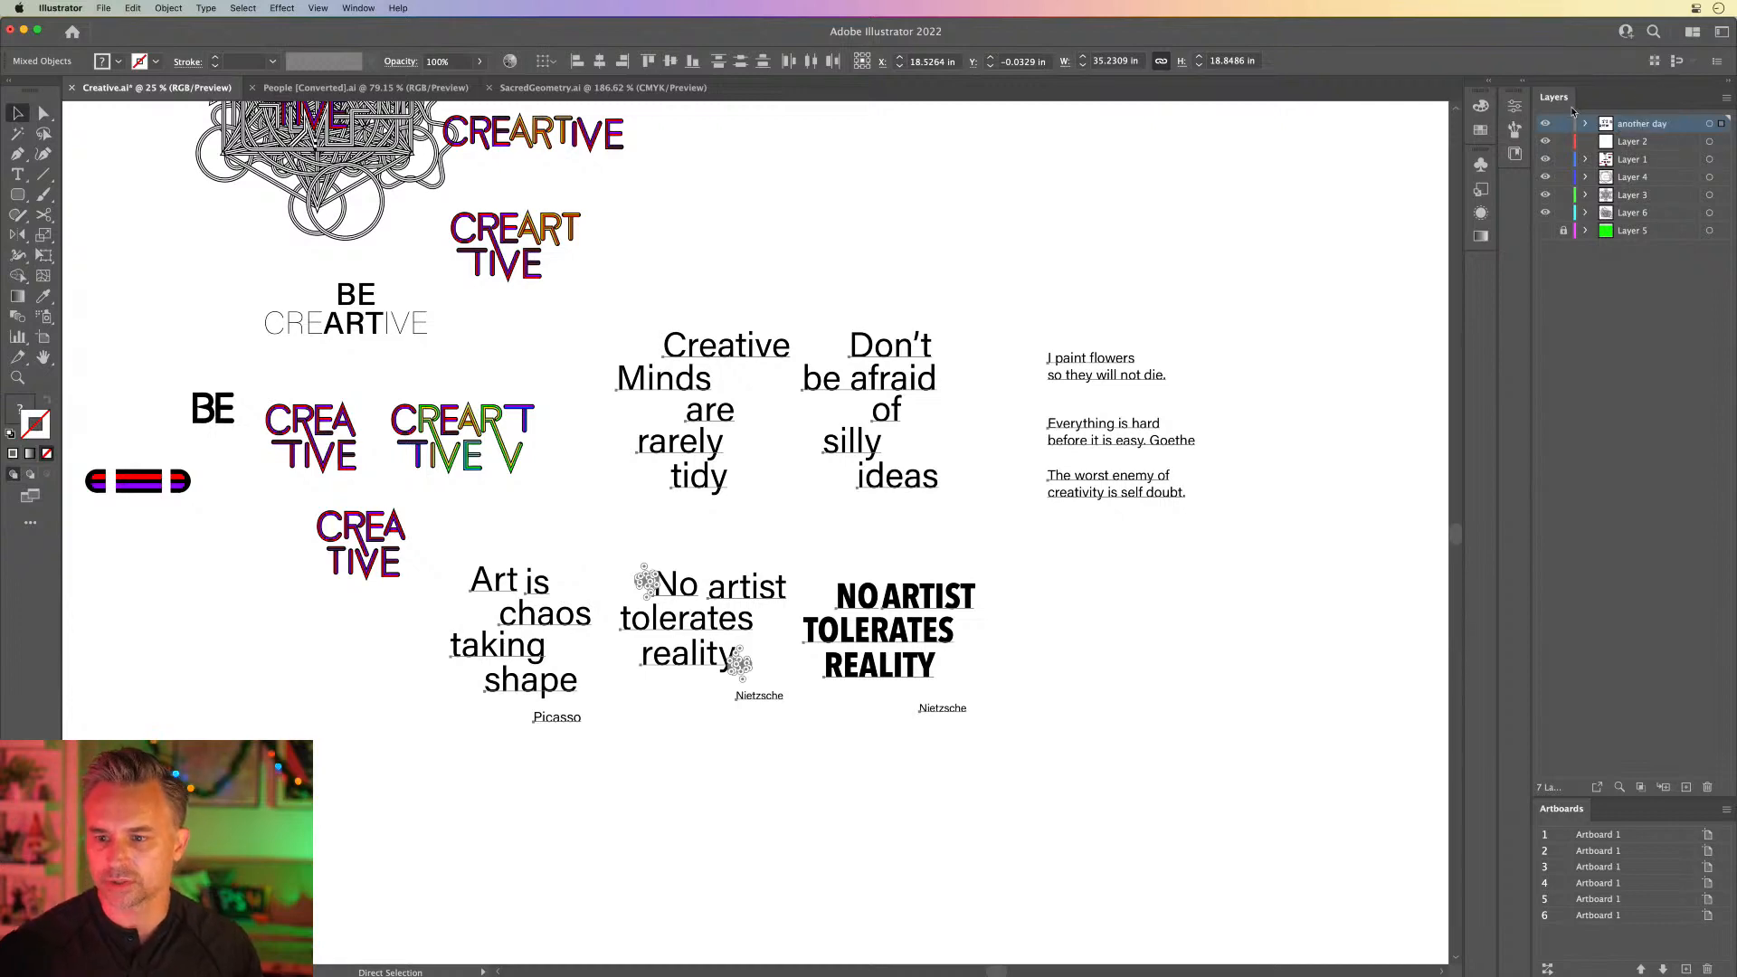
click(1545, 125)
Step: Move the one-line CREARTIVE lettering below its loose stacked version, and place that stacked version to the left of the geometric artwork
drag(845, 322, 1225, 596)
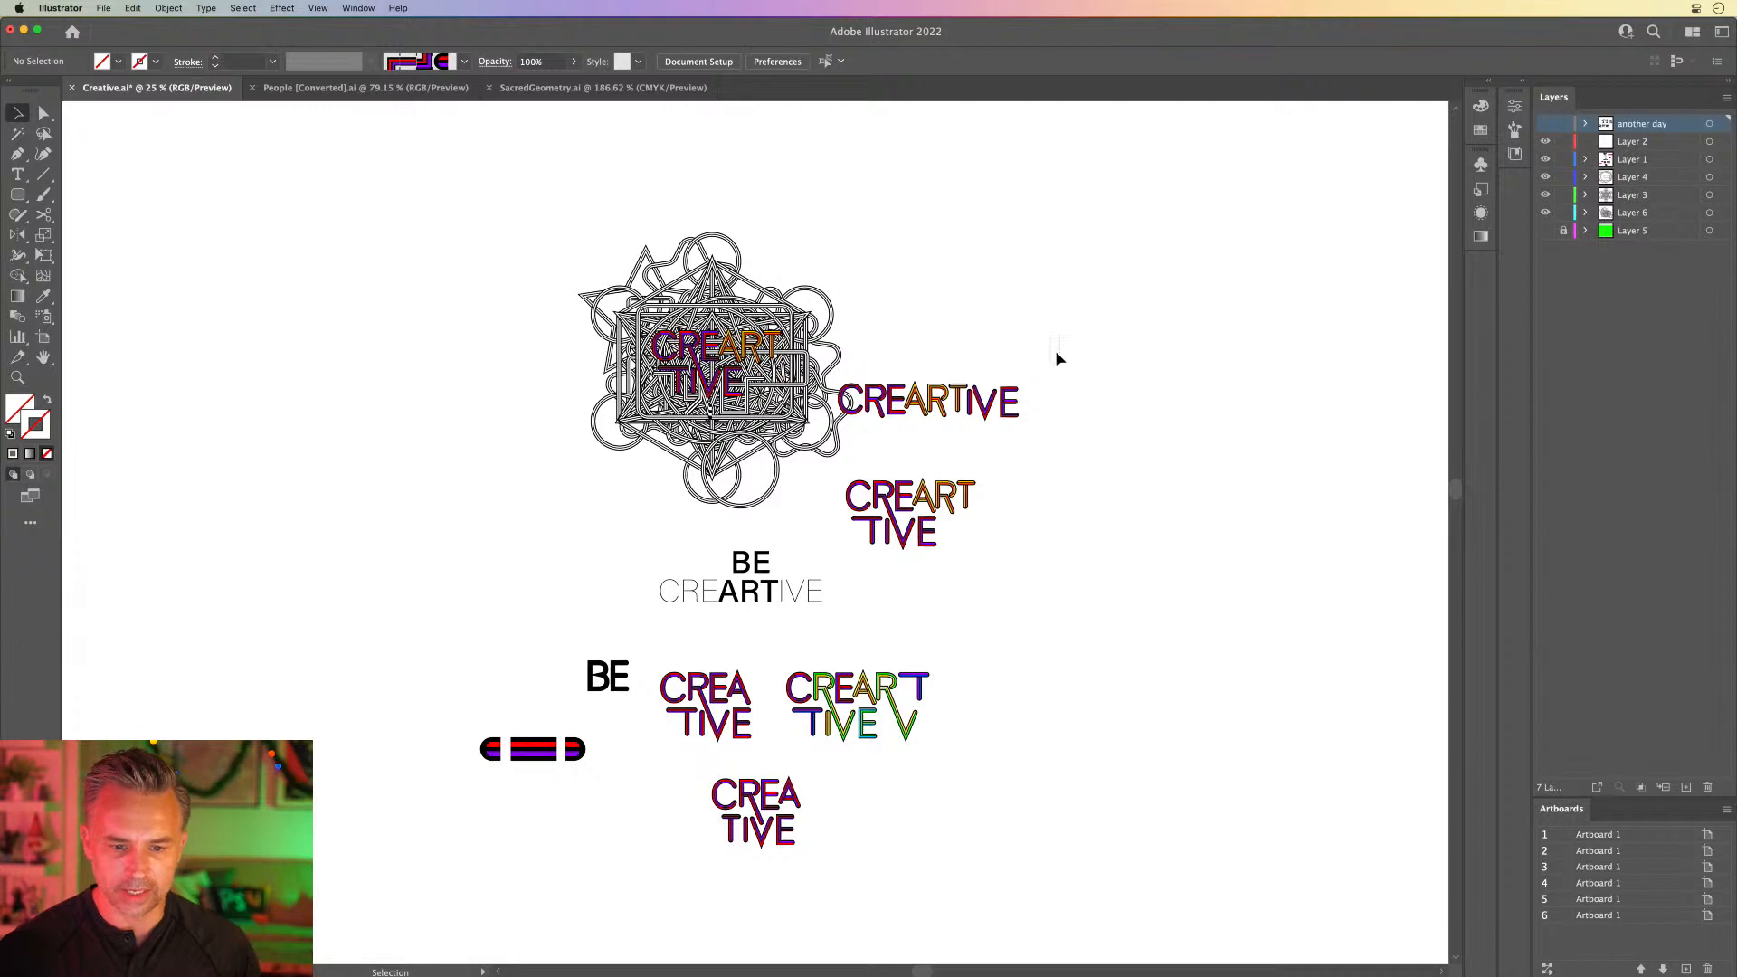
drag(860, 451, 933, 625)
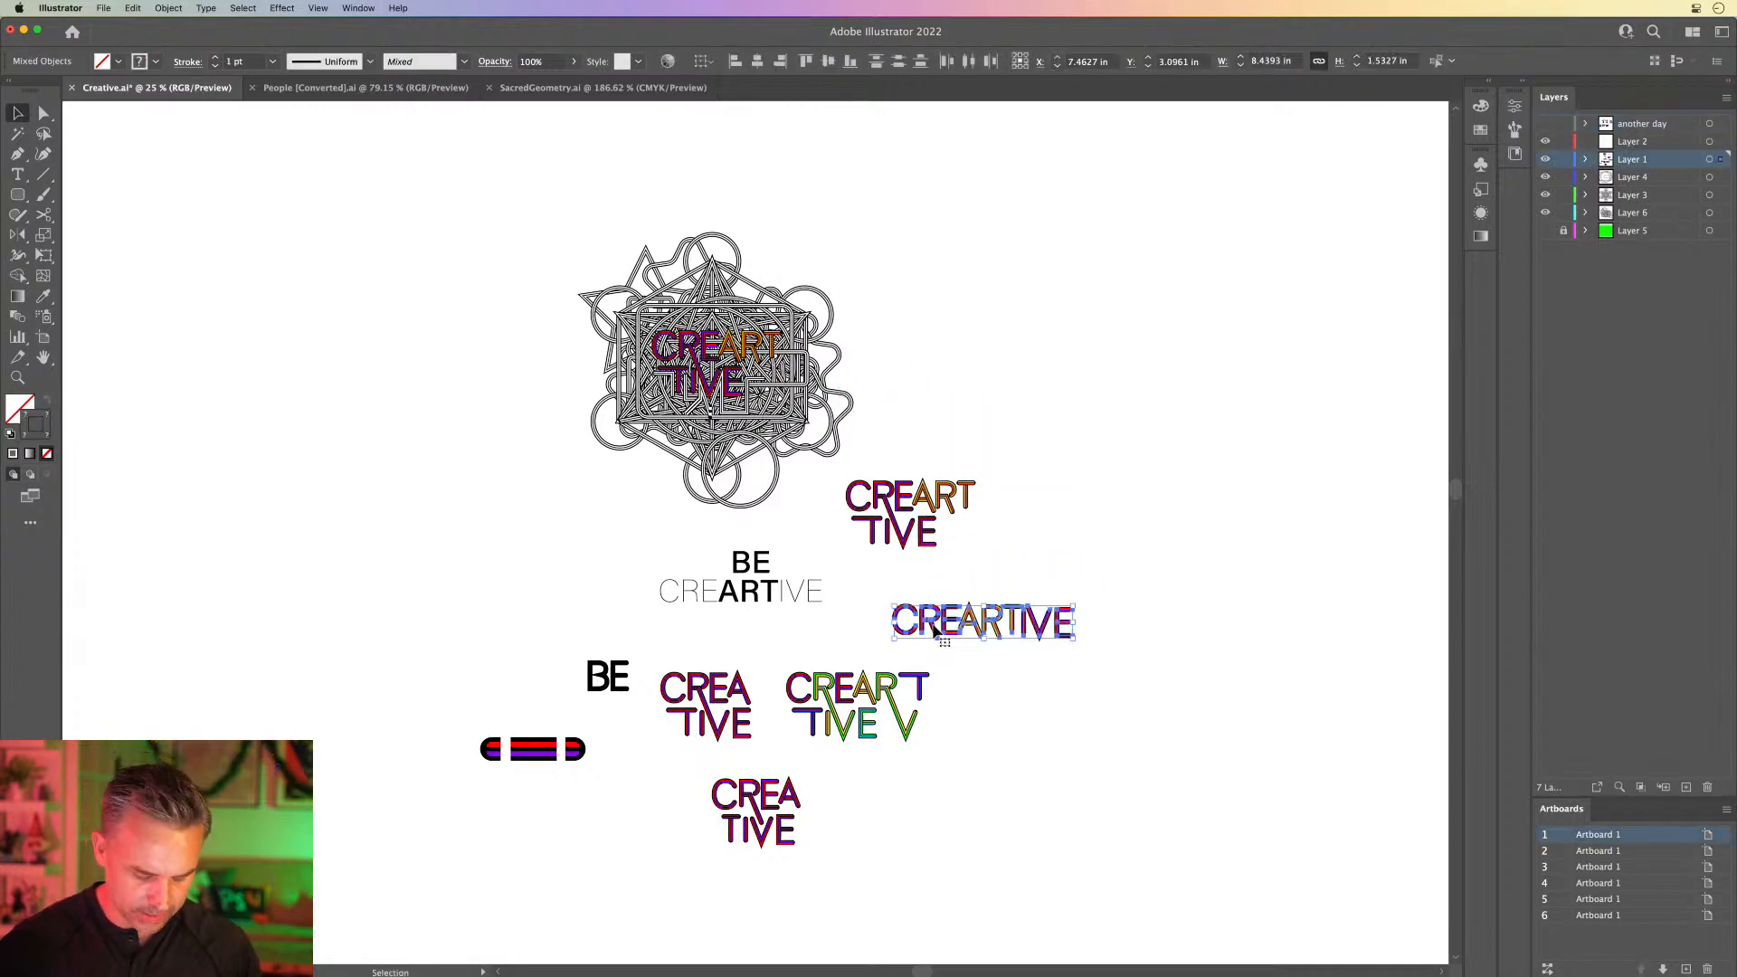
key(super+z)
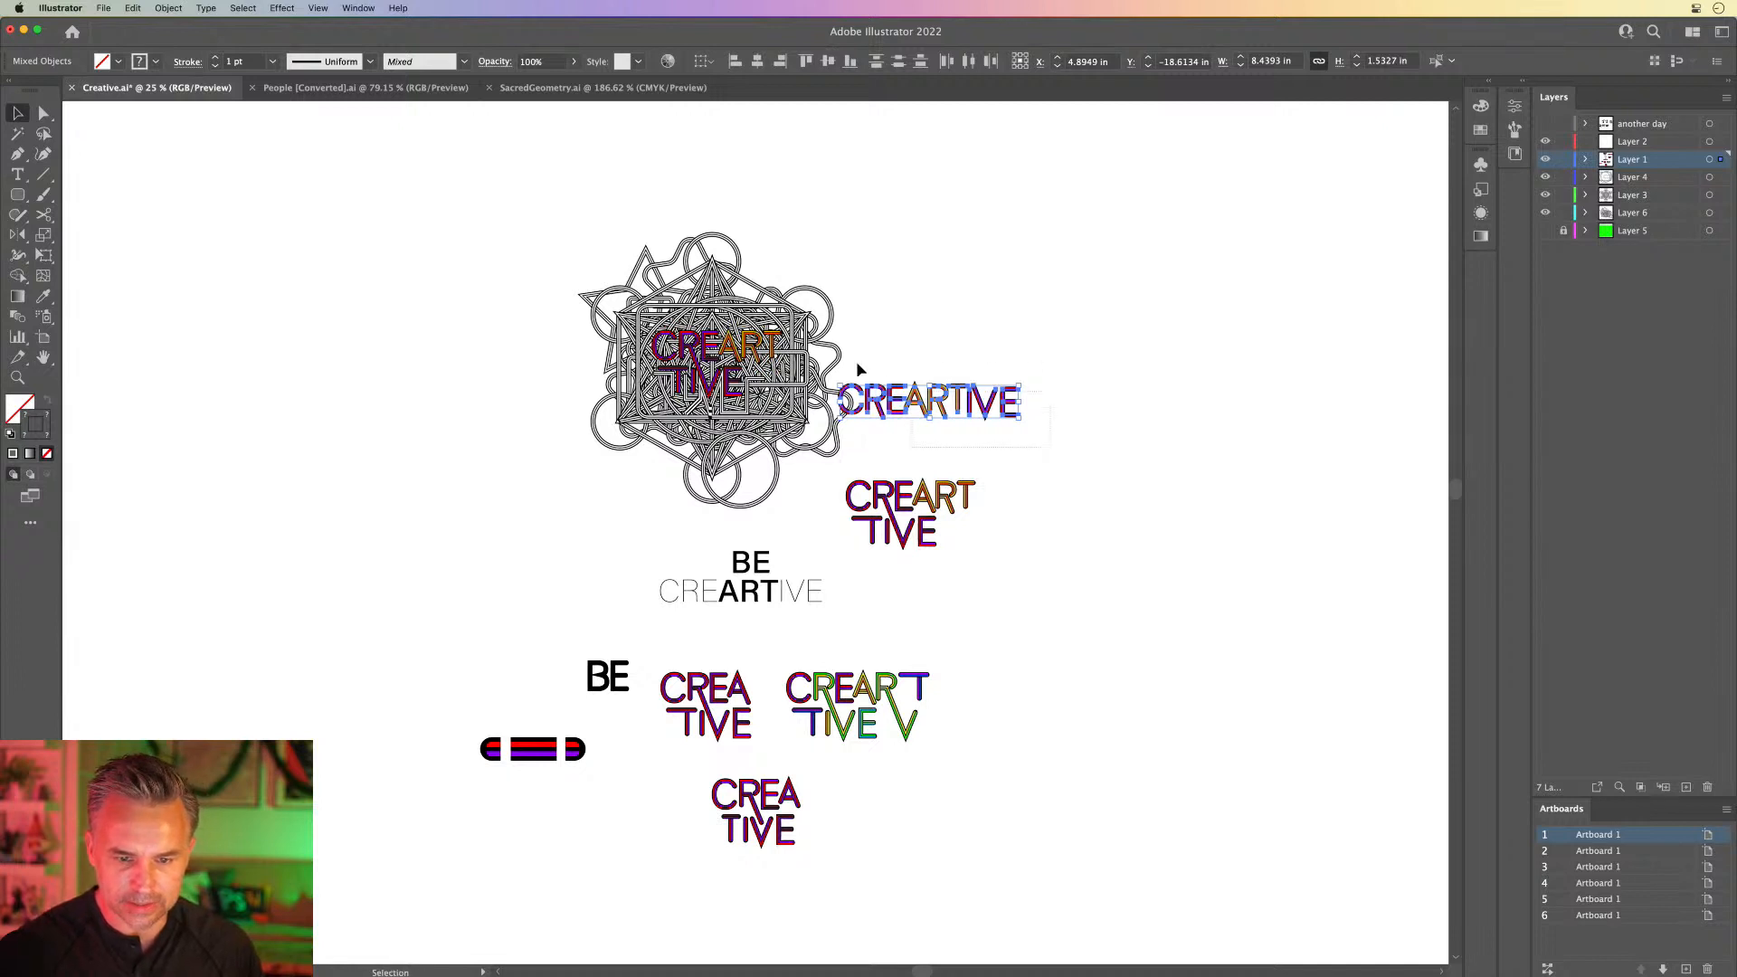
drag(856, 361, 940, 616)
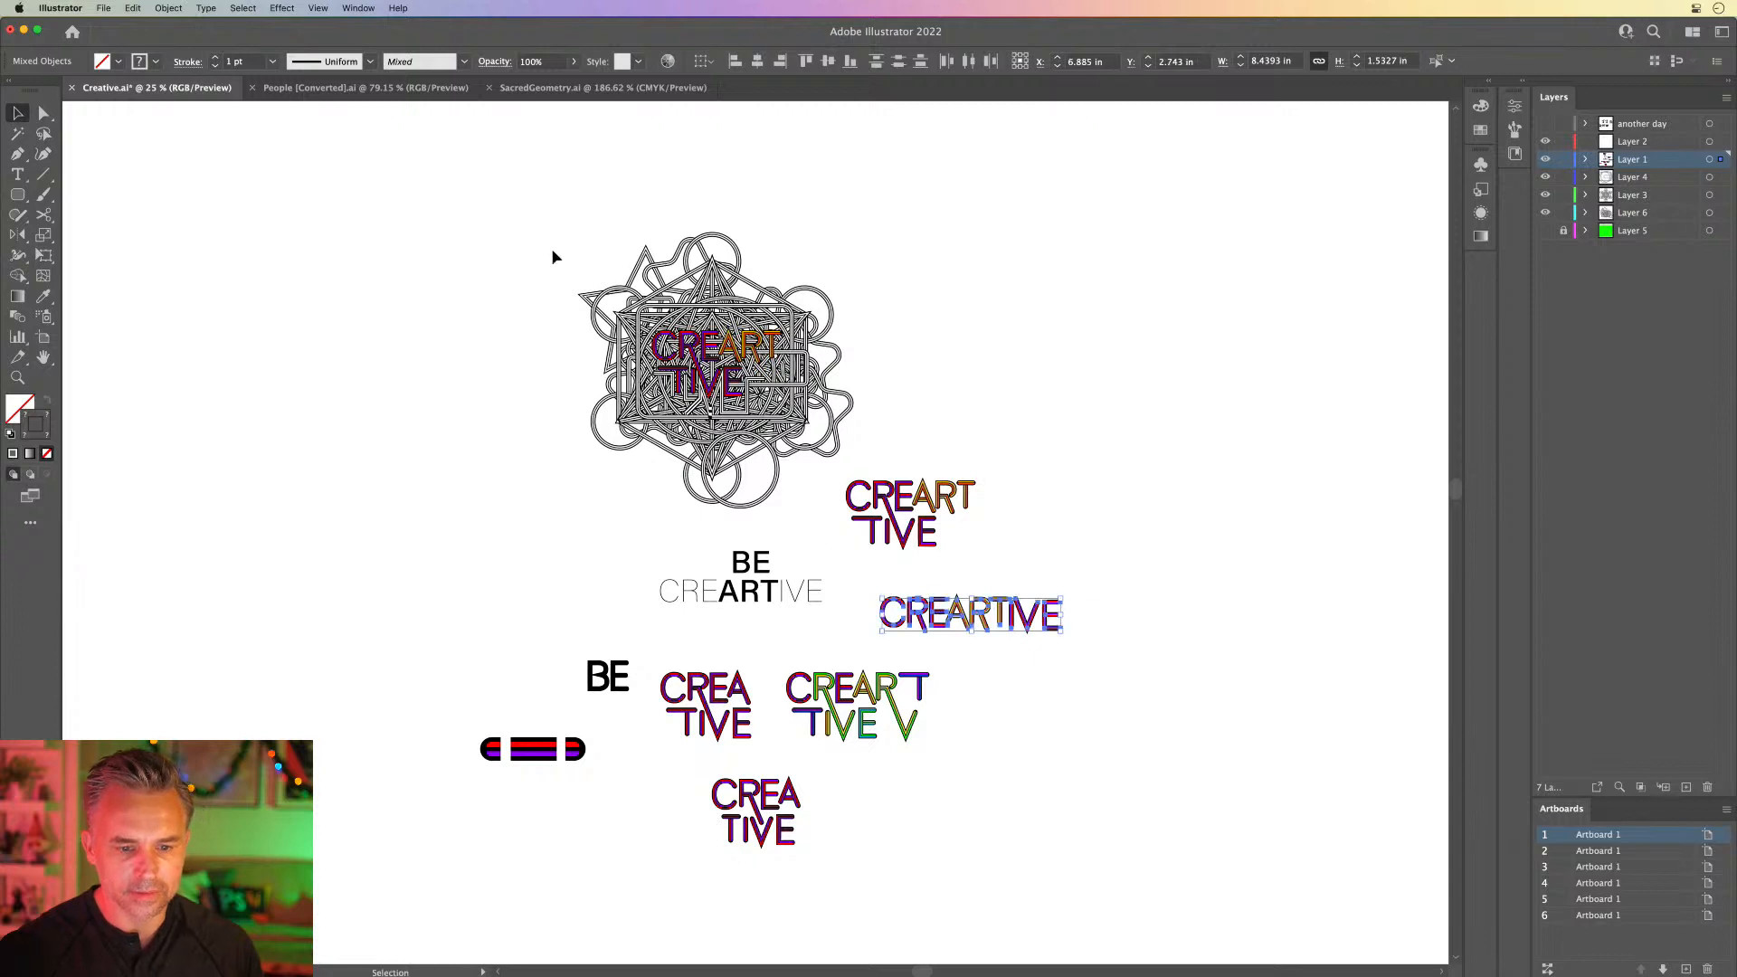
drag(835, 473, 1011, 571)
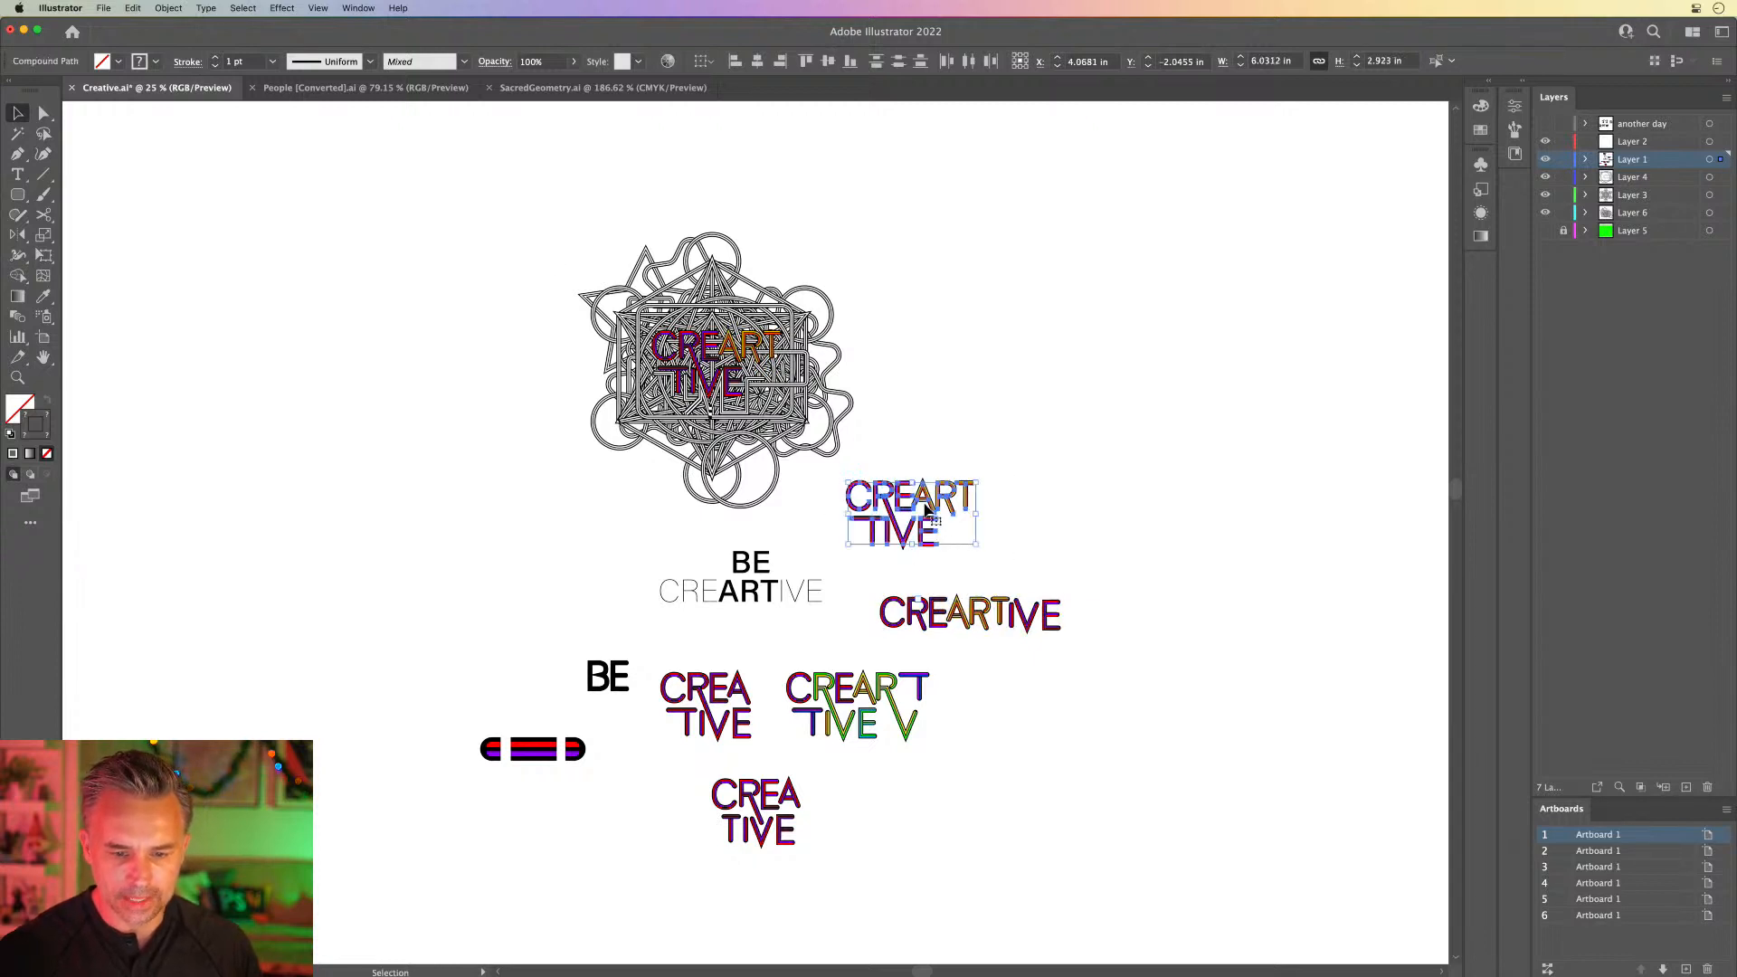
drag(924, 499, 469, 350)
Step: Duplicate the complete geometric artwork with its lettering to the right of the original
drag(570, 228, 881, 514)
drag(837, 406, 1018, 411)
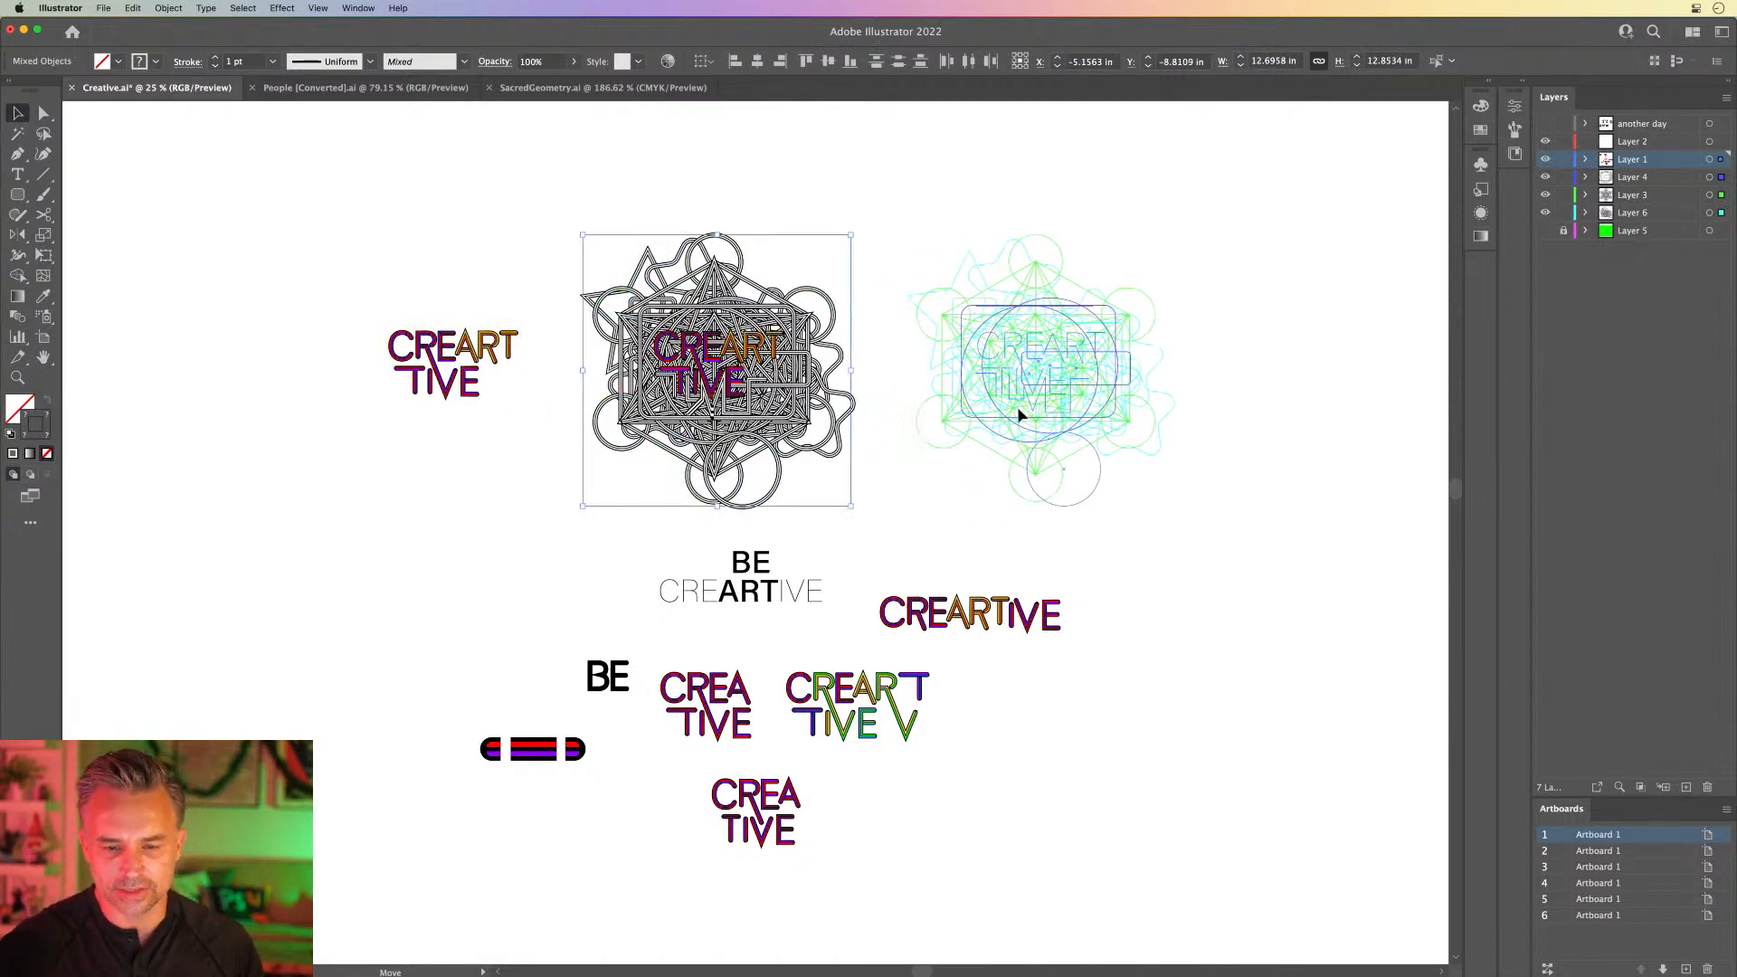
click(352, 533)
Step: Move the top row's three artboards behind the stacked CREARTIVE lettering, the original geometric artwork and its duplicate
click(42, 338)
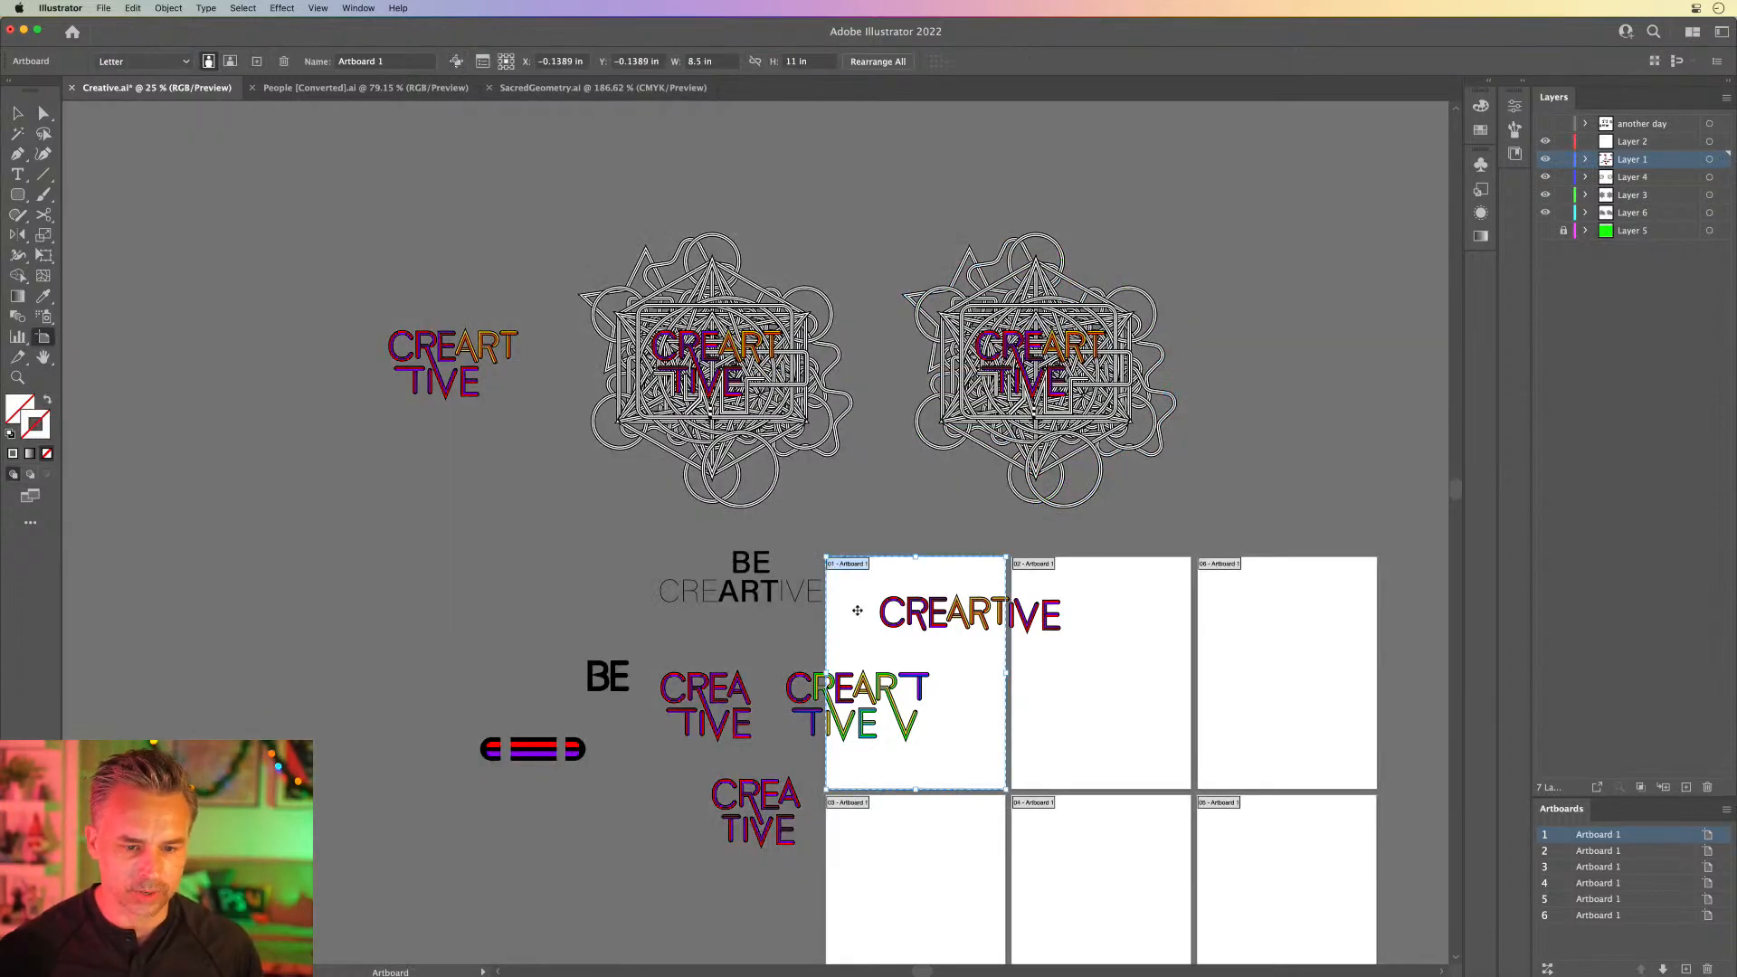
drag(858, 608, 395, 312)
click(1095, 660)
drag(1098, 690, 720, 393)
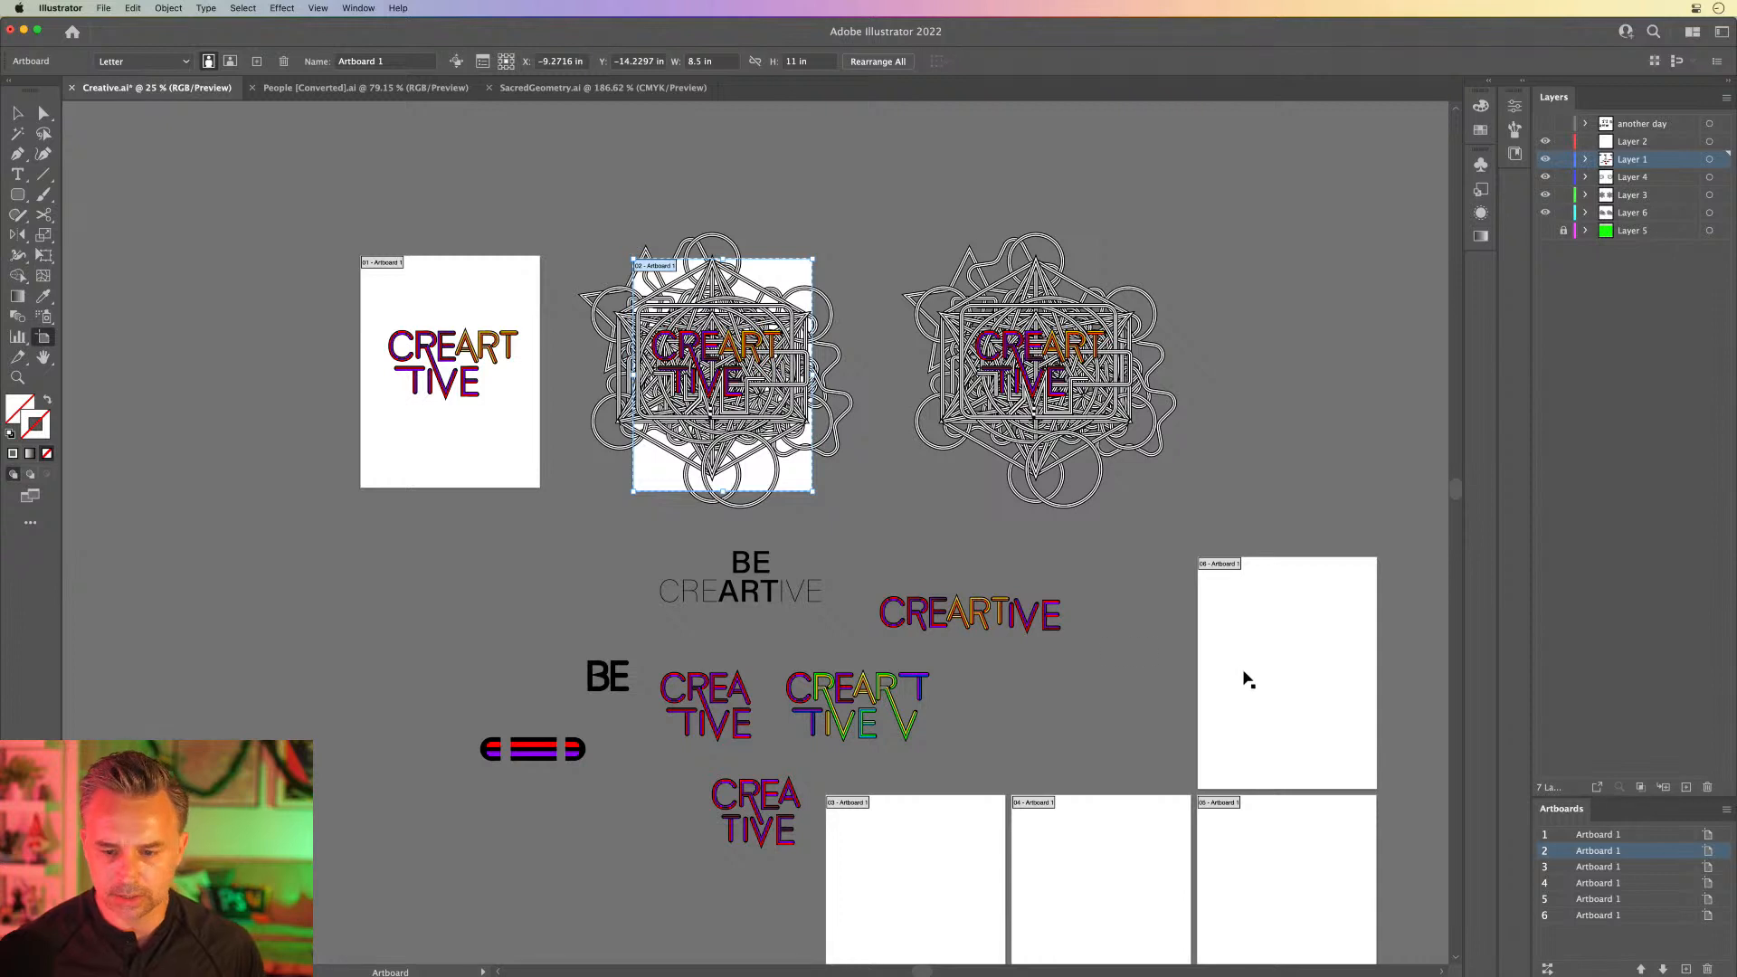
drag(1247, 681, 1002, 380)
Step: Delete the three unused artboards in the lower row
click(1264, 864)
key(Delete)
click(1031, 853)
key(Delete)
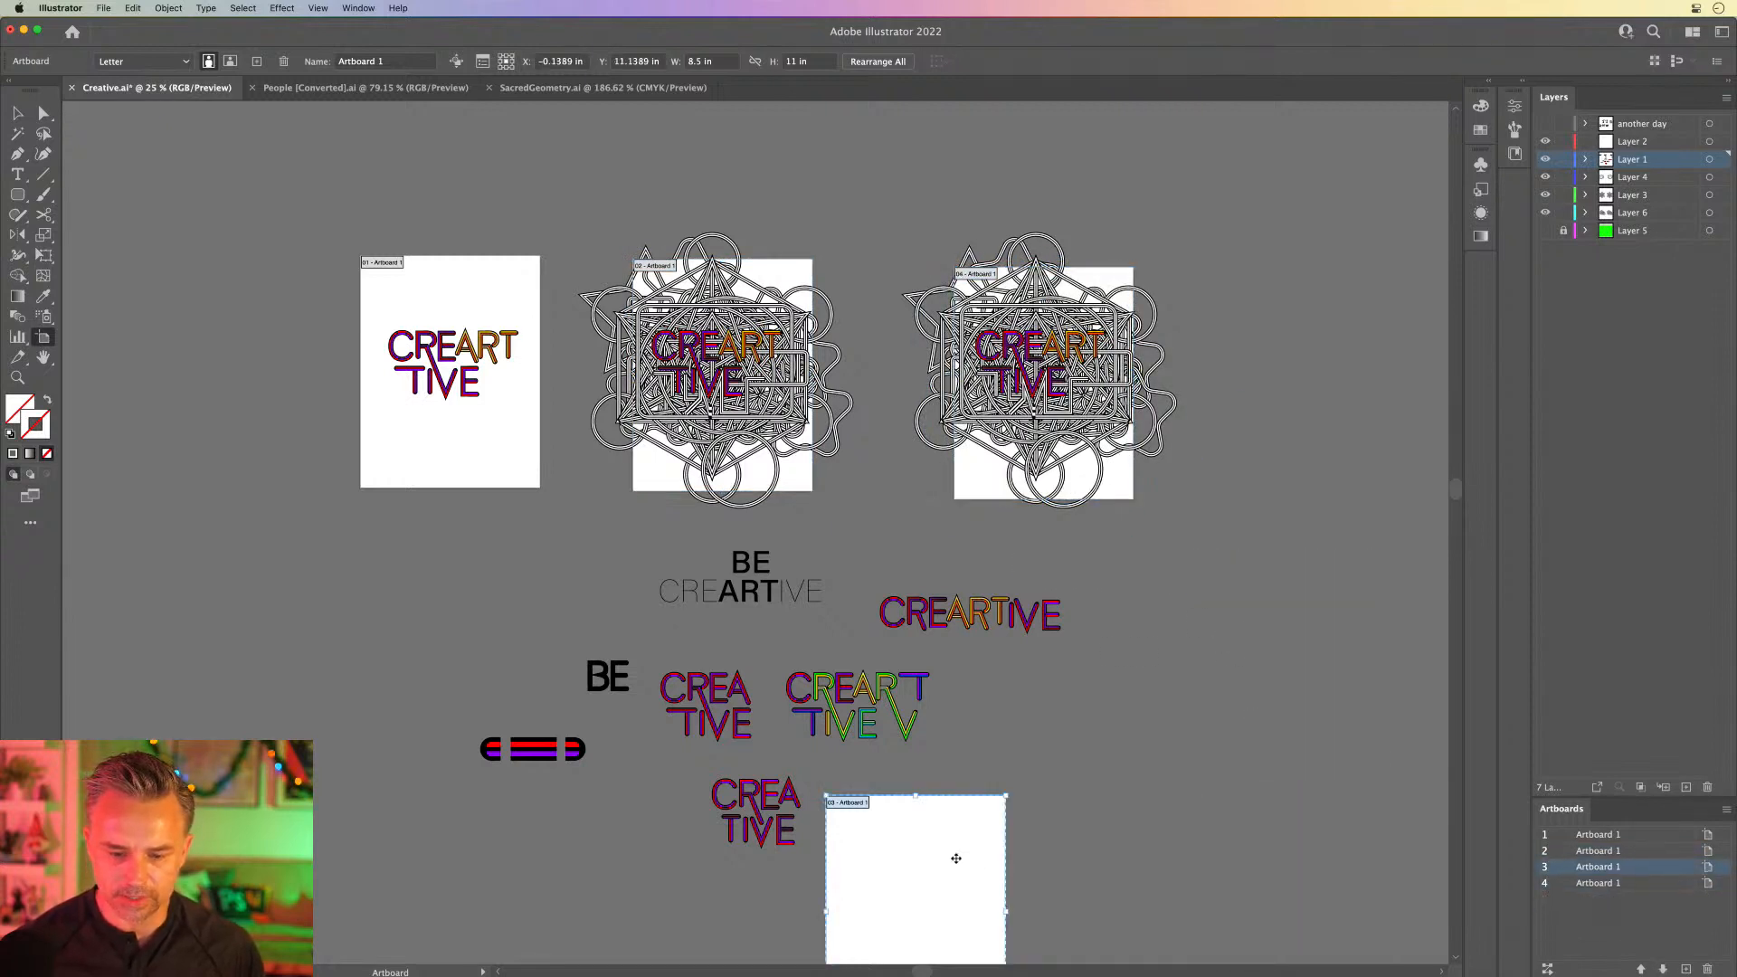
click(948, 855)
key(Delete)
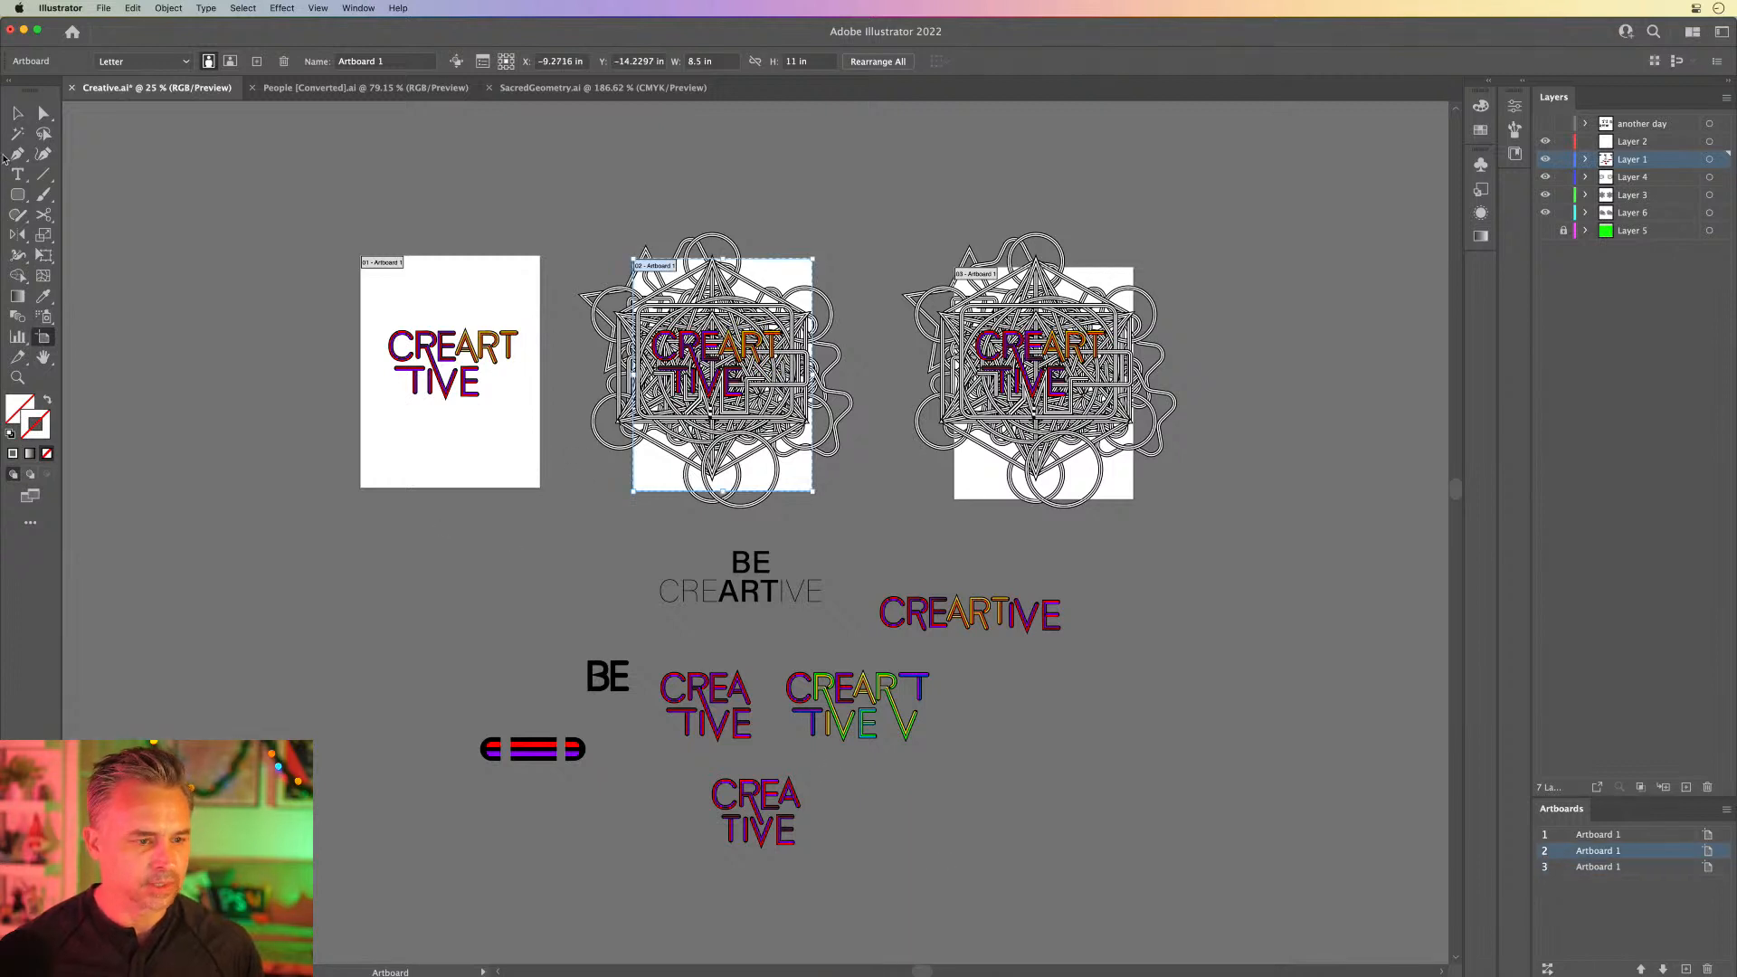
Step: Move the upper red-and-purple CREATIVE lettering to the left of the stacked CREARTIVE lettering
key(v)
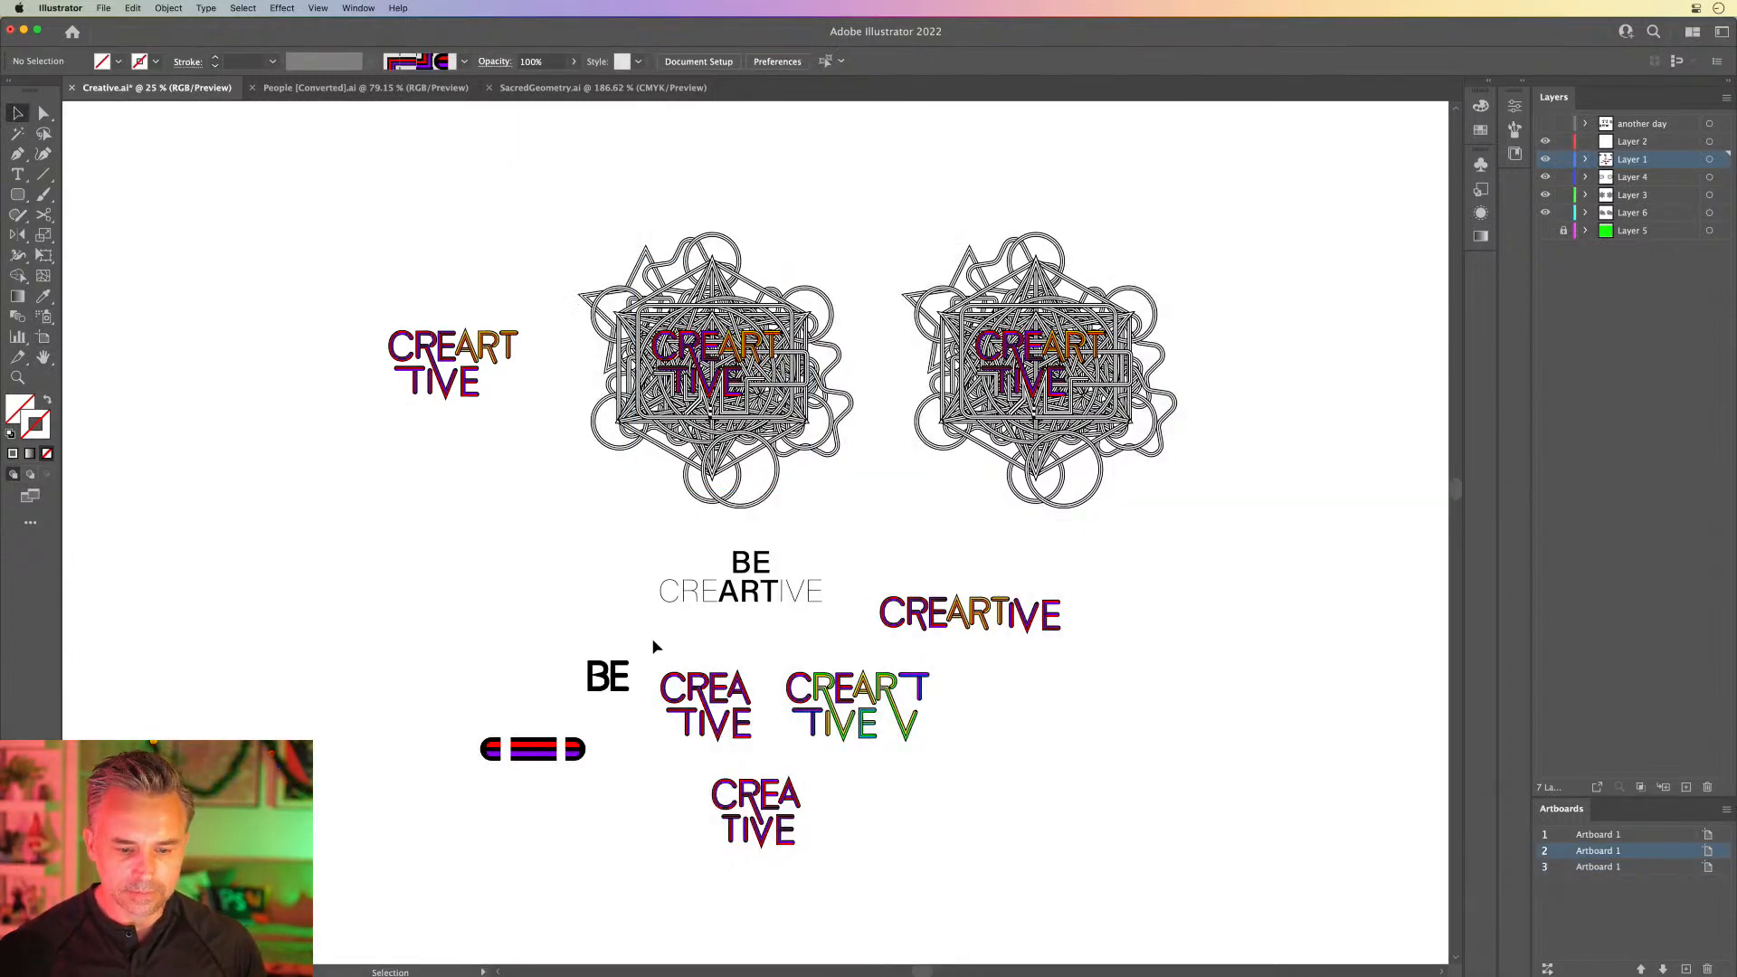
click(710, 714)
drag(710, 715, 279, 349)
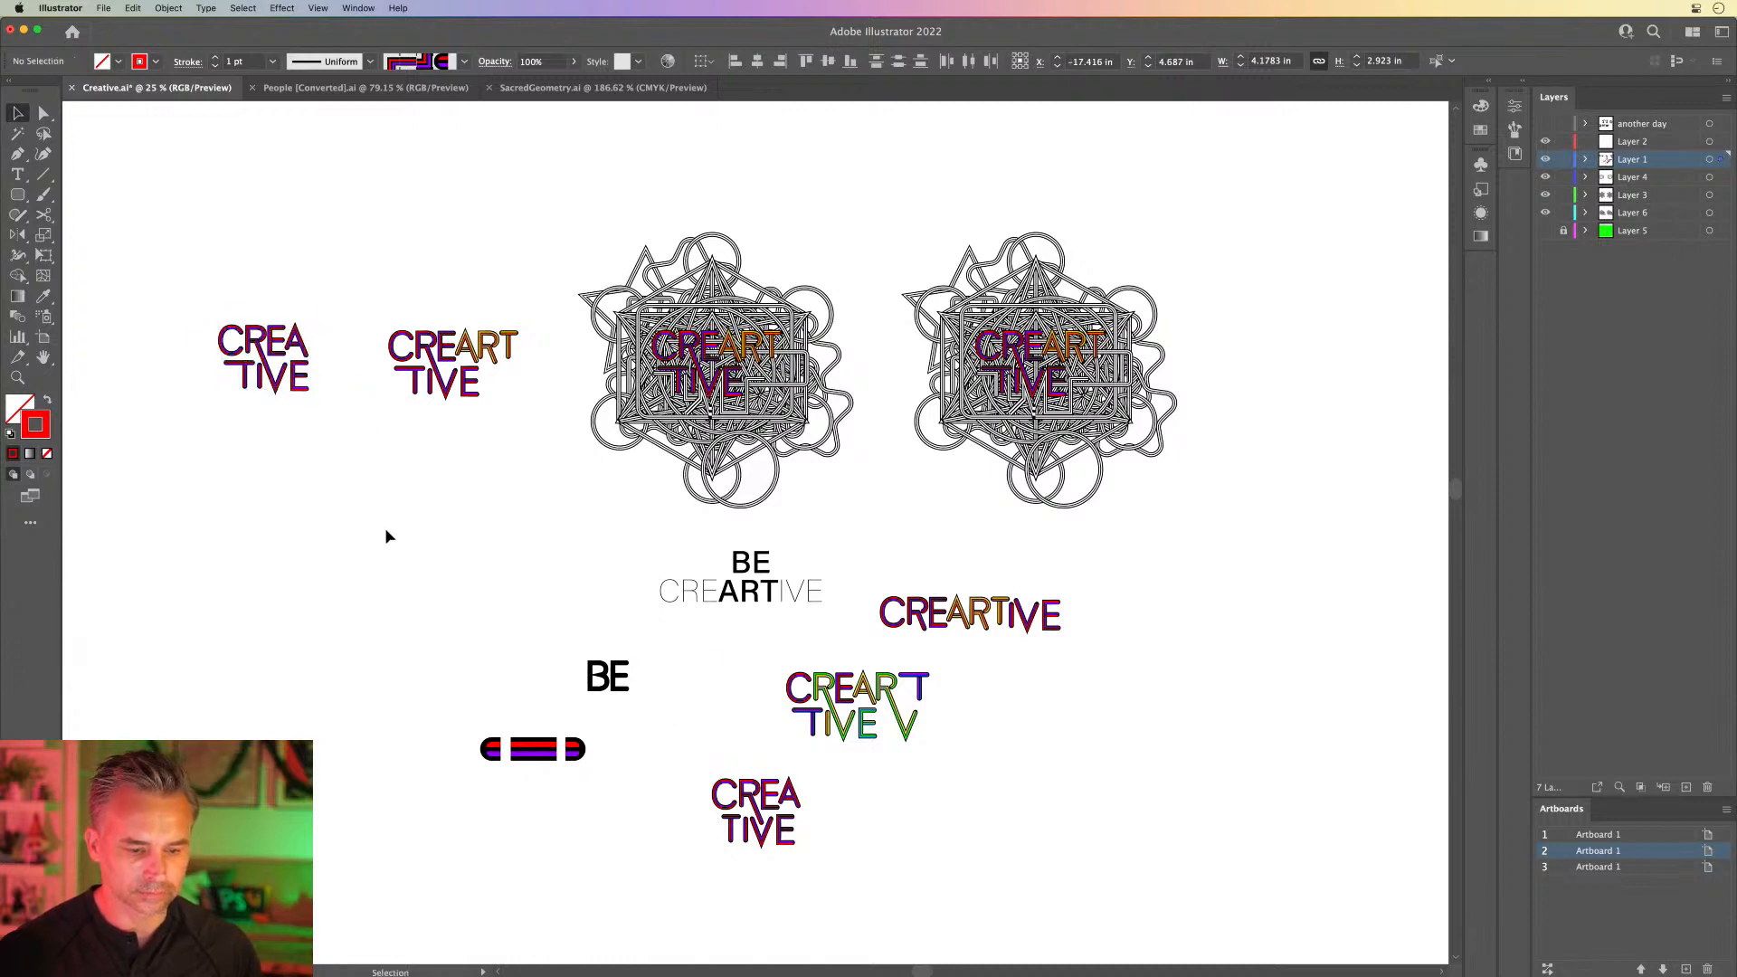
click(414, 566)
Step: Move all the loose lettering and the striped brush sample left, beneath the two stacked wordmarks
drag(373, 541, 517, 630)
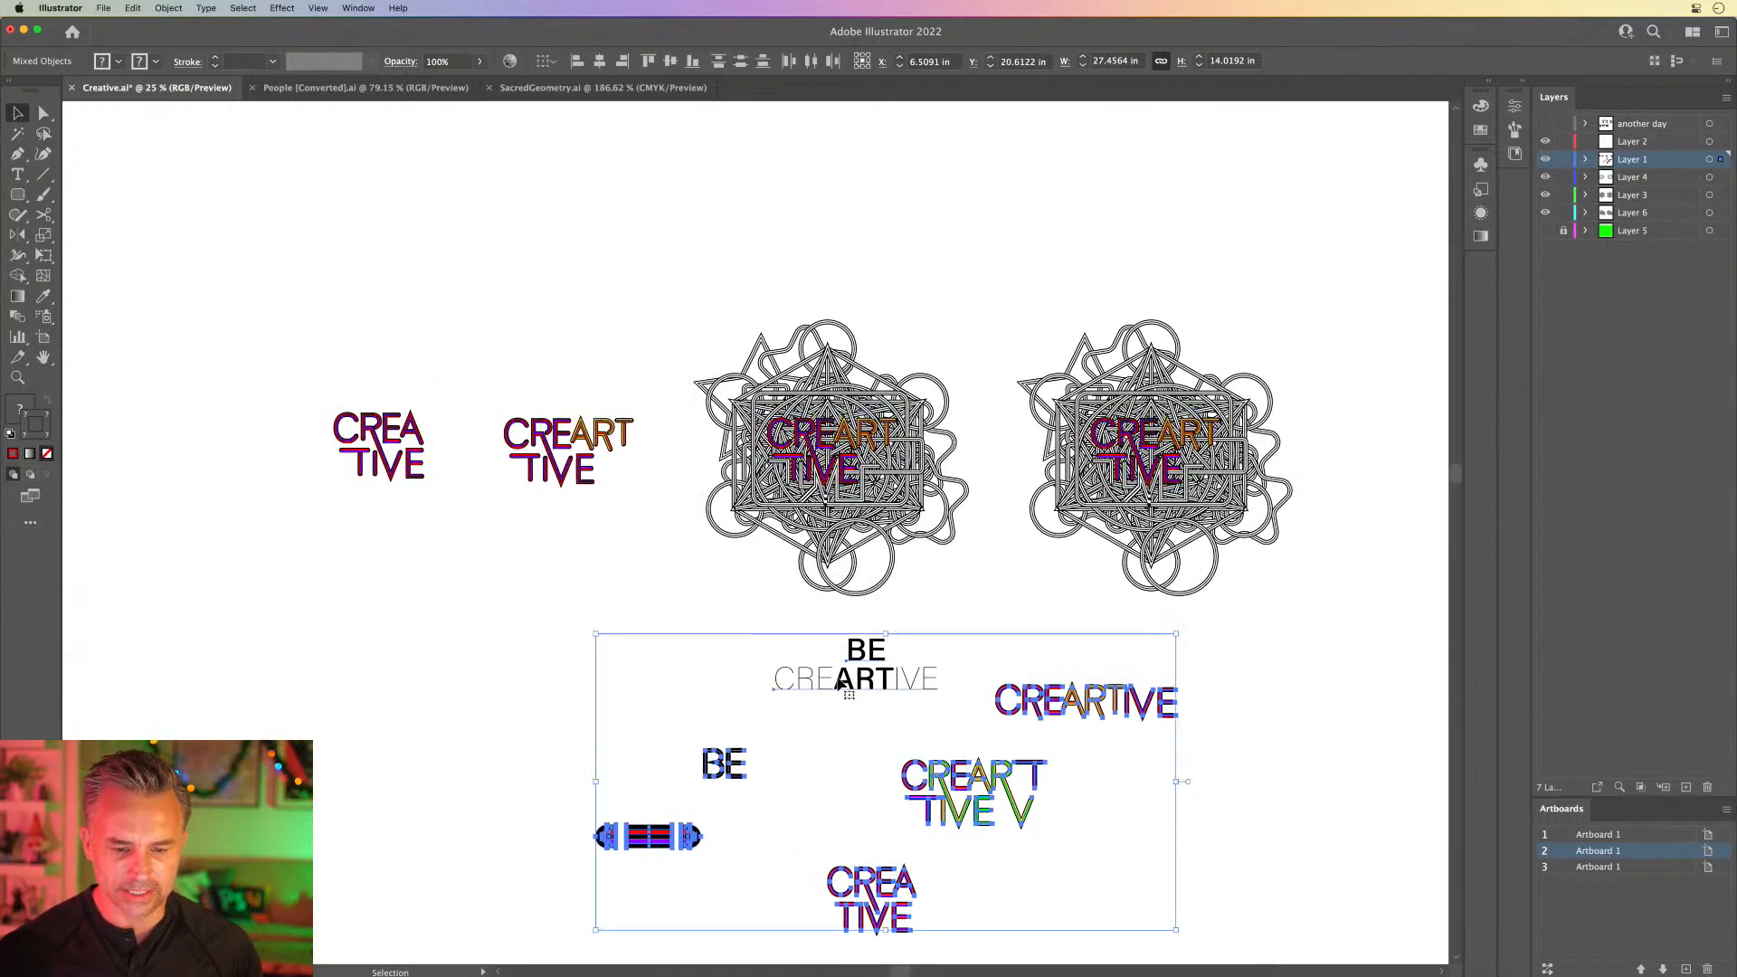
drag(831, 679, 436, 612)
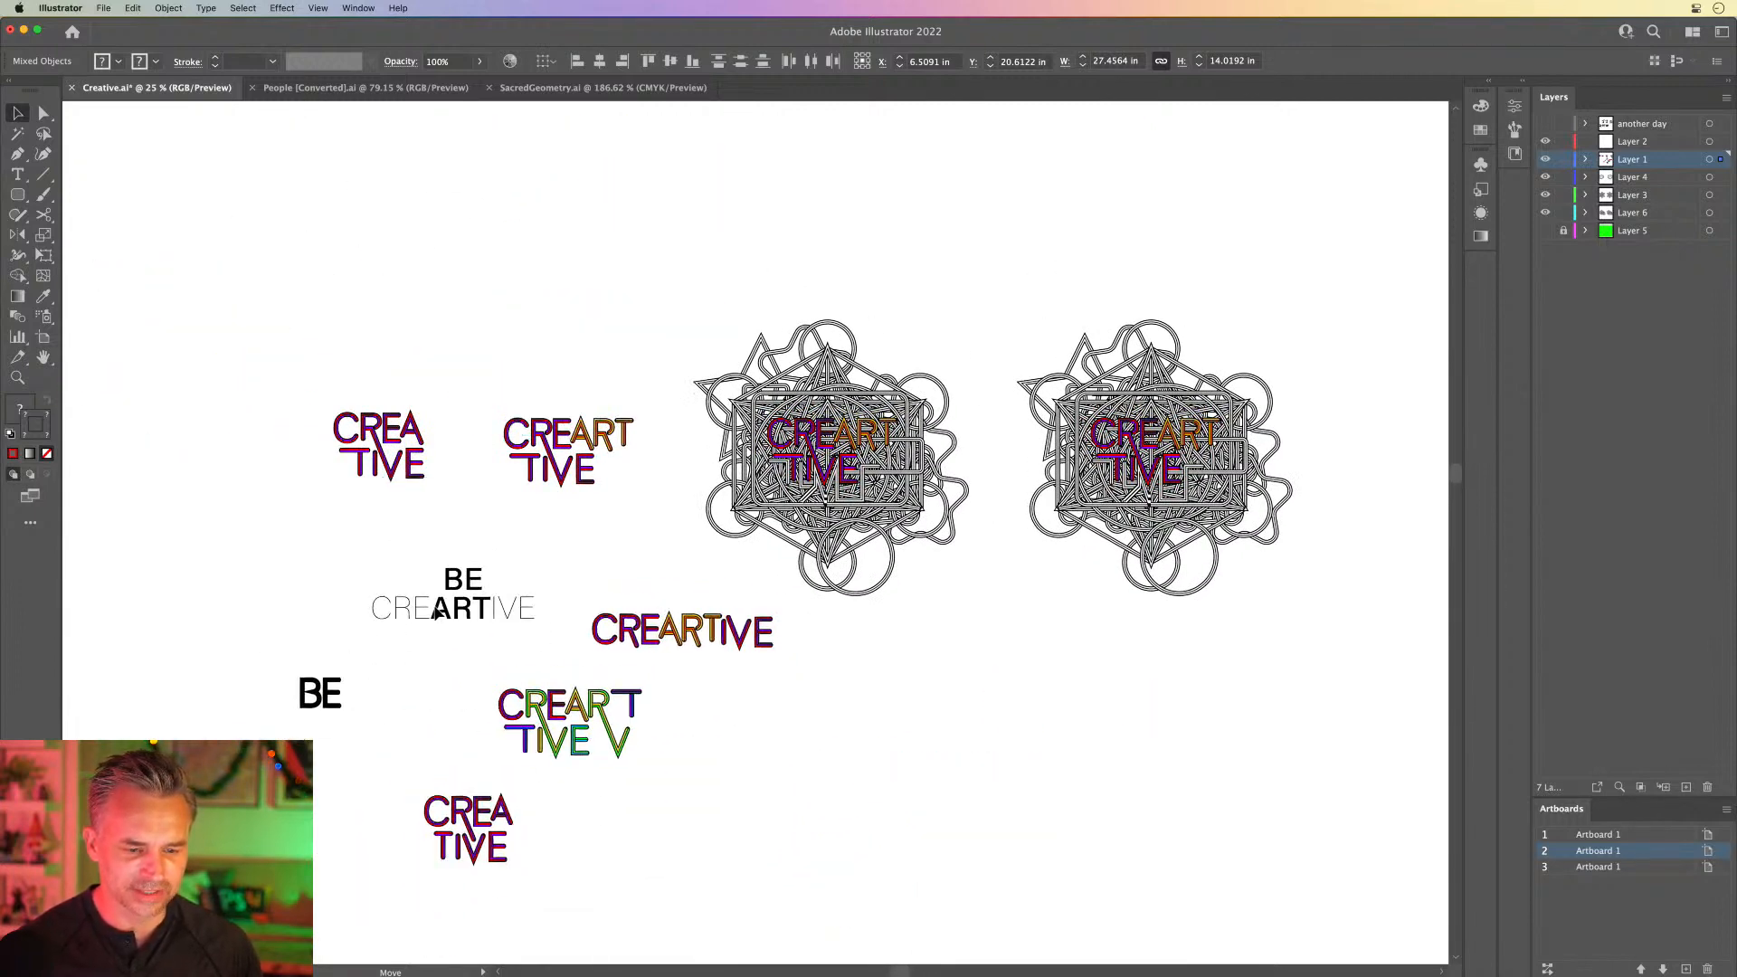
click(308, 584)
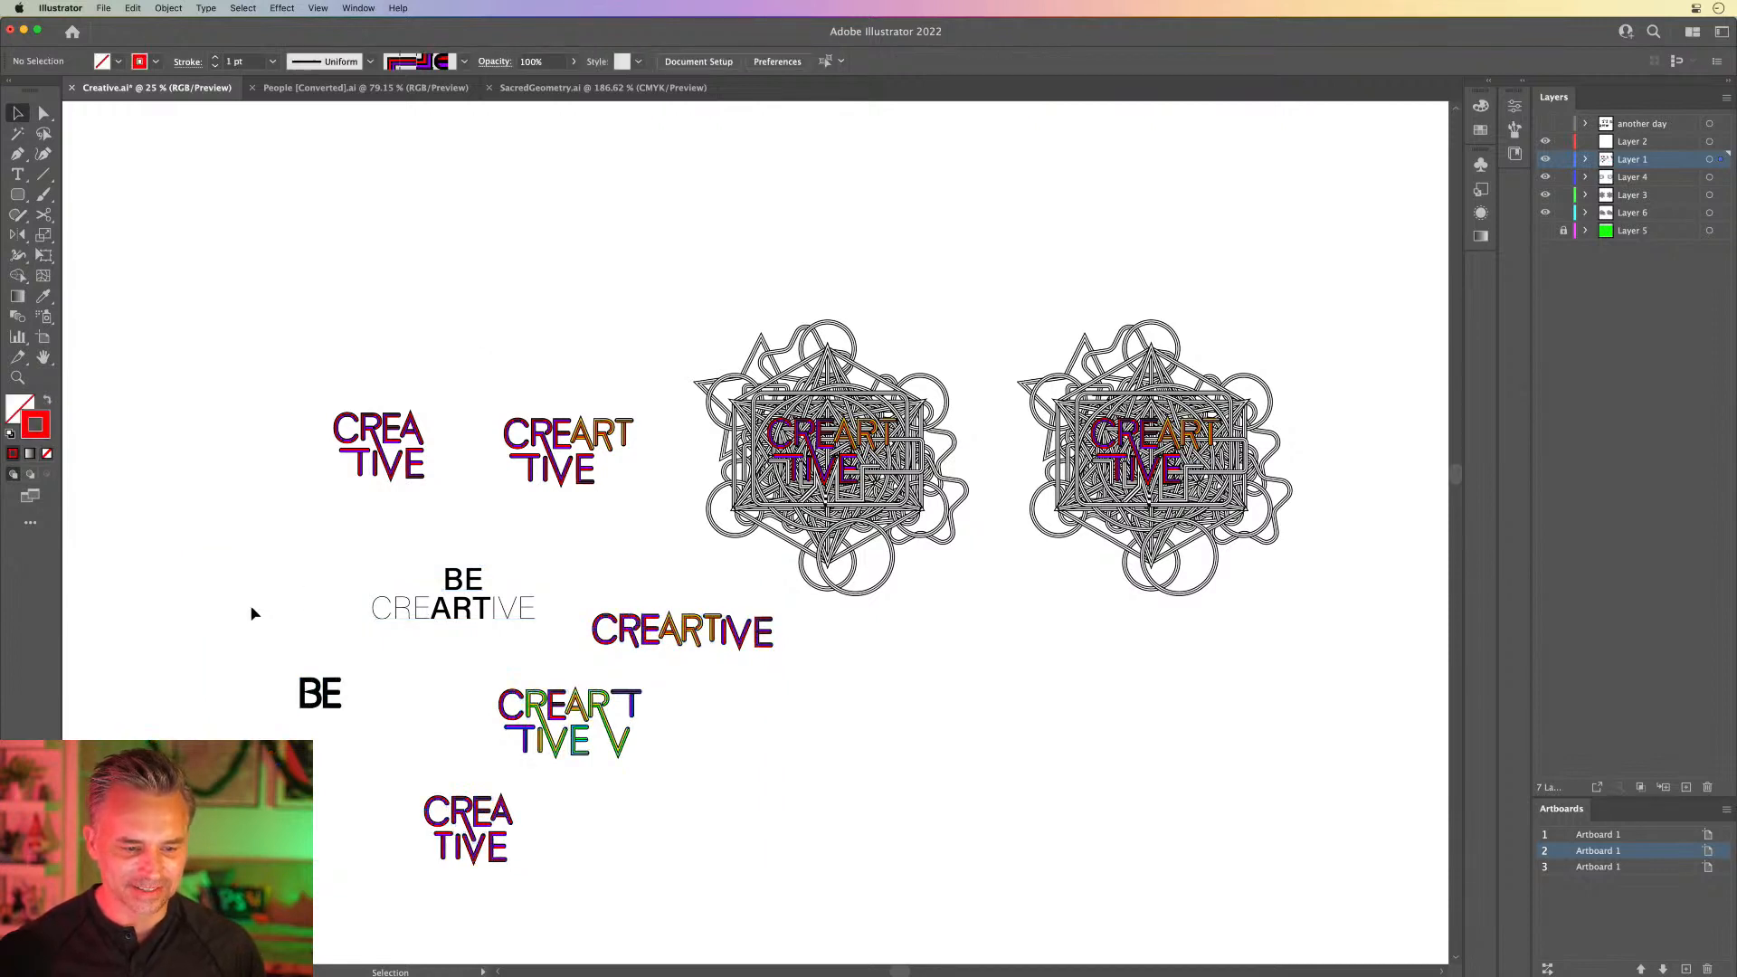
Step: Move the outlined BE, green lettering, lower CREATIVE lettering and brush sample right, beneath the geometric artworks
drag(156, 674, 679, 876)
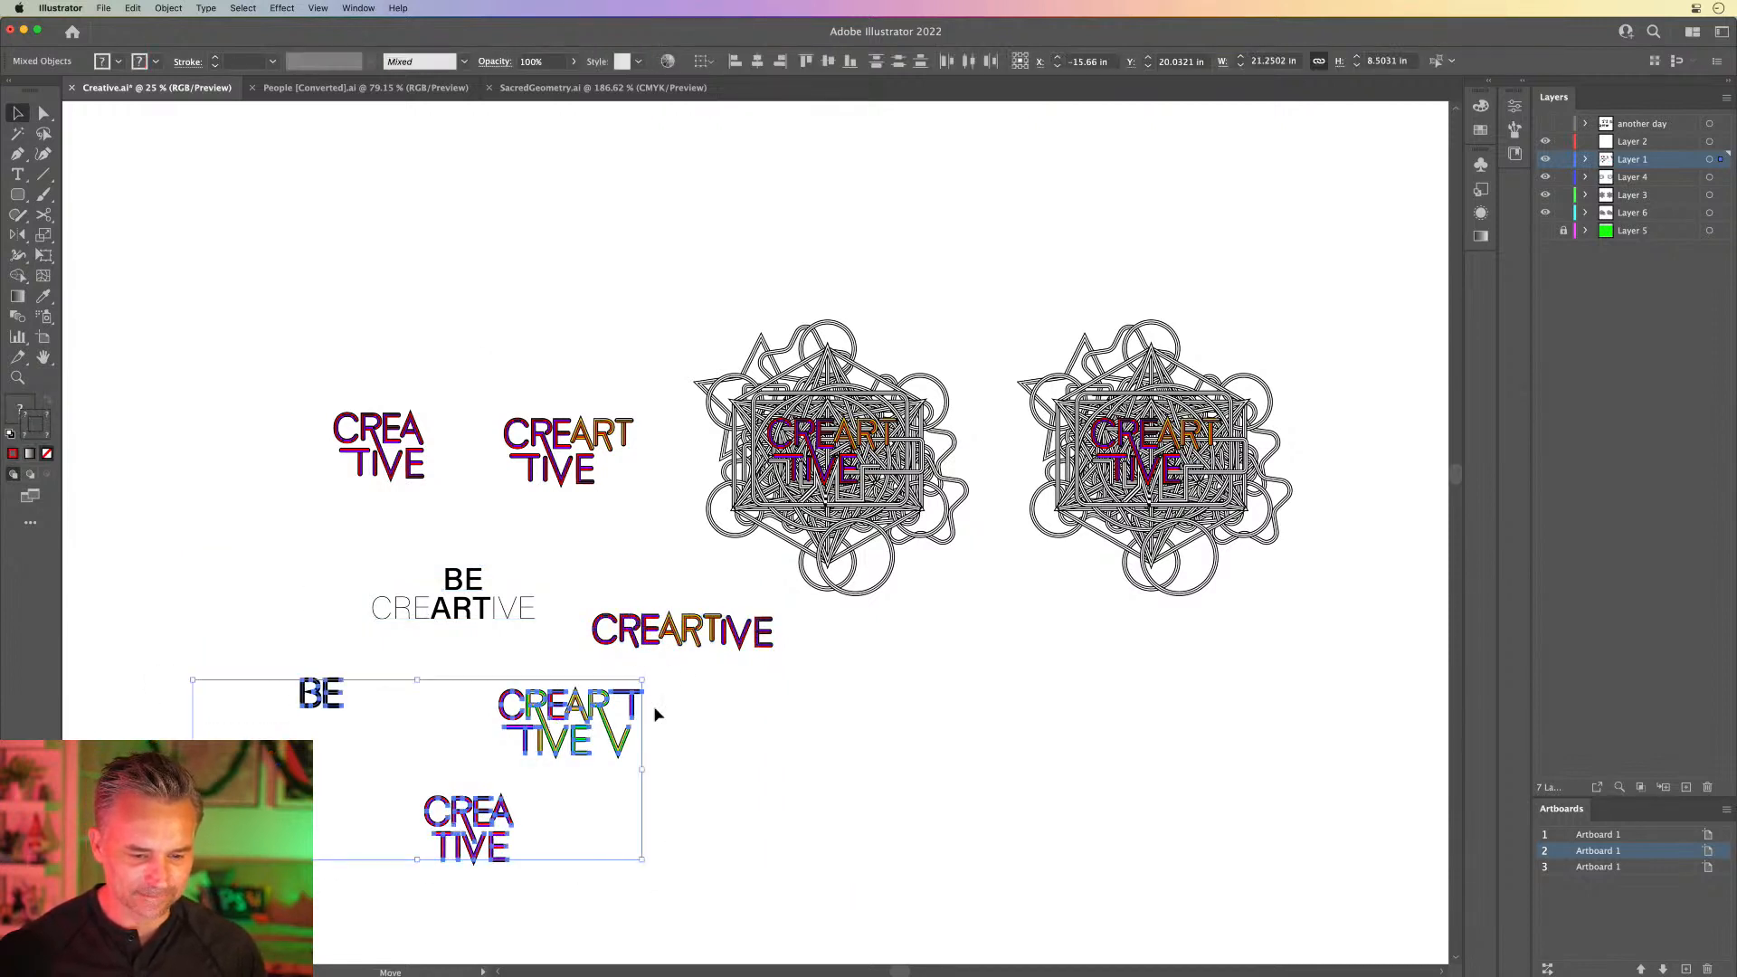
drag(647, 704, 1168, 672)
click(988, 644)
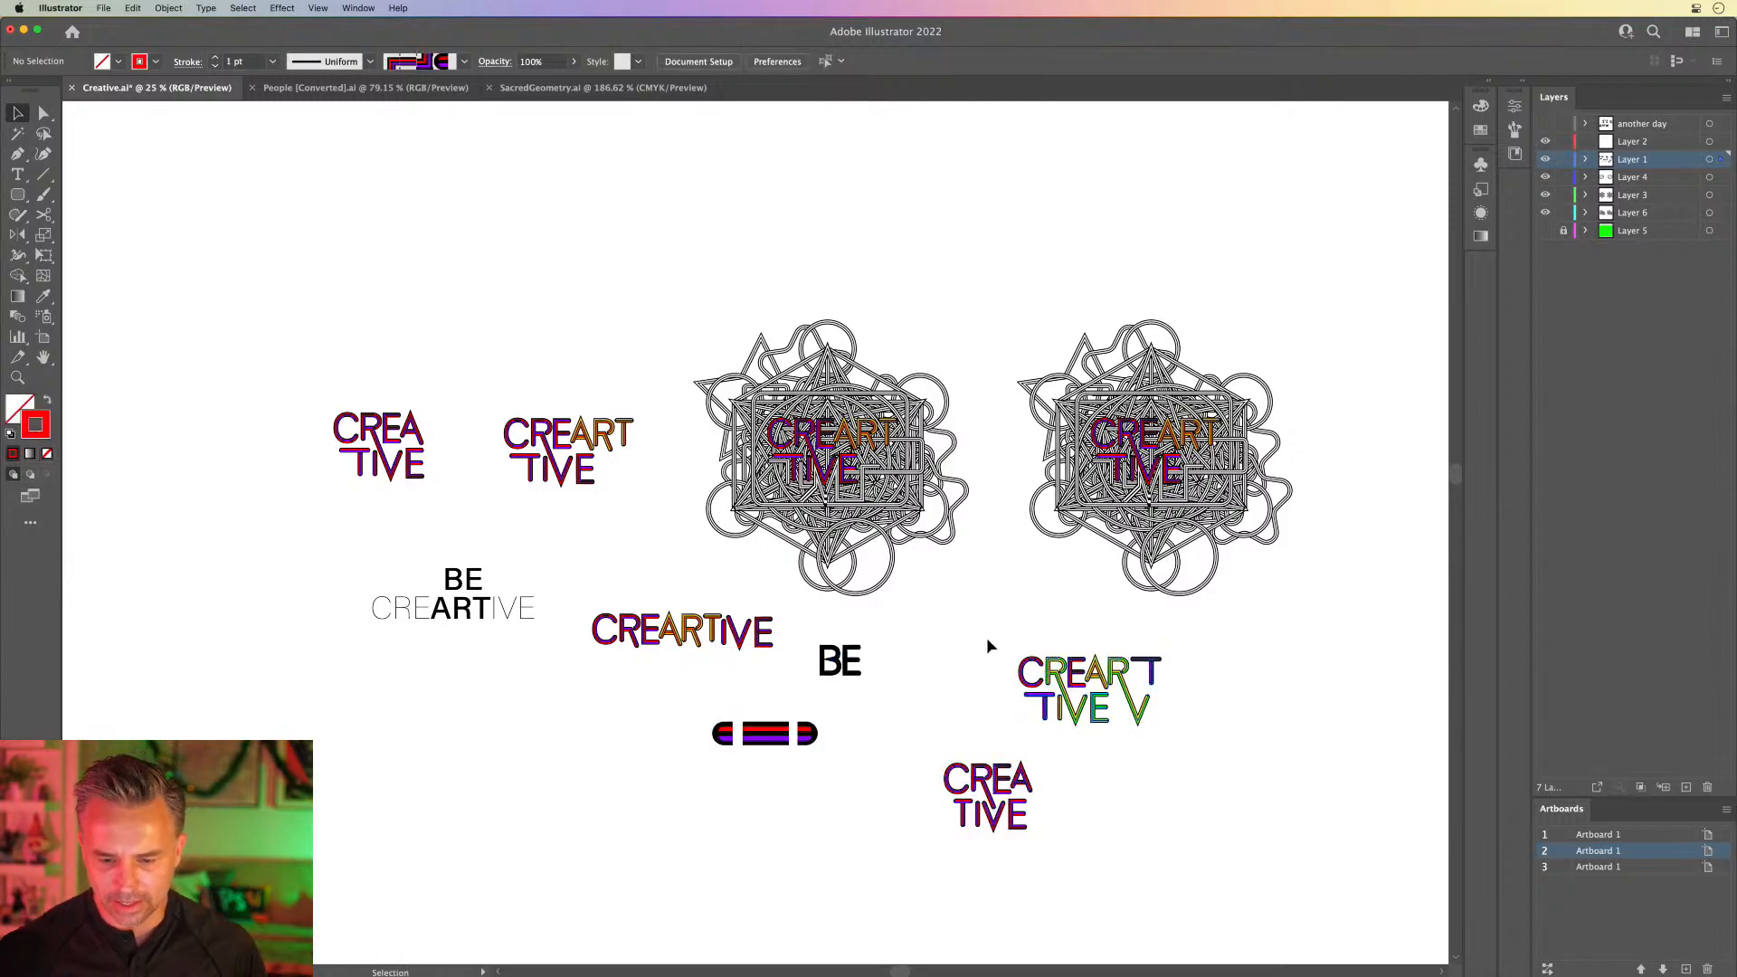
Step: Delete the green CREART TIVE V lettering and place the remaining lower CREATIVE lettering beside the outlined BE
click(1172, 729)
key(Delete)
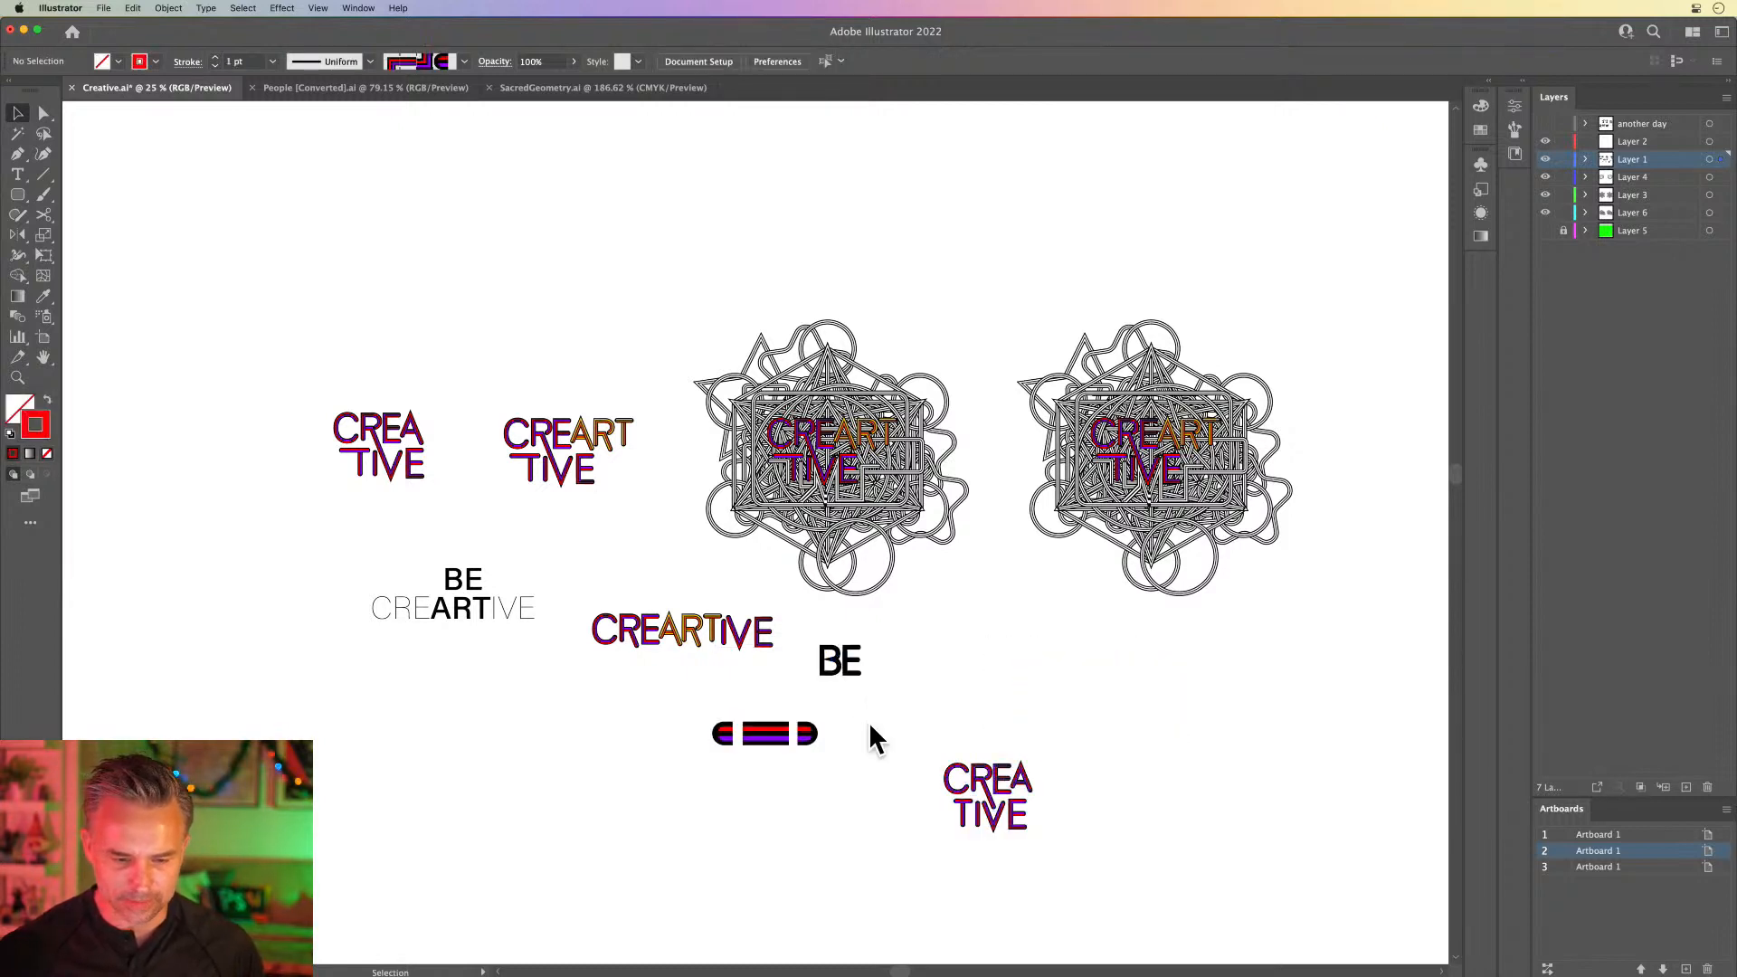
drag(991, 796, 960, 676)
click(879, 684)
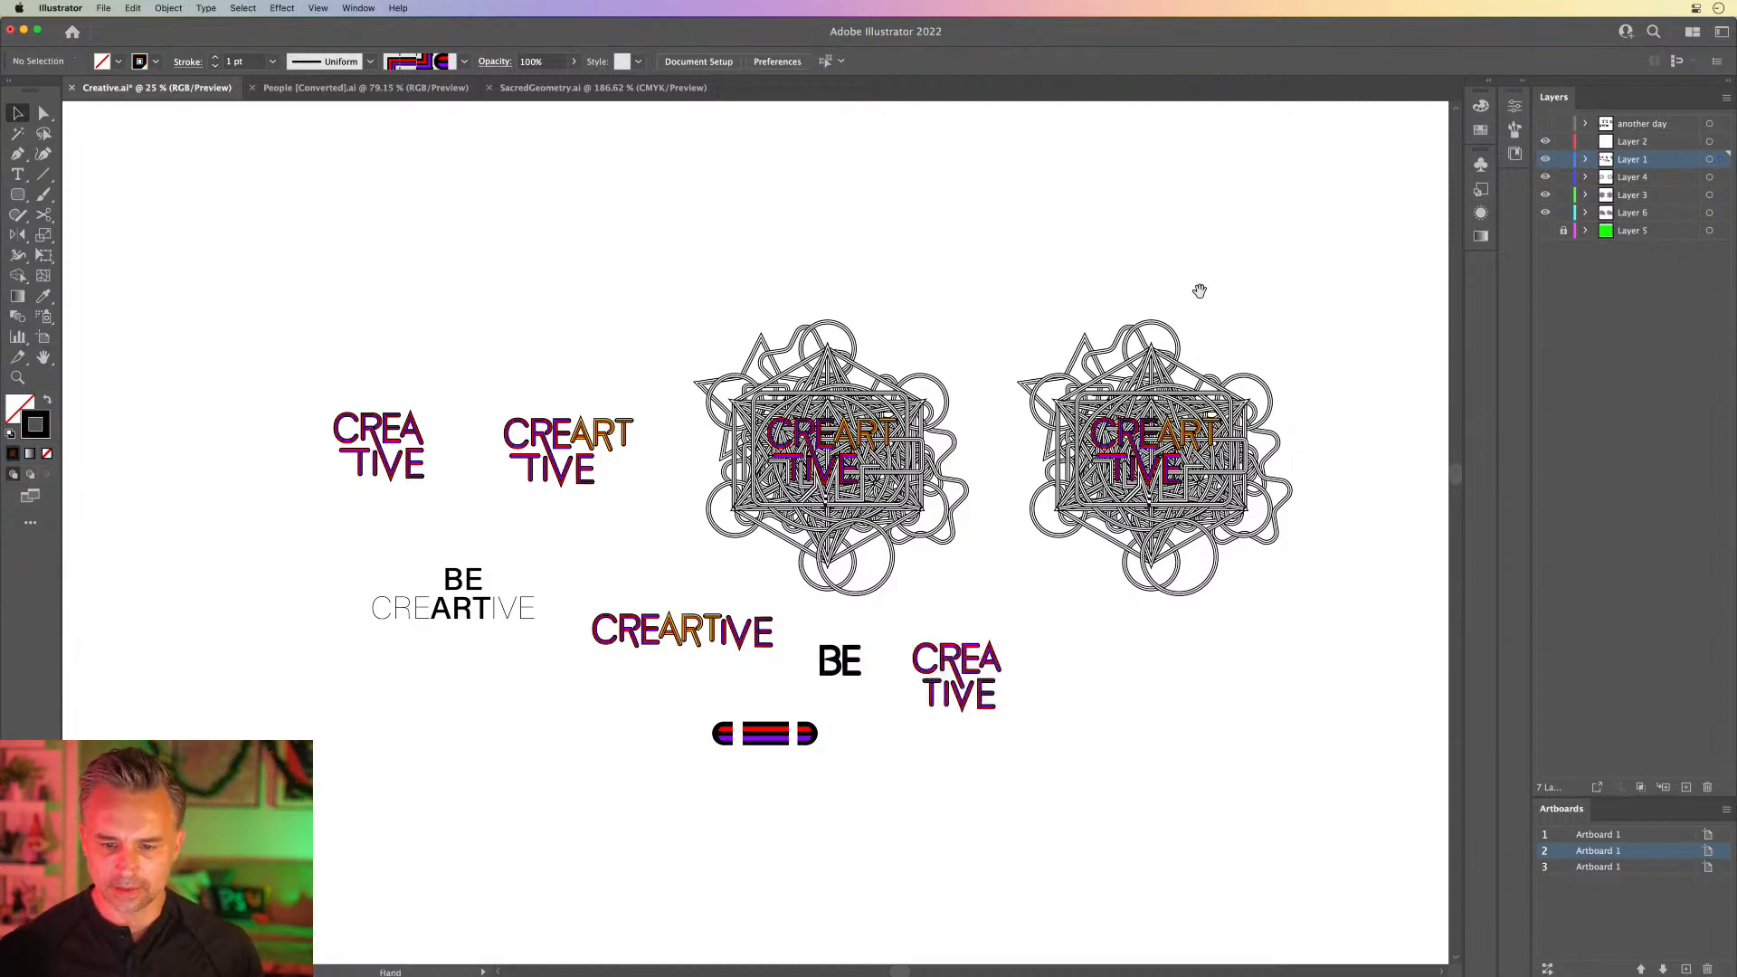
Step: Extend the lower end of the orange T's stem to about Y 4.59 in on the duplicate artwork, and lock Layers 4, 3 and 6
drag(1138, 297, 838, 310)
key(super+equal)
key(super+equal)
key(super+equal)
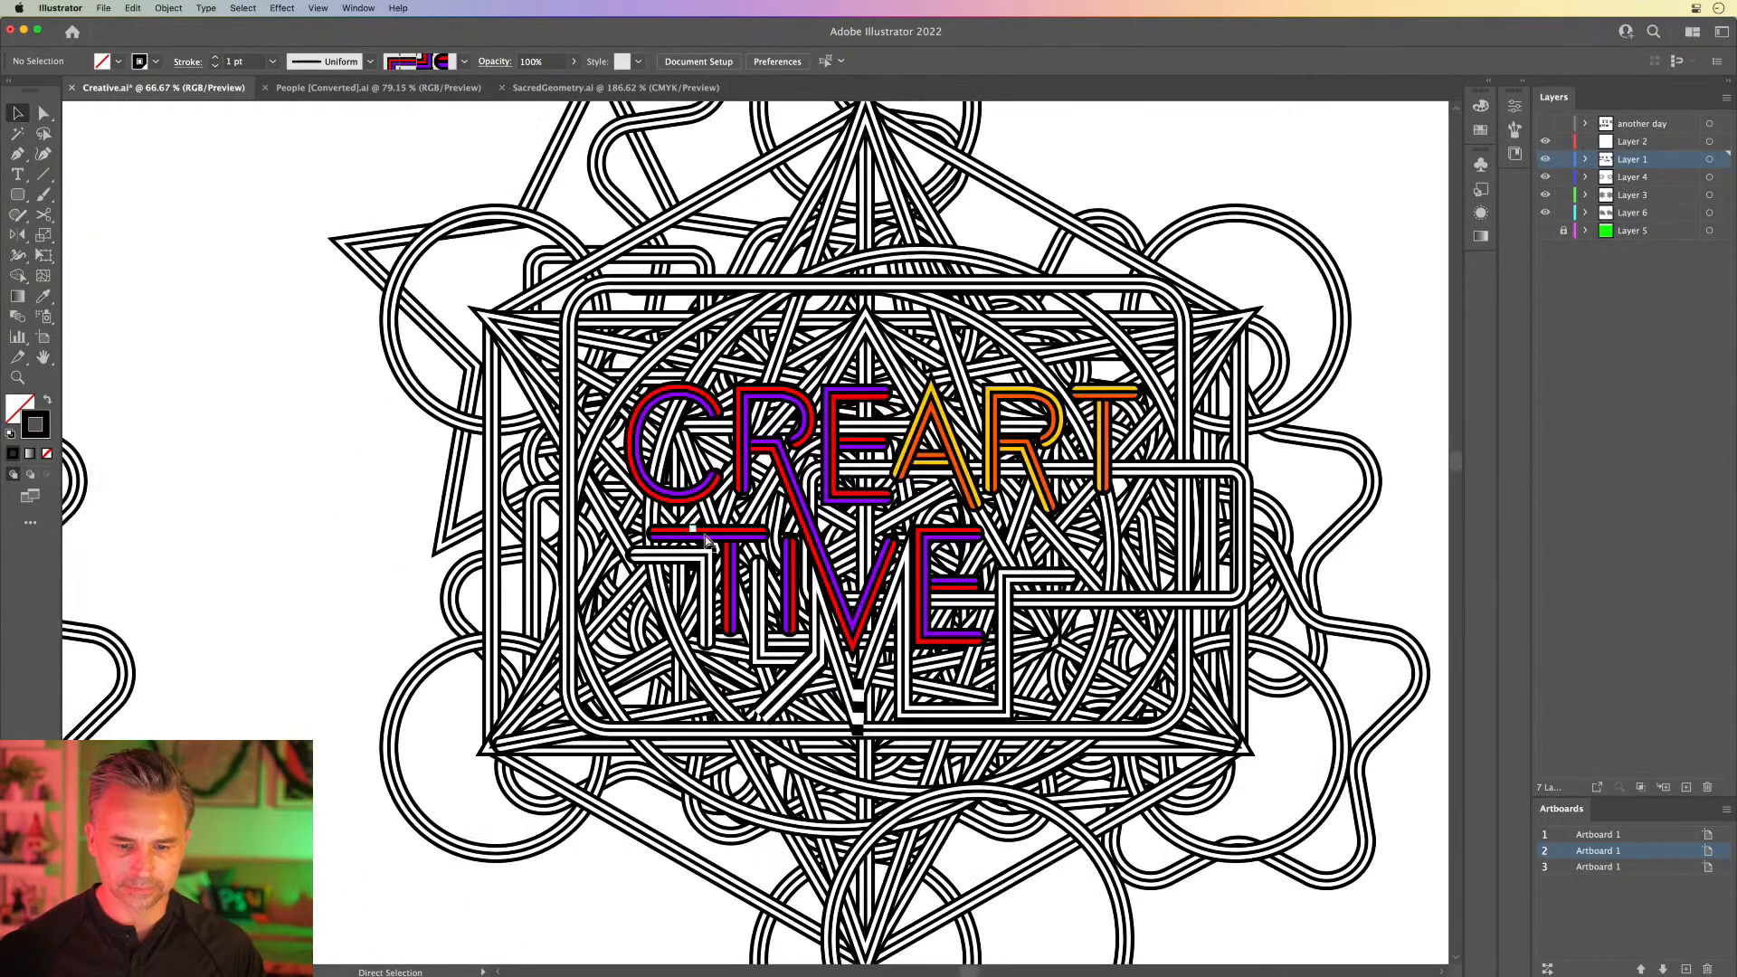
key(super+equal)
key(super+equal)
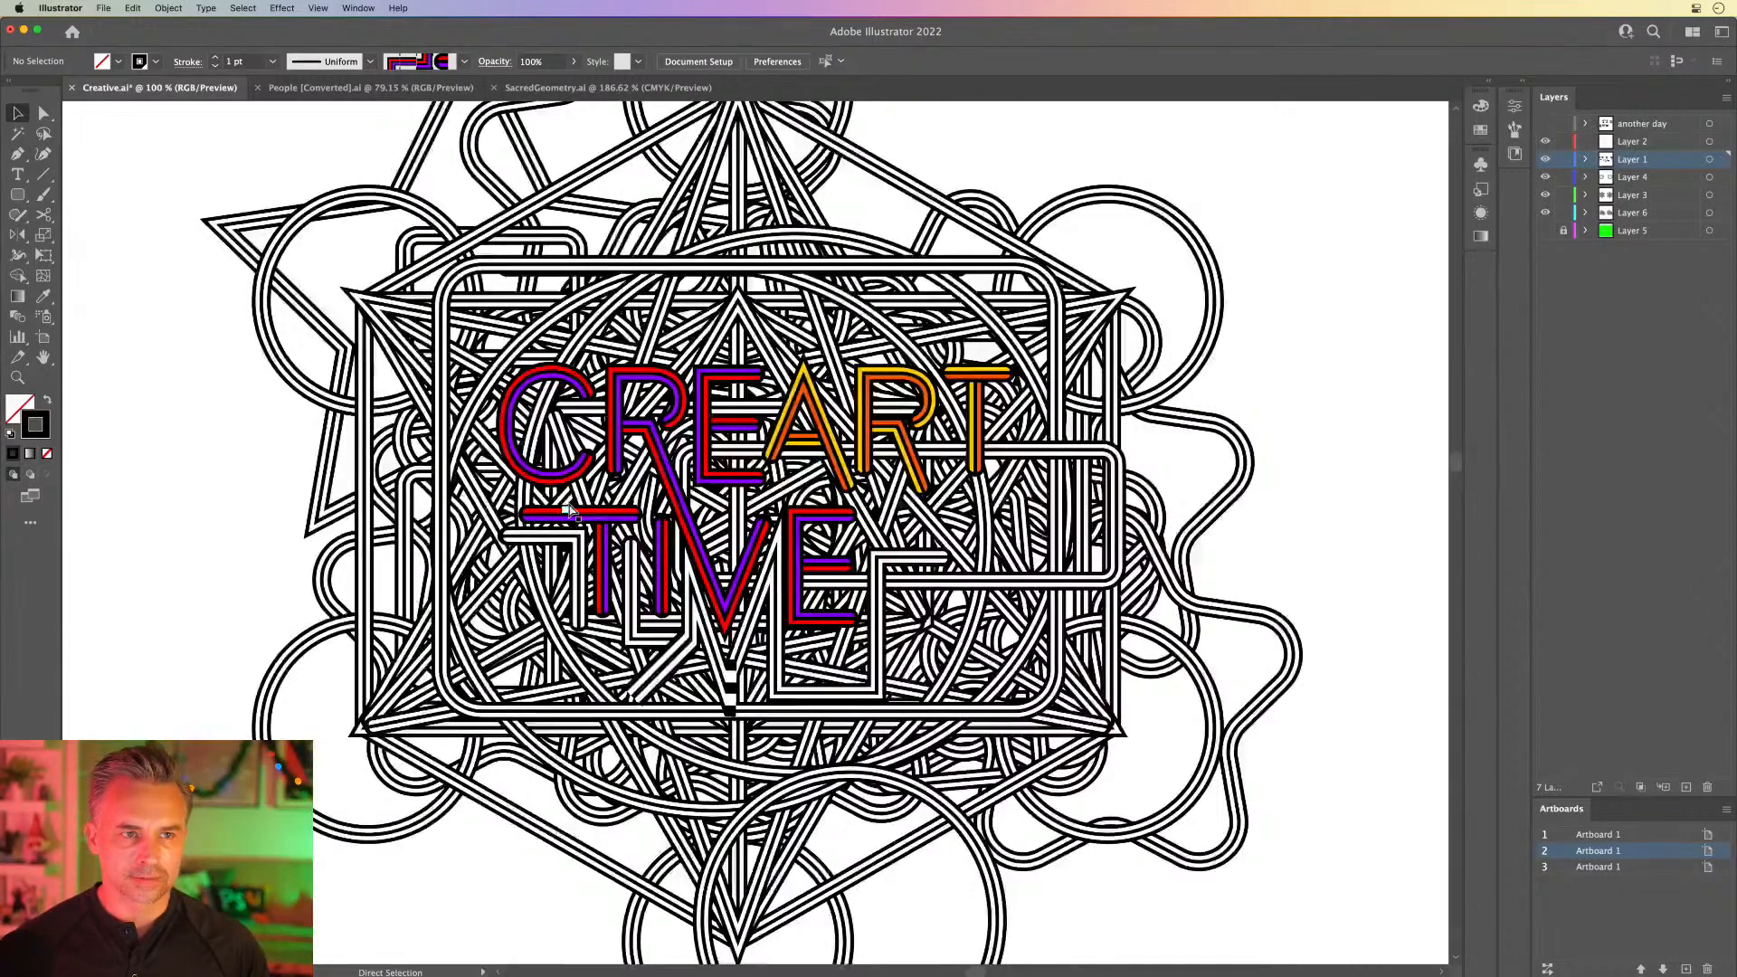
scroll(570, 509, left, 3)
scroll(570, 509, up, 2)
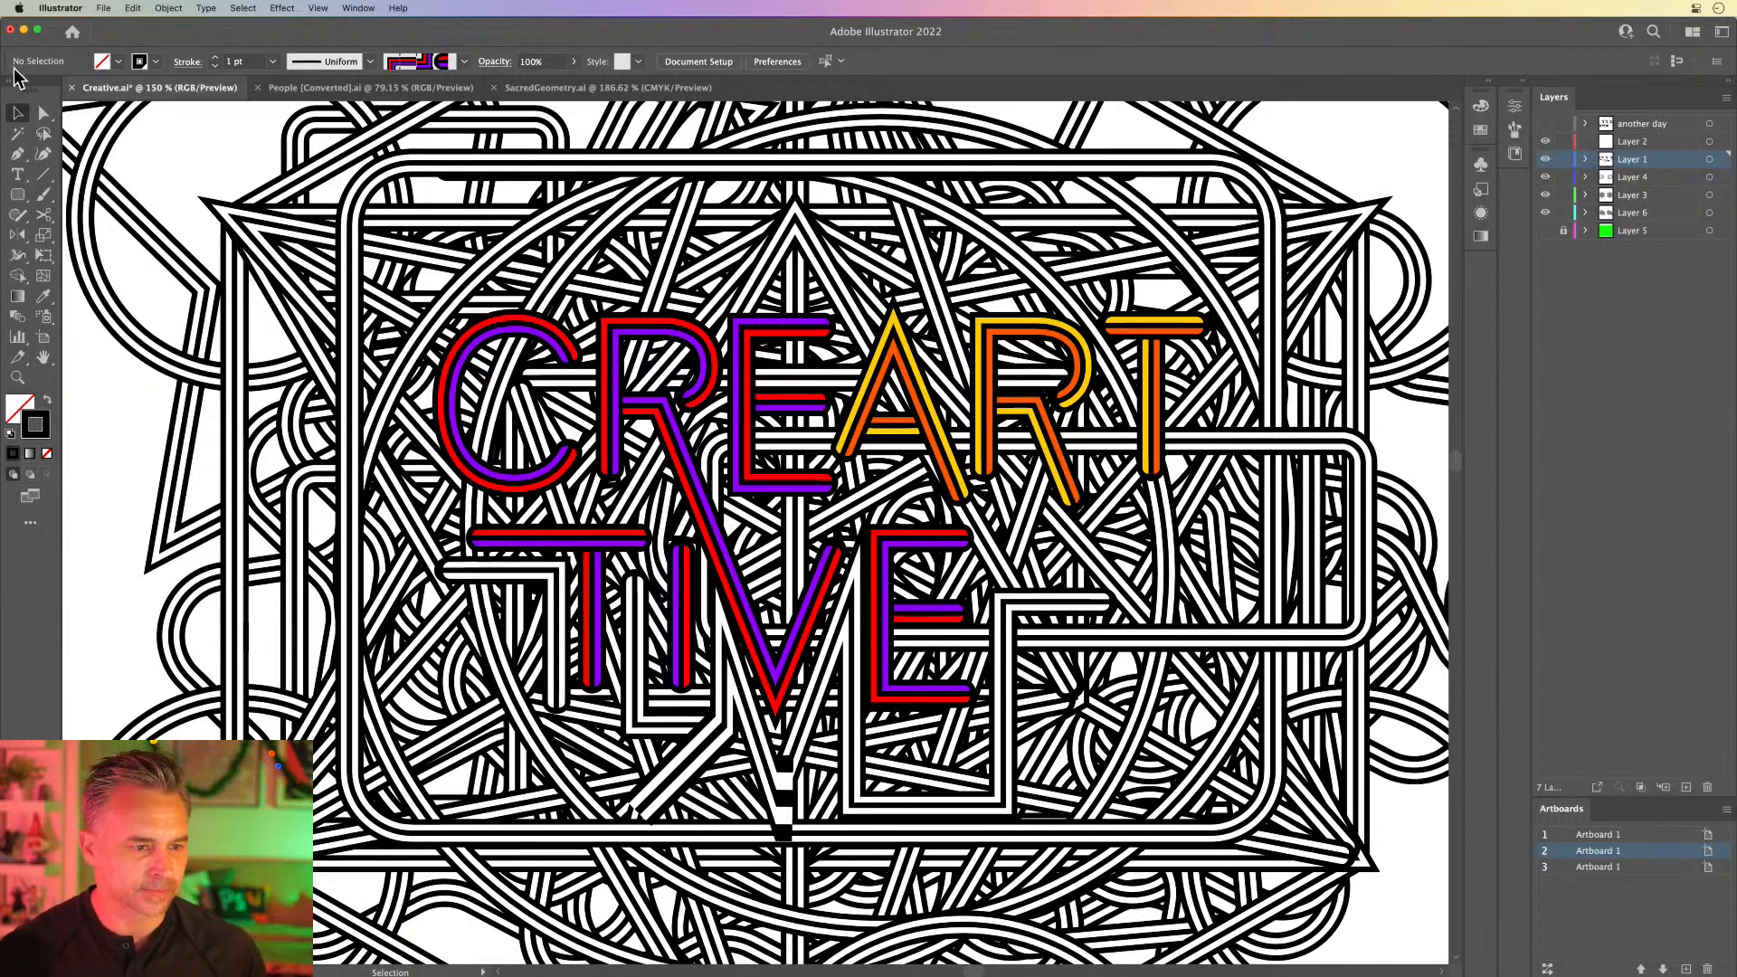
click(43, 113)
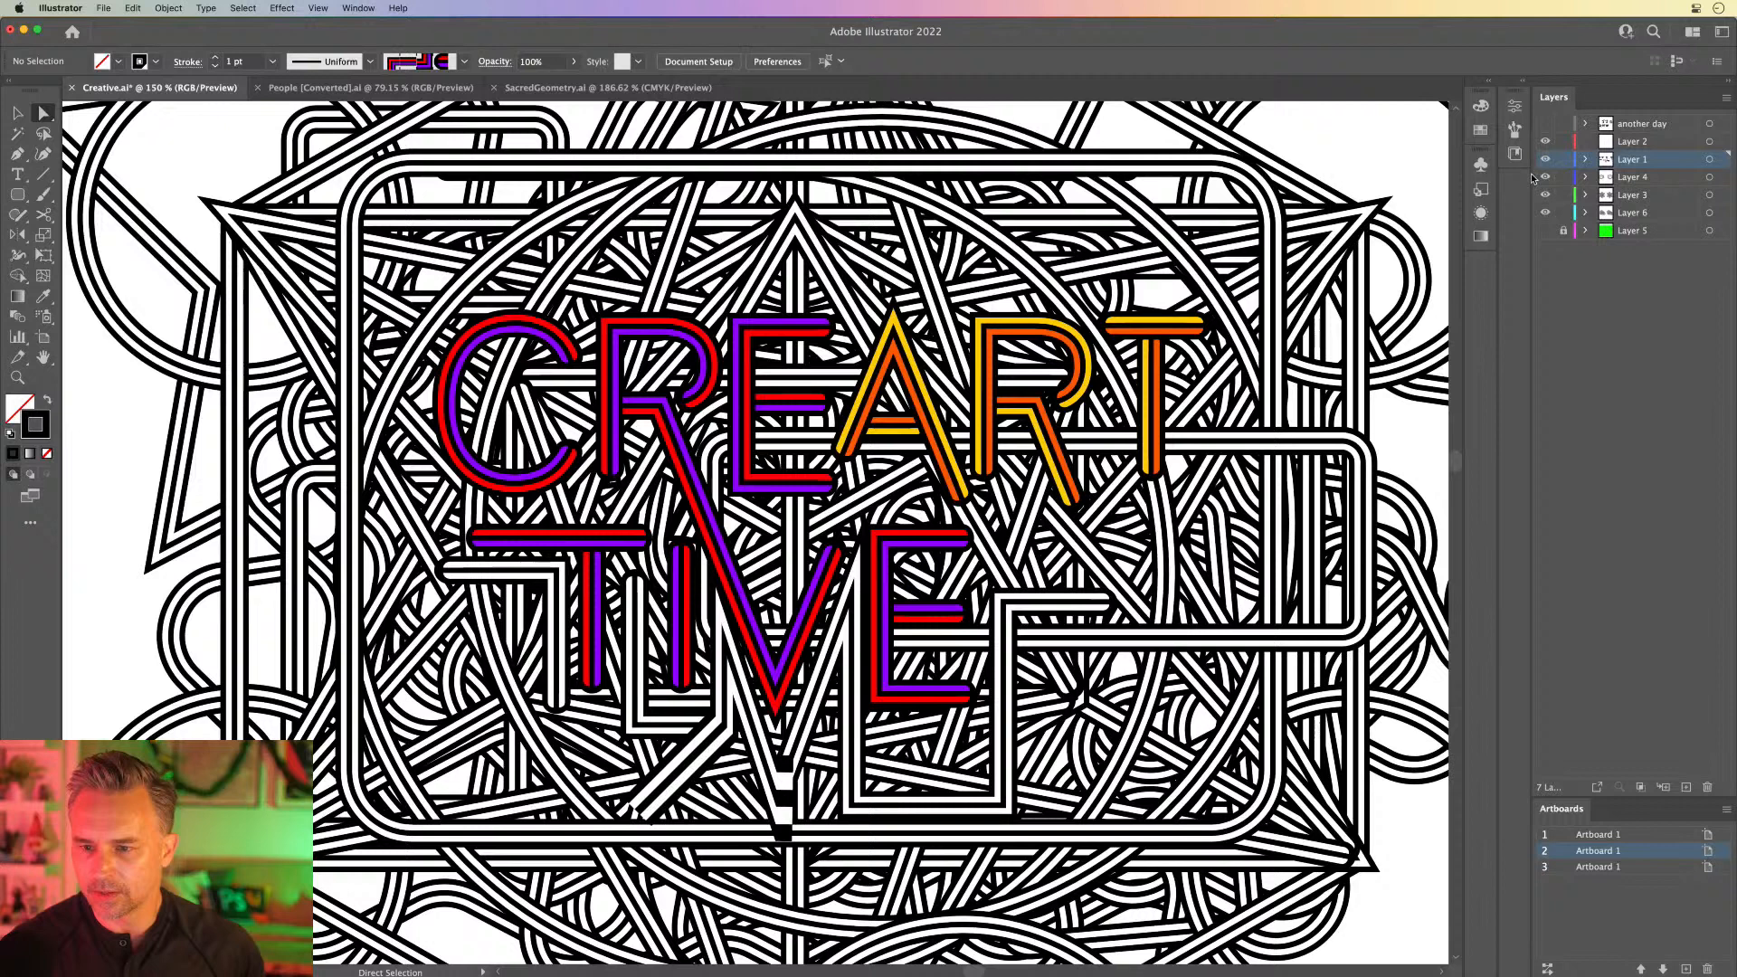
click(1654, 142)
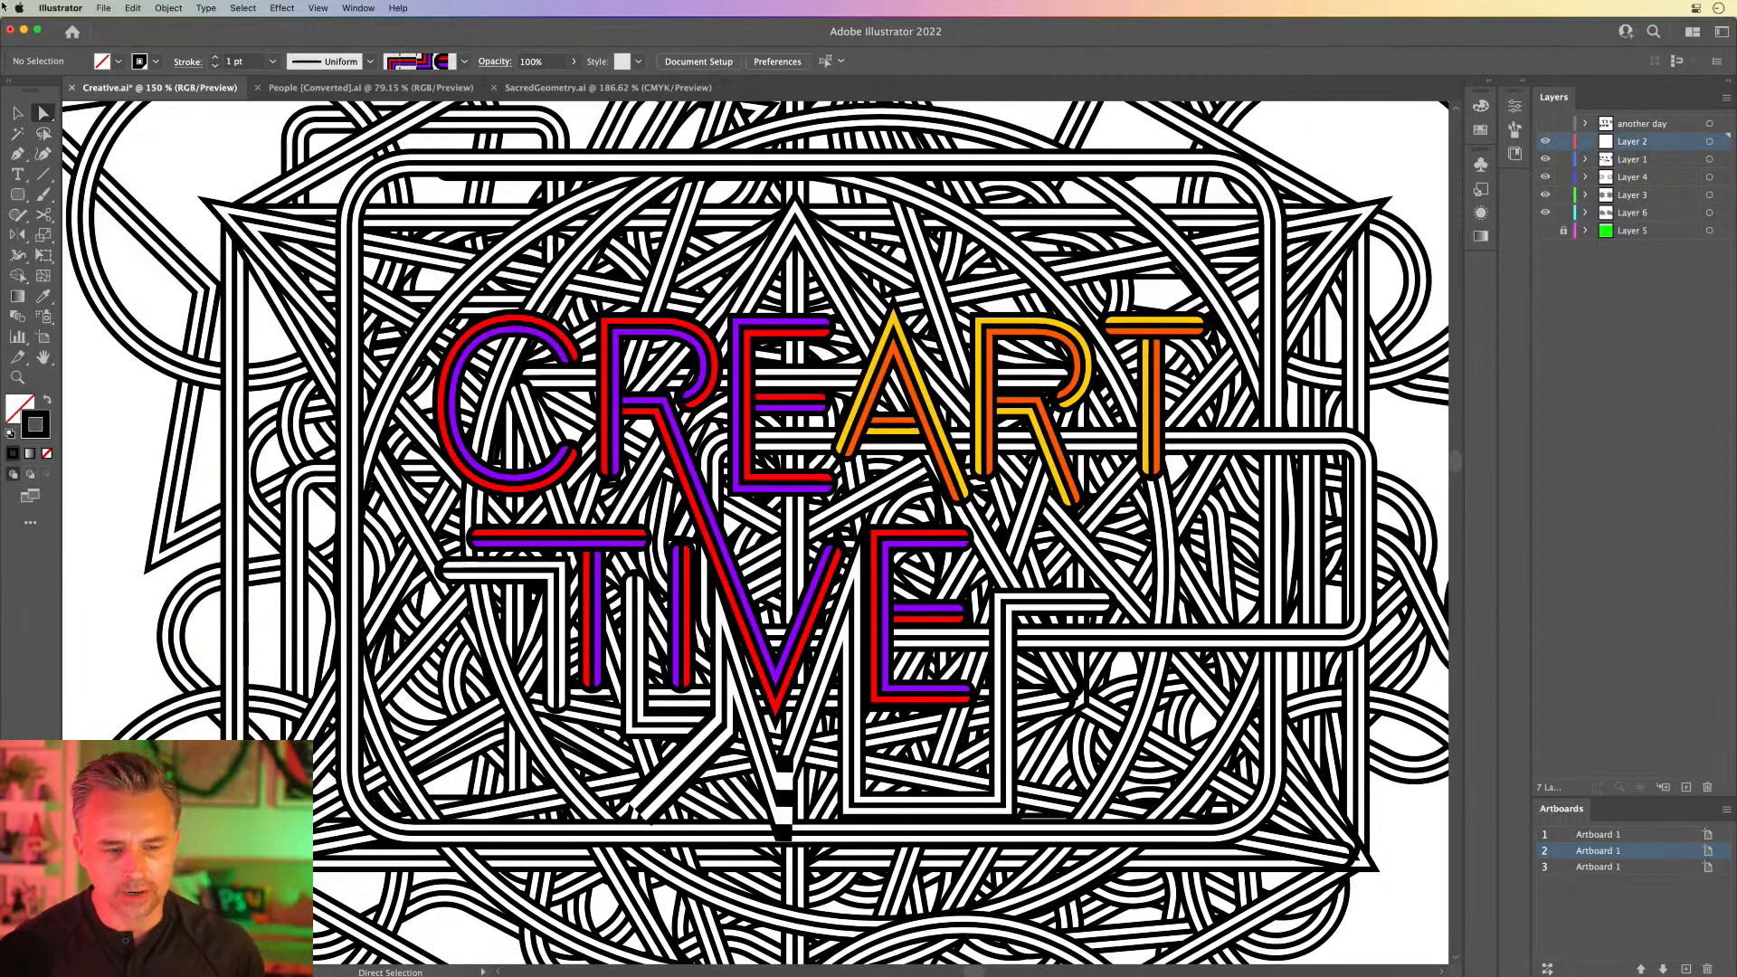
click(1152, 489)
drag(1151, 501, 1152, 514)
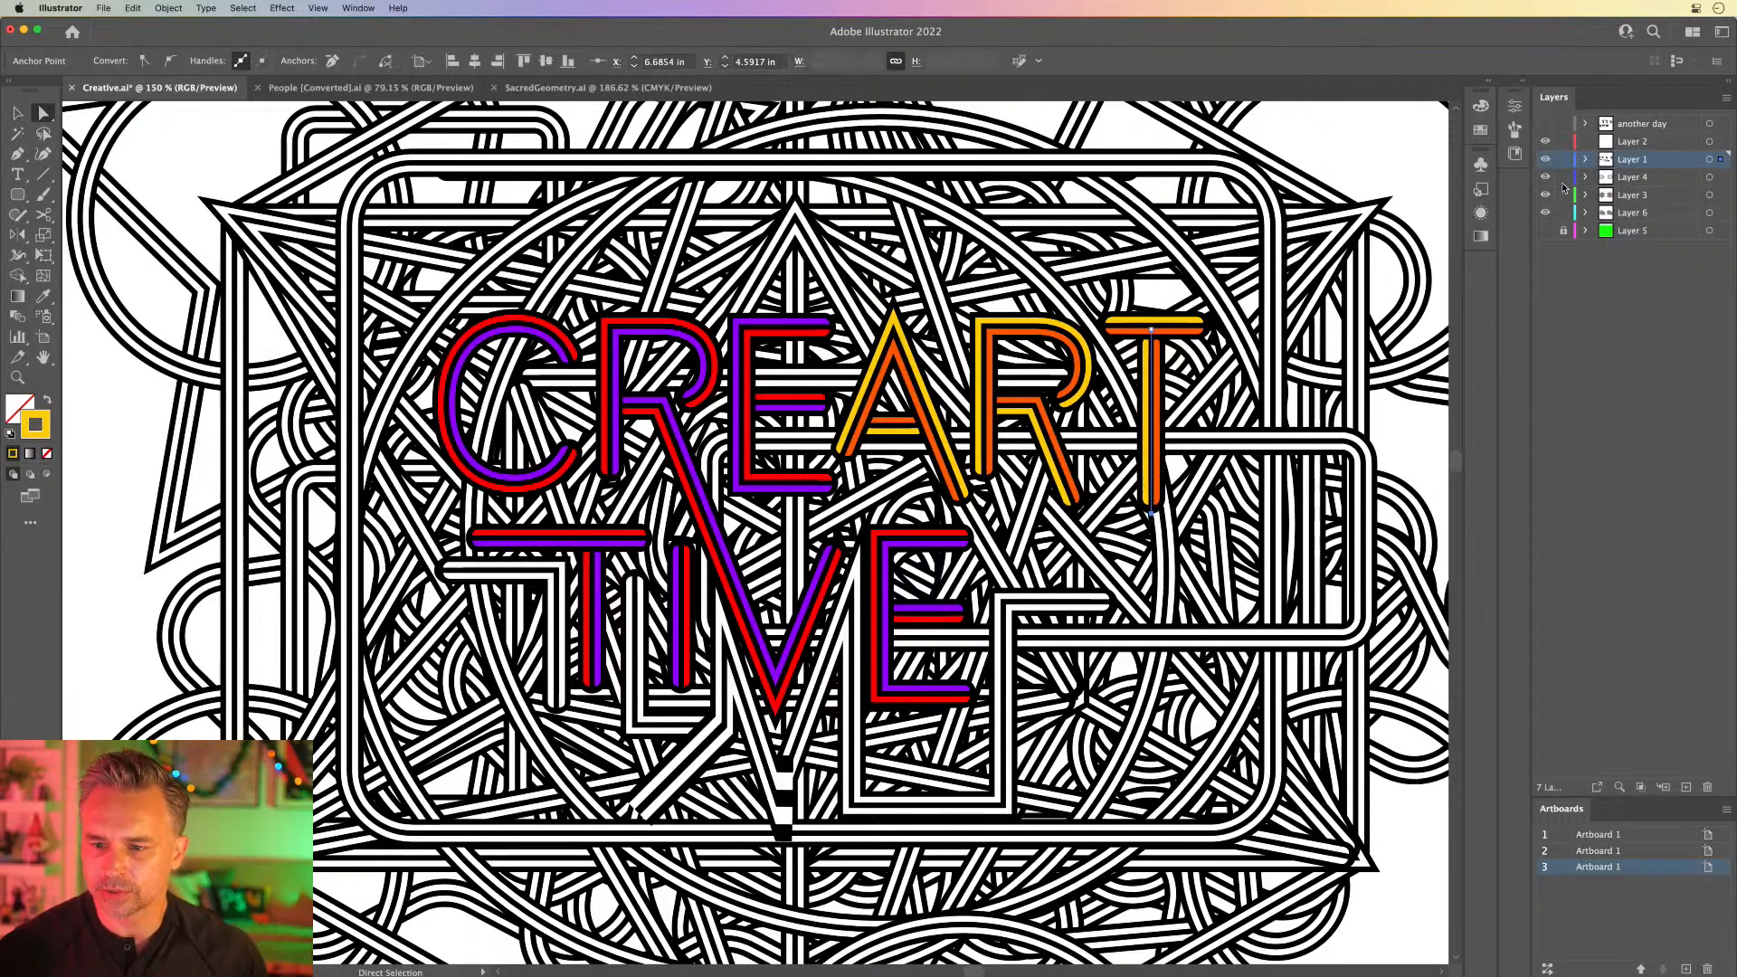
drag(1563, 176, 1563, 212)
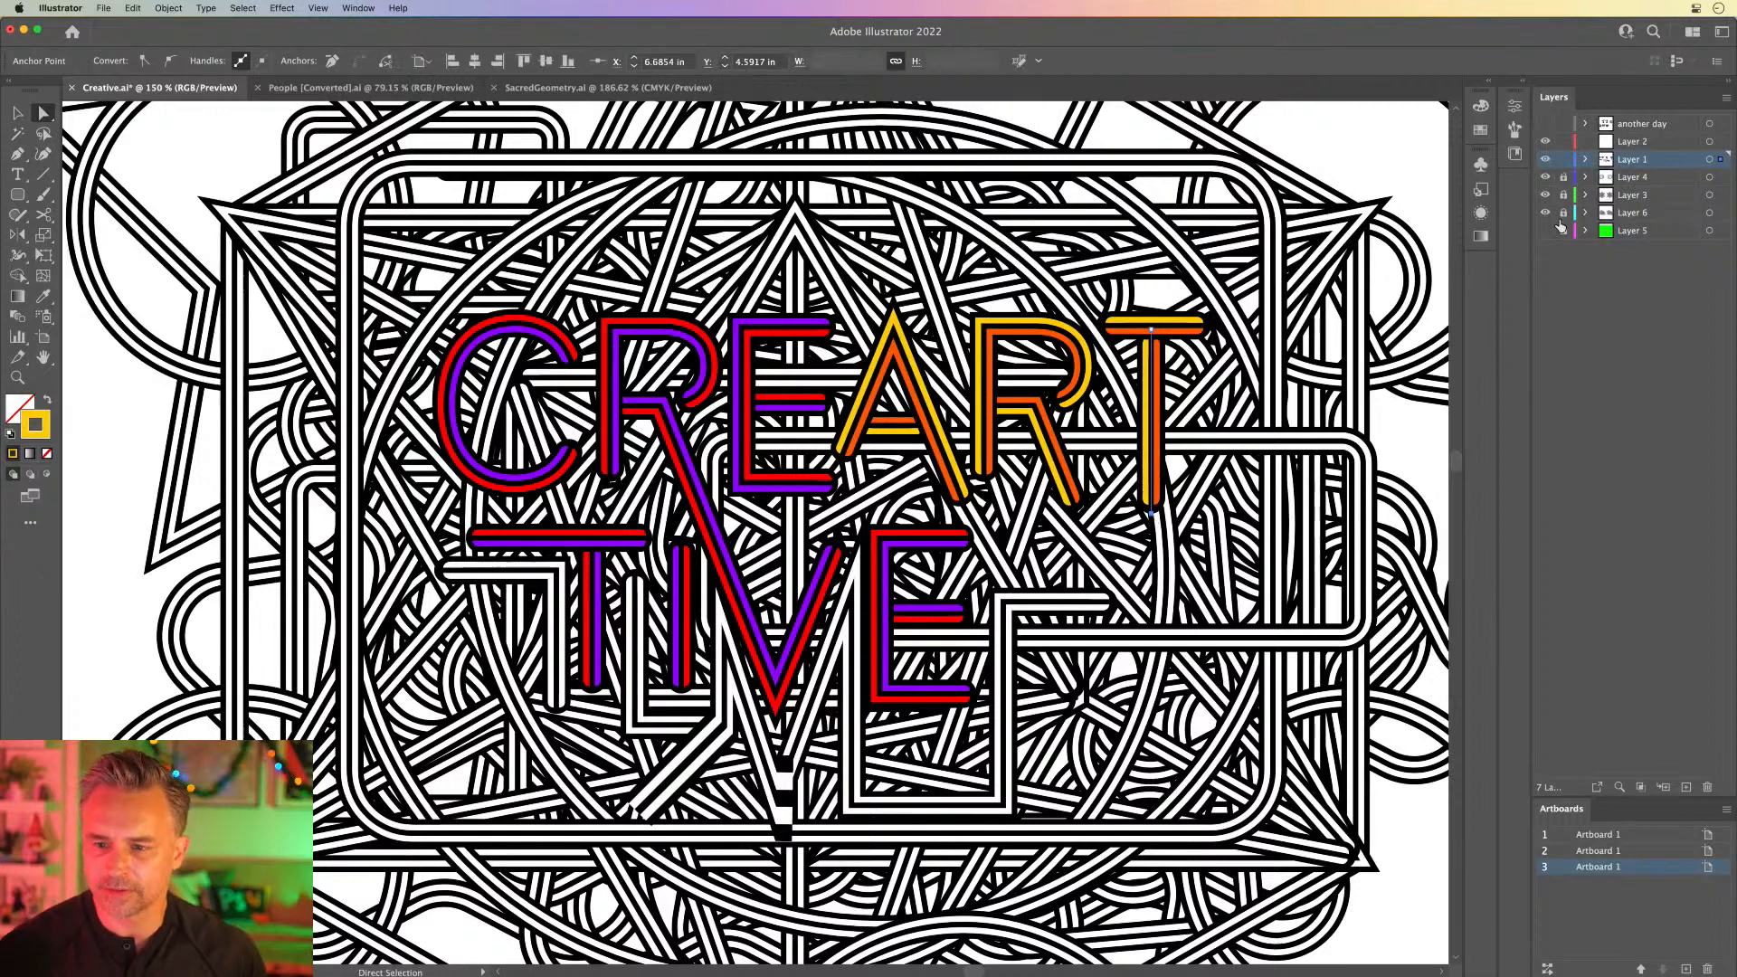
Step: Draw a rounded rectangle about 3.96 by 2.08 in over the V and E of TIVE and set its stroke to white
click(17, 194)
scroll(1138, 549, left, 1)
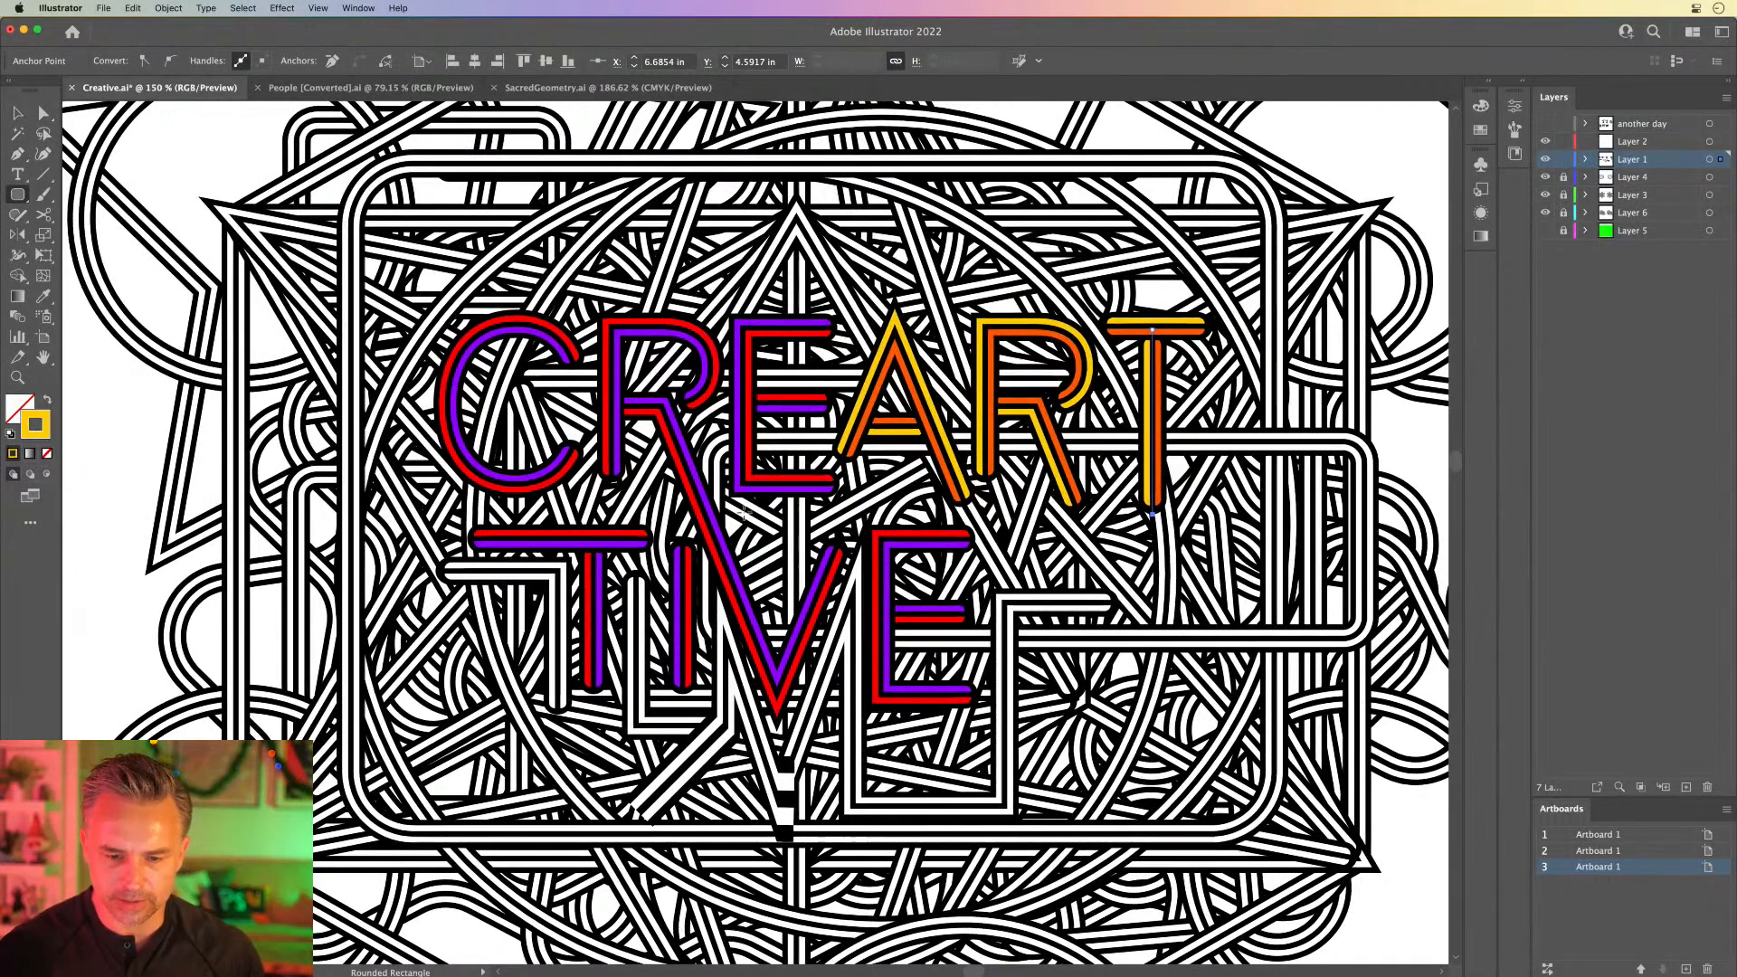
mouse_move(744, 509)
mouse_down()
mouse_move(1175, 756)
mouse_move(1260, 760)
mouse_move(1250, 775)
mouse_up()
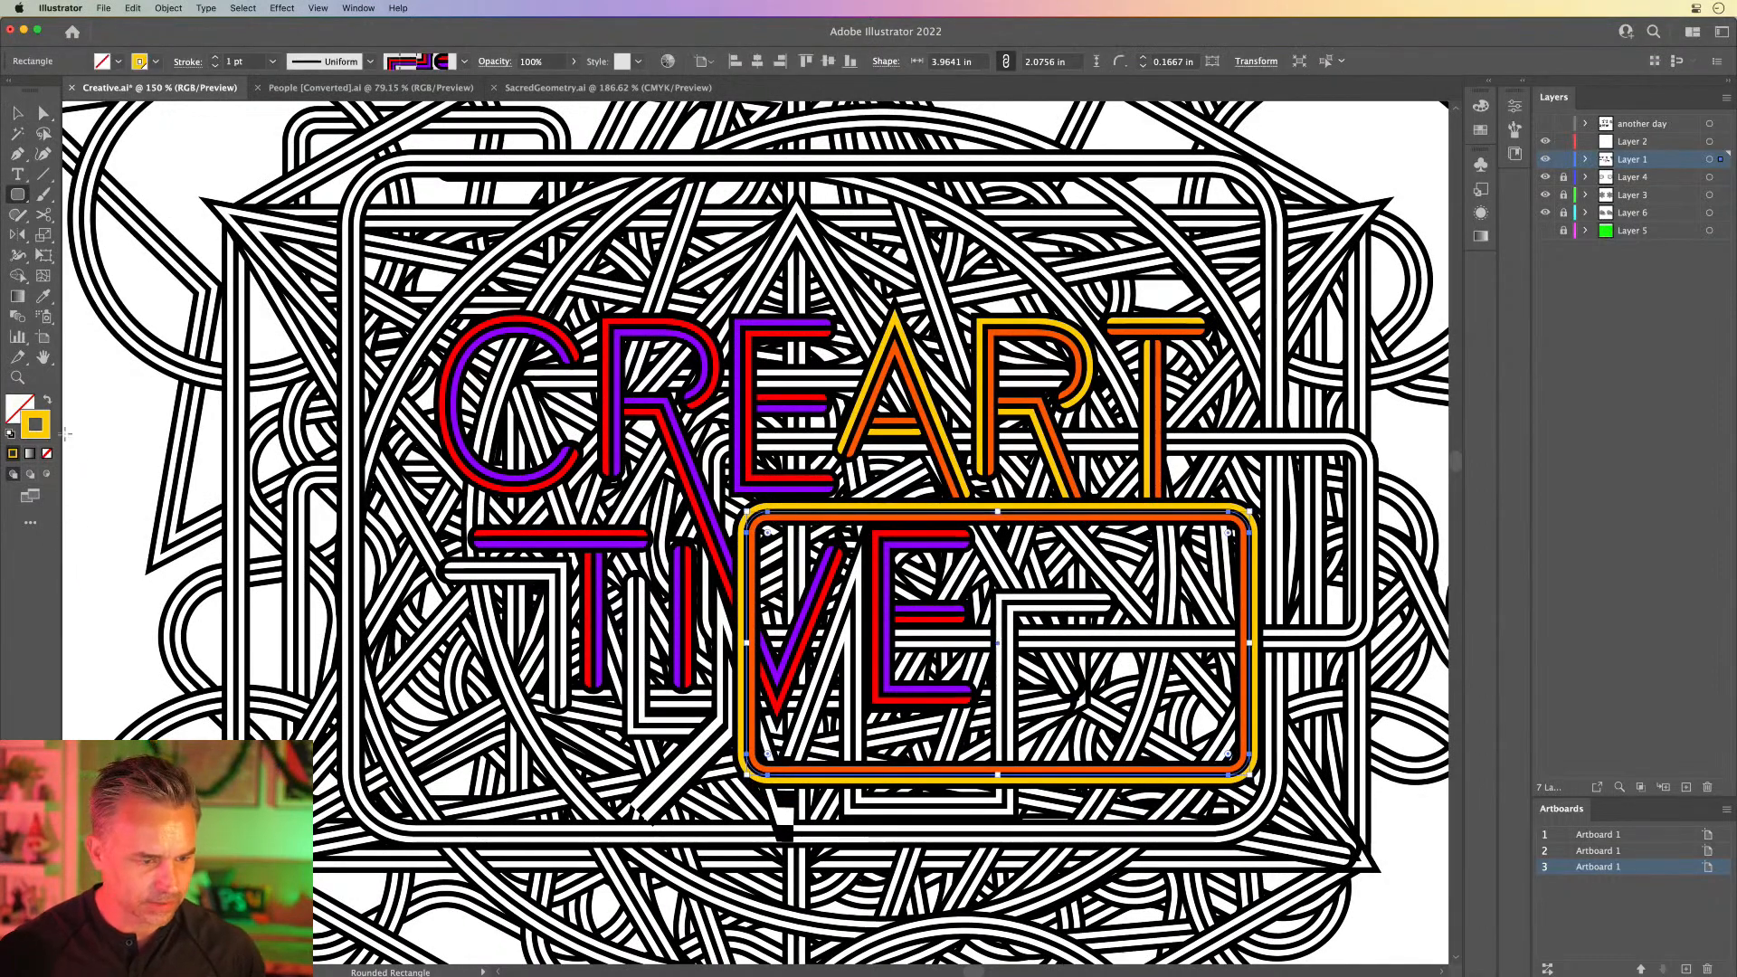
double_click(36, 426)
text(ffffff)
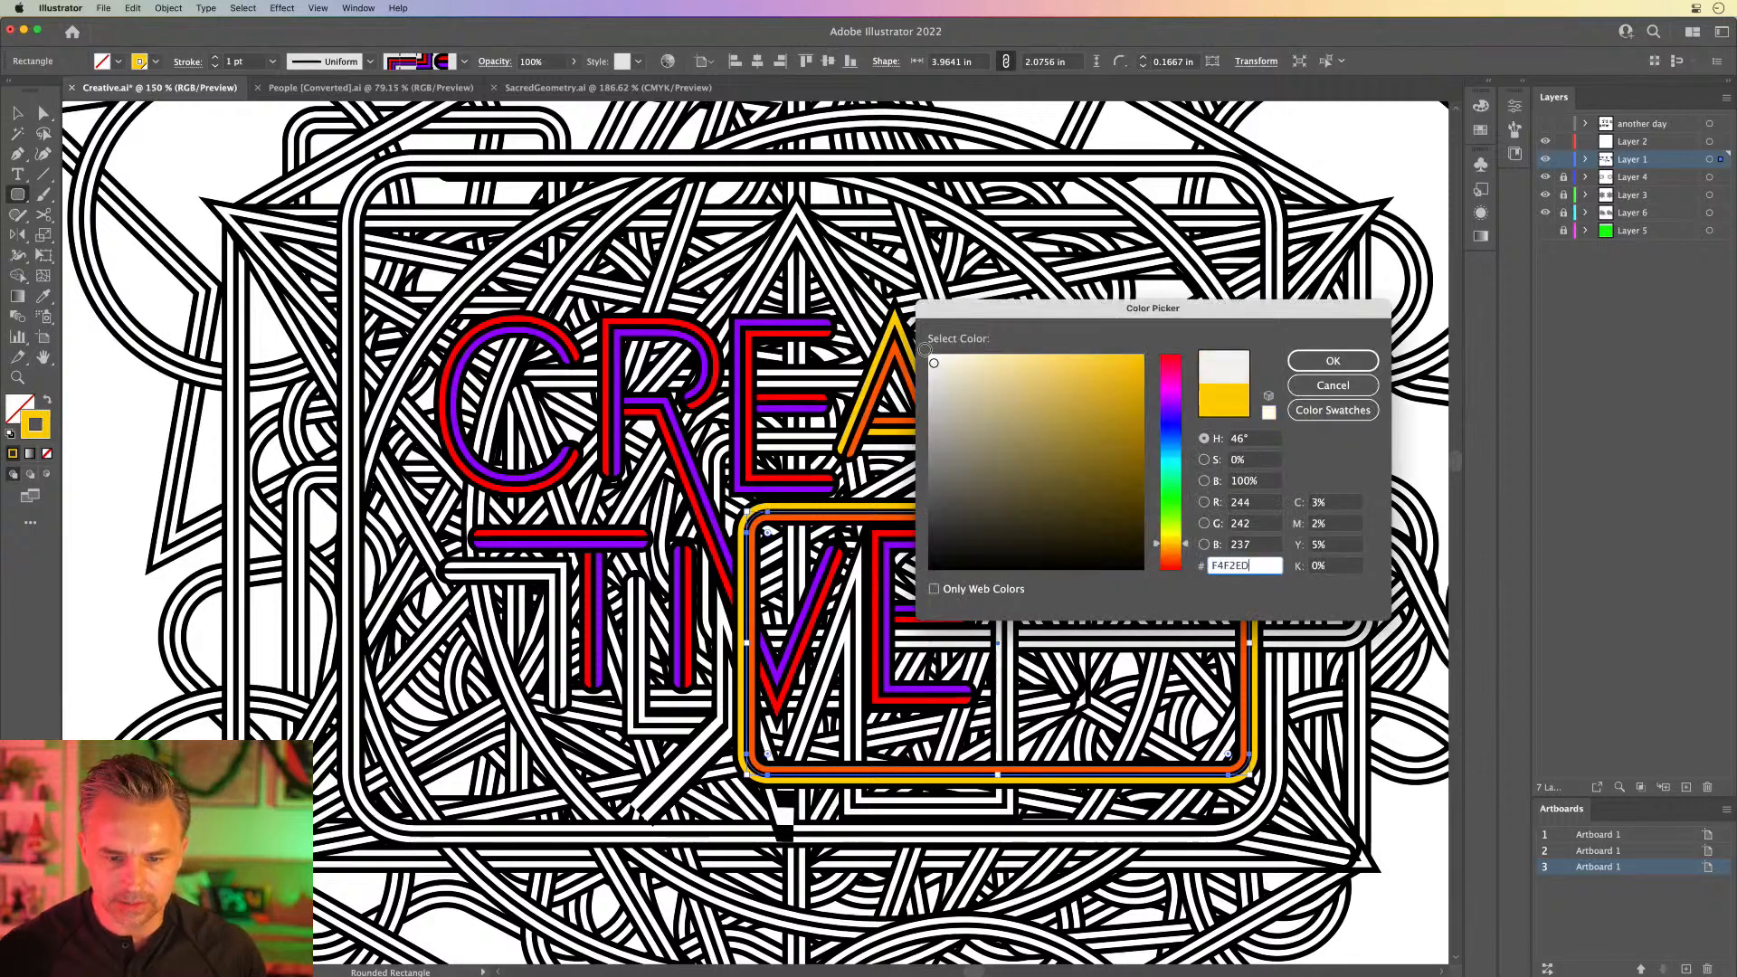
key(Return)
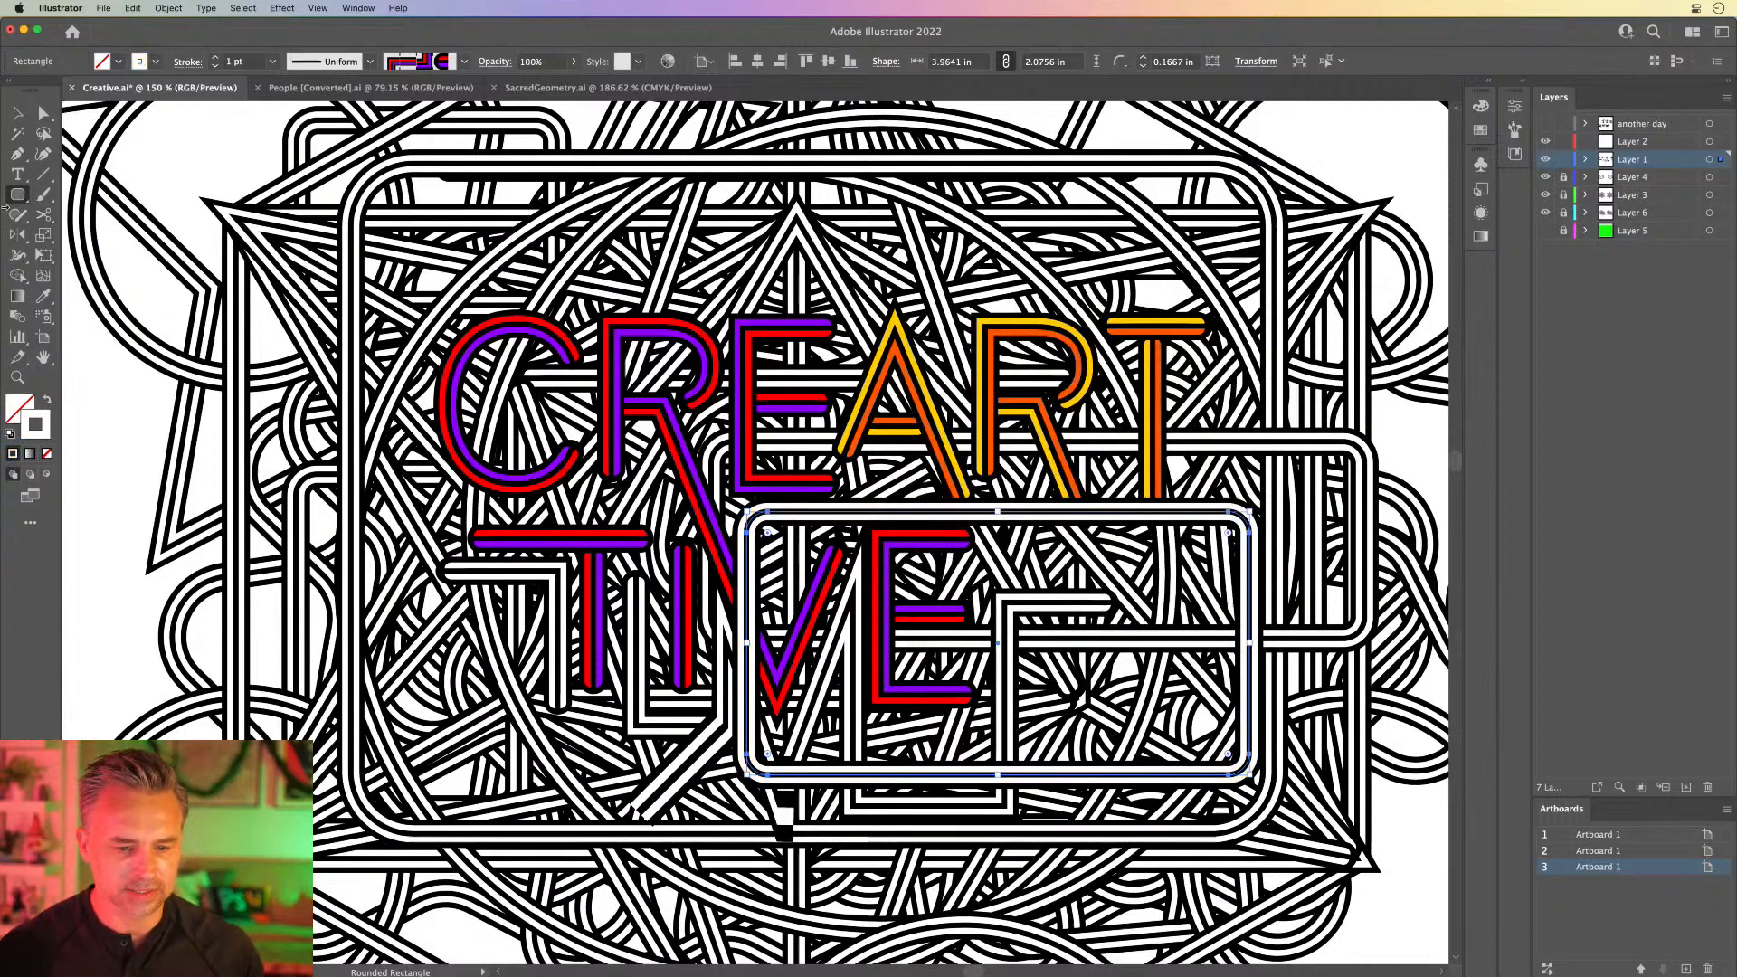
Step: Move the white rounded rectangle up and rotate it clockwise so it runs diagonally across the A, R and E
key(v)
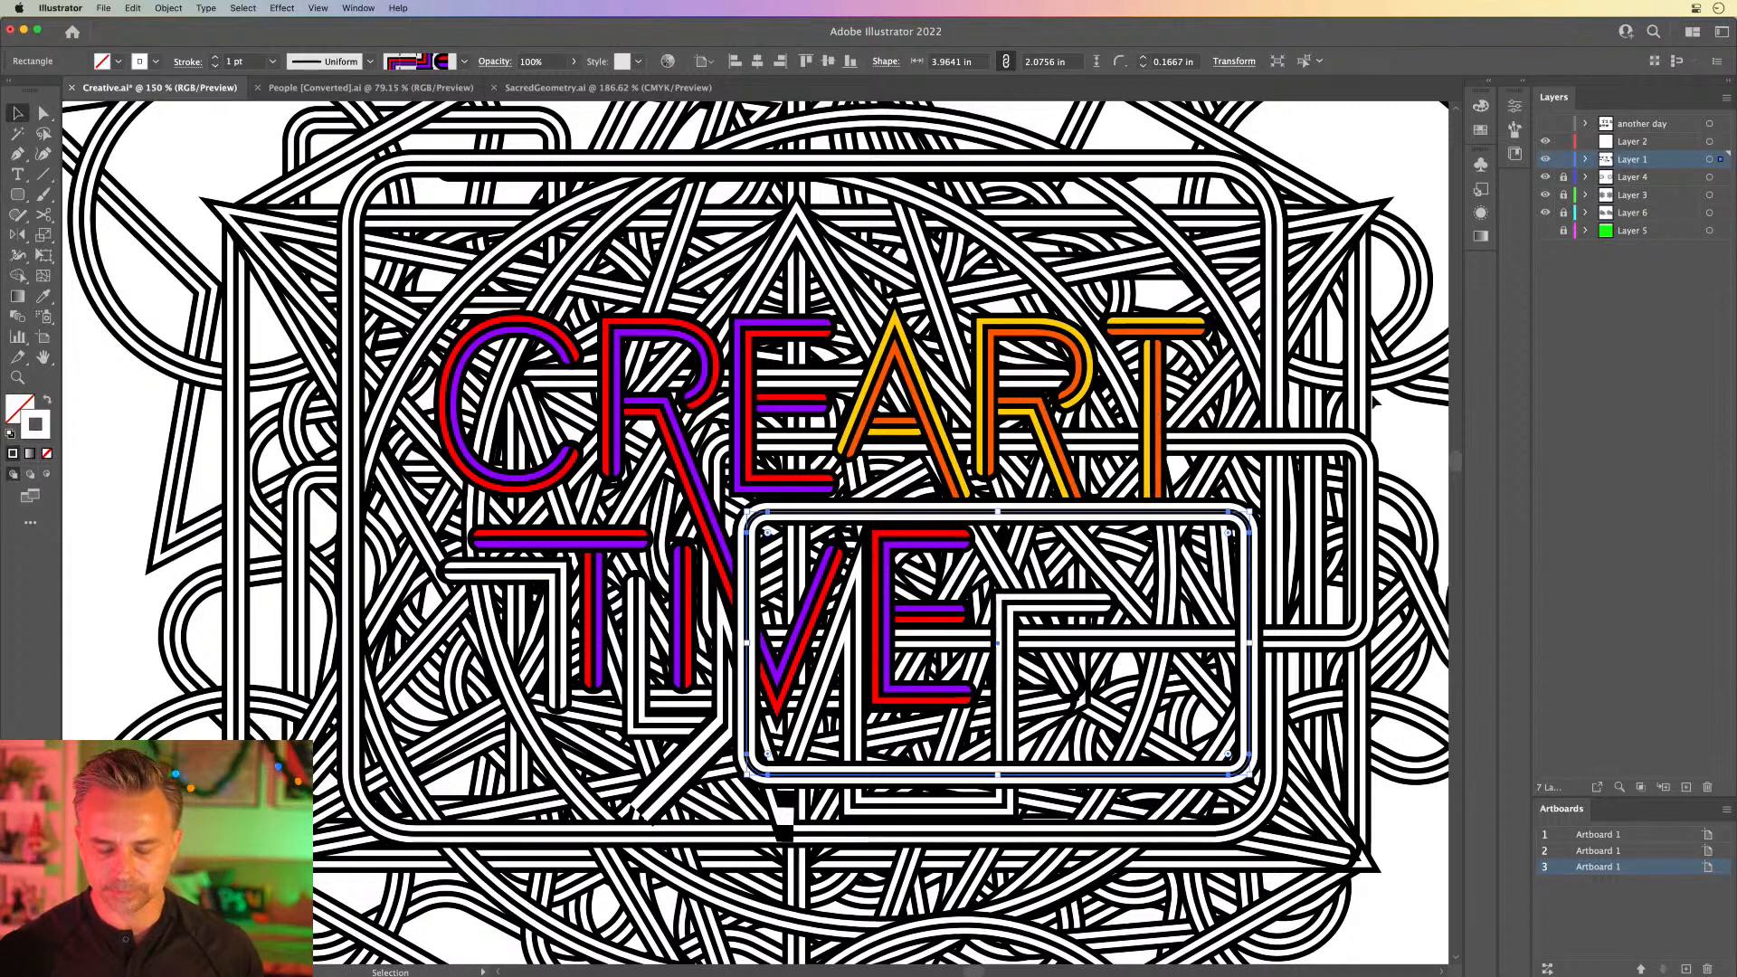
mouse_move(1116, 512)
mouse_down()
mouse_move(1093, 514)
mouse_move(1130, 547)
mouse_move(1131, 506)
mouse_up()
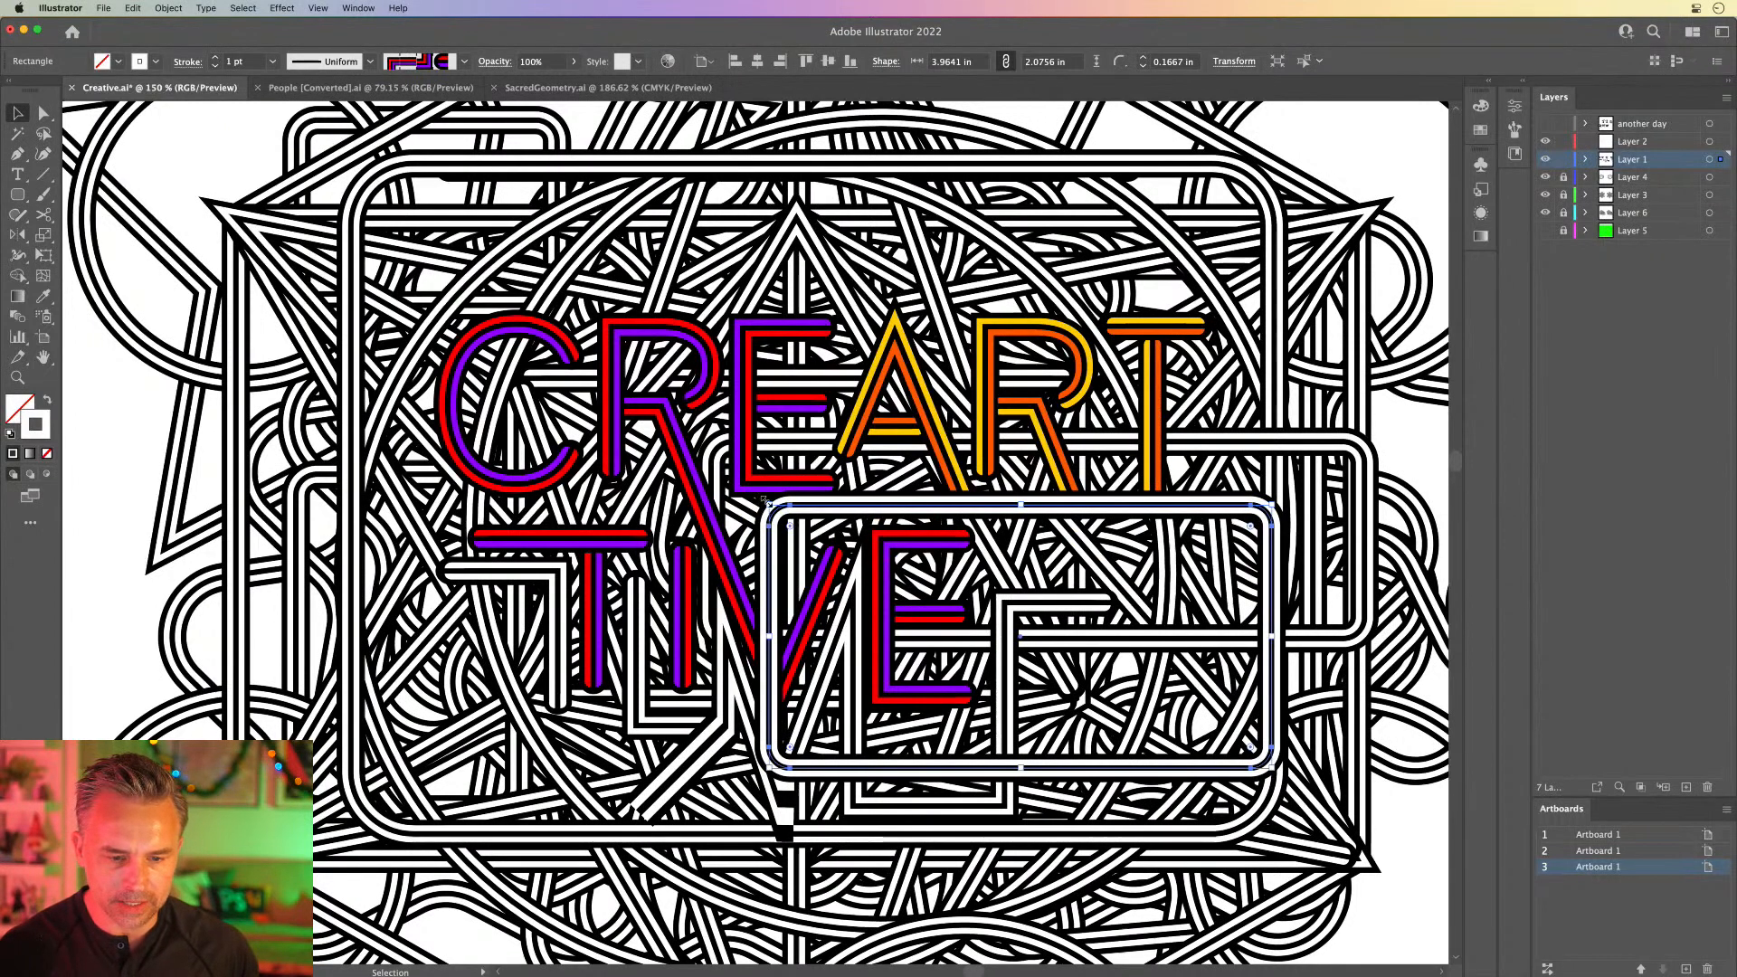
drag(763, 500, 931, 353)
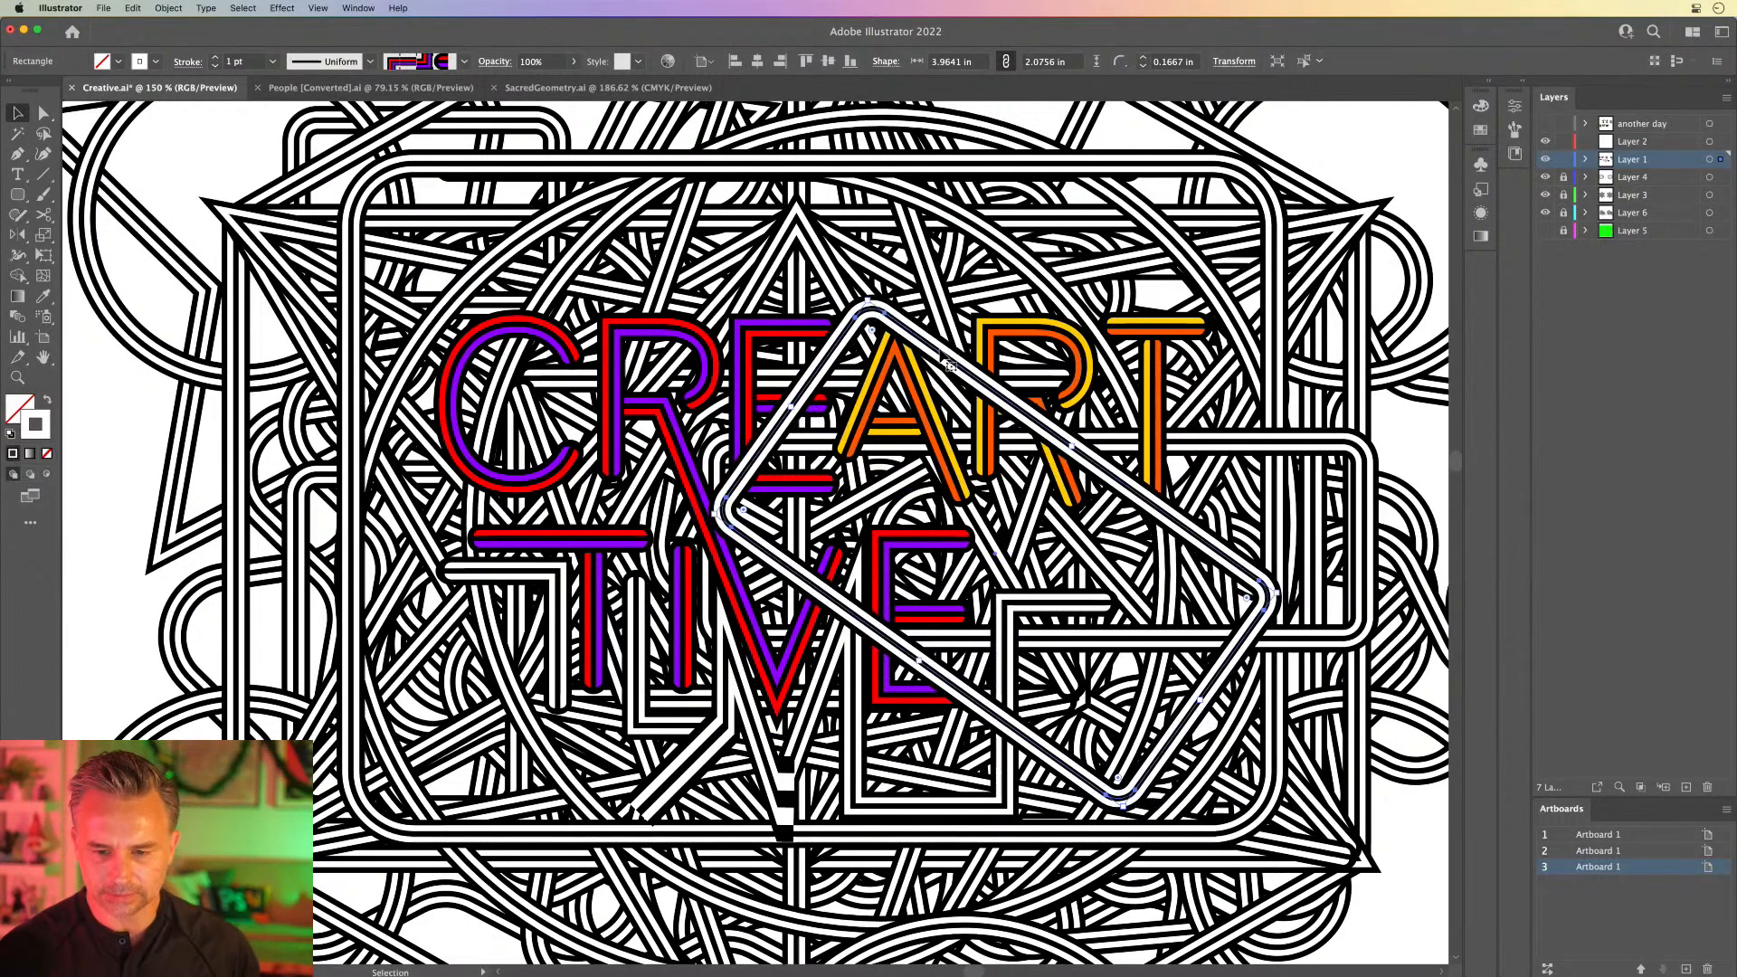
Step: Send the rotated rounded rectangle behind the lettering in Layer 1, then deselect everything and collapse the layer
click(1585, 160)
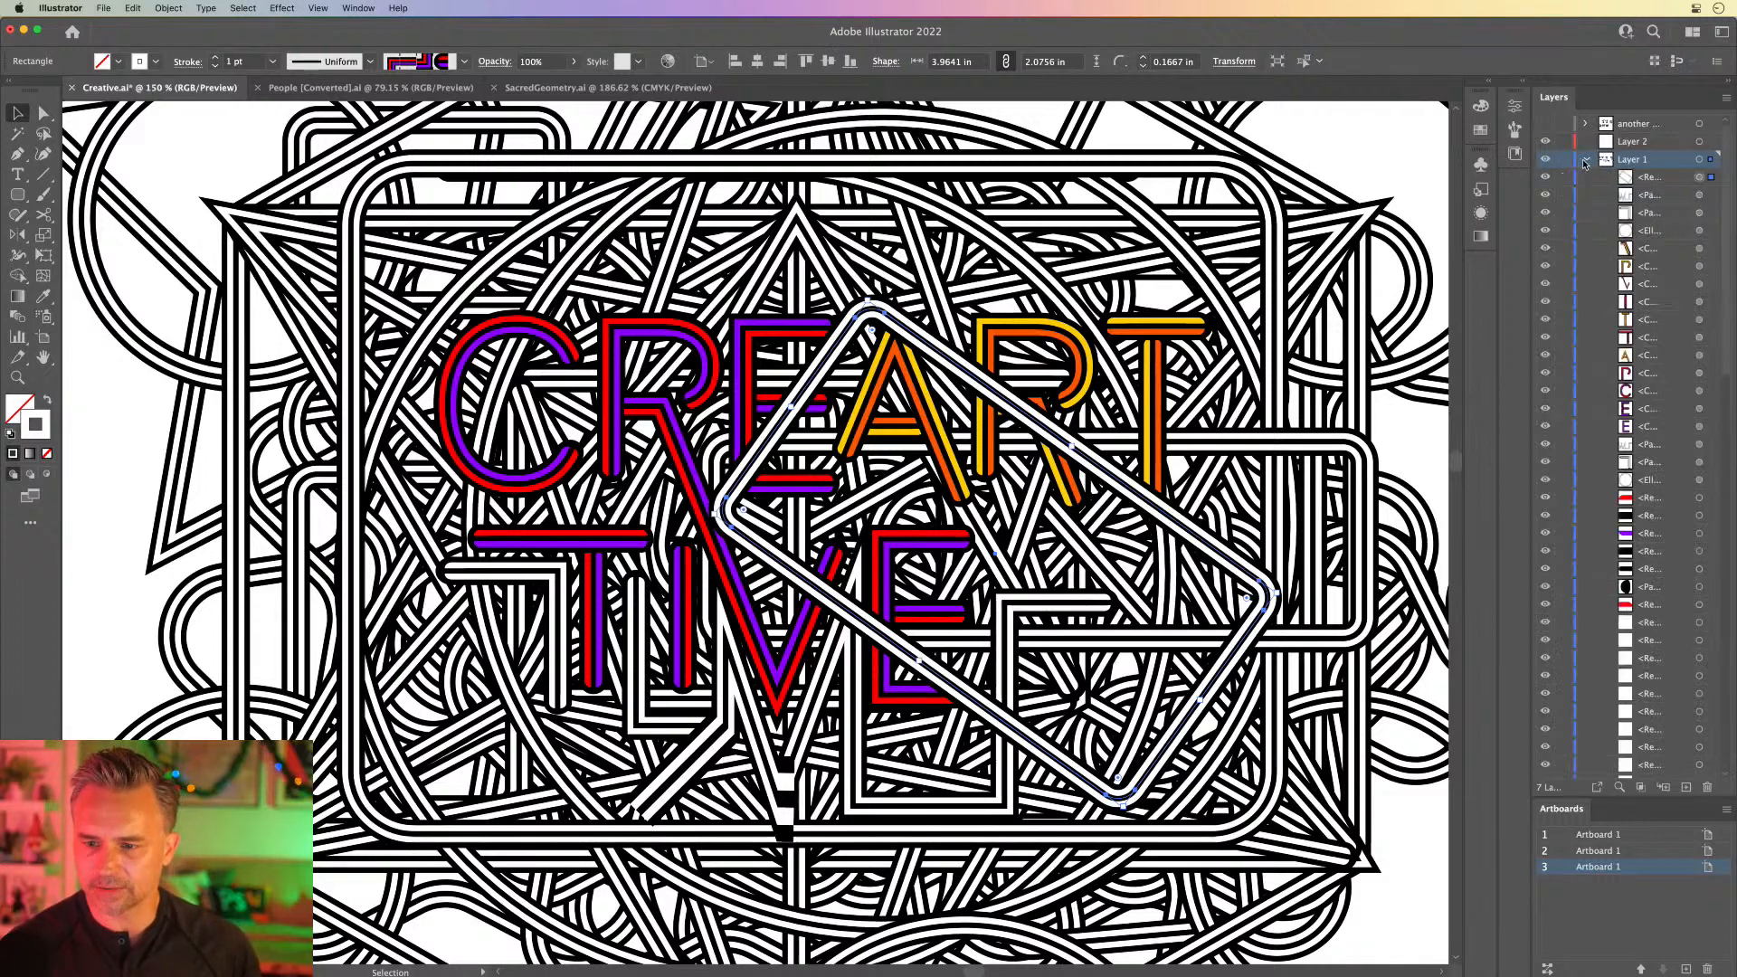
click(1585, 160)
click(1585, 160)
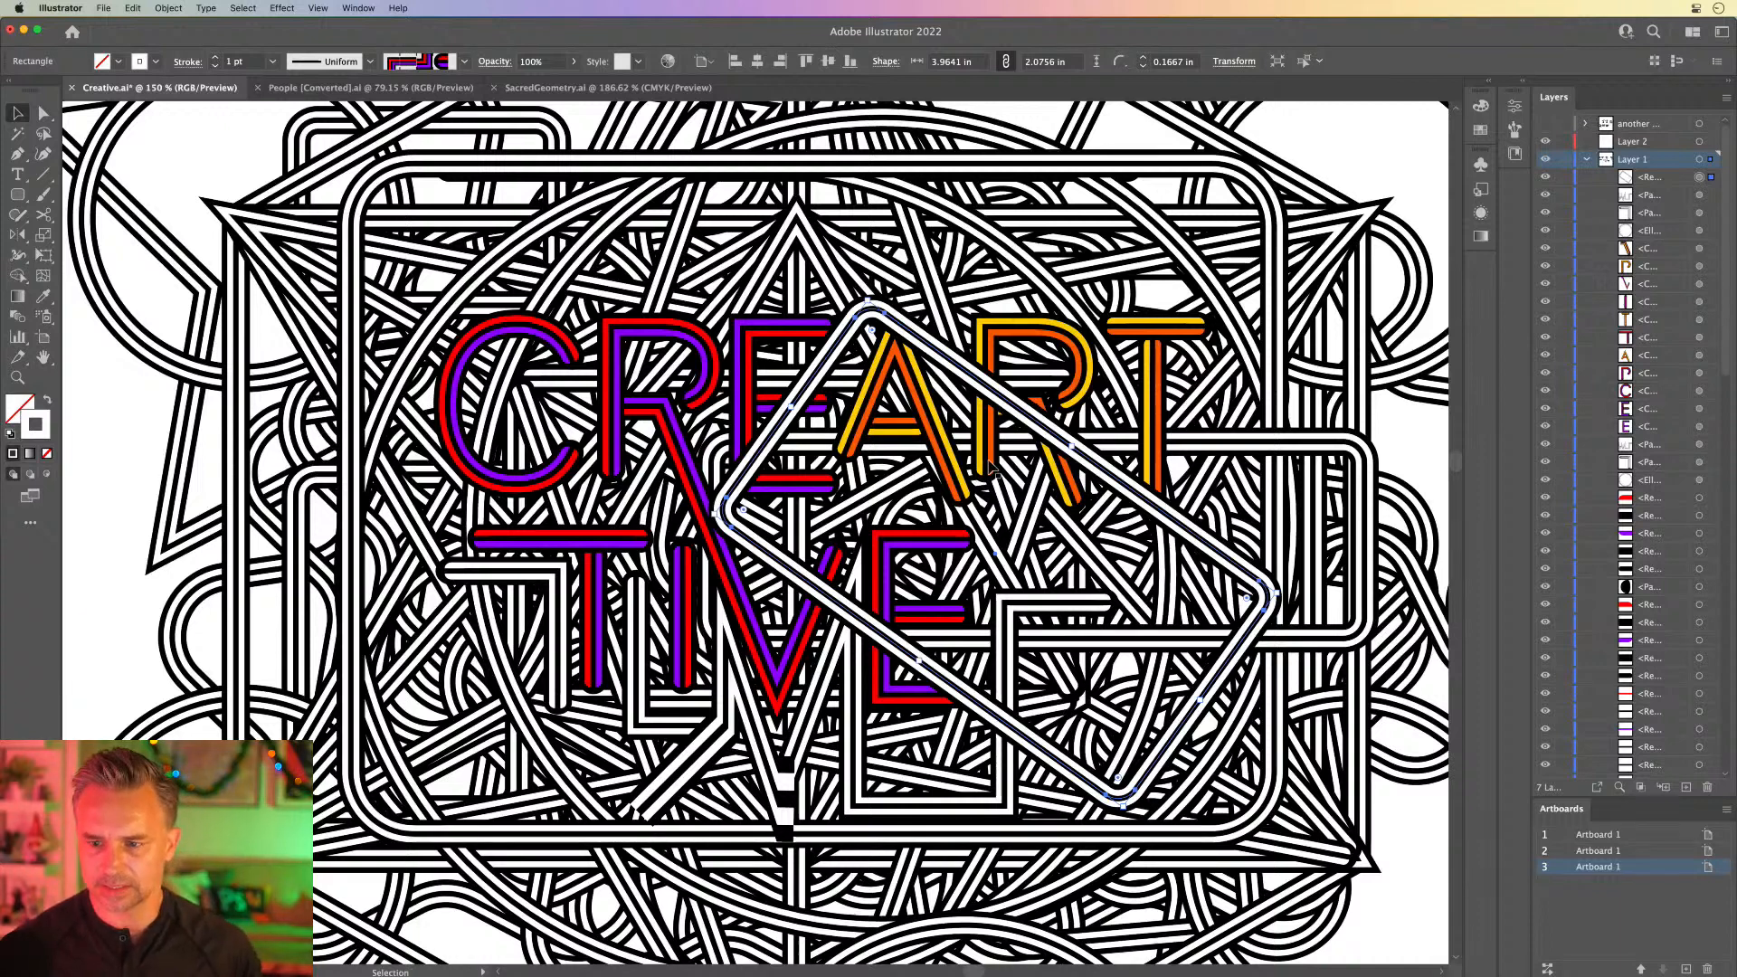
key(super+shift+bracketleft)
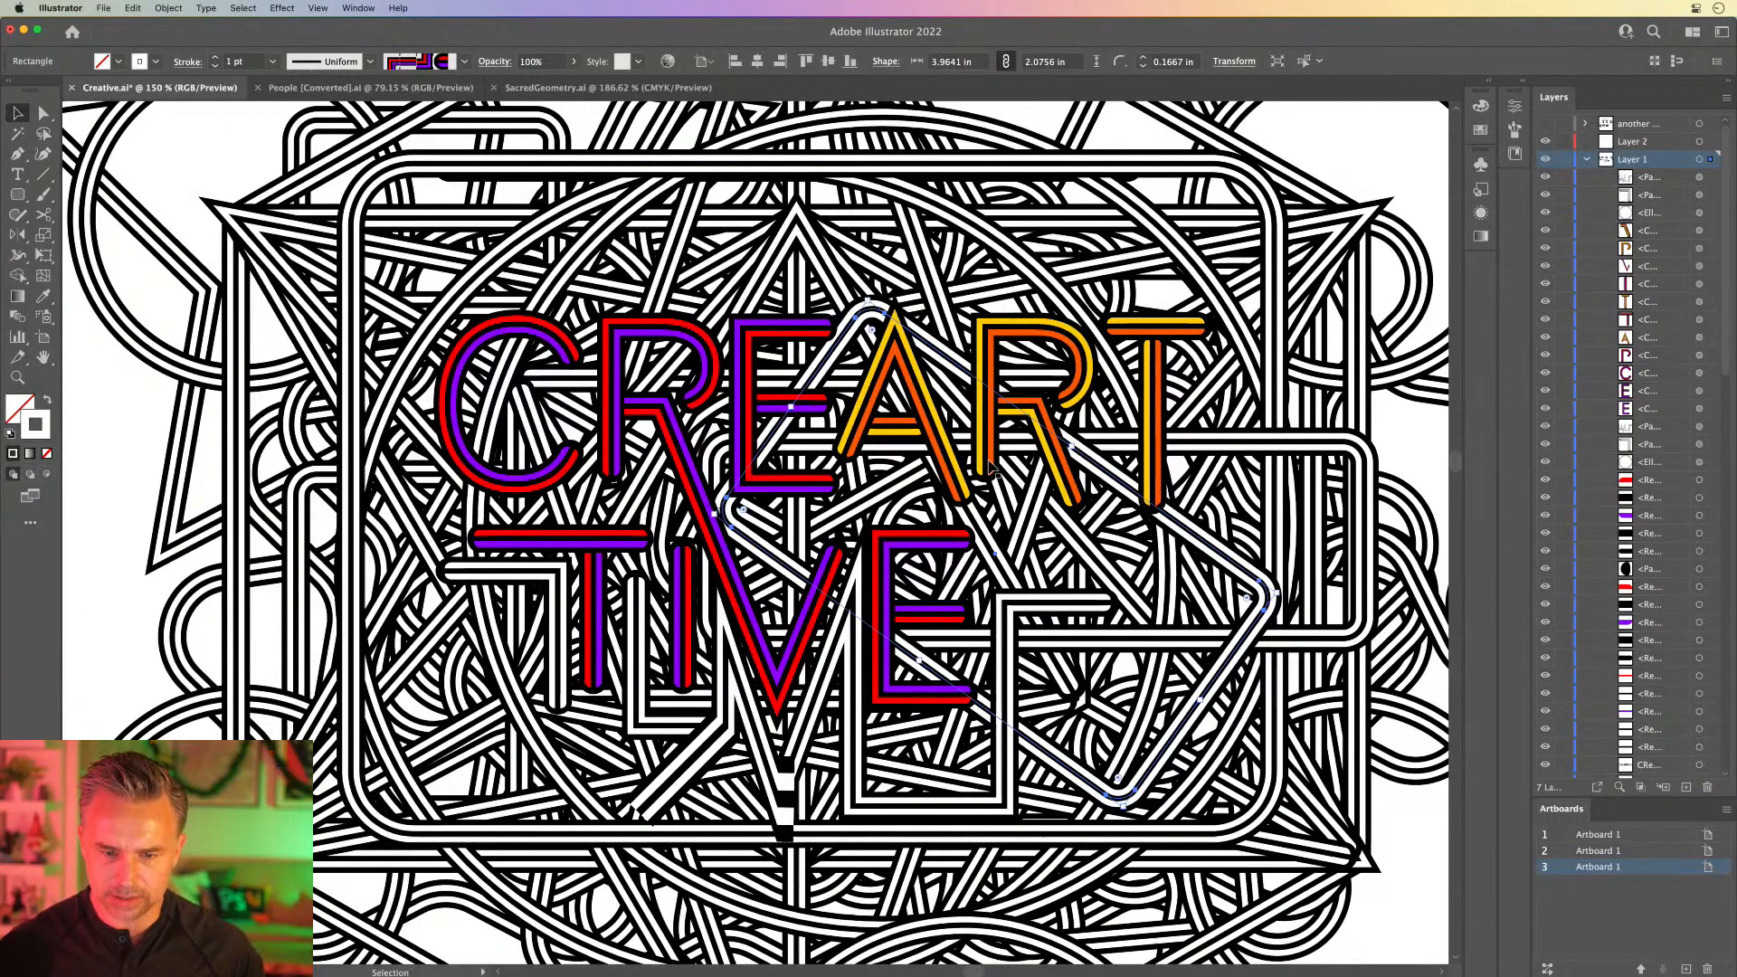
click(1155, 399)
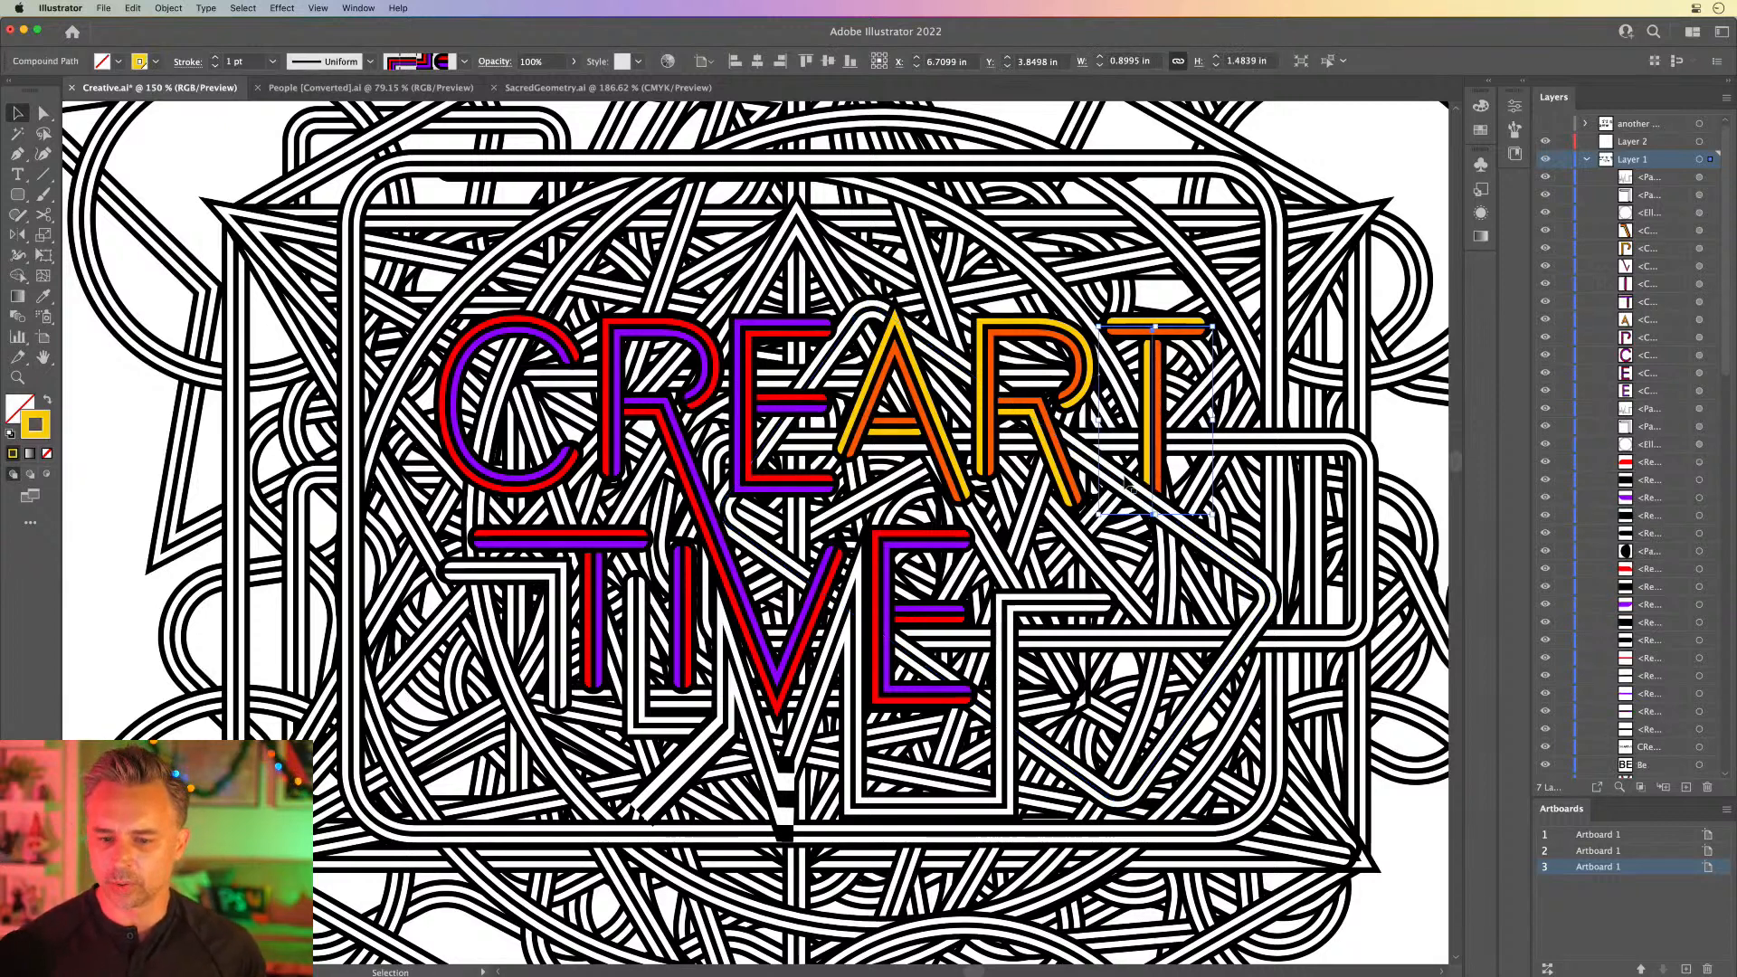
key(super+shift+a)
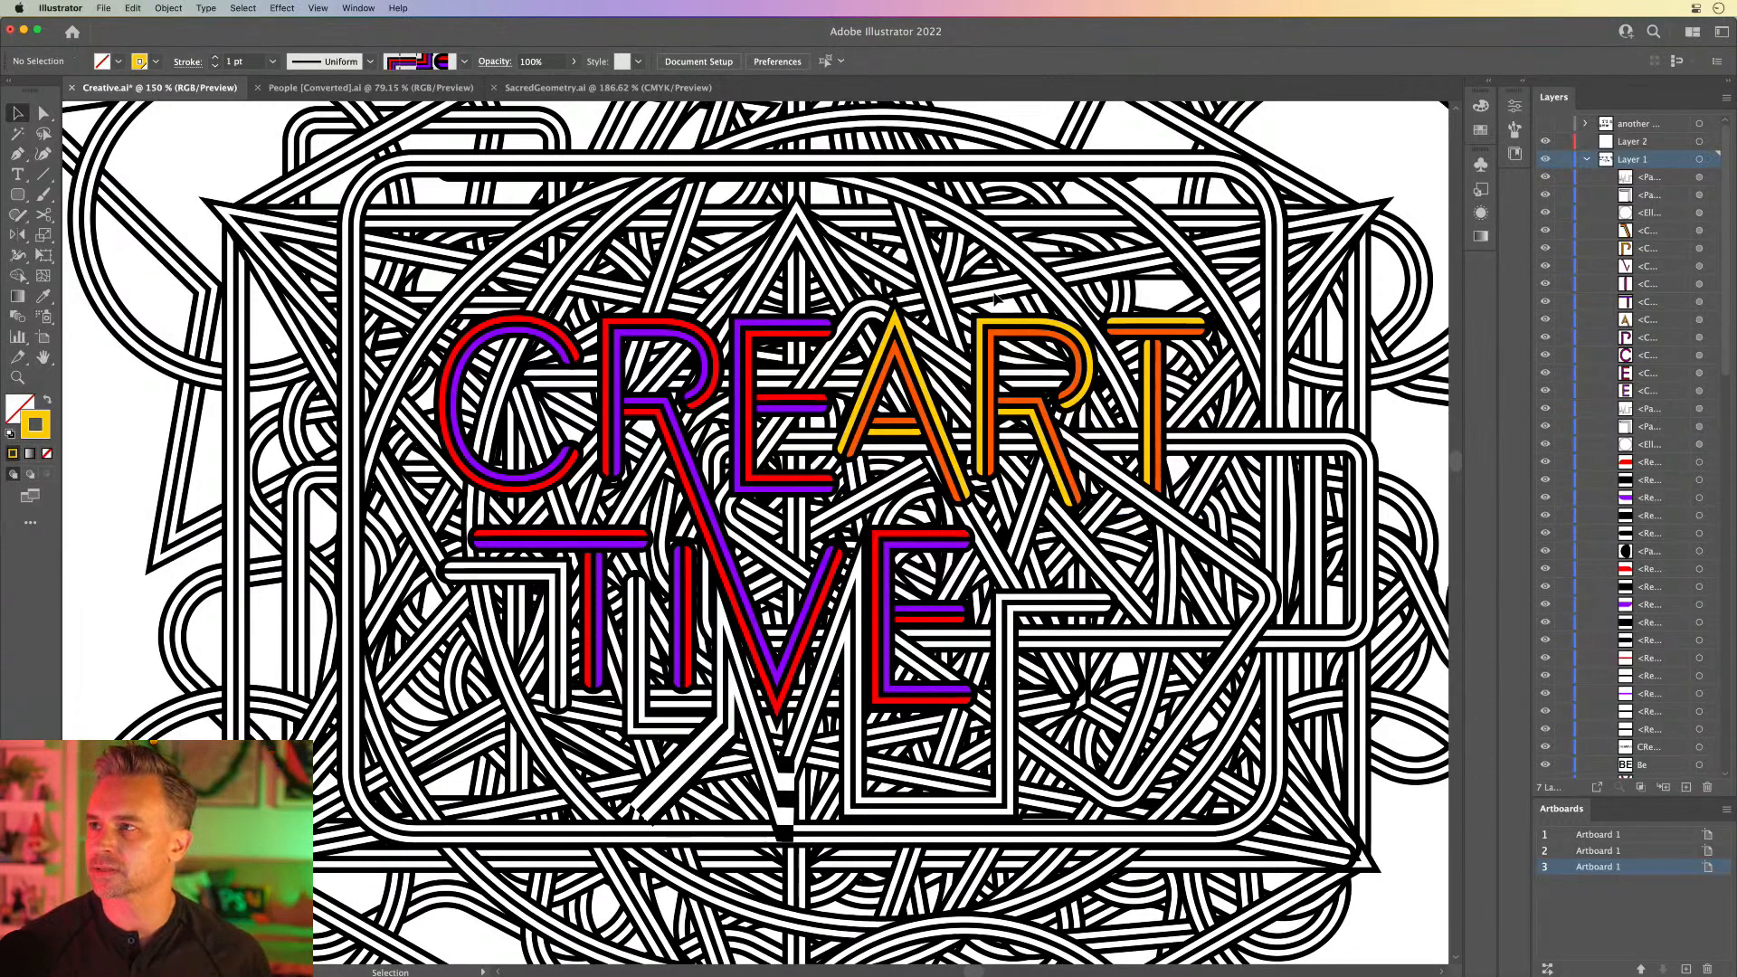
click(1587, 159)
Step: With Layer 1 active, extend the lower arm of TIVE's final E to the right, to about X 5.31 in
click(1633, 213)
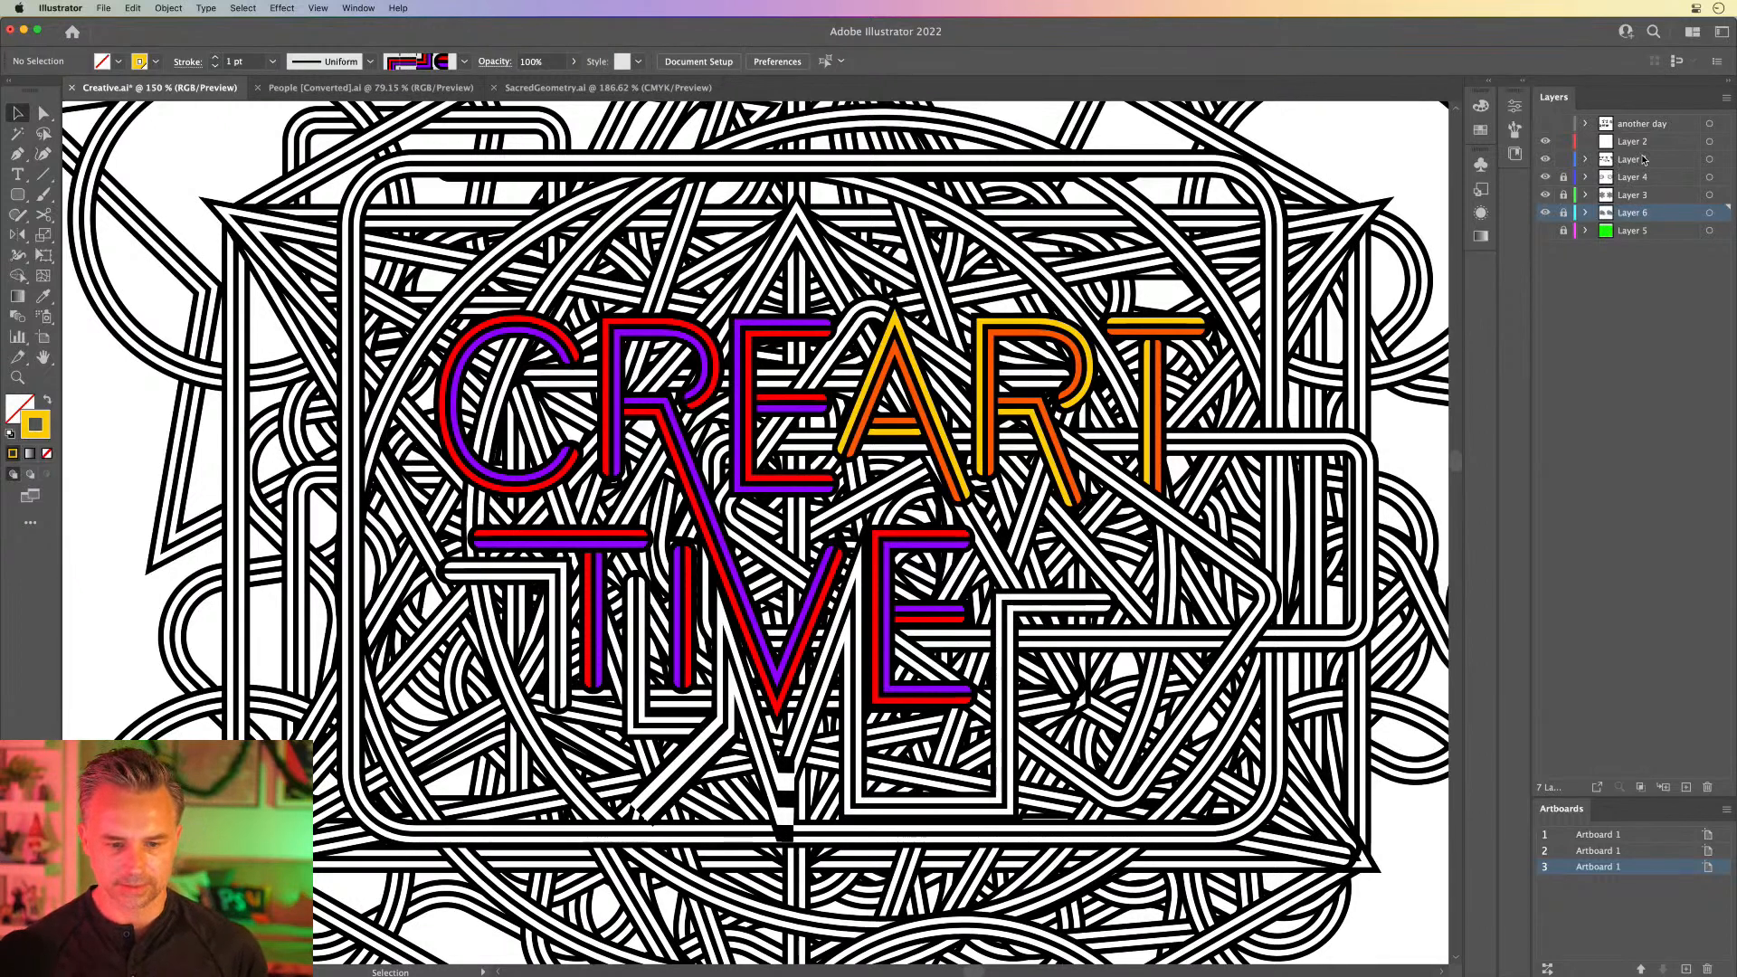
click(43, 173)
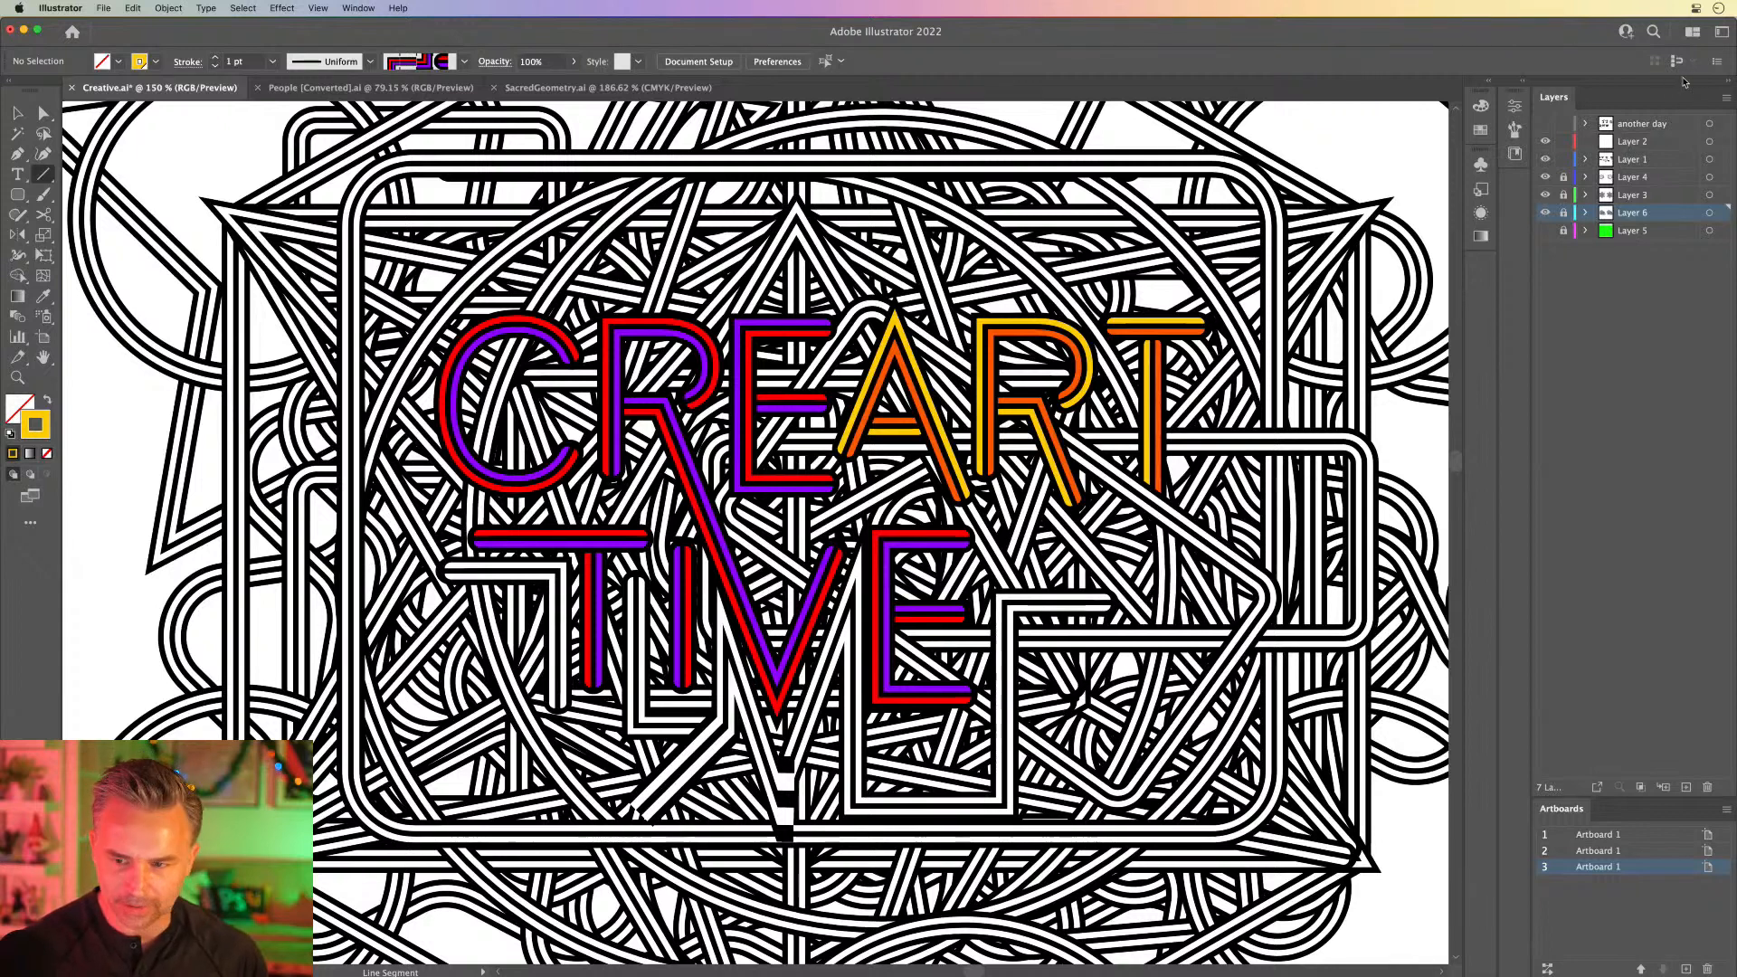
click(1646, 160)
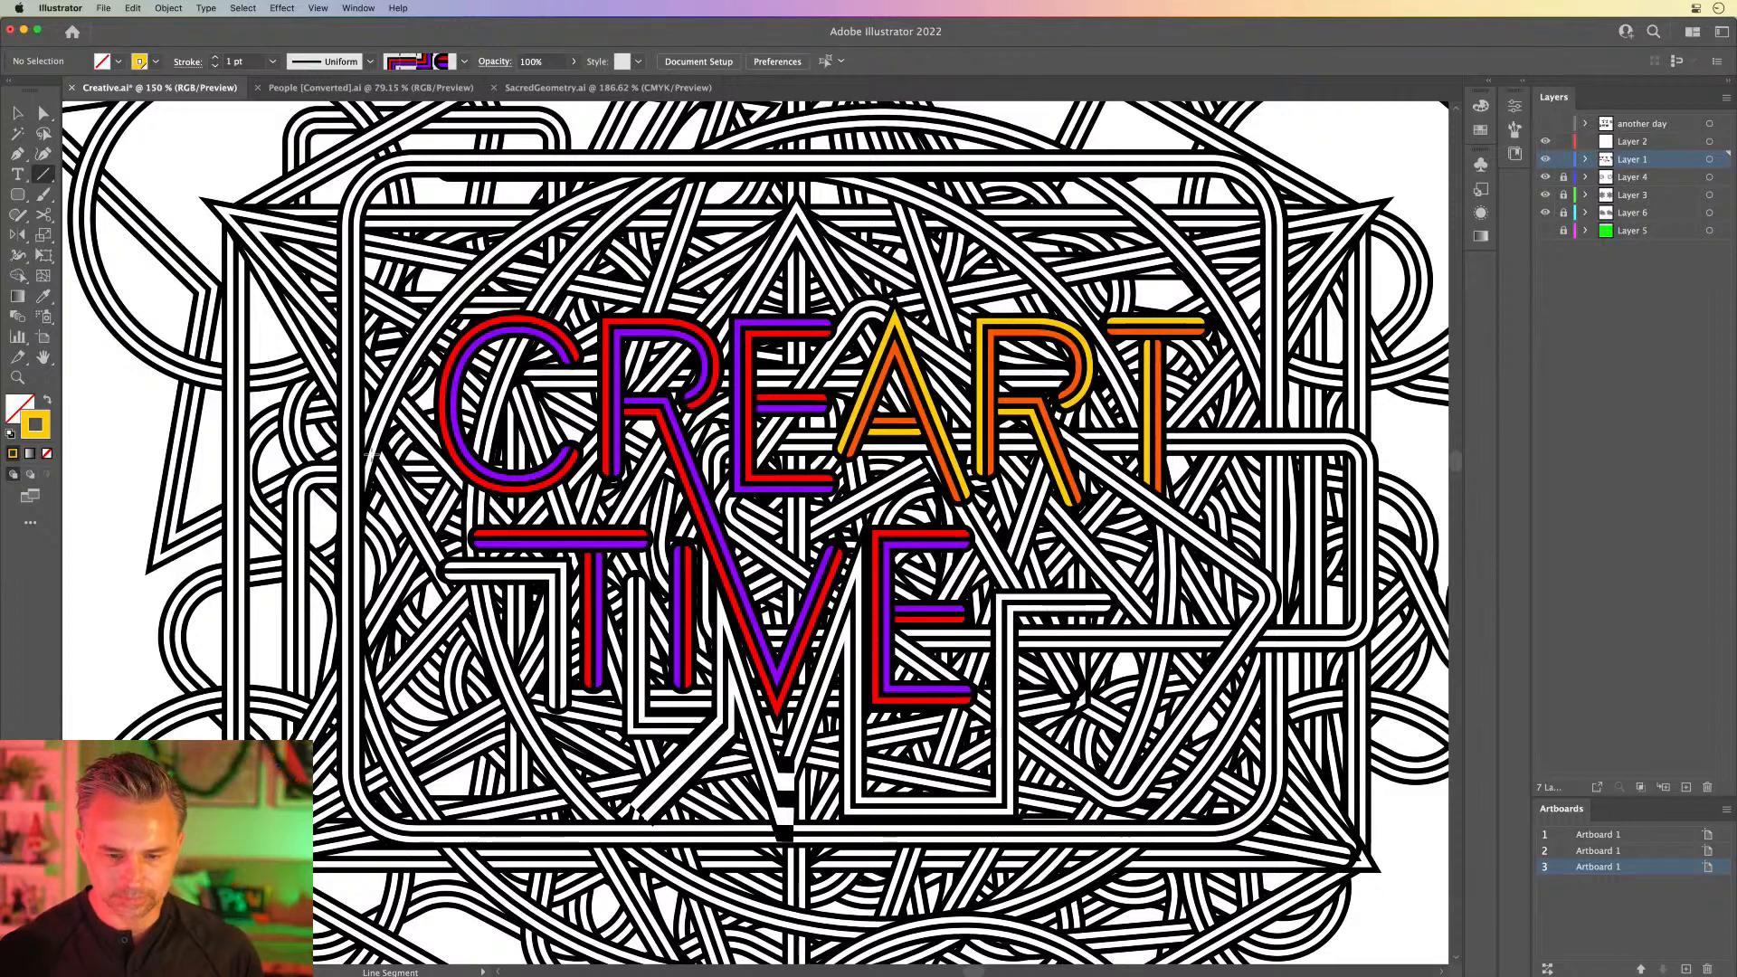
click(24, 114)
key(super+equal)
key(super+equal)
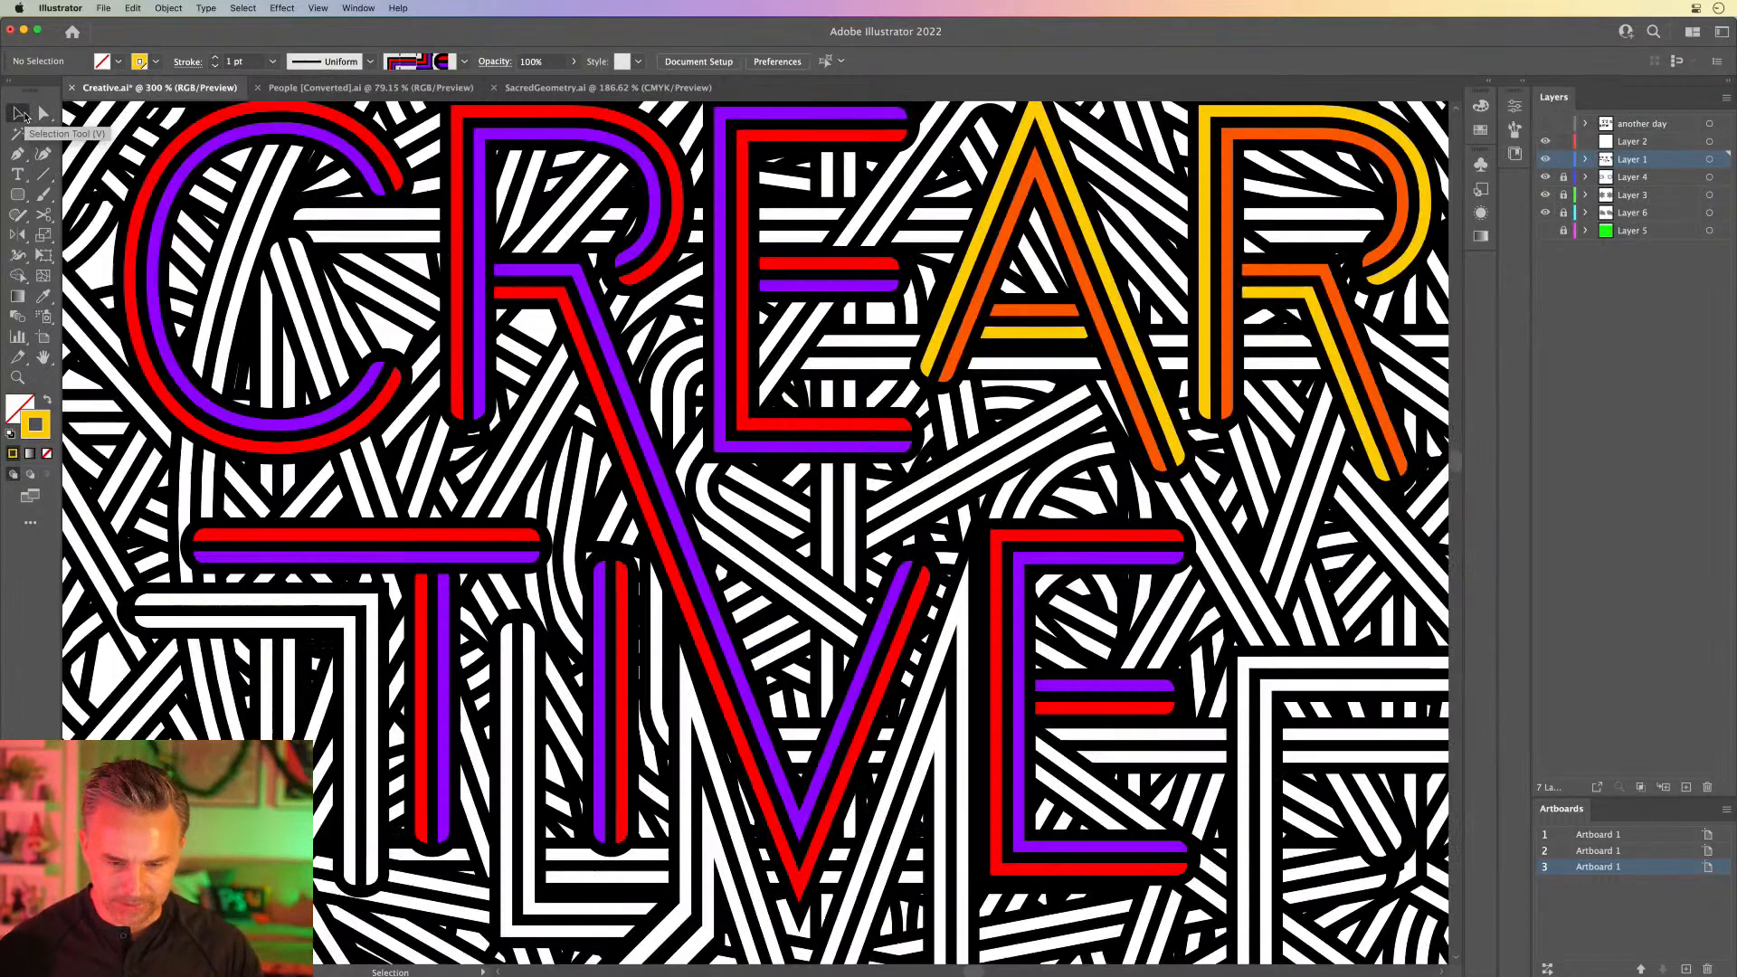
drag(598, 490, 89, 235)
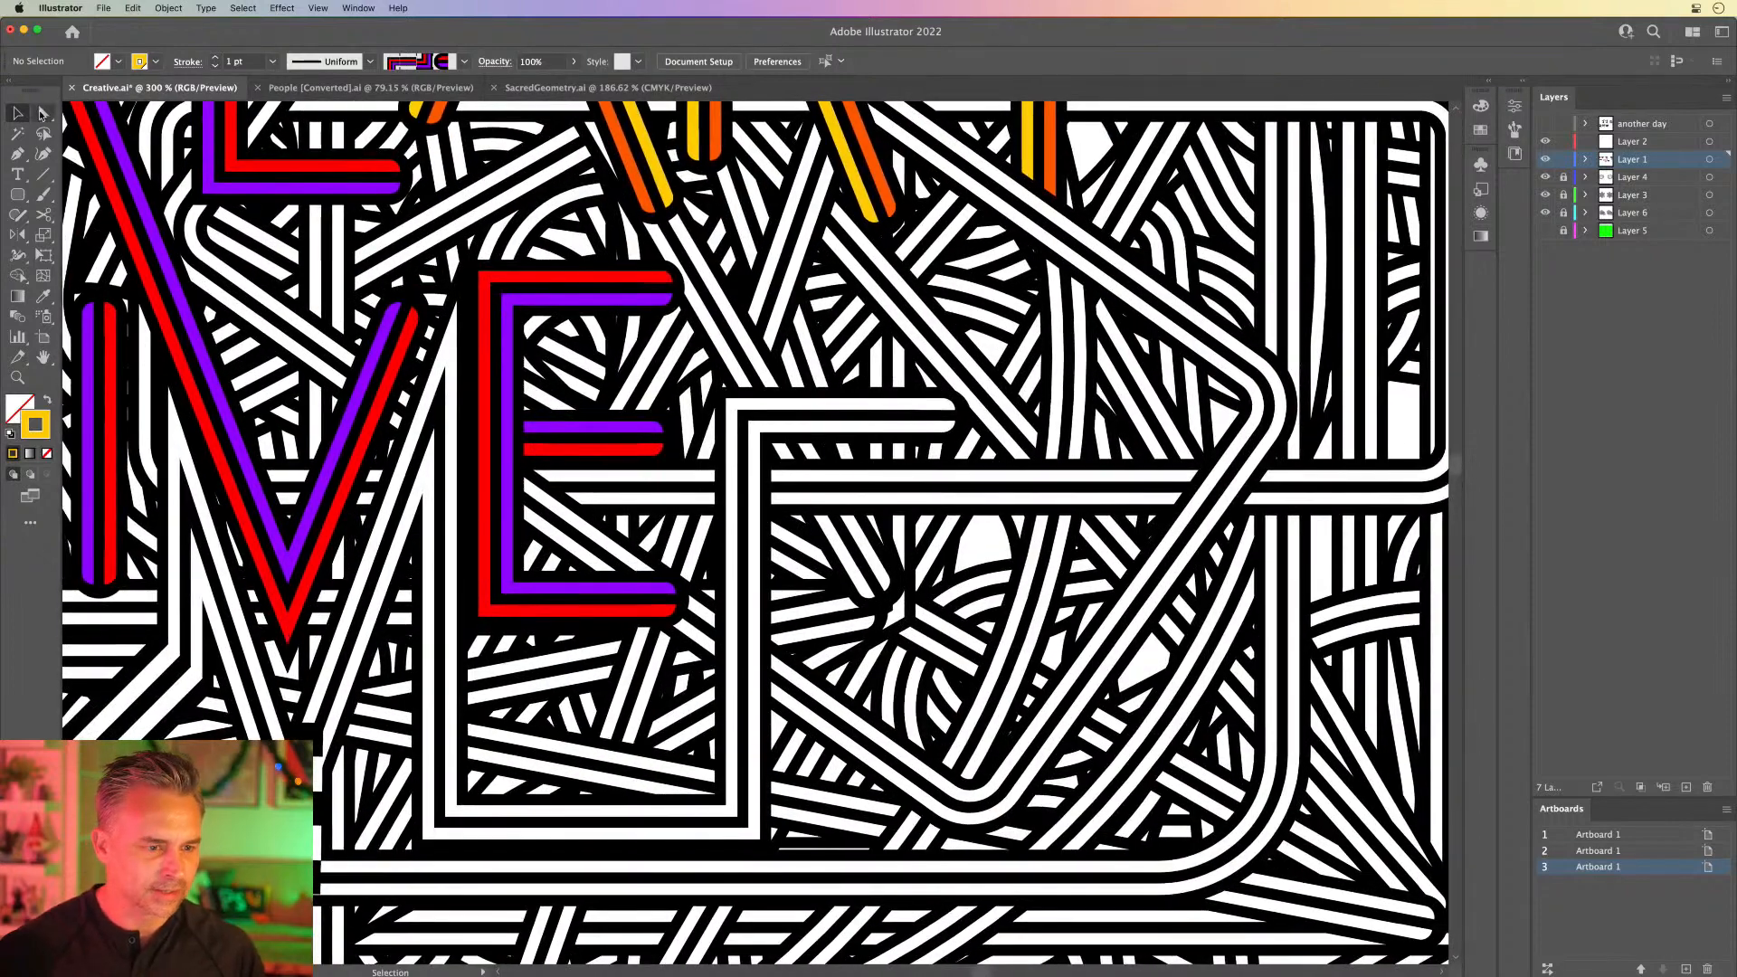
key(a)
drag(674, 604, 833, 602)
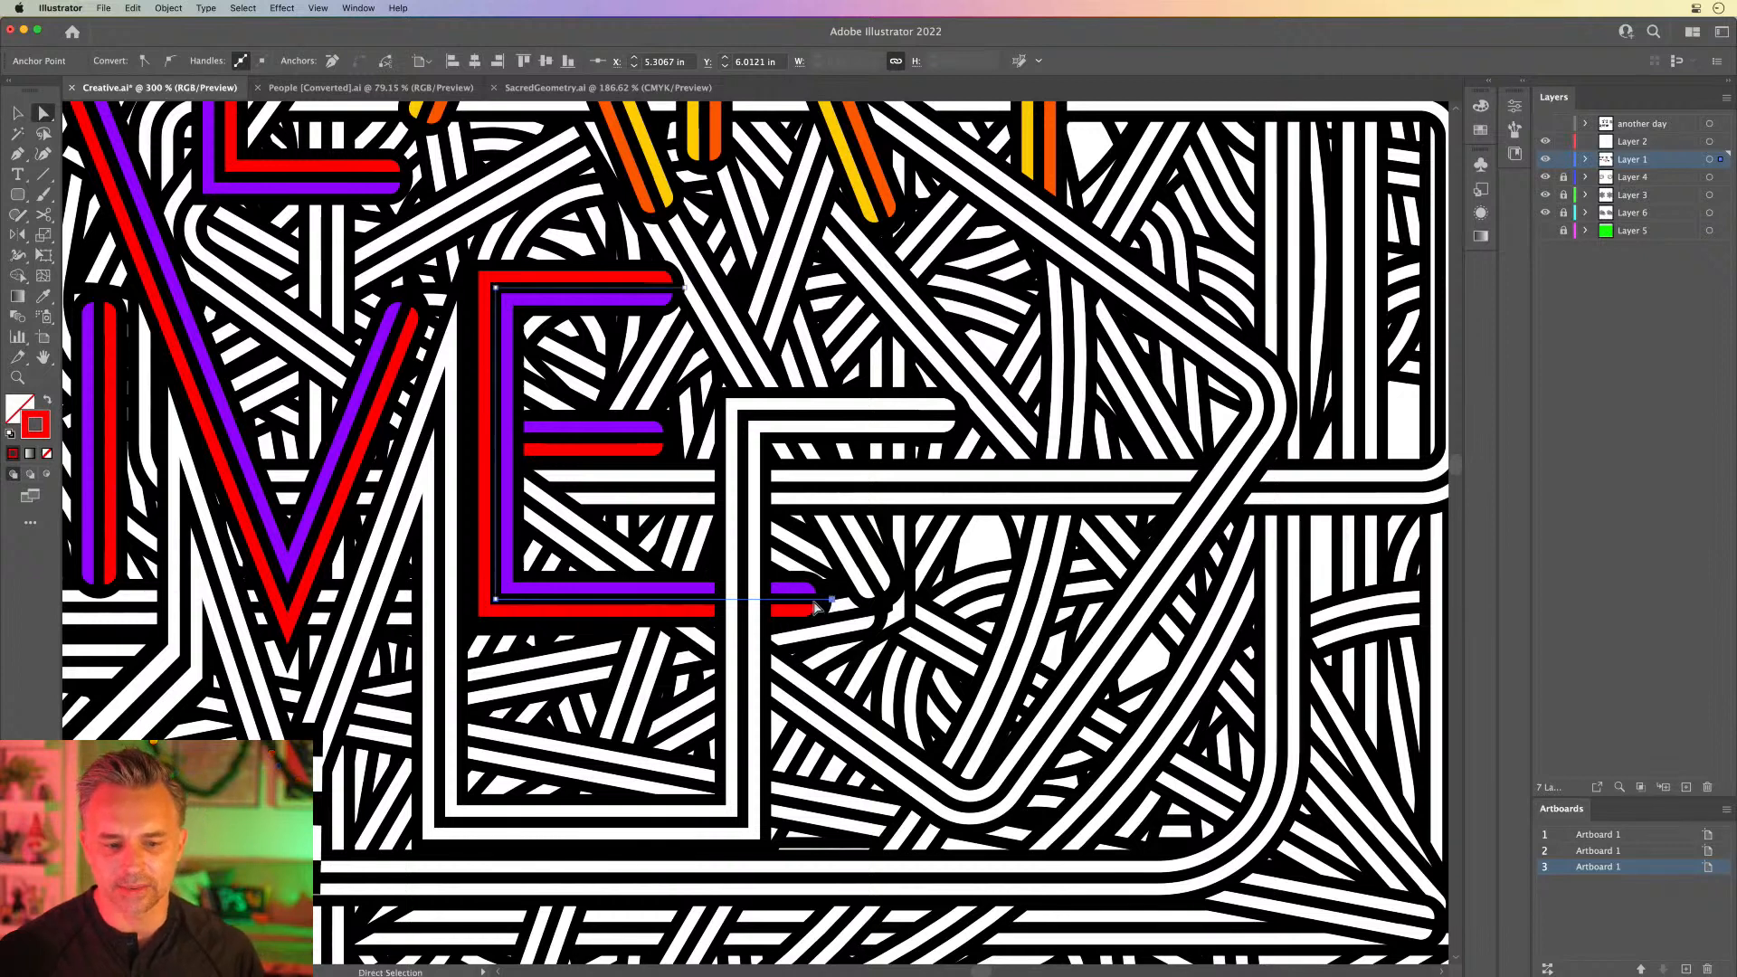
Step: Shift the vertical segment of the stepped white line beside TIVE's E slightly left, closer to the letter
click(744, 571)
drag(745, 570, 710, 573)
key(space)
drag(456, 396, 1049, 430)
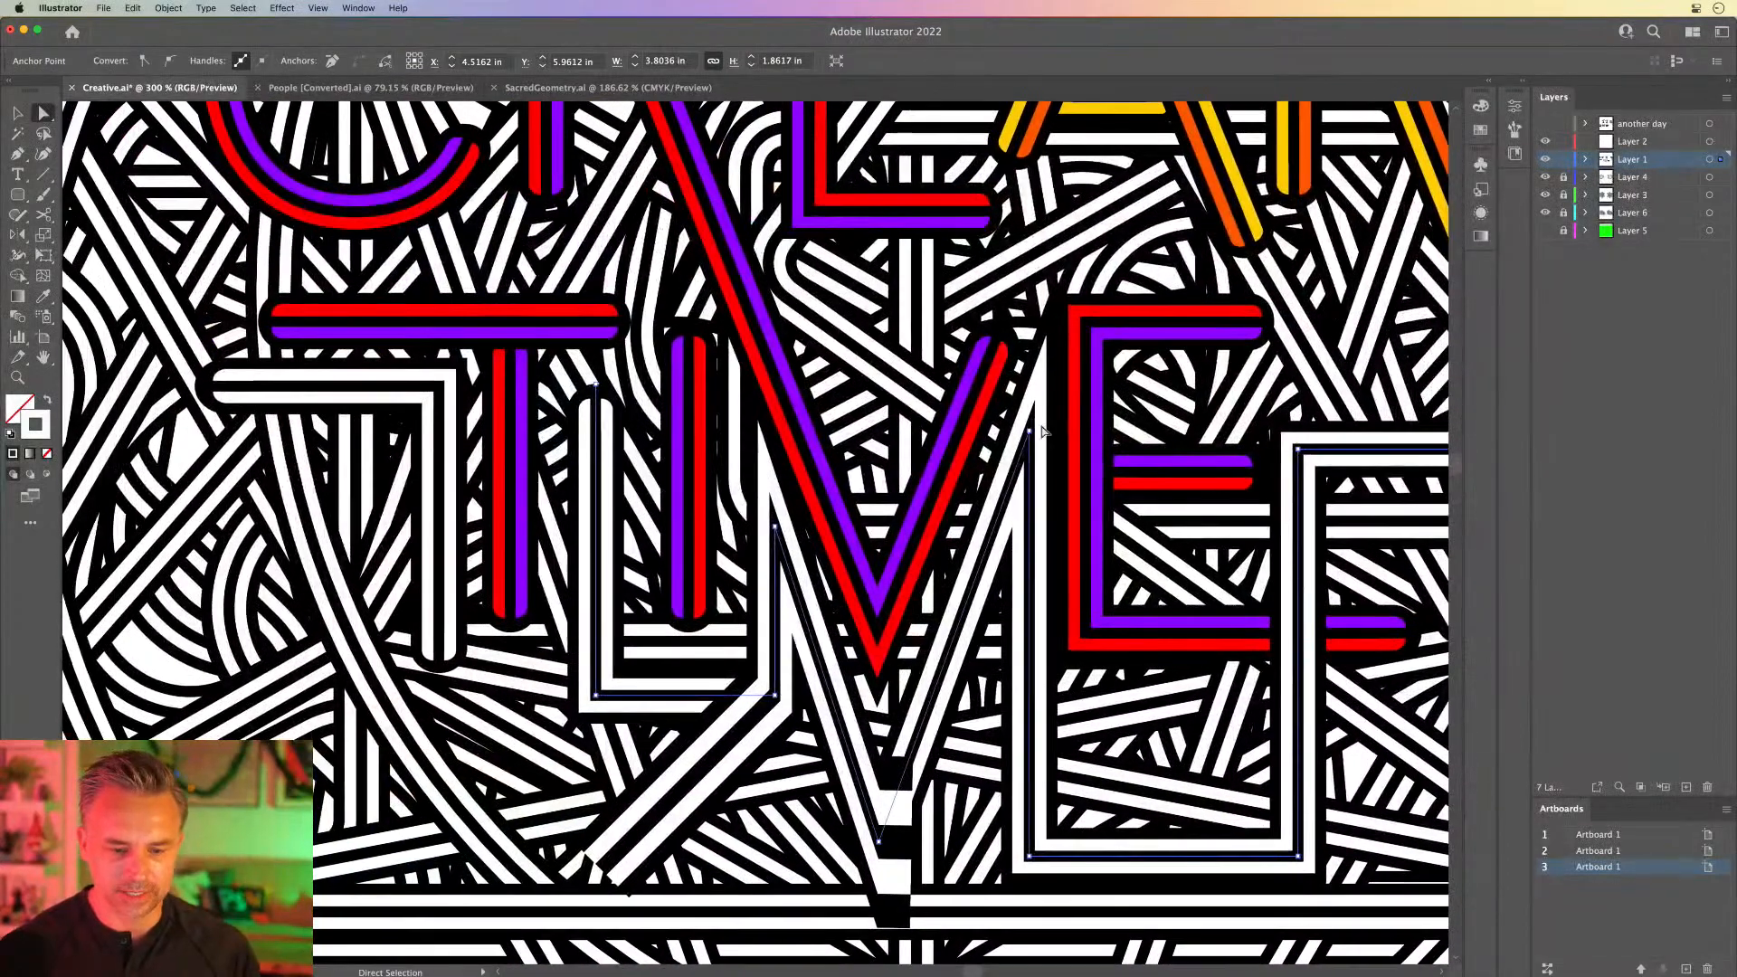
drag(401, 416, 445, 468)
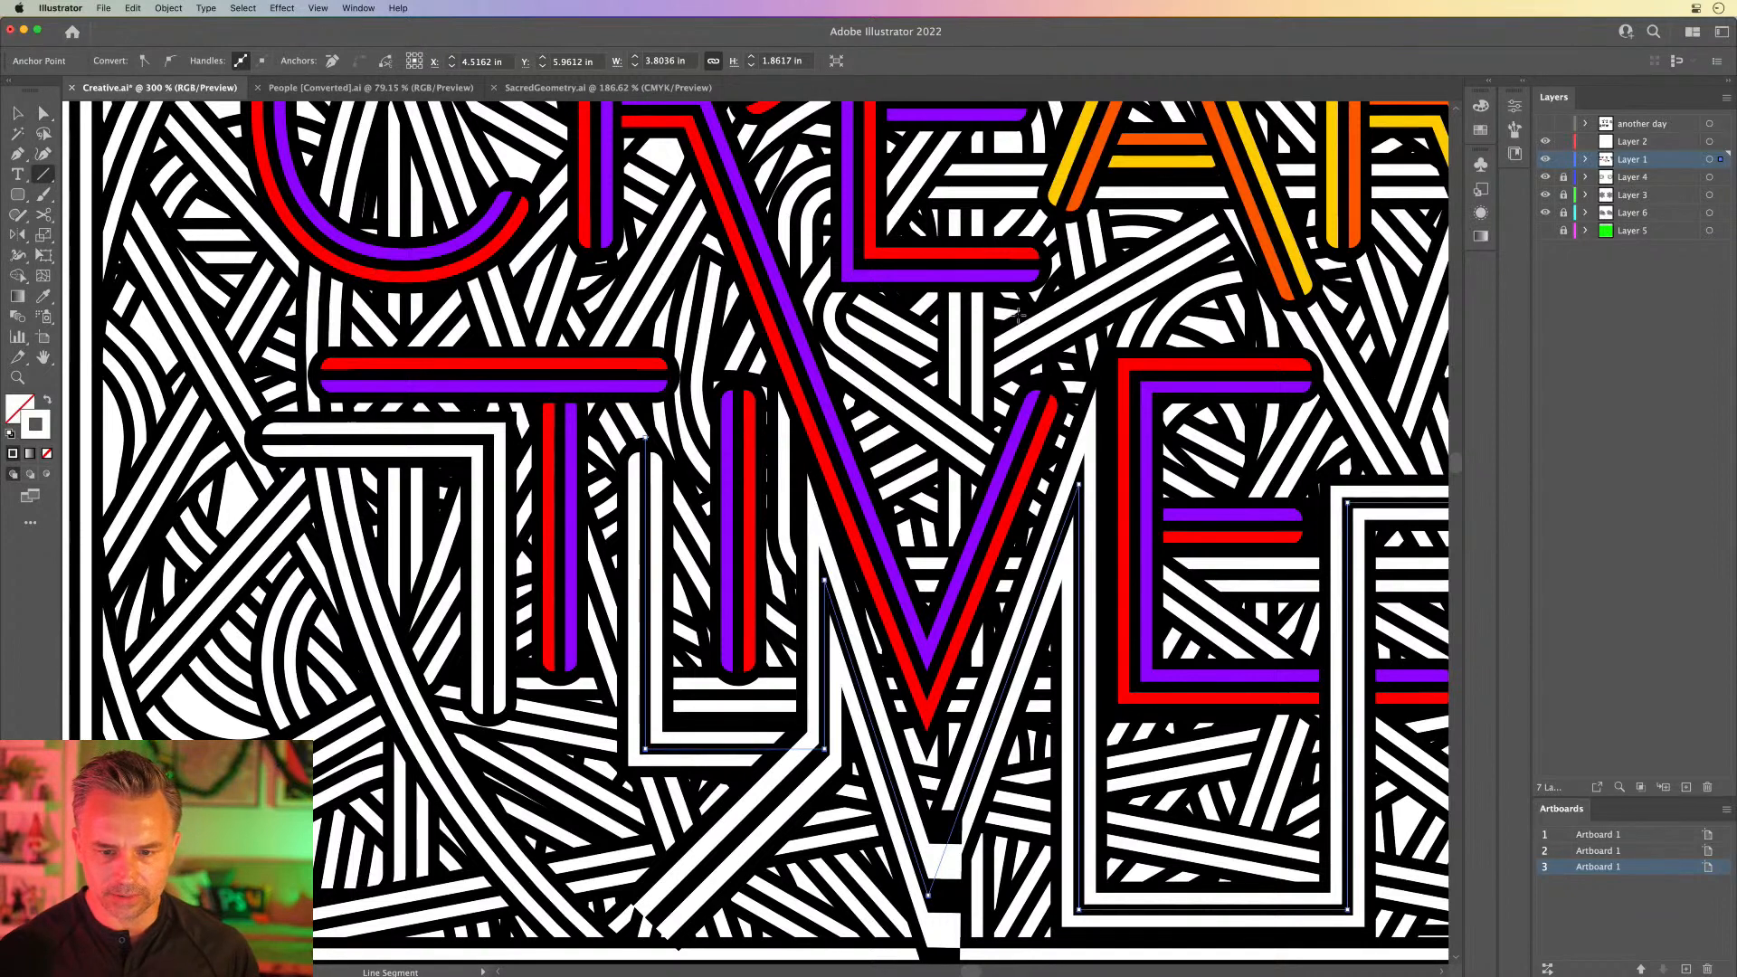
Step: Draw a horizontal white striped line about 1.05 in long across the lower part of the I in TIVE
click(18, 113)
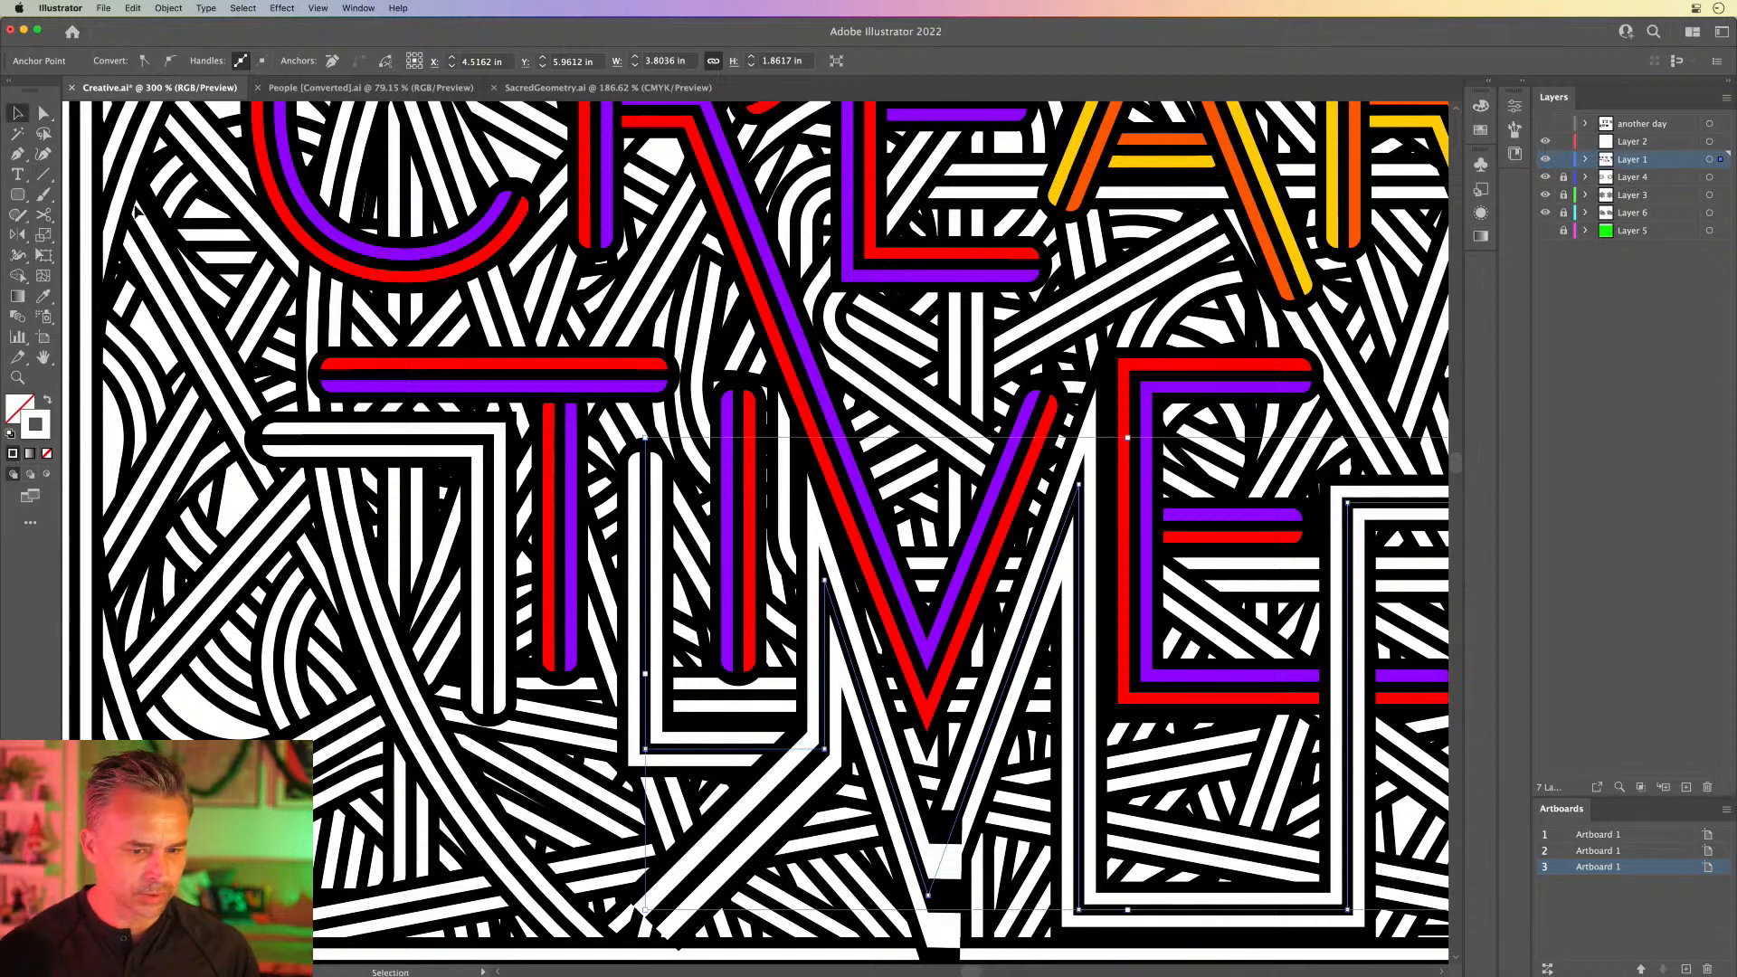
click(43, 112)
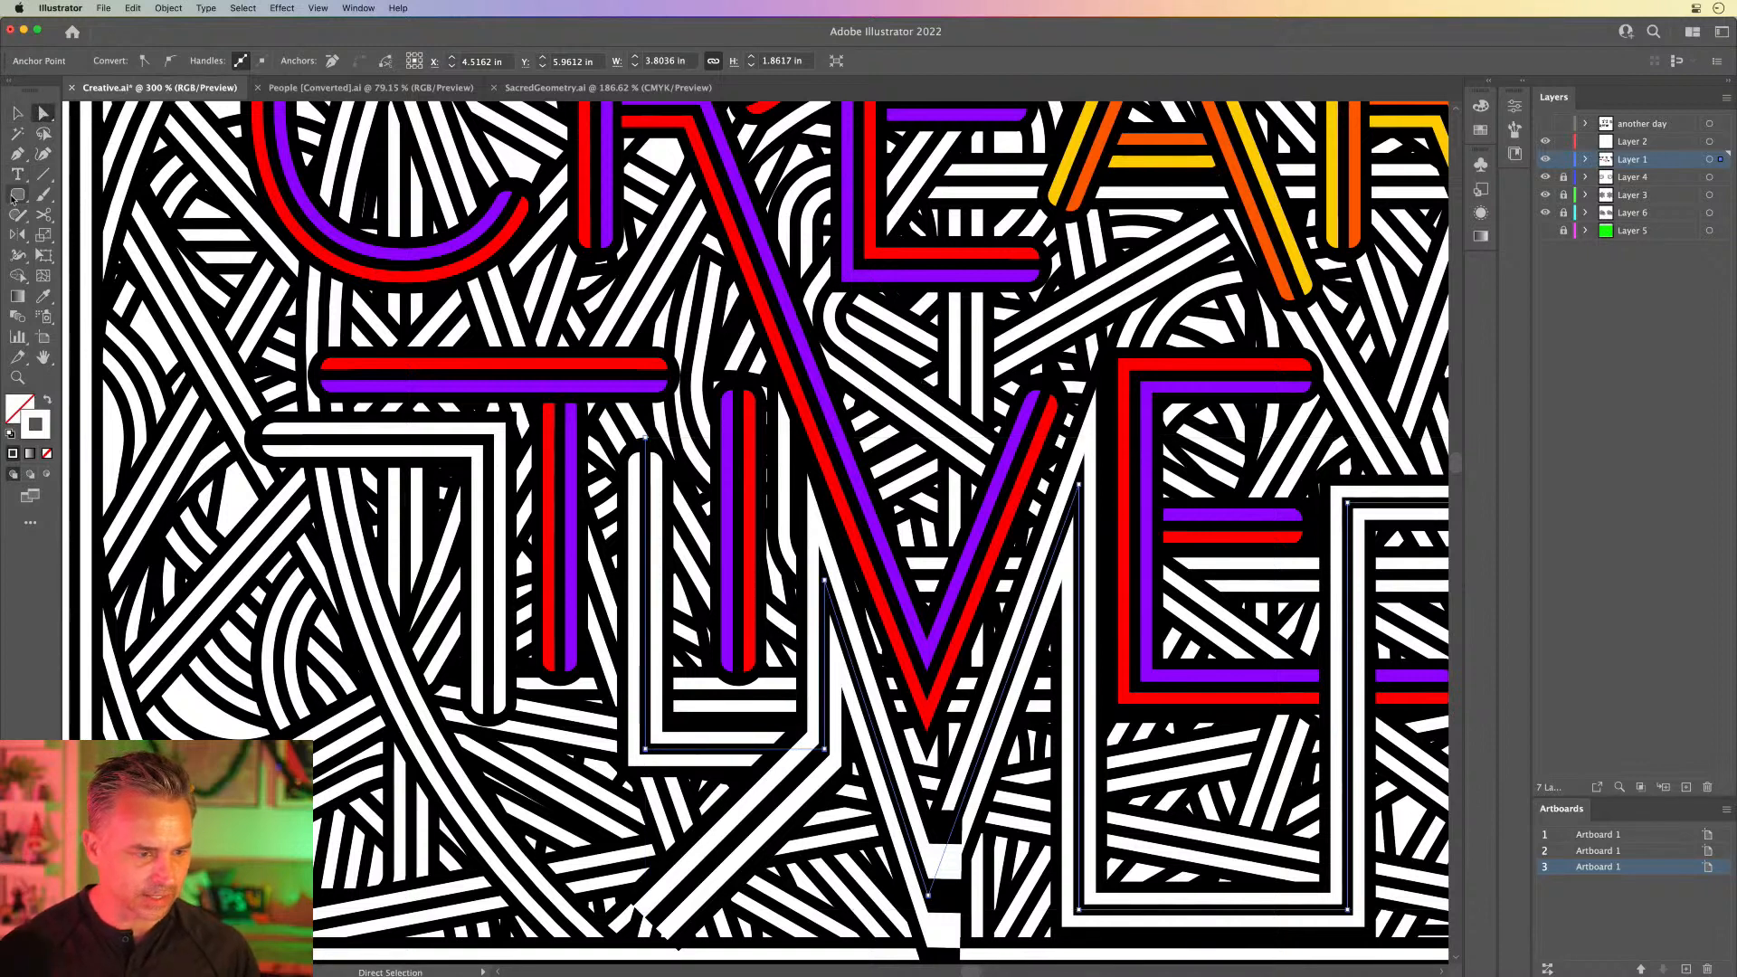
click(41, 176)
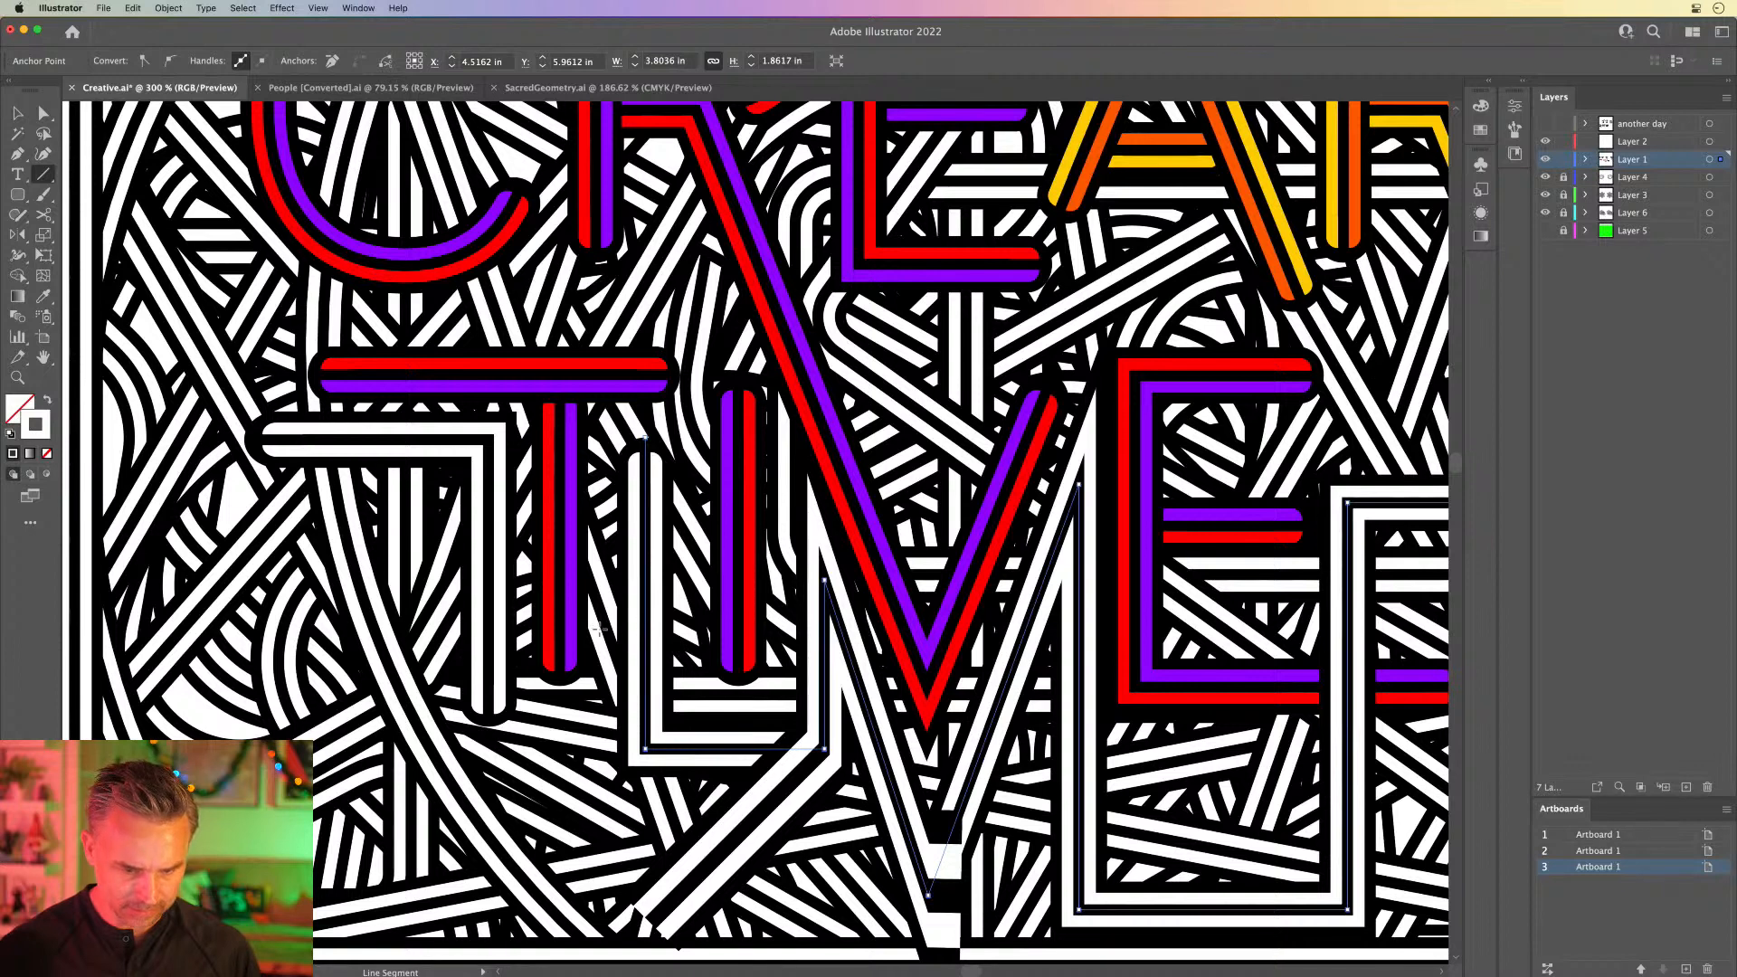
drag(599, 629, 864, 628)
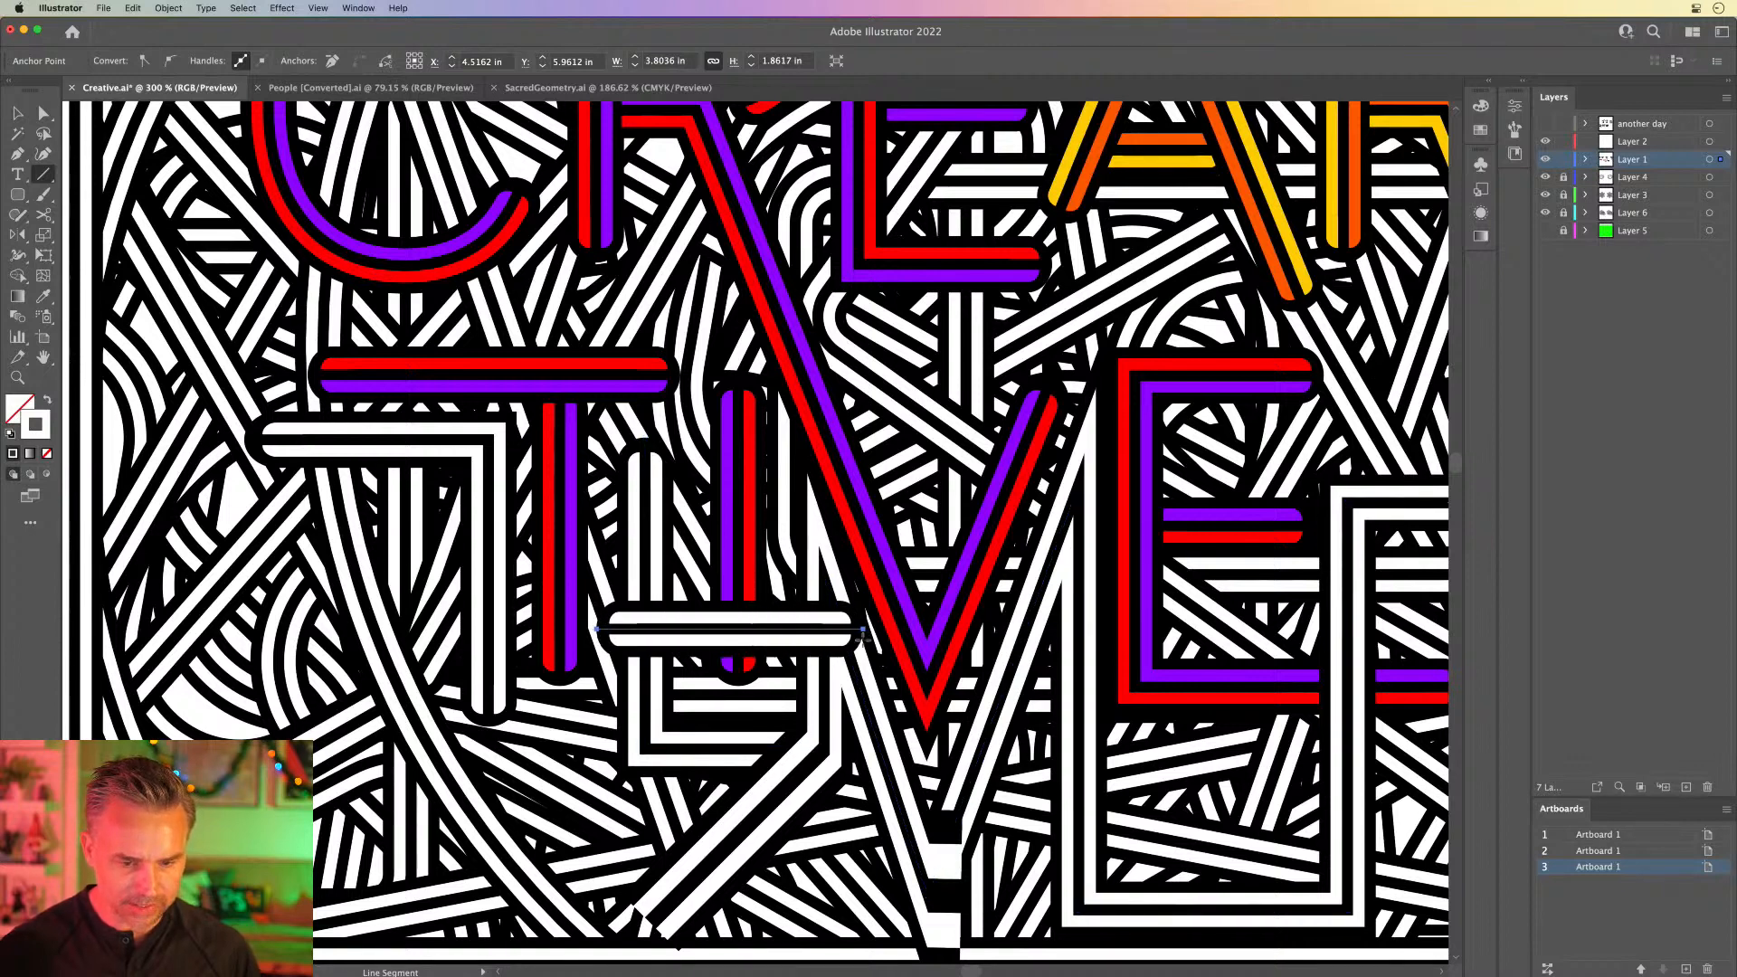
Step: Move the new horizontal line slightly down and lengthen the I in TIVE downward to about 1.48 in
click(19, 116)
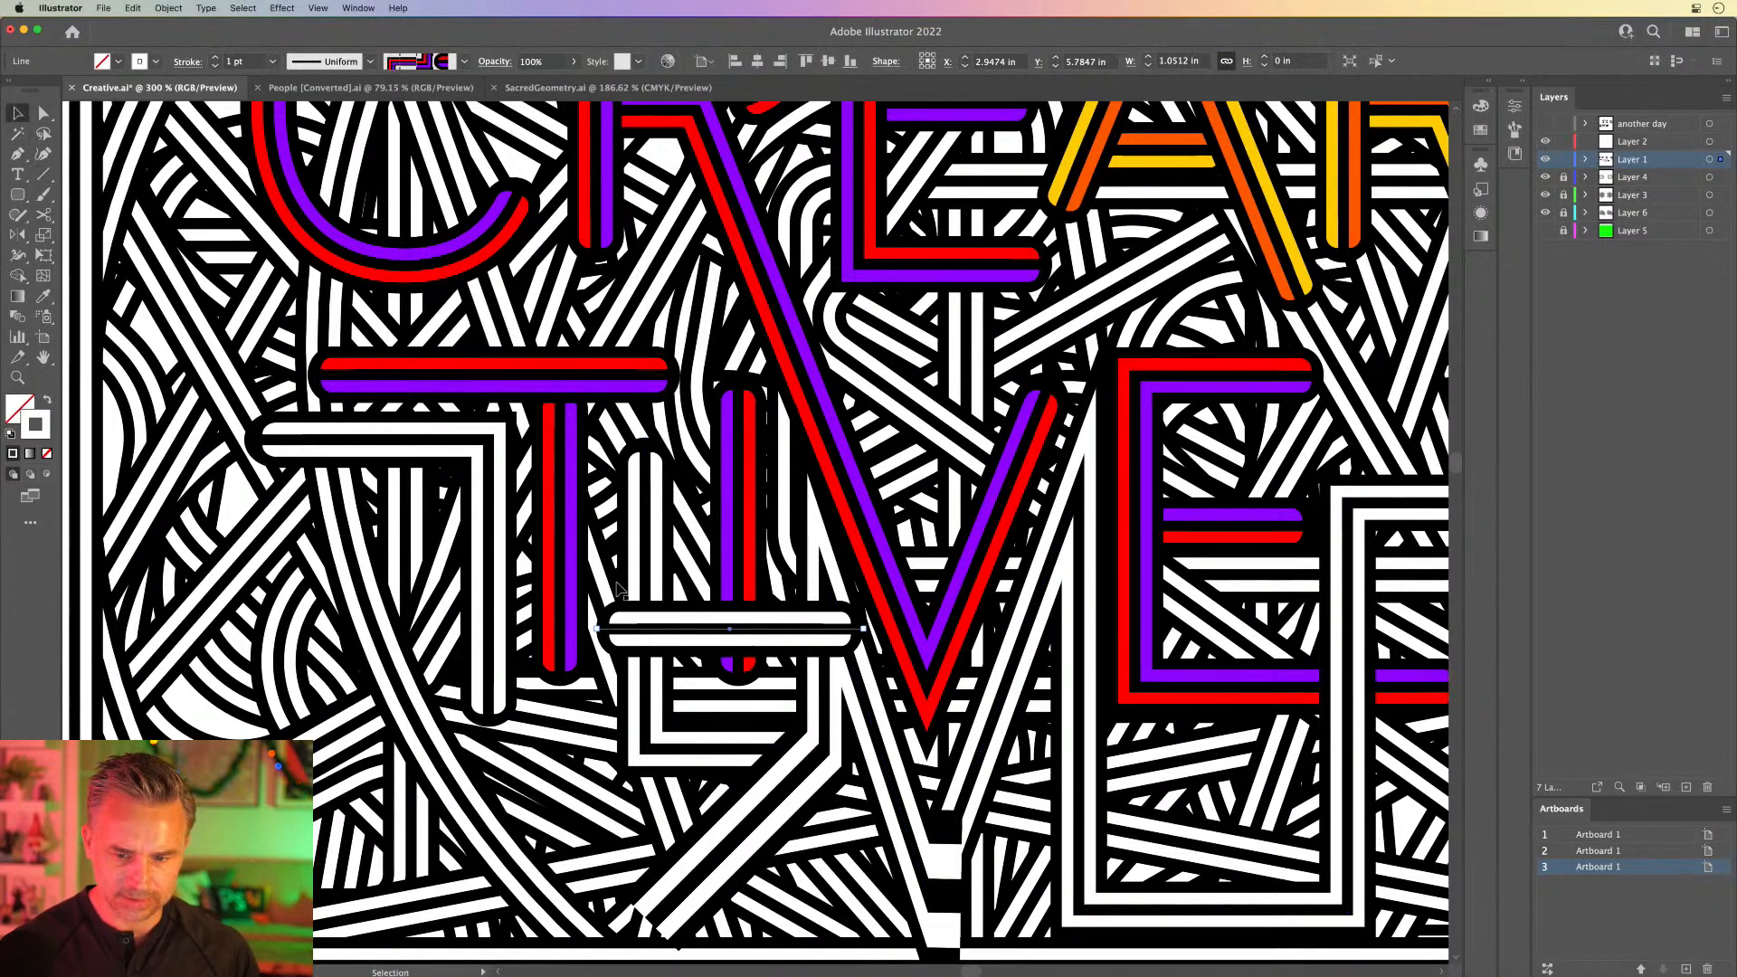
mouse_move(663, 627)
mouse_down()
mouse_move(657, 662)
mouse_move(738, 755)
mouse_up()
click(742, 570)
key(super+minus)
key(super+minus)
drag(730, 523, 651, 699)
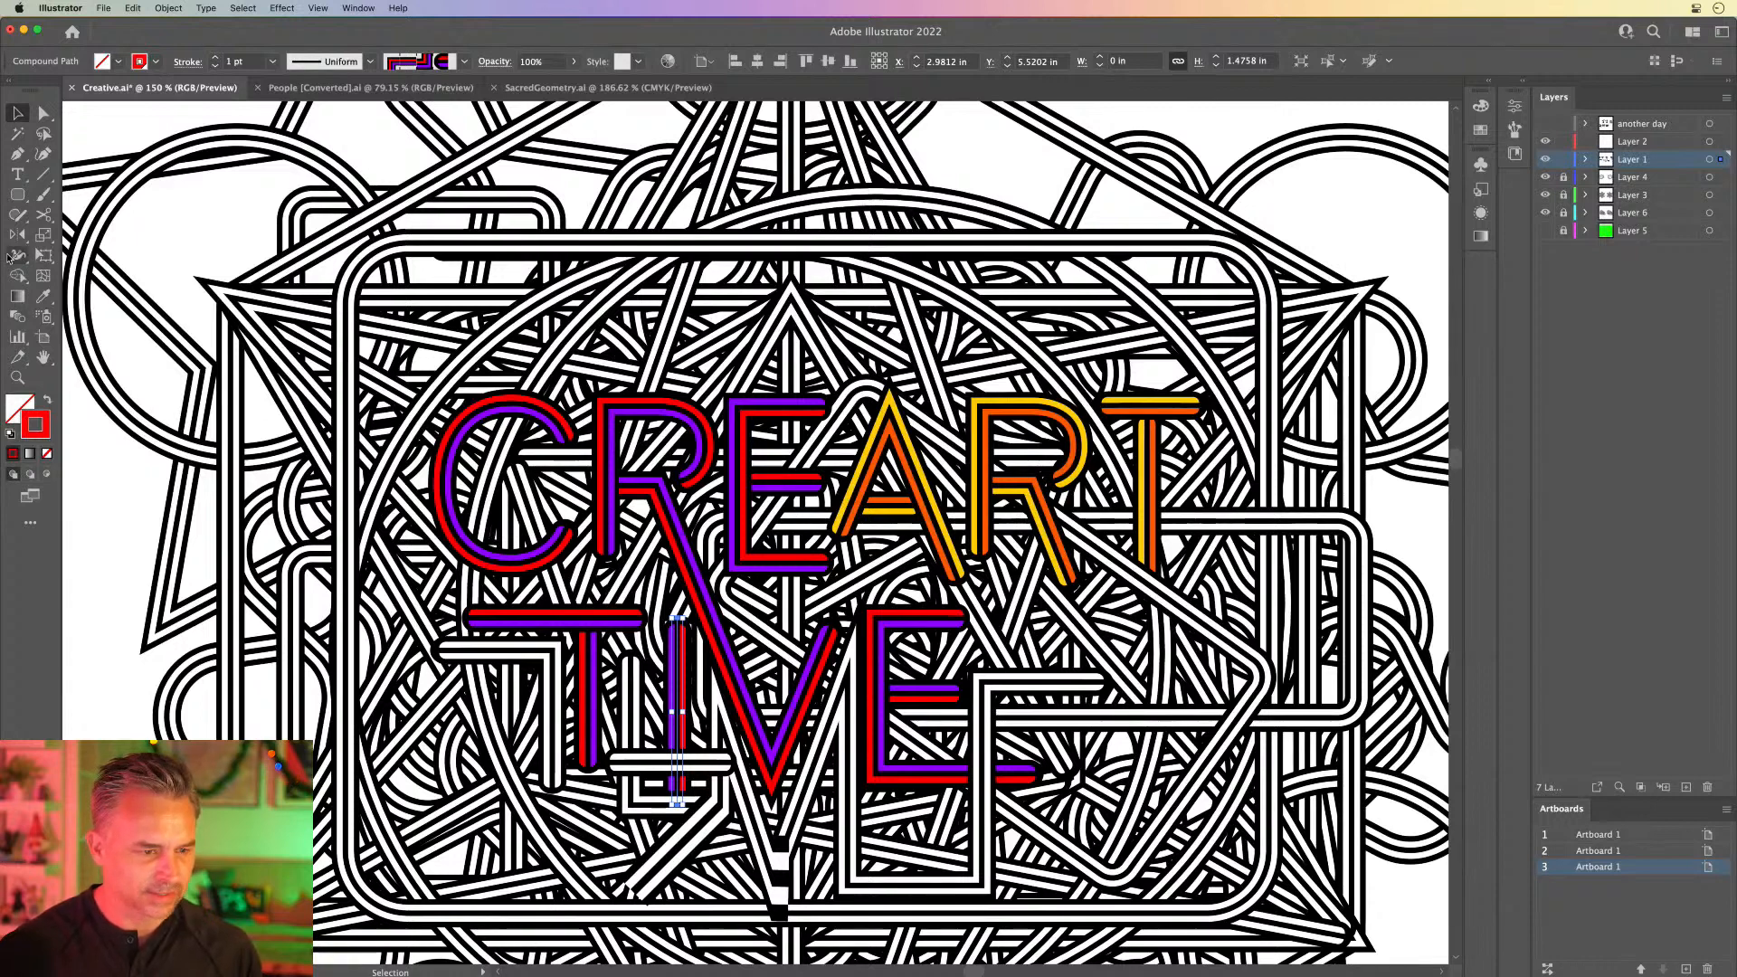
Step: Draw a horizontal line about 0.74 in long below the first R and set its stroke colour to FFFFFF
click(42, 173)
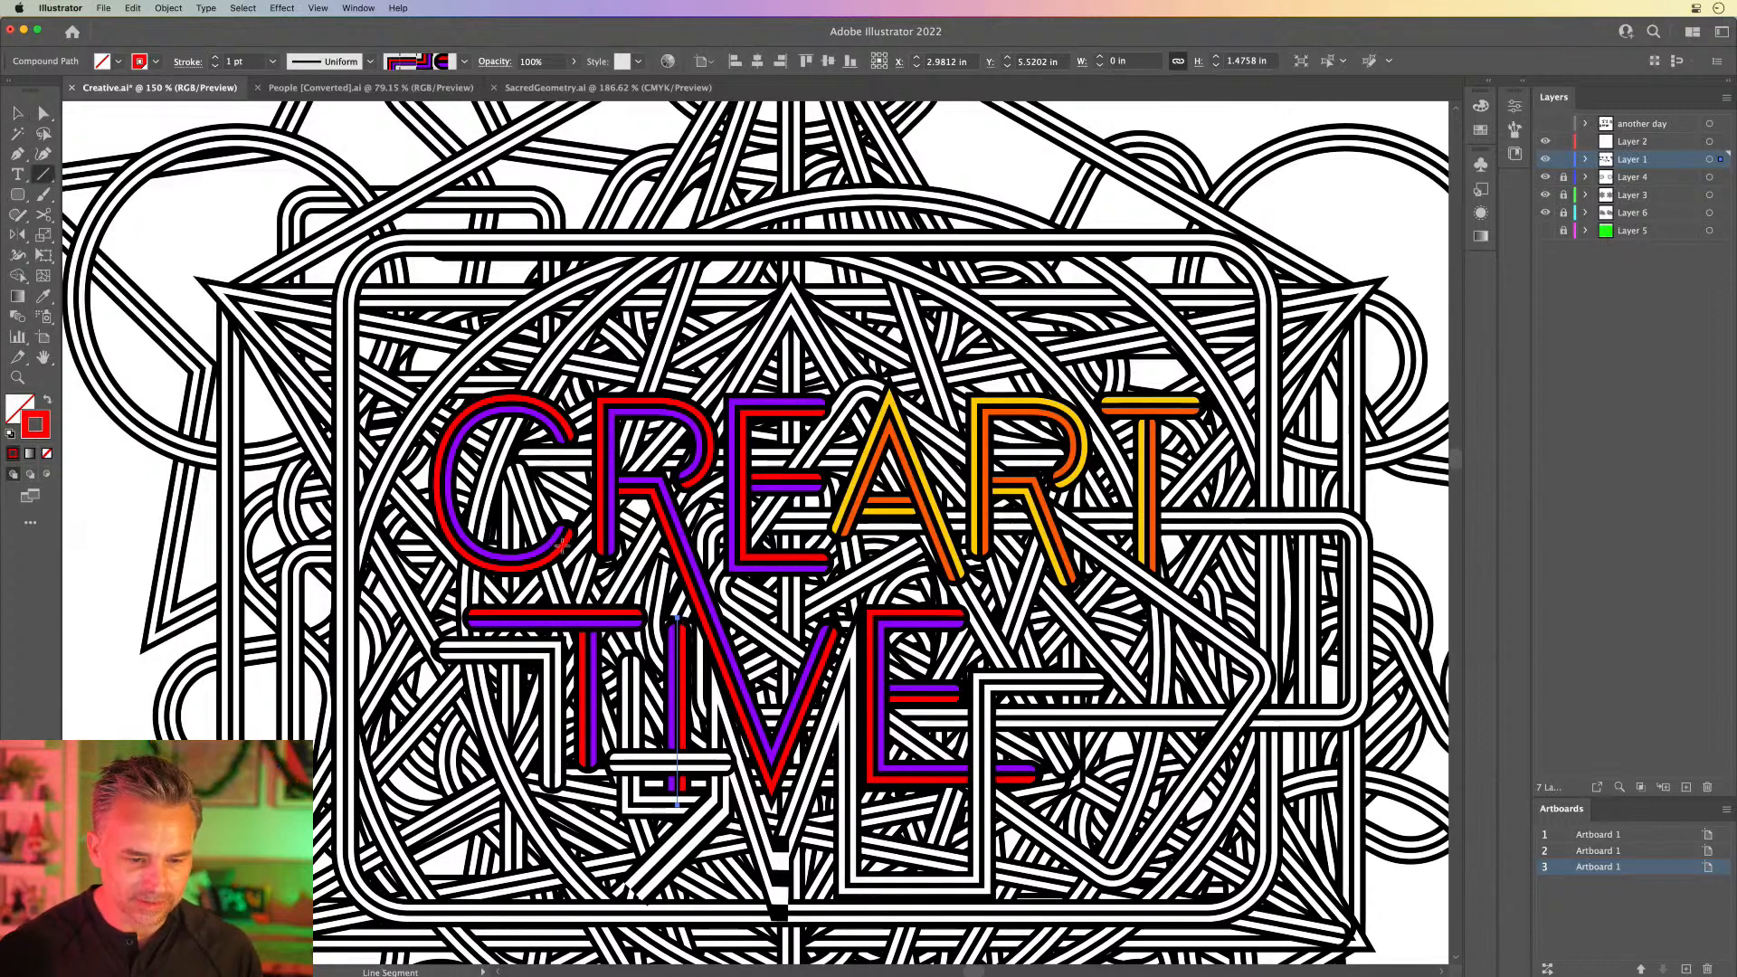
drag(576, 544, 657, 545)
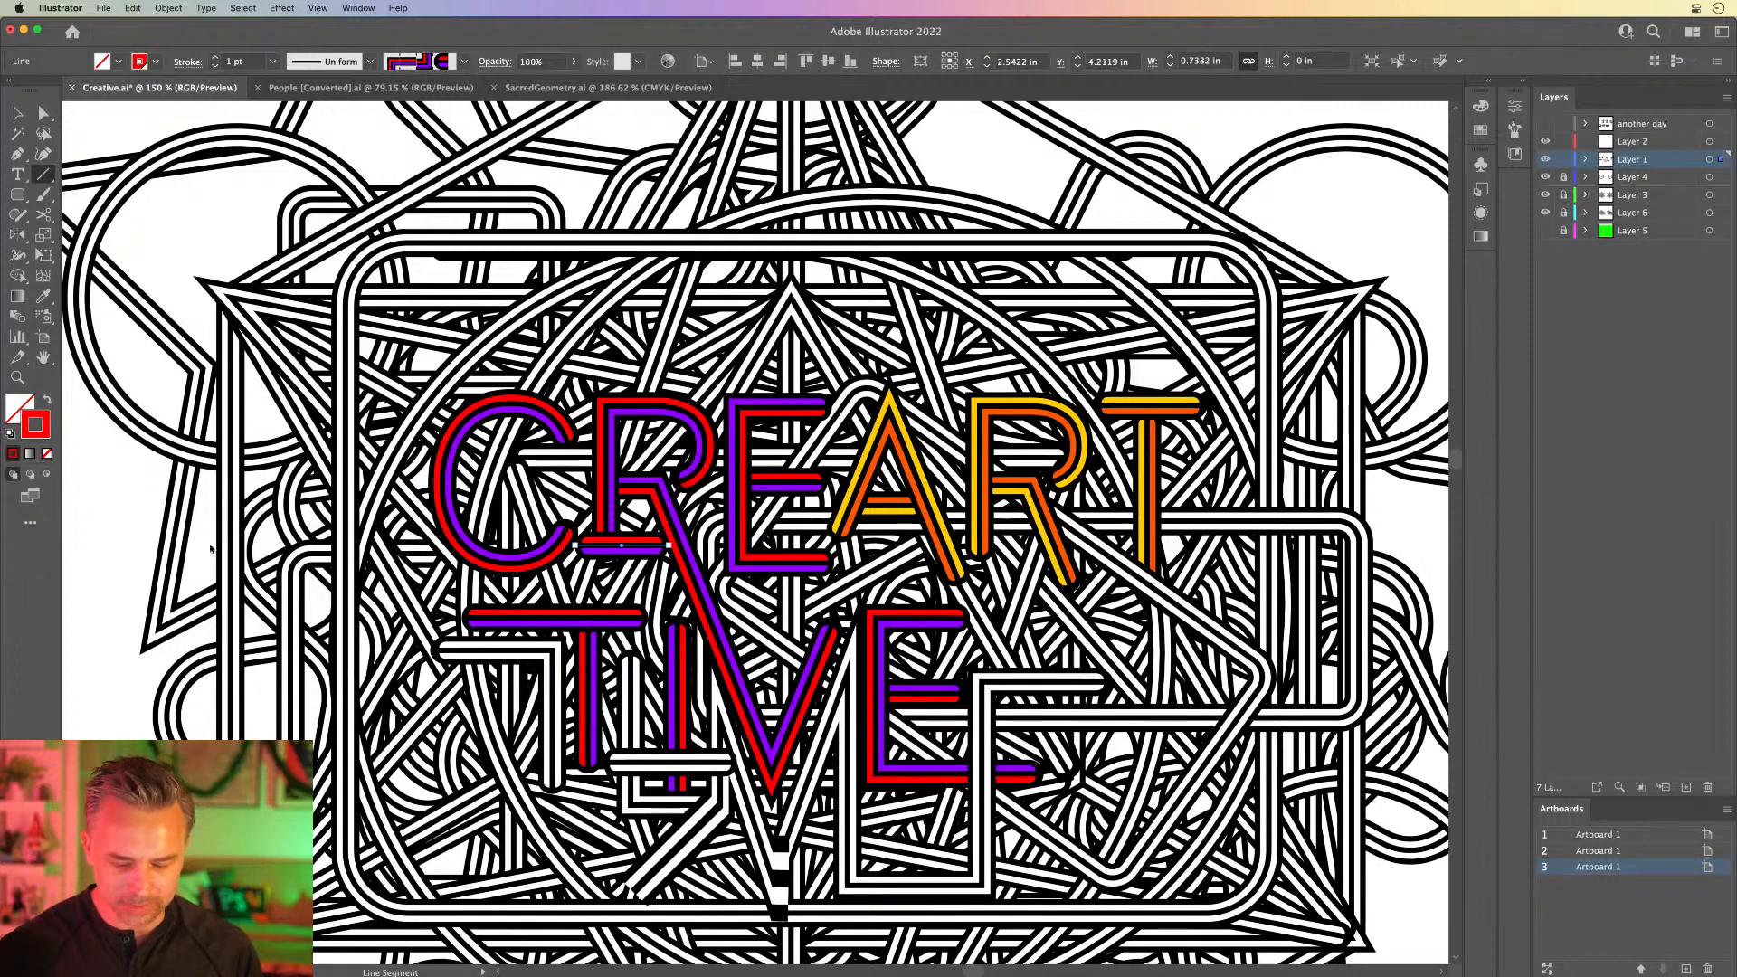
double_click(36, 419)
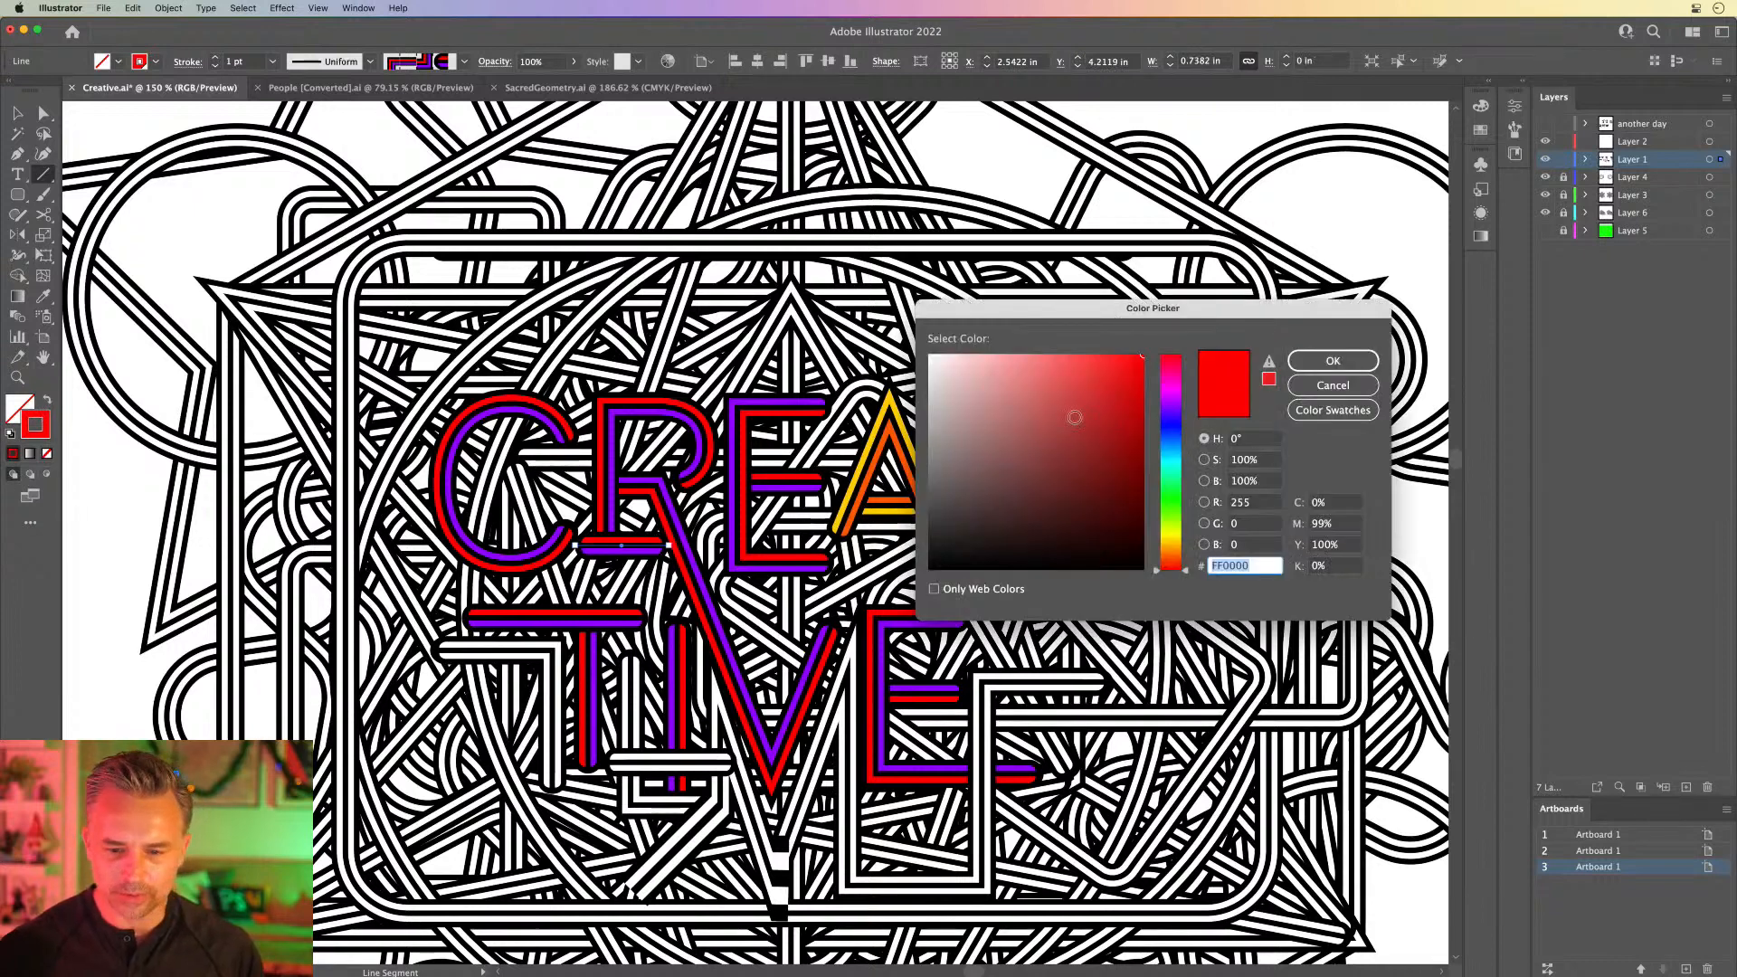
click(938, 351)
drag(938, 351, 919, 342)
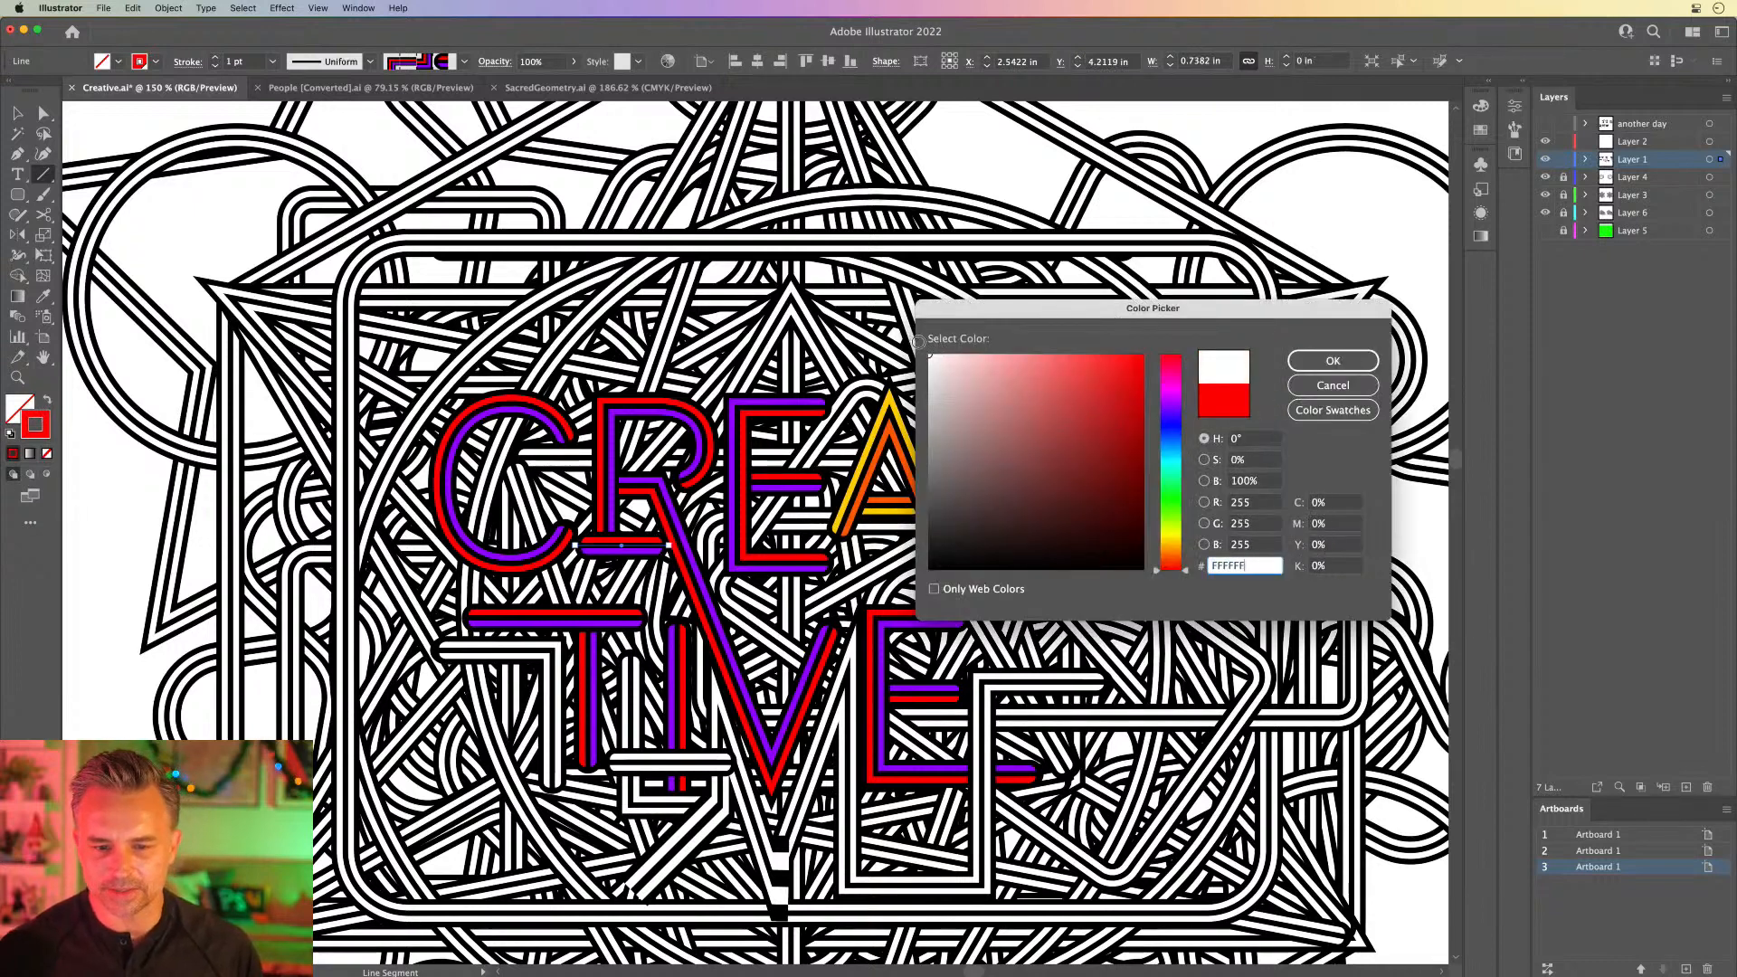
click(1333, 360)
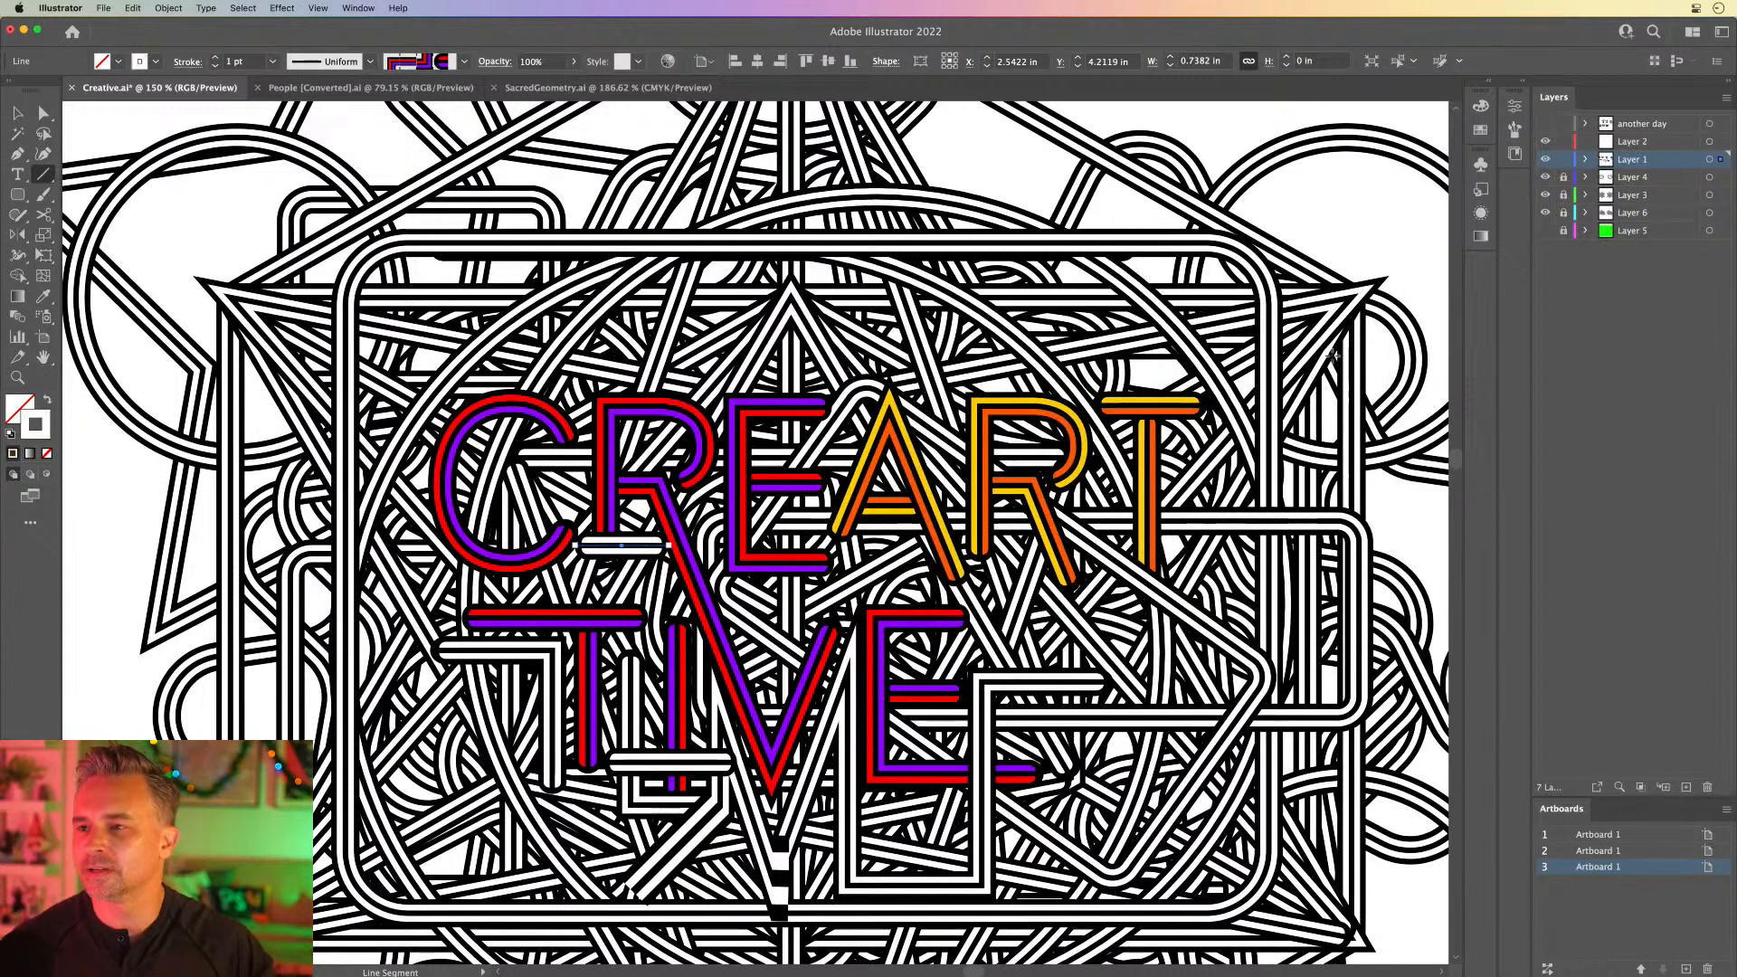
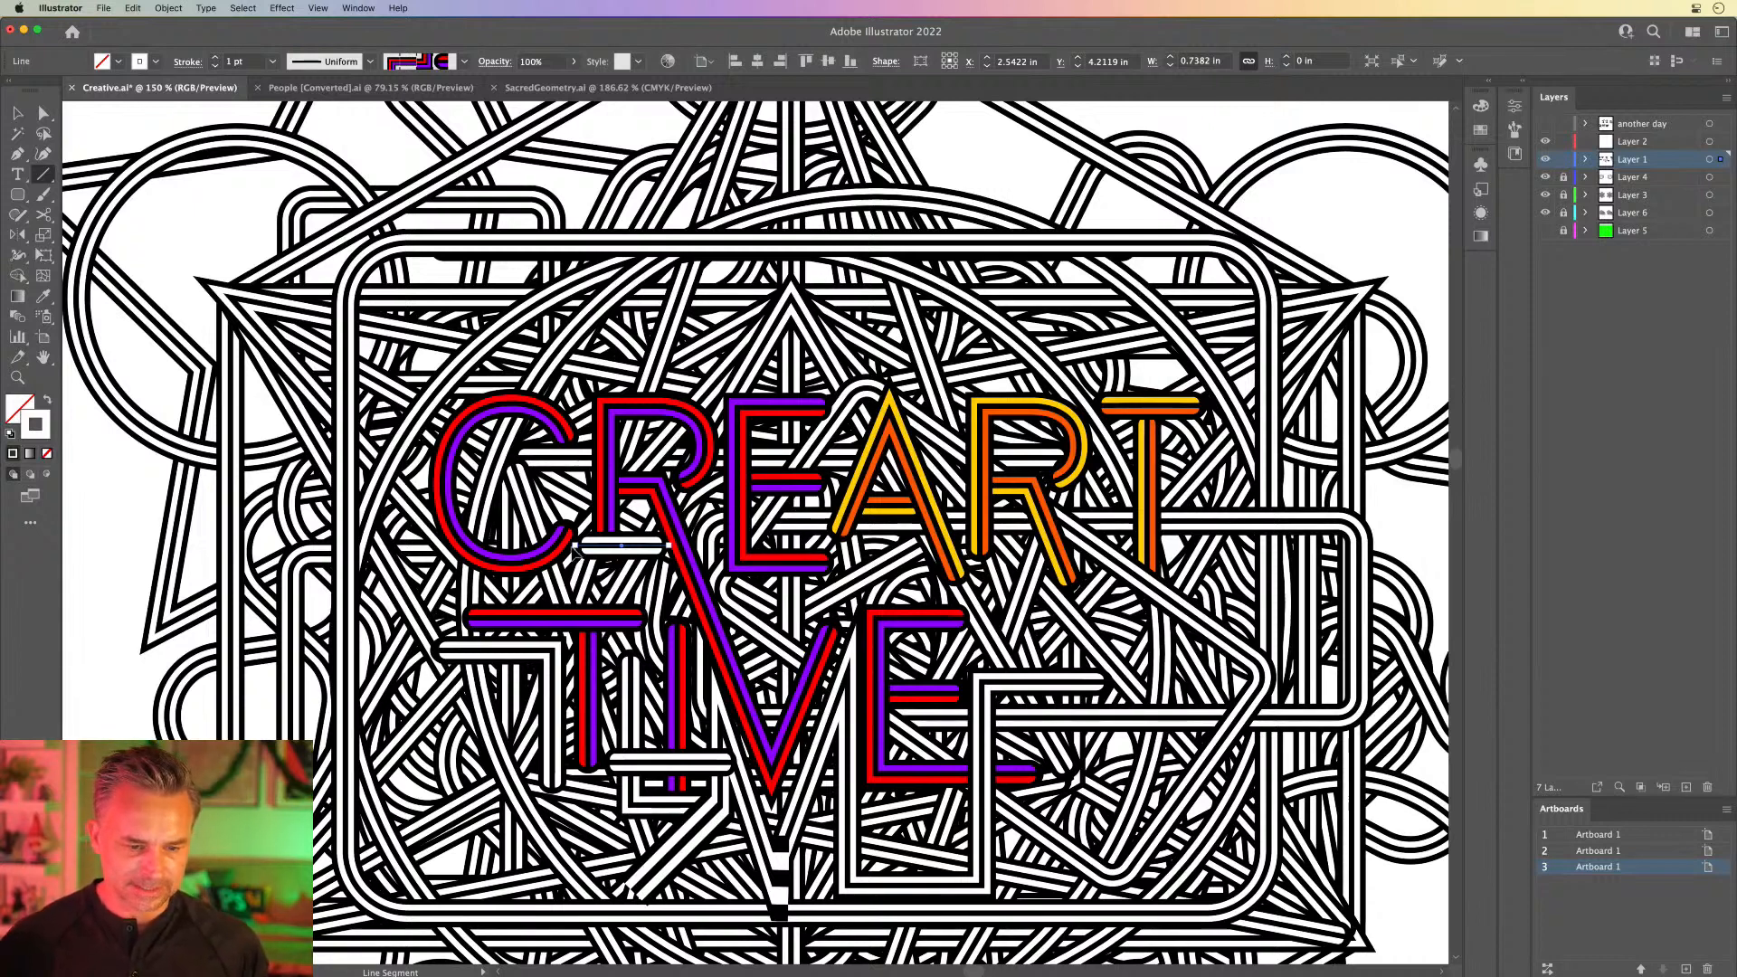
Step: Replace the short horizontal line with a diagonal one about 0.84 by 0.81 in and apply the last red-and-purple striped pattern brush
key(super+z)
drag(553, 495, 657, 595)
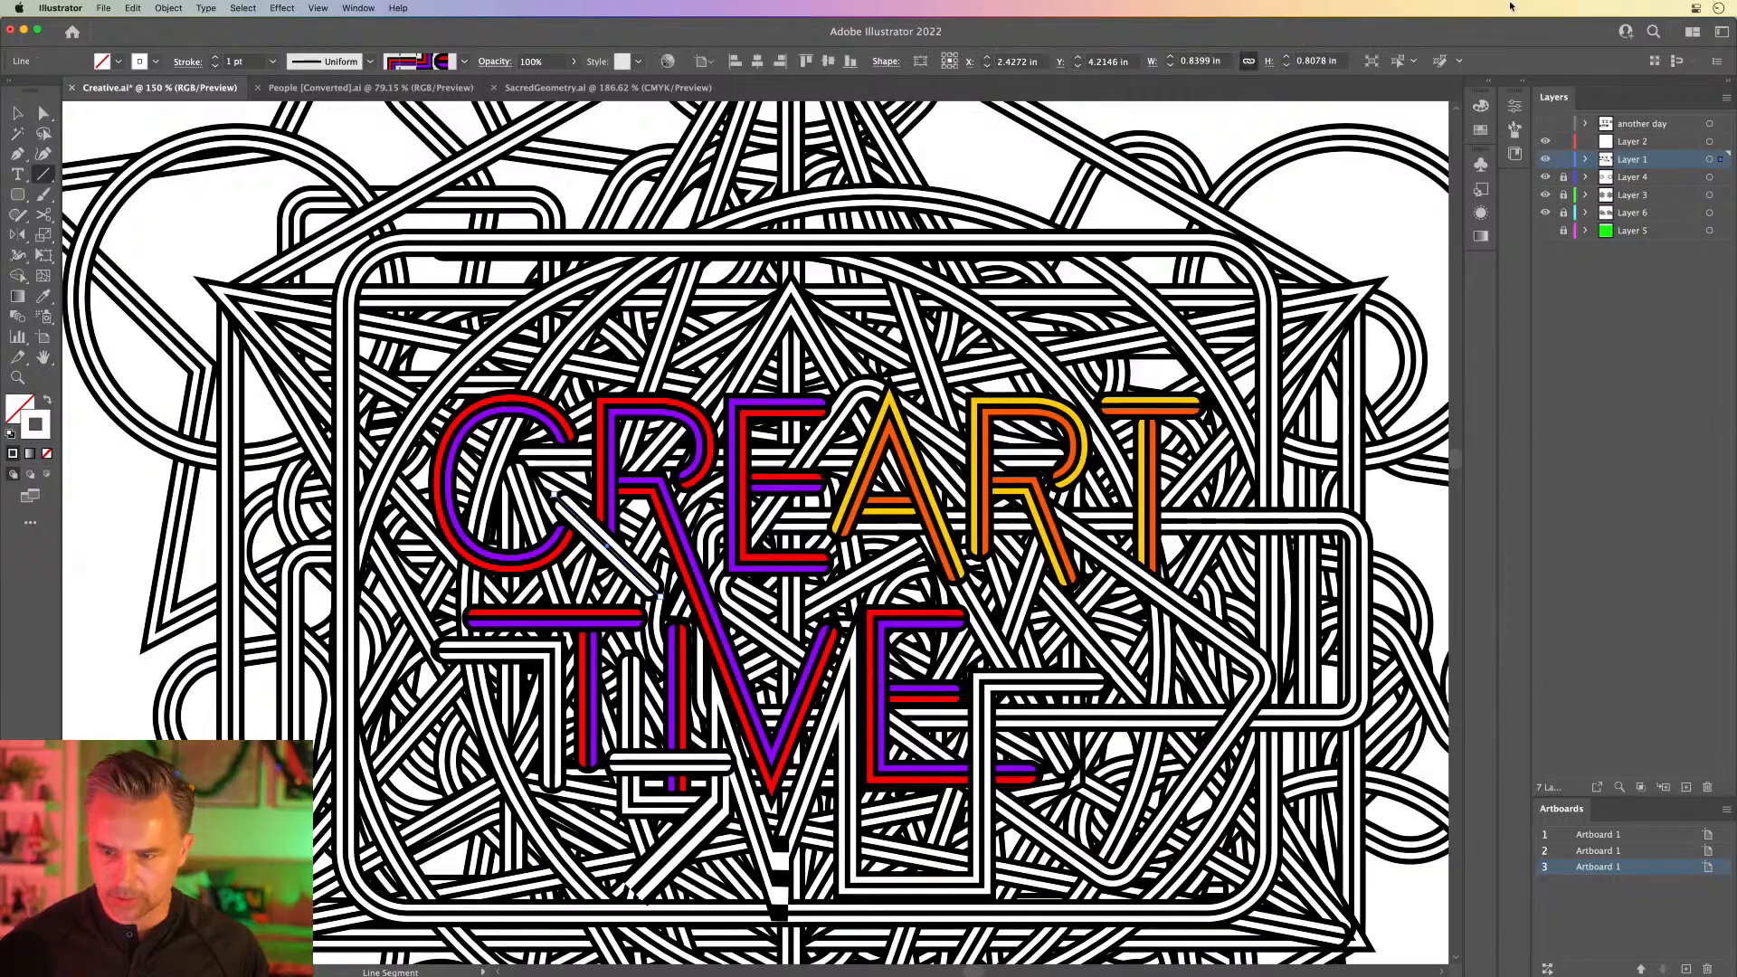
click(1515, 87)
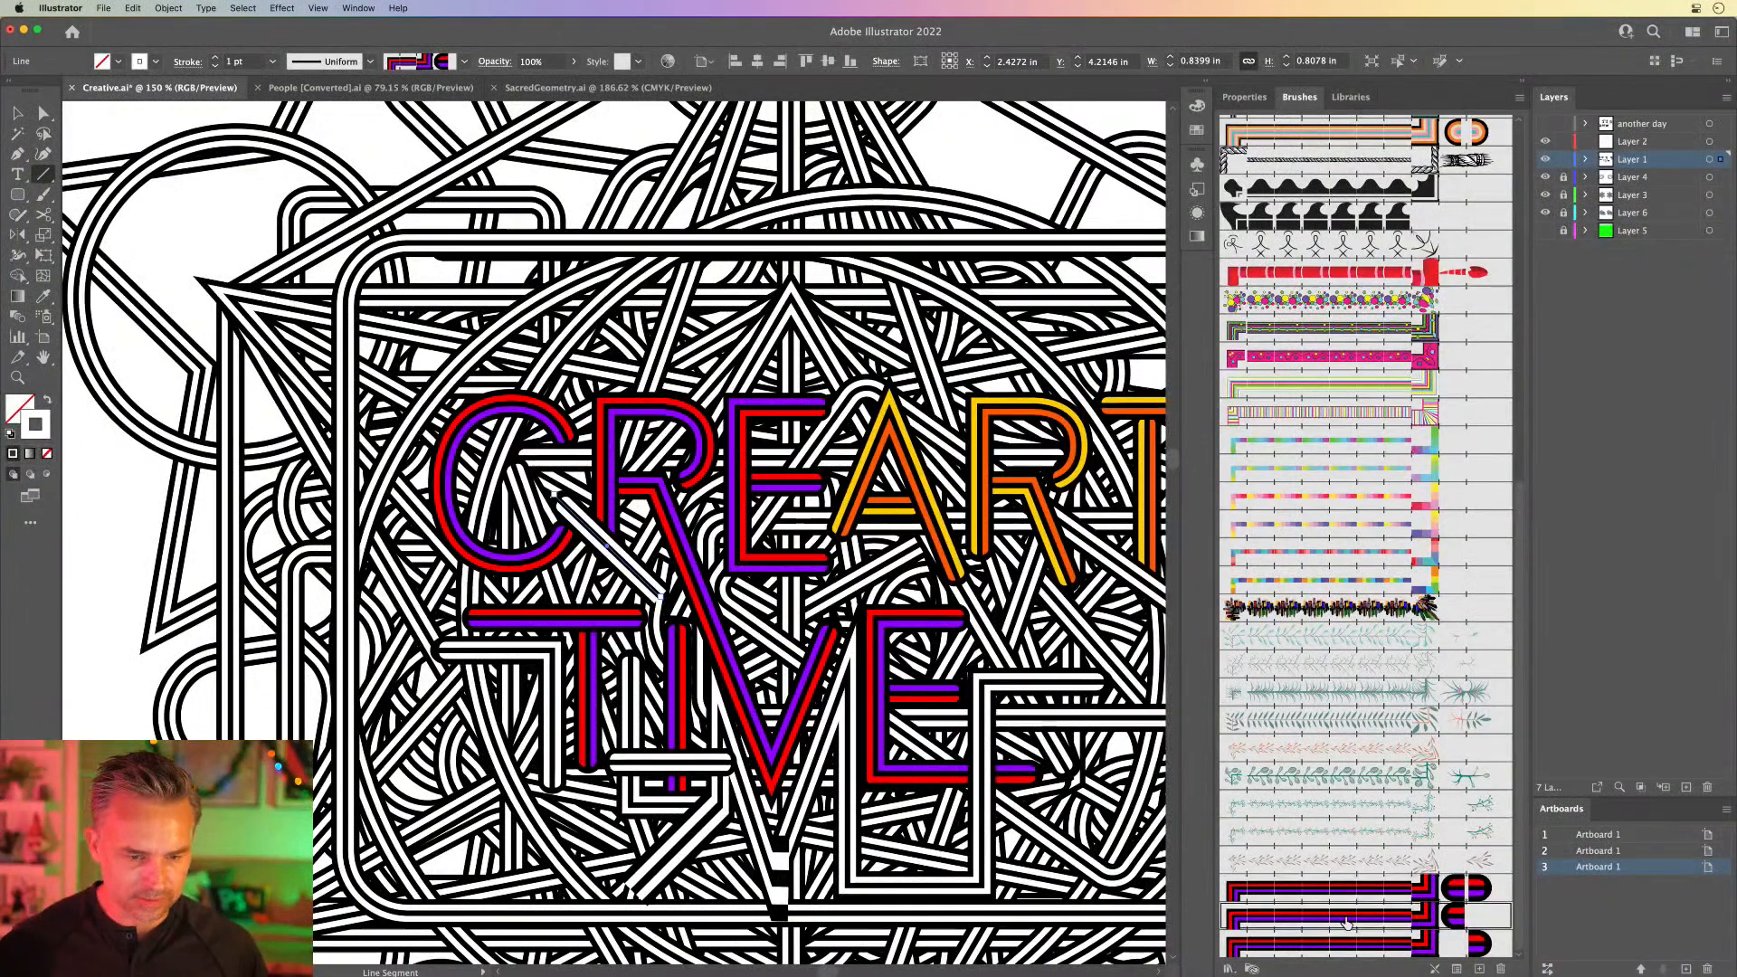
click(1352, 945)
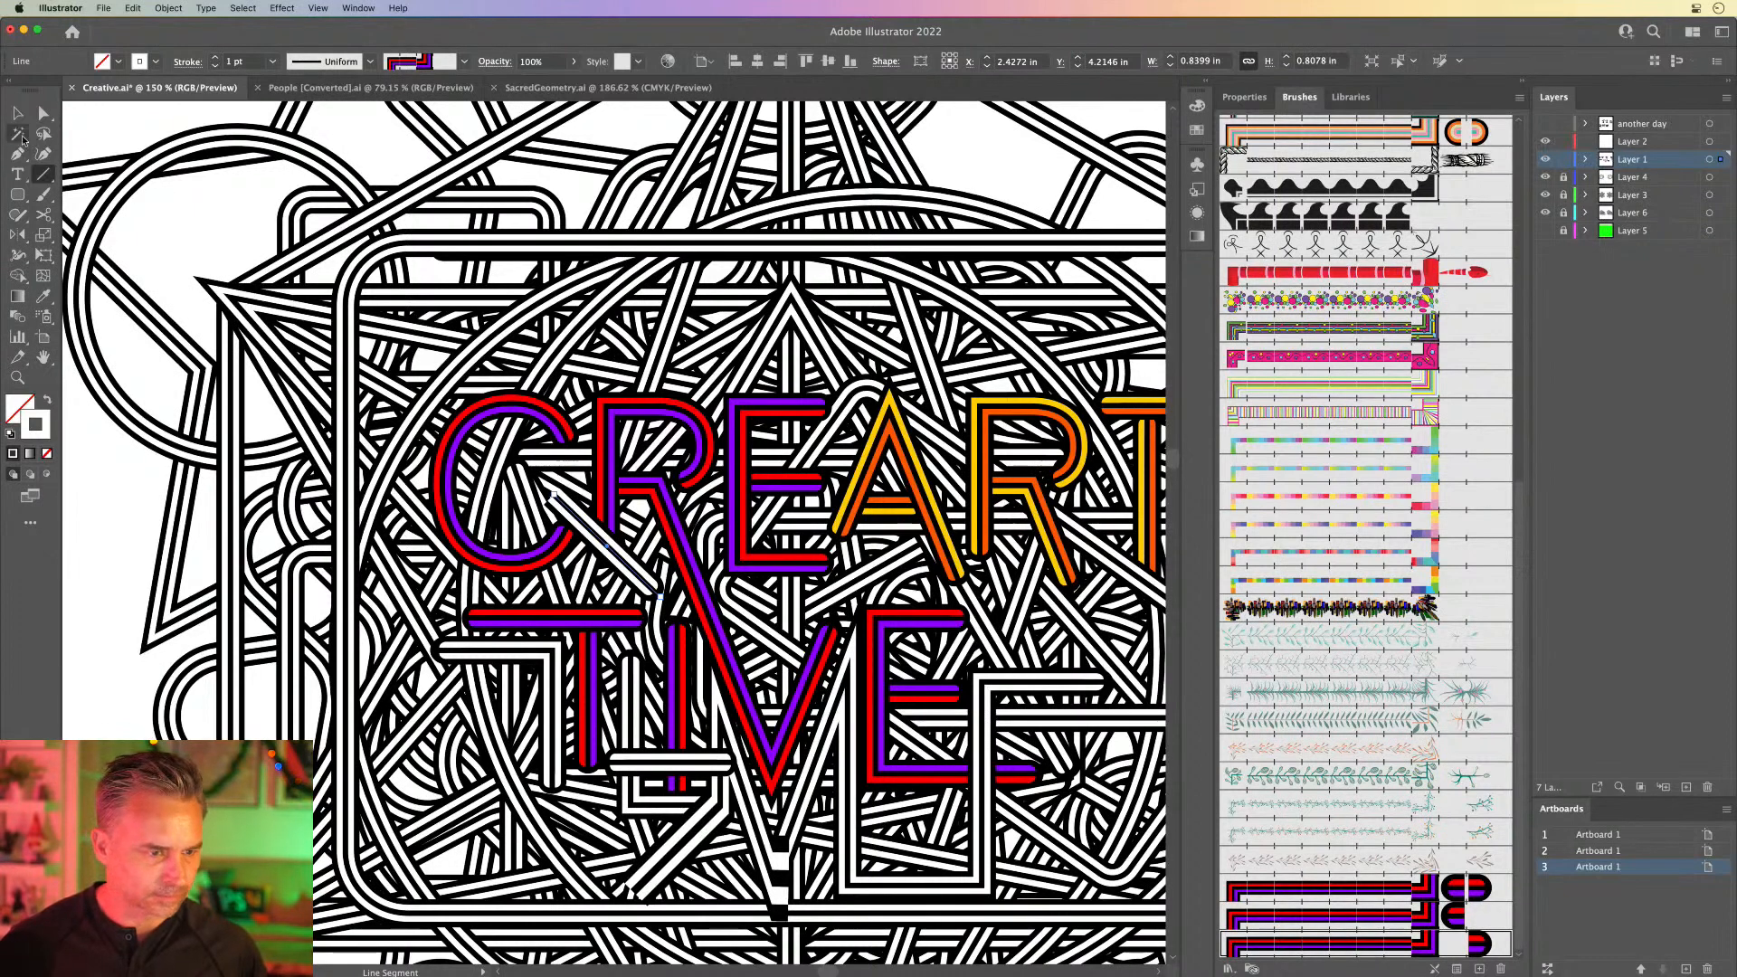
Step: Move the diagonal striped line into the C and stretch its lower end to the I in TIVE, making it about 1.44 by 1.40 in
click(41, 115)
drag(553, 496, 509, 465)
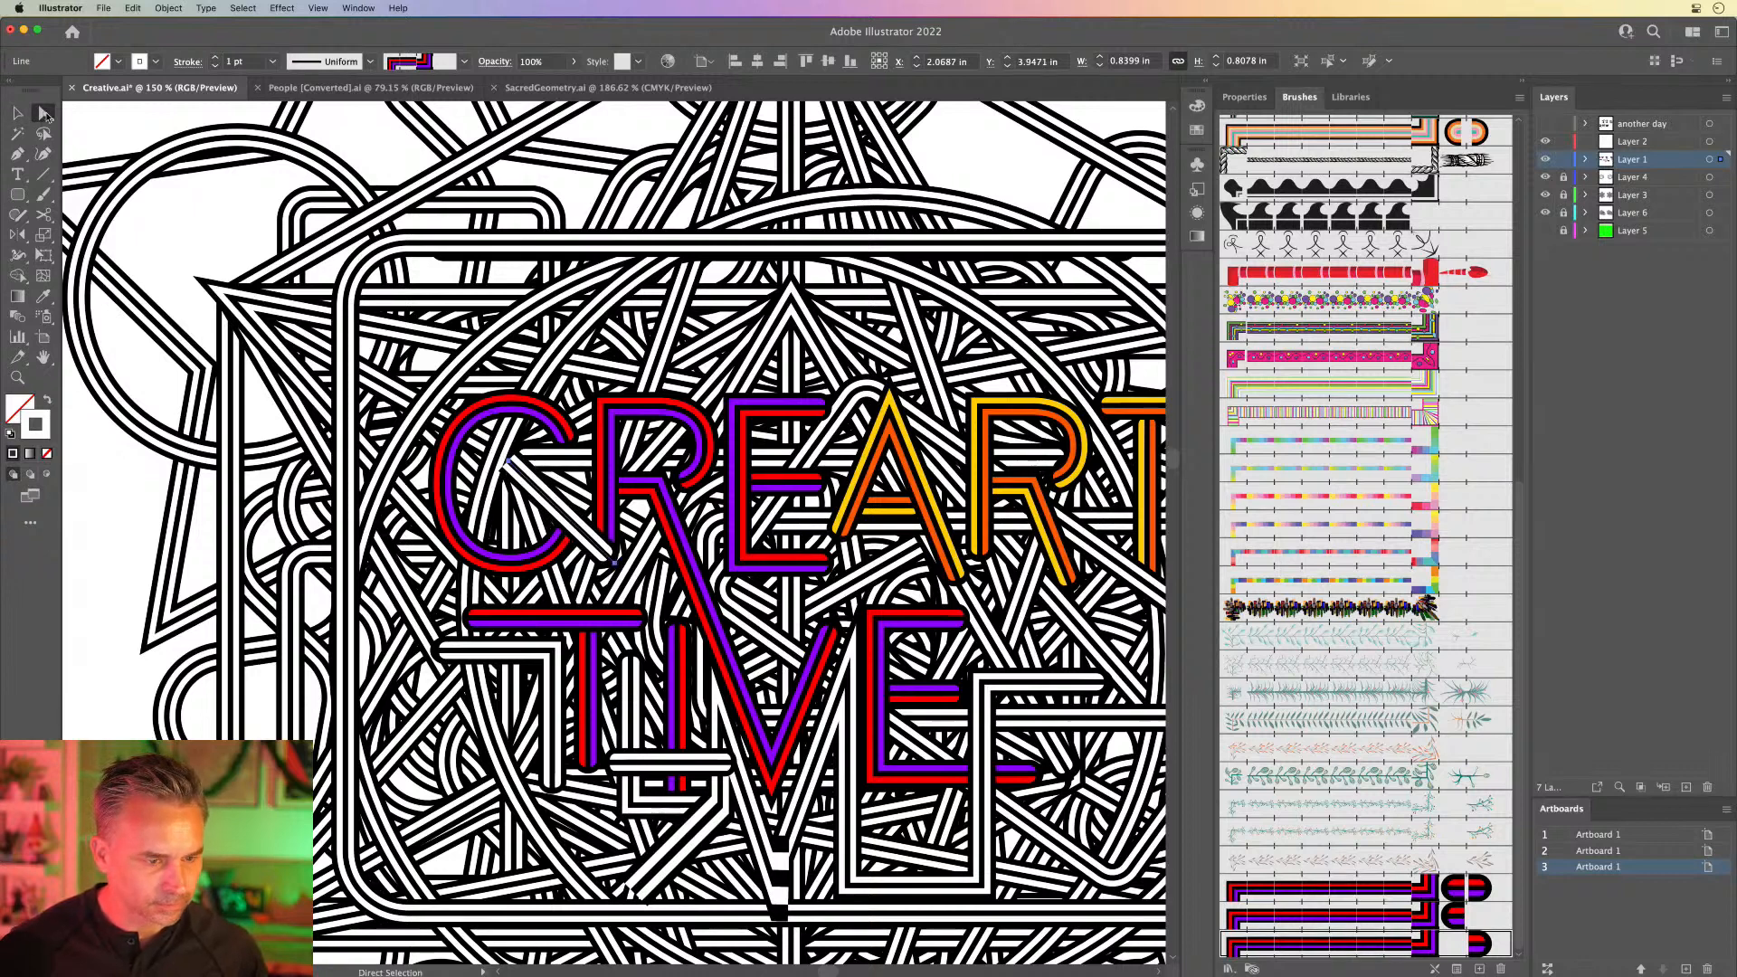
drag(613, 563, 690, 636)
Step: Bring the C and the first R to the front, above the long diagonal line
click(17, 111)
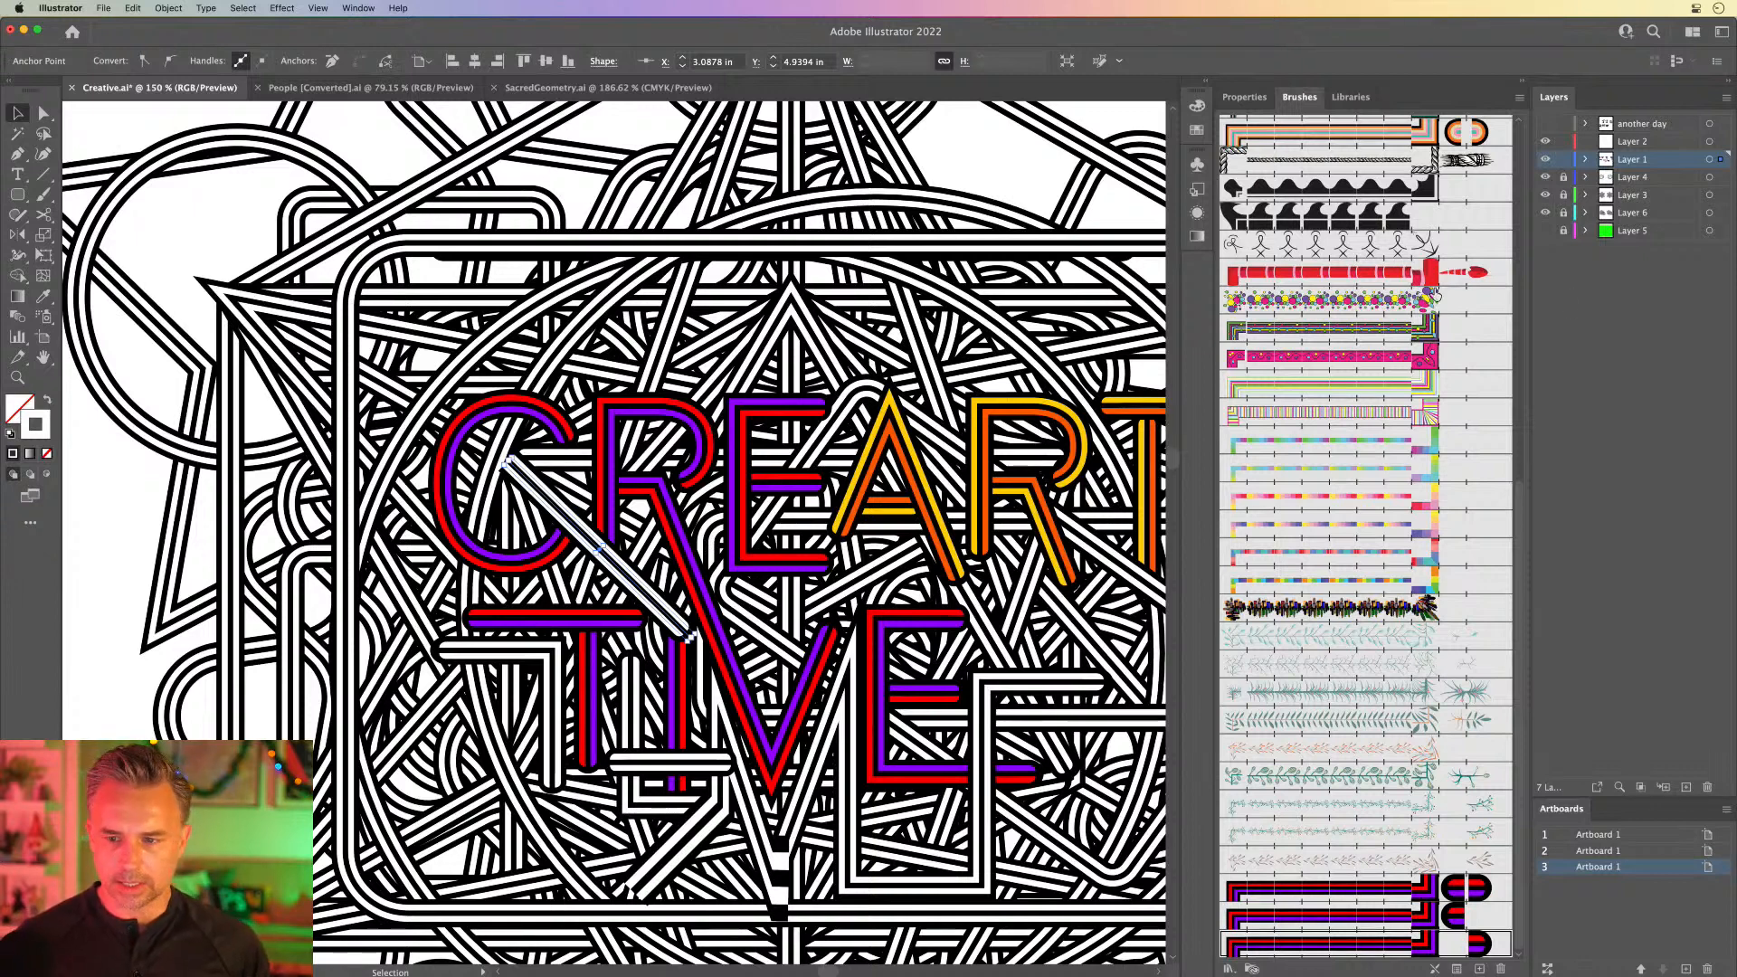
click(490, 414)
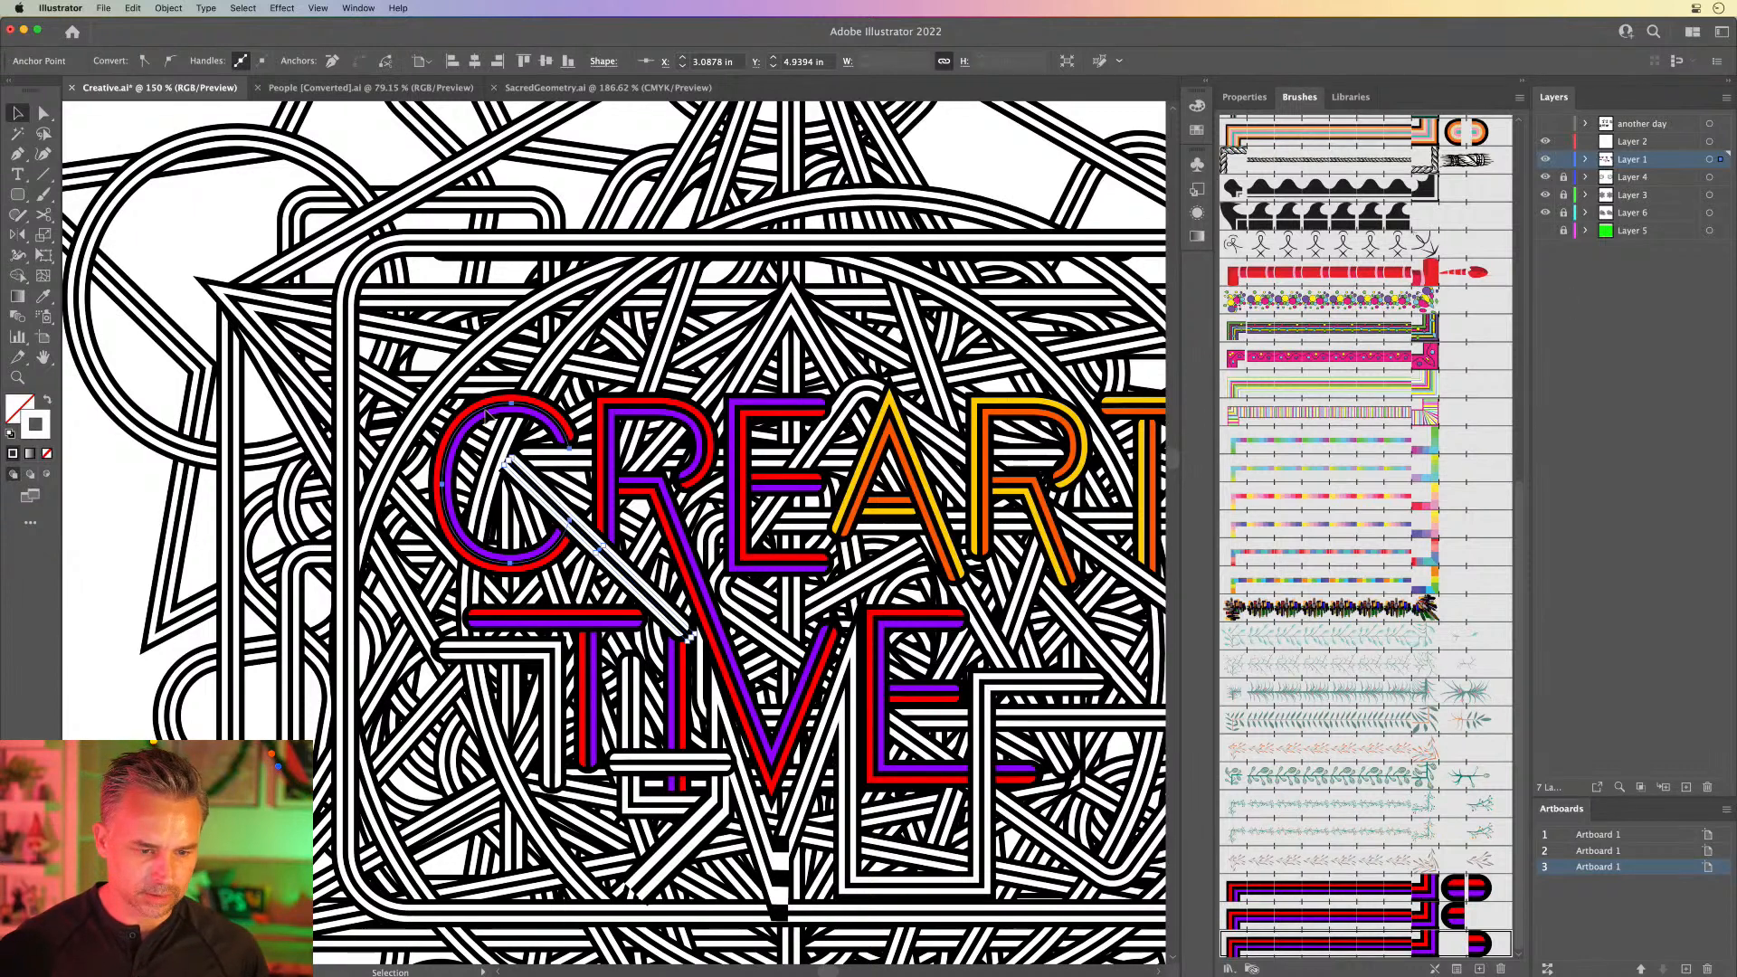
shift+click(630, 416)
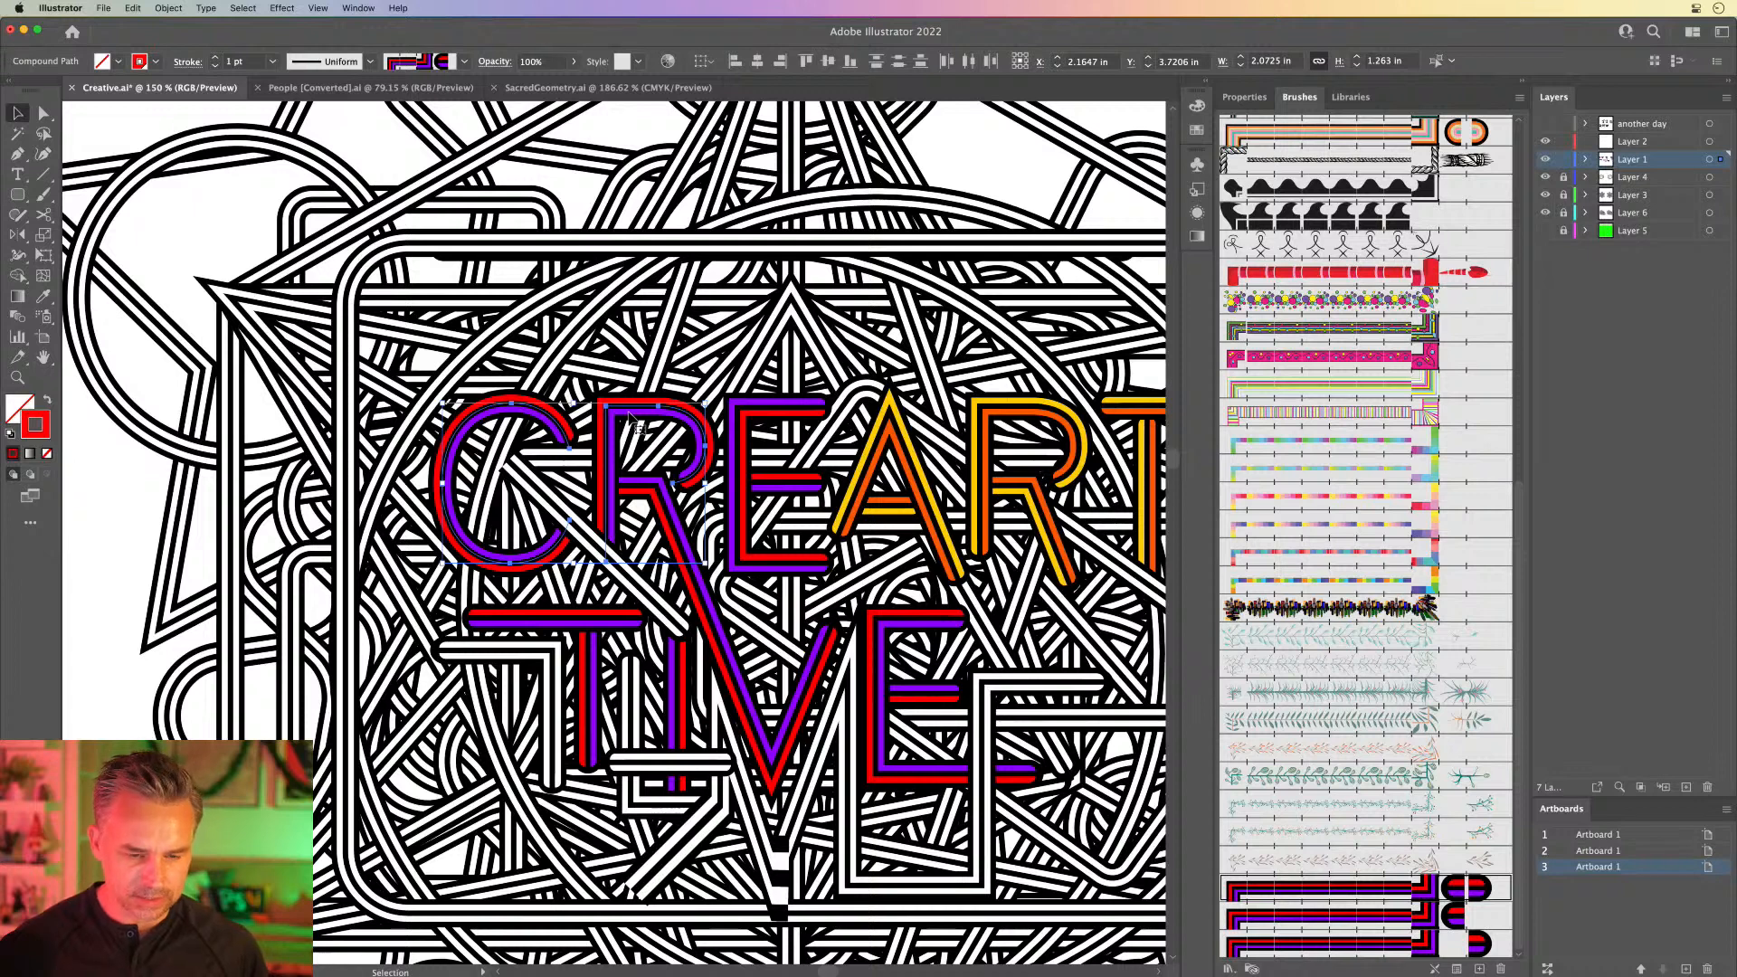
key(shift+super+bracketright)
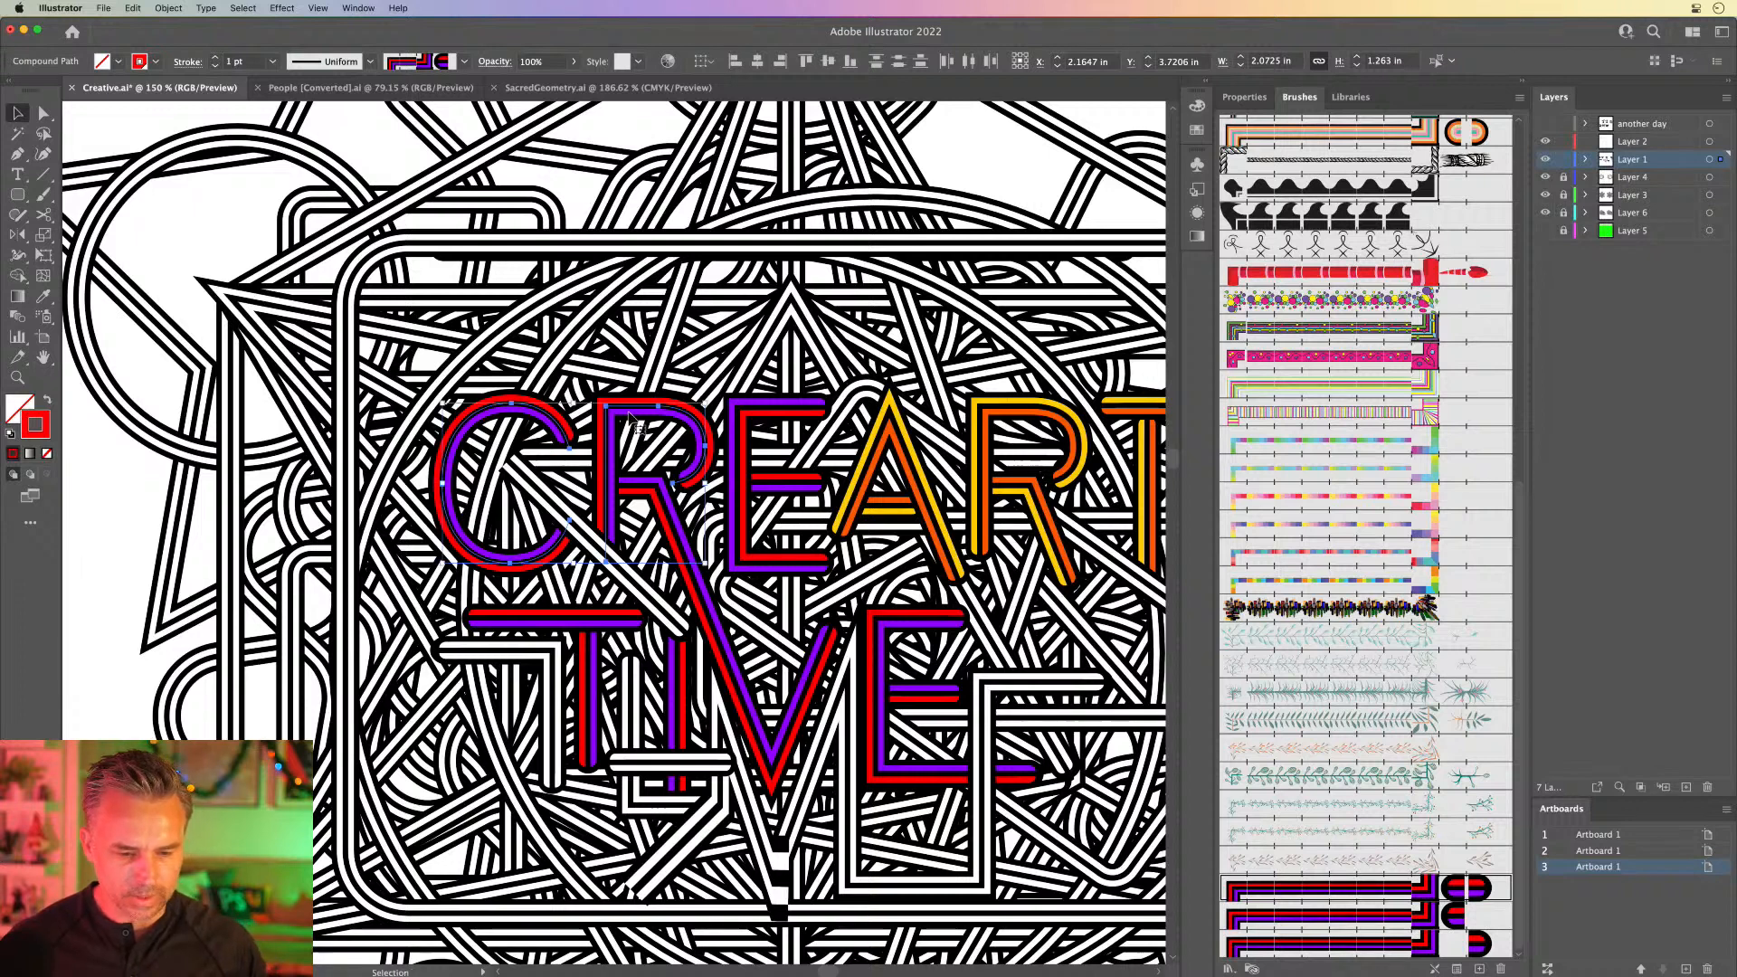
Step: Bring the I in TIVE and the horizontal striped line crossing it forward, above the diagonal line, and clear the selection
click(677, 687)
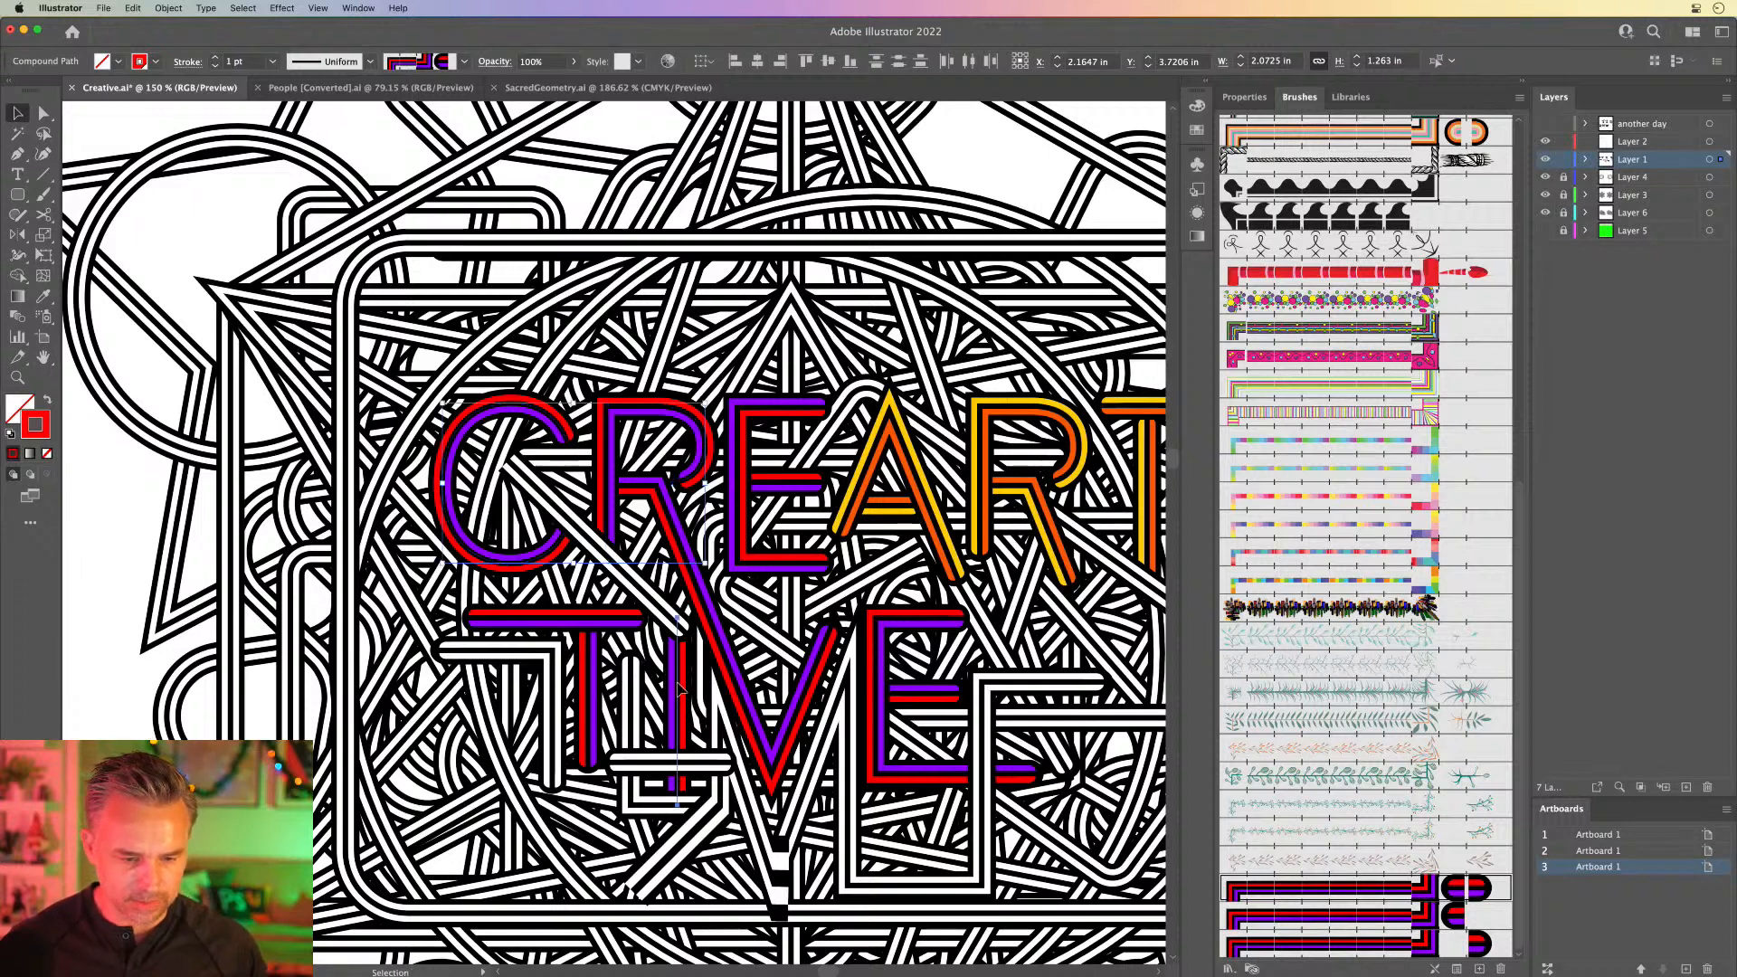
shift+click(638, 767)
key(super+])
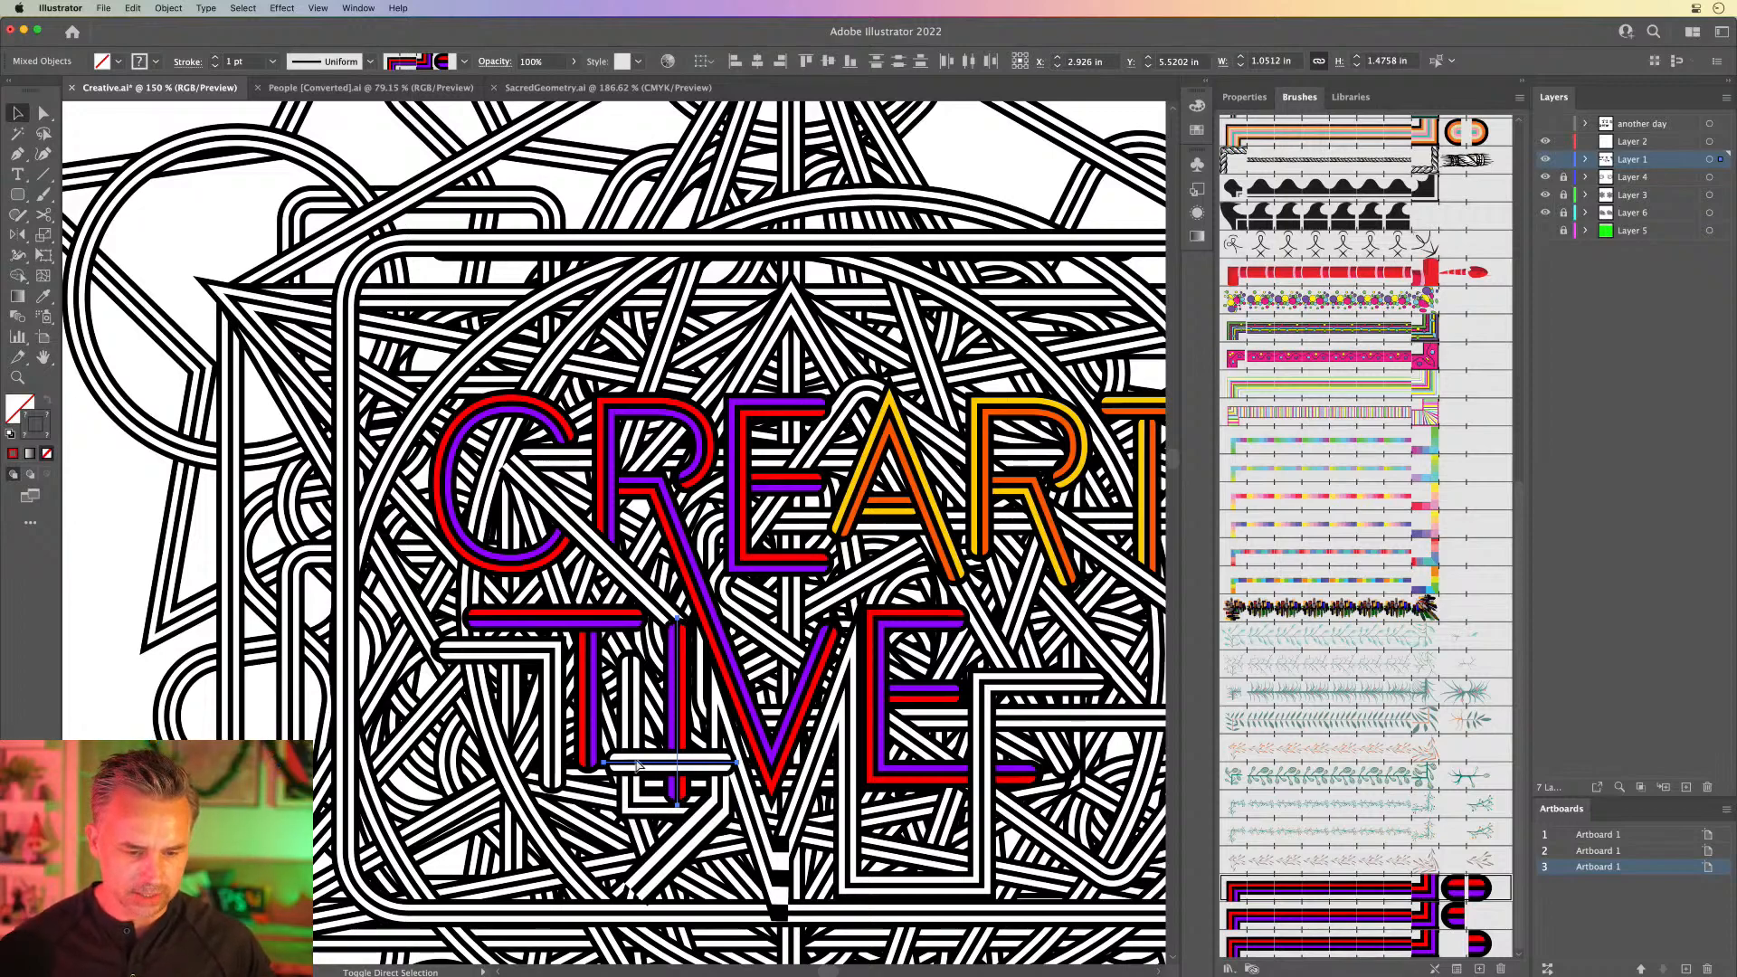
click(189, 219)
drag(358, 288, 197, 212)
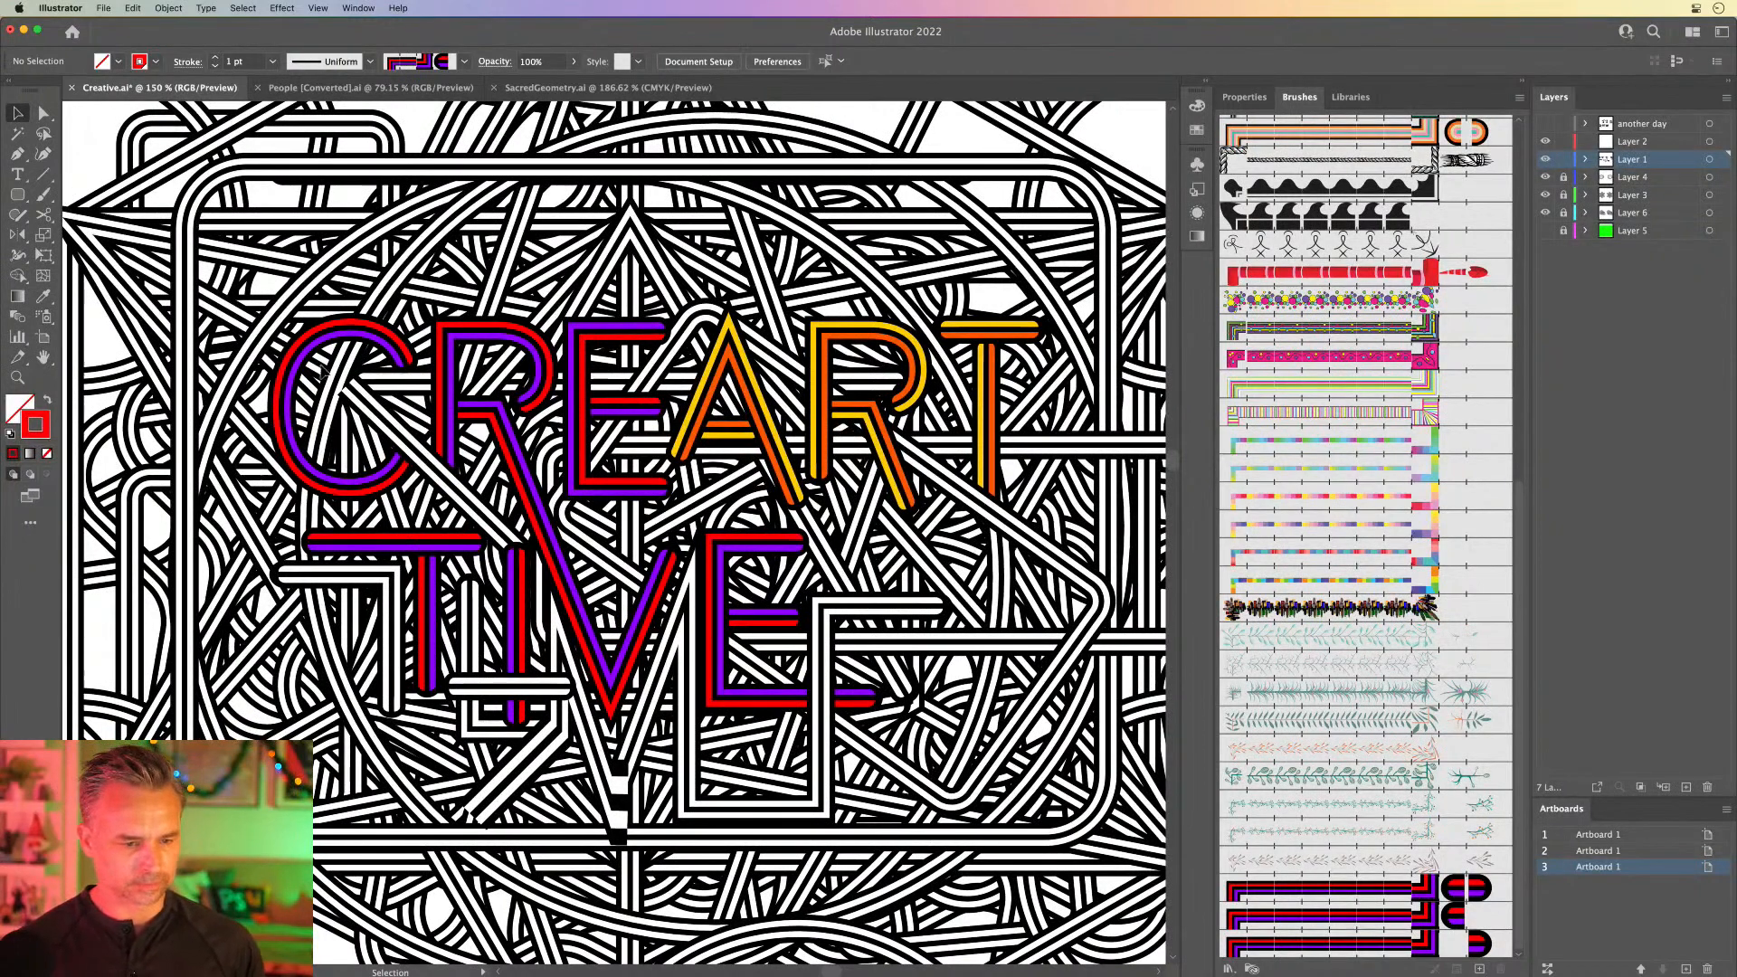
Step: Extend the diagonal line with the Pen tool by a short vertical segment rising from its upper end inside the C
click(362, 401)
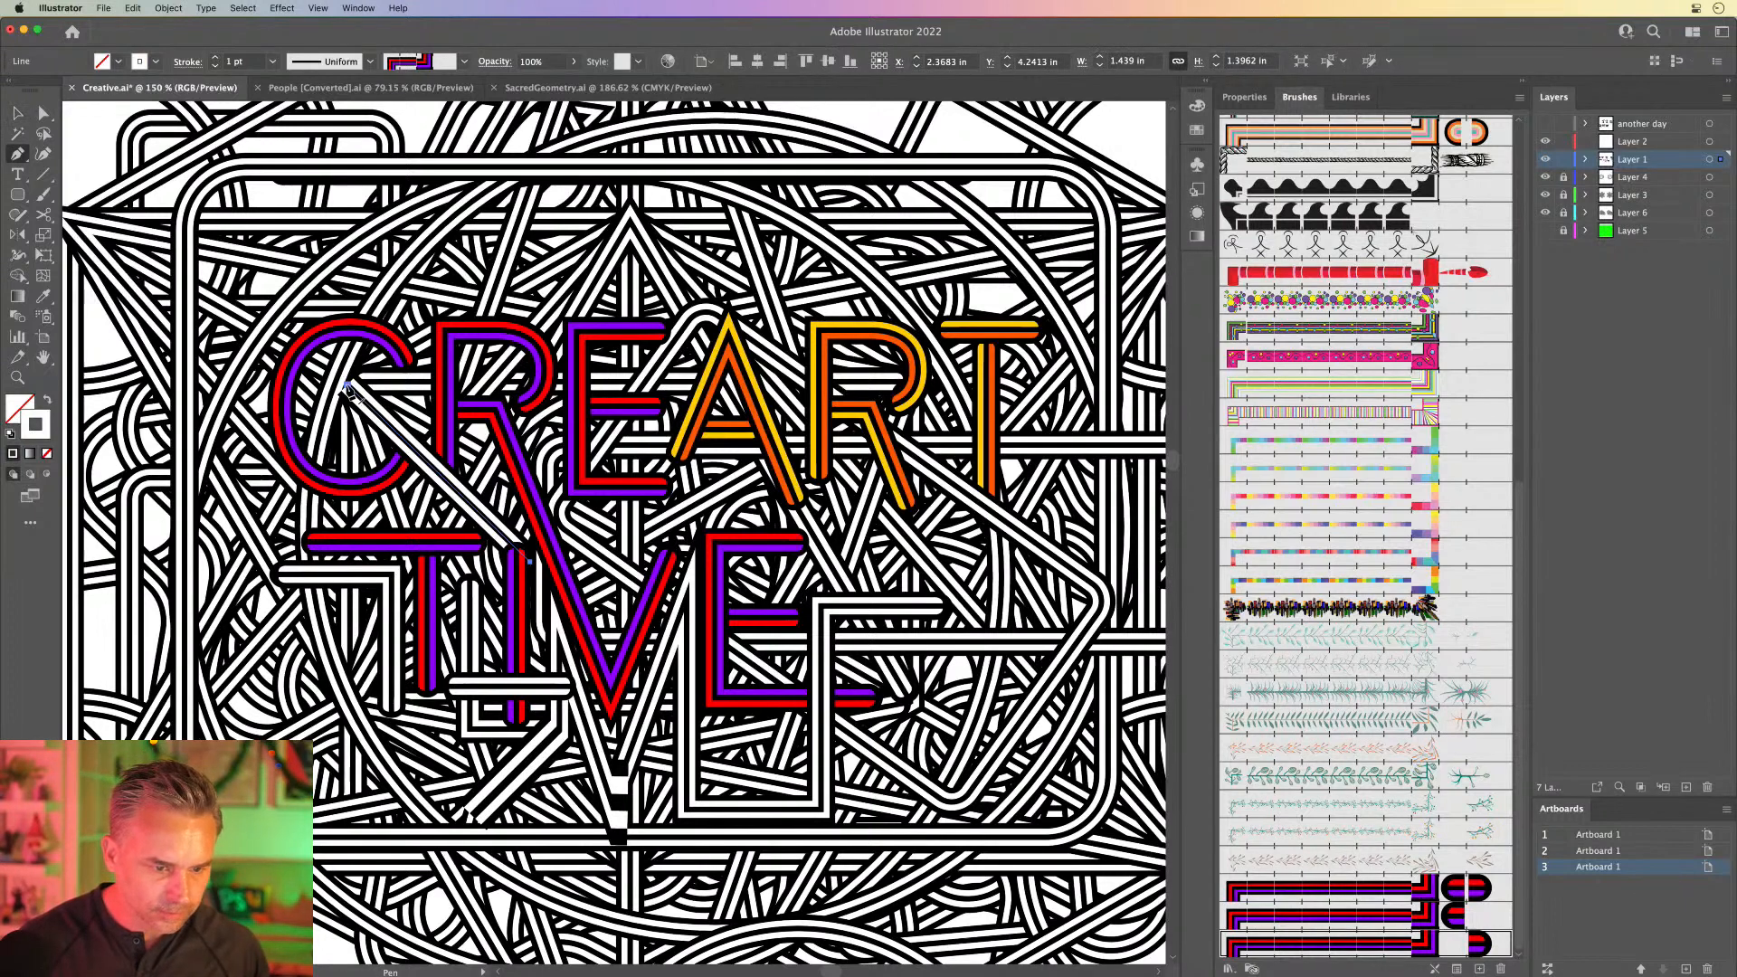
key(p)
click(350, 352)
shift+click(350, 342)
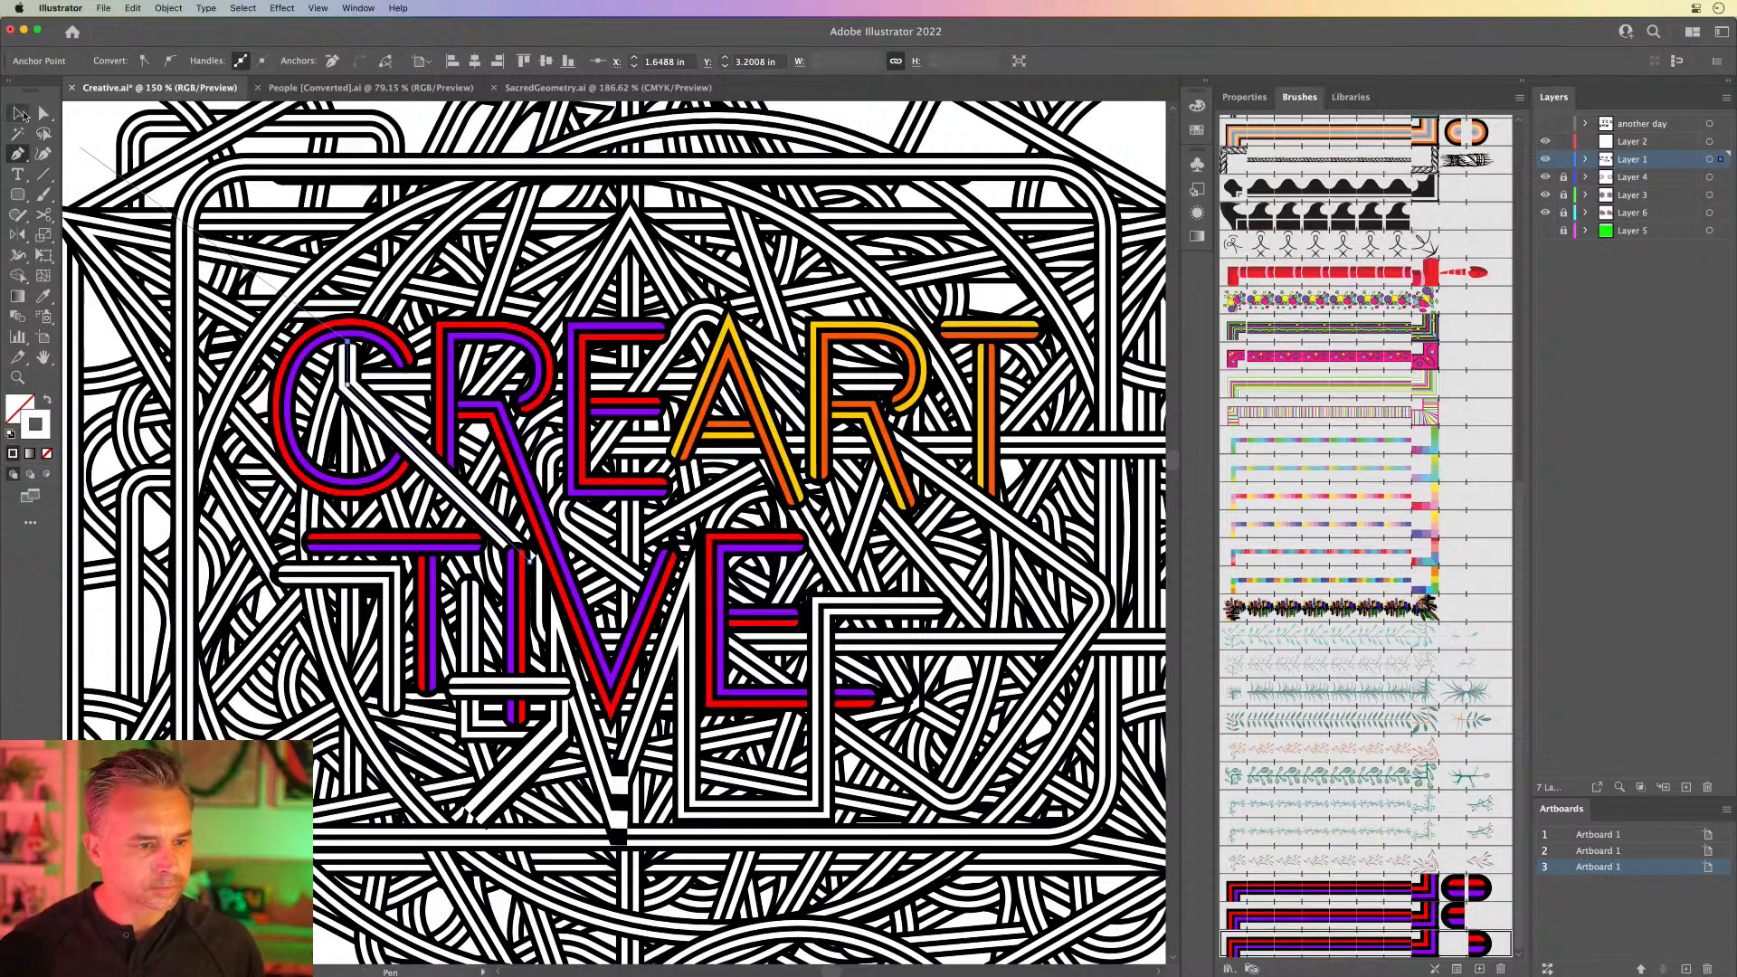
click(17, 113)
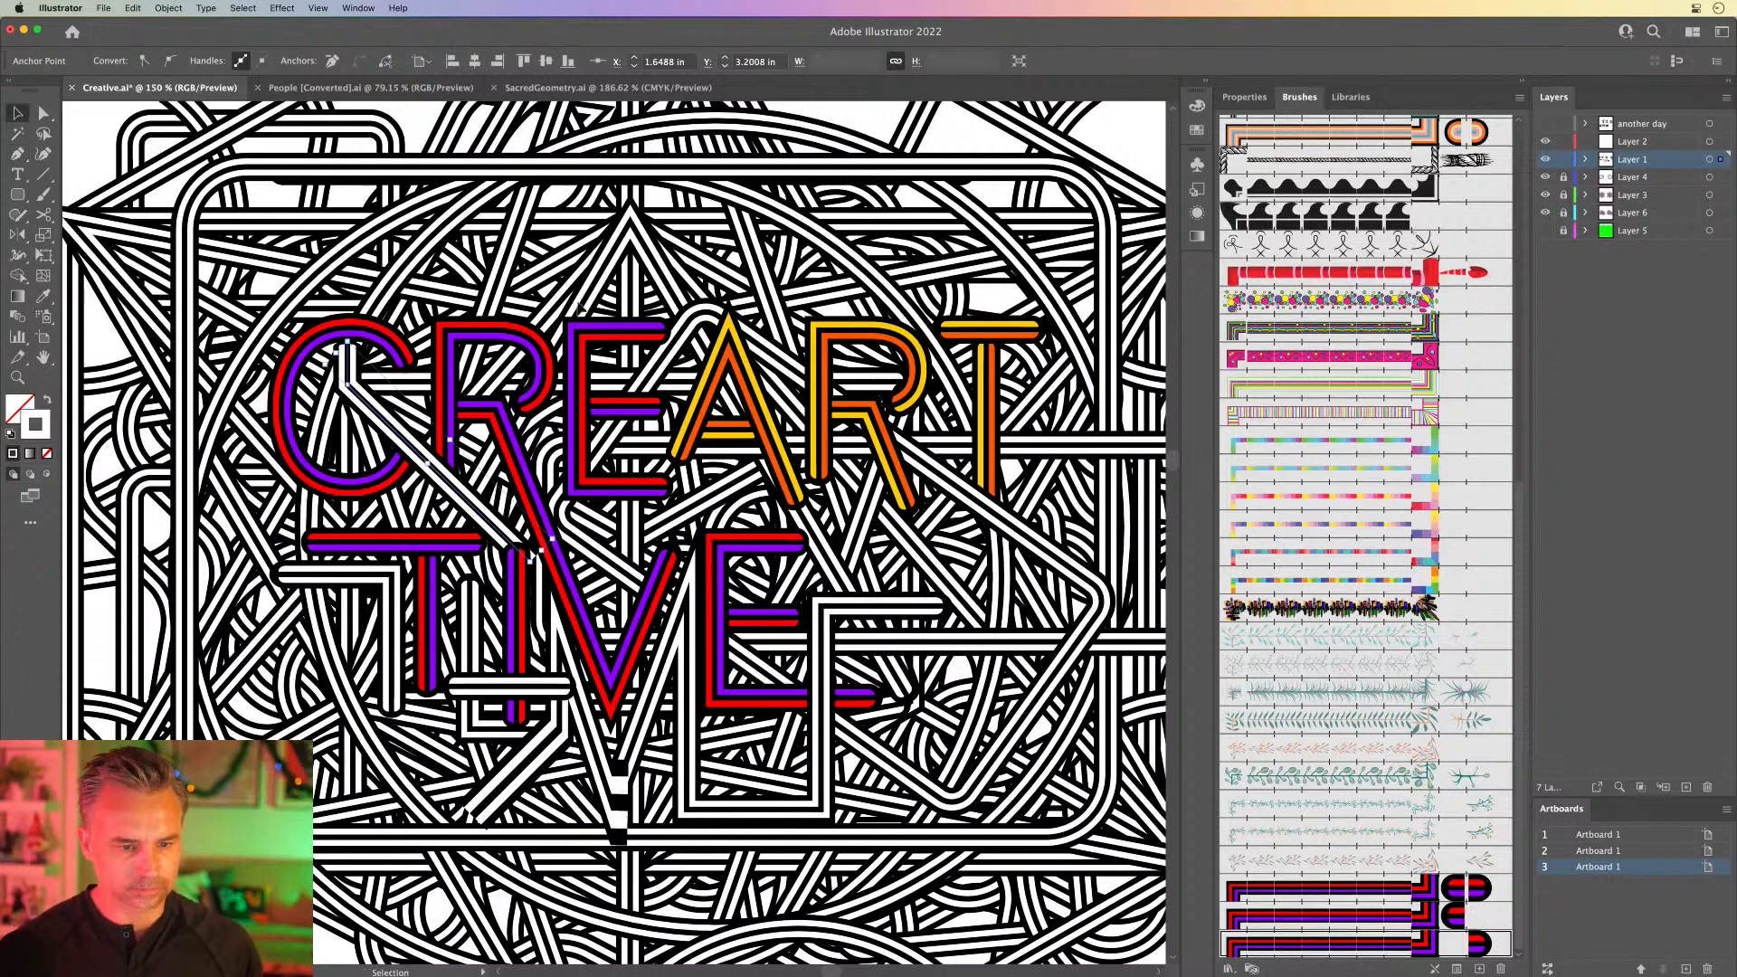
key(p)
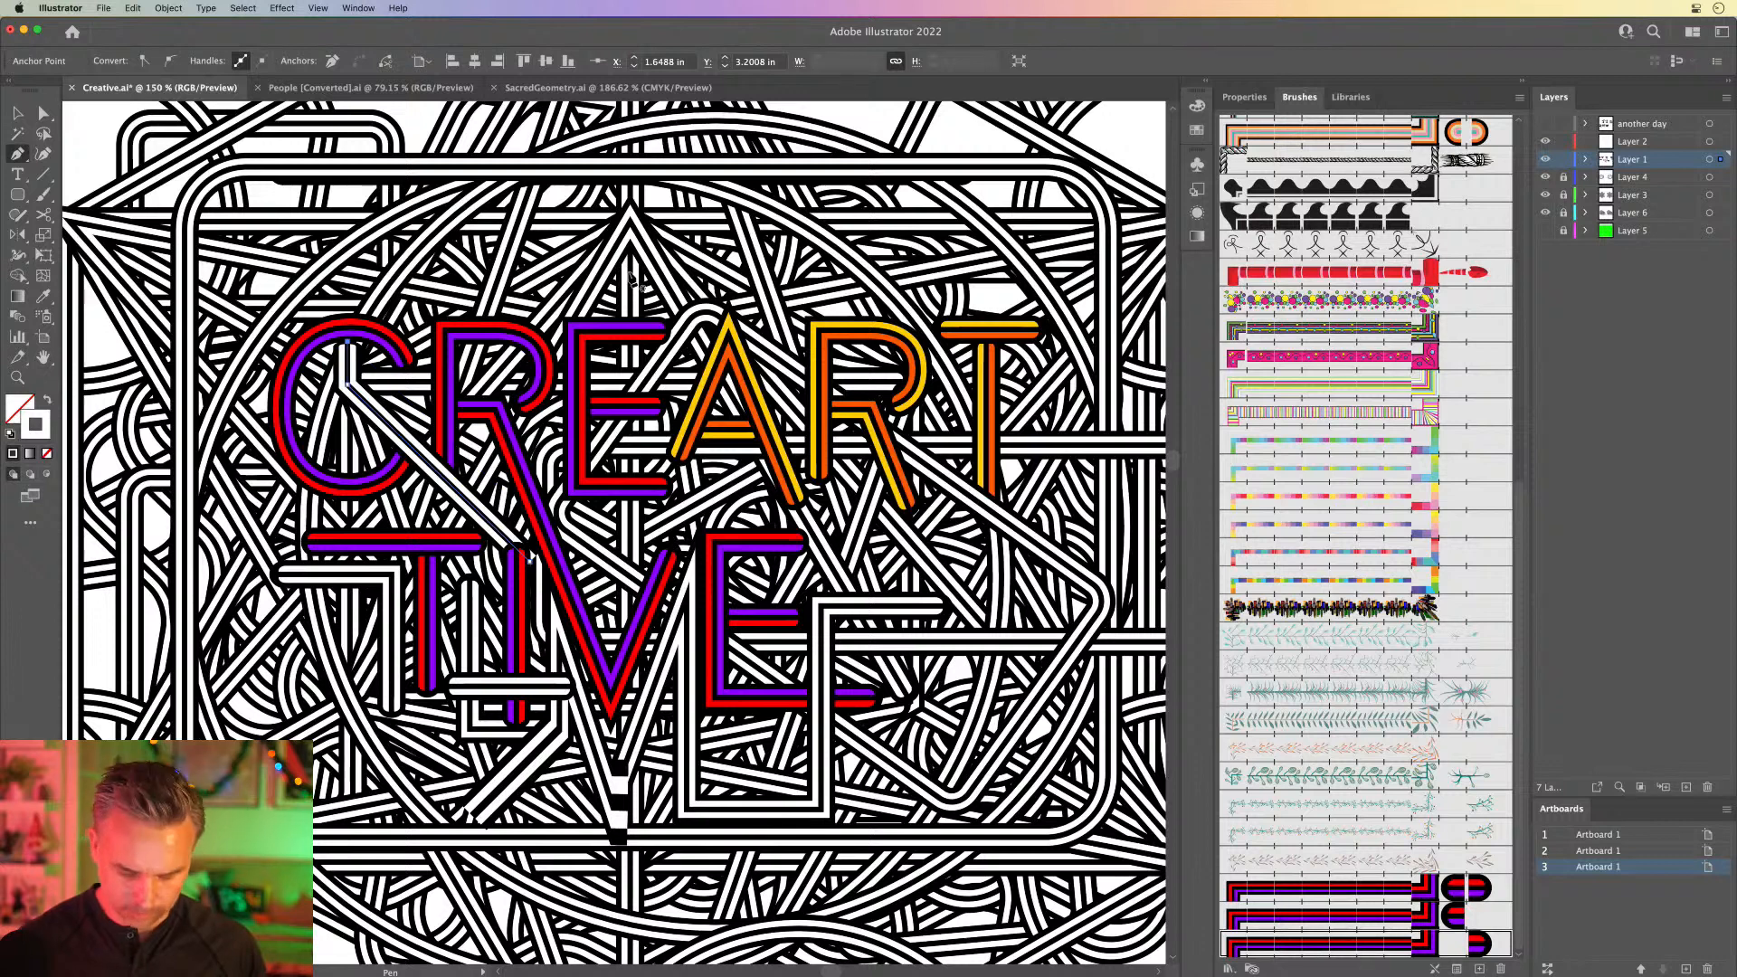
Step: Draw a vertical white striped line through the first E, lengthen it upward past the frame, and stretch the E's upper arm to the A
click(44, 176)
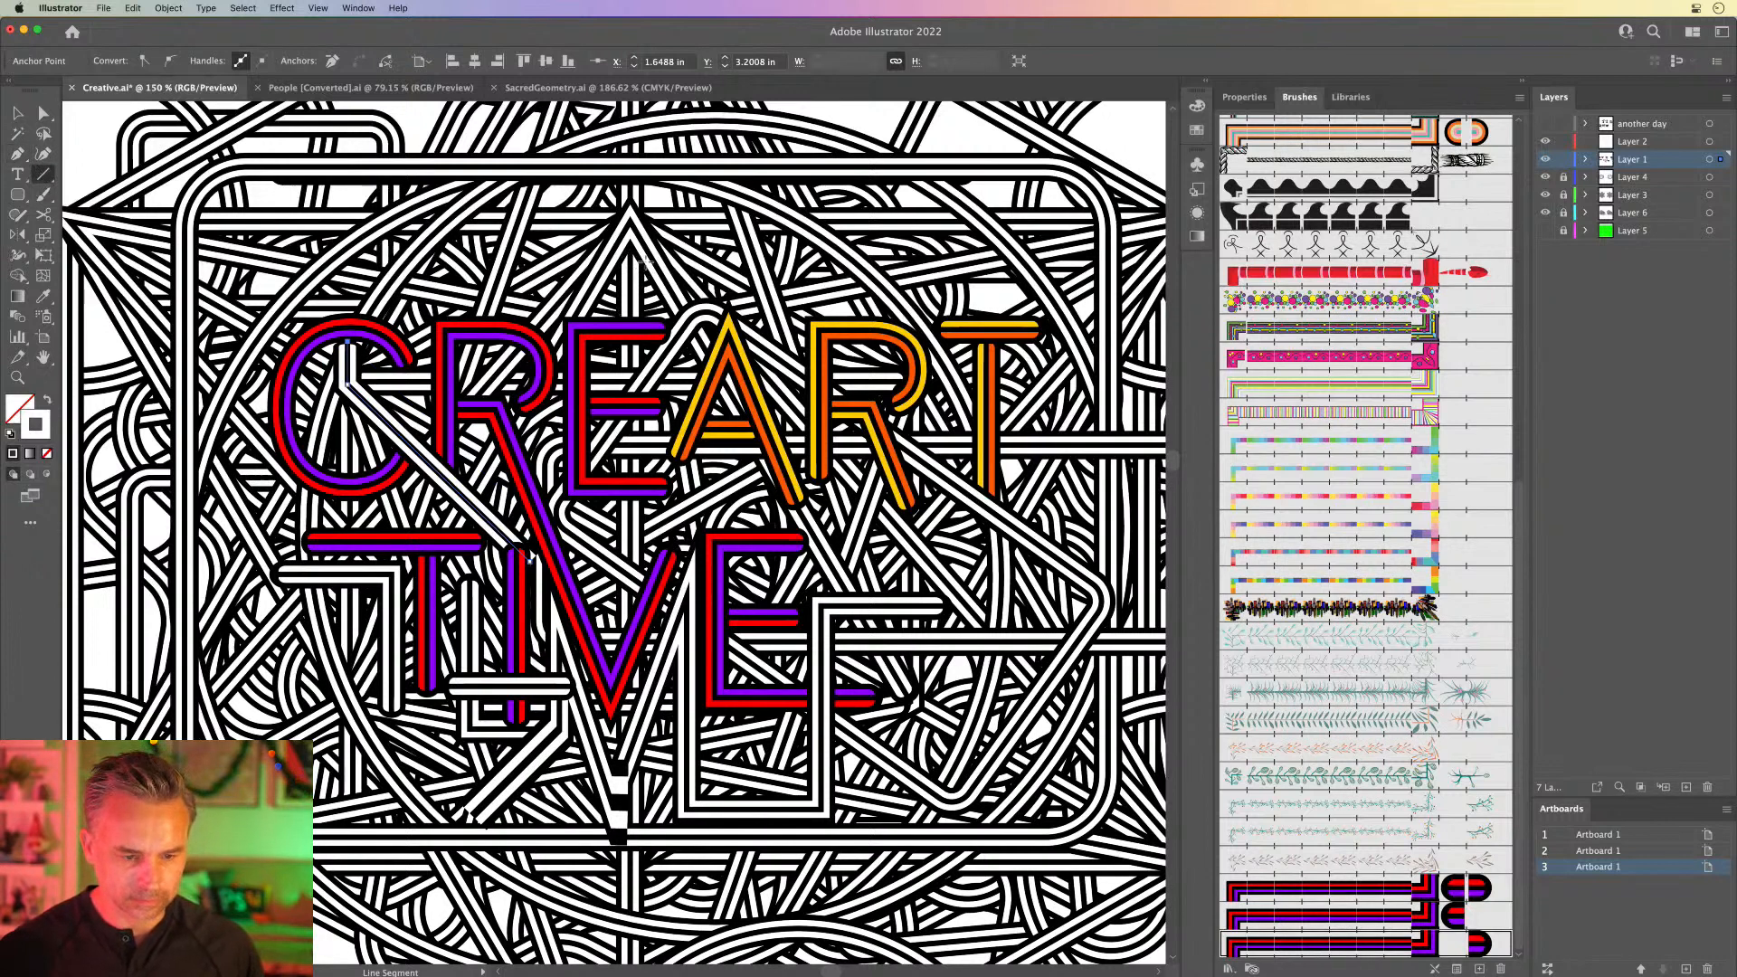
drag(645, 262, 648, 389)
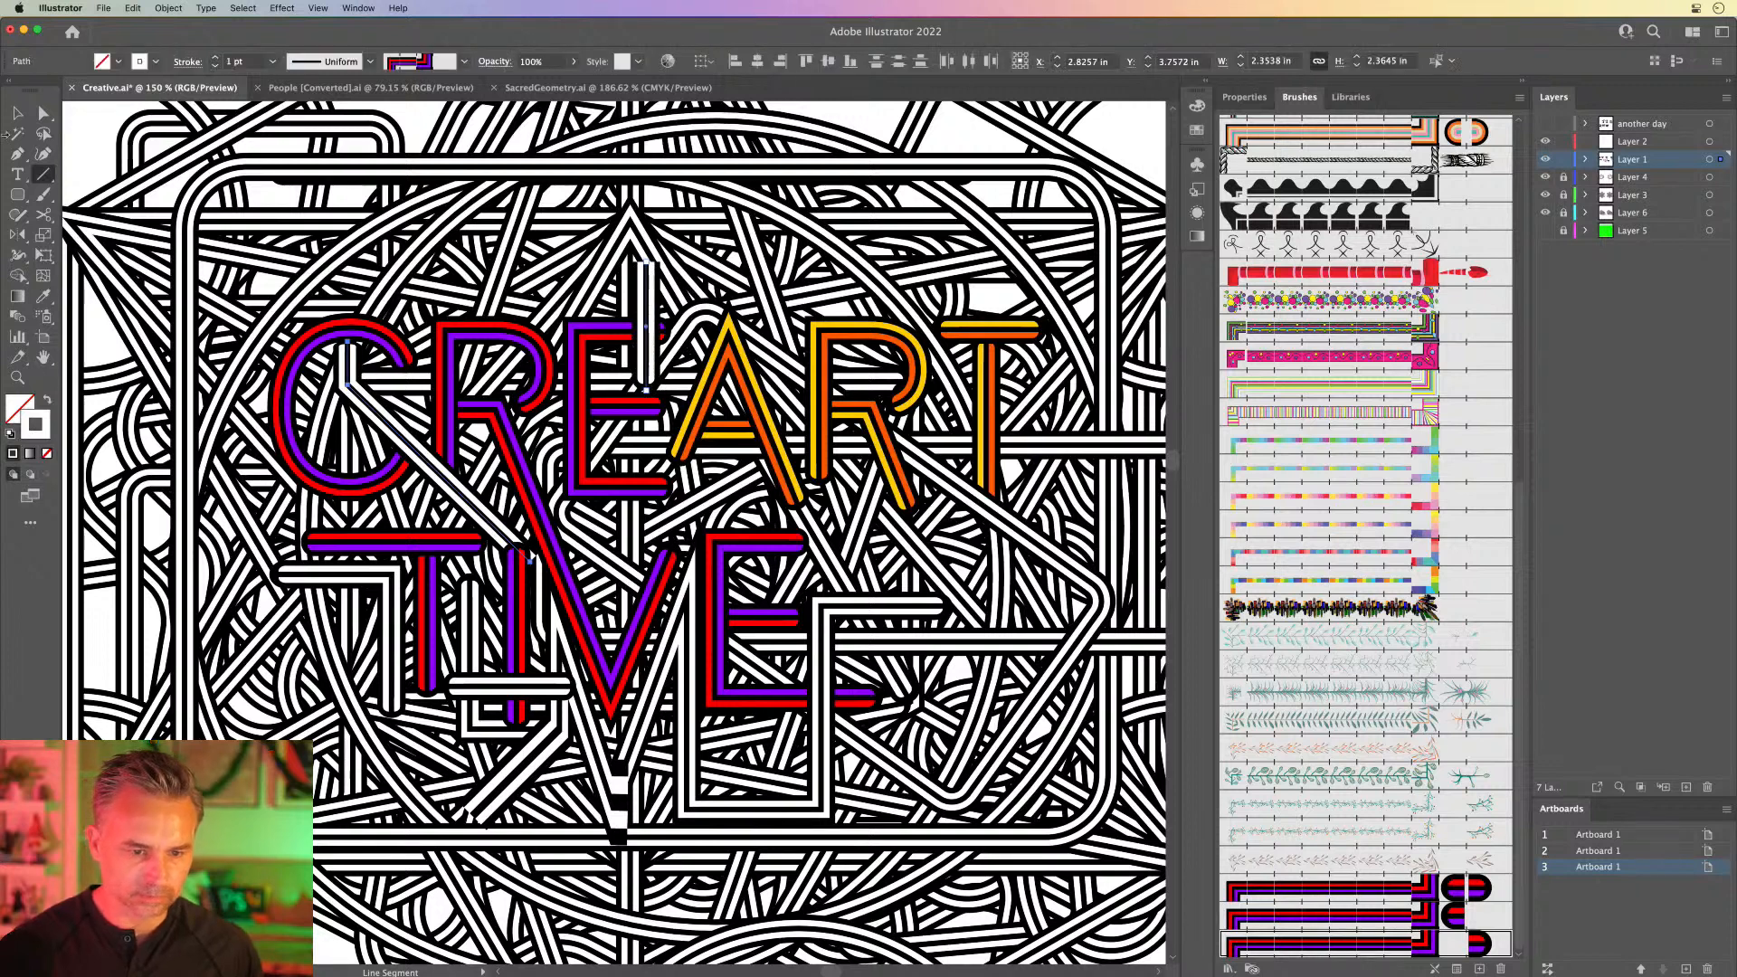
click(46, 114)
drag(645, 264, 646, 120)
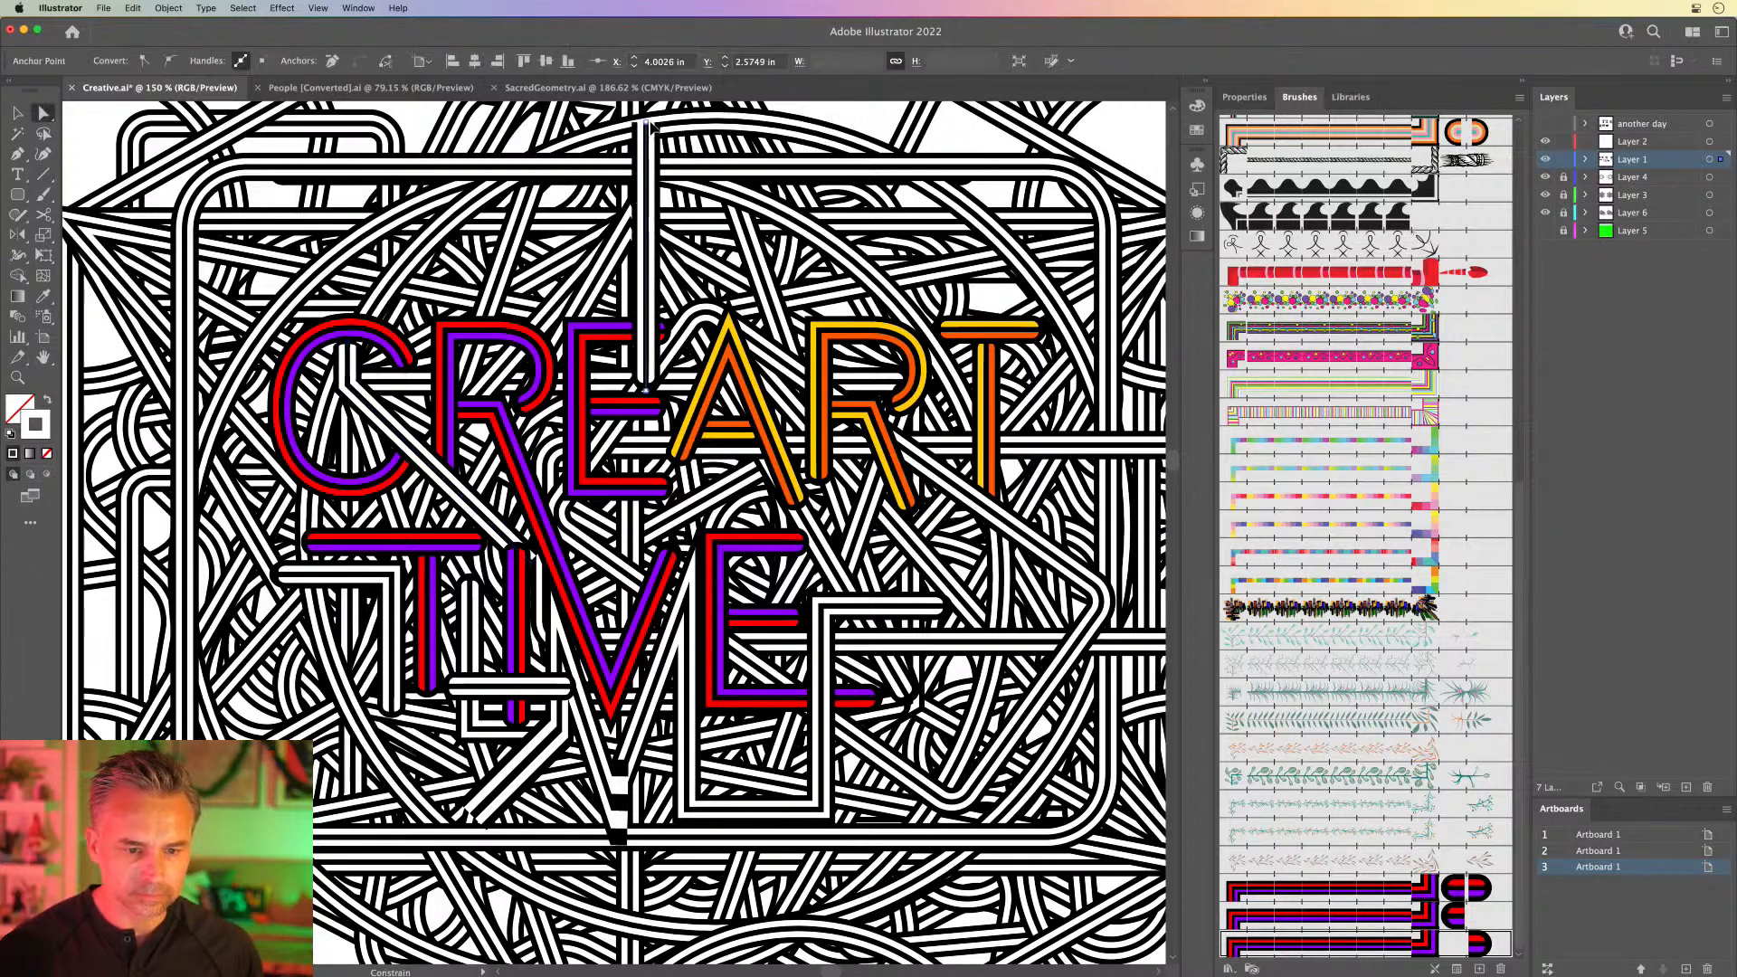
click(600, 333)
drag(670, 335, 731, 334)
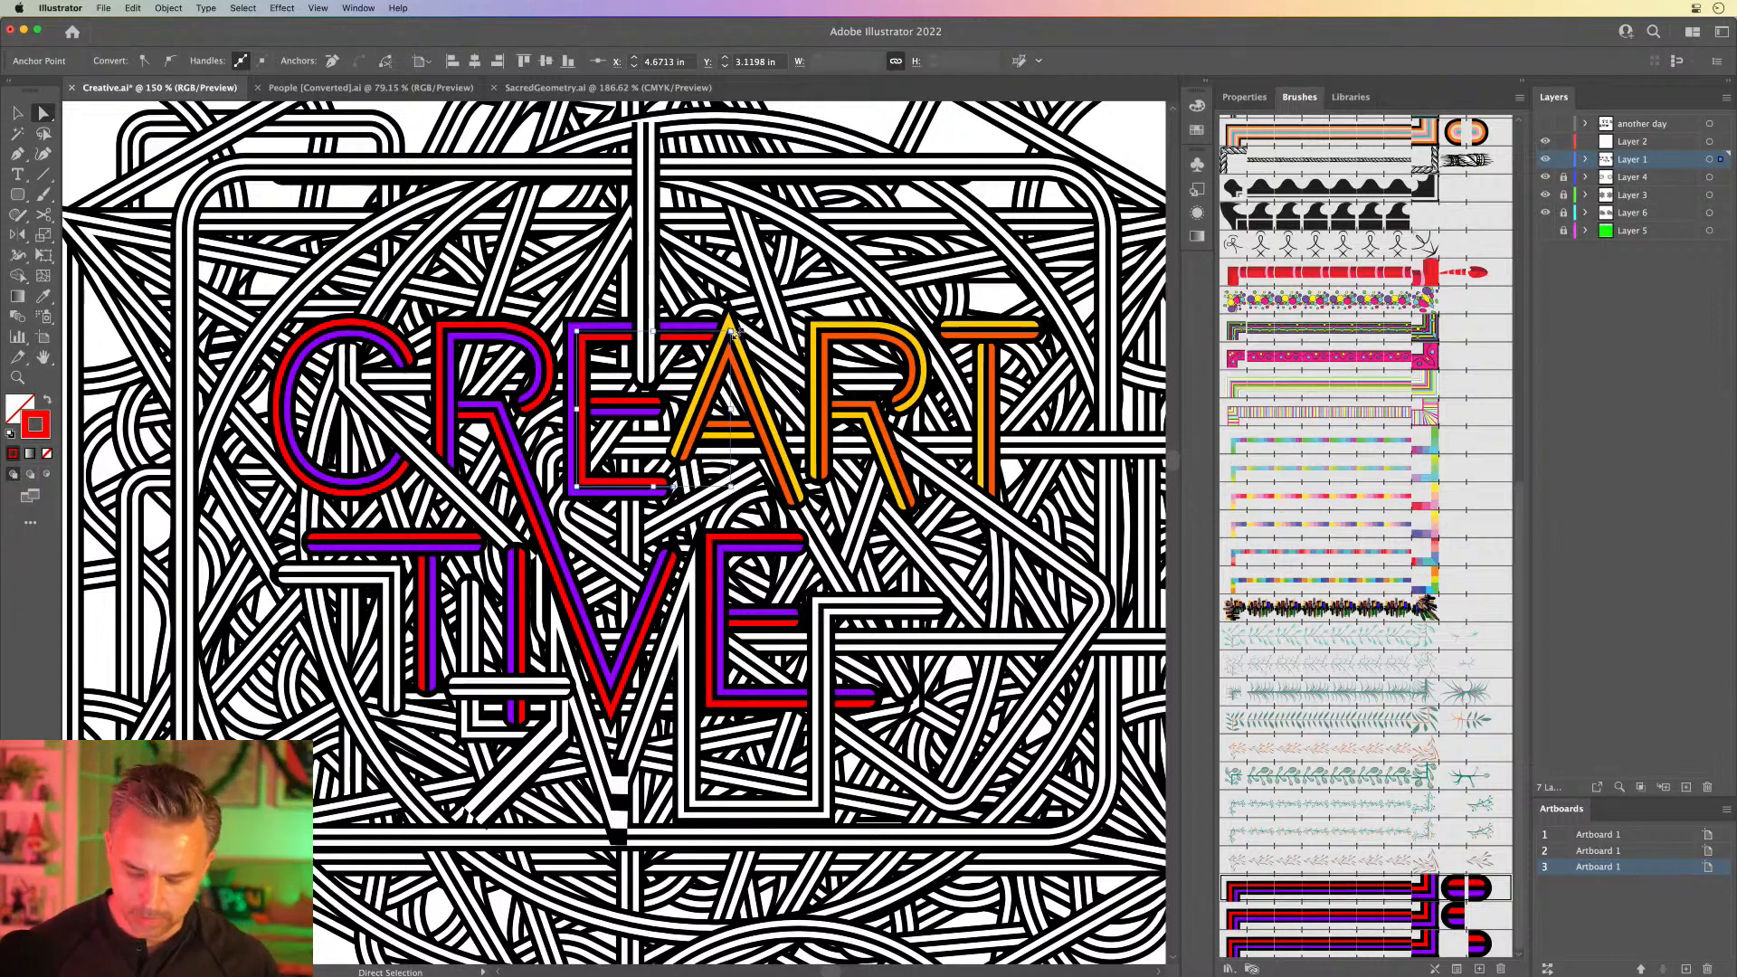
Step: Examine the woven lettering and the surrounding geometric artwork at several zoom levels
key(super+1)
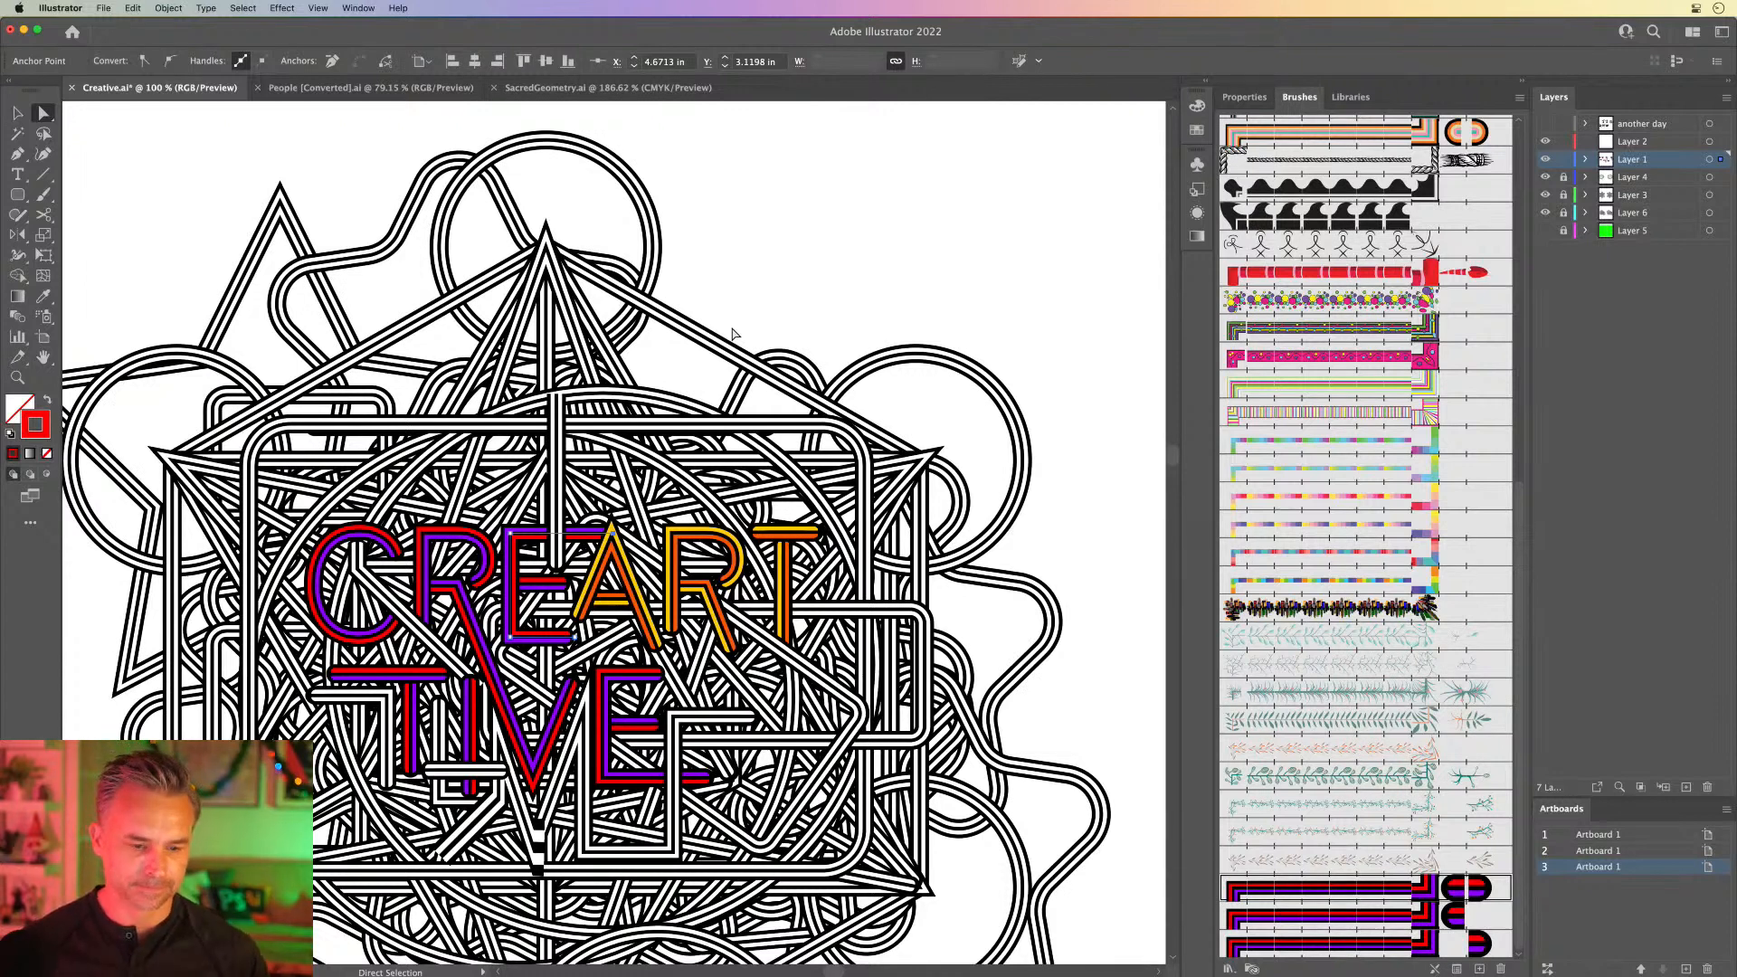
drag(516, 450, 625, 359)
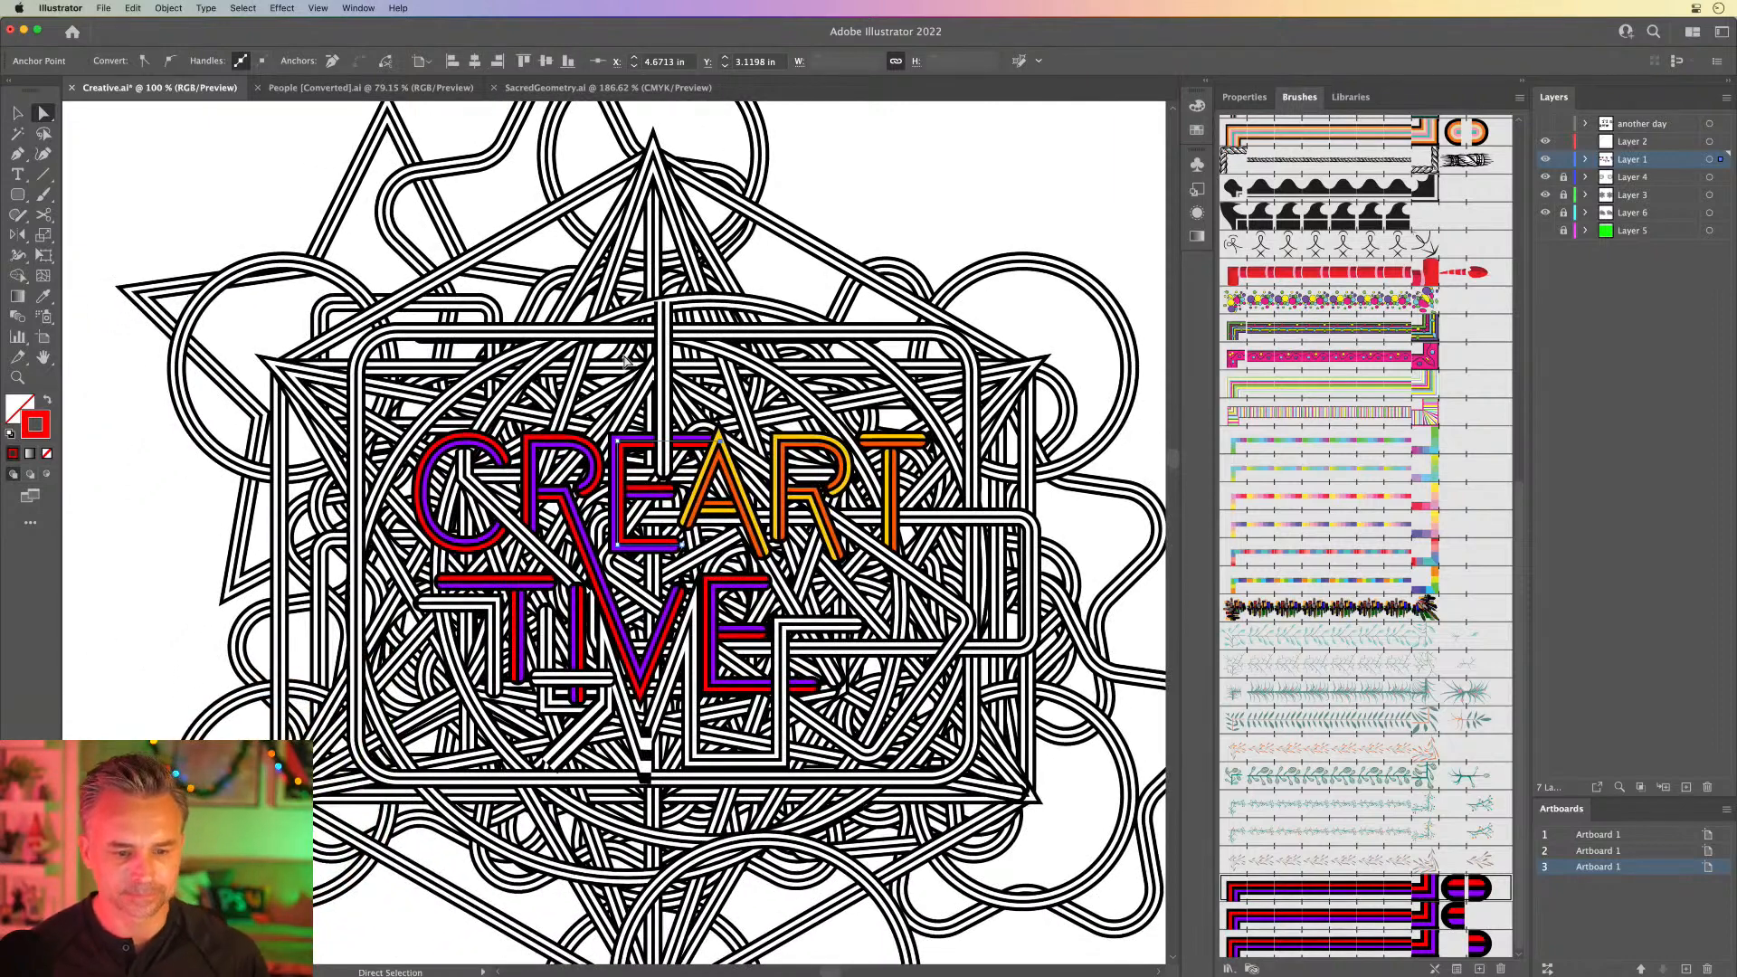
key(super)
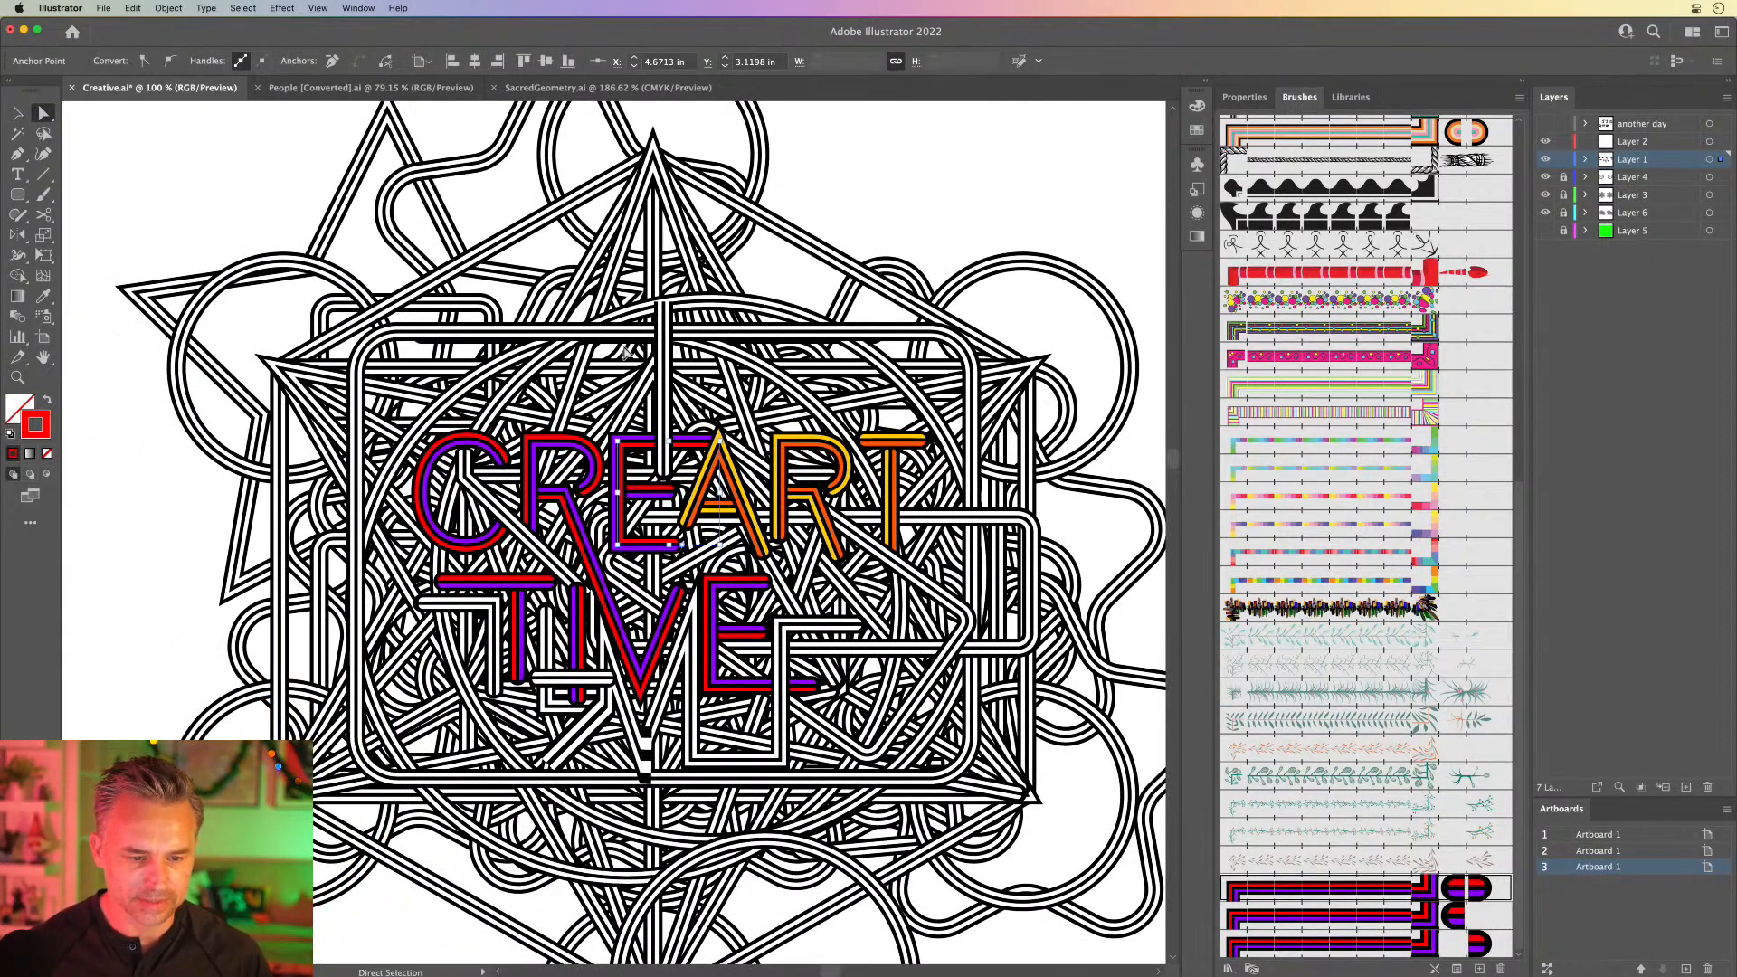
key(super+equal)
drag(338, 409, 523, 202)
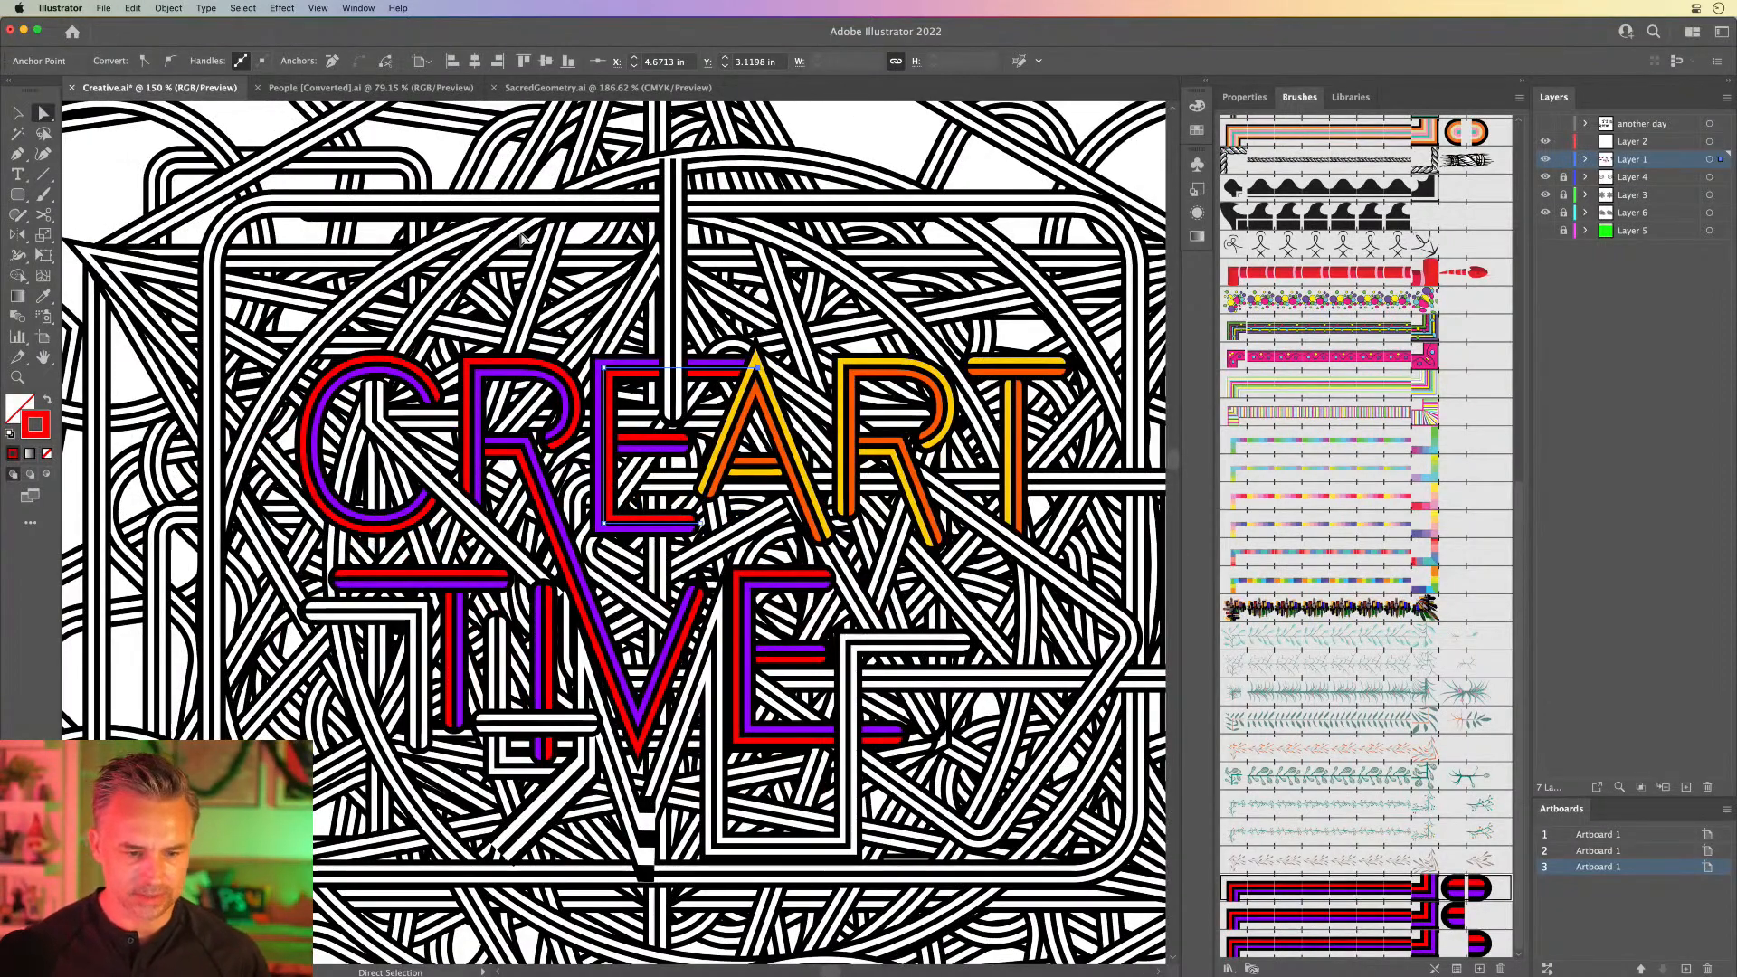
key(super+minus)
key(super+minus)
drag(524, 361, 663, 262)
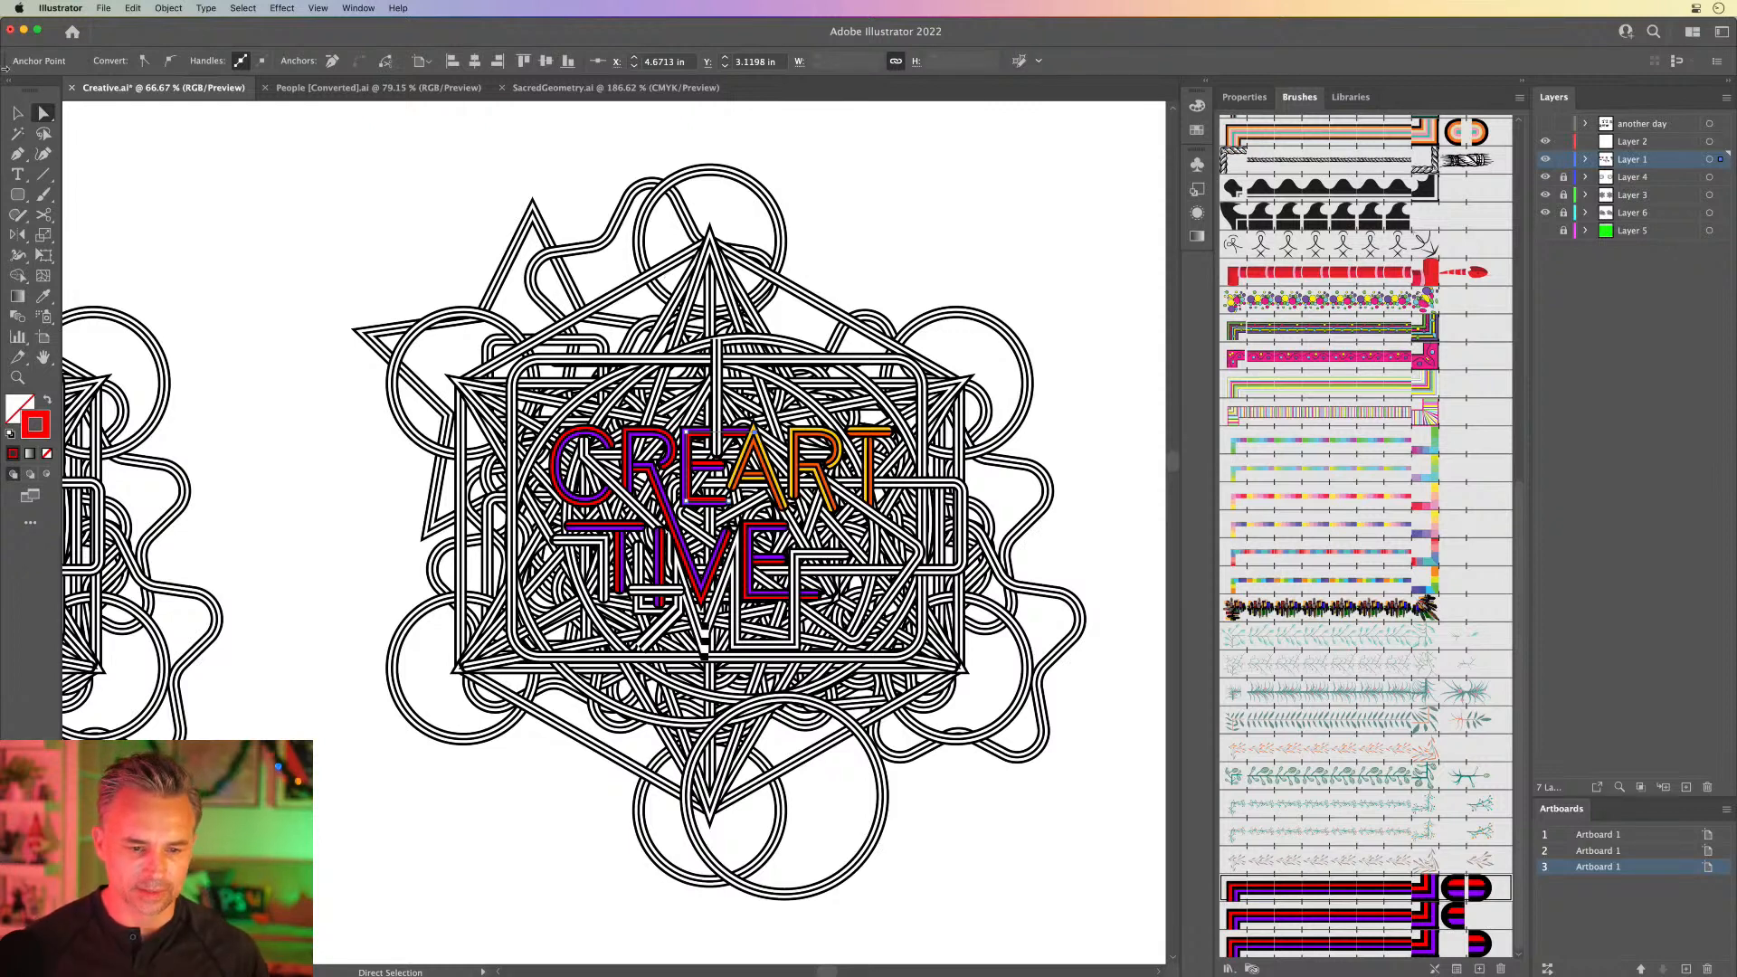
Step: Clear the selection, unlock Layers 3, 4 and 6, and briefly show the green Layer 5 before hiding it again
click(17, 113)
click(998, 236)
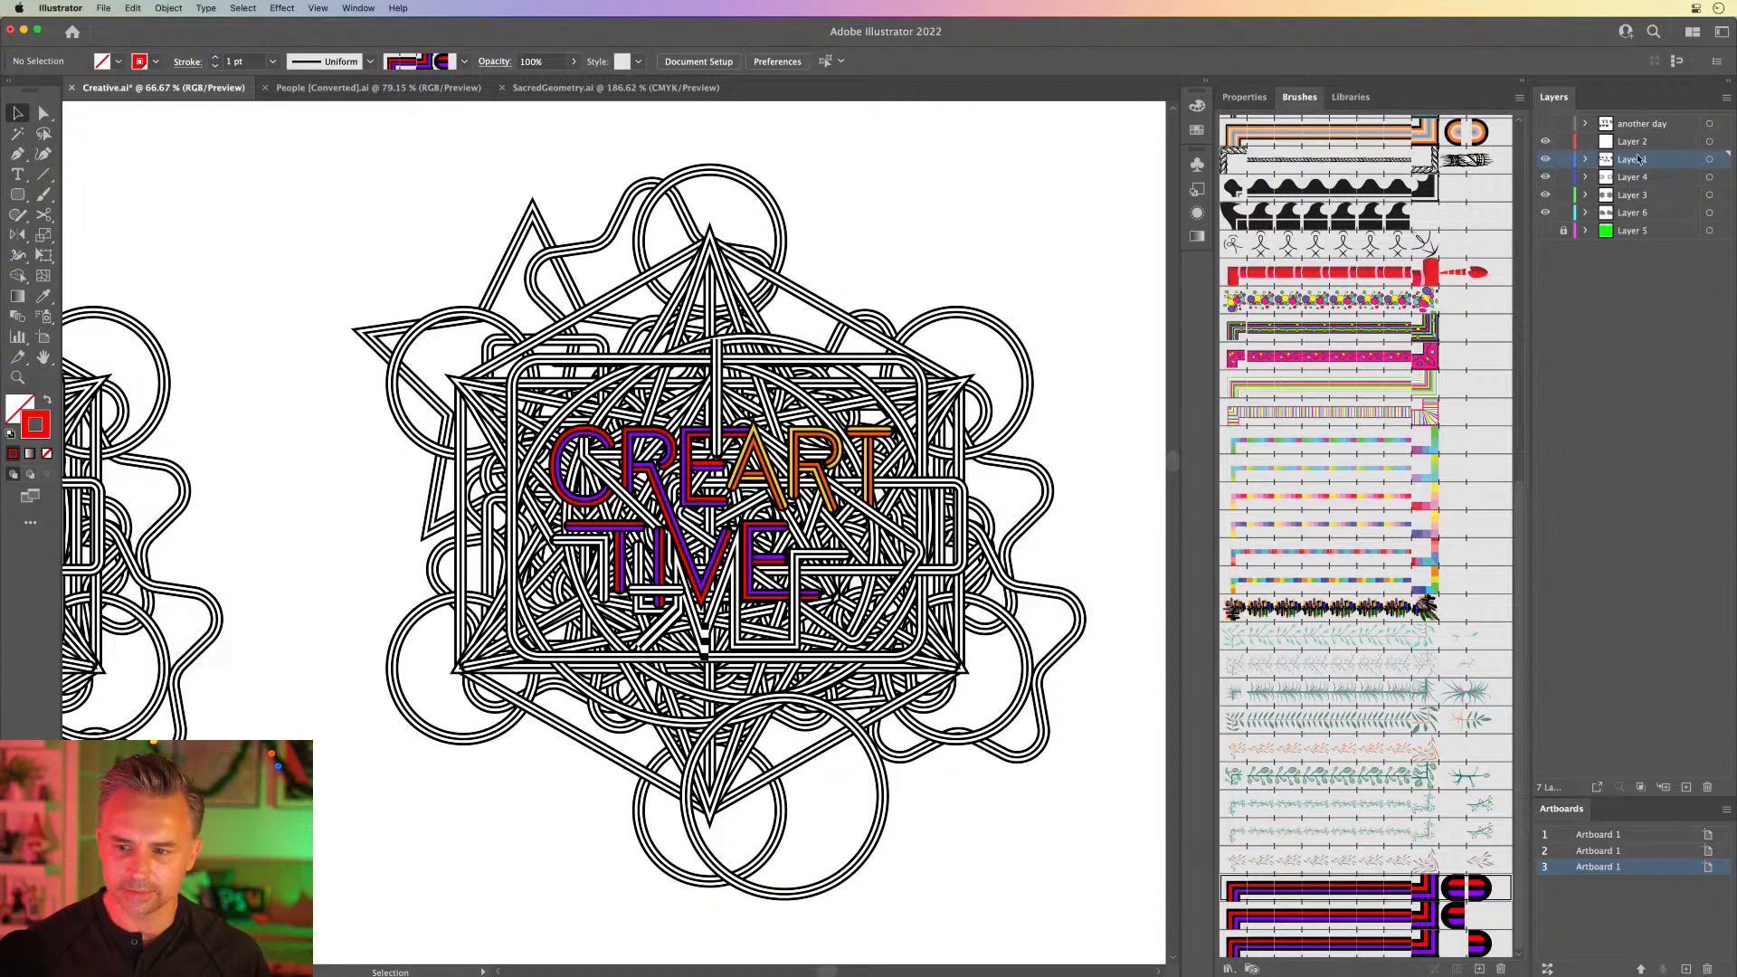
click(1544, 231)
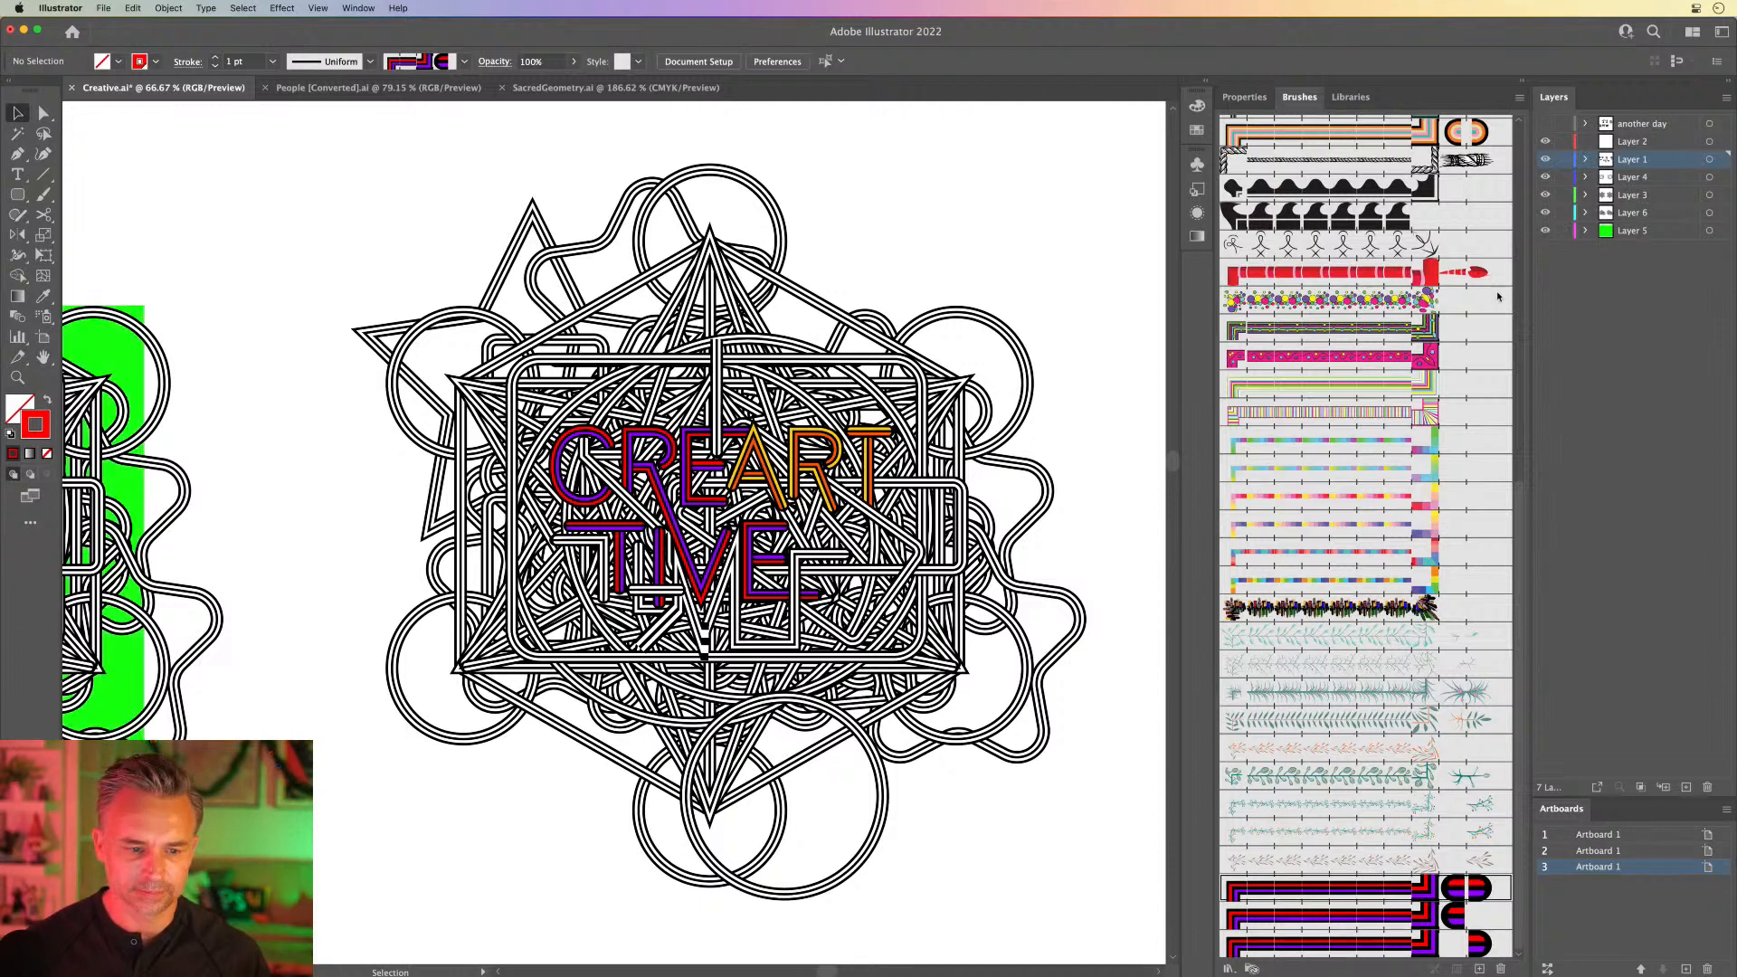
click(1544, 231)
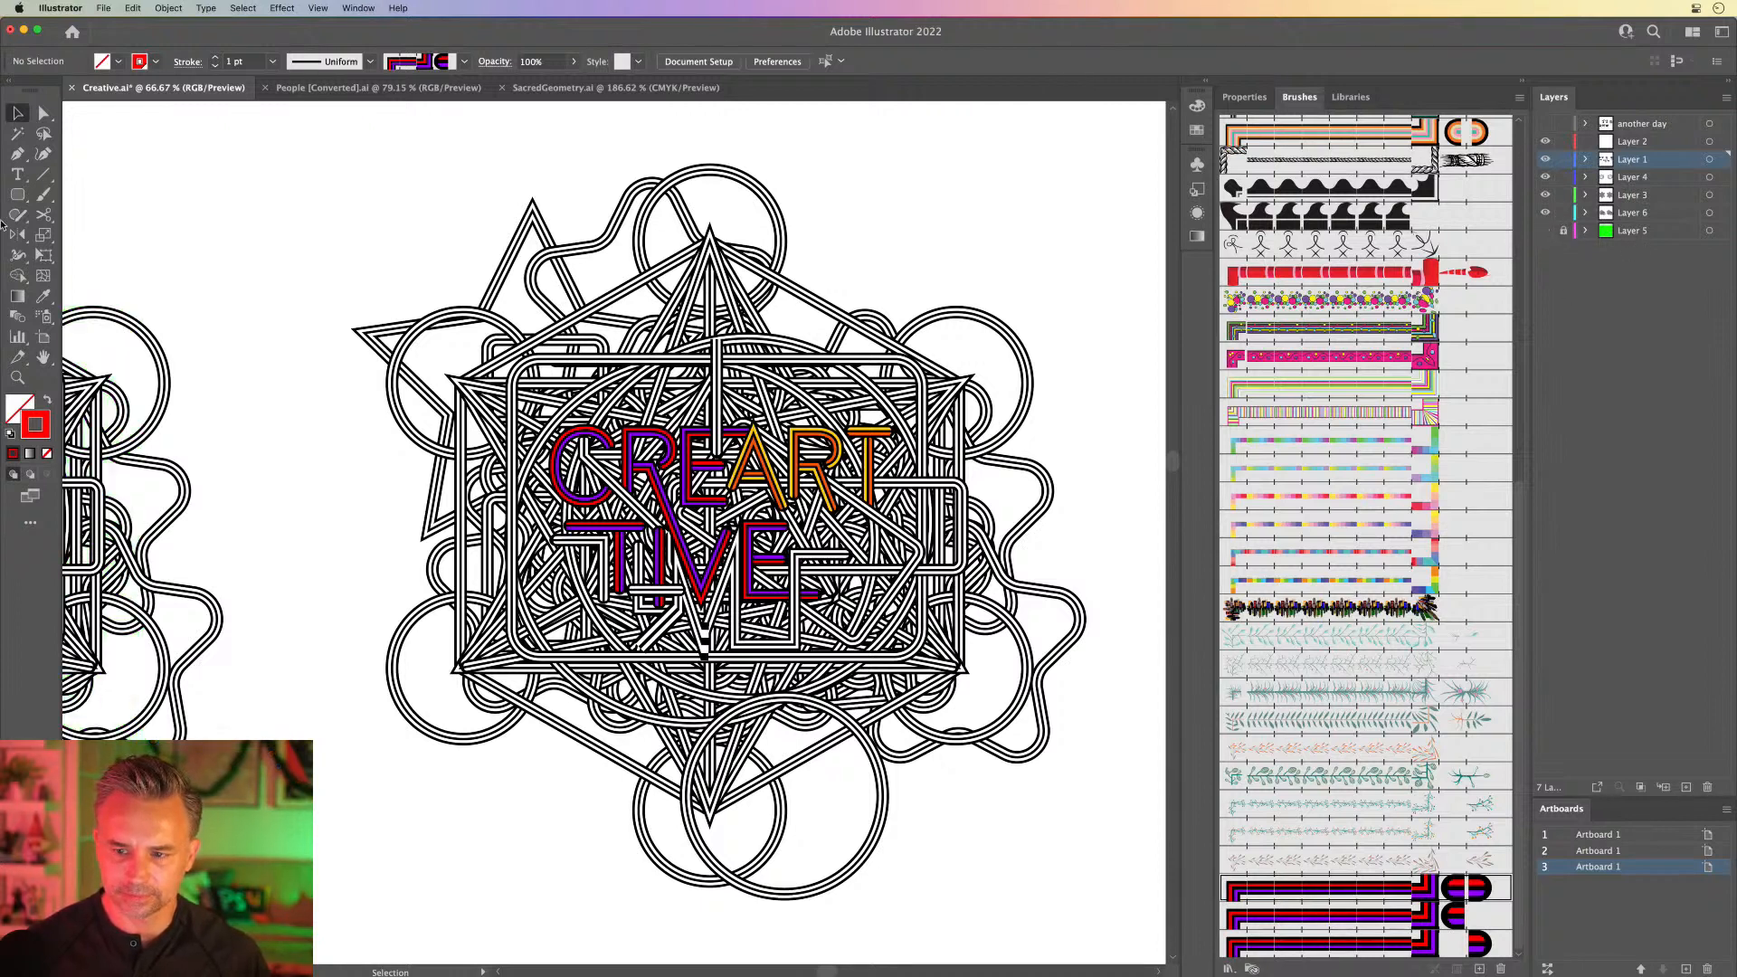
Step: Select the entire geometric artwork with its lettering and place a duplicate beside it on the empty canvas to the right
drag(329, 174, 1012, 860)
scroll(1012, 860, right, 10)
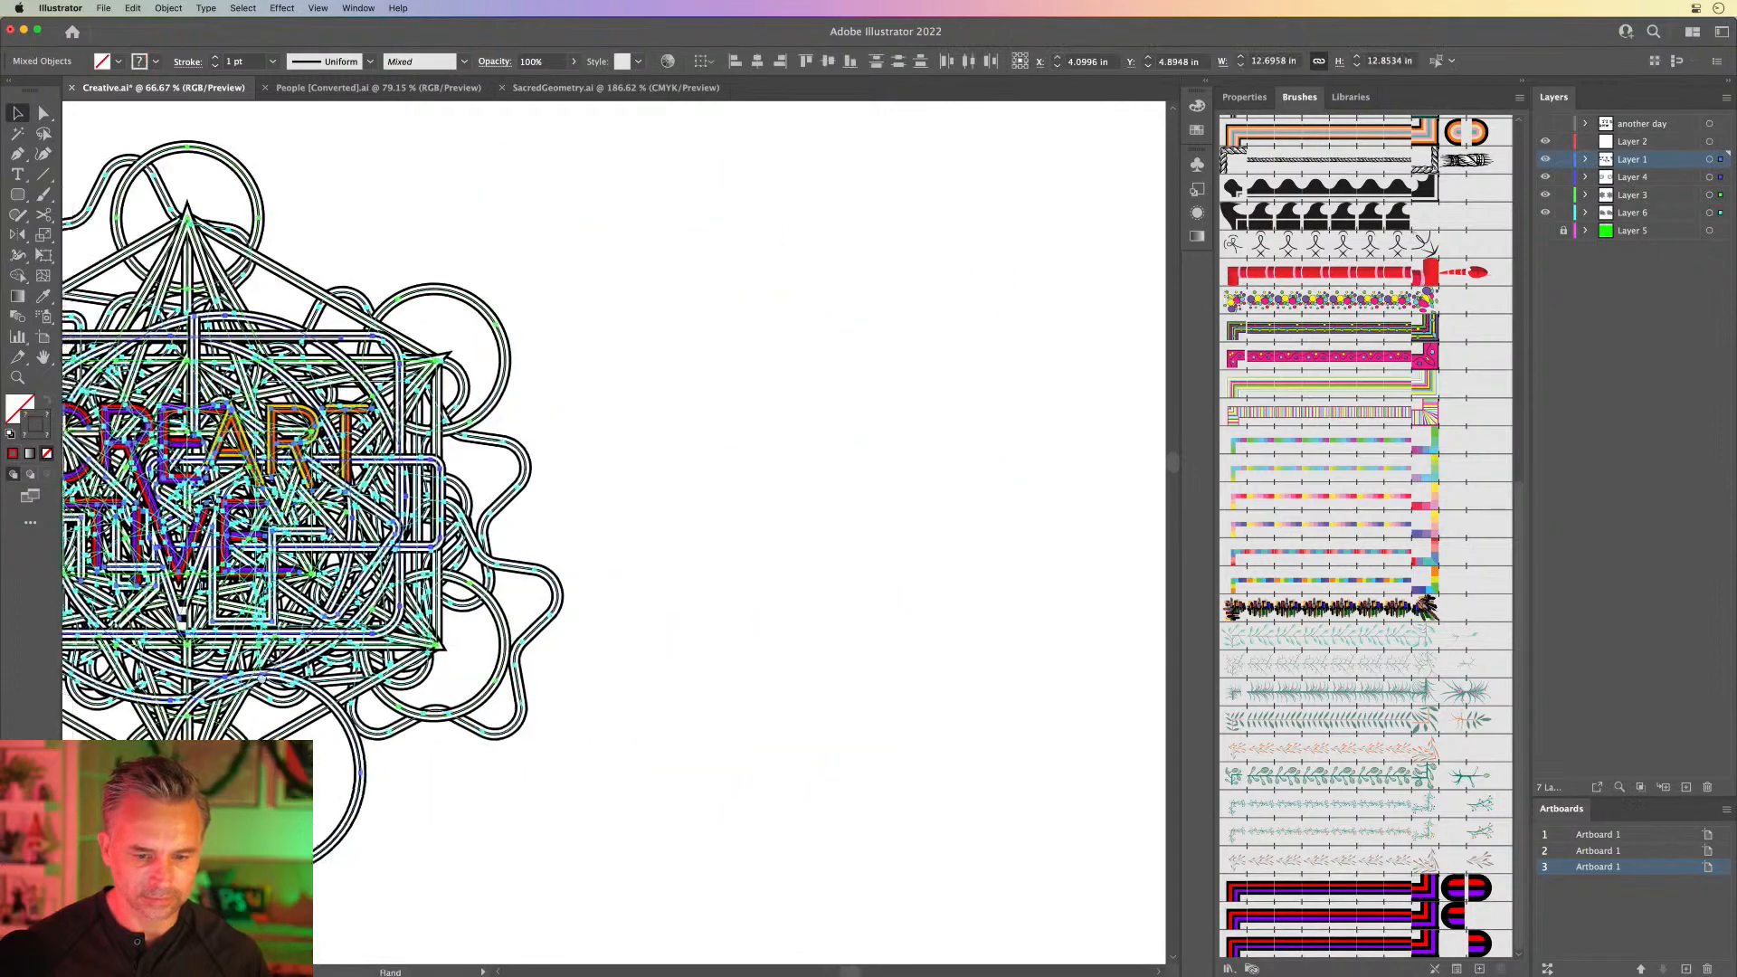
drag(542, 500, 972, 512)
click(472, 196)
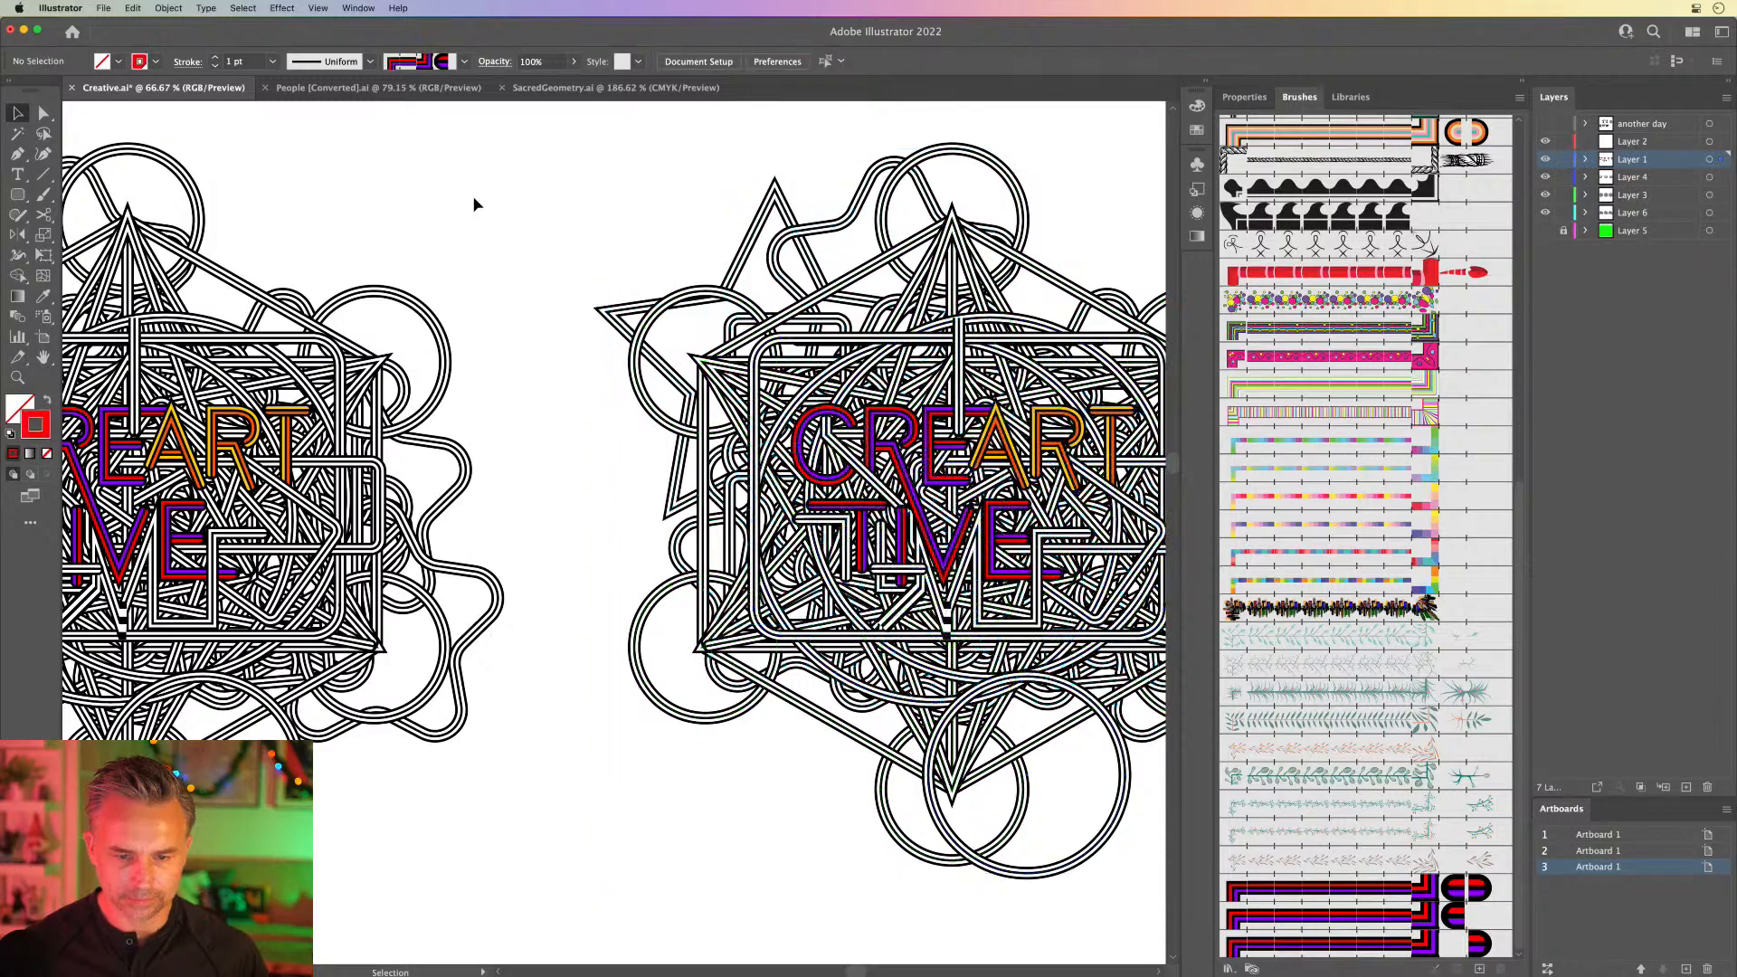
Step: Delete the orange-and-yellow R and T from the upper word in the new duplicate
scroll(434, 227, right, 5)
key(super+plus)
key(super+plus)
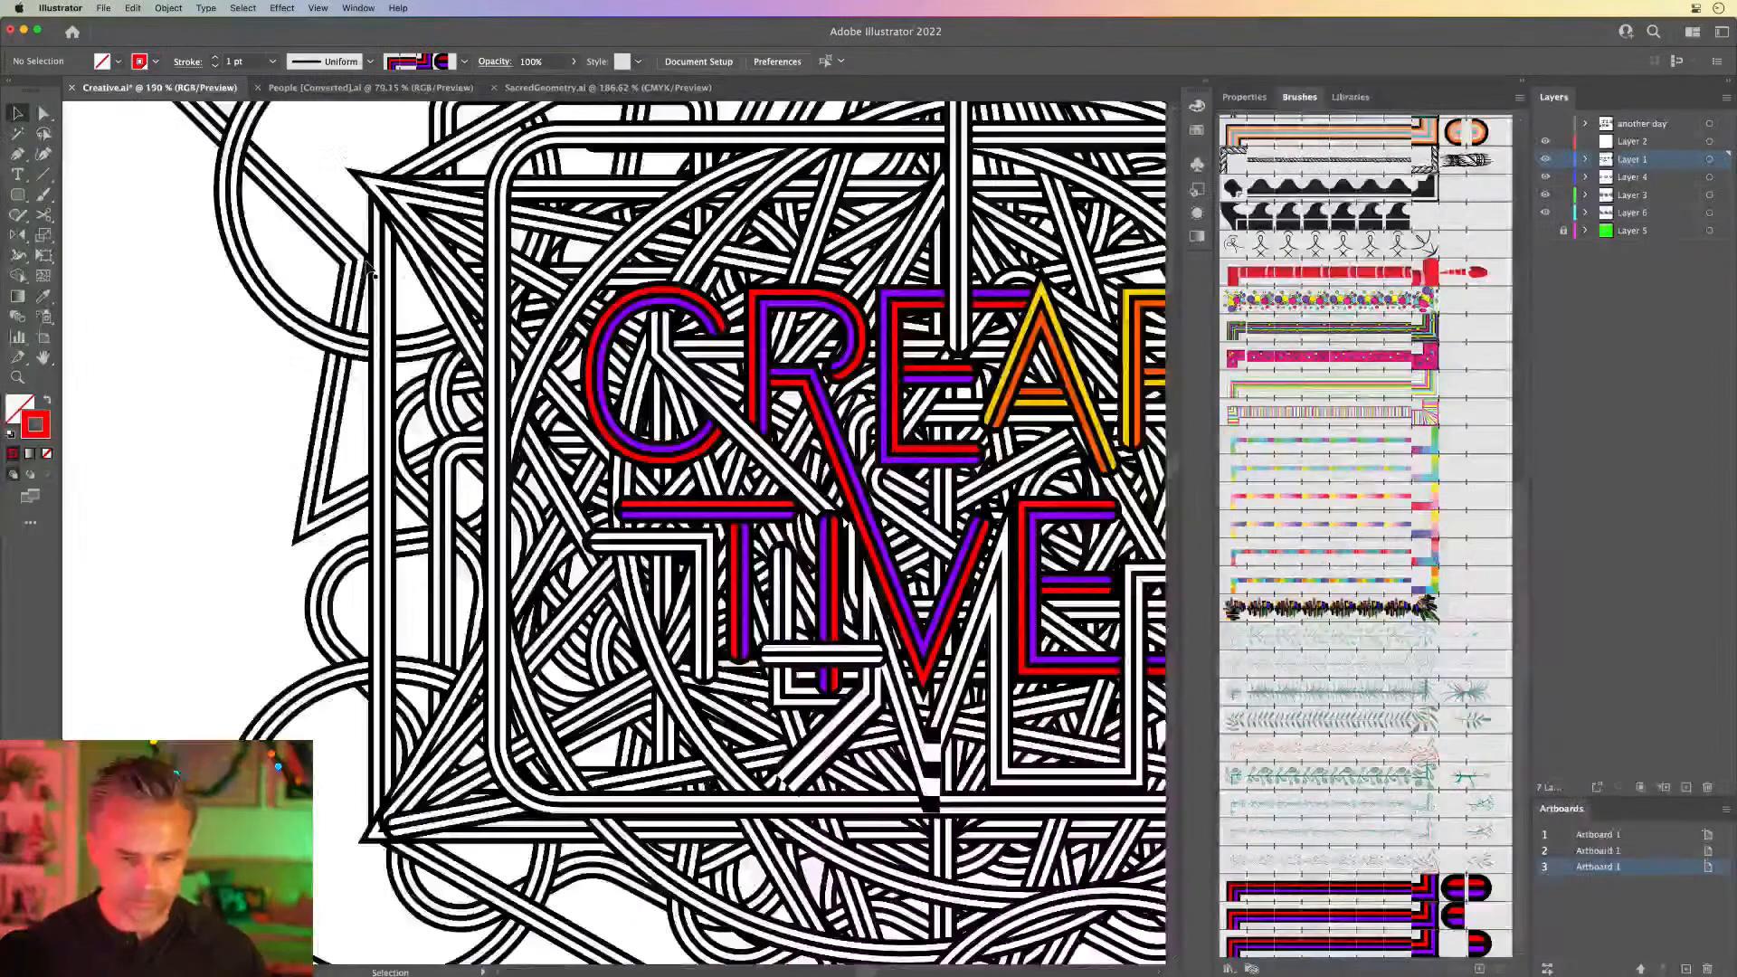
drag(891, 374, 665, 453)
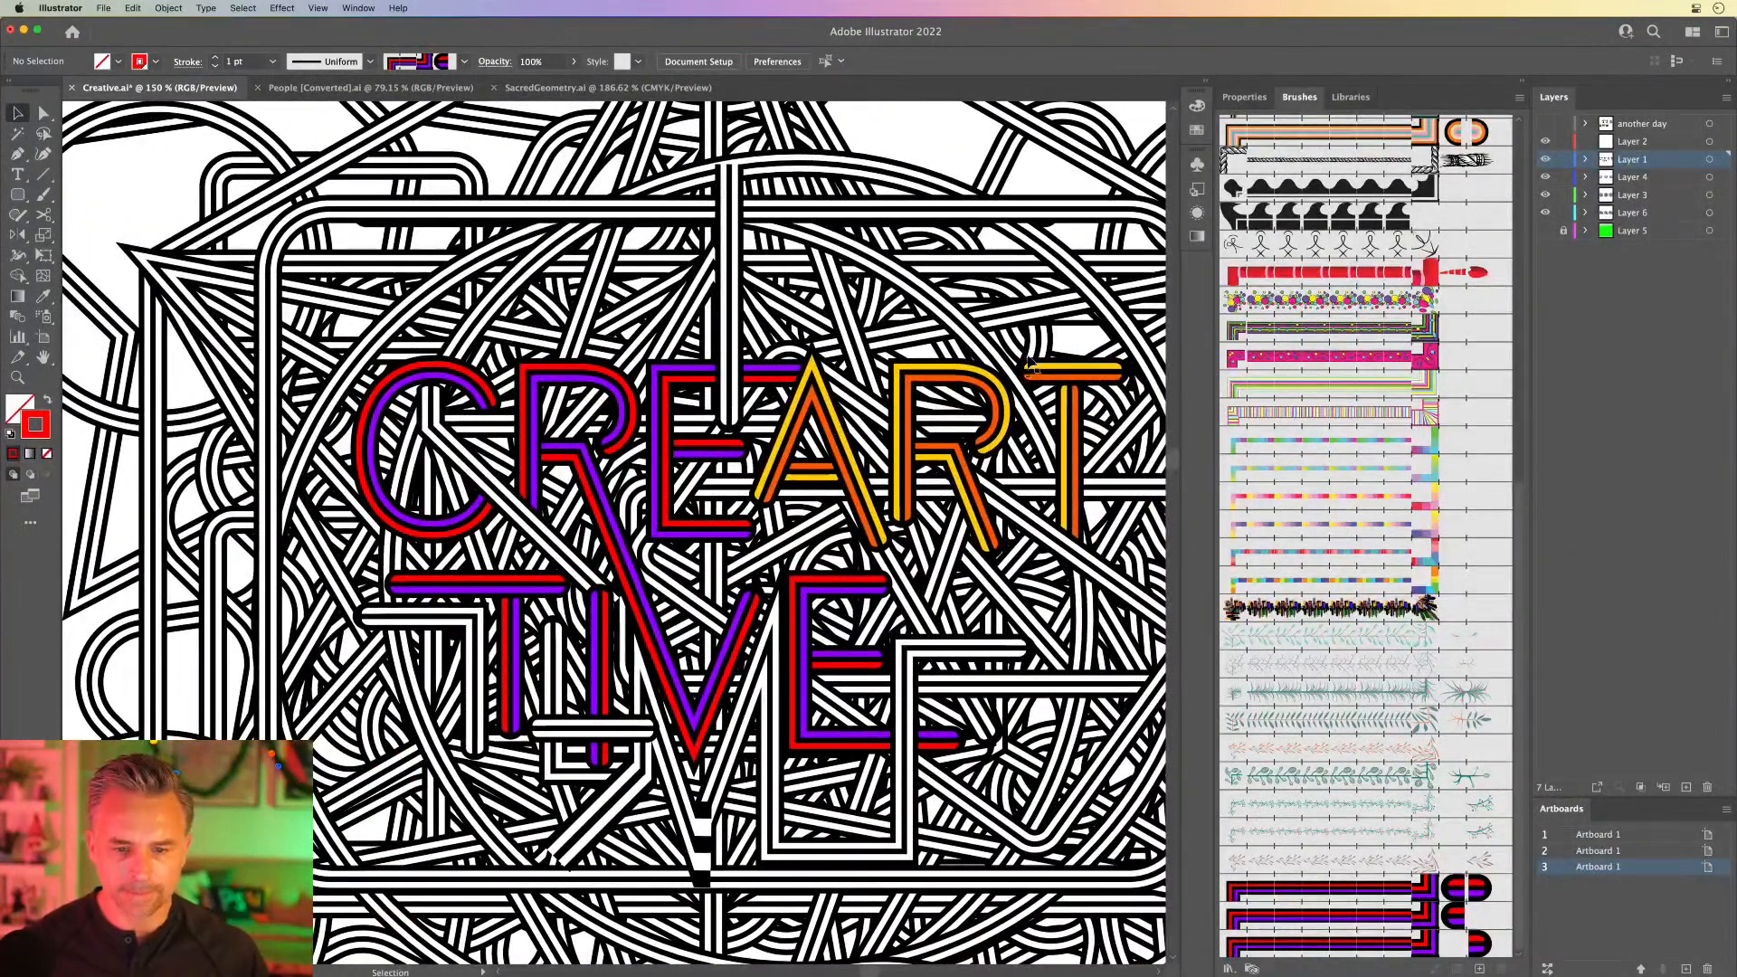
click(974, 375)
key(Delete)
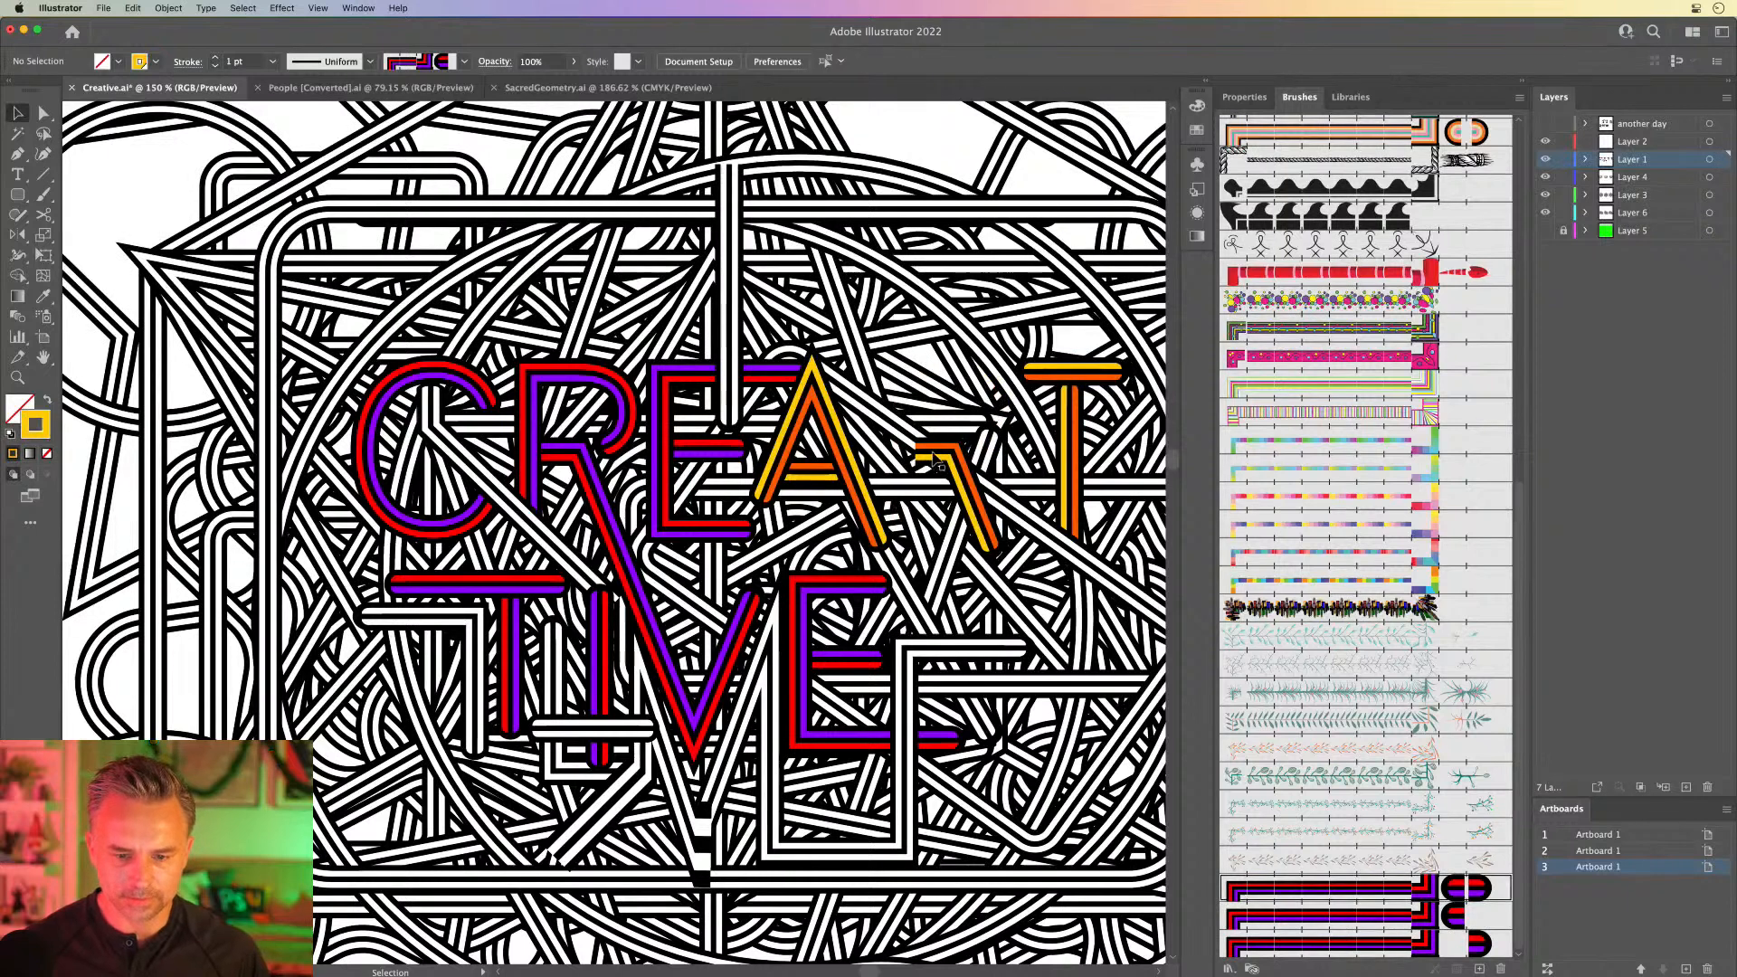
click(935, 453)
key(Delete)
click(1068, 409)
key(Delete)
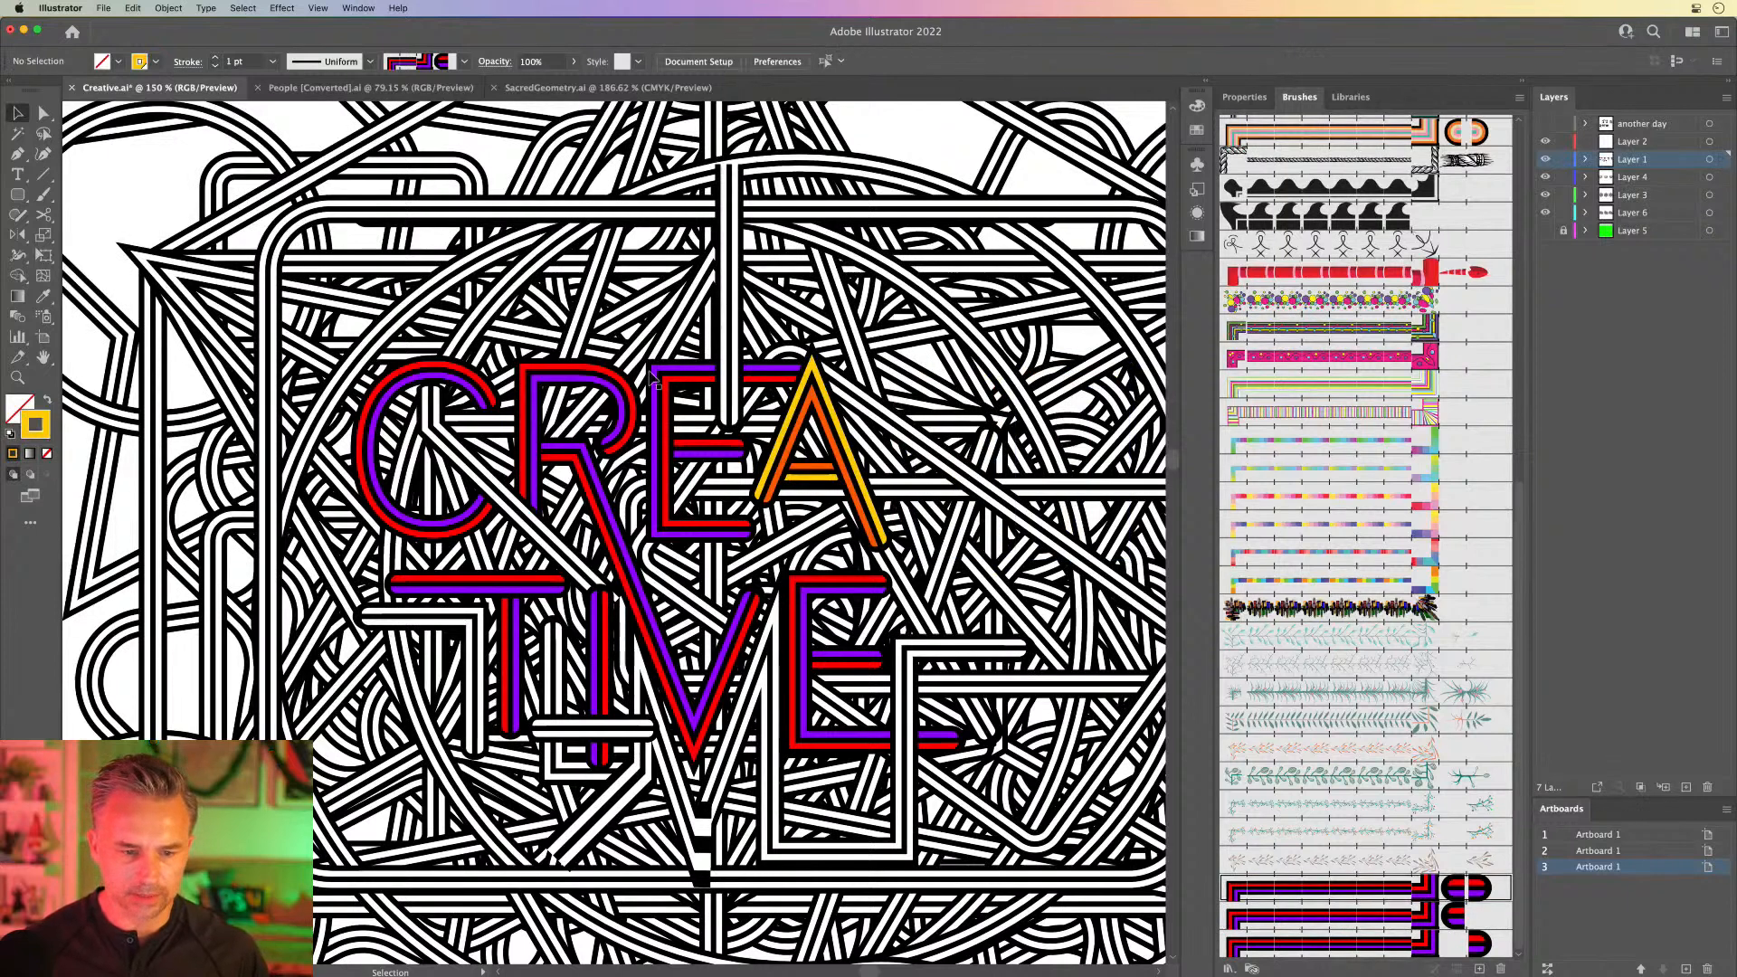
Step: Recolour the orange-and-yellow A by sampling the red-and-purple striped style from the neighbouring E
click(789, 432)
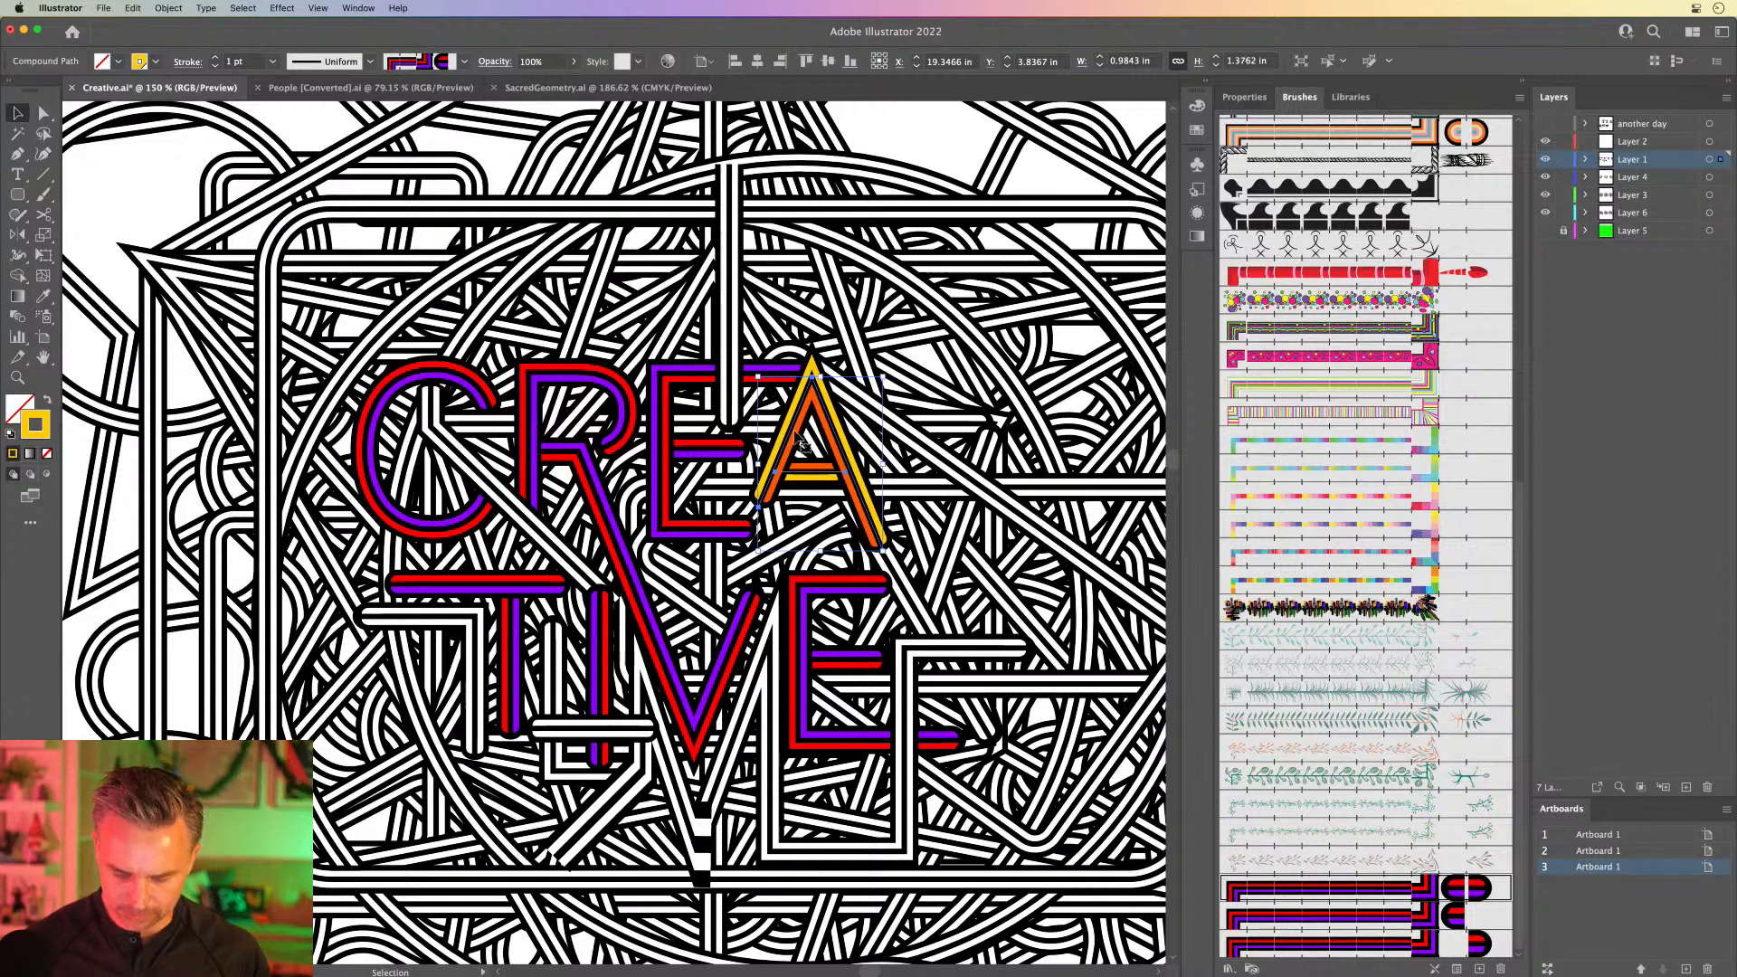
key(i)
click(670, 444)
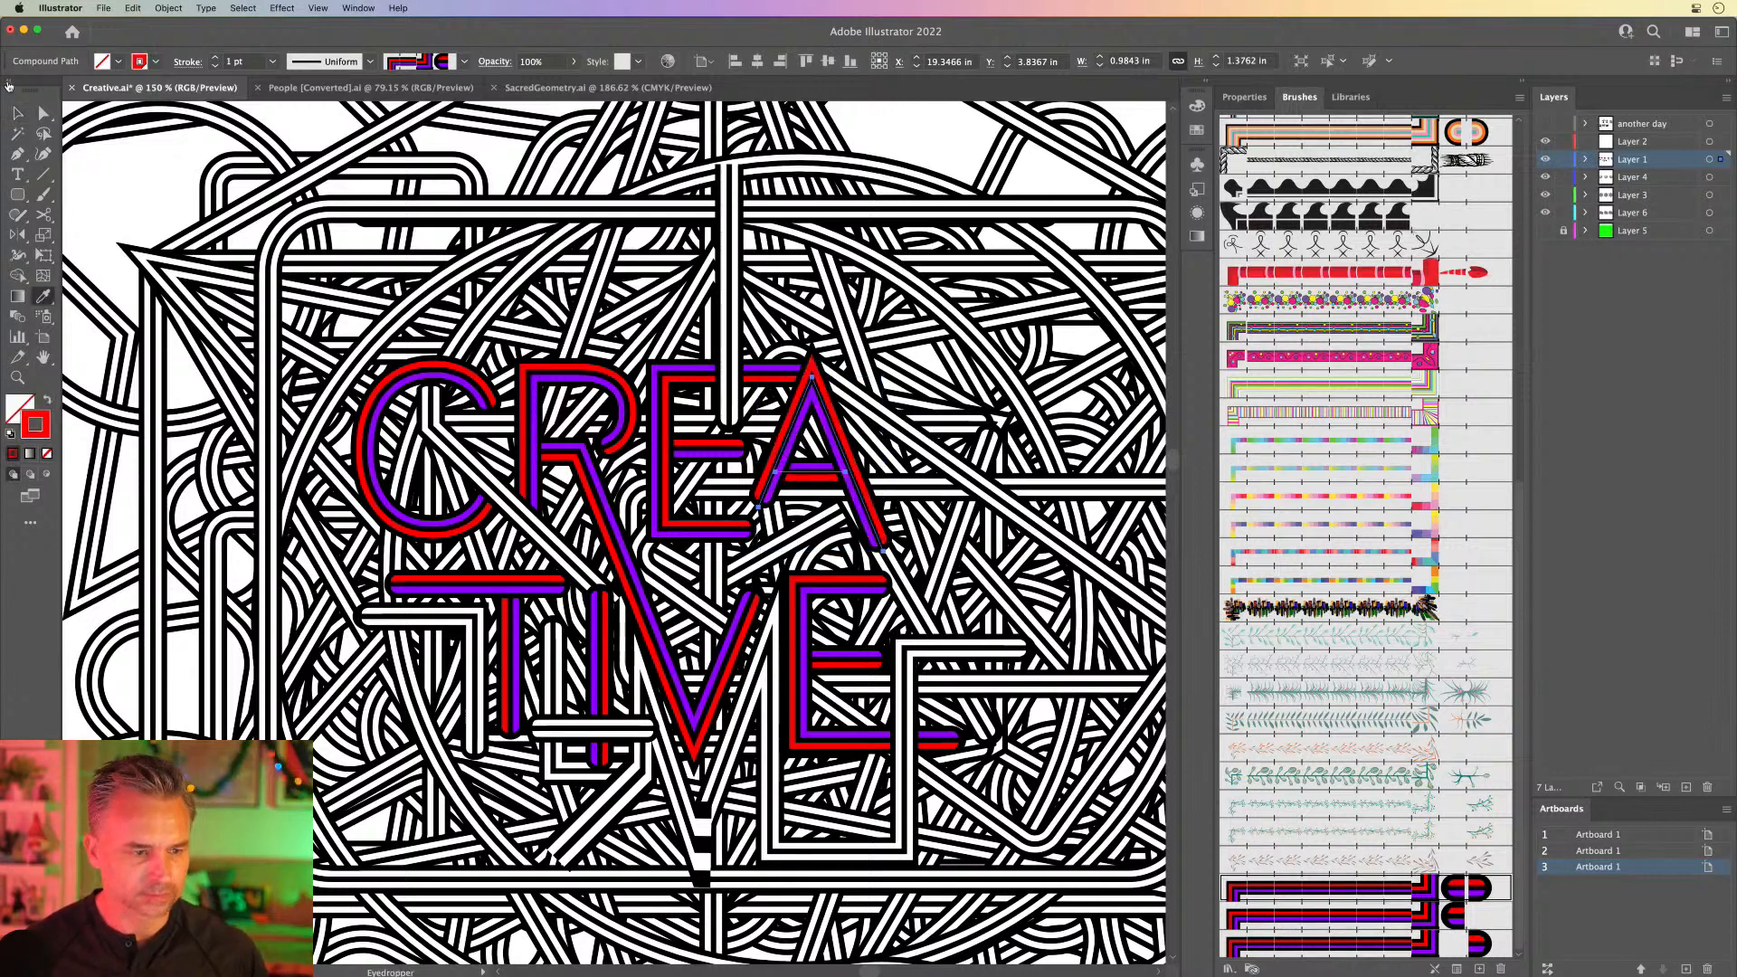
click(18, 113)
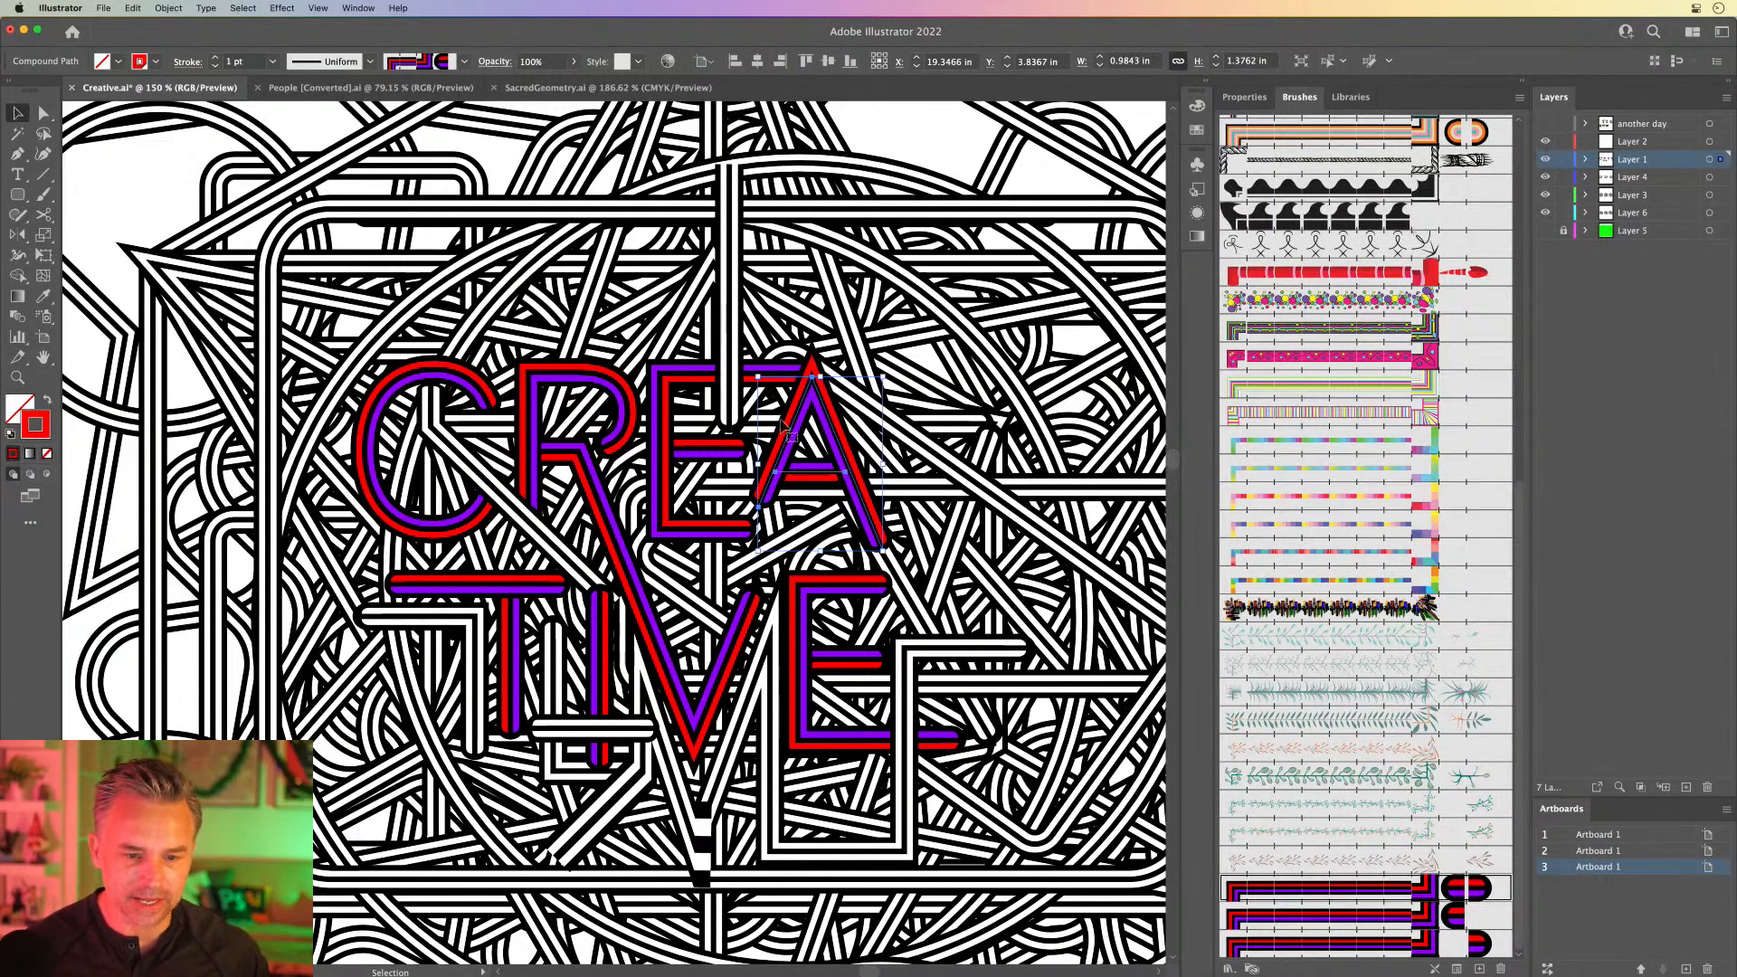
Step: Shorten the upper arm of the first E so that it ends just before the A
click(690, 374)
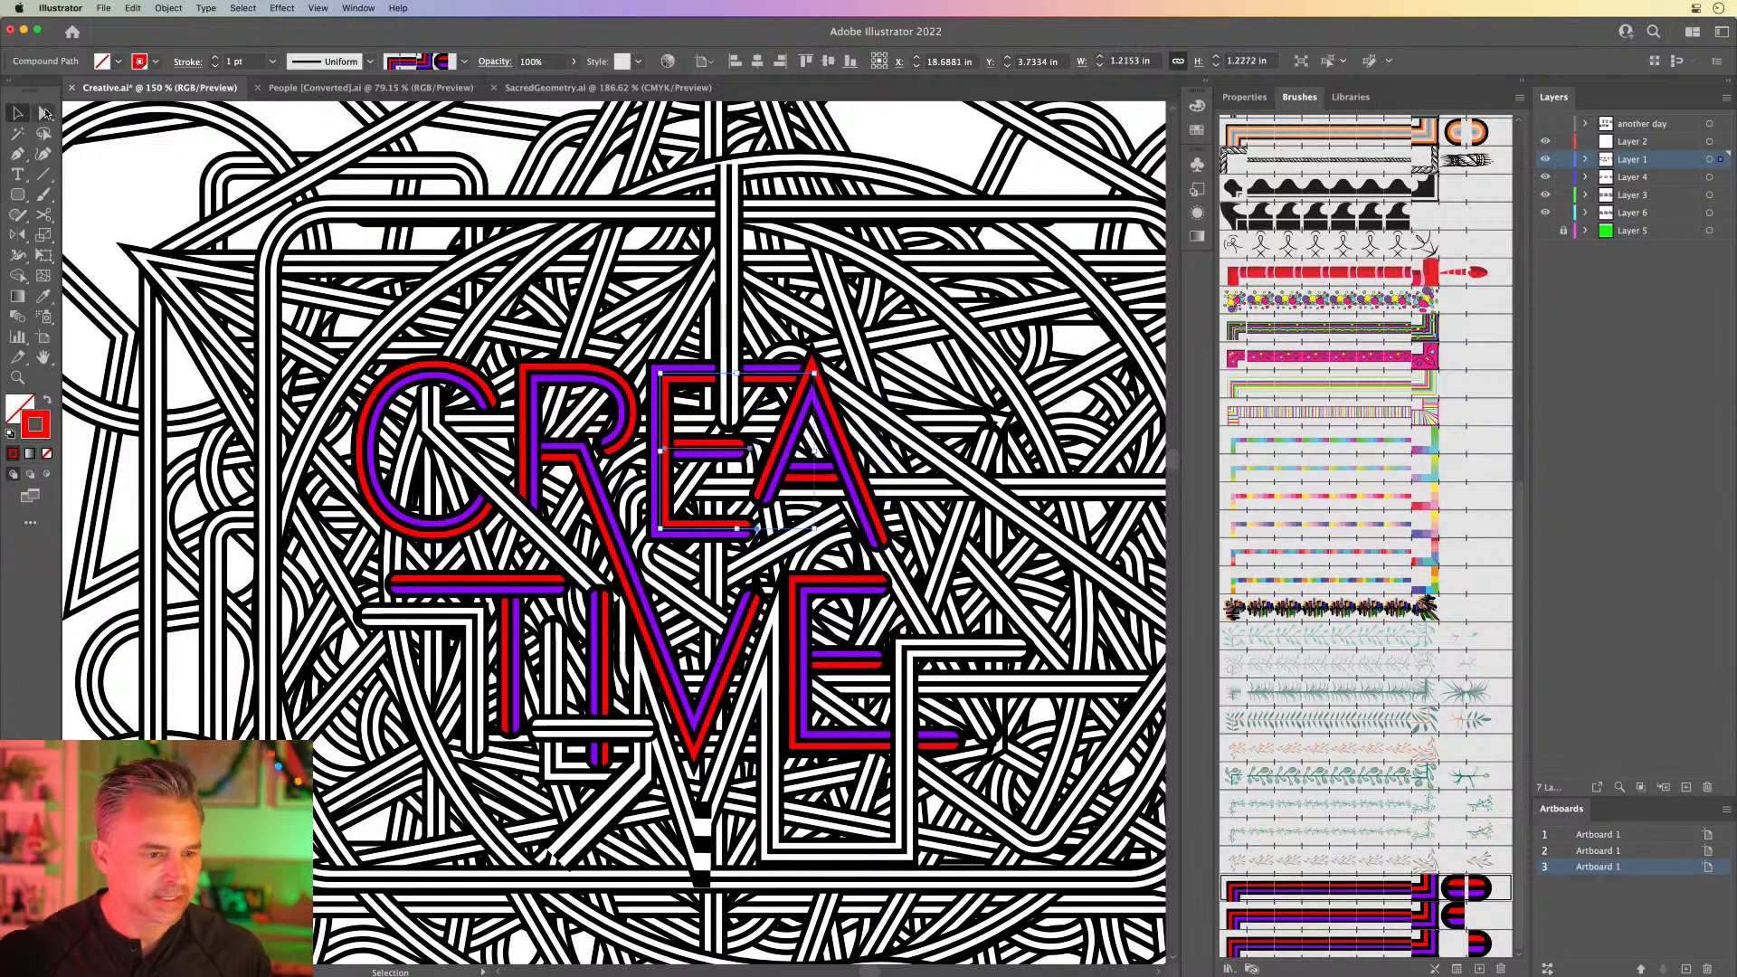
click(44, 112)
click(784, 374)
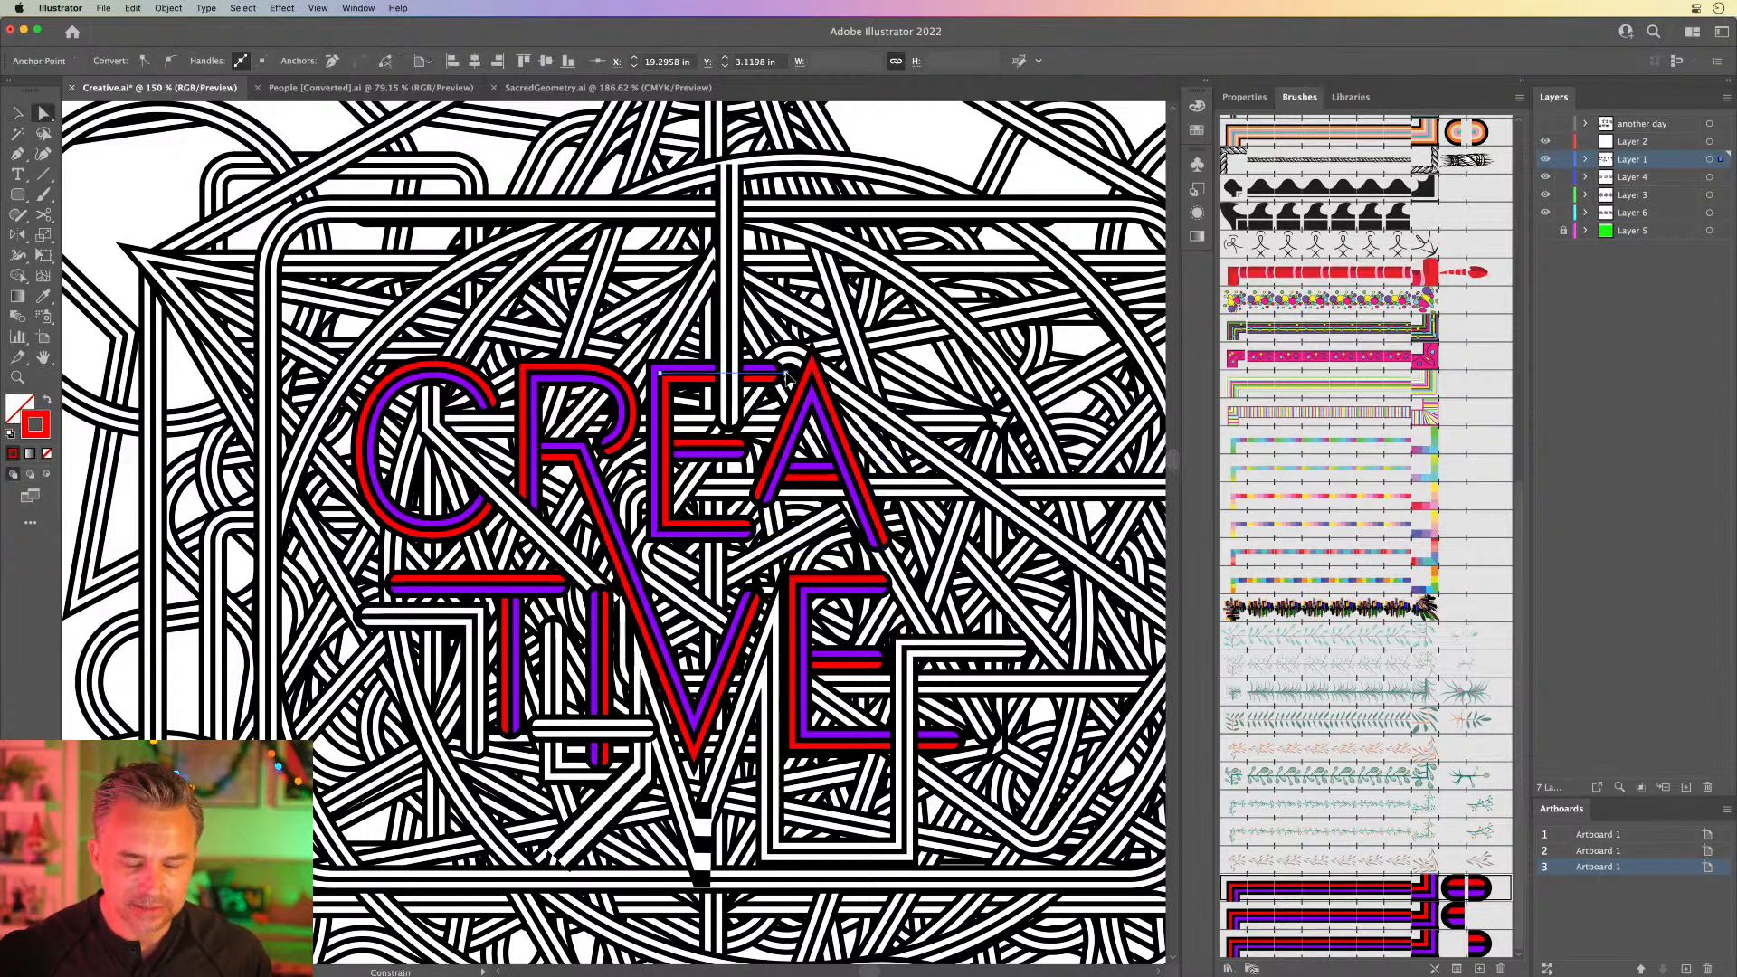
Step: Shorten the E's upper arm further, and shift the A slightly down with its left foot extended to the end of the E's lower arm
drag(786, 378, 758, 384)
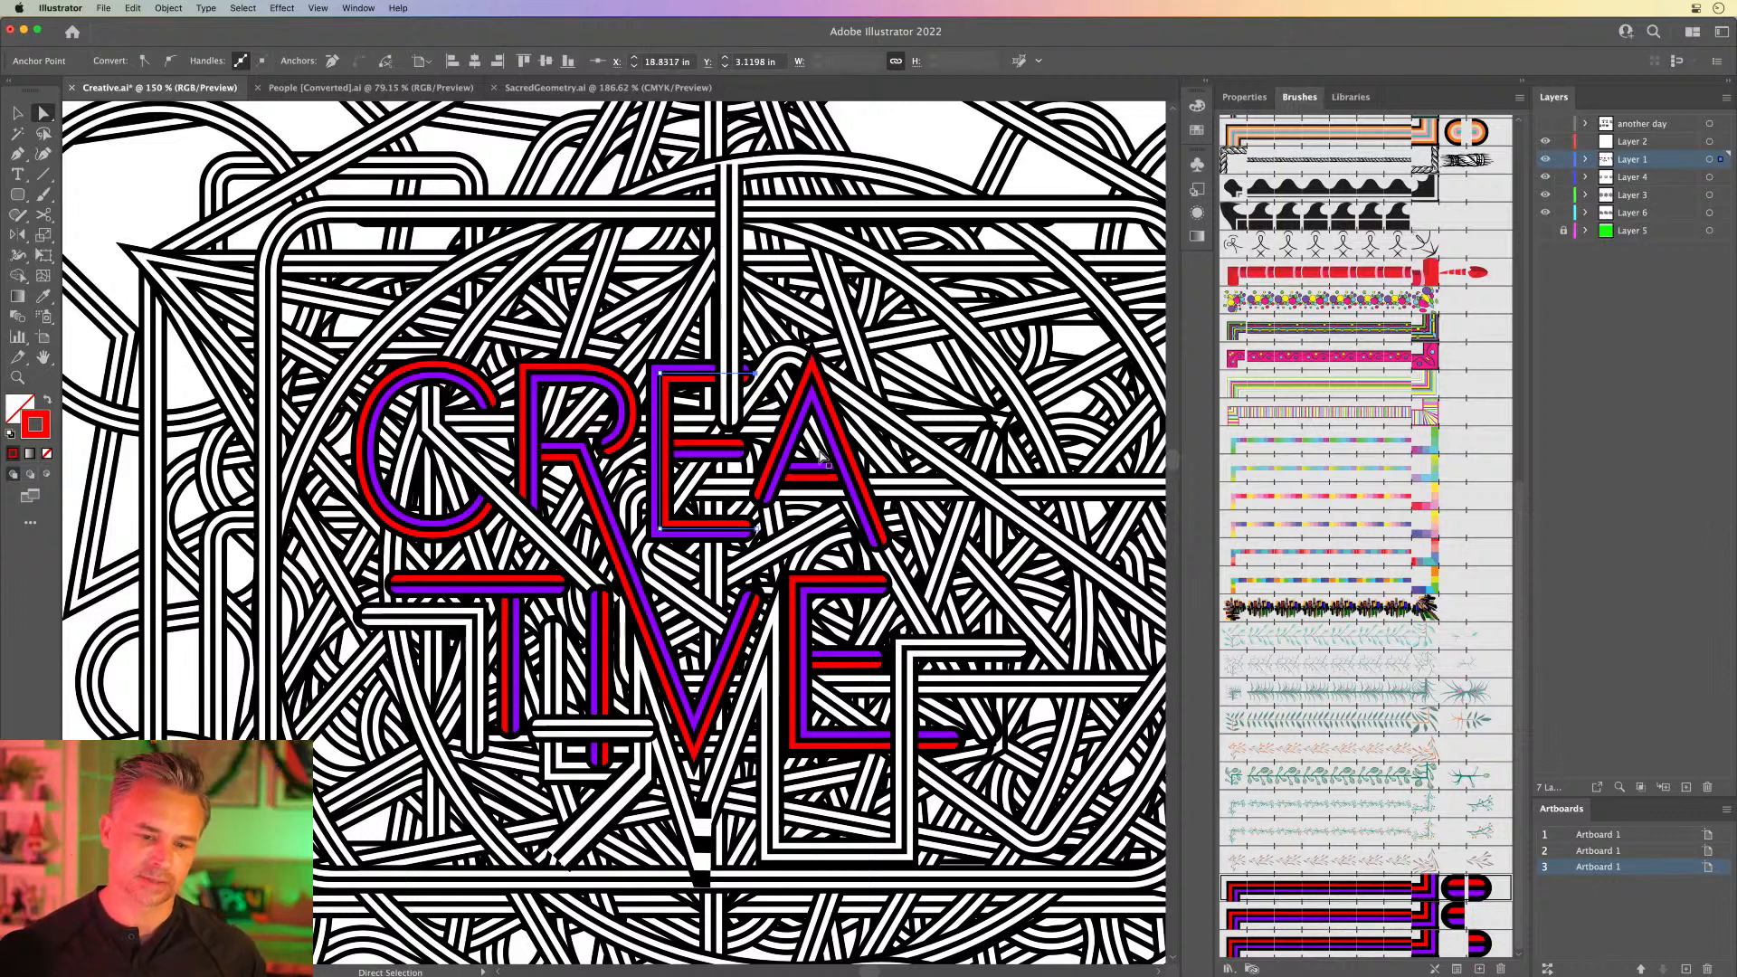
click(18, 112)
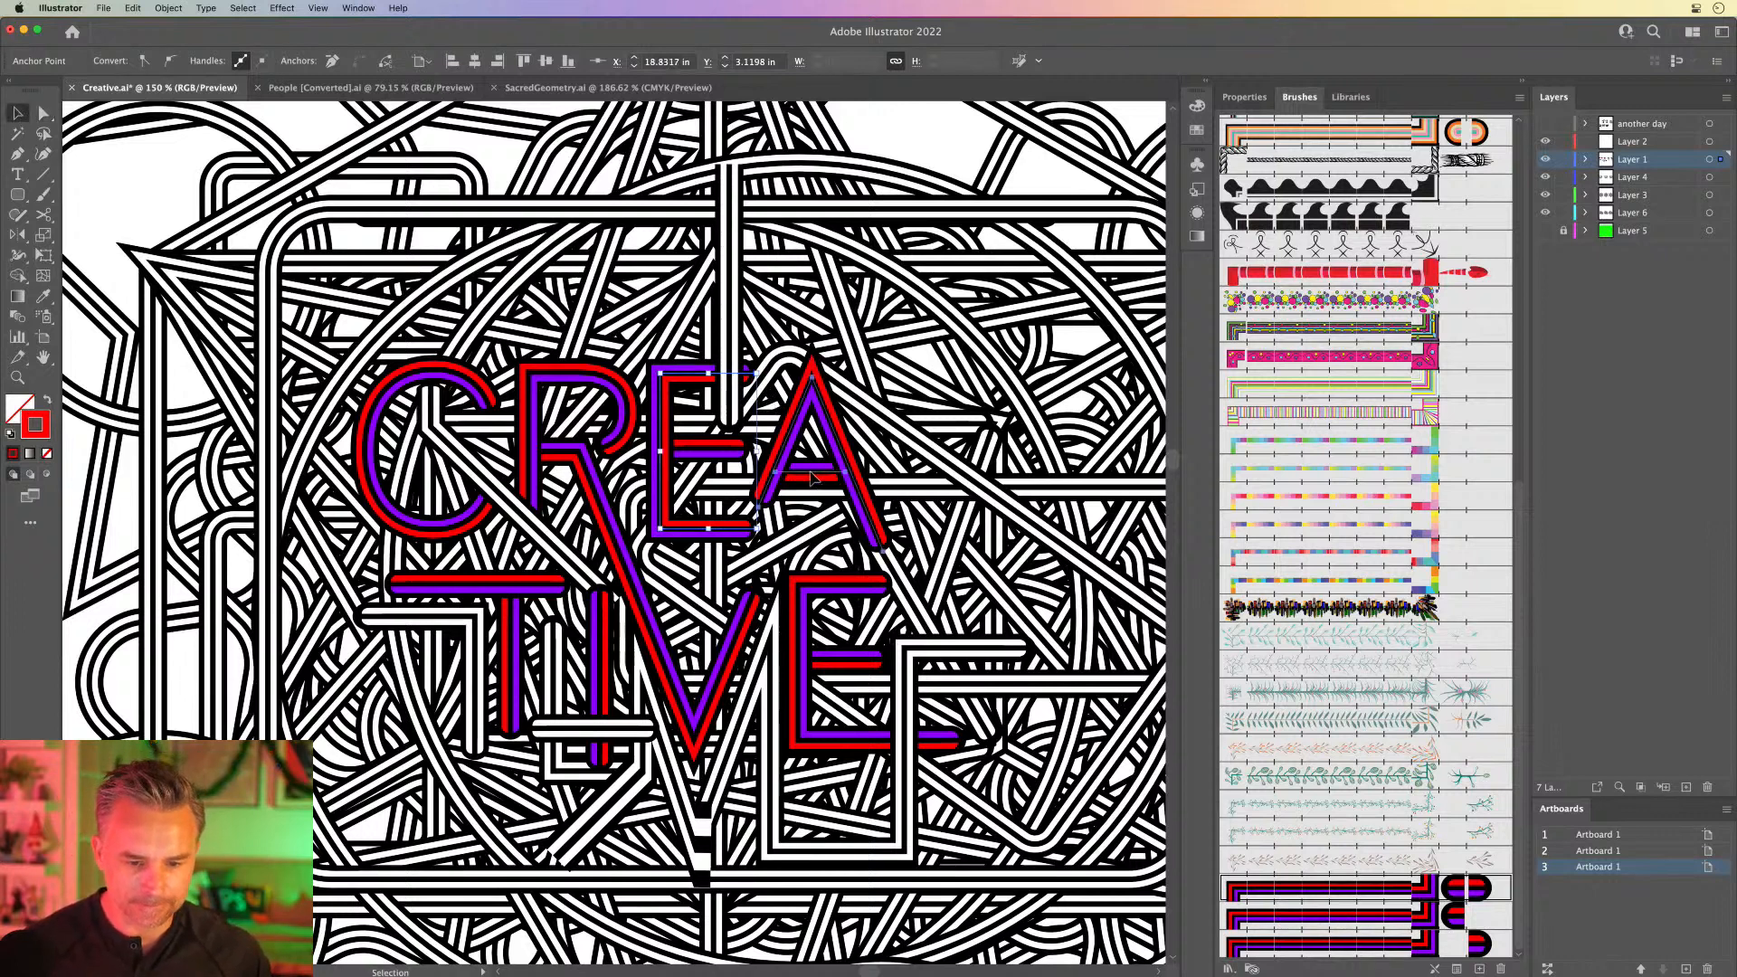
mouse_move(799, 408)
mouse_down()
mouse_move(792, 431)
mouse_move(804, 422)
mouse_up()
click(43, 112)
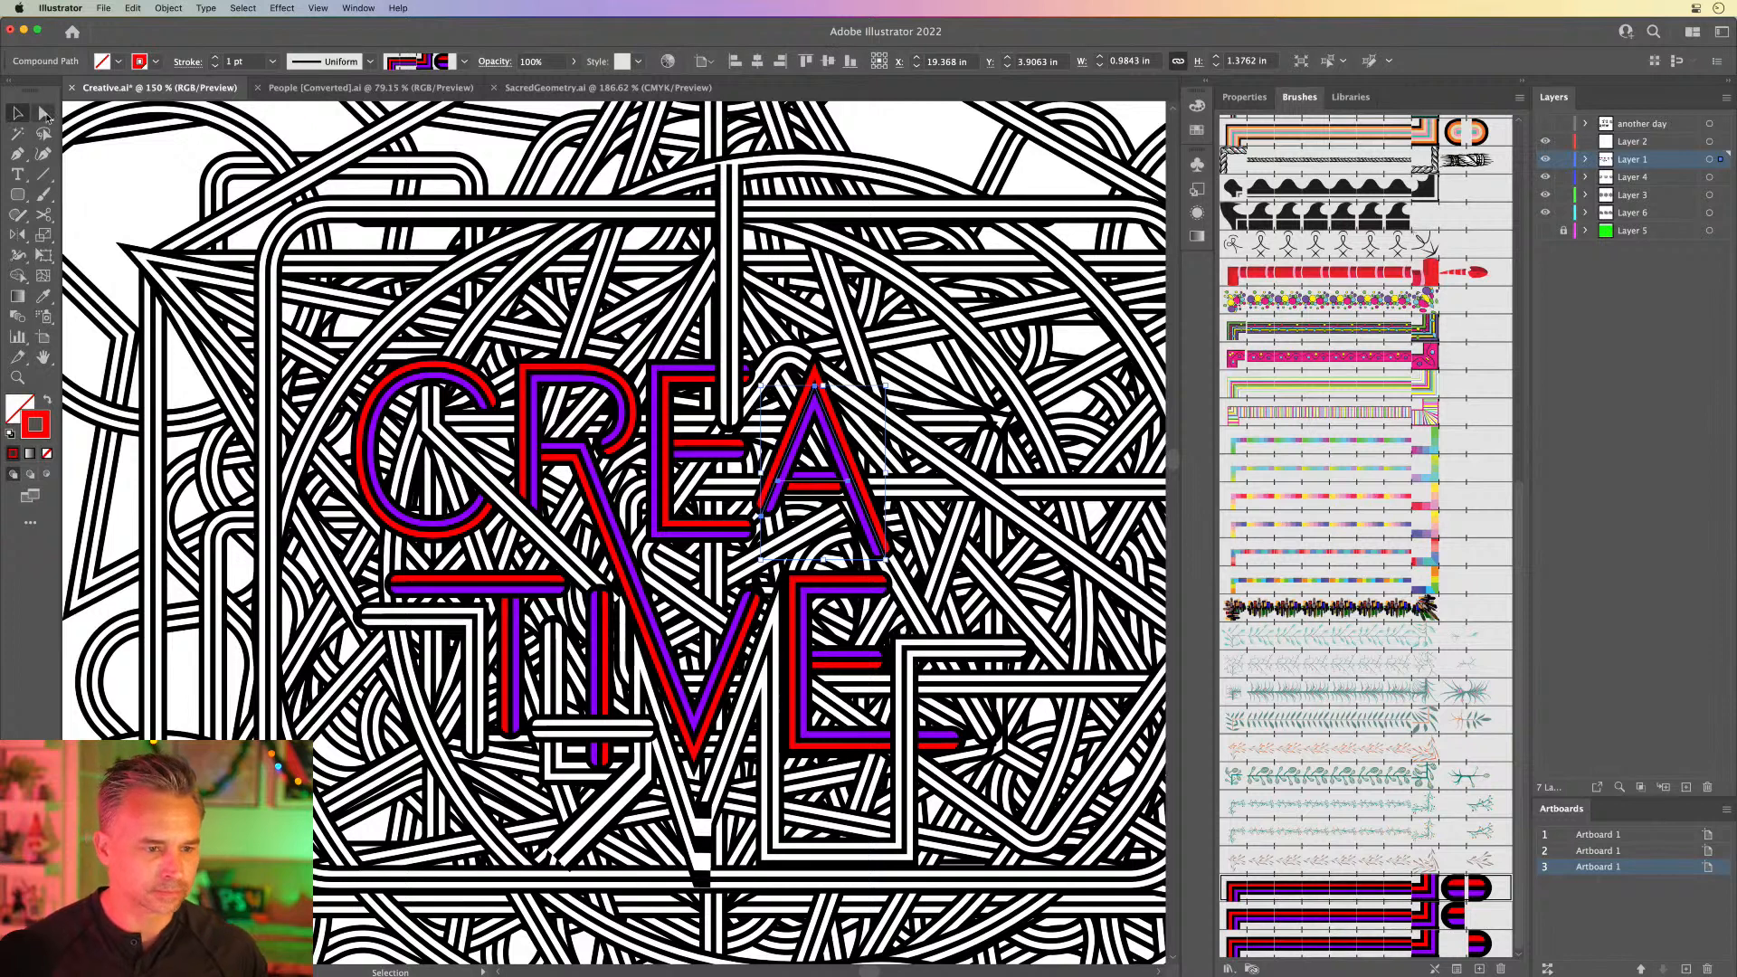
drag(762, 523, 752, 532)
Step: With Layers 4, 3 and 6 locked, join the E's lower arm to the A's left foot and delete the surplus corner anchor
key(super+equal)
key(super+equal)
key(super+equal)
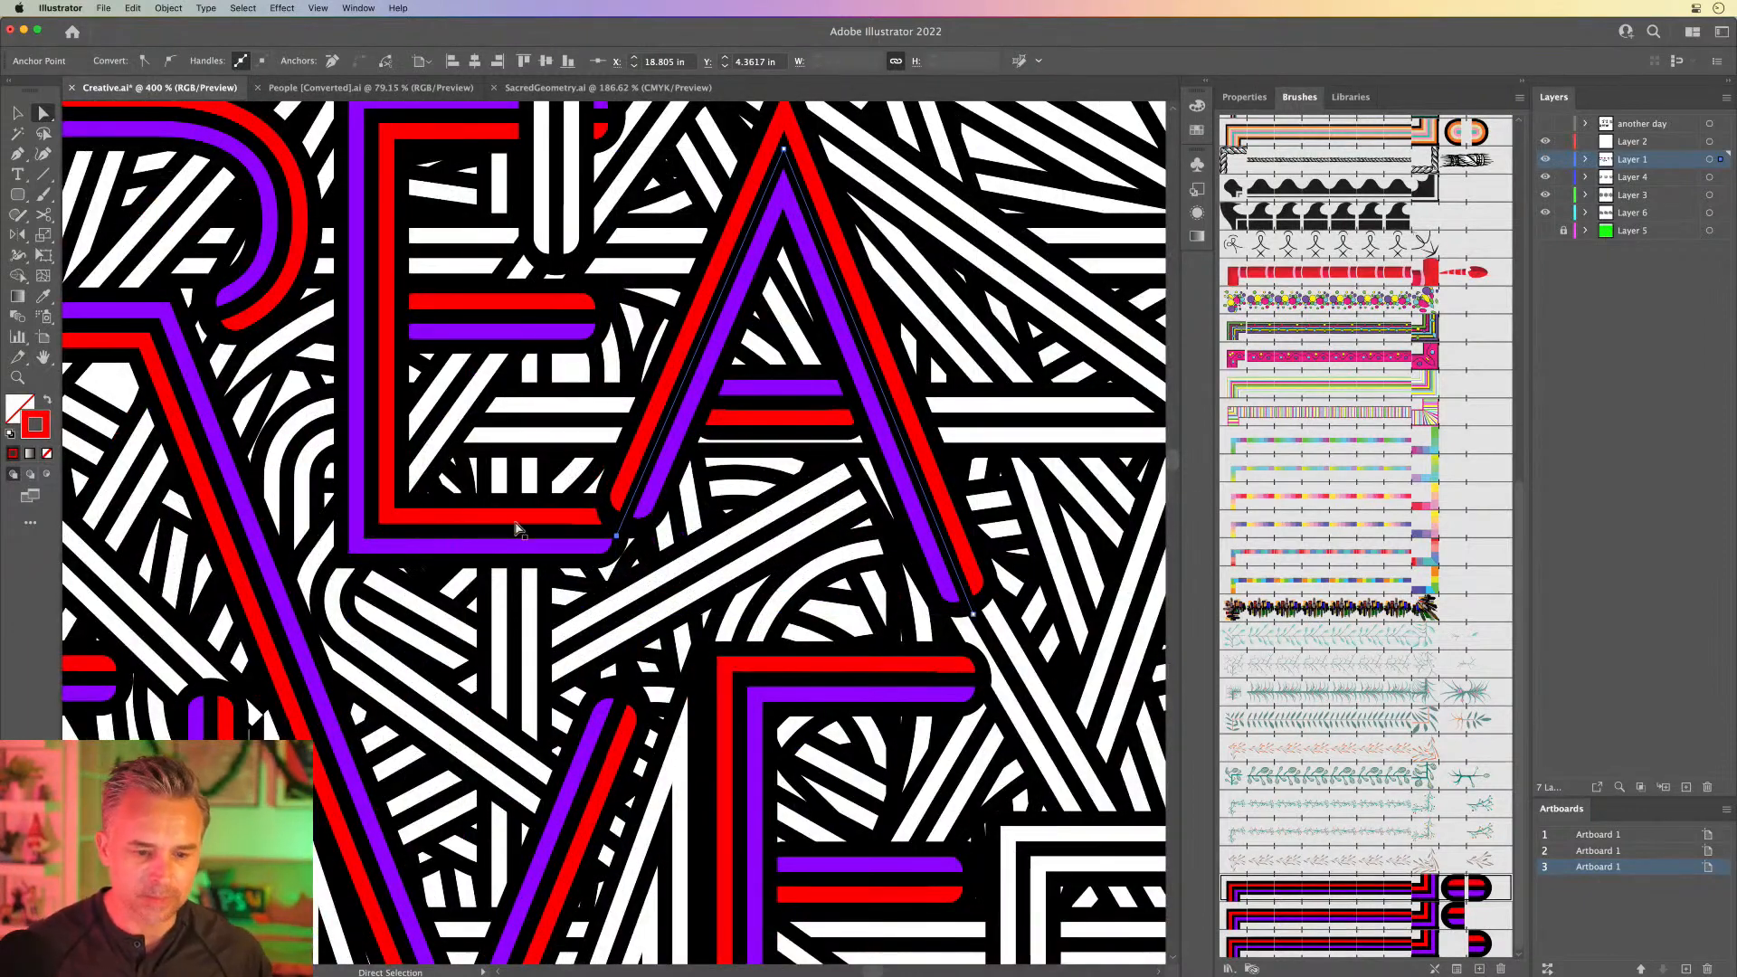
click(517, 529)
click(626, 533)
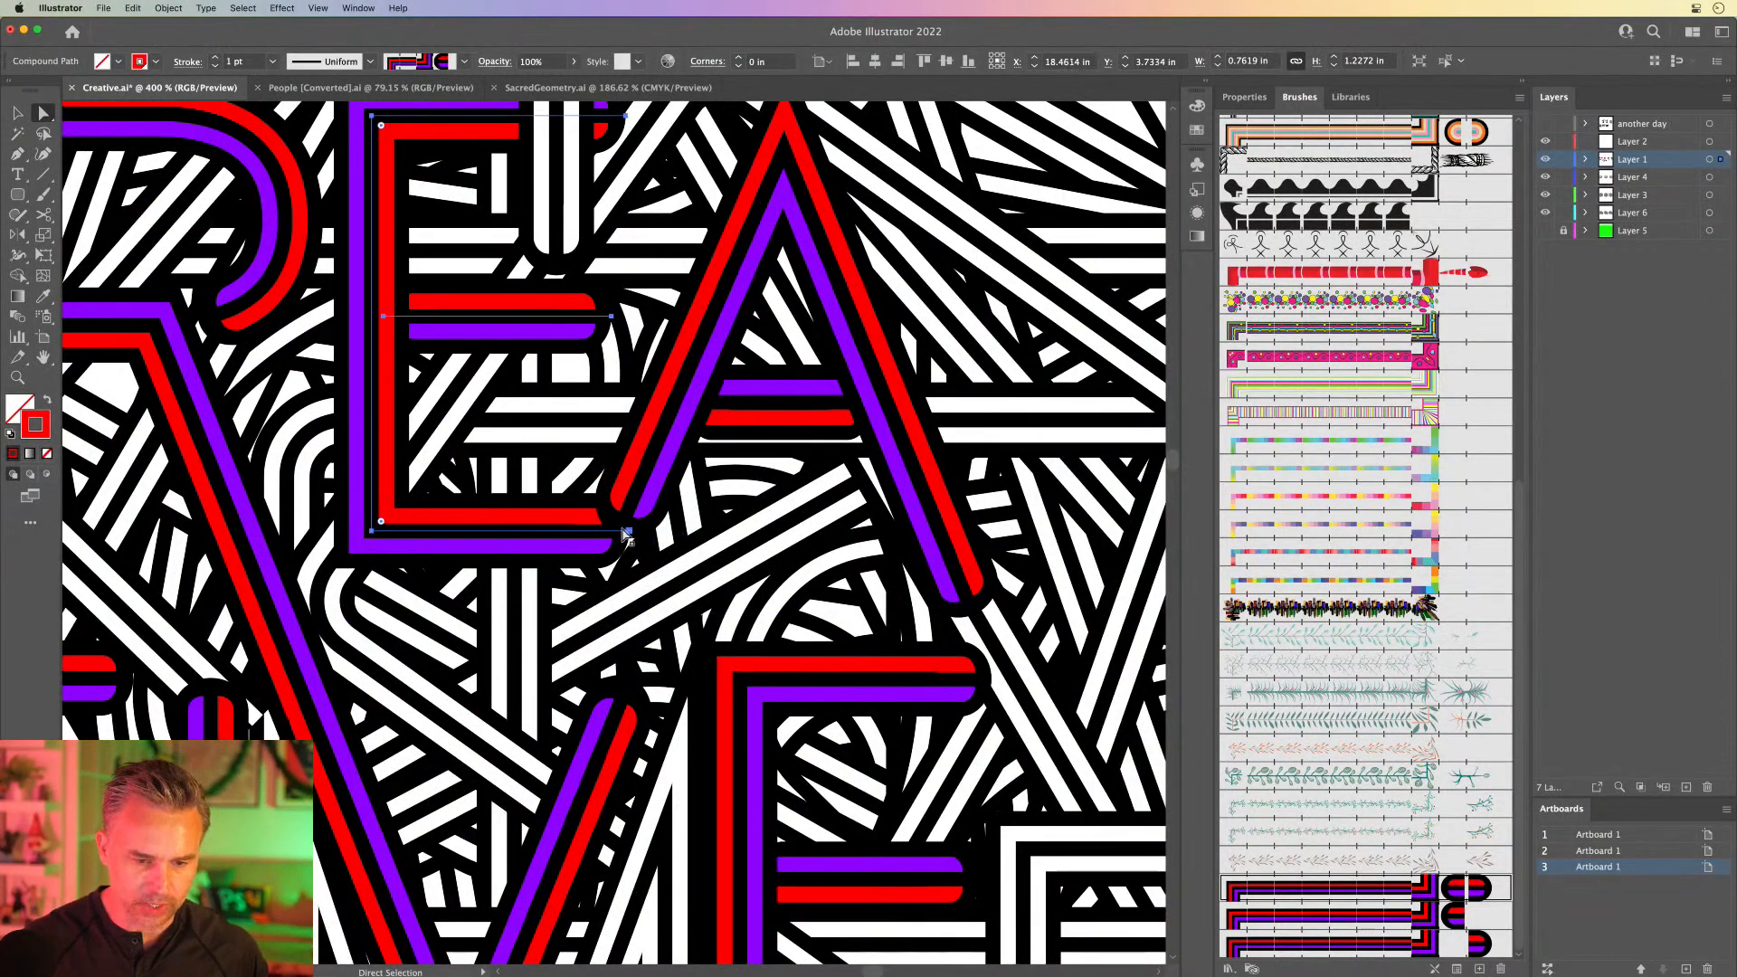
click(629, 536)
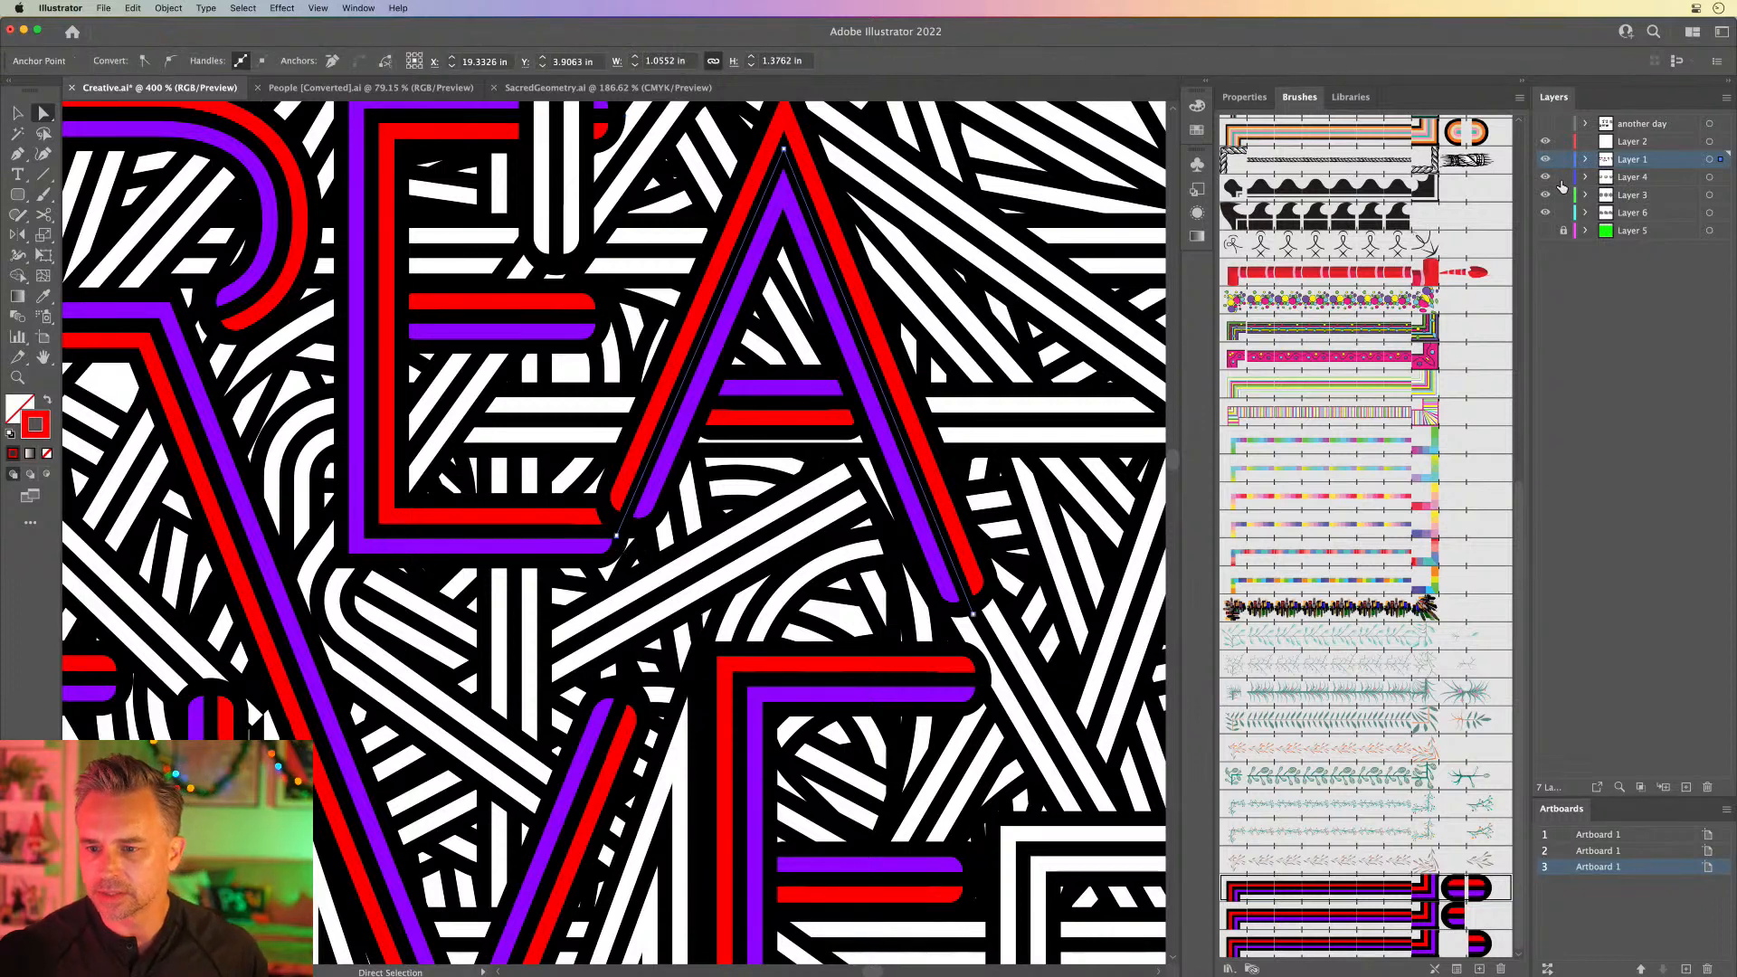
shift+click(553, 512)
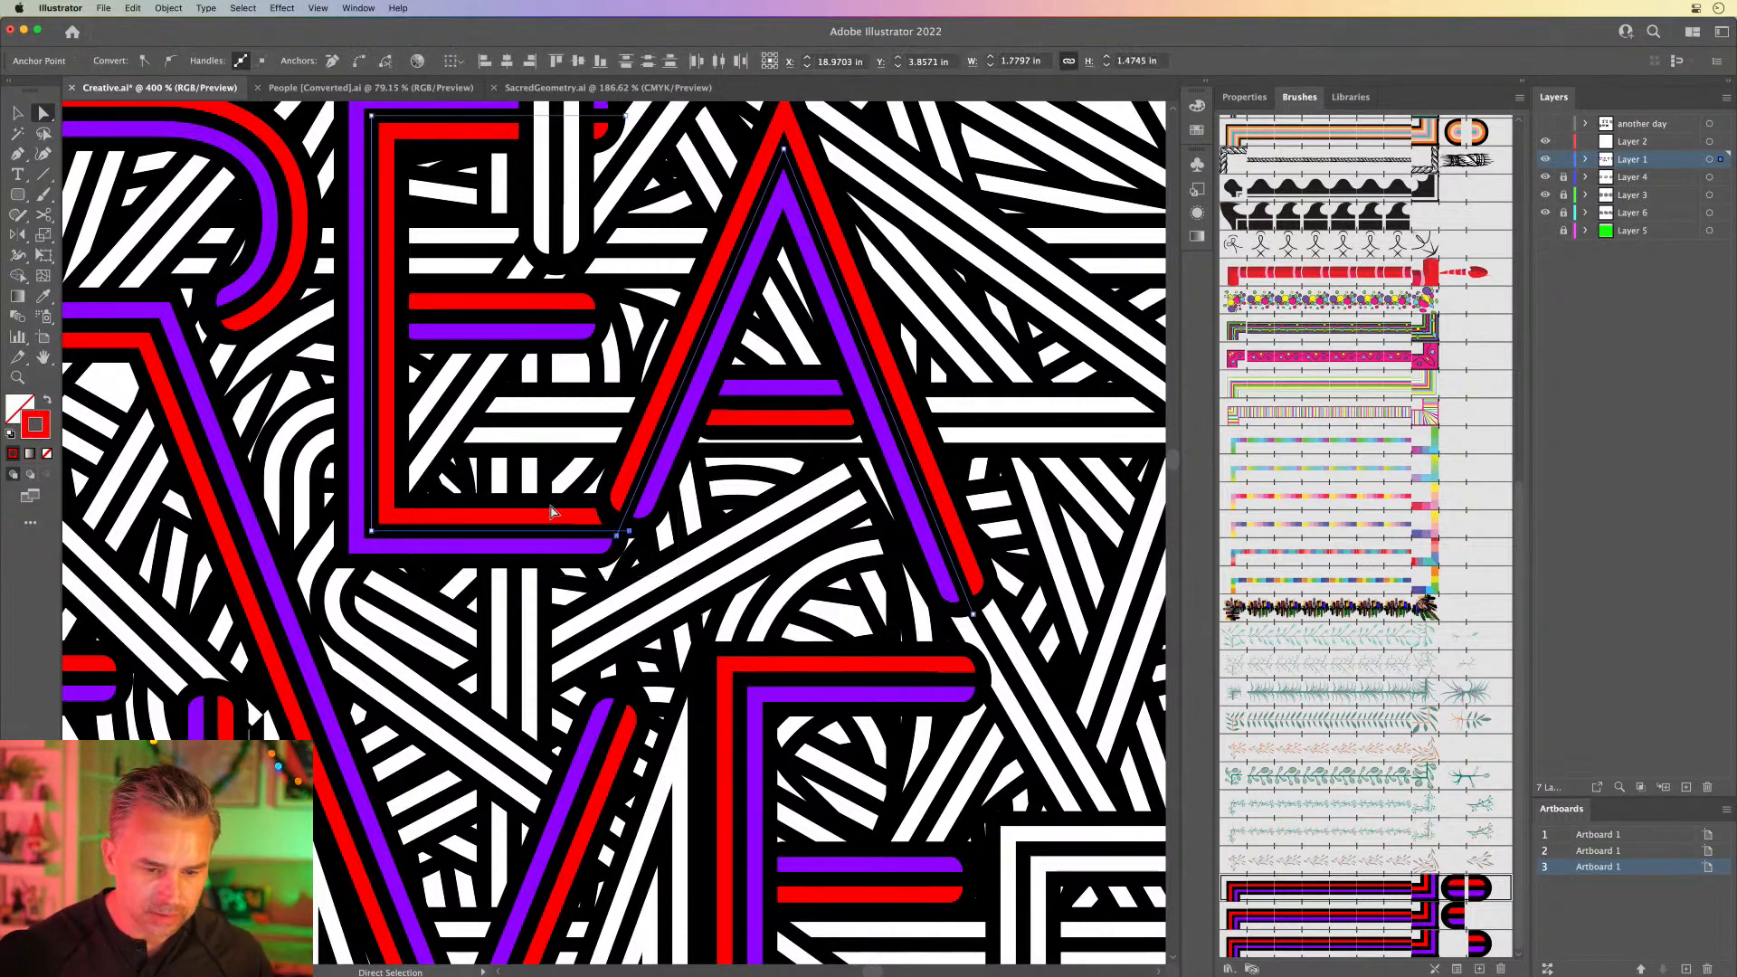
key(super+j)
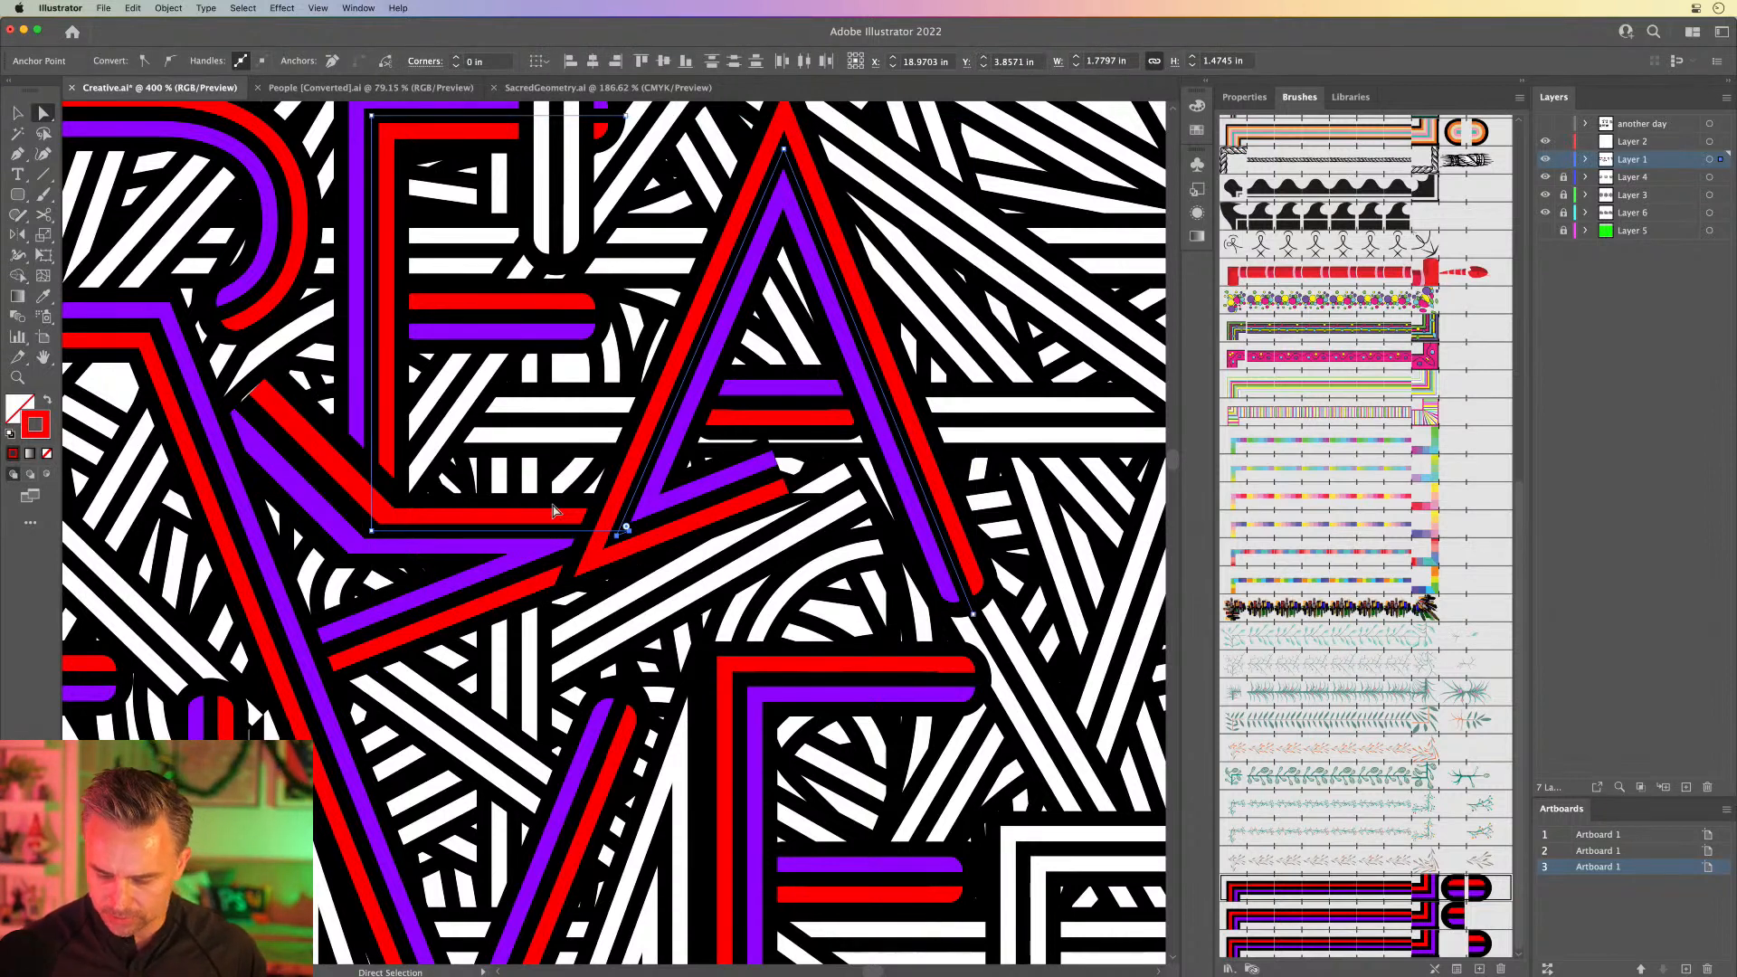
key(minus)
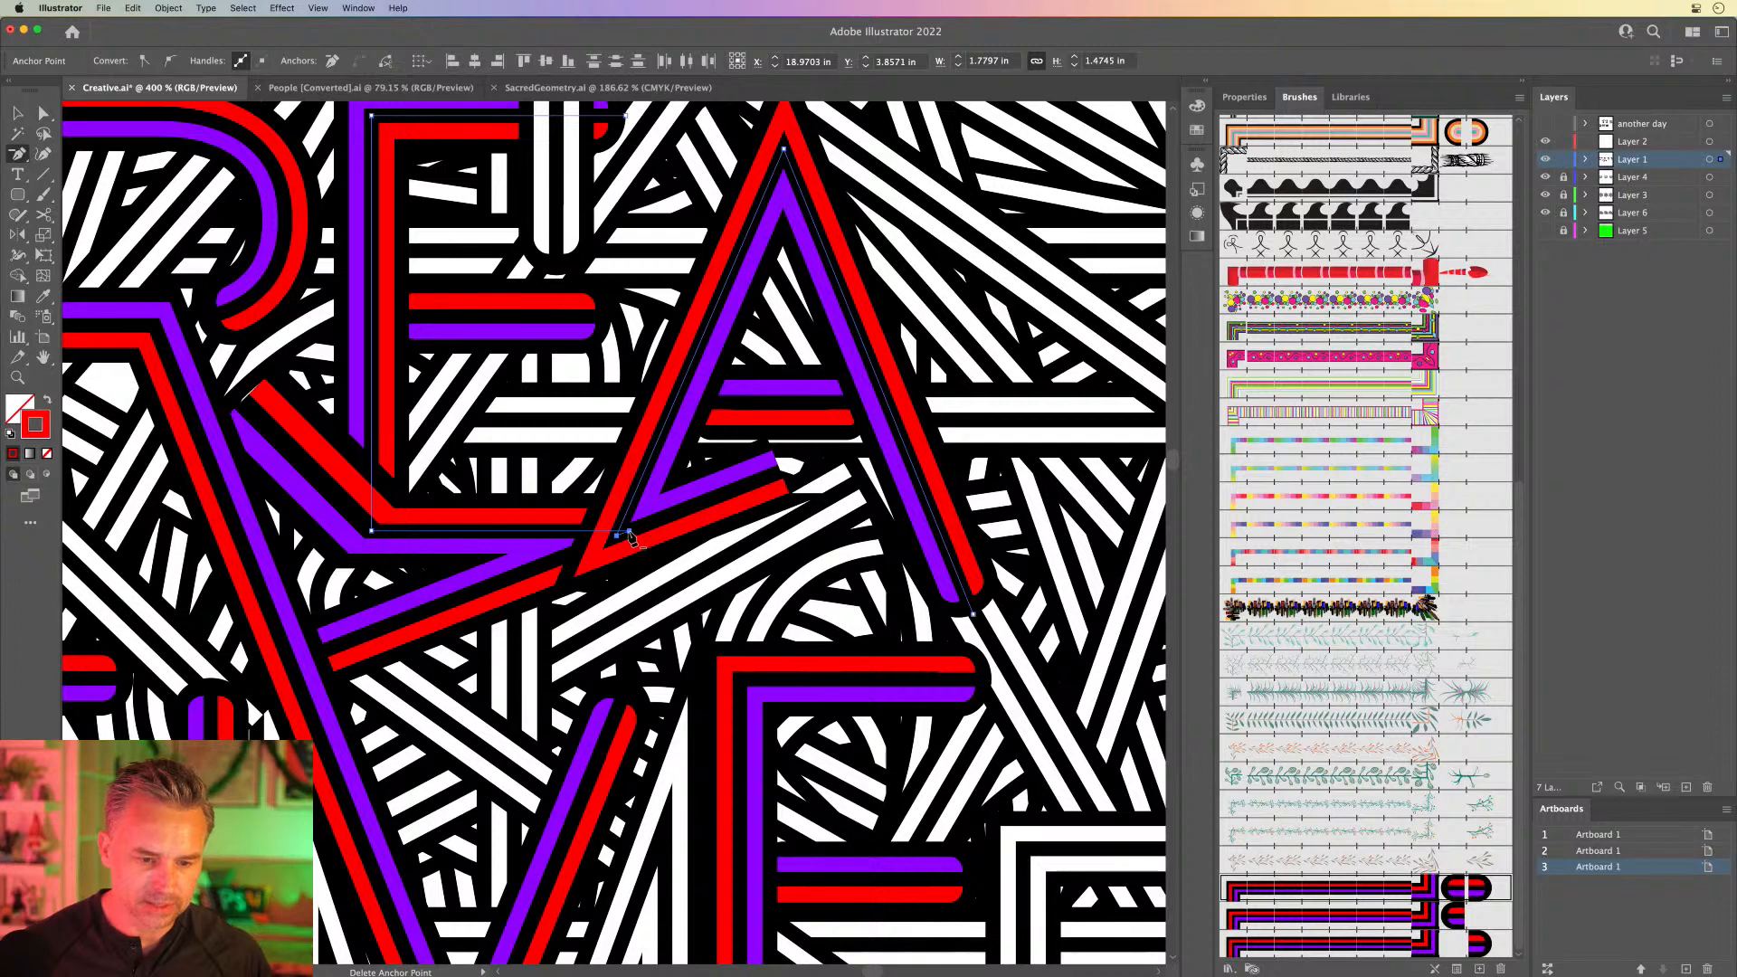
click(615, 539)
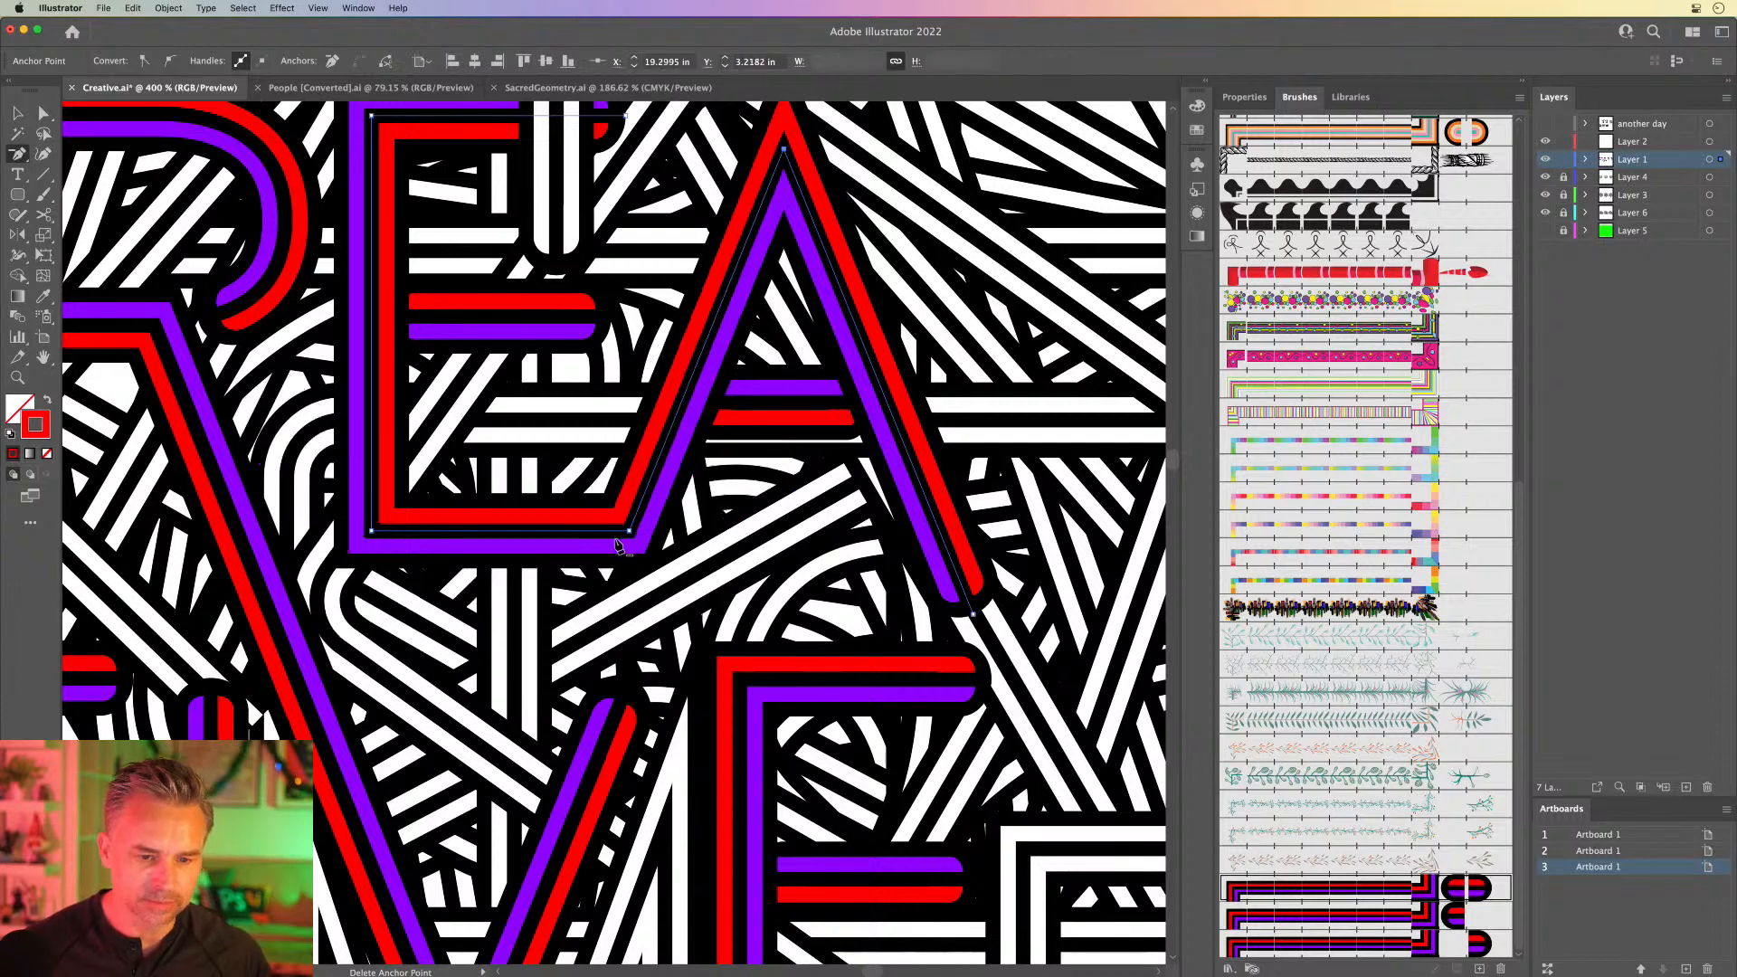
Step: Lengthen the E's upper arm slightly towards the A, ending it at about X 18.9 in
key(super+minus)
key(super+minus)
click(17, 111)
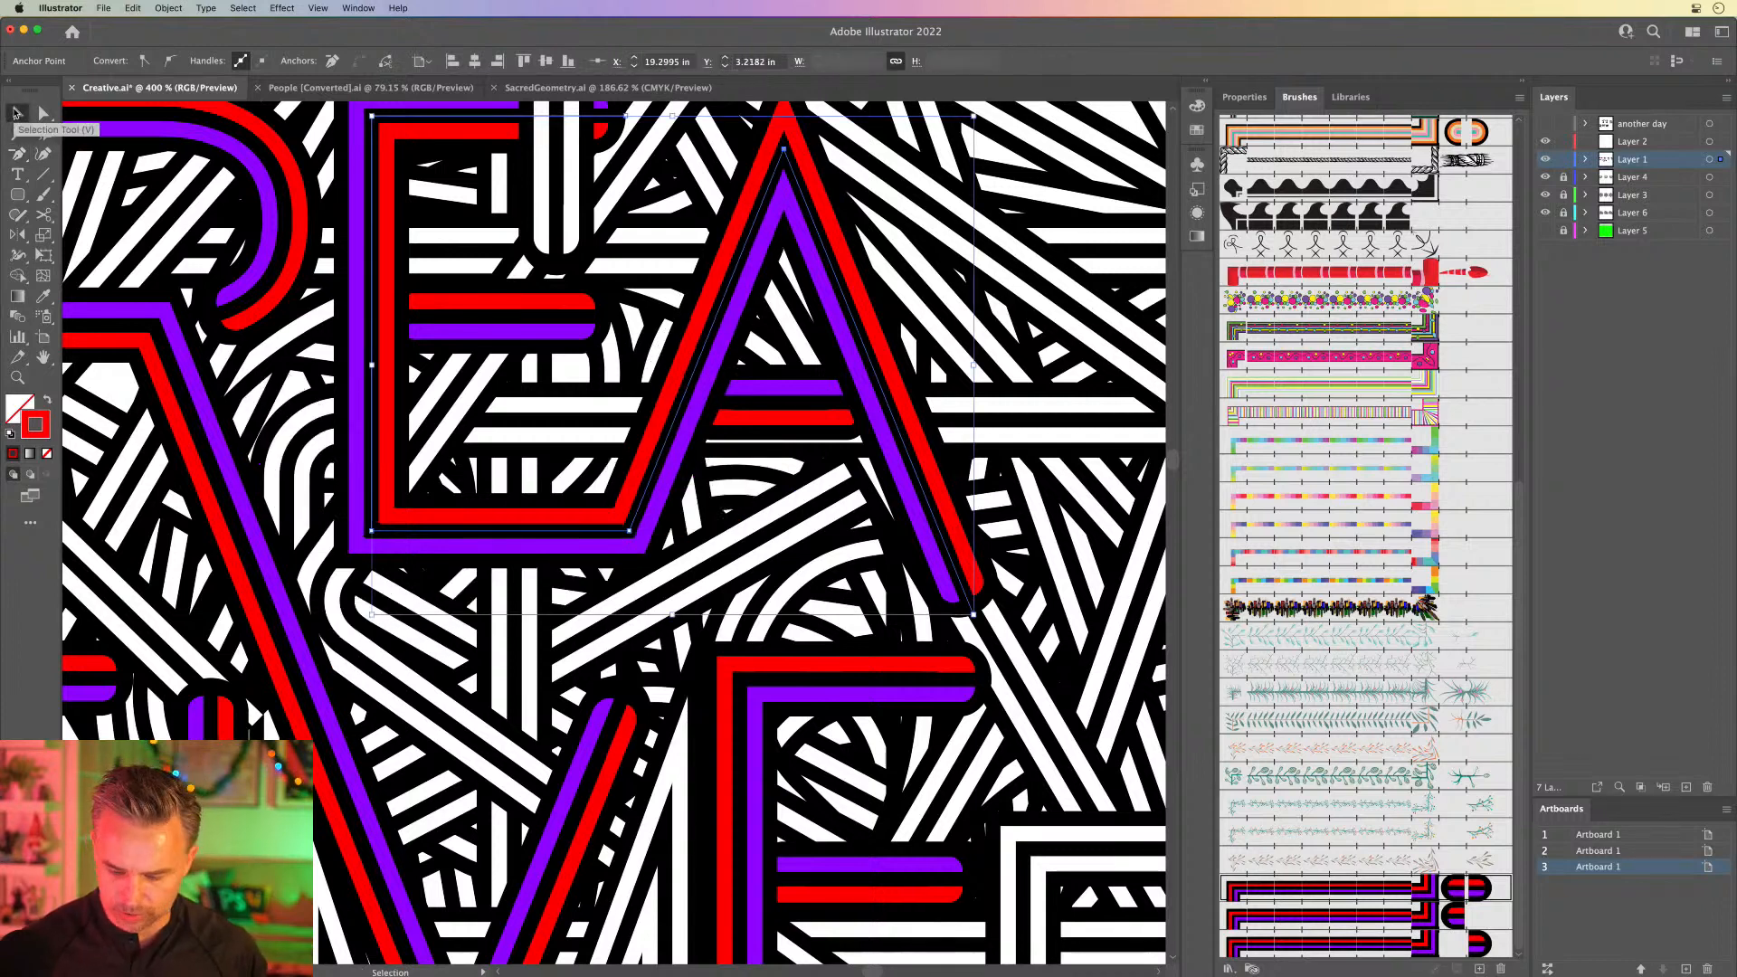
key(super+minus)
drag(468, 455, 684, 360)
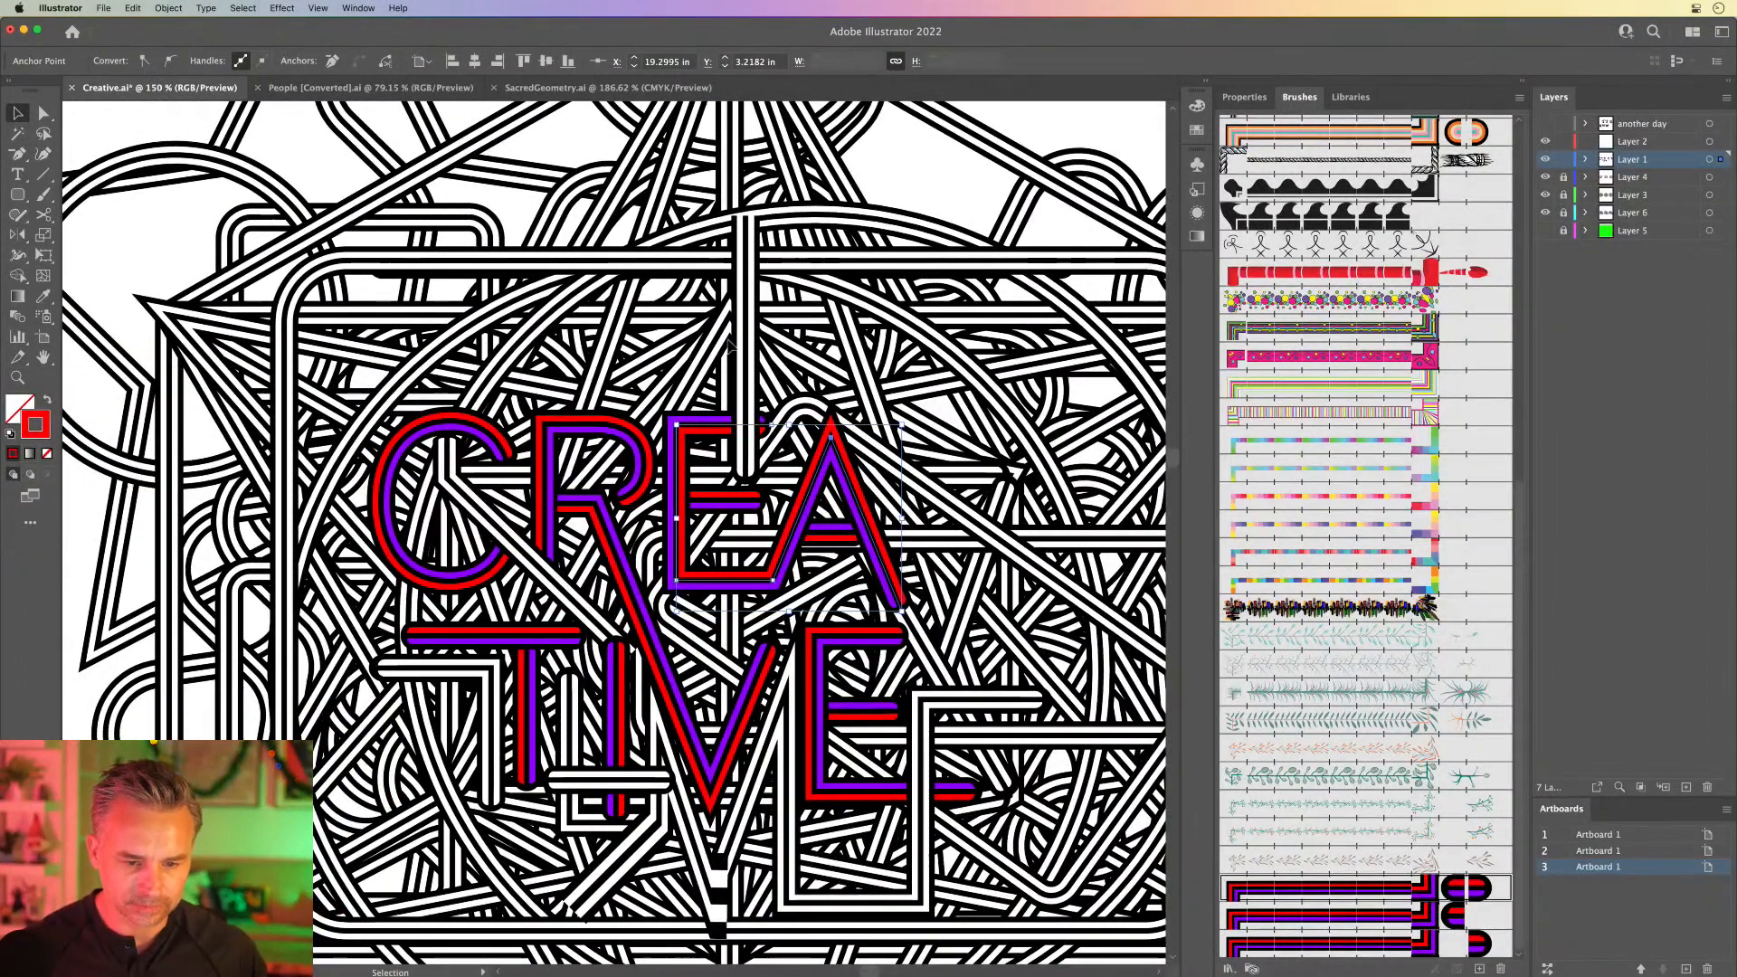
key(super+equal)
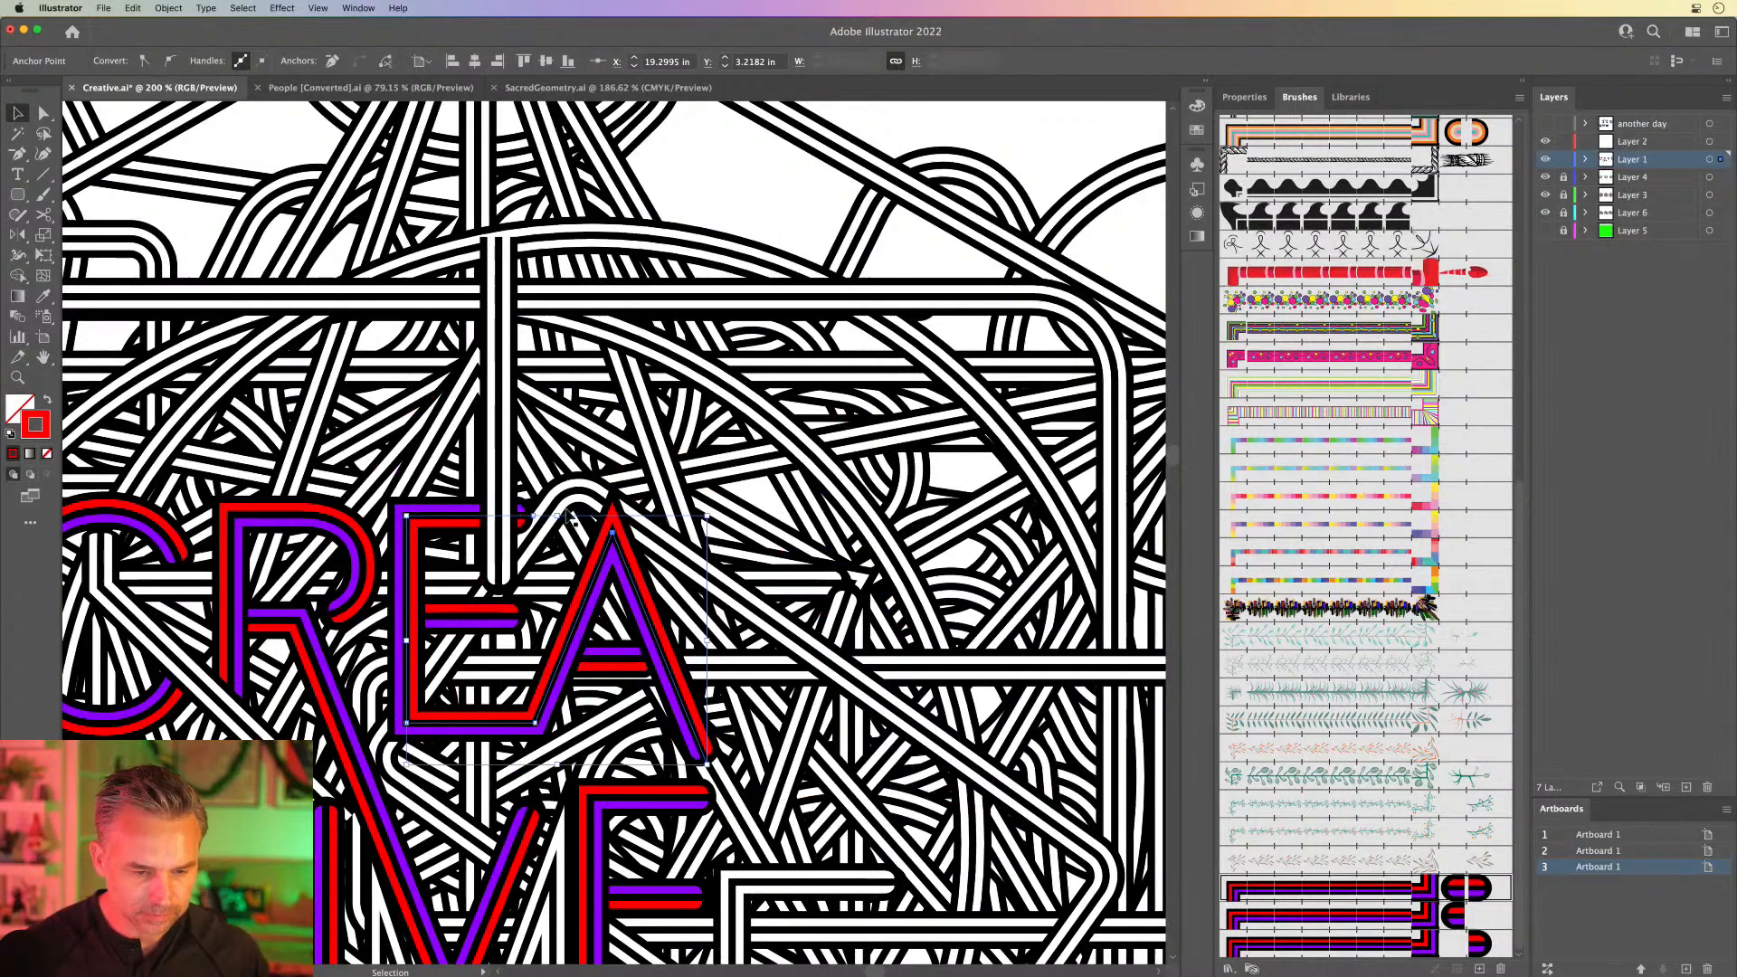
click(571, 511)
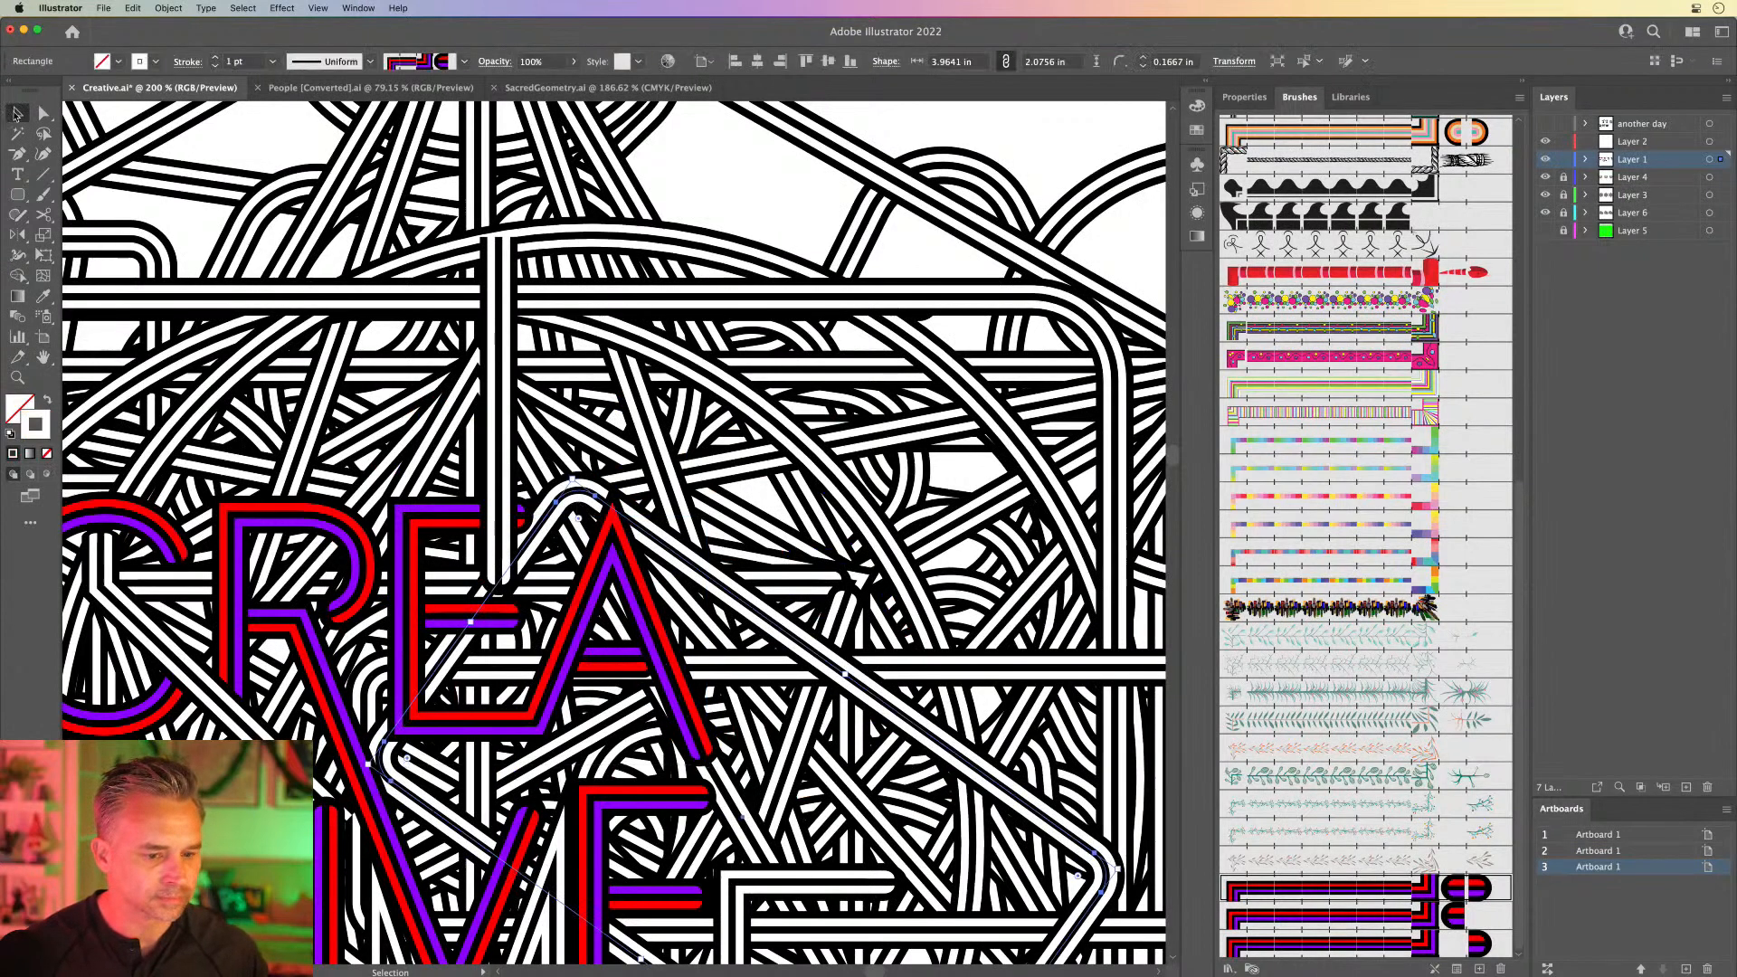
click(461, 521)
key(a)
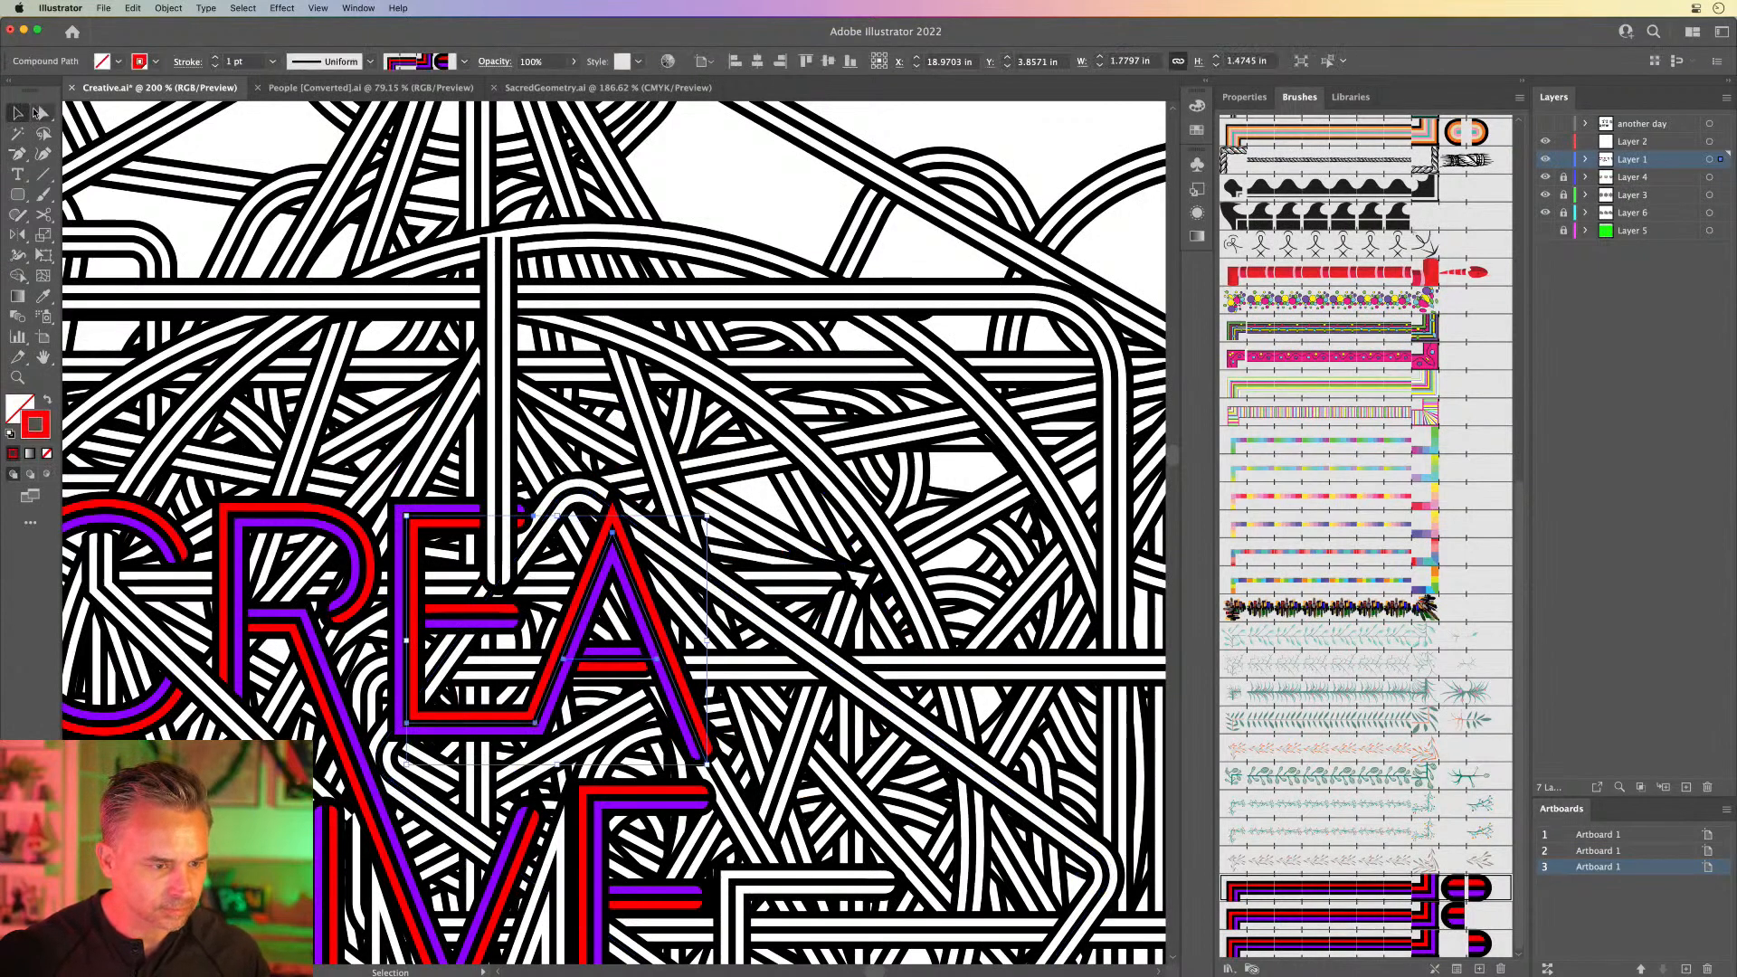
key(super+shift+a)
click(543, 516)
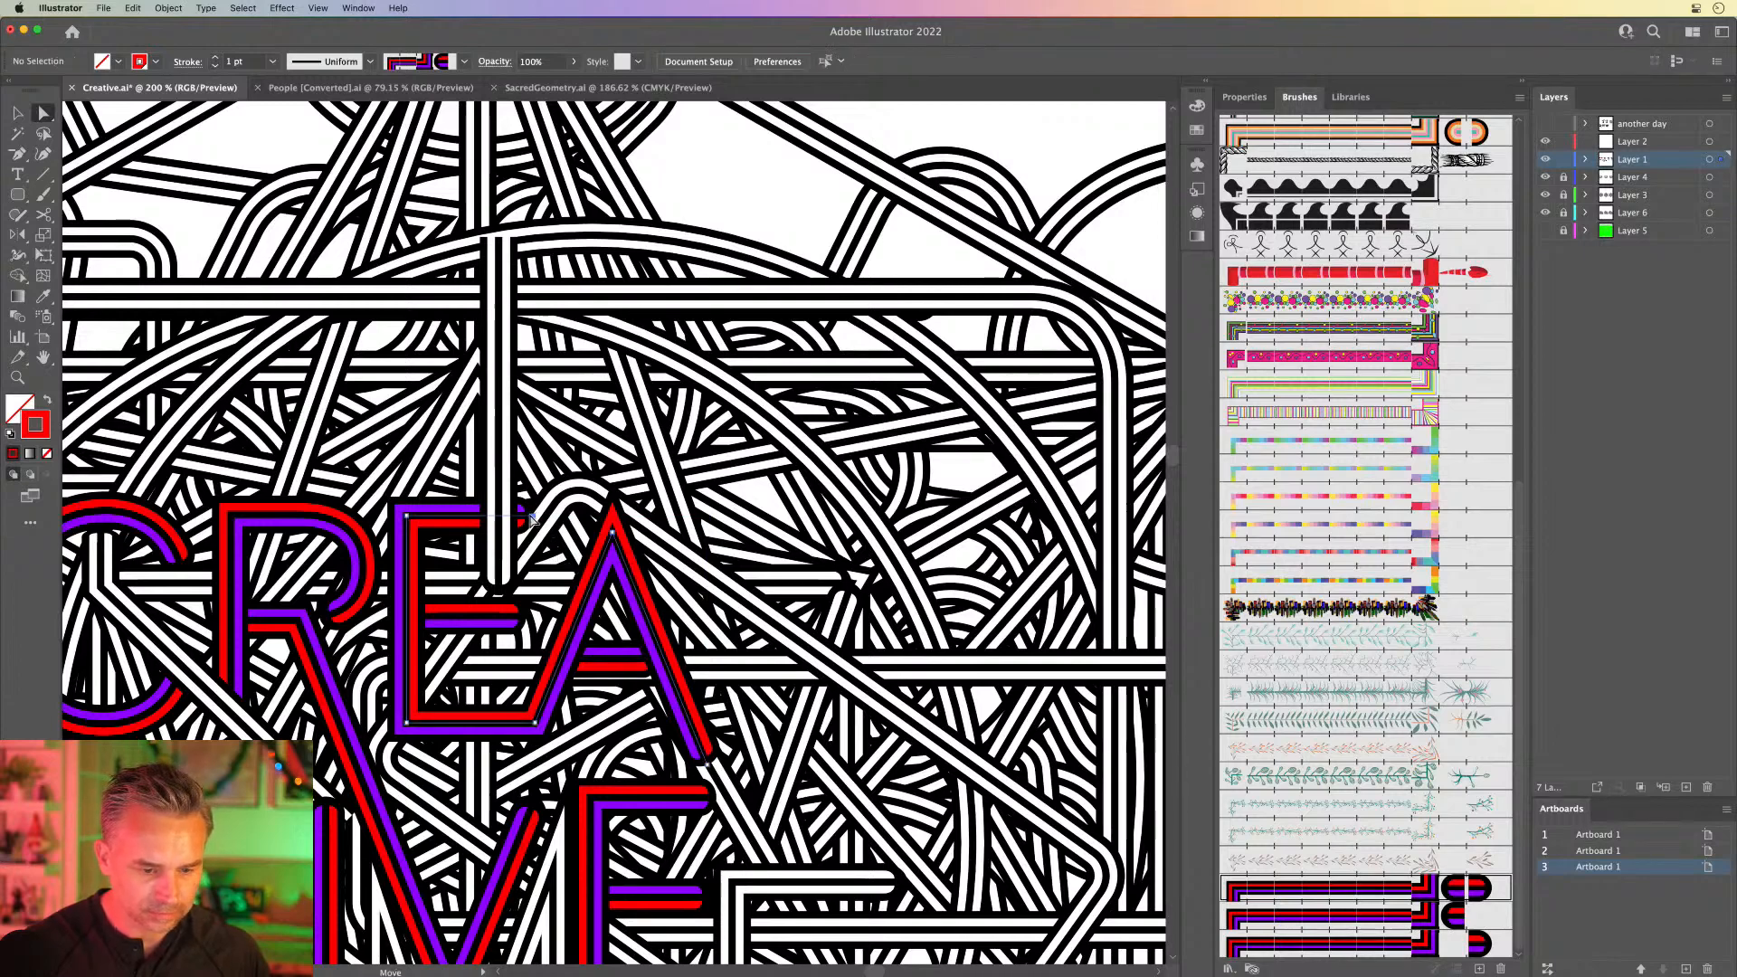
scroll(546, 518, down, 5)
scroll(545, 518, left, 2)
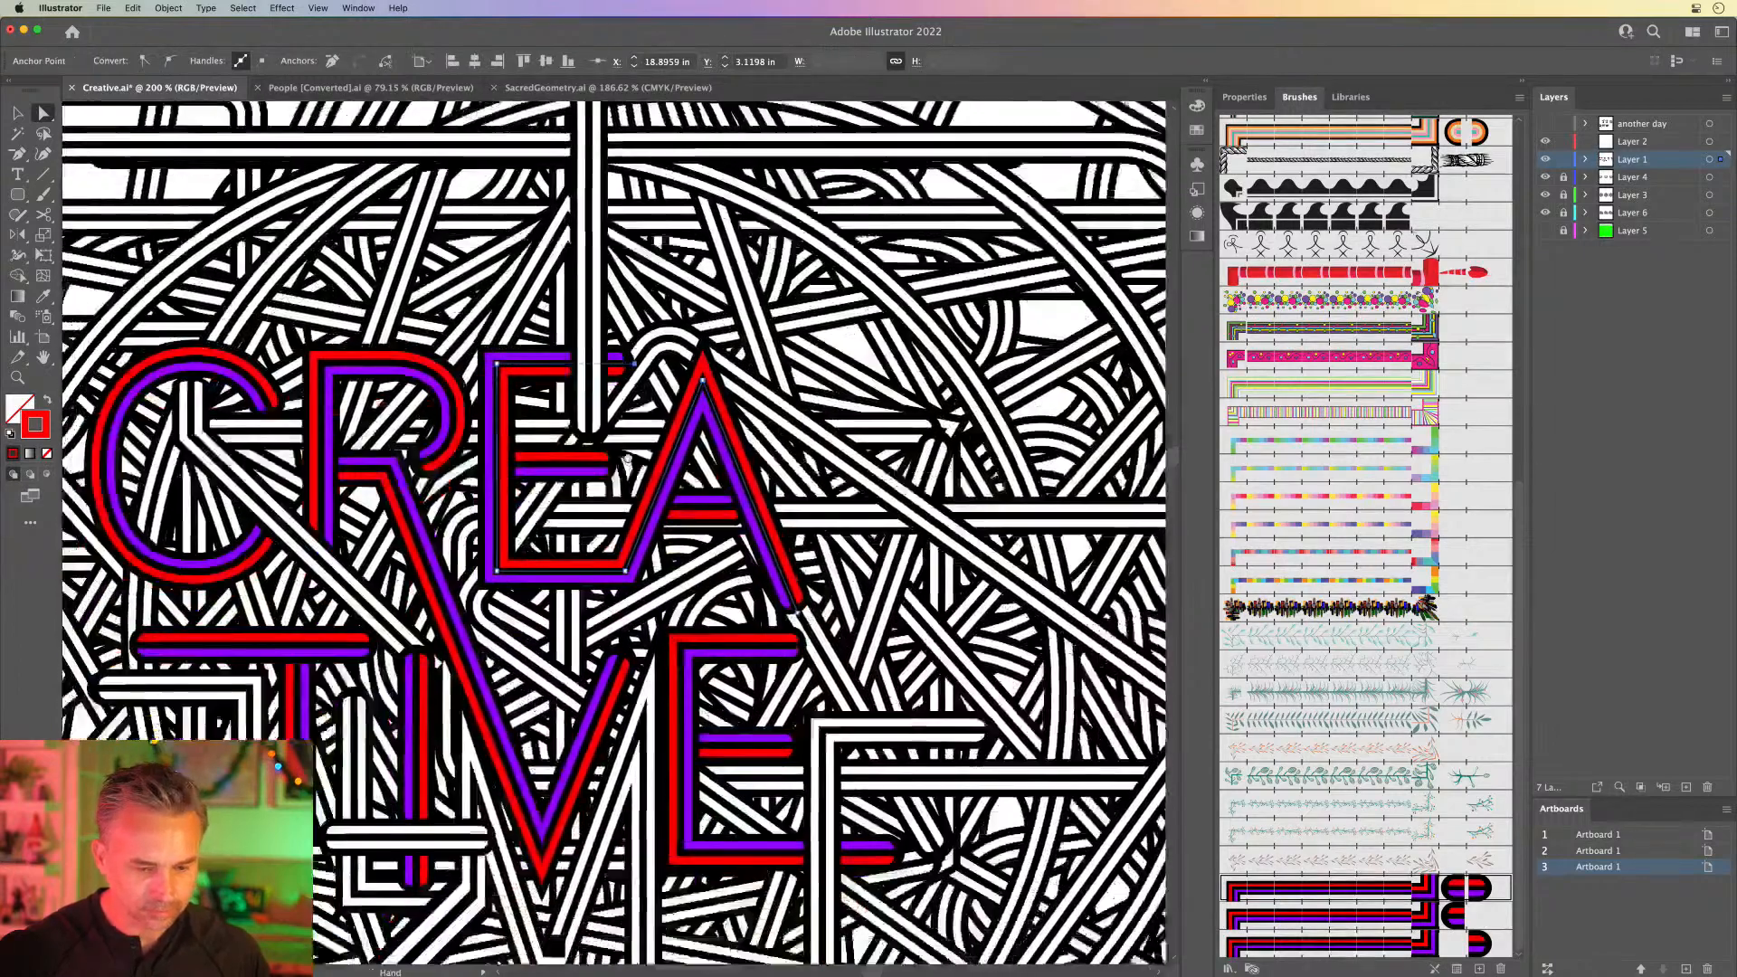
Step: Draw a rounded rectangle about 3.25 × 2.39 in across the A's feet and the lower E, and set its stroke to white
click(17, 194)
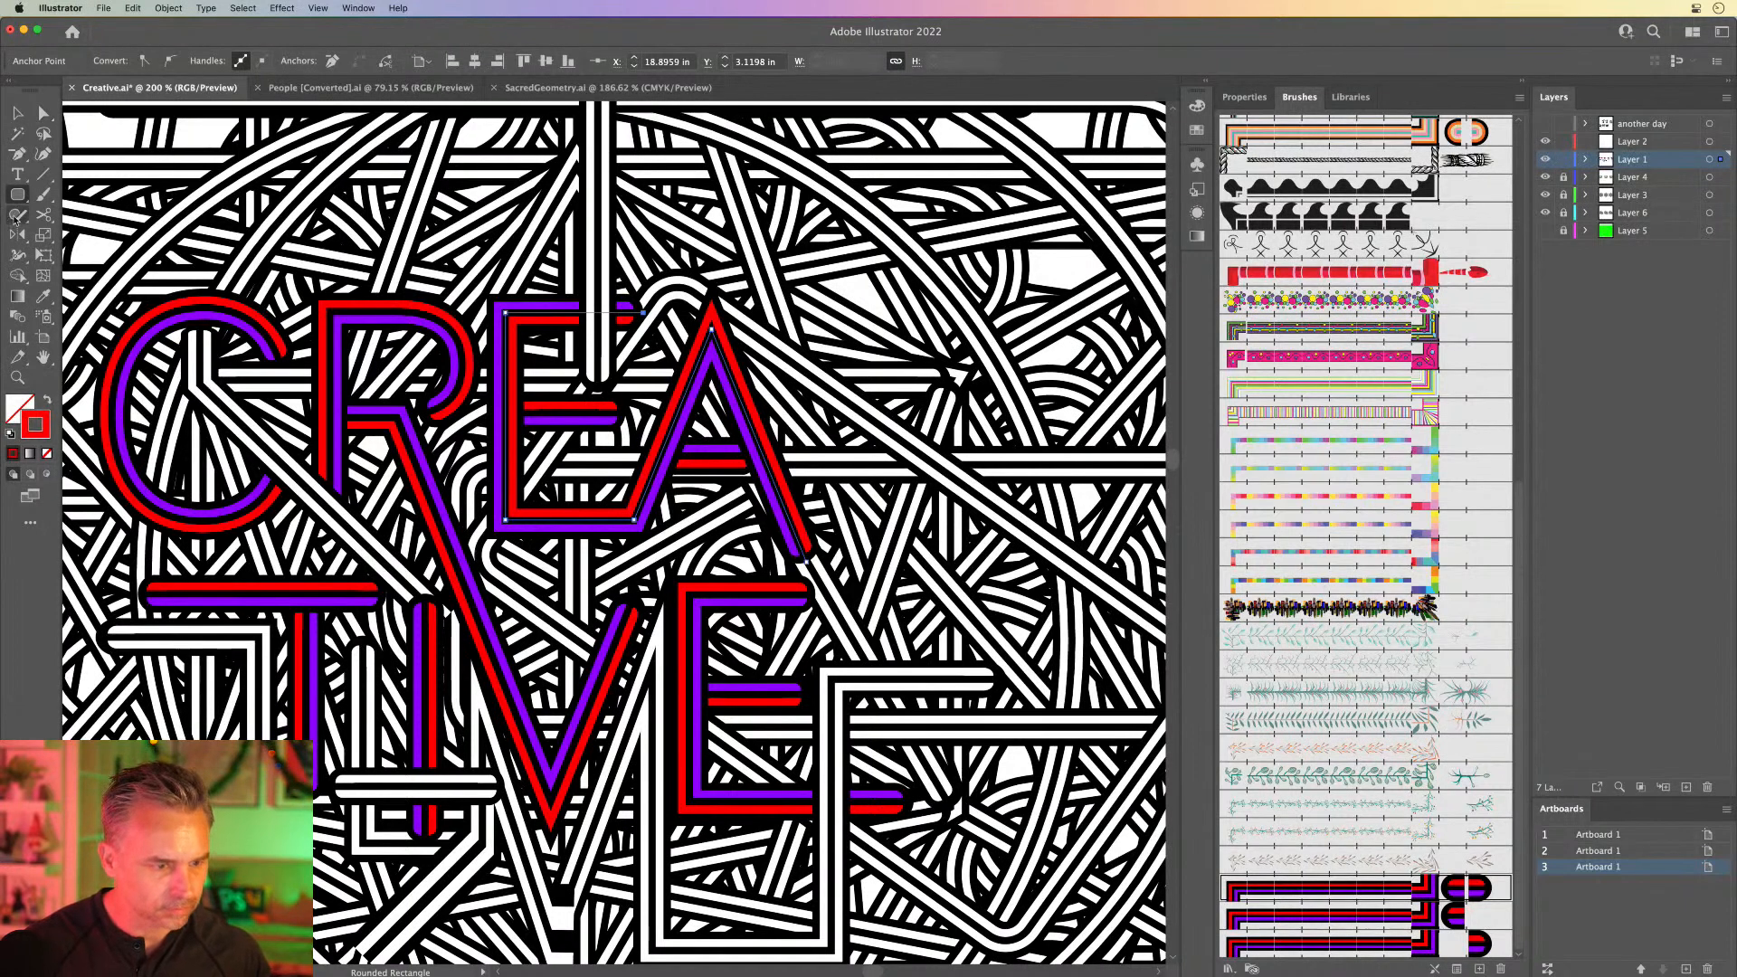
mouse_move(534, 486)
mouse_down()
mouse_move(1103, 891)
mouse_move(1083, 889)
mouse_up()
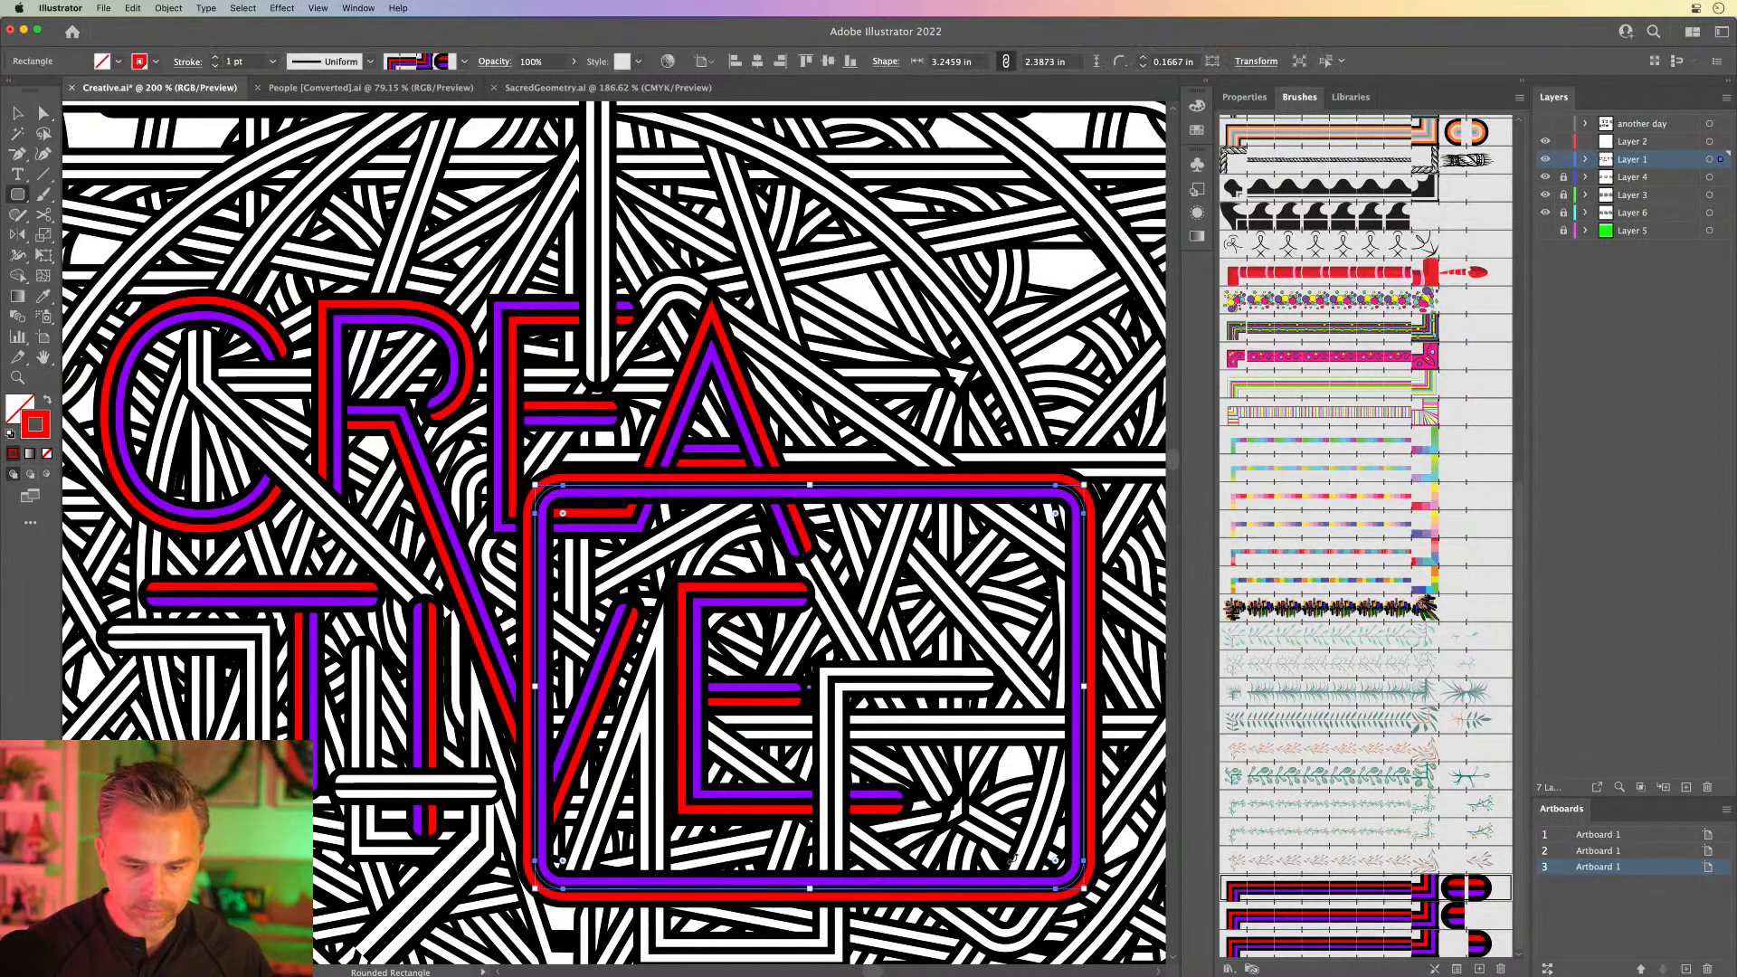
double_click(32, 418)
drag(945, 366, 916, 344)
key(Return)
Step: Rotate the rounded rectangle clockwise so its upper edge slopes from the E's lower arm down past the lower E
key(v)
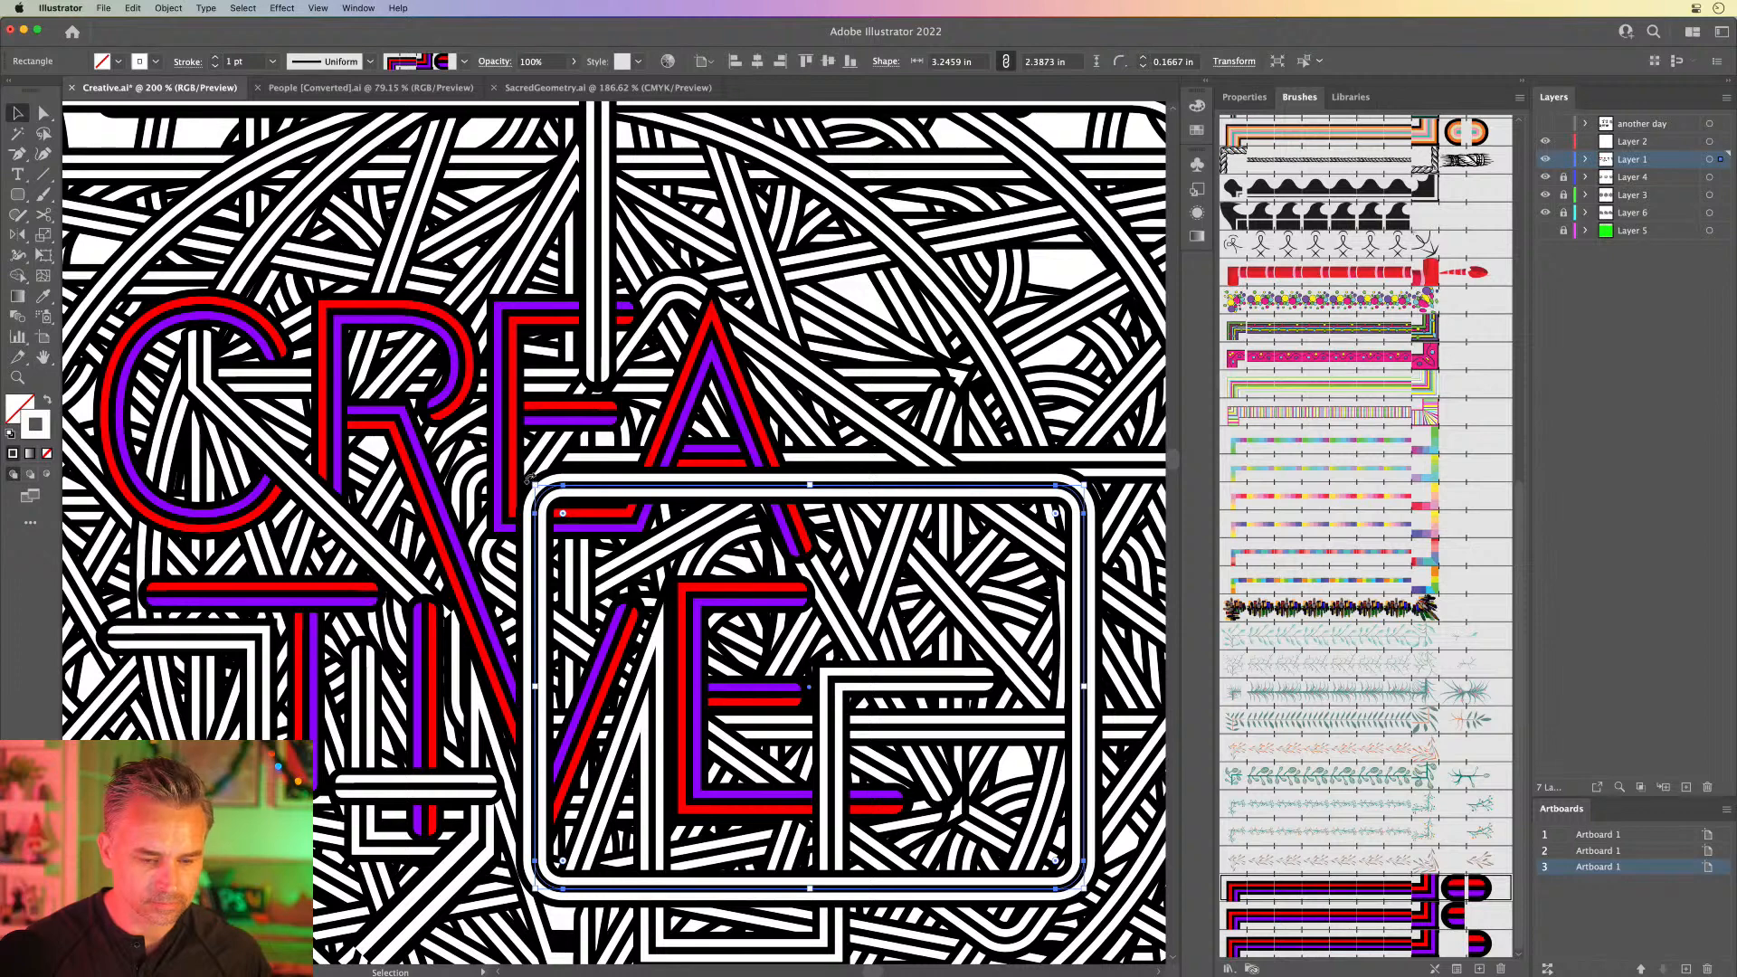
drag(529, 478, 584, 490)
drag(578, 512, 668, 376)
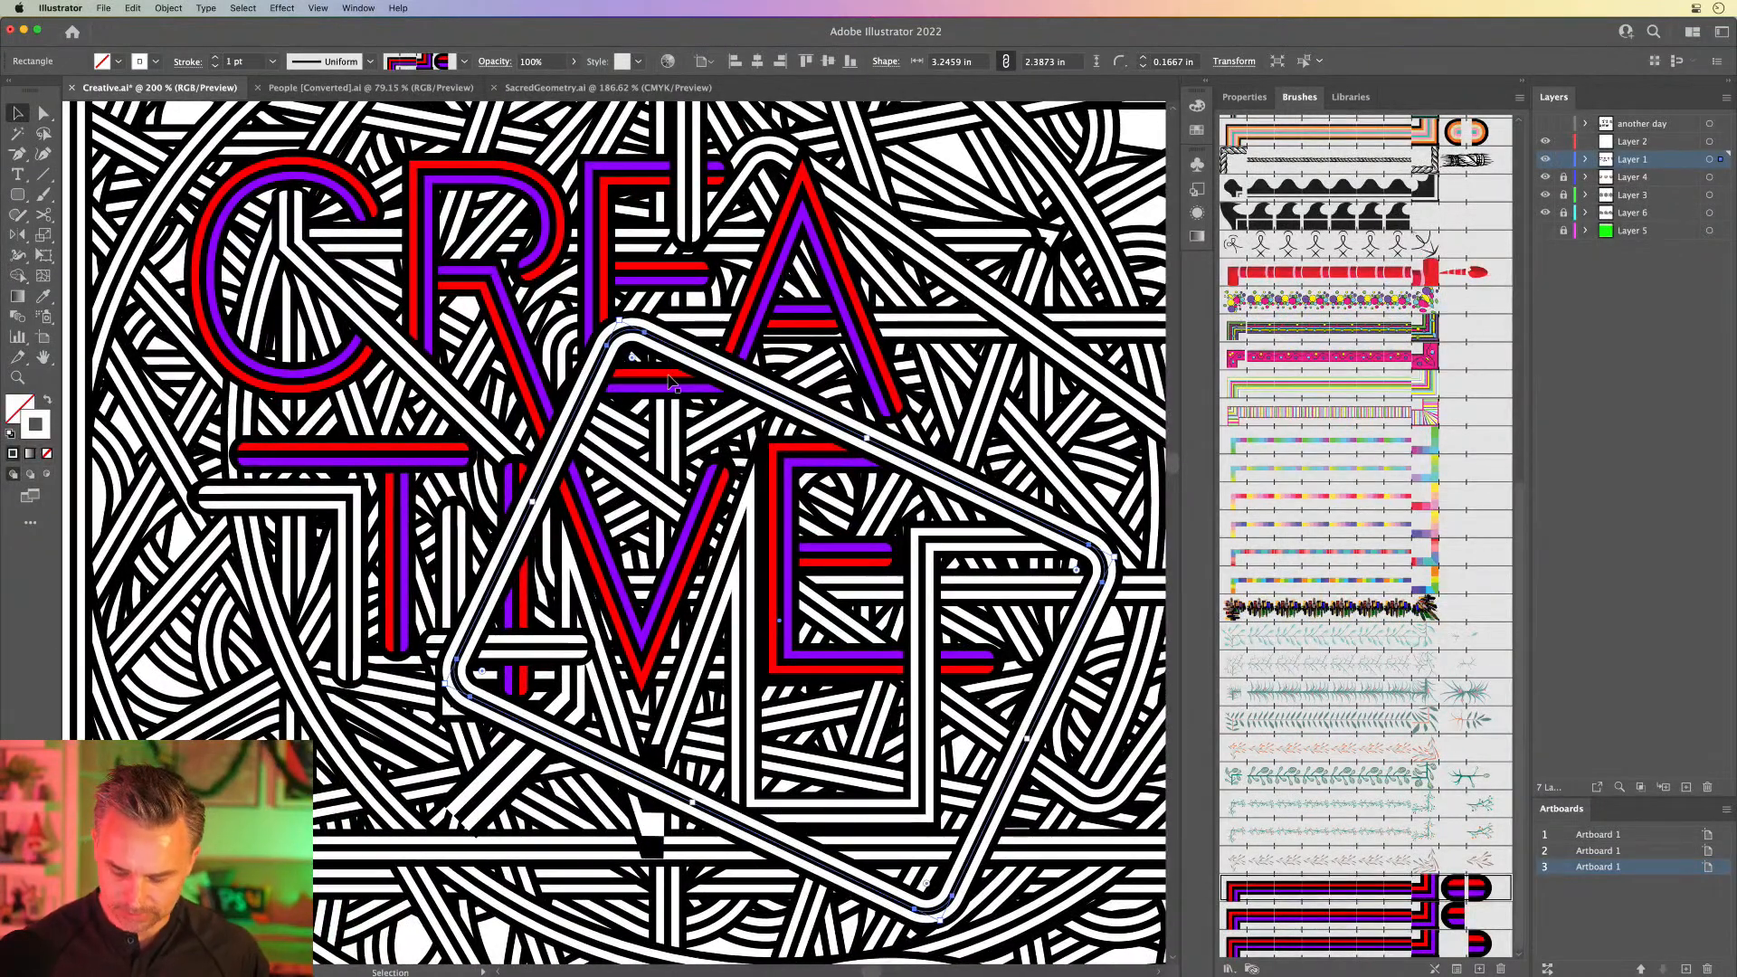
Step: Delete the rectangle's lower corner anchors so that only the sloping upper edge with its two rounded corners remains
key(p)
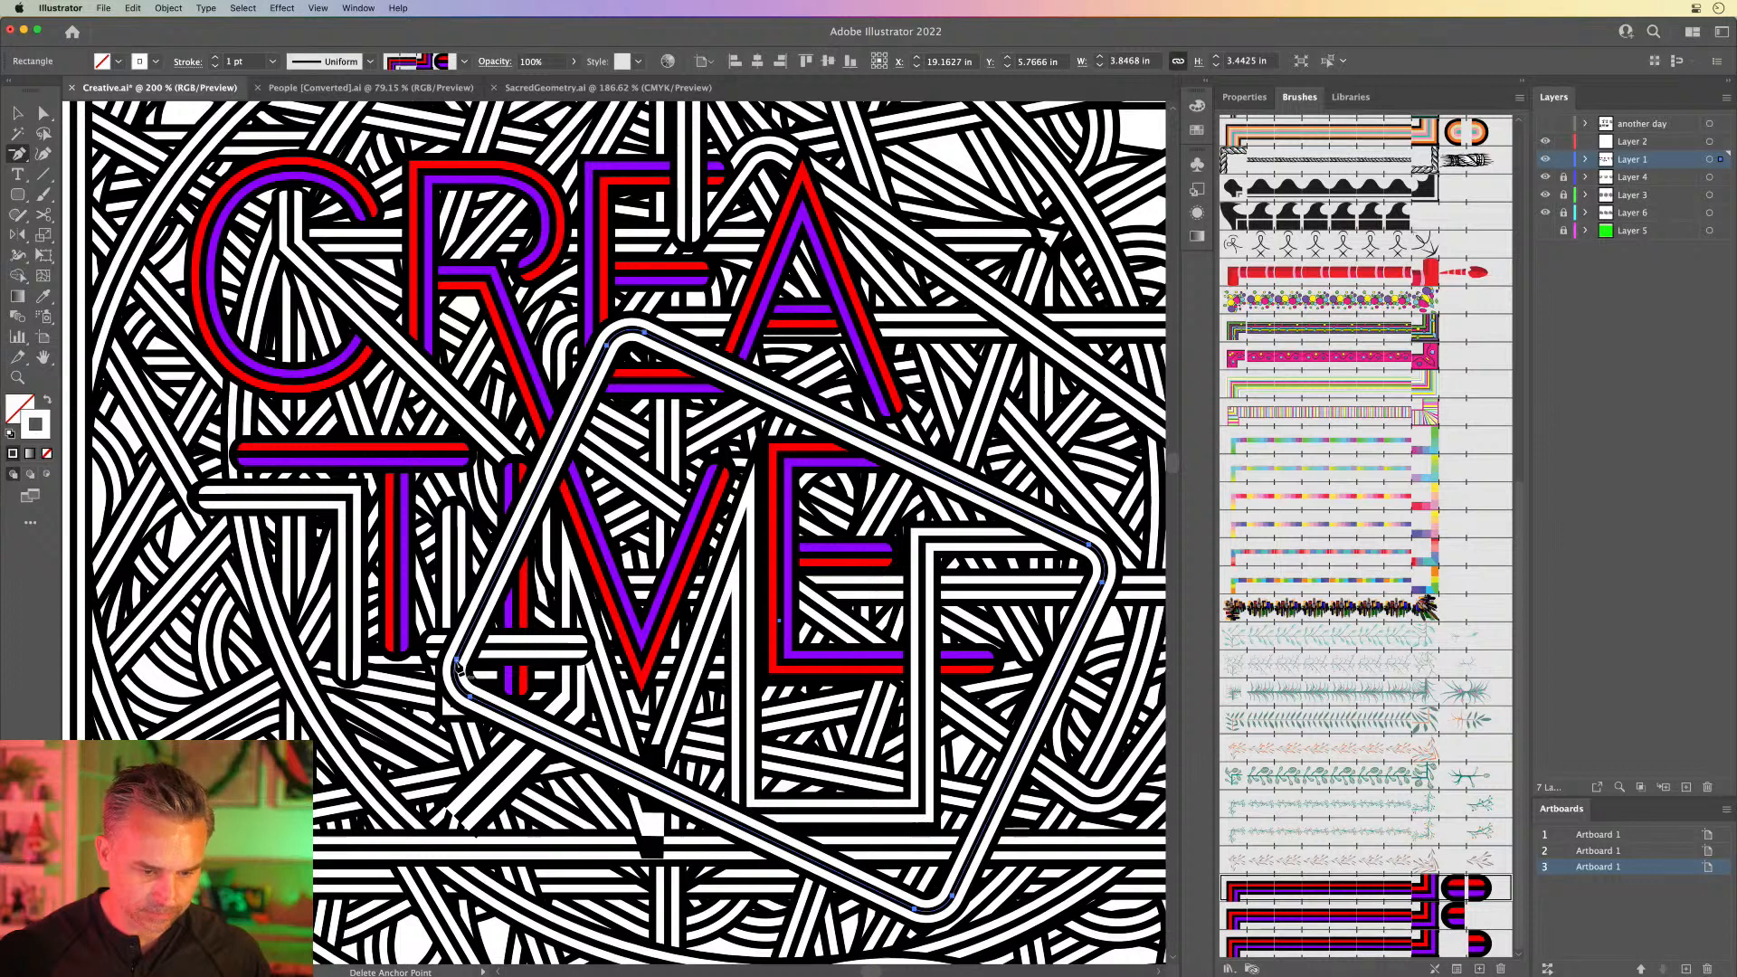
click(43, 112)
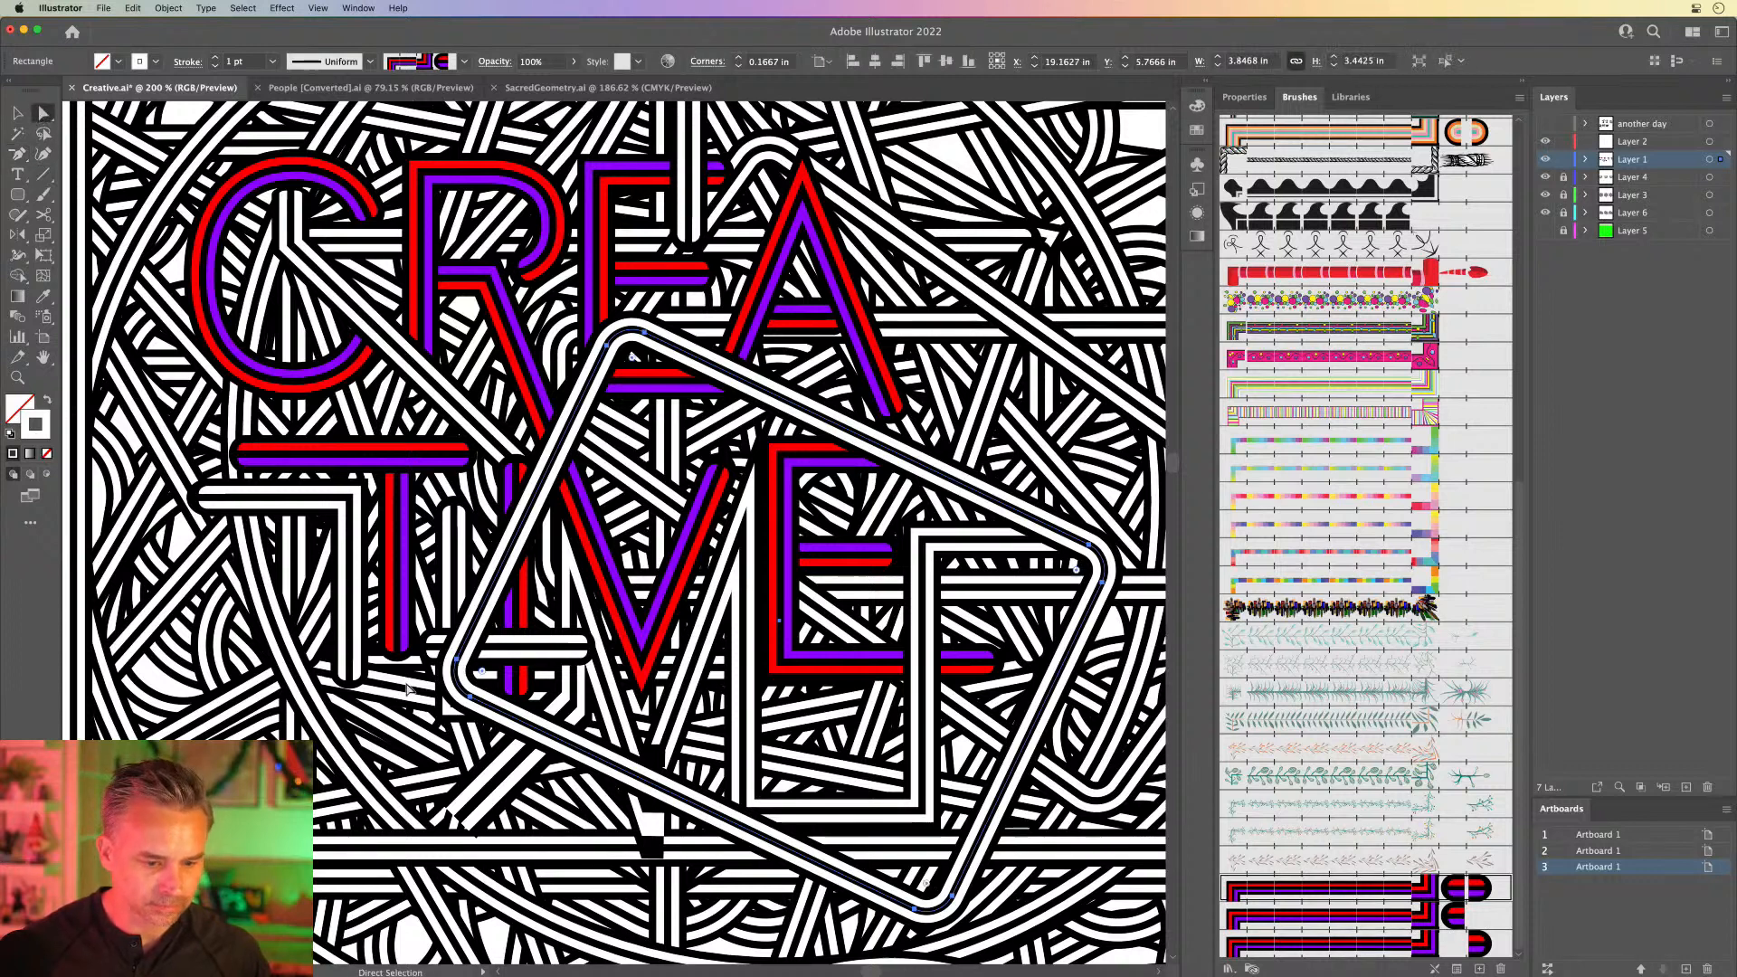
click(456, 665)
key(Delete)
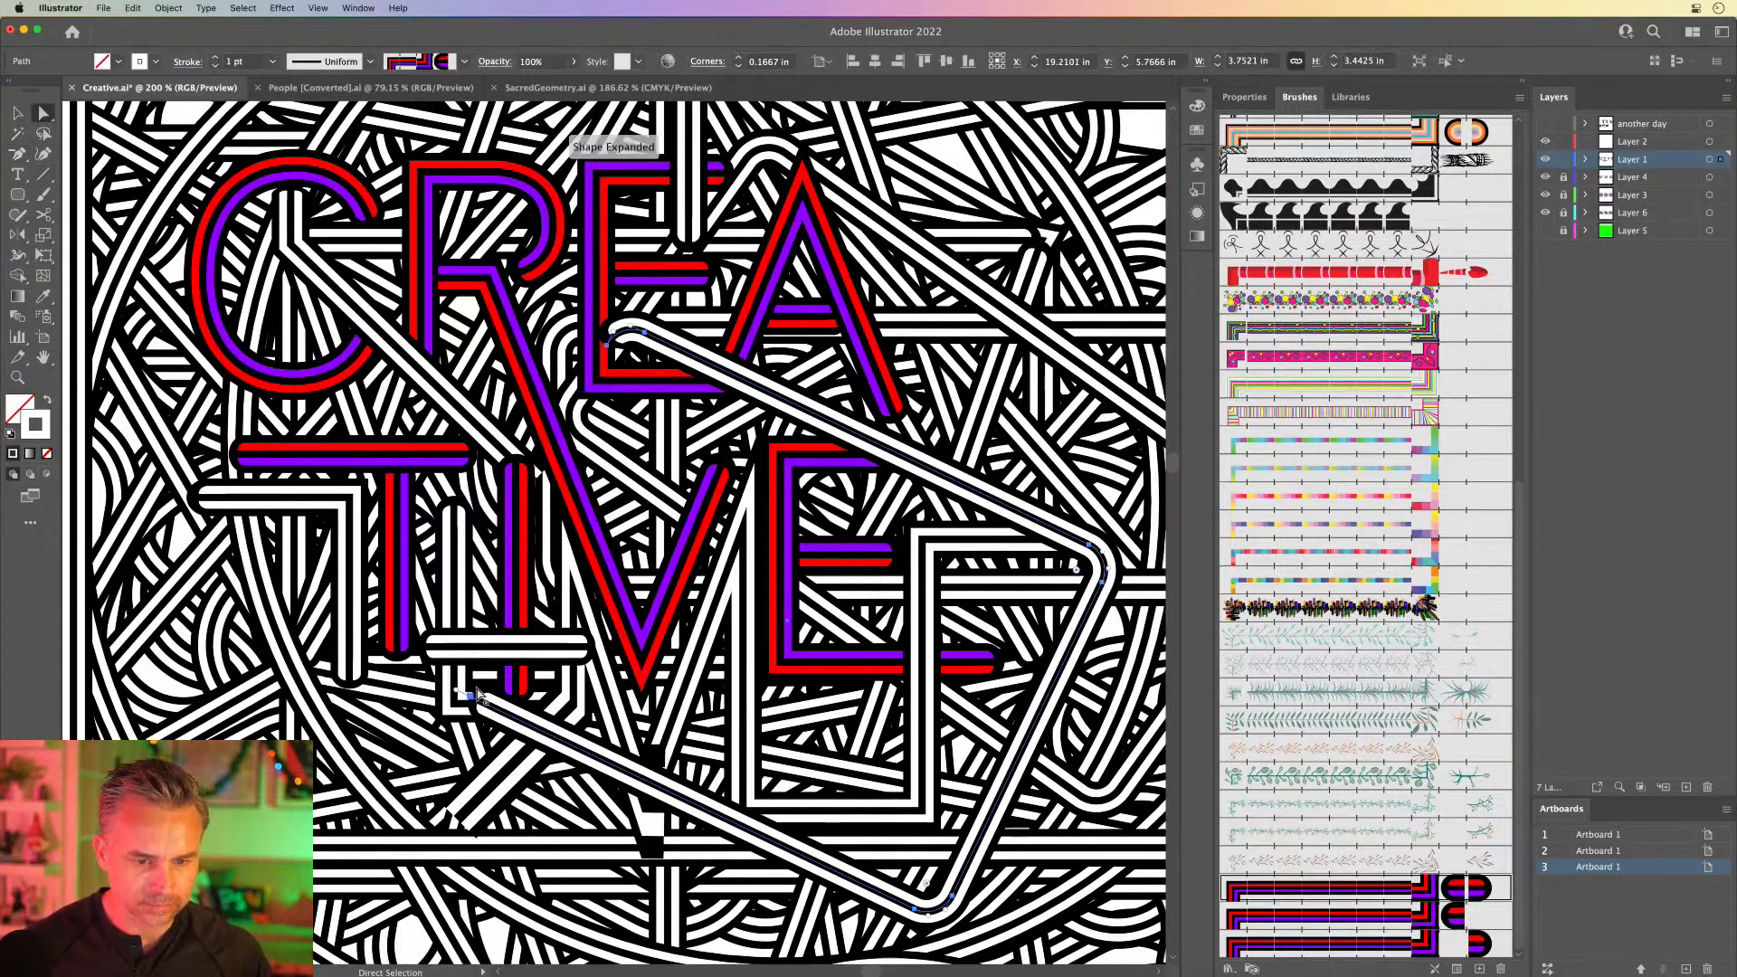
click(463, 694)
key(Delete)
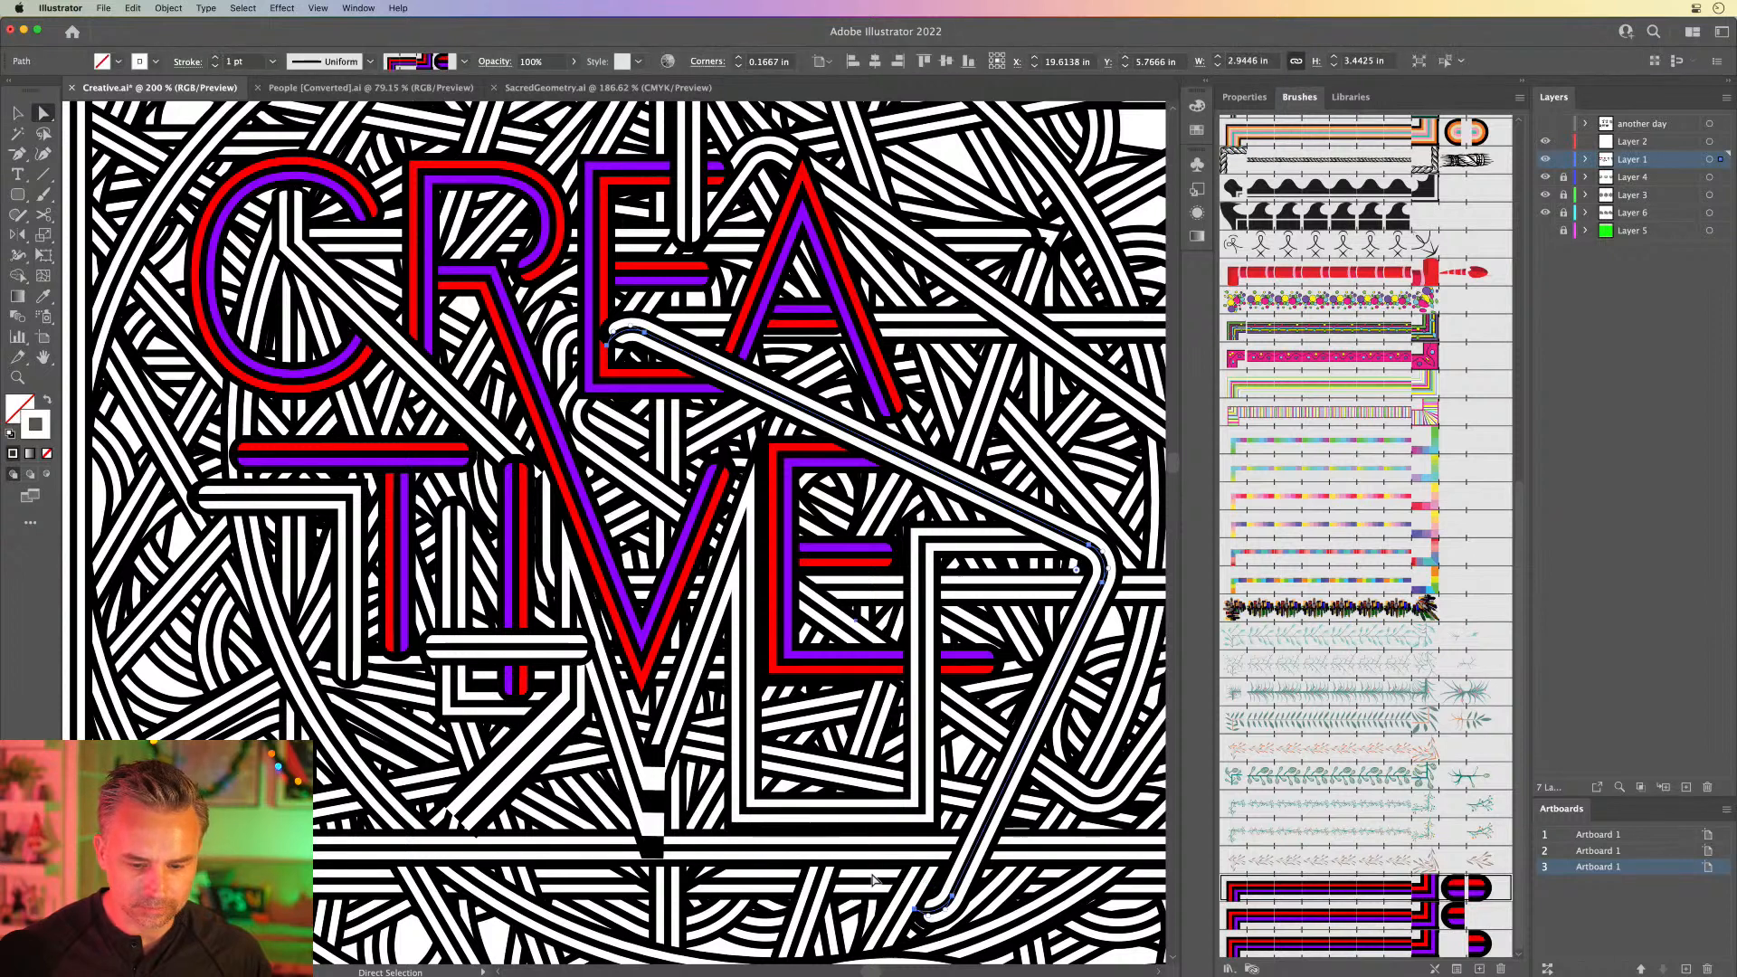
click(916, 911)
key(Delete)
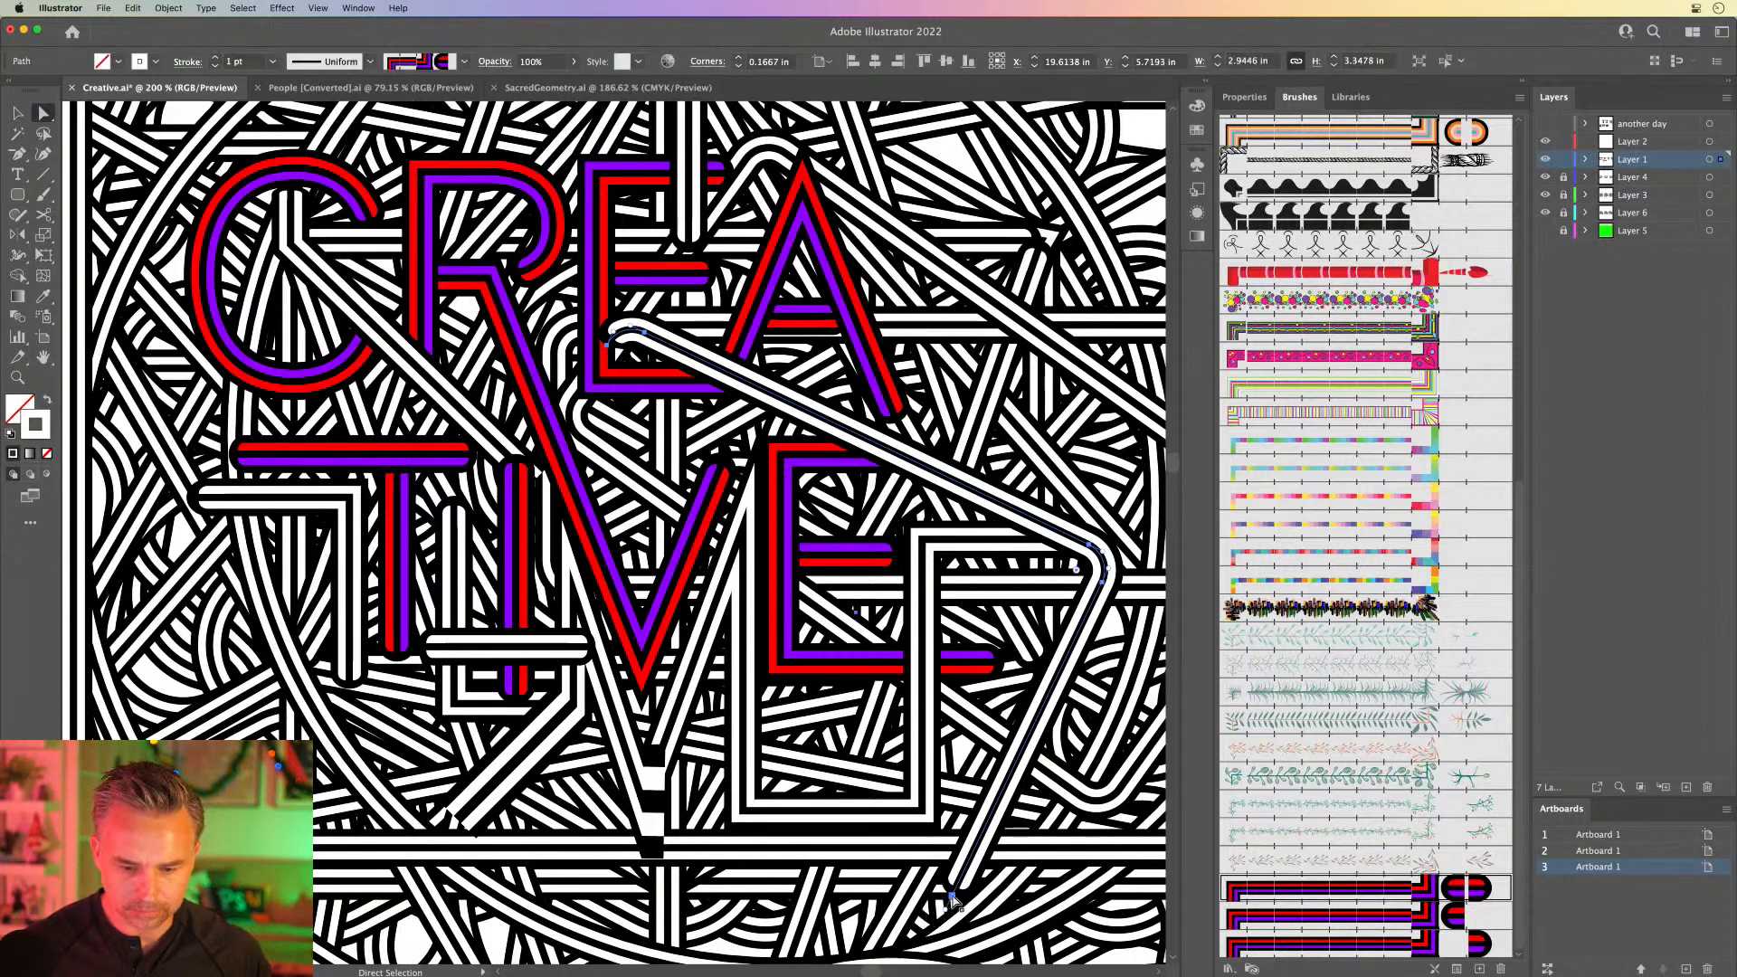
click(950, 896)
key(Delete)
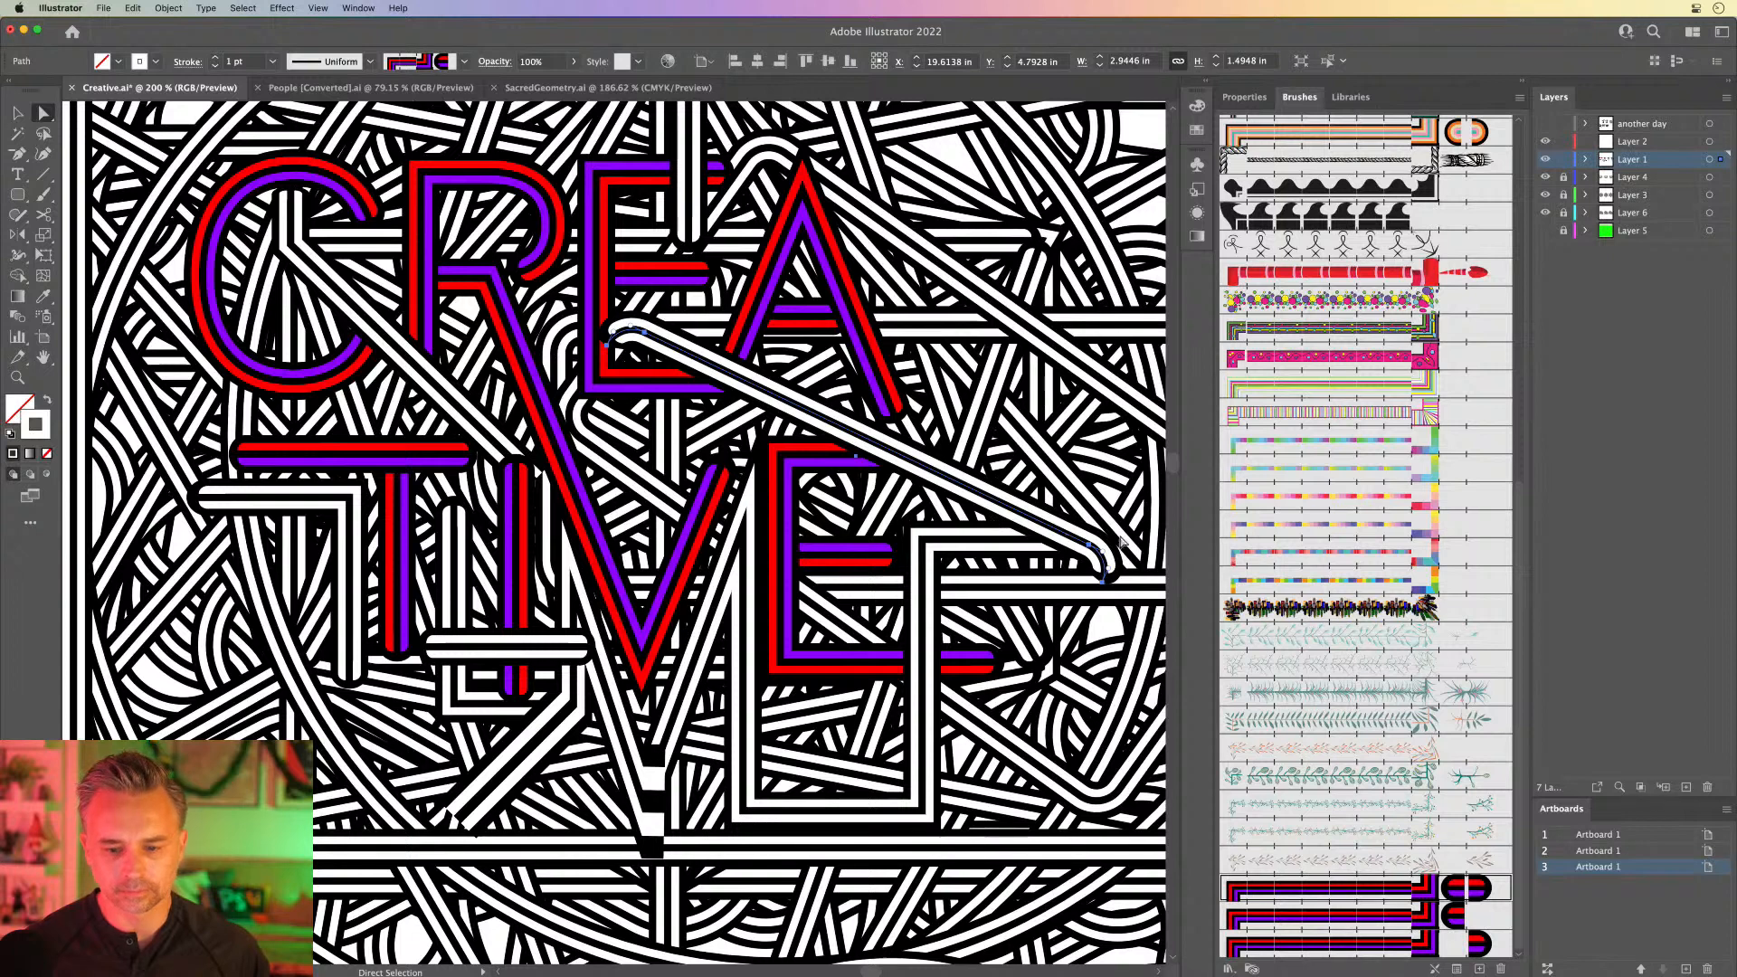
Step: Pull in the sloping line's lower rounded end and replace its upper rounded corner with a short, sharply angled segment towards the E's middle arm
click(1101, 574)
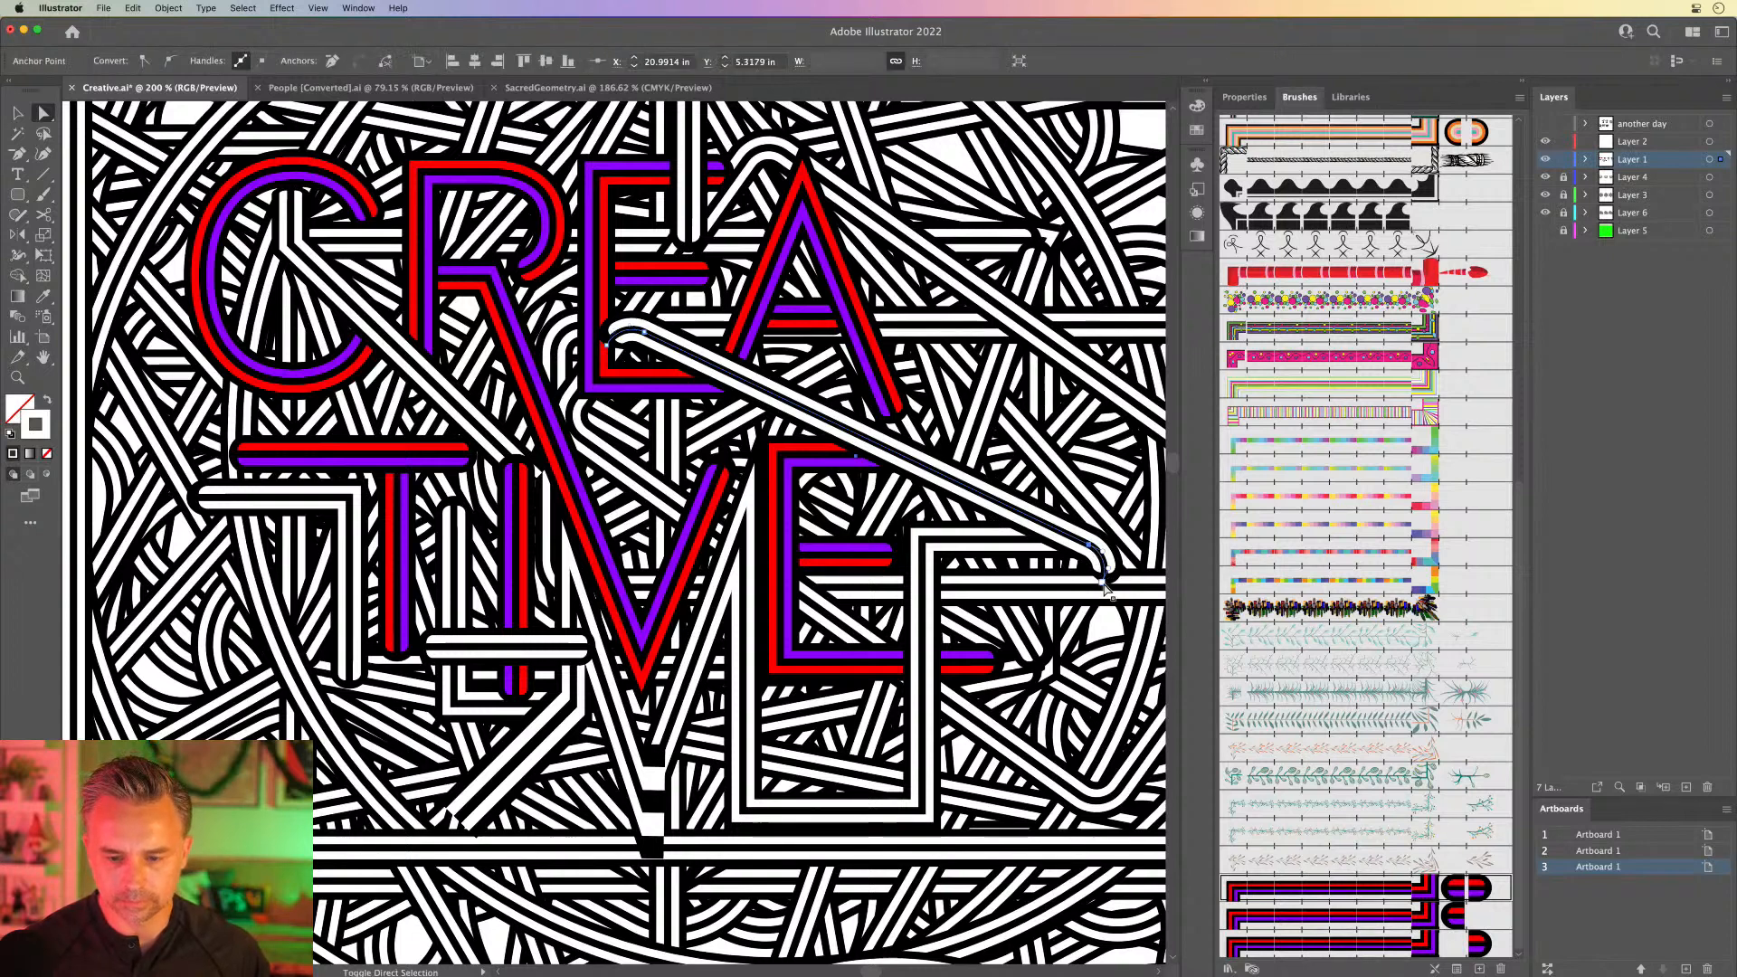
drag(1103, 583, 957, 534)
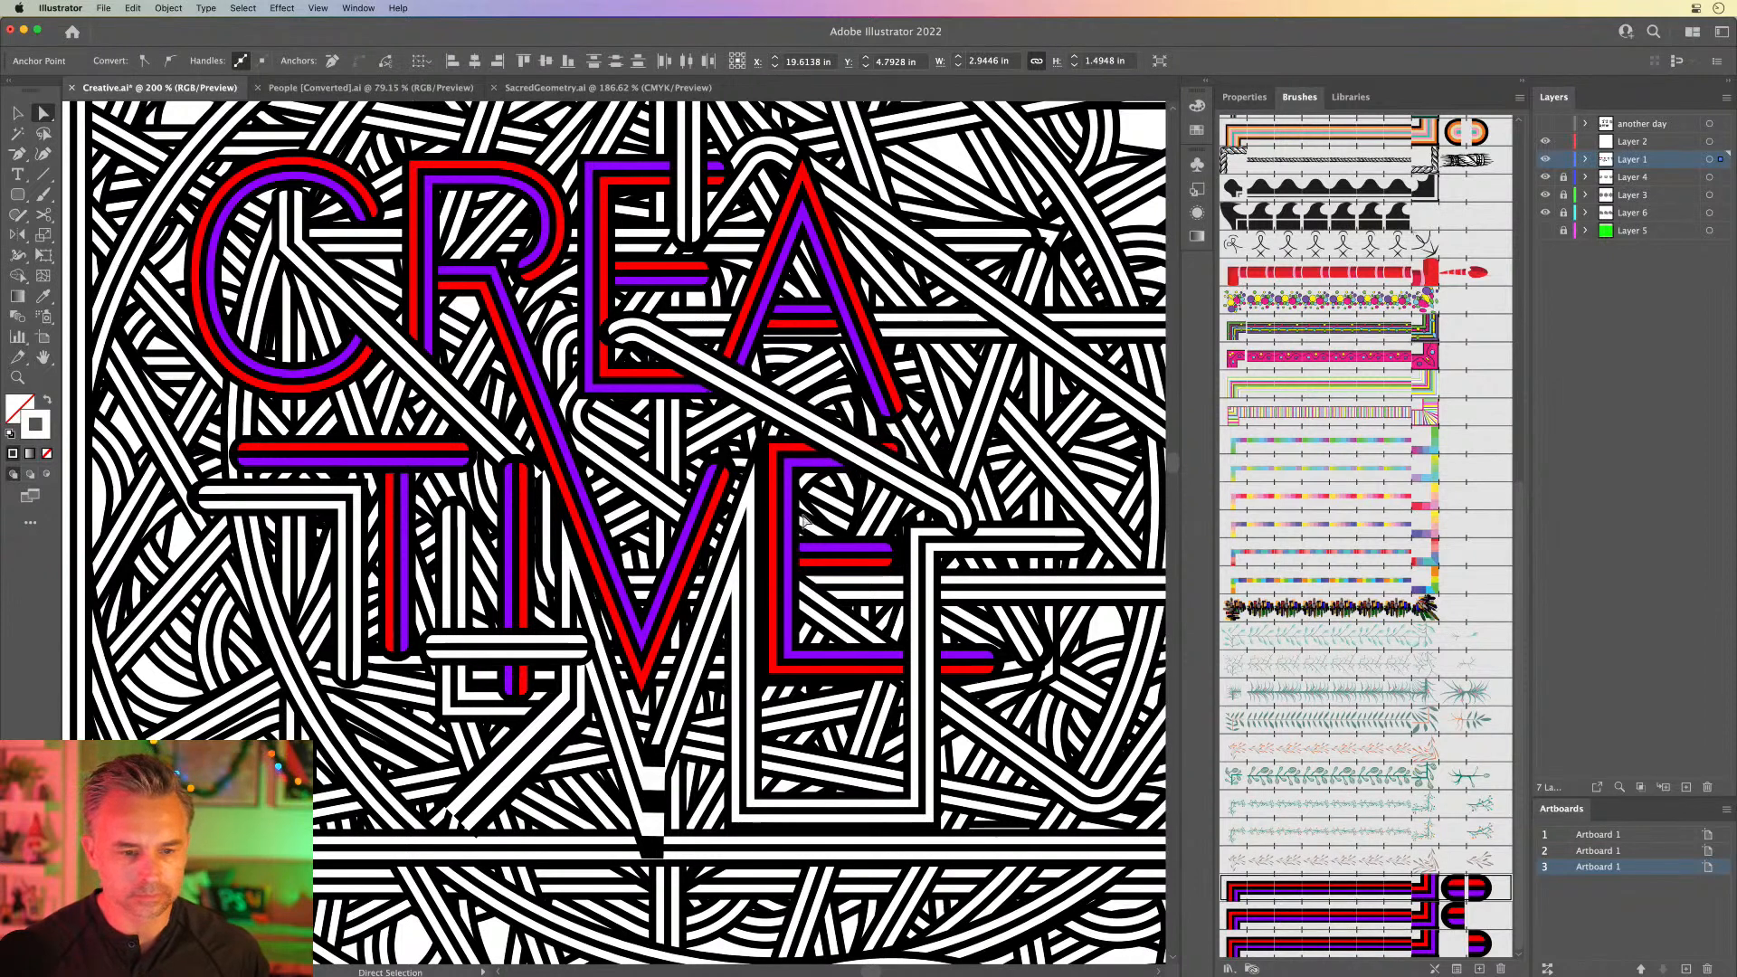
click(629, 338)
key(minus)
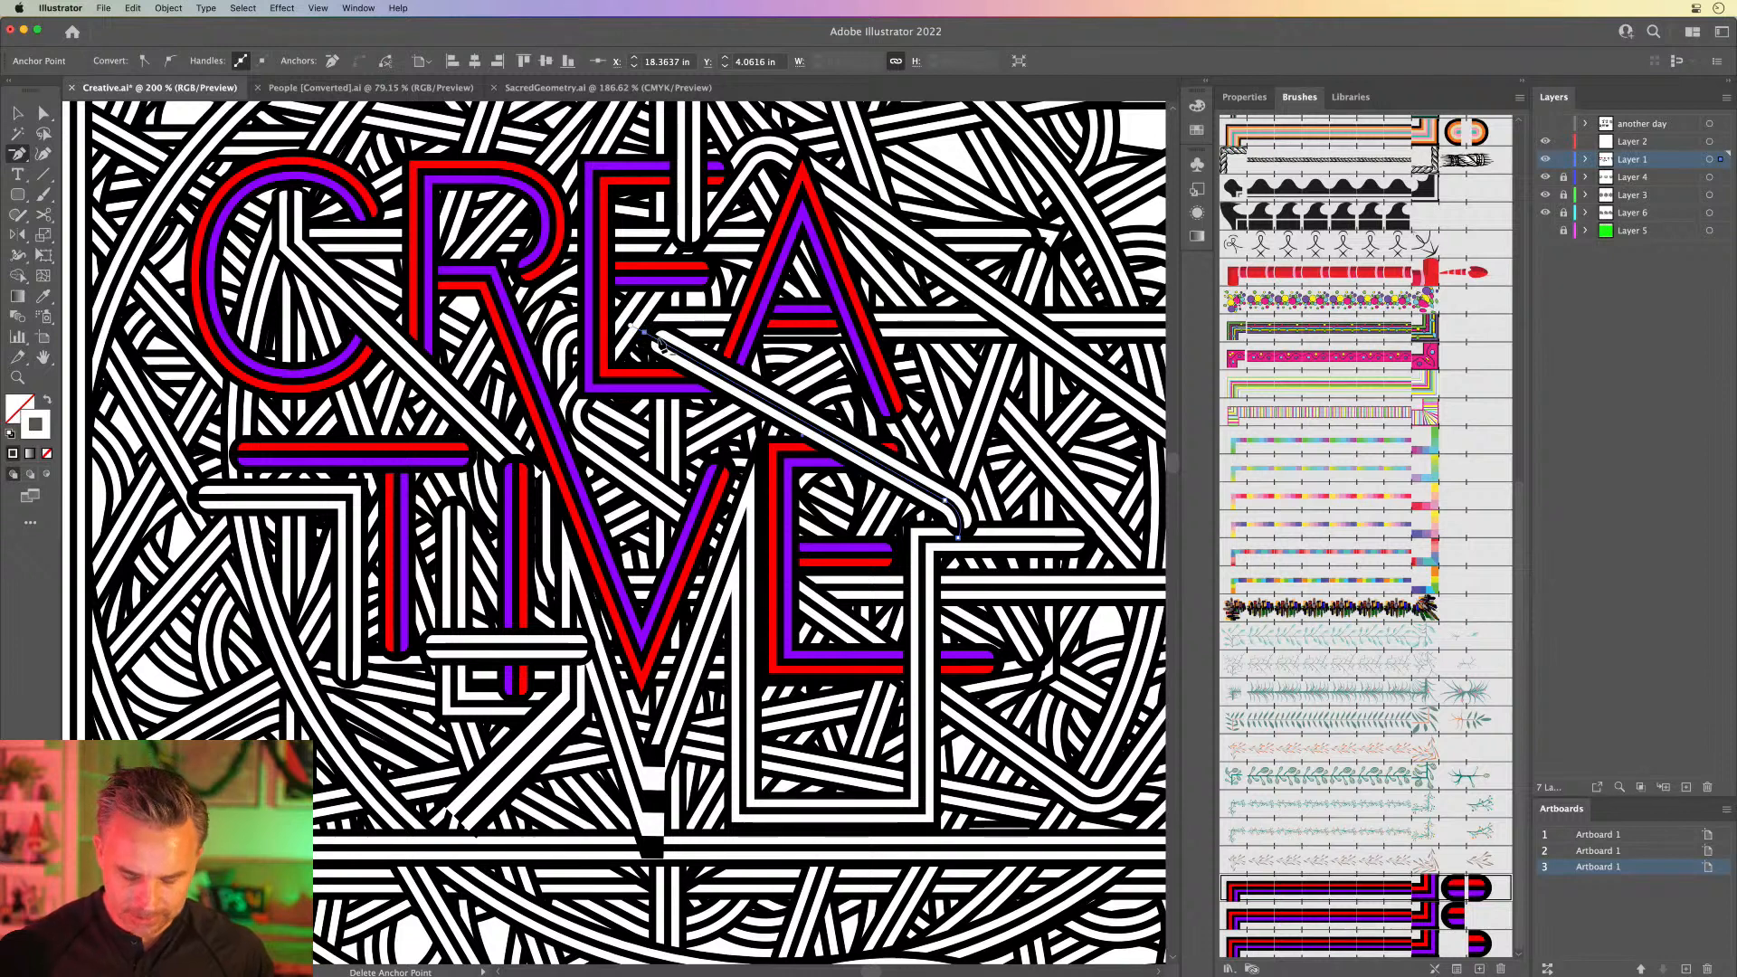
key(plus)
key(p)
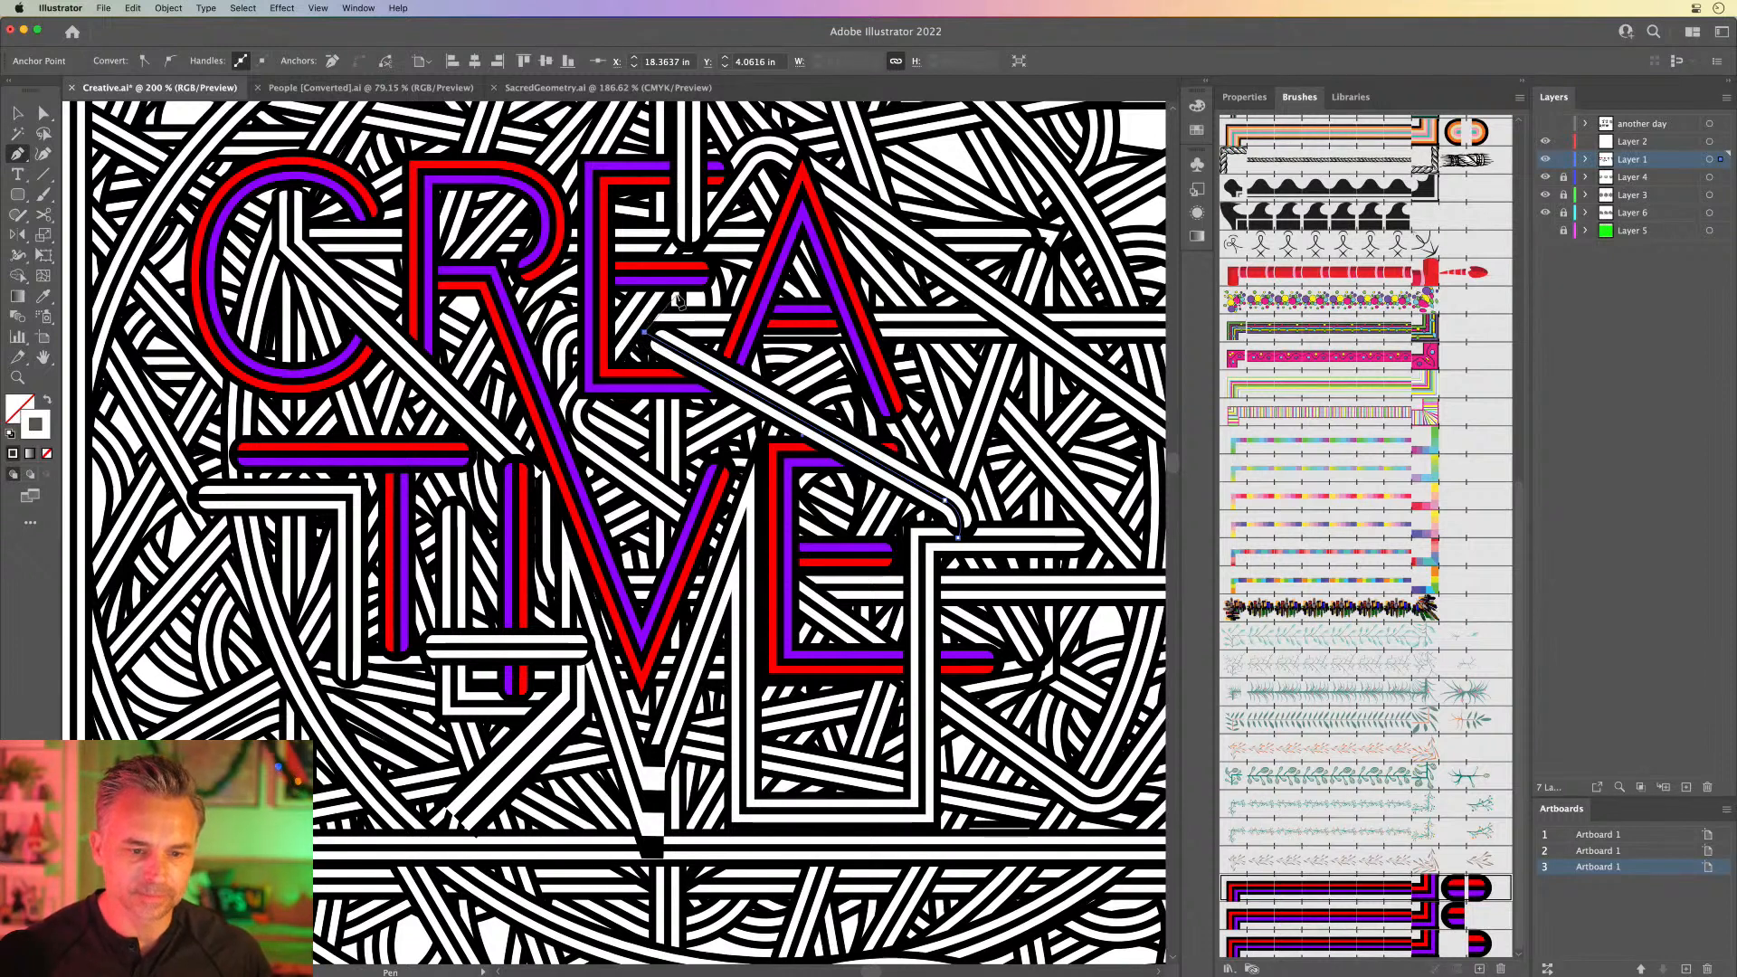
drag(680, 296, 546, 328)
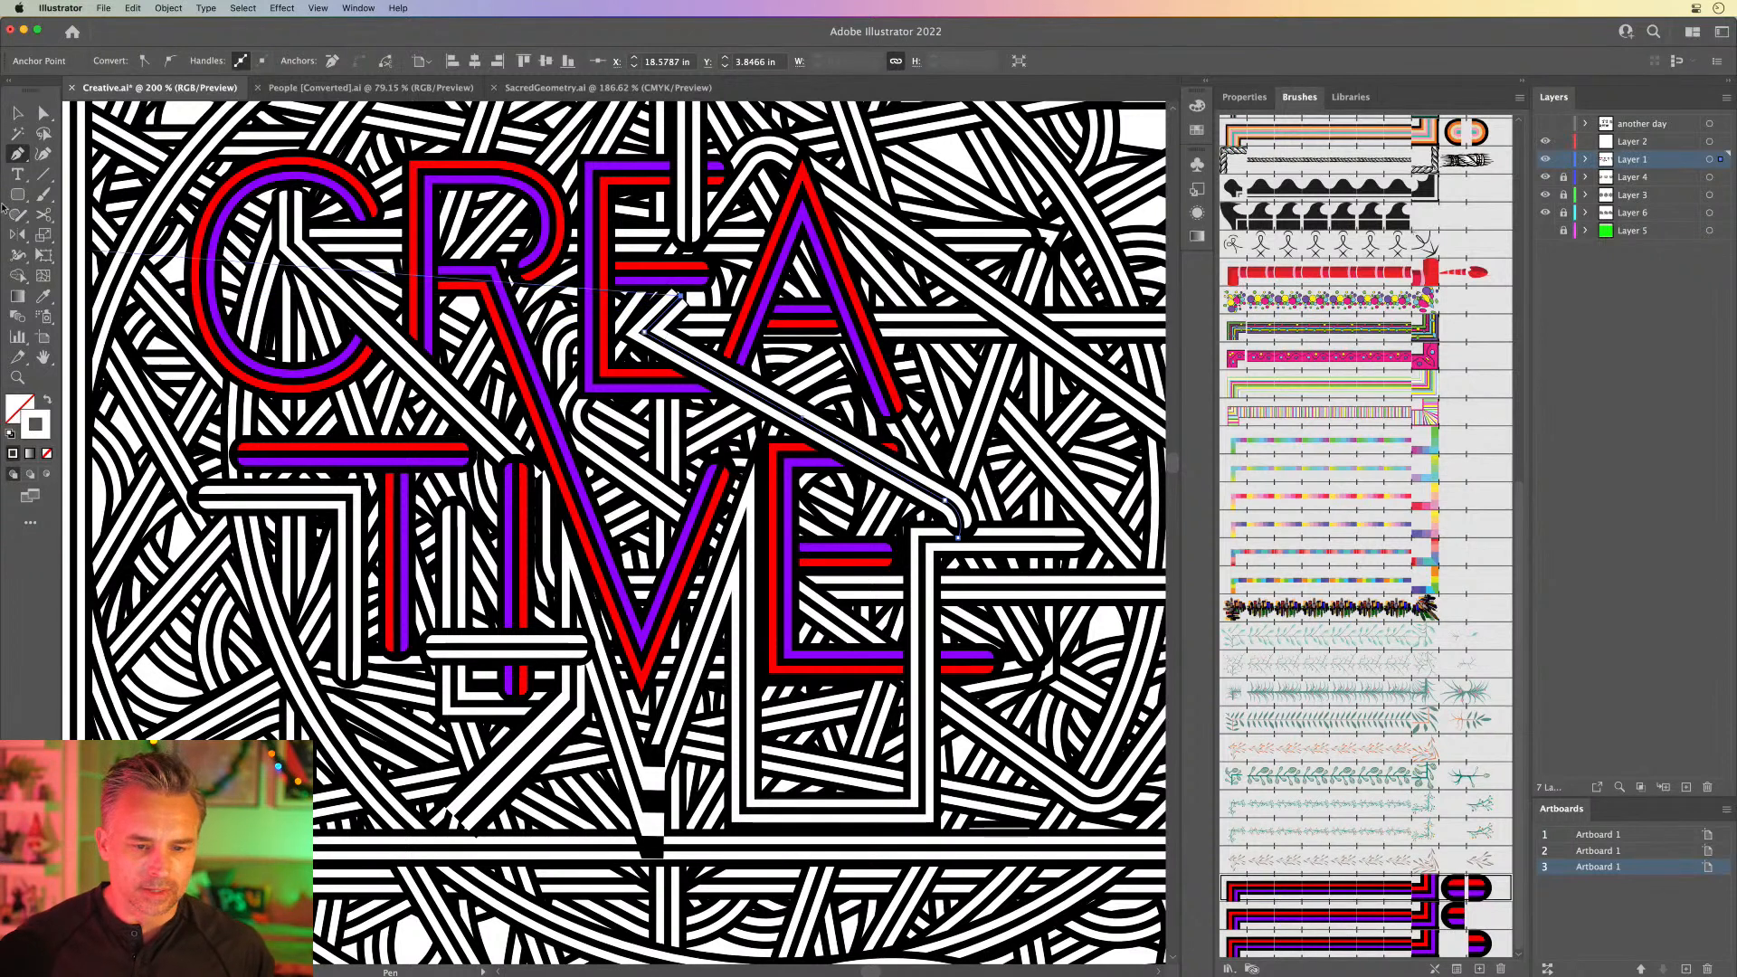
Step: Shorten the sloping line so its rounded lower end stops between the A and the lower E, and deselect it
click(44, 112)
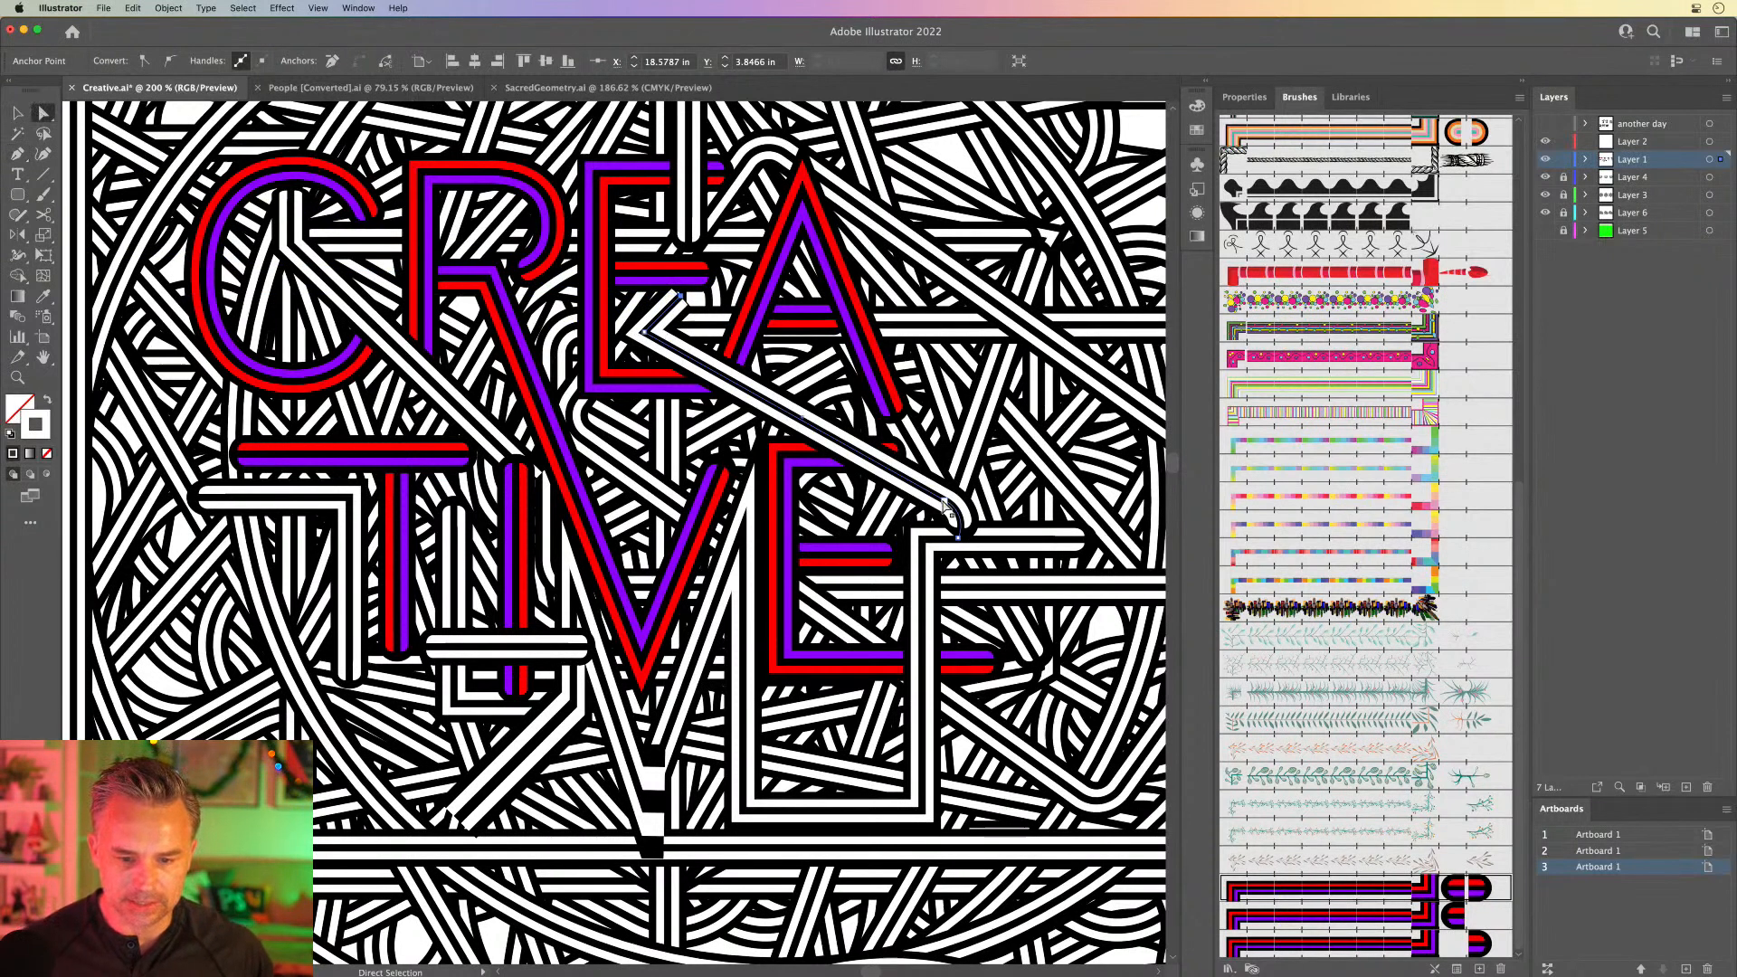
drag(943, 504, 759, 441)
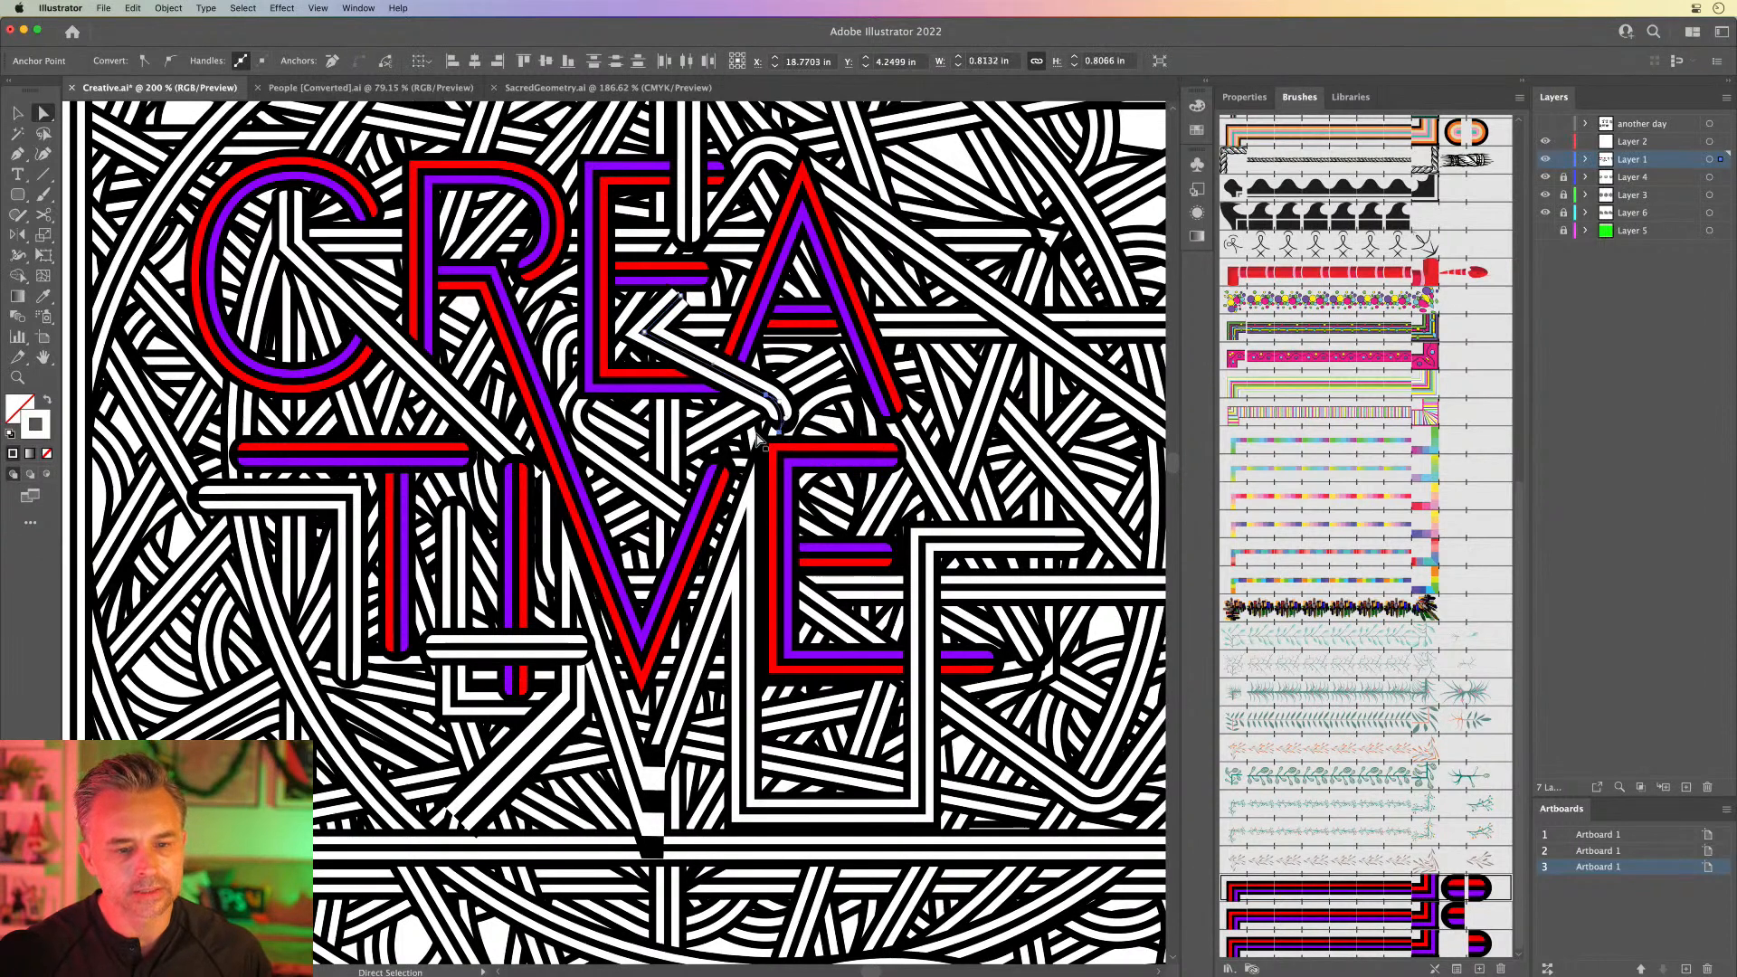
click(261, 291)
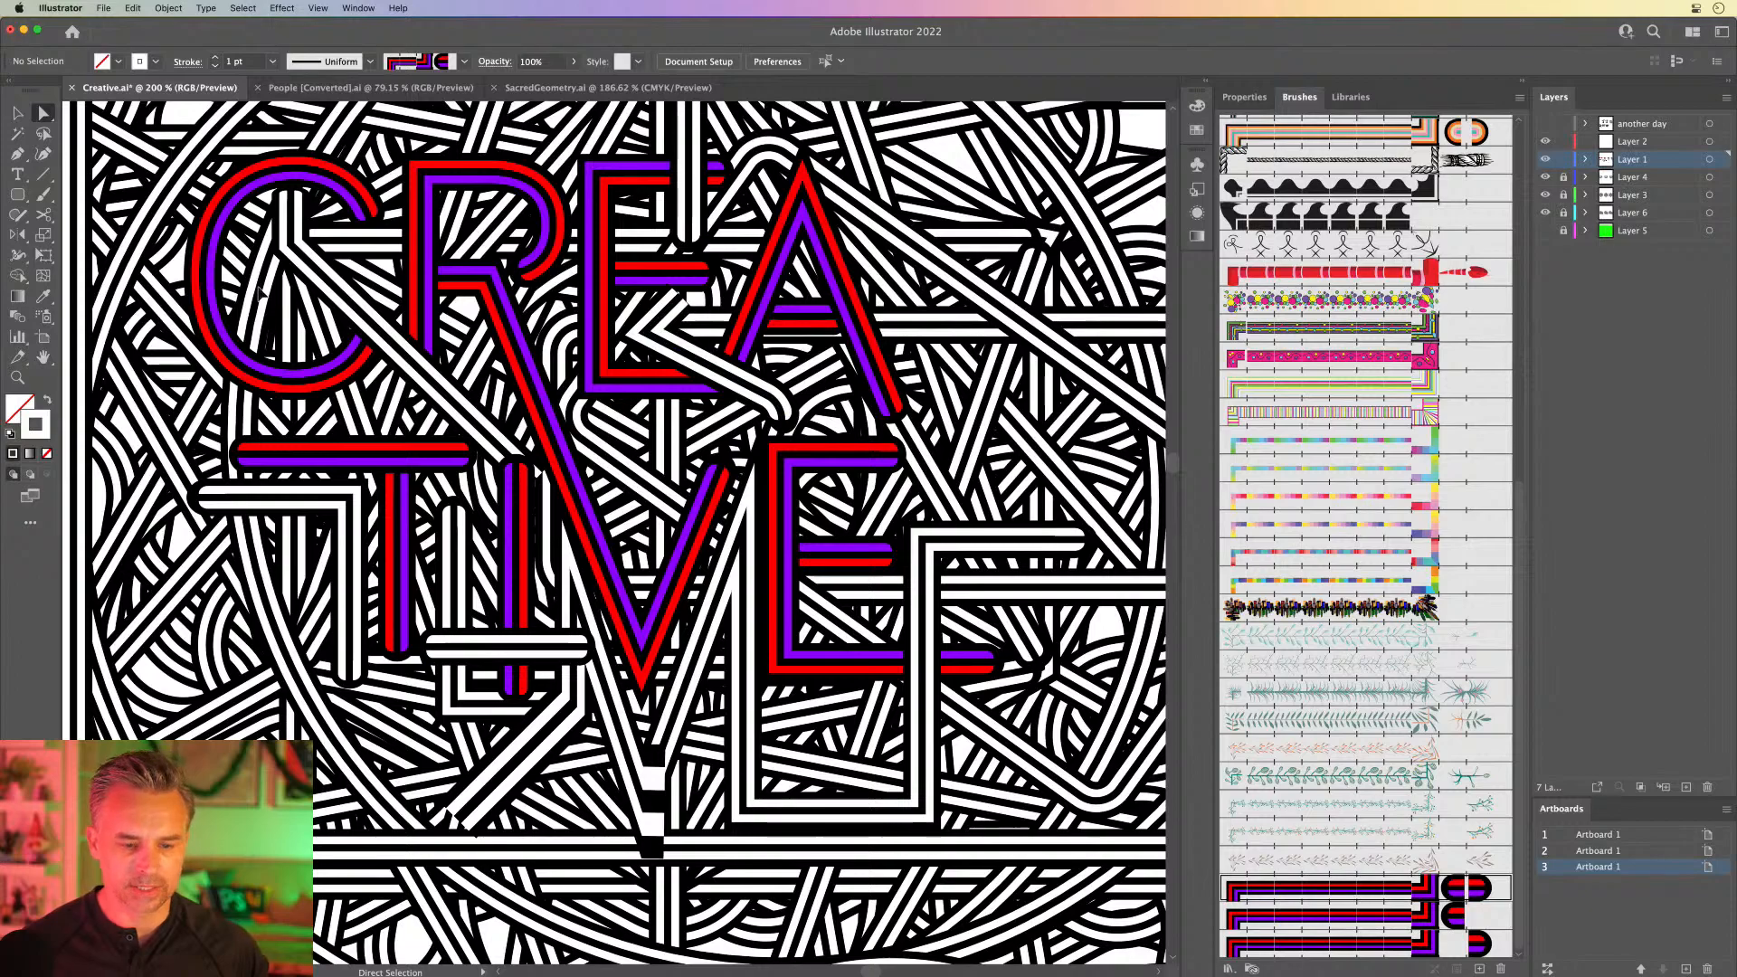
key(super+minus)
scroll(603, 488, left, 5)
scroll(604, 488, up, 2)
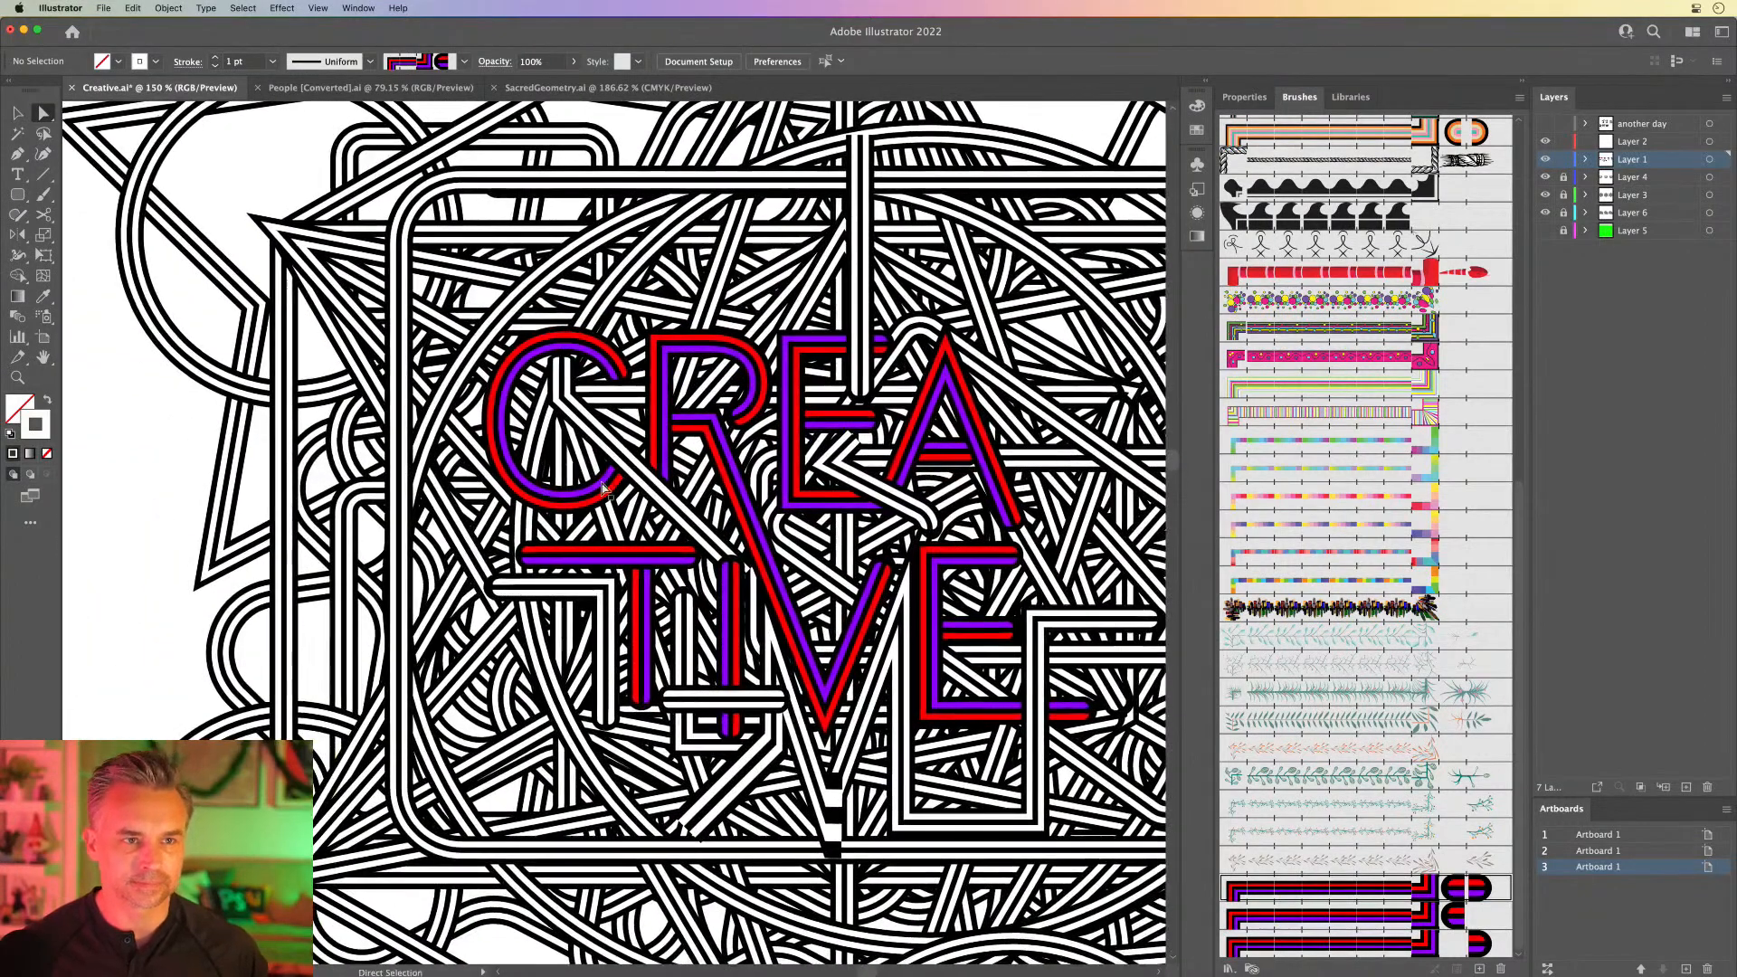
key(super+plus)
drag(603, 488, 470, 504)
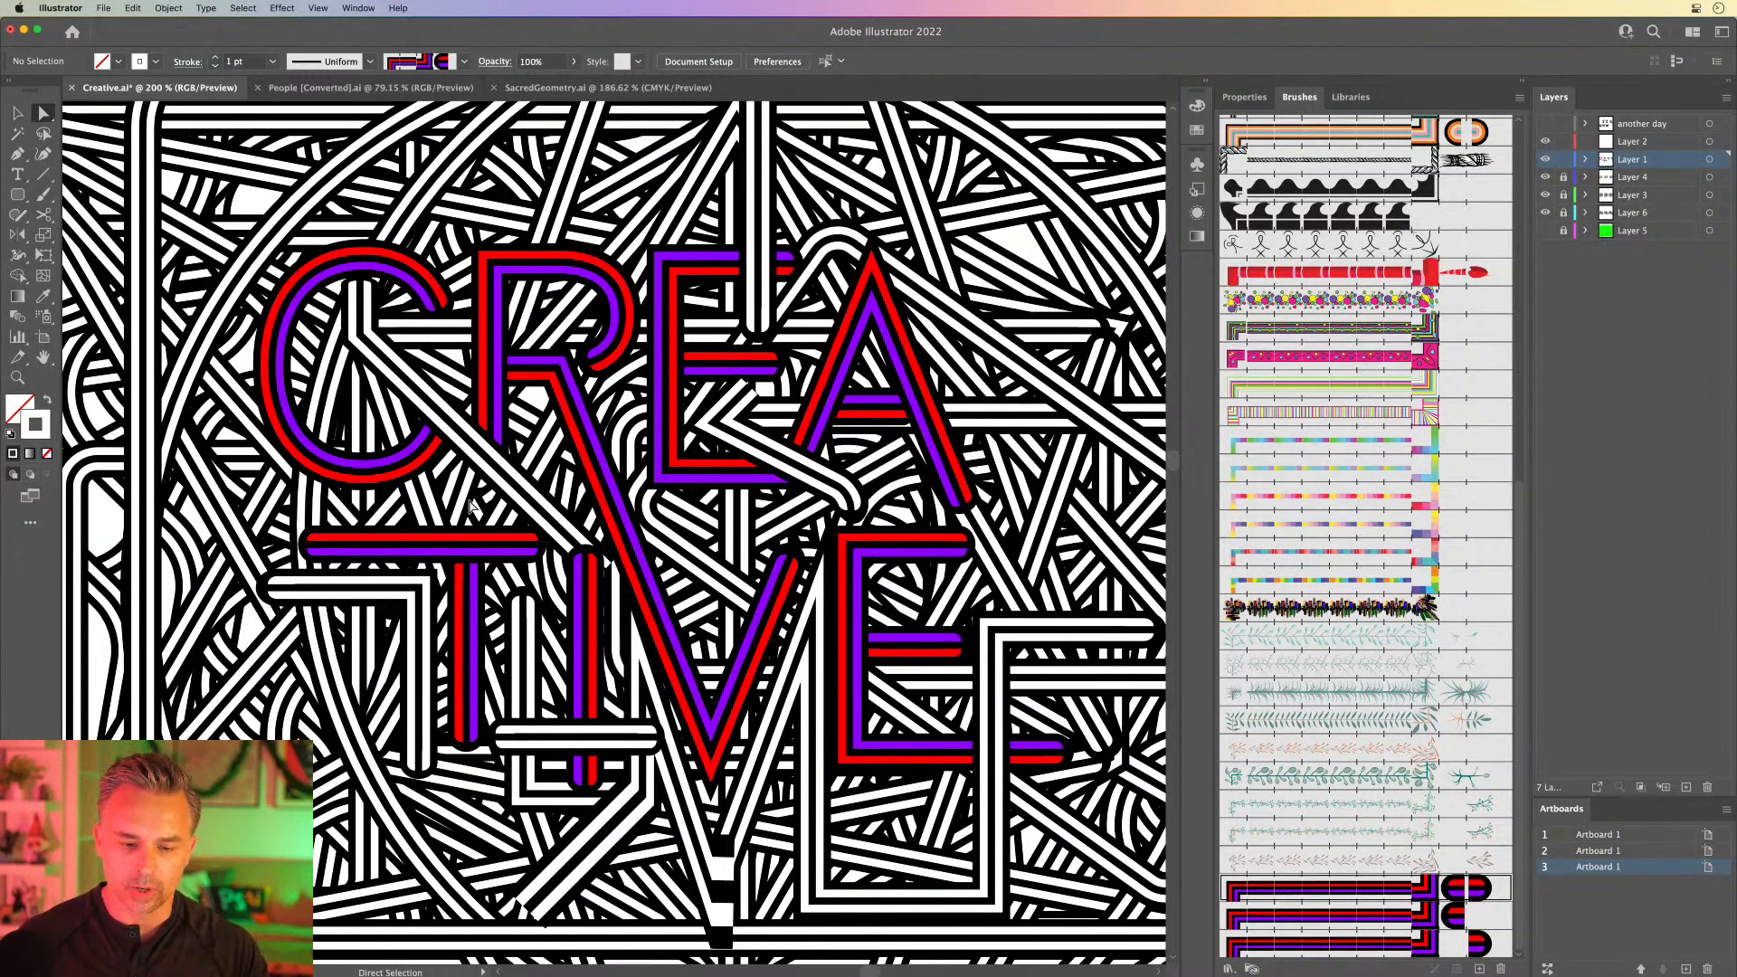
click(16, 114)
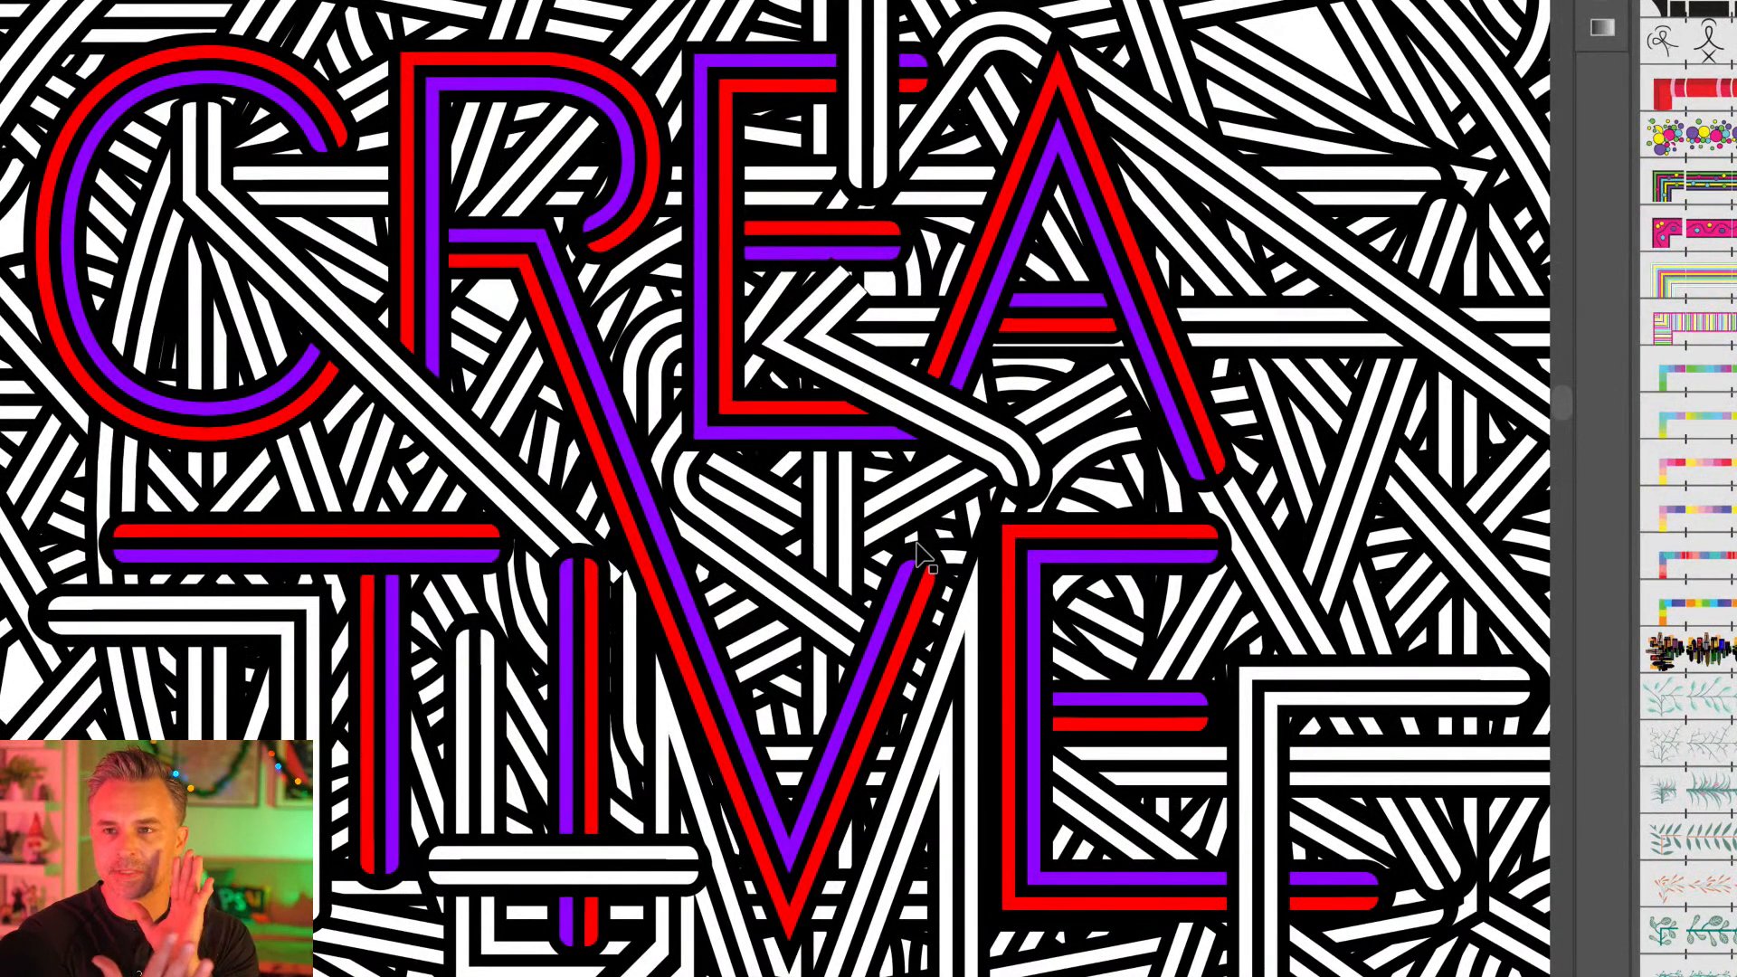
scroll(825, 344, up, 5)
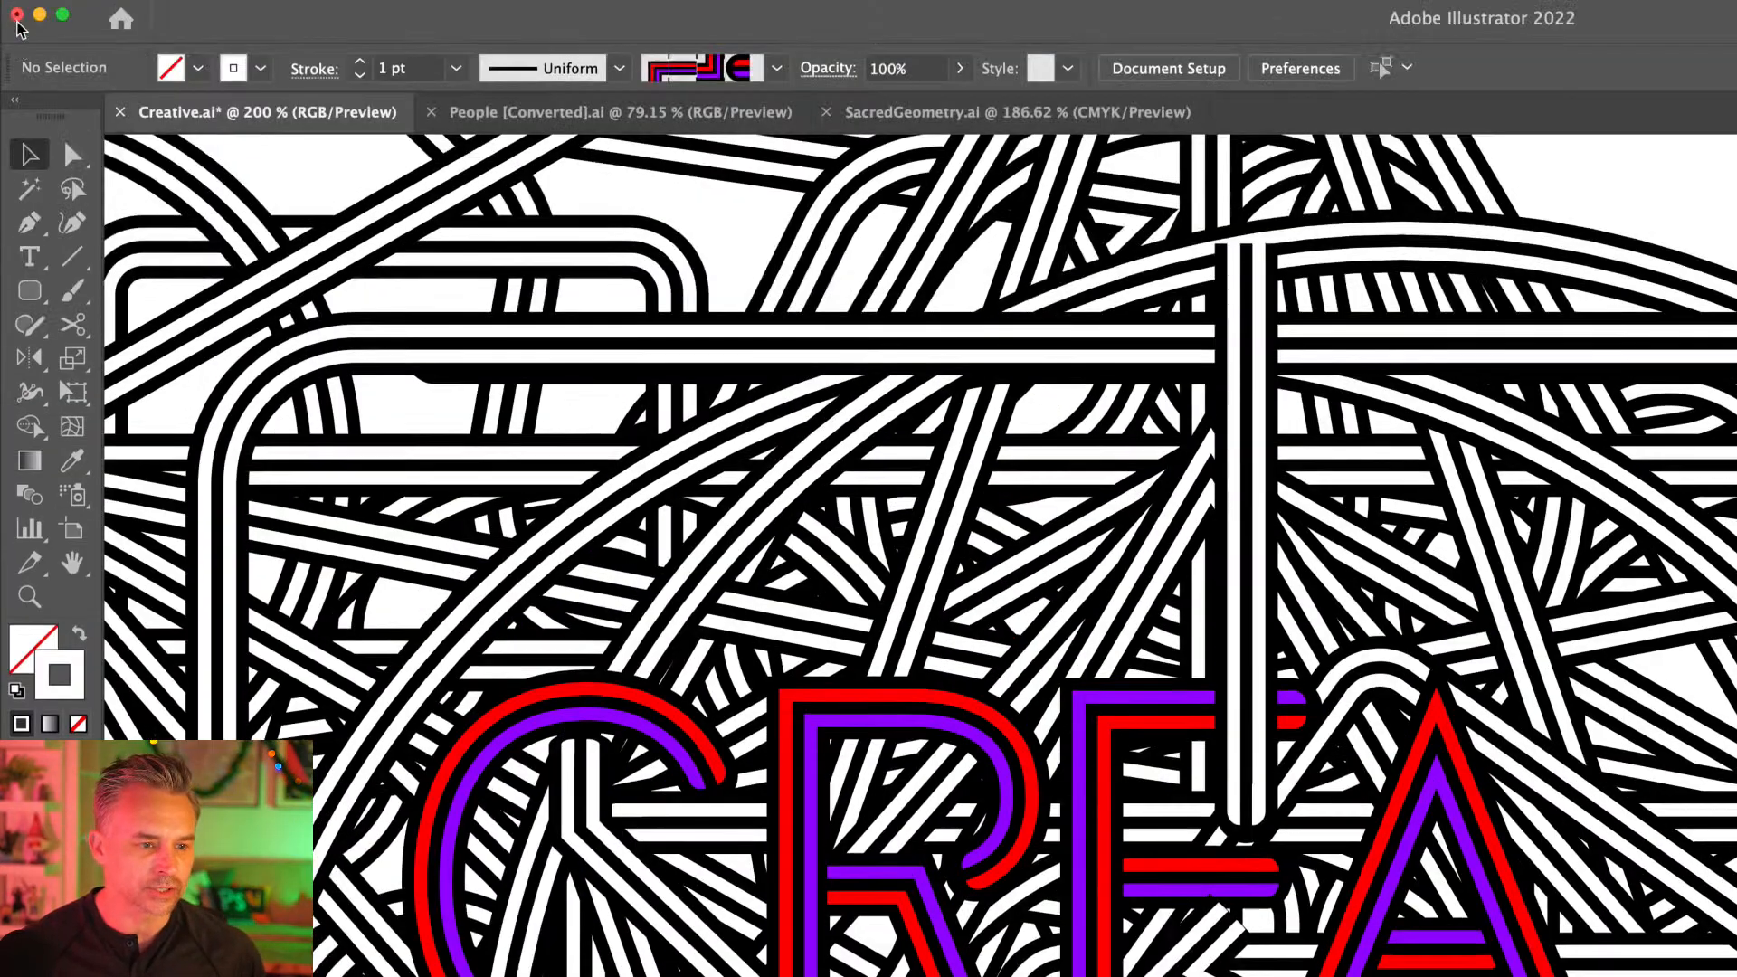
Step: Draw a square-cornered rectangle about 0.38 by 0.77 in over the upper E's top arm and swap its fill and stroke to make it solid white
drag(30, 295, 91, 290)
key(space)
mouse_move(783, 622)
mouse_down()
mouse_move(691, 130)
mouse_move(591, 437)
mouse_up()
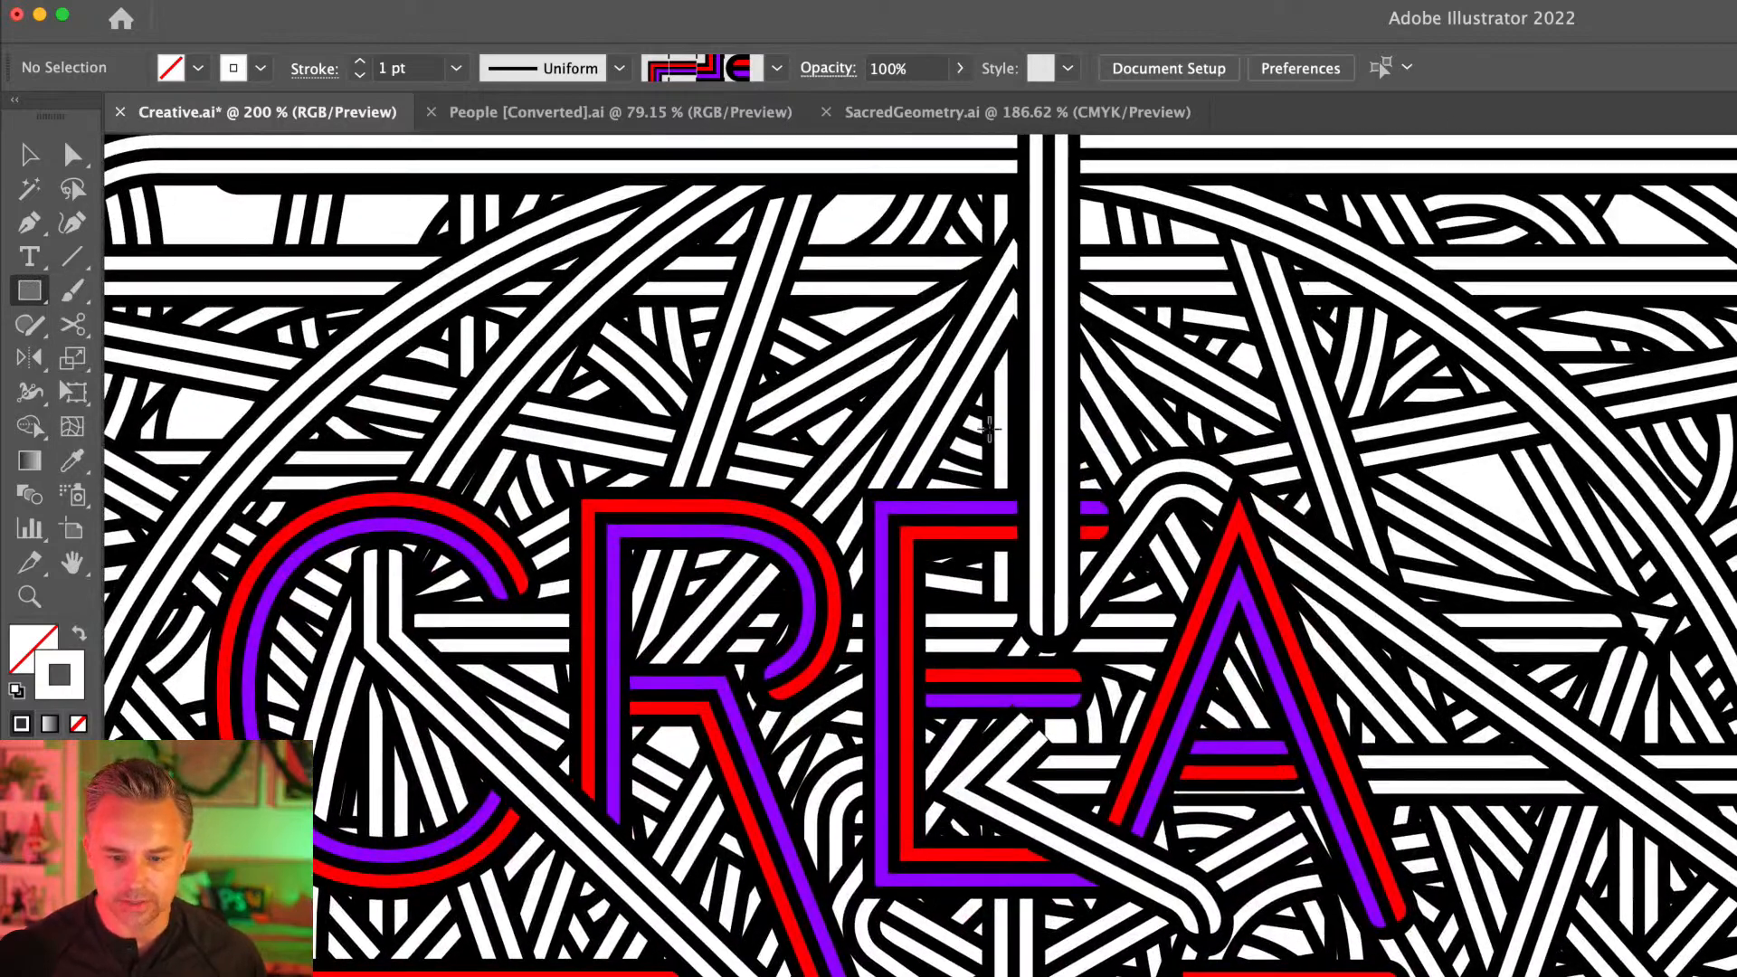
mouse_move(894, 412)
mouse_down()
mouse_move(952, 603)
mouse_move(1002, 630)
mouse_up()
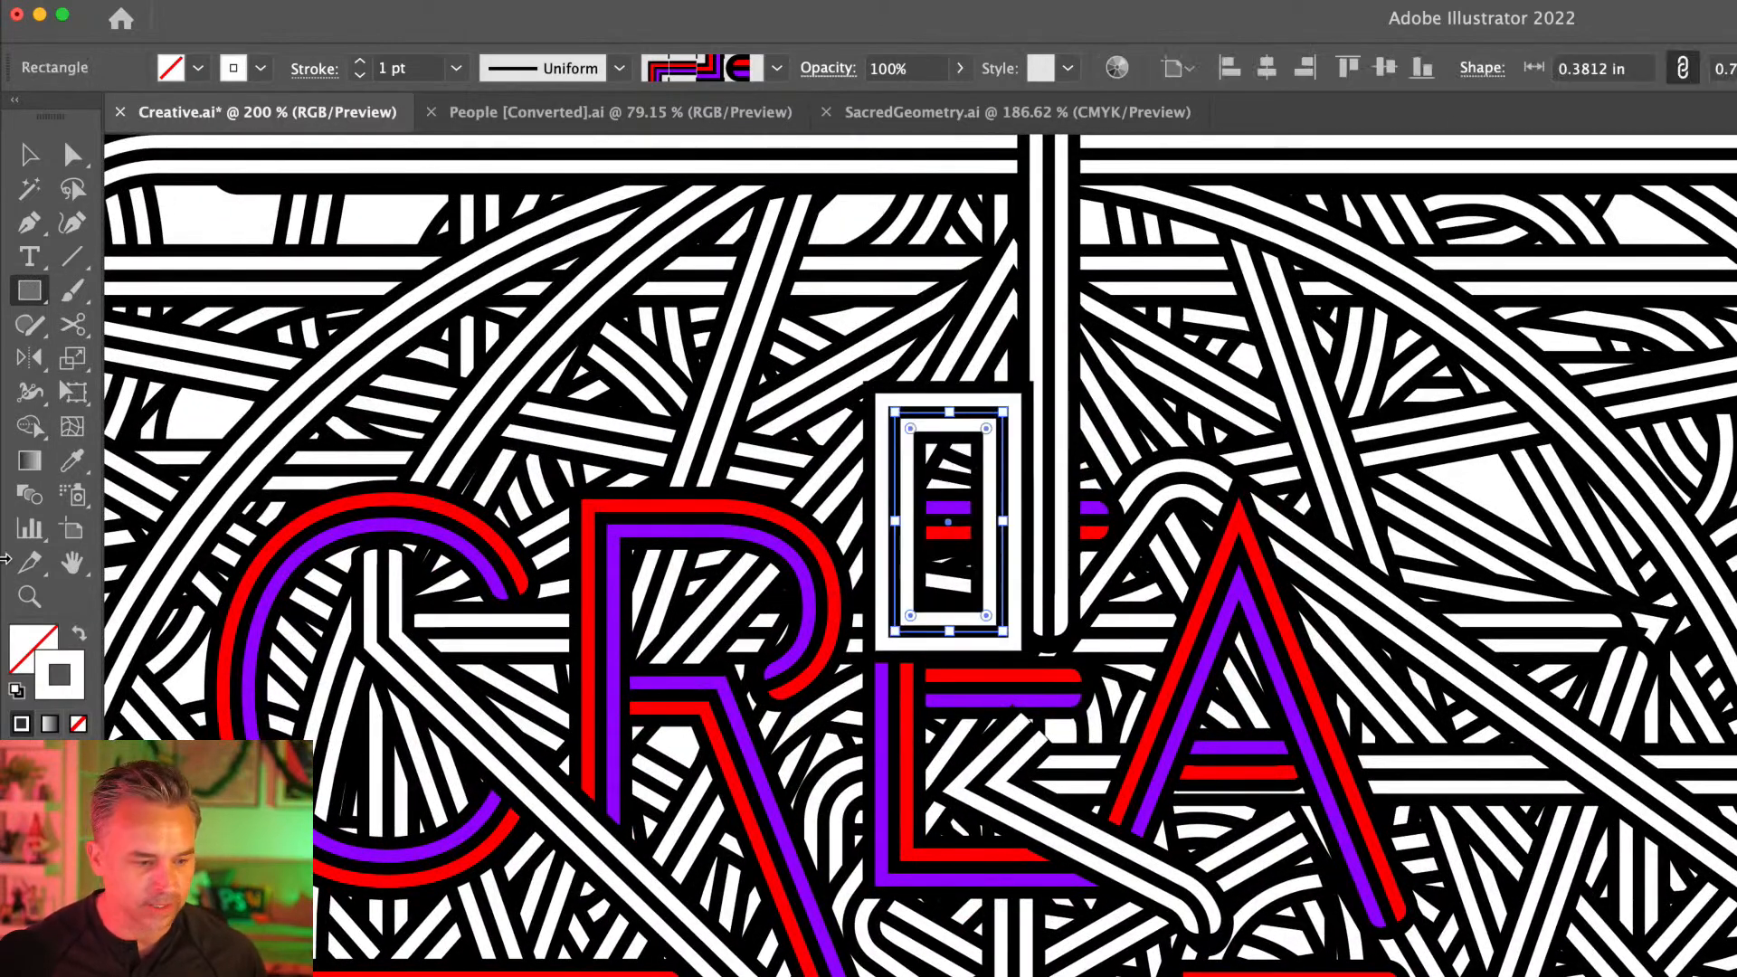
click(78, 637)
click(39, 640)
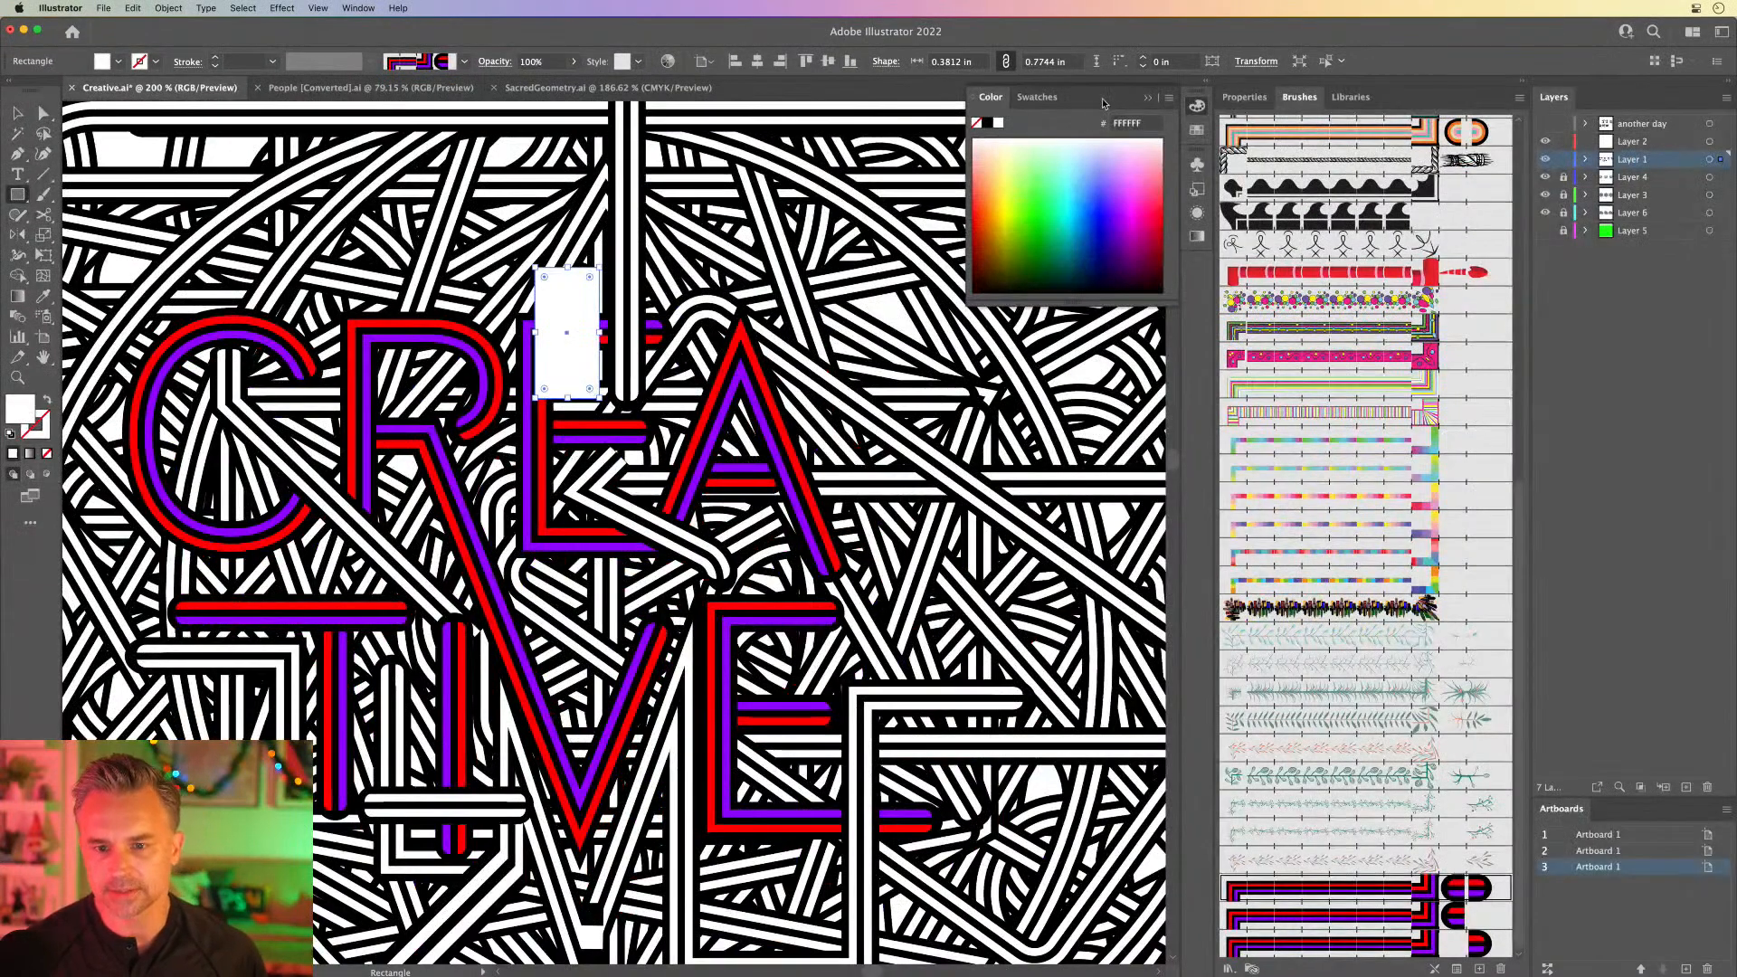
Step: Nudge the rectangle up towards the vertical white line and fill it with the radial black fading gradient swatch
click(1037, 98)
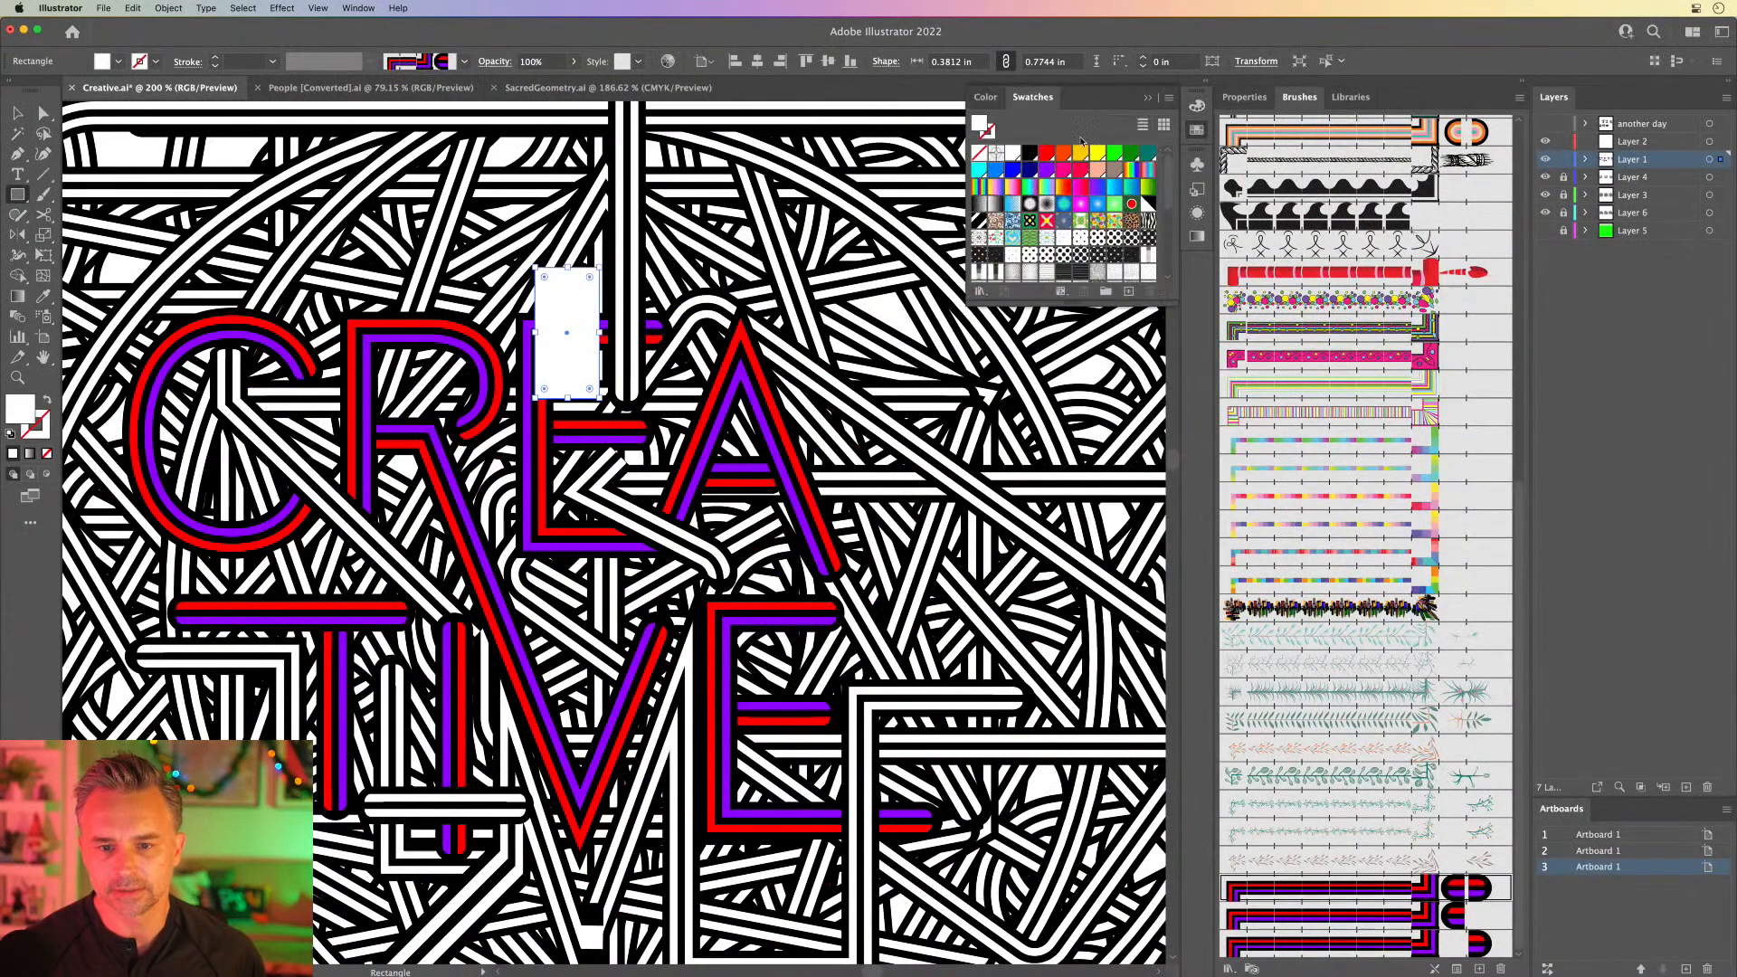
click(979, 205)
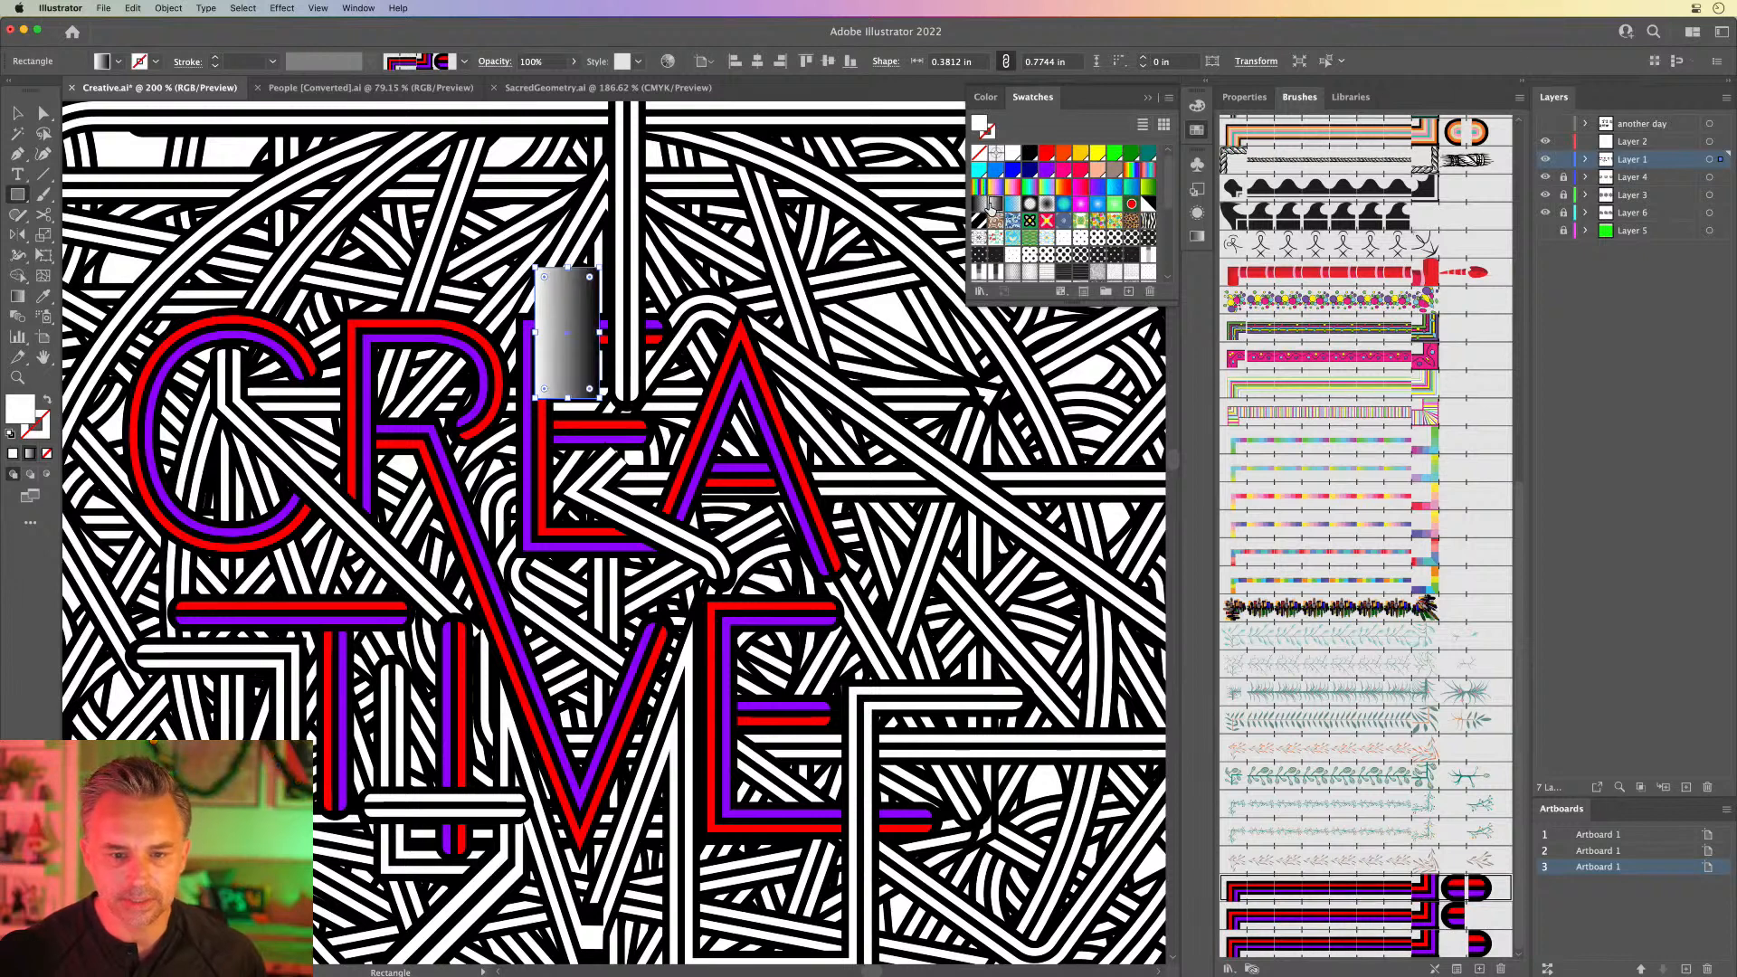
click(979, 220)
key(v)
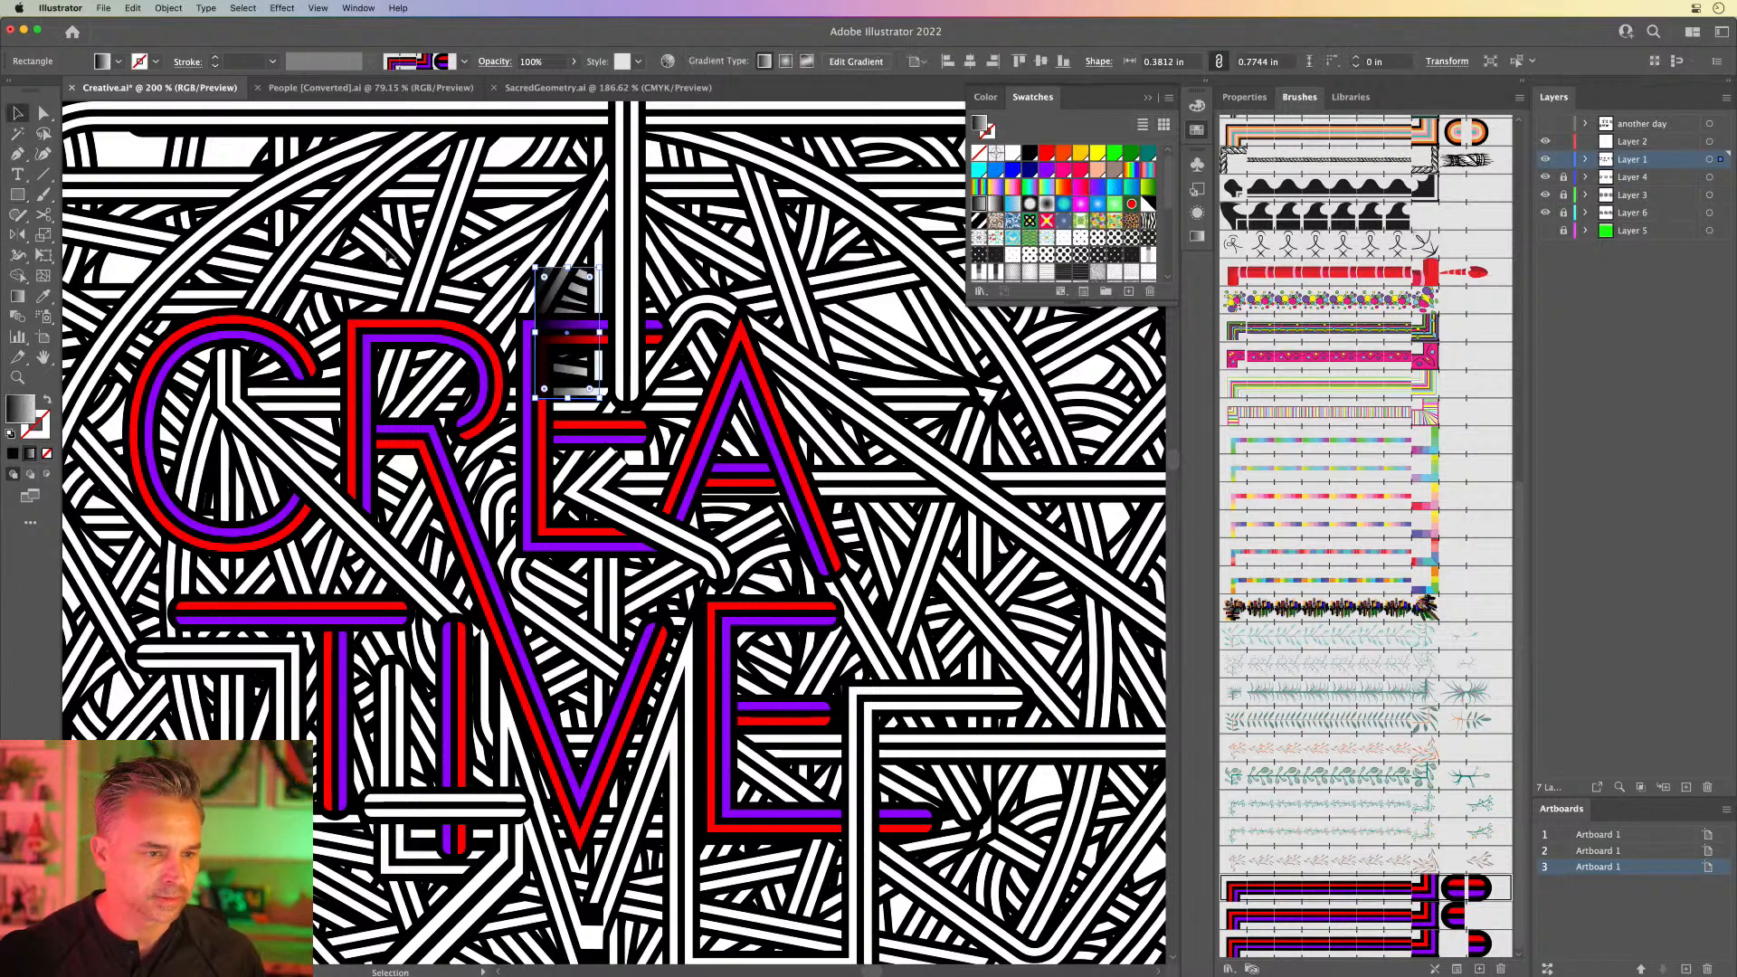
drag(528, 261, 618, 454)
drag(570, 344, 581, 336)
click(1045, 204)
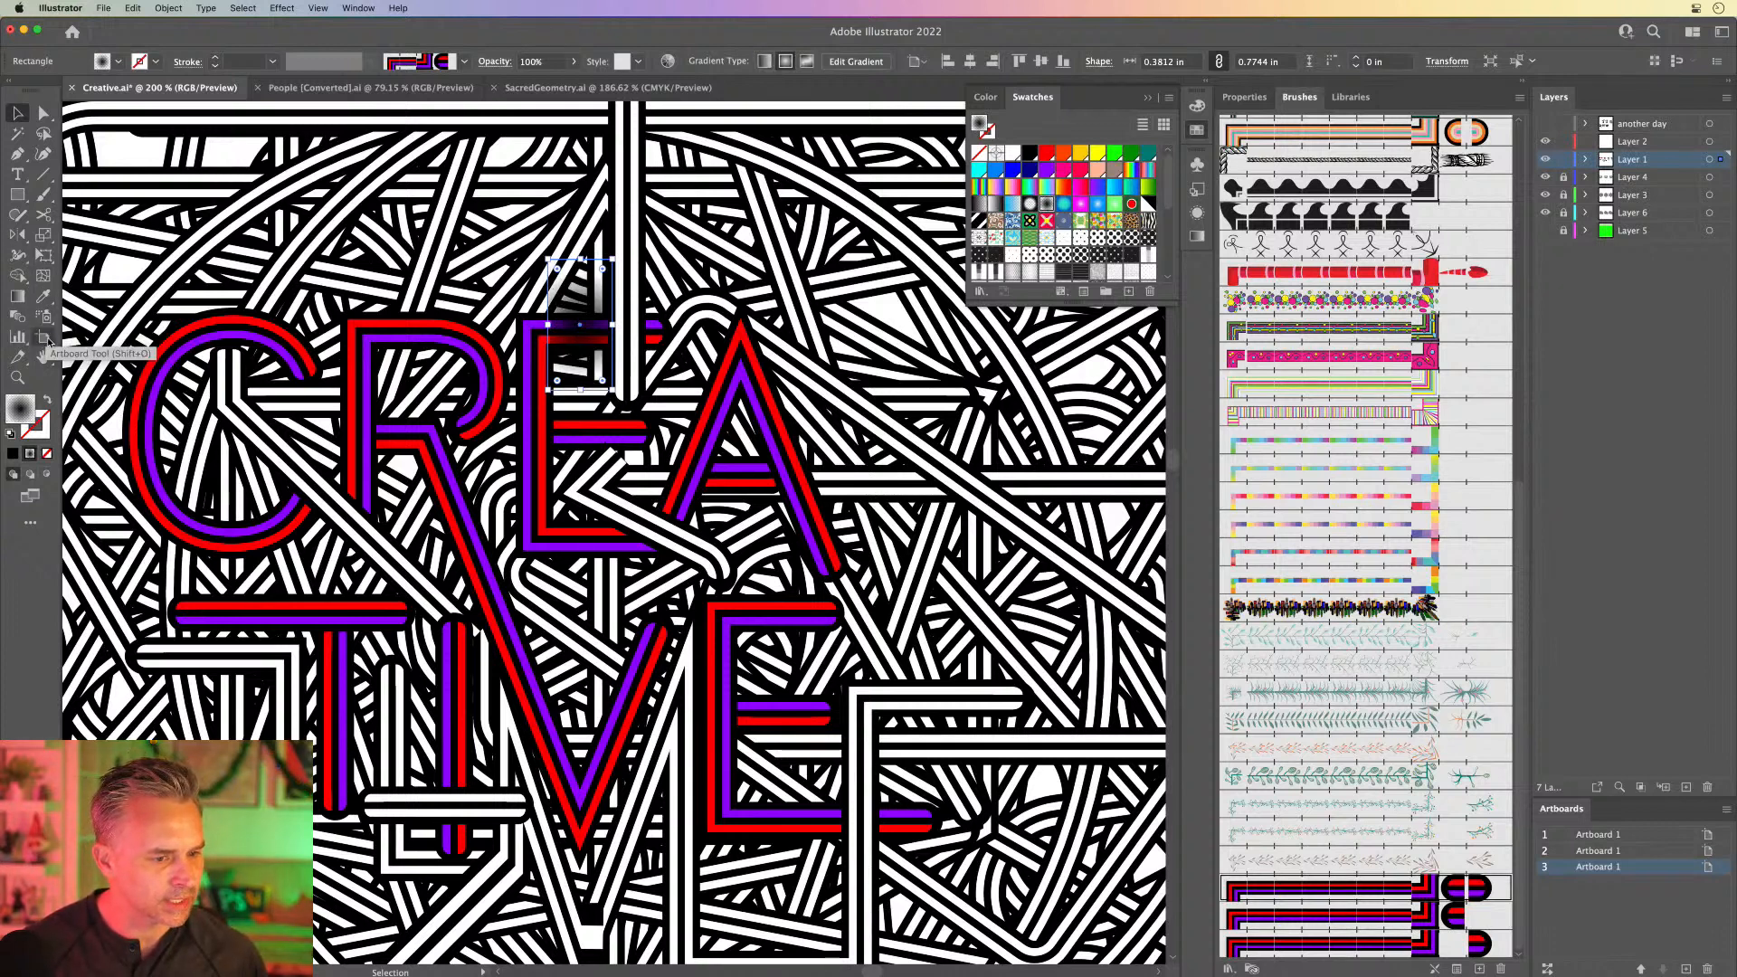
Step: Shift the rectangle's radial gradient onto its edge beside the vertical white line to form a shadow, and deselect it
click(17, 296)
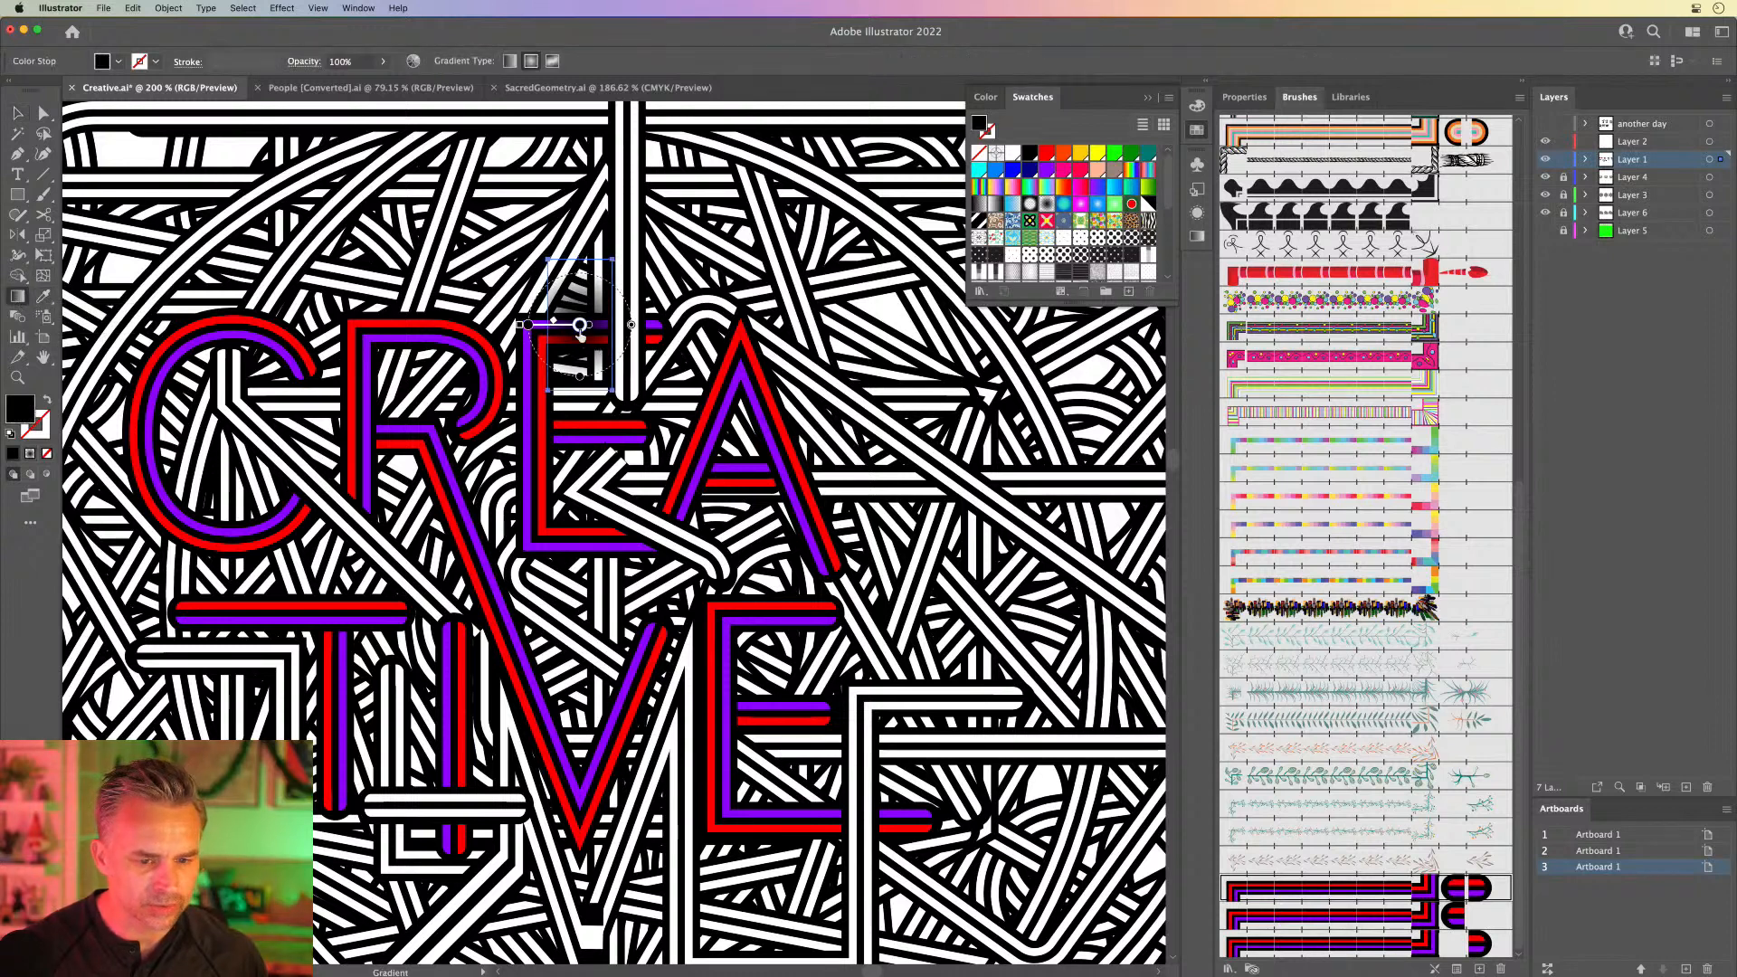
drag(555, 330, 595, 335)
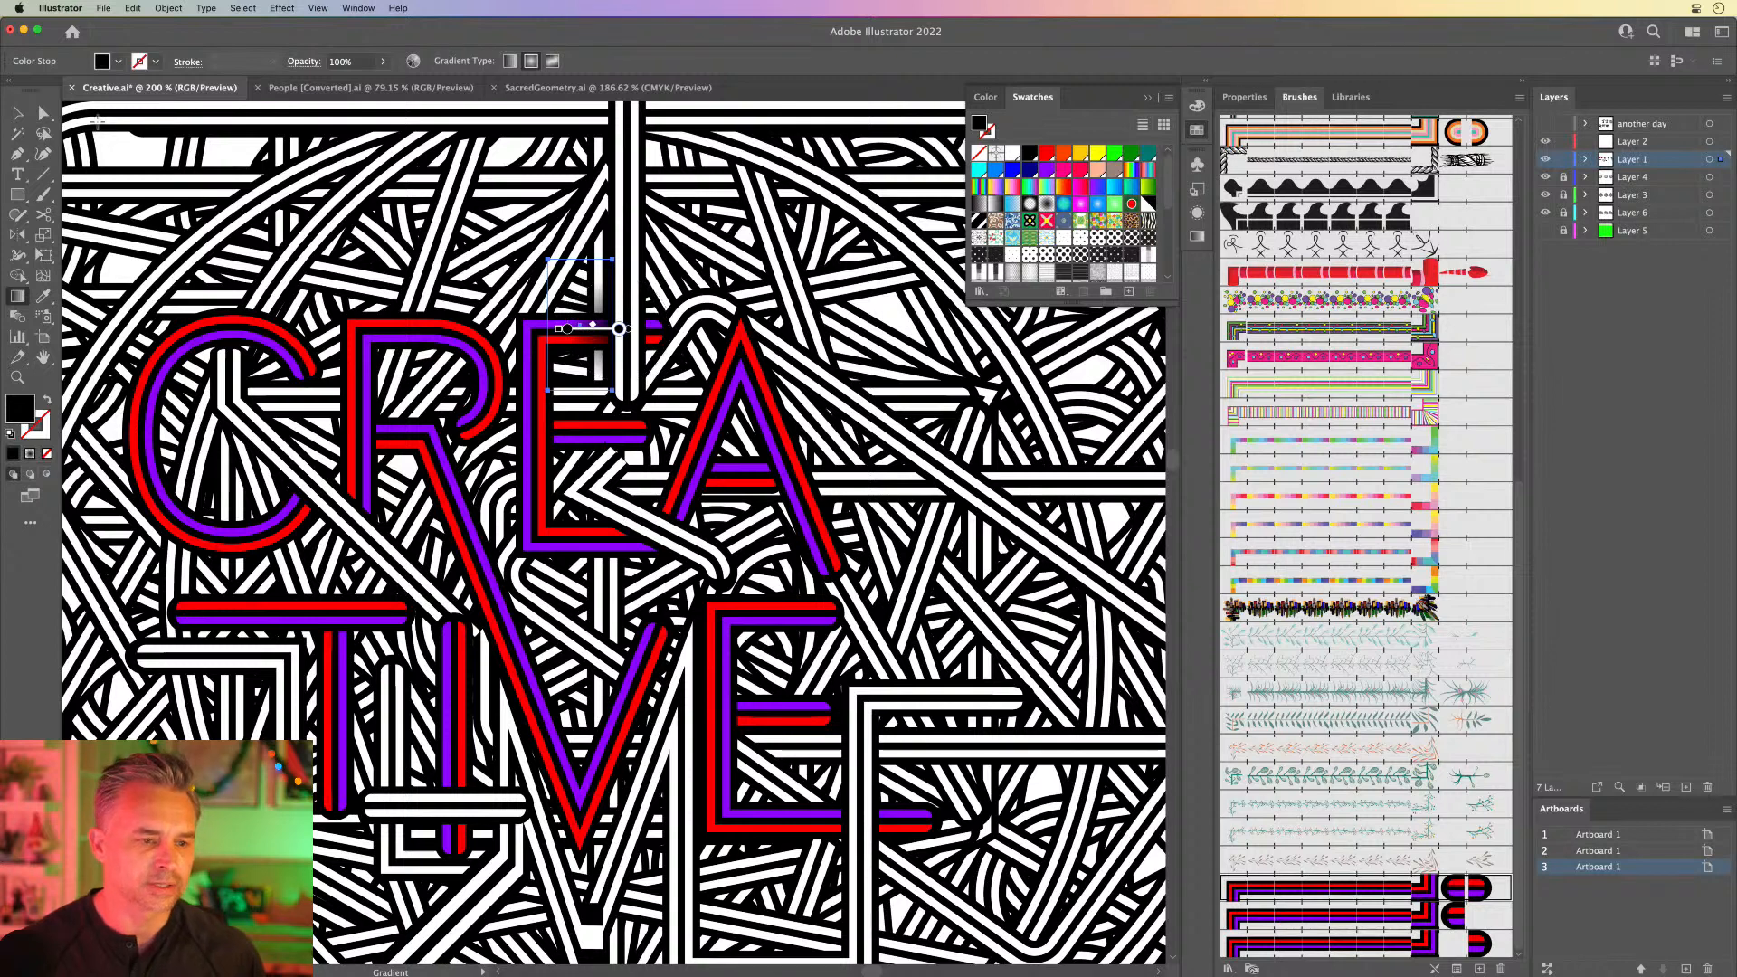
key(v)
key(super+shift+a)
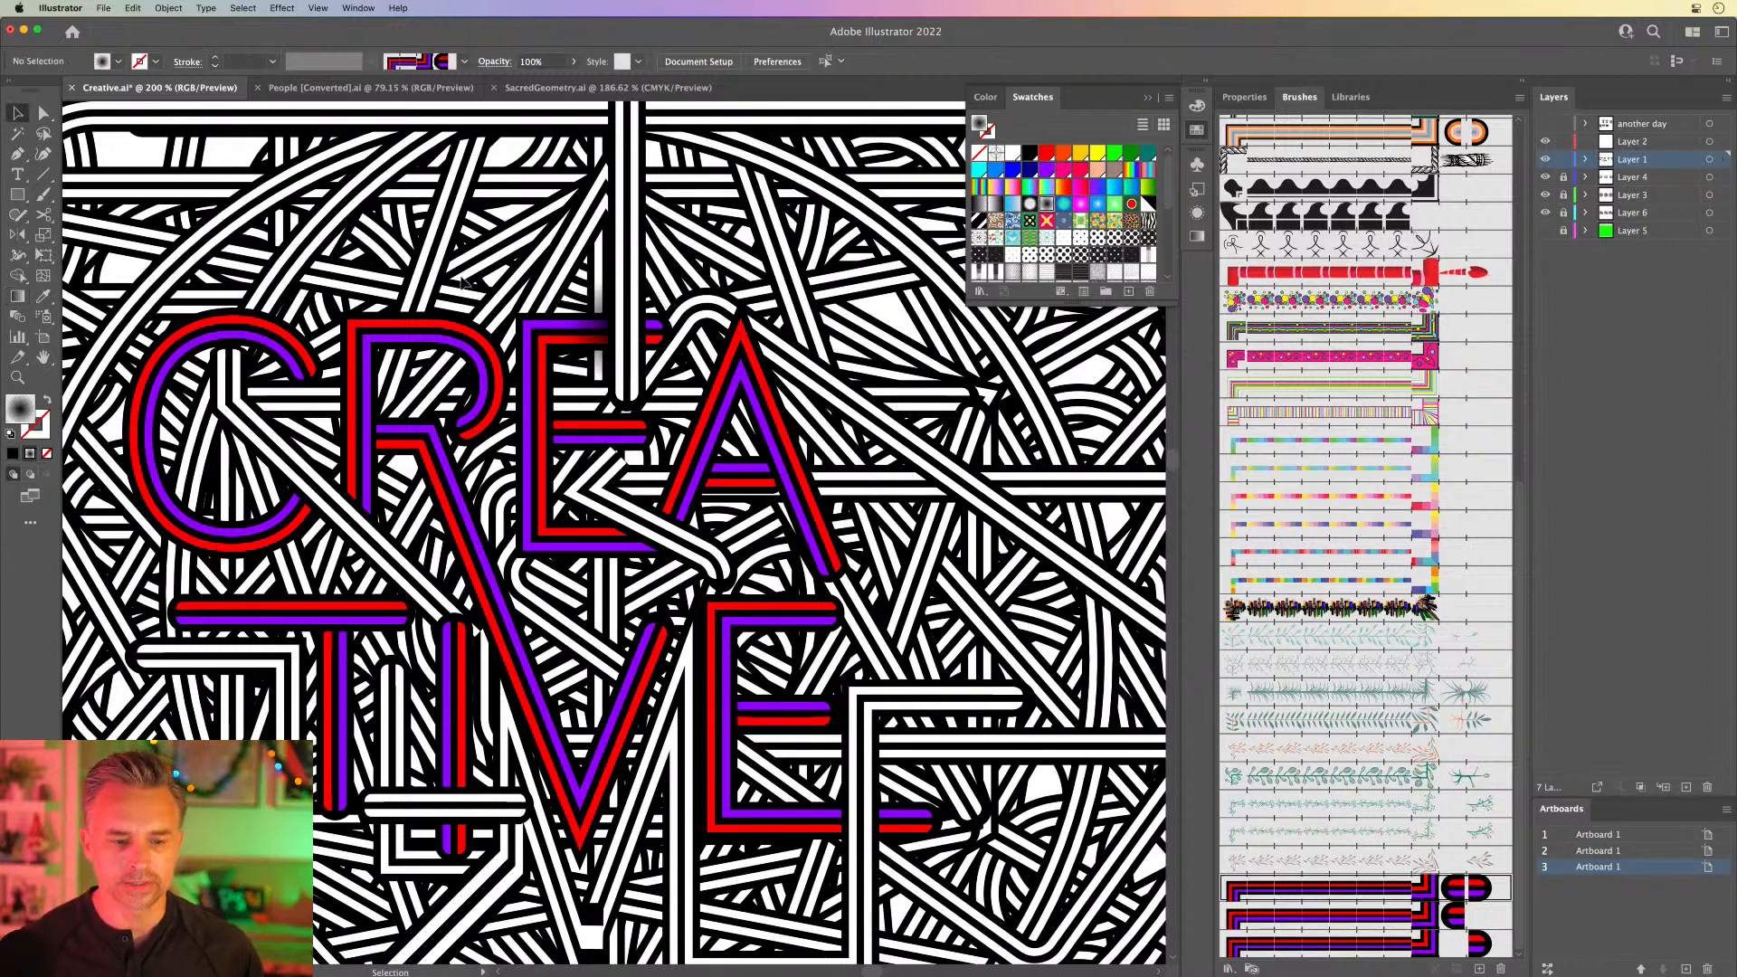
Step: Duplicate the gradient shadow rectangle and place the copy on the other side of the vertical line, beside the A
key(super+equal)
click(580, 263)
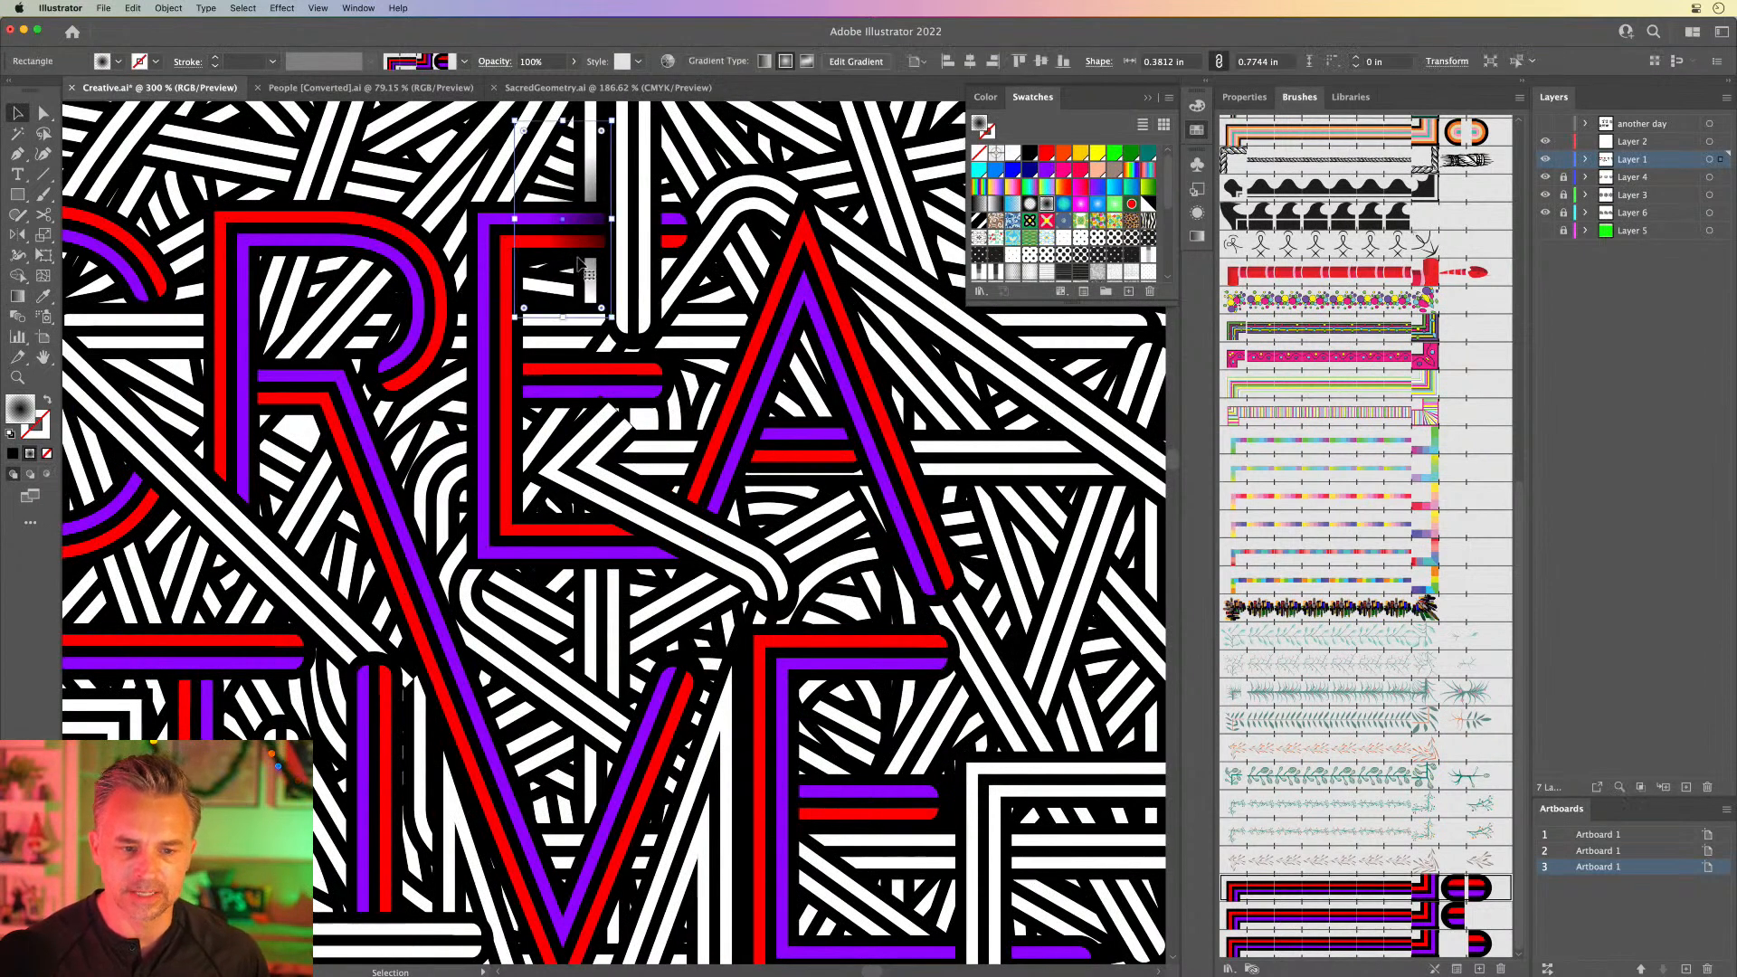
drag(583, 252, 822, 443)
drag(652, 226, 683, 249)
key(super+minus)
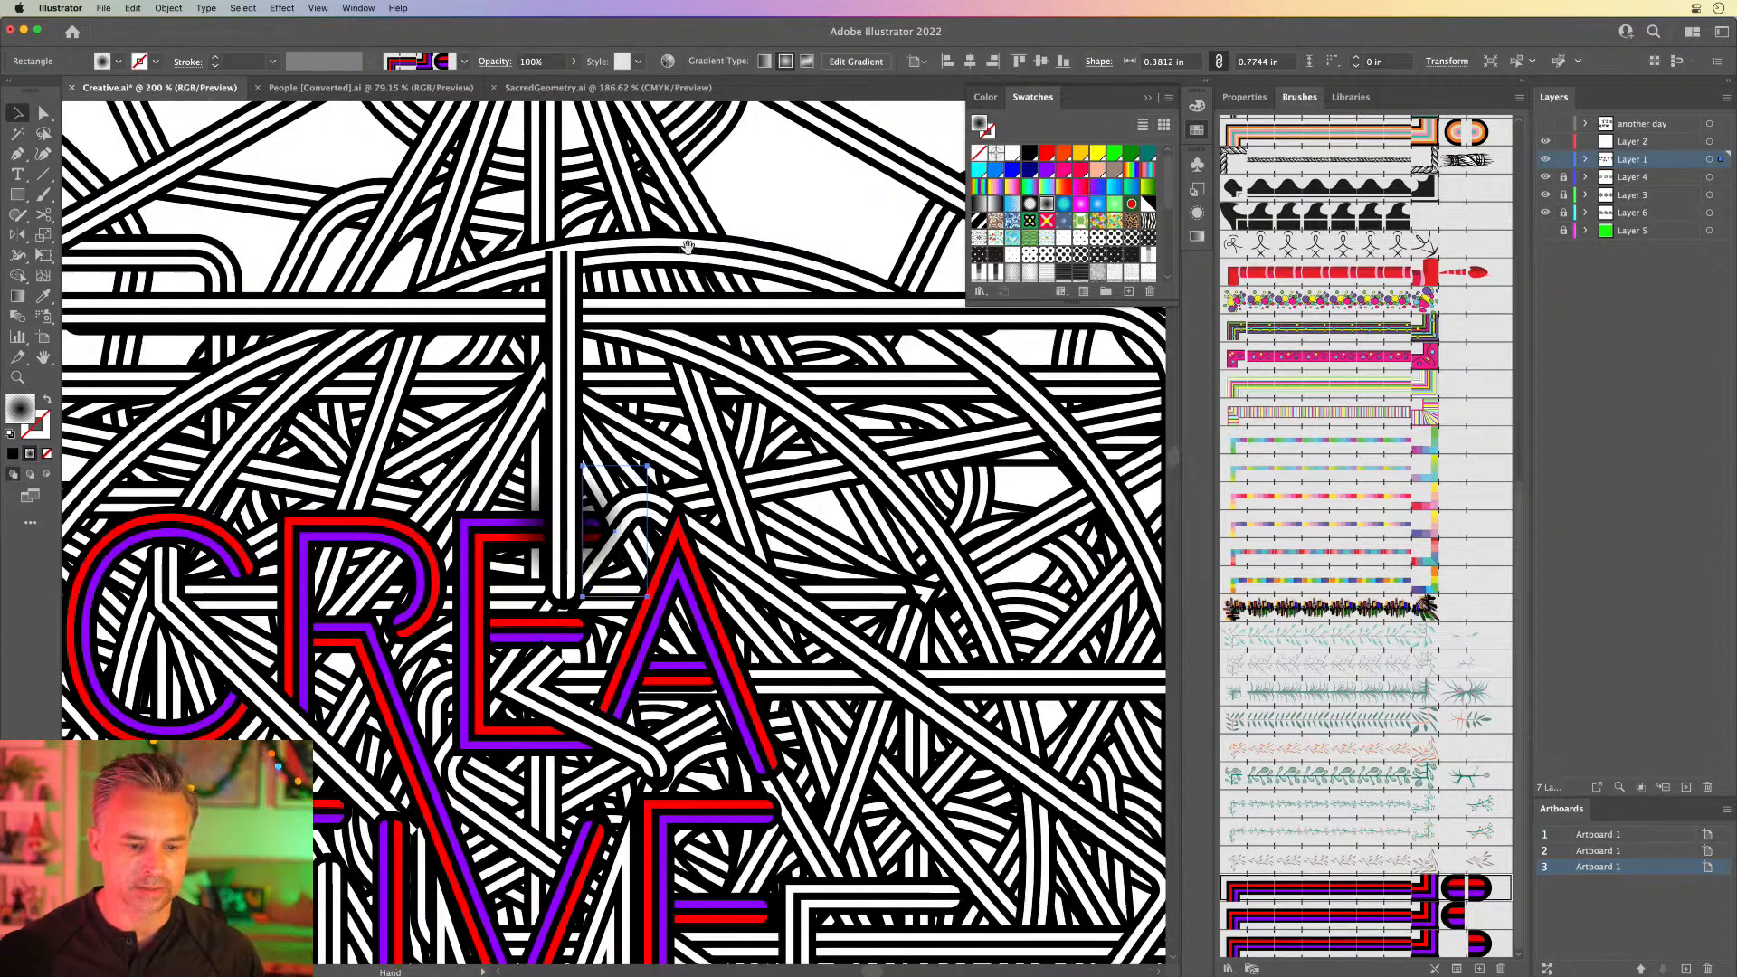
scroll(687, 246, down, 5)
scroll(688, 246, left, 4)
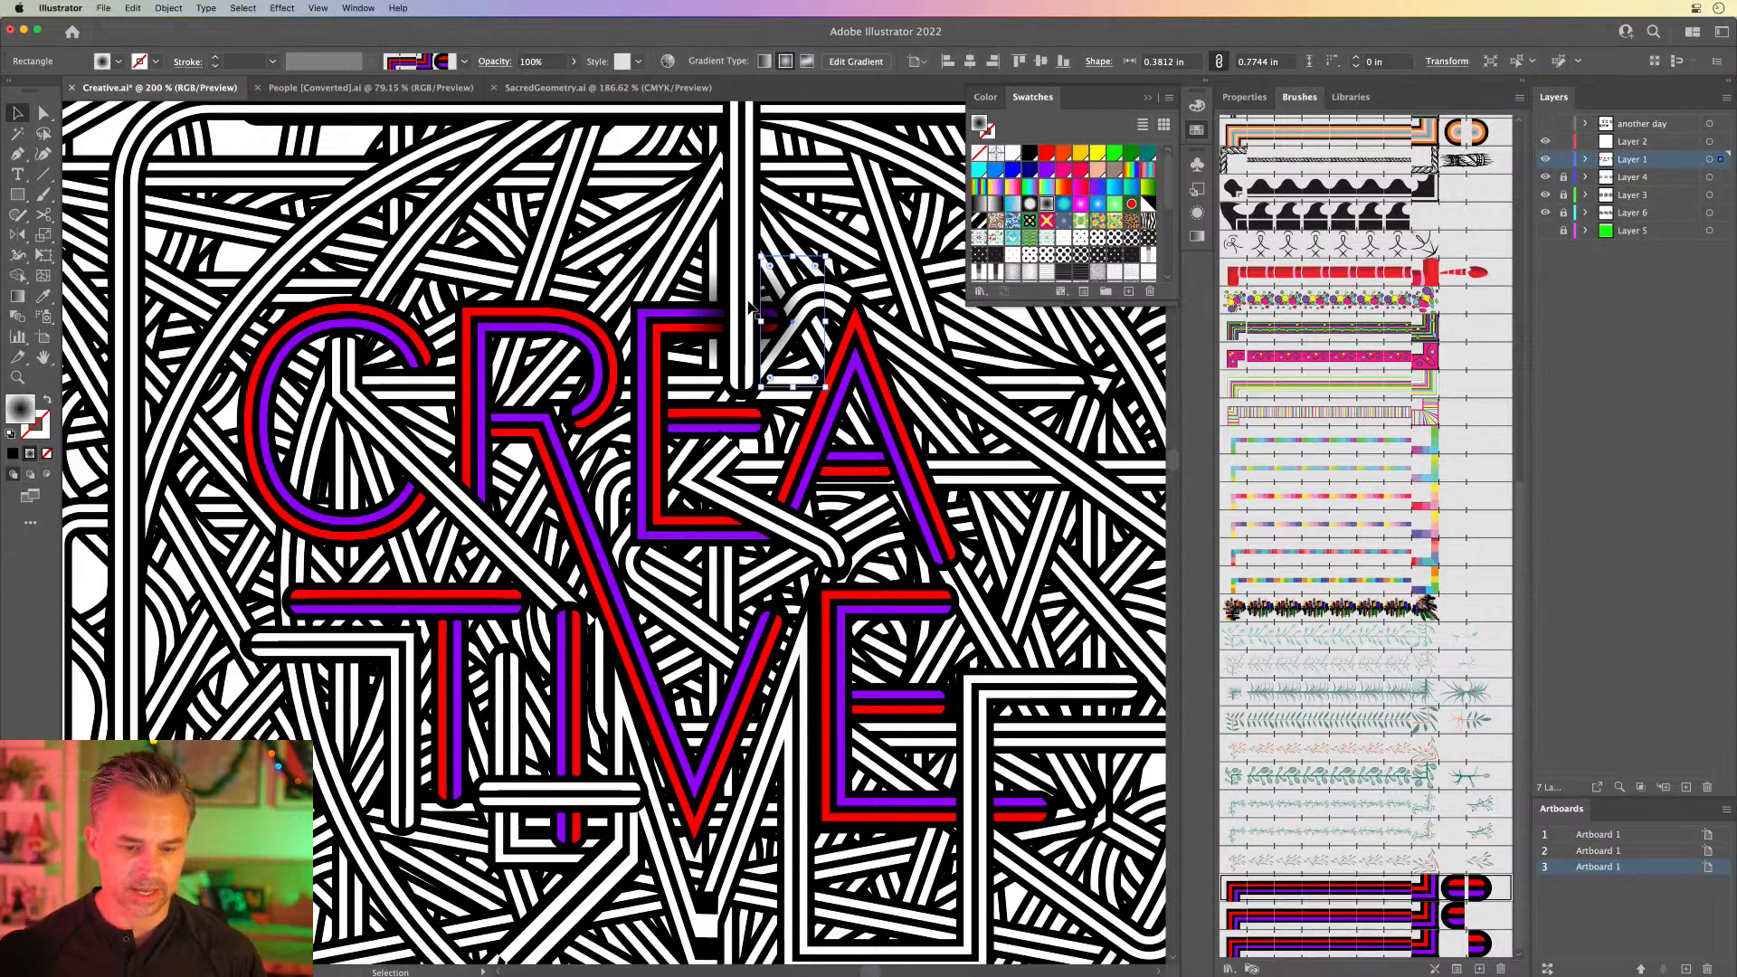
Step: Move the tilted shadow copy up between the slanted lines above the R and E, adjust its position, and deselect it
key(super+minus)
scroll(688, 335, down, 5)
scroll(688, 335, left, 5)
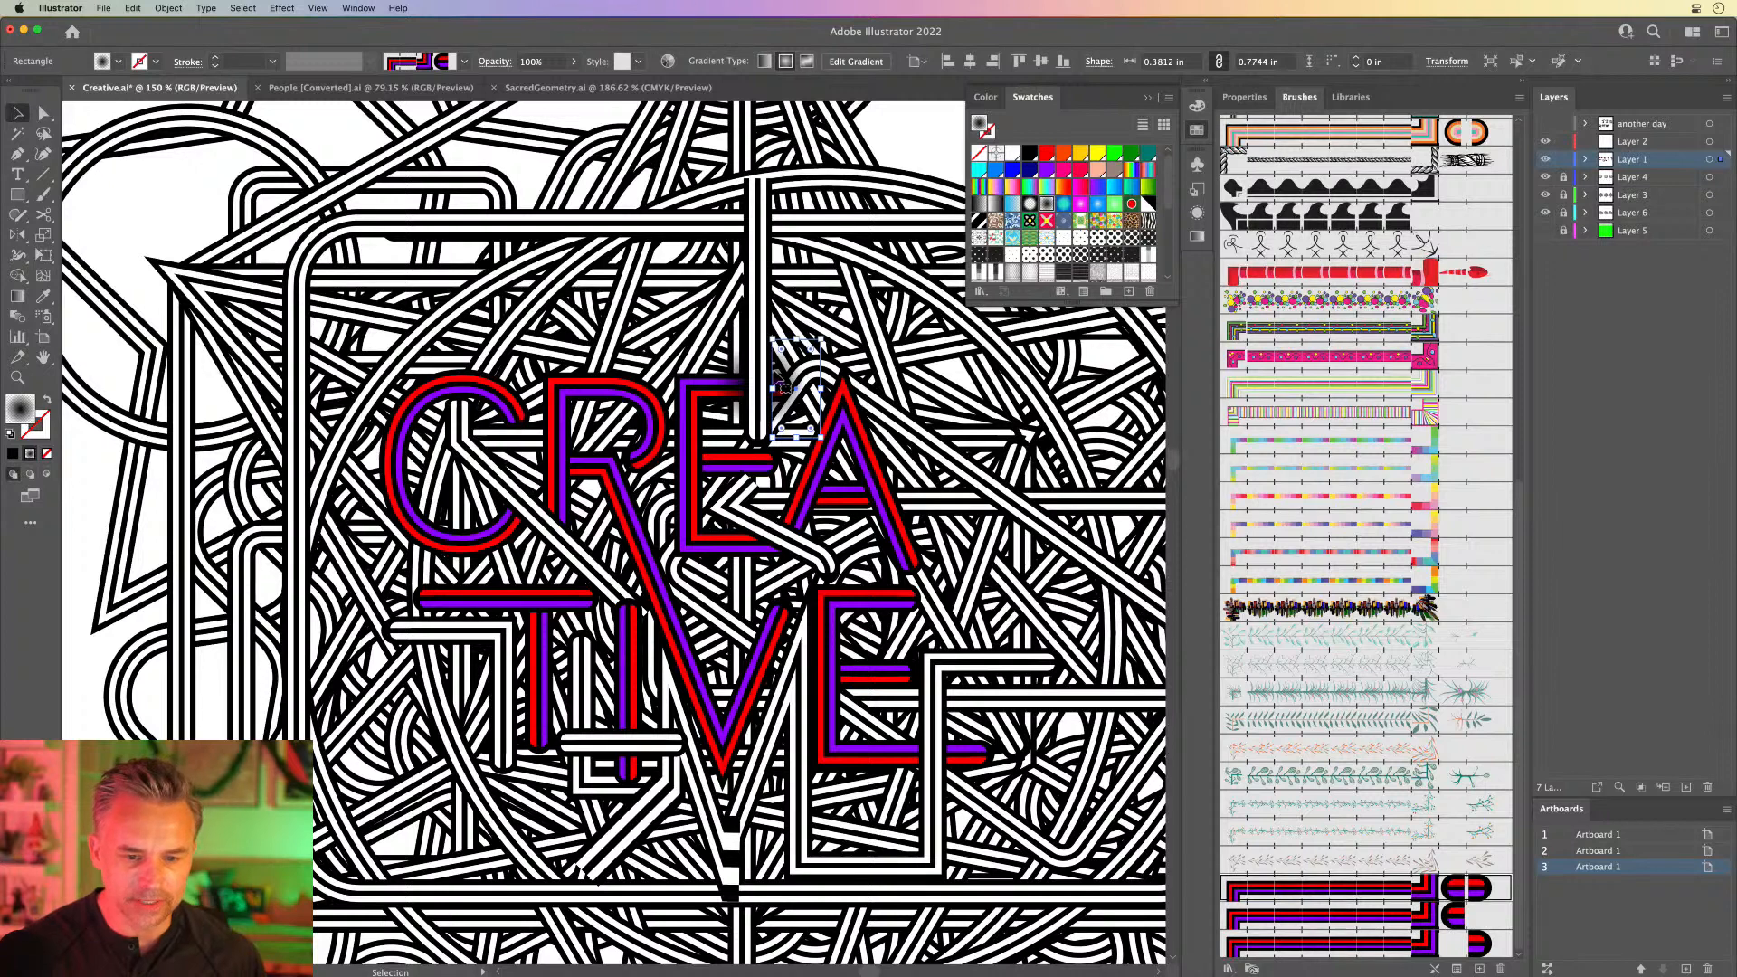
drag(787, 398, 655, 253)
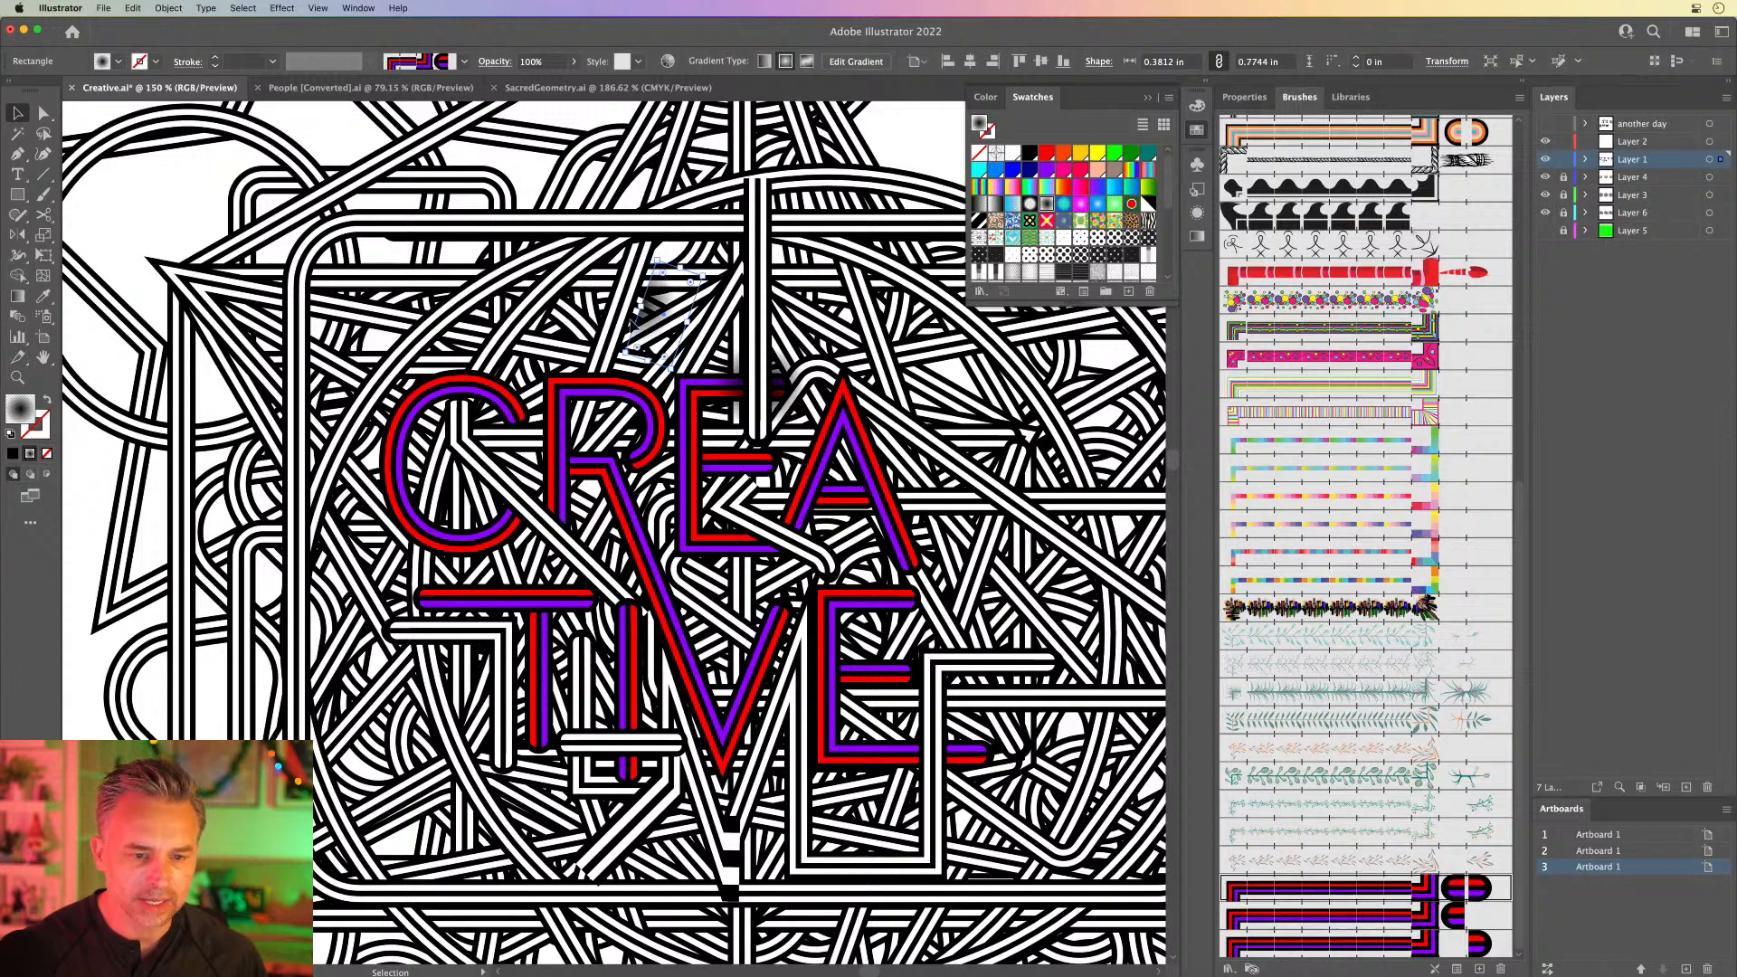
drag(656, 322, 652, 313)
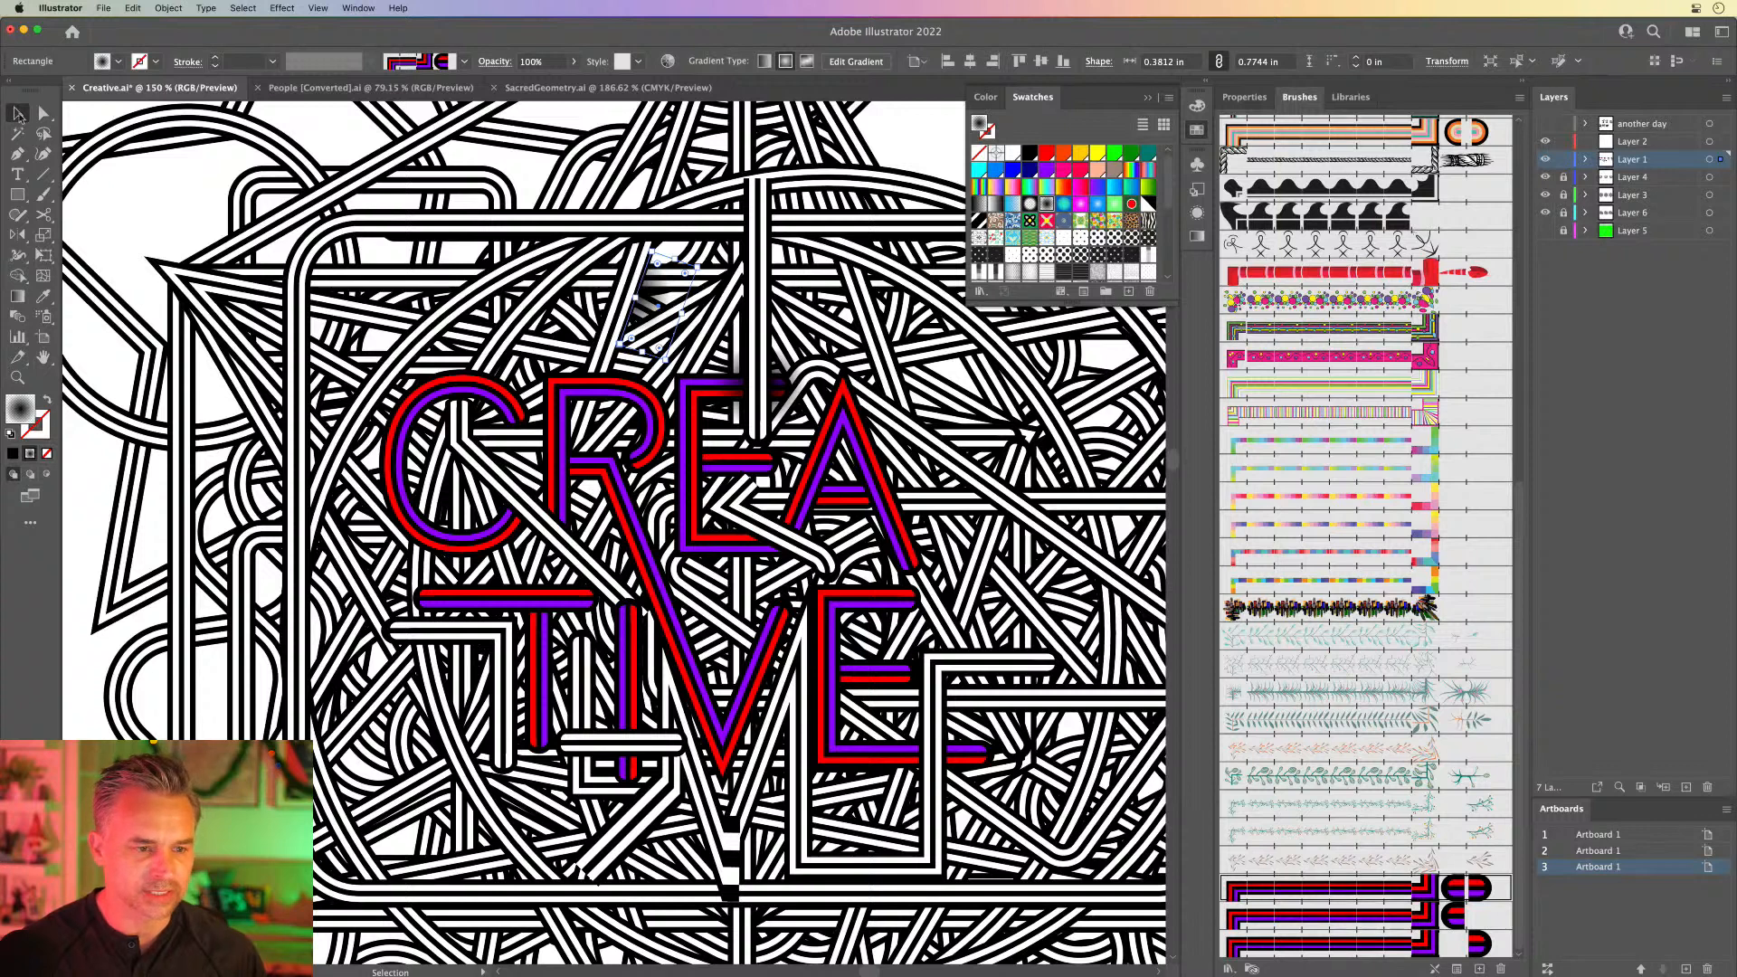
click(532, 317)
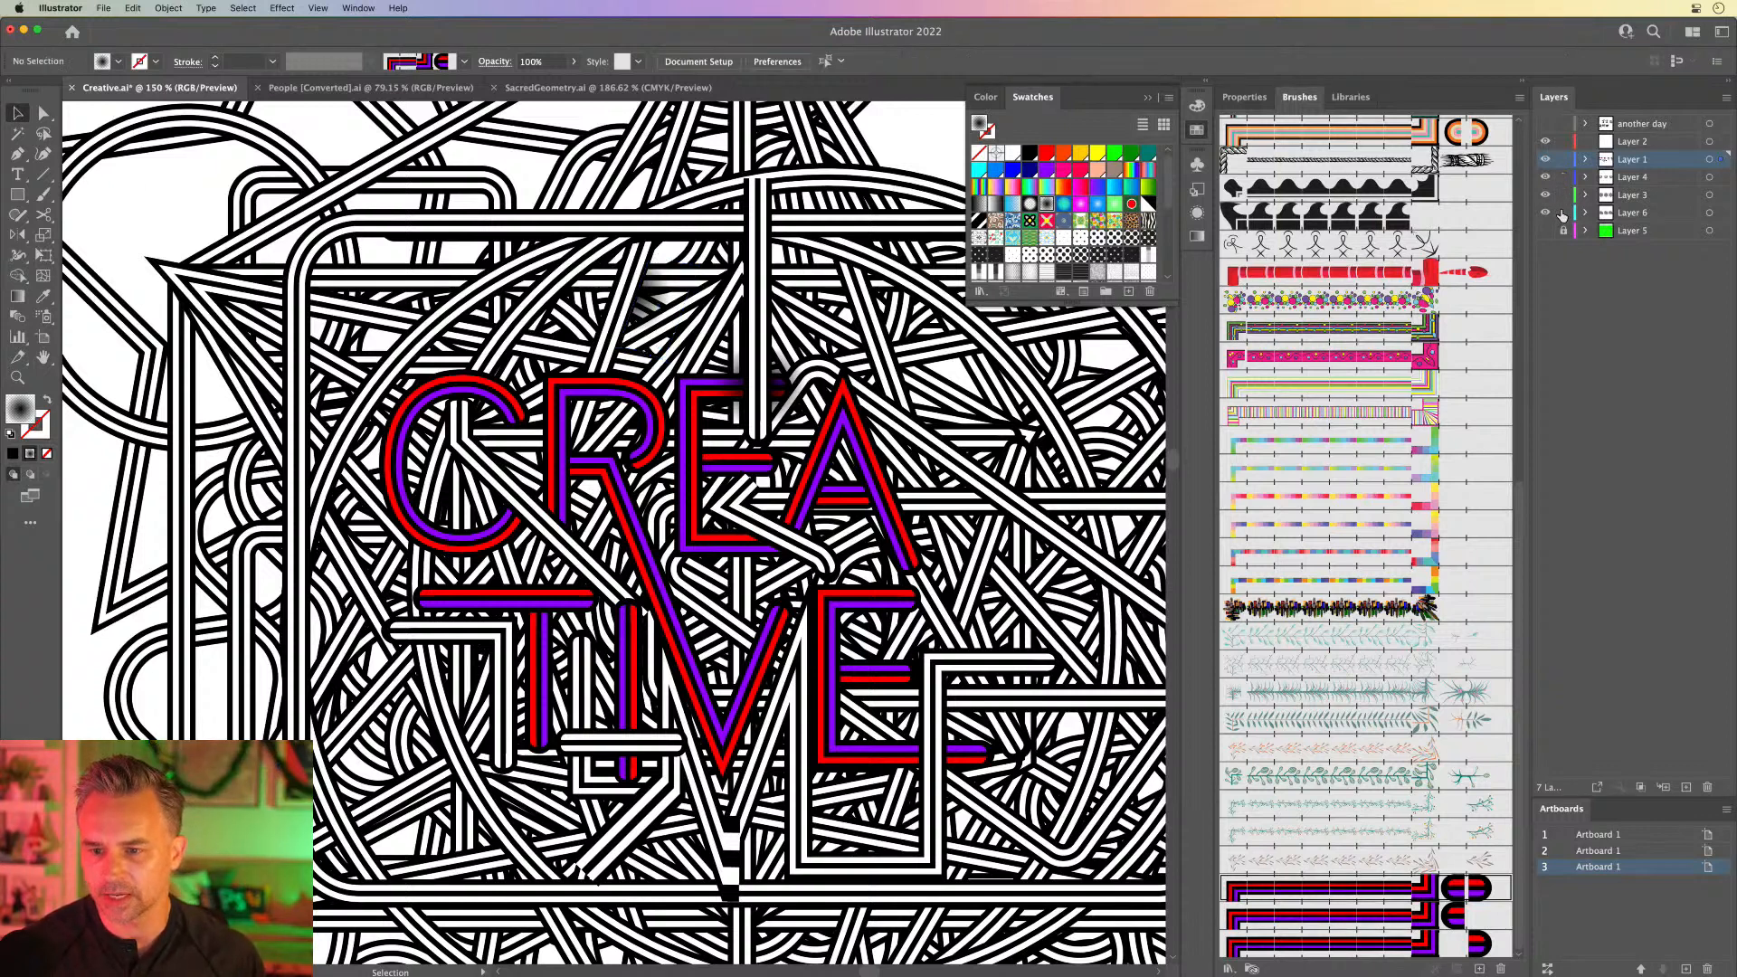
Step: Lock every layer except Layer 3, select its star-shaped line path for checking, and lock Layer 3 again
click(1635, 198)
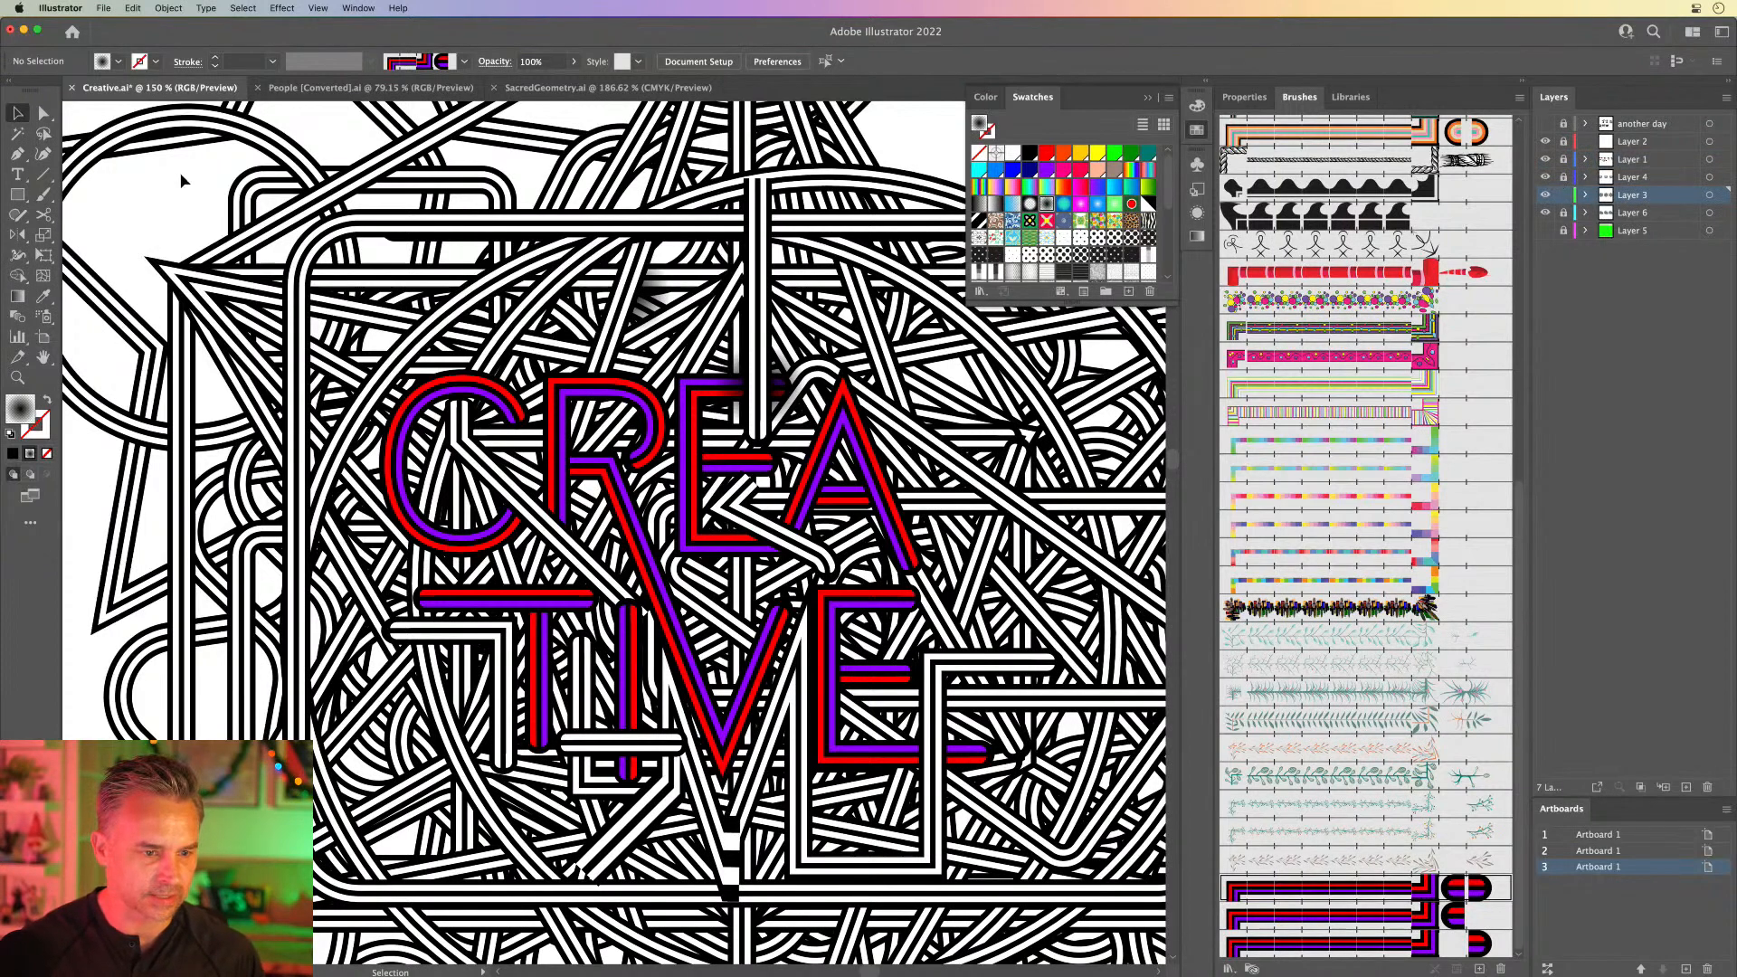
scroll(846, 659, down, 3)
click(846, 658)
scroll(625, 617, up, 2)
scroll(624, 617, right, 2)
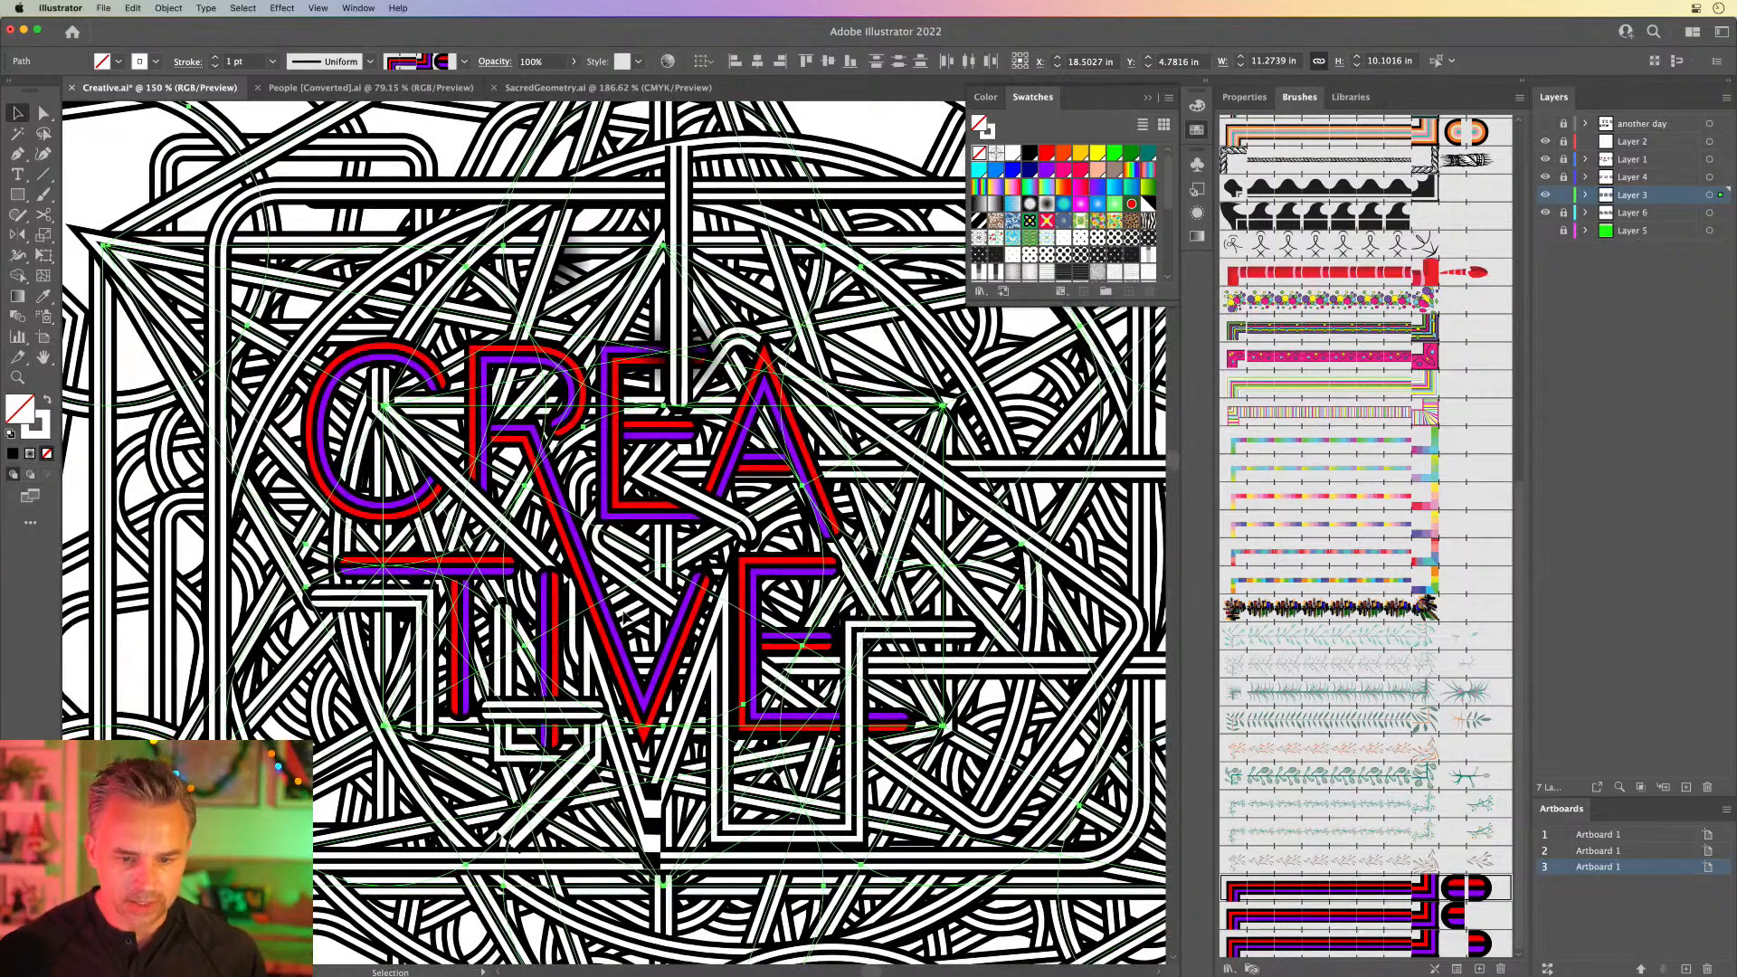
click(1564, 196)
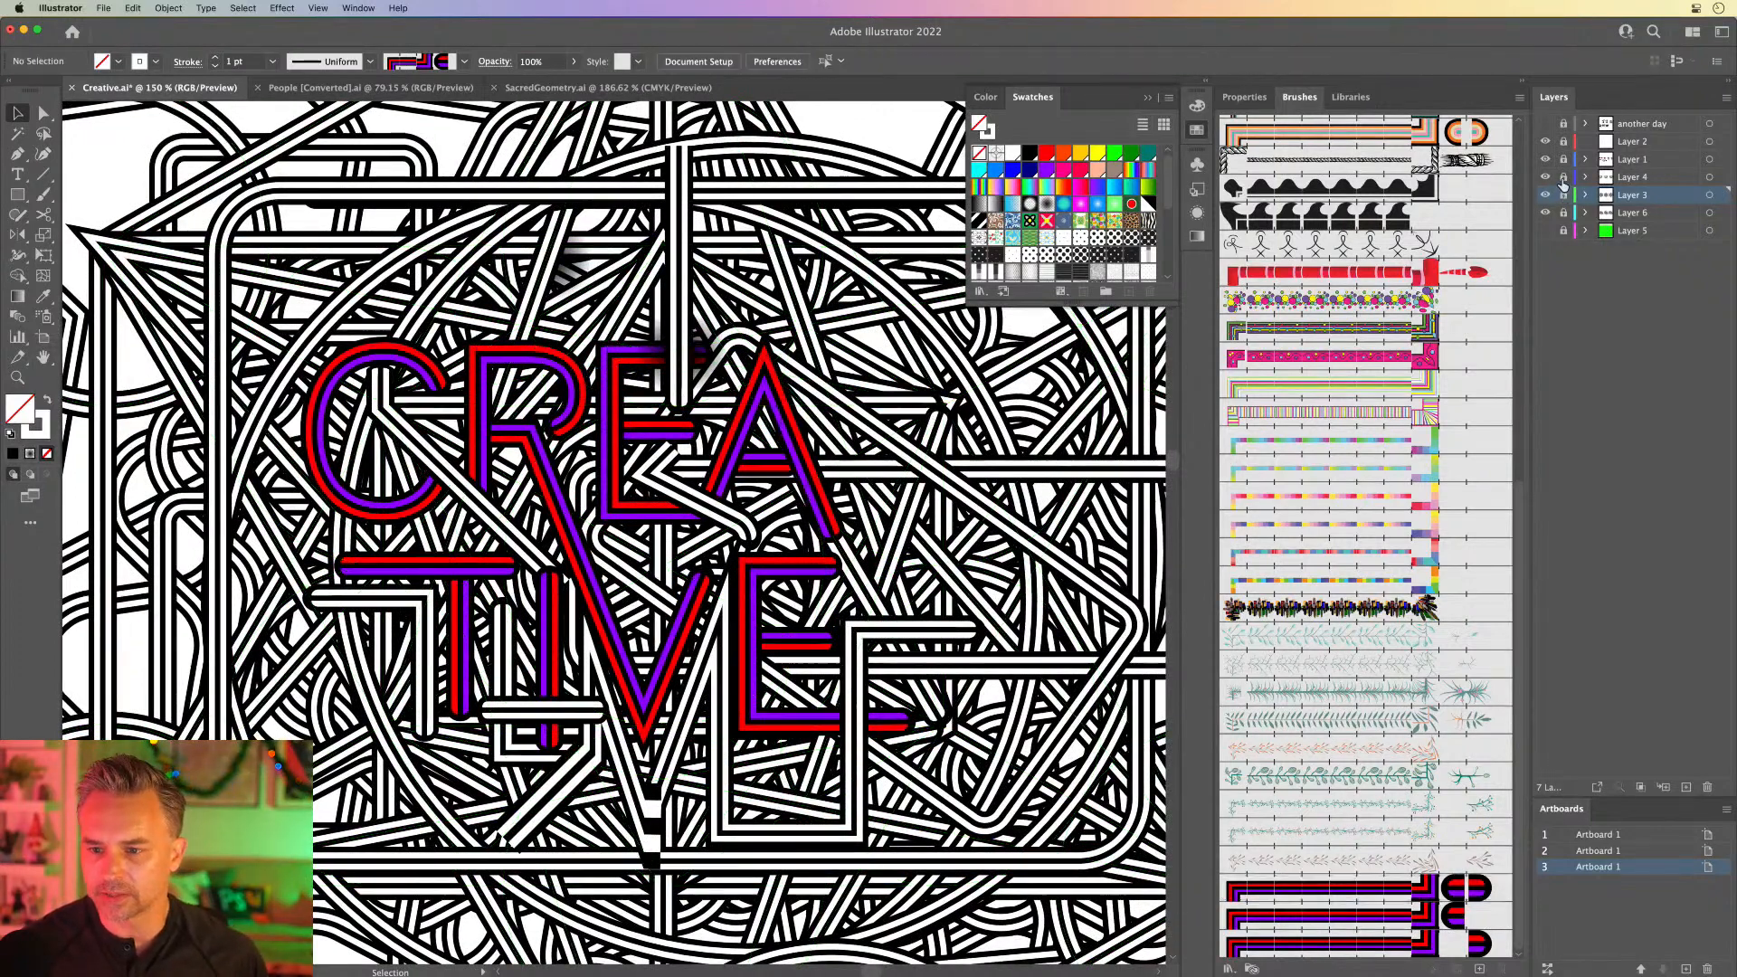
Step: Unlock Layer 4, select its circular and rounded white lines, and start a Drop Shadow effect on them
click(1564, 178)
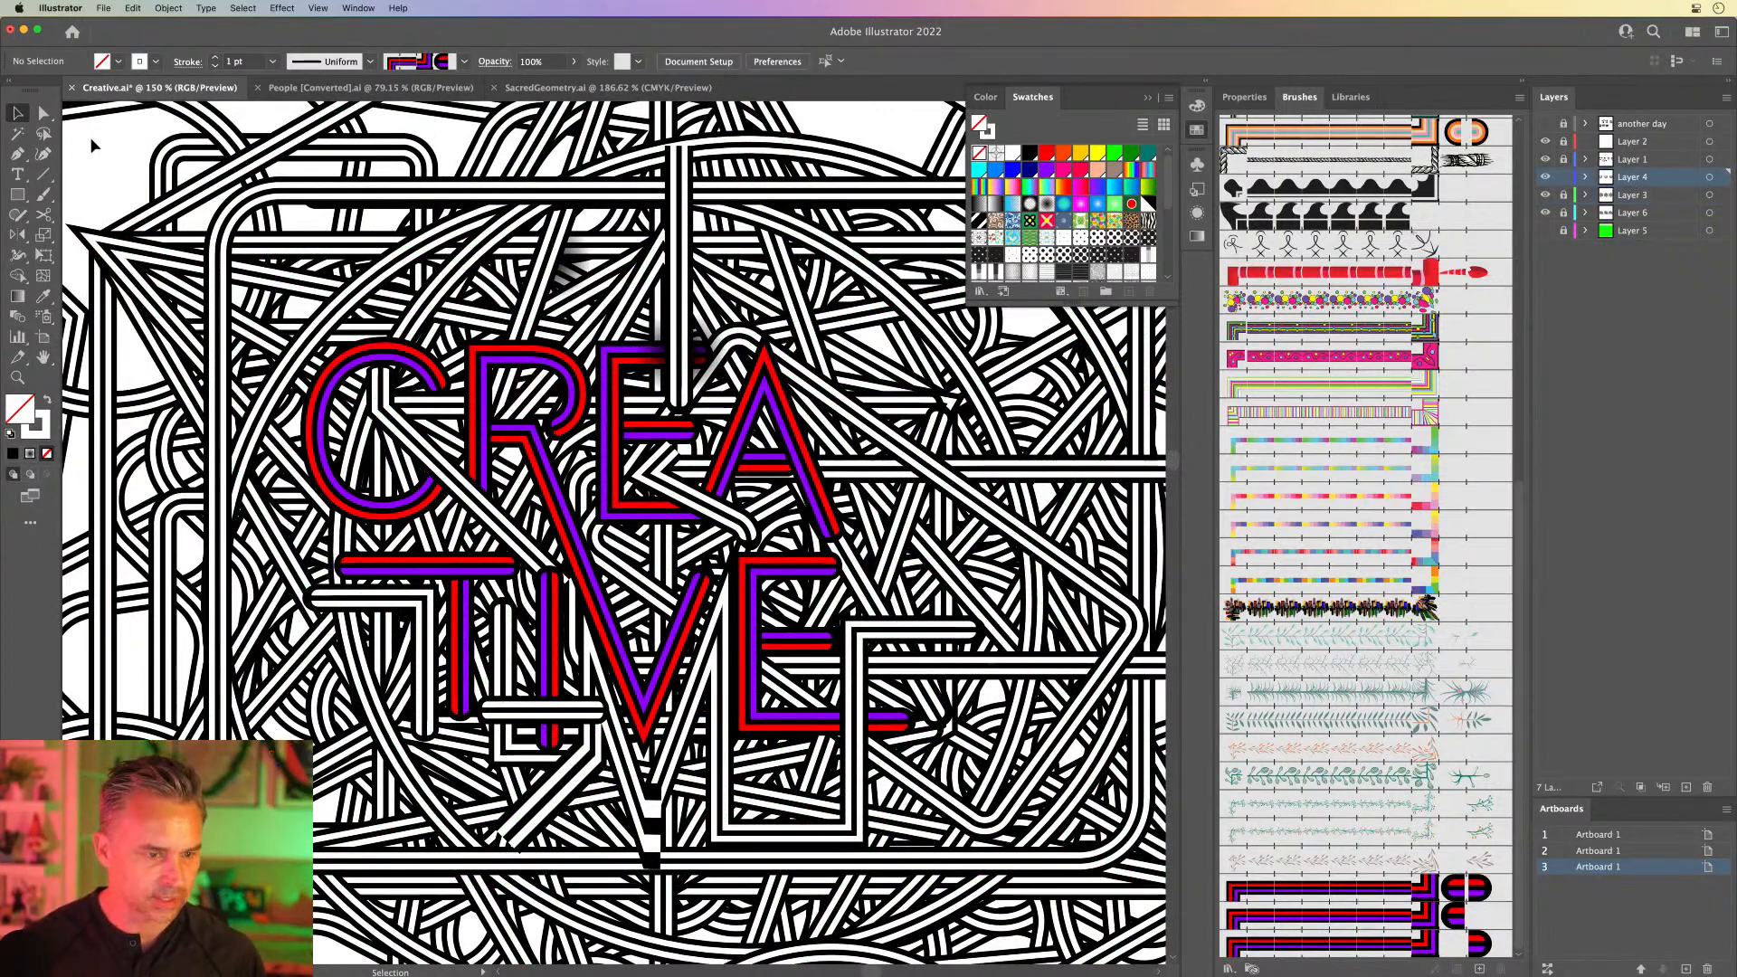
click(829, 501)
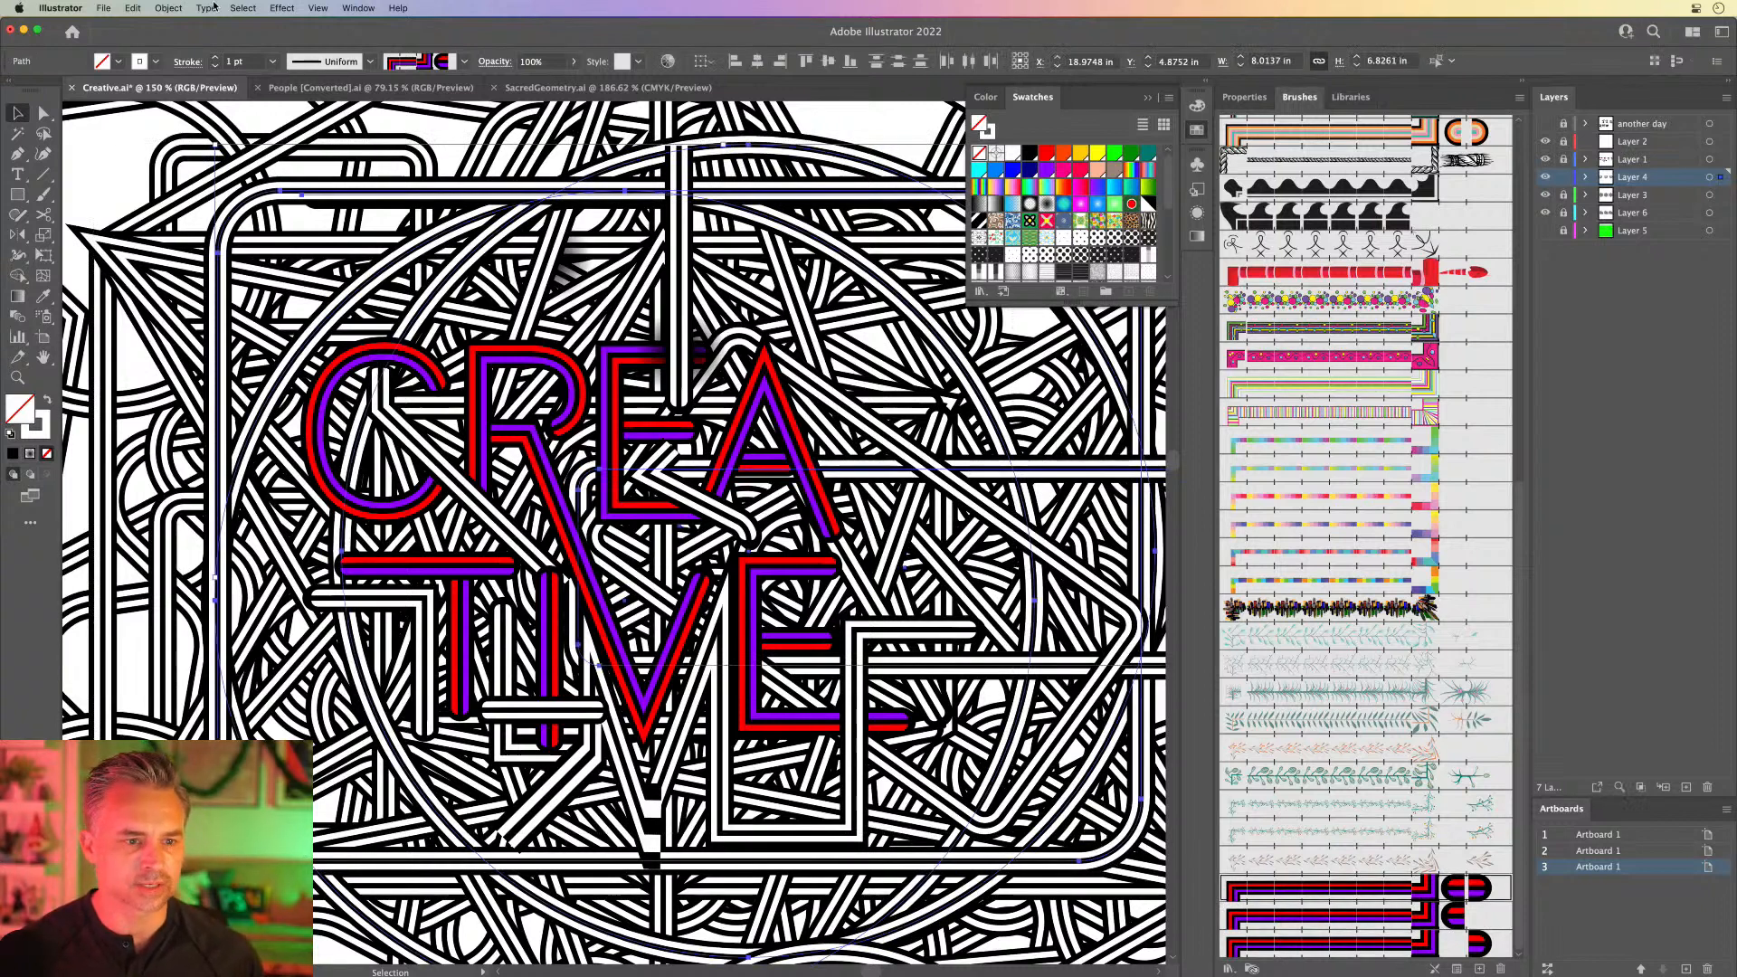
click(280, 7)
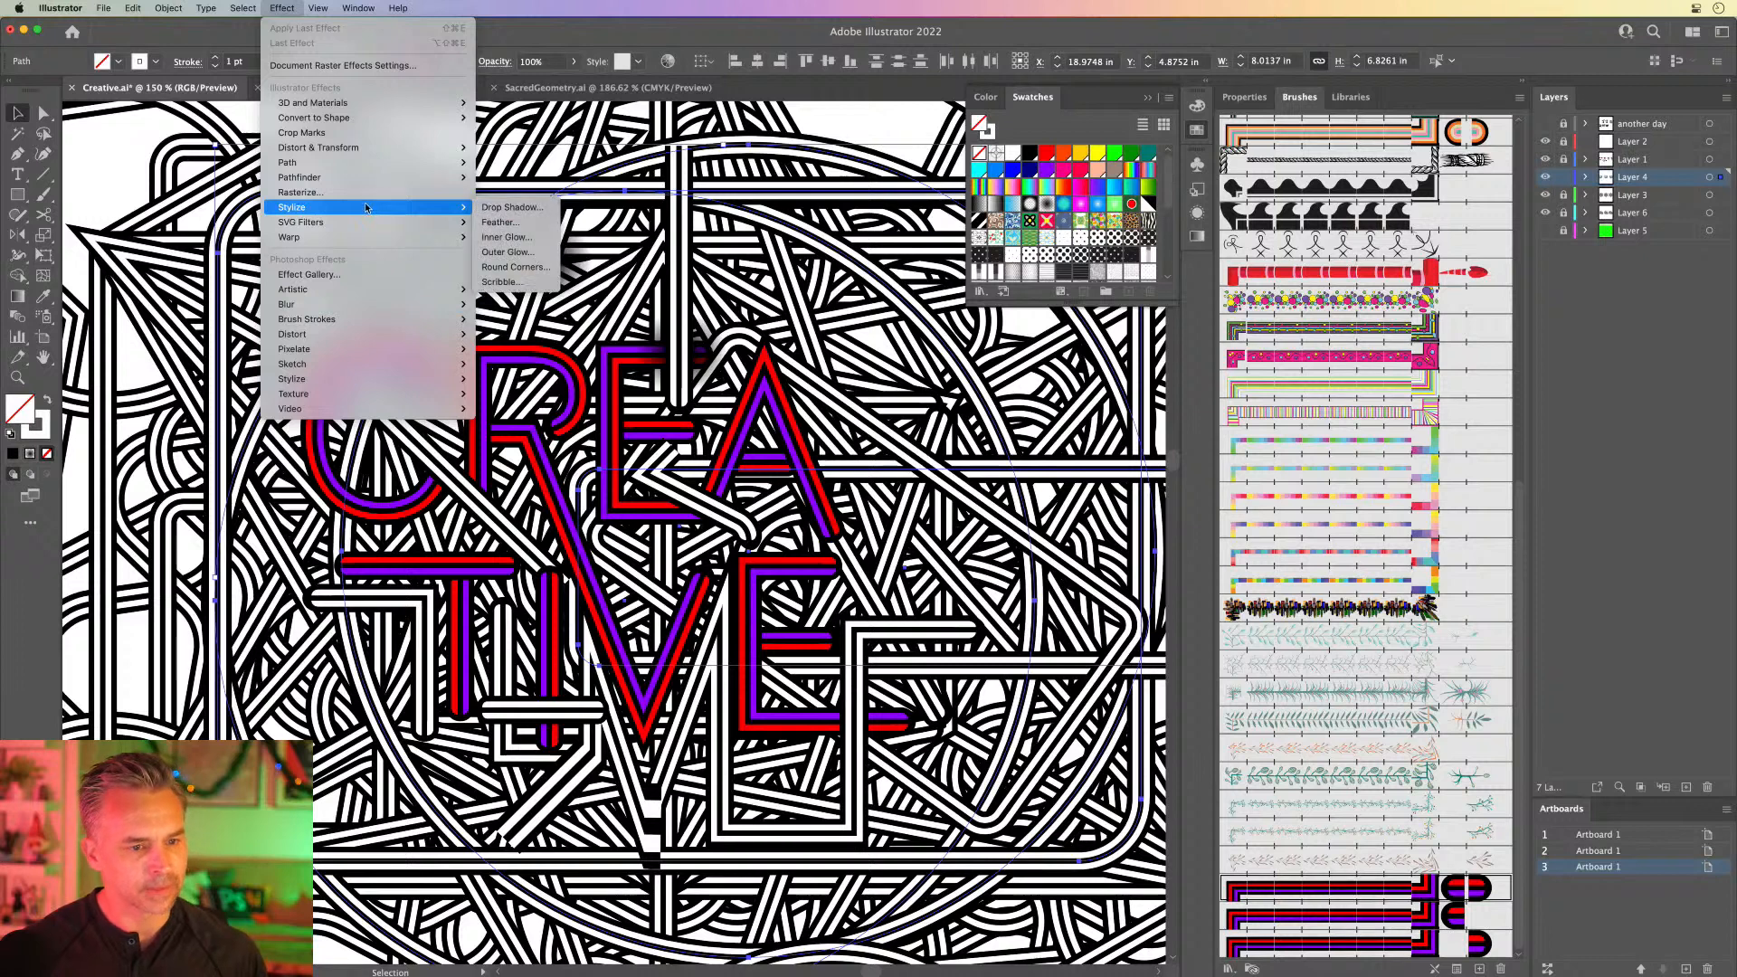
mouse_move(360, 165)
mouse_move(358, 225)
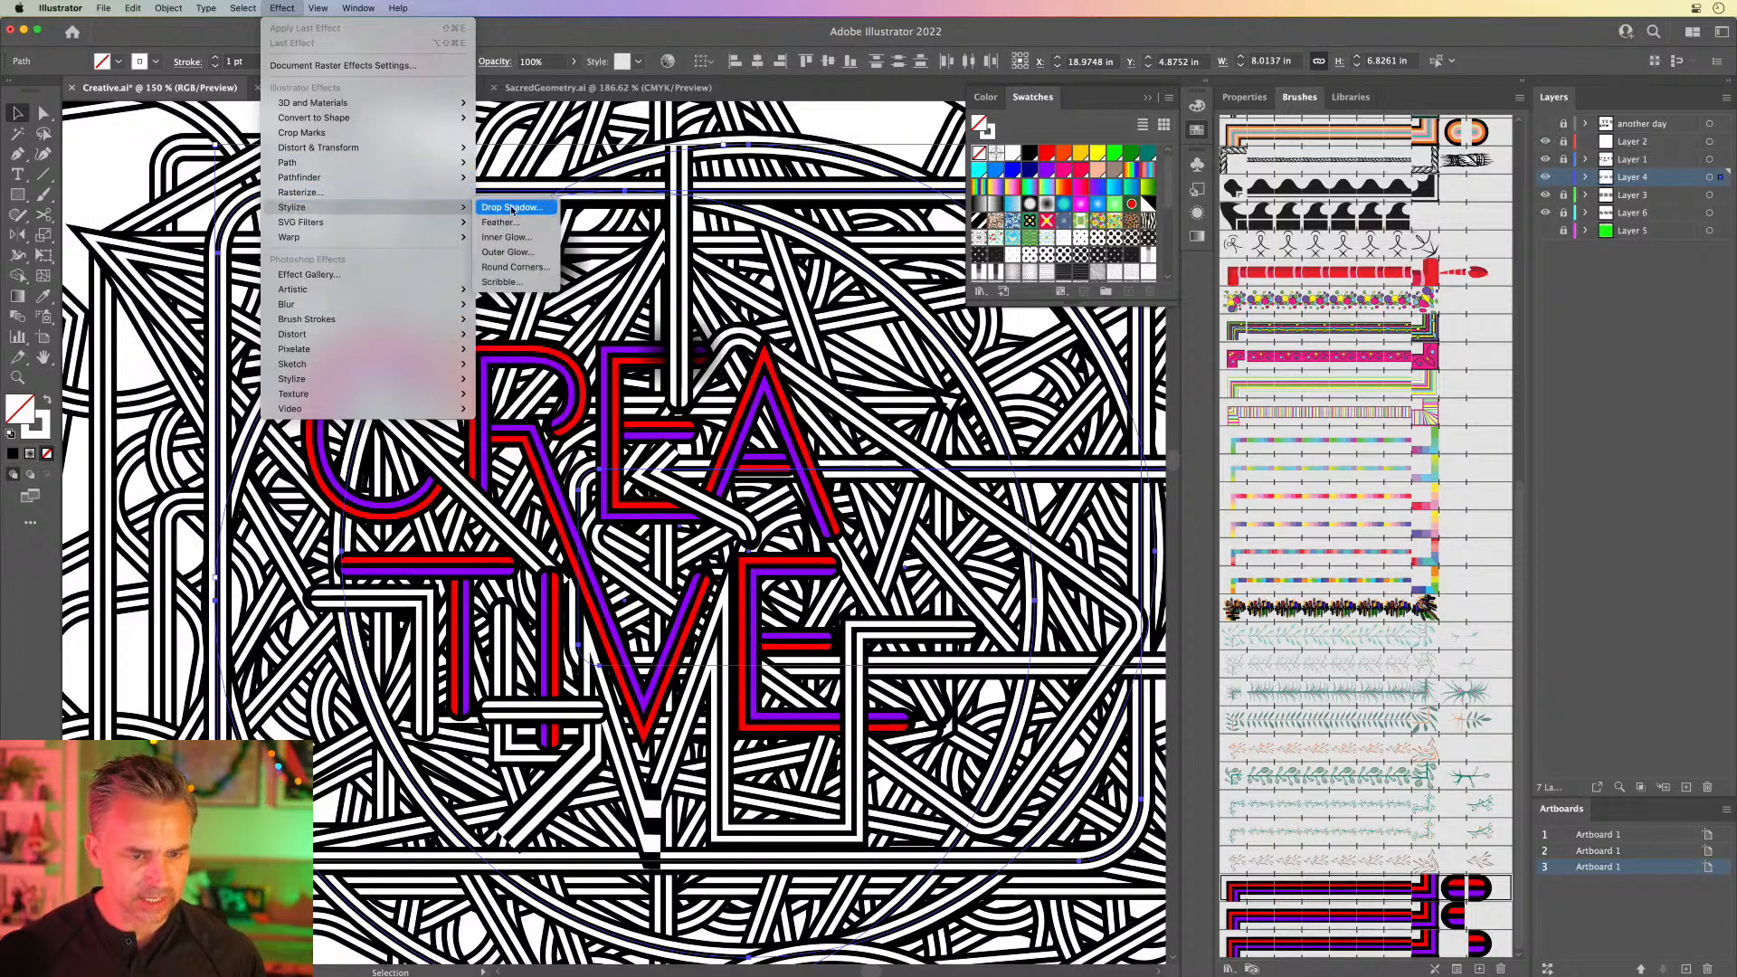
click(512, 209)
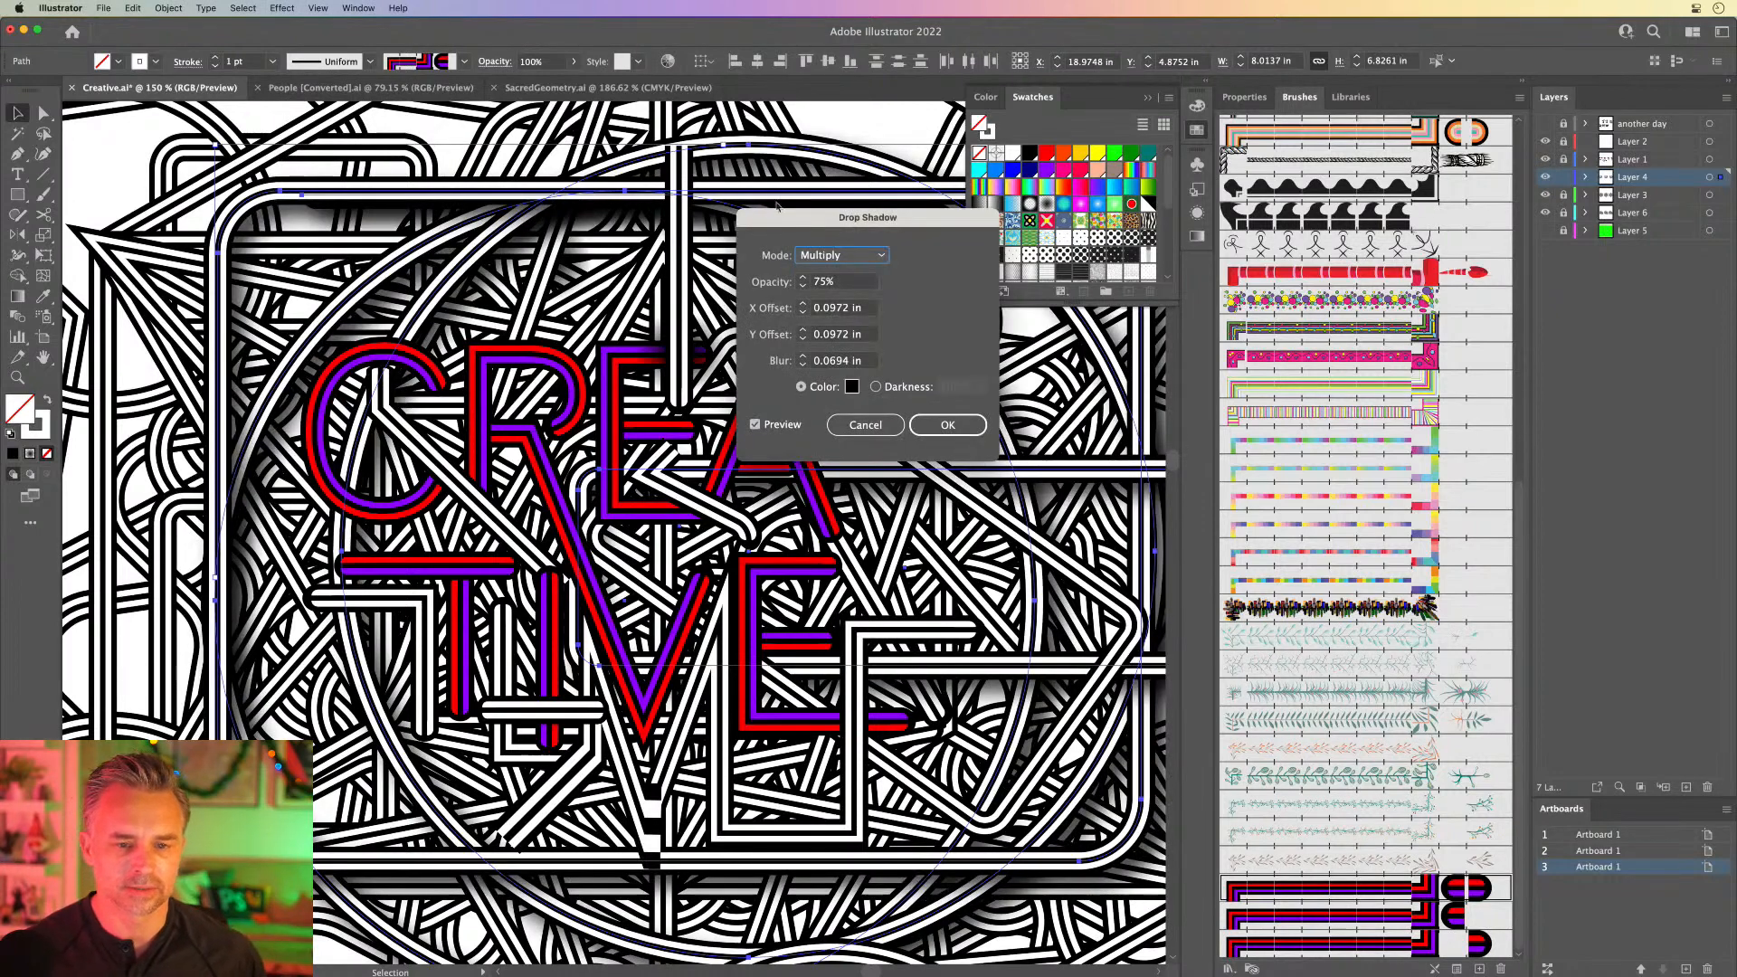
drag(775, 216, 1060, 371)
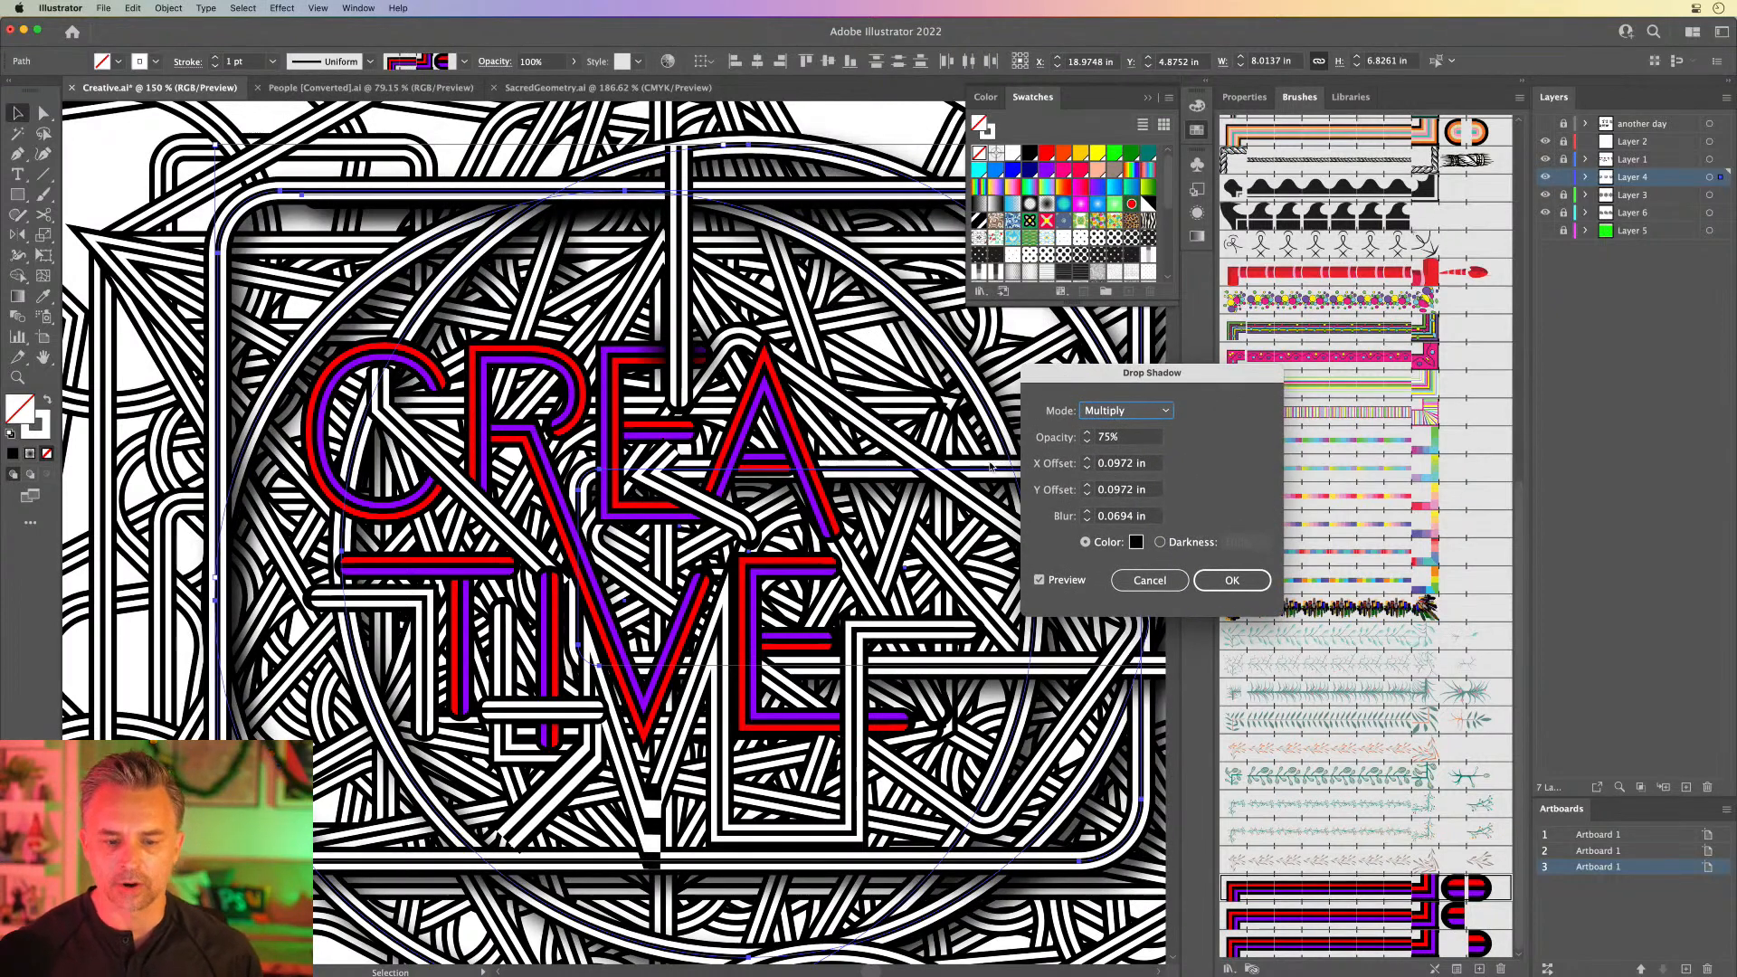
Step: Apply the drop shadow in Multiply mode at 73% opacity with 0.0972 in offsets and 0.0694 in blur, and deselect the lines
click(1087, 441)
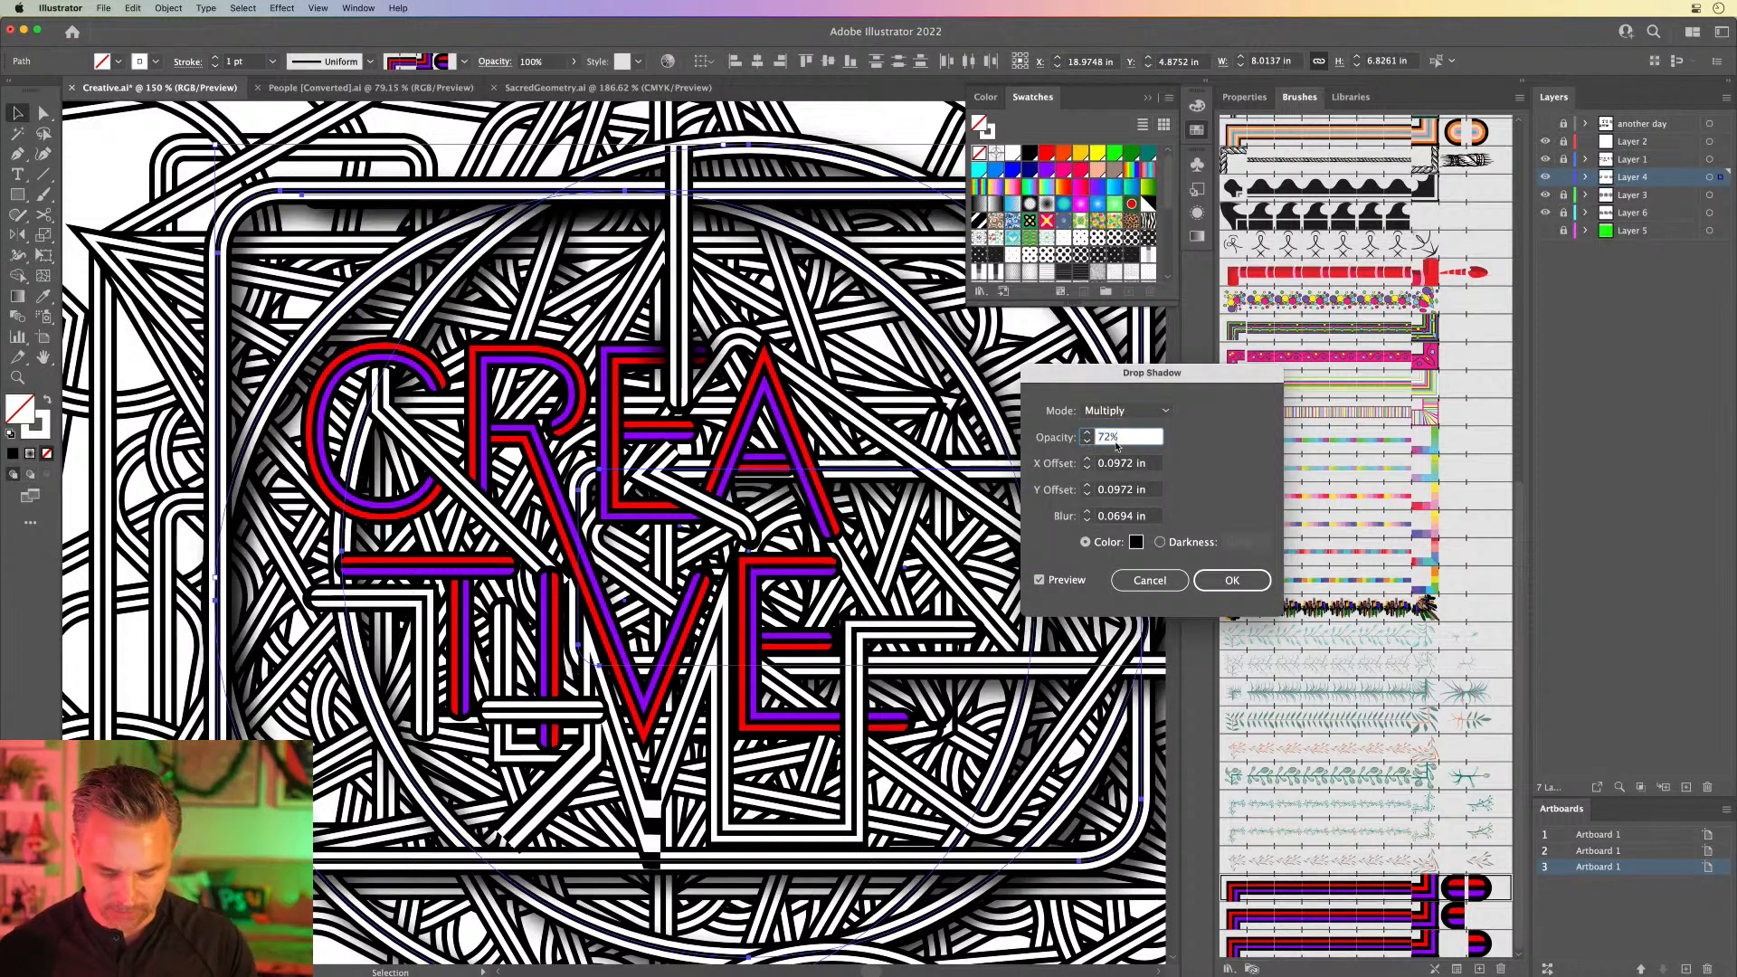
key(Tab)
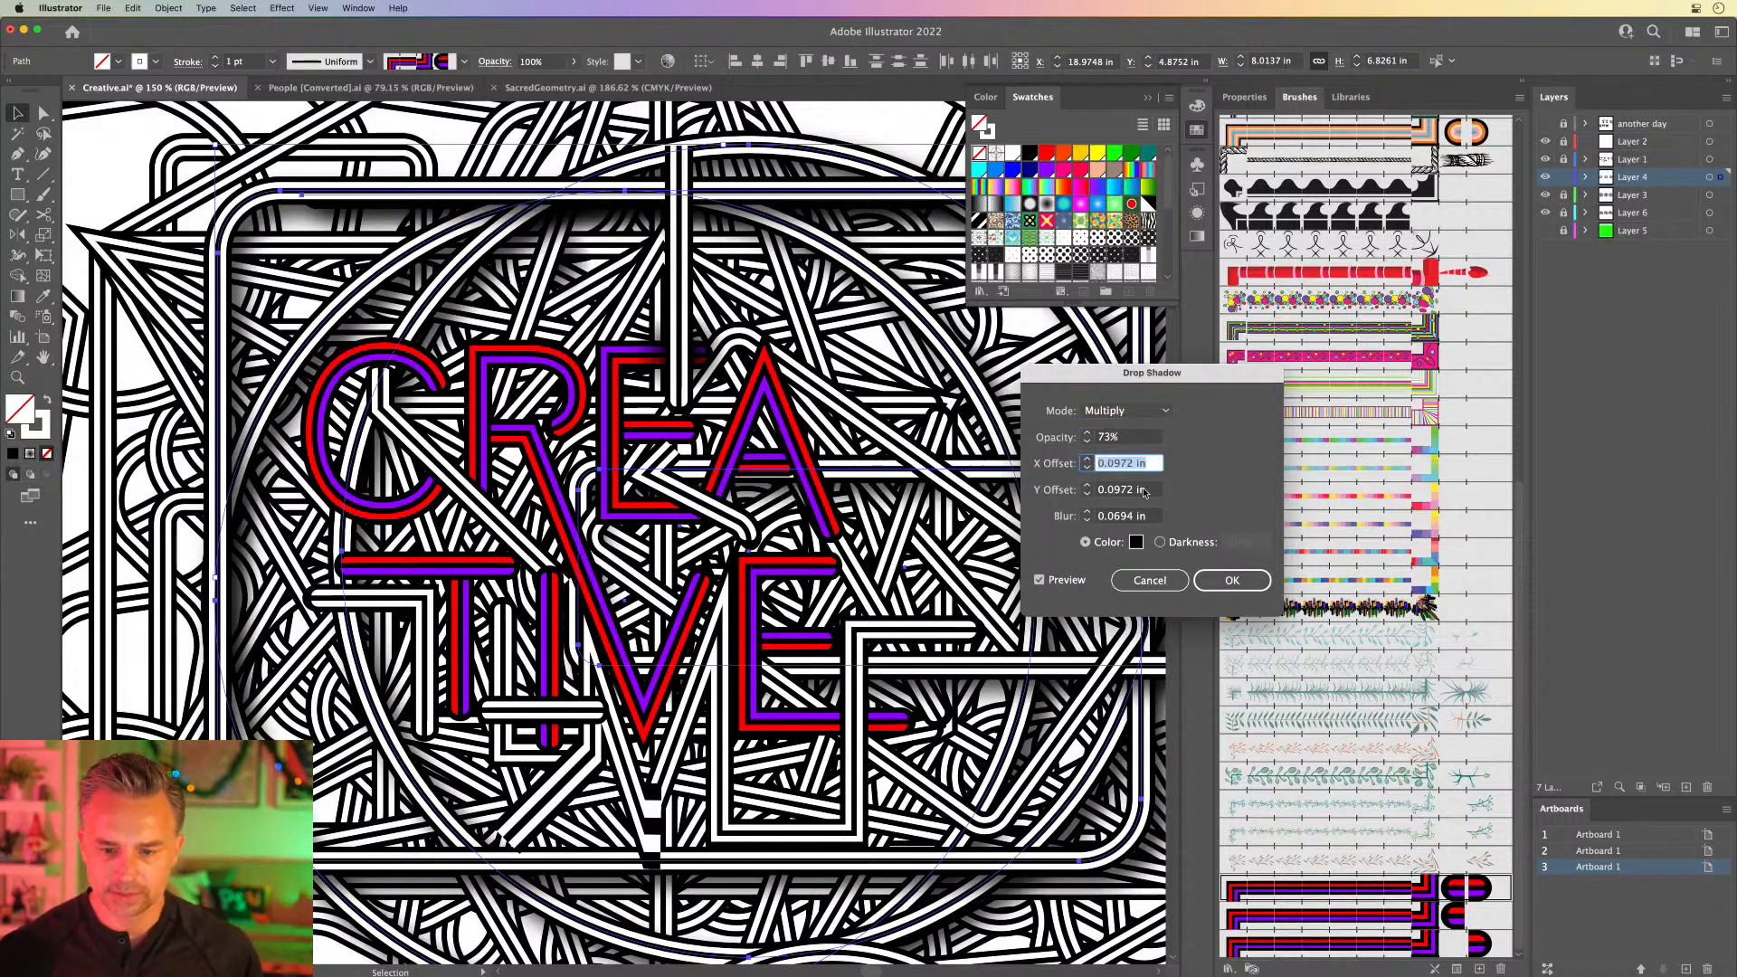
key(Tab)
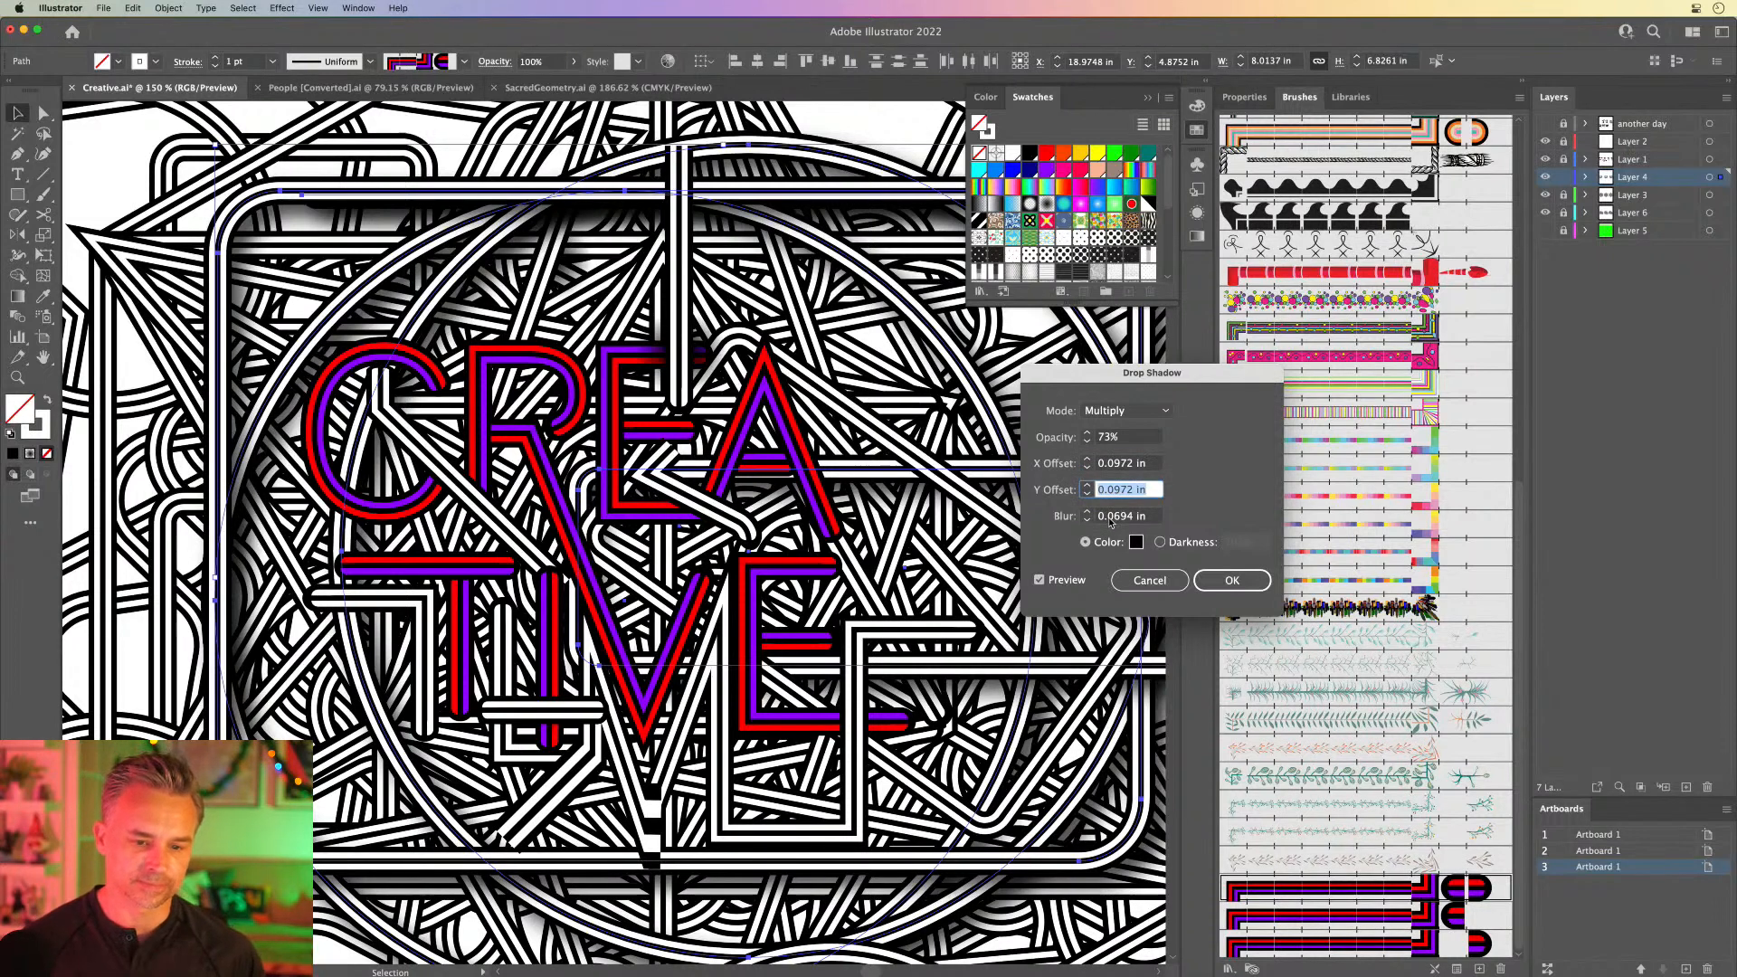
click(1232, 580)
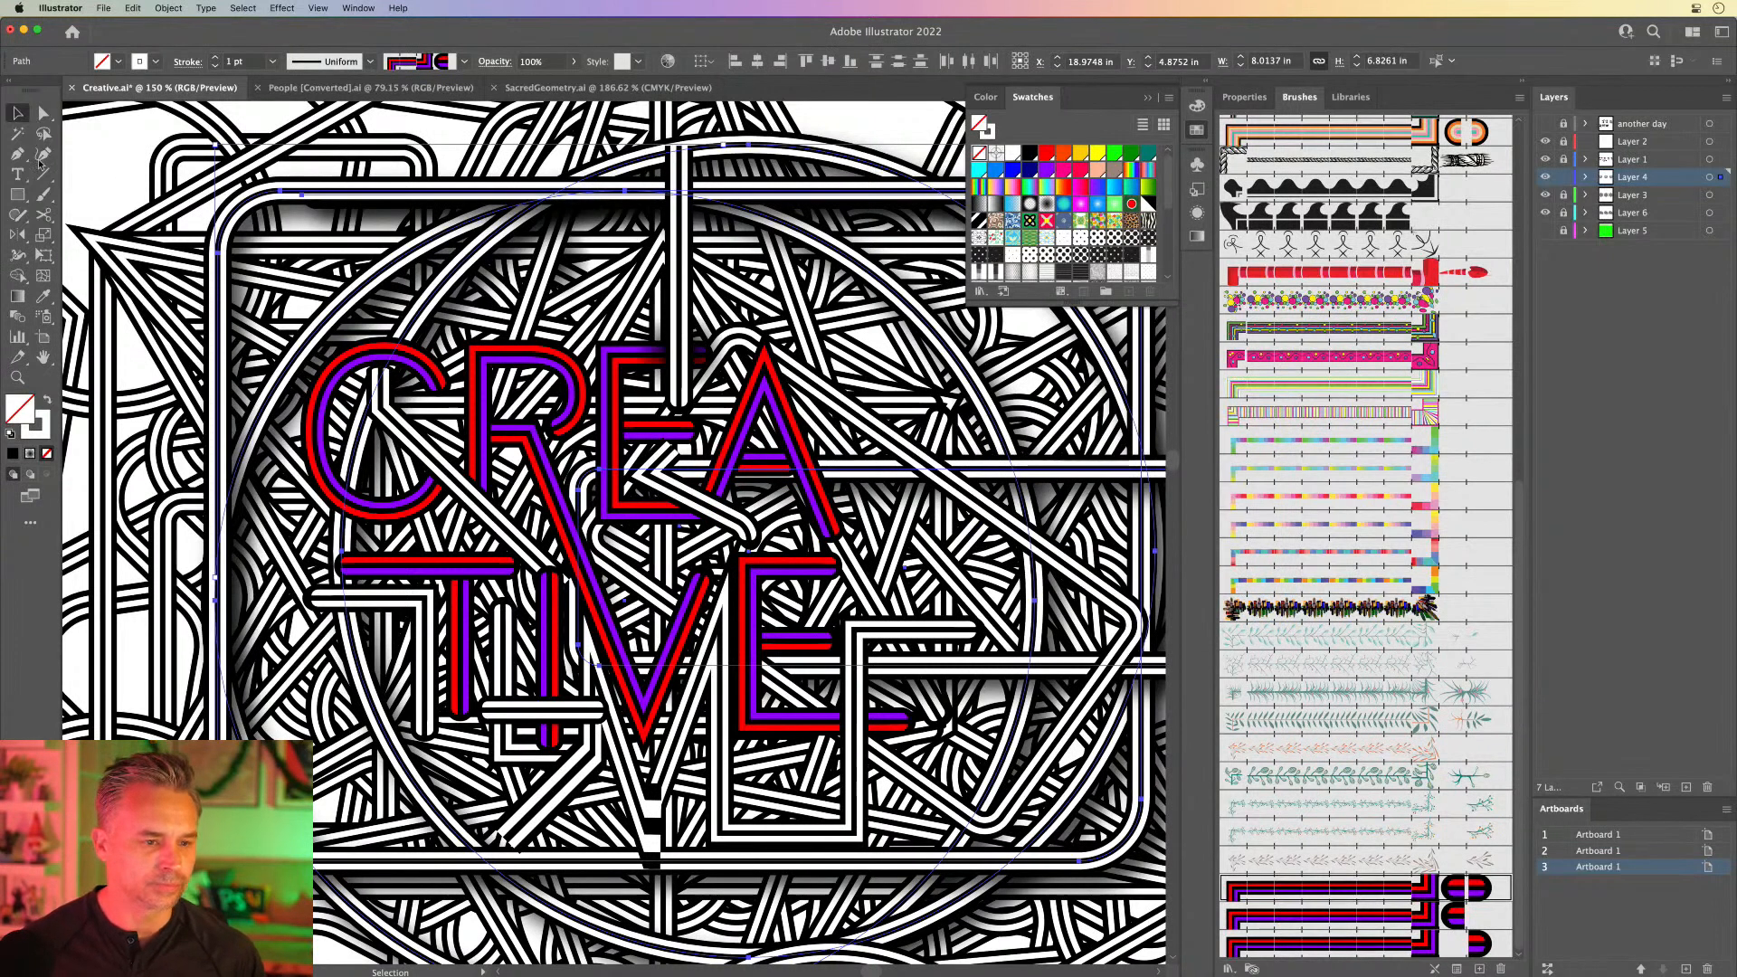
click(109, 176)
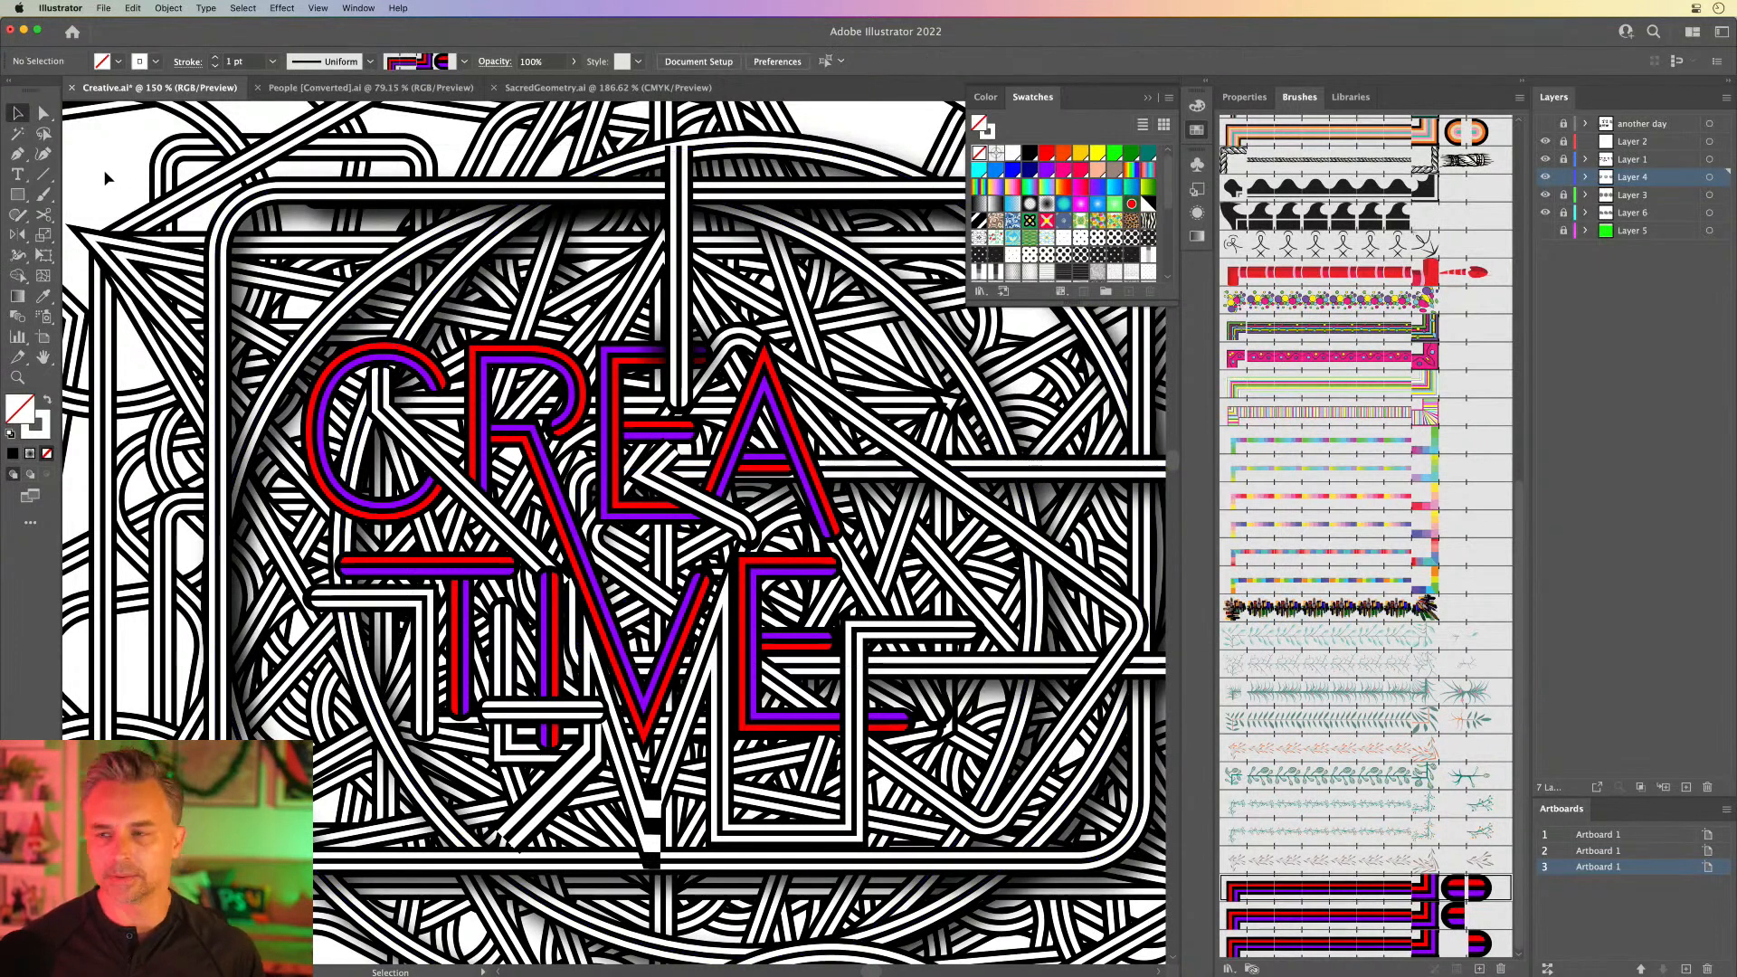
Step: Look over the artwork around and below the CREATIVE lettering to check the shadowed white lines
drag(421, 509, 448, 532)
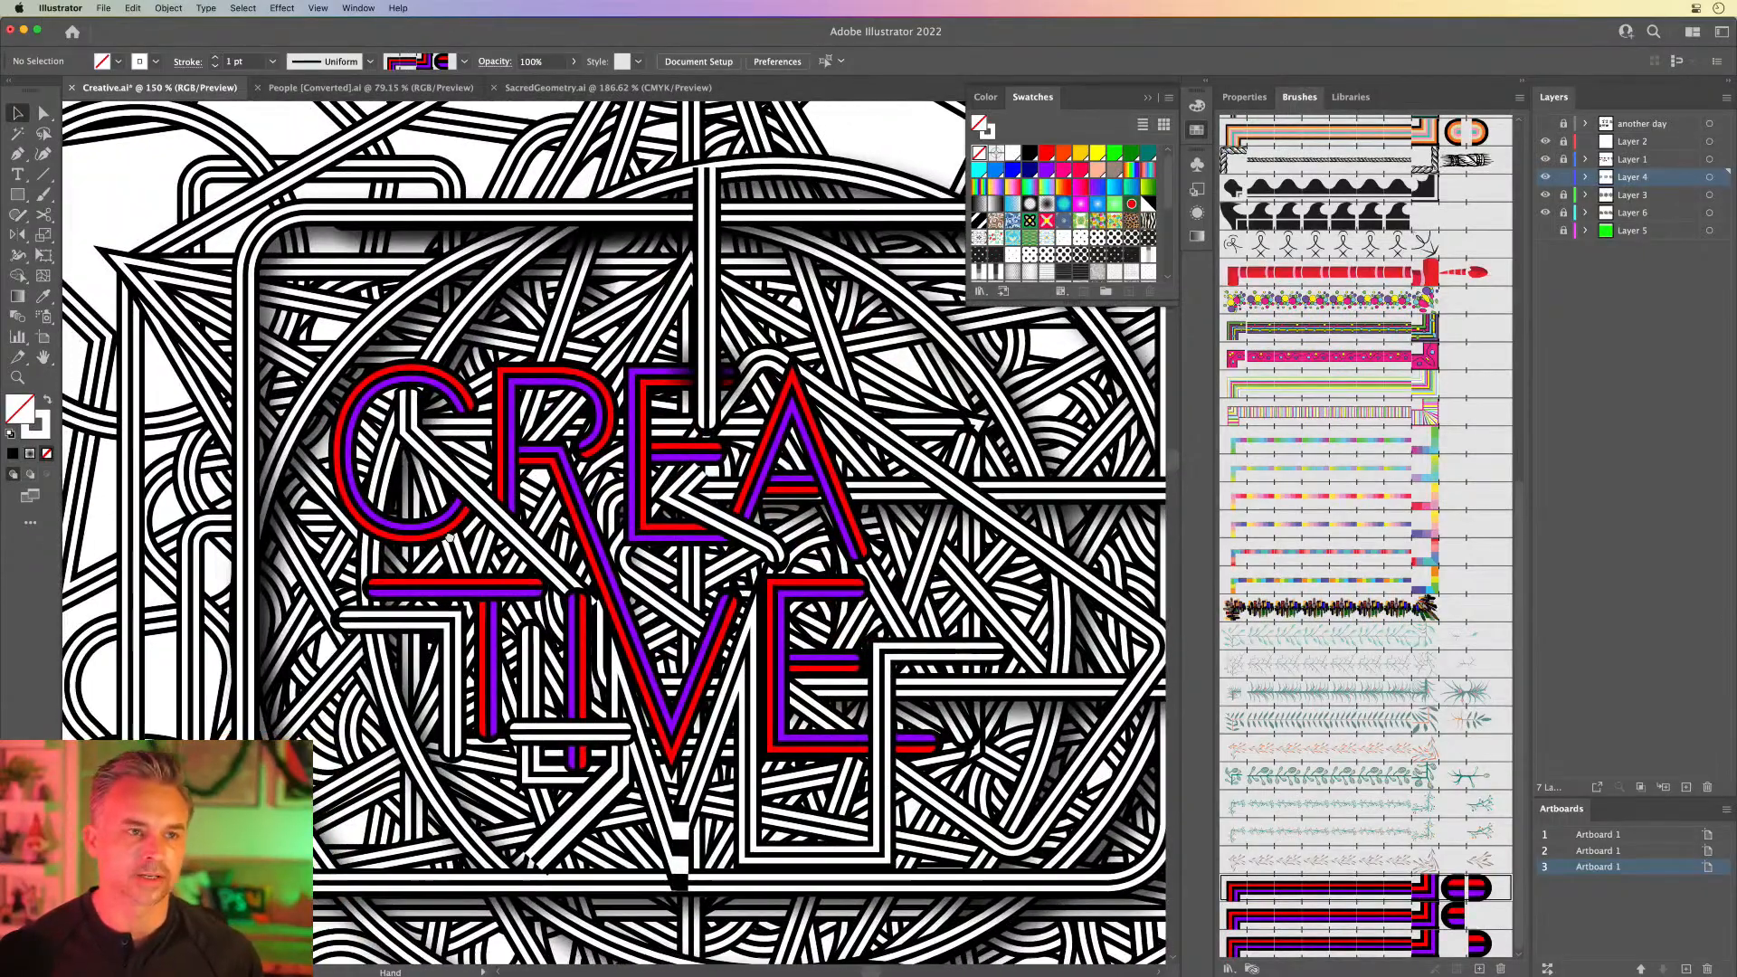
drag(471, 638, 570, 210)
drag(505, 751, 389, 372)
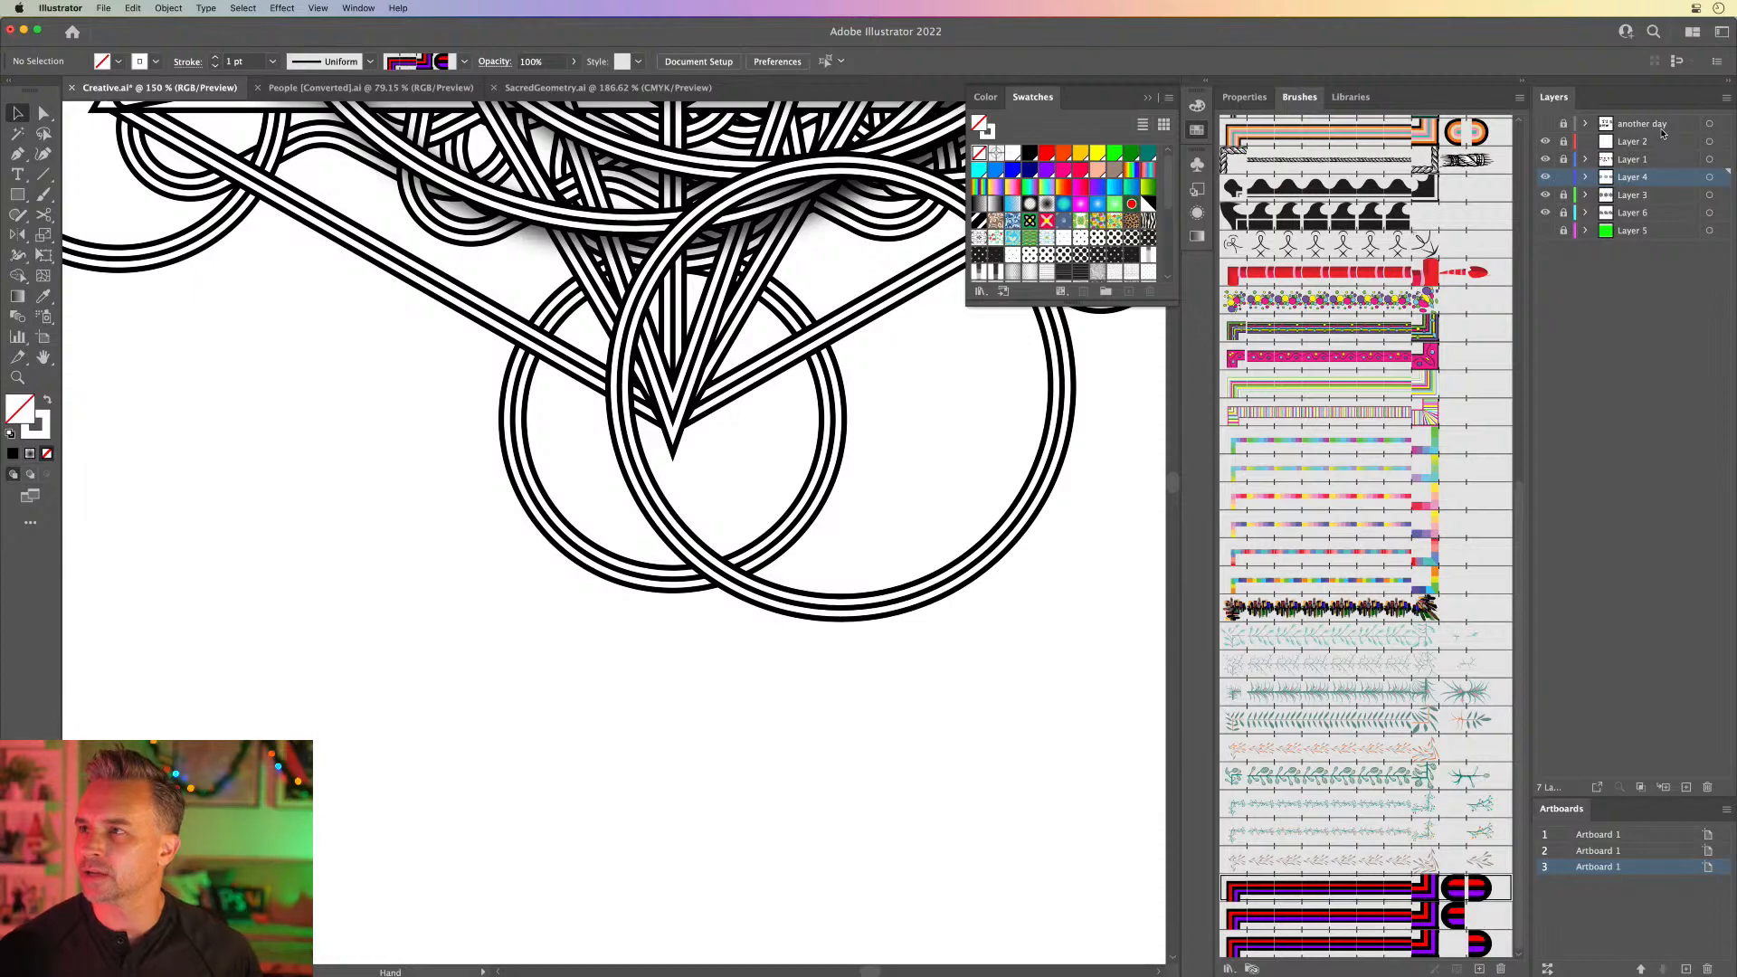
drag(827, 133, 743, 186)
drag(594, 198, 598, 886)
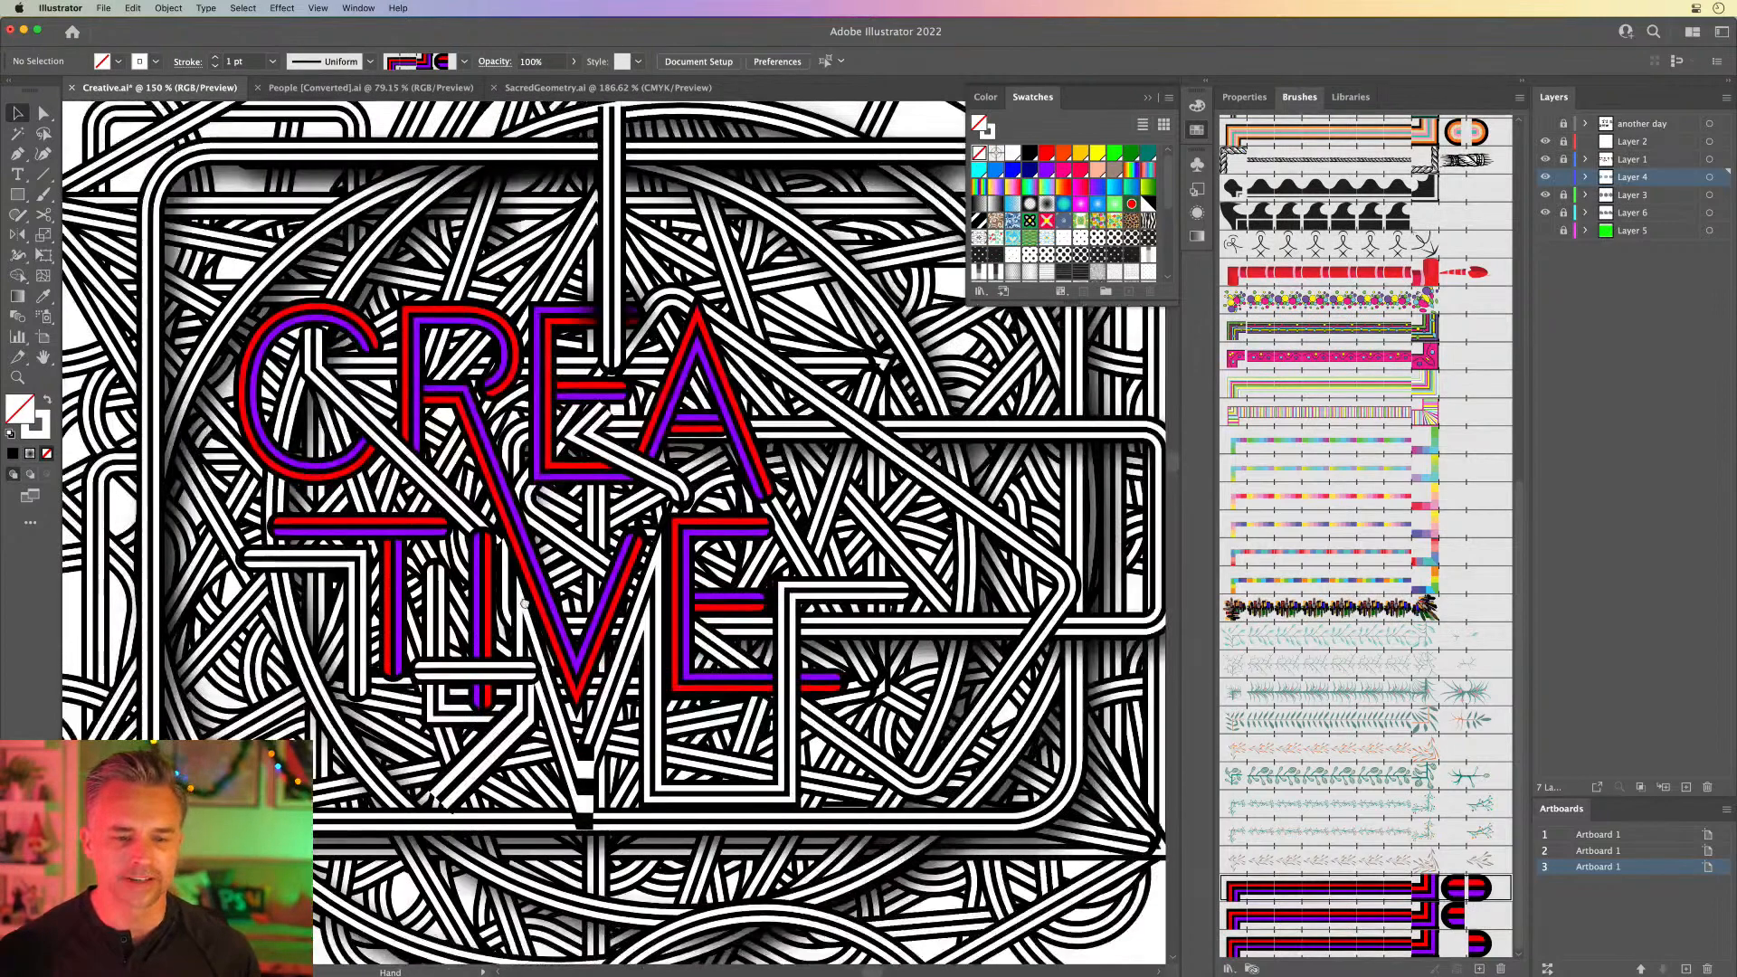
drag(524, 604, 545, 684)
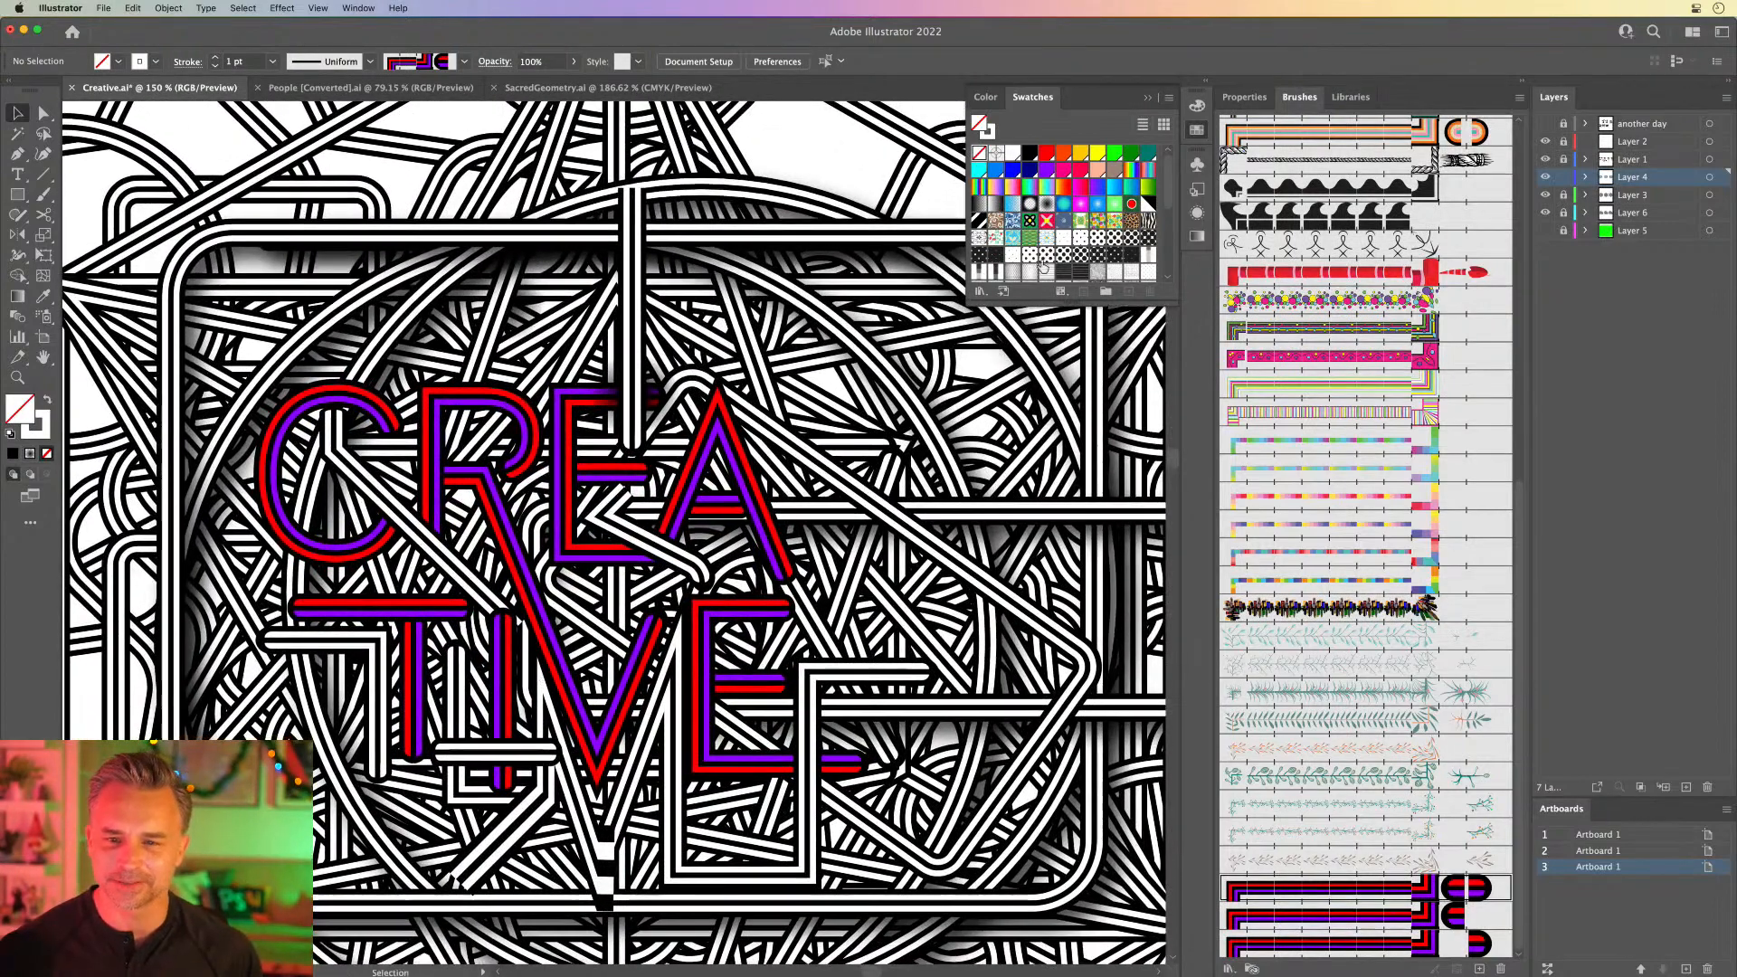
Step: Collapse the Swatches and Brushes panels to free canvas space, and examine the CREATIVE lettering up close at 300%
click(1149, 98)
key(super+equal)
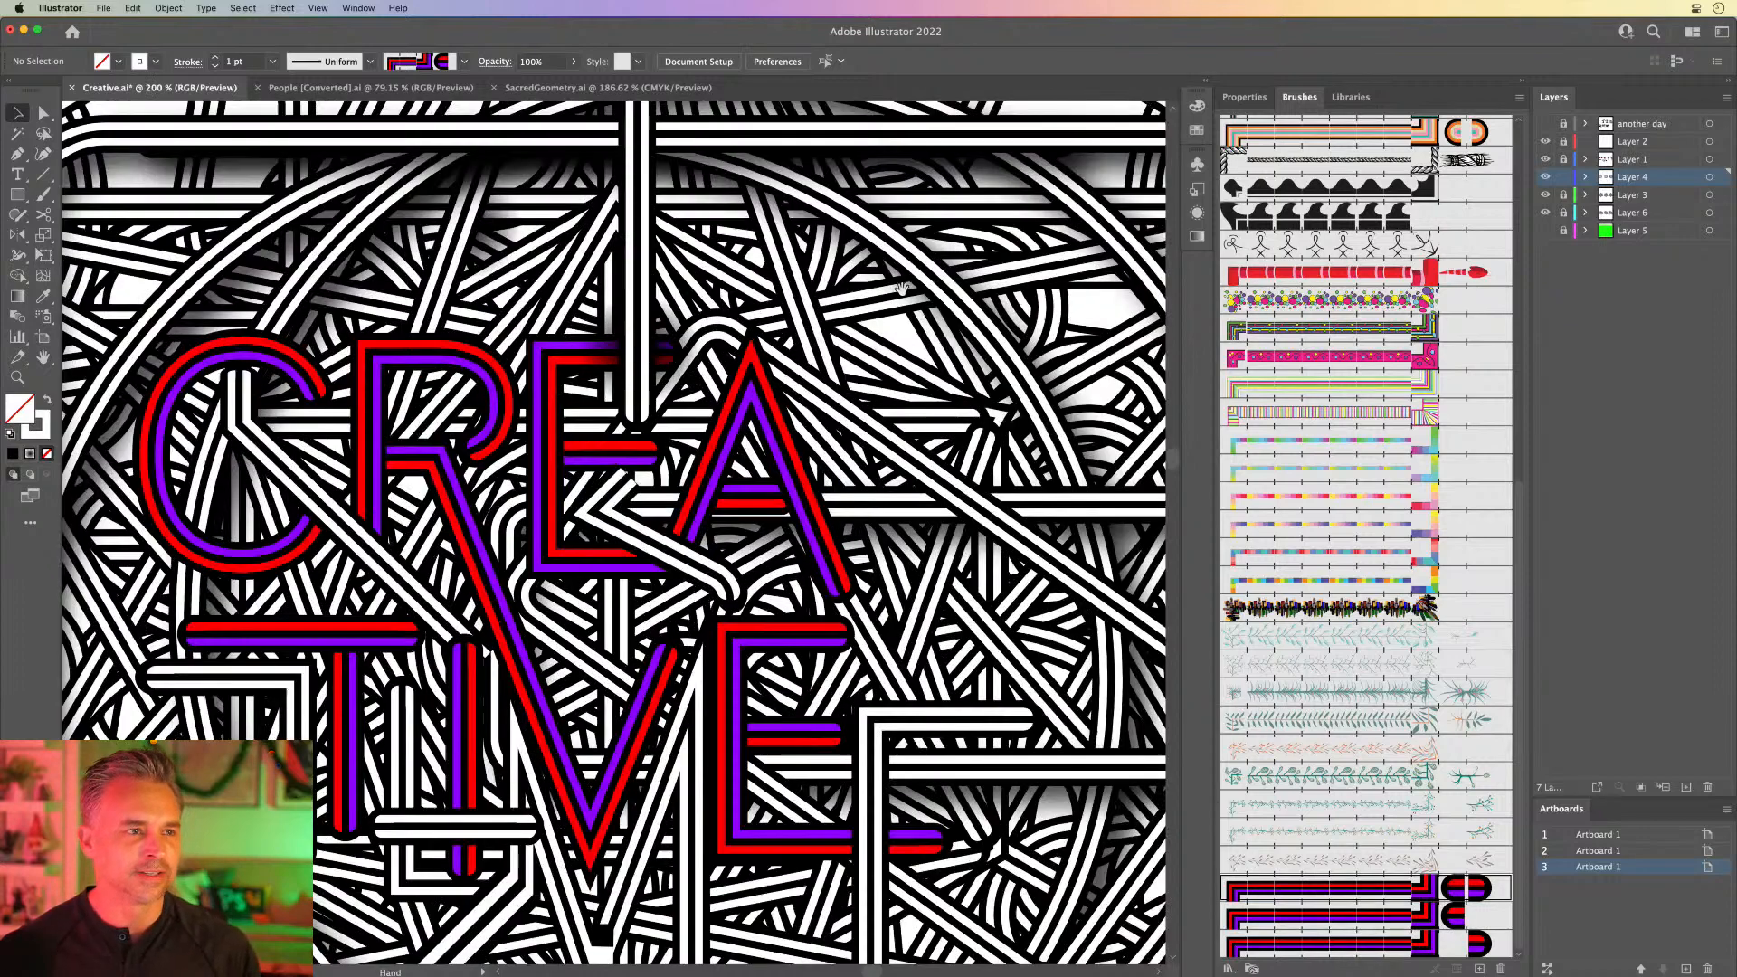
drag(902, 288, 970, 208)
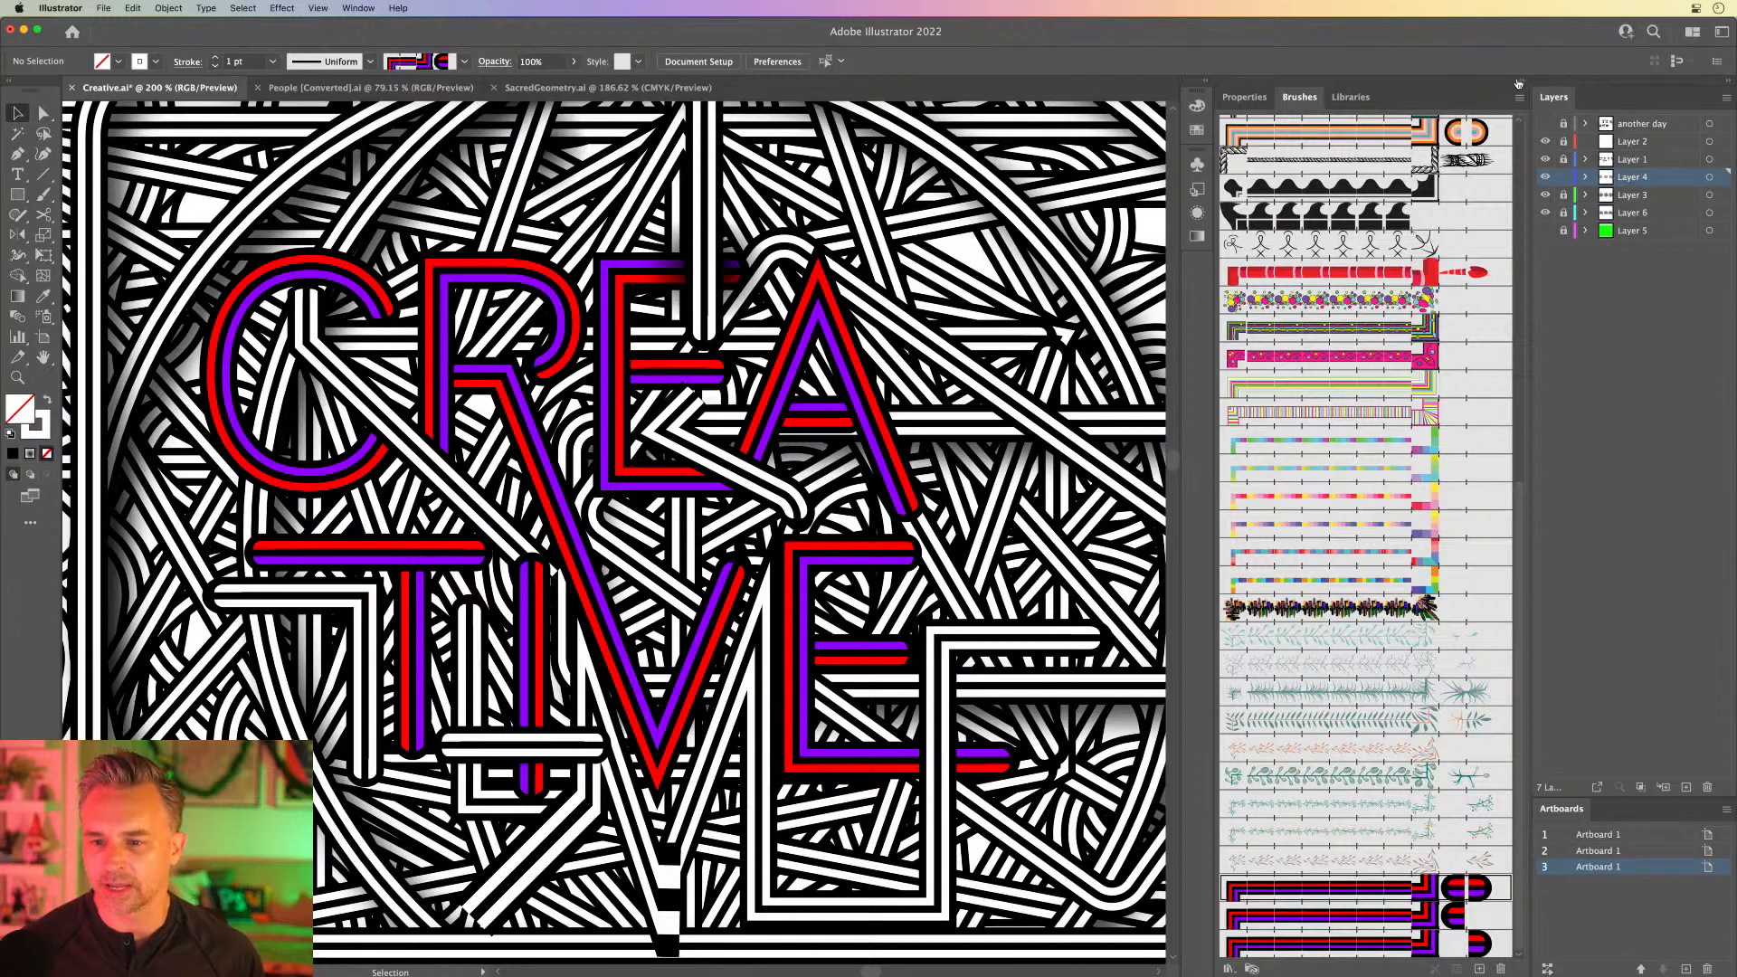
click(1519, 83)
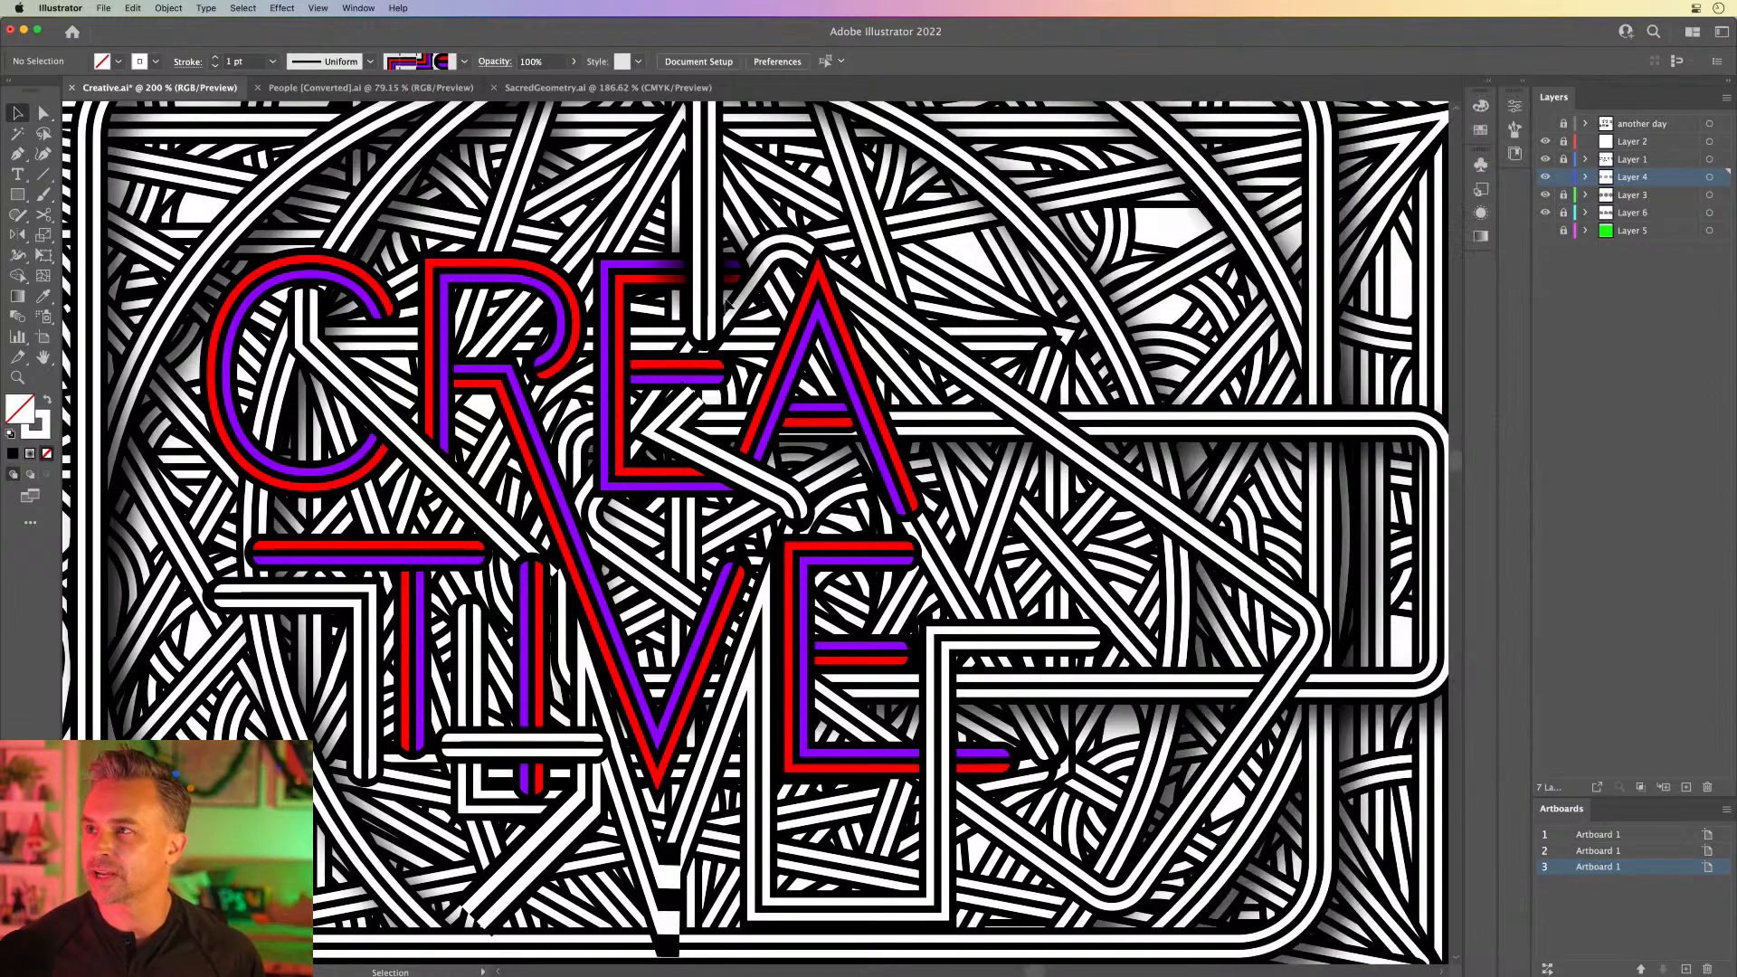
mouse_move(730, 367)
mouse_down()
mouse_move(789, 362)
mouse_move(692, 427)
mouse_move(838, 390)
mouse_up()
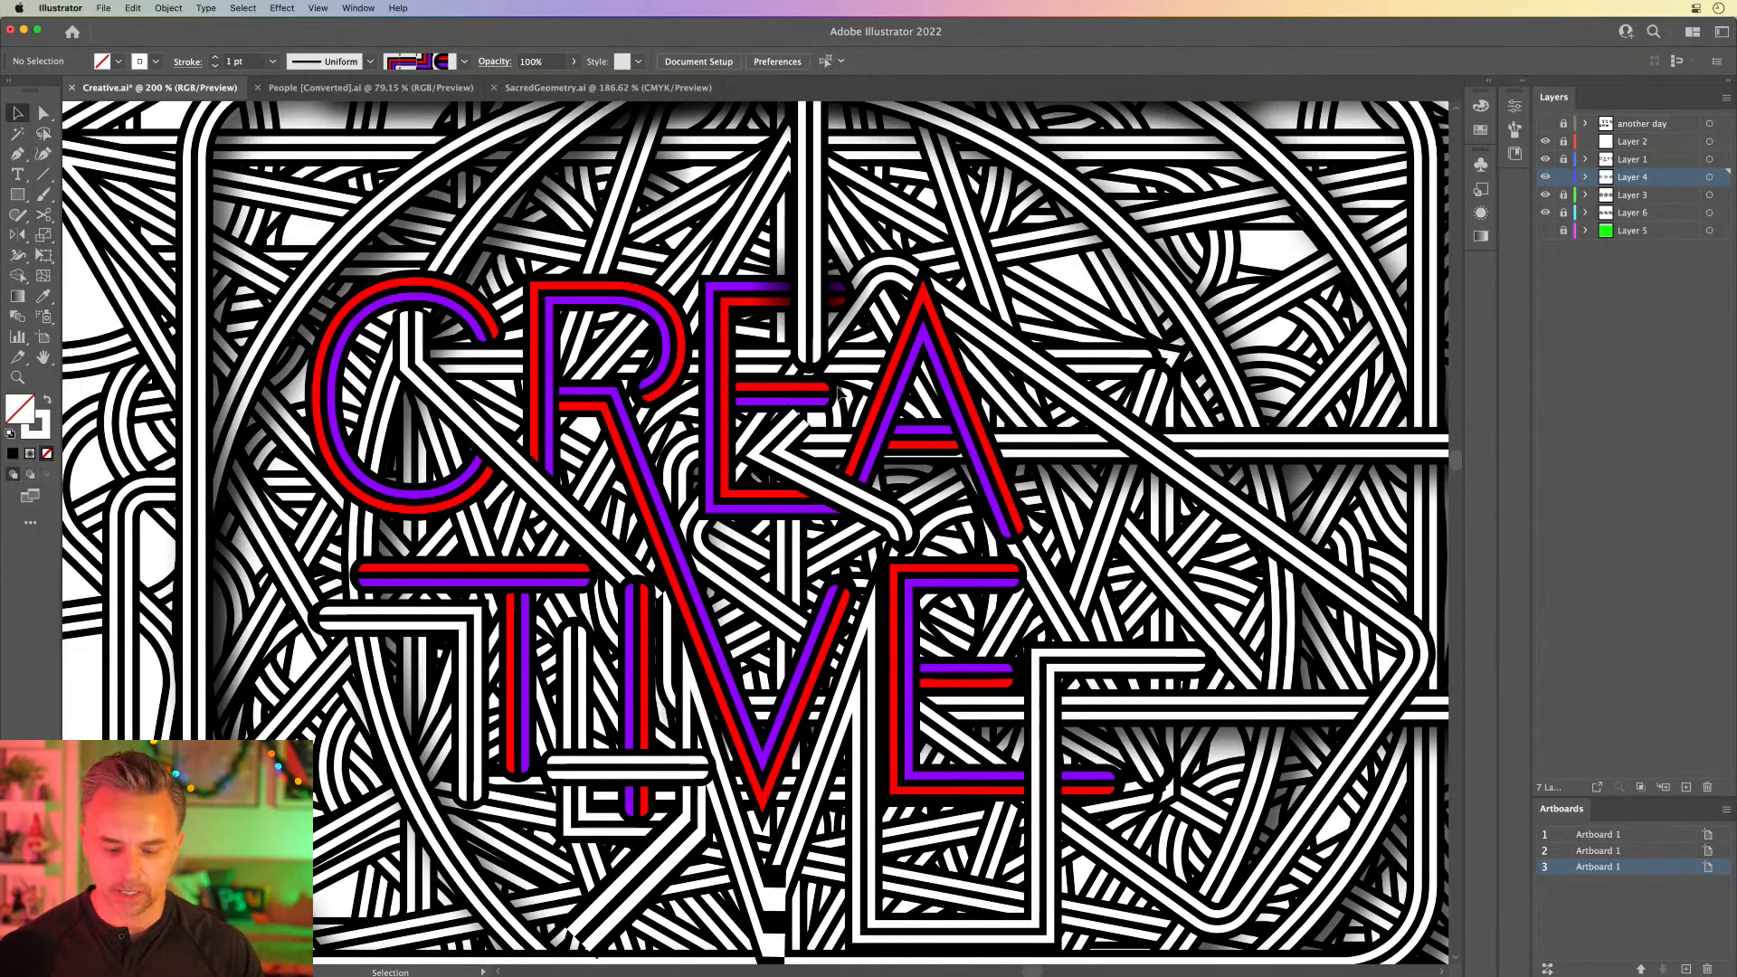
key(super+equal)
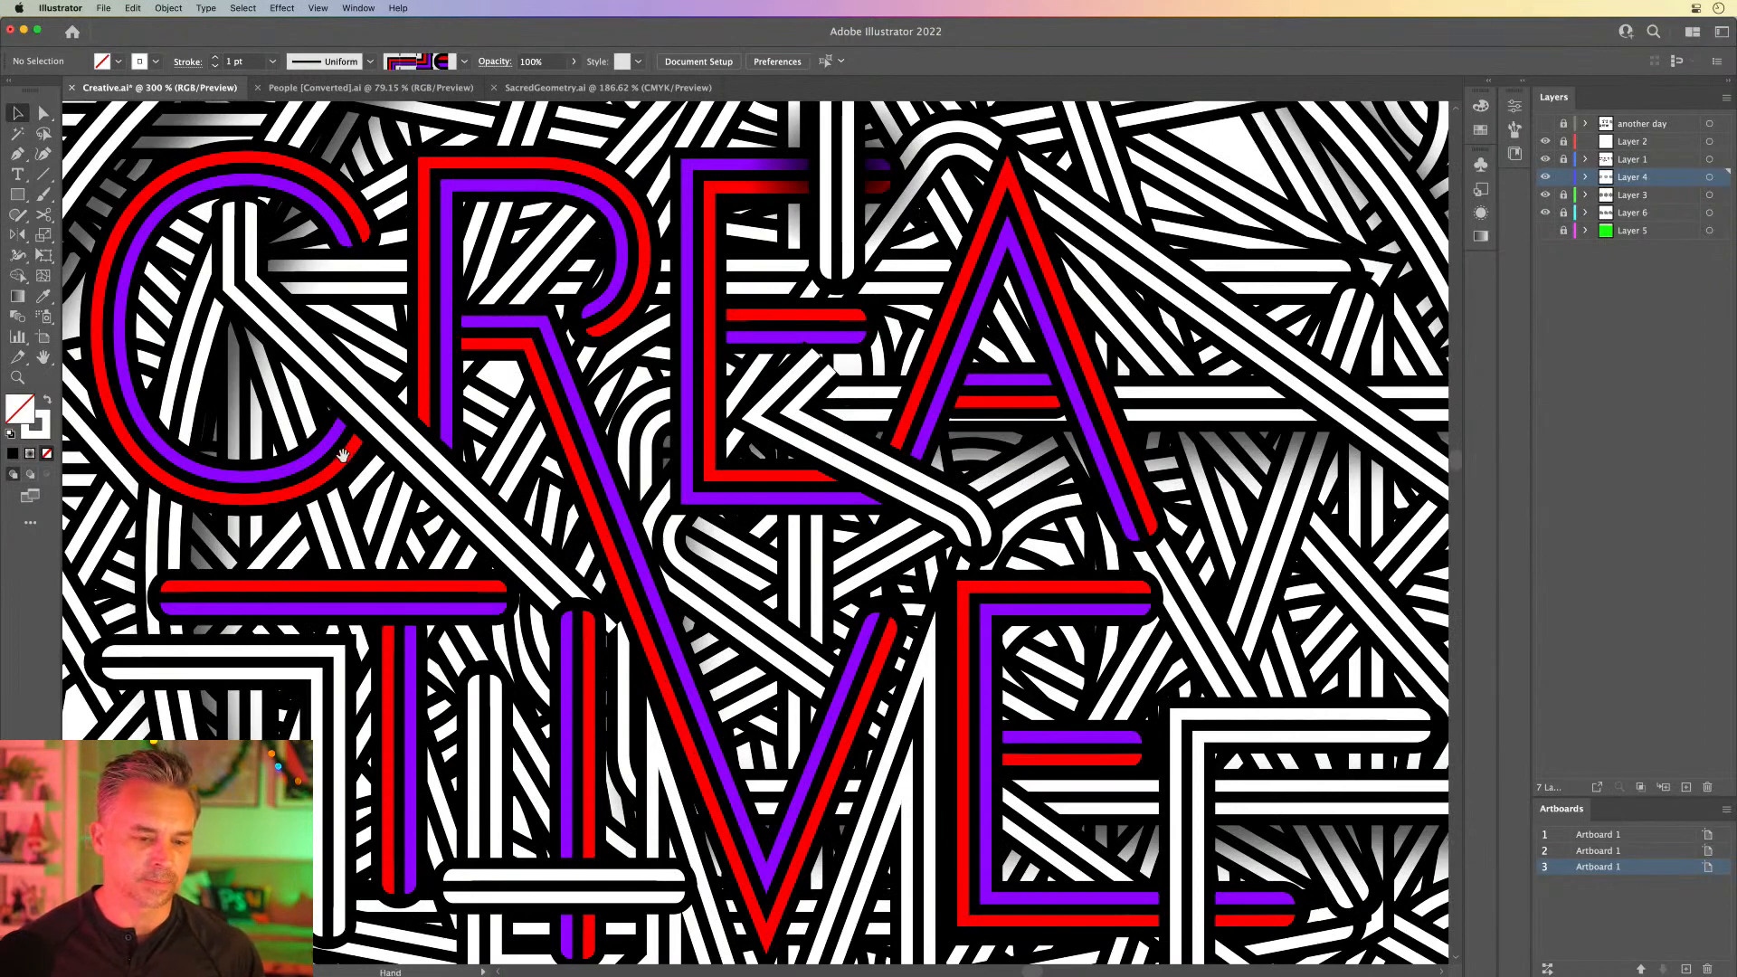
drag(343, 454, 413, 459)
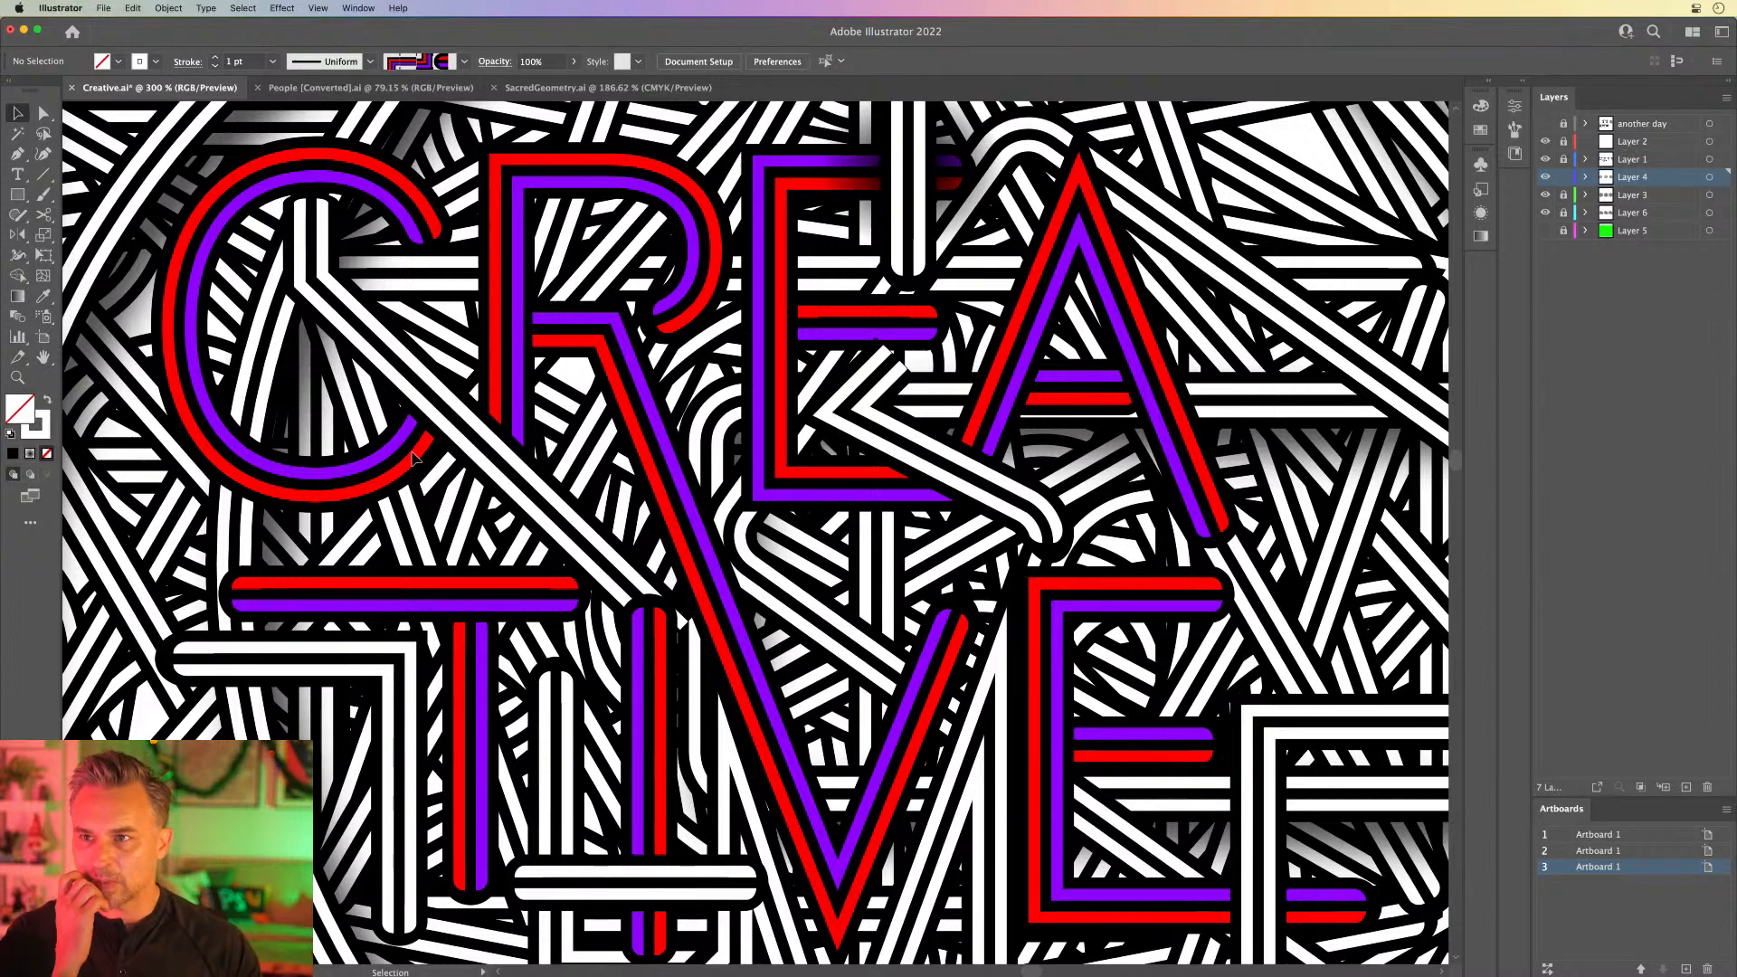